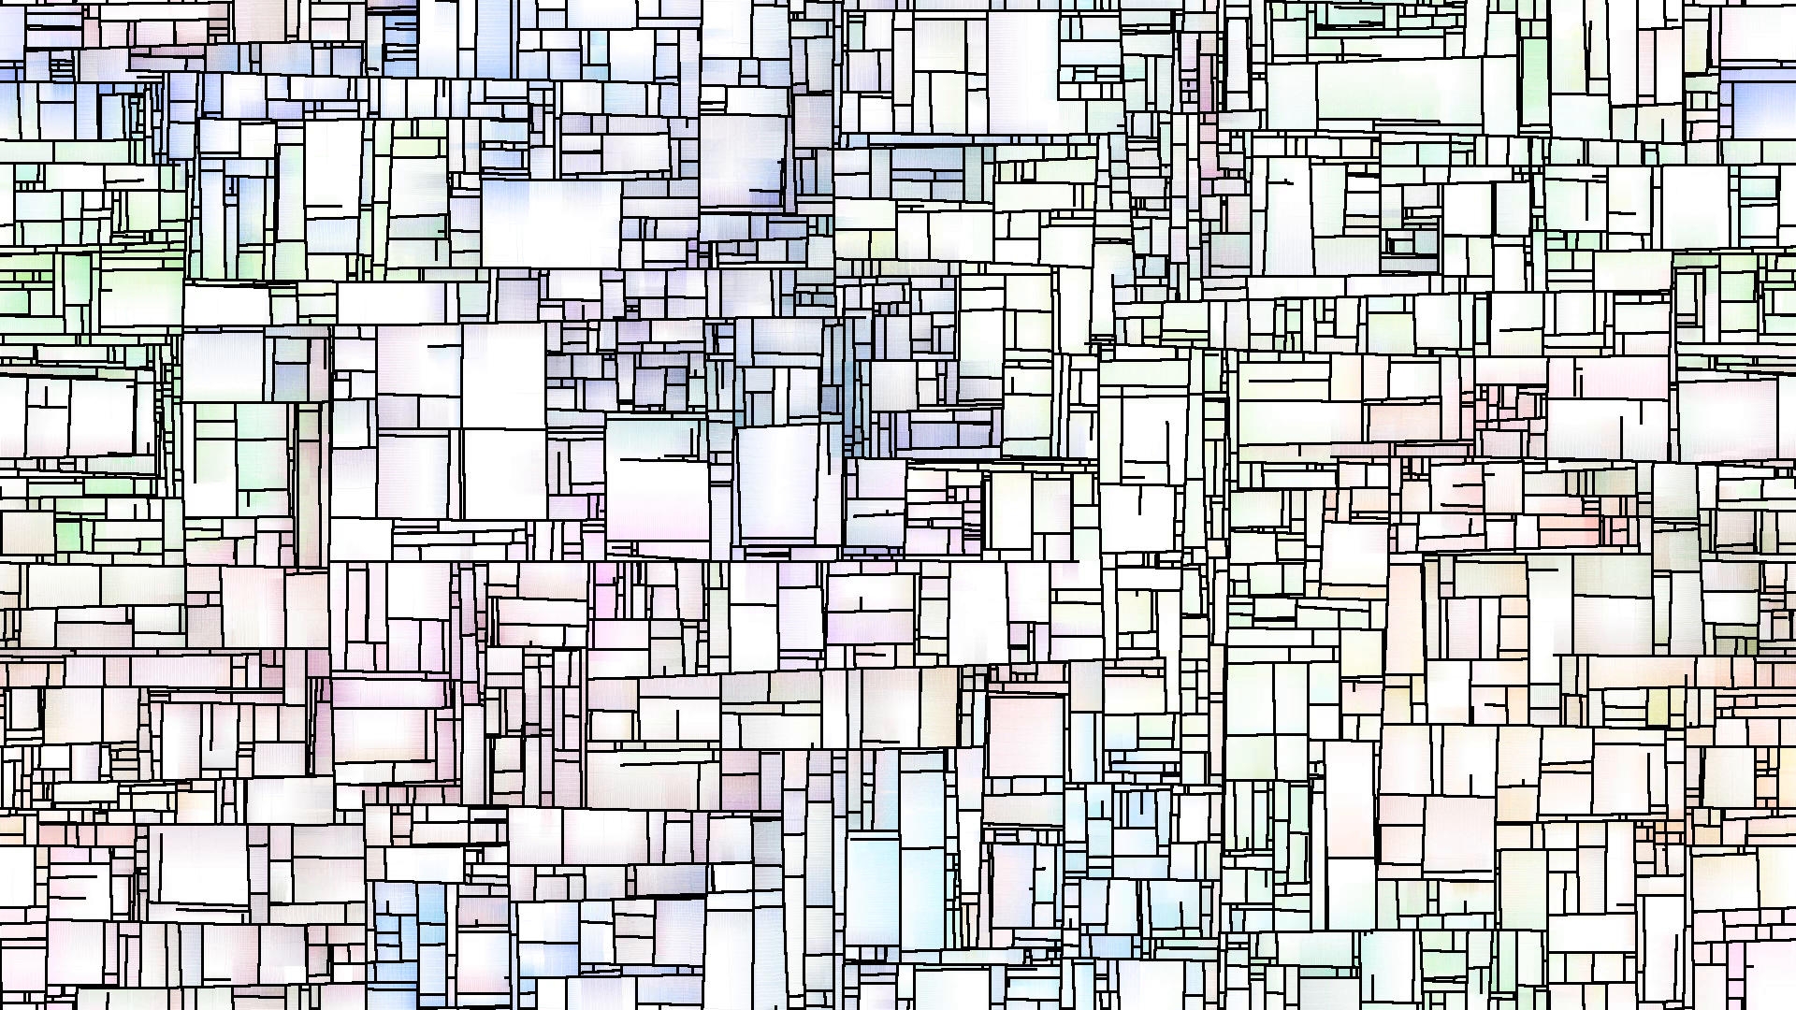
# Step: Clear the project network by selecting and deleting all six existing operators
pyautogui.press('Escape')
pyautogui.scroll(-8, 786, 449)
pyautogui.press('p')
pyautogui.scroll(-8, 598, 463)
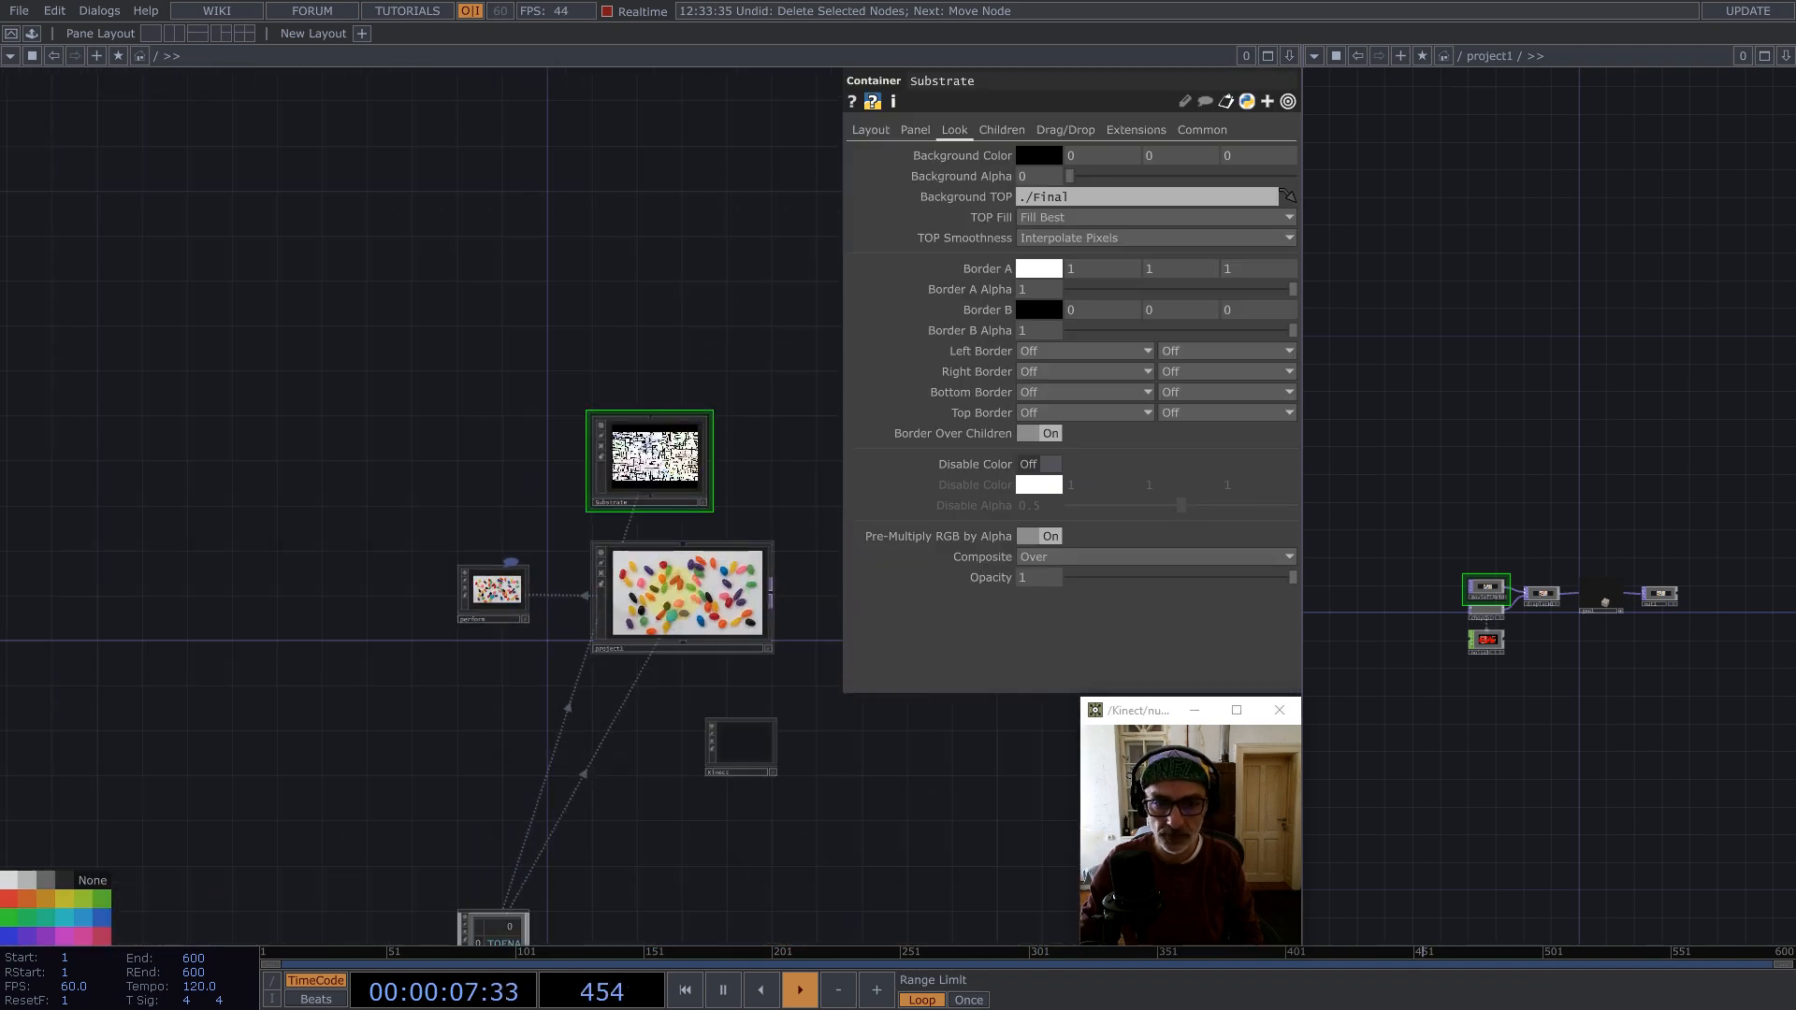
pyautogui.doubleClick(668, 573)
pyautogui.moveTo(940, 756); pyautogui.dragTo(160, 309)
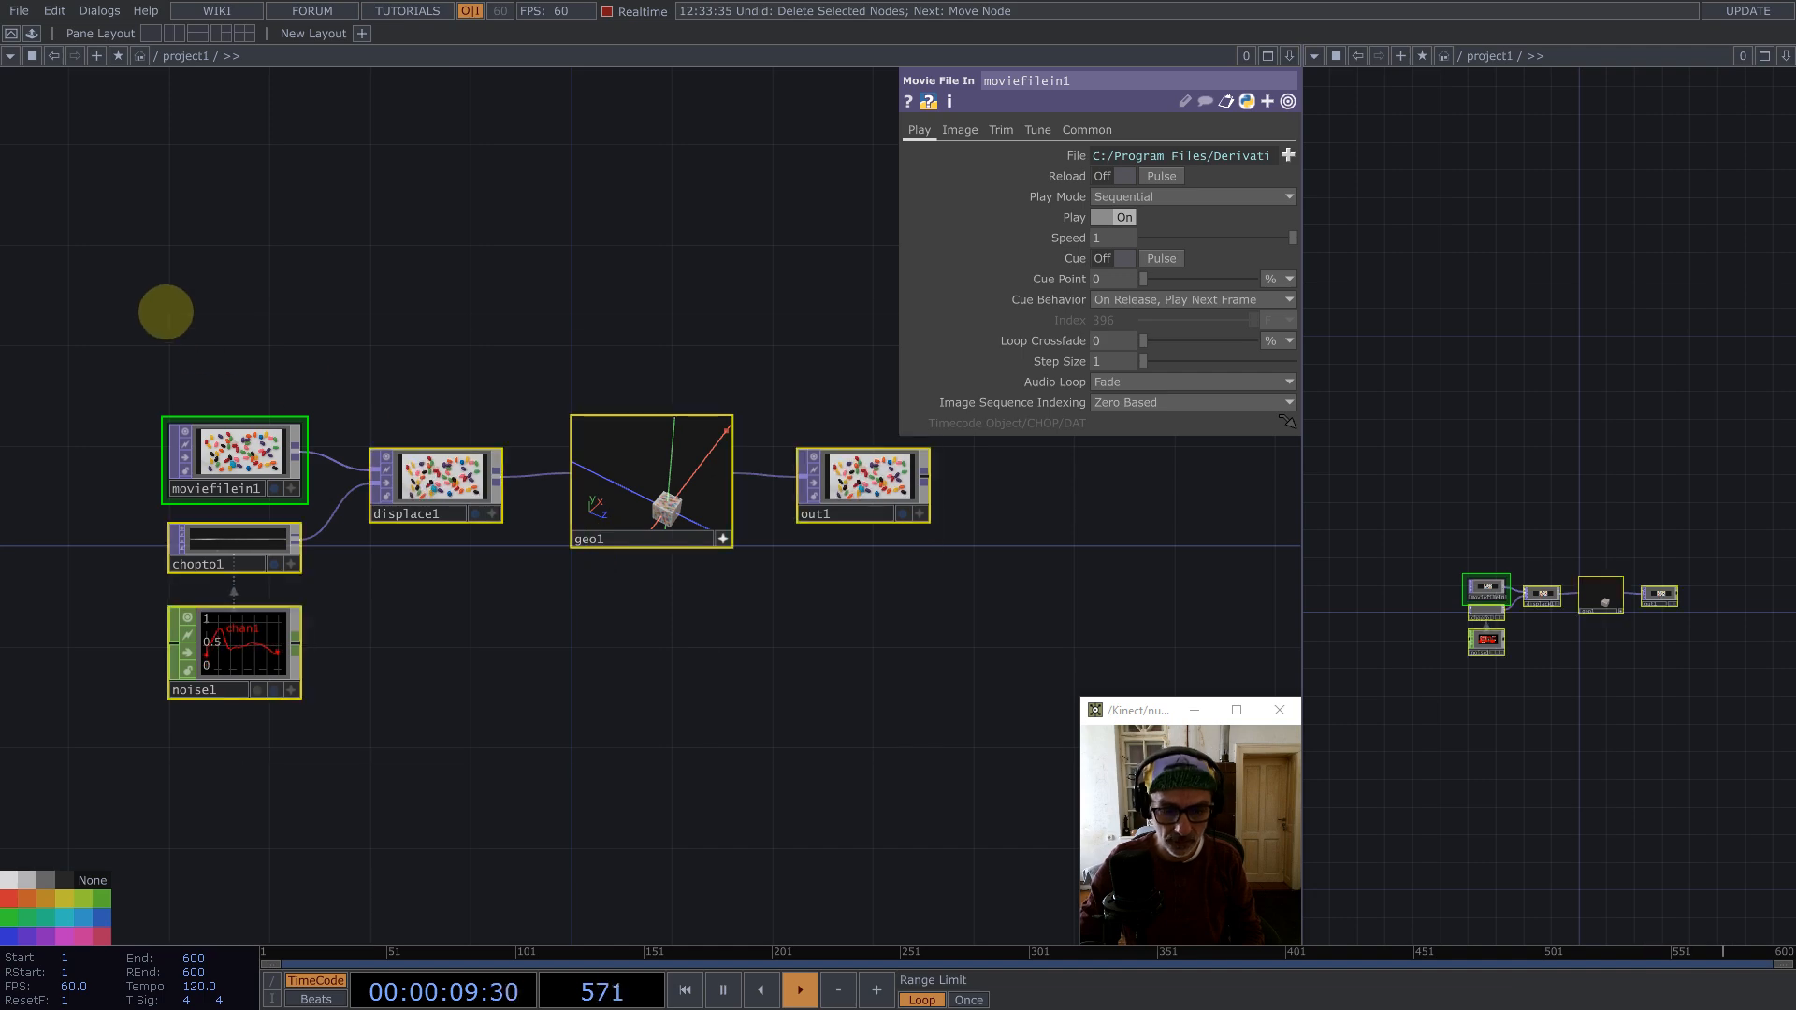
pyautogui.press('BackSpace')
# Step: Add a Constant CHOP to the empty network
pyautogui.press('Tab')
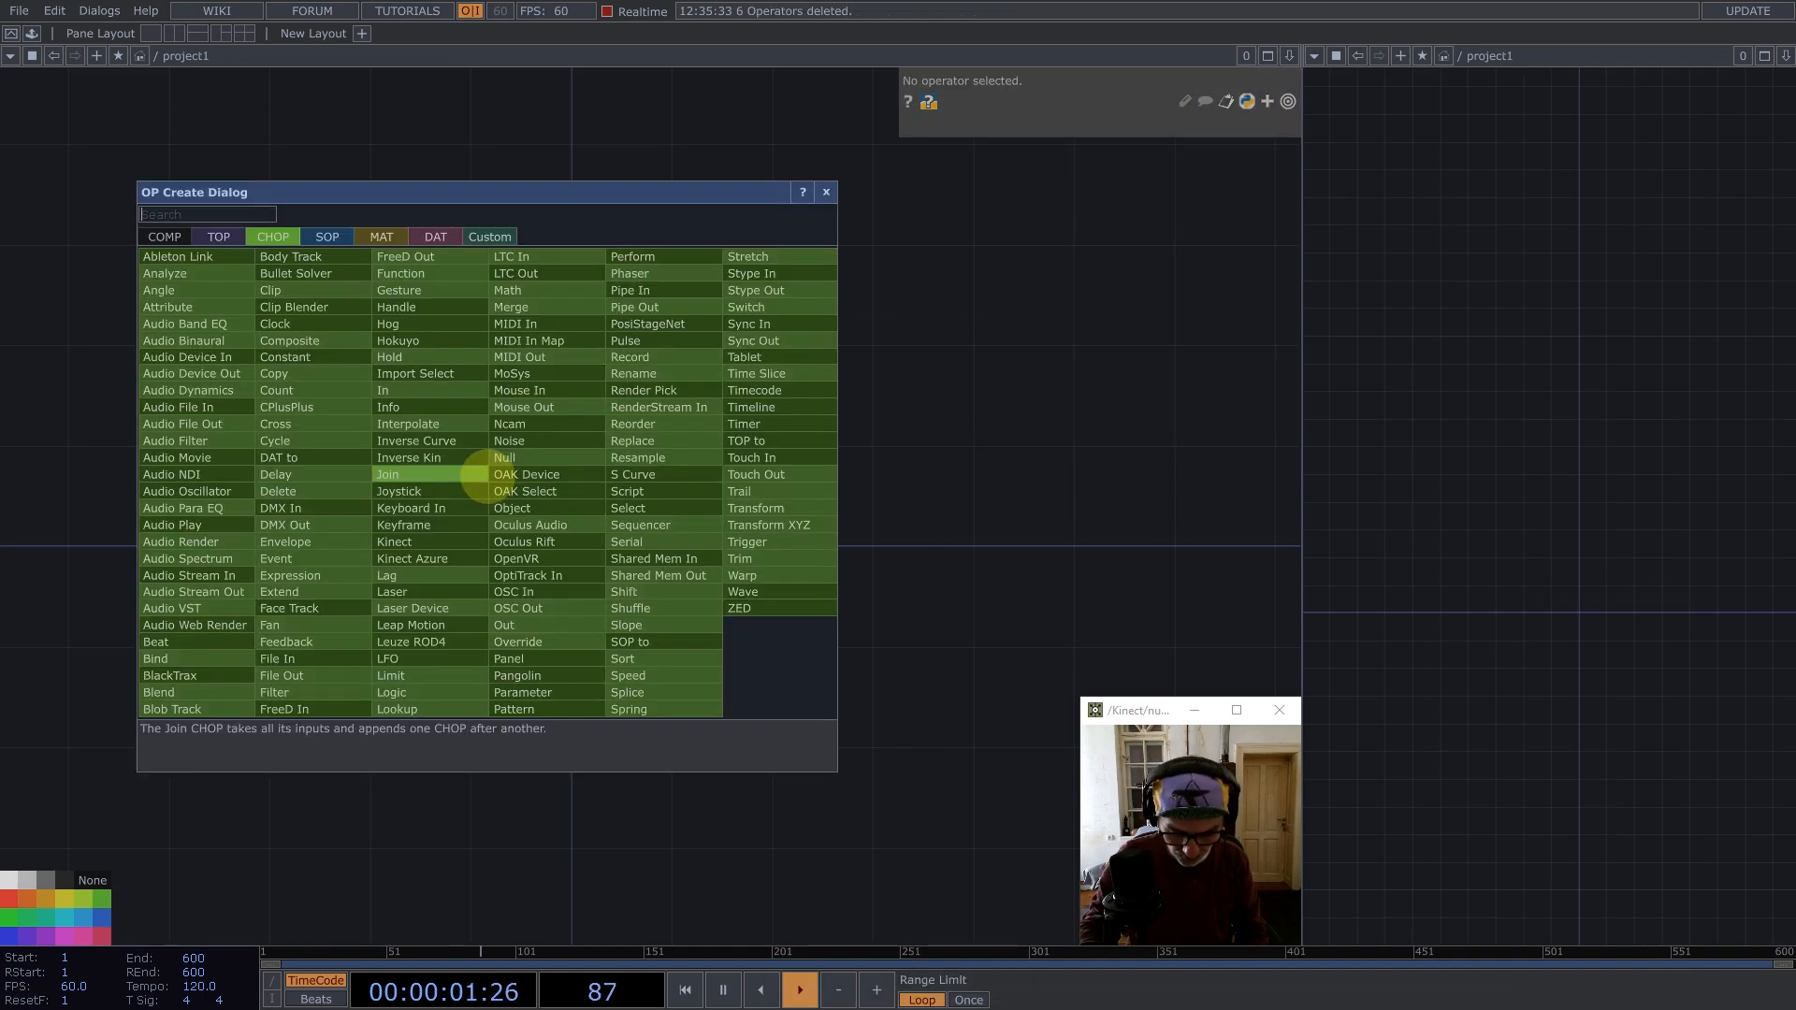
pyautogui.write('const')
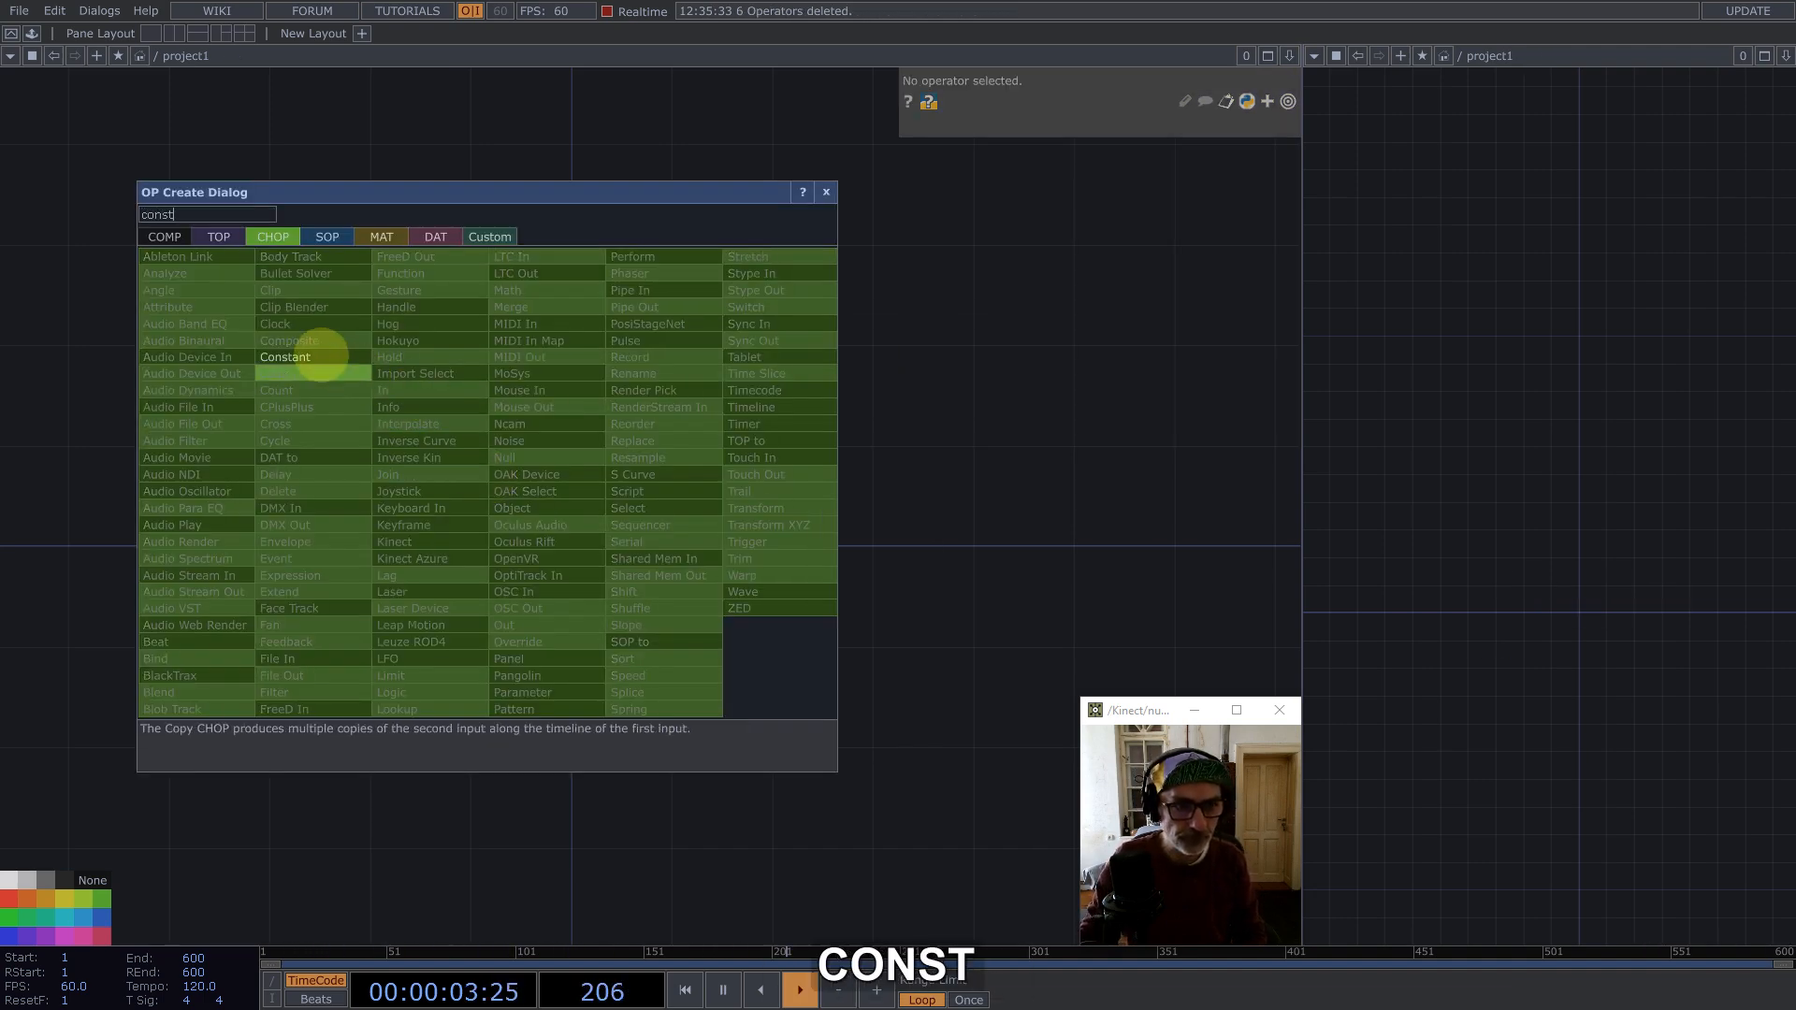
pyautogui.click(321, 356)
pyautogui.click(508, 502)
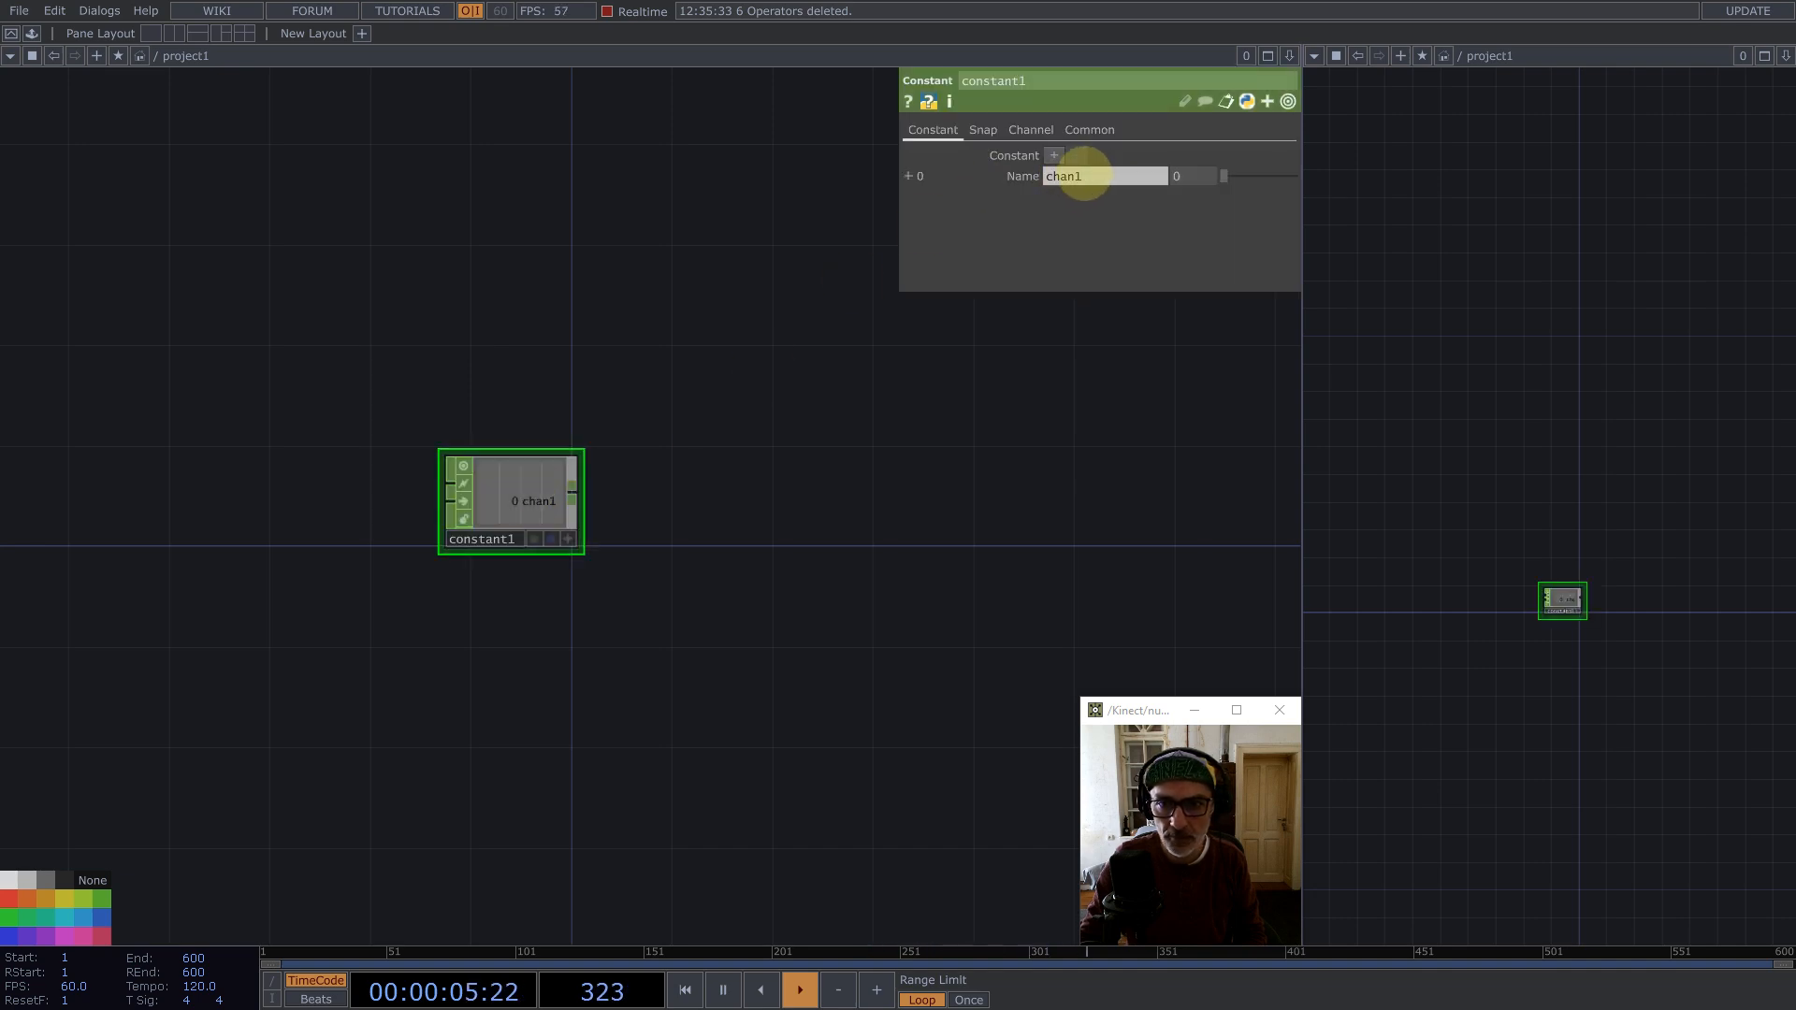
# Step: Name the constant's first channel resx and set its value to 180
pyautogui.click(1082, 176)
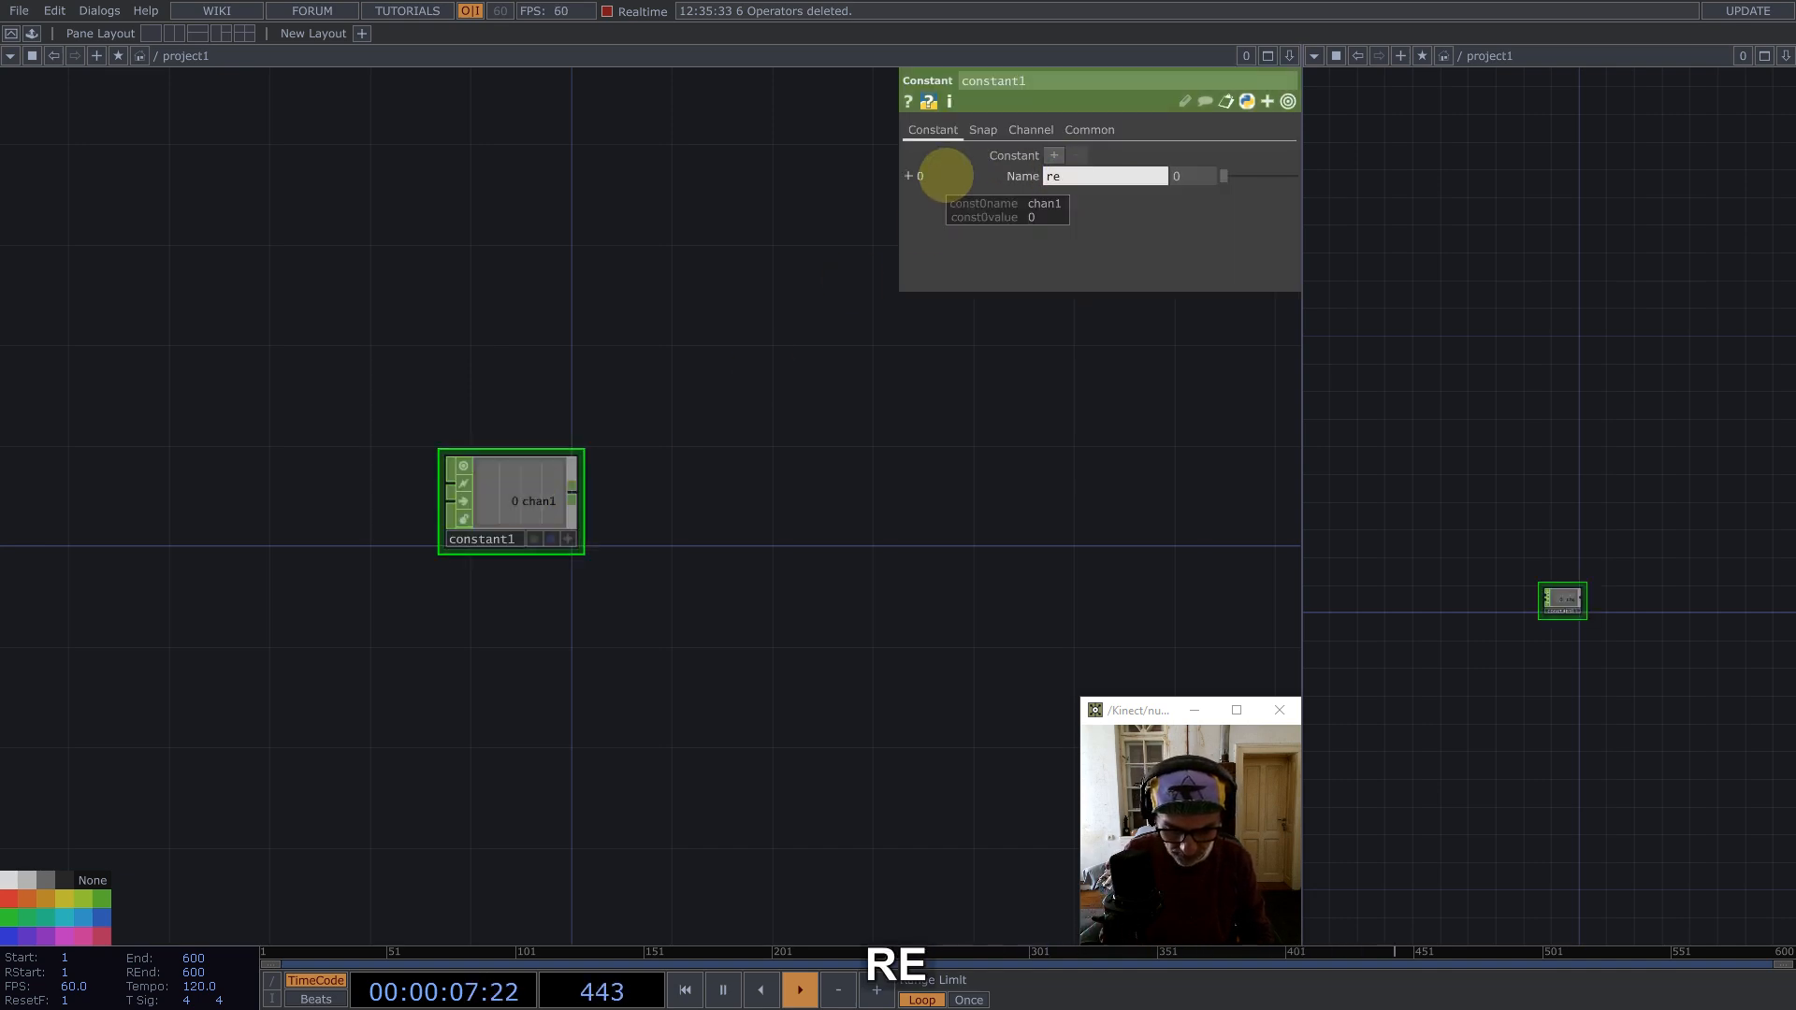
pyautogui.press('Tab')
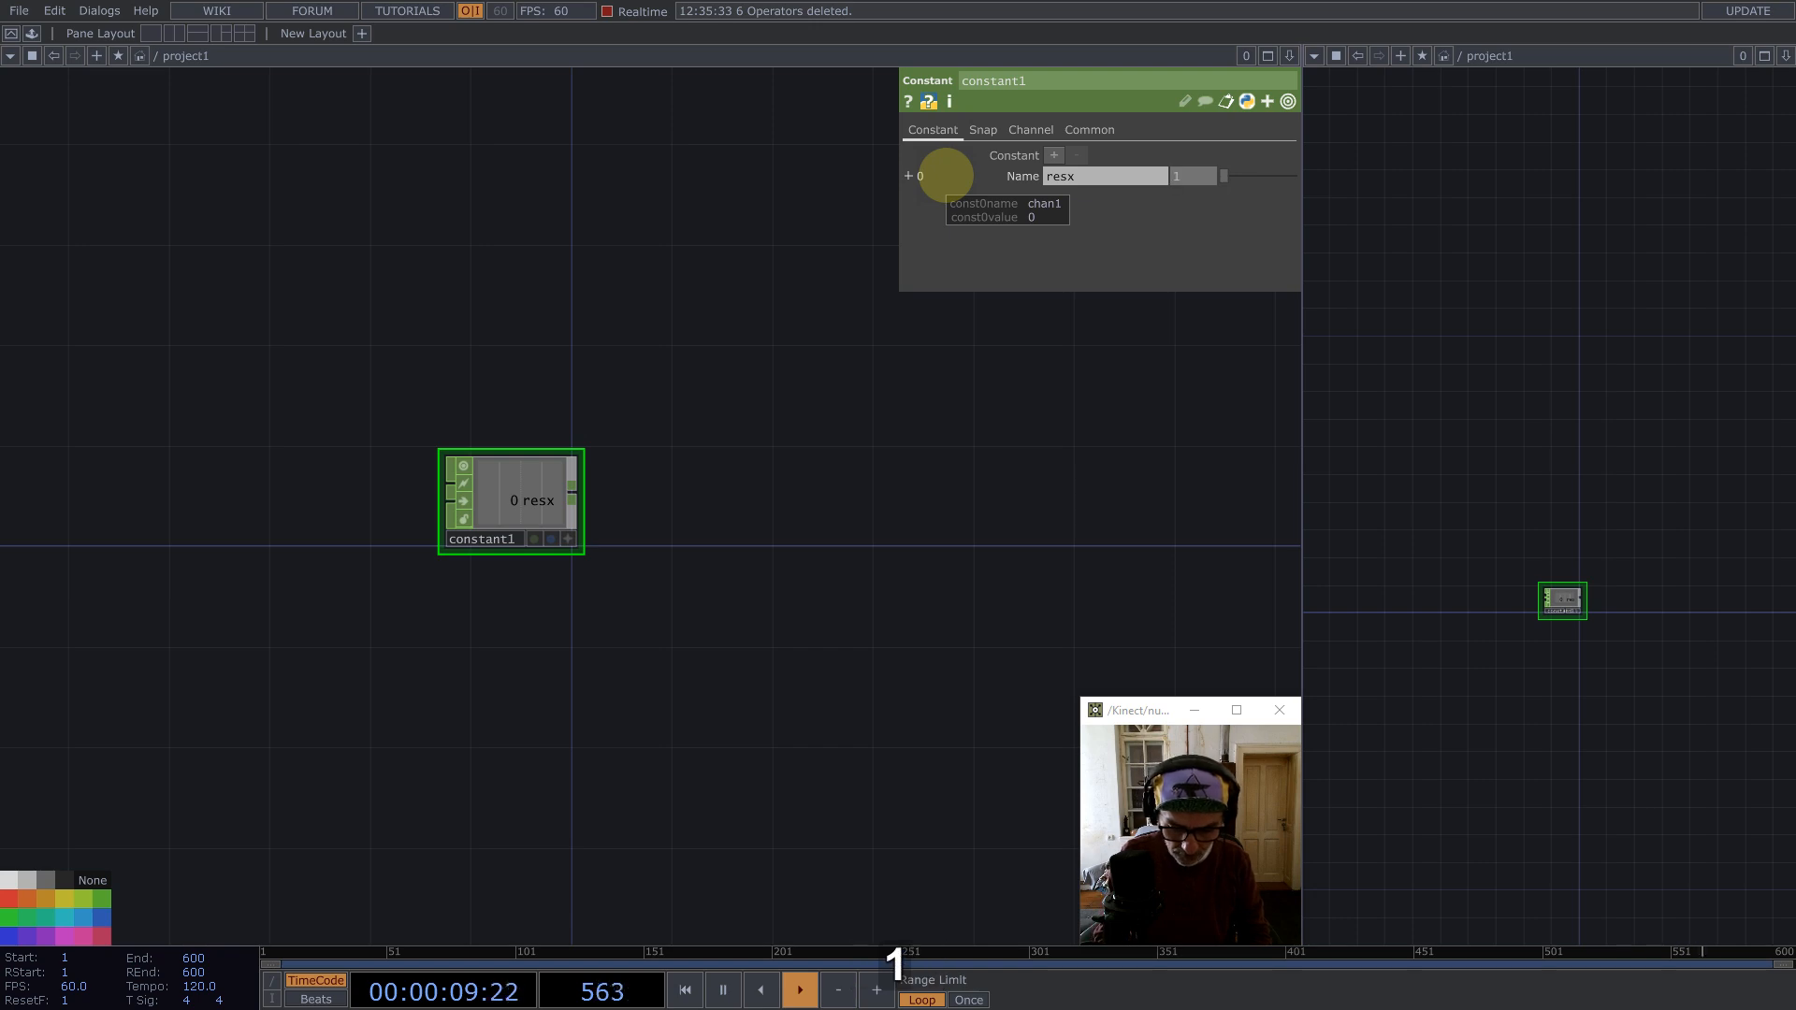
pyautogui.write('19')
pyautogui.press('BackSpace')
pyautogui.write('80')
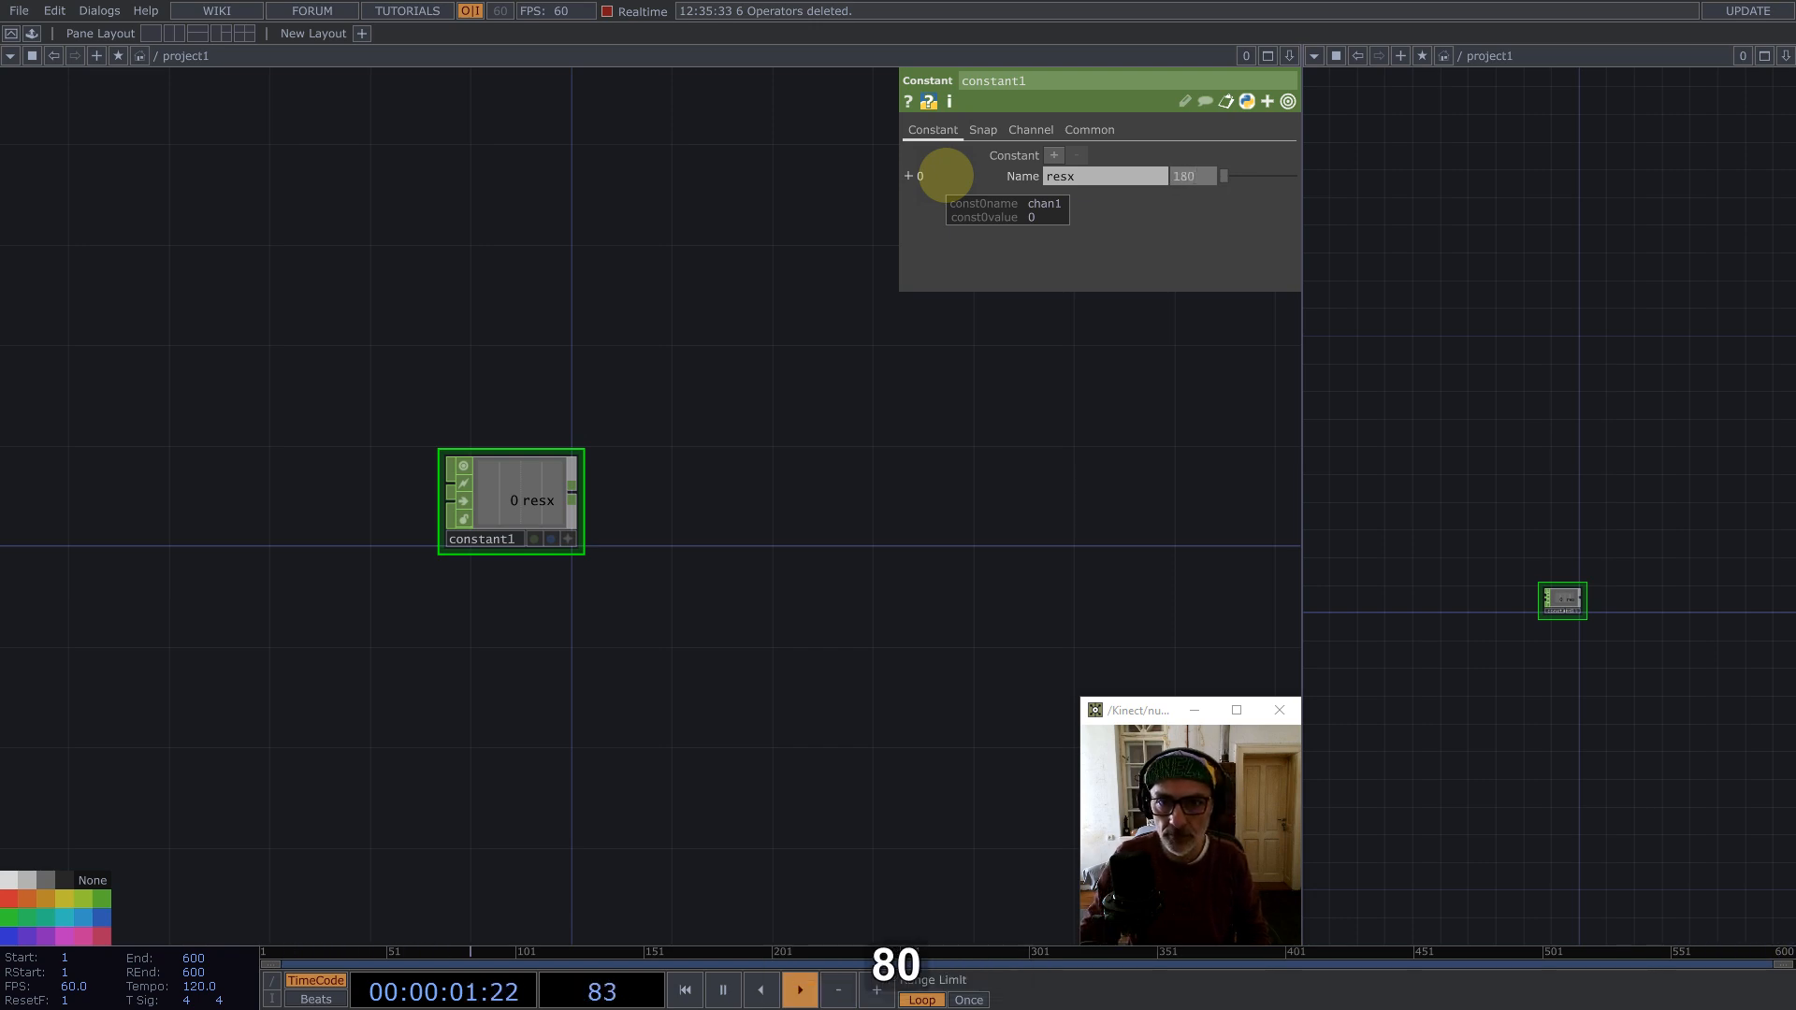
# Step: Add a second constant channel named ratio with the value 9/16
pyautogui.click(1054, 155)
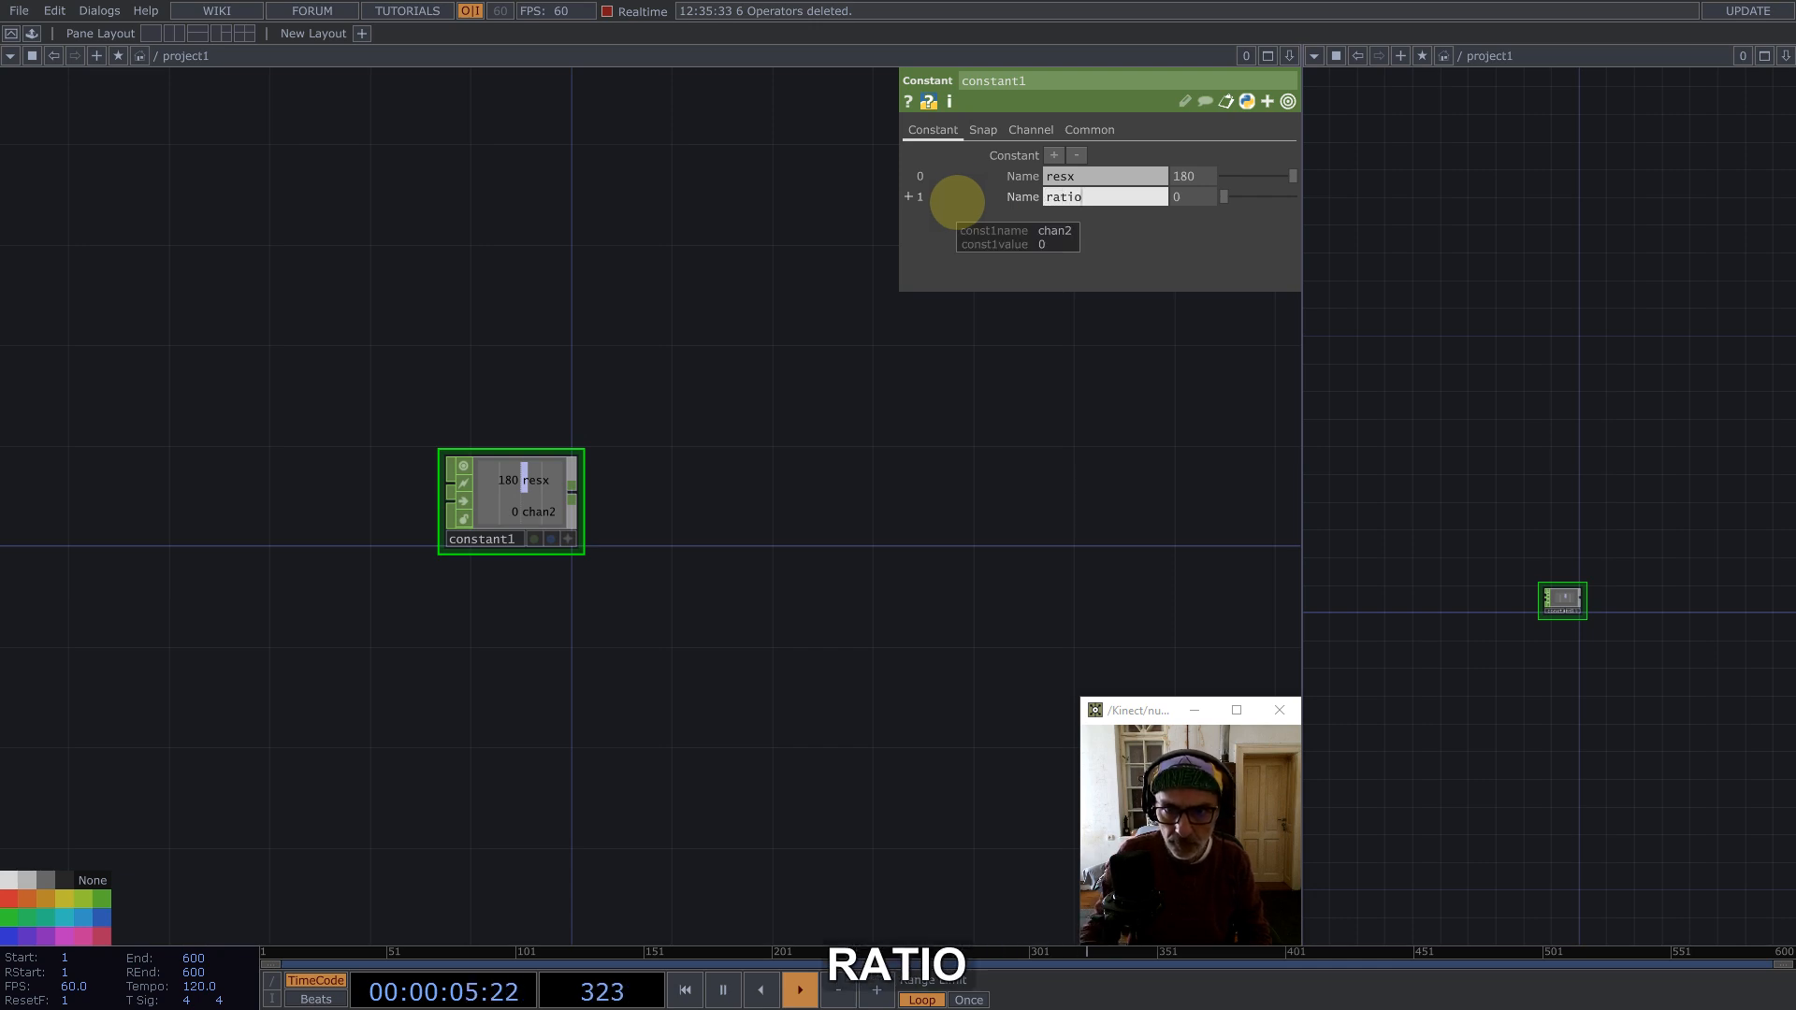
pyautogui.click(1196, 195)
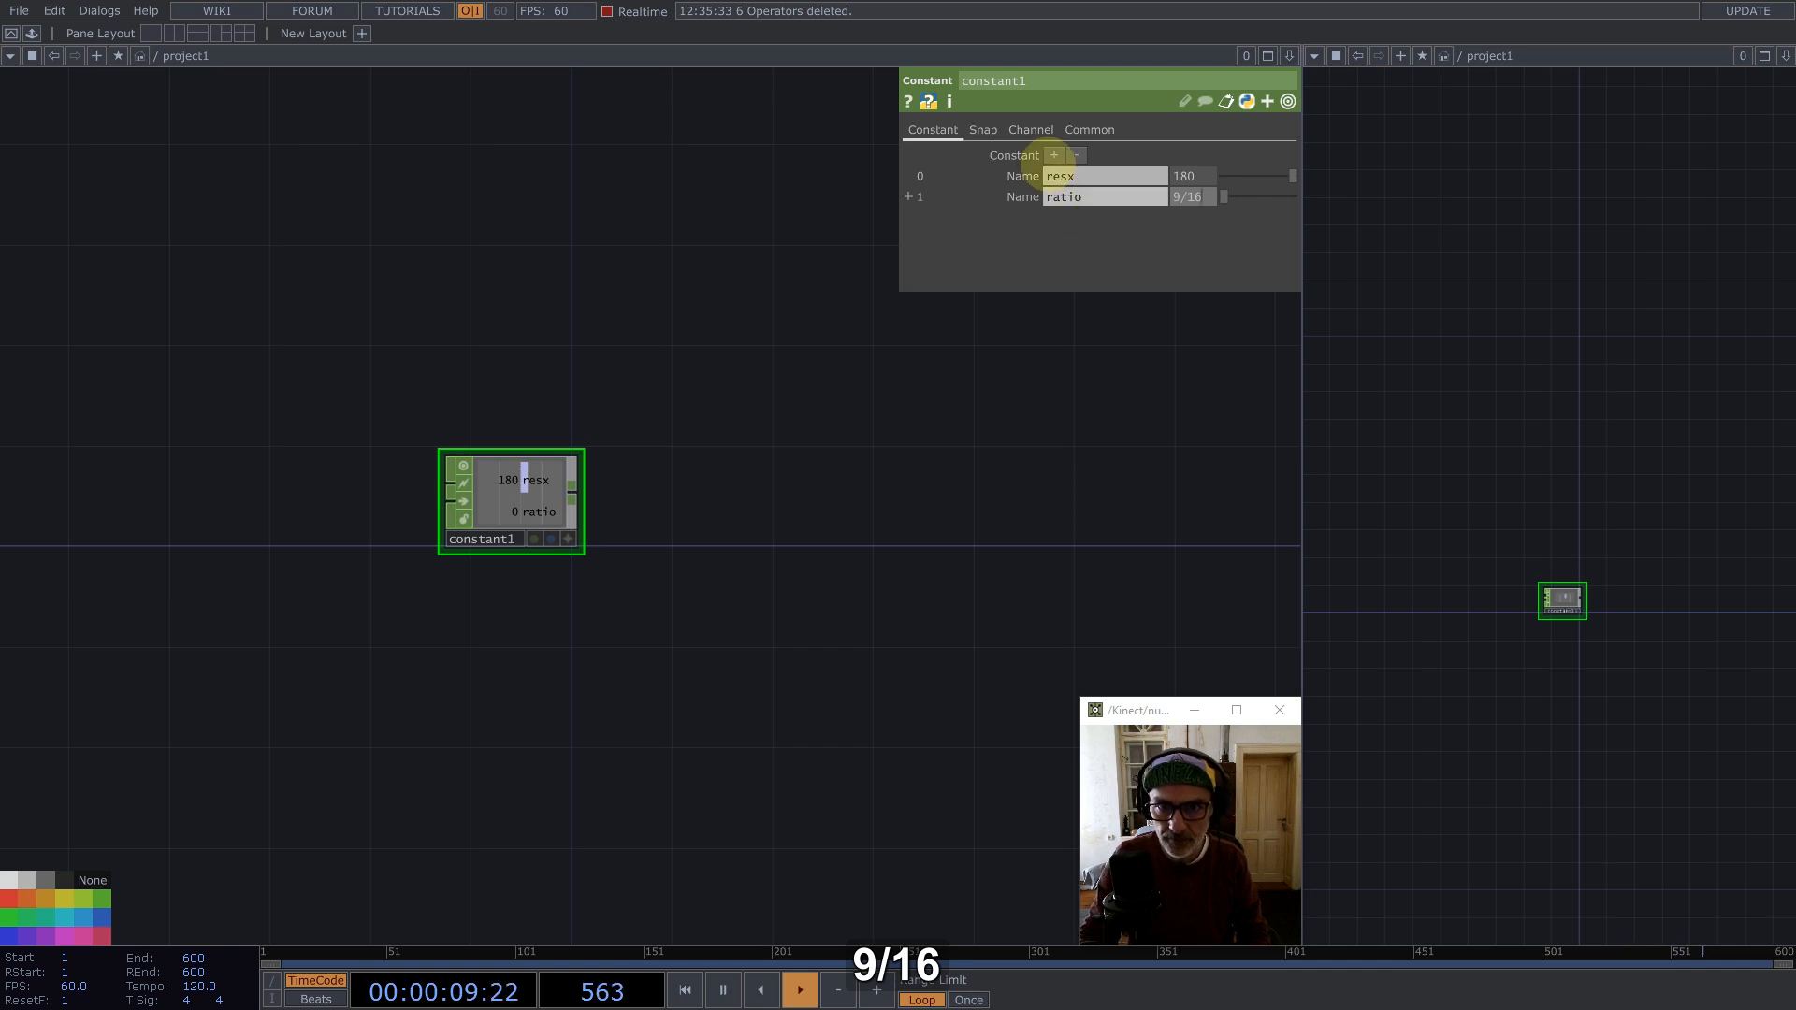
# Step: Add a third constant channel named seeeds with the value 5
pyautogui.click(1055, 155)
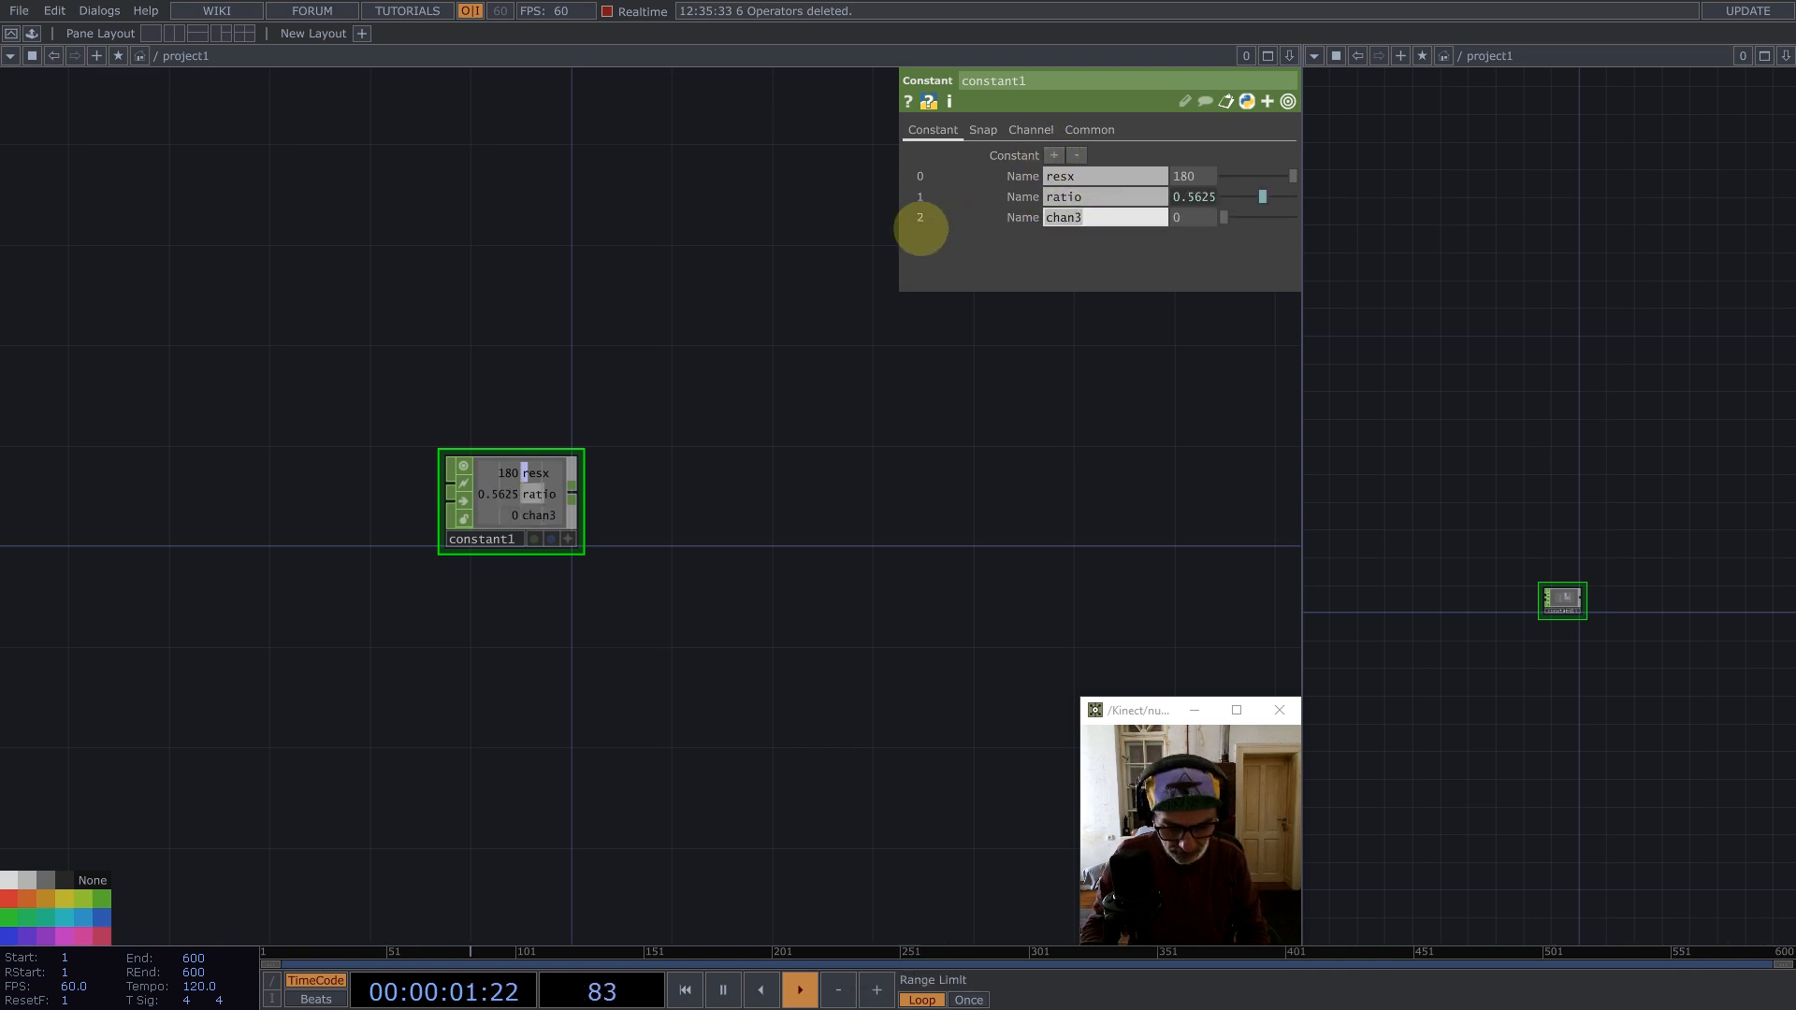
pyautogui.write('sedds')
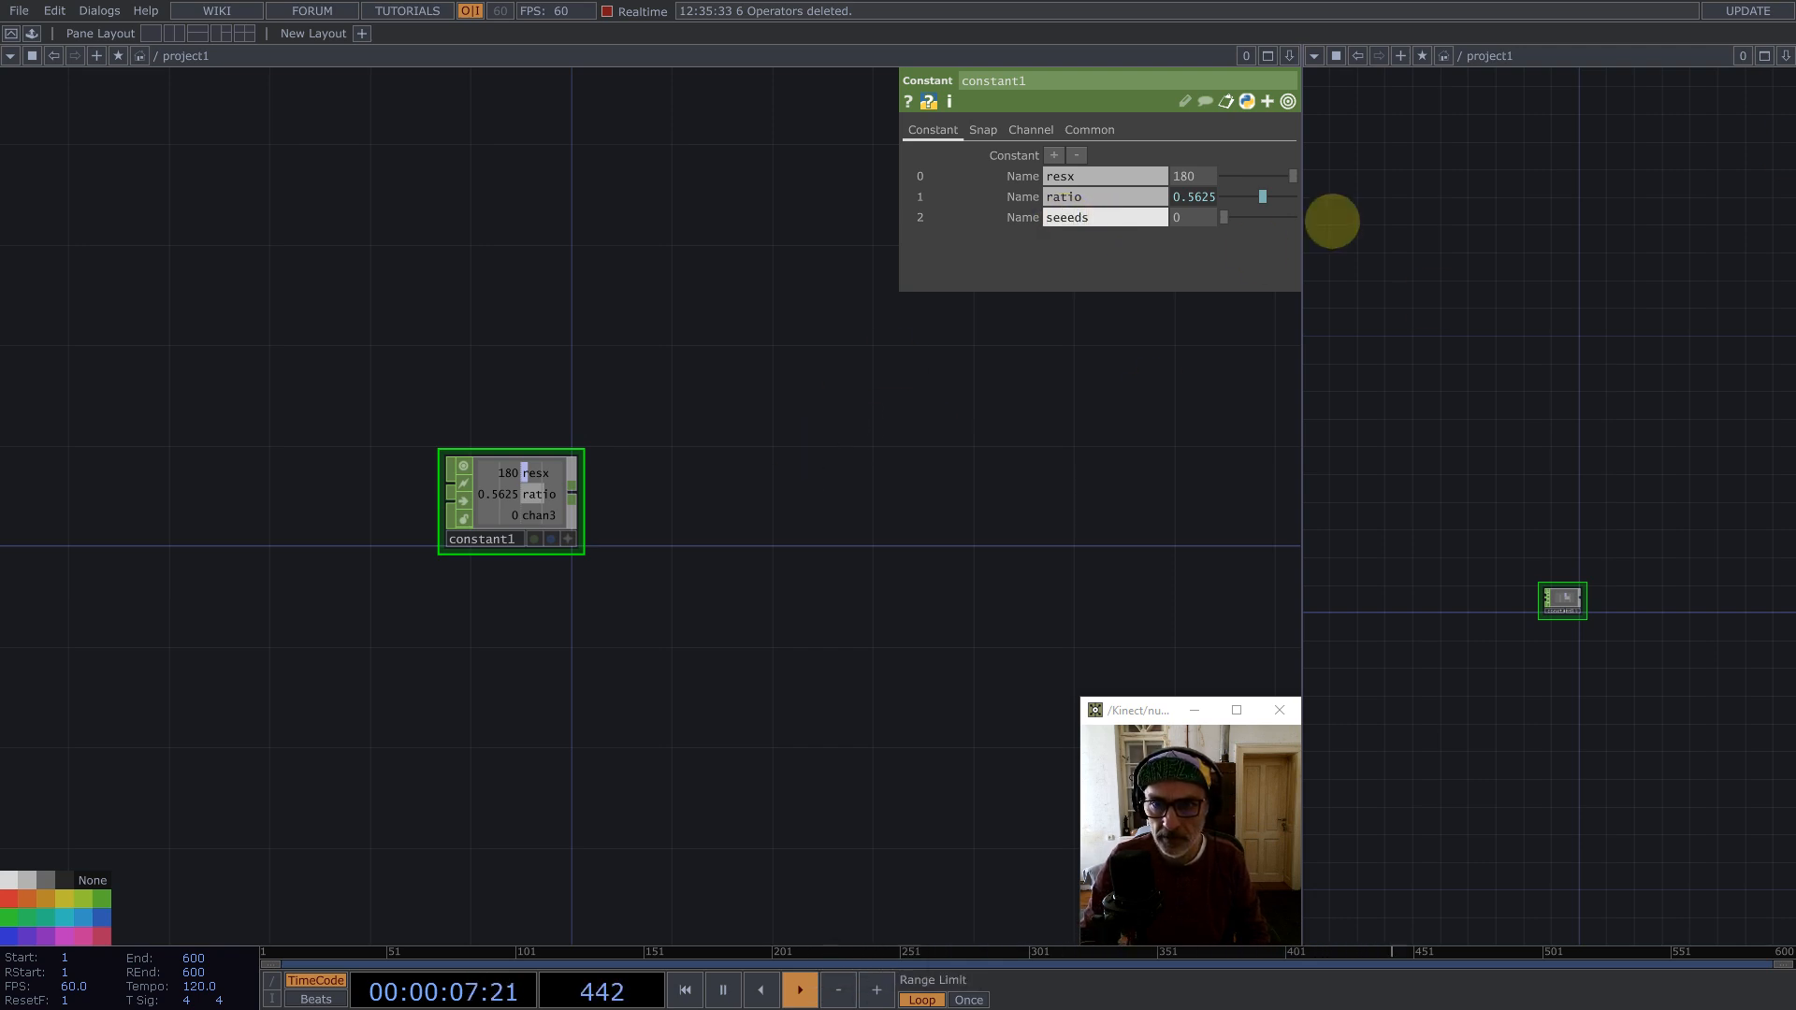
pyautogui.click(1175, 224)
pyautogui.write('5')
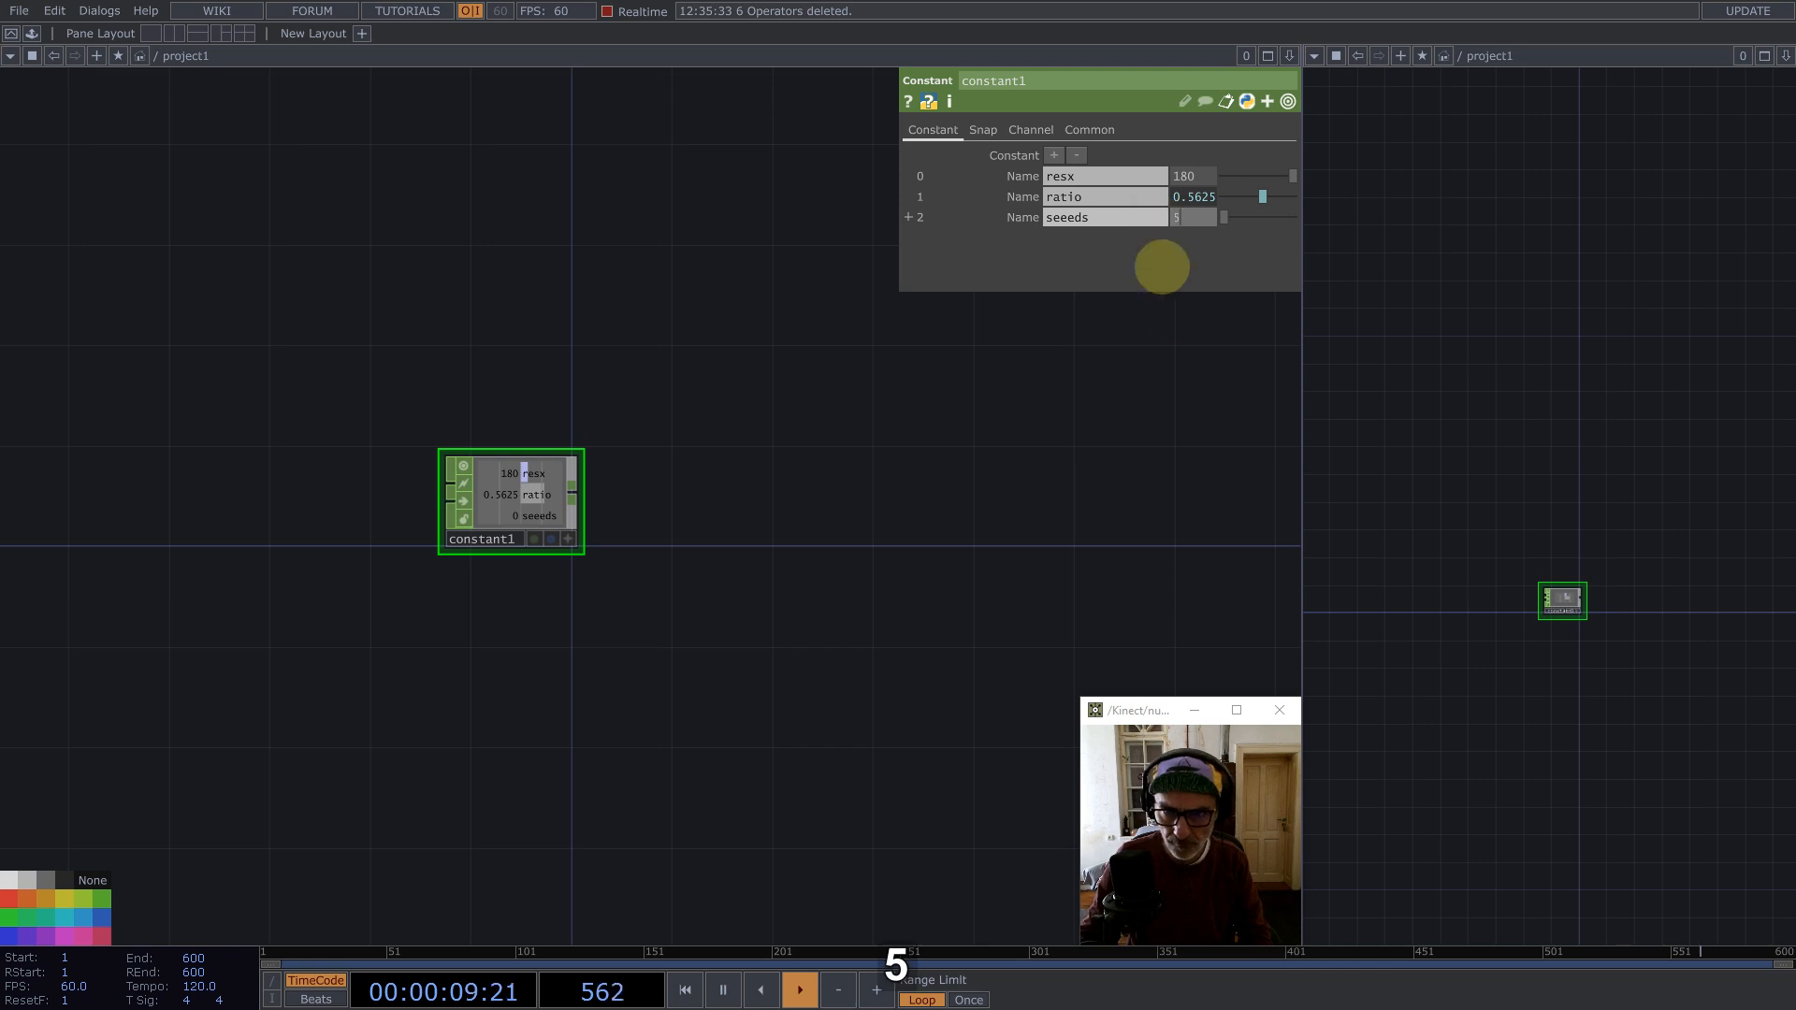
# Step: Connect a Null CHOP to the constant's output
pyautogui.middleClick(569, 490)
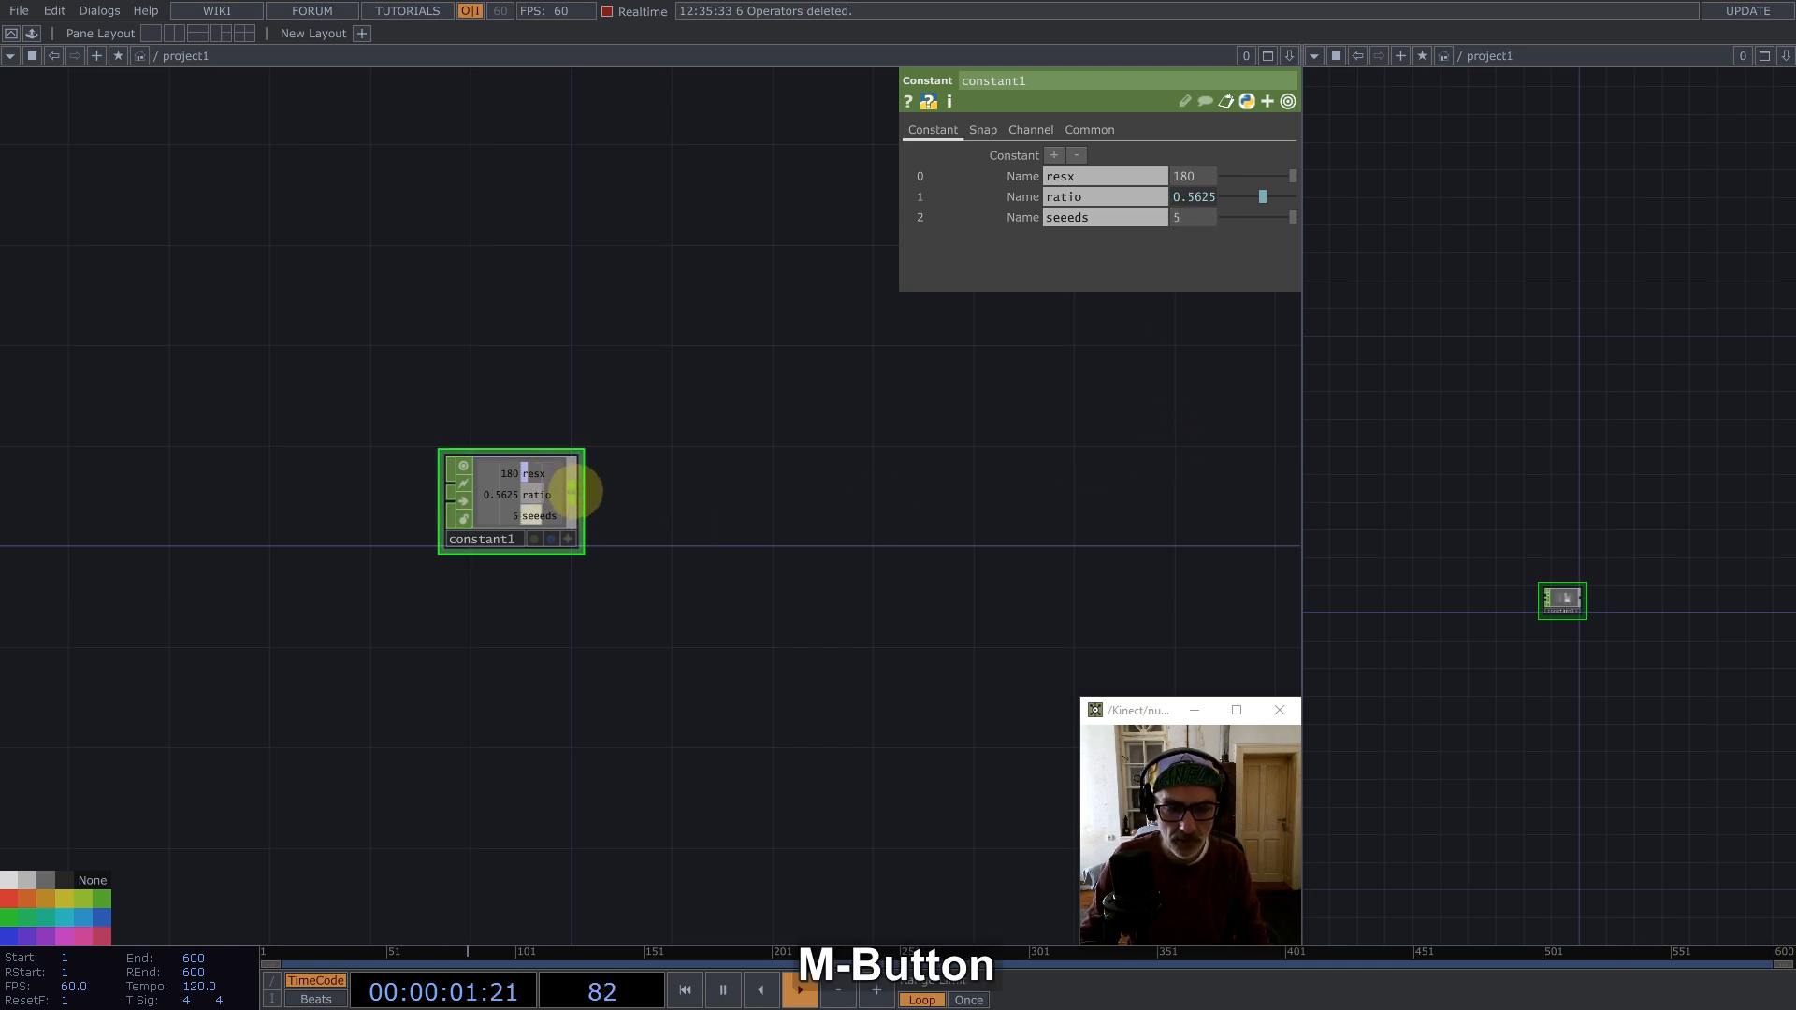
pyautogui.click(599, 468)
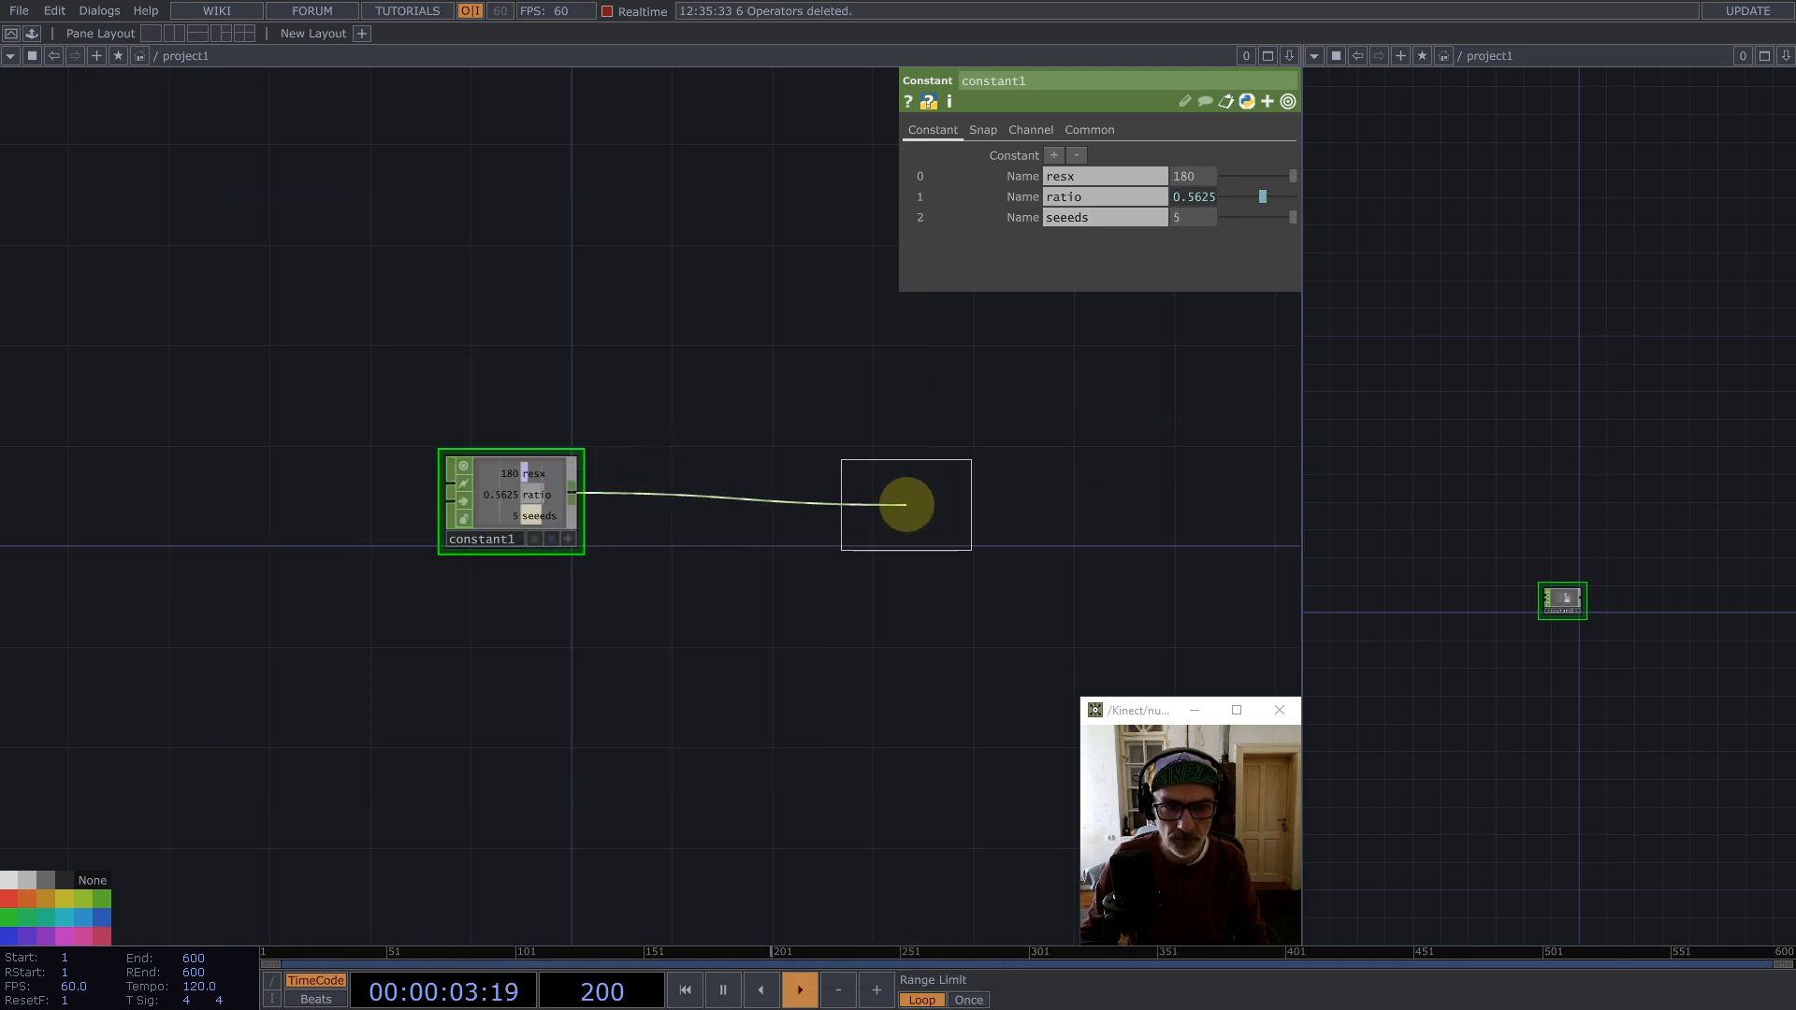
pyautogui.click(902, 502)
# Step: Insert a second Null CHOP on the connection between the constant and the first Null
pyautogui.rightClick(716, 477)
pyautogui.click(721, 471)
pyautogui.write('nul')
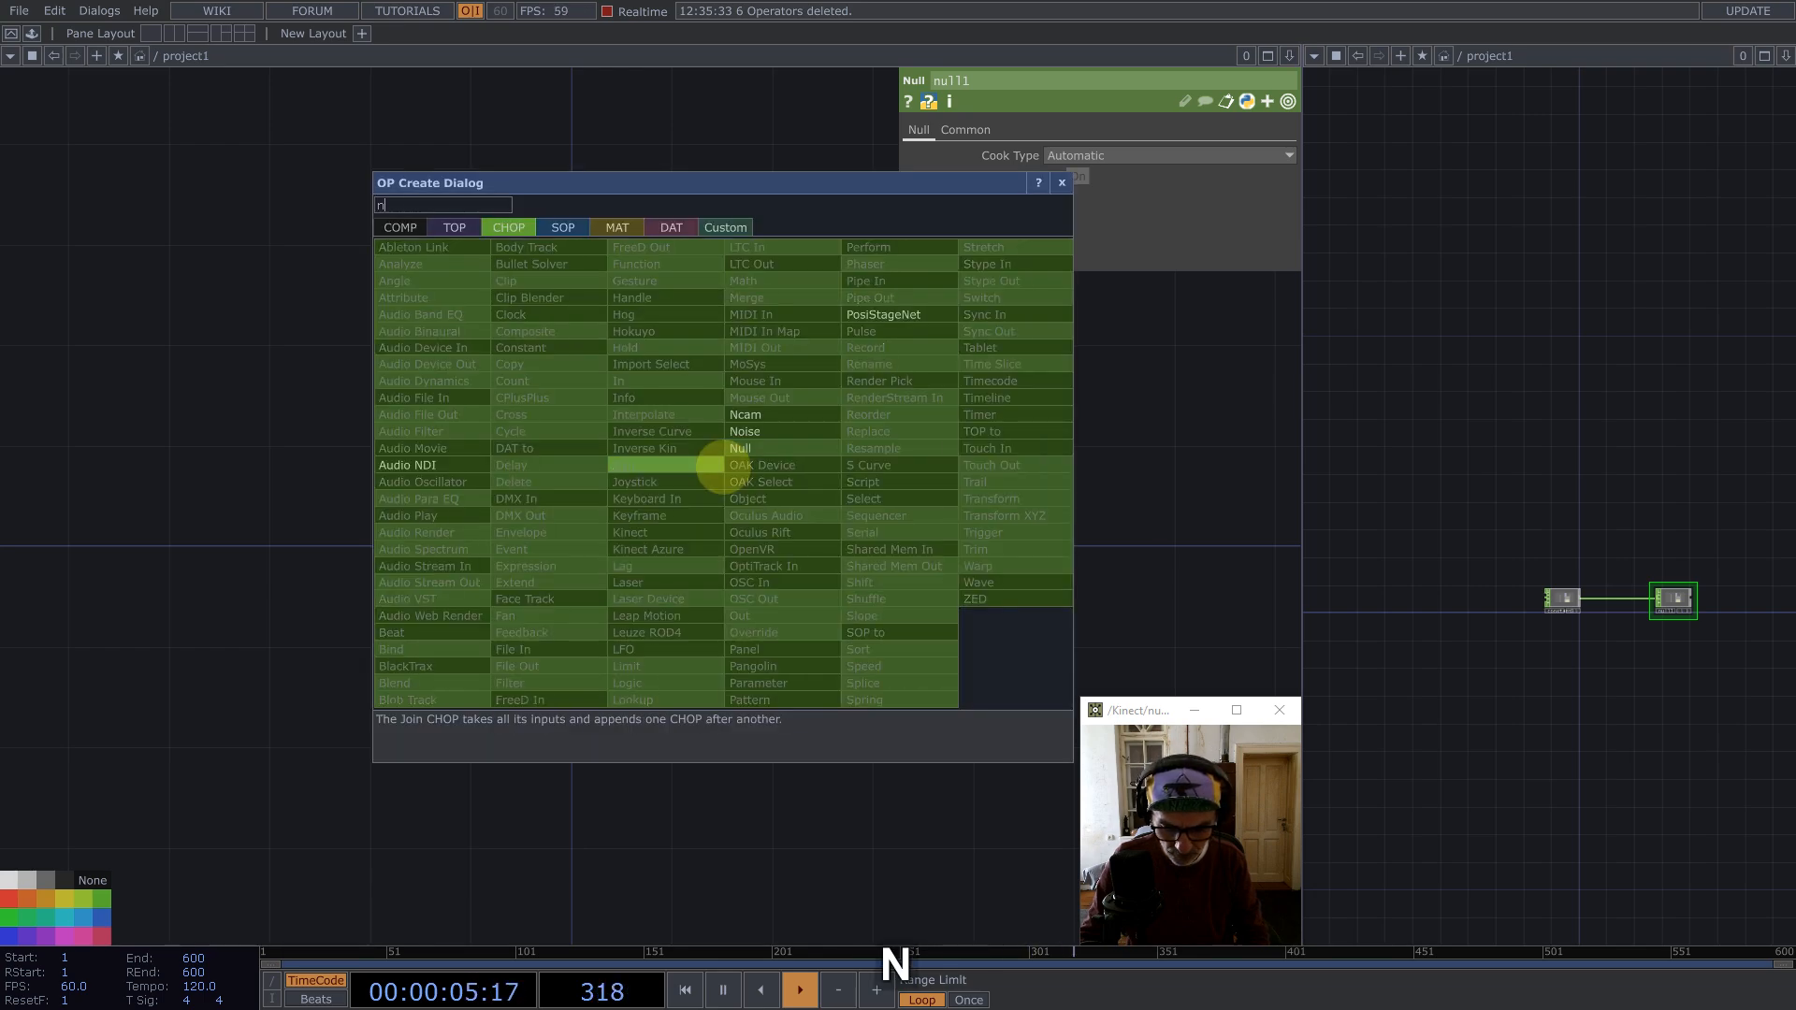
pyautogui.click(739, 449)
pyautogui.click(694, 489)
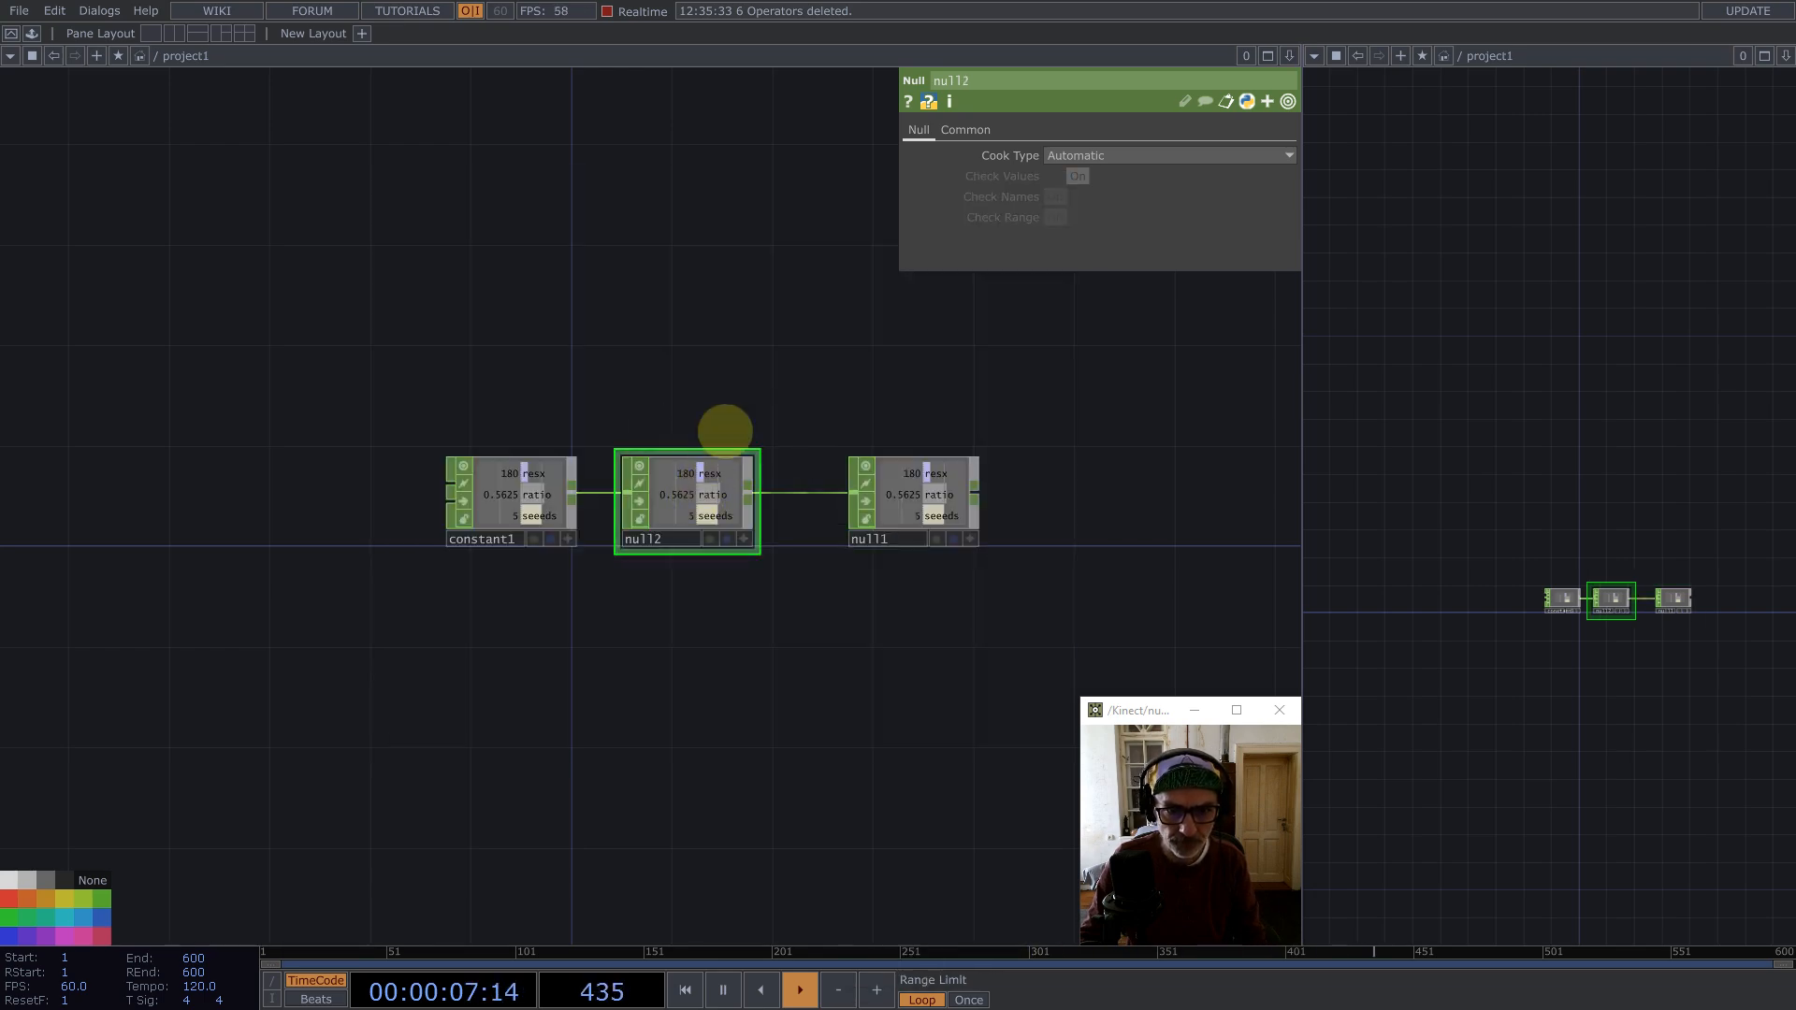
# Step: Collapse the middle Null into a Base component and delete the trailing Null
pyautogui.rightClick(762, 480)
pyautogui.click(824, 708)
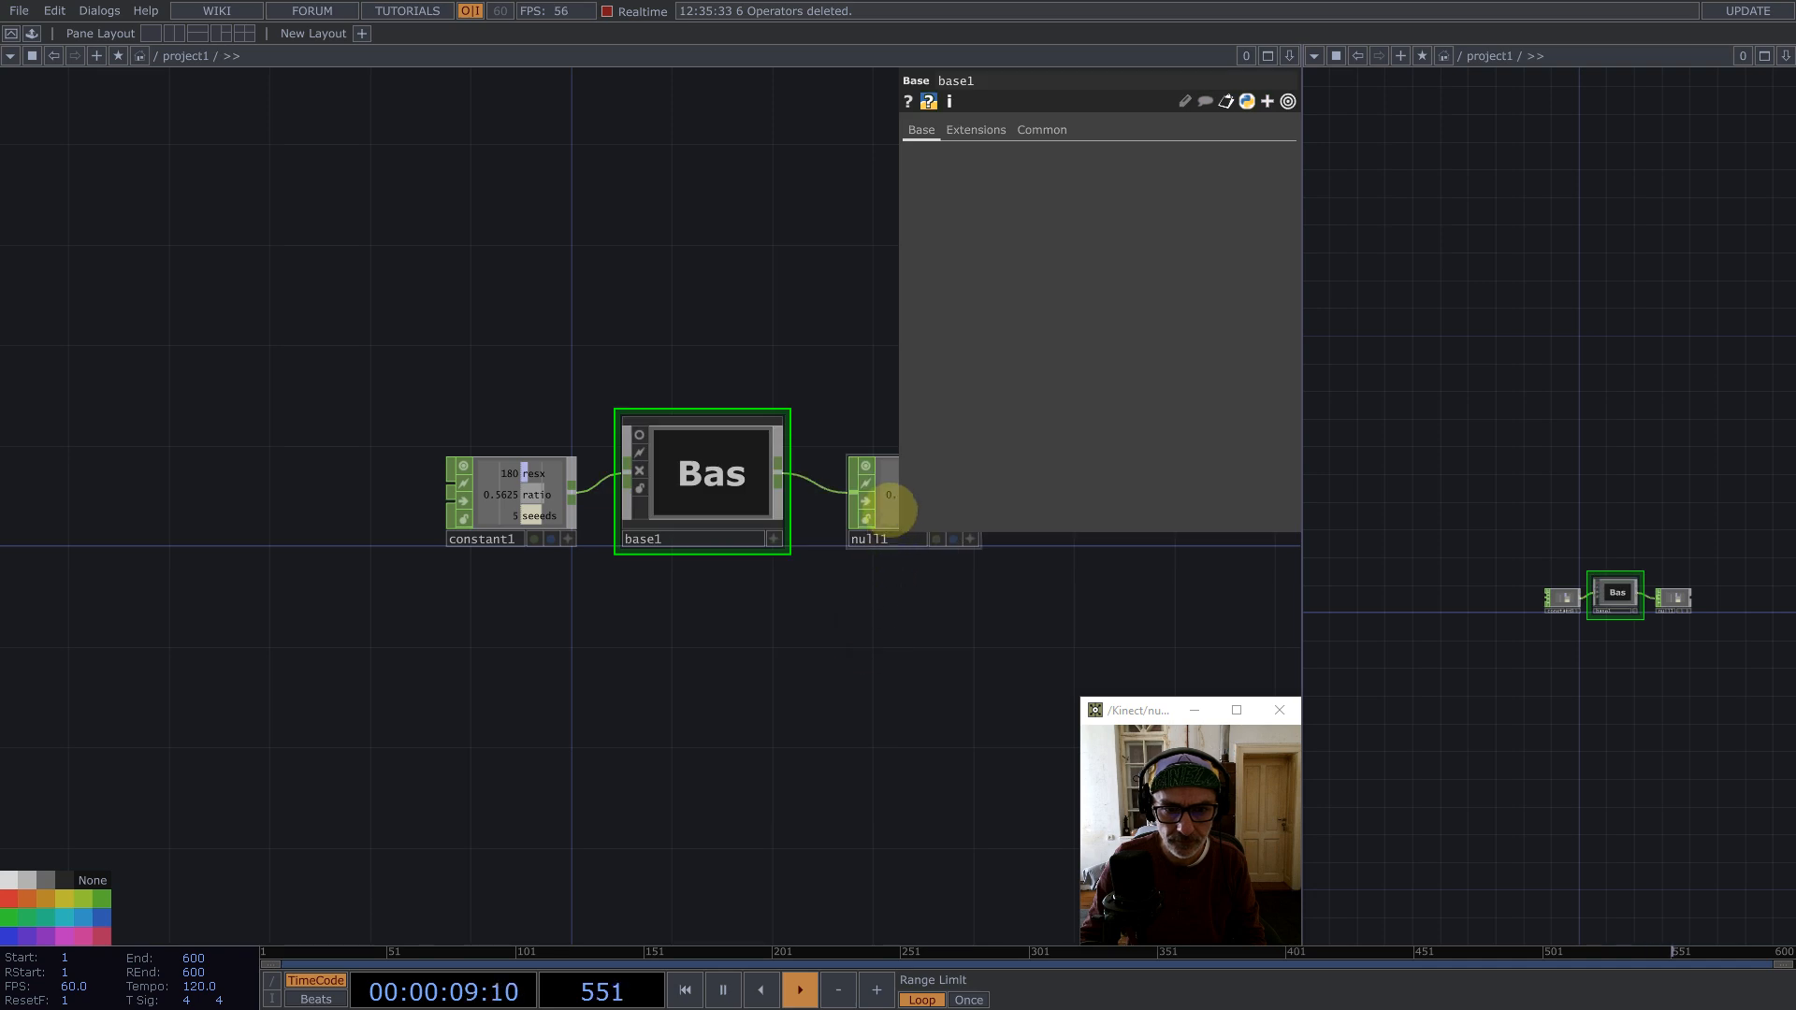
pyautogui.click(903, 494)
pyautogui.press('BackSpace')
# Step: Move the Base component beside the constant and rename it Data
pyautogui.moveTo(707, 486); pyautogui.dragTo(757, 536)
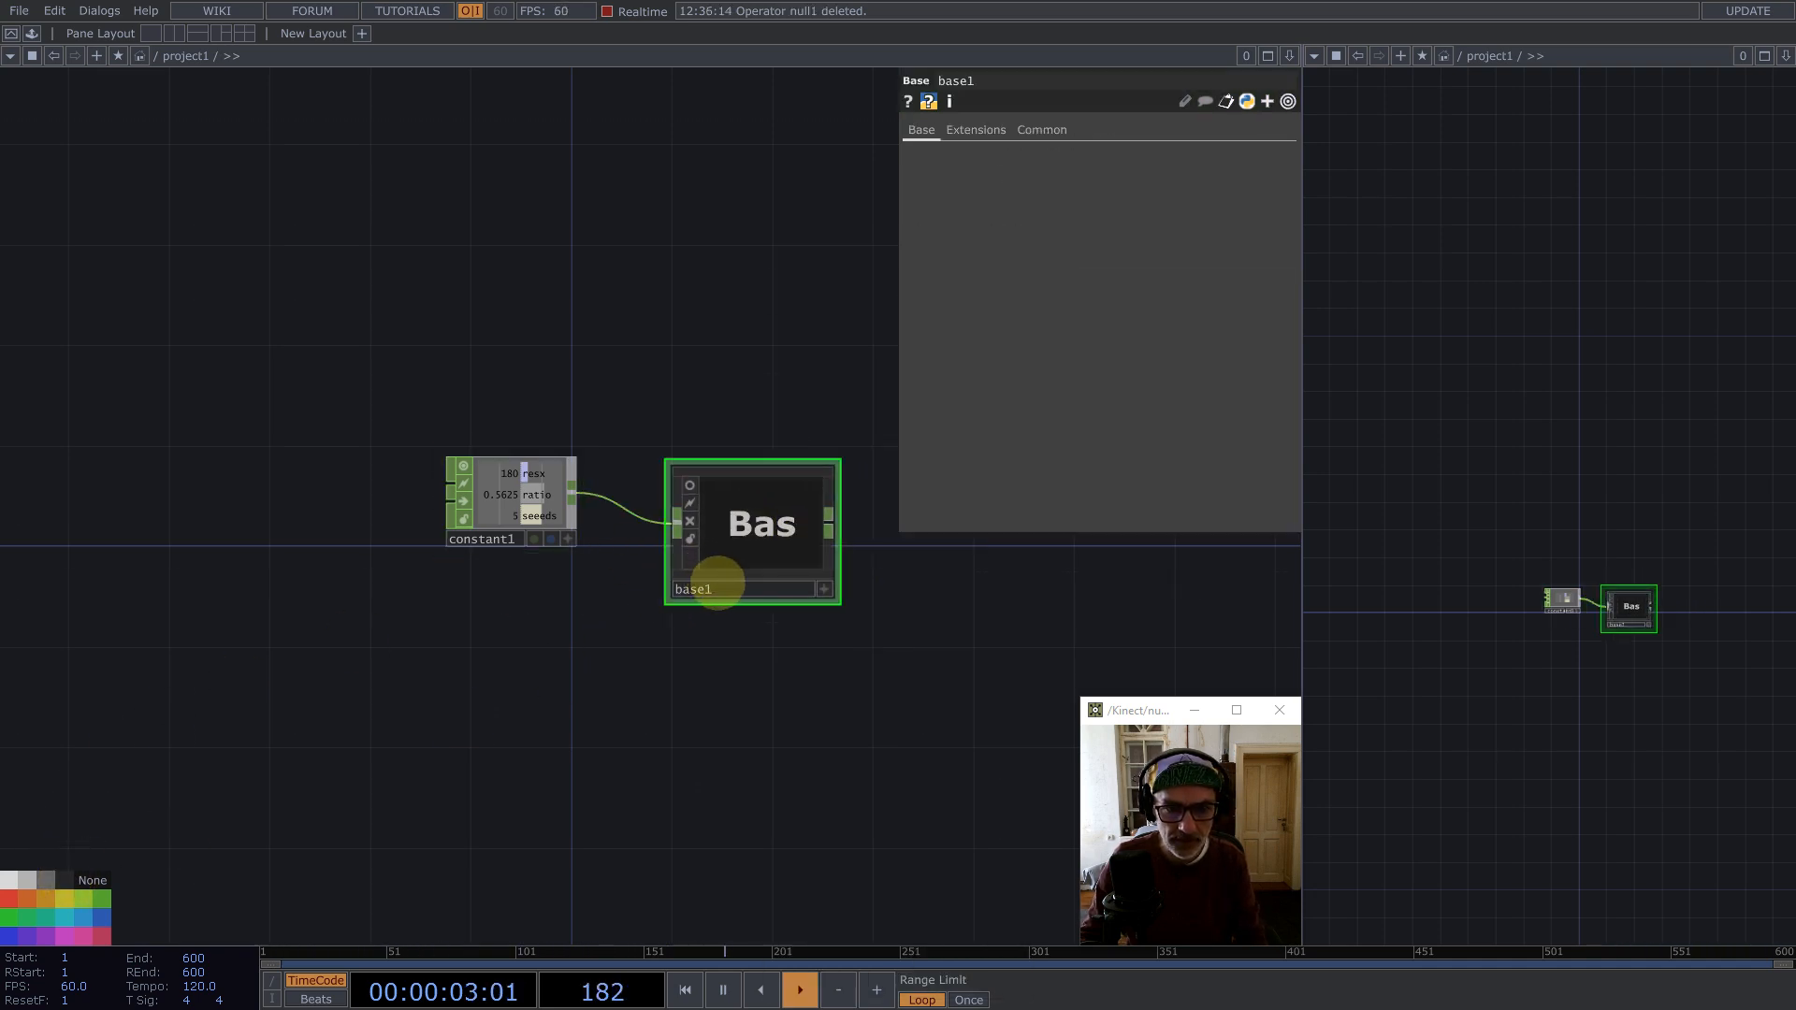
pyautogui.write('Data')
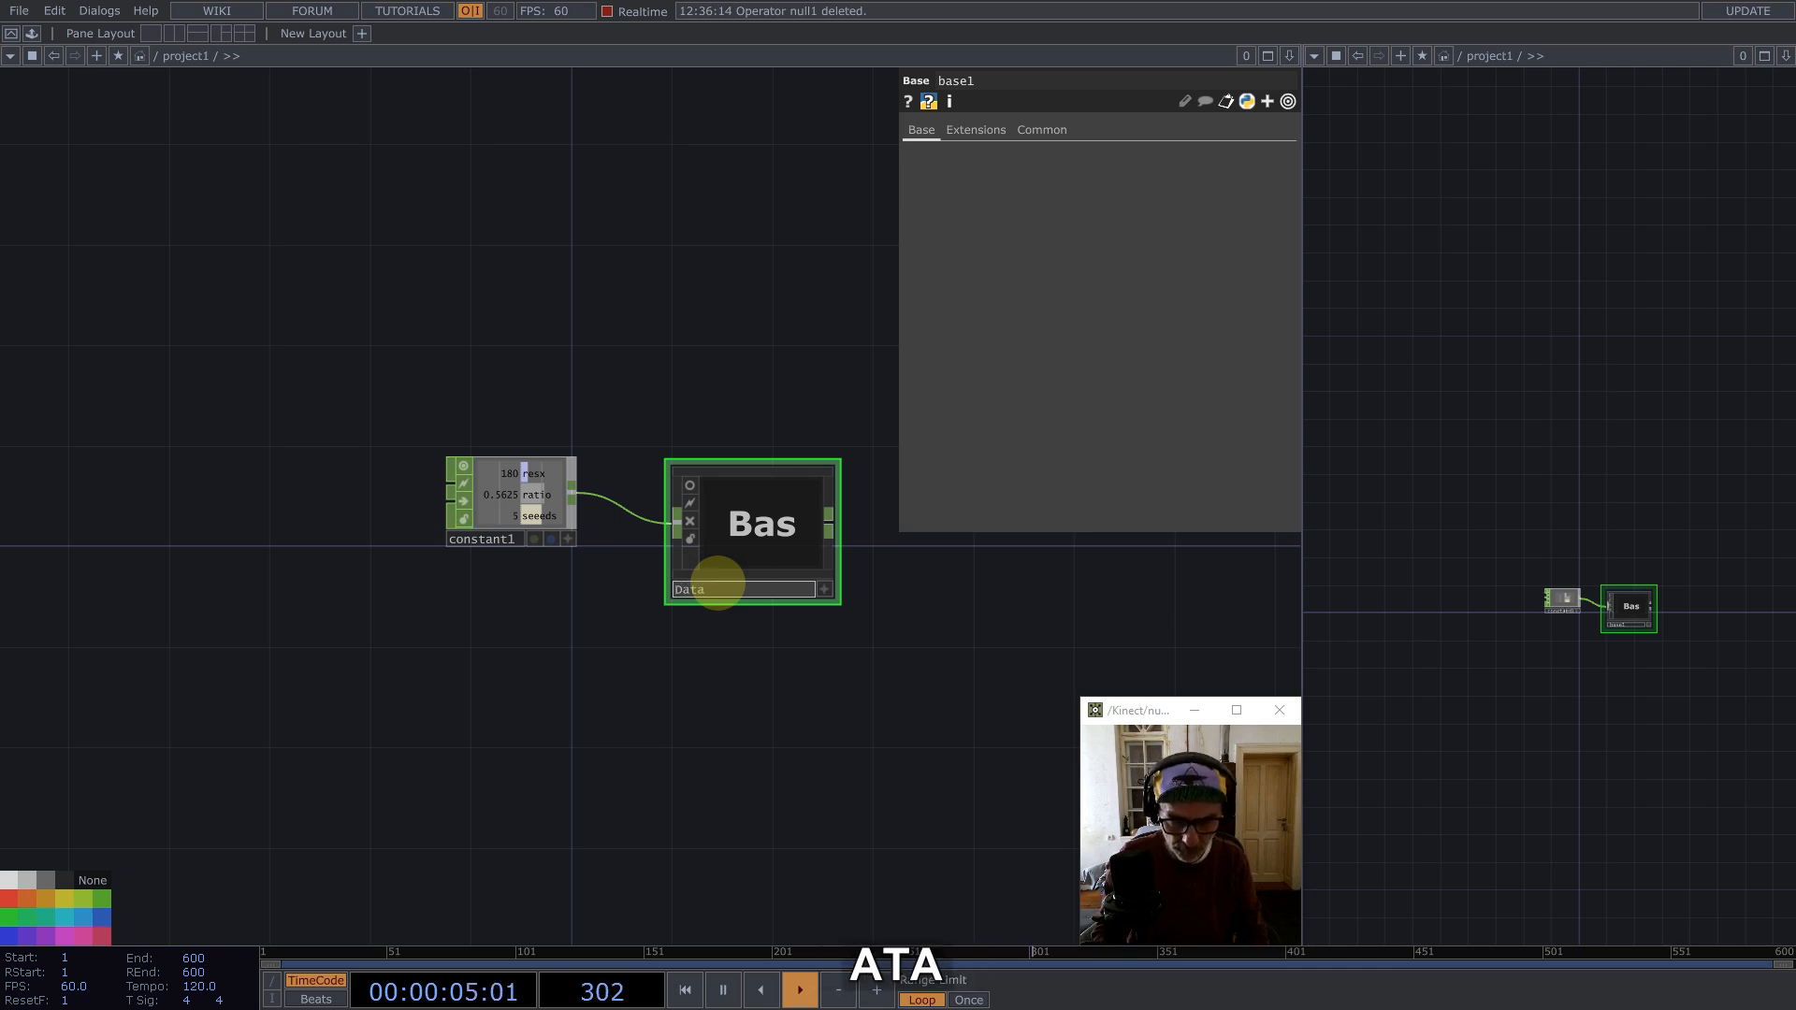
pyautogui.press('Return')
# Step: Inside the Data component, delete the Null between the in and out operators
pyautogui.scroll(3, 722, 520)
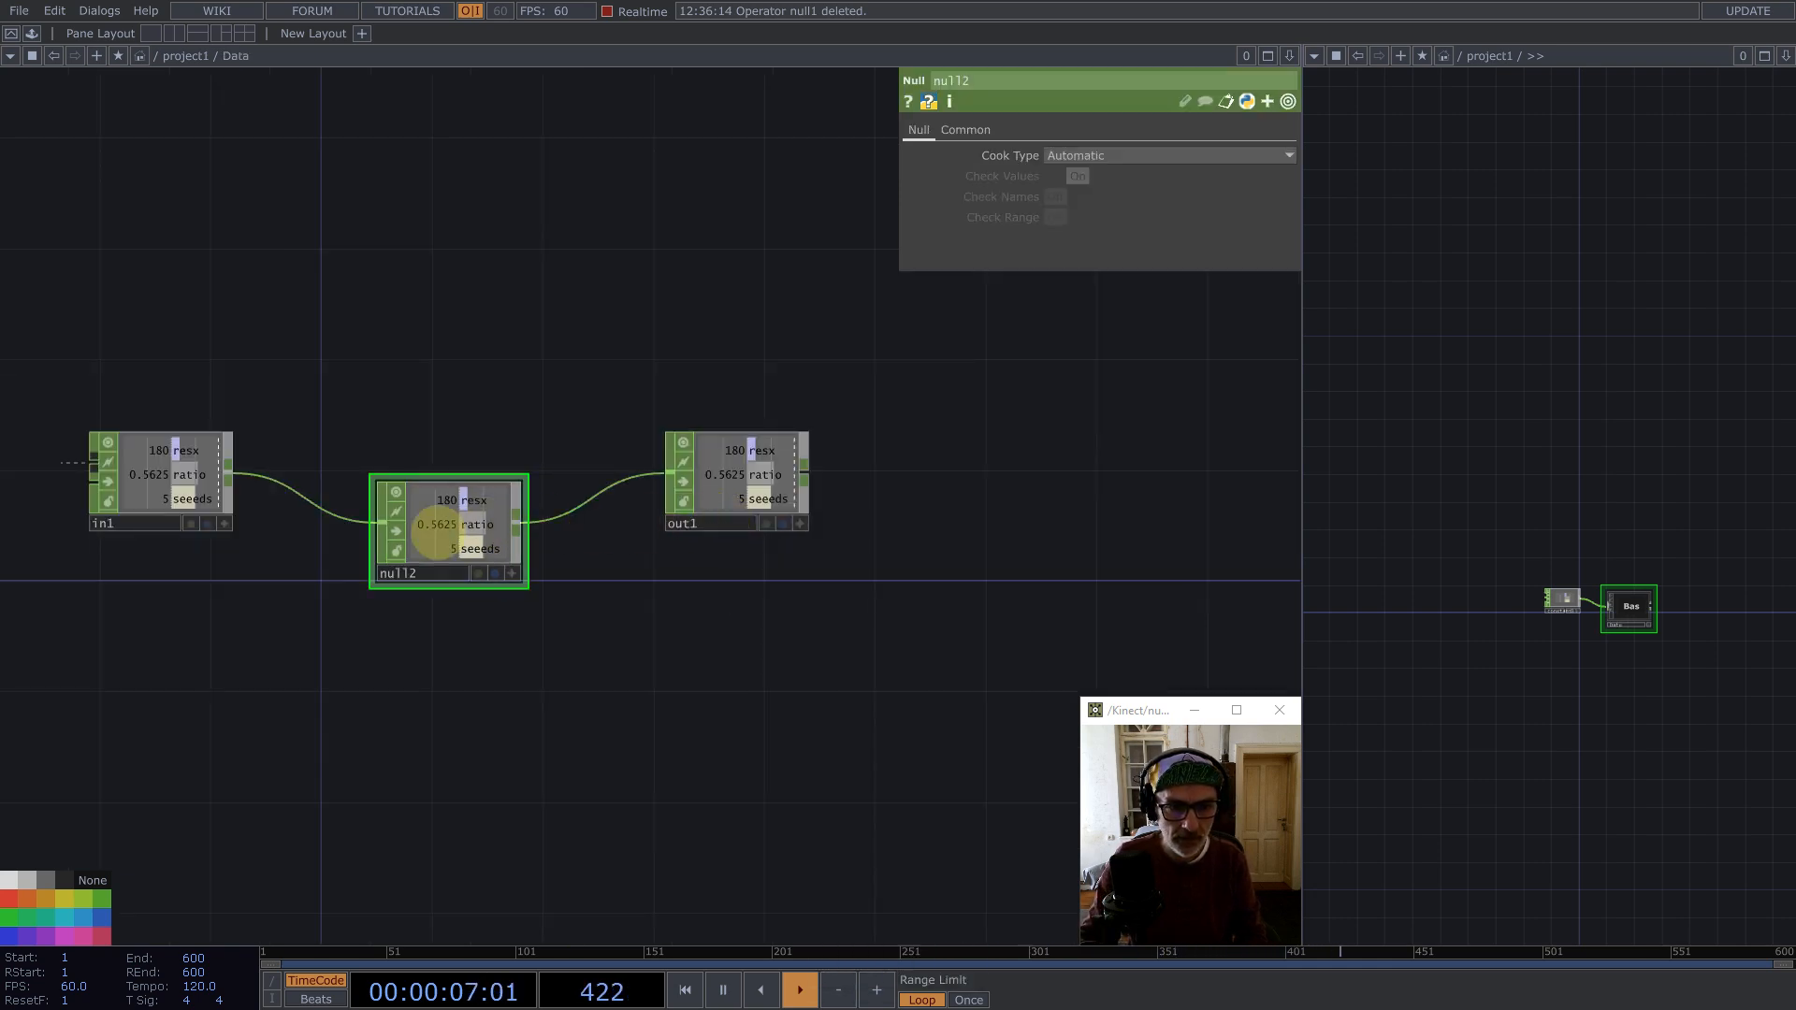
pyautogui.press('BackSpace')
# Step: Add a Select CHOP branching from the in operator
pyautogui.middleClick(230, 475)
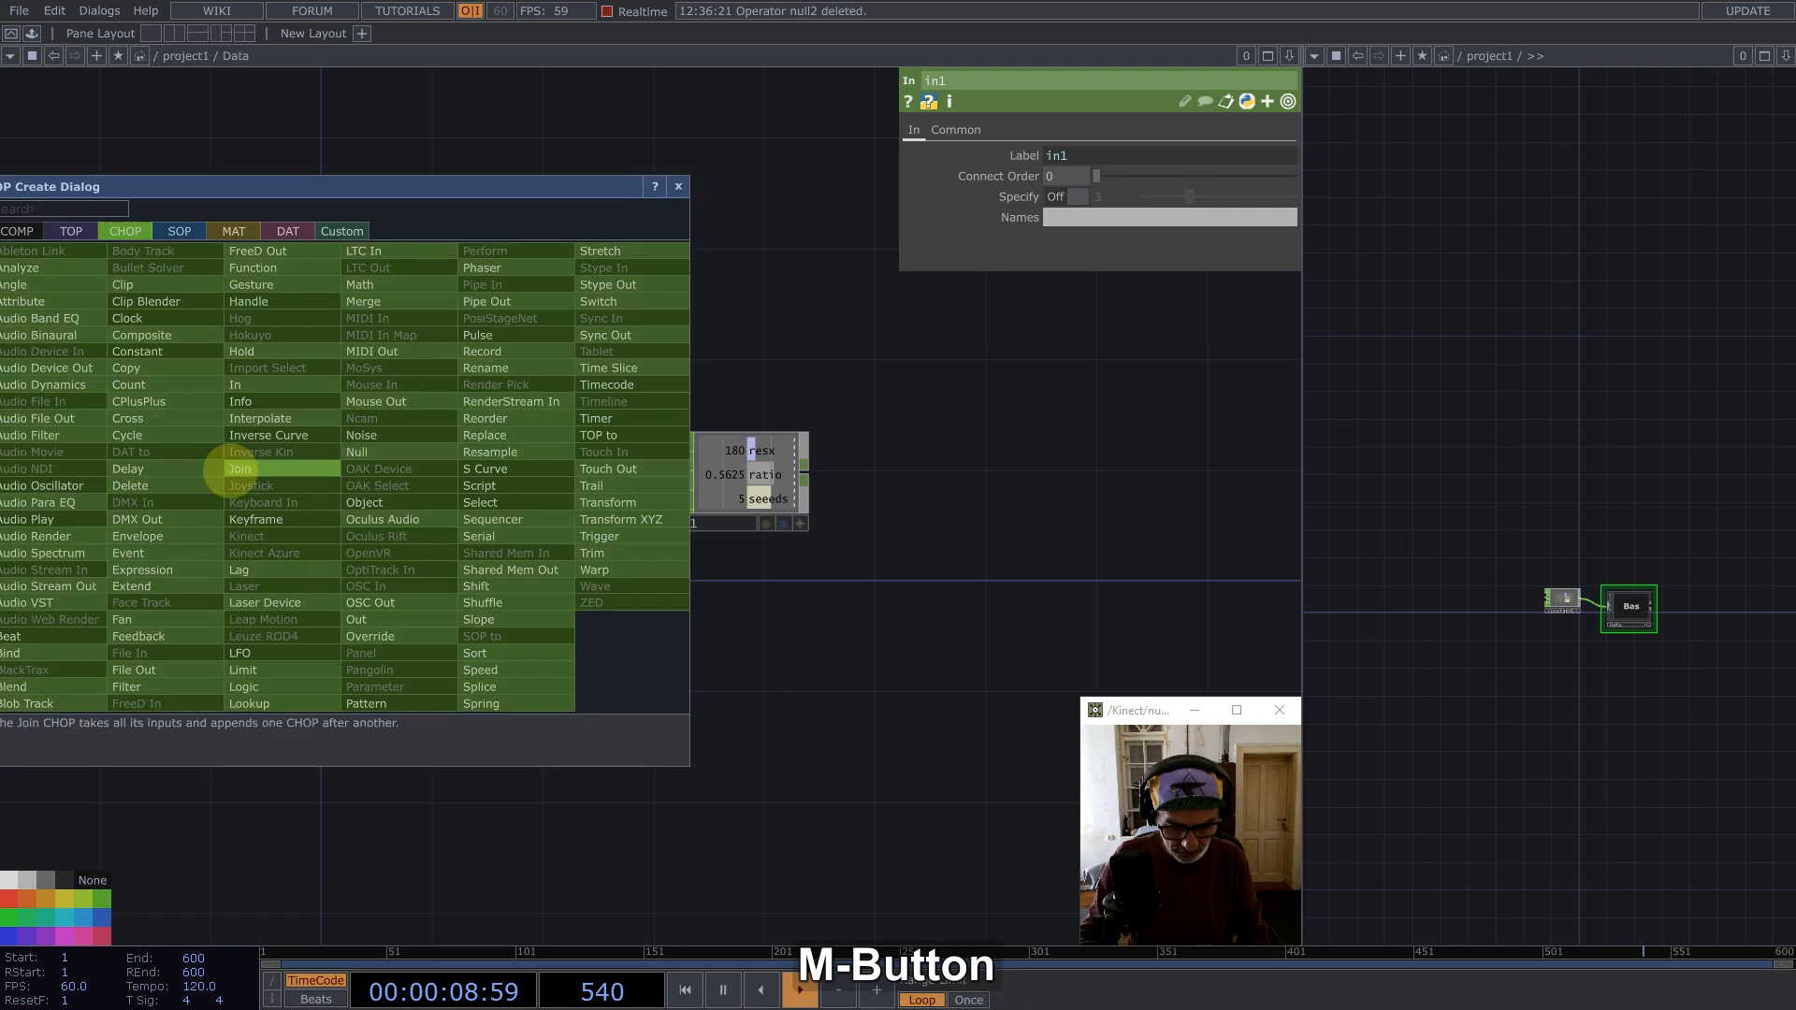
pyautogui.write('se')
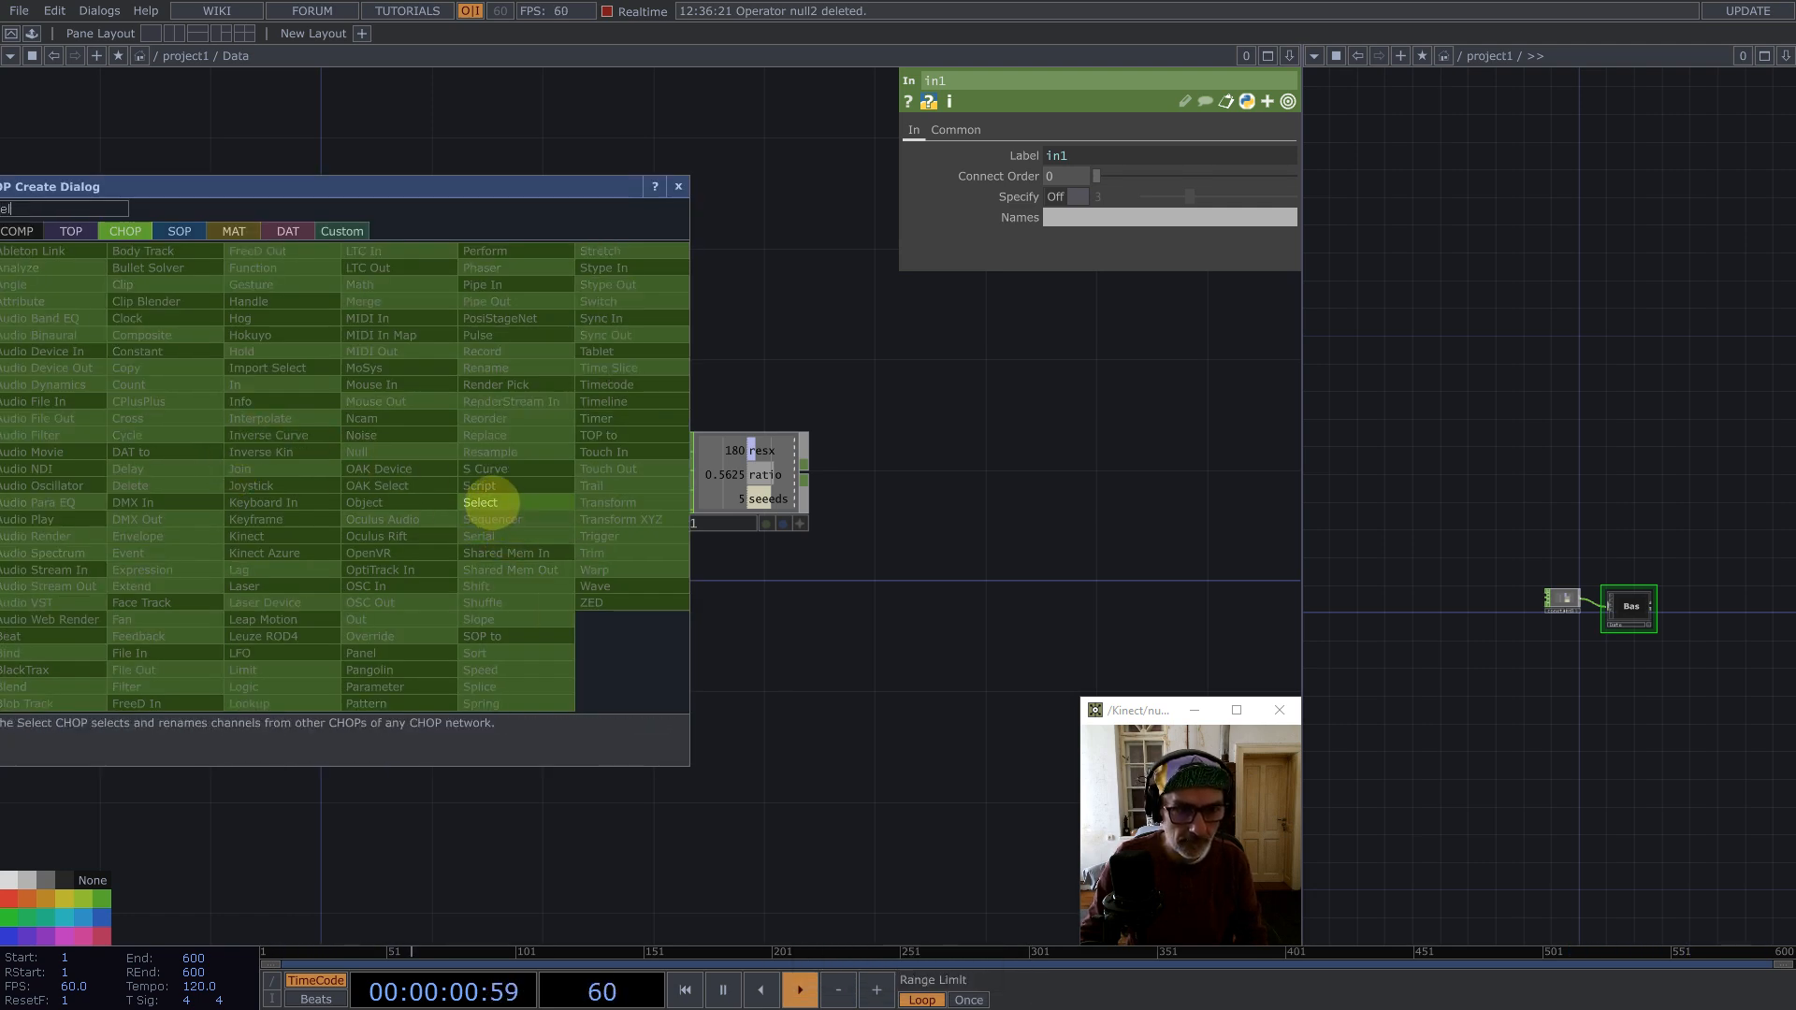
pyautogui.click(489, 503)
pyautogui.click(393, 365)
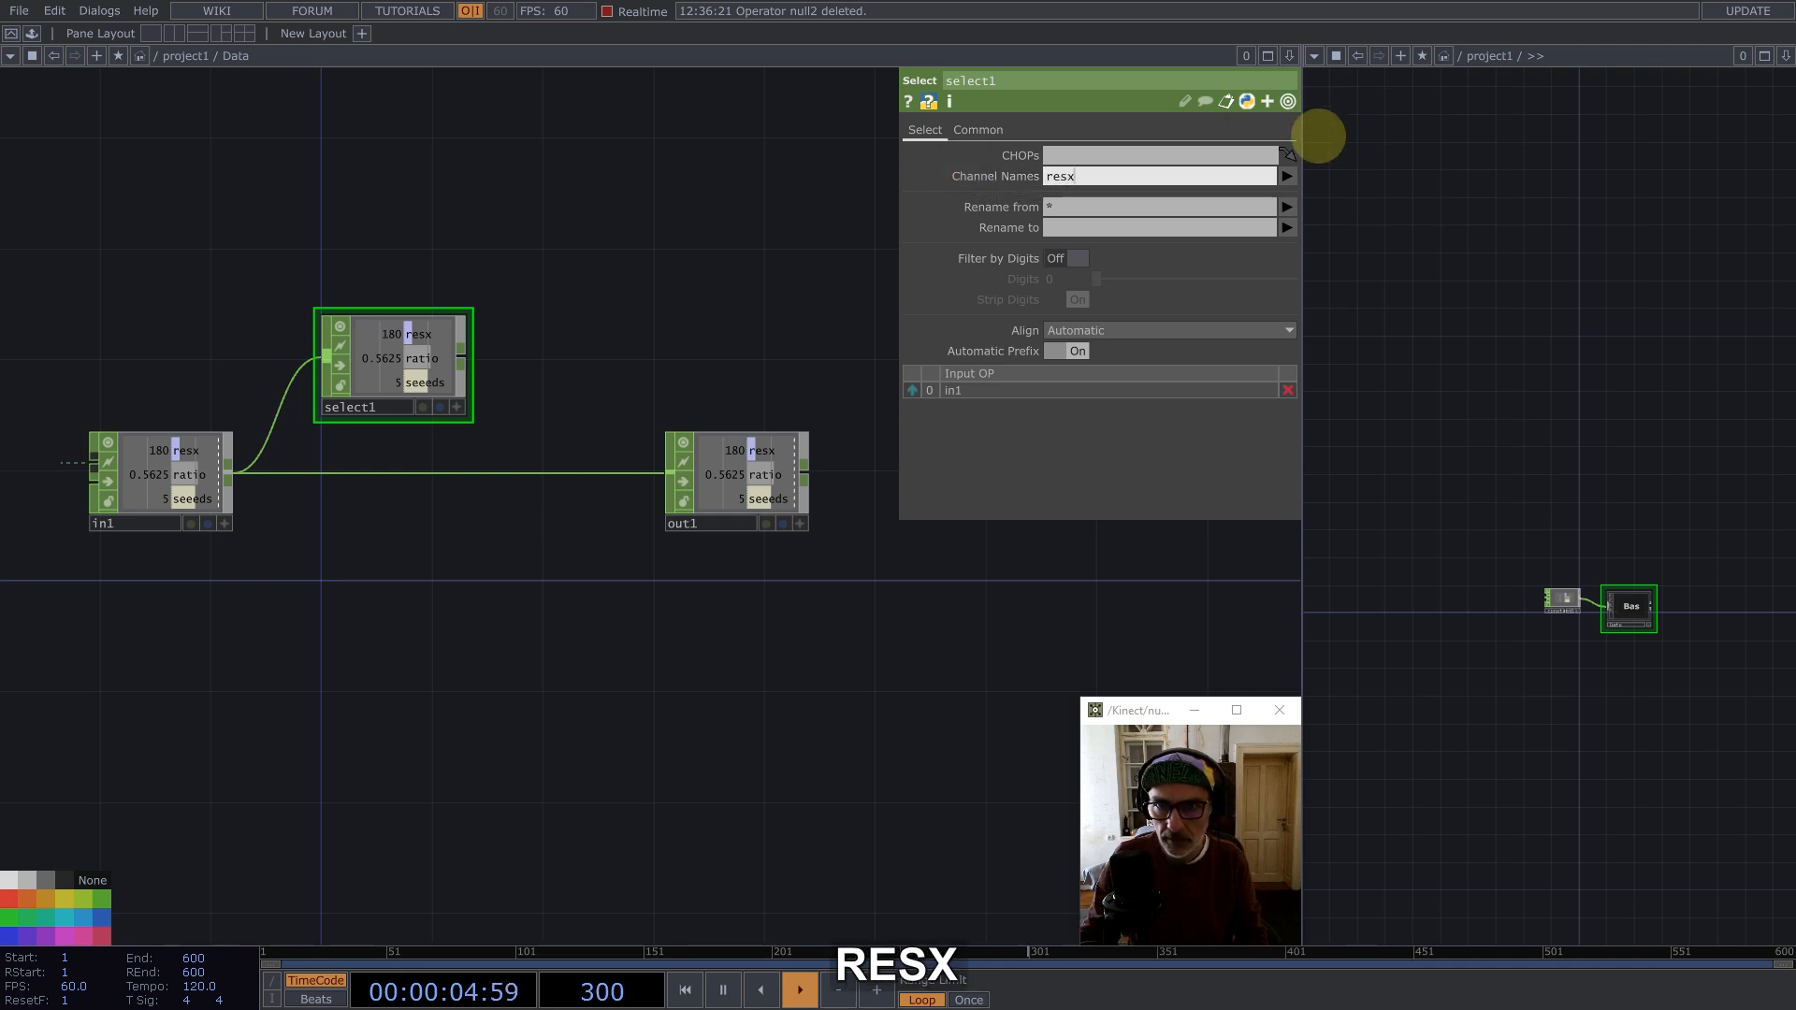
# Step: Set the Select to take the resx and ratio channels and rename them to resy
pyautogui.click(1287, 176)
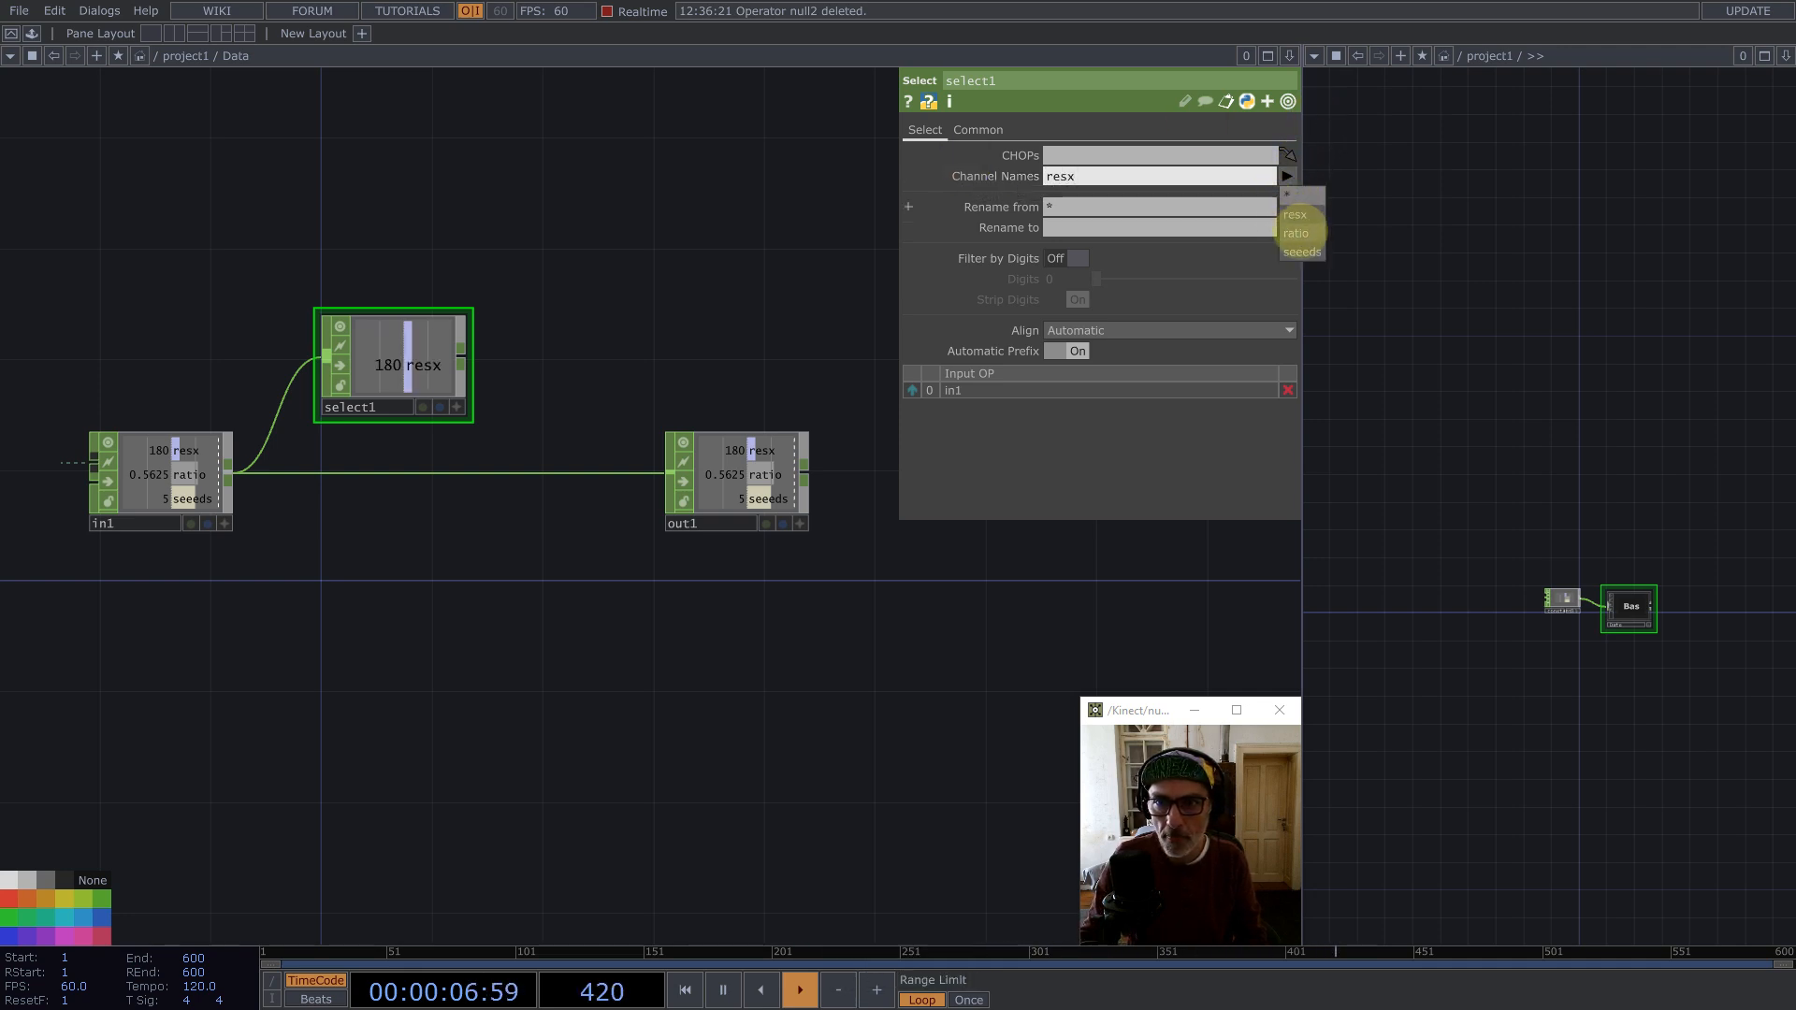
pyautogui.click(1300, 208)
pyautogui.click(1067, 226)
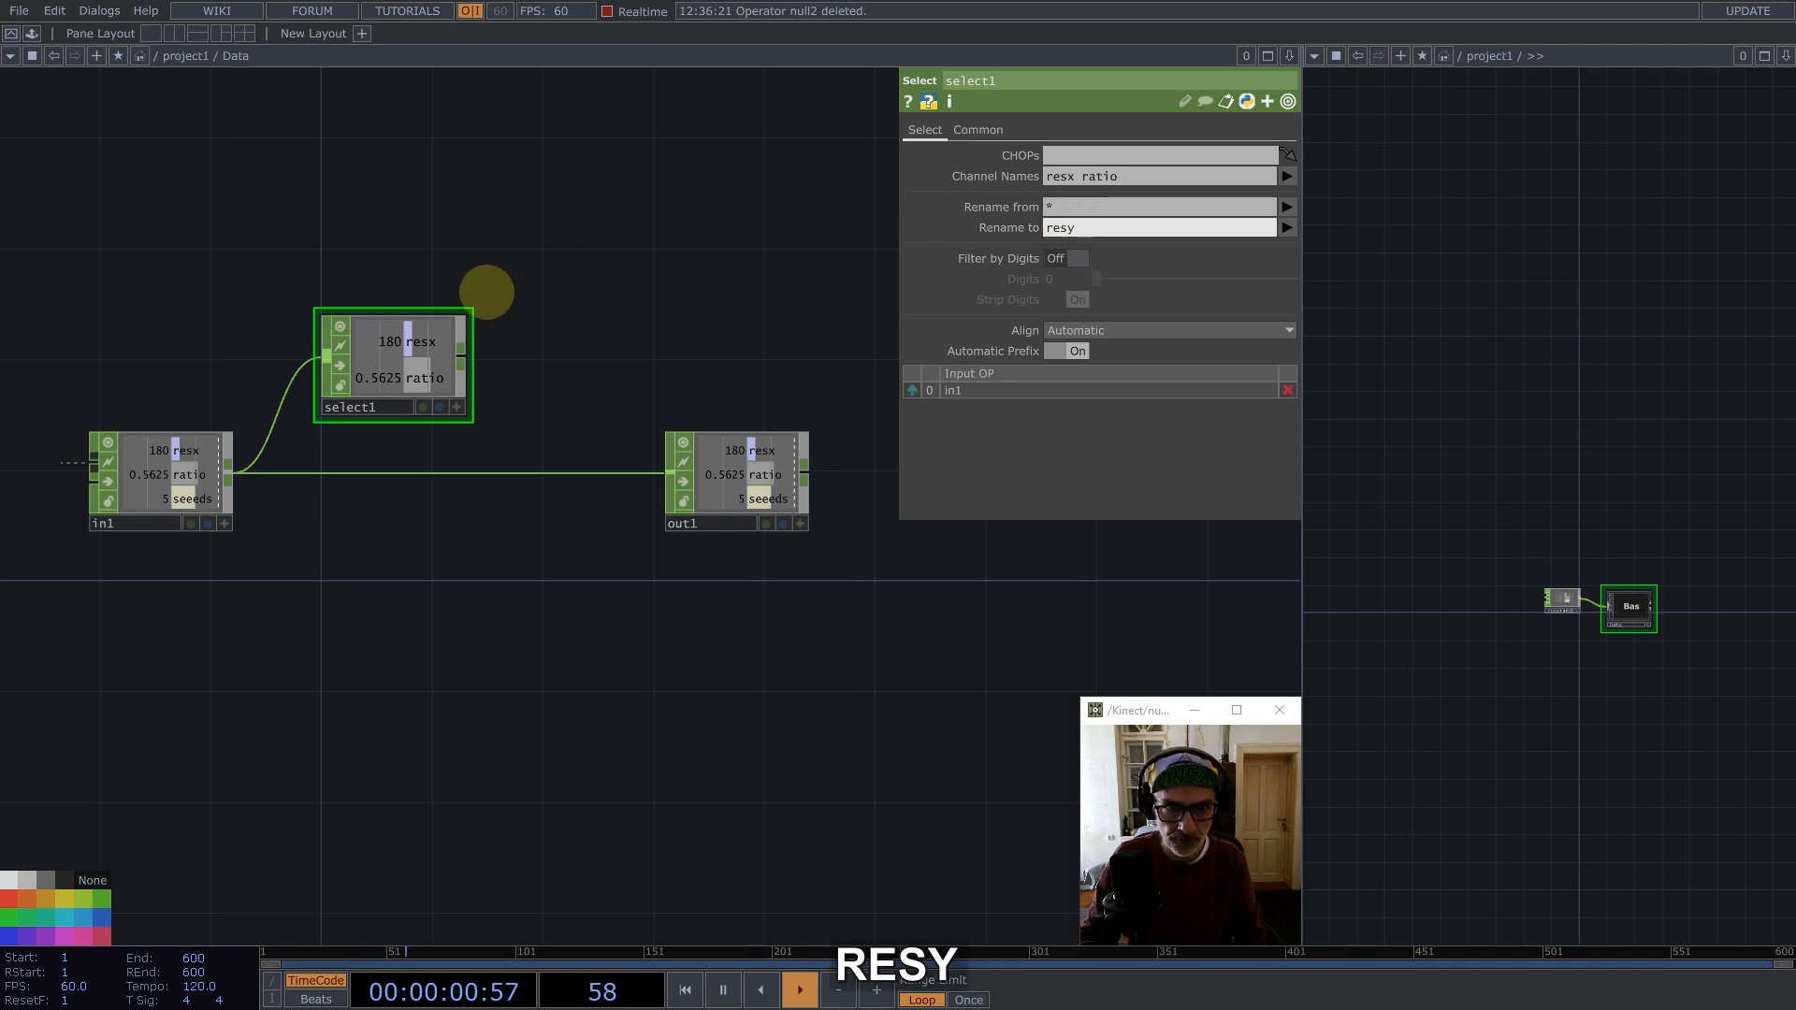
# Step: Append a Math CHOP after the Select and set its channel combination to Divide
pyautogui.middleClick(462, 352)
pyautogui.write('ma')
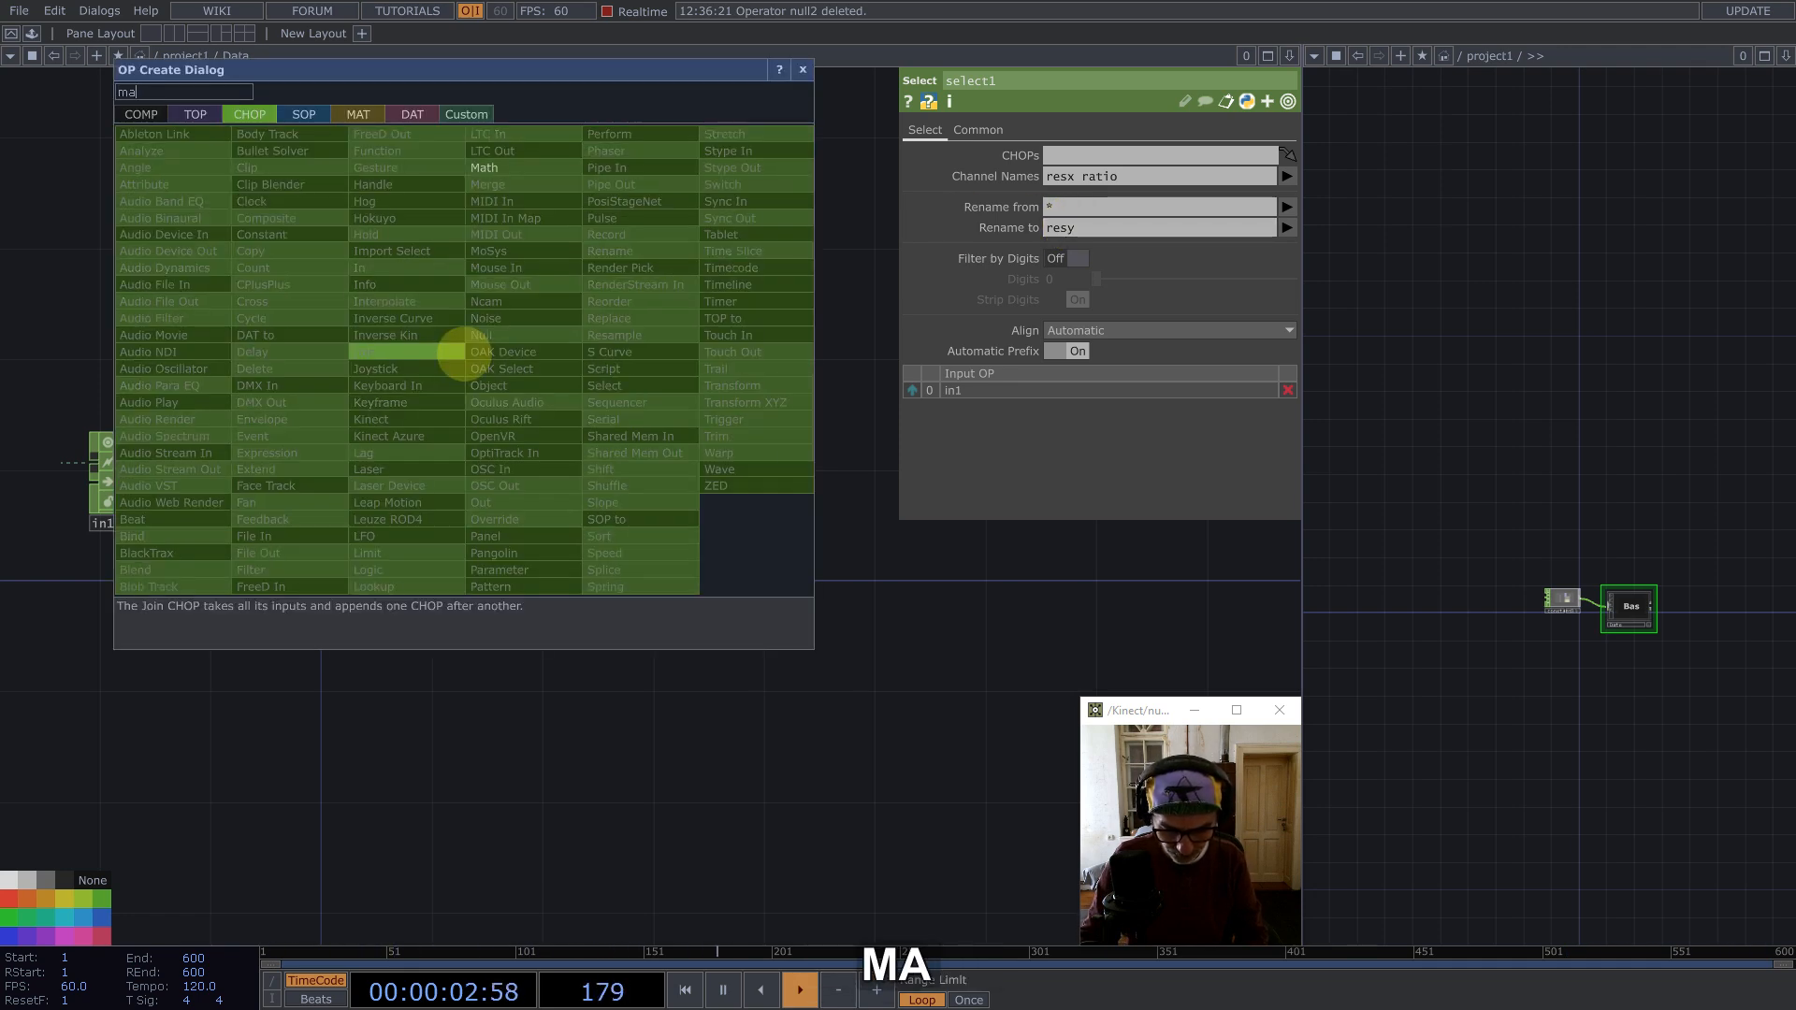
pyautogui.write('th')
pyautogui.click(485, 168)
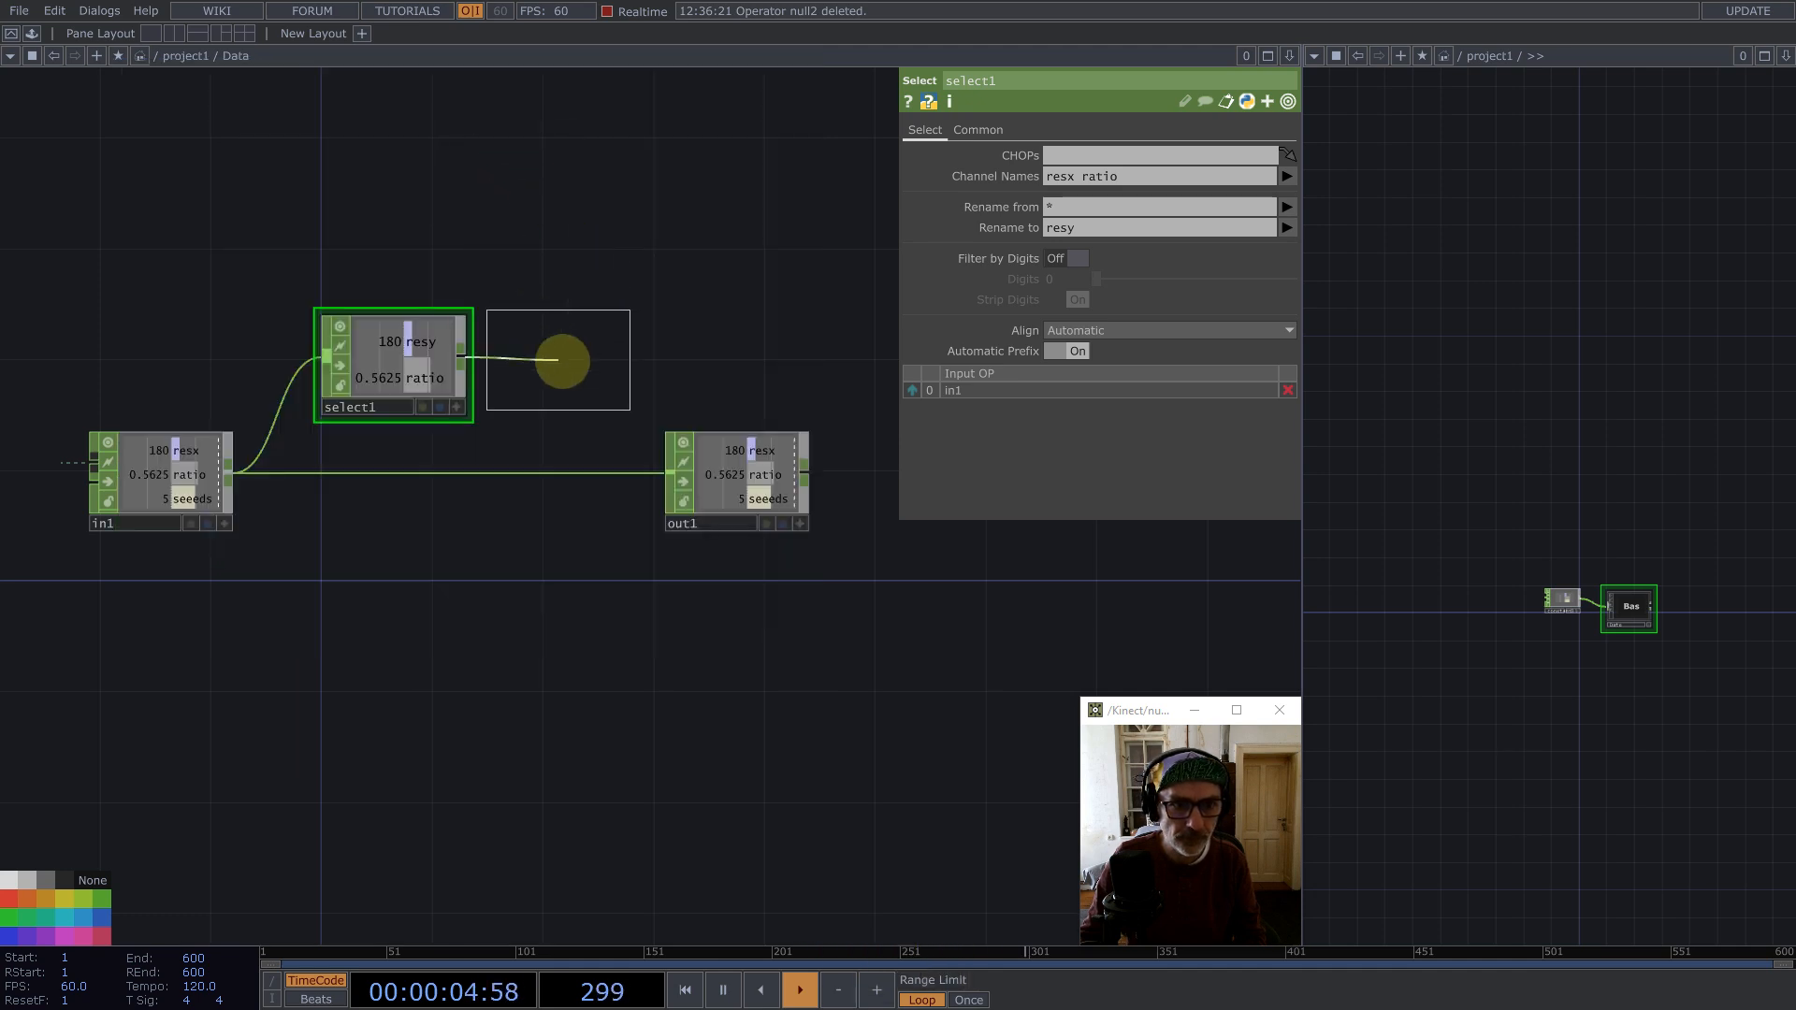
pyautogui.click(561, 360)
pyautogui.click(1078, 197)
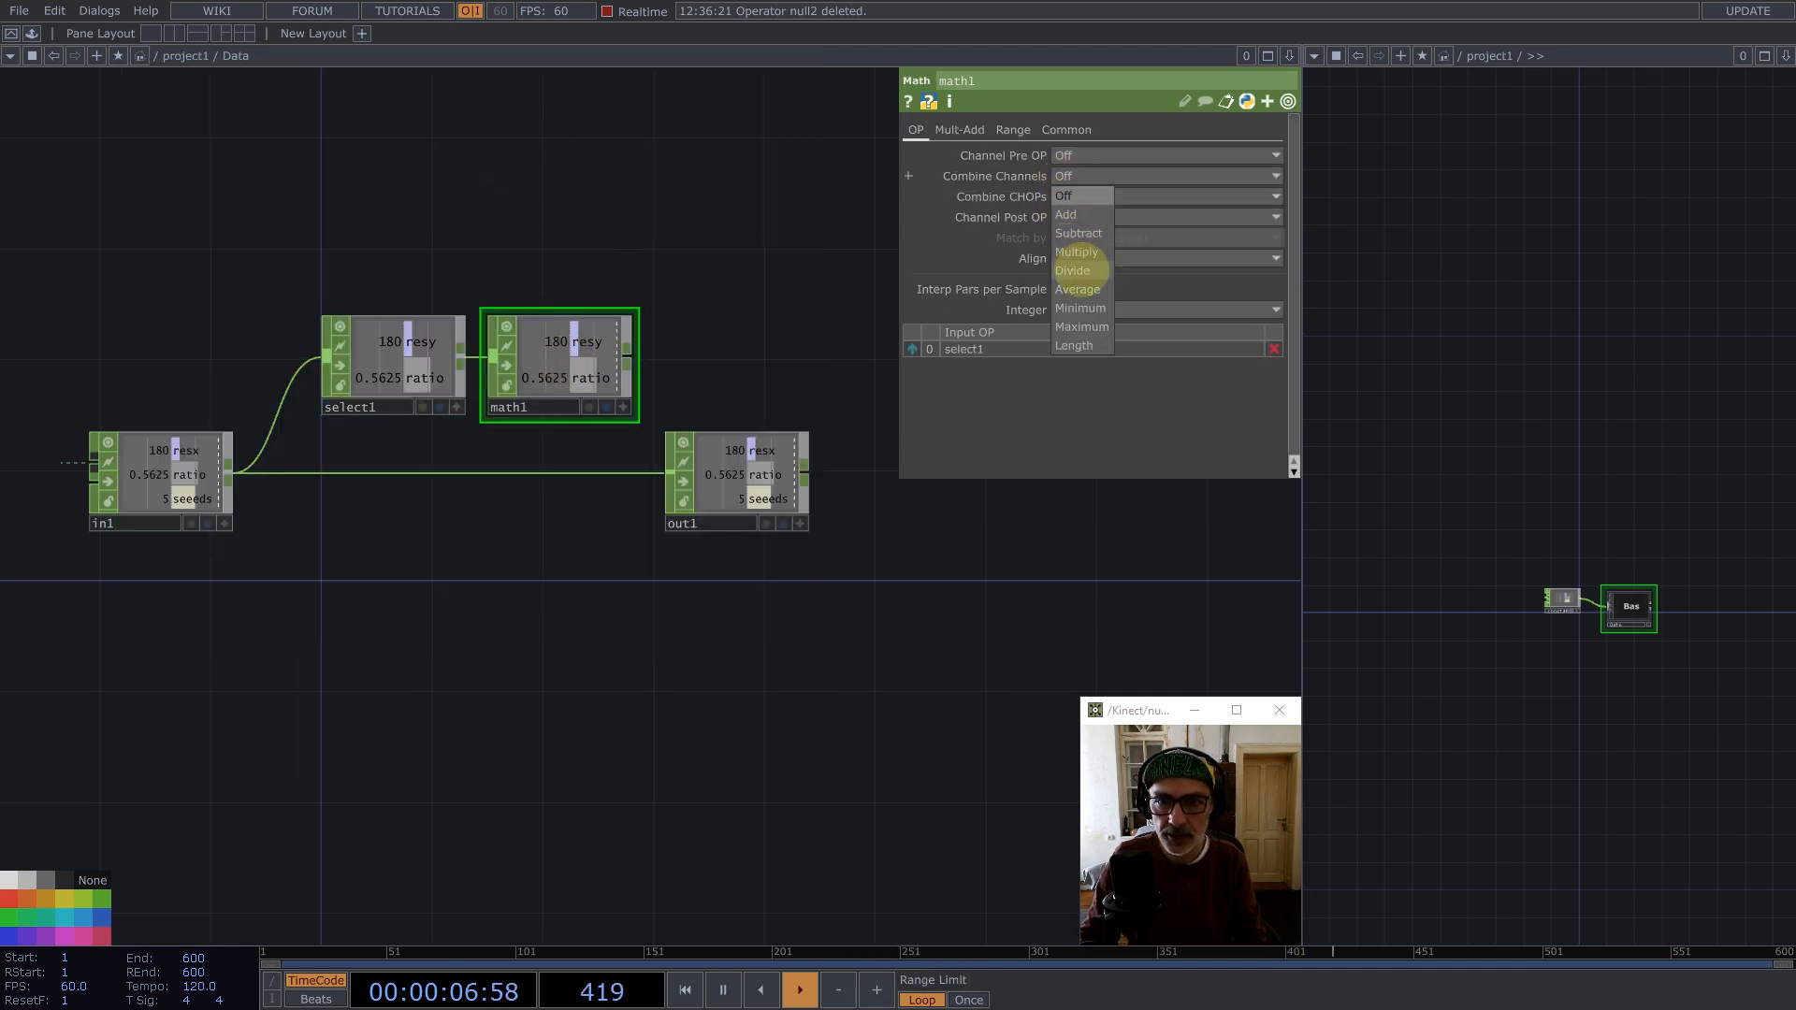
pyautogui.click(1074, 270)
# Step: Move the out operator and insert a Merge CHOP on the connection from the in operator
pyautogui.moveTo(737, 465); pyautogui.dragTo(947, 489)
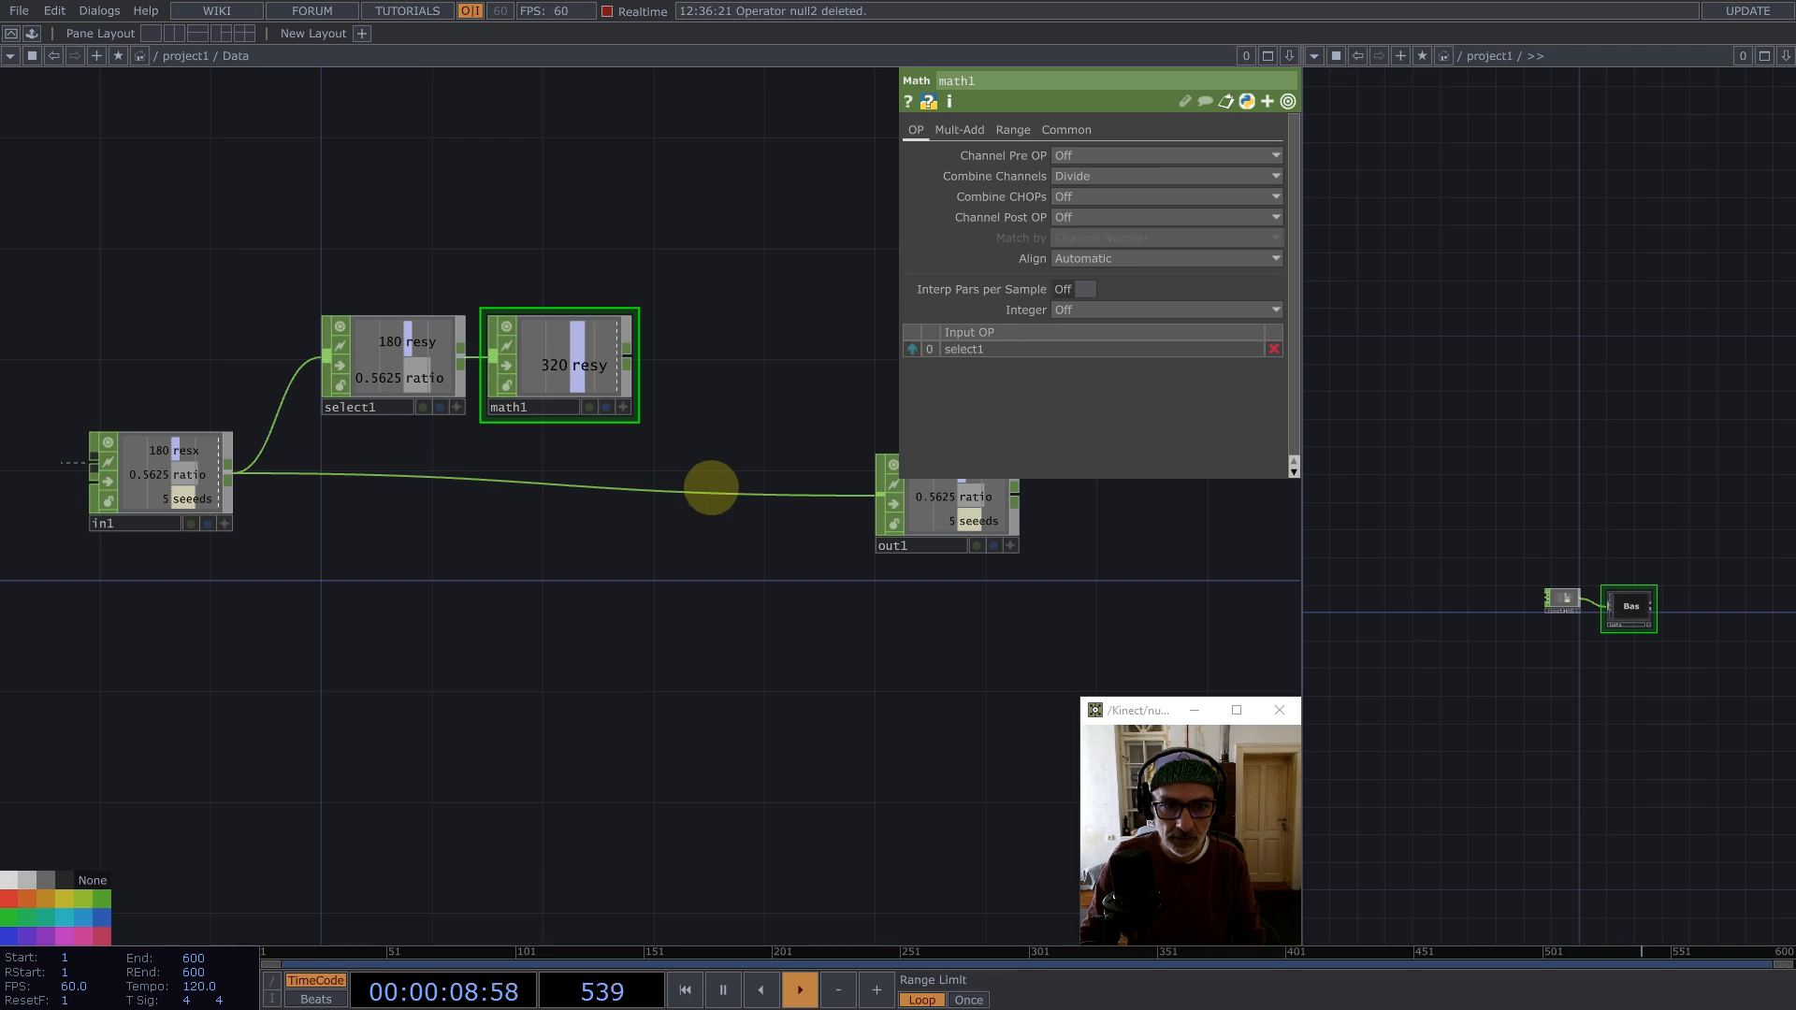
pyautogui.rightClick(711, 487)
pyautogui.click(694, 493)
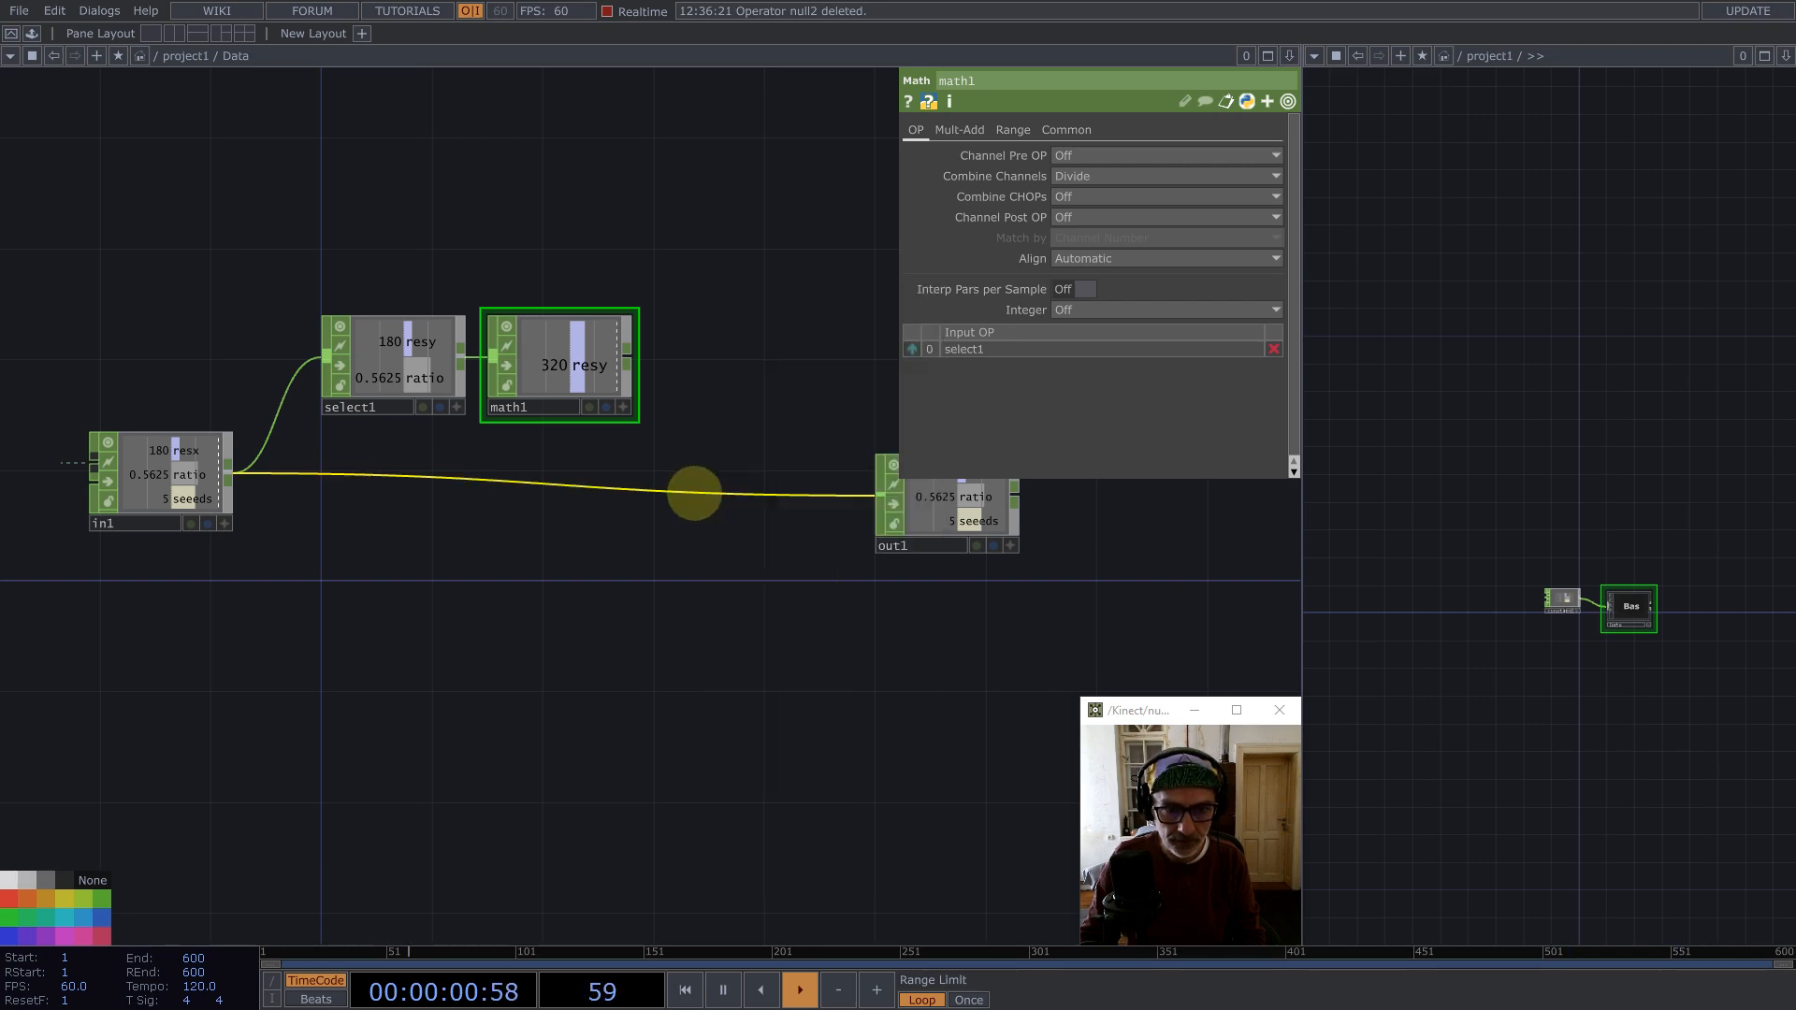
pyautogui.rightClick(697, 488)
pyautogui.click(718, 473)
pyautogui.write('m')
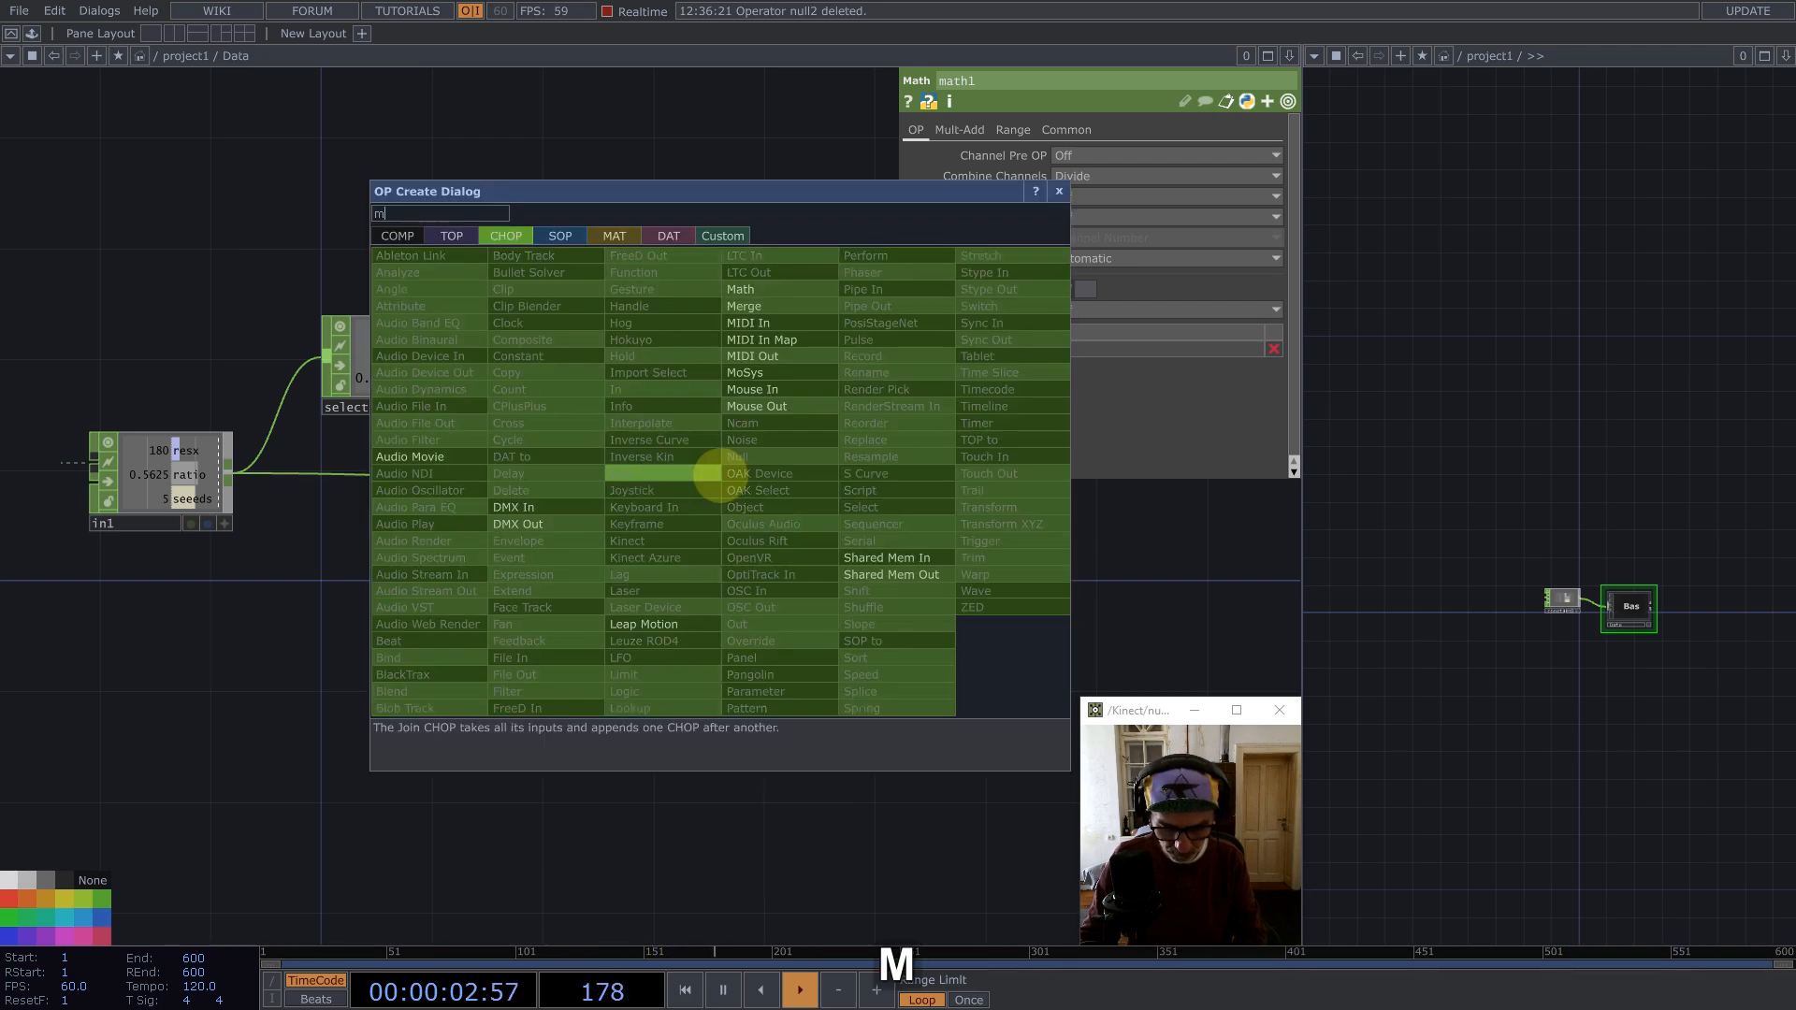
pyautogui.write('er')
pyautogui.click(741, 306)
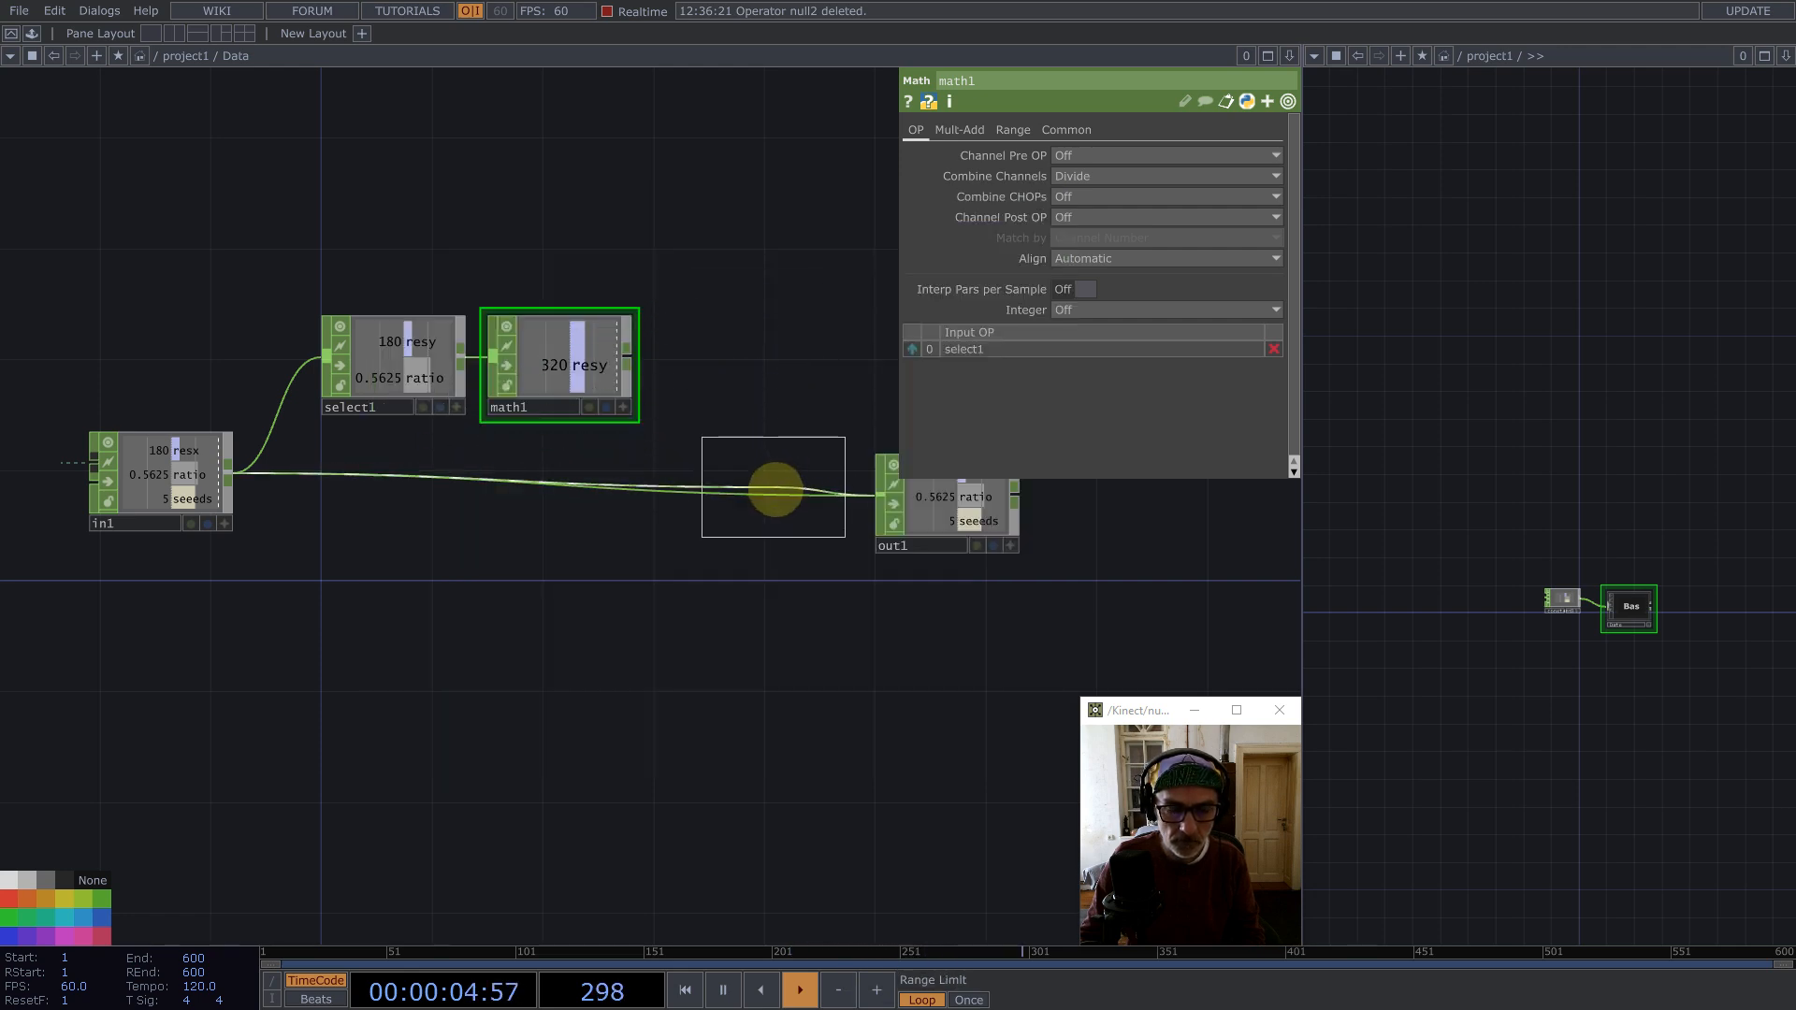
pyautogui.click(774, 488)
# Step: Connect the Math output into the Merge and rearrange the Merge and out nodes
pyautogui.moveTo(627, 350); pyautogui.dragTo(714, 494)
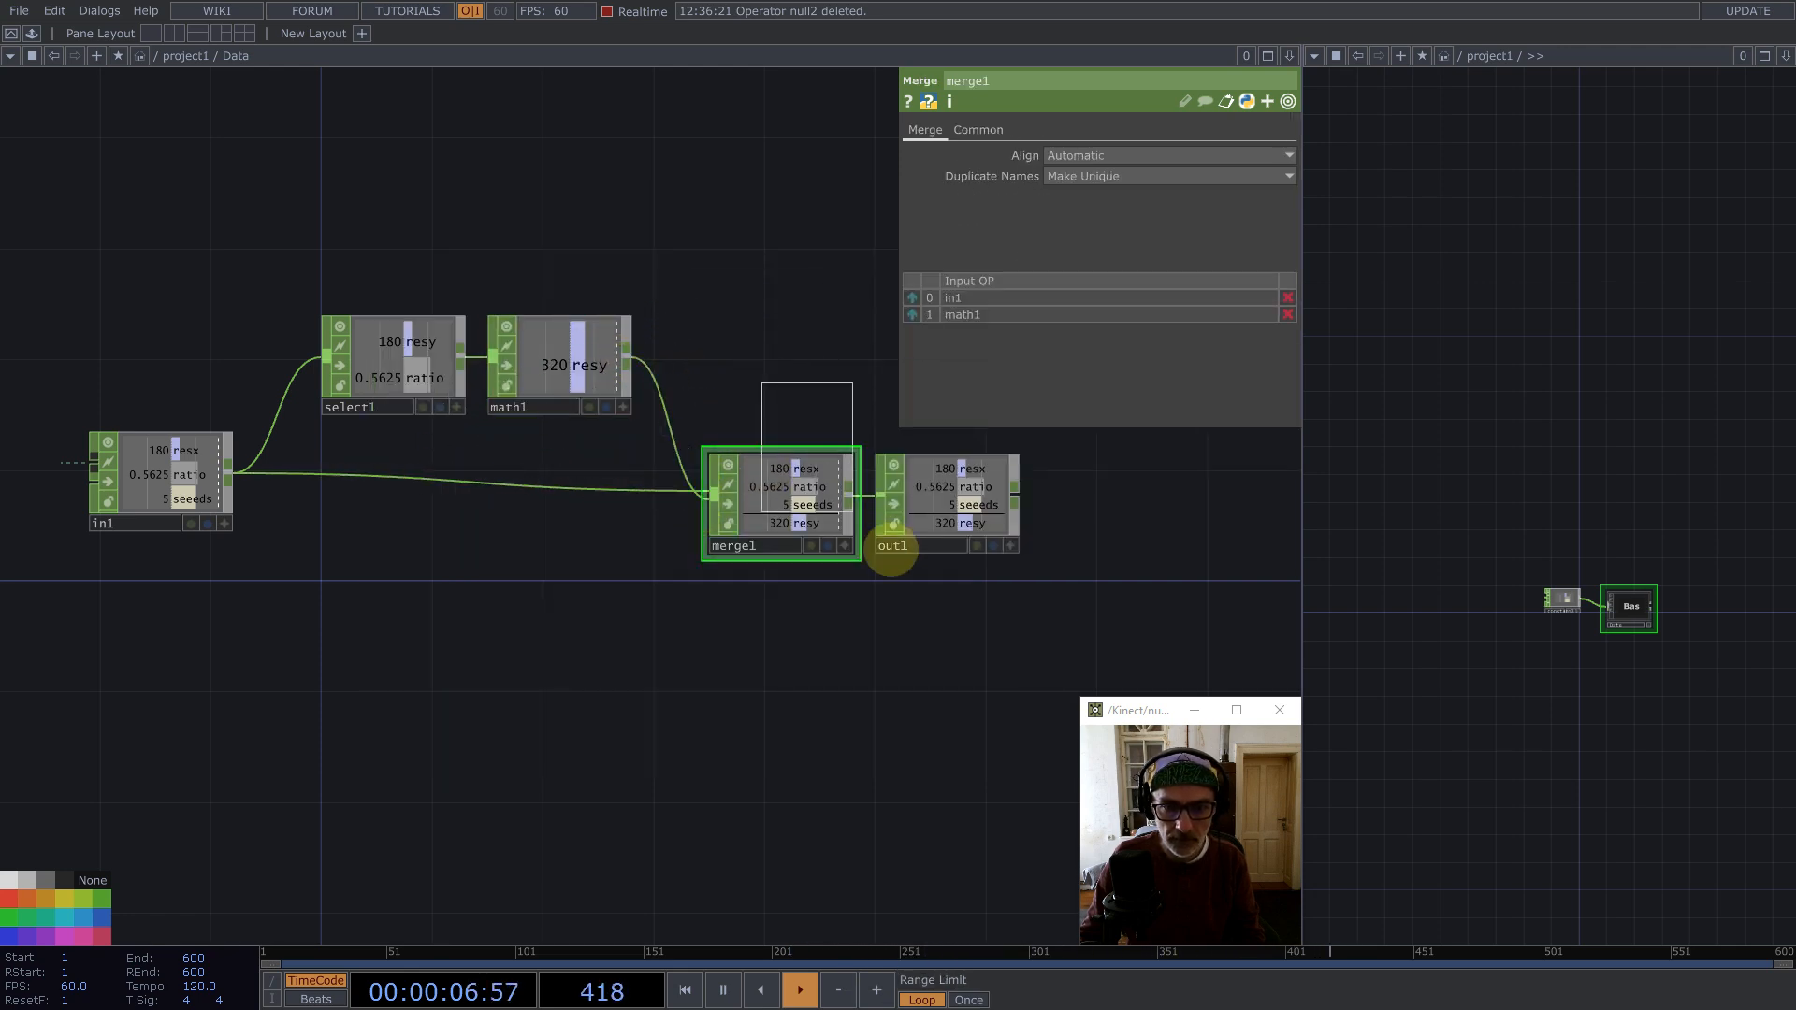
pyautogui.moveTo(891, 549); pyautogui.dragTo(921, 561, button='right')
pyautogui.moveTo(943, 506); pyautogui.dragTo(1113, 483)
pyautogui.click(1047, 477)
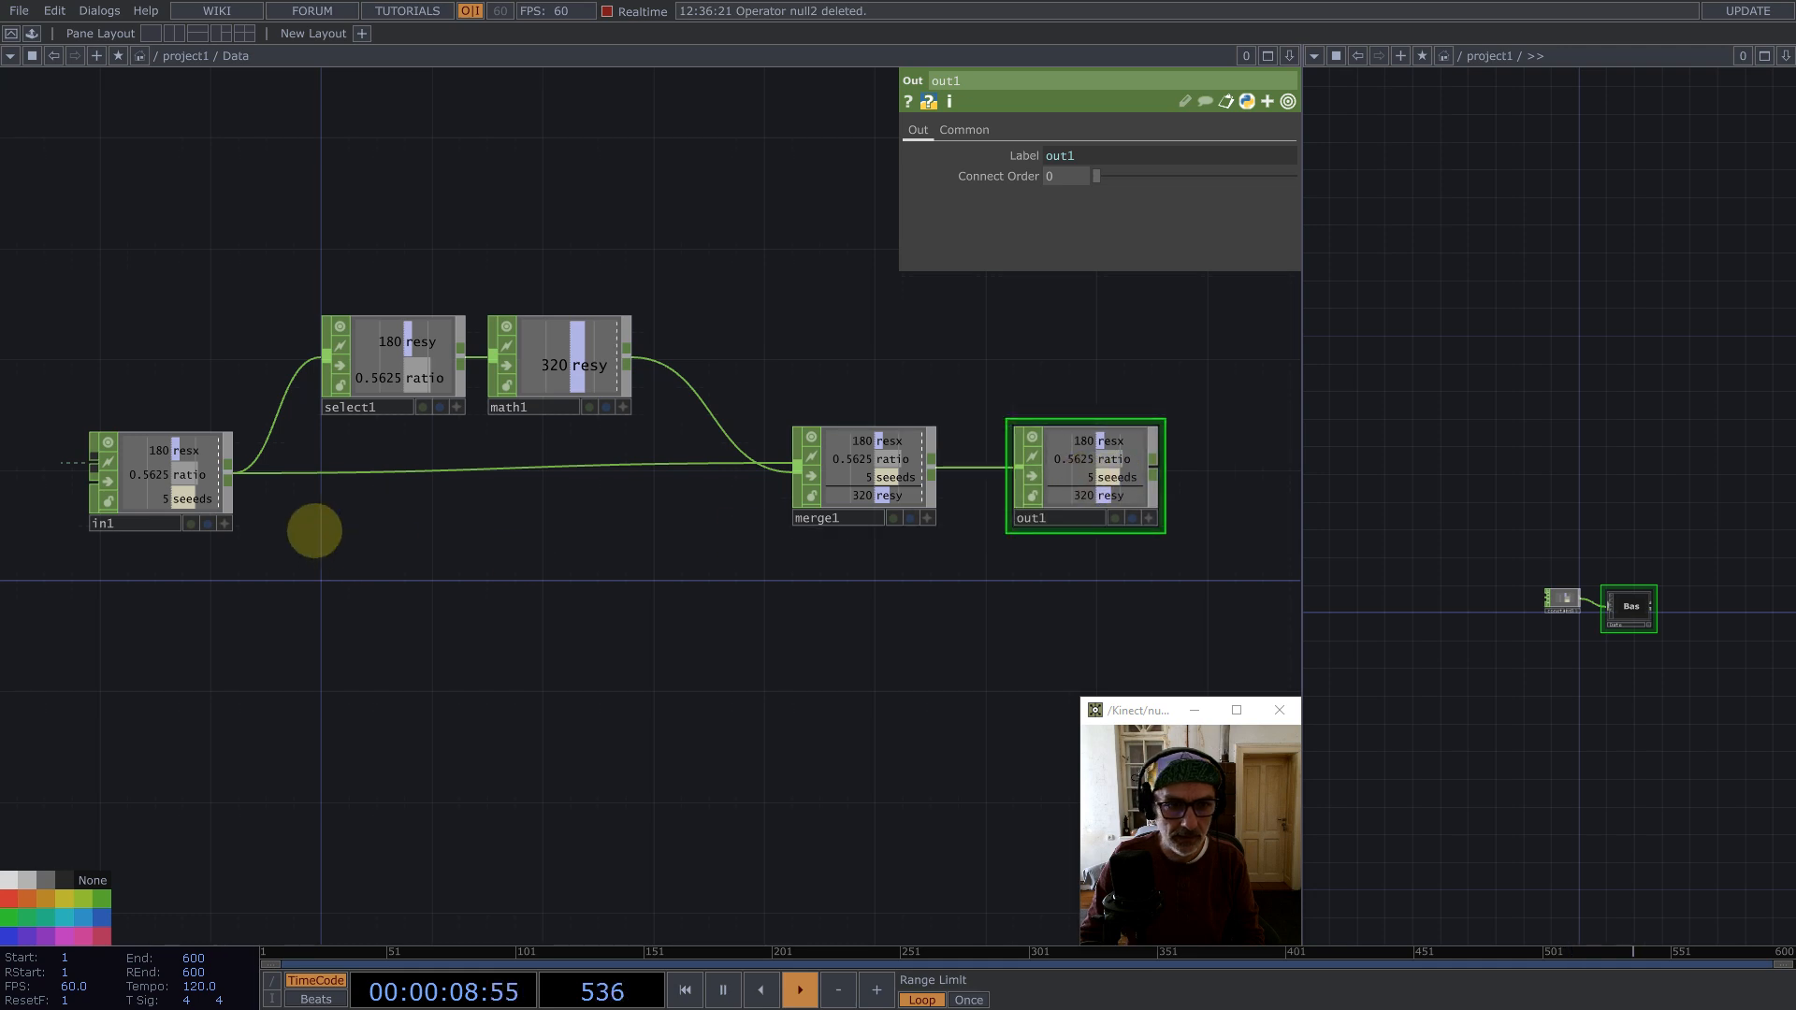
# Step: Duplicate the Select and set the copy to take the resx channel and rename it to ratio
pyautogui.click(400, 355)
pyautogui.hotkey('ctrl', 'c')
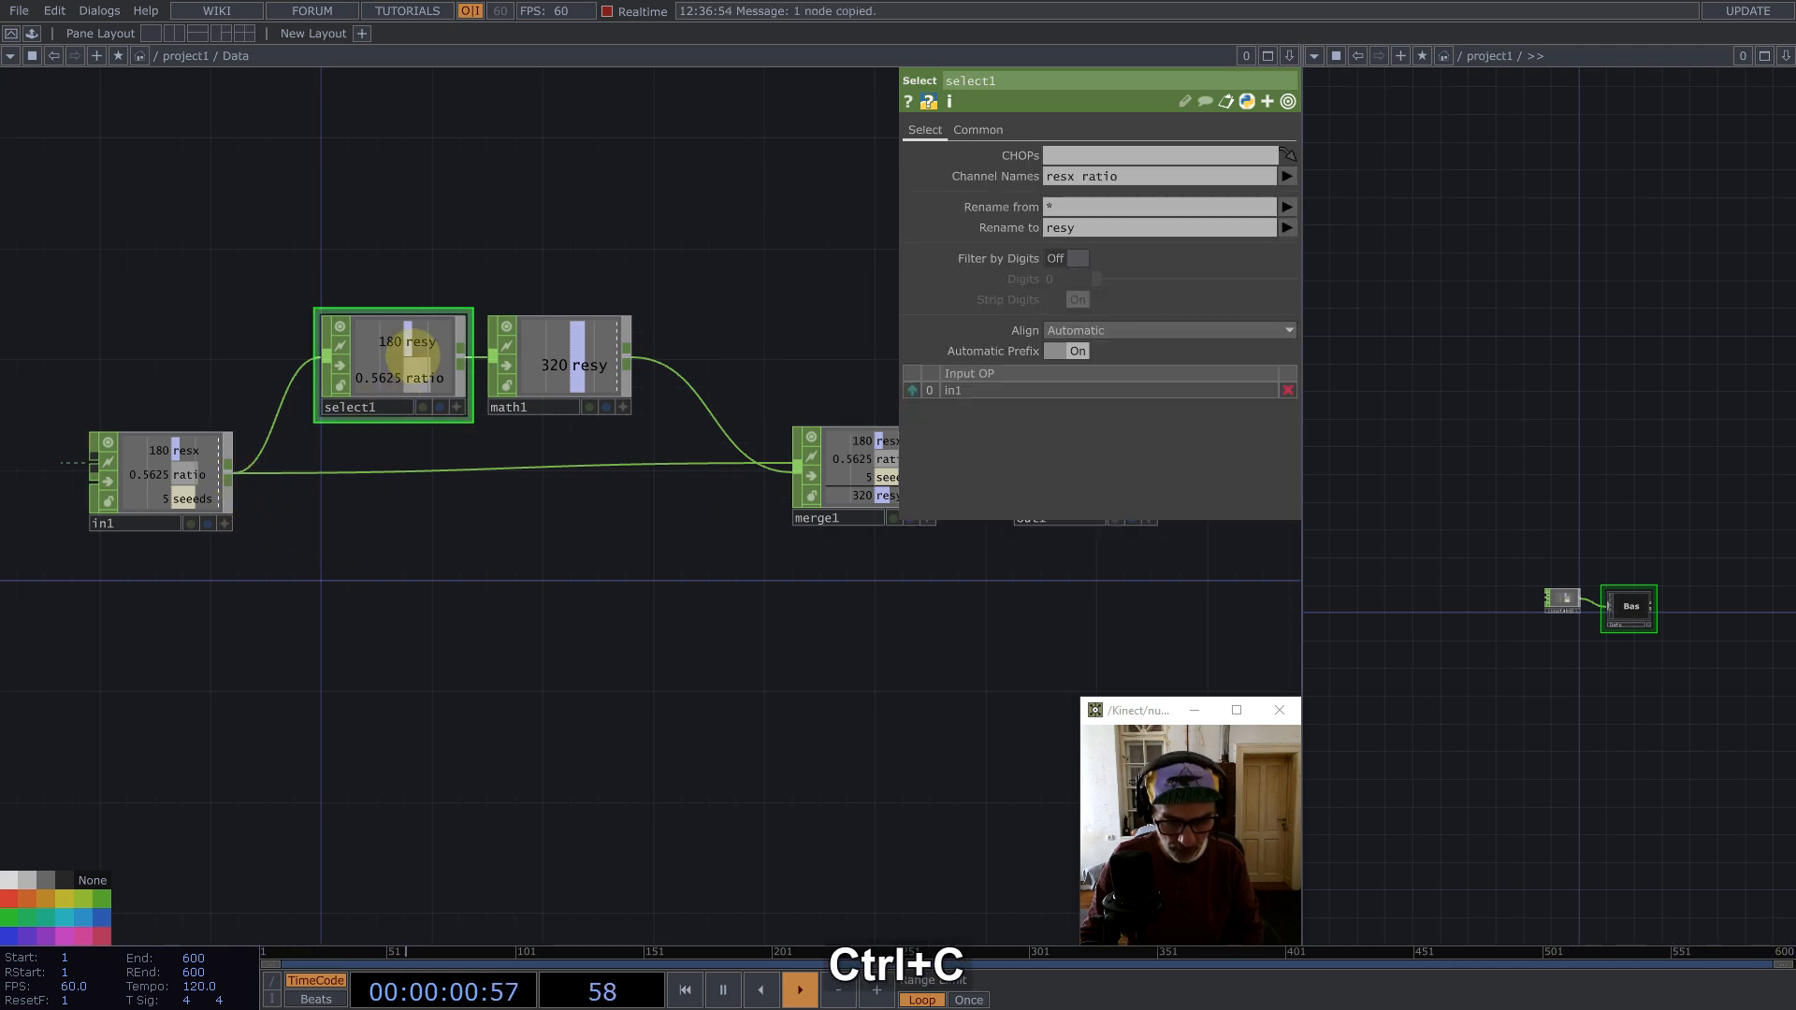
pyautogui.hotkey('ctrl', 'v')
pyautogui.click(416, 557)
pyautogui.moveTo(1126, 177); pyautogui.dragTo(1080, 178)
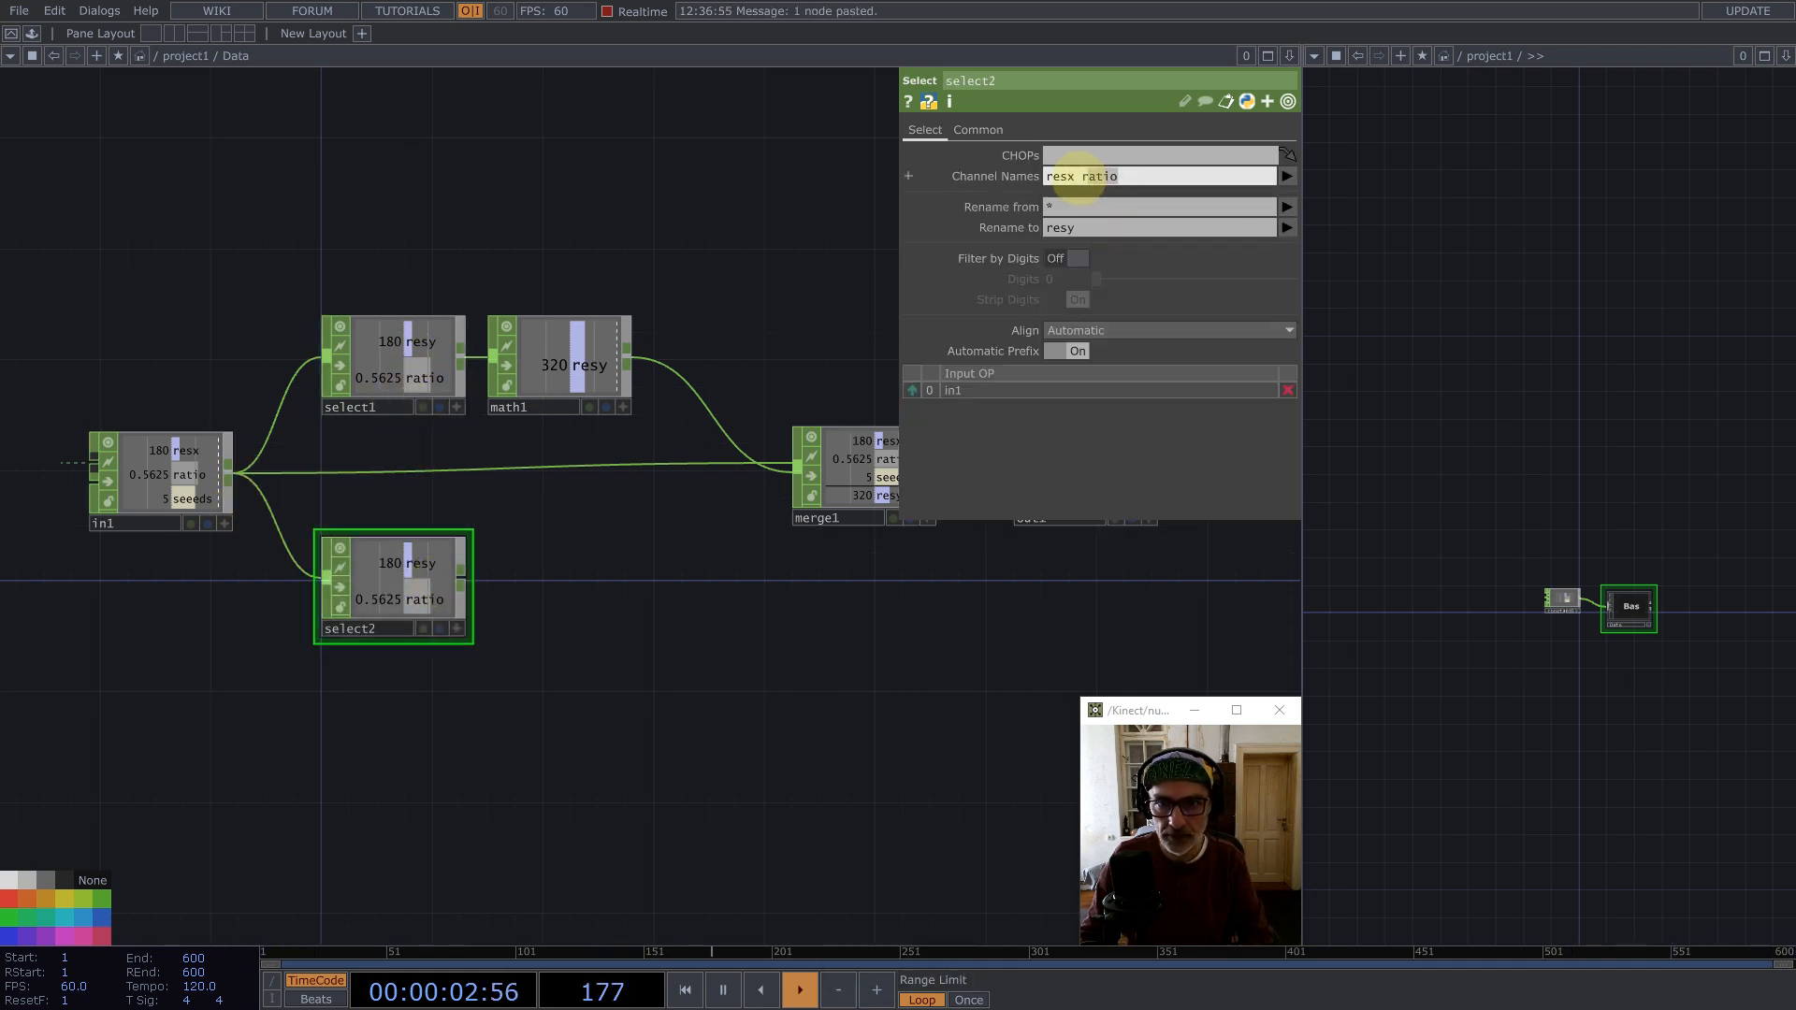
pyautogui.press('BackSpace')
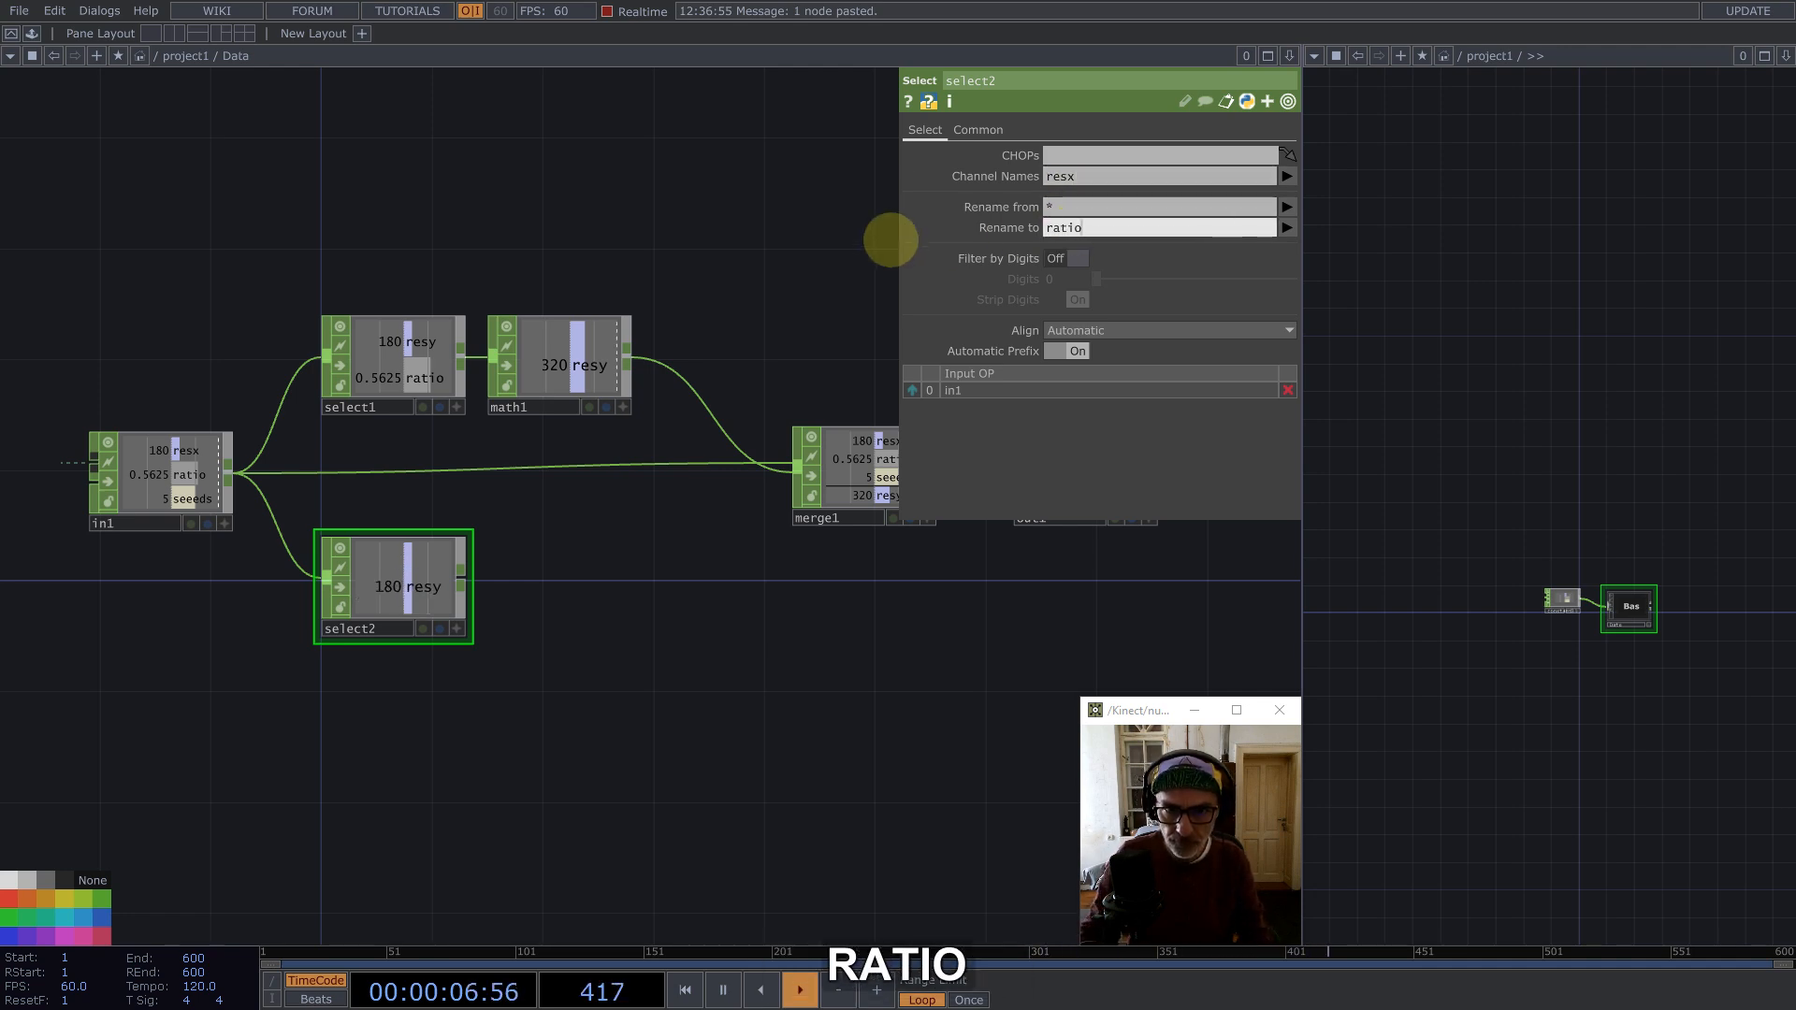
# Step: Append a Math CHOP after the new Select
pyautogui.middleClick(465, 580)
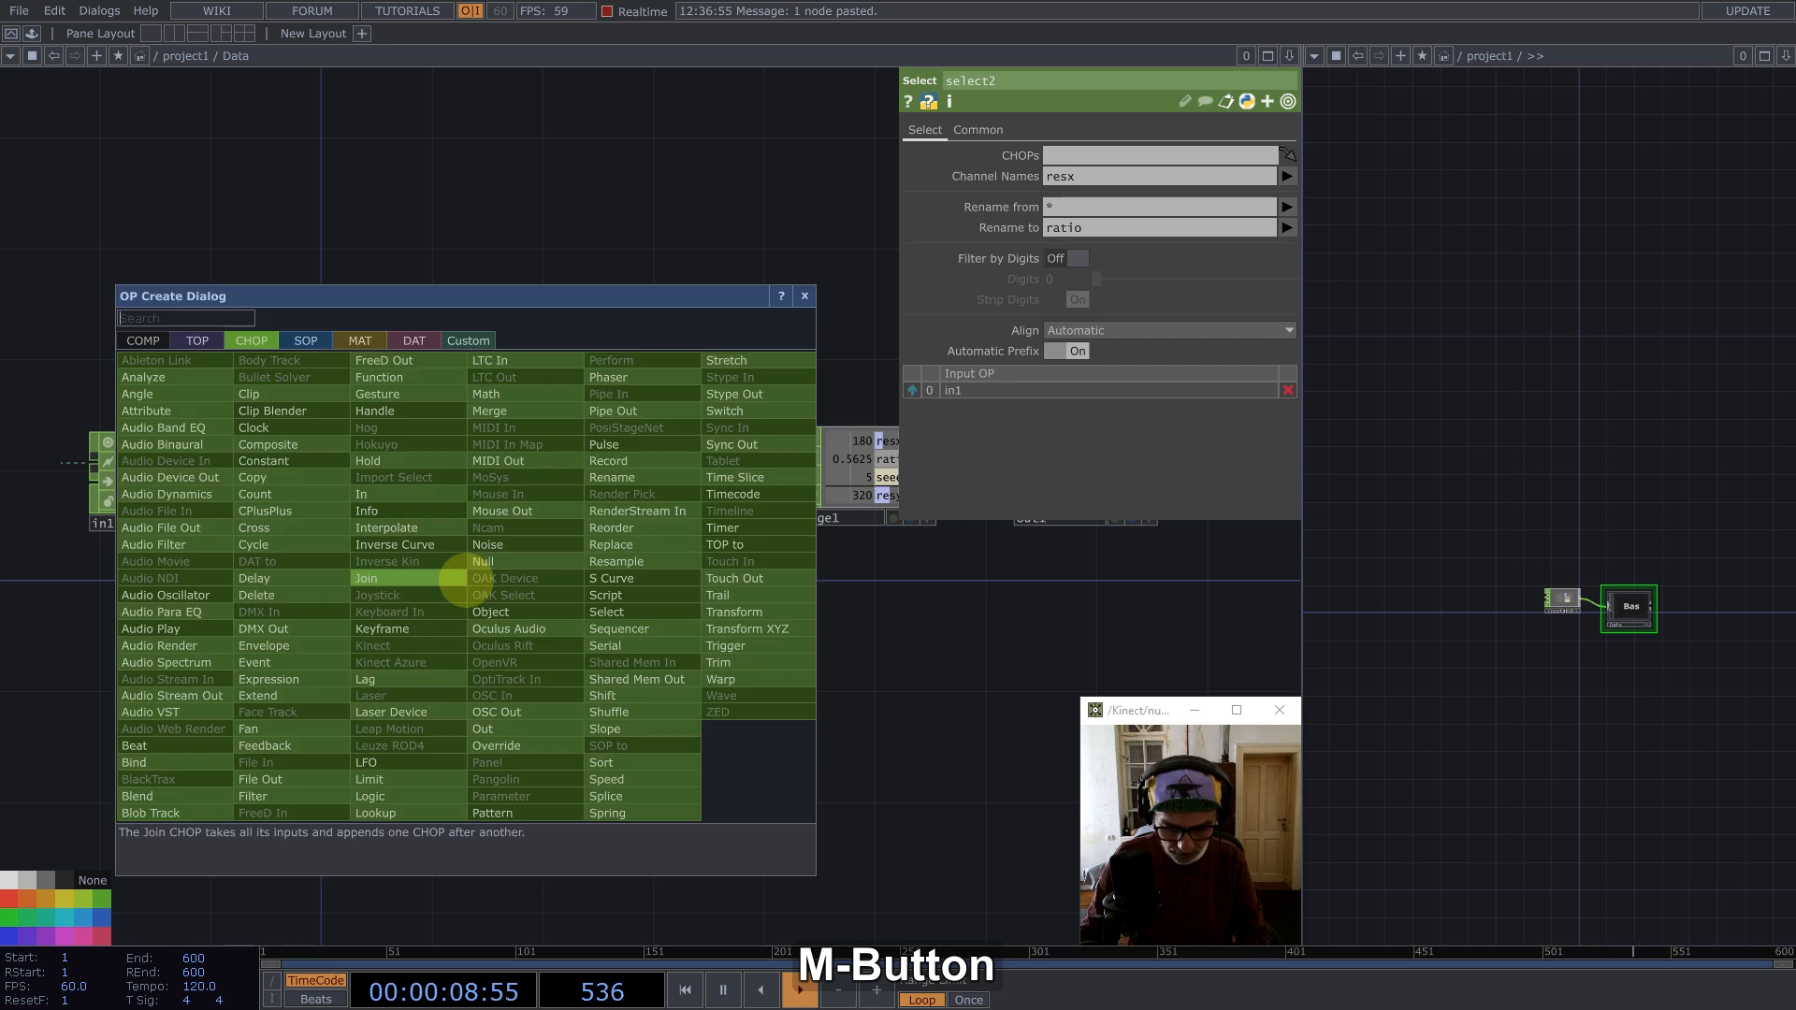
pyautogui.write('math')
pyautogui.click(494, 391)
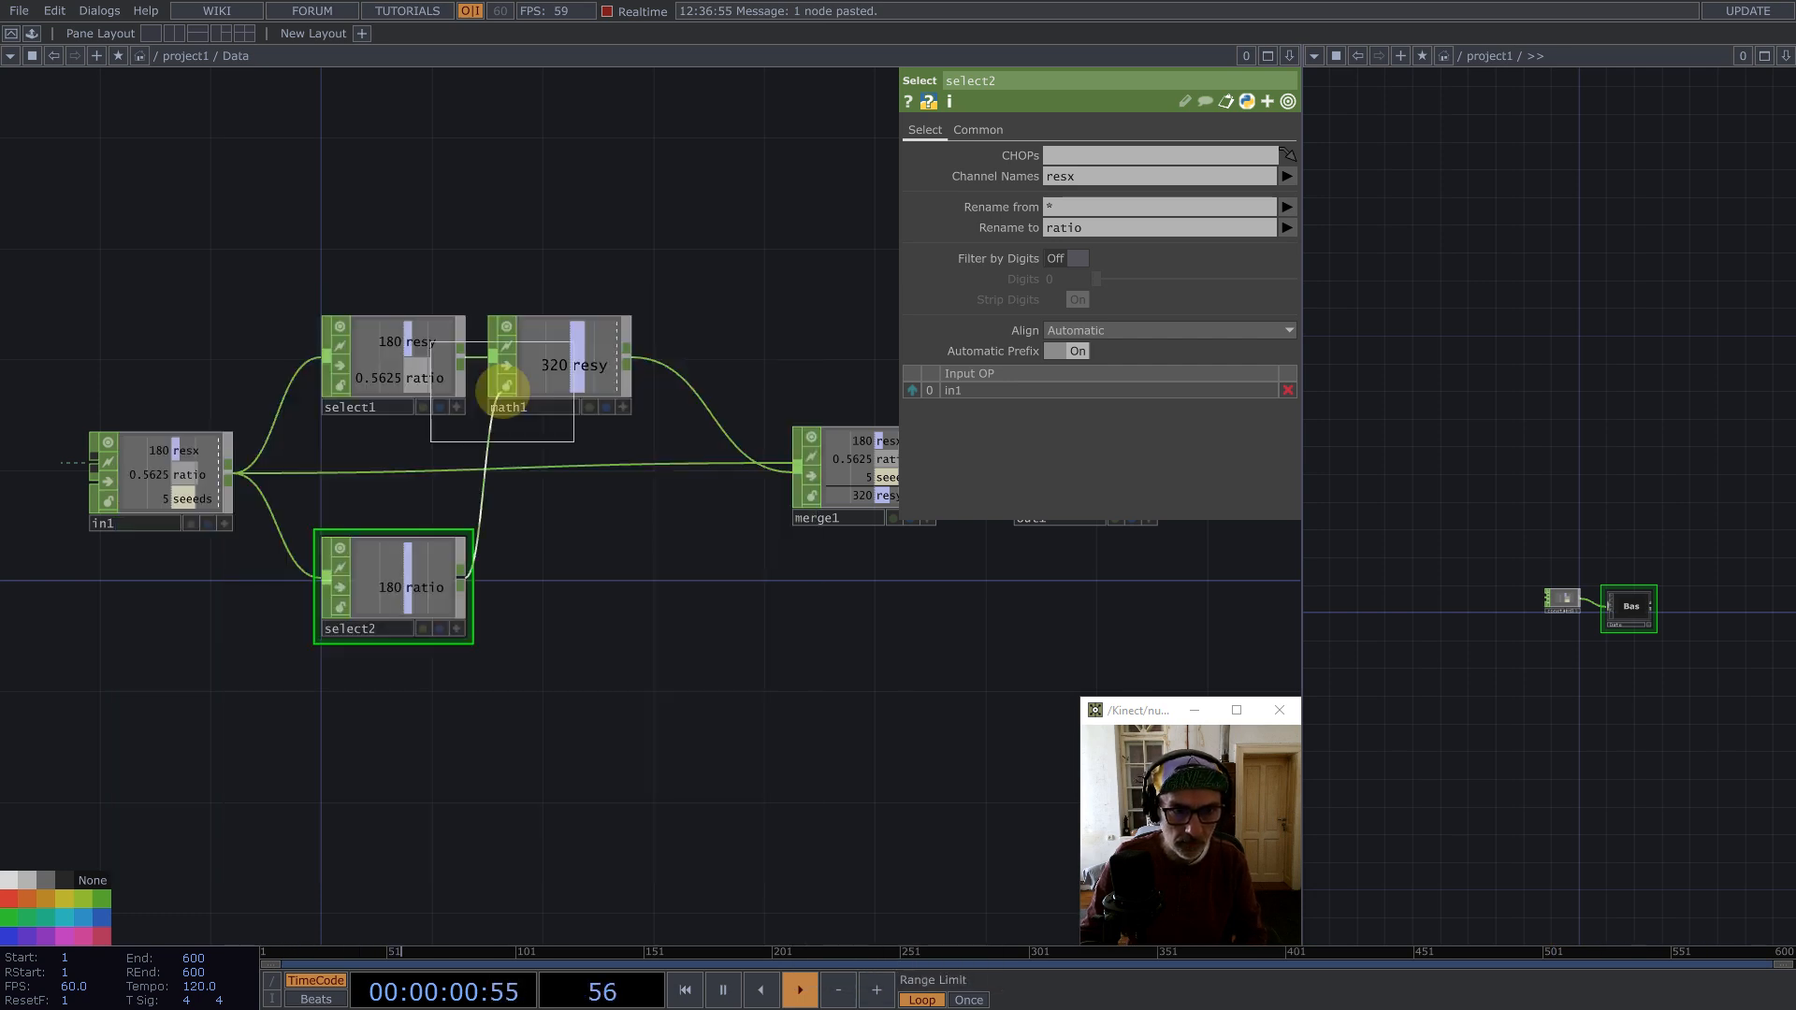
pyautogui.click(573, 568)
pyautogui.click(624, 409)
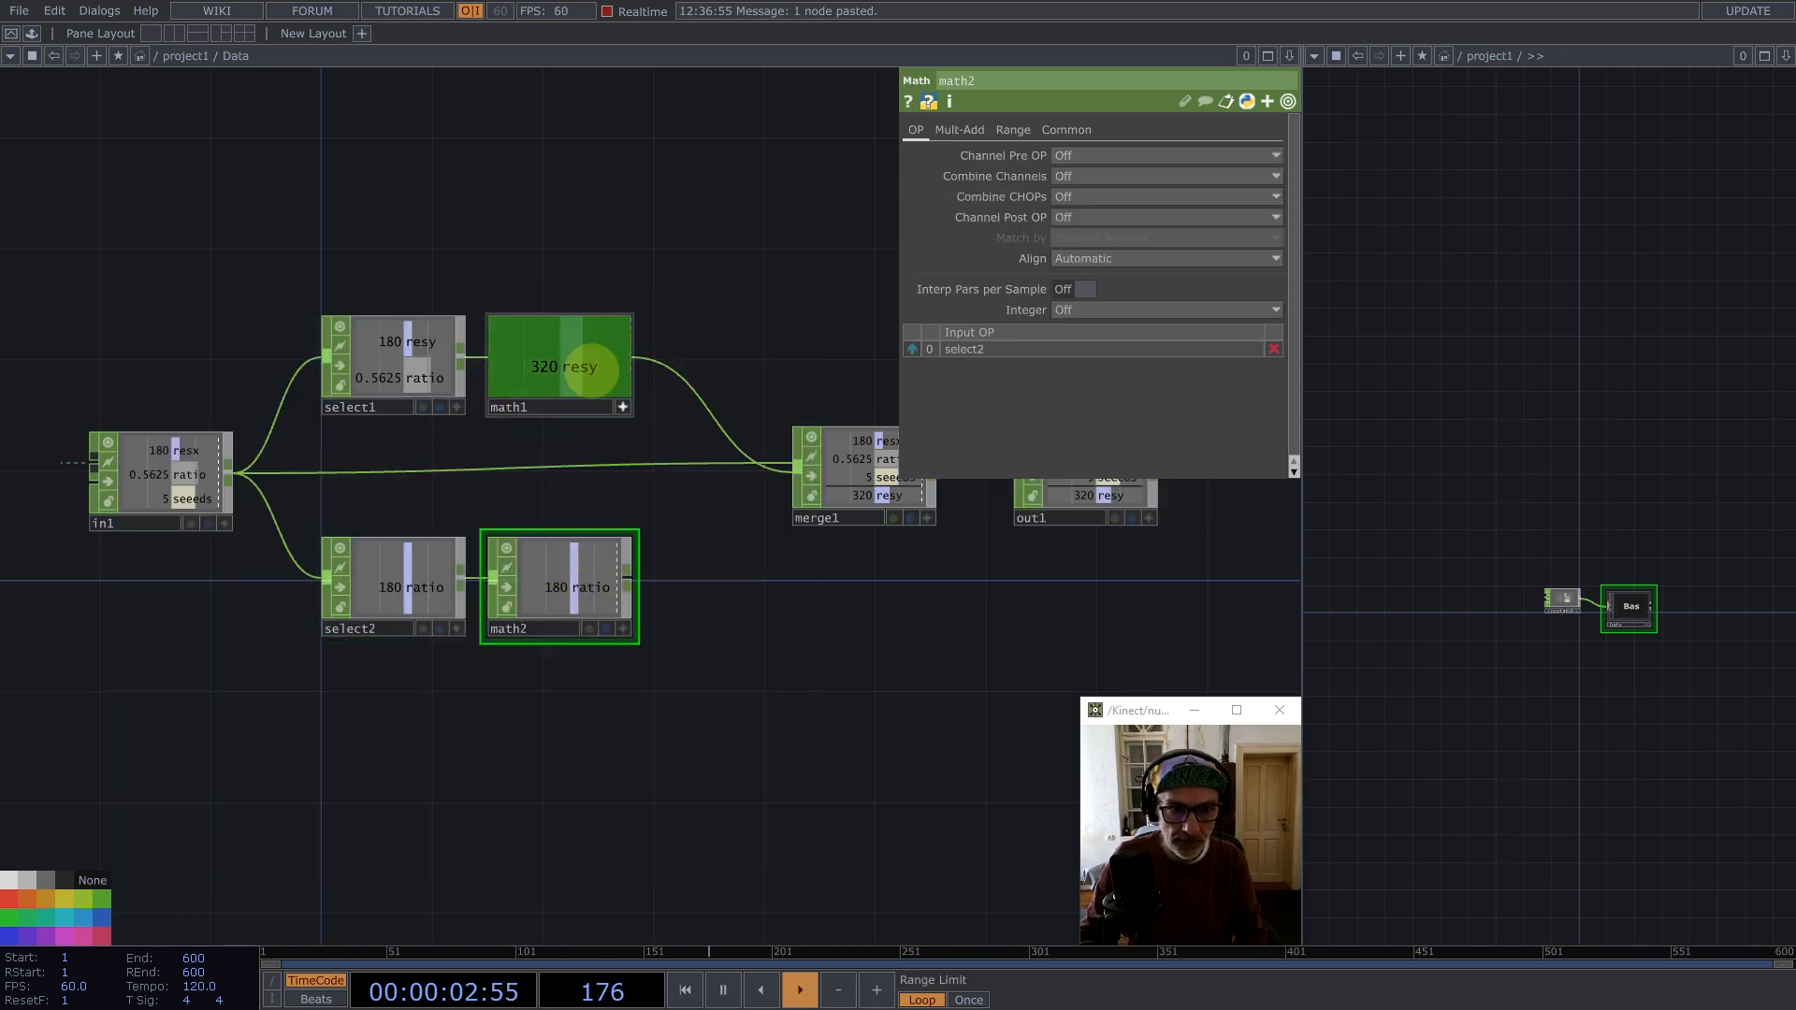
# Step: Set the new Math's Multiply to 1/op('math1')['resy'] by exporting the resy channel and prefixing 1/
pyautogui.moveTo(587, 370); pyautogui.dragTo(1069, 171)
pyautogui.click(1073, 177)
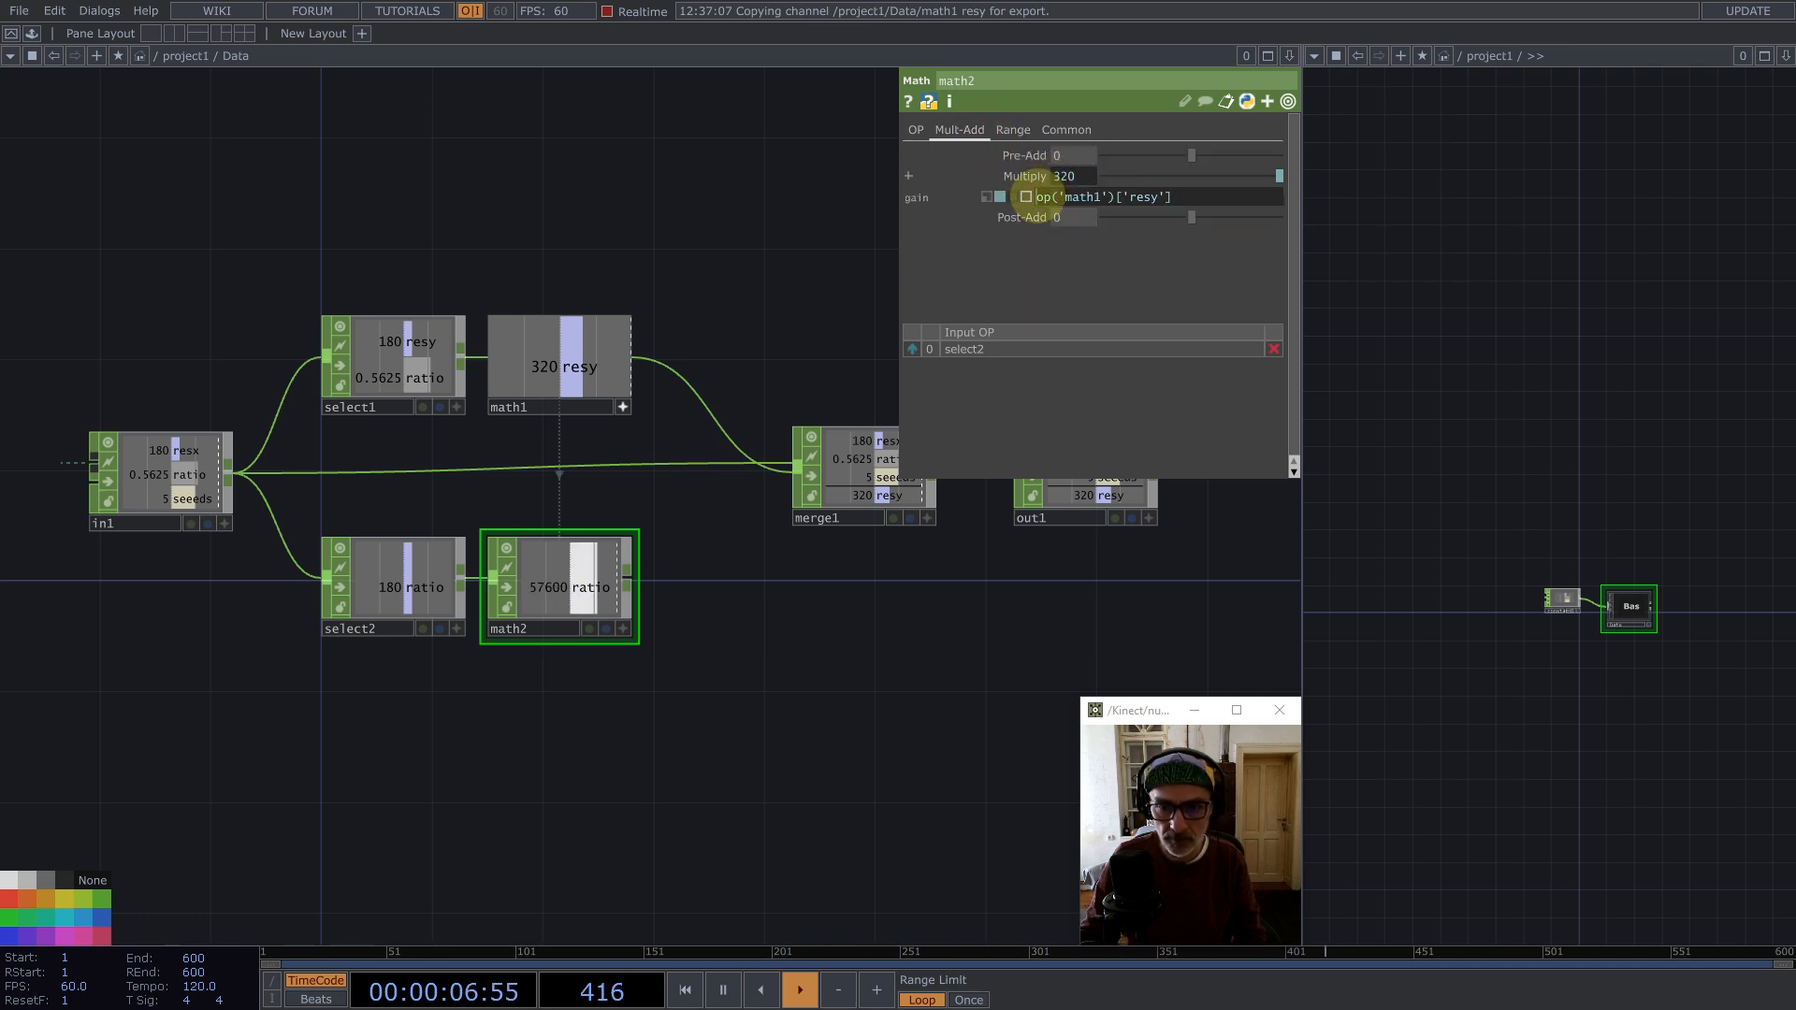
pyautogui.write('/')
pyautogui.press('Return')
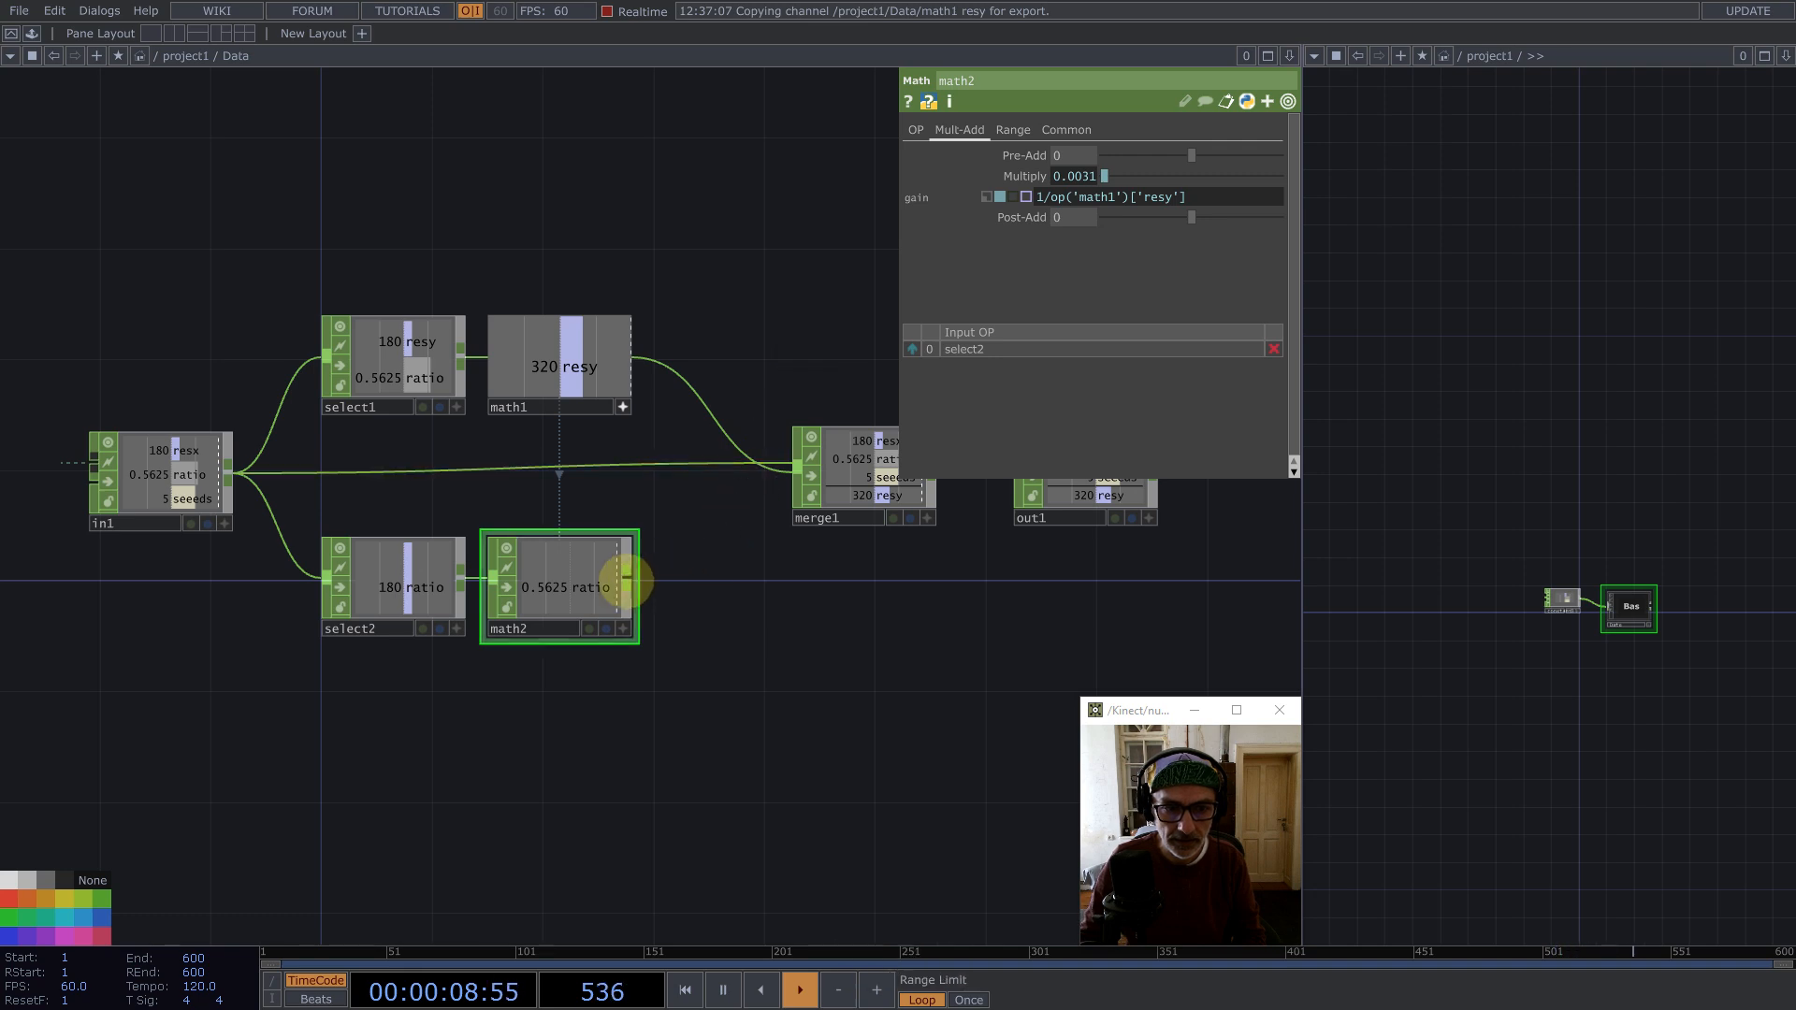
# Step: Connect the second Math into the Merge and set its Duplicate Names to Replace First with Last
pyautogui.moveTo(627, 578); pyautogui.dragTo(854, 473)
pyautogui.click(865, 468)
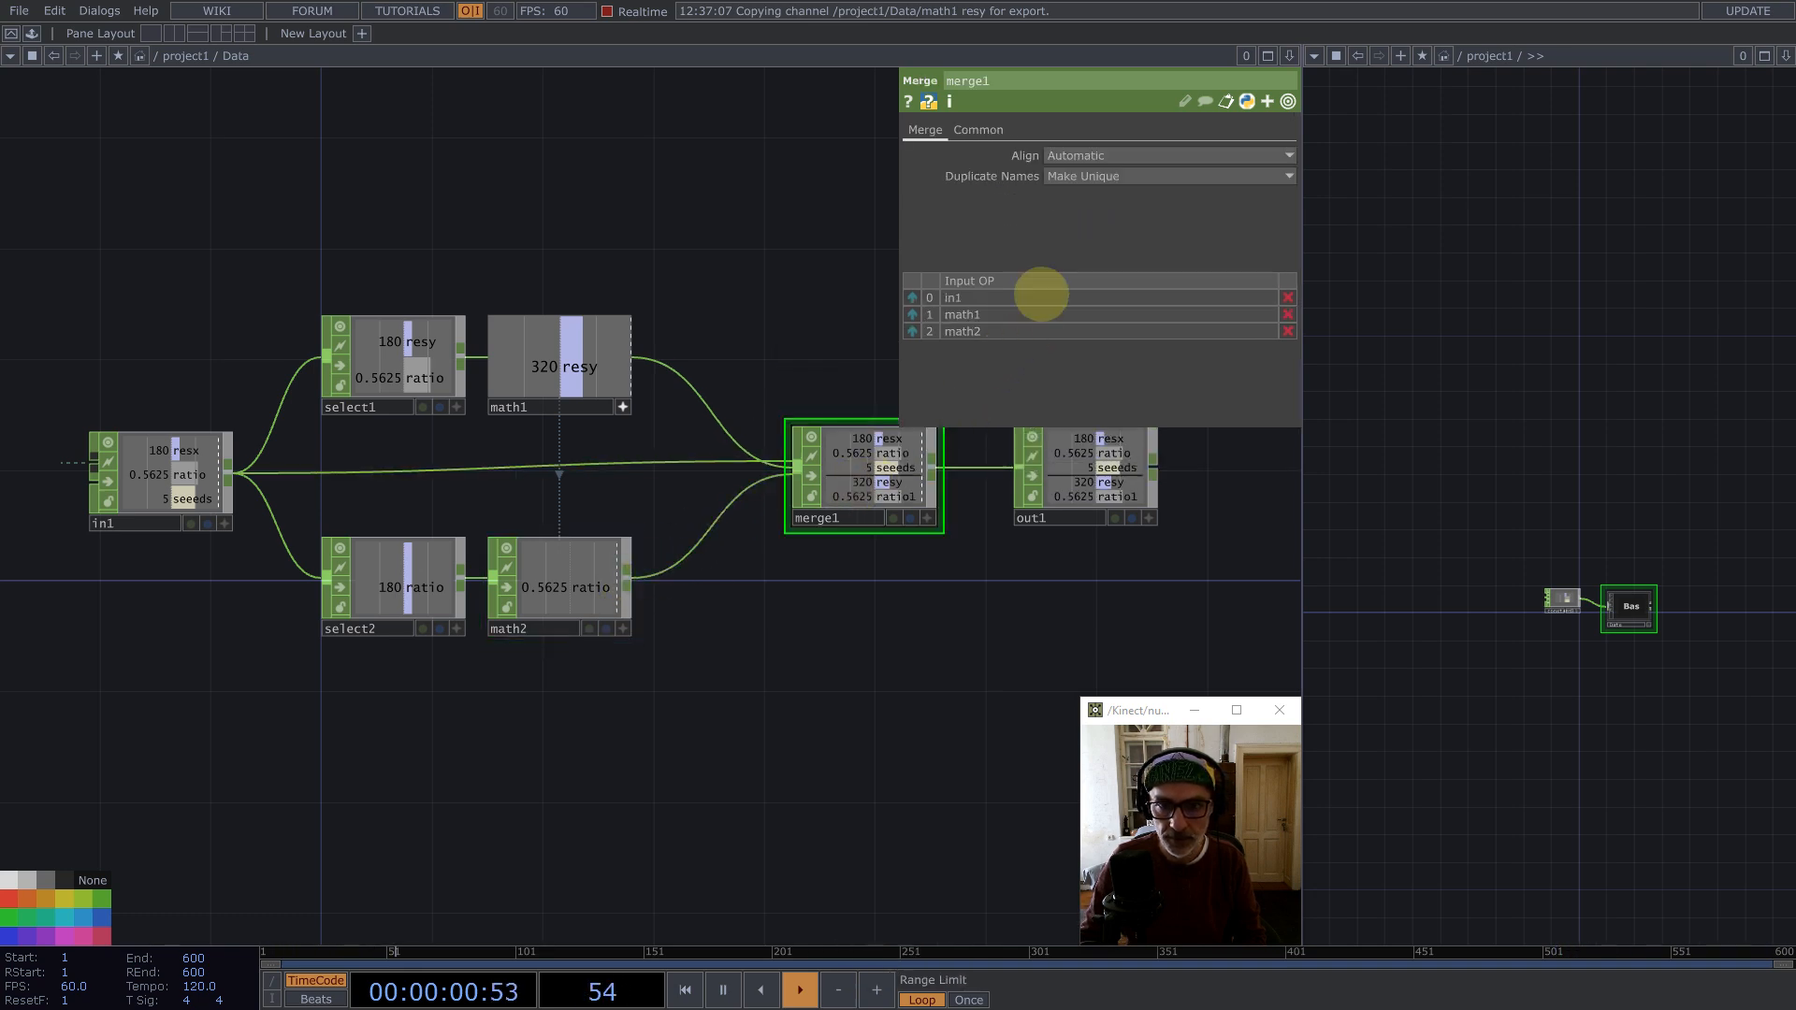
pyautogui.click(1085, 177)
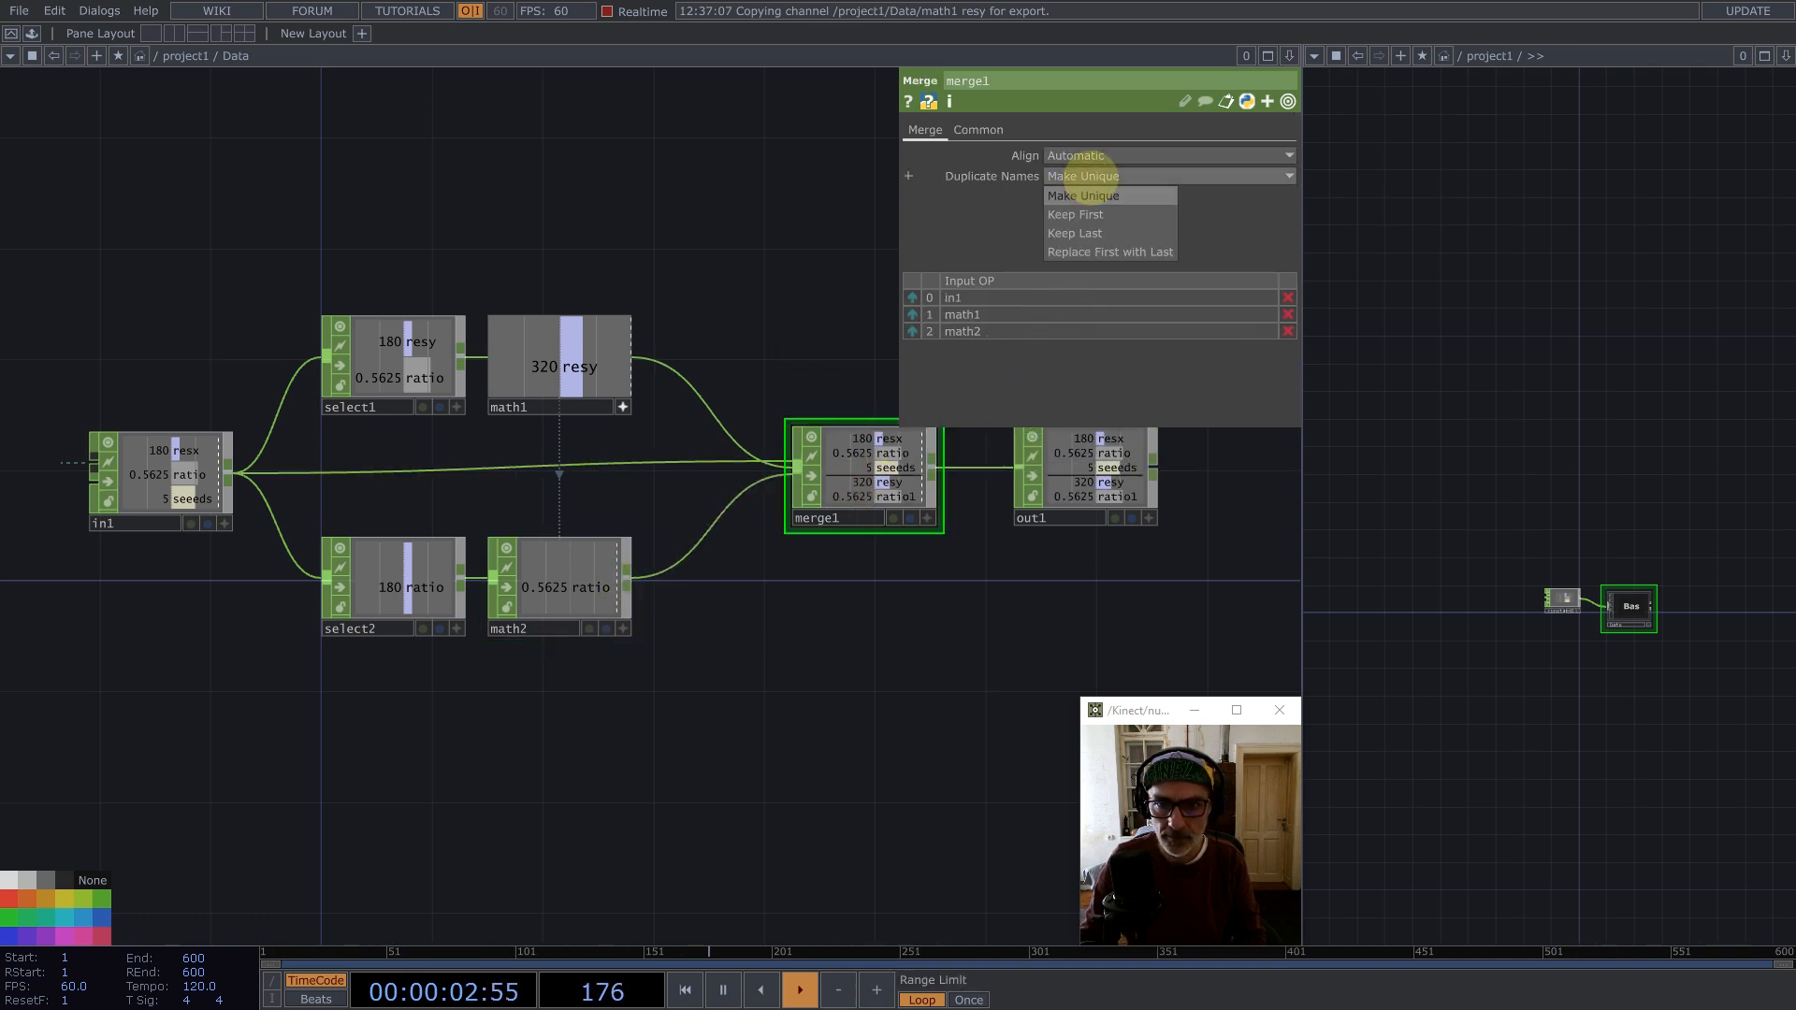
pyautogui.click(1086, 255)
# Step: Return to the parent network and open a floating viewer window of the Data component's output
pyautogui.scroll(-2, 784, 519)
pyautogui.scroll(-2, 786, 512)
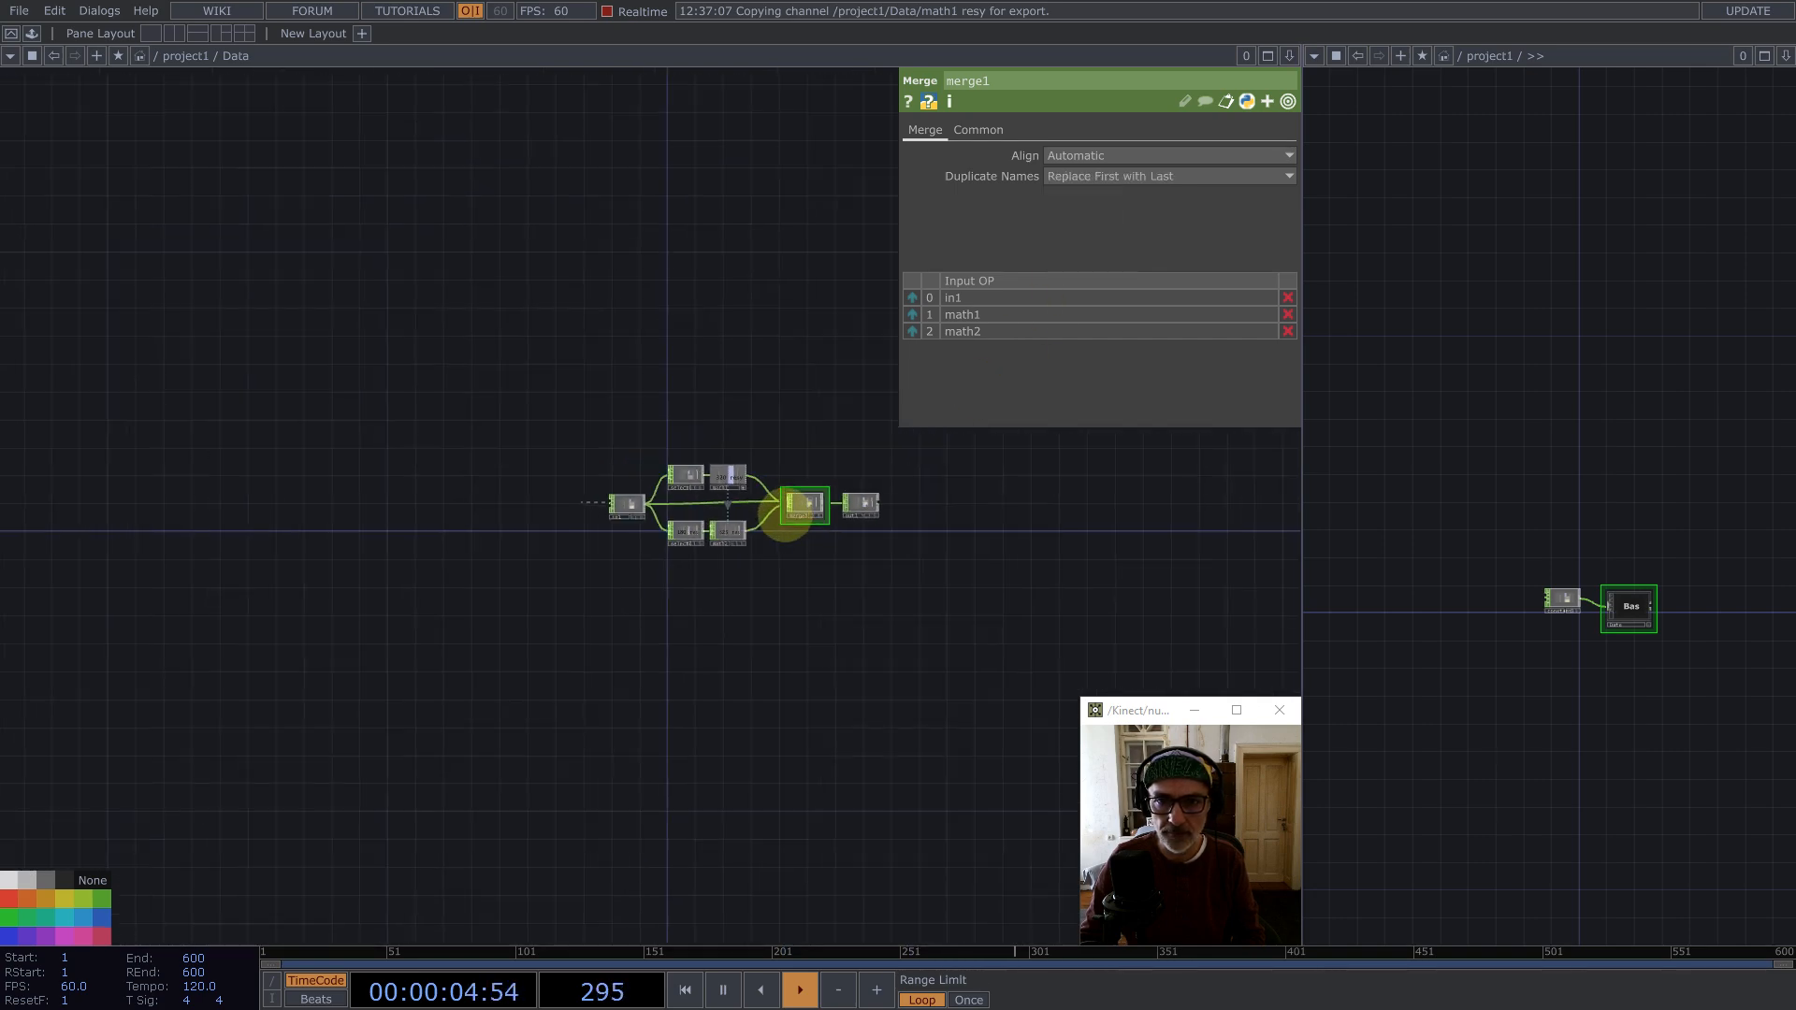
pyautogui.scroll(3, 805, 505)
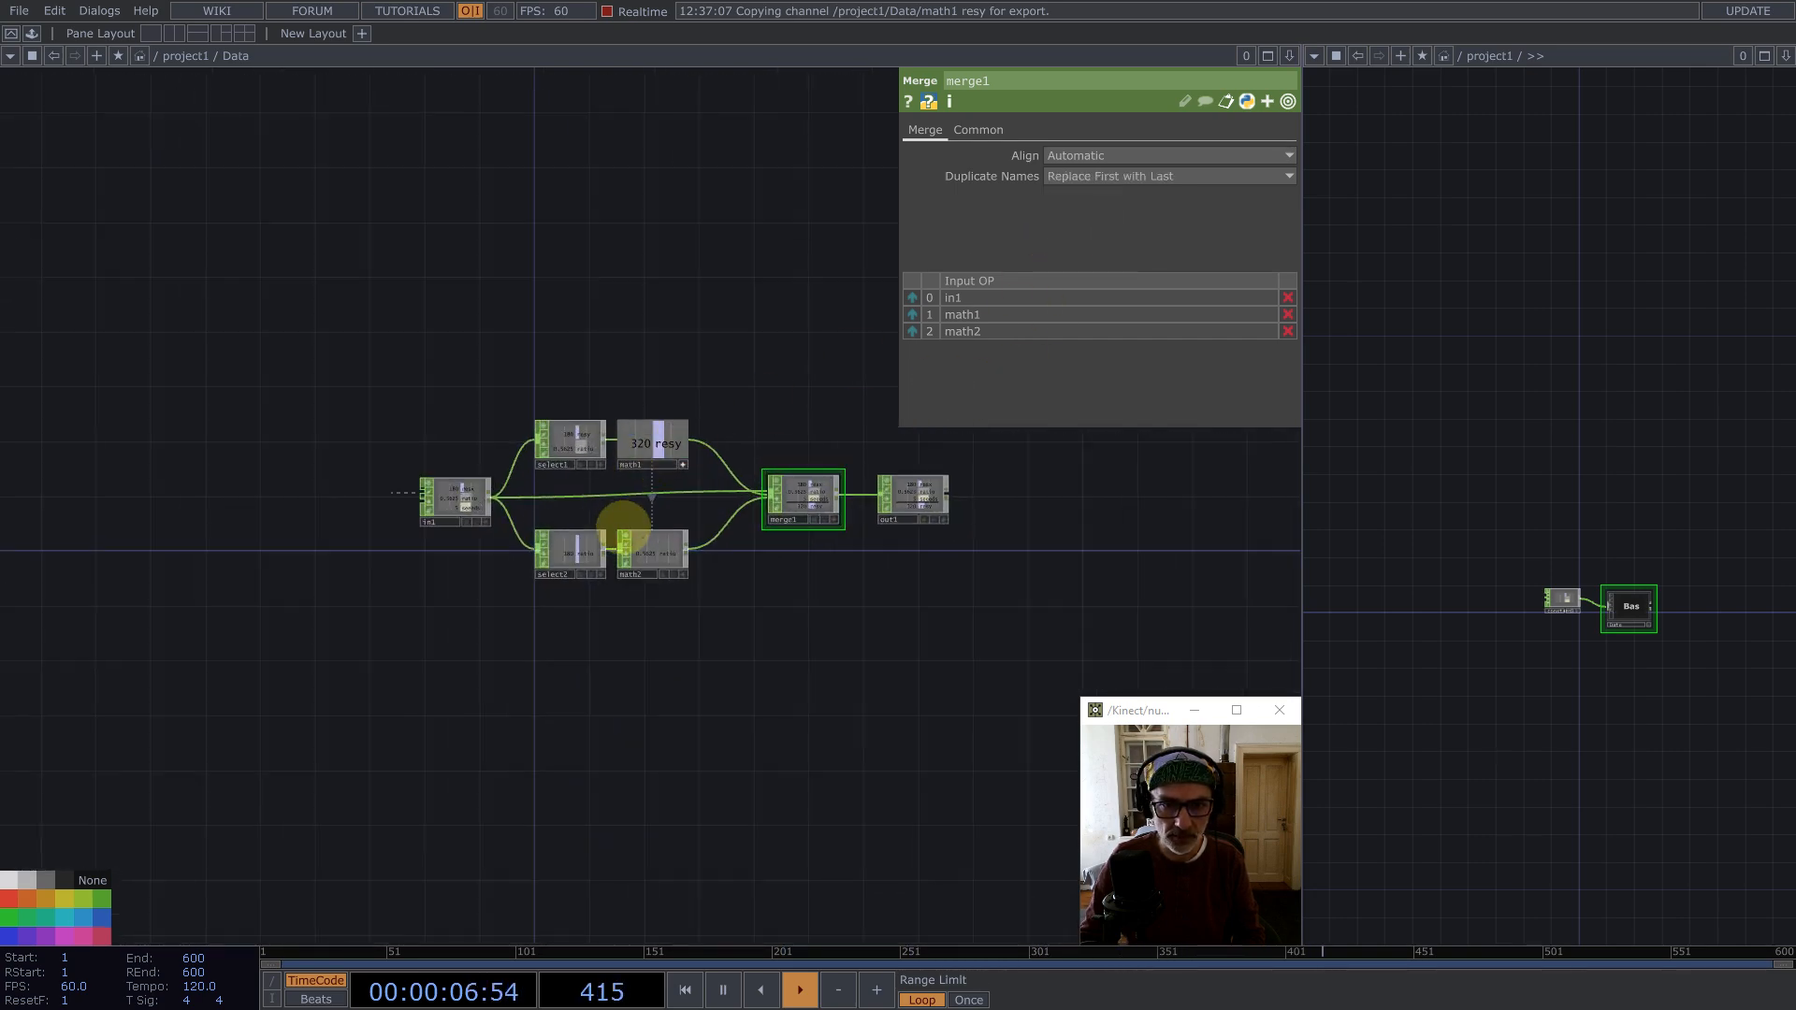
pyautogui.scroll(-5, 621, 561)
pyautogui.click(481, 502)
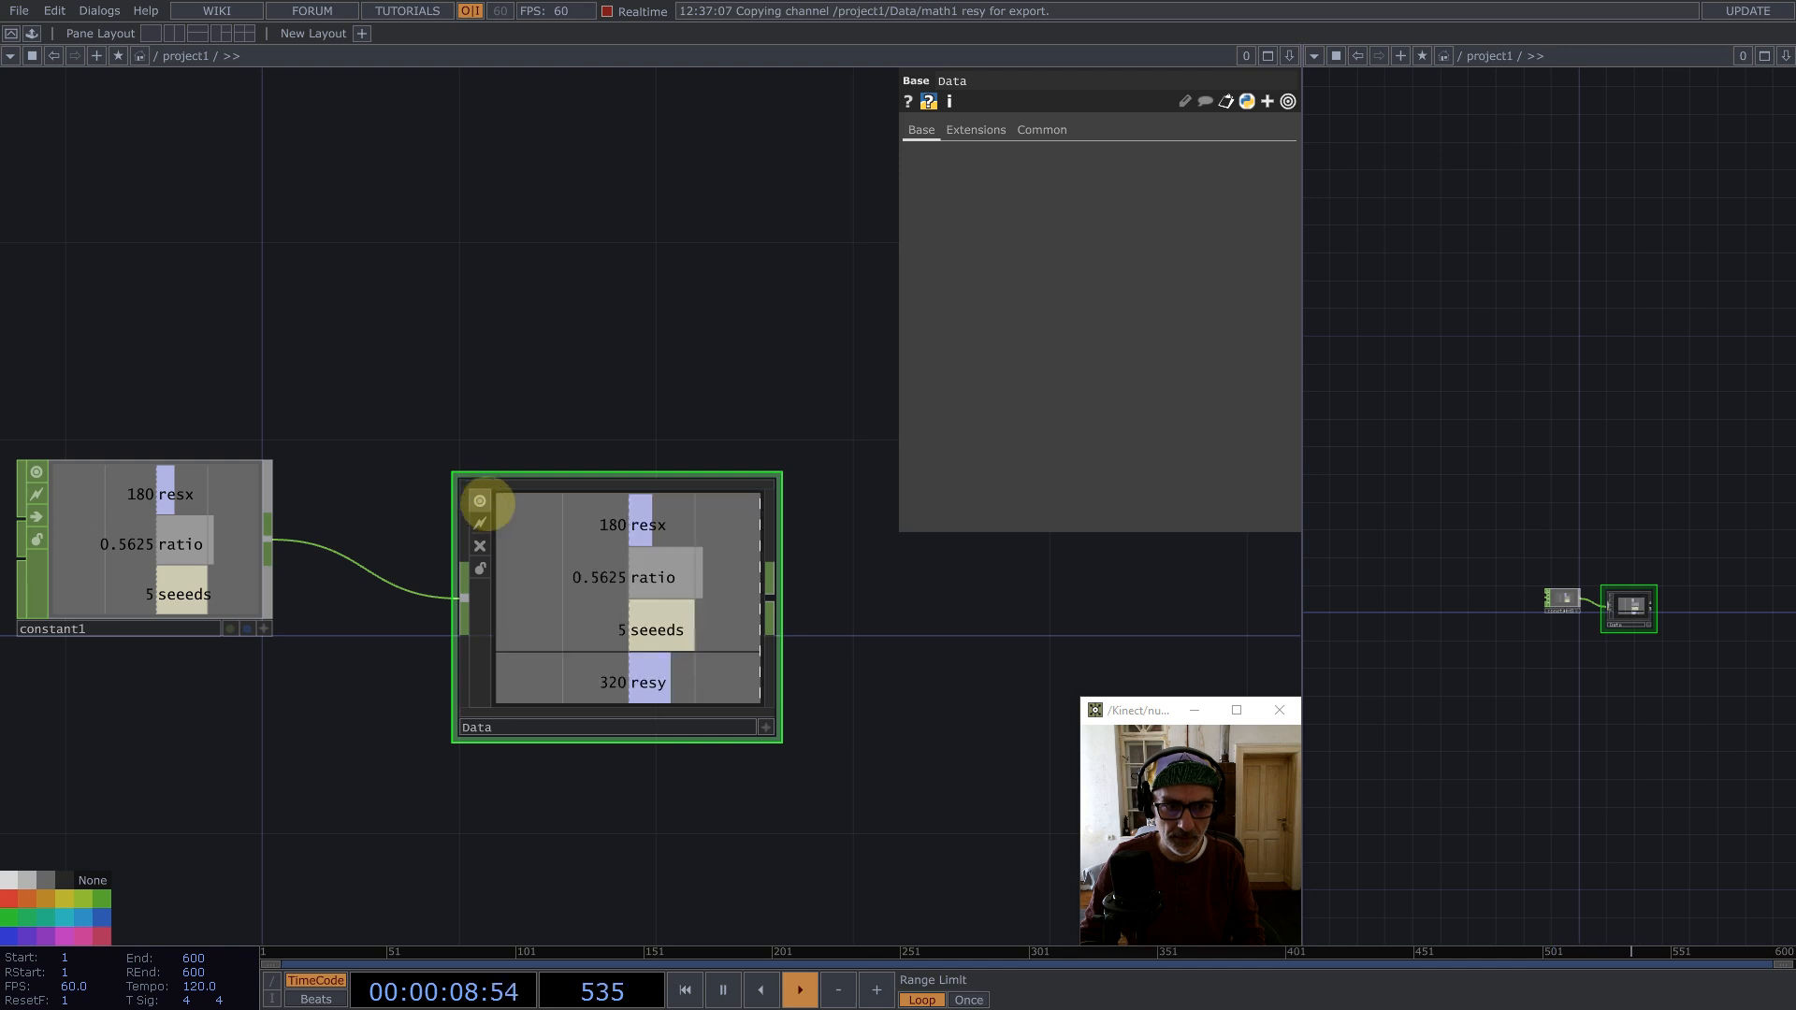
pyautogui.rightClick(664, 556)
pyautogui.click(701, 496)
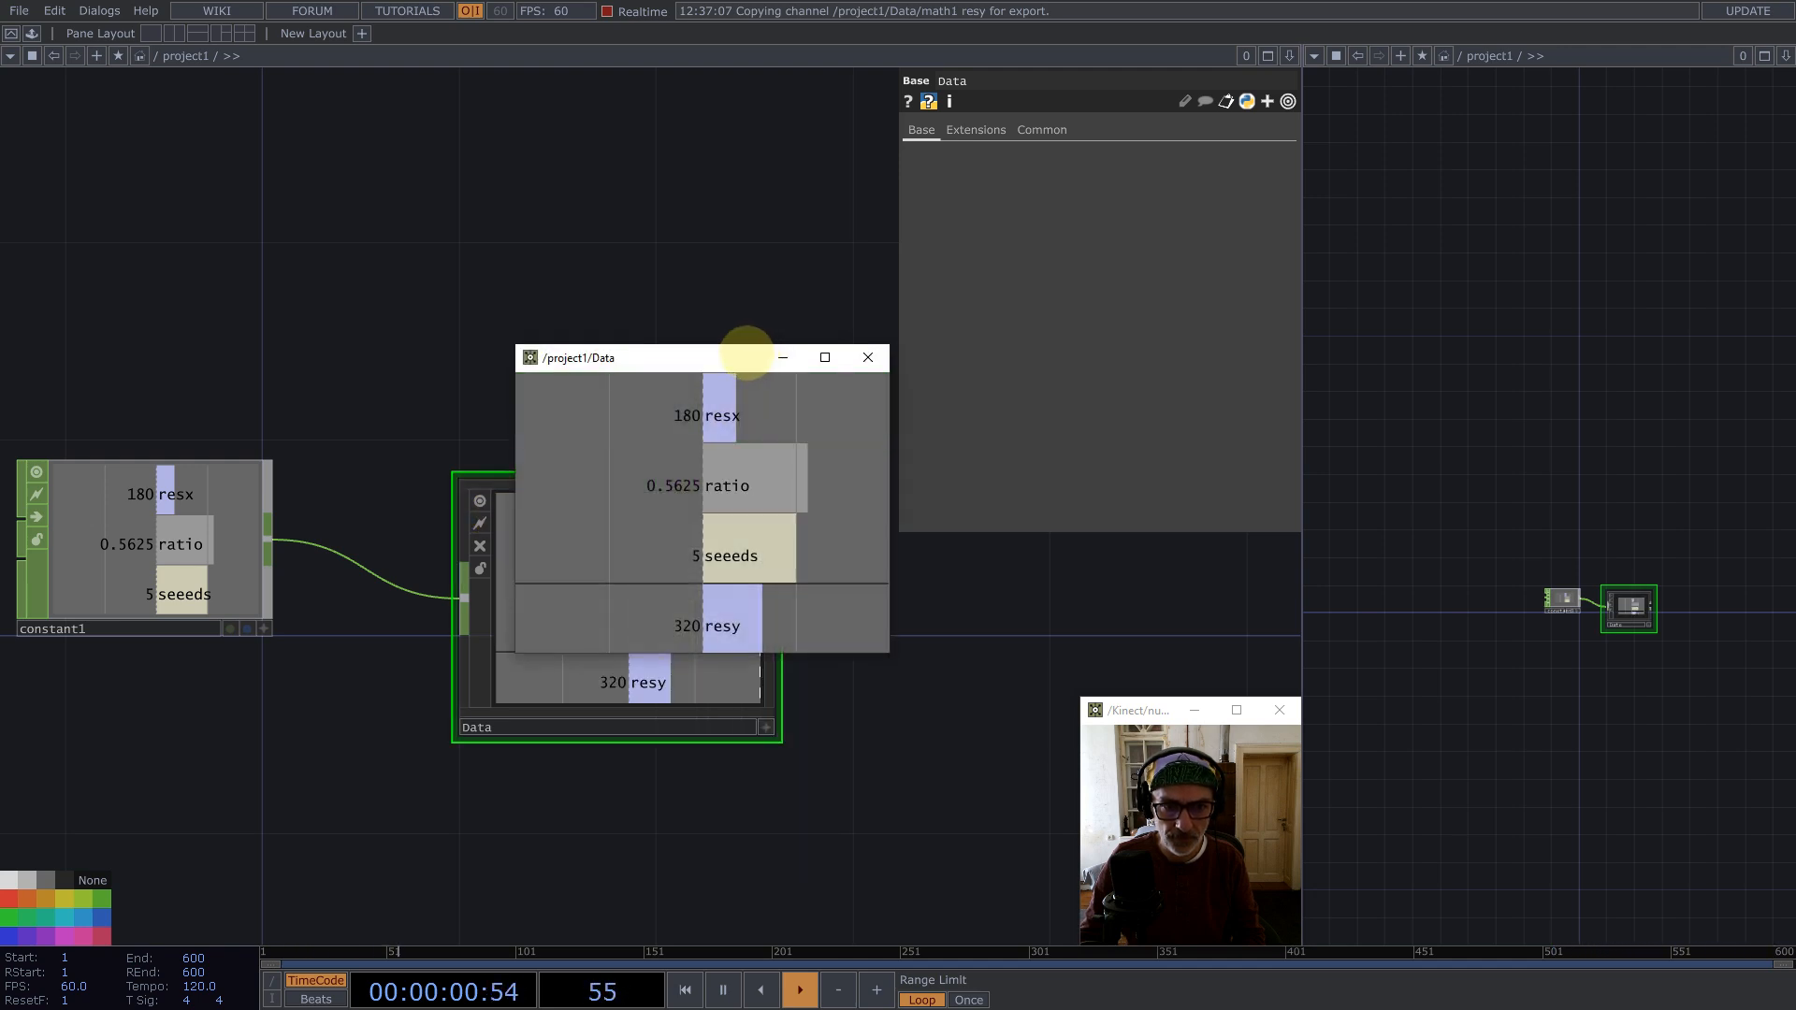
pyautogui.moveTo(745, 357); pyautogui.dragTo(912, 132)
# Step: Create a Base COMP below the Data component and name it Seeds
pyautogui.scroll(-5, 529, 309)
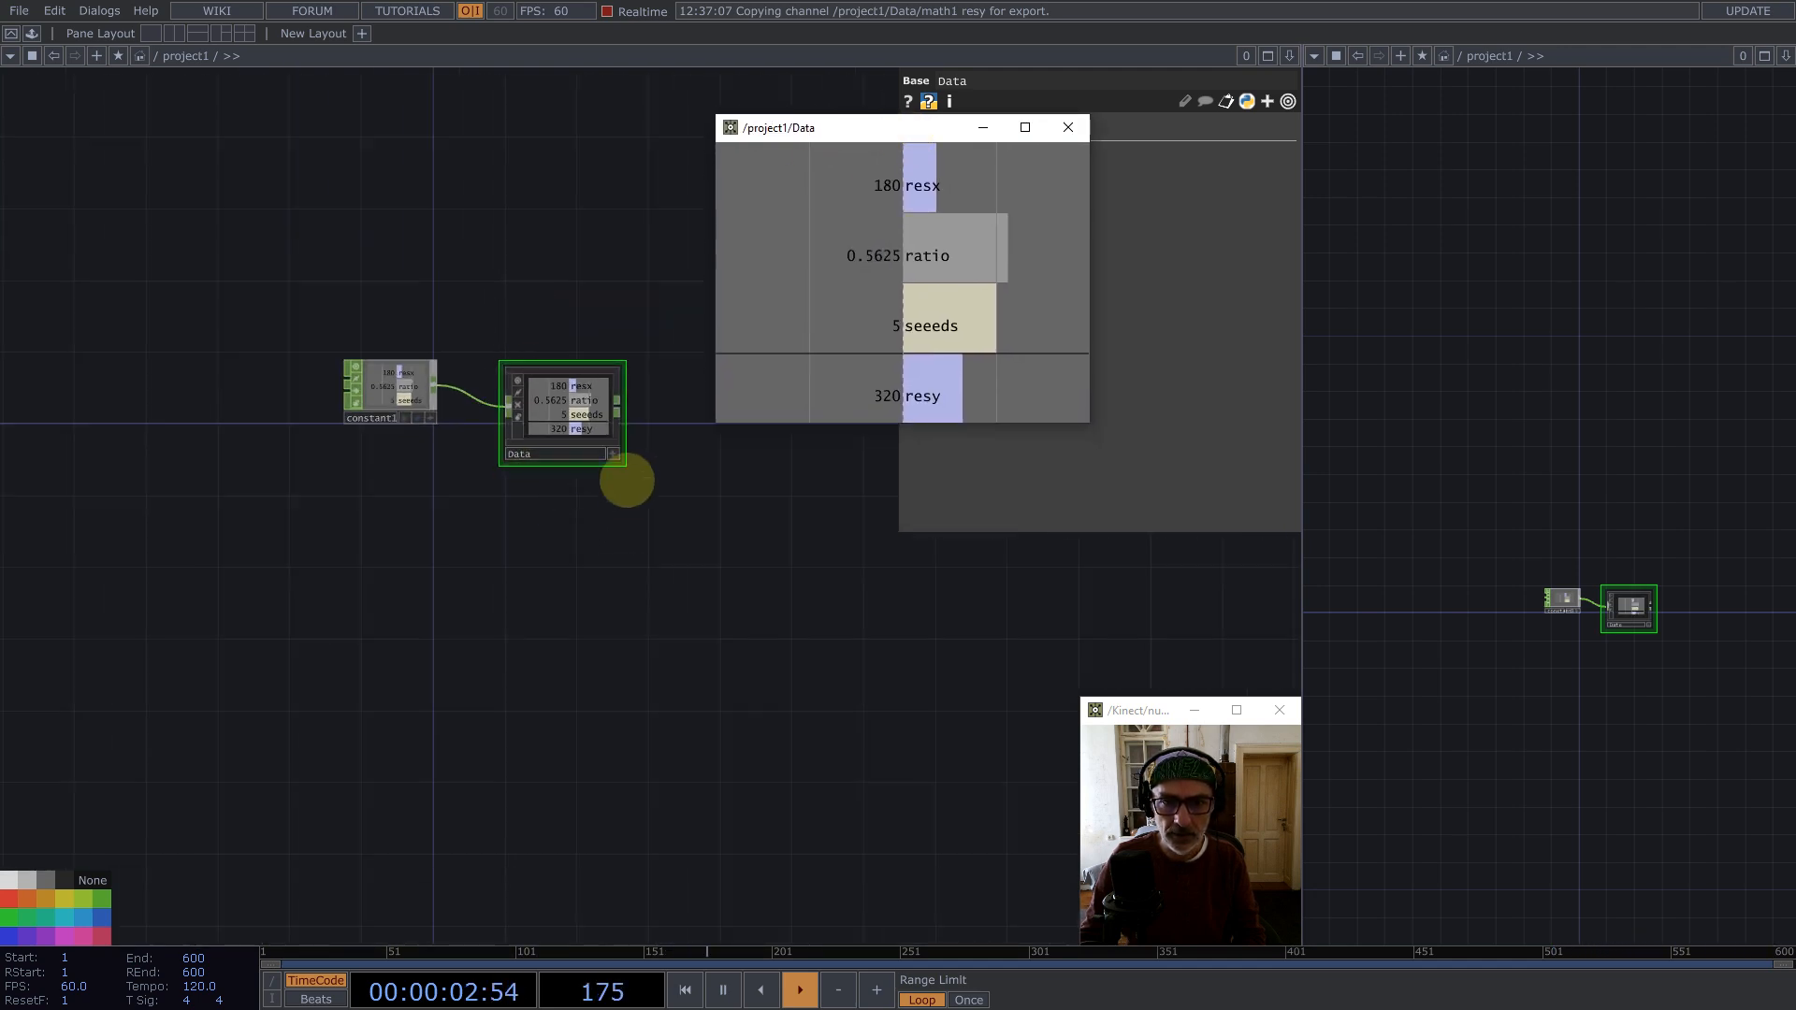
pyautogui.scroll(3, 624, 476)
pyautogui.moveTo(204, 366); pyautogui.dragTo(168, 437)
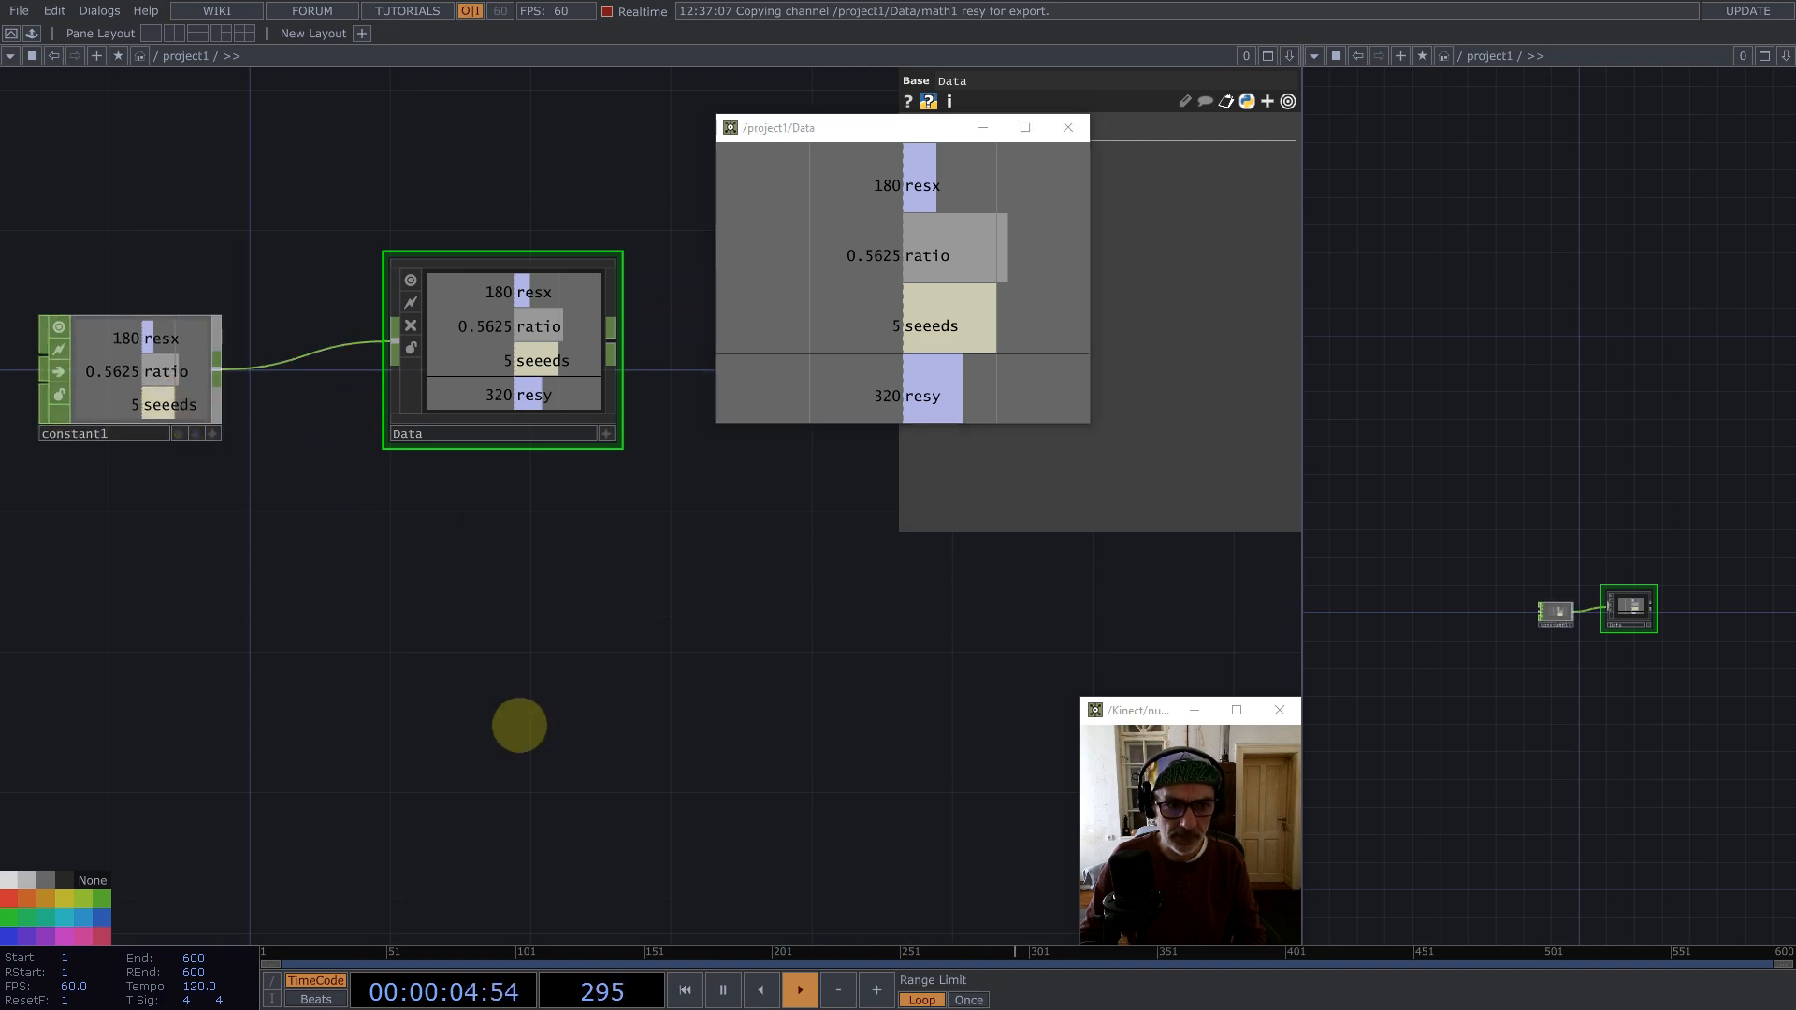
pyautogui.press('Tab')
pyautogui.write('b')
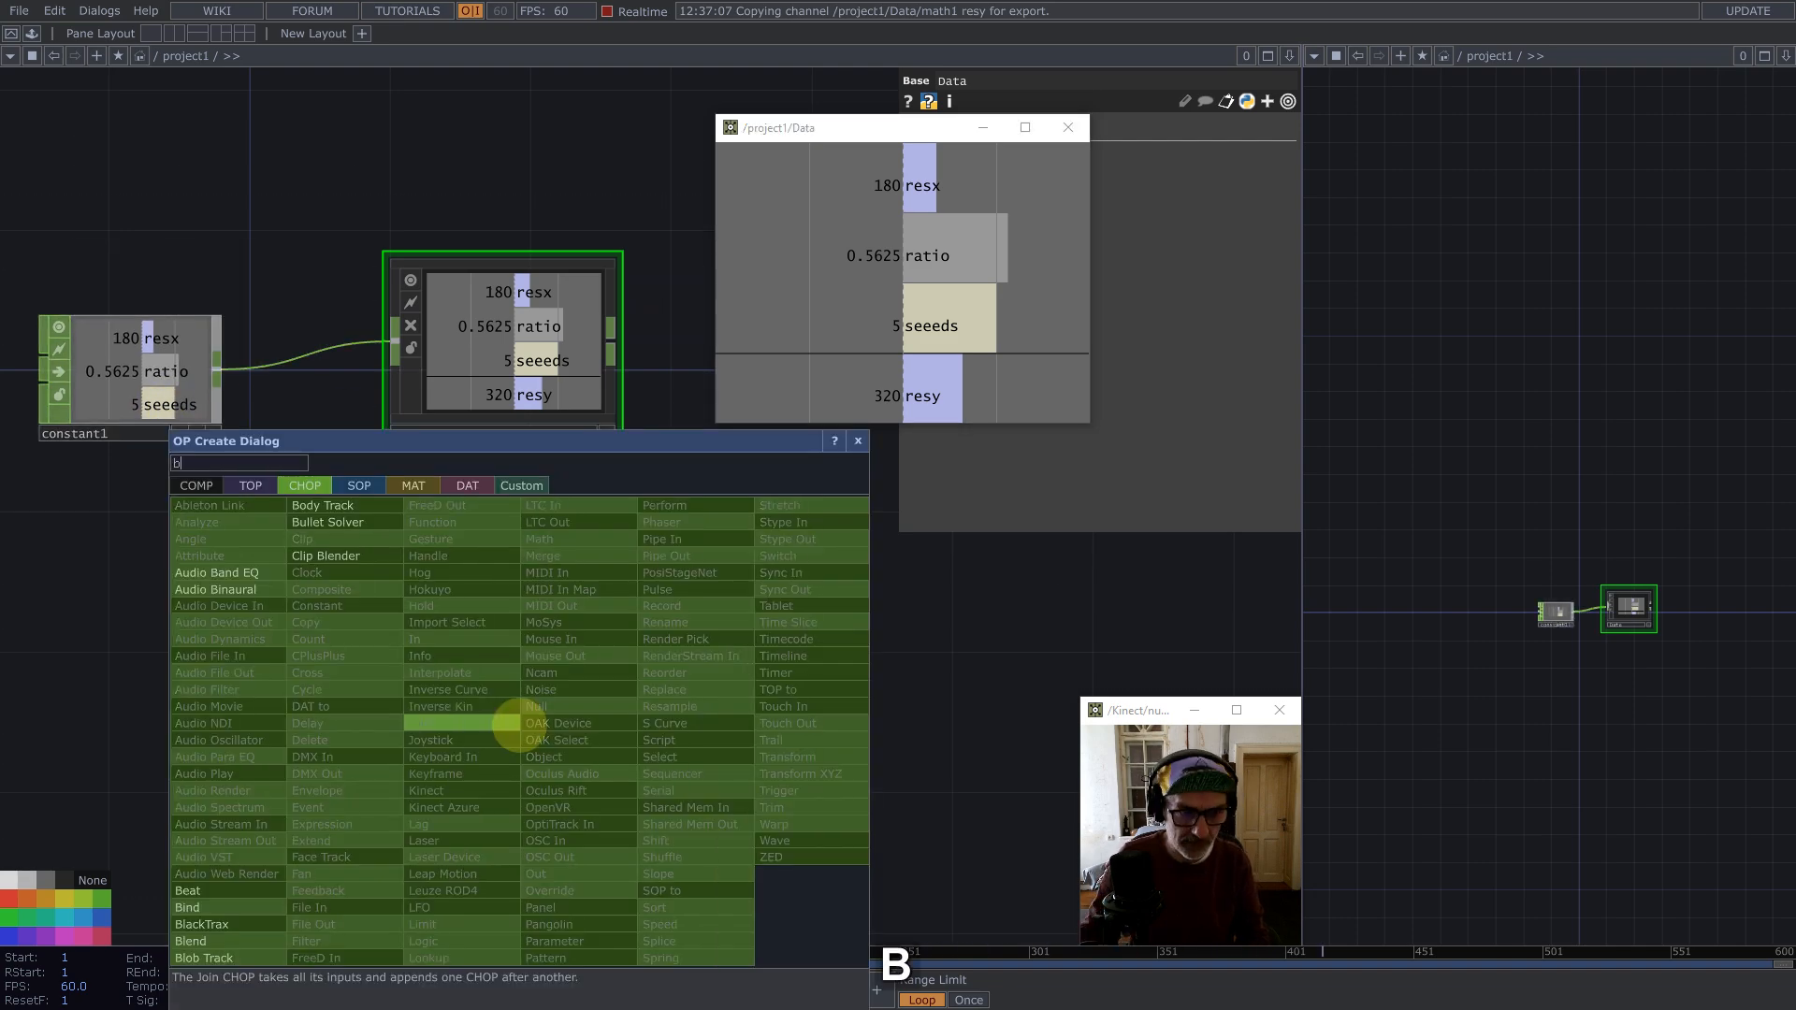
pyautogui.click(197, 486)
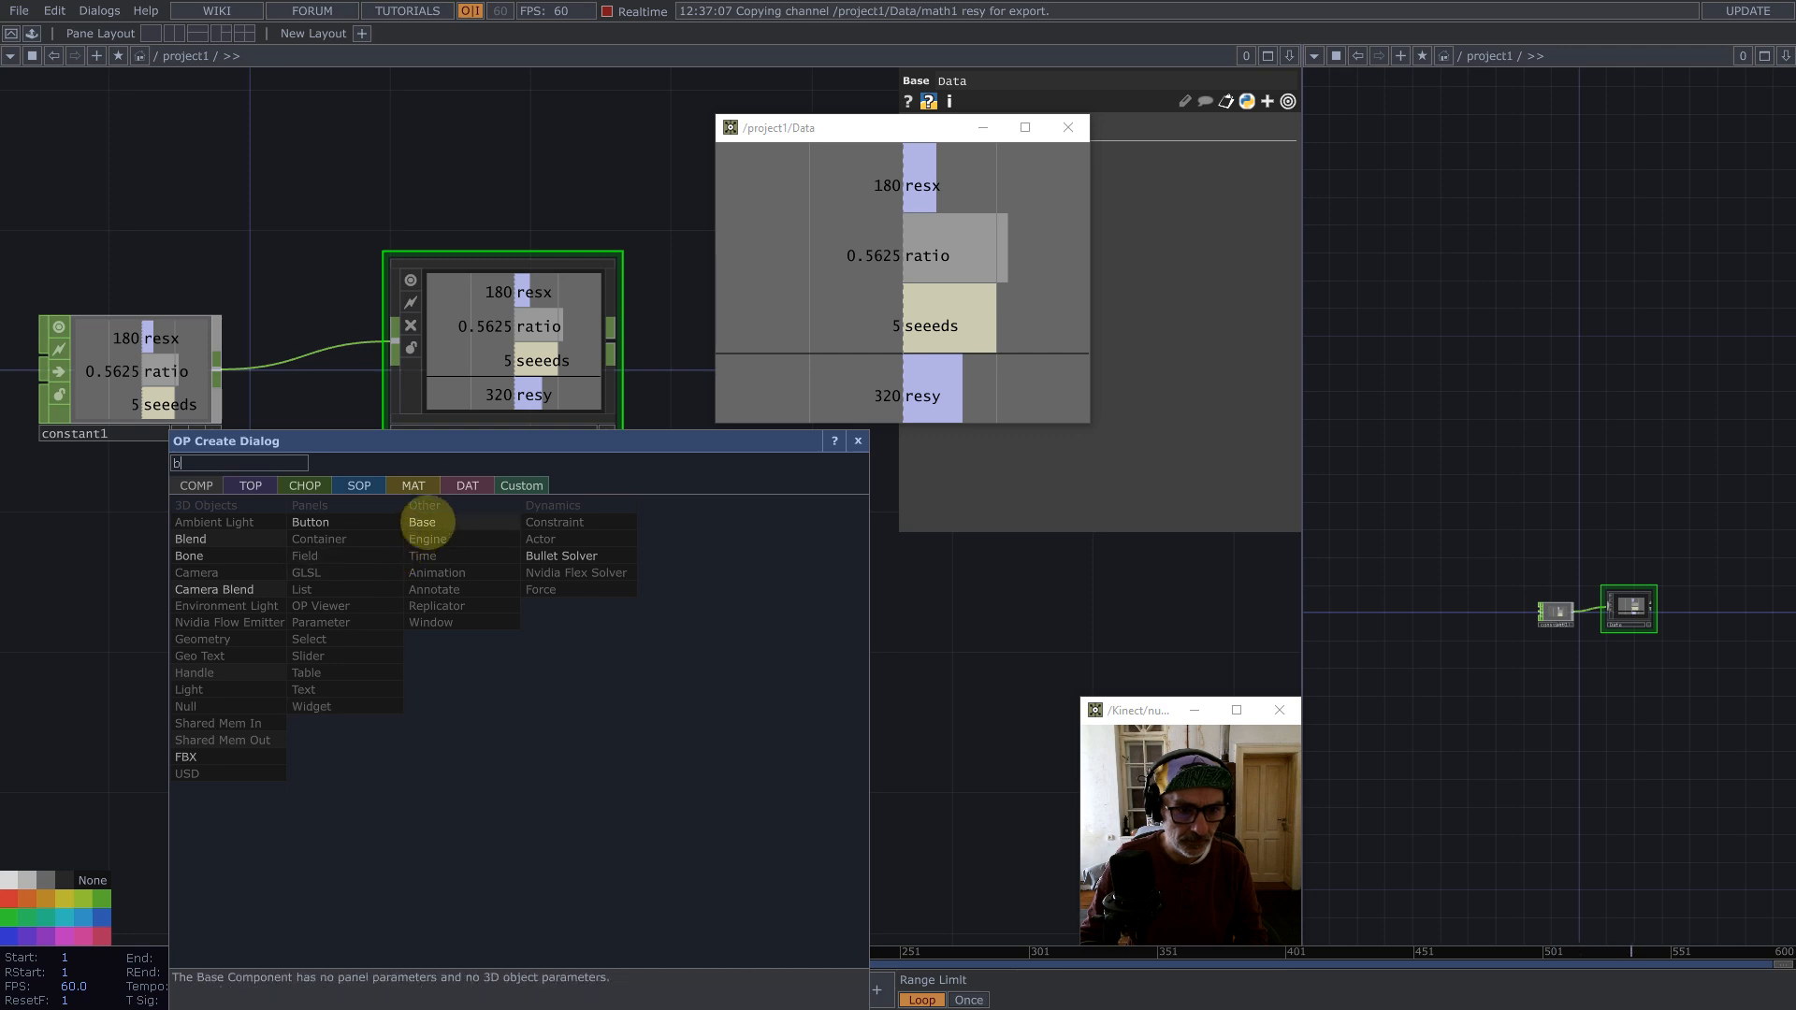
pyautogui.click(426, 522)
pyautogui.click(496, 627)
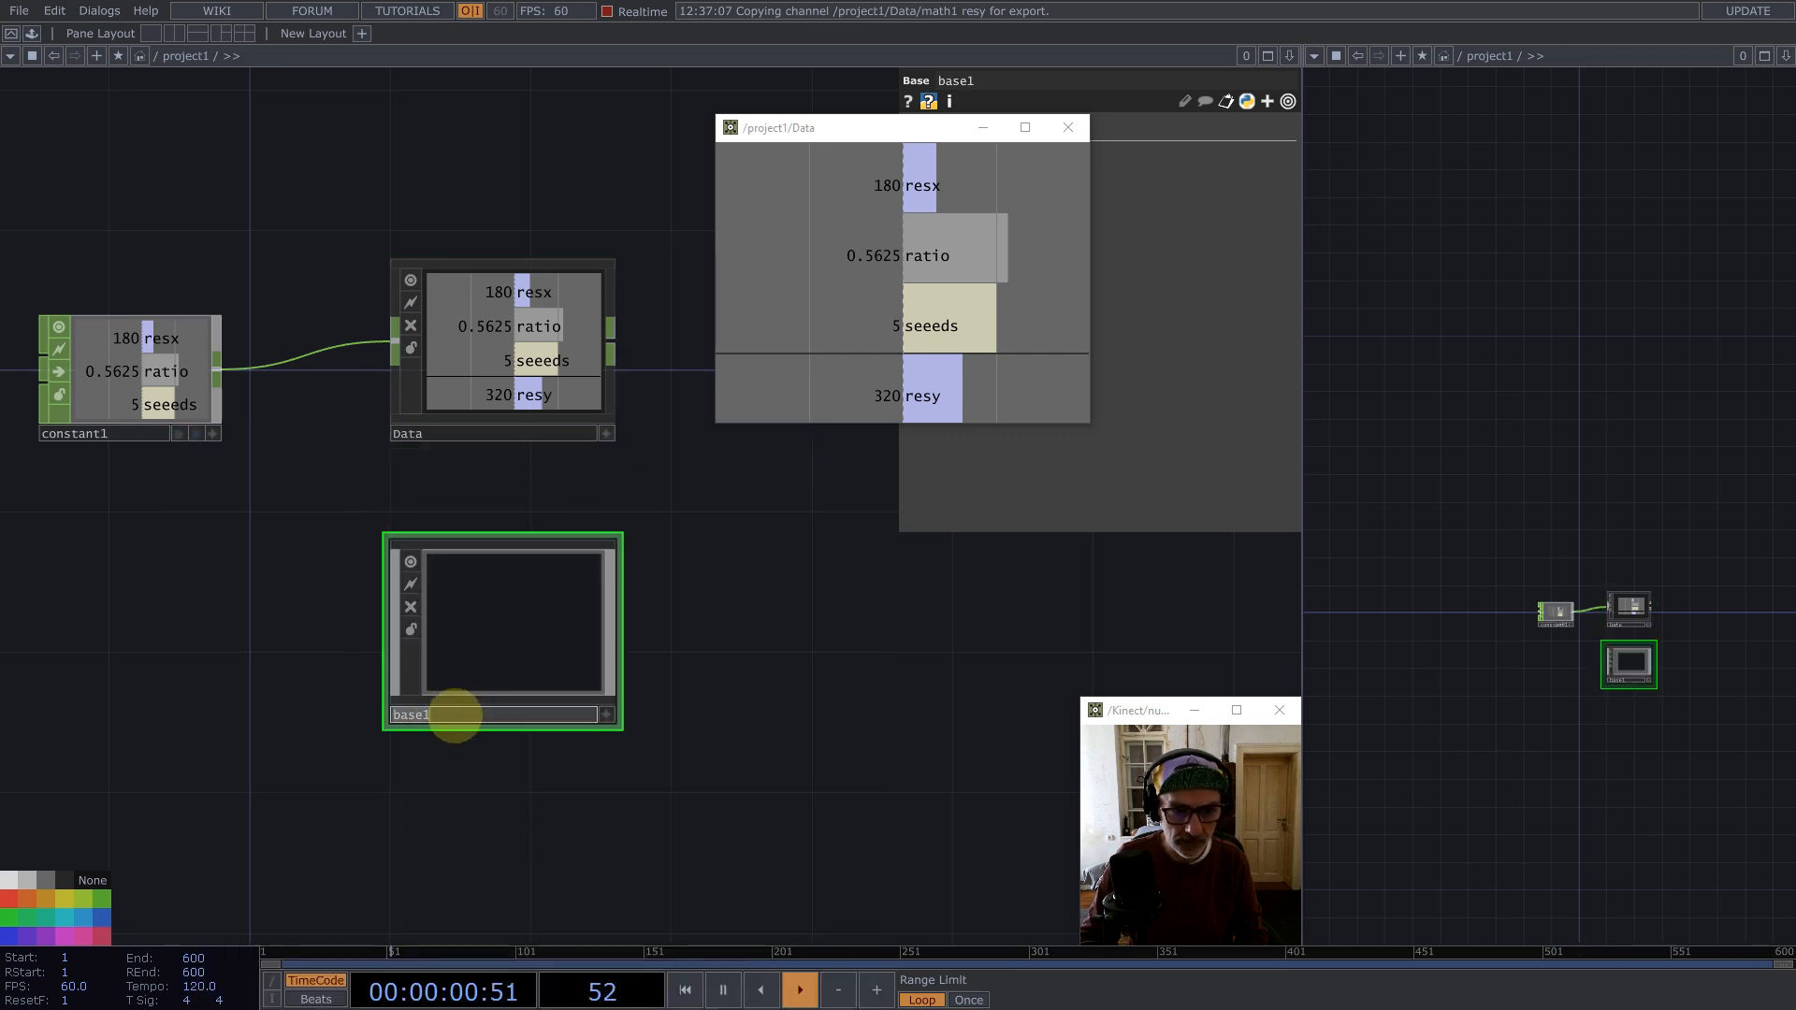
pyautogui.write('See')
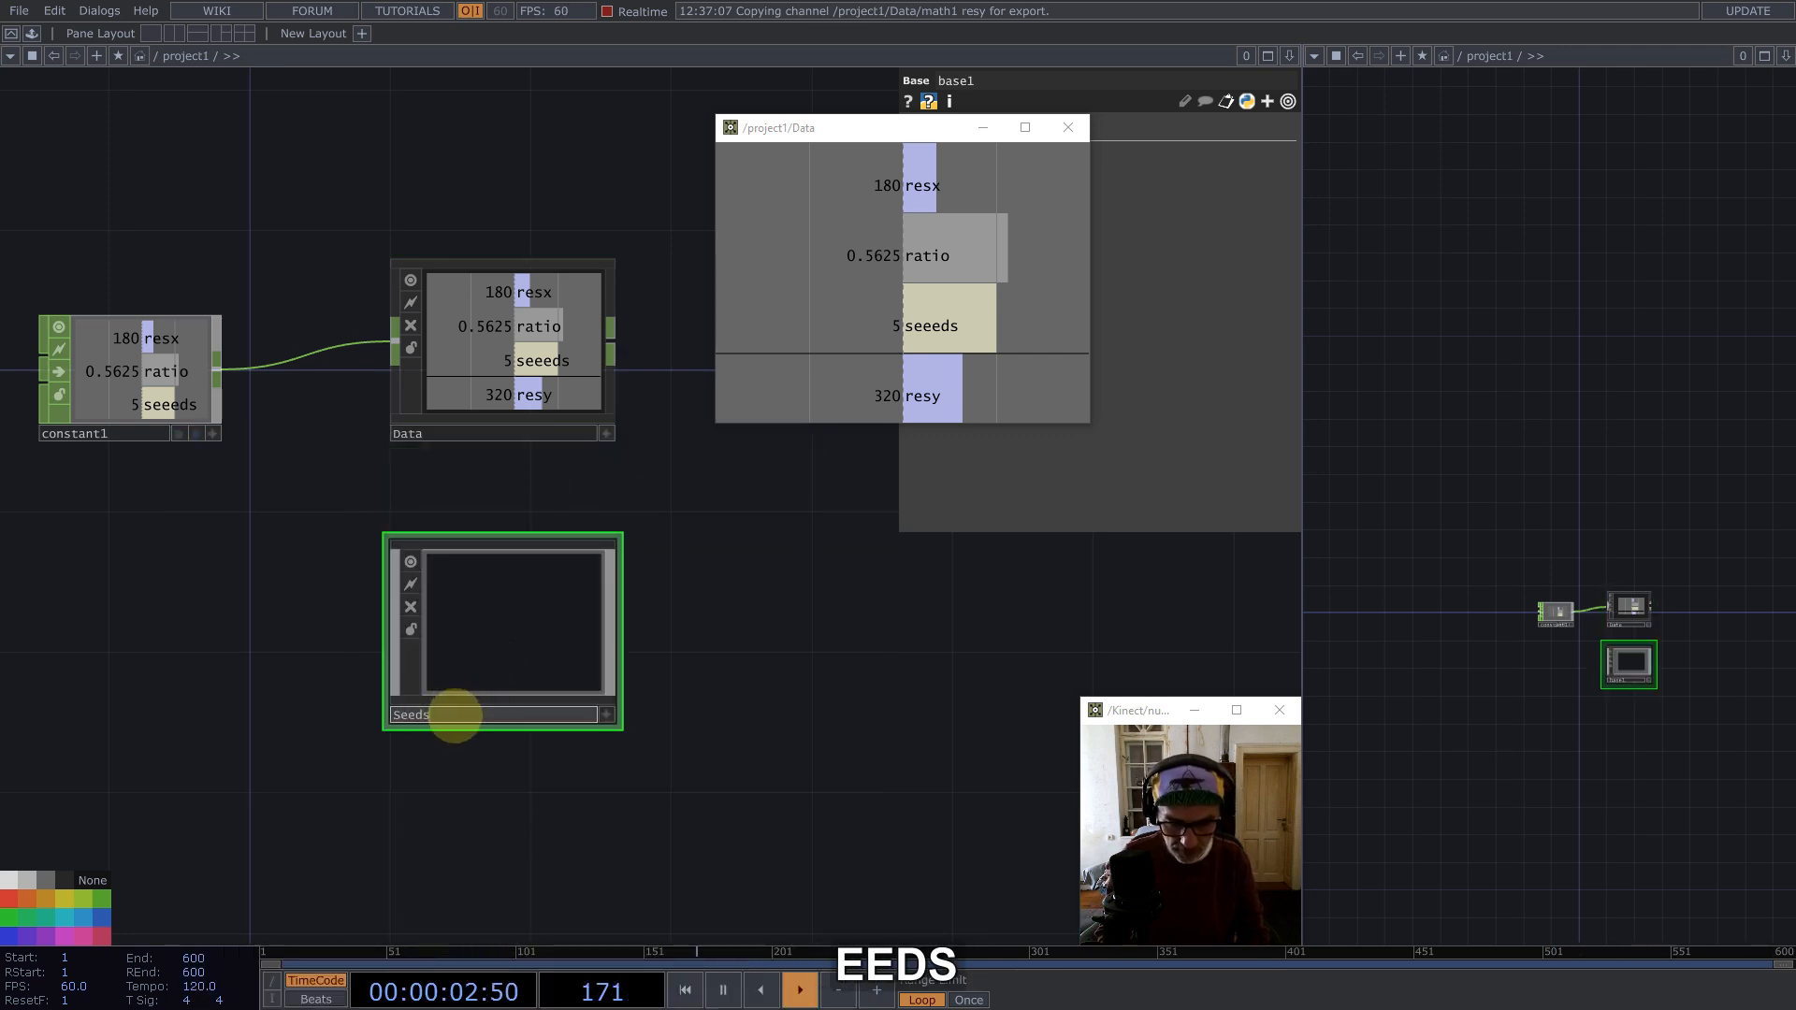
pyautogui.write('ds')
pyautogui.press('Return')
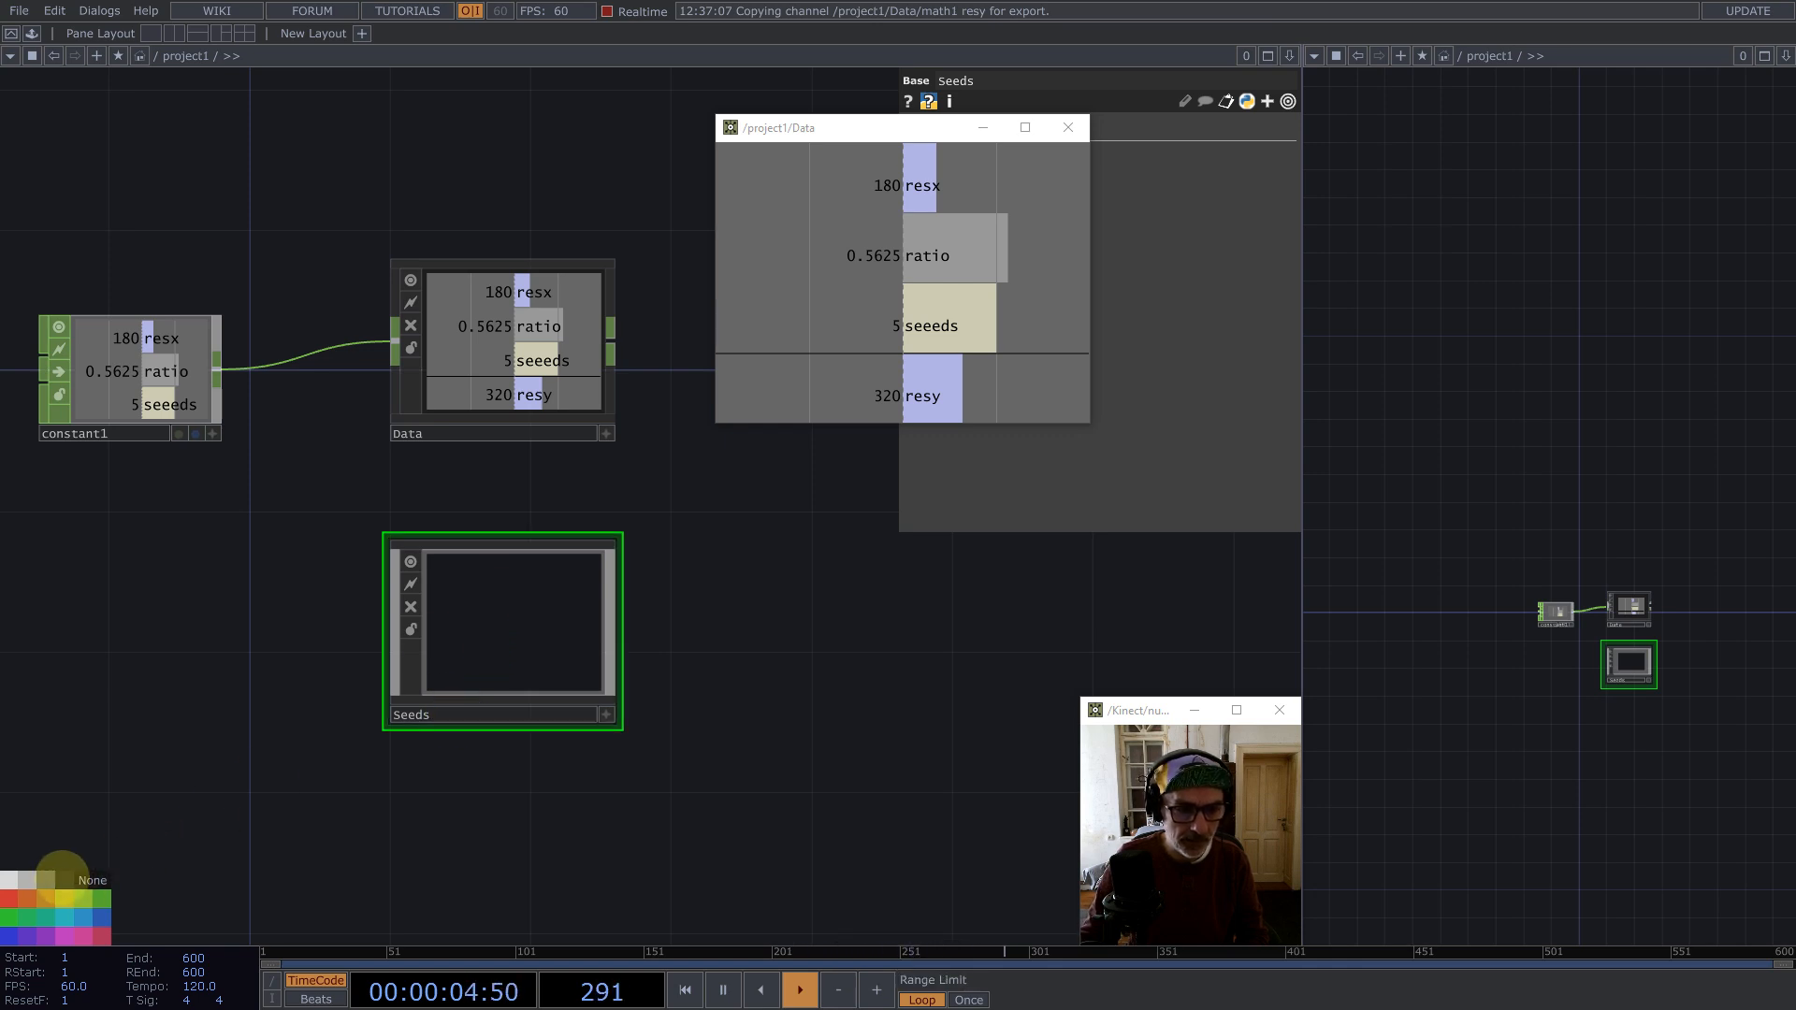
# Step: Inside Seeds, create a Noise TOP
pyautogui.doubleClick(497, 602)
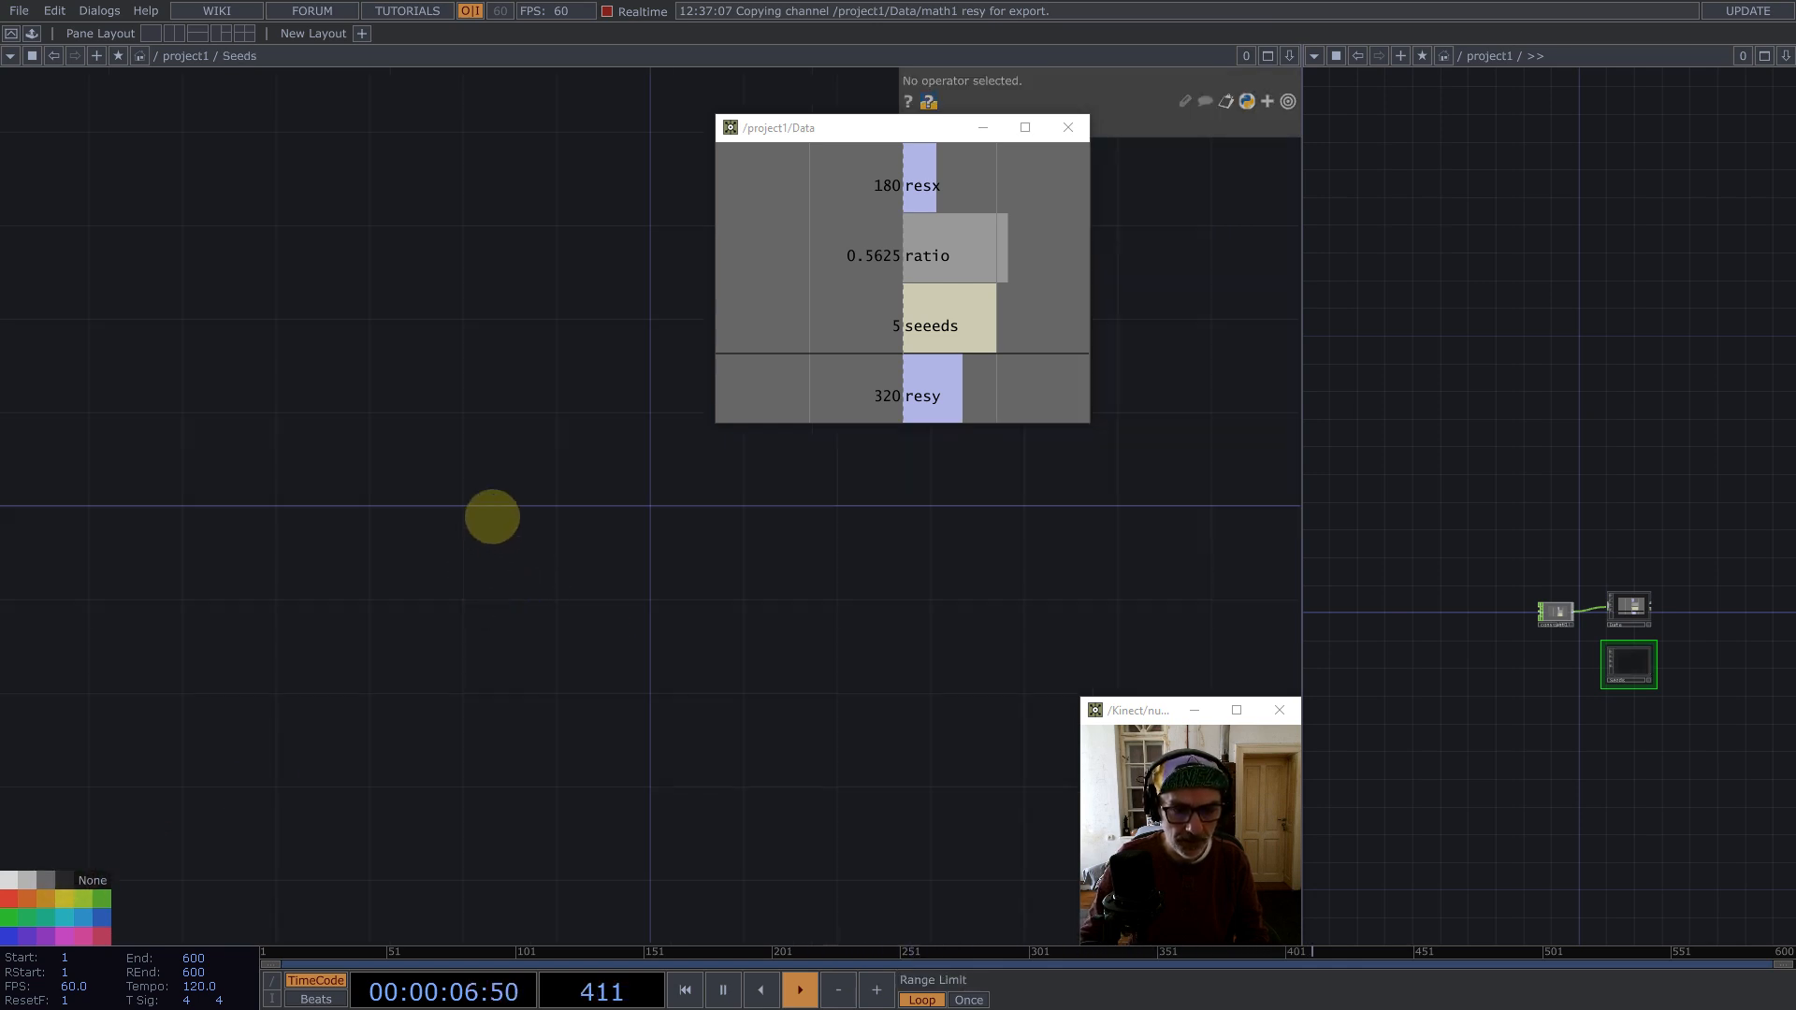
pyautogui.press('Tab')
pyautogui.write('noise')
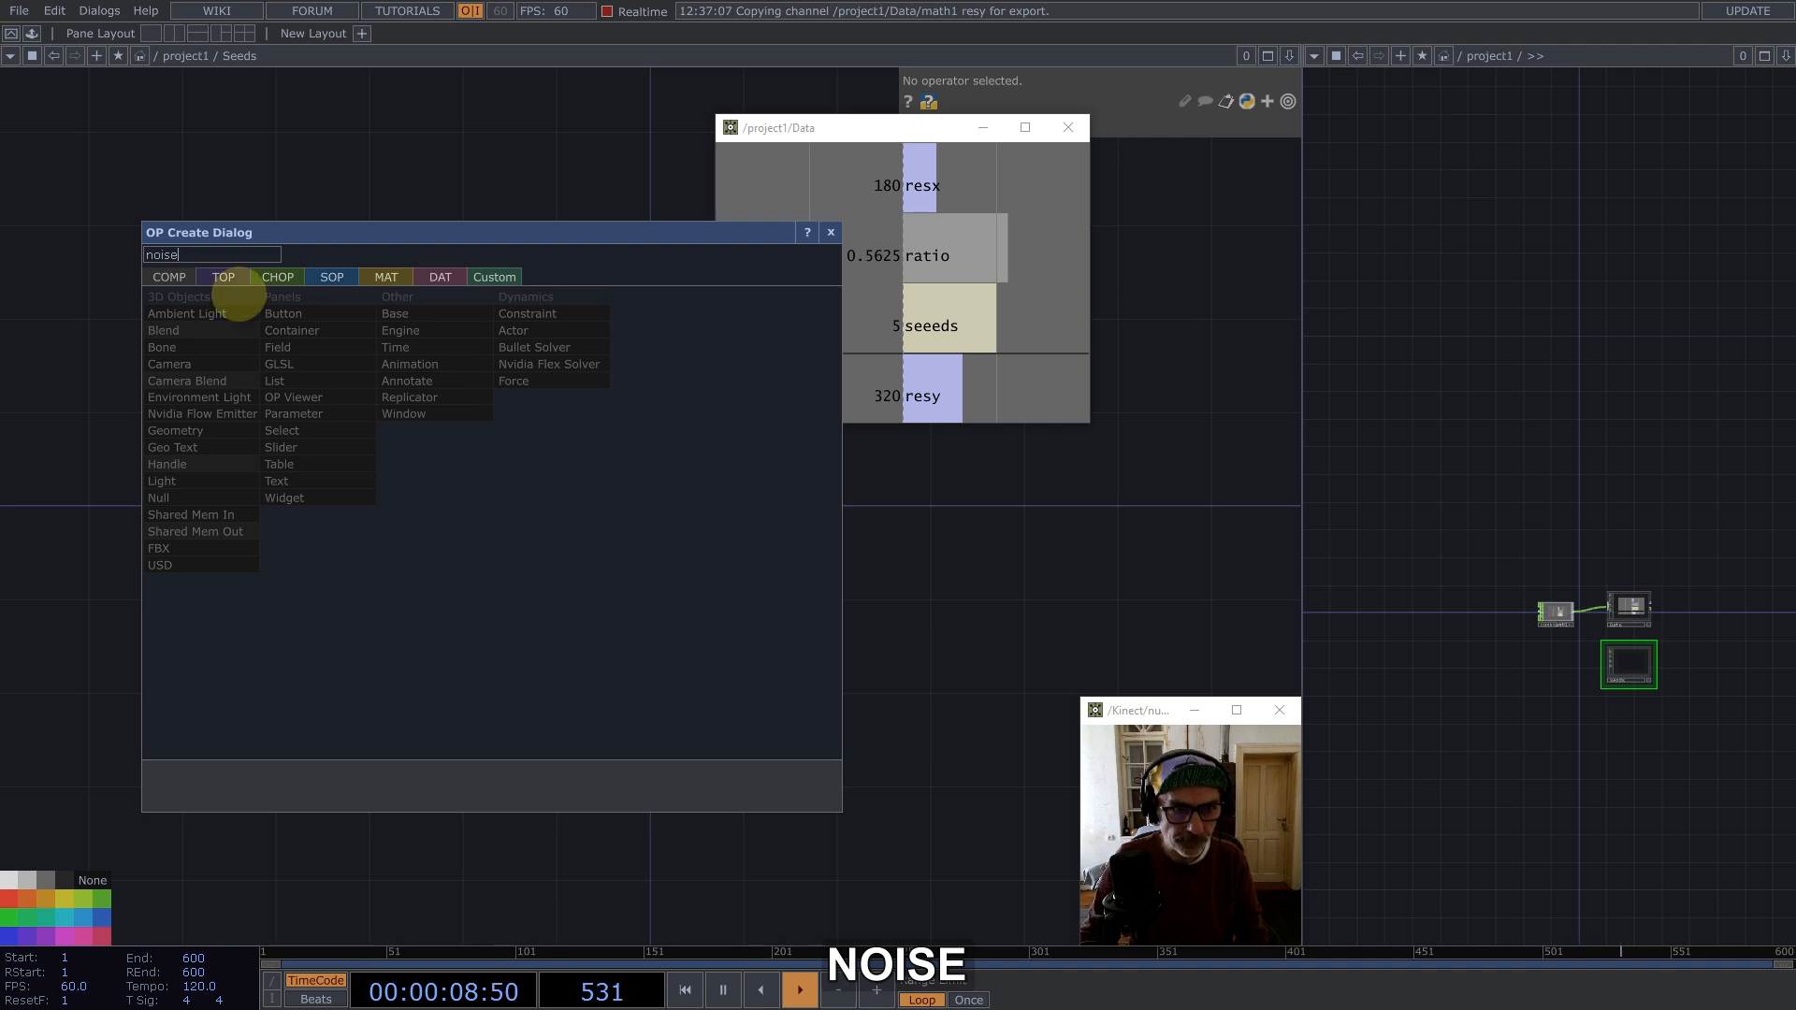
pyautogui.click(224, 277)
pyautogui.click(397, 387)
pyautogui.click(591, 460)
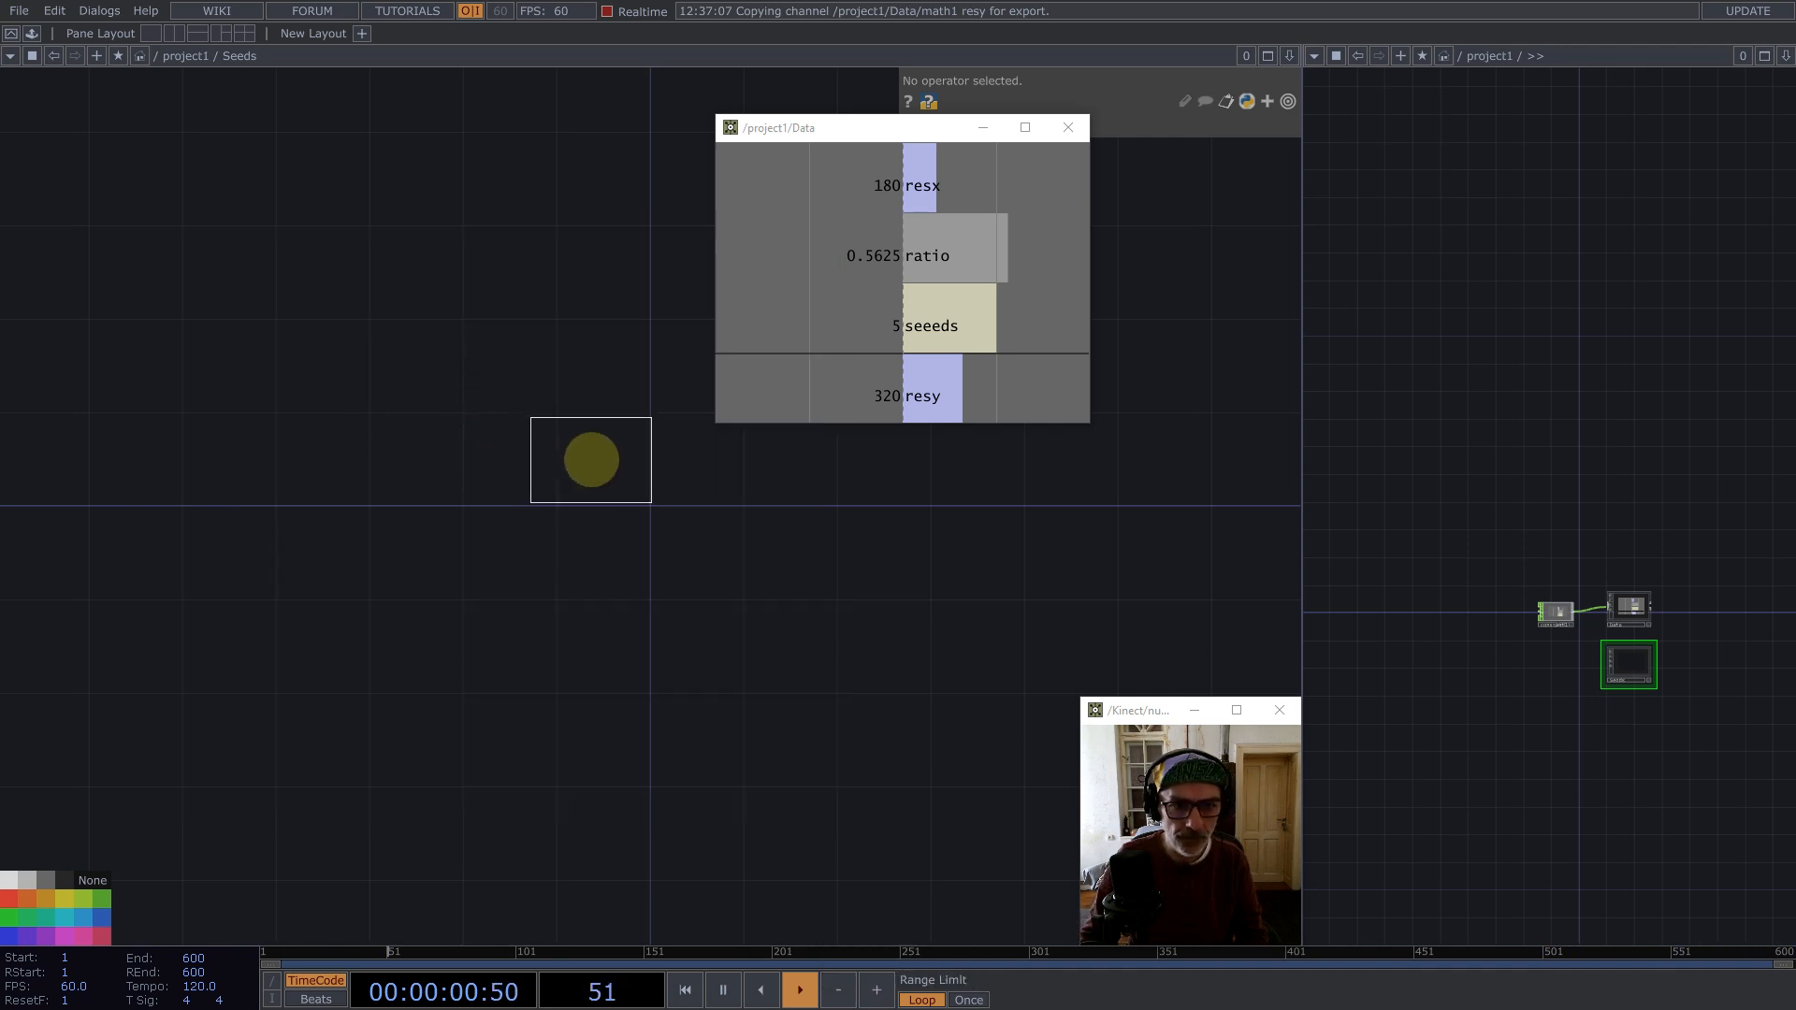
# Step: Set the Noise's resolution width to reference the Data seeeds channel and its height to 1
pyautogui.moveTo(856, 136); pyautogui.dragTo(1499, 186)
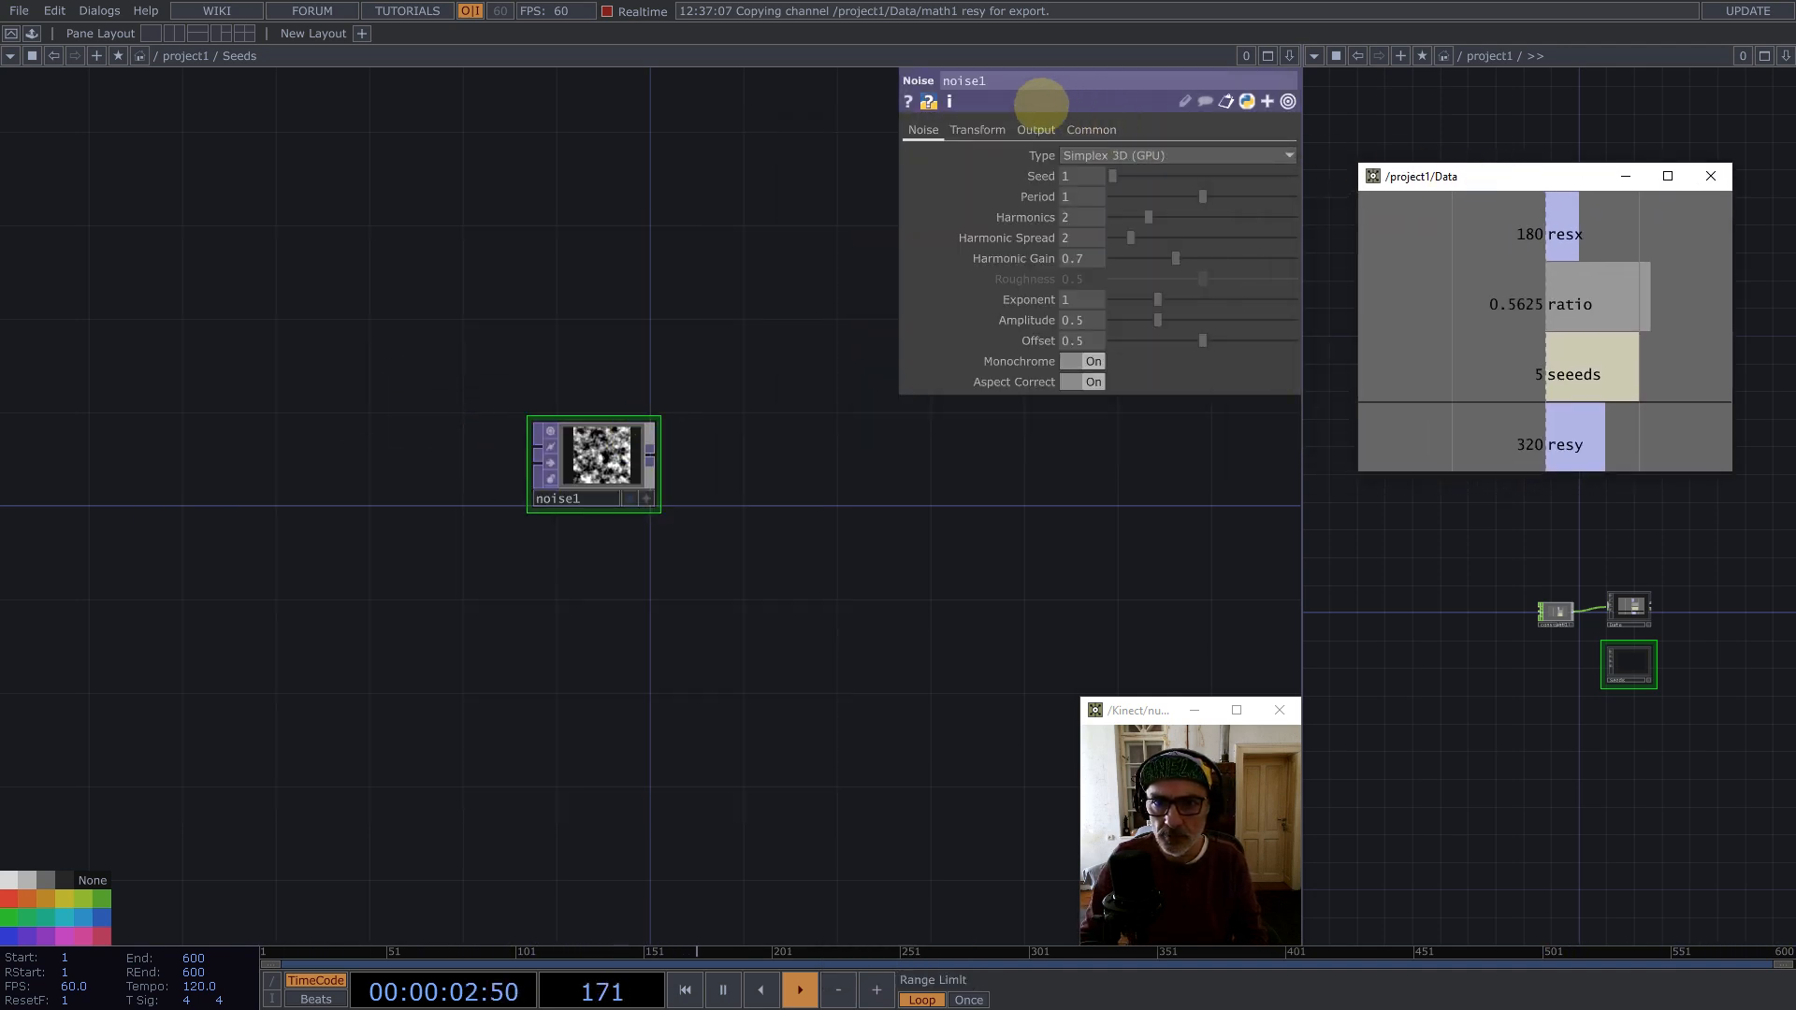
pyautogui.click(1092, 129)
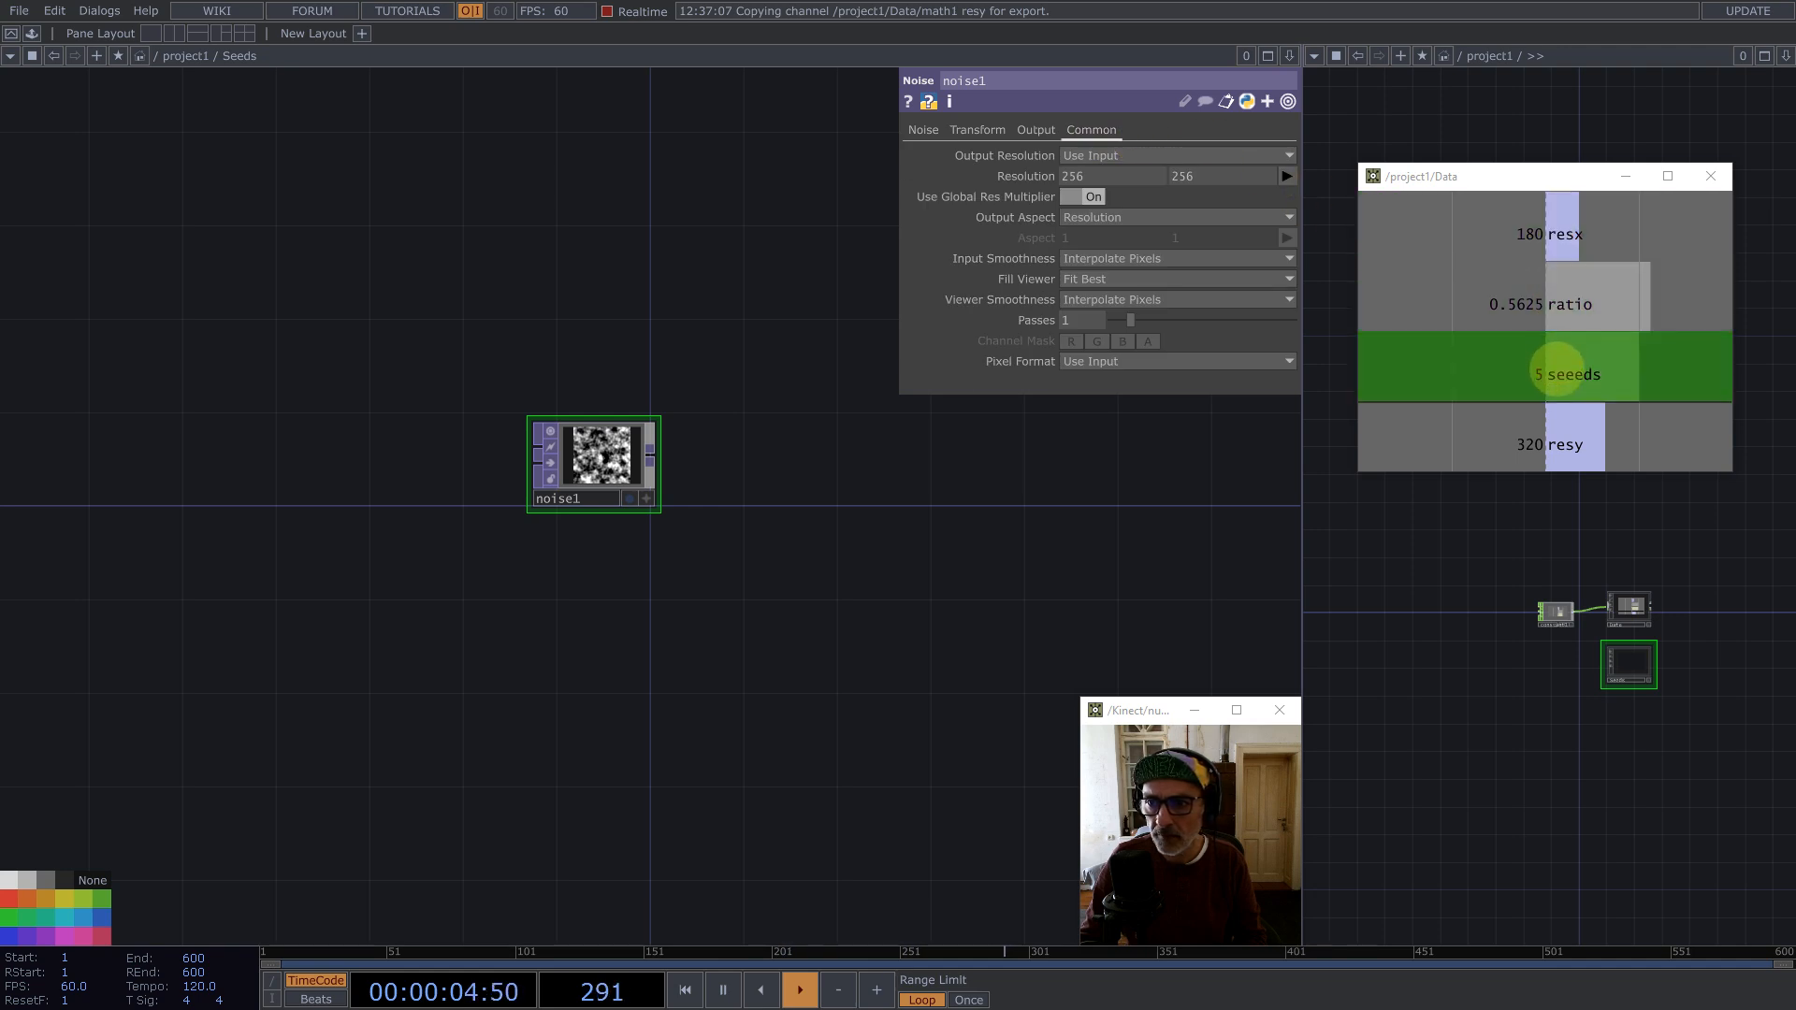
pyautogui.moveTo(1561, 372); pyautogui.dragTo(1126, 178)
pyautogui.click(1131, 169)
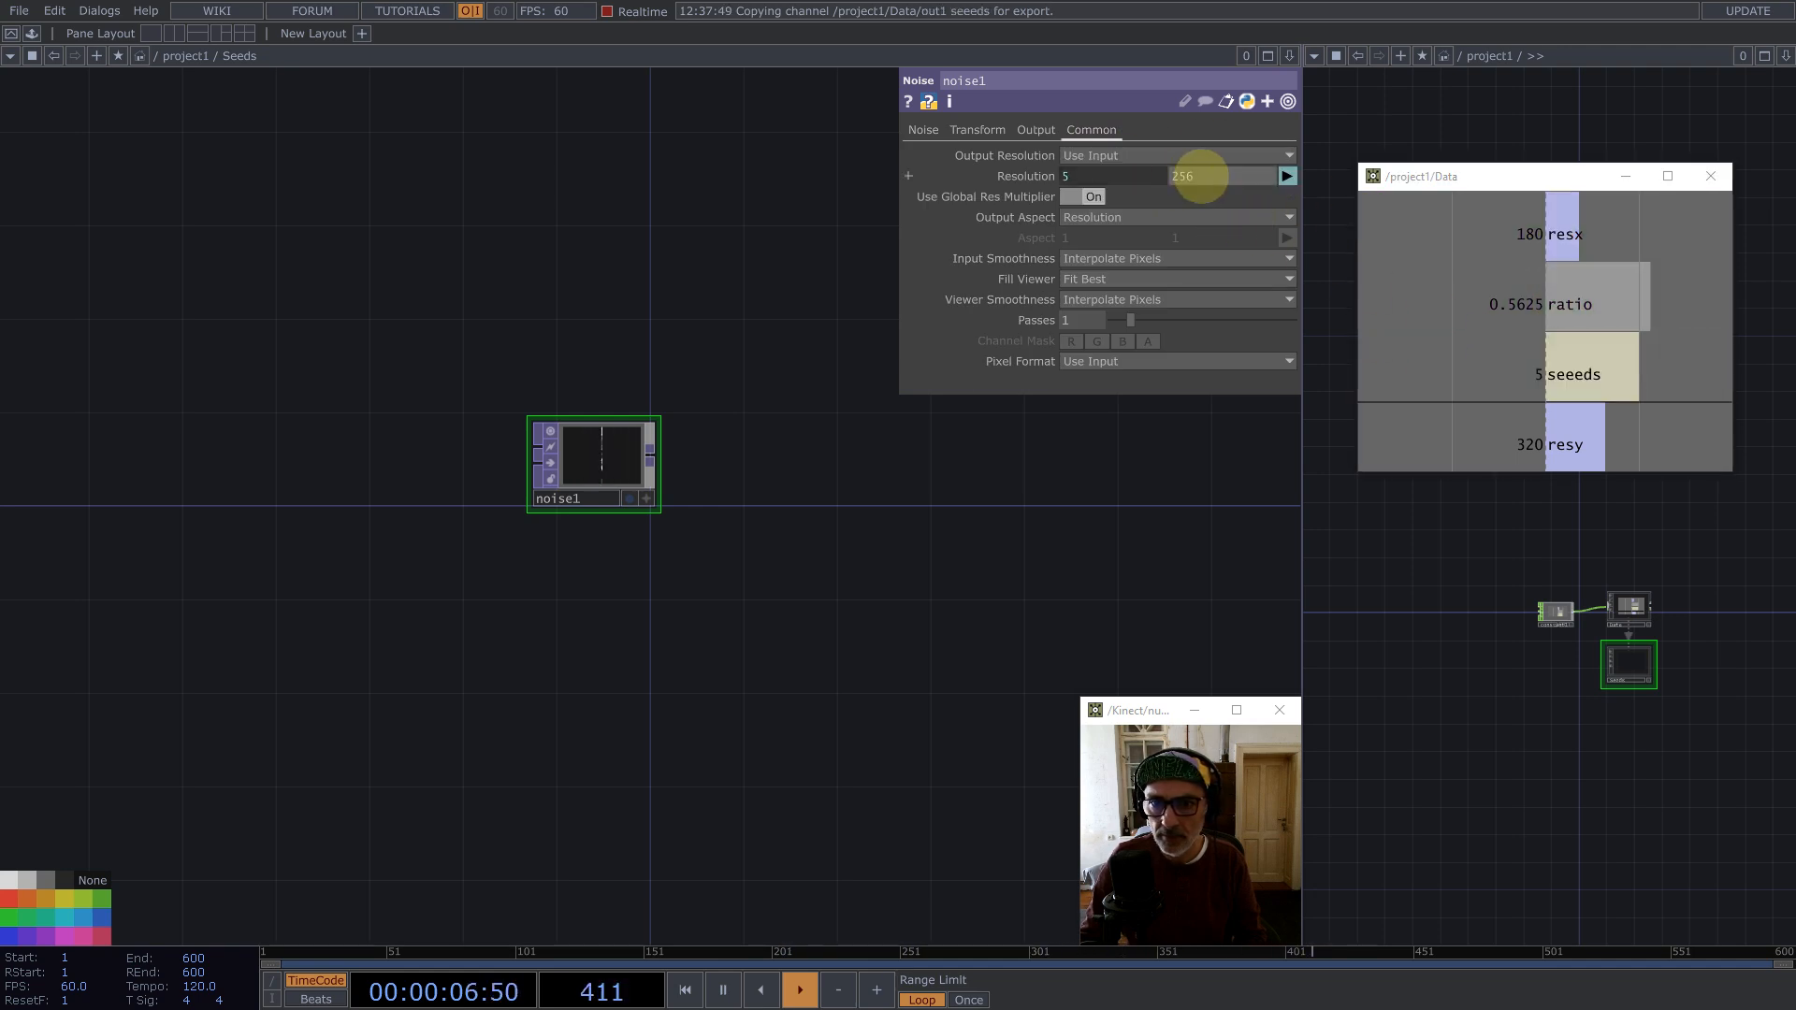
pyautogui.click(1203, 177)
pyautogui.write('1')
# Step: Set the Noise's pixel format to 32-bit float (RG) and input smoothness to Nearest Pixel
pyautogui.click(1132, 361)
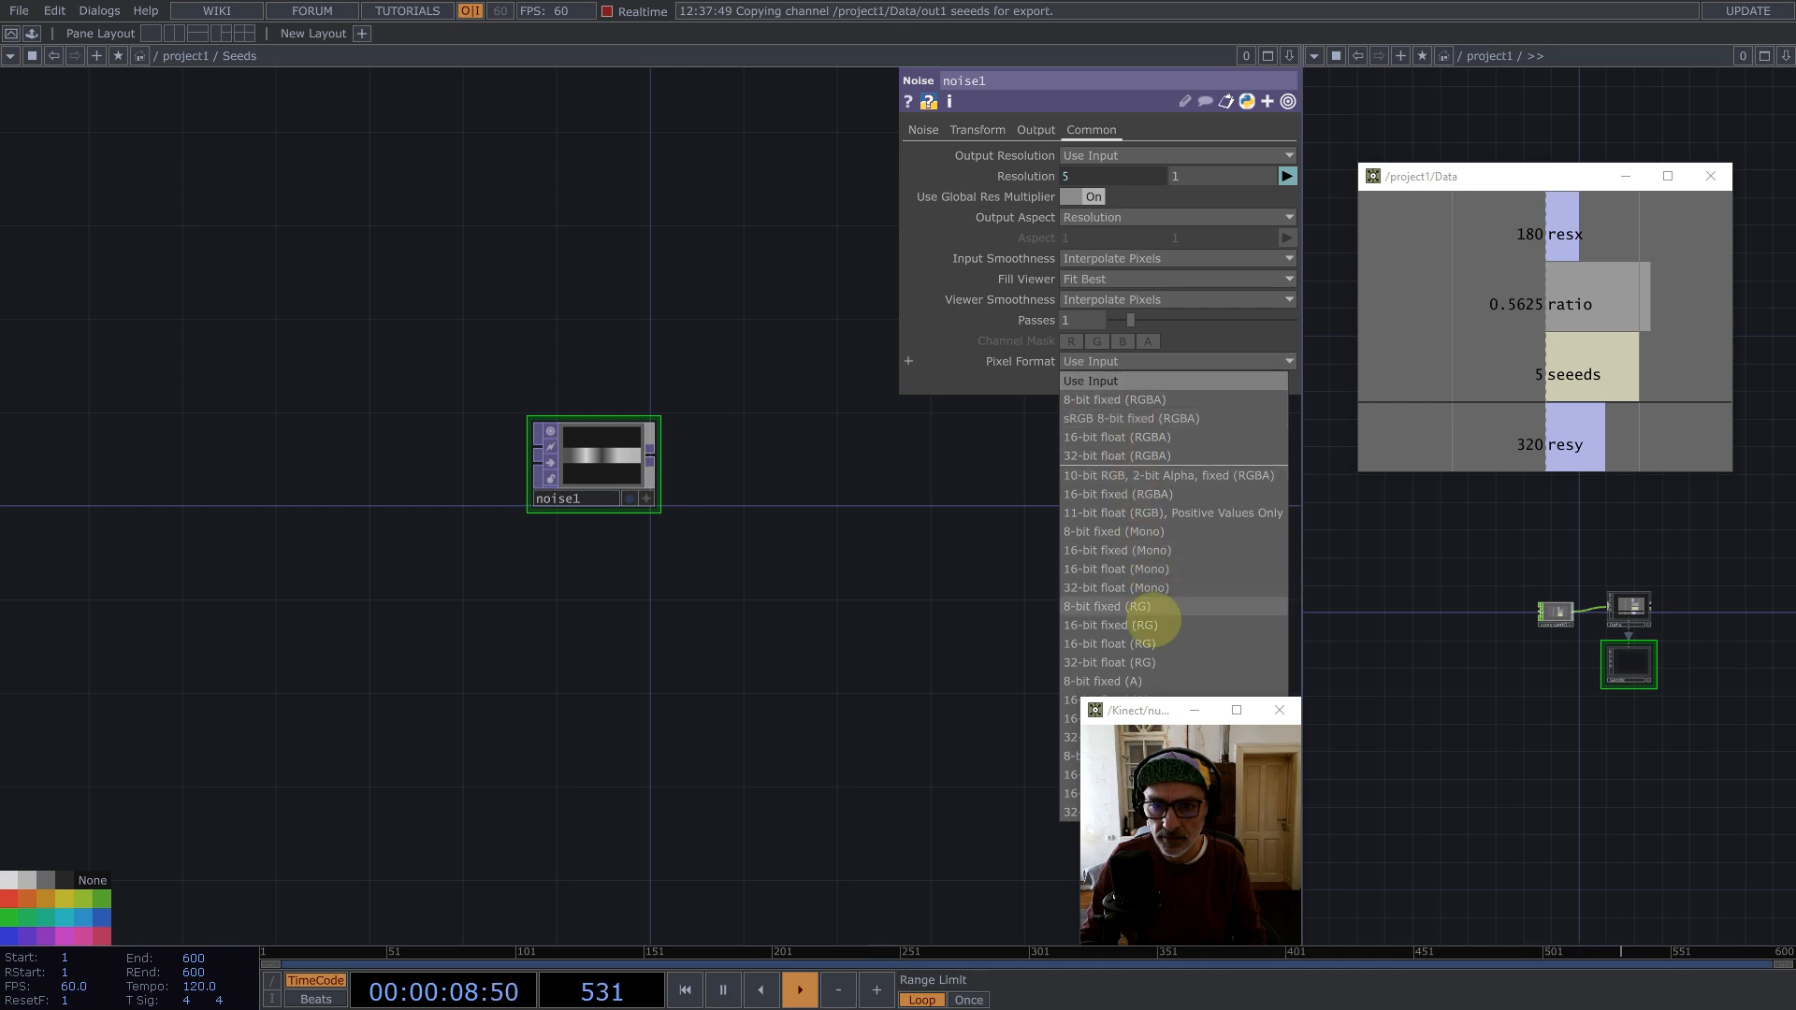
pyautogui.click(1152, 662)
pyautogui.click(1130, 258)
pyautogui.click(1104, 296)
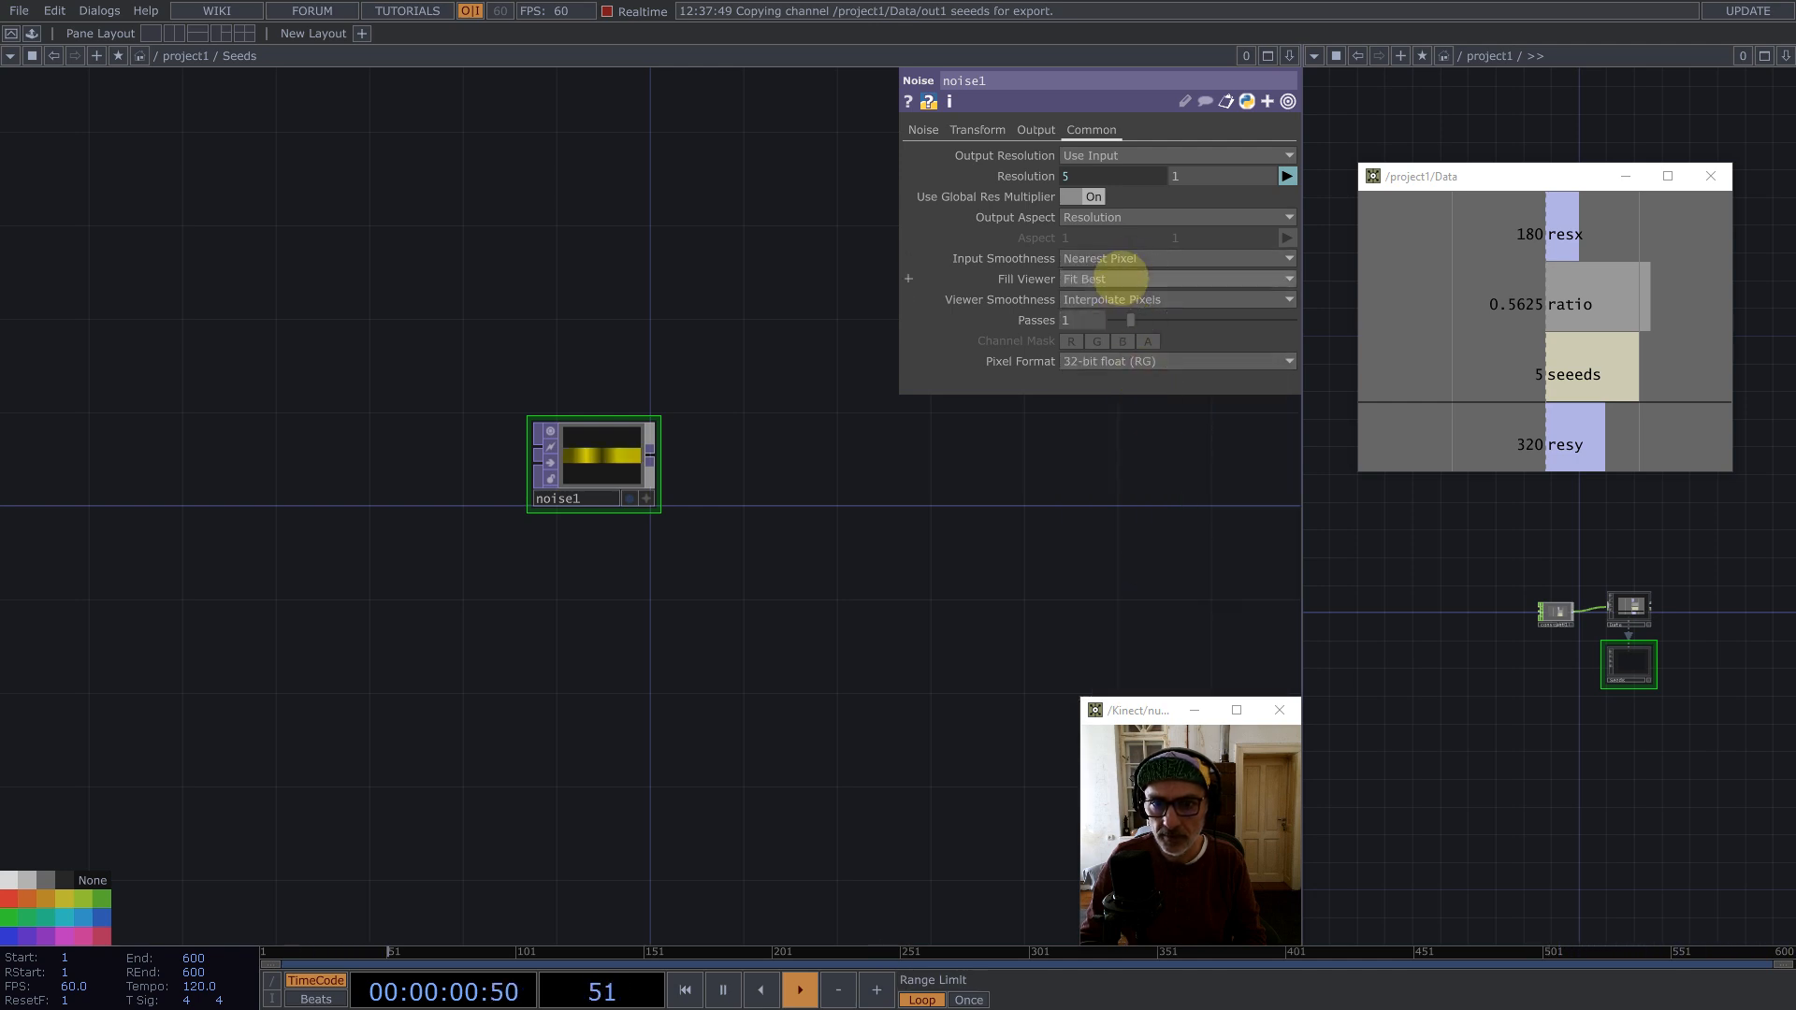
pyautogui.click(1123, 299)
pyautogui.click(1104, 338)
# Step: Set the Noise type to Random (GPU) and turn Monochrome off
pyautogui.click(923, 130)
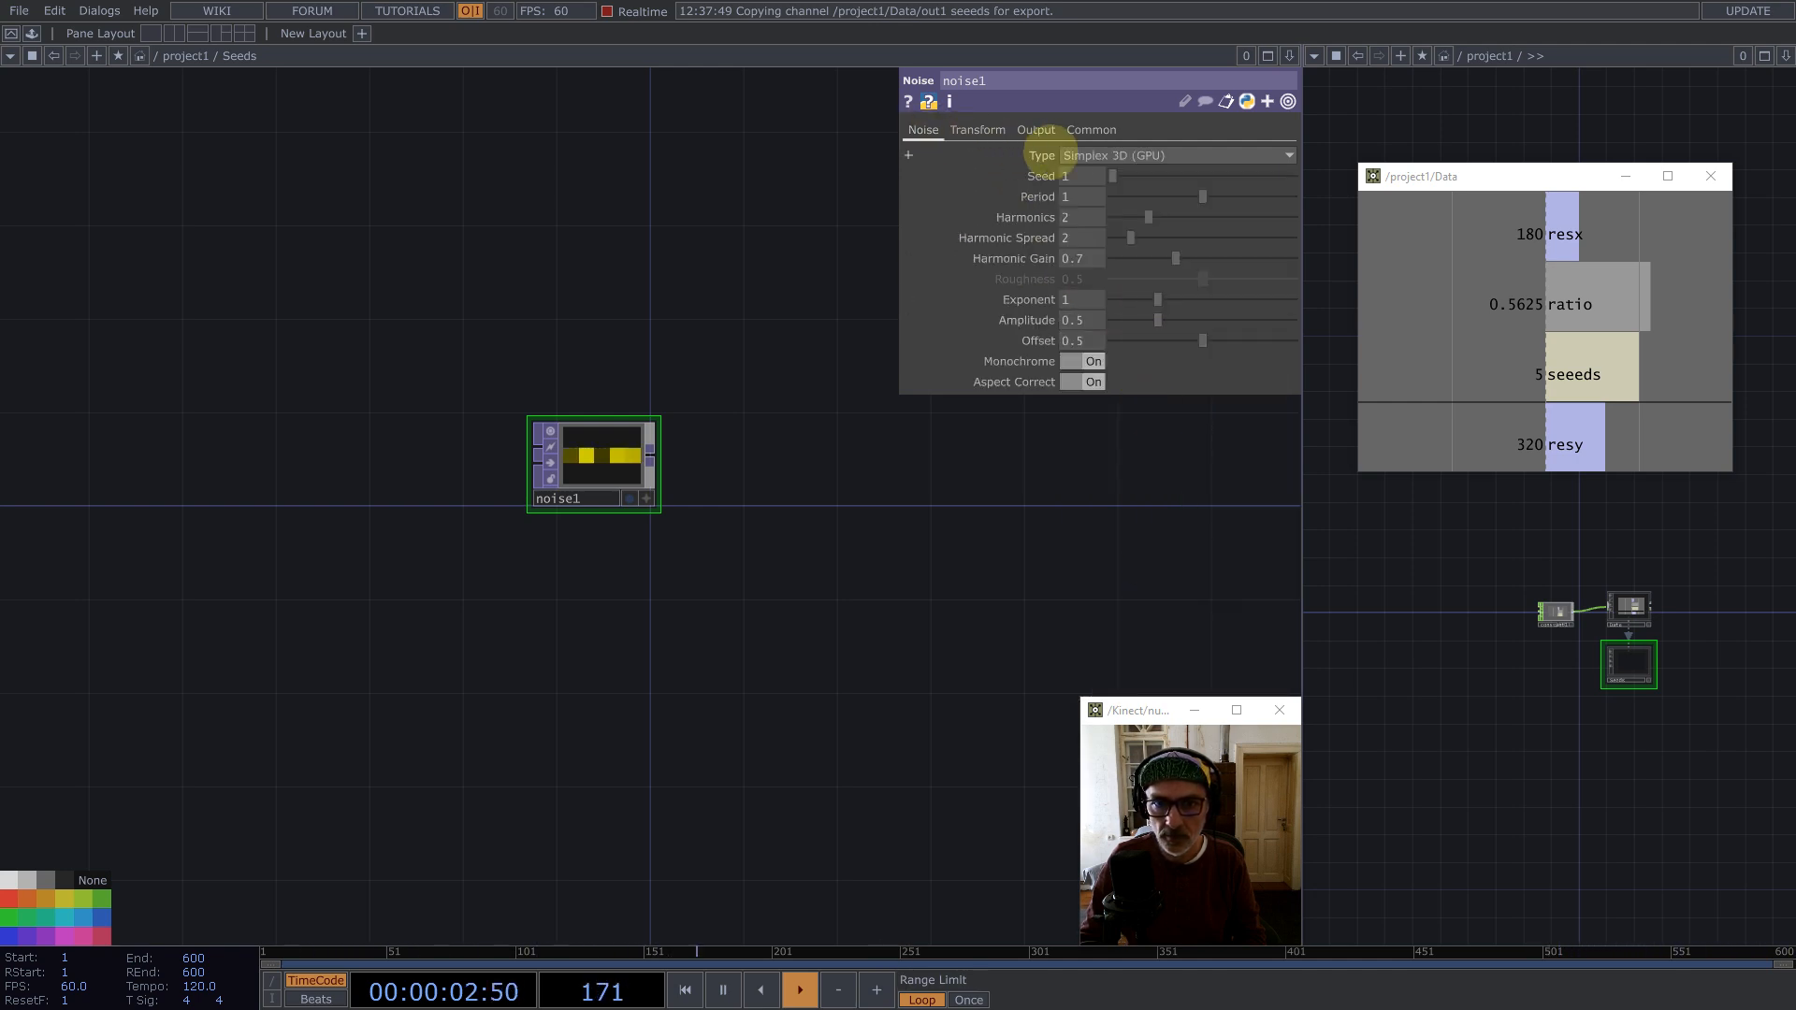
pyautogui.click(1093, 155)
pyautogui.click(1102, 287)
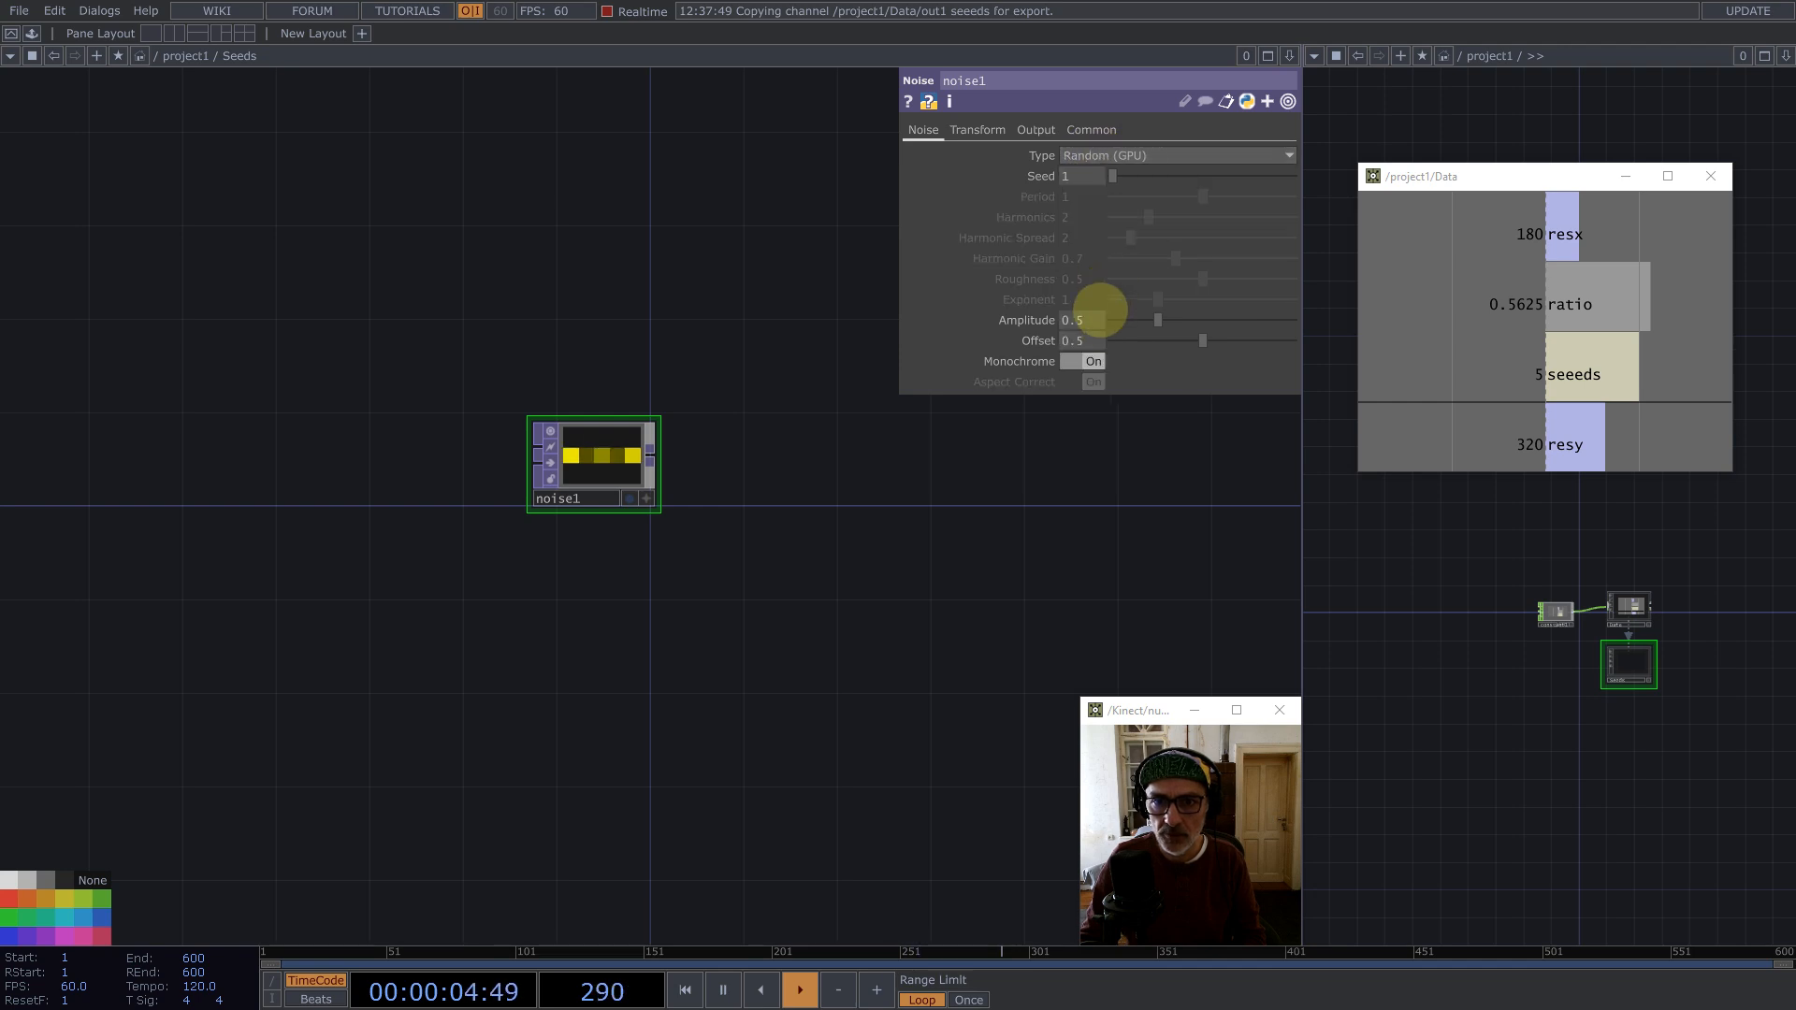
pyautogui.click(1094, 362)
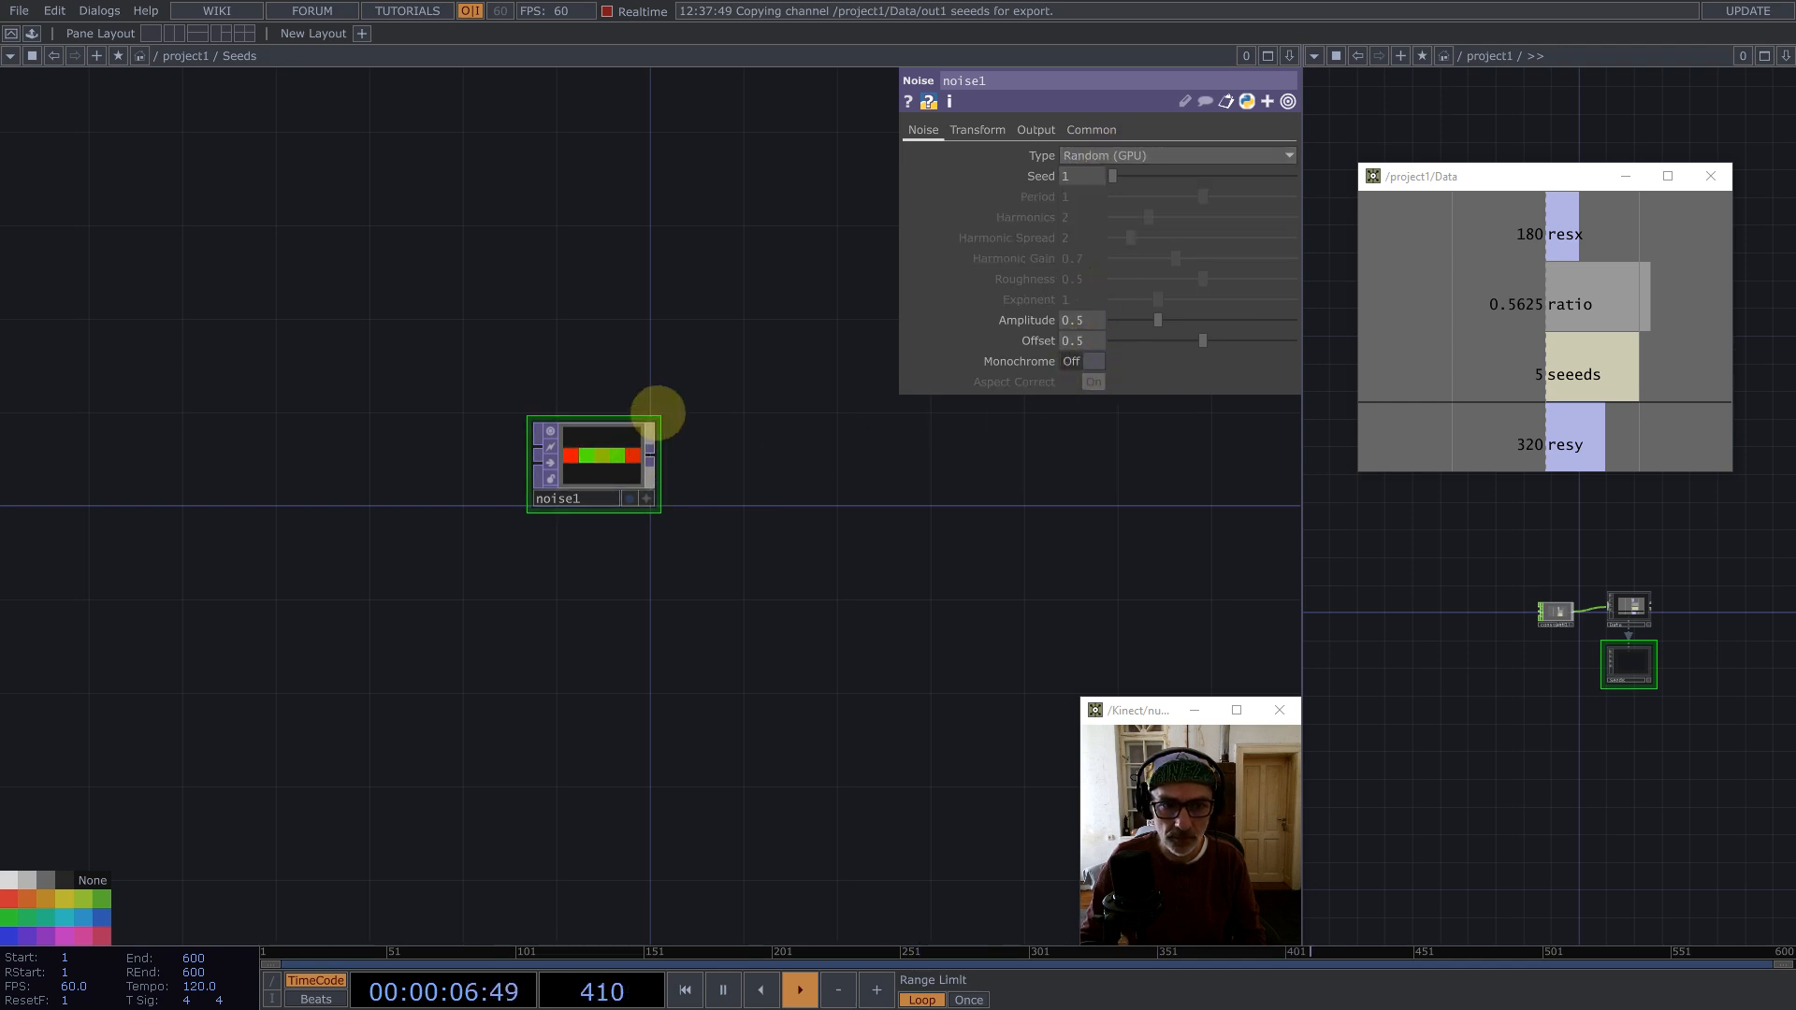
# Step: Append a Null TOP after the Noise
pyautogui.middleClick(657, 477)
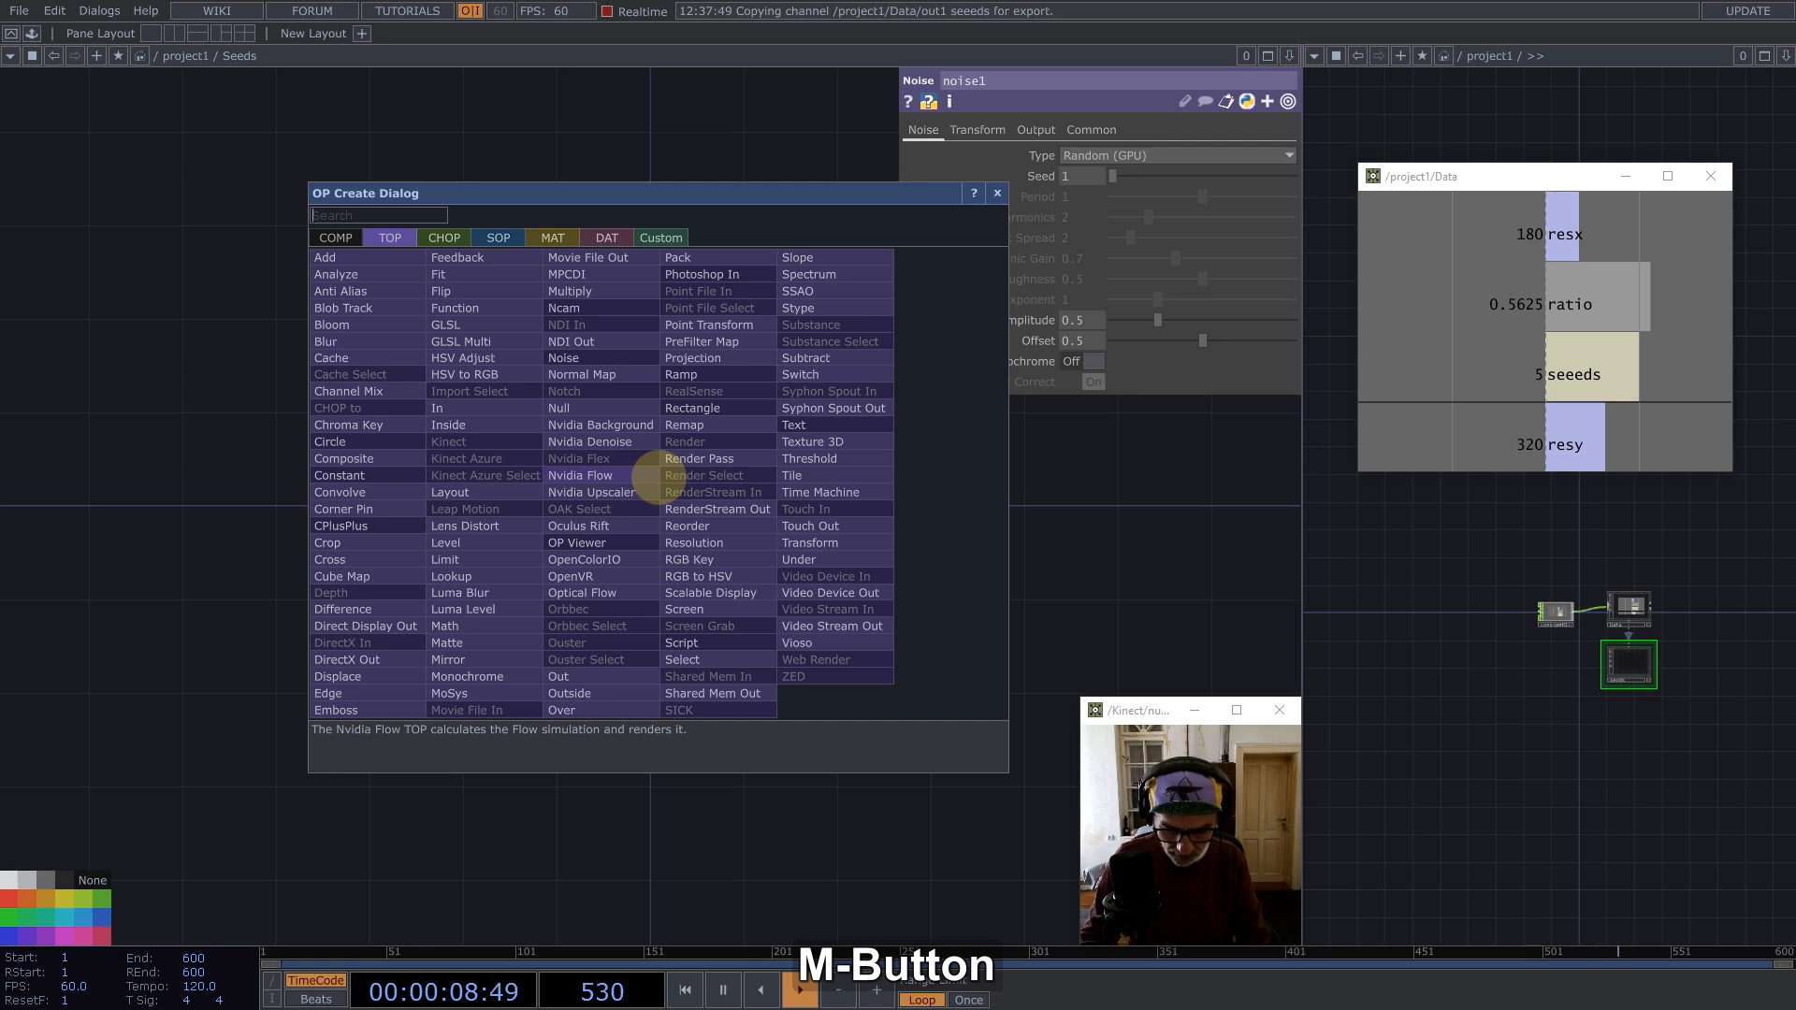
pyautogui.write('nu')
pyautogui.click(566, 408)
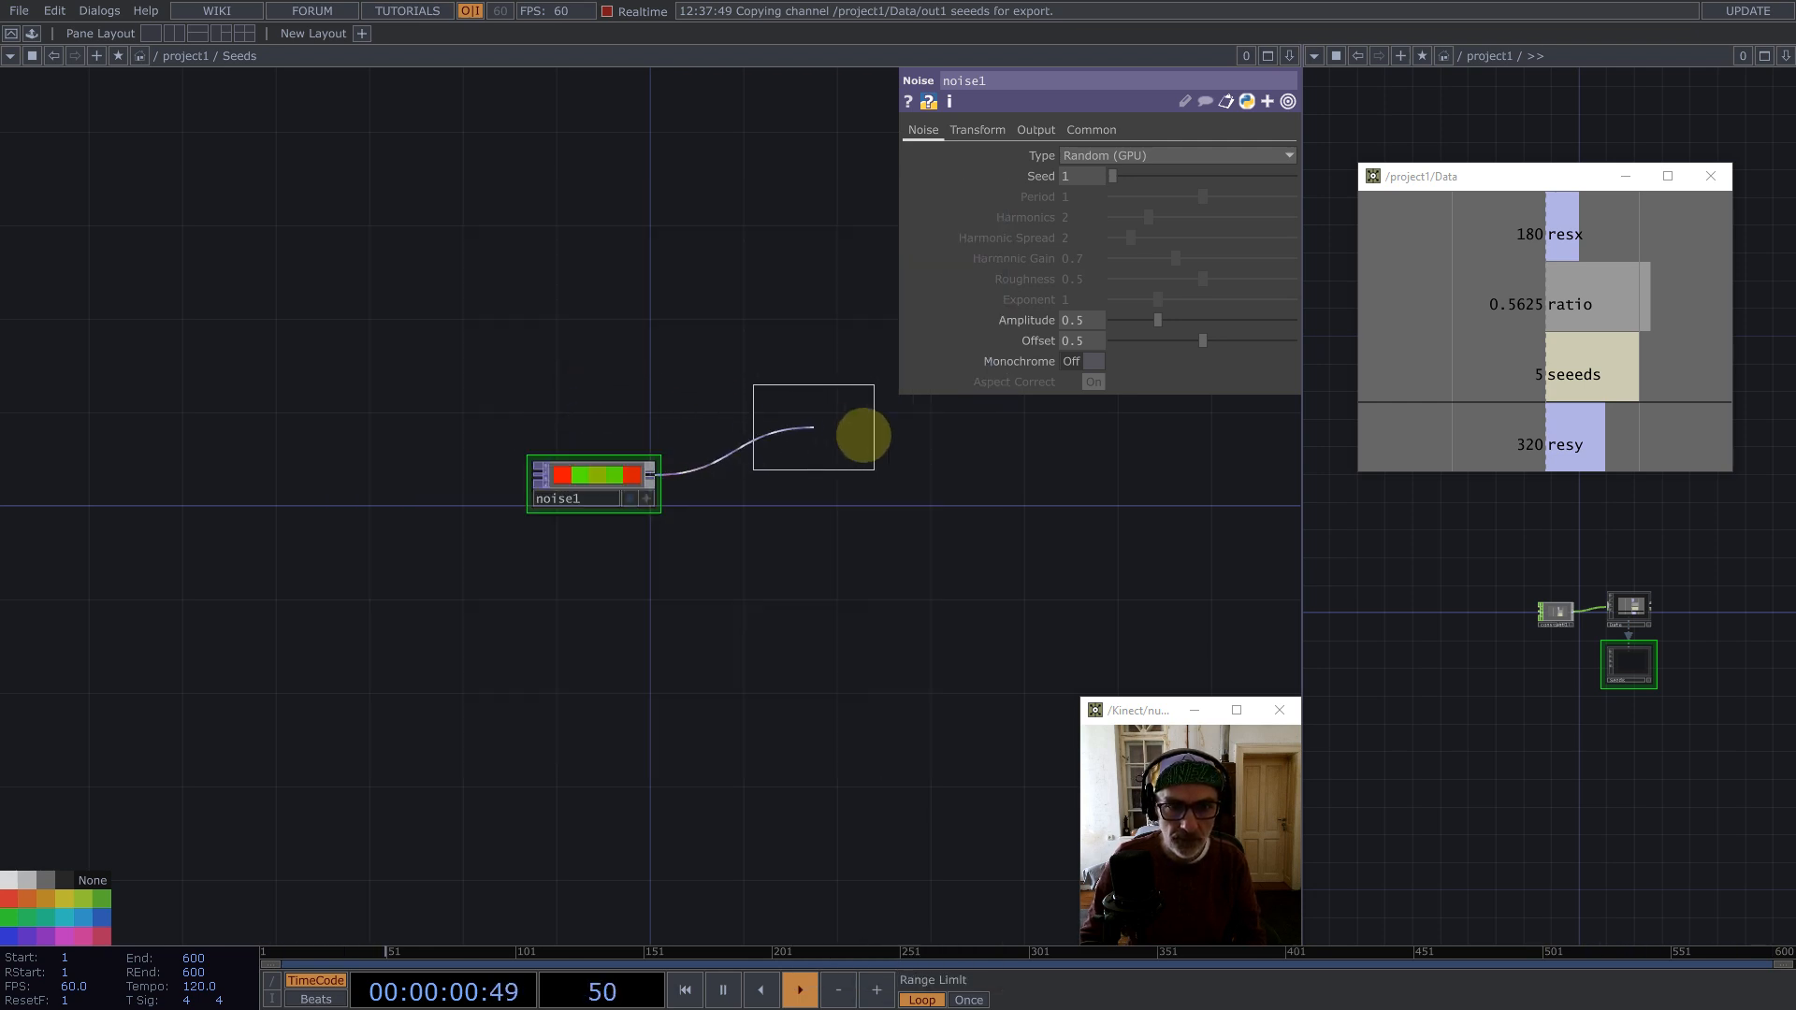
pyautogui.click(935, 486)
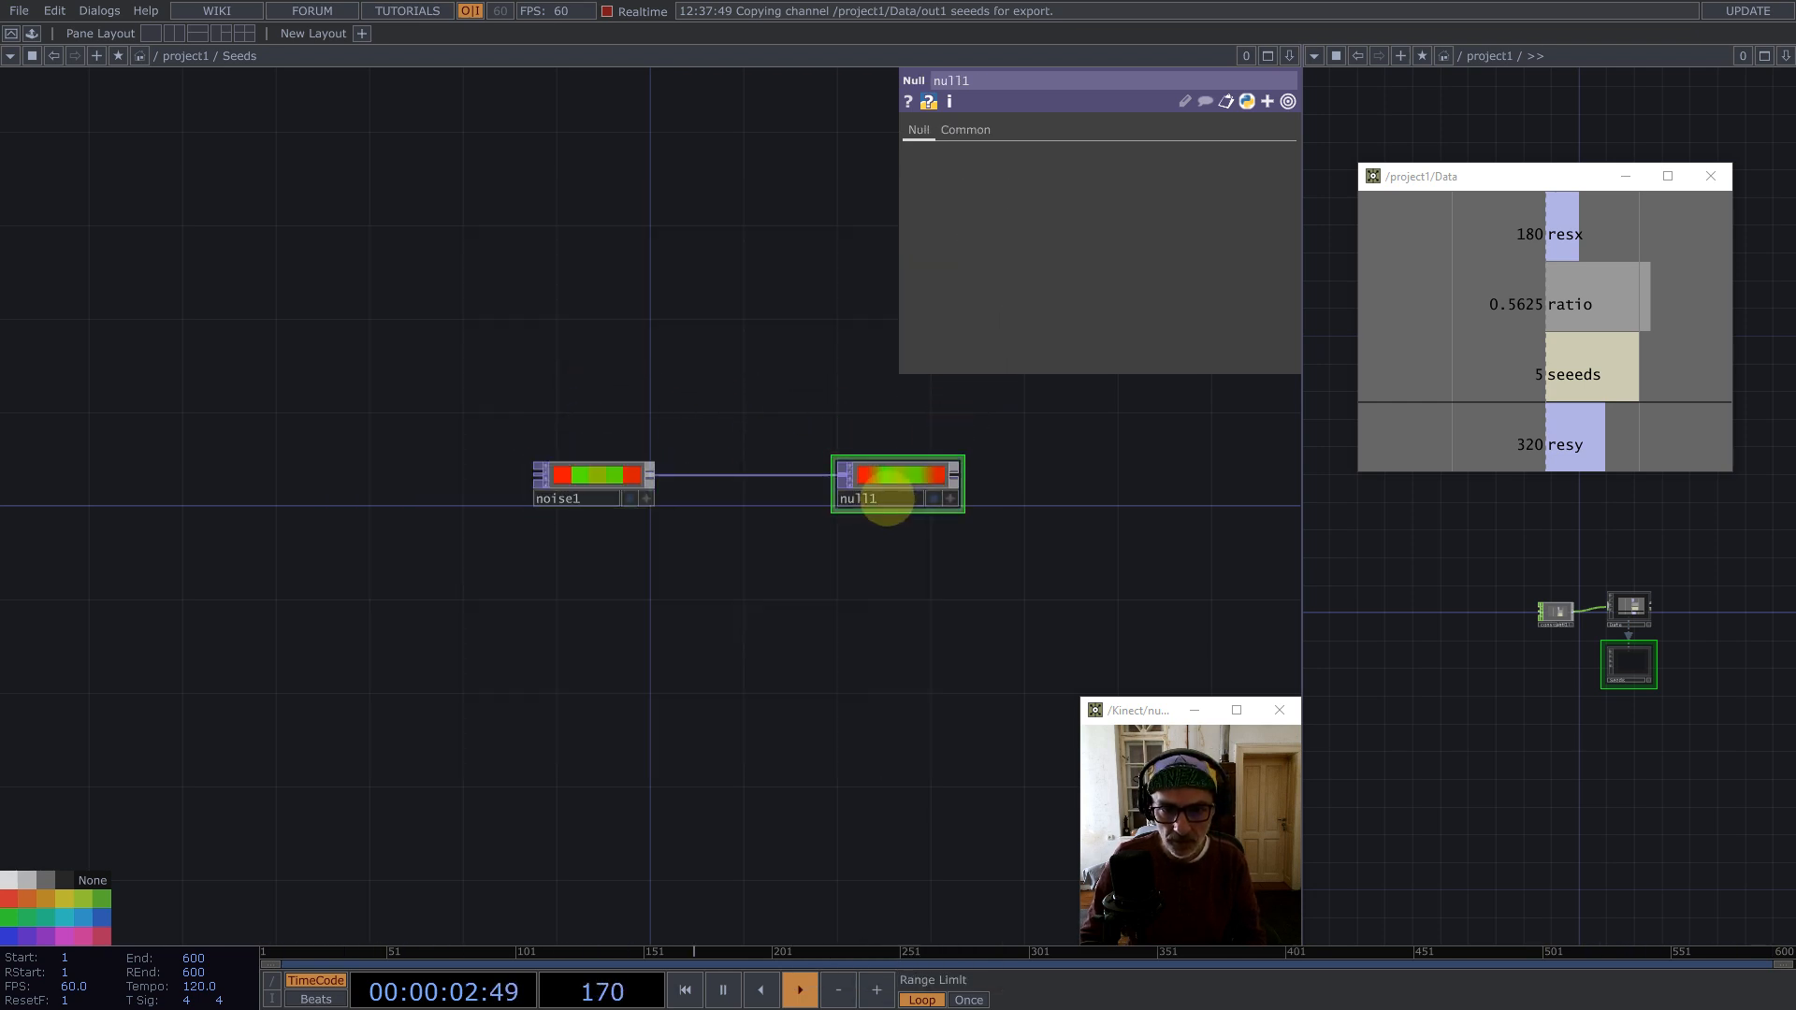
# Step: Rename the Null TOP after the Noise to position
pyautogui.click(884, 504)
pyautogui.write('position')
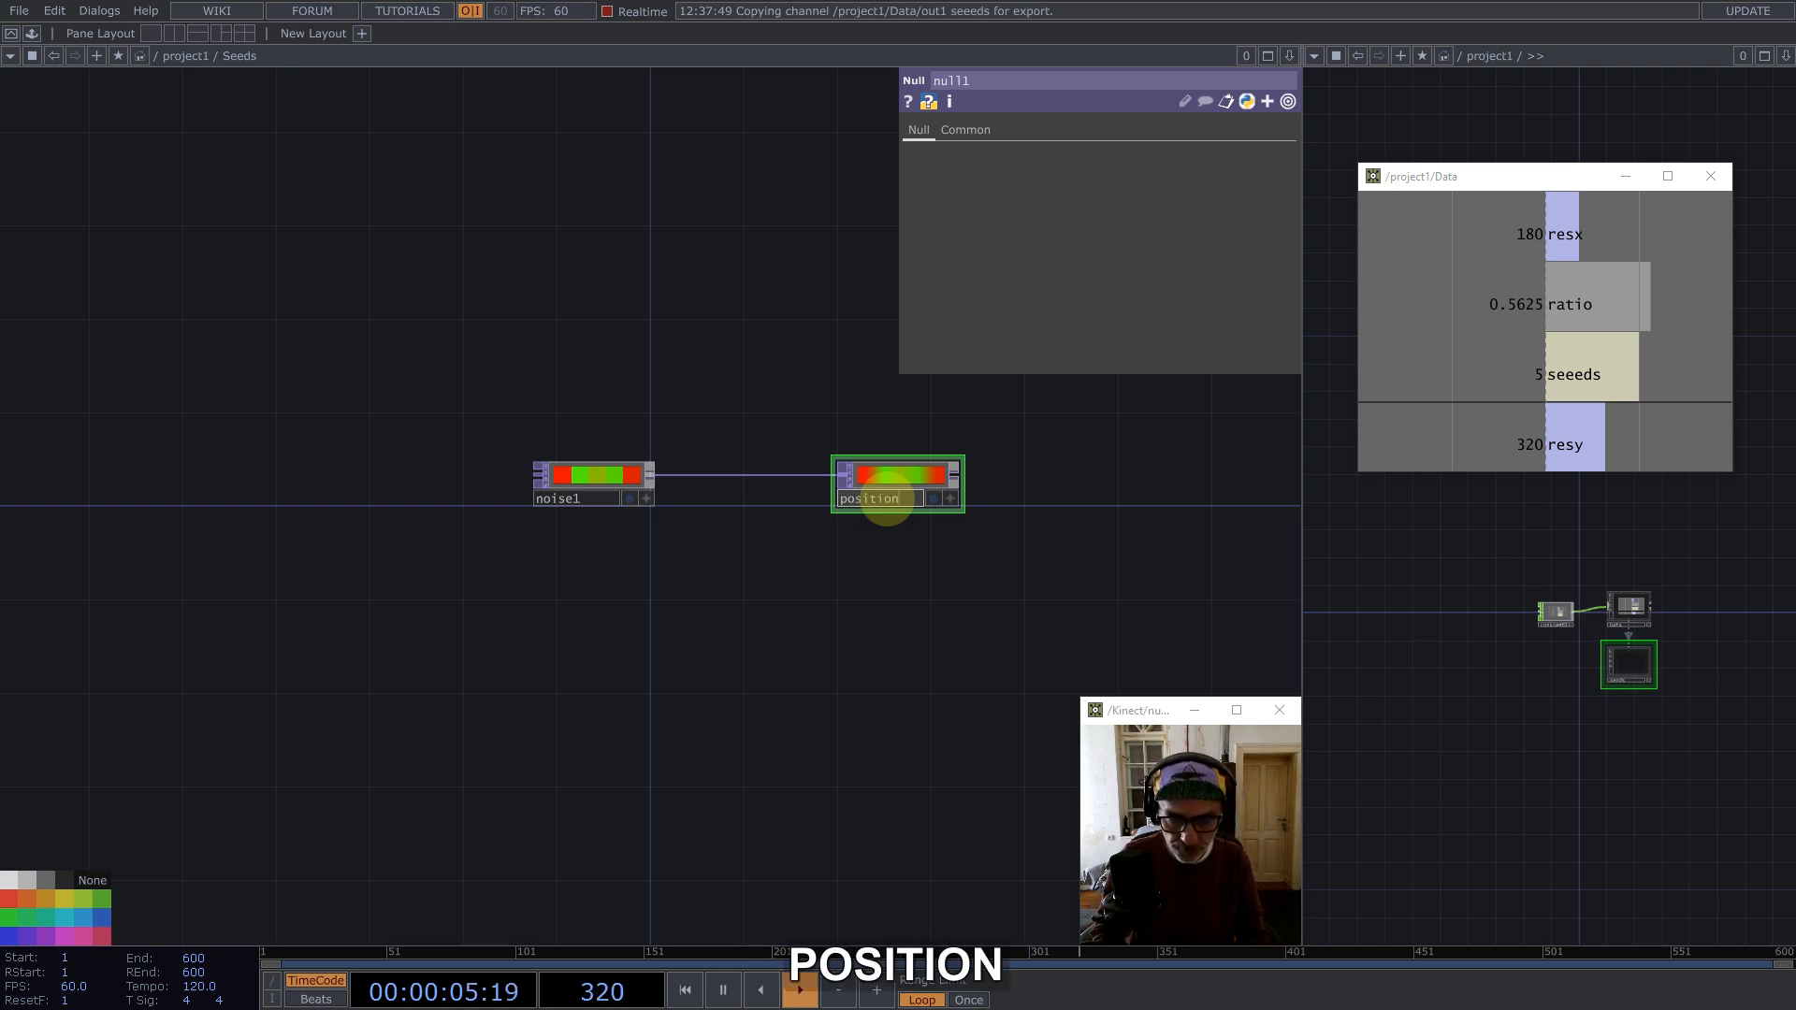
pyautogui.press('Return')
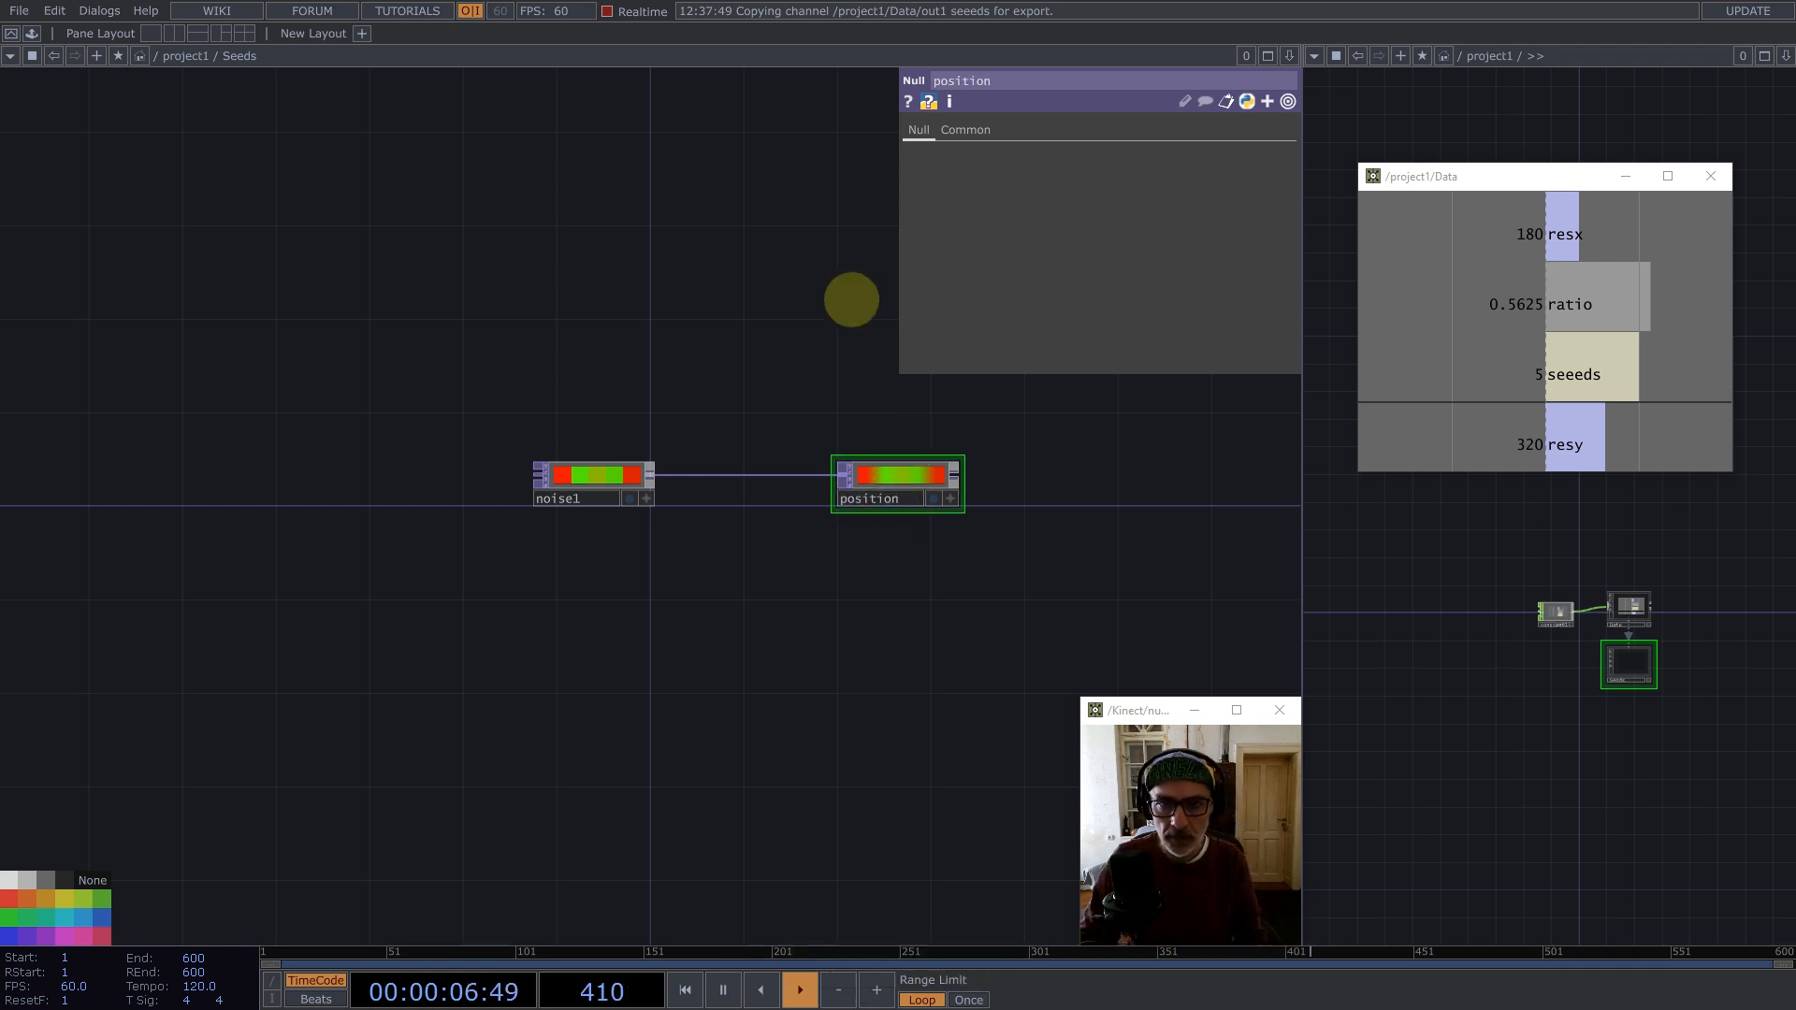
# Step: Insert a Math TOP on the wire between the Noise and the position Null
pyautogui.rightClick(682, 476)
pyautogui.click(706, 458)
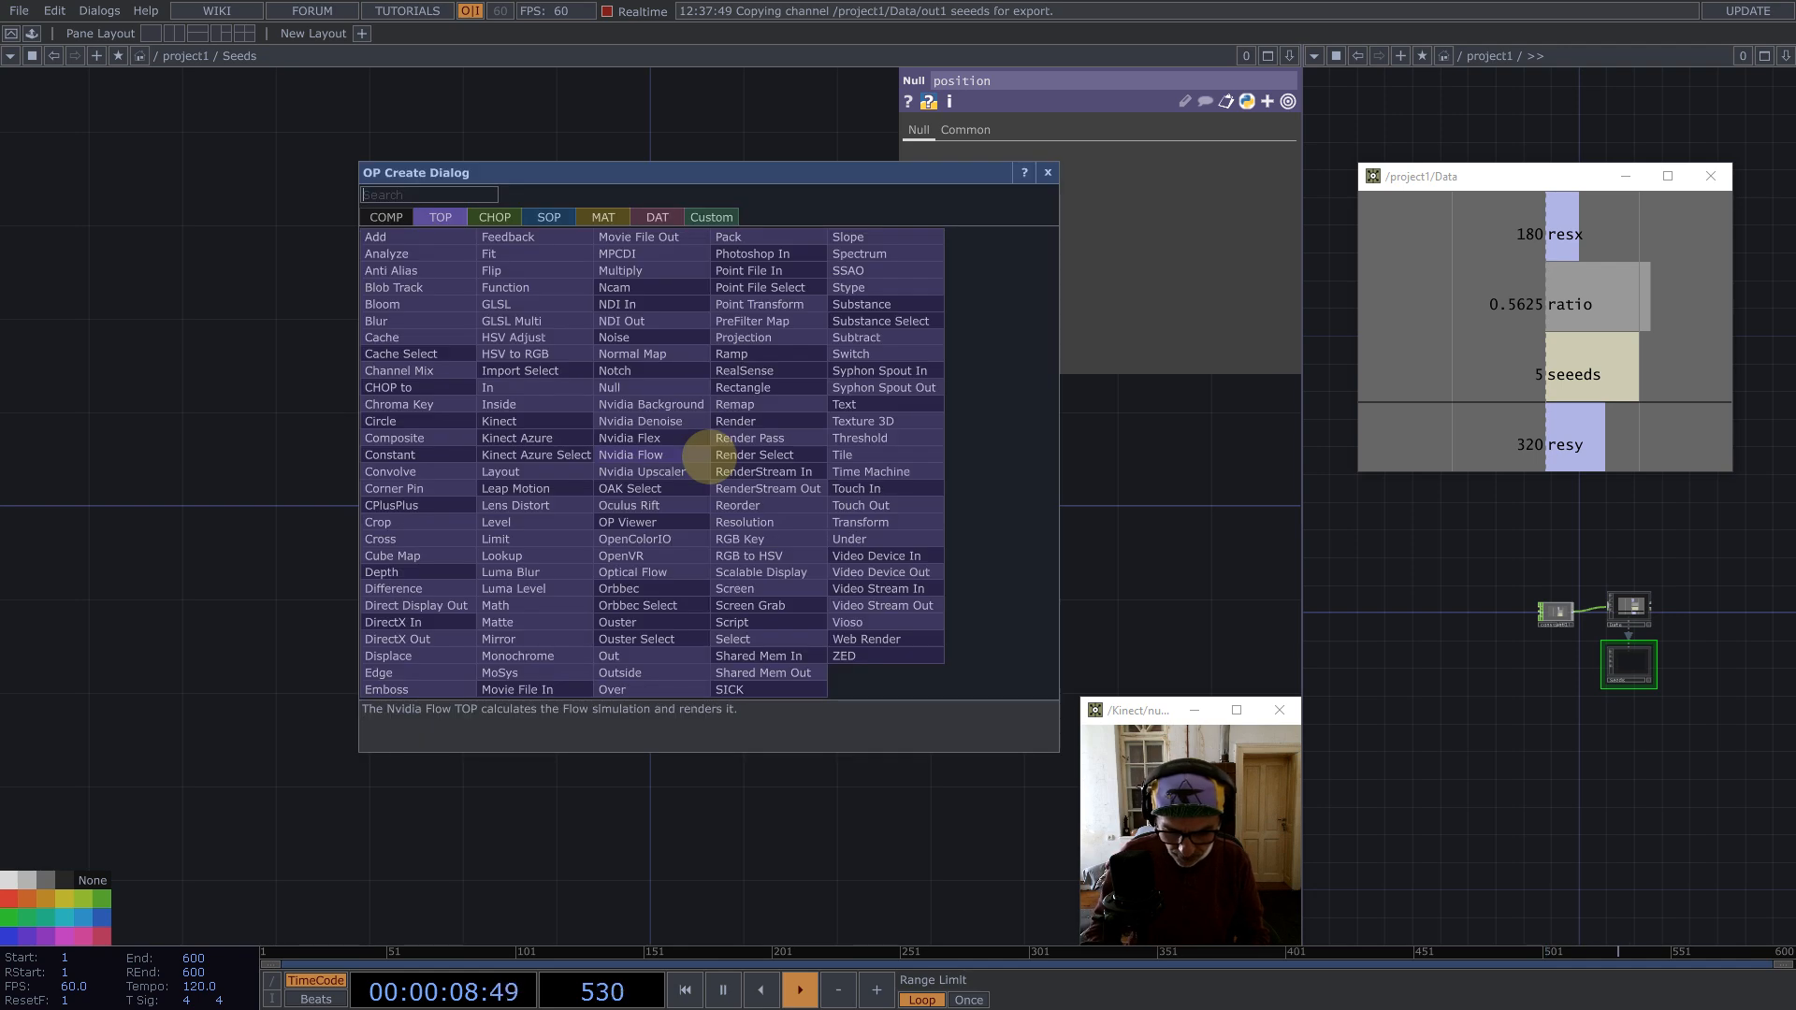
pyautogui.write('mat')
pyautogui.click(494, 605)
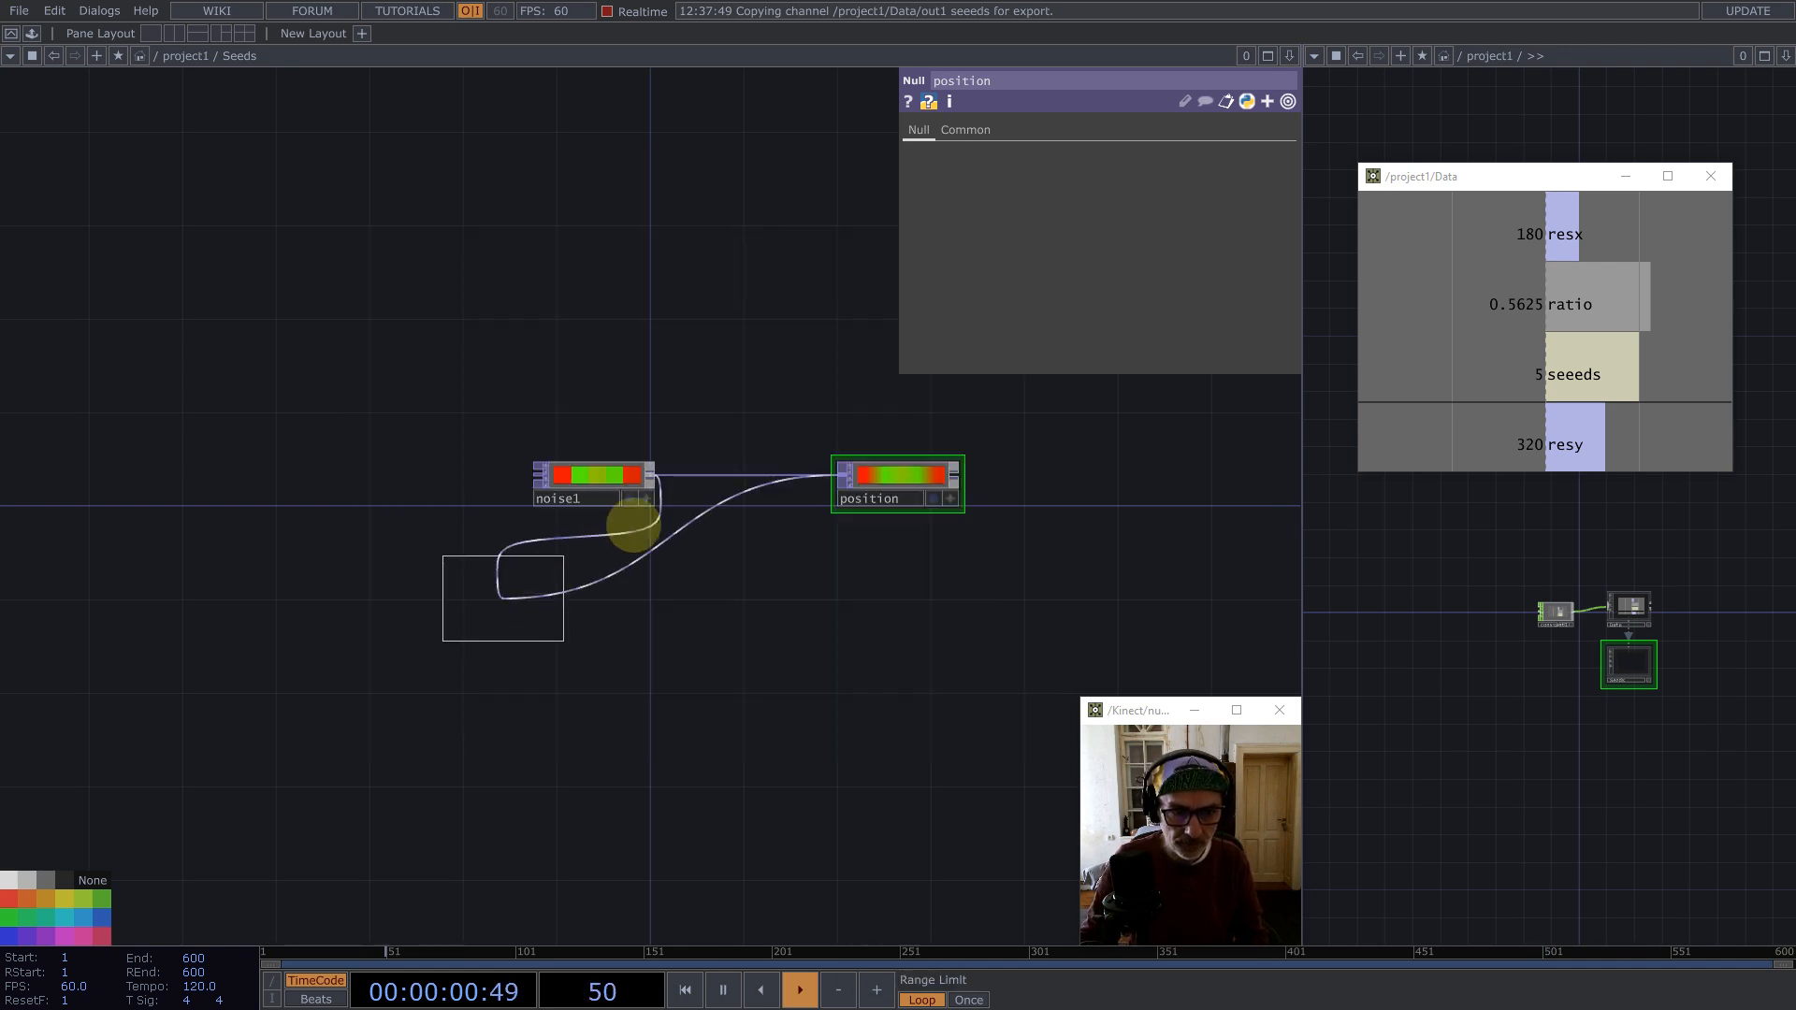
pyautogui.click(718, 473)
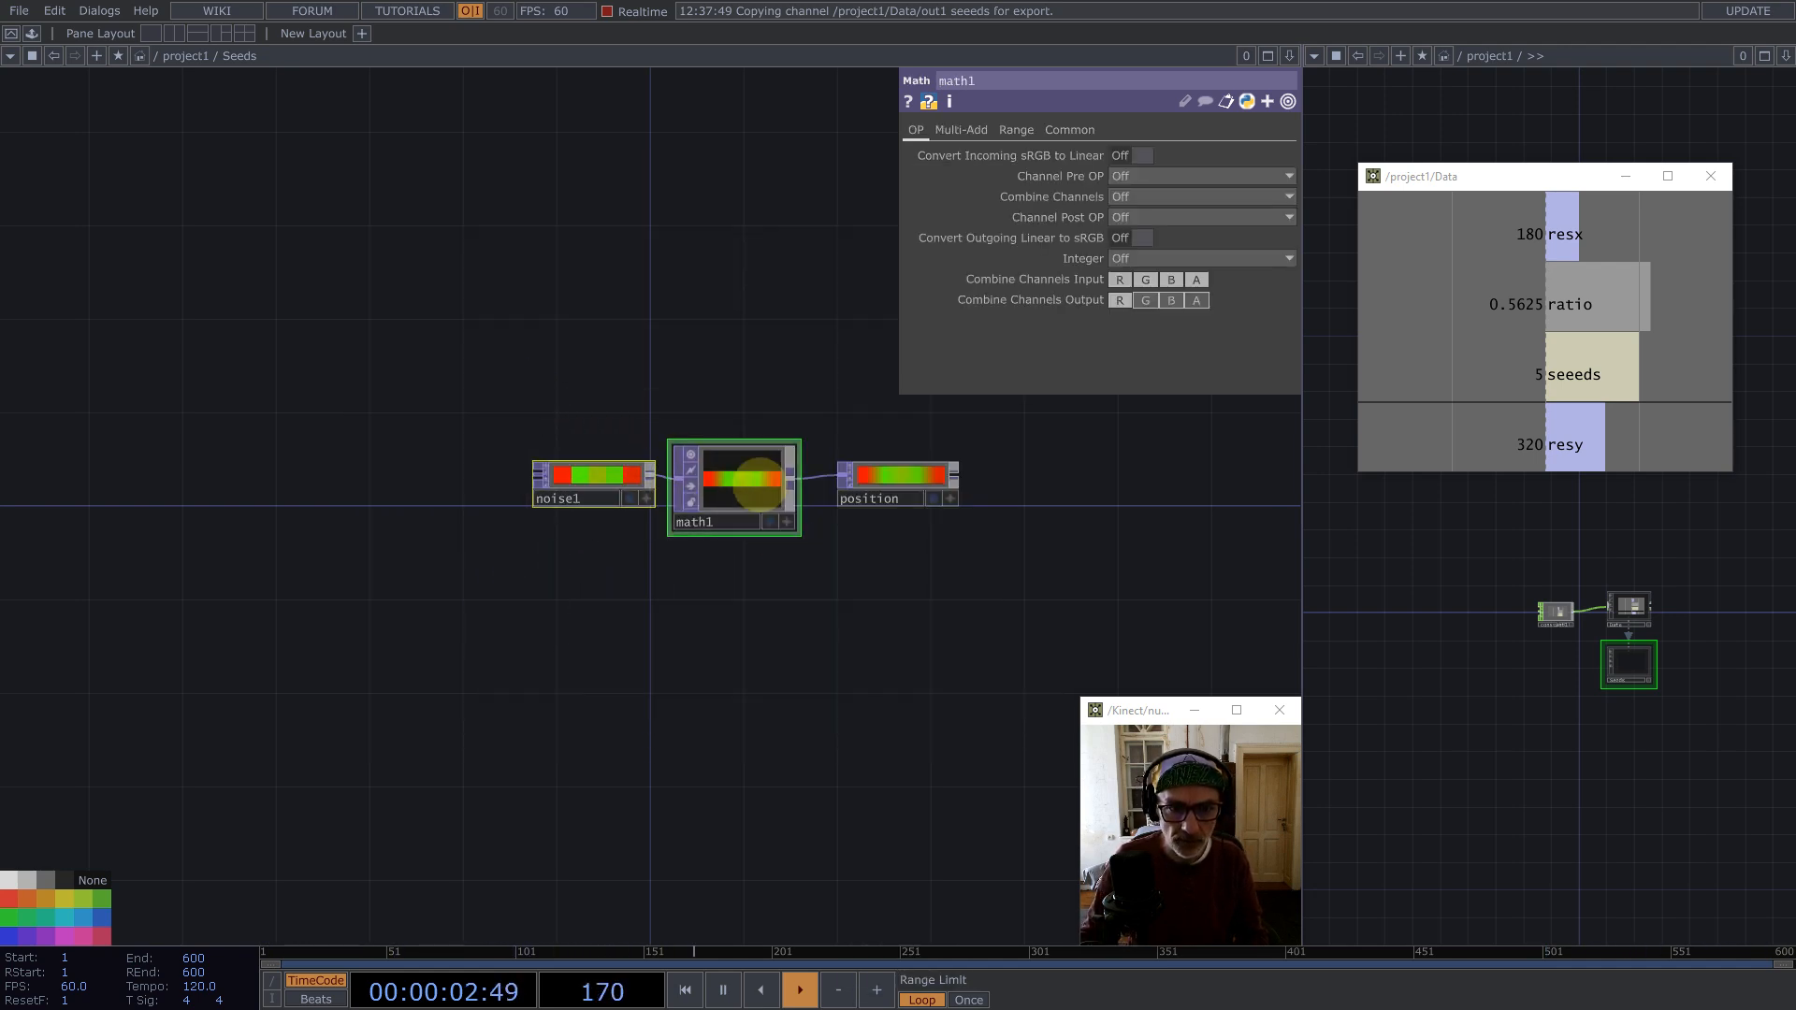
# Step: Reposition the Math TOP and set its Multi-Add Multiply to reference the Data ratio channel
pyautogui.moveTo(761, 486); pyautogui.dragTo(596, 485)
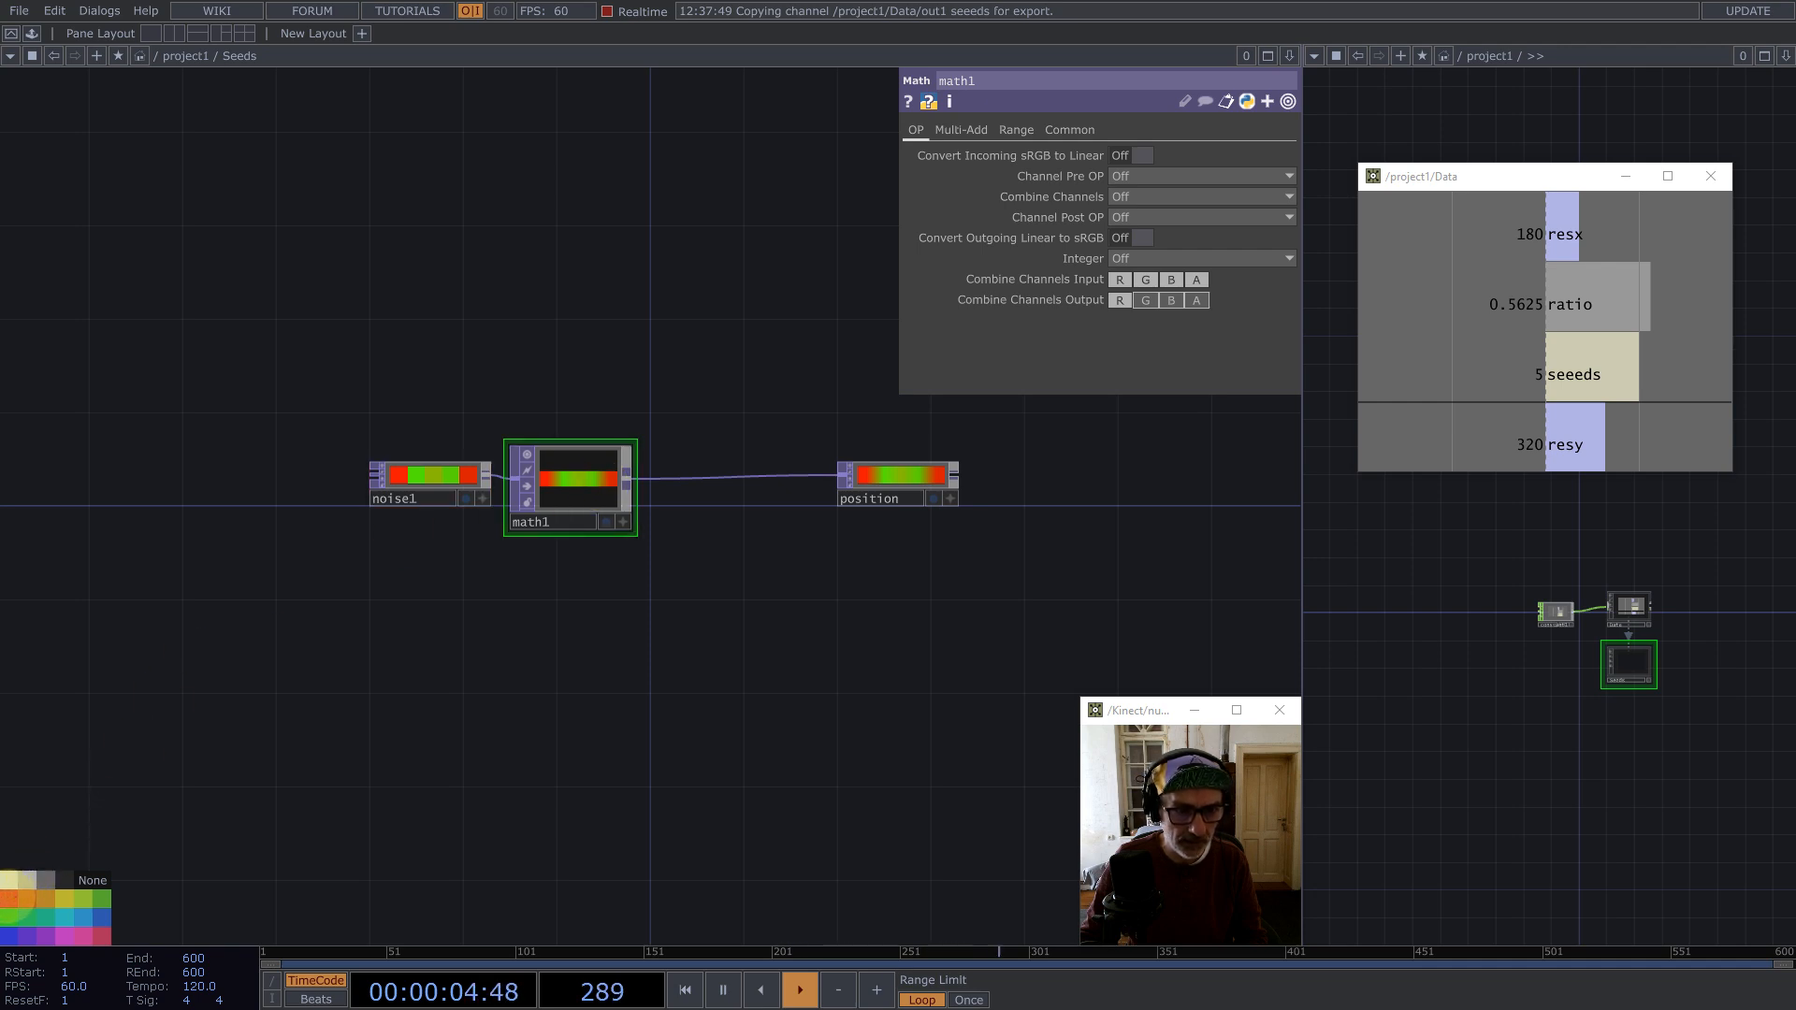
pyautogui.doubleClick(632, 439)
pyautogui.moveTo(577, 492); pyautogui.dragTo(575, 471)
pyautogui.click(1070, 130)
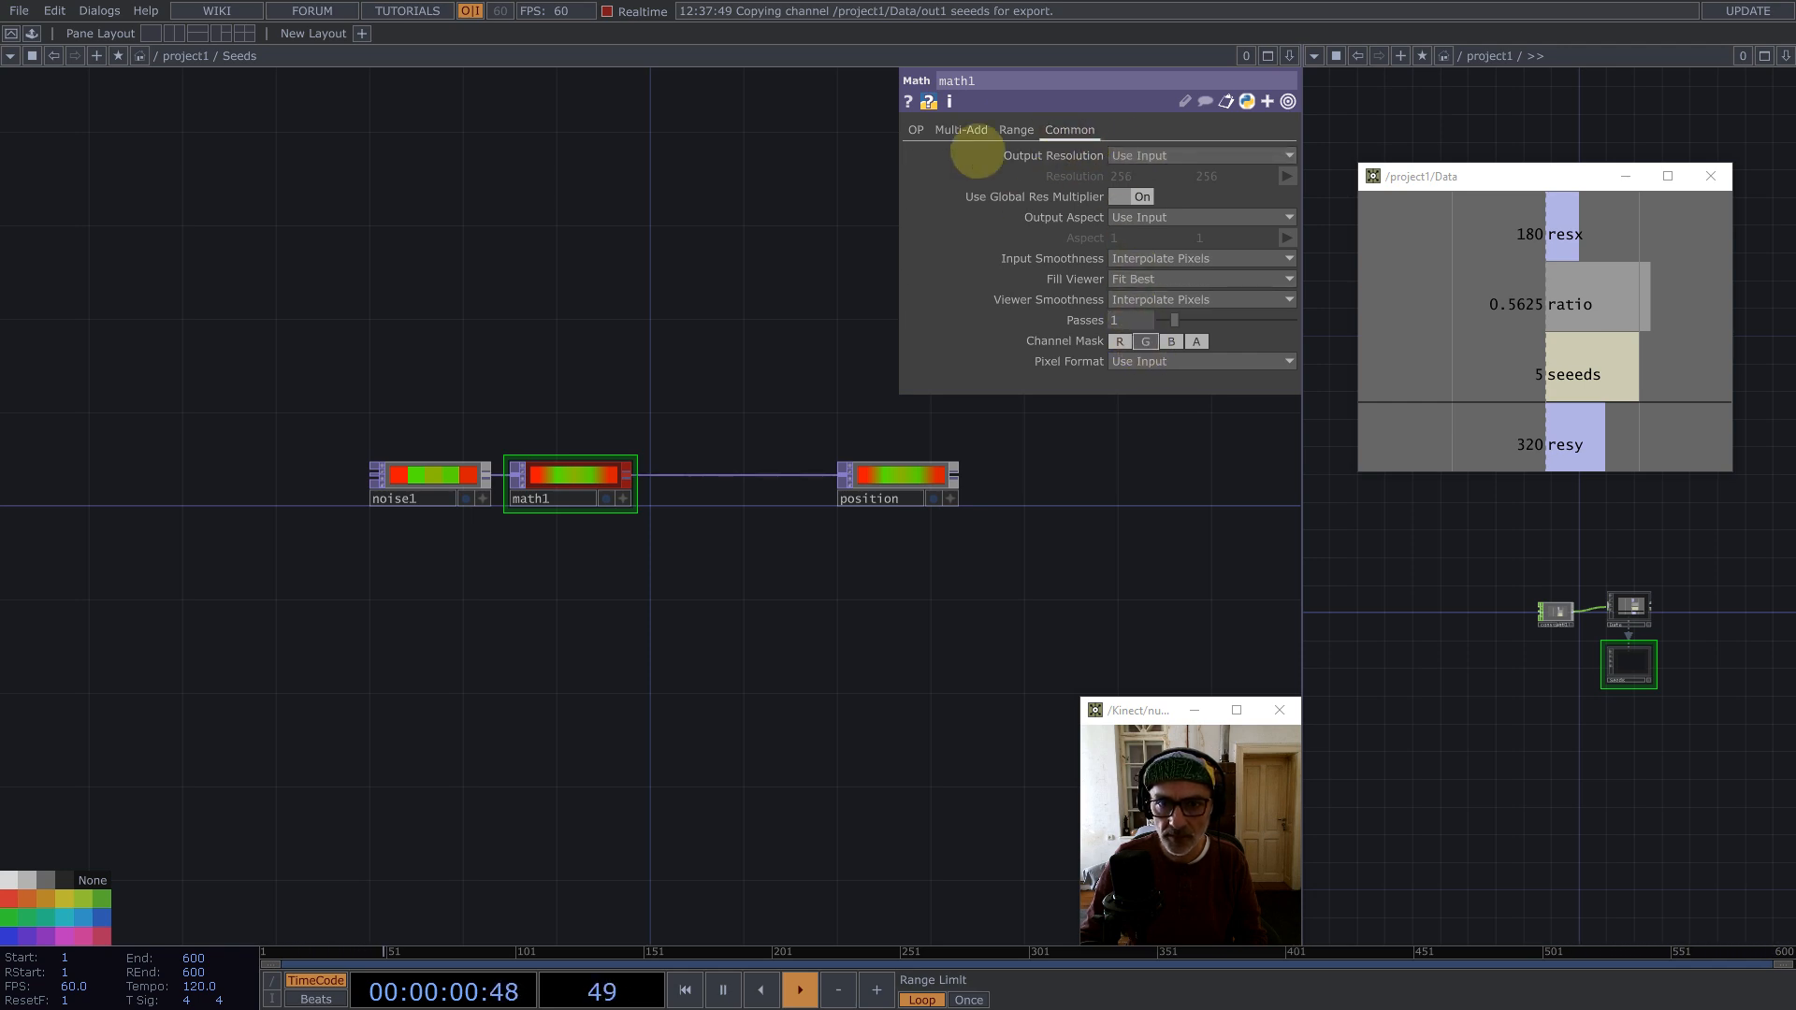
pyautogui.click(961, 130)
pyautogui.moveTo(1482, 300); pyautogui.dragTo(1135, 170)
pyautogui.click(1070, 188)
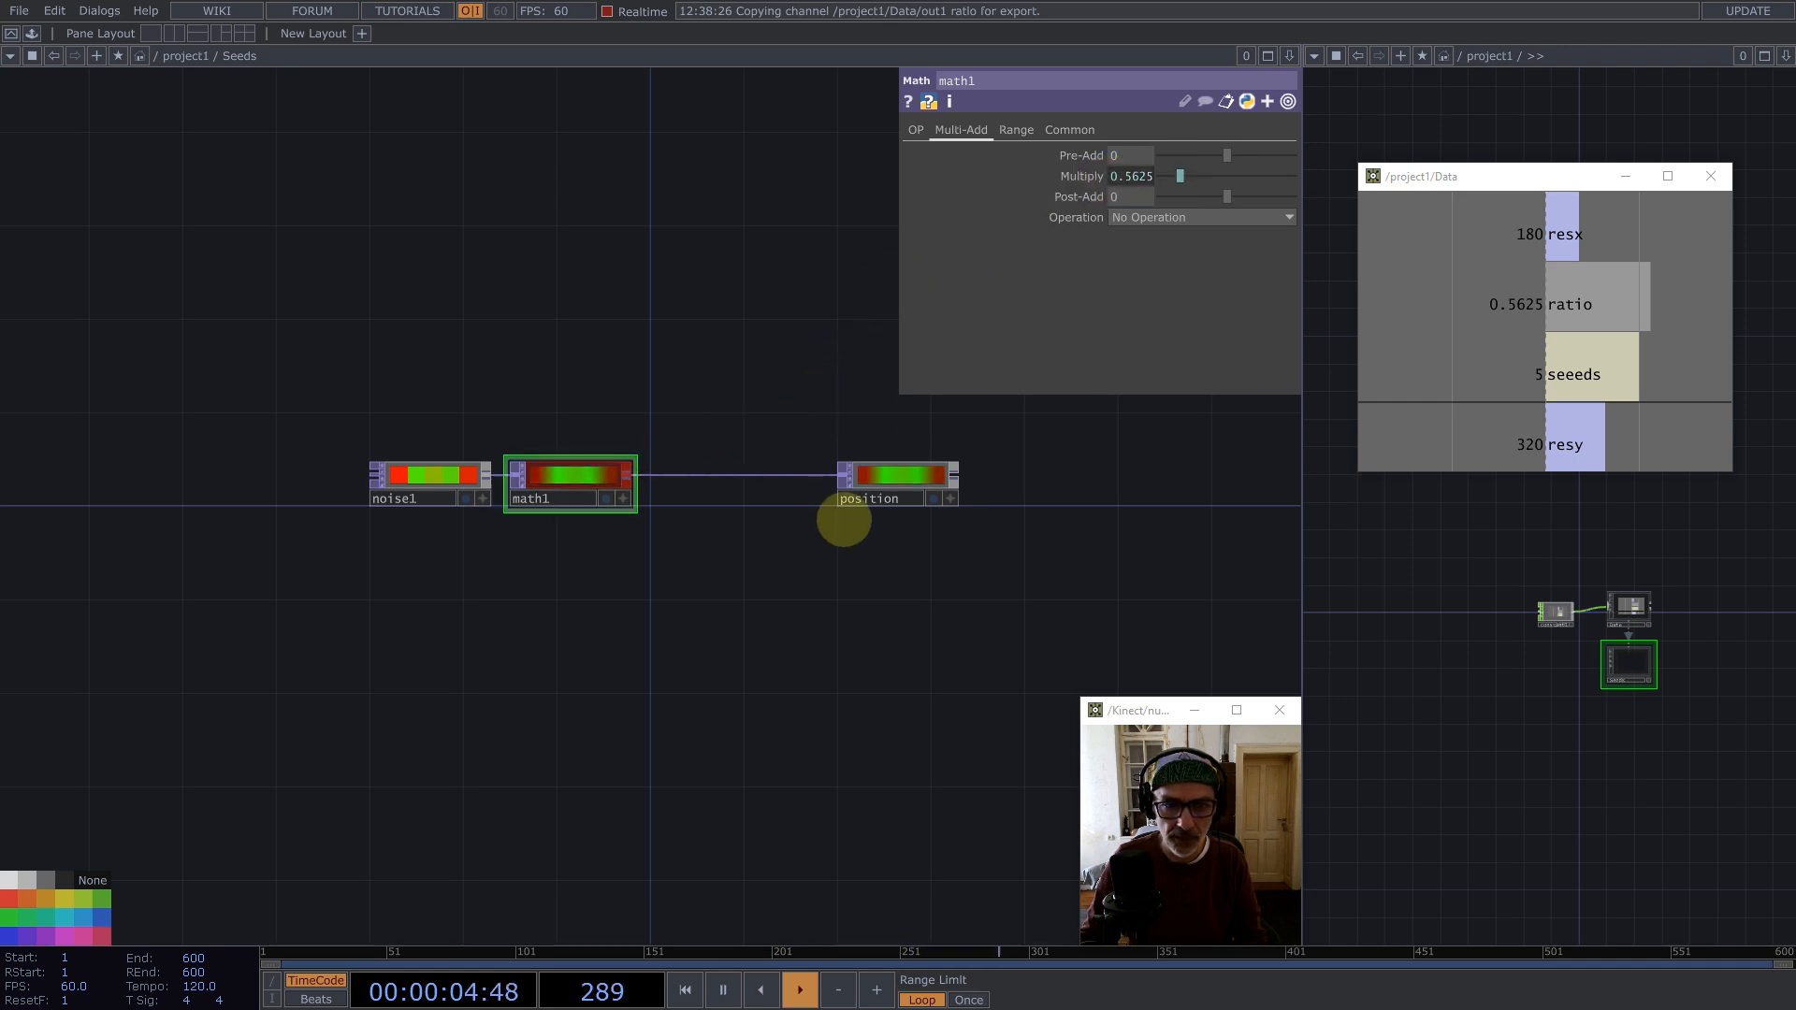
# Step: Add a Geometry COMP below the position Null
pyautogui.moveTo(882, 626); pyautogui.dragTo(721, 549)
pyautogui.doubleClick(670, 572)
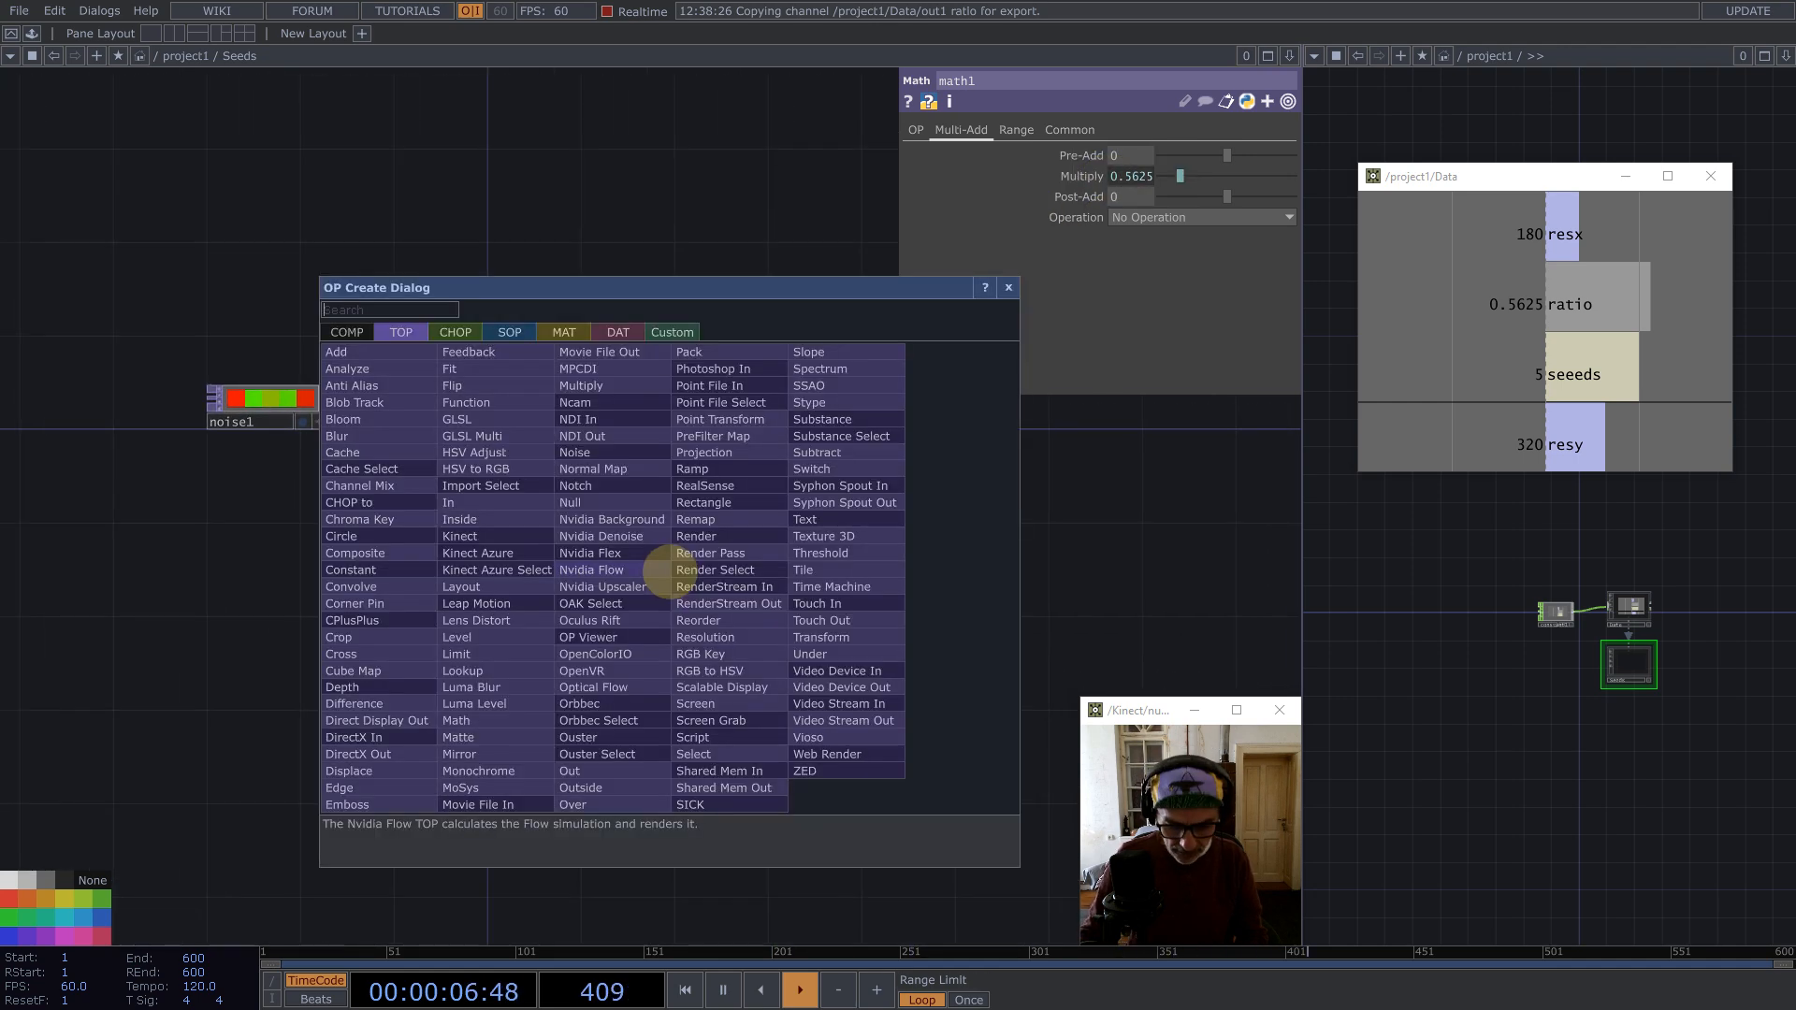
pyautogui.write('ge')
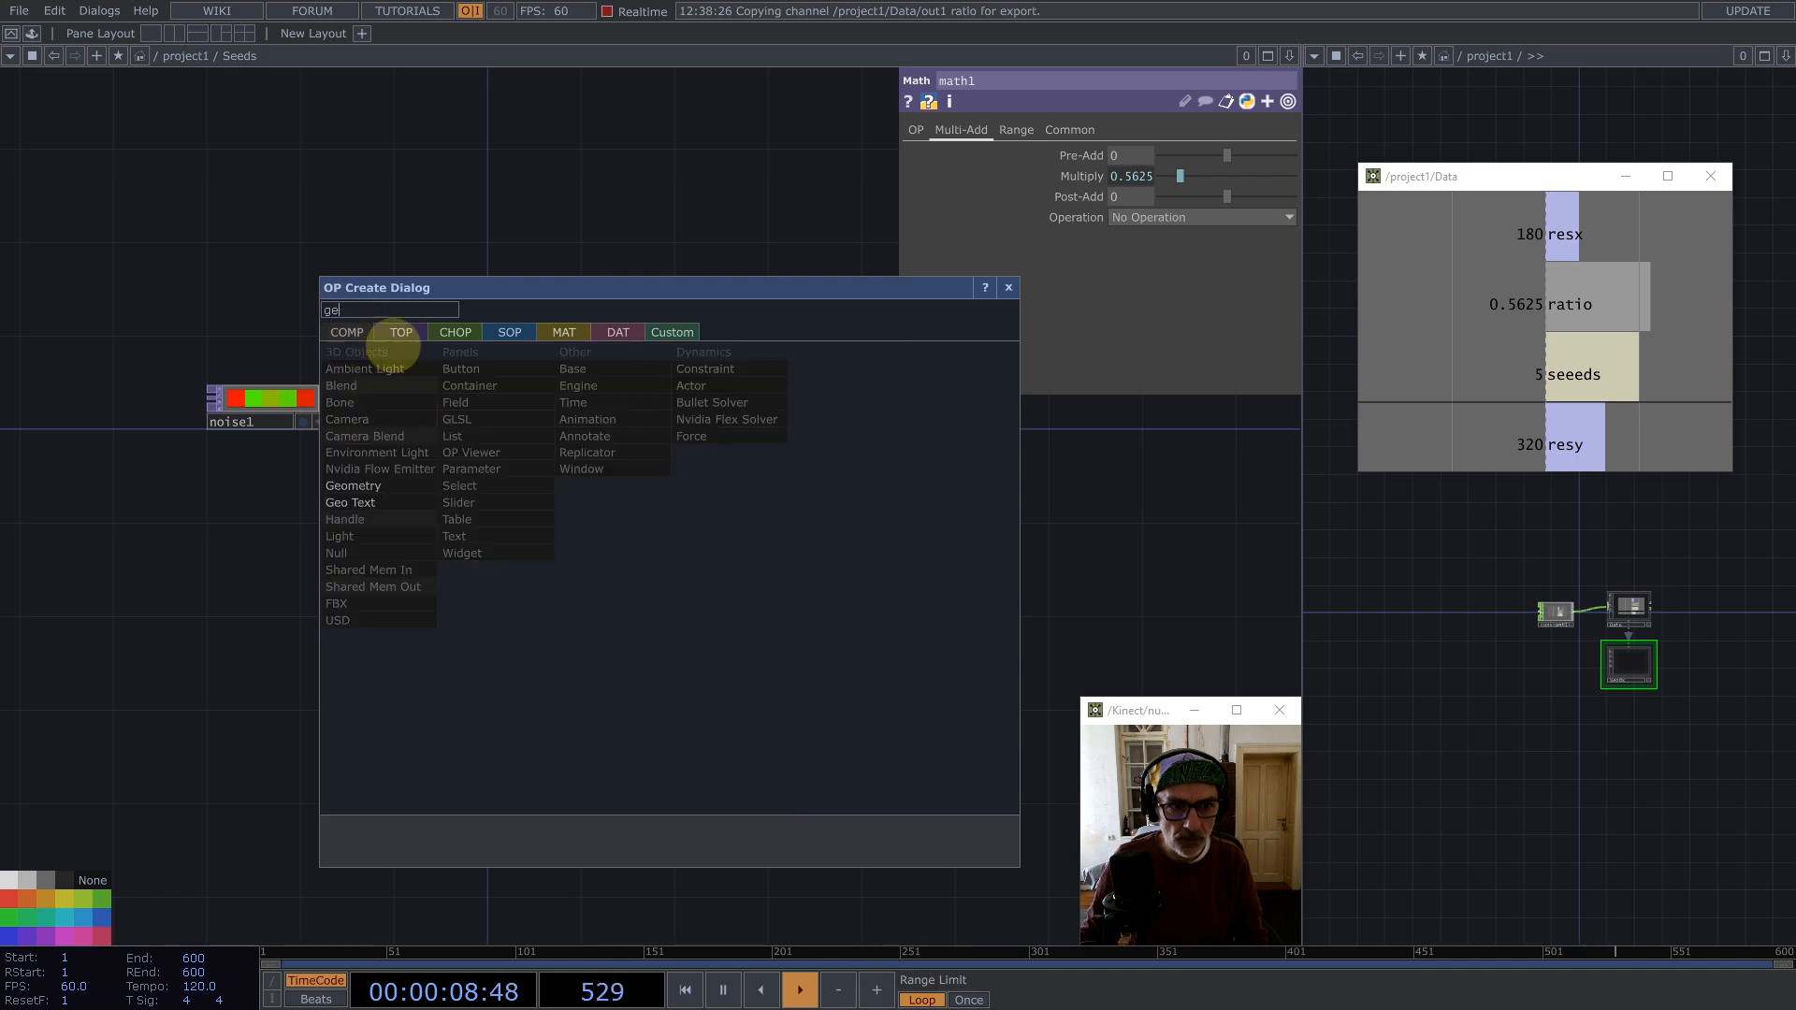
pyautogui.click(354, 481)
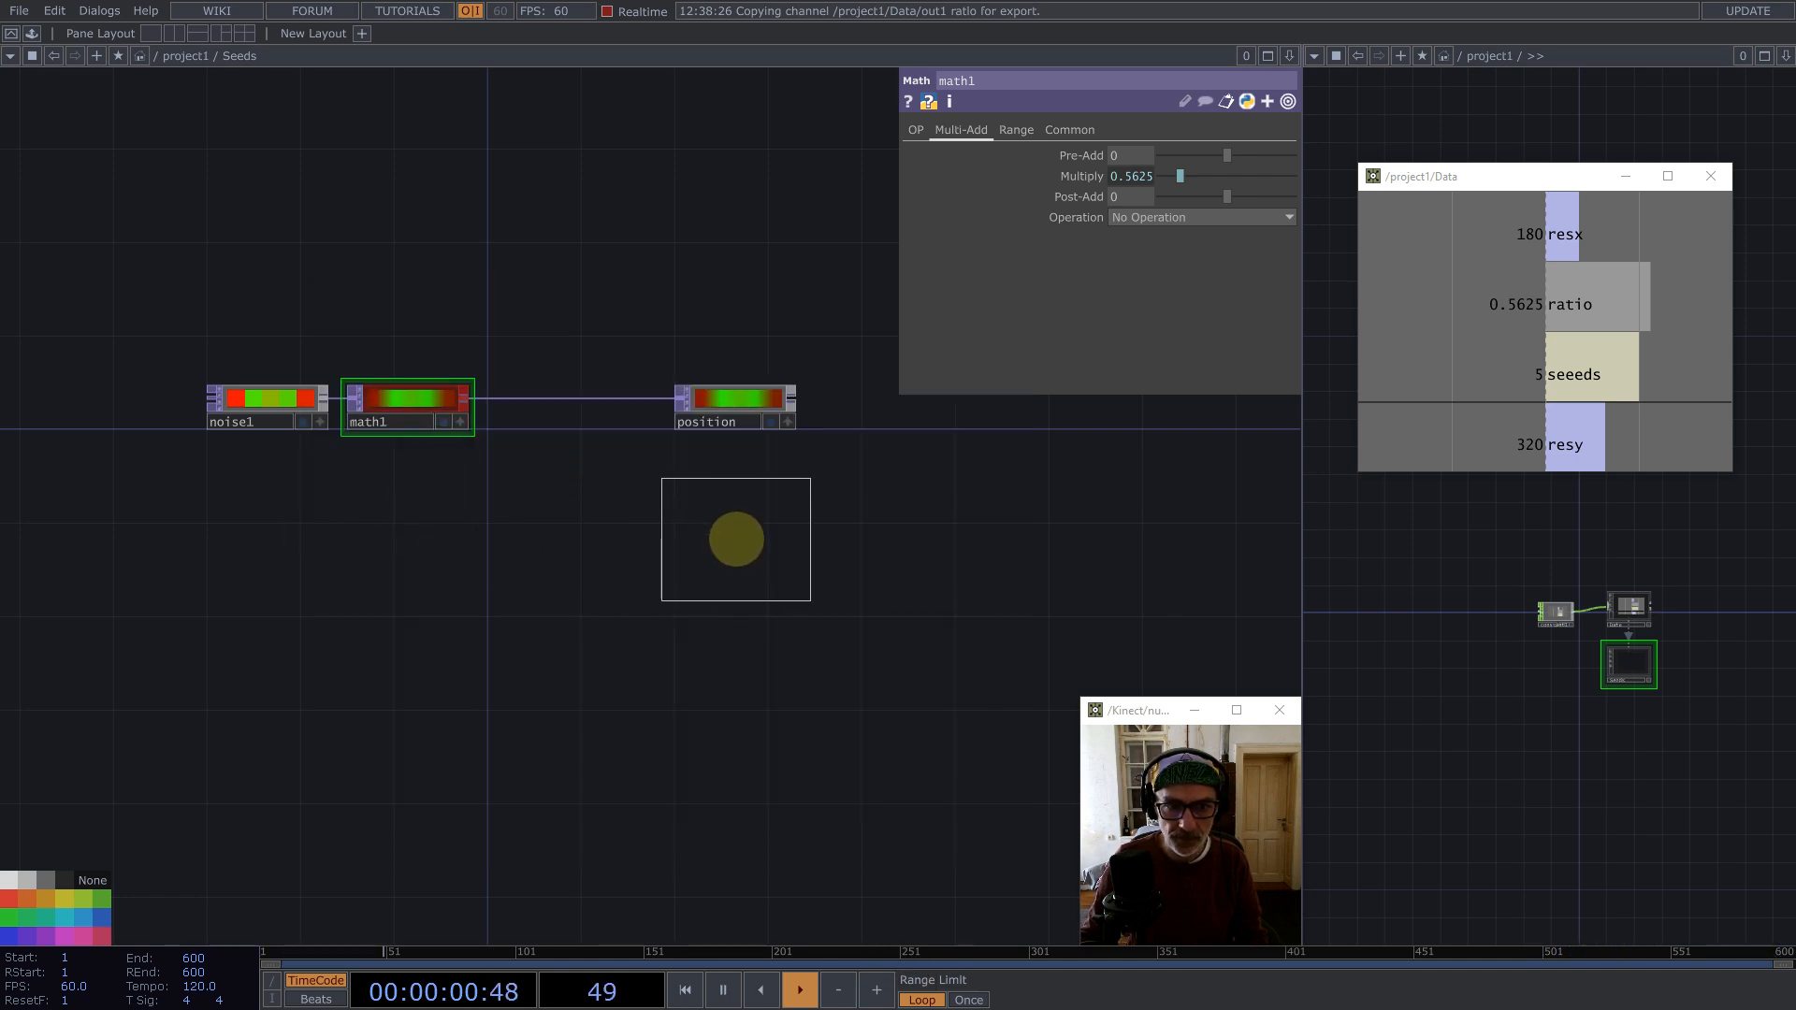
pyautogui.click(736, 539)
# Step: Enter the Geometry COMP and delete its default torus
pyautogui.press('i')
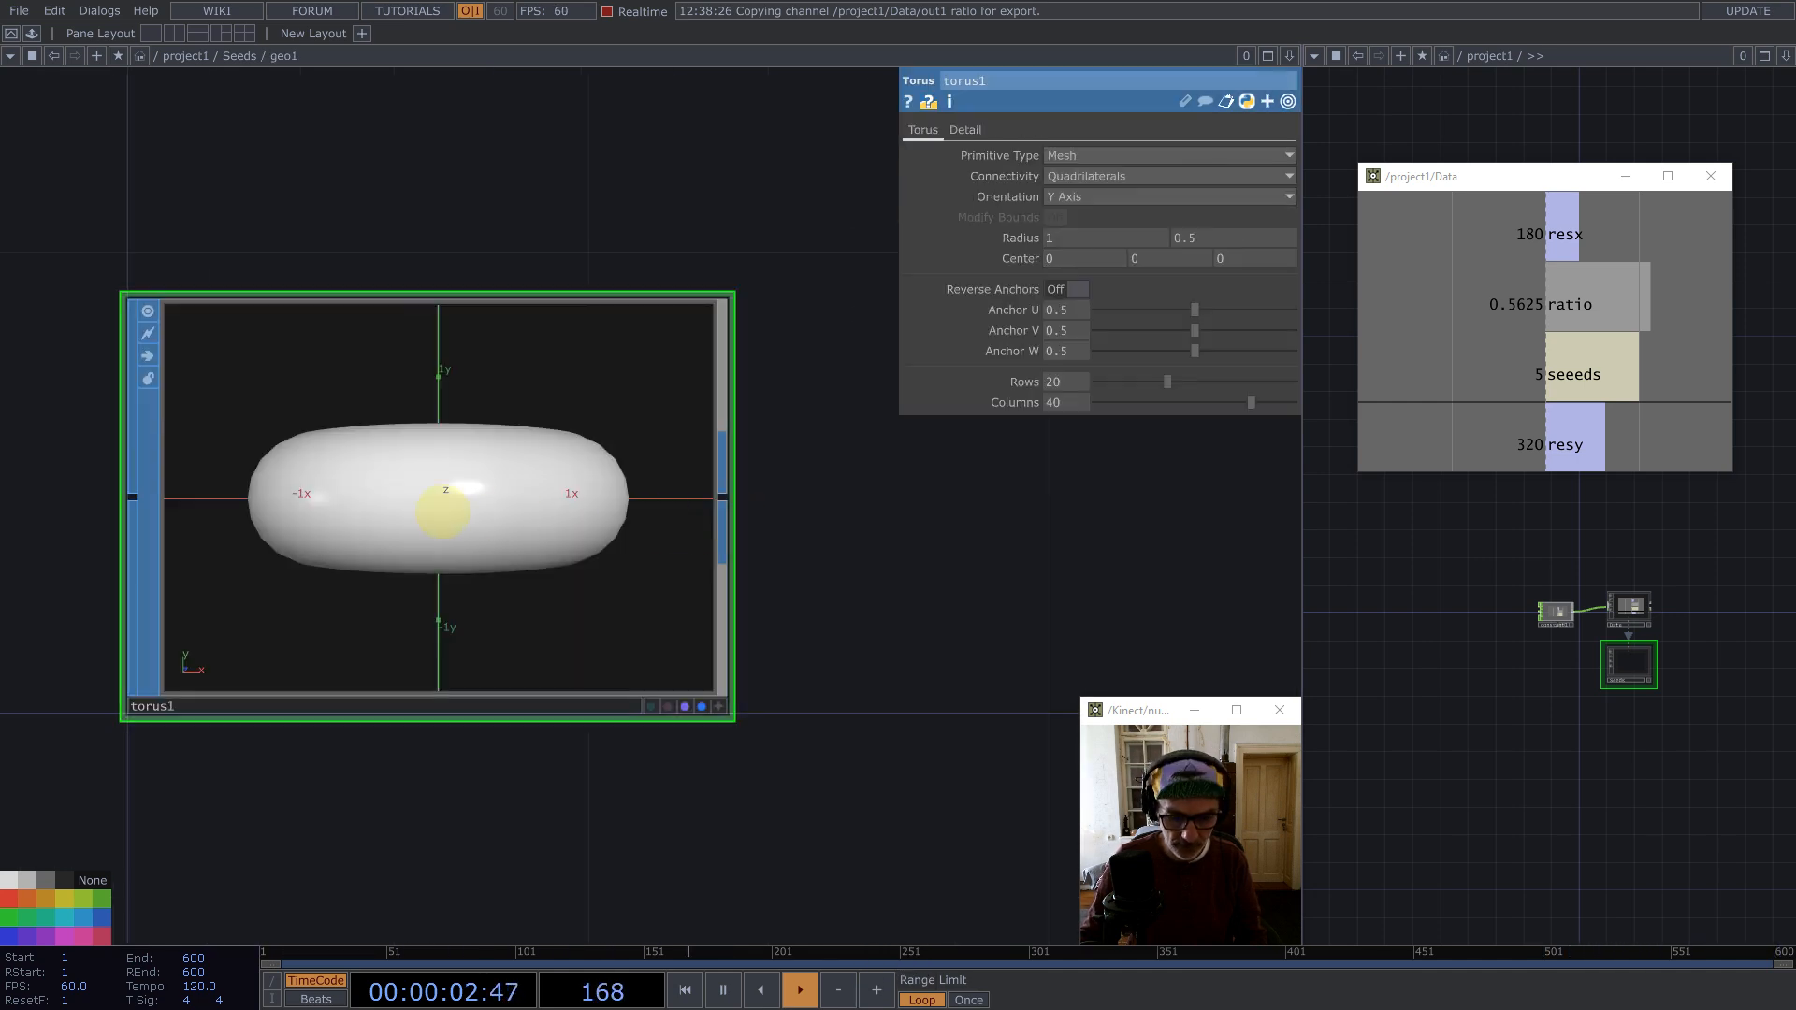
pyautogui.press('BackSpace')
# Step: Create an Add SOP inside the Geometry and turn Add Points on
pyautogui.press('Tab')
pyautogui.write('ad')
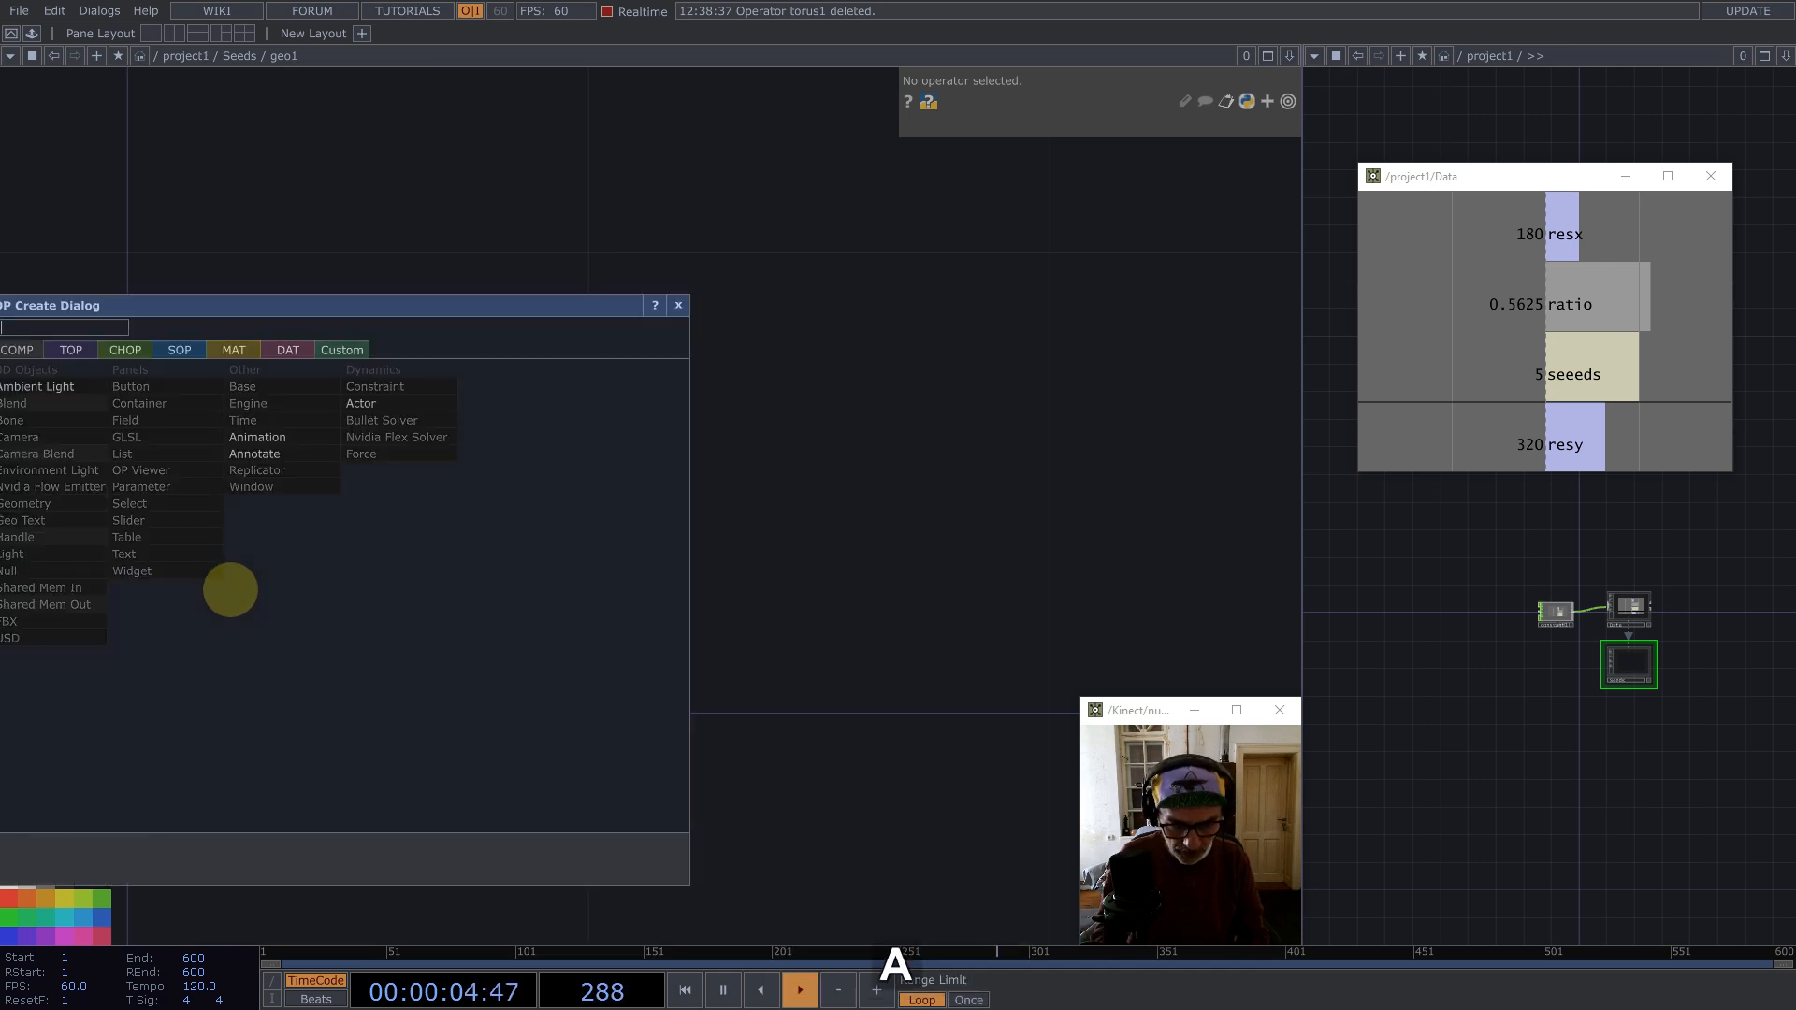
pyautogui.click(172, 348)
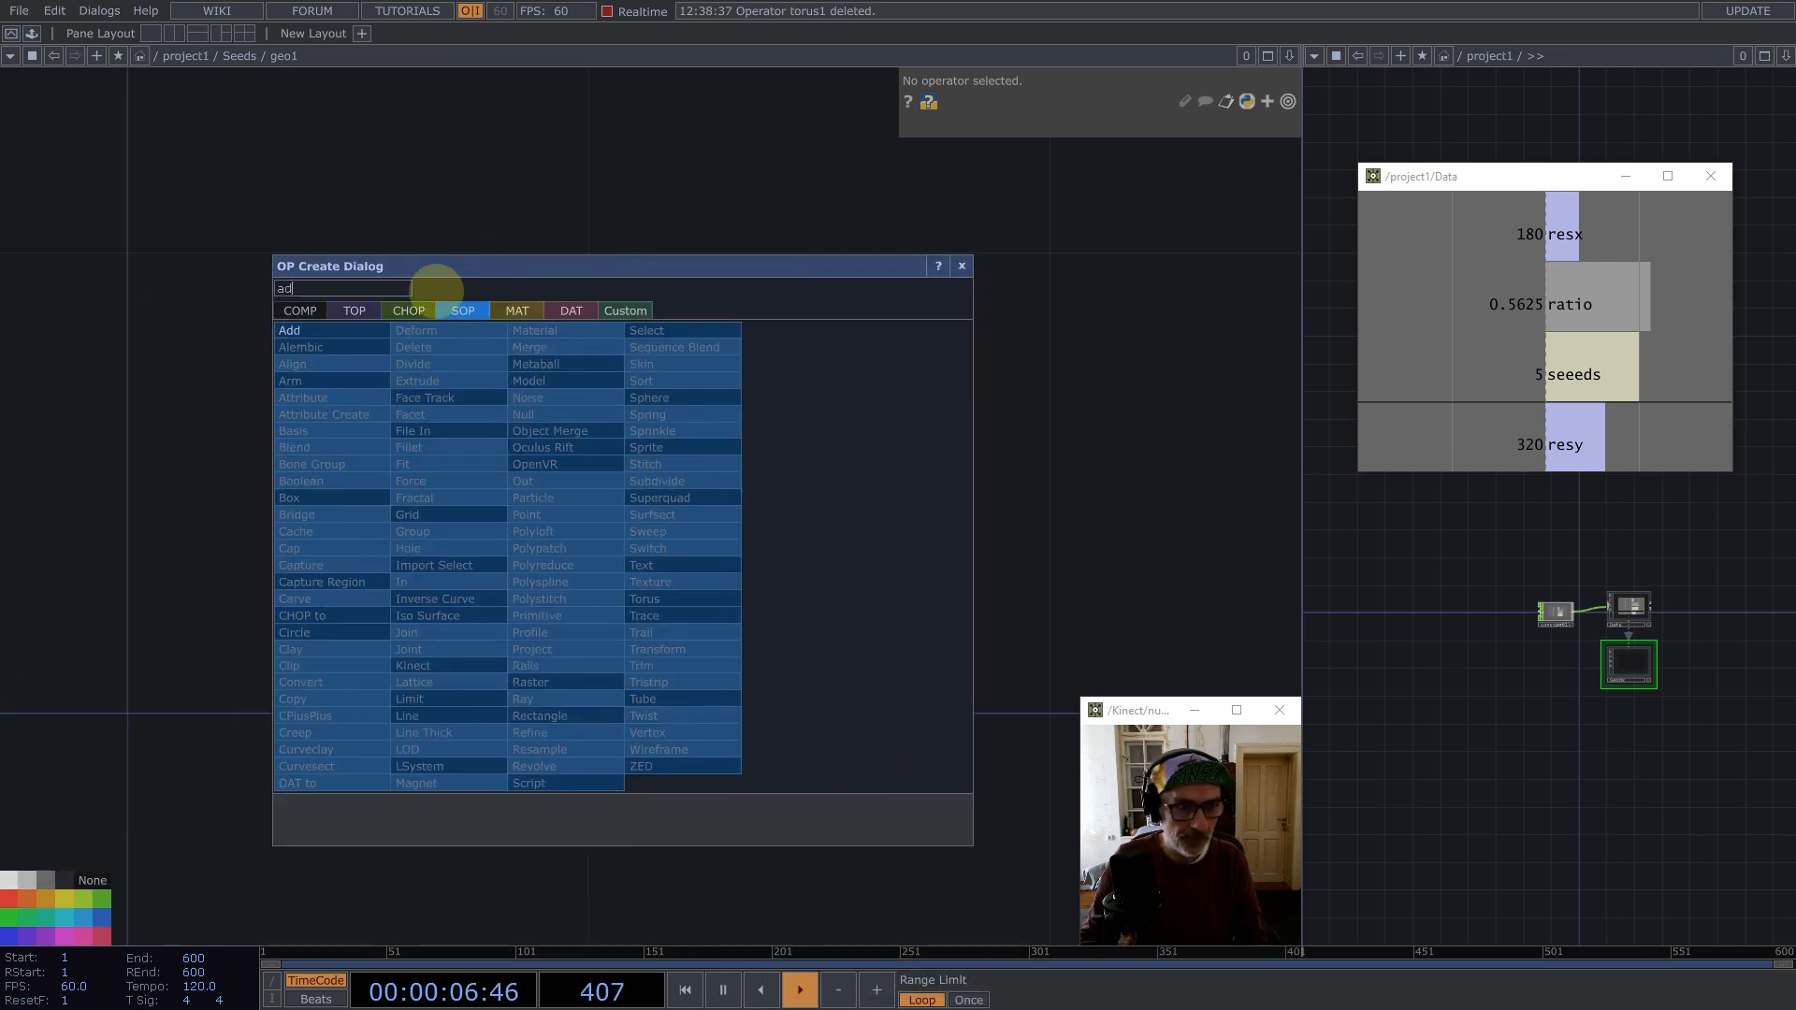
pyautogui.click(298, 329)
pyautogui.click(429, 502)
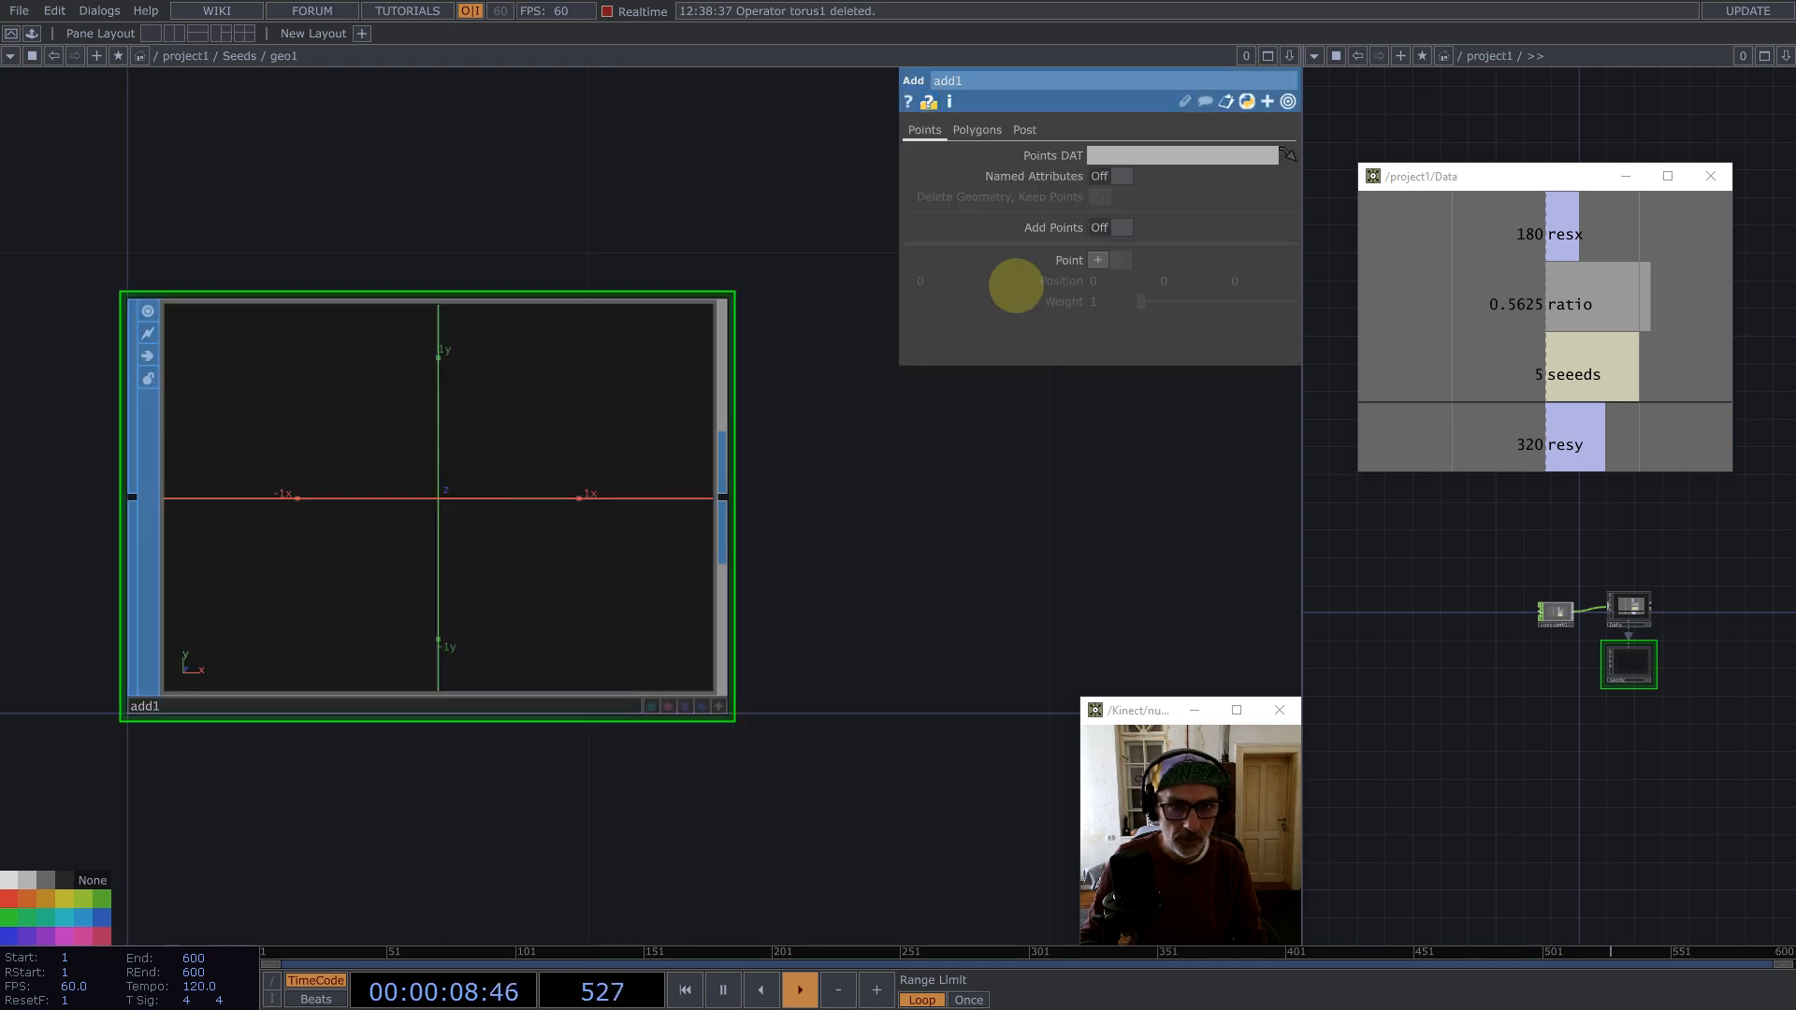
pyautogui.click(1110, 228)
# Step: Append a Convert SOP after the Add SOP
pyautogui.scroll(-5, 468, 361)
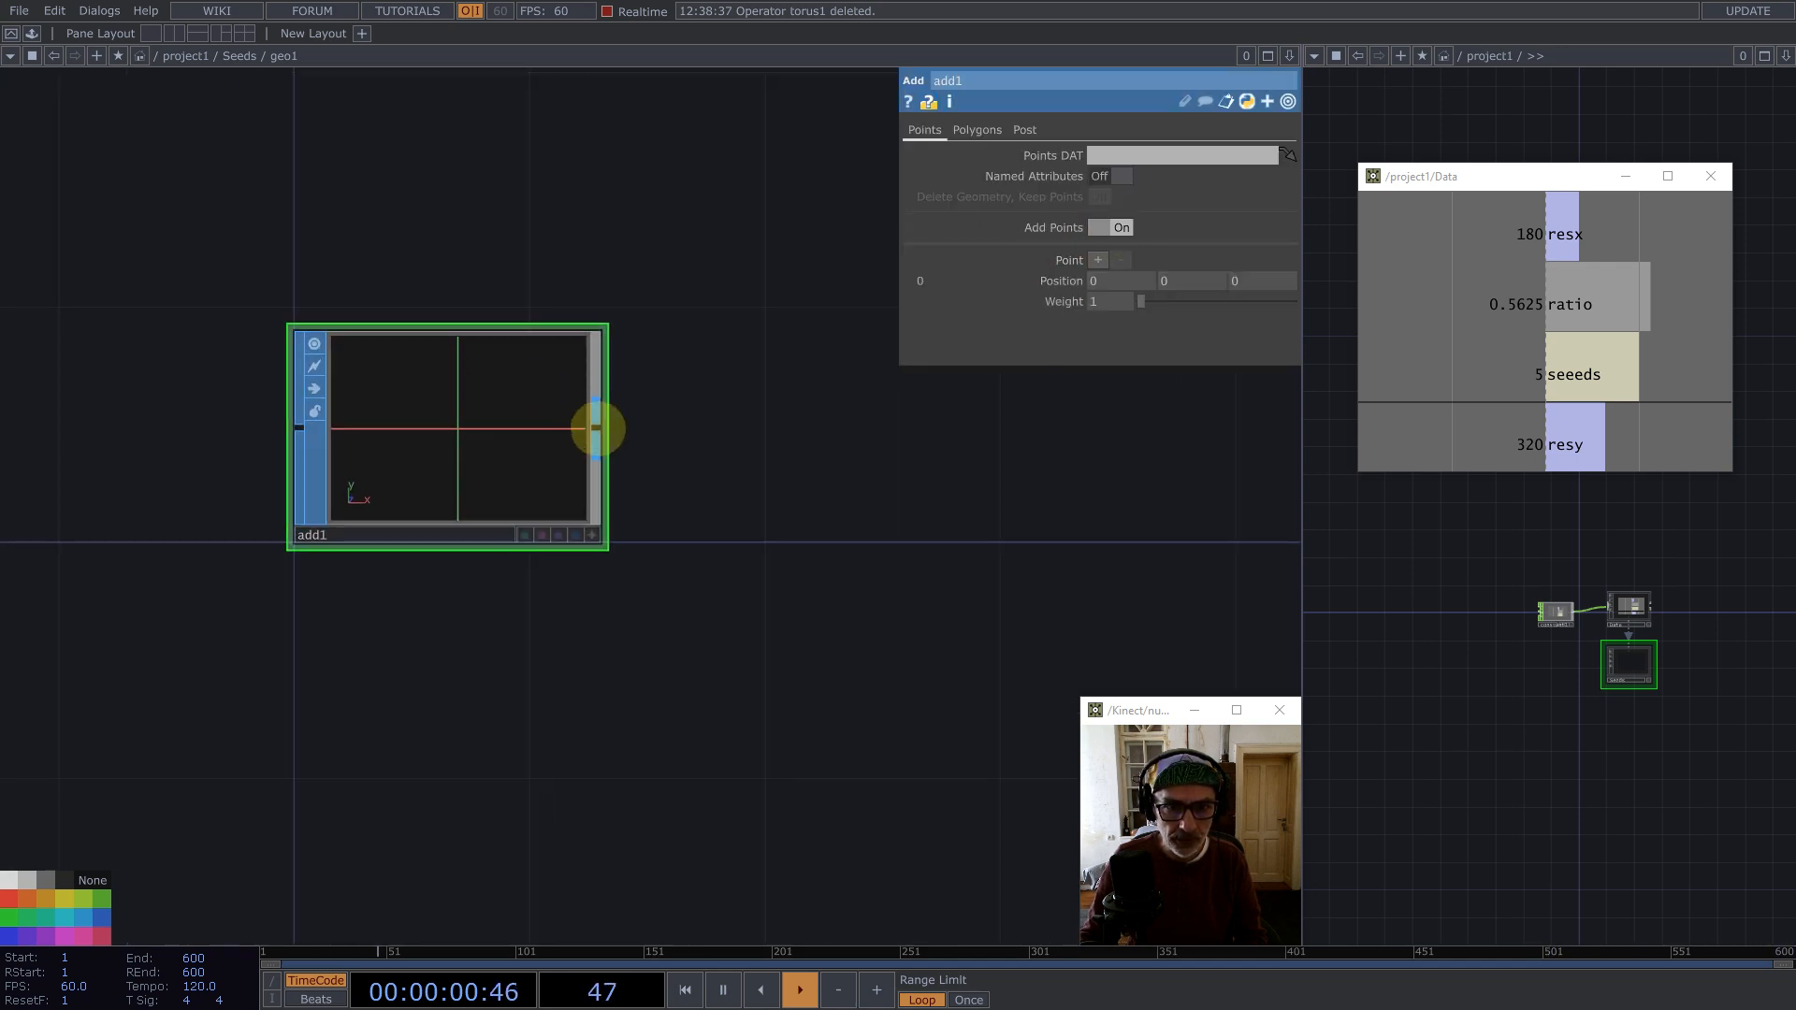
pyautogui.middleClick(593, 423)
pyautogui.write('c')
pyautogui.click(280, 561)
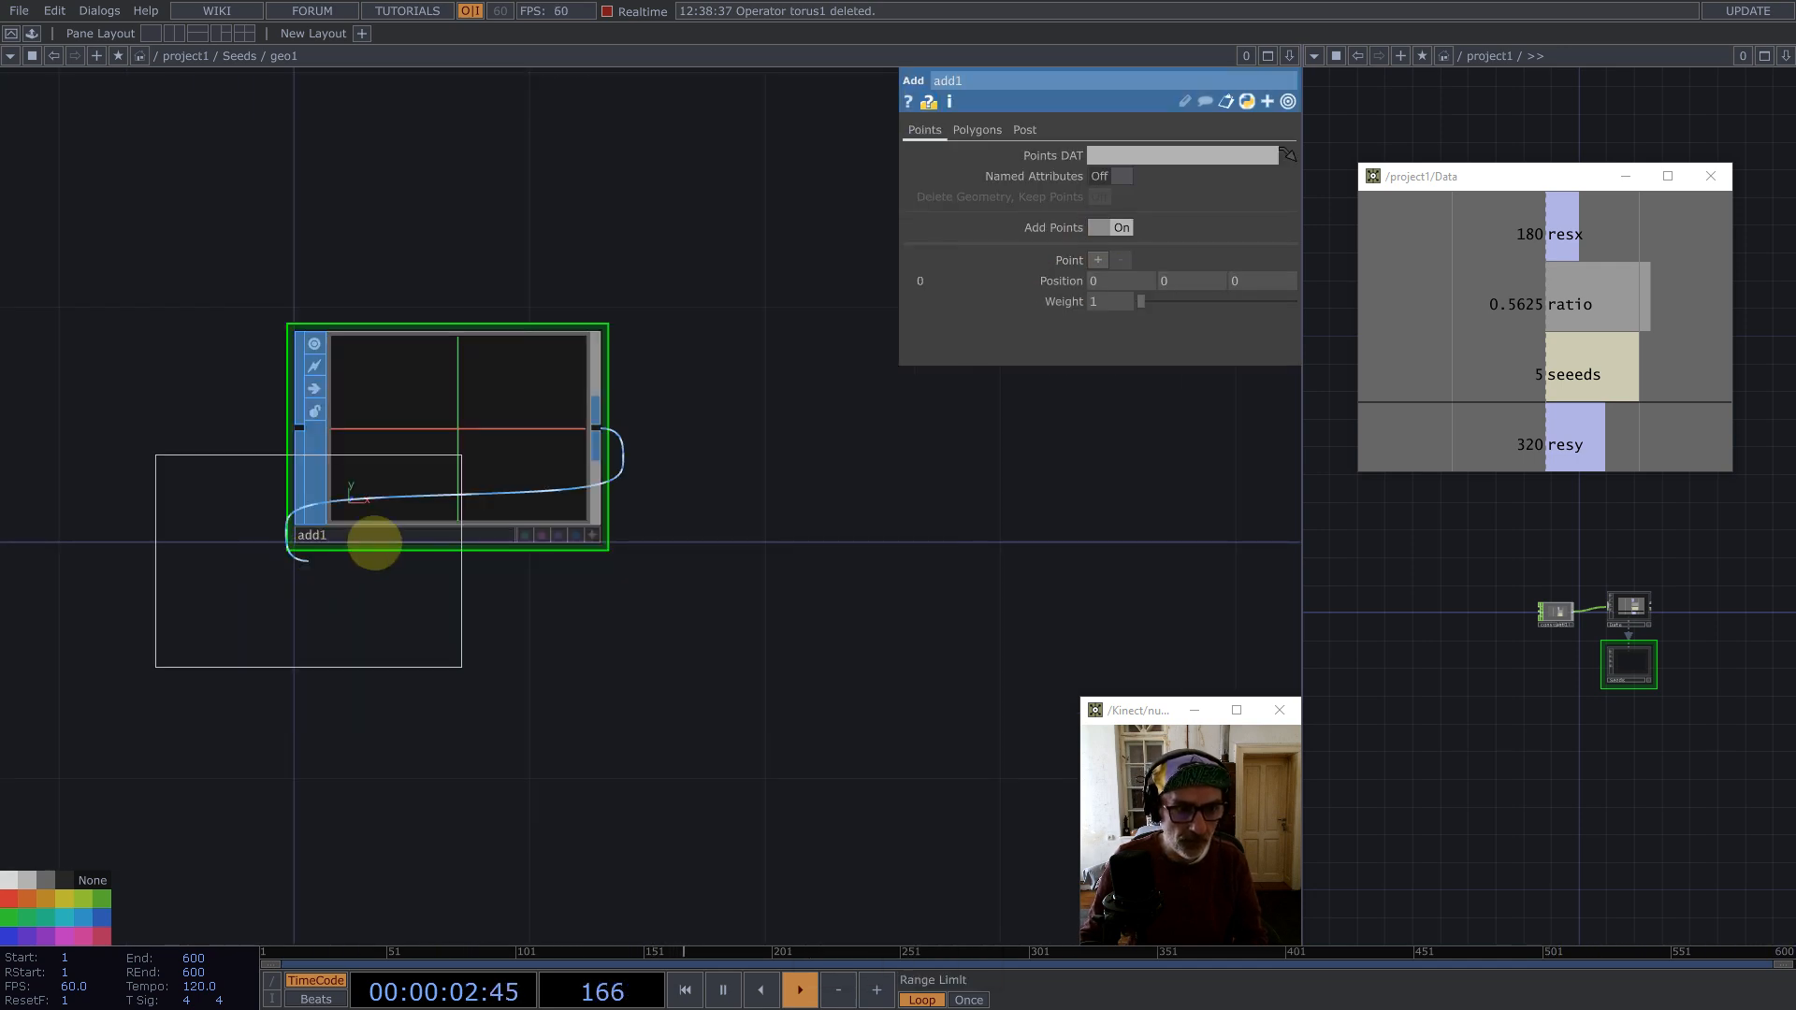
pyautogui.click(796, 432)
# Step: Set the Convert to Particles Per Point with Particle Type Render as Point Sprites
pyautogui.click(1104, 198)
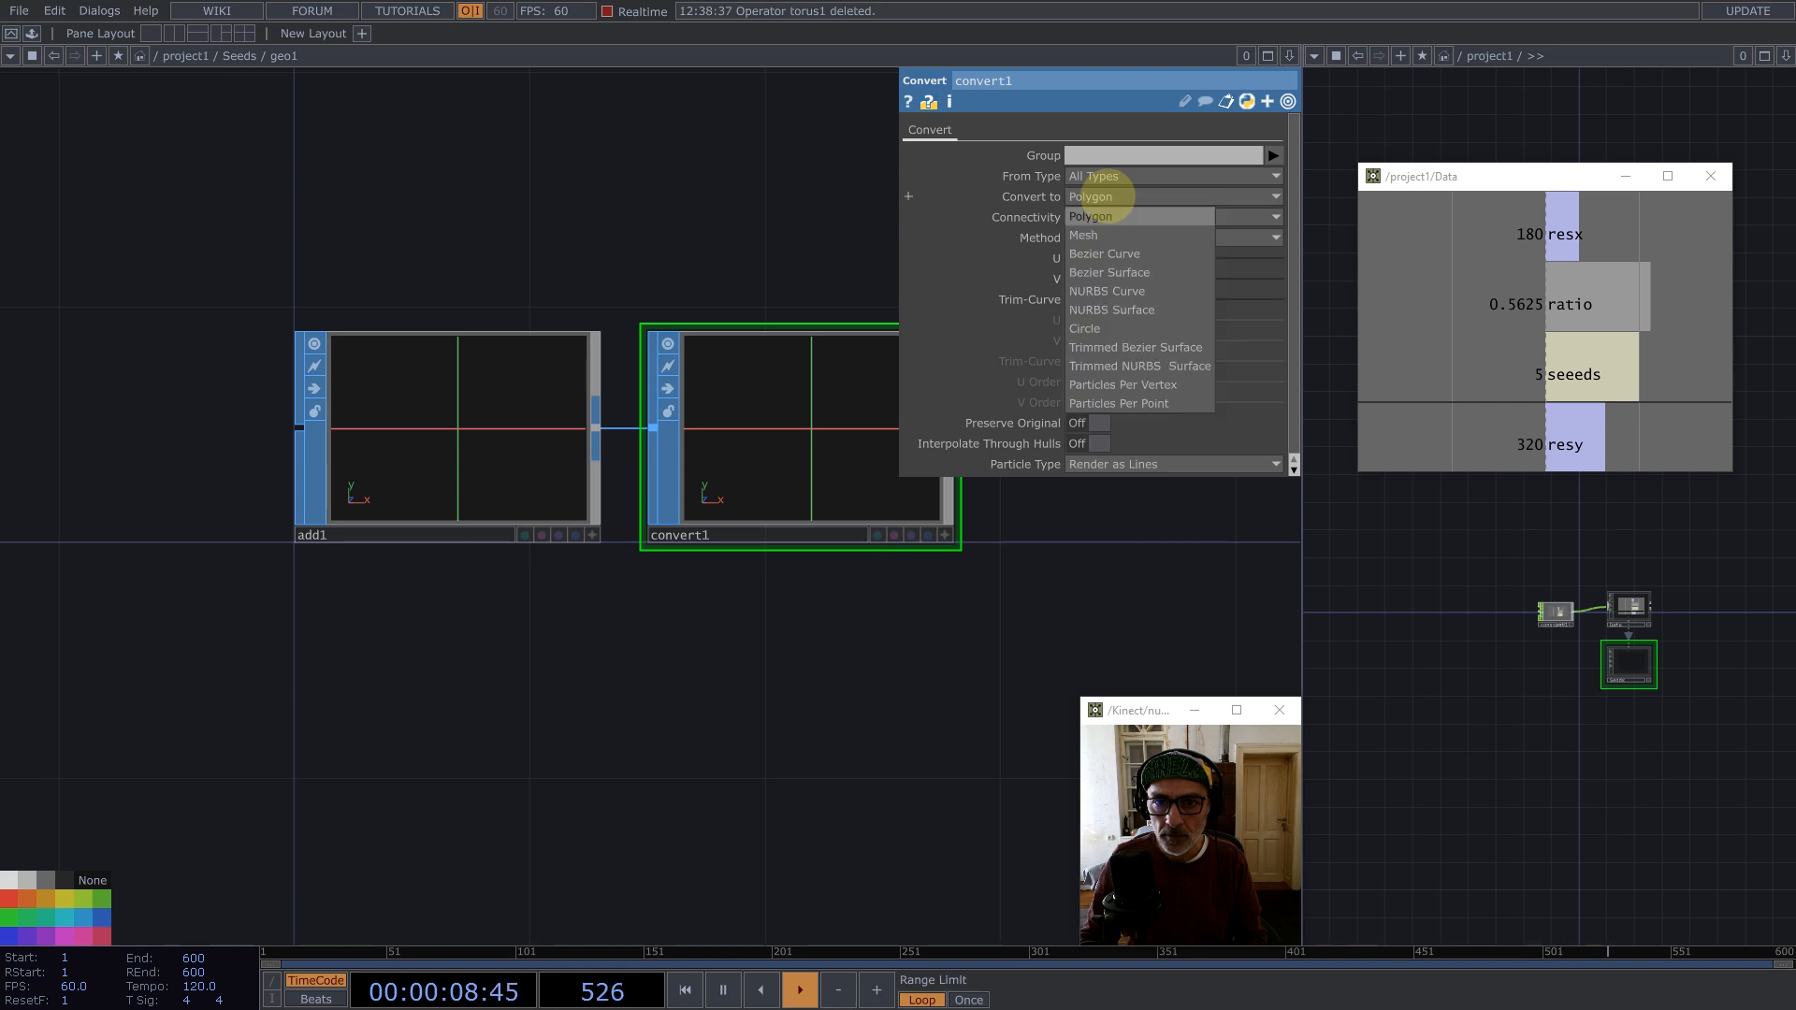
pyautogui.click(1116, 403)
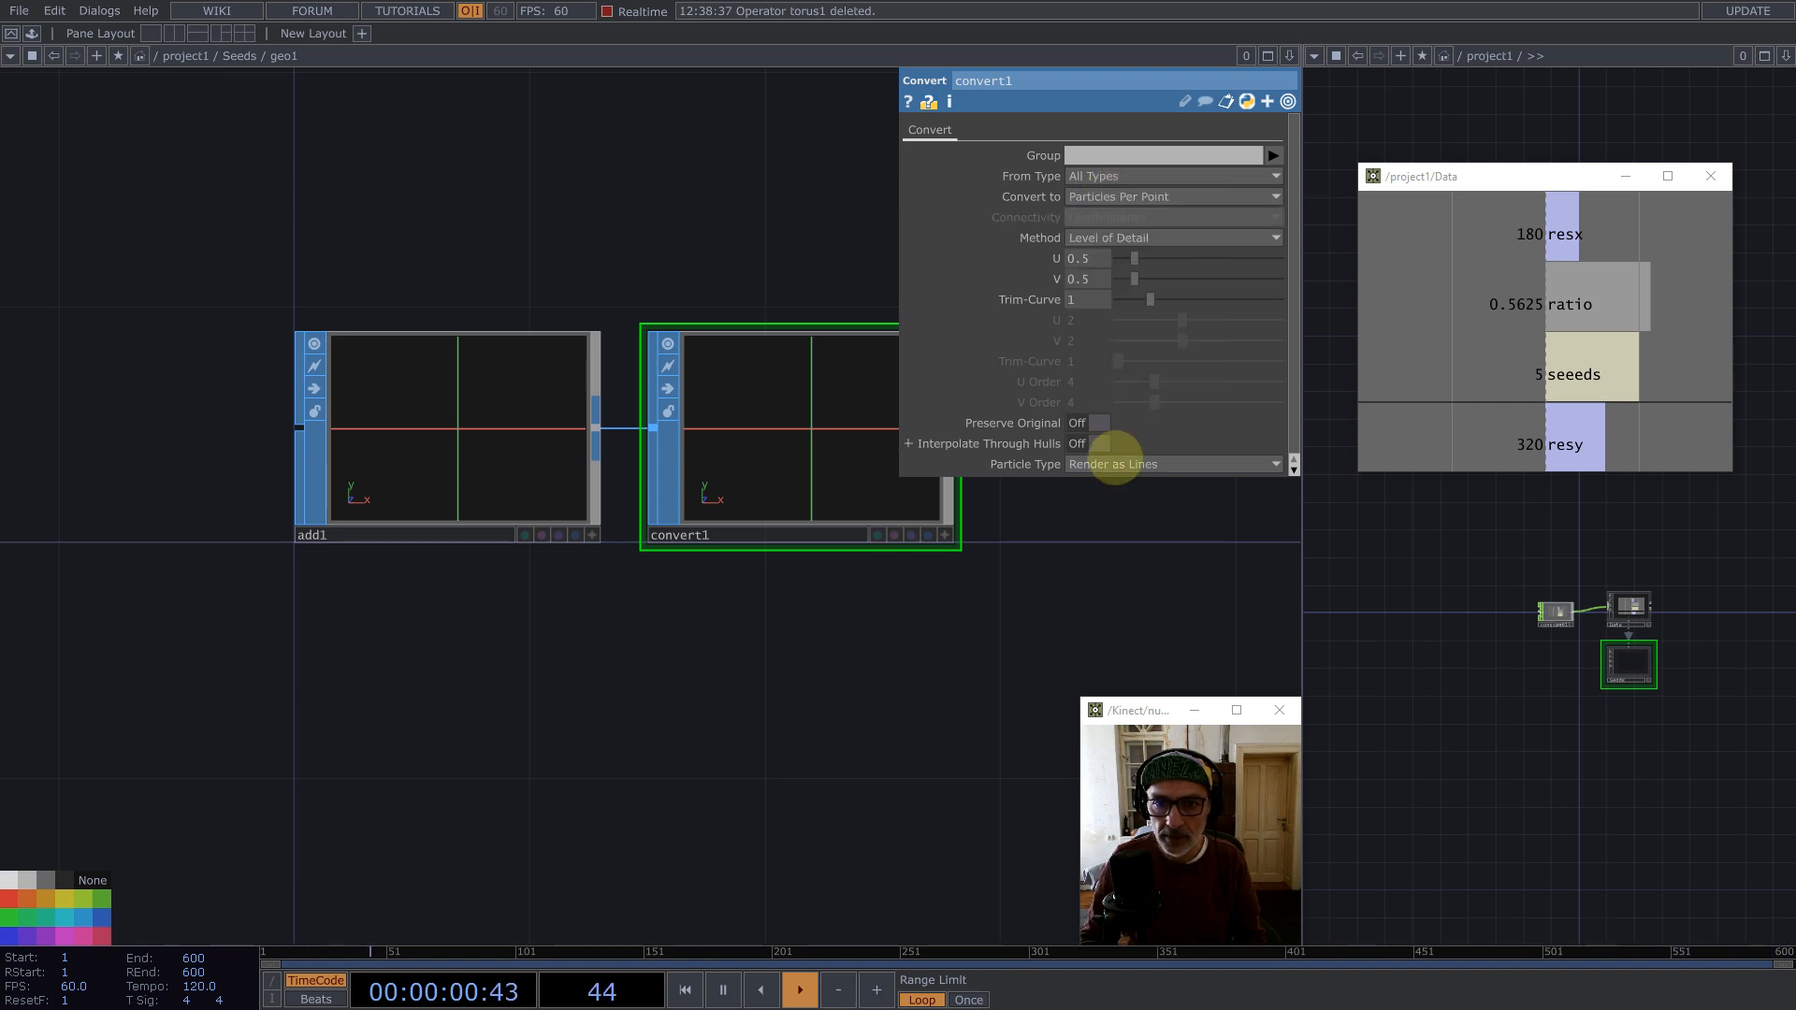
pyautogui.click(1113, 464)
pyautogui.click(1122, 497)
# Step: Return to the Seeds network, turn on instancing for the Geometry and set position as its Translate OP
pyautogui.moveTo(933, 630); pyautogui.dragTo(722, 638)
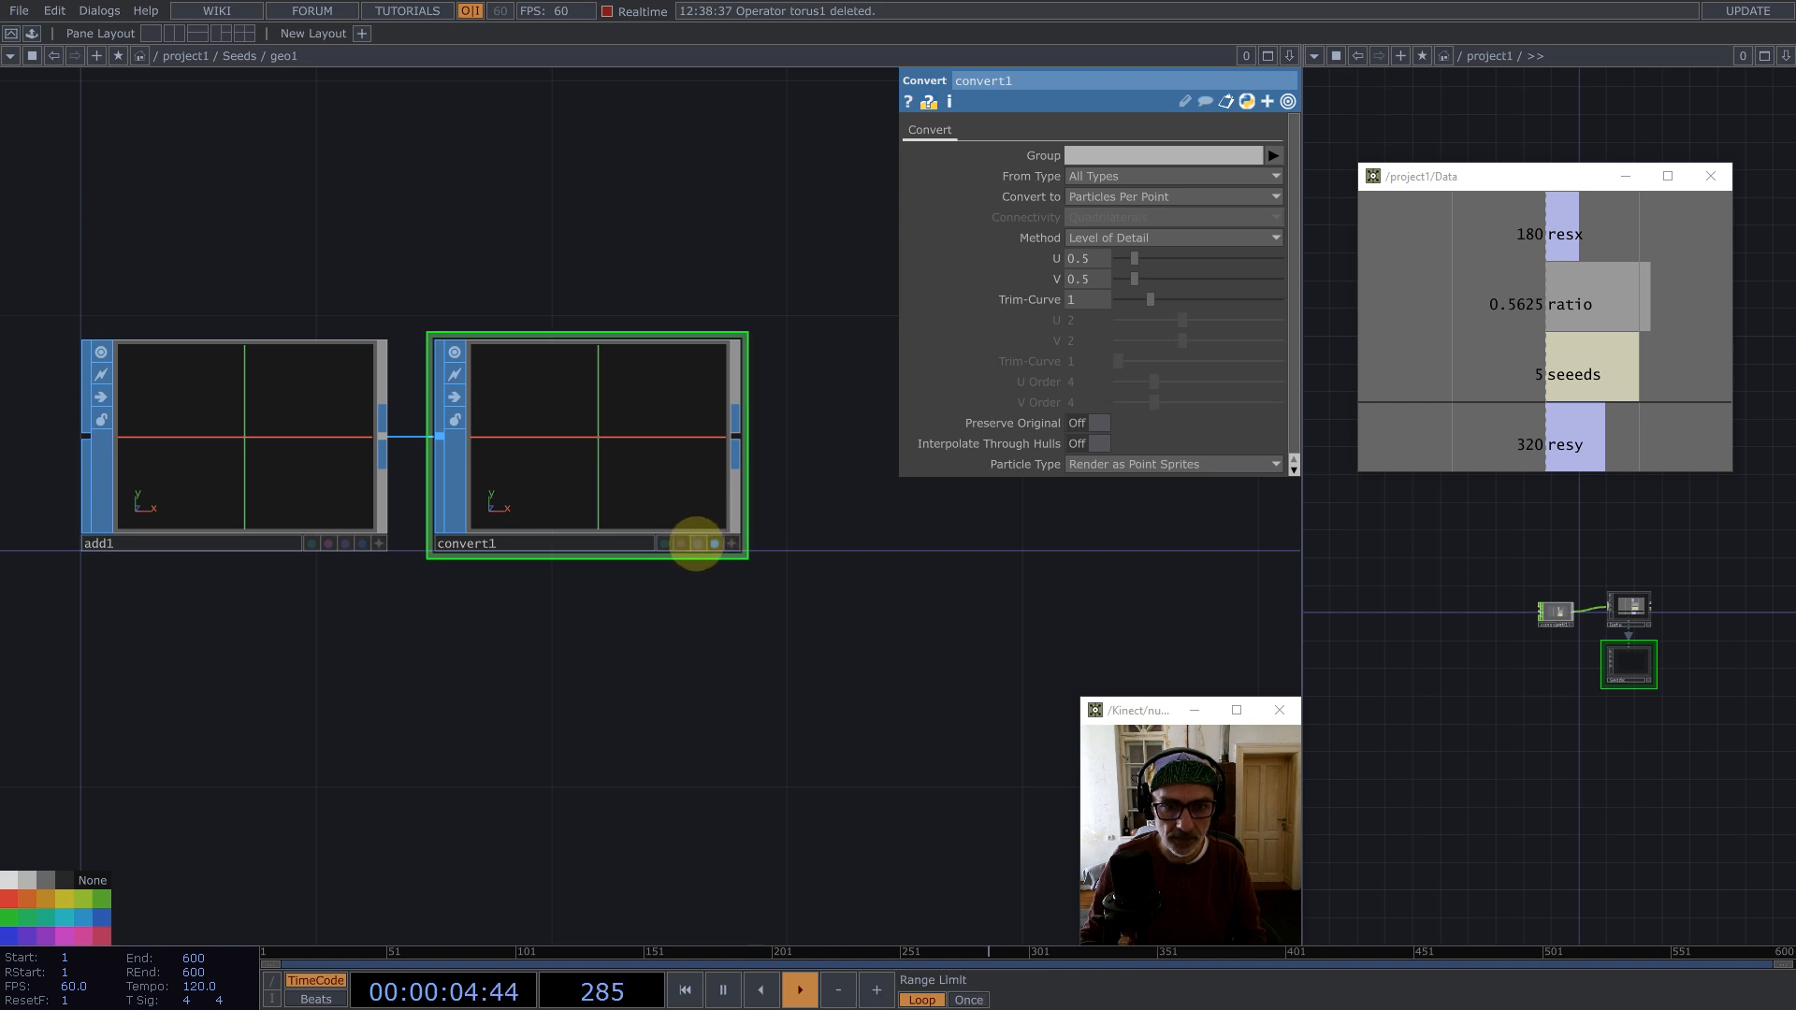
pyautogui.scroll(-10, 669, 459)
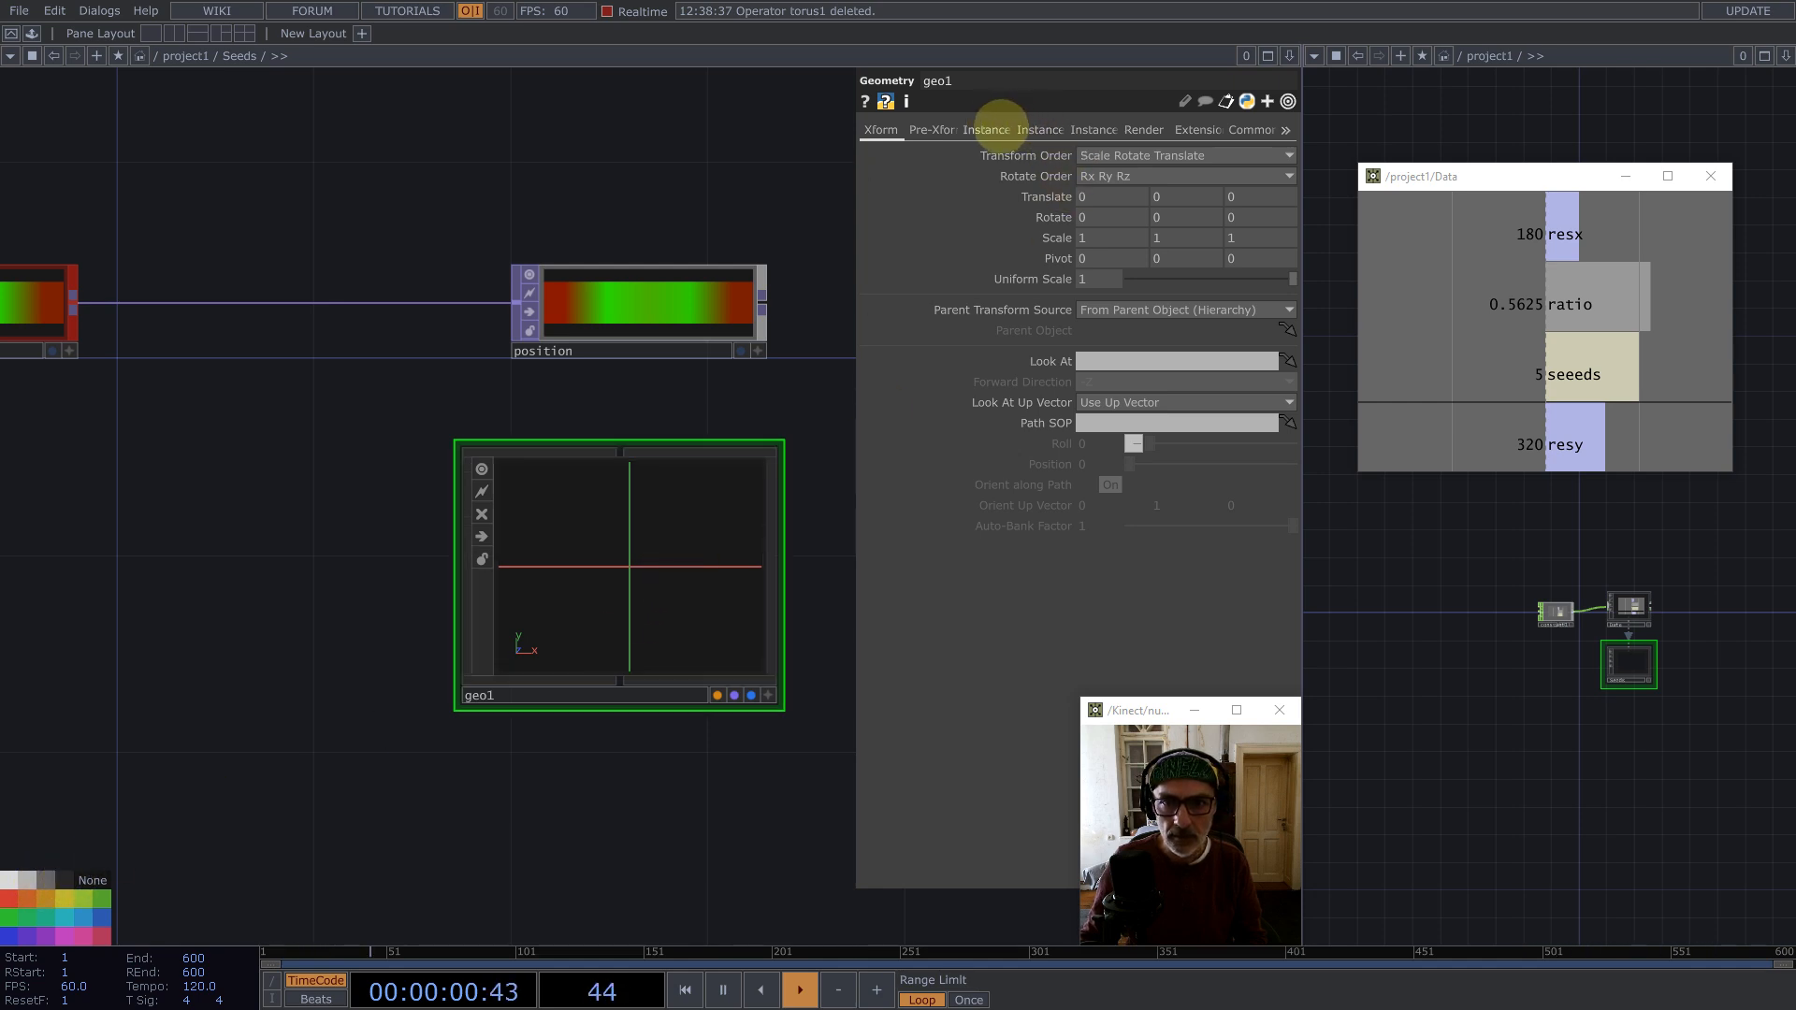
pyautogui.click(990, 129)
pyautogui.click(1095, 154)
pyautogui.moveTo(705, 298); pyautogui.dragTo(1135, 309)
# Step: Set the instance Translate X to r and Translate Y to g
pyautogui.click(1098, 350)
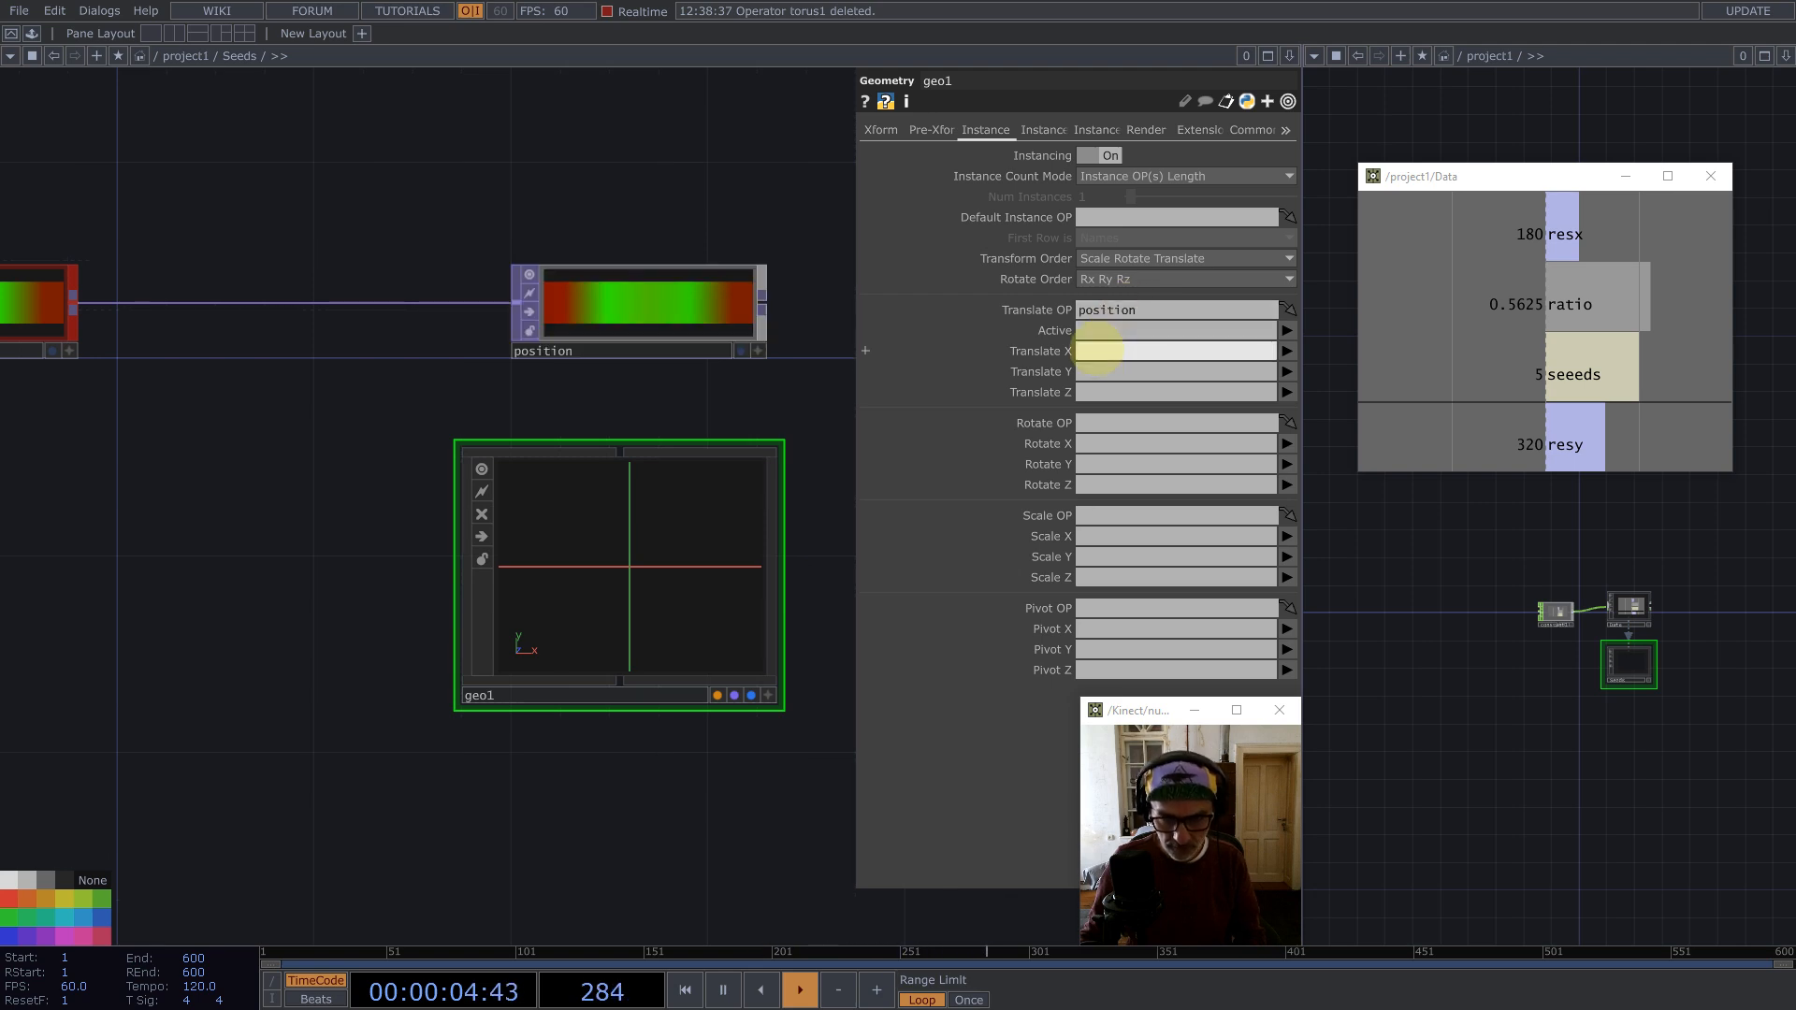
pyautogui.click(1097, 371)
pyautogui.write('g')
pyautogui.moveTo(743, 397); pyautogui.dragTo(352, 393)
pyautogui.scroll(-3, 512, 475)
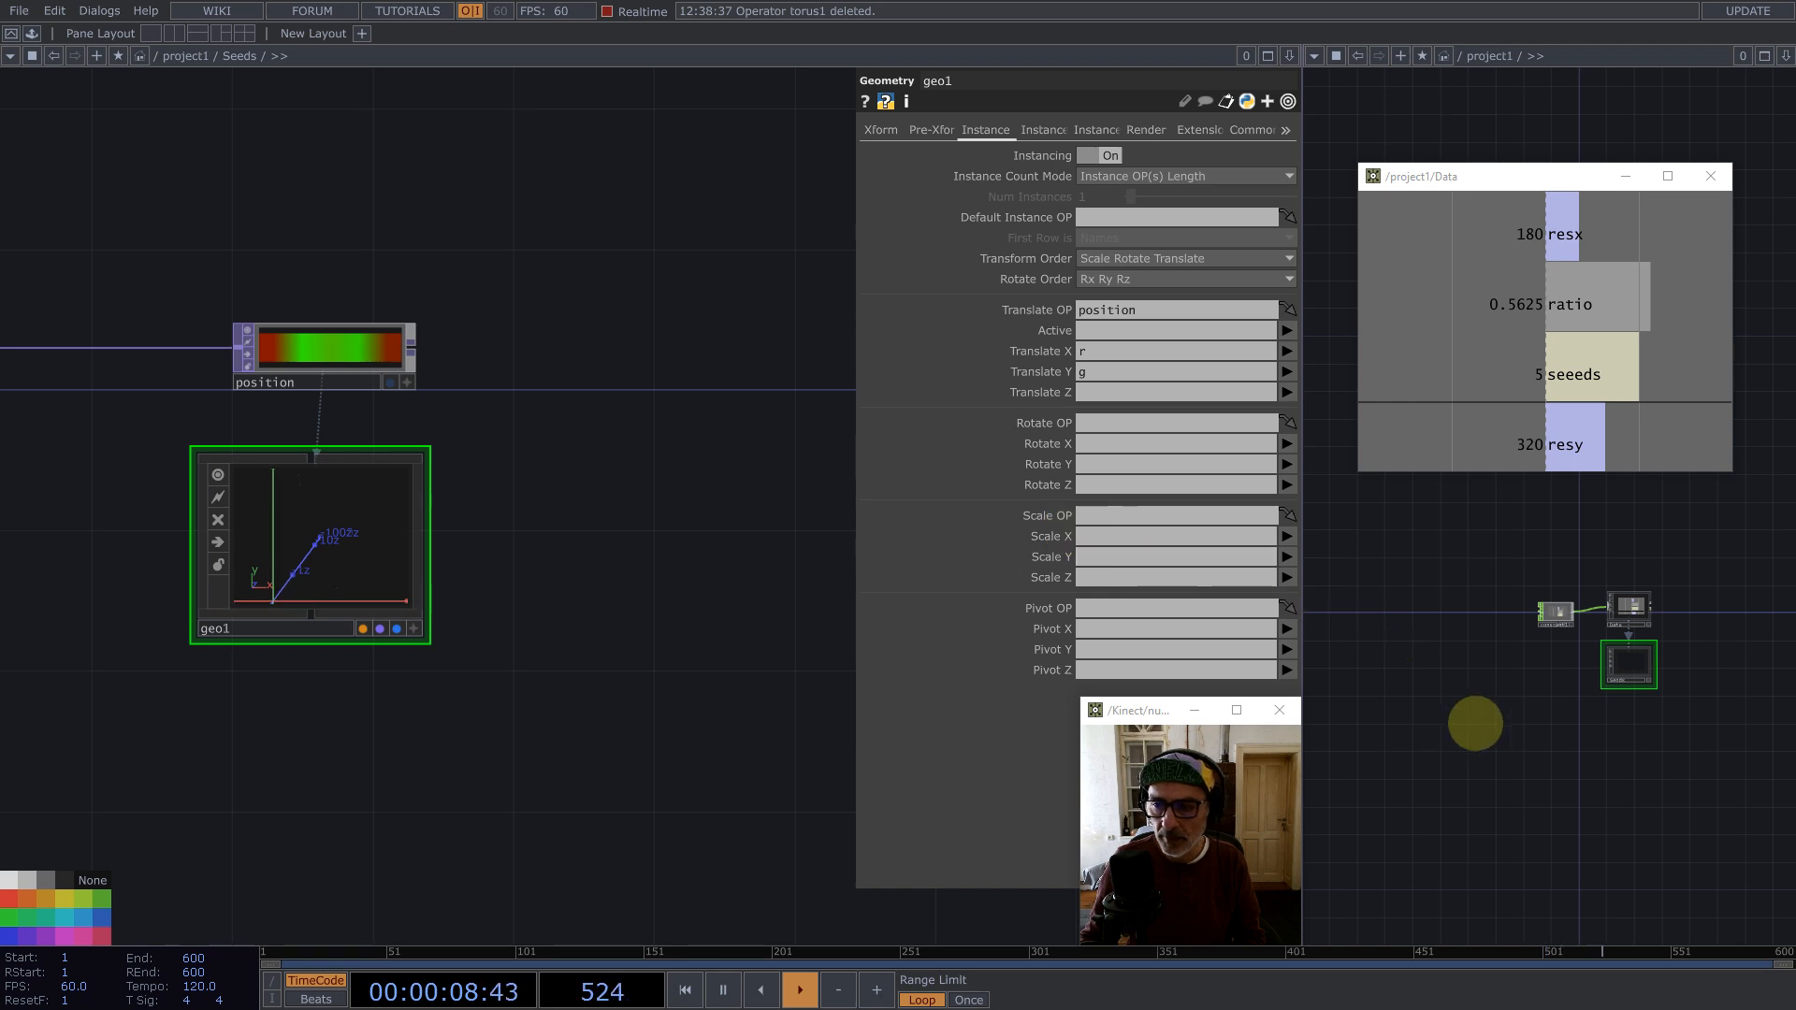
# Step: Create a Camera COMP in the project network
pyautogui.press('Tab')
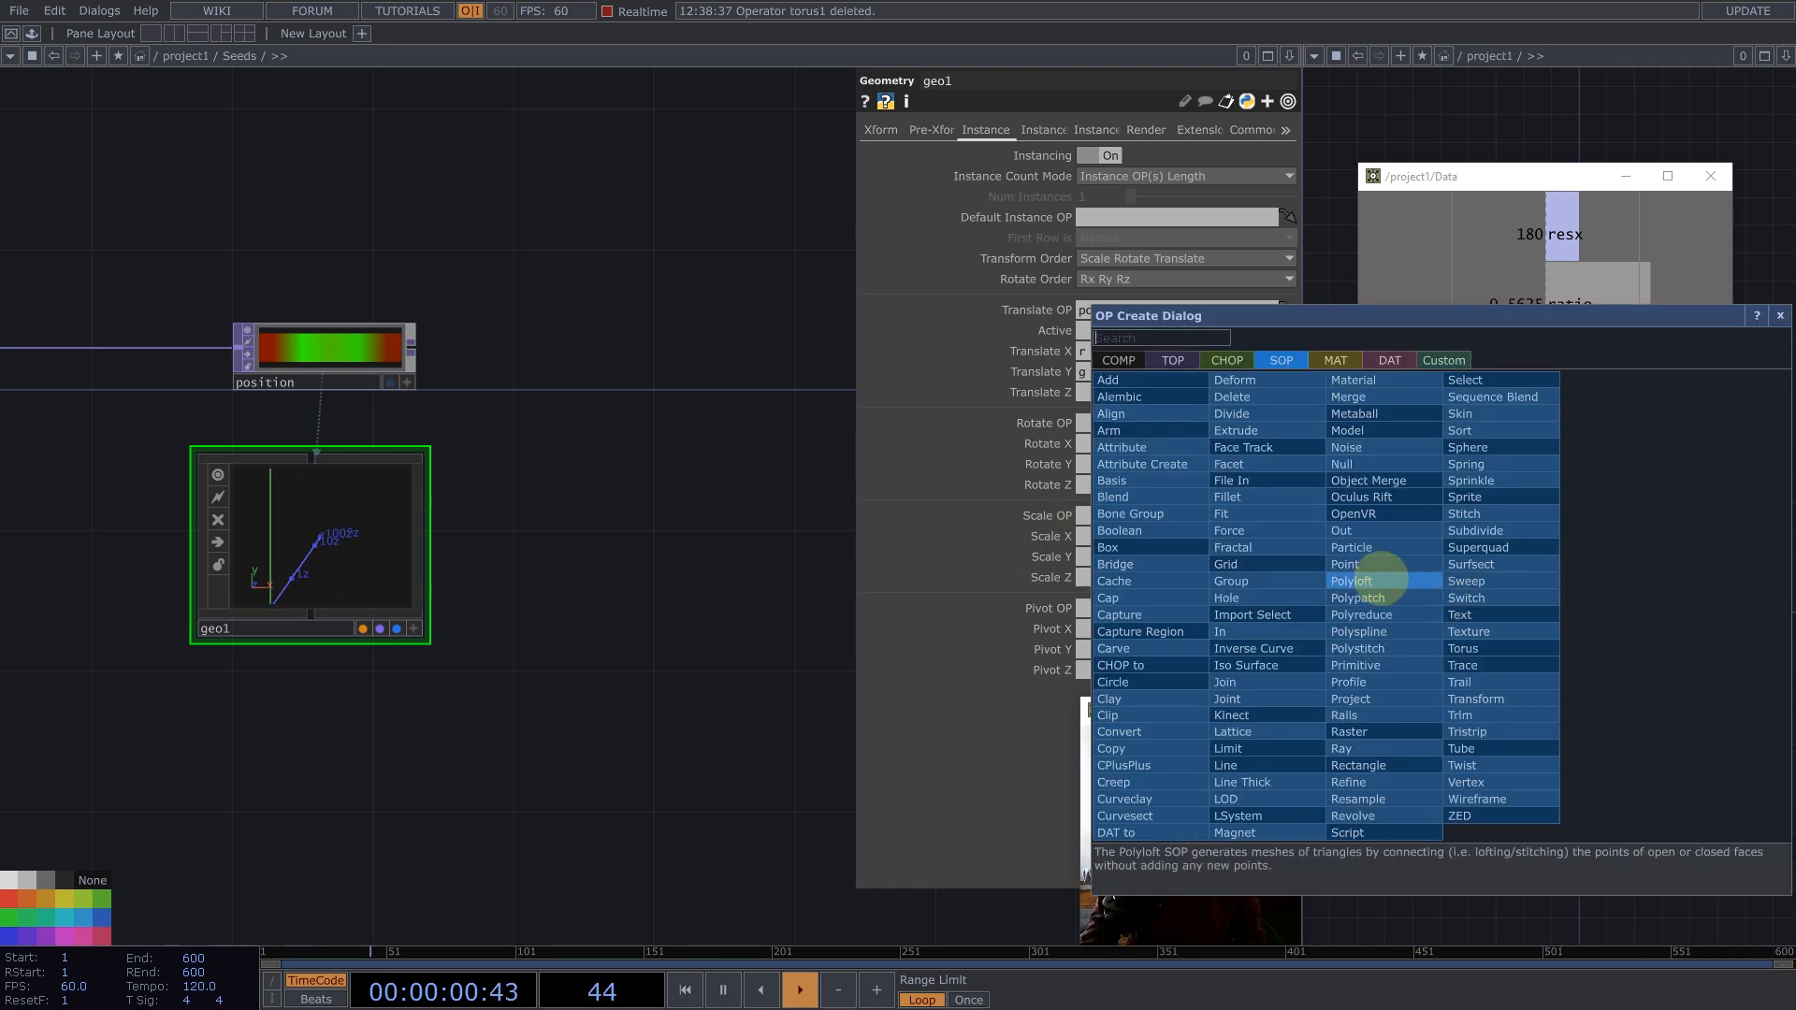
pyautogui.click(1122, 359)
pyautogui.write('p')
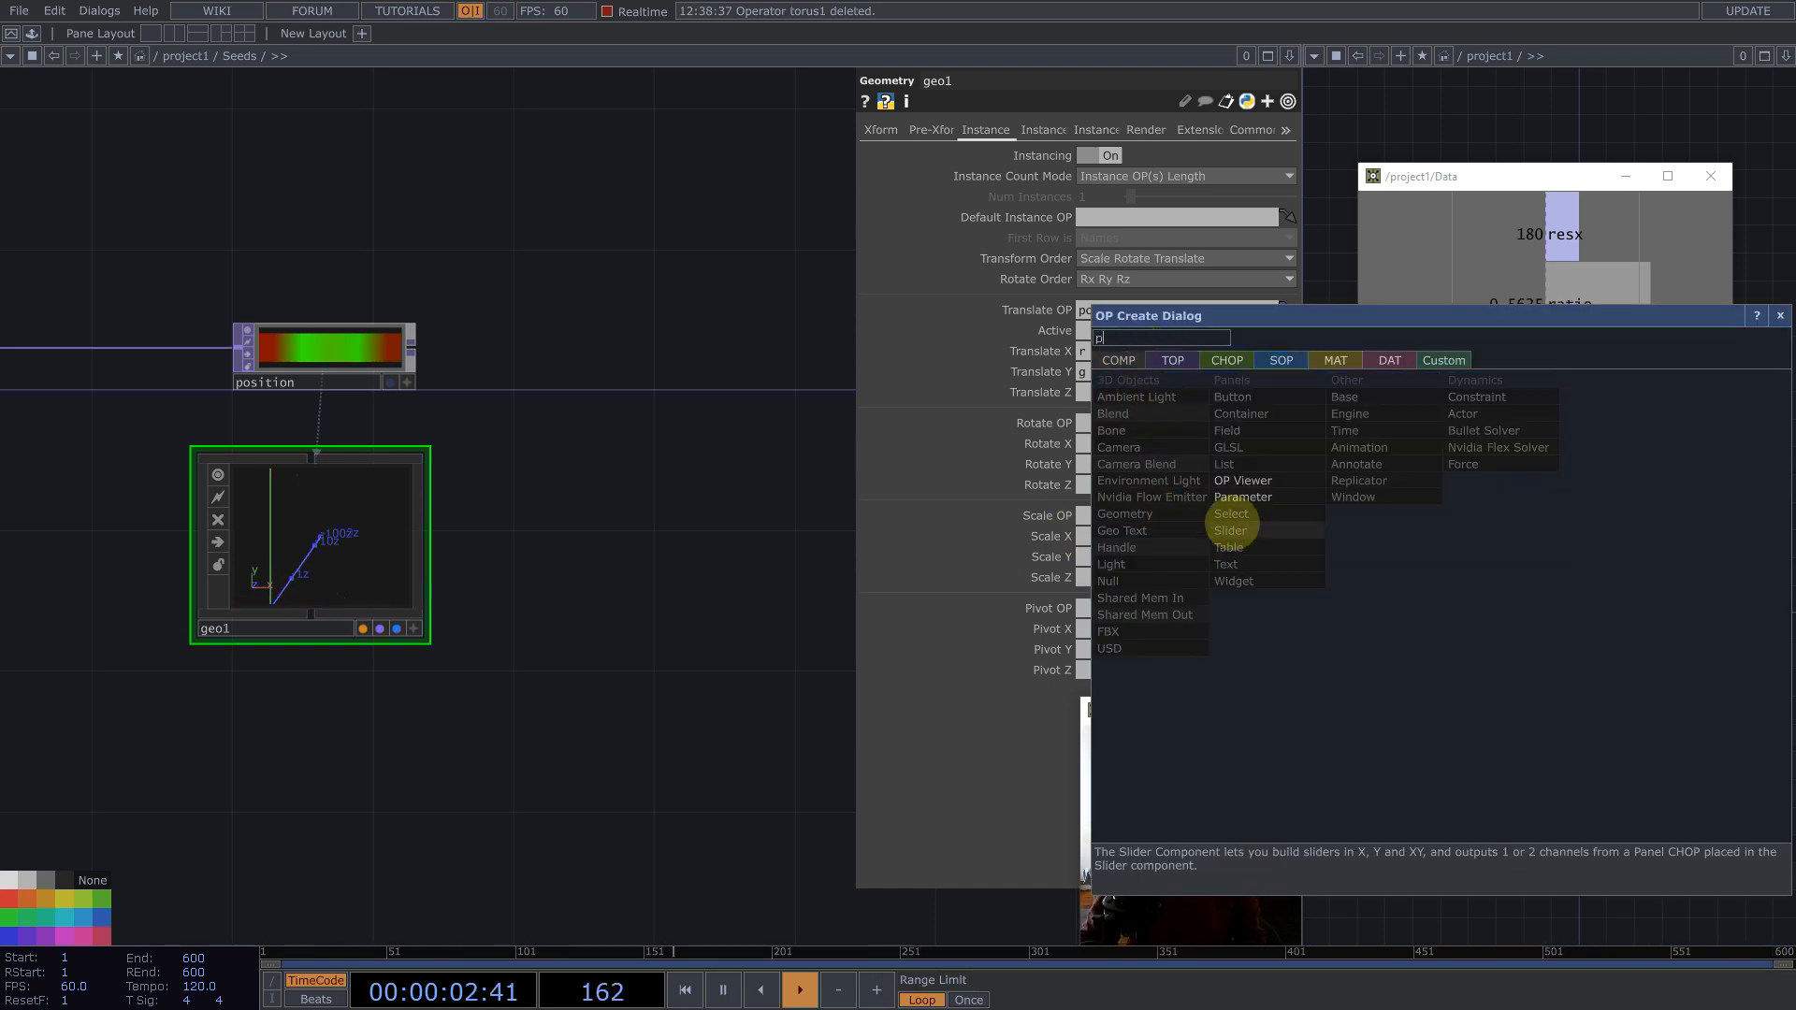
pyautogui.press('BackSpace')
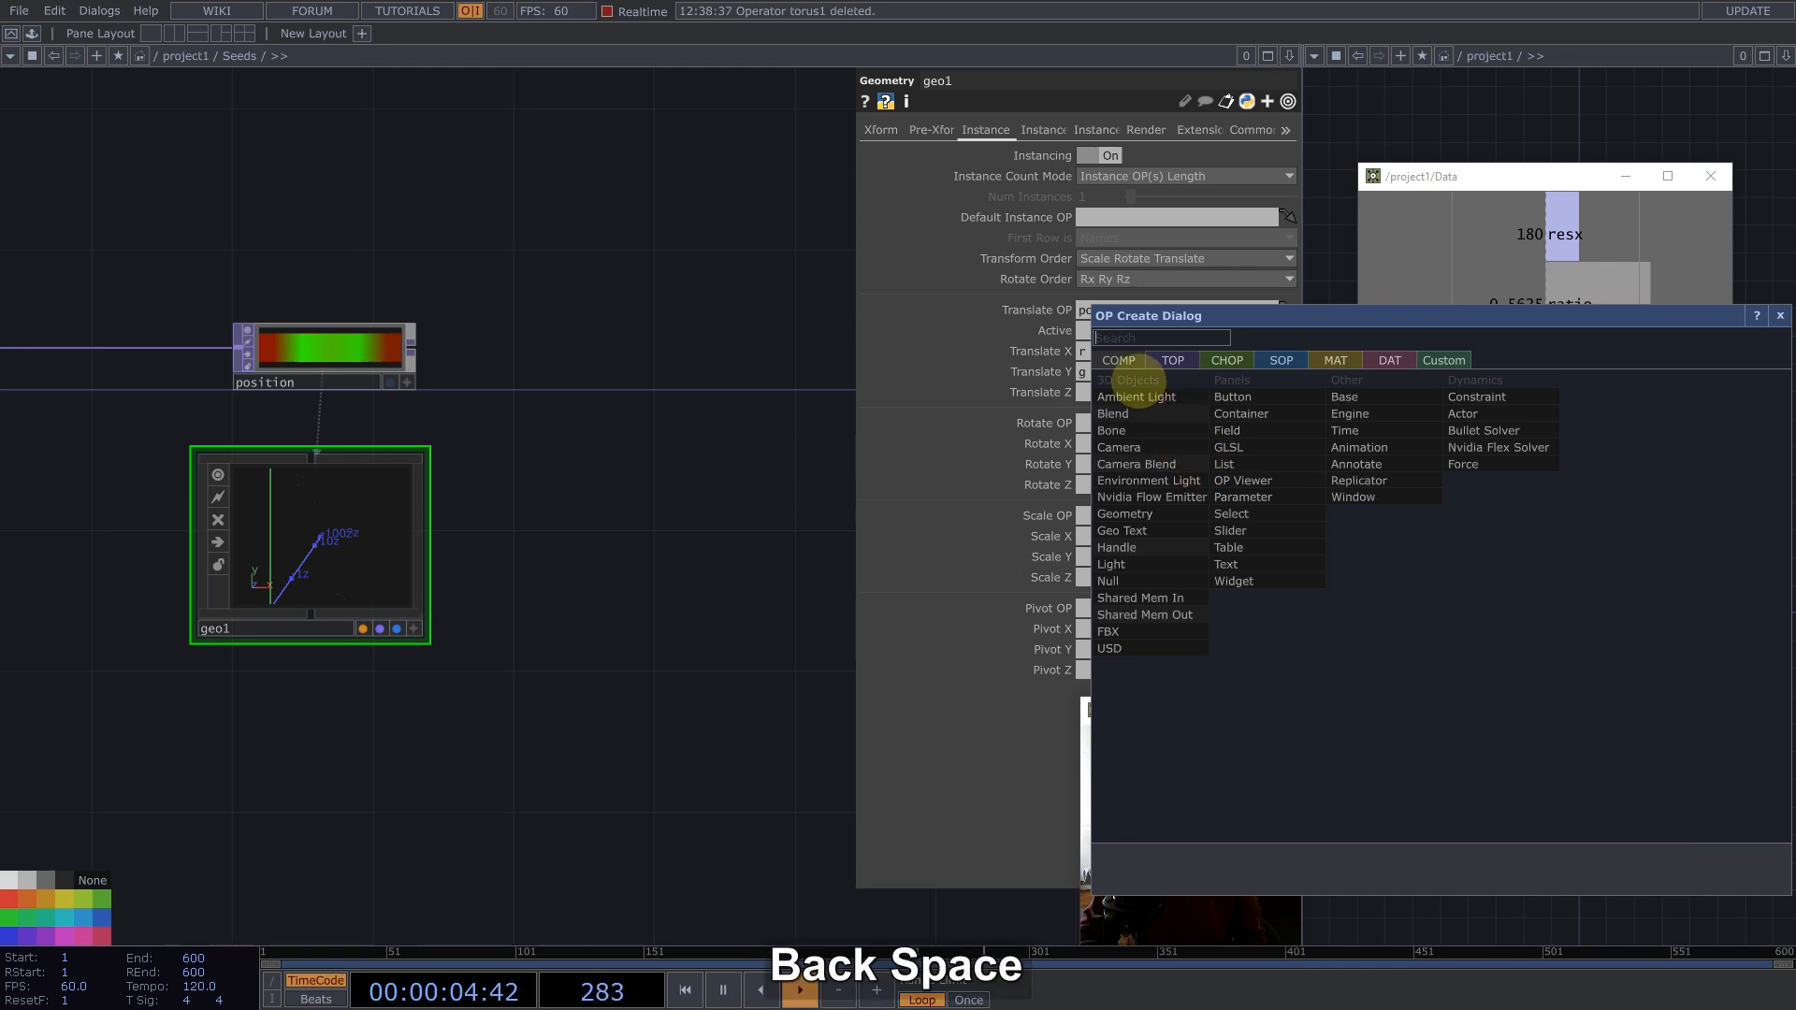
pyautogui.write('ca')
pyautogui.click(1154, 448)
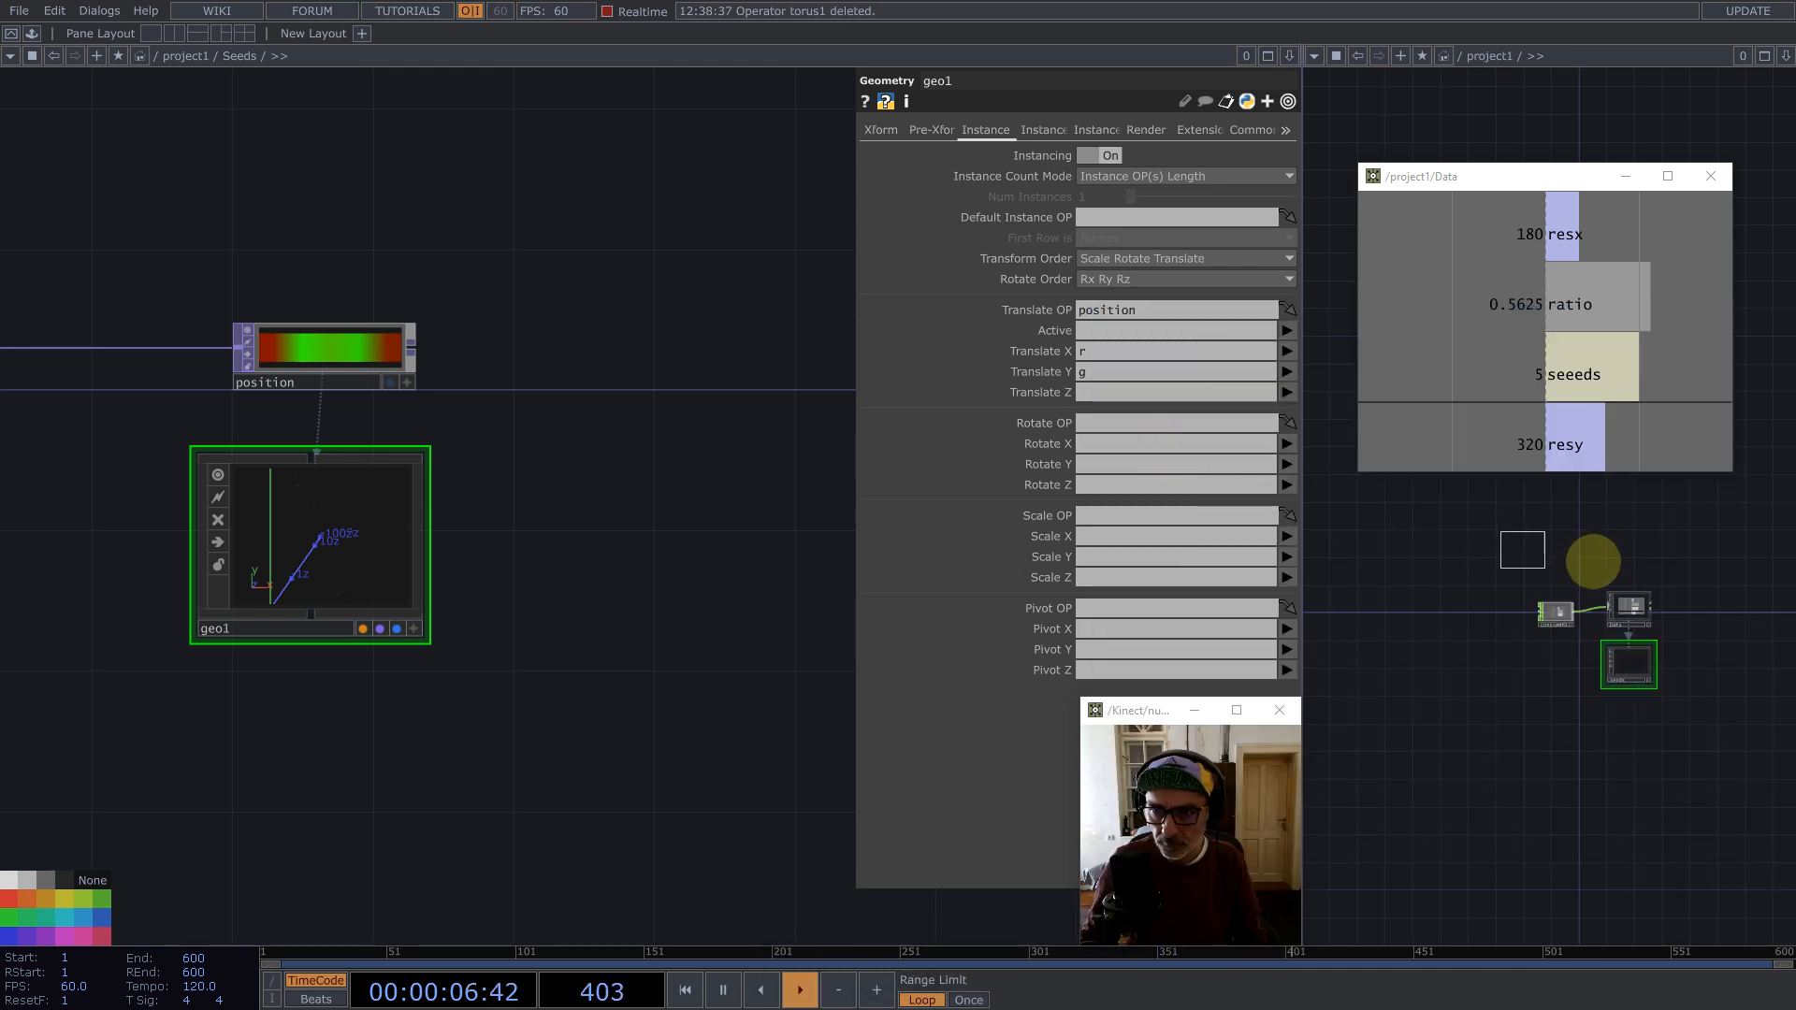
# Step: Add a Render TOP beside the Geometry COMP
pyautogui.press('Tab')
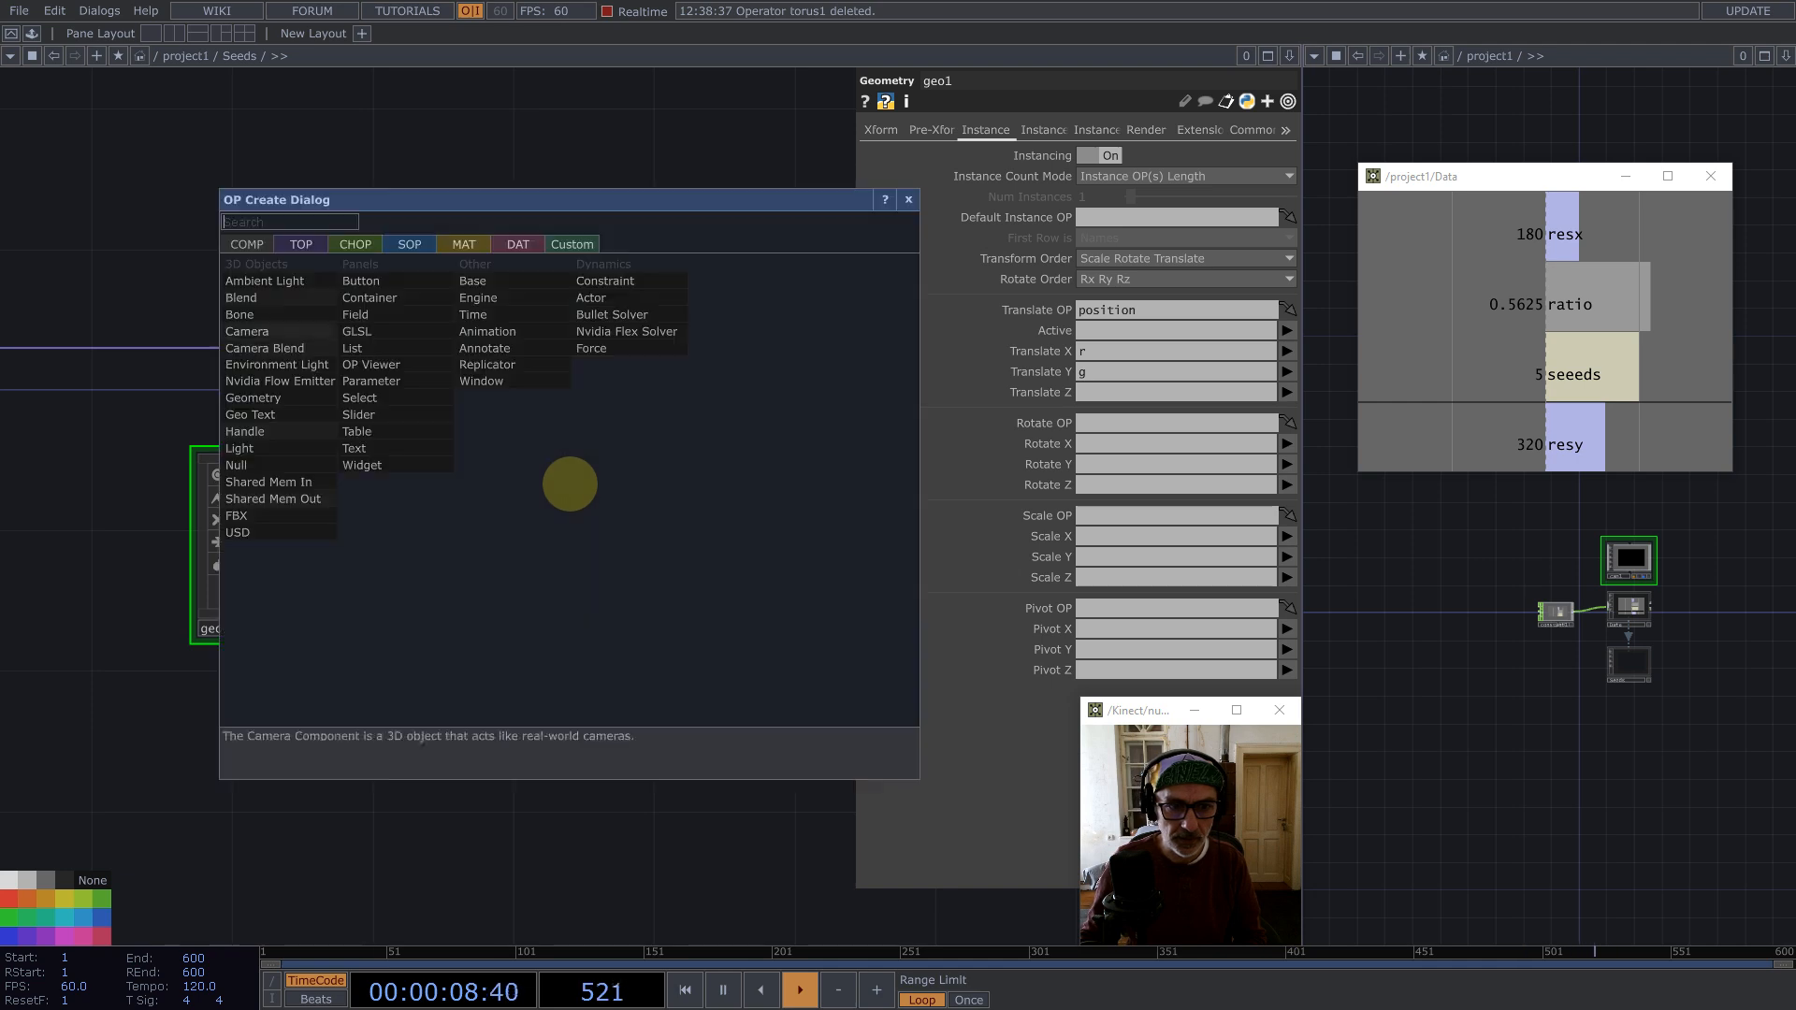
pyautogui.write('r')
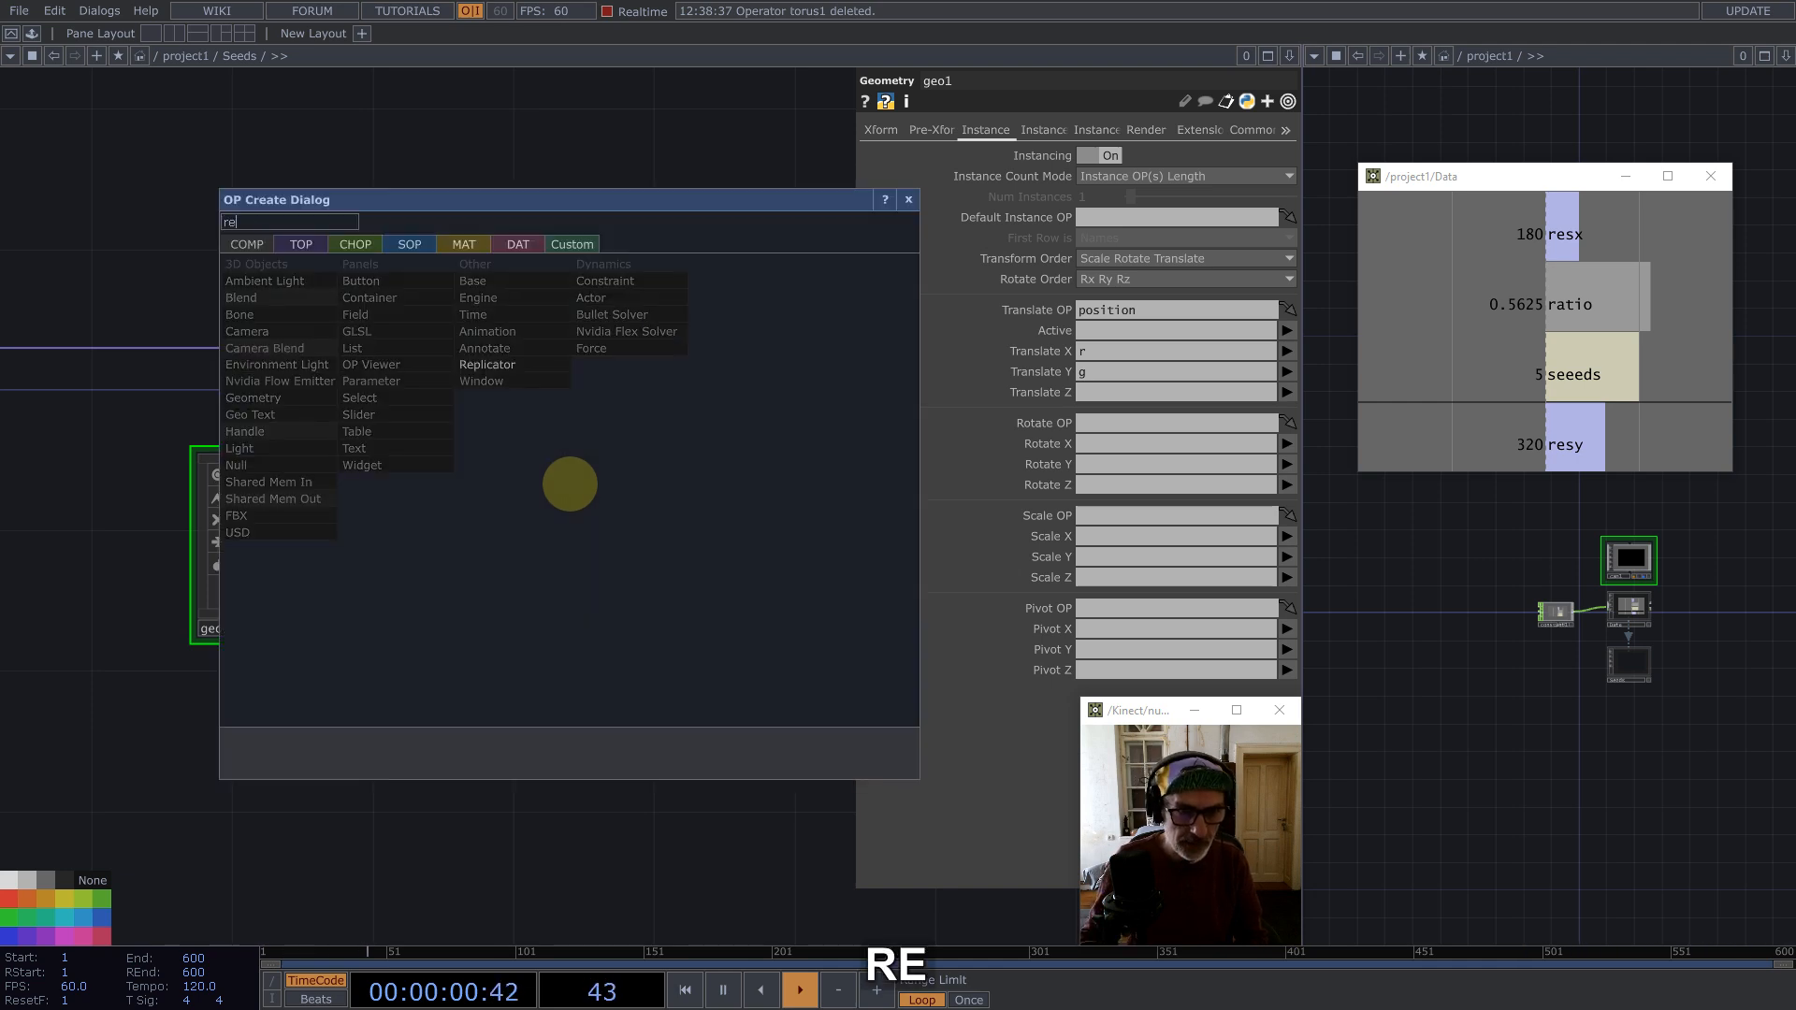
pyautogui.write('e')
pyautogui.click(302, 244)
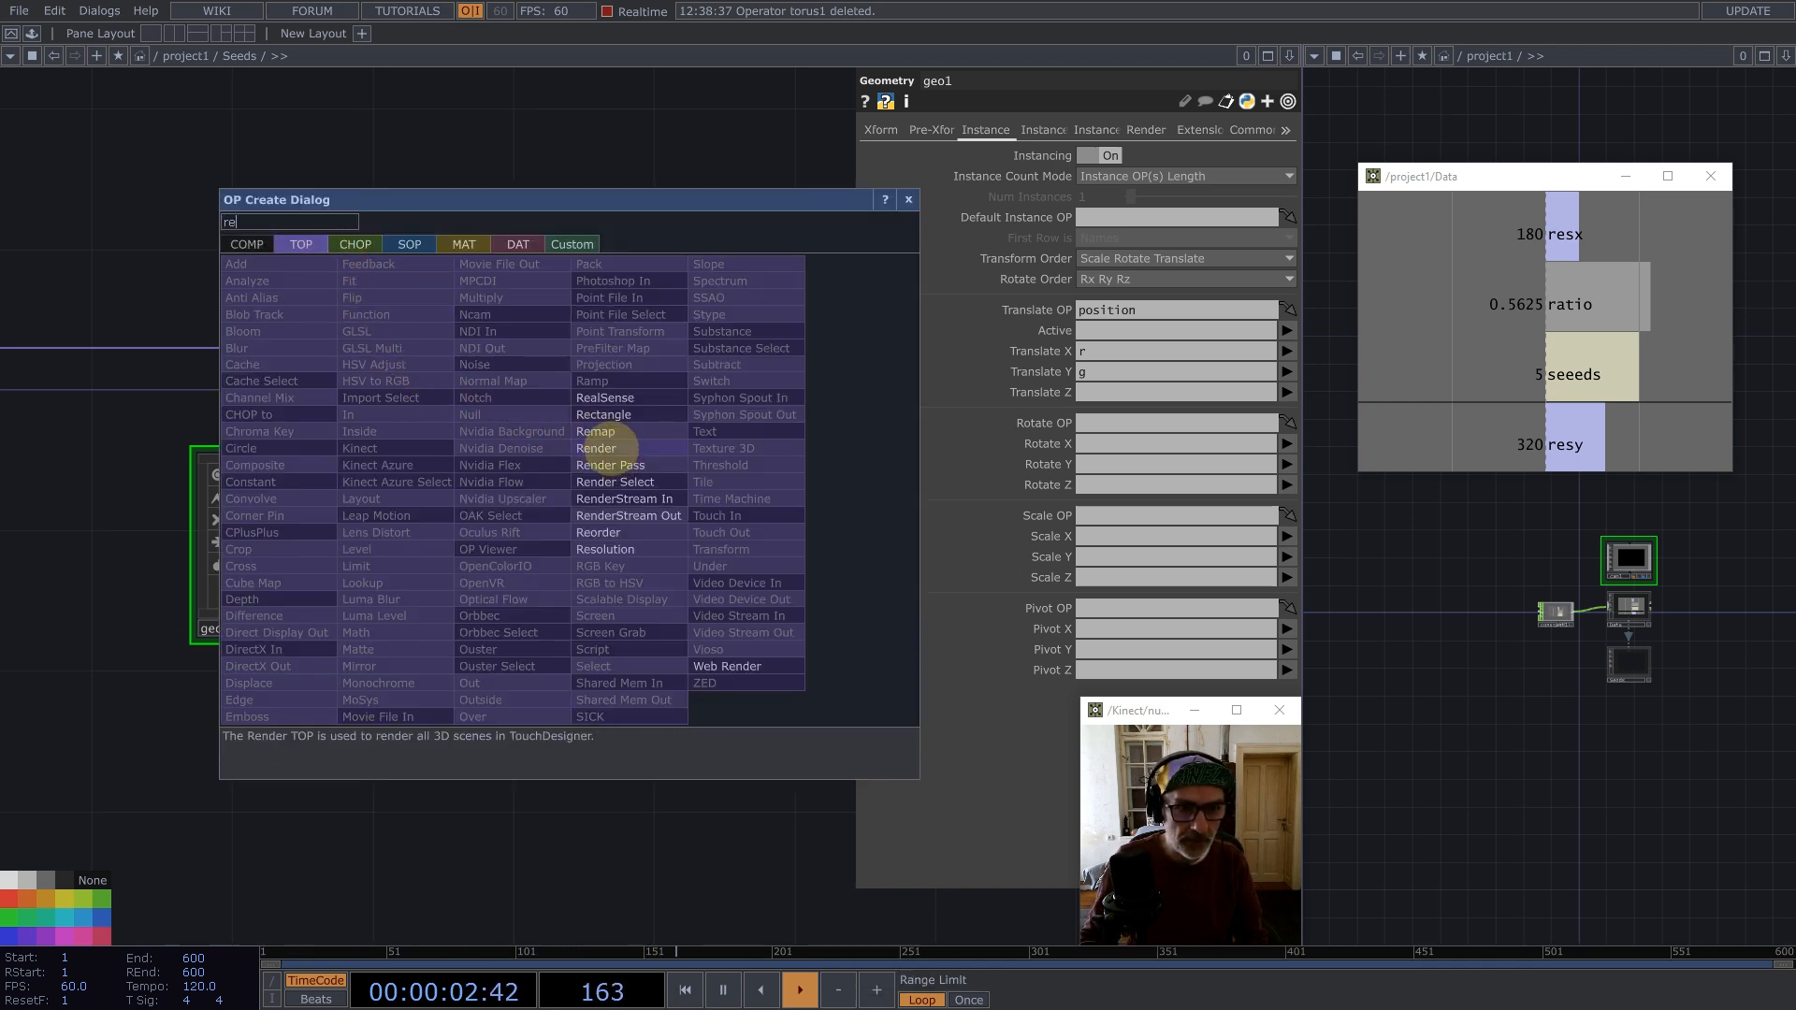
pyautogui.click(599, 448)
pyautogui.click(573, 533)
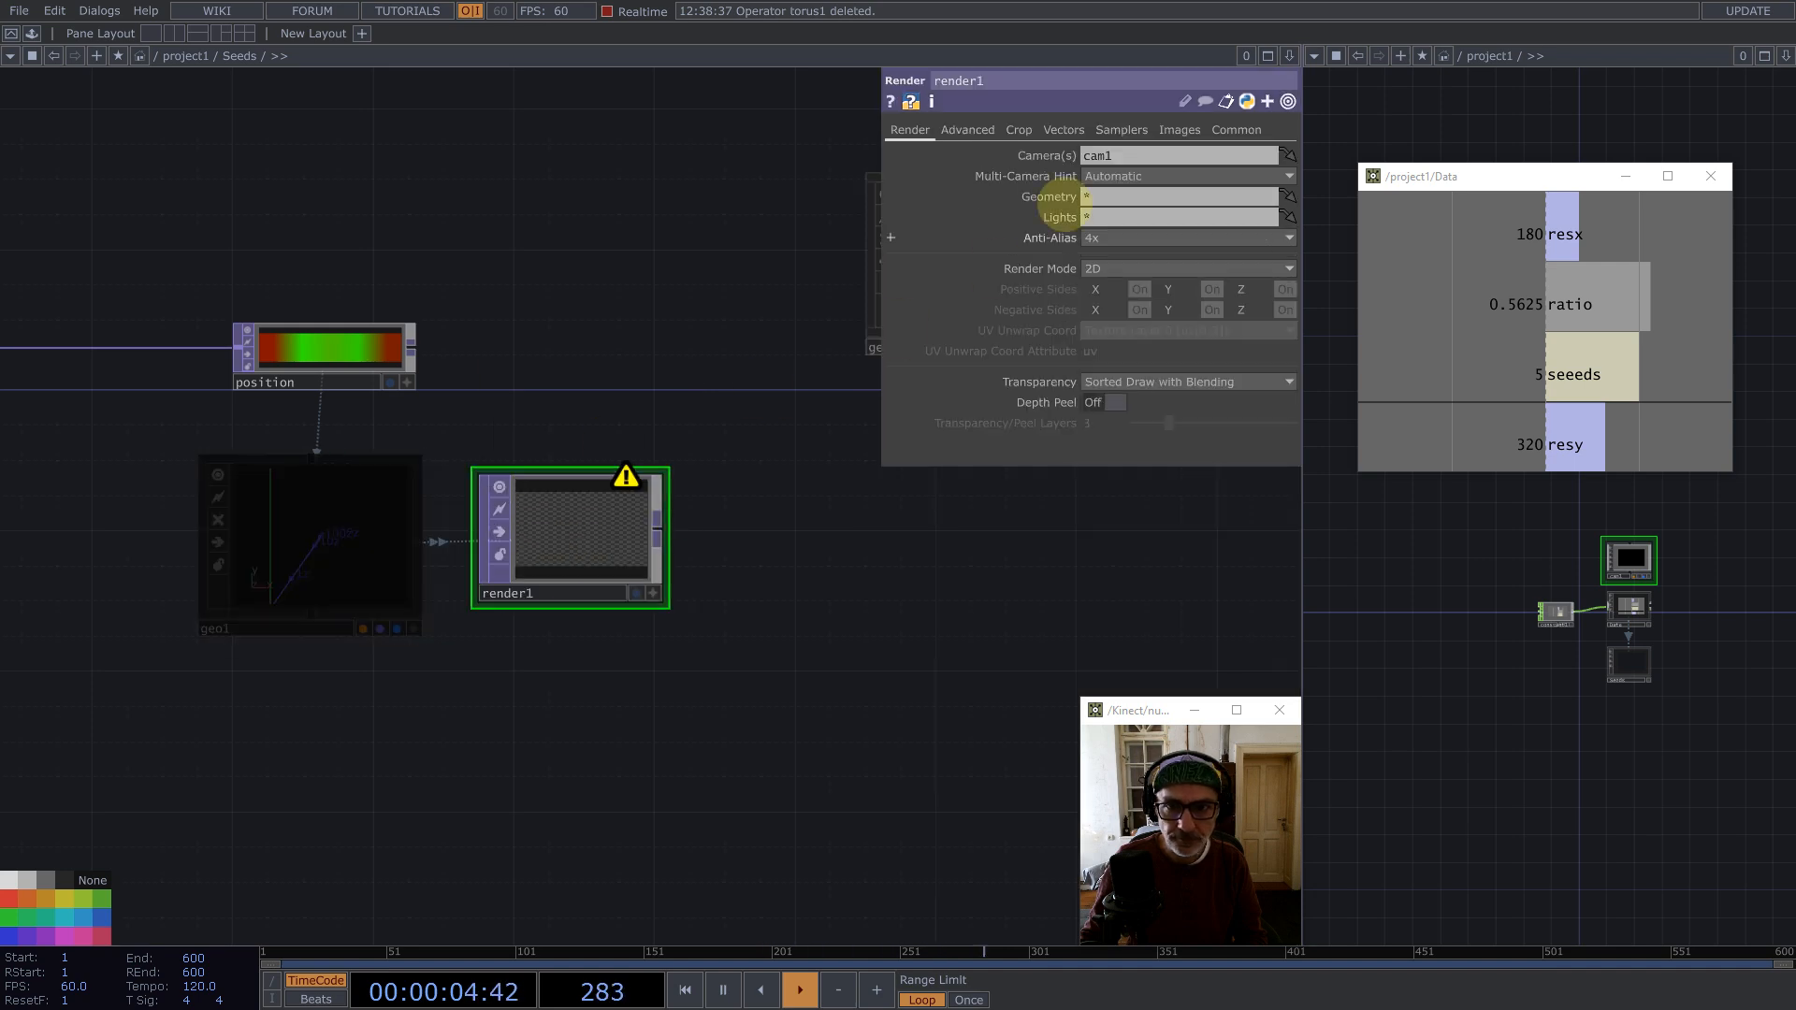
# Step: Set the Render's Geometry to geo1 and its Camera to /project1/cam1
pyautogui.moveTo(1098, 191); pyautogui.dragTo(1097, 193)
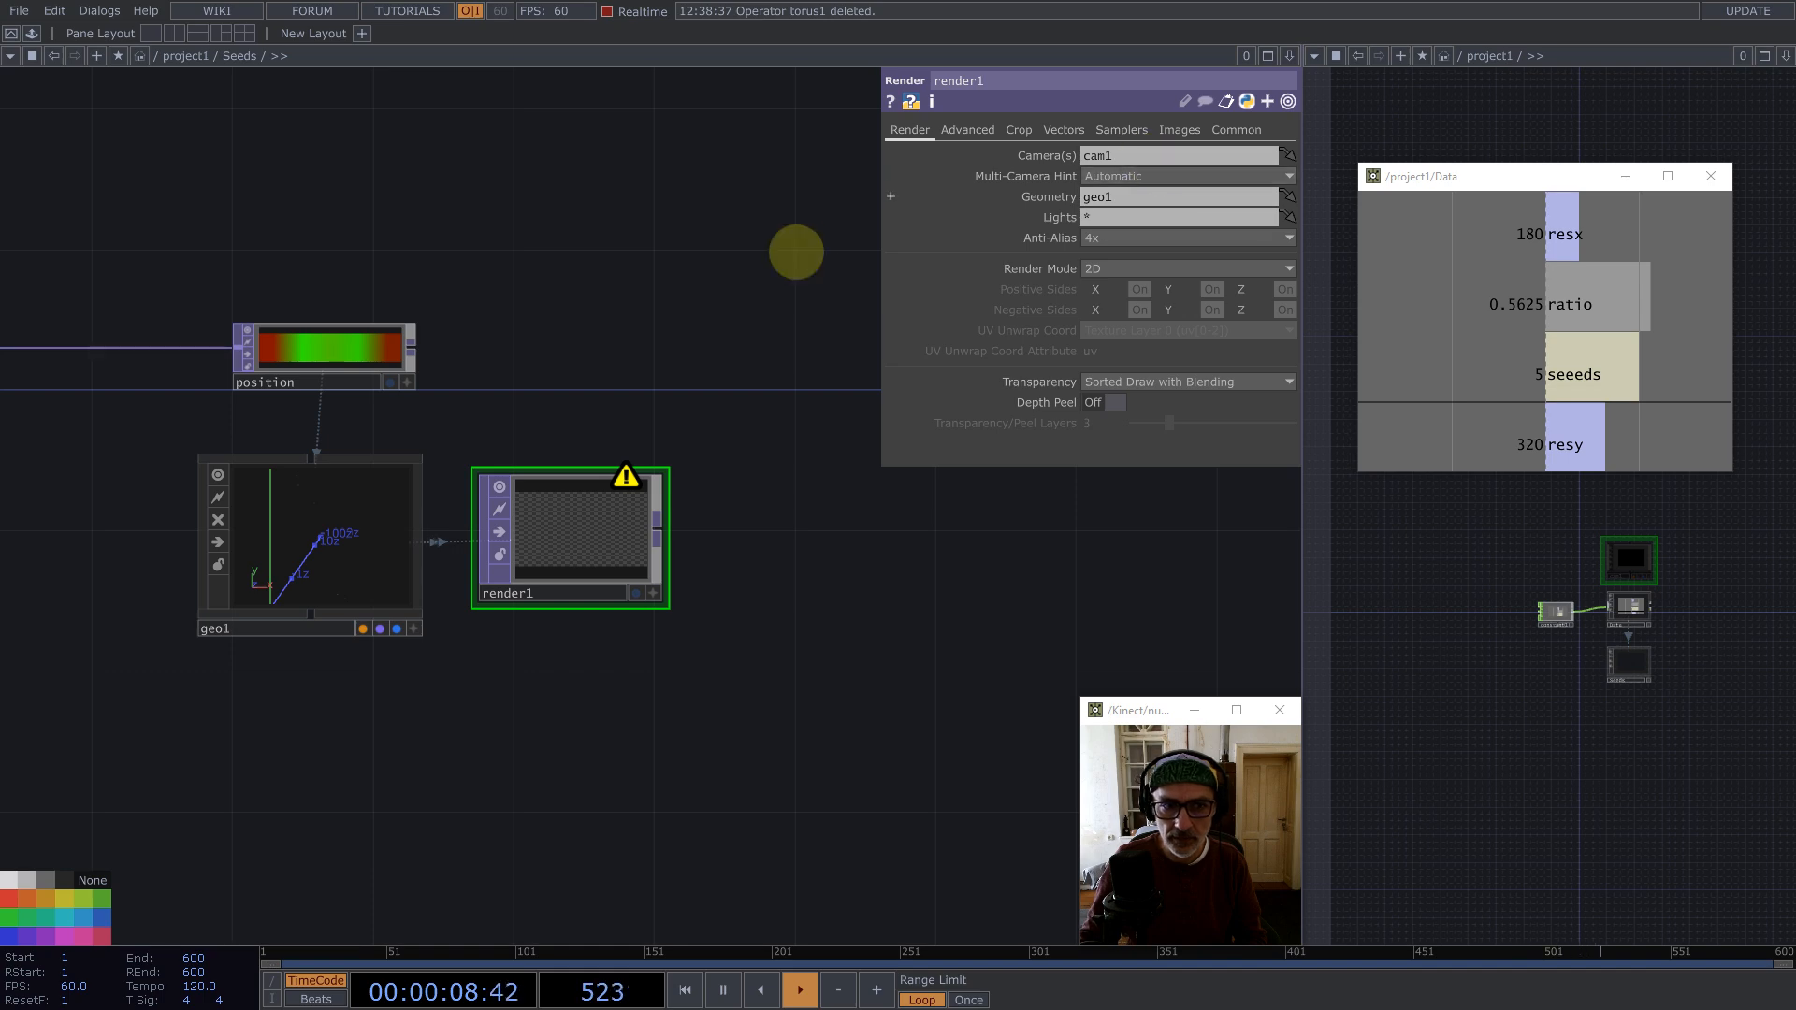
pyautogui.moveTo(1112, 153); pyautogui.dragTo(1114, 150)
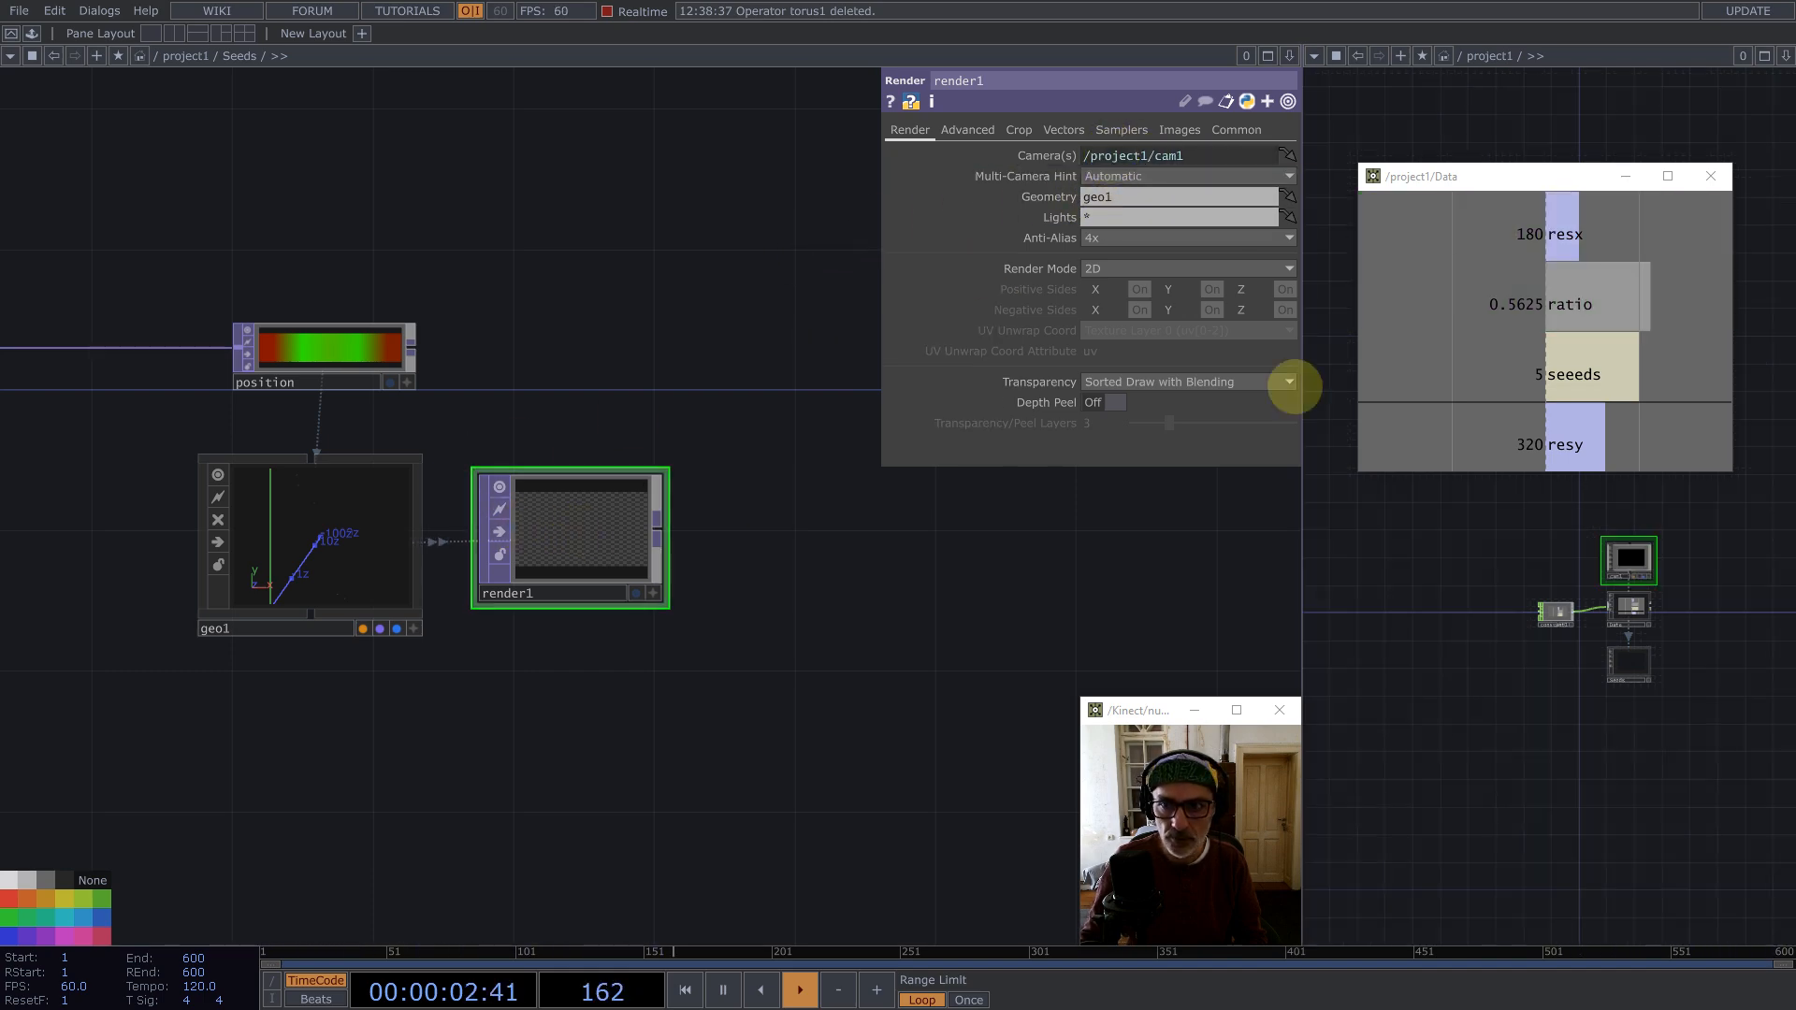
# Step: Set the Render's resolution width to reference the Data resx channel
pyautogui.moveTo(1548, 241); pyautogui.dragTo(1247, 132)
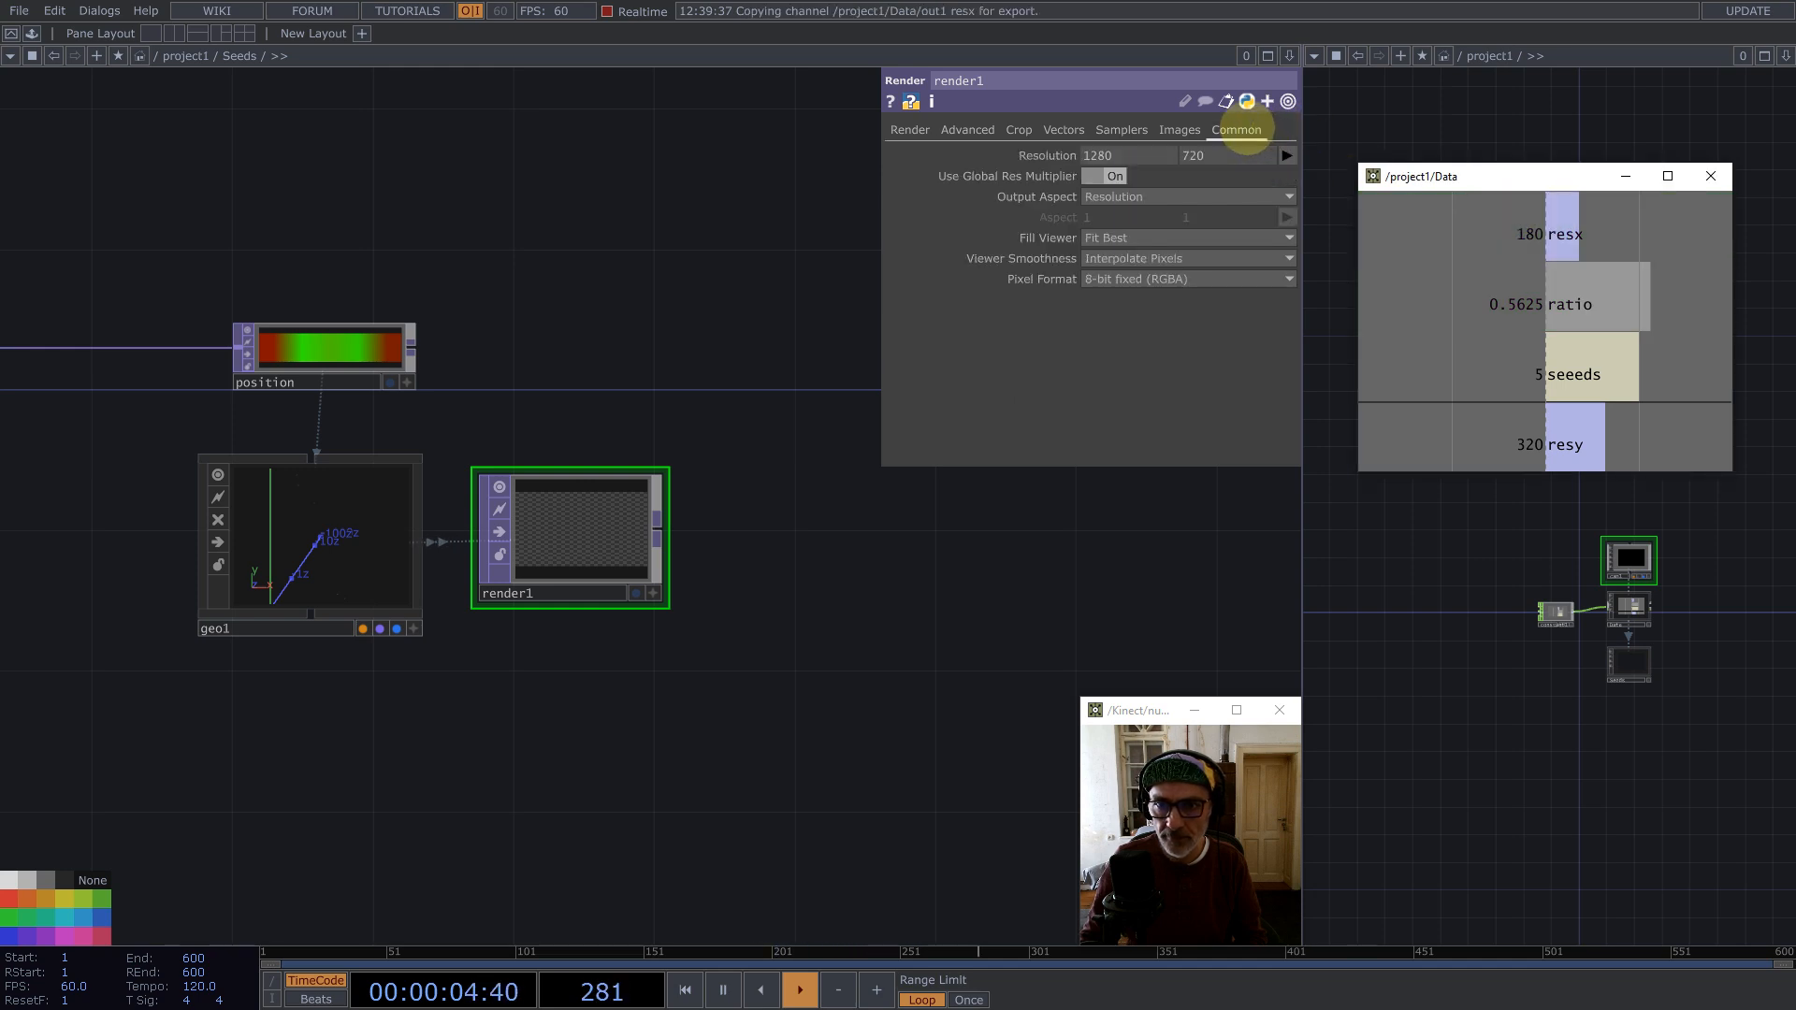
pyautogui.moveTo(1132, 155); pyautogui.dragTo(1132, 155)
pyautogui.click(1130, 149)
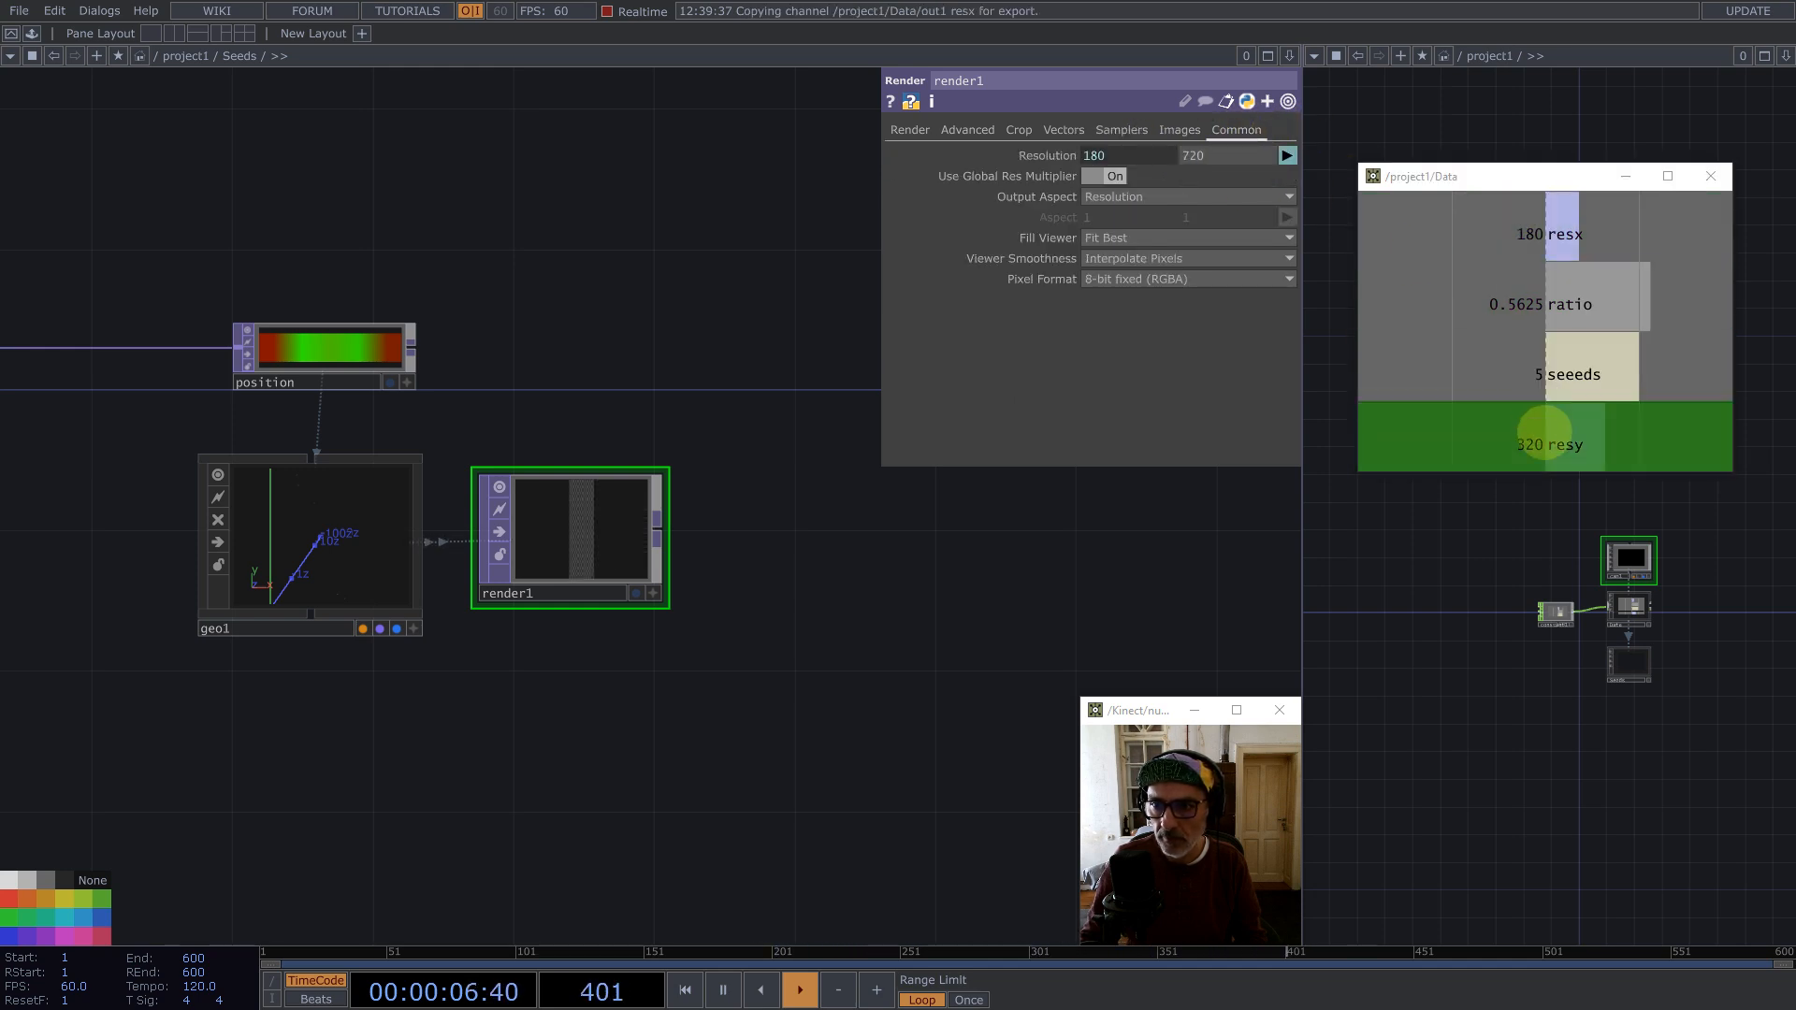
# Step: Set the Render's resolution height to reference the Data resy channel
pyautogui.moveTo(1543, 431); pyautogui.dragTo(1249, 155)
pyautogui.click(1249, 161)
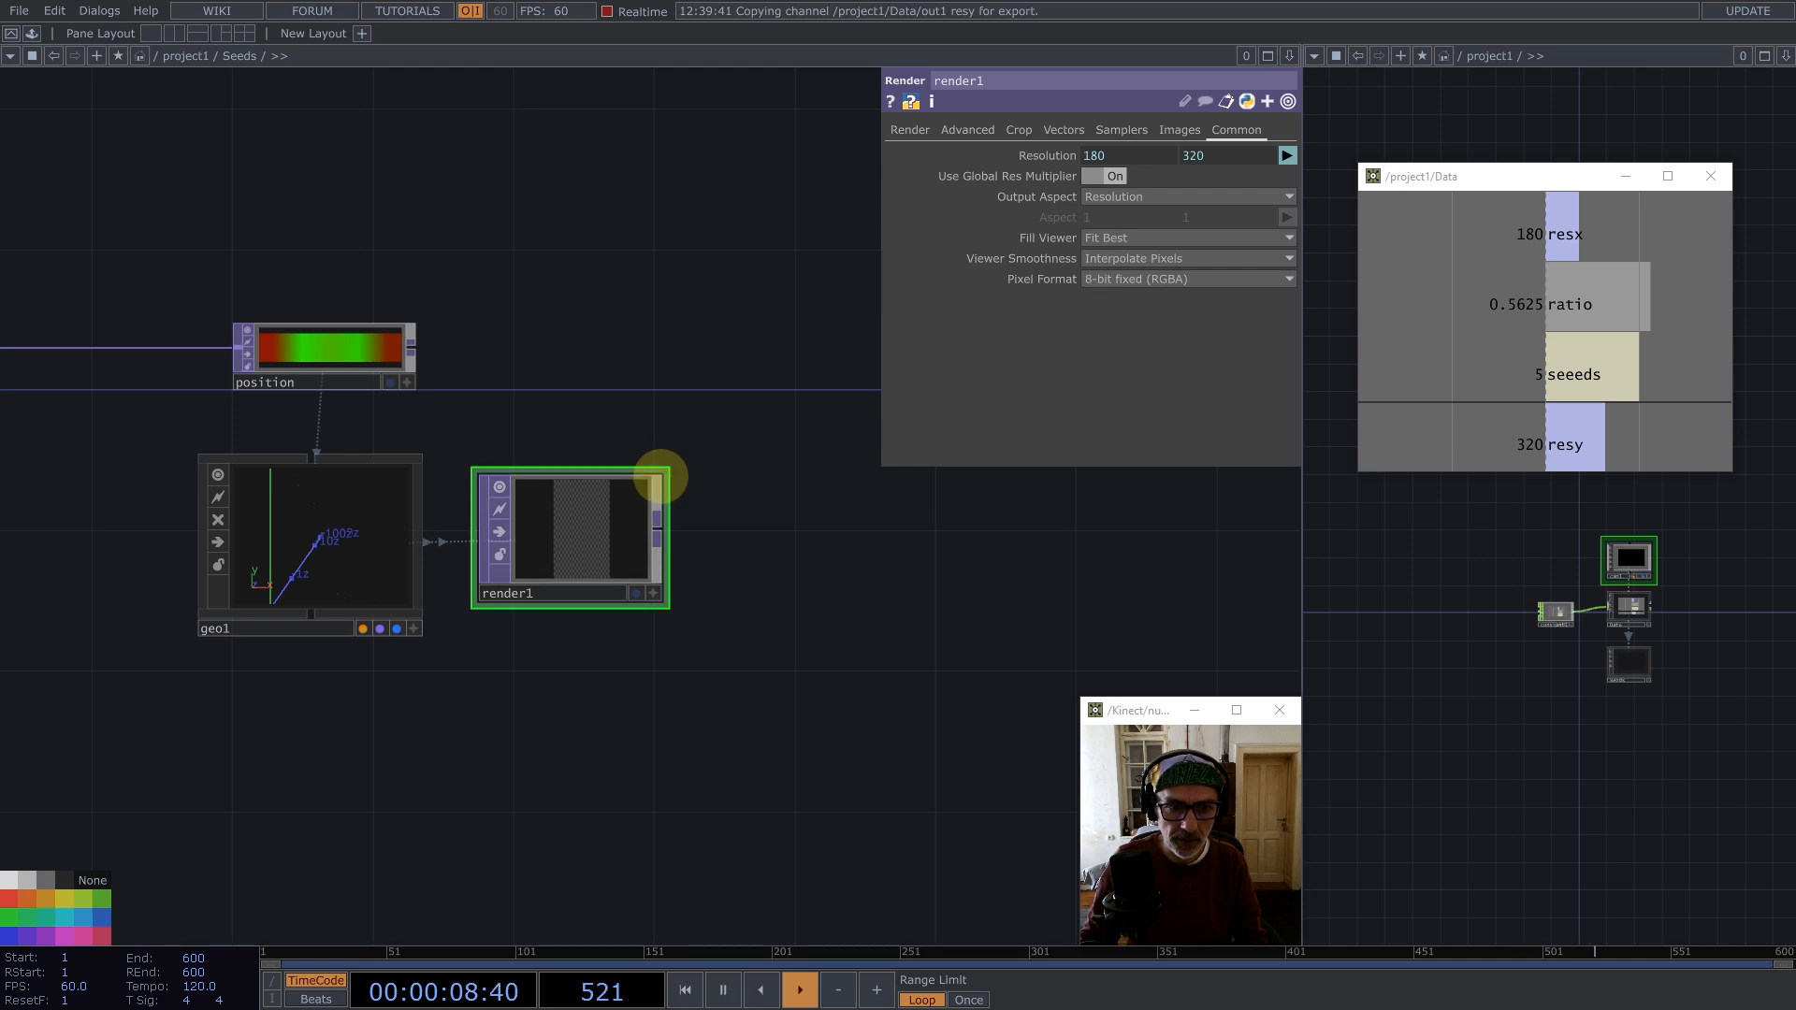
# Step: Add an Out TOP connected after the Render TOP
pyautogui.middleClick(609, 509)
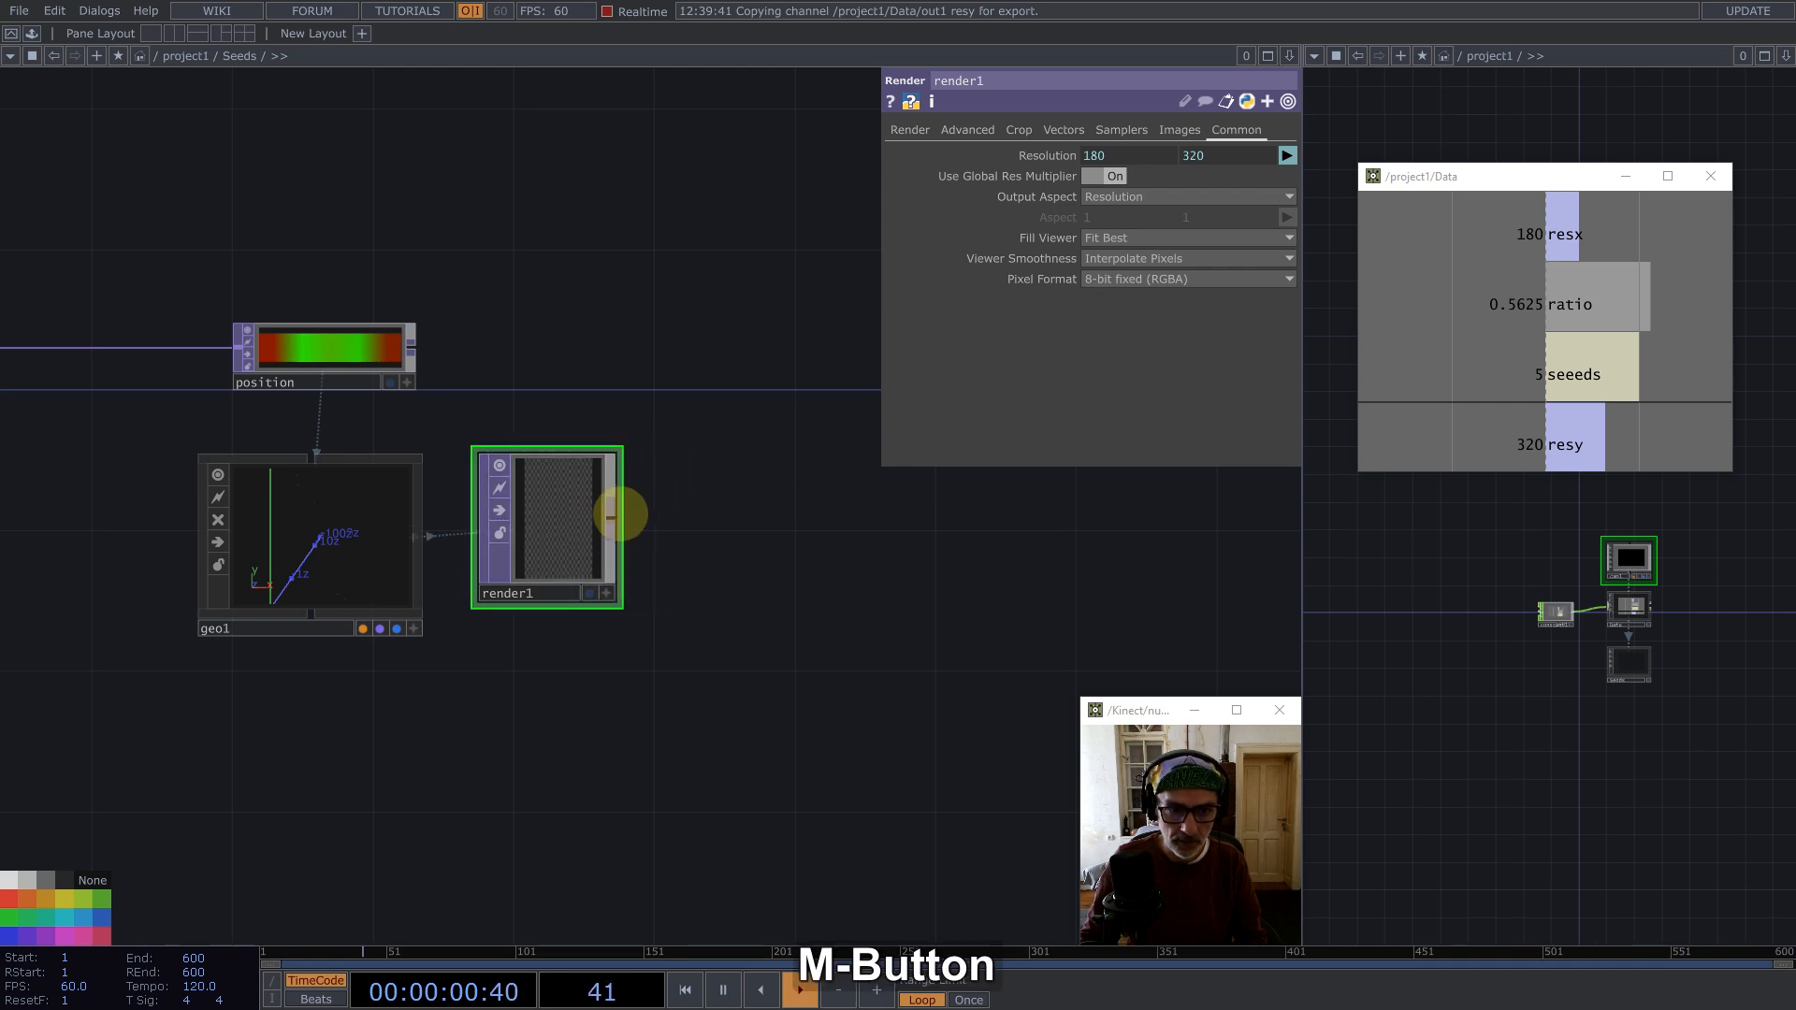
pyautogui.write('out')
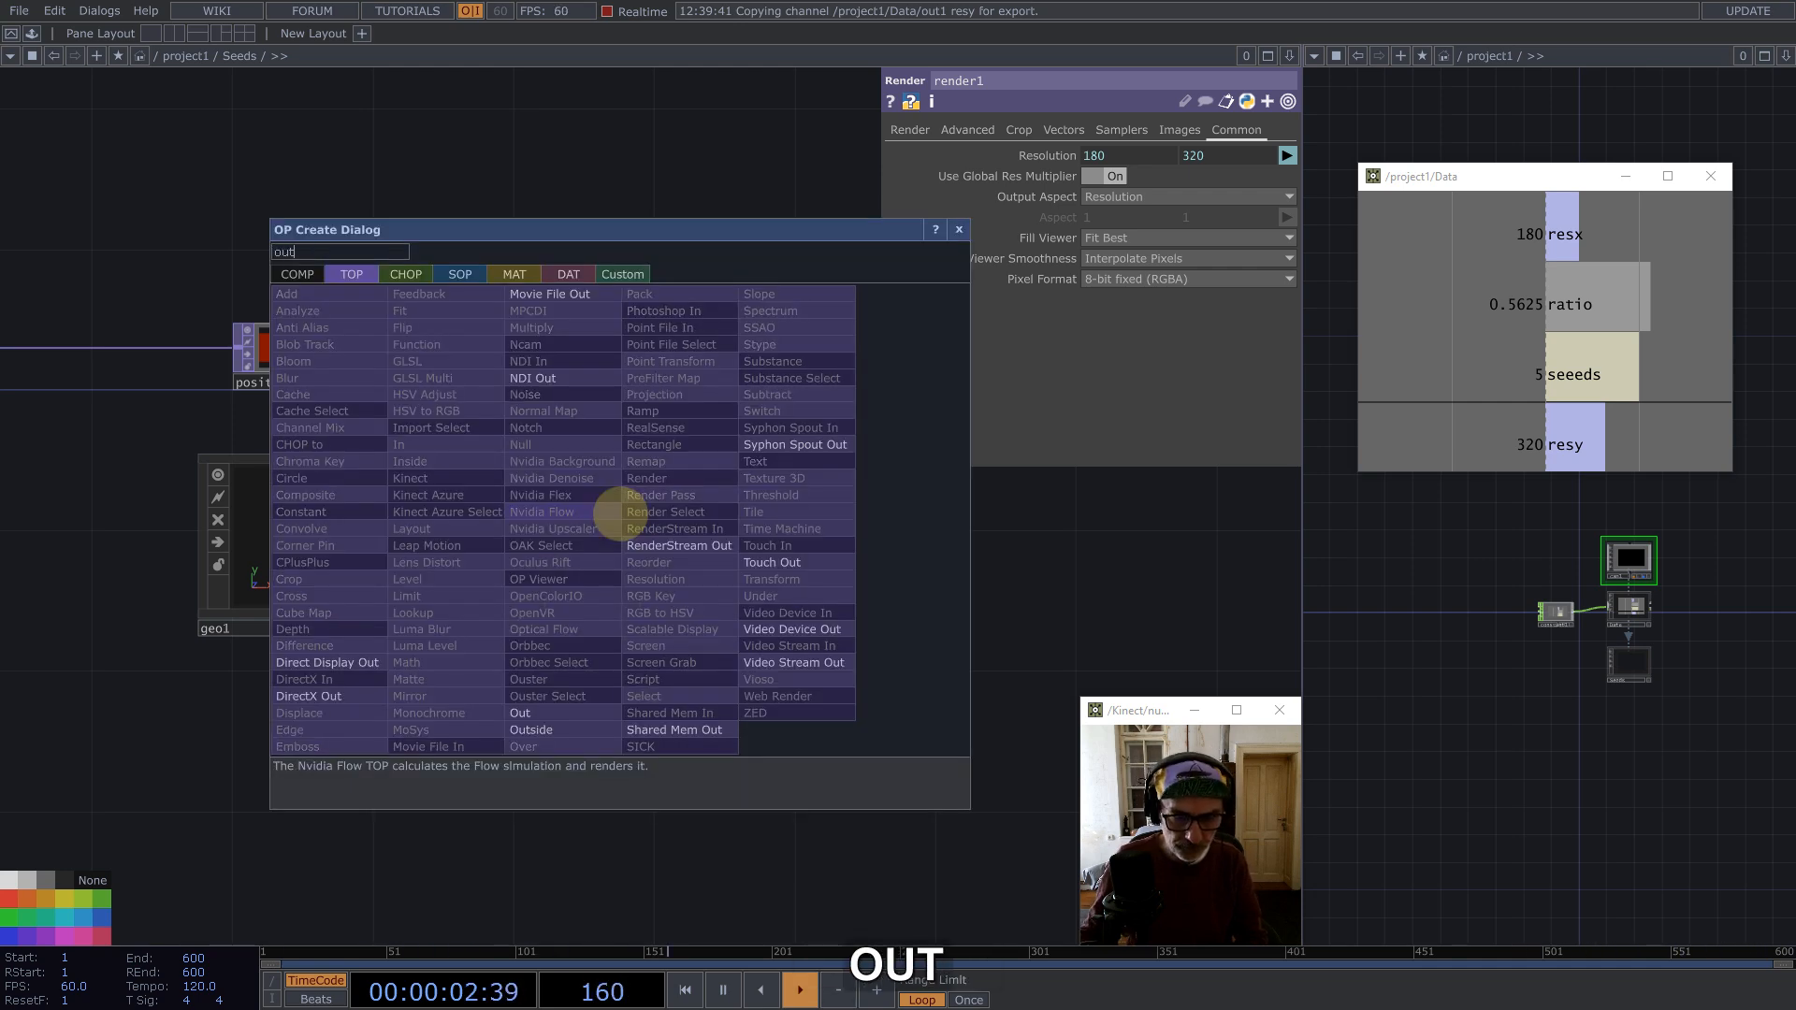
pyautogui.click(520, 713)
pyautogui.click(982, 524)
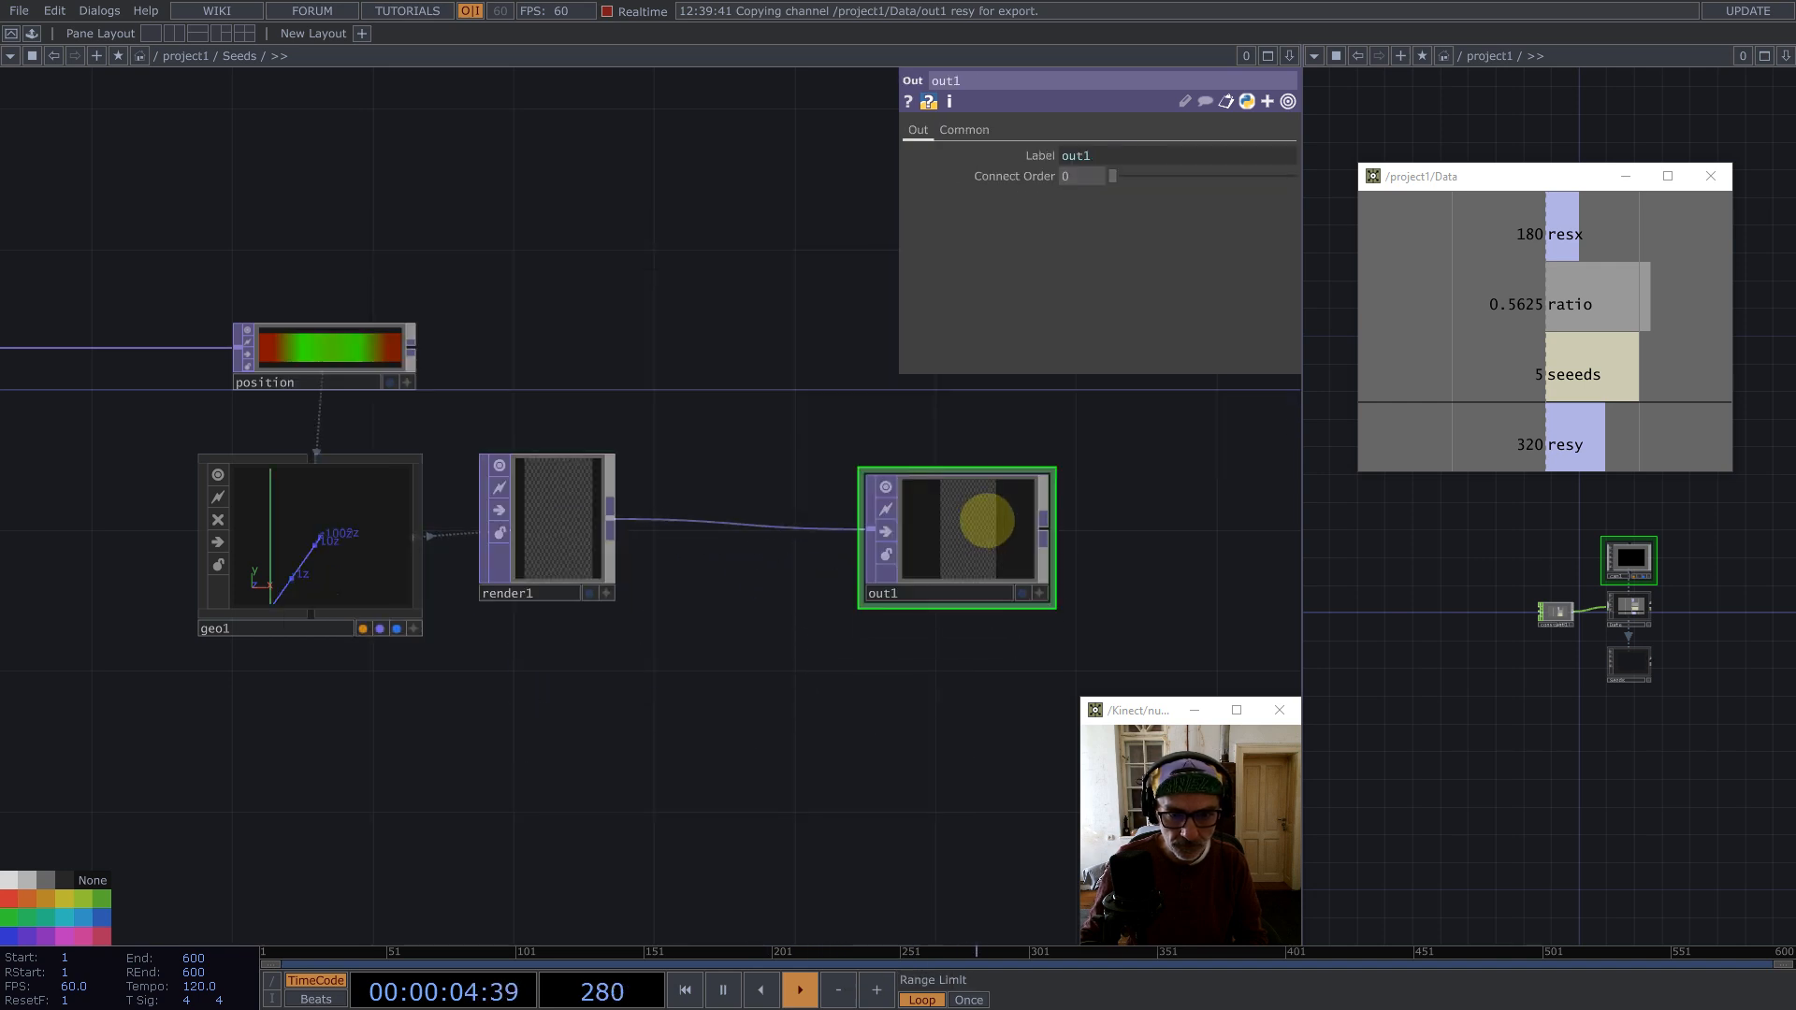
# Step: Set the Render's pixel format to 32-bit float (Mono) and its viewer smoothness to Nearest Pixel
pyautogui.click(533, 521)
pyautogui.click(1118, 279)
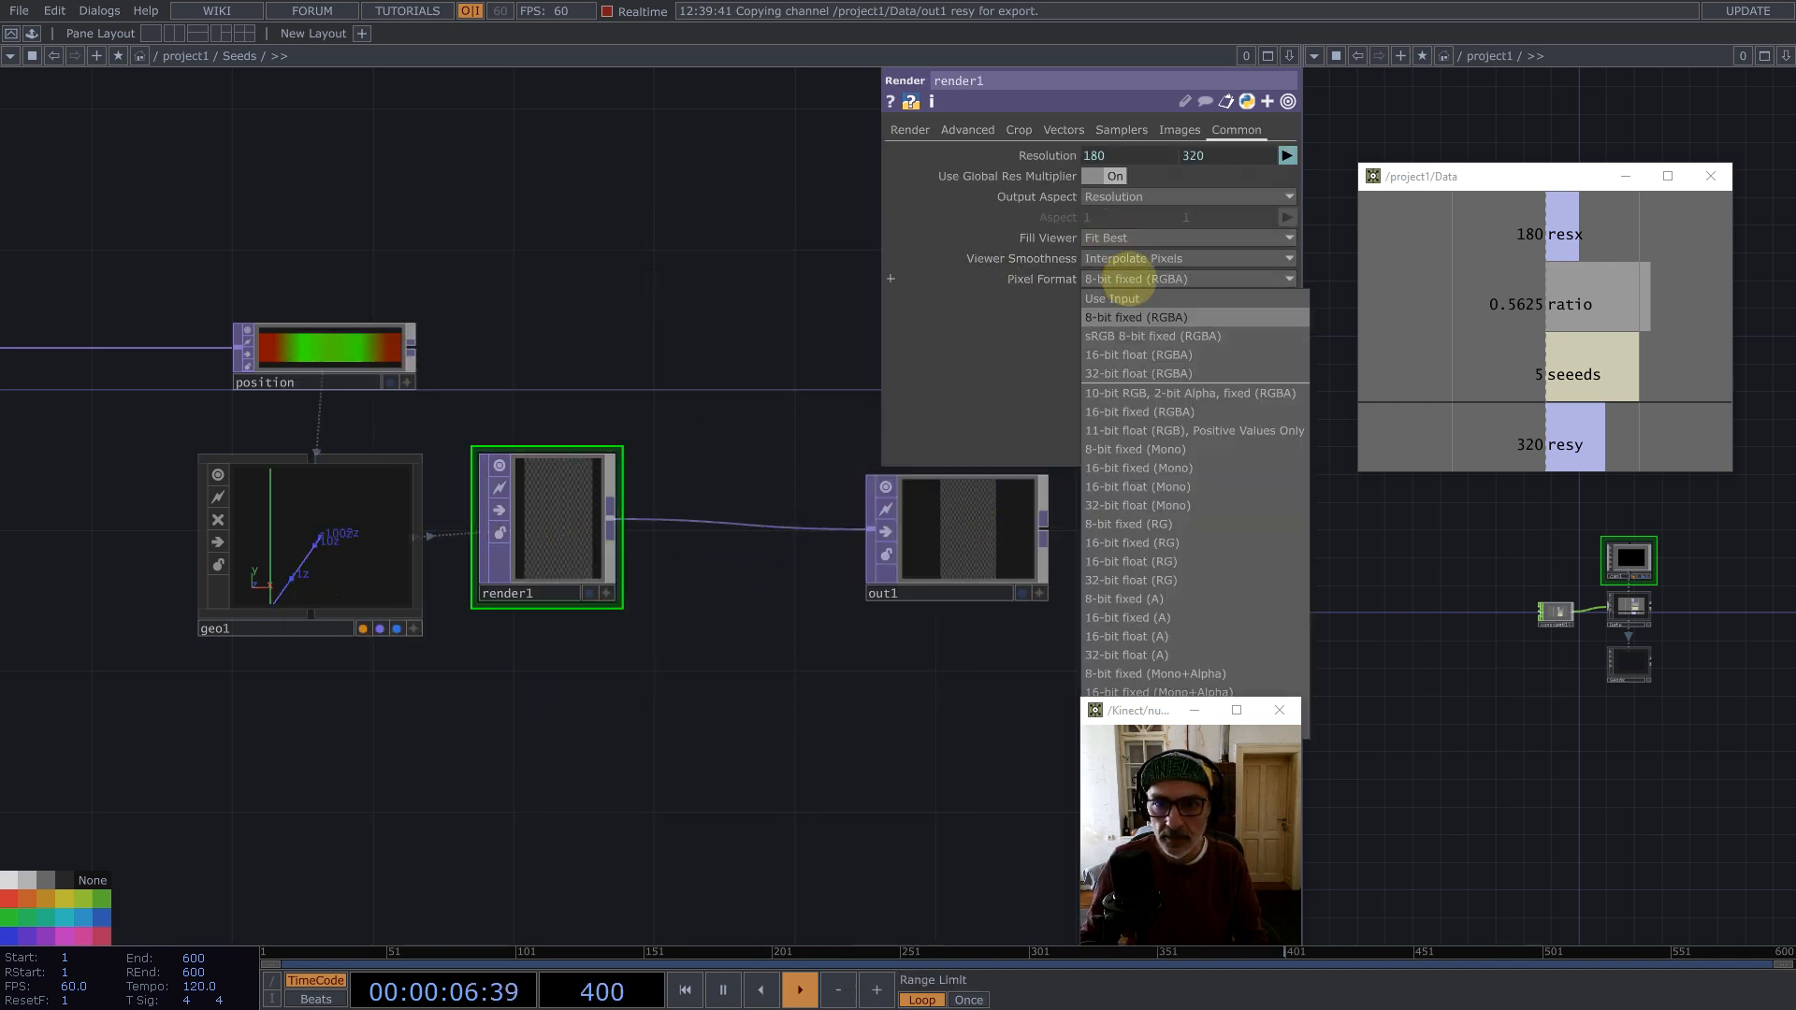
pyautogui.click(1141, 505)
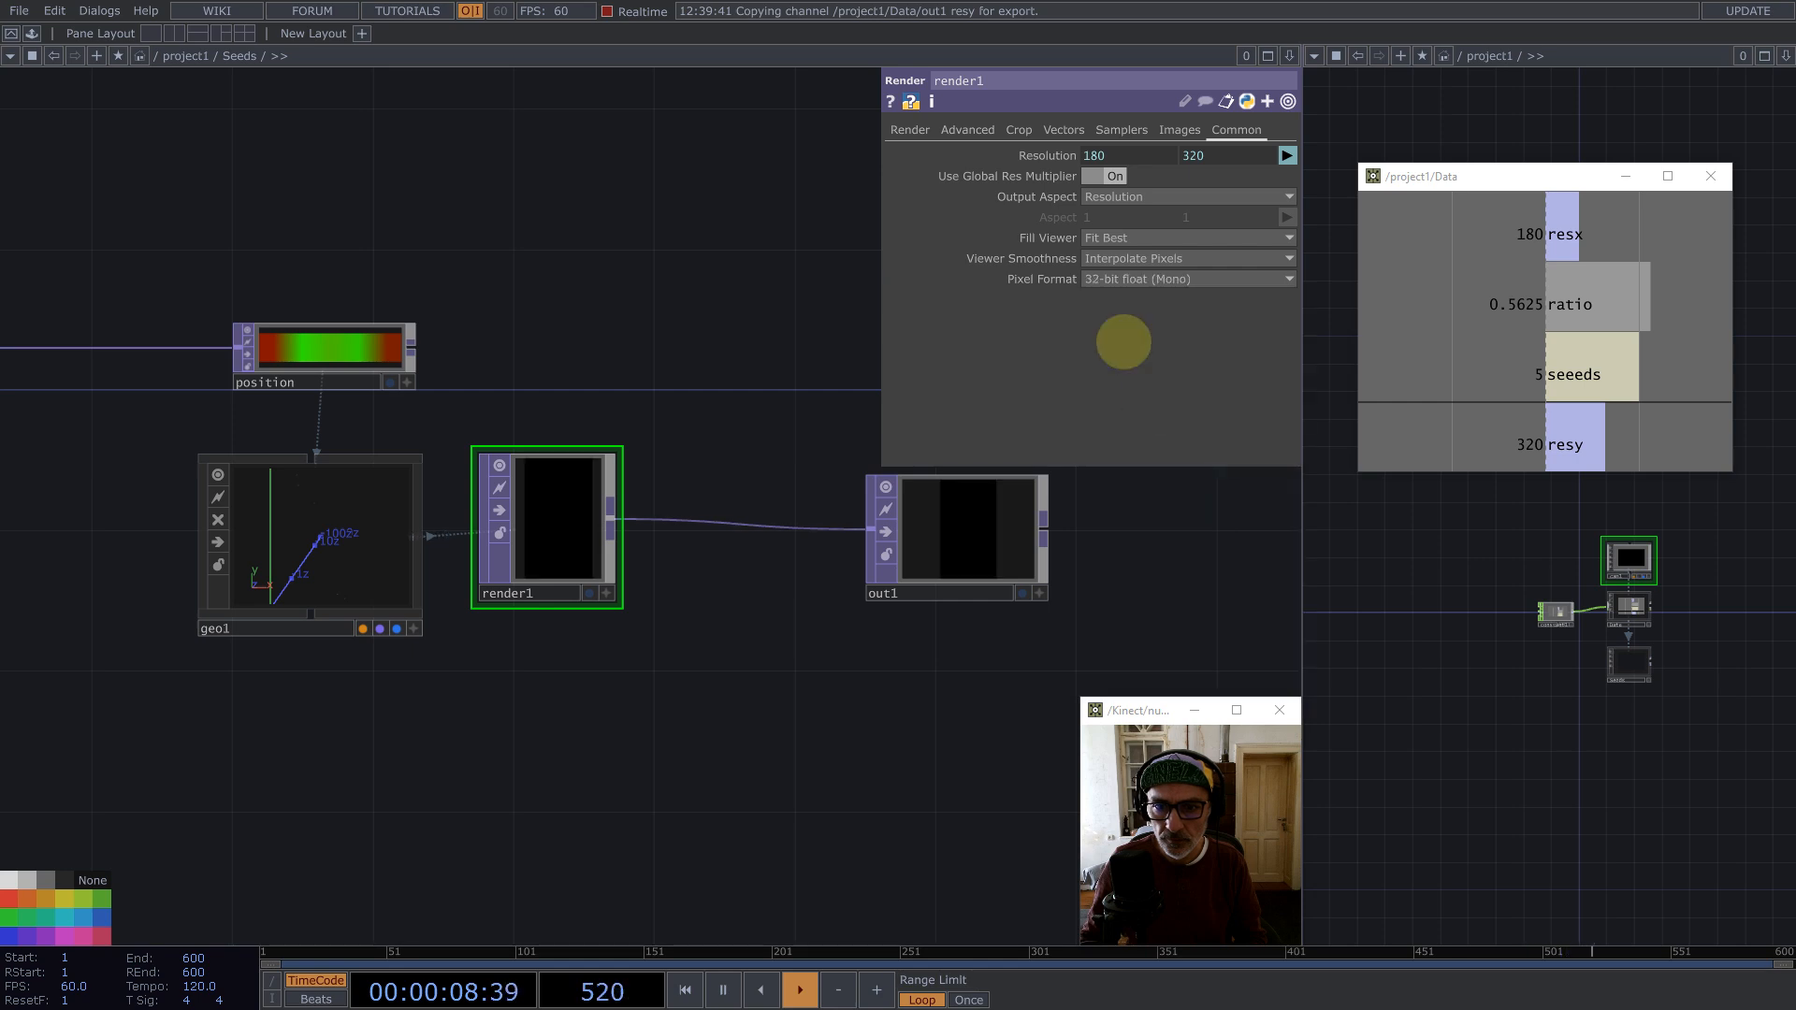
pyautogui.click(1095, 258)
pyautogui.click(1109, 282)
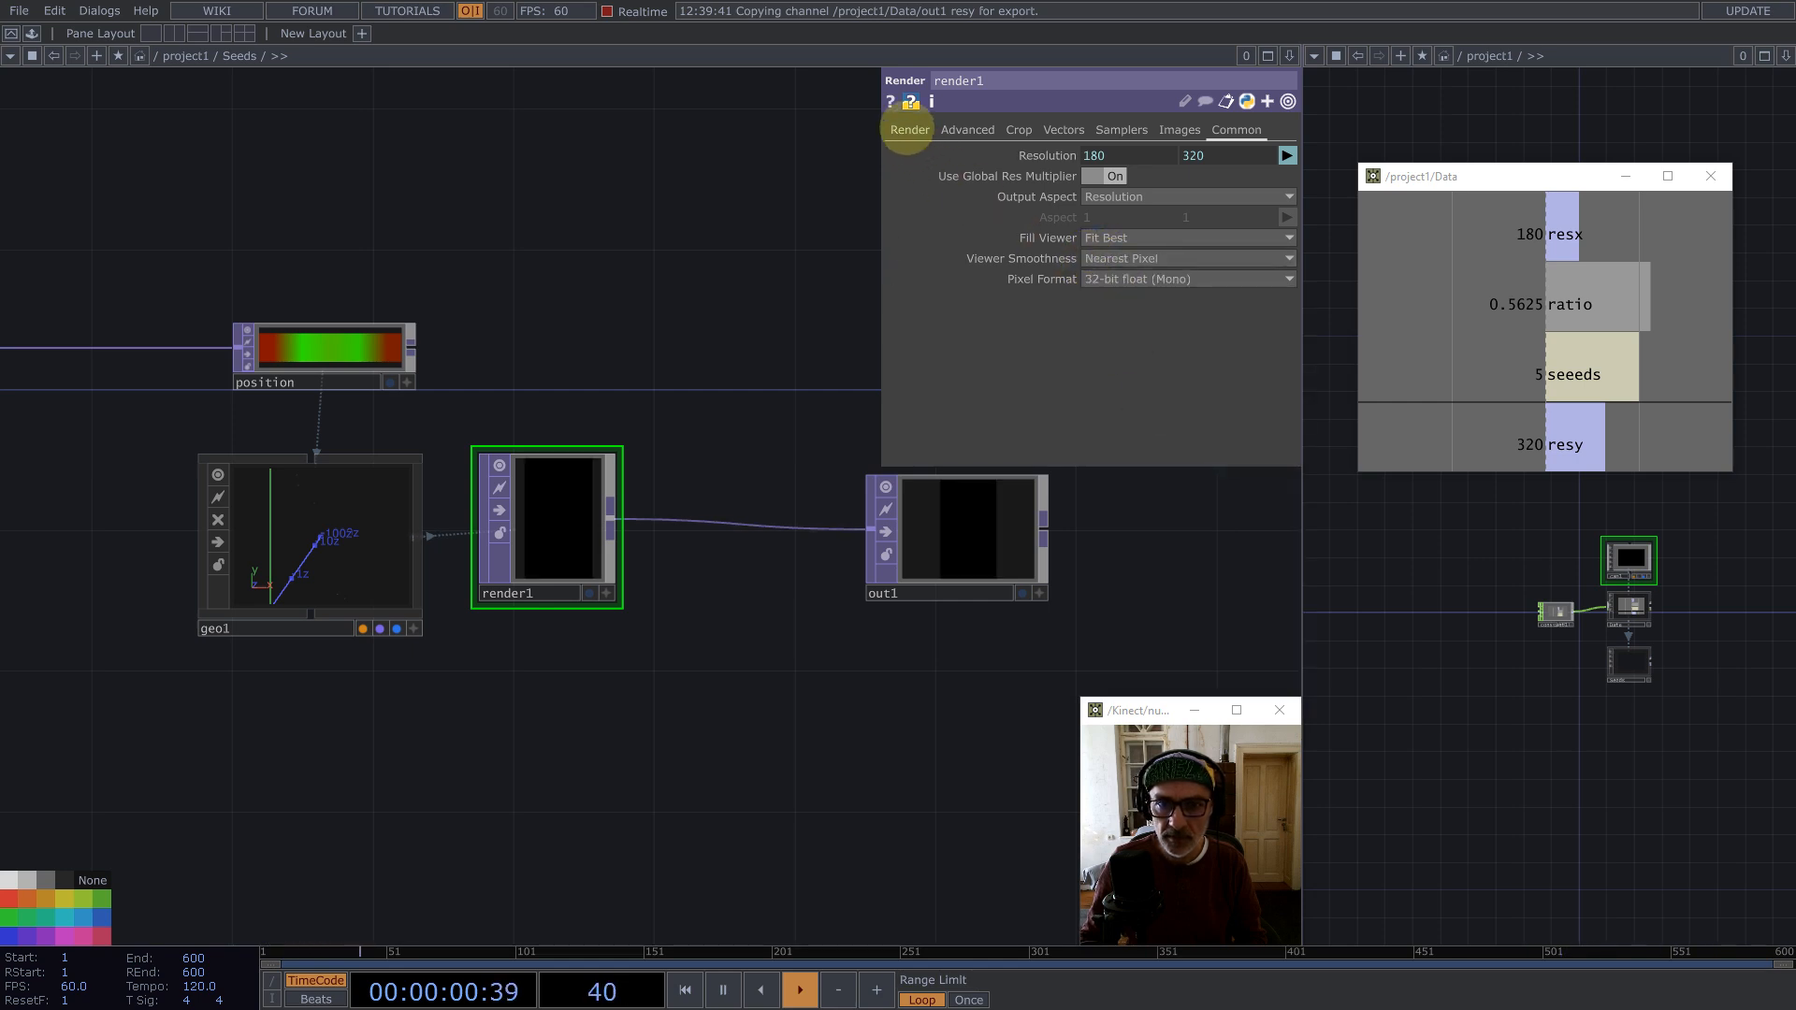
# Step: Turn the Render's anti-aliasing off by choosing 1x (Off)
pyautogui.click(907, 131)
pyautogui.click(1106, 237)
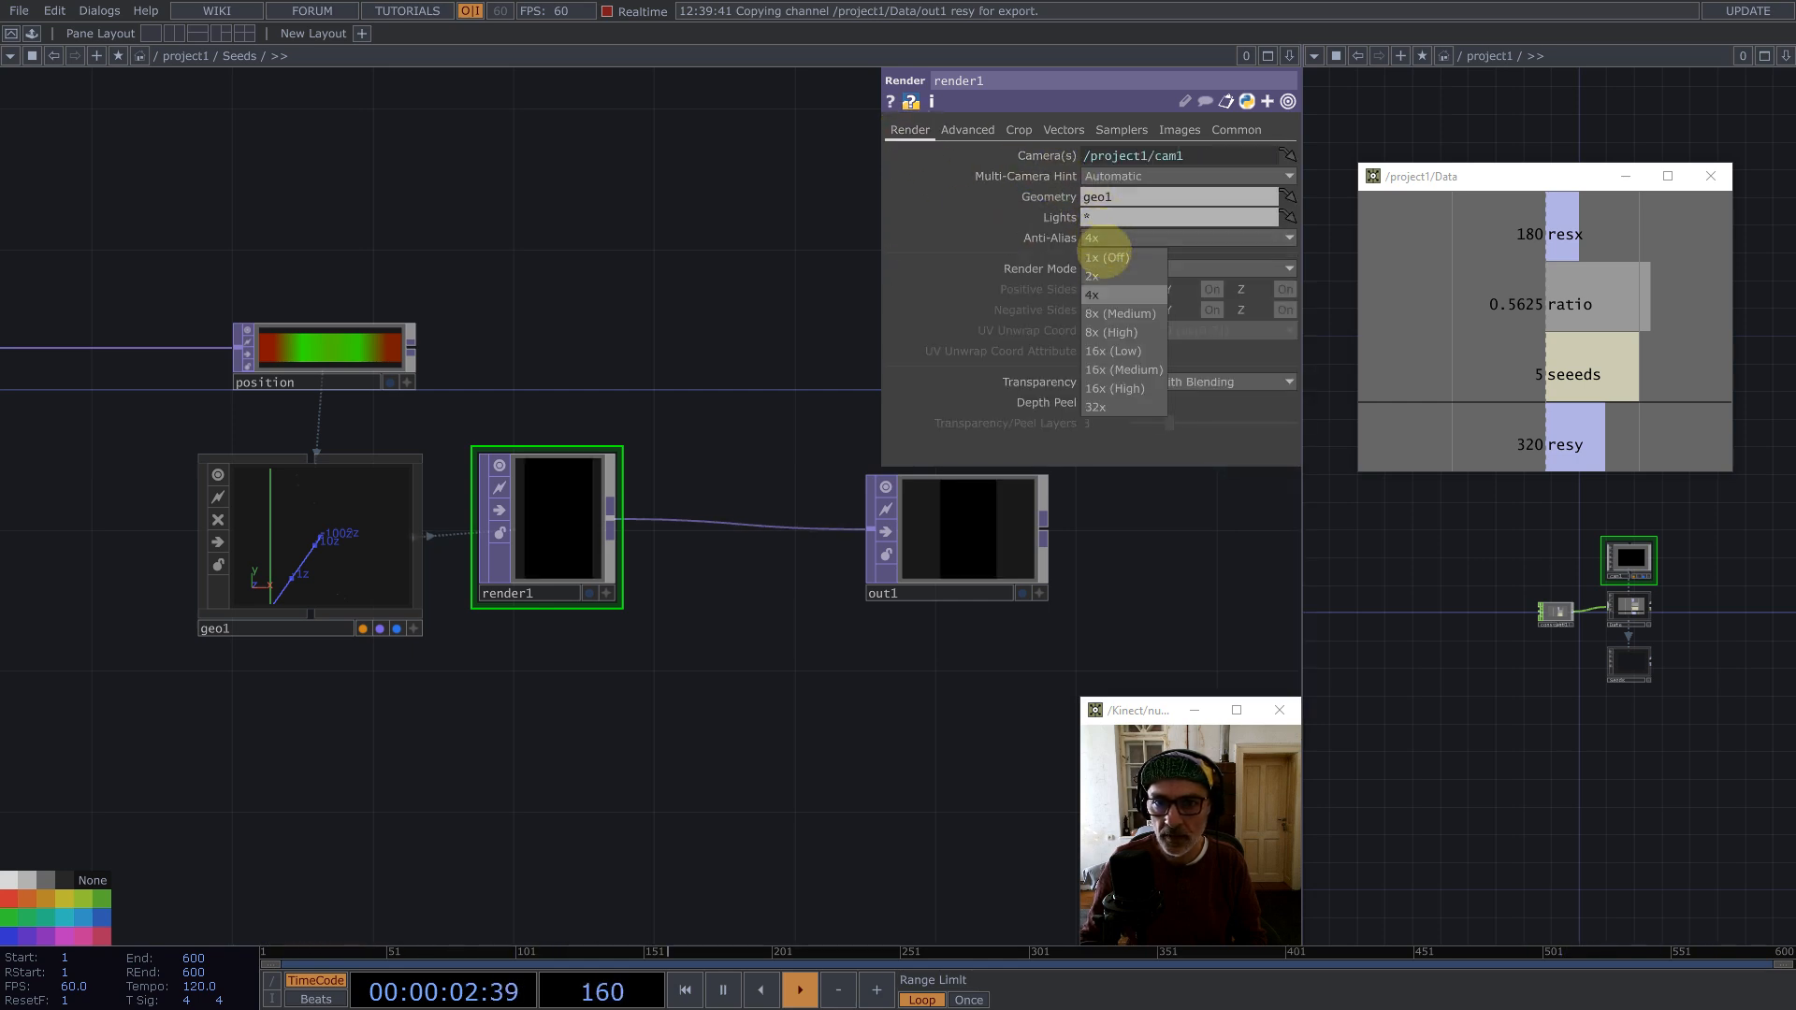
pyautogui.click(1101, 242)
# Step: Set the Math TOP's viewer smoothness to Nearest Pixel
pyautogui.scroll(-5, 795, 537)
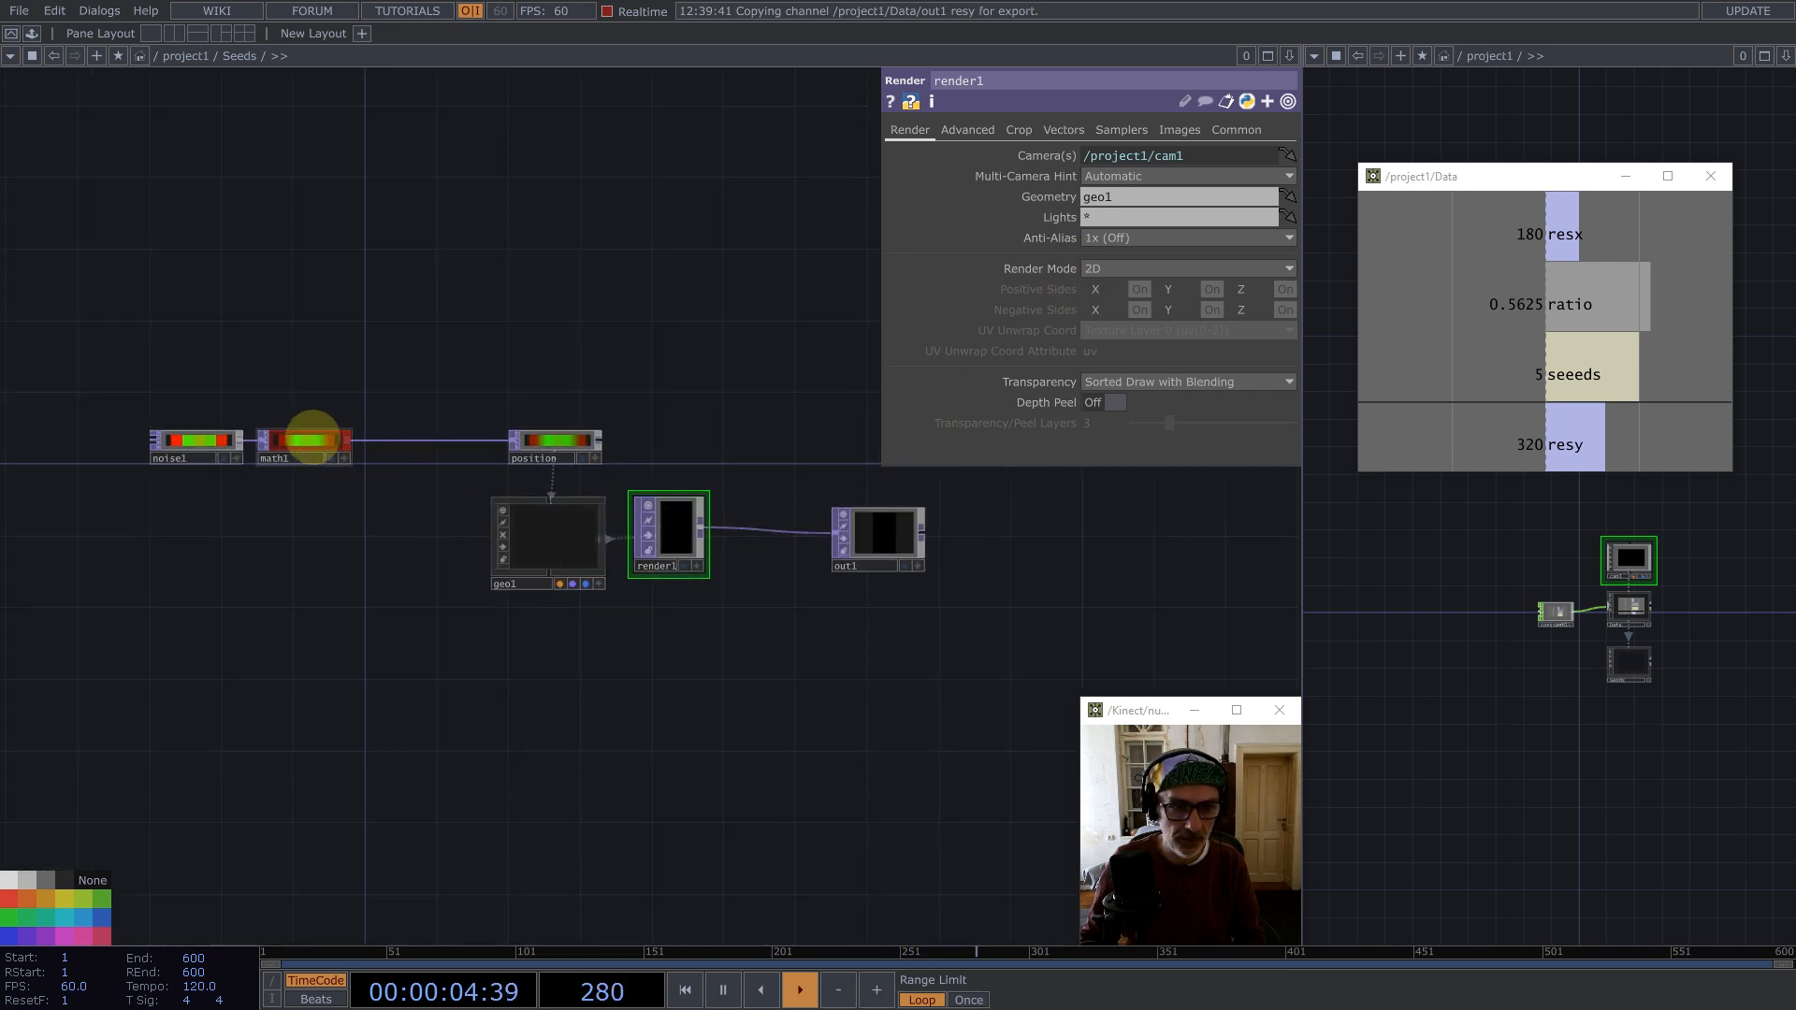
pyautogui.click(300, 438)
pyautogui.hotkey('ctrl', 'a')
pyautogui.click(1069, 130)
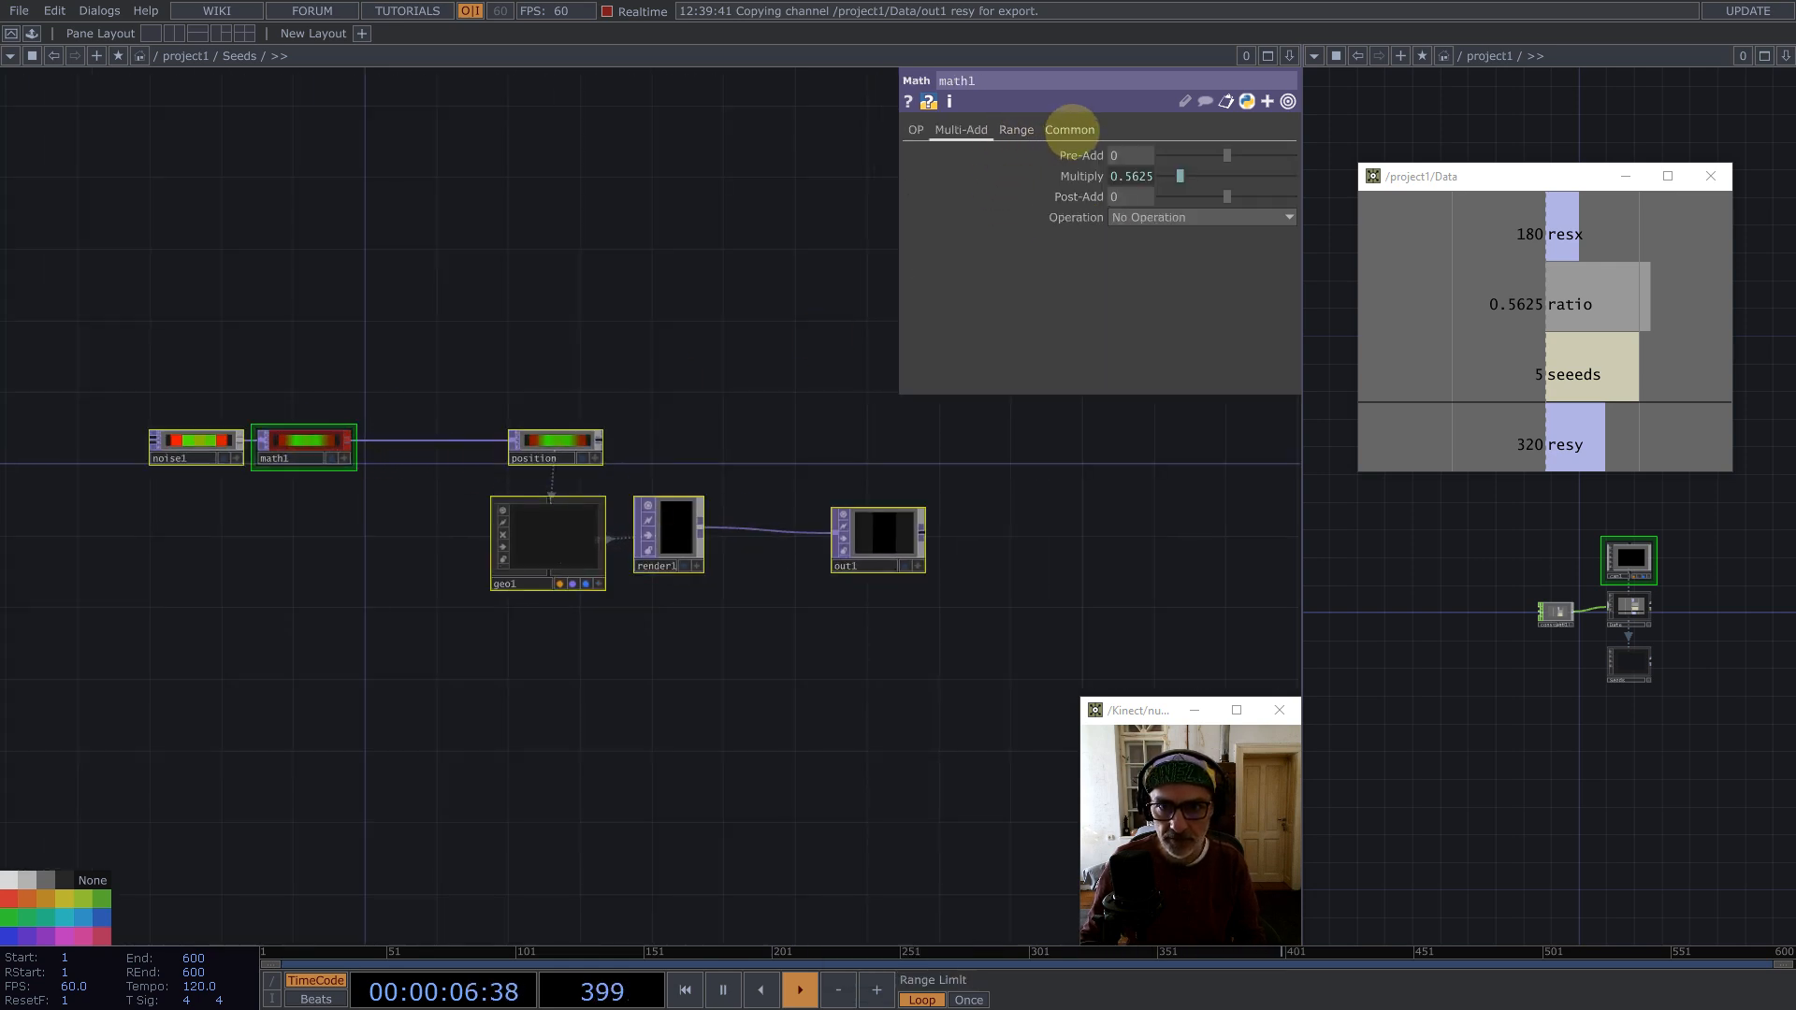
pyautogui.click(1148, 277)
pyautogui.click(1152, 299)
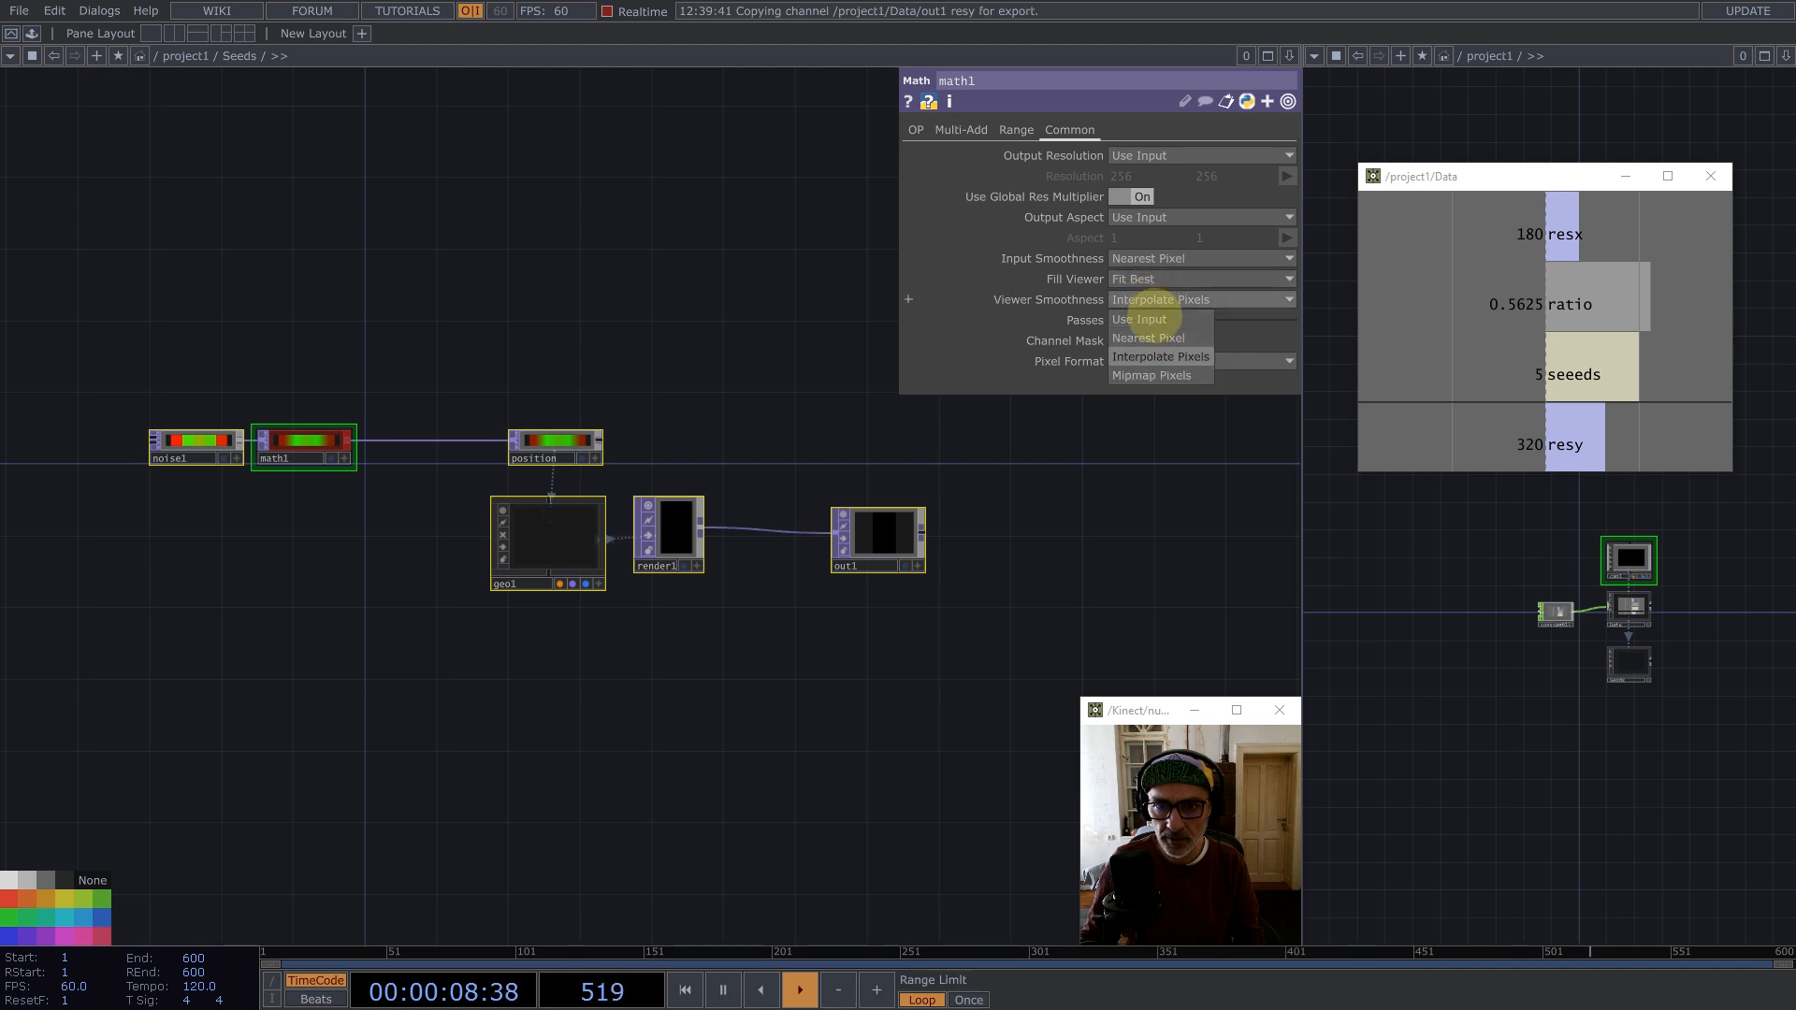
pyautogui.click(1148, 338)
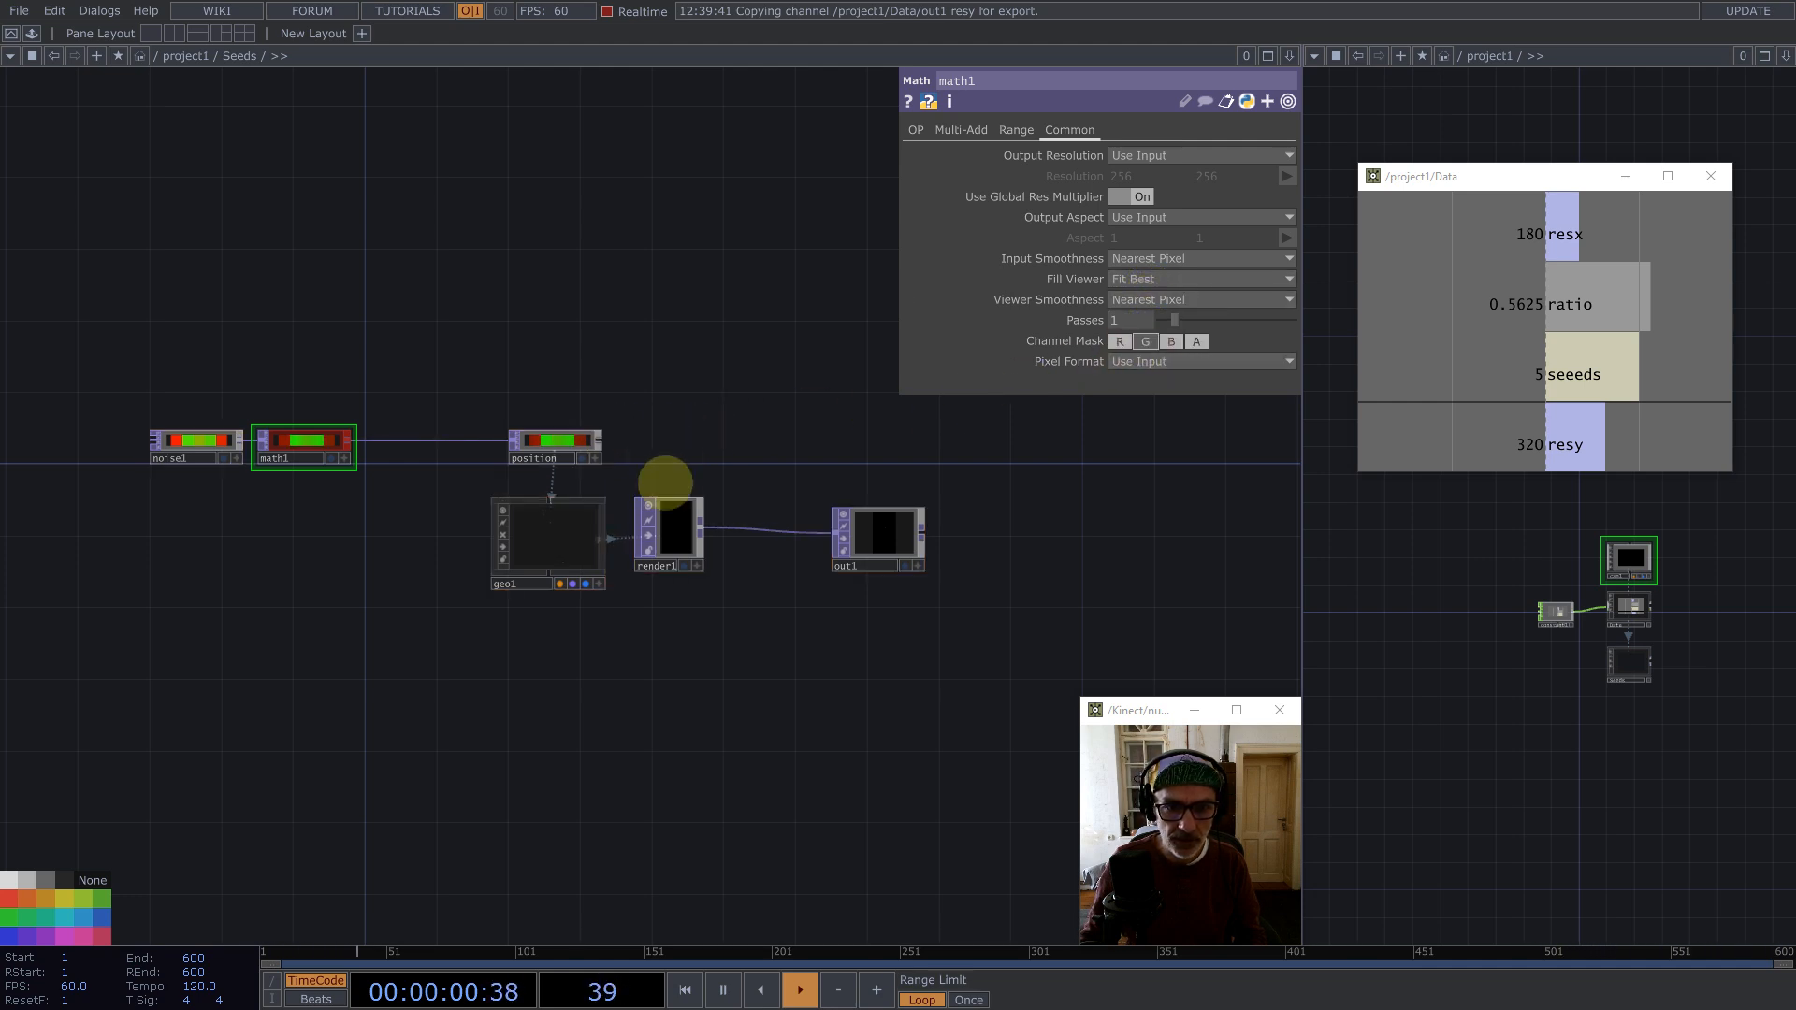
# Step: Inside geo1, add a Point Sprite MAT beside the Convert SOP
pyautogui.click(915, 513)
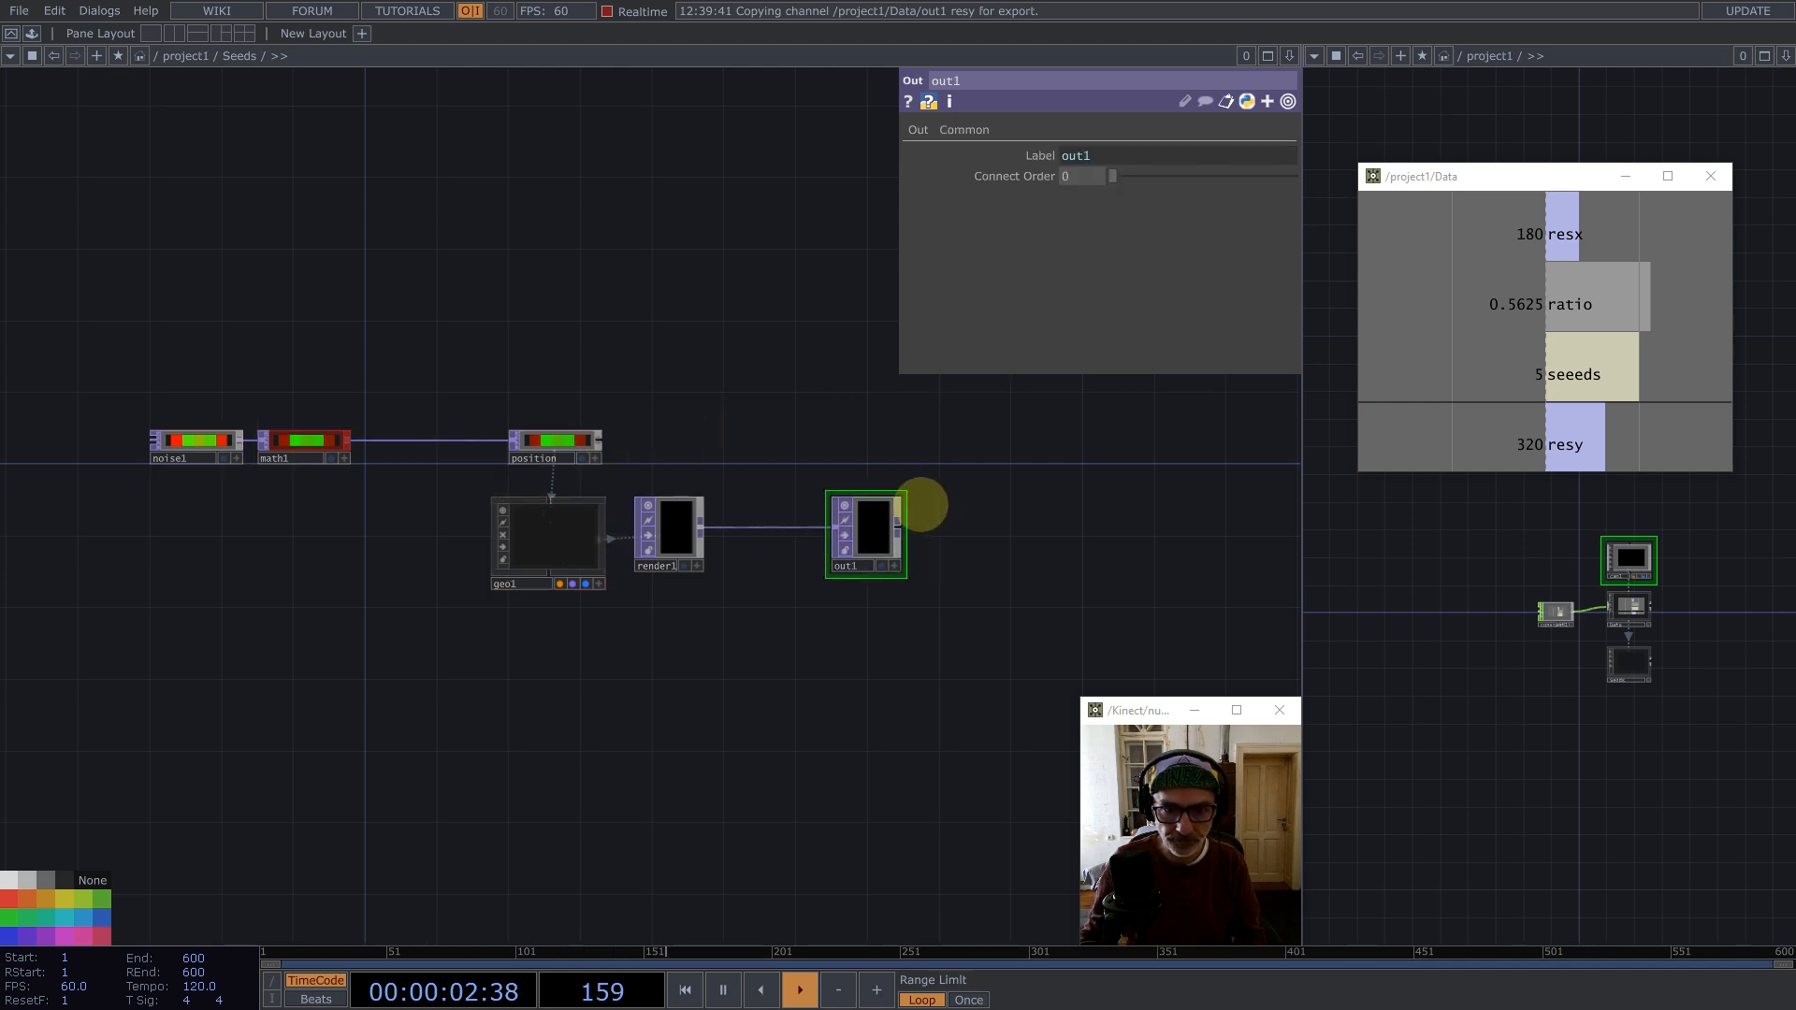
pyautogui.scroll(-6, 617, 449)
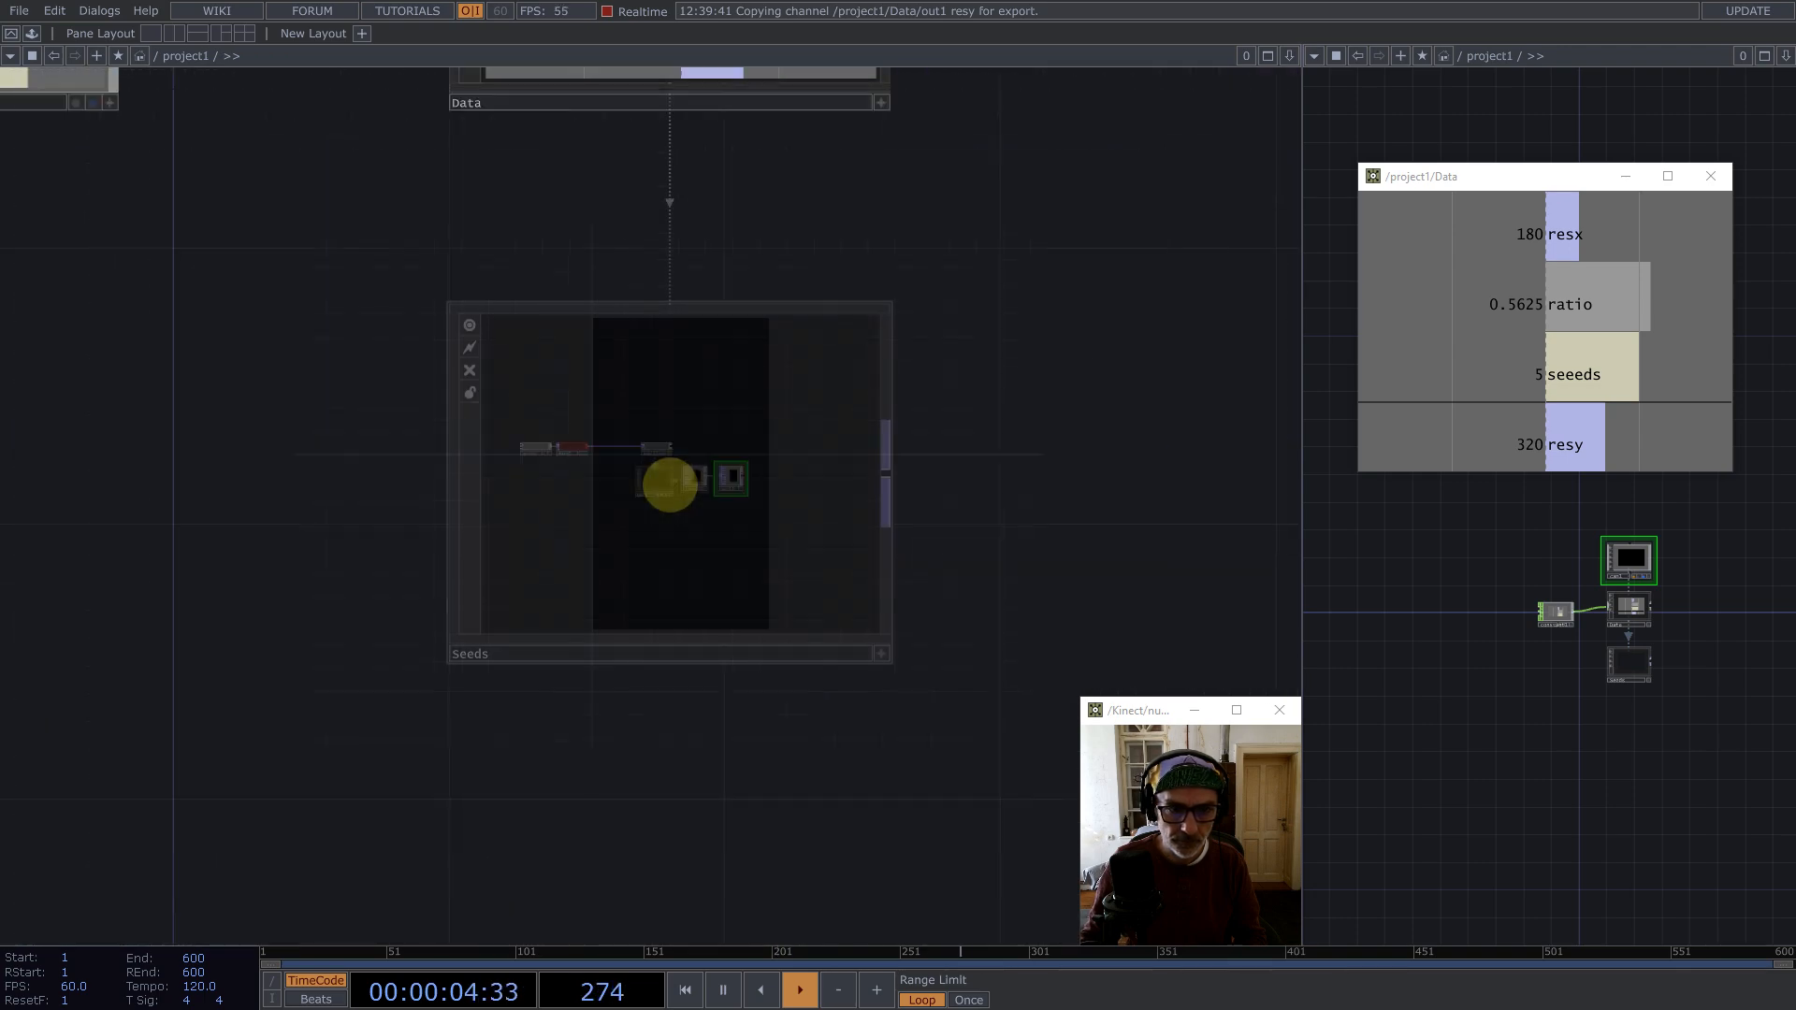
pyautogui.scroll(5, 665, 413)
pyautogui.scroll(-5, 665, 413)
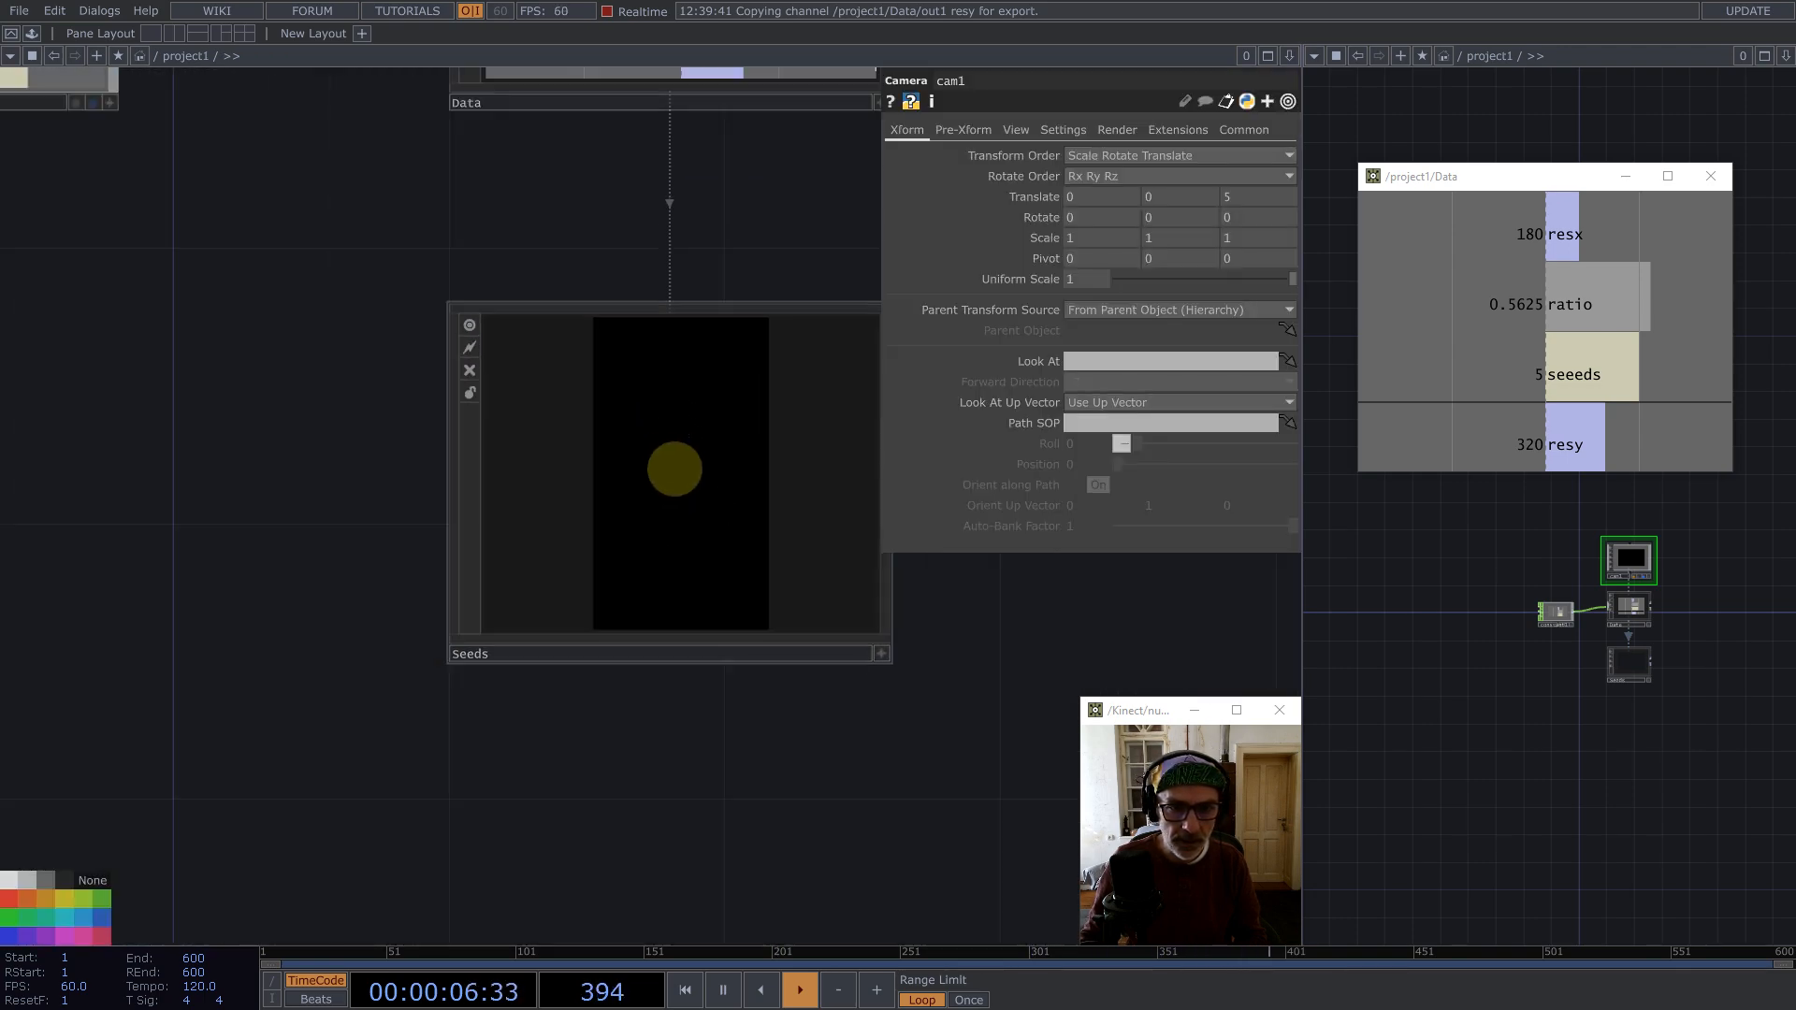
pyautogui.scroll(5, 675, 469)
pyautogui.click(561, 533)
pyautogui.scroll(5, 561, 533)
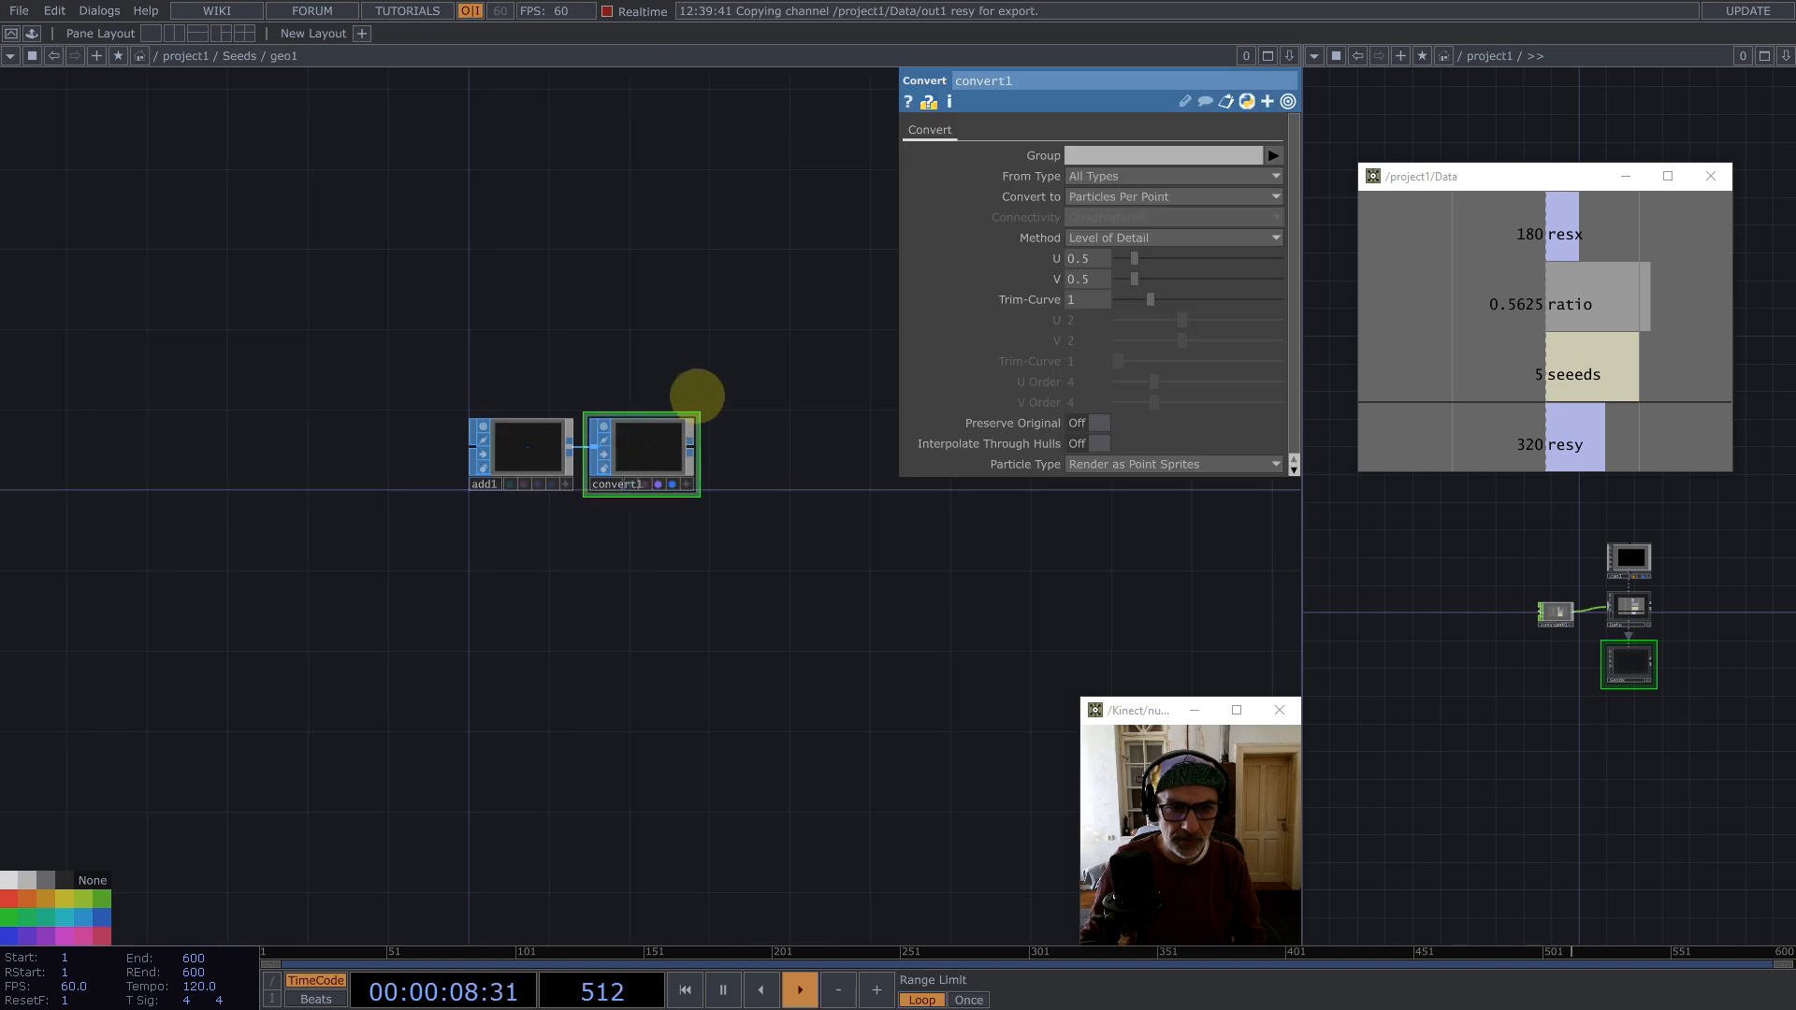
pyautogui.press('Tab')
pyautogui.write('m')
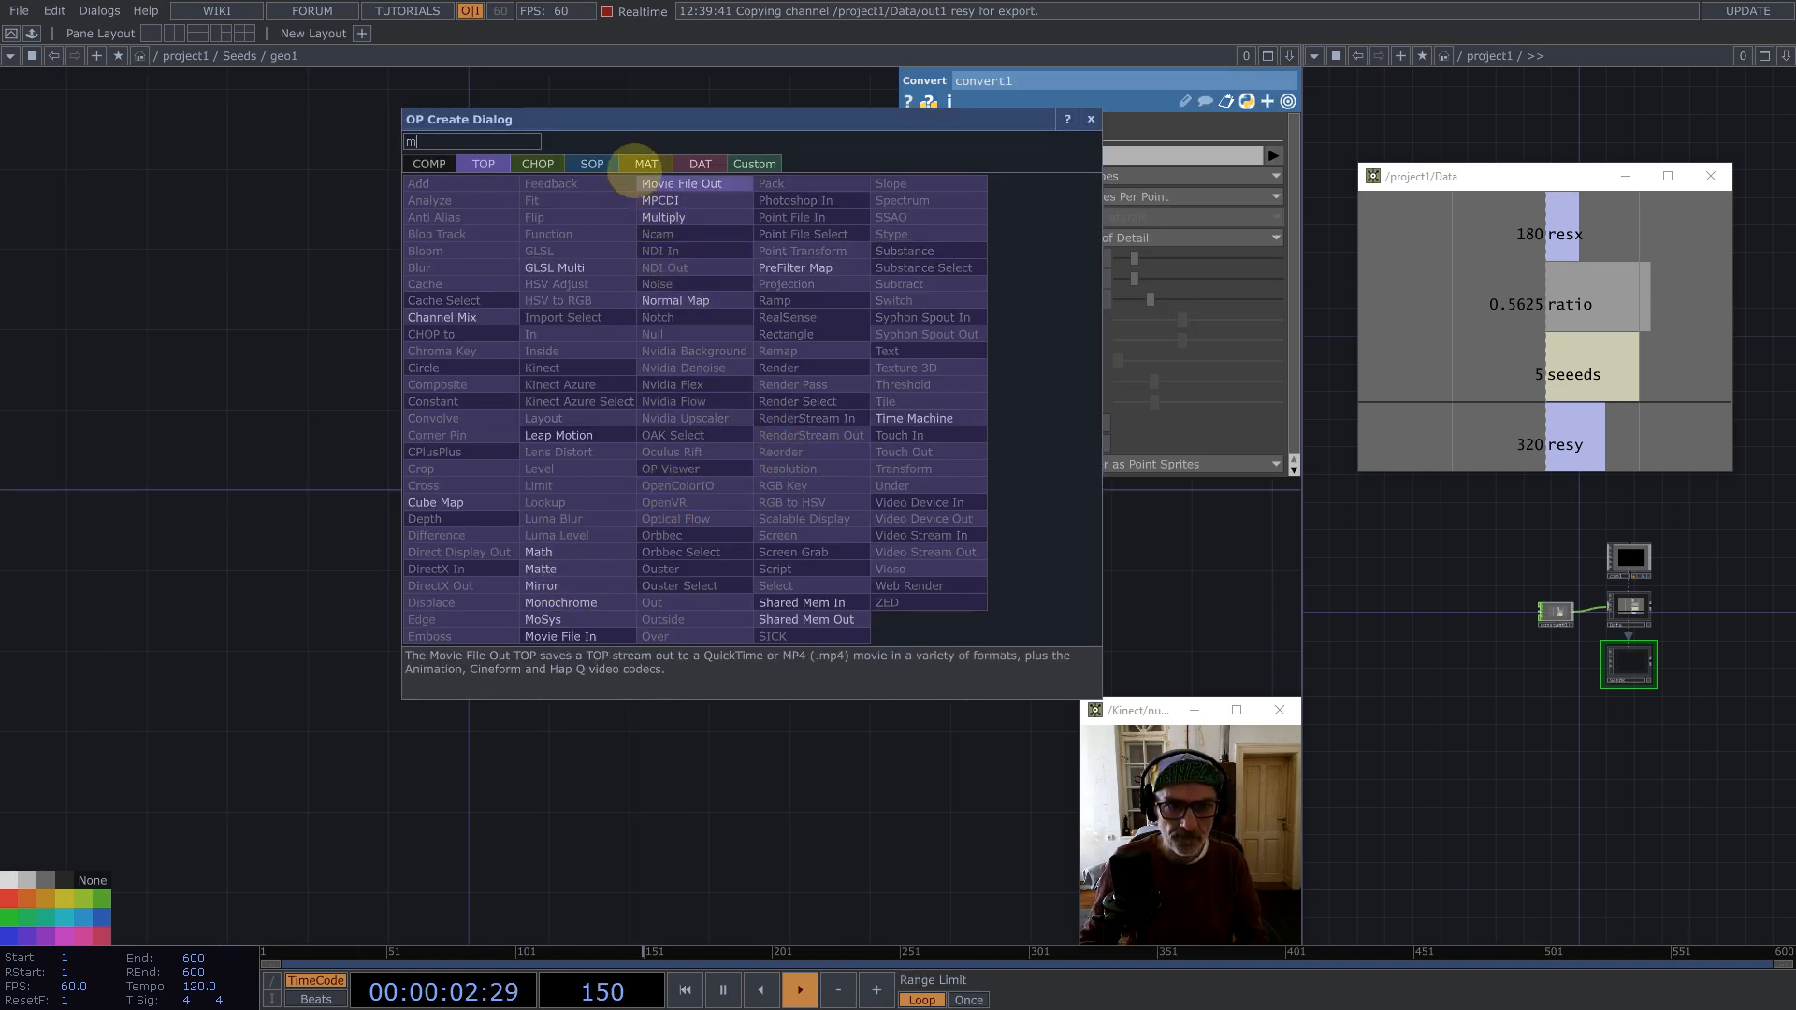
pyautogui.click(645, 166)
pyautogui.click(456, 335)
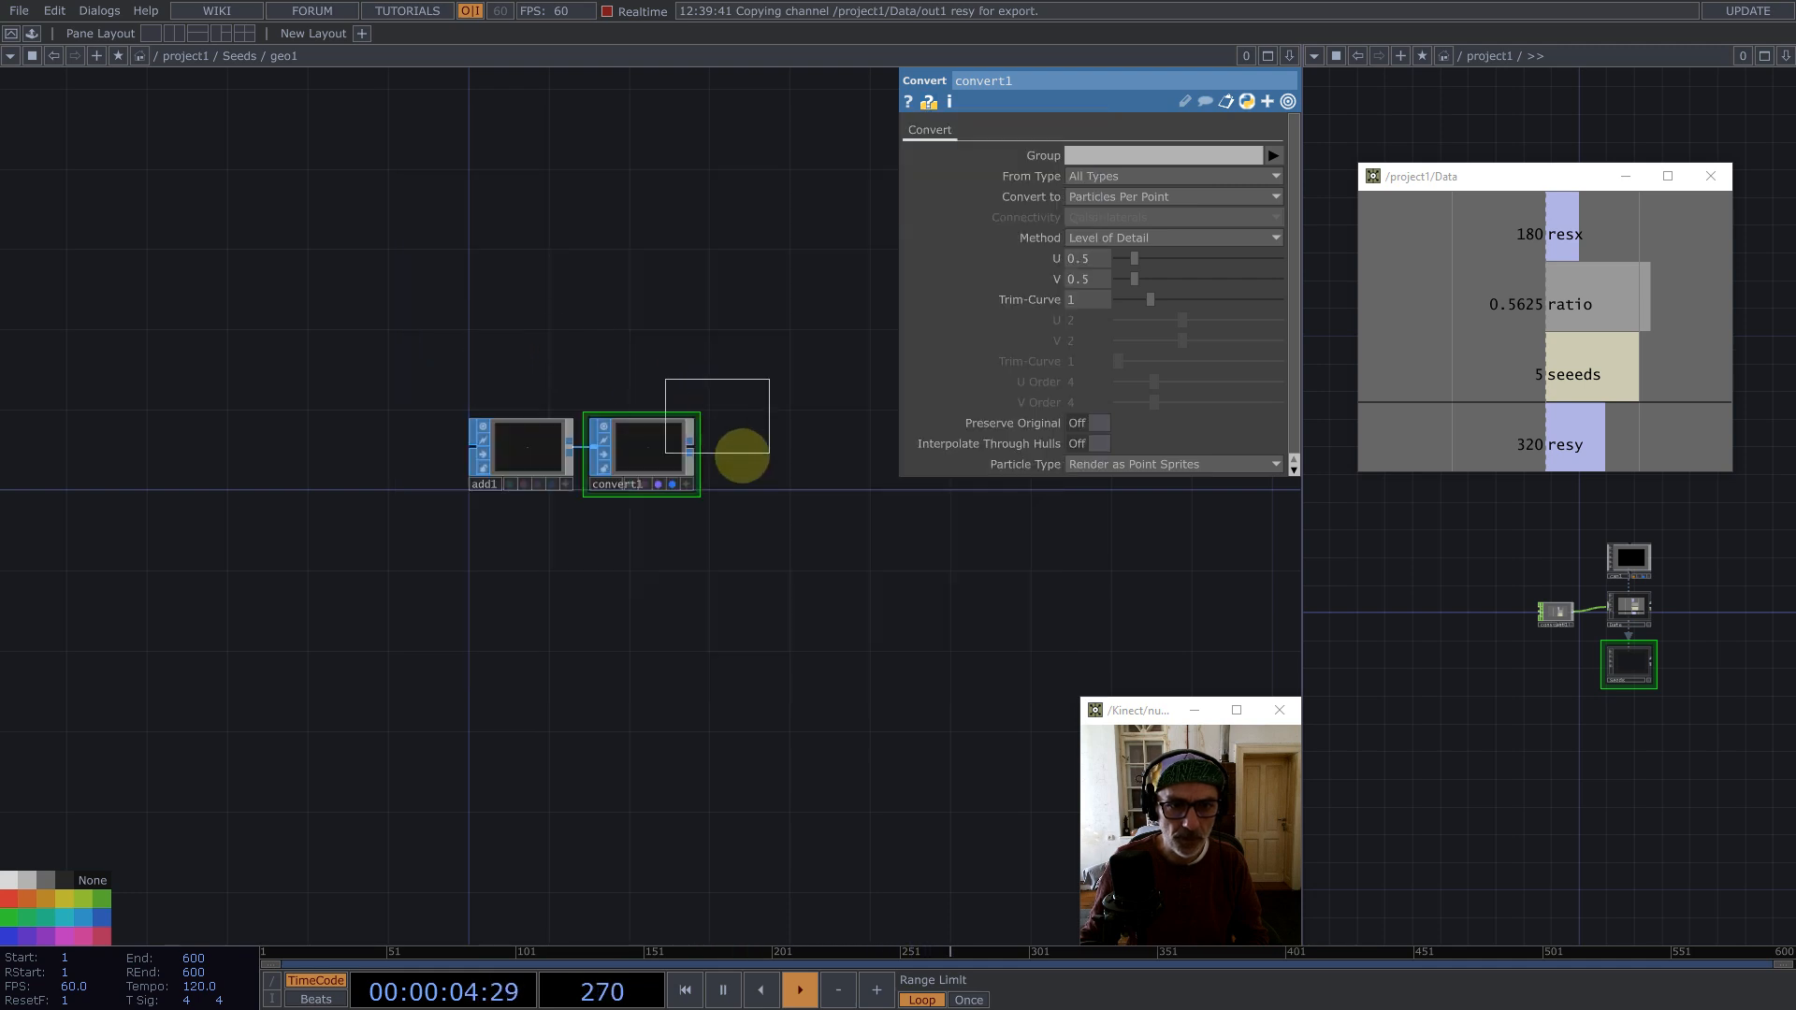
pyautogui.click(801, 453)
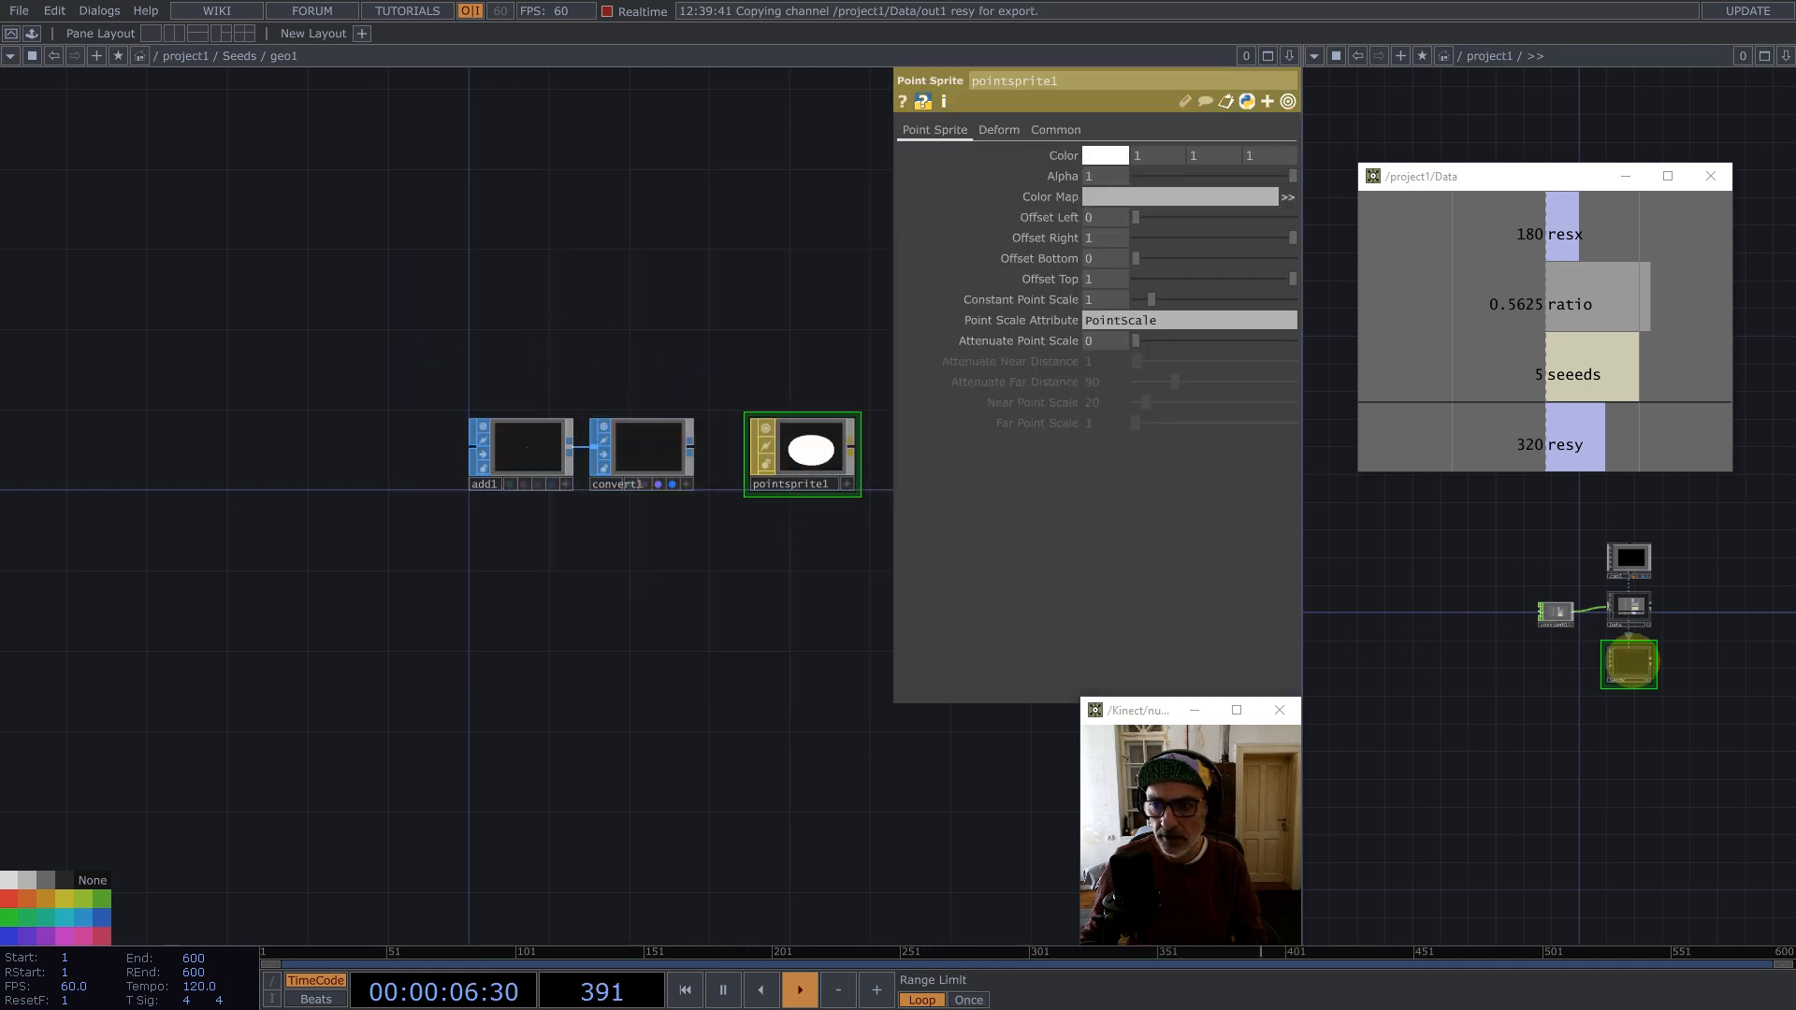
# Step: Assign the Point Sprite MAT as geo1's material
pyautogui.press('i')
pyautogui.moveTo(1632, 670); pyautogui.dragTo(1443, 761)
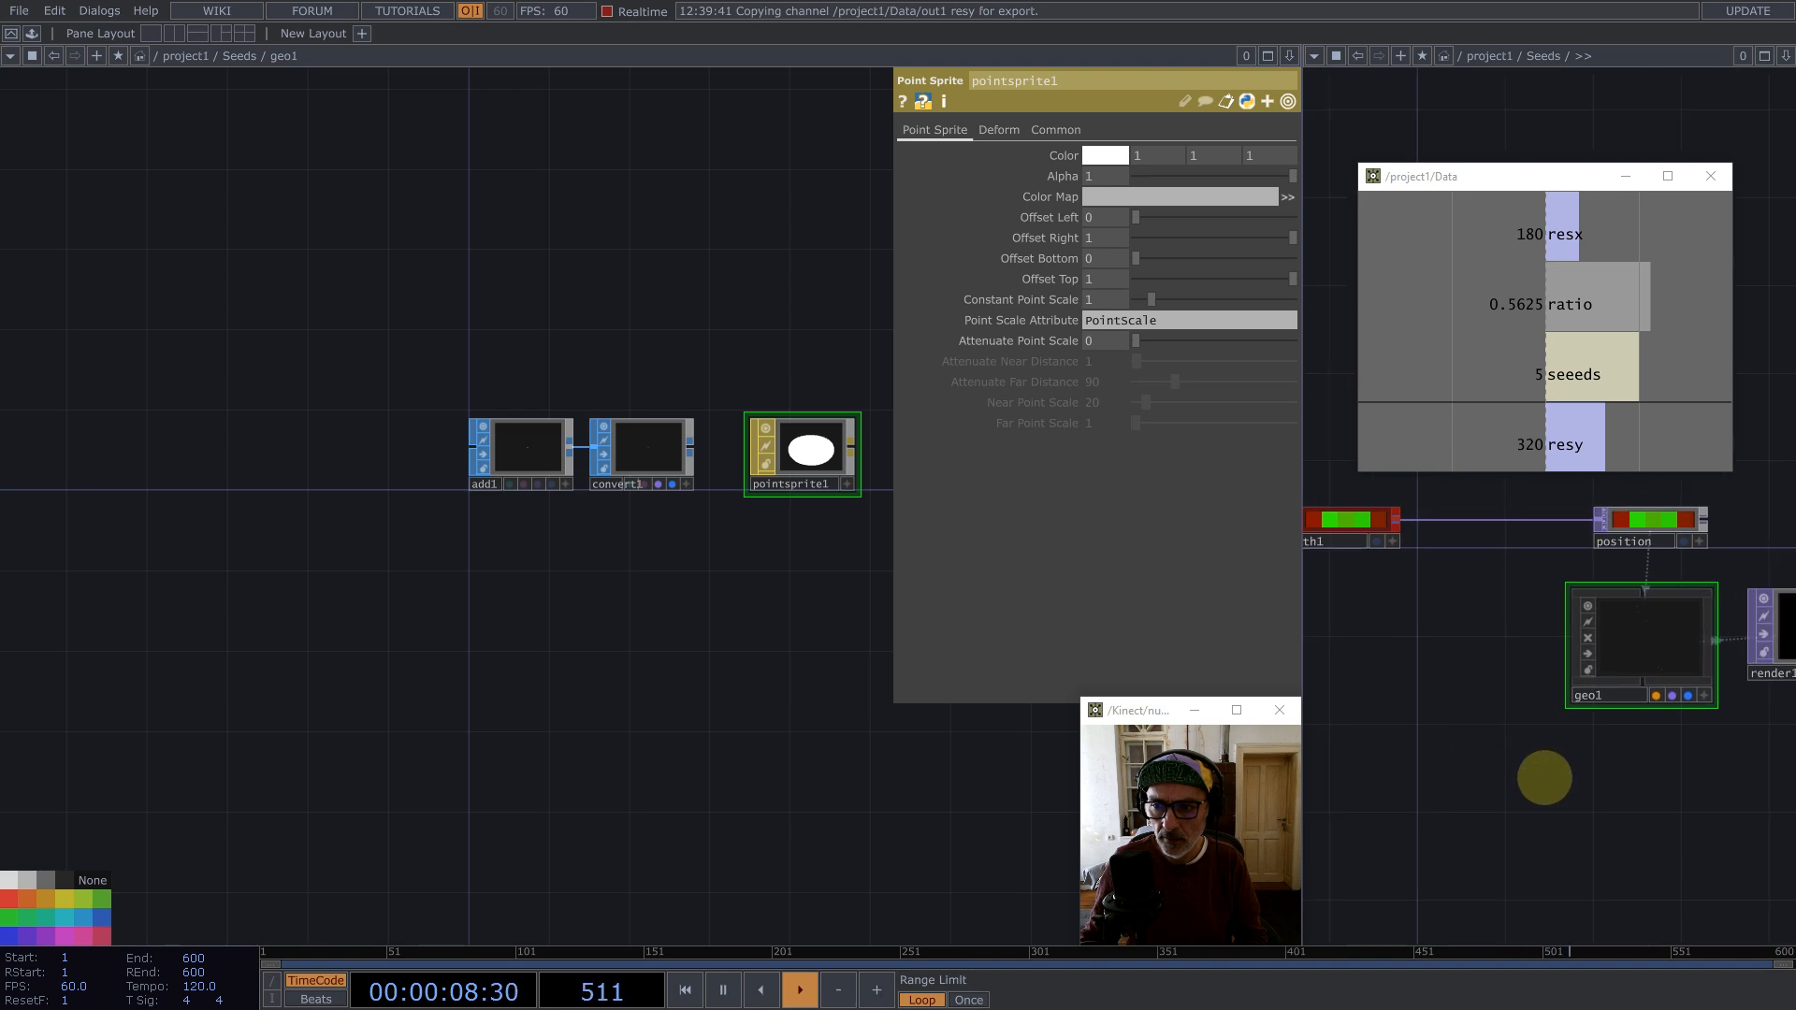
pyautogui.moveTo(1605, 796); pyautogui.dragTo(1372, 815)
pyautogui.moveTo(1516, 776); pyautogui.dragTo(1488, 827)
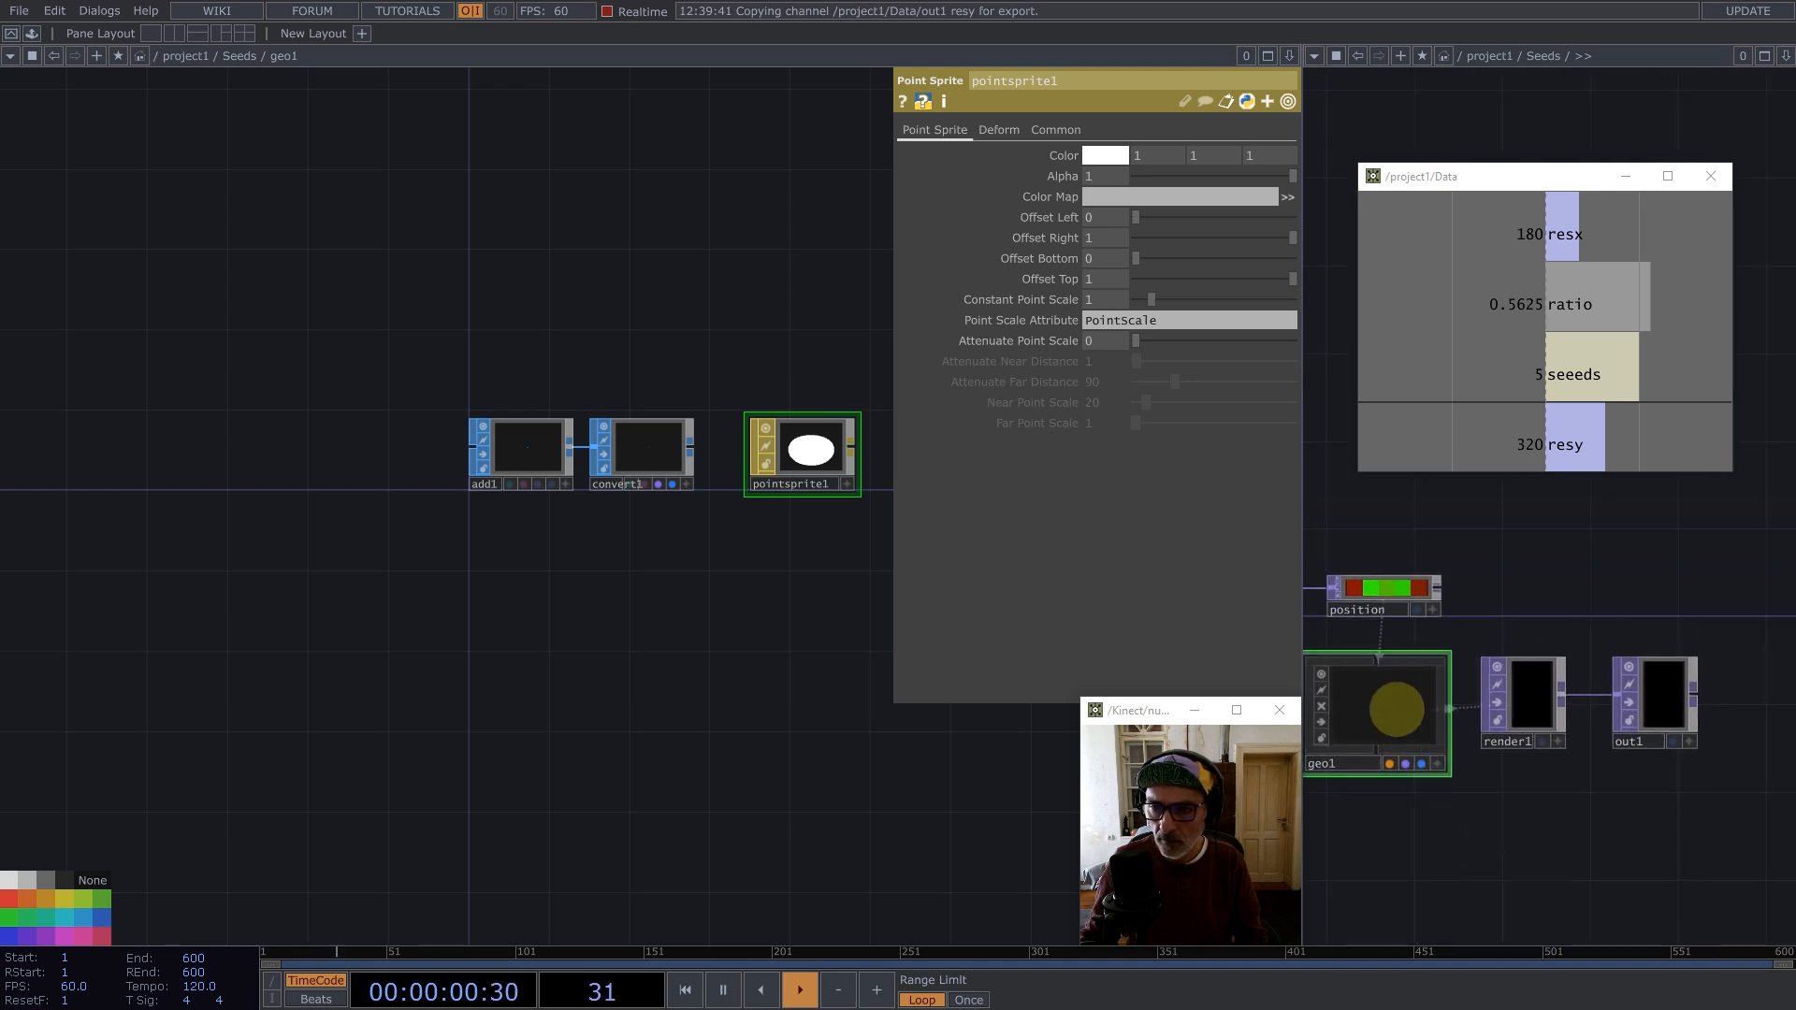
pyautogui.press('p')
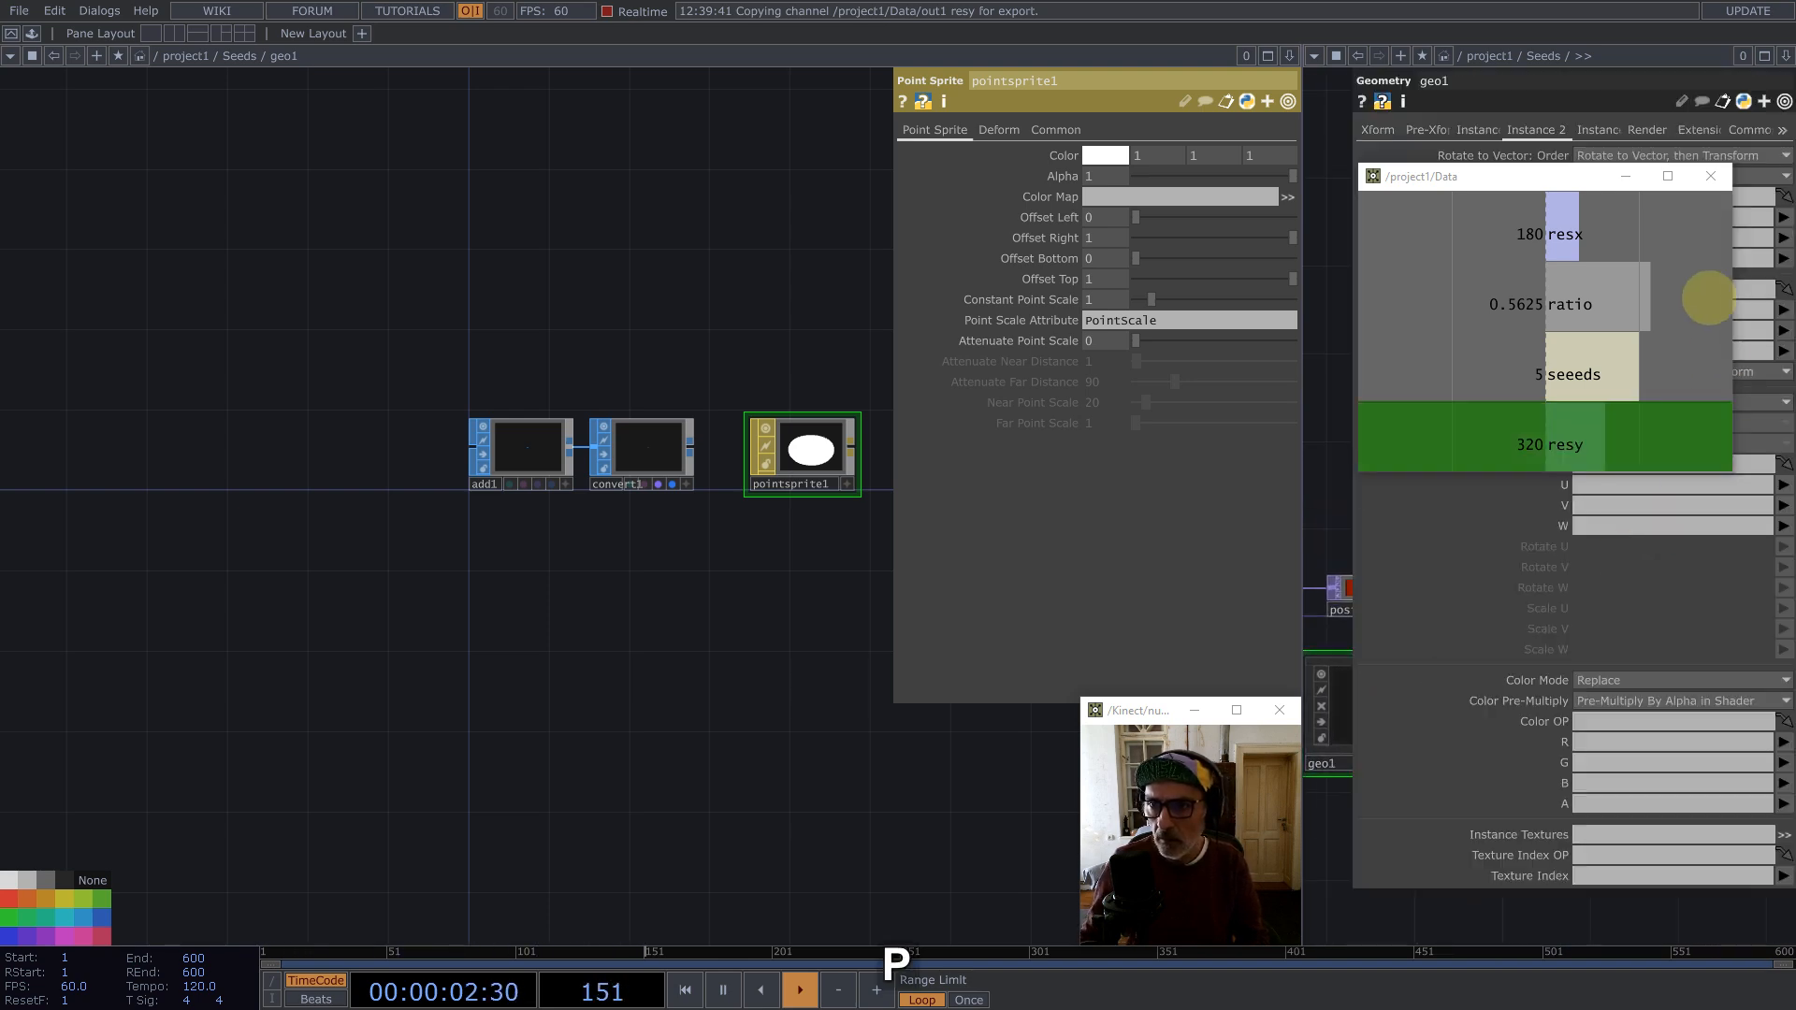
pyautogui.moveTo(1567, 183); pyautogui.dragTo(334, 139)
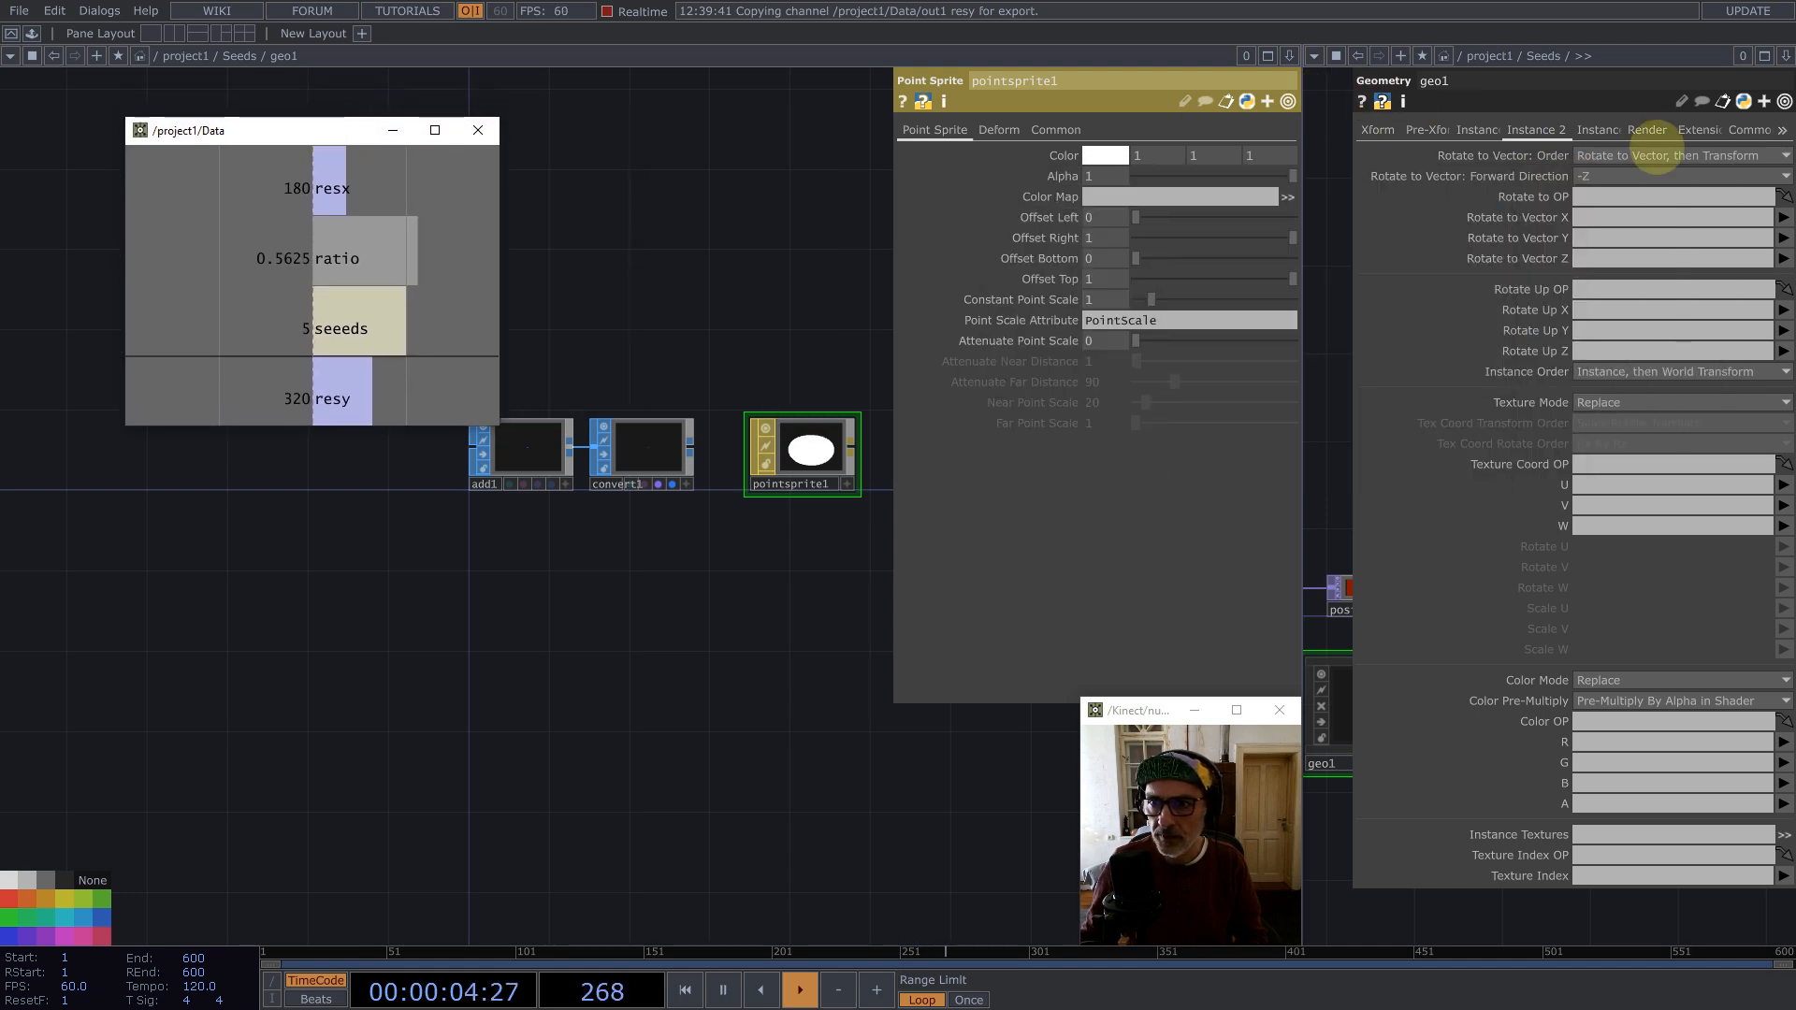
pyautogui.click(1647, 130)
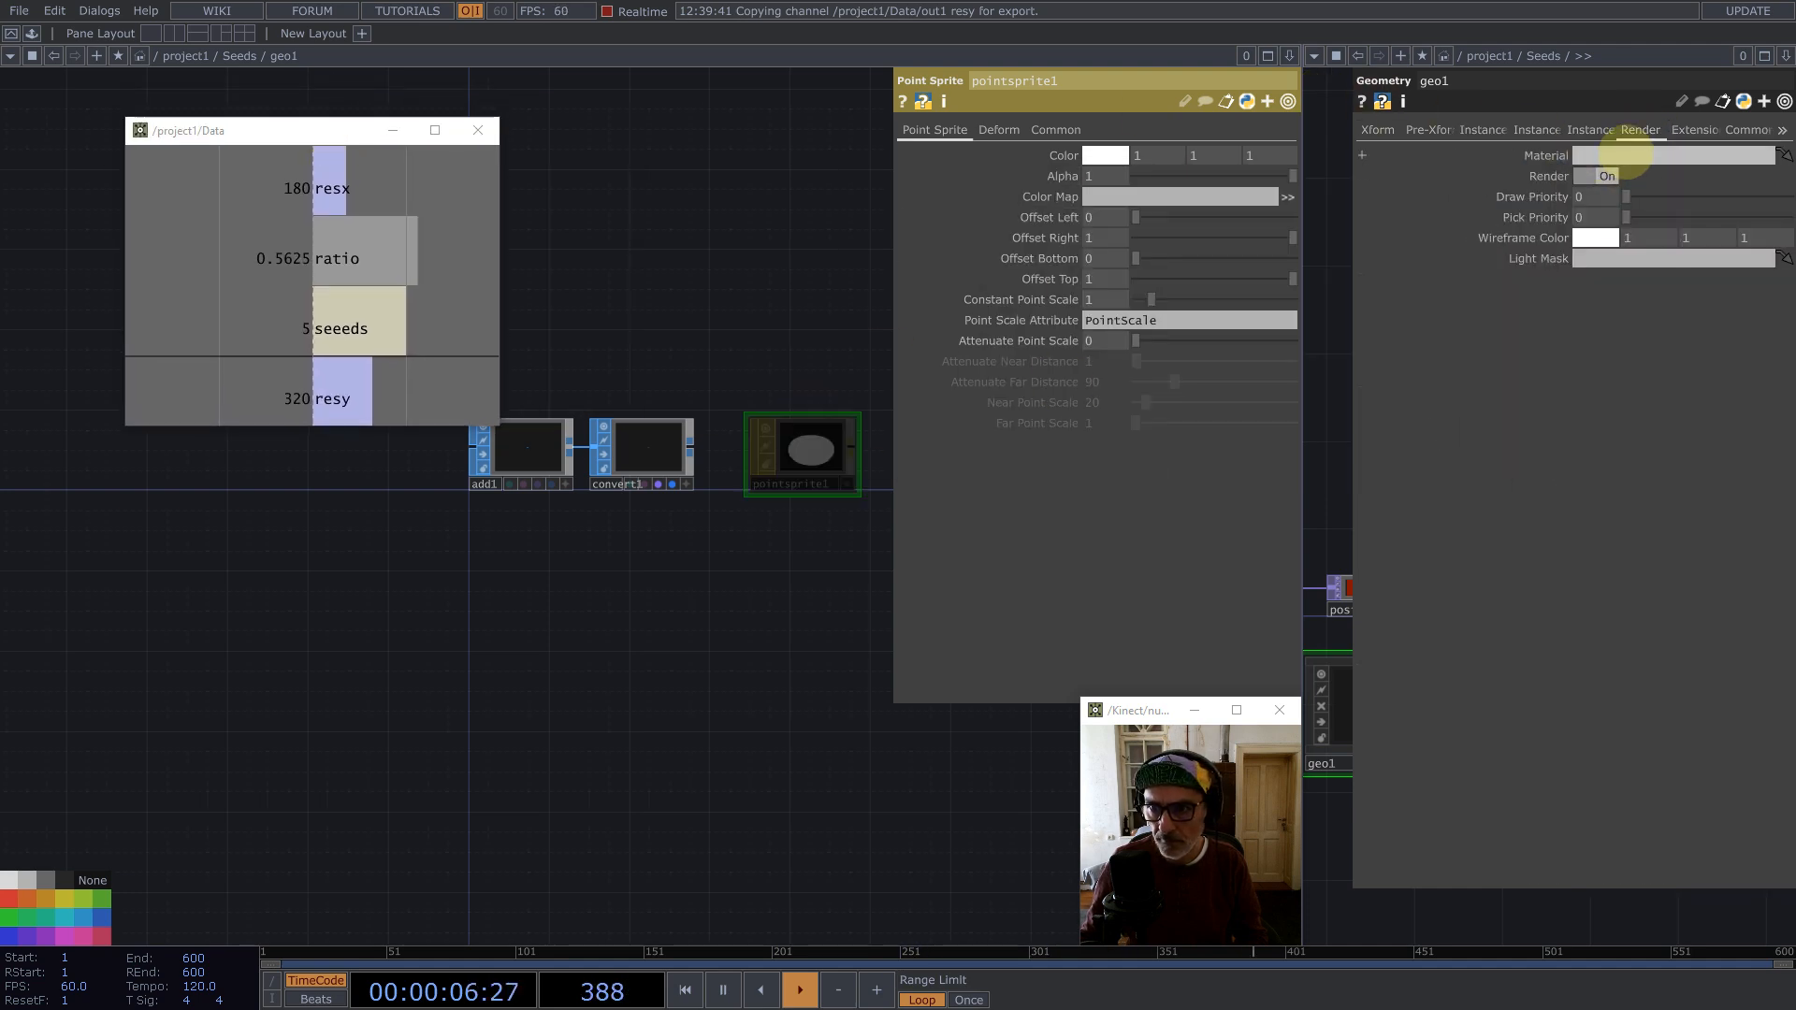
pyautogui.moveTo(1626, 149); pyautogui.dragTo(1628, 155)
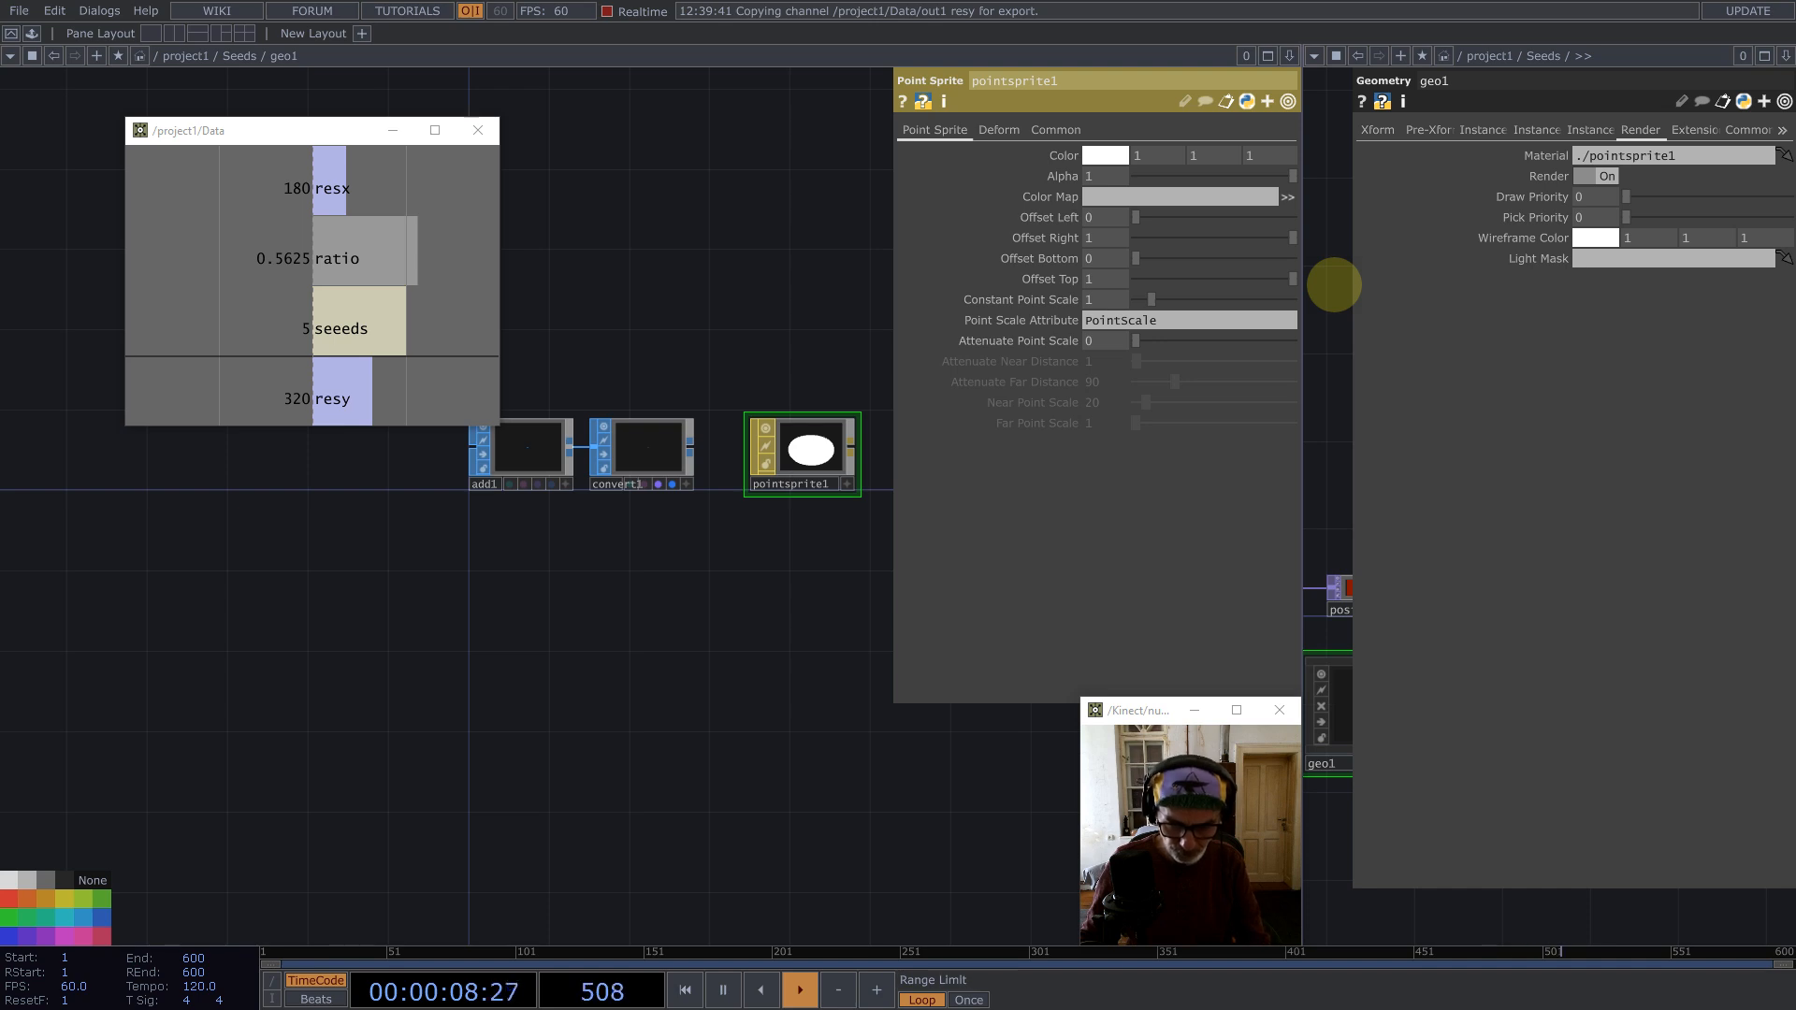
# Step: Set the camera's projection to Orthographic
pyautogui.scroll(-10, 417, 593)
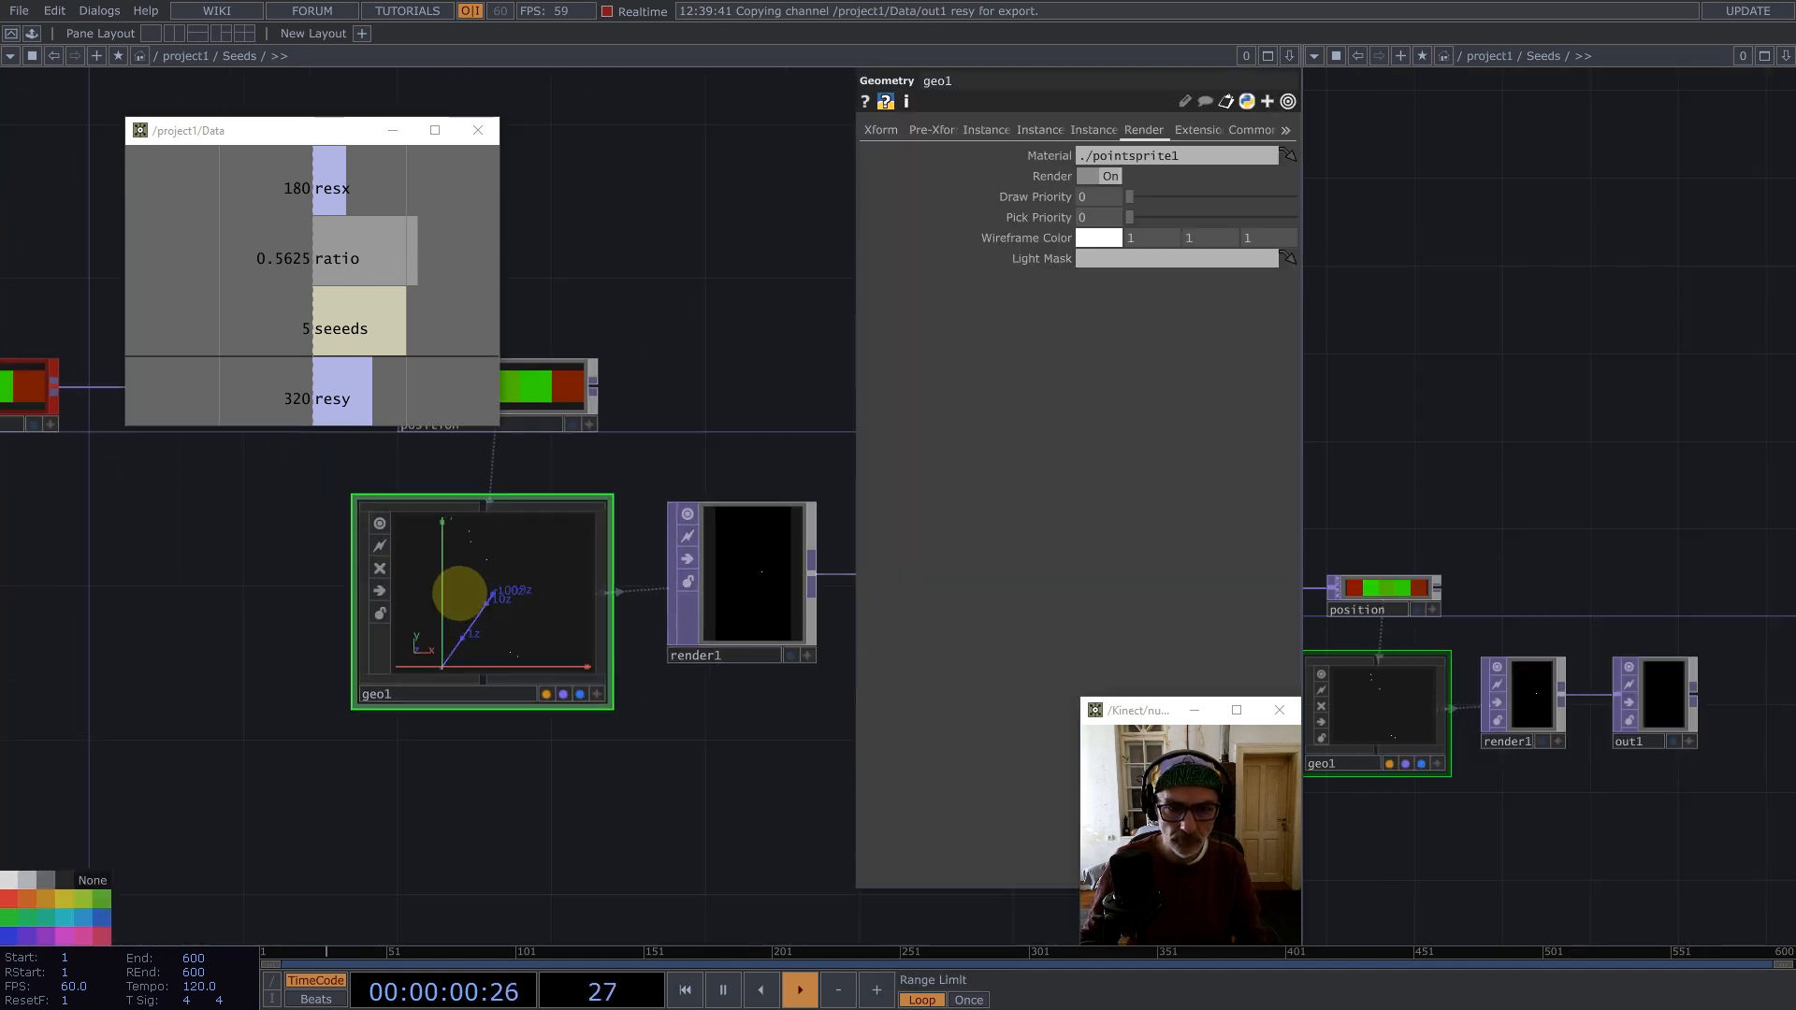
pyautogui.scroll(-3, 468, 593)
pyautogui.scroll(9, 621, 606)
pyautogui.scroll(-6, 592, 578)
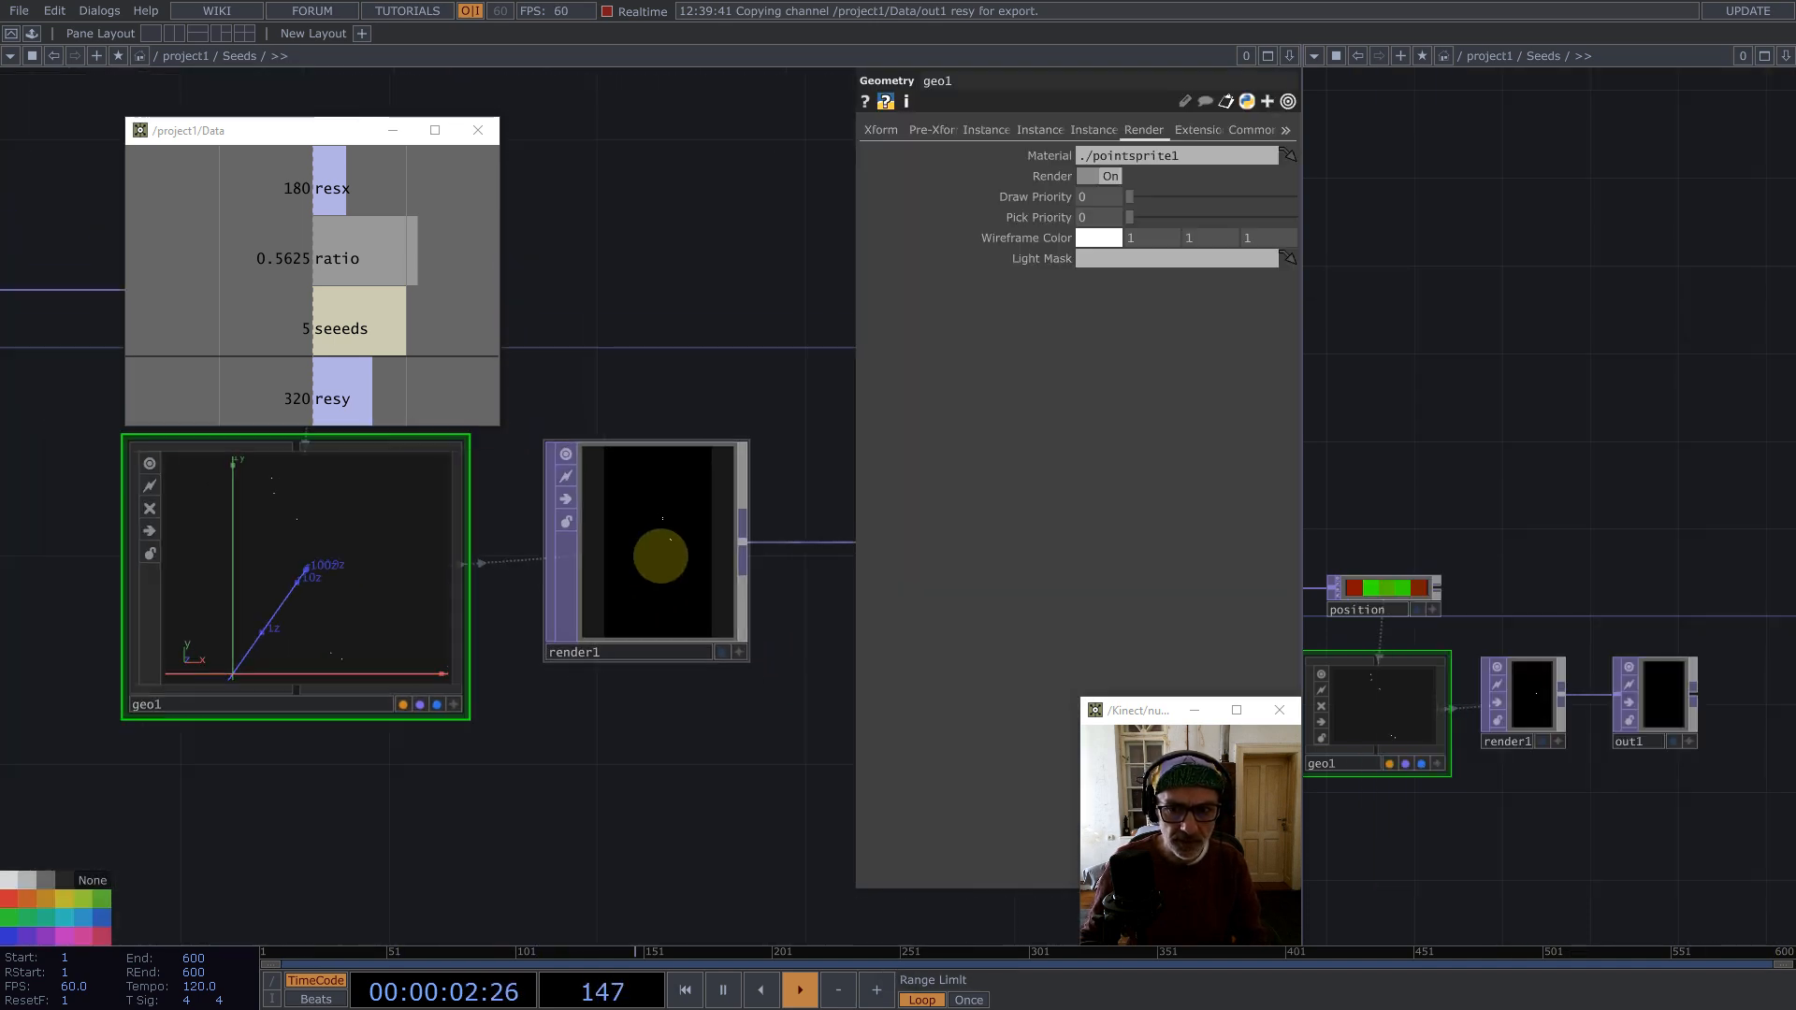
pyautogui.scroll(-3, 661, 556)
pyautogui.scroll(-8, 1540, 417)
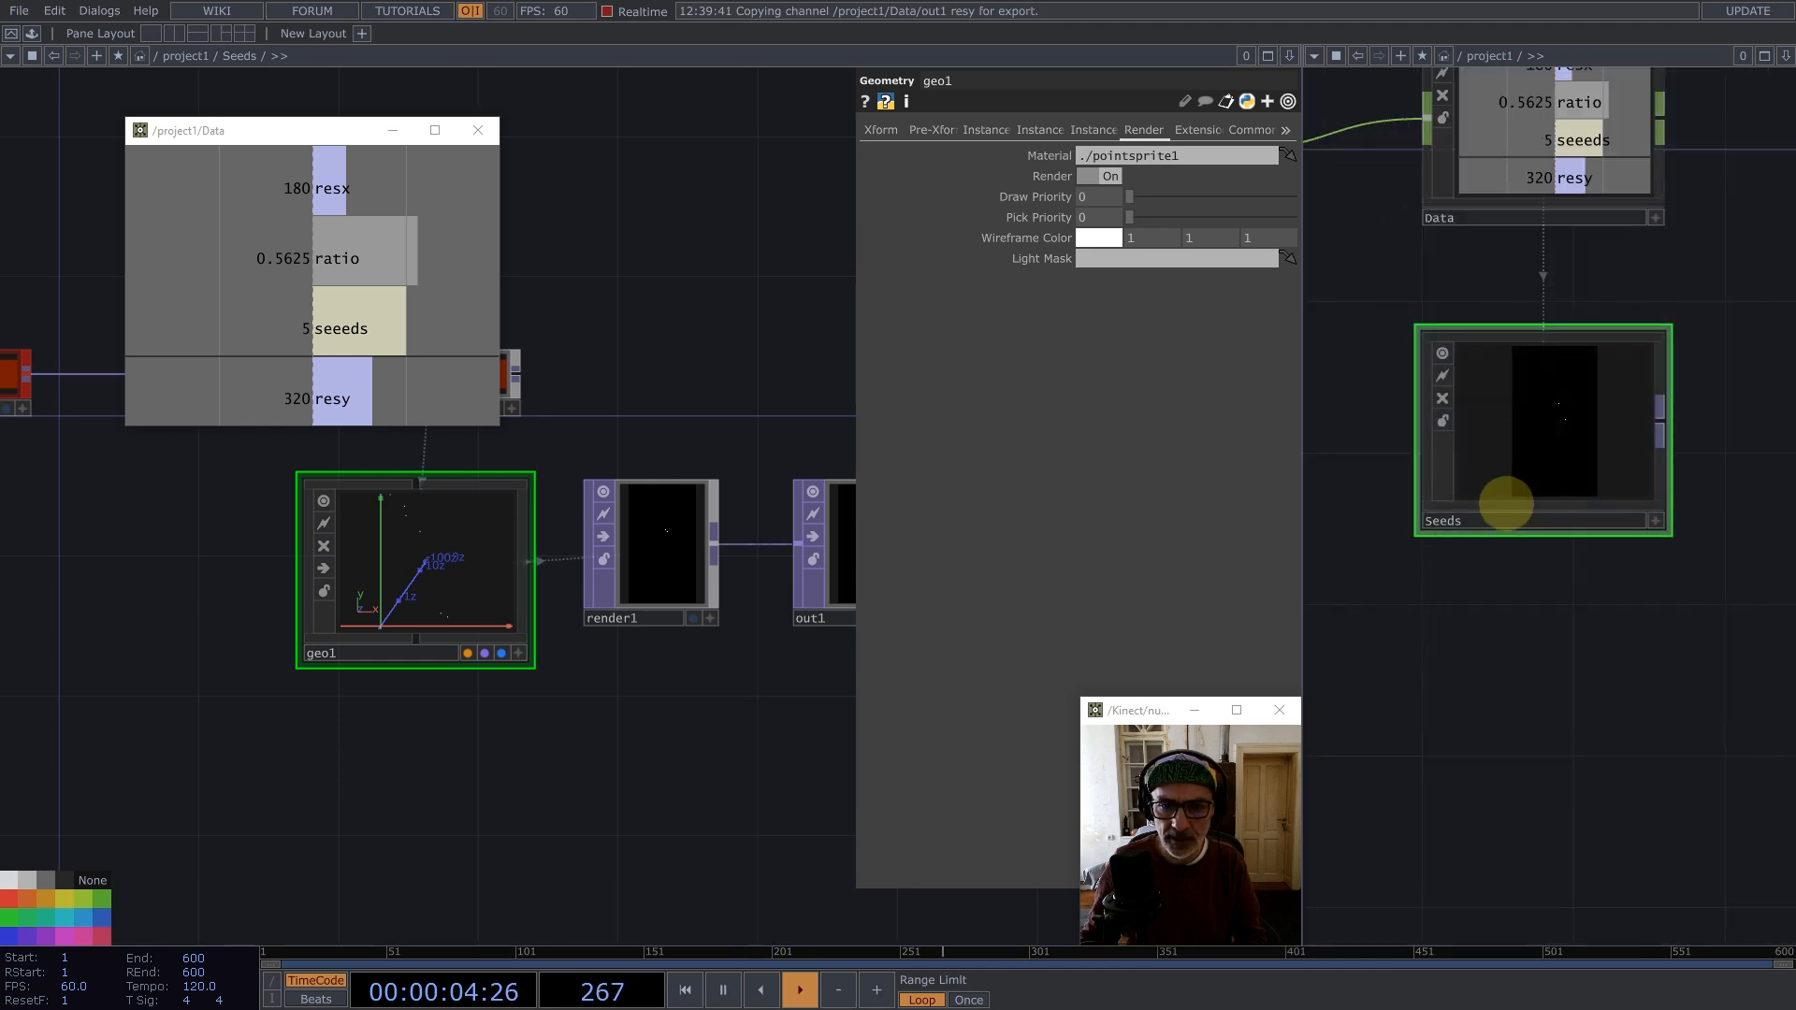
pyautogui.scroll(-5, 1507, 505)
pyautogui.click(1522, 275)
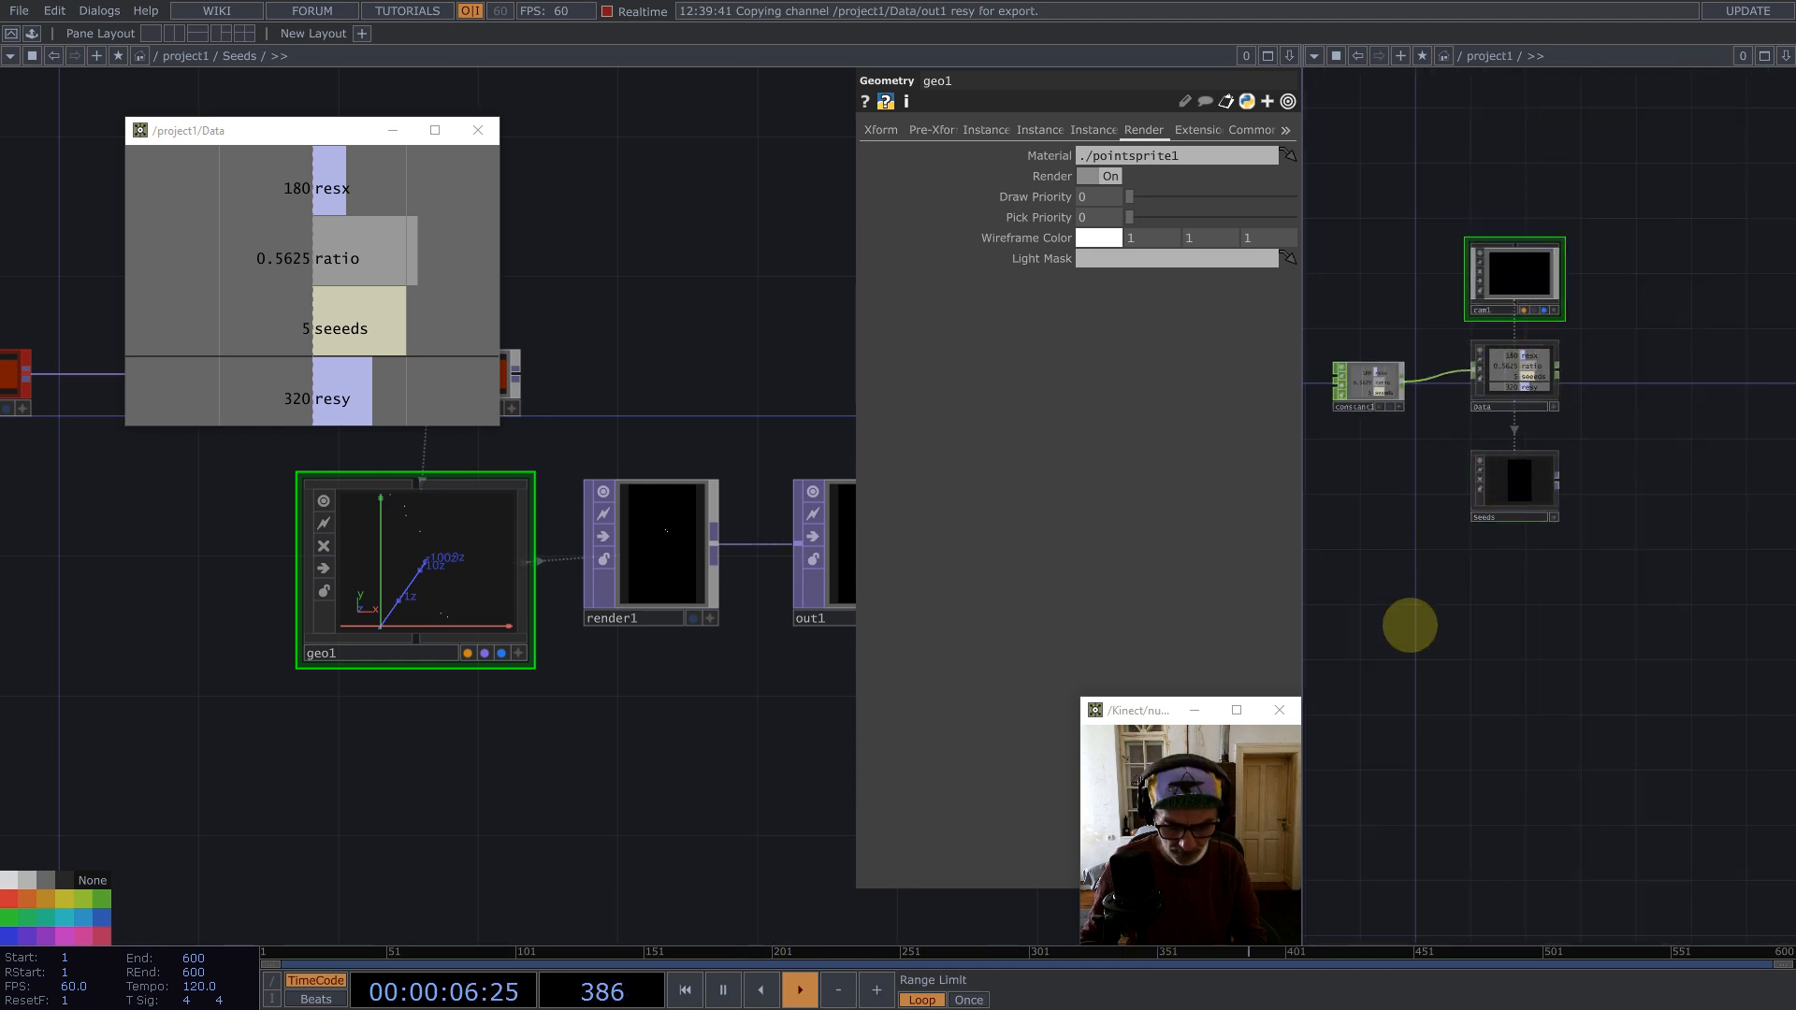
pyautogui.press('c')
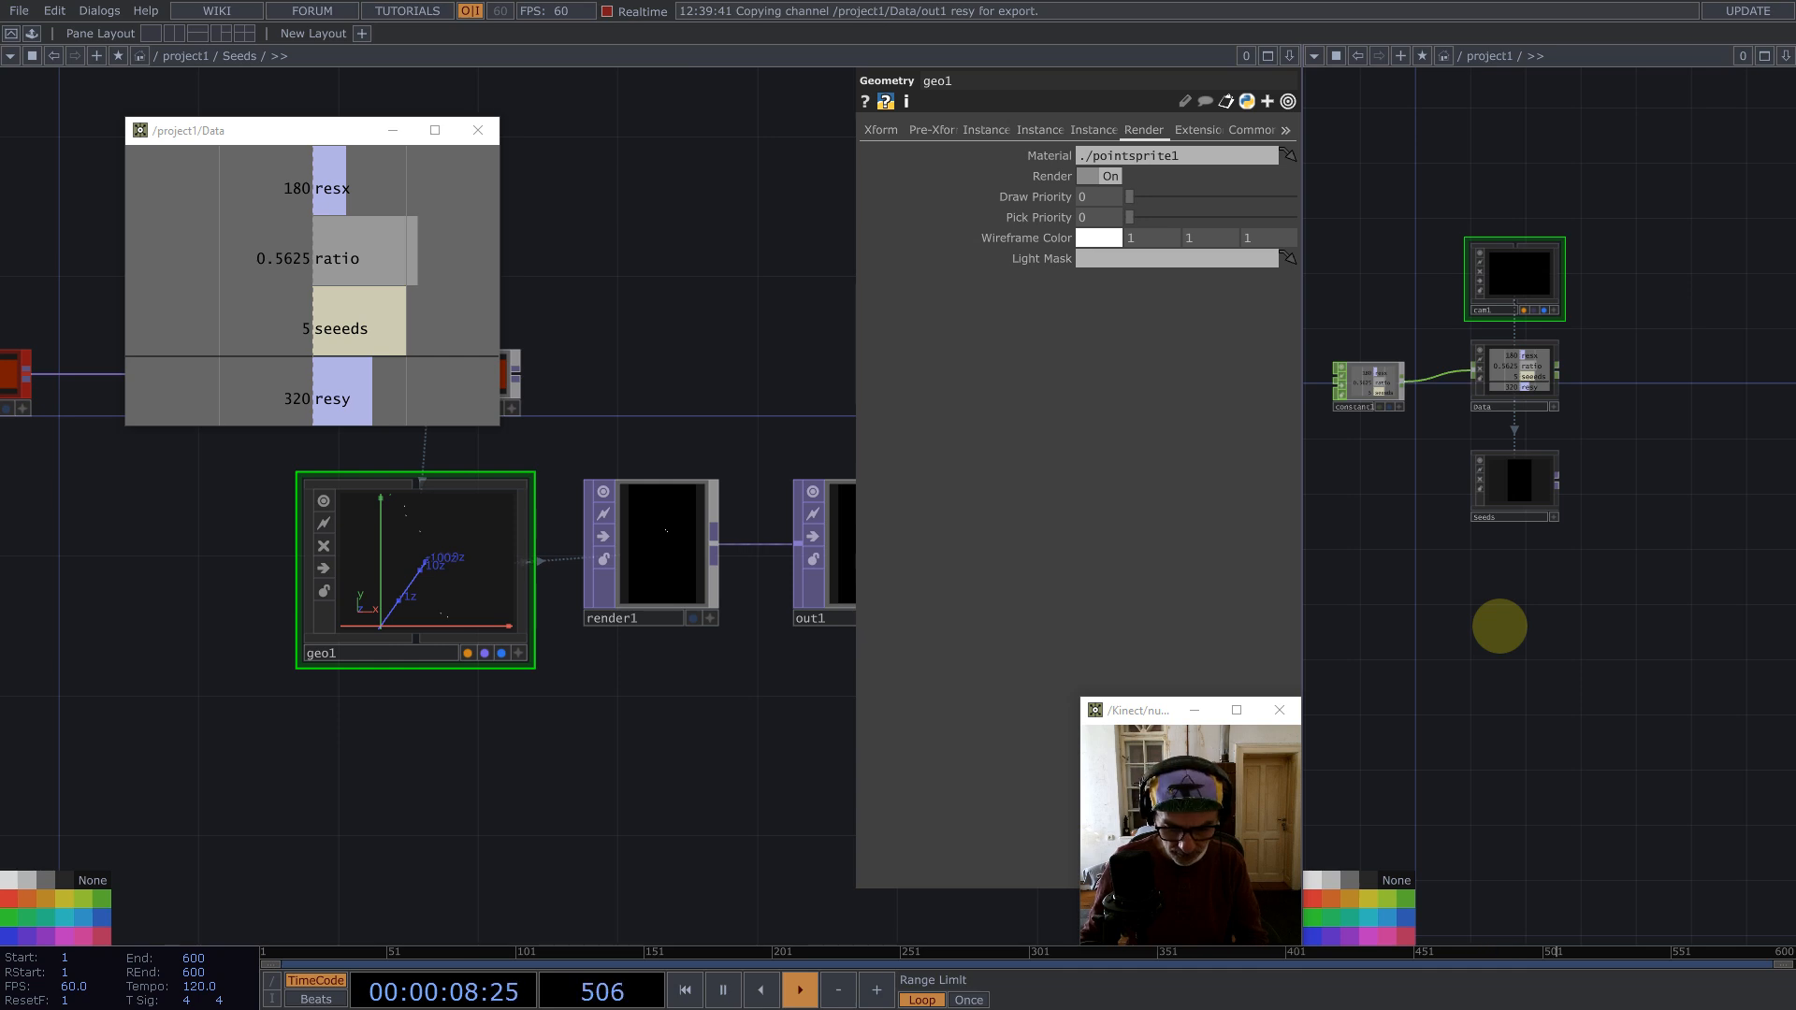
pyautogui.press('p')
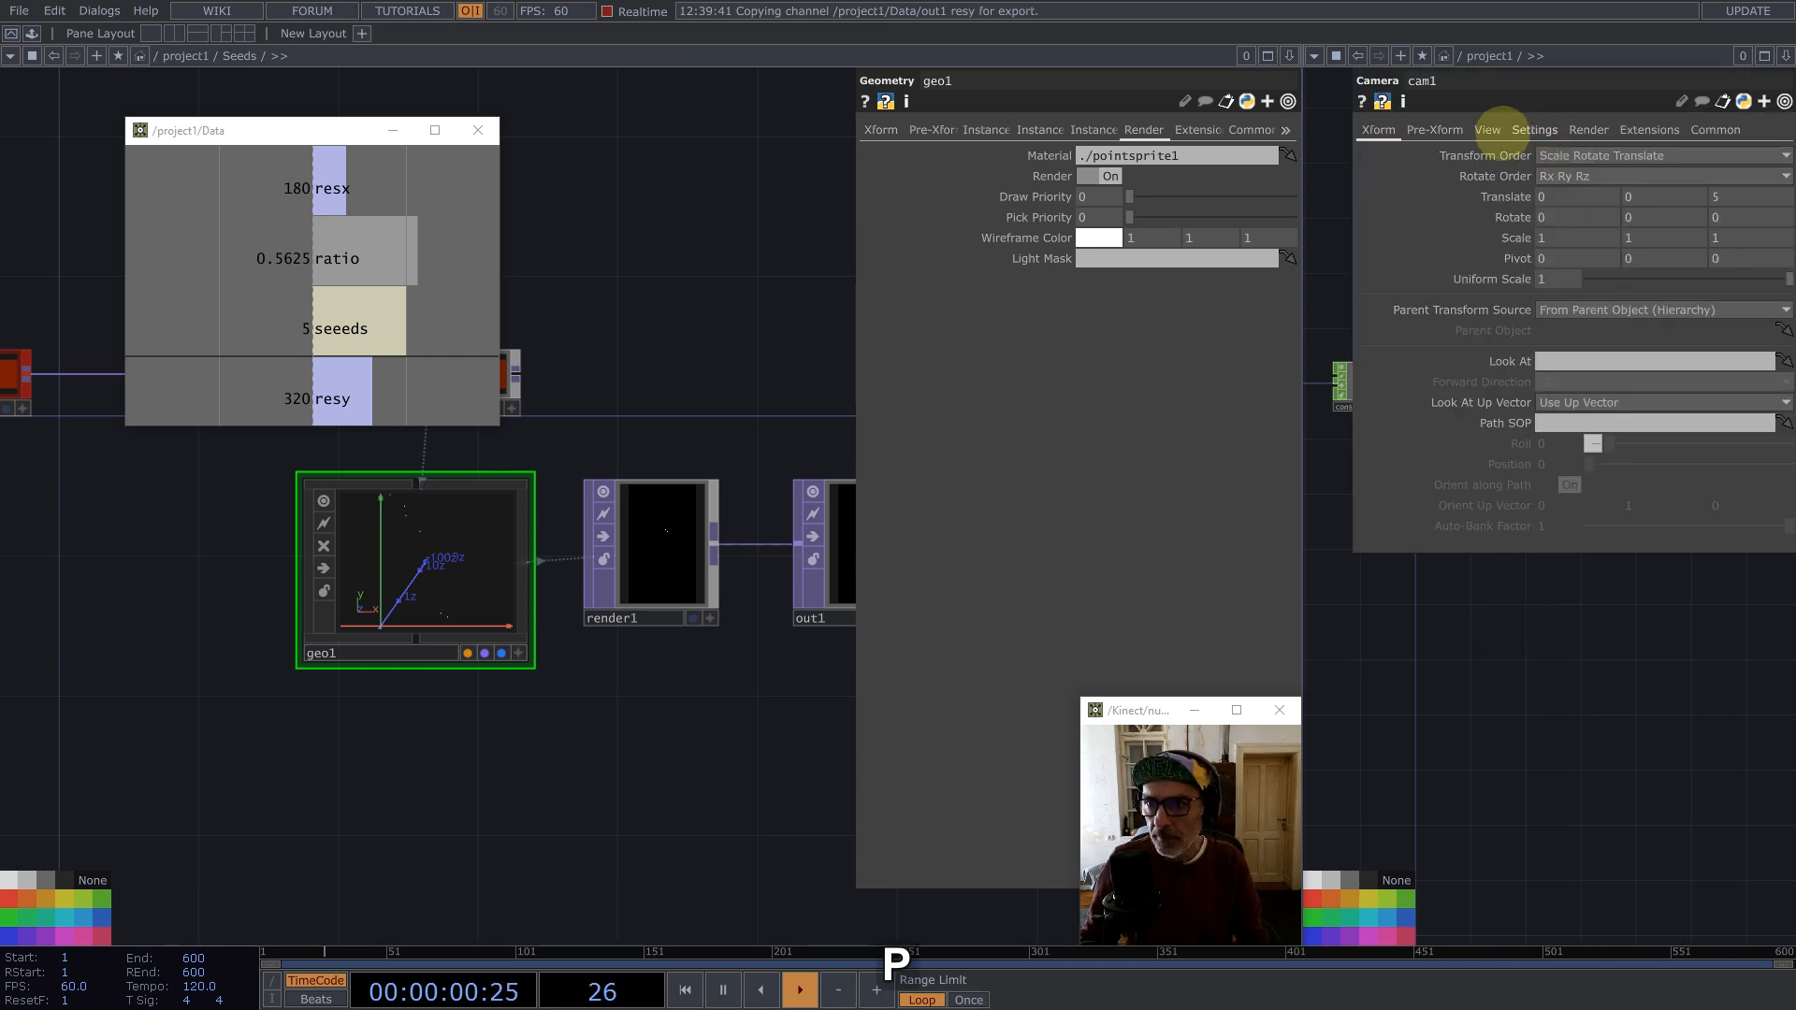
pyautogui.click(1487, 129)
pyautogui.click(1571, 155)
pyautogui.click(1575, 193)
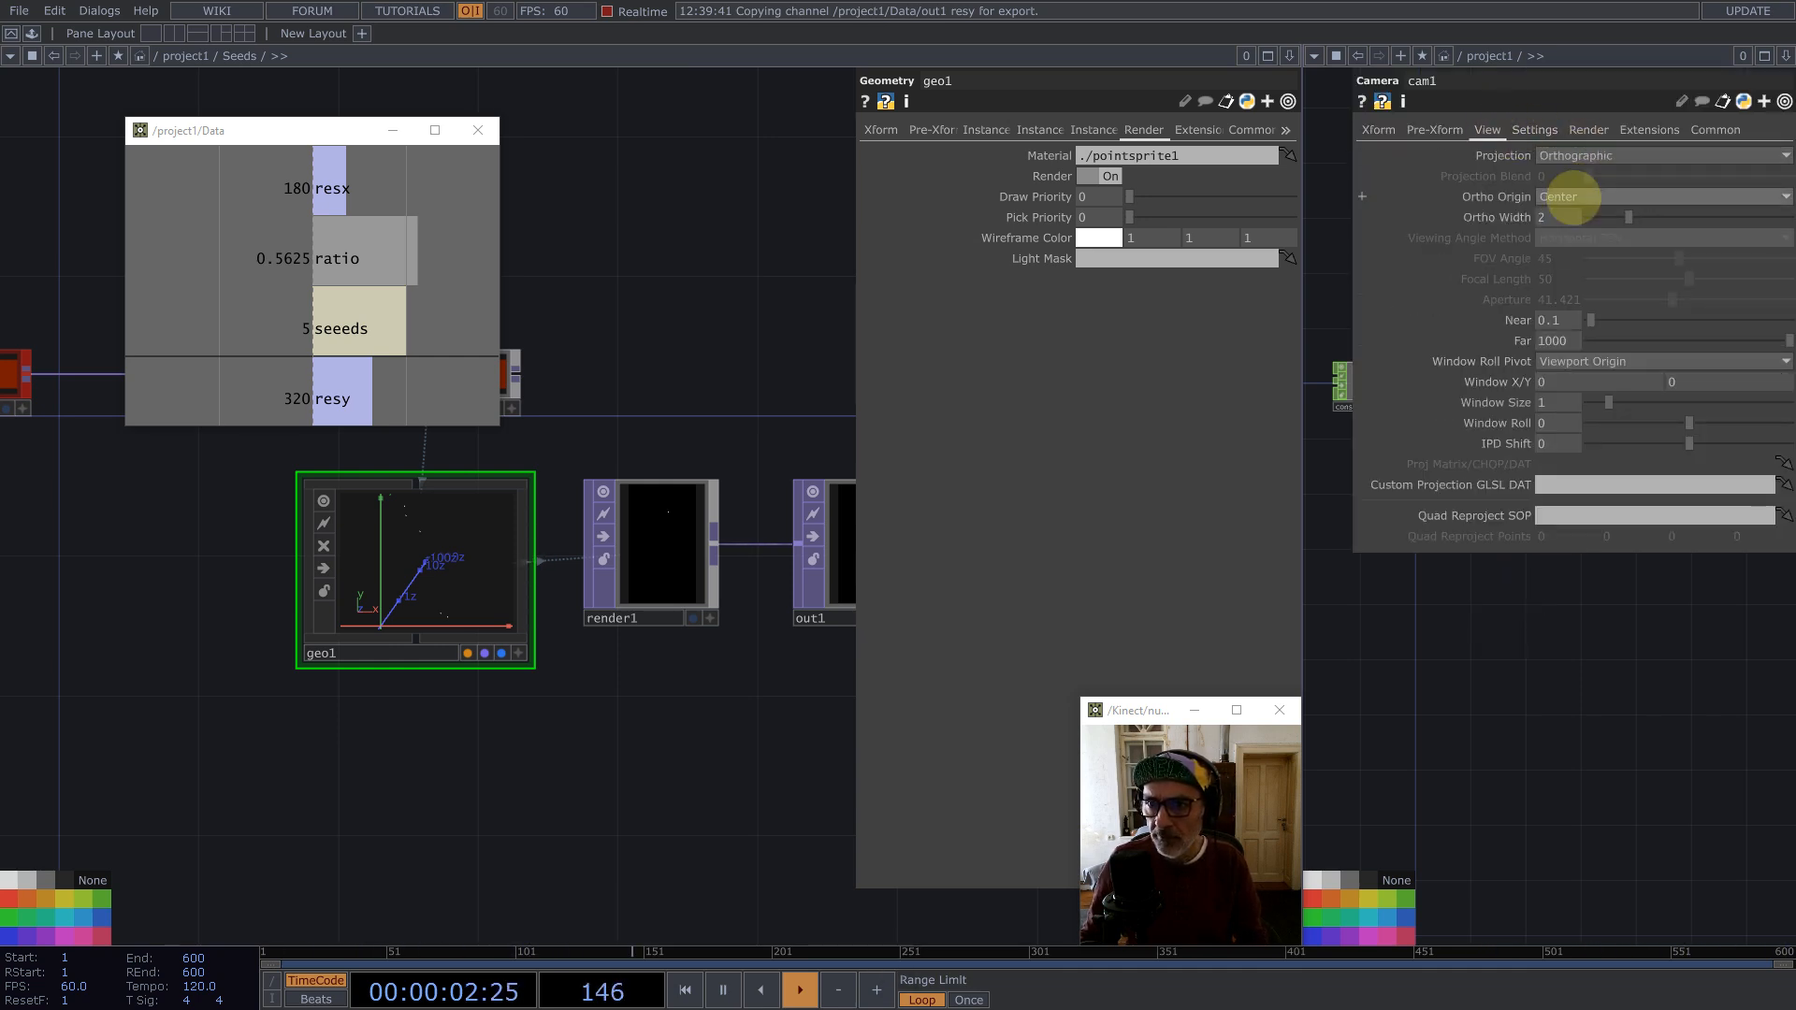
# Step: Set the camera's ortho origin to Bottom-Left and its ortho width to reference the Data ratio channel
pyautogui.click(1573, 198)
pyautogui.click(1572, 233)
pyautogui.moveTo(292, 251); pyautogui.dragTo(1469, 248)
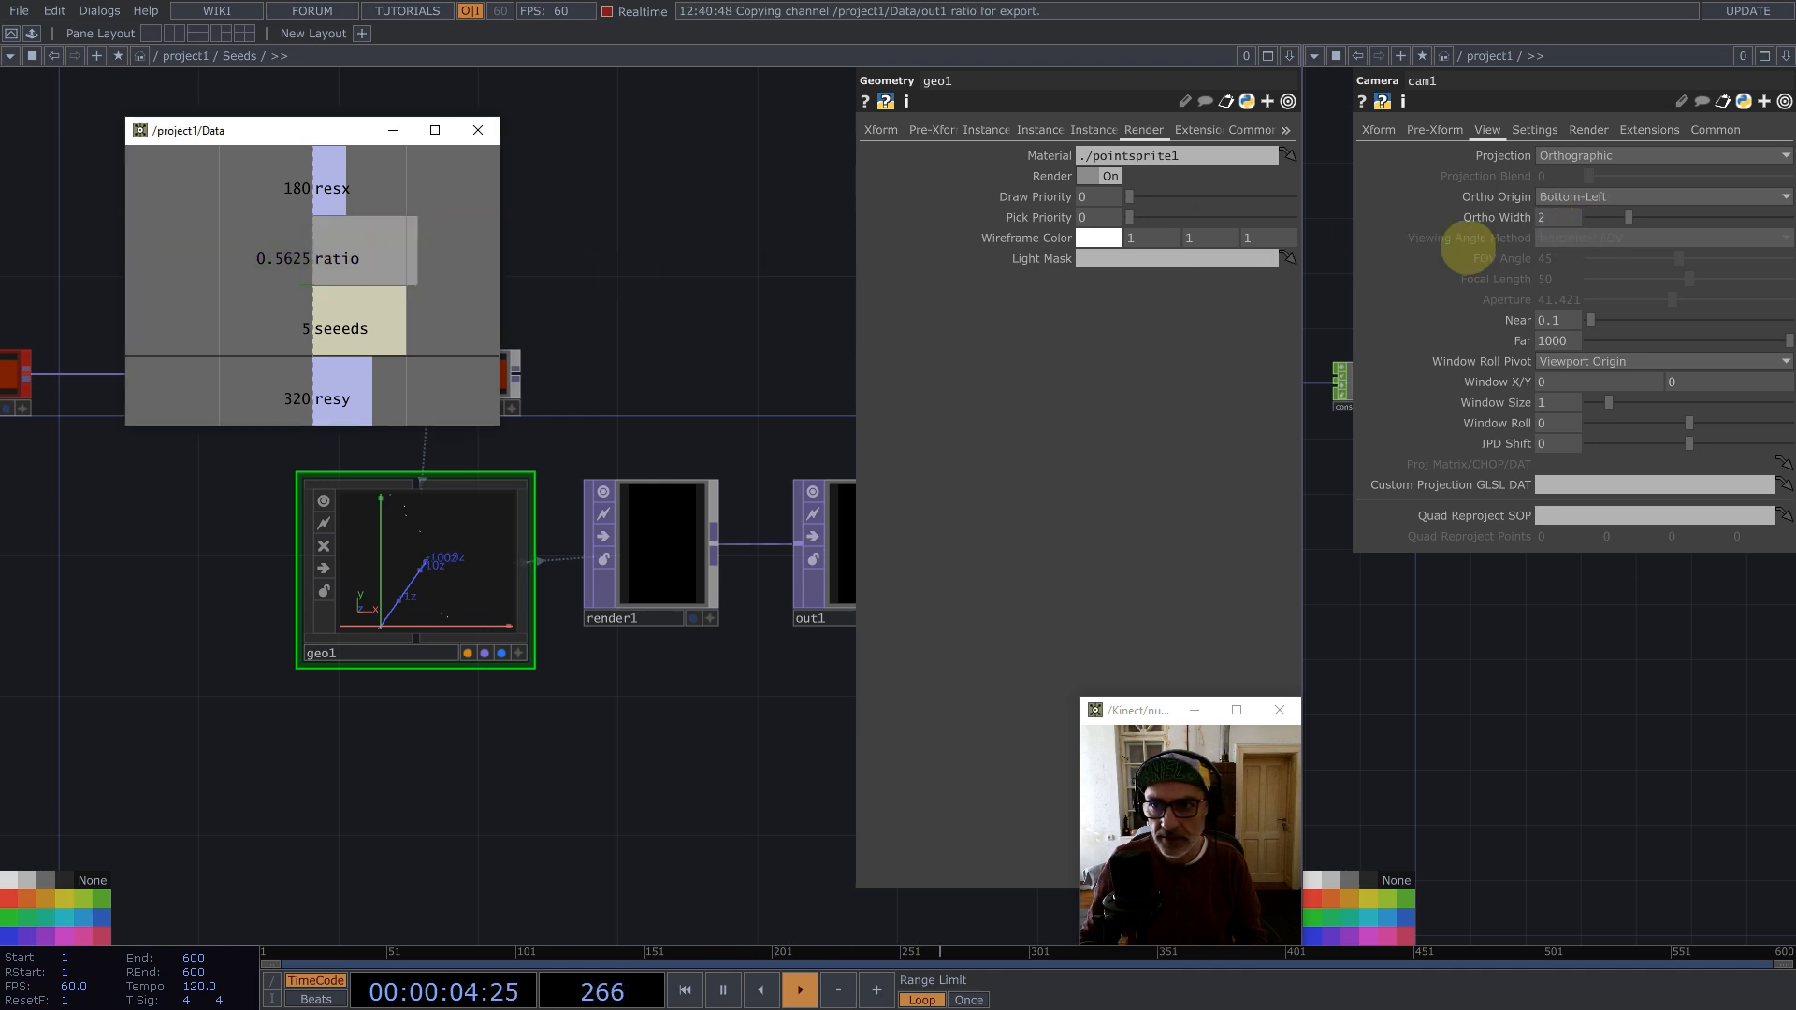
pyautogui.moveTo(1568, 219); pyautogui.dragTo(1568, 222)
pyautogui.click(1571, 208)
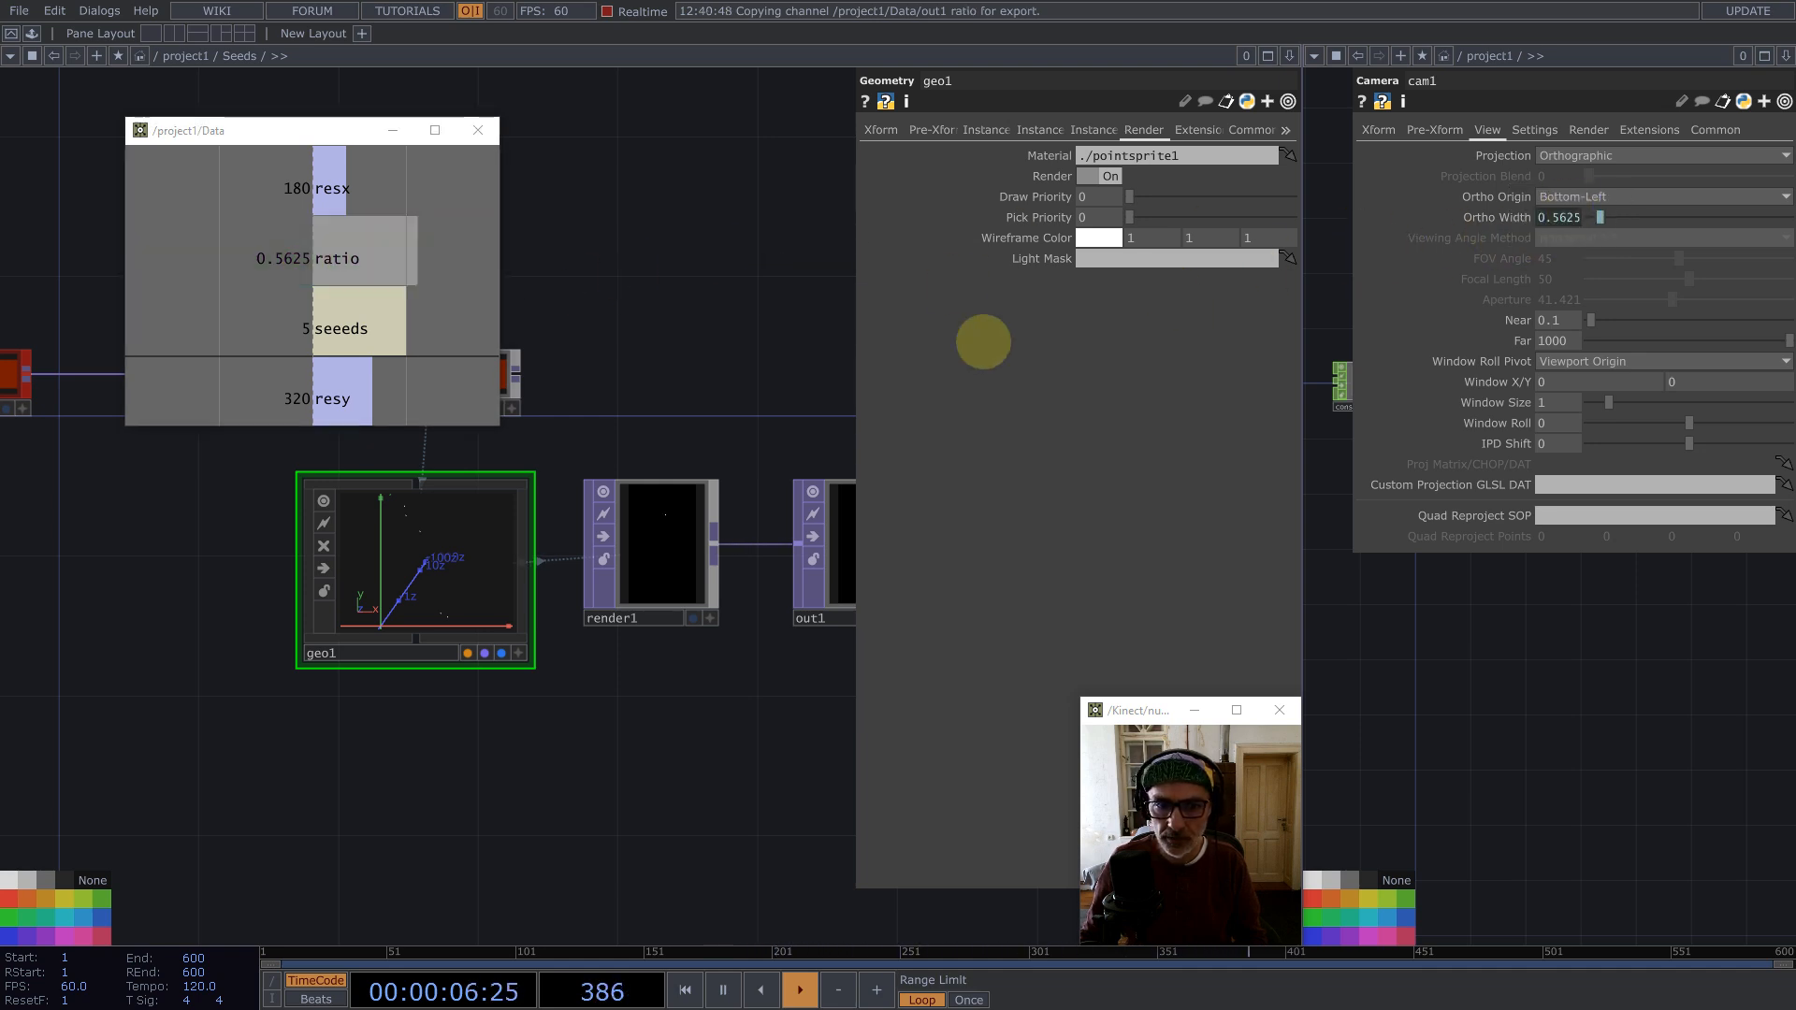
pyautogui.scroll(5, 654, 468)
pyautogui.scroll(-5, 591, 515)
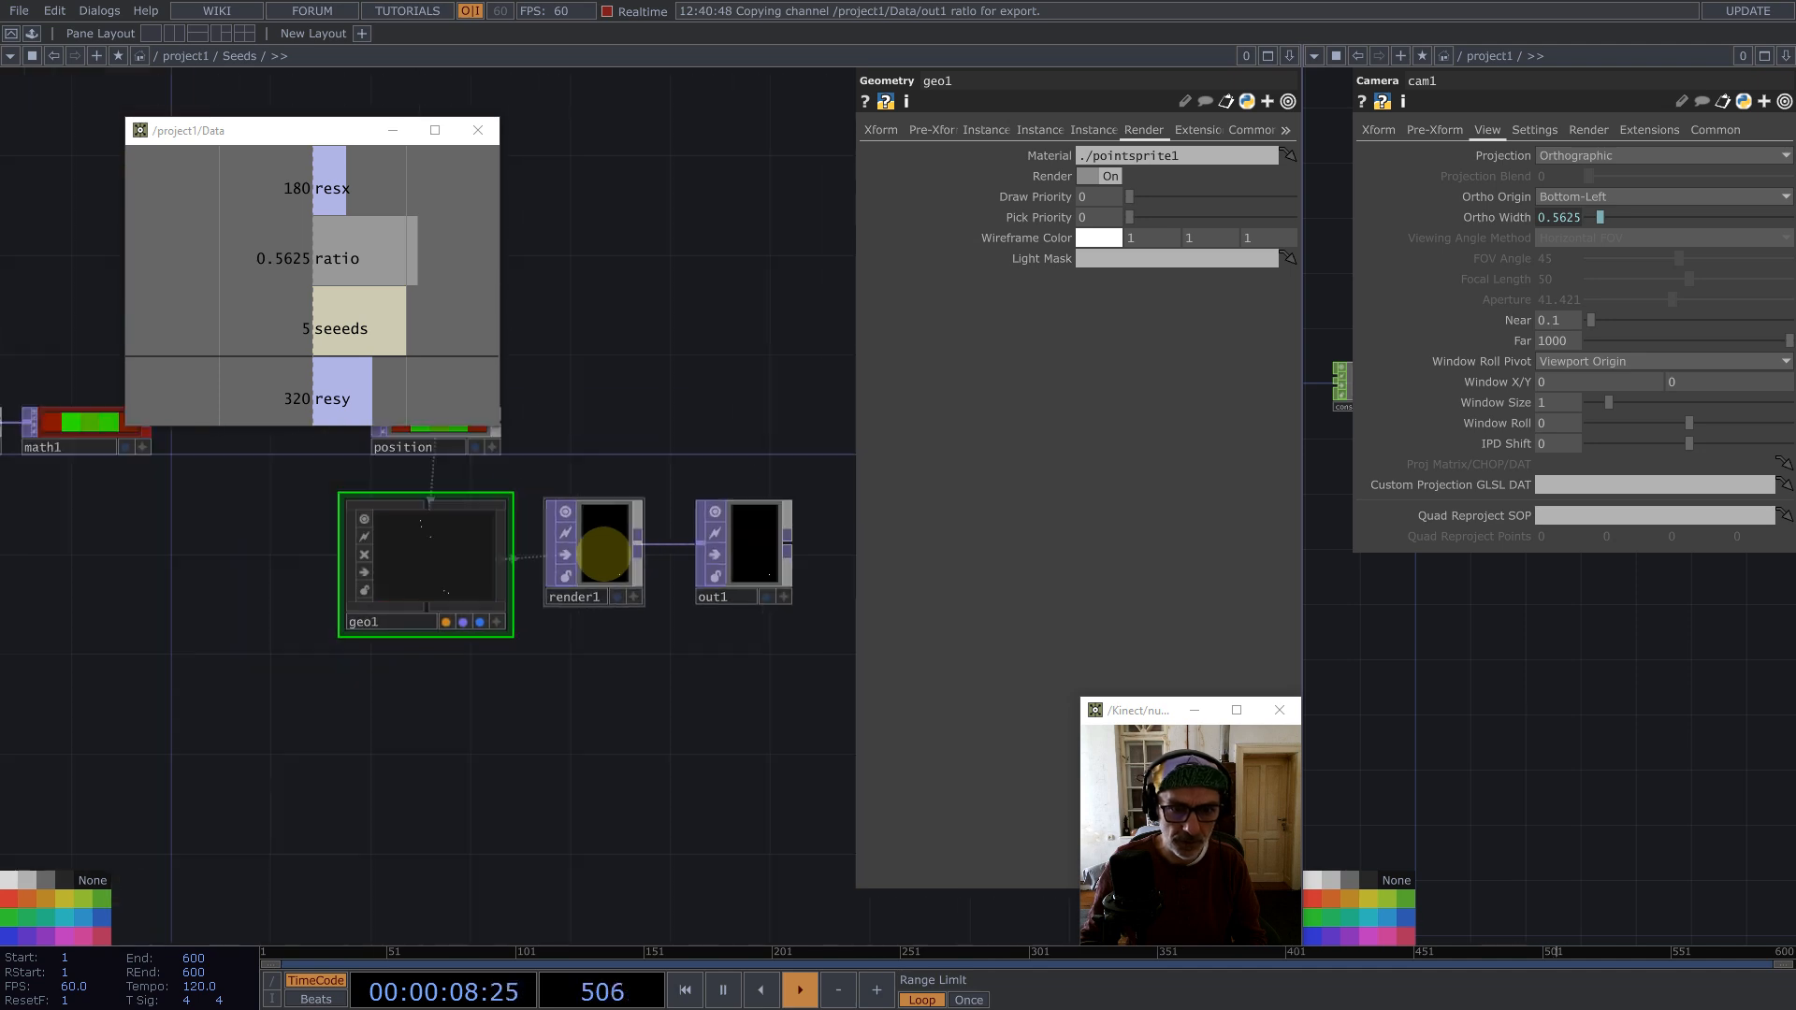
# Step: Back in project1, append a Null TOP after the Seeds component and rename it Final
pyautogui.scroll(-3, 449, 617)
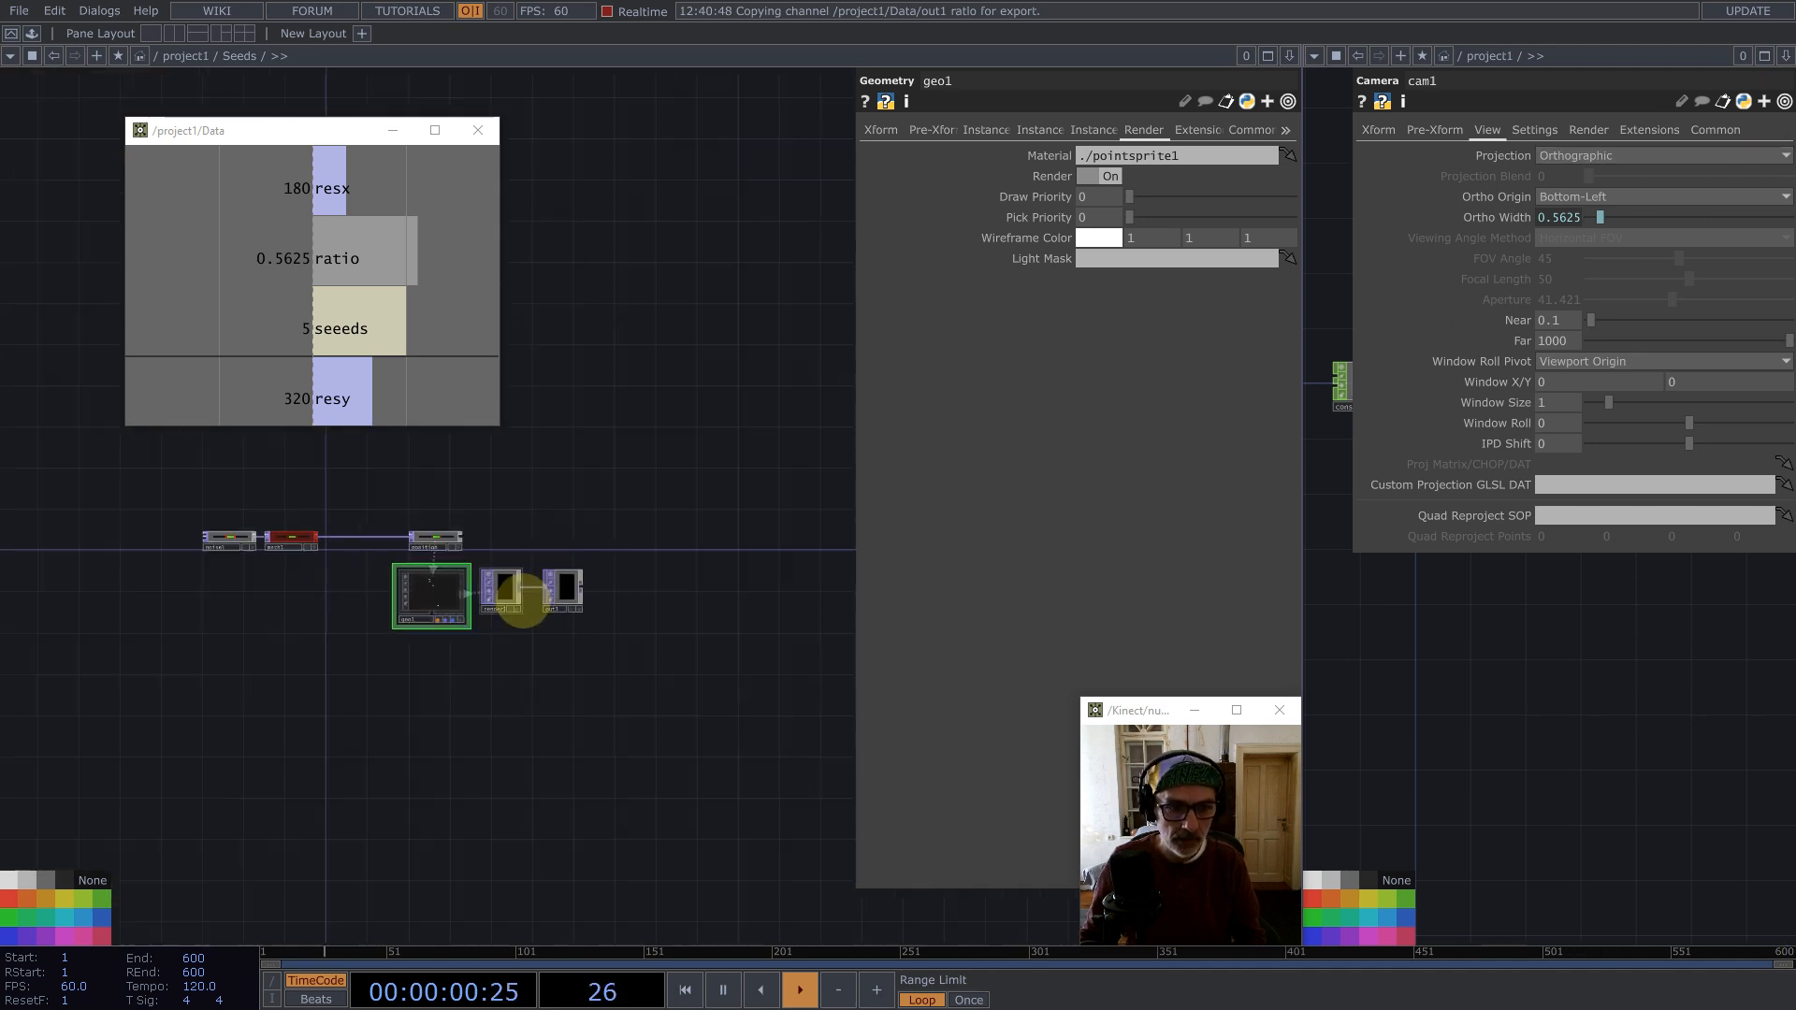
pyautogui.scroll(2, 514, 599)
pyautogui.scroll(-6, 526, 601)
pyautogui.scroll(-3, 369, 681)
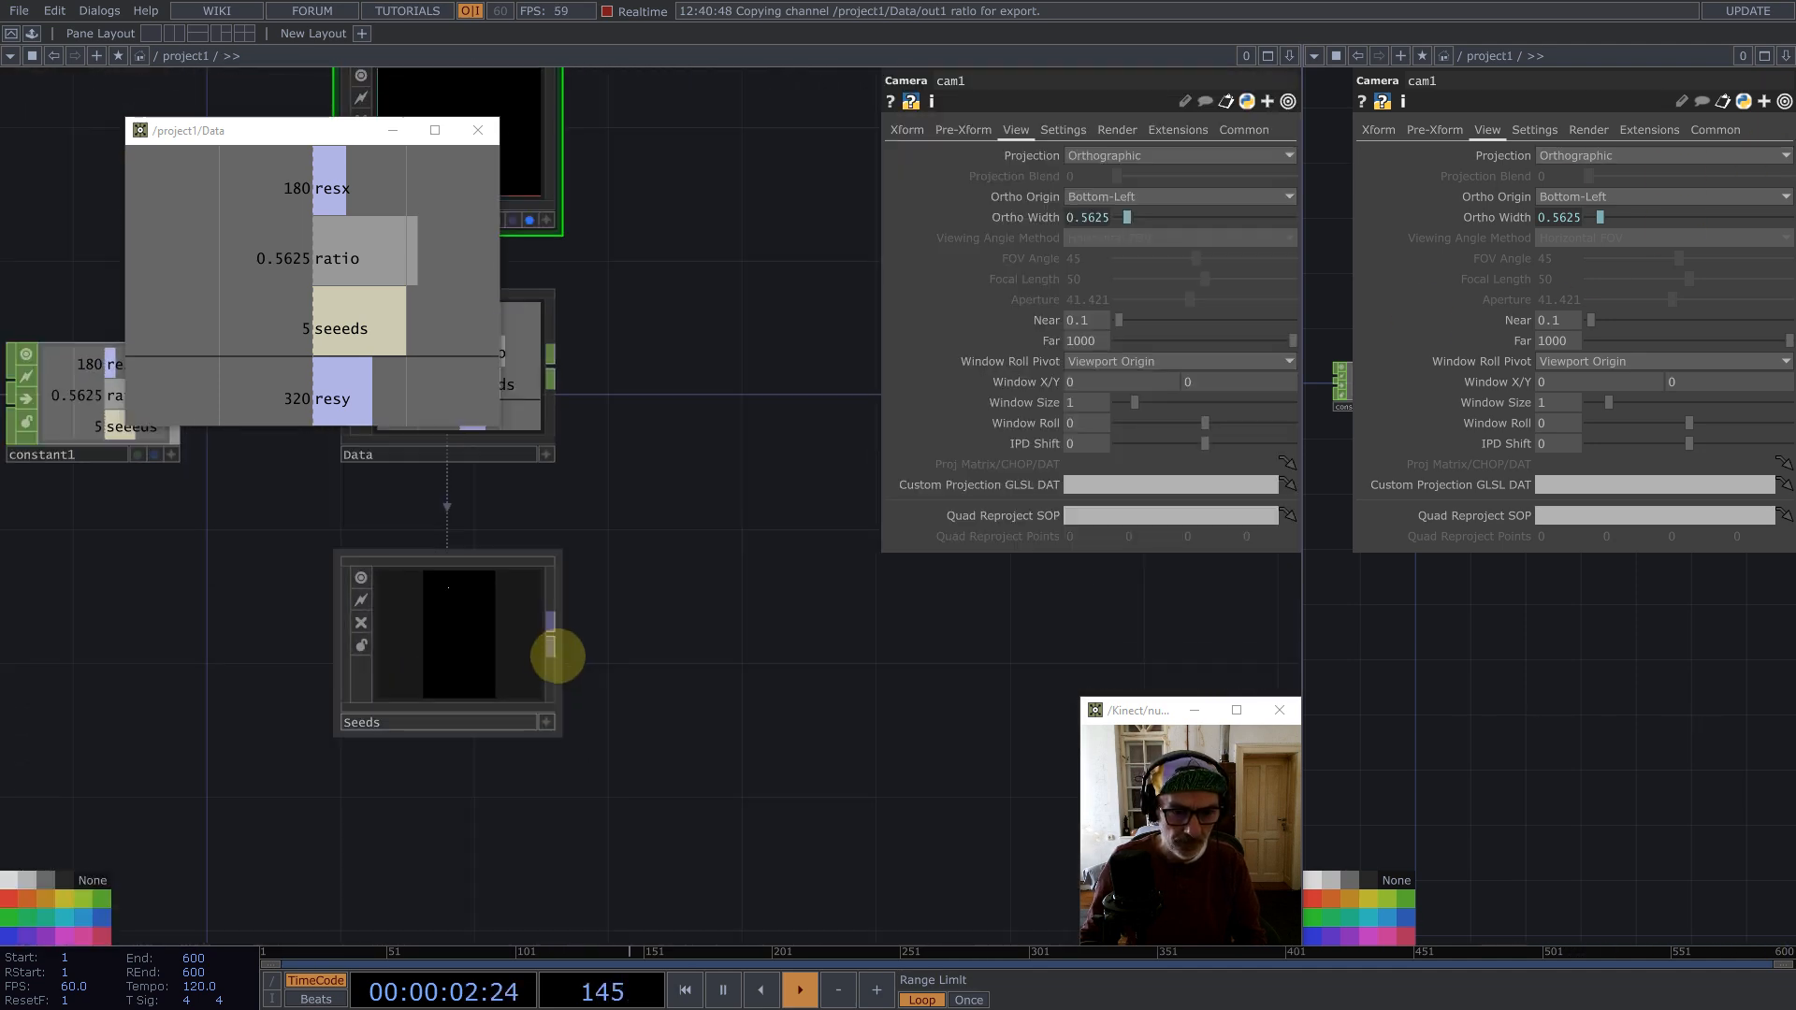
pyautogui.middleClick(551, 634)
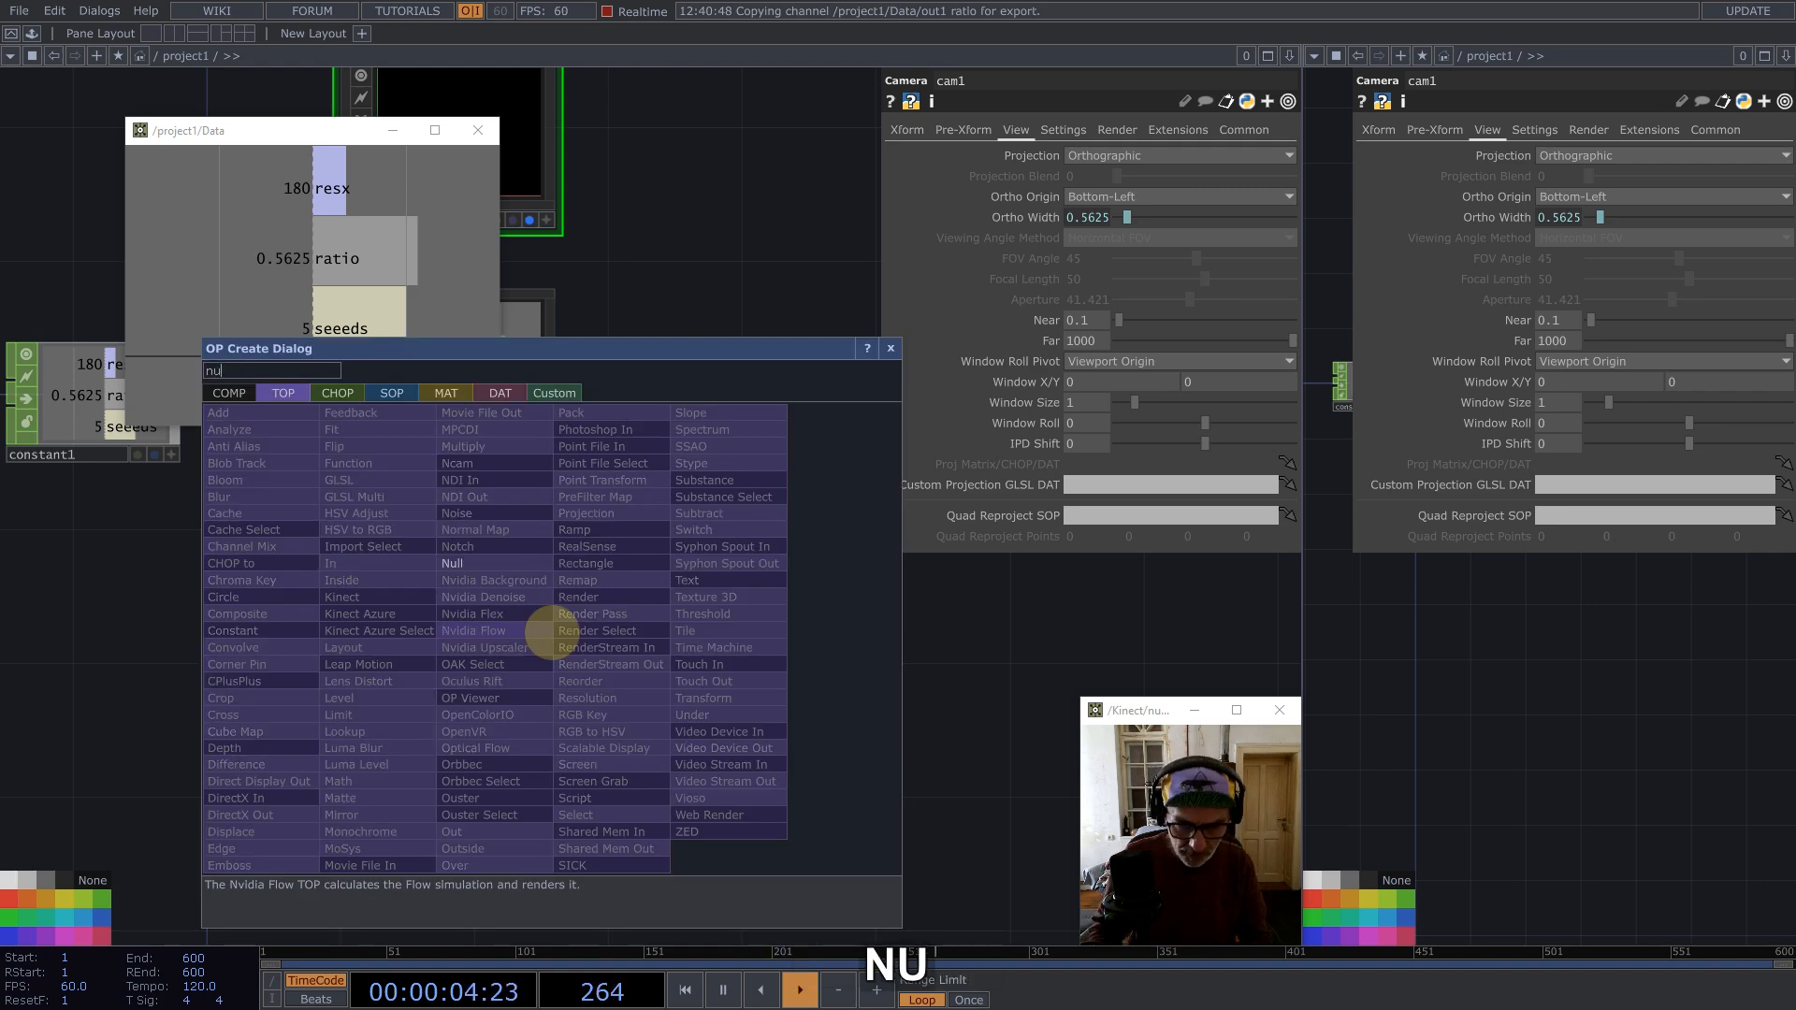
pyautogui.click(521, 564)
pyautogui.click(932, 625)
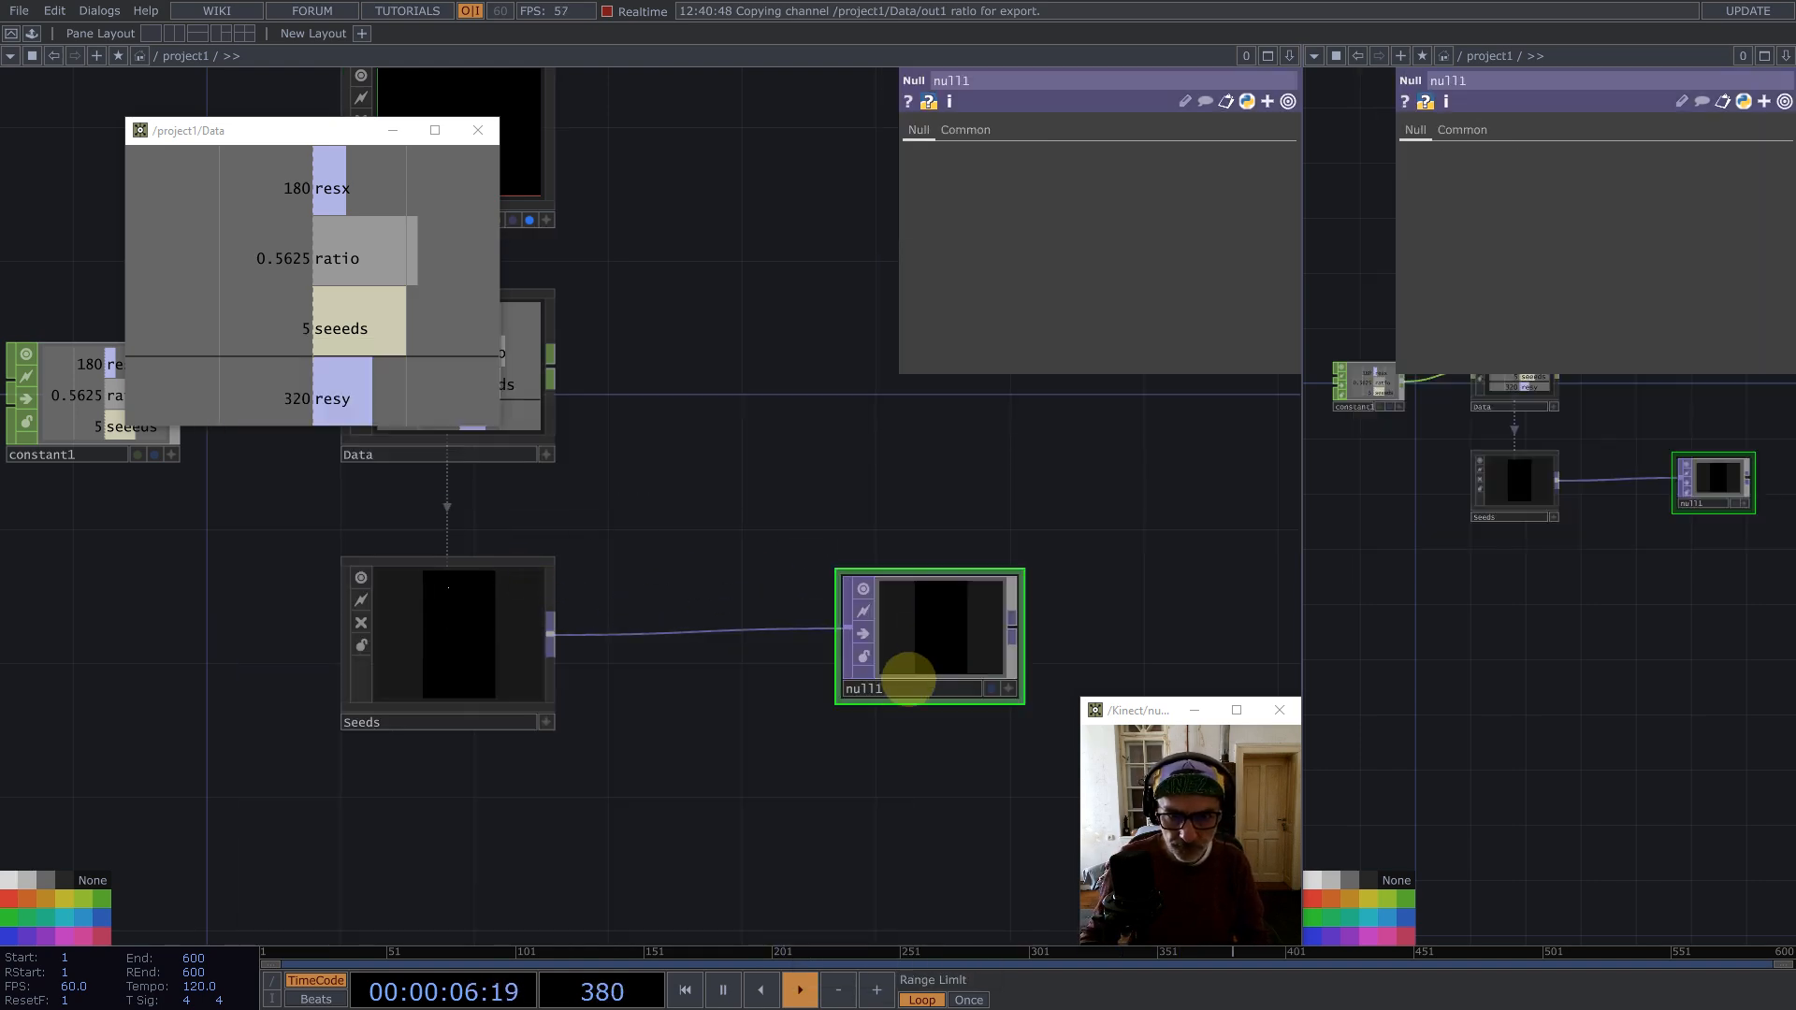
pyautogui.write('Final')
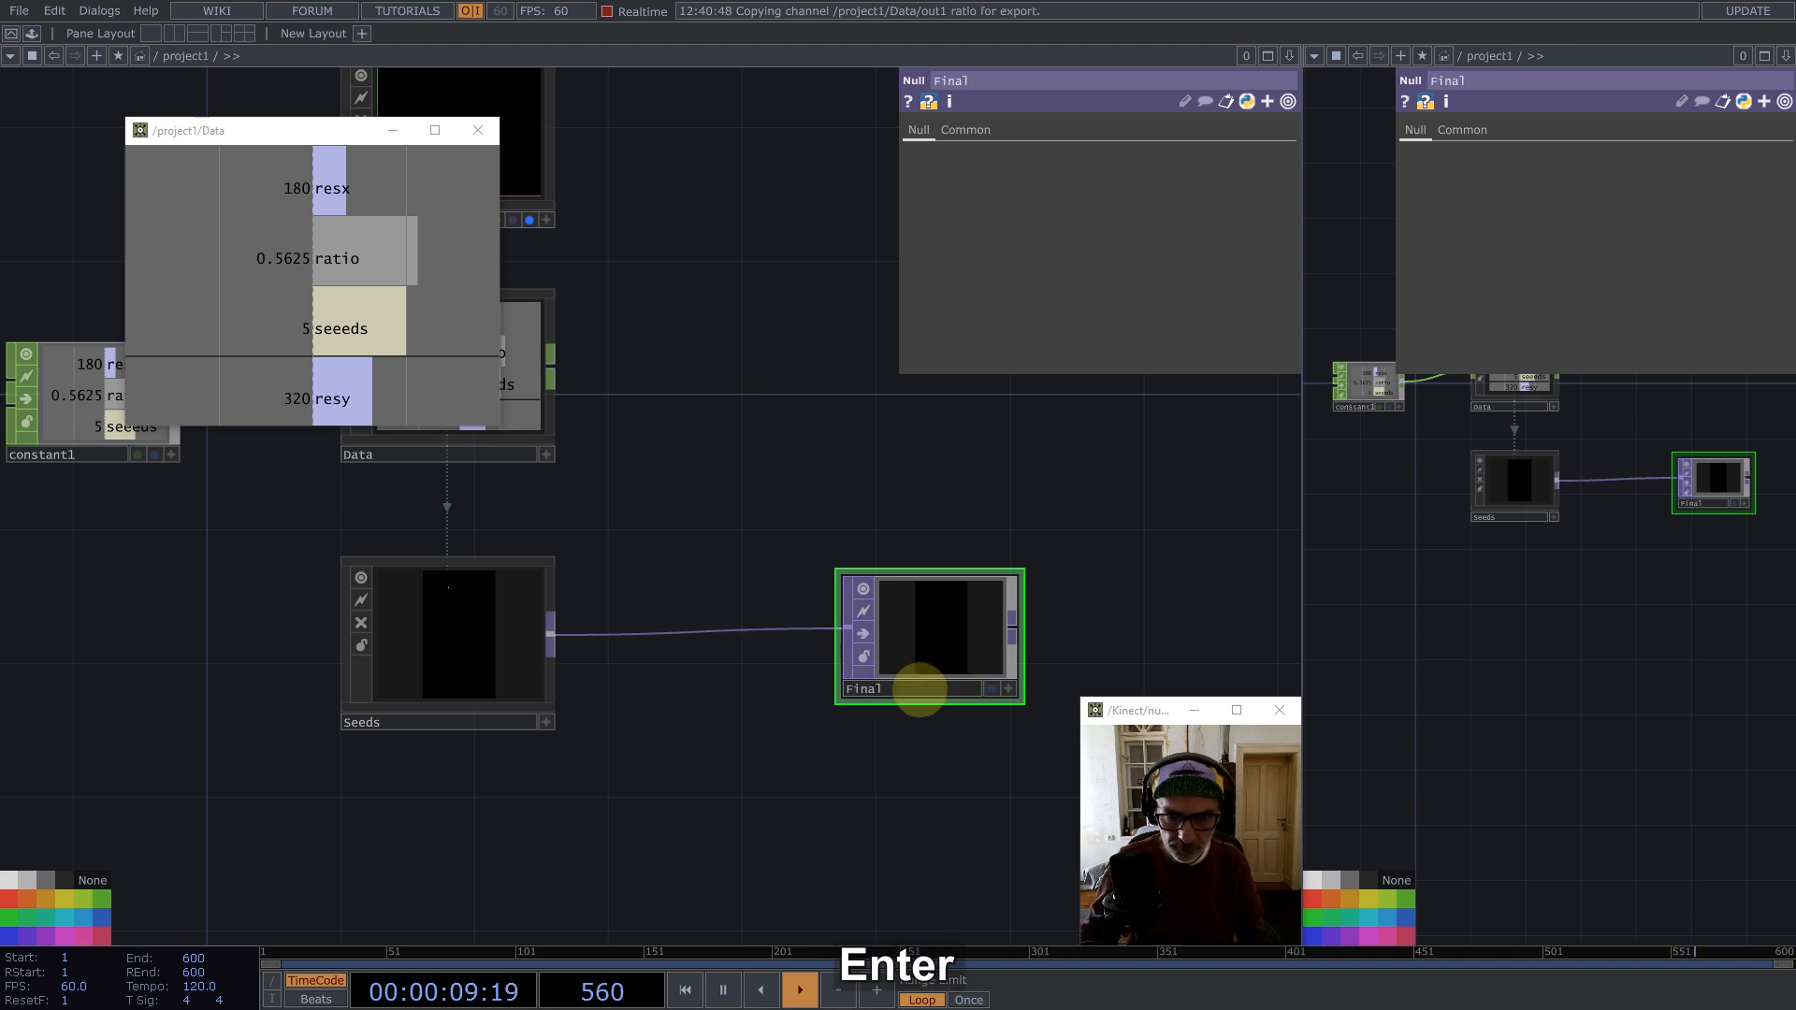
pyautogui.doubleClick(1024, 574)
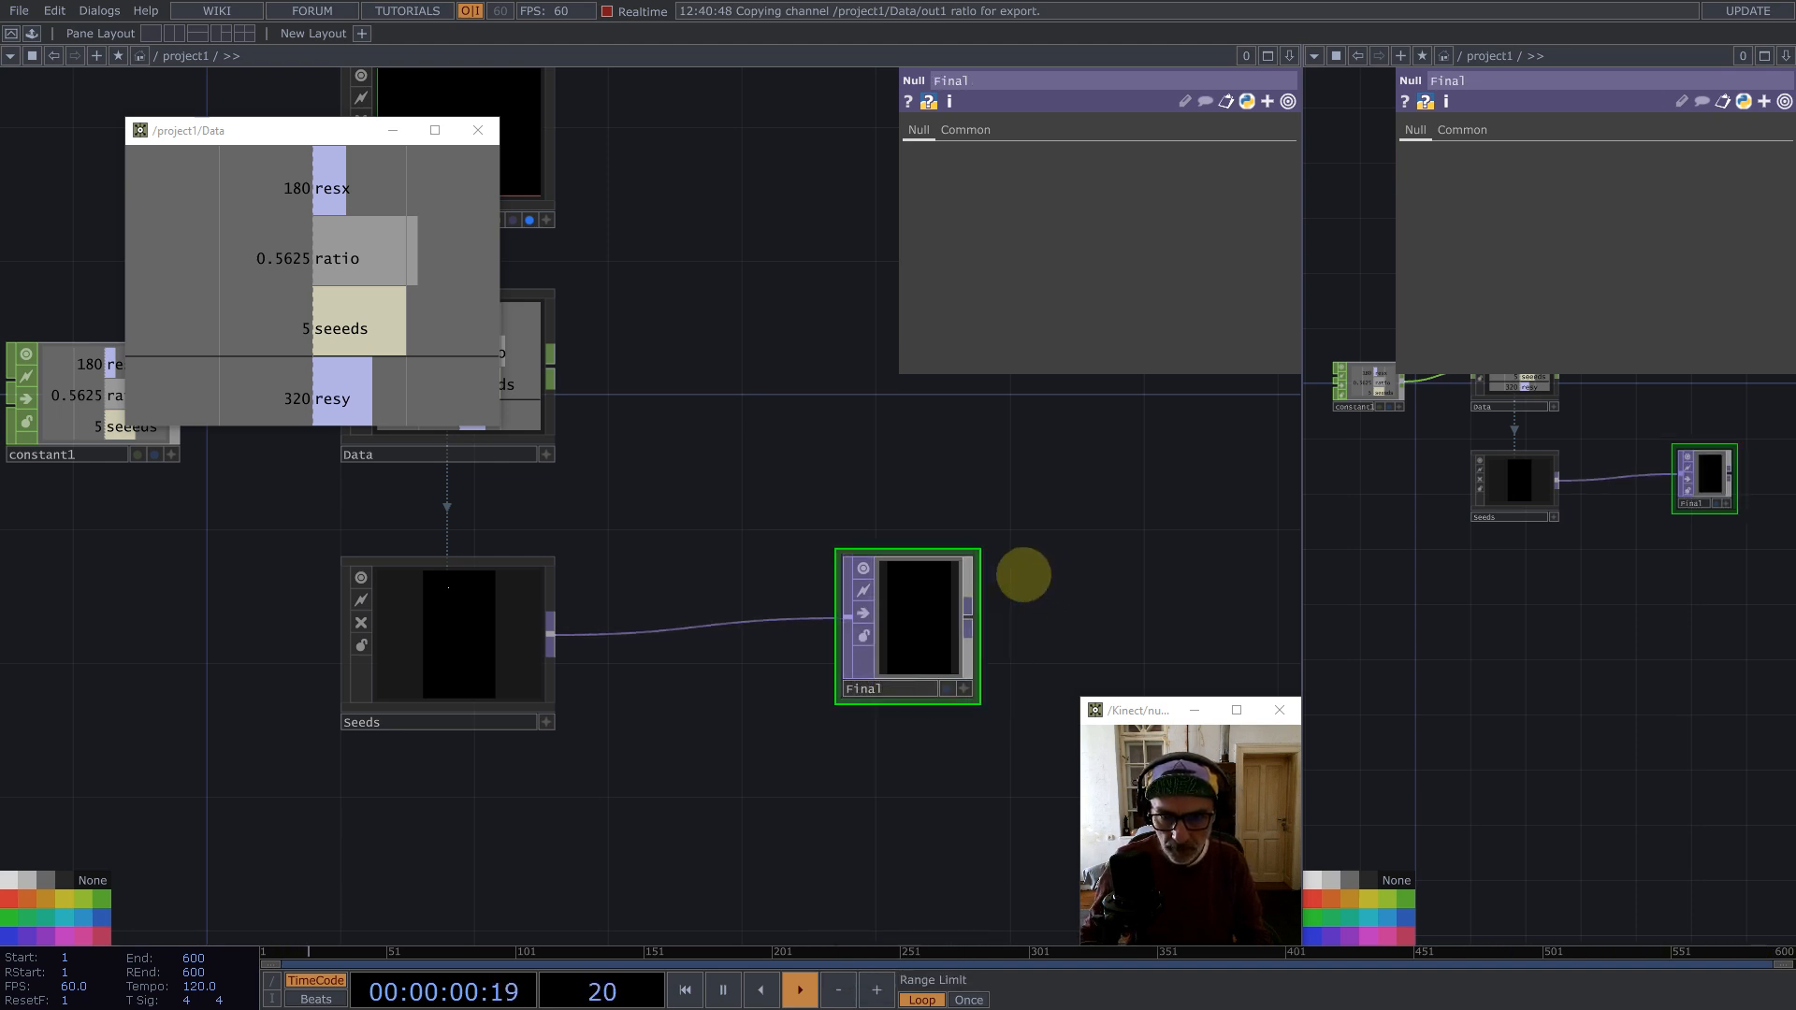
# Step: Switch the second pane to a TOP Viewer to display the output
pyautogui.click(965, 129)
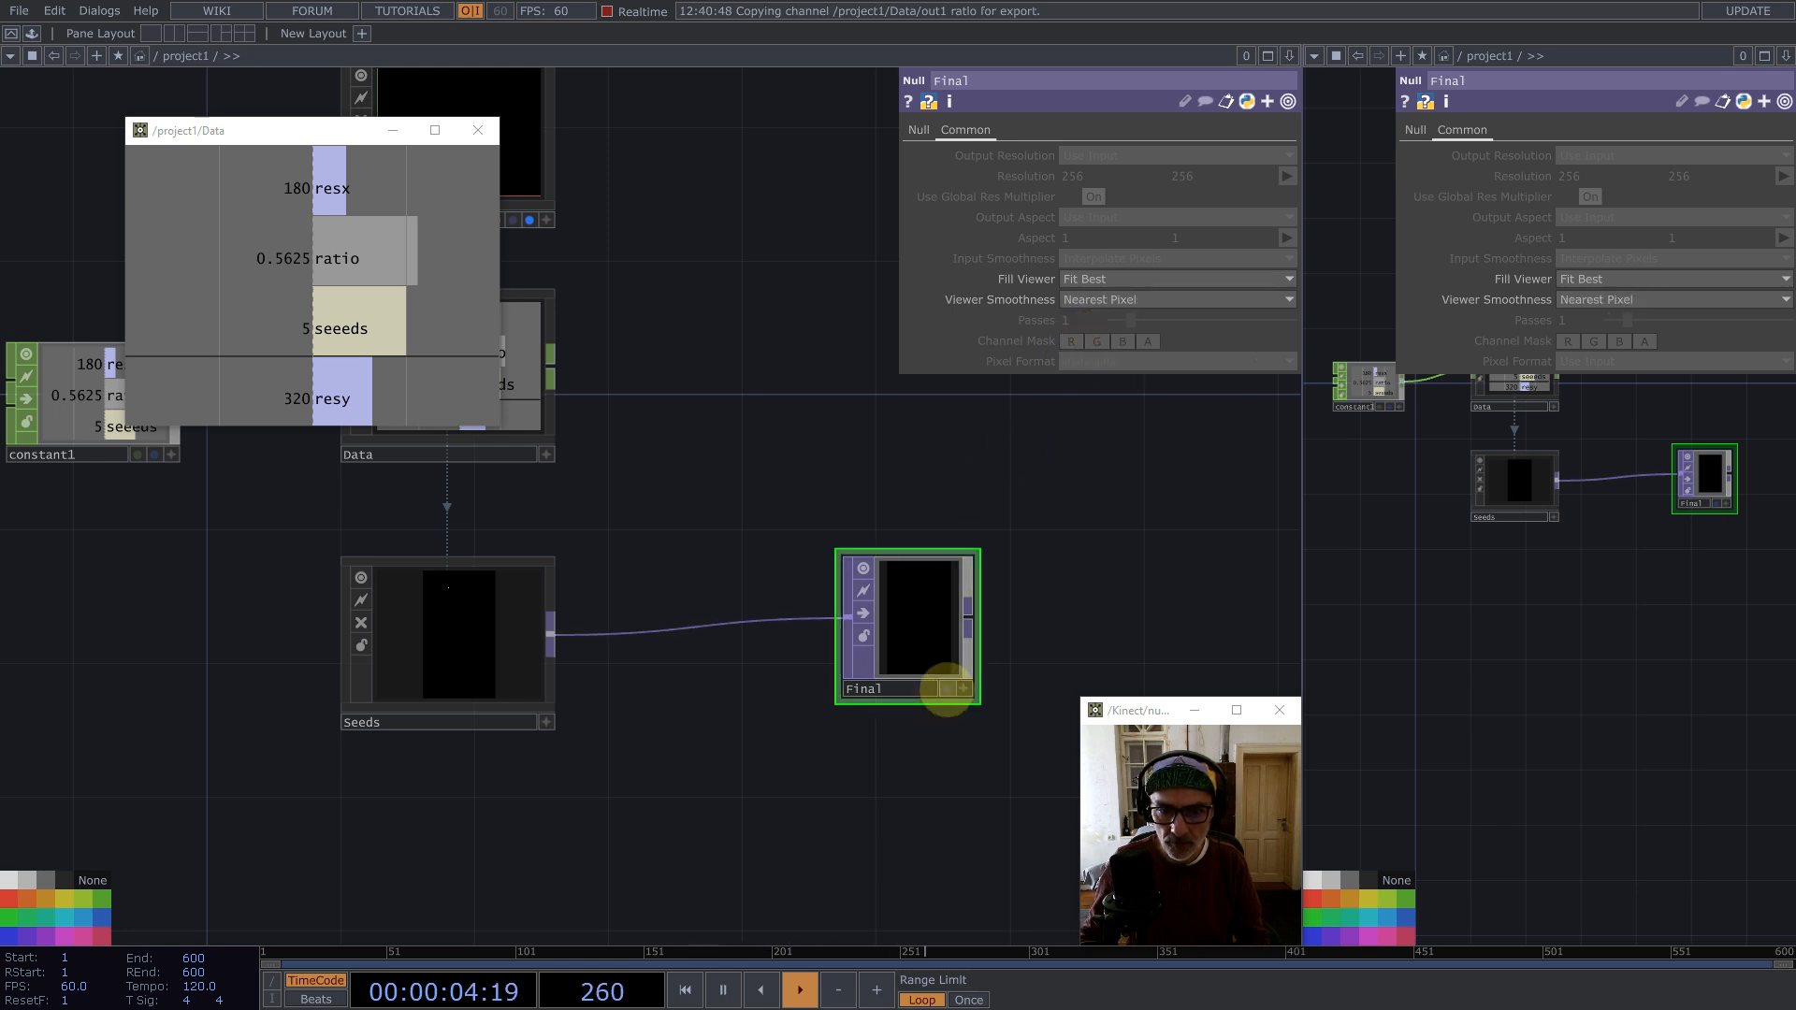
pyautogui.click(1314, 55)
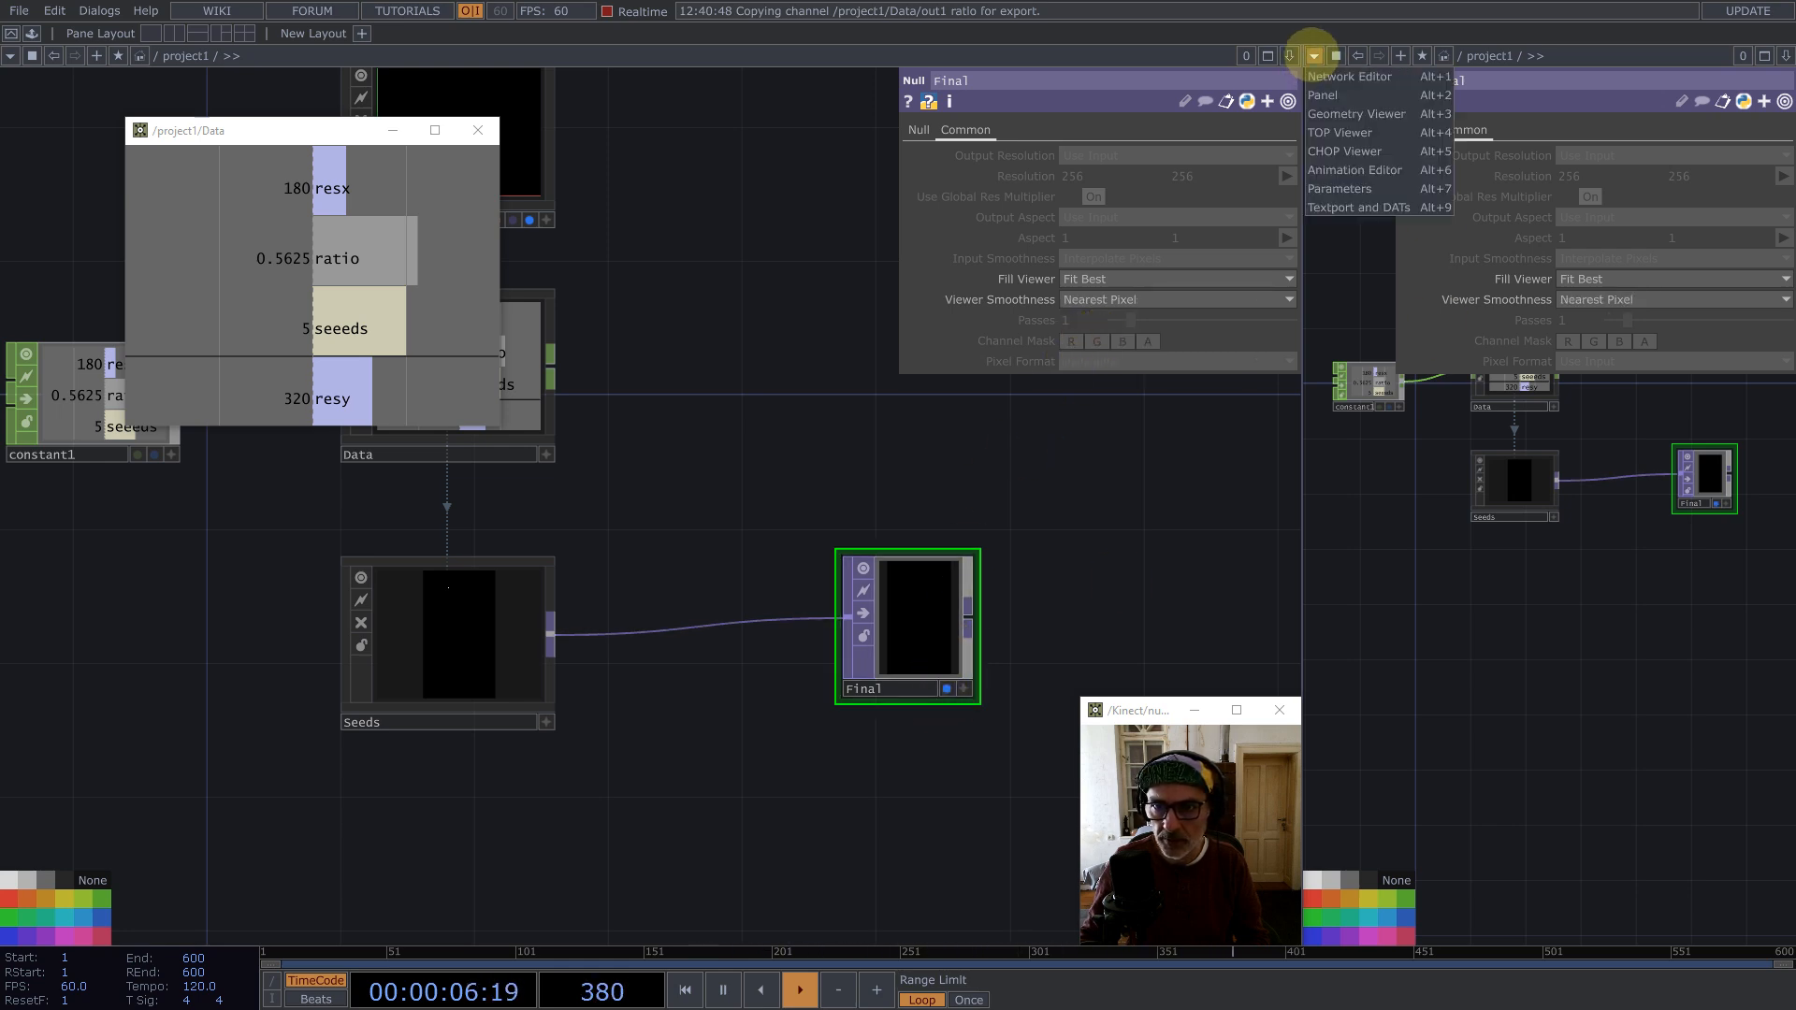
pyautogui.click(1332, 132)
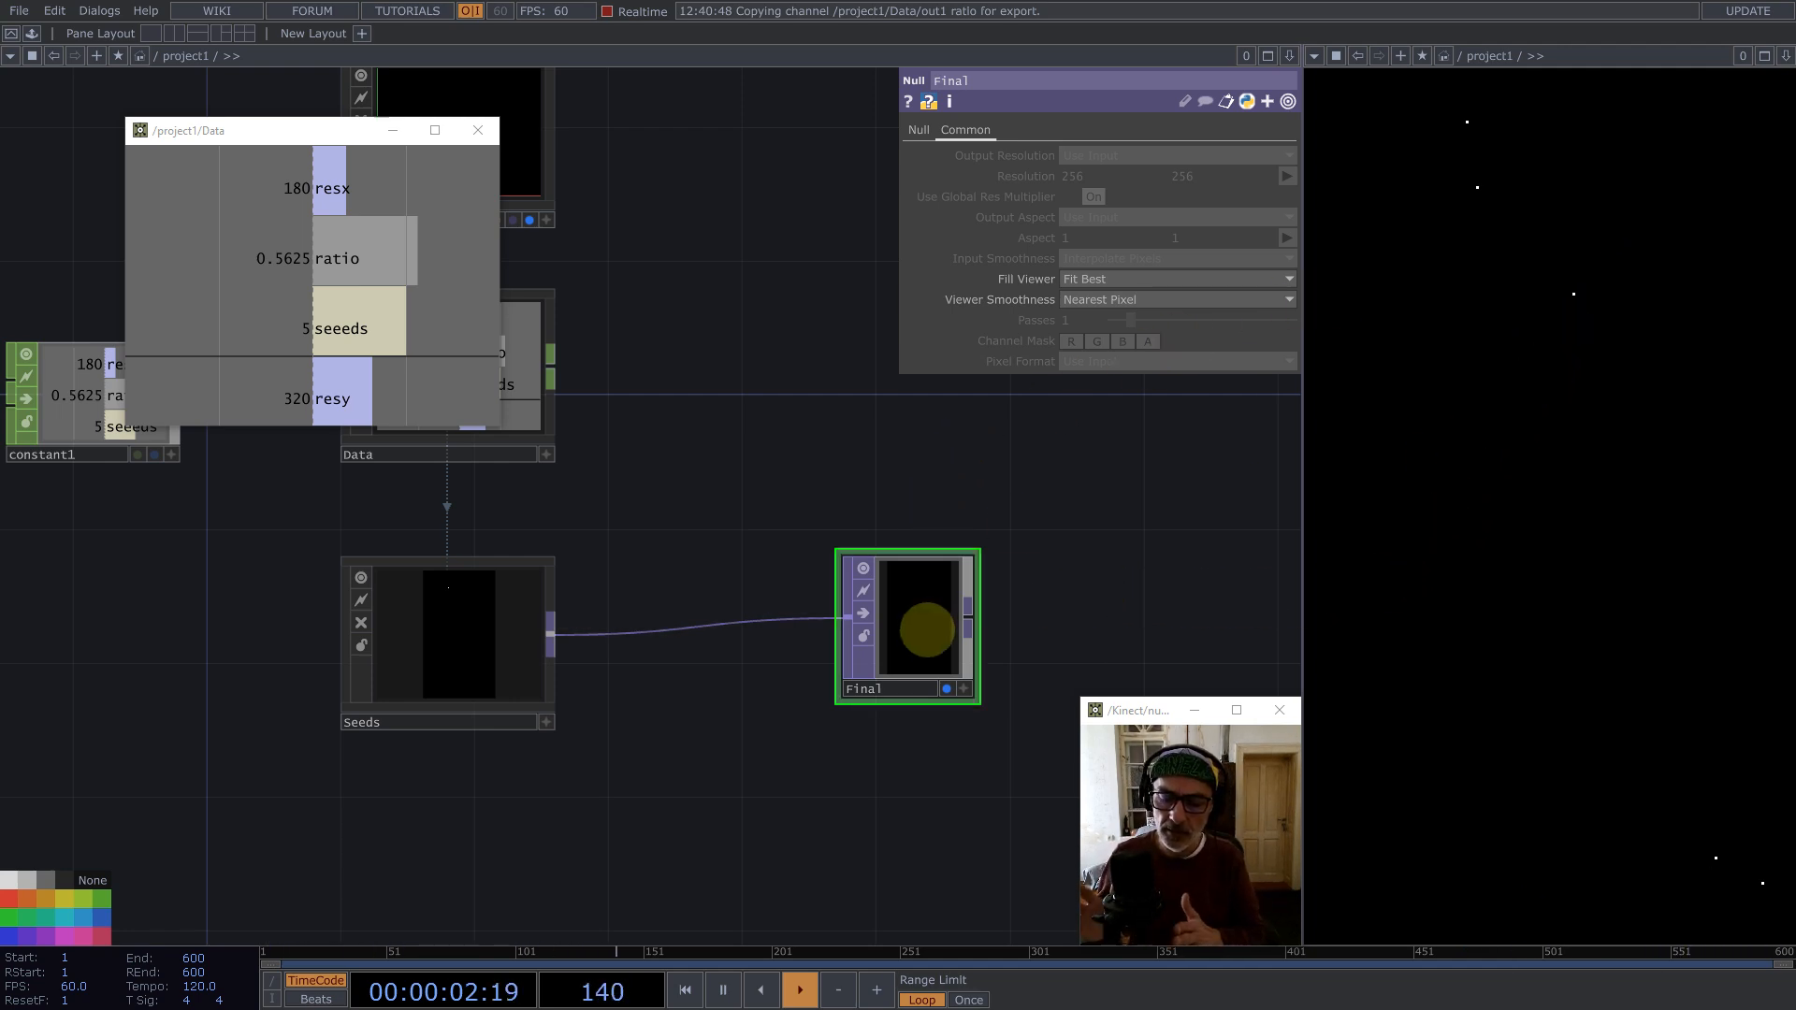
# Step: Insert a Noise TOP on the wire between Seeds and Final
pyautogui.moveTo(923, 632); pyautogui.dragTo(1204, 597)
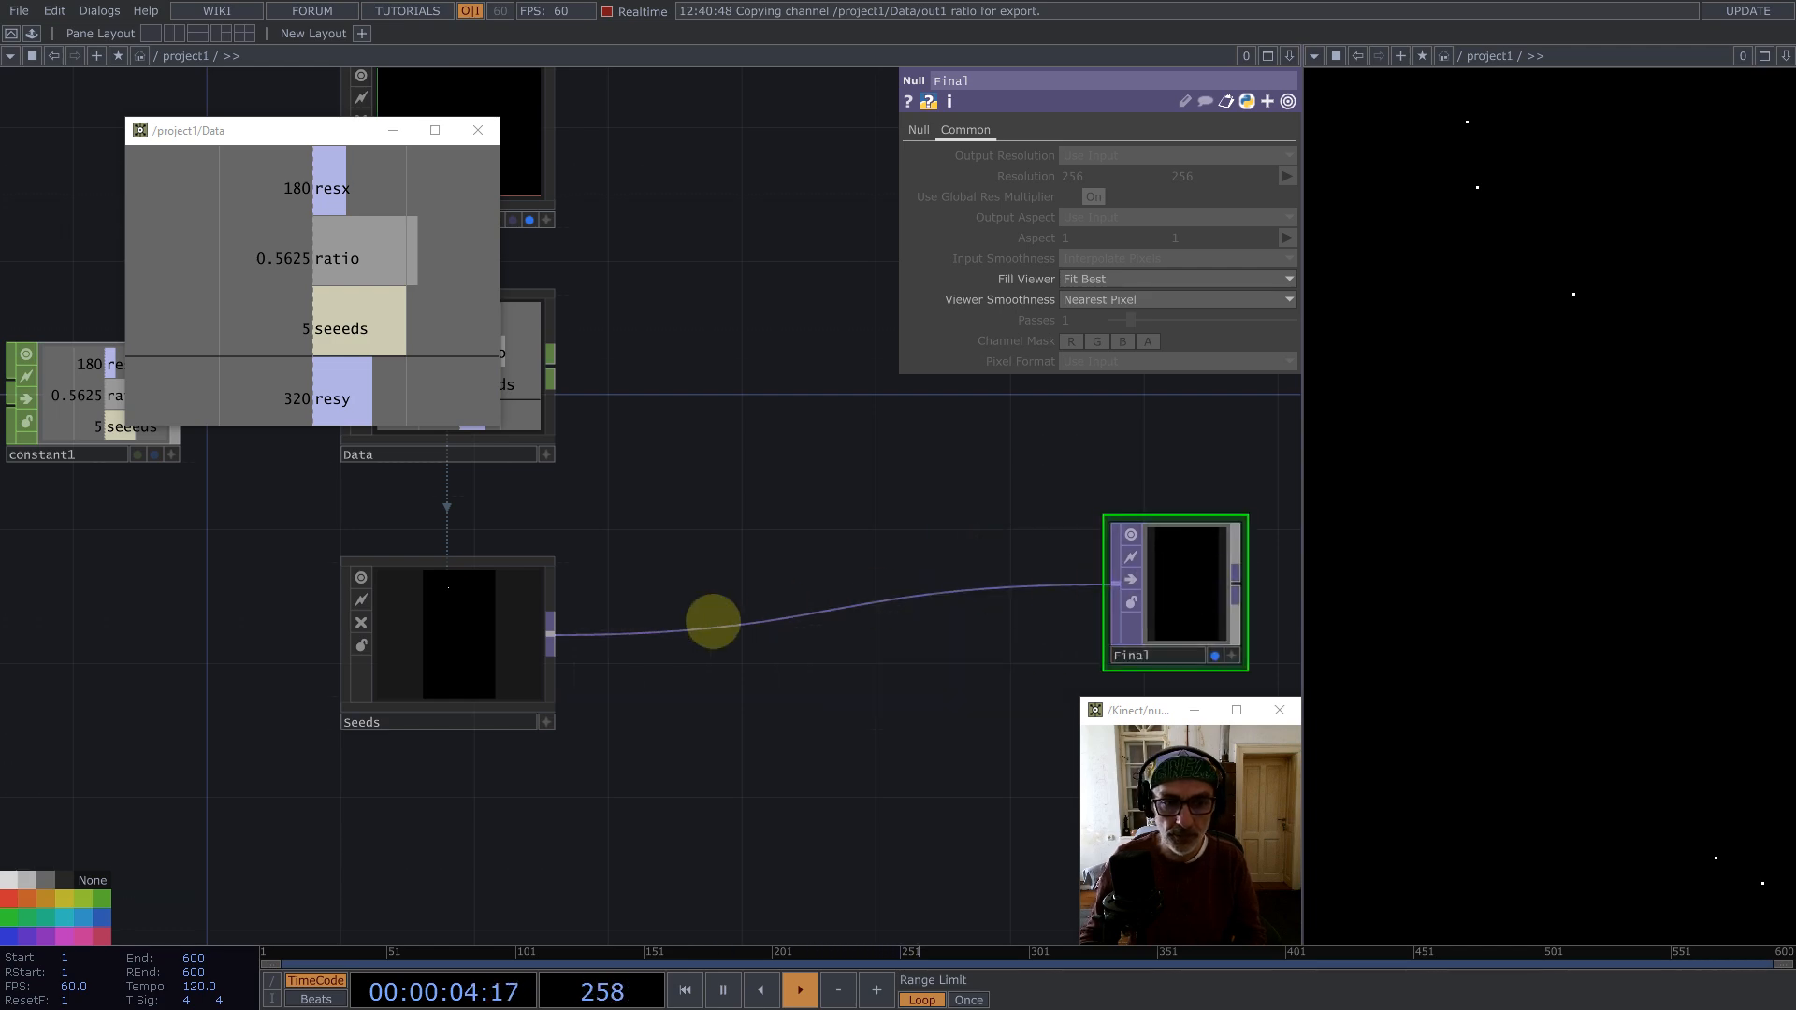
pyautogui.scroll(-3, 709, 623)
pyautogui.rightClick(709, 623)
pyautogui.click(725, 604)
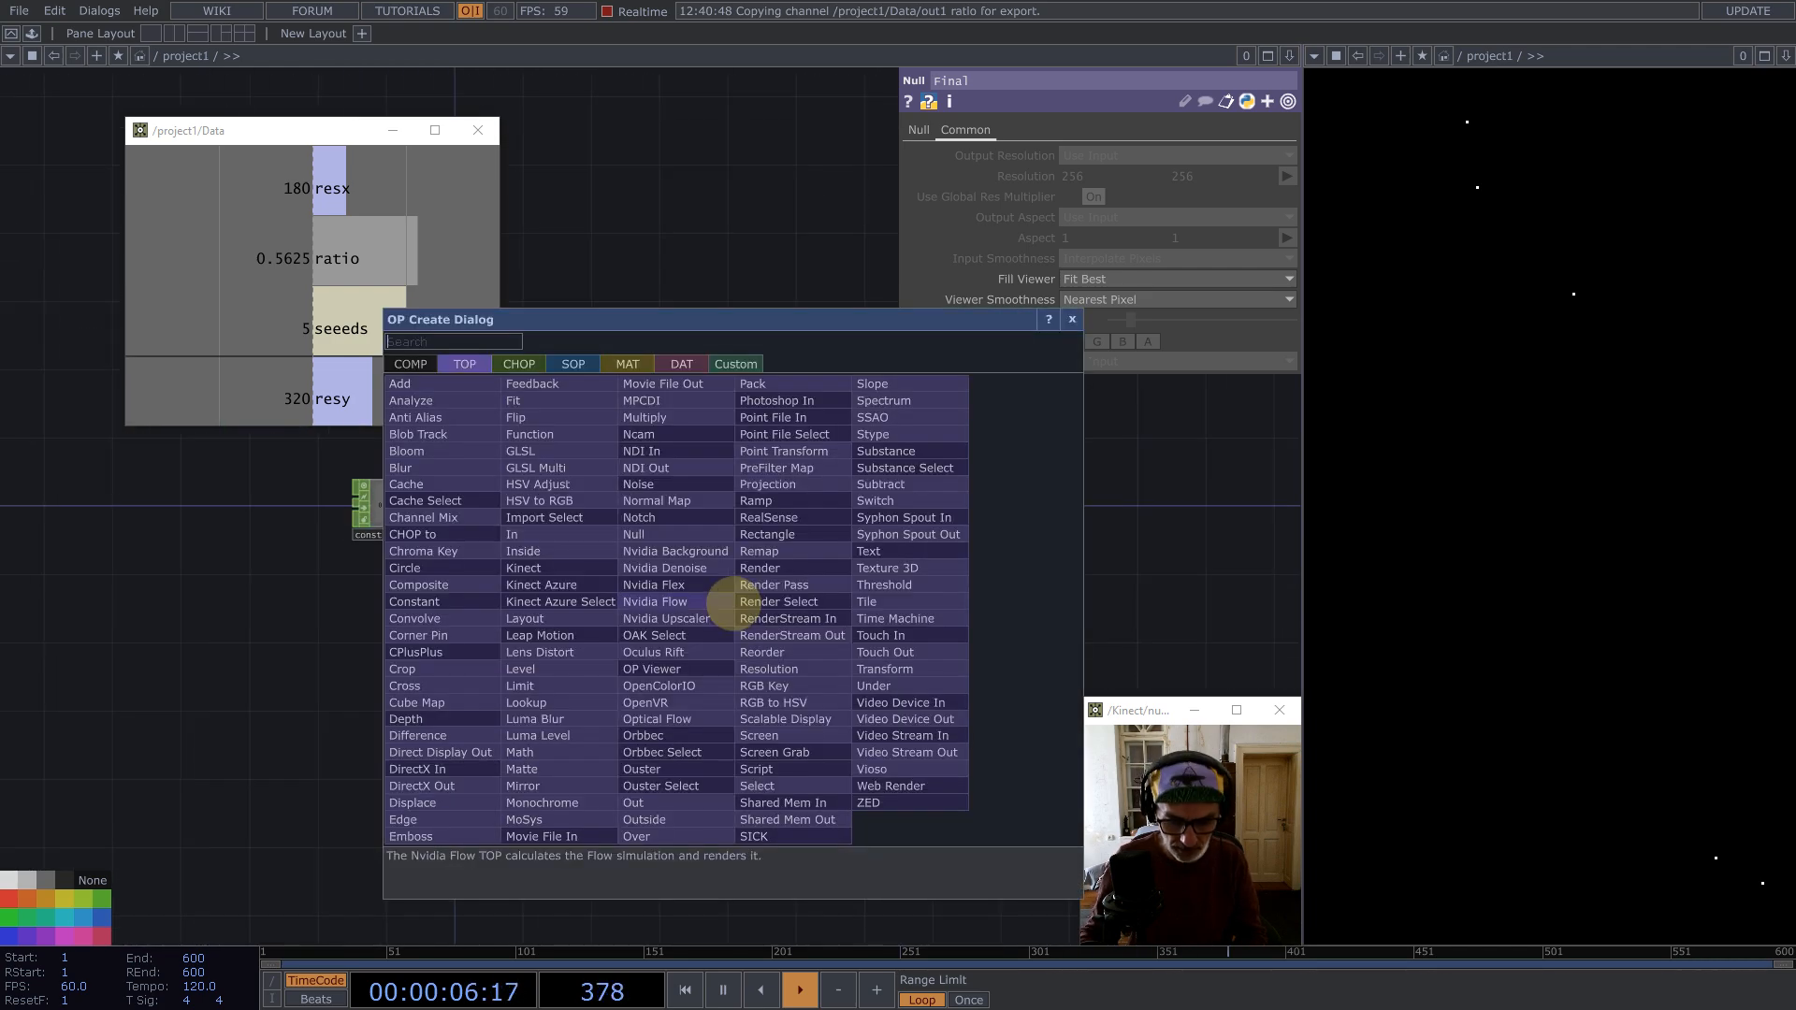
pyautogui.write('noi')
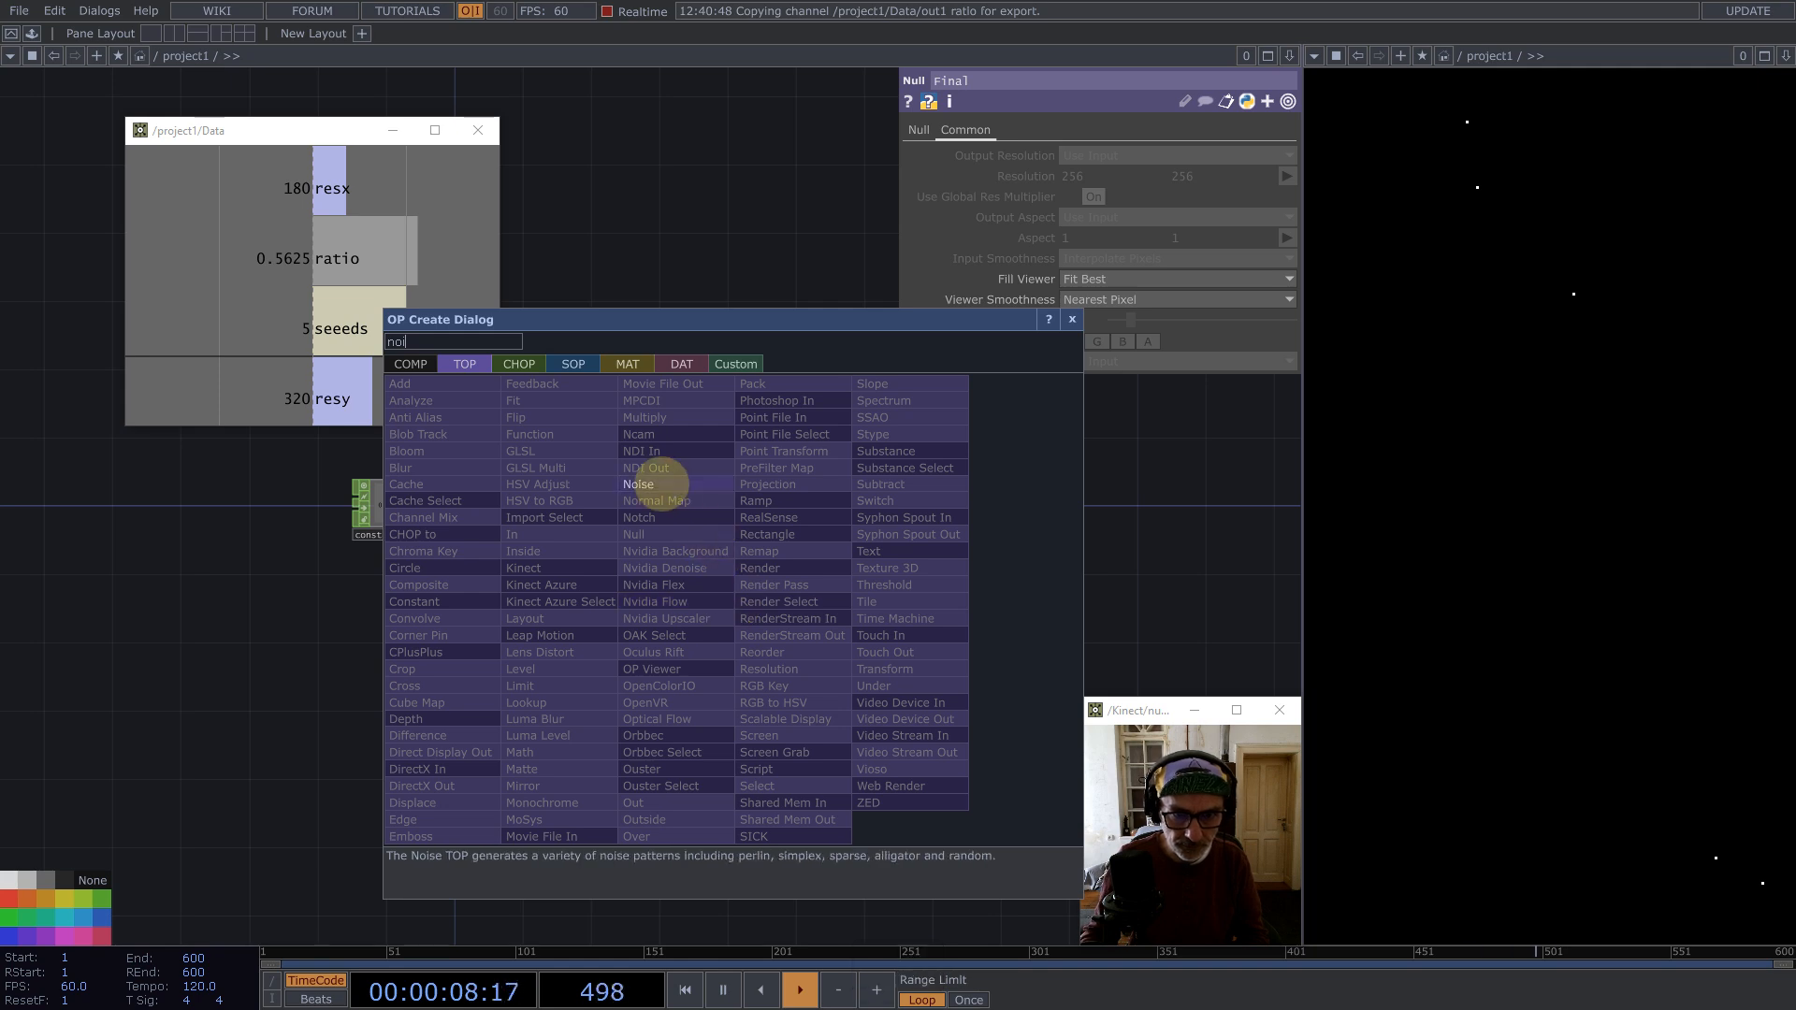
pyautogui.click(646, 484)
pyautogui.click(798, 603)
pyautogui.scroll(3, 784, 618)
pyautogui.scroll(2, 784, 619)
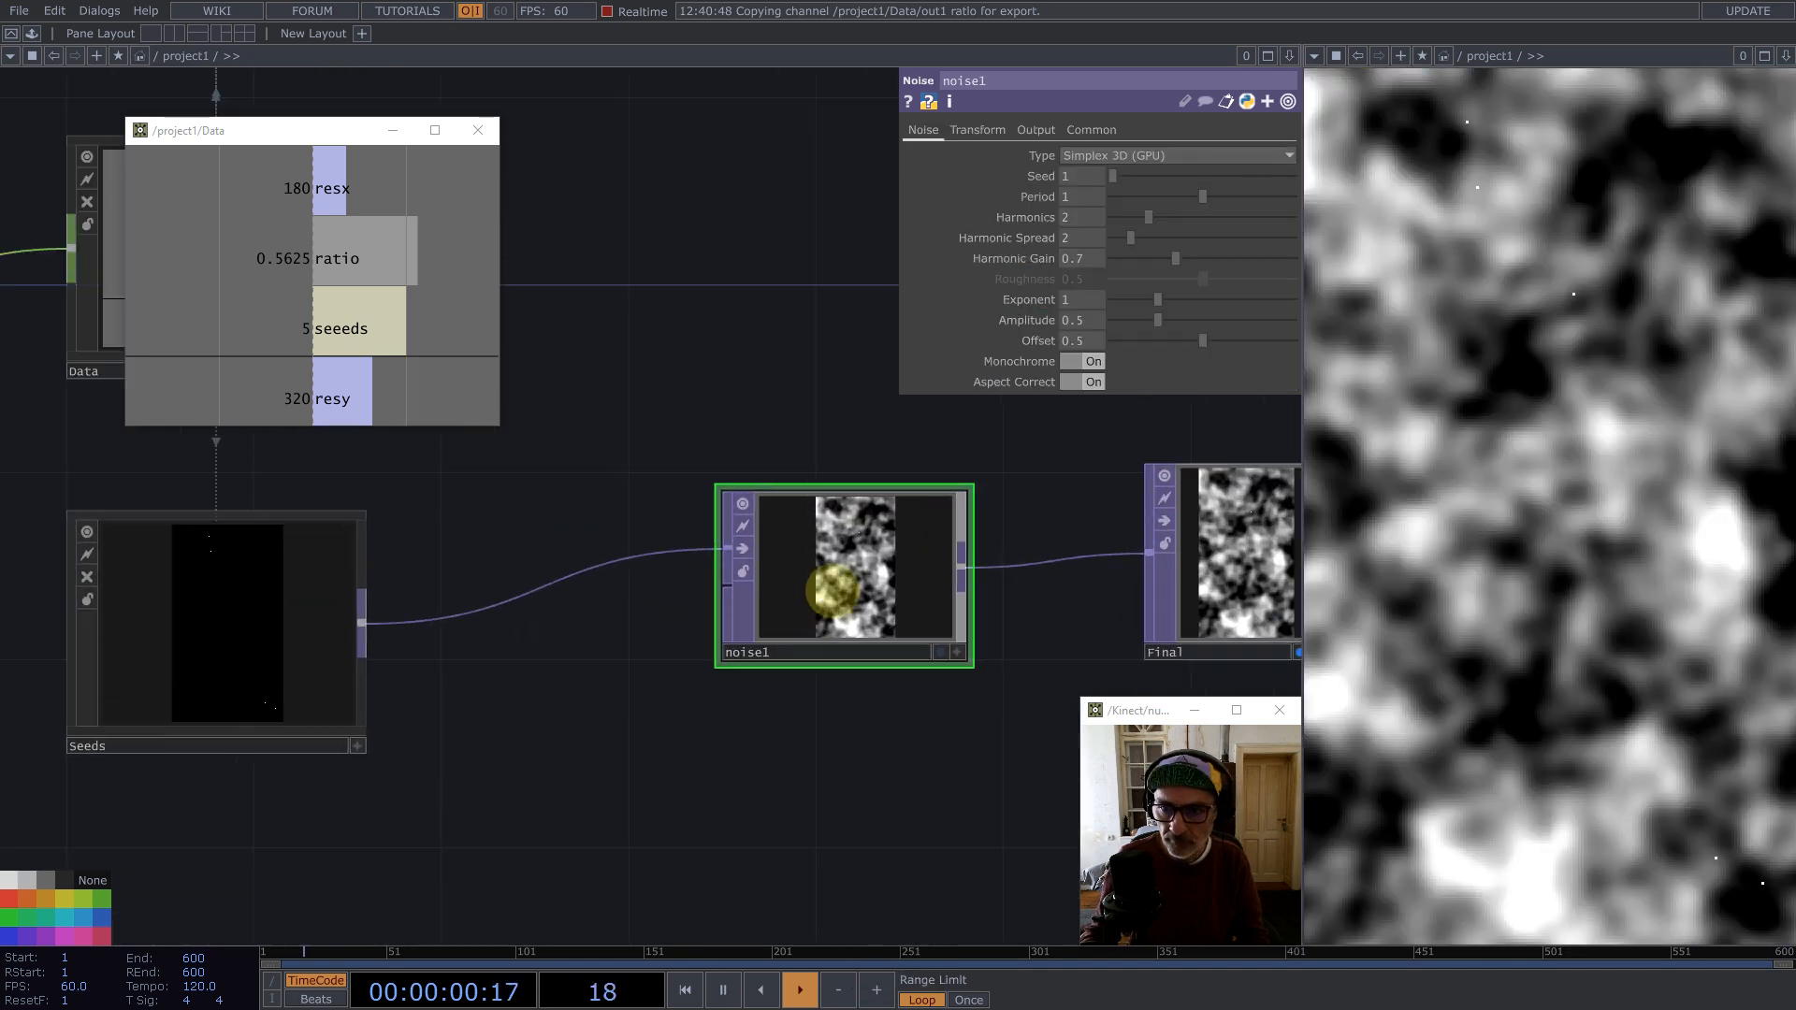
# Step: Insert a Null TOP between Seeds and the noise and rename it seeds_update
pyautogui.moveTo(829, 618); pyautogui.dragTo(829, 571)
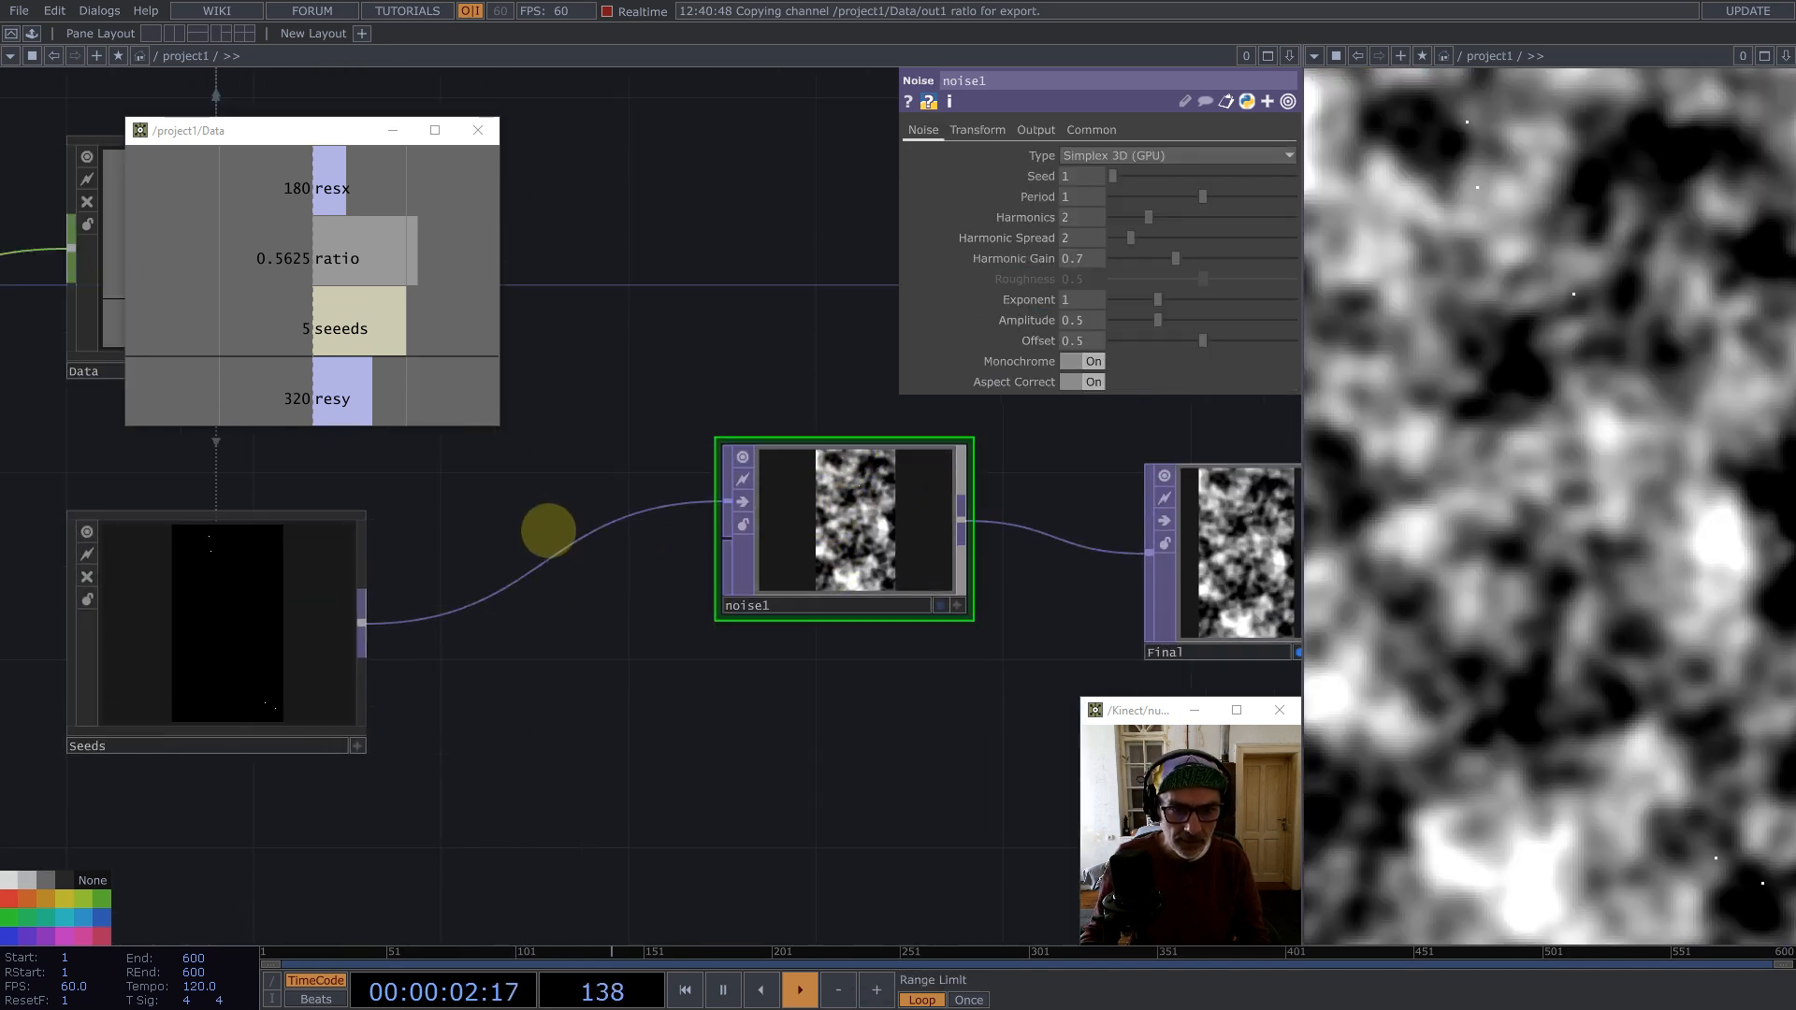
pyautogui.rightClick(569, 545)
pyautogui.click(599, 525)
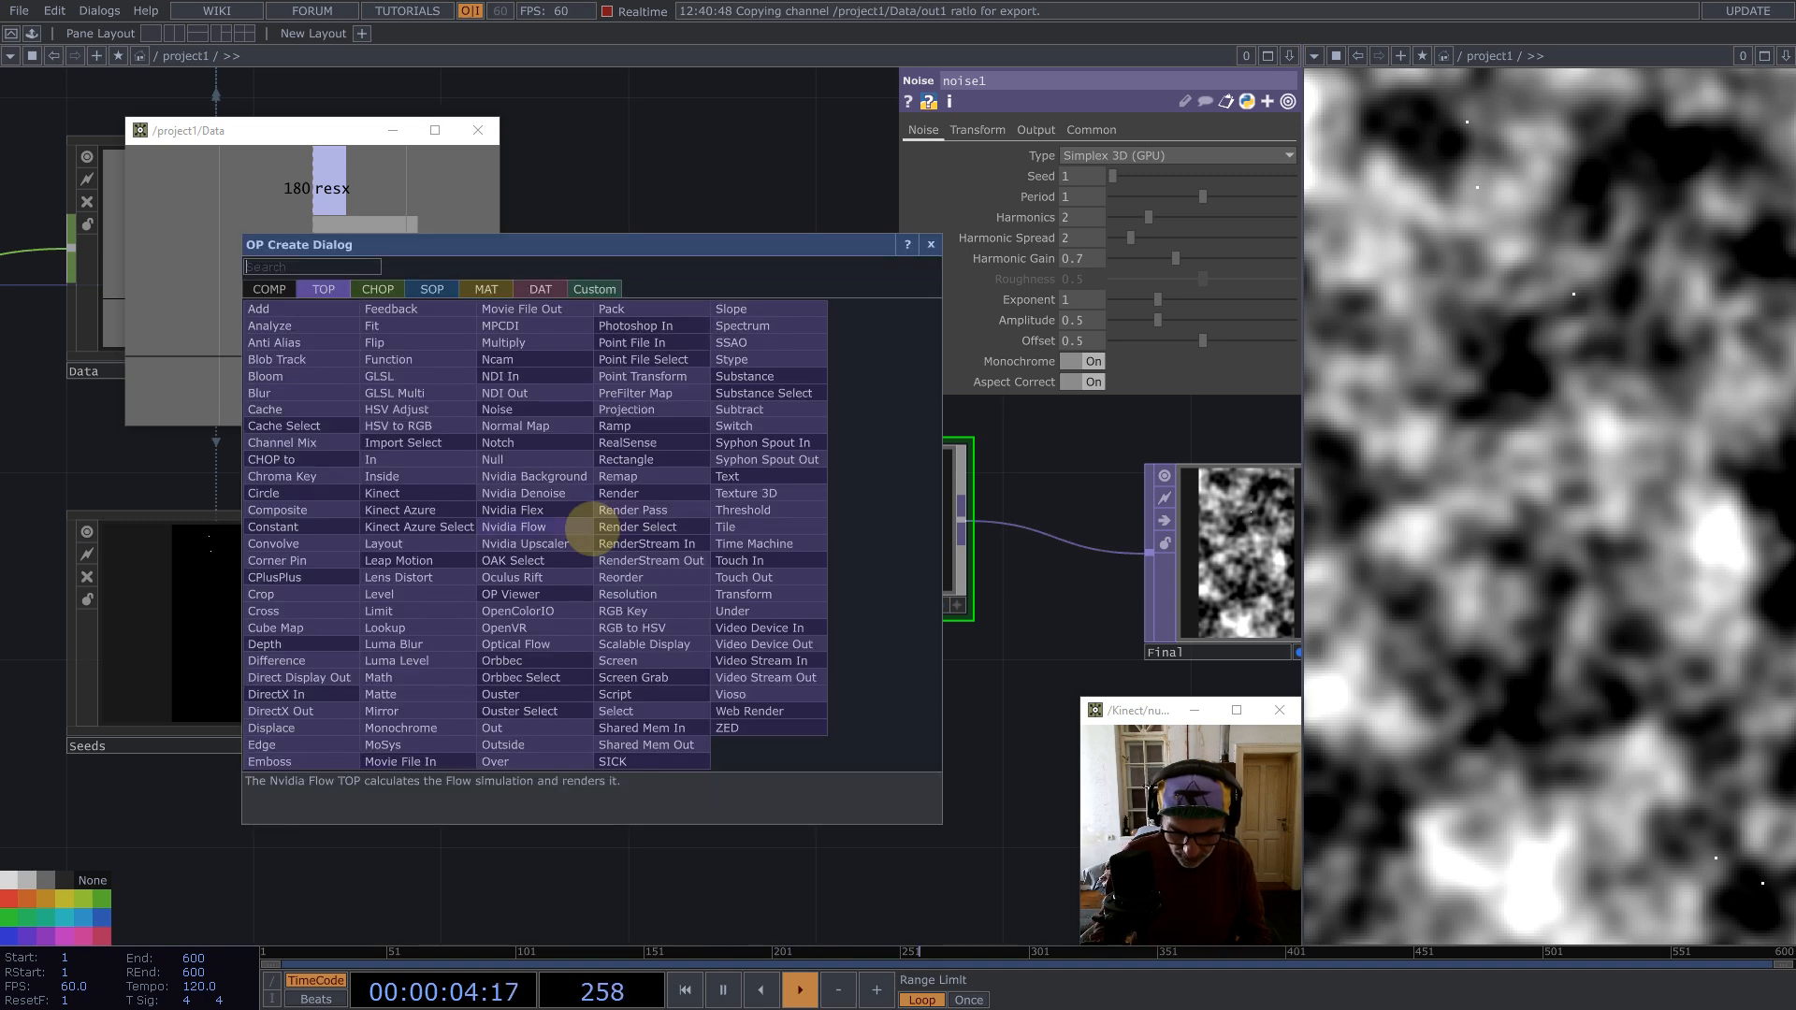
pyautogui.write('nu')
pyautogui.click(493, 459)
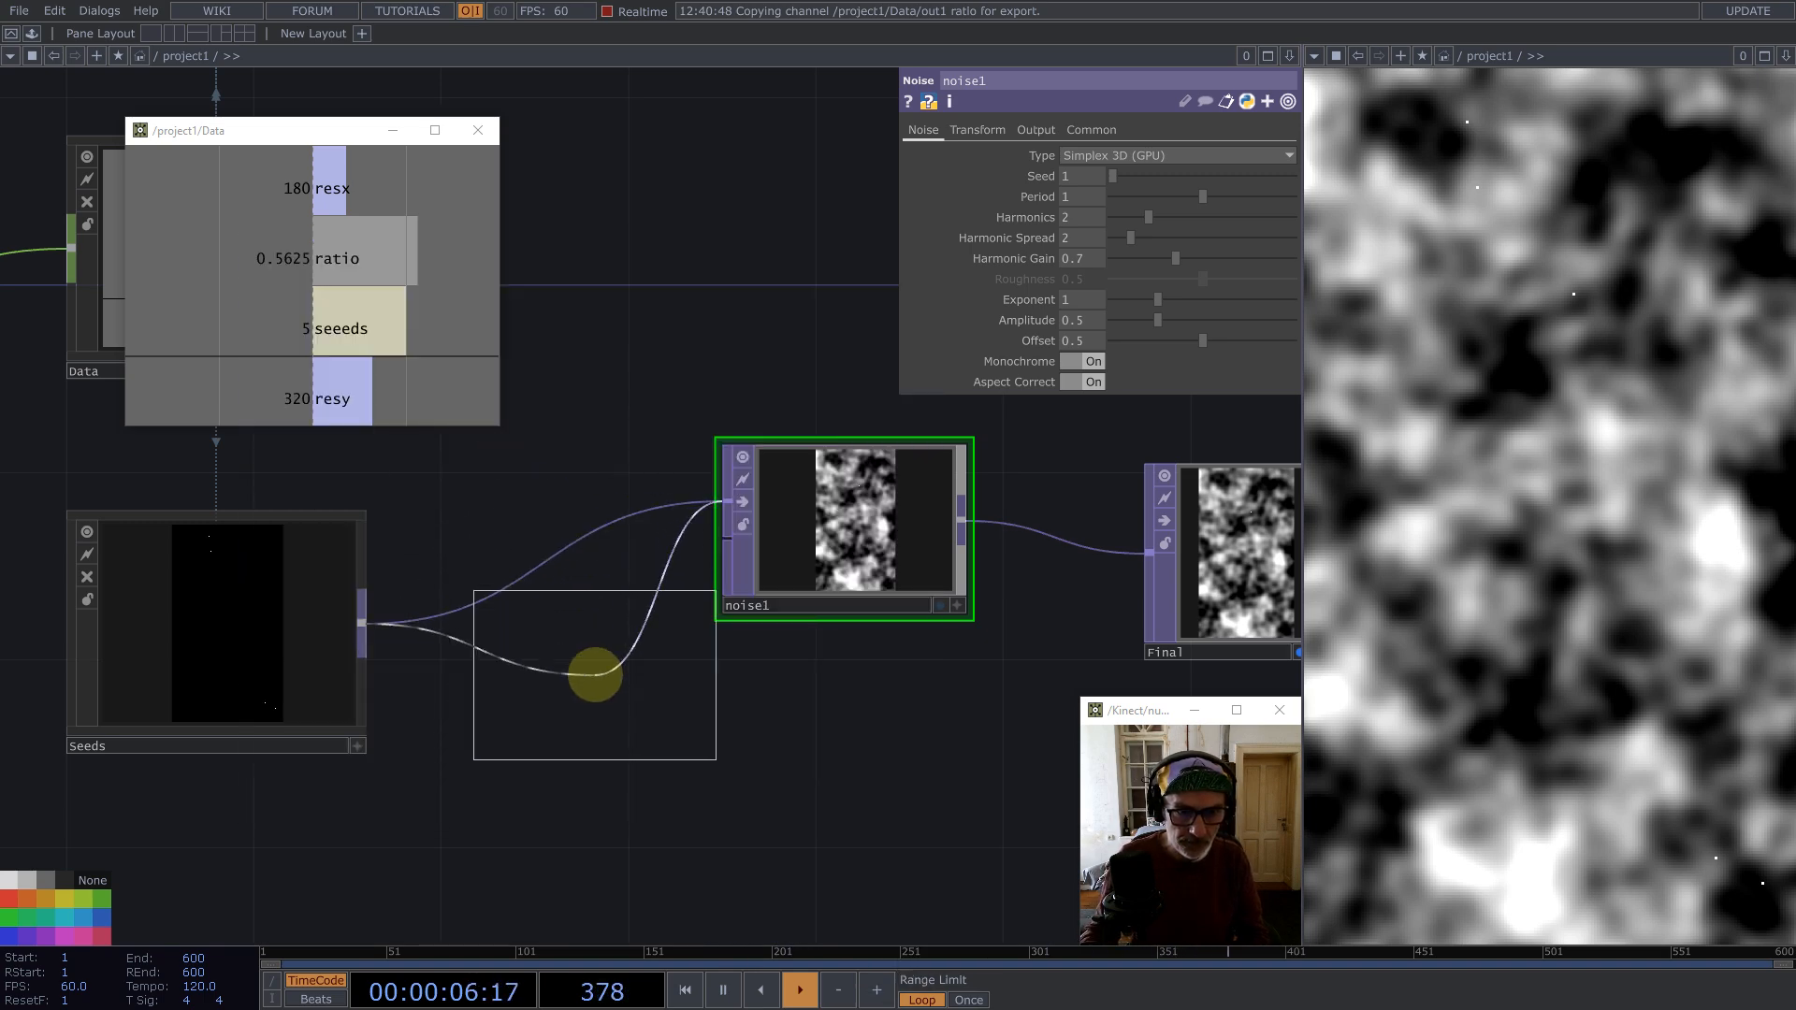
pyautogui.click(598, 670)
pyautogui.moveTo(245, 661); pyautogui.dragTo(54, 662)
pyautogui.moveTo(851, 521); pyautogui.dragTo(944, 428)
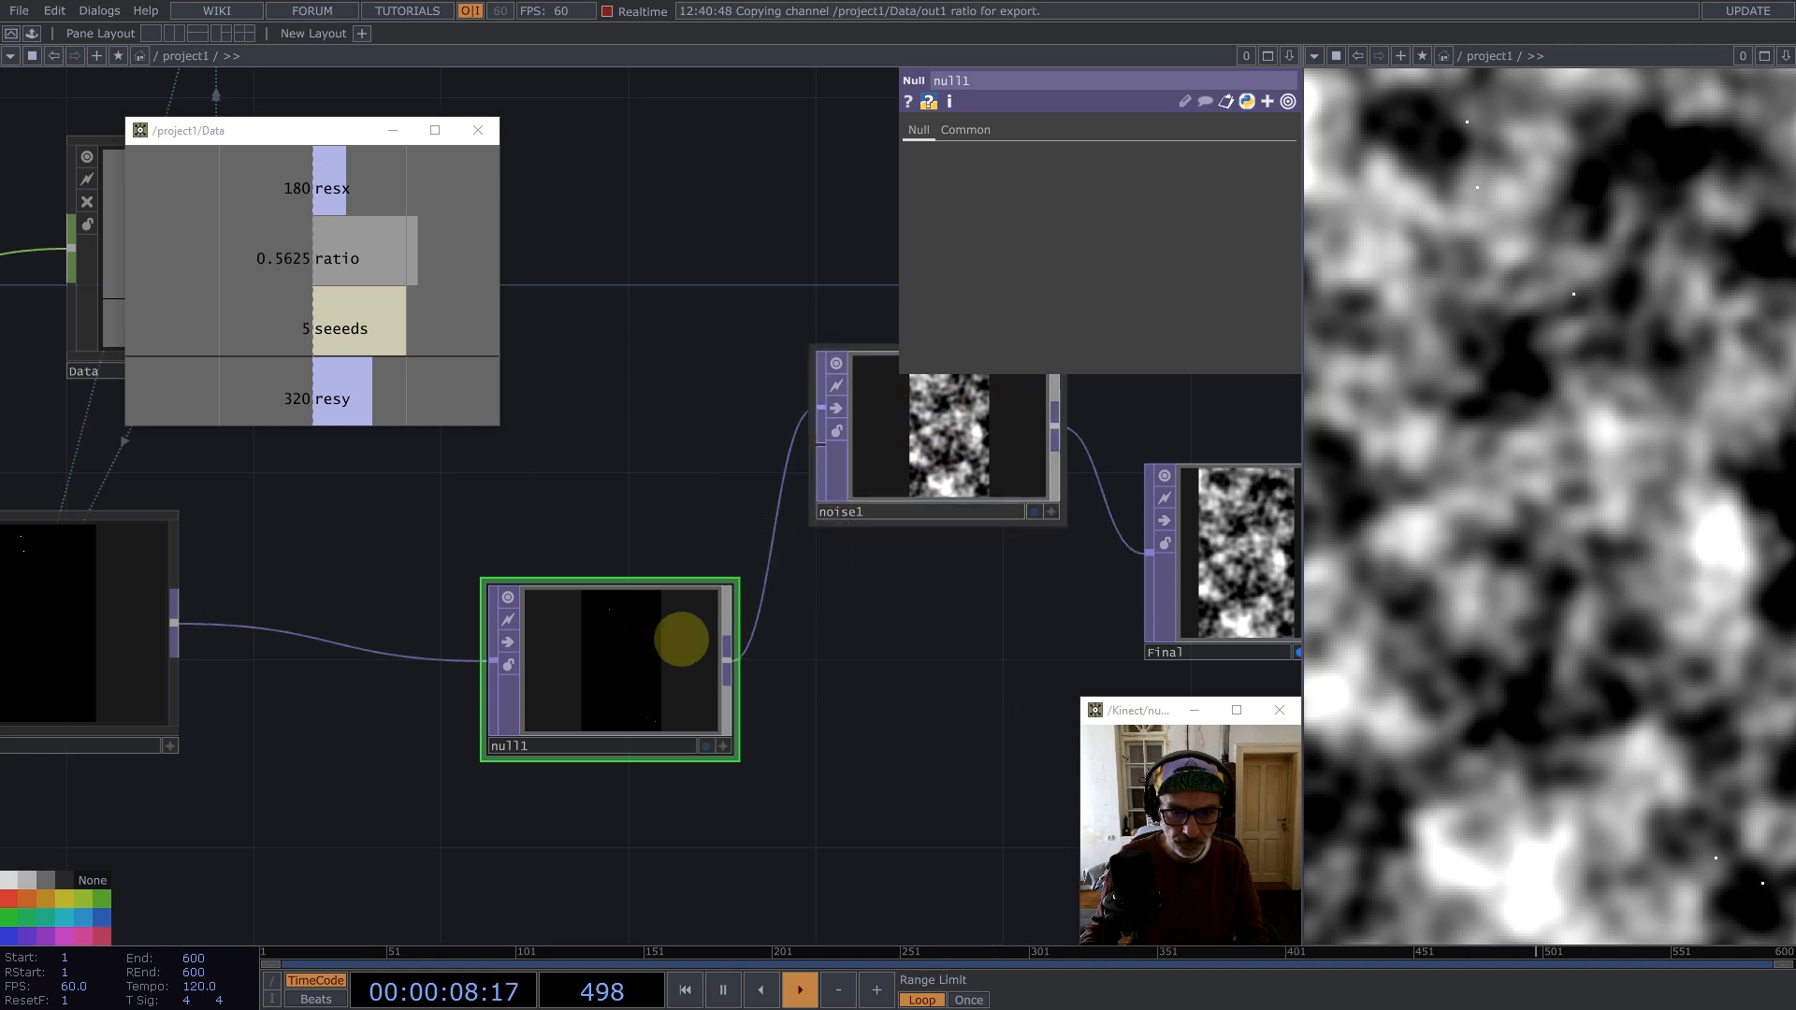
pyautogui.moveTo(734, 581); pyautogui.dragTo(672, 552)
pyautogui.moveTo(589, 637); pyautogui.dragTo(585, 595)
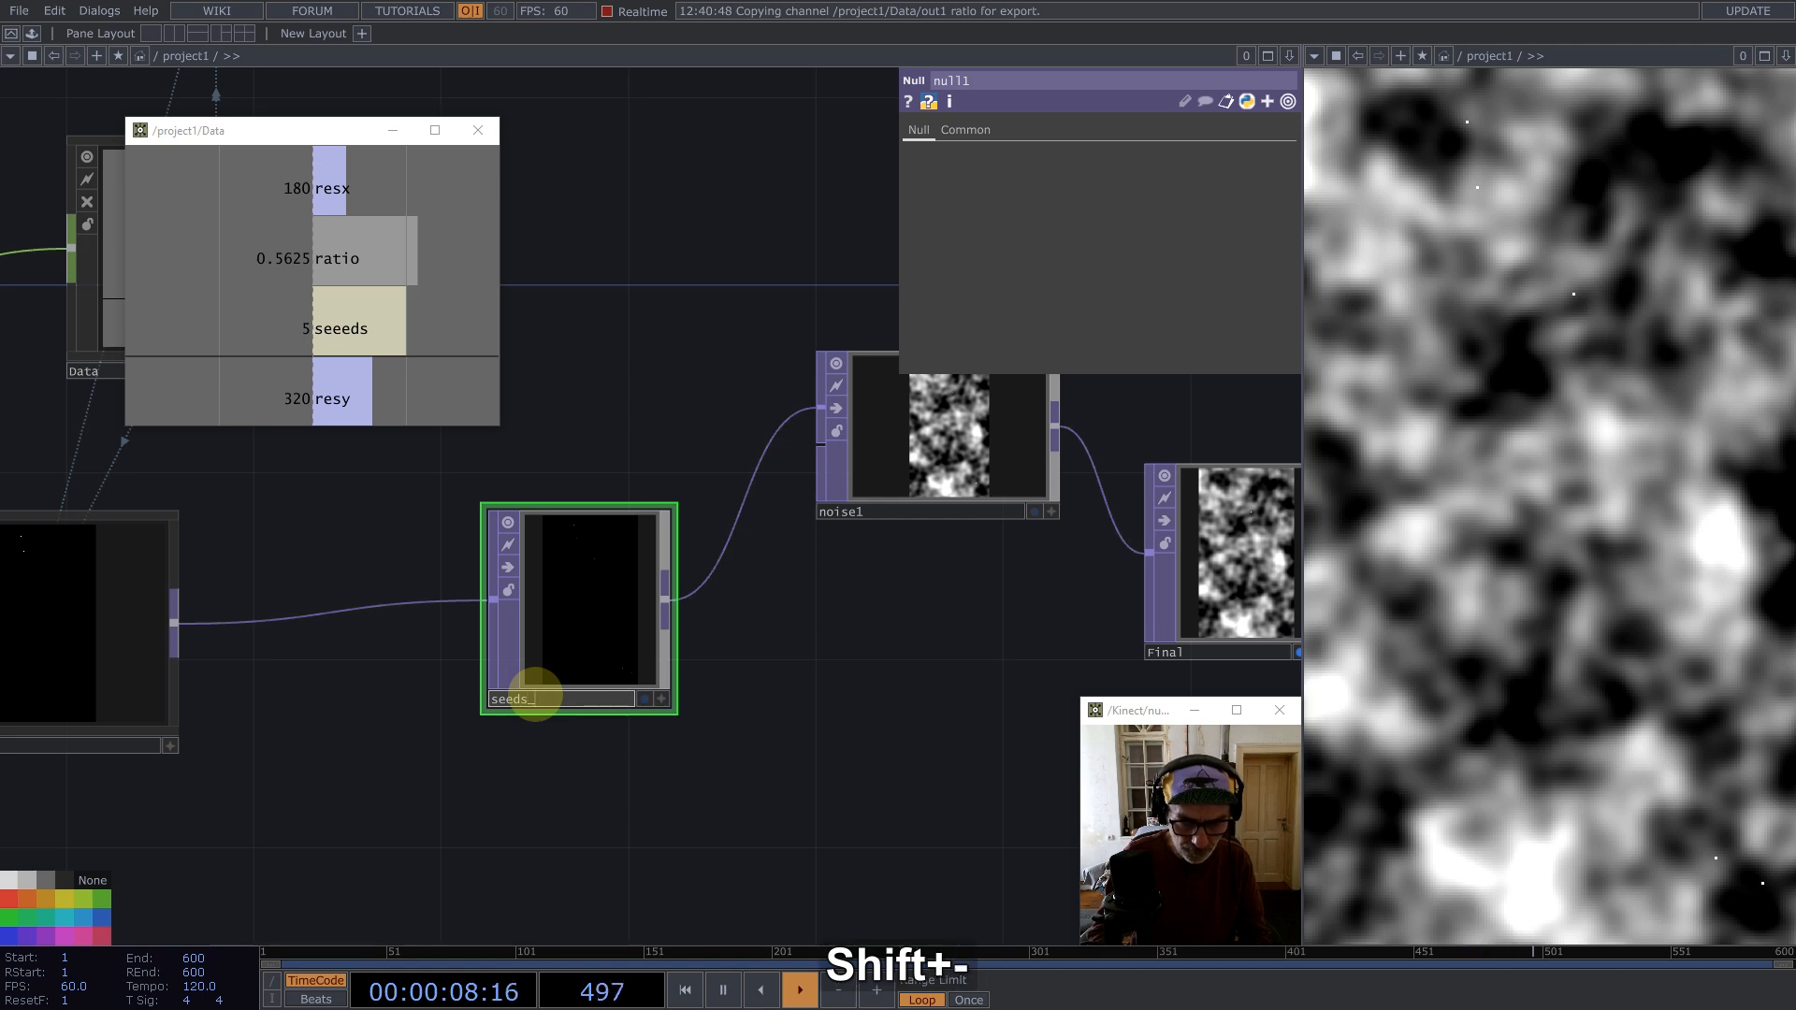
pyautogui.write('pdate')
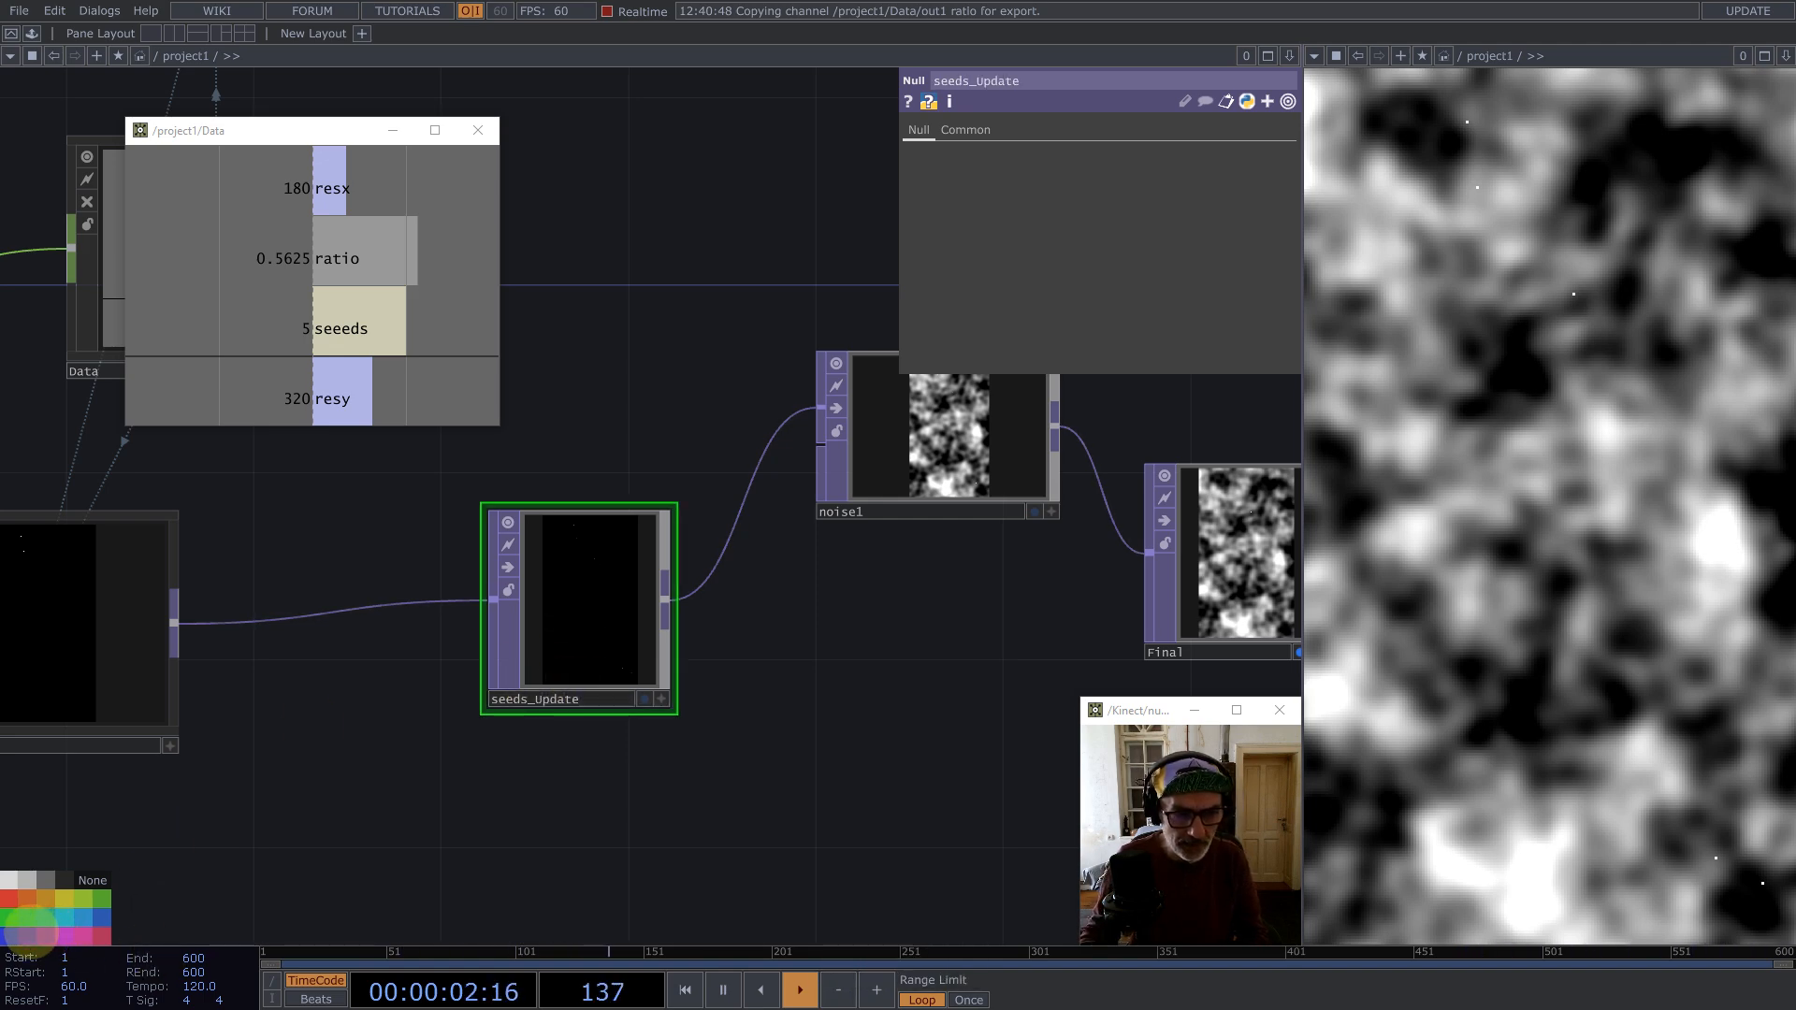
# Step: Set the noise's pixel format to 32-bit float (RG)
pyautogui.scroll(-5, 525, 641)
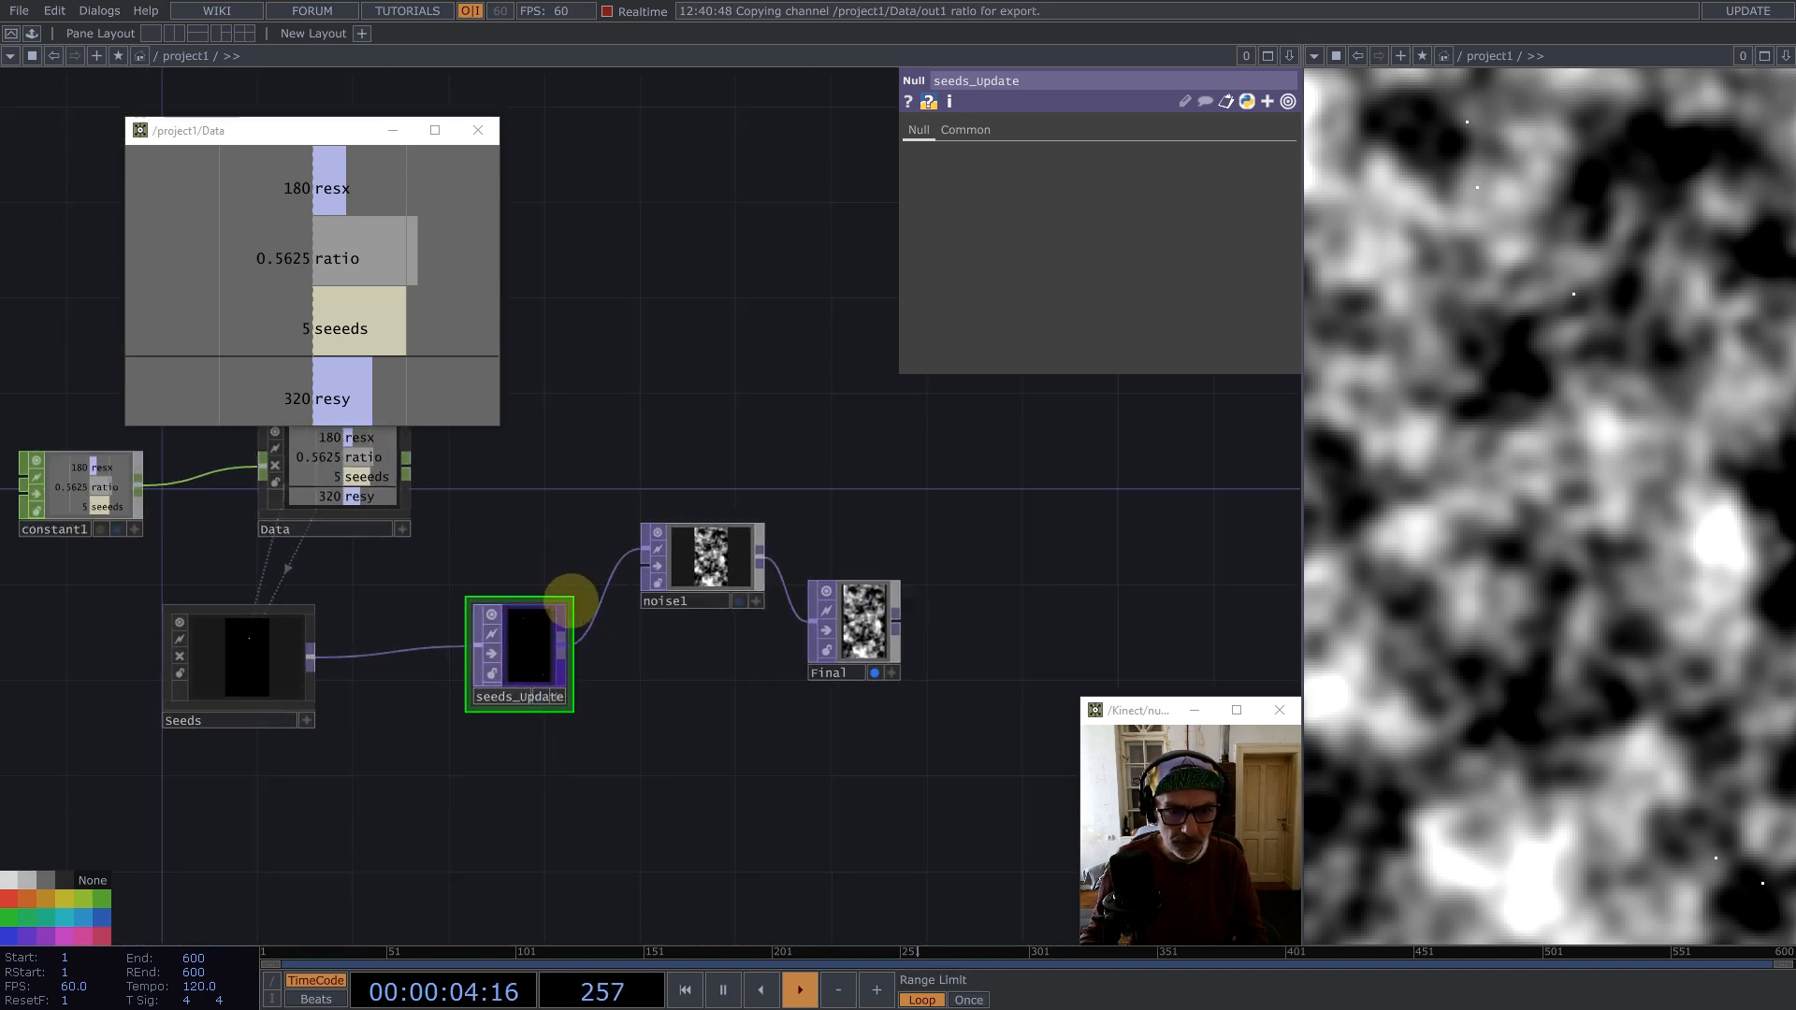
pyautogui.moveTo(541, 642); pyautogui.dragTo(542, 666)
pyautogui.moveTo(867, 620); pyautogui.dragTo(1199, 652)
pyautogui.moveTo(697, 557); pyautogui.dragTo(721, 581)
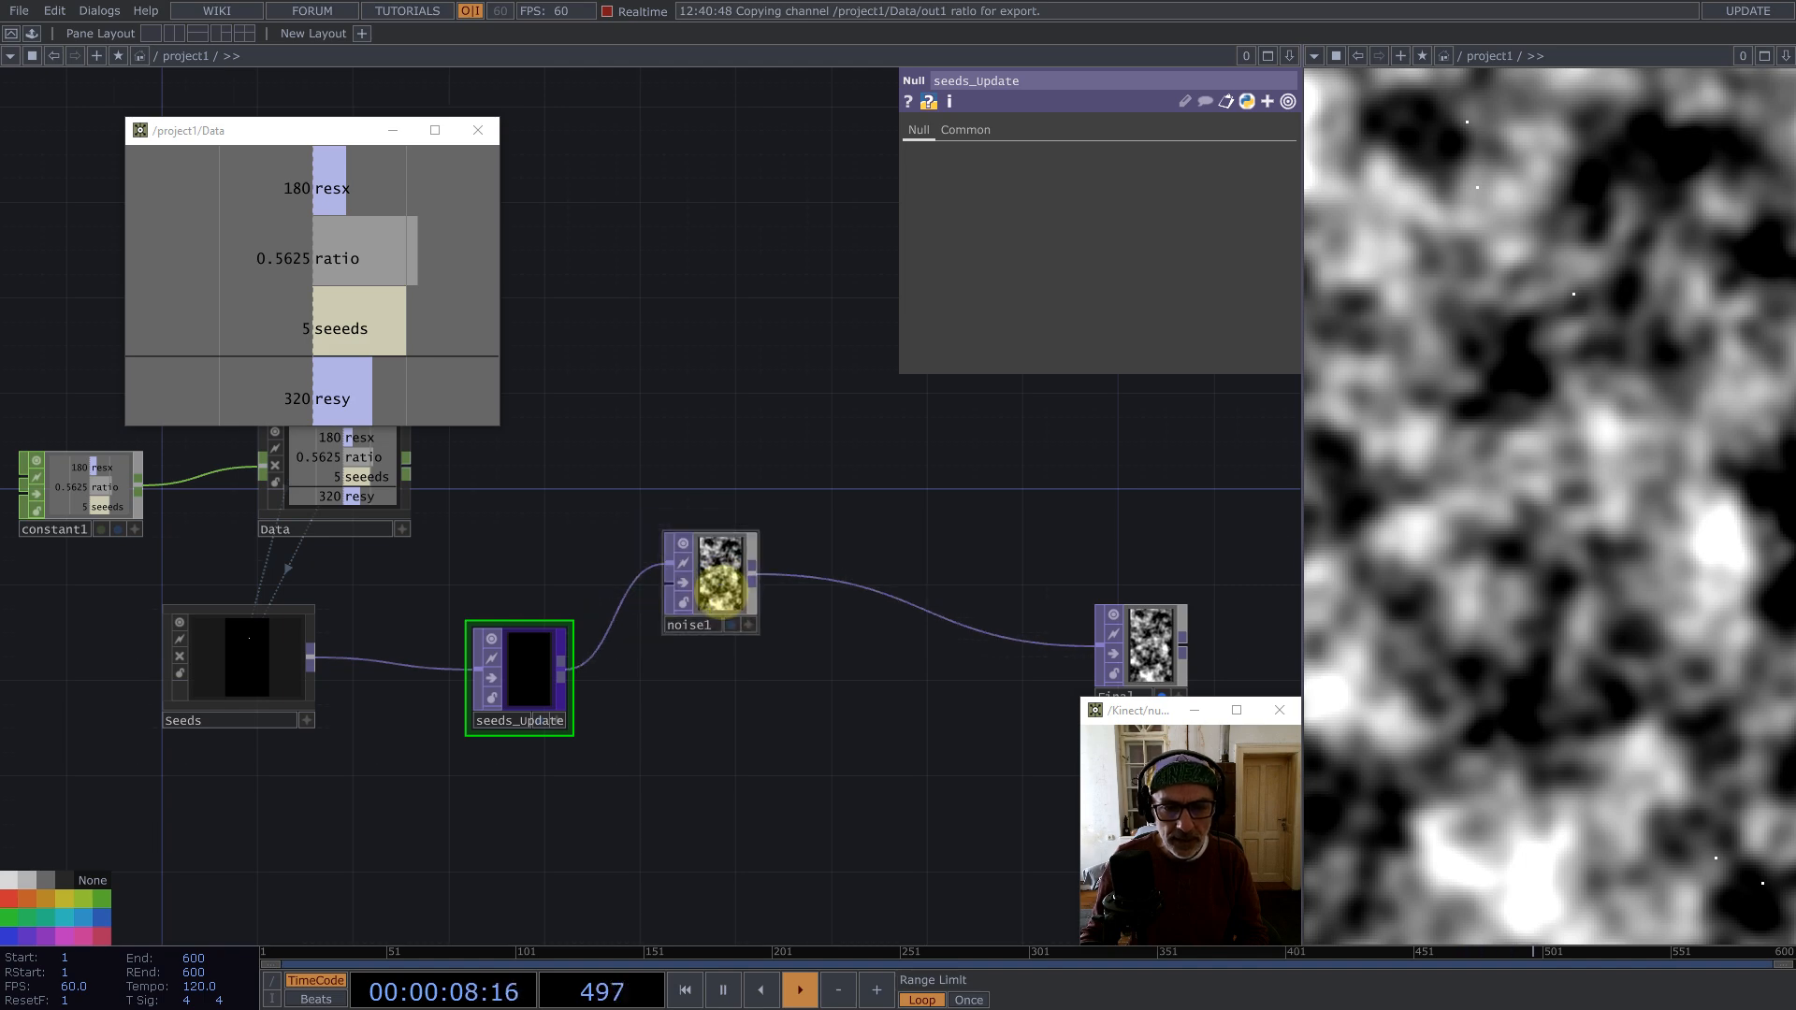
pyautogui.click(978, 130)
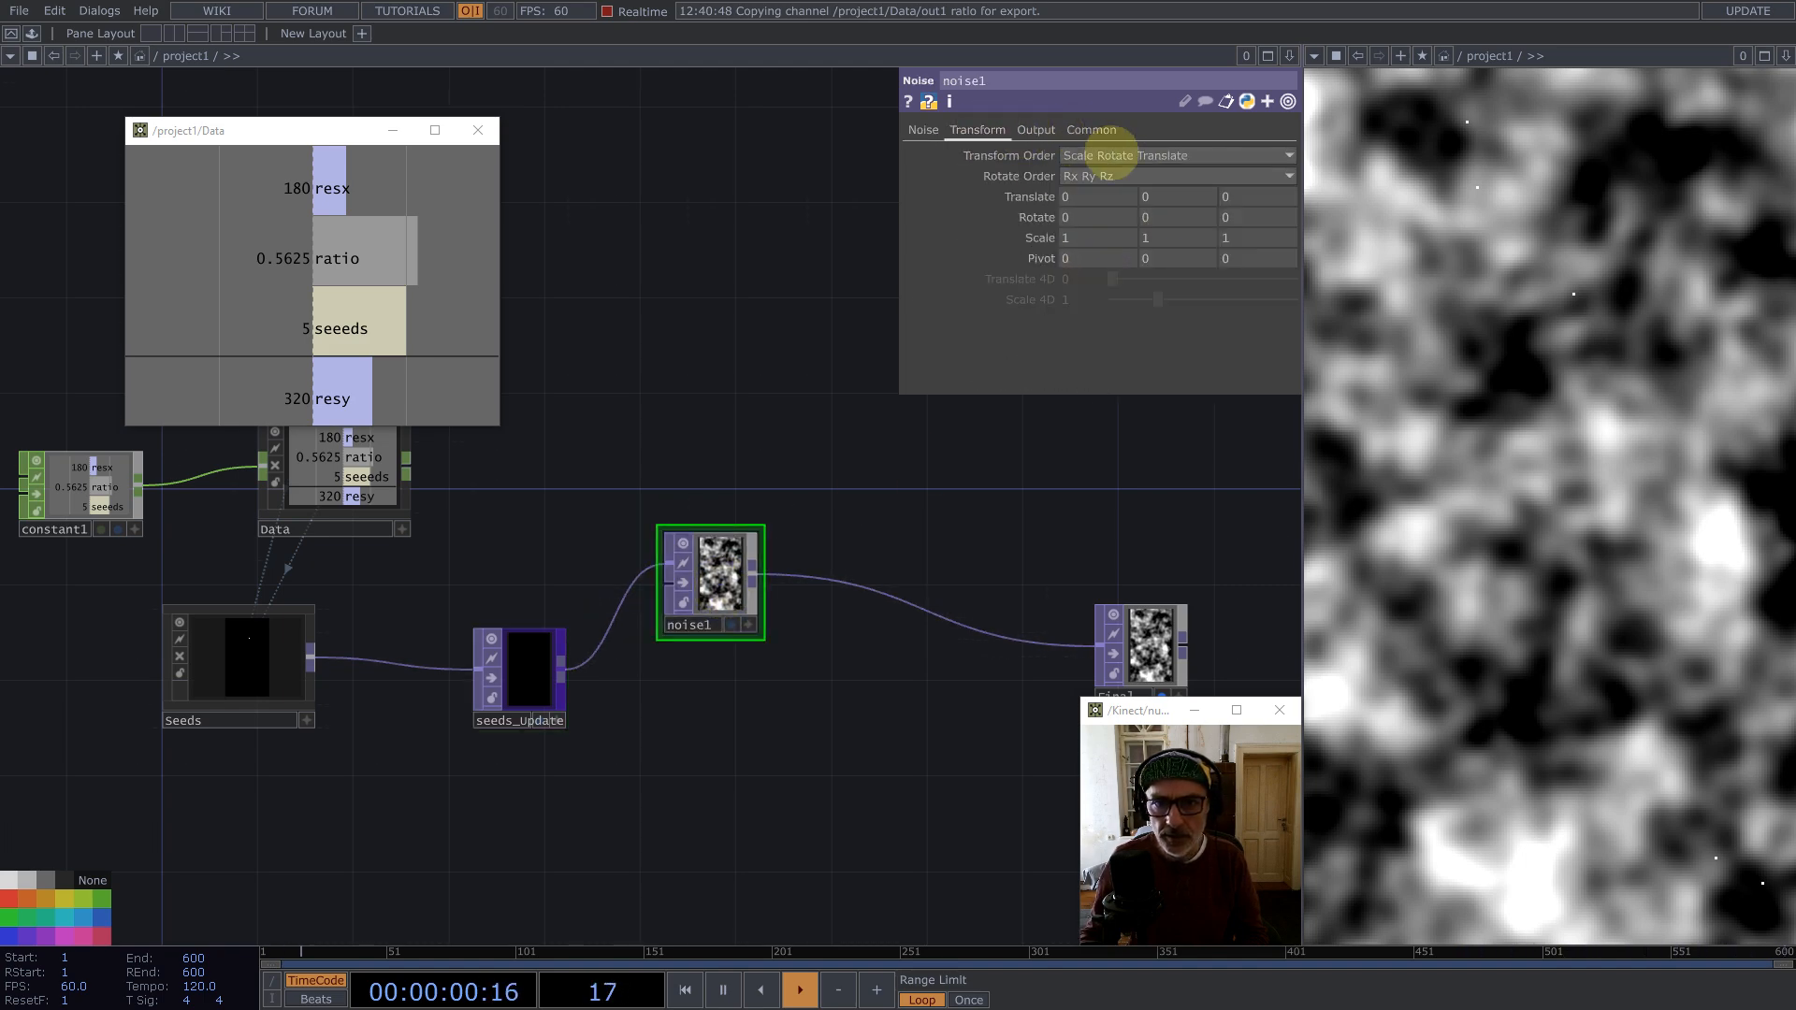
pyautogui.click(1090, 130)
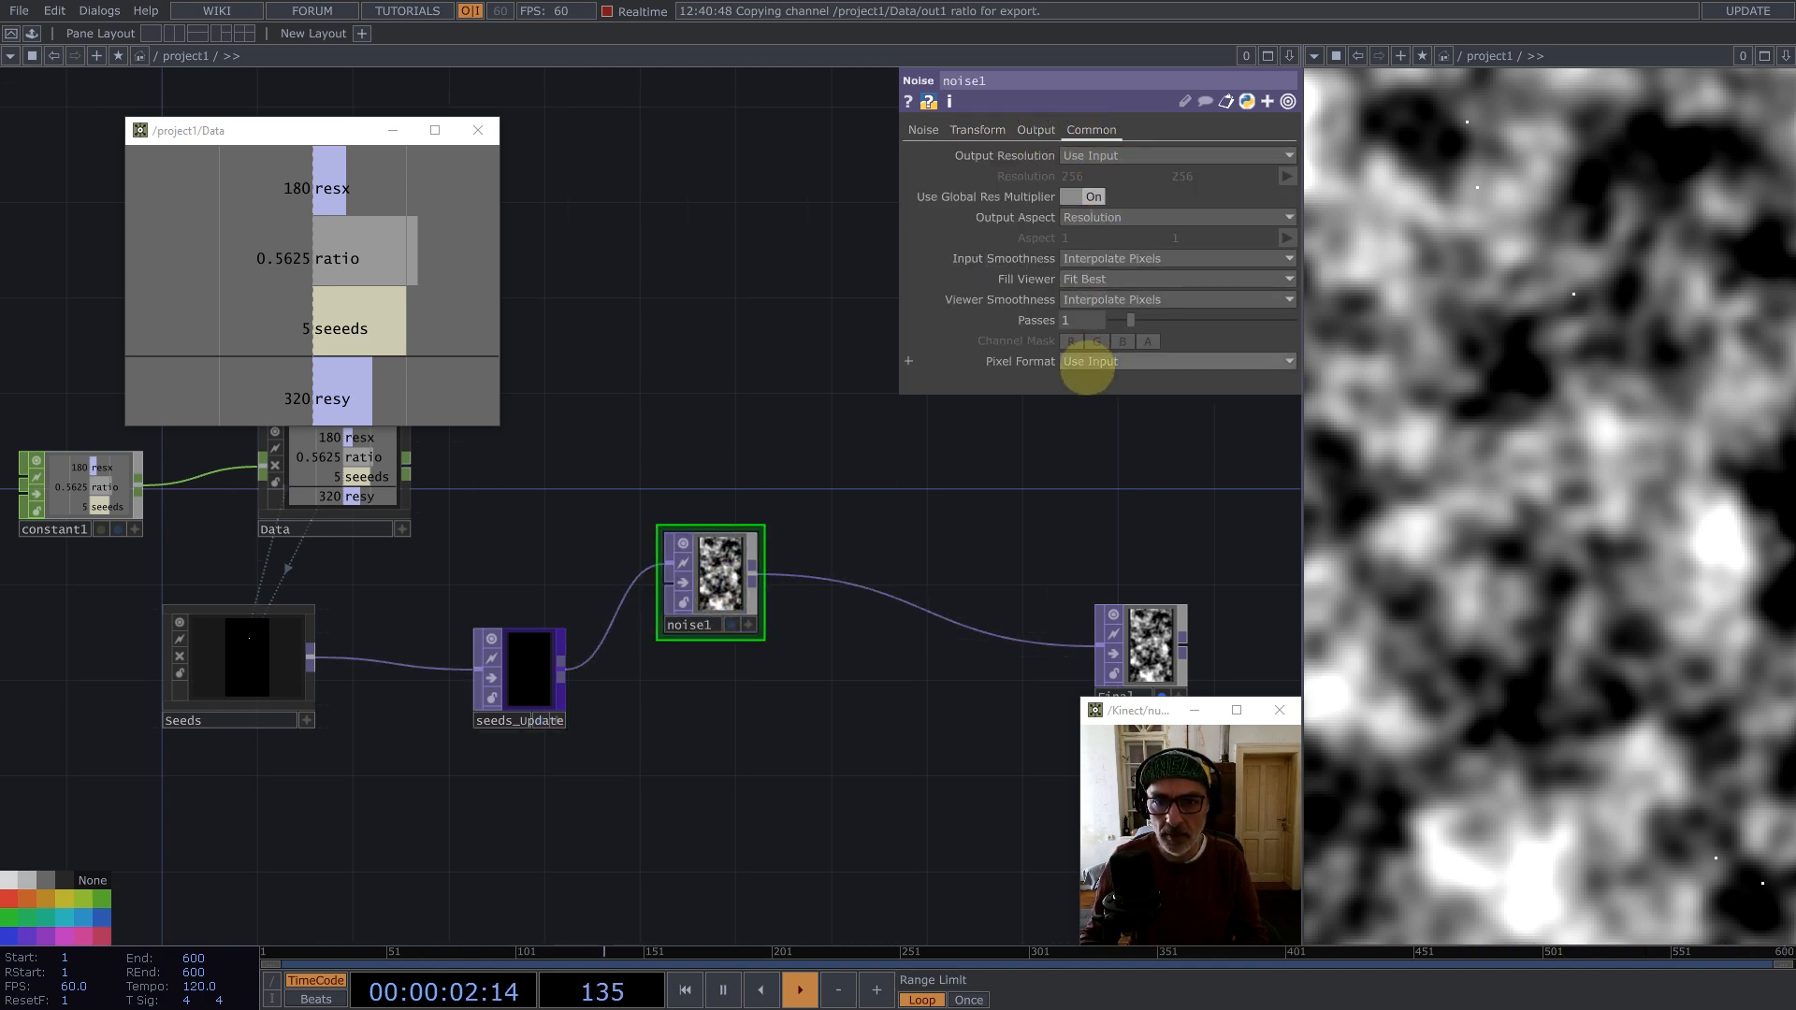
pyautogui.click(1085, 361)
pyautogui.click(1132, 662)
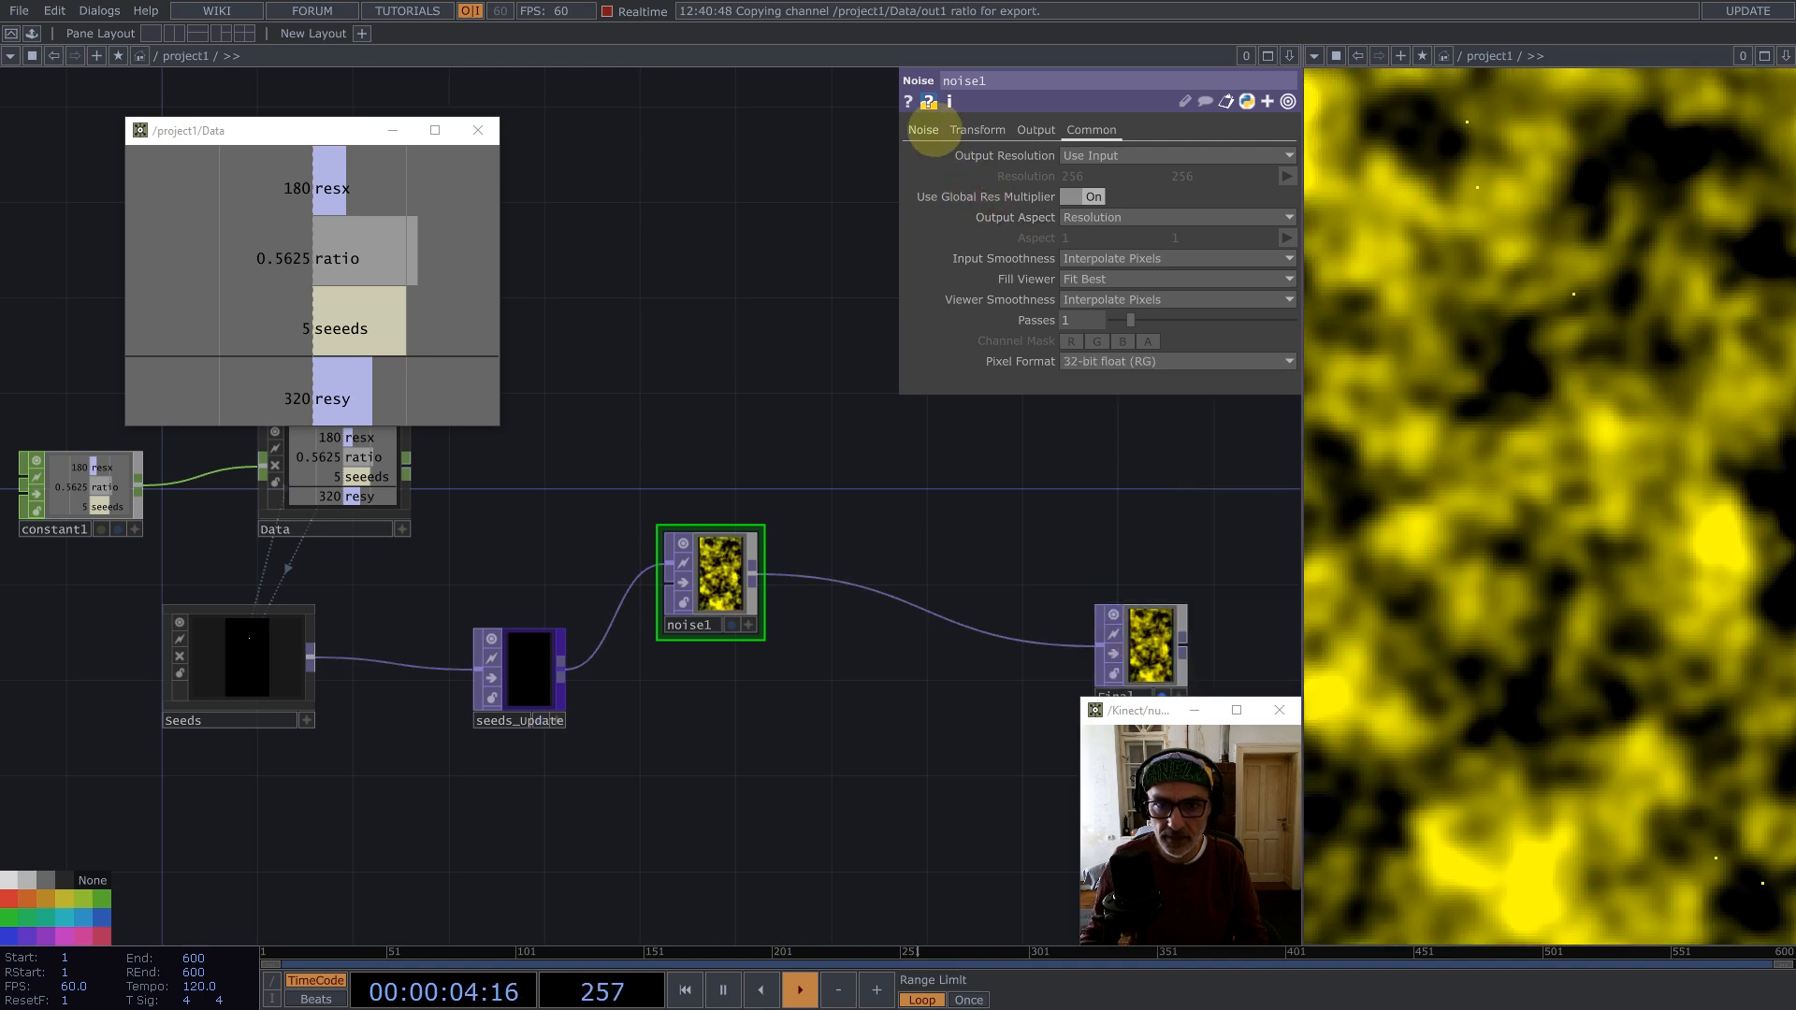
# Step: Turn off the noise's Monochrome option
pyautogui.click(926, 130)
pyautogui.click(1094, 361)
pyautogui.scroll(5, 748, 557)
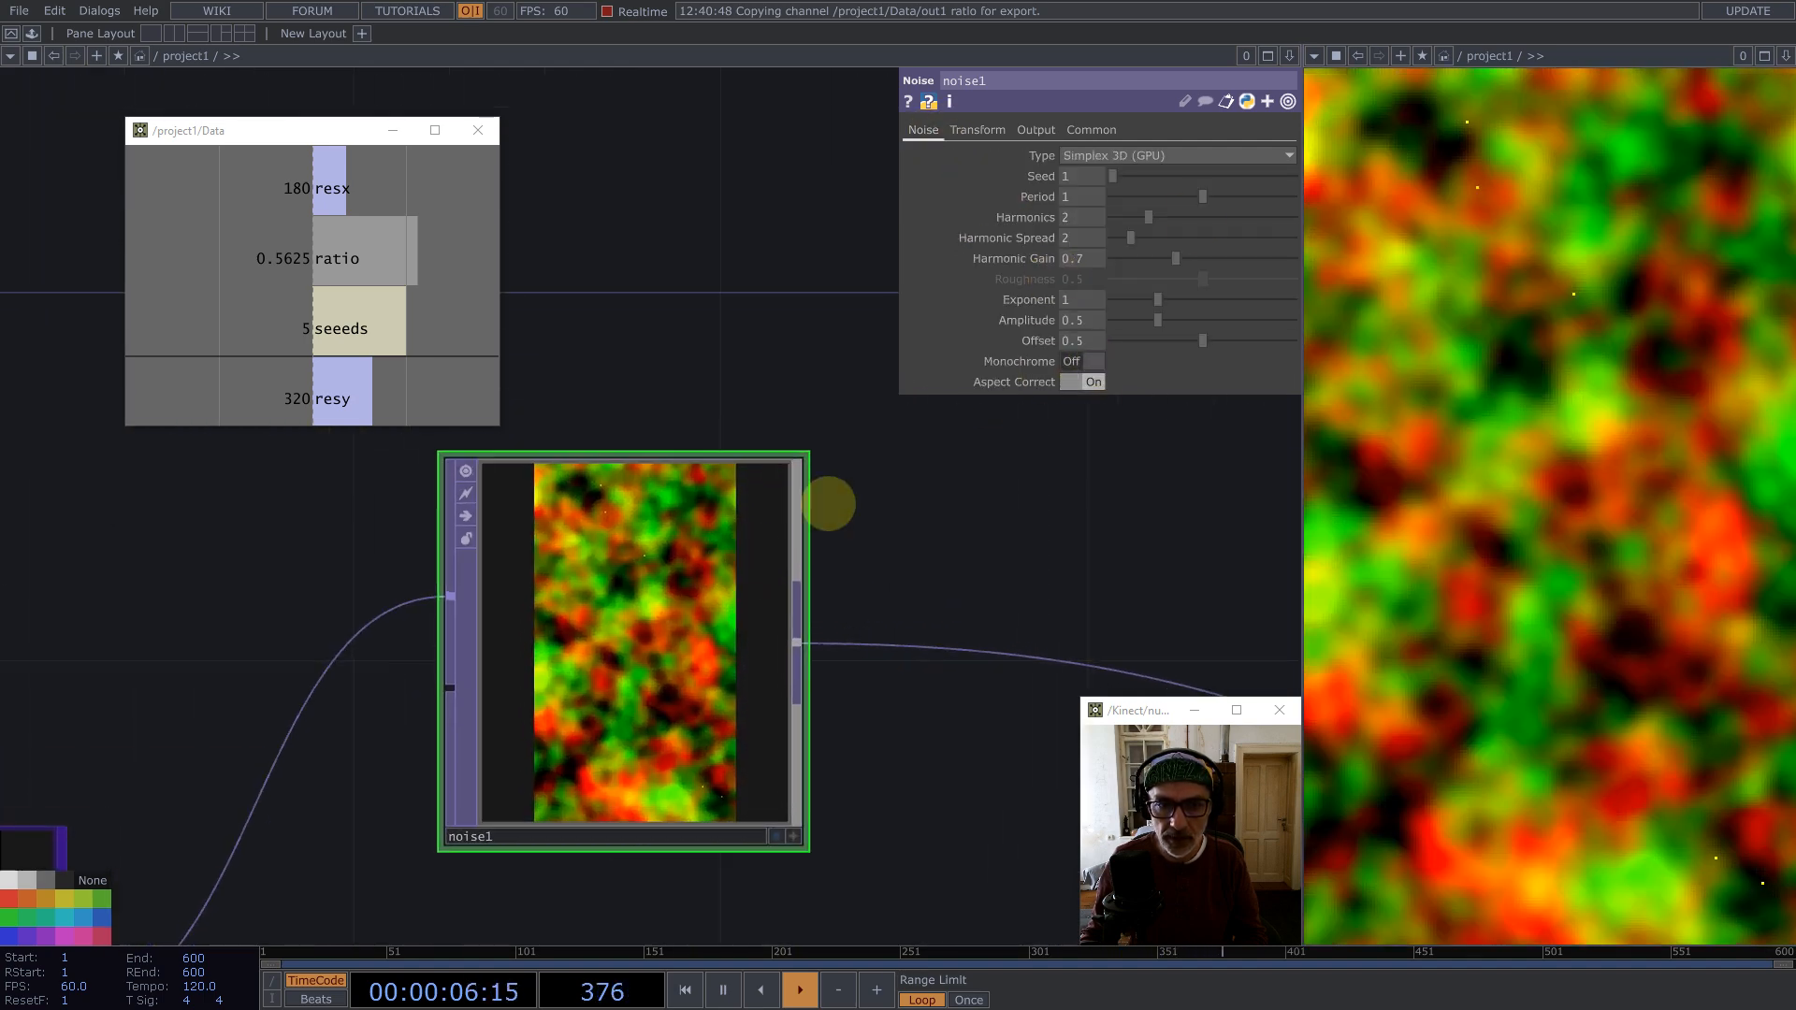
# Step: Try setting the noise's RGB output to Input * Noise, then undo that change
pyautogui.click(978, 130)
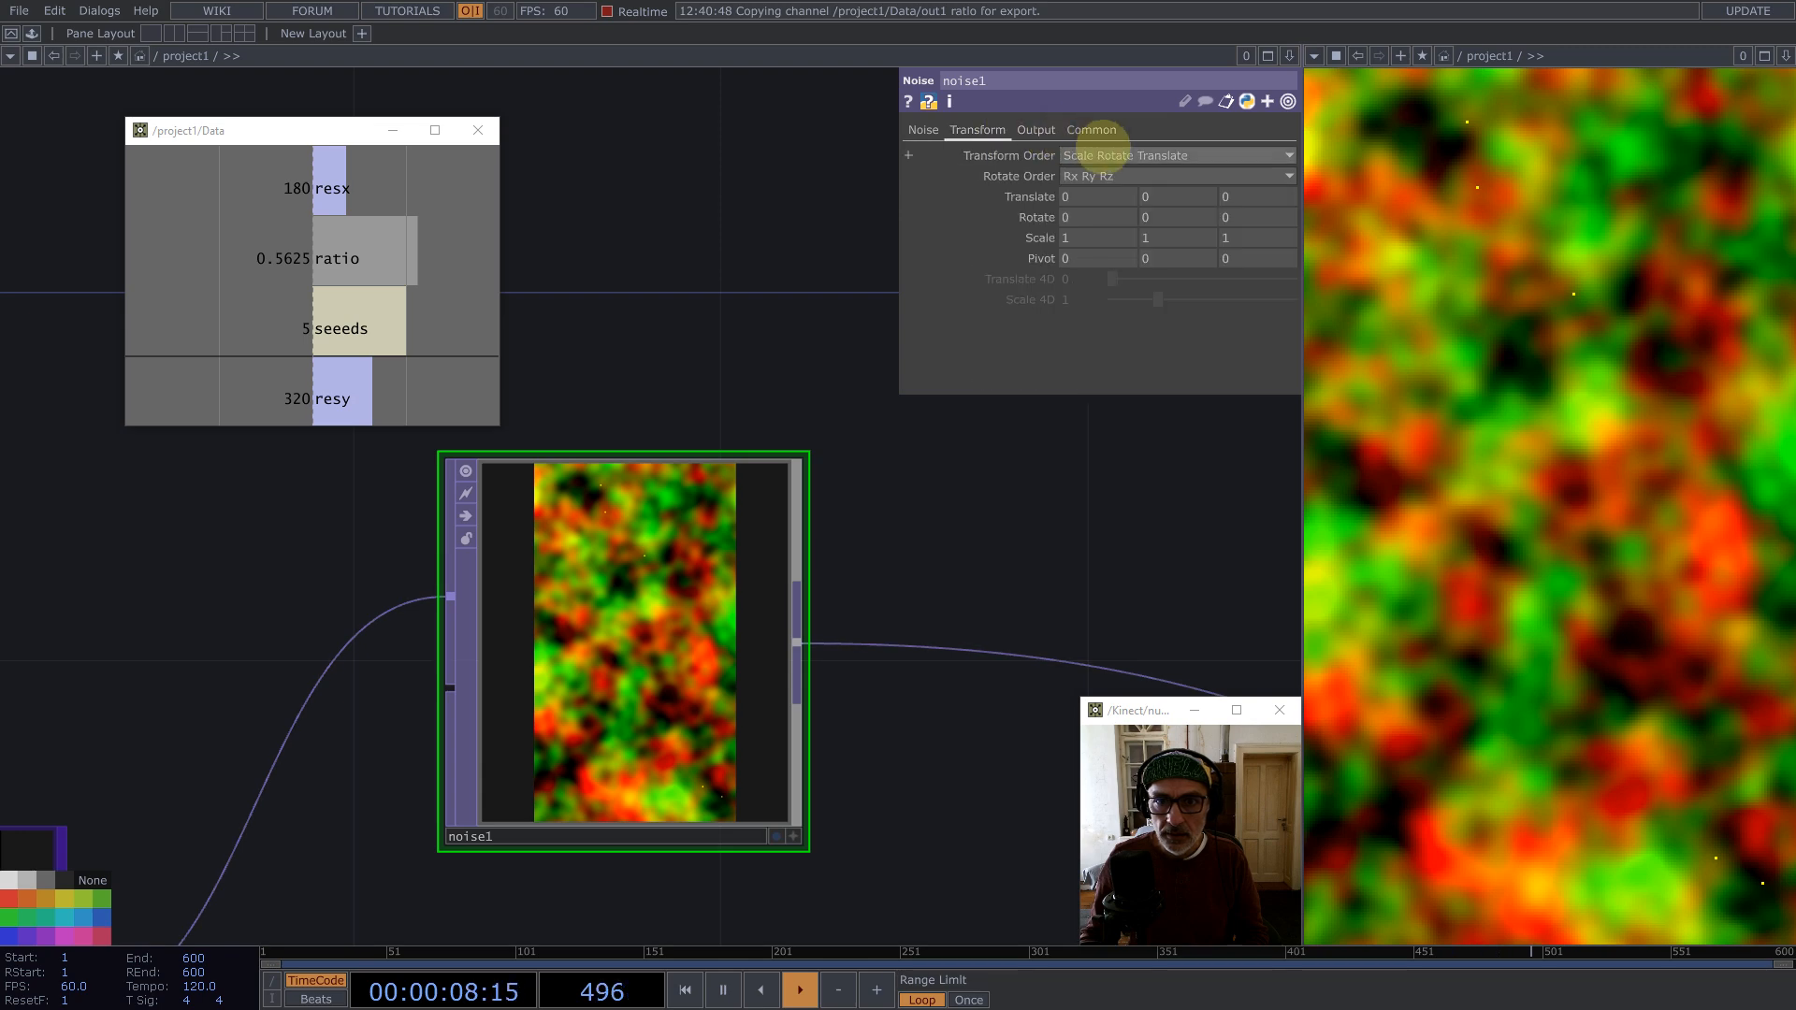
pyautogui.click(1035, 130)
pyautogui.click(1122, 155)
pyautogui.click(1101, 193)
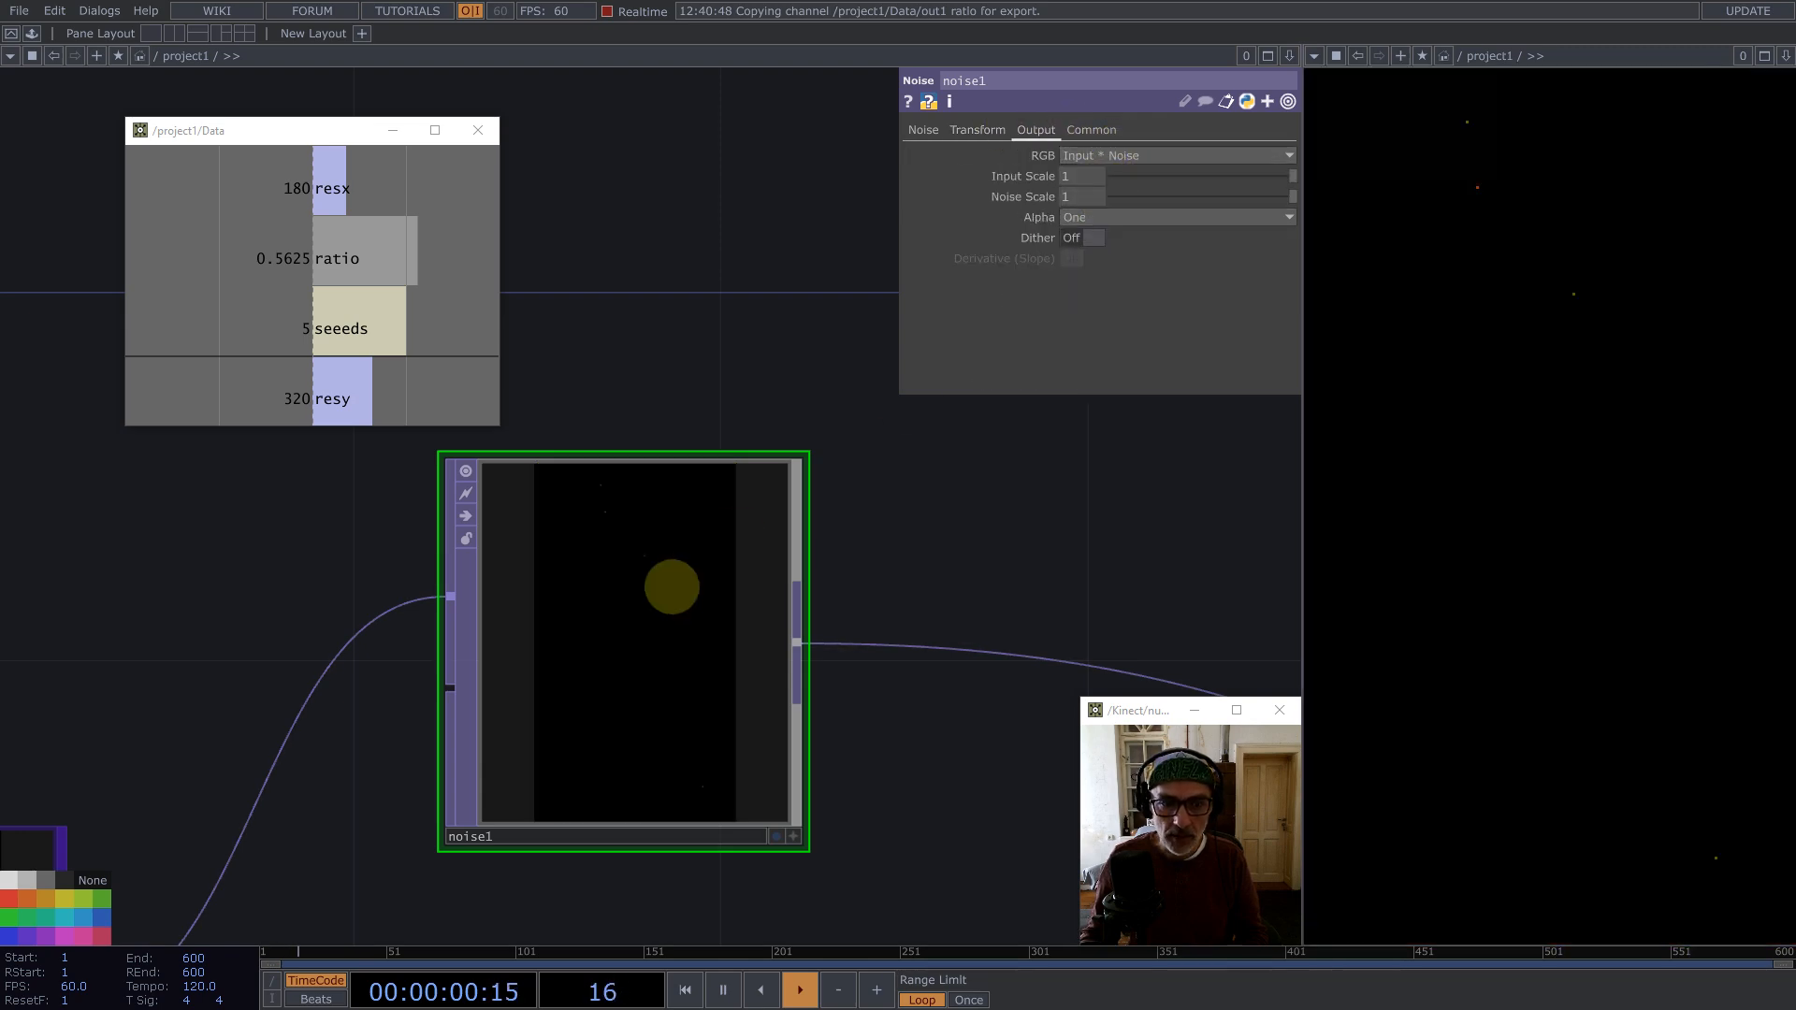
pyautogui.scroll(5, 558, 670)
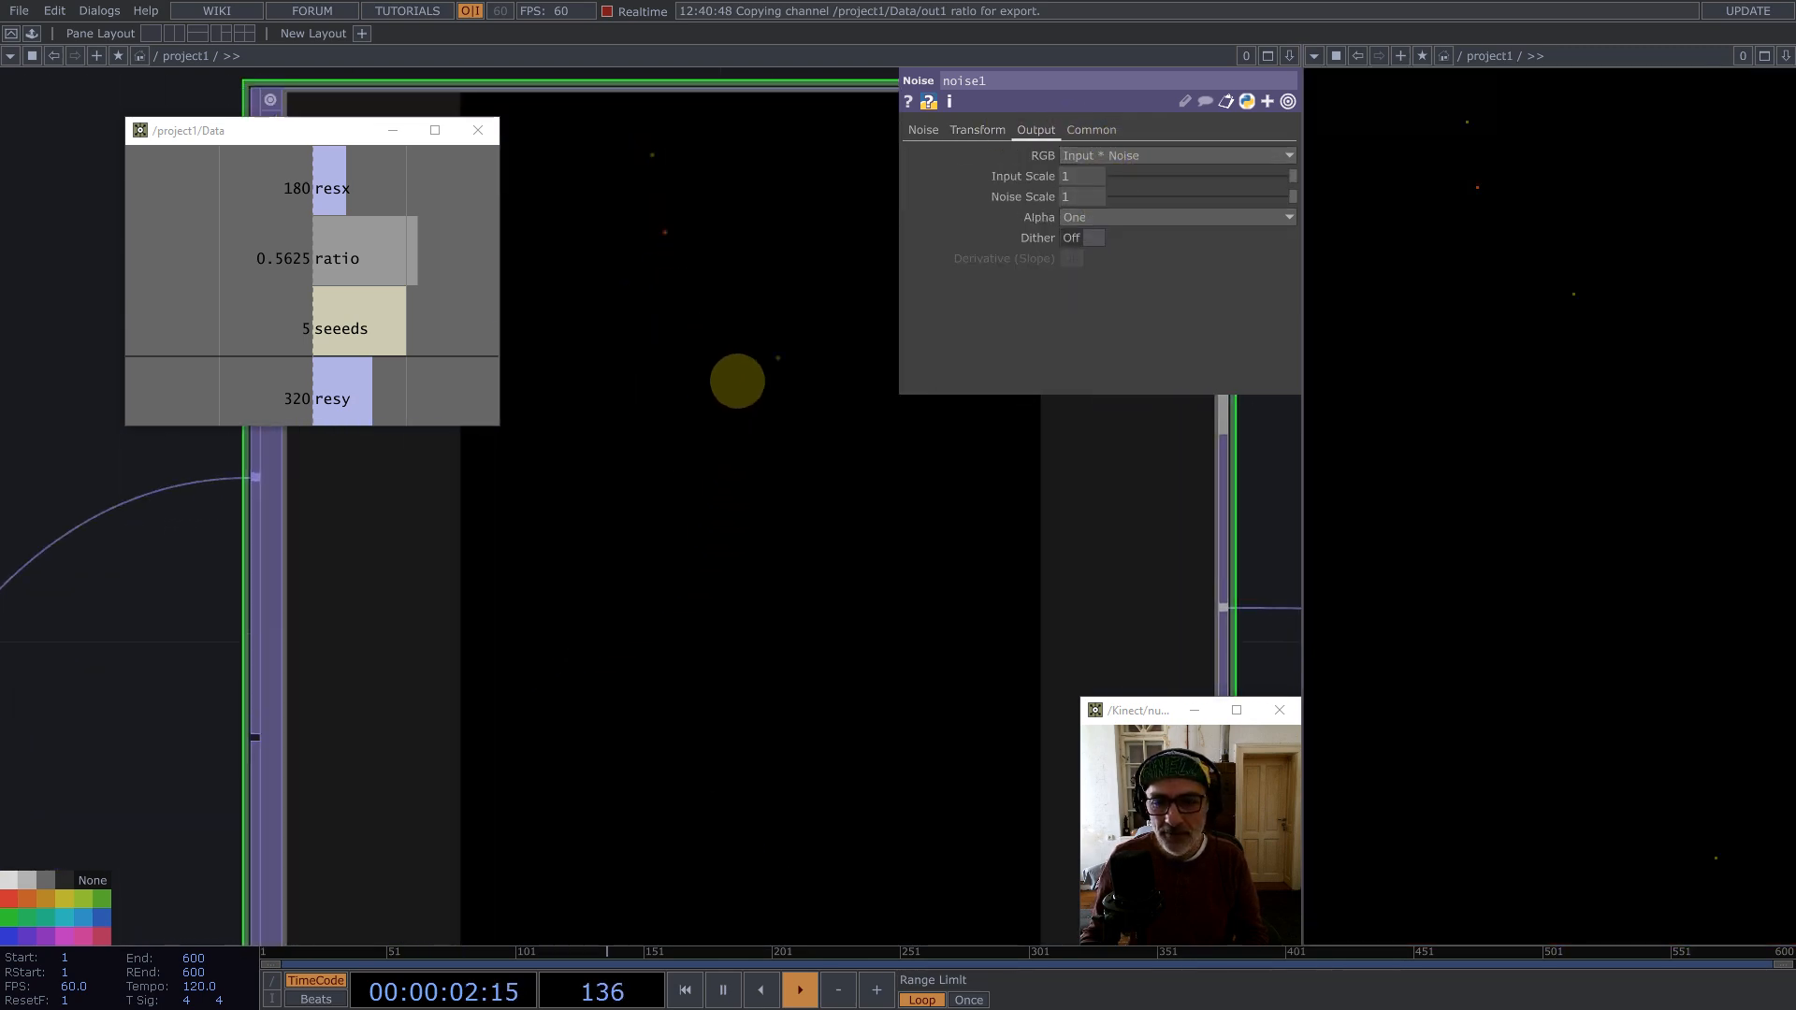
pyautogui.scroll(-5, 738, 381)
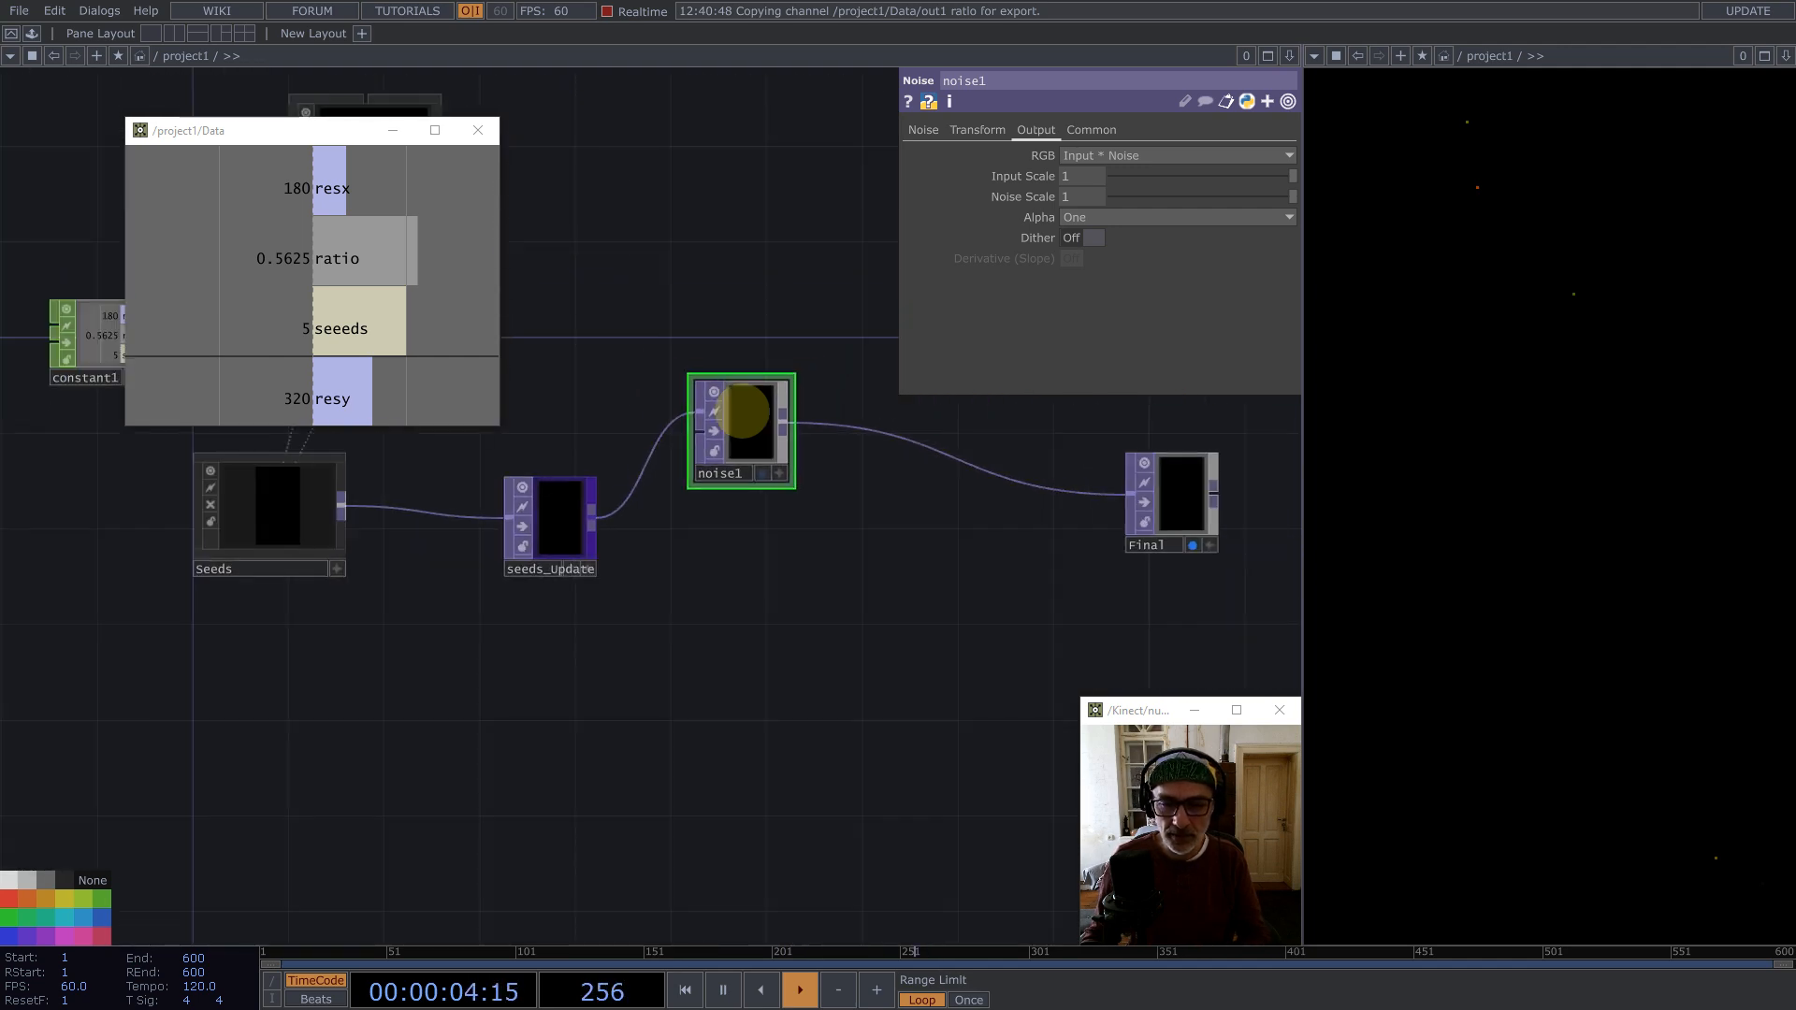
pyautogui.hotkey('ctrl', 'z')
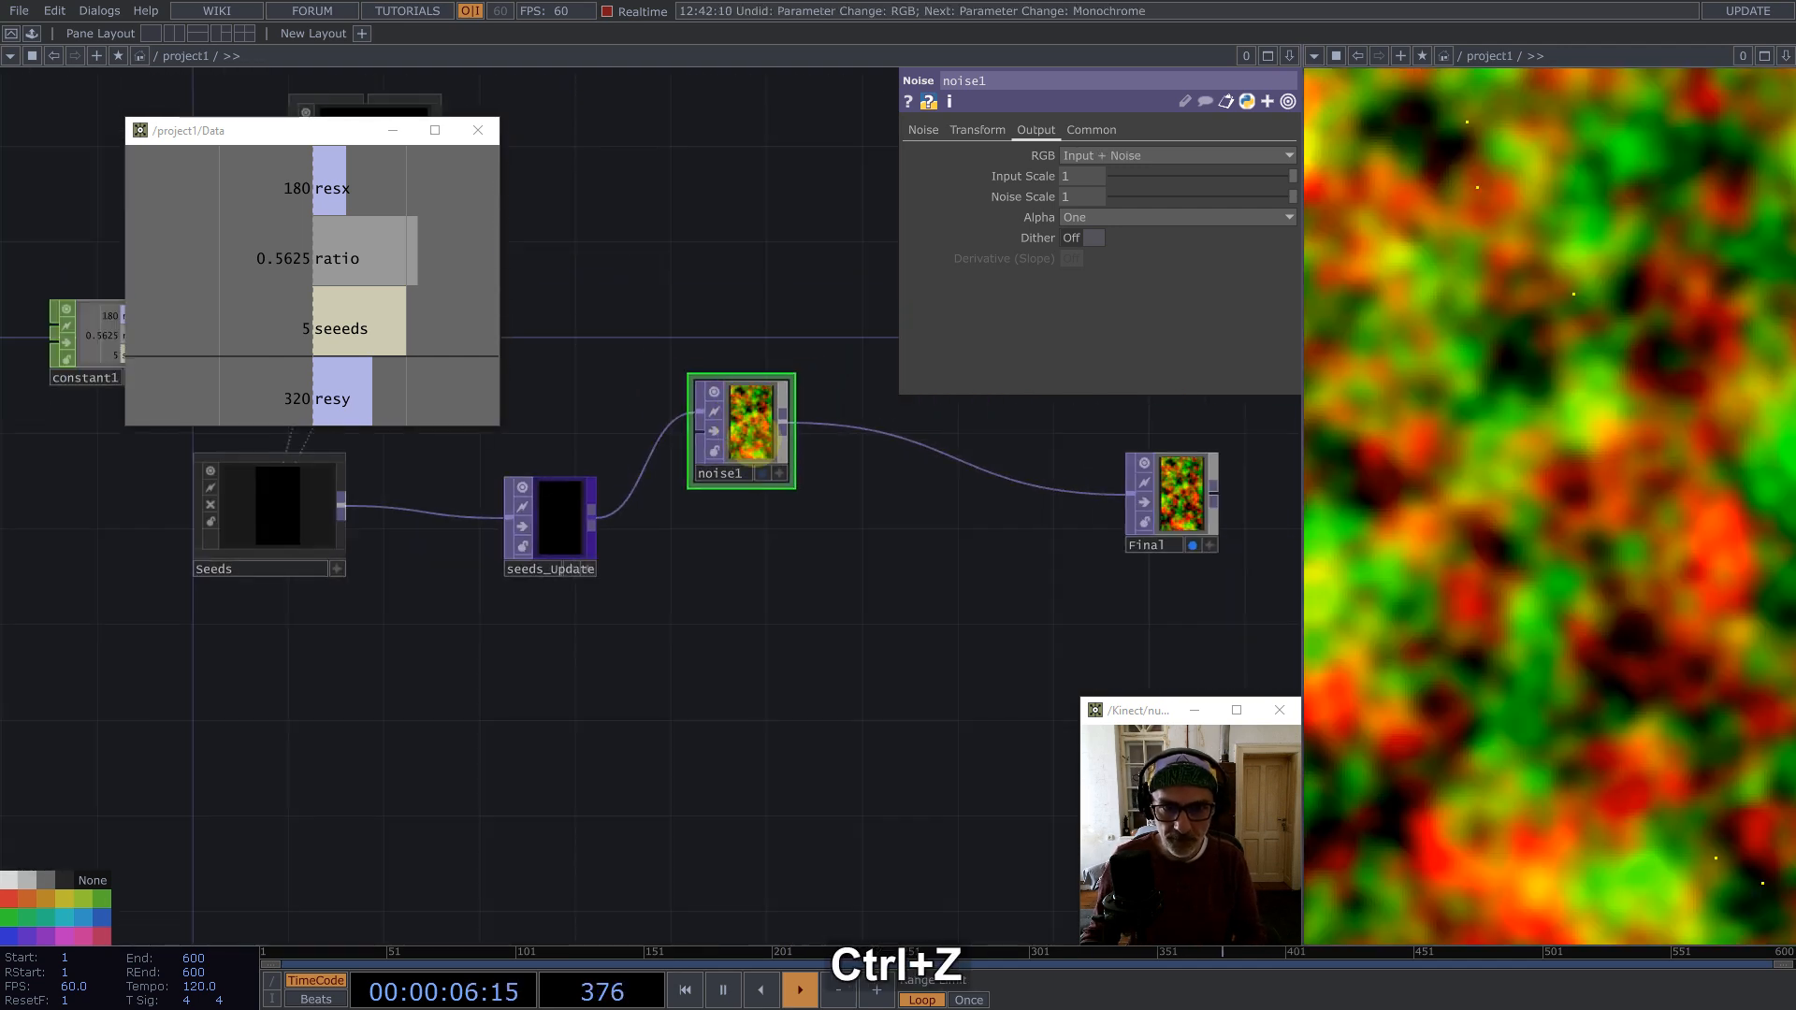
# Step: Set the noise's RGB output to Noise
pyautogui.click(1086, 155)
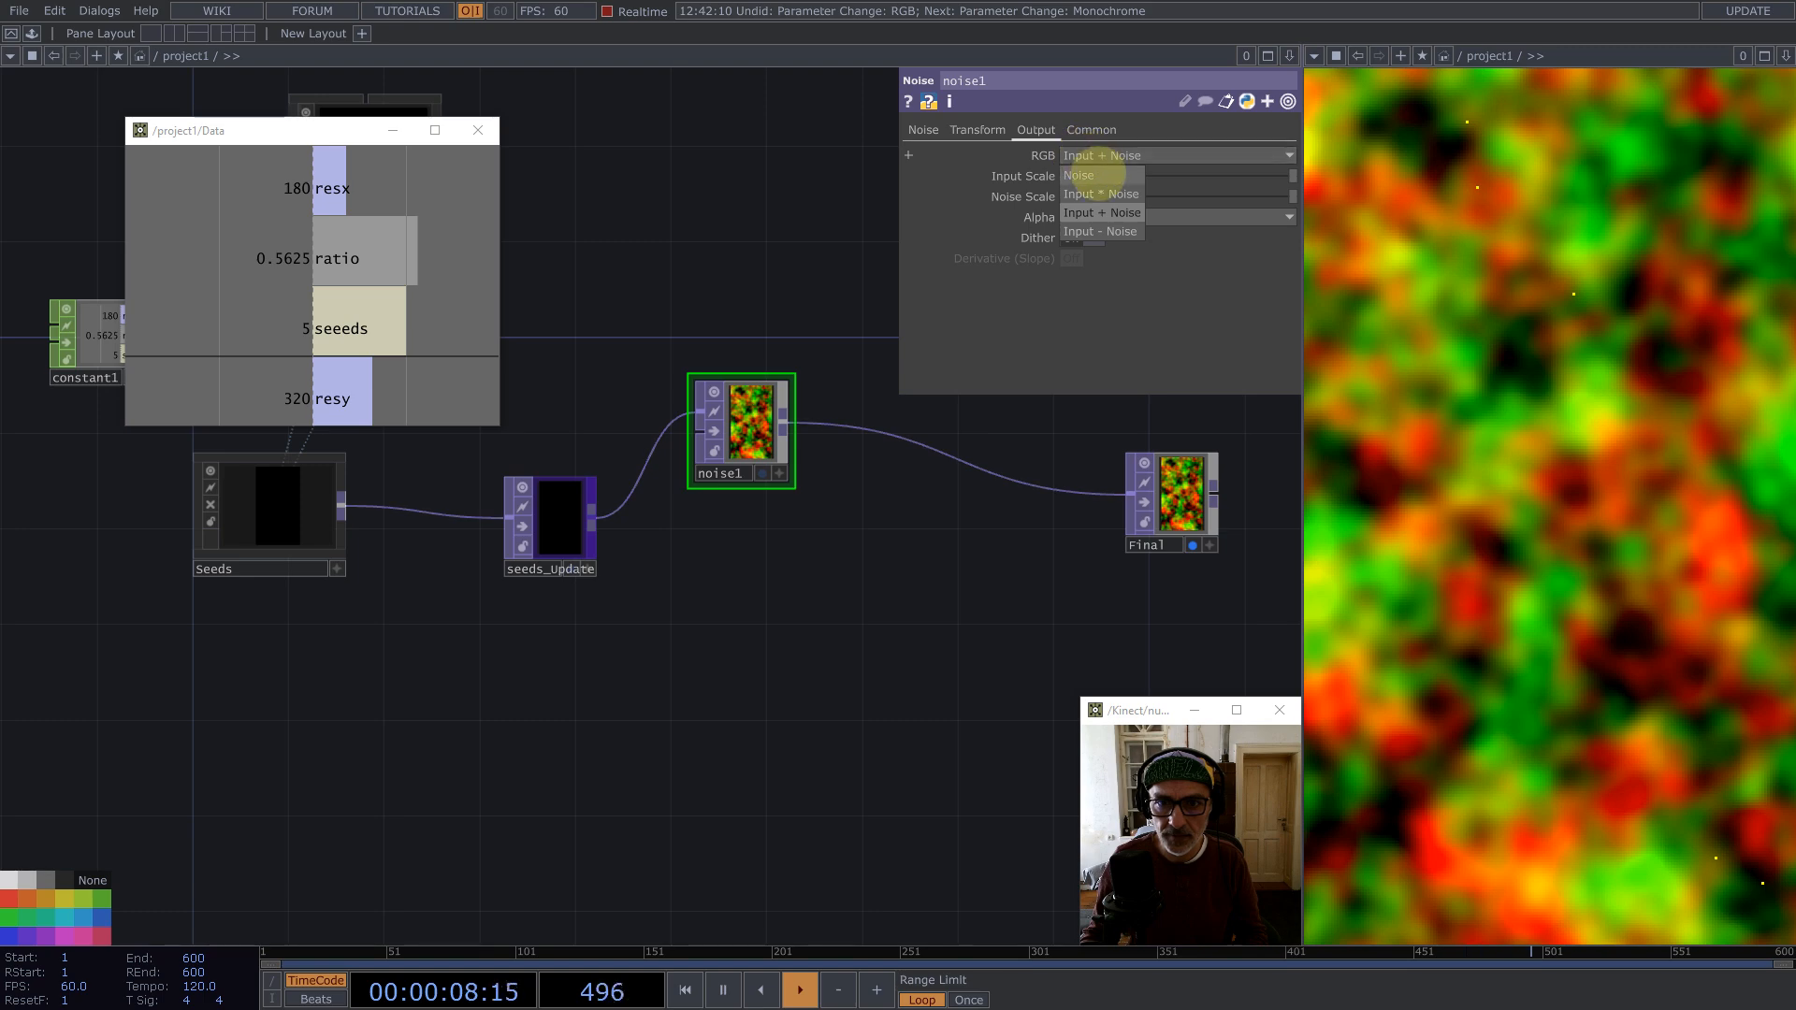
pyautogui.click(1081, 176)
pyautogui.moveTo(786, 381); pyautogui.dragTo(810, 358)
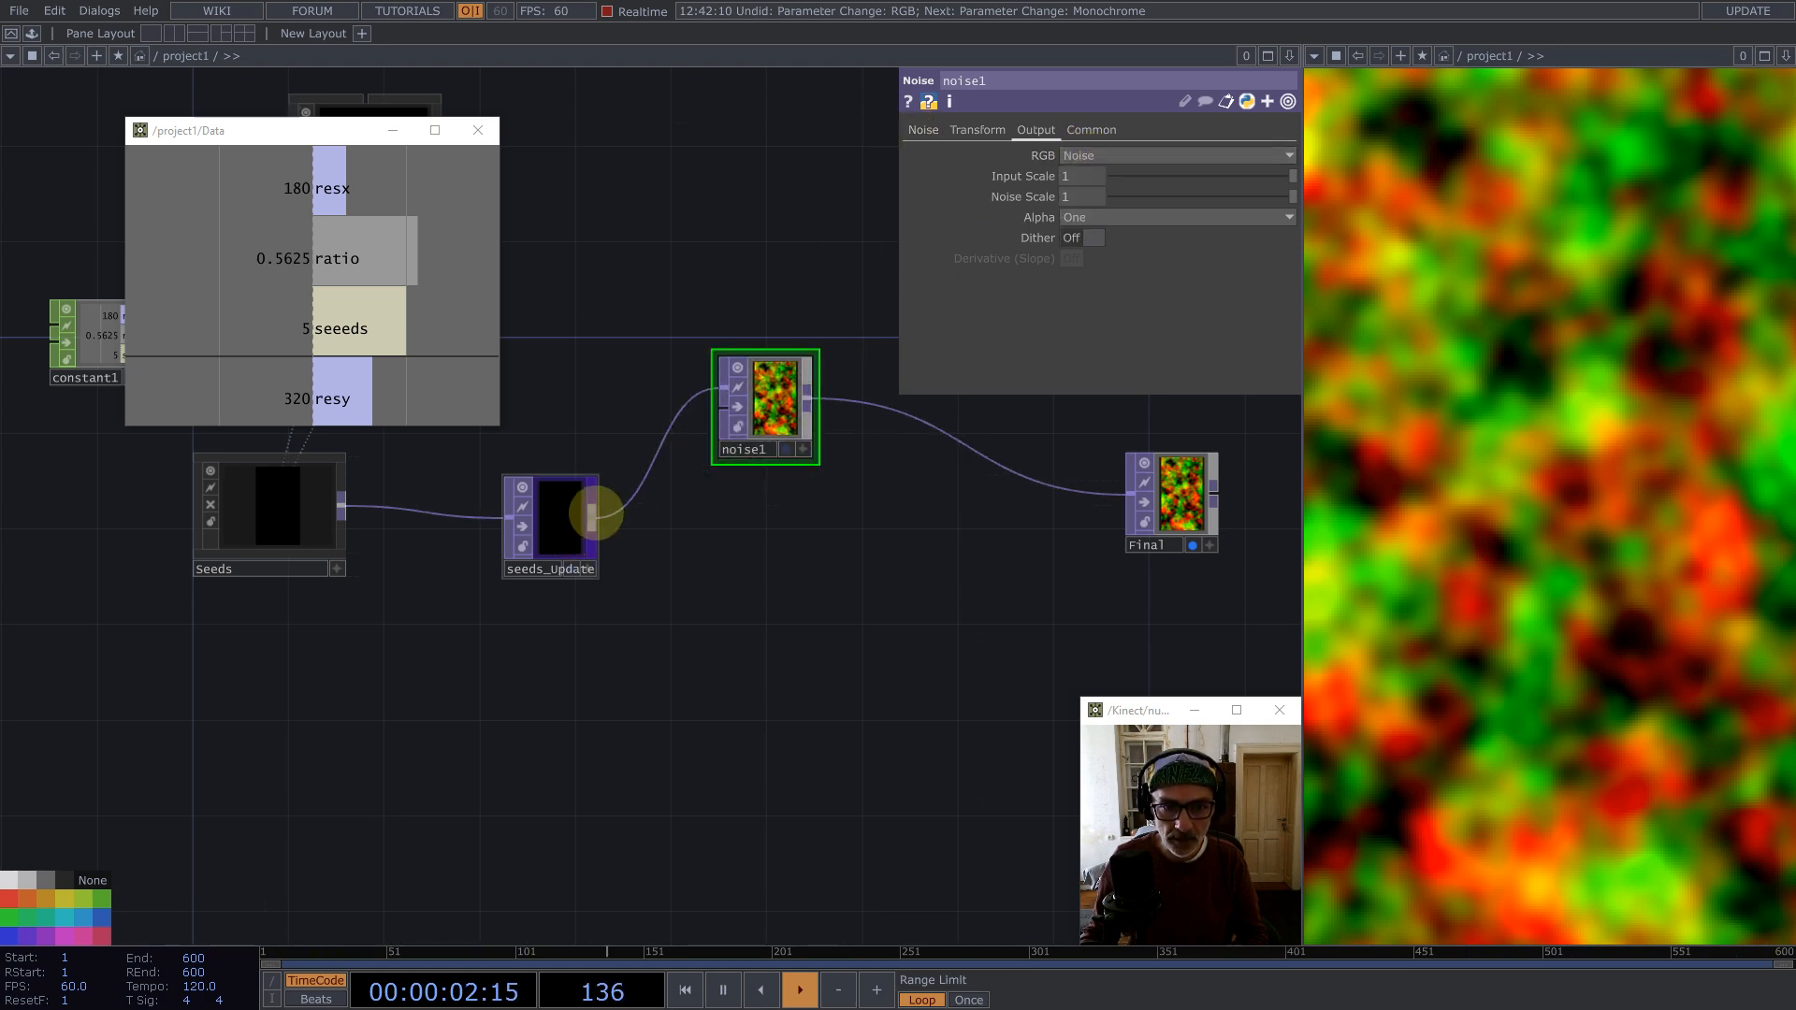
# Step: Add a Multiply TOP combining seeds_update with the noise and feed its output into Final
pyautogui.middleClick(595, 515)
pyautogui.click(509, 337)
pyautogui.click(947, 513)
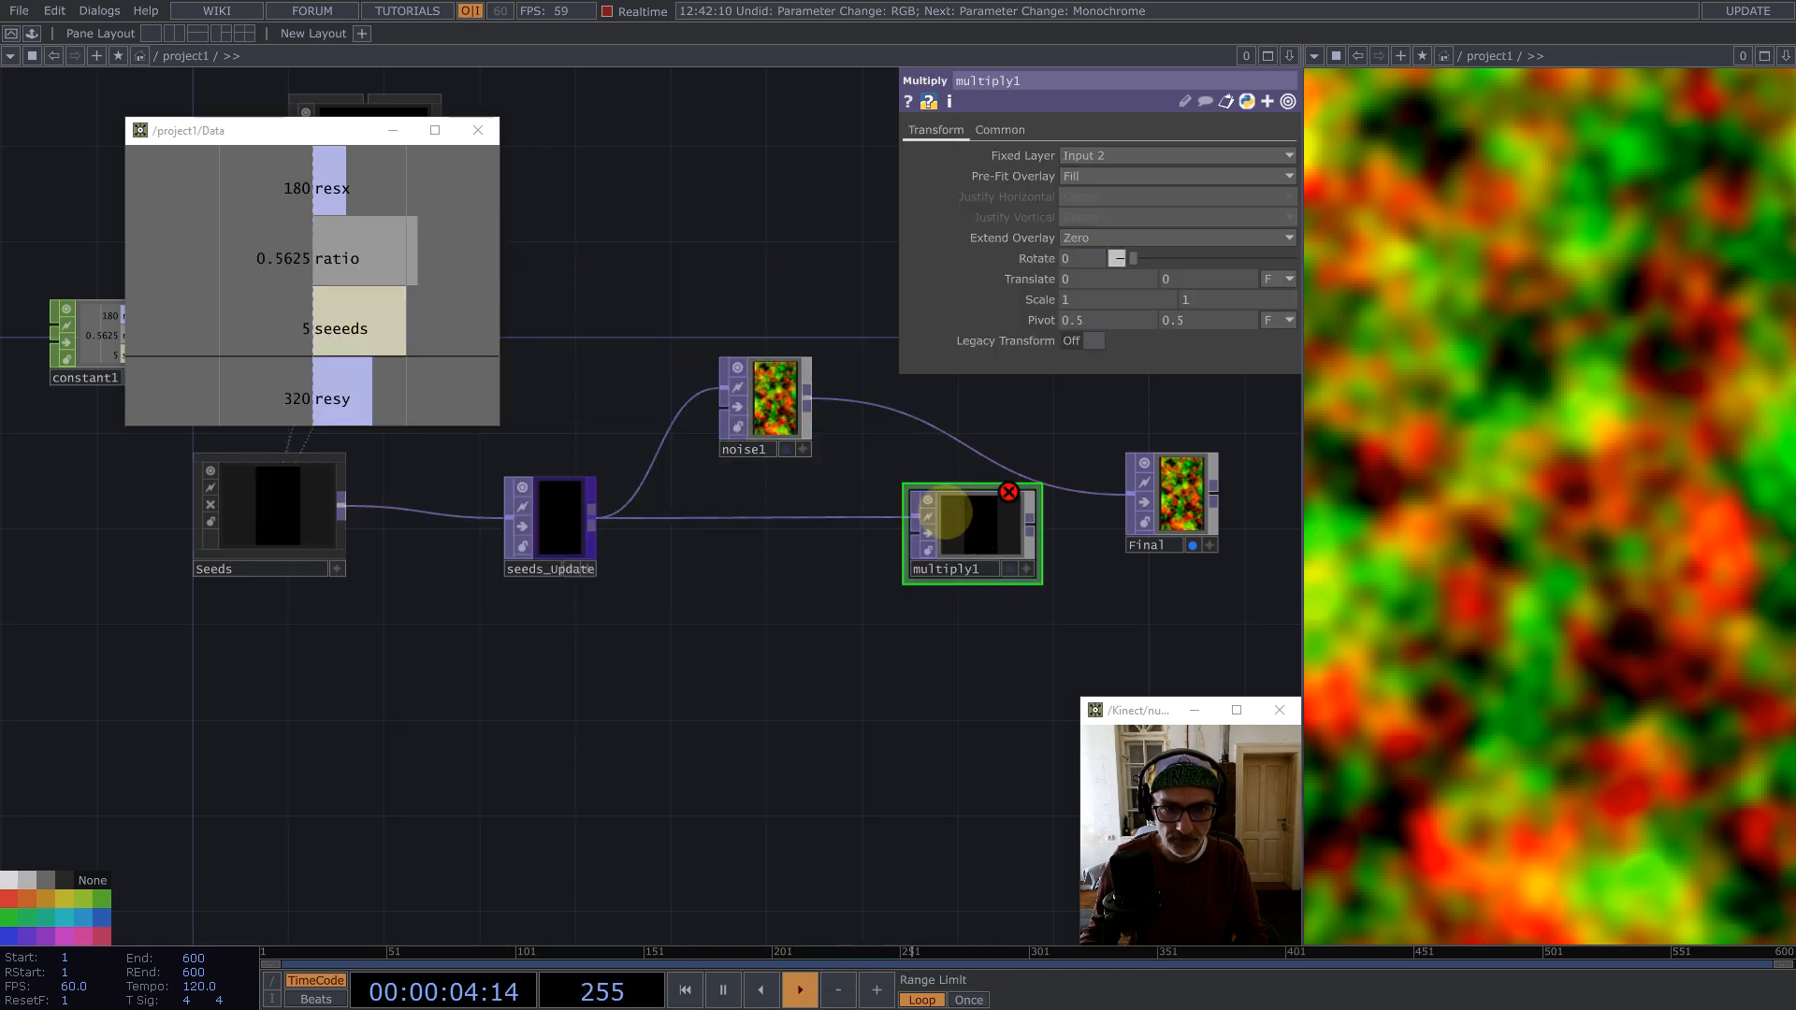
pyautogui.moveTo(826, 402); pyautogui.dragTo(996, 509)
pyautogui.moveTo(917, 453); pyautogui.dragTo(707, 452)
pyautogui.moveTo(1003, 506); pyautogui.dragTo(1051, 505)
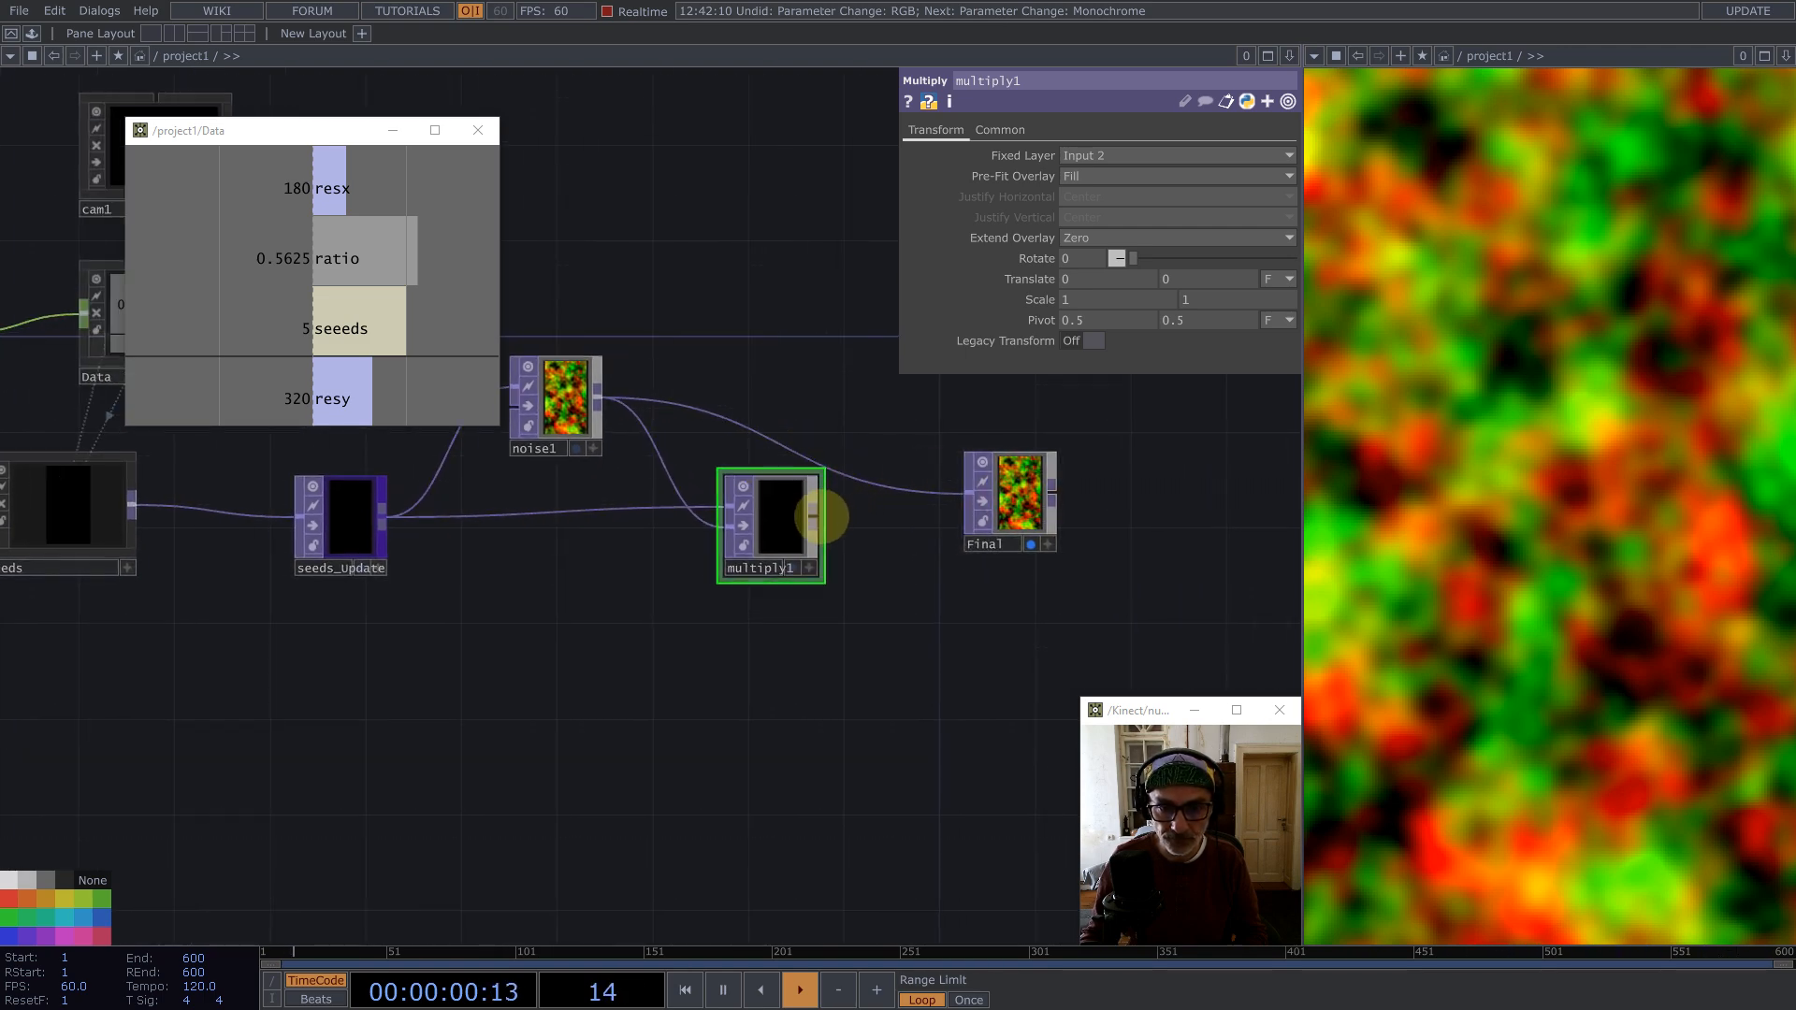
pyautogui.moveTo(817, 516); pyautogui.dragTo(966, 501)
pyautogui.moveTo(1011, 502); pyautogui.dragTo(1059, 526)
pyautogui.moveTo(789, 527); pyautogui.dragTo(807, 527)
# Step: Select all operators and set their Input Smoothness and Viewer Smoothness to Nearest Pixel
pyautogui.hotkey('ctrl', 'a')
pyautogui.click(1023, 135)
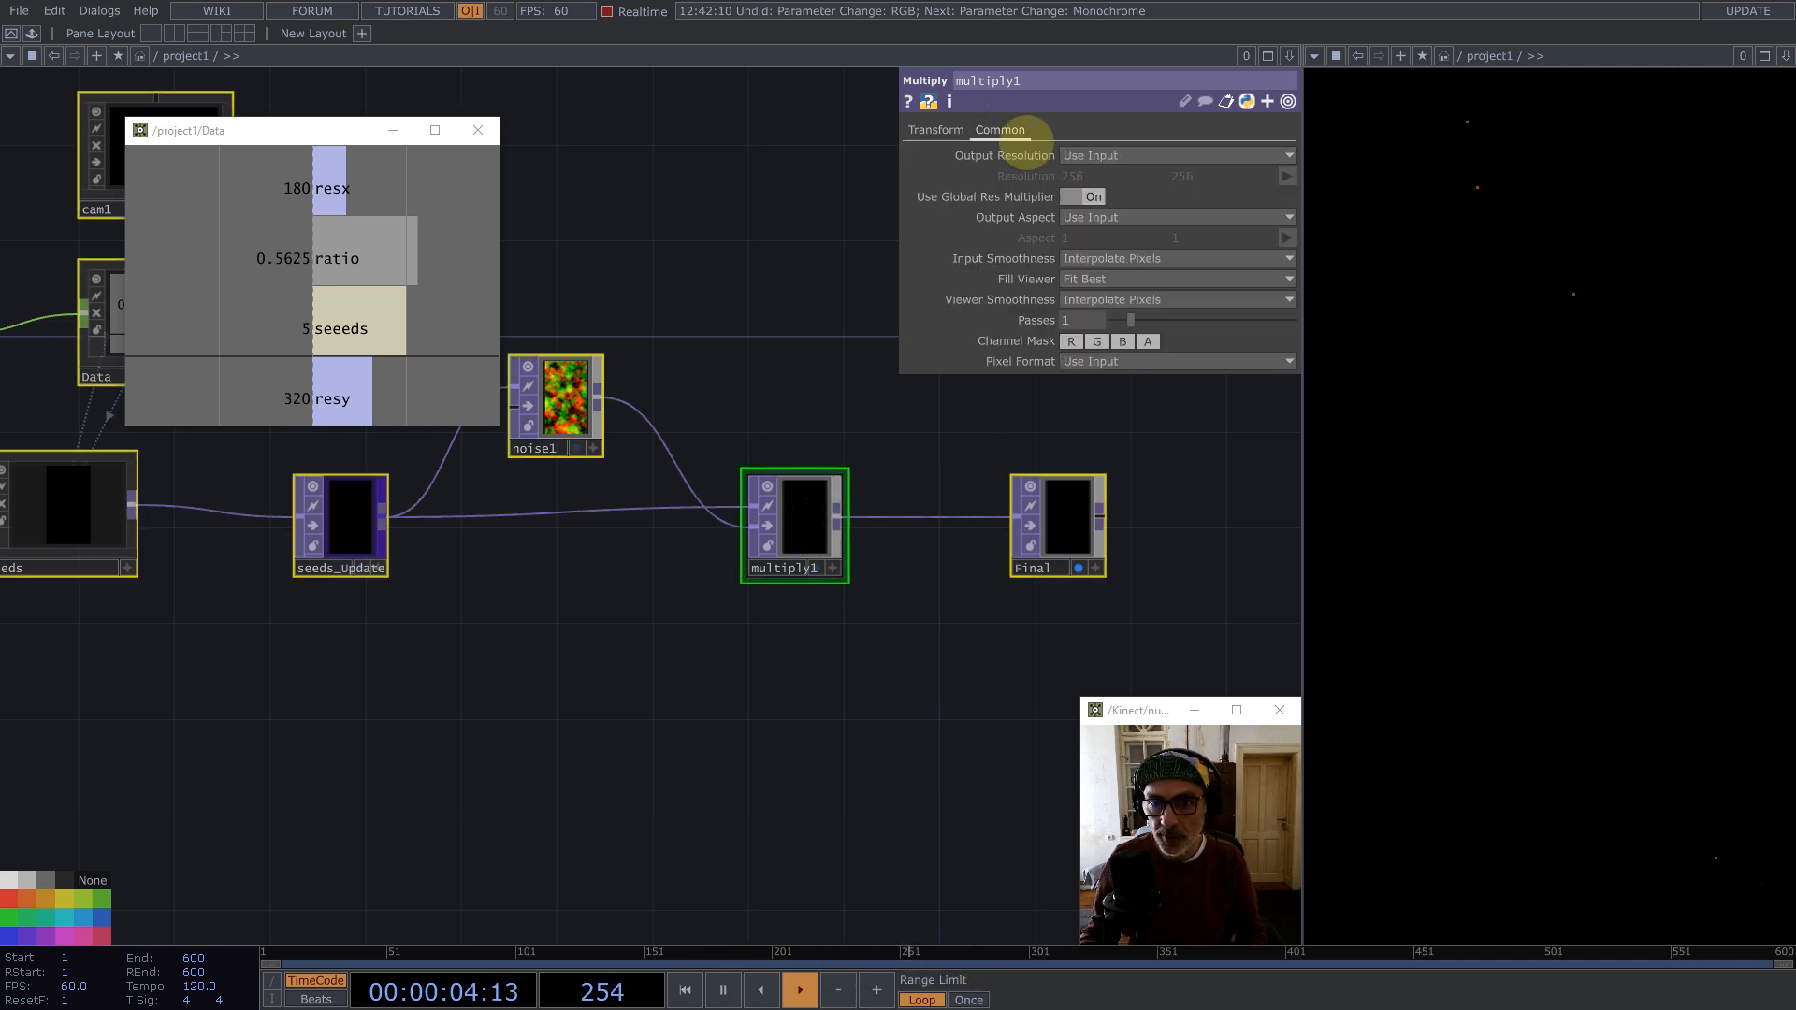
pyautogui.click(1102, 278)
pyautogui.click(1109, 300)
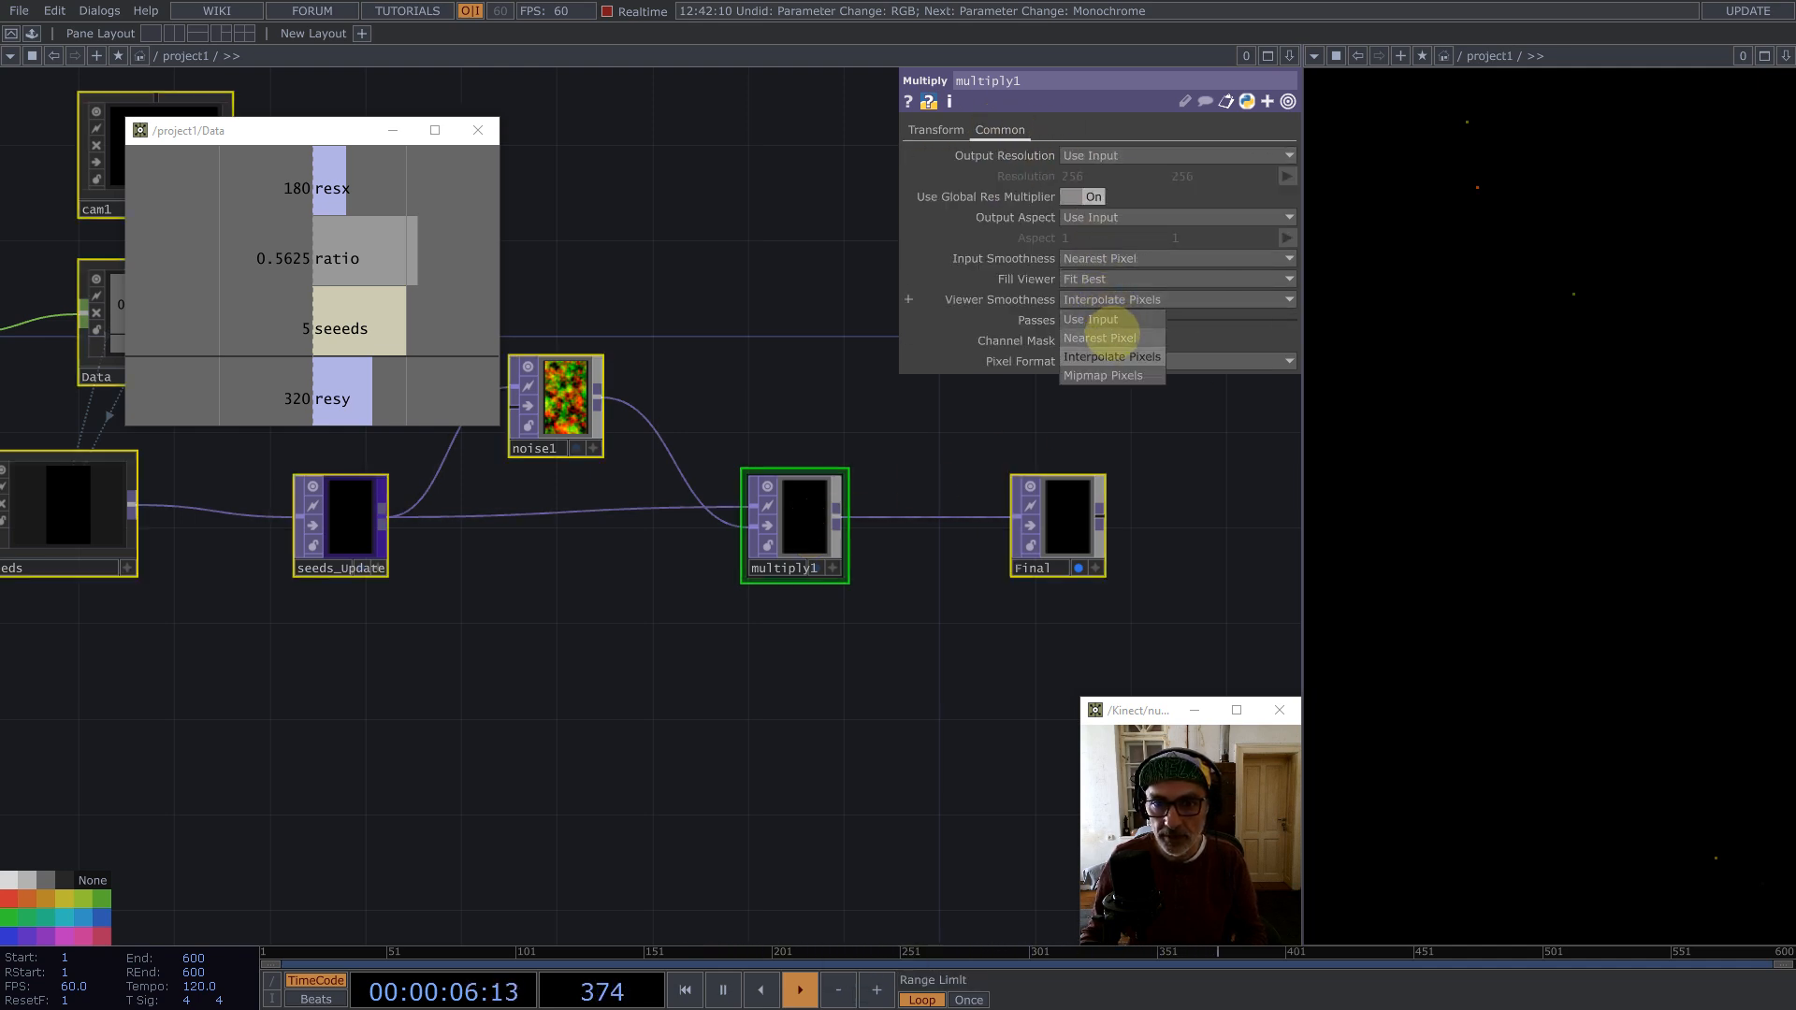
pyautogui.click(1100, 337)
# Step: Move the Final node up and away from multiply1
pyautogui.click(854, 629)
pyautogui.scroll(-3, 854, 630)
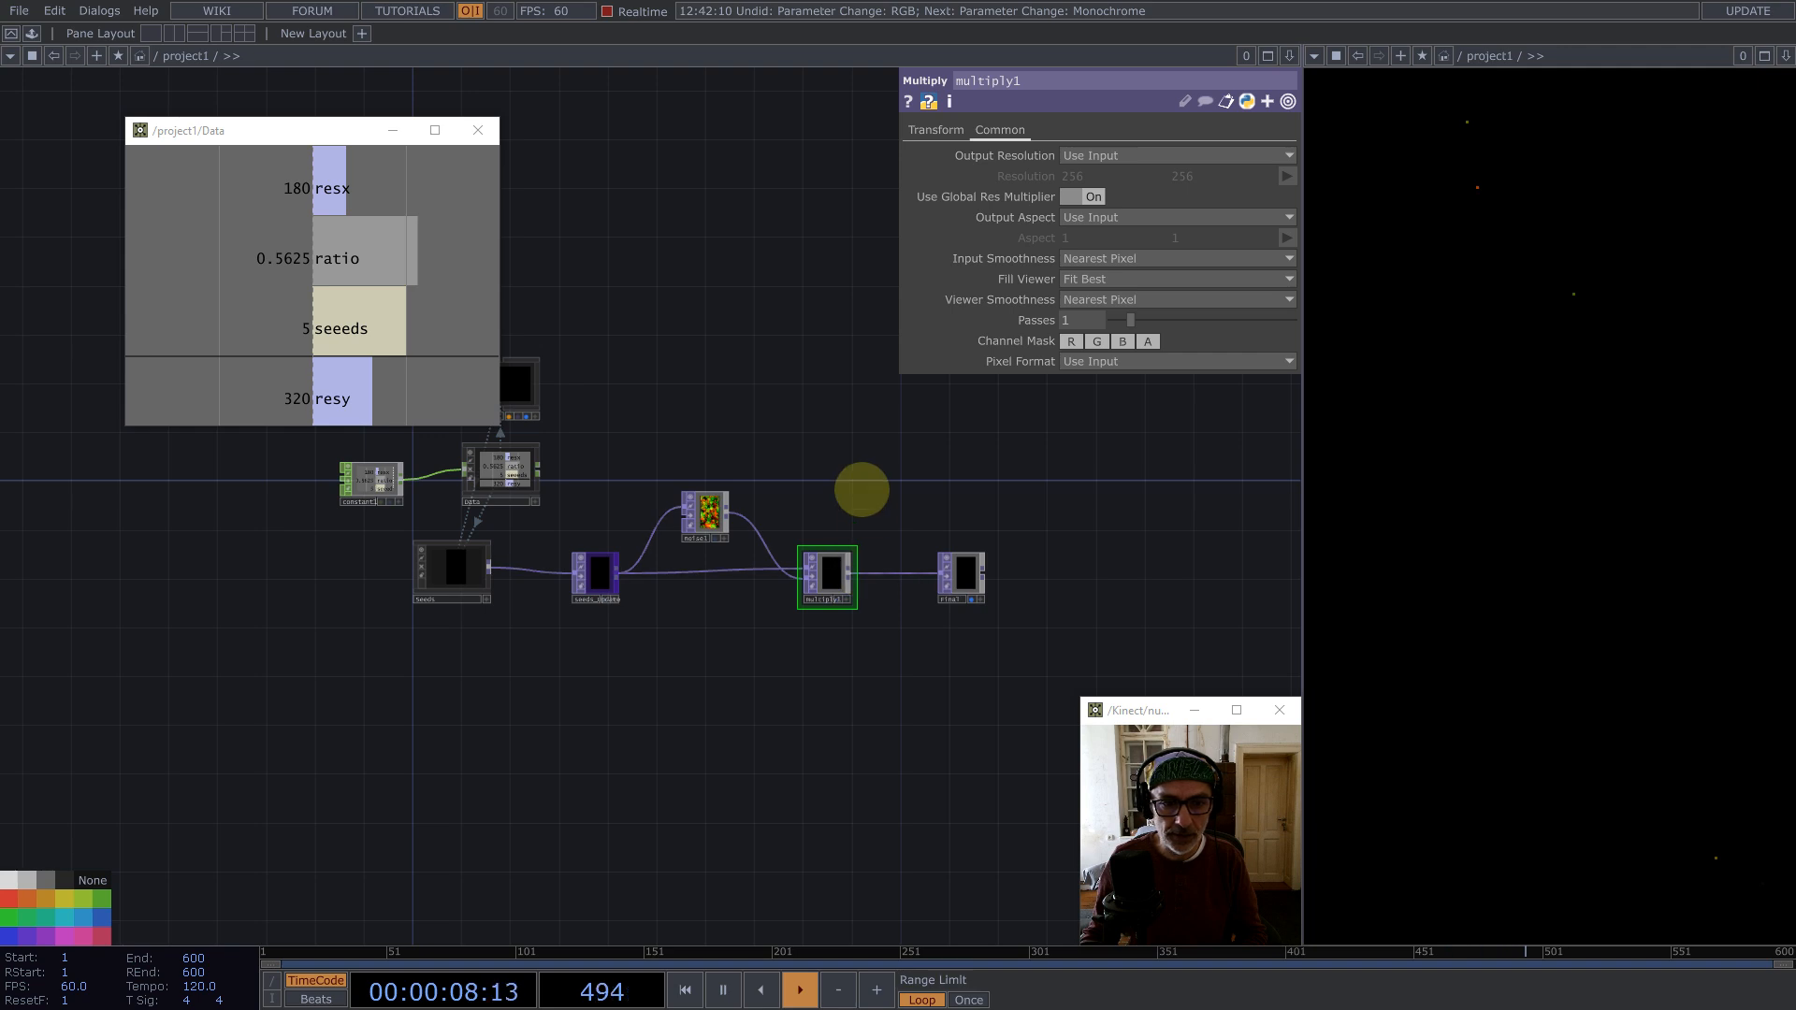
pyautogui.scroll(3, 1003, 576)
pyautogui.moveTo(931, 590); pyautogui.dragTo(1116, 516)
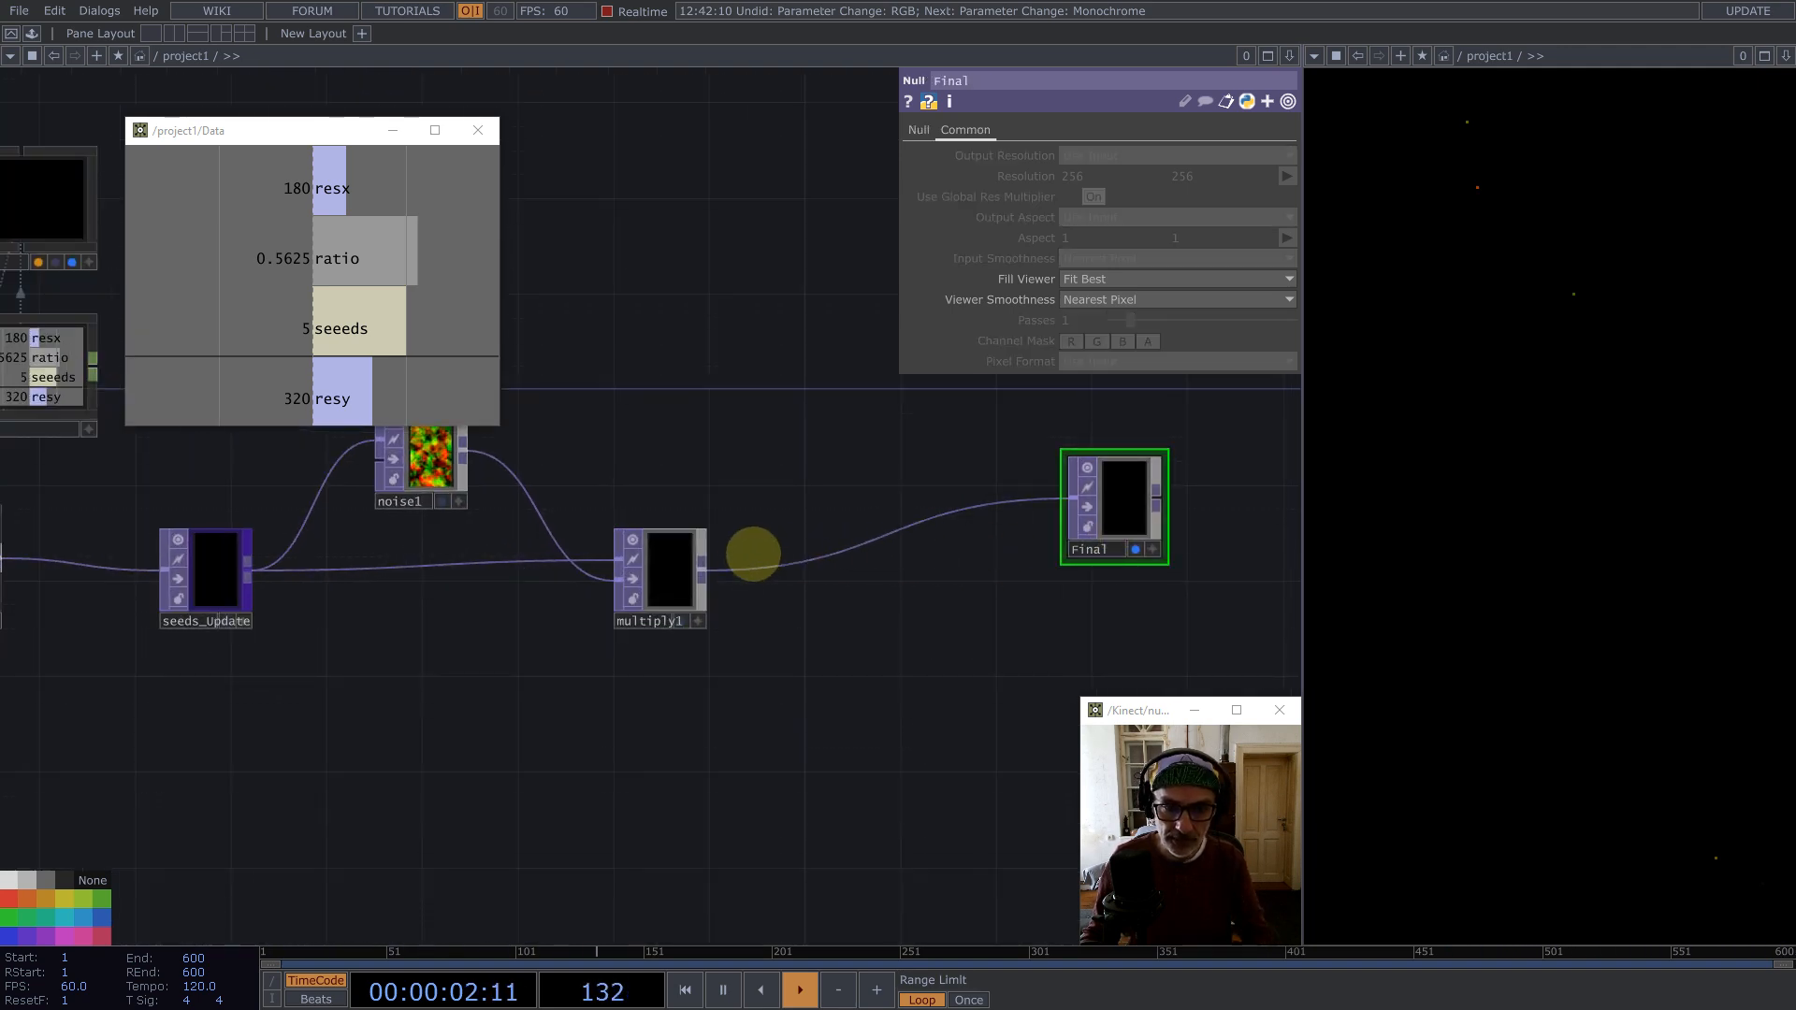
# Step: Add a Null TOP connected to the output of multiply1
pyautogui.middleClick(697, 570)
pyautogui.write('nu')
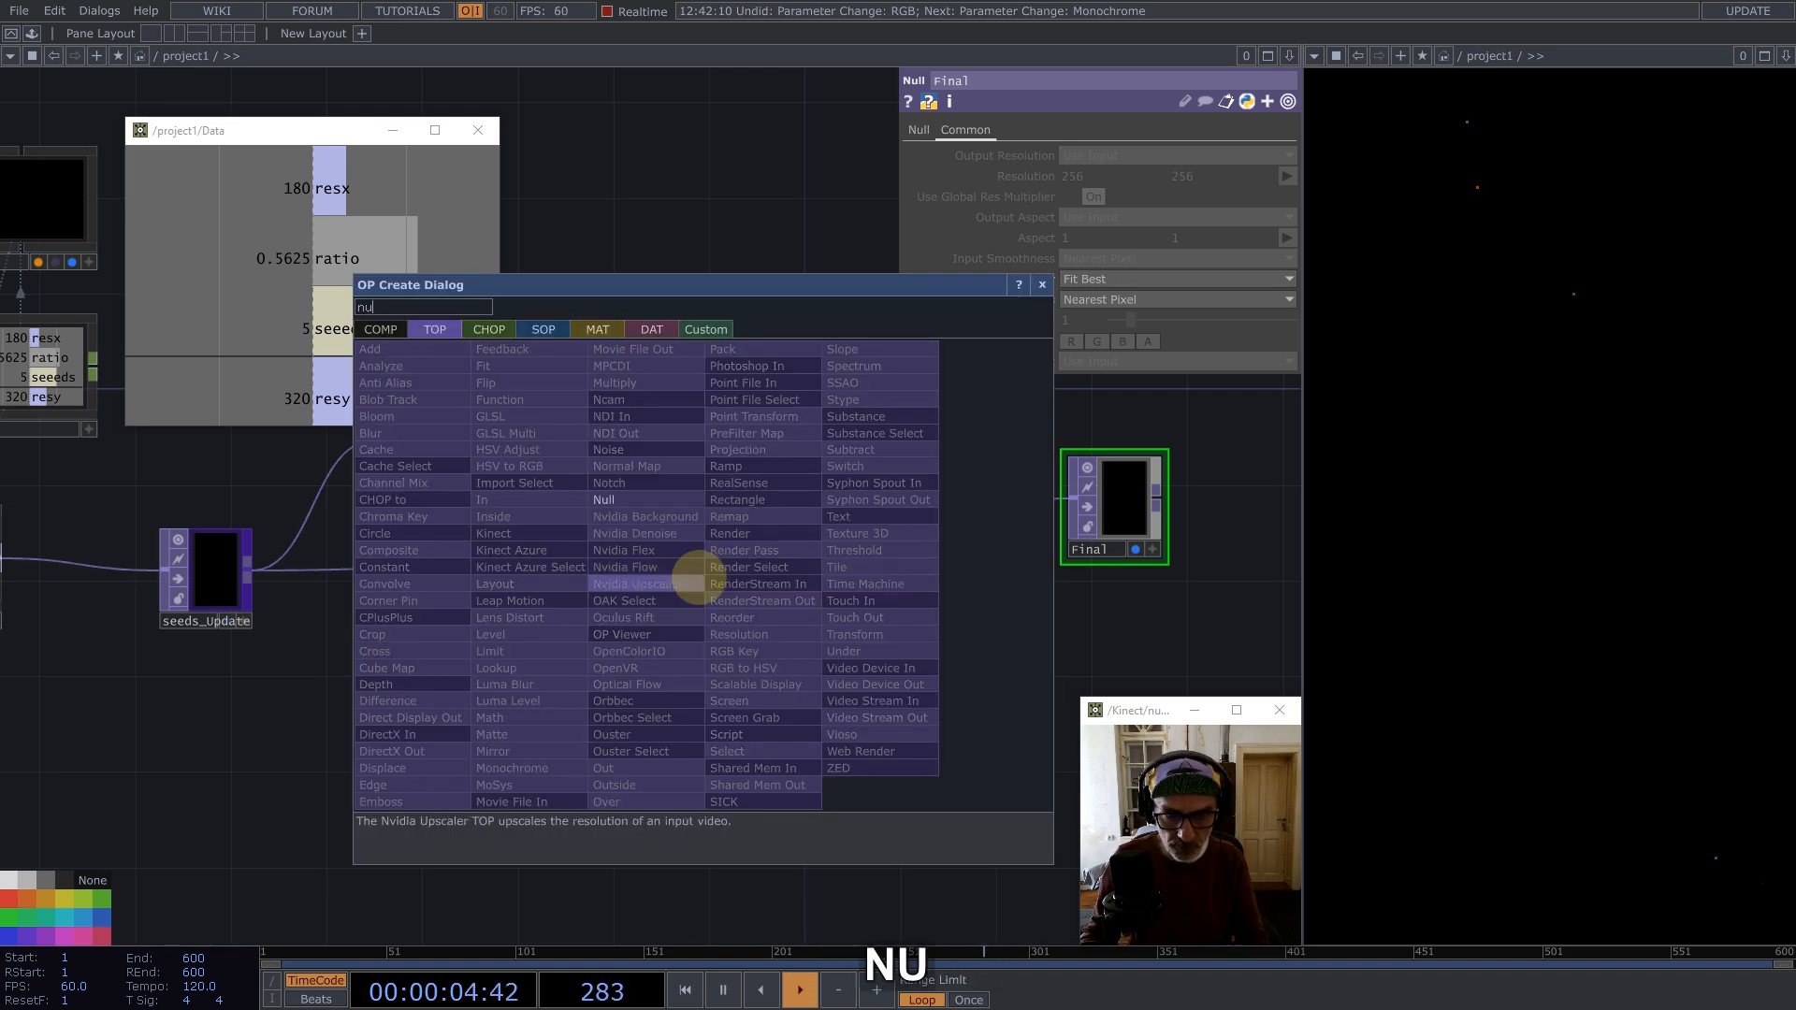
pyautogui.click(638, 500)
pyautogui.click(1036, 645)
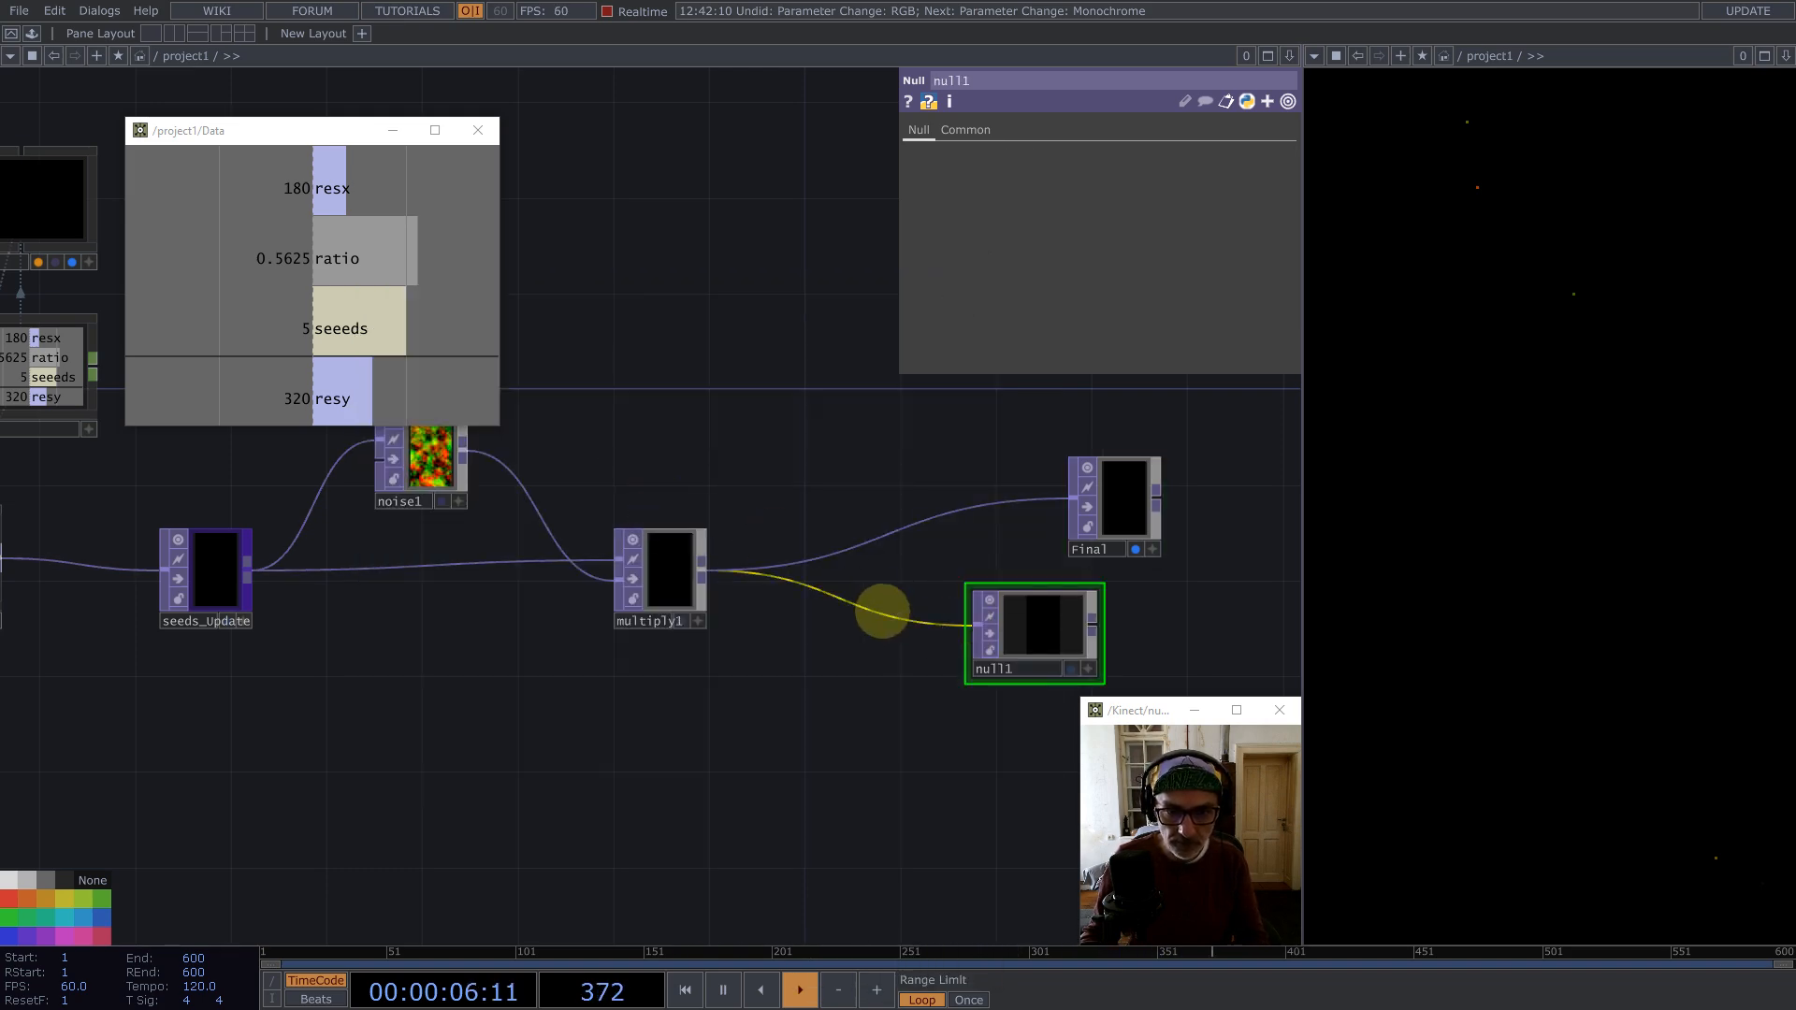
# Step: Insert another Null TOP on the wire between multiply1 and null1
pyautogui.rightClick(860, 608)
pyautogui.click(884, 610)
pyautogui.write('nul')
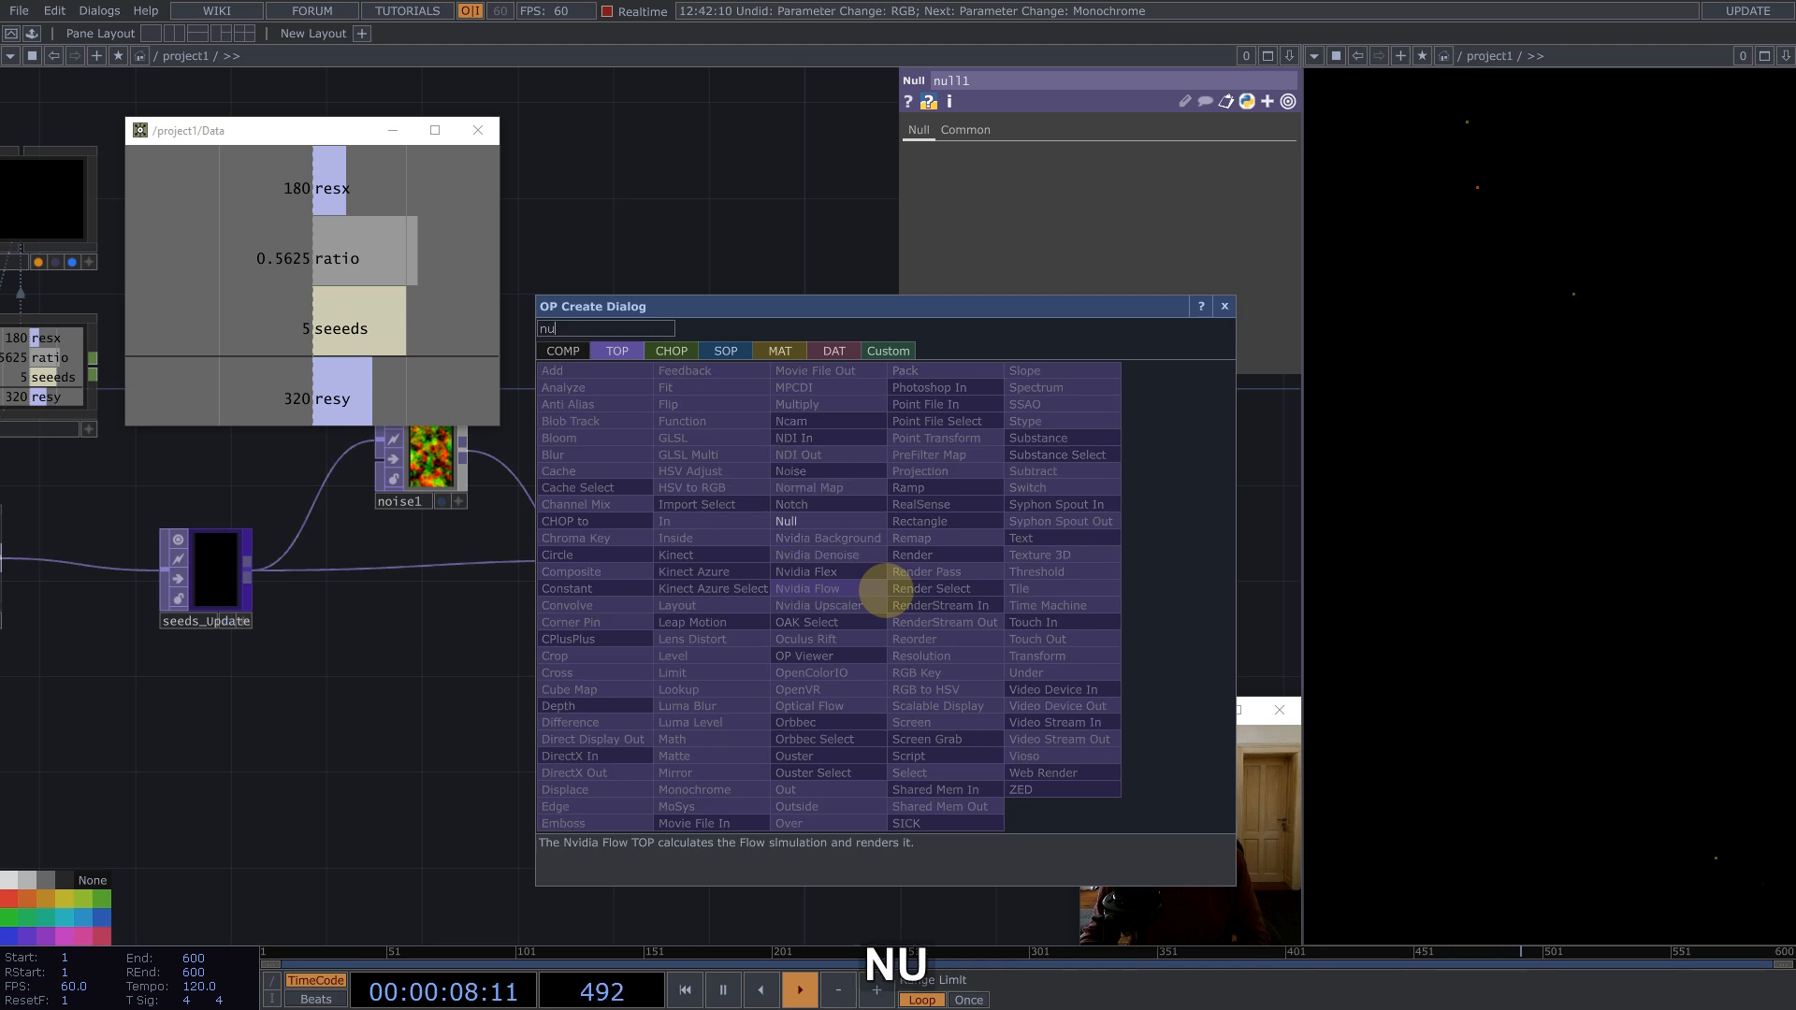
pyautogui.click(805, 521)
pyautogui.click(838, 640)
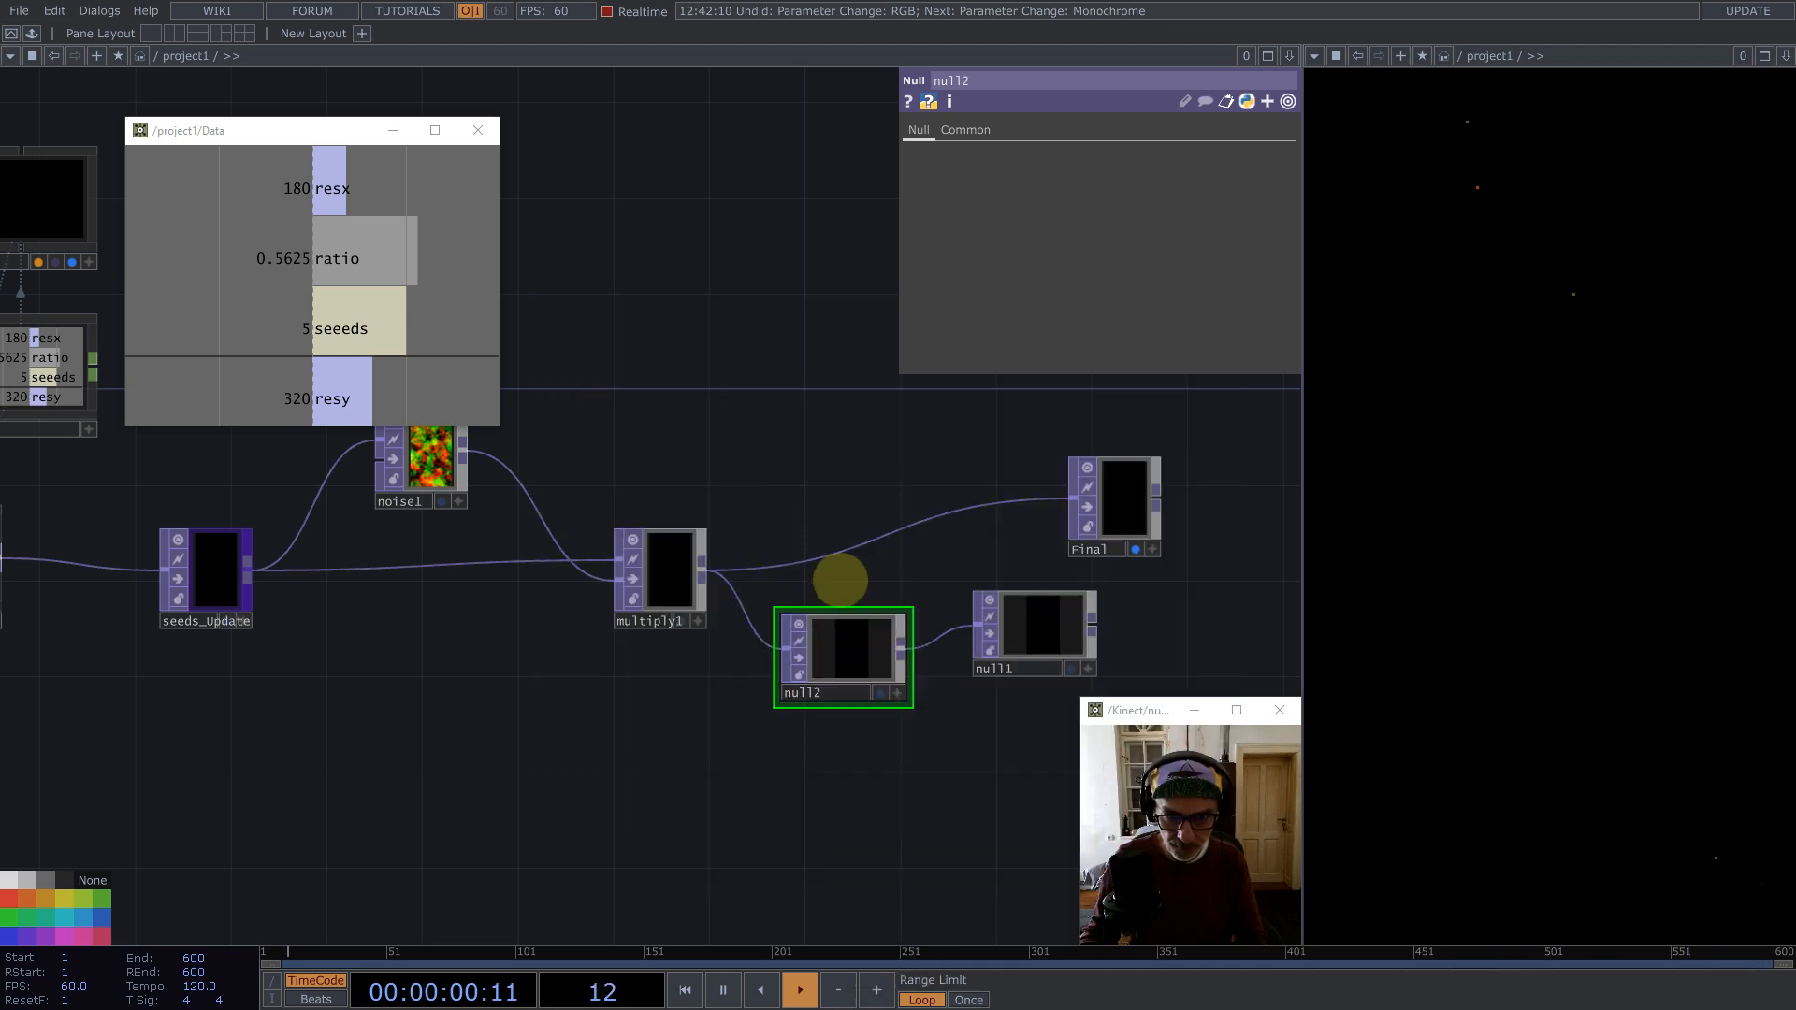
# Step: Collapse the inserted null into a Base component and rename it normalize
pyautogui.rightClick(842, 576)
pyautogui.click(907, 883)
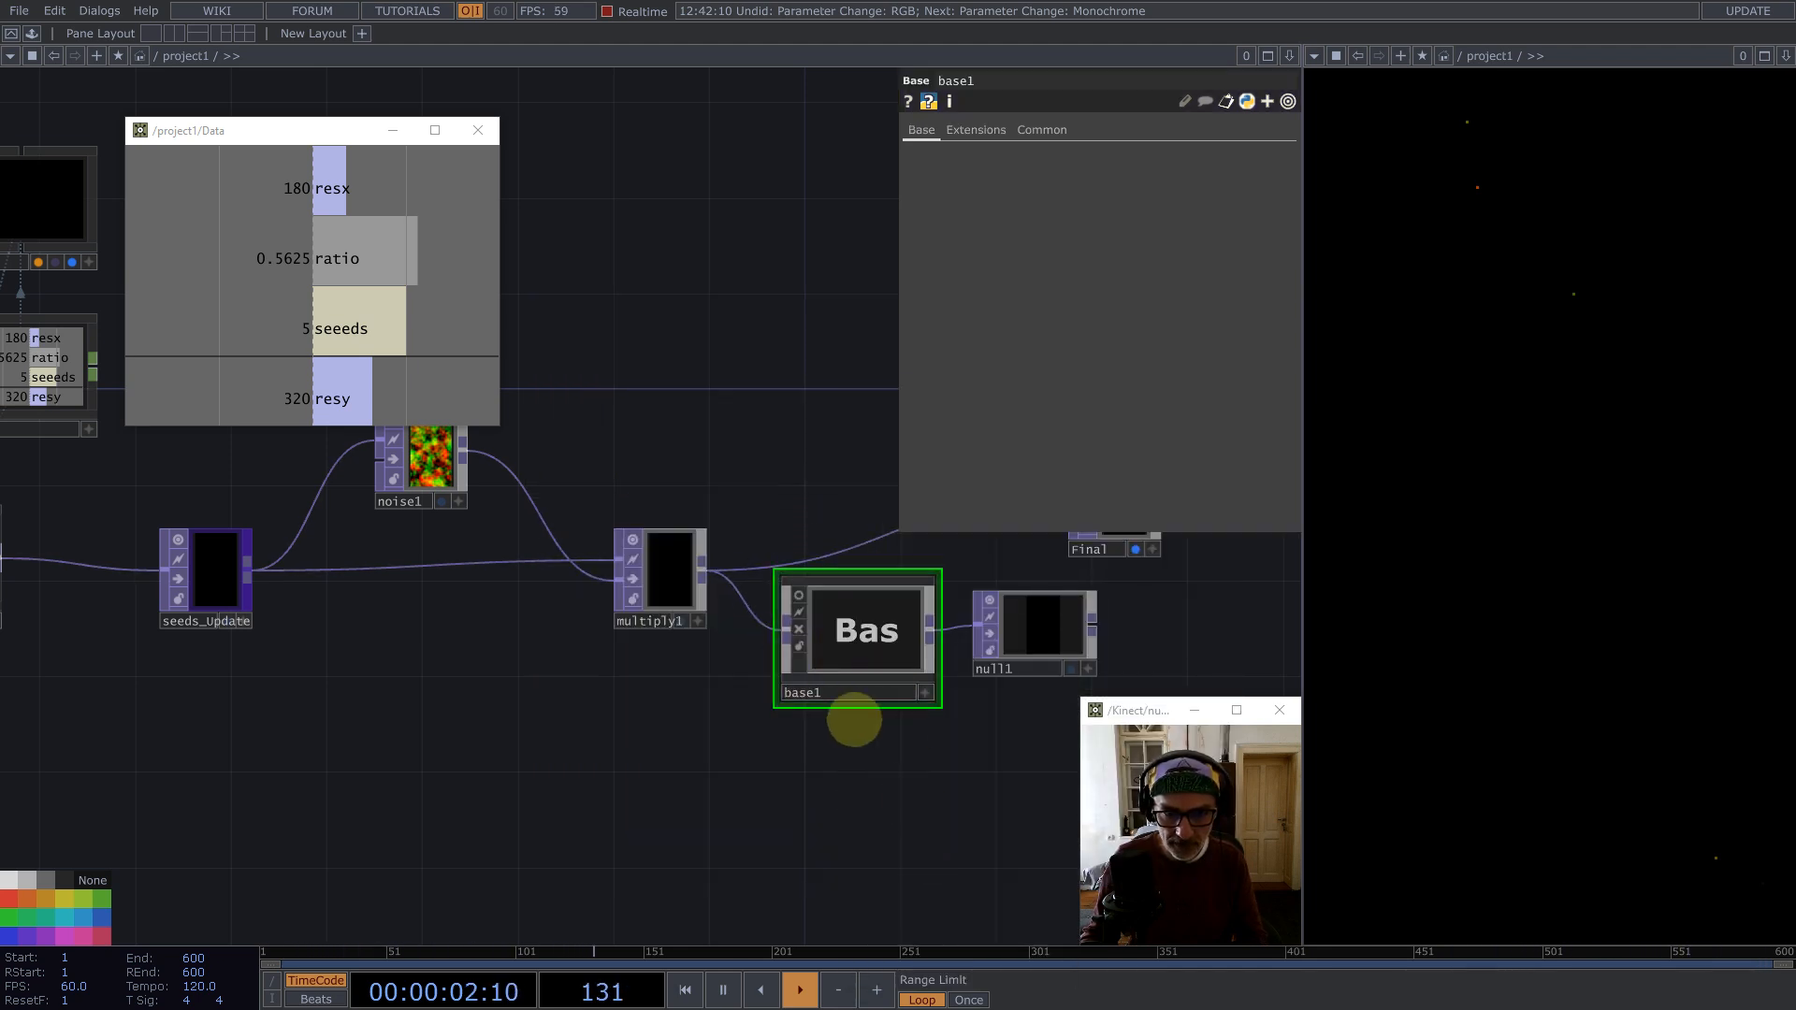
pyautogui.click(827, 690)
pyautogui.write('no')
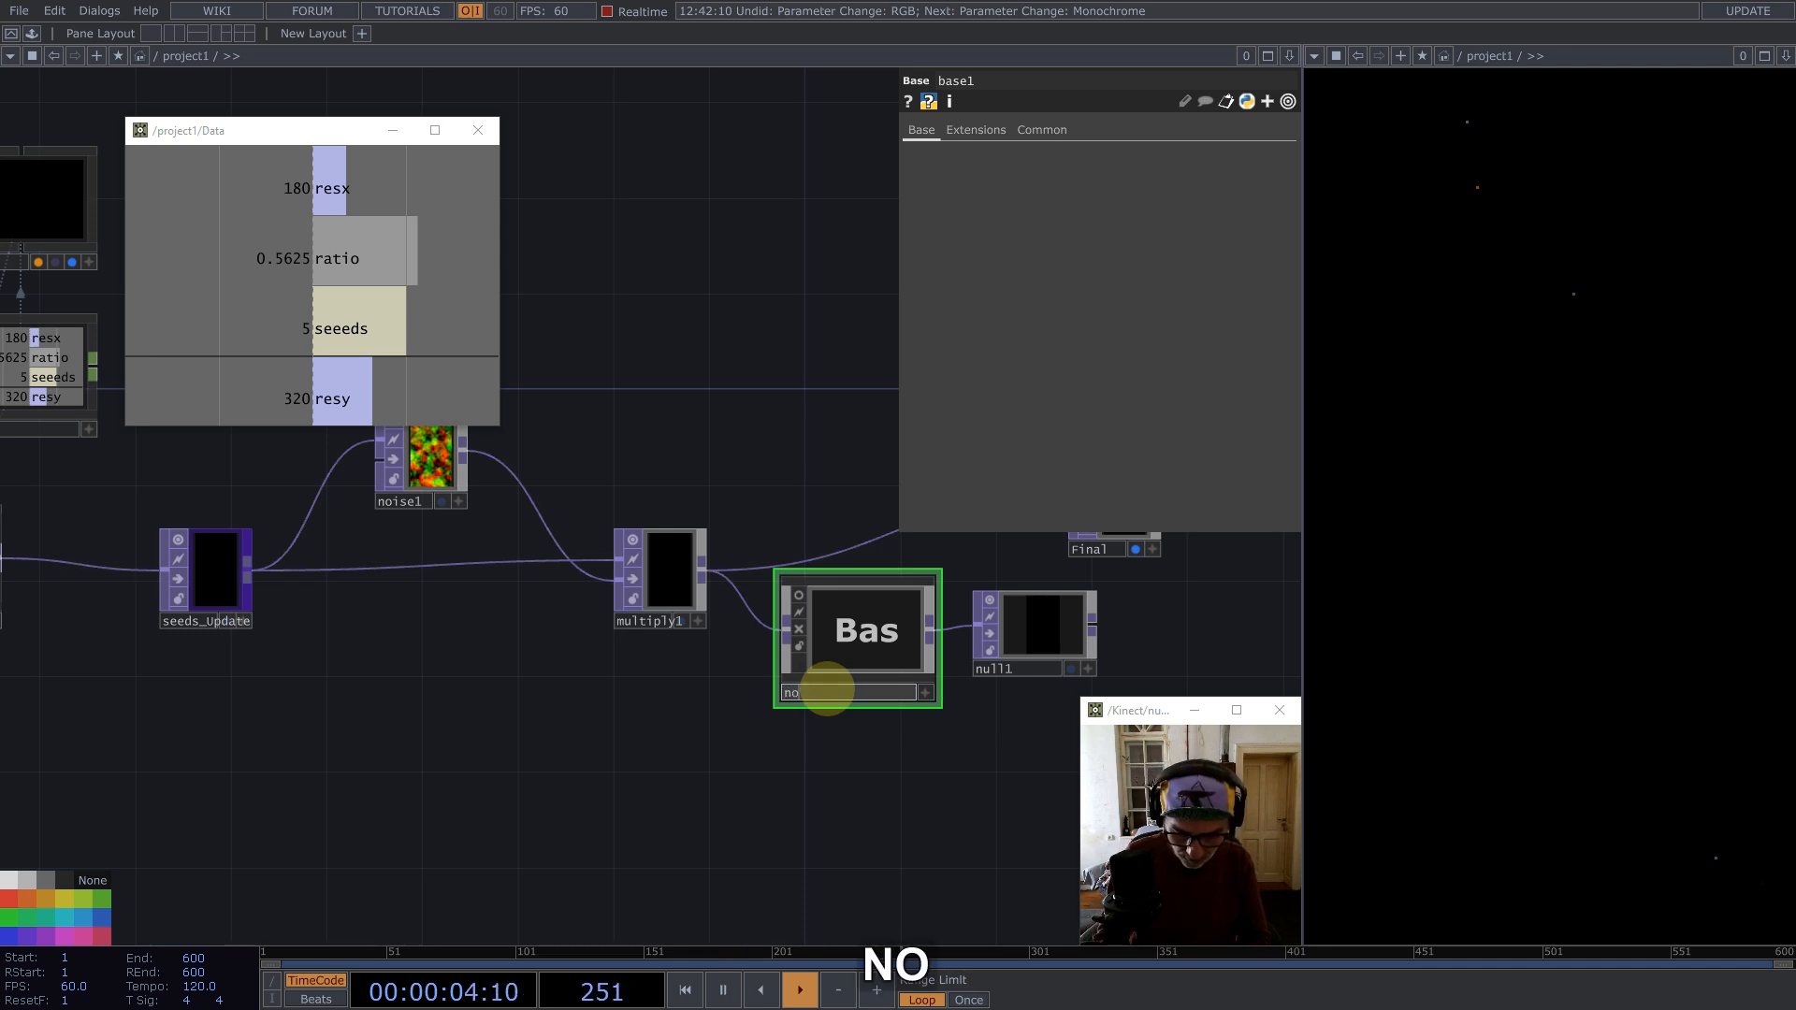
pyautogui.write('rmalize')
pyautogui.press('Return')
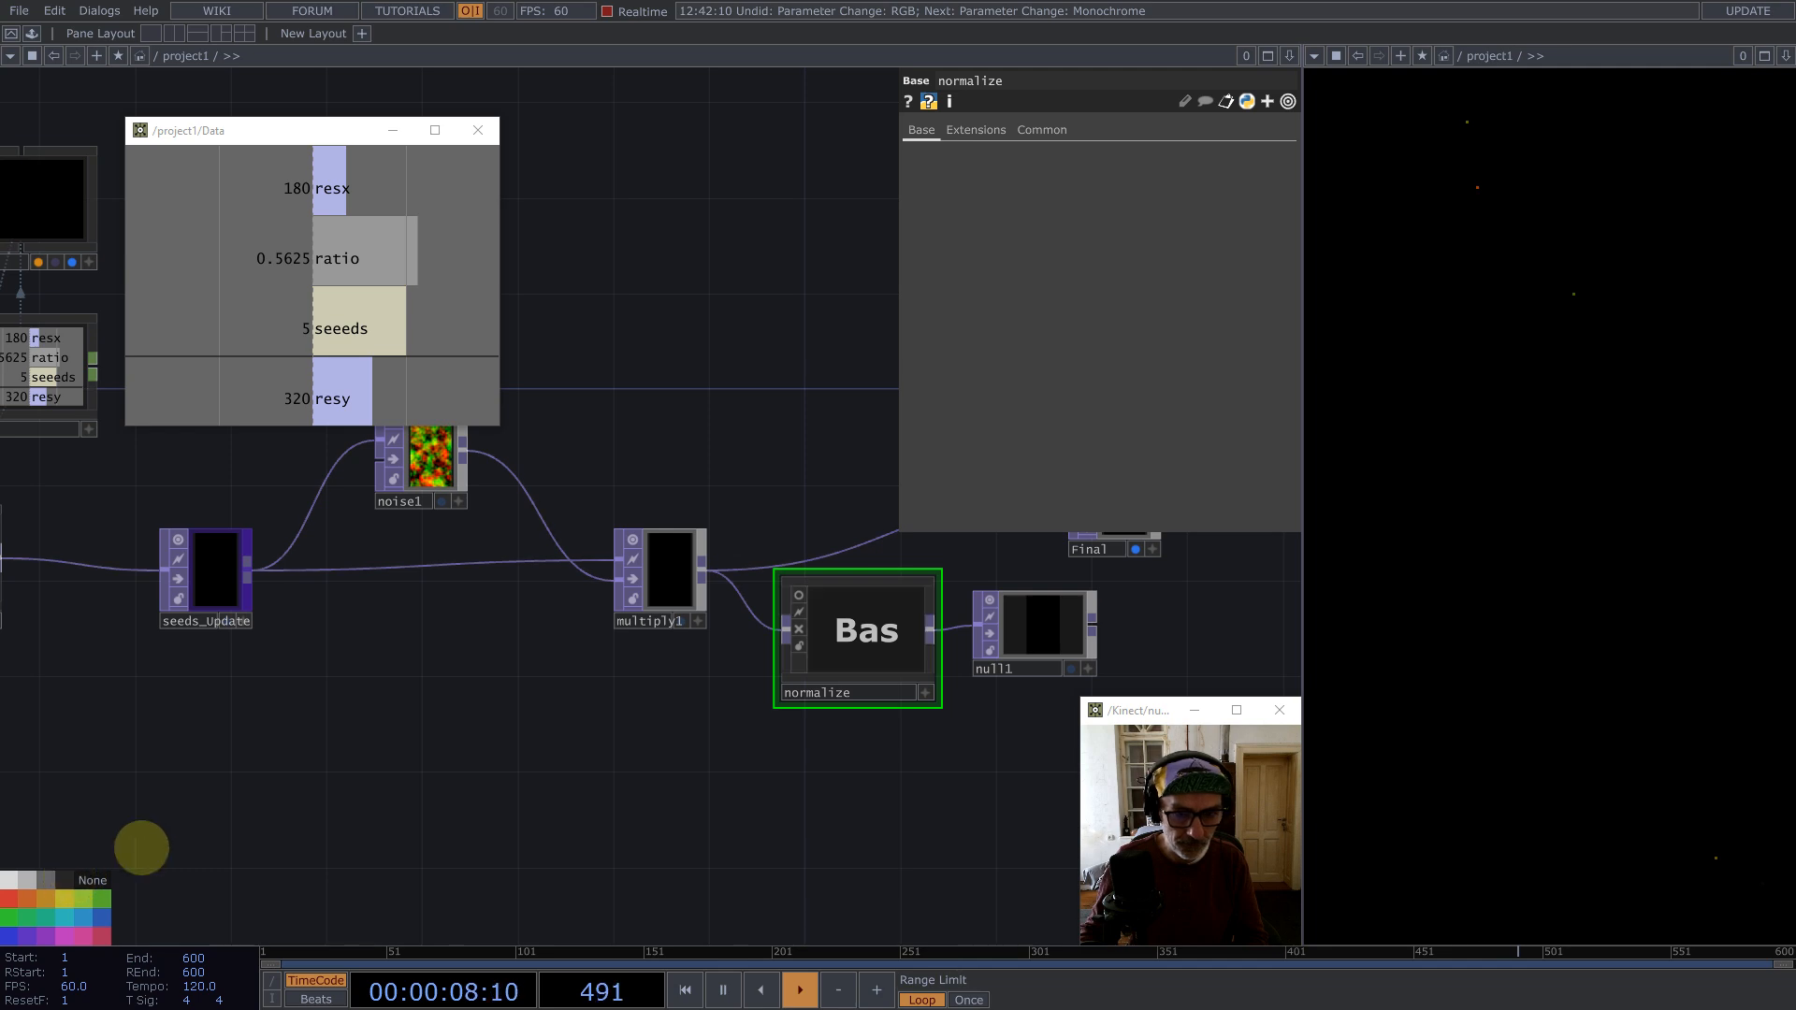
# Step: Delete null1 and connect the normalize component's output into Final
pyautogui.scroll(-4, 380, 738)
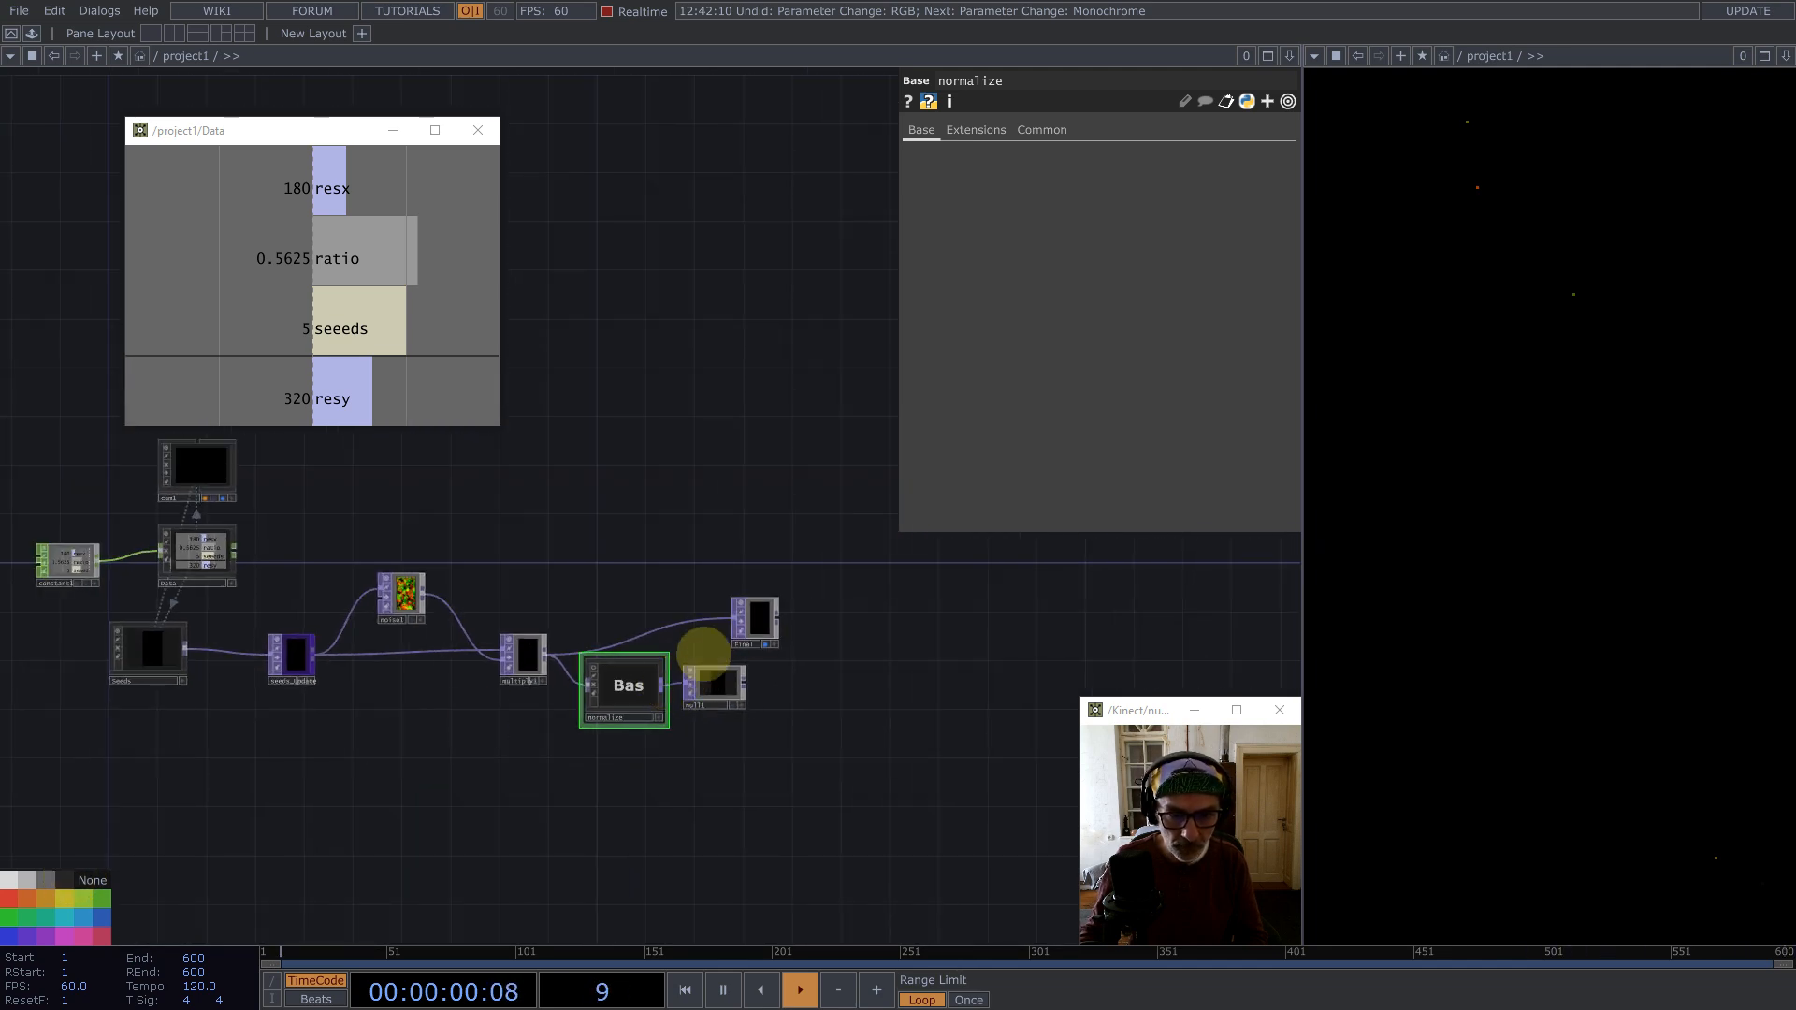
pyautogui.moveTo(719, 633); pyautogui.dragTo(729, 623)
pyautogui.moveTo(607, 670); pyautogui.dragTo(582, 645)
pyautogui.click(715, 689)
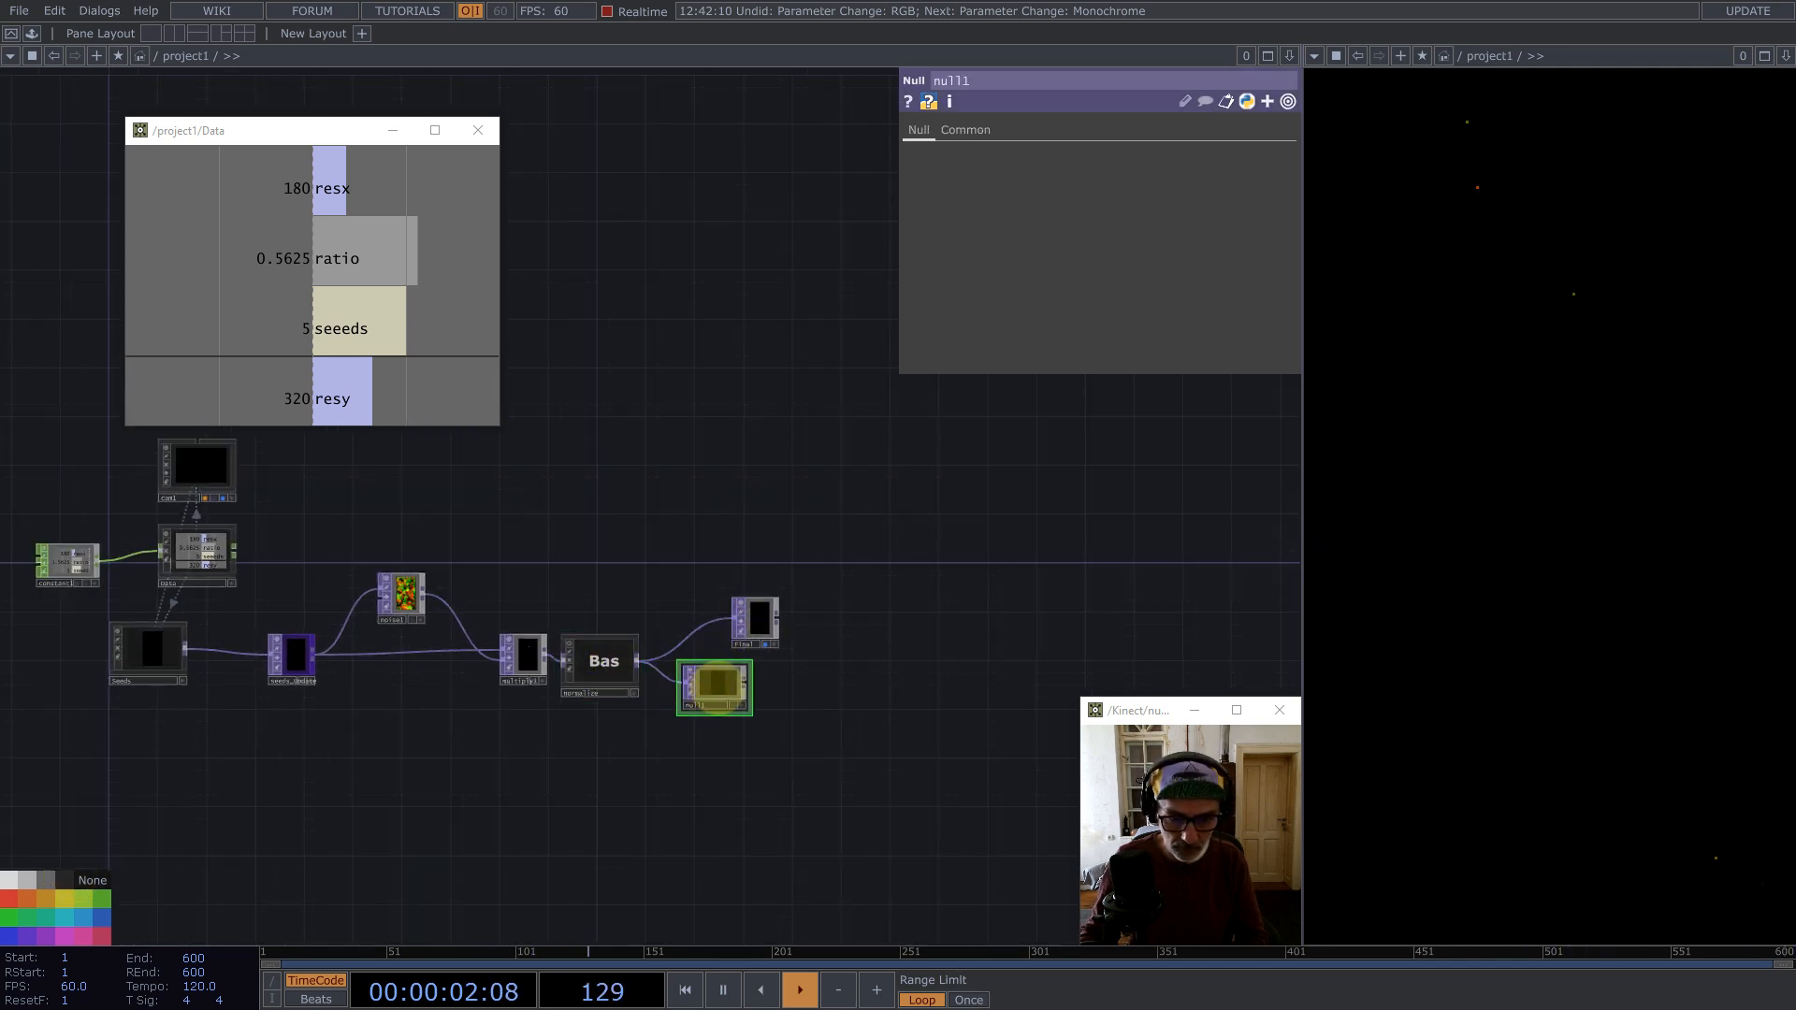
pyautogui.press('BackSpace')
pyautogui.moveTo(754, 619); pyautogui.dragTo(803, 643)
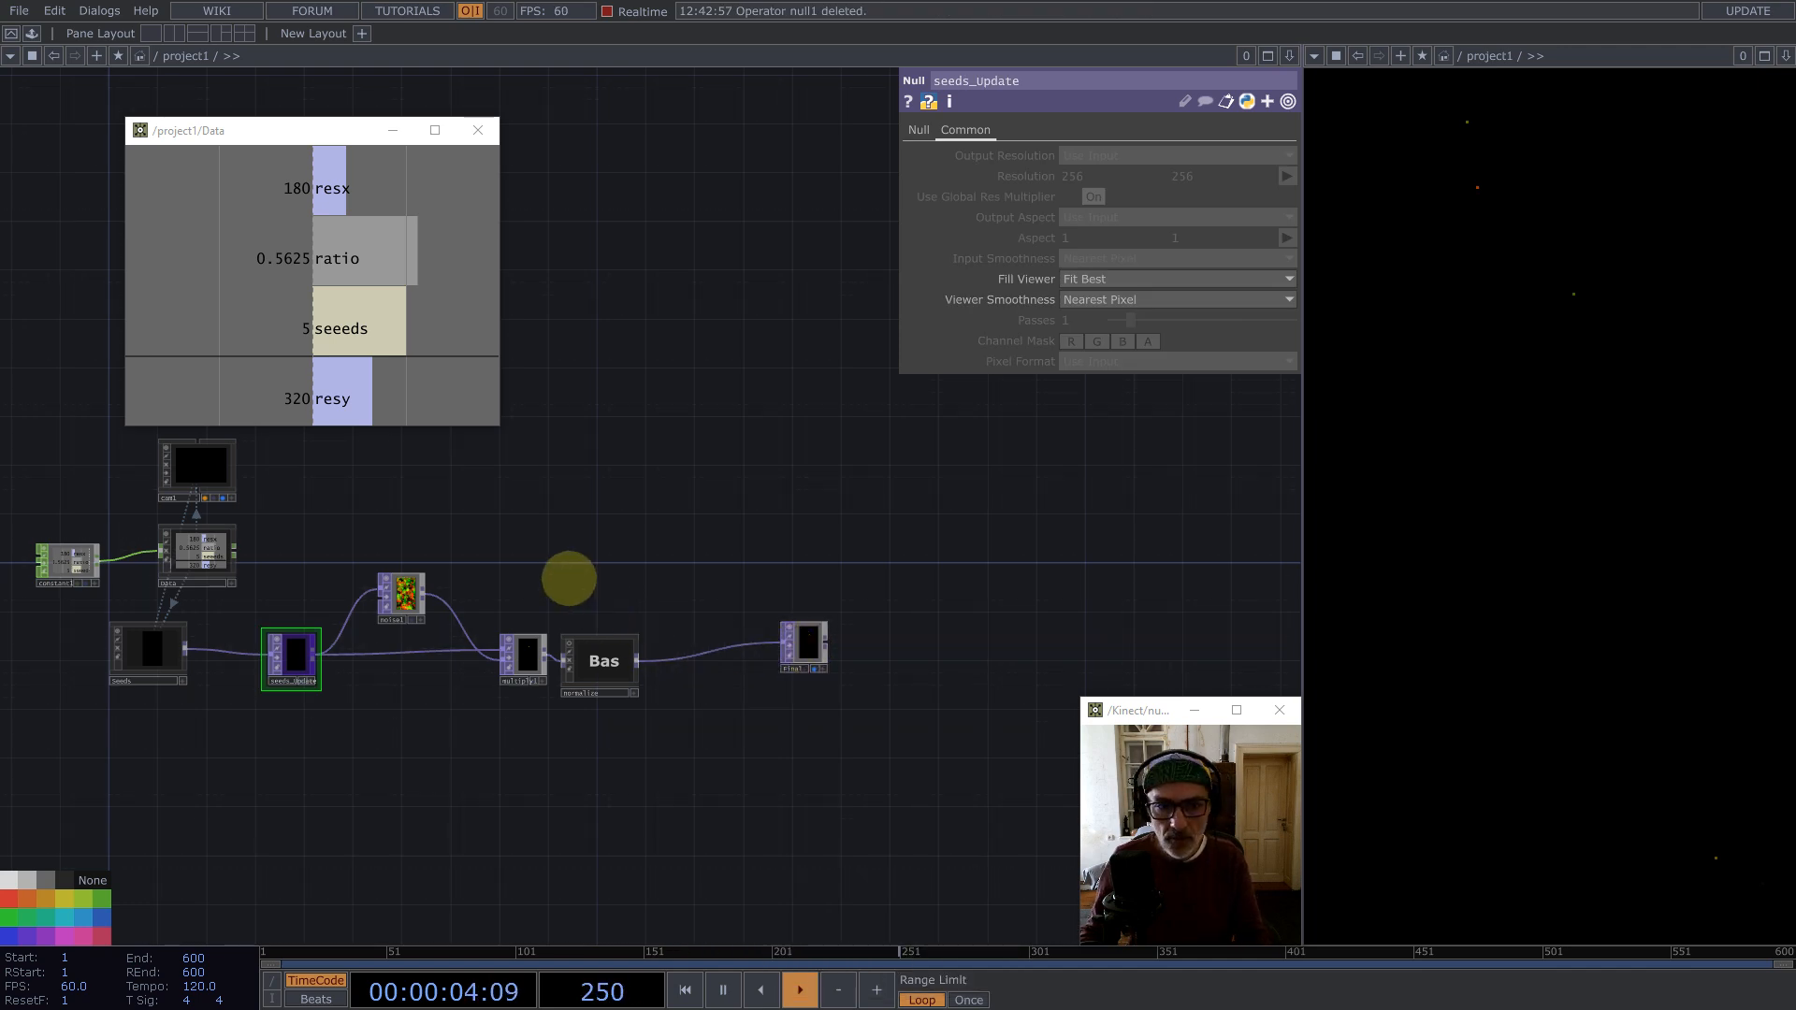
# Step: Enter the normalize component and delete the Null inside it
pyautogui.moveTo(570, 578); pyautogui.dragTo(713, 564)
pyautogui.doubleClick(728, 642)
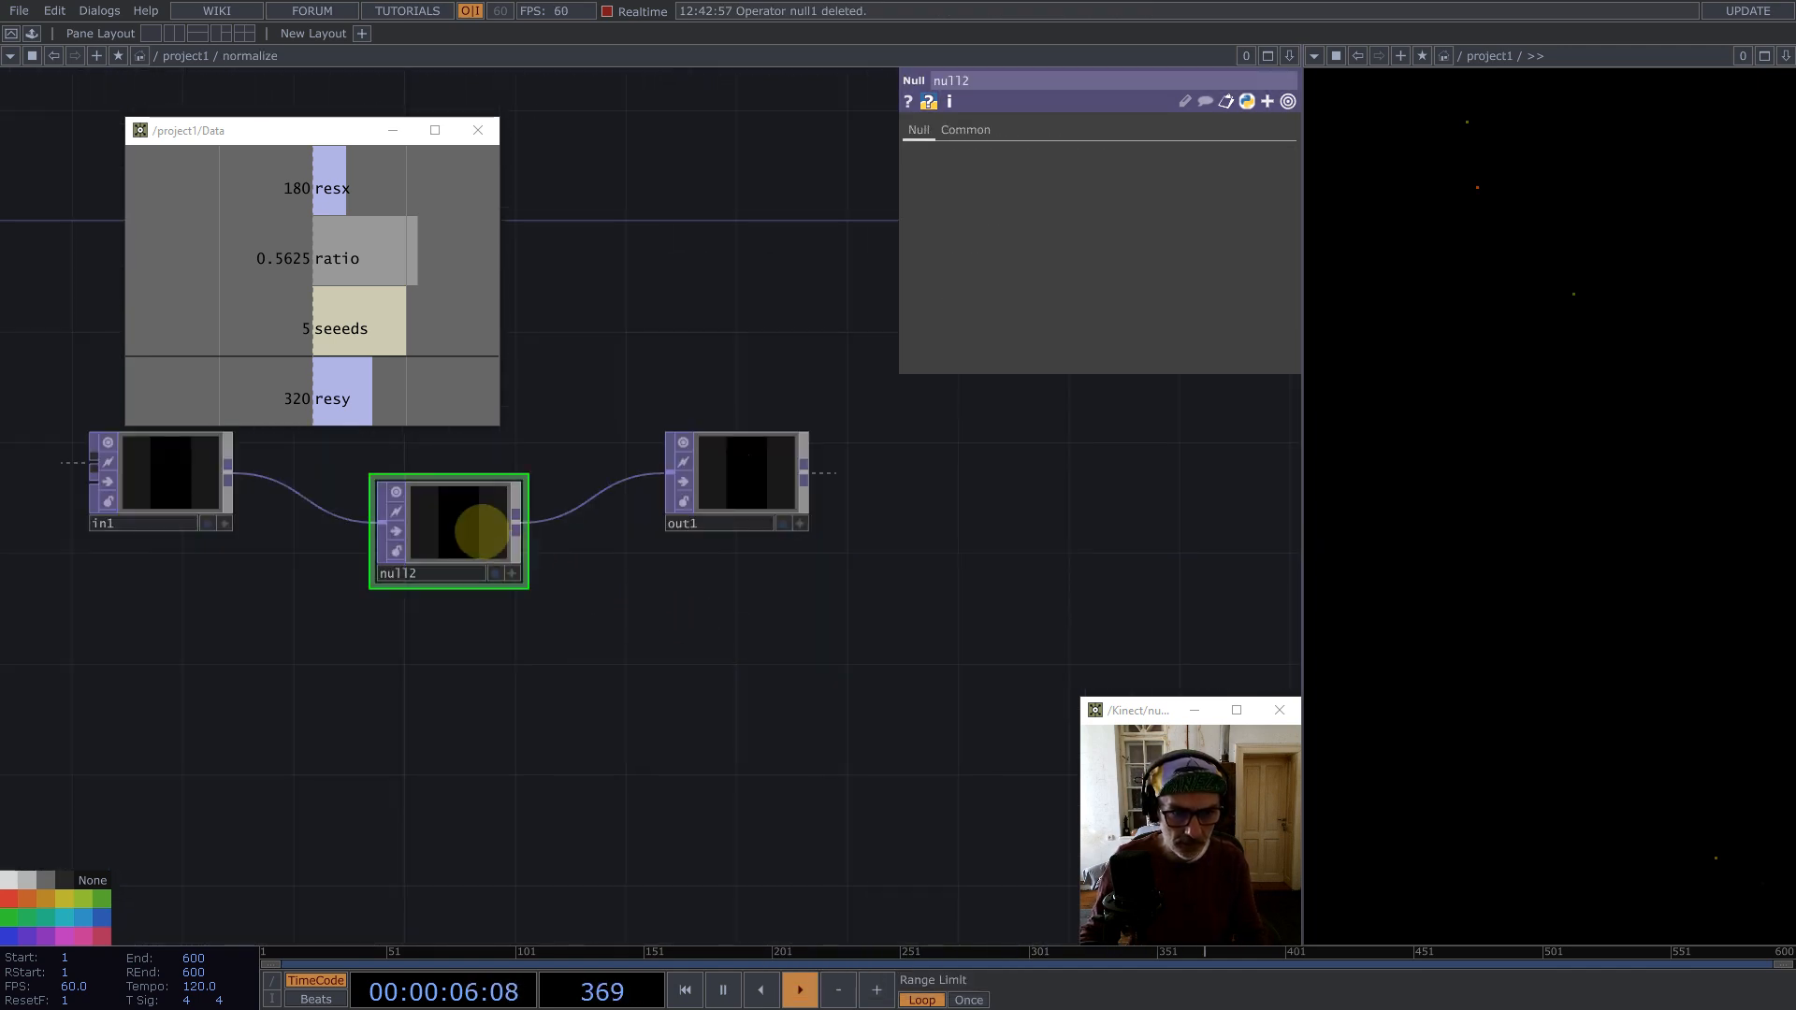
pyautogui.press('BackSpace')
pyautogui.moveTo(474, 553); pyautogui.dragTo(879, 734)
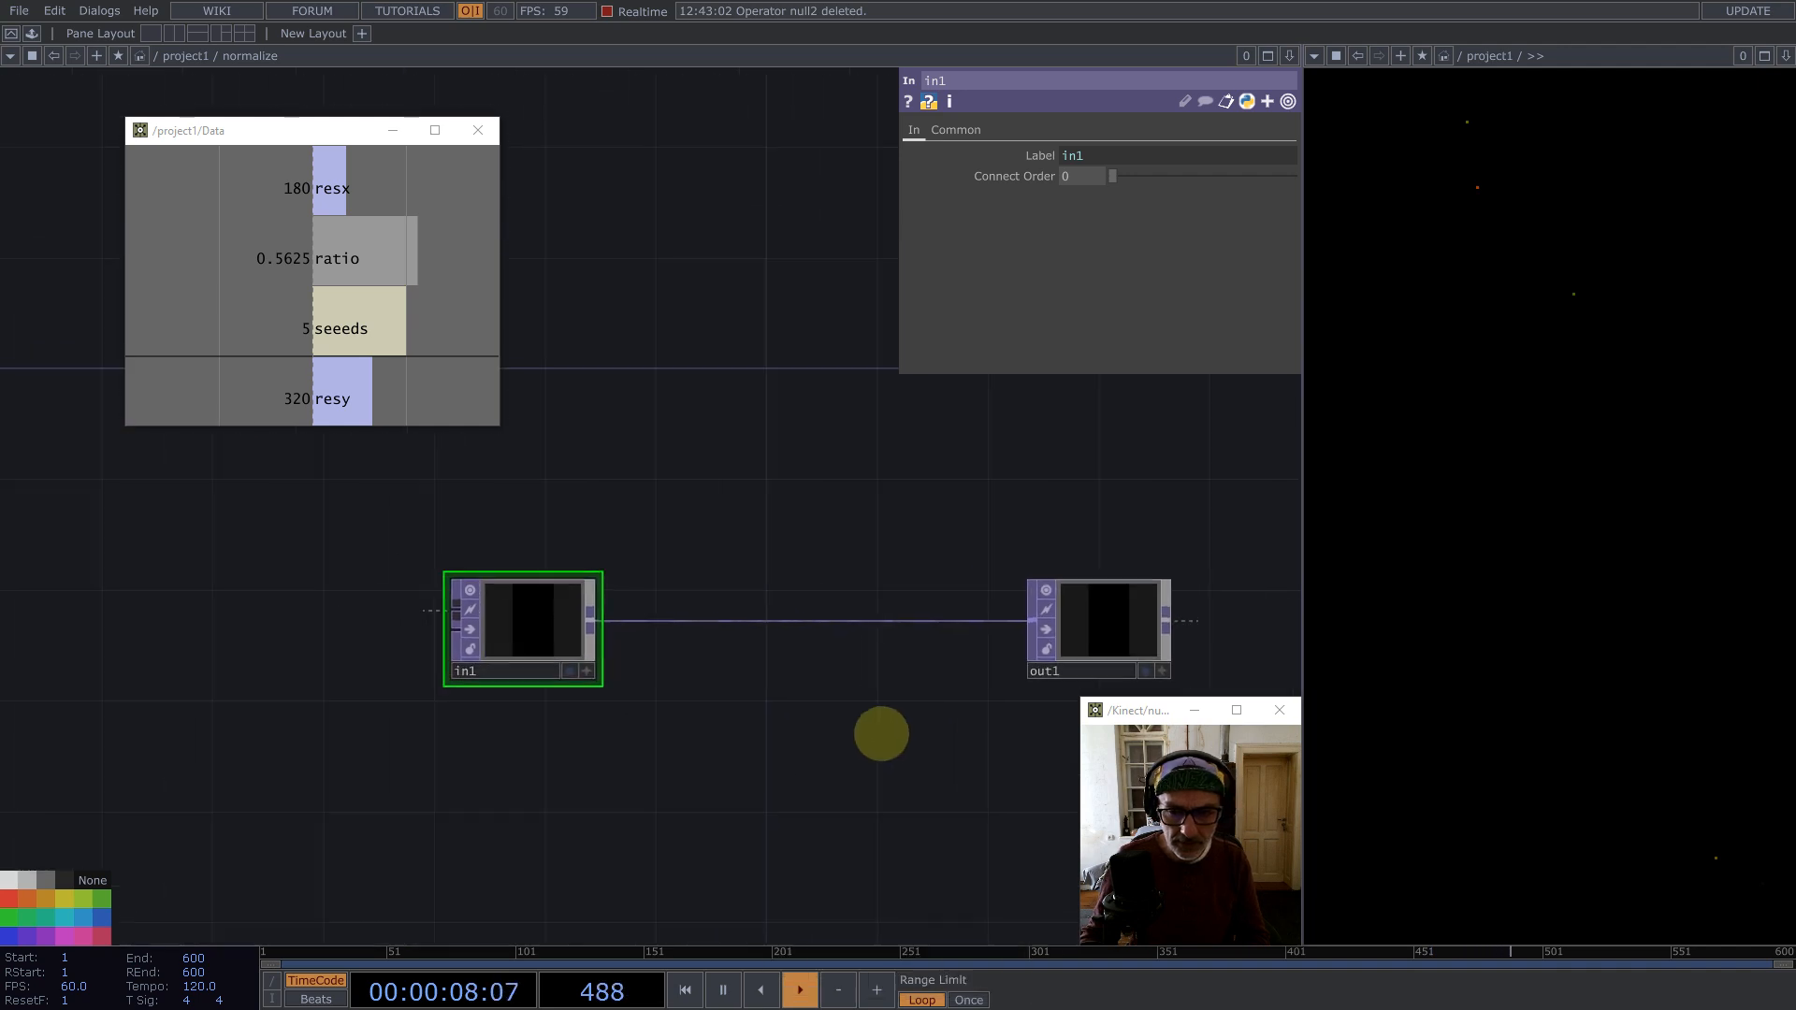
# Step: Add a Composite TOP fed by in1 and set its Operation to Divide
pyautogui.middleClick(653, 635)
pyautogui.write('co')
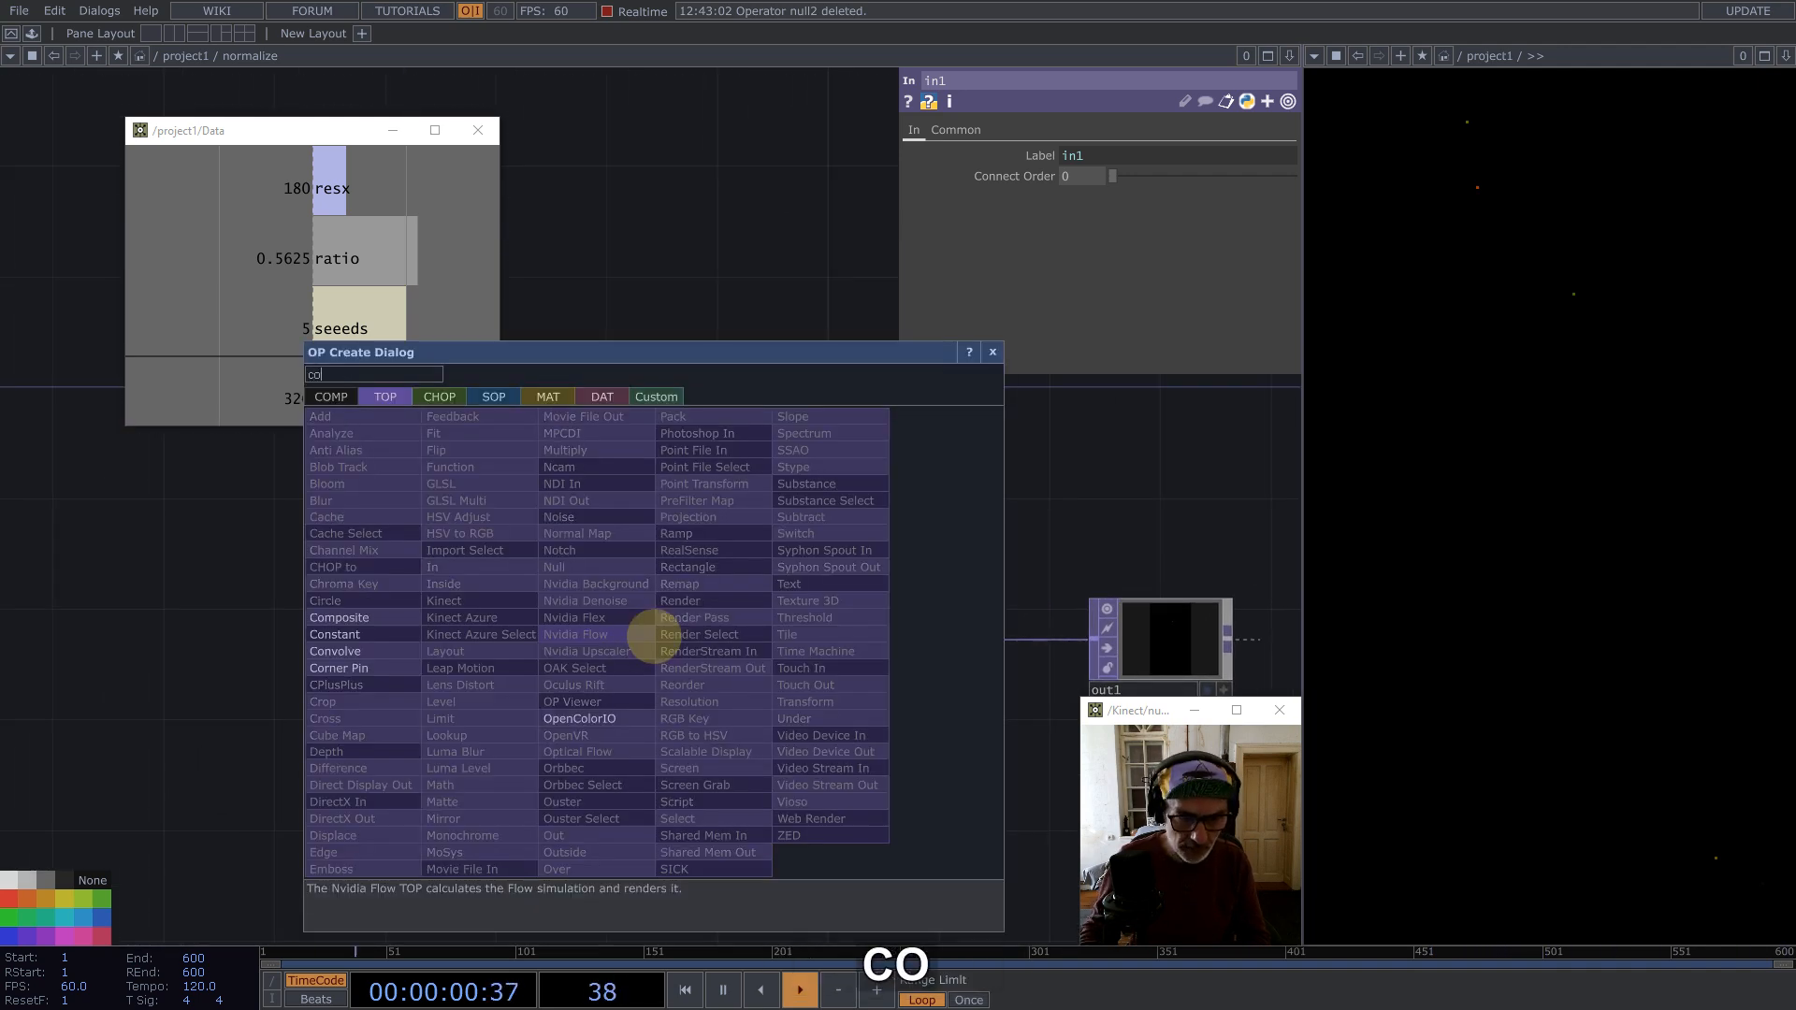
pyautogui.click(339, 618)
pyautogui.click(849, 500)
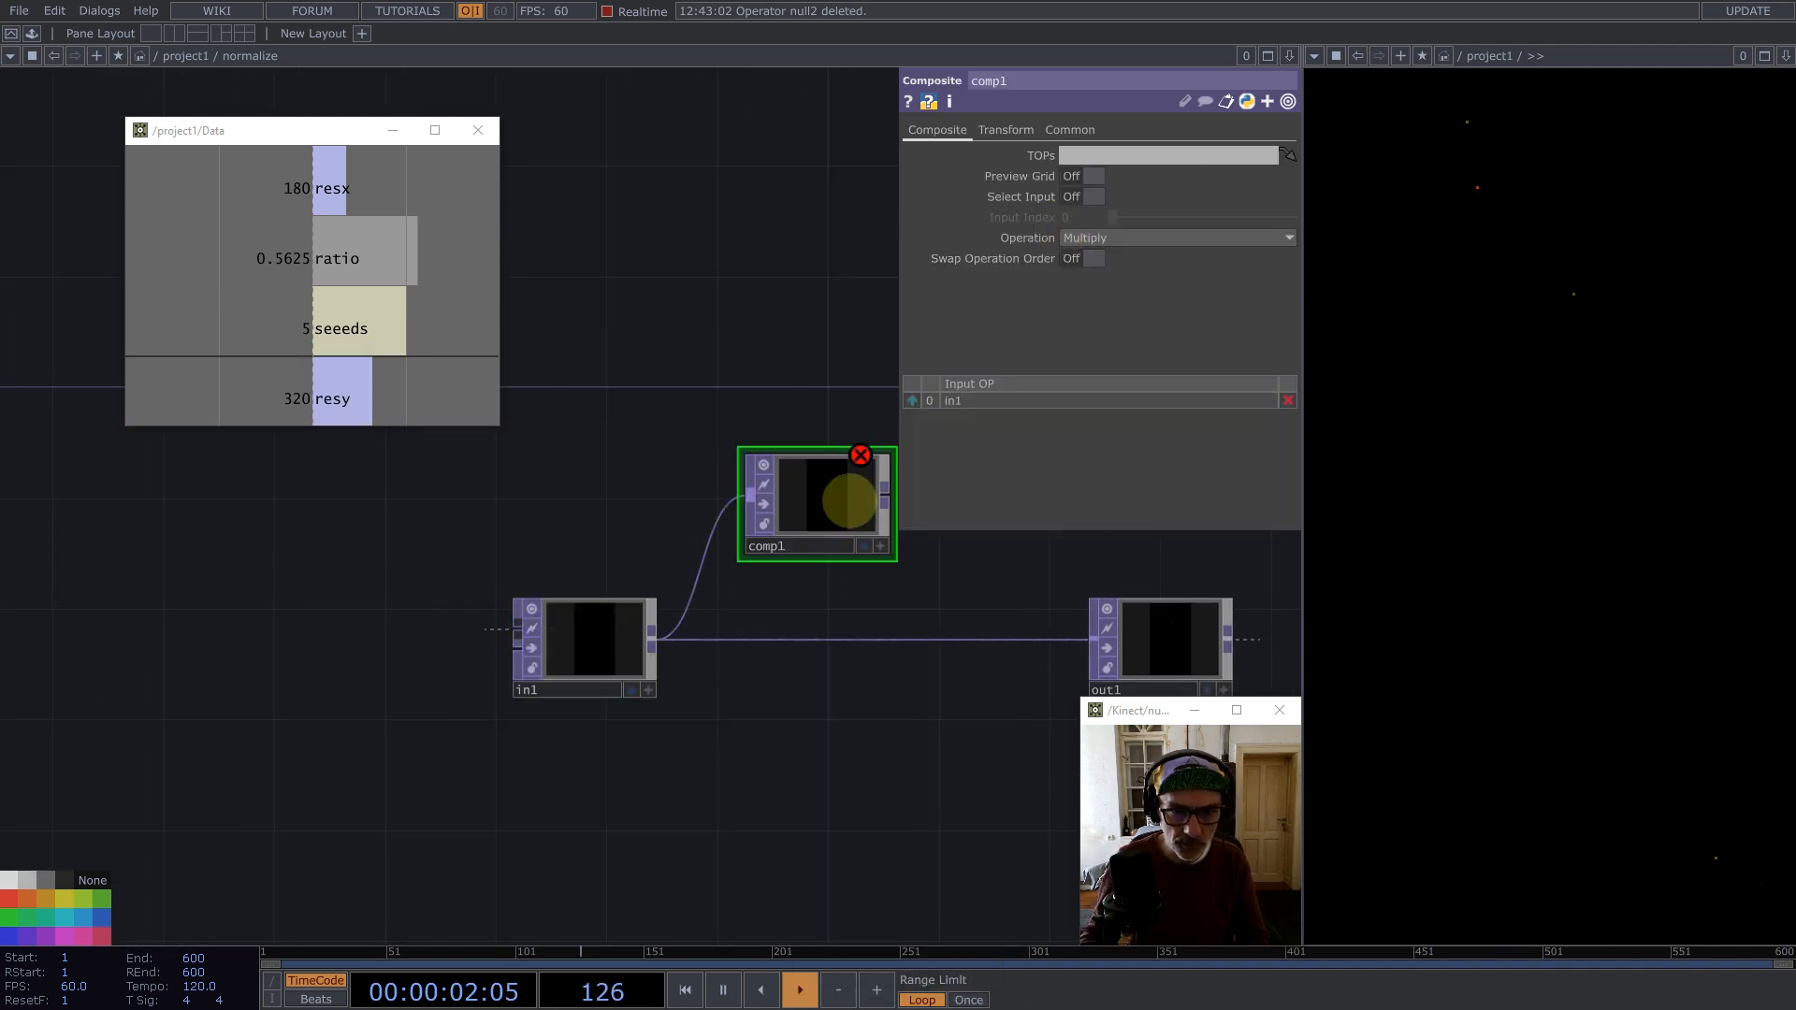
pyautogui.click(1106, 238)
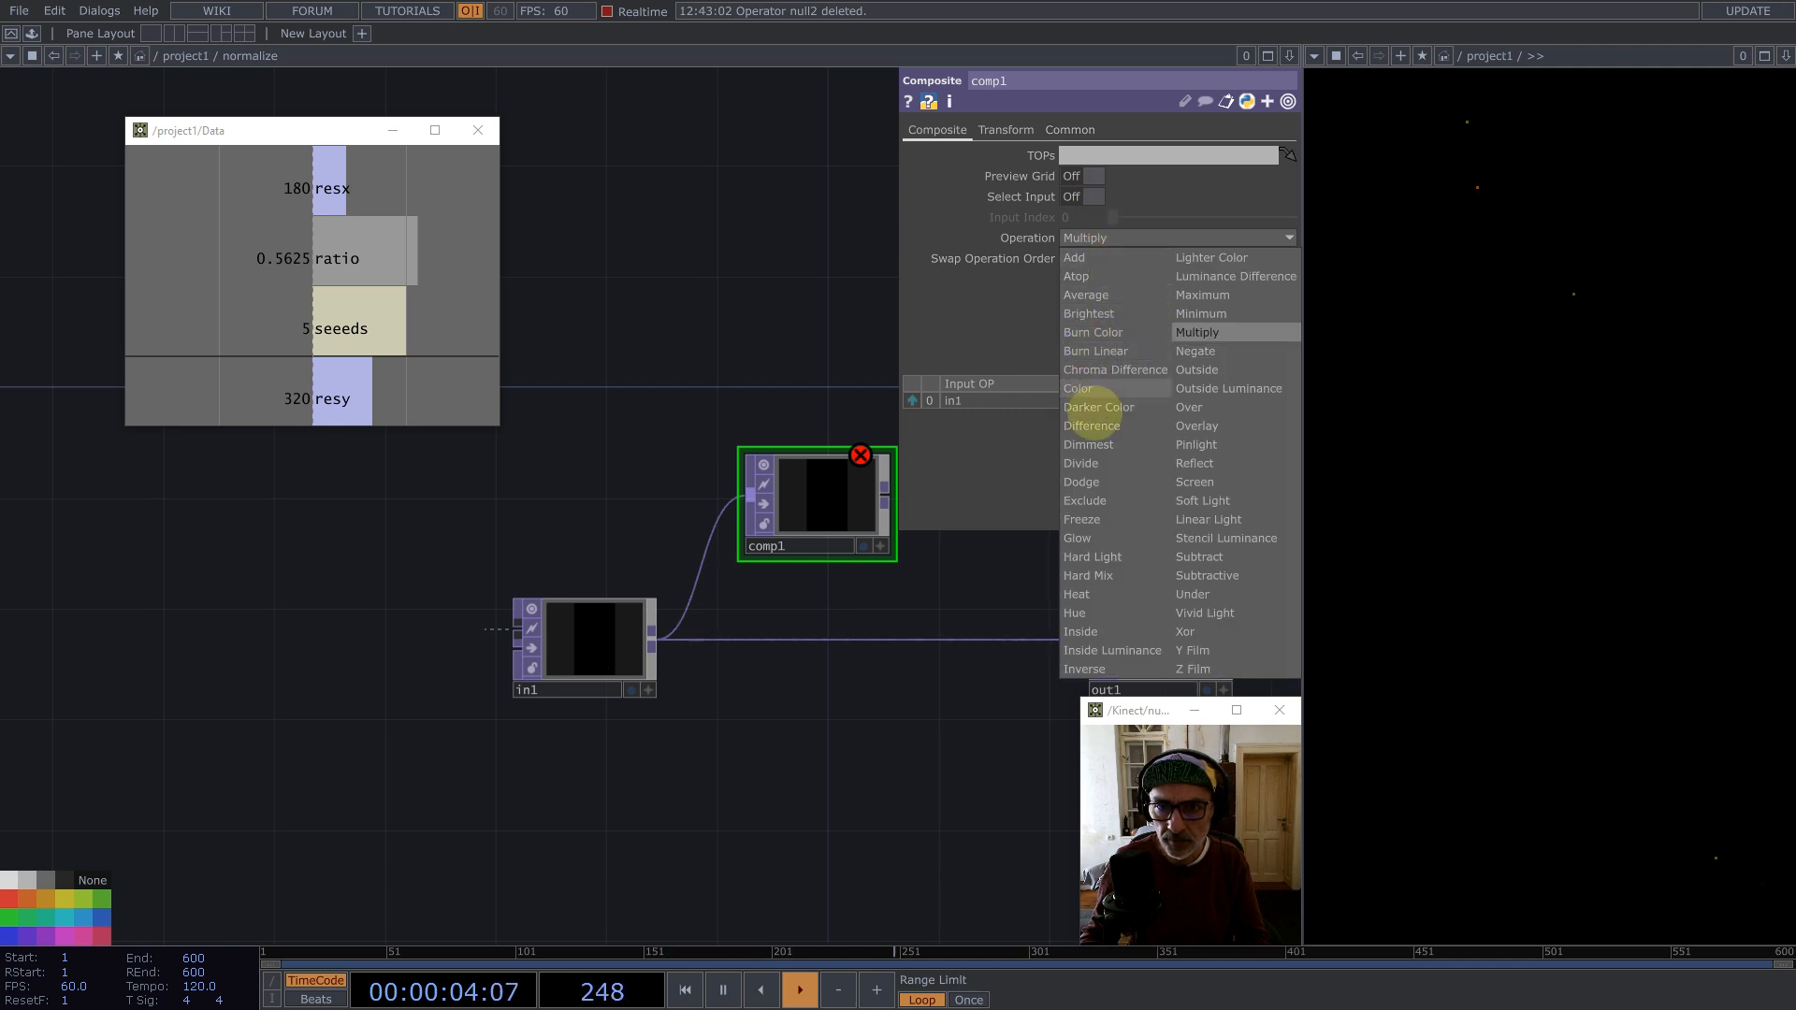
pyautogui.click(1093, 465)
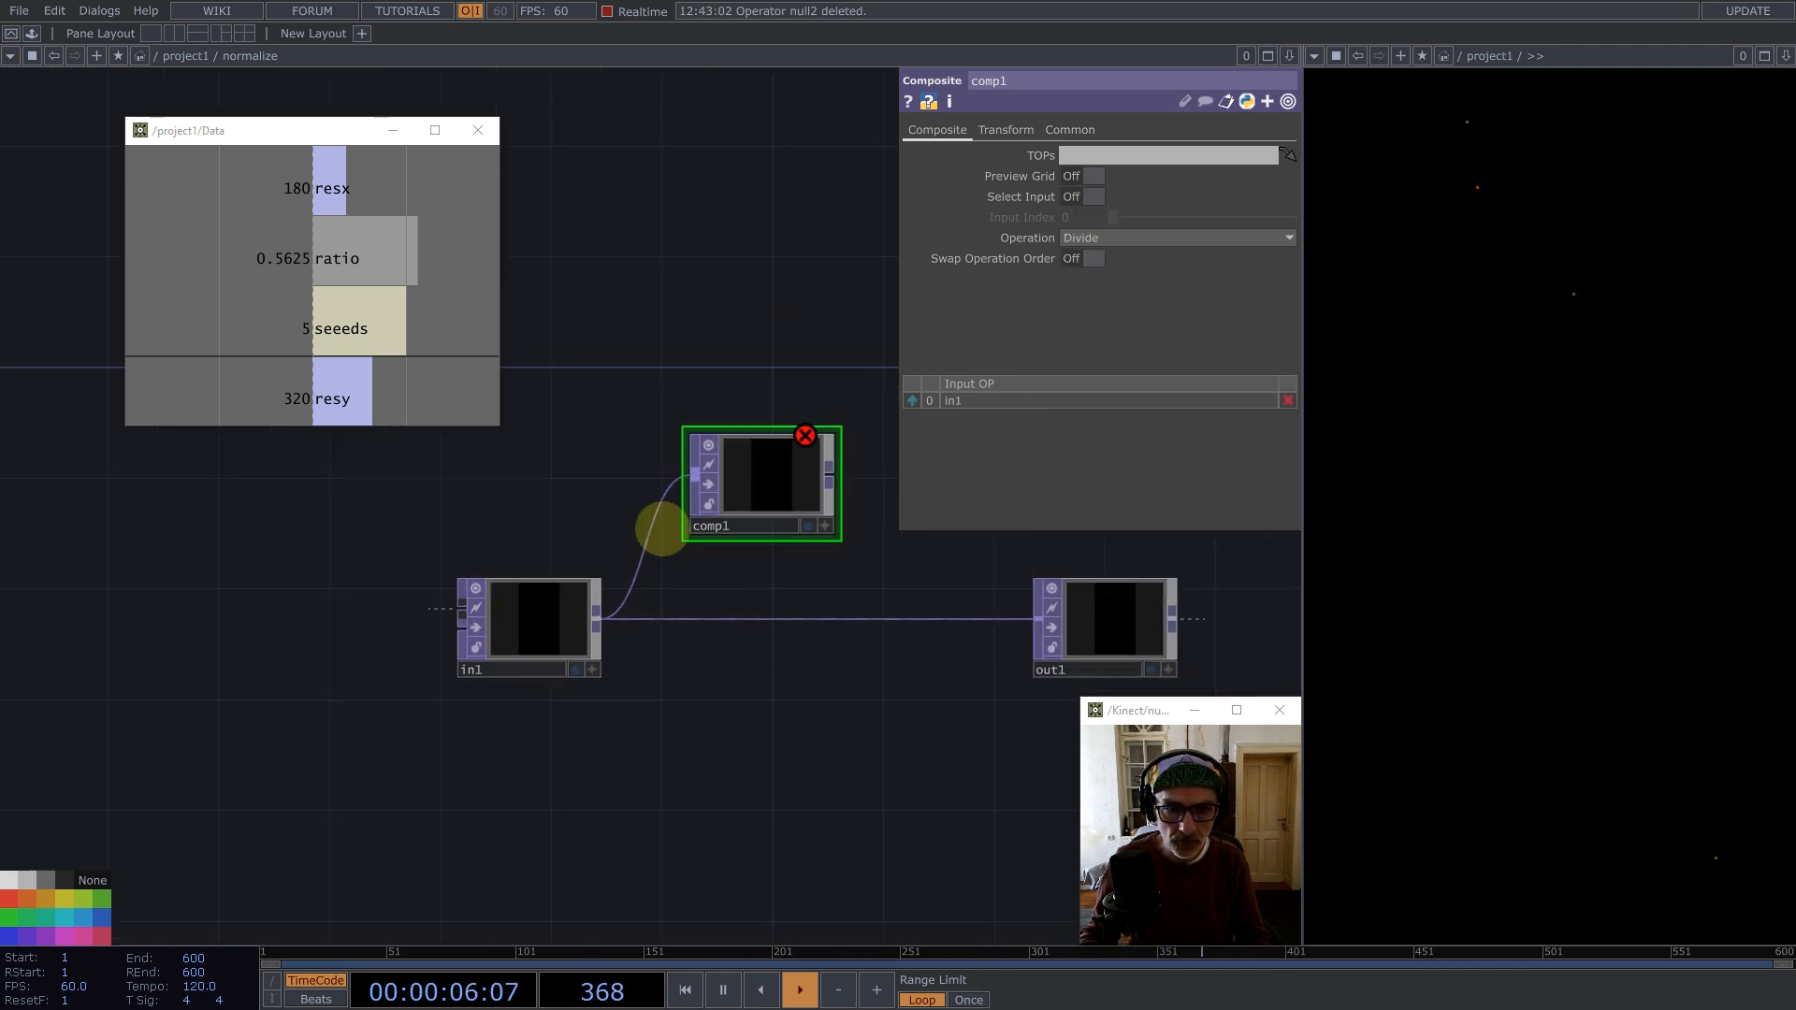
# Step: Add a Math TOP fed by in1, set Combine Channels to Length and Pixel Format to 32-bit float (Mono)
pyautogui.middleClick(578, 614)
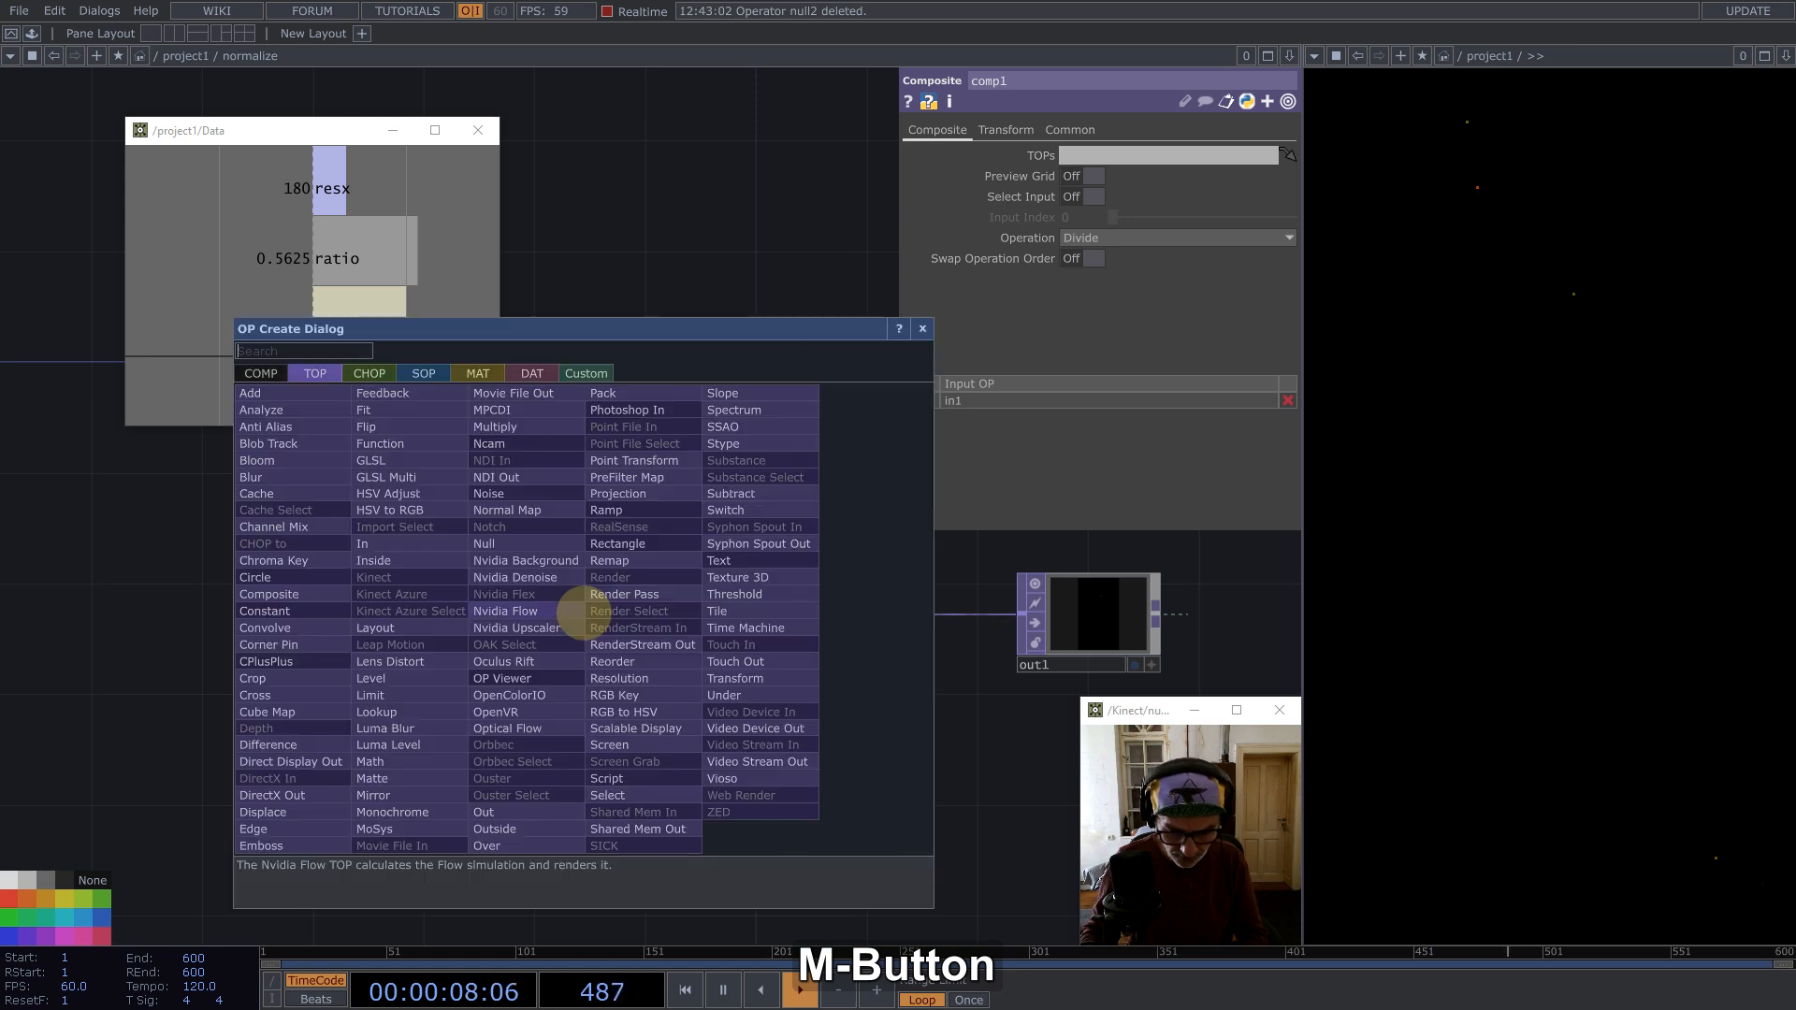
pyautogui.write('math')
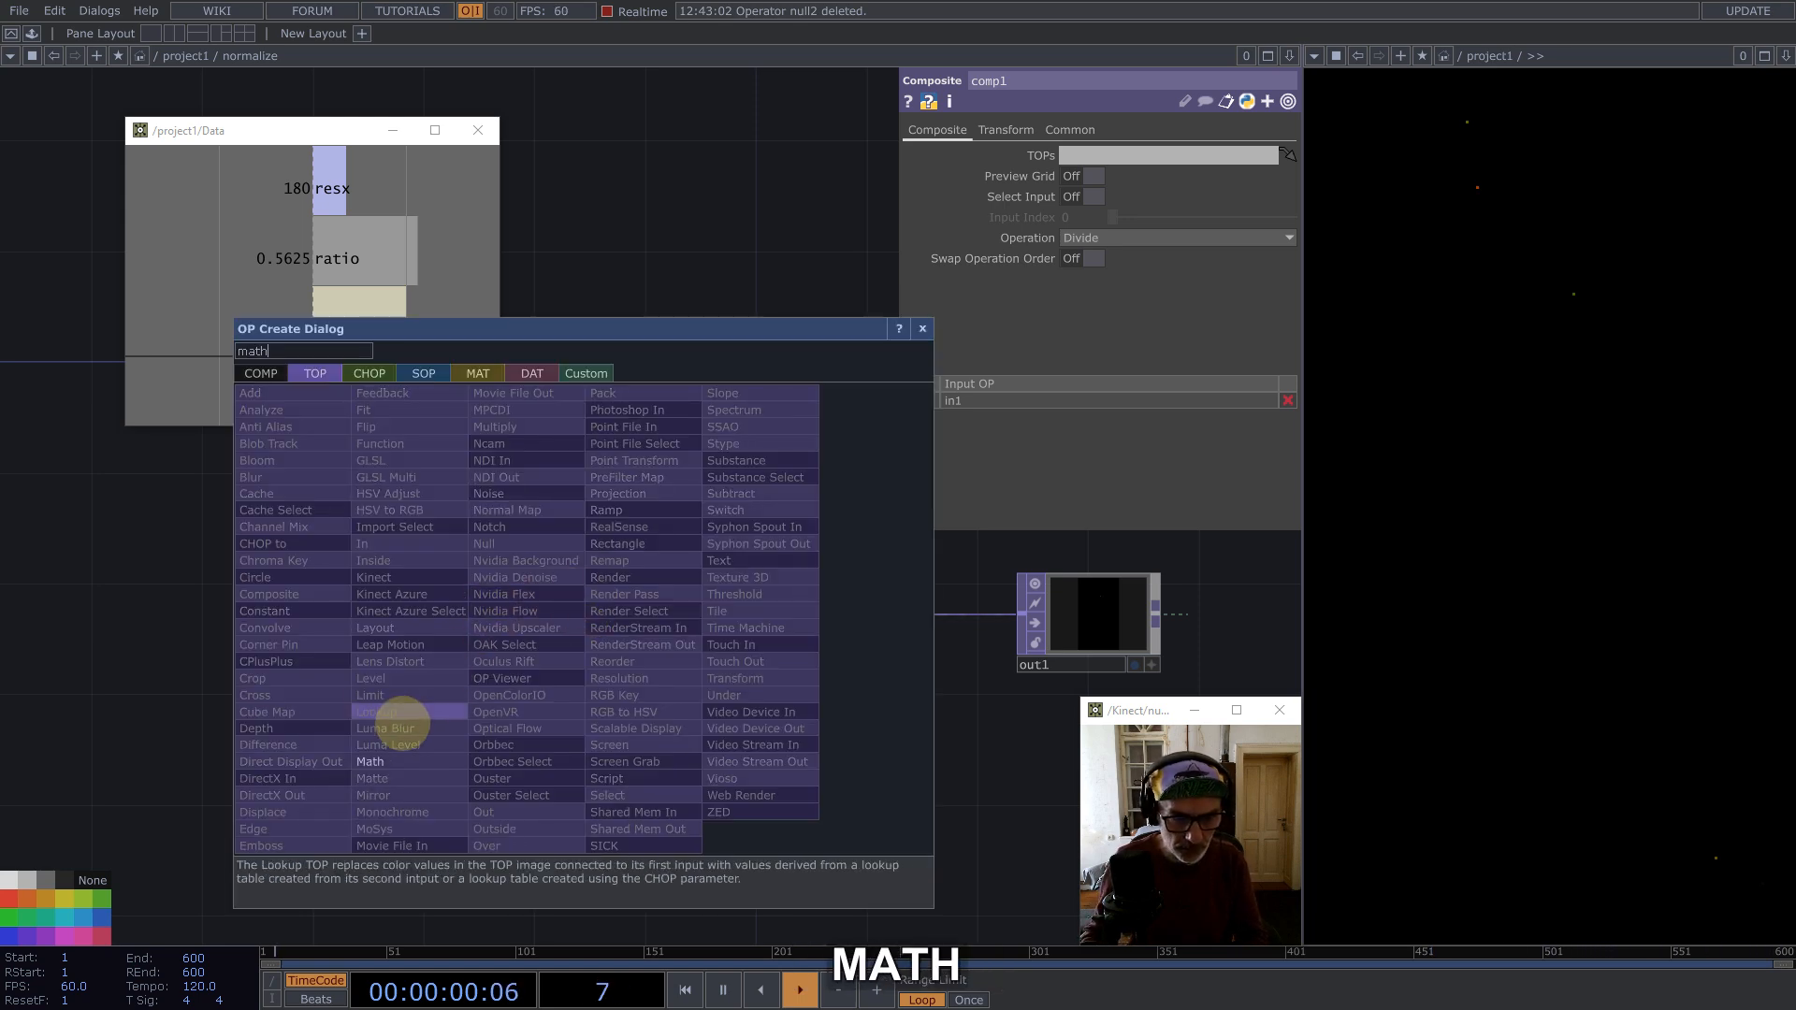
pyautogui.click(383, 762)
pyautogui.click(762, 697)
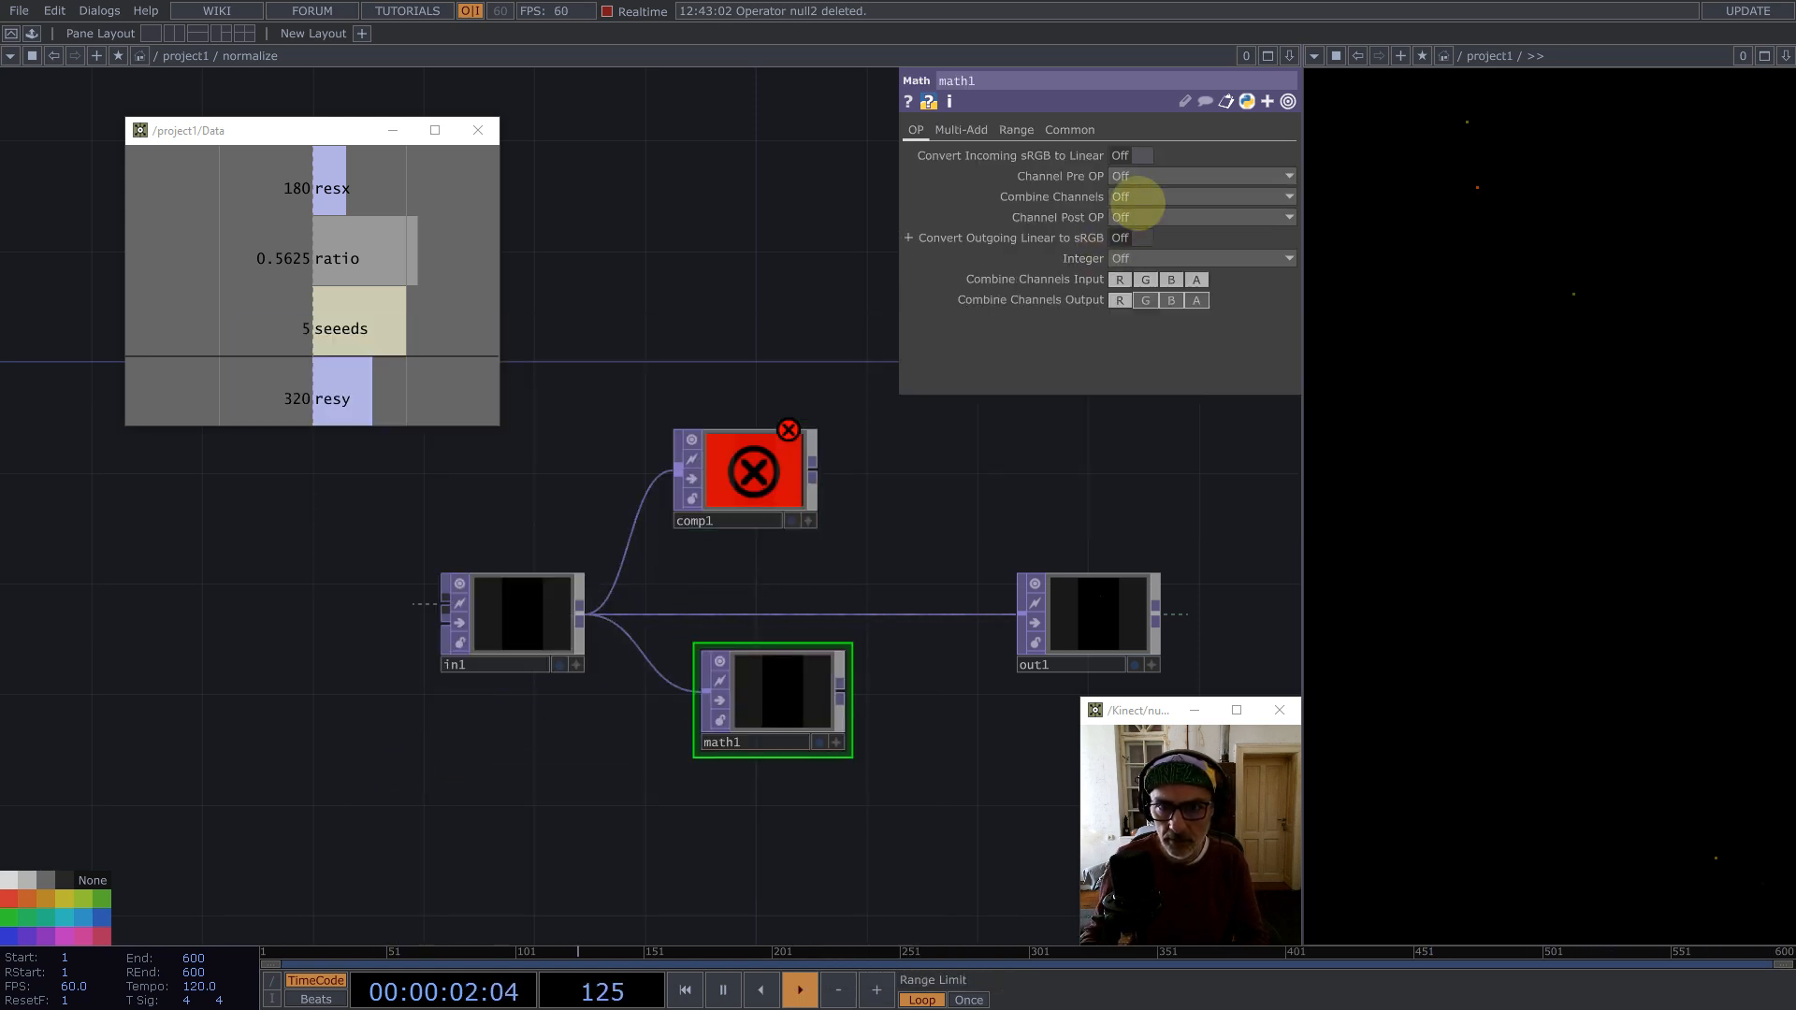
pyautogui.click(1141, 216)
pyautogui.click(1134, 365)
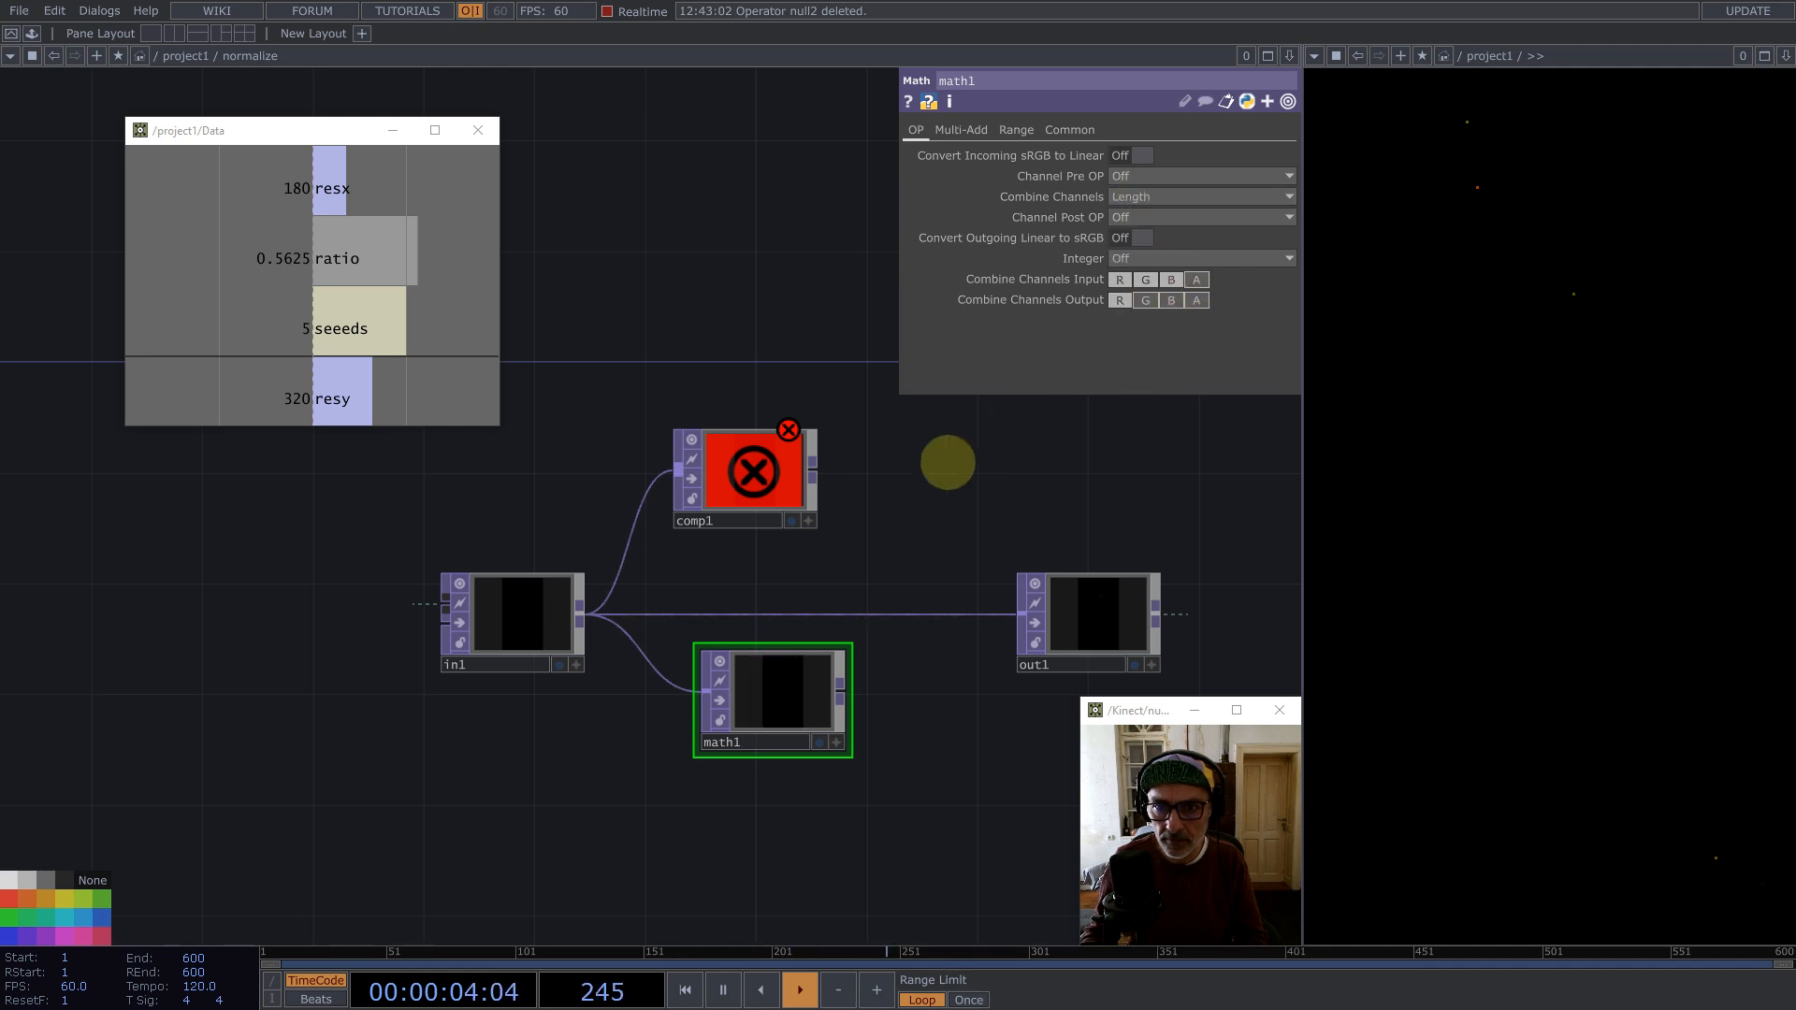
pyautogui.click(1075, 131)
pyautogui.click(1150, 361)
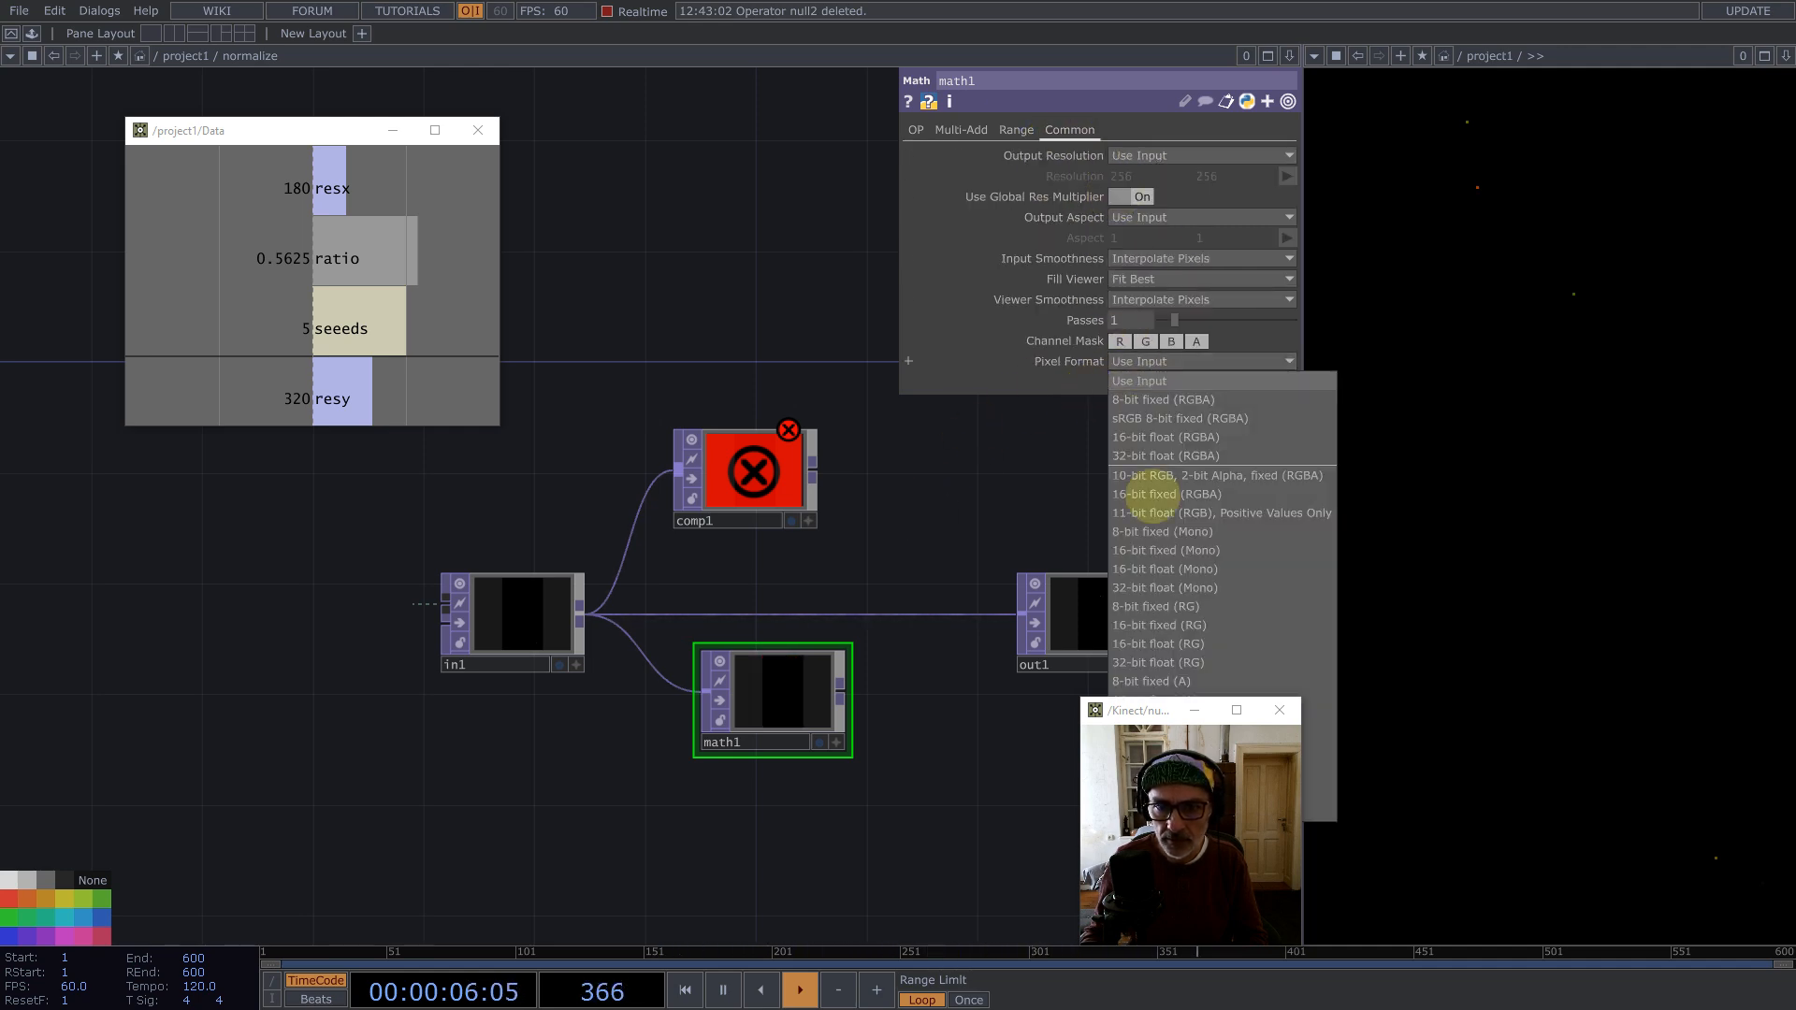
pyautogui.click(1209, 589)
# Step: Wire math1 into comp1's second input and comp1's output into out1
pyautogui.moveTo(769, 678); pyautogui.dragTo(742, 682)
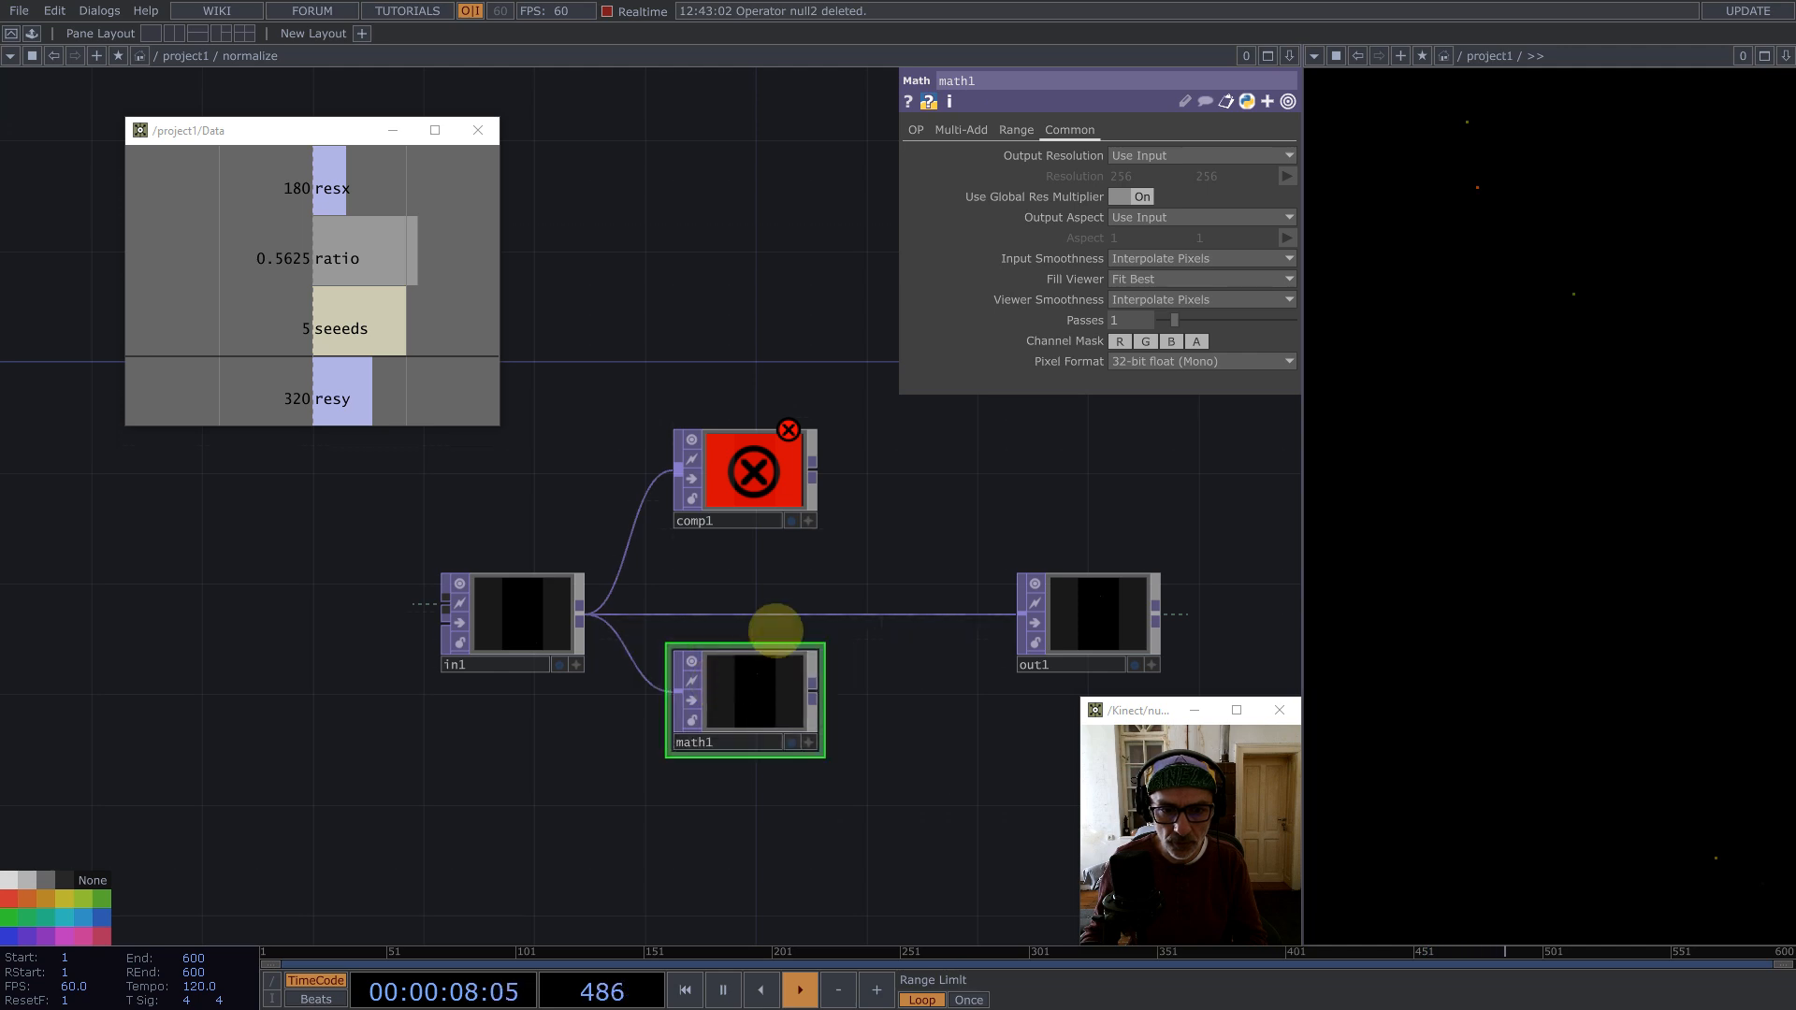
pyautogui.moveTo(723, 461); pyautogui.dragTo(830, 517)
pyautogui.moveTo(814, 691); pyautogui.dragTo(788, 530)
pyautogui.moveTo(924, 526); pyautogui.dragTo(981, 627)
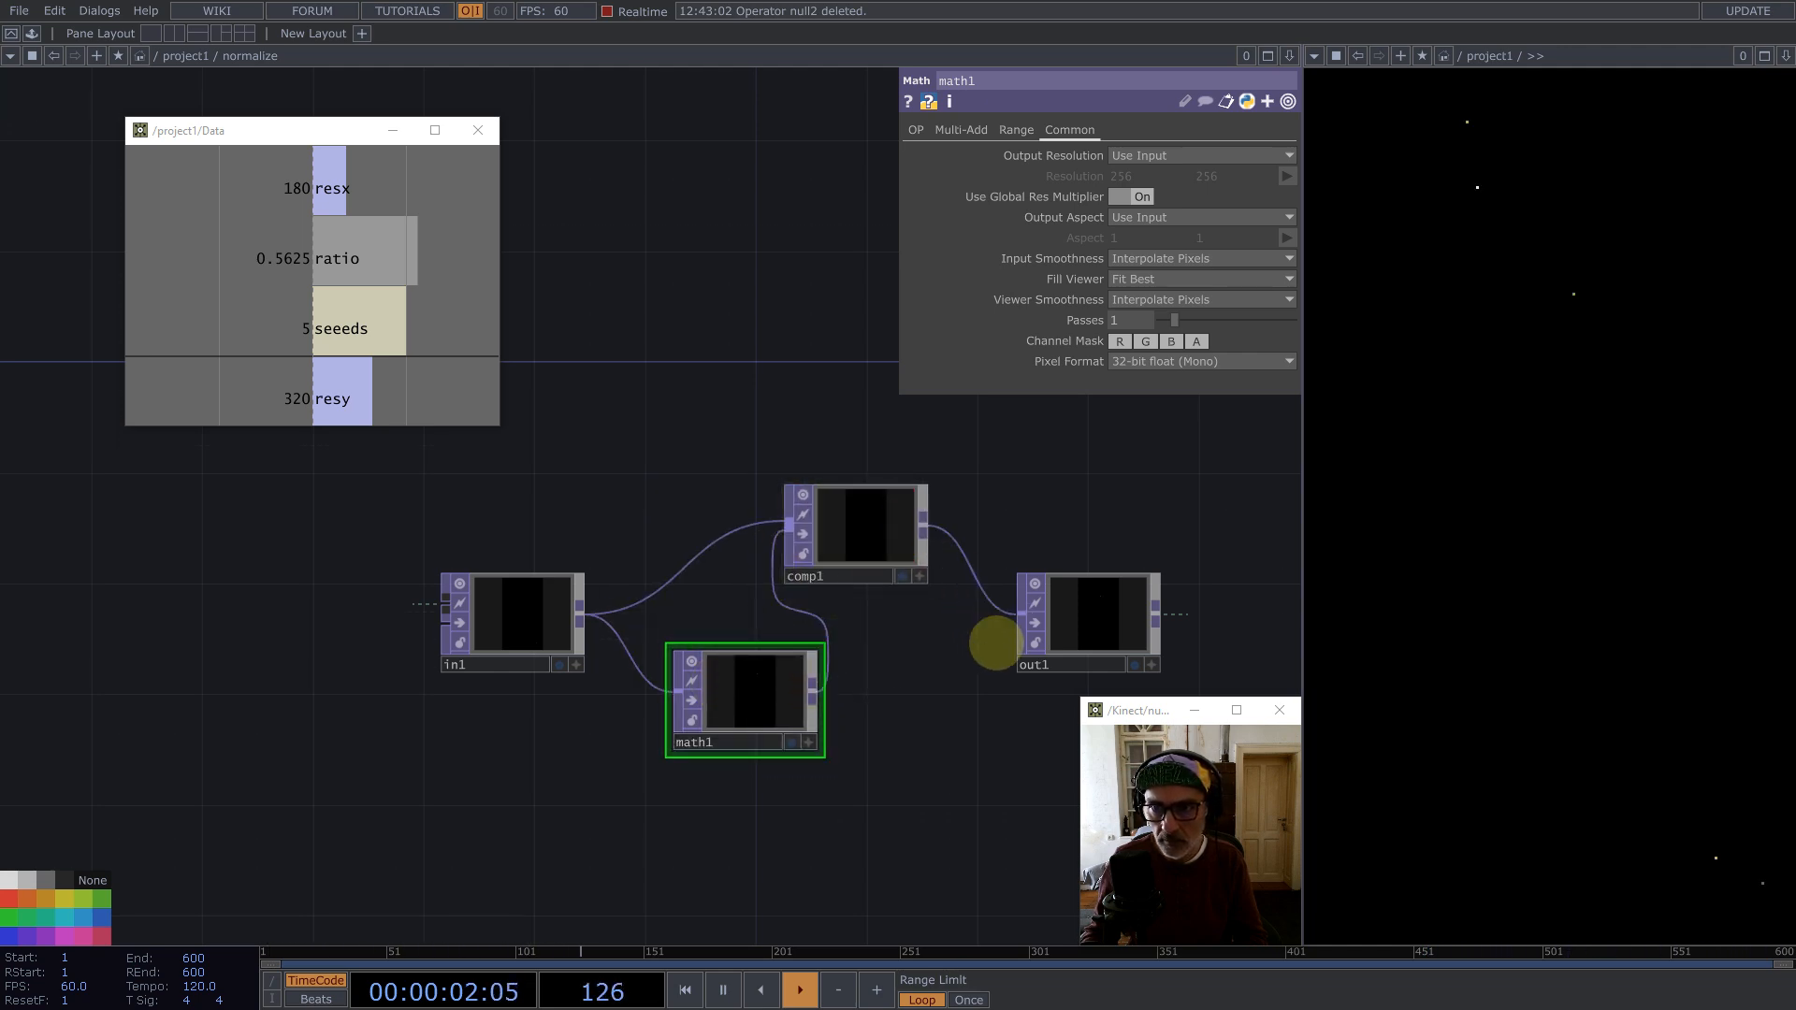
# Step: Select all nodes inside normalize and set their Input and Viewer Smoothness to Nearest Pixel
pyautogui.moveTo(511, 441); pyautogui.dragTo(1106, 786)
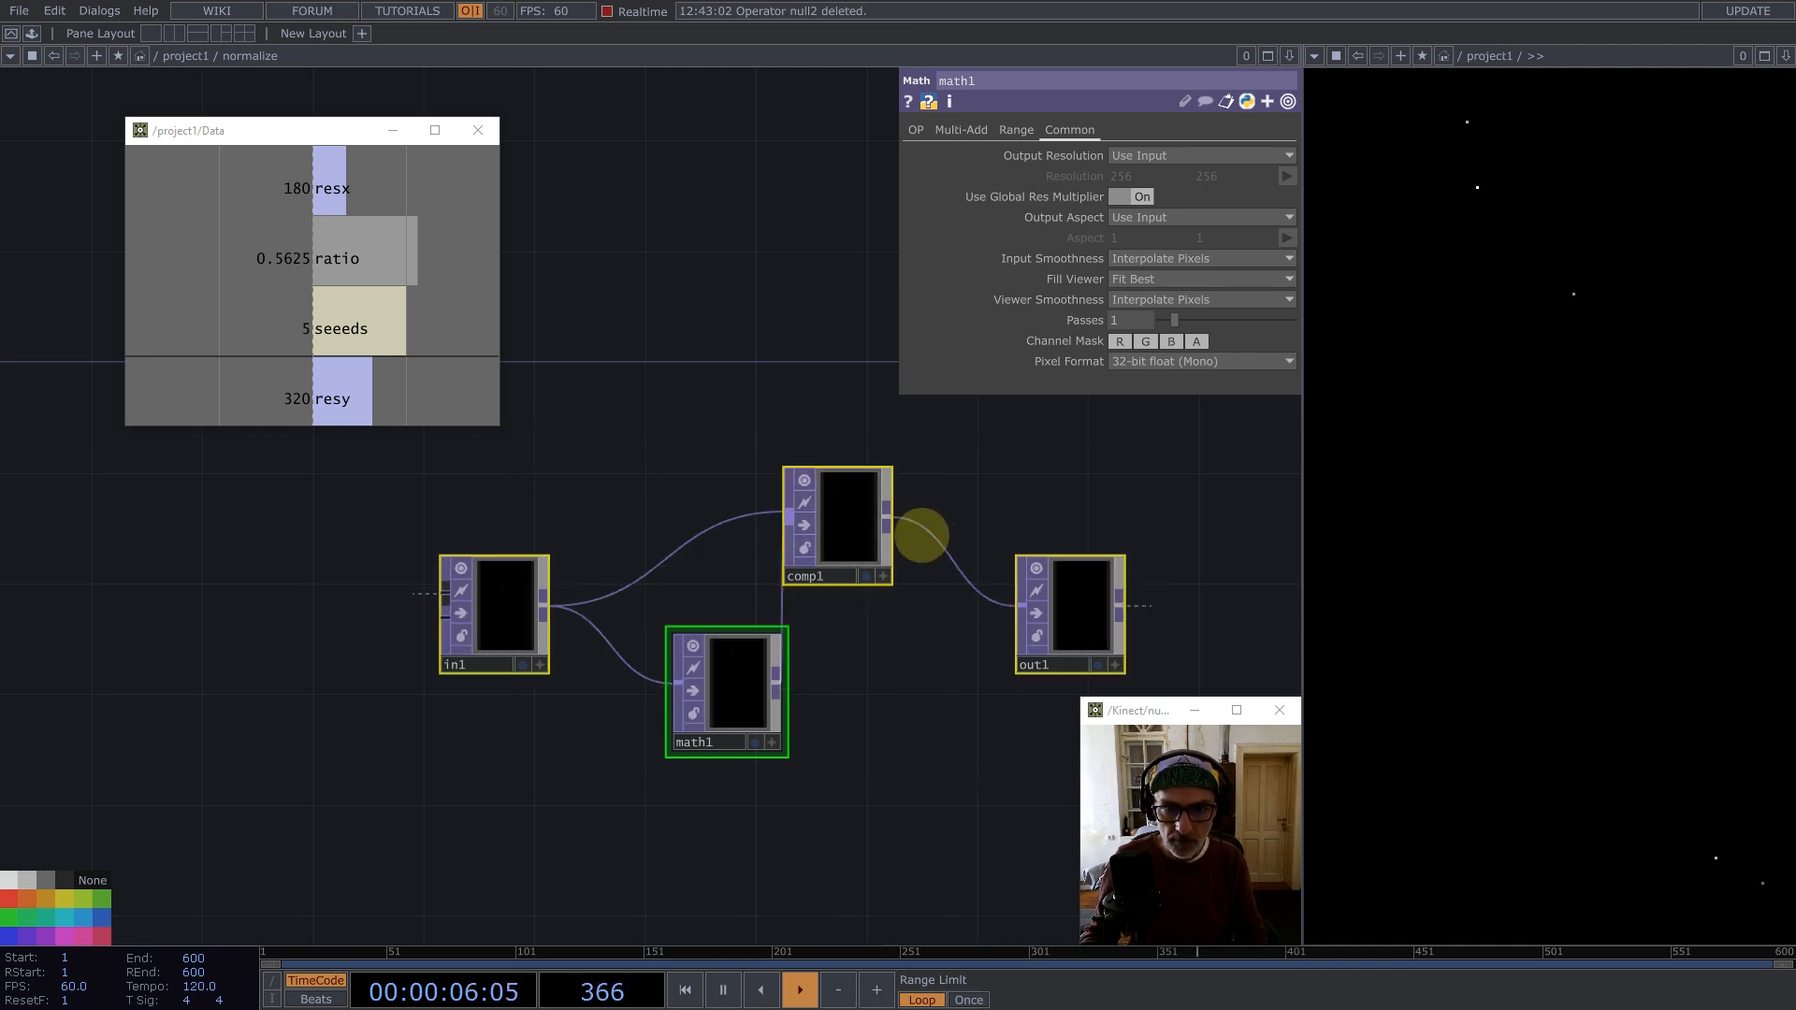
pyautogui.click(745, 683)
pyautogui.moveTo(502, 468); pyautogui.dragTo(1153, 582)
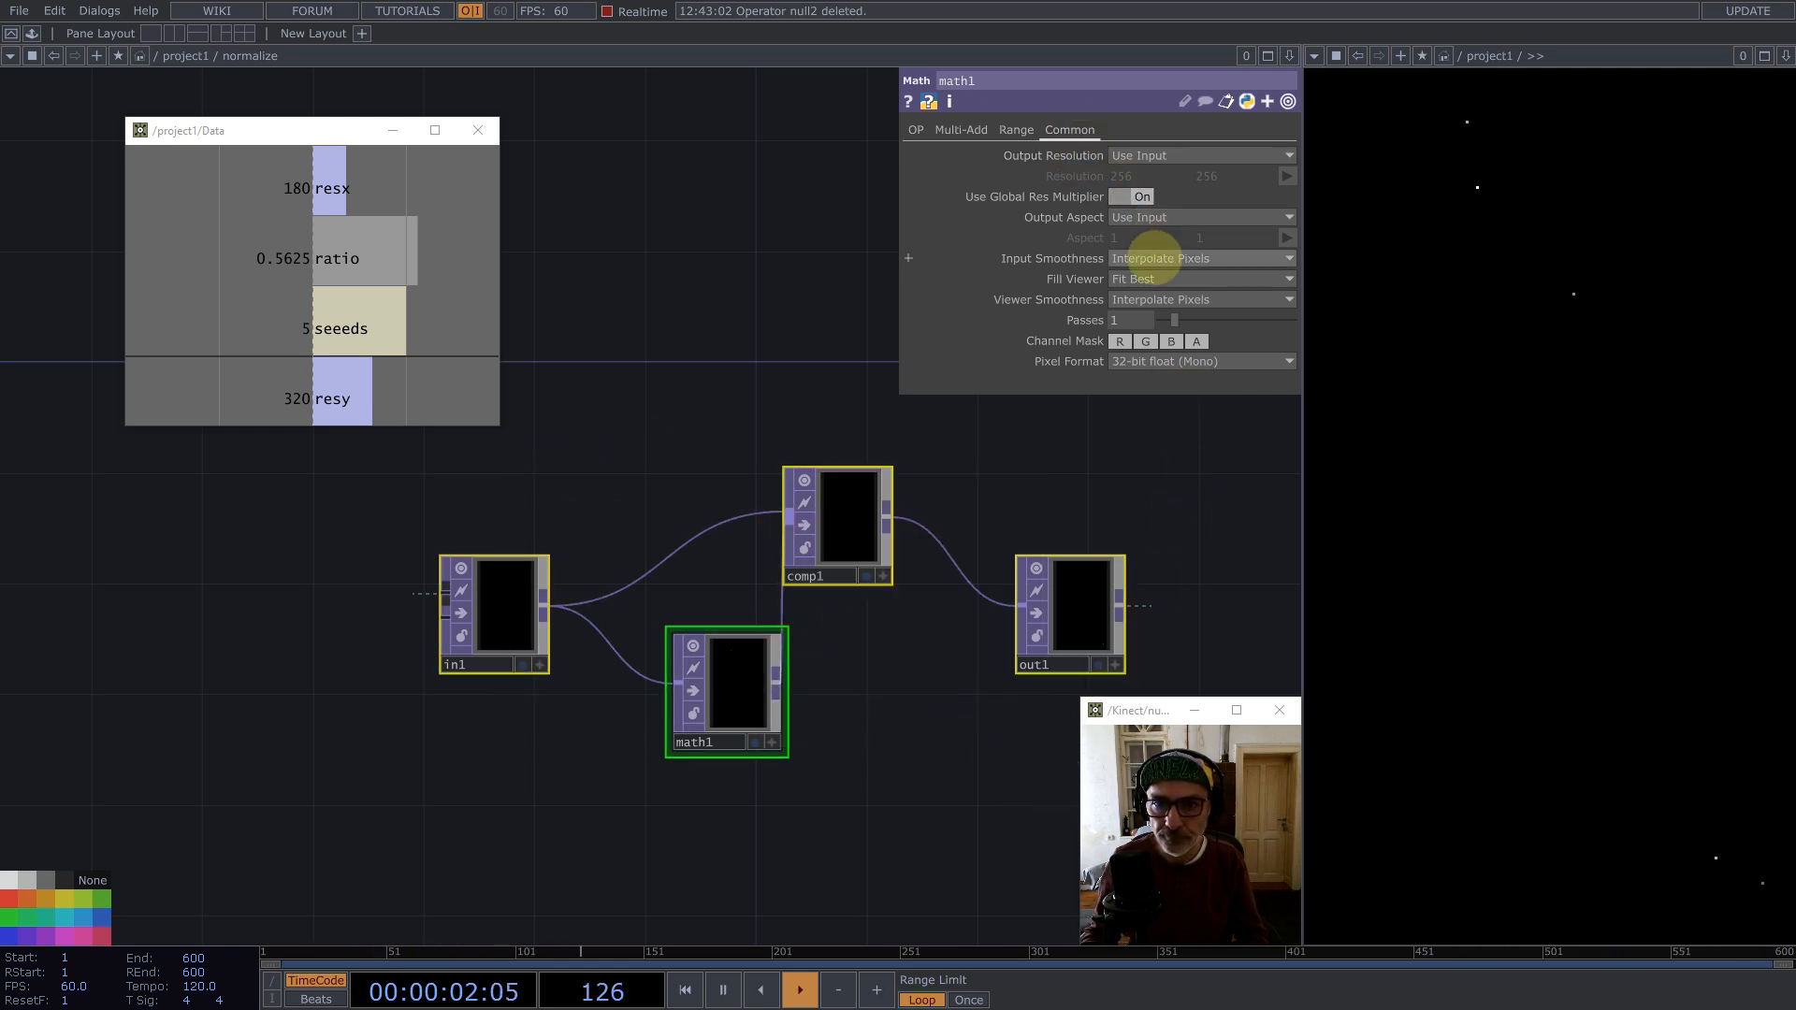
pyautogui.click(1162, 258)
pyautogui.click(1163, 280)
pyautogui.click(1163, 299)
pyautogui.click(1163, 321)
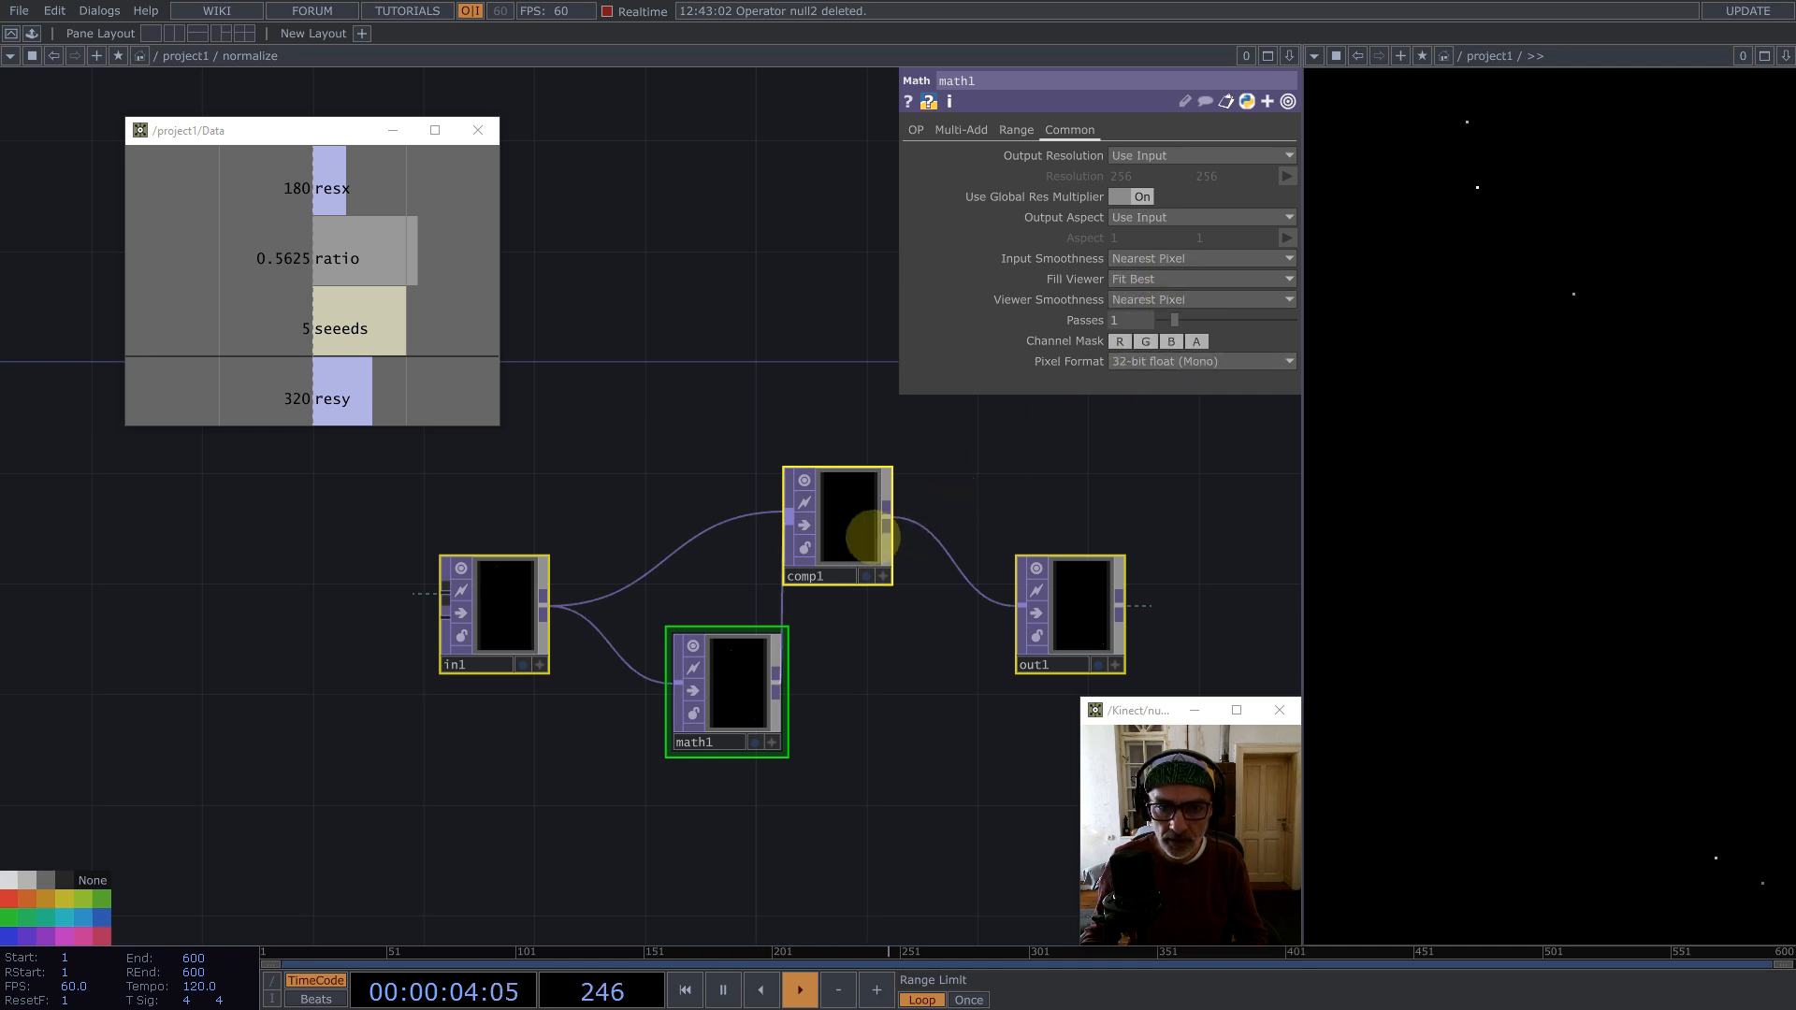
# Step: Set comp1's Fixed Layer to Input 1
pyautogui.moveTo(855, 525); pyautogui.dragTo(904, 576)
pyautogui.click(1006, 131)
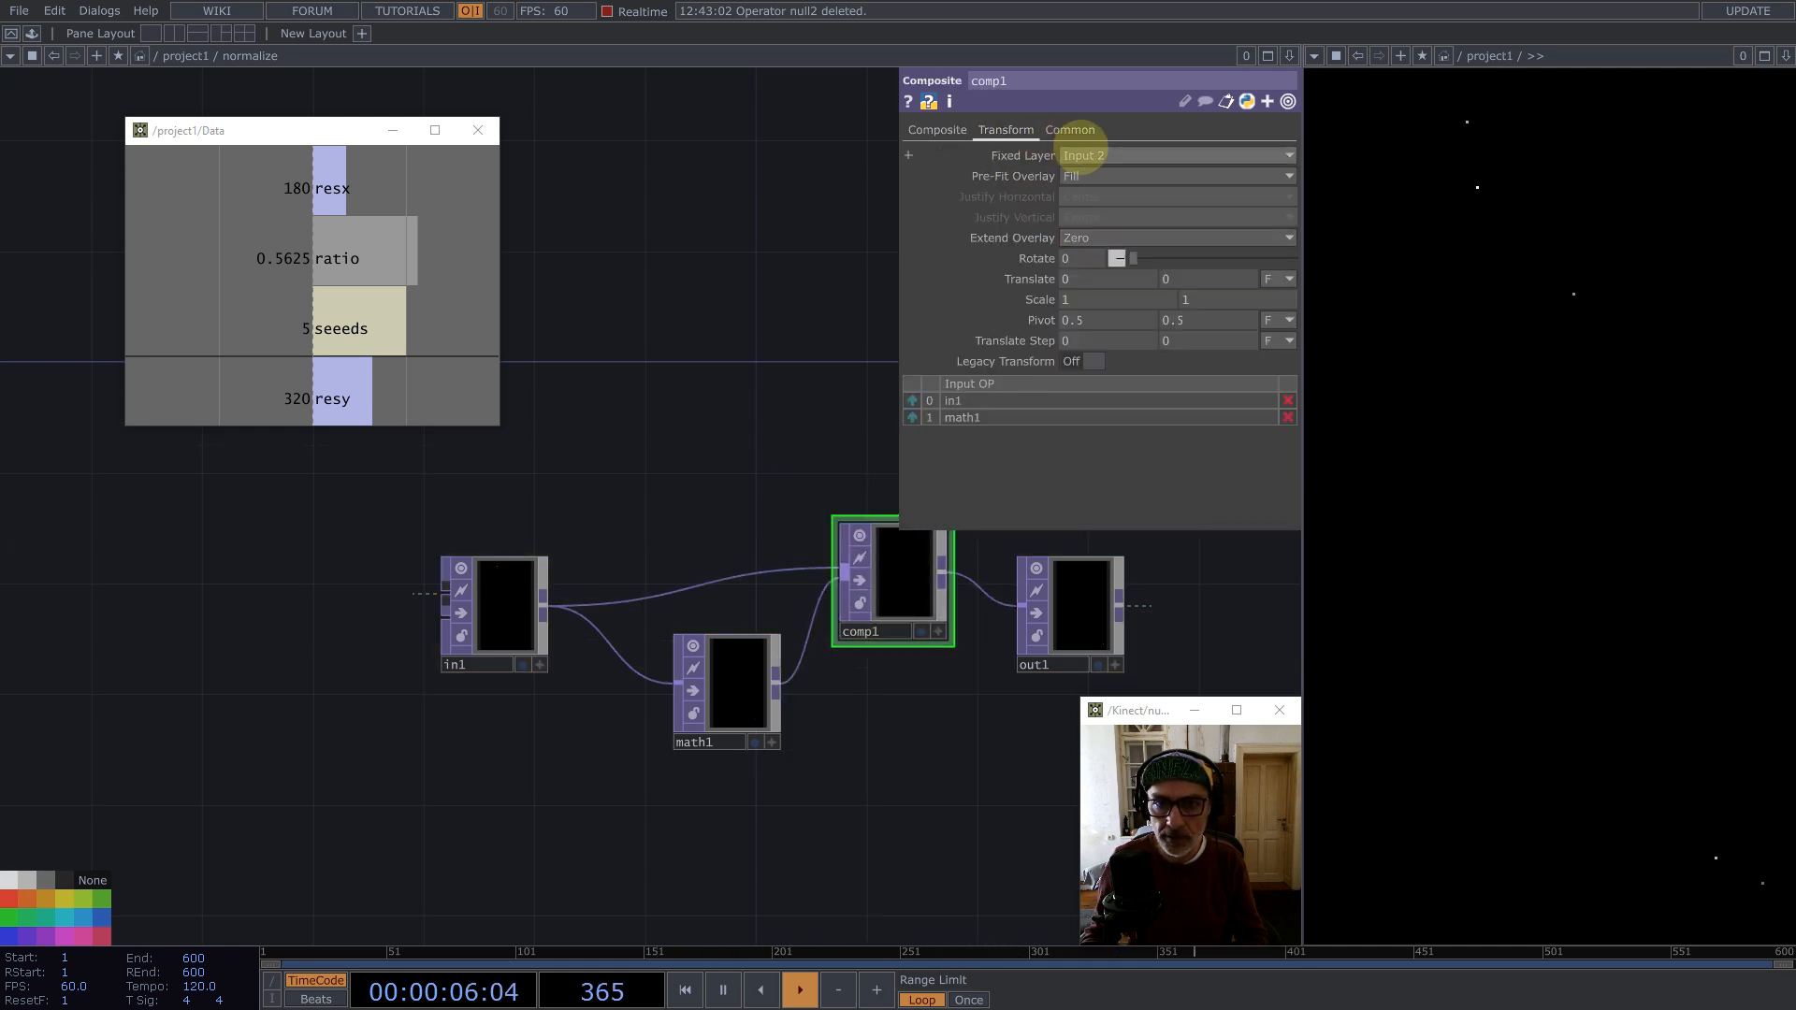
pyautogui.click(1085, 156)
# Step: Rearrange the nodes inside normalize and return to the project network
pyautogui.scroll(-3, 776, 628)
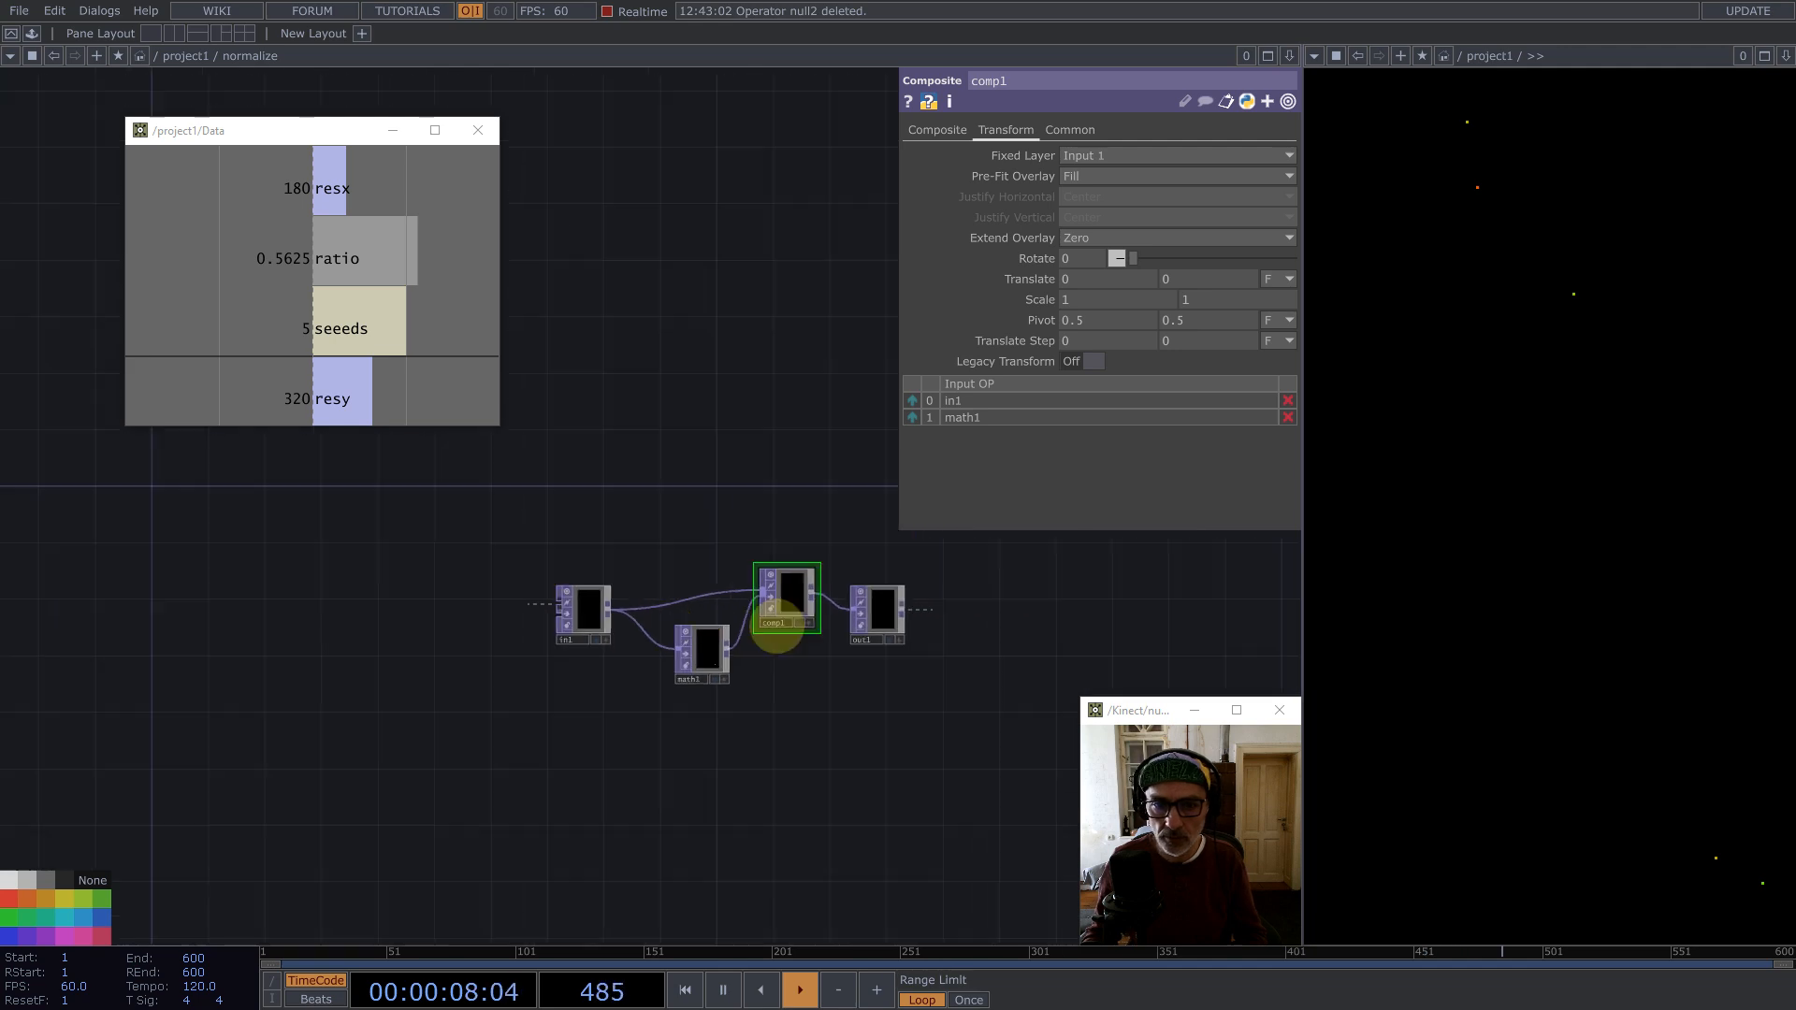
pyautogui.moveTo(883, 616); pyautogui.dragTo(948, 583)
pyautogui.moveTo(789, 593); pyautogui.dragTo(846, 595)
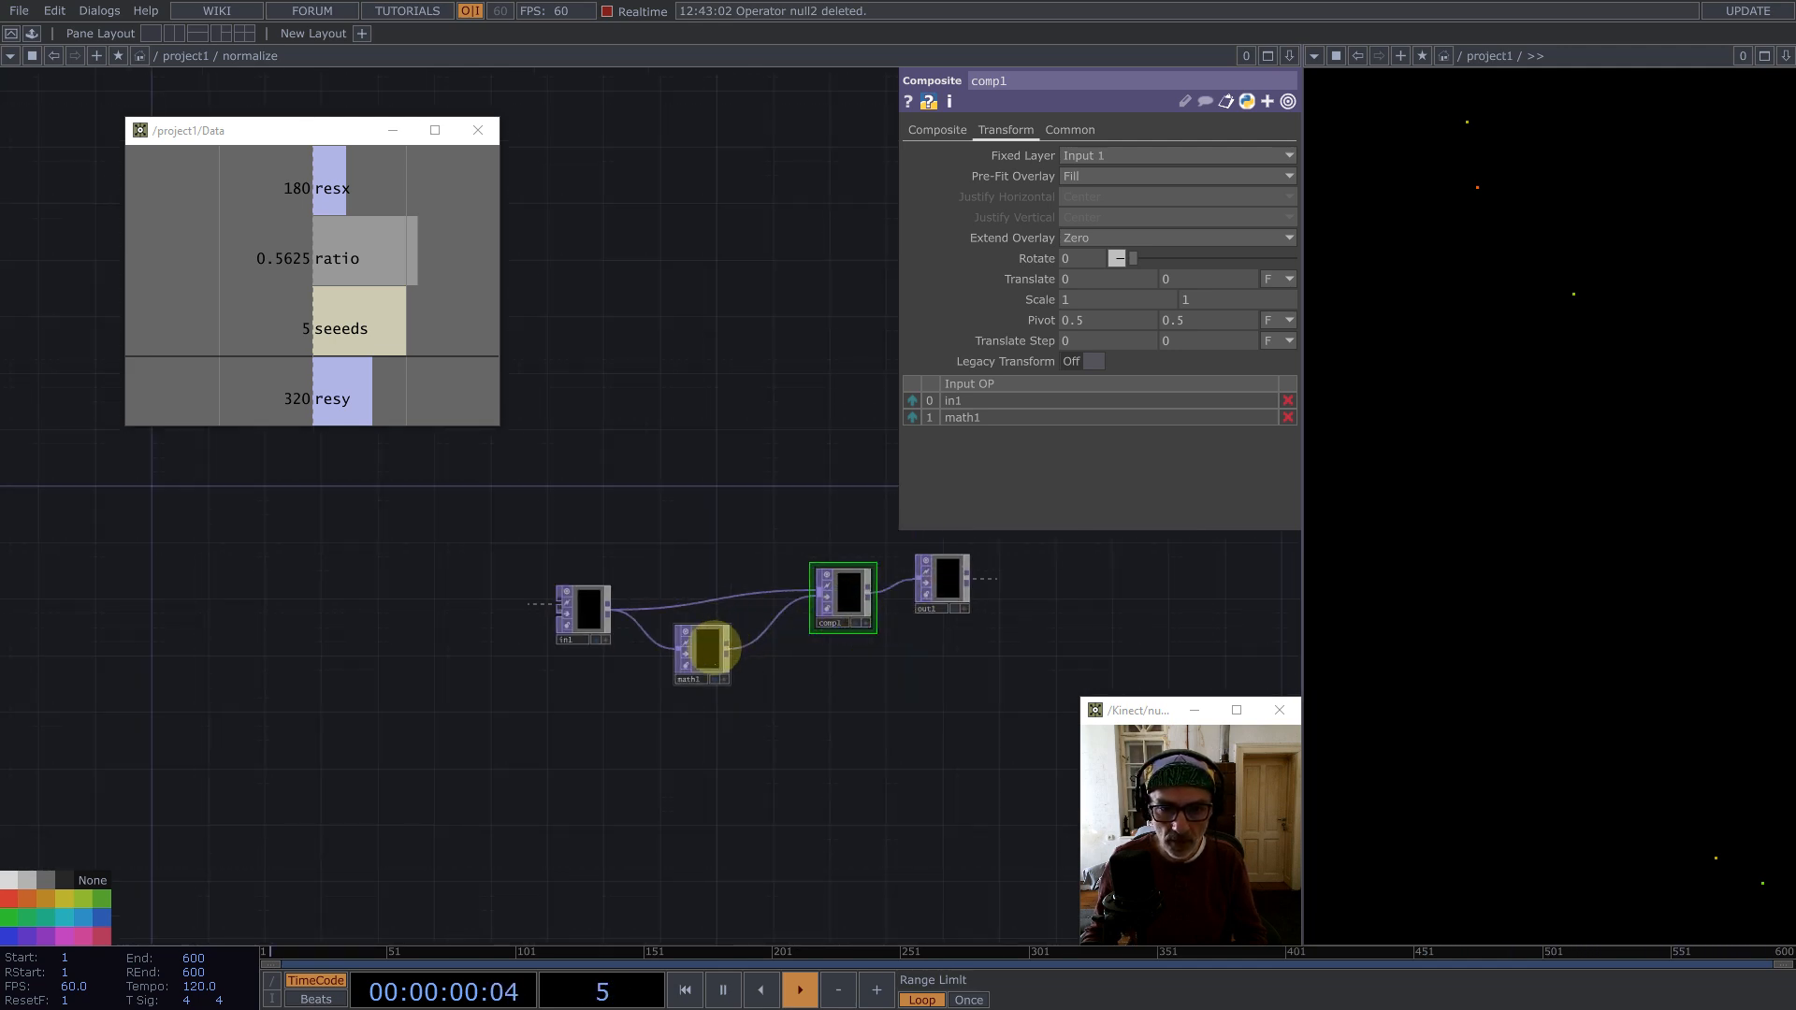
pyautogui.scroll(-5, 708, 660)
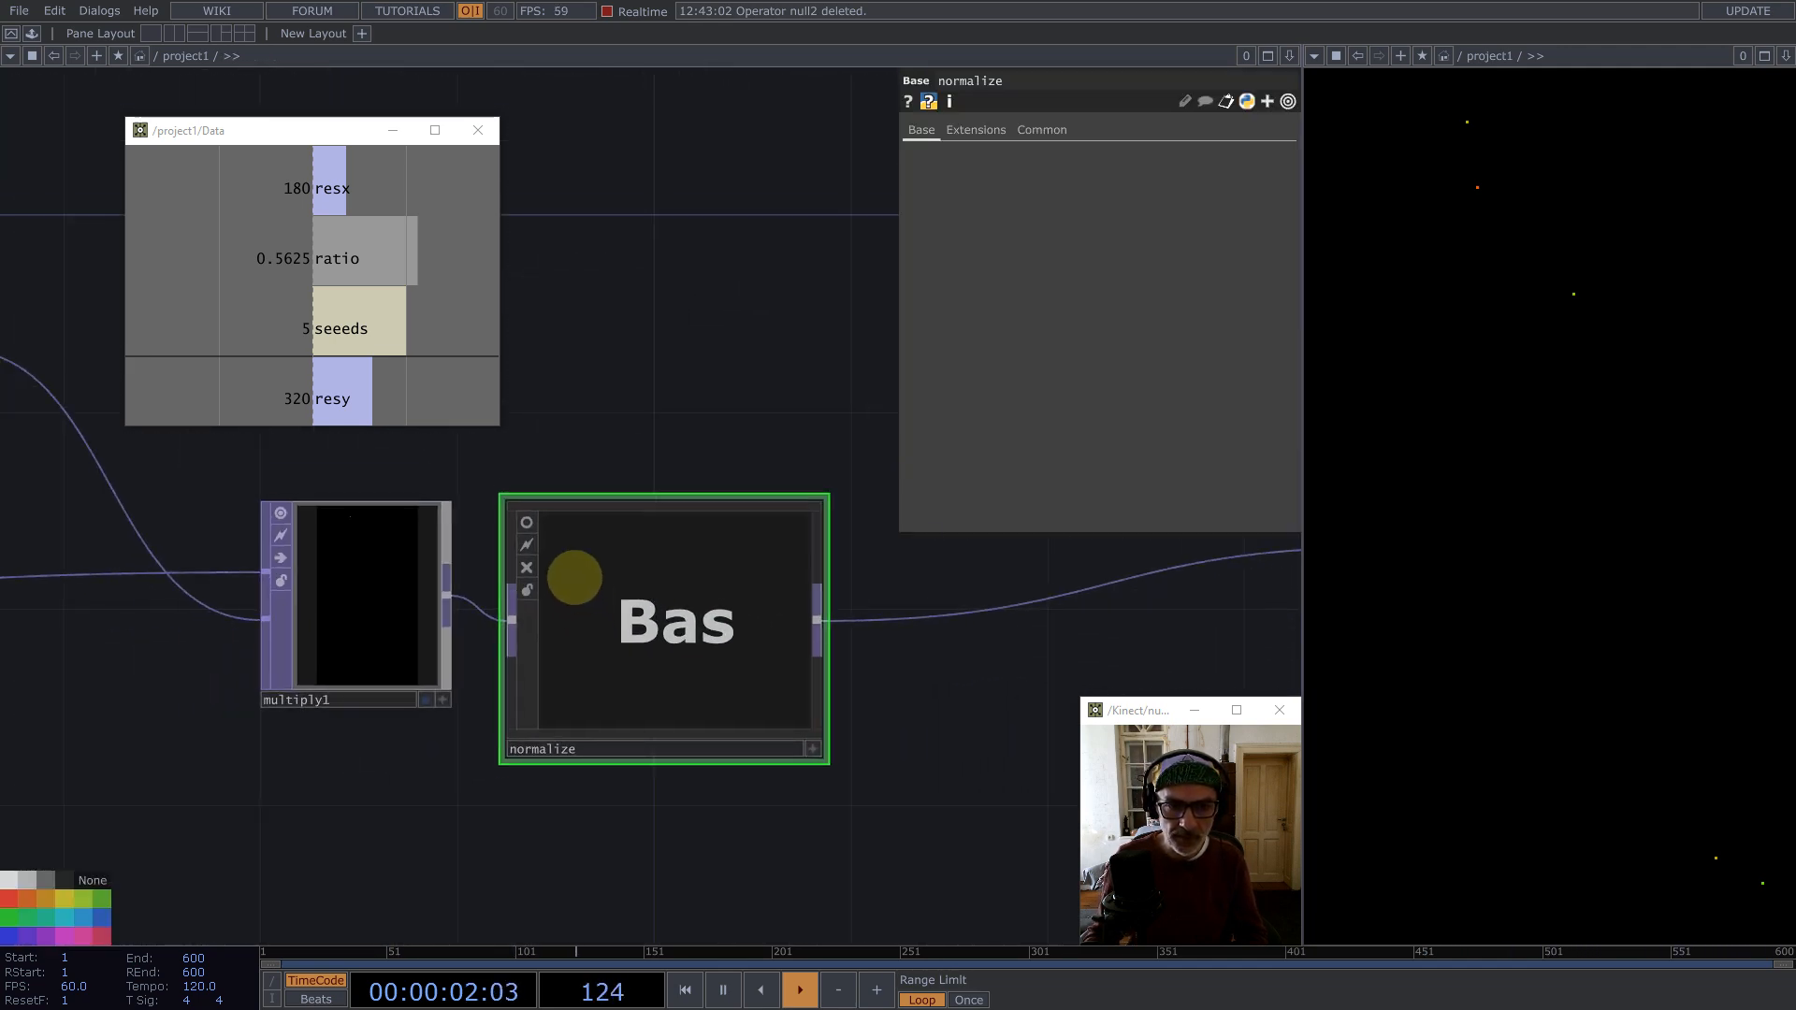
pyautogui.scroll(-4, 721, 636)
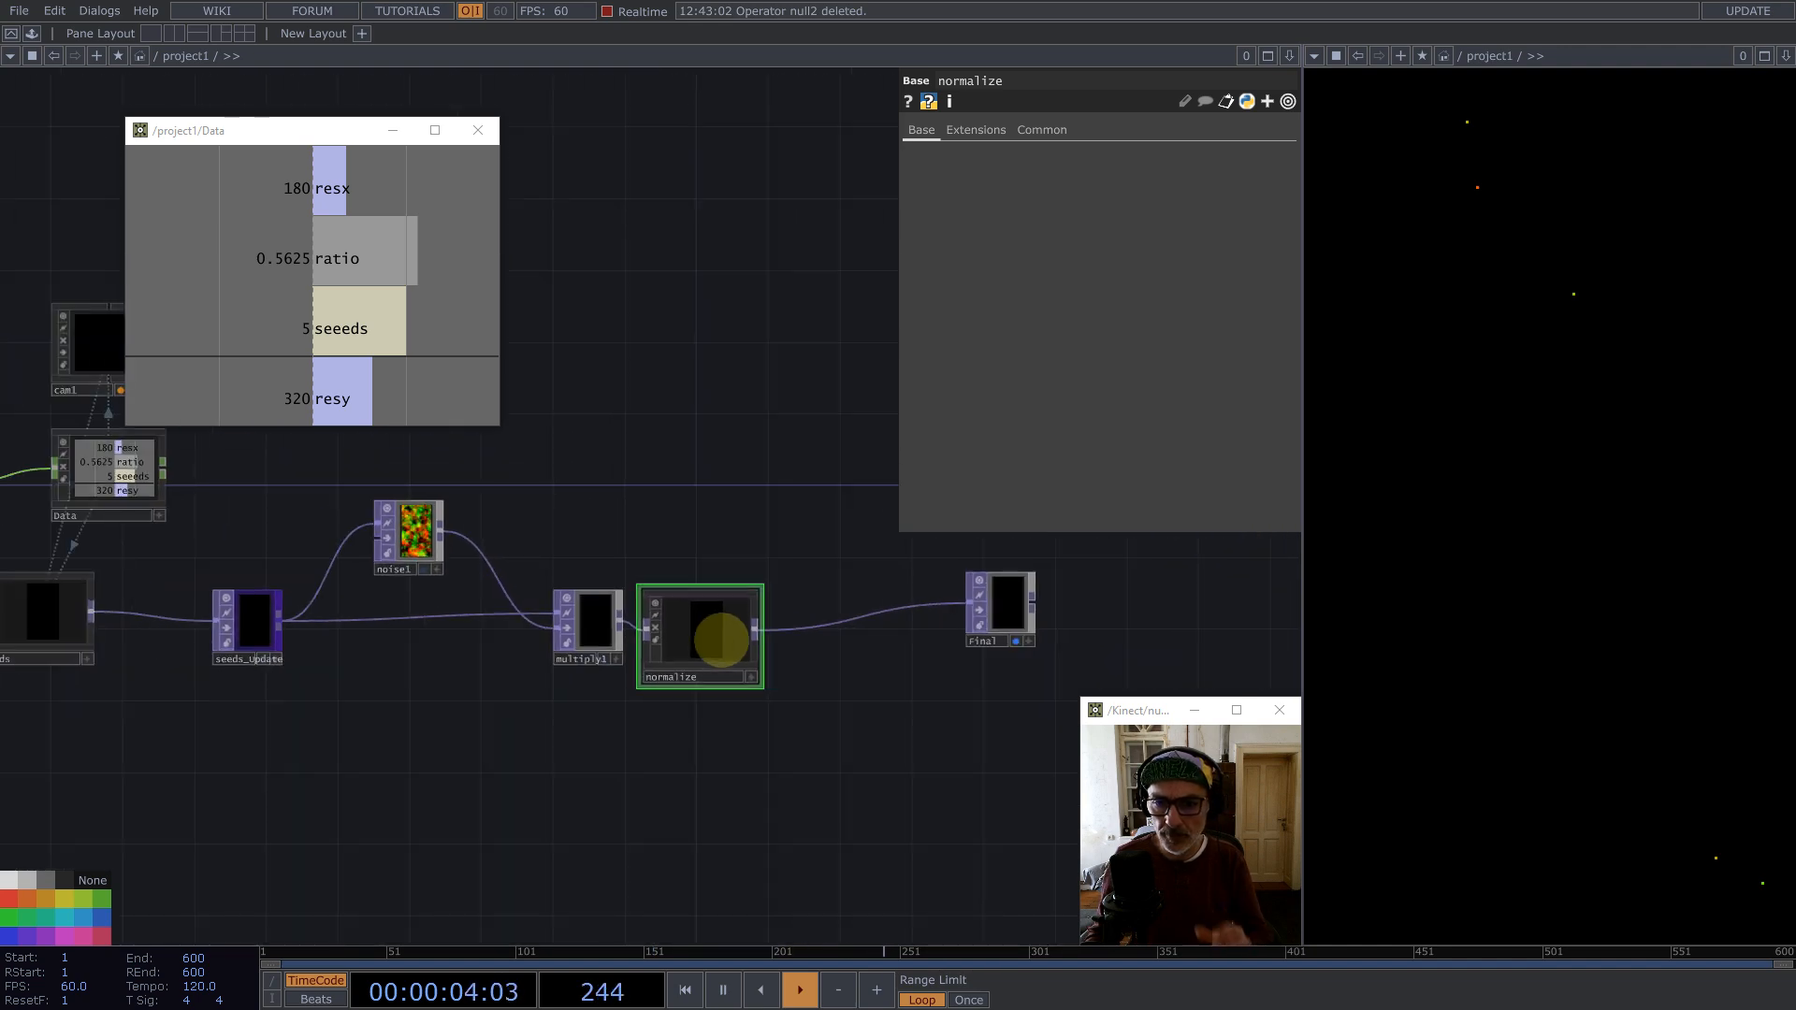
# Step: Add a Constant TOP above the Data component
pyautogui.moveTo(657, 461); pyautogui.dragTo(760, 611)
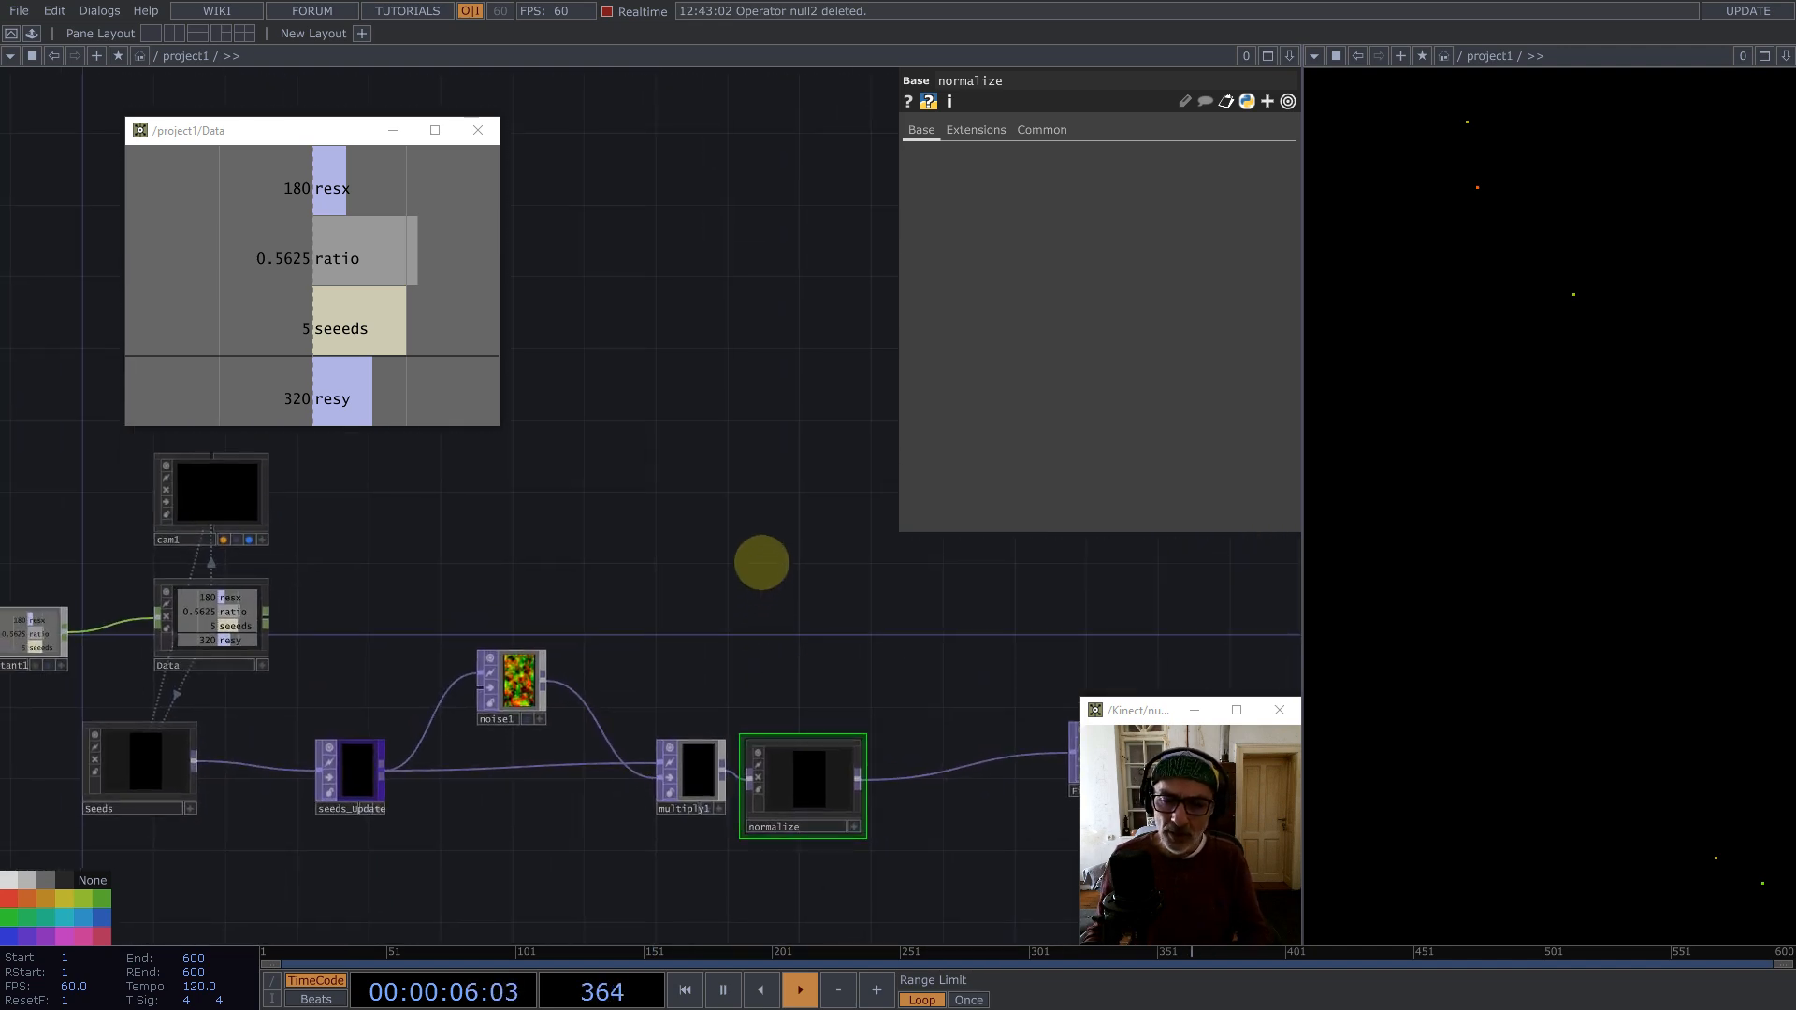
pyautogui.press('Tab')
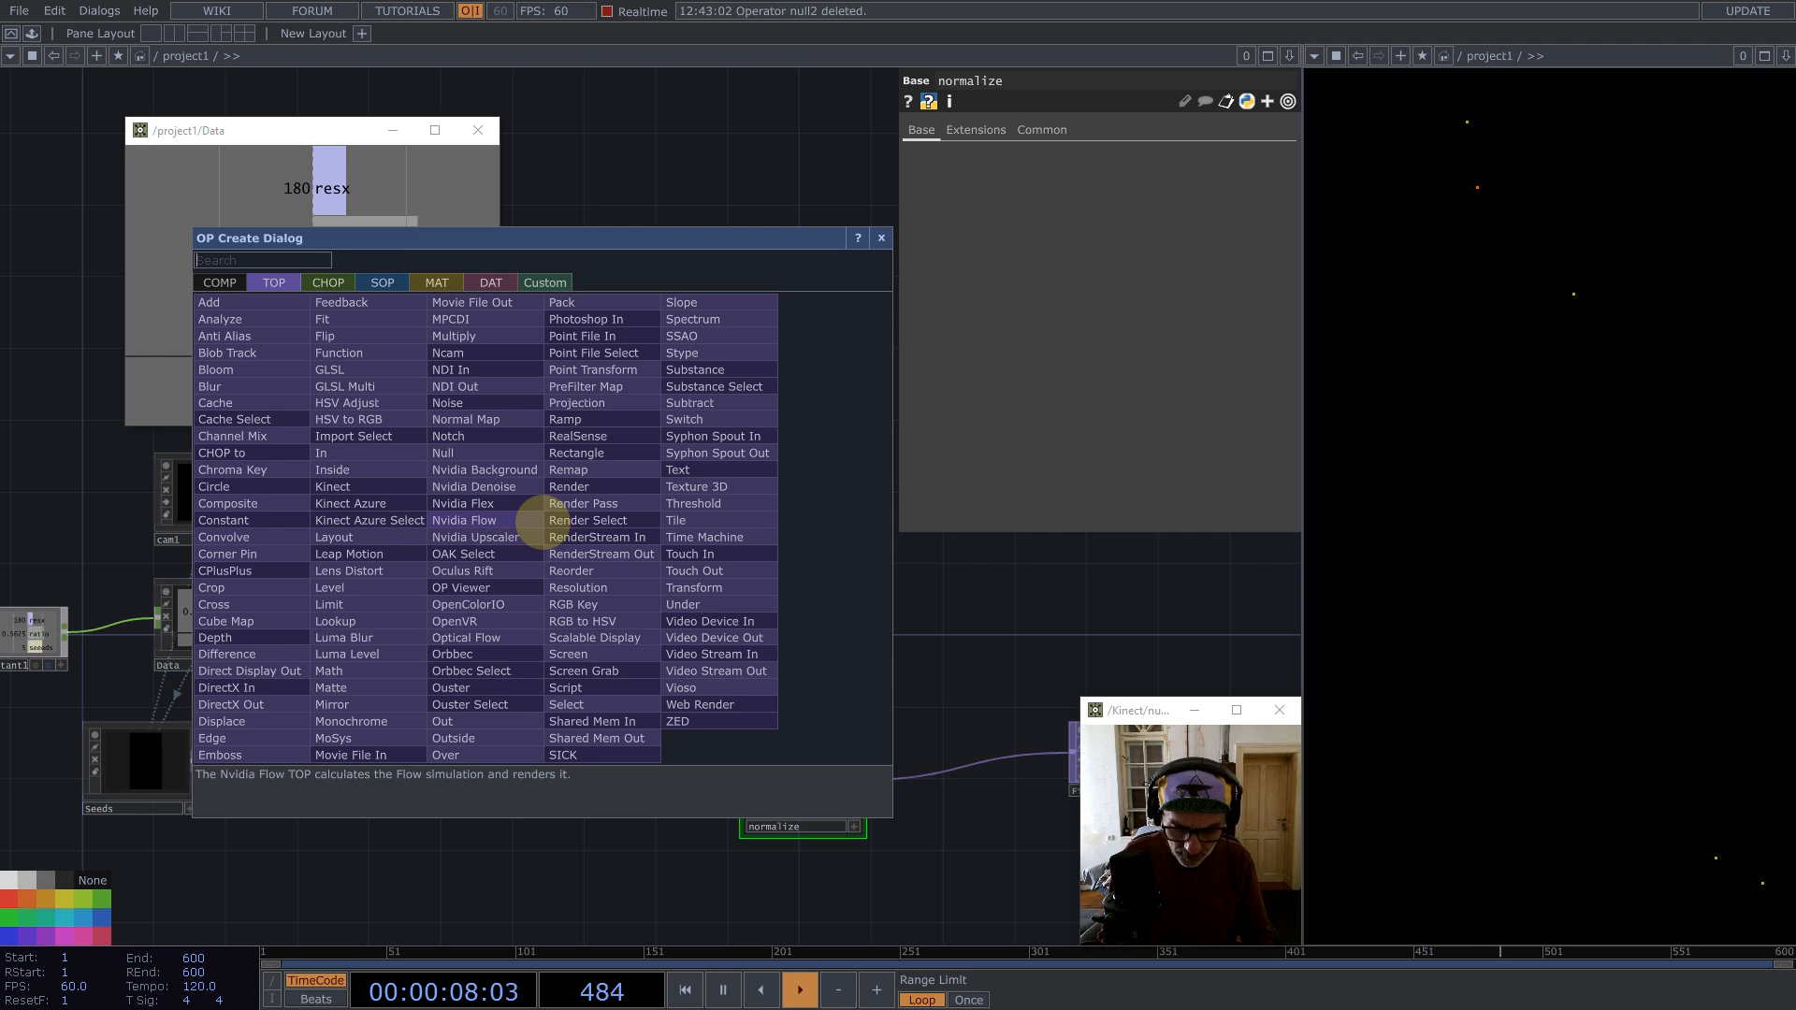
pyautogui.write('con')
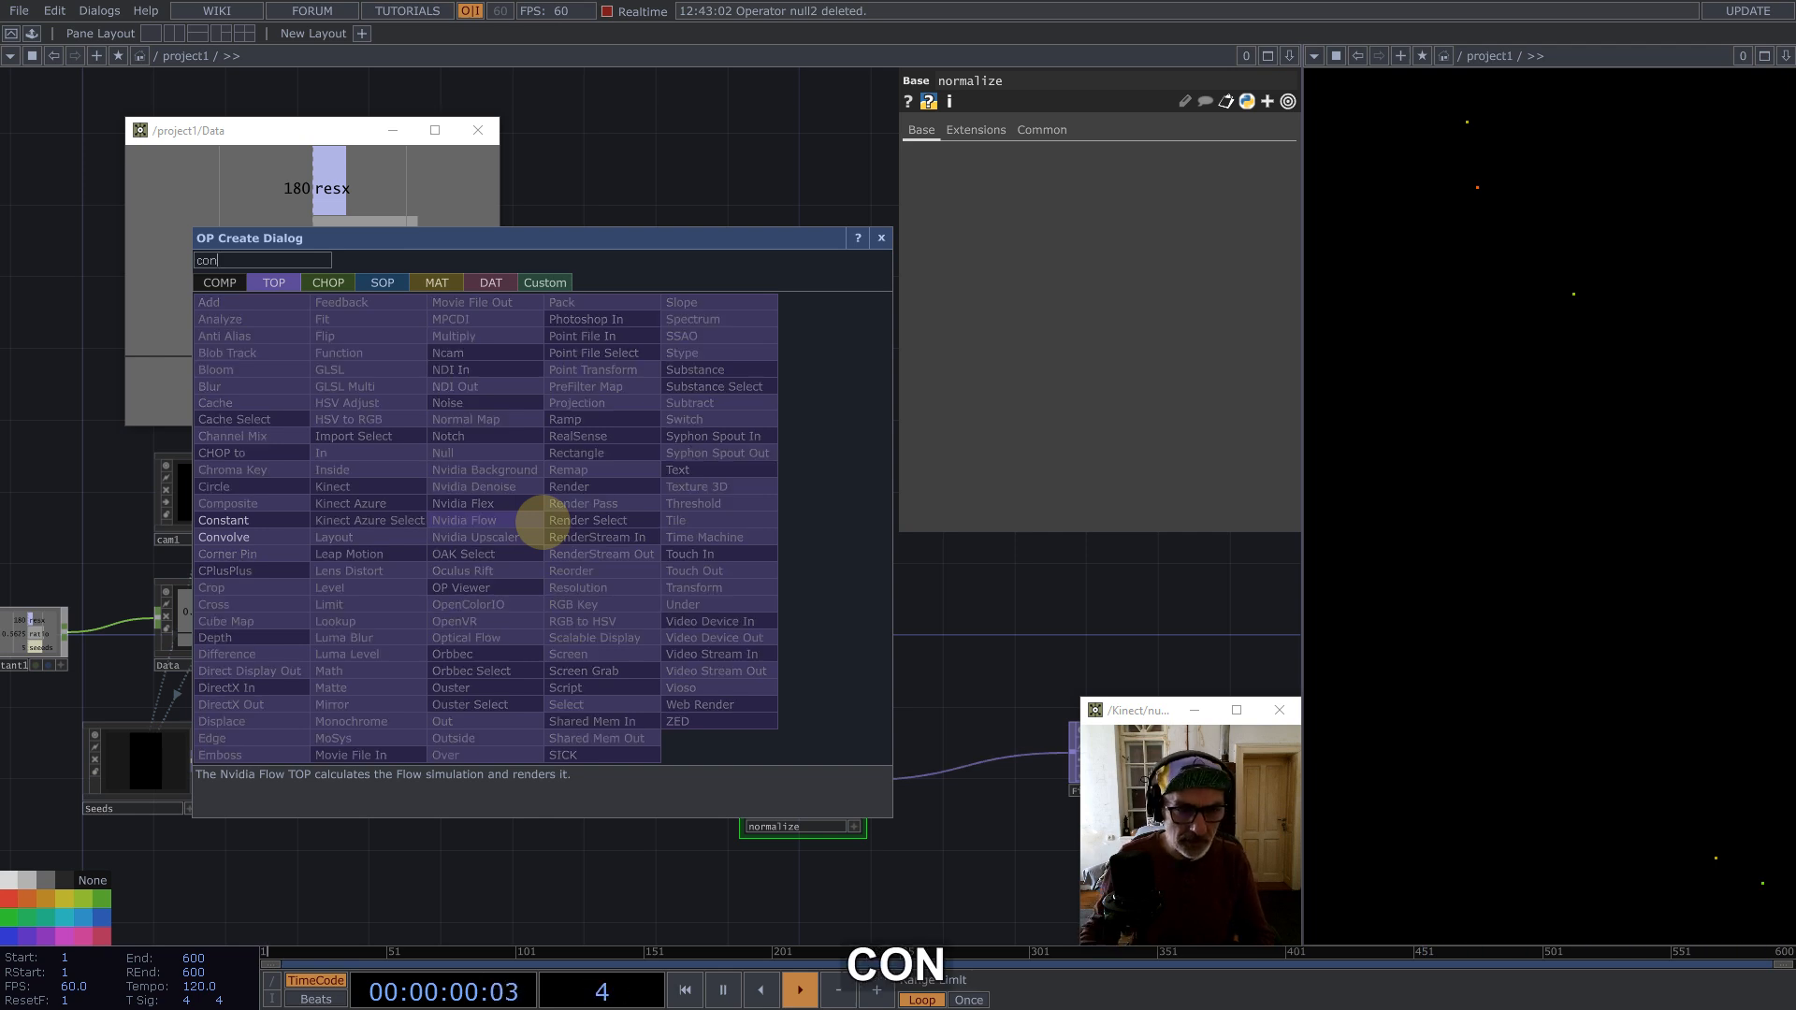
pyautogui.click(267, 520)
pyautogui.click(528, 506)
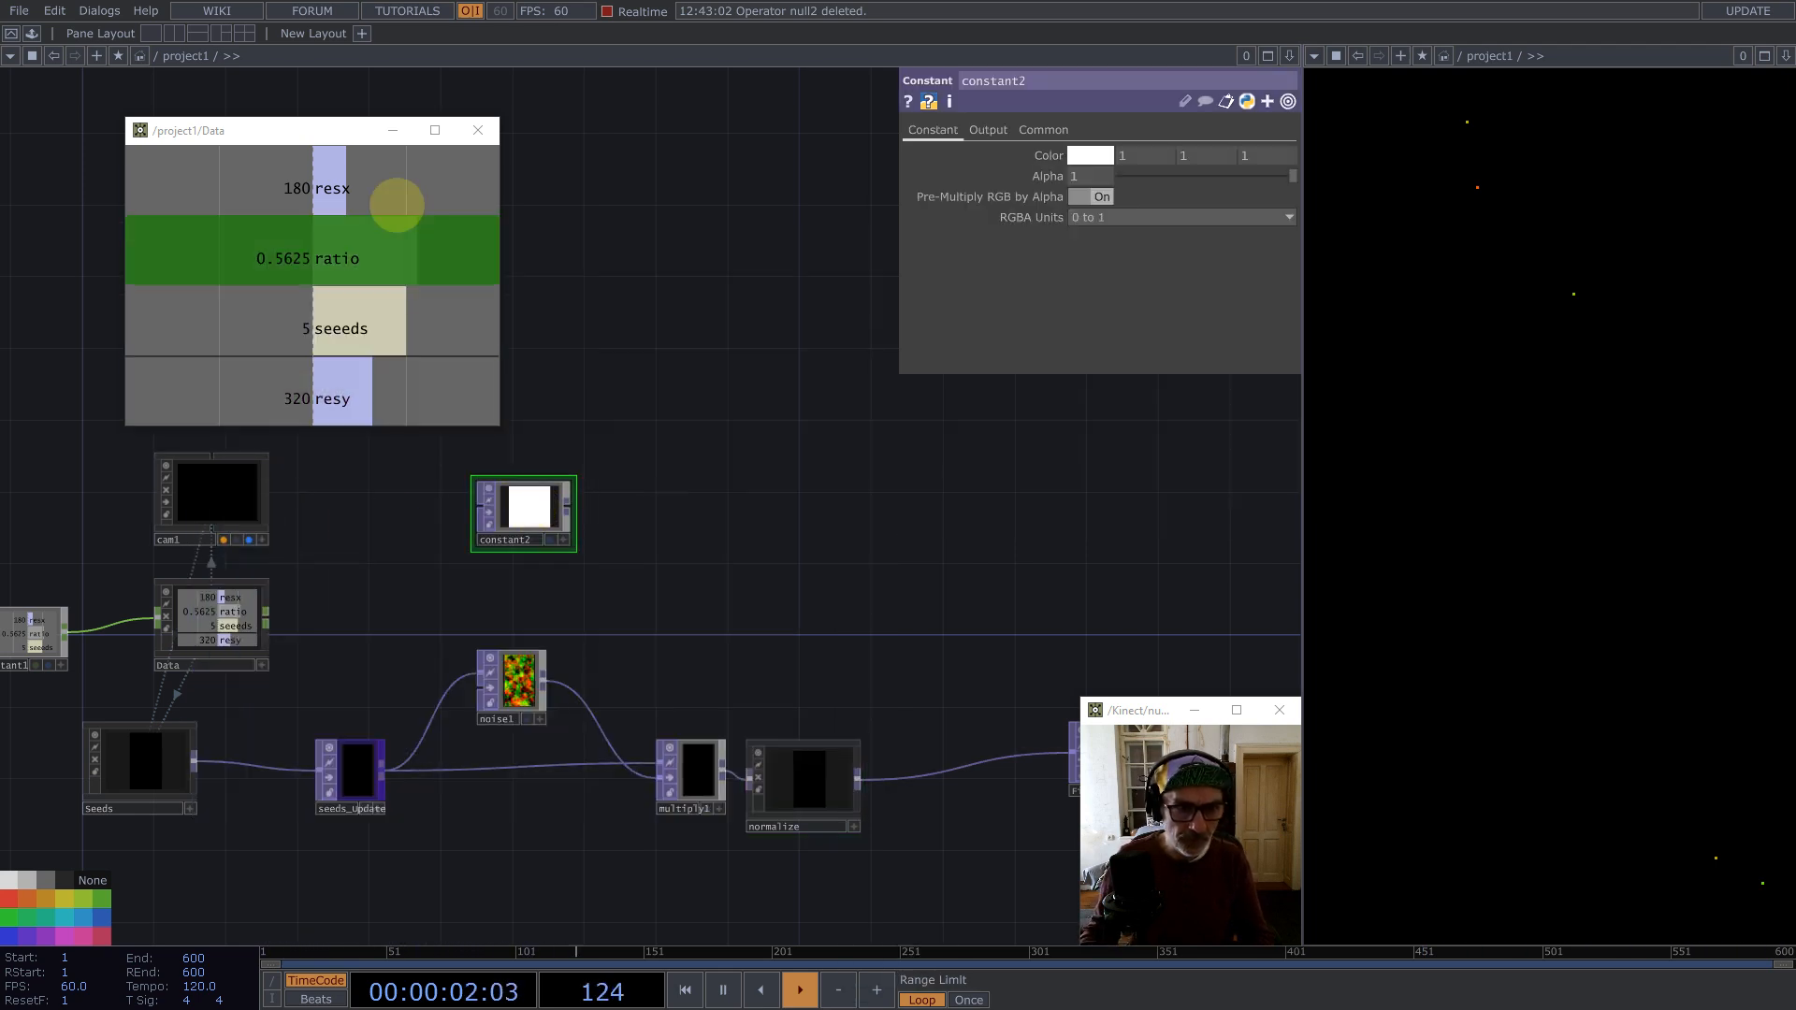
# Step: Export Data's resx and resy channels to constant2's resolution and set its pixel format to 32-bit float (RG)
pyautogui.moveTo(349, 181); pyautogui.dragTo(1087, 175)
pyautogui.click(1069, 130)
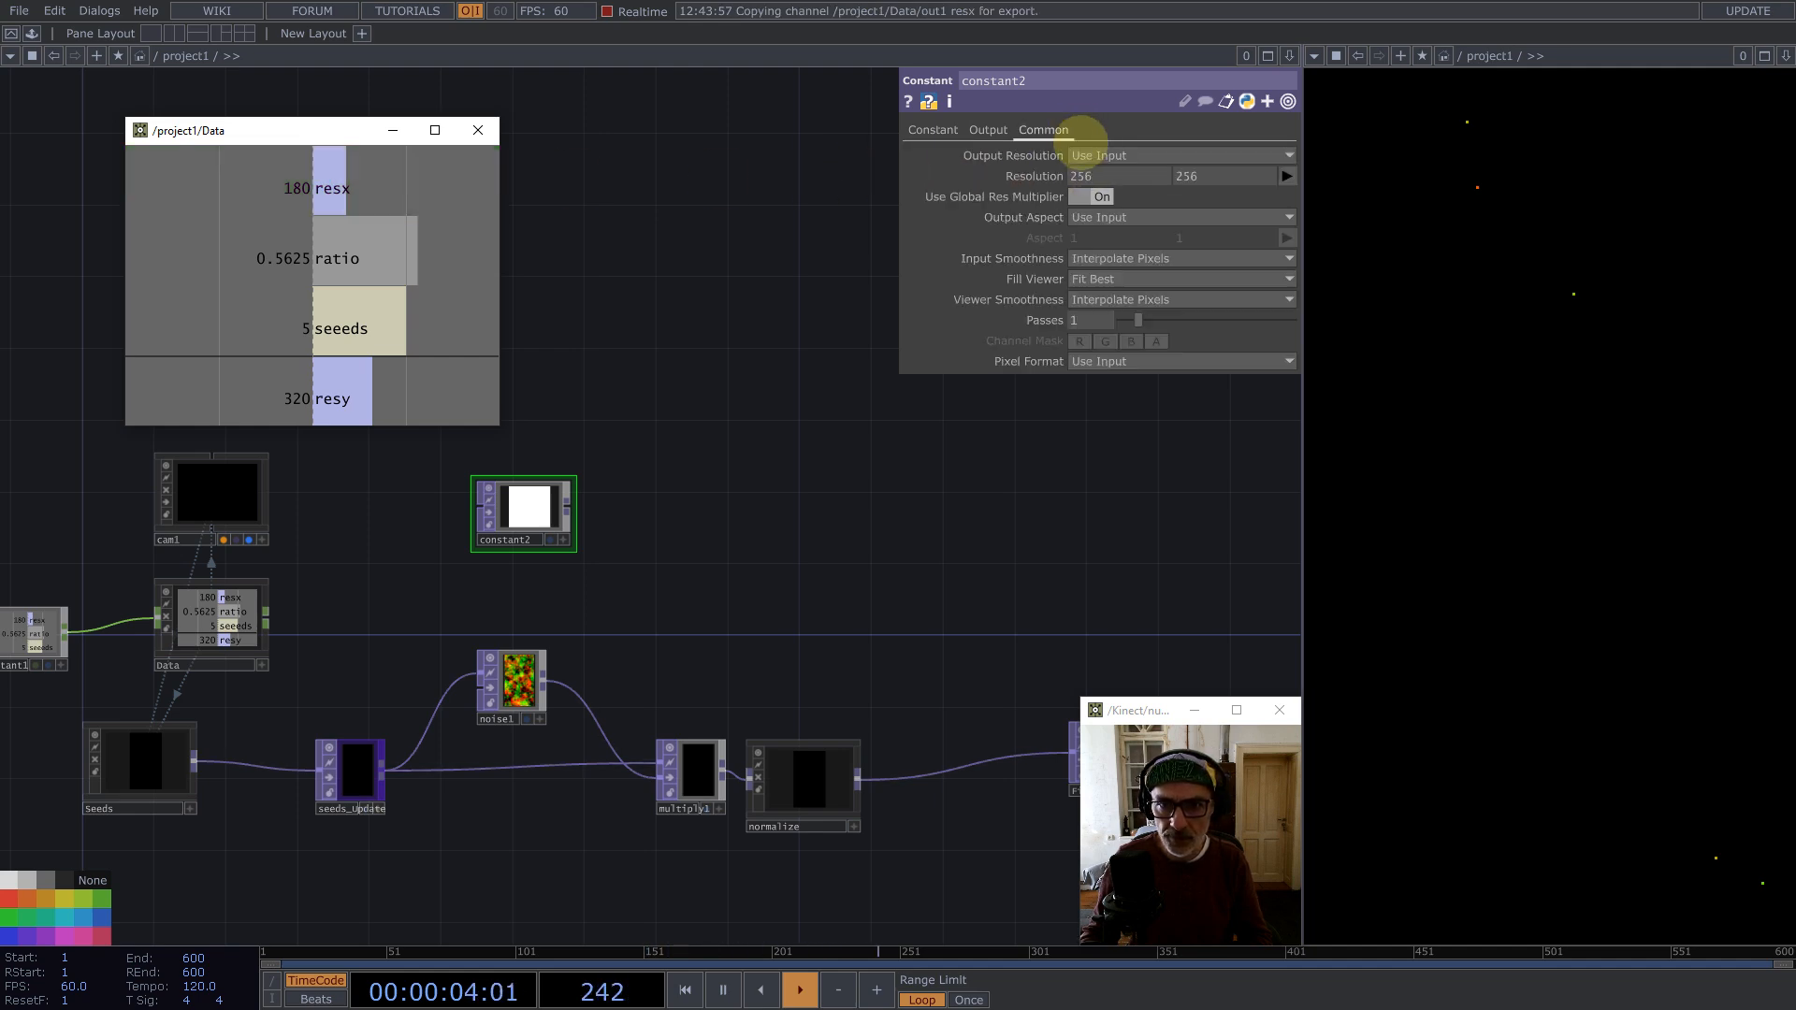
pyautogui.moveTo(367, 394); pyautogui.dragTo(1205, 174)
pyautogui.click(1111, 362)
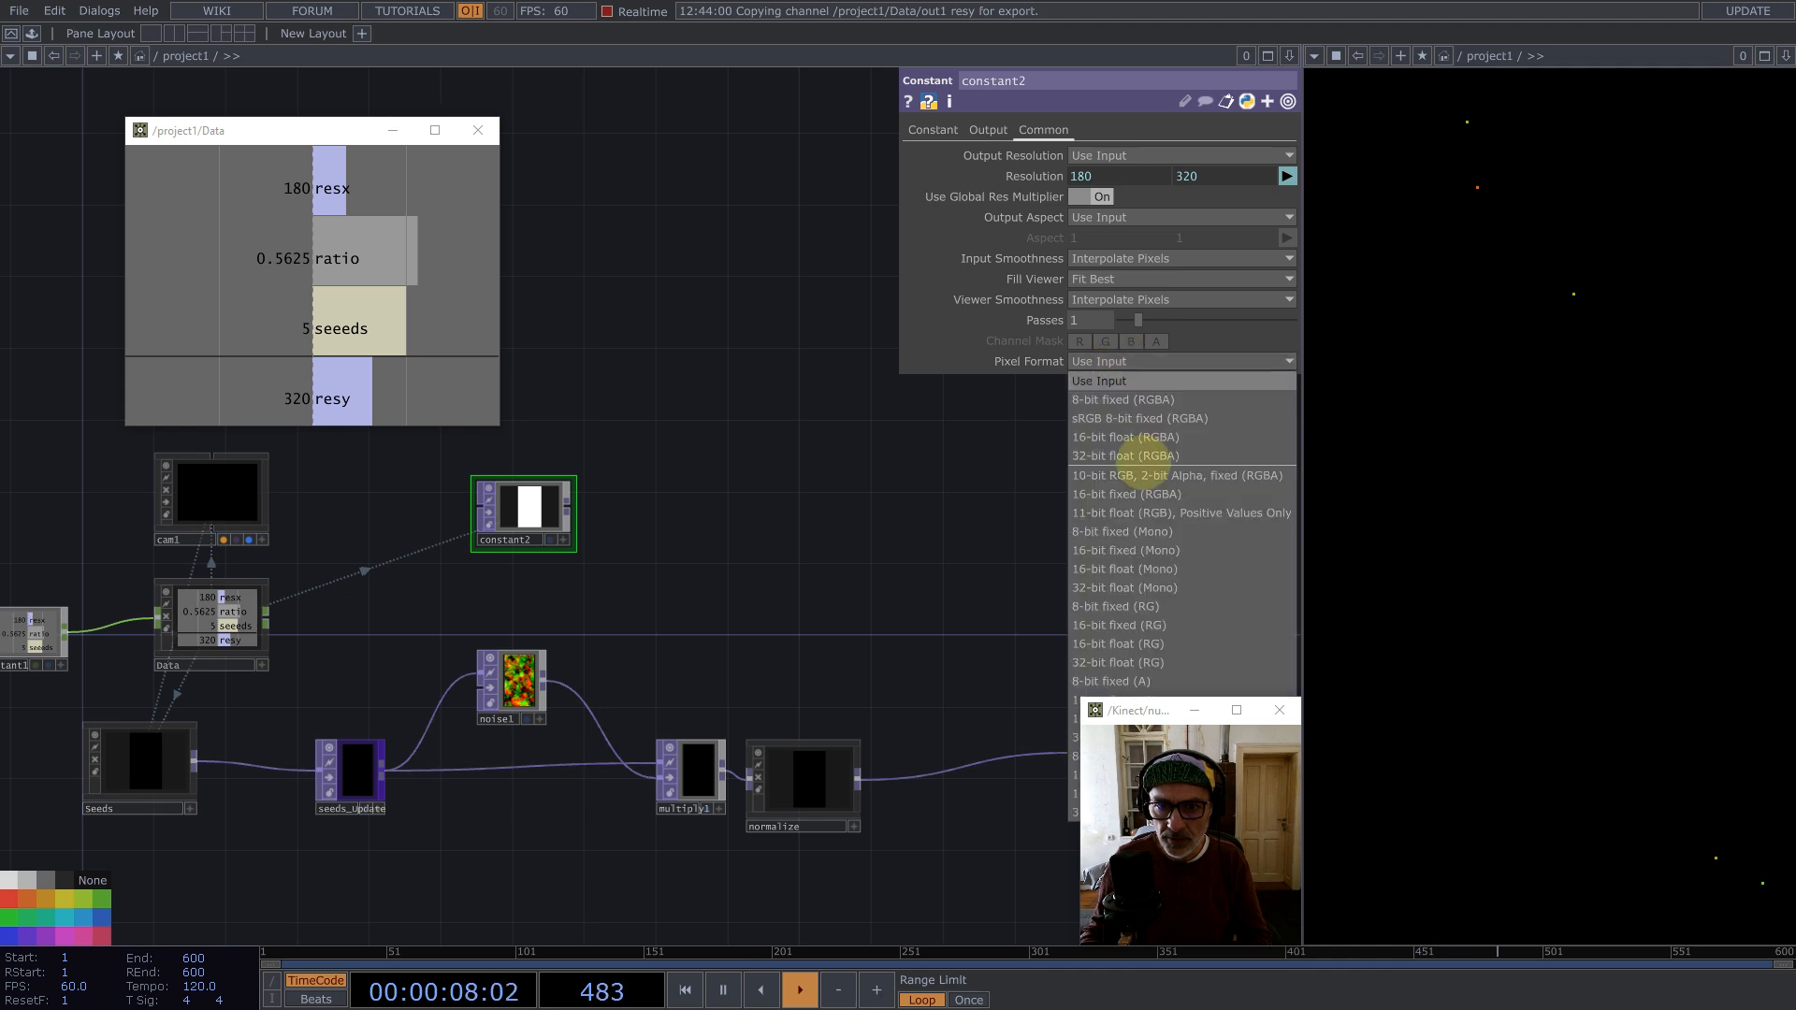
pyautogui.click(1165, 662)
# Step: Set constant2's colour to black
pyautogui.click(933, 130)
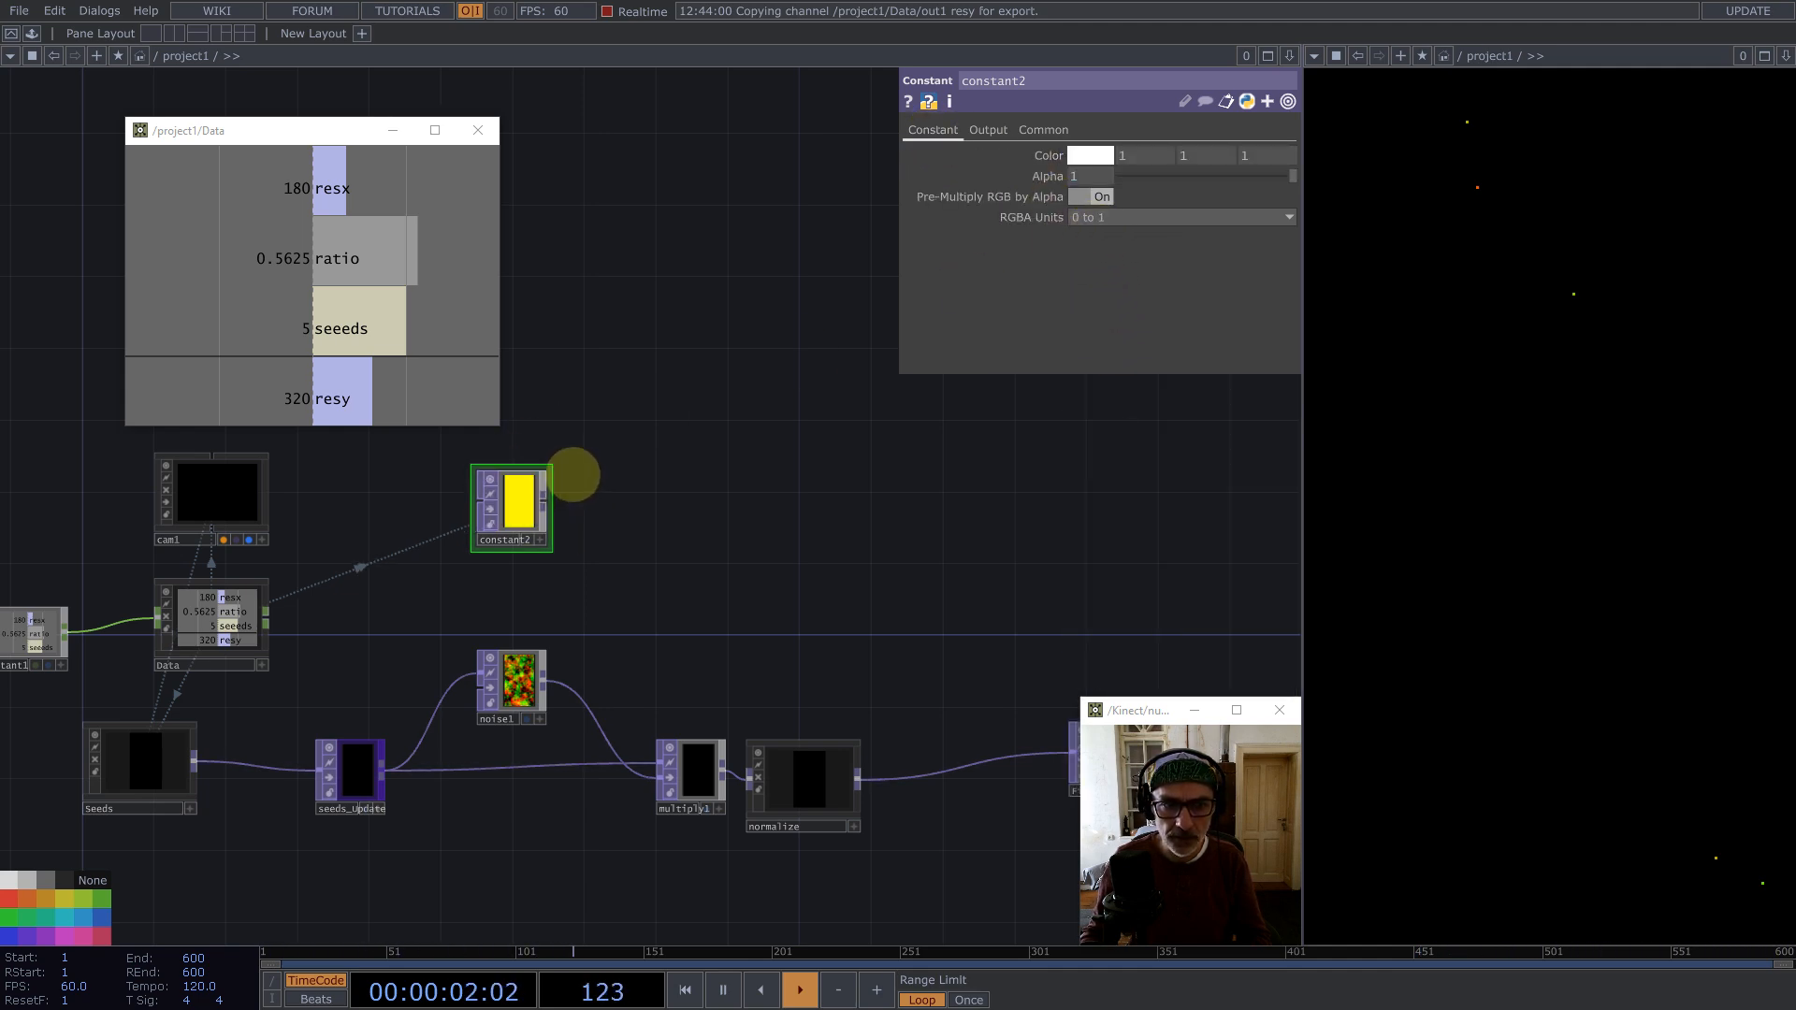
pyautogui.click(1090, 156)
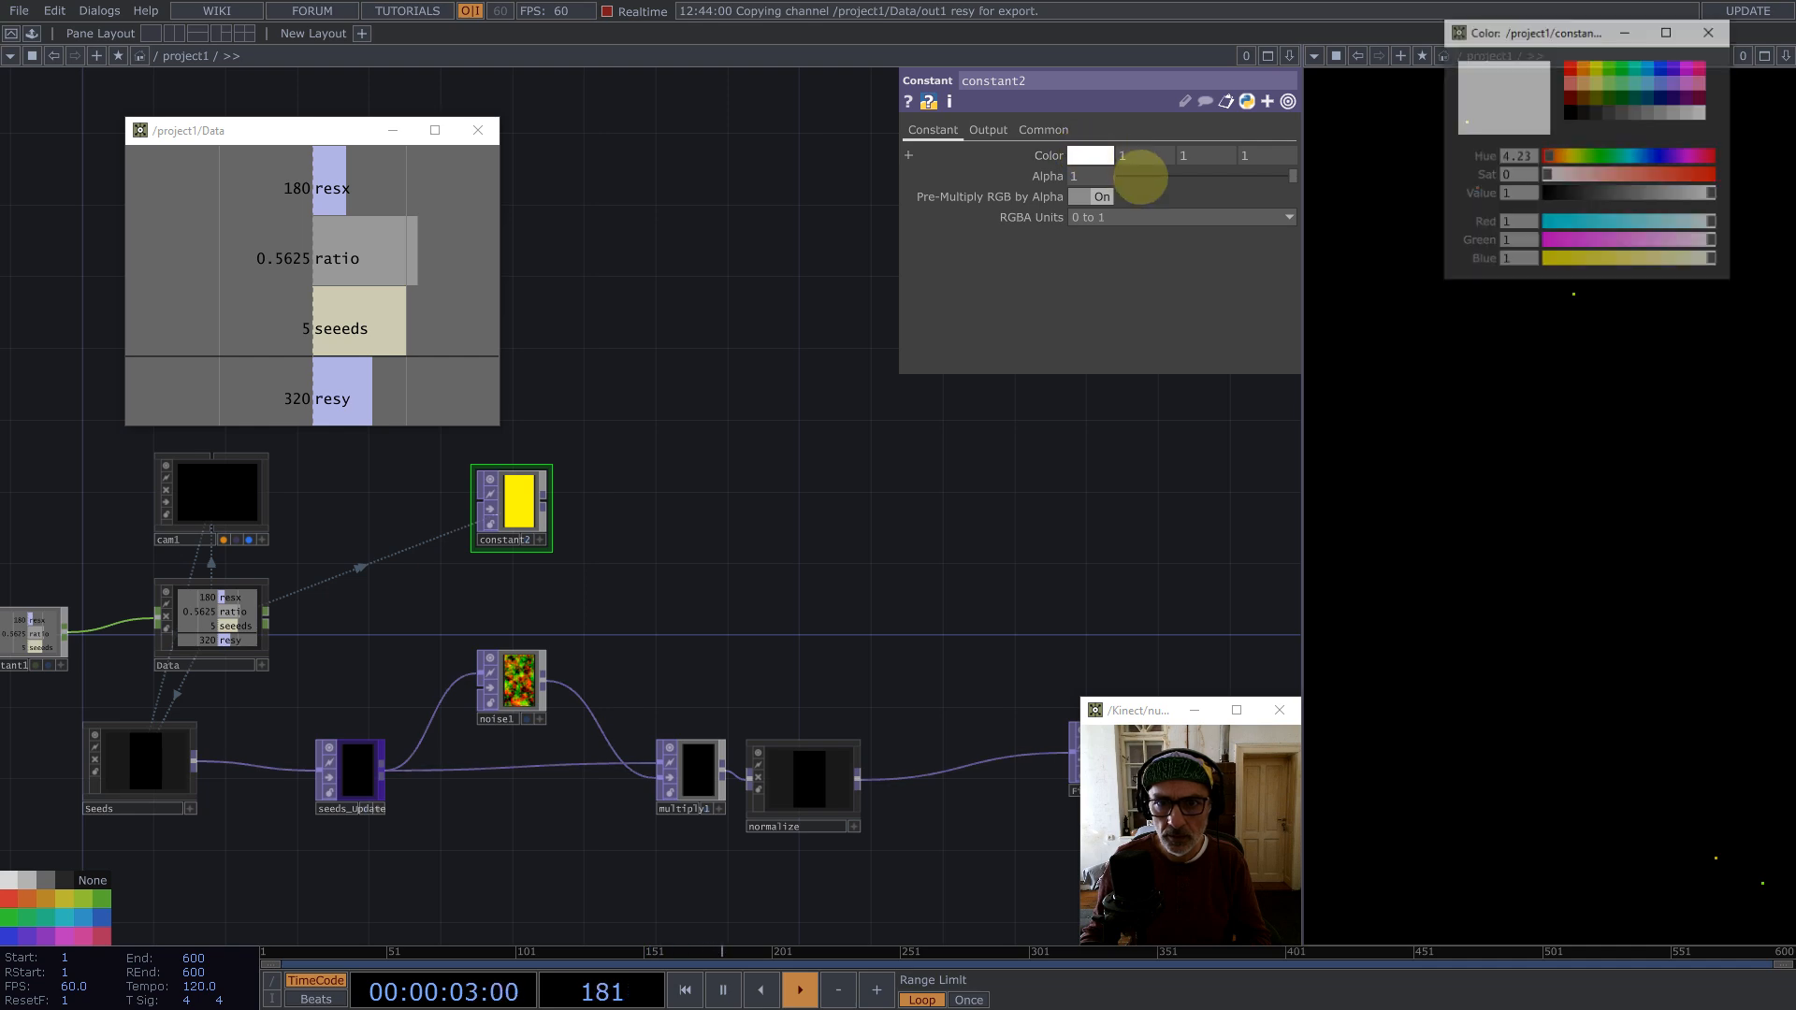
pyautogui.click(1575, 110)
pyautogui.click(1710, 32)
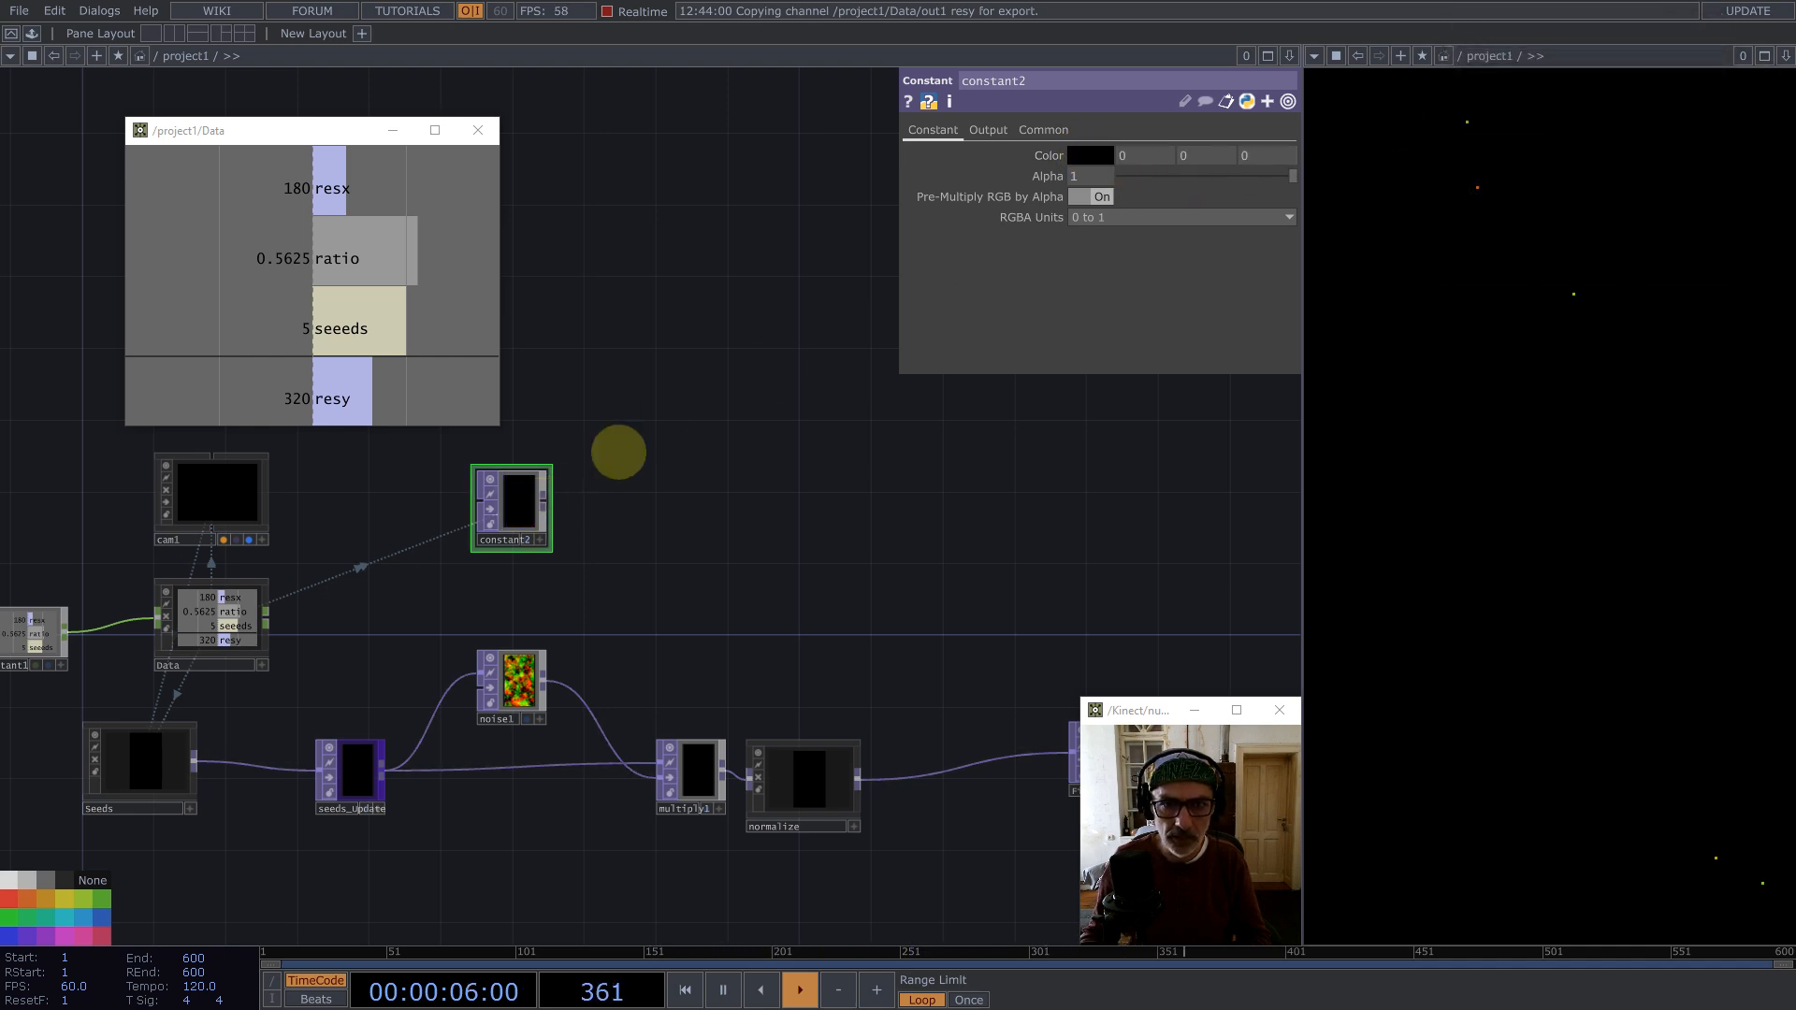
# Step: Append a Null TOP to constant2's output
pyautogui.click(1034, 128)
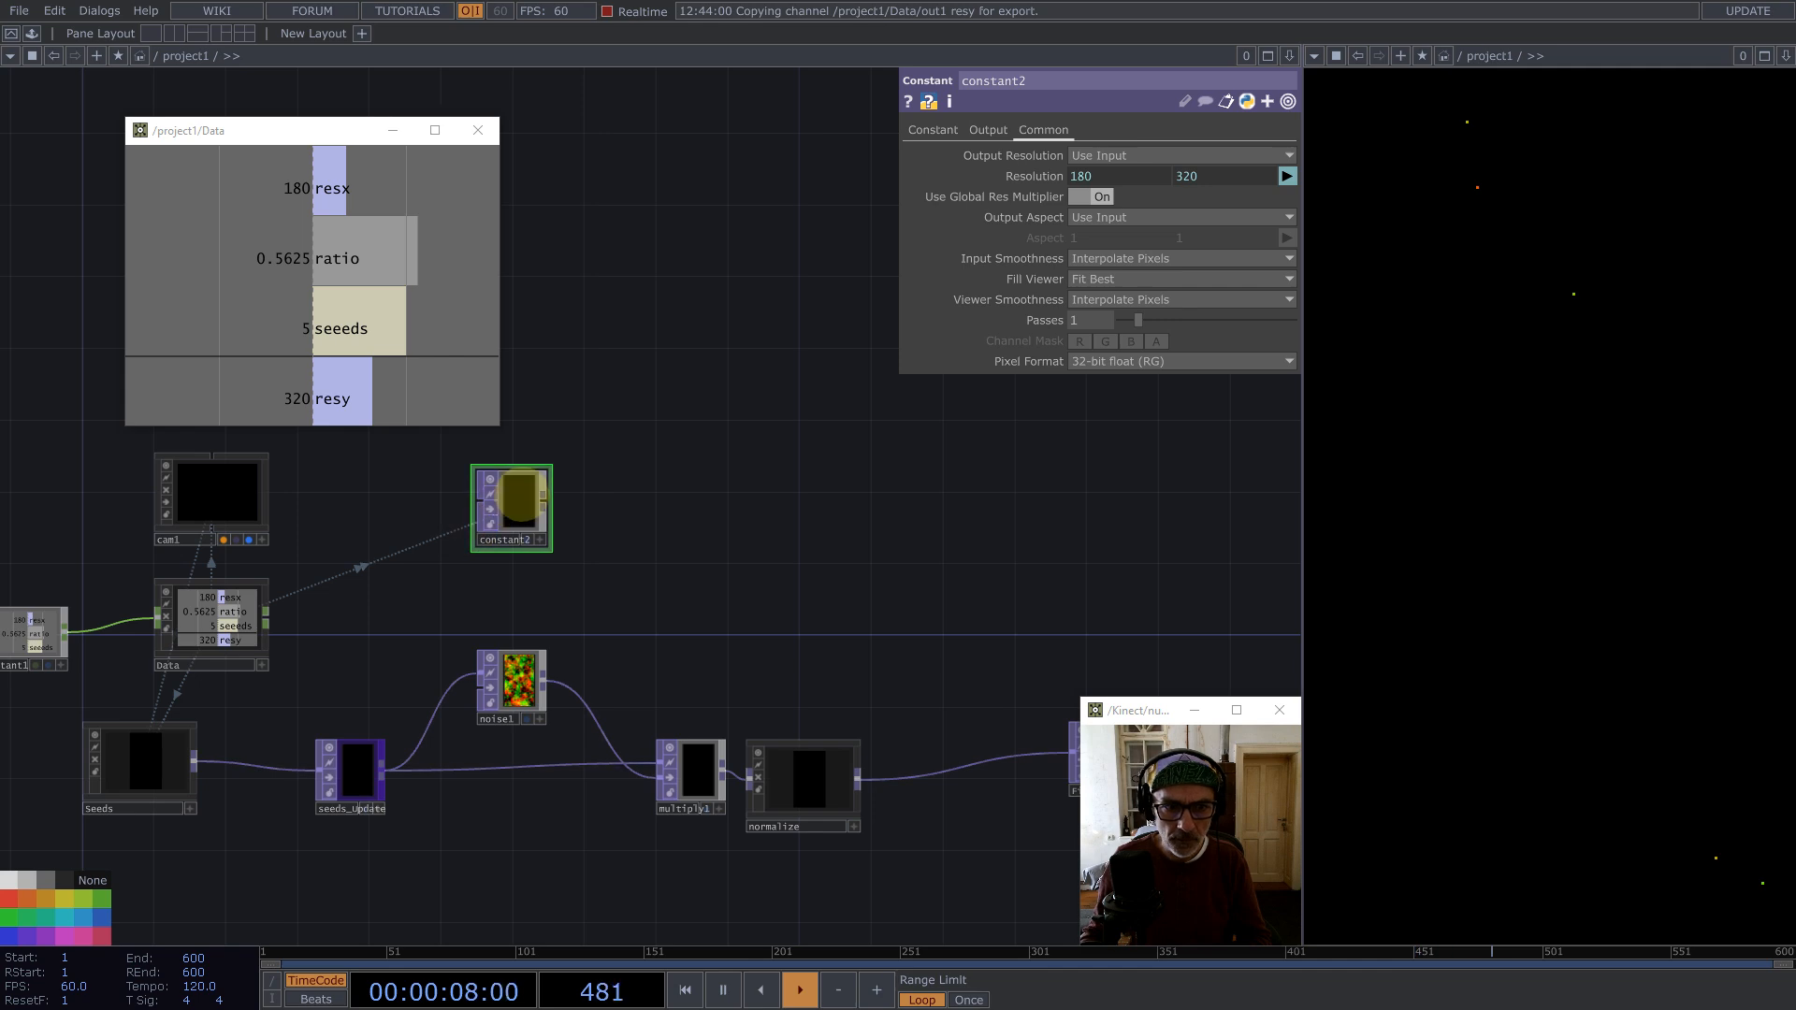
pyautogui.middleClick(551, 500)
pyautogui.write('nul')
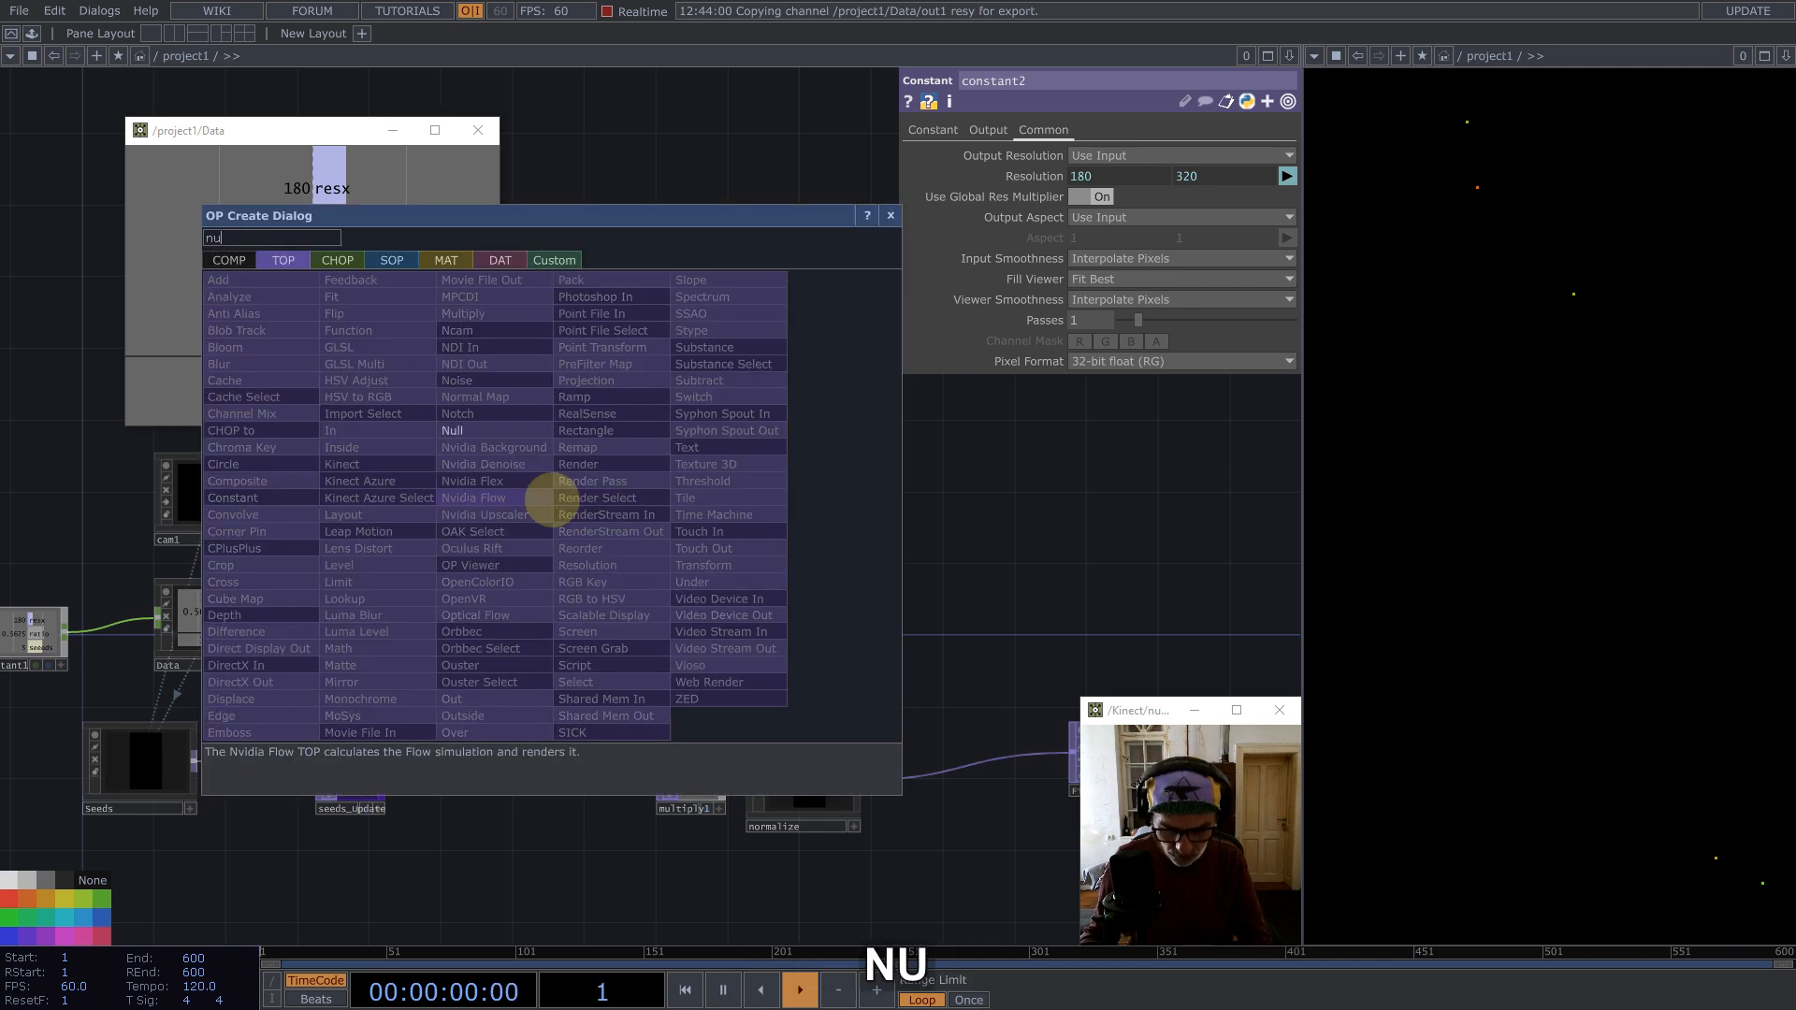
pyautogui.click(481, 429)
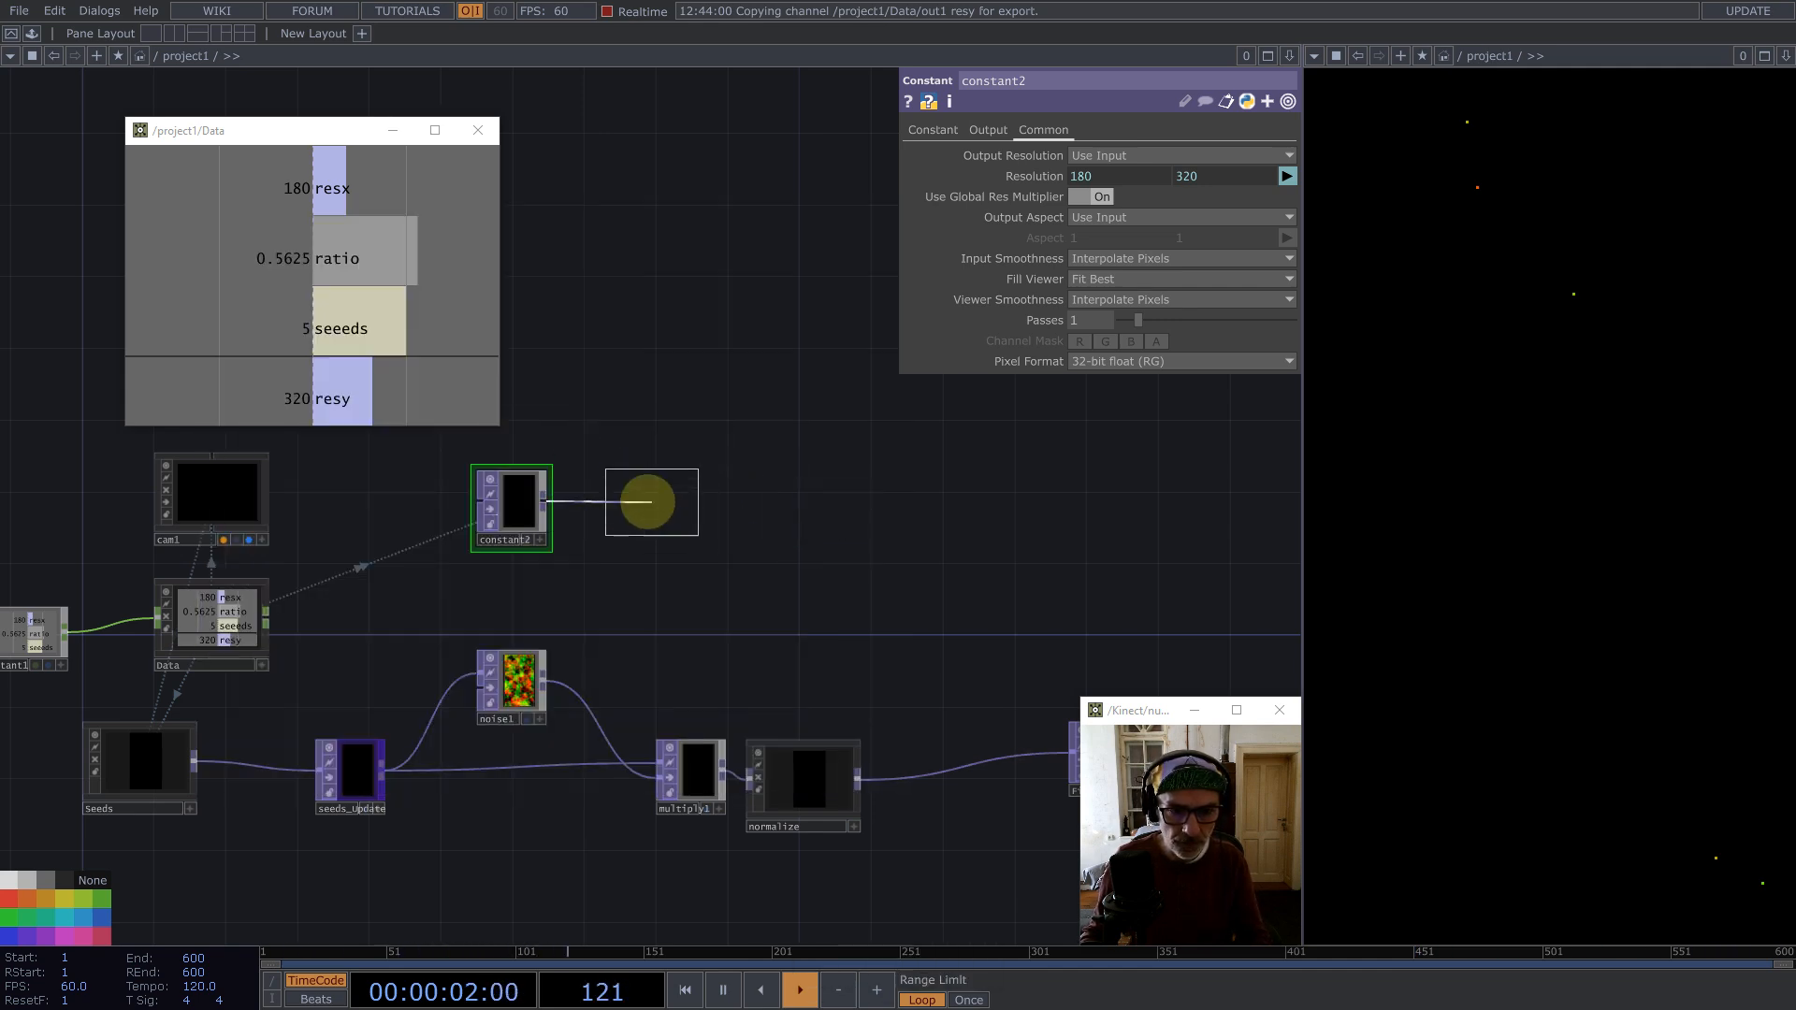
pyautogui.click(832, 516)
# Step: Insert another Null operator into the wire between constant2 and null1
pyautogui.rightClick(652, 503)
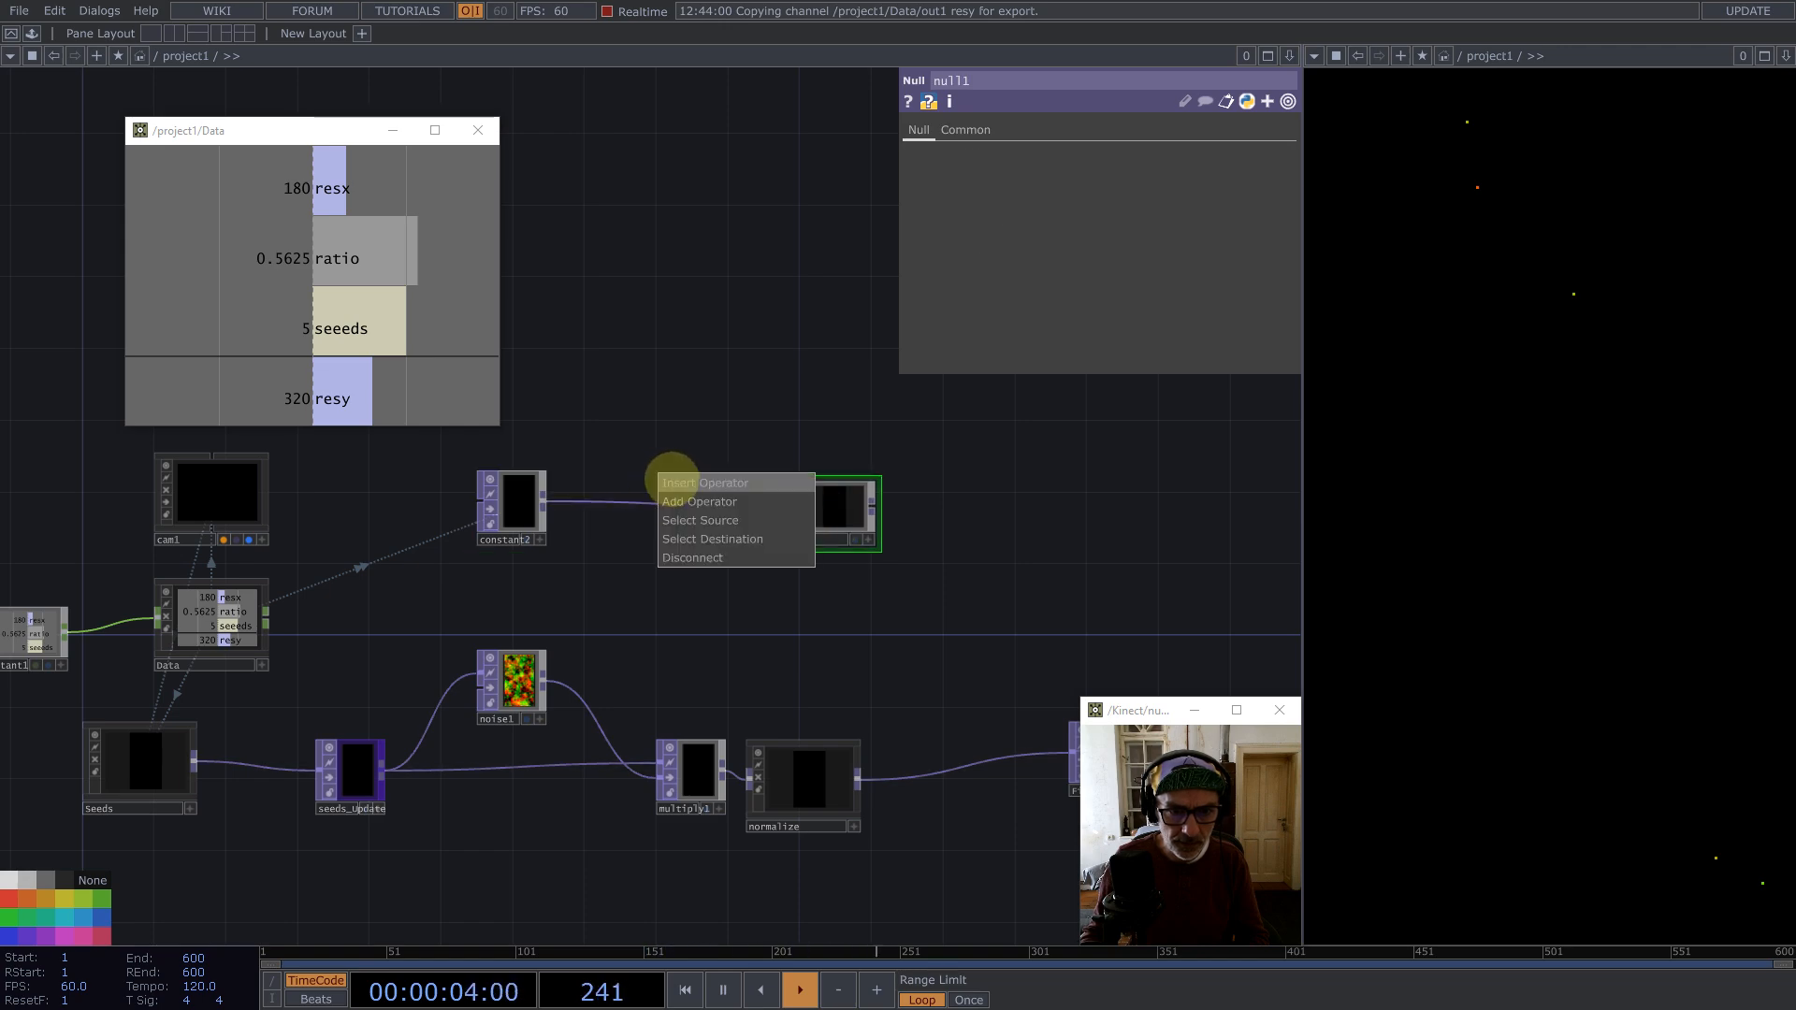
pyautogui.click(664, 487)
pyautogui.write('nul')
pyautogui.press('Return')
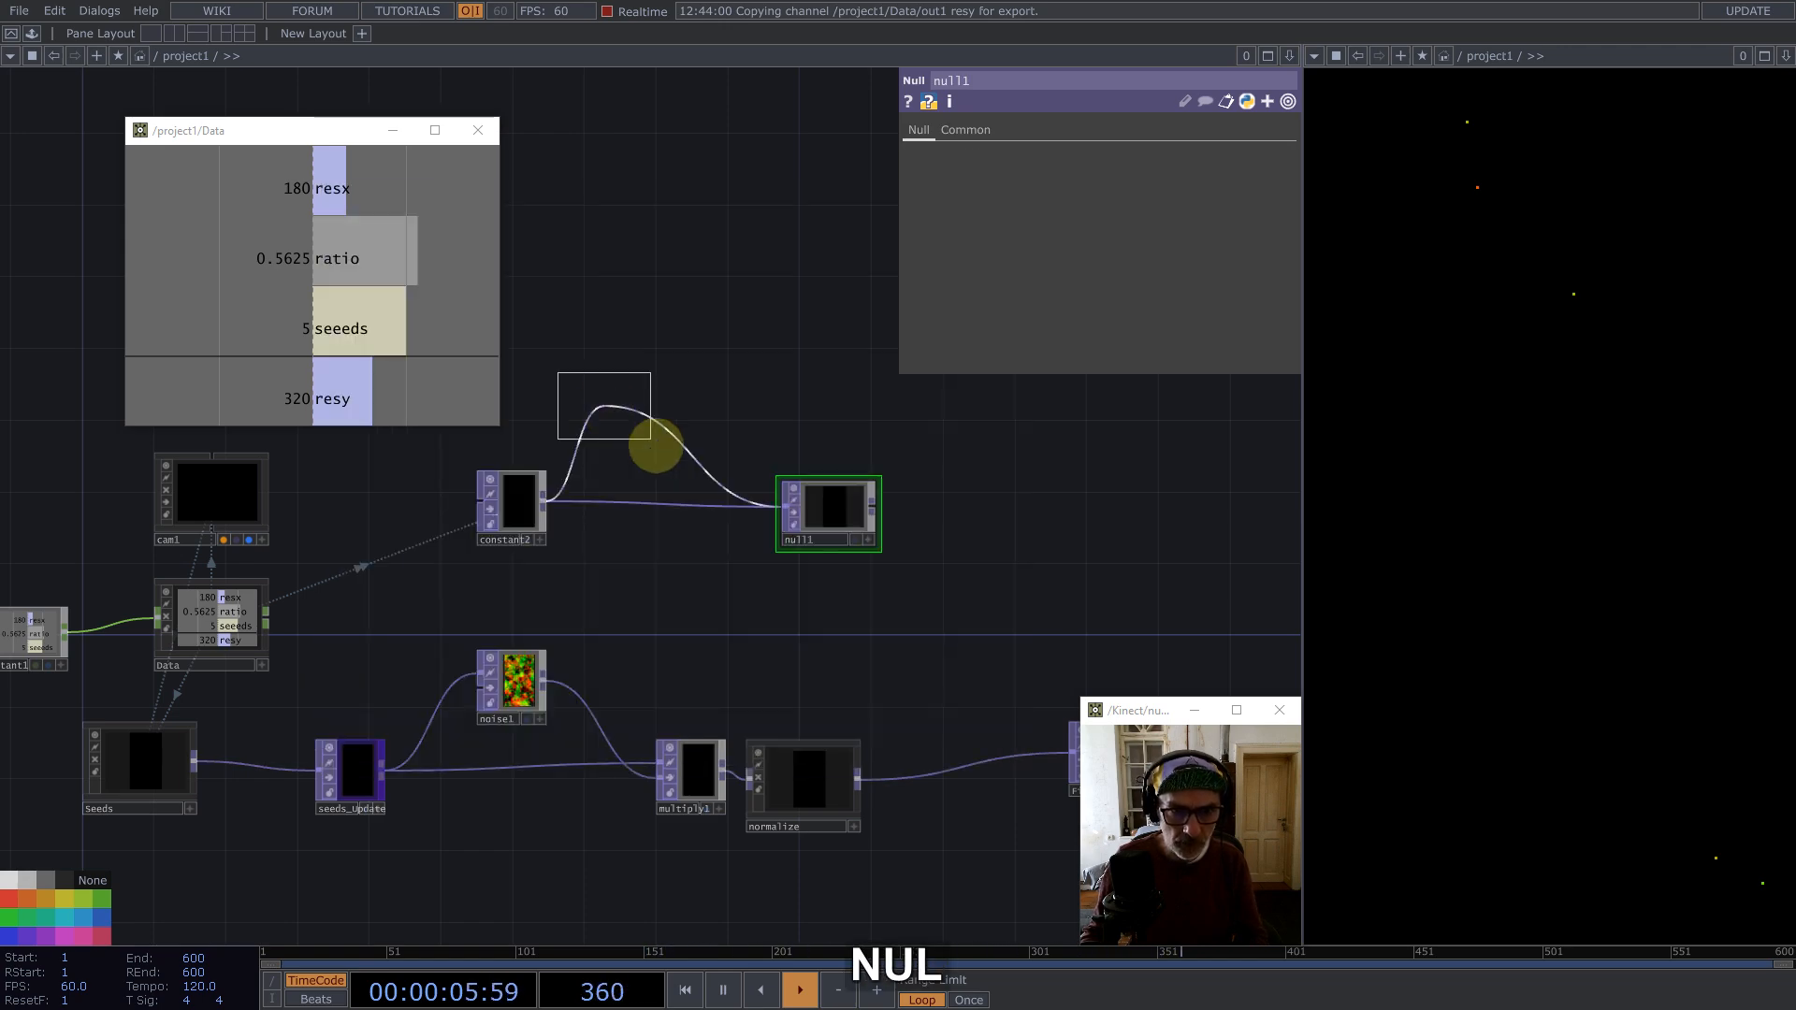
pyautogui.click(652, 510)
# Step: Collapse the inserted null into a Base component named UV
pyautogui.rightClick(652, 419)
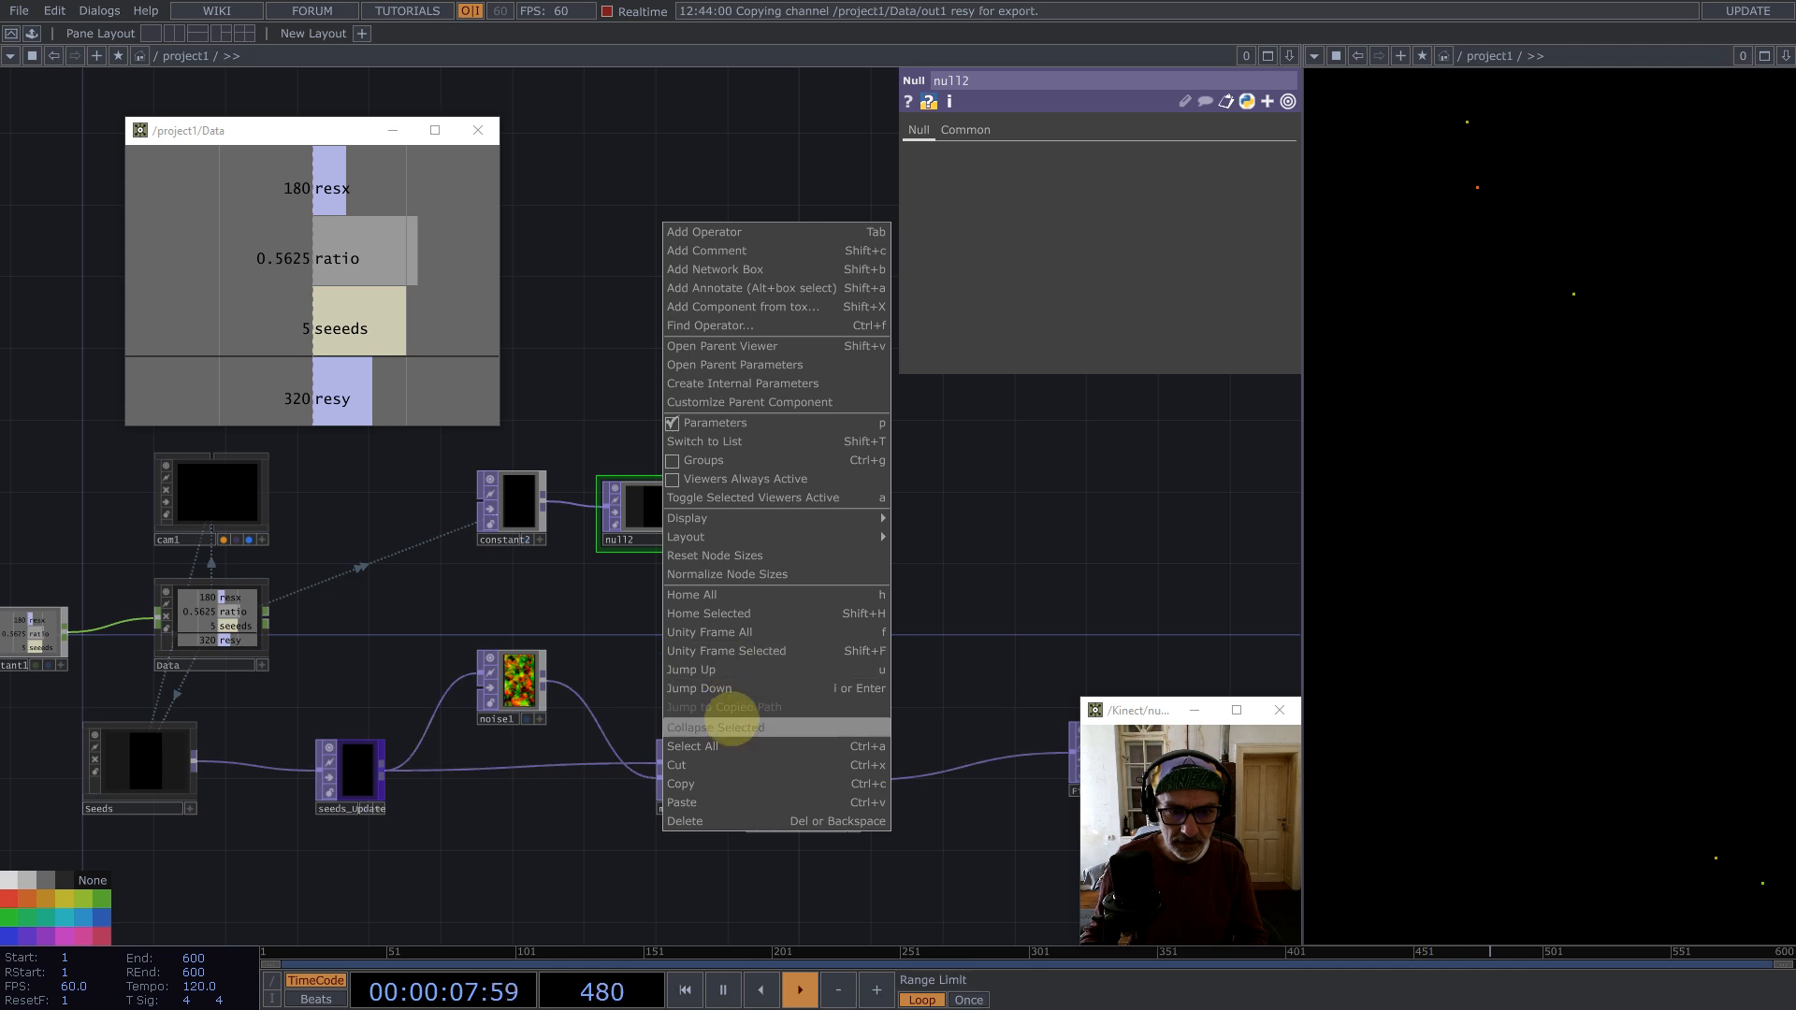
pyautogui.click(734, 728)
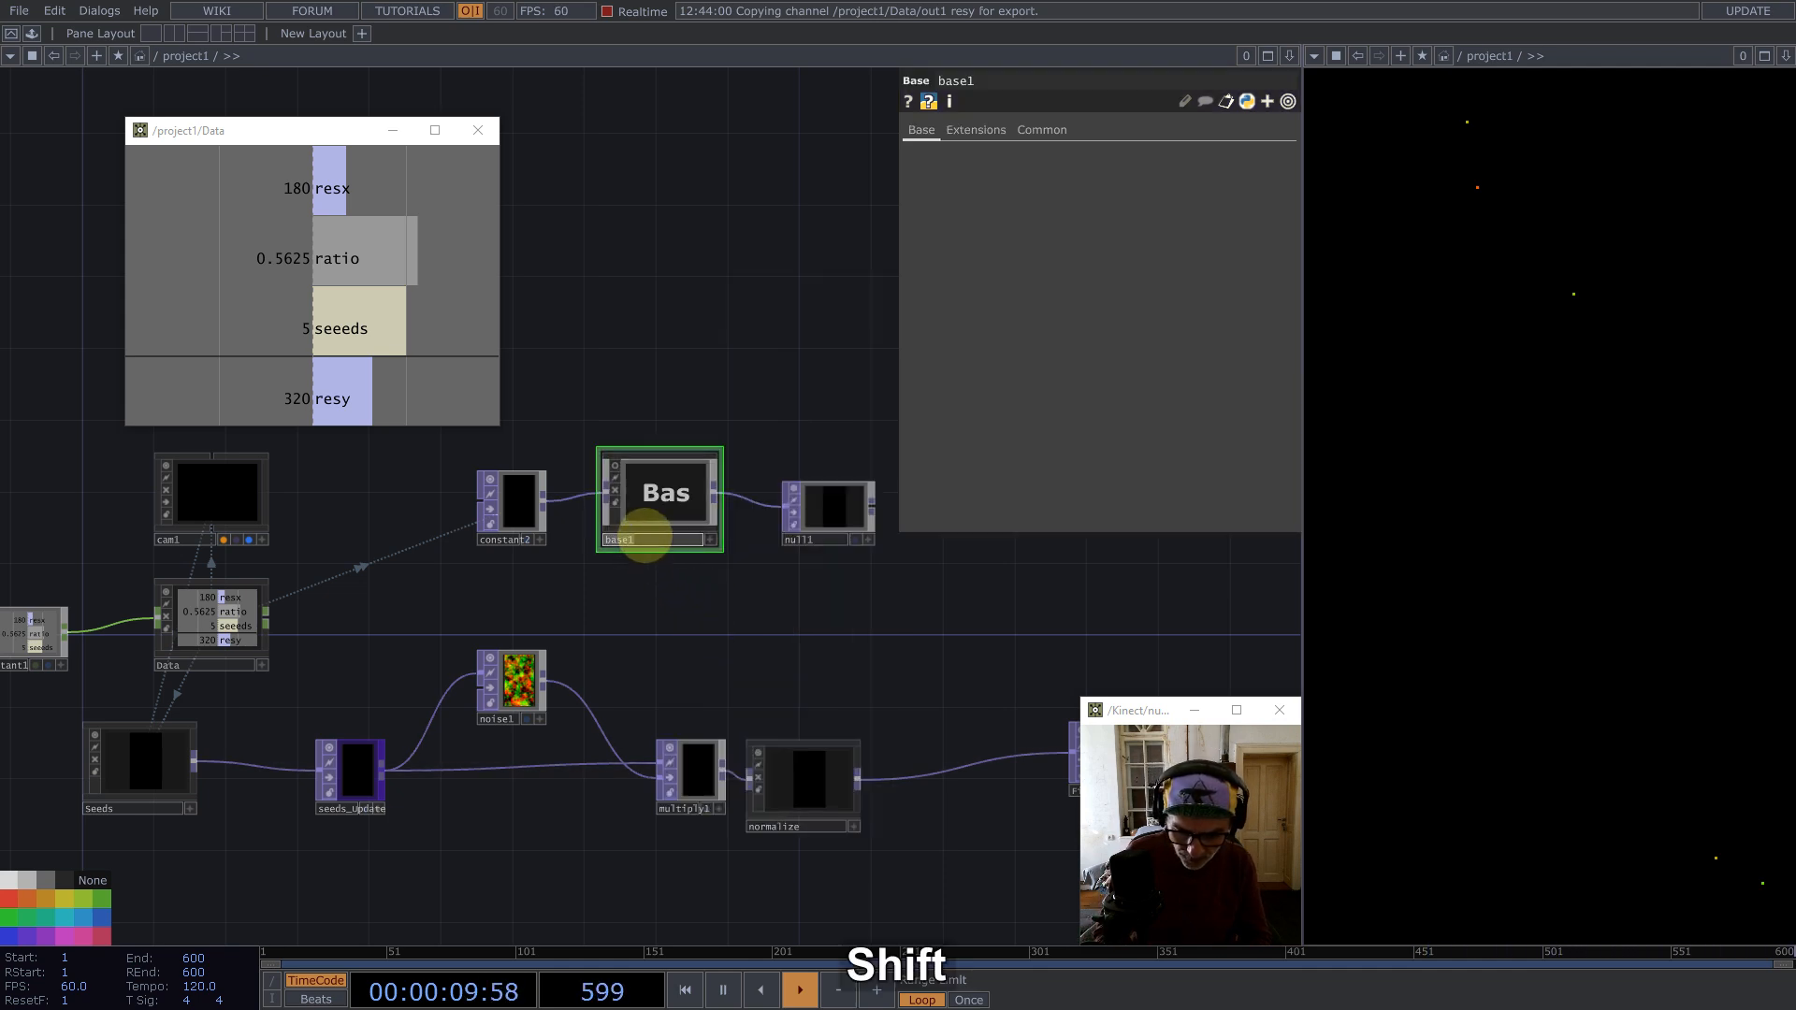
pyautogui.press('Return')
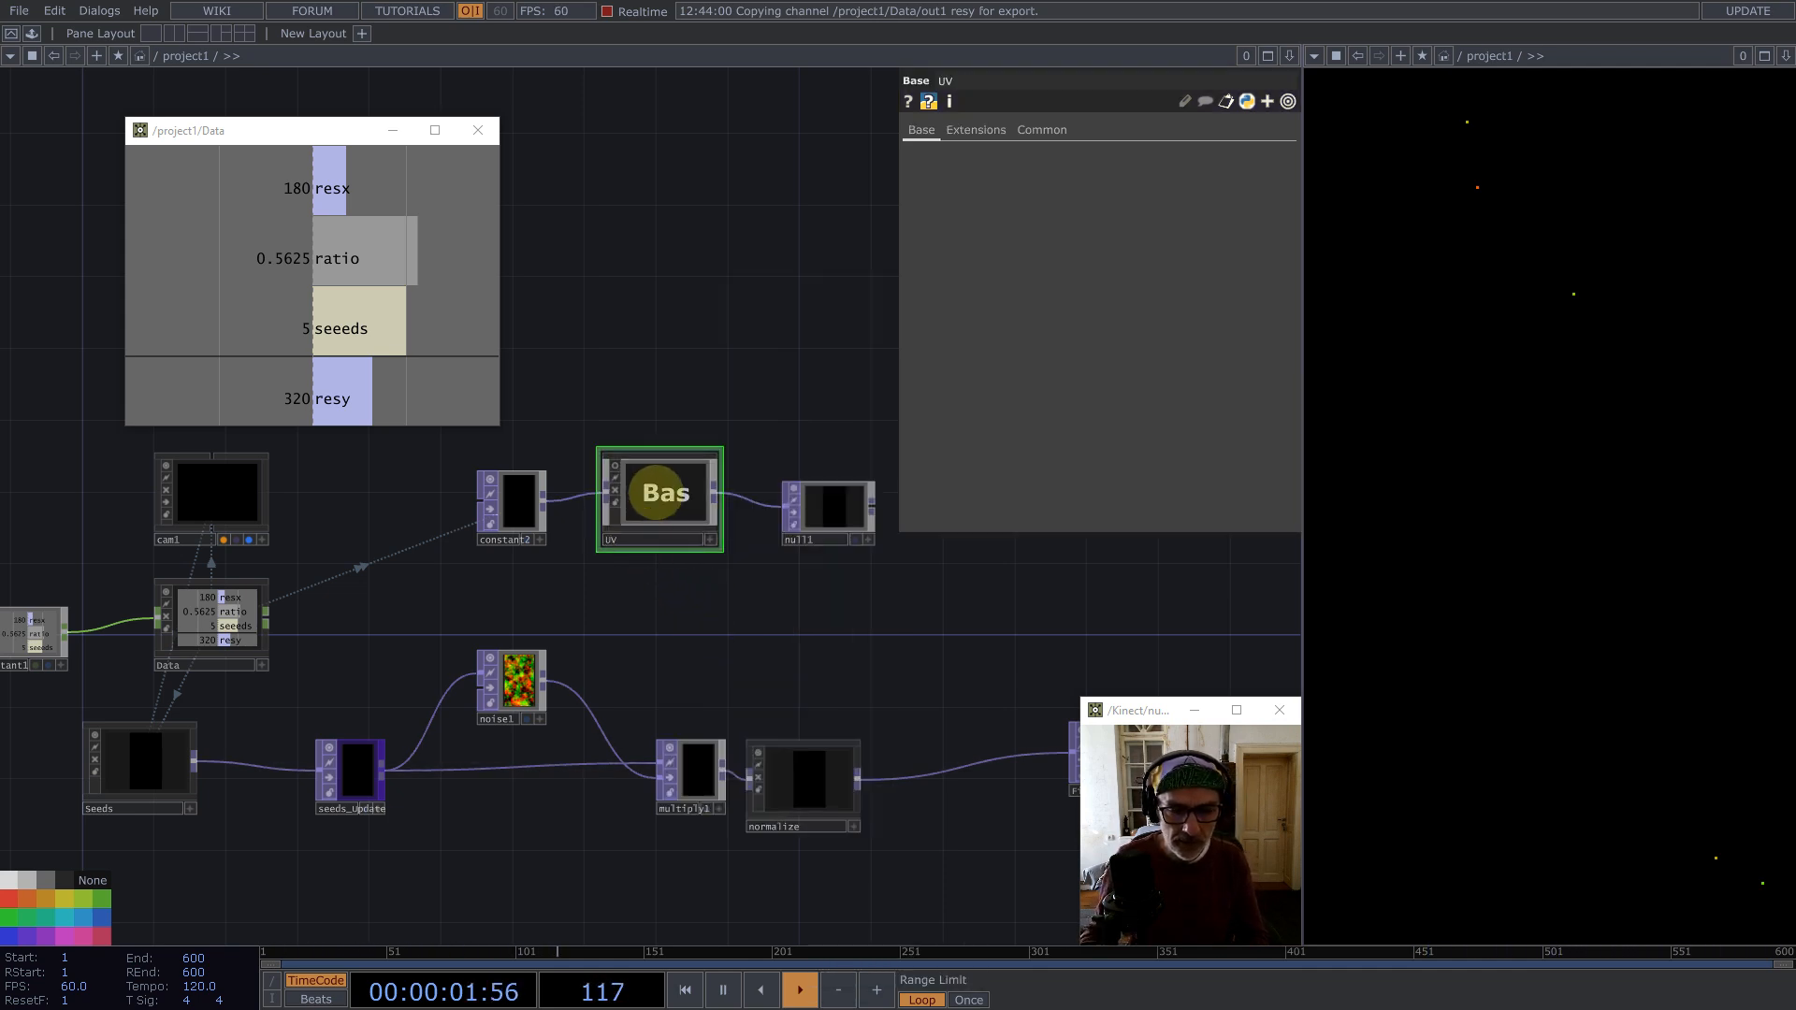
# Step: Enter the UV component and delete the null inside it
pyautogui.doubleClick(665, 493)
pyautogui.press('BackSpace')
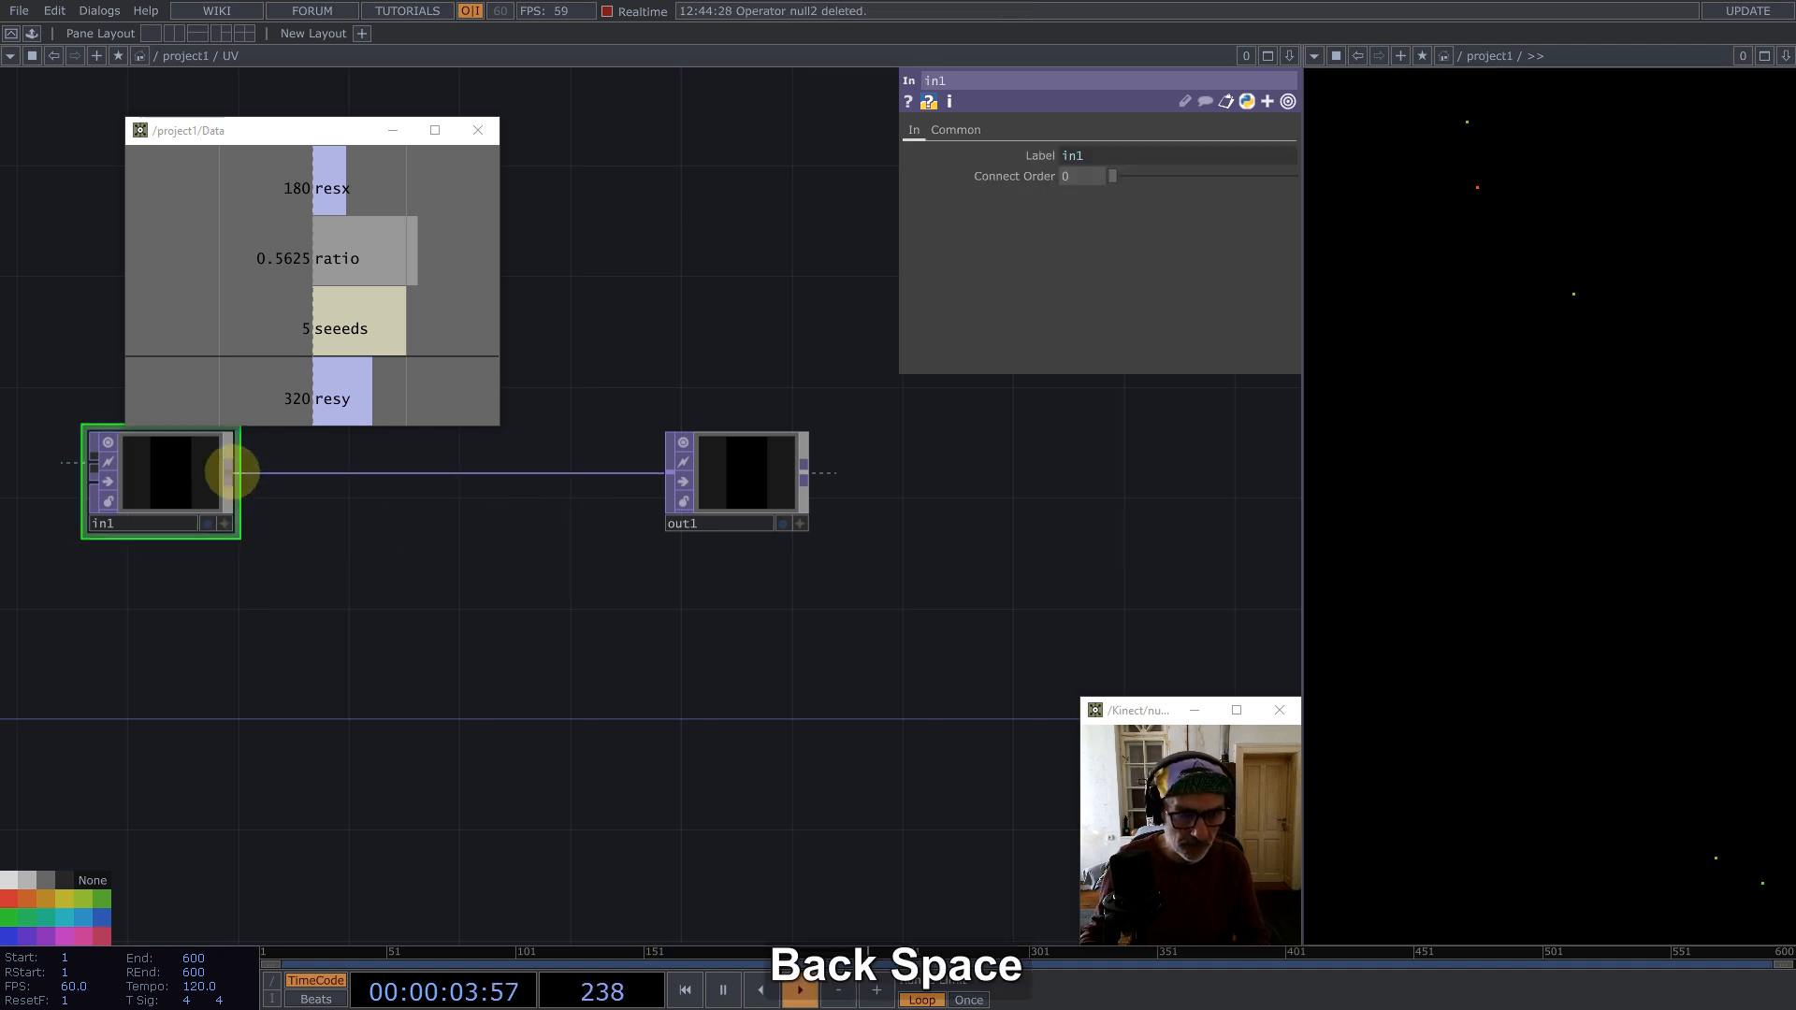
# Step: Add a Ramp TOP fed by in1 inside UV
pyautogui.middleClick(231, 472)
pyautogui.write('ra')
pyautogui.write('m')
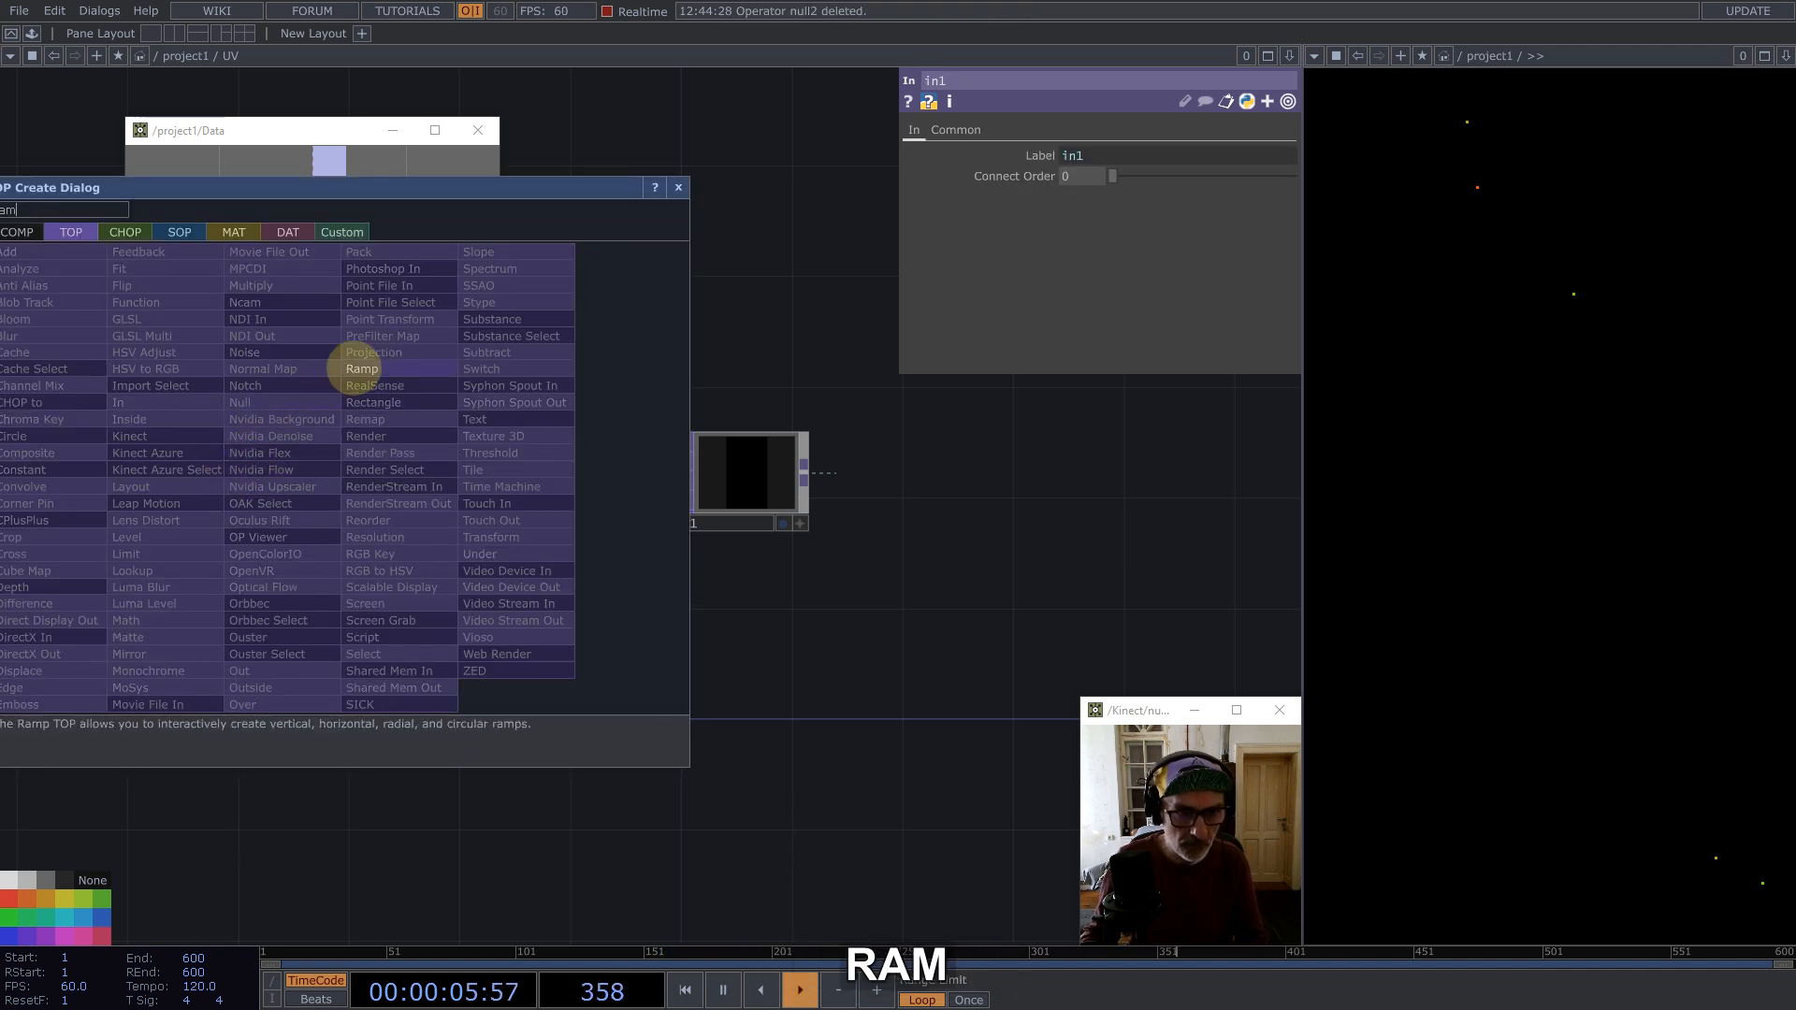
pyautogui.click(362, 368)
pyautogui.click(587, 337)
pyautogui.moveTo(747, 234); pyautogui.dragTo(916, 585)
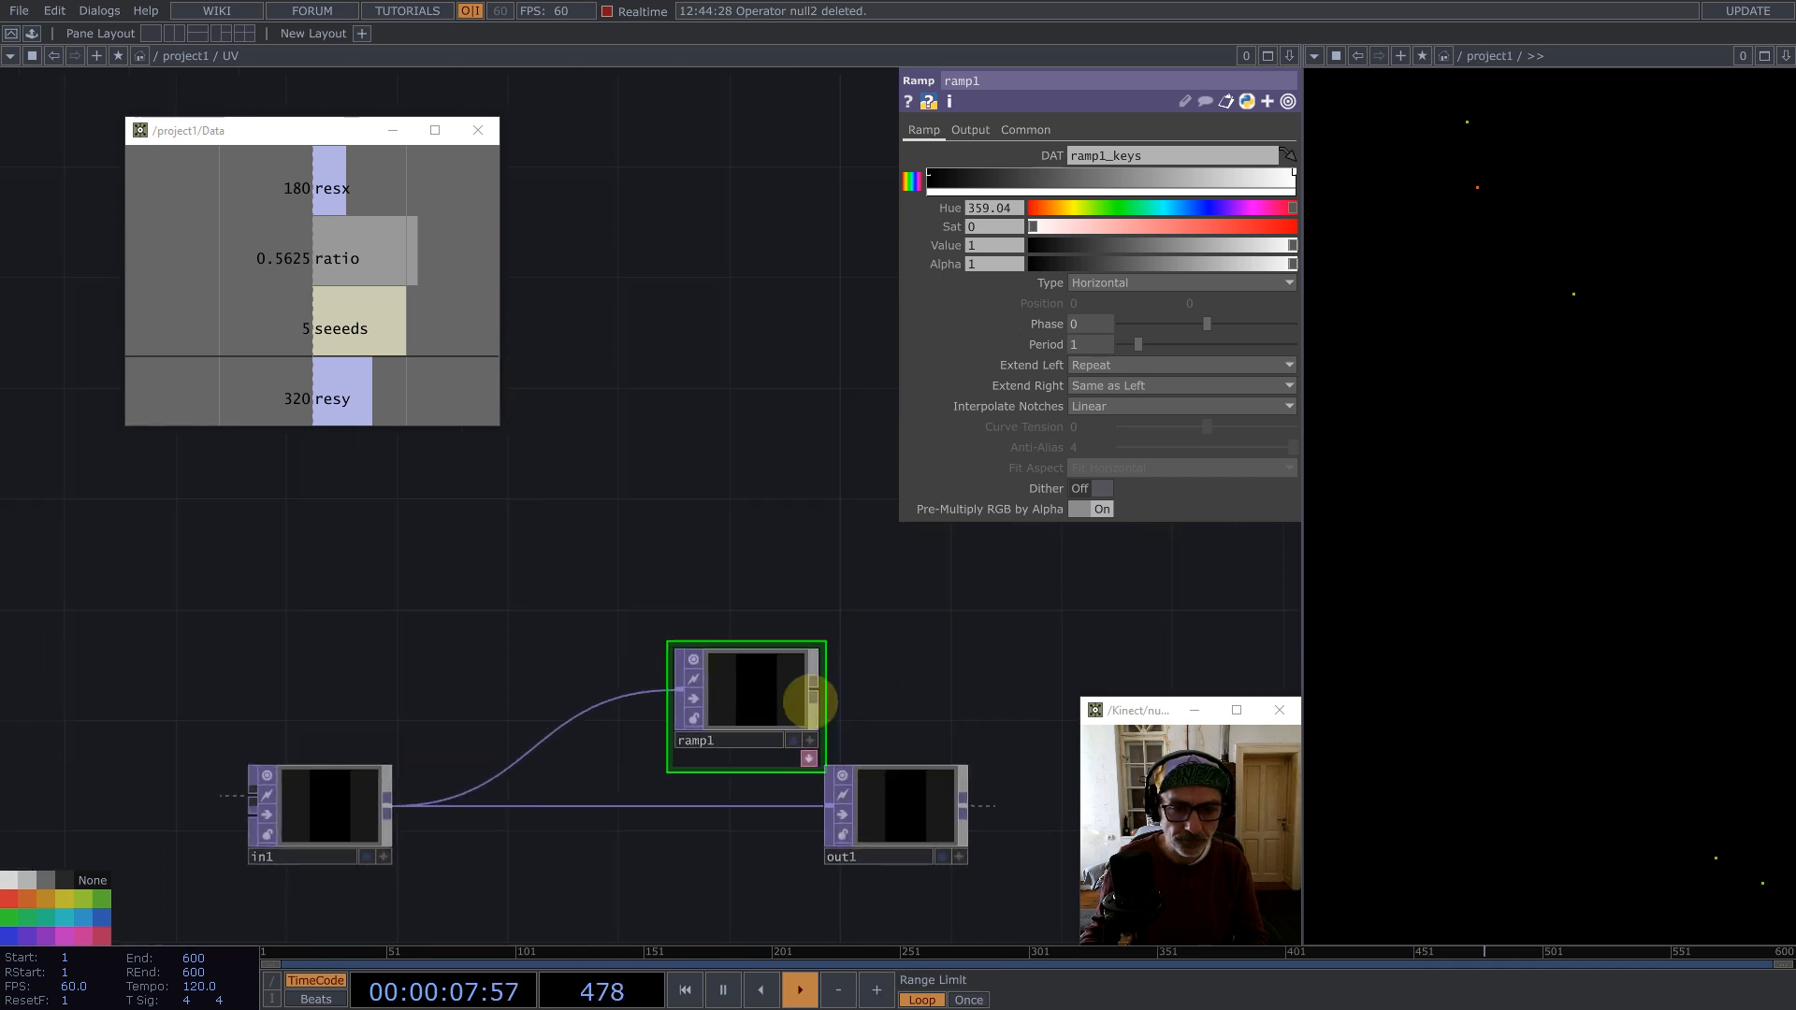
pyautogui.moveTo(798, 715); pyautogui.dragTo(686, 661)
# Step: Set ramp1's pixel format to 32-bit float (Mono)
pyautogui.click(970, 129)
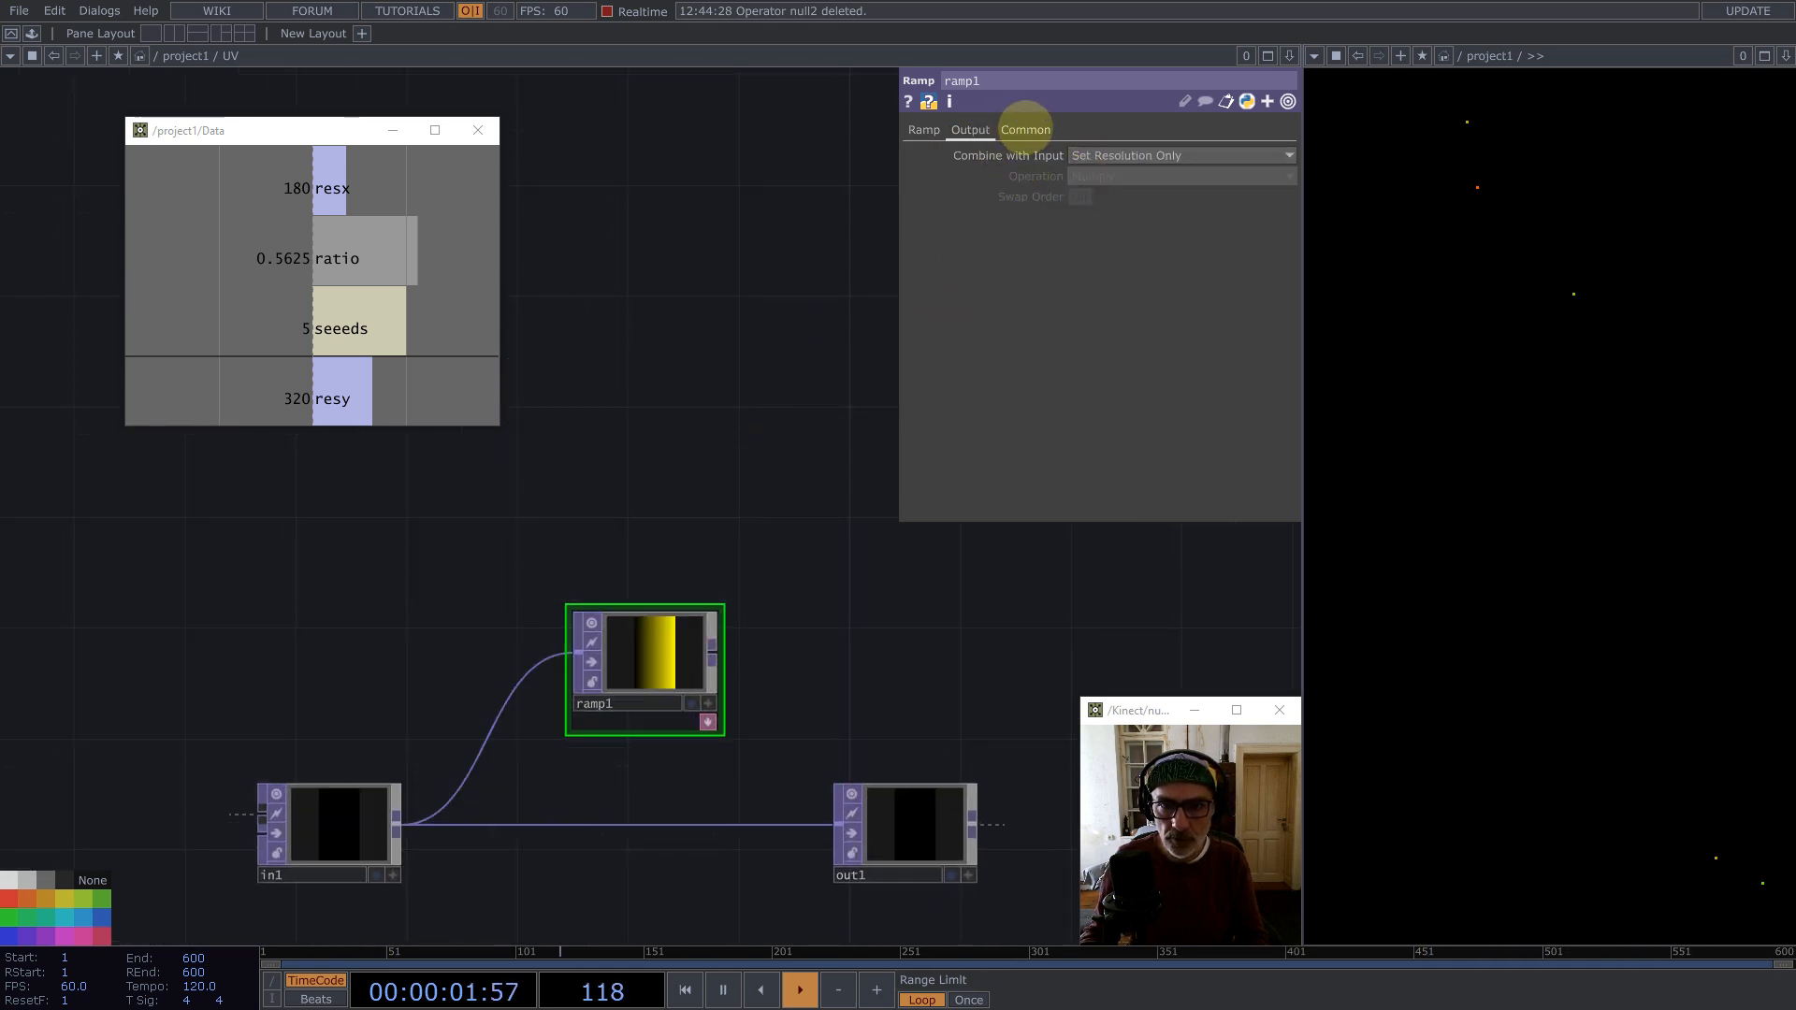
pyautogui.click(1026, 129)
pyautogui.click(1132, 363)
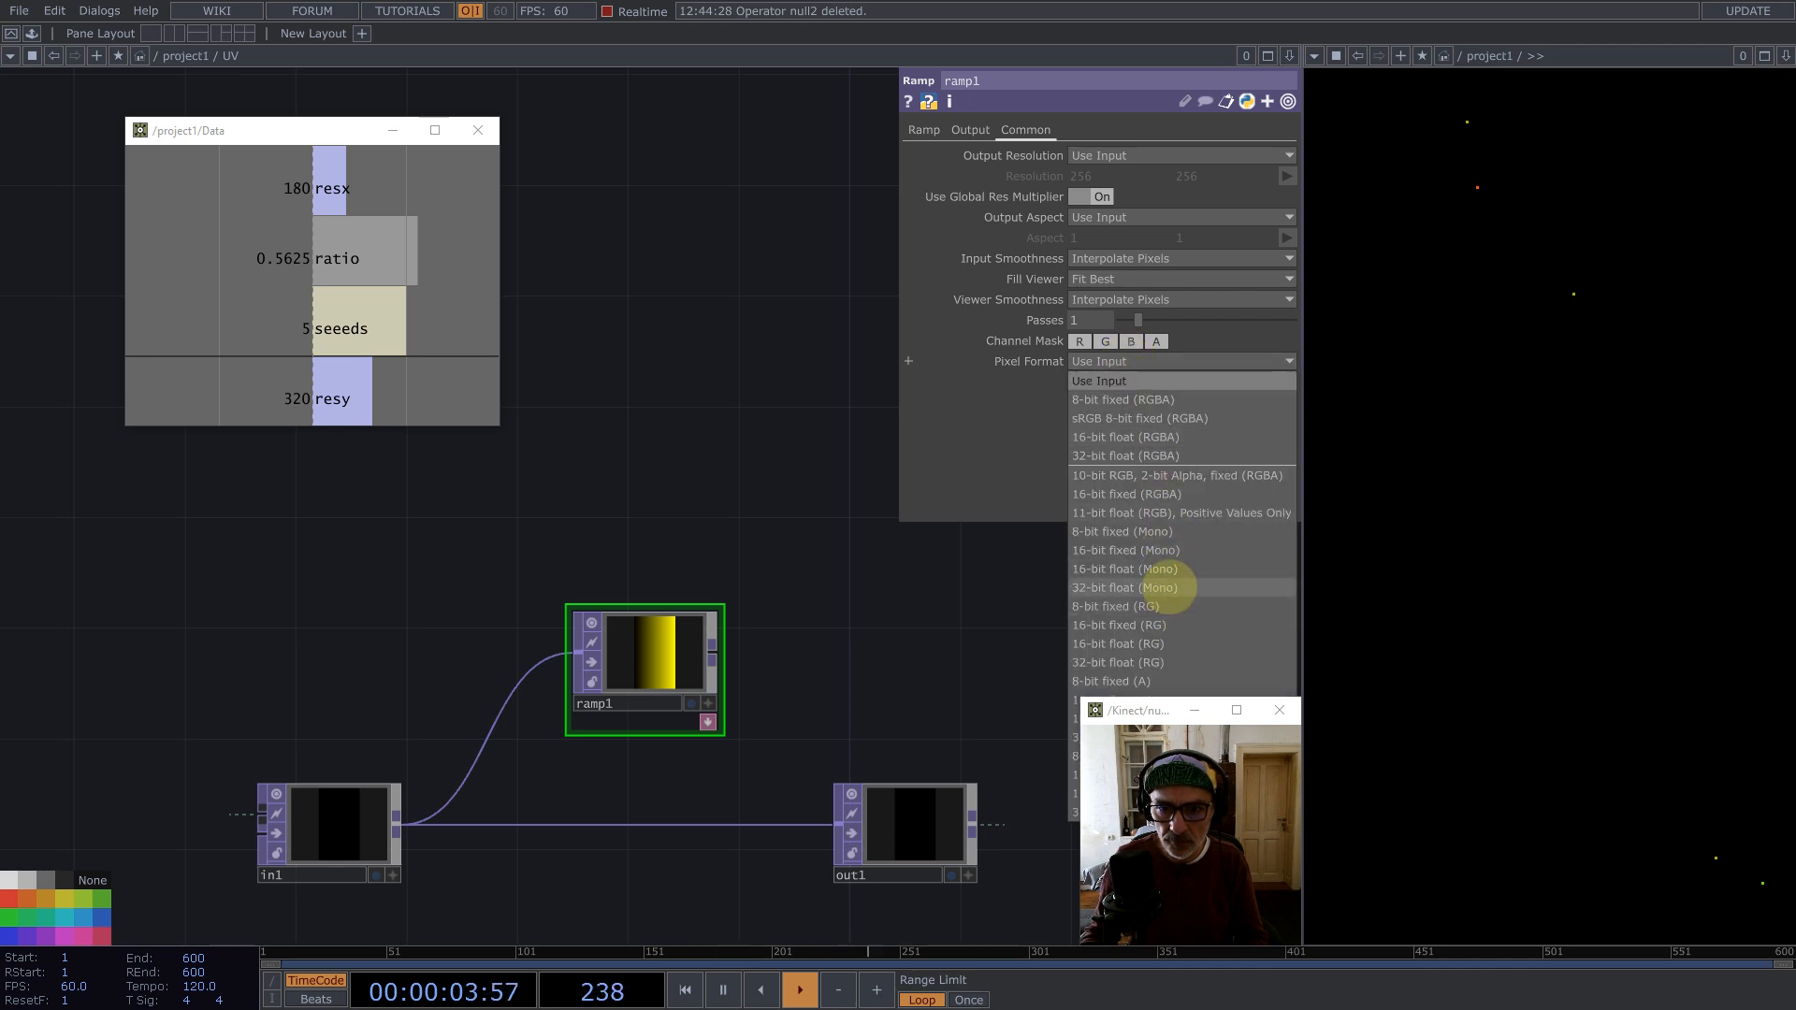
pyautogui.click(1169, 588)
# Step: Duplicate ramp1 and set the copy's ramp type to Vertical
pyautogui.click(926, 129)
pyautogui.scroll(-3, 561, 468)
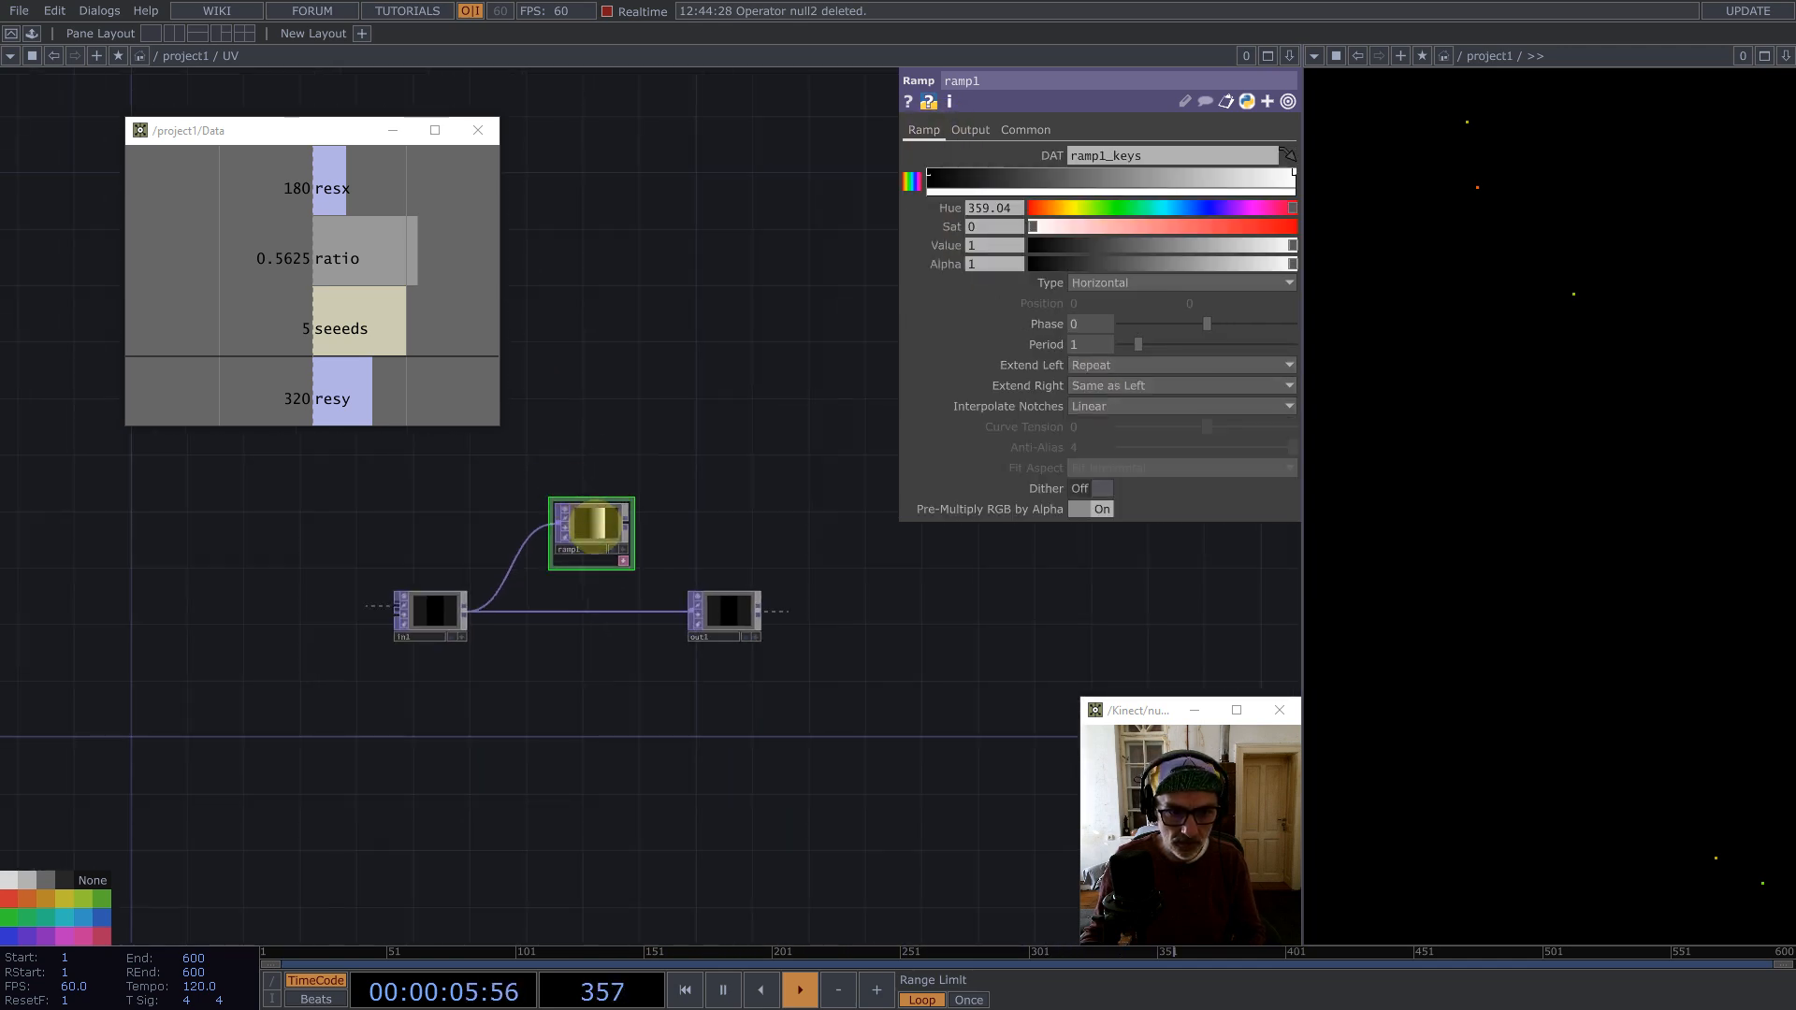
pyautogui.hotkey('ctrl', 'c')
pyautogui.hotkey('ctrl', 'v')
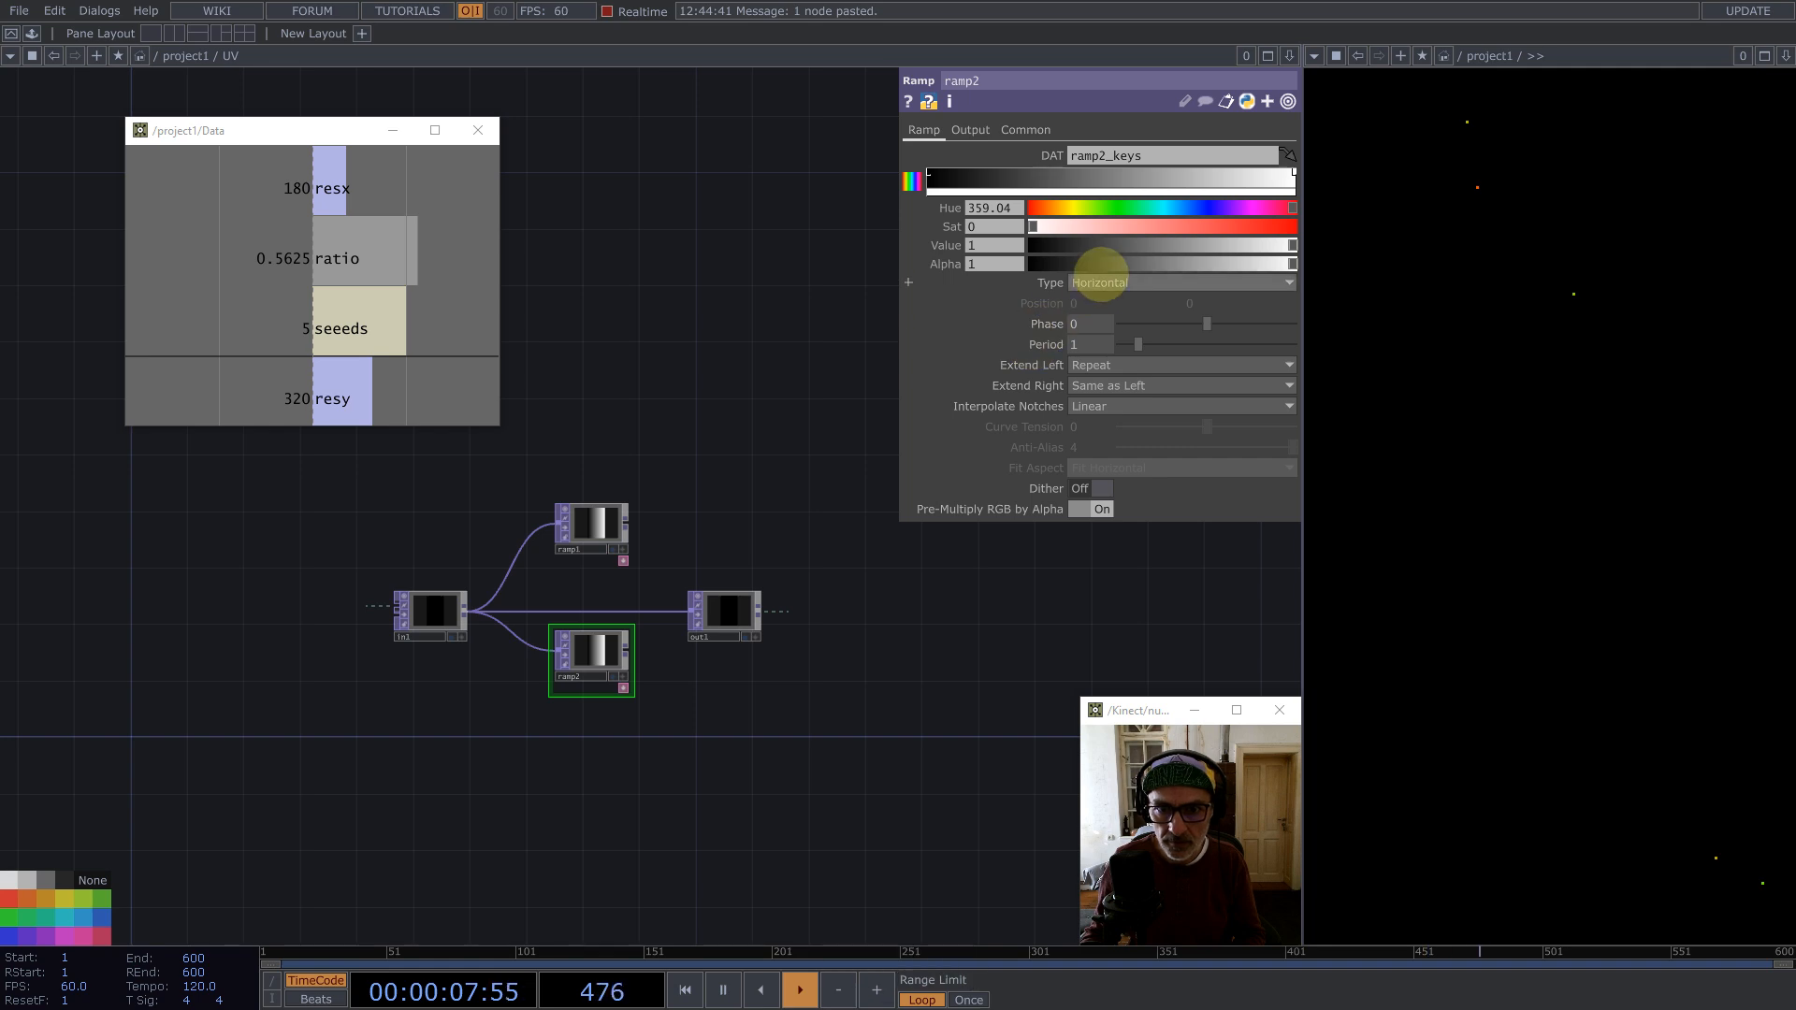
pyautogui.click(1100, 282)
pyautogui.click(1100, 301)
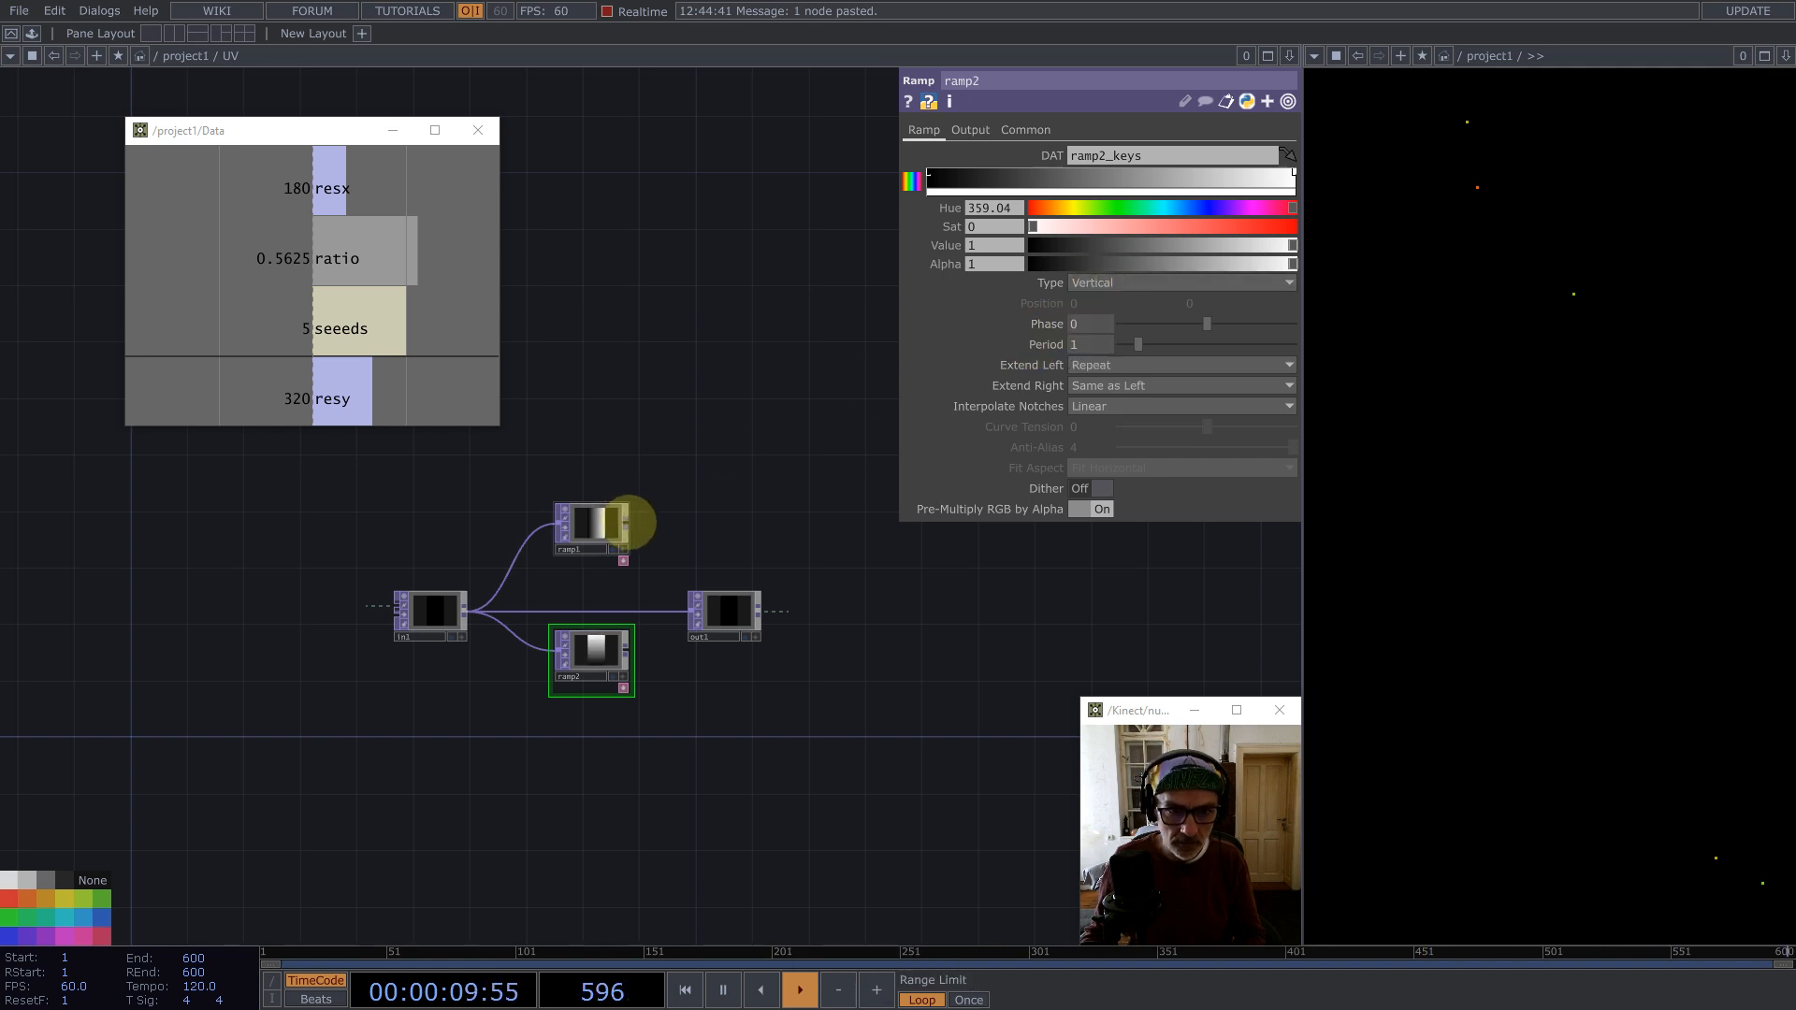
# Step: Add a Reorder TOP combining ramp1 and ramp2 as its inputs
pyautogui.middleClick(625, 522)
pyautogui.write('re')
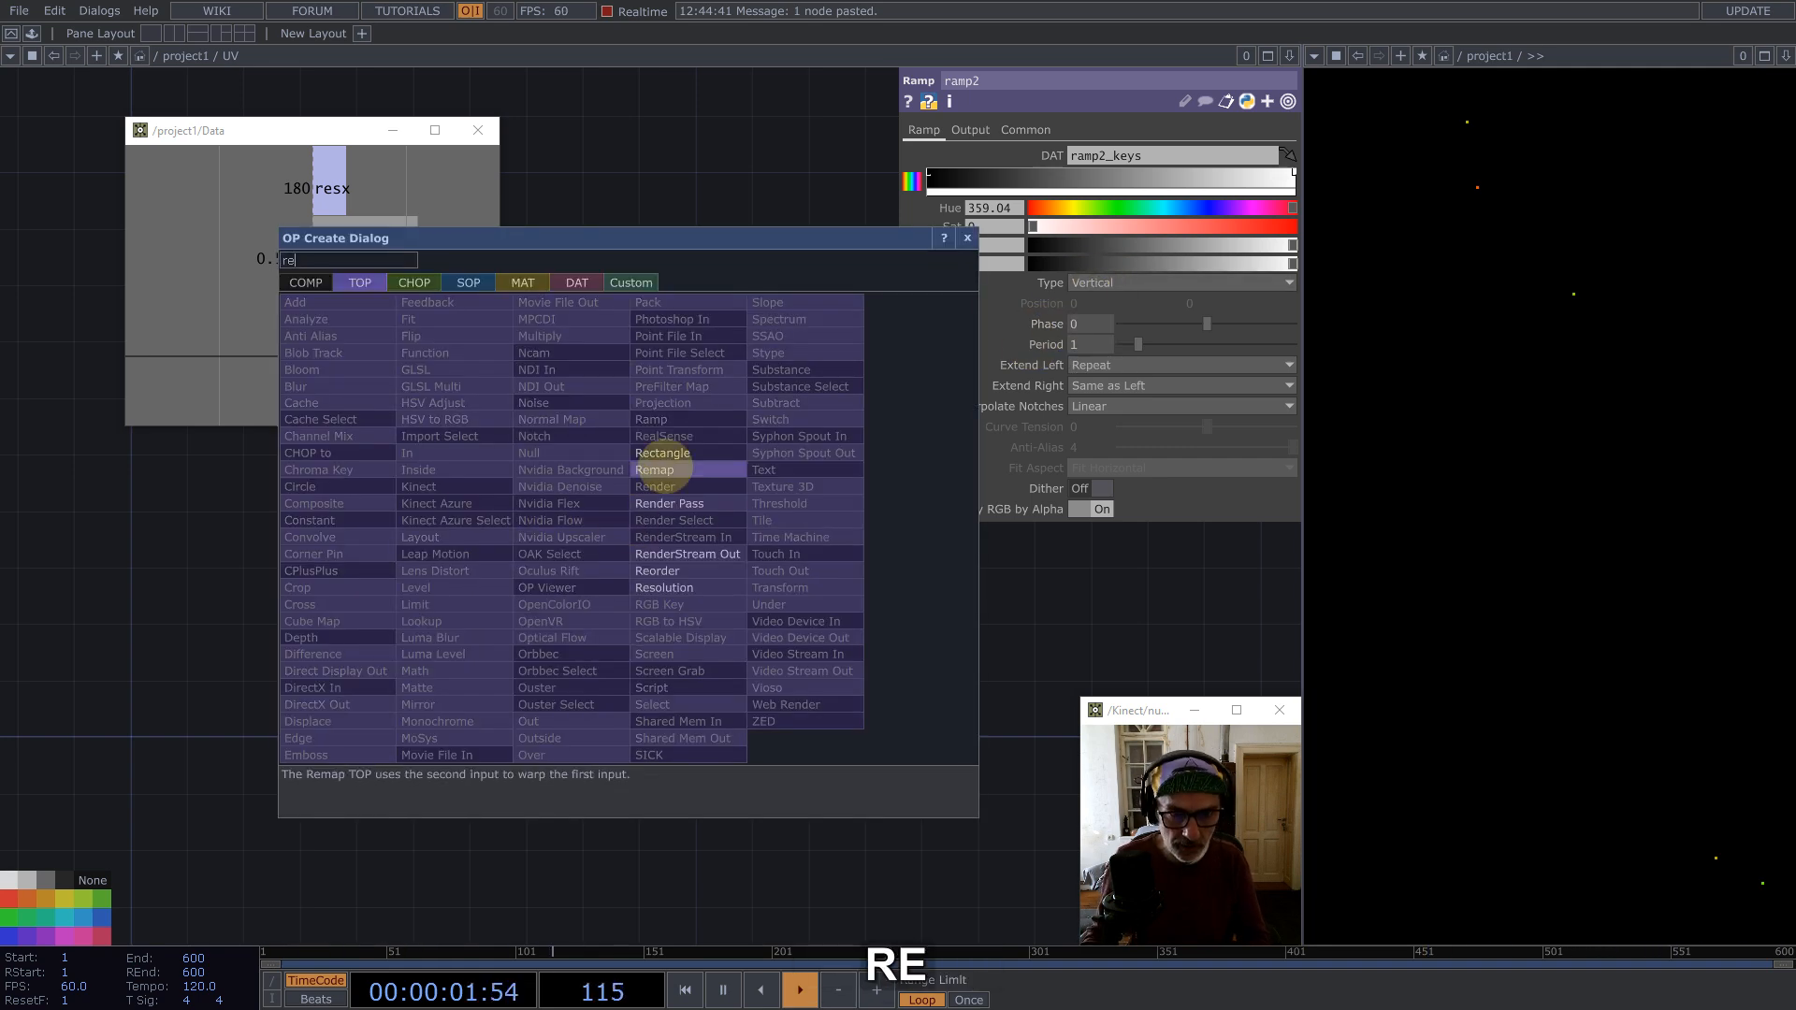
pyautogui.click(664, 559)
pyautogui.click(697, 564)
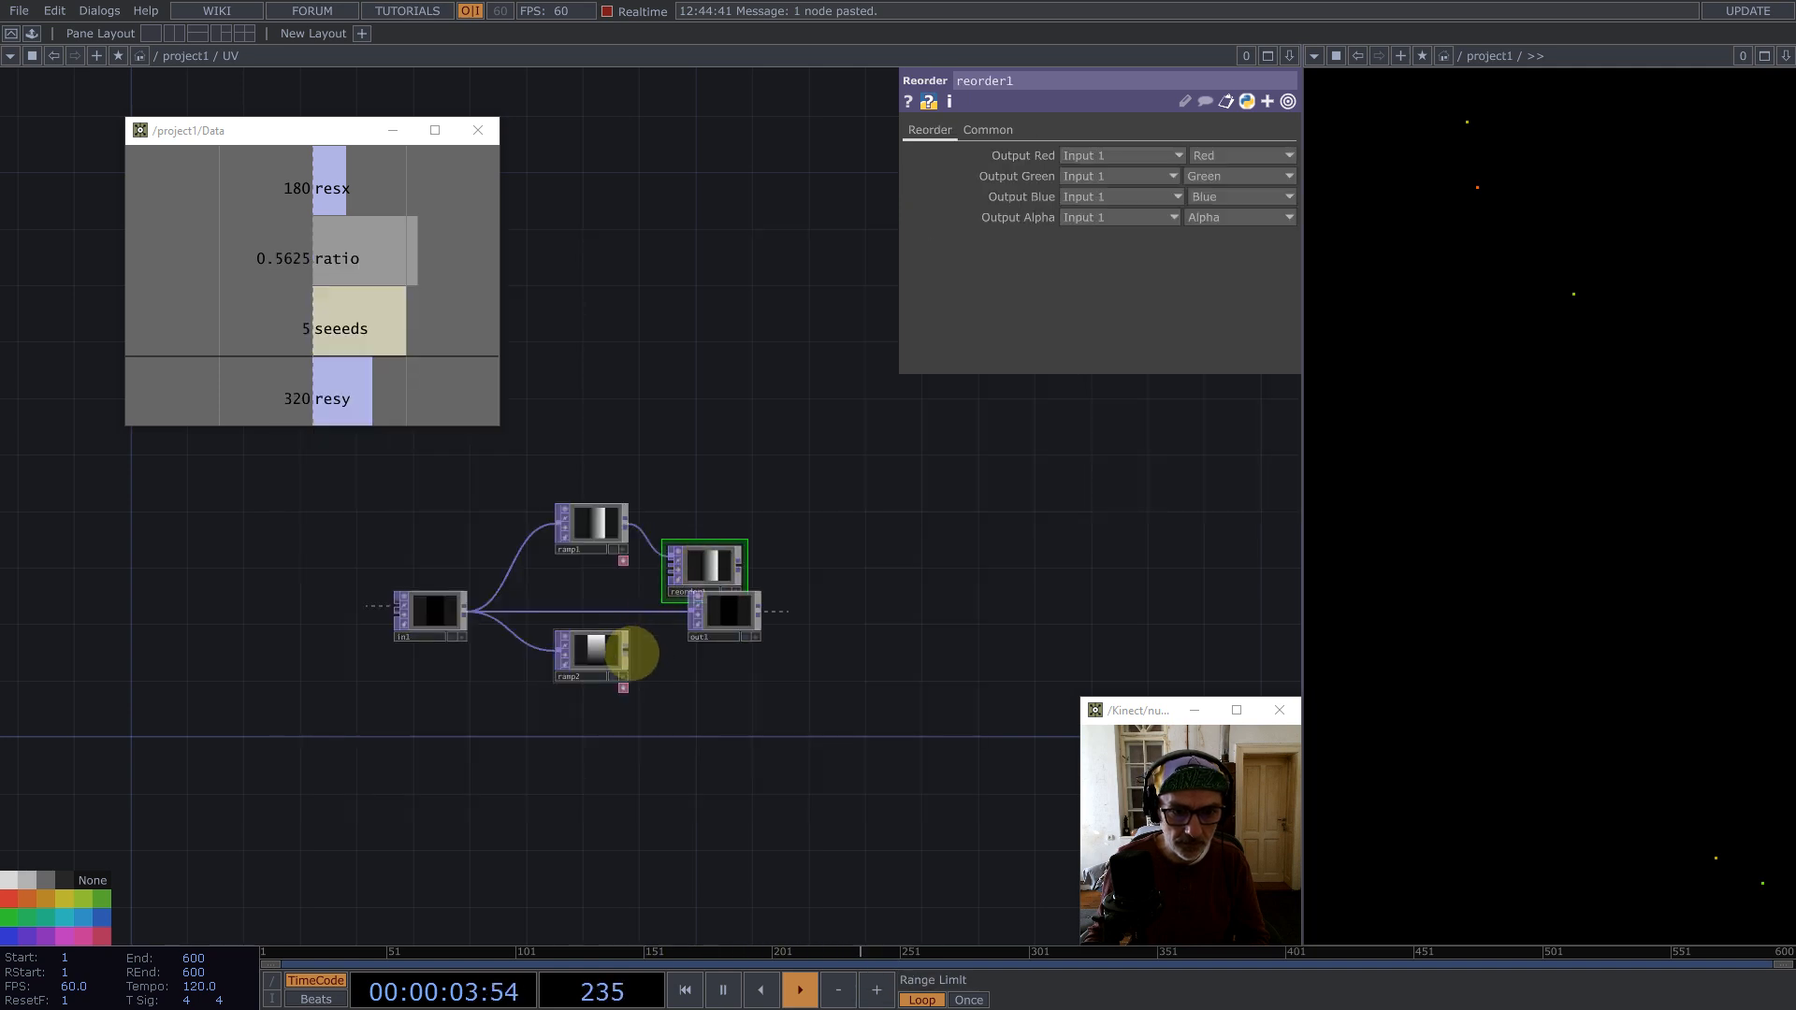
pyautogui.moveTo(626, 649); pyautogui.dragTo(882, 621)
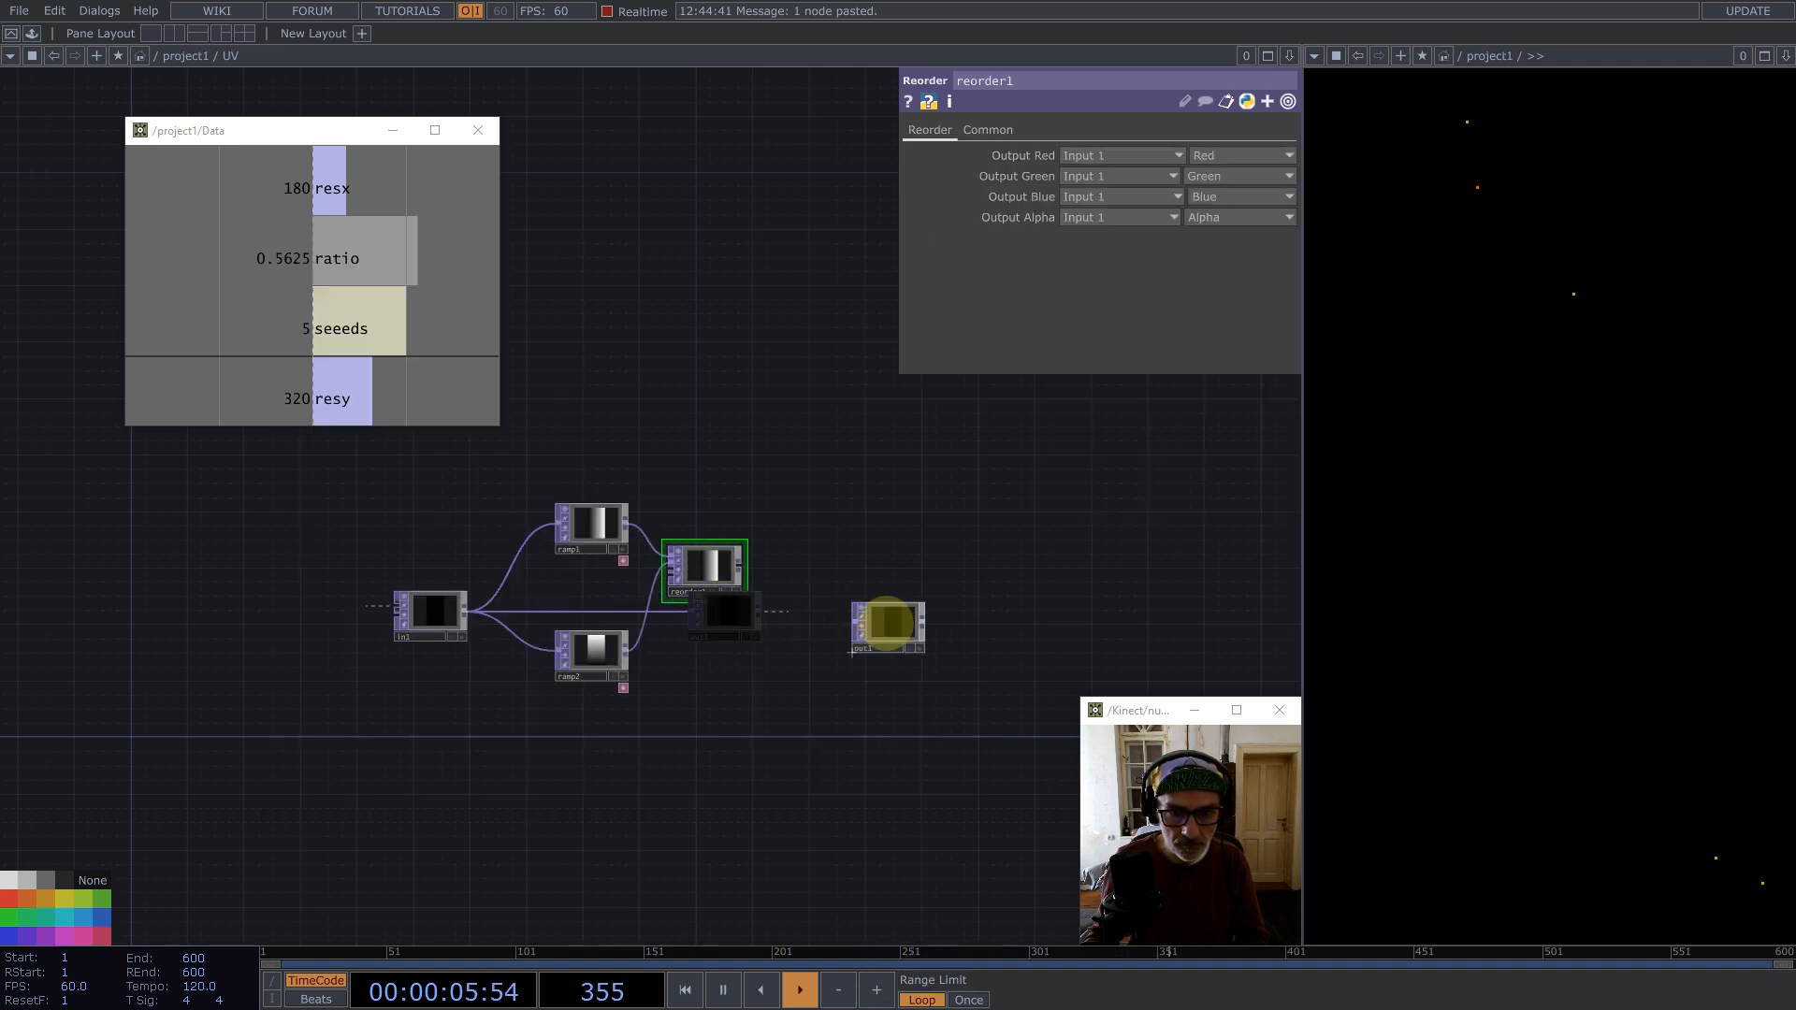
pyautogui.scroll(5, 711, 567)
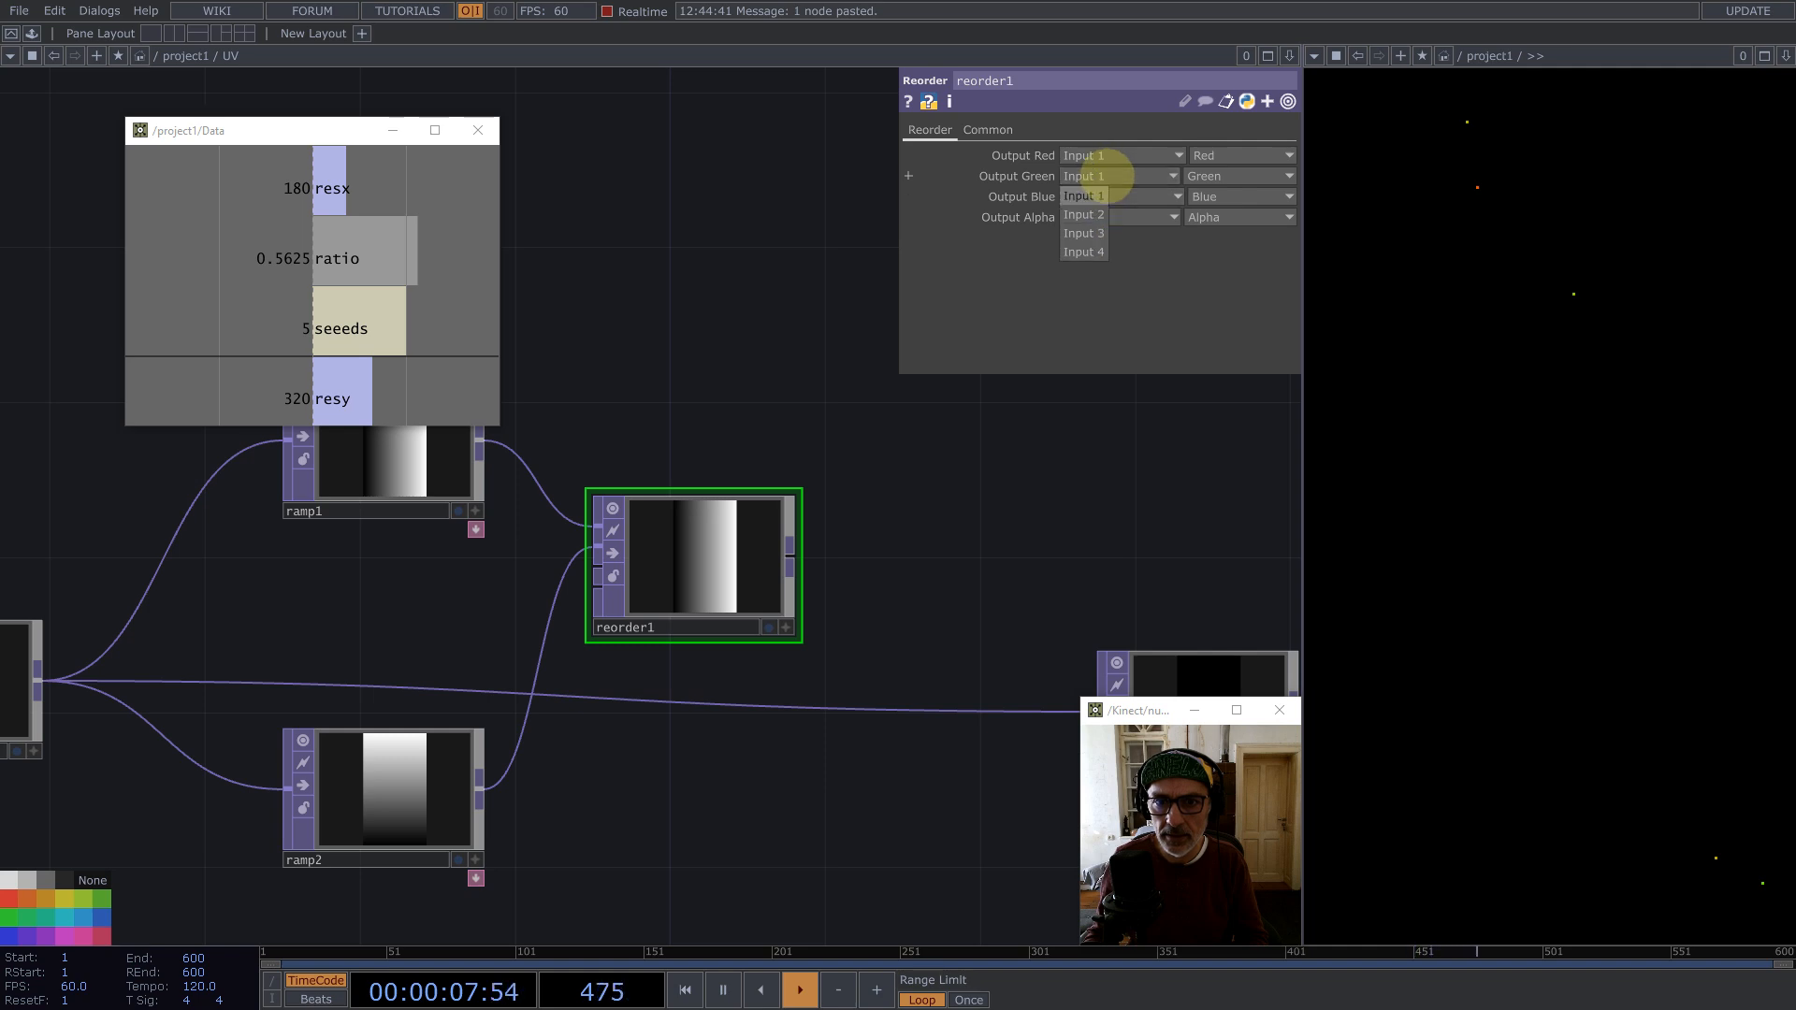
# Step: Set reorder1's pixel format to 32-bit float (RG)
pyautogui.click(988, 130)
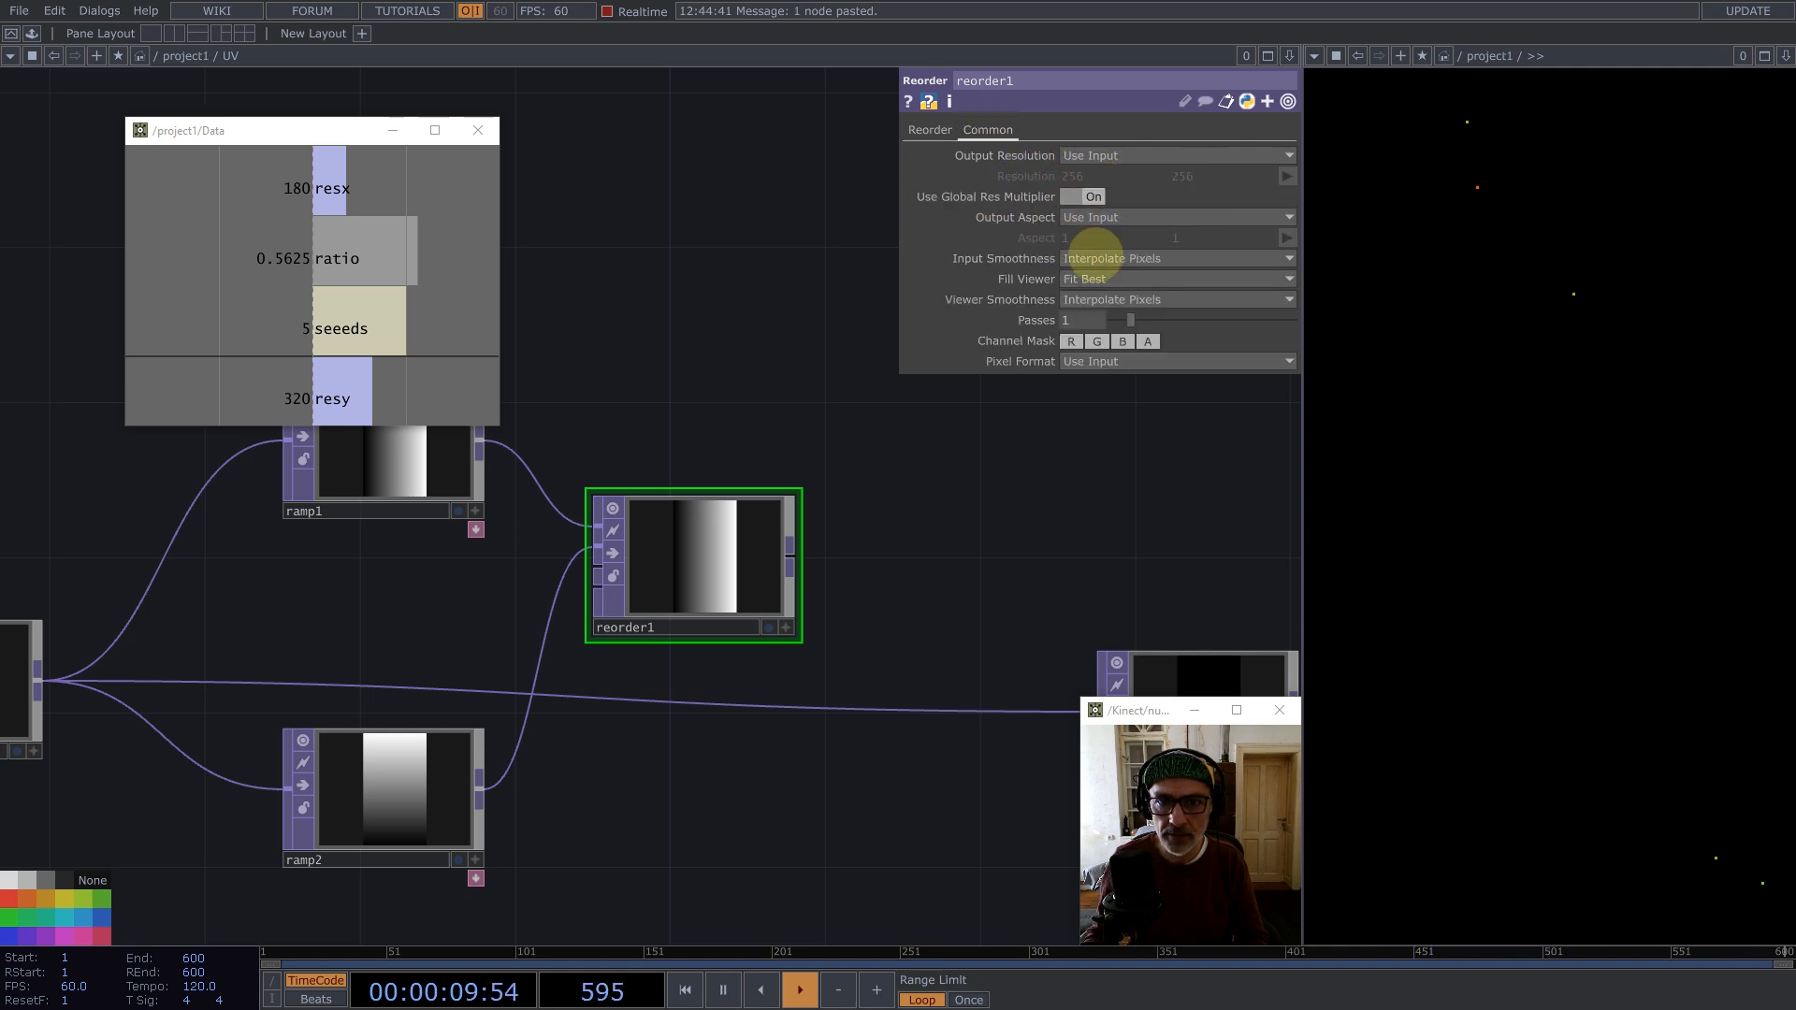
pyautogui.click(1093, 361)
pyautogui.click(1123, 662)
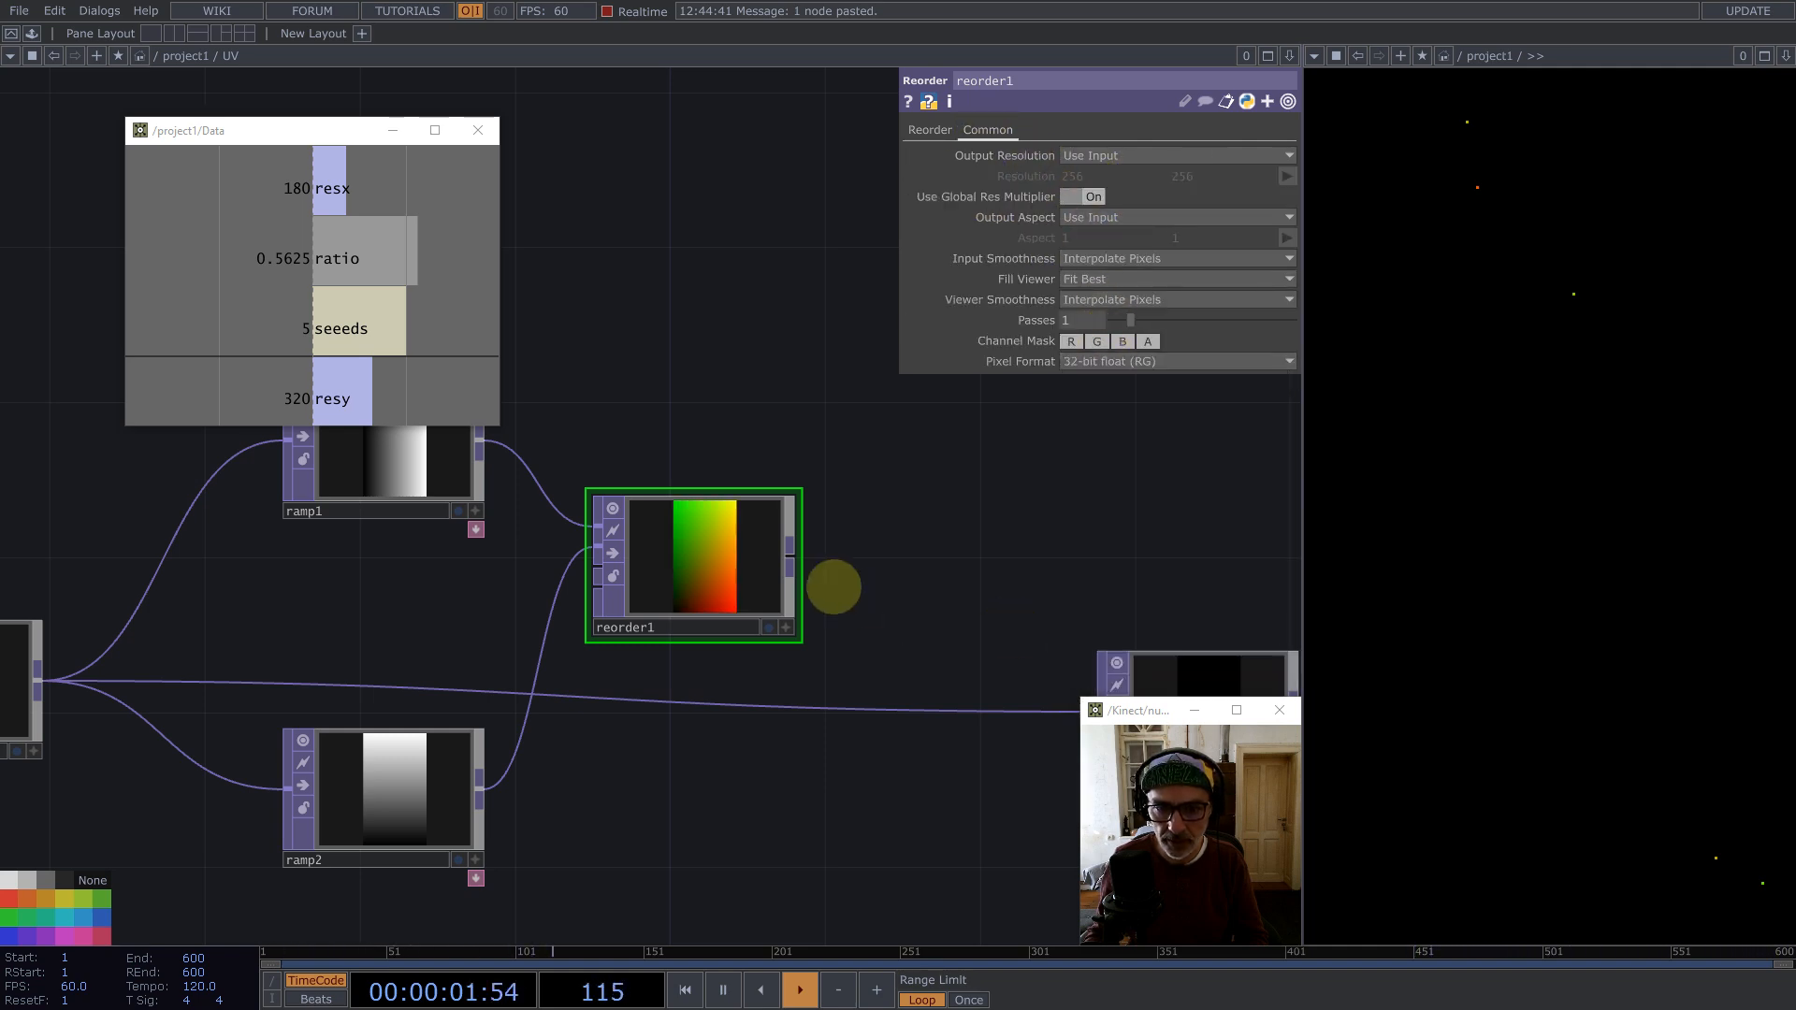
# Step: Wire reorder1's output into out1
pyautogui.moveTo(792, 561); pyautogui.dragTo(931, 710)
pyautogui.moveTo(724, 575); pyautogui.dragTo(762, 689)
pyautogui.scroll(-5, 774, 508)
# Step: Select all nodes inside UV and set their Input and Viewer Smoothness to Nearest Pixel
pyautogui.hotkey('ctrl', 'a')
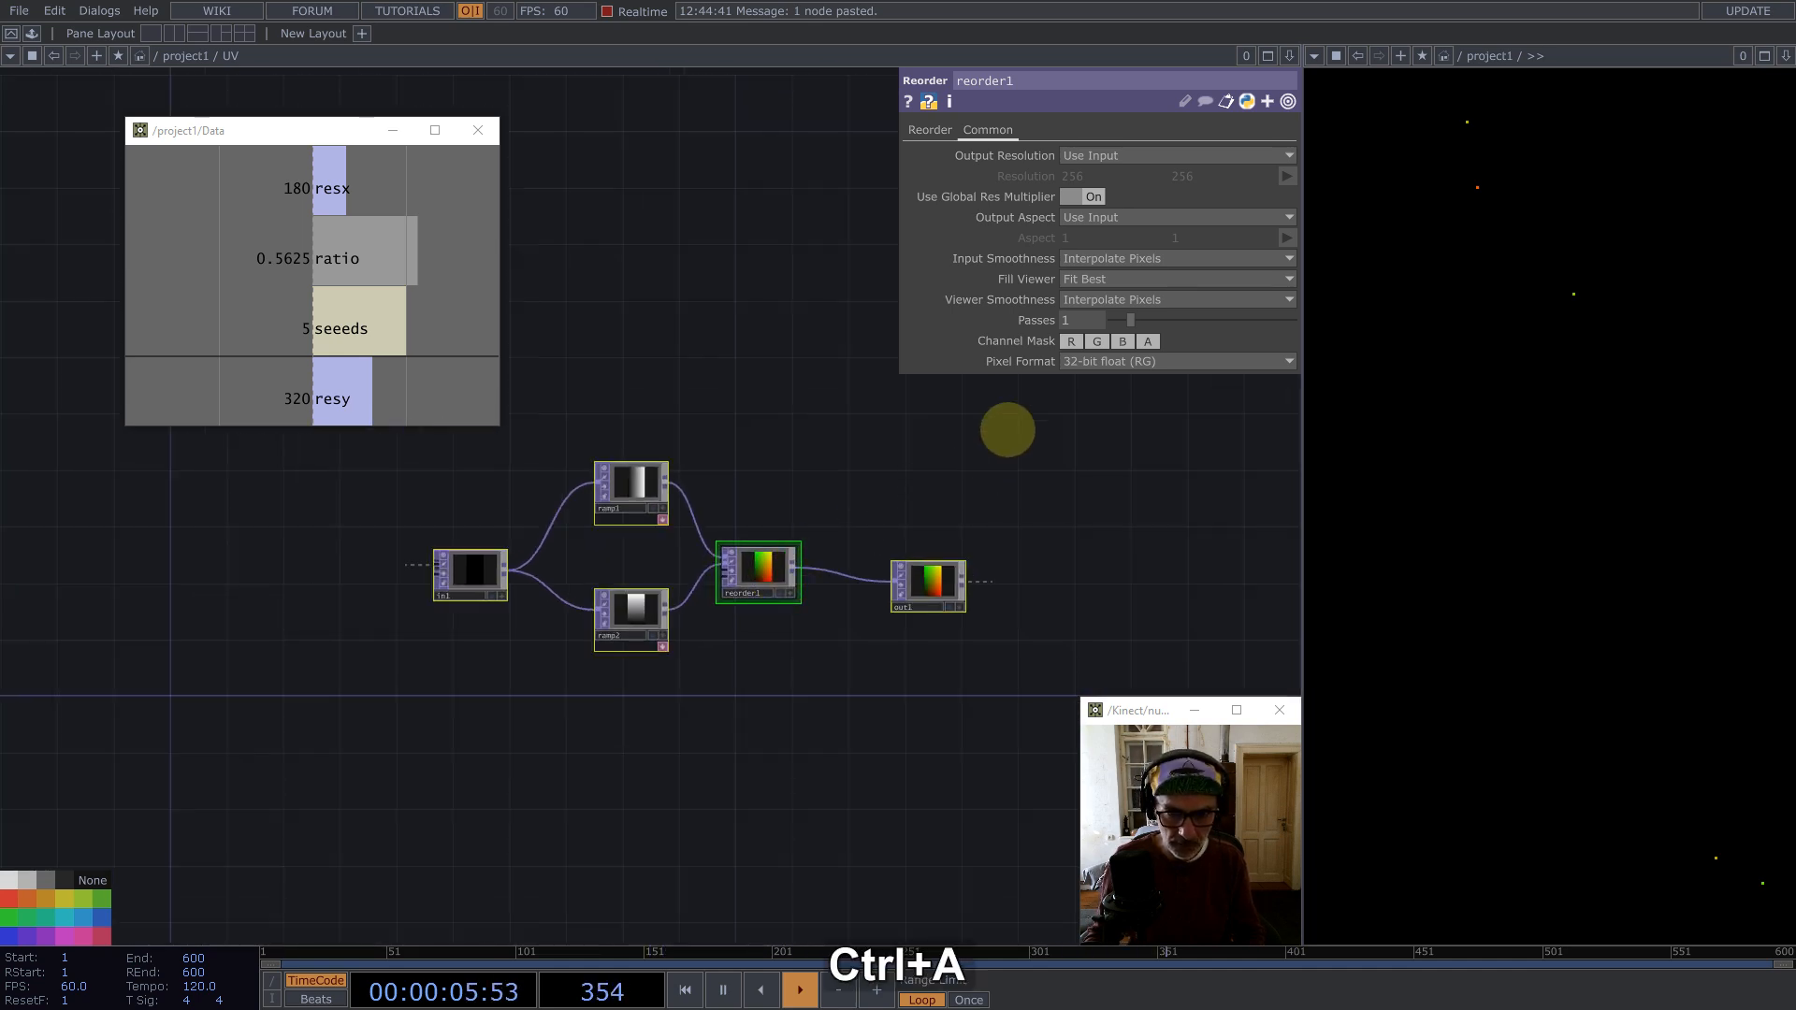
pyautogui.click(1113, 258)
pyautogui.click(1099, 278)
pyautogui.click(1135, 300)
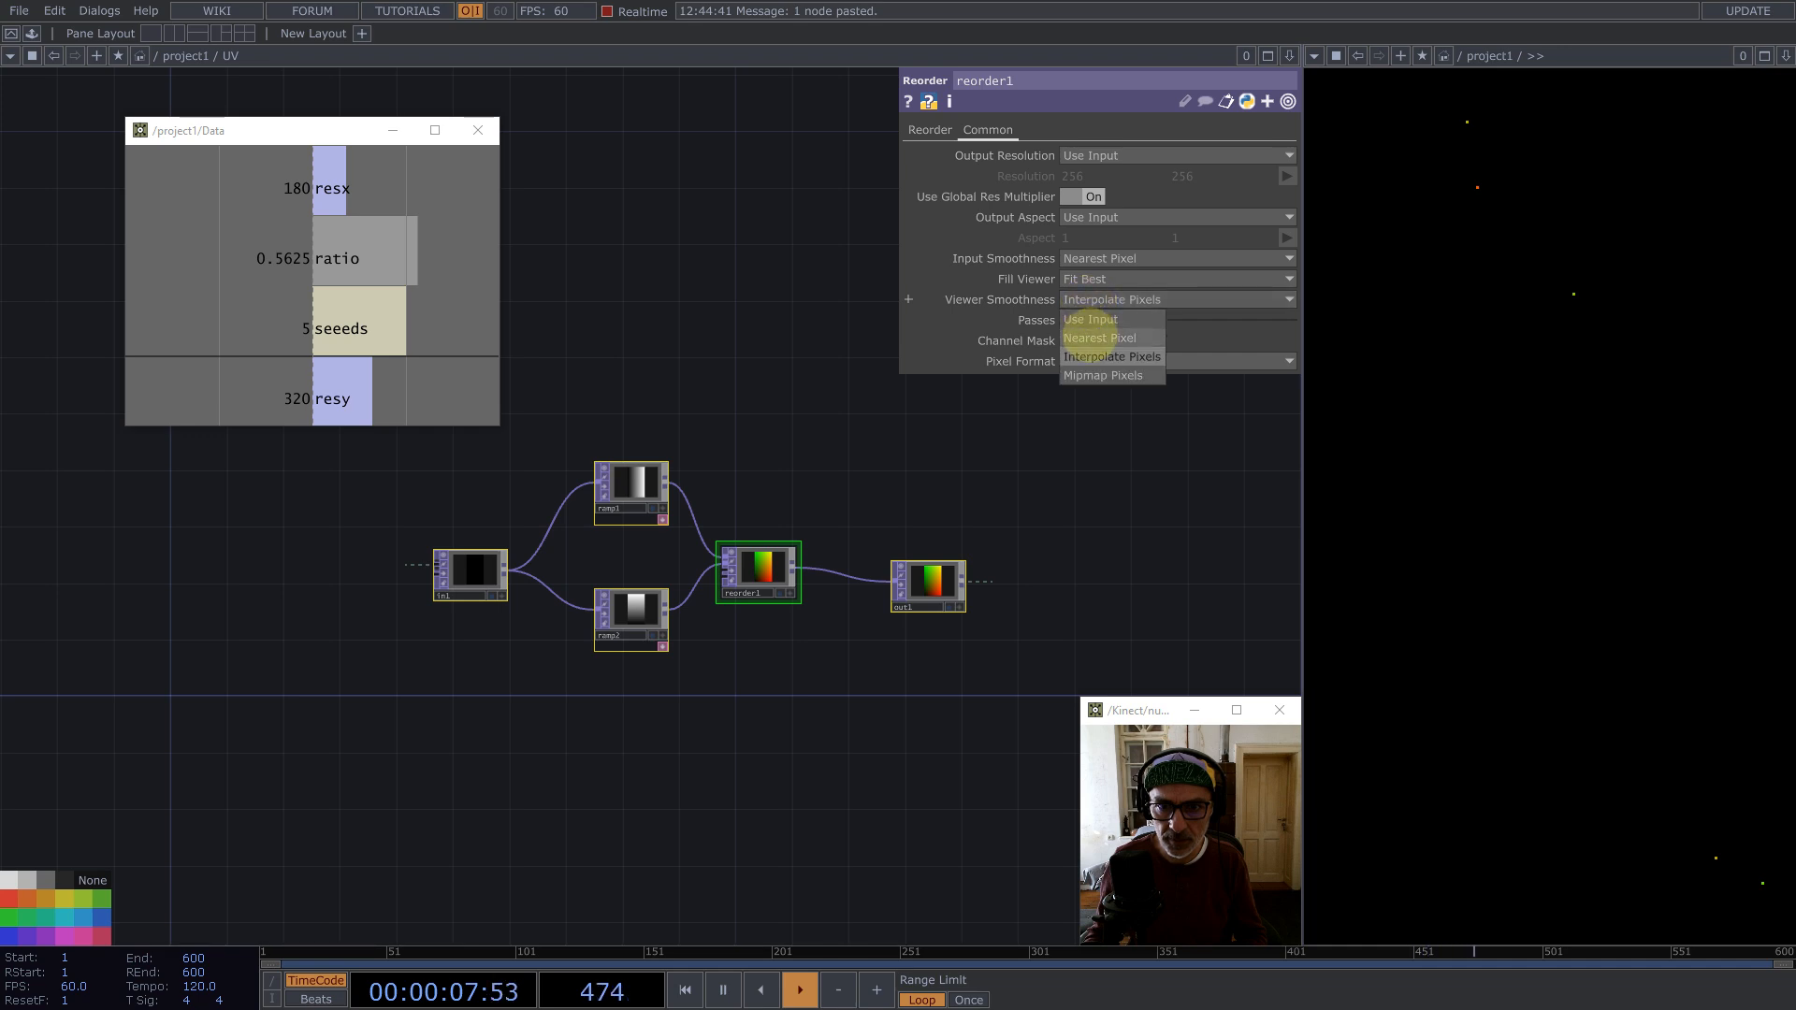
pyautogui.click(1097, 320)
# Step: Return to the project network and delete the null after UV
pyautogui.scroll(-2, 605, 559)
pyautogui.scroll(-3, 606, 558)
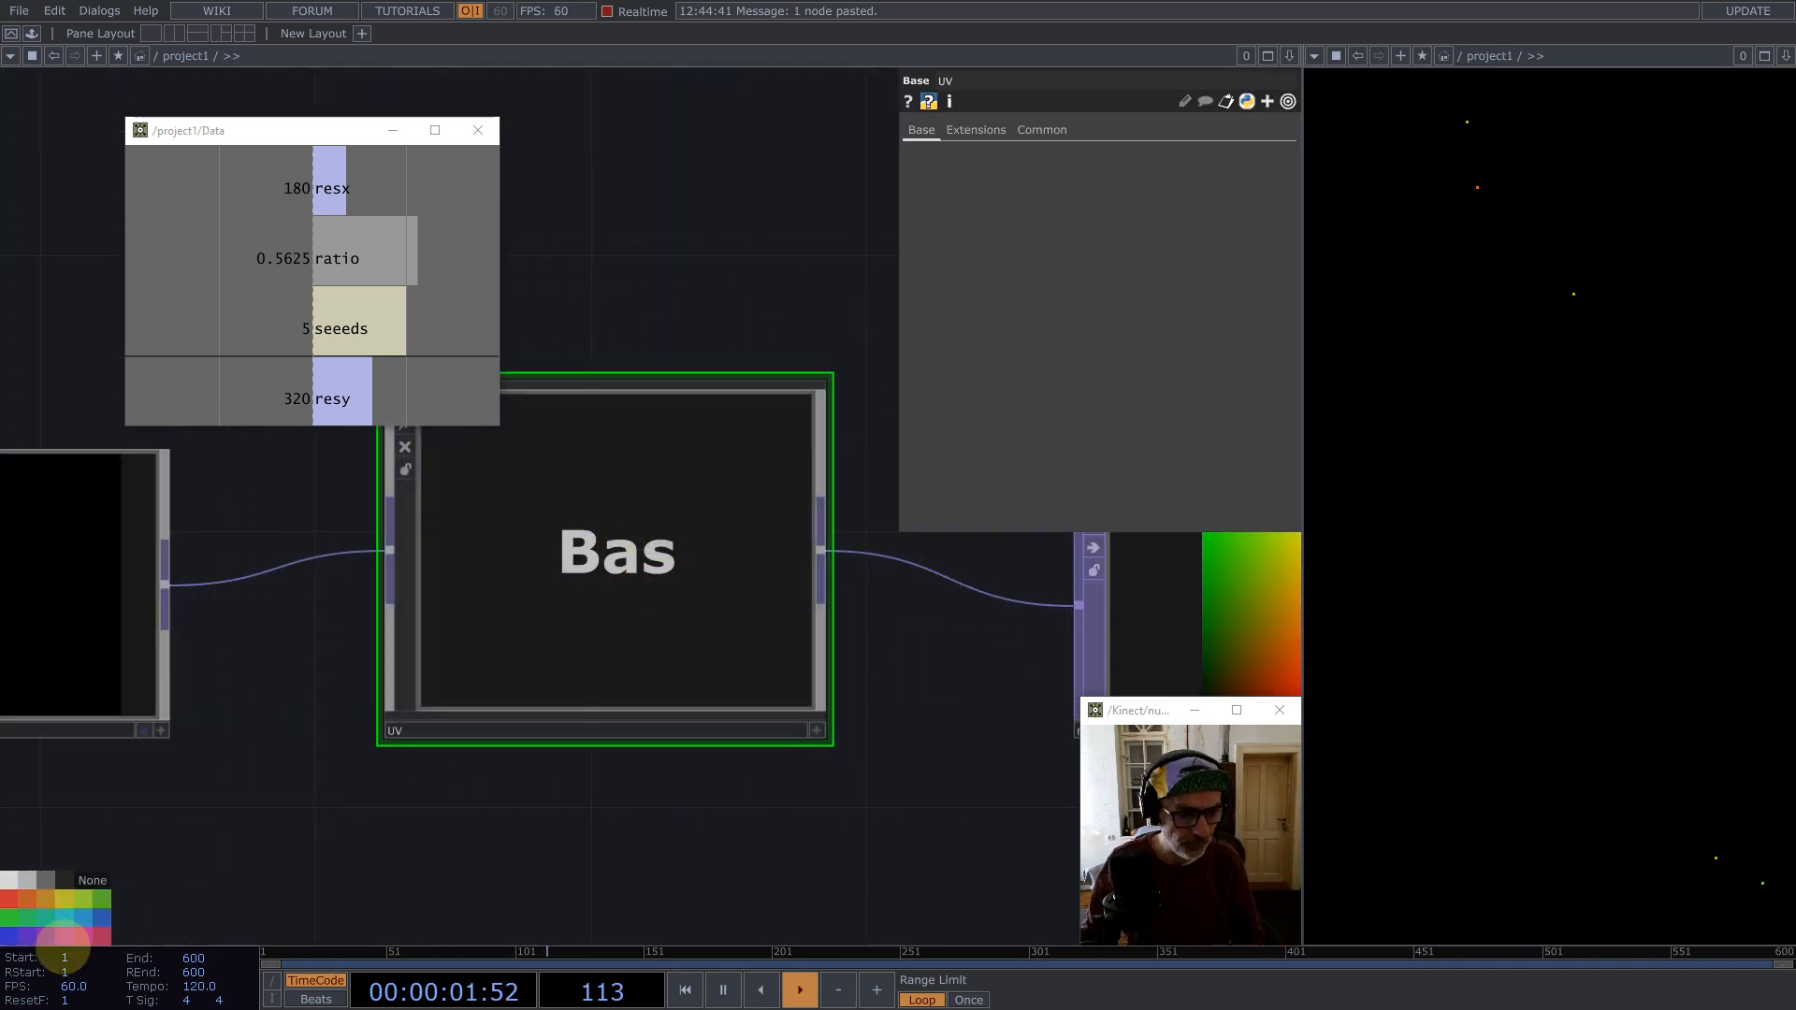
pyautogui.scroll(-3, 721, 362)
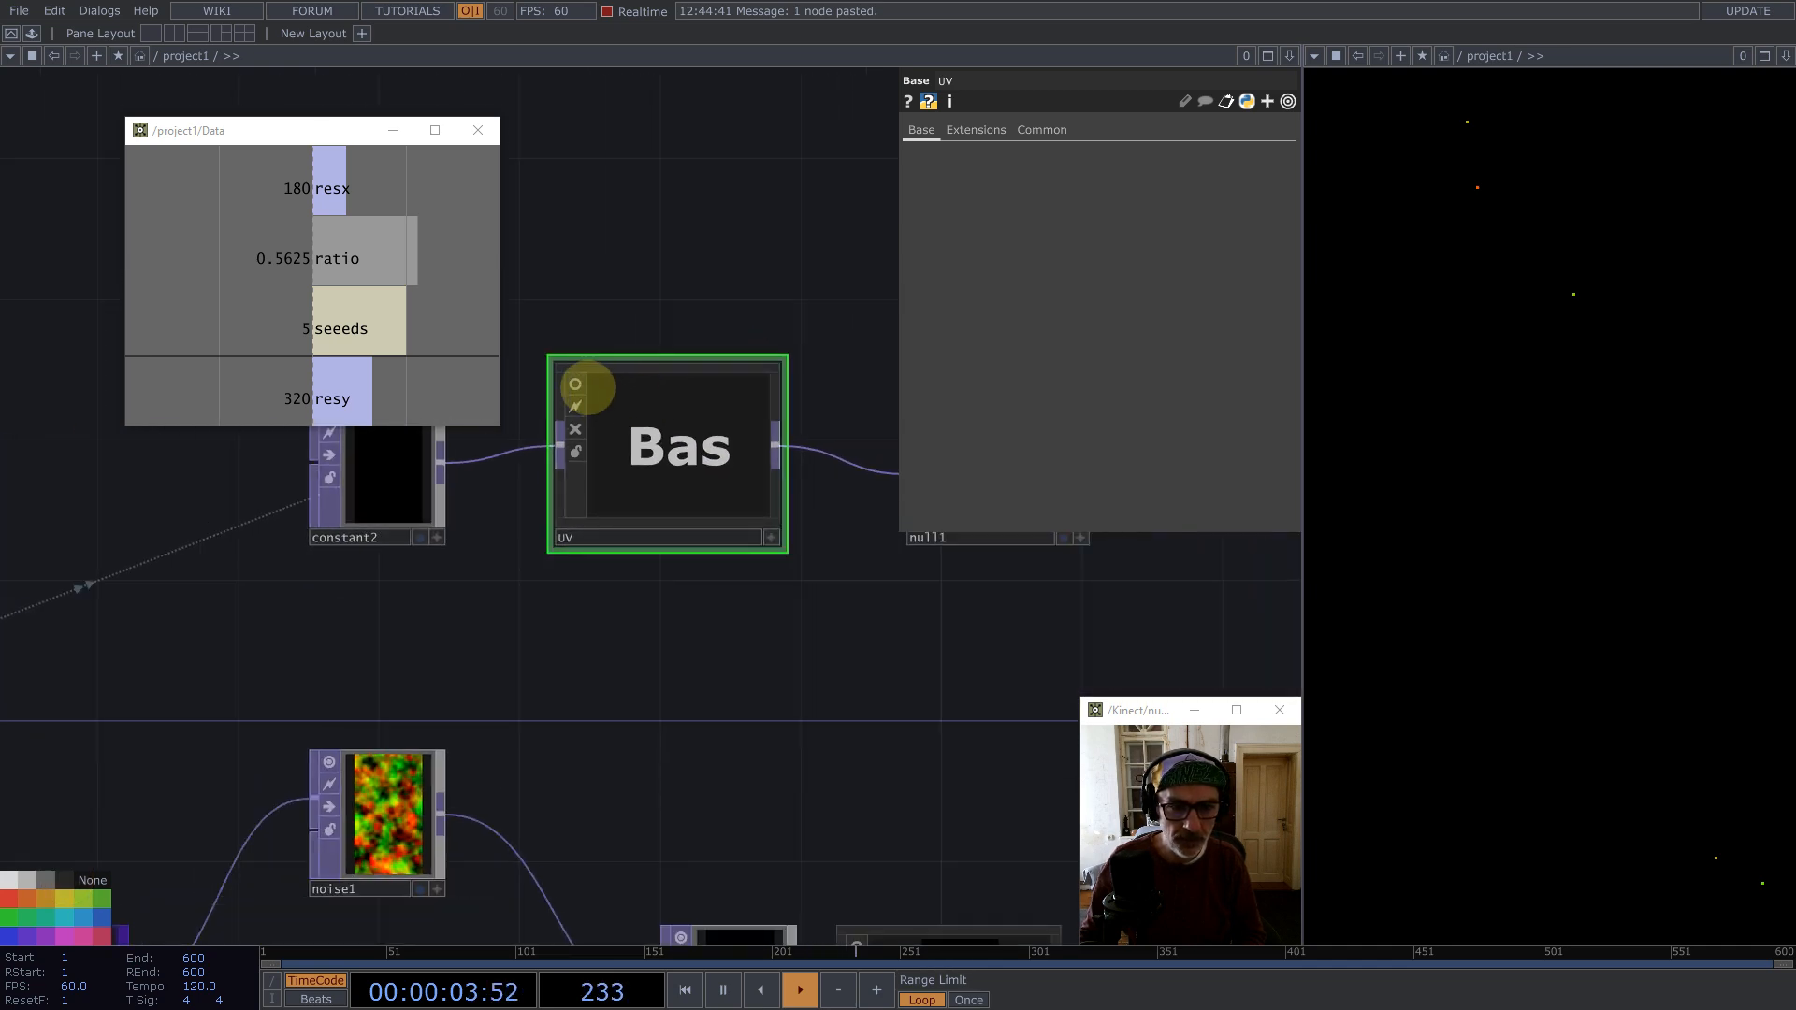
pyautogui.scroll(-3, 630, 536)
pyautogui.click(775, 526)
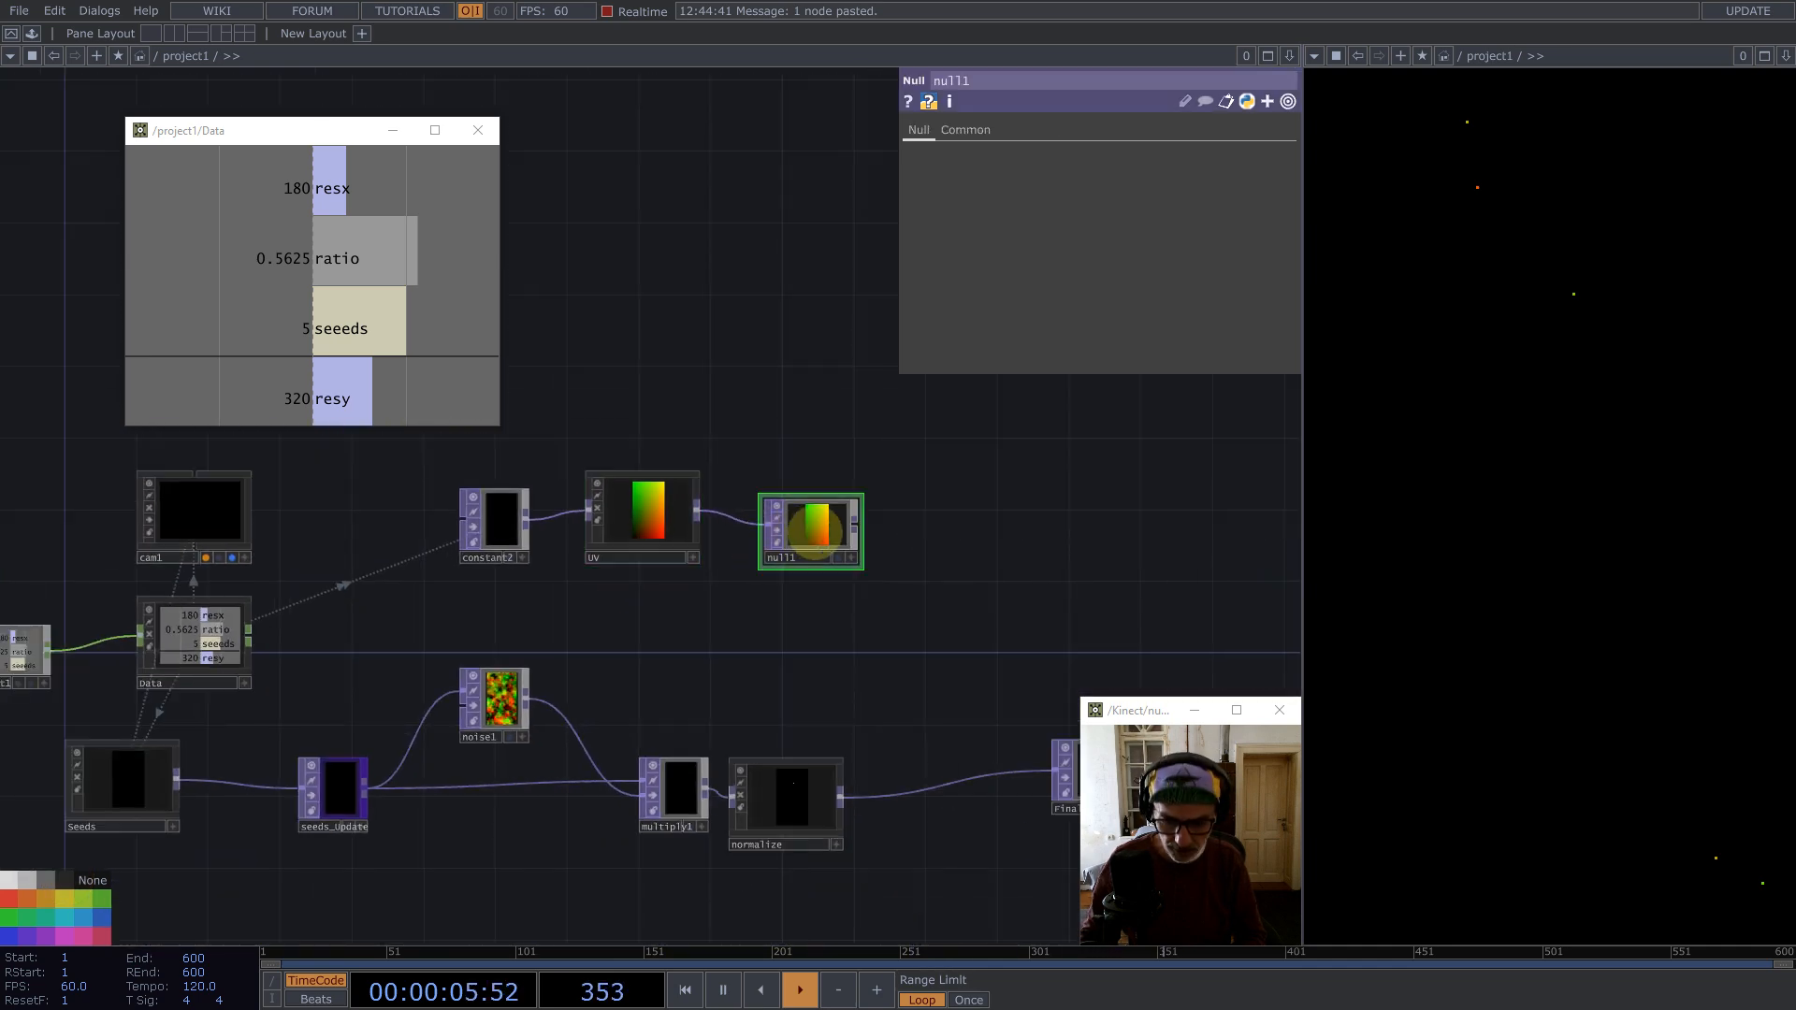
pyautogui.press('BackSpace')
# Step: Append a Math TOP to UV's output and open its Multi-Add settings
pyautogui.middleClick(698, 508)
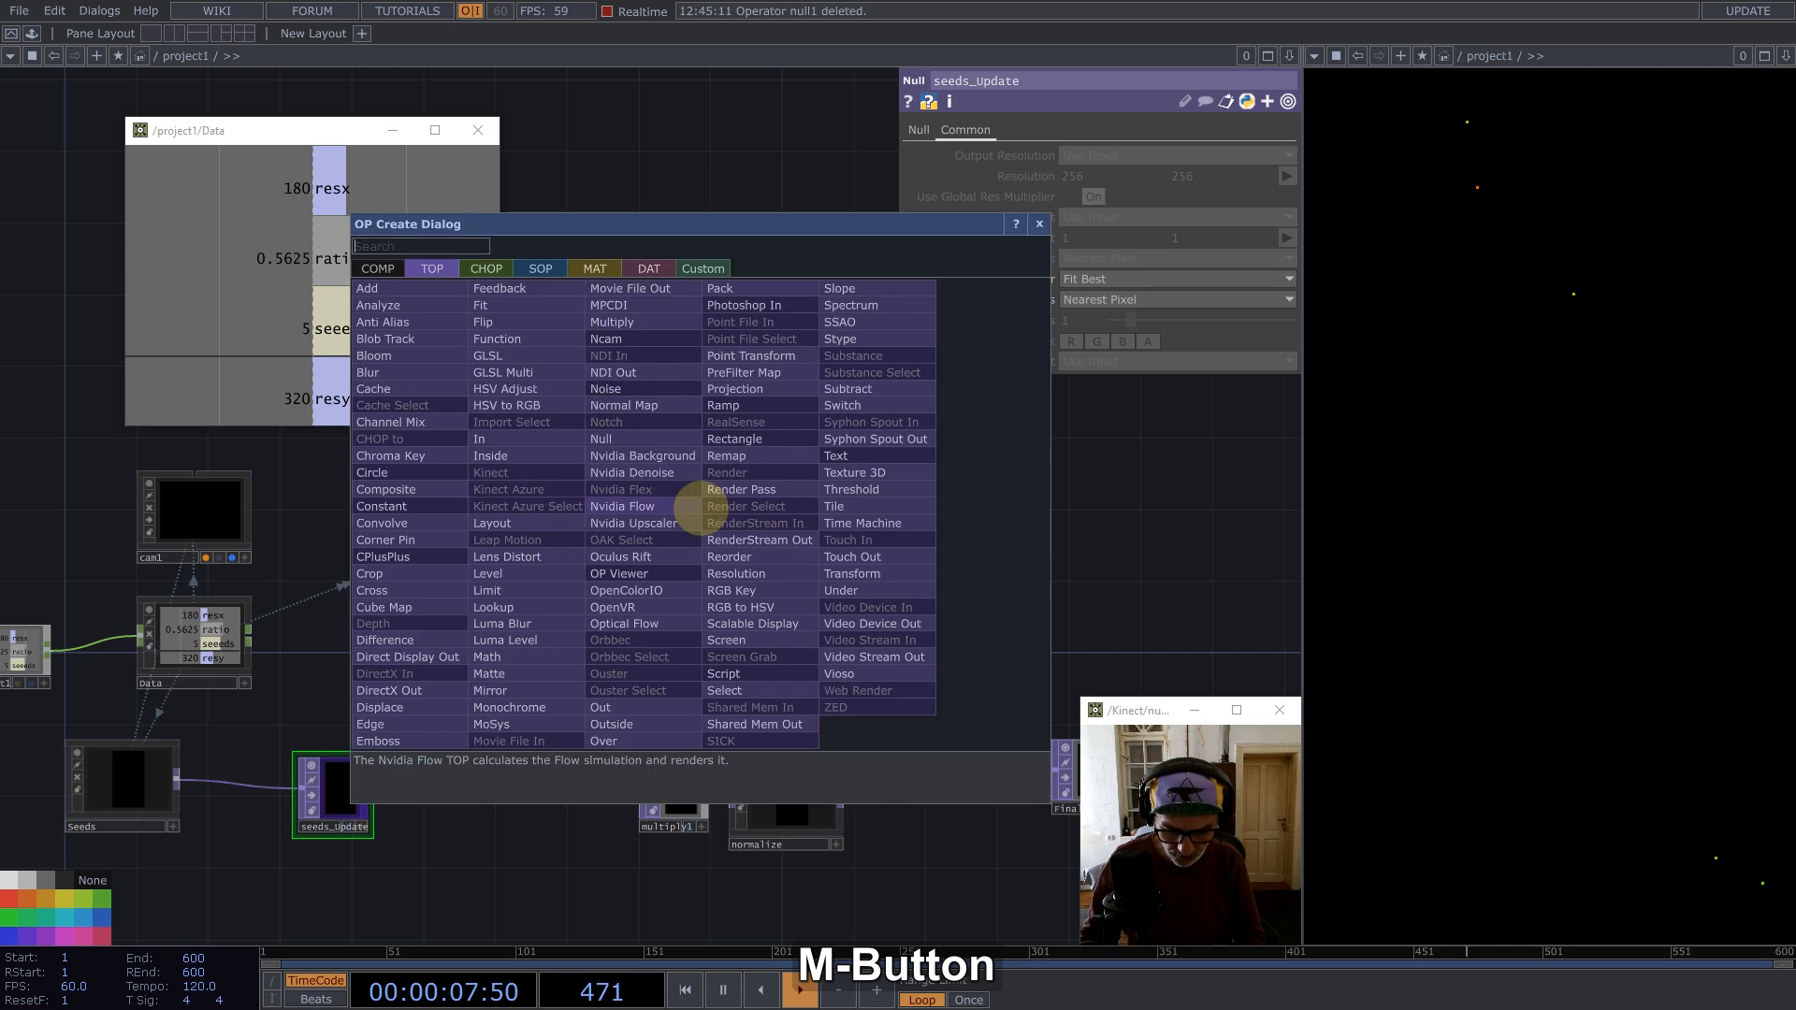
pyautogui.write('ma')
pyautogui.click(487, 657)
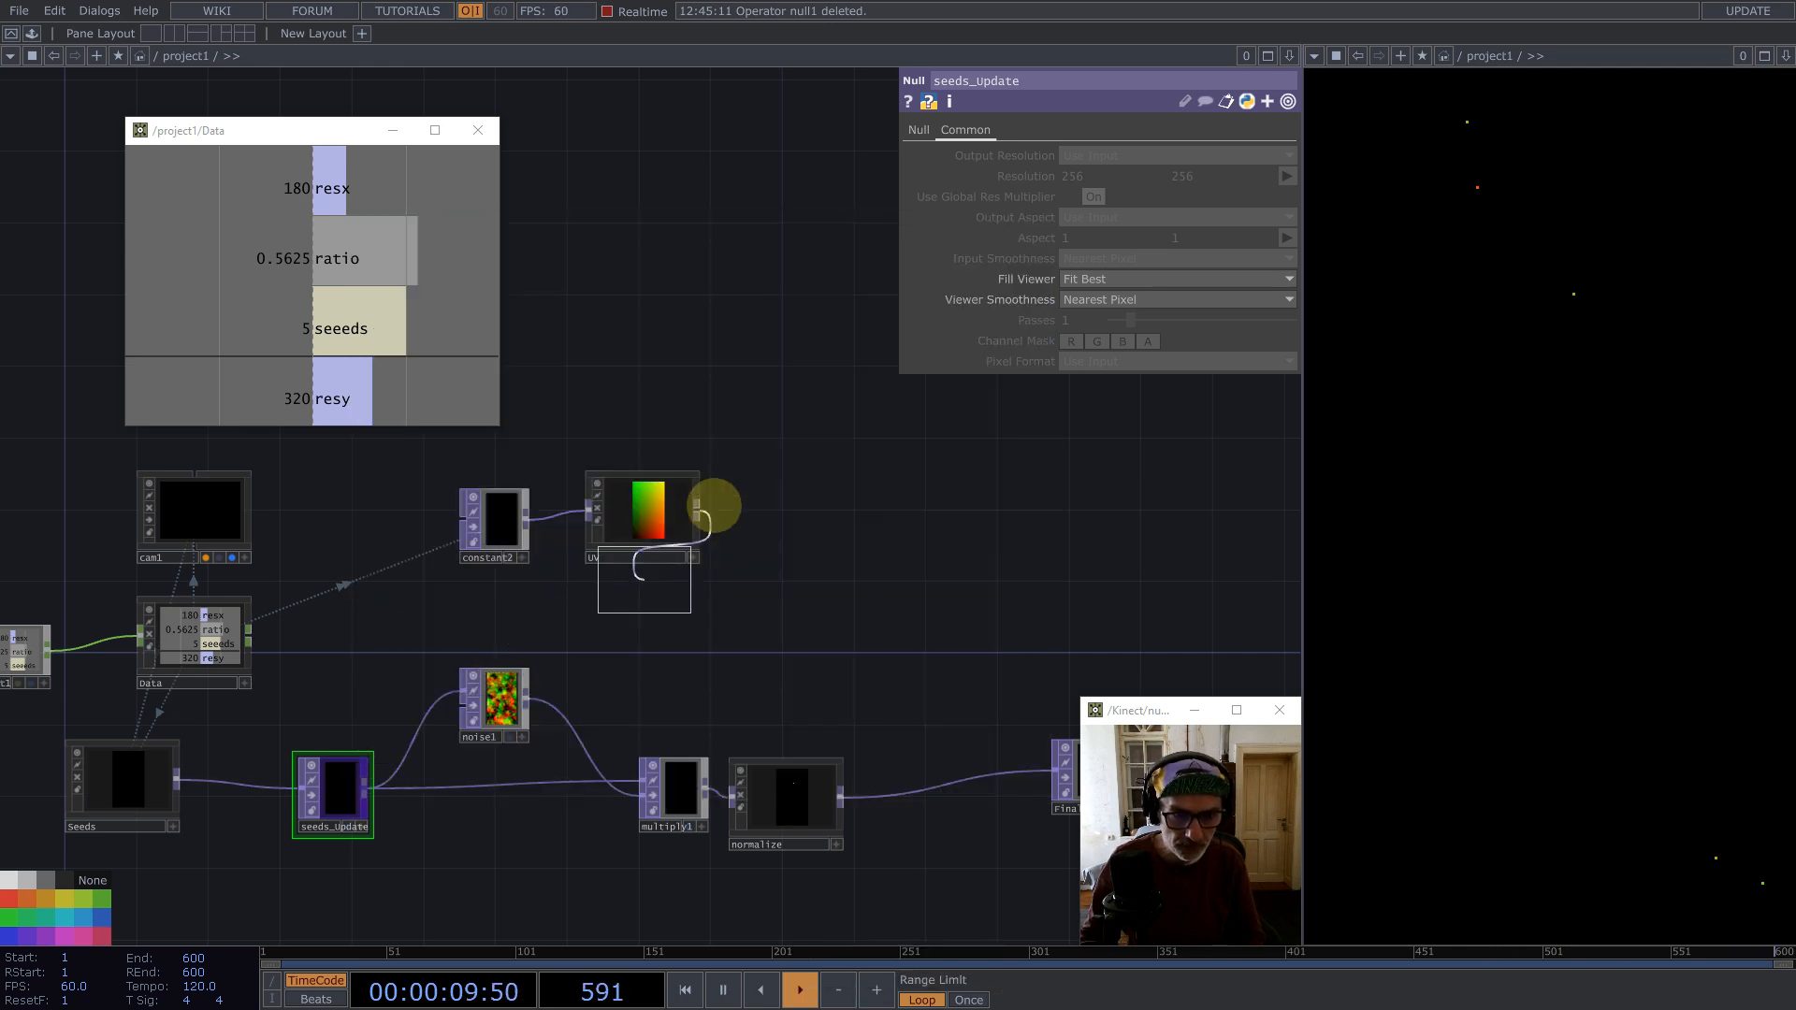
pyautogui.click(760, 513)
pyautogui.moveTo(771, 515); pyautogui.dragTo(789, 515)
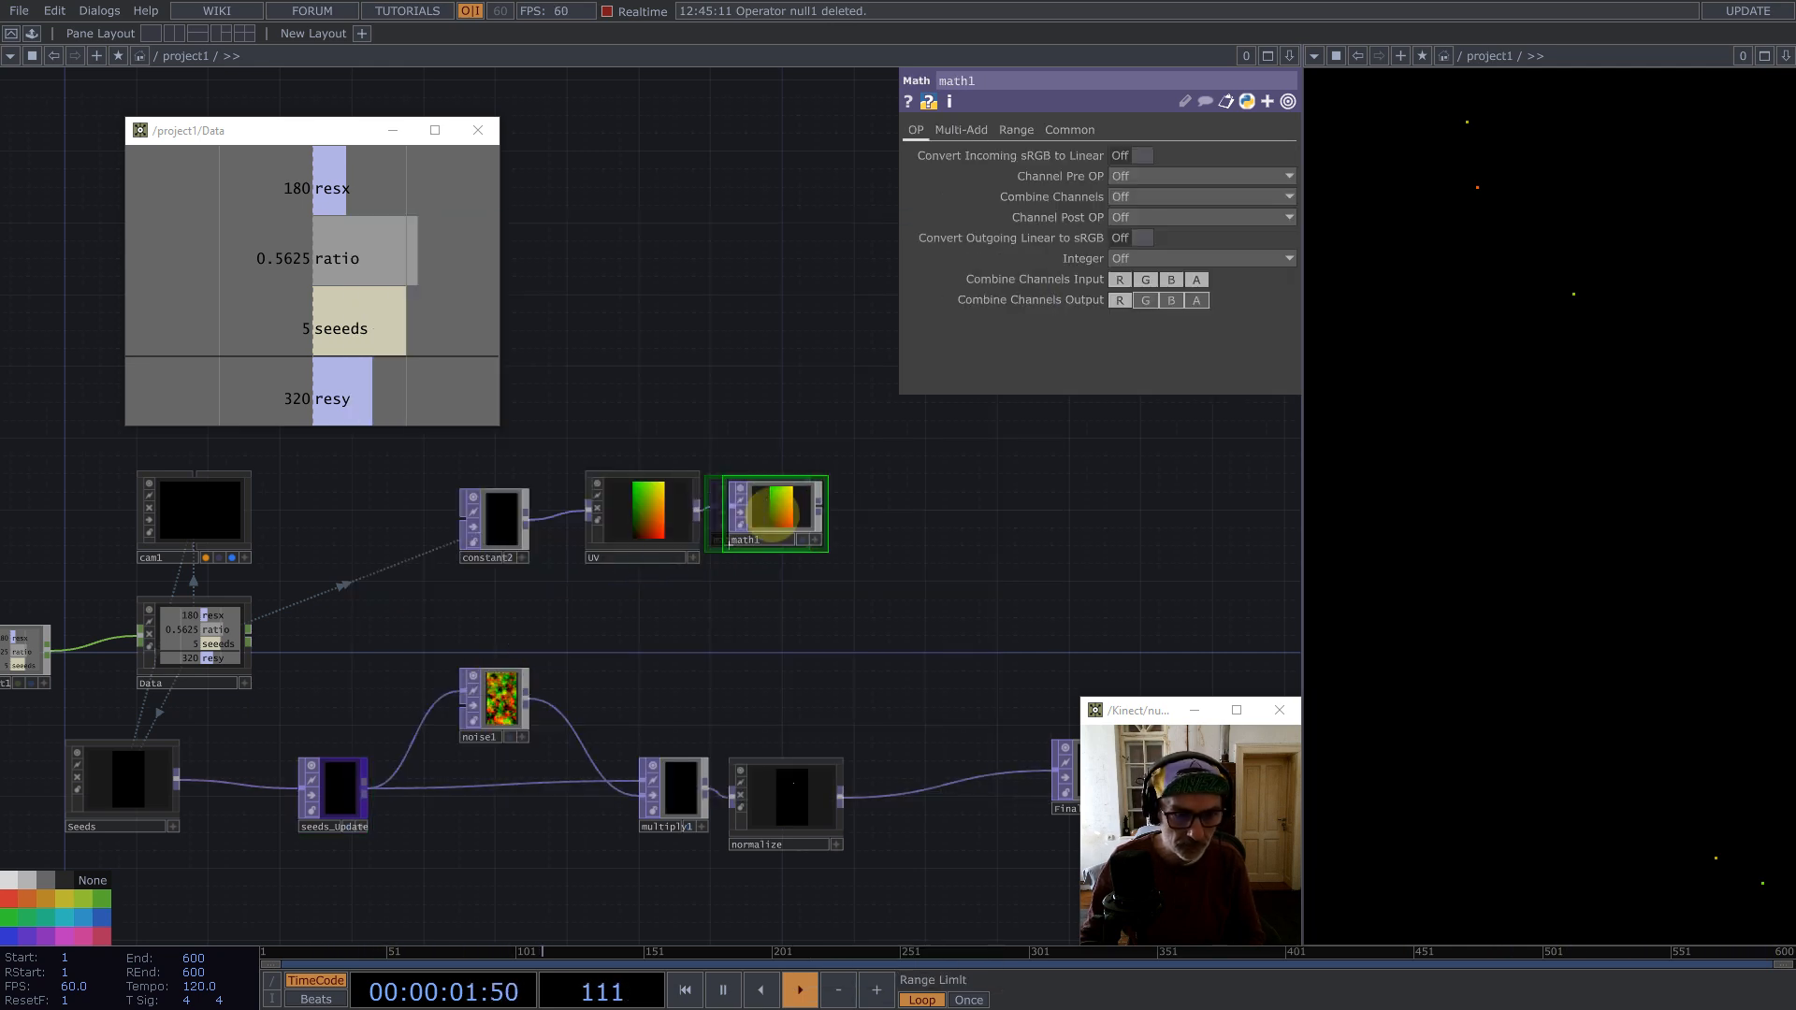
pyautogui.click(963, 130)
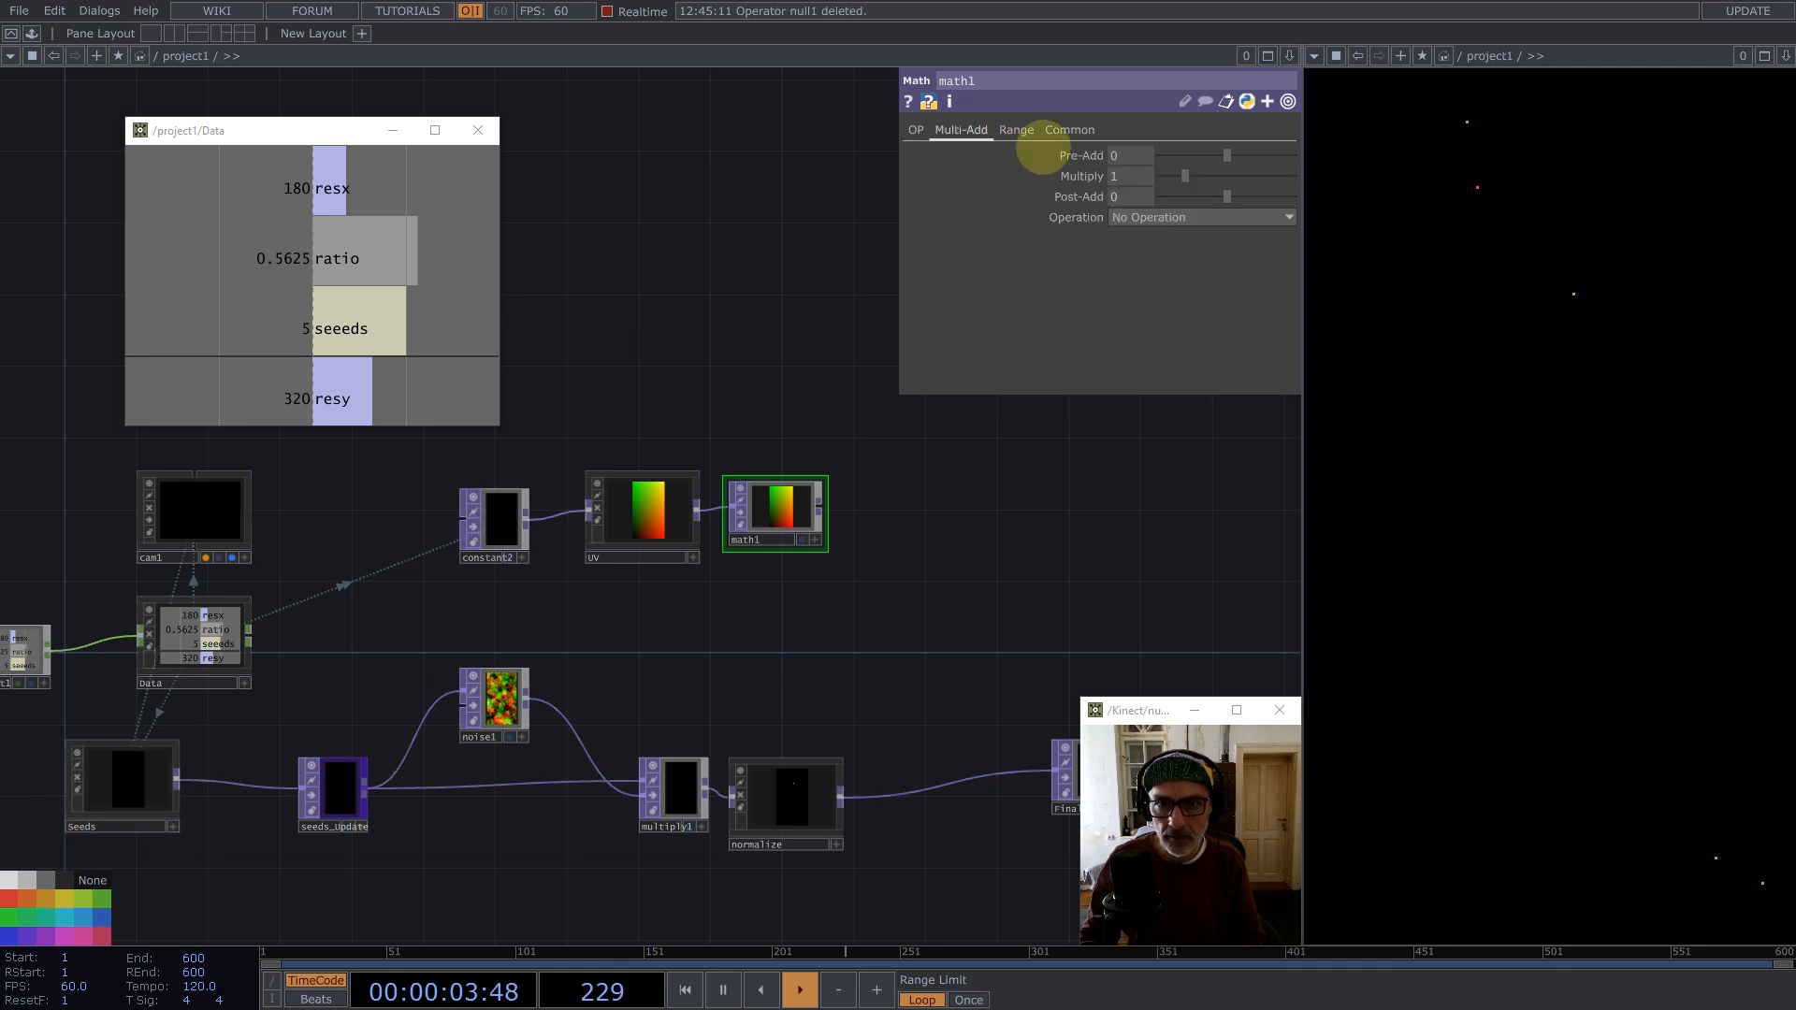
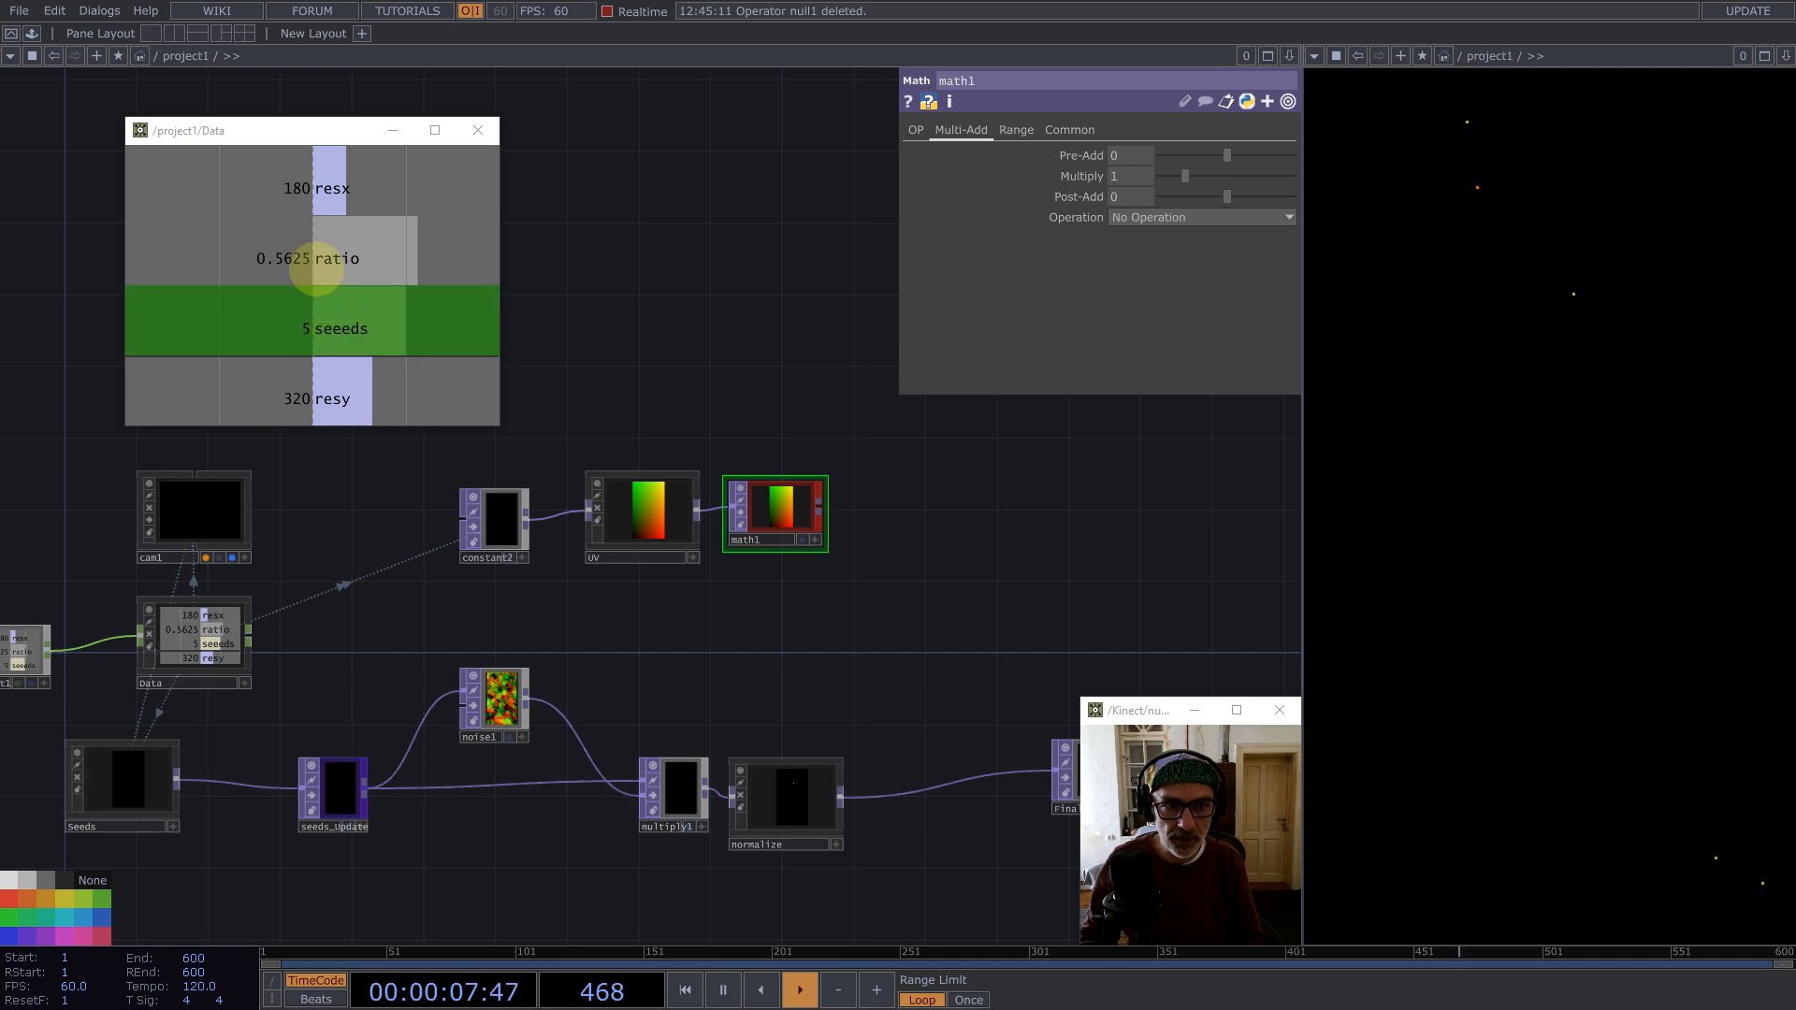
# Step: Export the Data component's ratio channel to math1's Multiply parameter
pyautogui.moveTo(289, 271); pyautogui.dragTo(1048, 163)
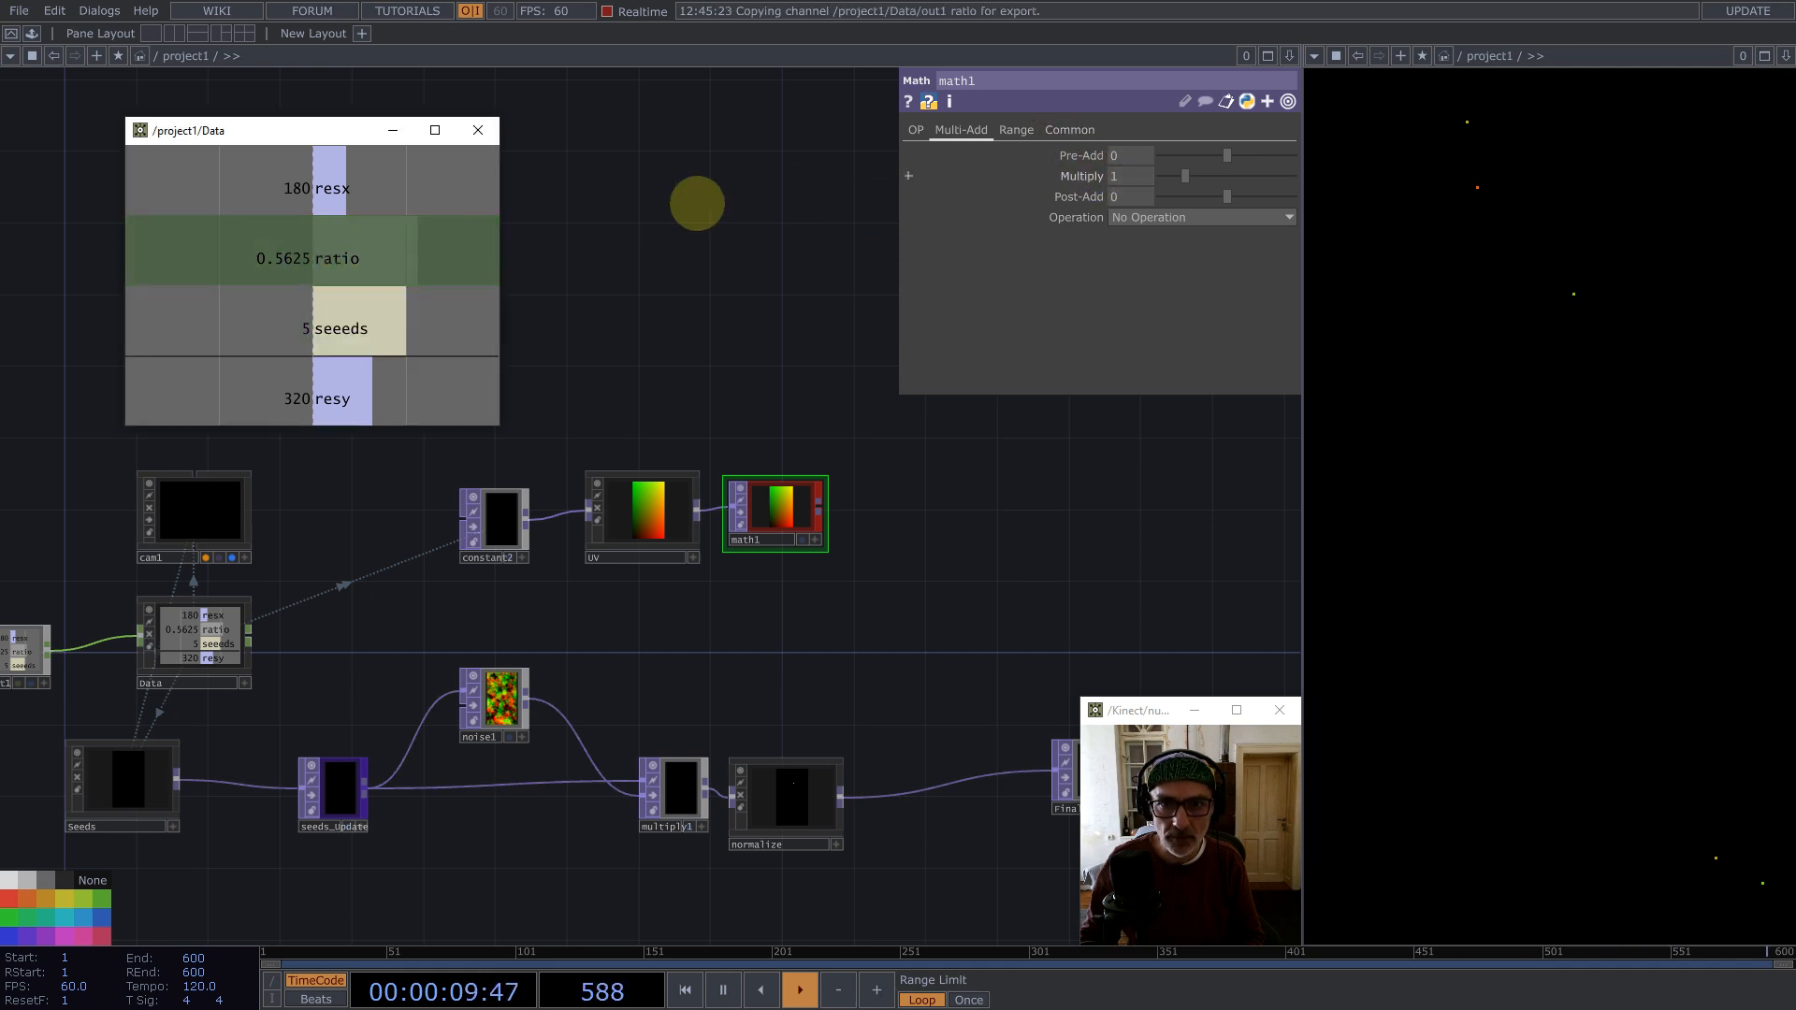
pyautogui.click(478, 130)
pyautogui.scroll(-4, 485, 357)
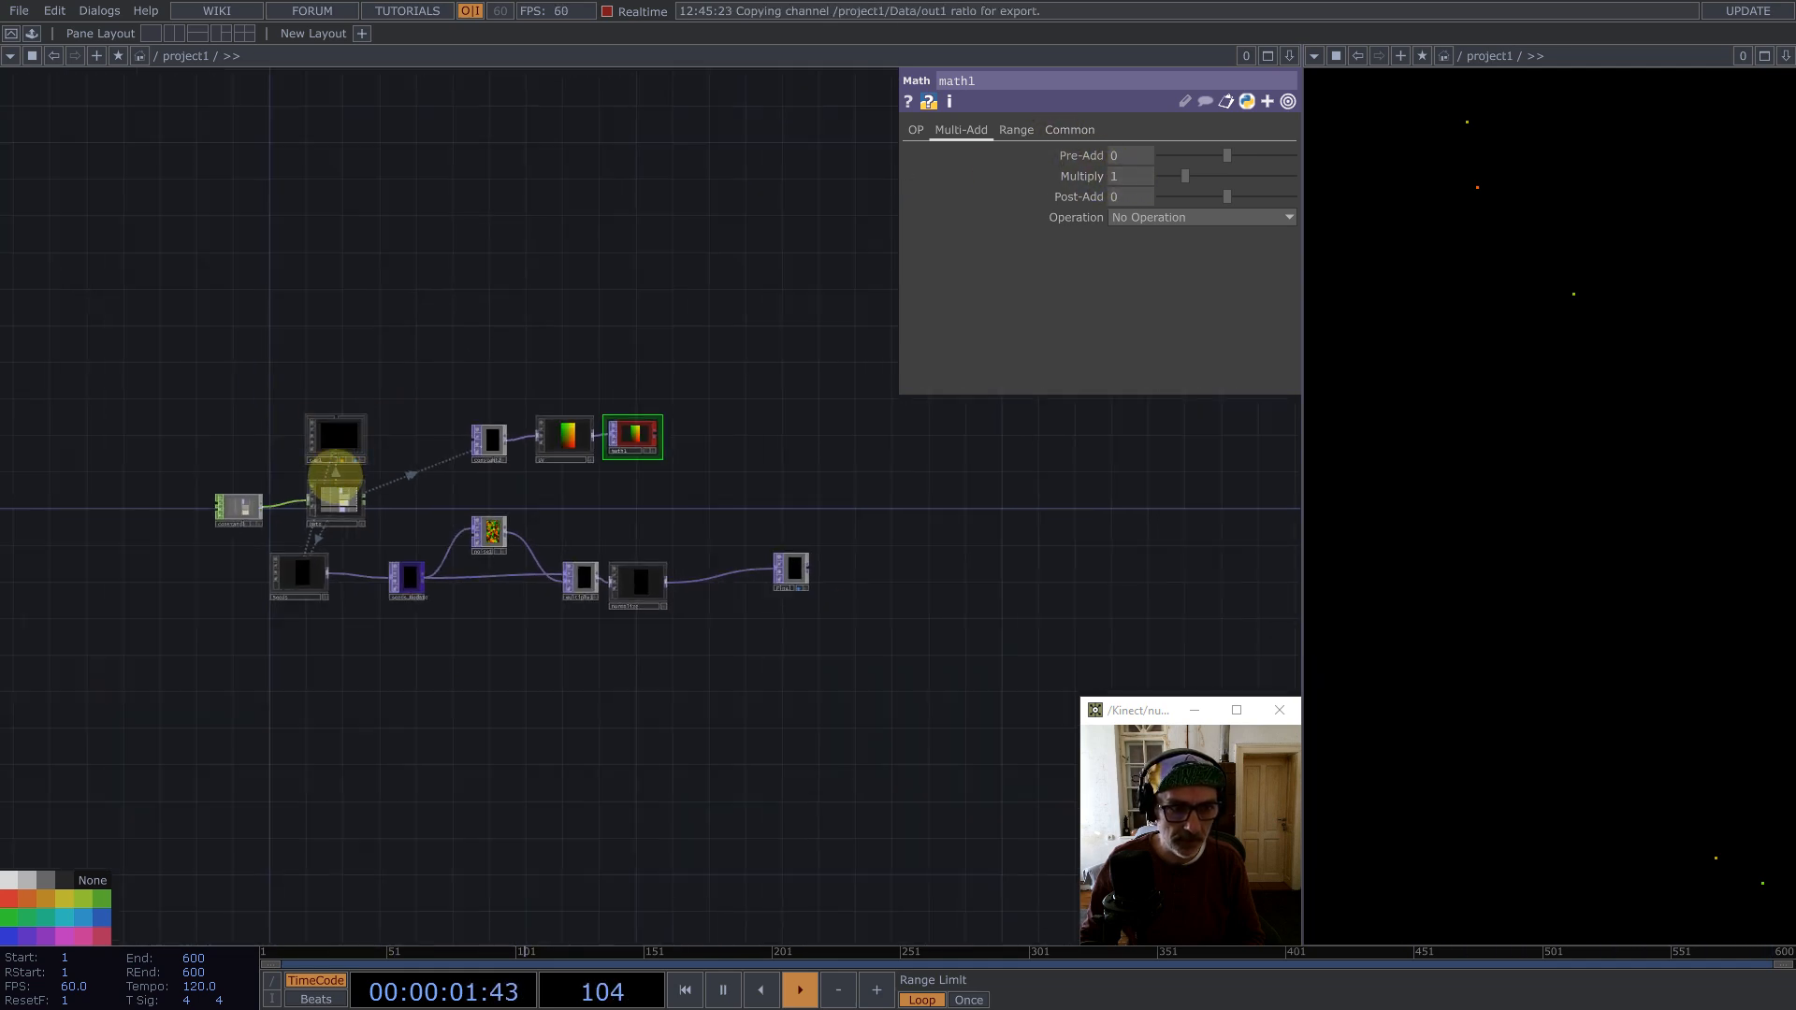
pyautogui.rightClick(334, 499)
pyautogui.click(368, 445)
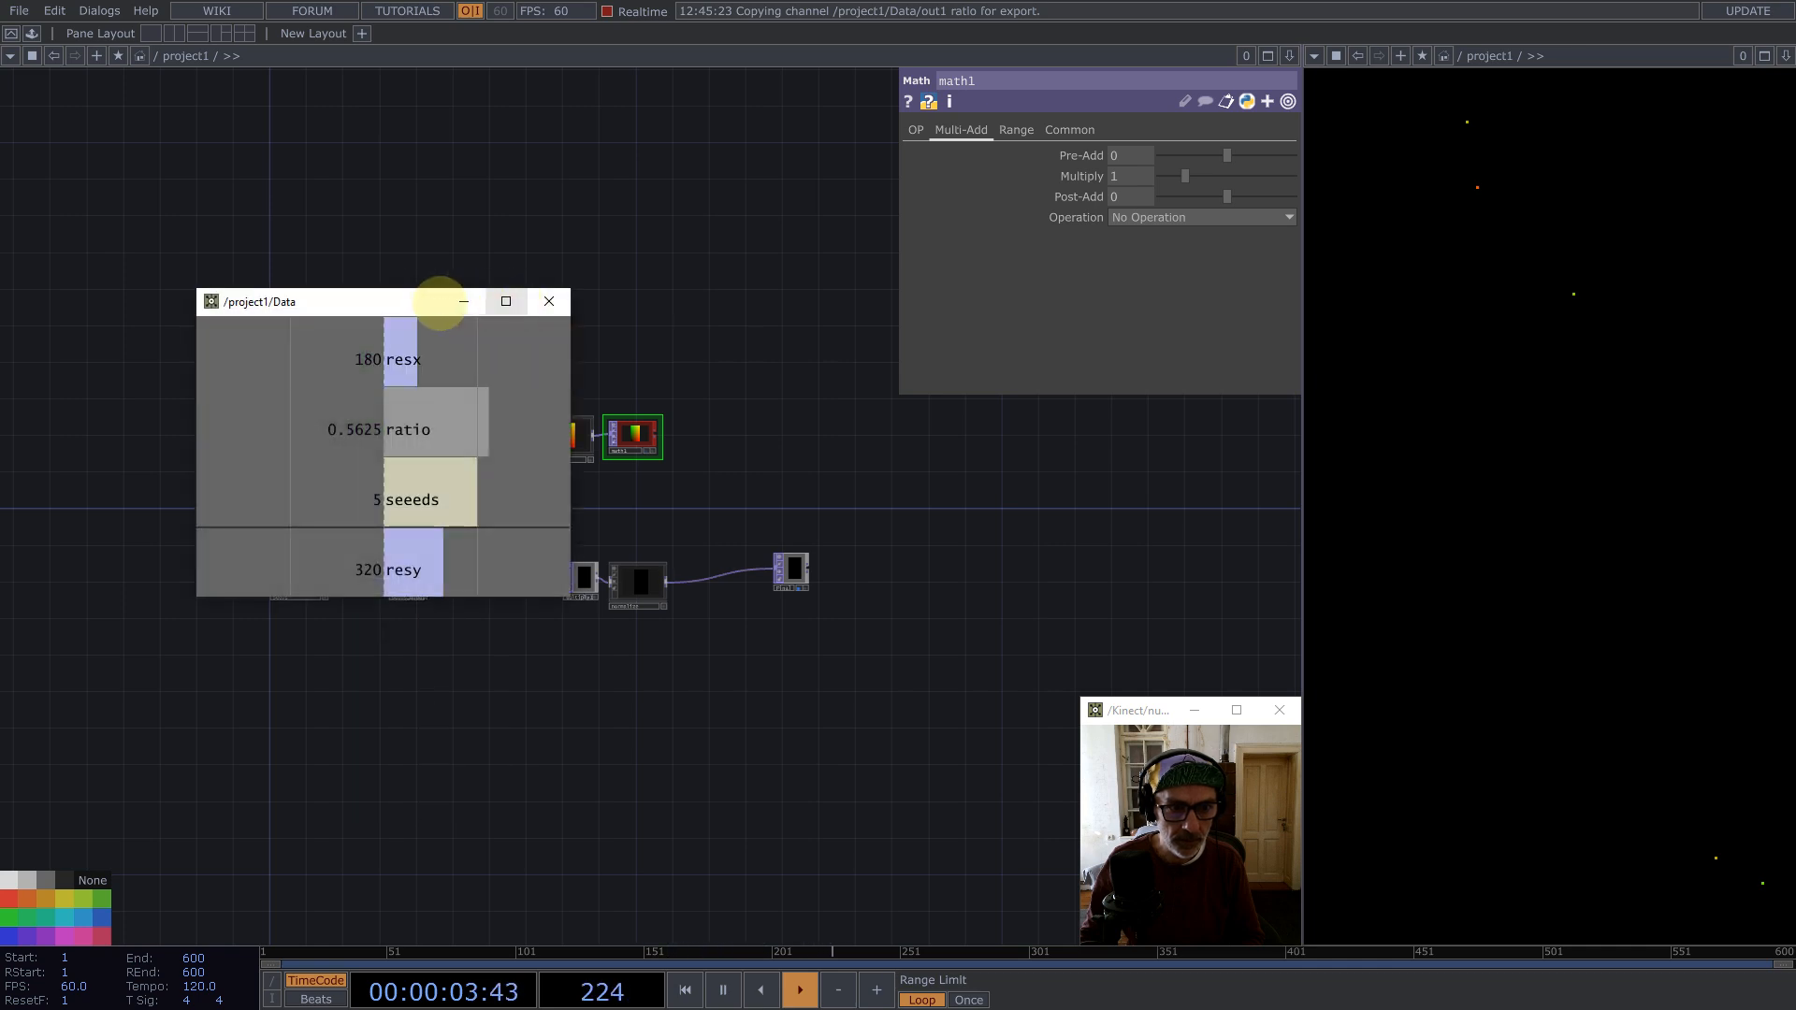
pyautogui.moveTo(394, 299); pyautogui.dragTo(329, 200)
pyautogui.scroll(5, 561, 346)
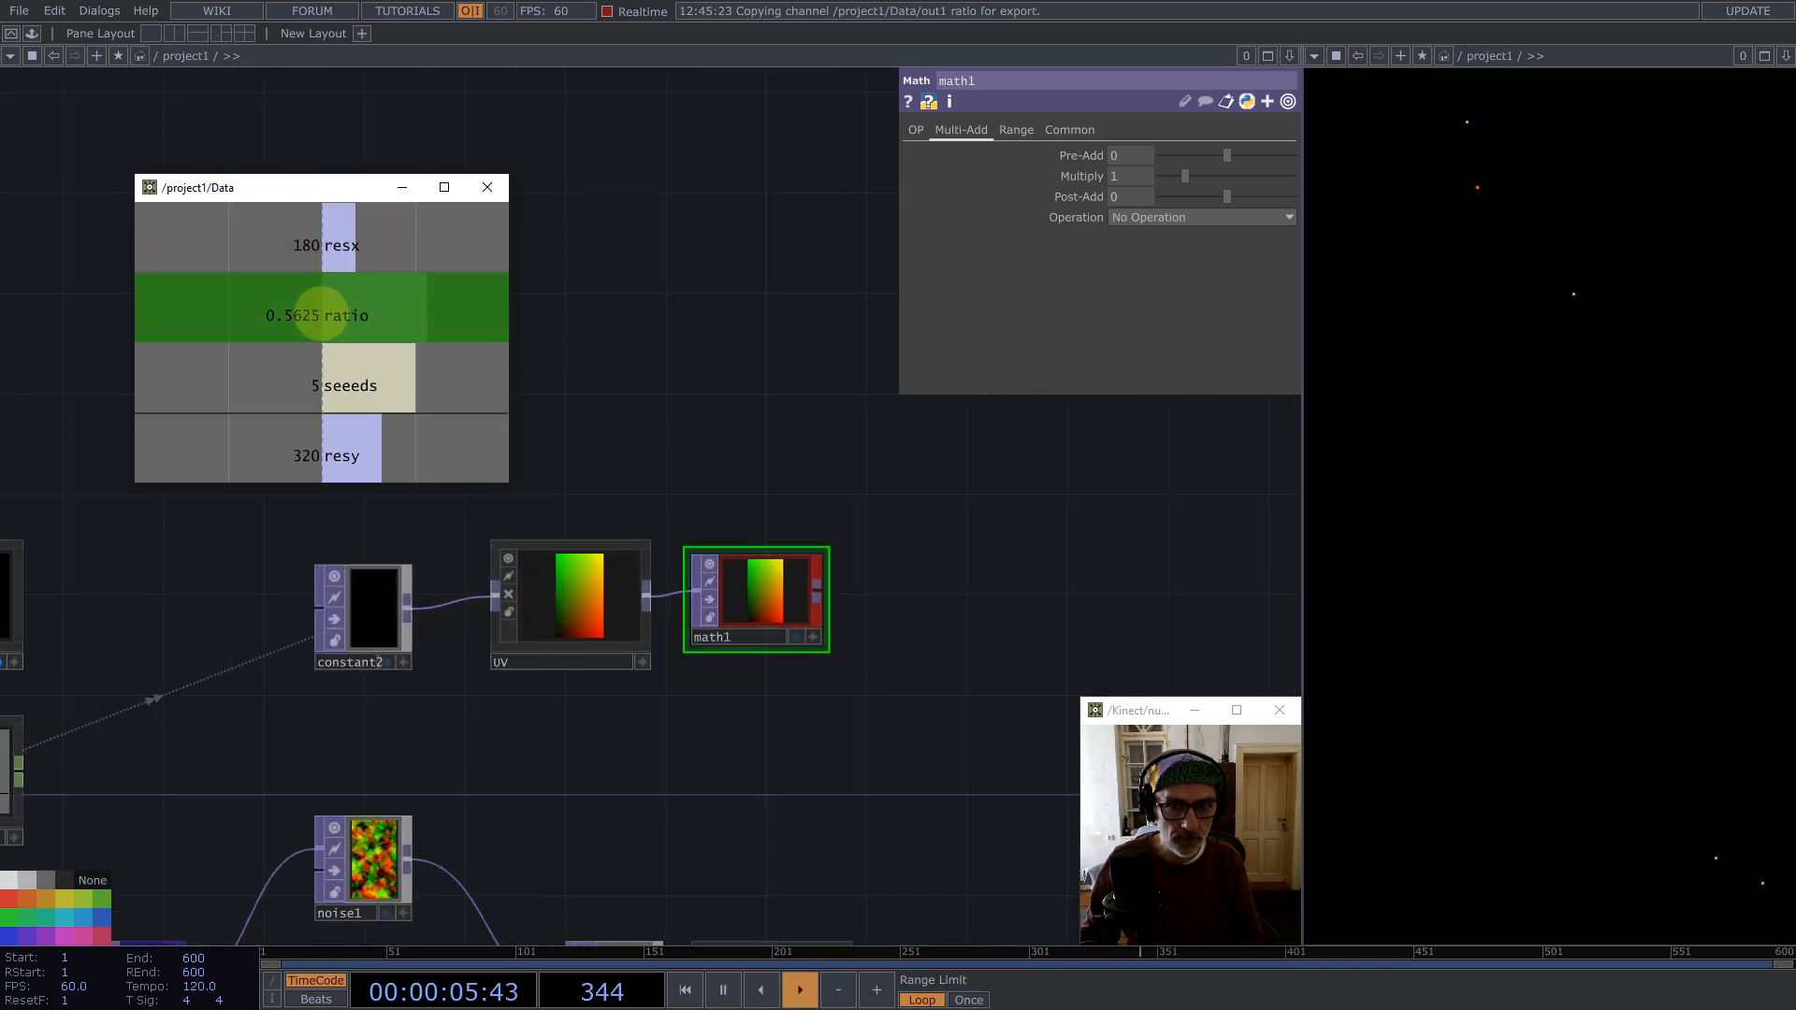
pyautogui.moveTo(321, 315); pyautogui.dragTo(1136, 176)
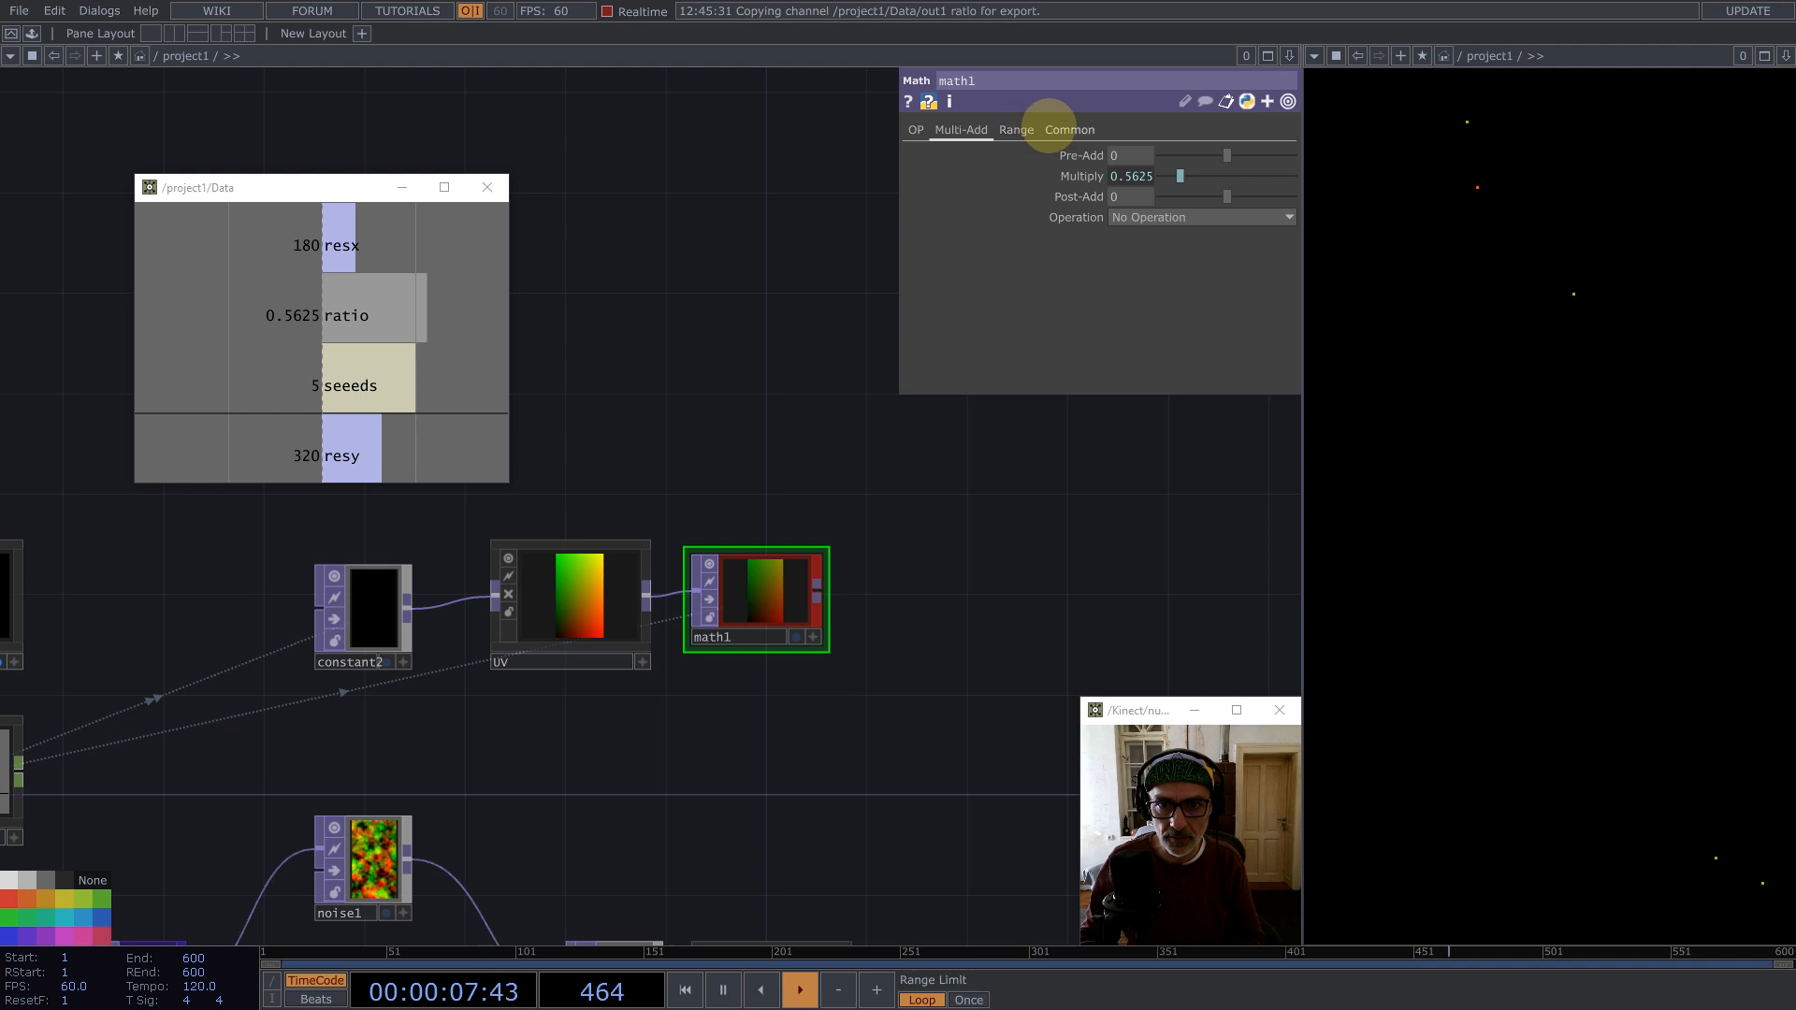
# Step: Toggle the green channel in math1's Channel Mask
pyautogui.click(1052, 128)
pyautogui.click(1146, 340)
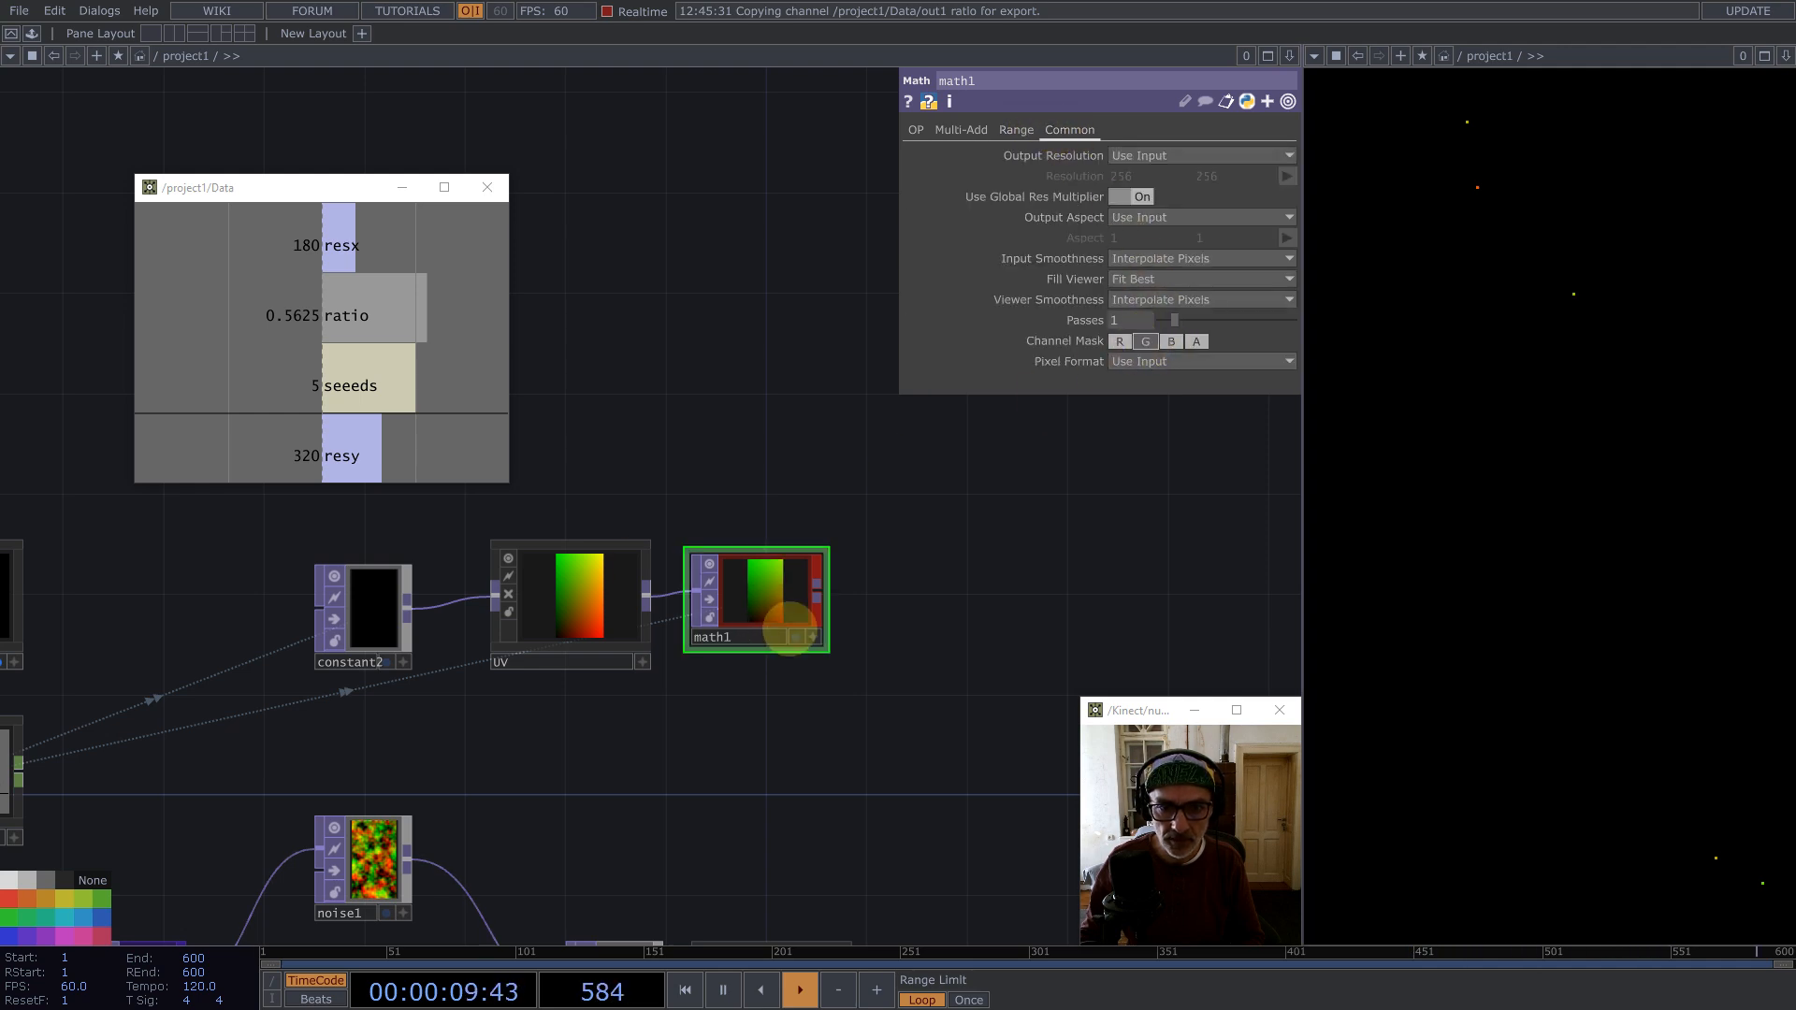
# Step: Append a Displace TOP to math1 and wire normalize into its second input
pyautogui.scroll(-5, 702, 453)
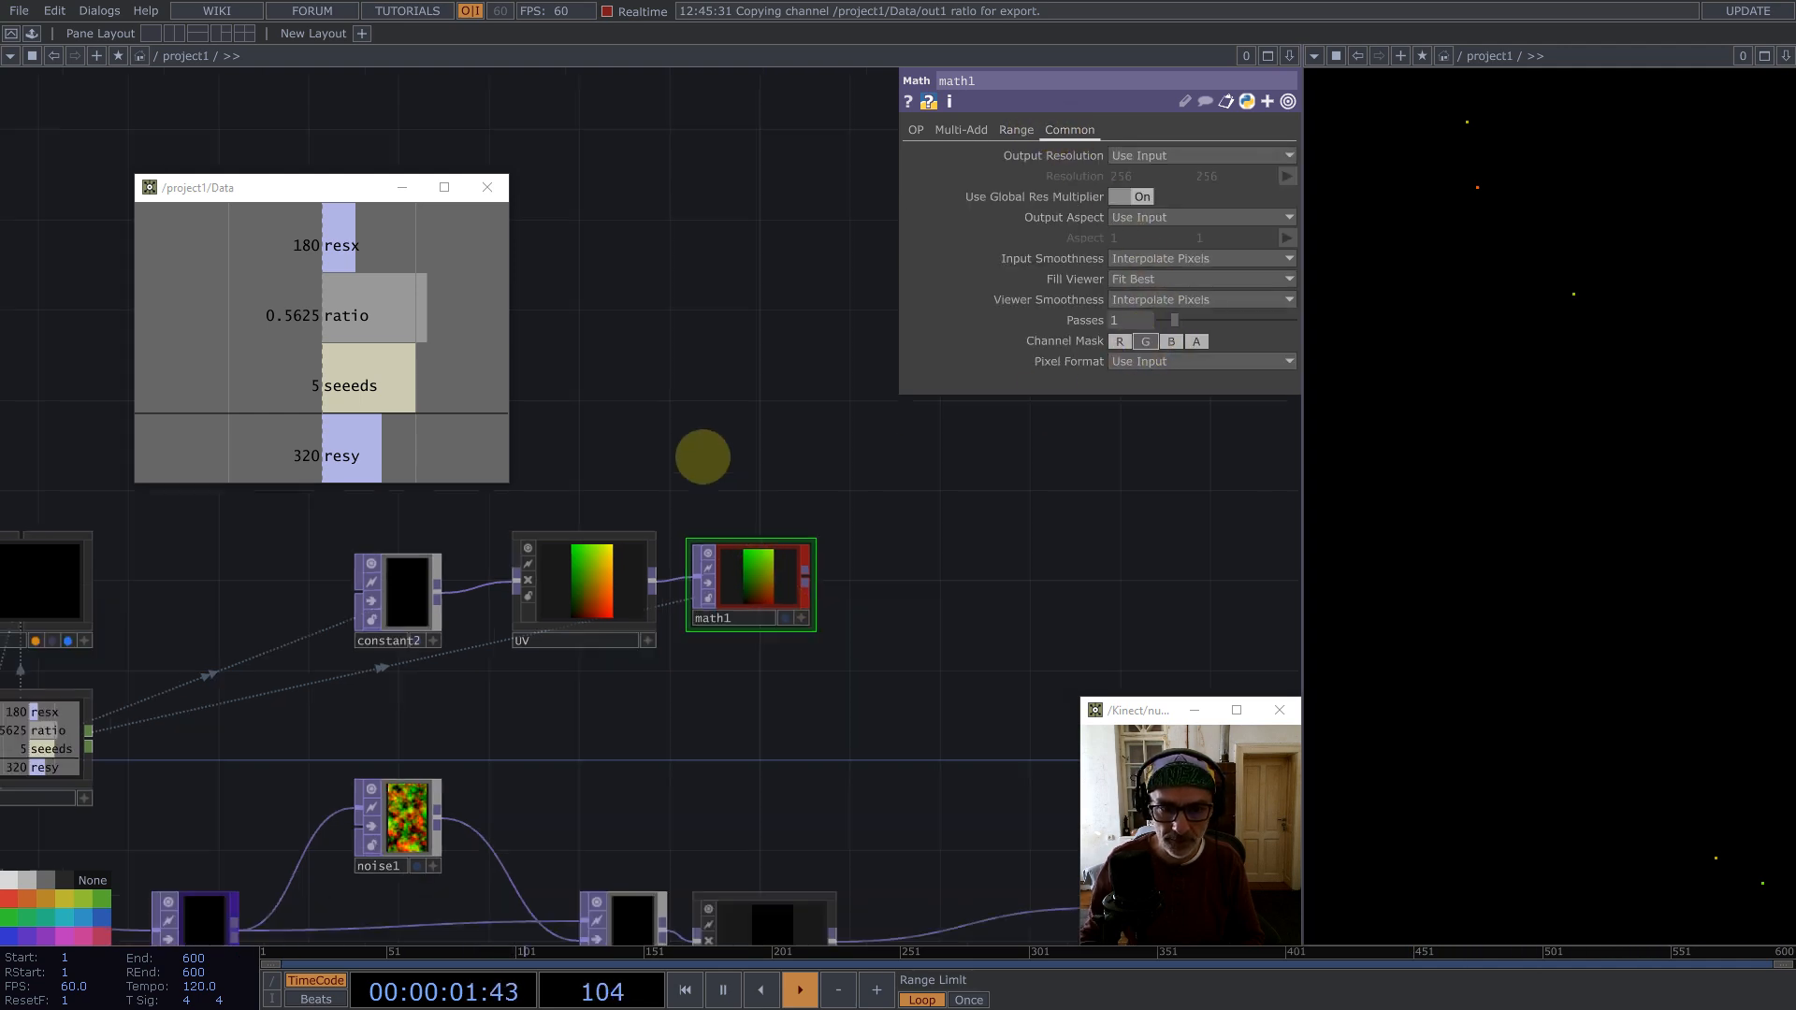
pyautogui.middleClick(765, 521)
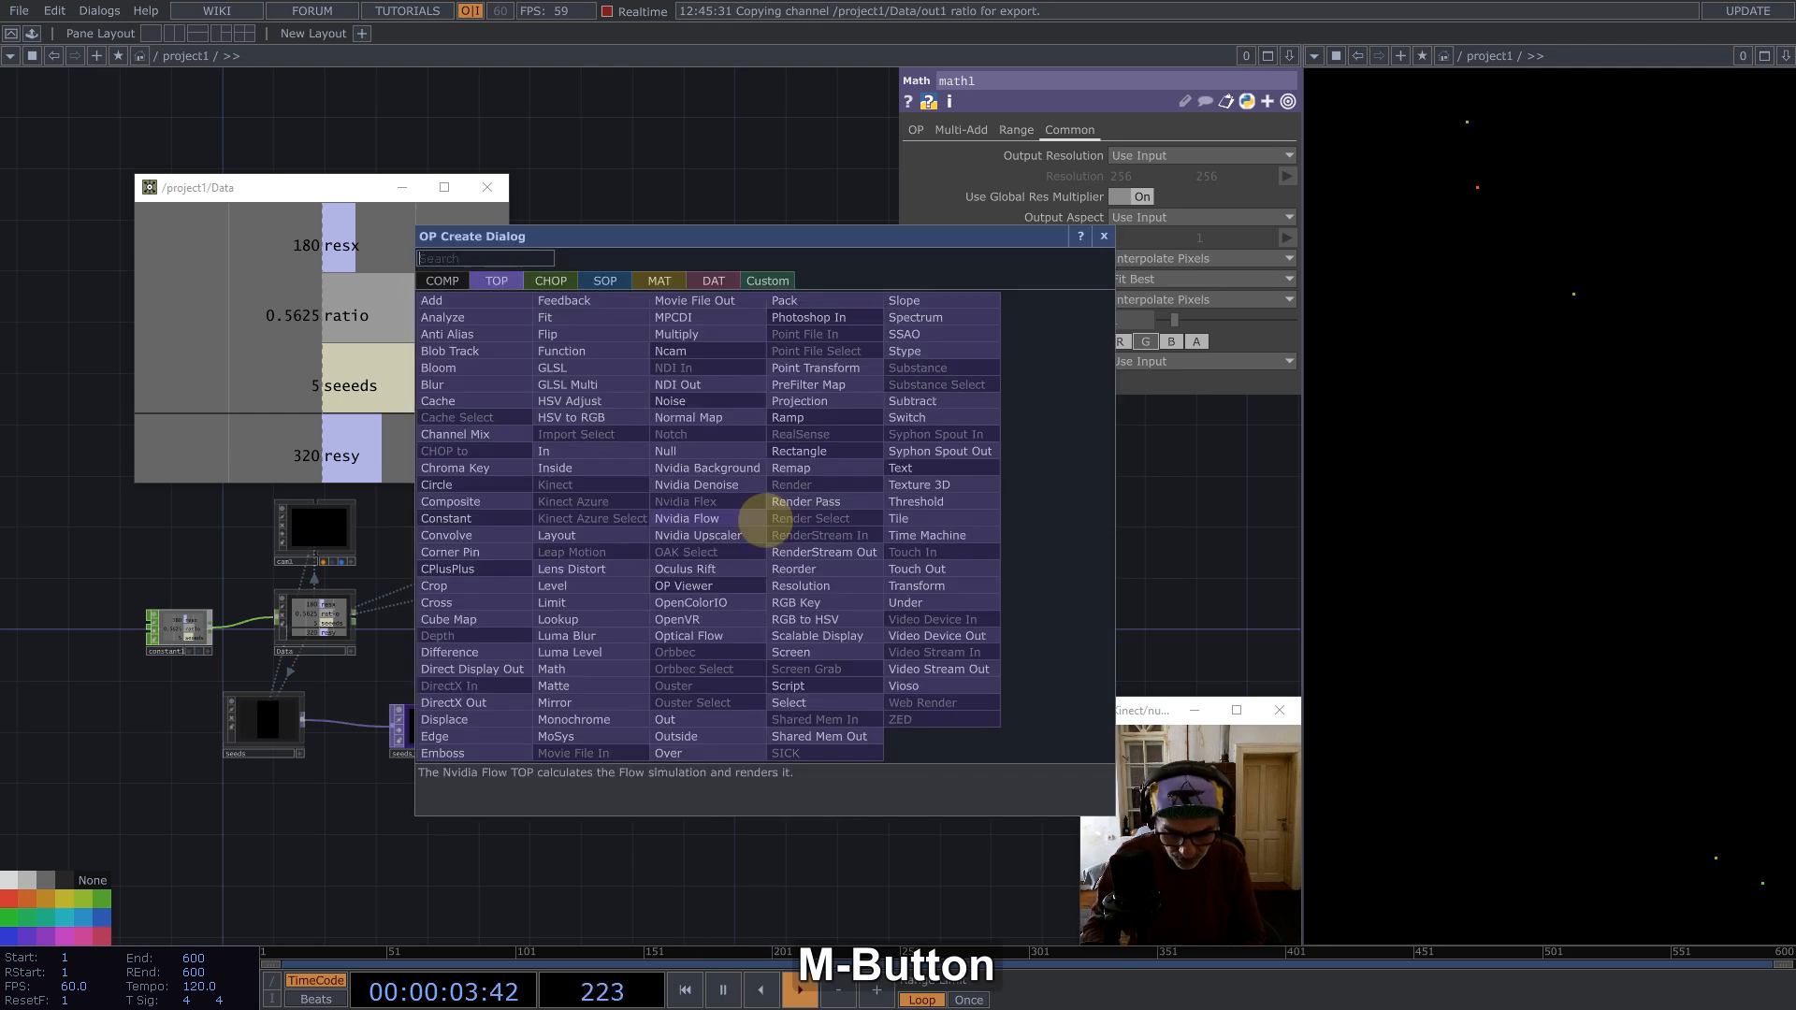
pyautogui.write('dis')
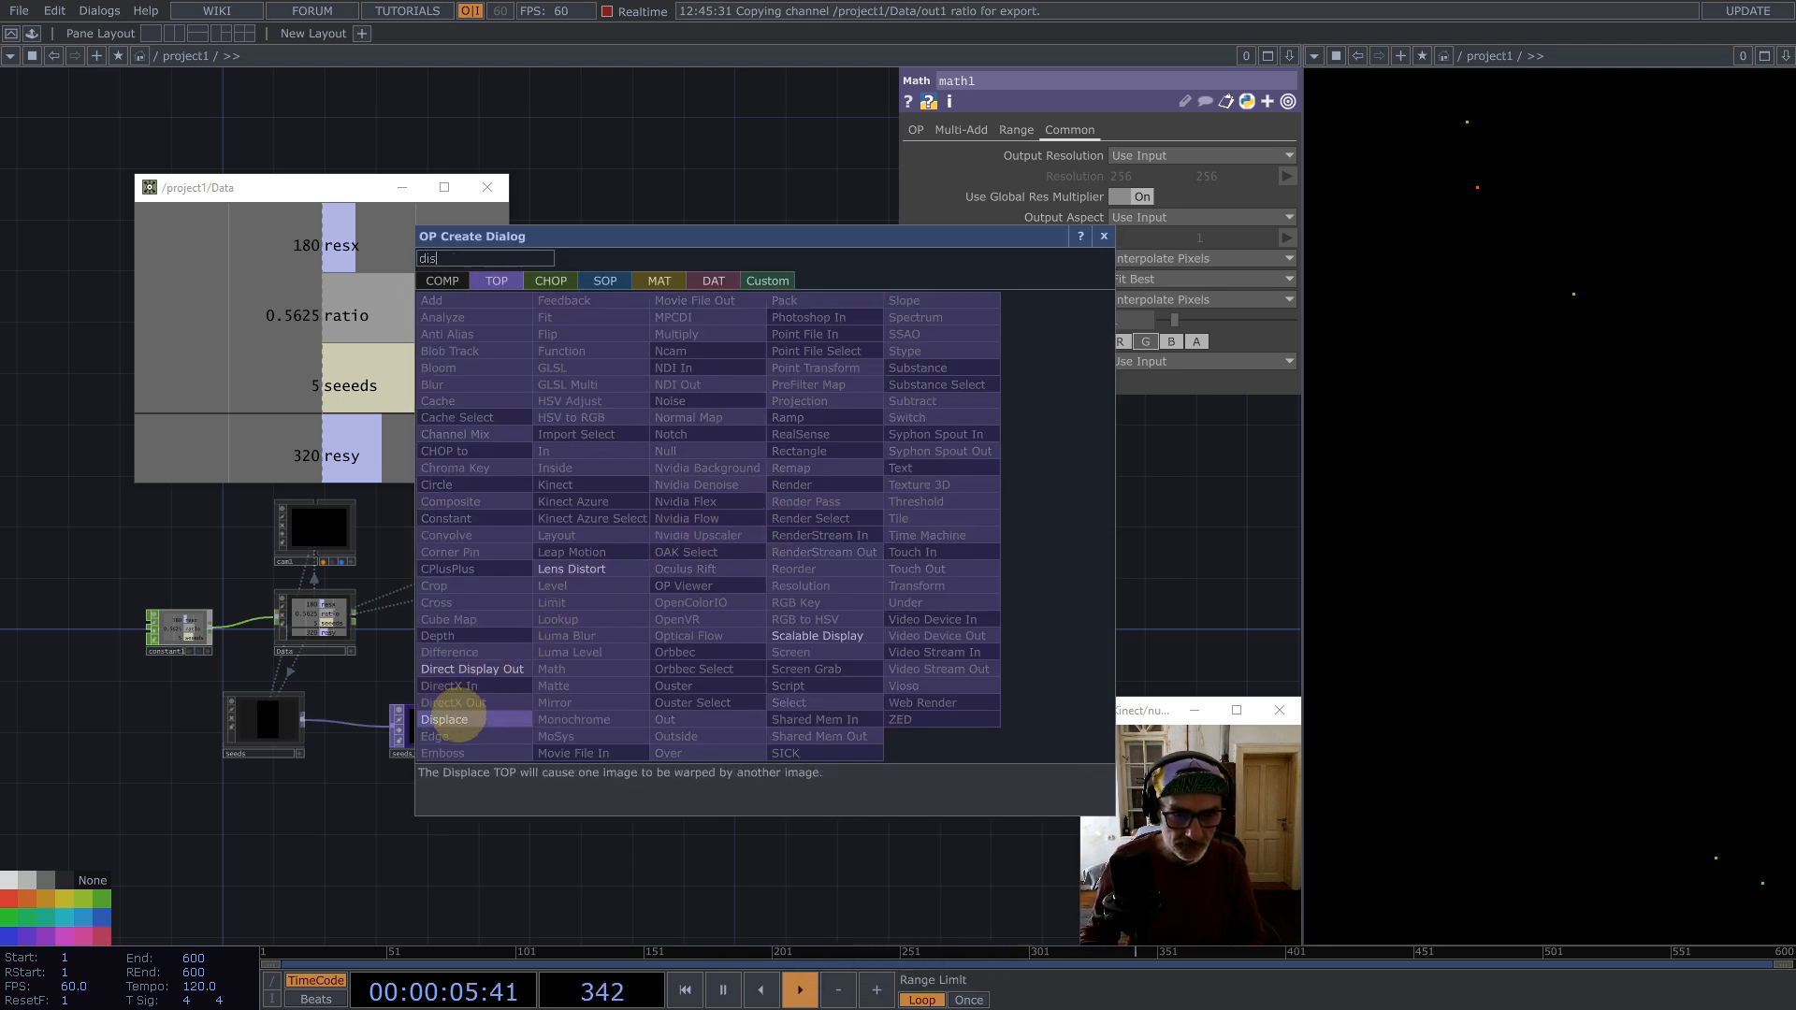
pyautogui.click(449, 719)
pyautogui.click(870, 644)
pyautogui.moveTo(775, 732); pyautogui.dragTo(931, 617)
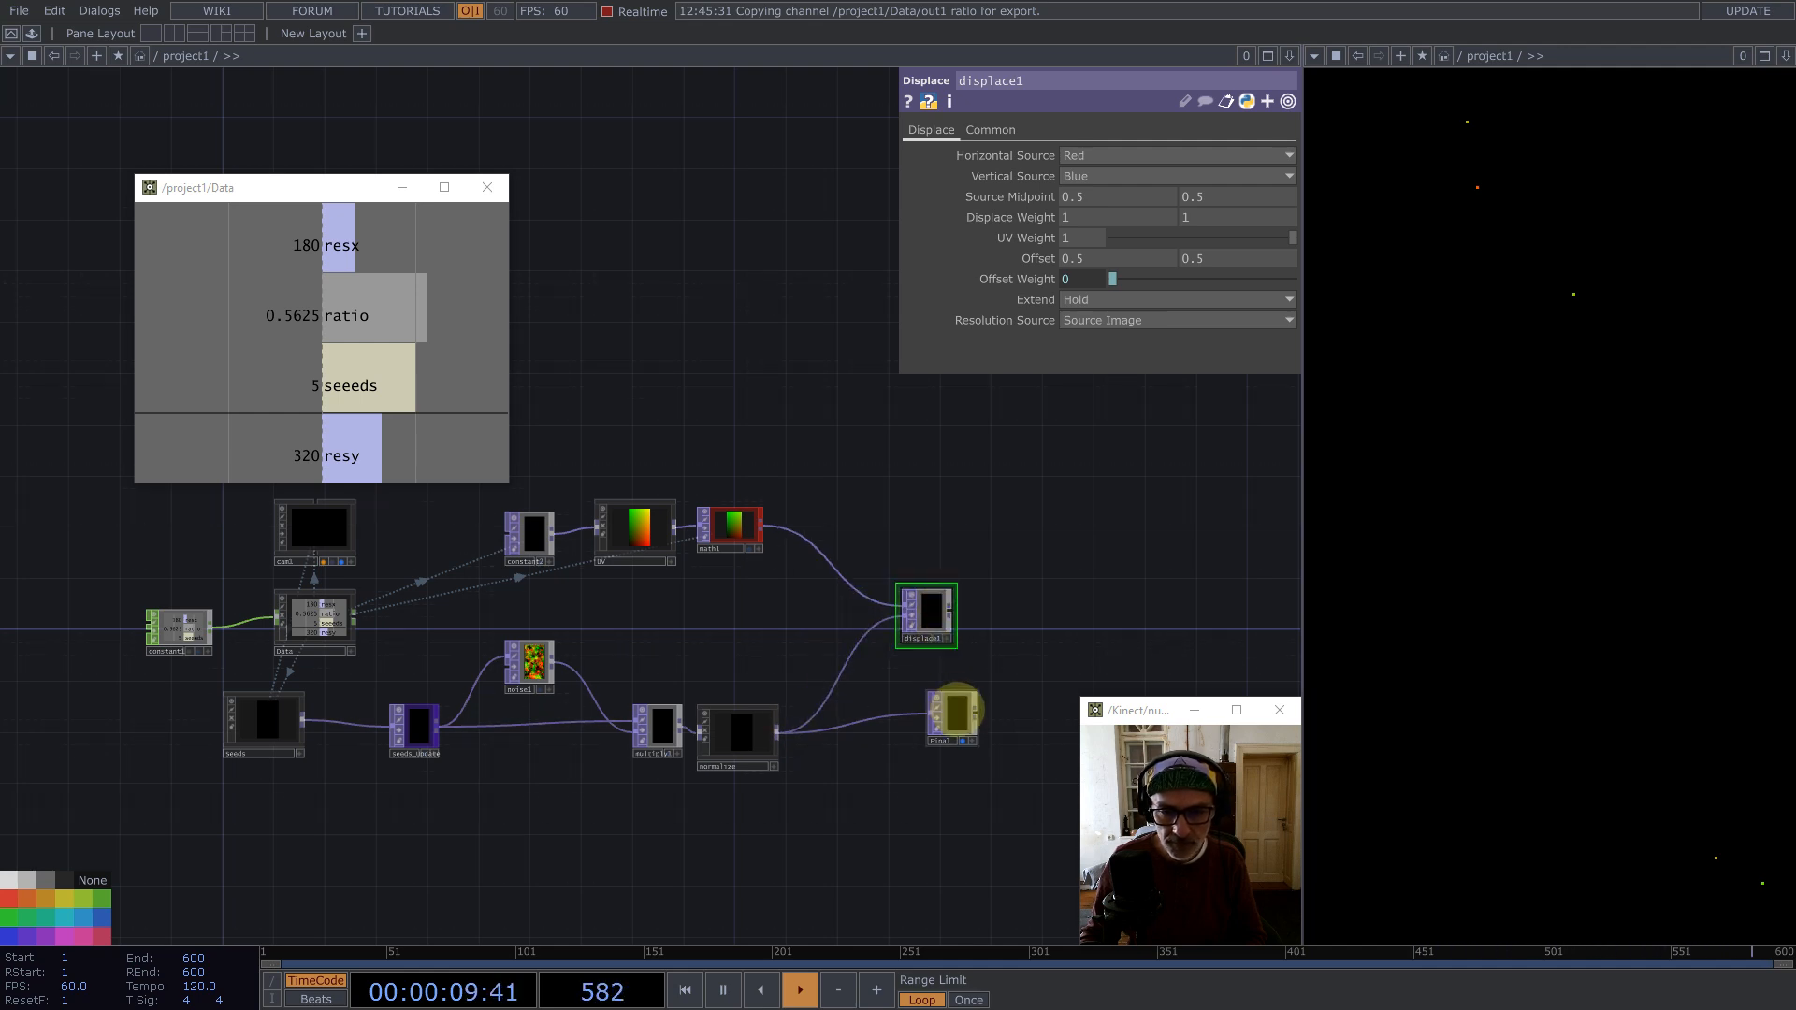
pyautogui.click(952, 716)
pyautogui.press('BackSpace')
pyautogui.click(928, 612)
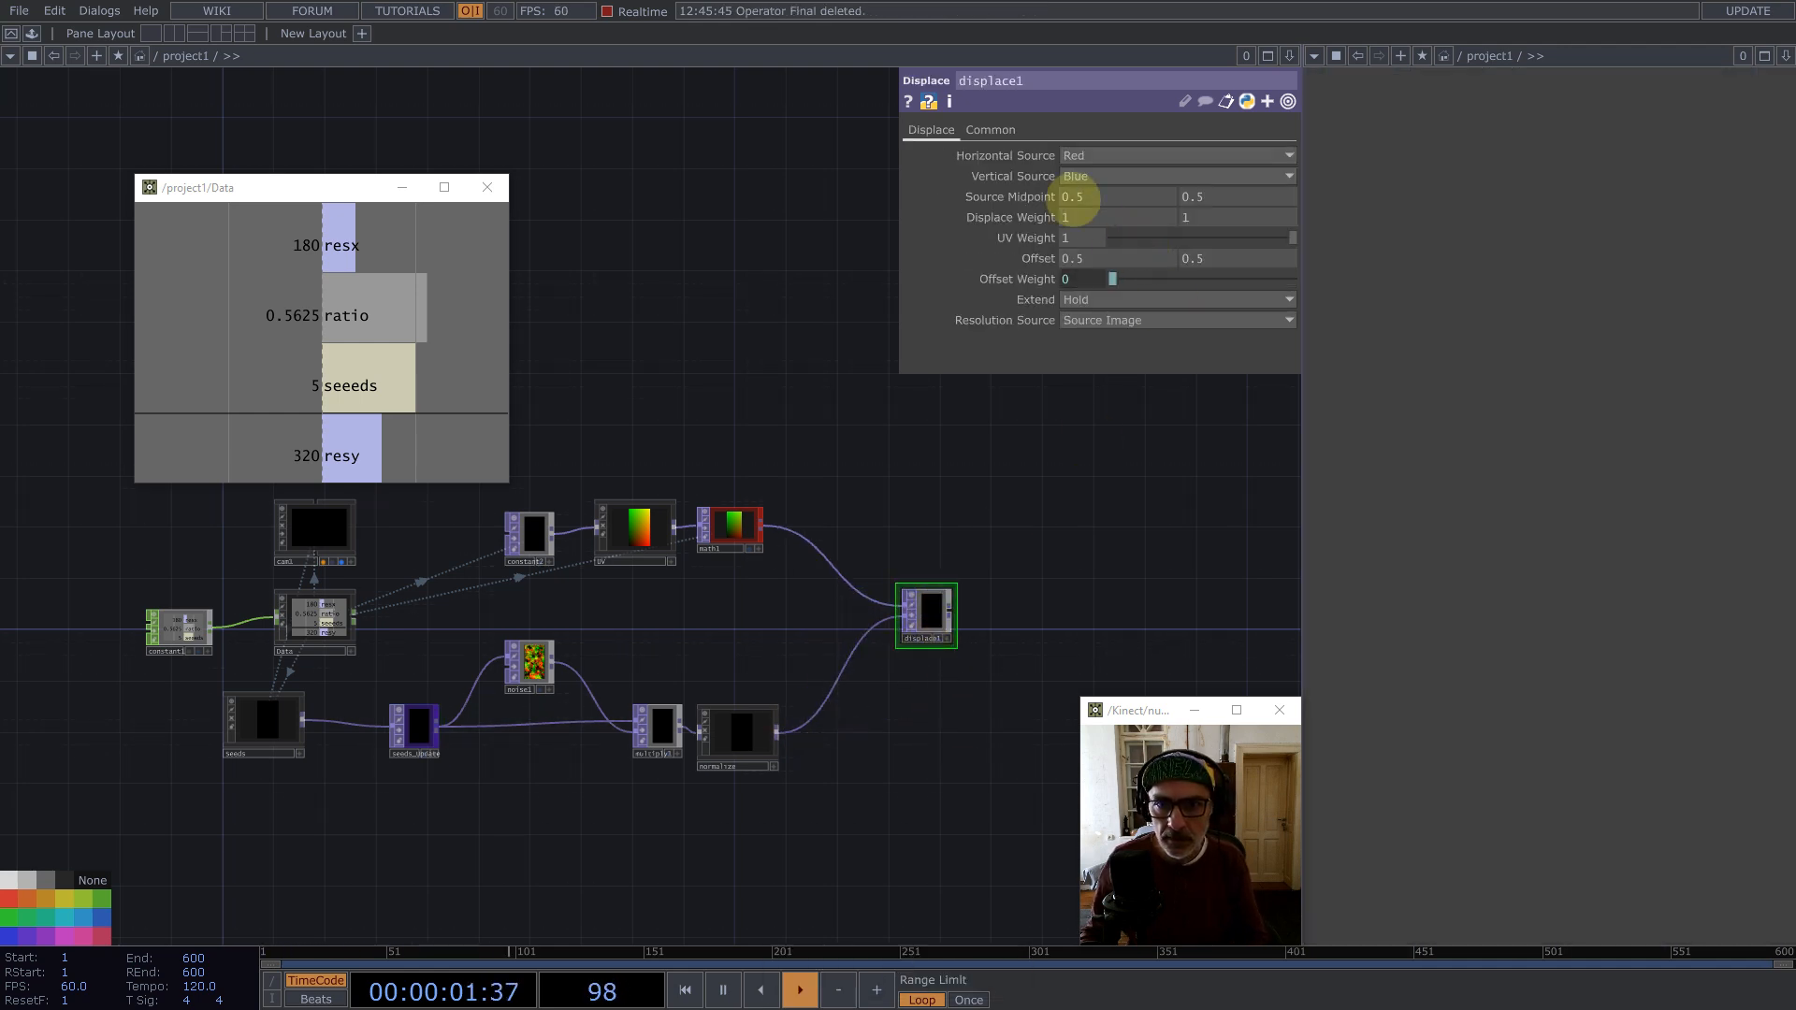
pyautogui.click(1080, 214)
pyautogui.moveTo(1029, 196); pyautogui.dragTo(822, 194, button='middle')
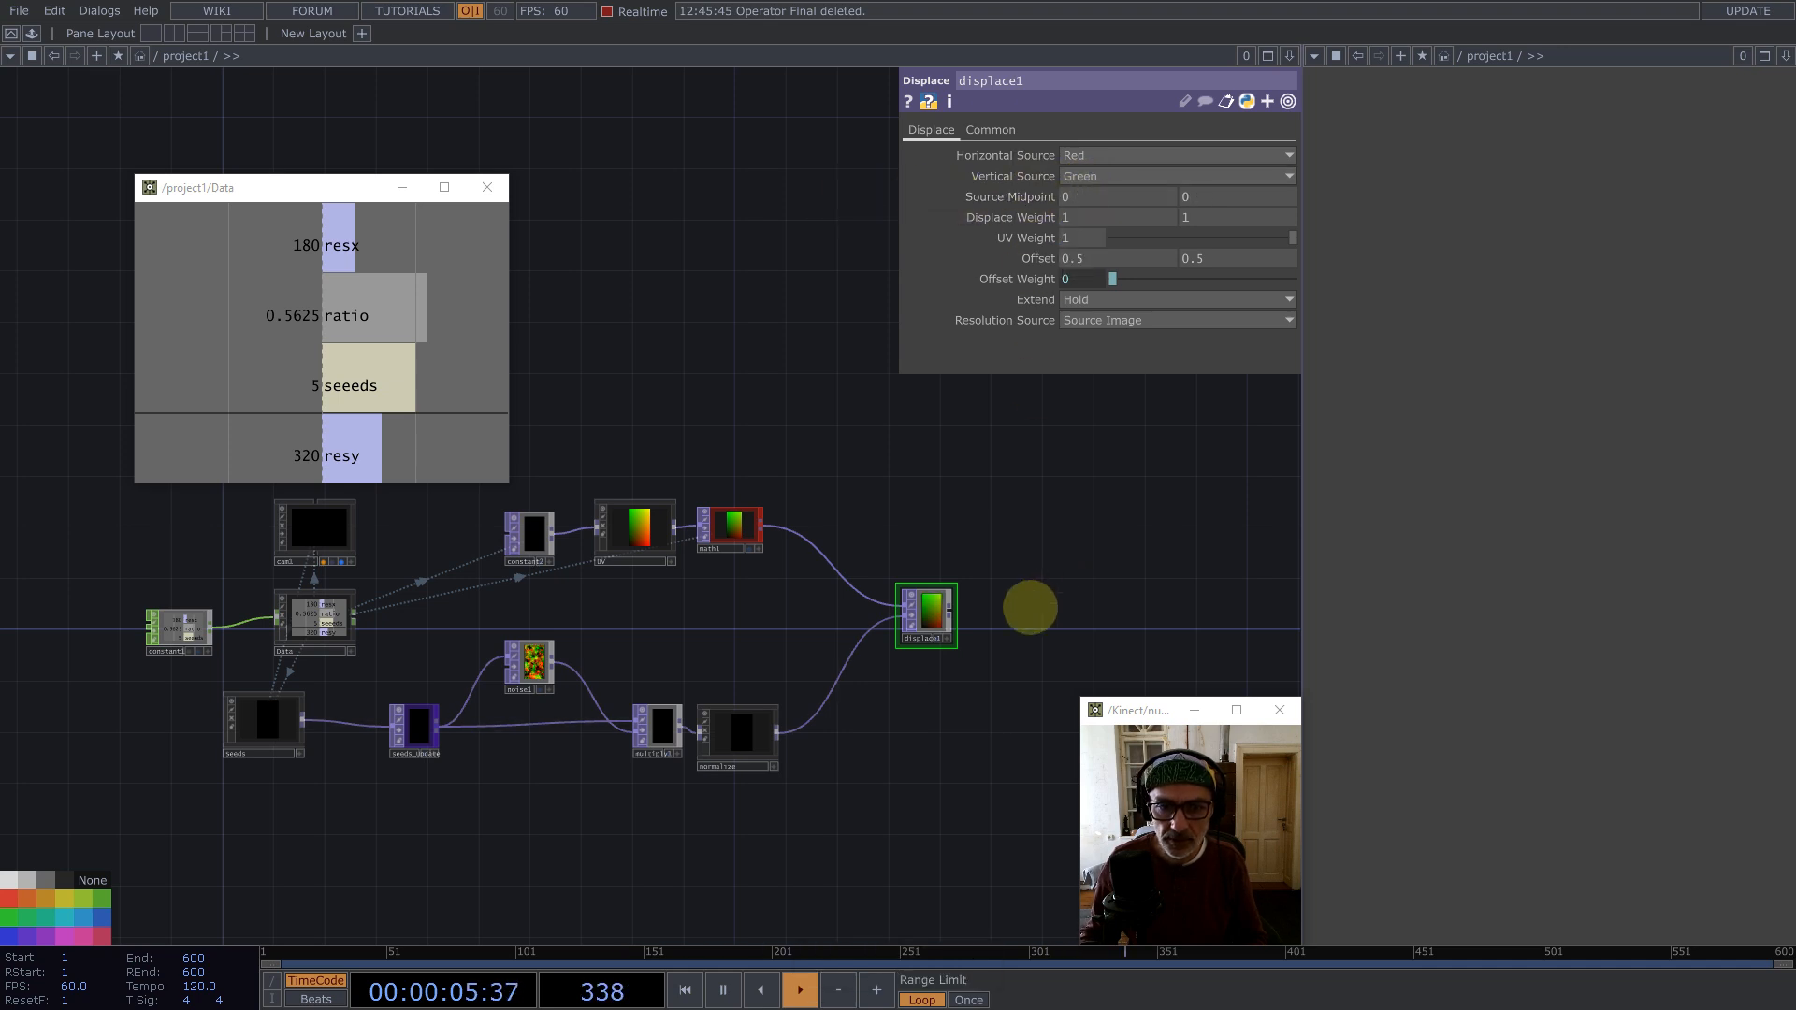
pyautogui.scroll(-3, 801, 553)
pyautogui.hotkey('ctrl', 'z')
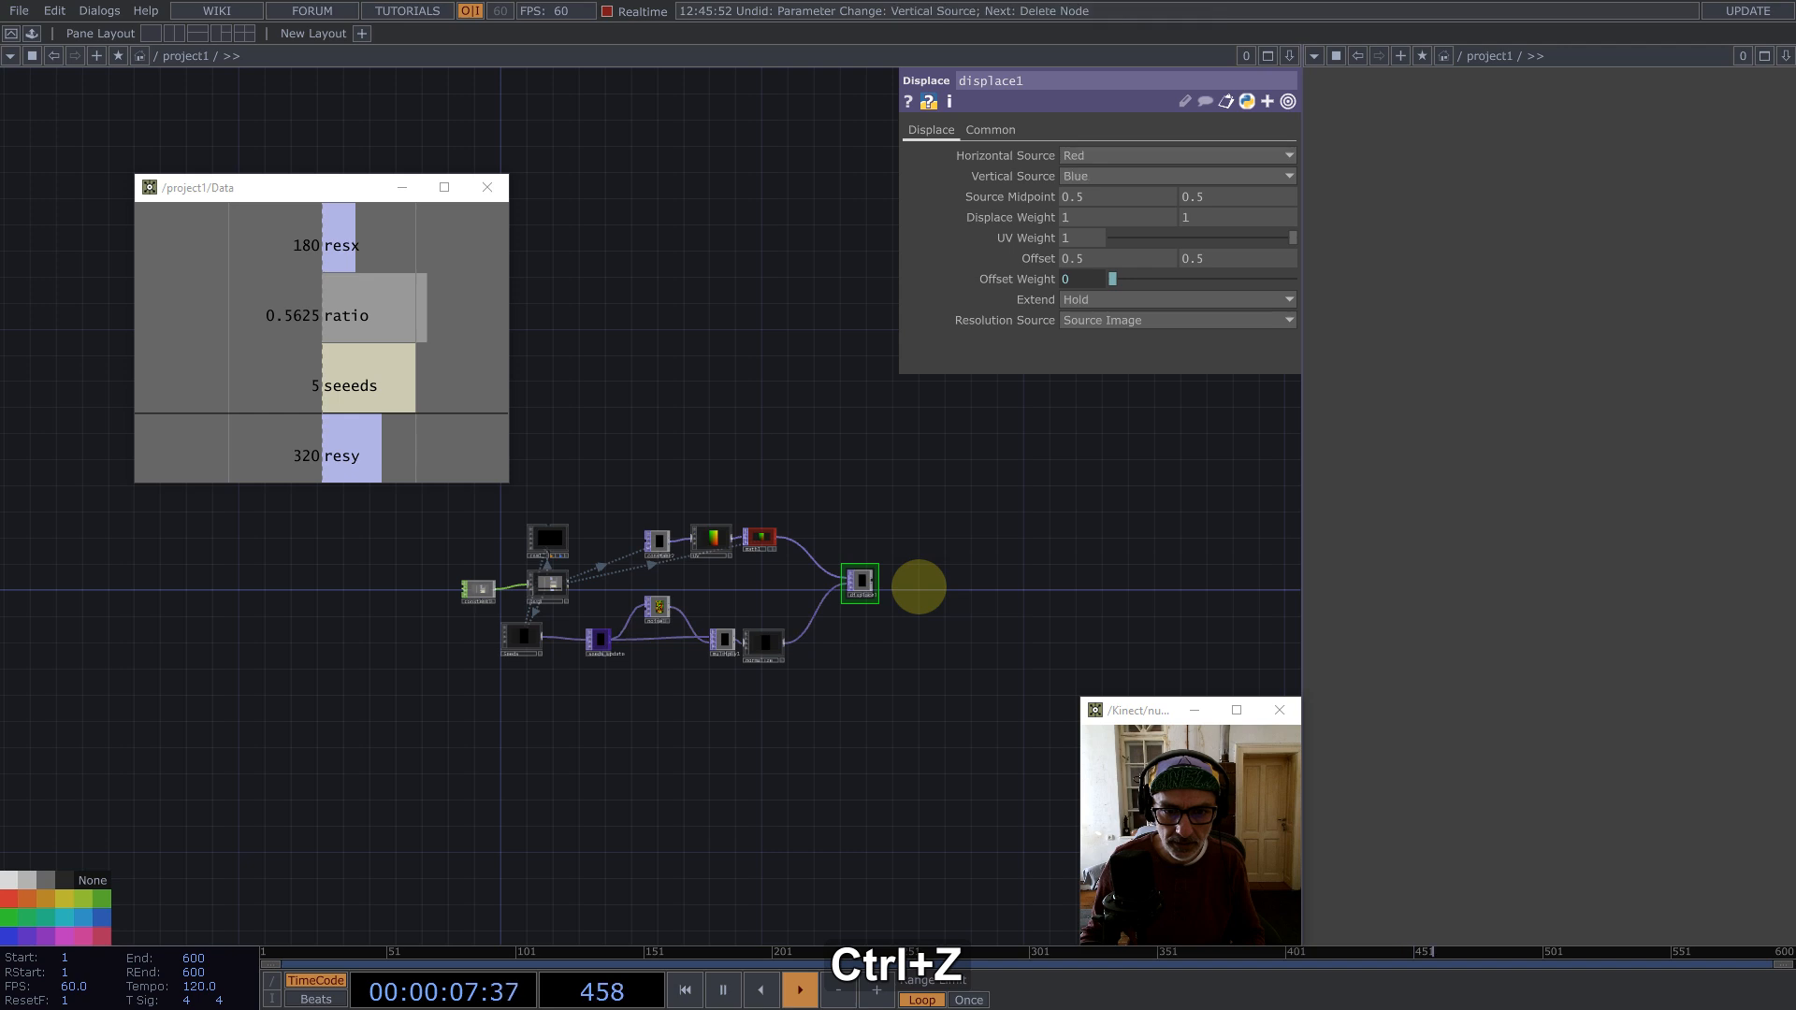
pyautogui.hotkey('ctrl', 'z')
# Step: Wire normalize into displace1's second input and displace1's output into the Final null
pyautogui.scroll(5, 872, 615)
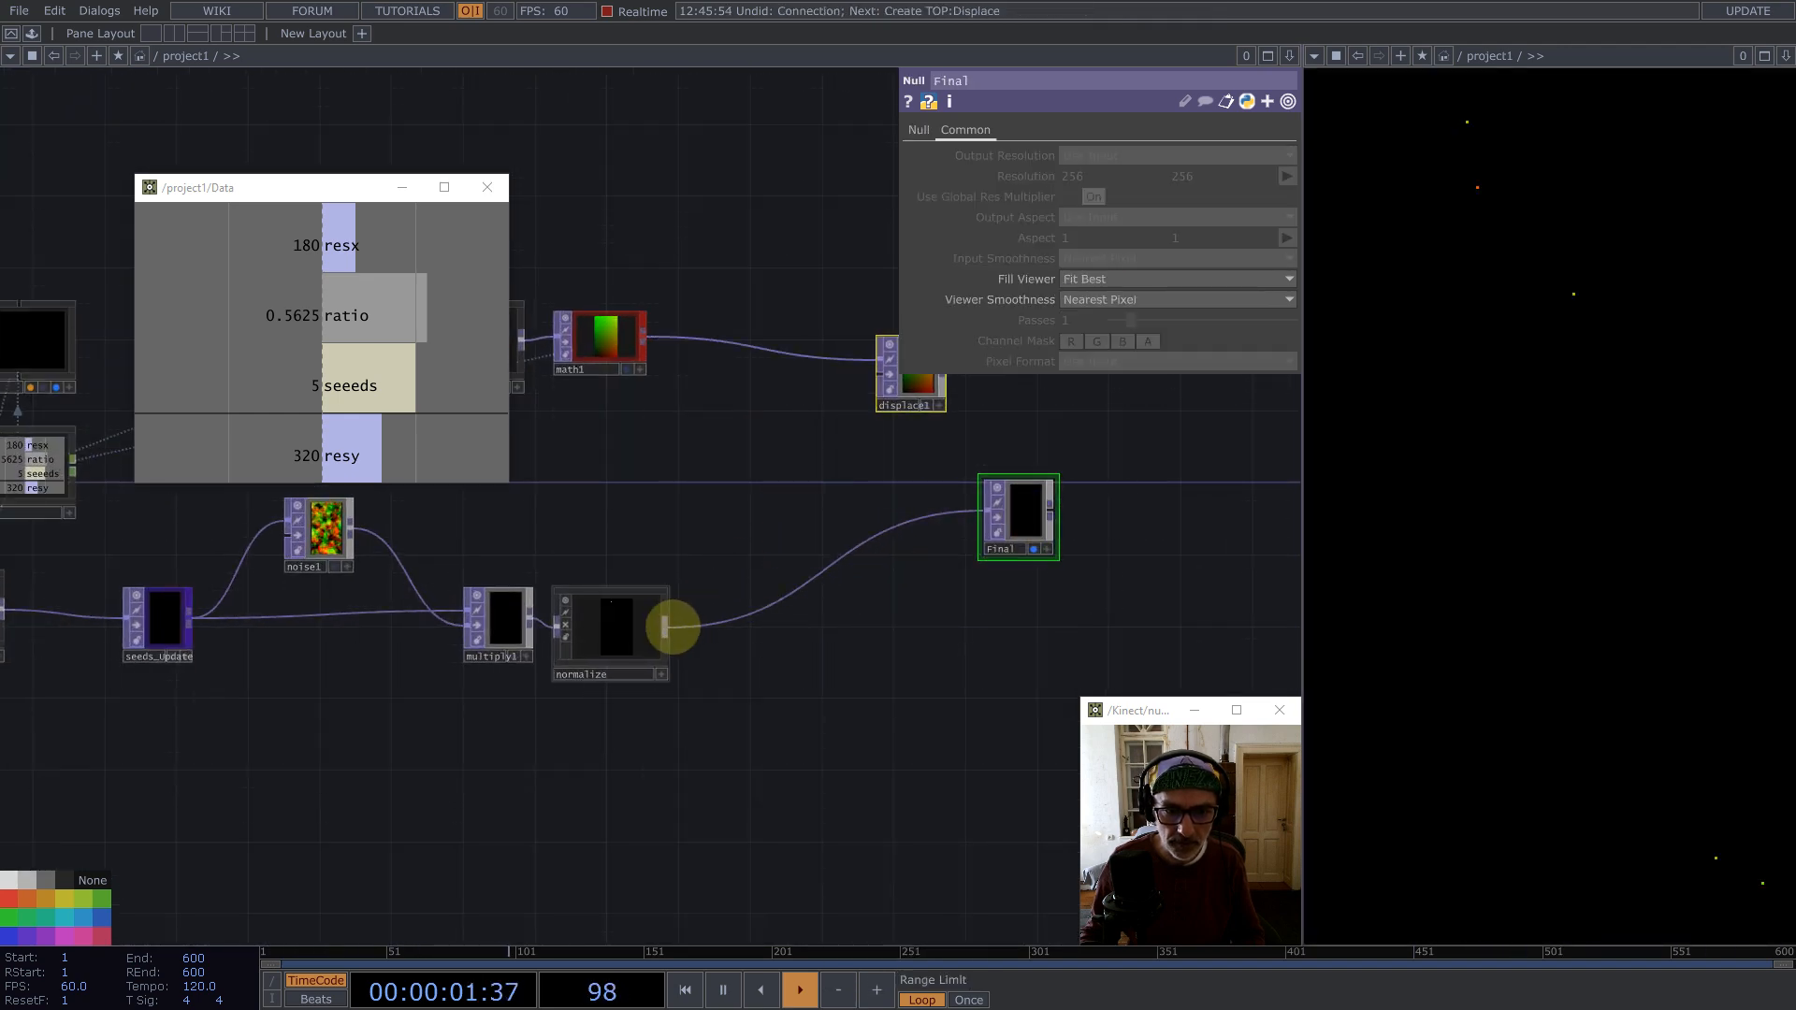
pyautogui.moveTo(671, 628); pyautogui.dragTo(866, 384)
pyautogui.moveTo(817, 478); pyautogui.dragTo(765, 504)
pyautogui.moveTo(853, 420); pyautogui.dragTo(820, 629)
pyautogui.moveTo(866, 630); pyautogui.dragTo(1026, 553)
pyautogui.click(786, 516)
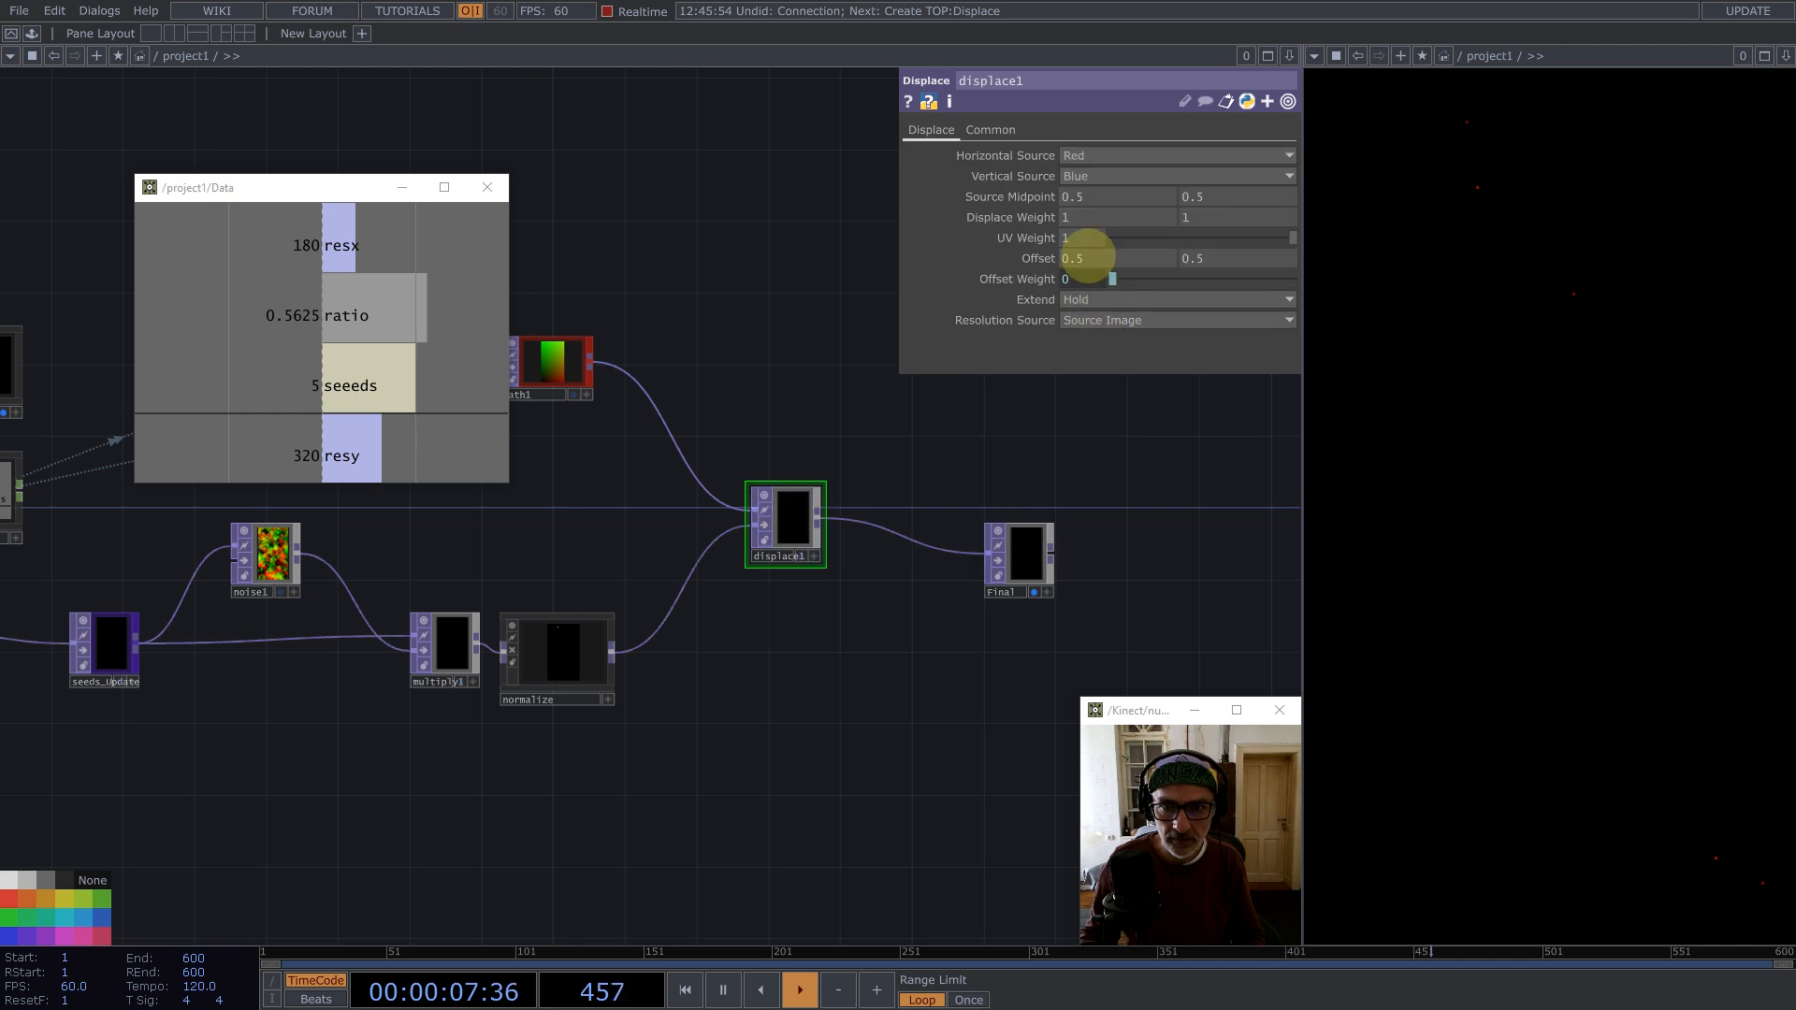
# Step: Set displace1's Vertical Source to Green and its Source Midpoint to 0 and 0
pyautogui.click(1078, 176)
pyautogui.click(1075, 212)
pyautogui.moveTo(1041, 193); pyautogui.dragTo(879, 196, button='middle')
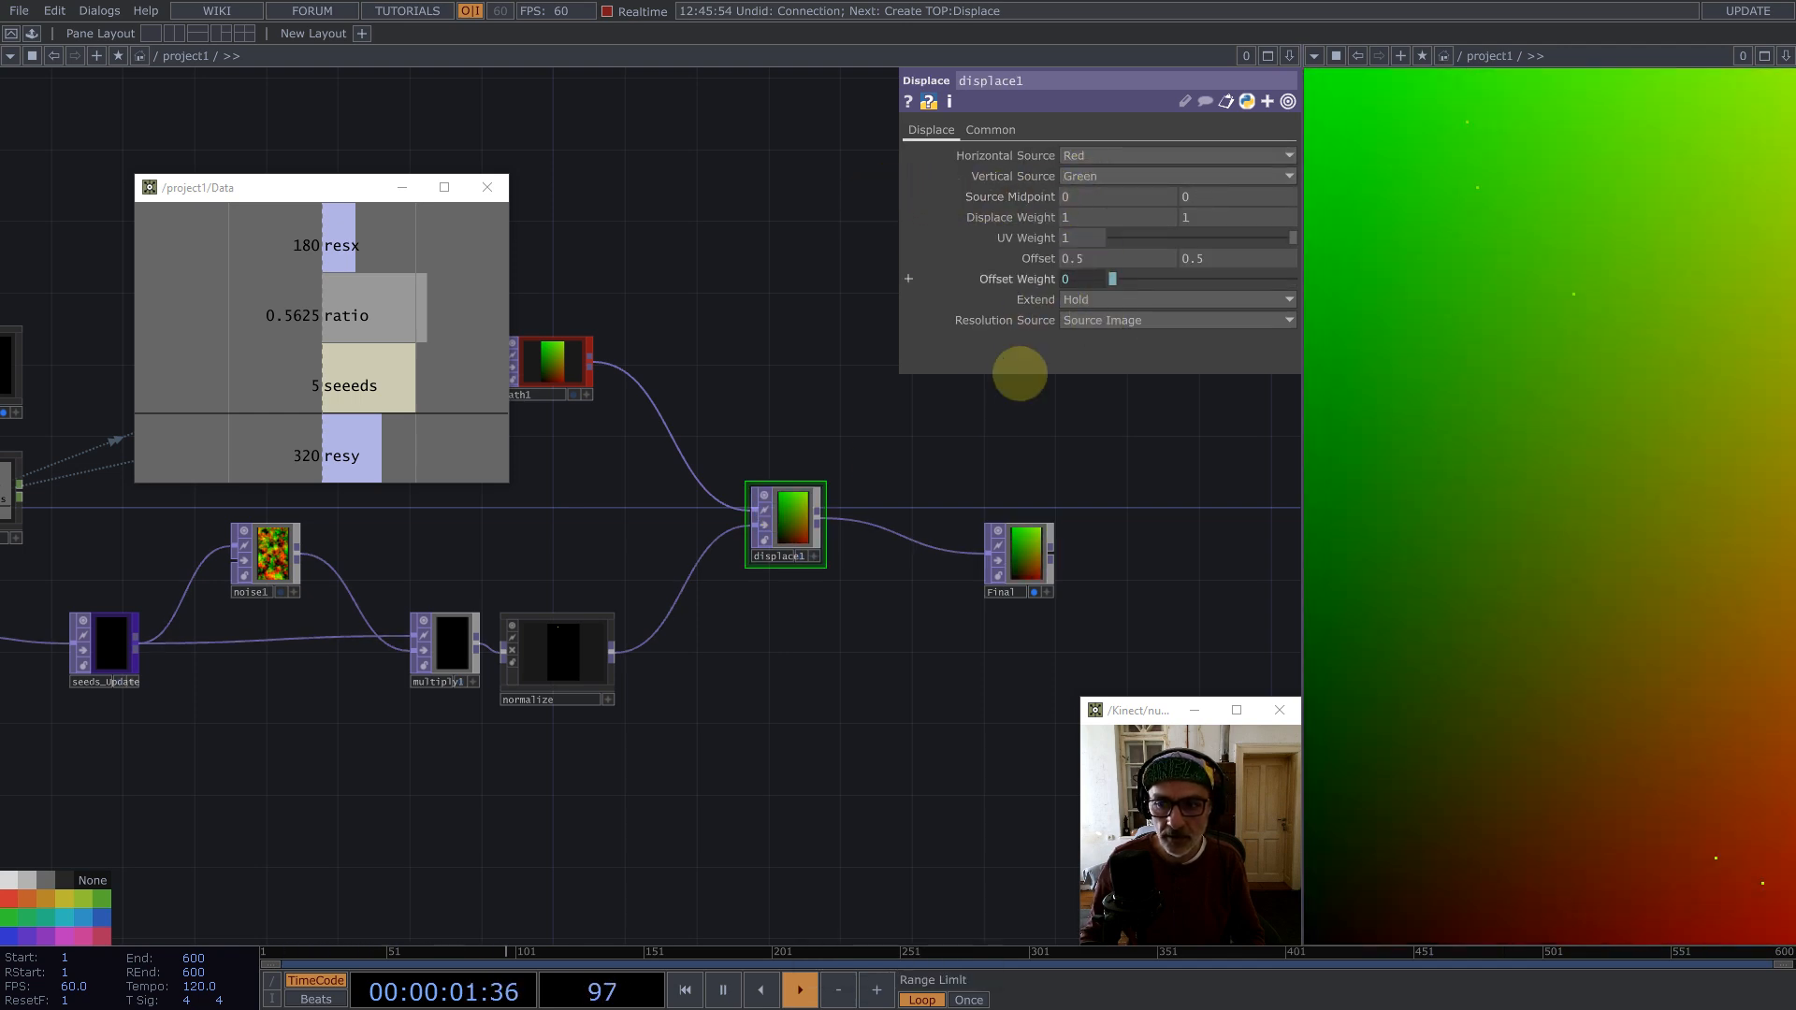
# Step: Insert a Null TOP on the wire between displace1 and Final
pyautogui.moveTo(1020, 559); pyautogui.dragTo(1128, 487)
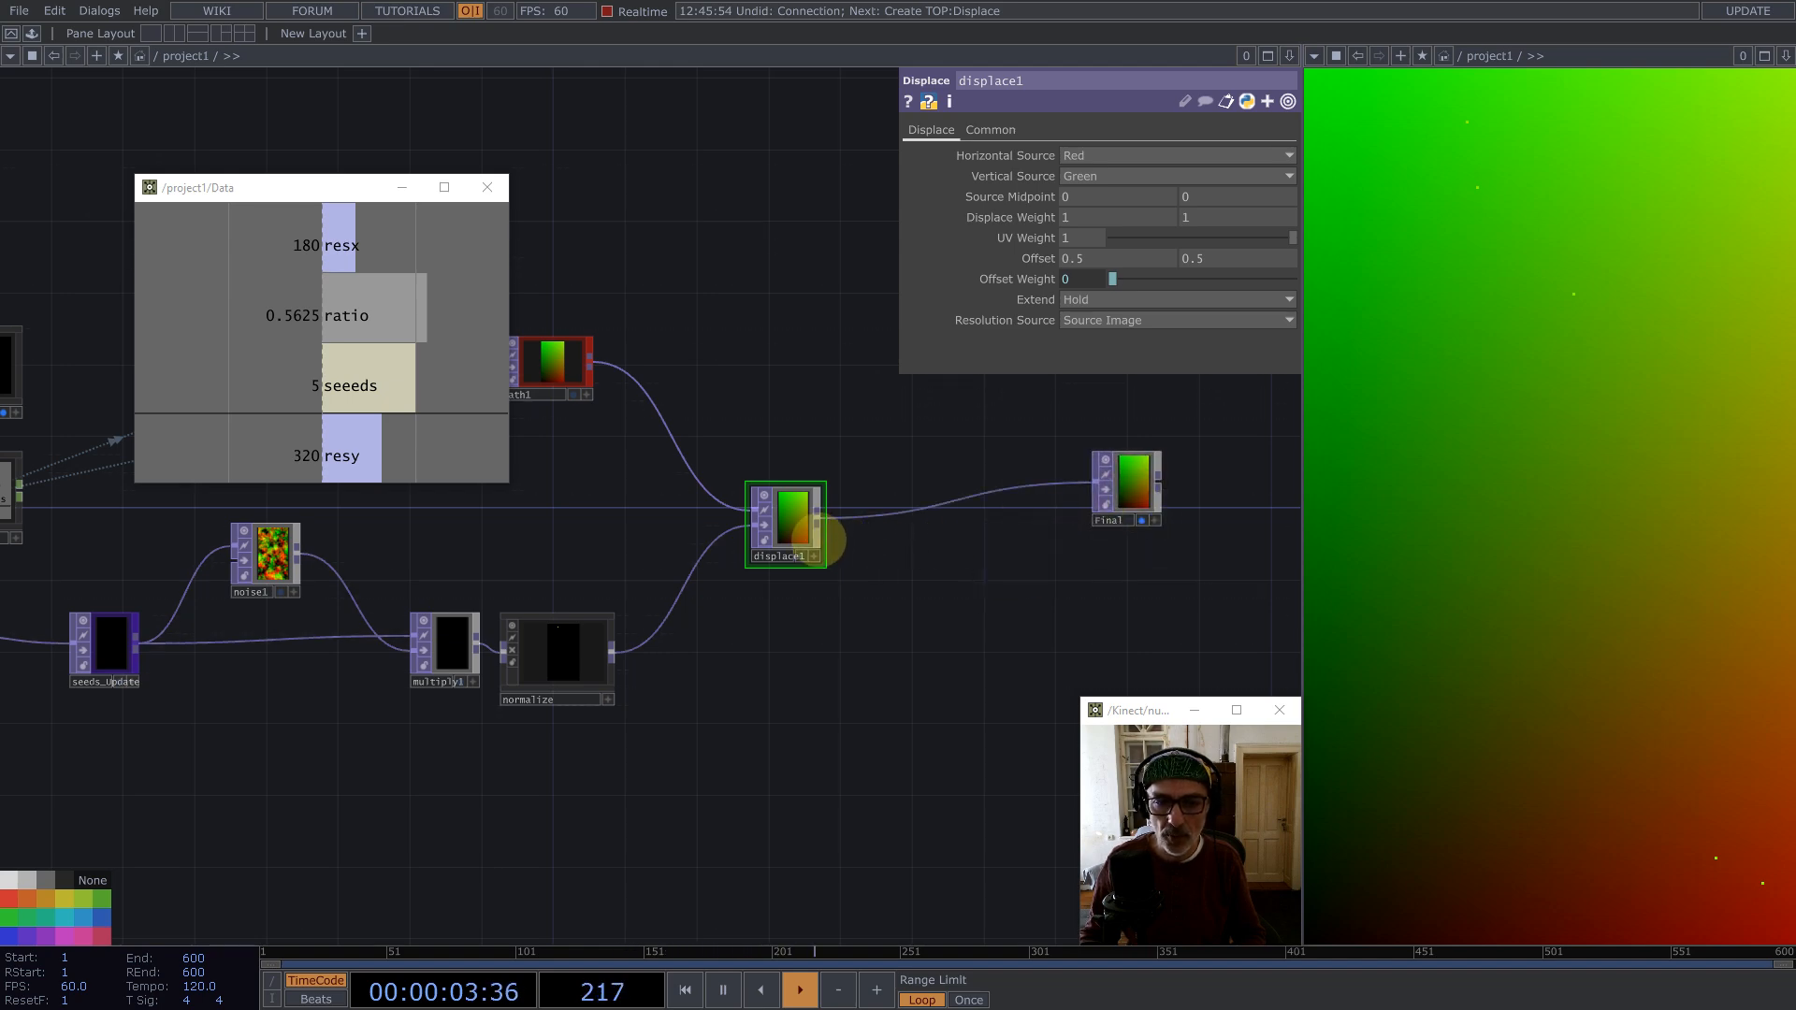
pyautogui.rightClick(931, 475)
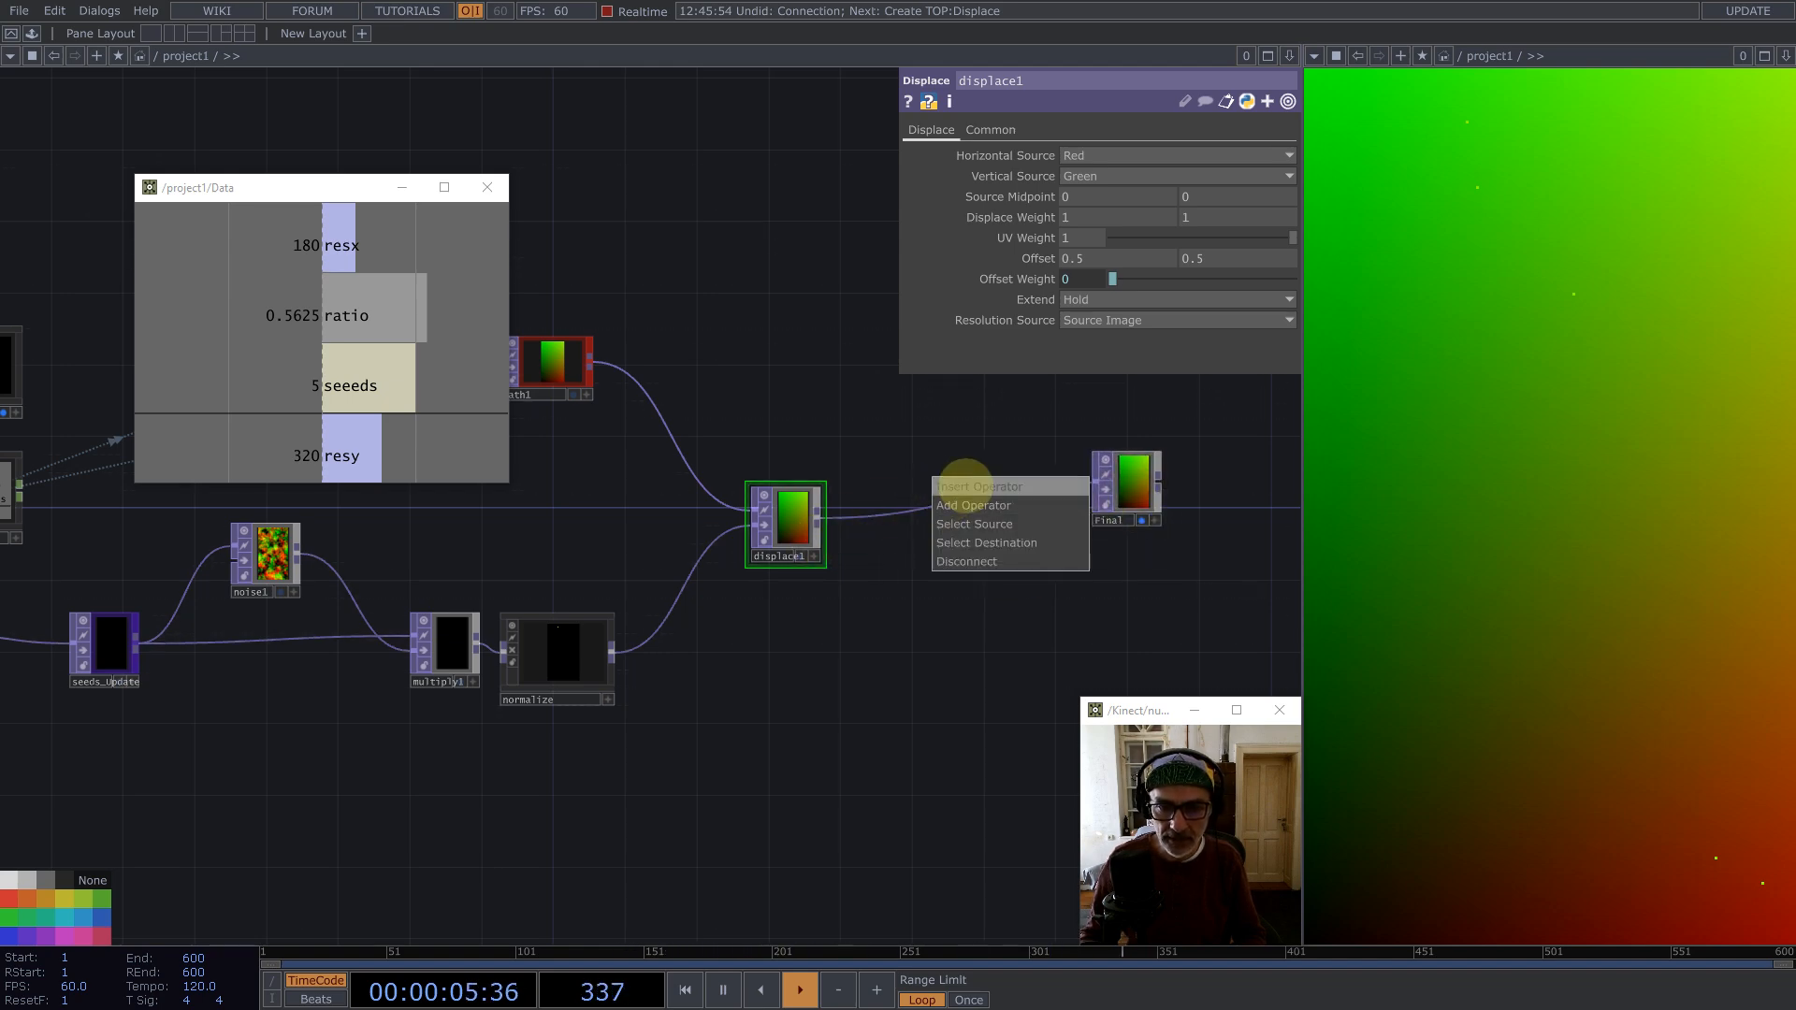
pyautogui.click(966, 484)
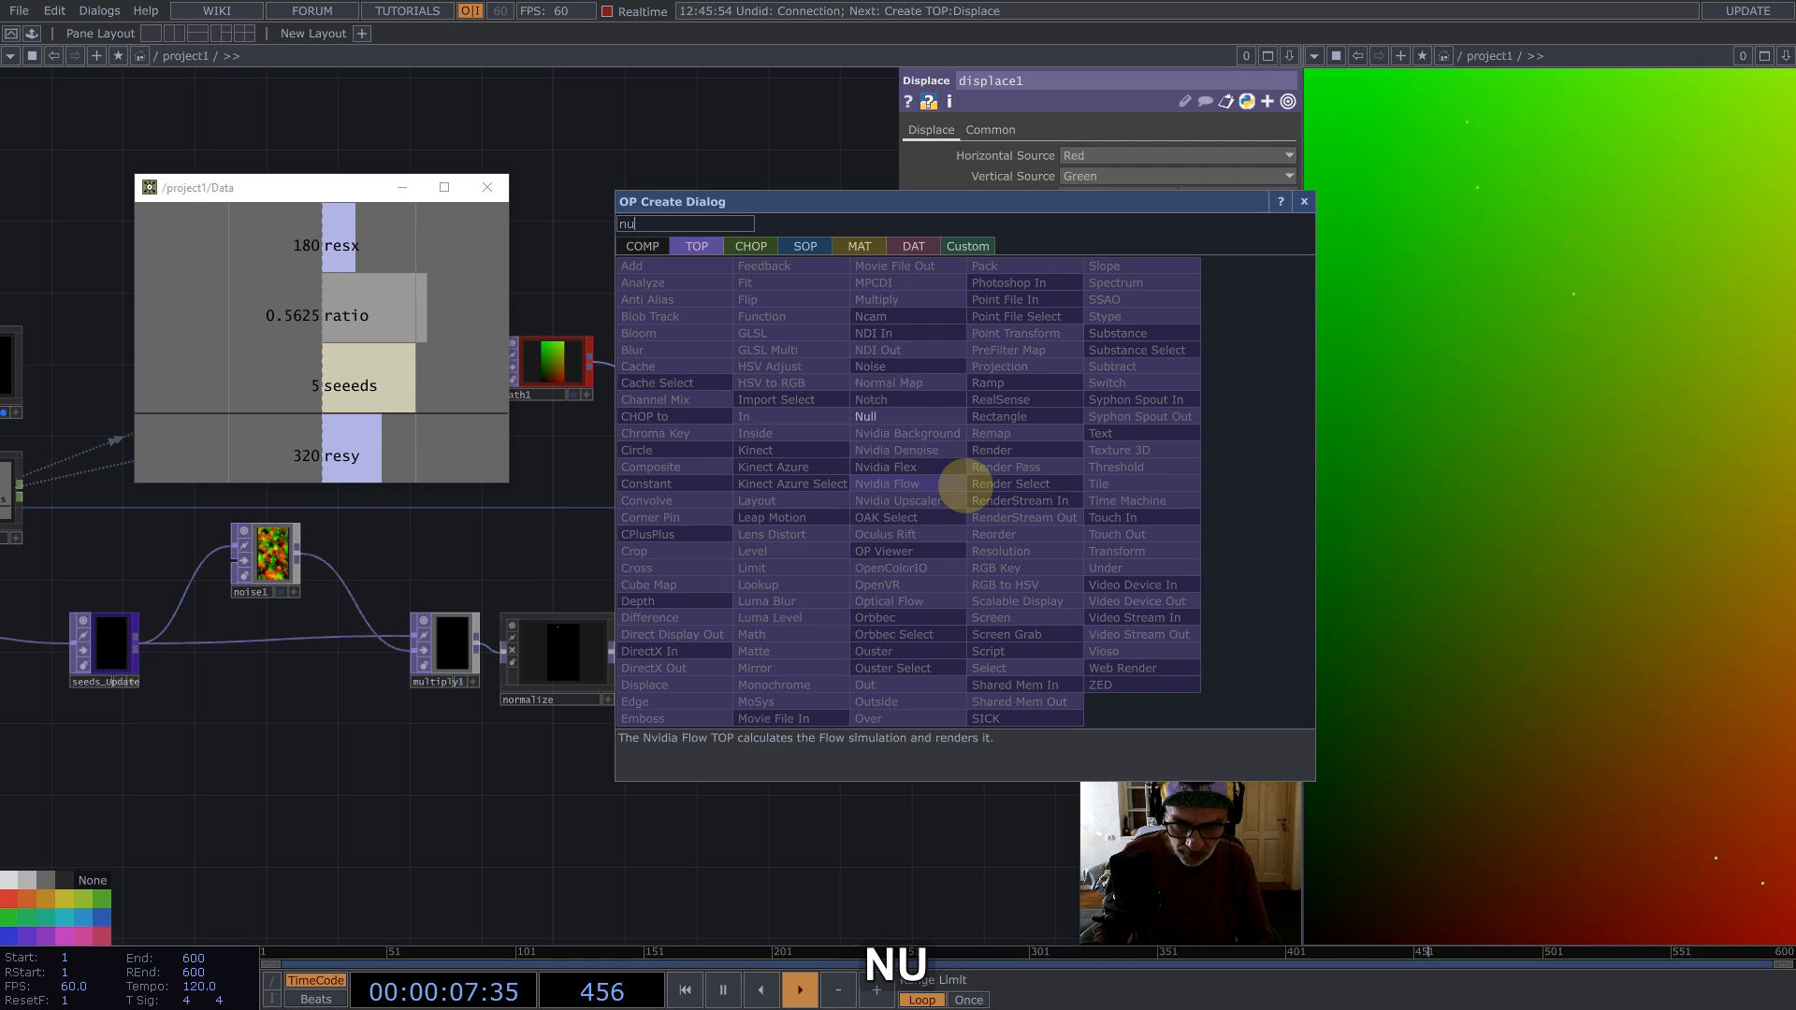
pyautogui.click(875, 417)
pyautogui.click(963, 525)
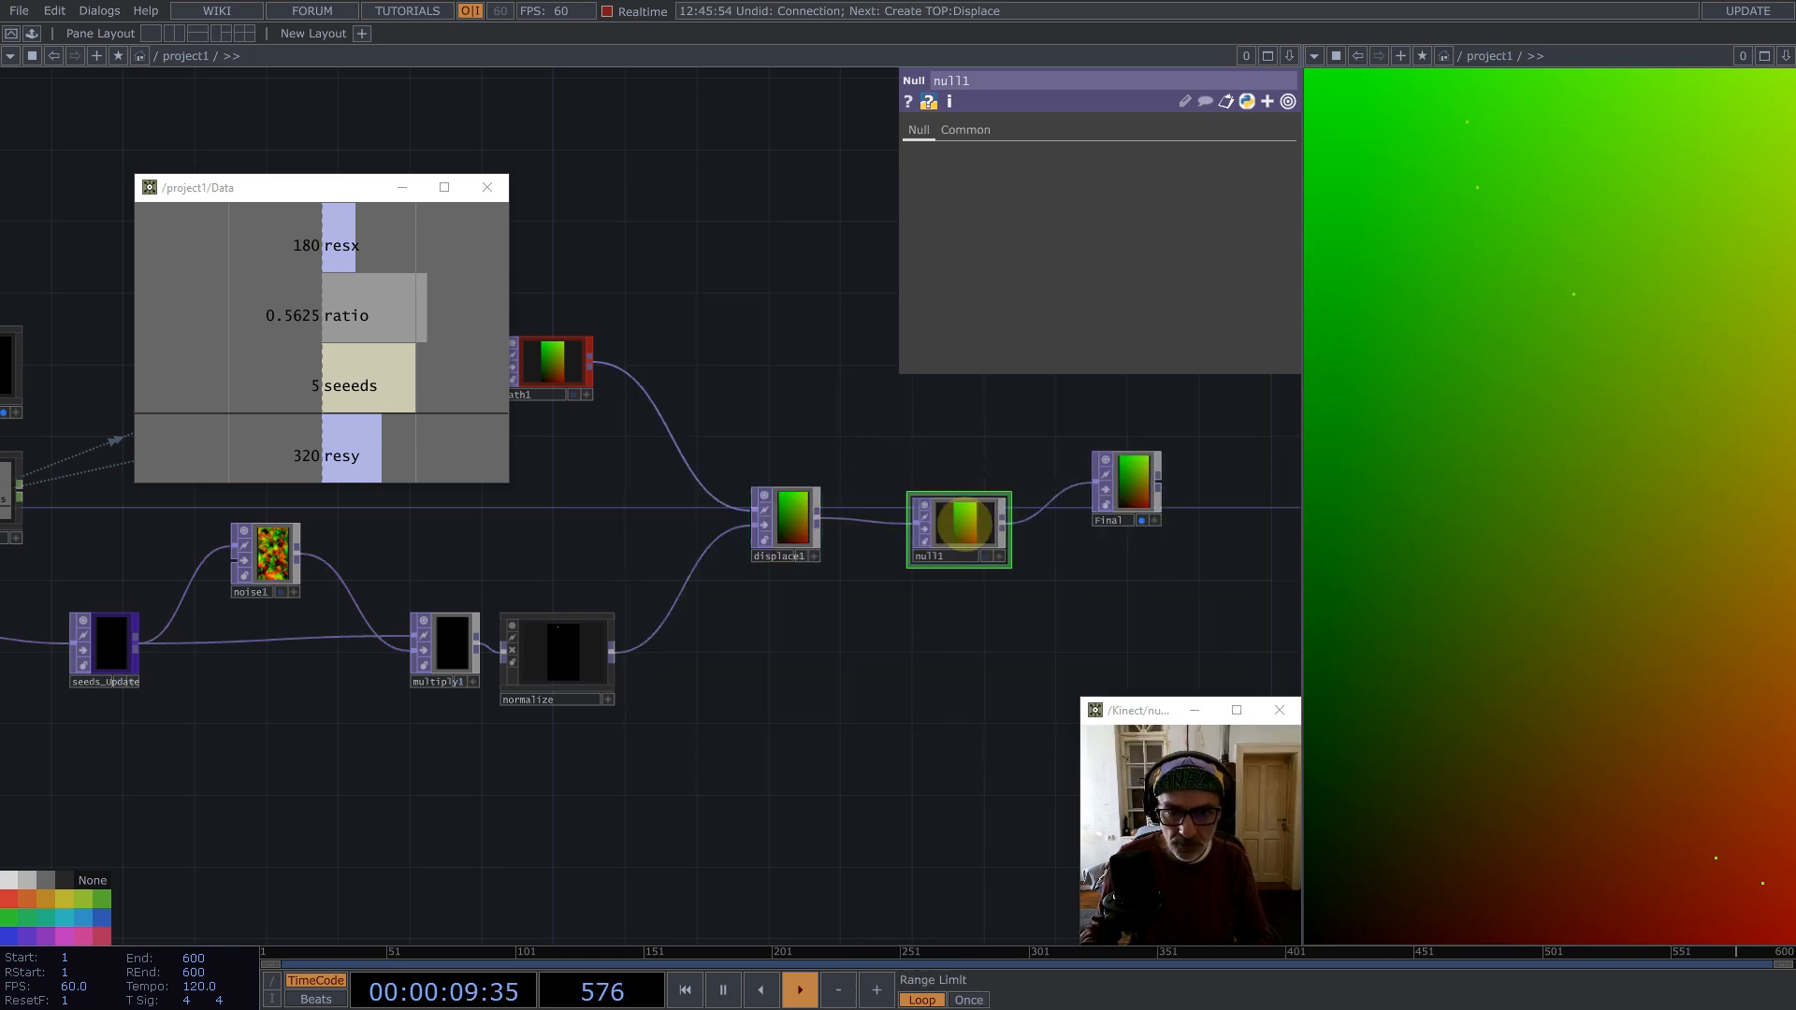
# Step: Collapse the new null into a Base component and rename it Clean
pyautogui.rightClick(960, 514)
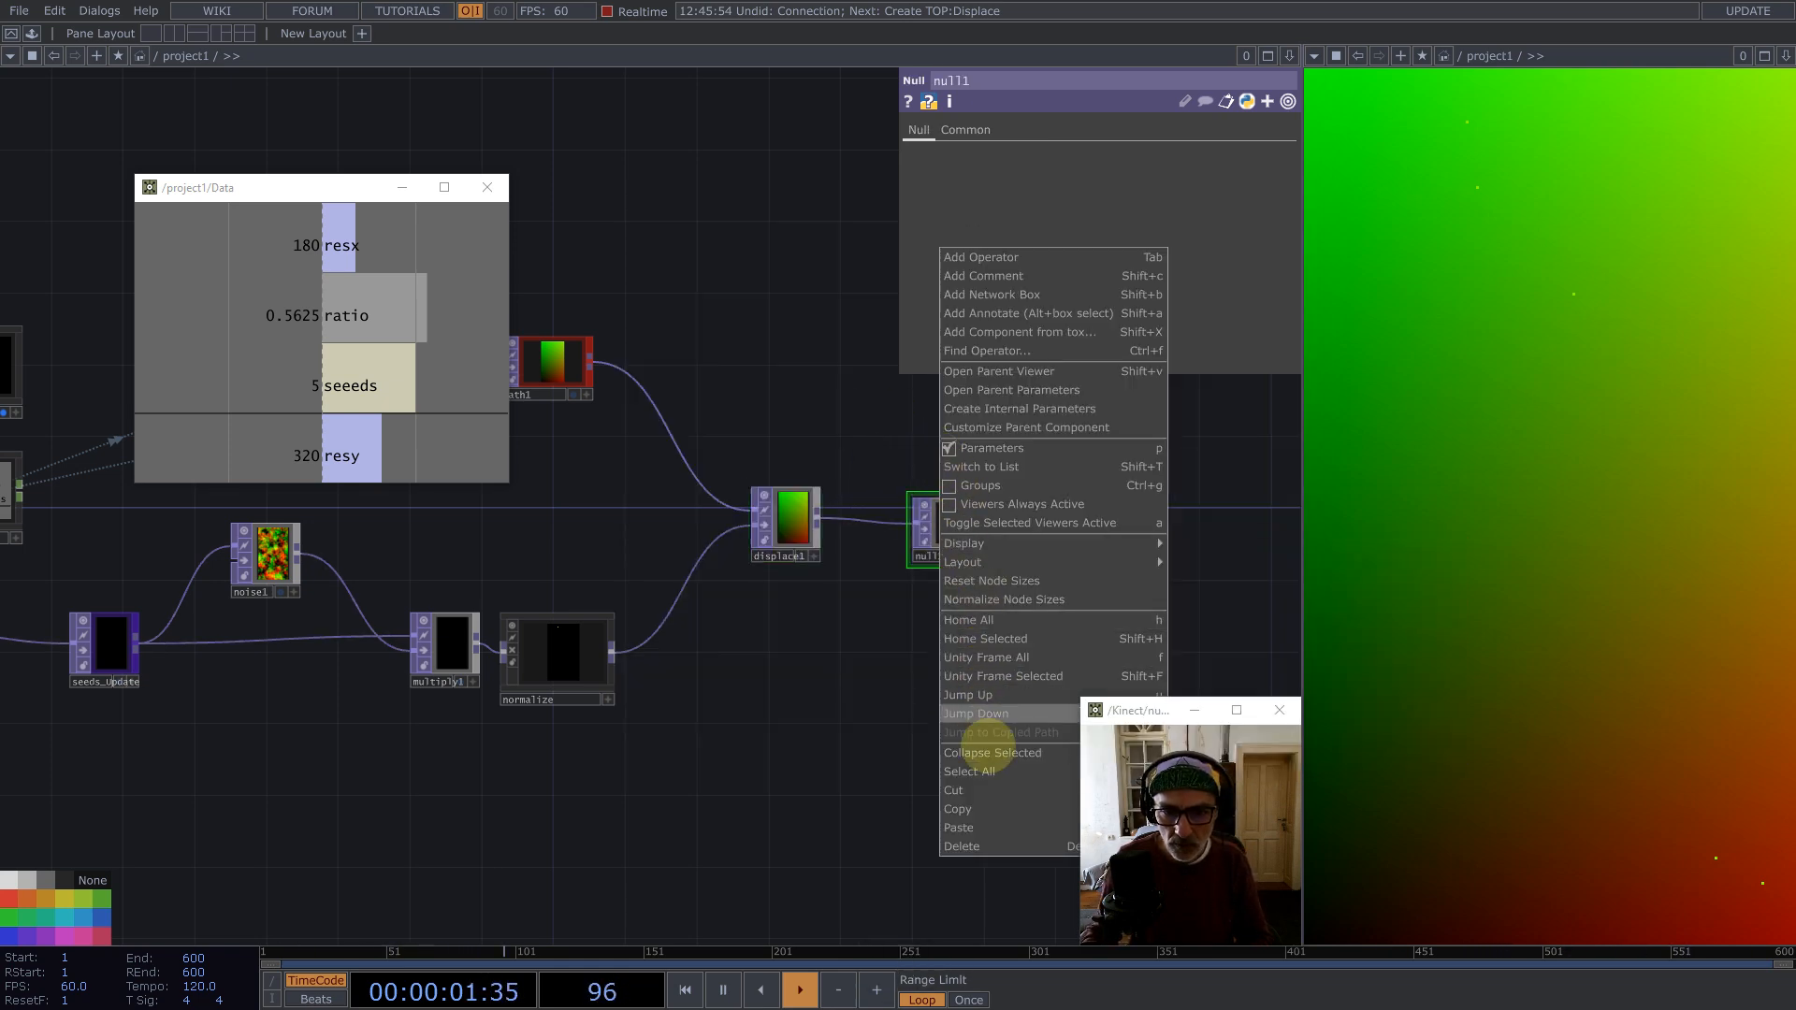
pyautogui.click(986, 746)
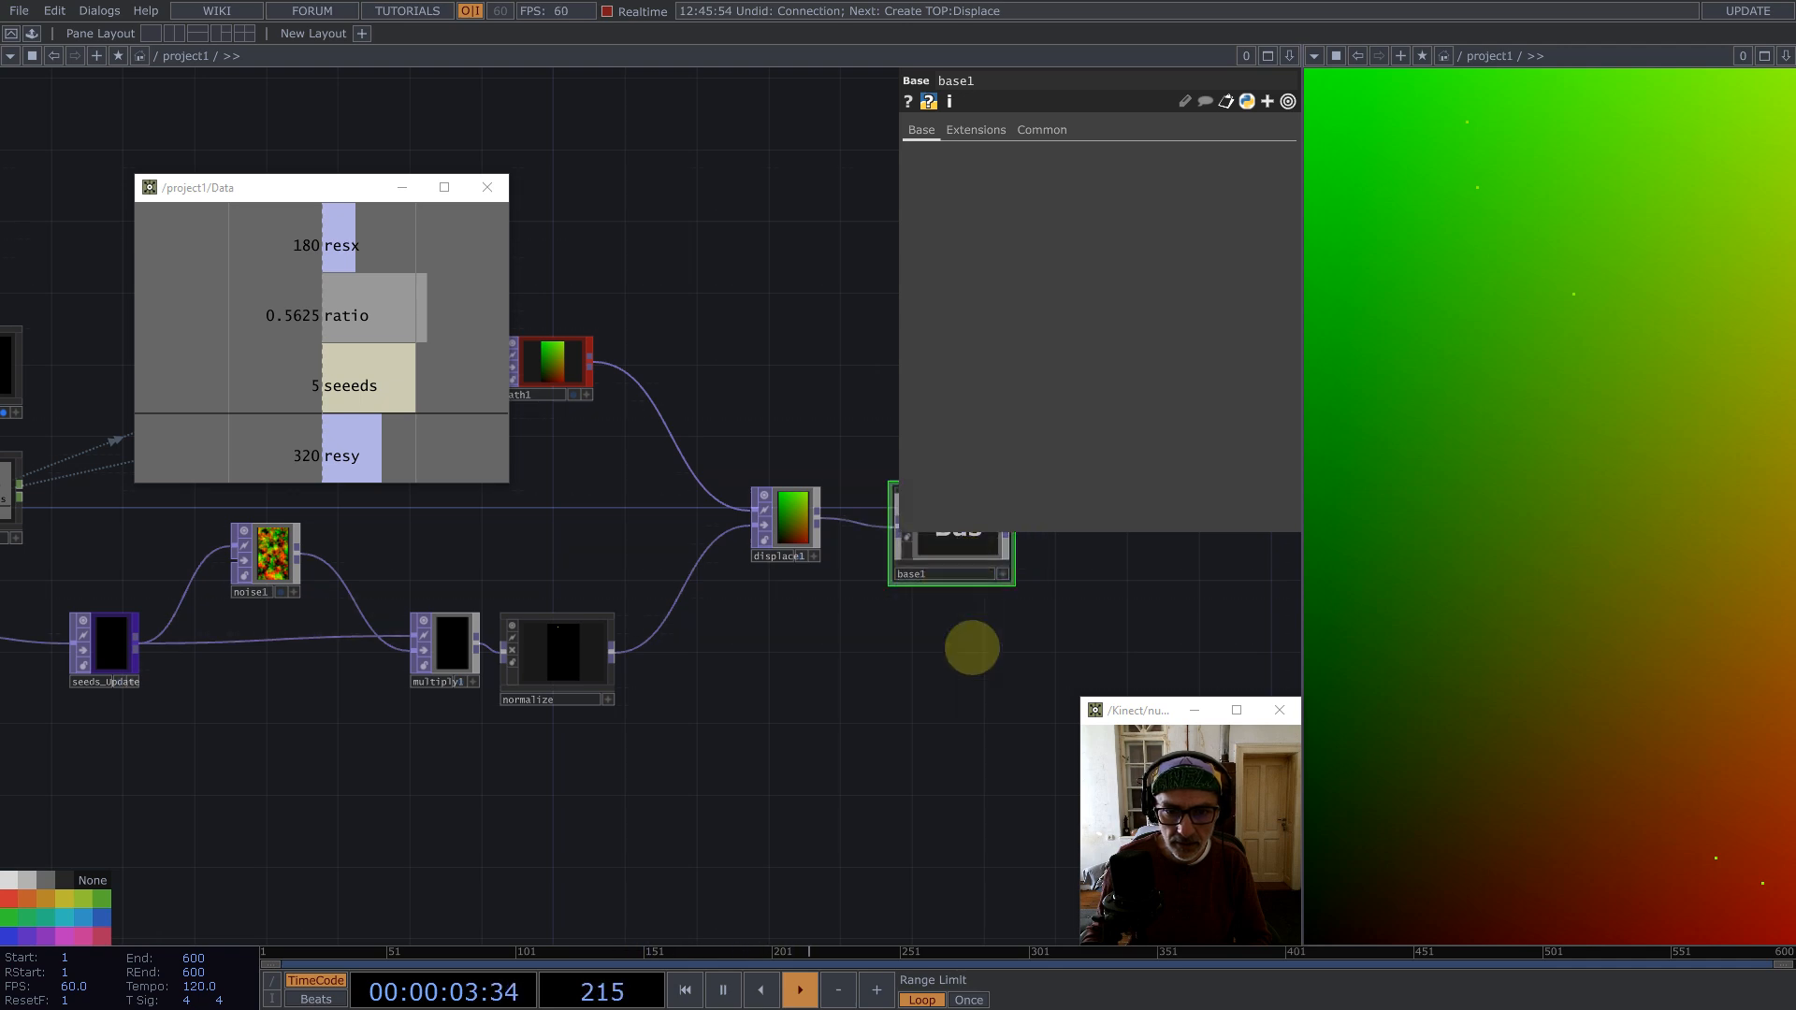
pyautogui.moveTo(971, 646); pyautogui.dragTo(884, 709)
pyautogui.click(858, 631)
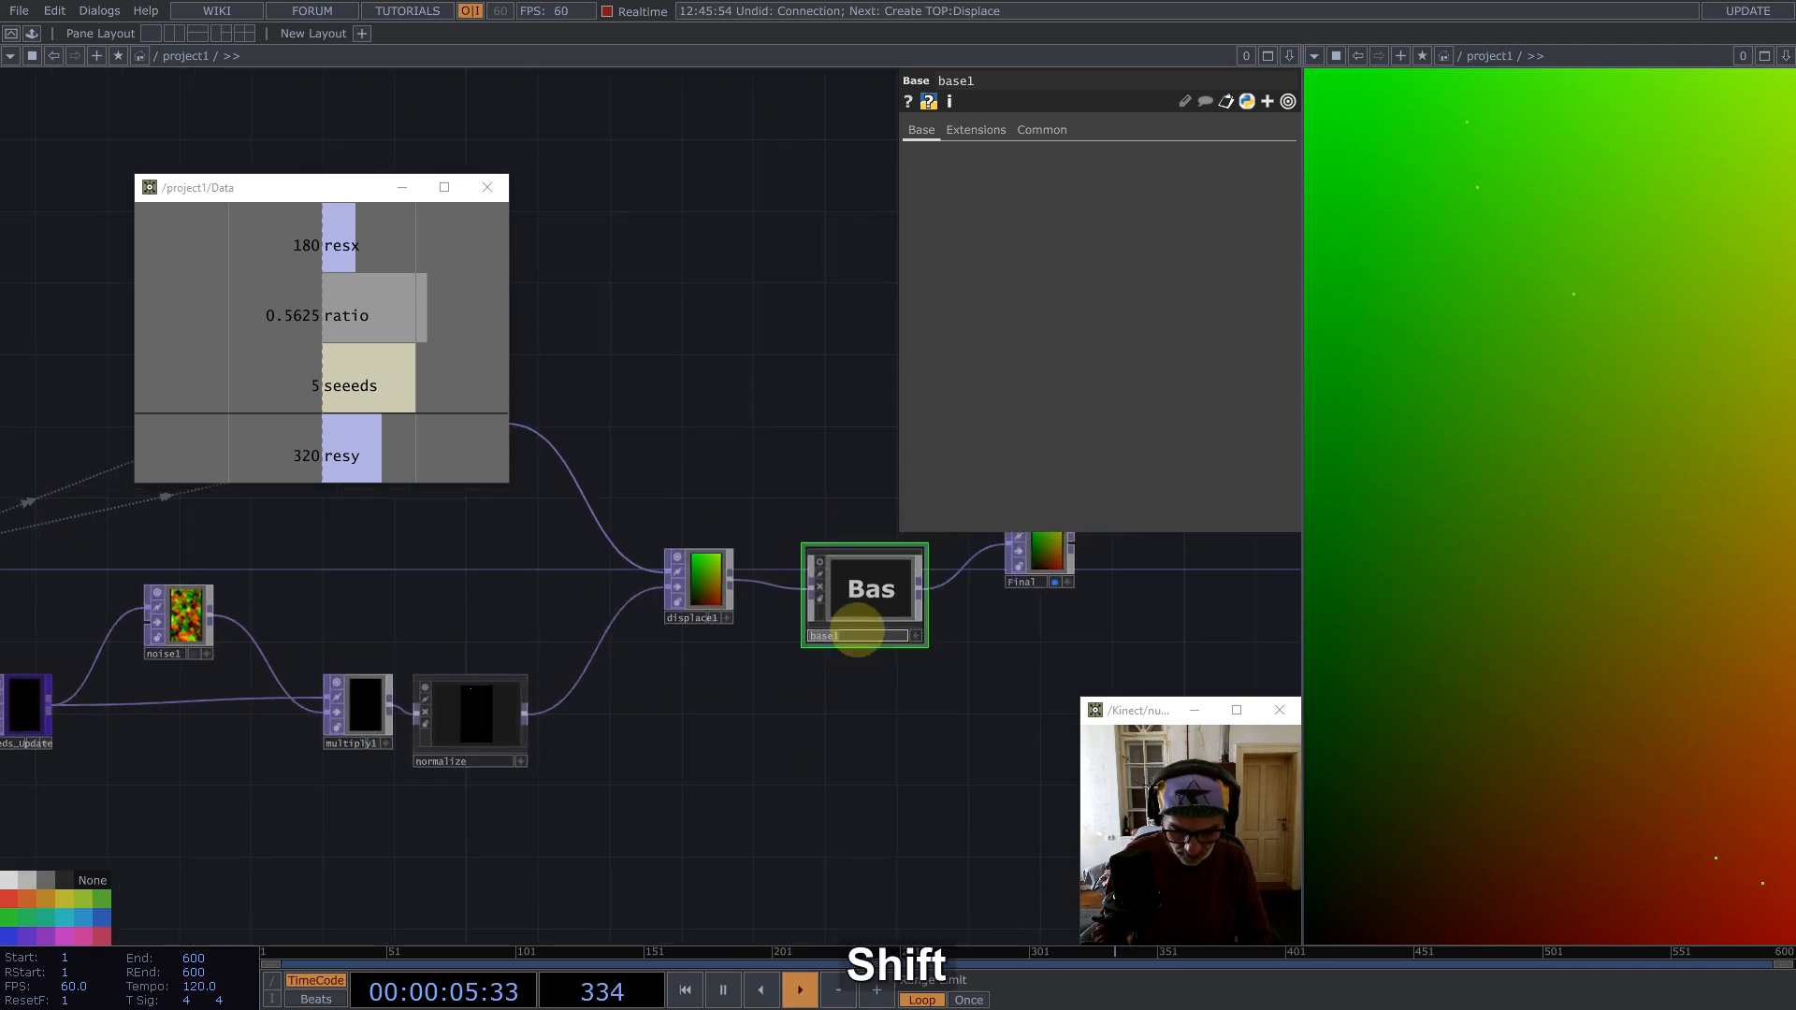
pyautogui.write('Clean')
pyautogui.press('Return')
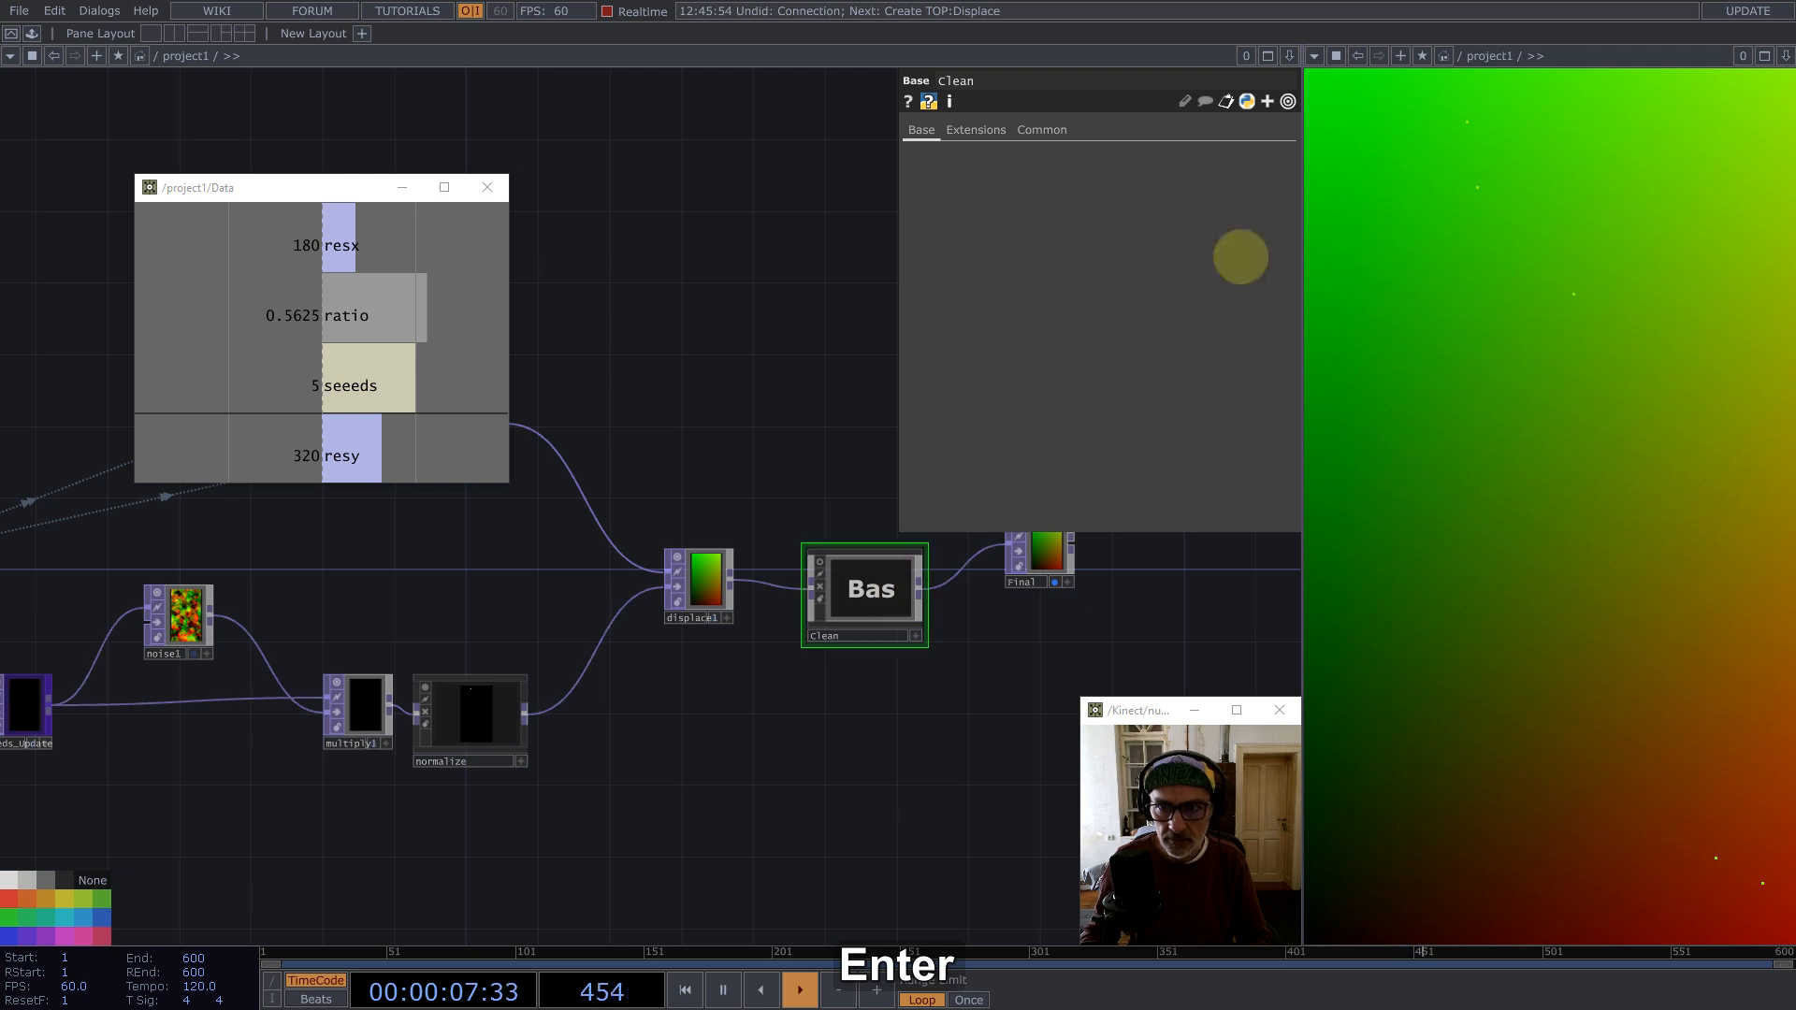
# Step: Turn the second pane into a project1 network view and enter the Clean component
pyautogui.click(1314, 55)
pyautogui.click(1347, 75)
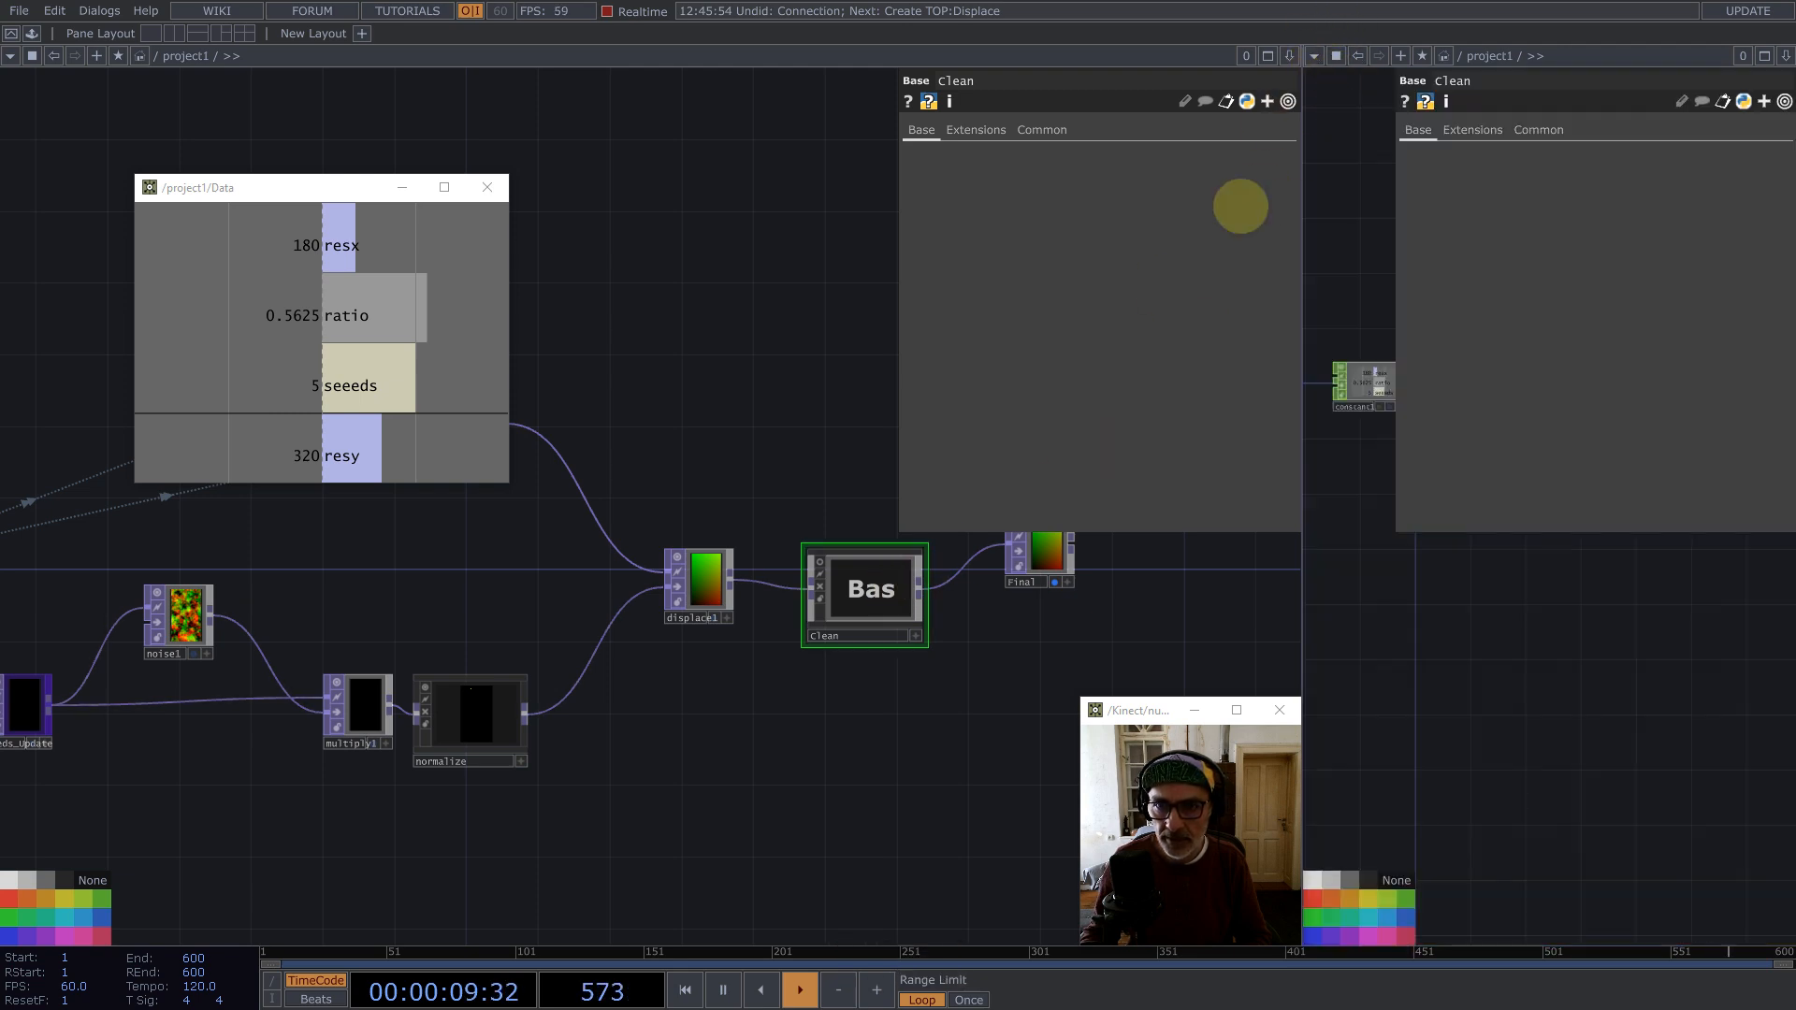
pyautogui.doubleClick(865, 589)
pyautogui.press('h')
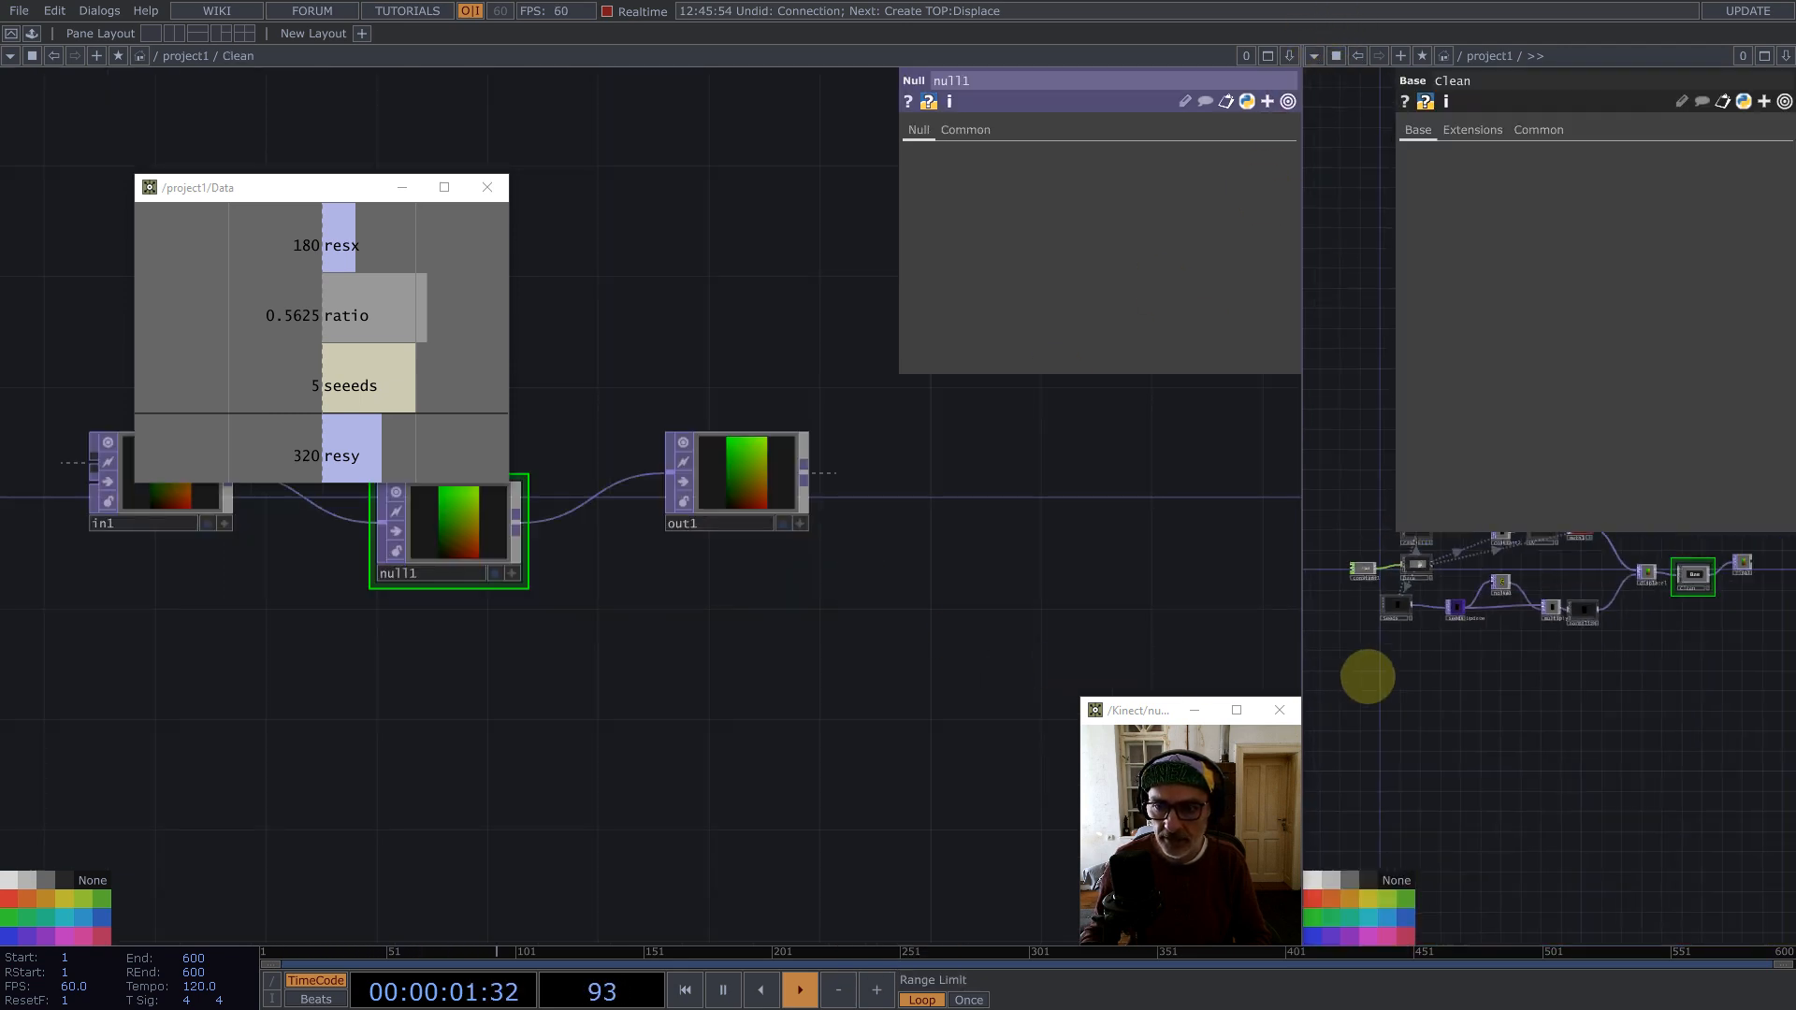
# Step: Add a Select TOP inside Clean that references seeds_Update from the project network
pyautogui.scroll(5, 1453, 595)
pyautogui.moveTo(518, 698); pyautogui.dragTo(904, 644)
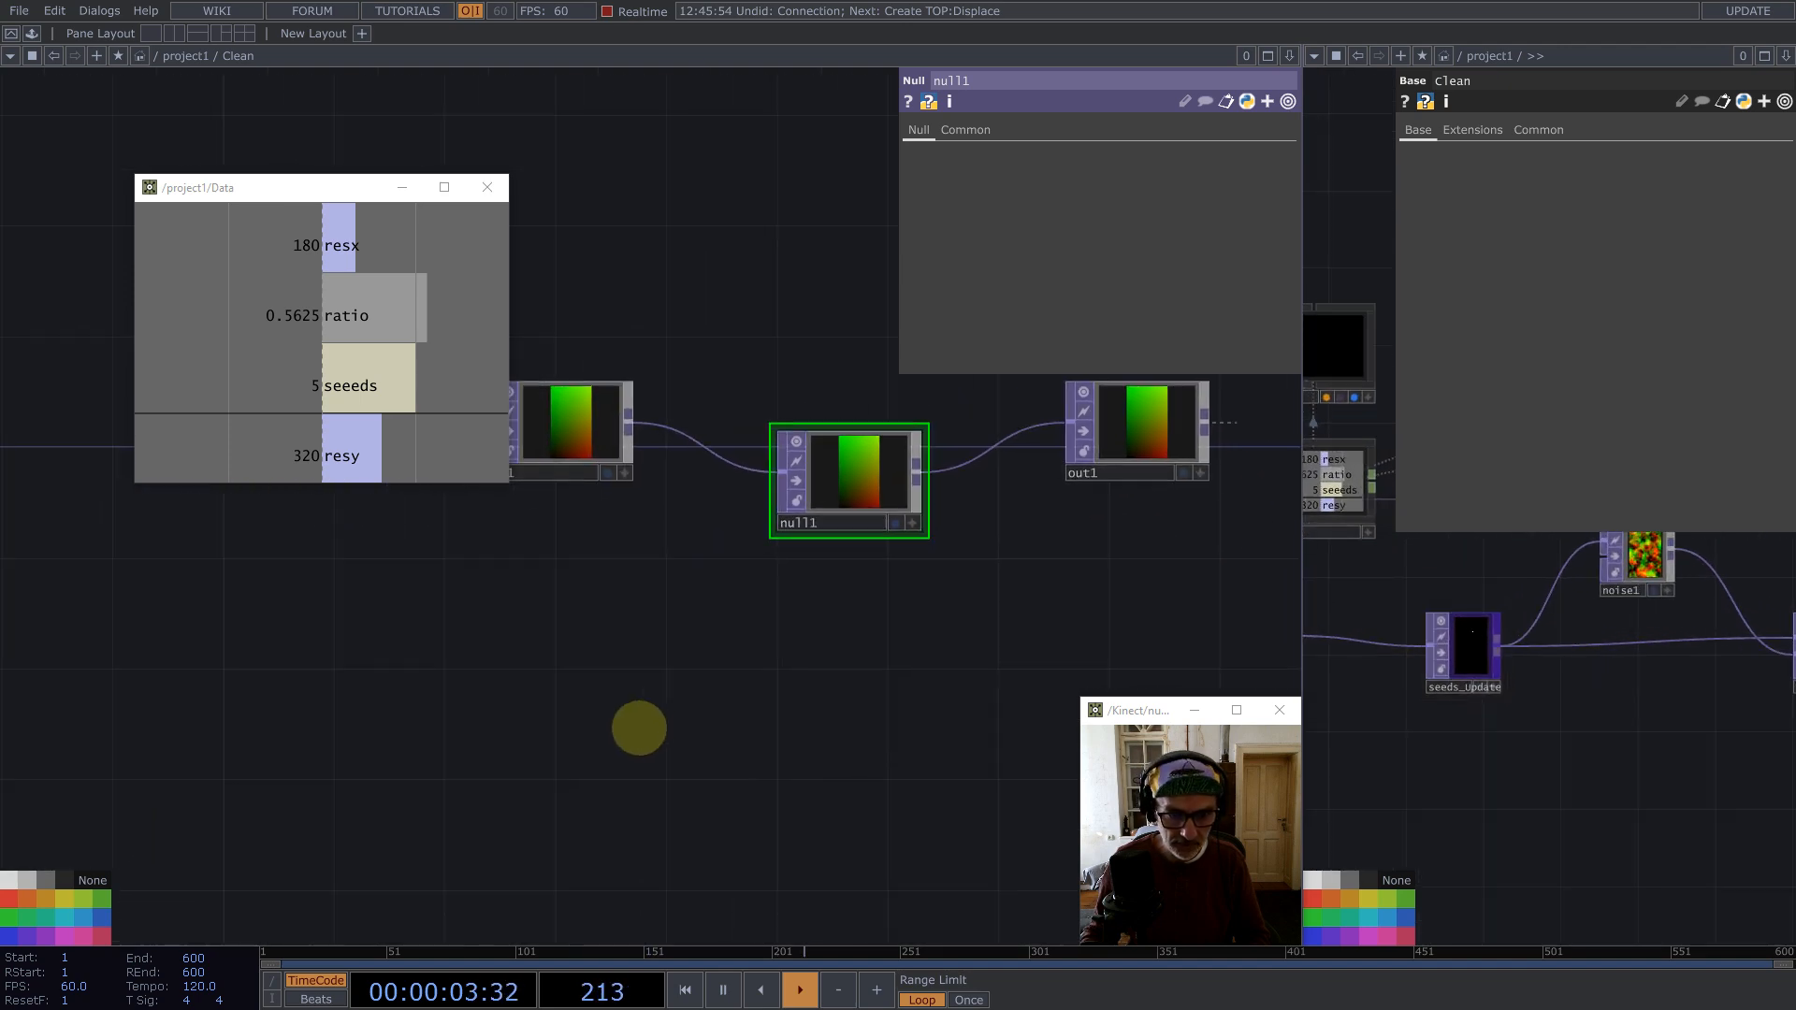
pyautogui.press('Tab')
pyautogui.write('se')
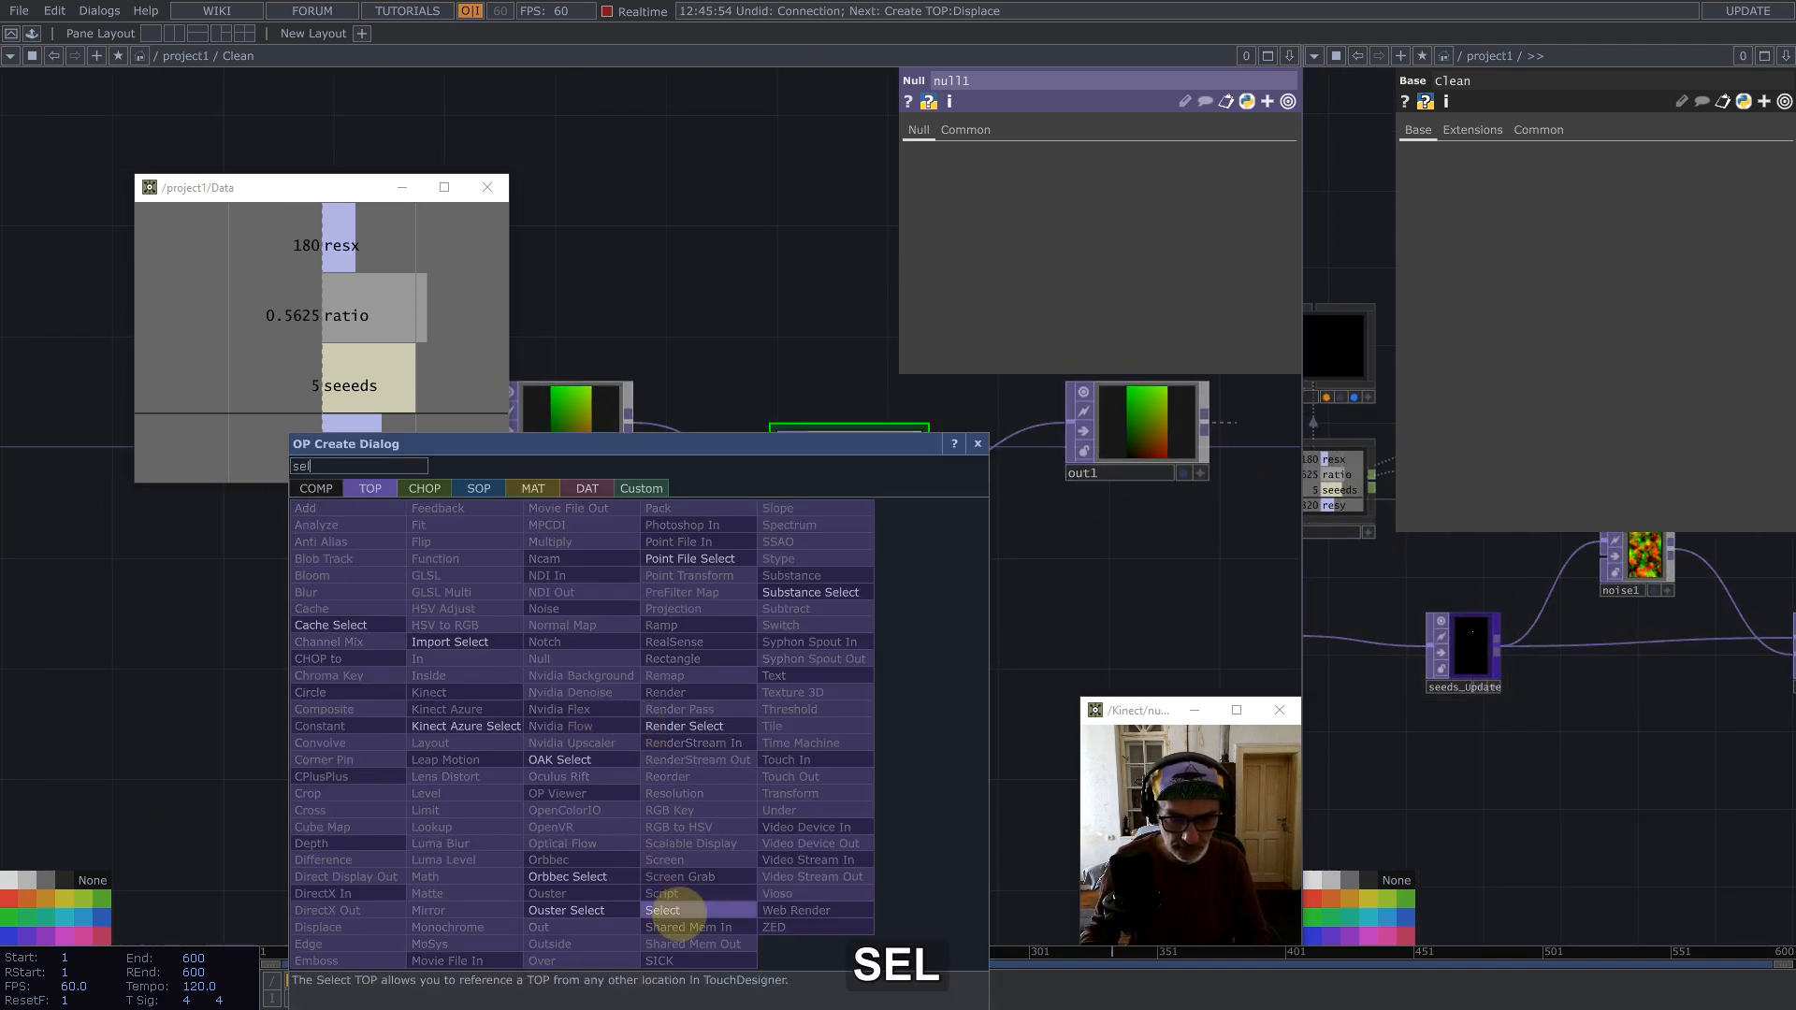
pyautogui.click(666, 911)
pyautogui.click(678, 681)
pyautogui.moveTo(1473, 655); pyautogui.dragTo(1158, 156)
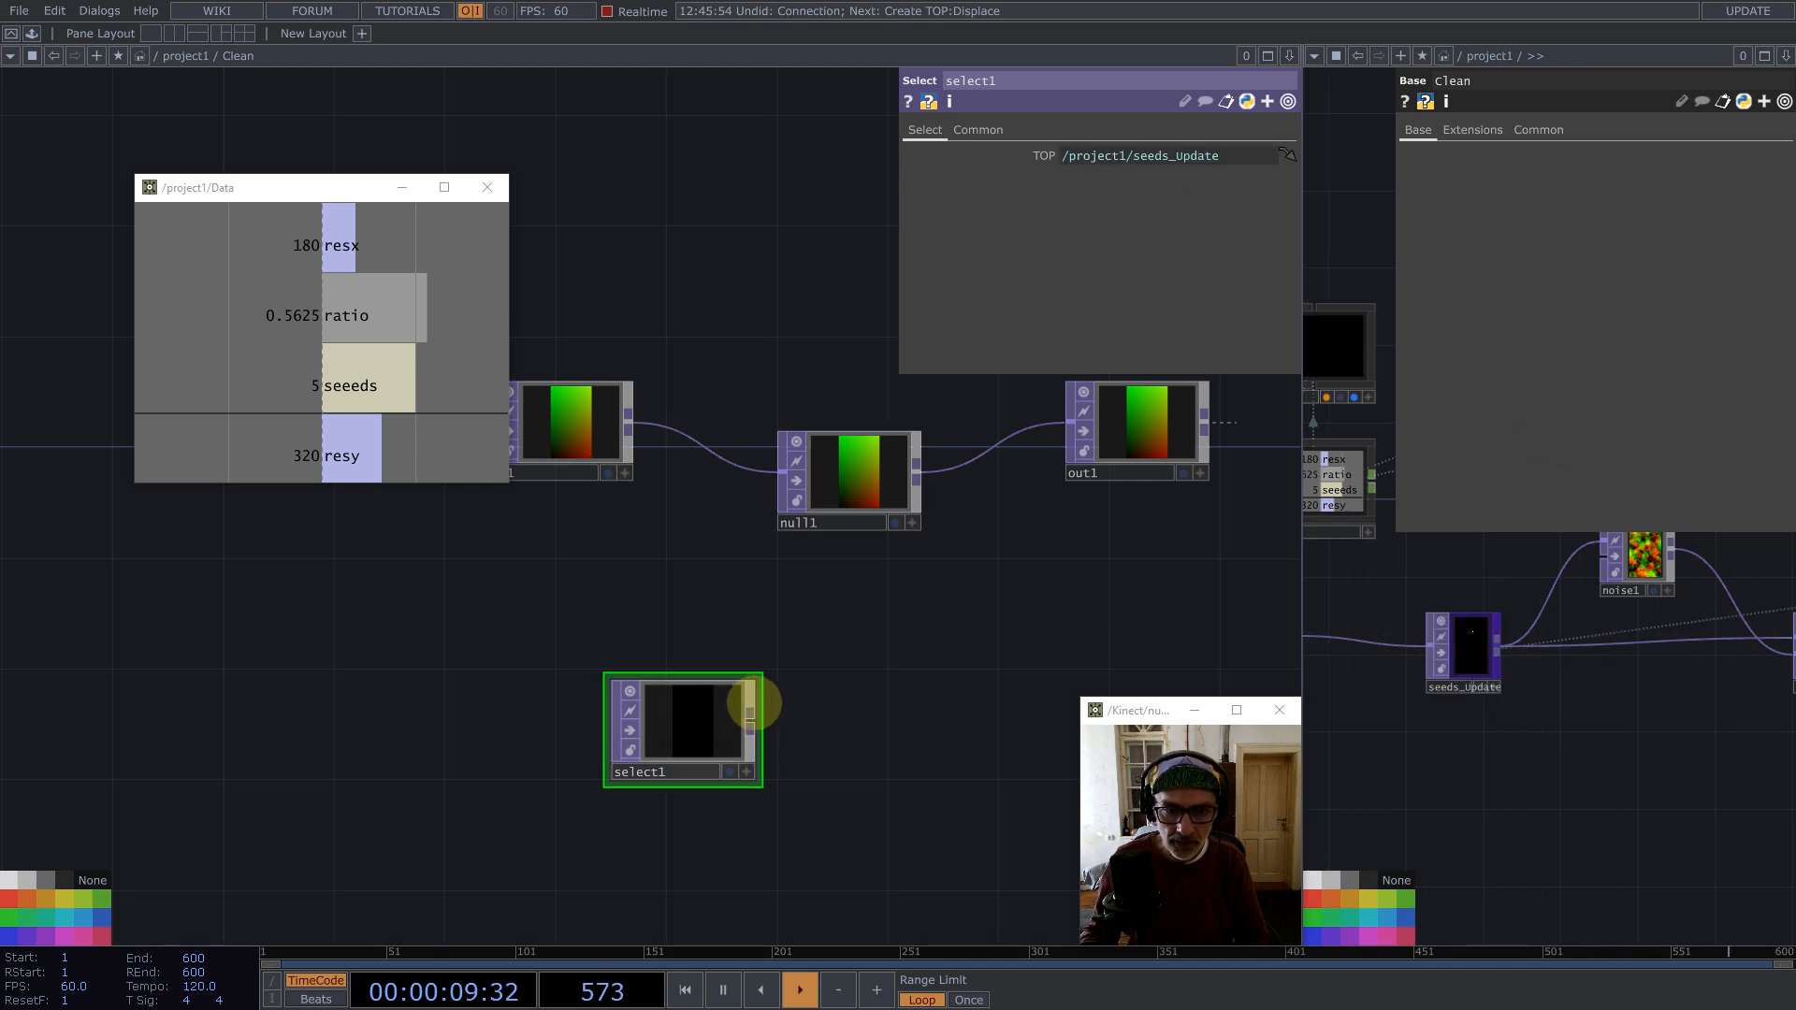
# Step: Append a Multiply TOP to select1 and wire in1 into it as well
pyautogui.middleClick(753, 717)
pyautogui.click(687, 531)
pyautogui.click(1020, 666)
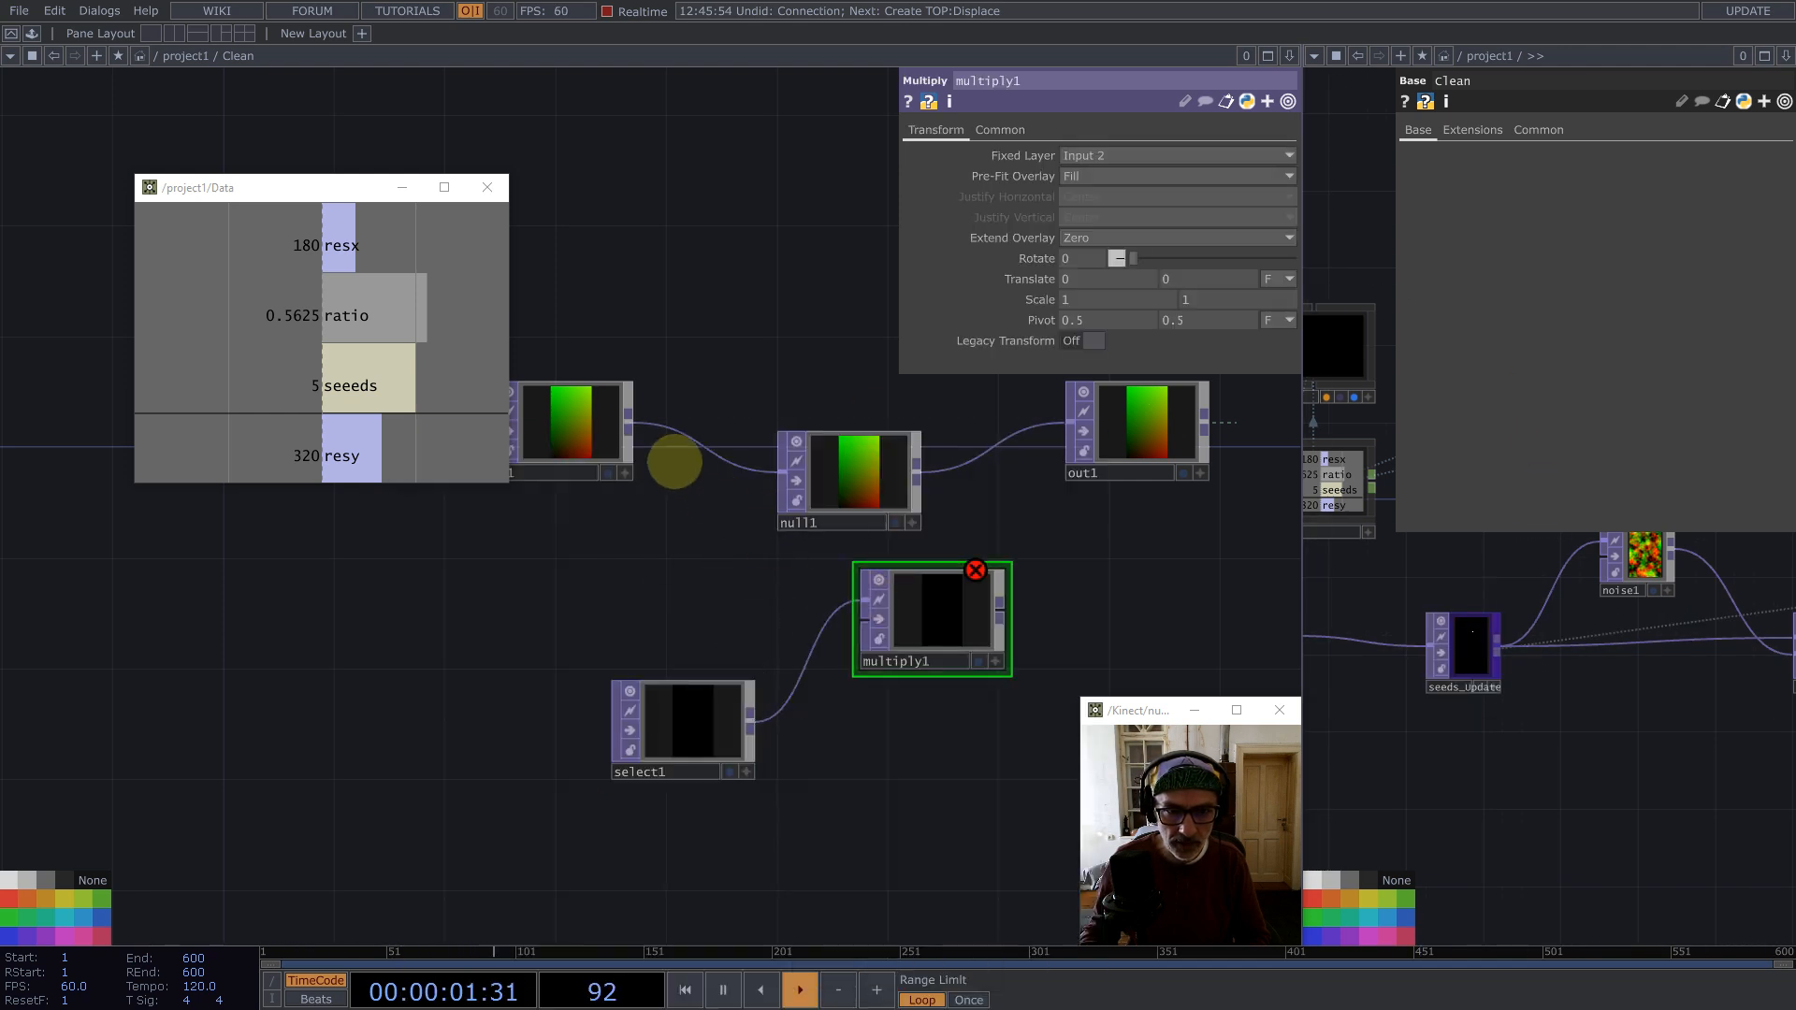
pyautogui.moveTo(596, 413); pyautogui.dragTo(862, 620)
# Step: Append a Reorder TOP to multiply1 and wire select1 into its second input
pyautogui.middleClick(999, 604)
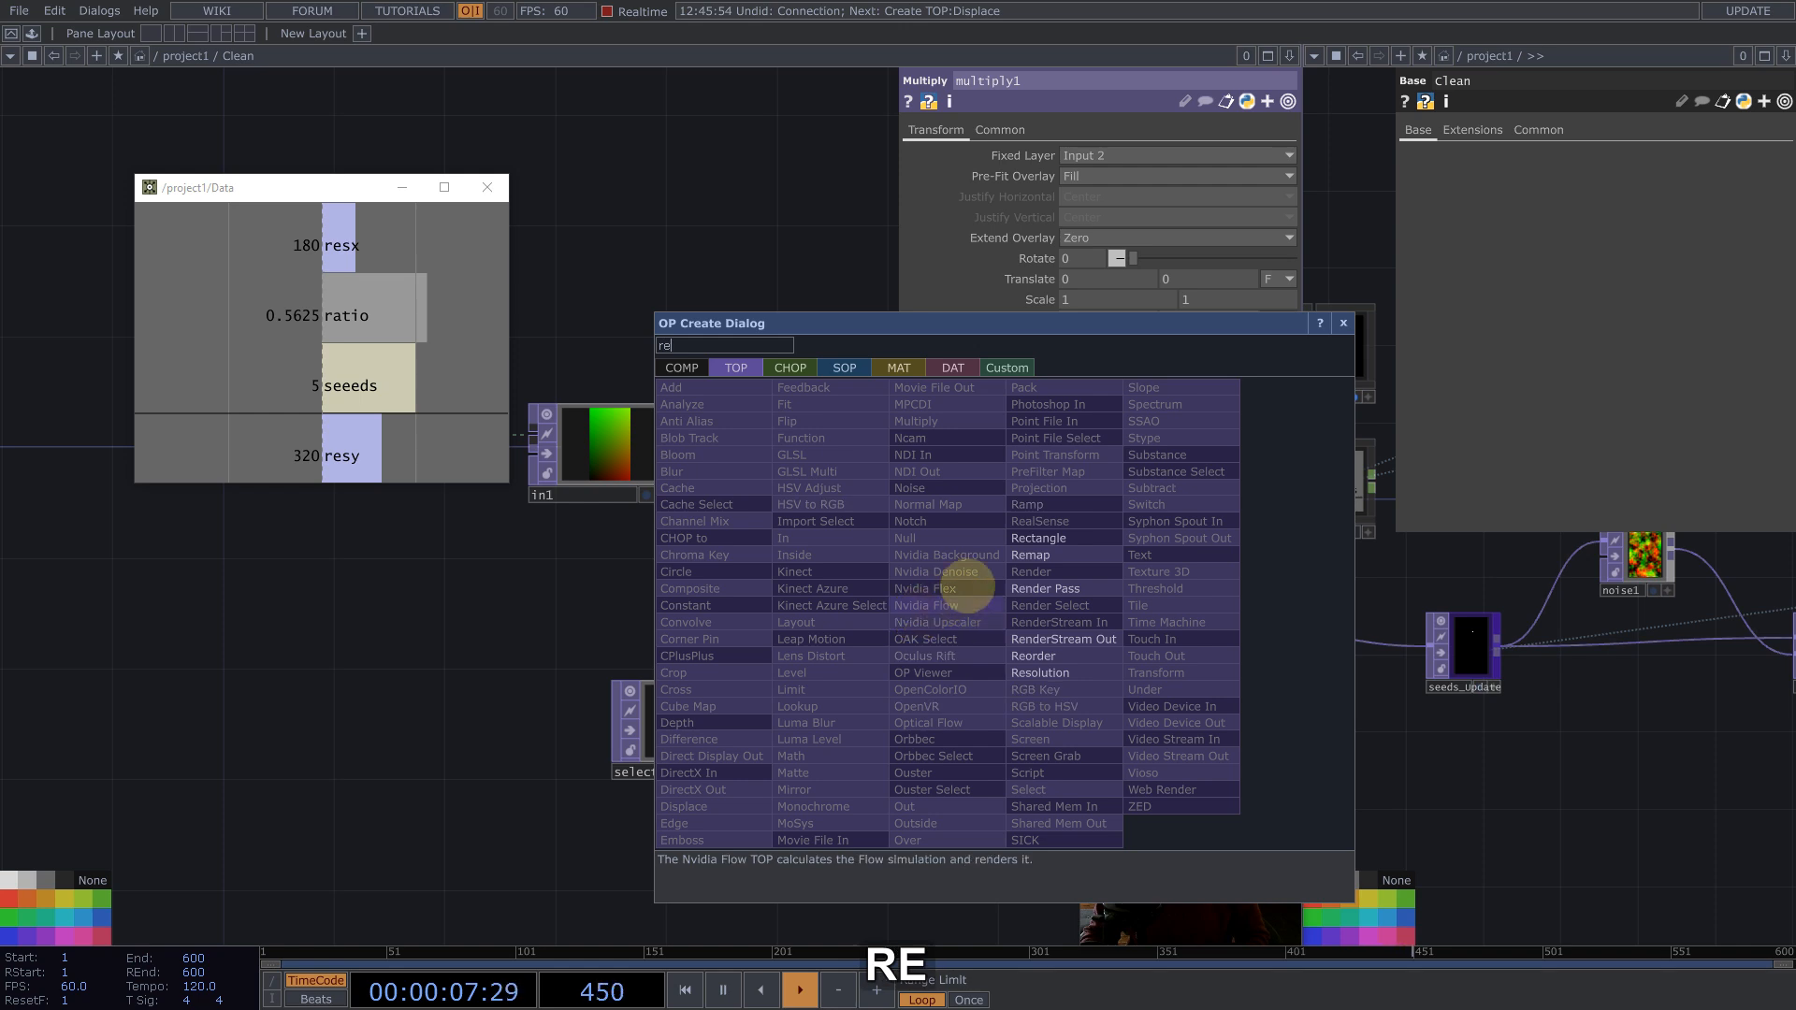
pyautogui.click(1039, 656)
pyautogui.click(1118, 625)
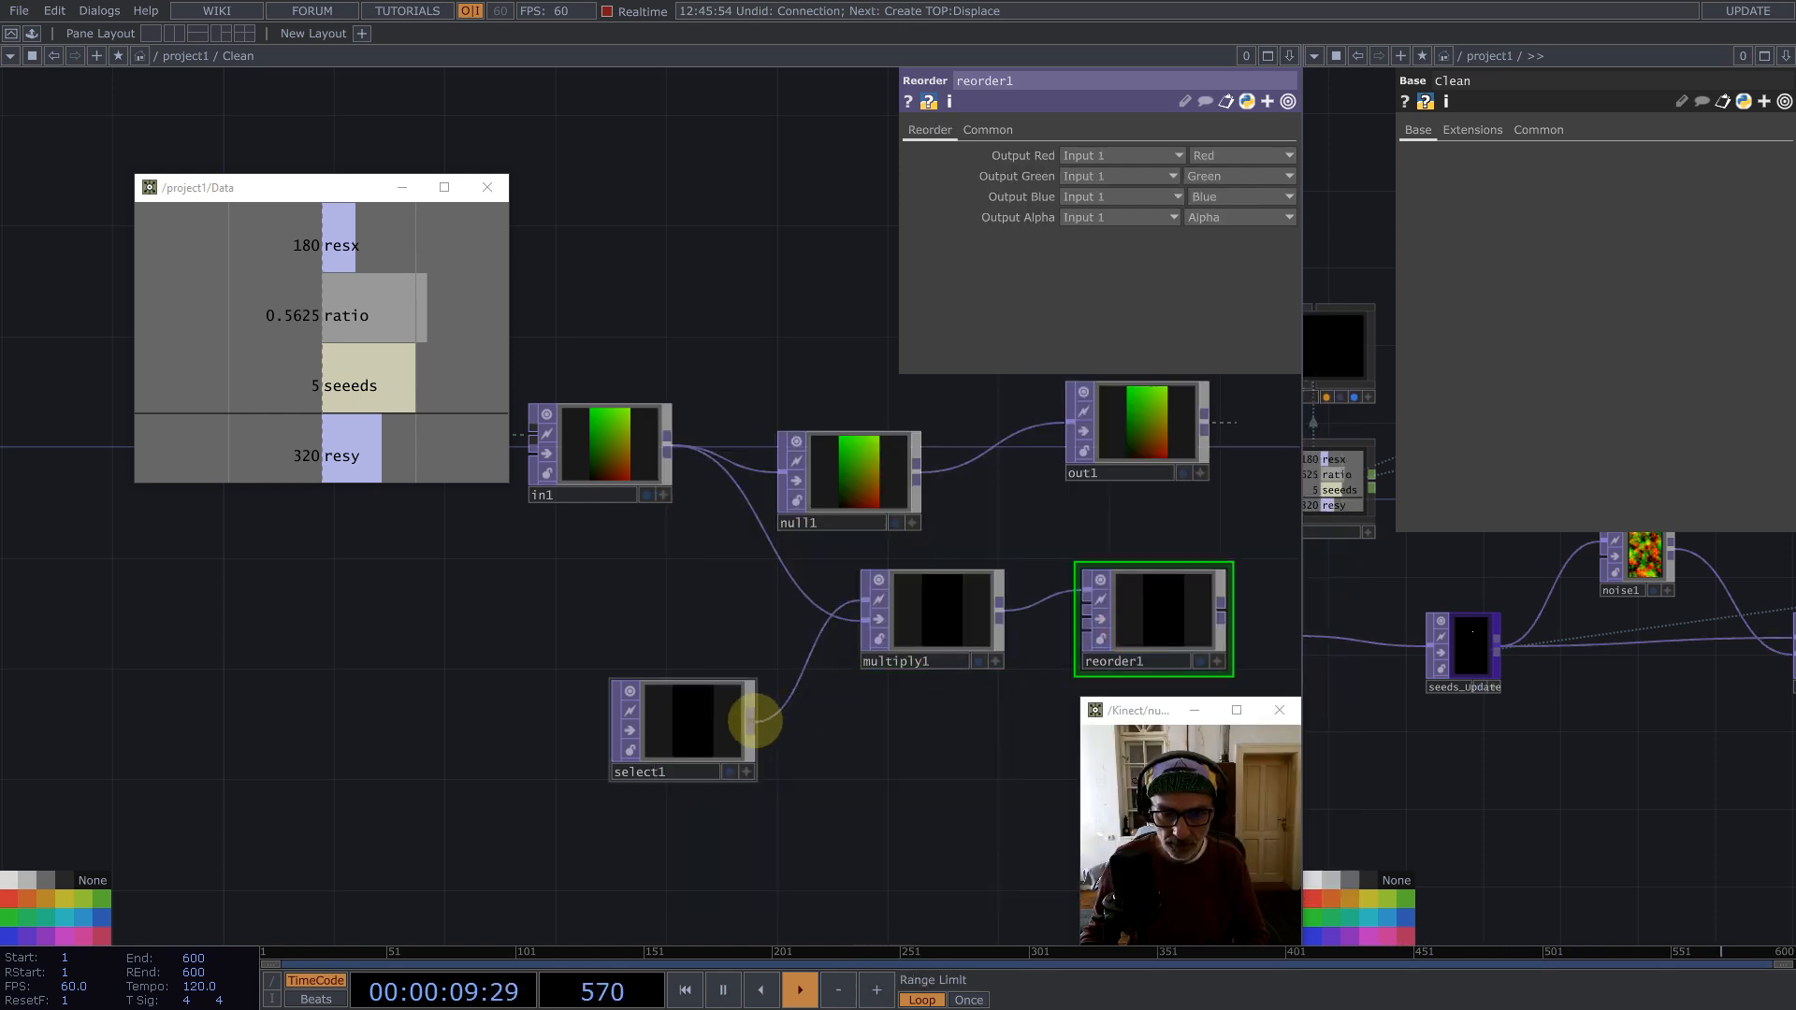
pyautogui.moveTo(755, 720); pyautogui.dragTo(1076, 608)
pyautogui.moveTo(1075, 542); pyautogui.dragTo(767, 506)
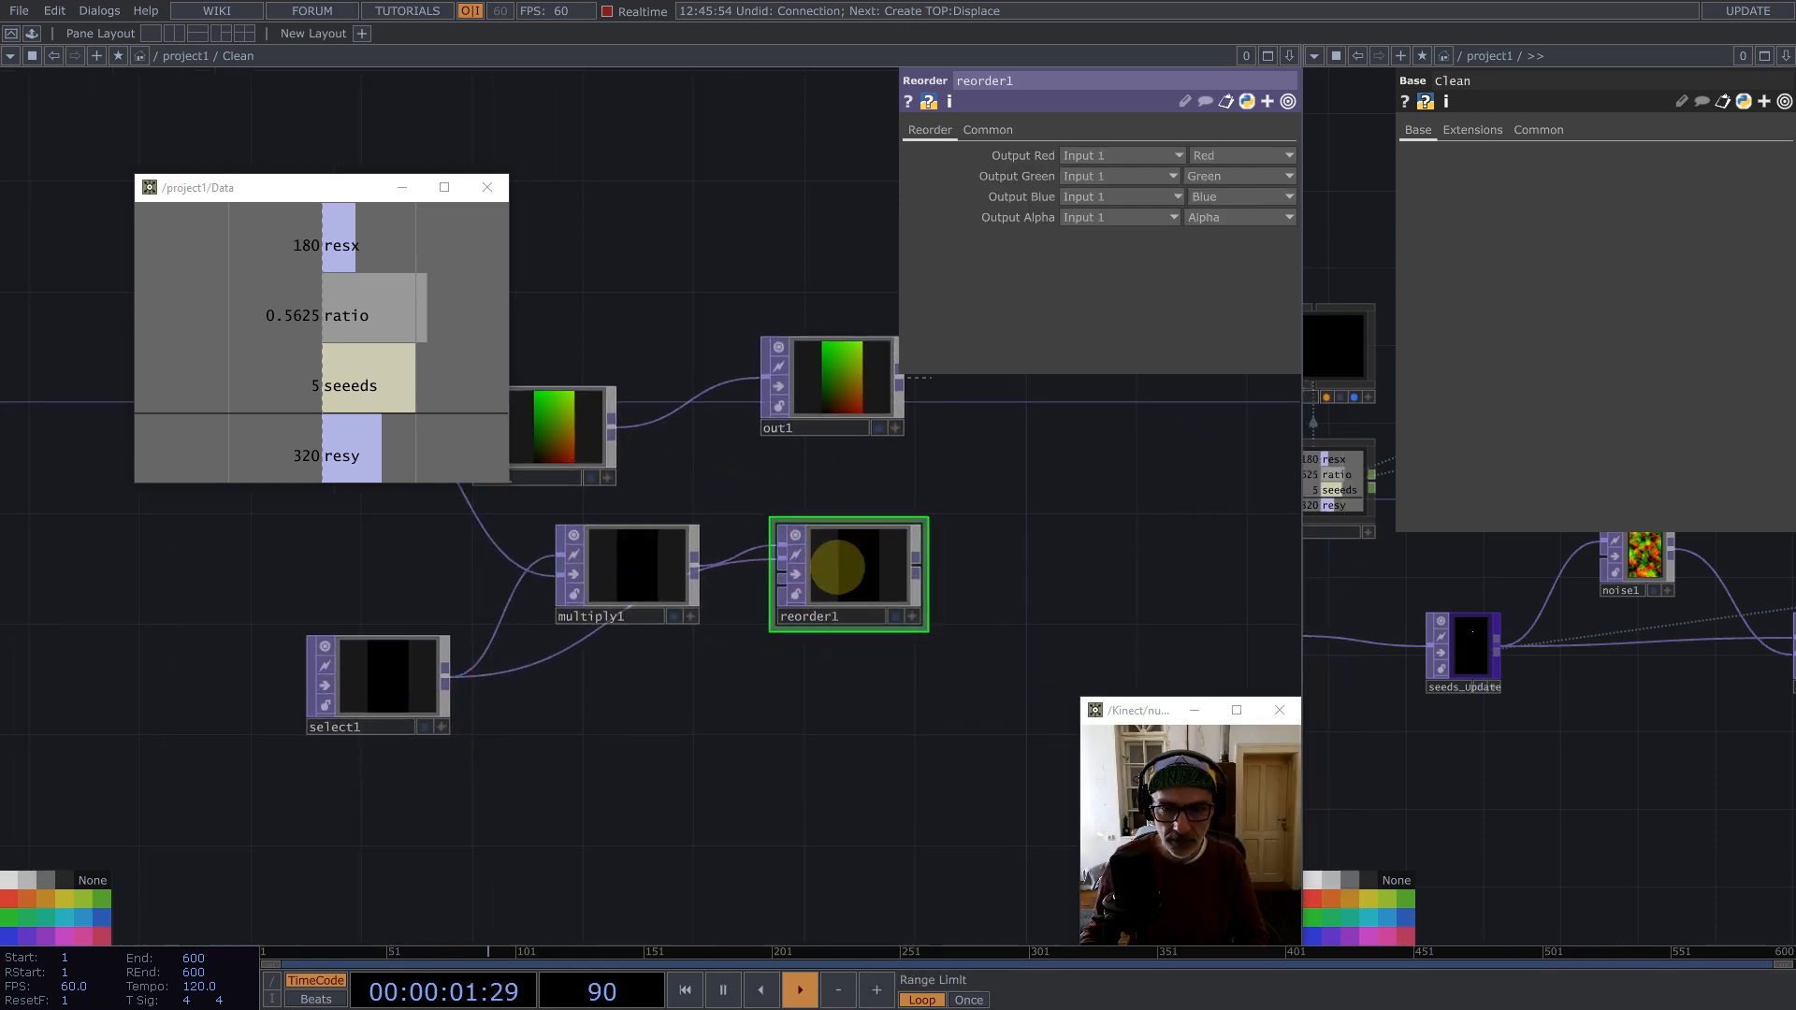
pyautogui.moveTo(838, 566); pyautogui.dragTo(841, 623)
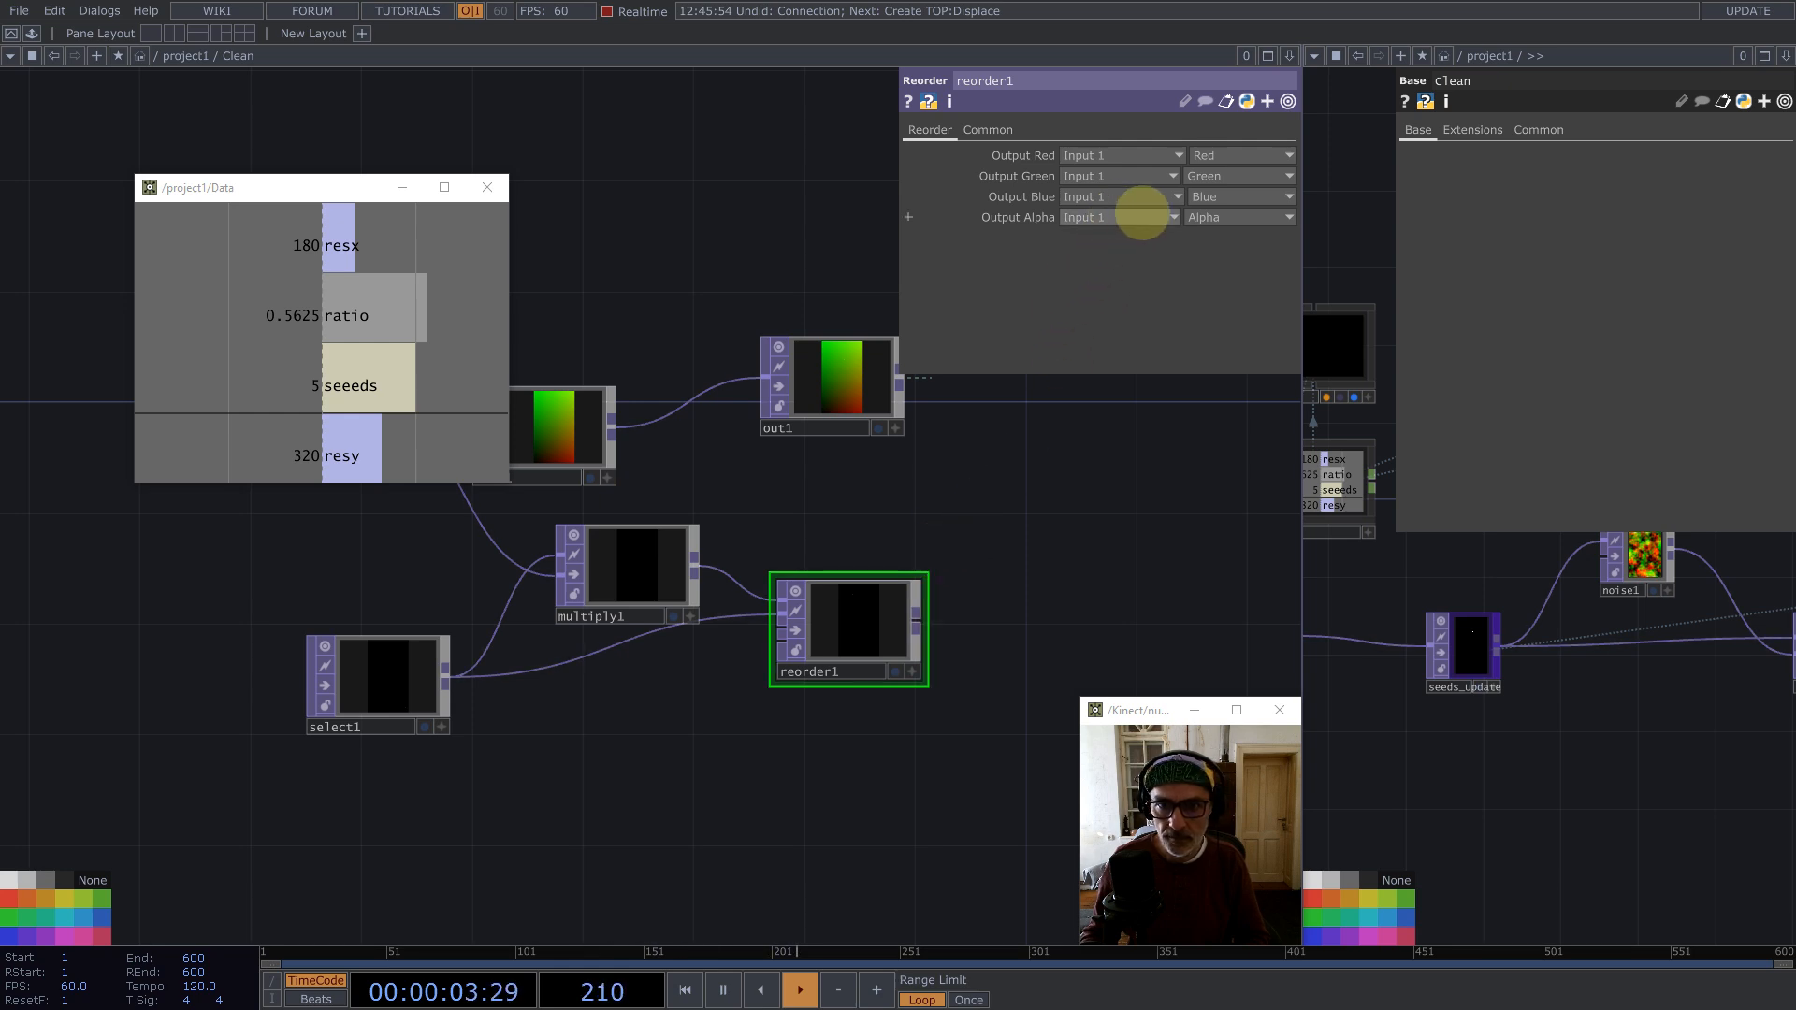
# Step: Set reorder1's Output Alpha to take the Red channel of Input 2
pyautogui.click(1141, 216)
pyautogui.click(1085, 237)
pyautogui.click(1203, 217)
pyautogui.click(1205, 249)
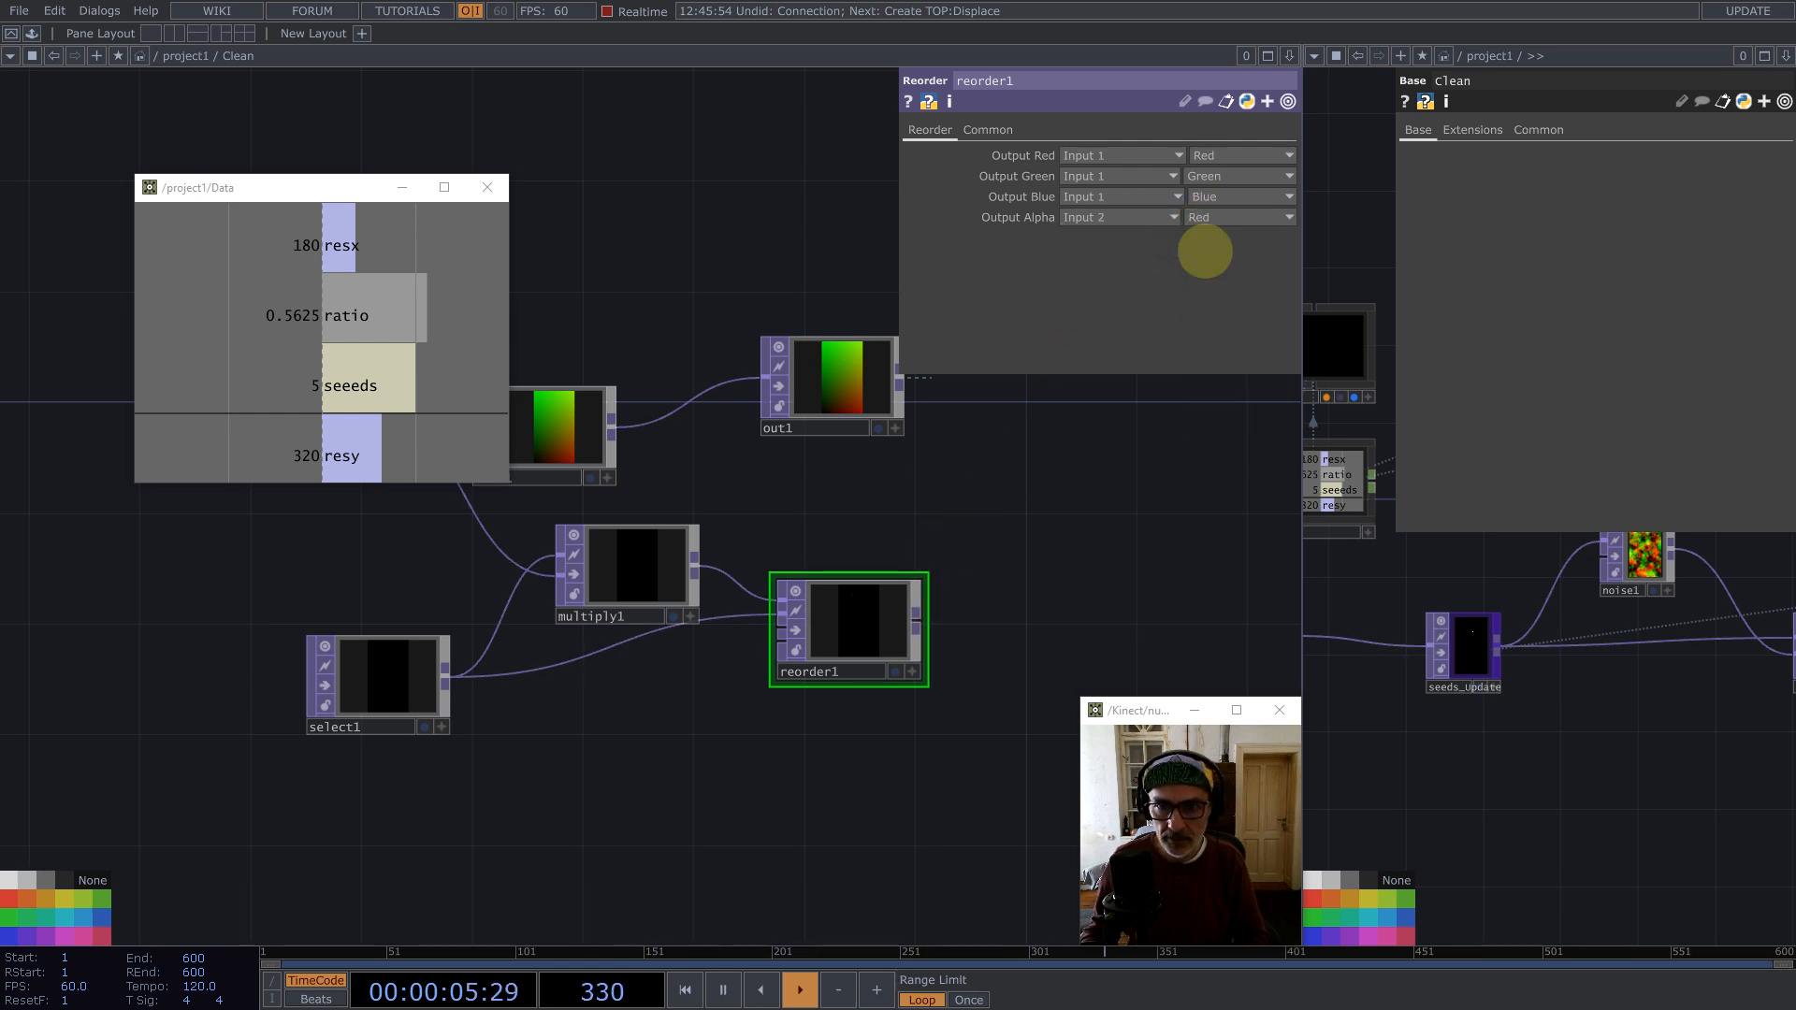
# Step: Set reorder1's pixel format to 32-bit float (RGBA) and wire reorder1 into out1
pyautogui.click(988, 129)
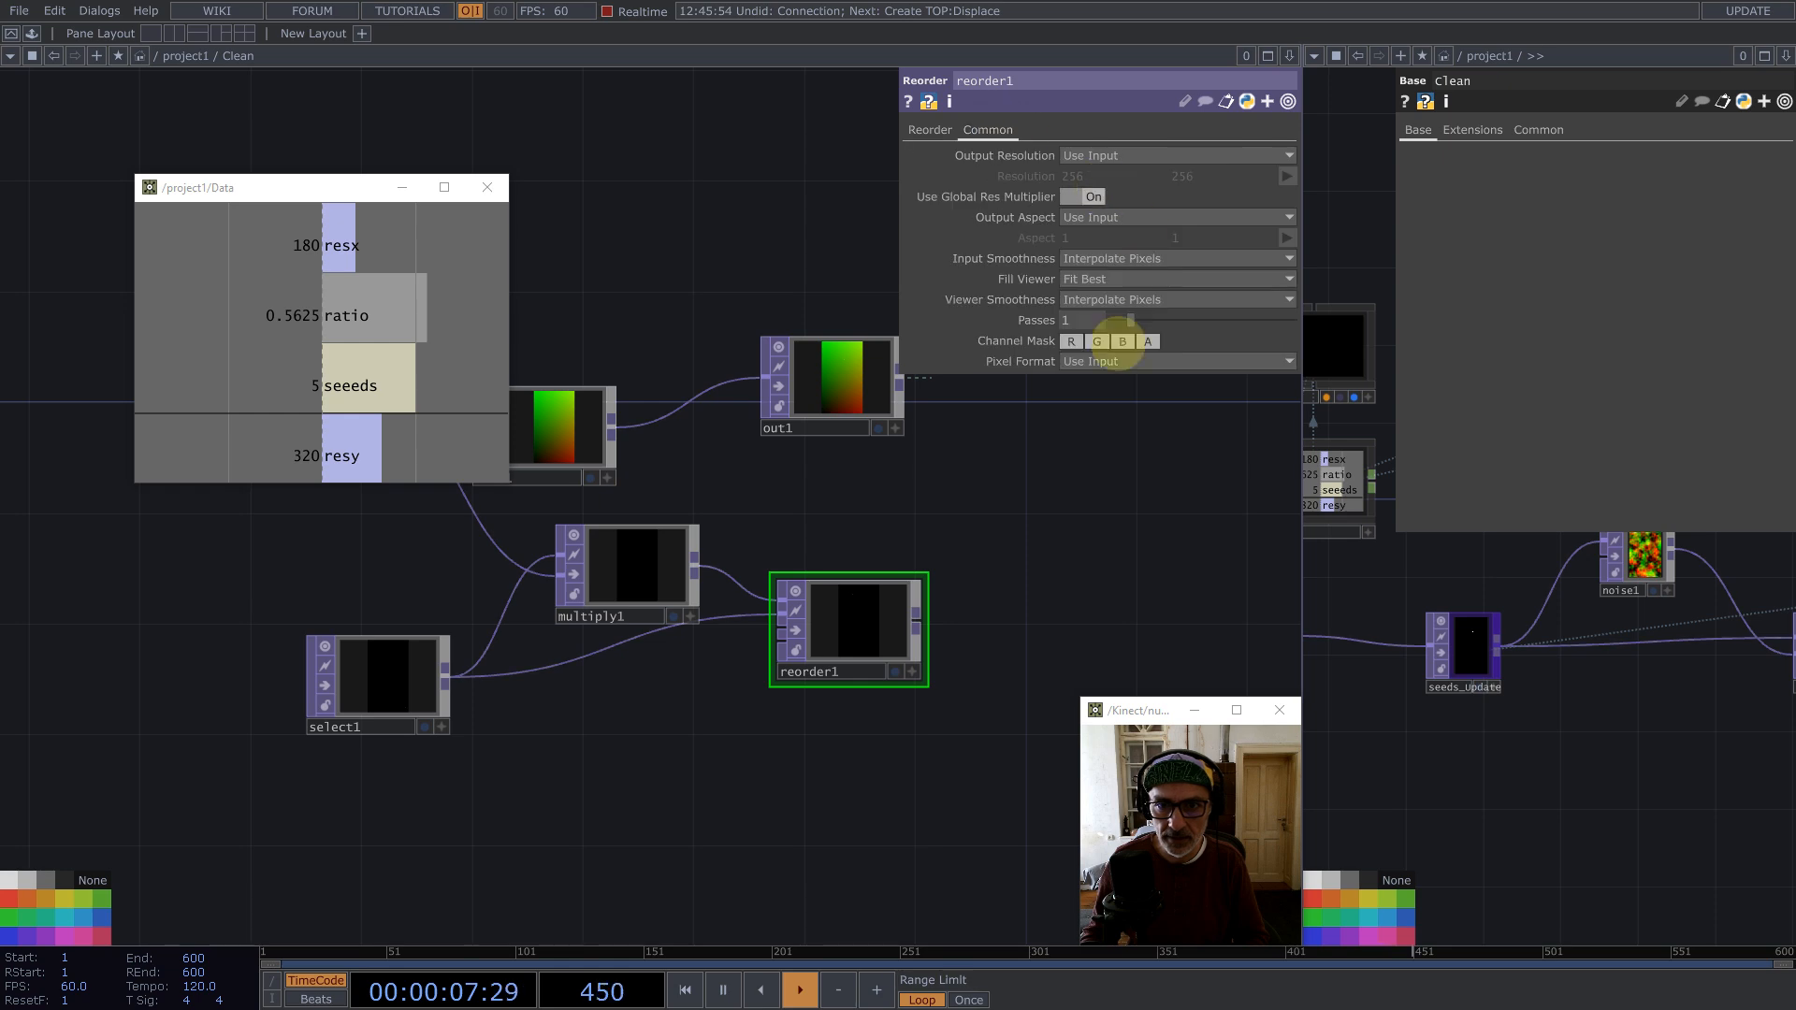
pyautogui.click(1127, 361)
pyautogui.click(1055, 501)
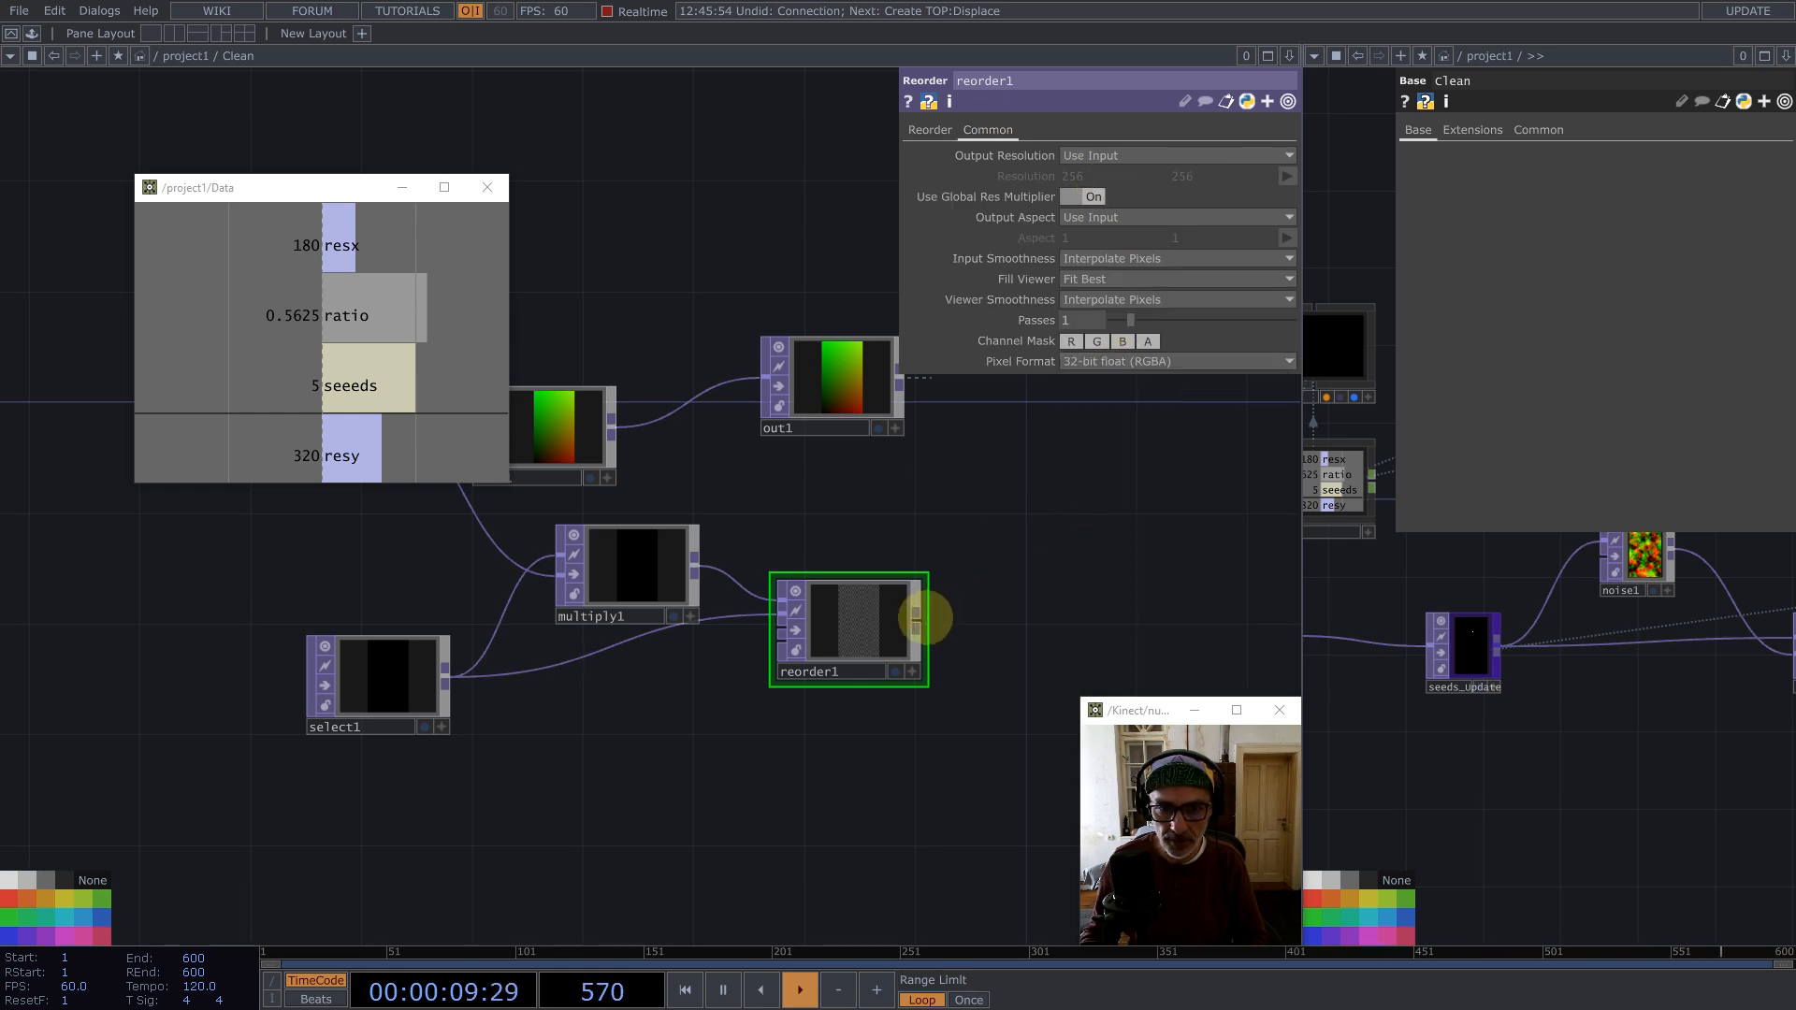
pyautogui.moveTo(917, 618); pyautogui.dragTo(1208, 511)
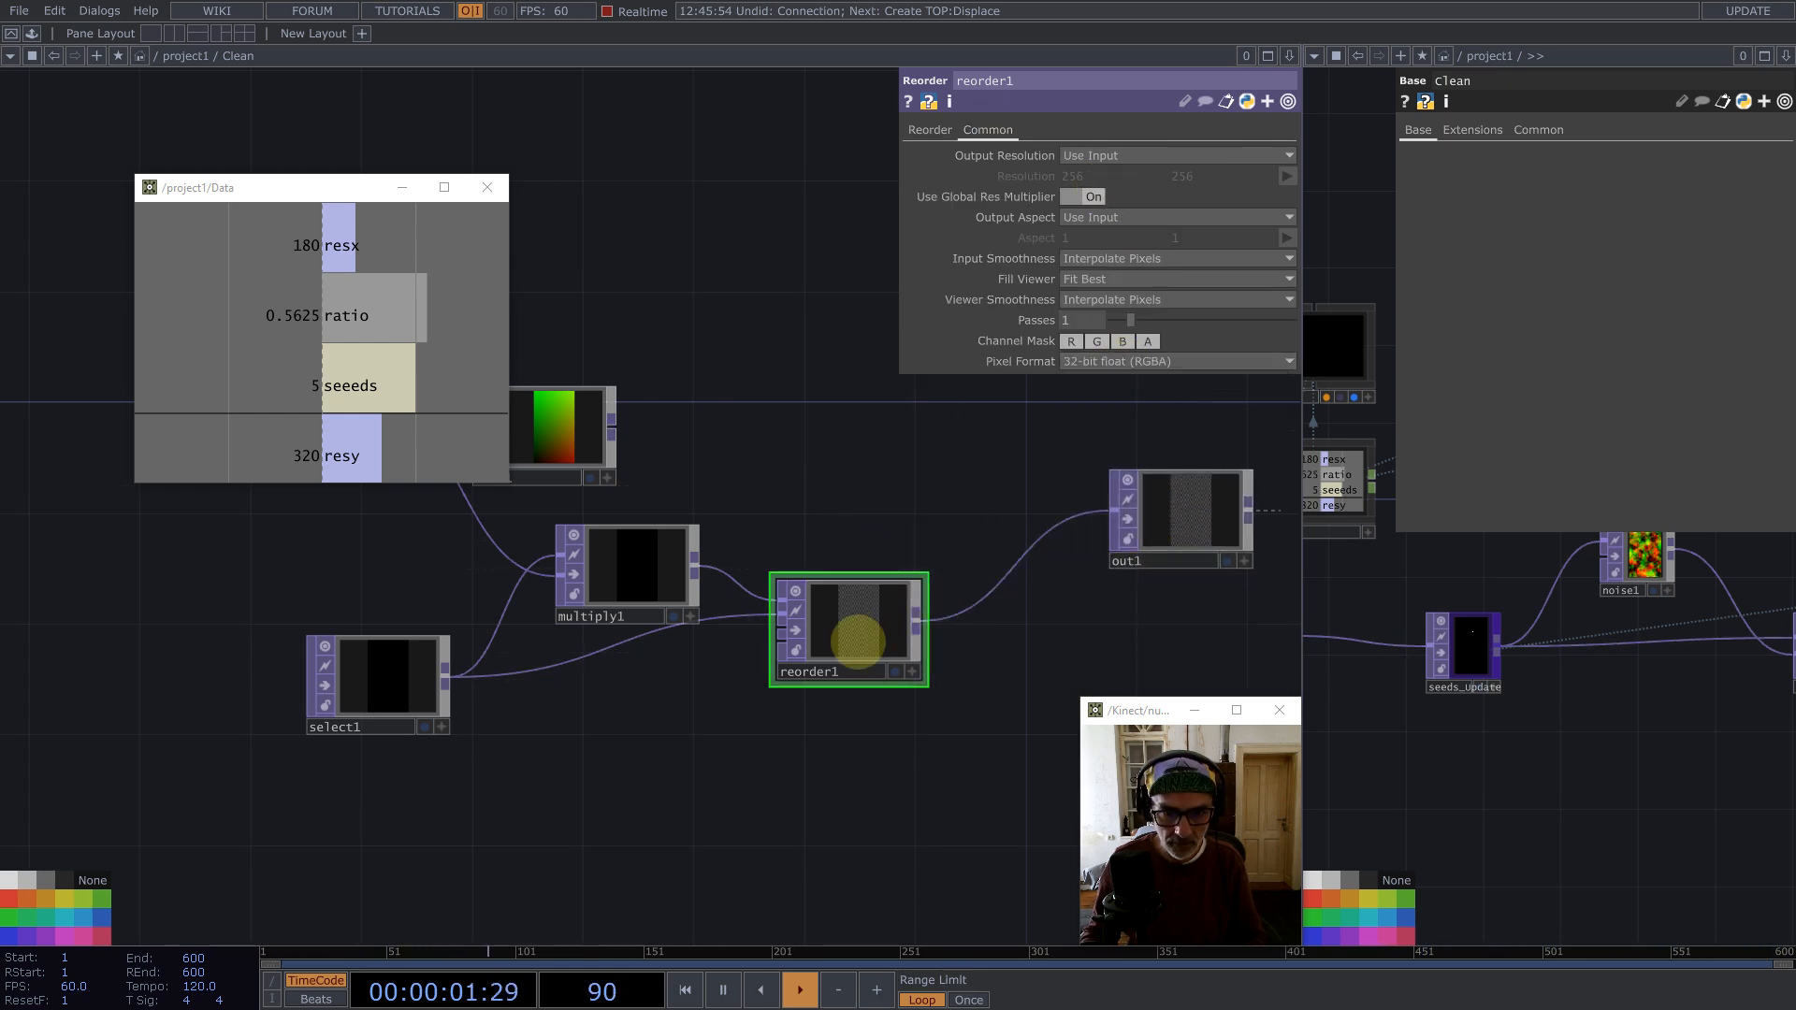
# Step: Select all nodes inside Clean and set their Input Smoothness to Nearest Pixel
pyautogui.hotkey('ctrl', 'a')
pyautogui.click(1169, 258)
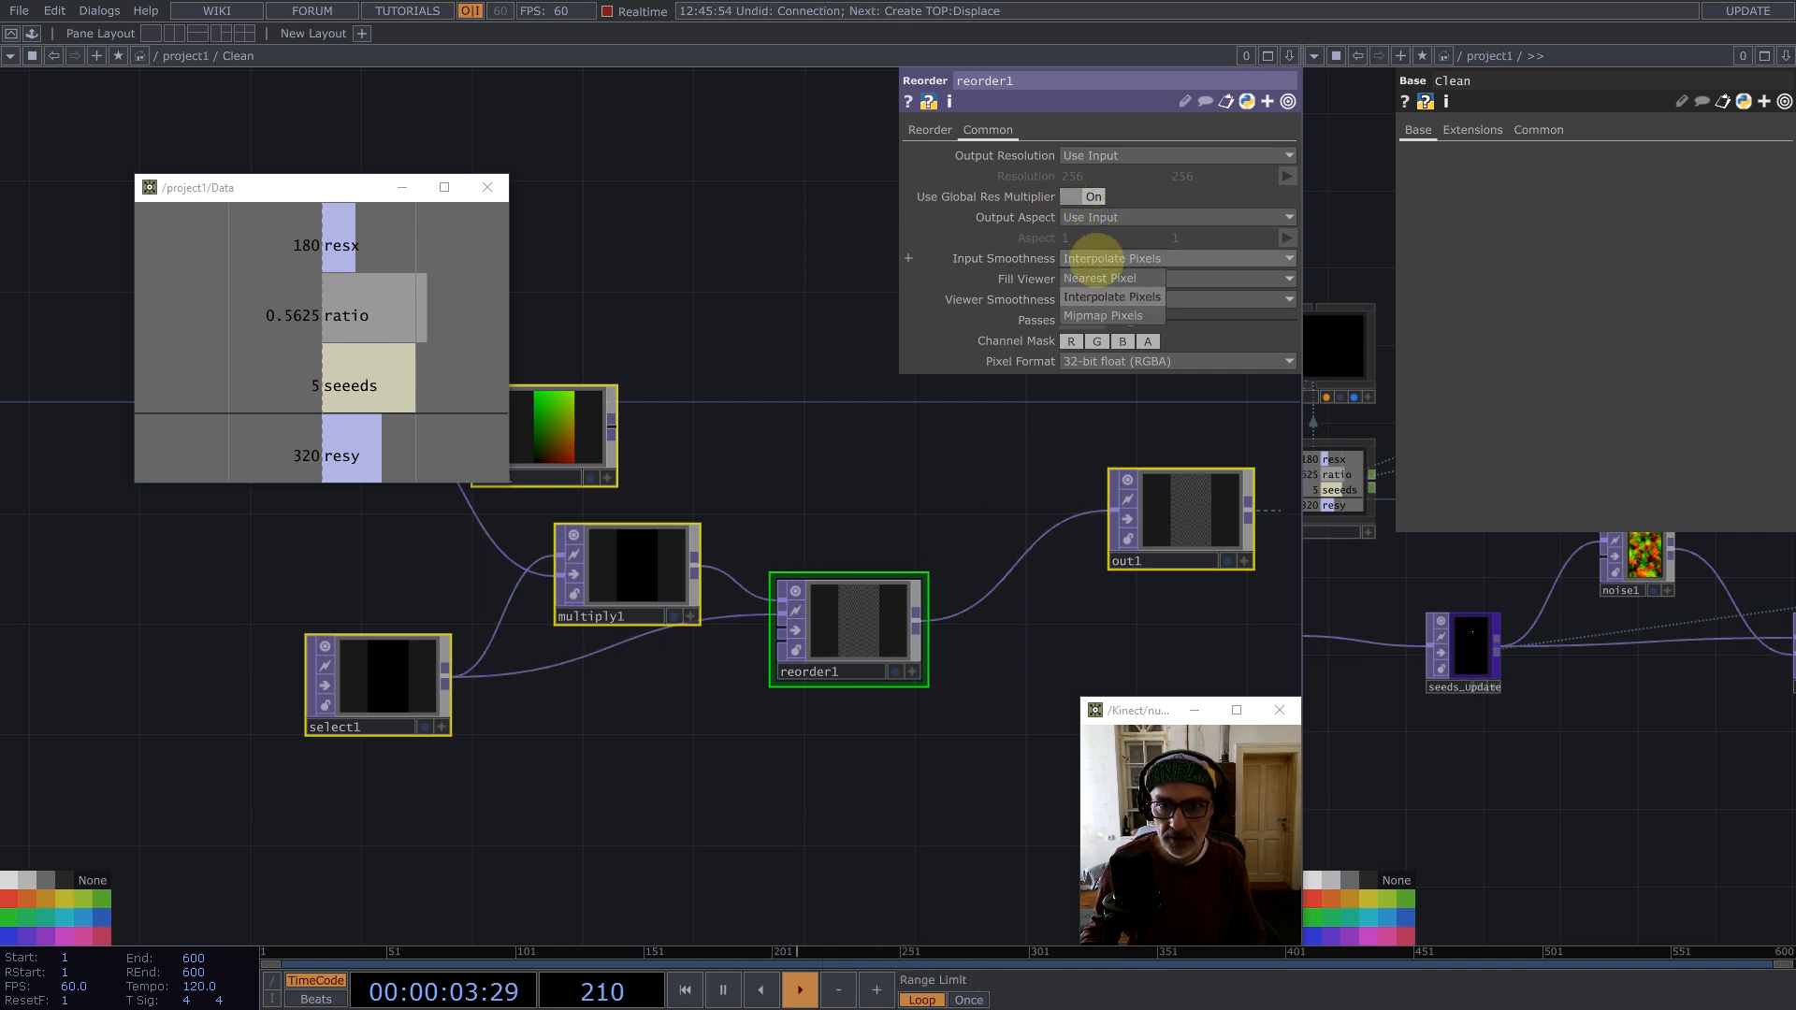
pyautogui.click(1099, 279)
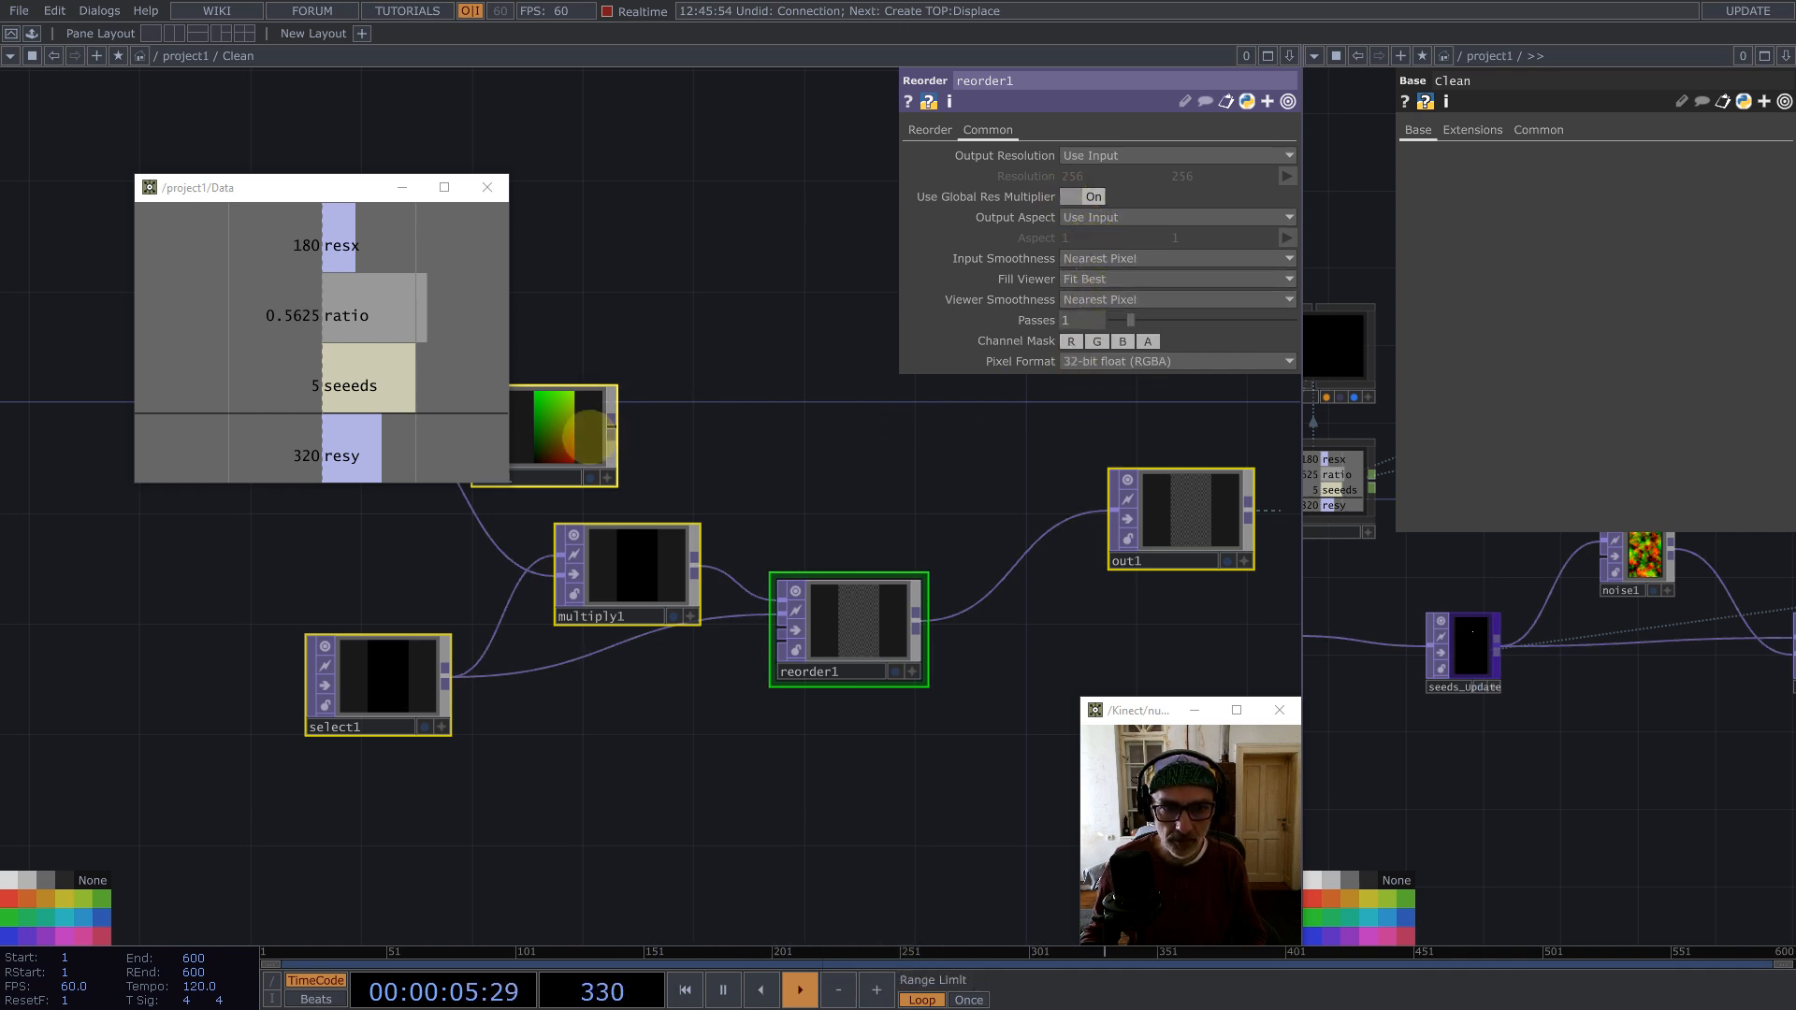
# Step: Delete the leftover null node inside Clean and return to the project network
pyautogui.click(576, 435)
pyautogui.press('BackSpace')
pyautogui.press('u')
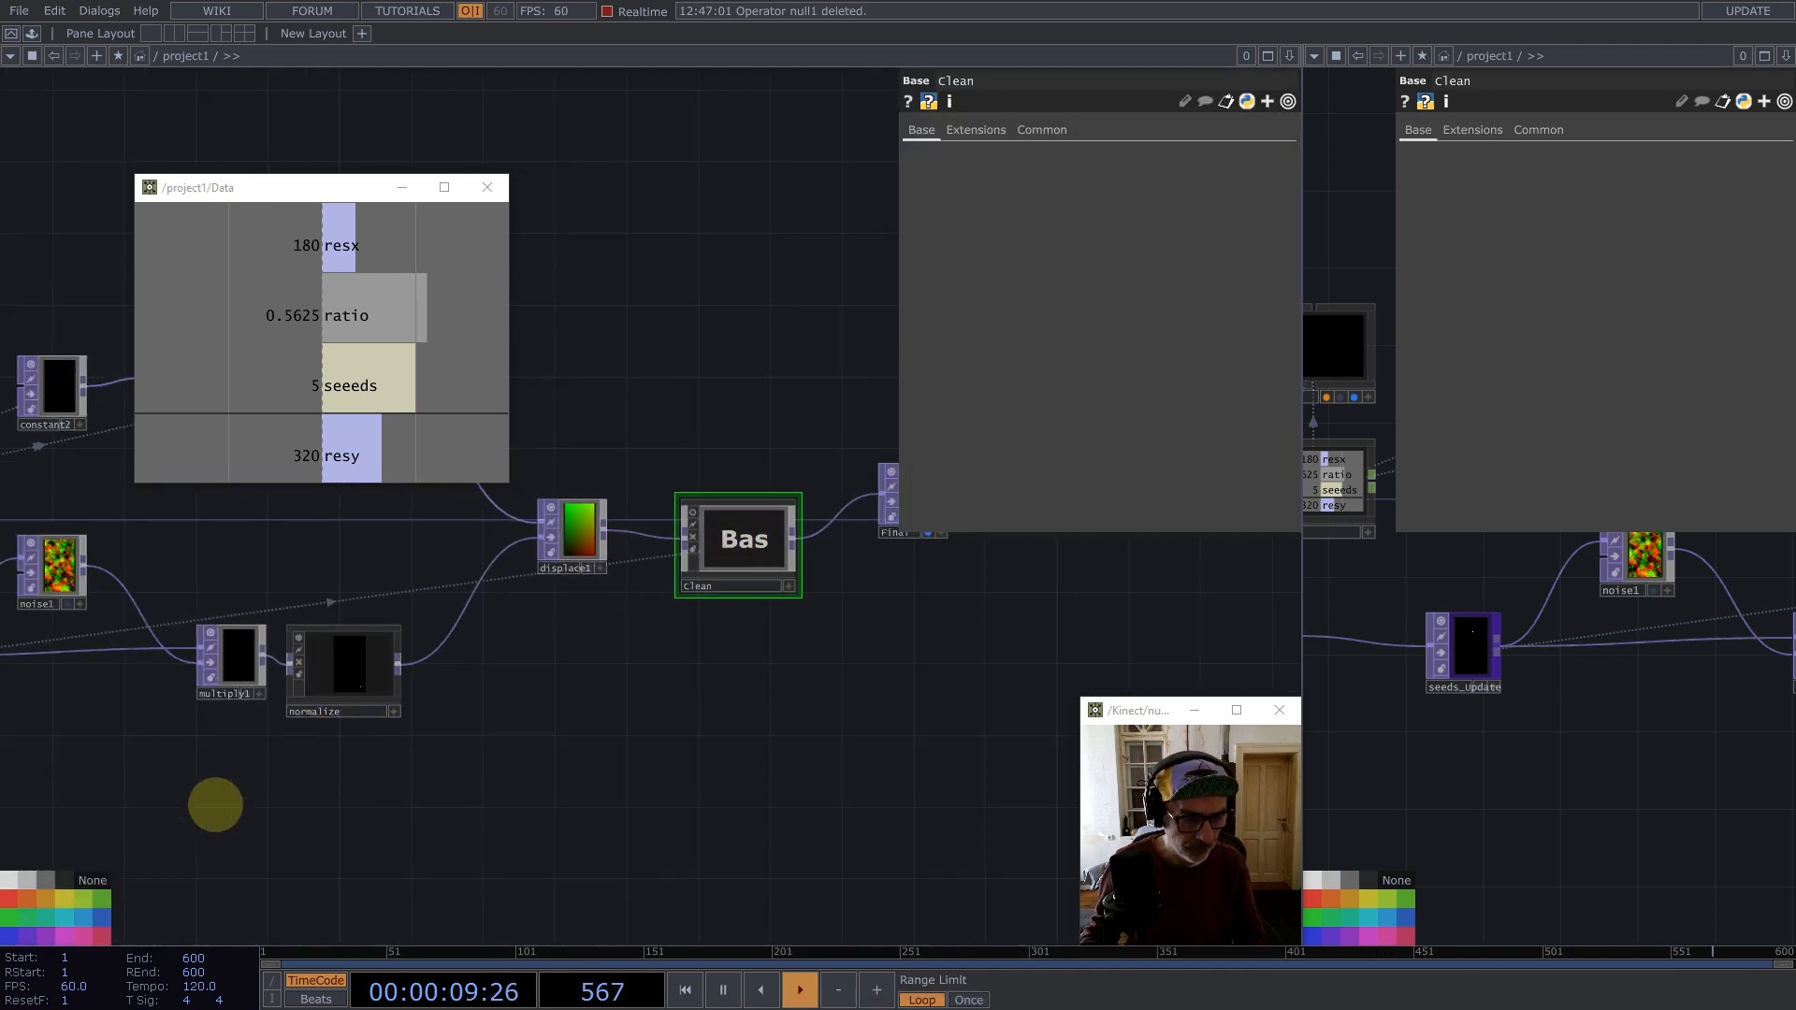
# Step: Append a Null TOP to the Clean component's output and rename it position
pyautogui.moveTo(896, 552); pyautogui.dragTo(762, 619)
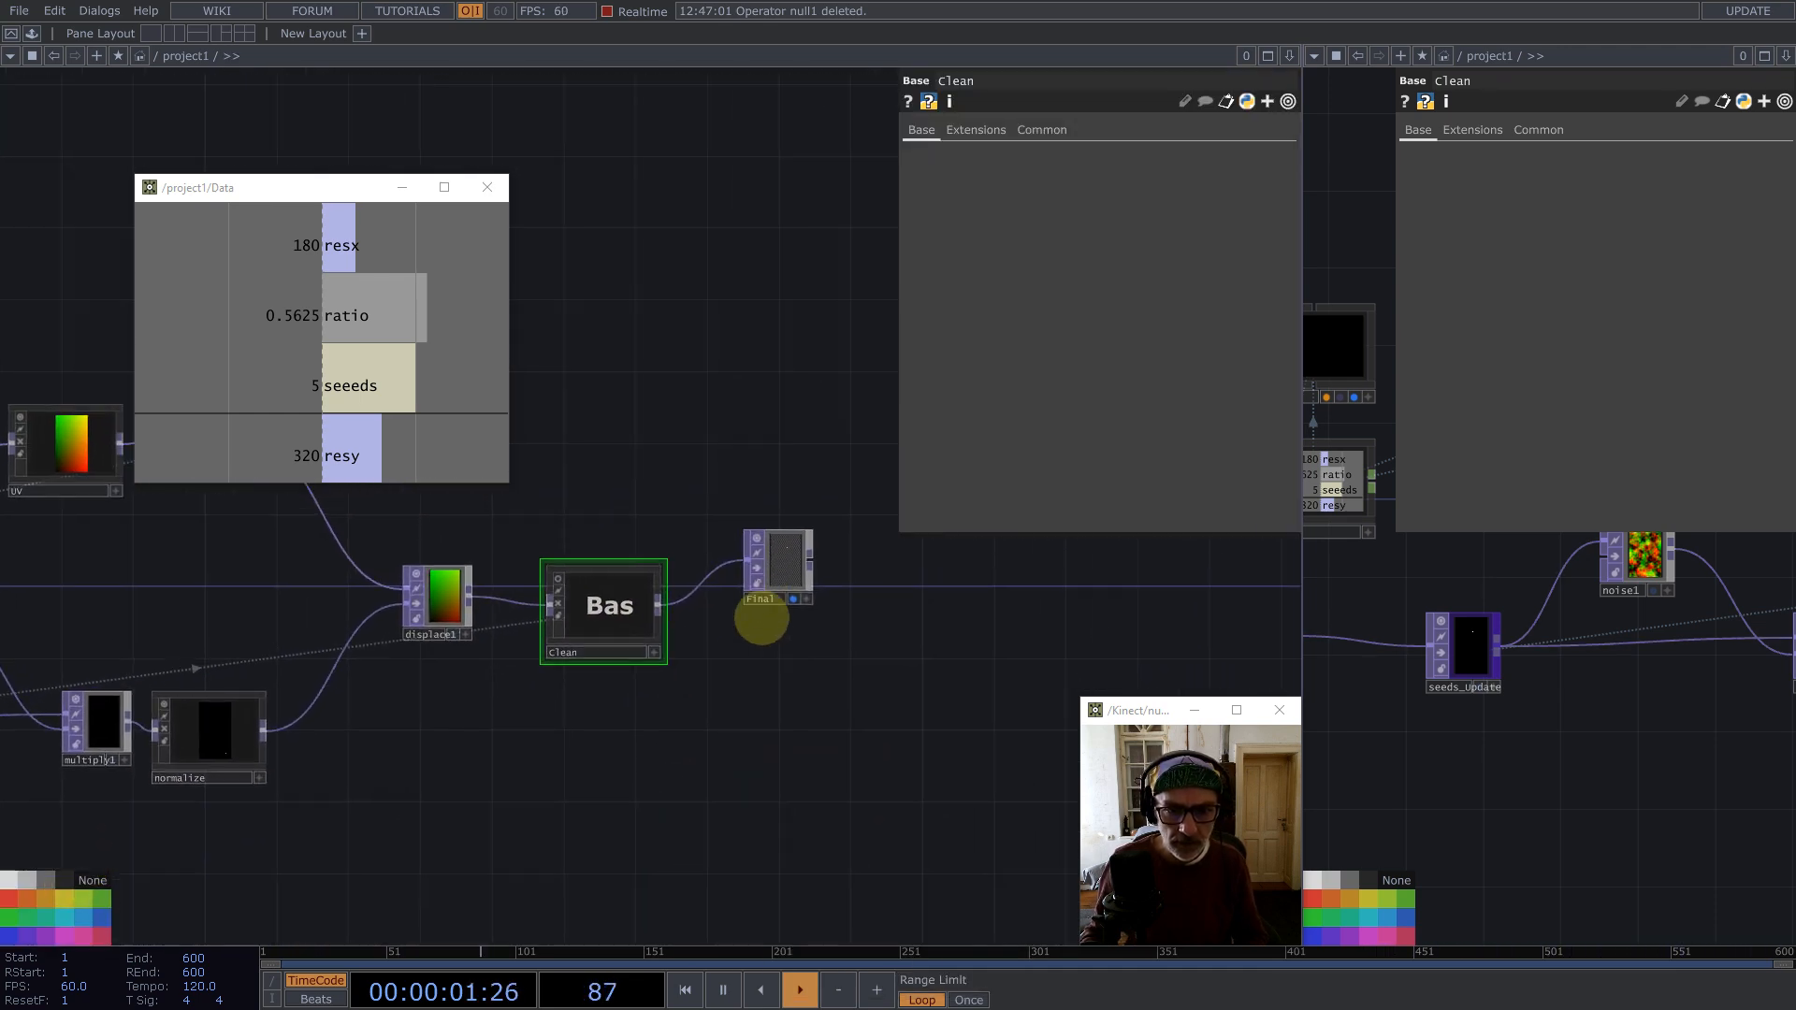
pyautogui.middleClick(658, 606)
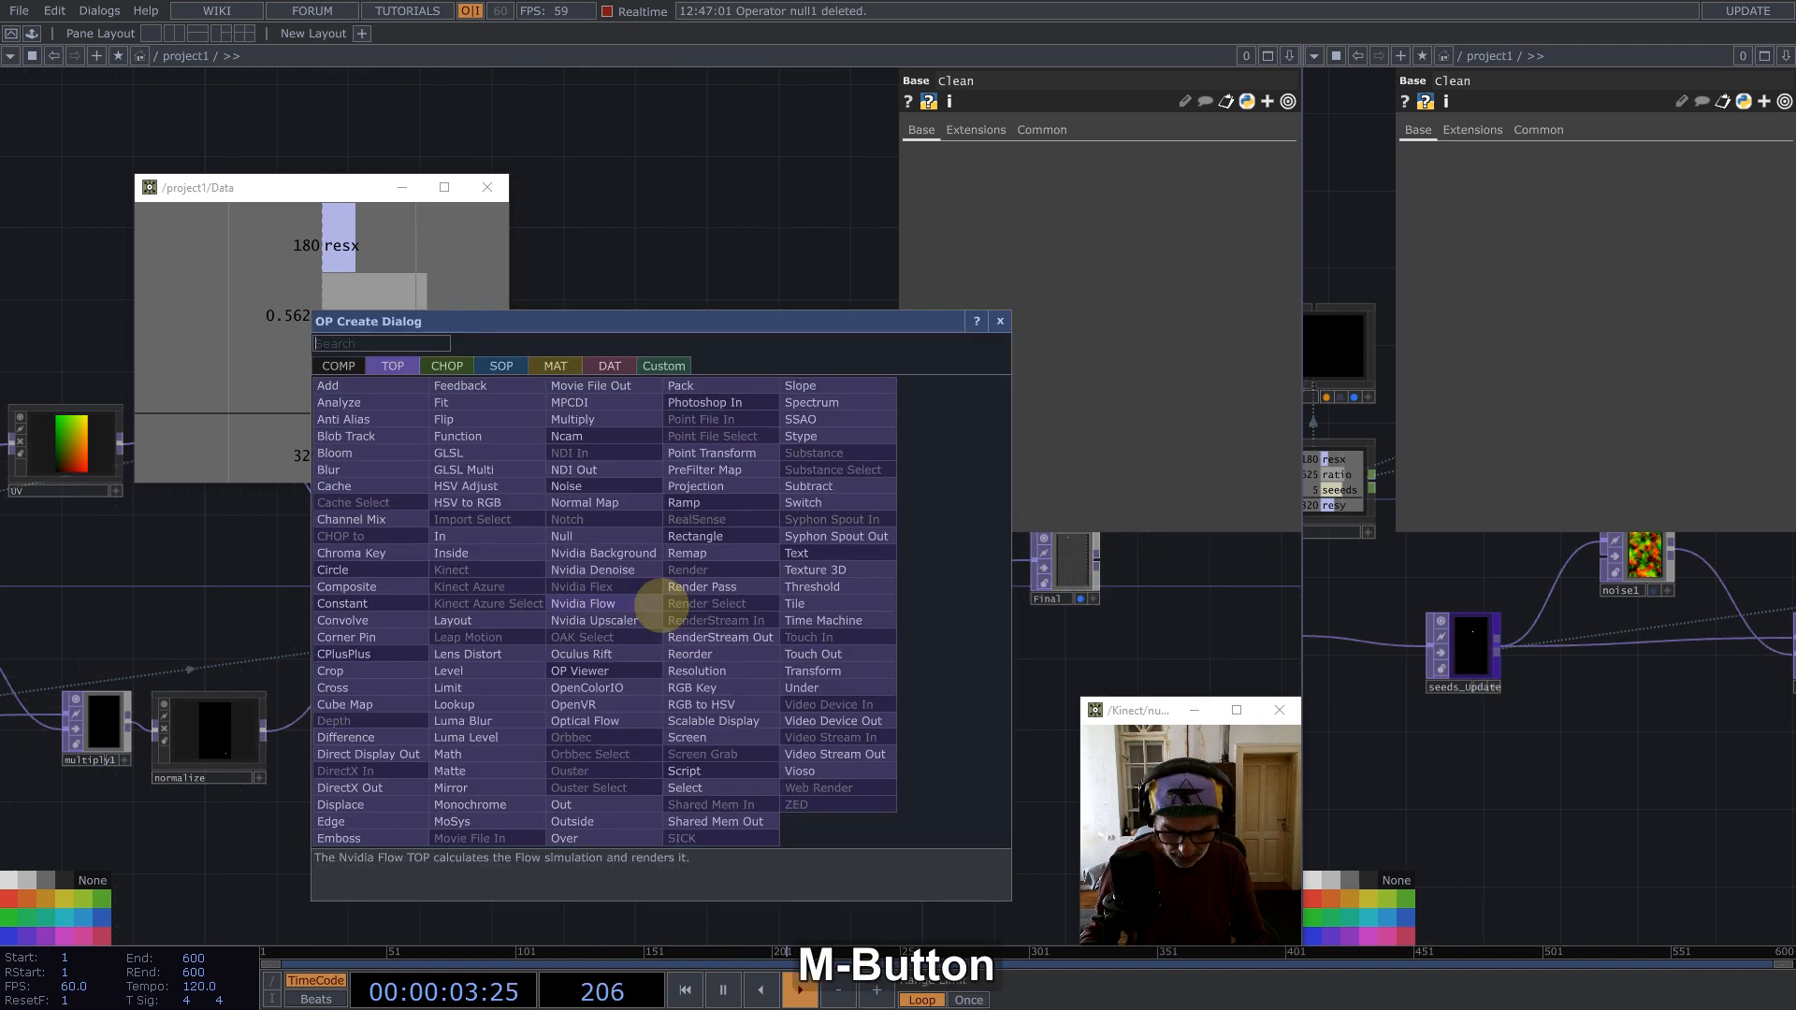
pyautogui.write('nul')
pyautogui.click(591, 539)
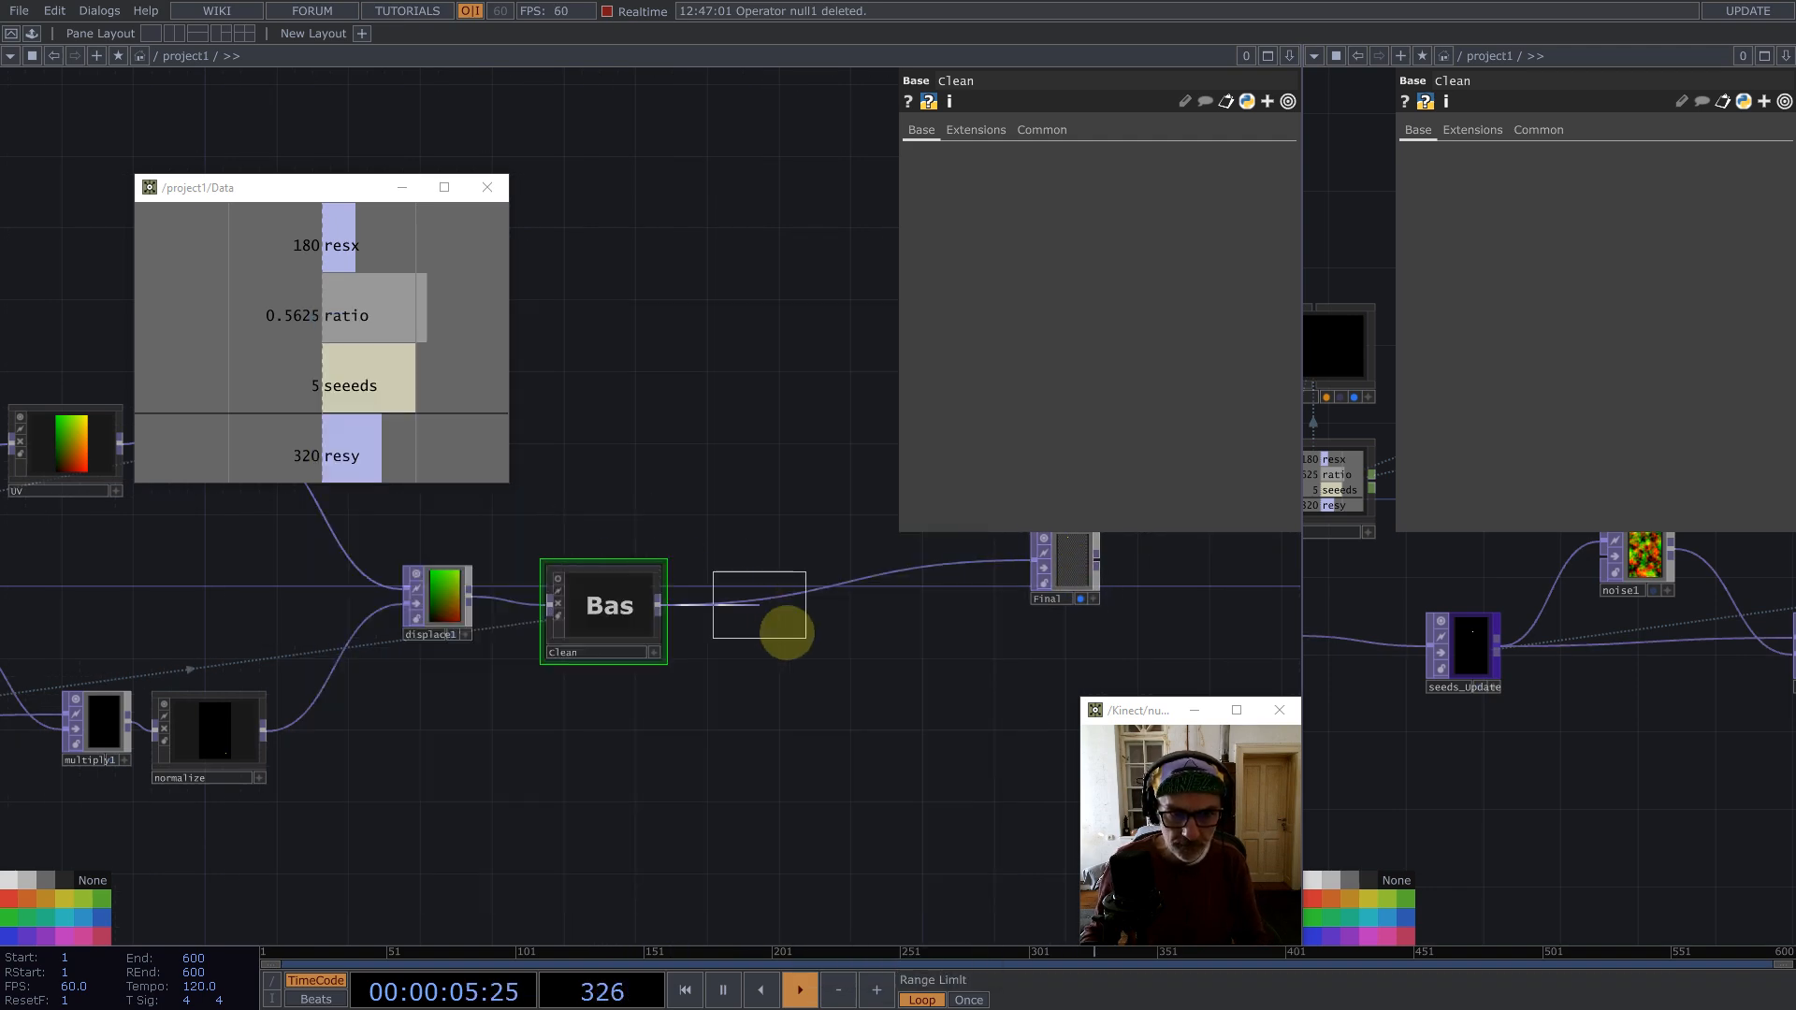
pyautogui.click(822, 662)
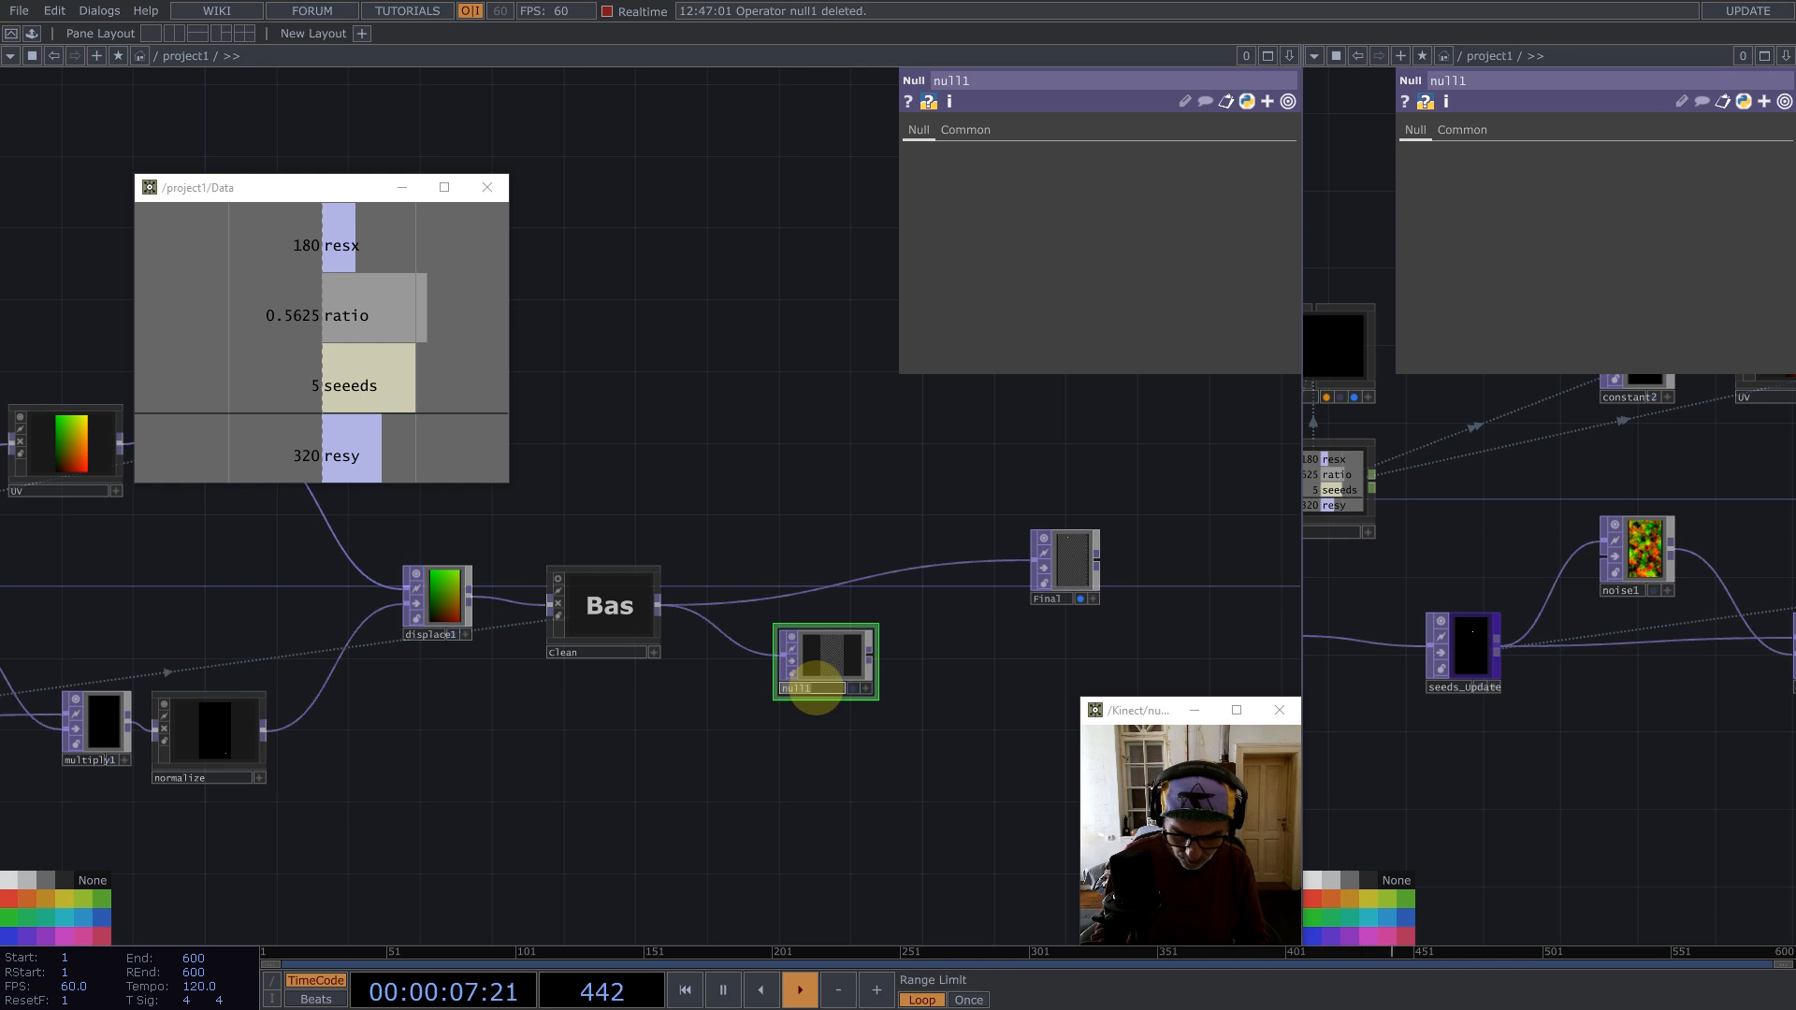
pyautogui.click(816, 692)
pyautogui.write('position')
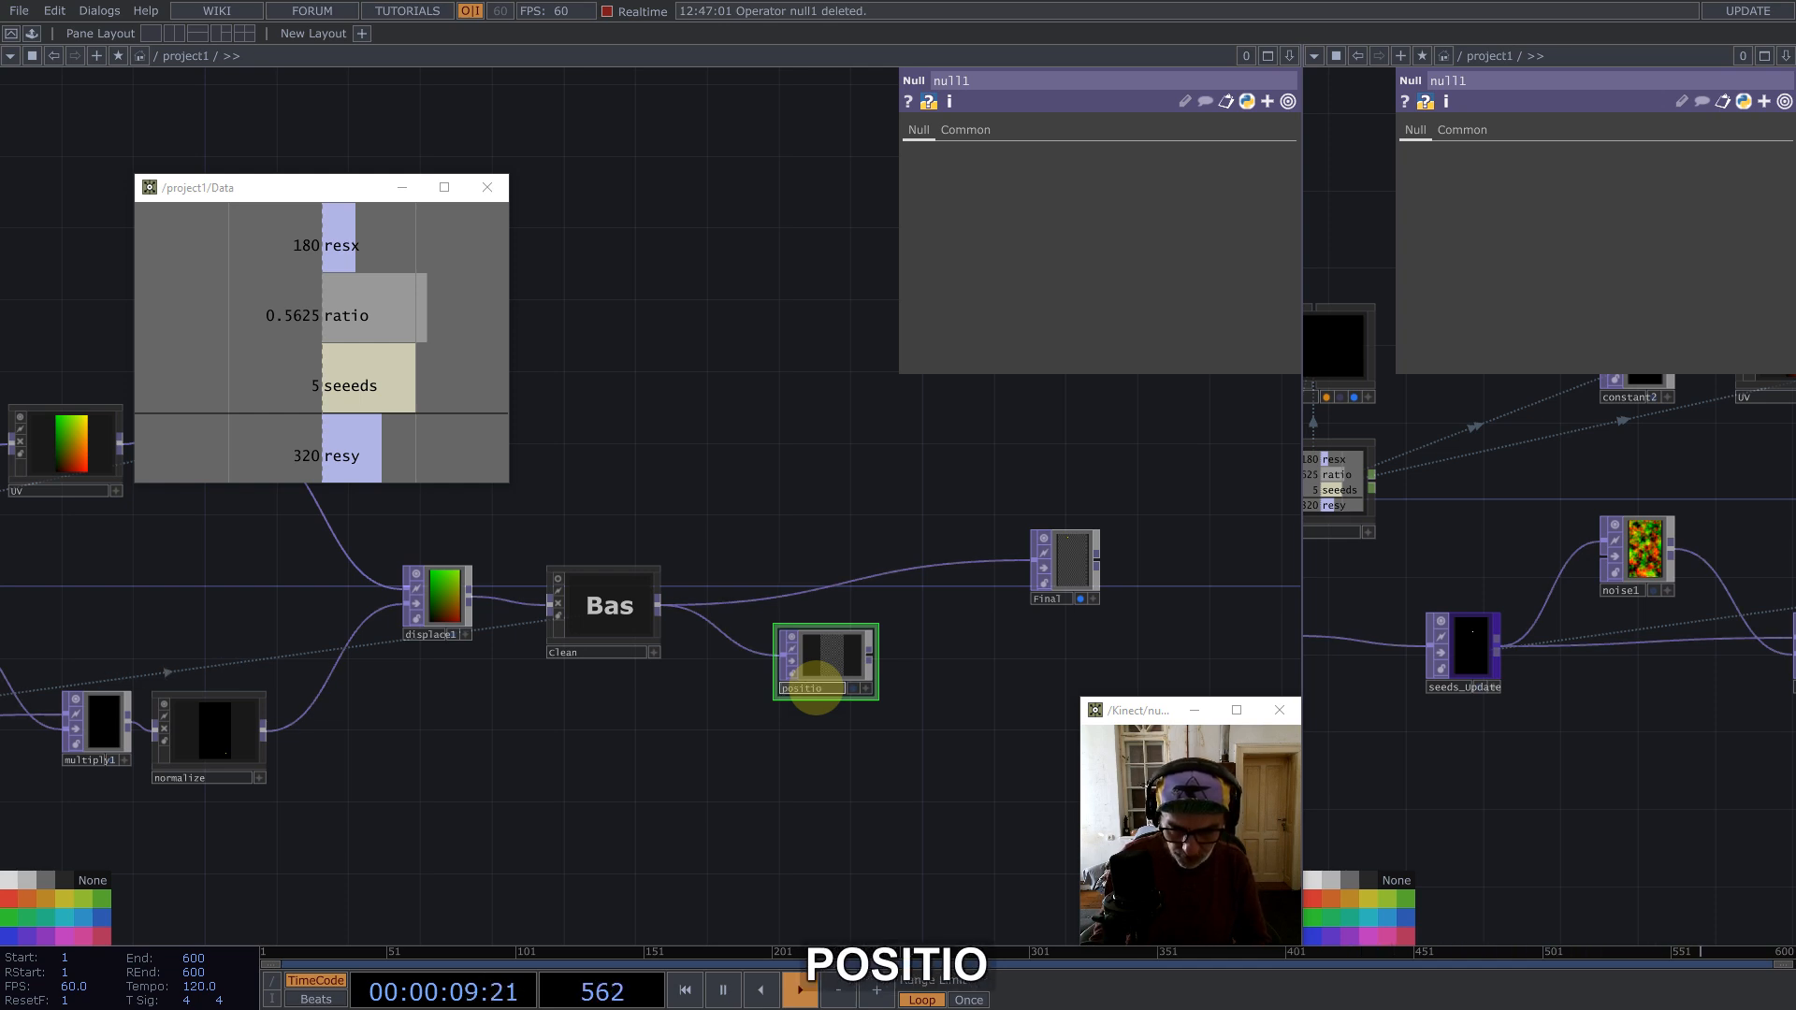
pyautogui.press('Return')
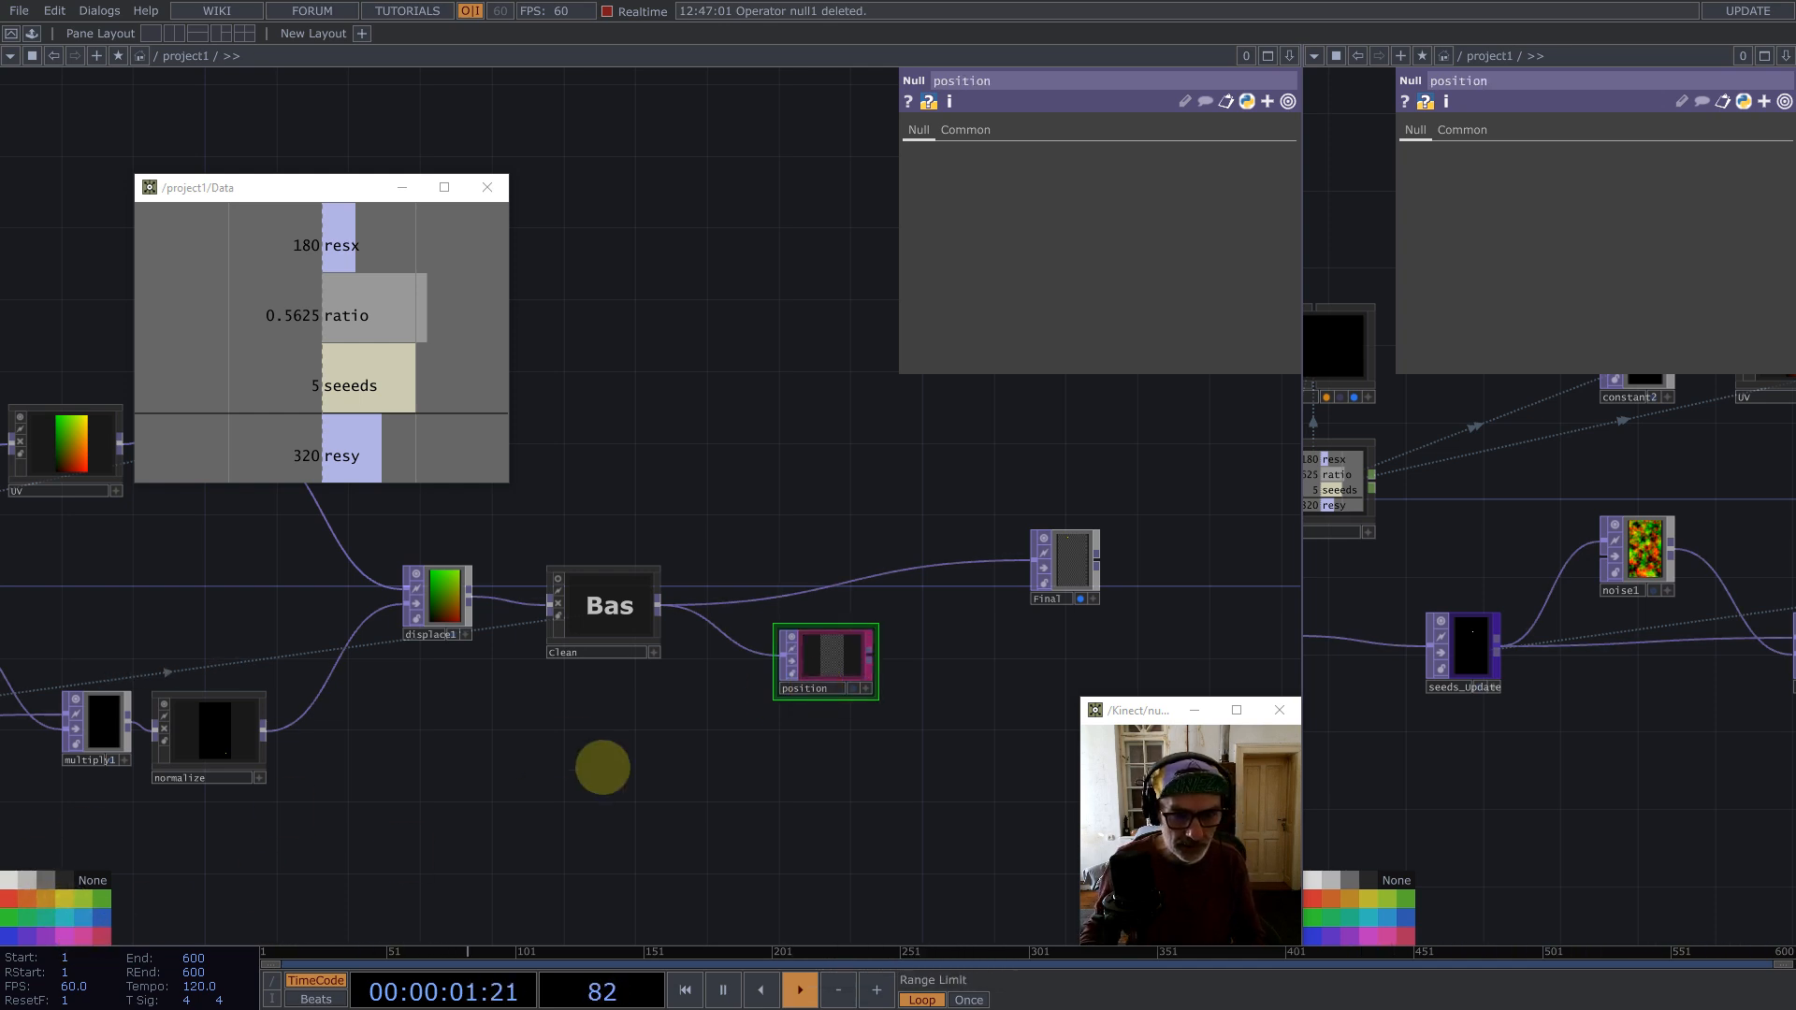
# Step: Copy geo1 from the Seeds component and paste it into the project network below position
pyautogui.scroll(-5, 825, 659)
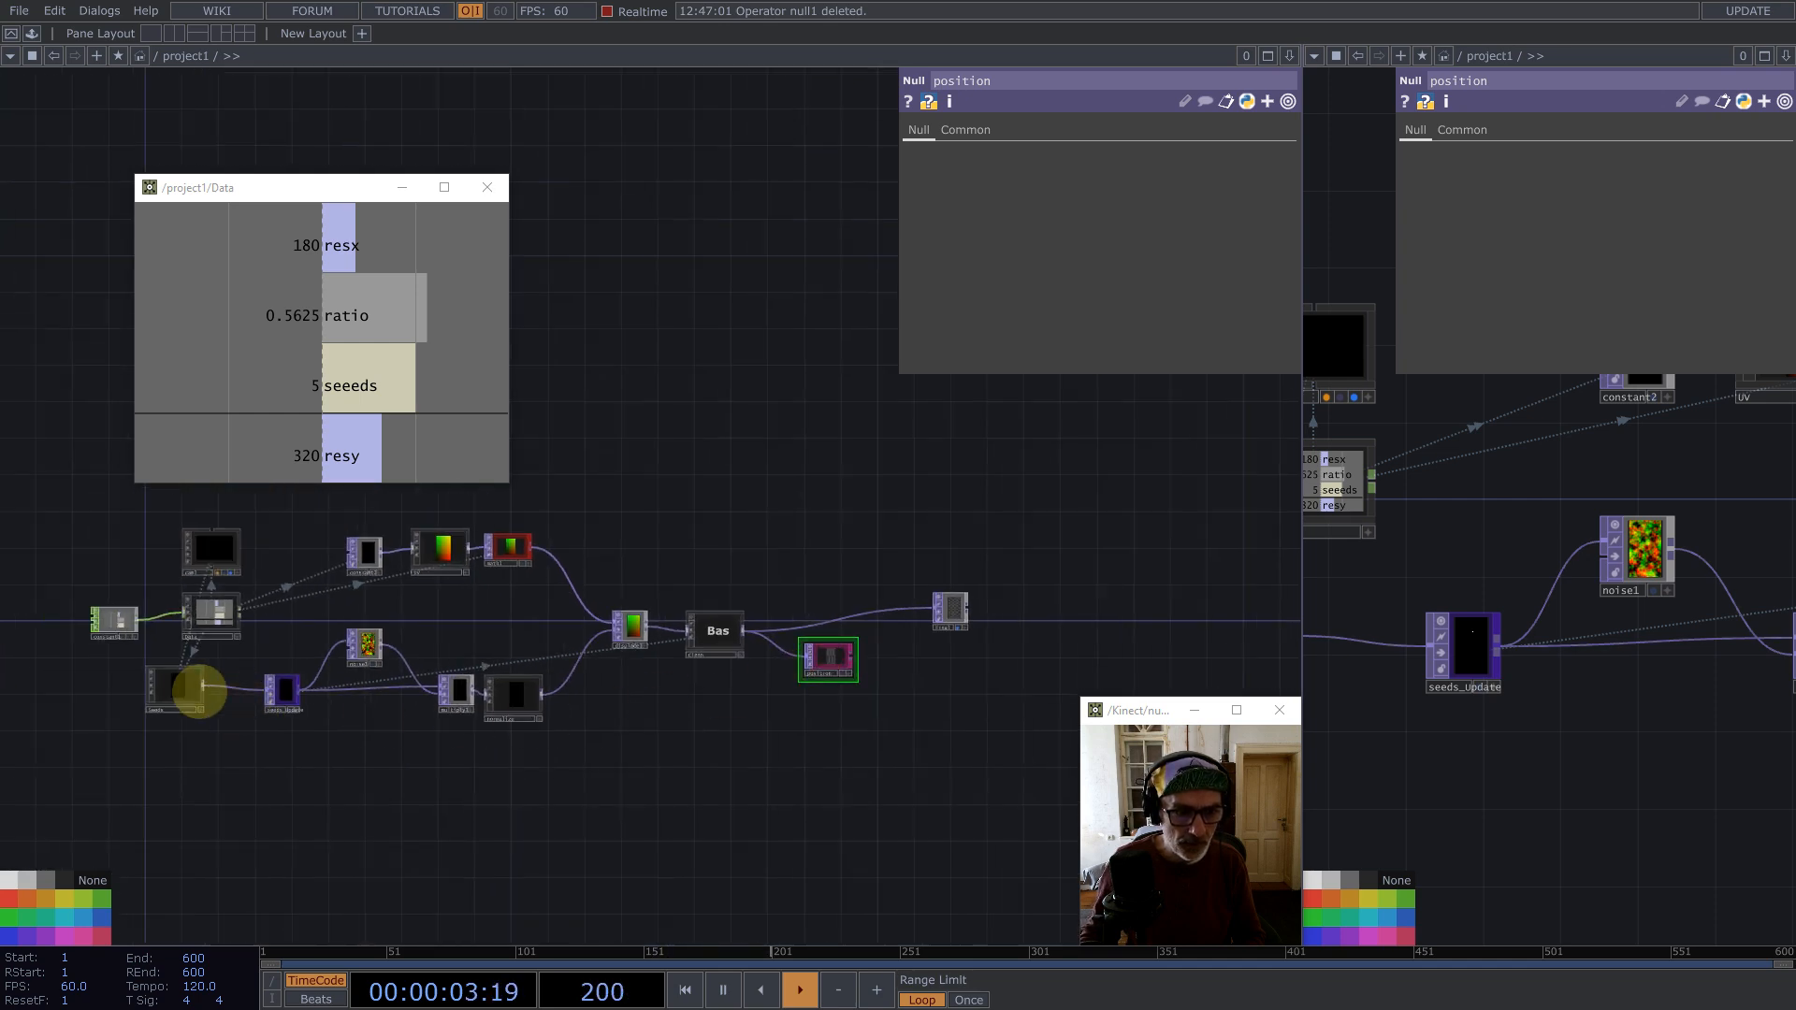
pyautogui.doubleClick(168, 689)
pyautogui.moveTo(700, 680); pyautogui.dragTo(515, 545)
pyautogui.hotkey('ctrl', 'c')
pyautogui.scroll(-6, 462, 670)
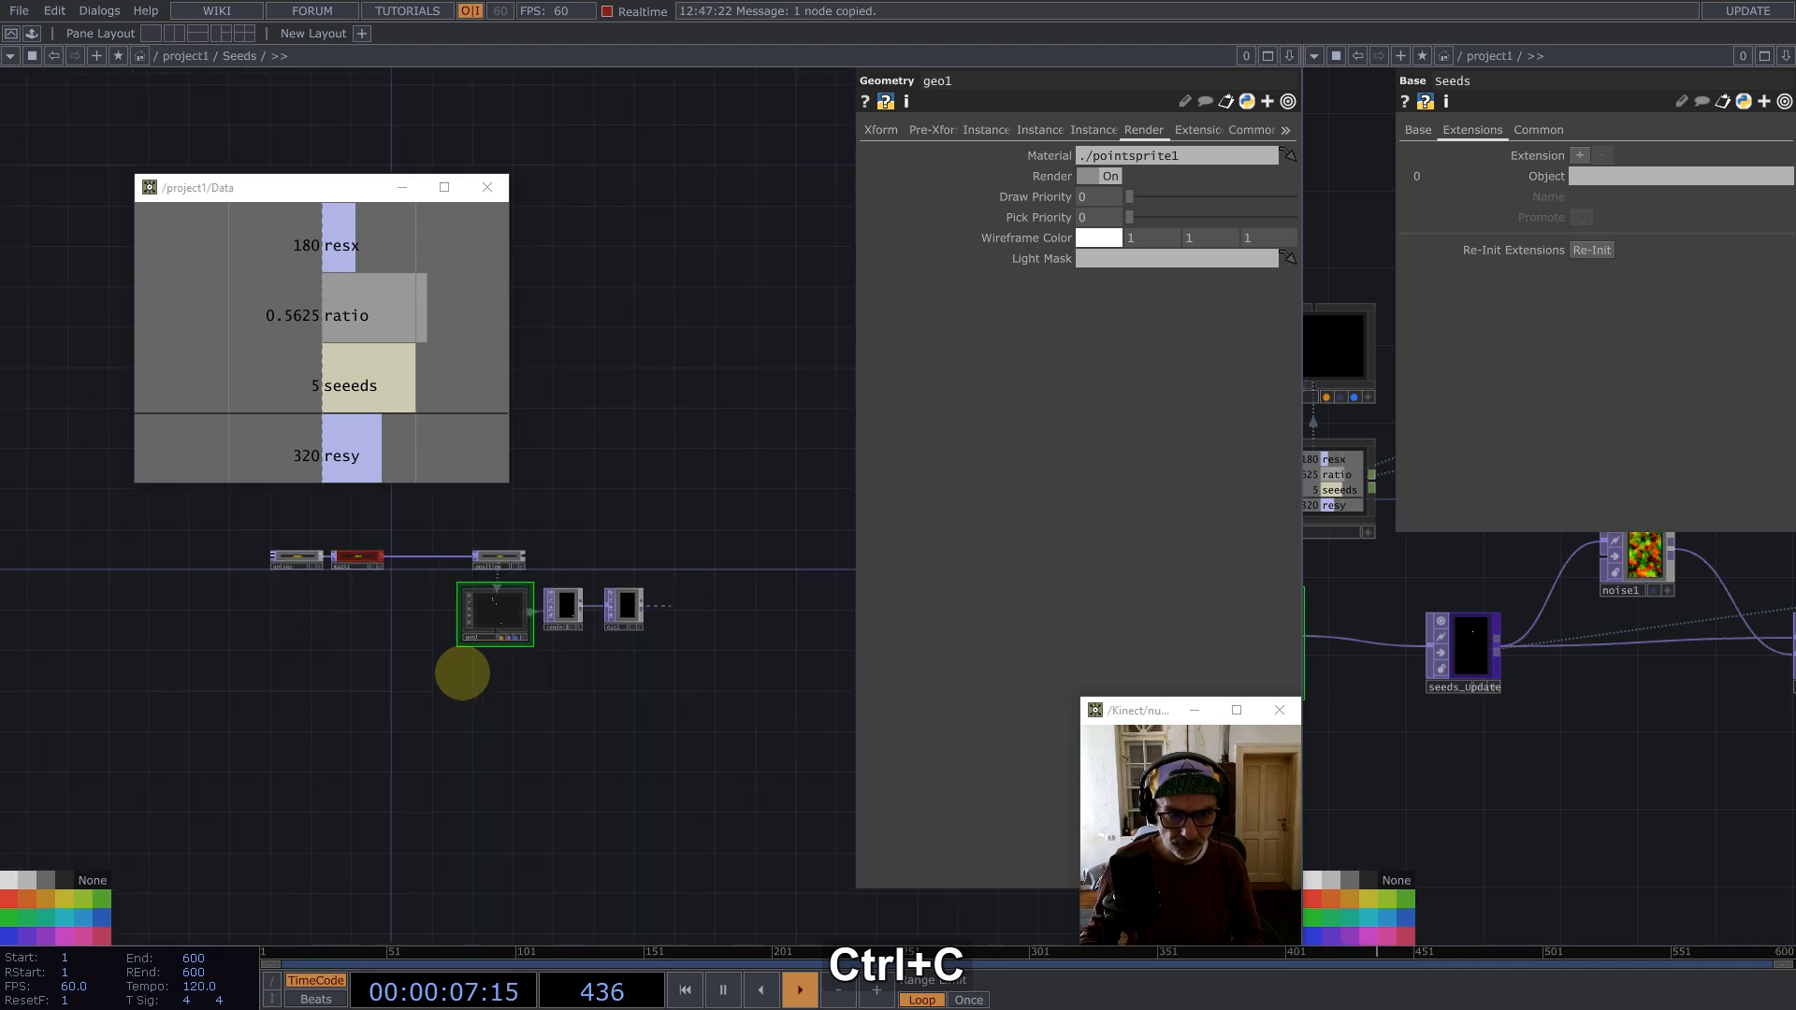
pyautogui.scroll(-6, 787, 773)
pyautogui.moveTo(676, 764); pyautogui.dragTo(165, 688)
pyautogui.scroll(5, 758, 696)
pyautogui.hotkey('ctrl', 'v')
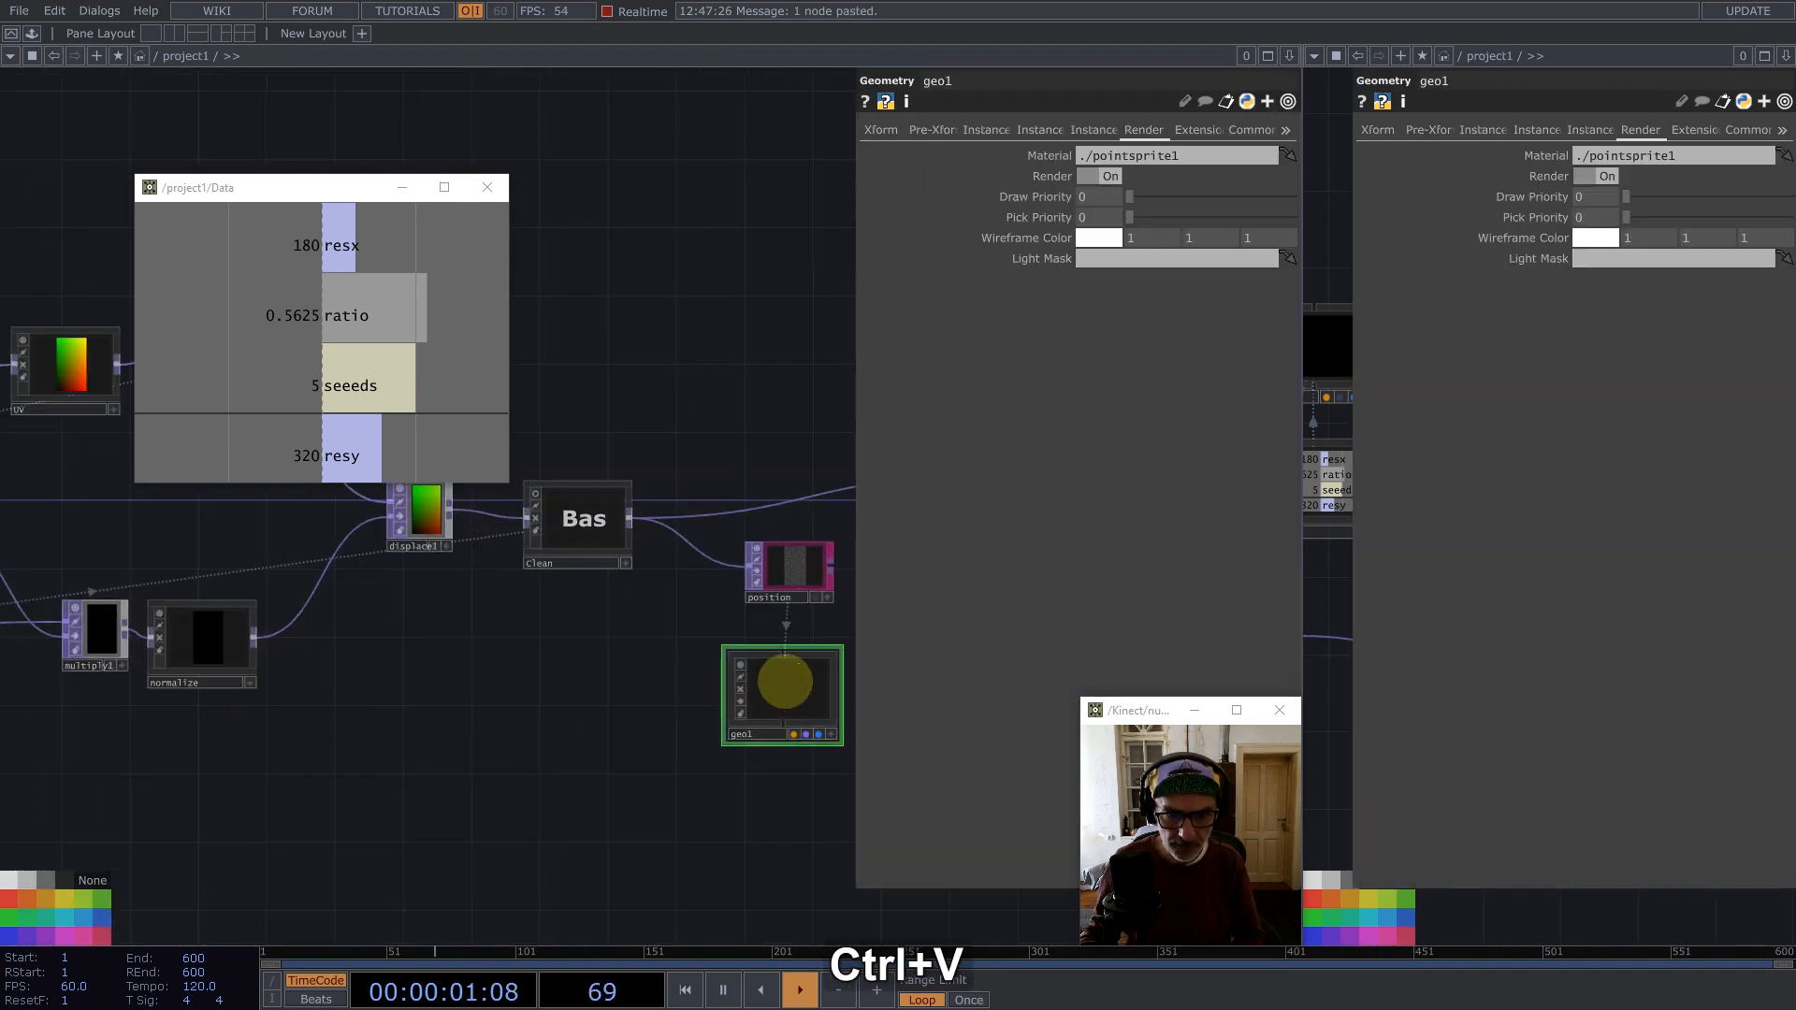
# Step: Place cam1 beside position and add a Render TOP next to geo1
pyautogui.scroll(-5, 602, 703)
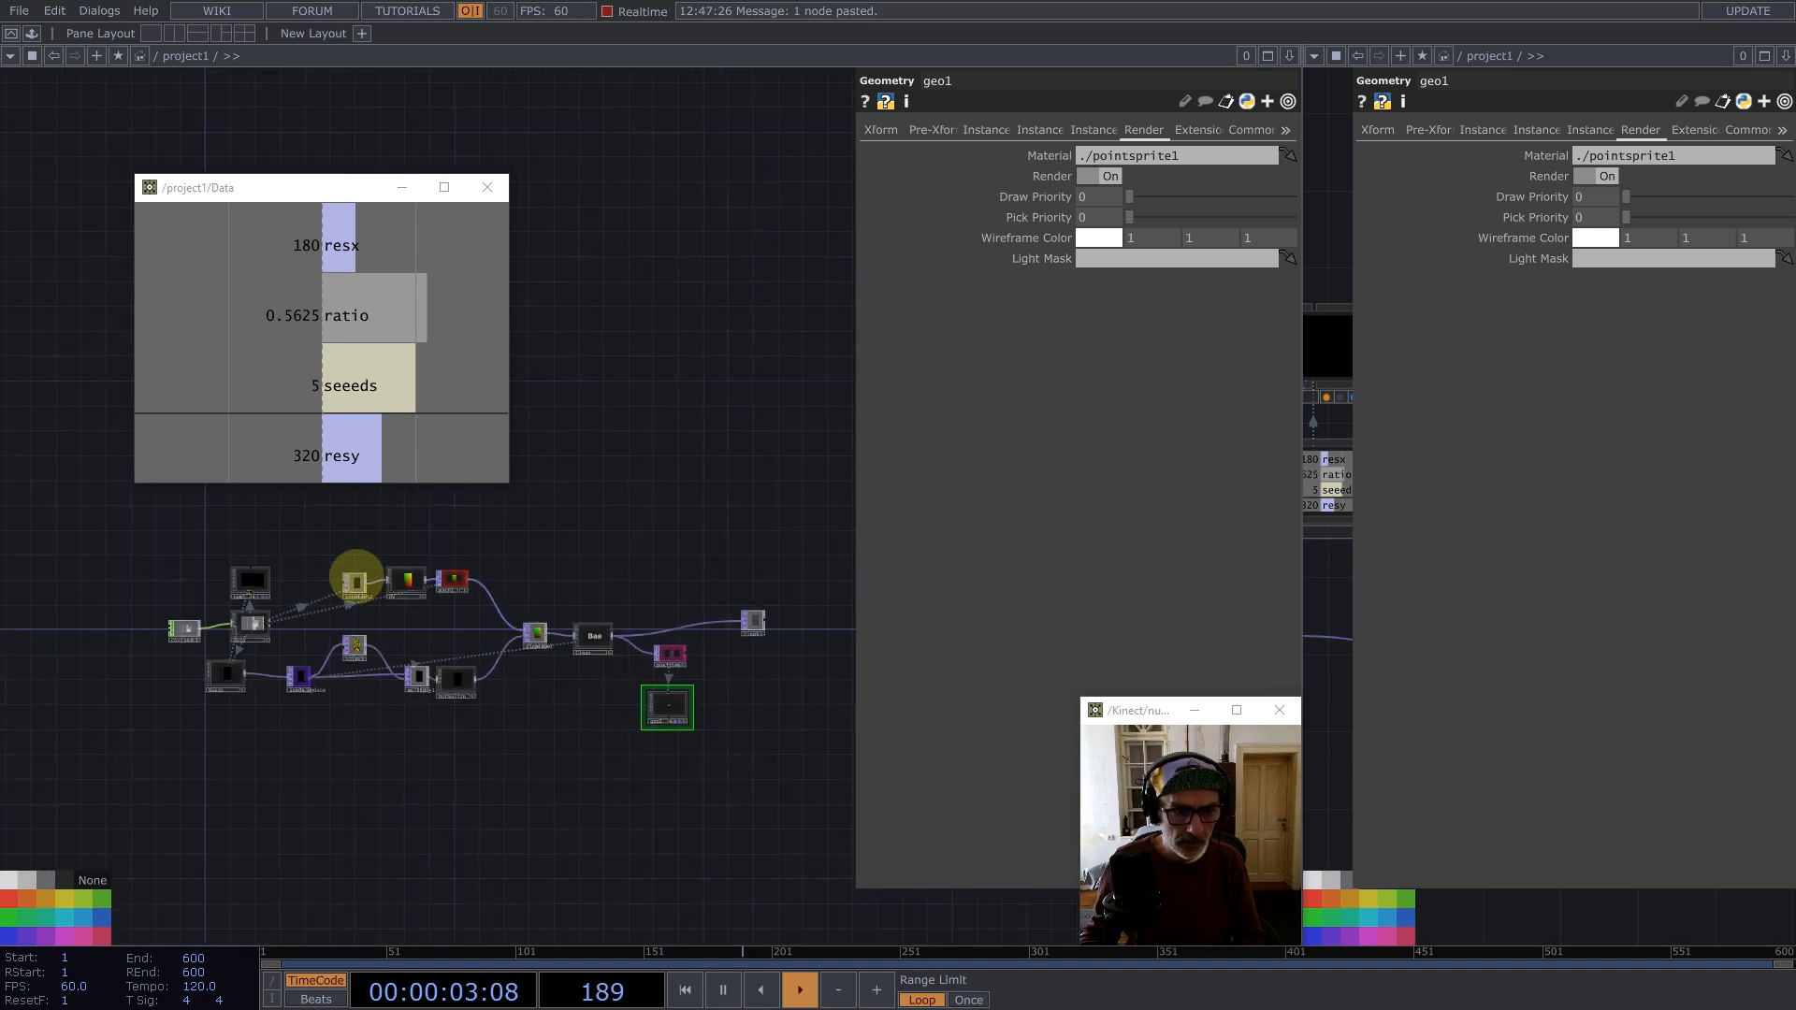
pyautogui.moveTo(248, 578); pyautogui.dragTo(855, 798)
pyautogui.moveTo(722, 570); pyautogui.dragTo(644, 493)
pyautogui.scroll(5, 642, 576)
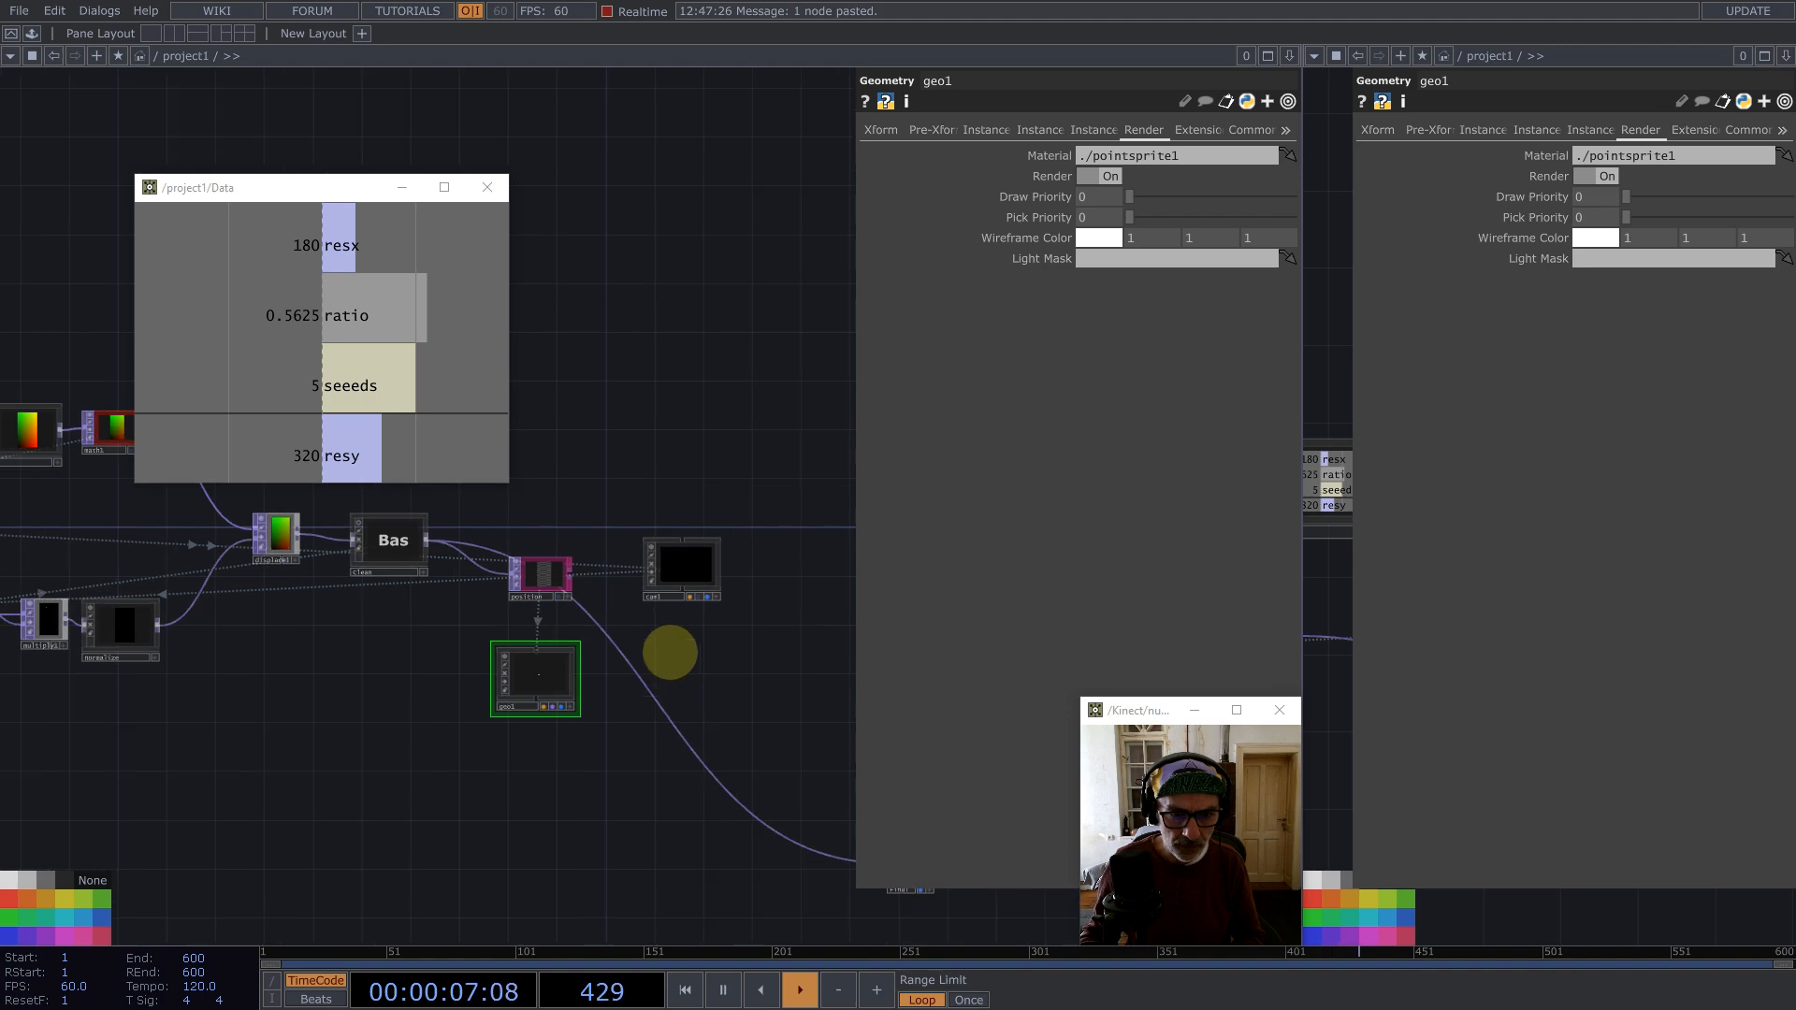
pyautogui.scroll(3, 670, 653)
pyautogui.press('Tab')
pyautogui.write('ren')
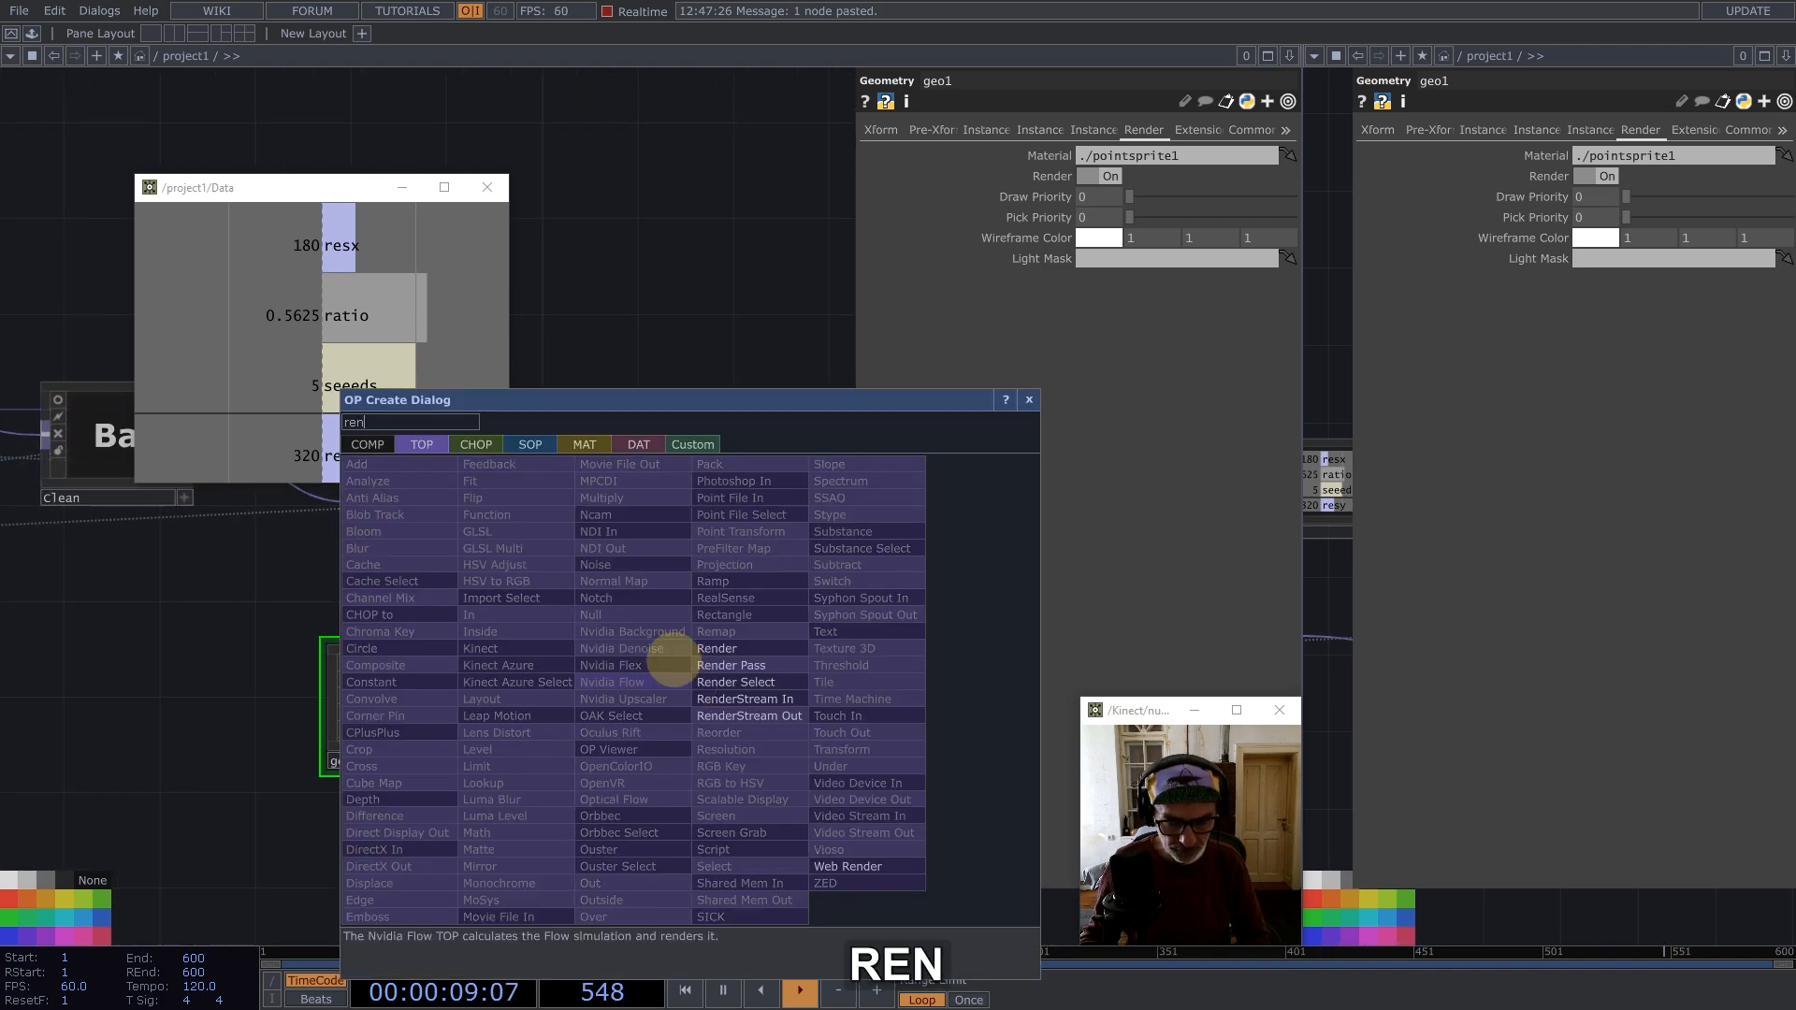
pyautogui.click(717, 648)
pyautogui.click(667, 720)
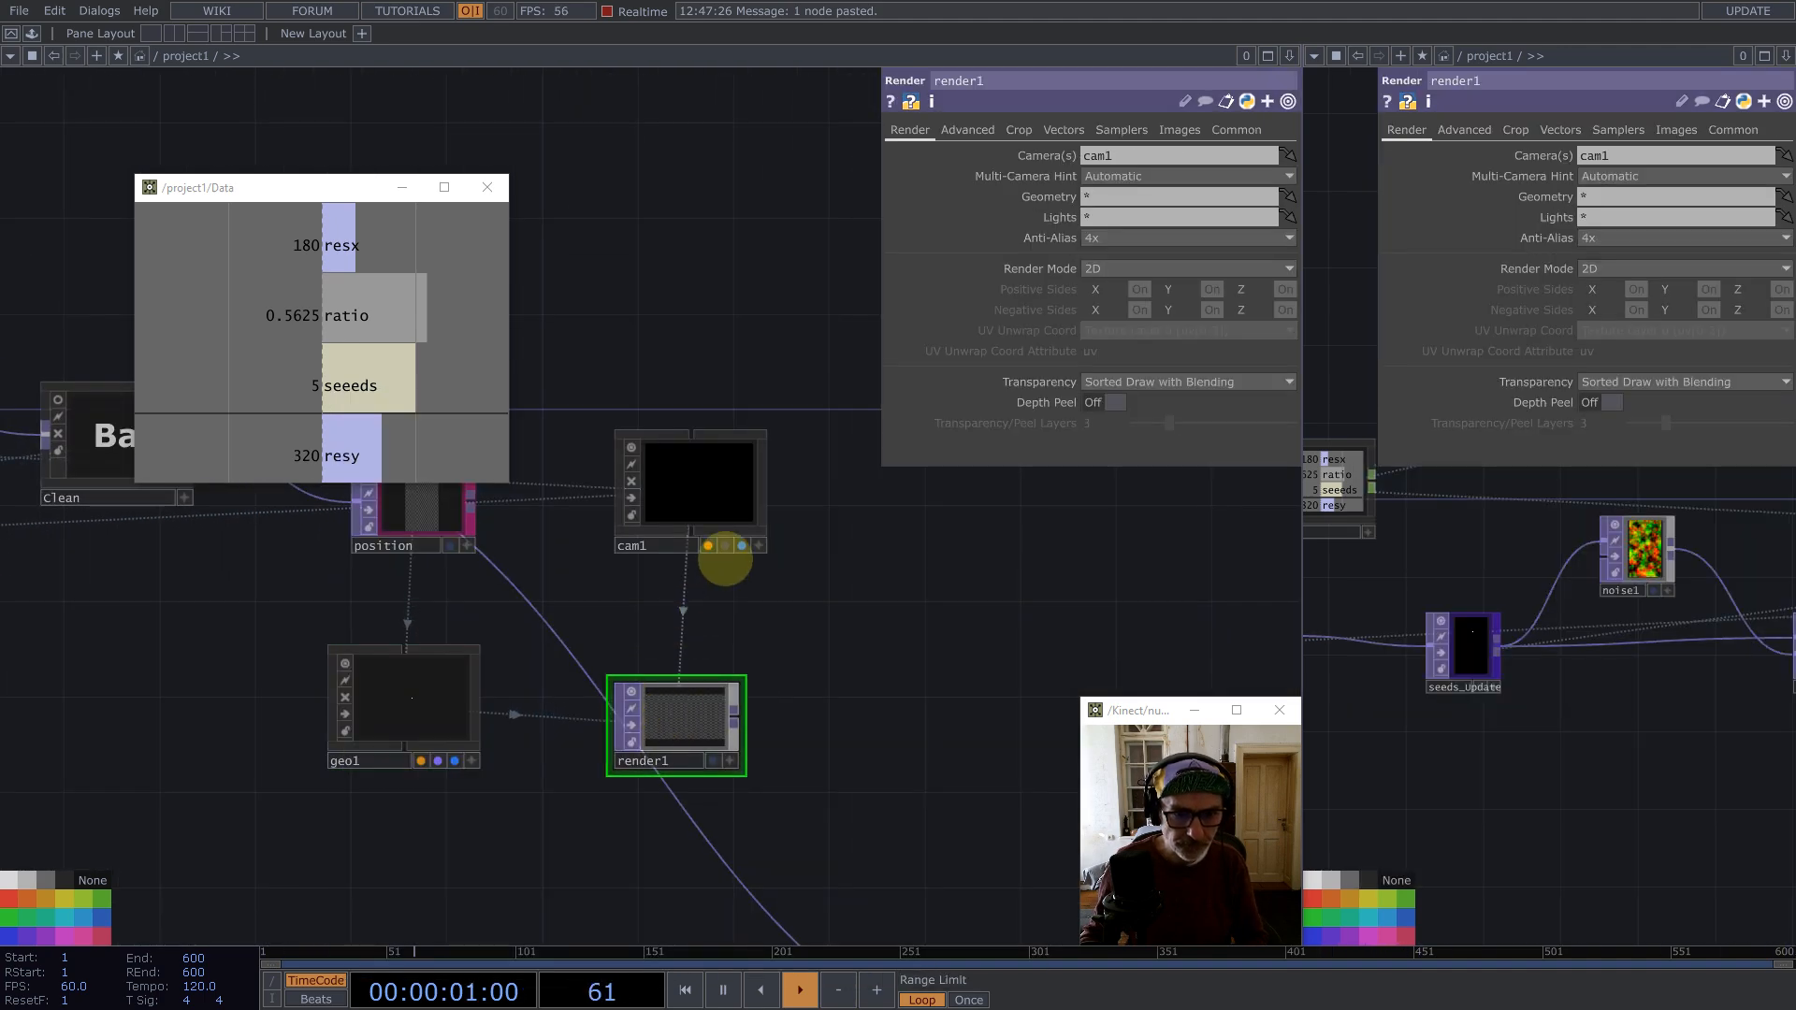
# Step: Set render1's Geometry to geo1
pyautogui.click(410, 703)
pyautogui.hotkey('ctrl', 'c')
pyautogui.hotkey('ctrl', 'v')
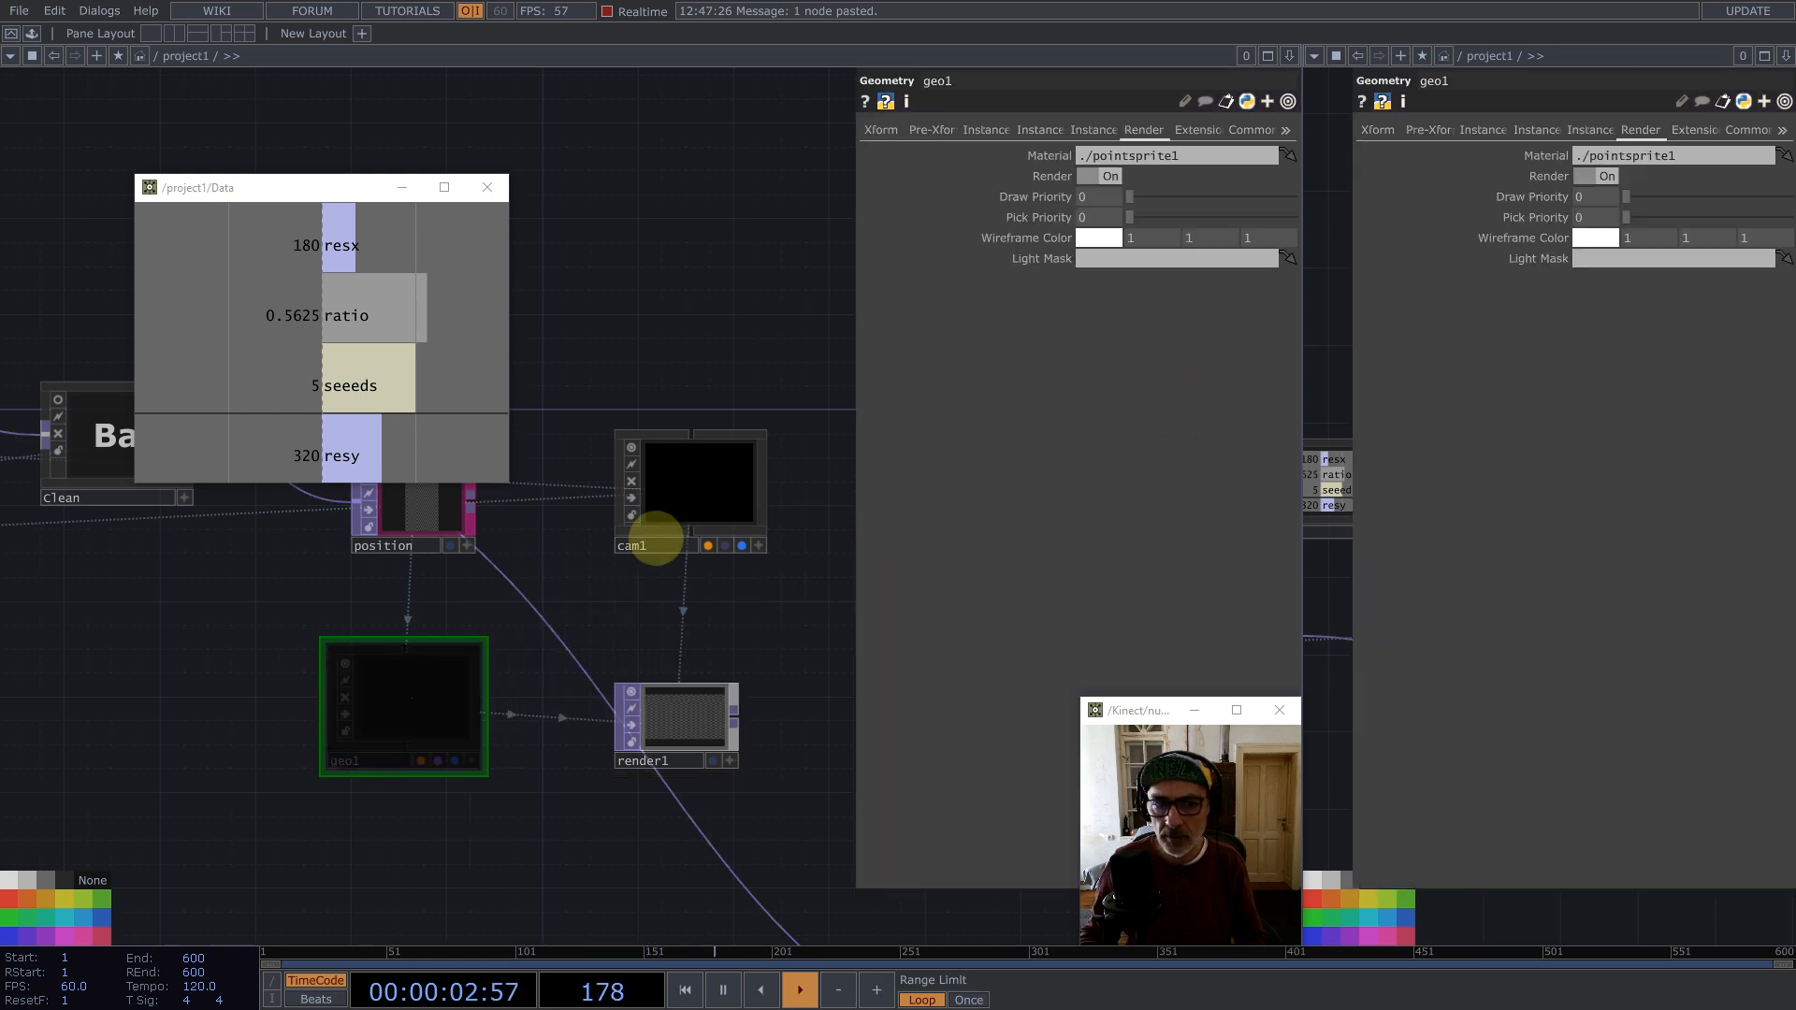
pyautogui.moveTo(638, 712); pyautogui.dragTo(1618, 198)
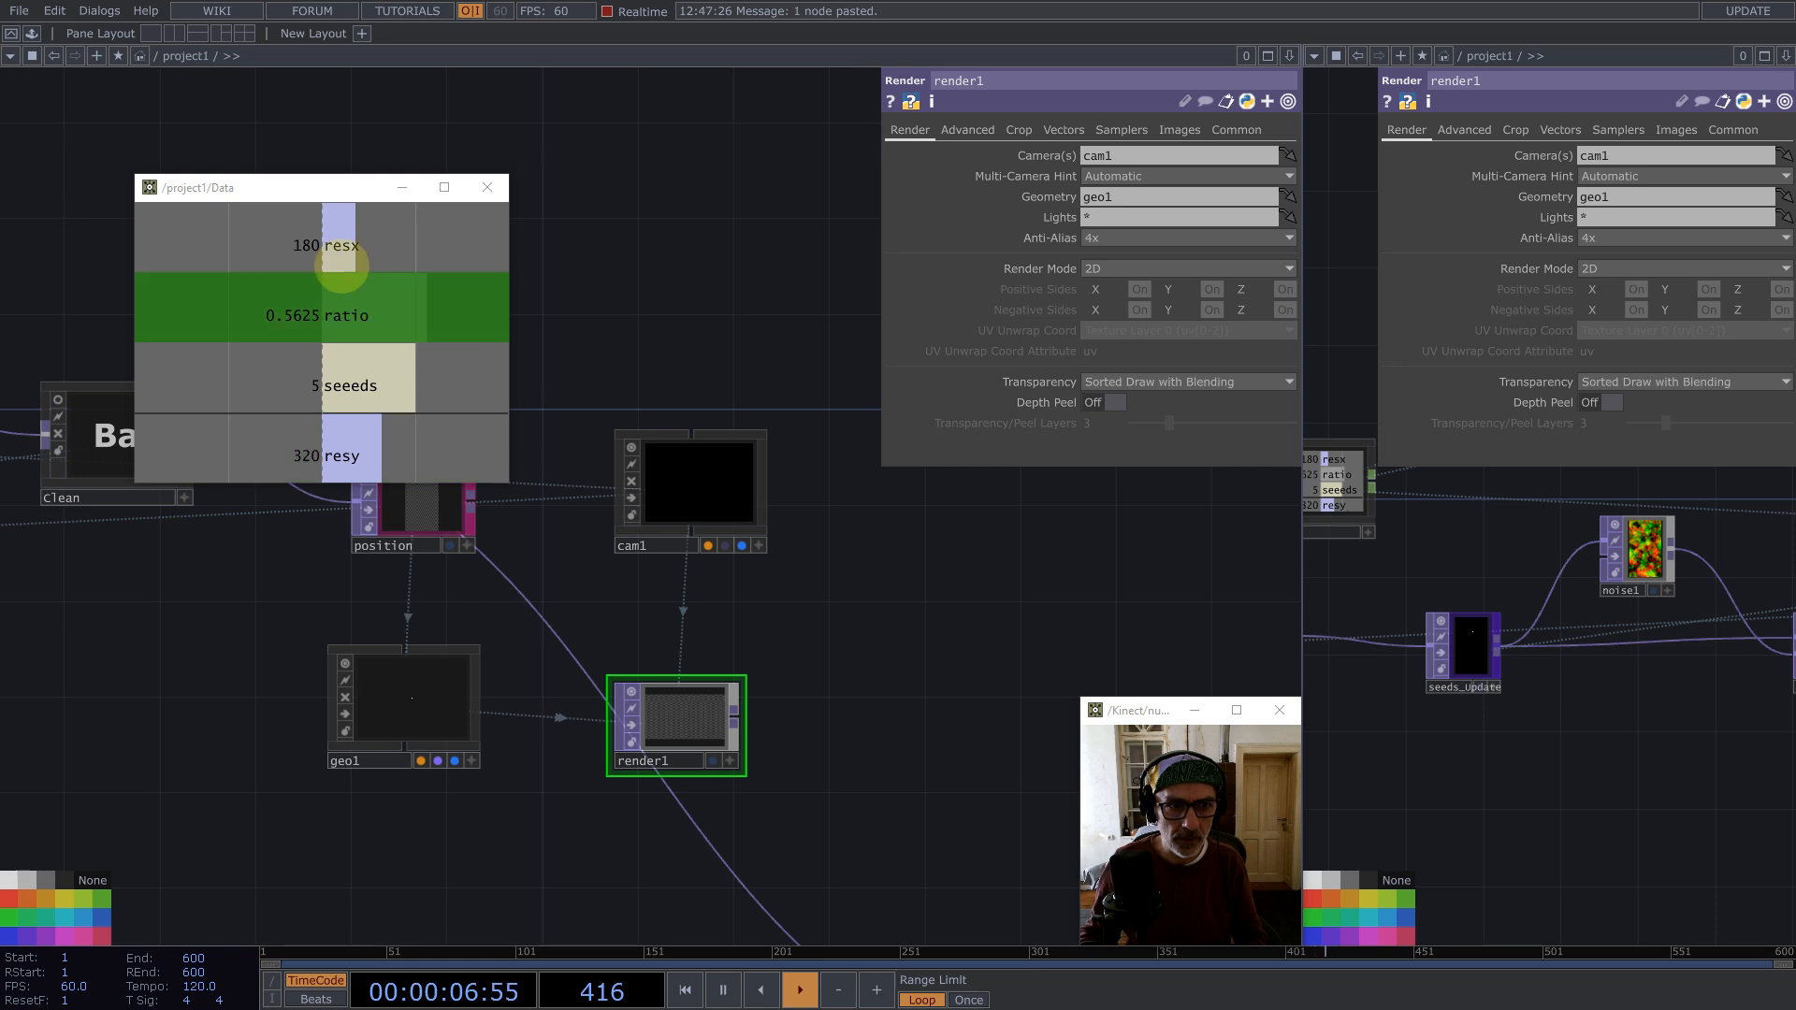
# Step: Bind render1's resolution to Data's resx and resy channels and move the final node beside render1
pyautogui.moveTo(309, 245); pyautogui.dragTo(1030, 155)
pyautogui.moveTo(1231, 137); pyautogui.dragTo(1147, 156)
pyautogui.click(1147, 150)
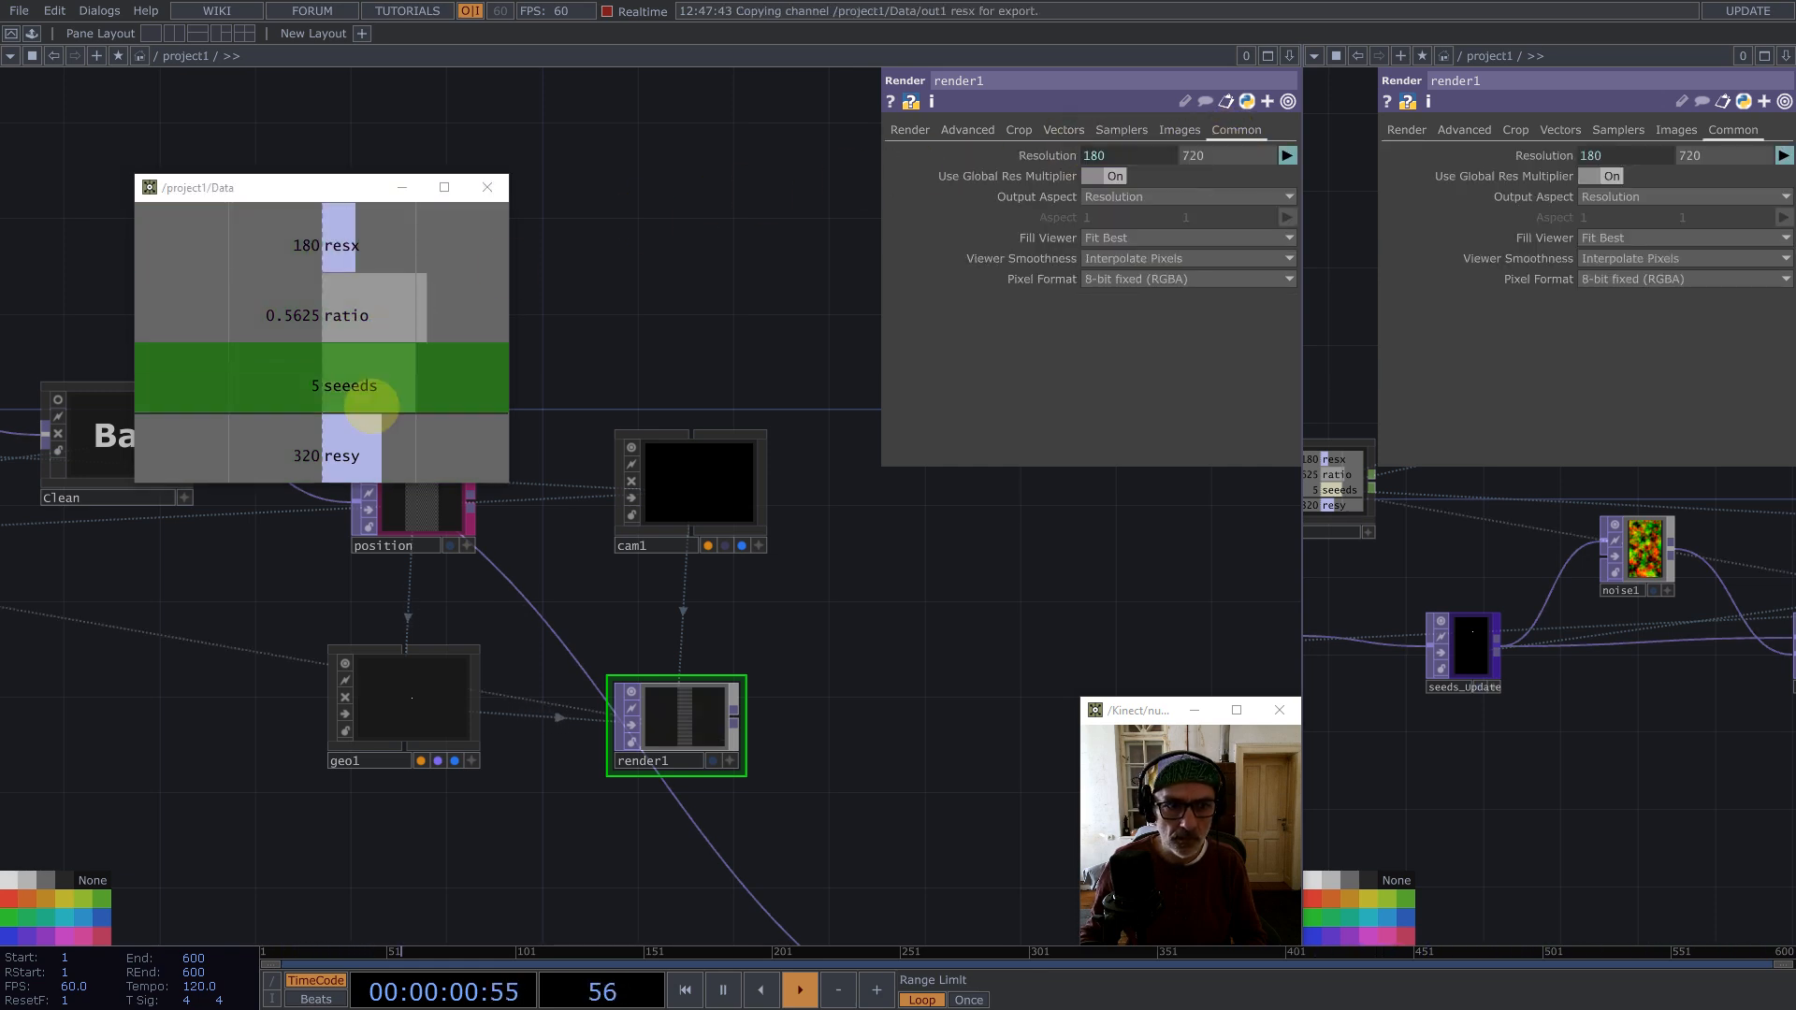
pyautogui.moveTo(347, 457); pyautogui.dragTo(1216, 156)
pyautogui.scroll(-4, 682, 509)
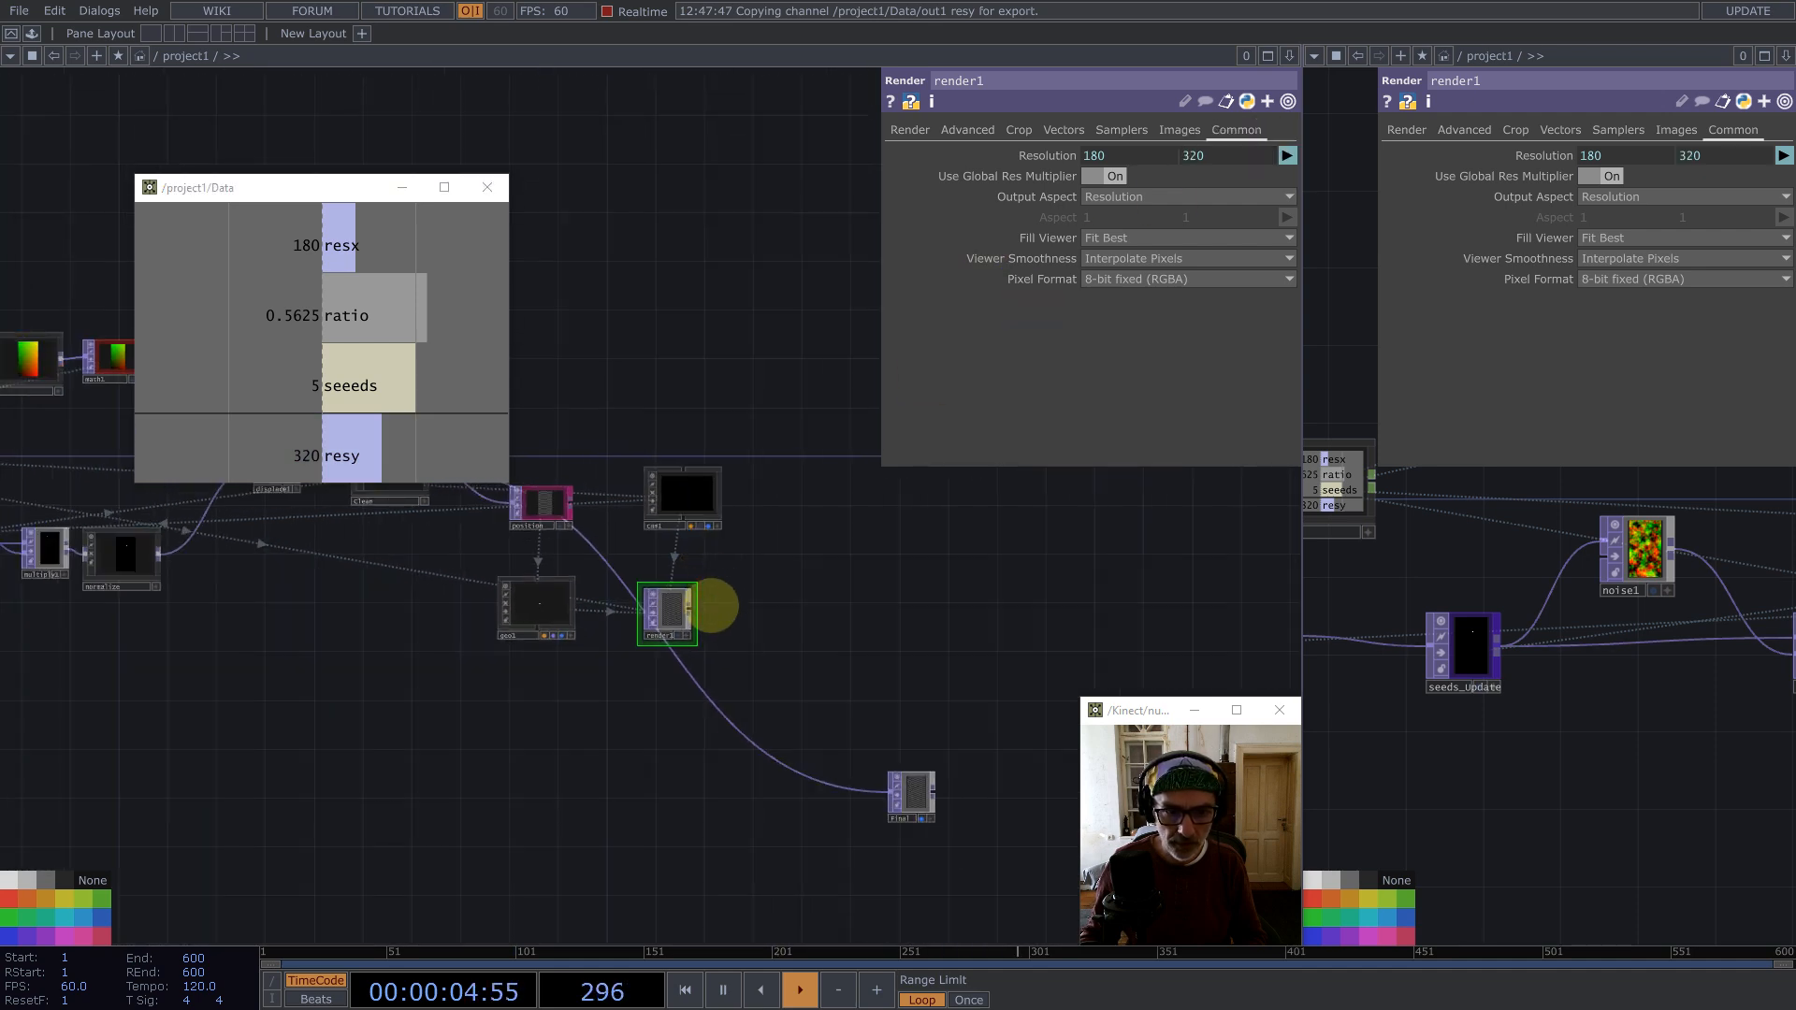
pyautogui.moveTo(918, 786); pyautogui.dragTo(1100, 580)
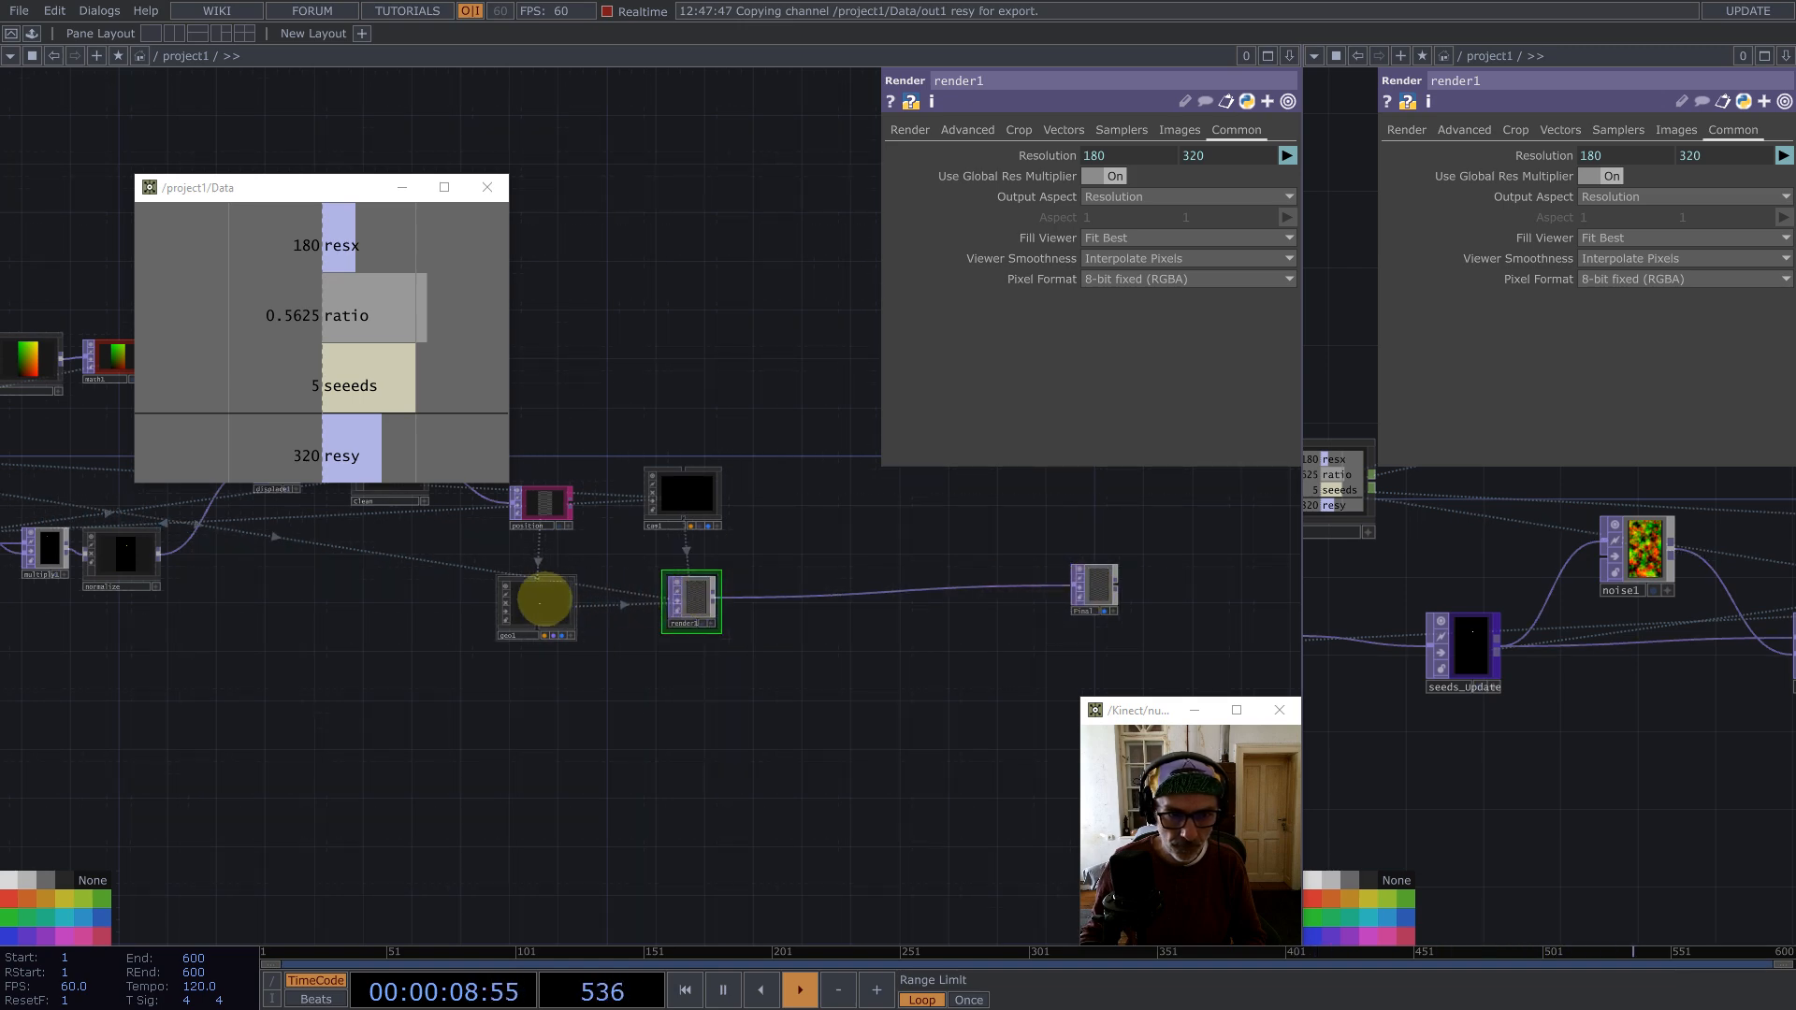
# Step: Set geo1's instancing Active channel to a, with position as the Translate OP
pyautogui.moveTo(539, 603); pyautogui.dragTo(551, 592)
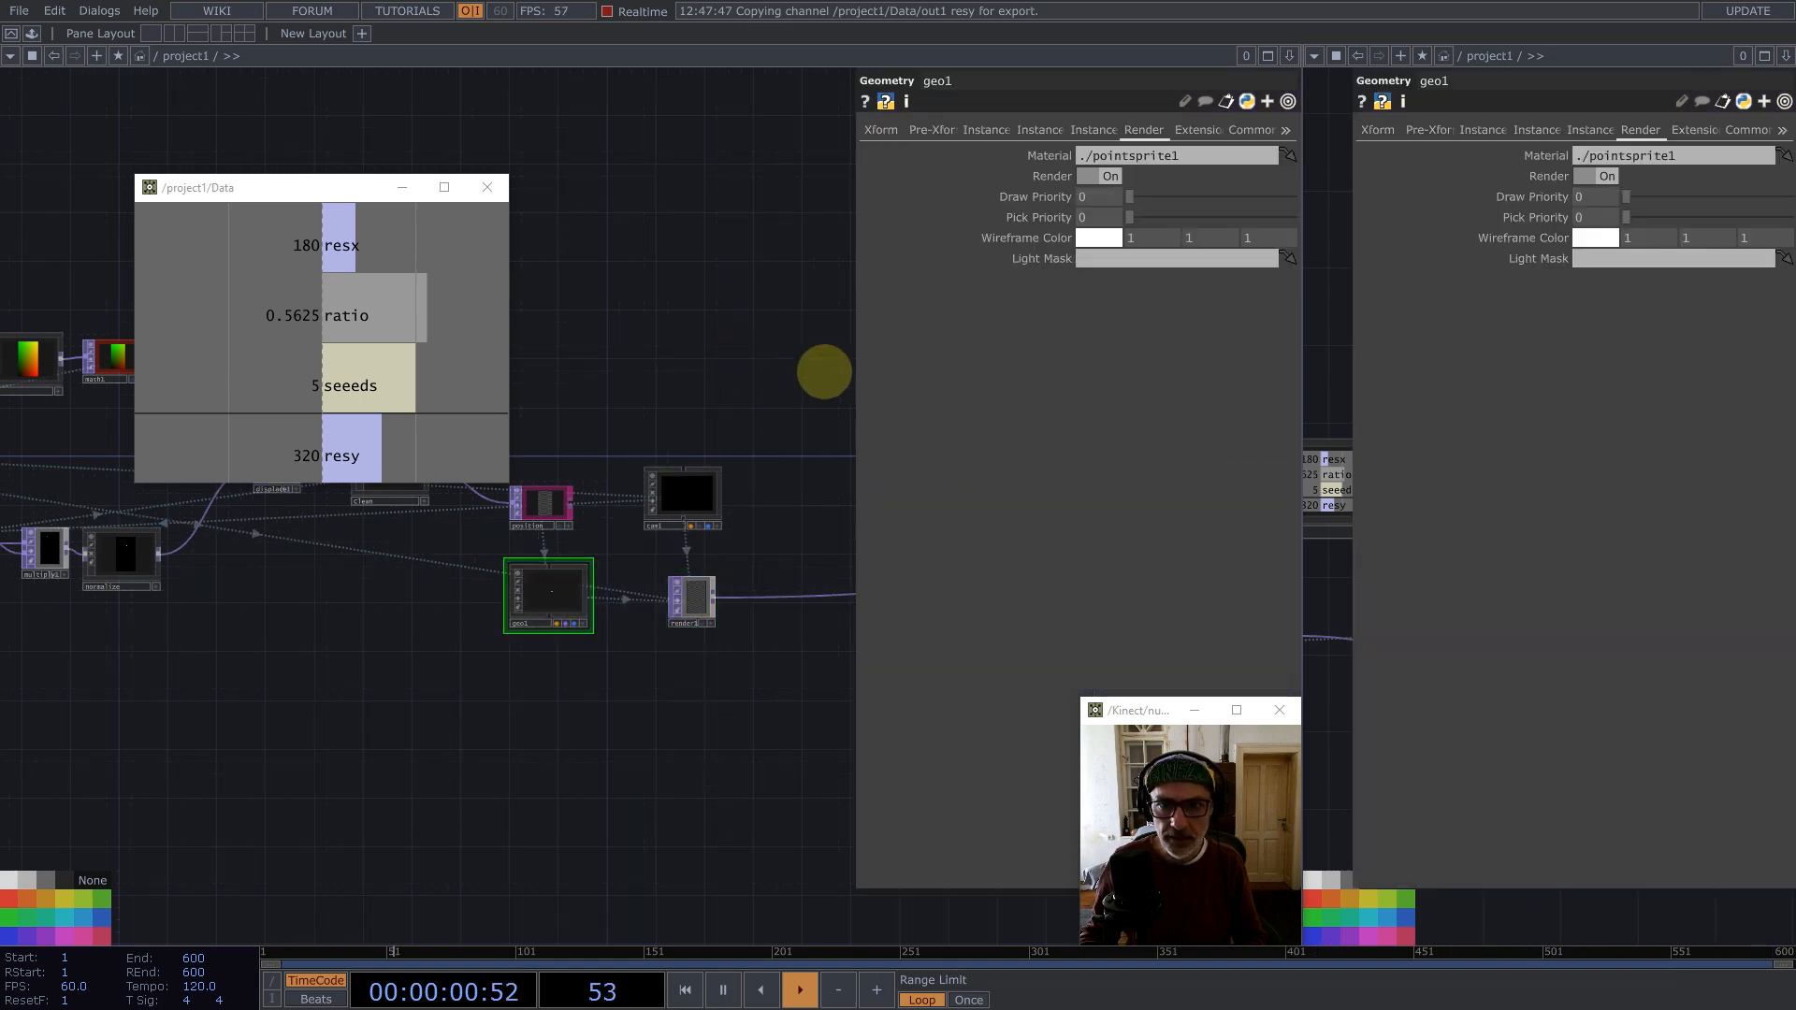
pyautogui.moveTo(823, 374); pyautogui.dragTo(904, 486)
pyautogui.click(990, 130)
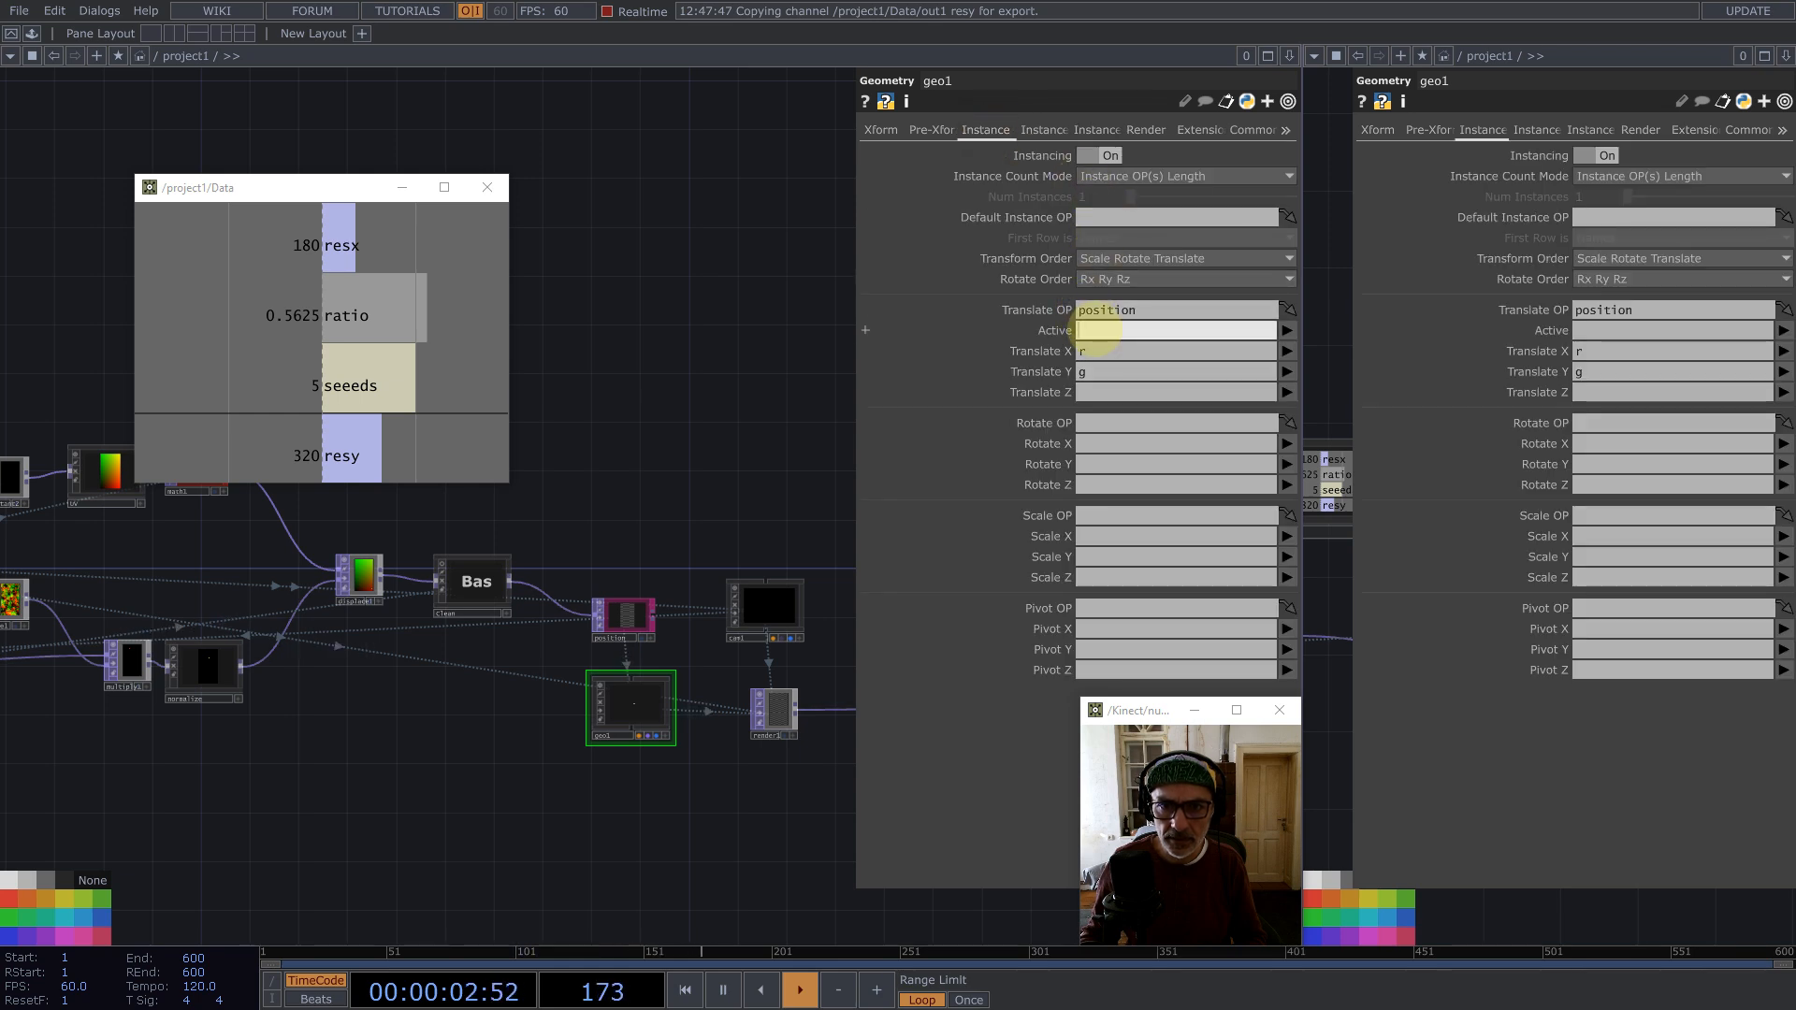
pyautogui.click(688, 426)
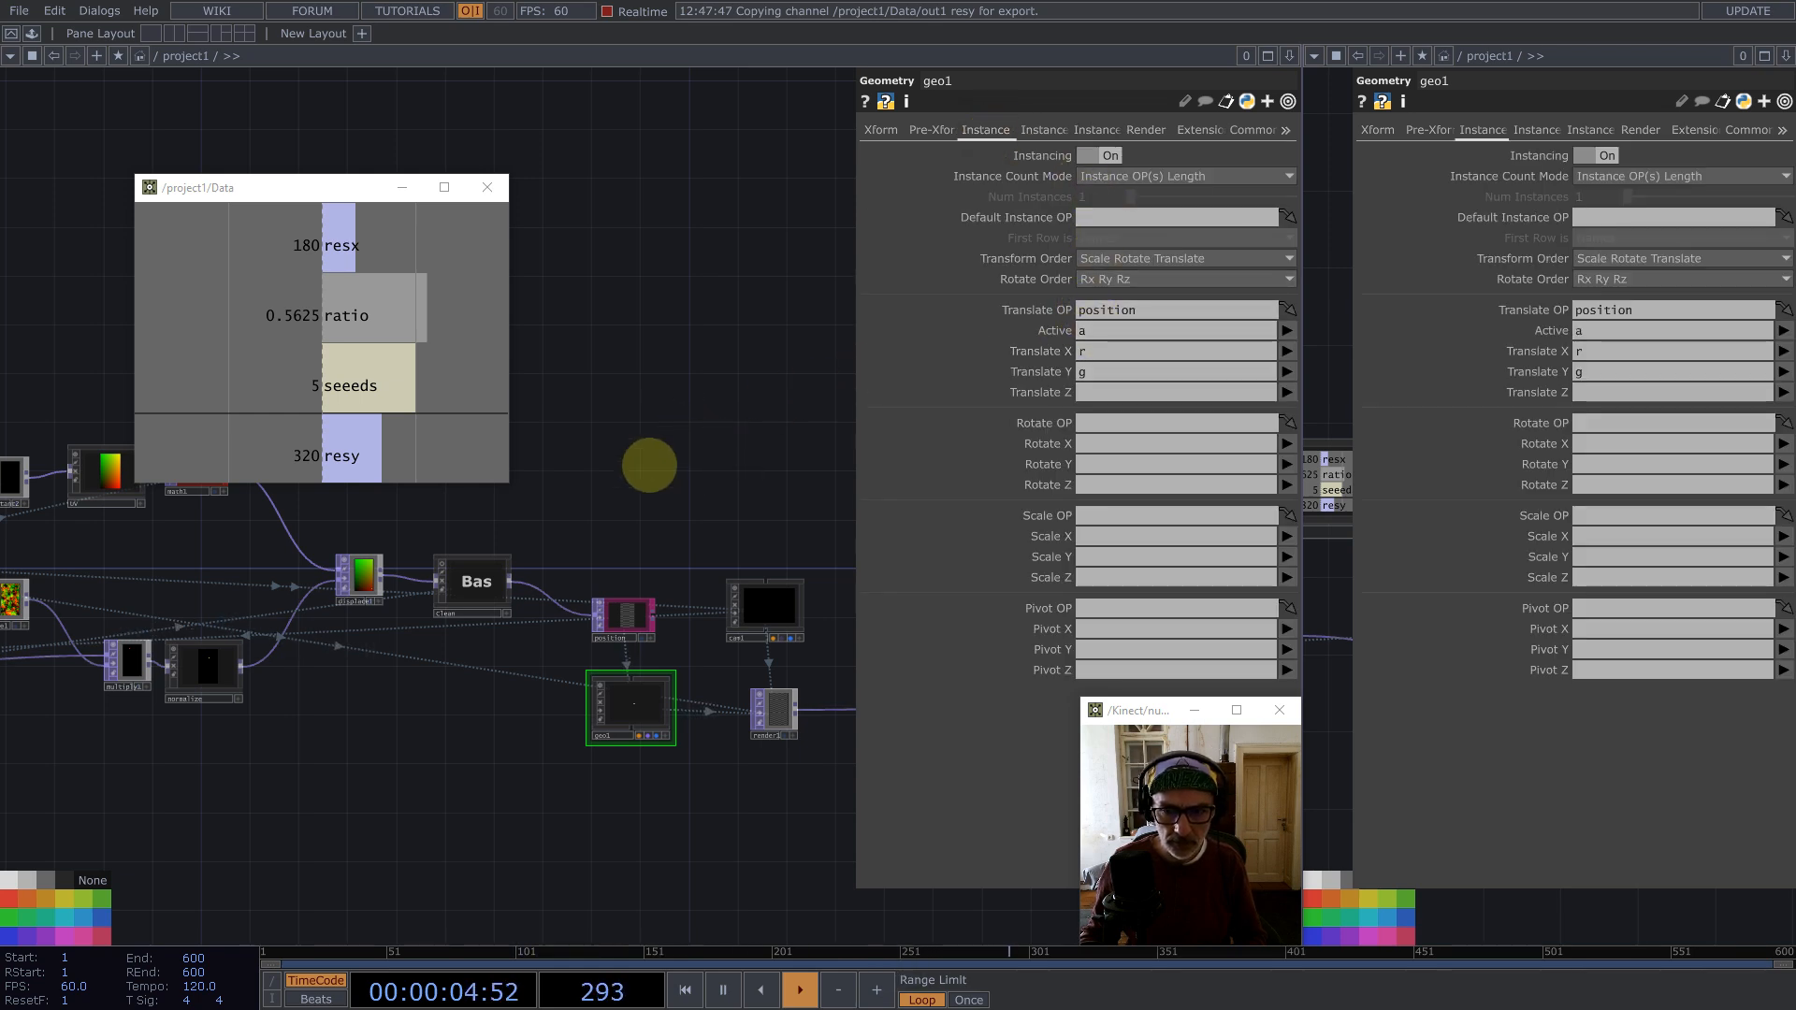
pyautogui.moveTo(796, 409); pyautogui.dragTo(651, 434)
# Step: Switch the right-hand pane to a TOP Viewer
pyautogui.click(1314, 57)
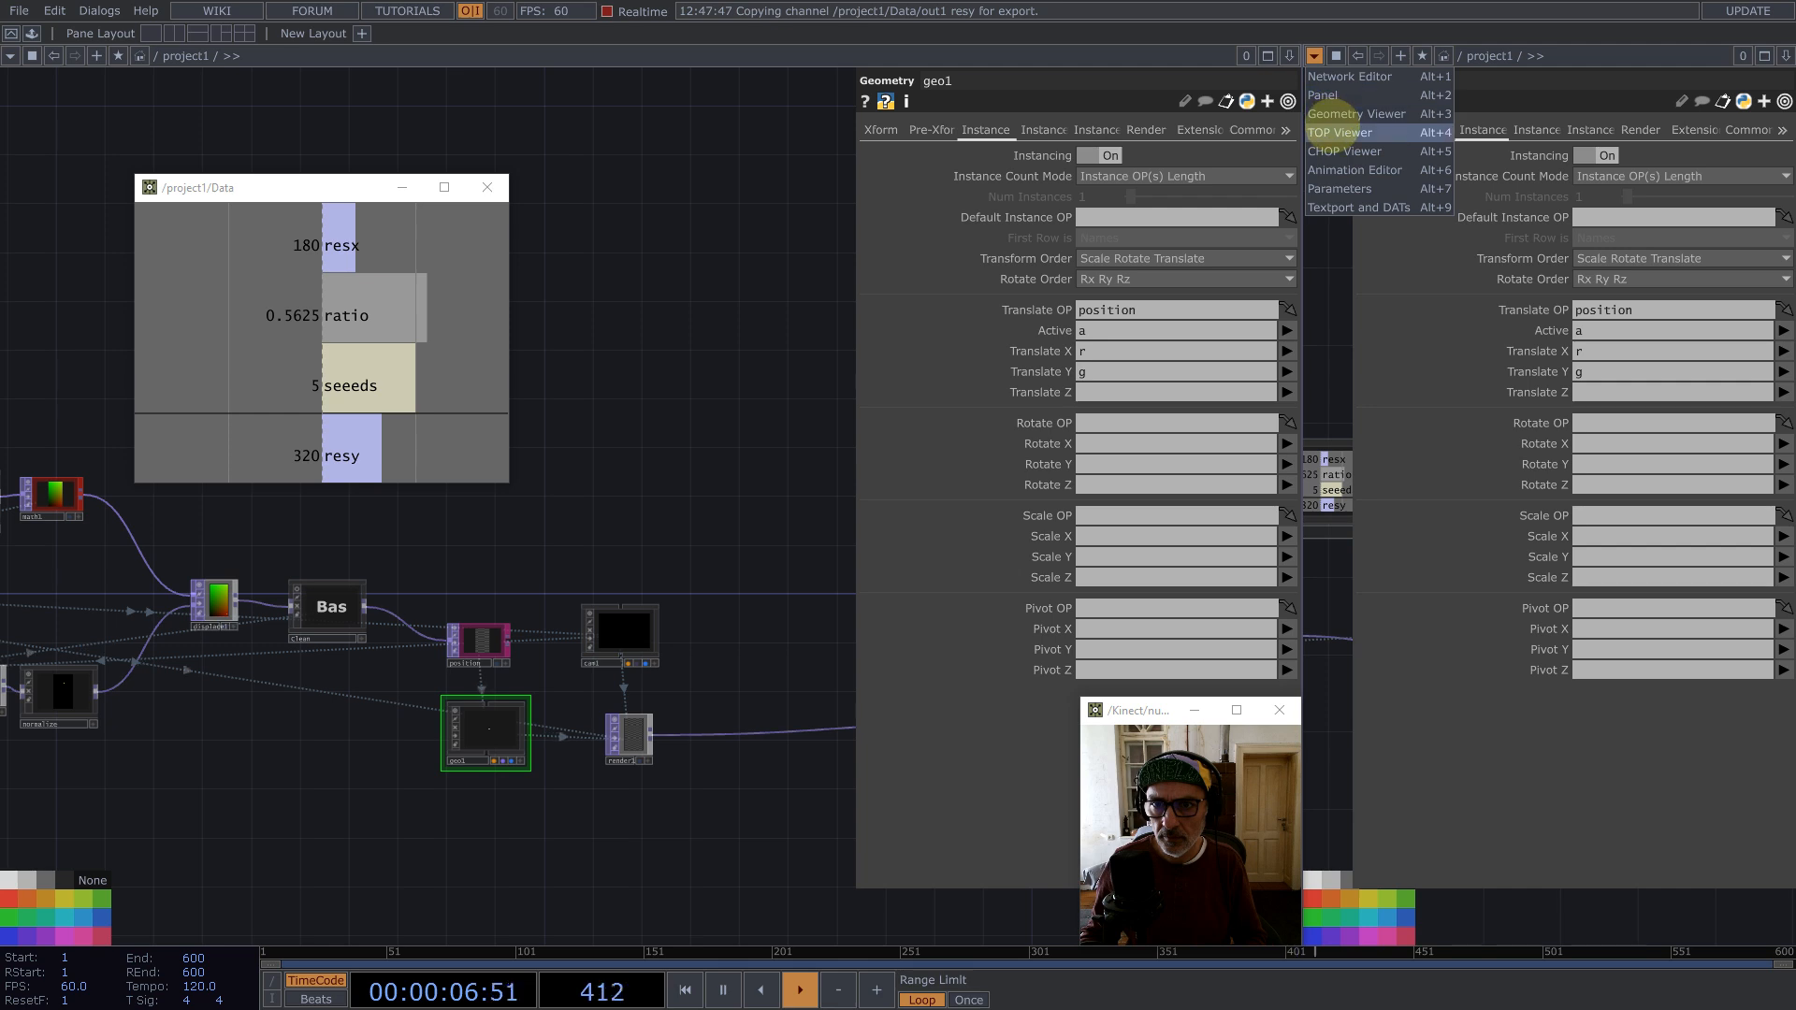
pyautogui.click(1337, 131)
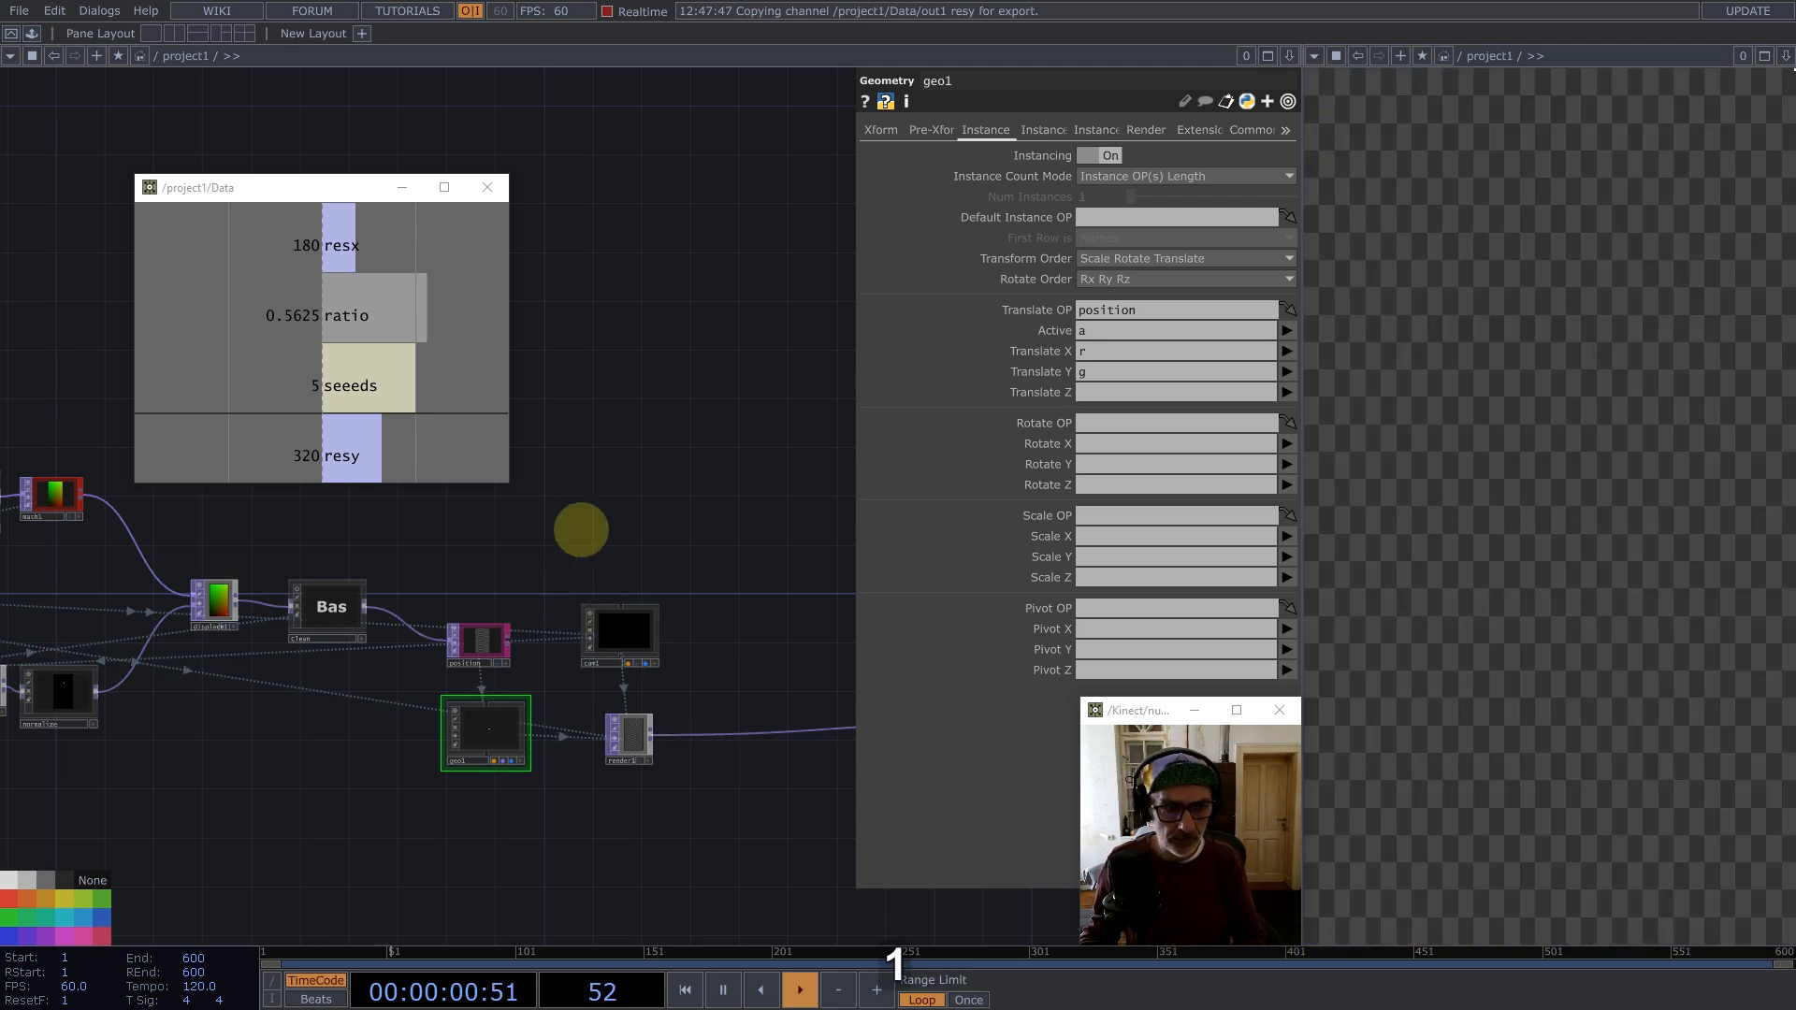
pyautogui.moveTo(581, 531); pyautogui.dragTo(854, 483)
pyautogui.moveTo(466, 738); pyautogui.dragTo(576, 797)
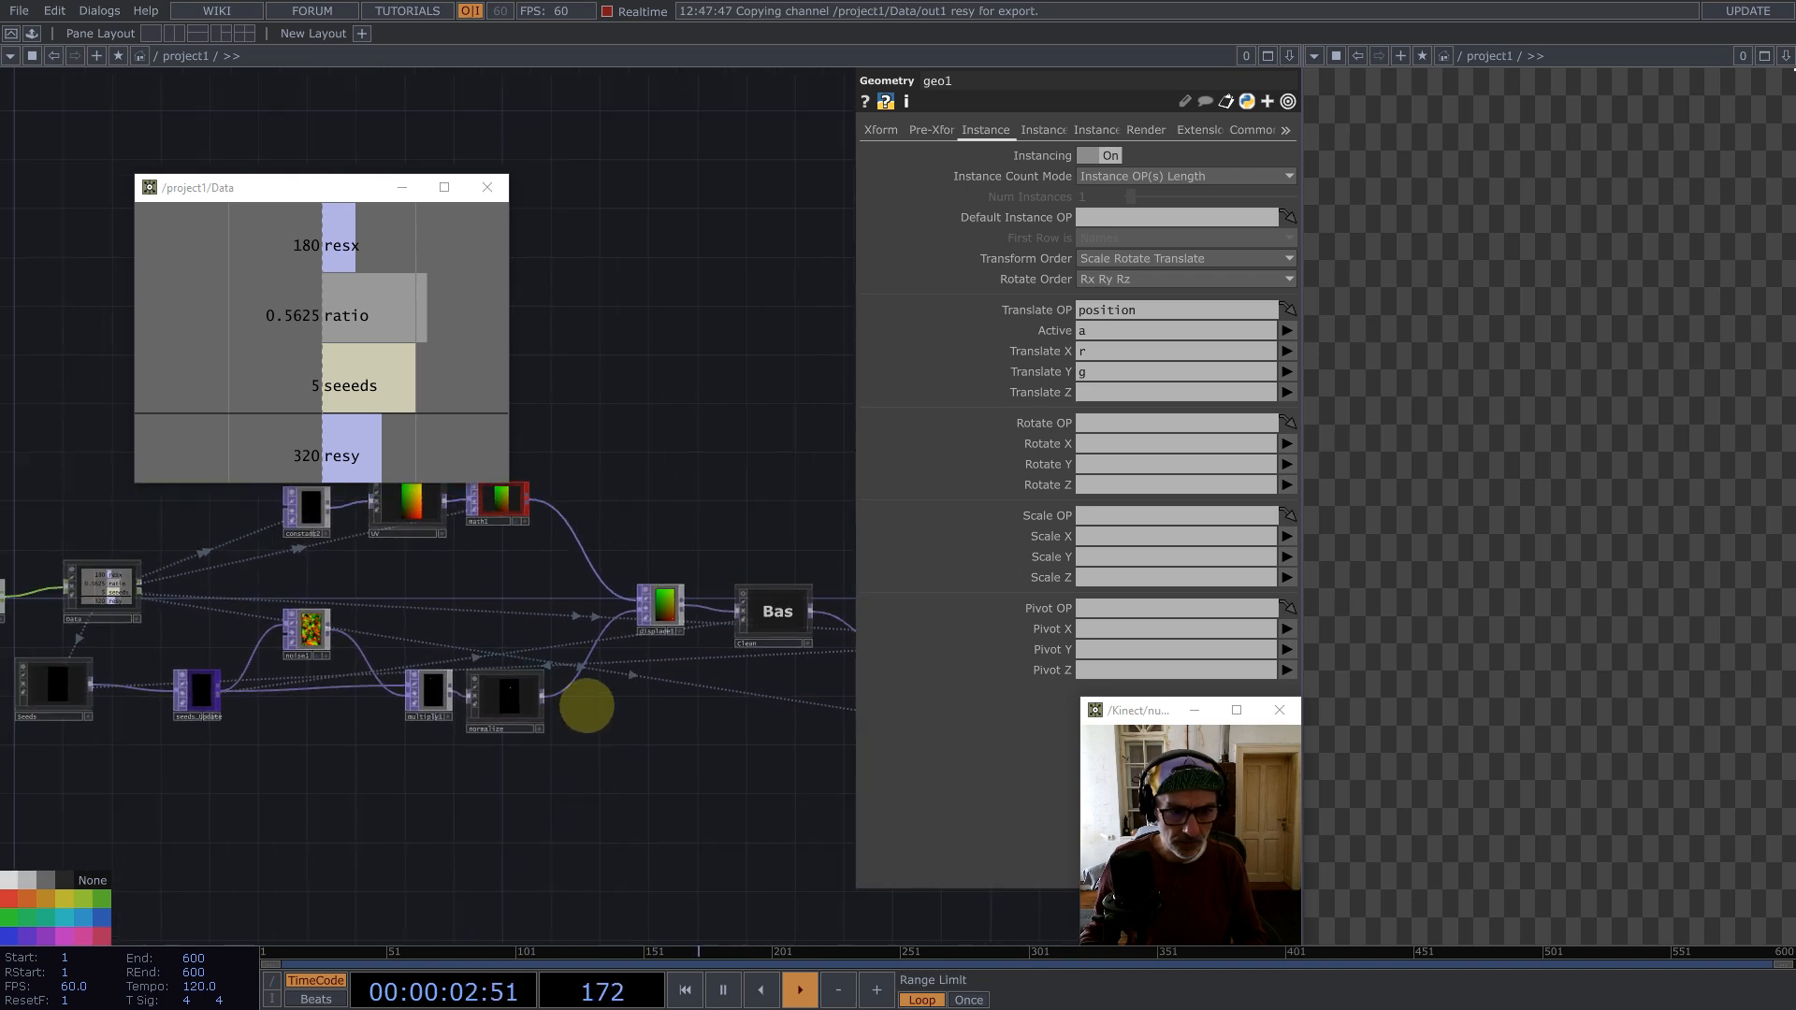
# Step: Insert a Math TOP after the normalize node and rearrange the surrounding seed nodes
pyautogui.rightClick(566, 694)
pyautogui.click(574, 672)
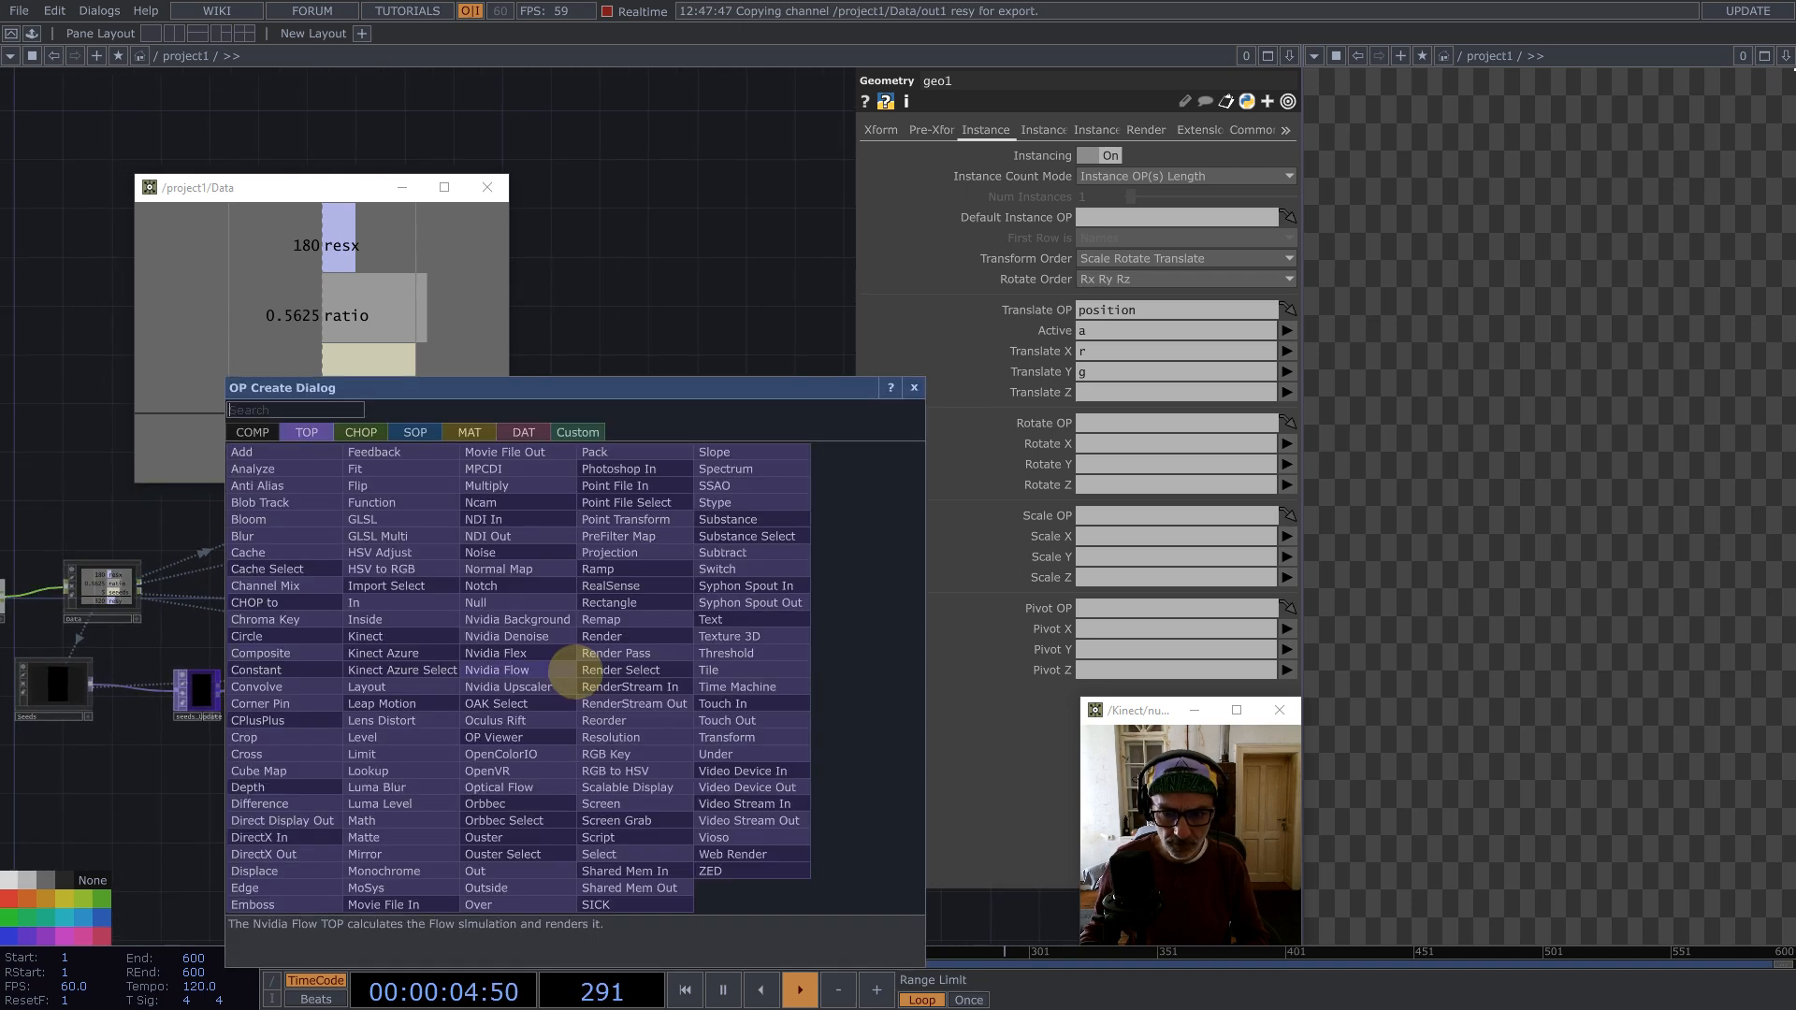
pyautogui.write('ma')
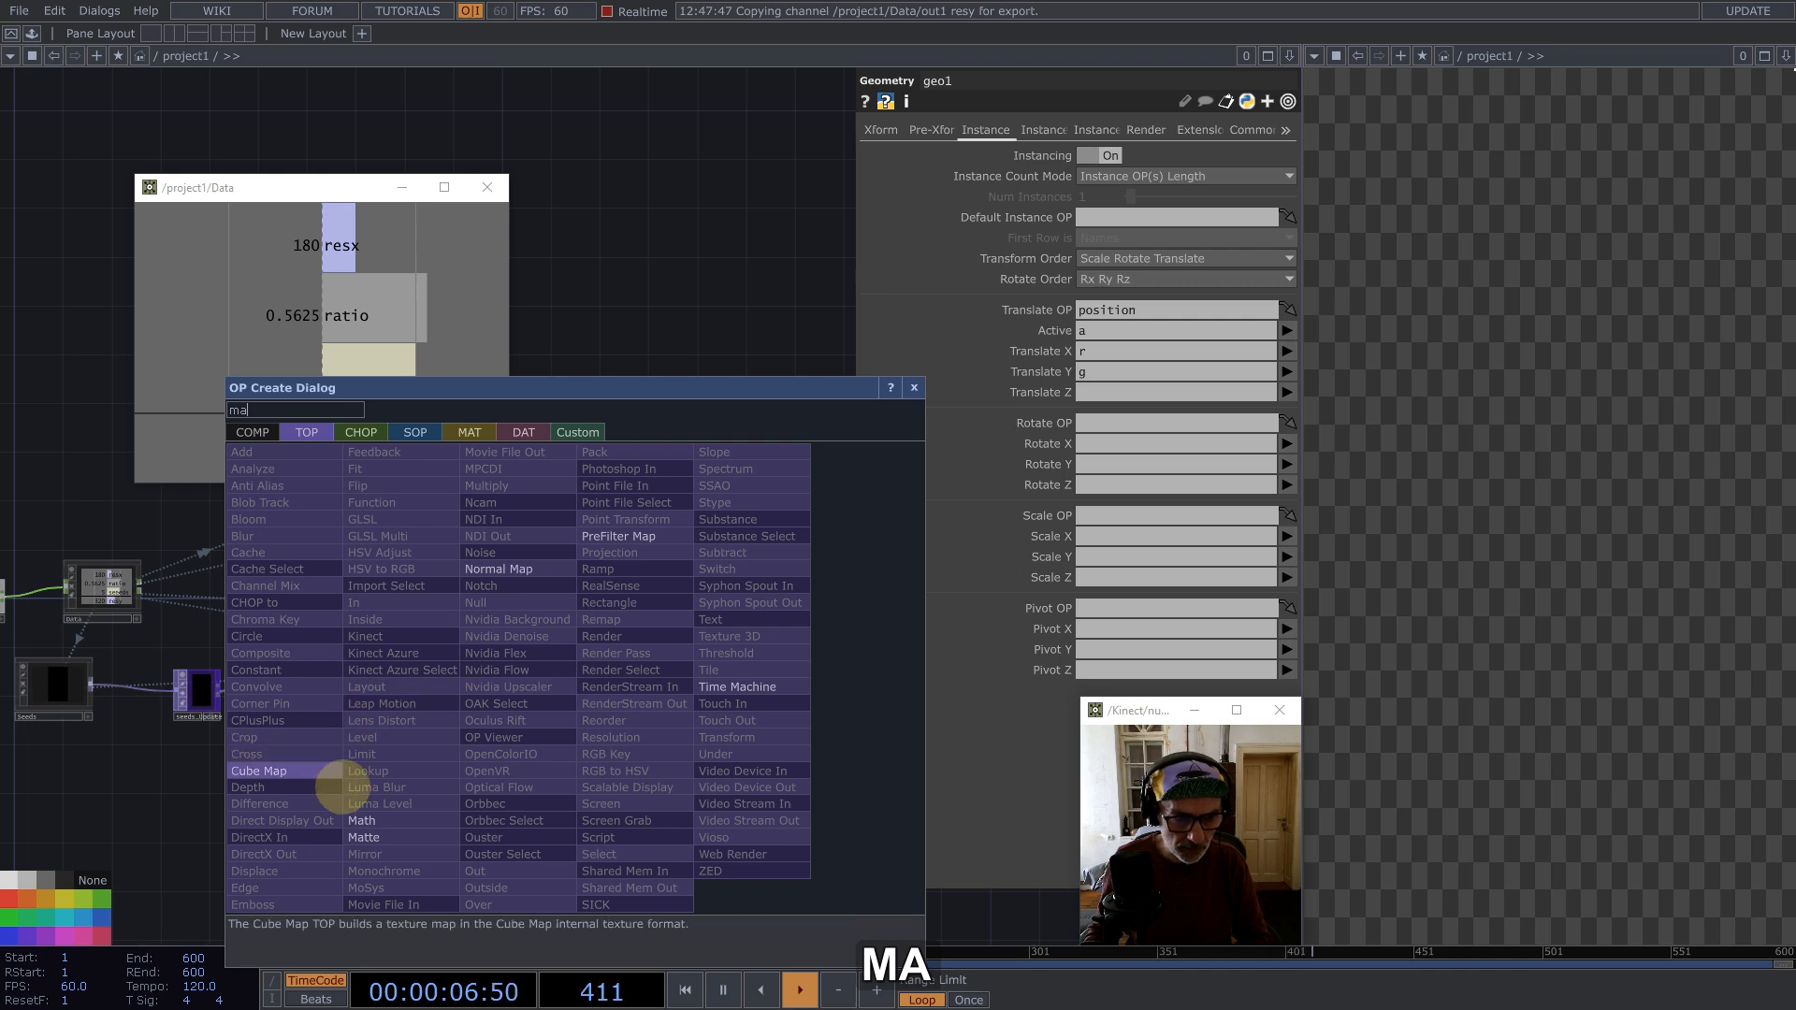
pyautogui.click(361, 821)
pyautogui.click(604, 694)
pyautogui.scroll(-3, 608, 705)
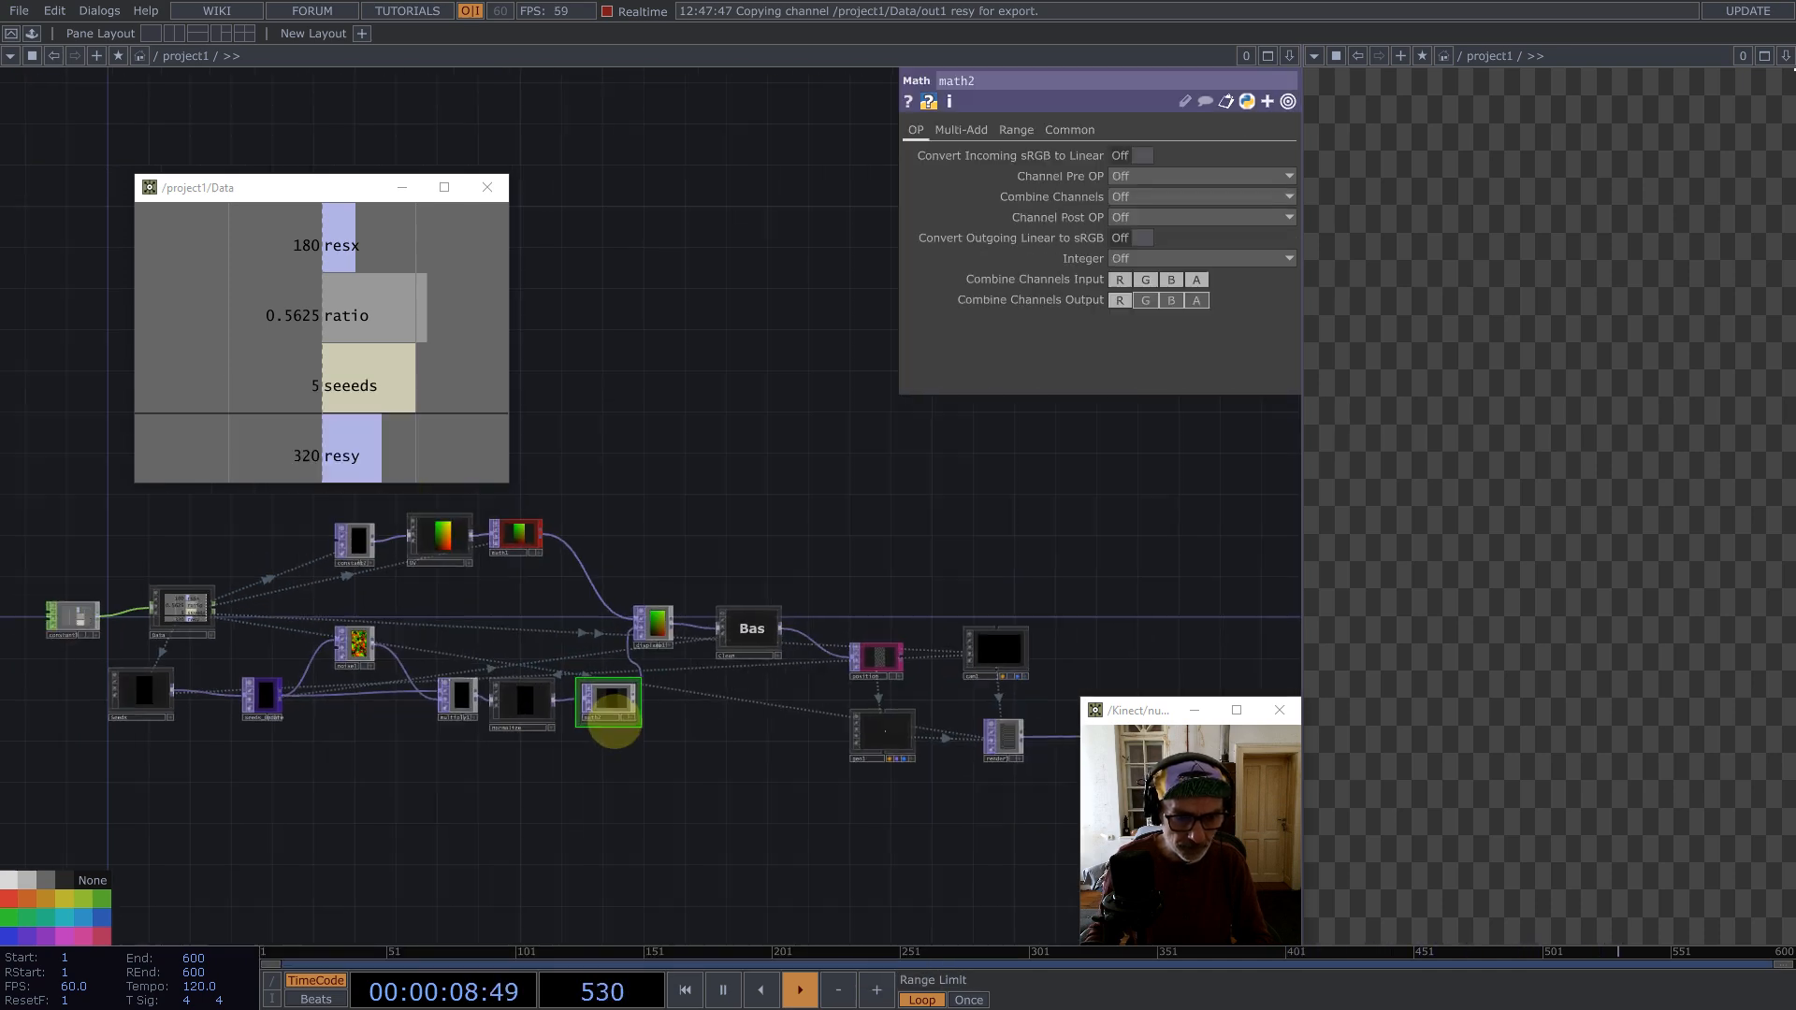
pyautogui.moveTo(552, 769); pyautogui.dragTo(137, 671)
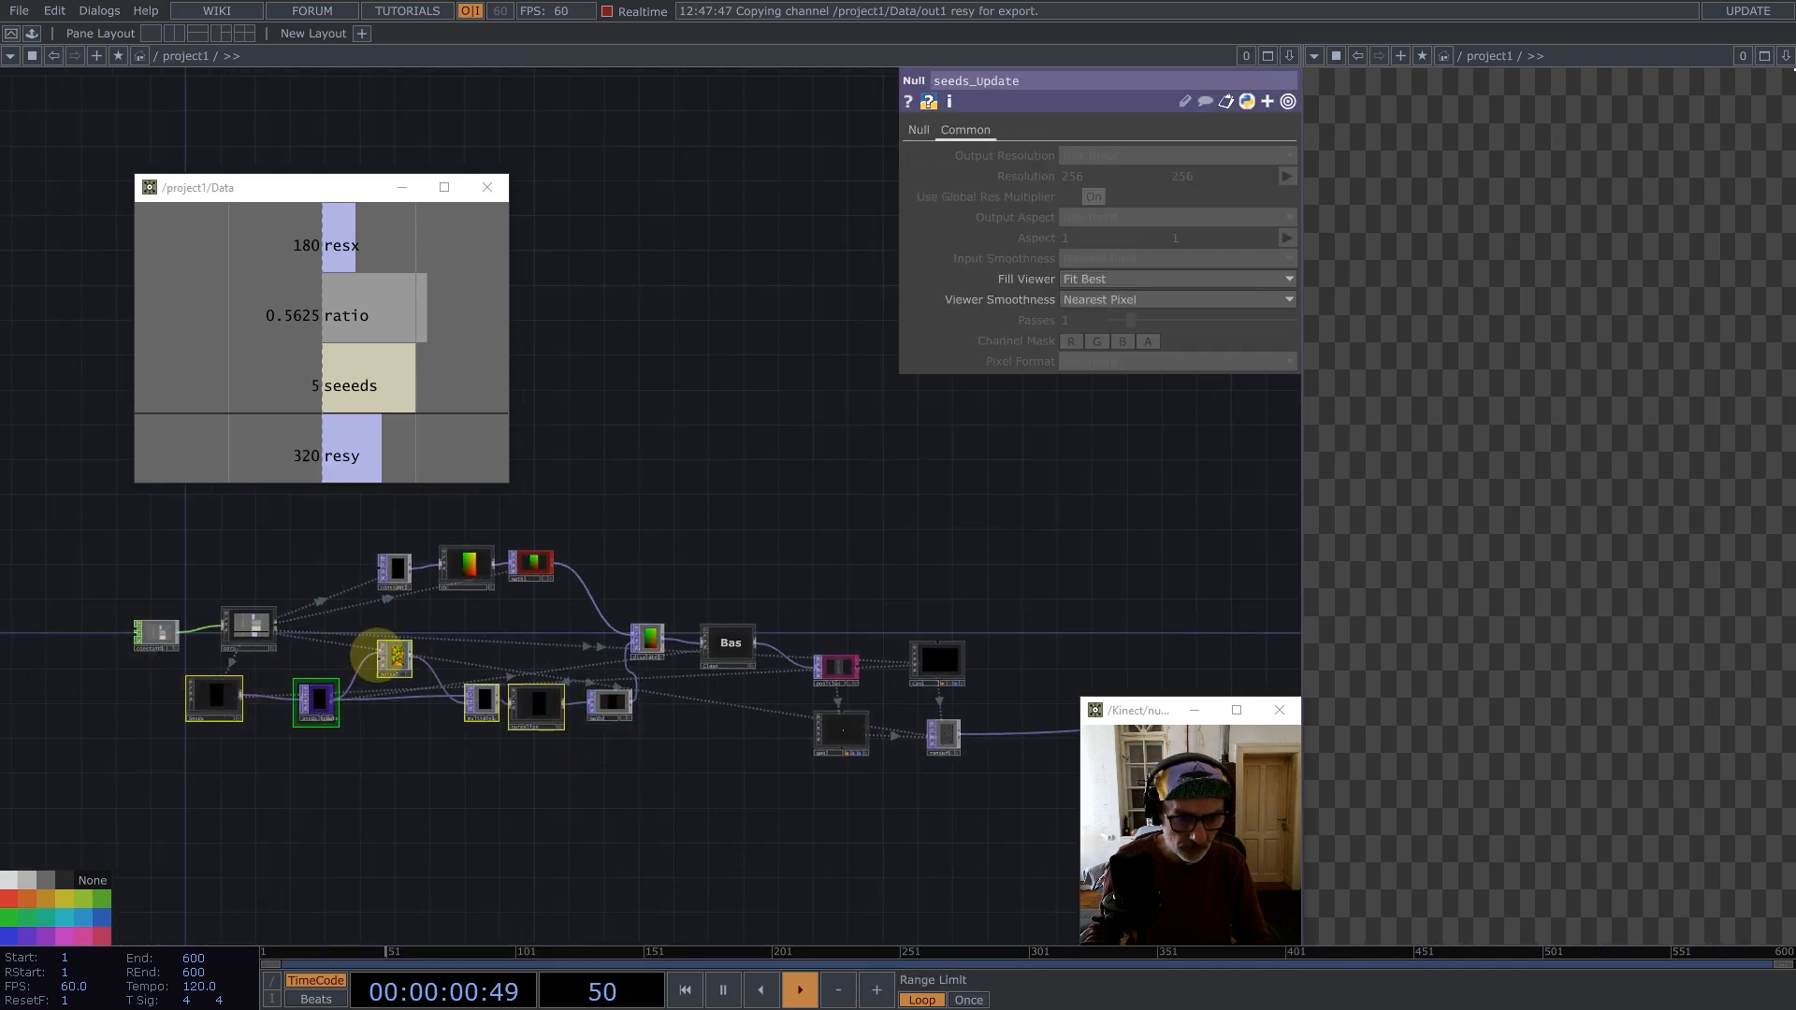
pyautogui.moveTo(383, 655); pyautogui.dragTo(304, 706)
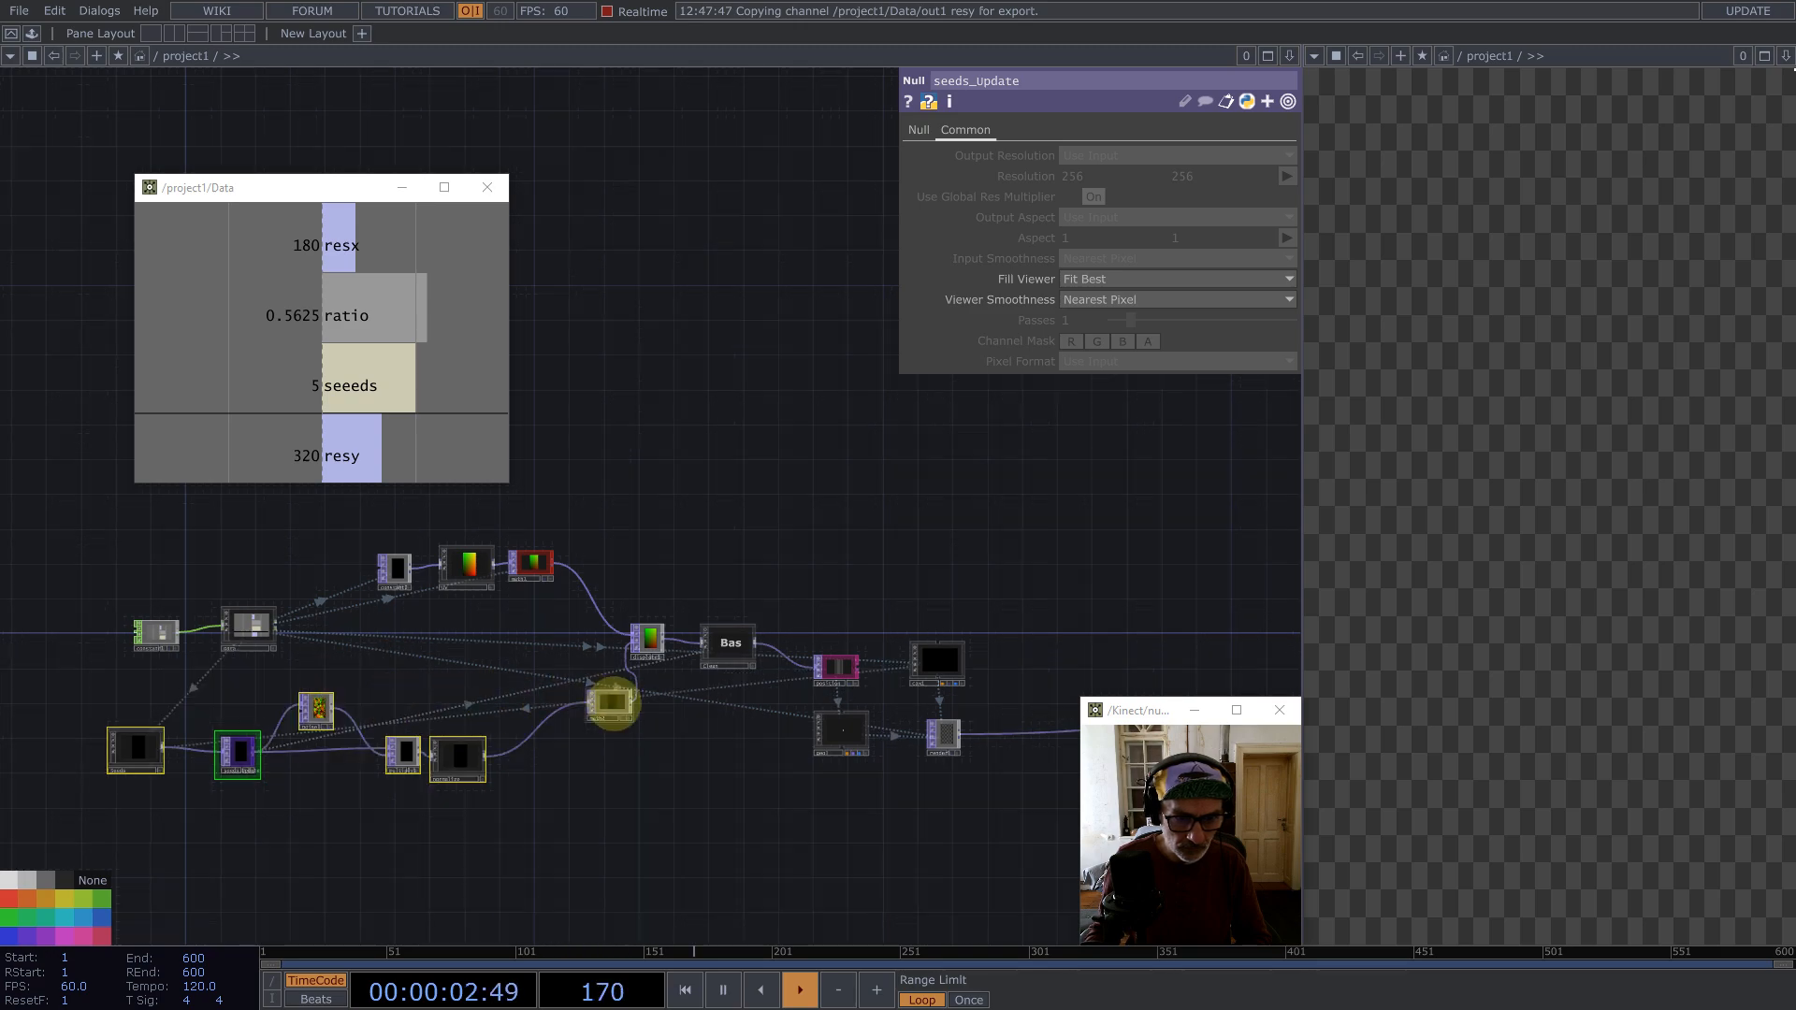
# Step: Set math2's Multiply to 1 divided by Data's resy channel, 1/op('Data/out1')['resy']
pyautogui.moveTo(610, 702); pyautogui.dragTo(559, 762)
pyautogui.scroll(6, 570, 744)
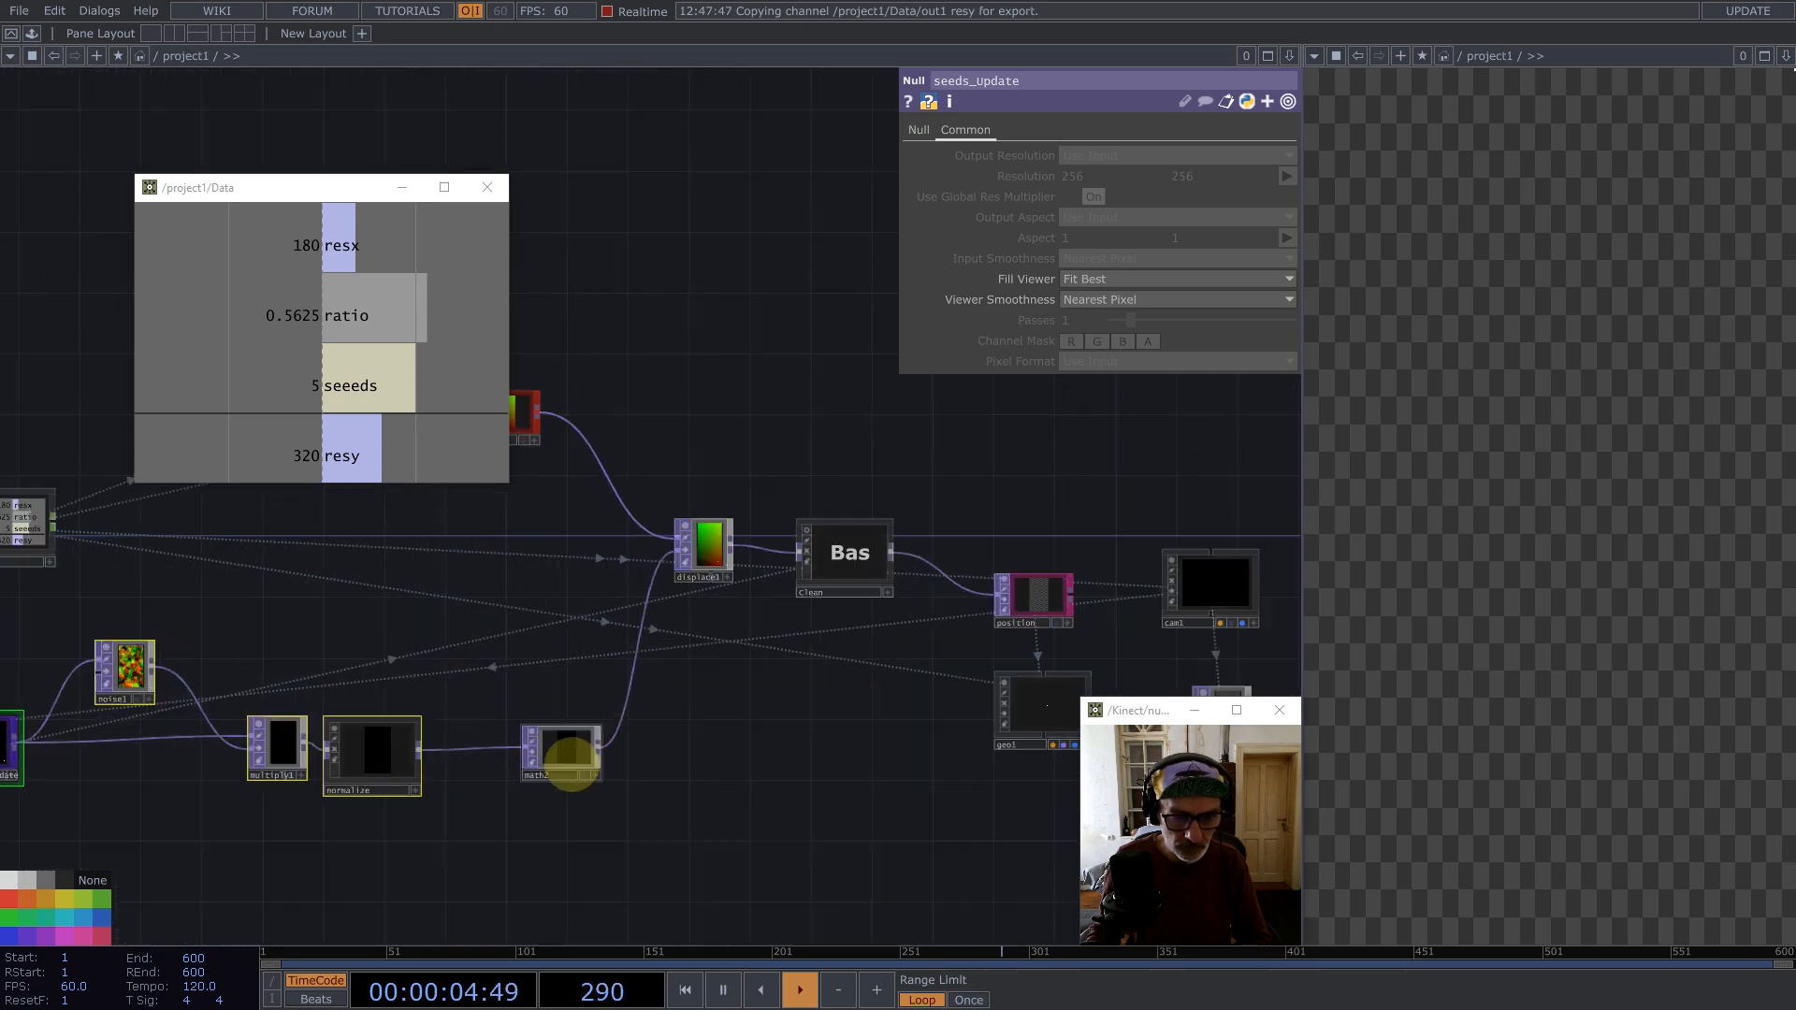
pyautogui.click(594, 716)
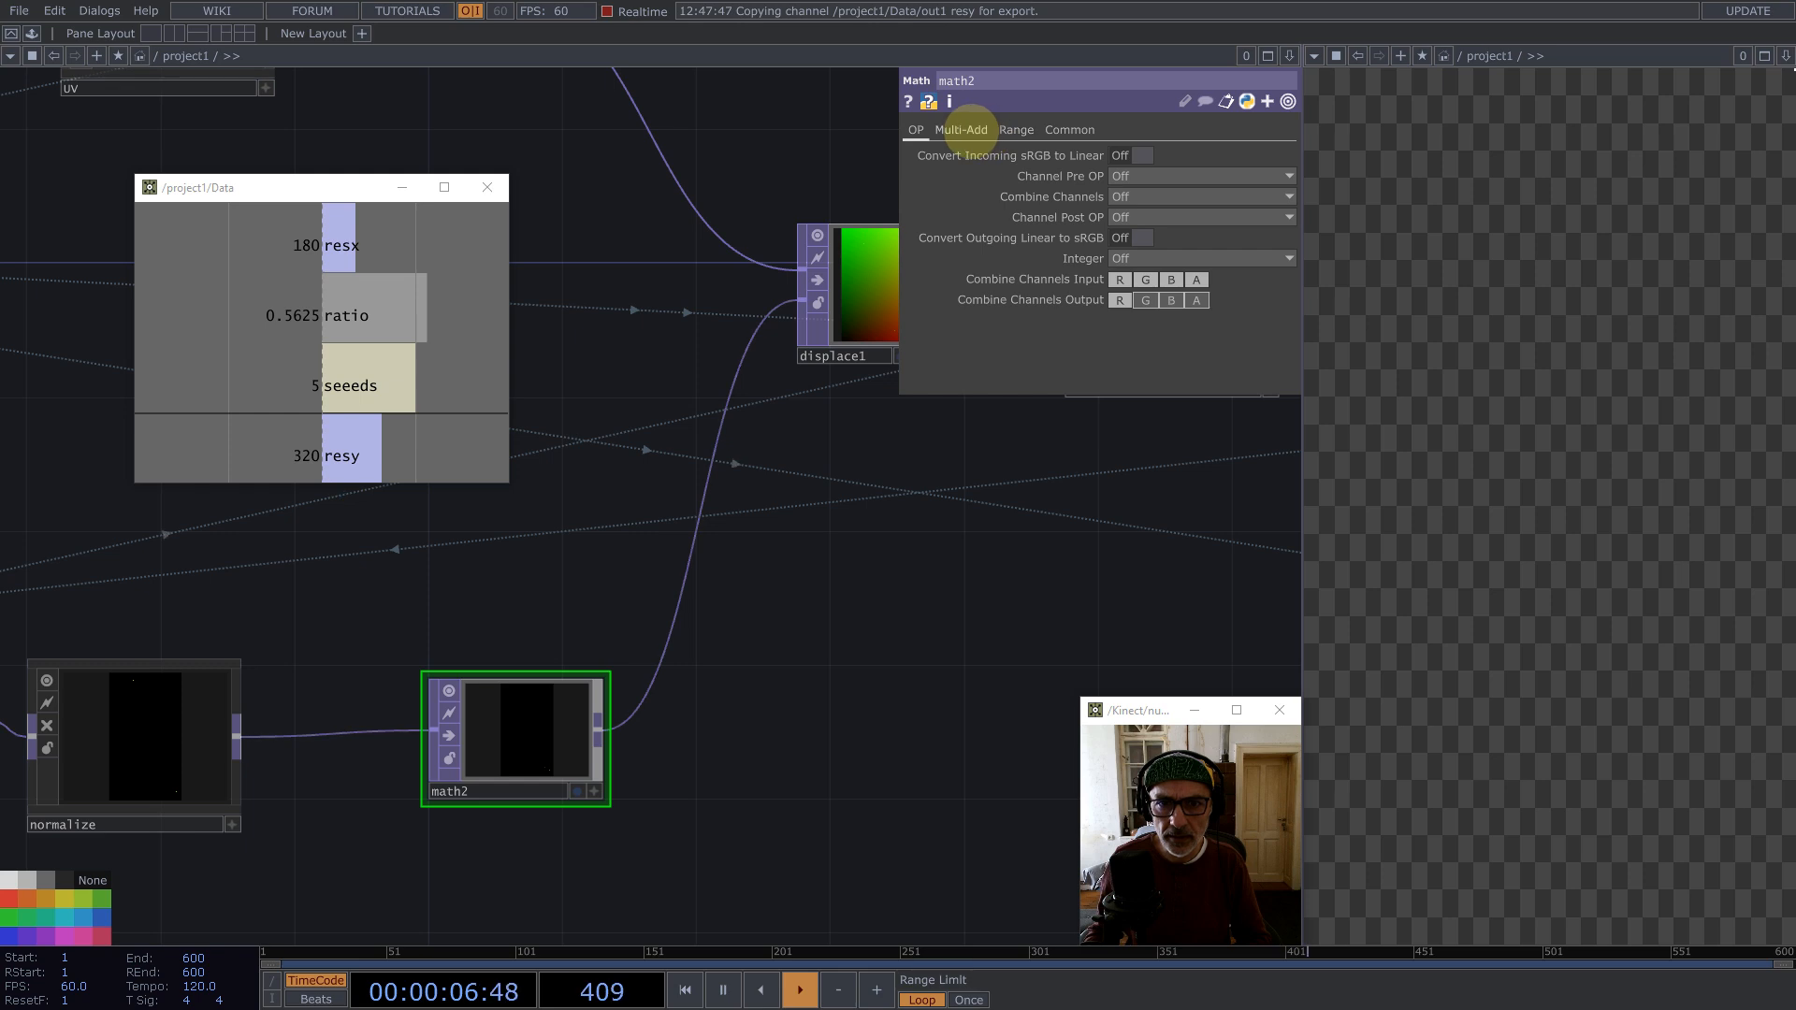
pyautogui.click(964, 129)
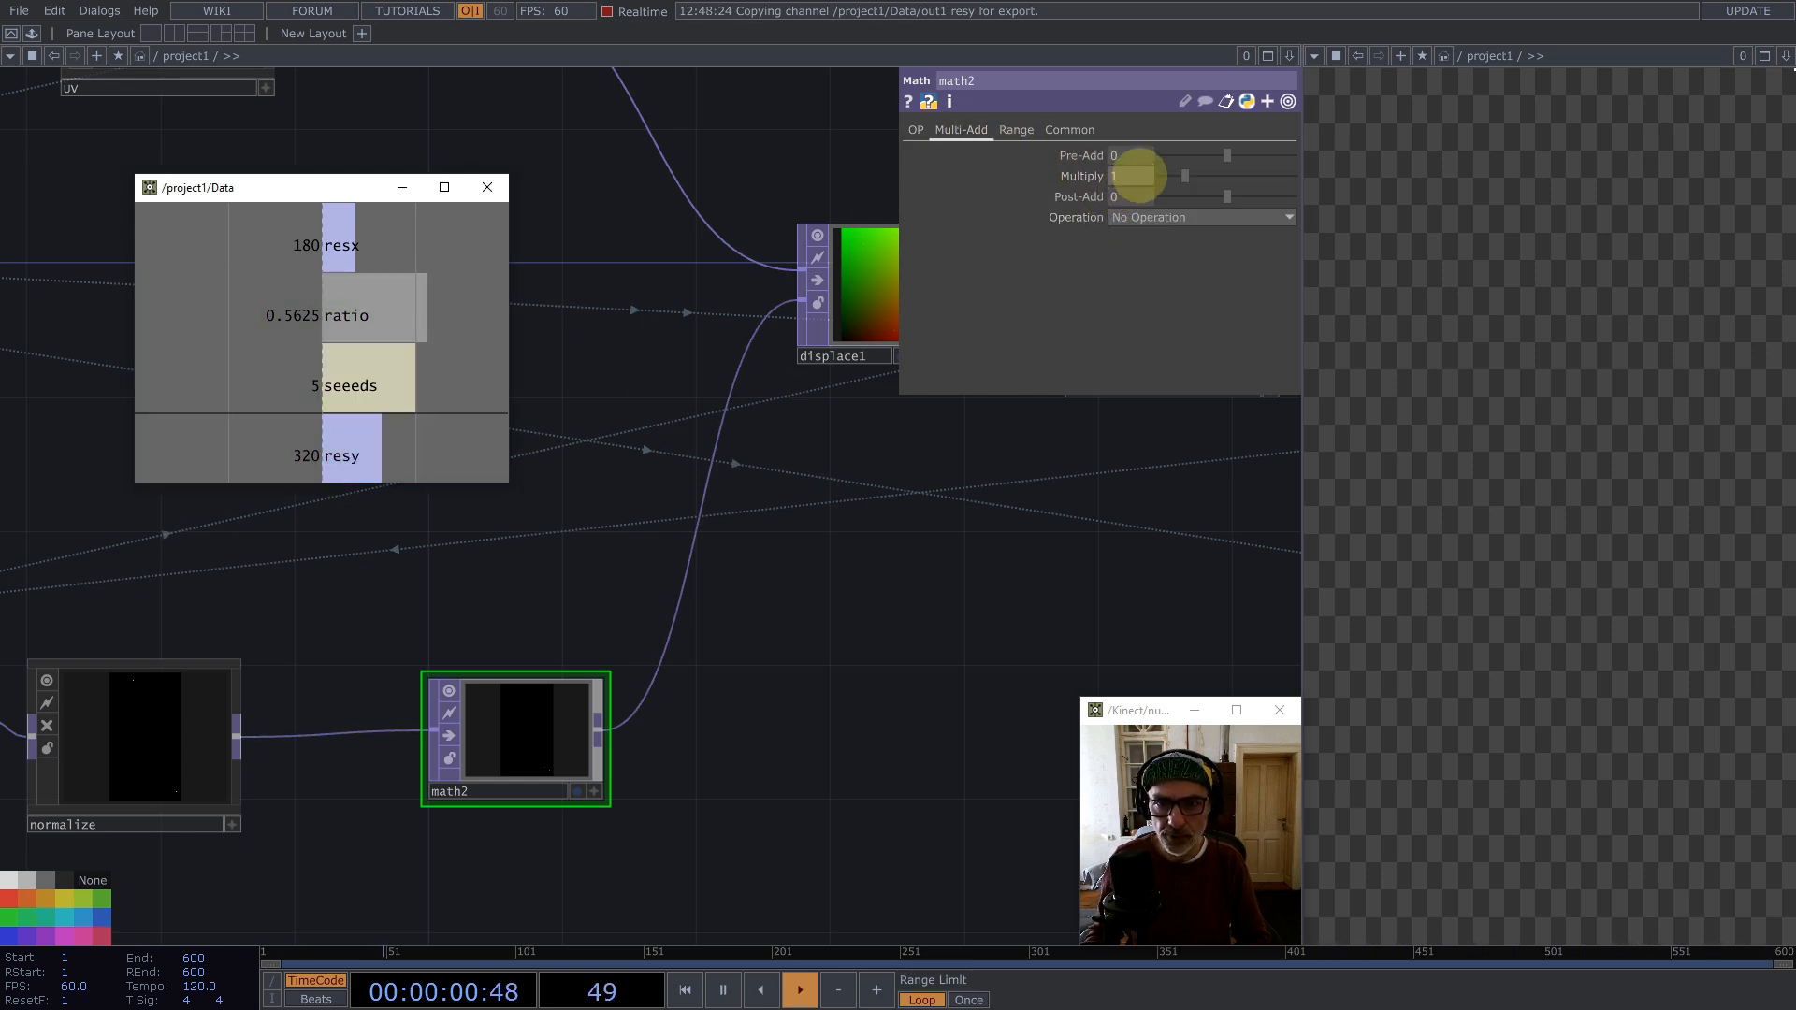
pyautogui.moveTo(1139, 175); pyautogui.dragTo(1140, 176)
pyautogui.click(1134, 175)
pyautogui.click(1120, 176)
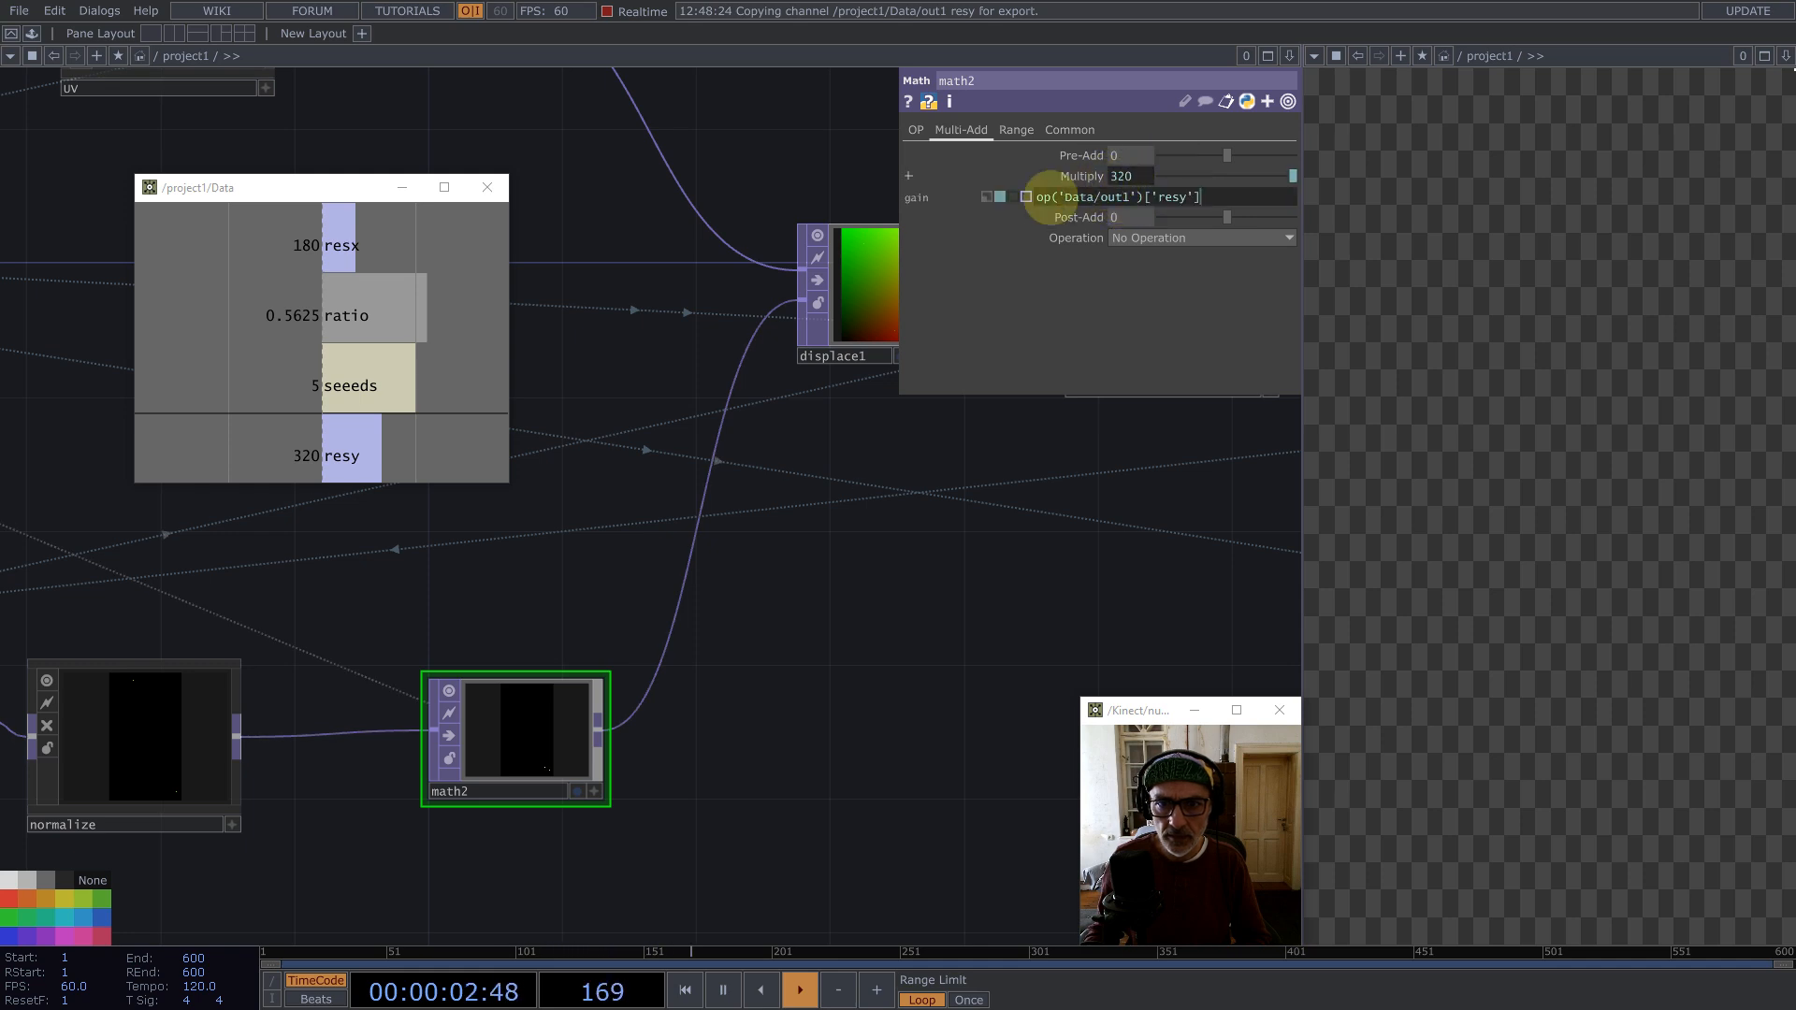
pyautogui.write('1/')
pyautogui.press('Return')
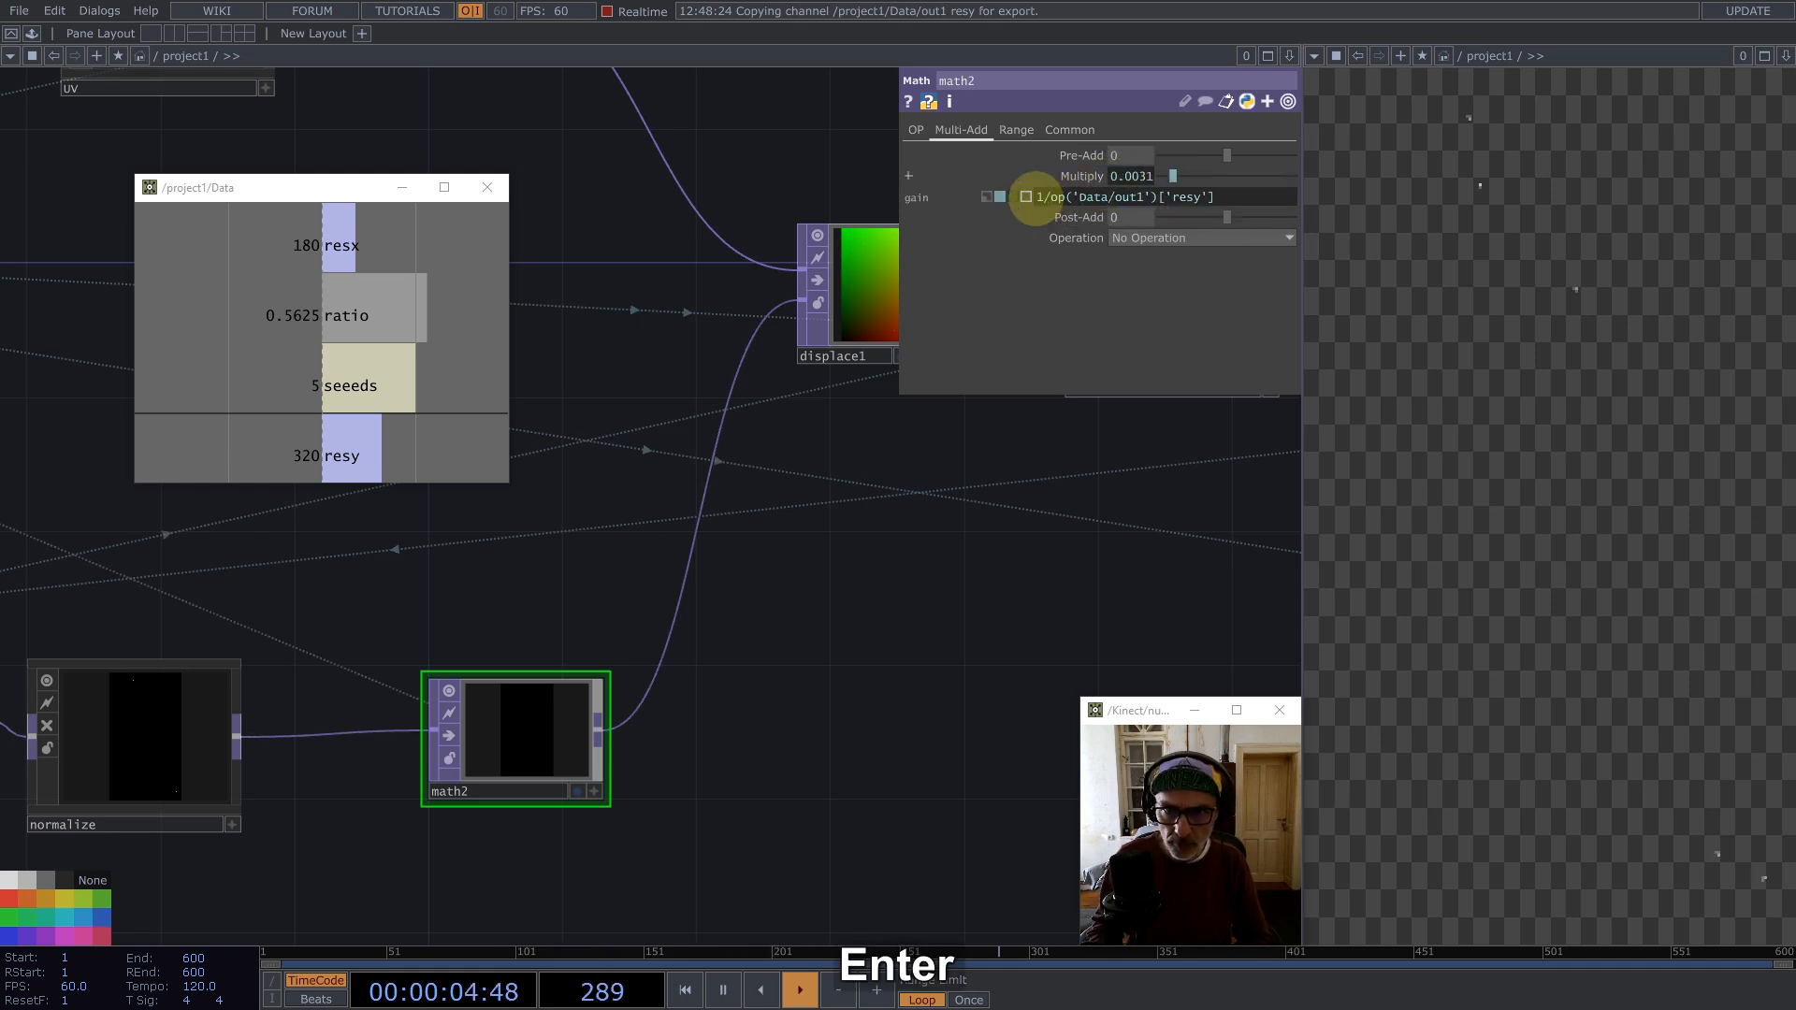
# Step: Rearrange the seed chain nodes, moving math2 and its neighbours into a lower row
pyautogui.scroll(-5, 777, 590)
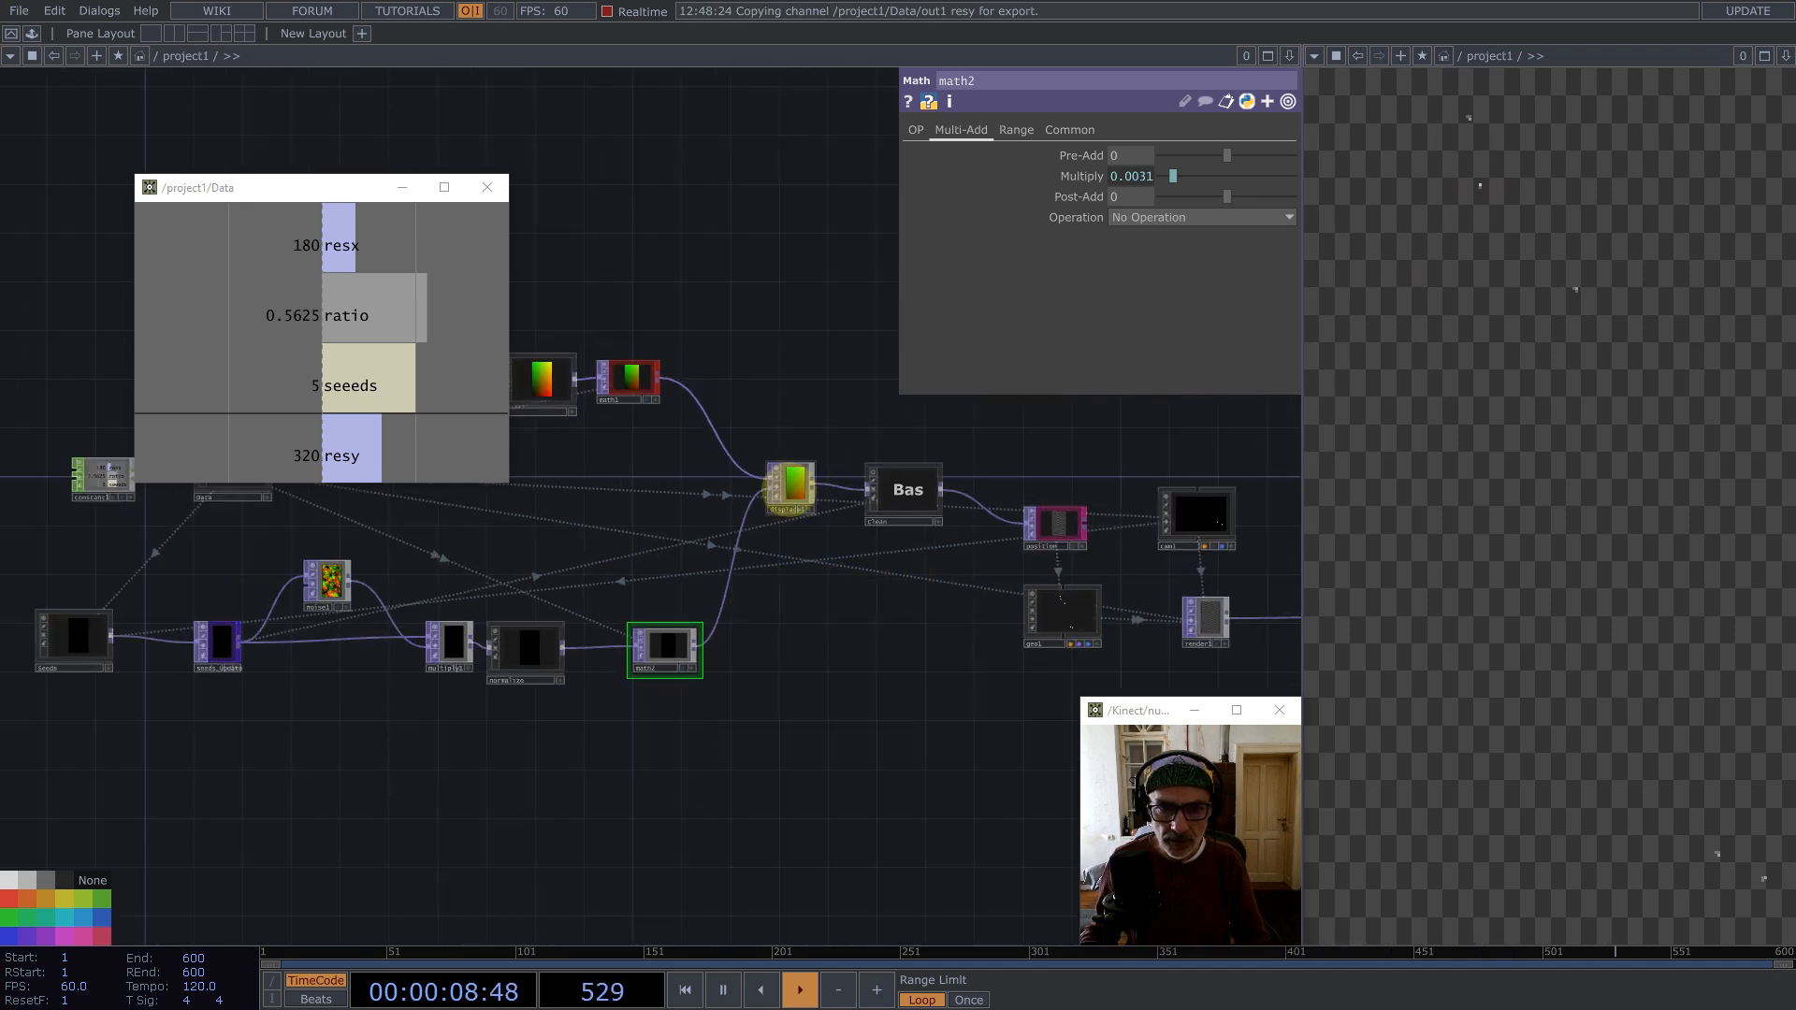
pyautogui.click(790, 484)
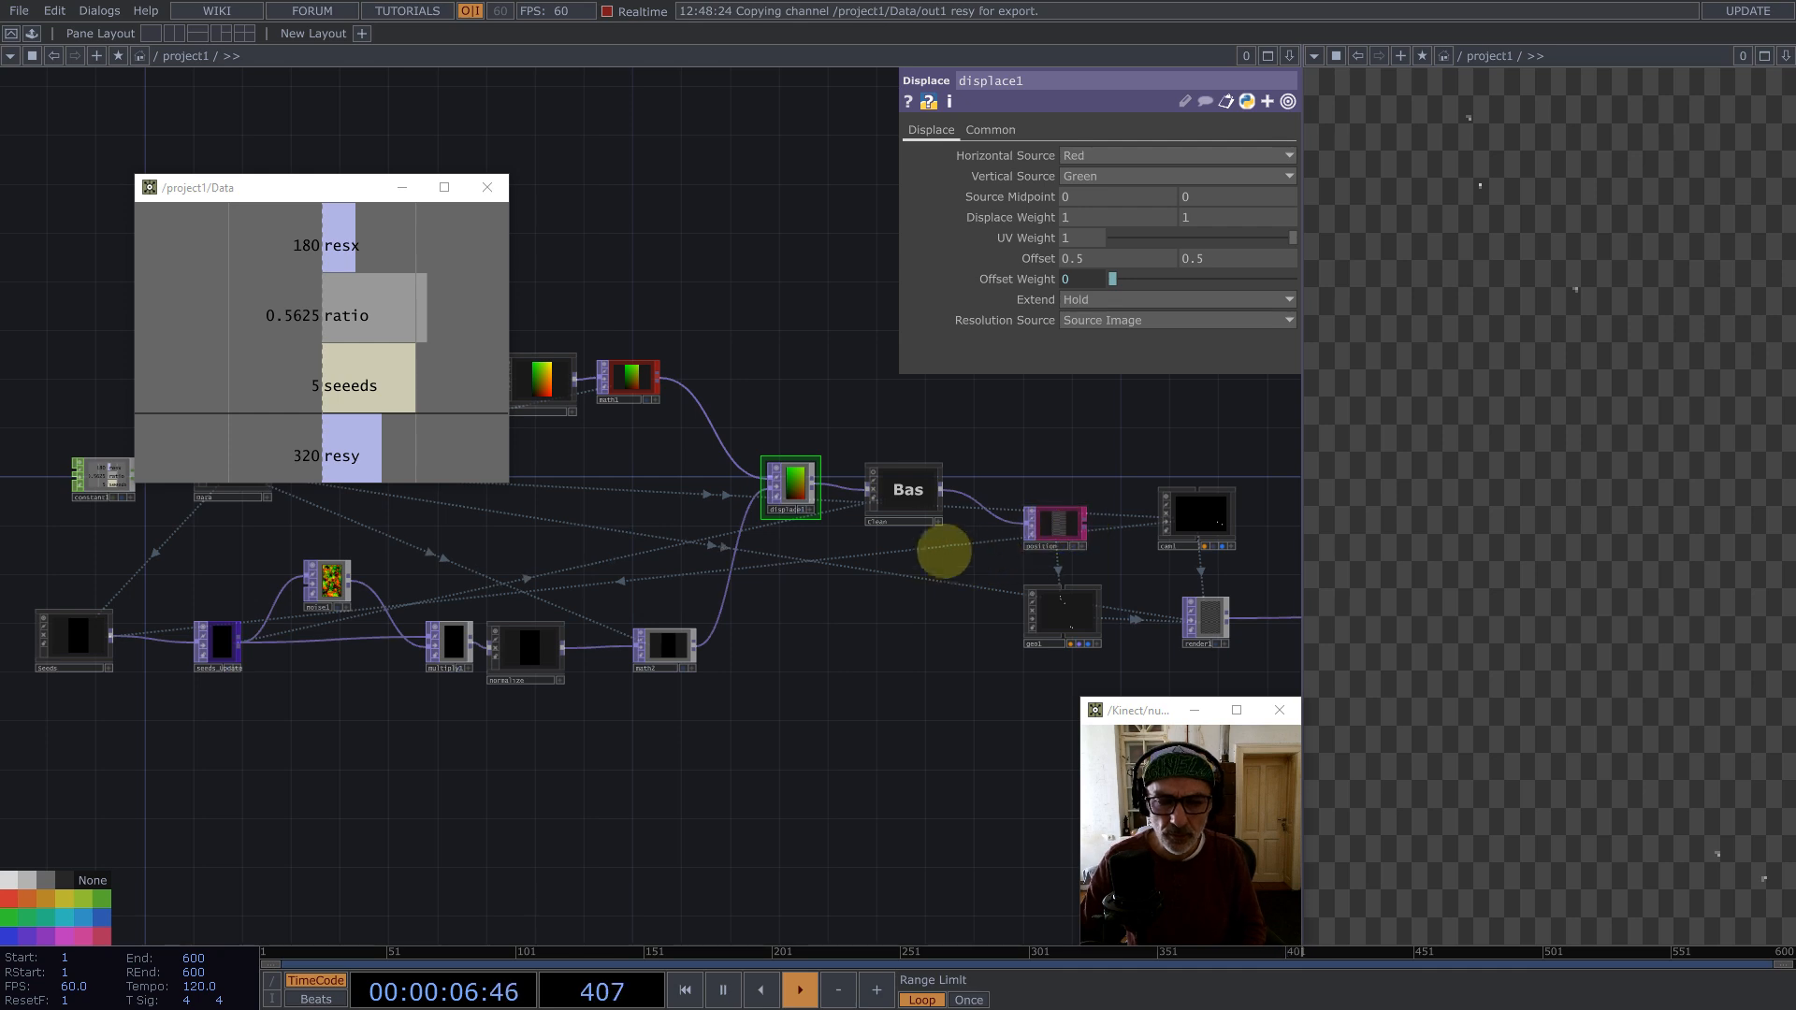
pyautogui.moveTo(792, 503); pyautogui.dragTo(794, 505)
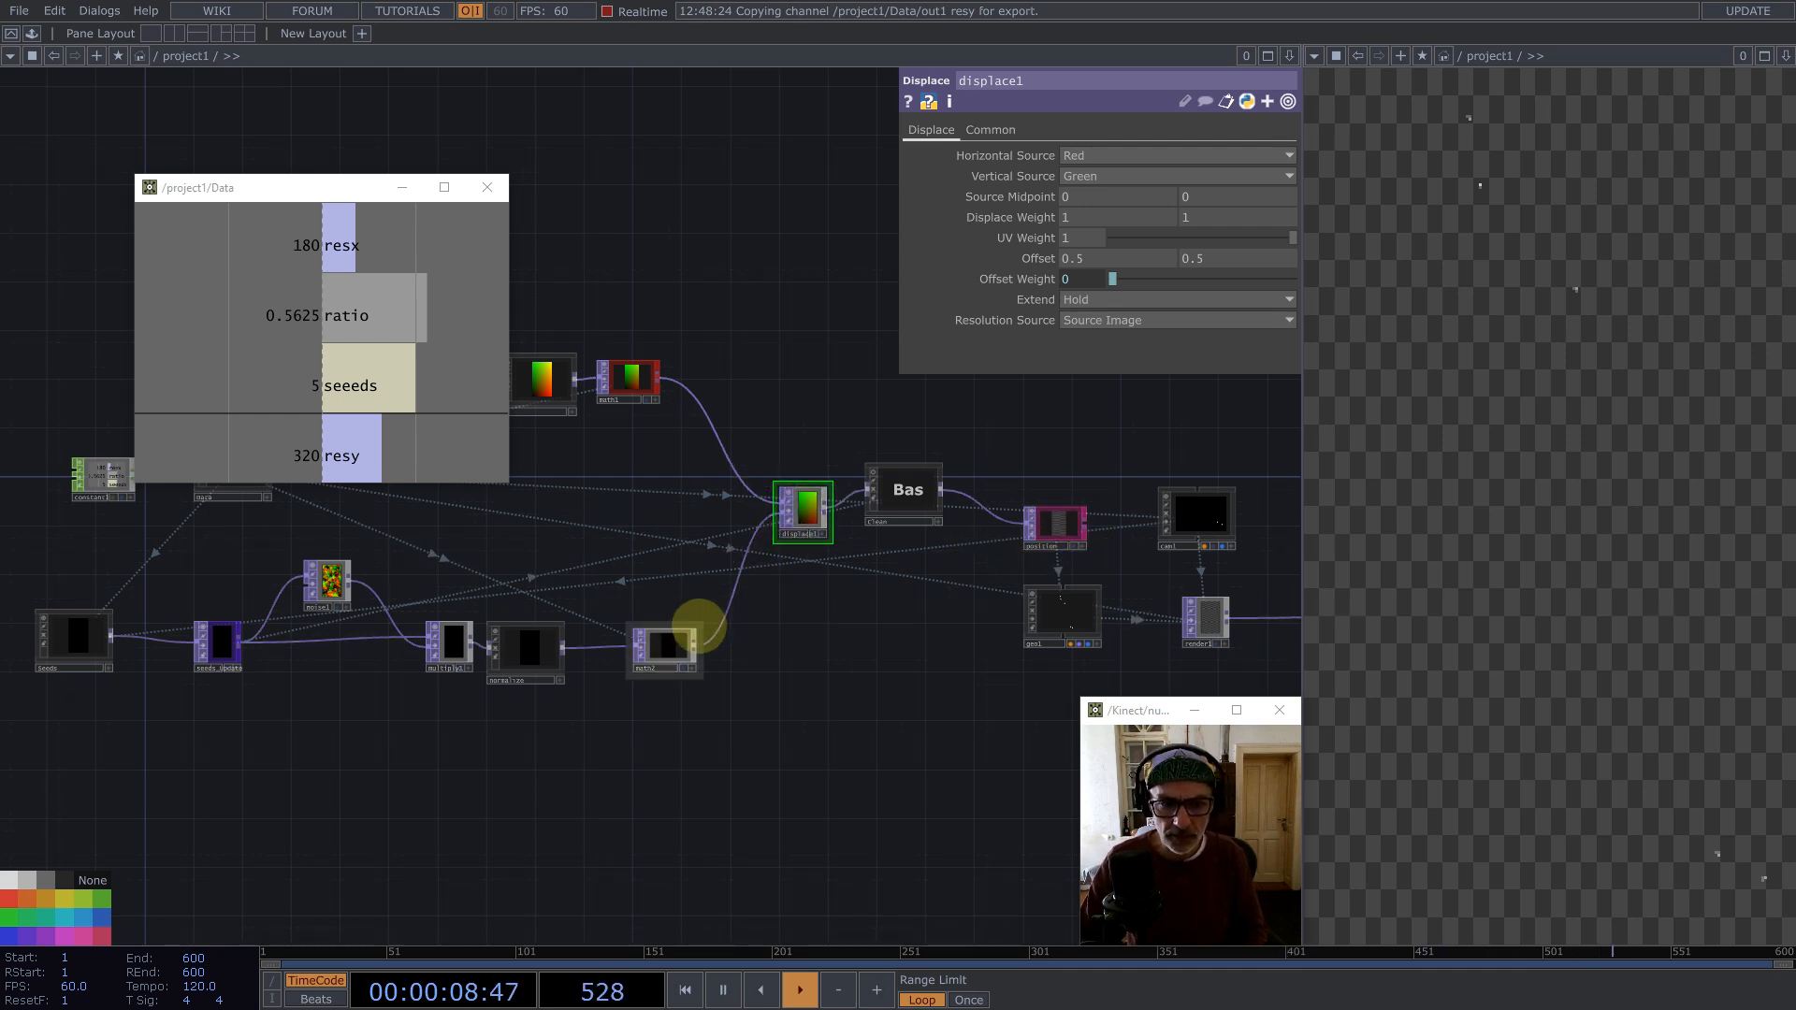
pyautogui.moveTo(797, 700); pyautogui.dragTo(1002, 584)
pyautogui.scroll(-4, 1002, 584)
pyautogui.moveTo(957, 620); pyautogui.dragTo(352, 483, button='right')
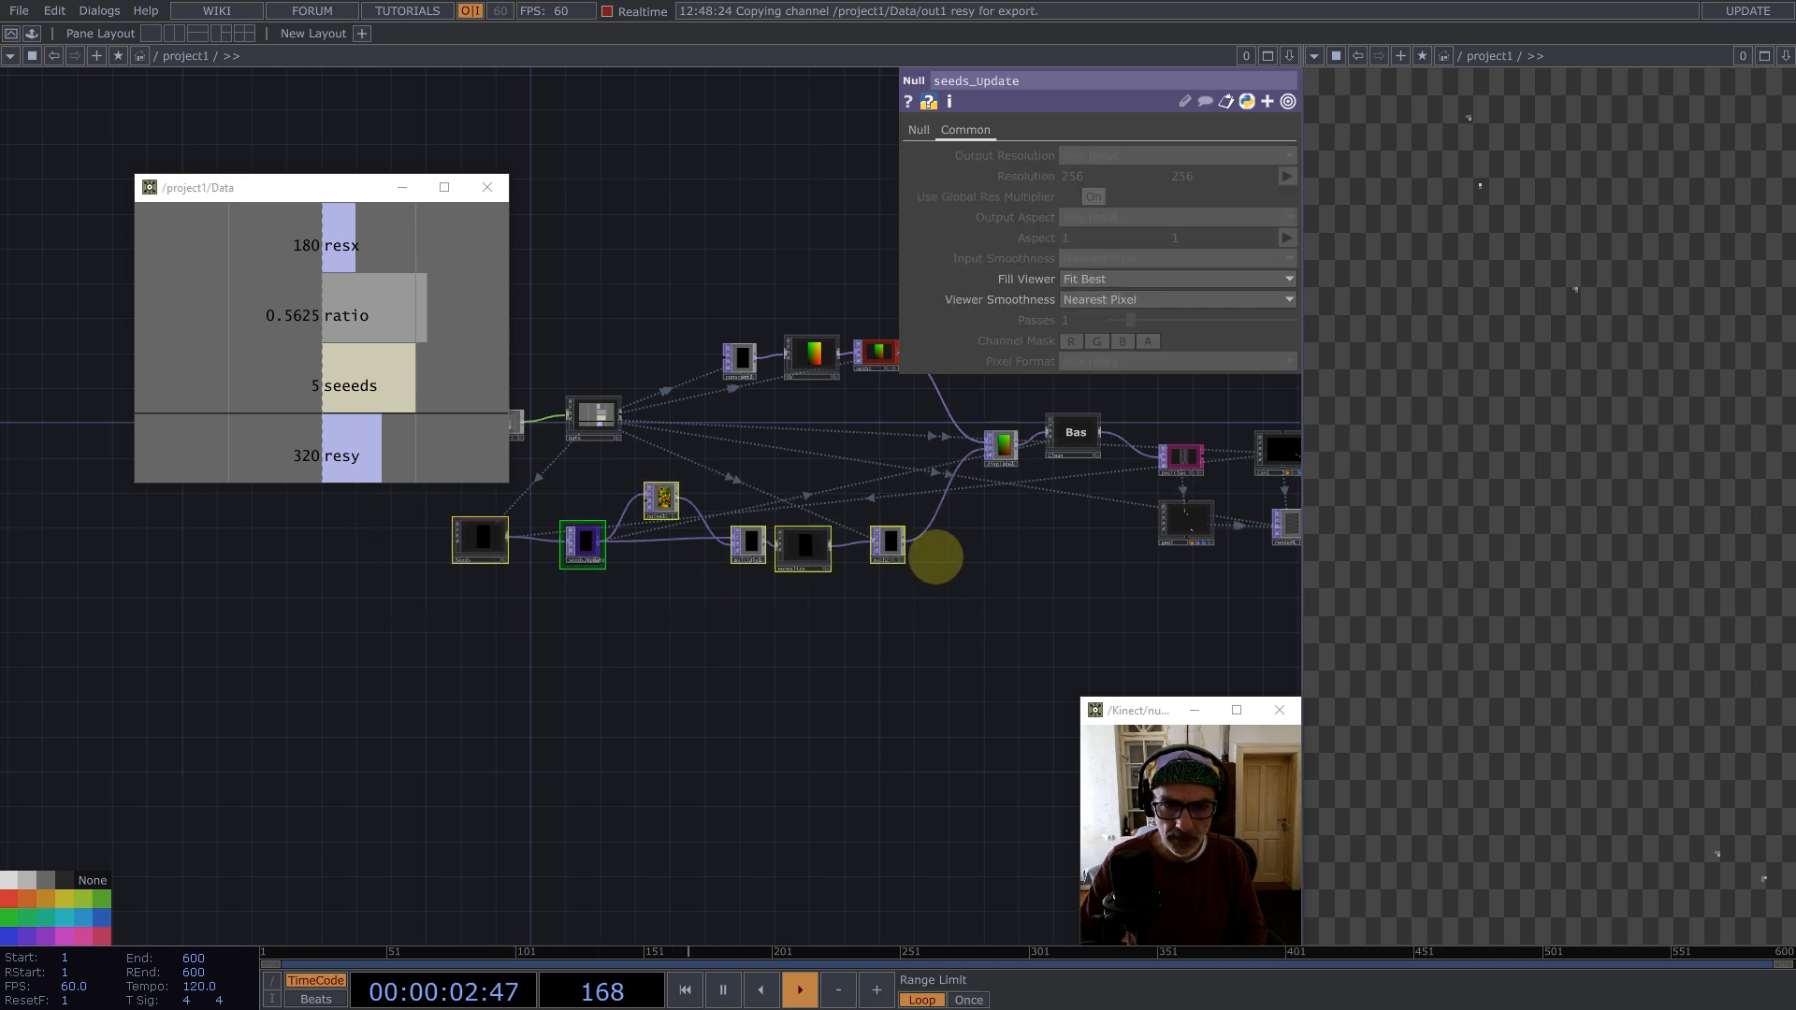
pyautogui.moveTo(889, 542); pyautogui.dragTo(870, 628)
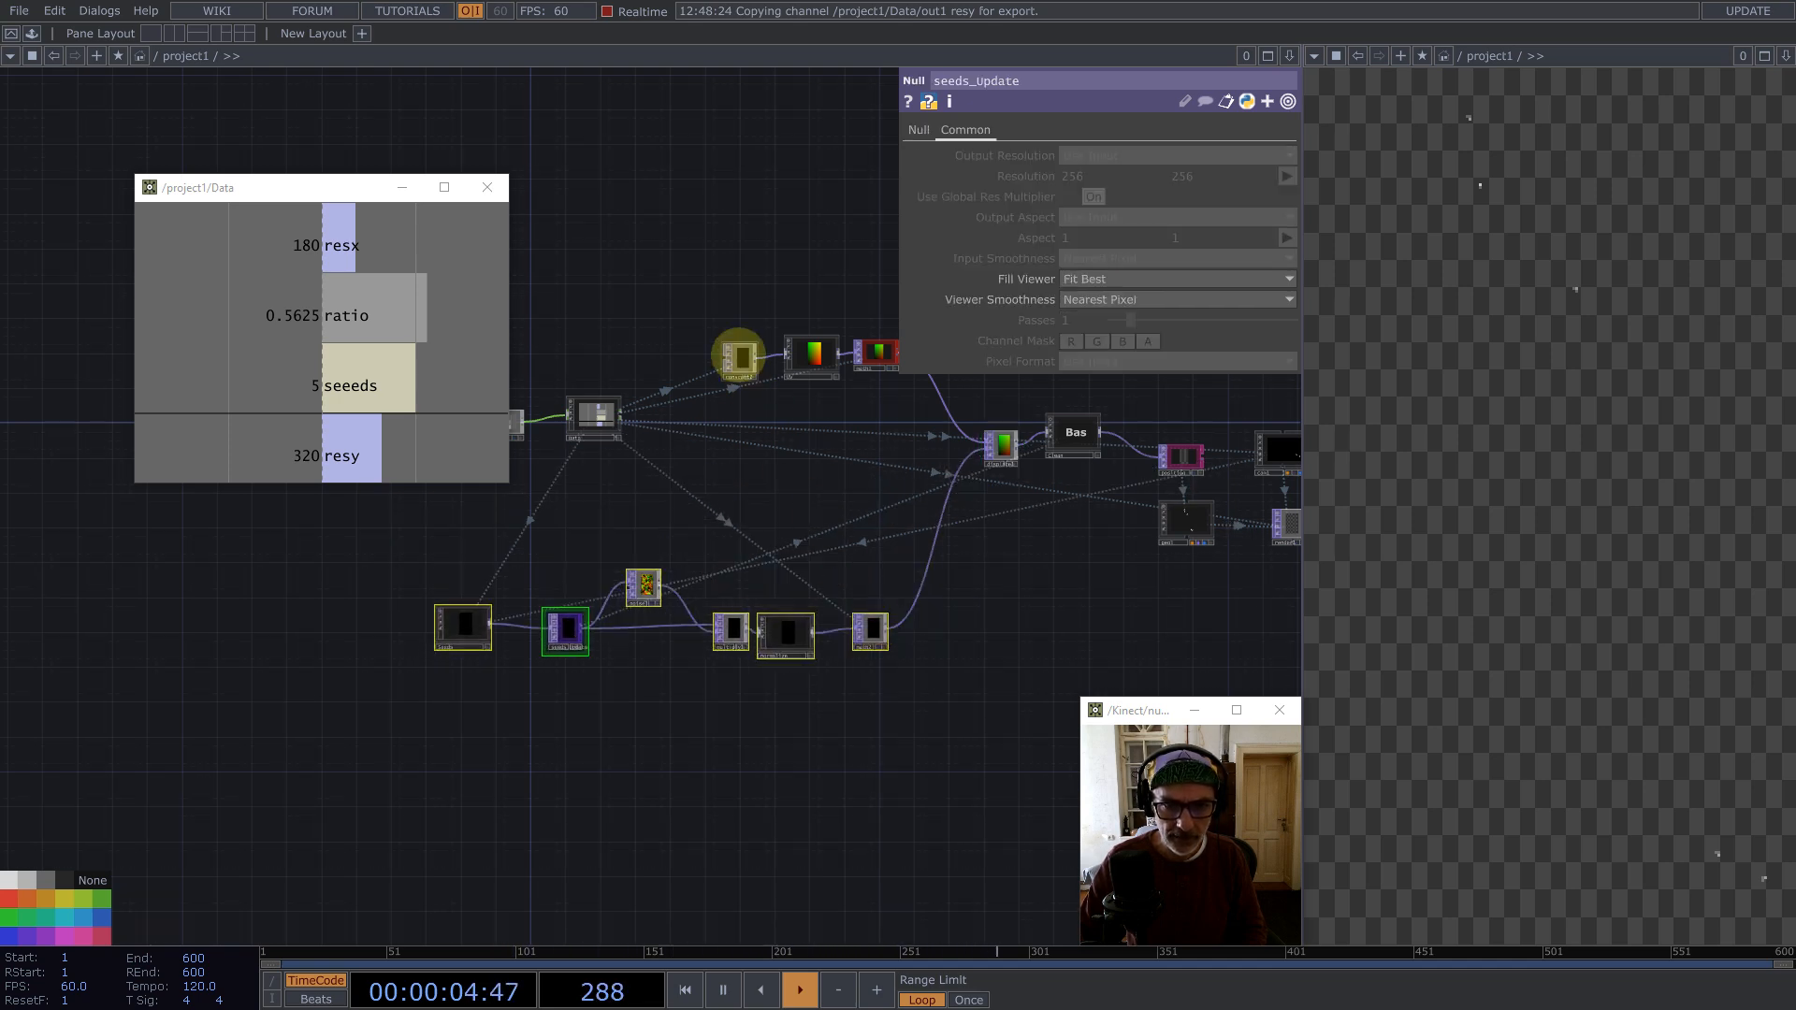
# Step: Duplicate the constant node and append a new Feedback TOP after the copy
pyautogui.click(738, 357)
pyautogui.hotkey('ctrl', 'c')
pyautogui.hotkey('ctrl', 'v')
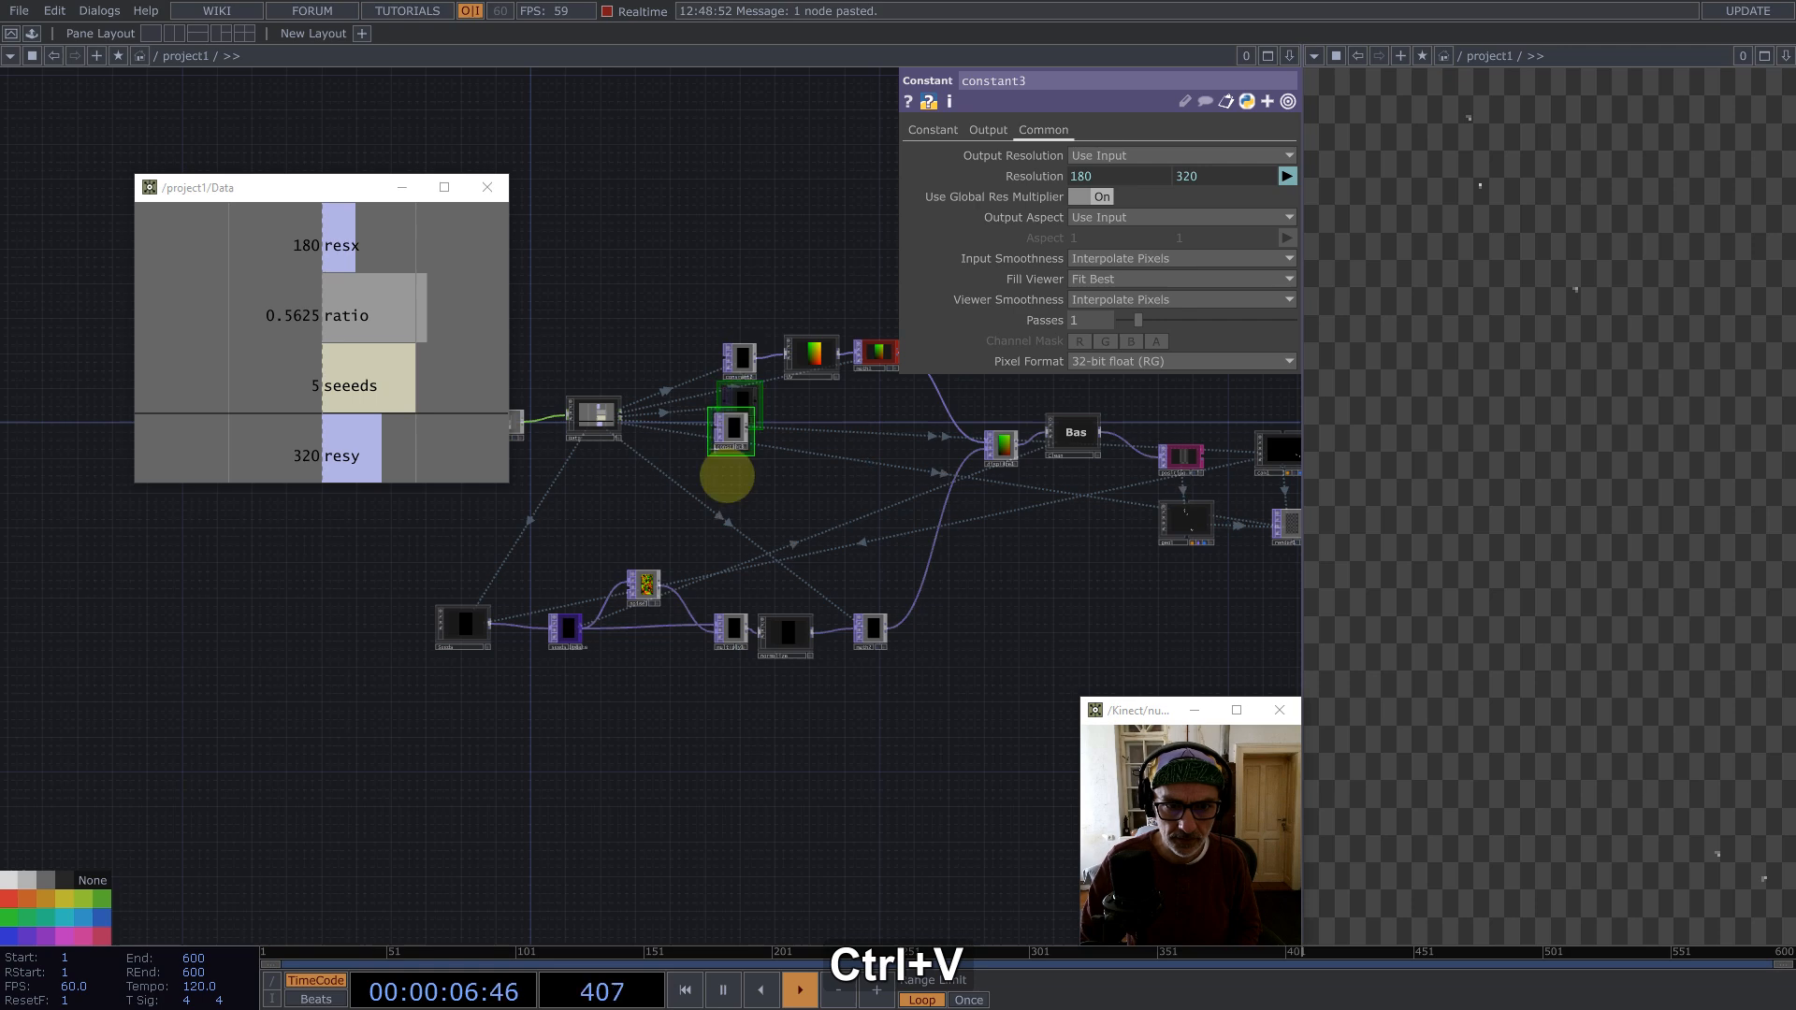
pyautogui.click(729, 475)
pyautogui.middleClick(746, 472)
pyautogui.write('f')
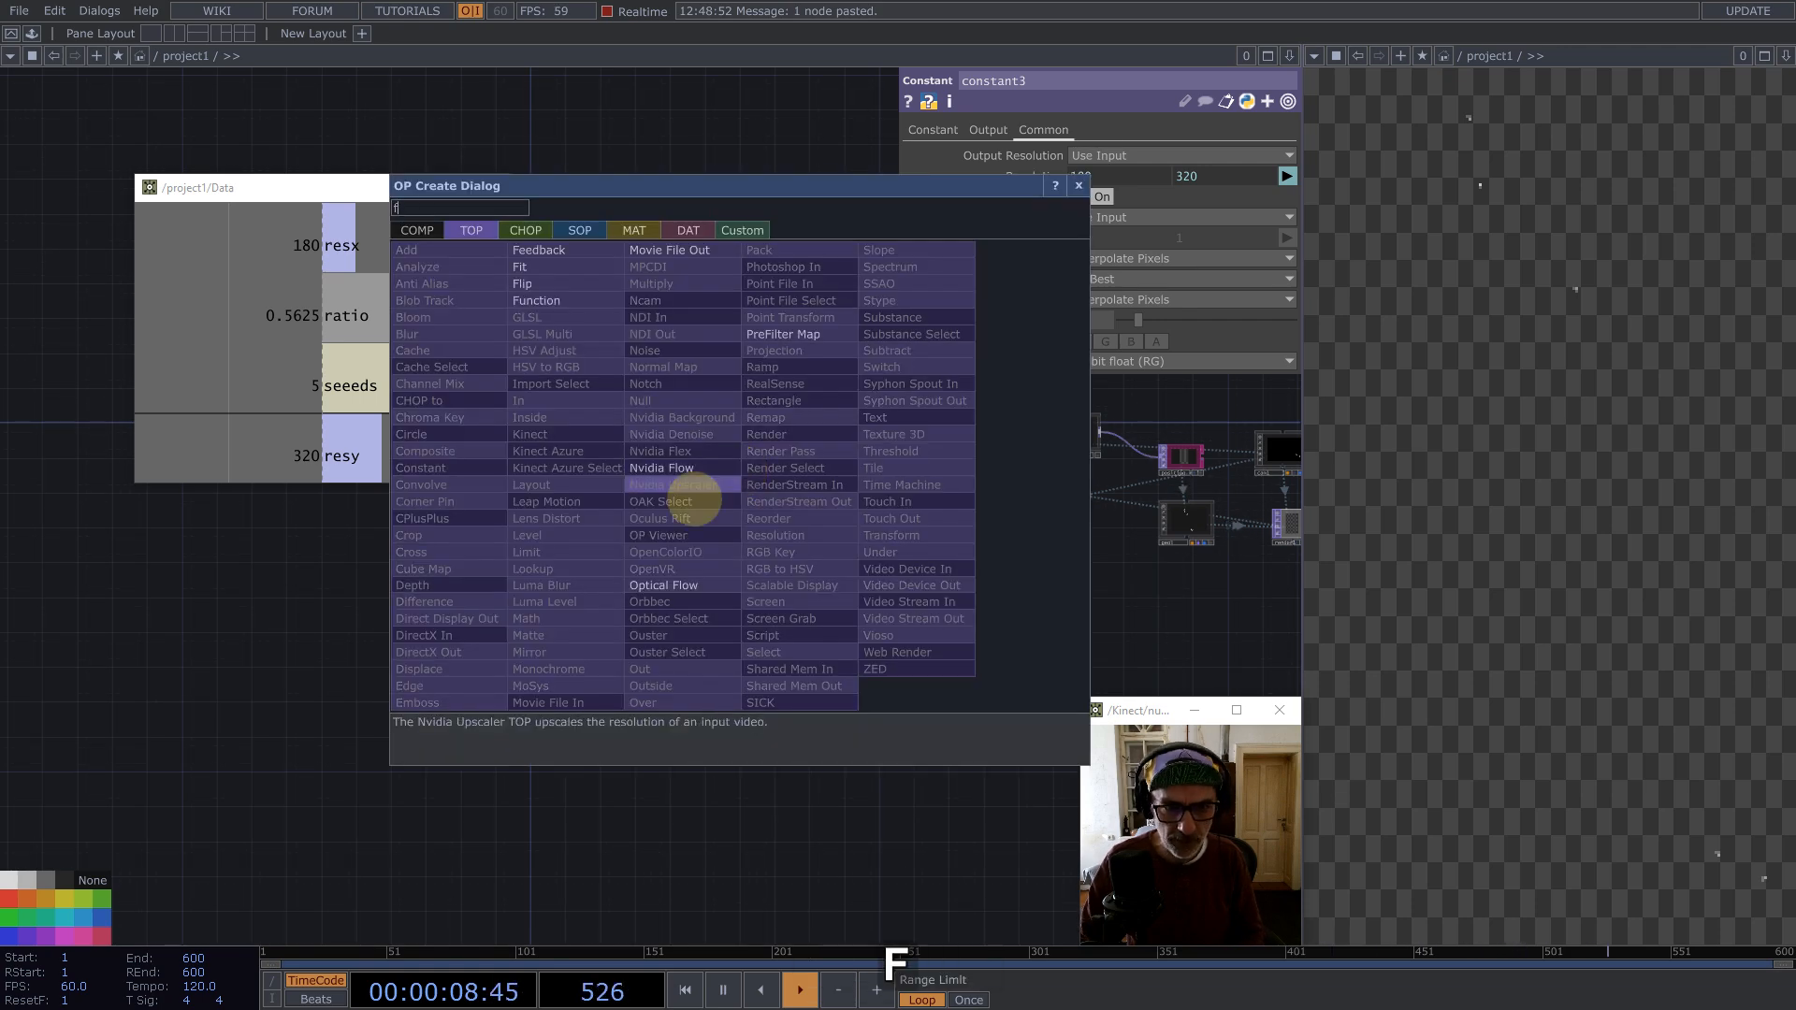
pyautogui.click(538, 250)
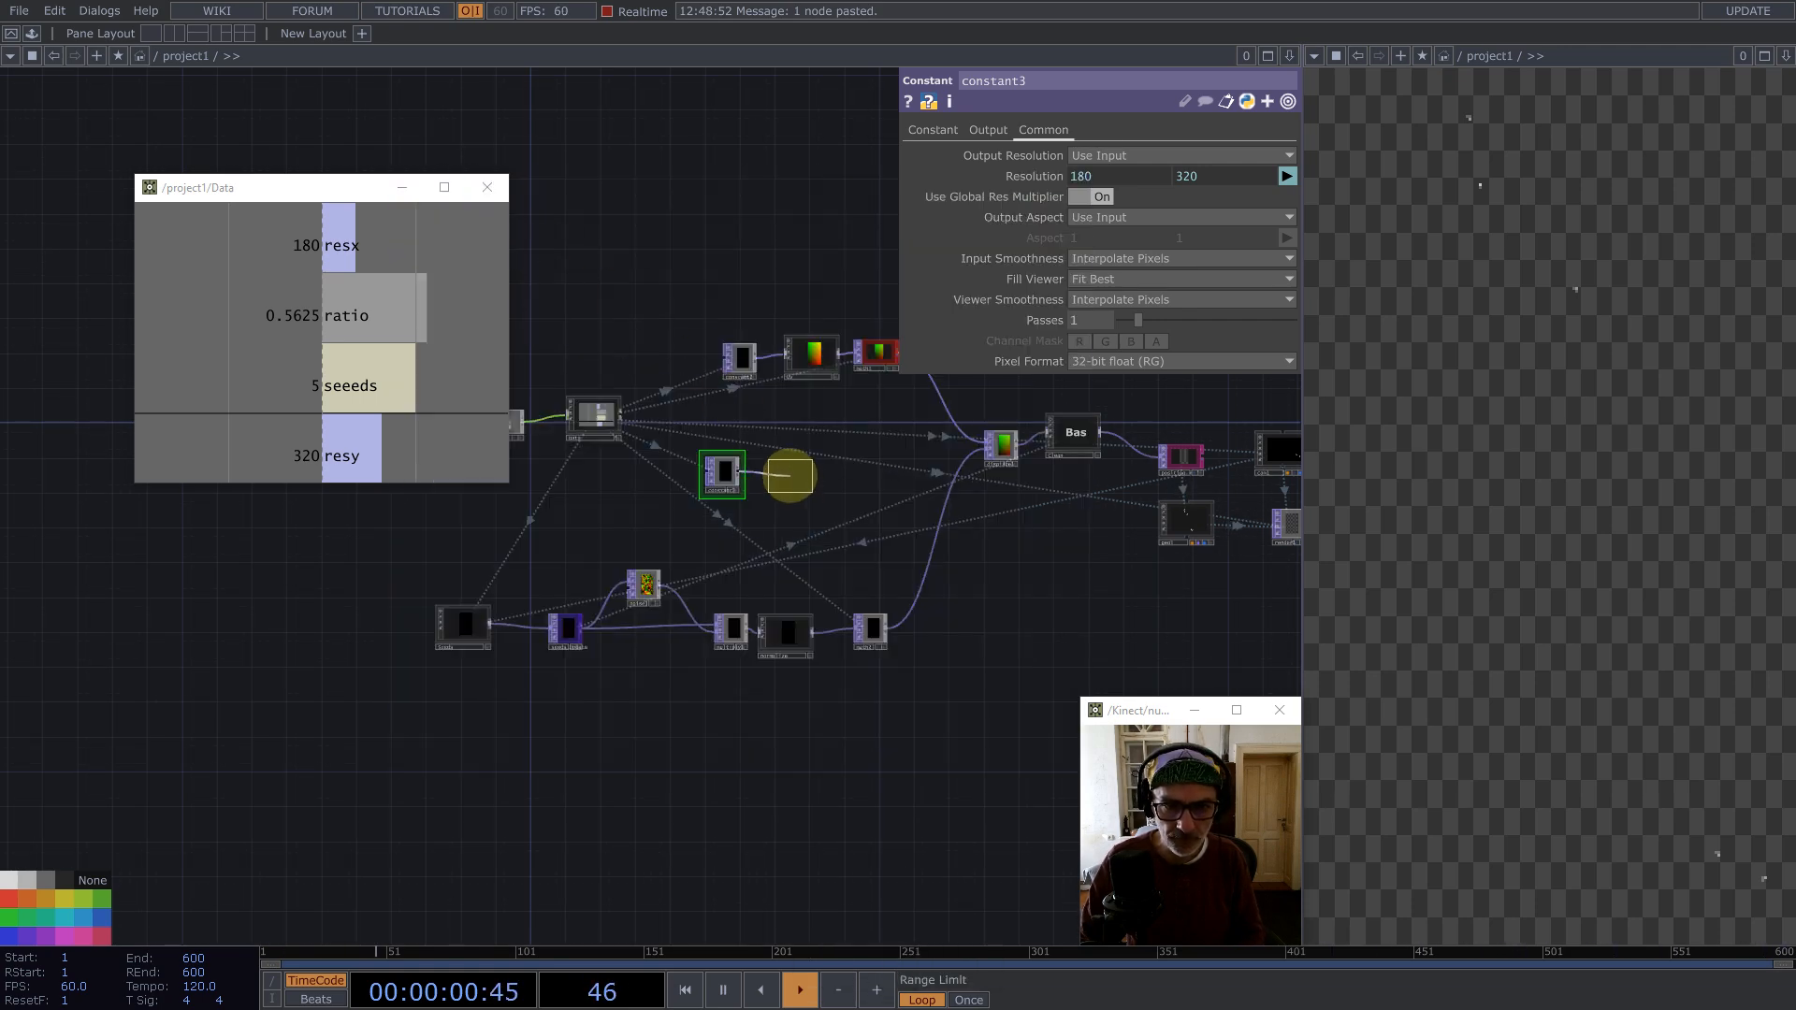
pyautogui.click(791, 475)
# Step: Add a Keyboard In CHOP and export its k1 channel to feedback1's Reset parameter
pyautogui.scroll(5, 784, 491)
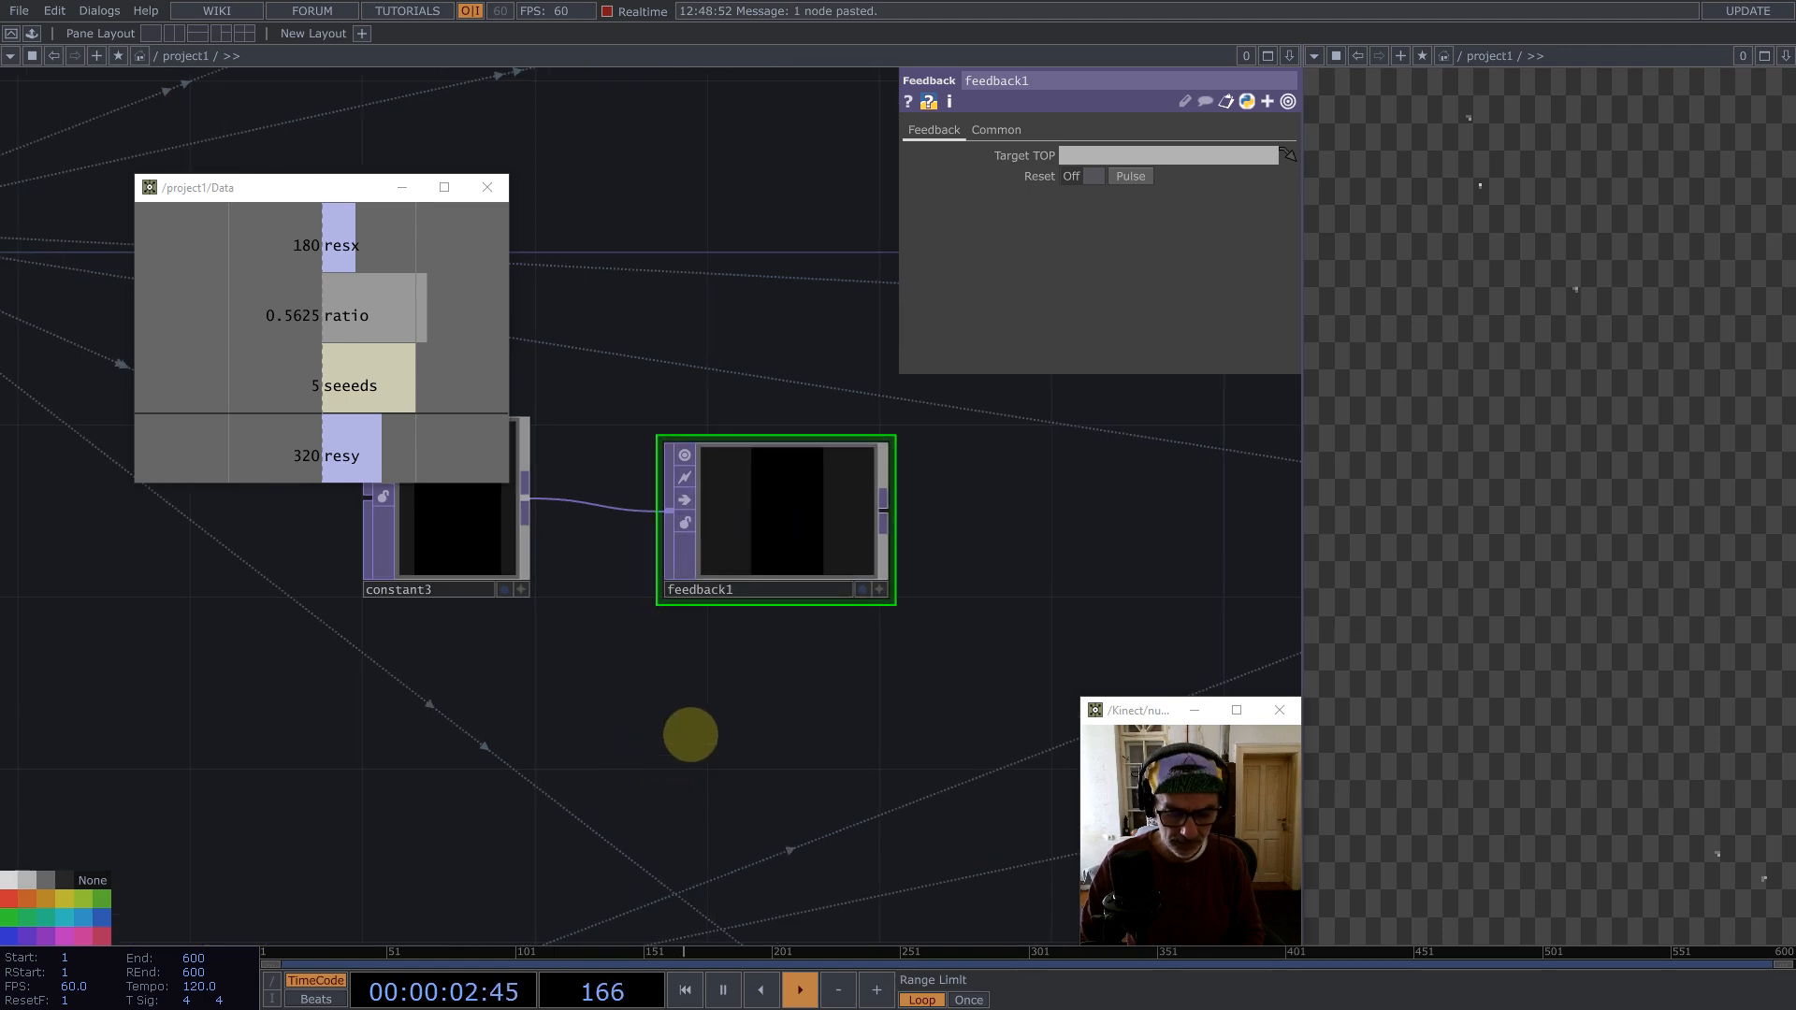
pyautogui.doubleClick(690, 735)
pyautogui.write('k')
pyautogui.click(475, 495)
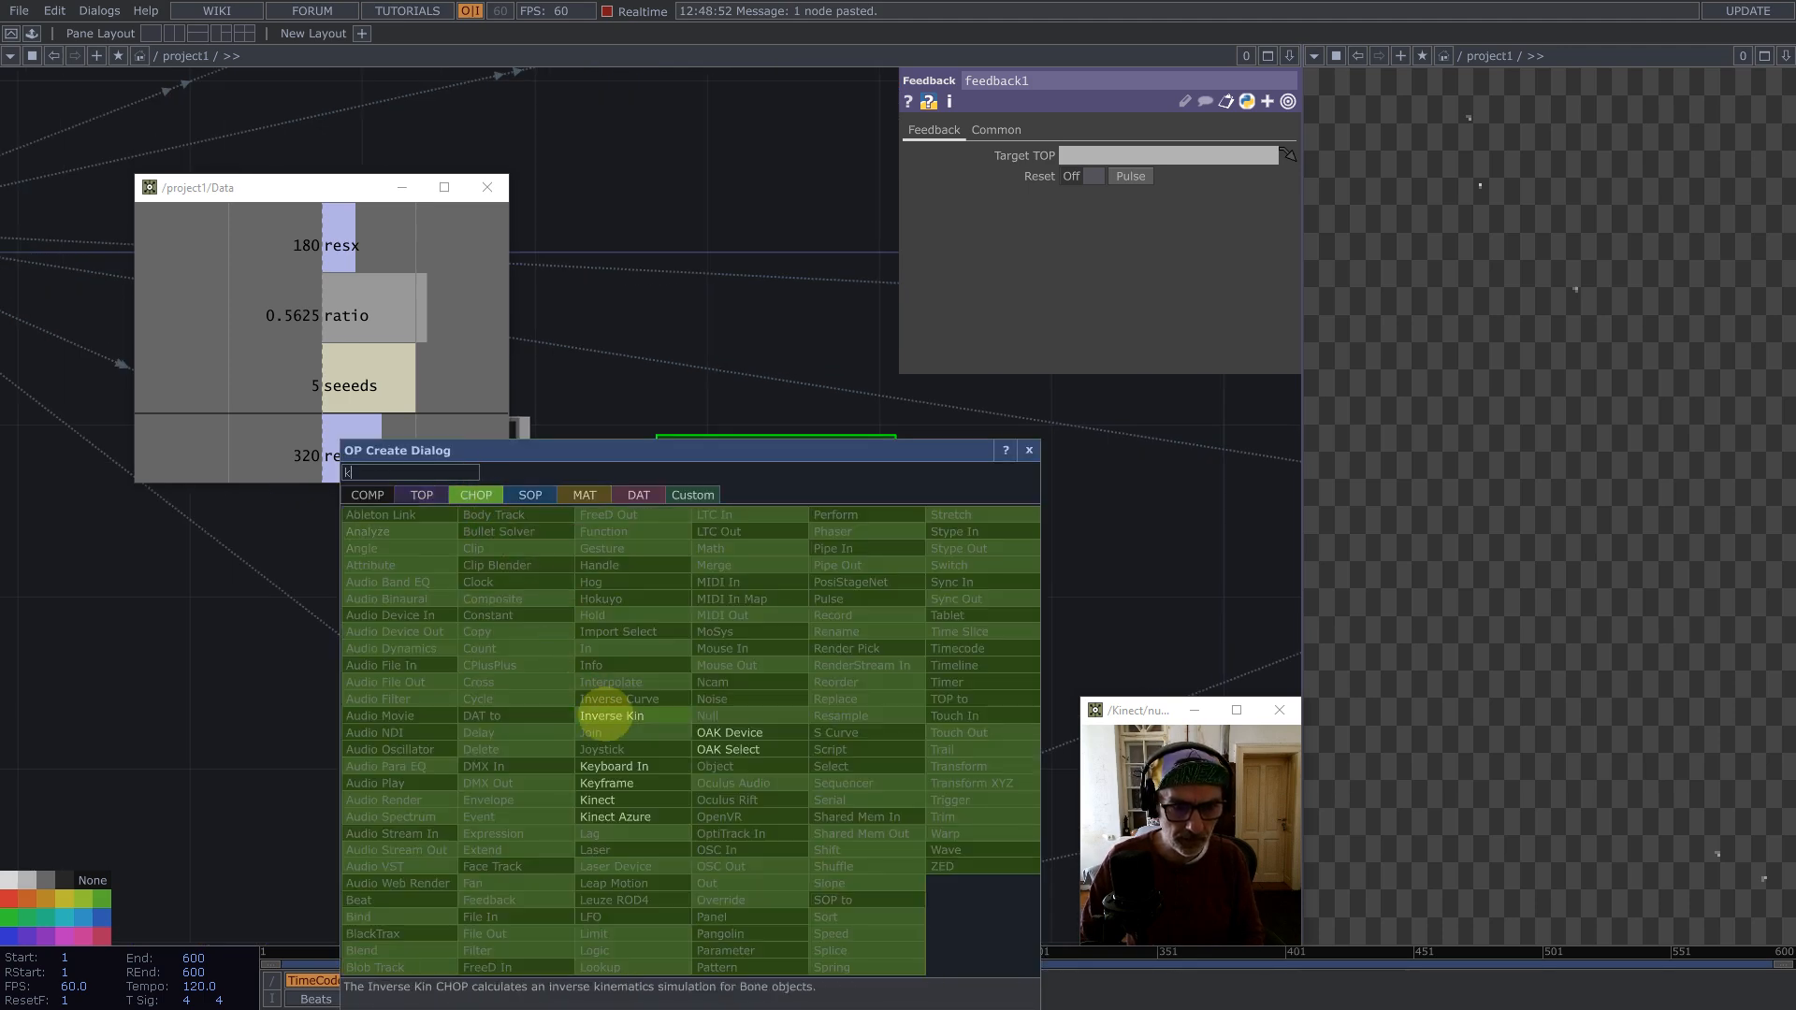
pyautogui.click(613, 767)
pyautogui.click(814, 711)
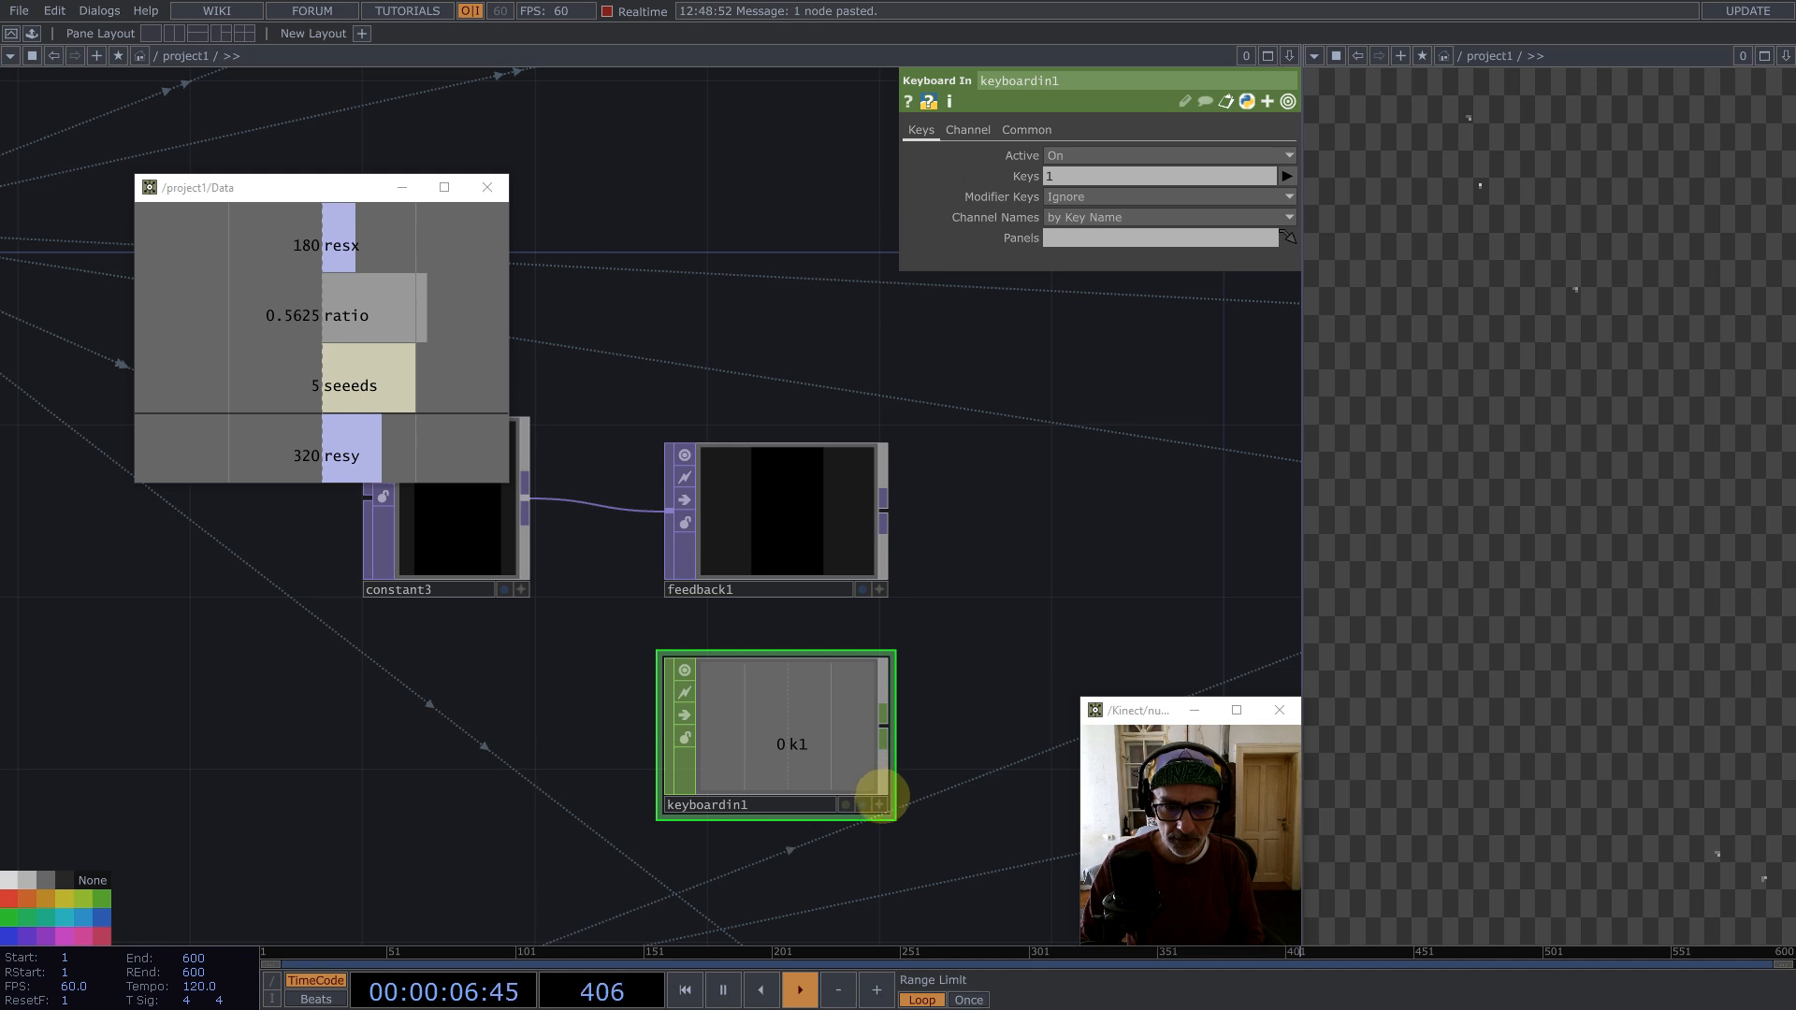
pyautogui.click(879, 805)
pyautogui.moveTo(830, 750); pyautogui.dragTo(1136, 174)
pyautogui.click(1138, 167)
pyautogui.moveTo(767, 765); pyautogui.dragTo(1097, 171)
pyautogui.click(1097, 168)
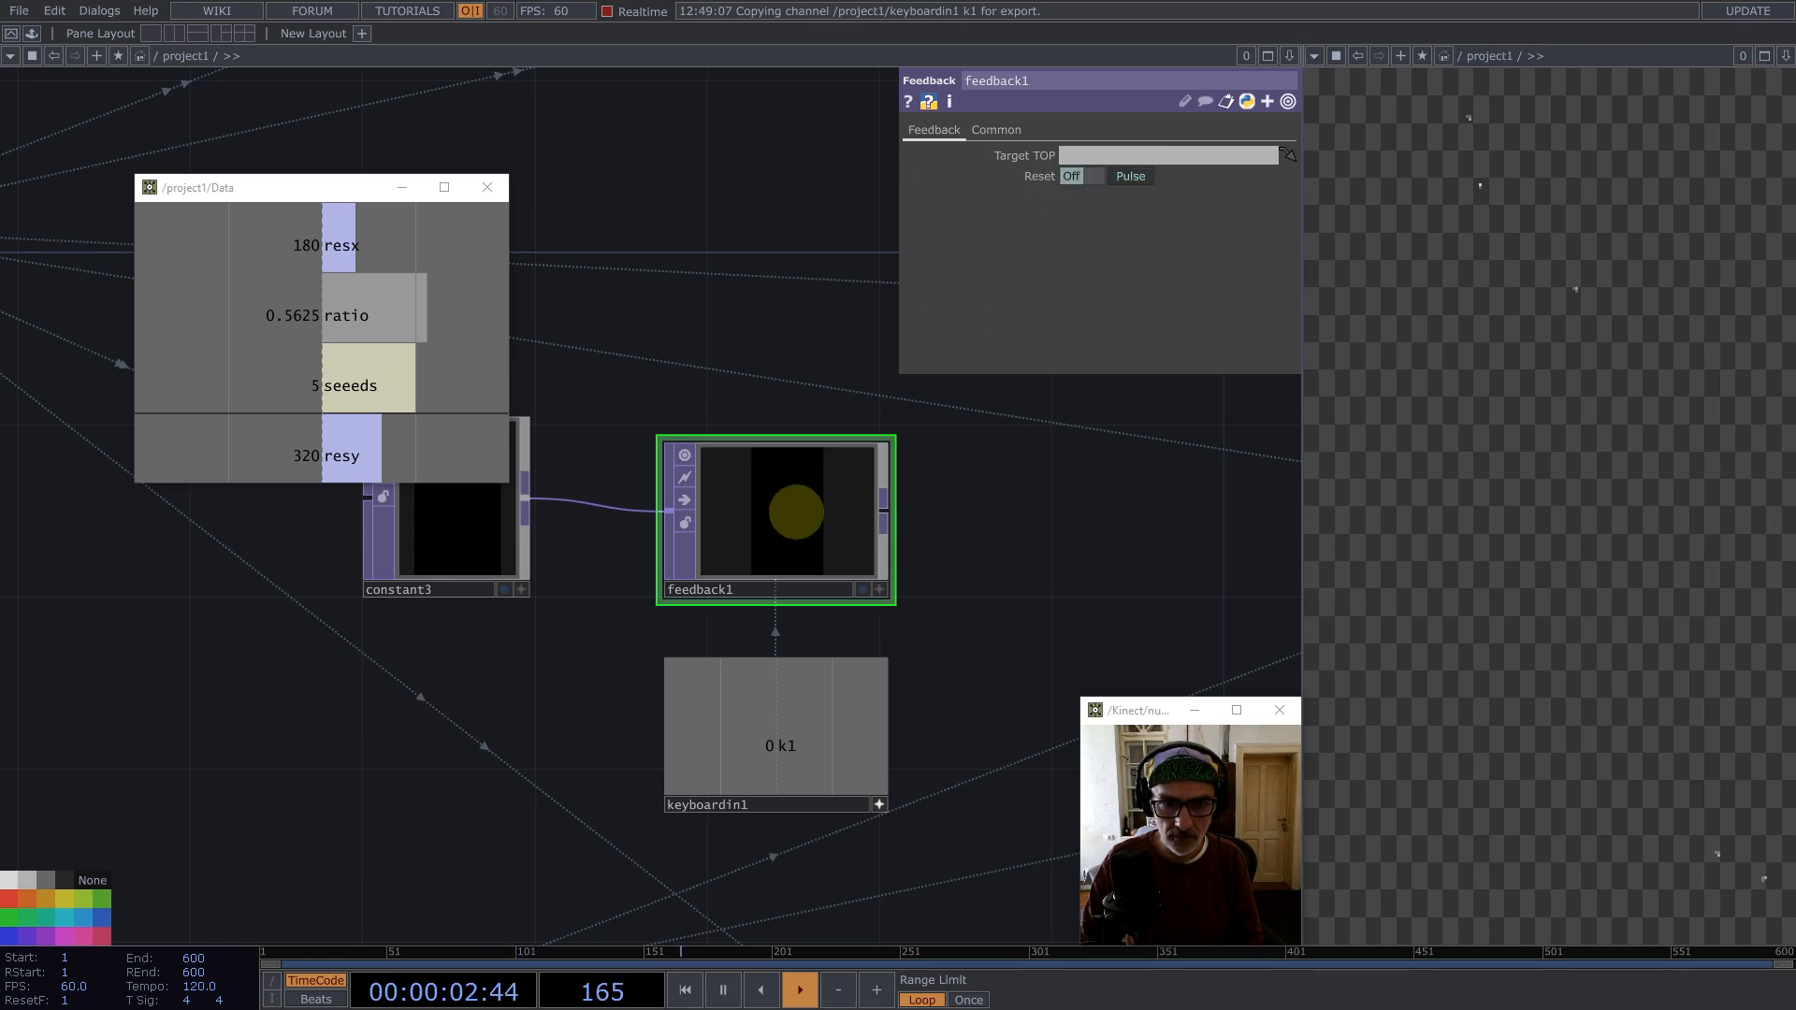
# Step: Append an Add TOP after feedback1 and set feedback1's Target TOP to add1
pyautogui.click(684, 454)
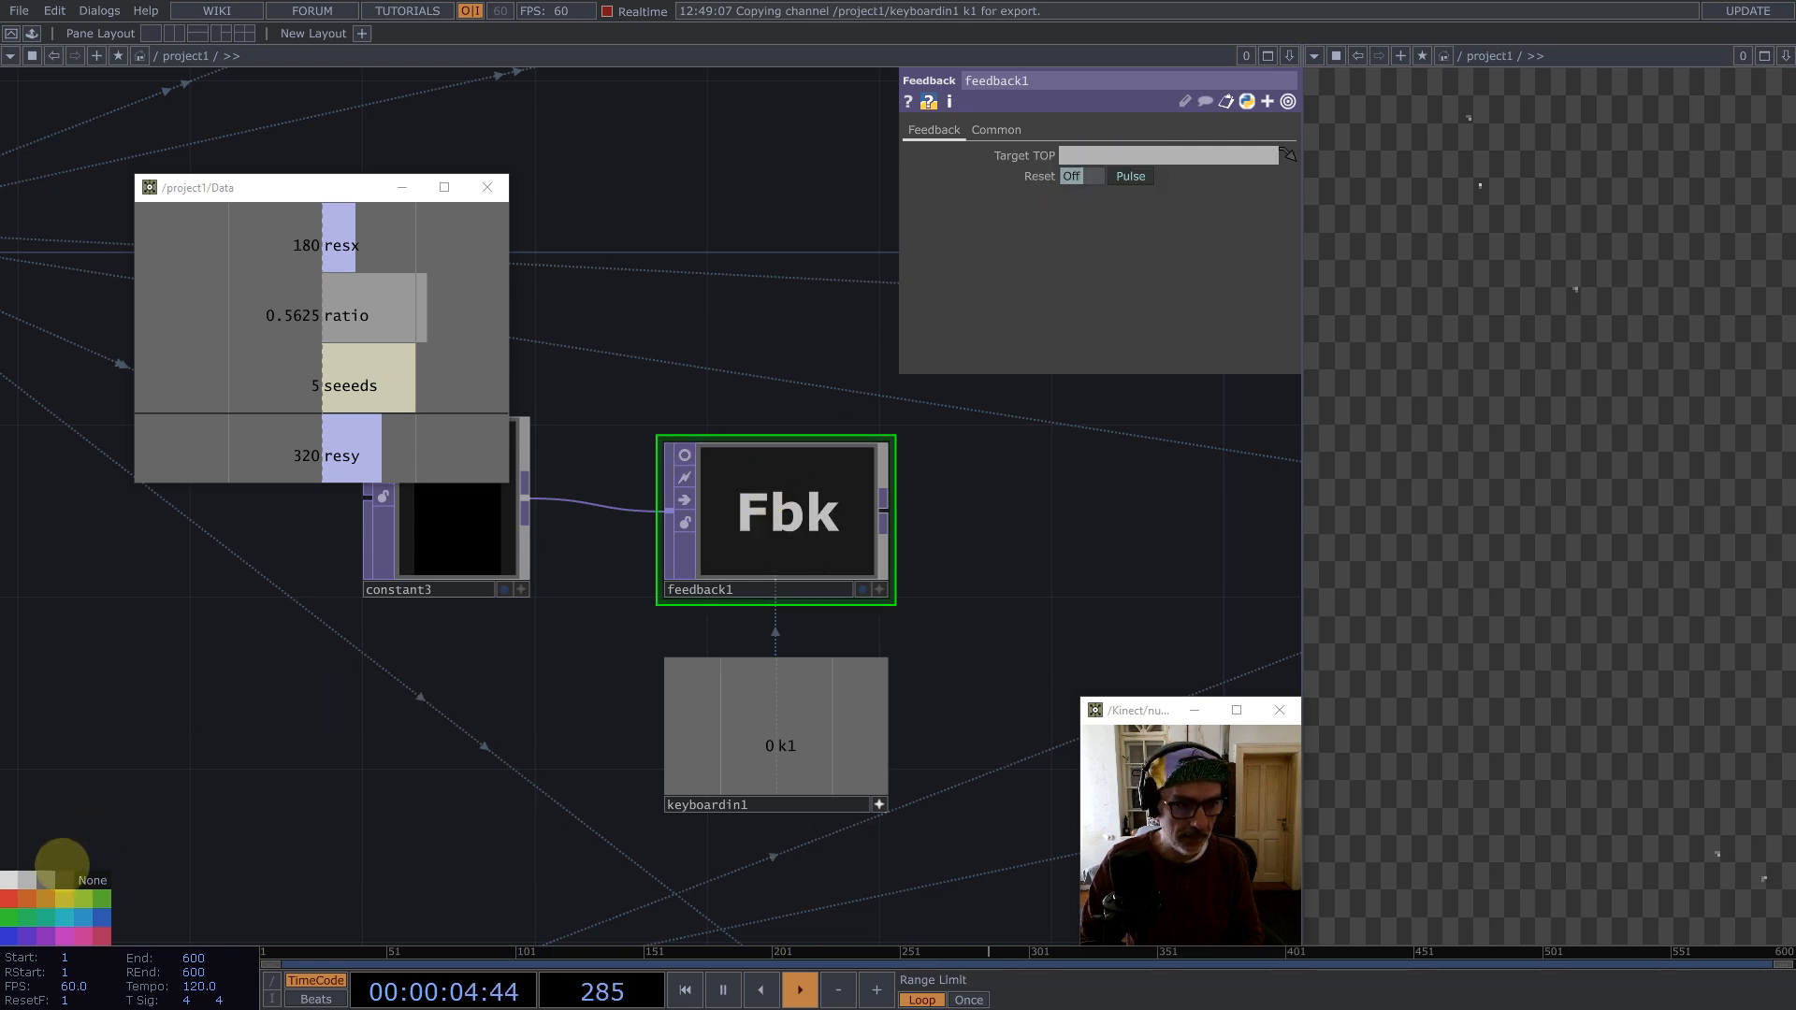
pyautogui.scroll(-3, 595, 516)
pyautogui.scroll(-2, 595, 515)
pyautogui.middleClick(689, 513)
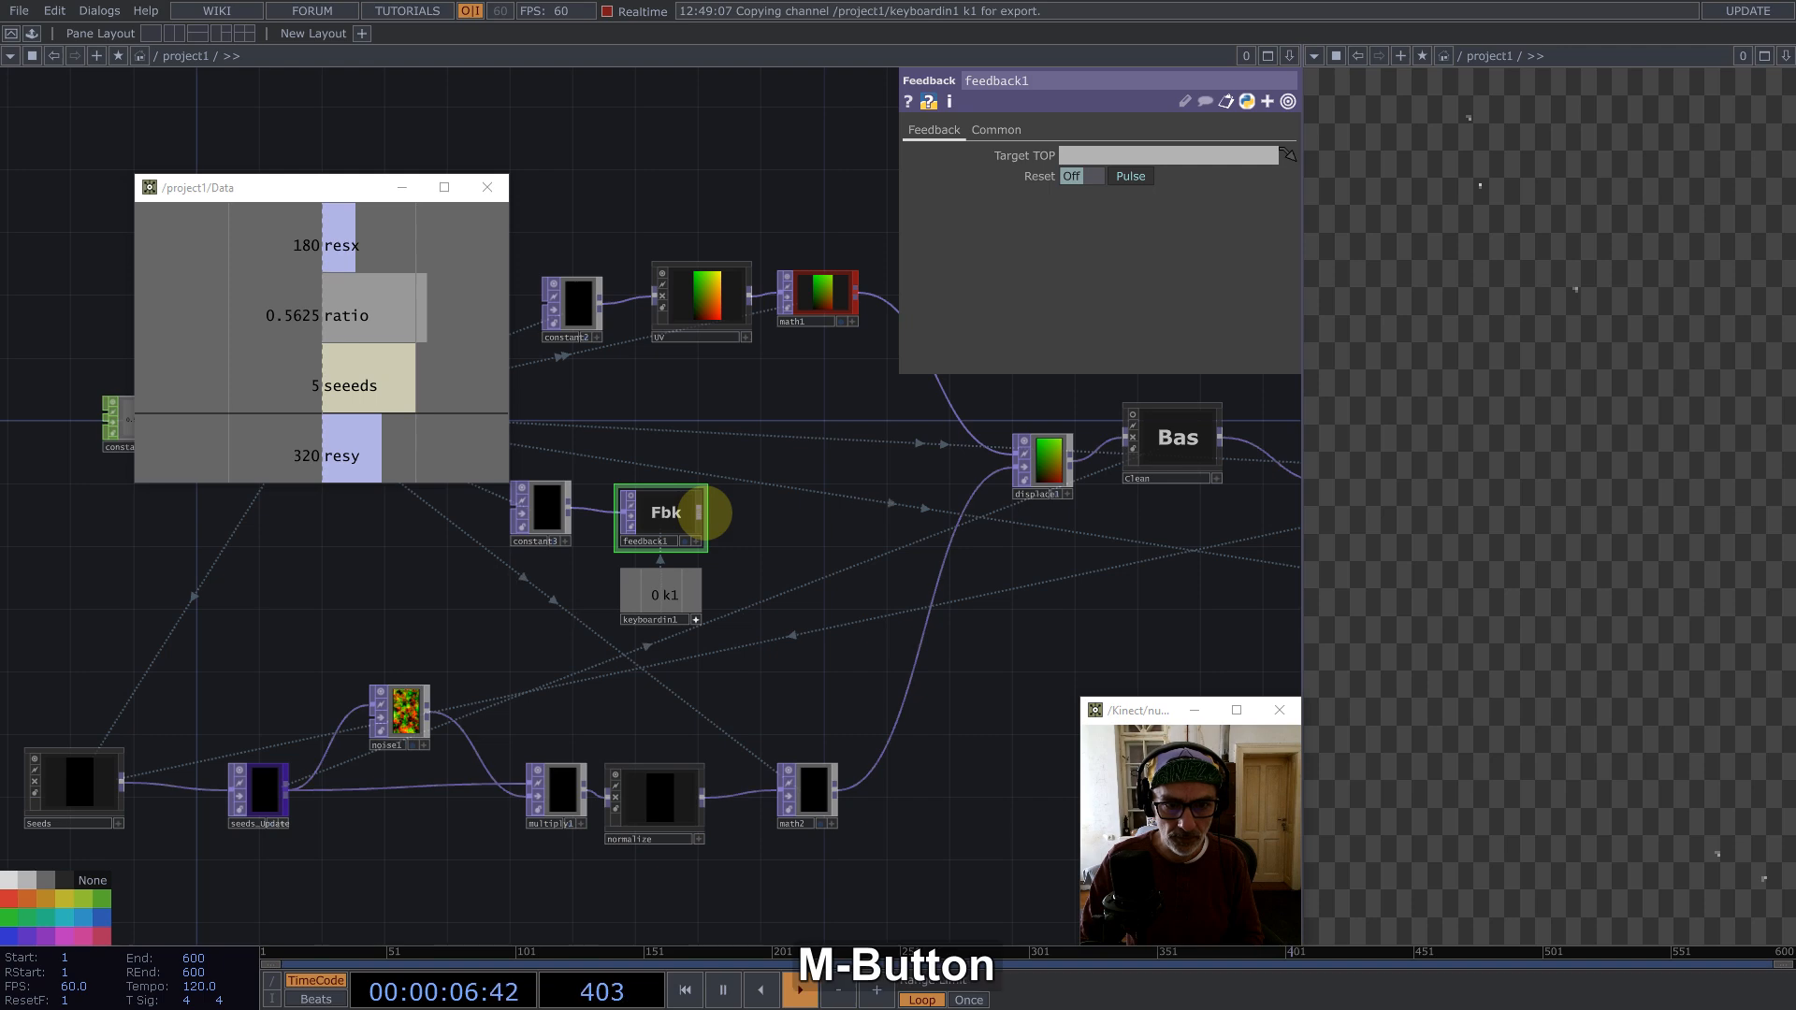
pyautogui.click(370, 294)
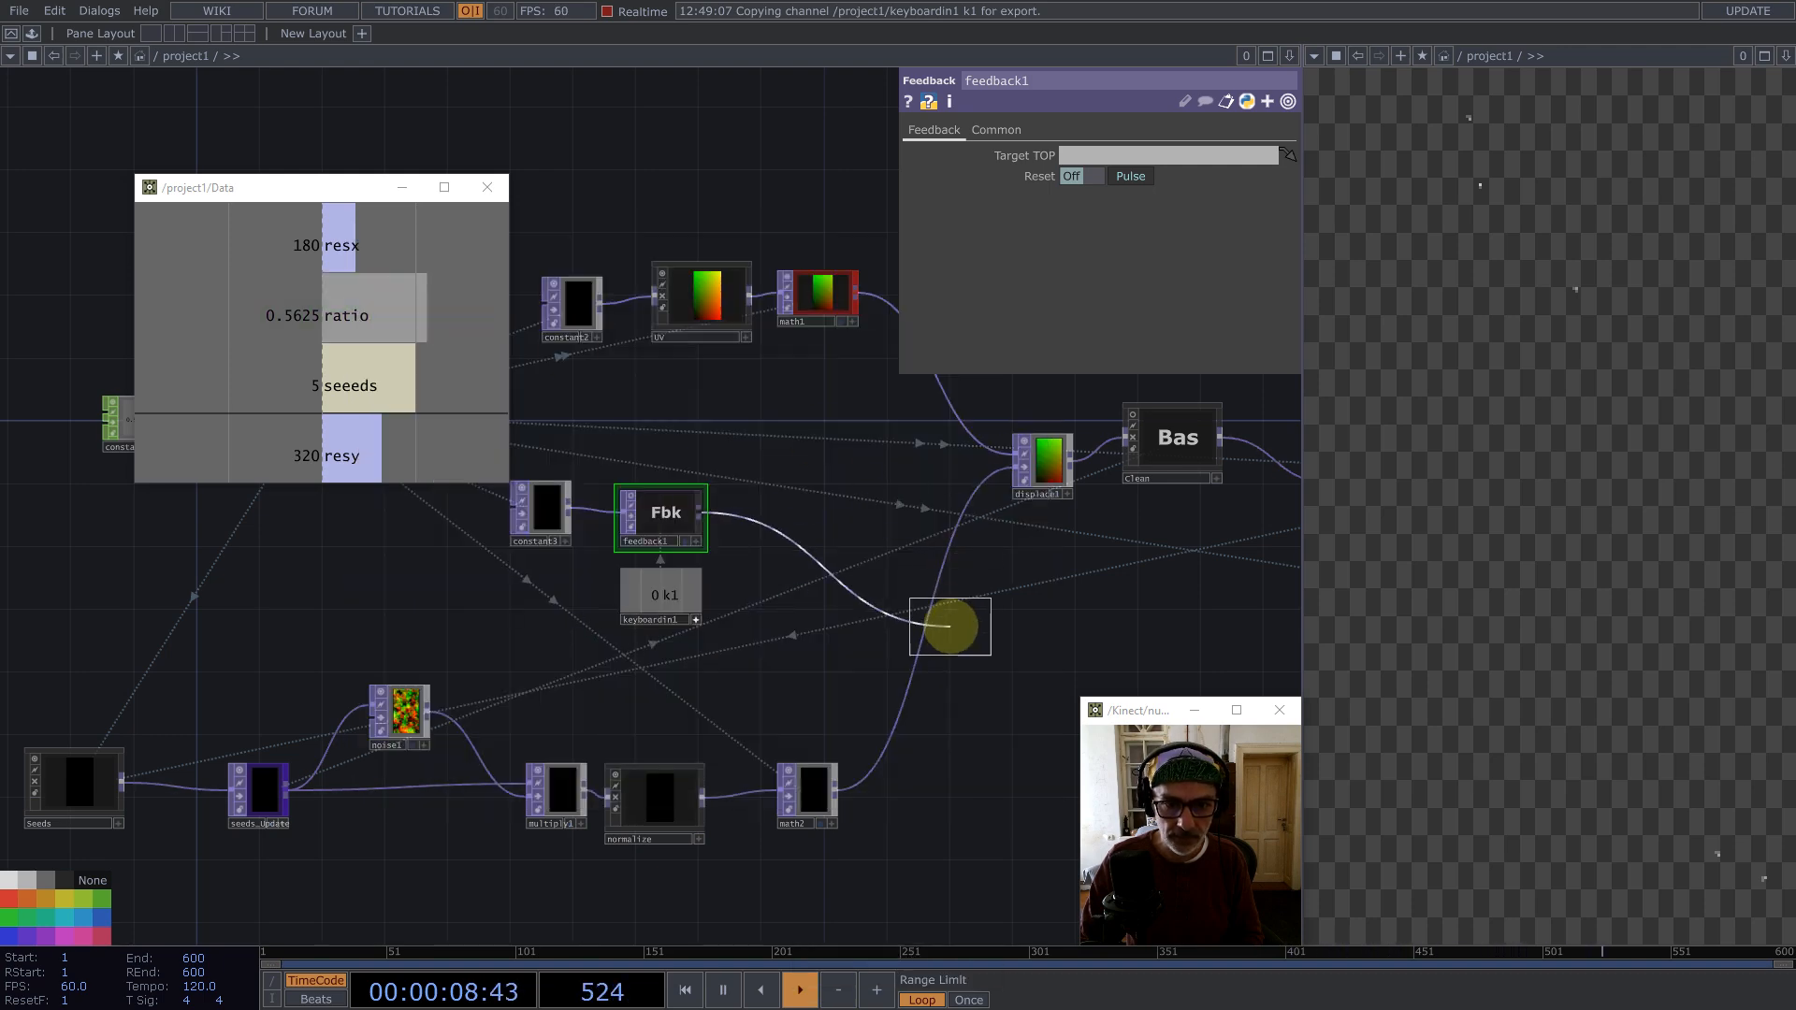
pyautogui.click(946, 622)
pyautogui.moveTo(881, 645); pyautogui.dragTo(1098, 154)
# Step: Wire math2 into add1 and add1's output into displace1, rearranging the nodes around them
pyautogui.click(690, 528)
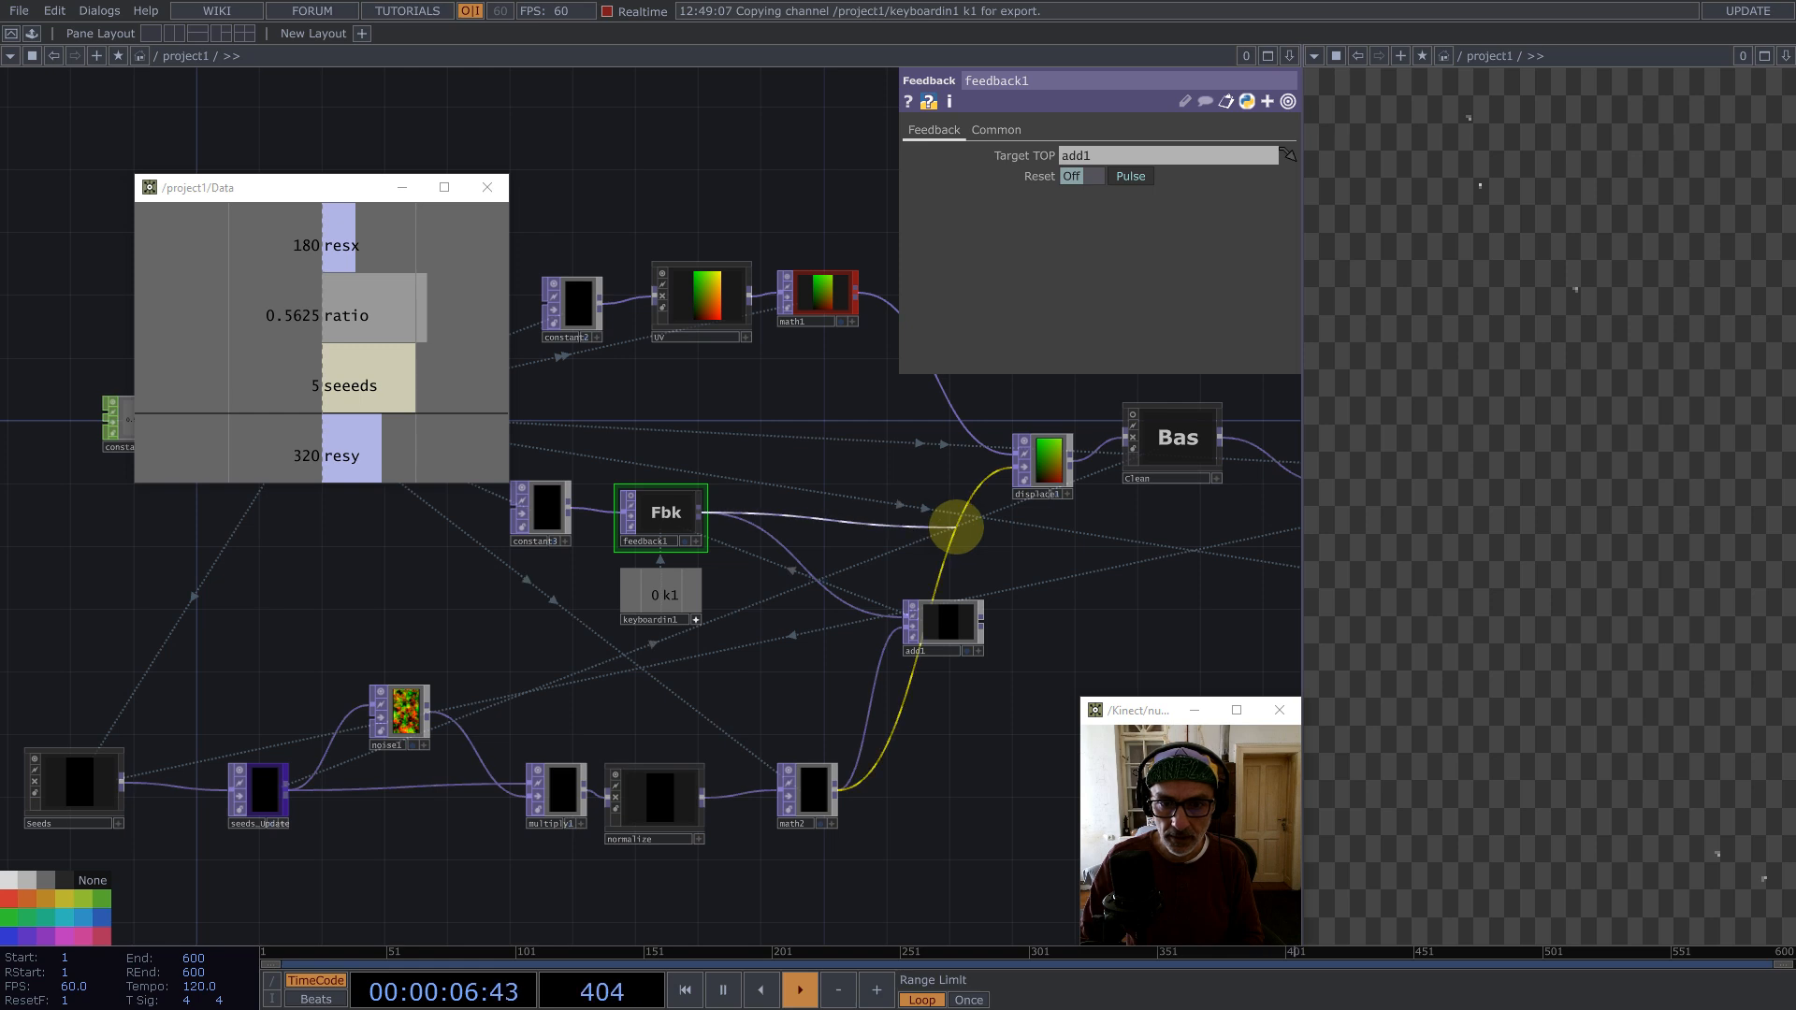
pyautogui.moveTo(945, 626); pyautogui.dragTo(1014, 613)
pyautogui.moveTo(541, 423); pyautogui.dragTo(708, 625)
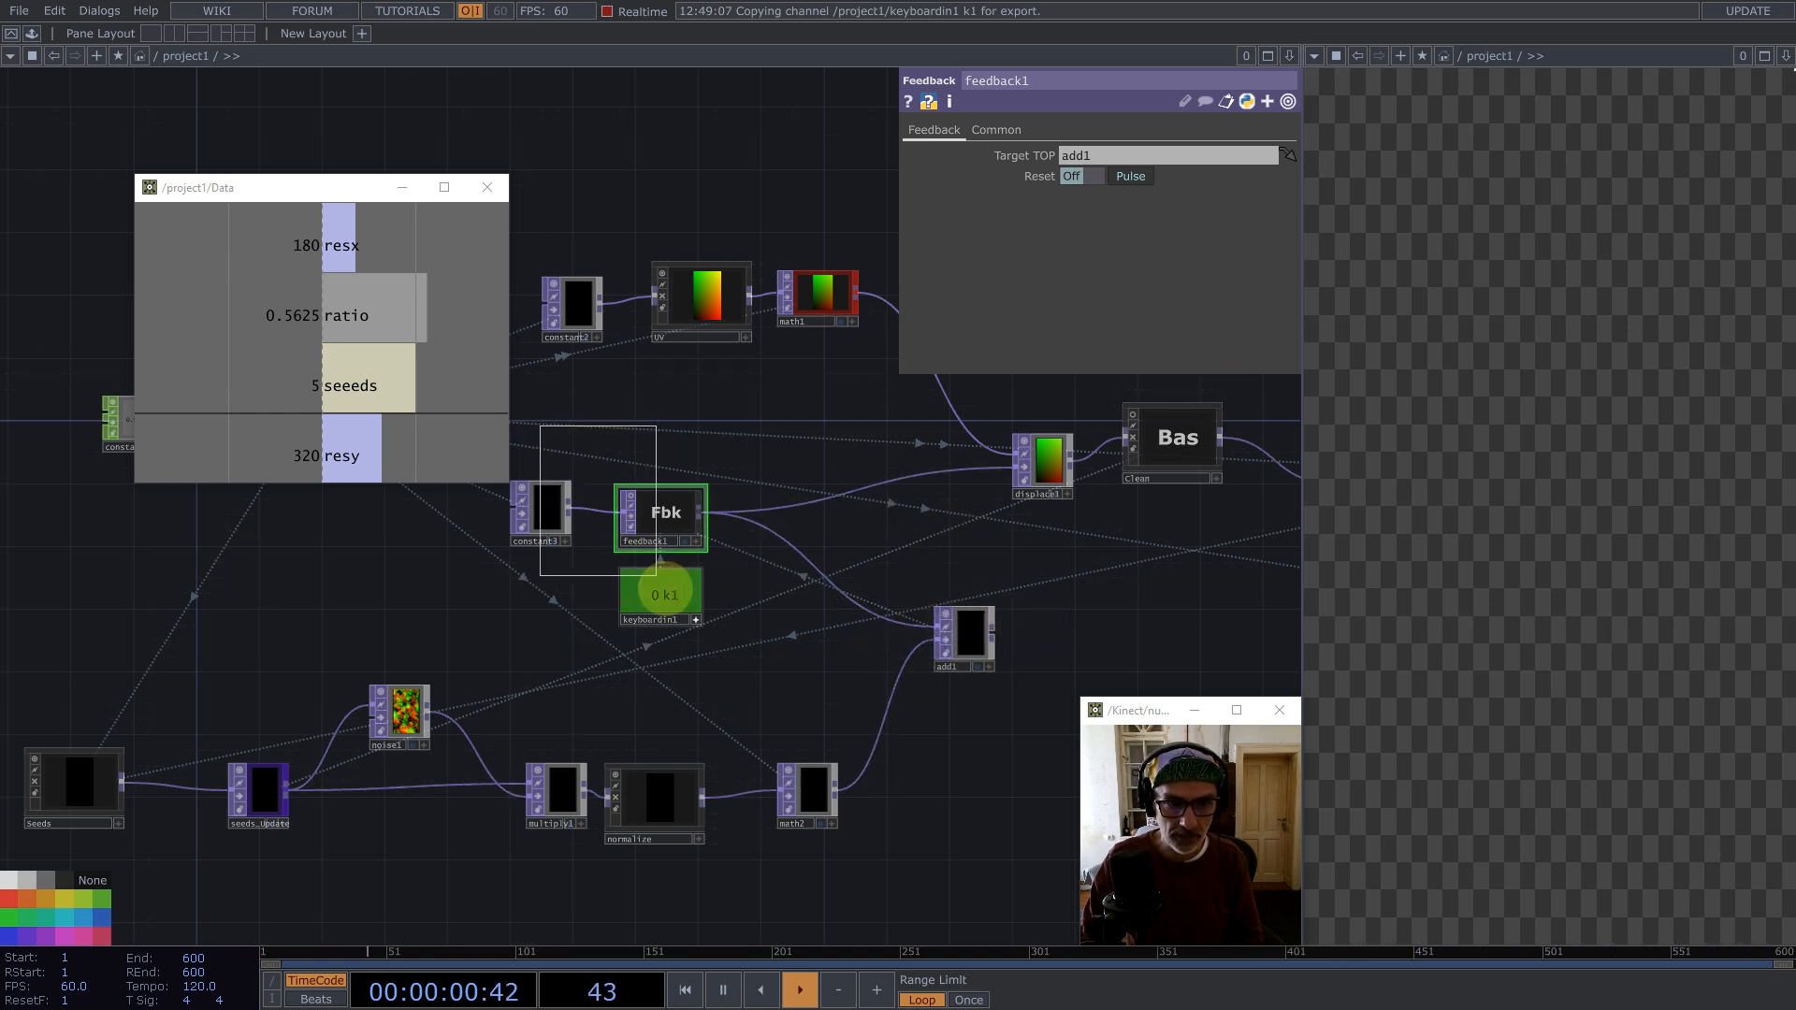
pyautogui.moveTo(657, 512); pyautogui.dragTo(768, 544)
pyautogui.moveTo(990, 533); pyautogui.dragTo(870, 538)
pyautogui.moveTo(903, 432); pyautogui.dragTo(872, 391)
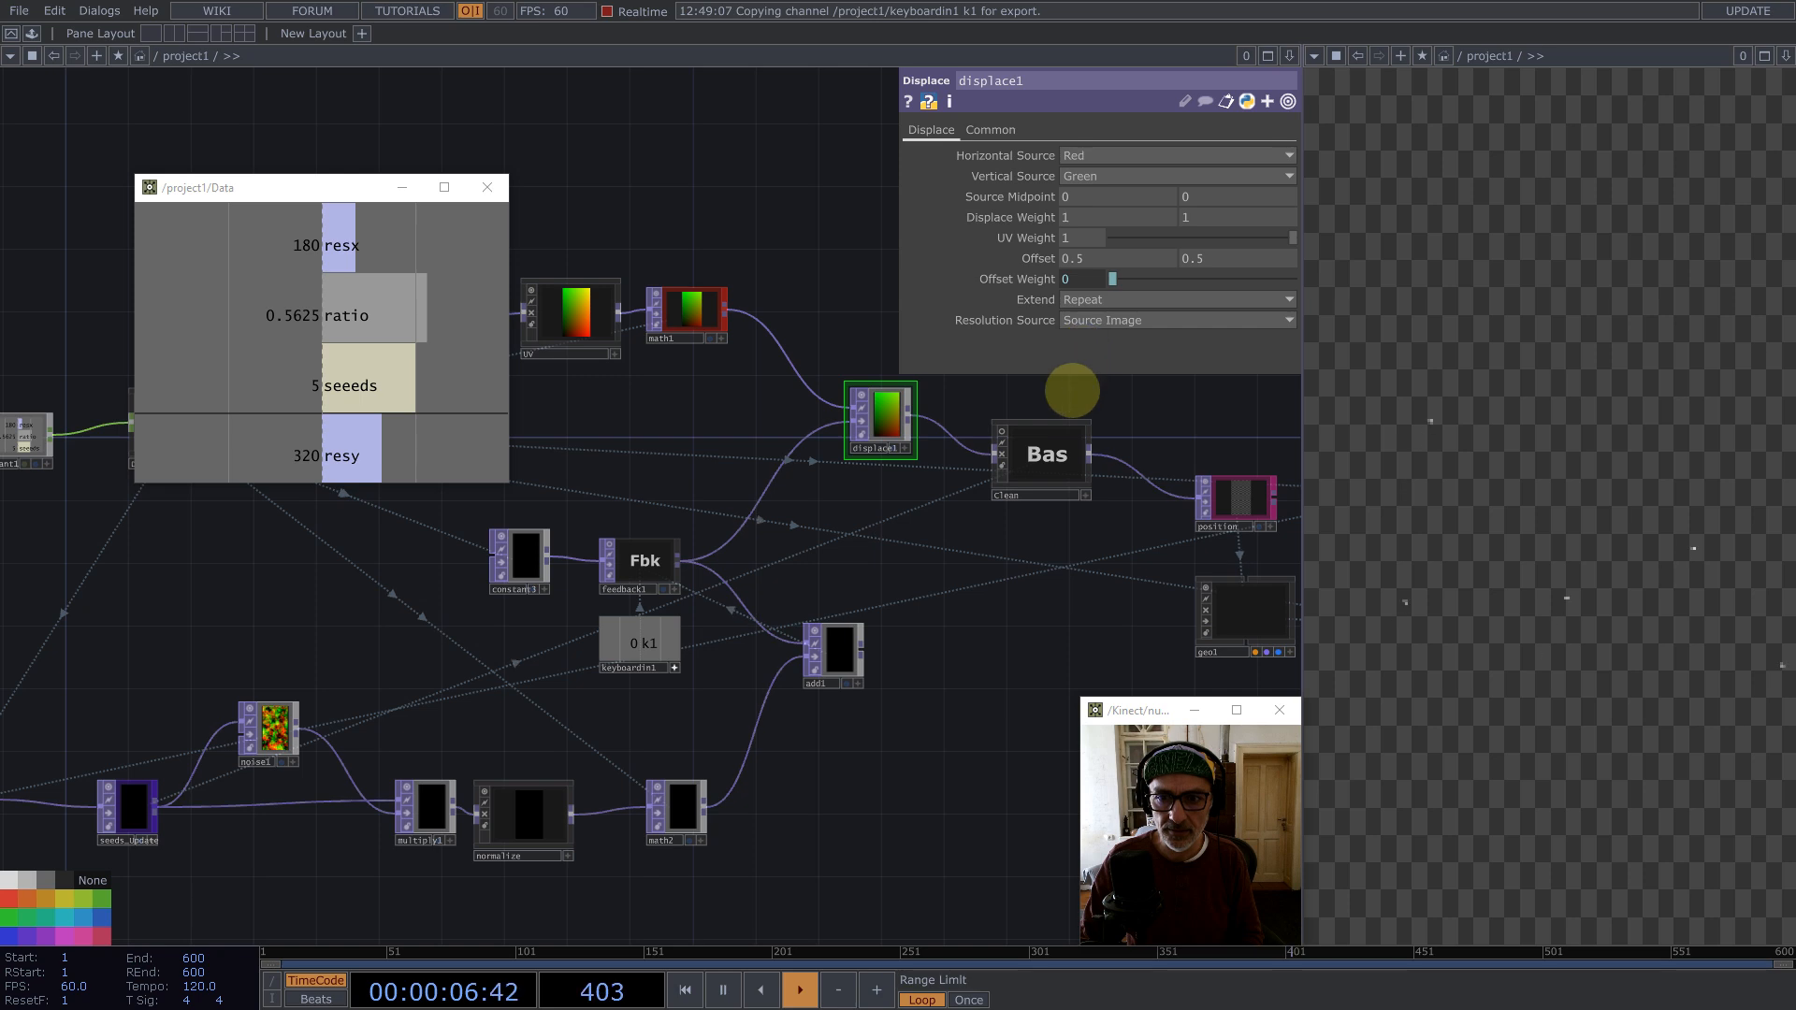
# Step: Set render1's pixel format to 32-bit float (RGBA)
pyautogui.moveTo(1010, 595); pyautogui.dragTo(553, 514)
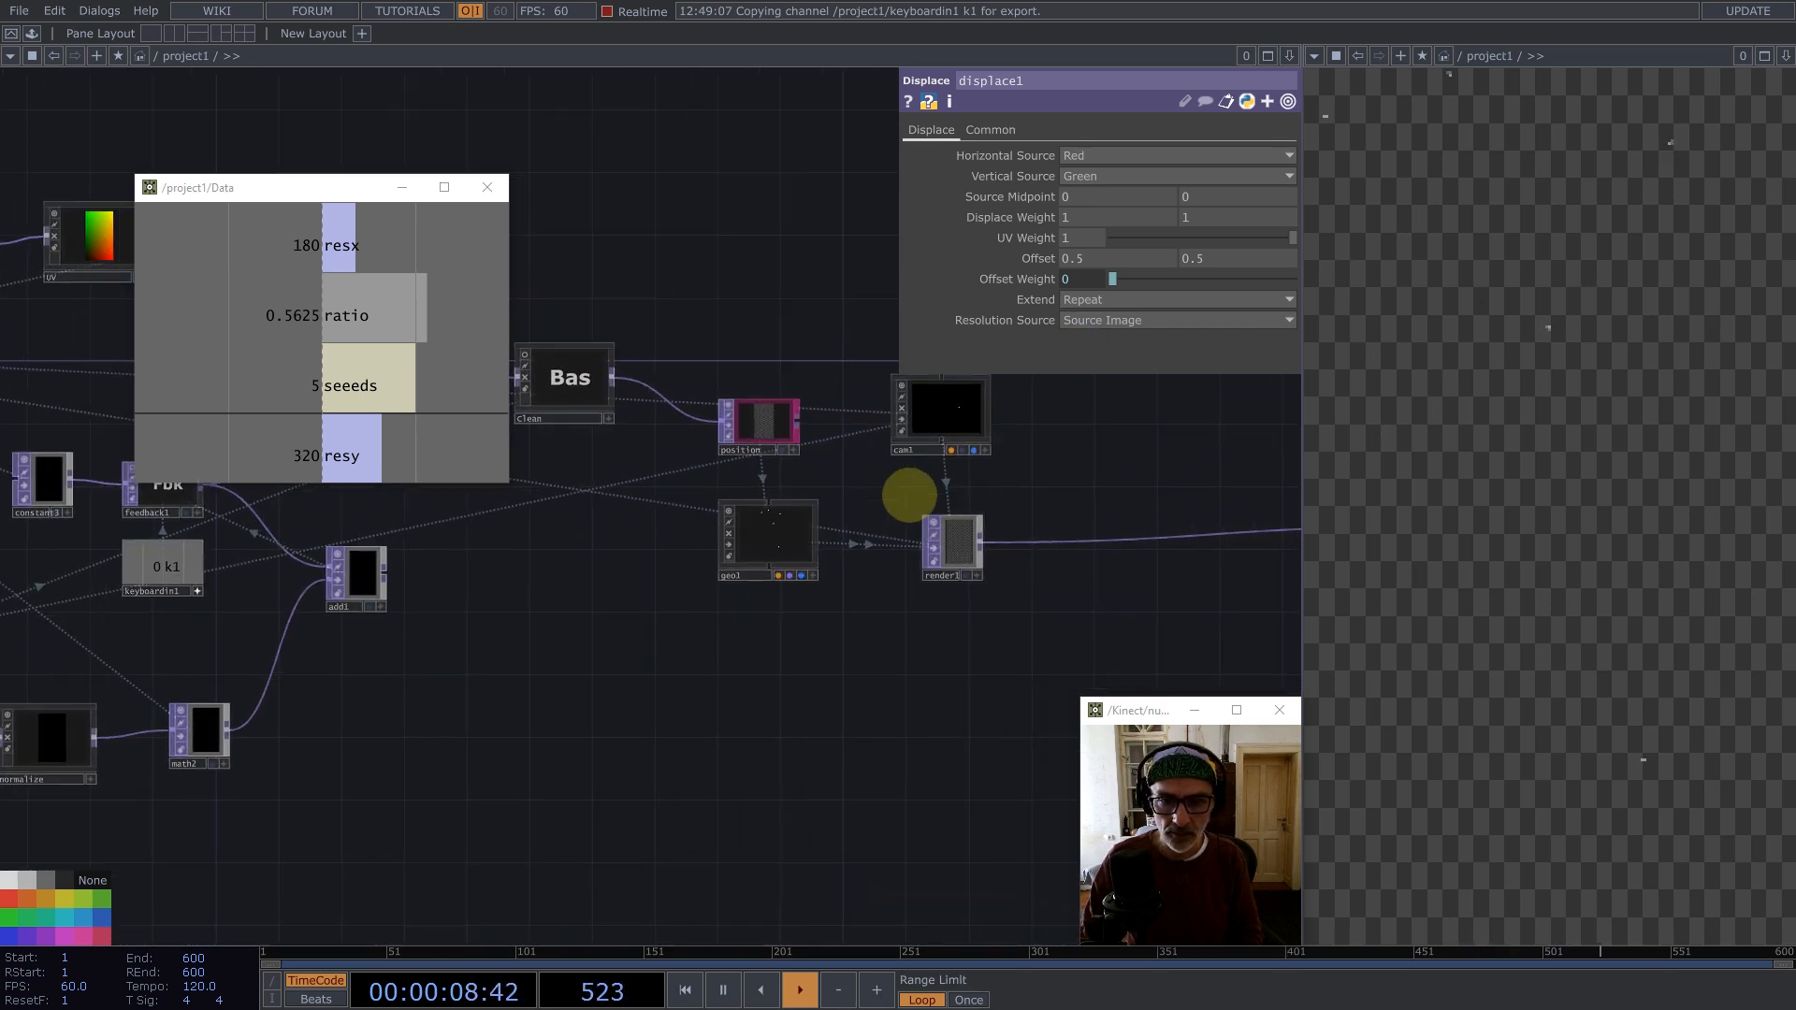
pyautogui.moveTo(957, 542); pyautogui.dragTo(924, 545)
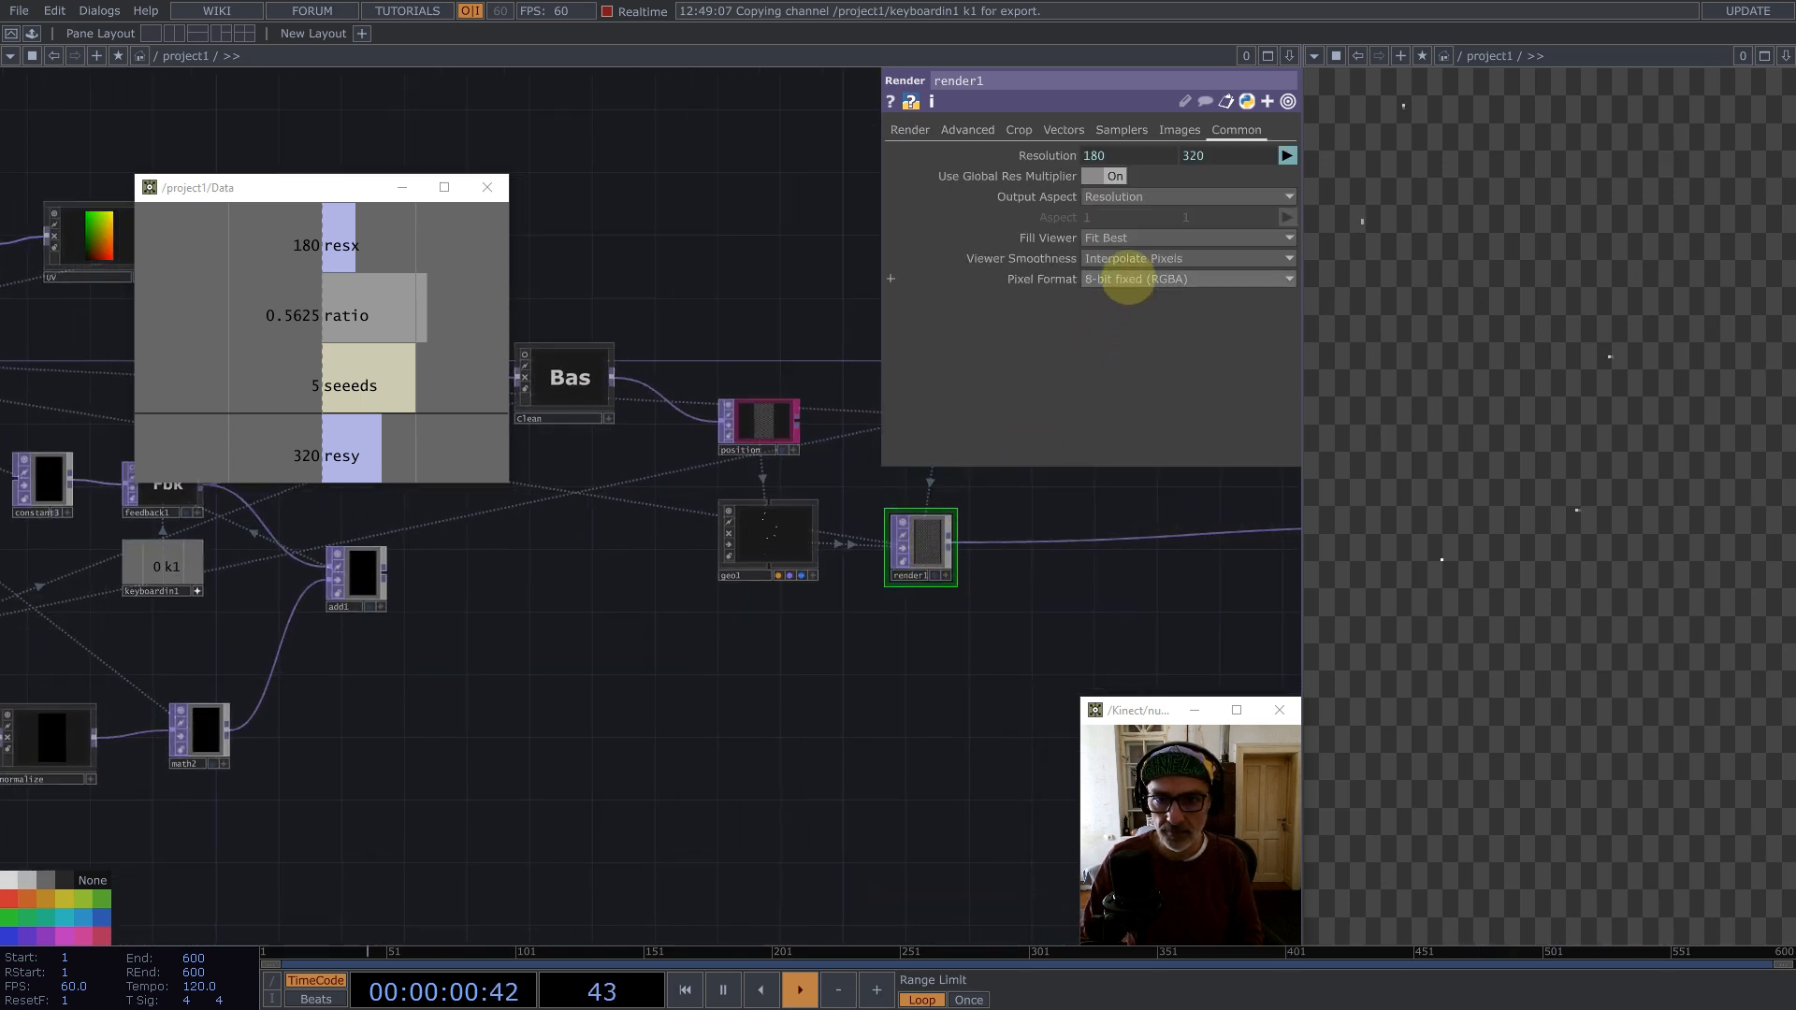
pyautogui.click(1127, 279)
pyautogui.click(1163, 374)
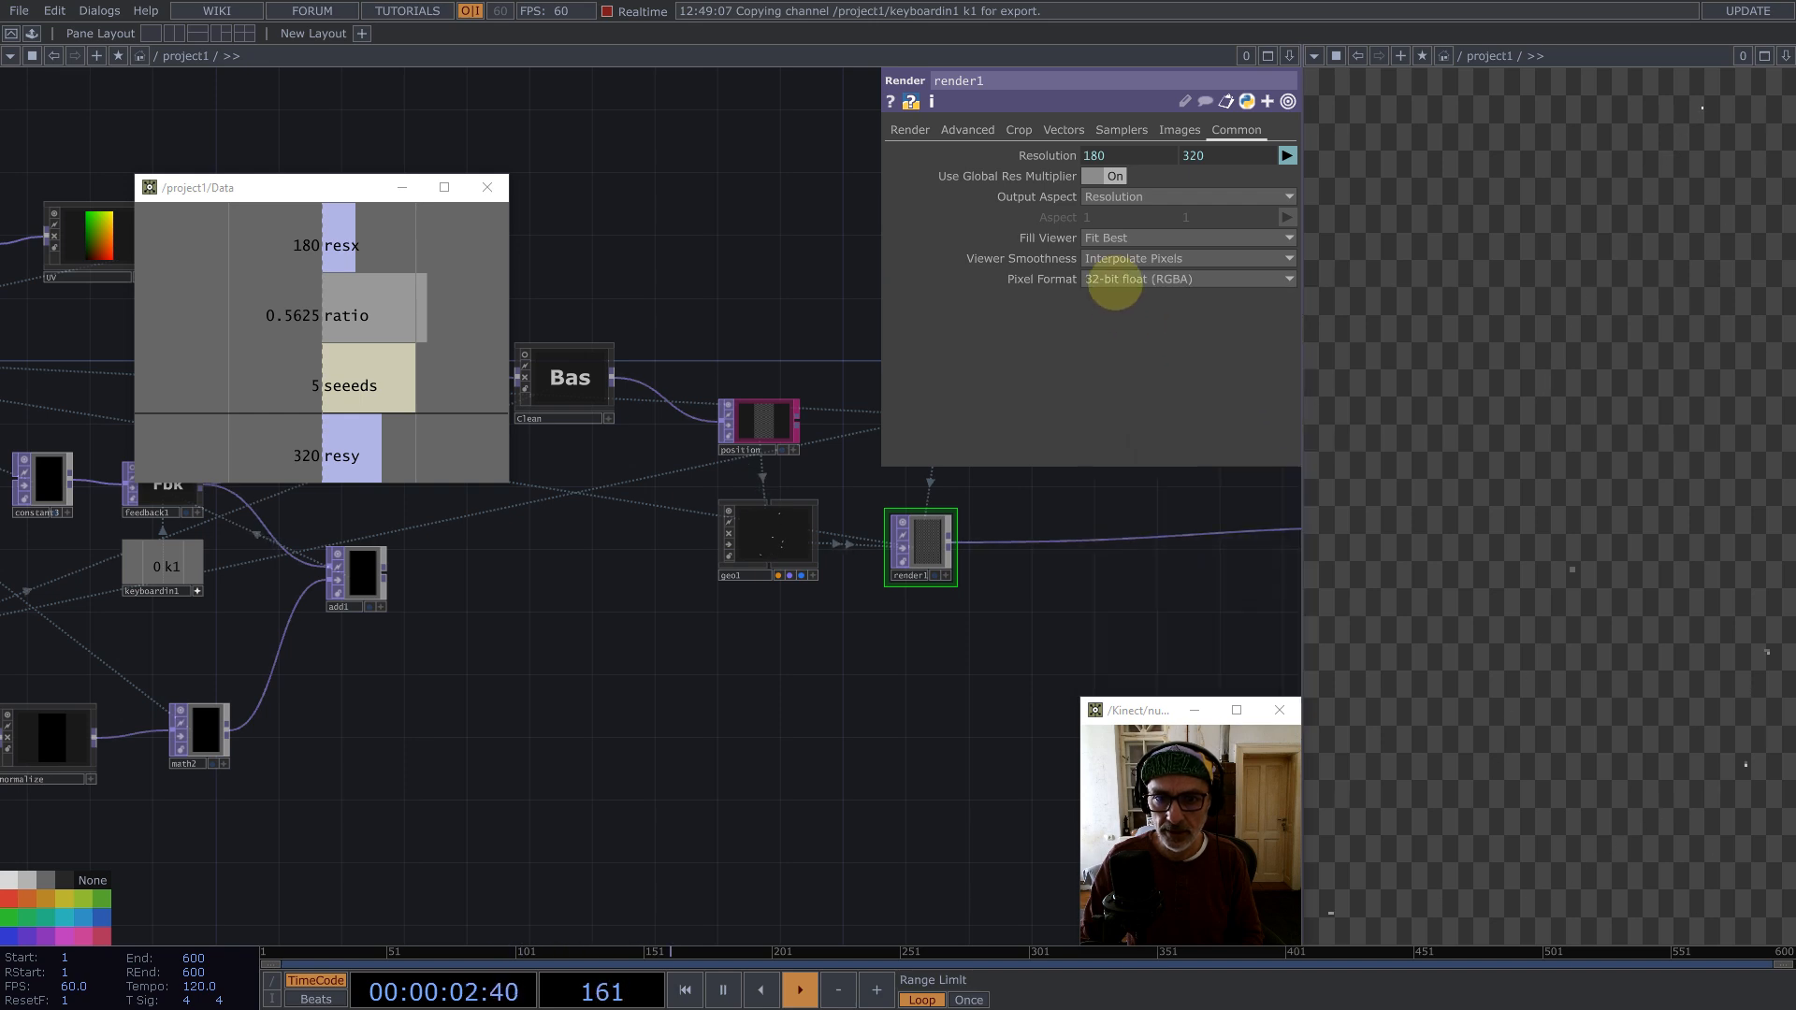
pyautogui.click(1115, 261)
# Step: Set render1's anti-alias to 1x (Off)
pyautogui.click(909, 130)
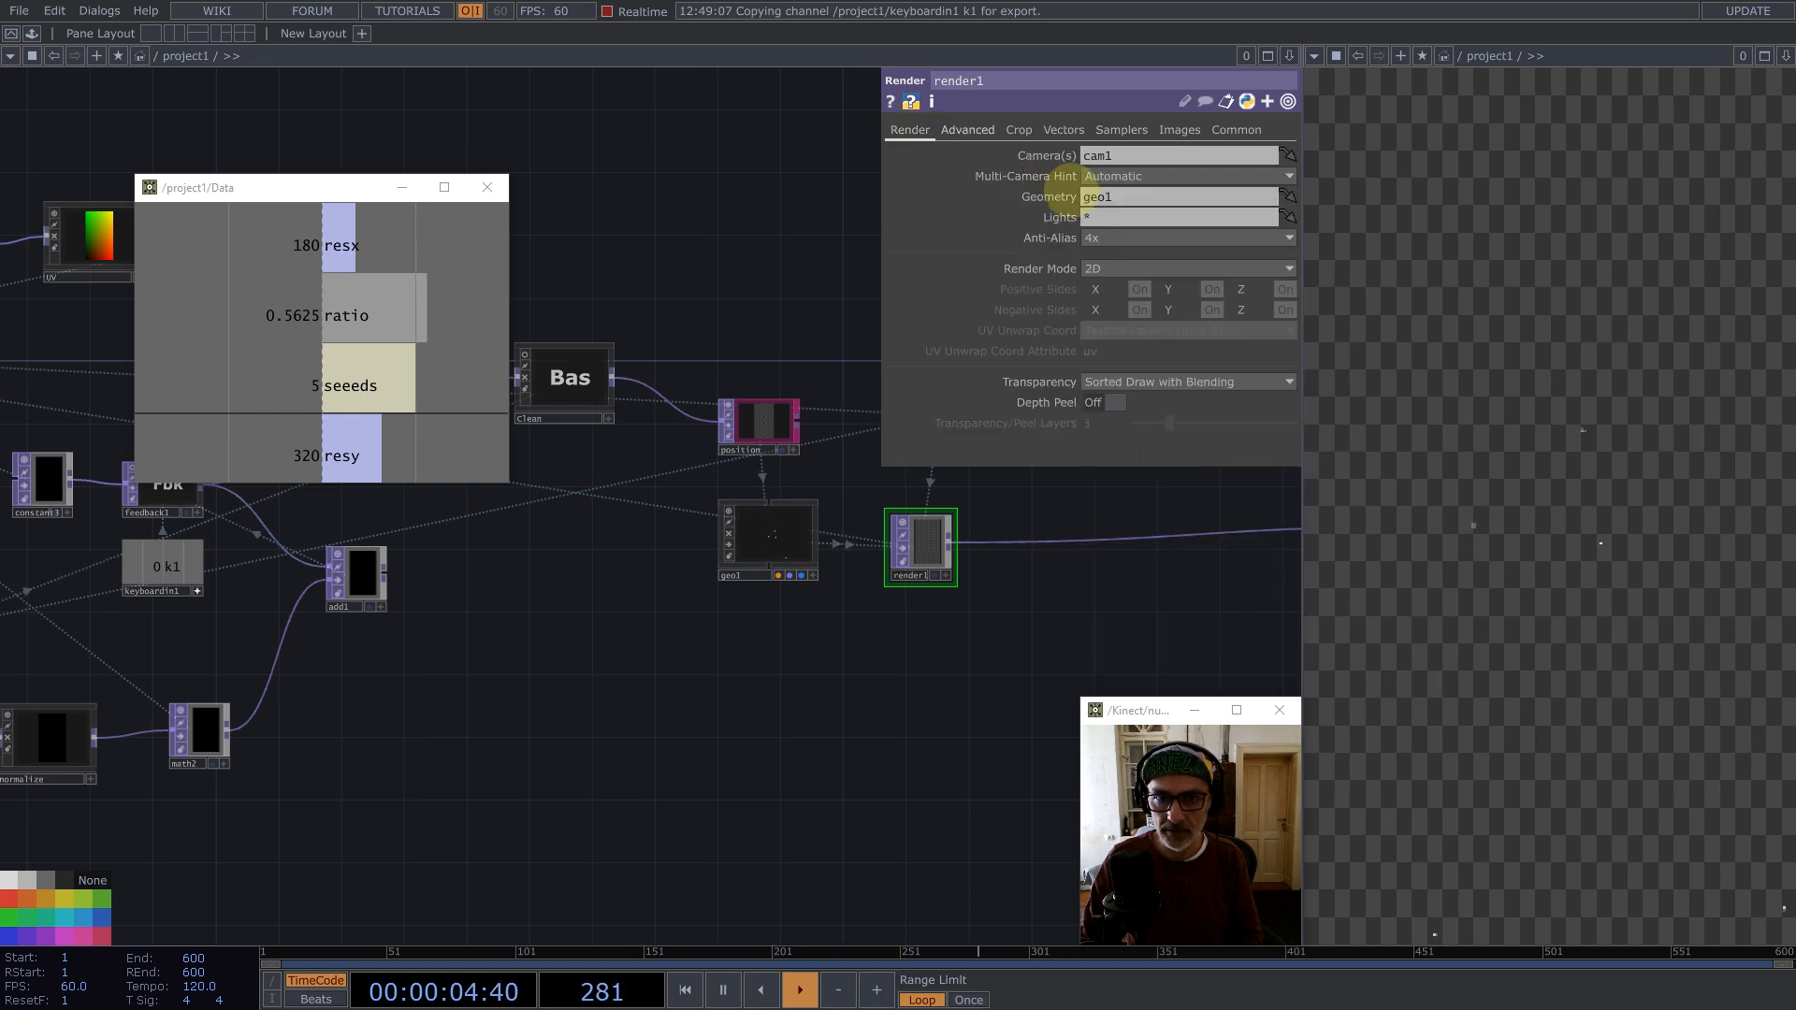
pyautogui.click(1100, 237)
pyautogui.click(1105, 258)
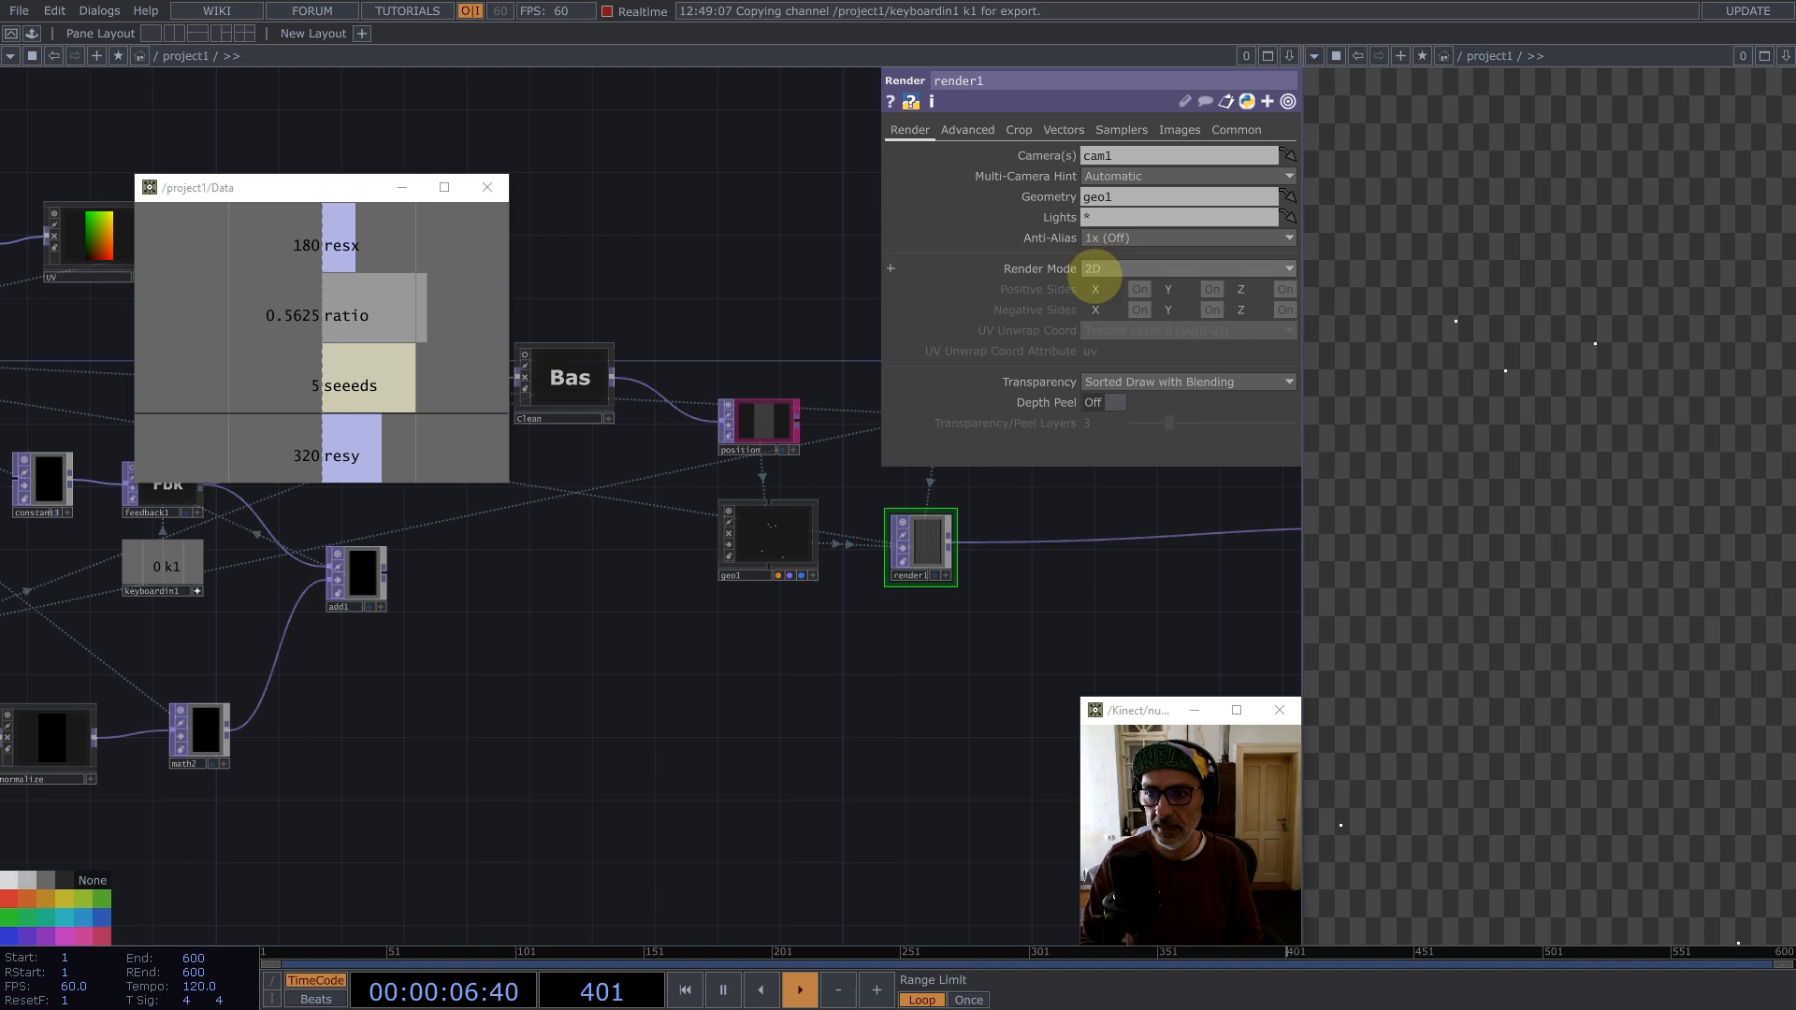
# Step: Insert the palette's feedback component between render1 and the final node
pyautogui.moveTo(578, 676); pyautogui.dragTo(753, 637)
pyautogui.scroll(-5, 758, 628)
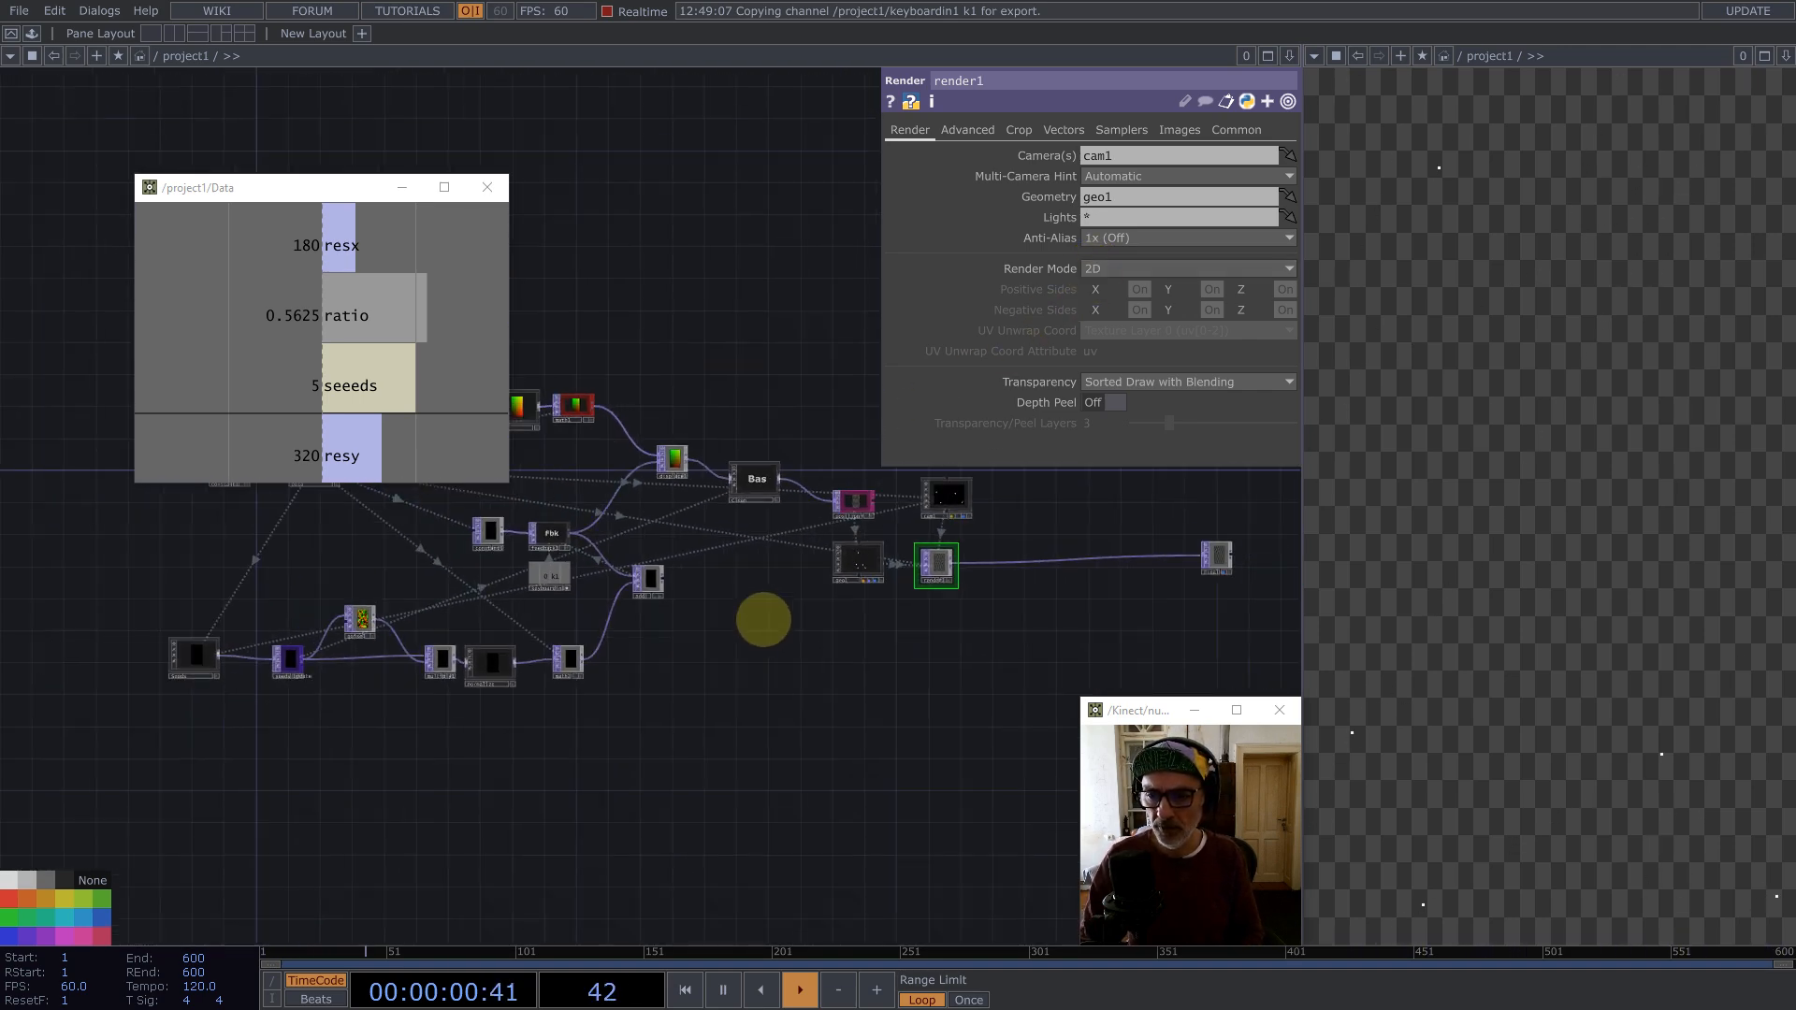
pyautogui.scroll(-5, 761, 618)
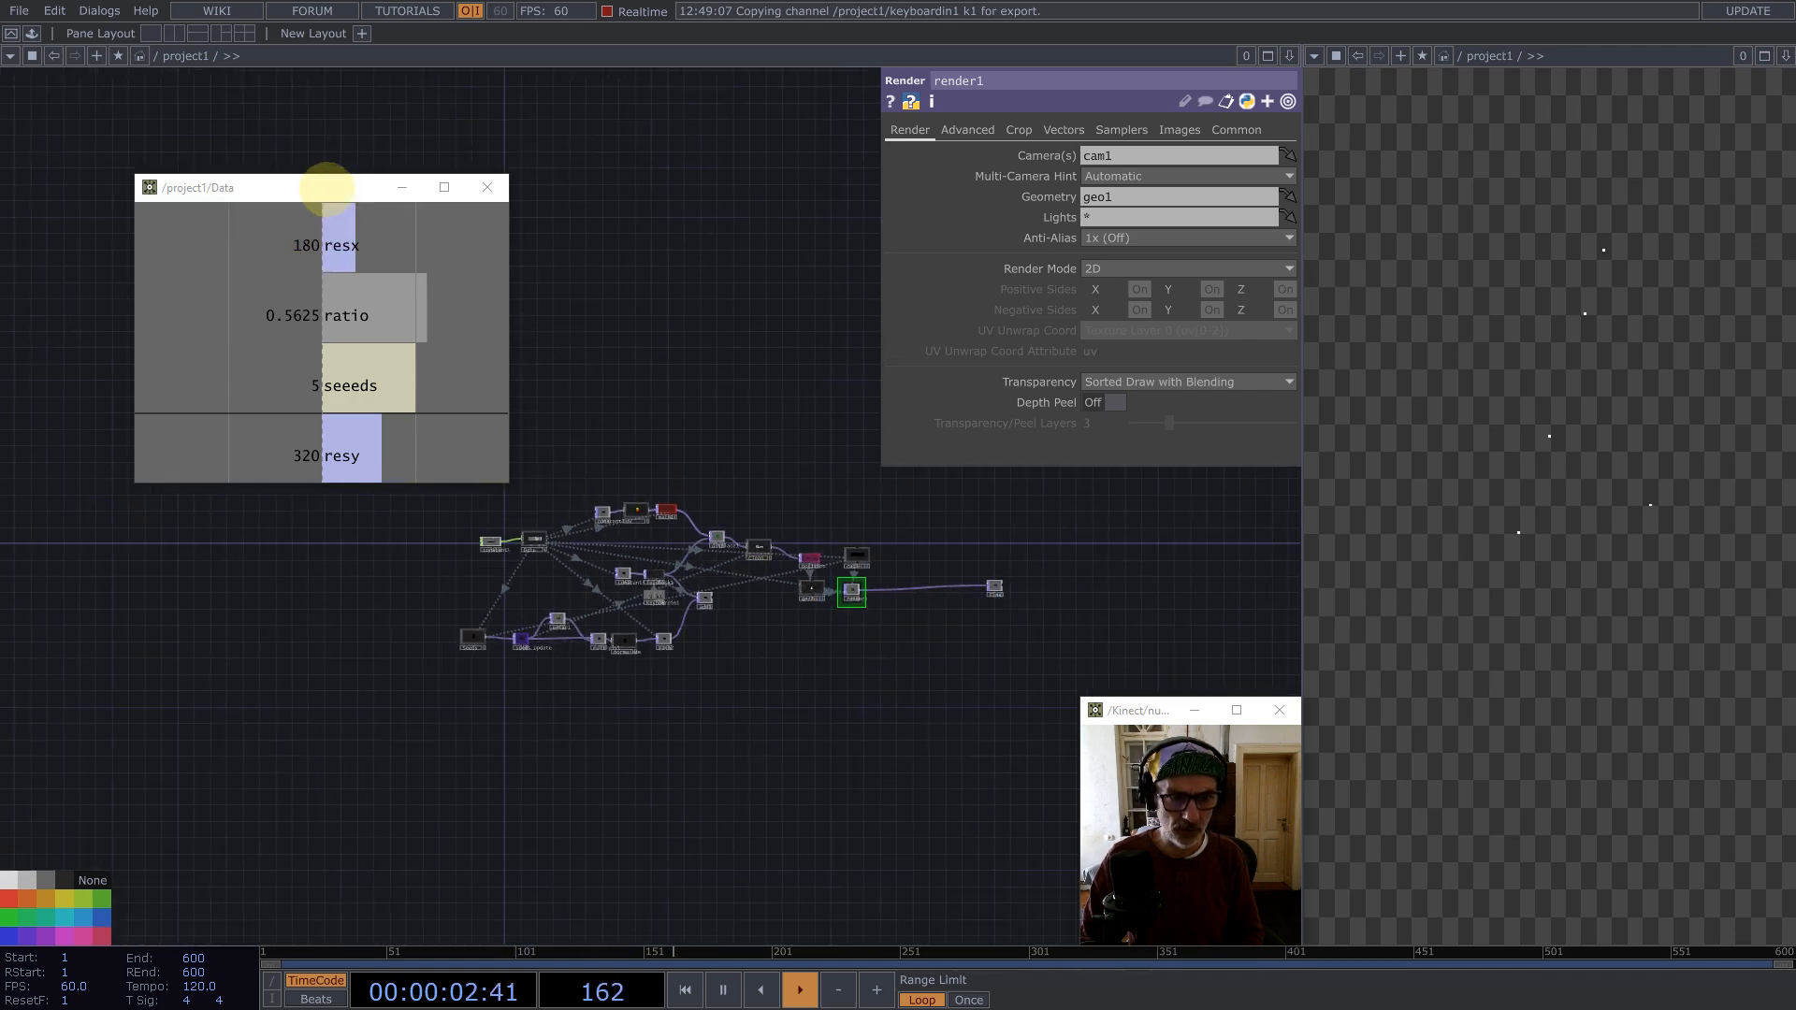
pyautogui.moveTo(329, 186); pyautogui.dragTo(816, 103)
pyautogui.click(31, 33)
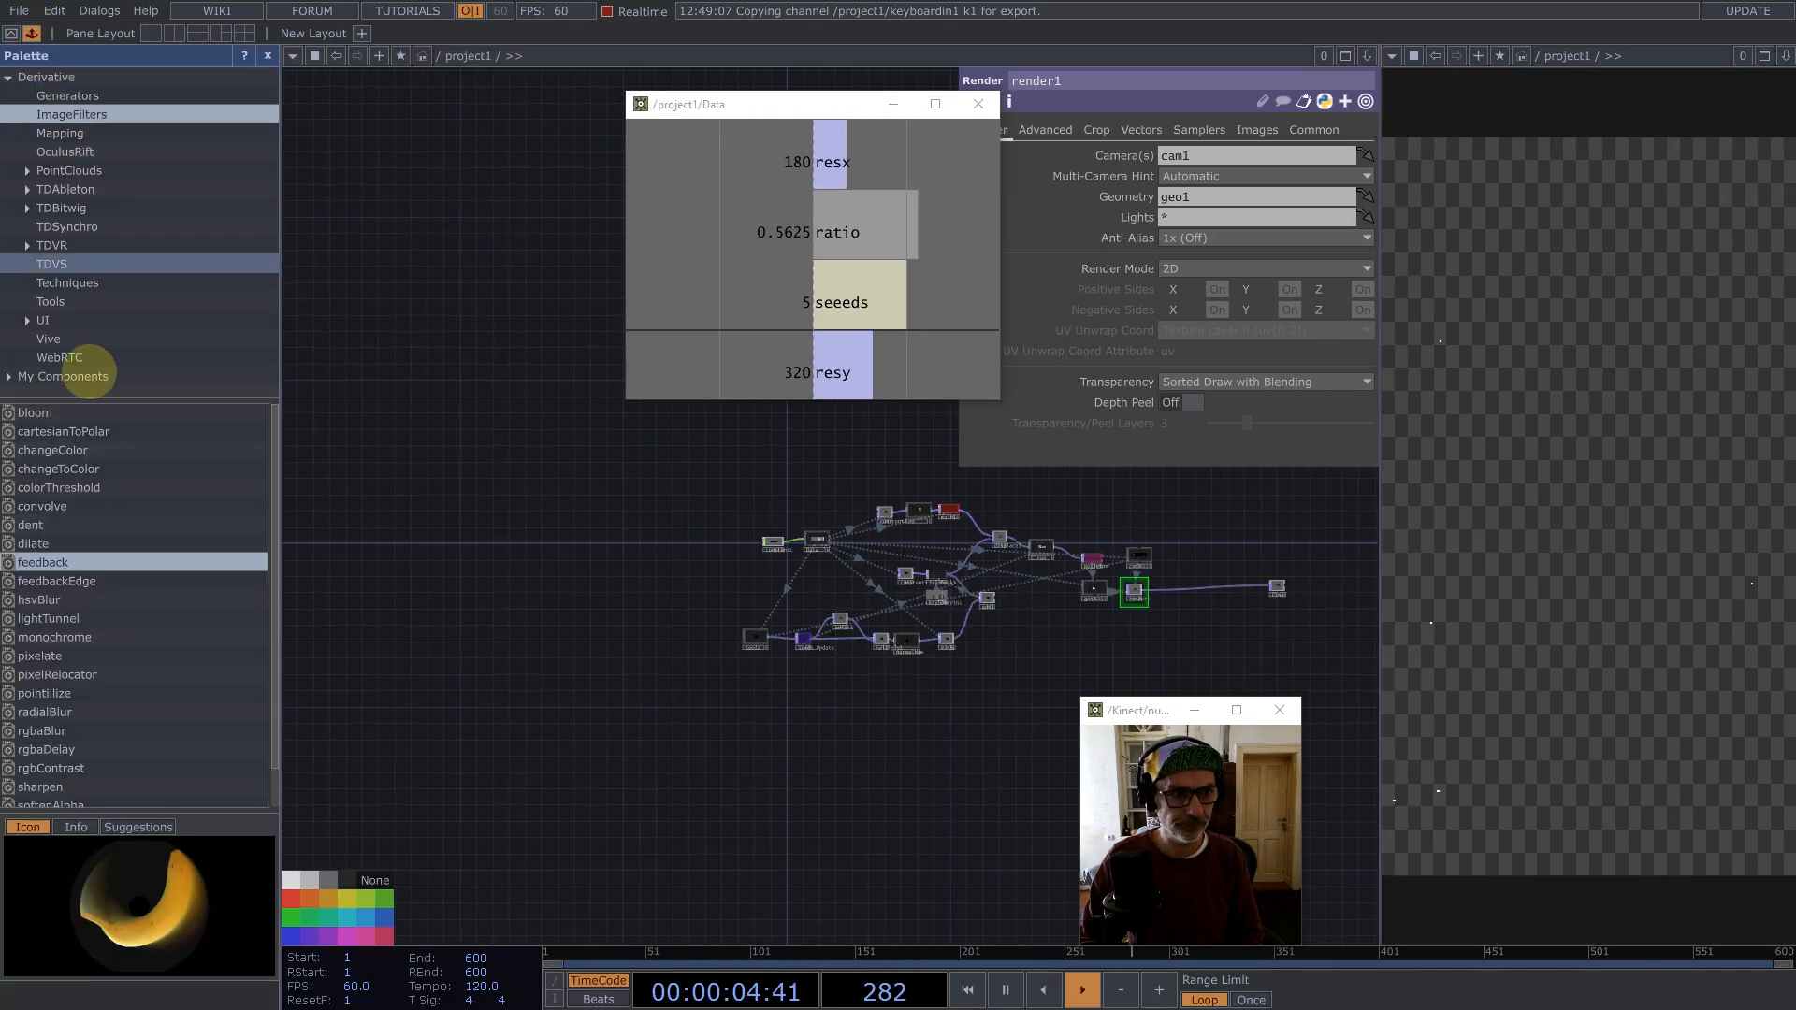
pyautogui.moveTo(38, 559); pyautogui.dragTo(1205, 599)
pyautogui.scroll(5, 1105, 618)
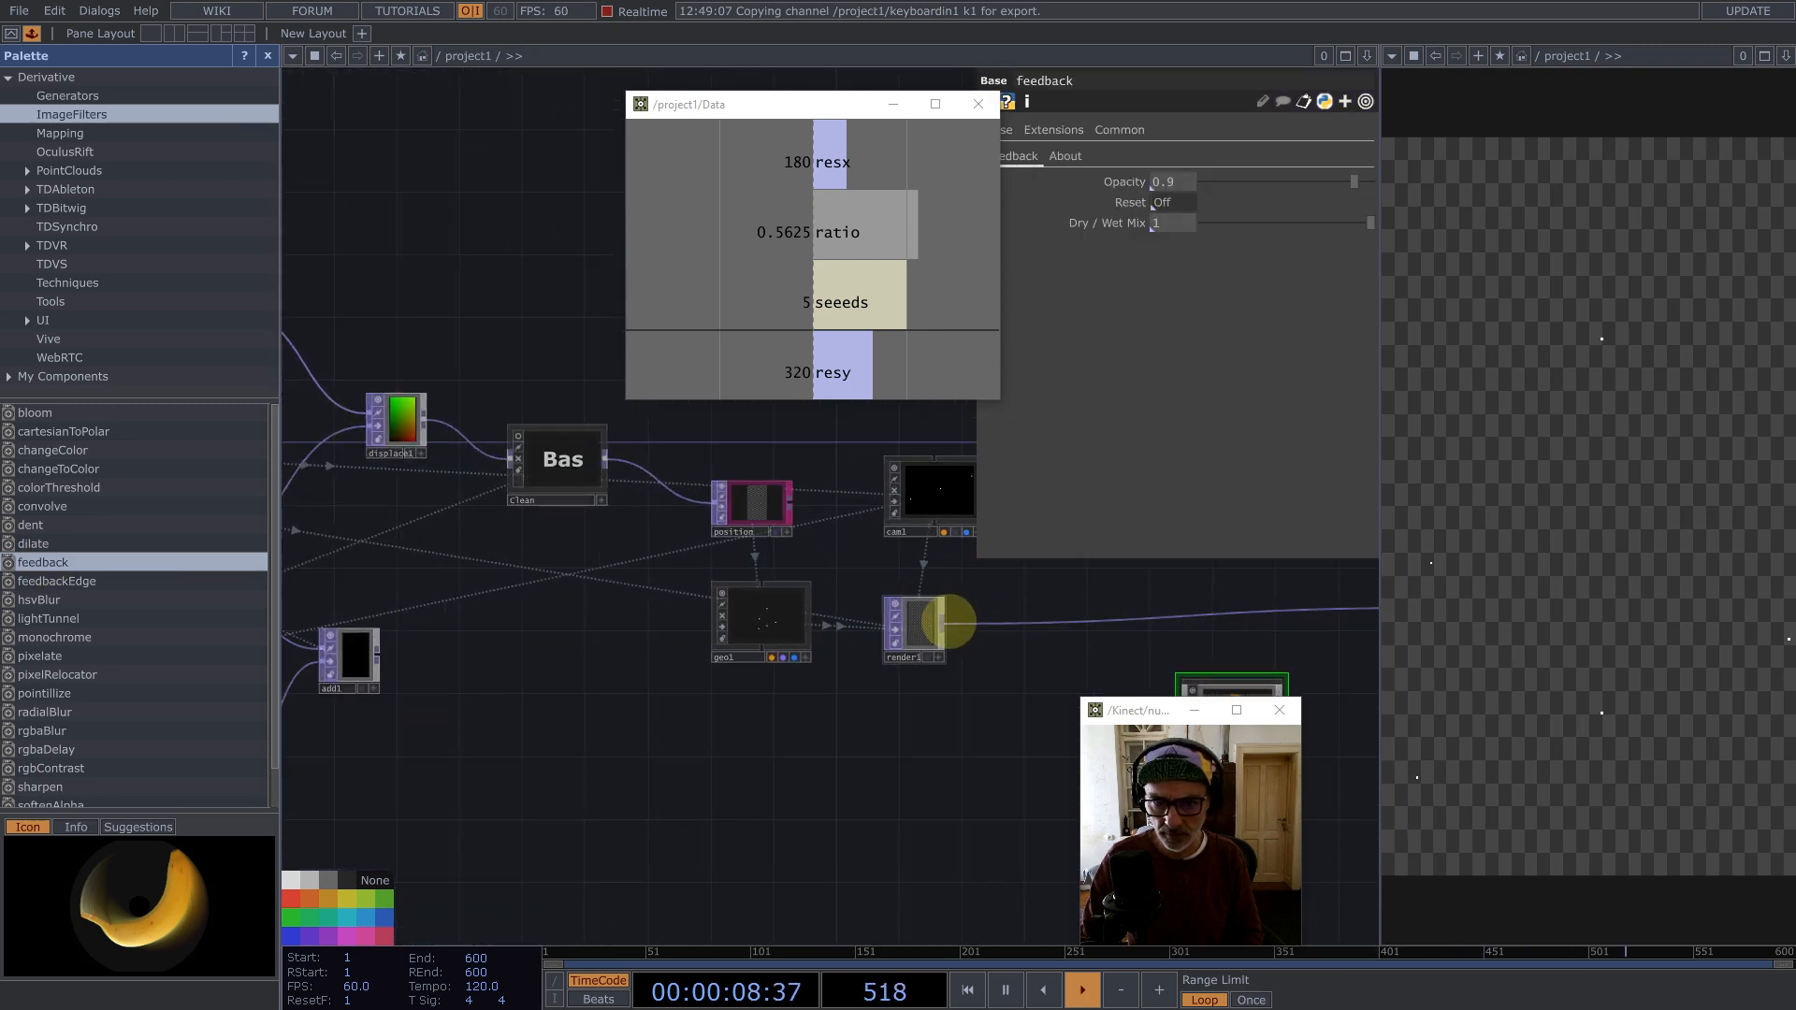
pyautogui.moveTo(1224, 683); pyautogui.dragTo(1100, 652)
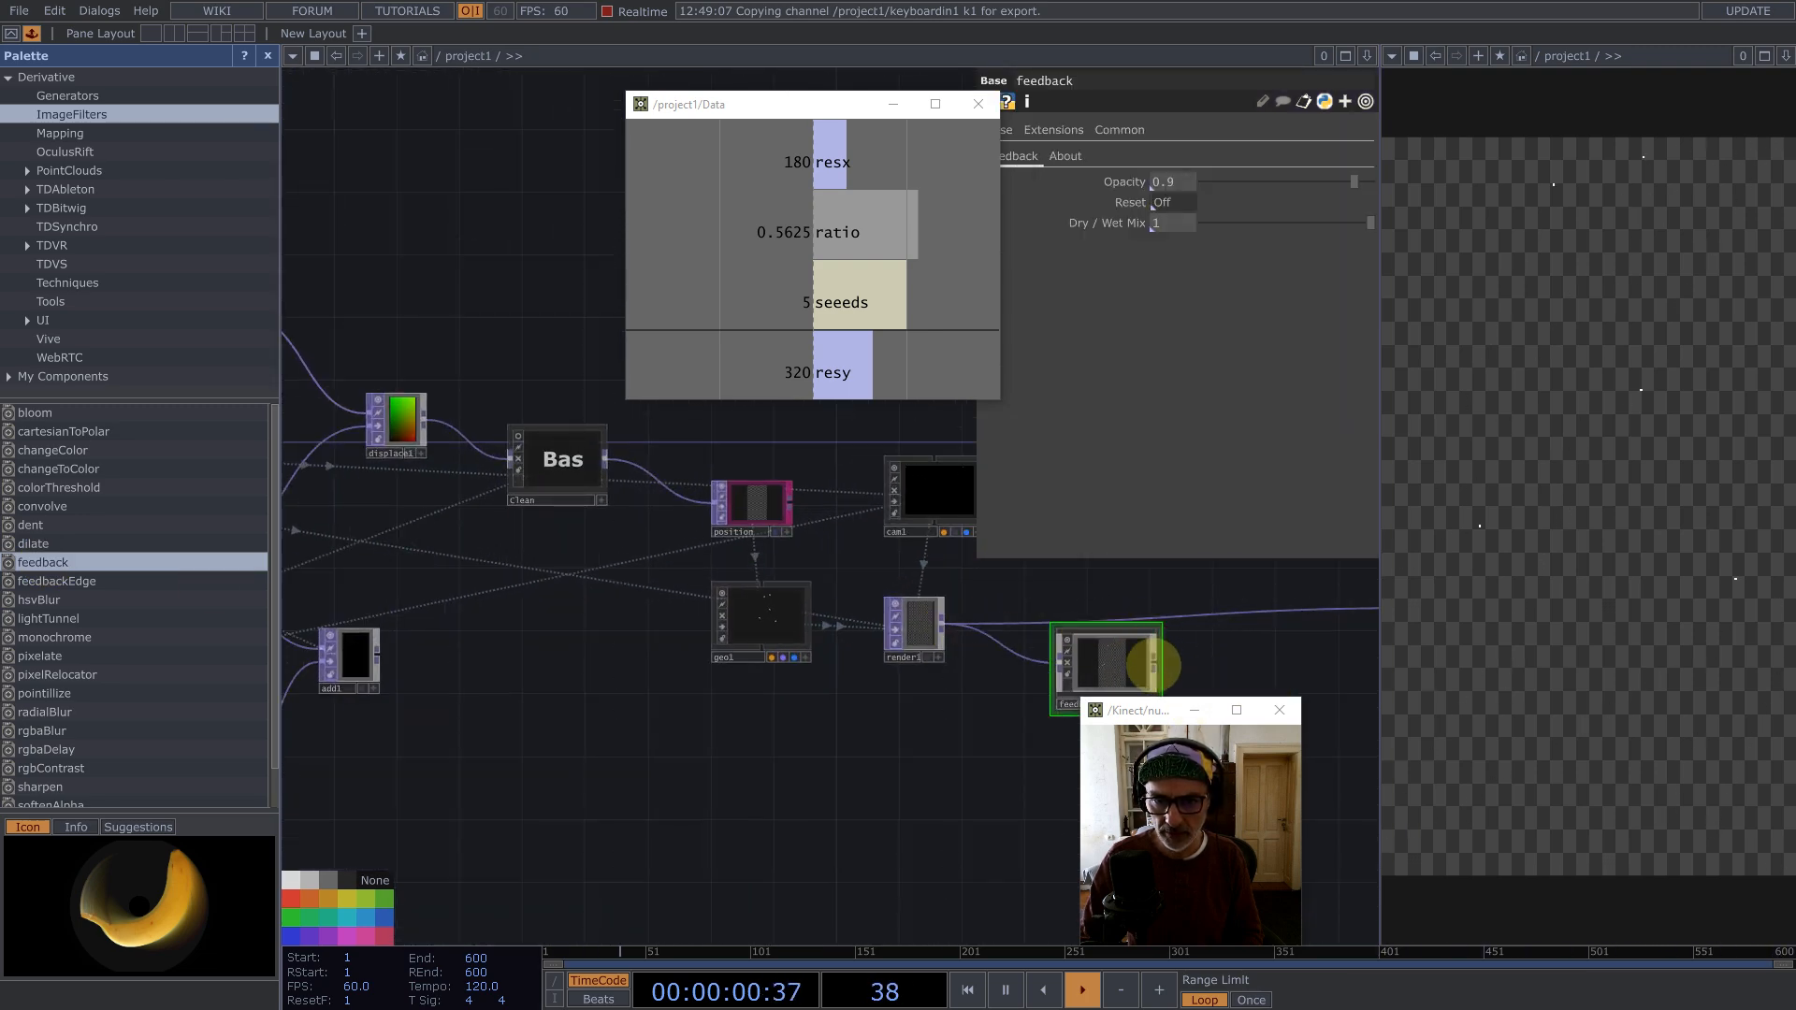
pyautogui.moveTo(1218, 614); pyautogui.dragTo(1217, 614)
pyautogui.moveTo(1110, 649); pyautogui.dragTo(1047, 617)
pyautogui.click(267, 55)
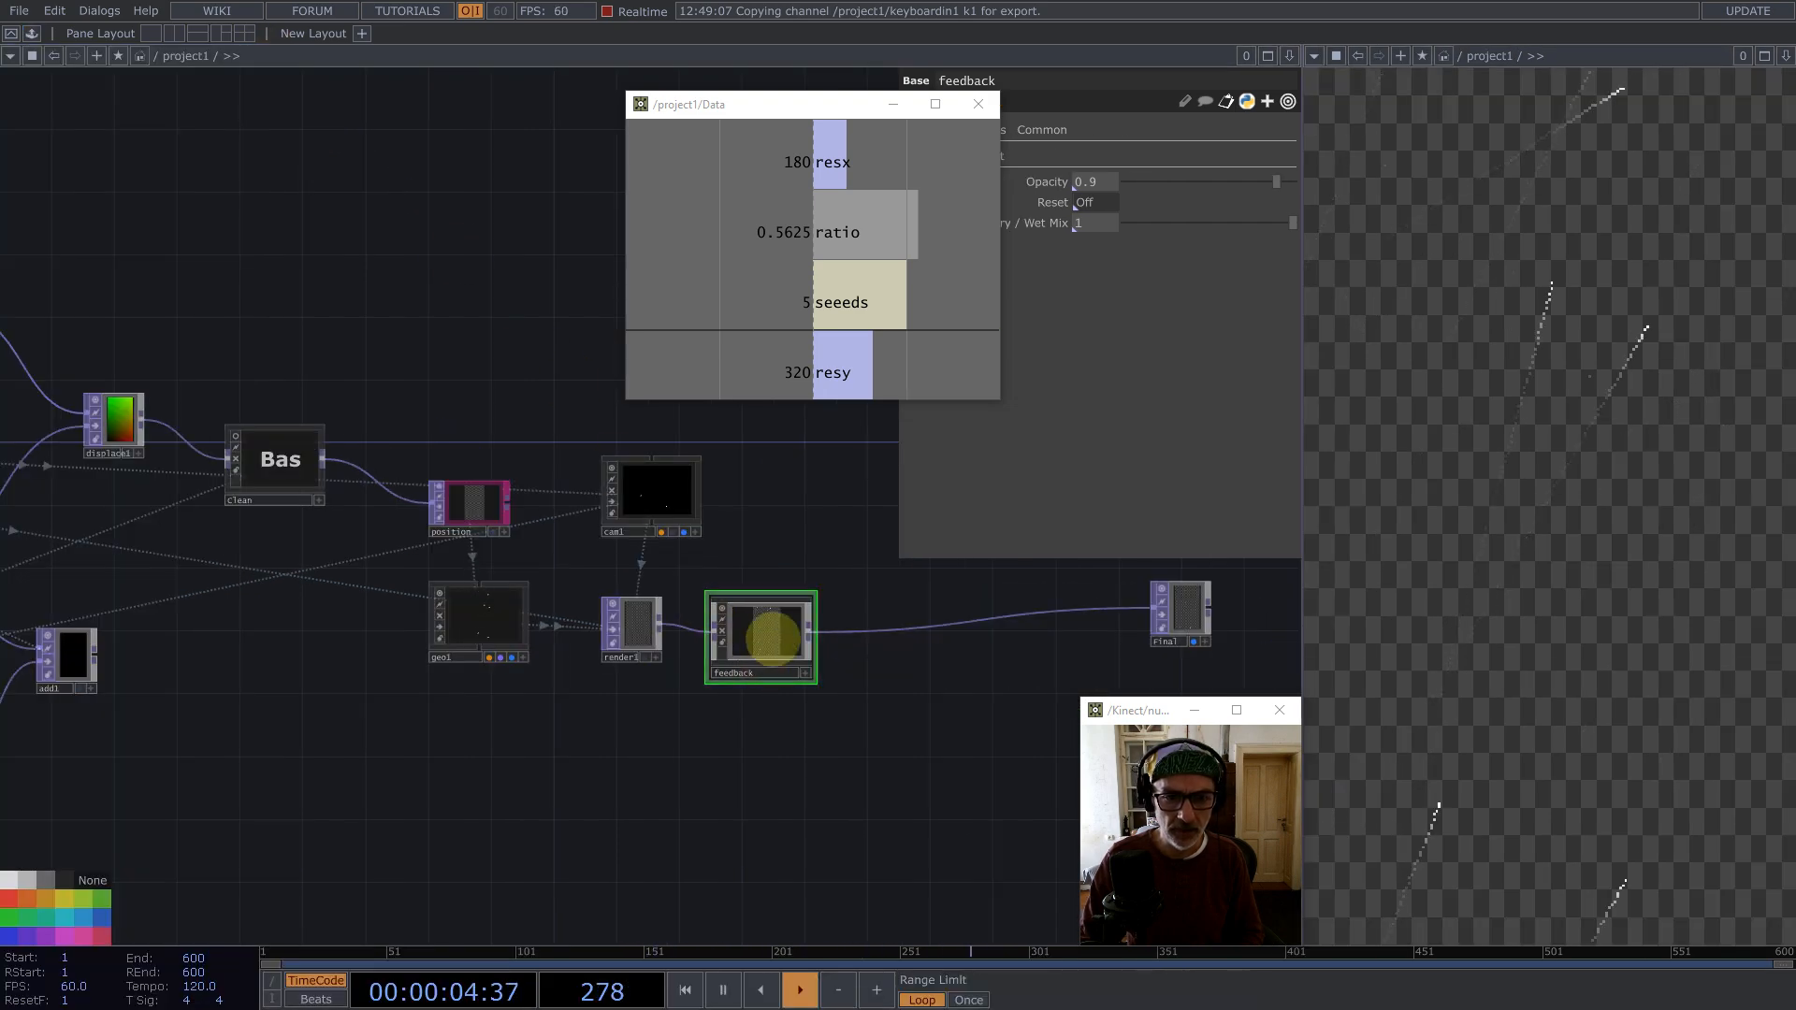
# Step: Open the feedback component to examine its internal network
pyautogui.doubleClick(773, 639)
pyautogui.moveTo(686, 550); pyautogui.dragTo(575, 436)
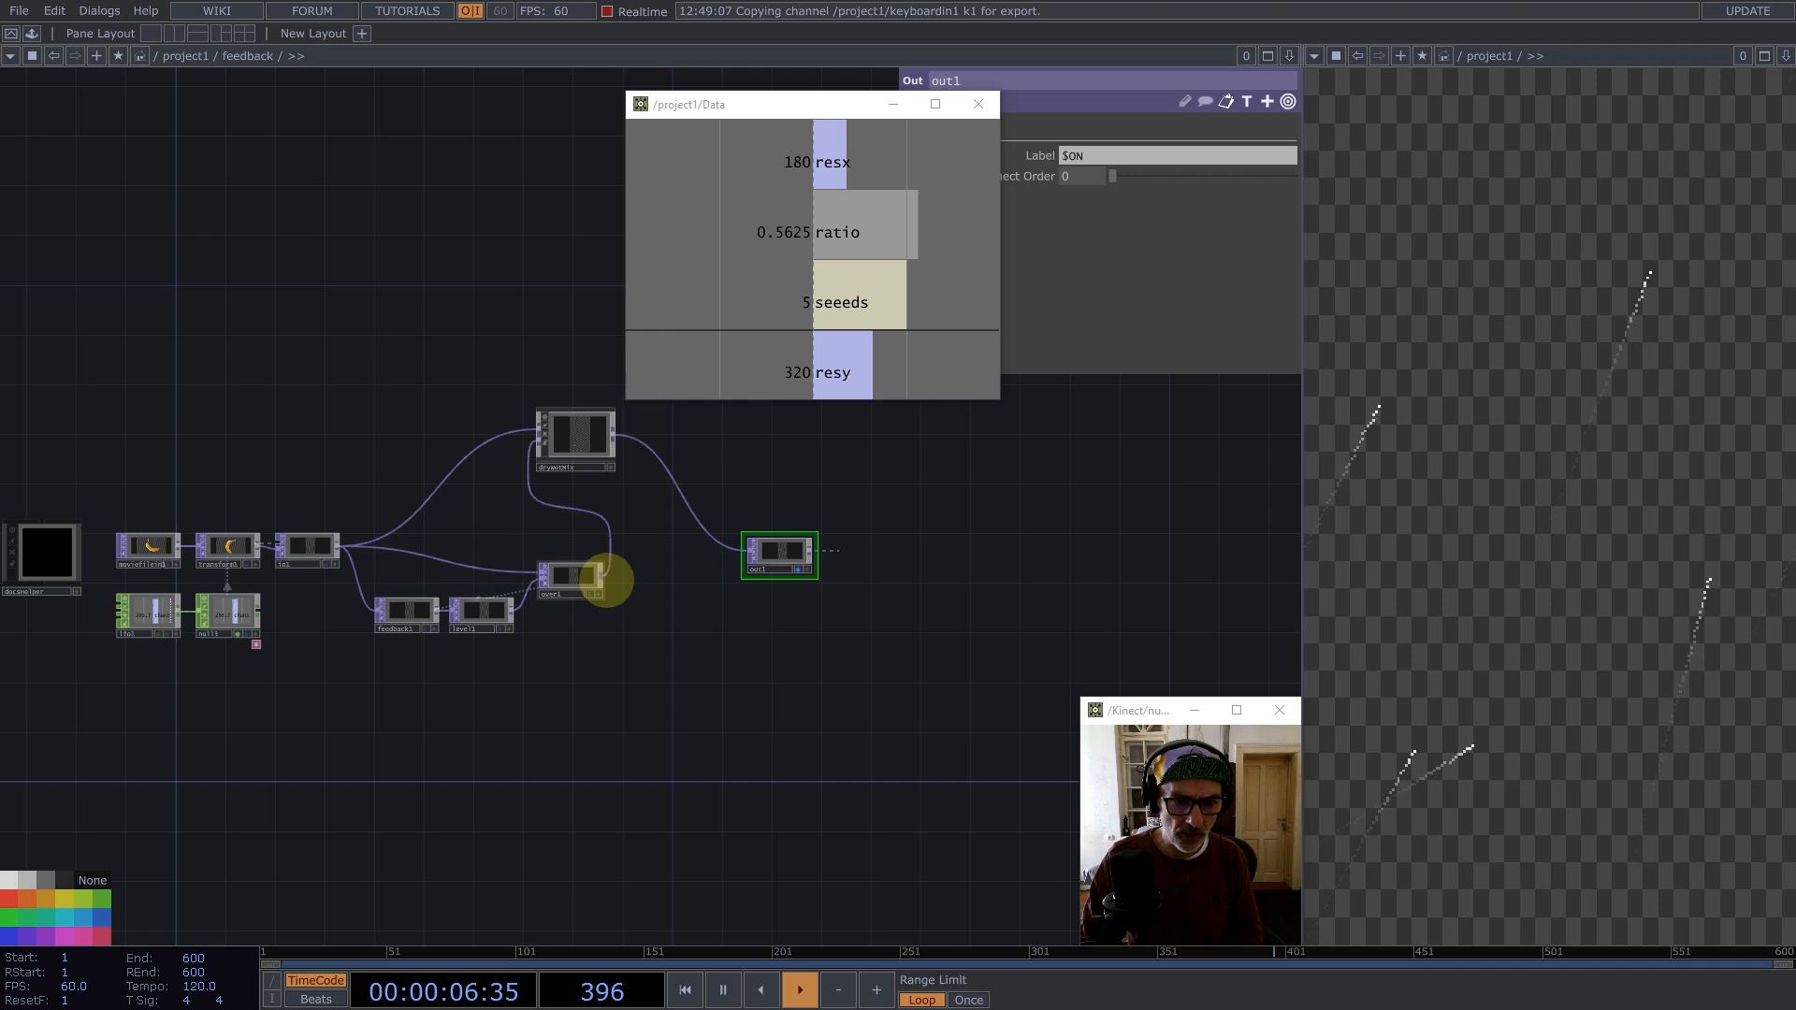
# Step: Rearrange the nodes inside the feedback component and delete the sample source operators
pyautogui.moveTo(606, 579); pyautogui.dragTo(984, 556)
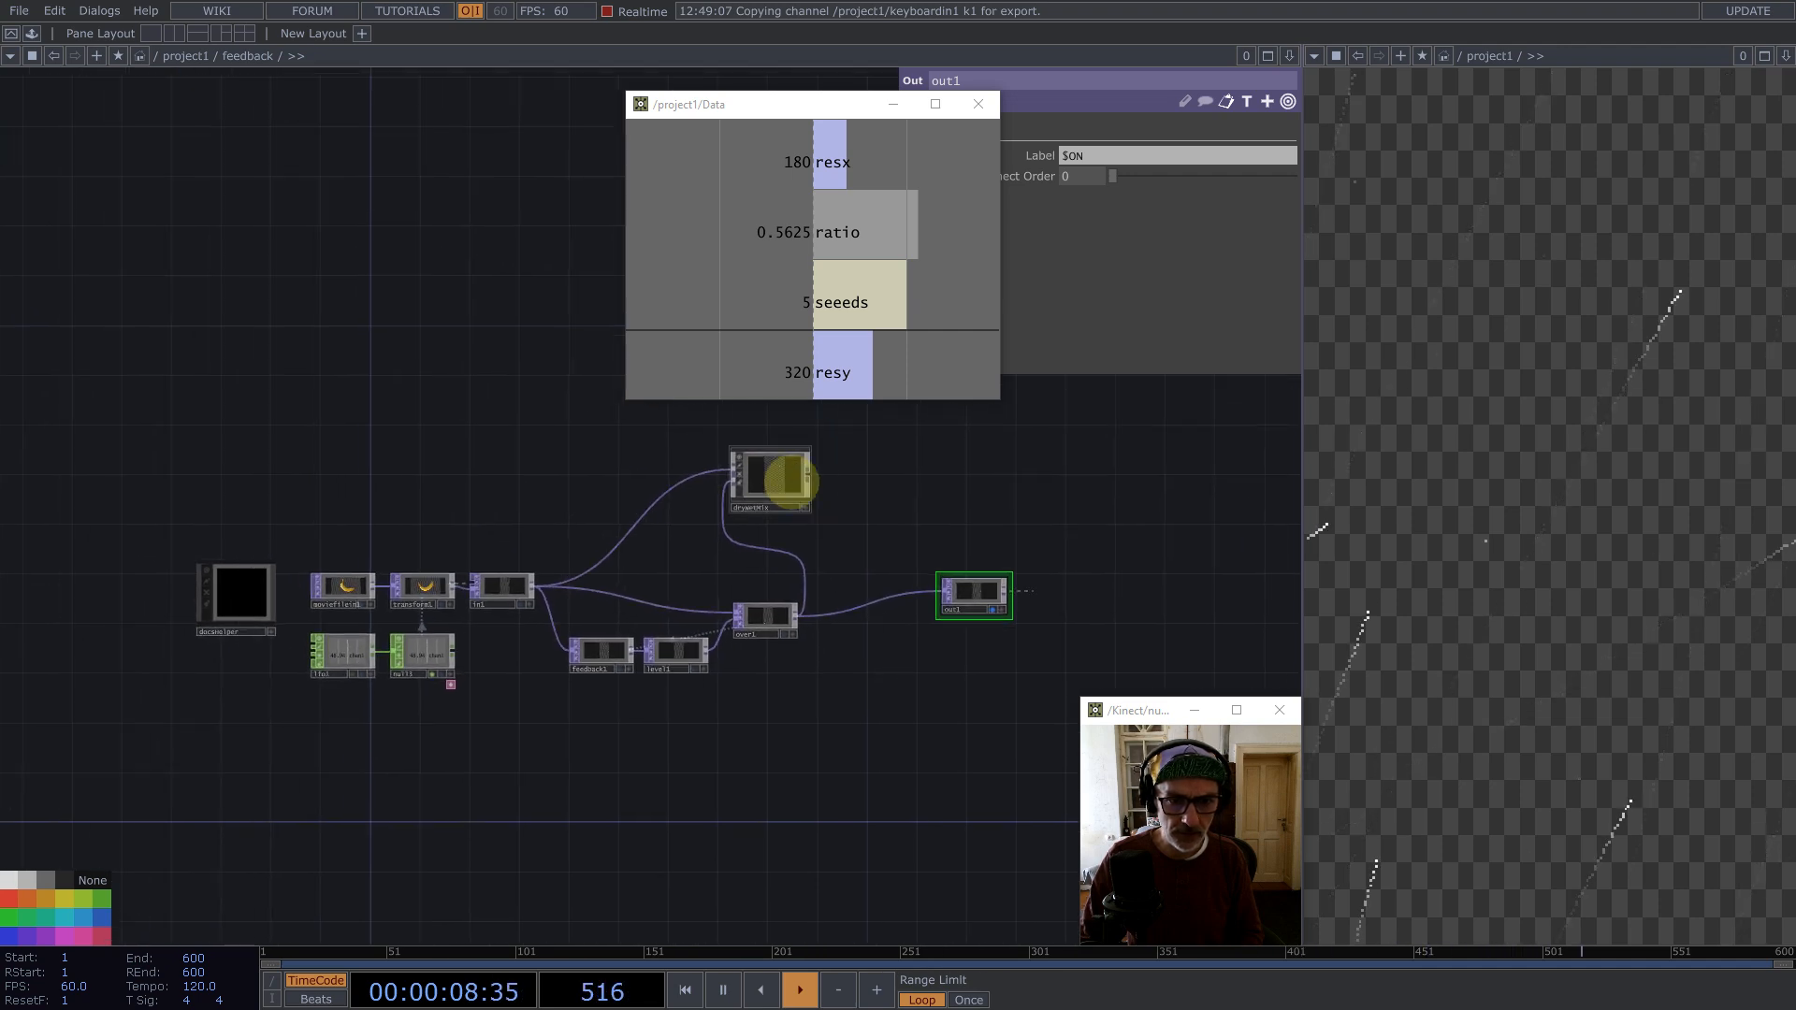
pyautogui.moveTo(790, 482); pyautogui.dragTo(351, 482)
pyautogui.moveTo(165, 377); pyautogui.dragTo(445, 760)
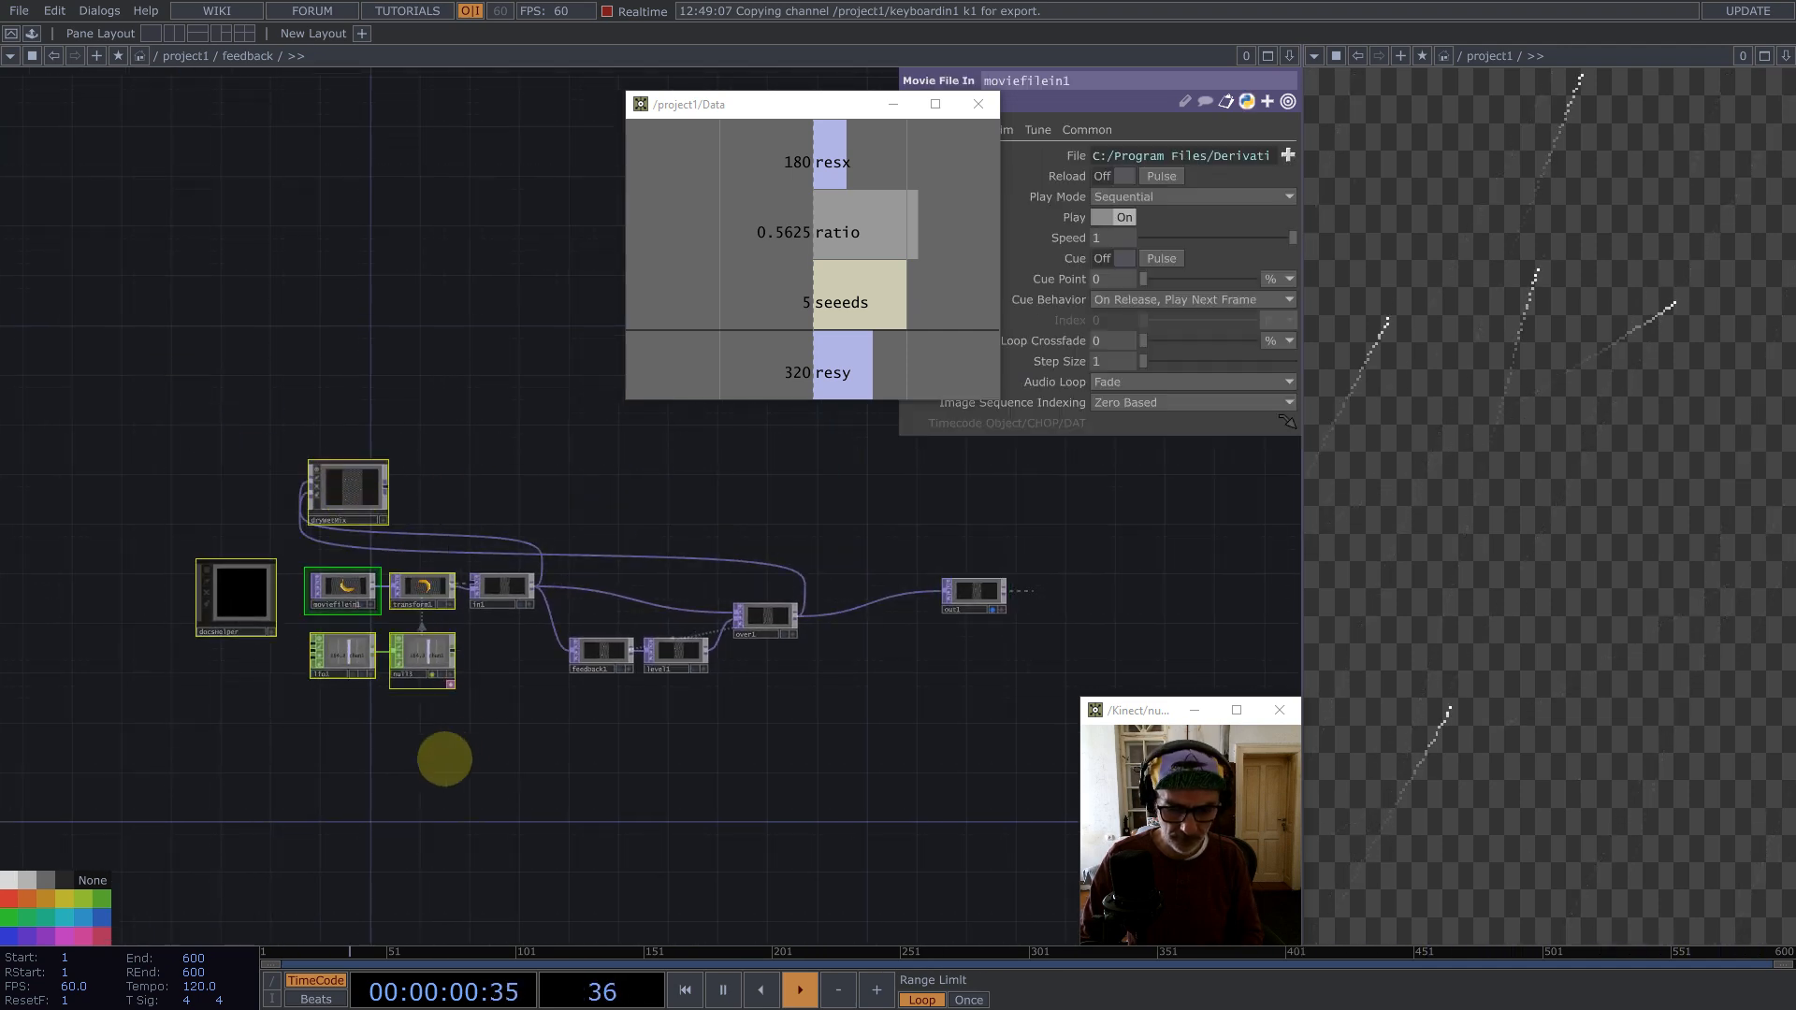
pyautogui.press('BackSpace')
# Step: Select level1 and examine its Post and Pre parameters
pyautogui.scroll(3, 702, 655)
pyautogui.click(689, 650)
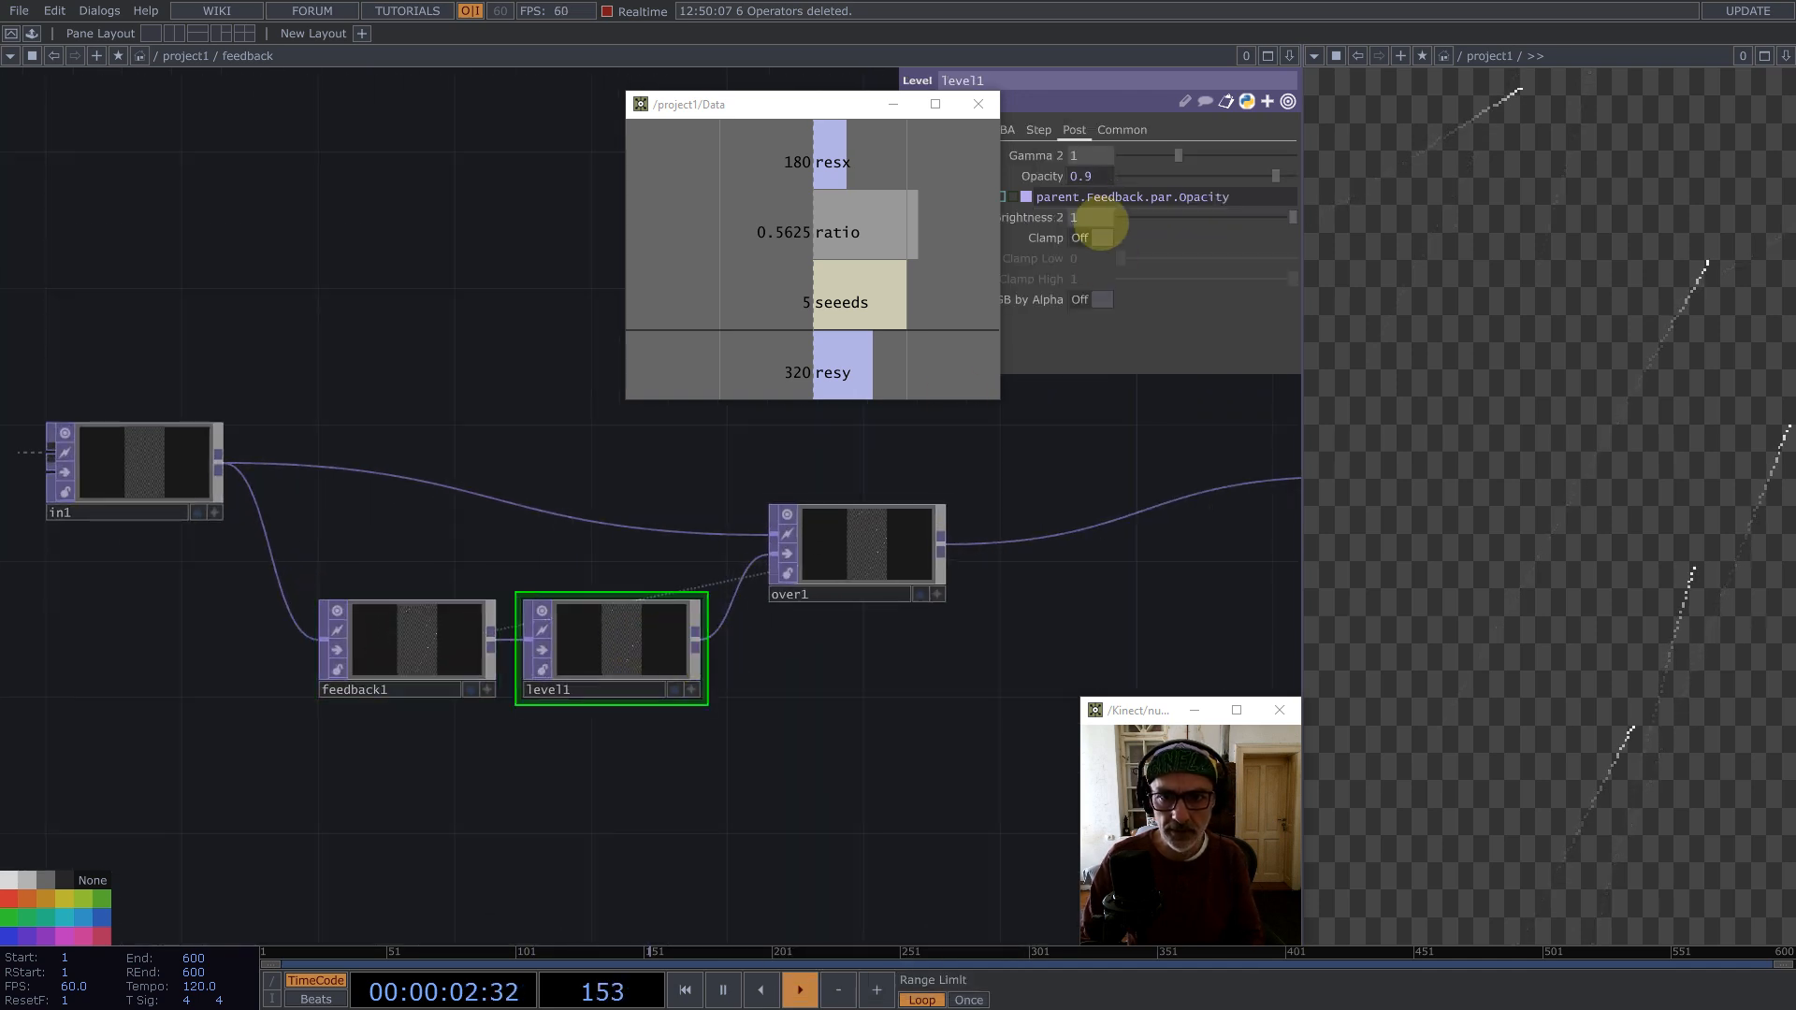
pyautogui.moveTo(870, 104); pyautogui.dragTo(627, 123)
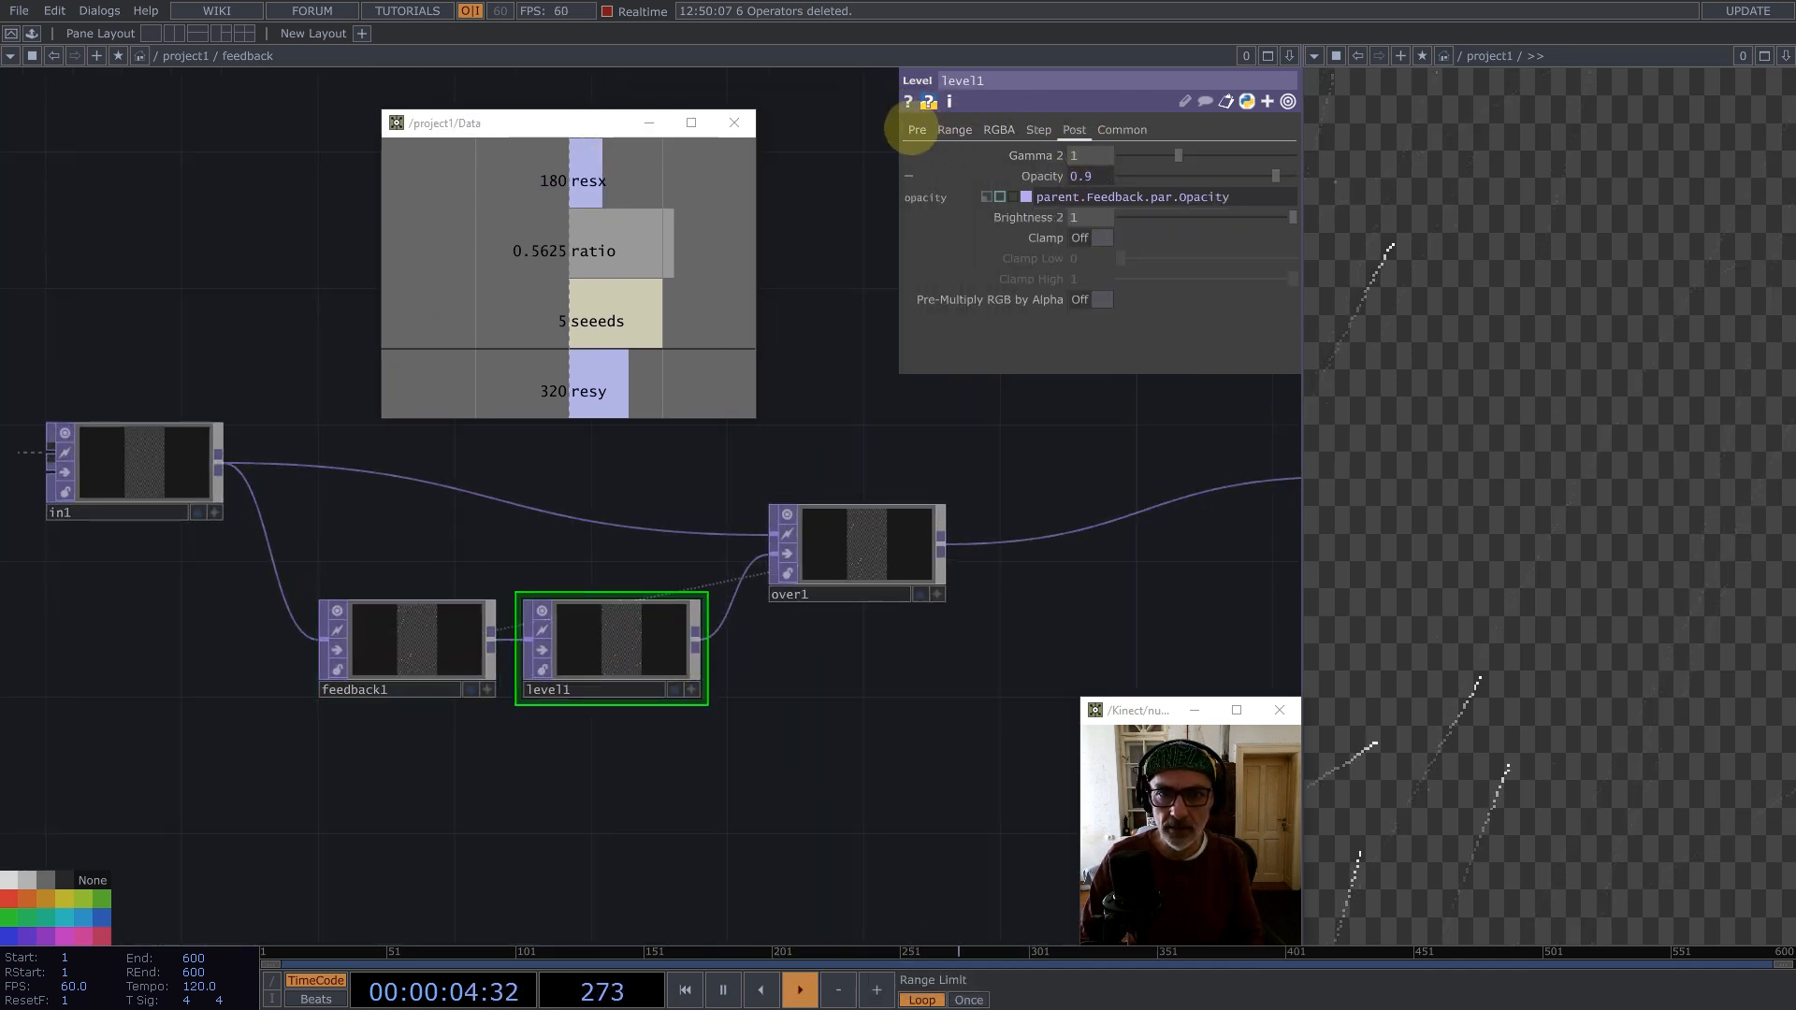
pyautogui.click(917, 130)
pyautogui.click(1142, 155)
pyautogui.click(1085, 176)
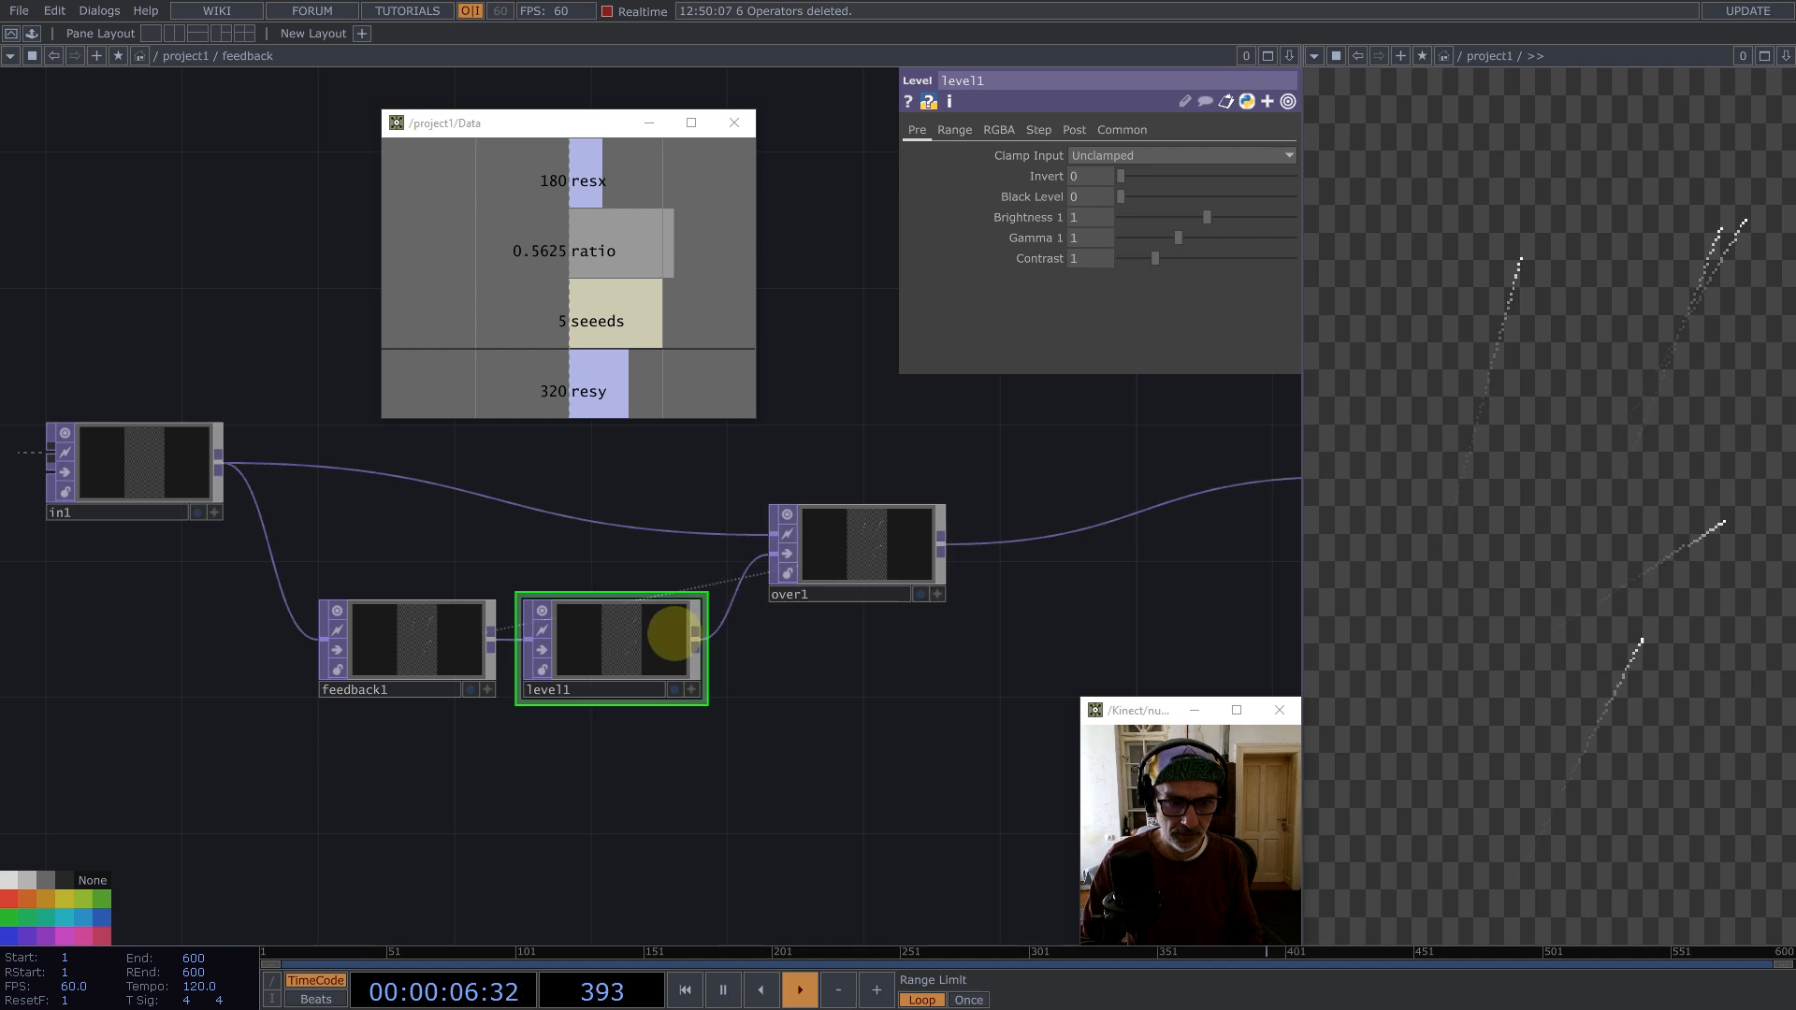
# Step: Set input smoothness and viewer smoothness to Nearest Pixel for all operators inside the feedback component
pyautogui.hotkey('ctrl', 'a')
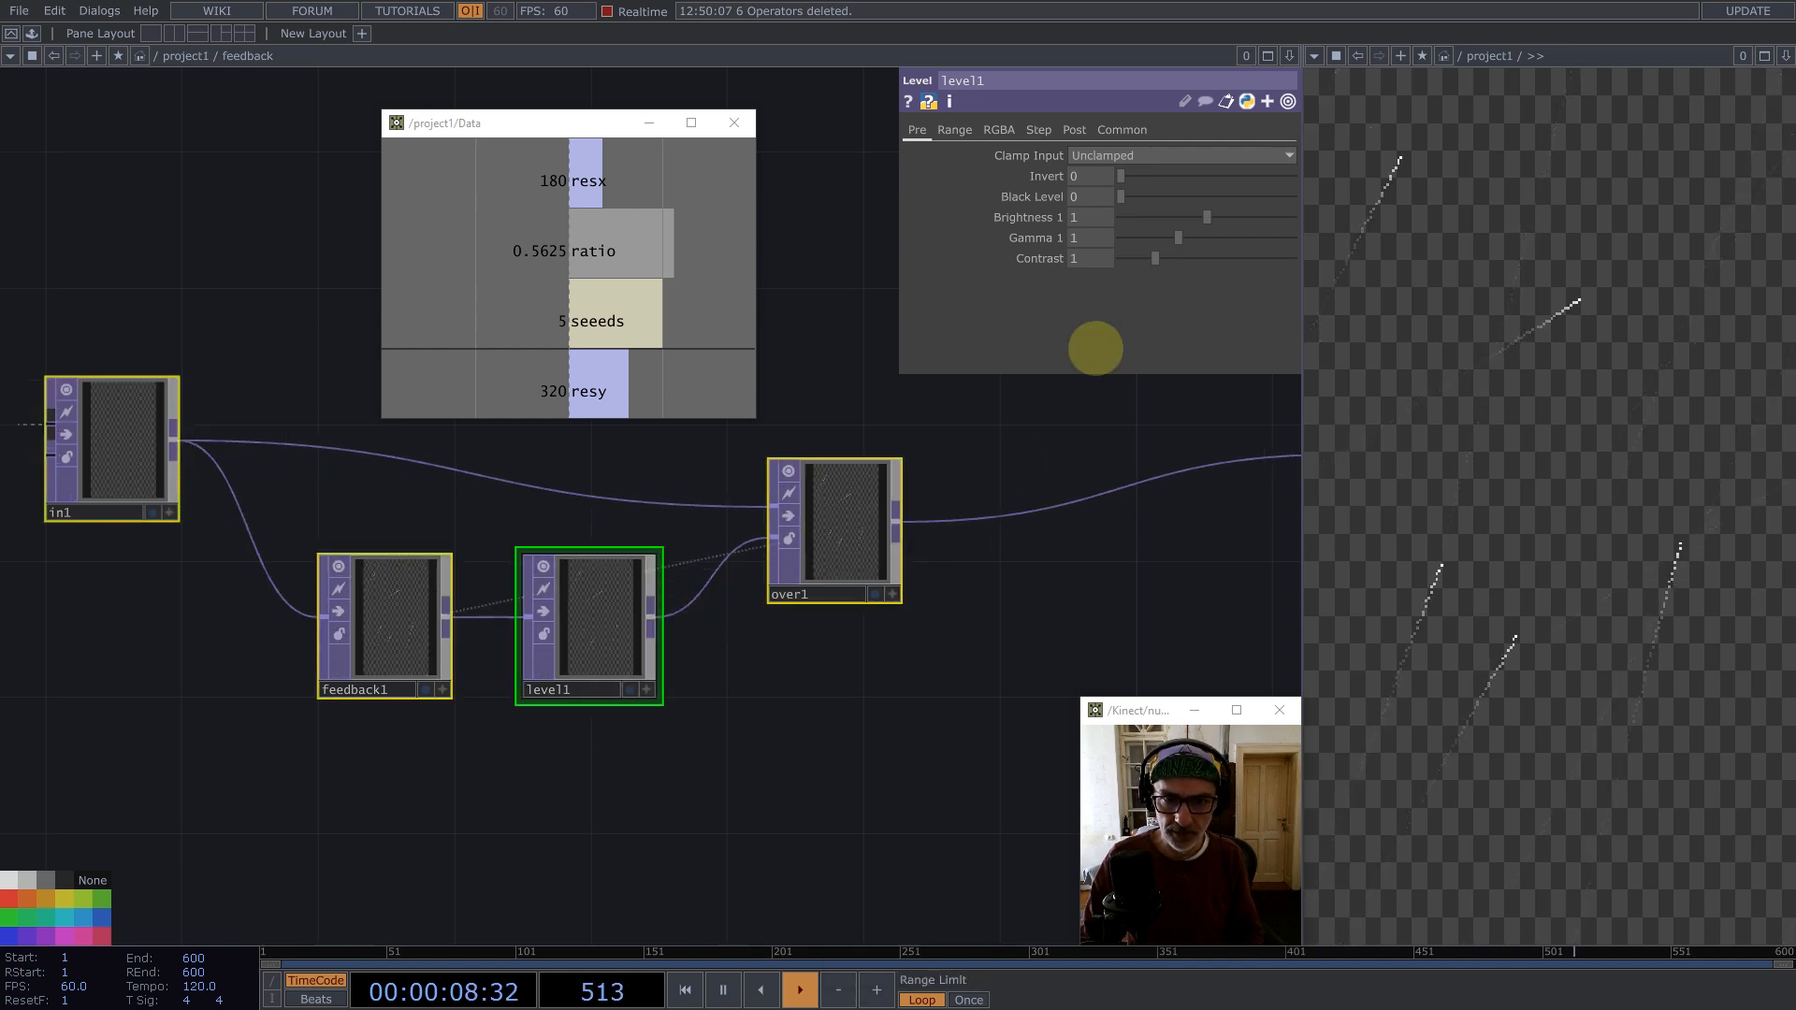
pyautogui.click(1121, 129)
pyautogui.click(1154, 258)
pyautogui.click(1151, 278)
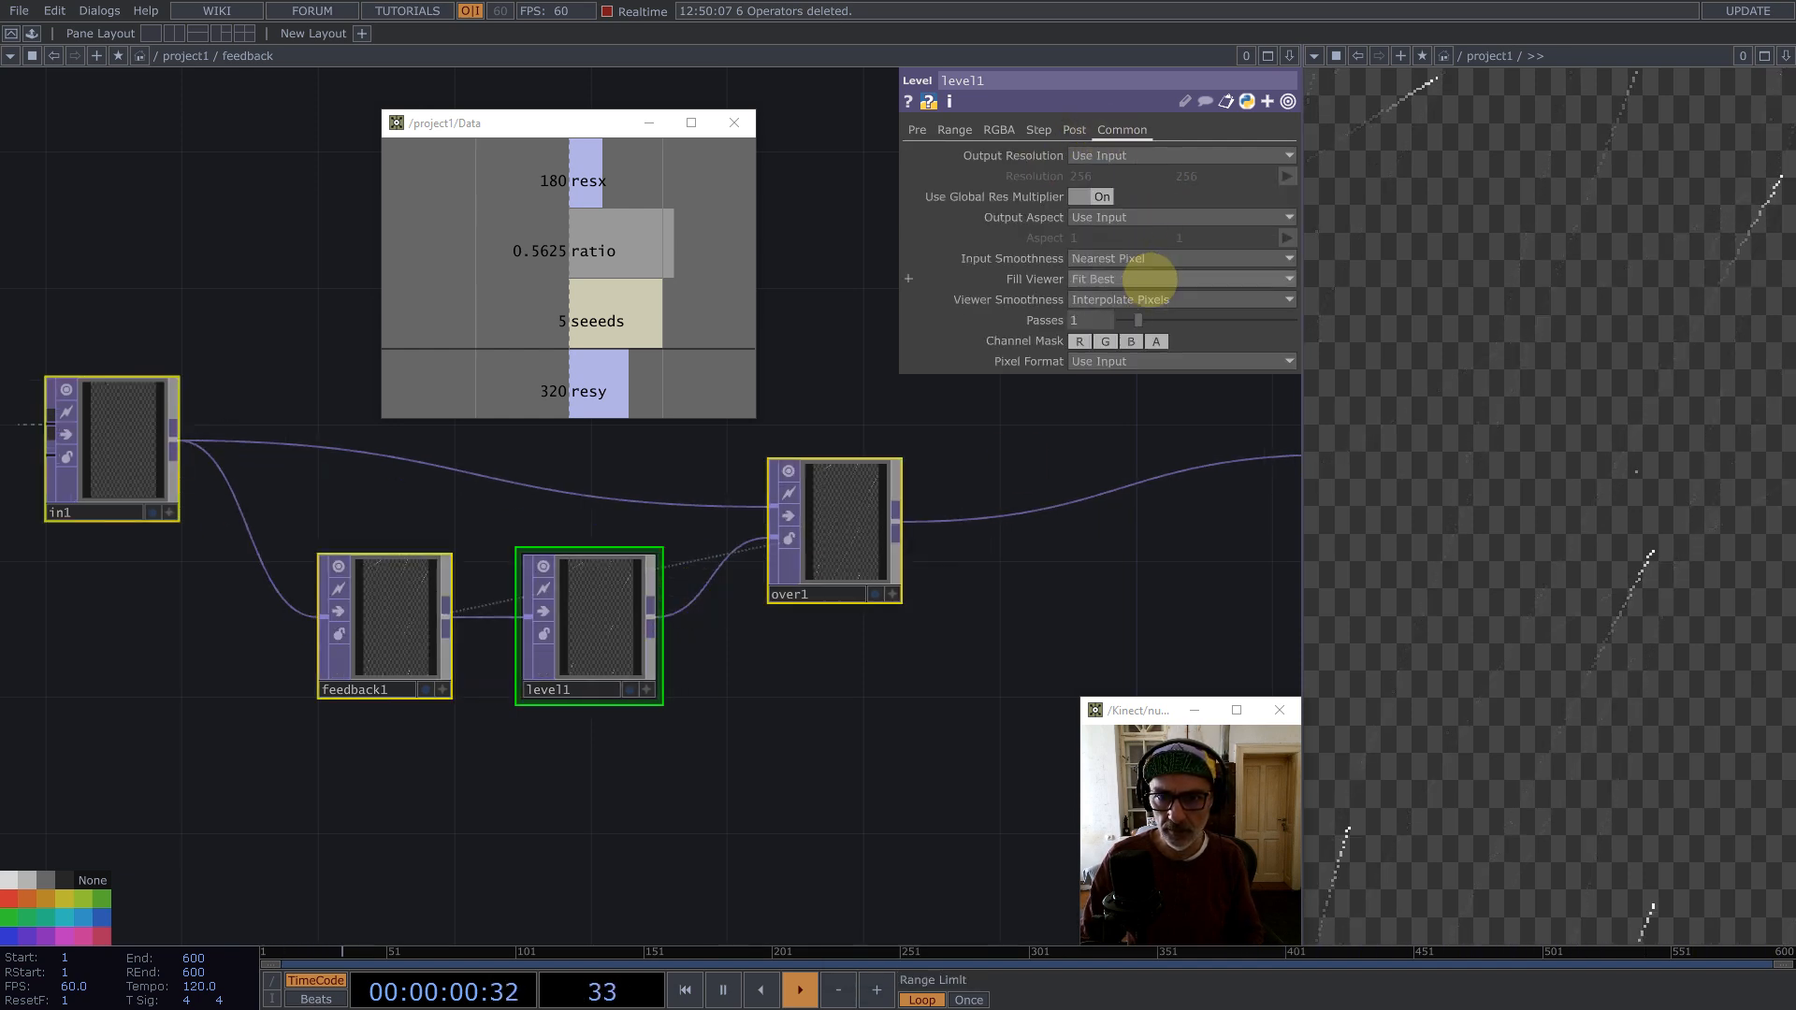
pyautogui.click(1148, 300)
pyautogui.click(1123, 338)
pyautogui.scroll(-5, 730, 590)
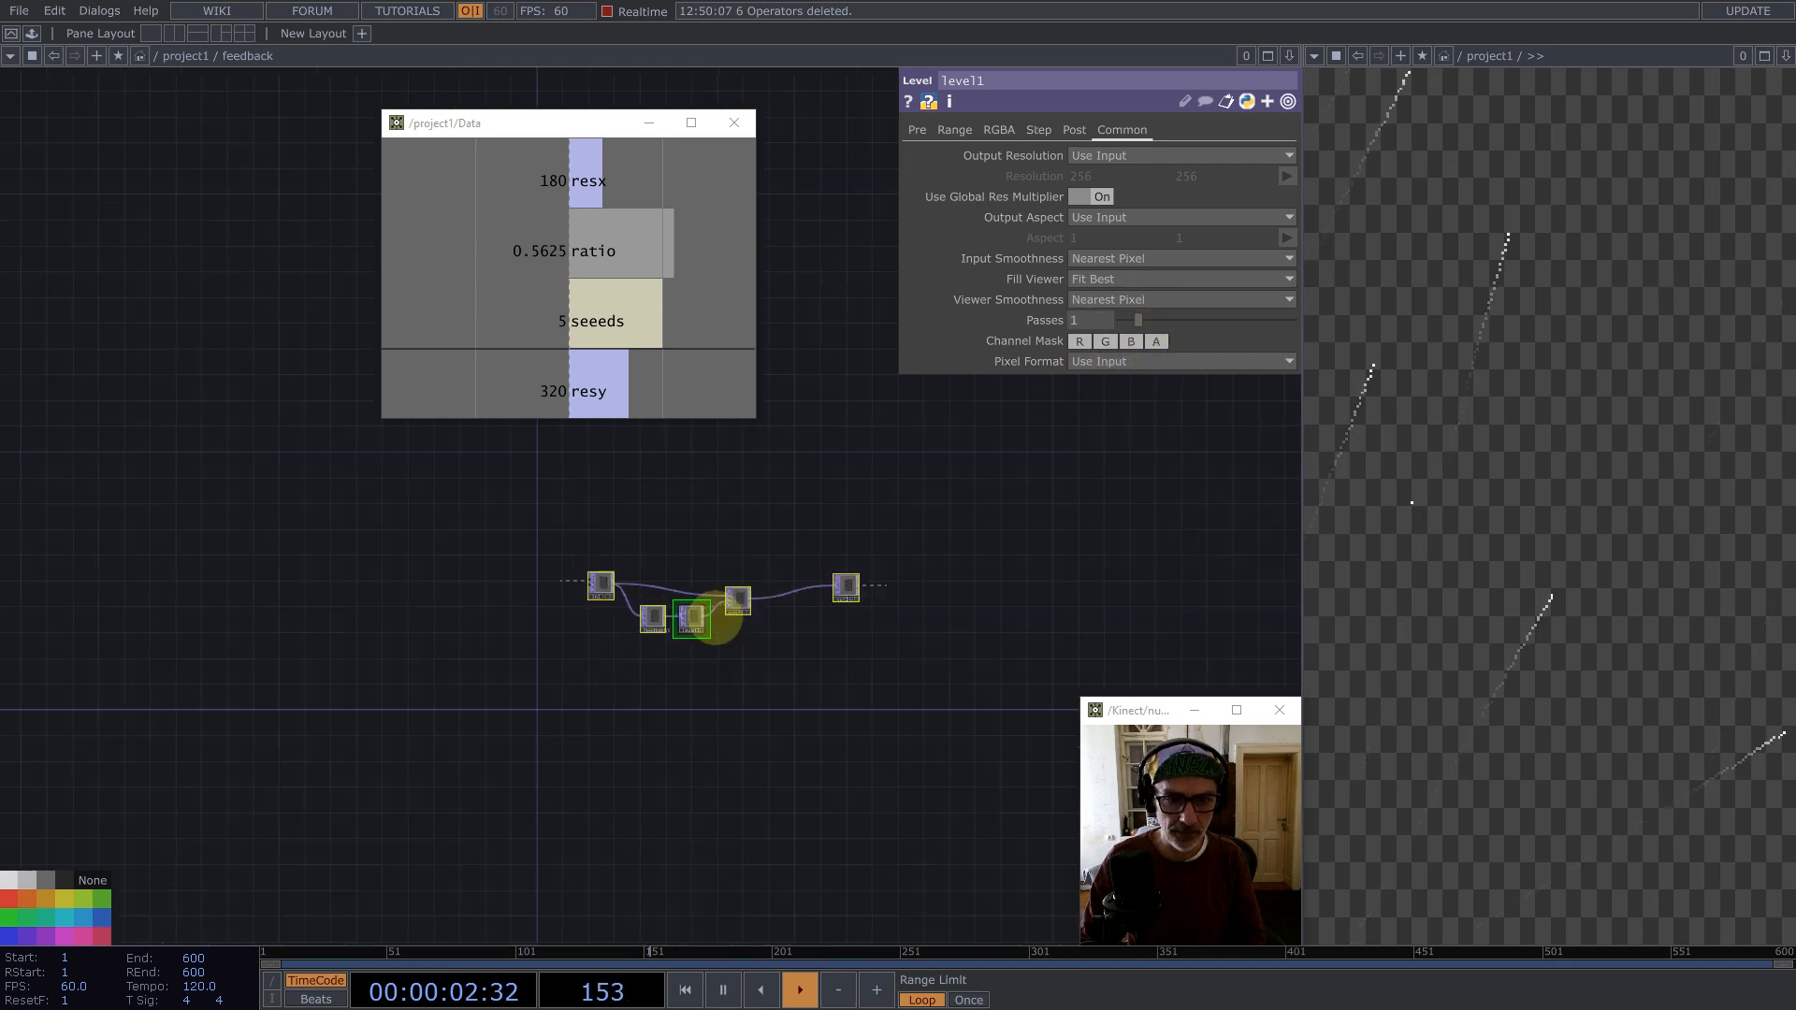
# Step: Return to the parent network, set the feedback component's opacity to 1, and reset the feedback
pyautogui.press('p')
pyautogui.scroll(-5, 755, 624)
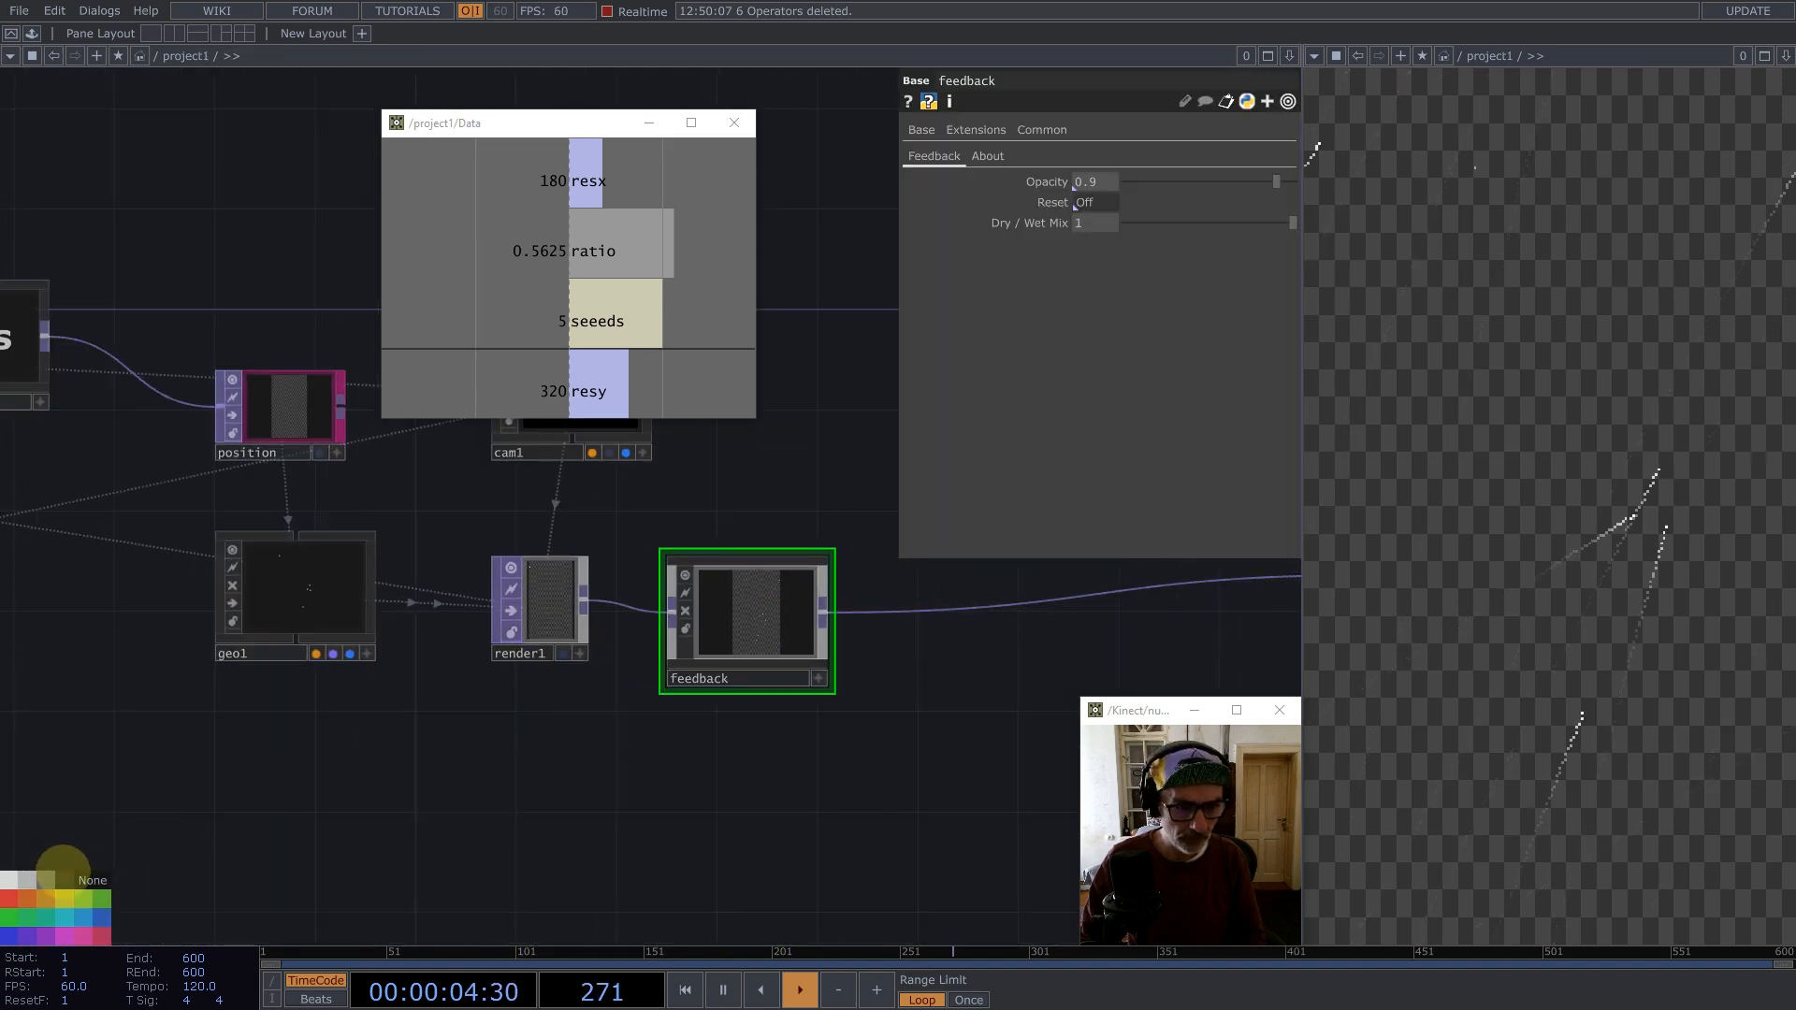
pyautogui.moveTo(1214, 180); pyautogui.dragTo(1331, 182)
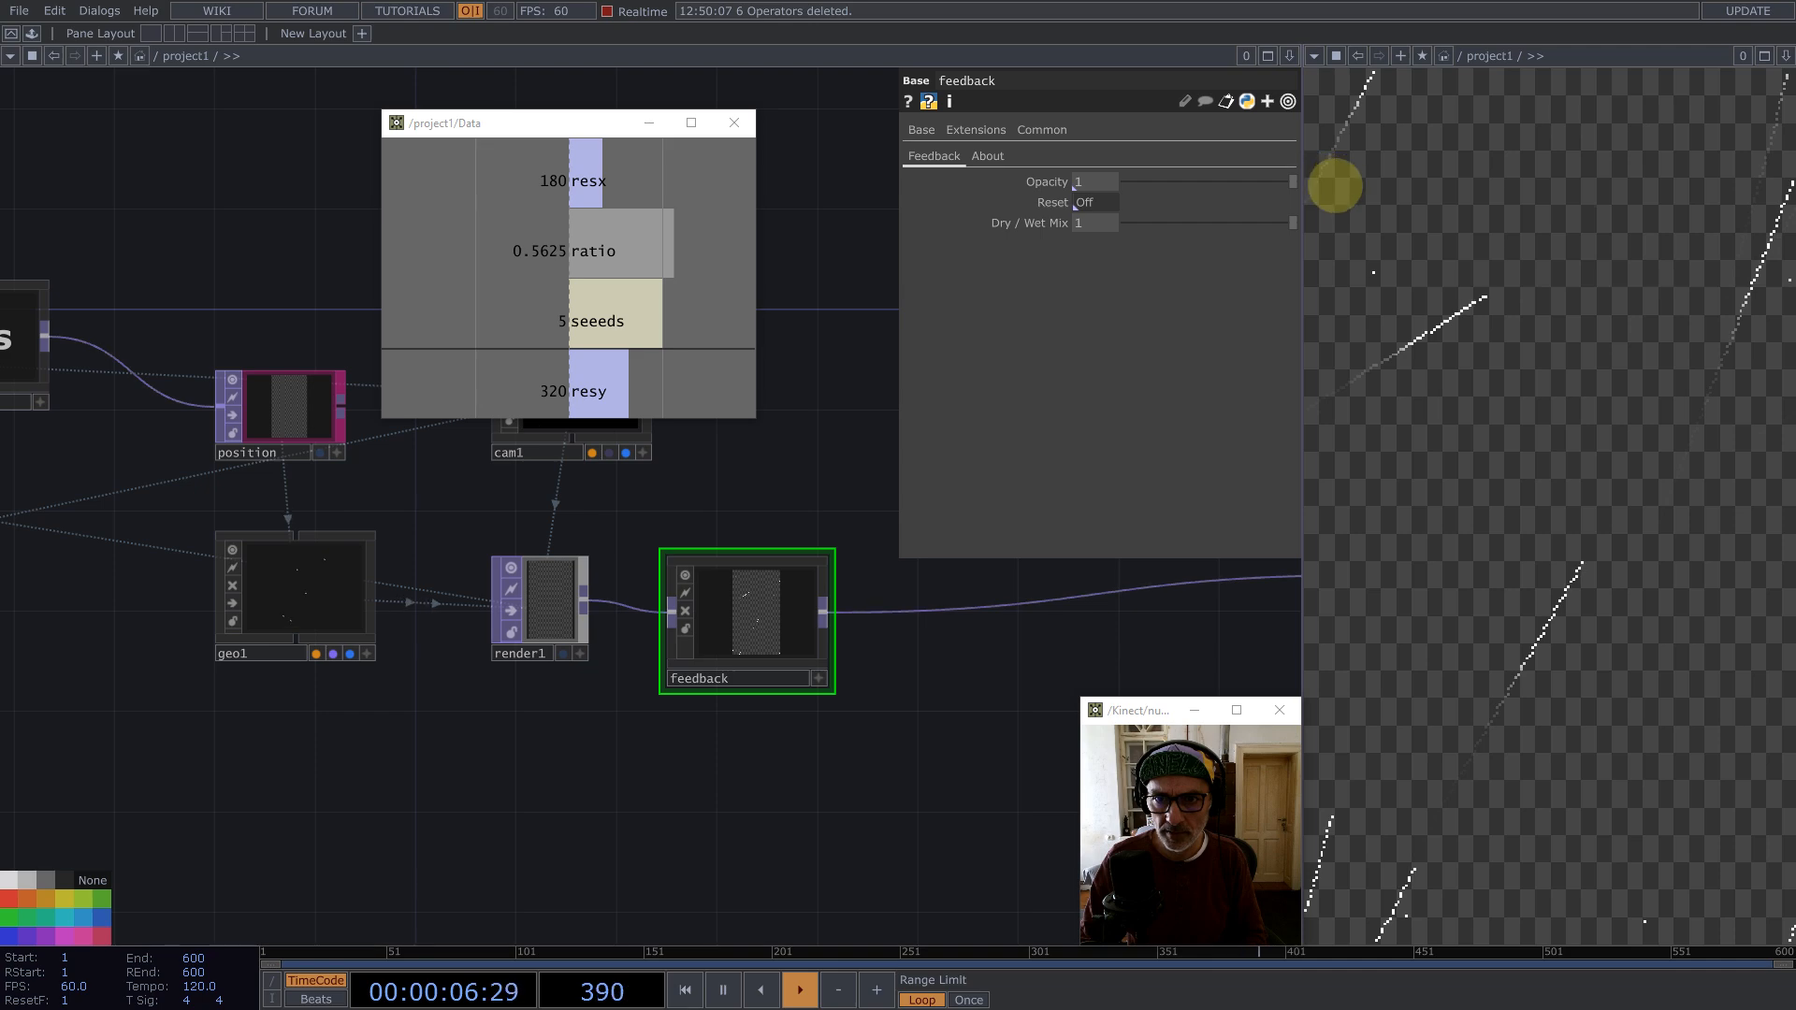
pyautogui.scroll(-5, 941, 625)
pyautogui.moveTo(348, 625); pyautogui.dragTo(1104, 202)
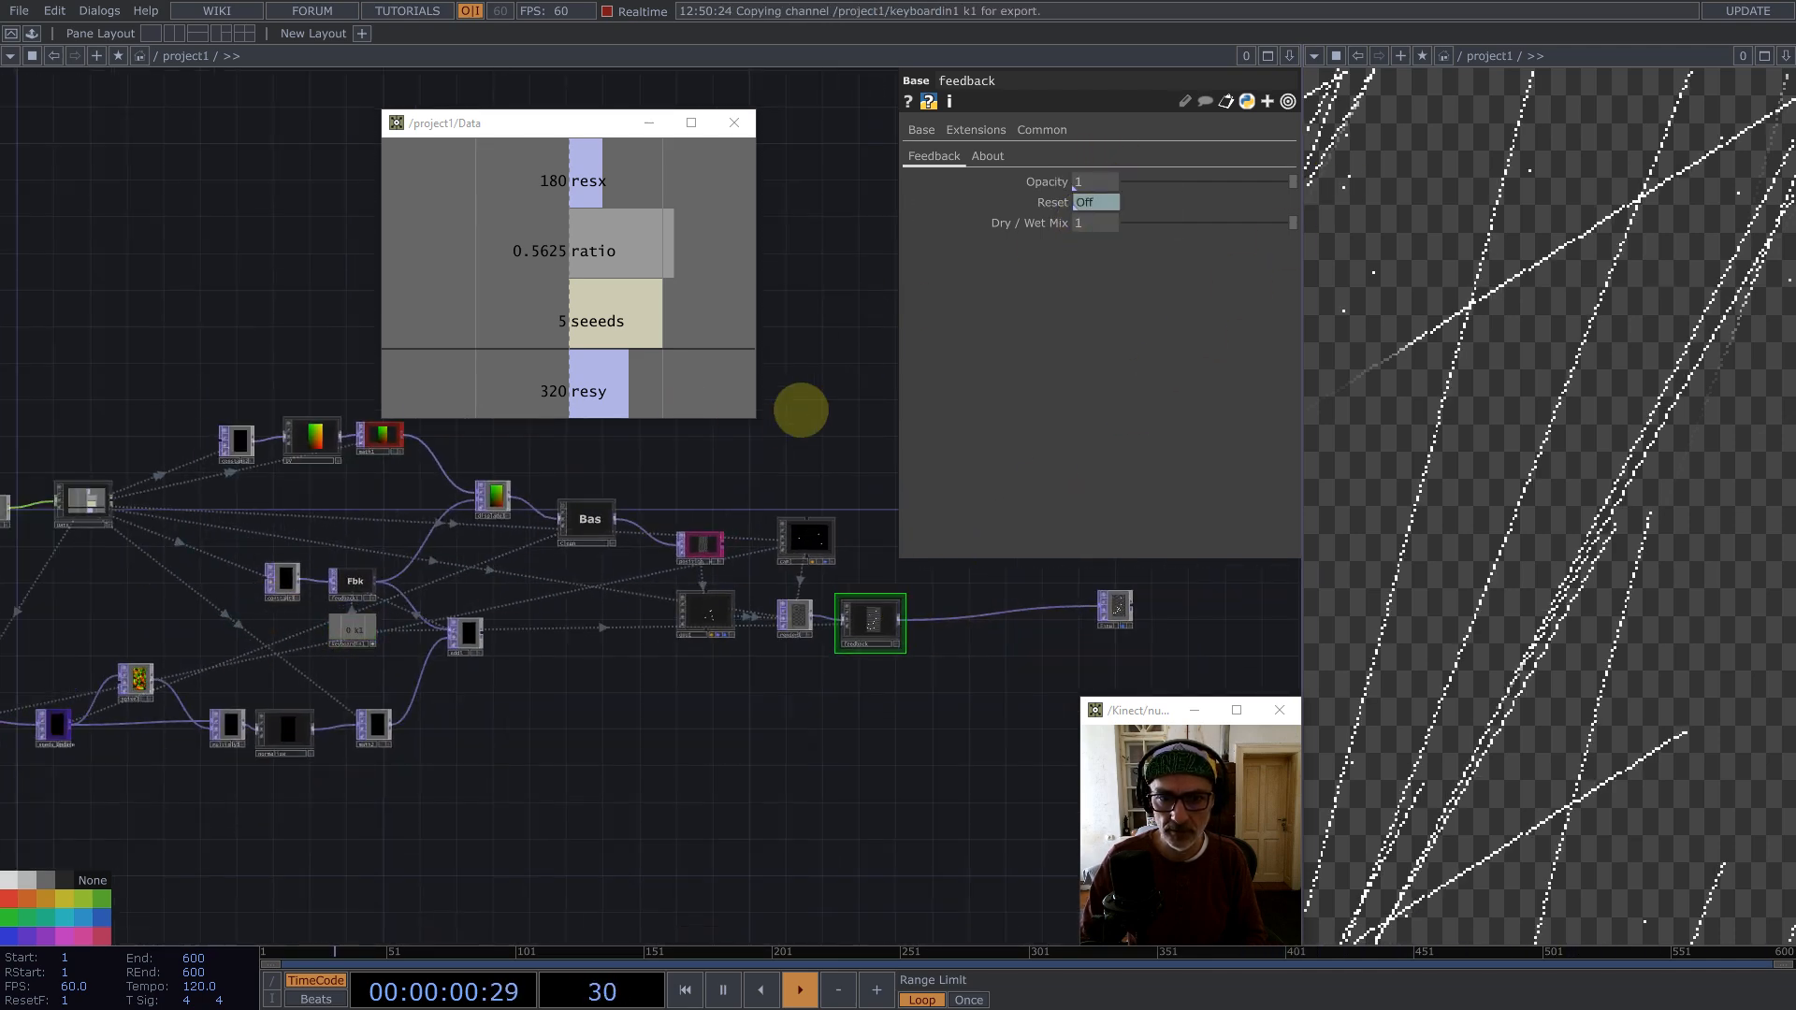
pyautogui.press('1')
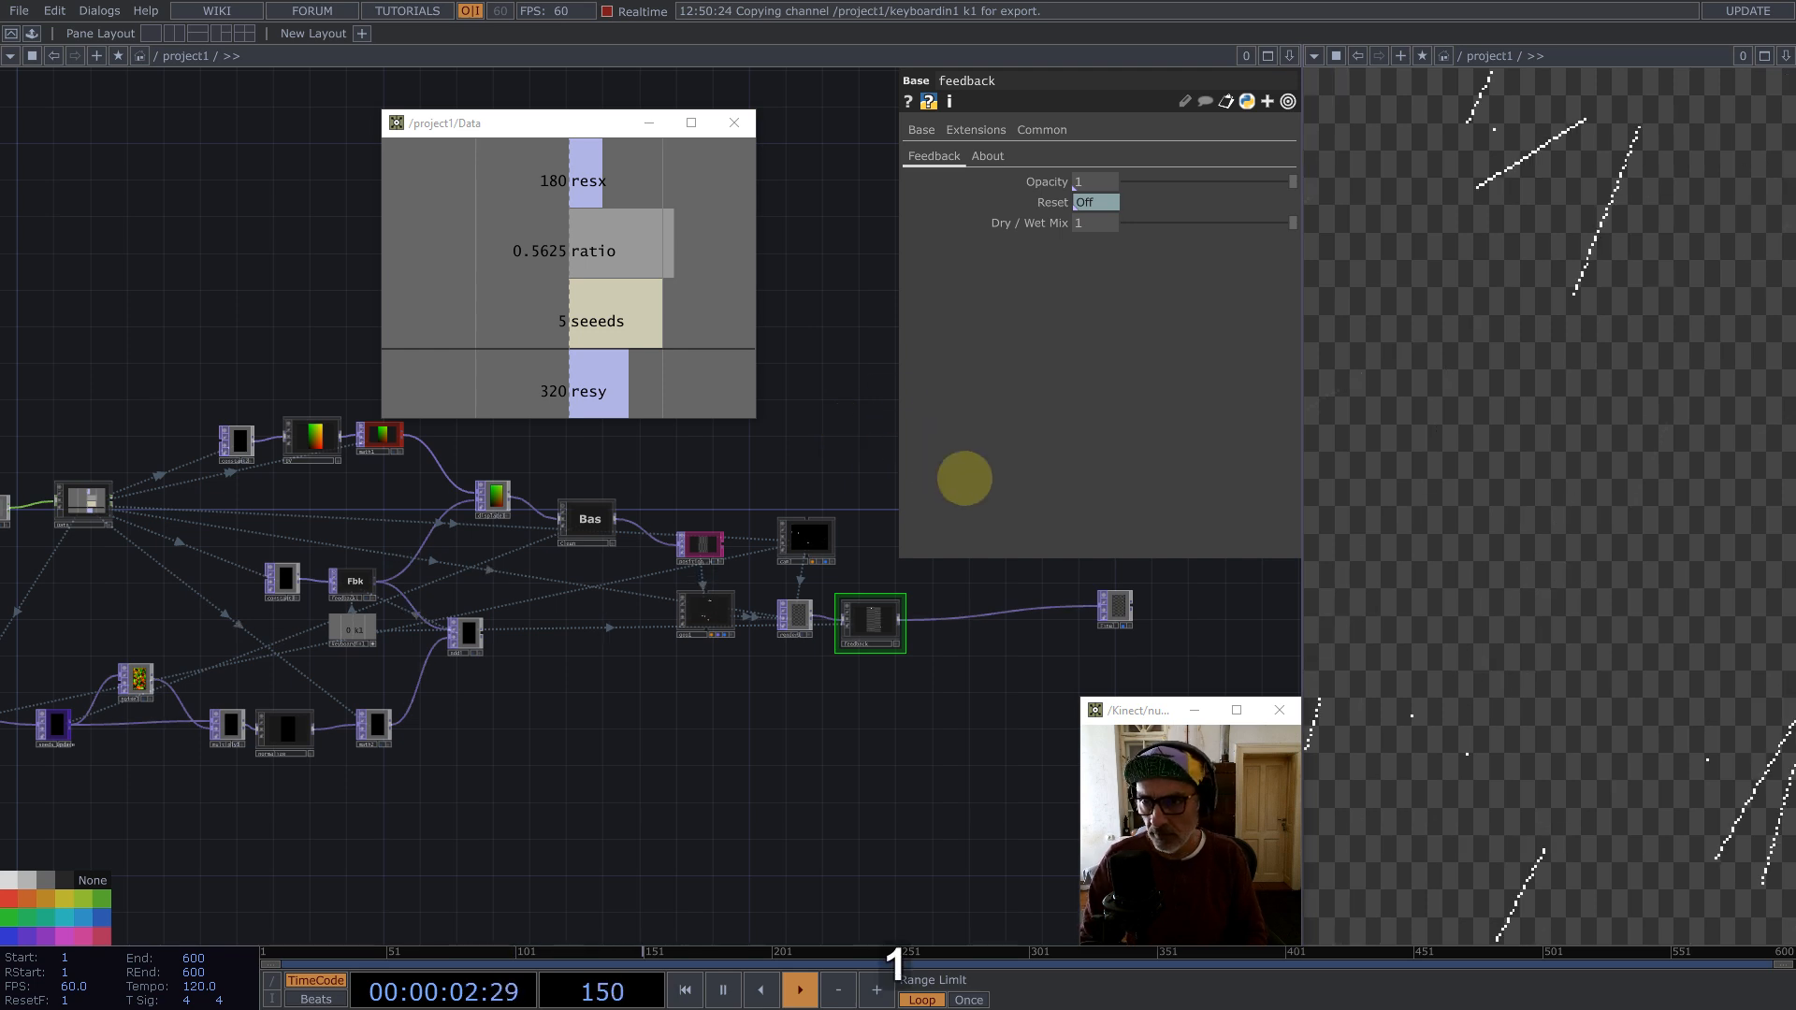
# Step: Set input and viewer smoothness to Nearest Pixel for all operators in project1 and reset the feedback
pyautogui.click(496, 496)
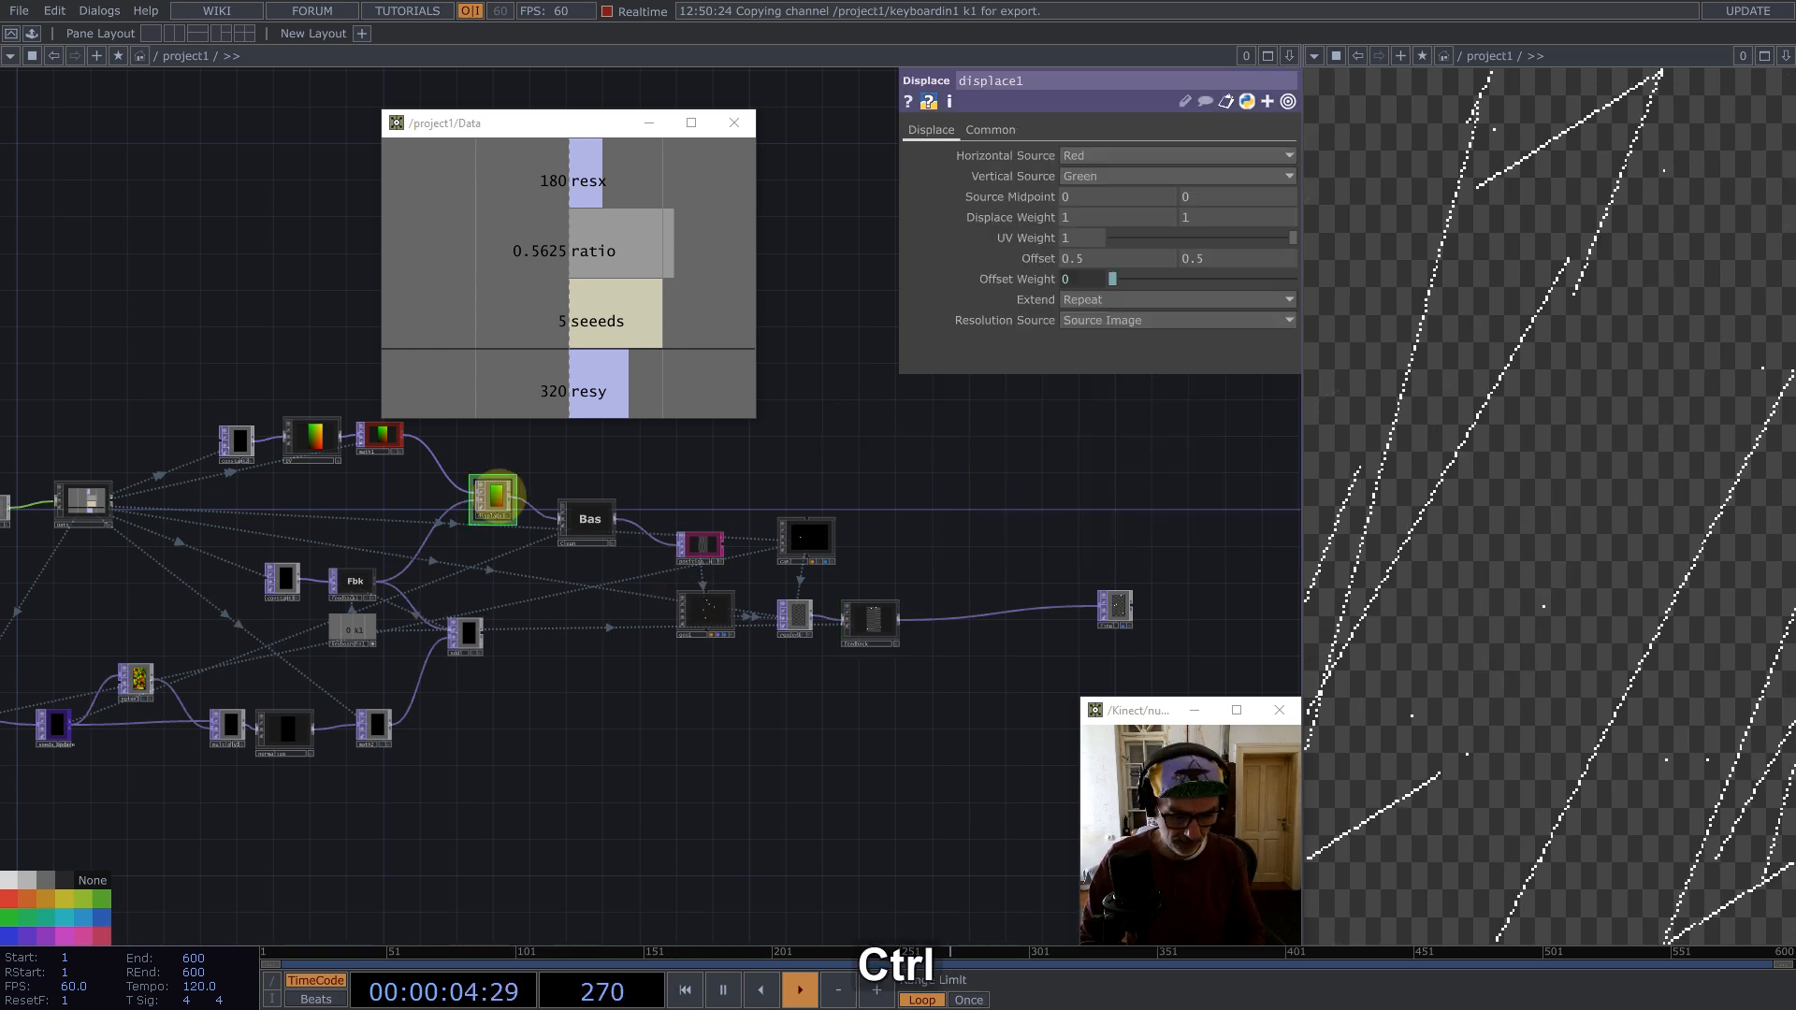
pyautogui.hotkey('ctrl', 'a')
pyautogui.click(997, 130)
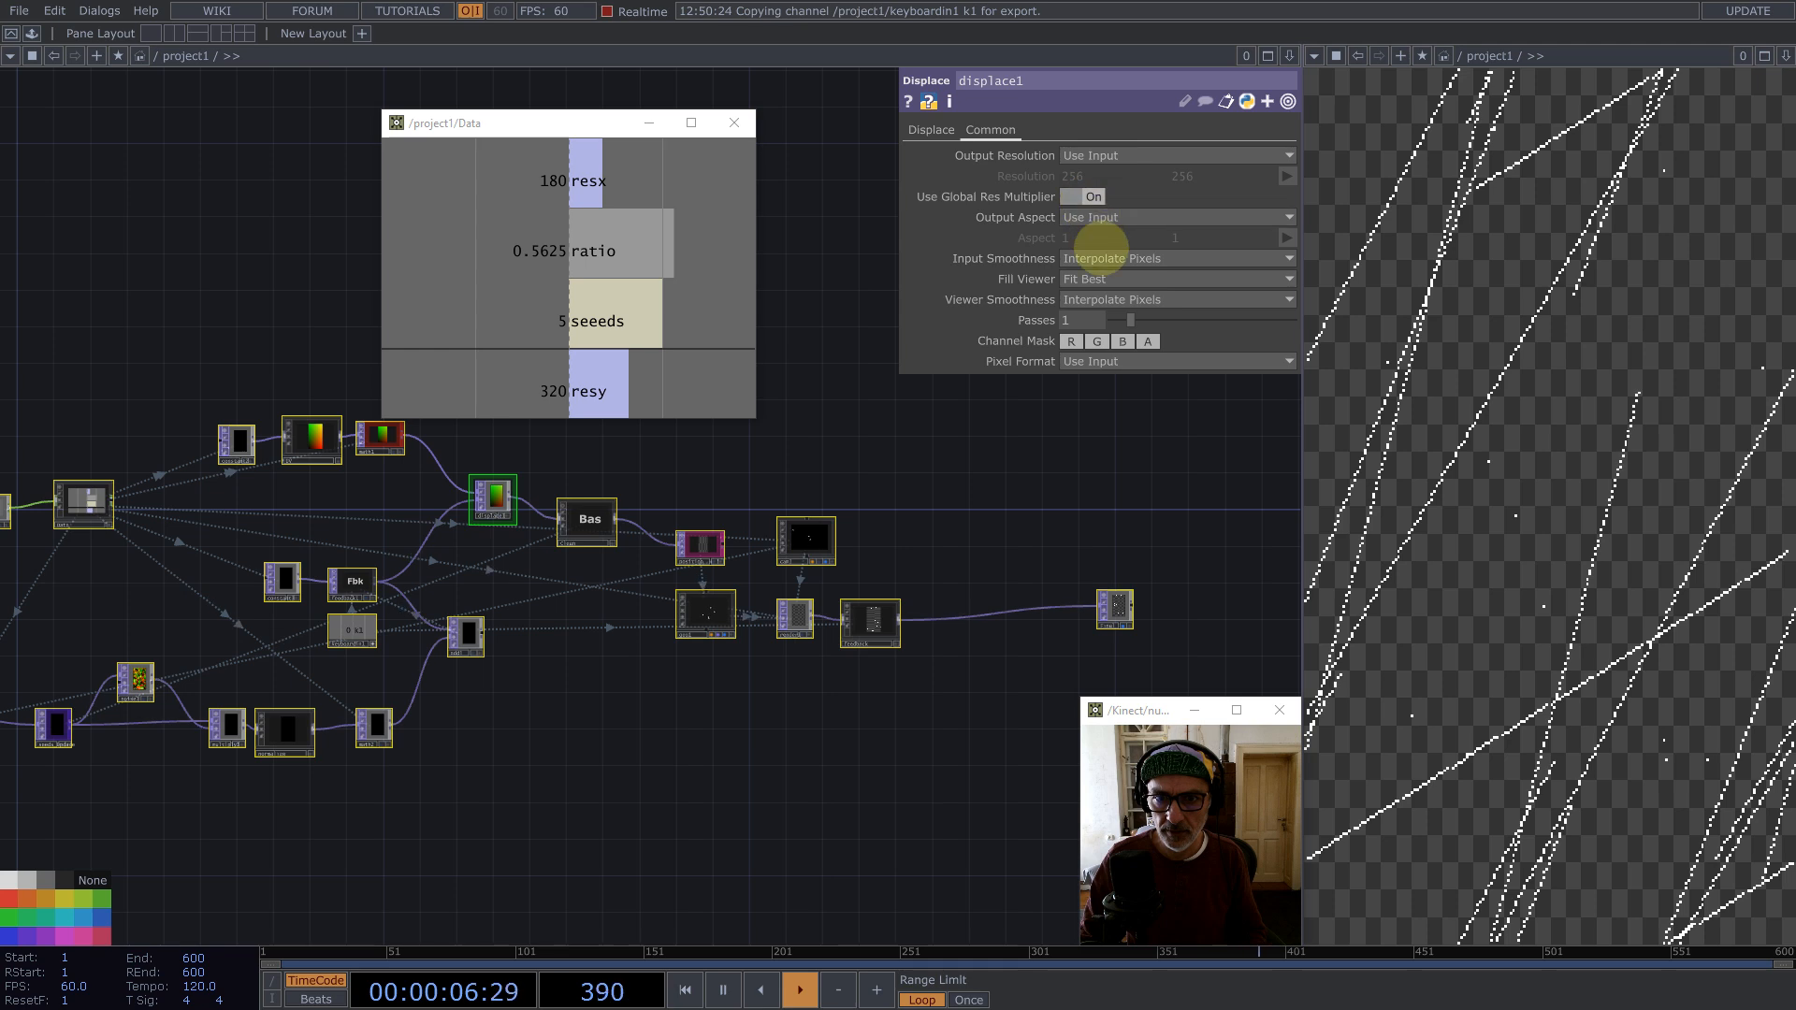
pyautogui.click(1114, 300)
pyautogui.click(1100, 338)
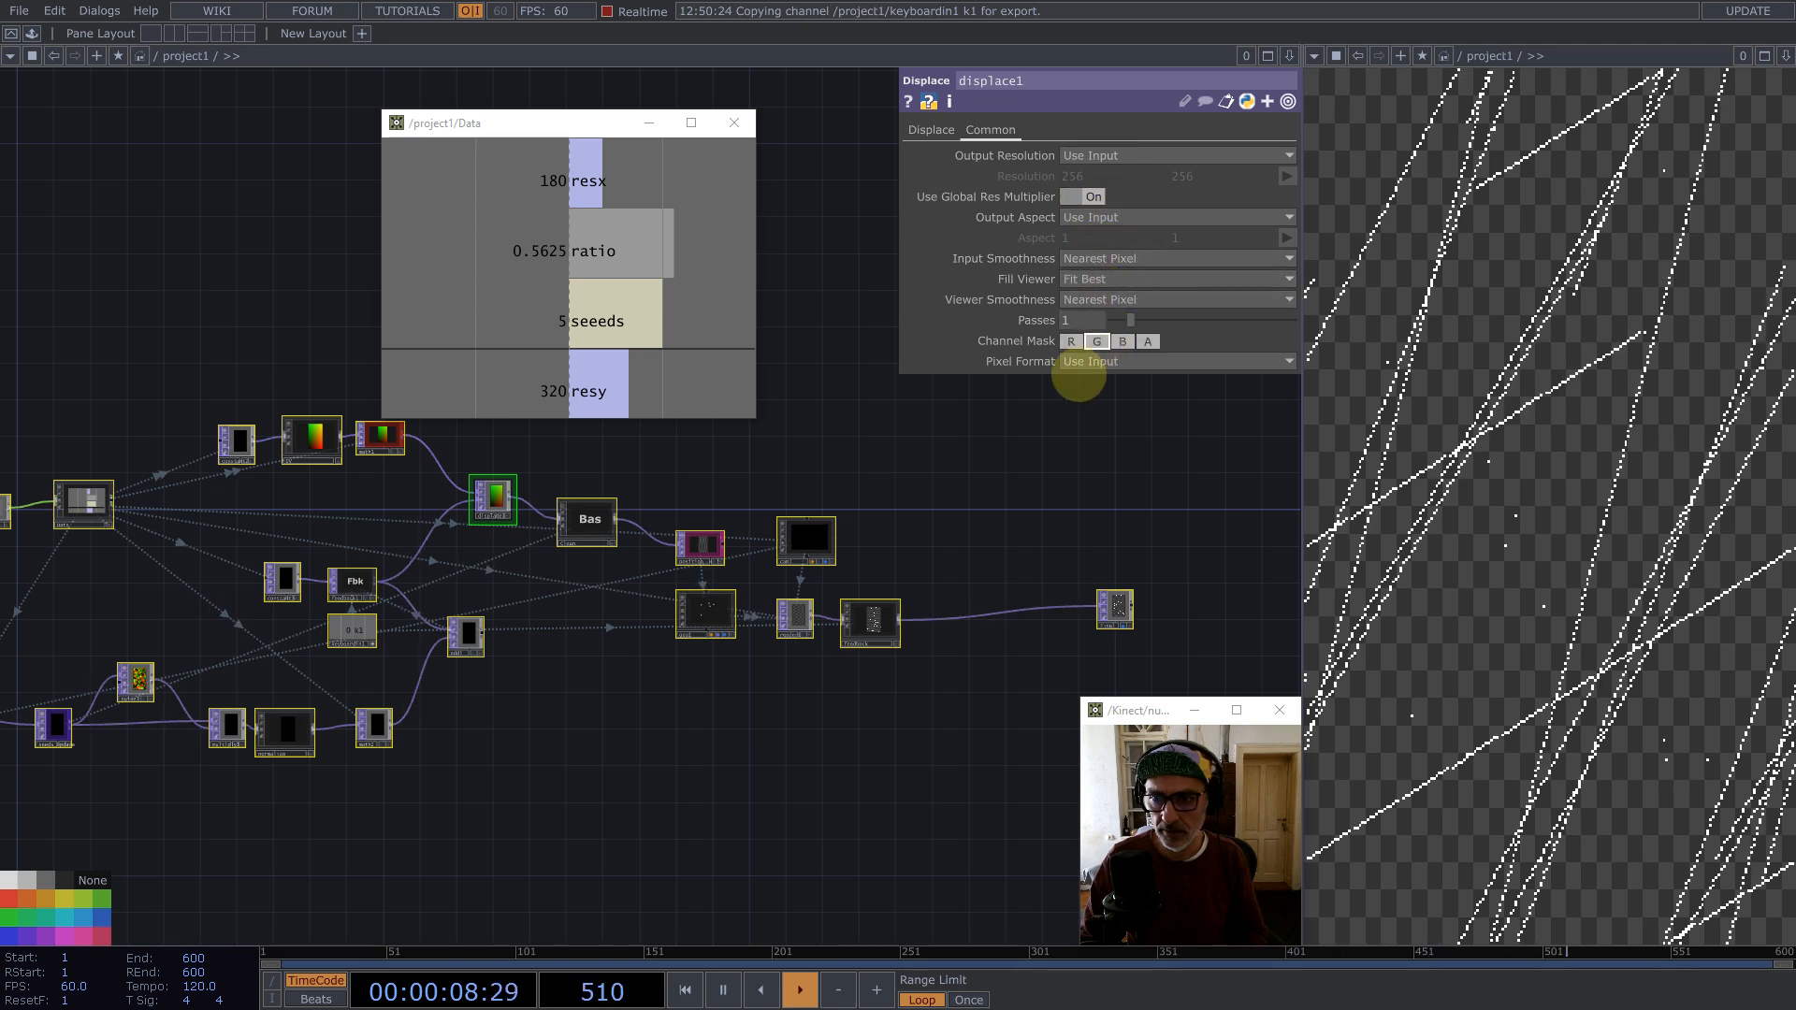
pyautogui.press('1')
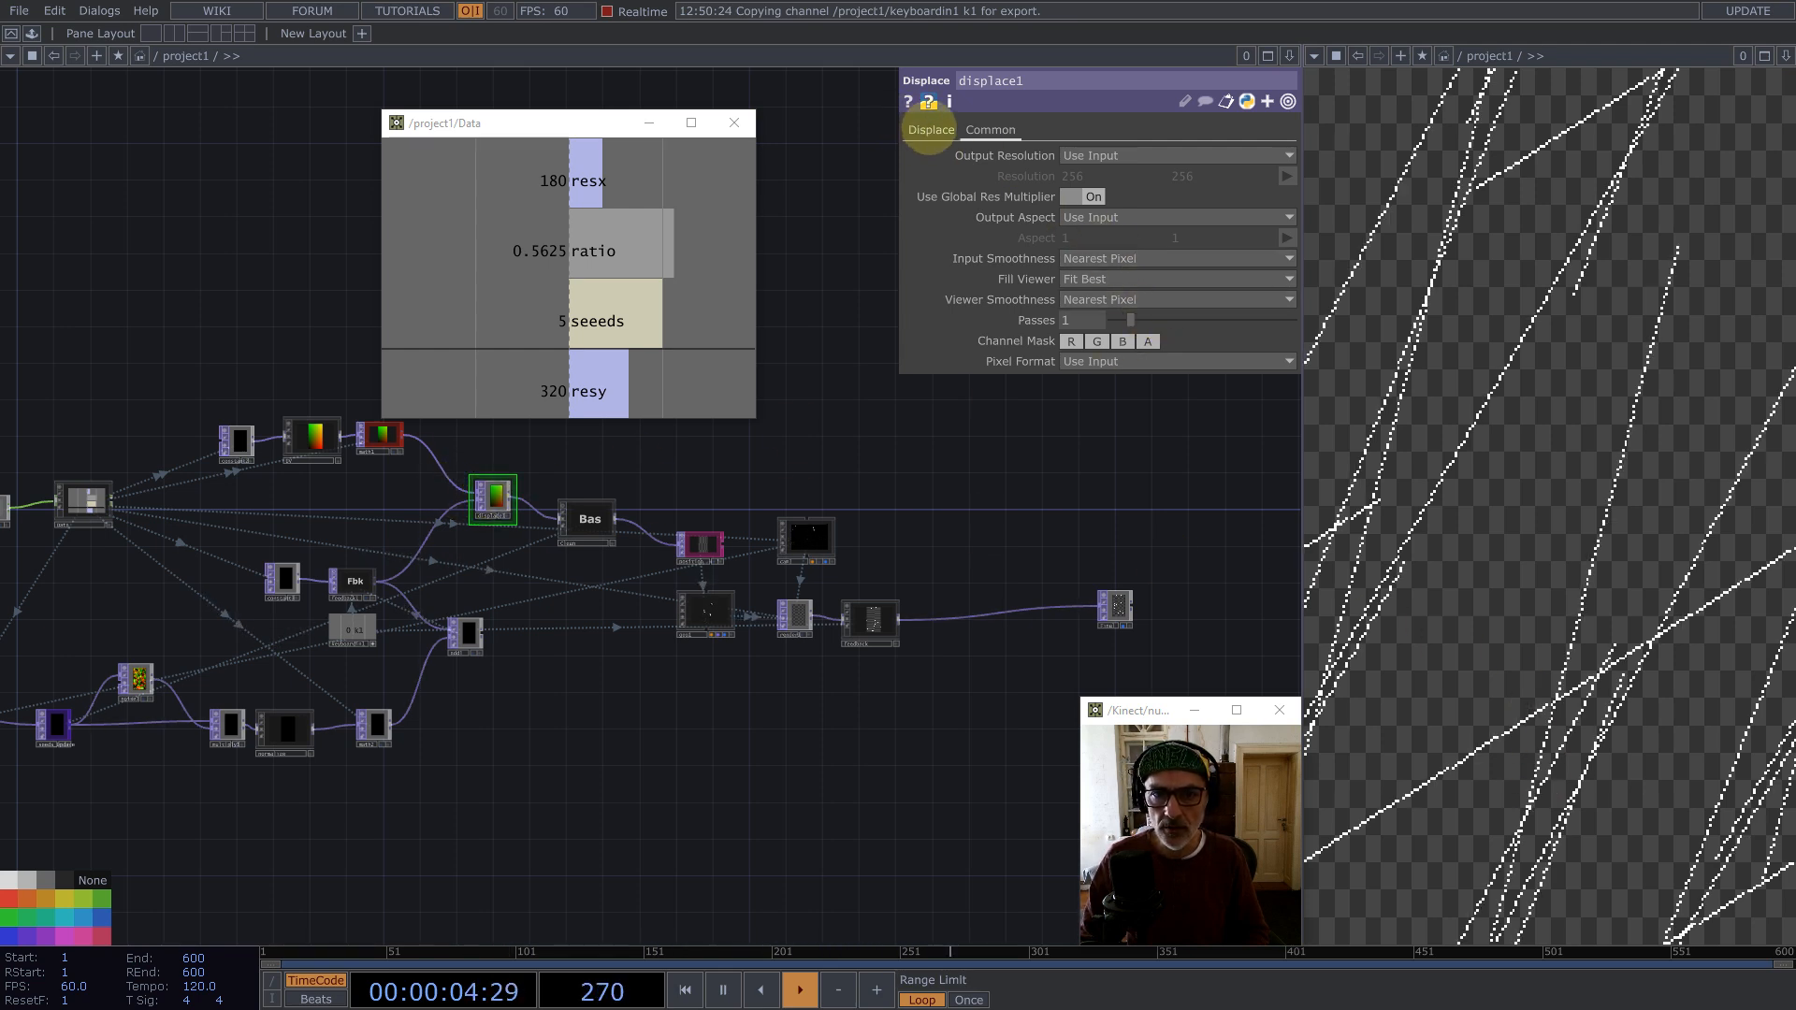
# Step: Compare Interpolate Pixels against Nearest Pixel input smoothness on displace1, returning to Nearest Pixel, and reset the feedback
pyautogui.click(930, 129)
pyautogui.click(991, 129)
pyautogui.click(1104, 255)
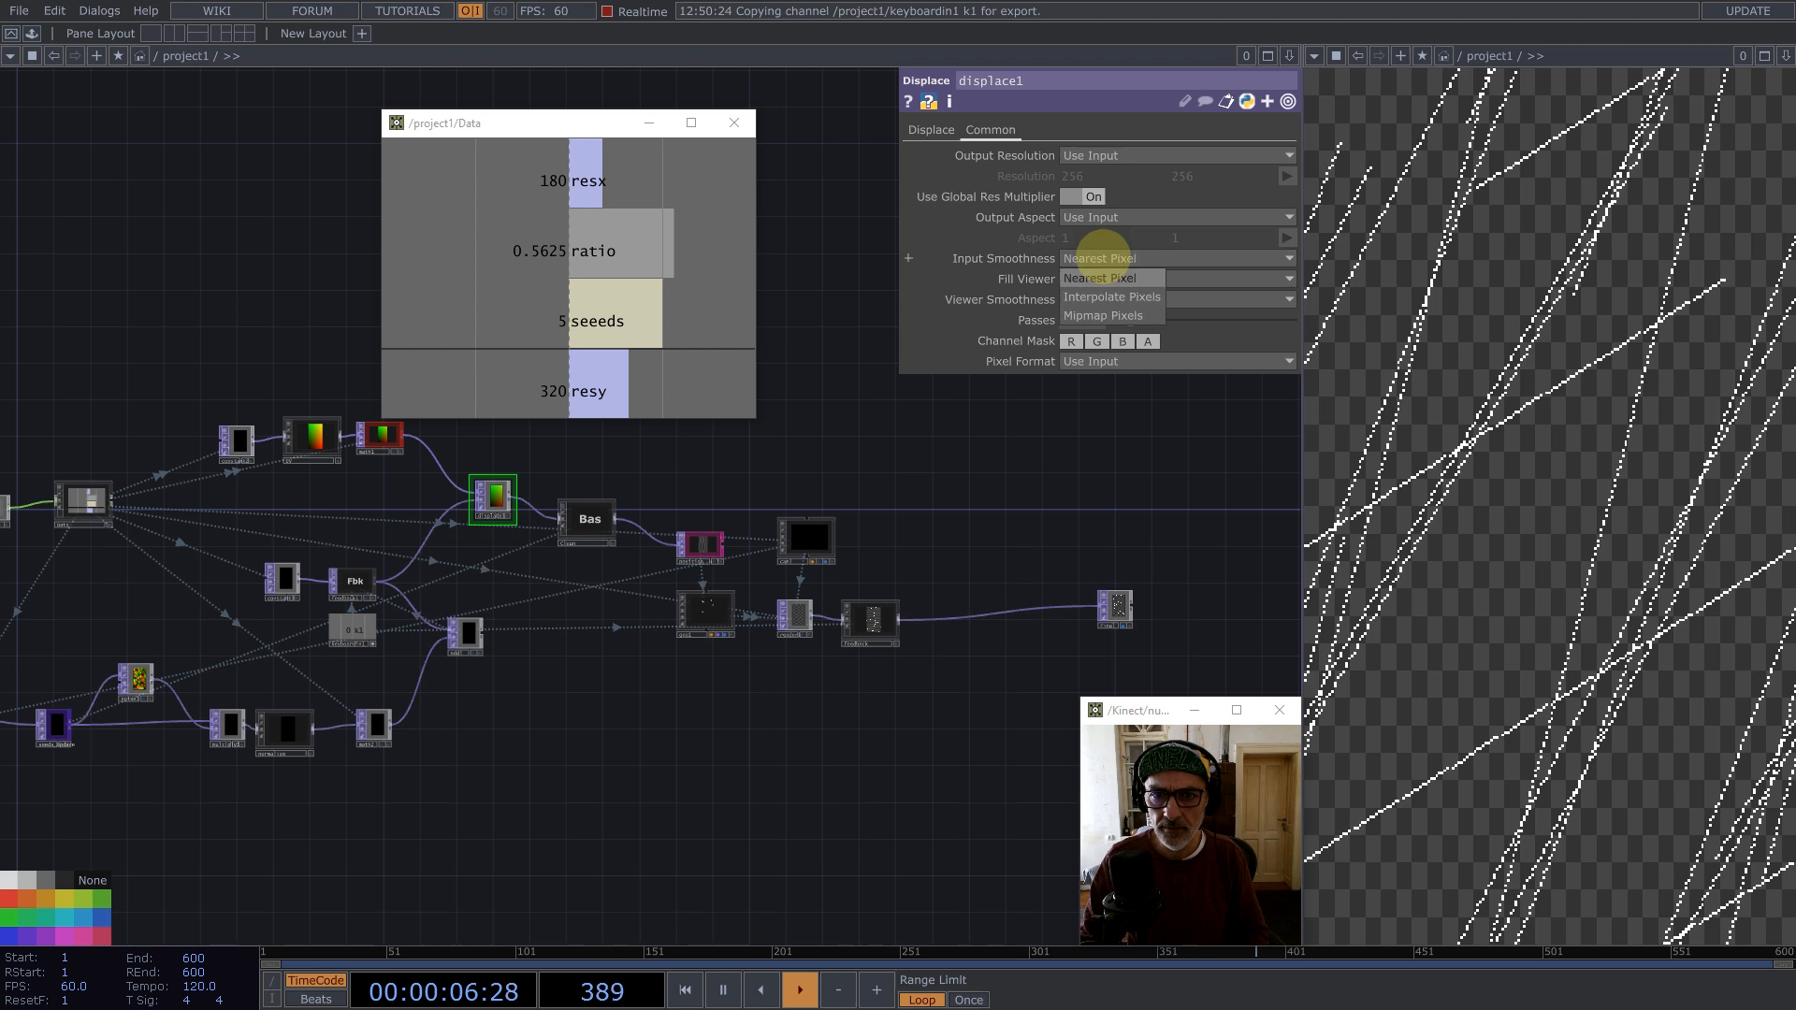
pyautogui.click(1094, 296)
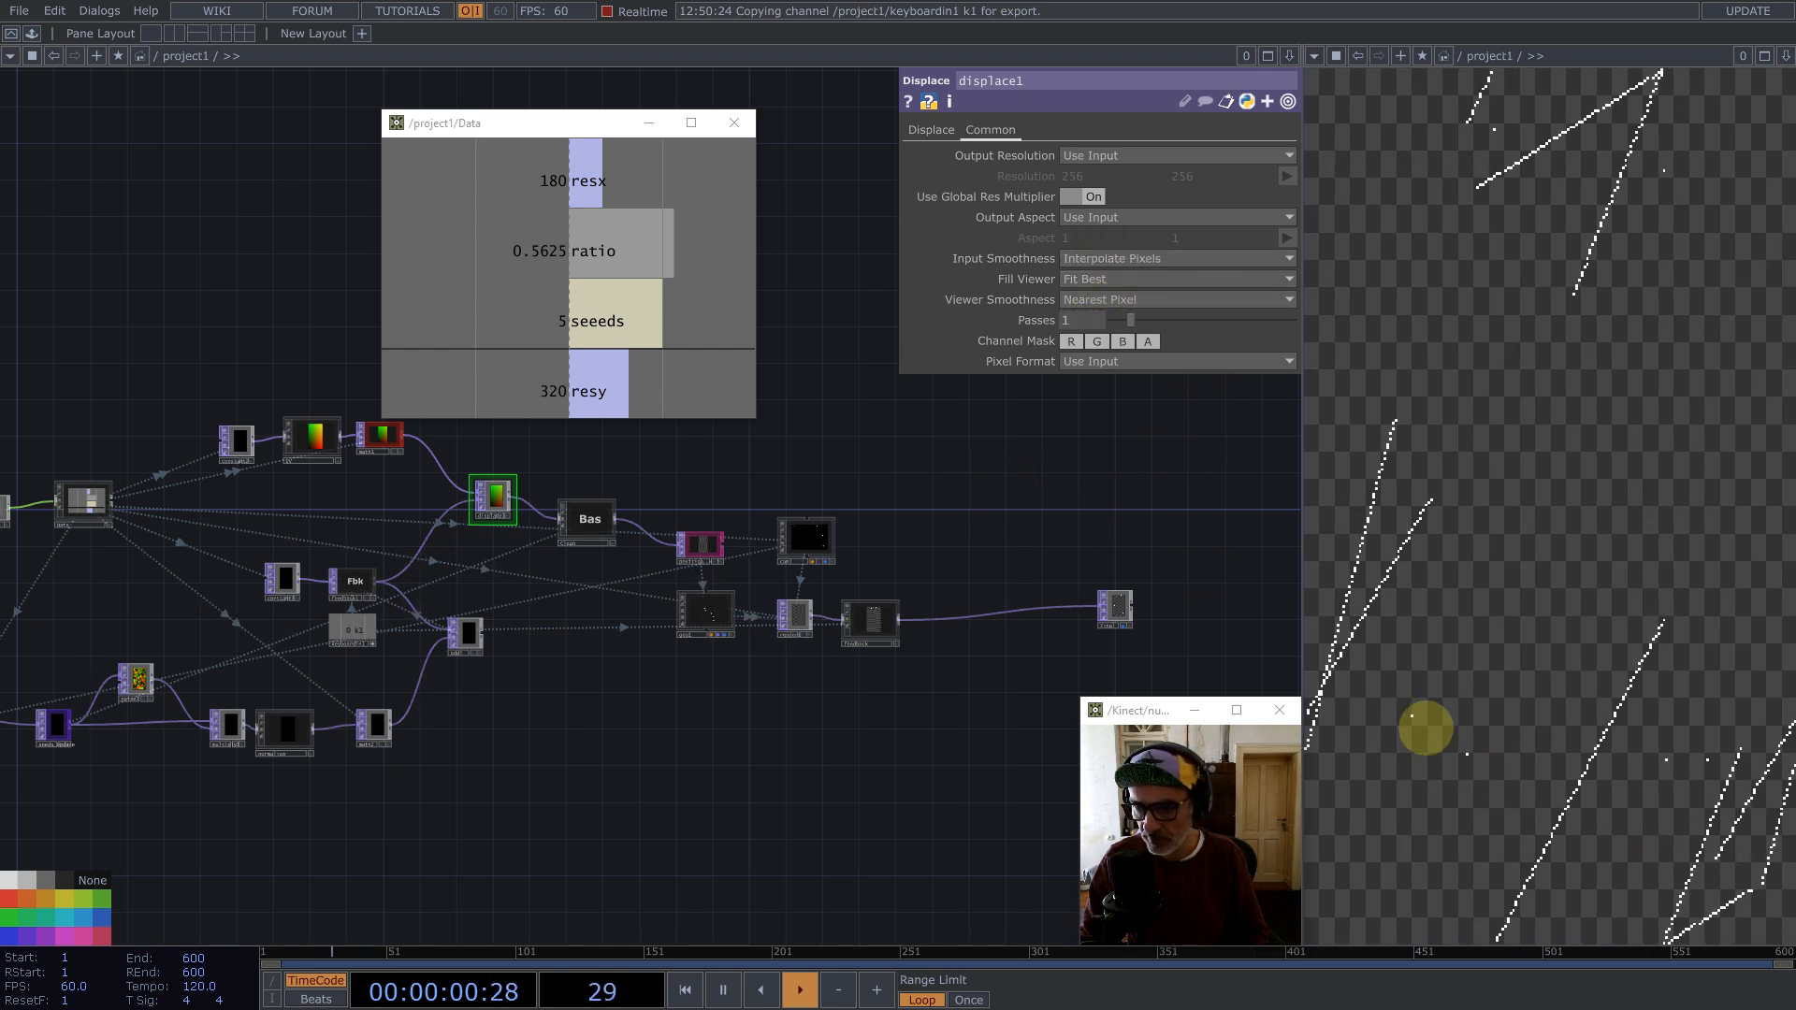
pyautogui.click(1083, 260)
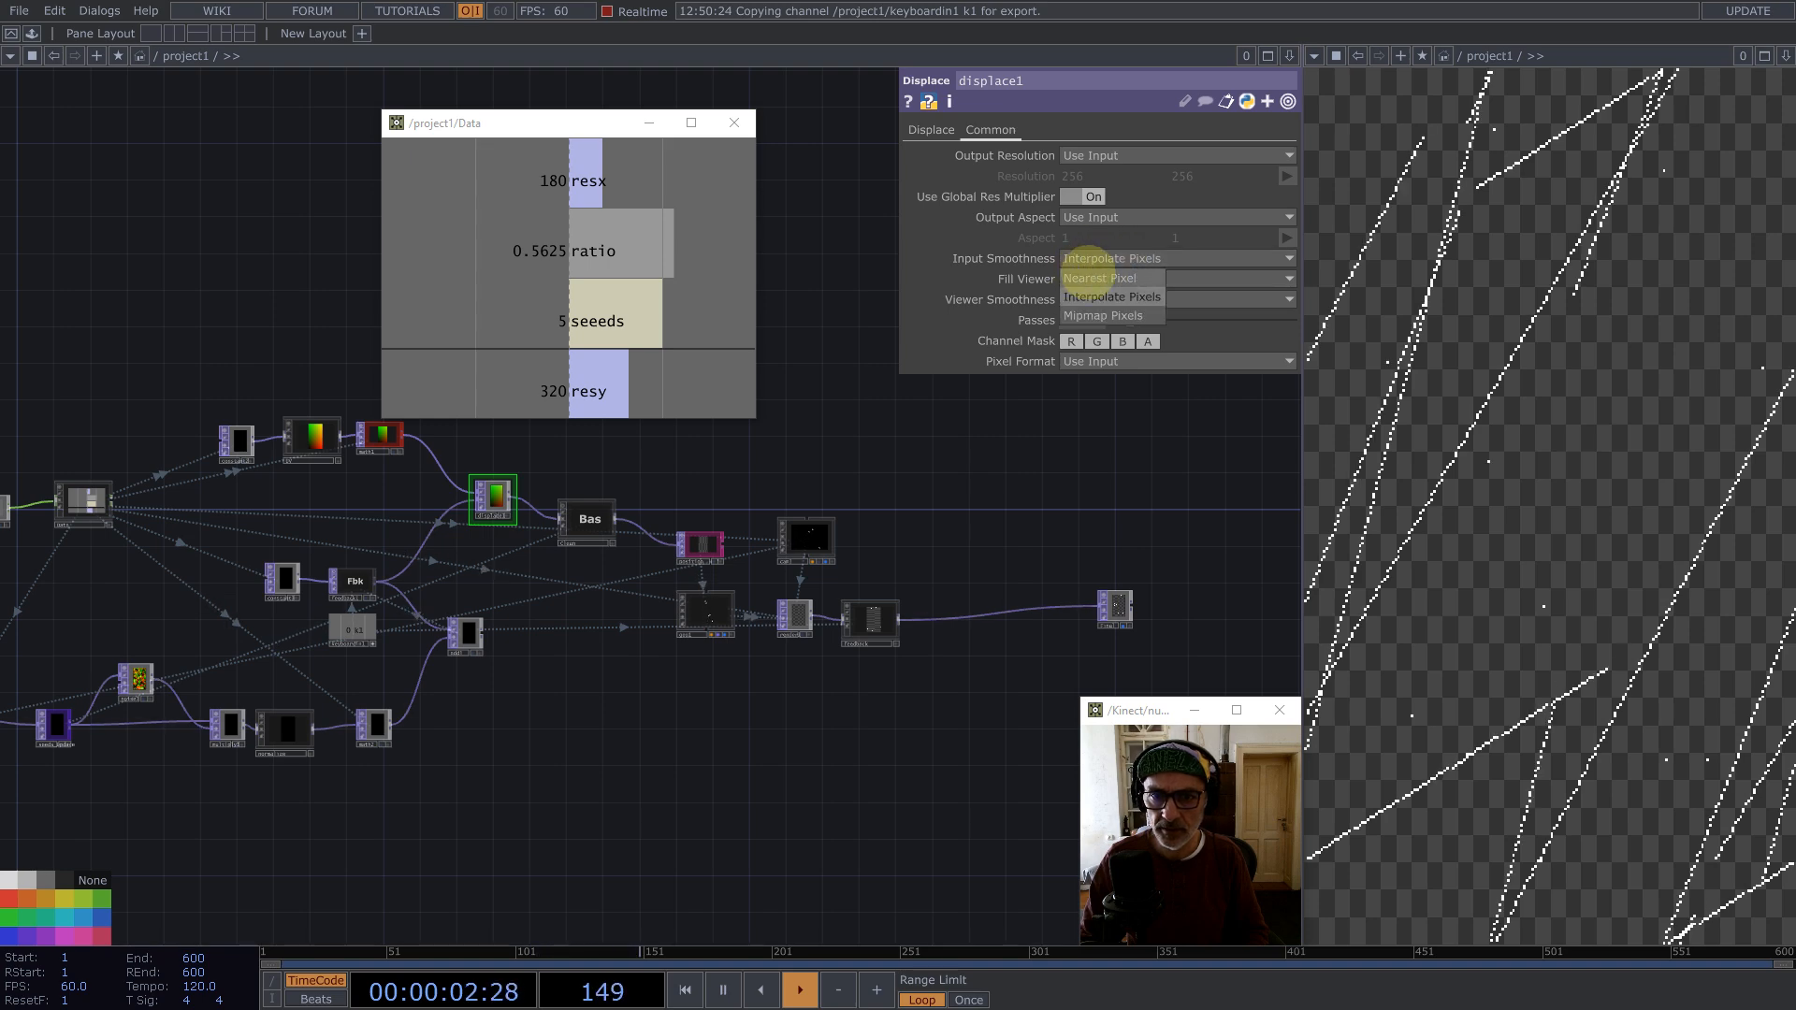
pyautogui.click(1095, 278)
pyautogui.scroll(4, 493, 500)
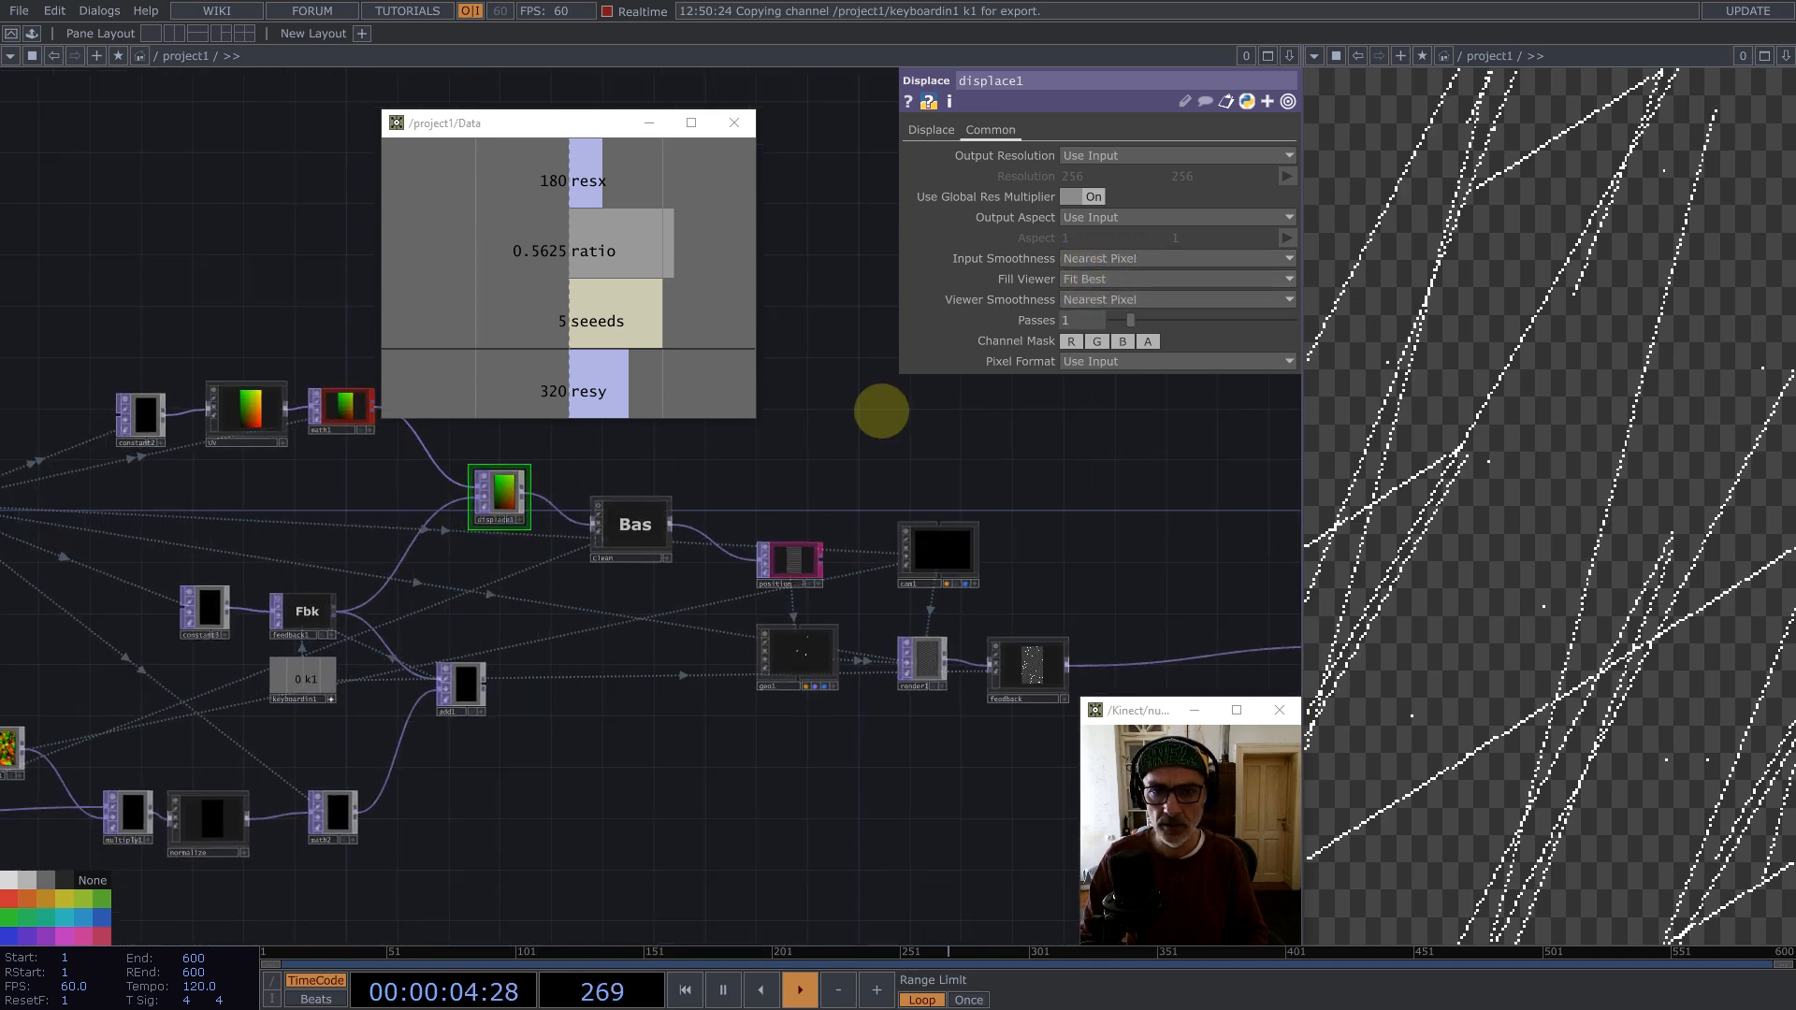
pyautogui.press('1')
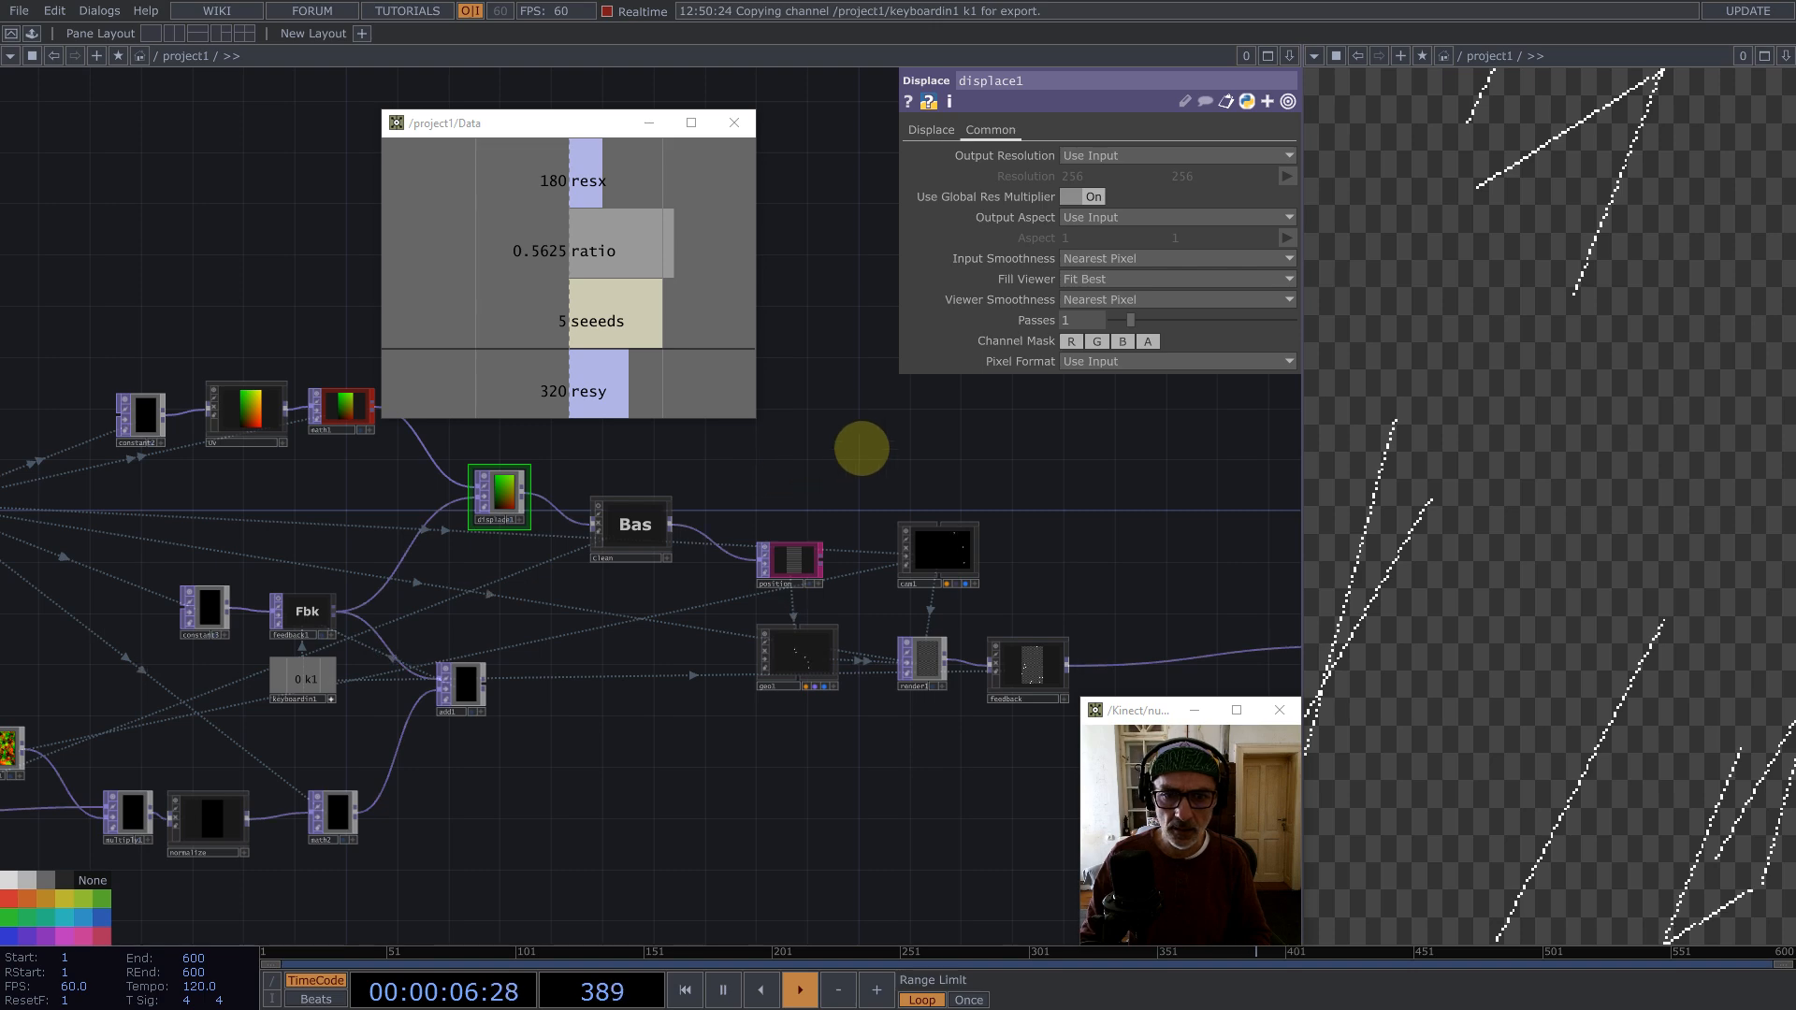
# Step: Add a Constant TOP below seeds_Update
pyautogui.scroll(-3, 1054, 437)
pyautogui.scroll(2, 802, 569)
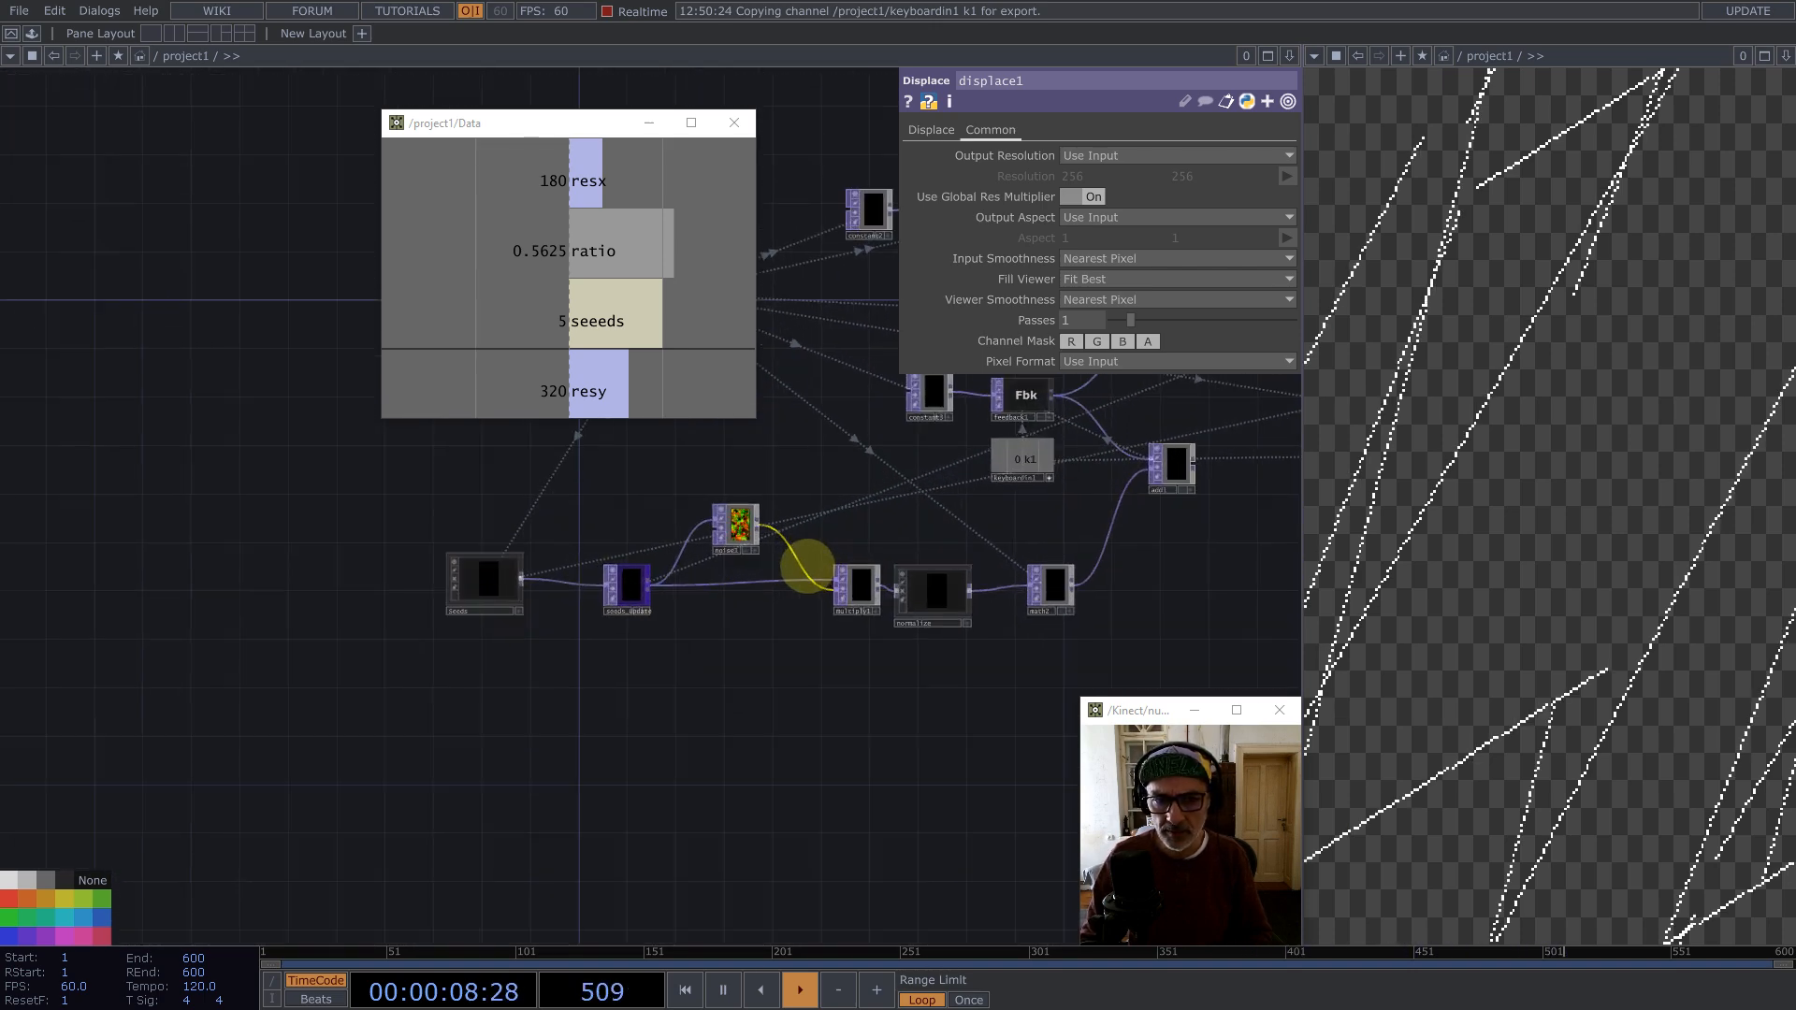
pyautogui.scroll(3, 646, 591)
pyautogui.scroll(1, 646, 591)
pyautogui.middleClick(630, 581)
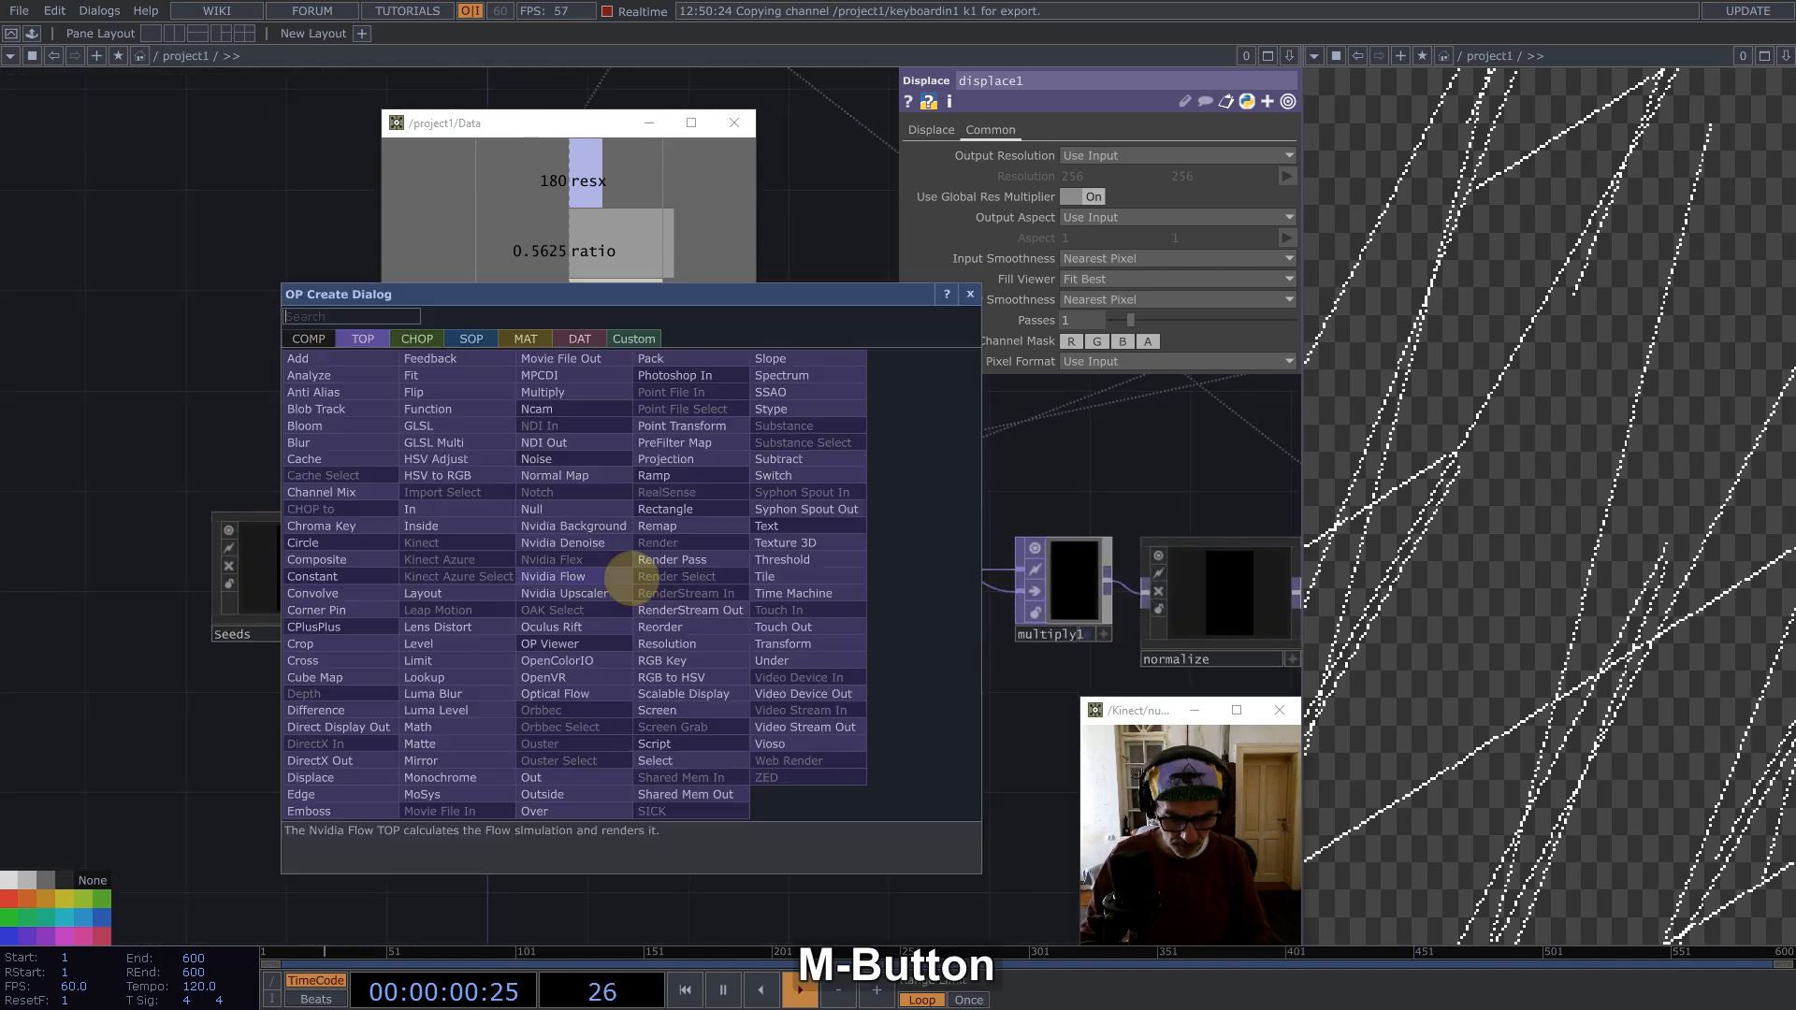
pyautogui.write('co')
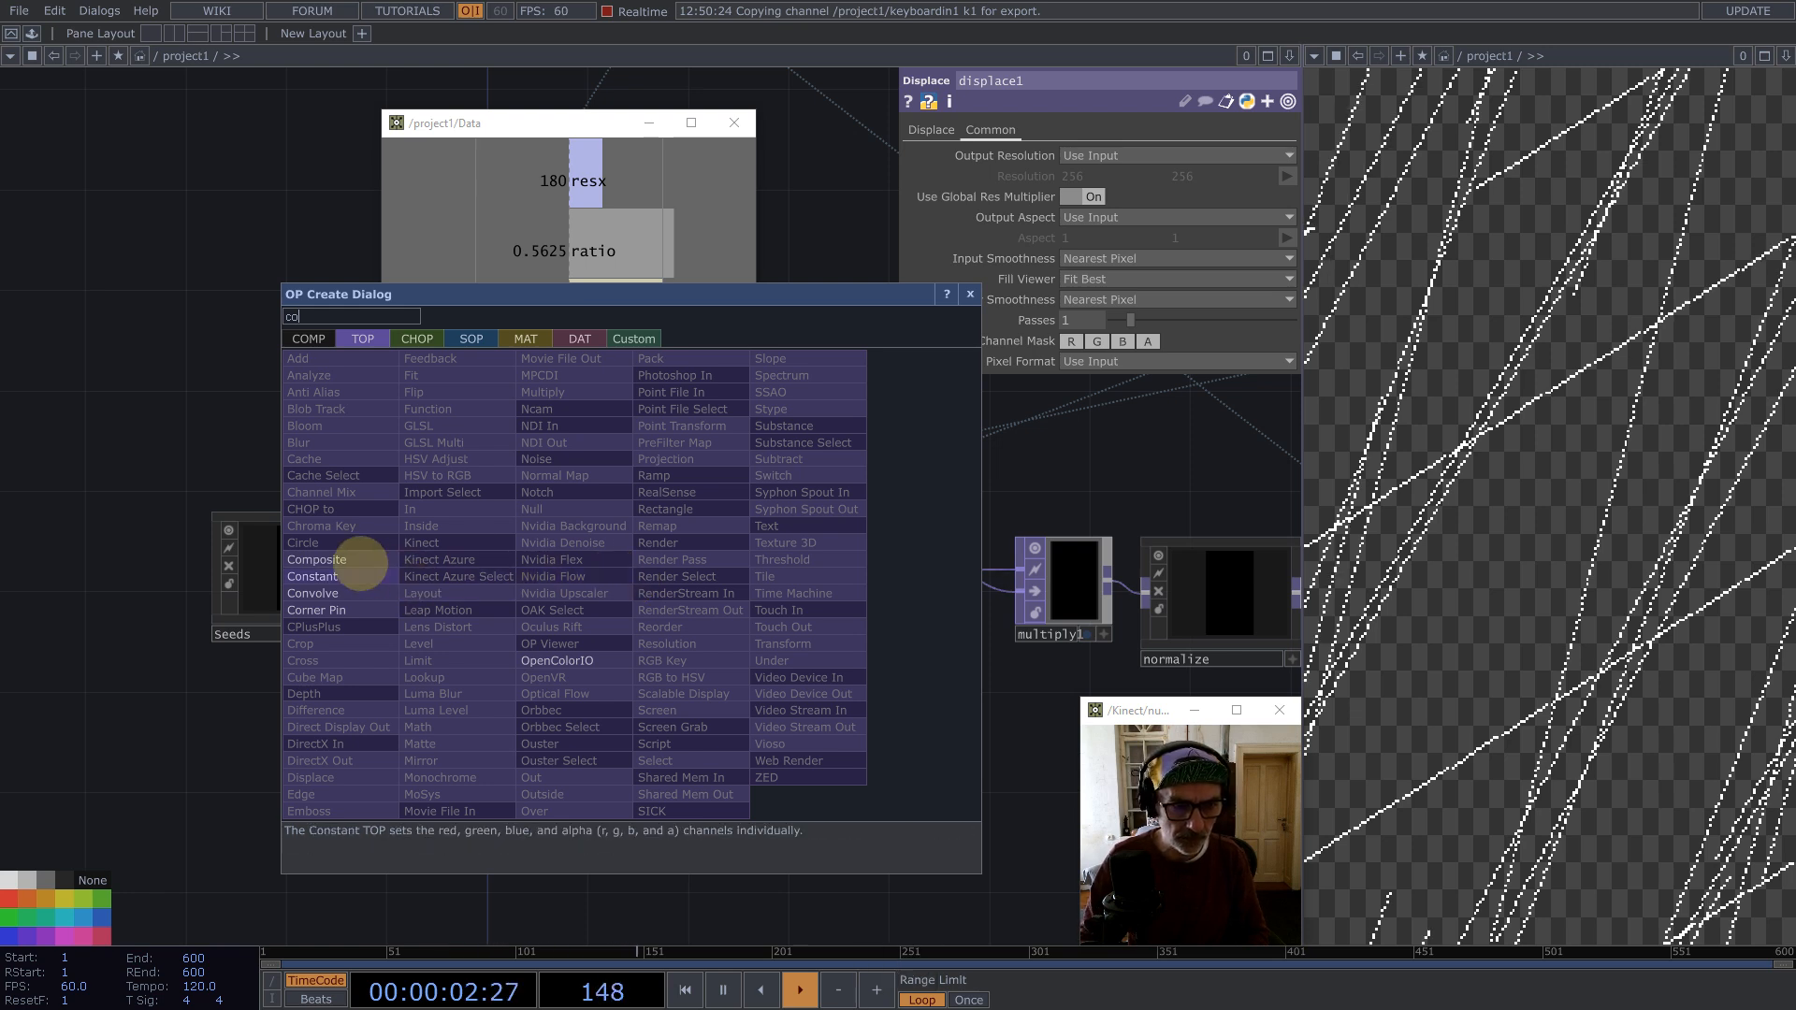
pyautogui.click(351, 569)
pyautogui.click(788, 653)
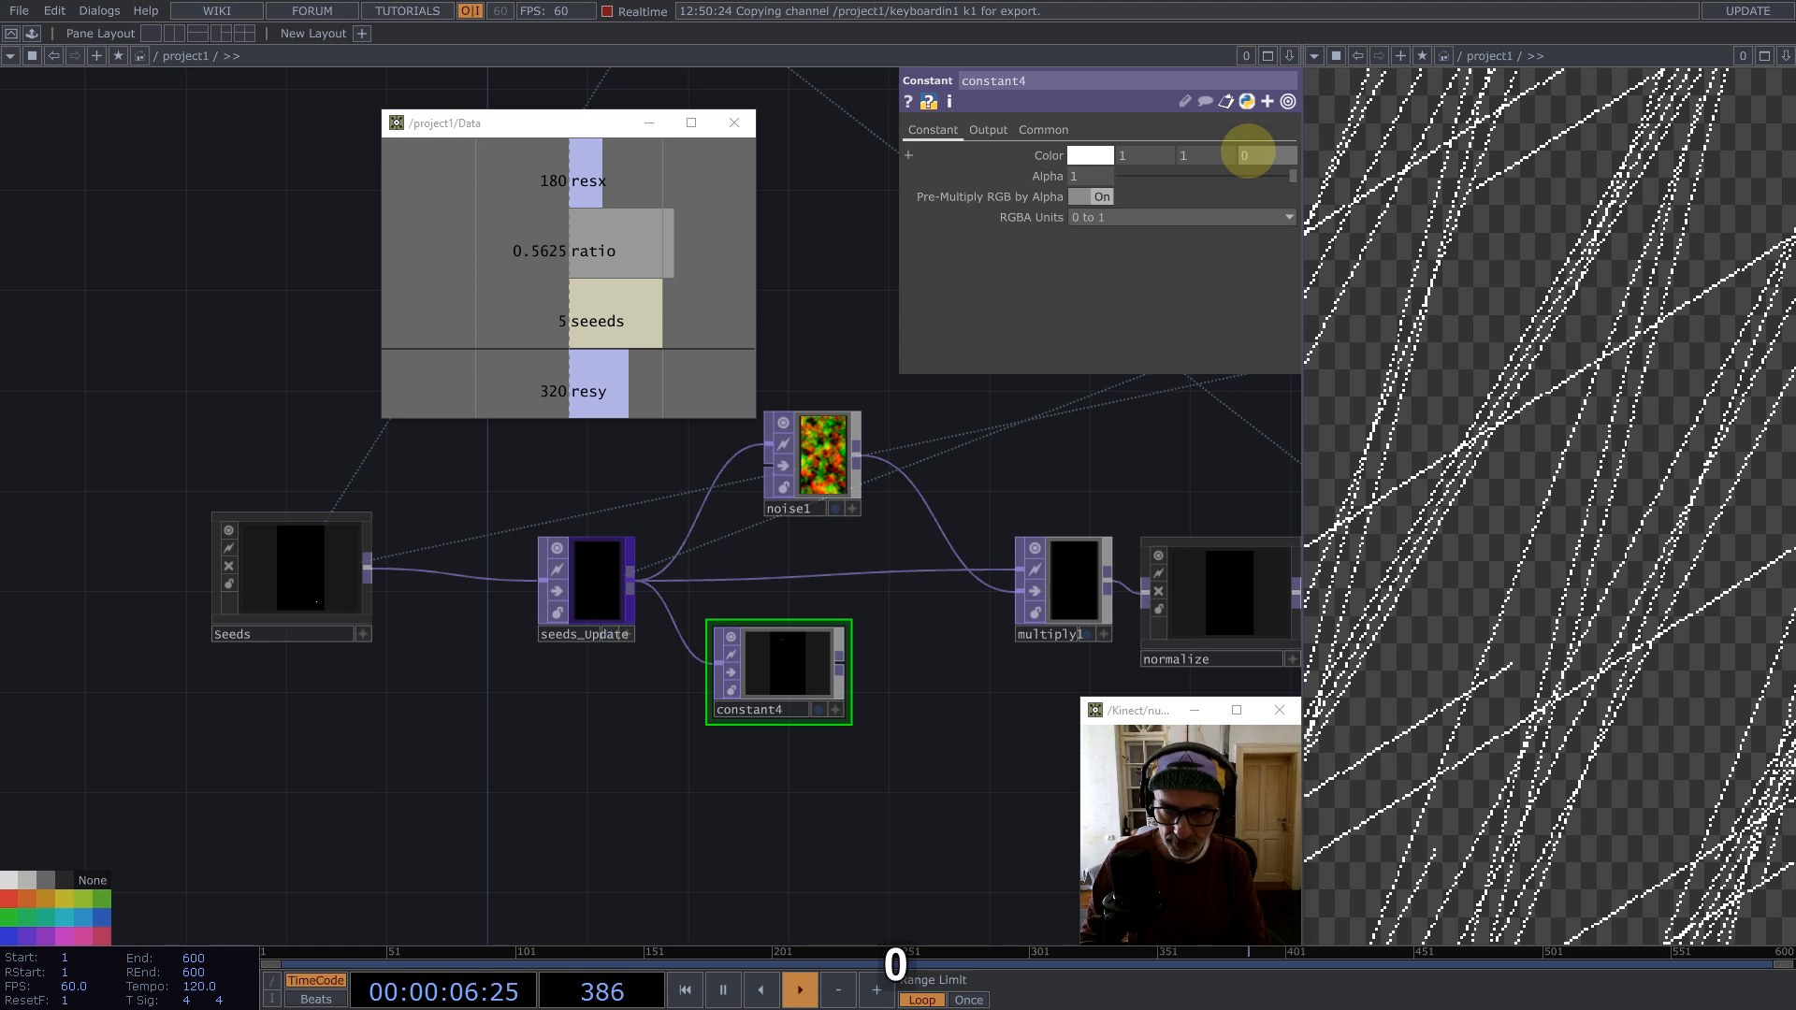
# Step: Set constant4's color to red with values 1, 0, 0
pyautogui.moveTo(1200, 154); pyautogui.dragTo(1122, 160)
pyautogui.write('0')
pyautogui.click(871, 551)
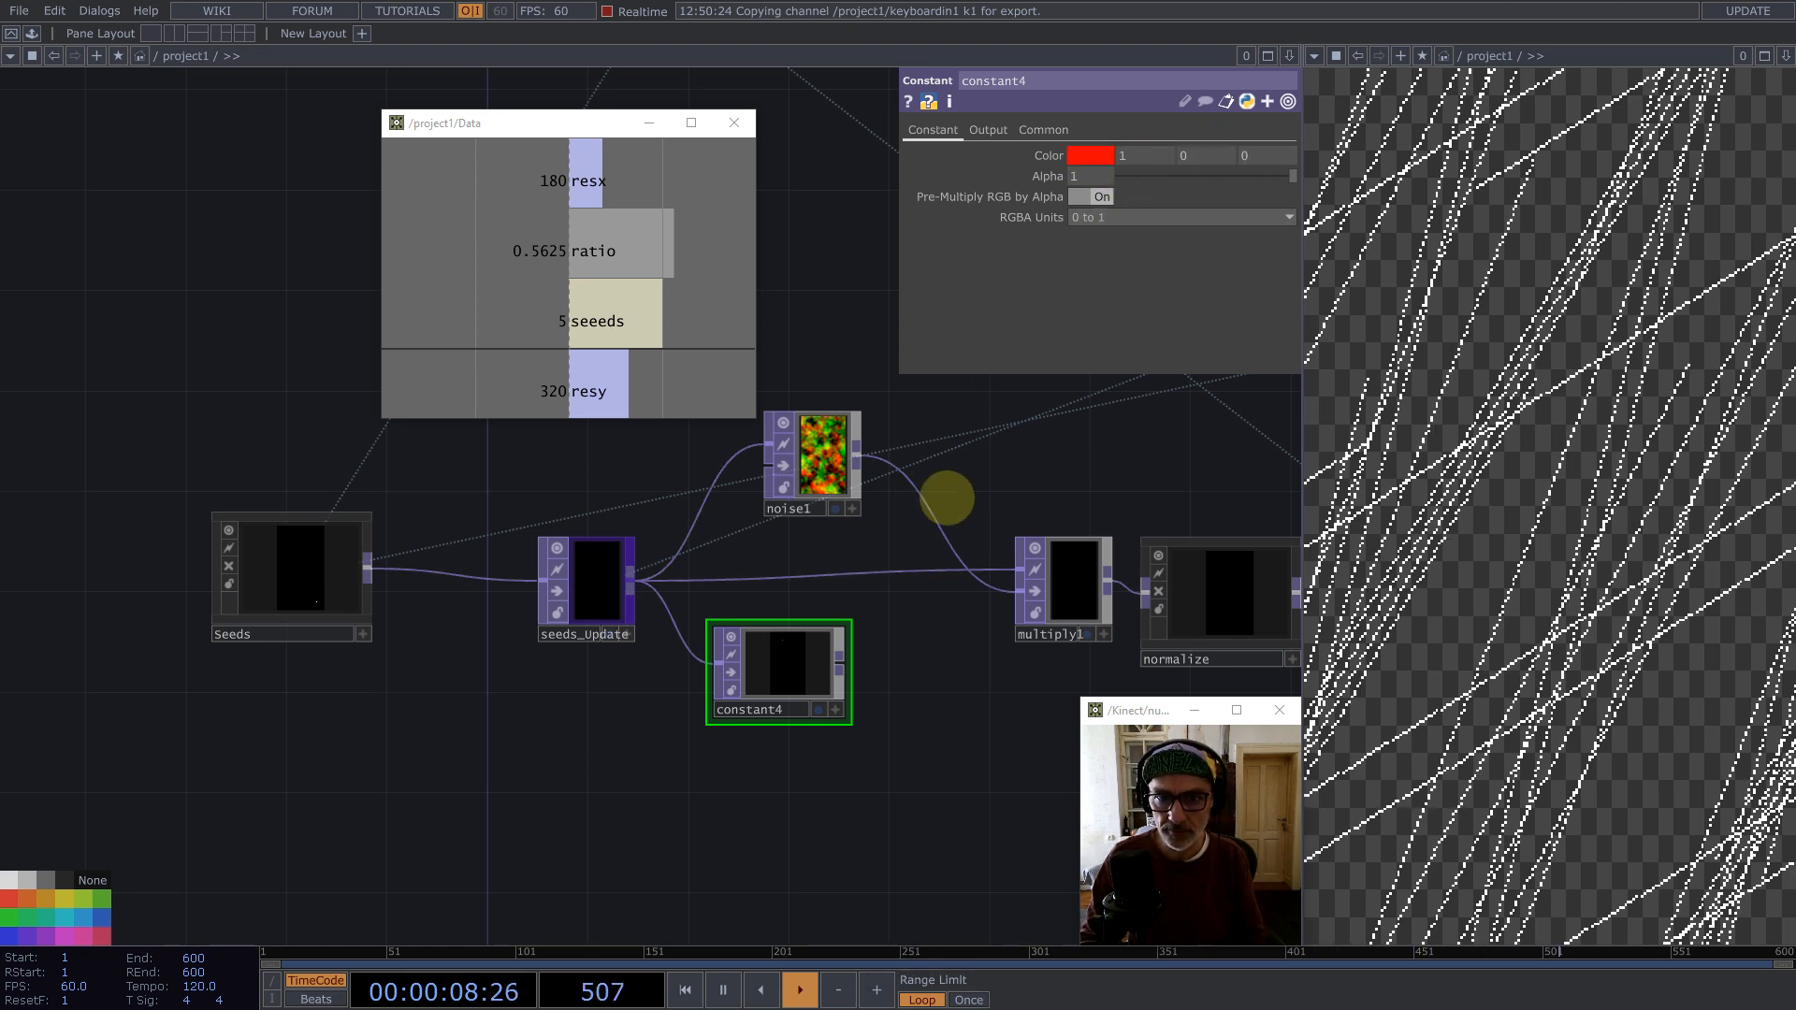
pyautogui.moveTo(847, 622); pyautogui.dragTo(843, 631)
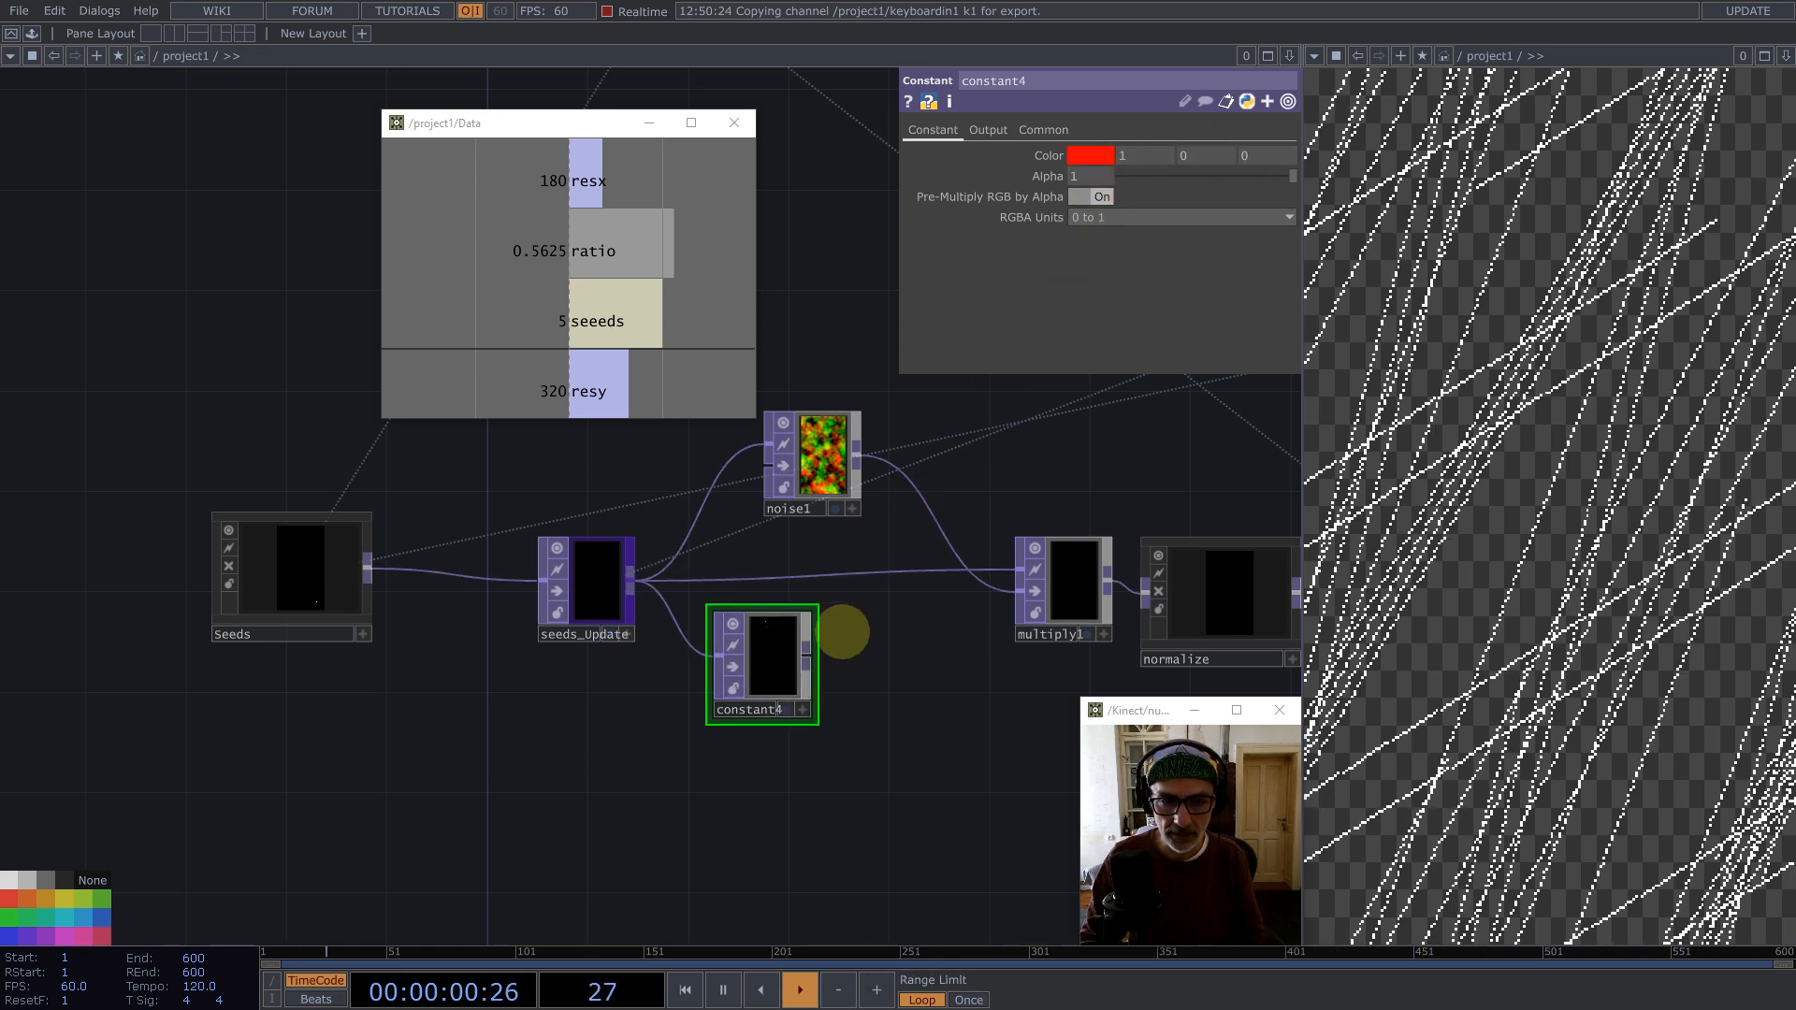
# Step: Set constant4's pixel format to 32-bit float (RG)
pyautogui.click(1042, 131)
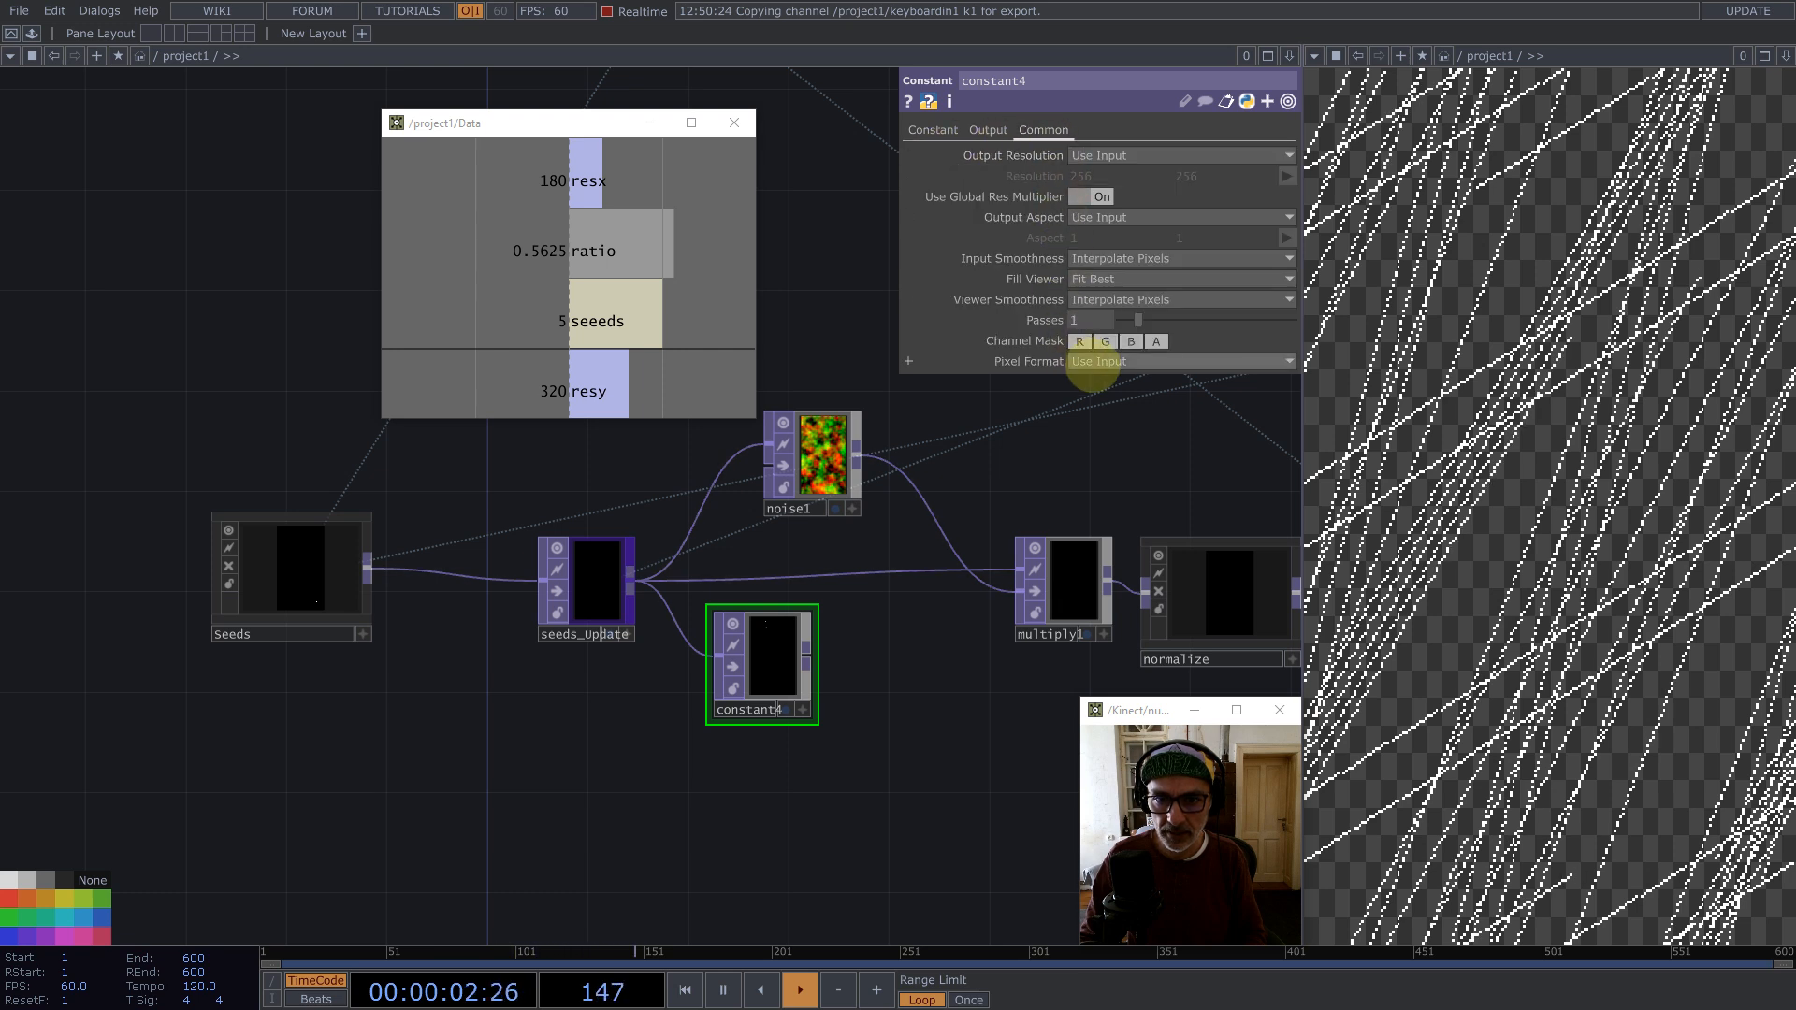
pyautogui.click(1083, 361)
pyautogui.click(1127, 662)
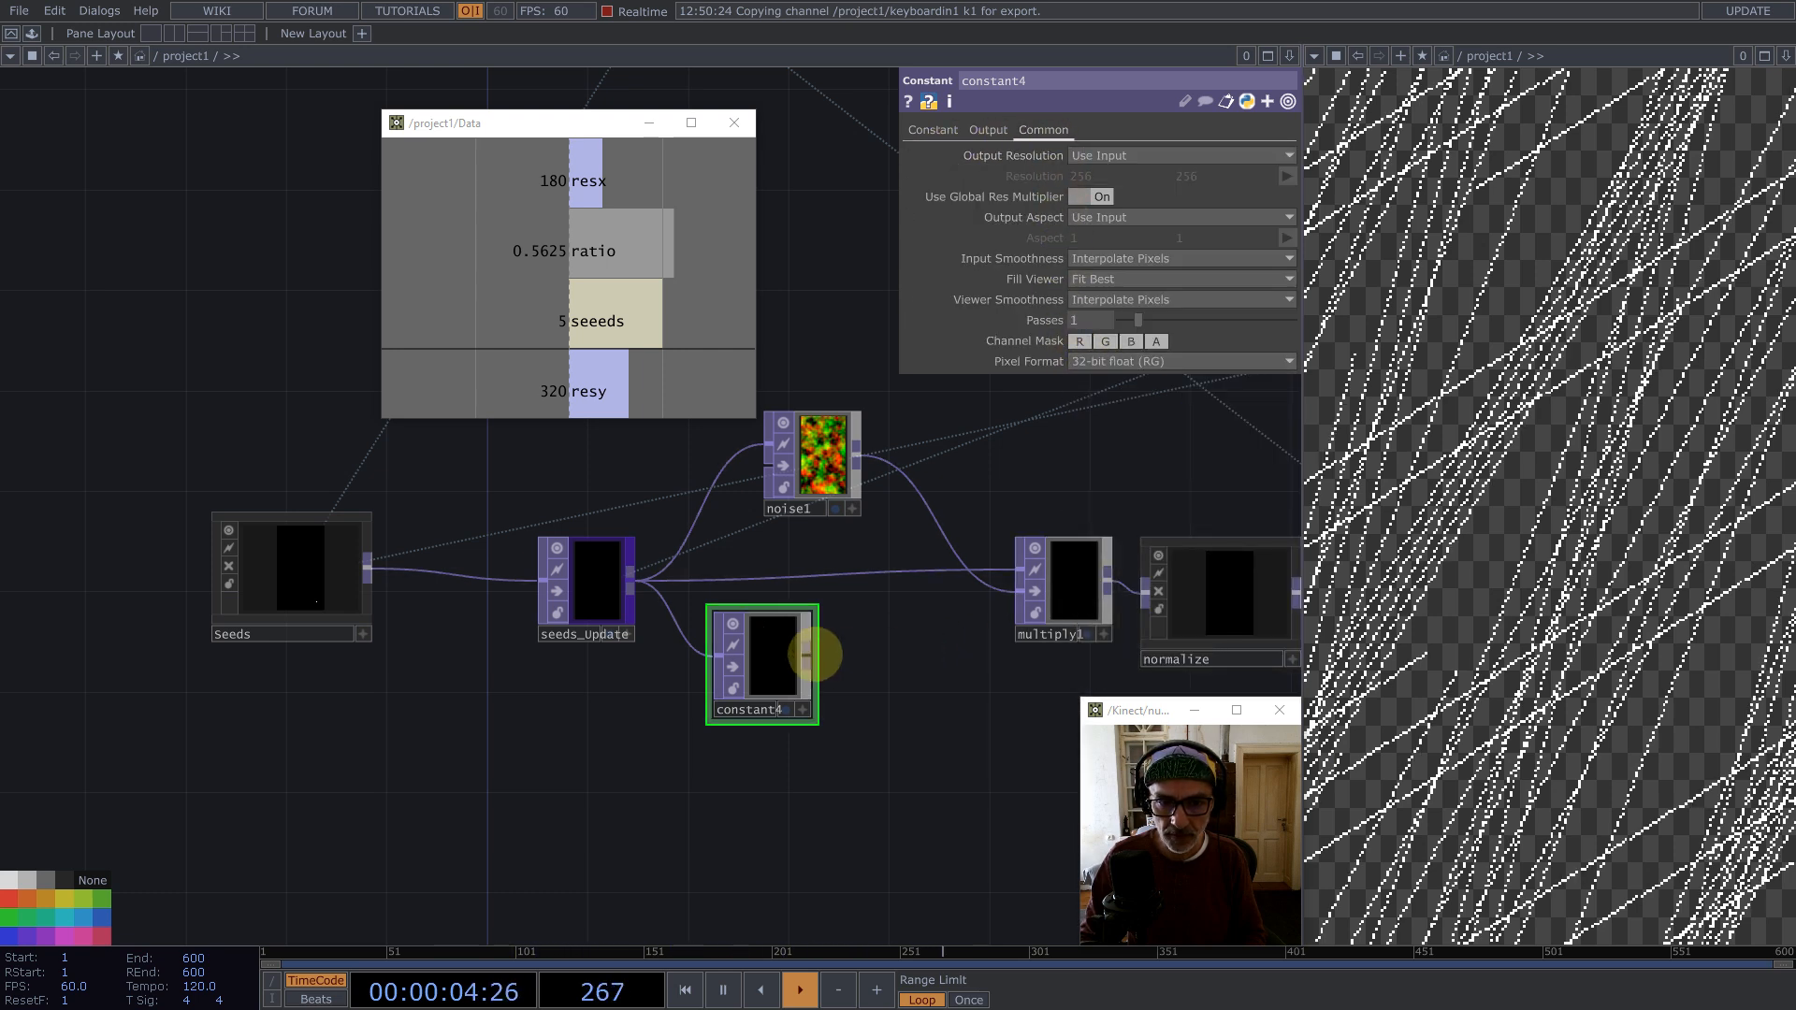
# Step: Wire constant4 into noise1's input and line the two nodes up
pyautogui.moveTo(807, 648); pyautogui.dragTo(735, 463)
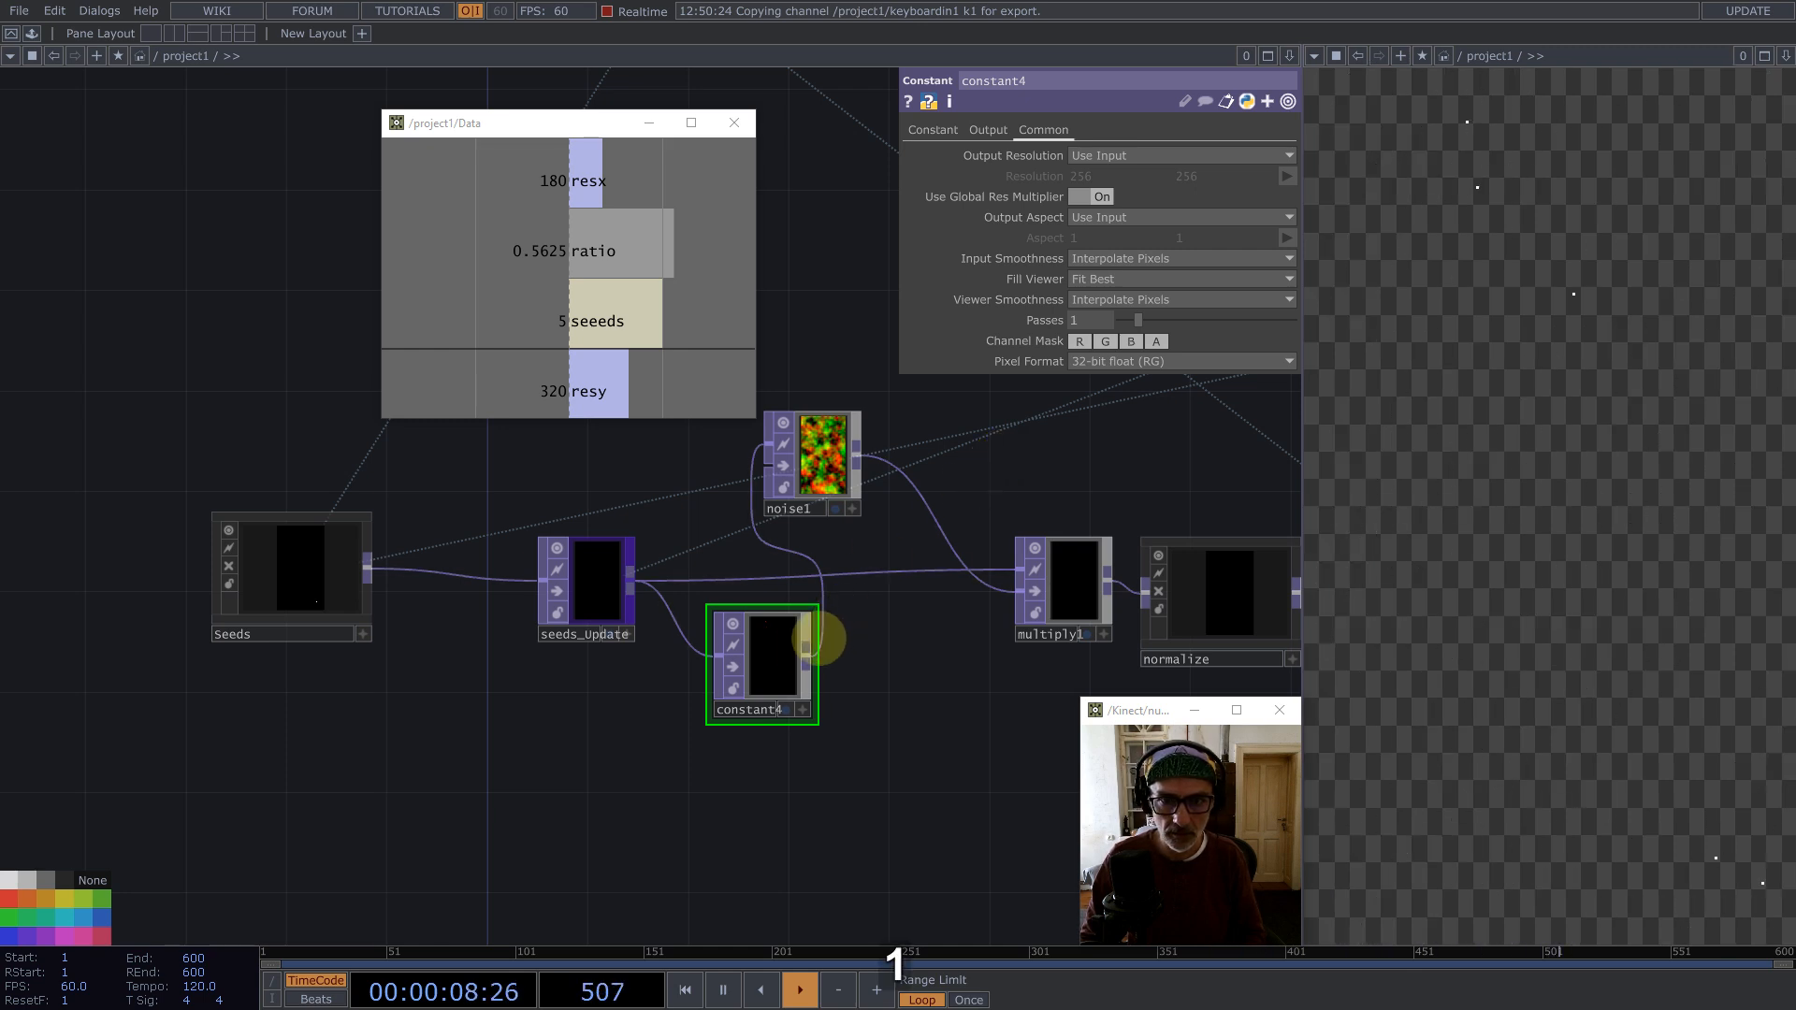
pyautogui.moveTo(801, 629); pyautogui.dragTo(726, 435)
pyautogui.moveTo(835, 531); pyautogui.dragTo(462, 651)
pyautogui.scroll(-3, 698, 582)
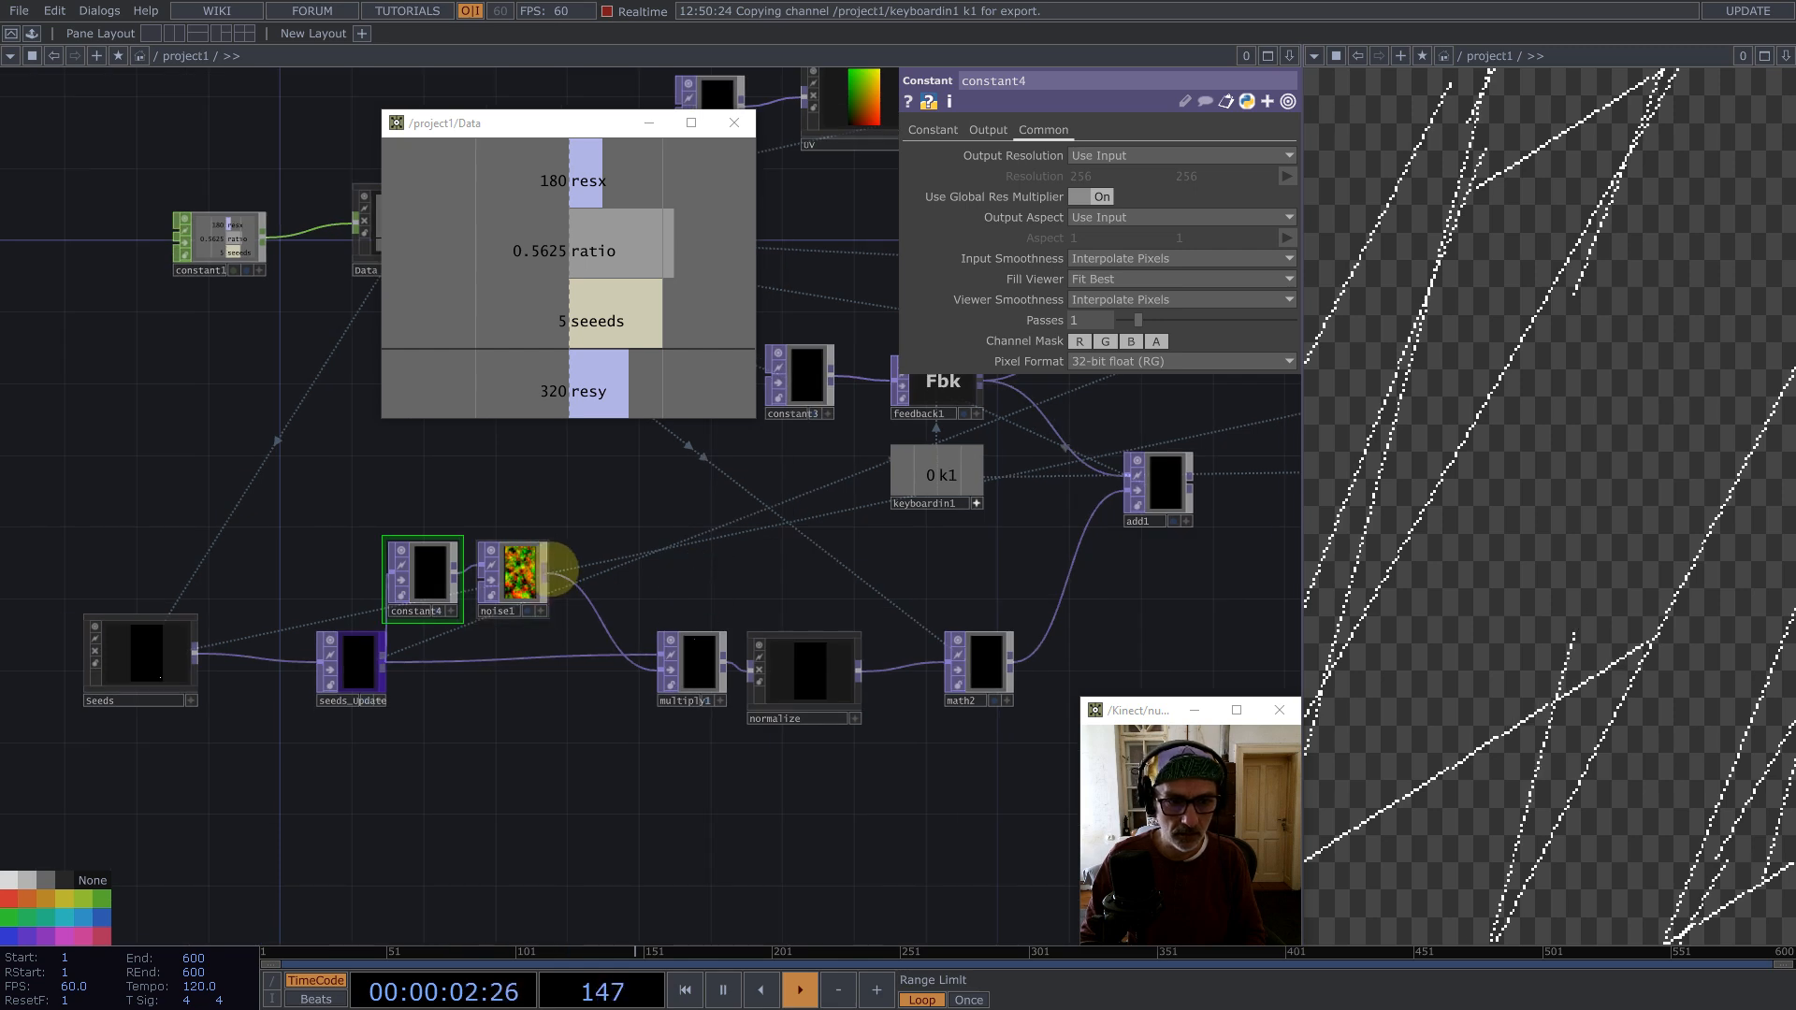
pyautogui.moveTo(524, 580); pyautogui.dragTo(577, 580)
pyautogui.moveTo(422, 578); pyautogui.dragTo(459, 578)
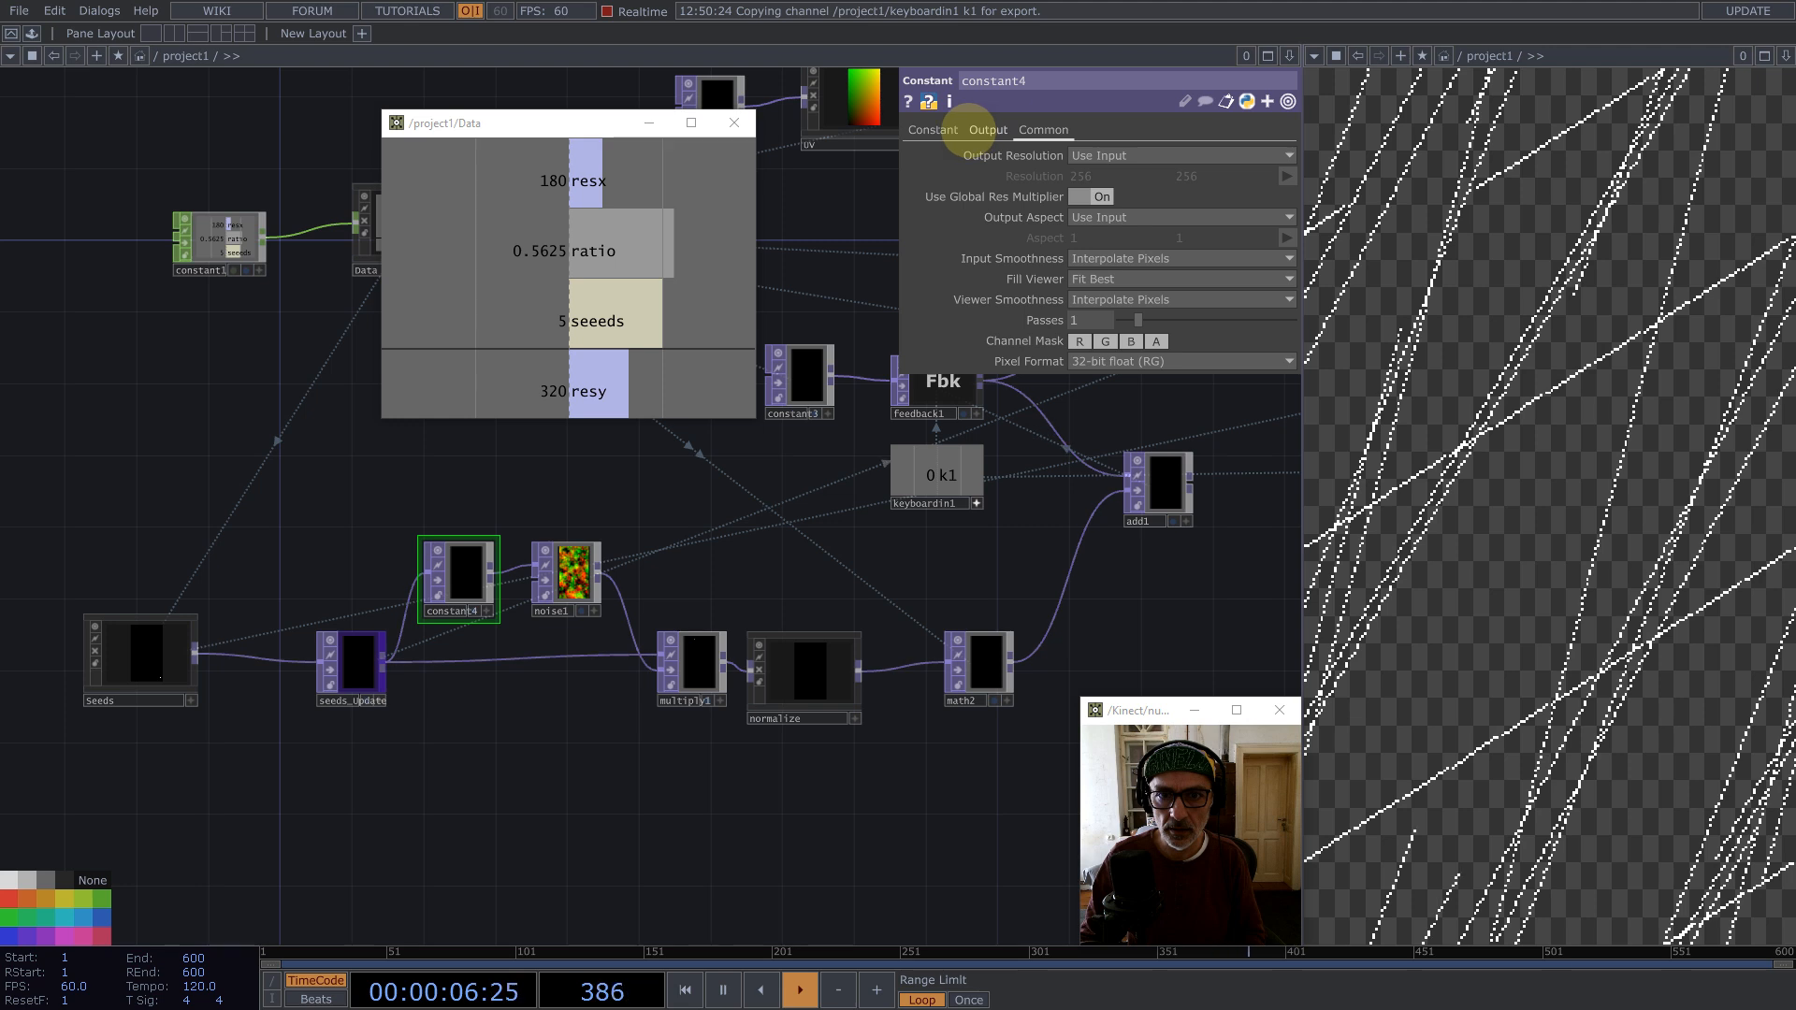
# Step: Set constant4's Combine with Input to Set Resolution Only
pyautogui.click(984, 130)
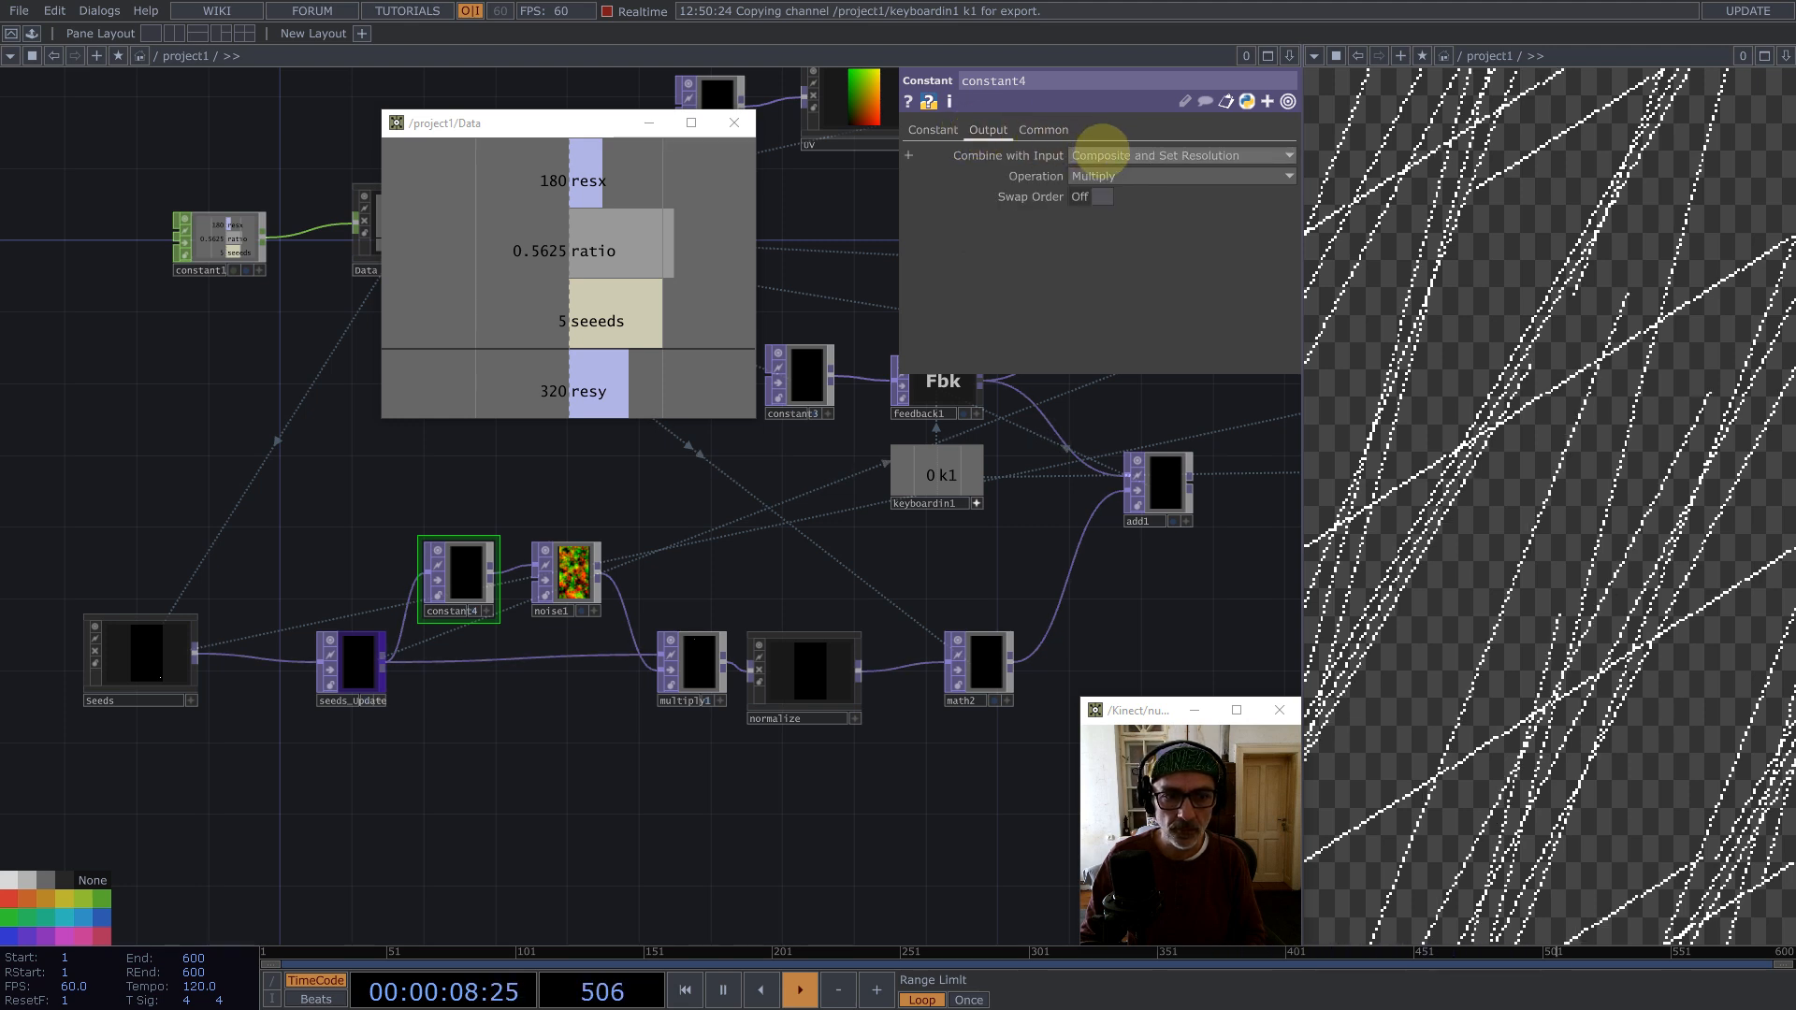
pyautogui.click(1207, 155)
pyautogui.click(1091, 169)
# Step: Open noise1's output settings, move noise1 above constant4, and restart the particle simulation
pyautogui.click(569, 575)
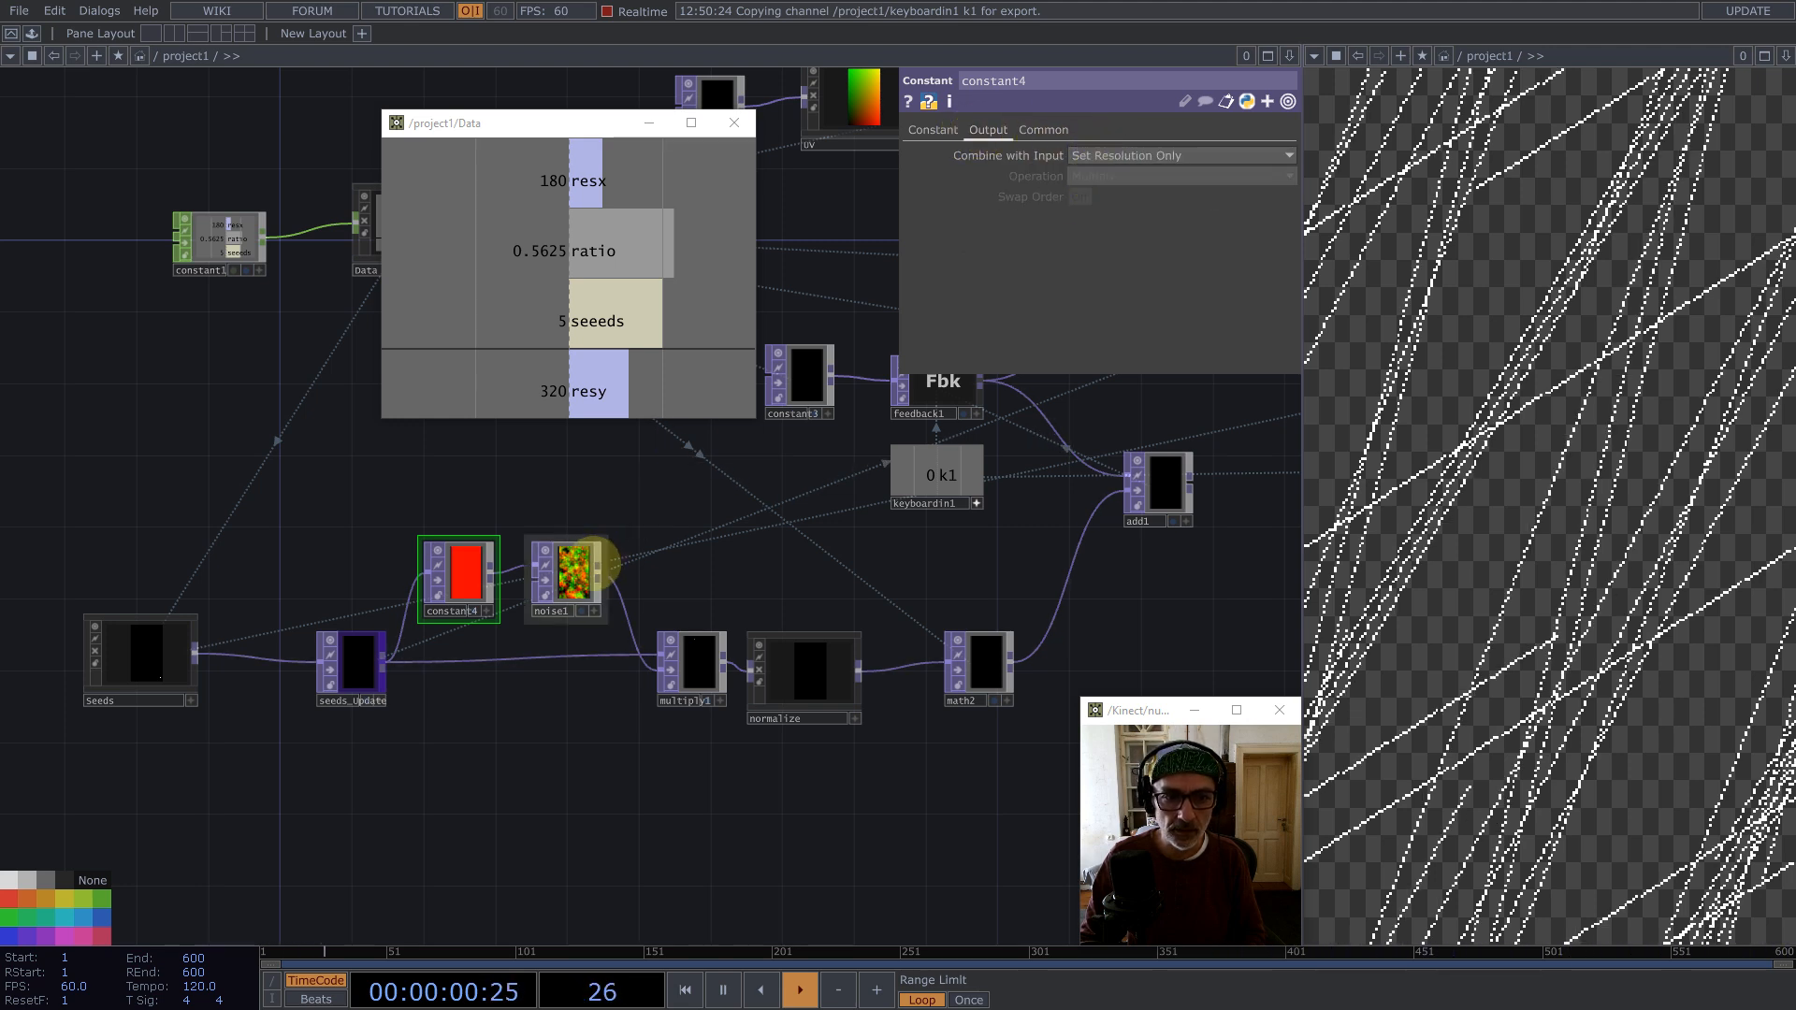
pyautogui.click(1036, 130)
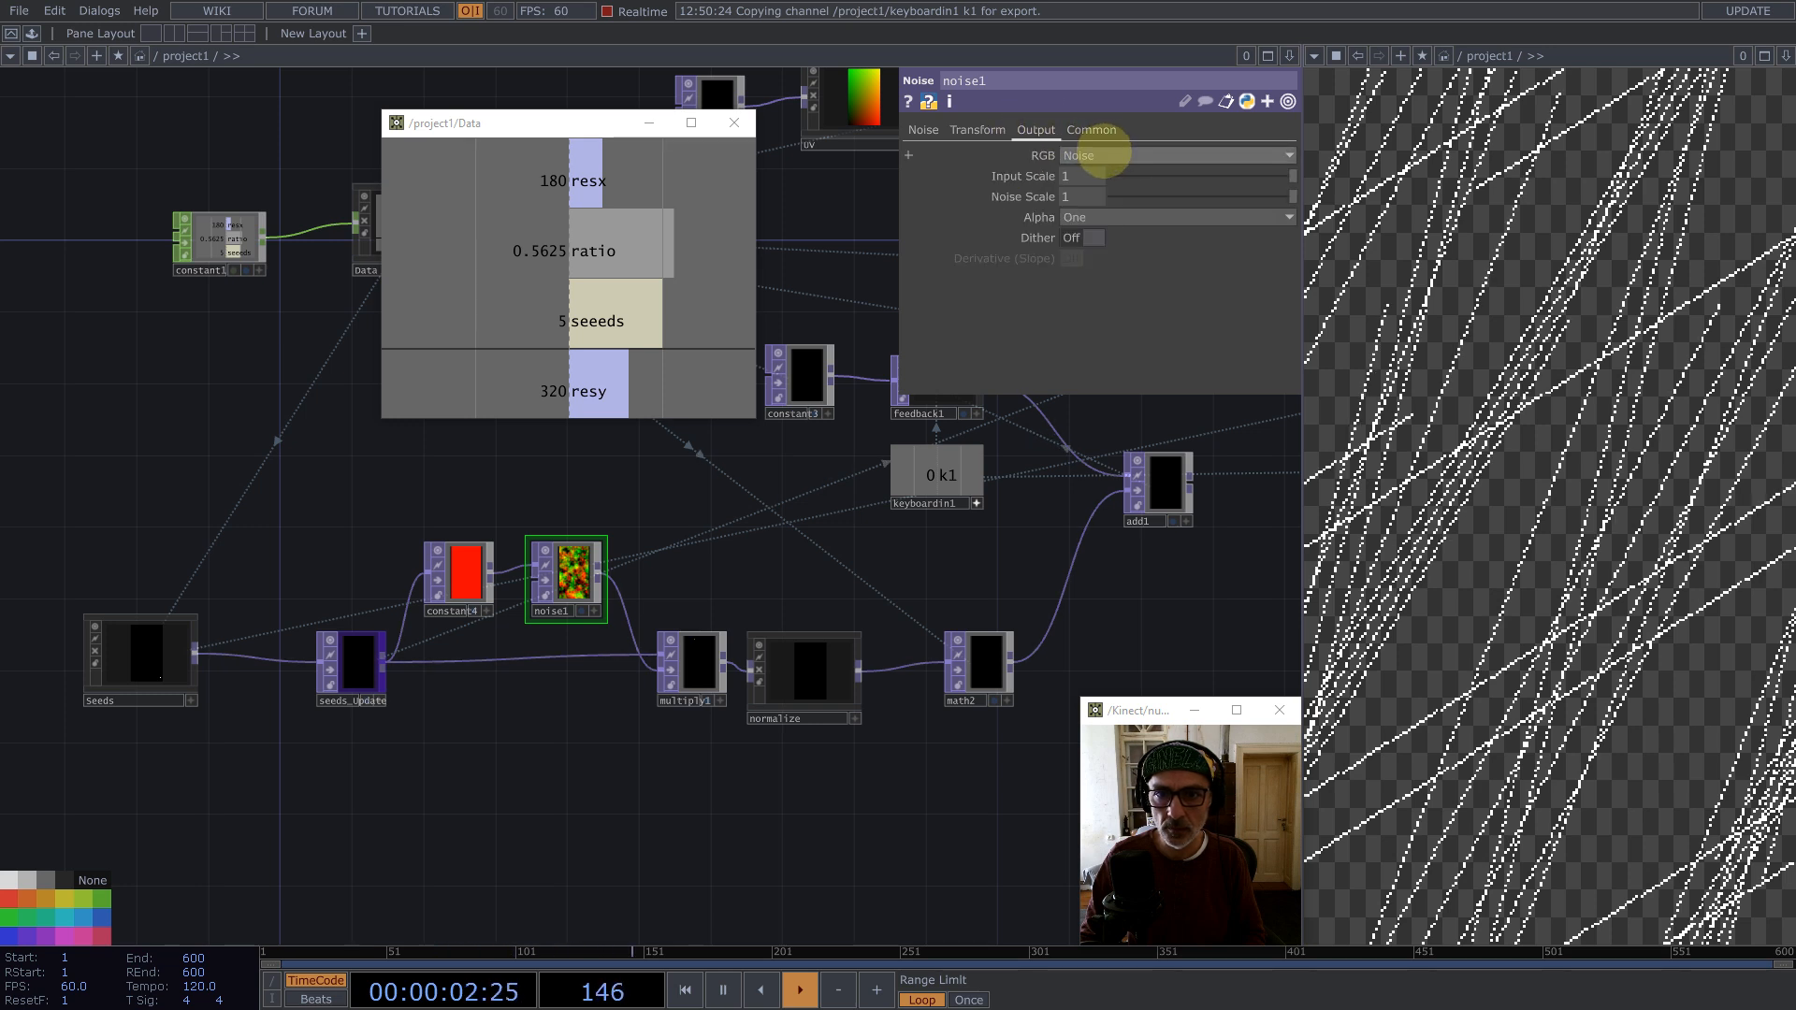
pyautogui.press('1')
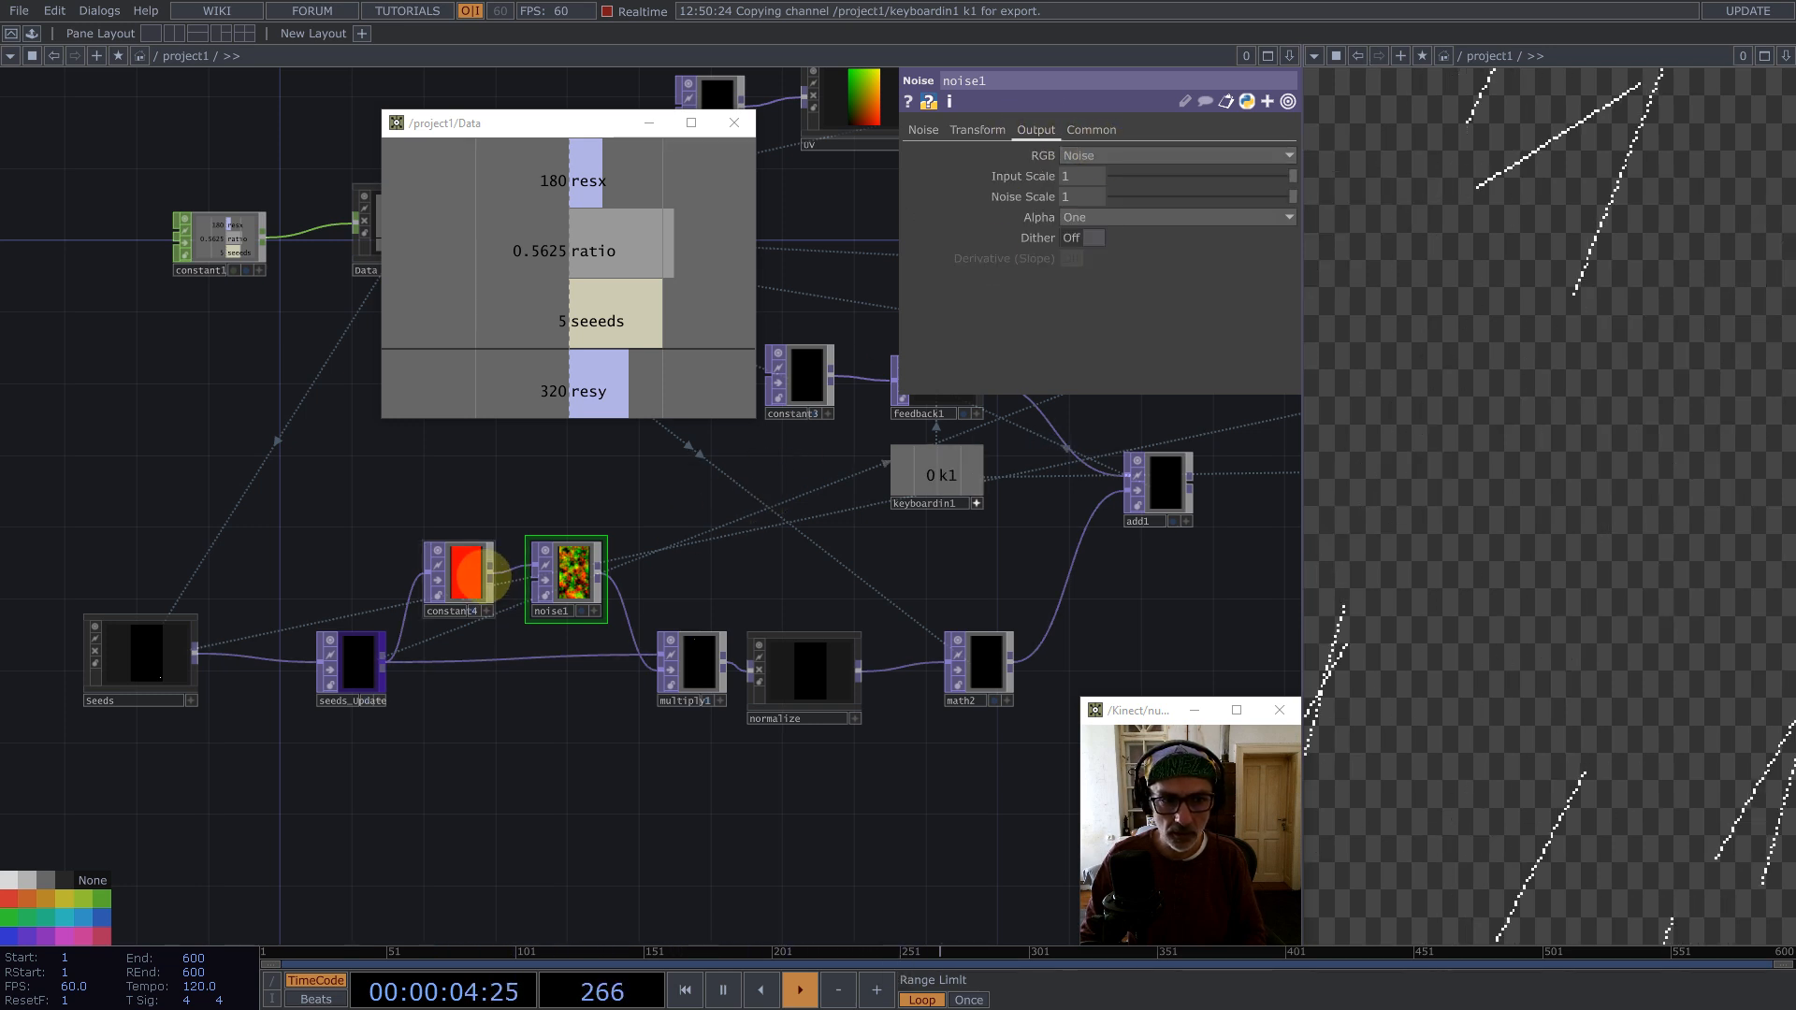
pyautogui.moveTo(601, 581); pyautogui.dragTo(622, 521)
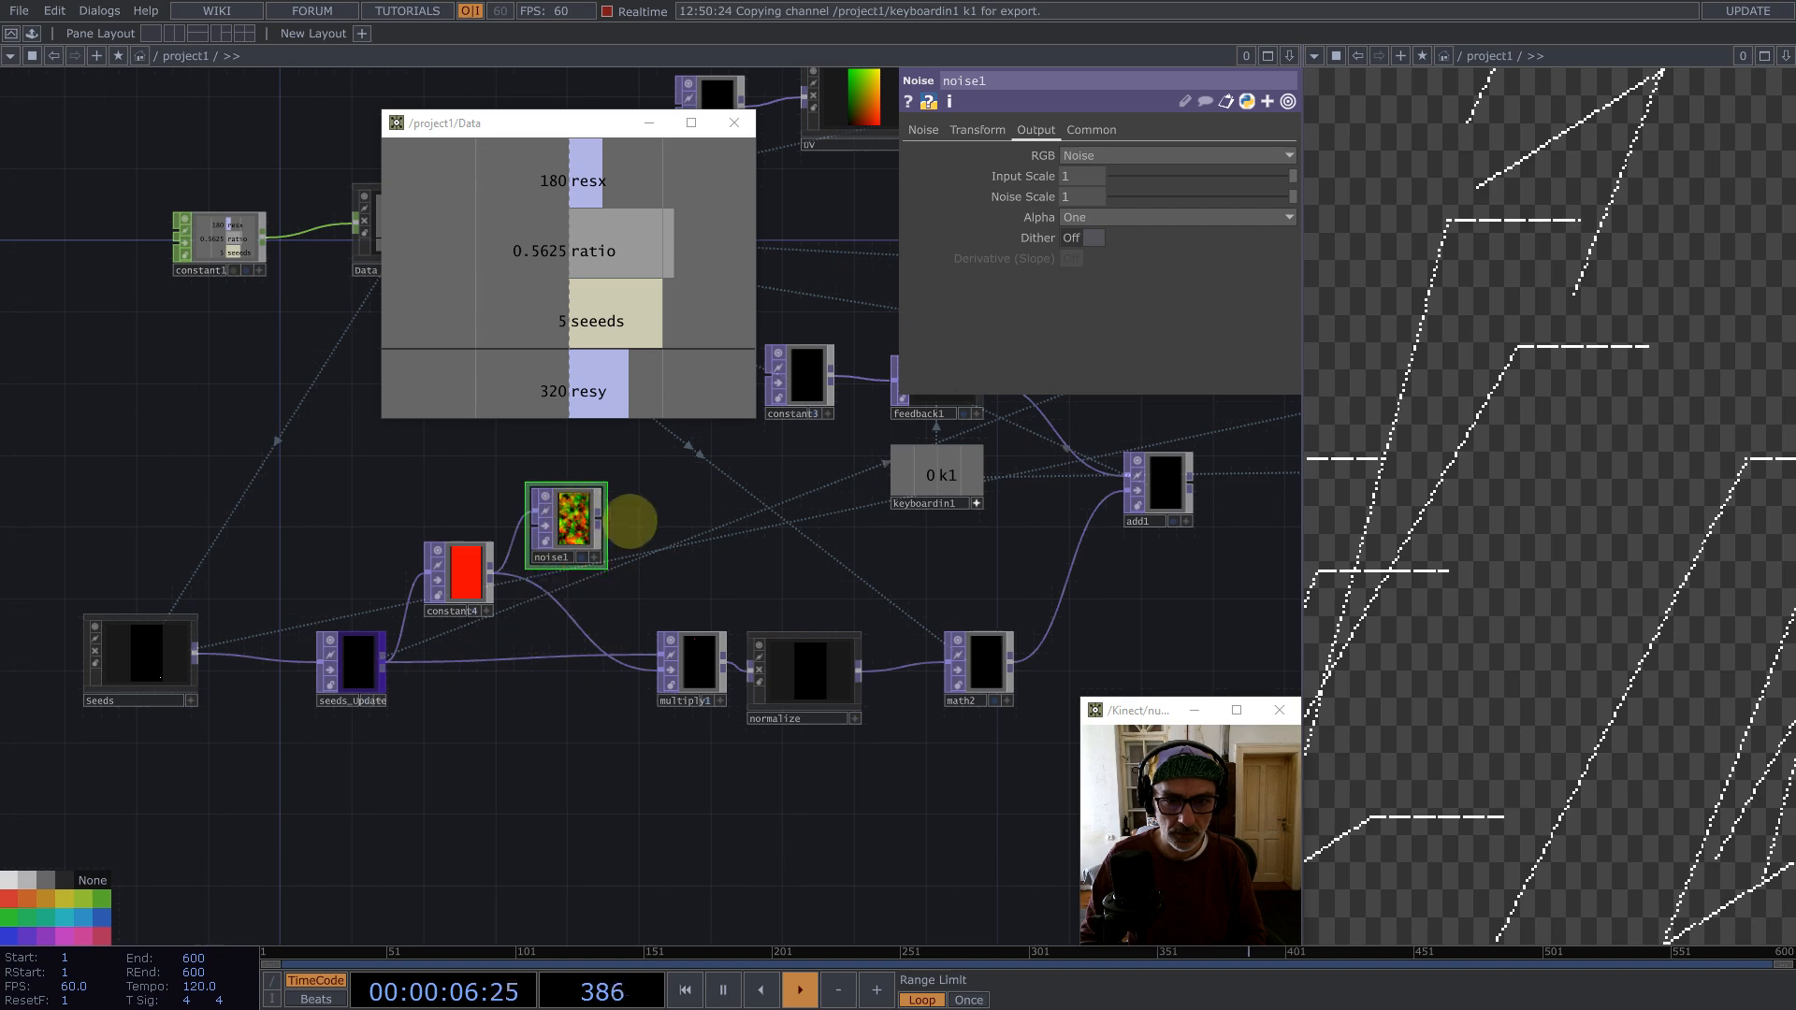
pyautogui.press('1')
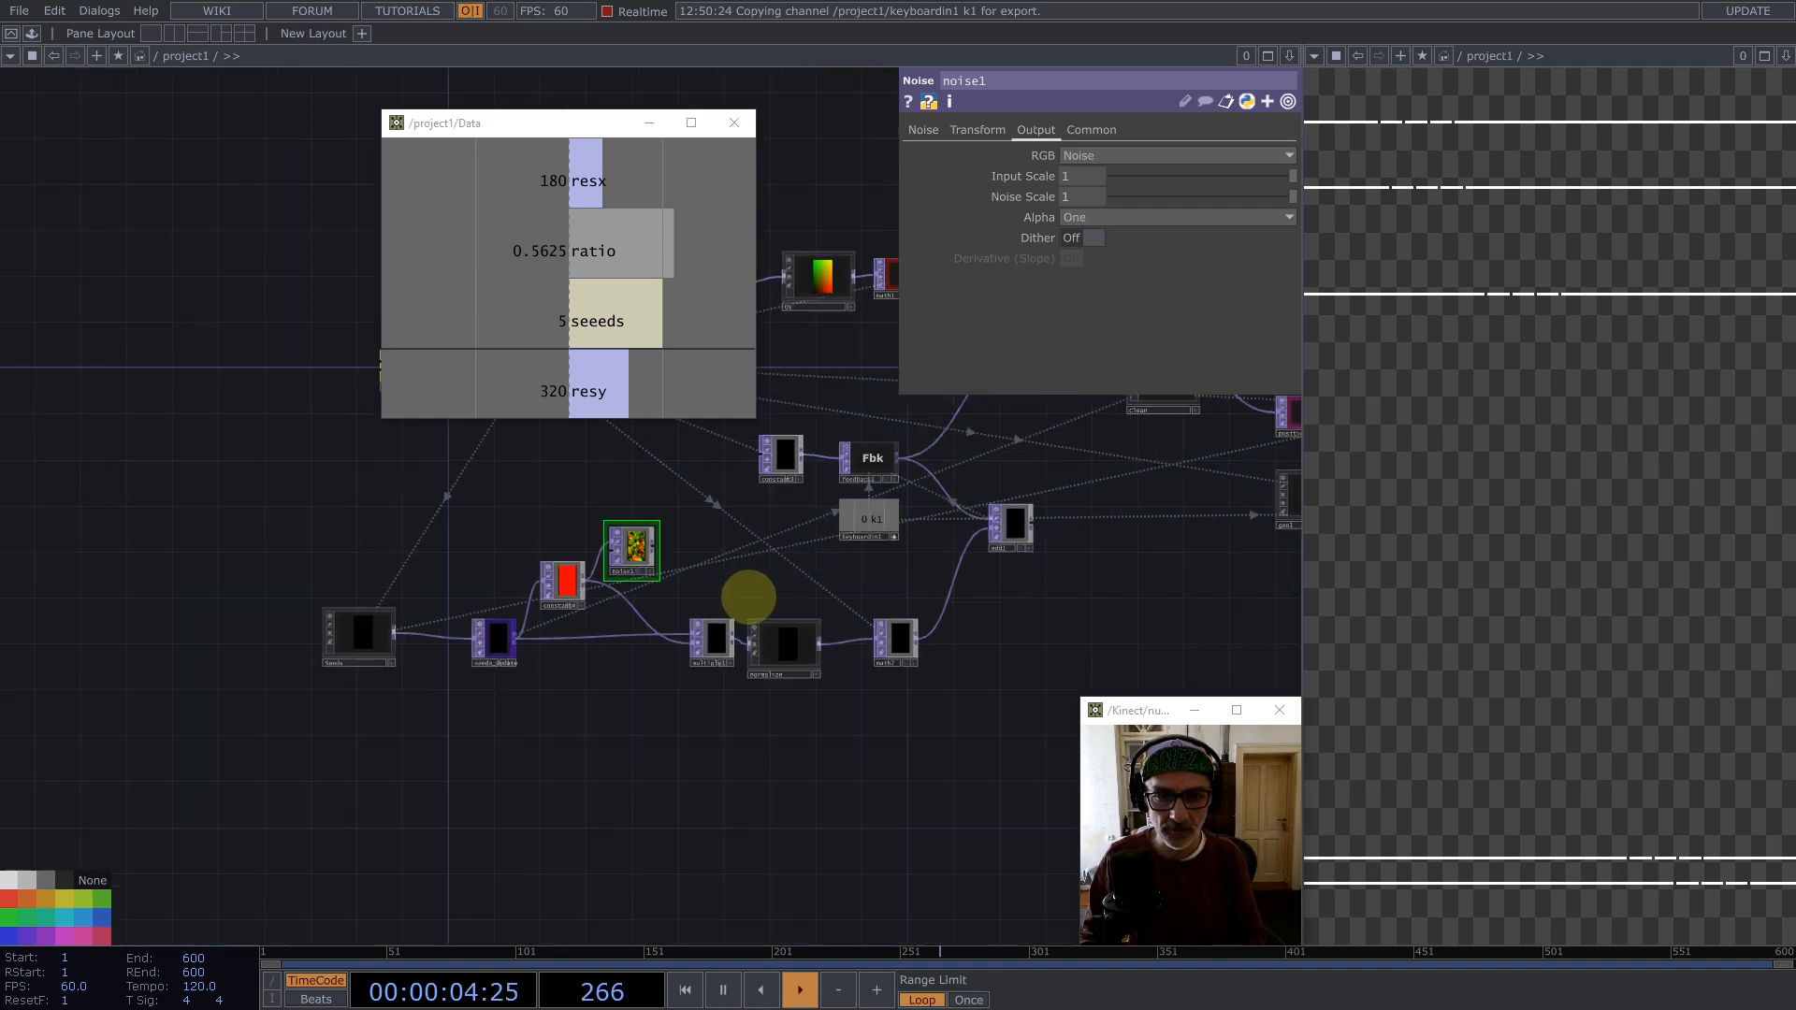
# Step: Set displace1's horizontal Displace Weight to the inverse of the Data ratio, 1.777778, and restart the simulation
pyautogui.scroll(-5, 746, 599)
pyautogui.click(919, 458)
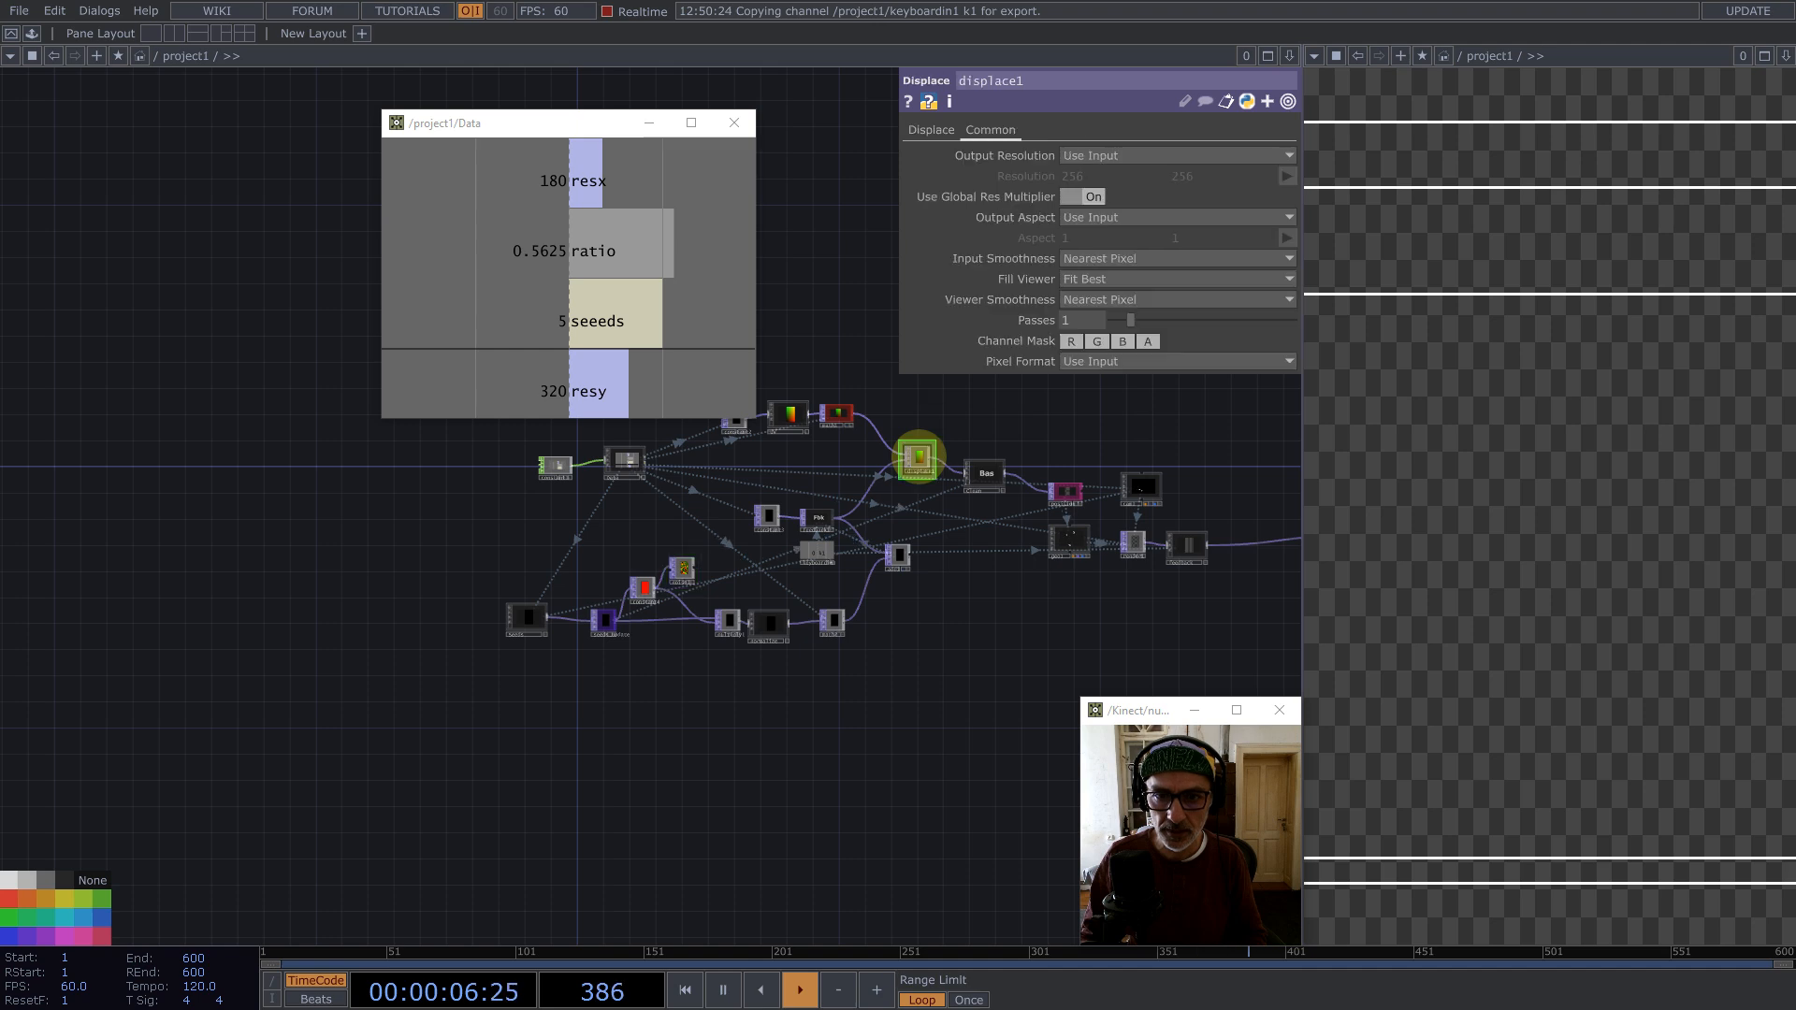
pyautogui.click(932, 130)
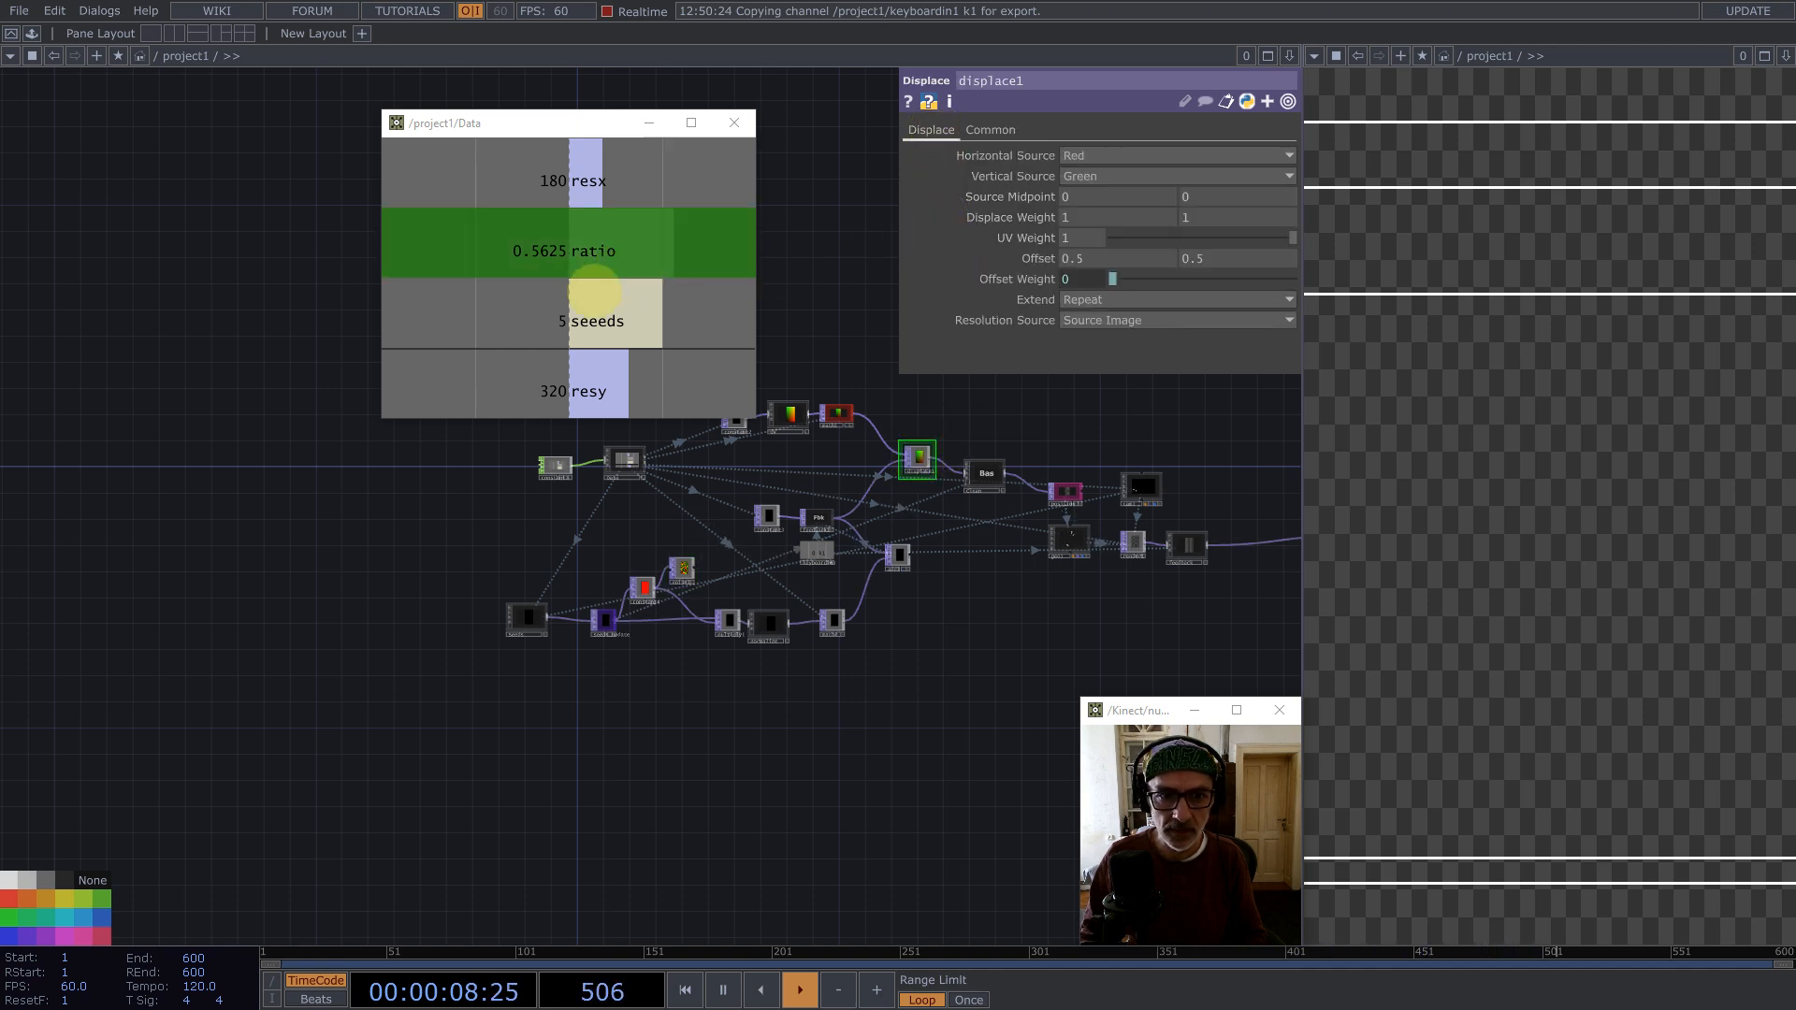
pyautogui.moveTo(557, 252); pyautogui.dragTo(1150, 224)
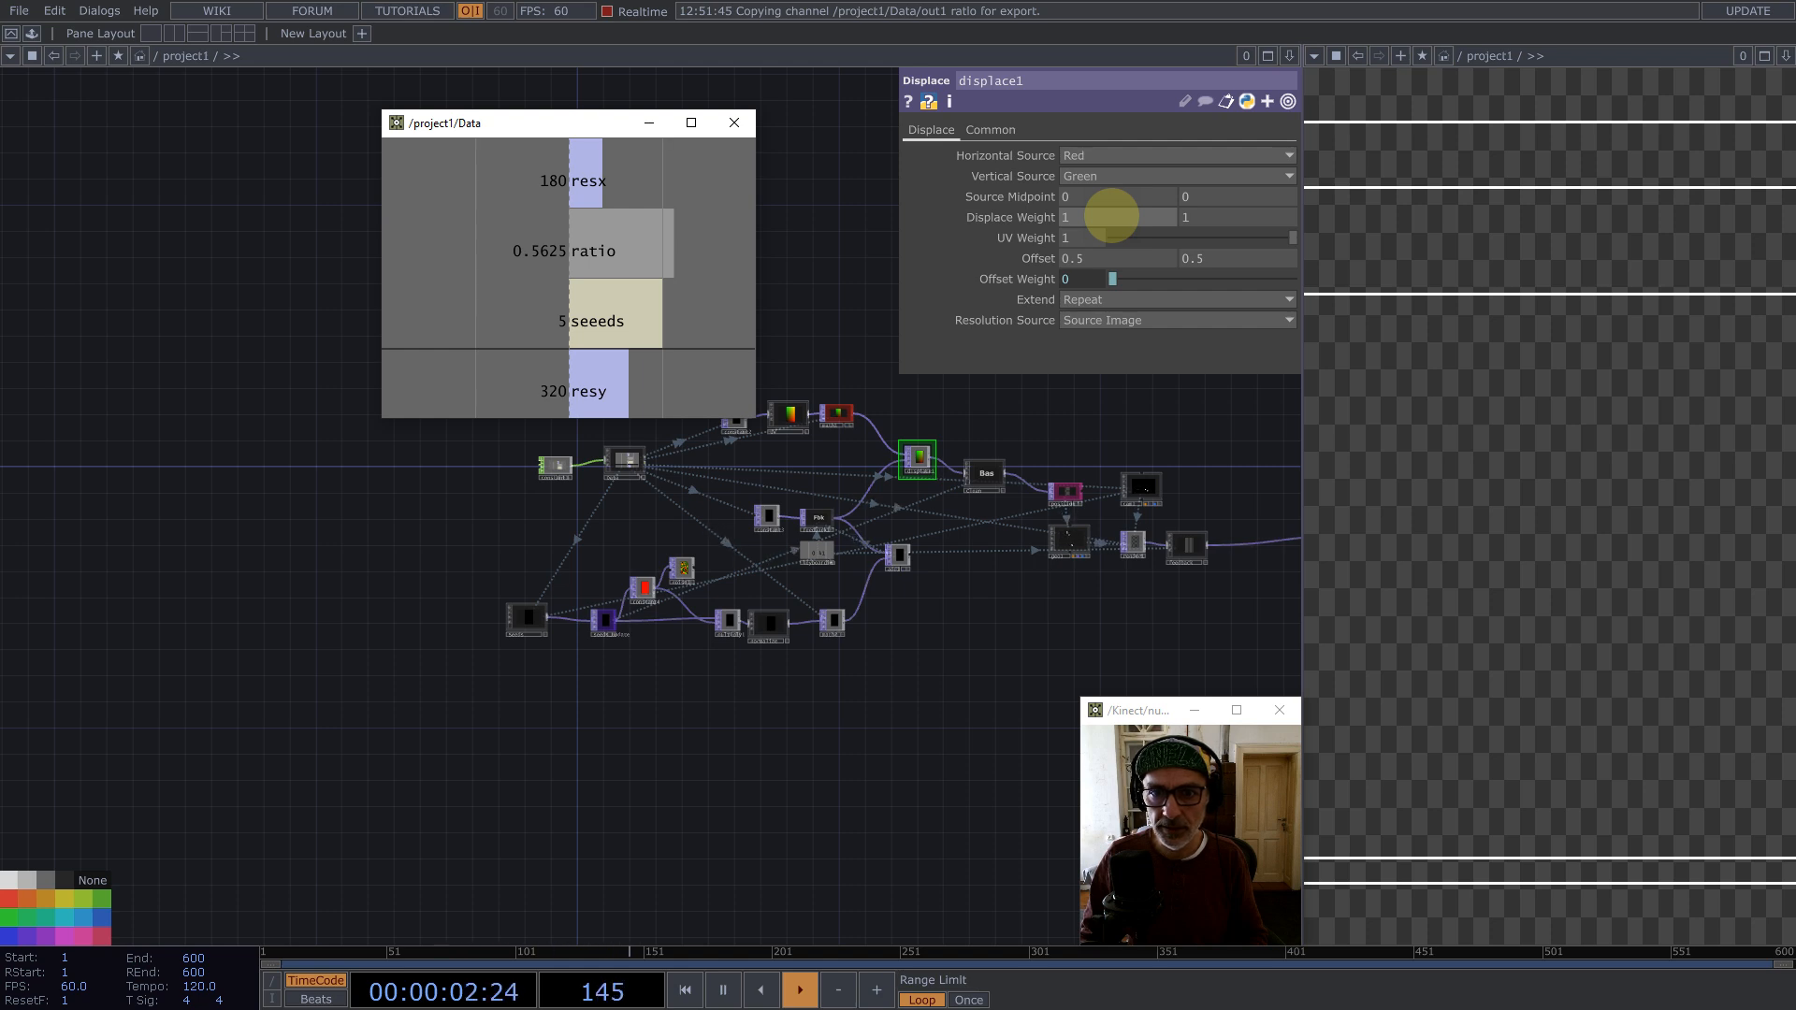
pyautogui.moveTo(1112, 216); pyautogui.dragTo(1111, 222)
pyautogui.click(1111, 222)
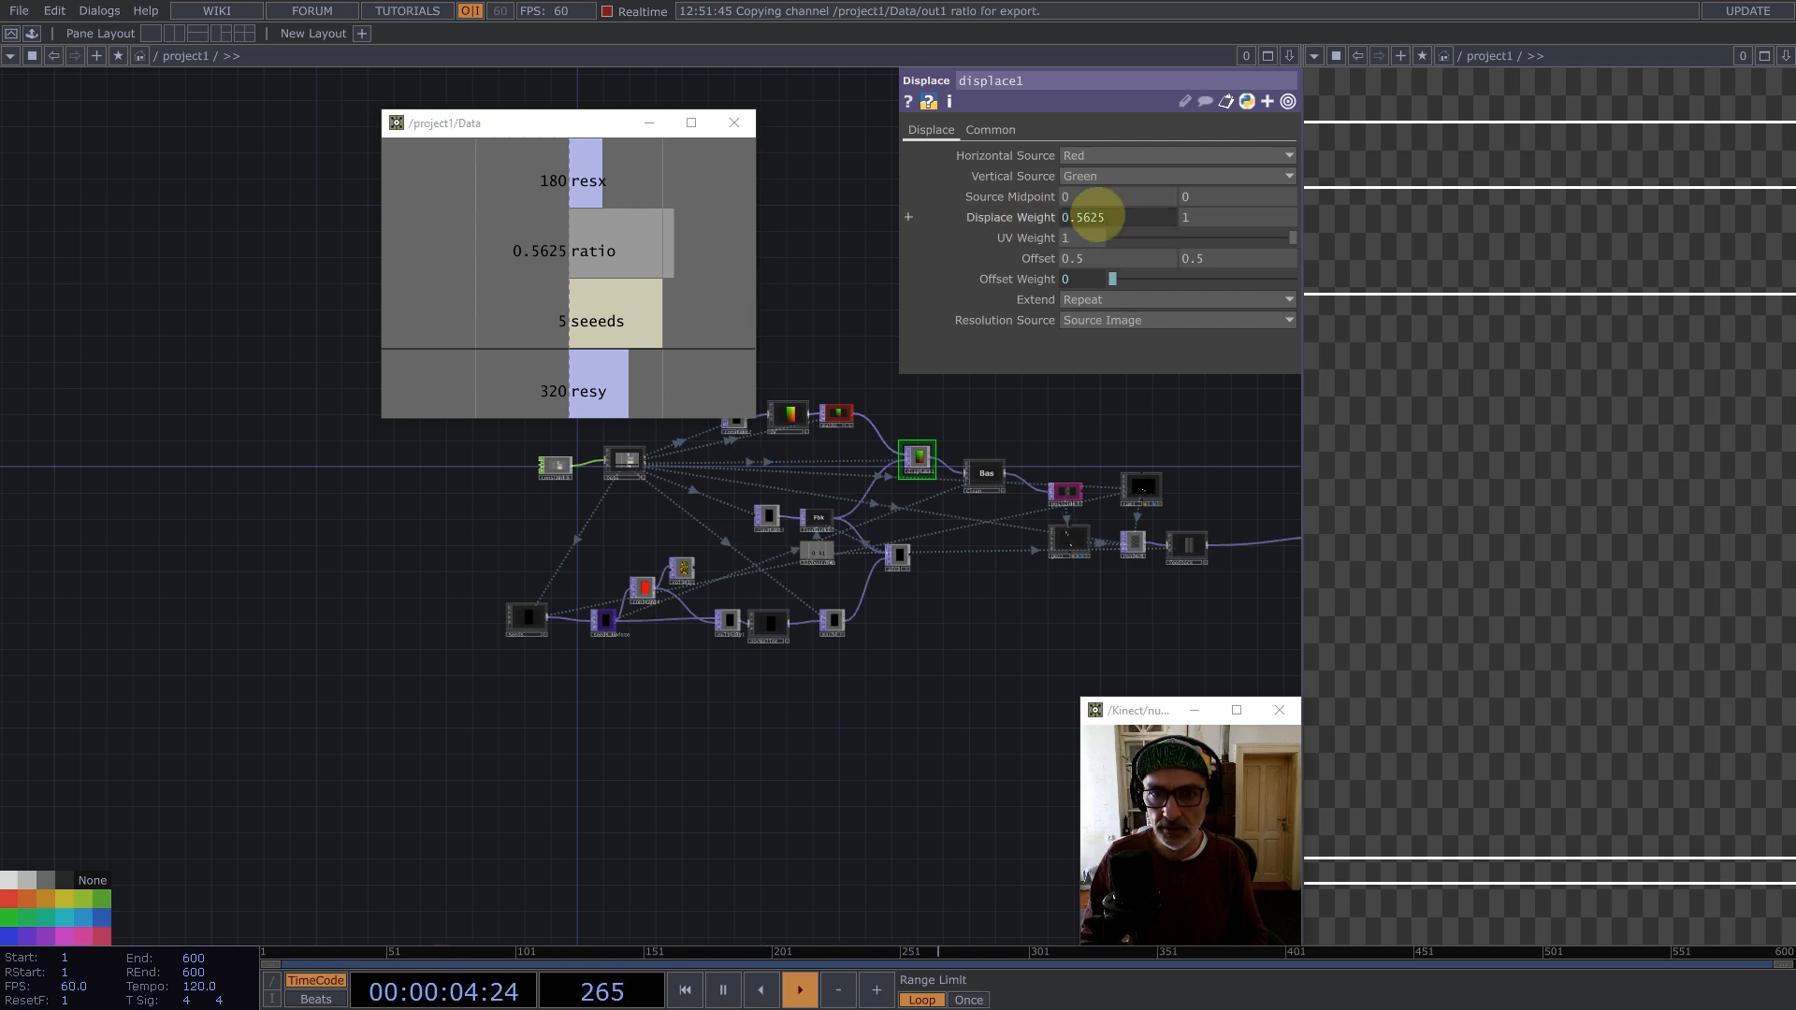
pyautogui.click(1102, 218)
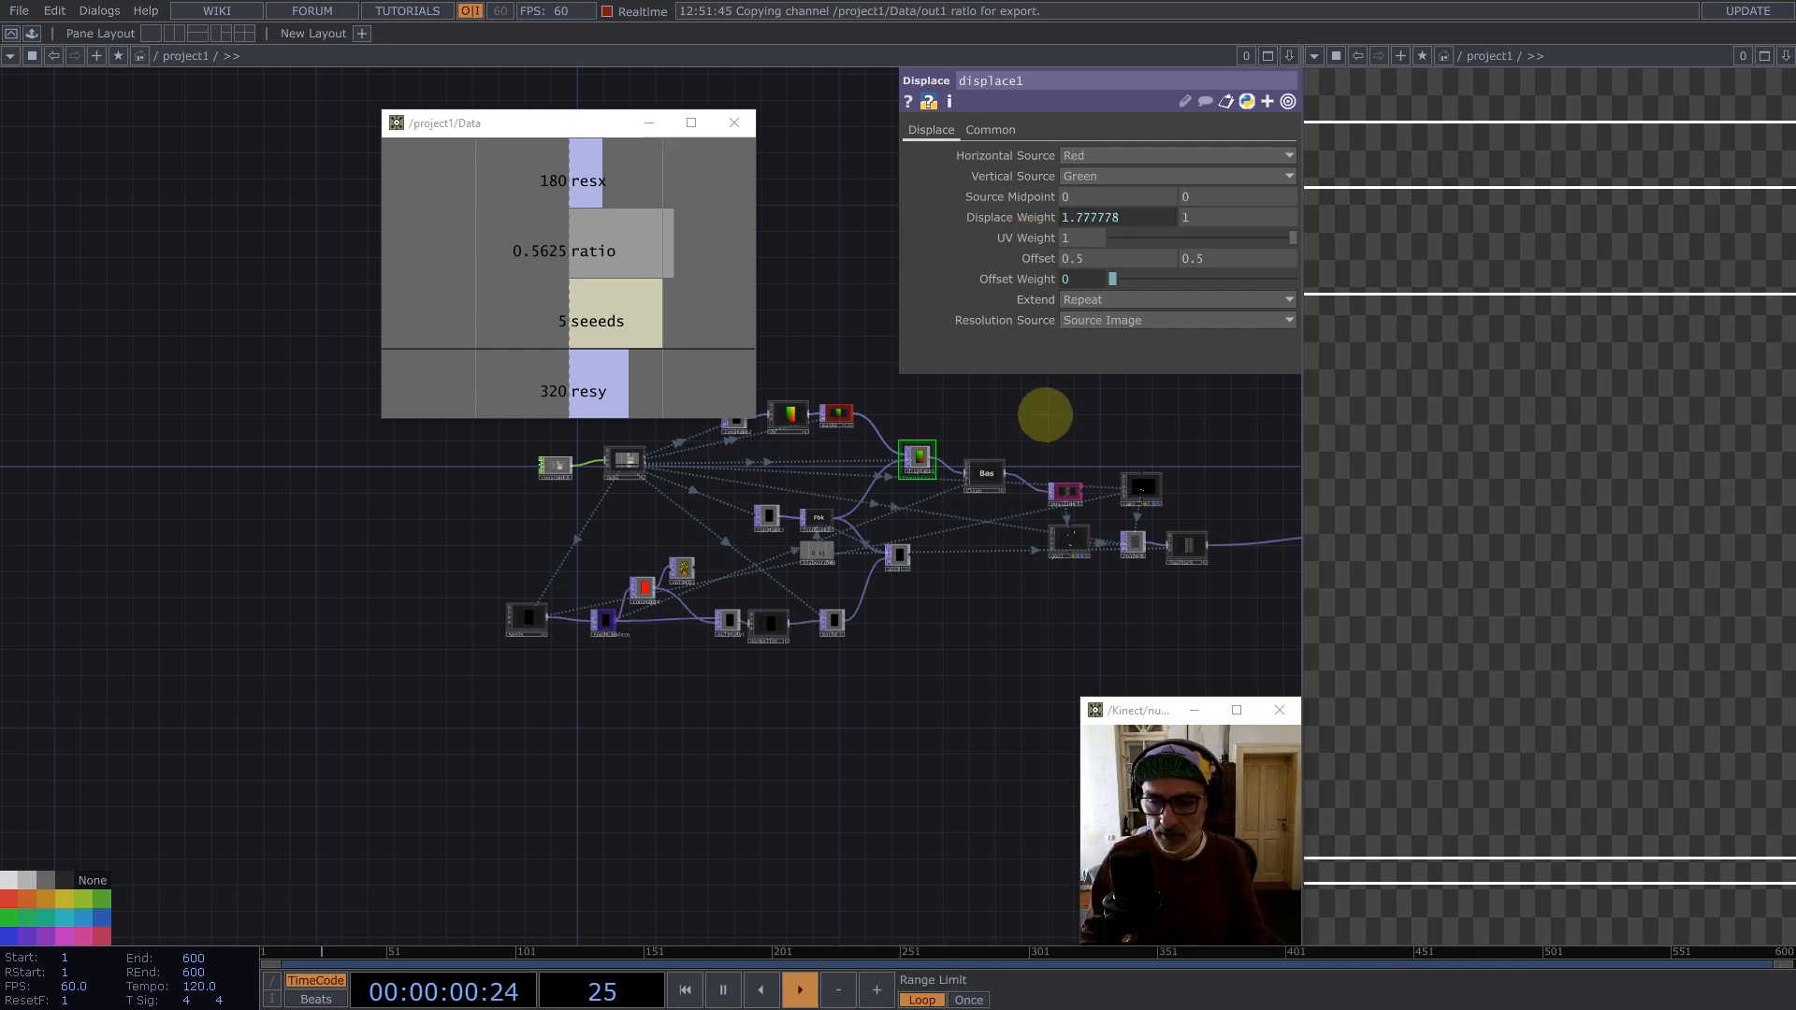
pyautogui.press('1')
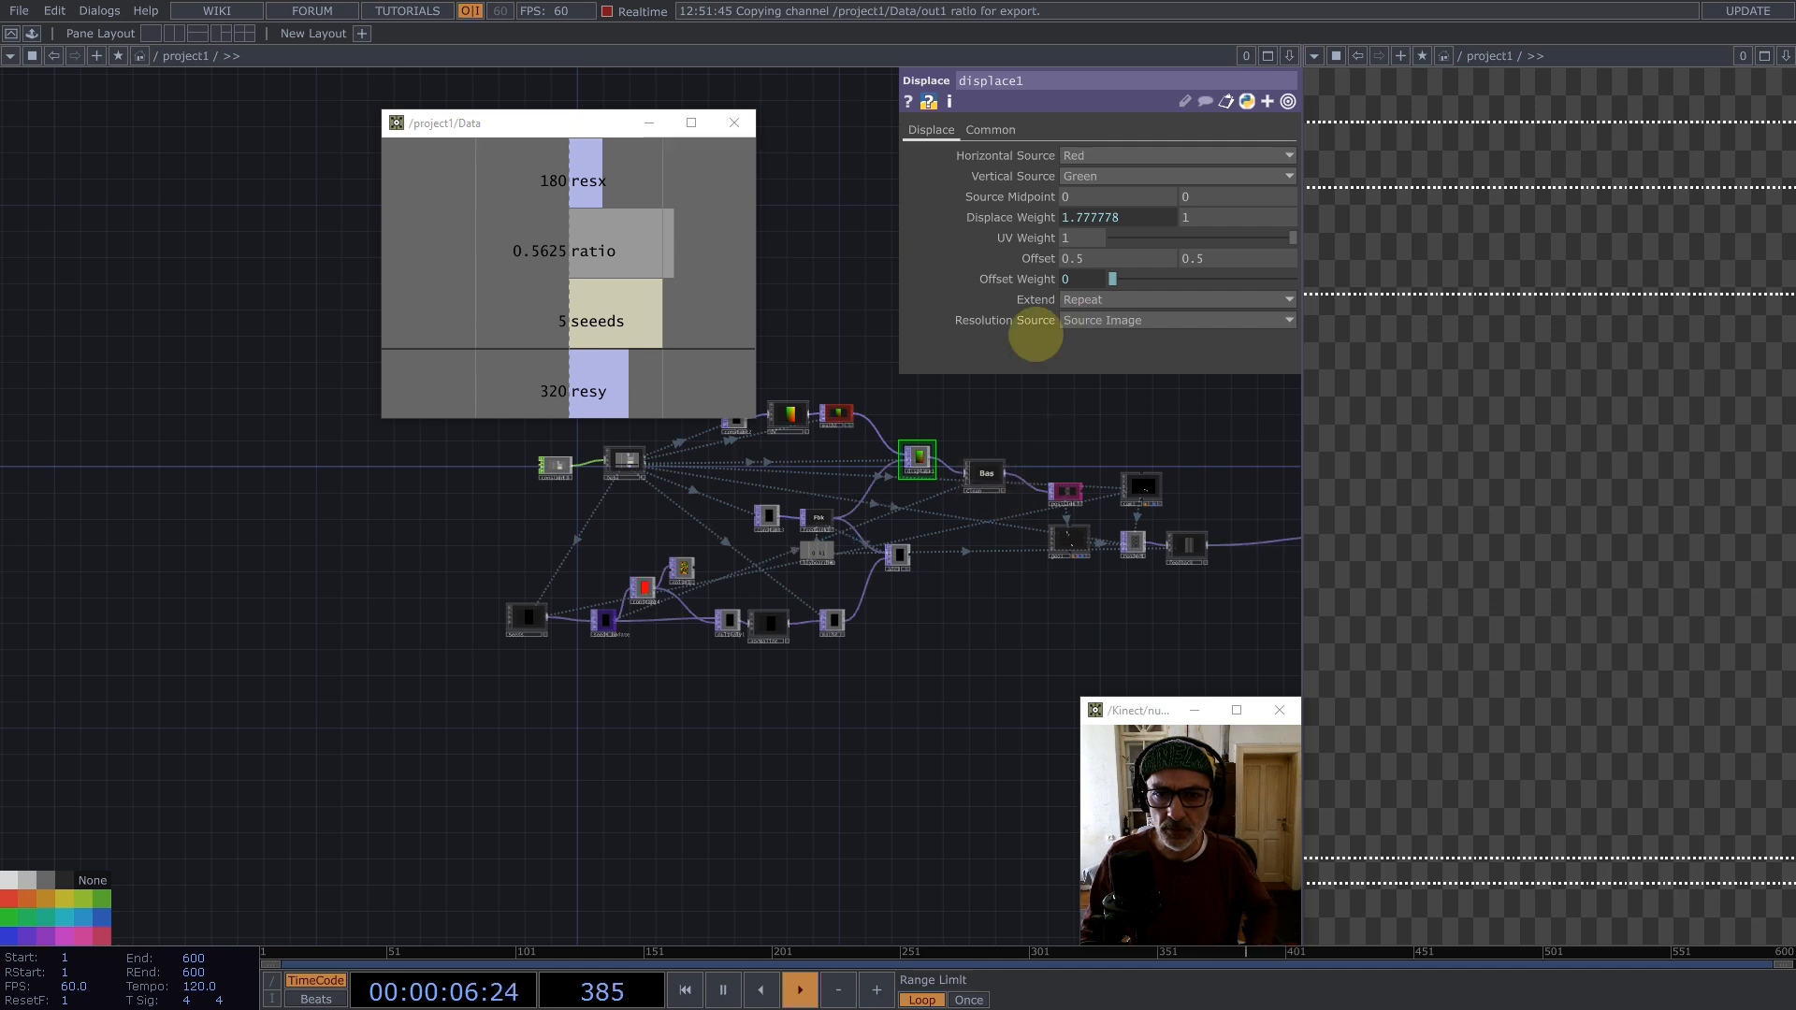
# Step: Set constant4's color to yellow with values 1, 1, 0
pyautogui.click(644, 587)
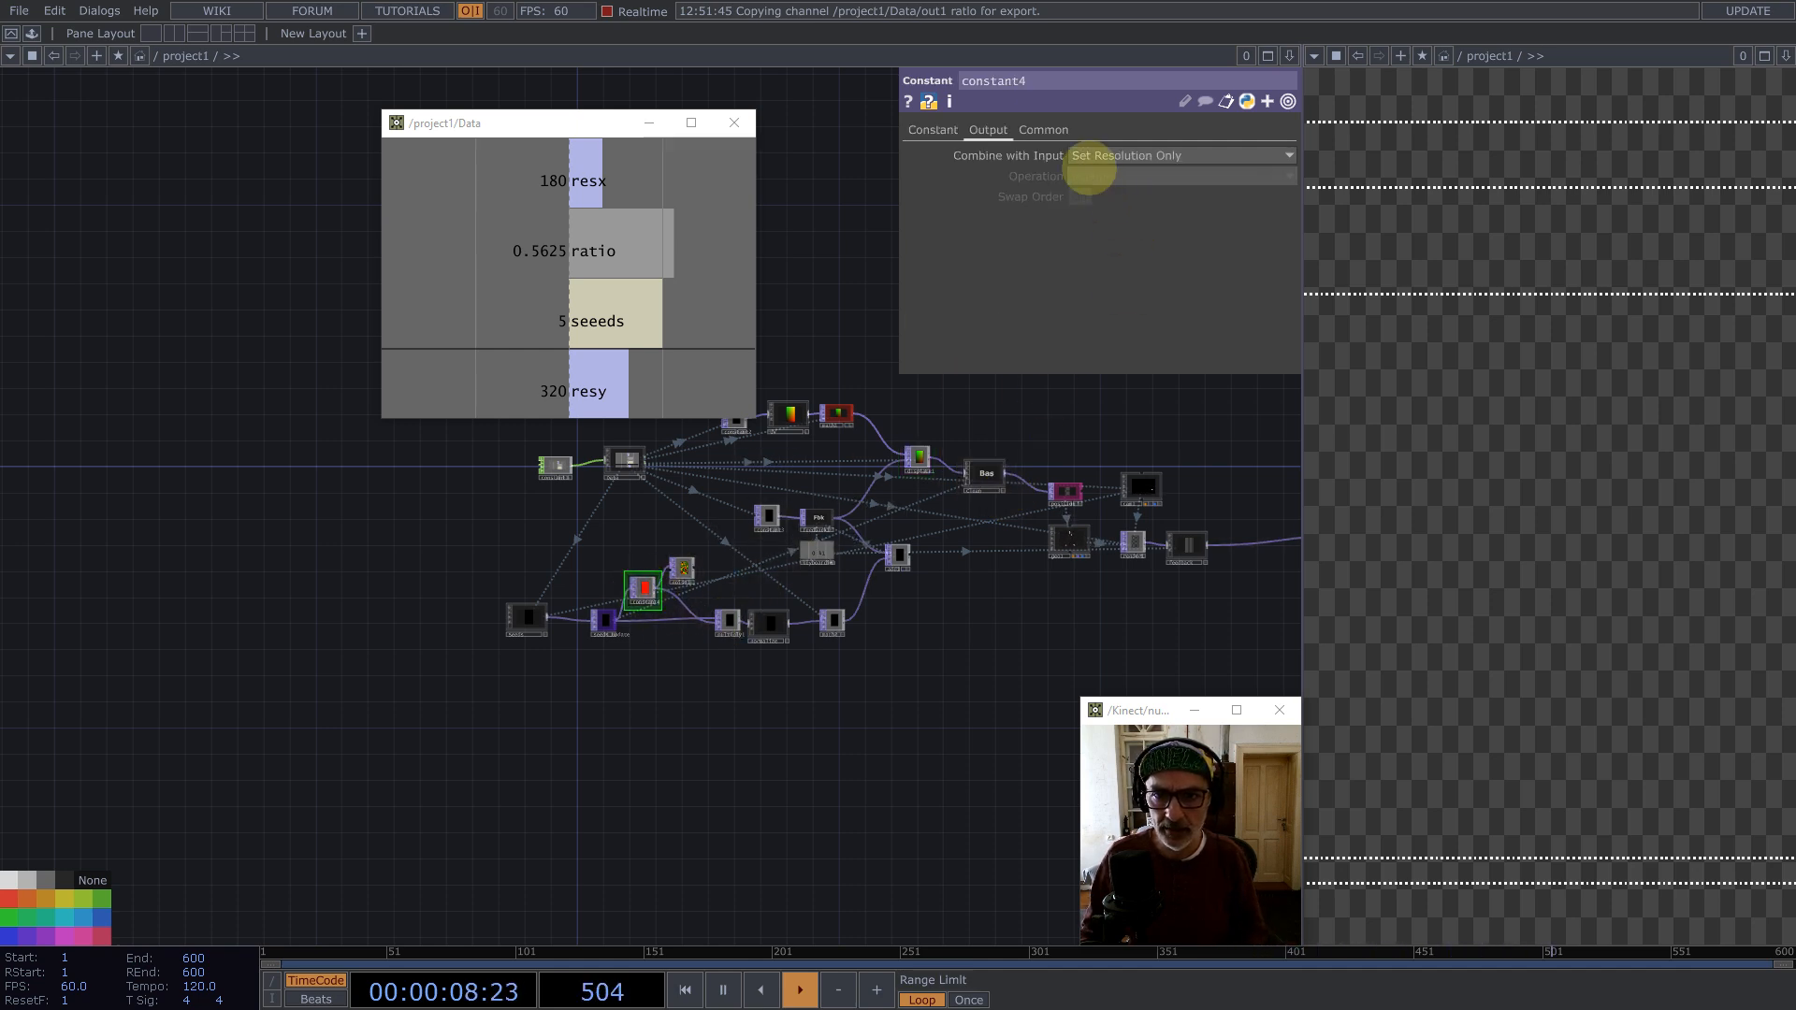
pyautogui.click(931, 130)
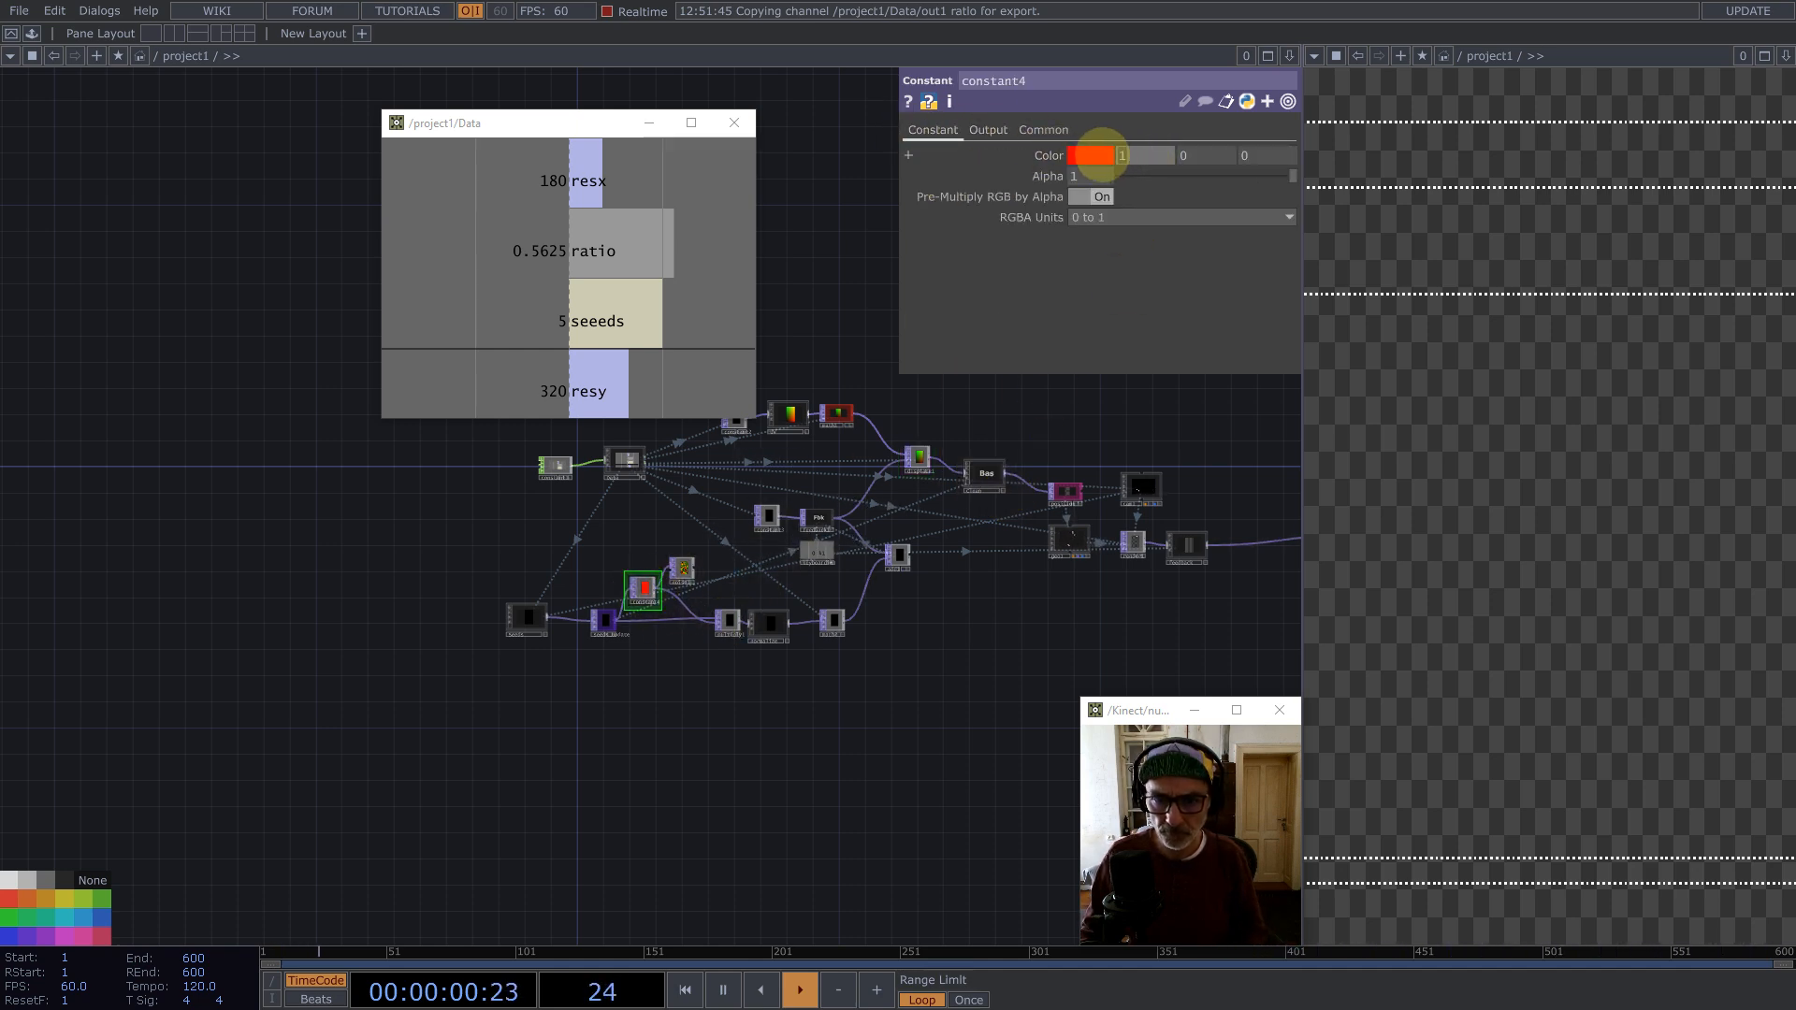
pyautogui.write('1')
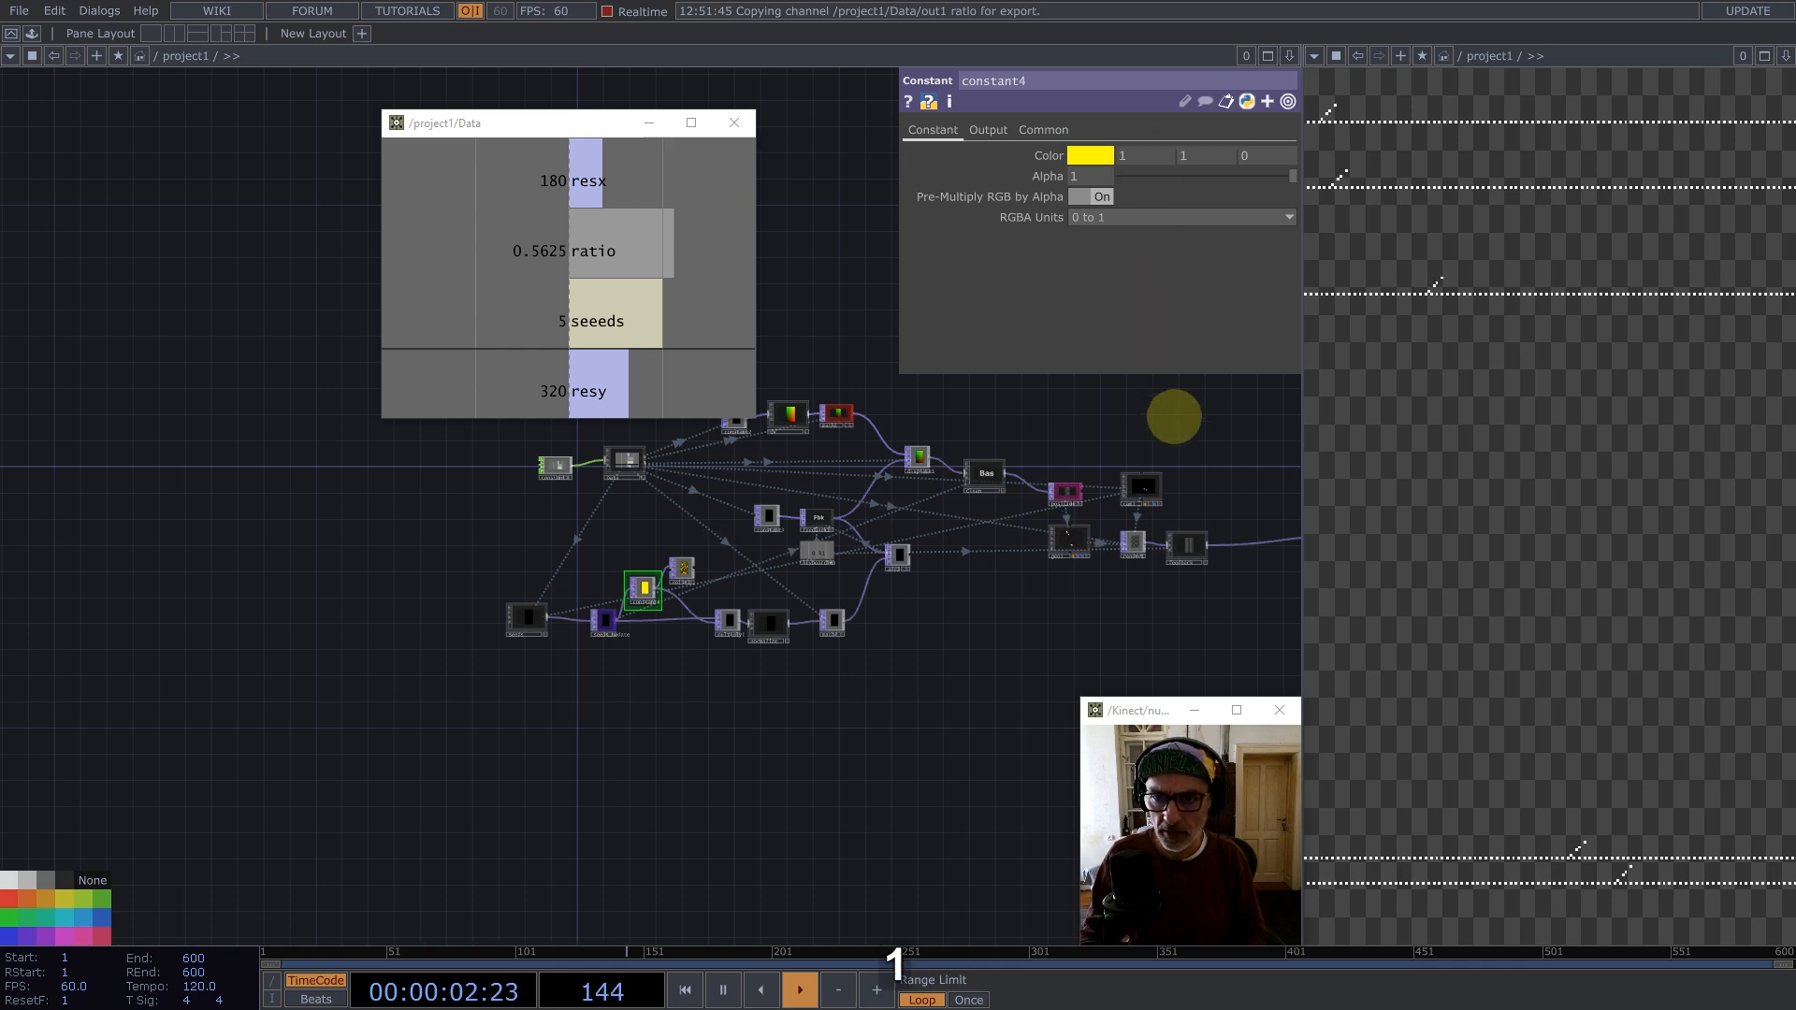
# Step: Change math2's Multiply expression to 1/op('Data/out1')['resy']/2
pyautogui.click(833, 621)
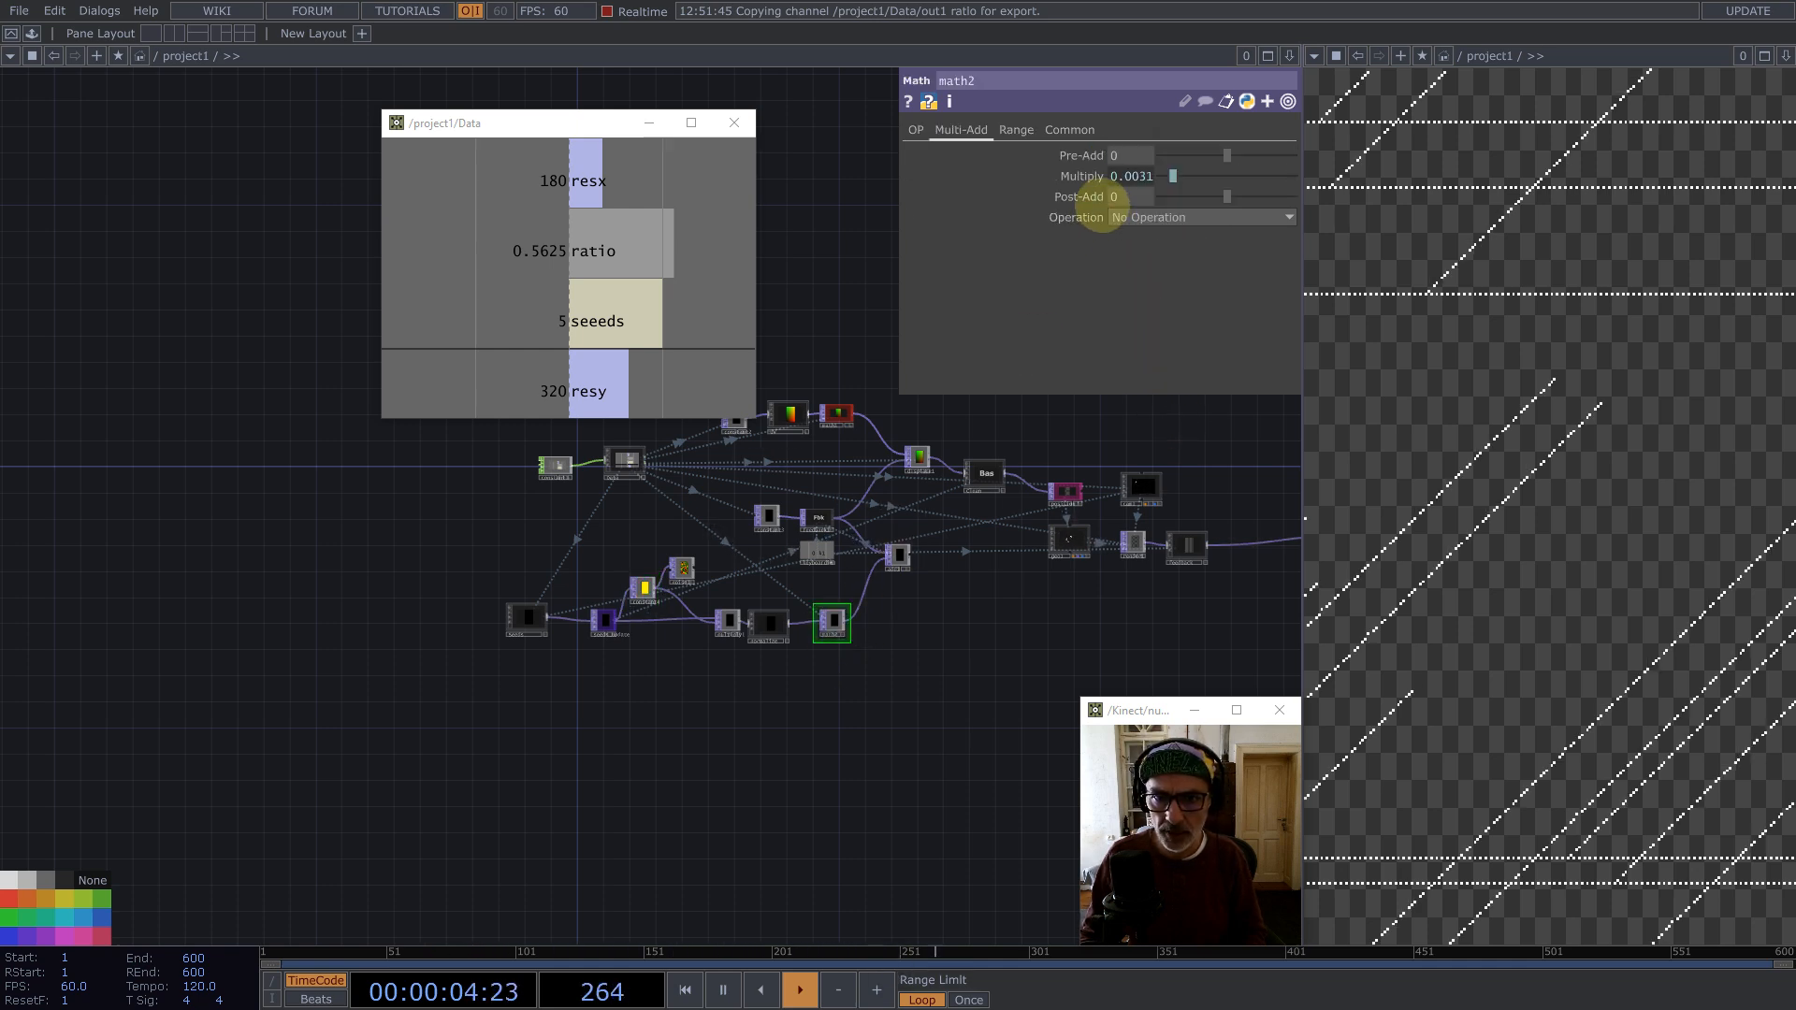
pyautogui.click(1083, 177)
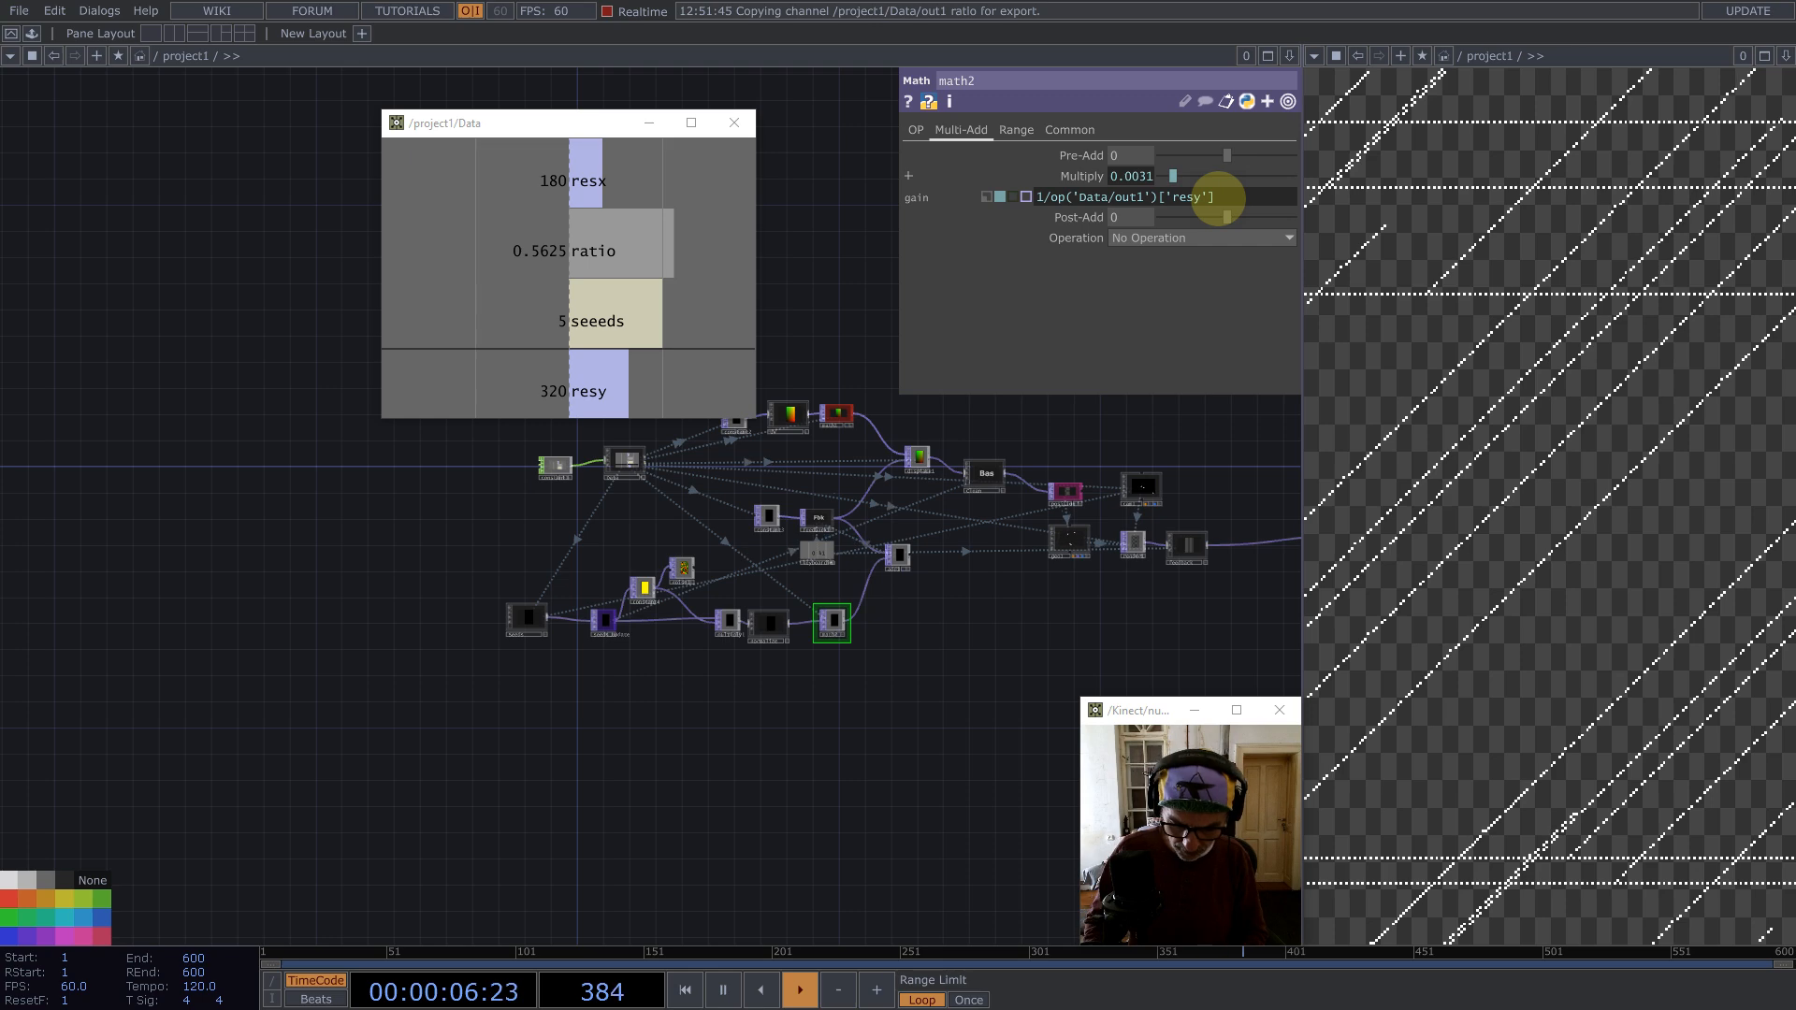
pyautogui.scroll(5, 603, 567)
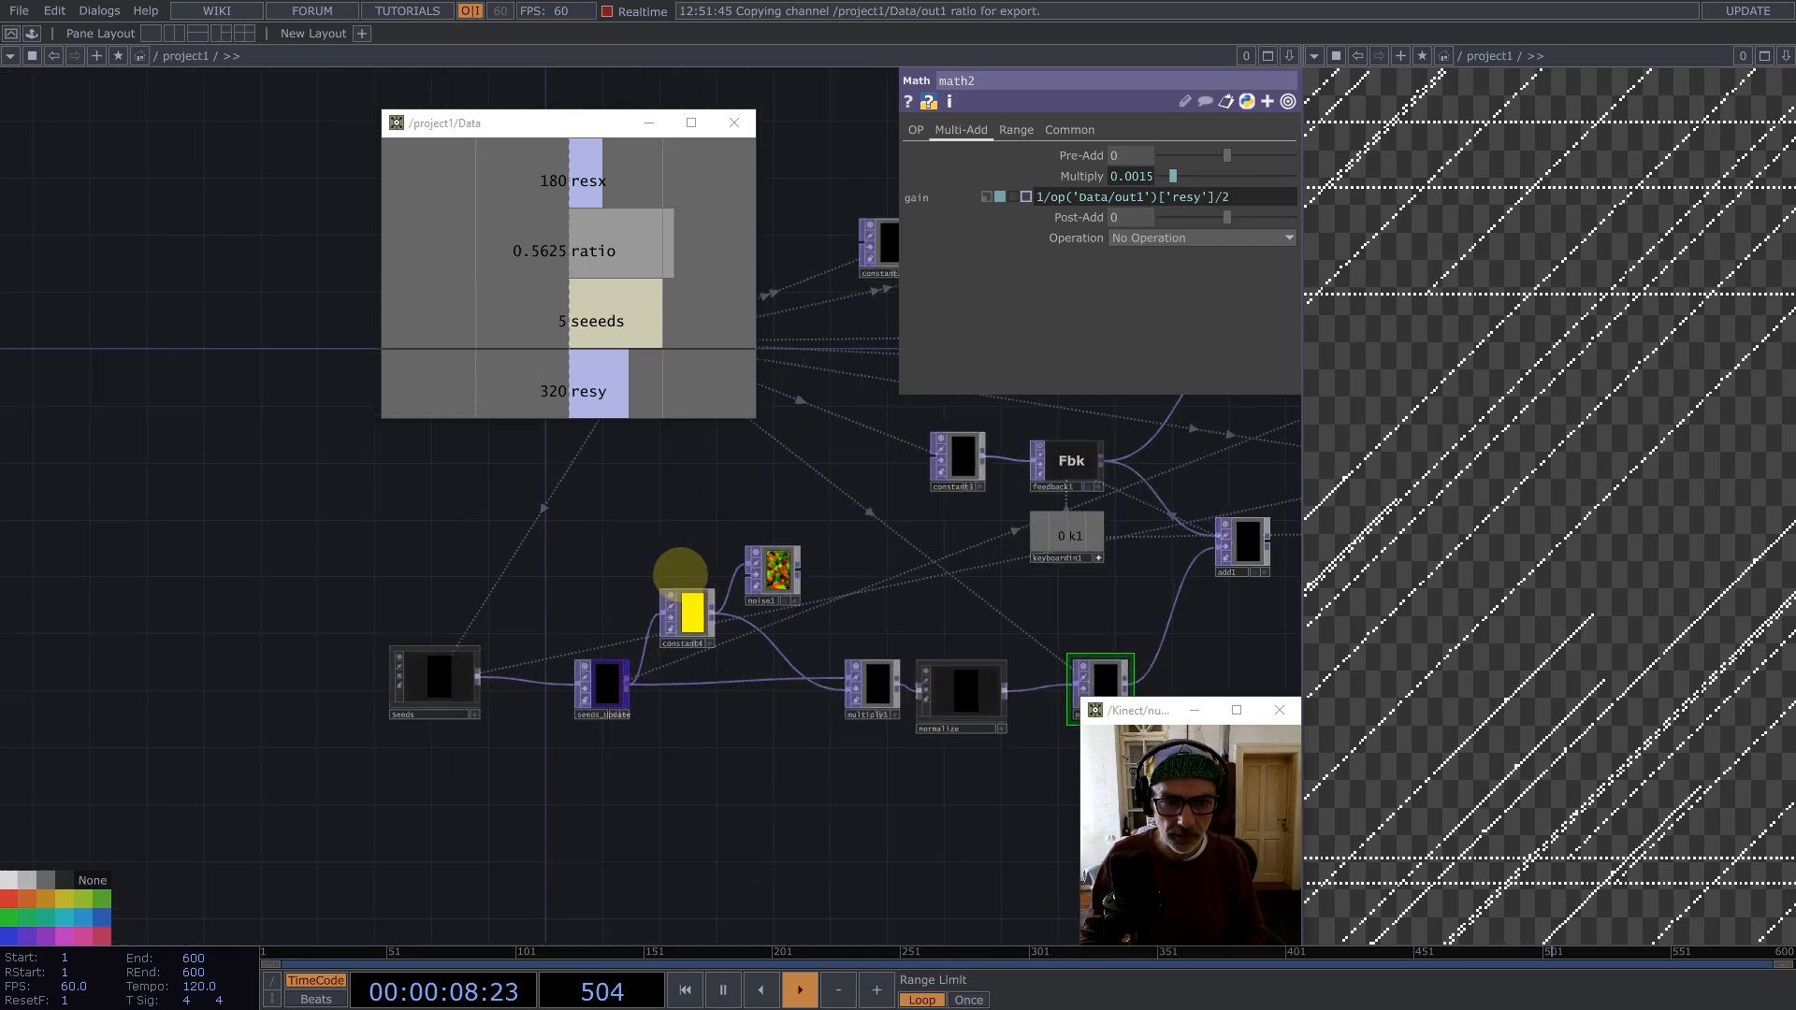
# Step: Wire seeds_update straight into noise1, delete constant4, and move noise1 down beside seeds_update
pyautogui.moveTo(634, 717); pyautogui.dragTo(756, 580)
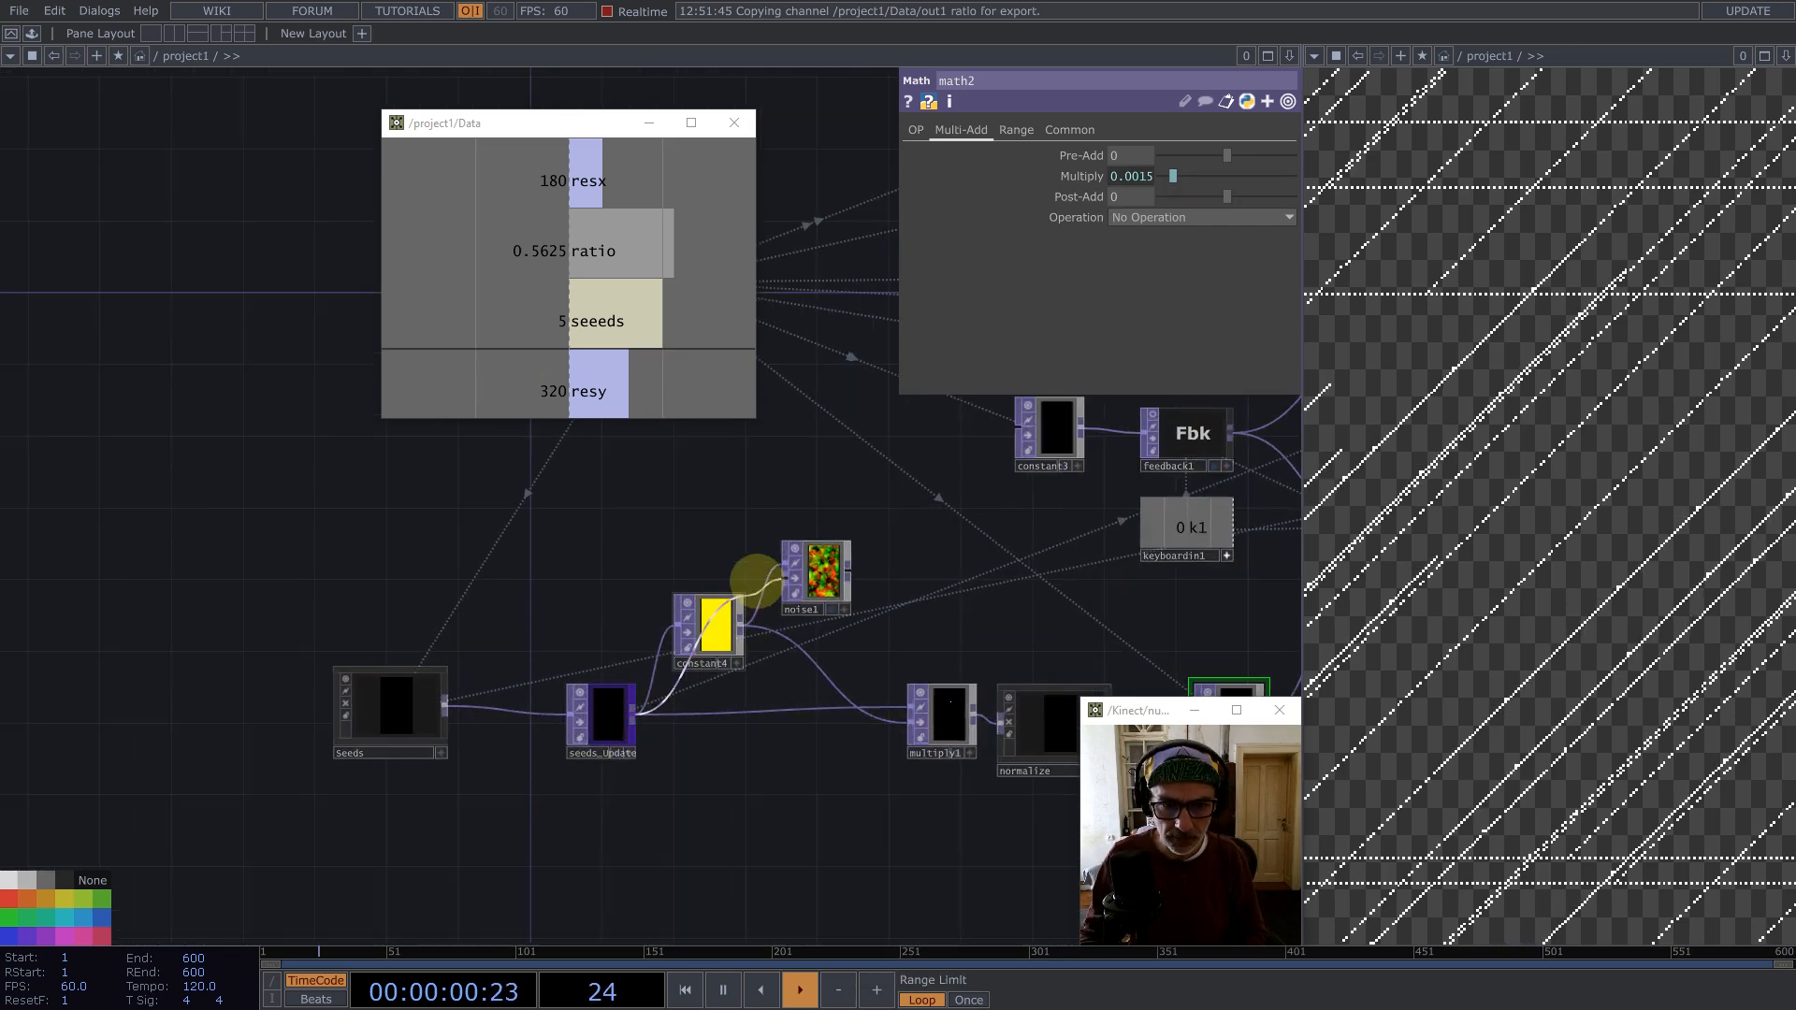
pyautogui.moveTo(822, 674); pyautogui.dragTo(910, 720)
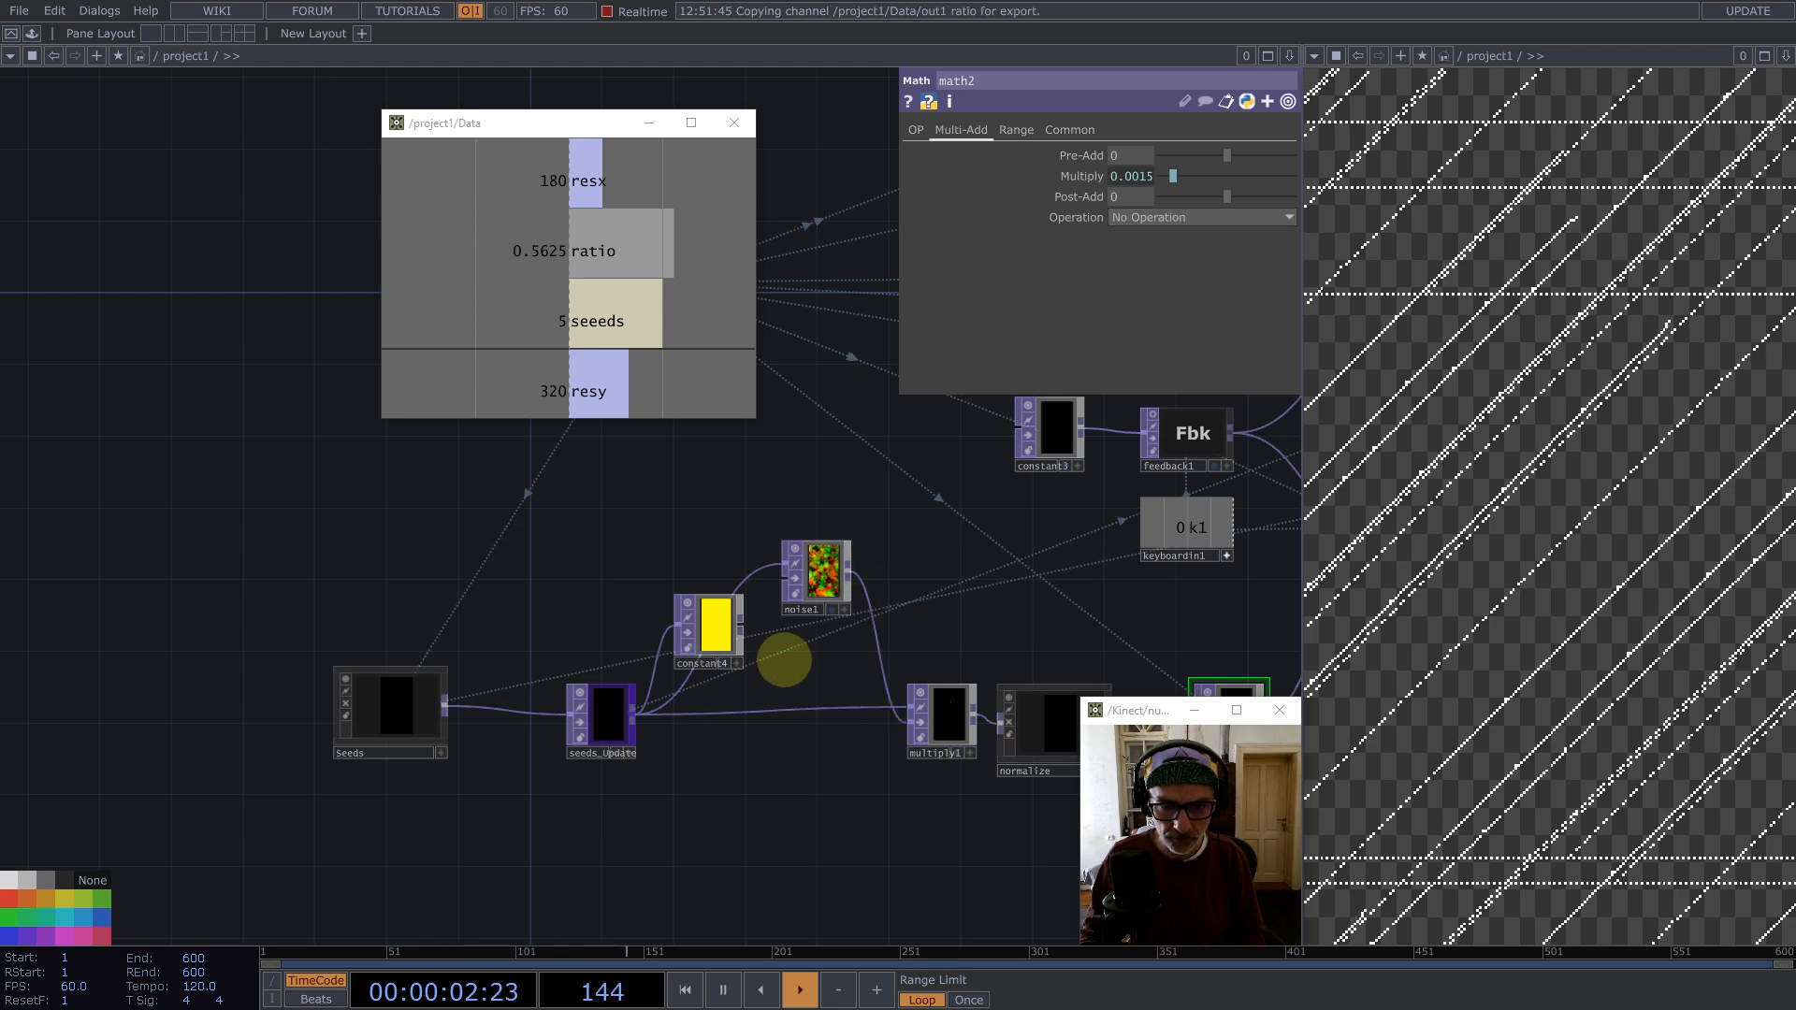
pyautogui.click(716, 628)
pyautogui.press('BackSpace')
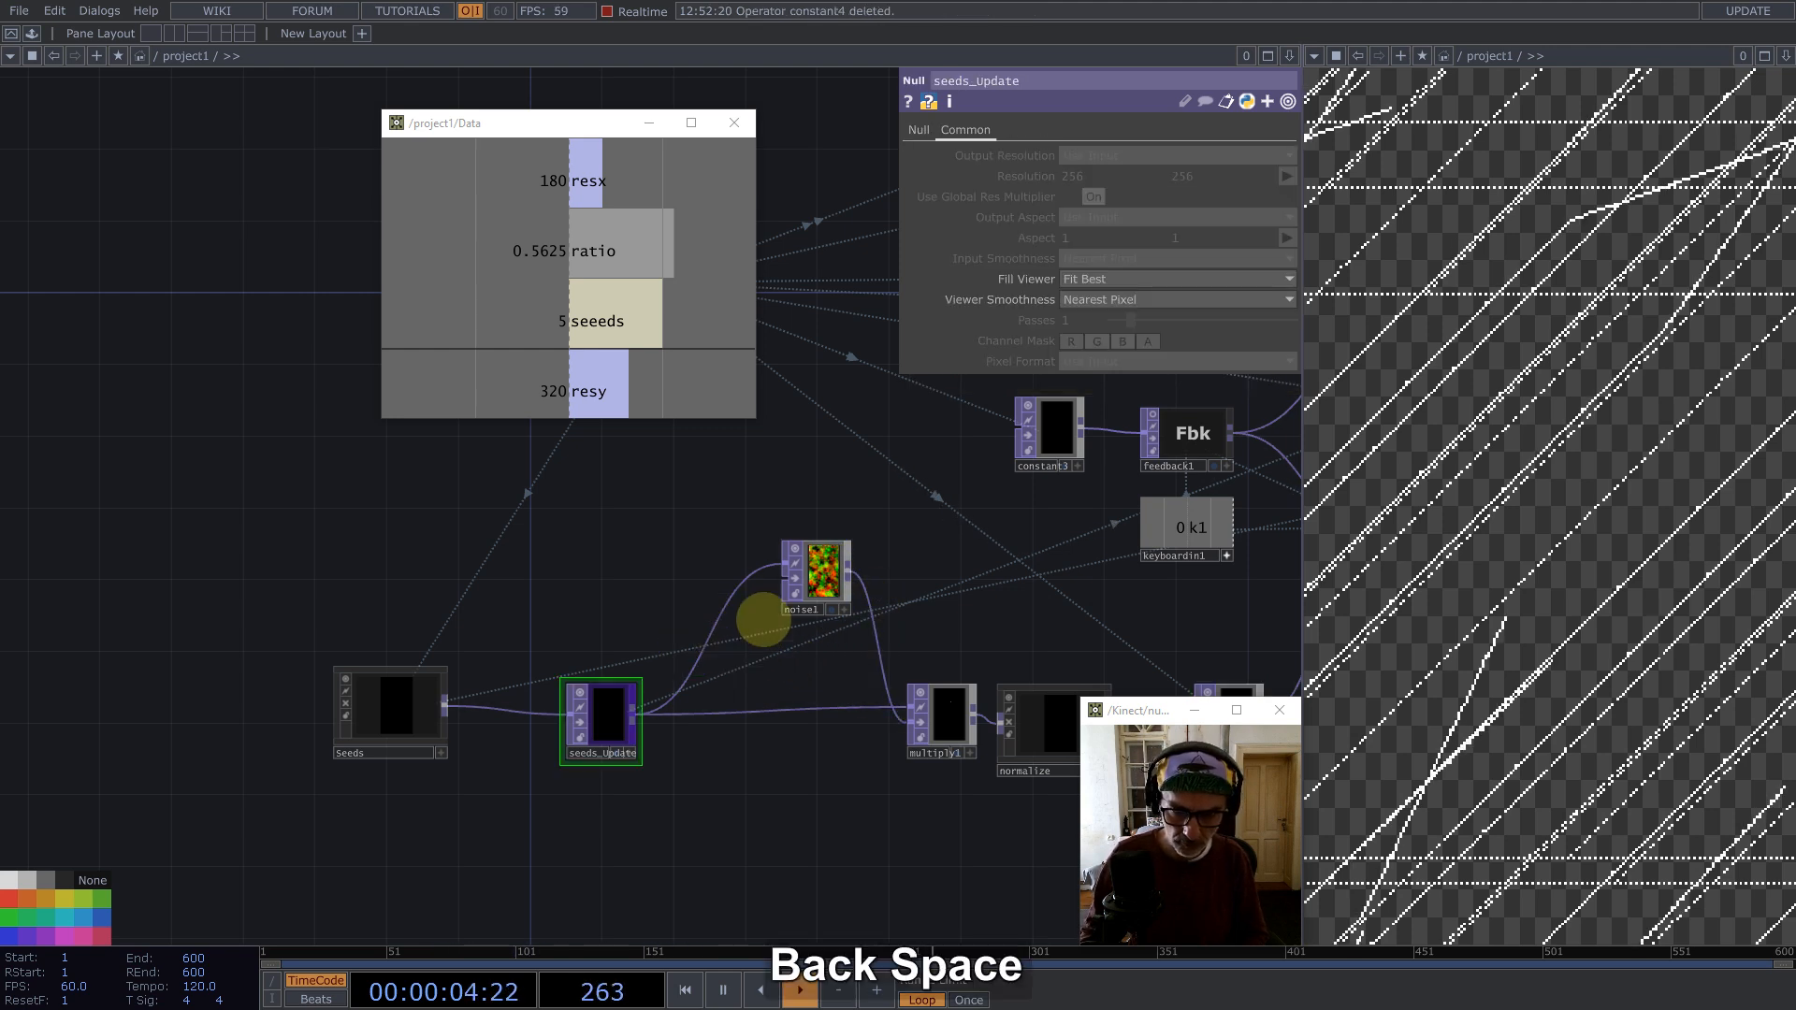
pyautogui.moveTo(784, 614); pyautogui.dragTo(730, 667)
pyautogui.press('1')
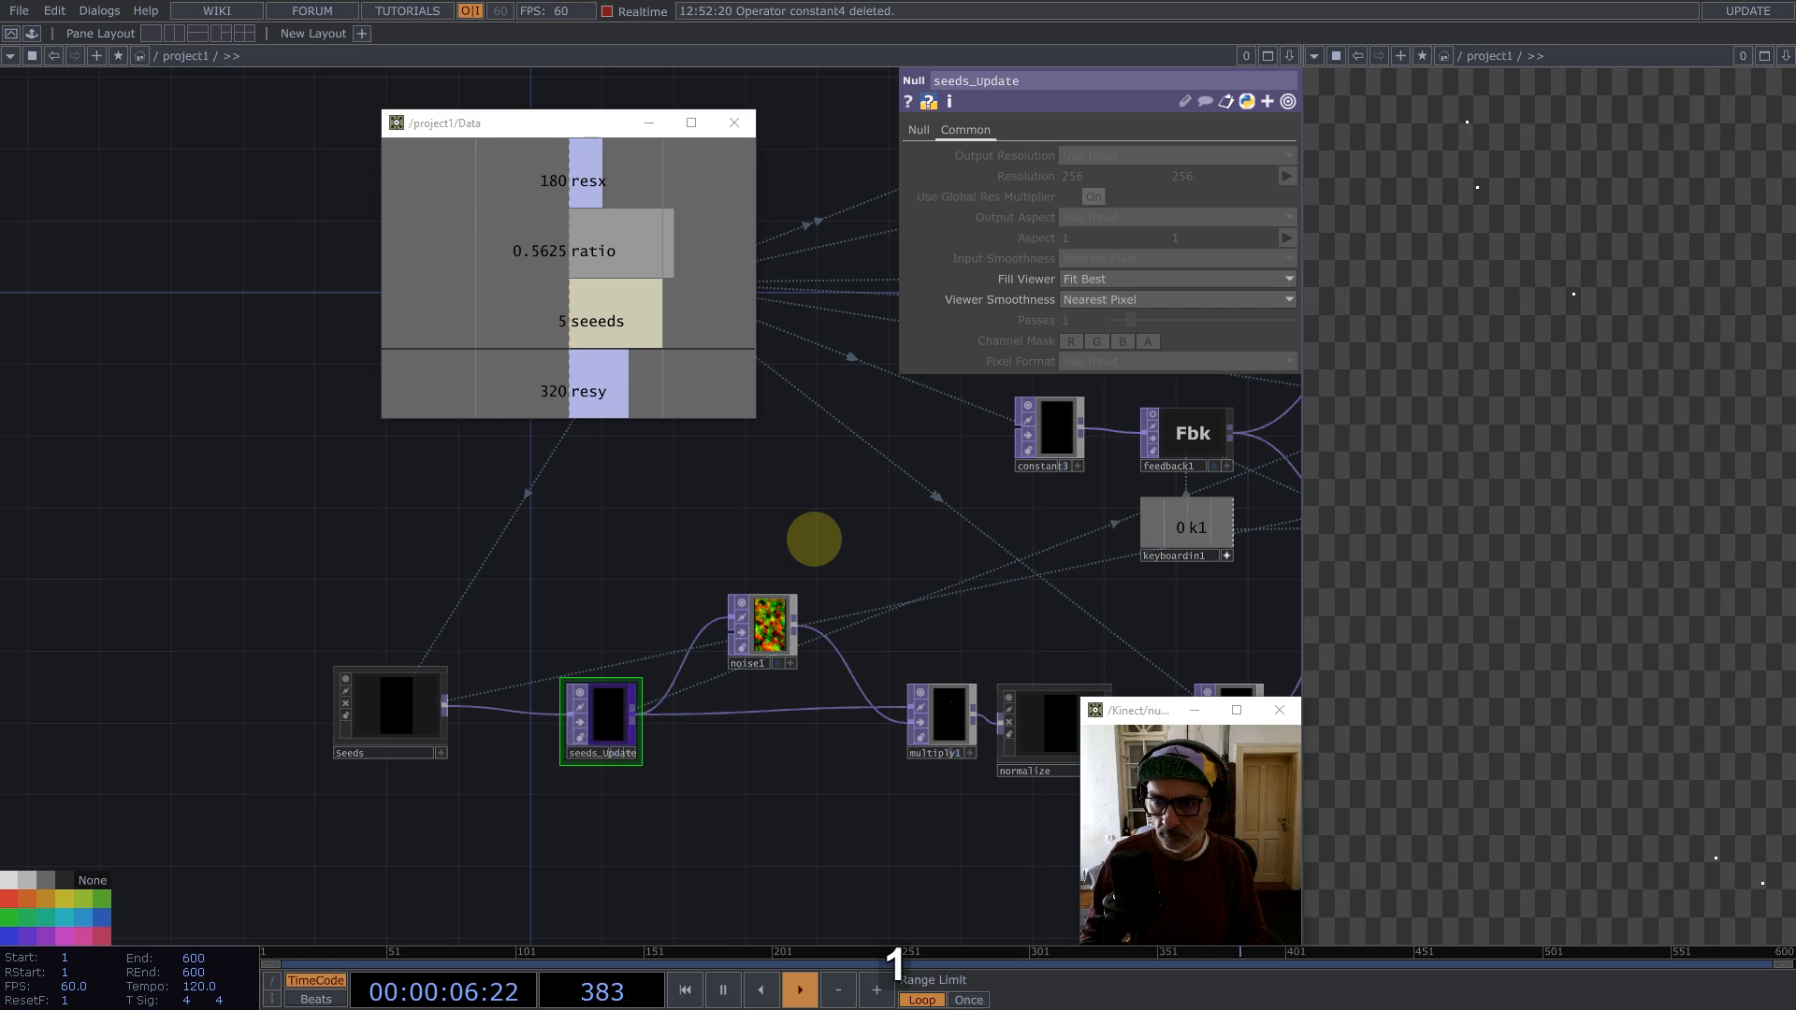
pyautogui.moveTo(851, 535); pyautogui.dragTo(502, 533, button='middle')
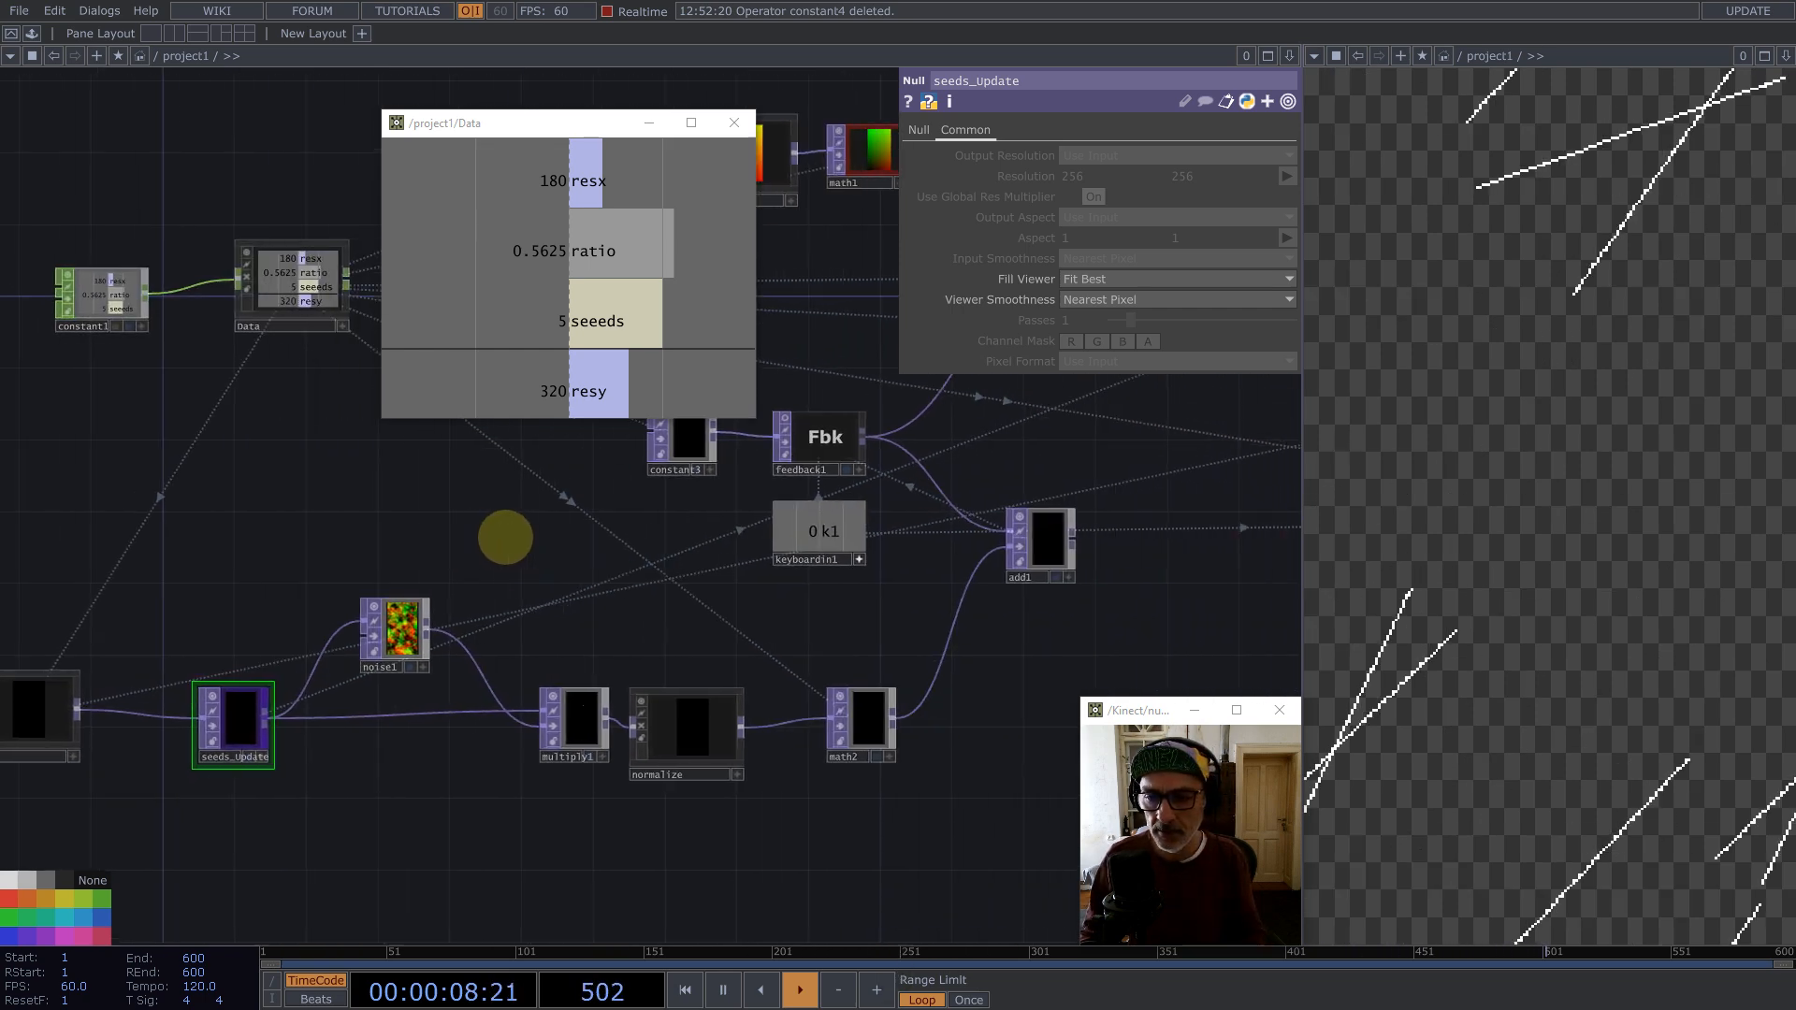
# Step: Add a Select TOP below the network
pyautogui.scroll(-5, 502, 533)
pyautogui.scroll(2, 726, 589)
pyautogui.scroll(1, 726, 589)
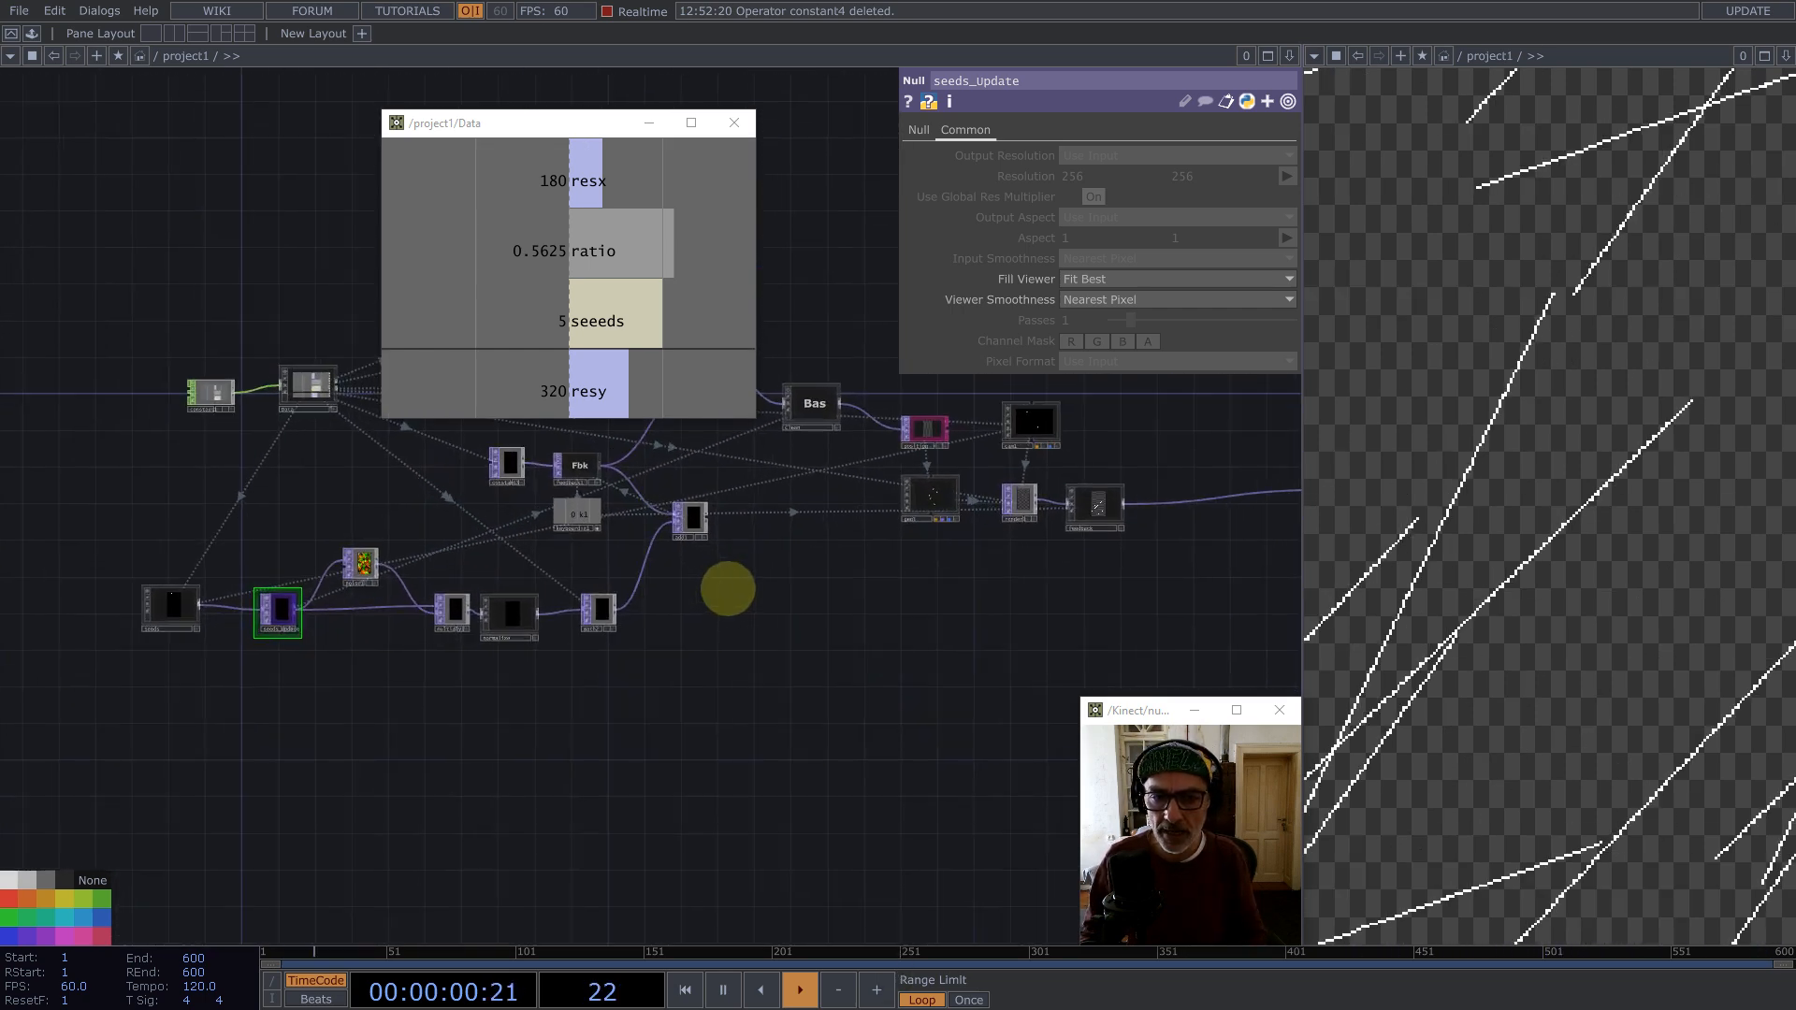
pyautogui.moveTo(886, 609); pyautogui.dragTo(759, 560)
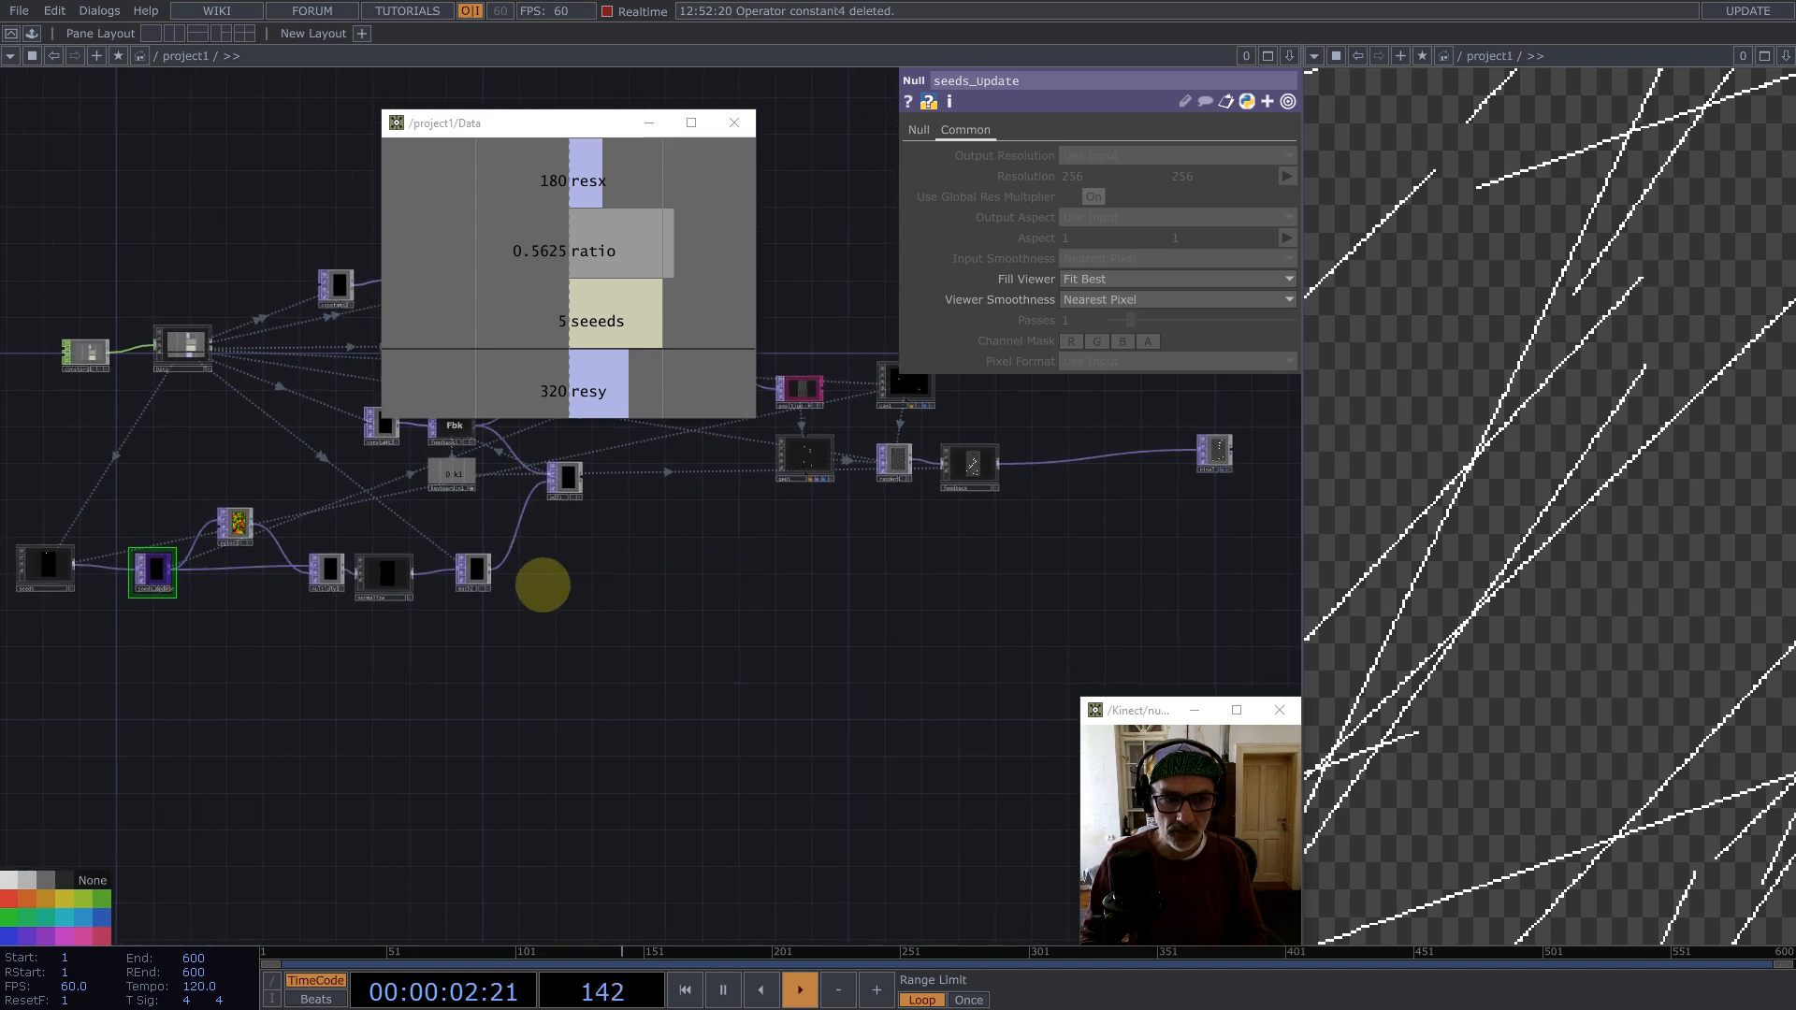
pyautogui.press('Tab')
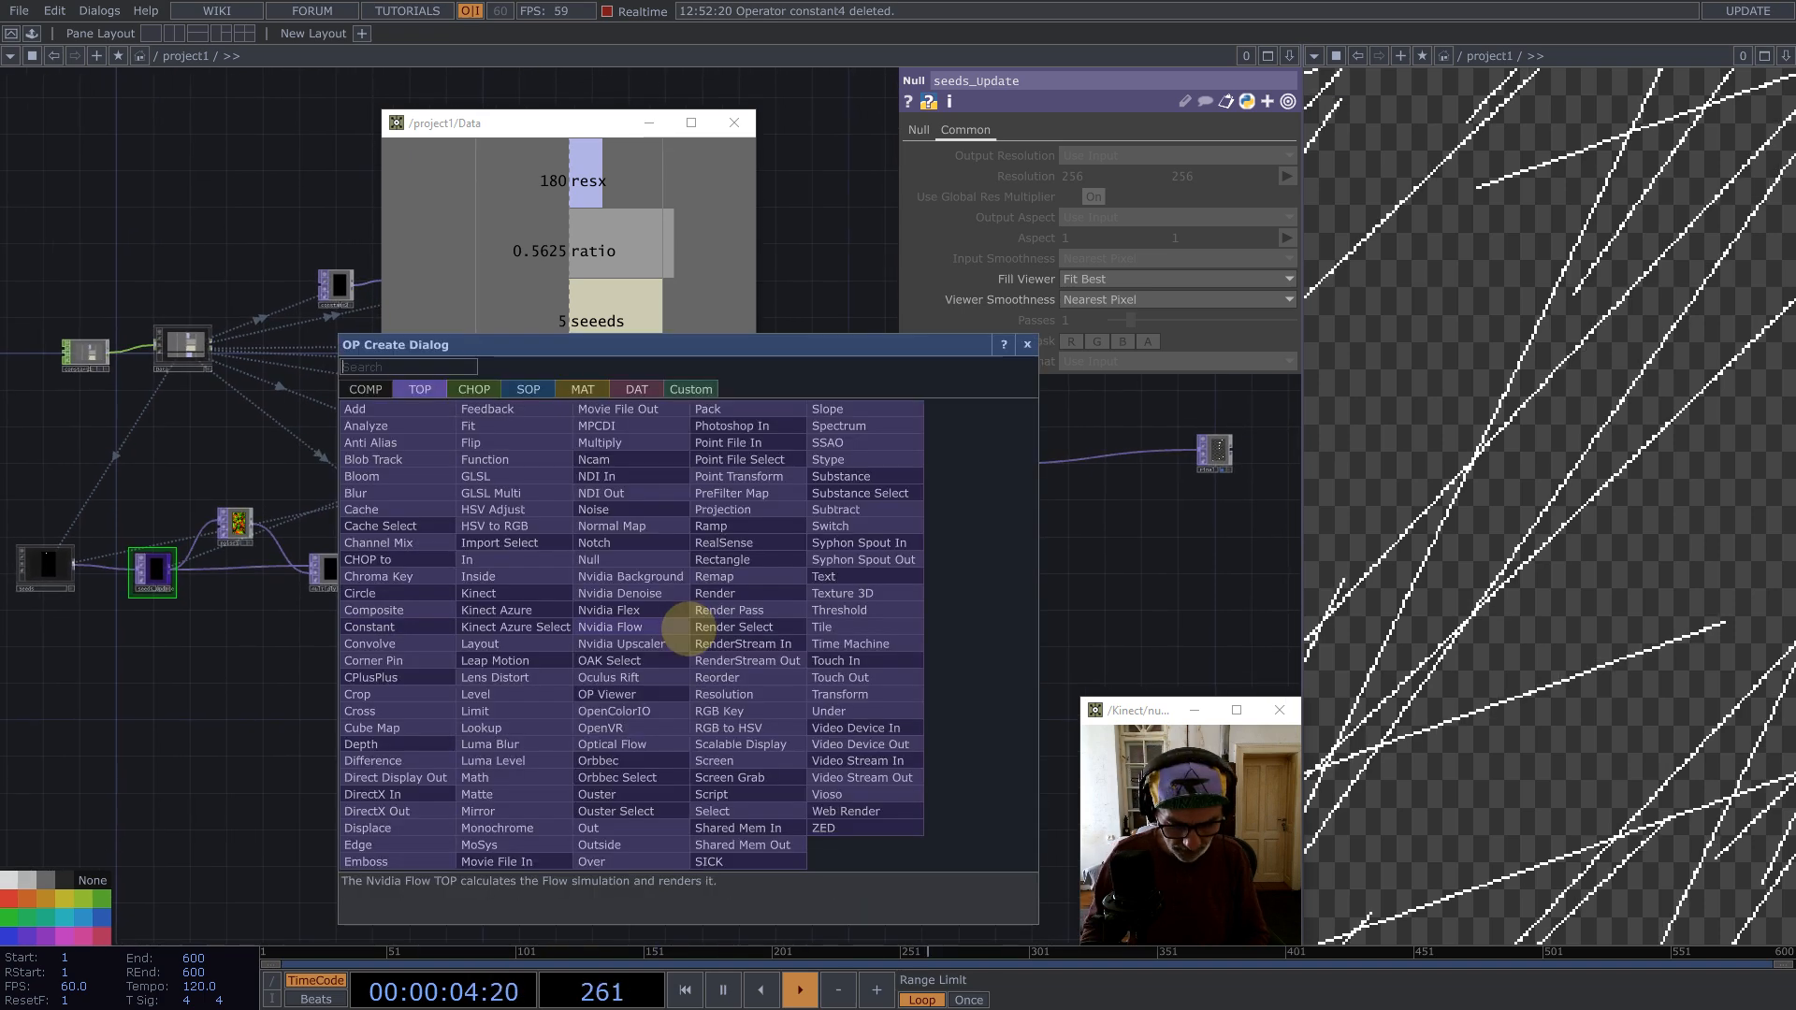
pyautogui.write('se')
pyautogui.click(739, 810)
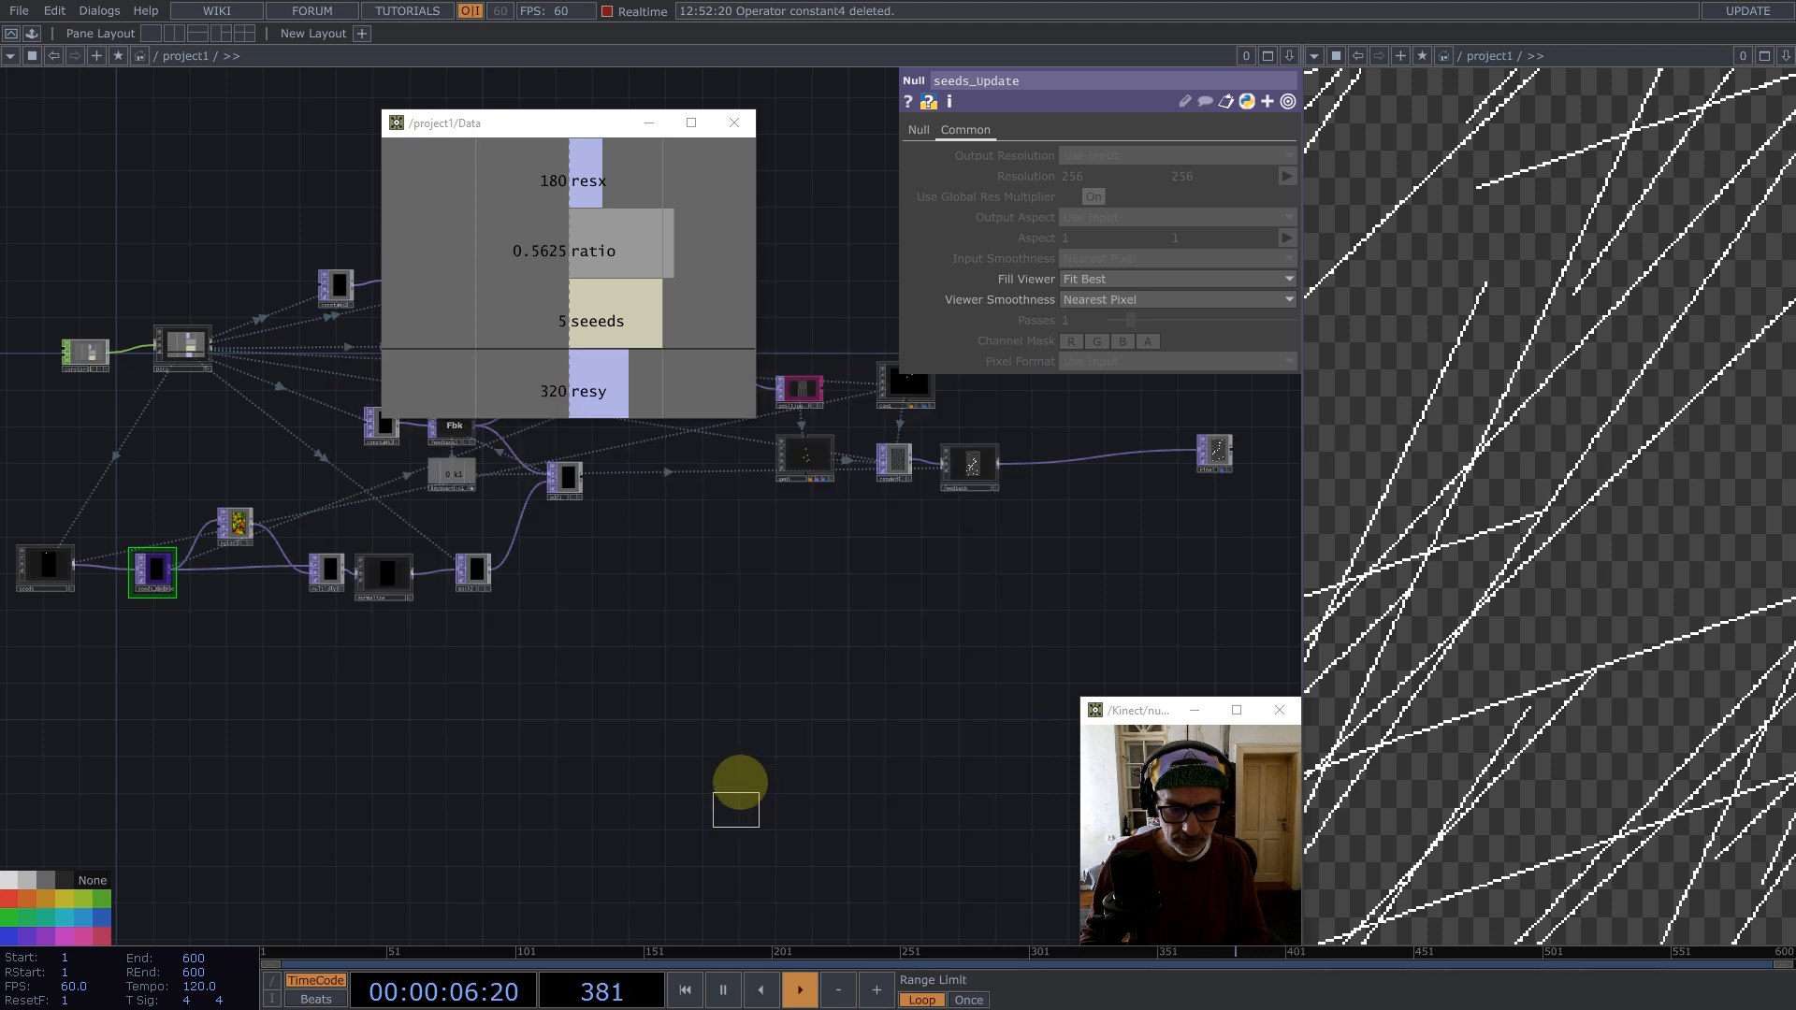
pyautogui.click(753, 630)
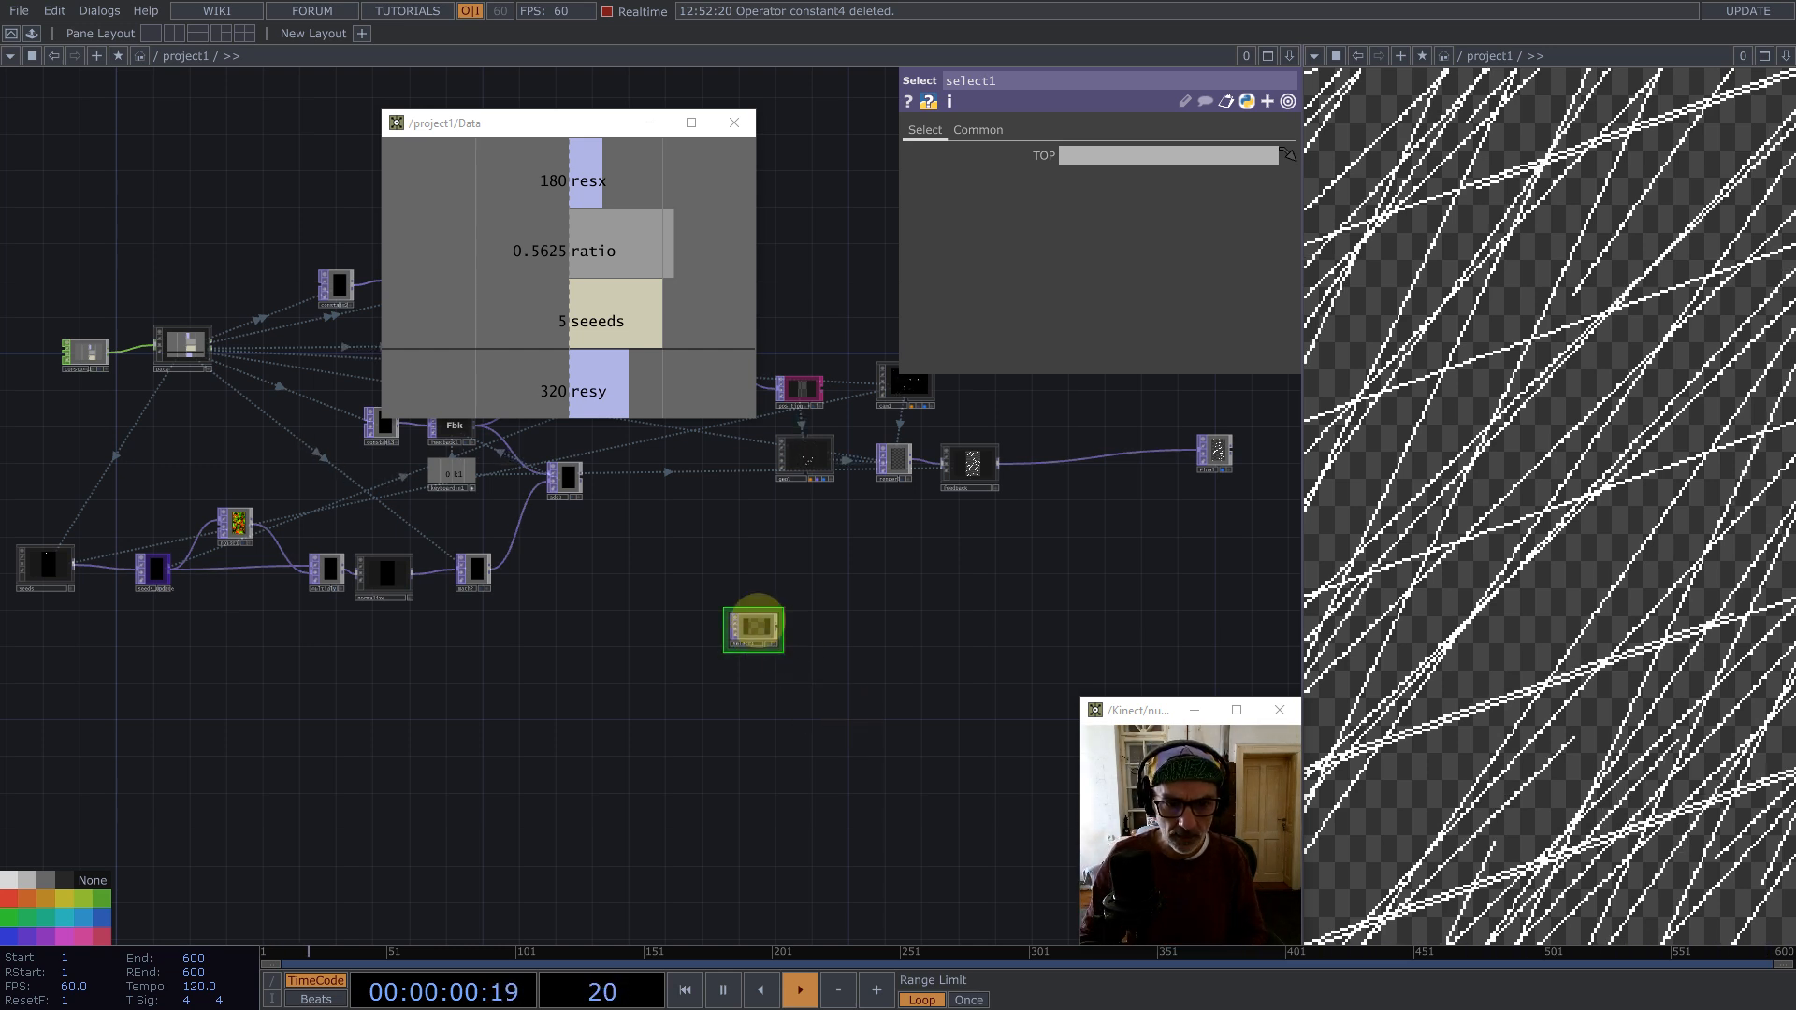
# Step: Point select1's TOP parameter at normalize/out1
pyautogui.scroll(3, 391, 587)
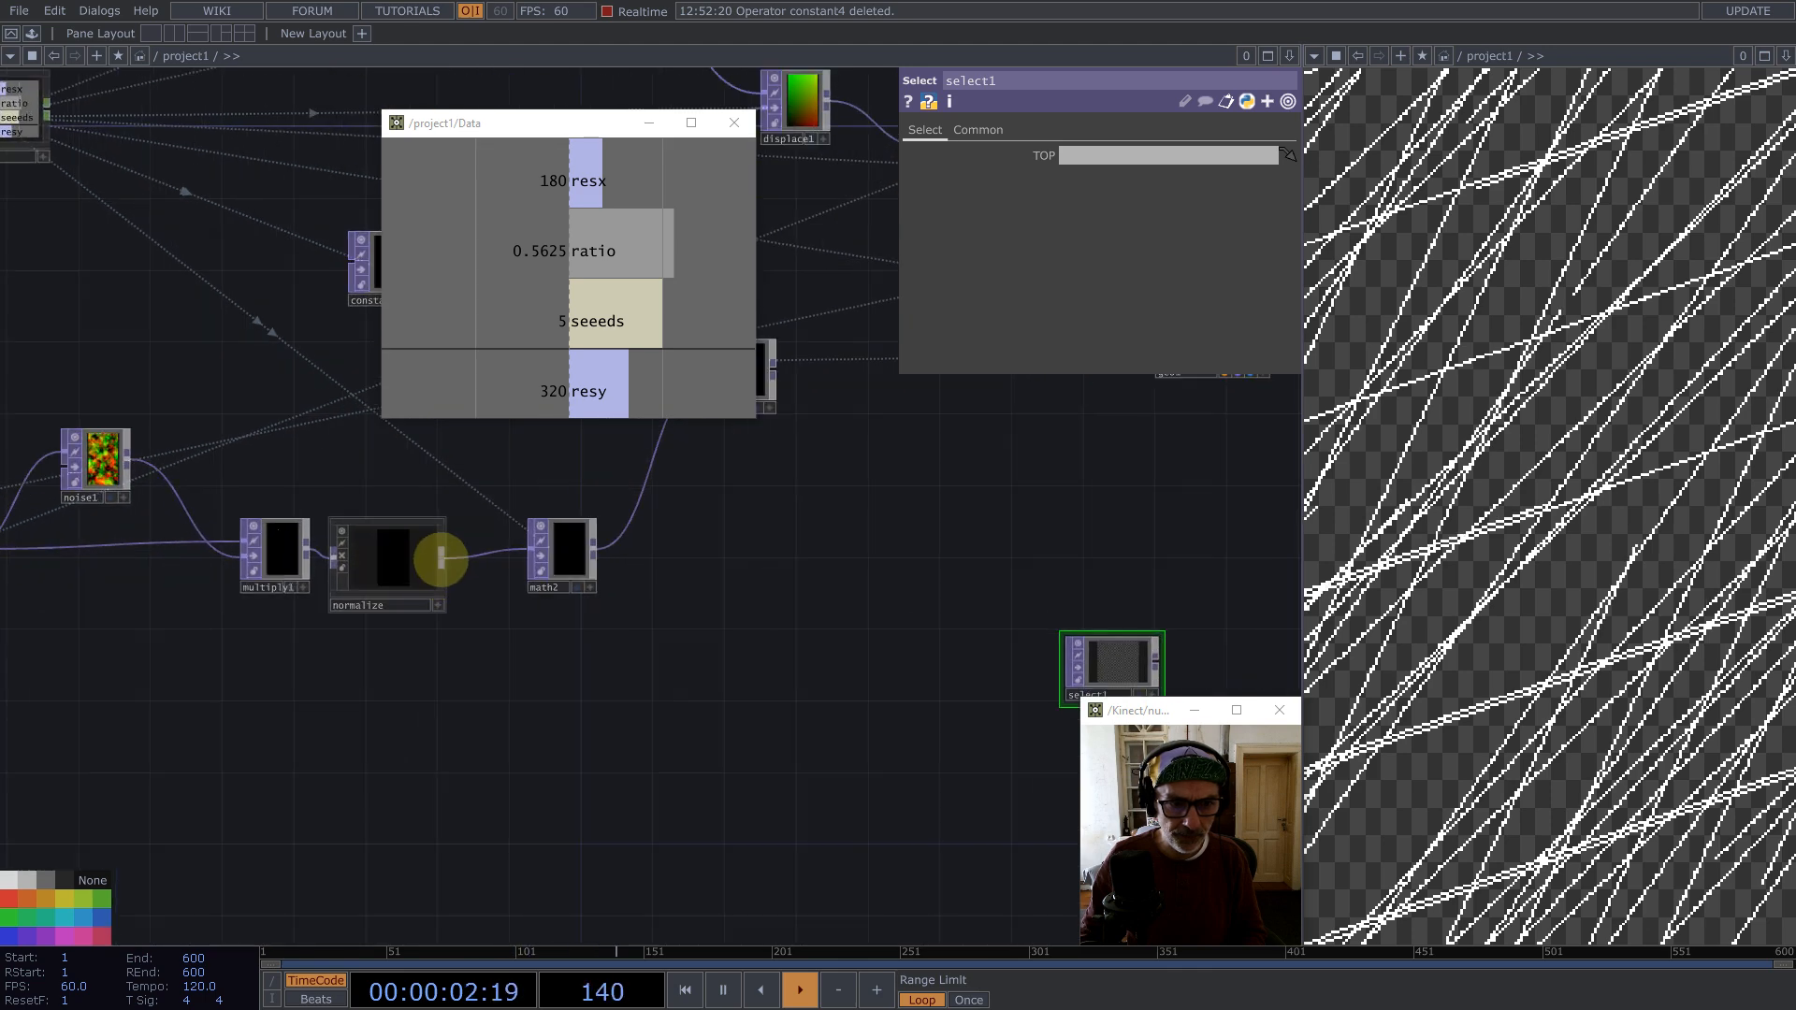
pyautogui.middleClick(441, 553)
pyautogui.click(941, 482)
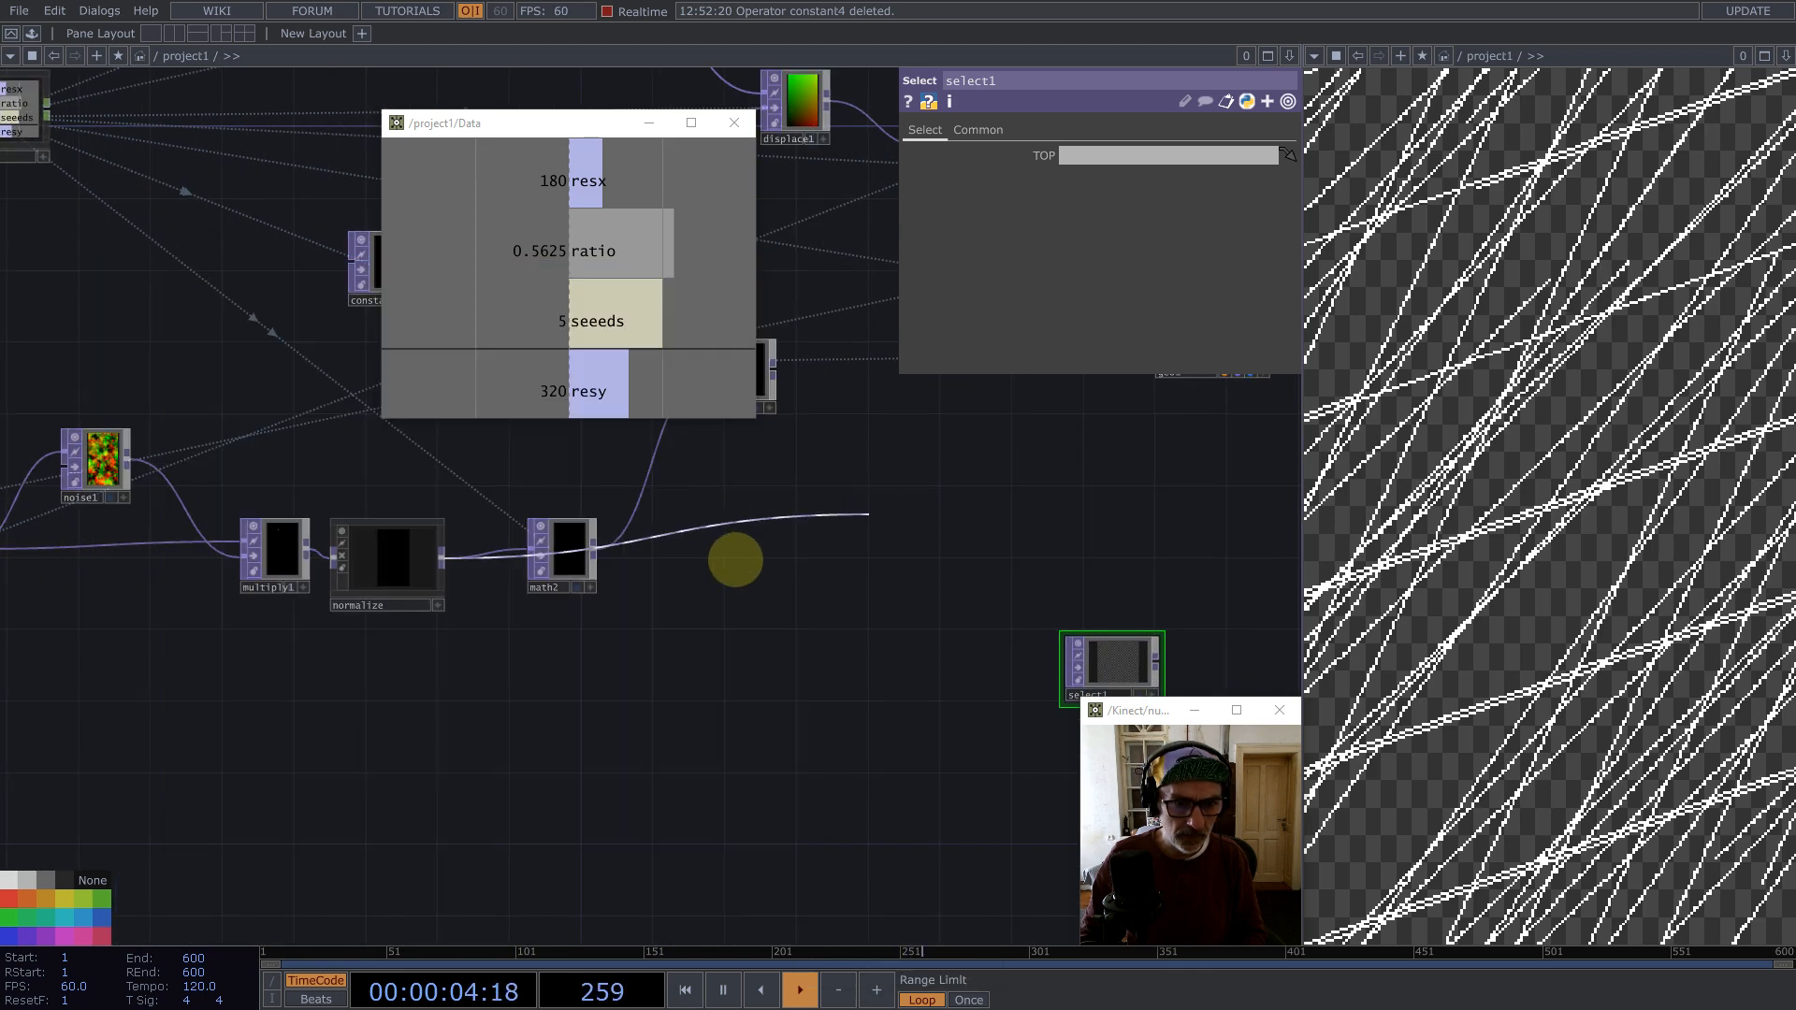
pyautogui.scroll(3, 384, 558)
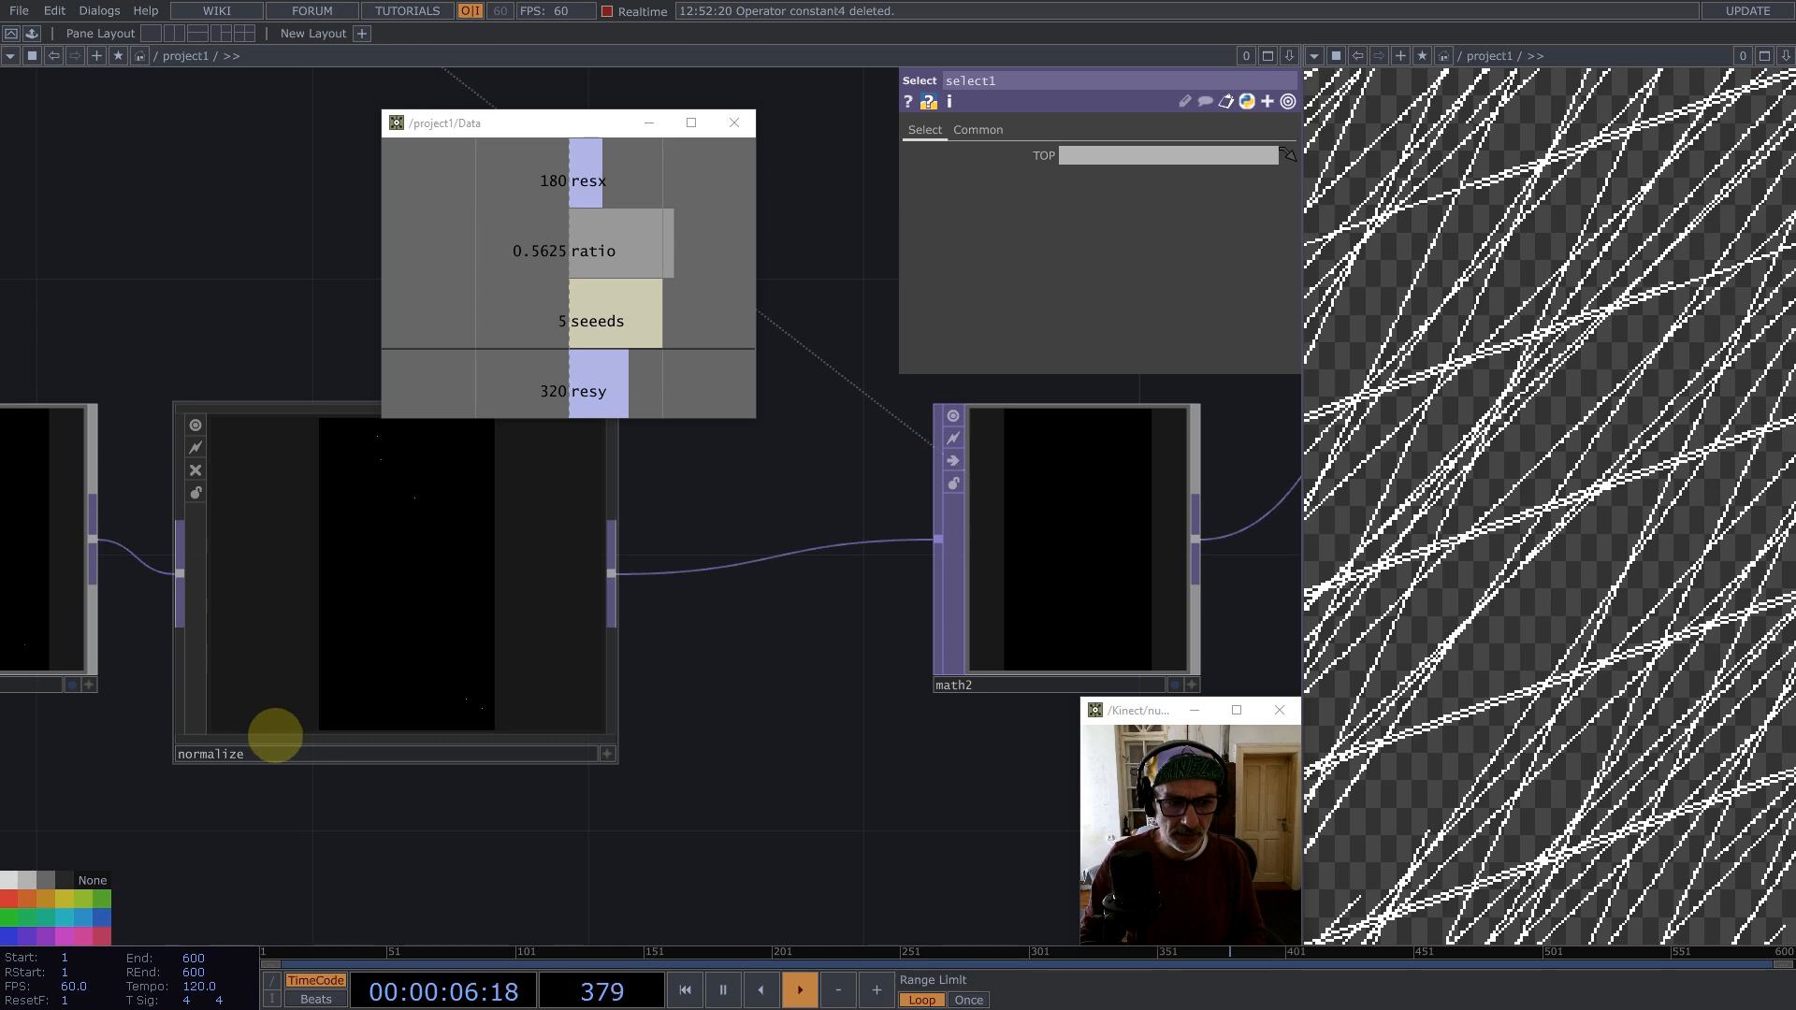
pyautogui.click(271, 750)
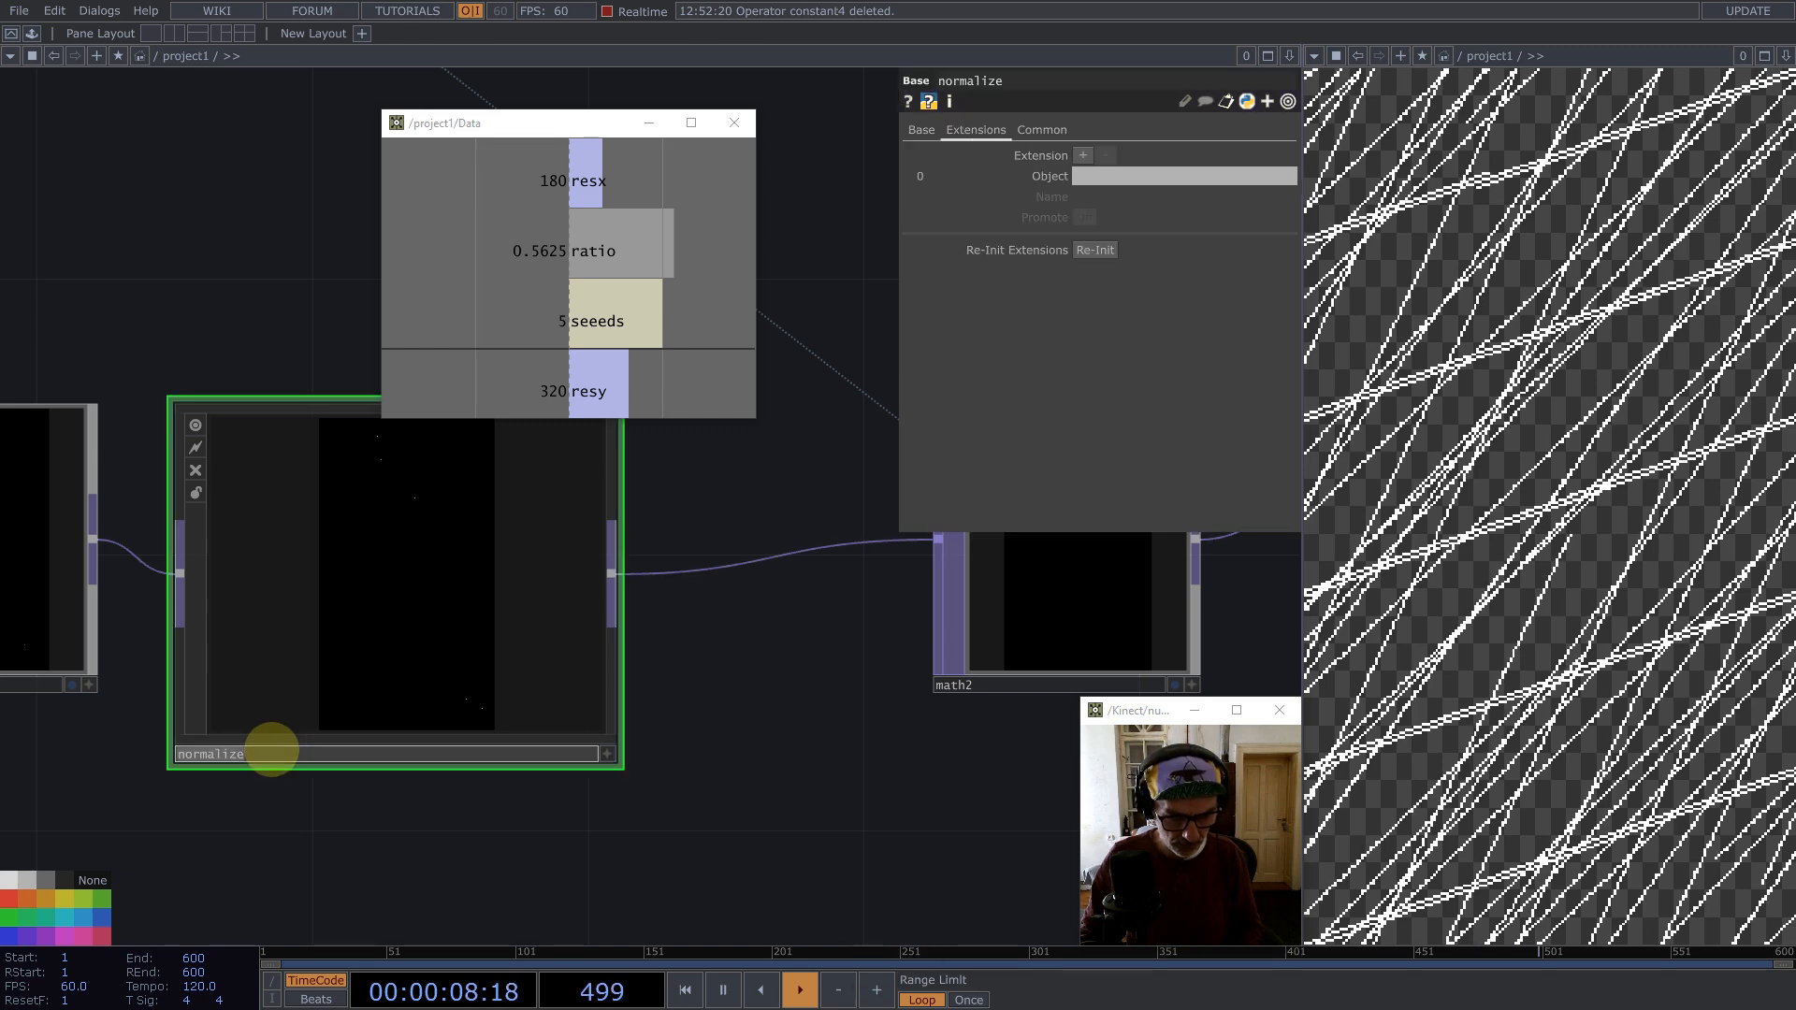
pyautogui.scroll(-5, 289, 606)
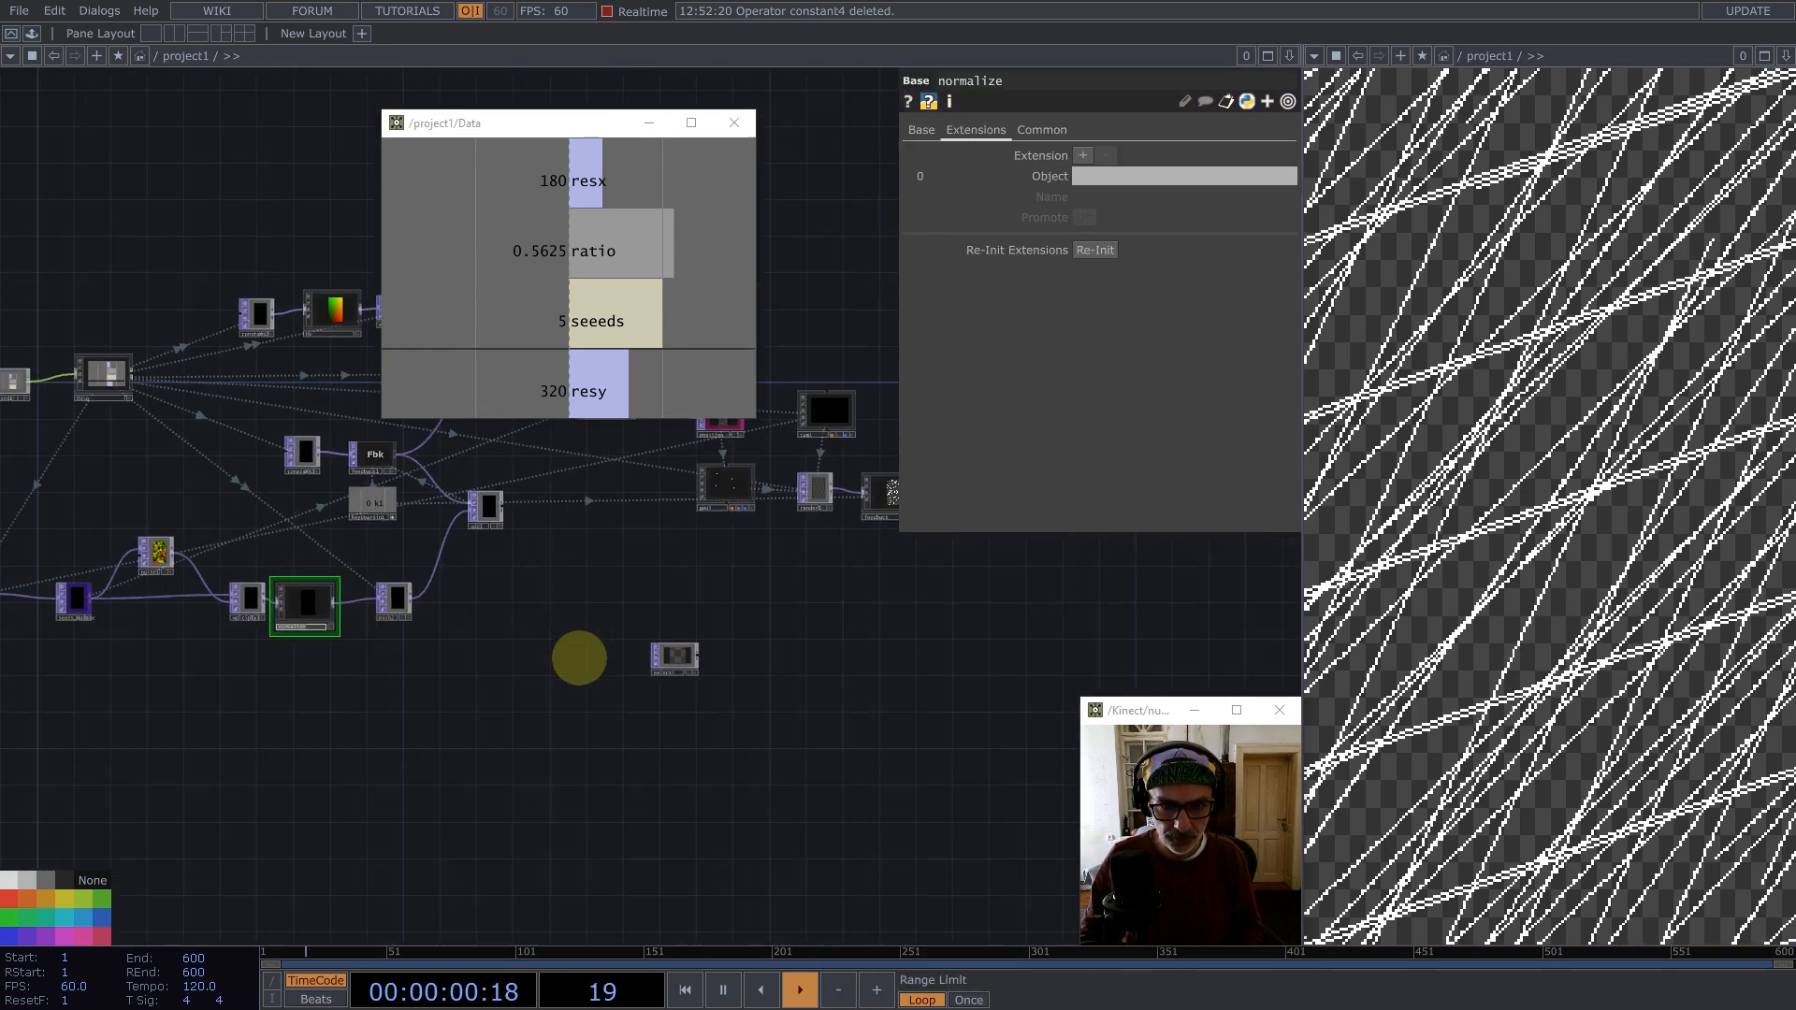
pyautogui.click(676, 654)
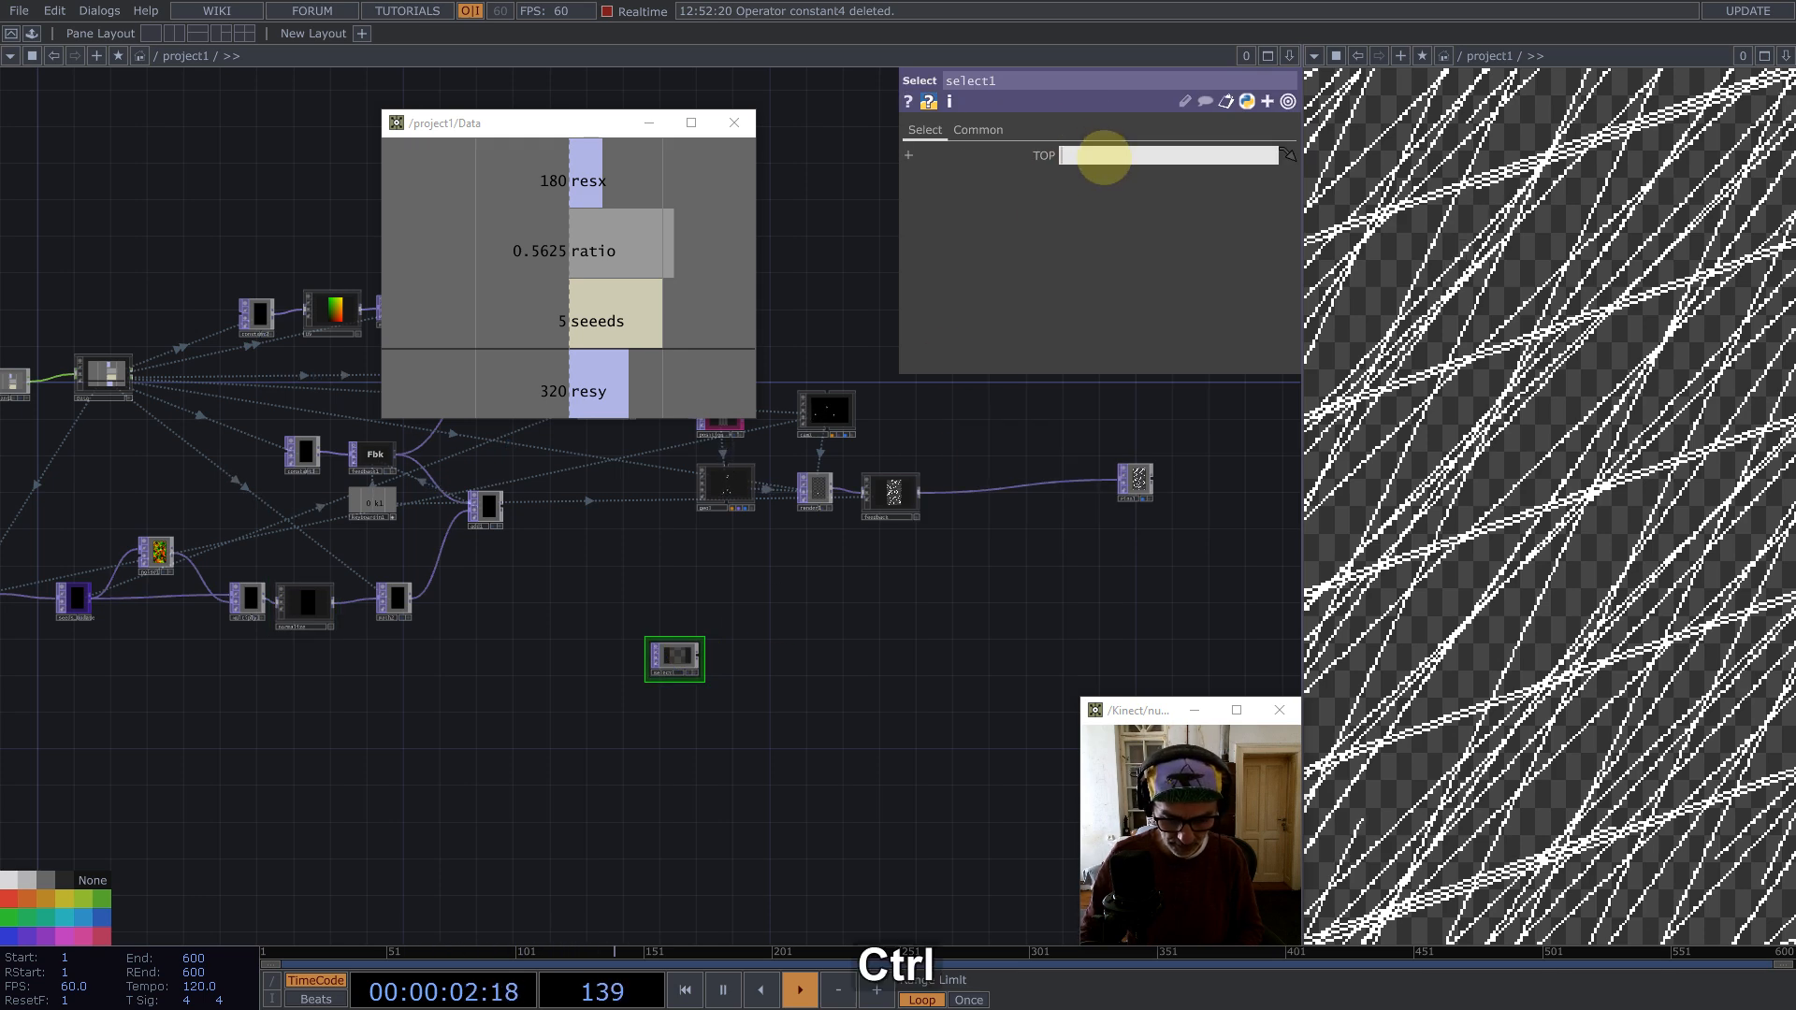
pyautogui.write('normalize')
pyautogui.write('/')
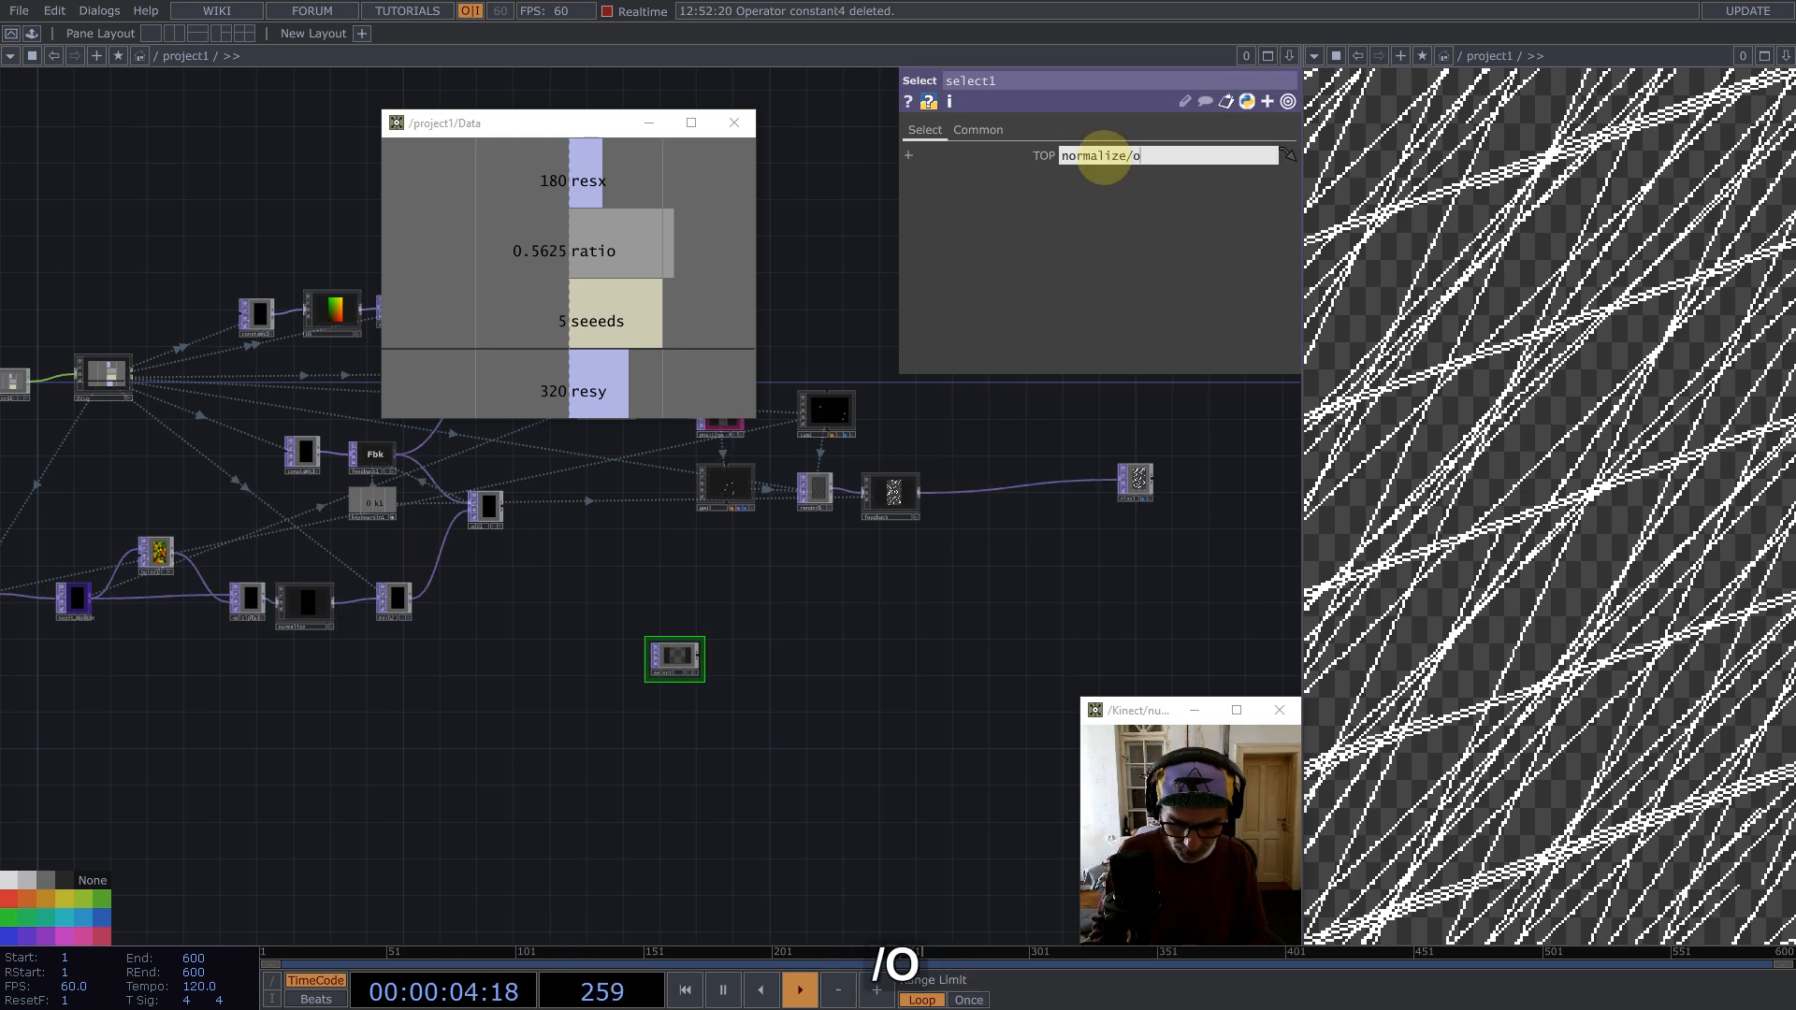
pyautogui.write('out1')
pyautogui.press('Return')
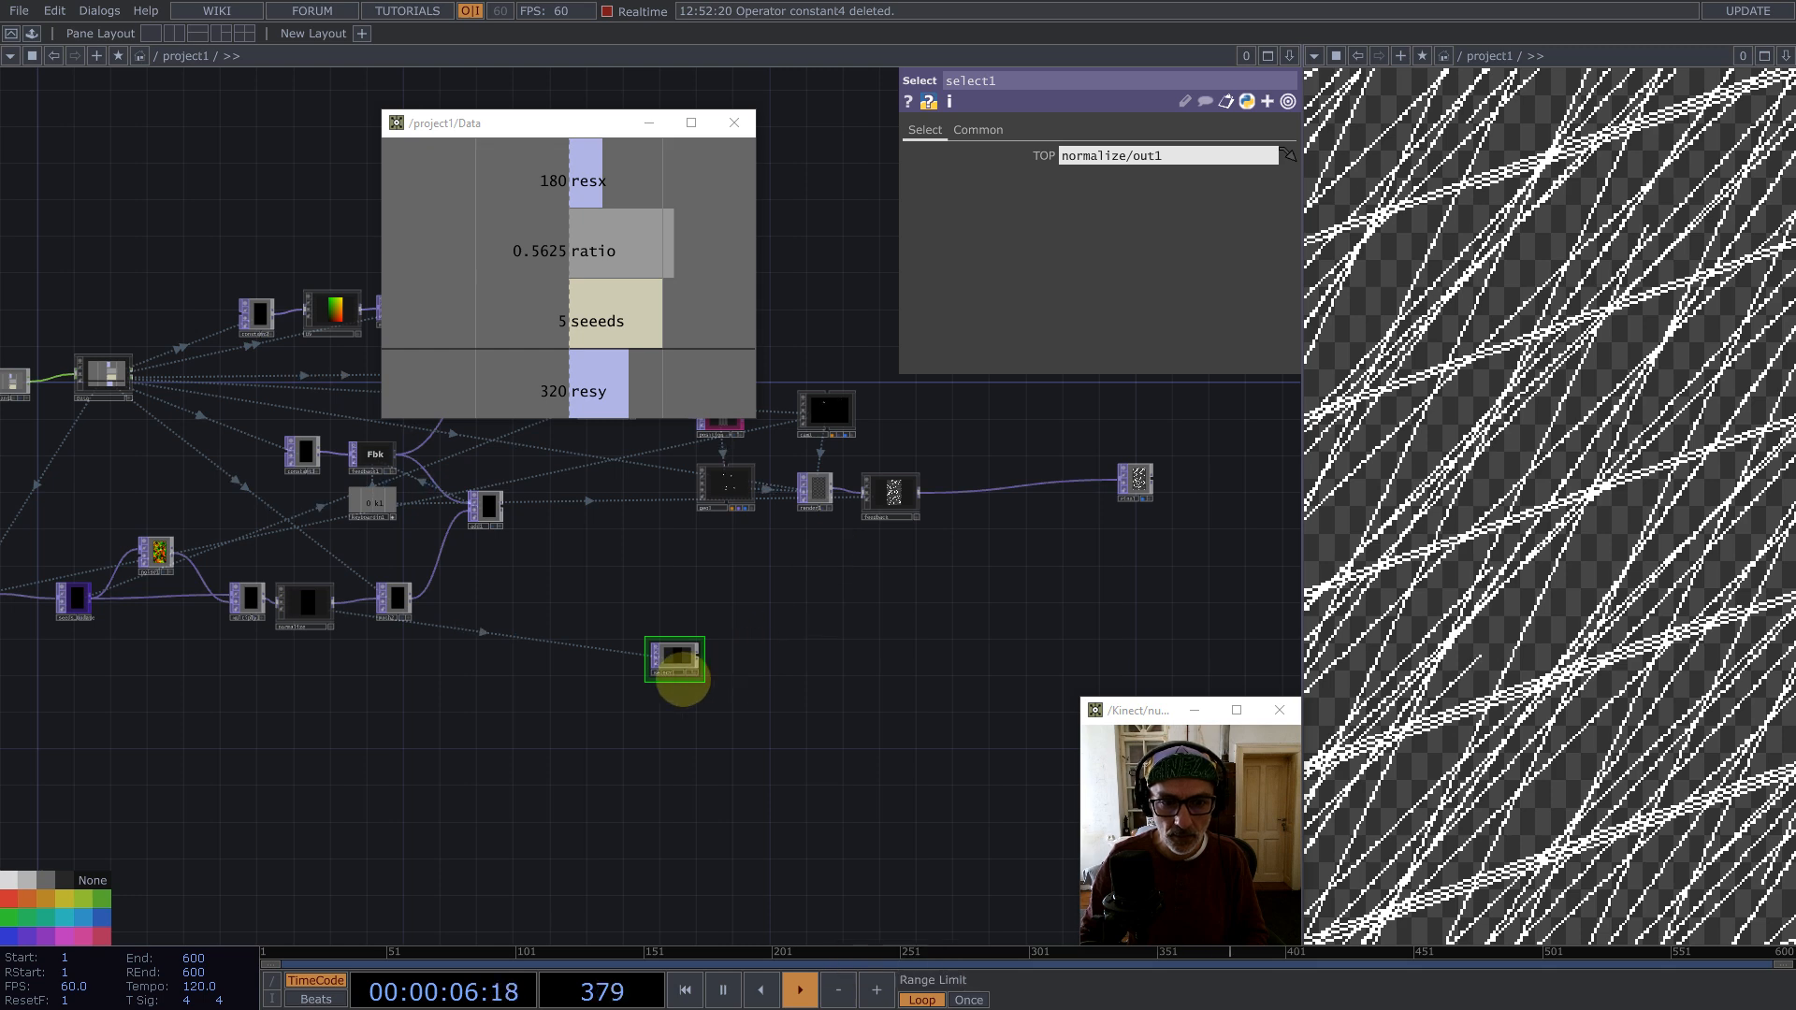
# Step: Move select1 aside and paste a copy of math2 after it as math3
pyautogui.scroll(3, 697, 644)
pyautogui.moveTo(739, 574); pyautogui.dragTo(732, 581)
pyautogui.moveTo(644, 636); pyautogui.dragTo(744, 612)
pyautogui.scroll(-5, 782, 580)
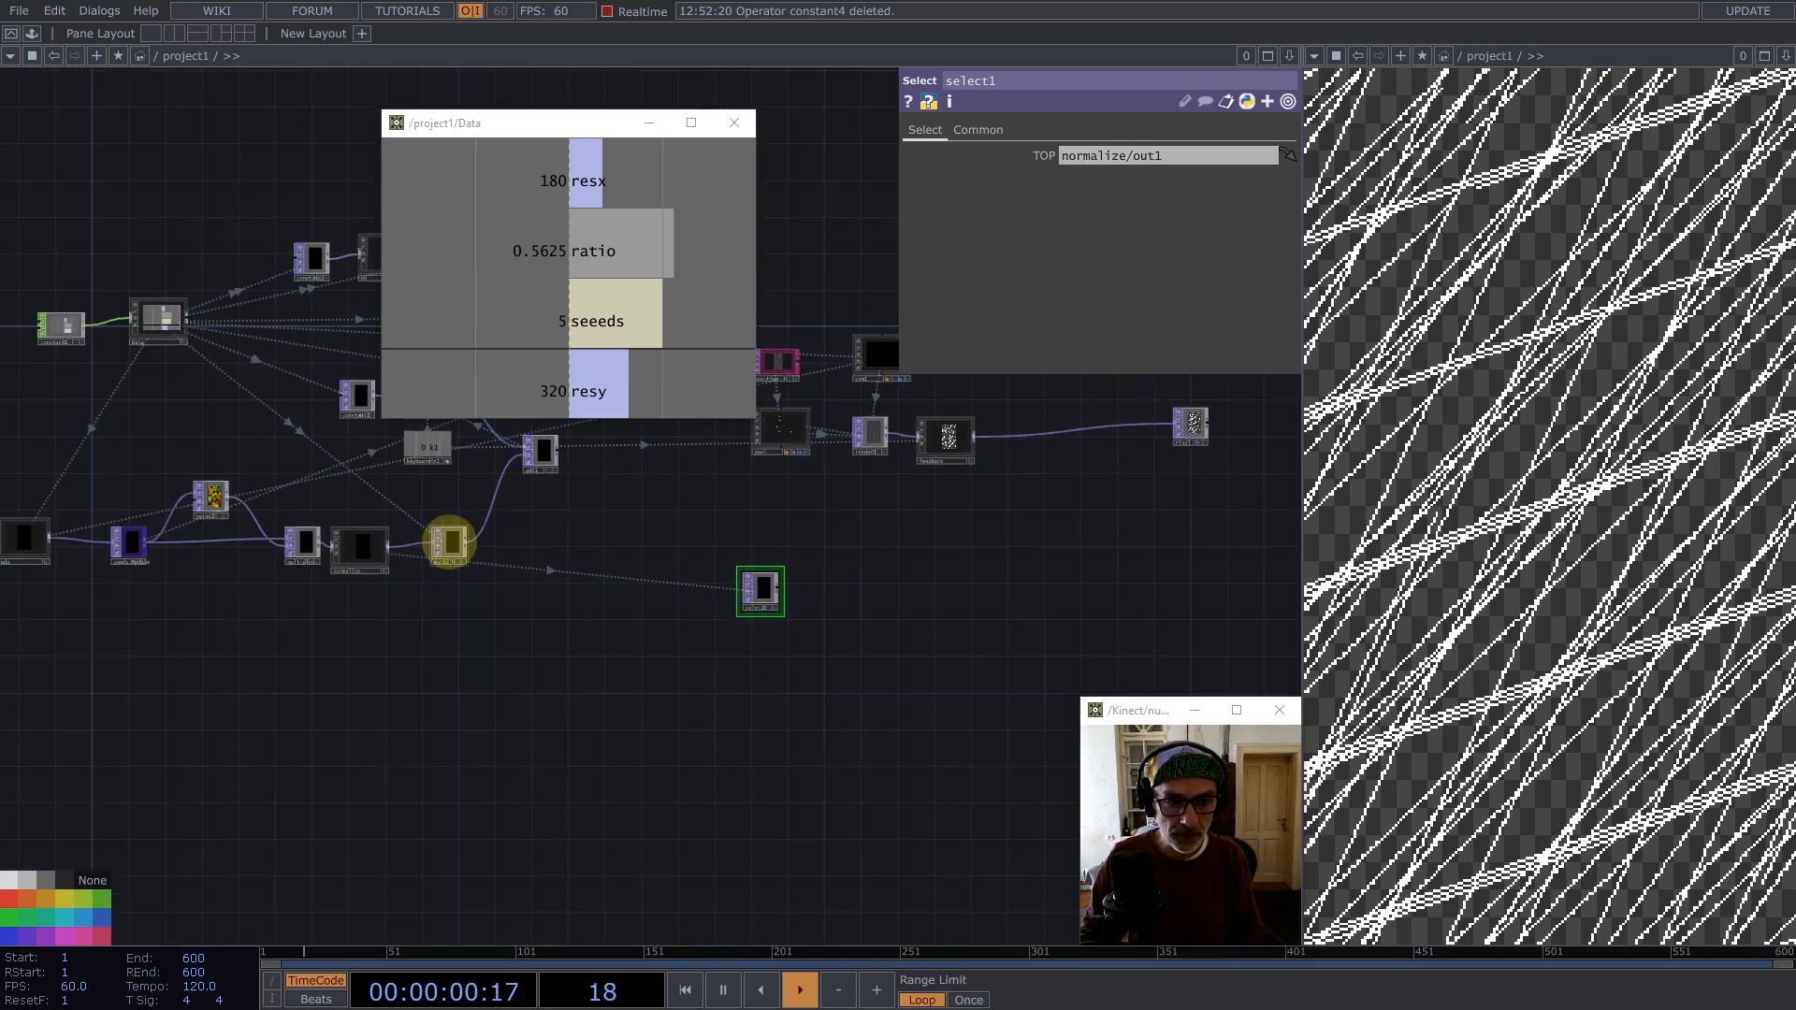
pyautogui.click(449, 541)
pyautogui.hotkey('ctrl', 'c')
pyautogui.hotkey('ctrl', 'v')
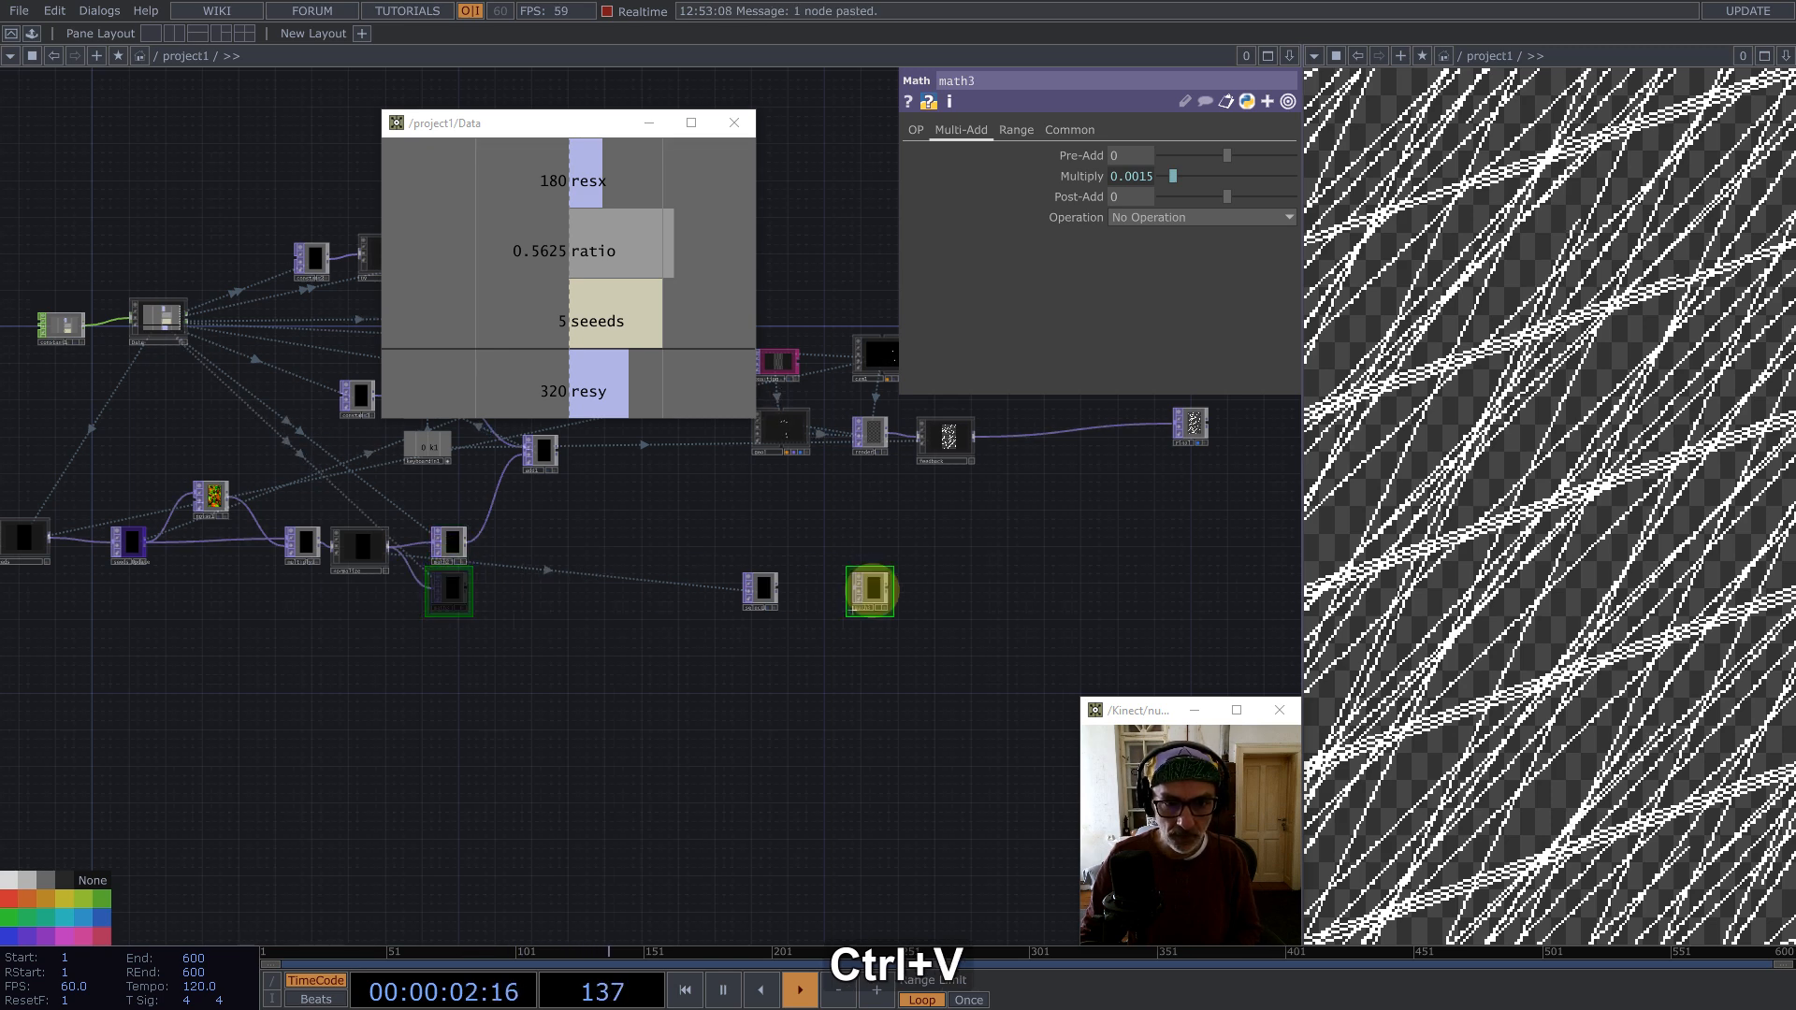
pyautogui.click(823, 589)
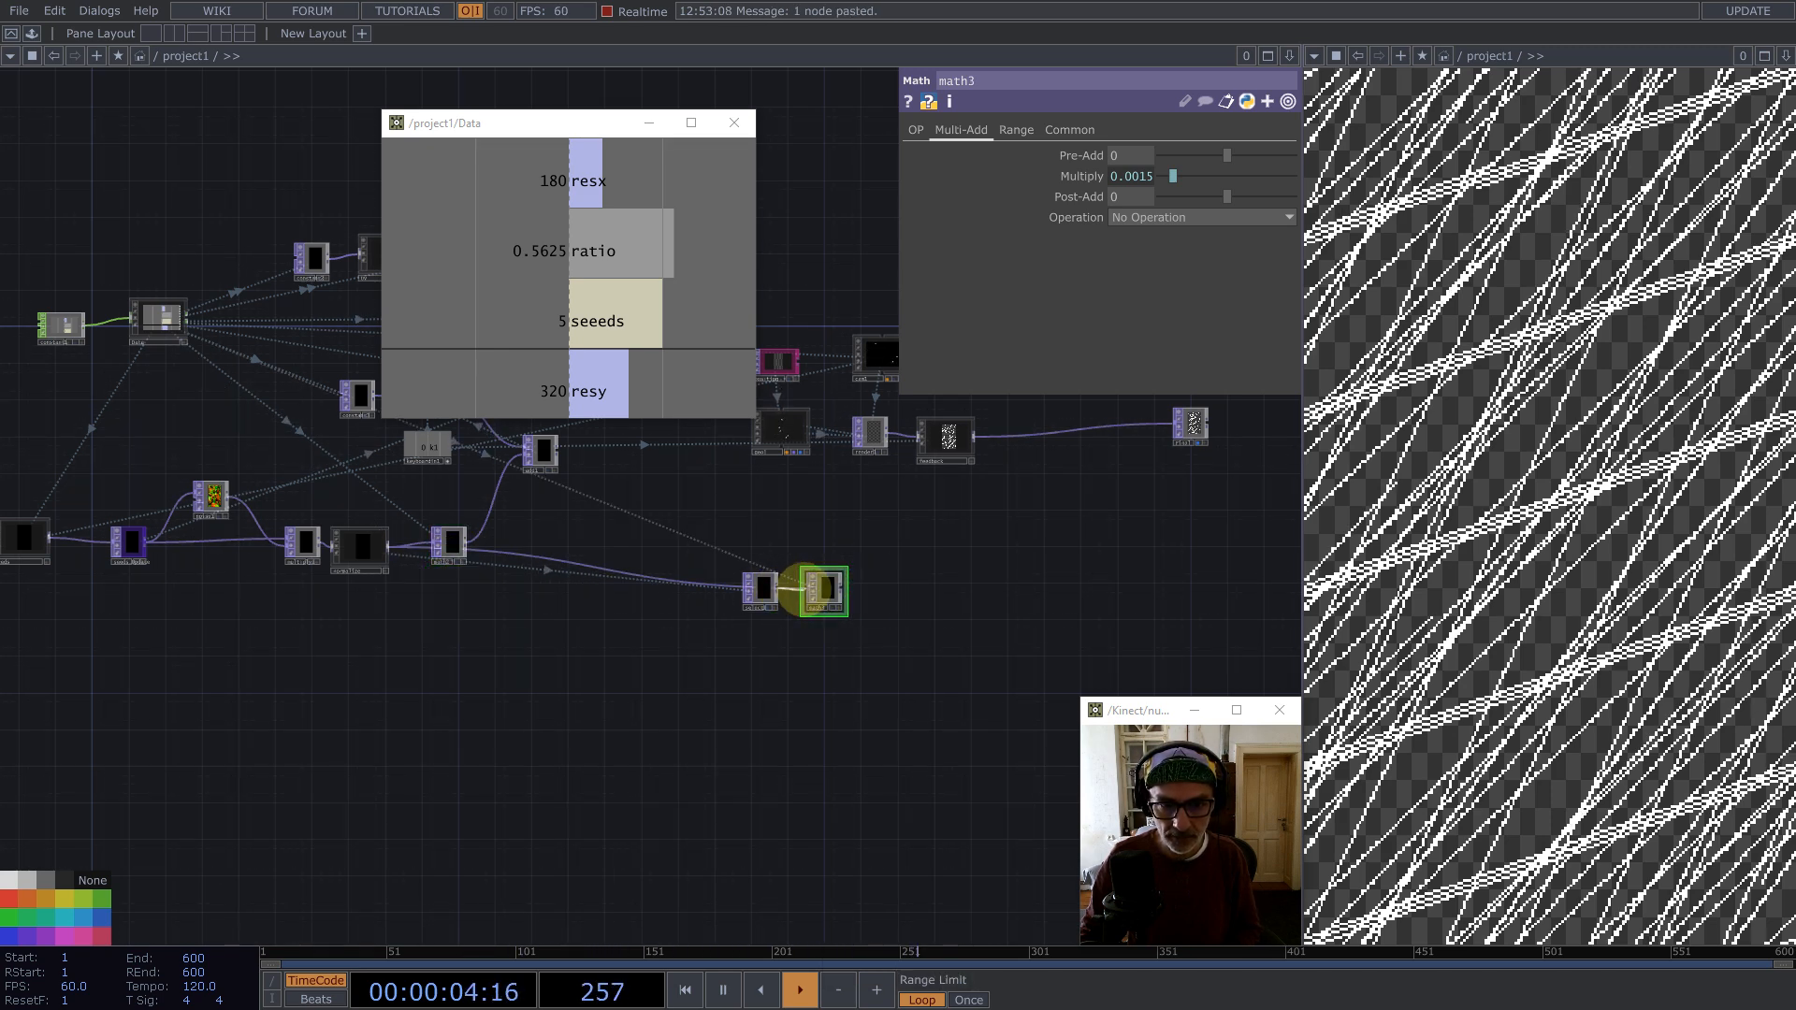
# Step: Change math3's Multiply expression to 1/op('Data/out1')['resy']
pyautogui.click(1095, 176)
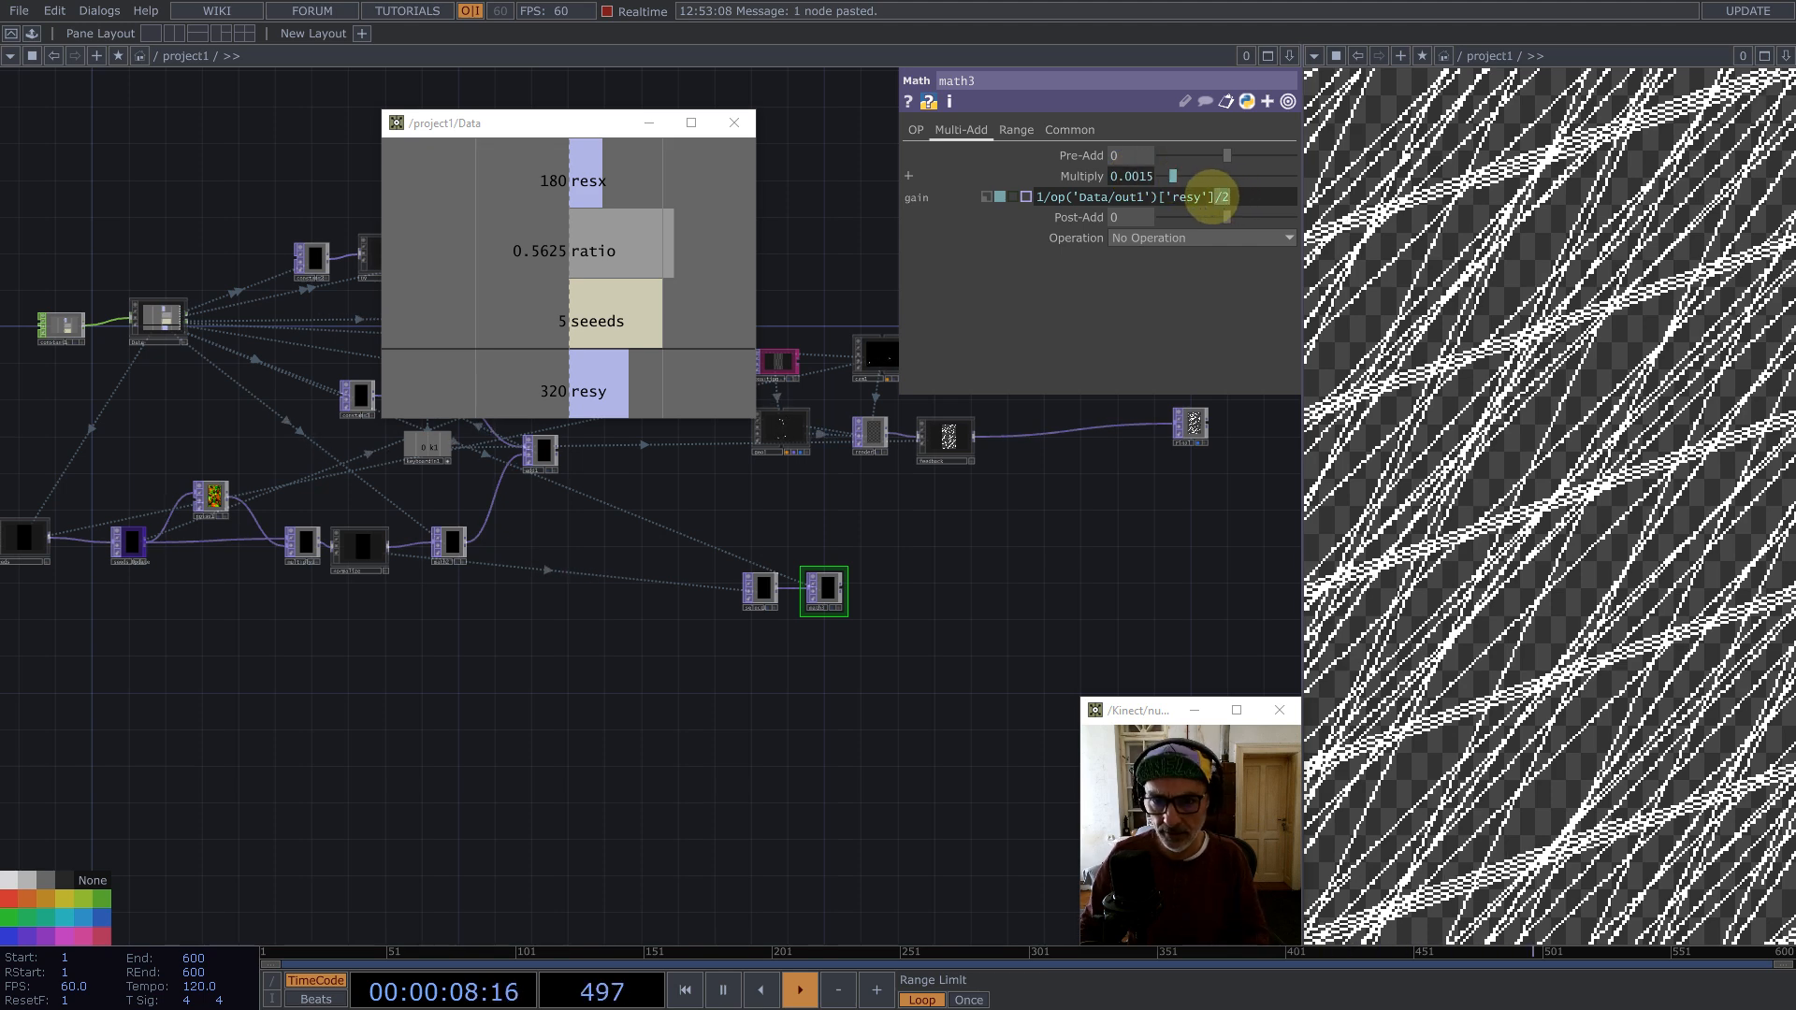
pyautogui.press('BackSpace')
pyautogui.press('Return')
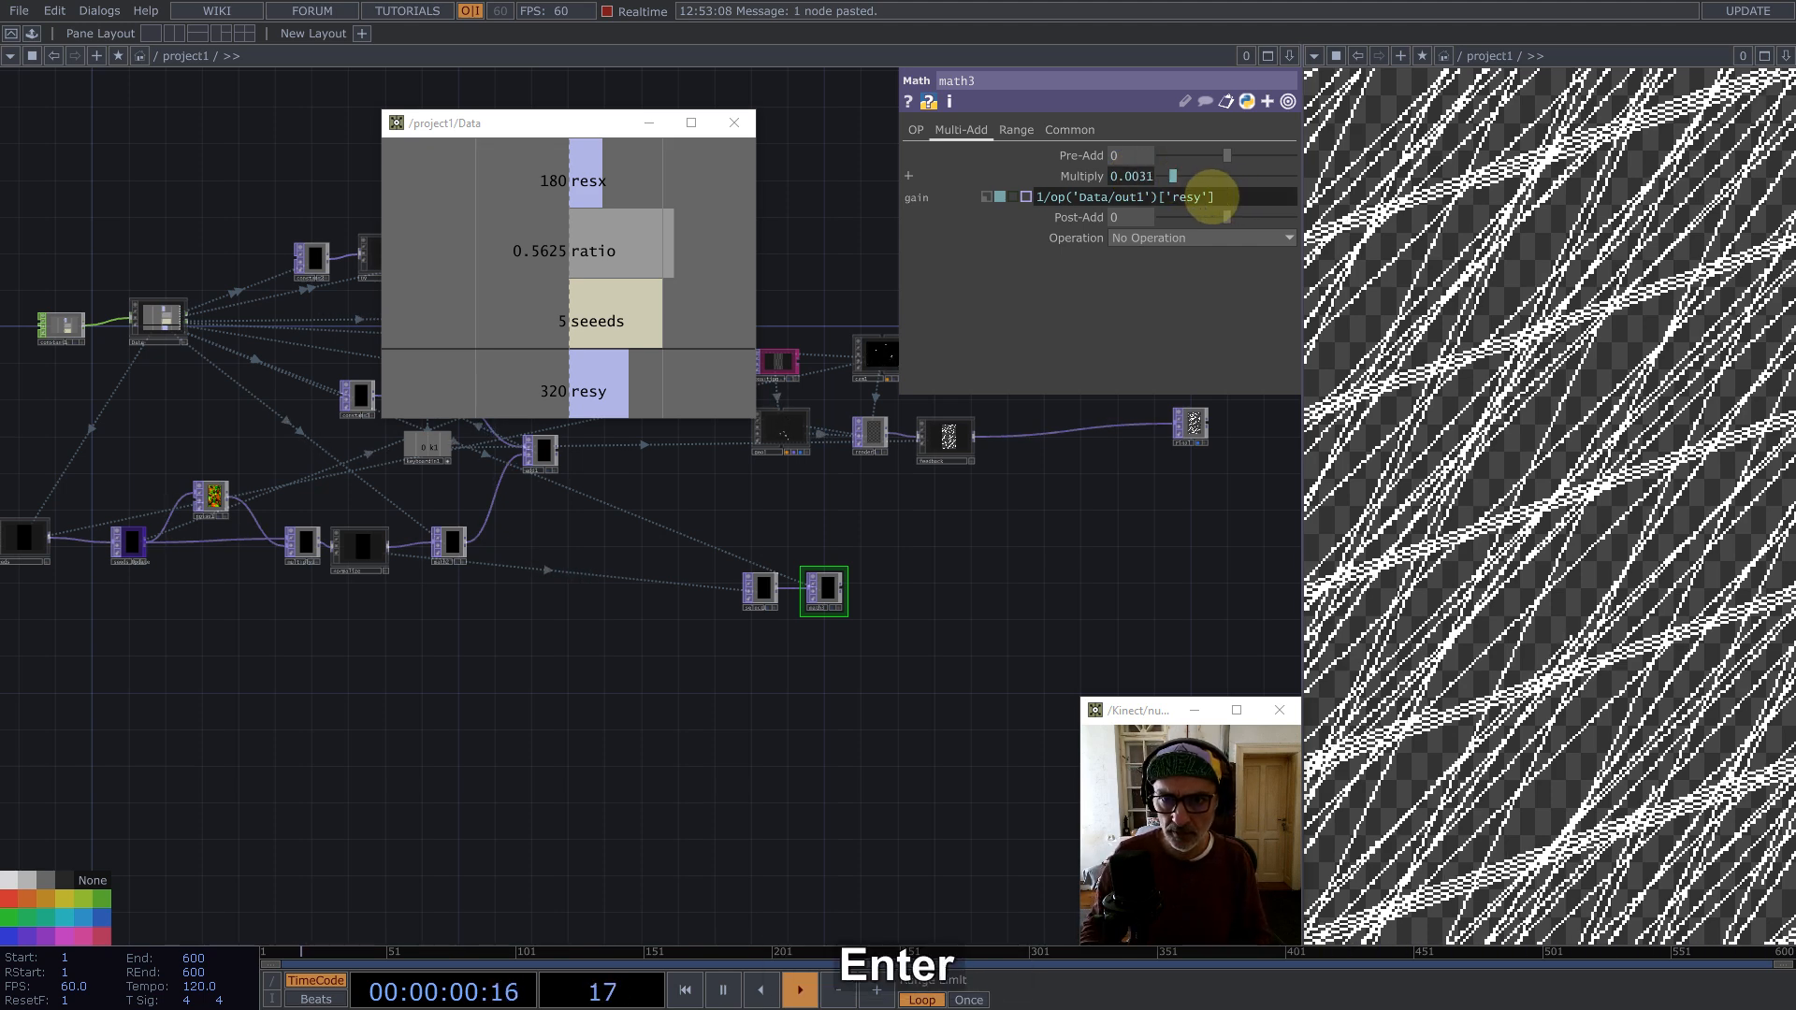
# Step: Append an Add TOP after math3
pyautogui.click(825, 587)
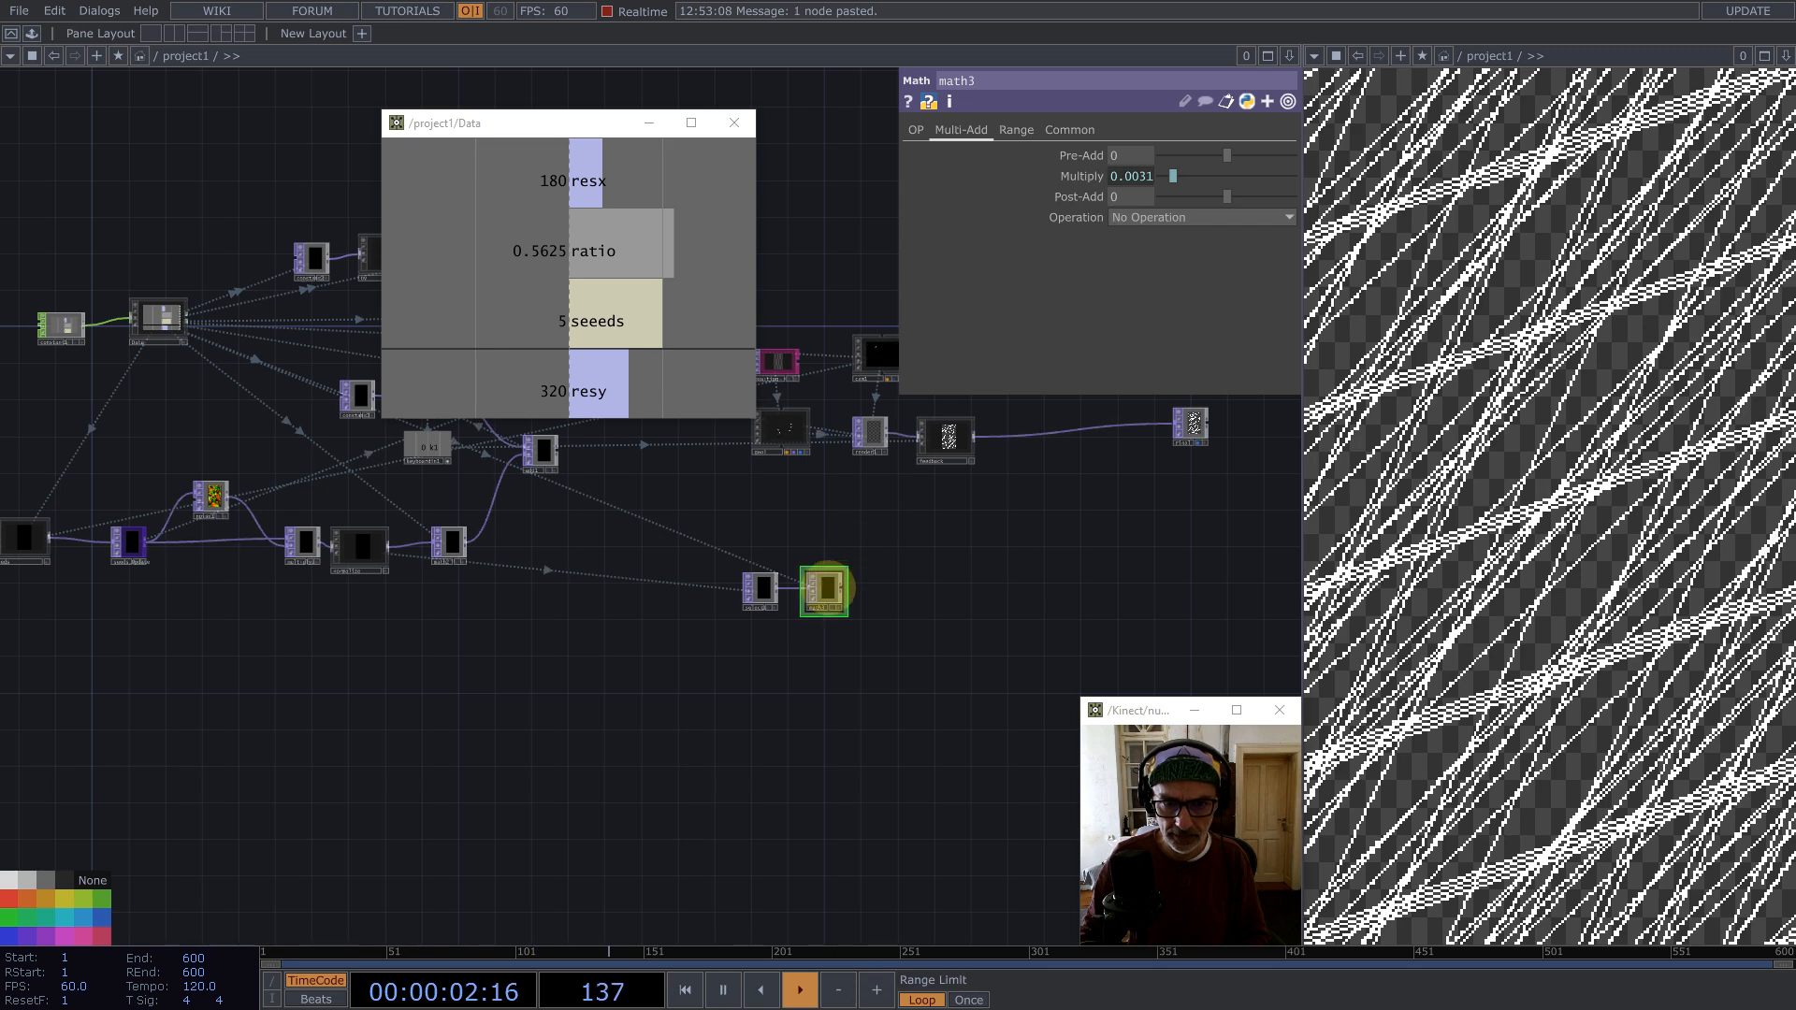
pyautogui.scroll(5, 823, 584)
pyautogui.middleClick(854, 593)
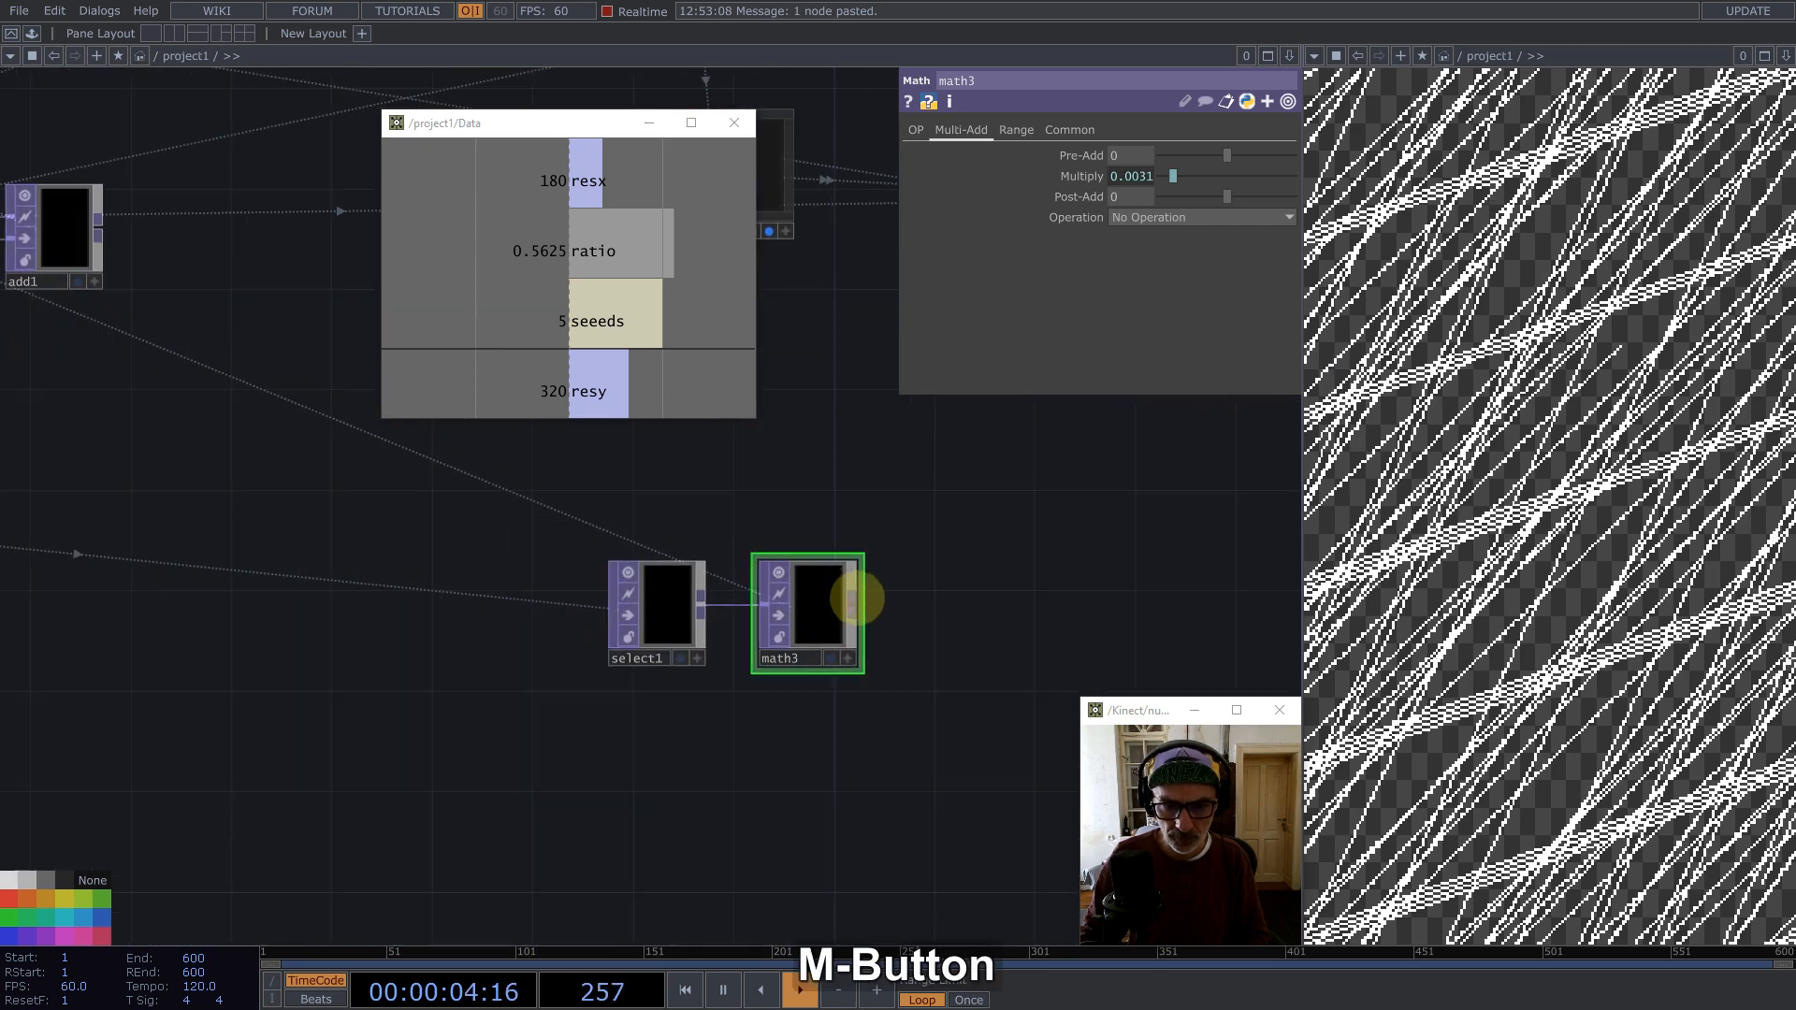
pyautogui.write('ad')
pyautogui.click(590, 382)
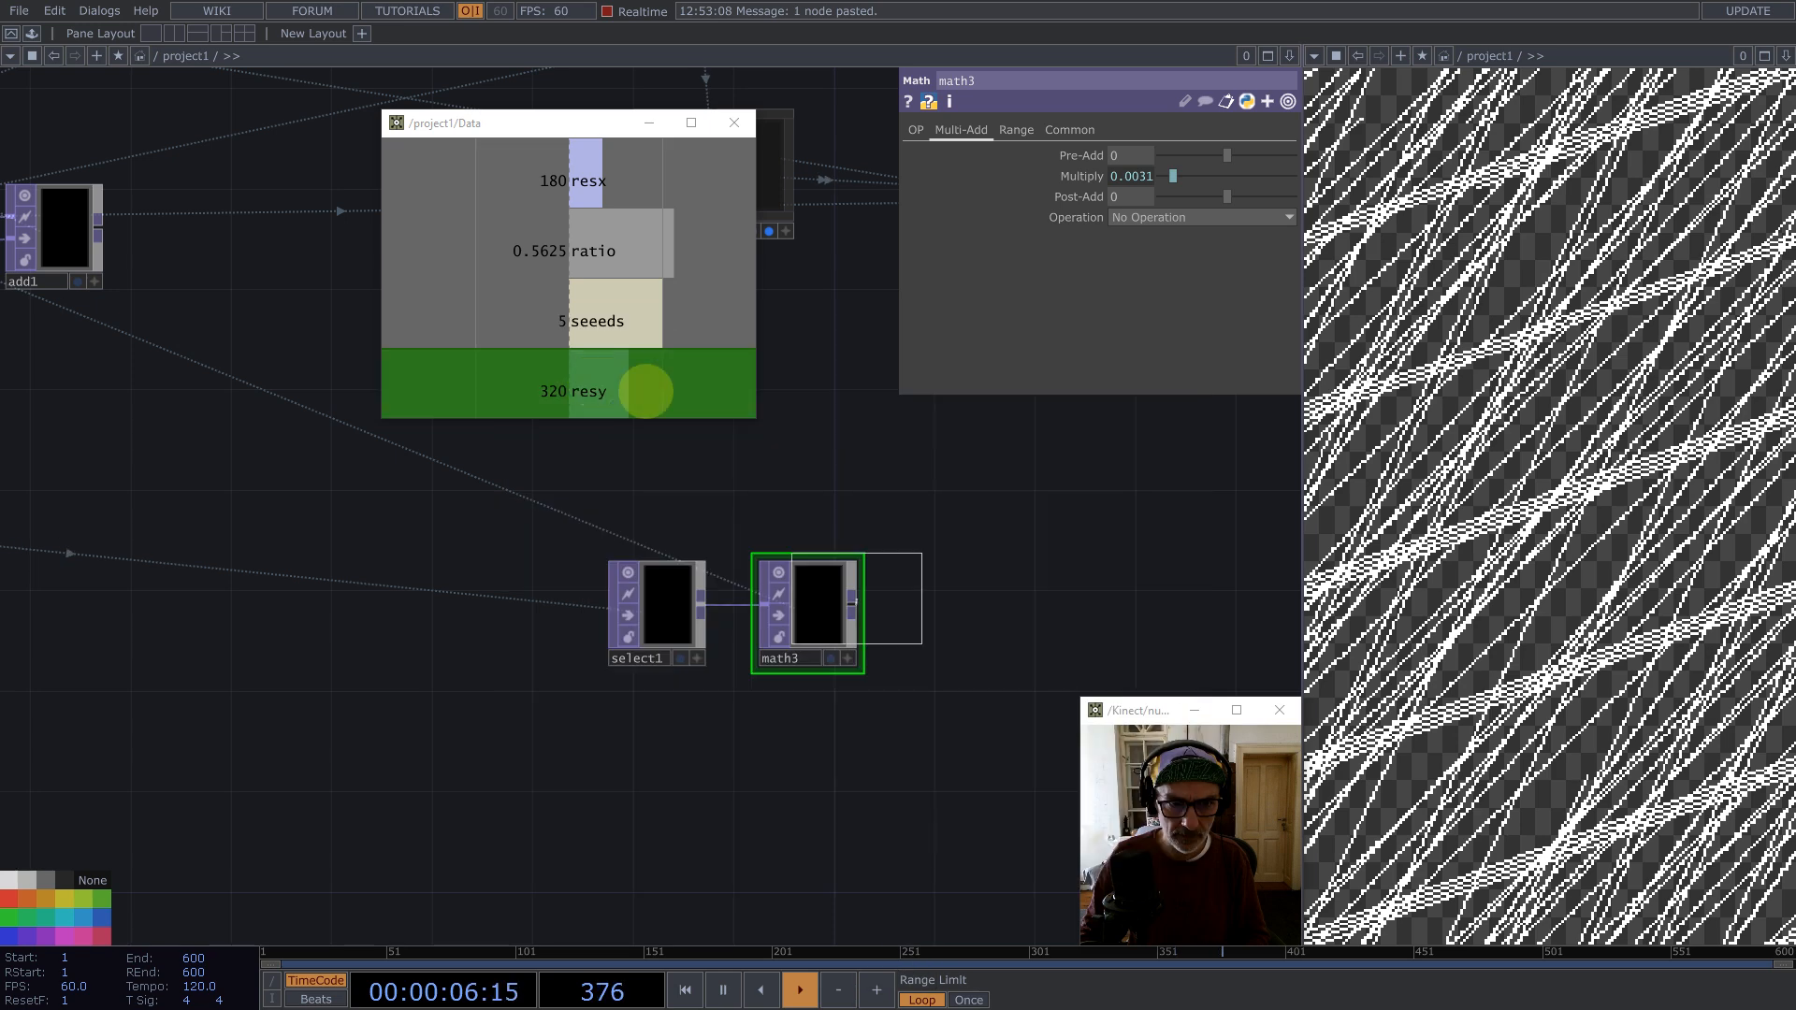
pyautogui.click(1022, 502)
pyautogui.scroll(-5, 872, 702)
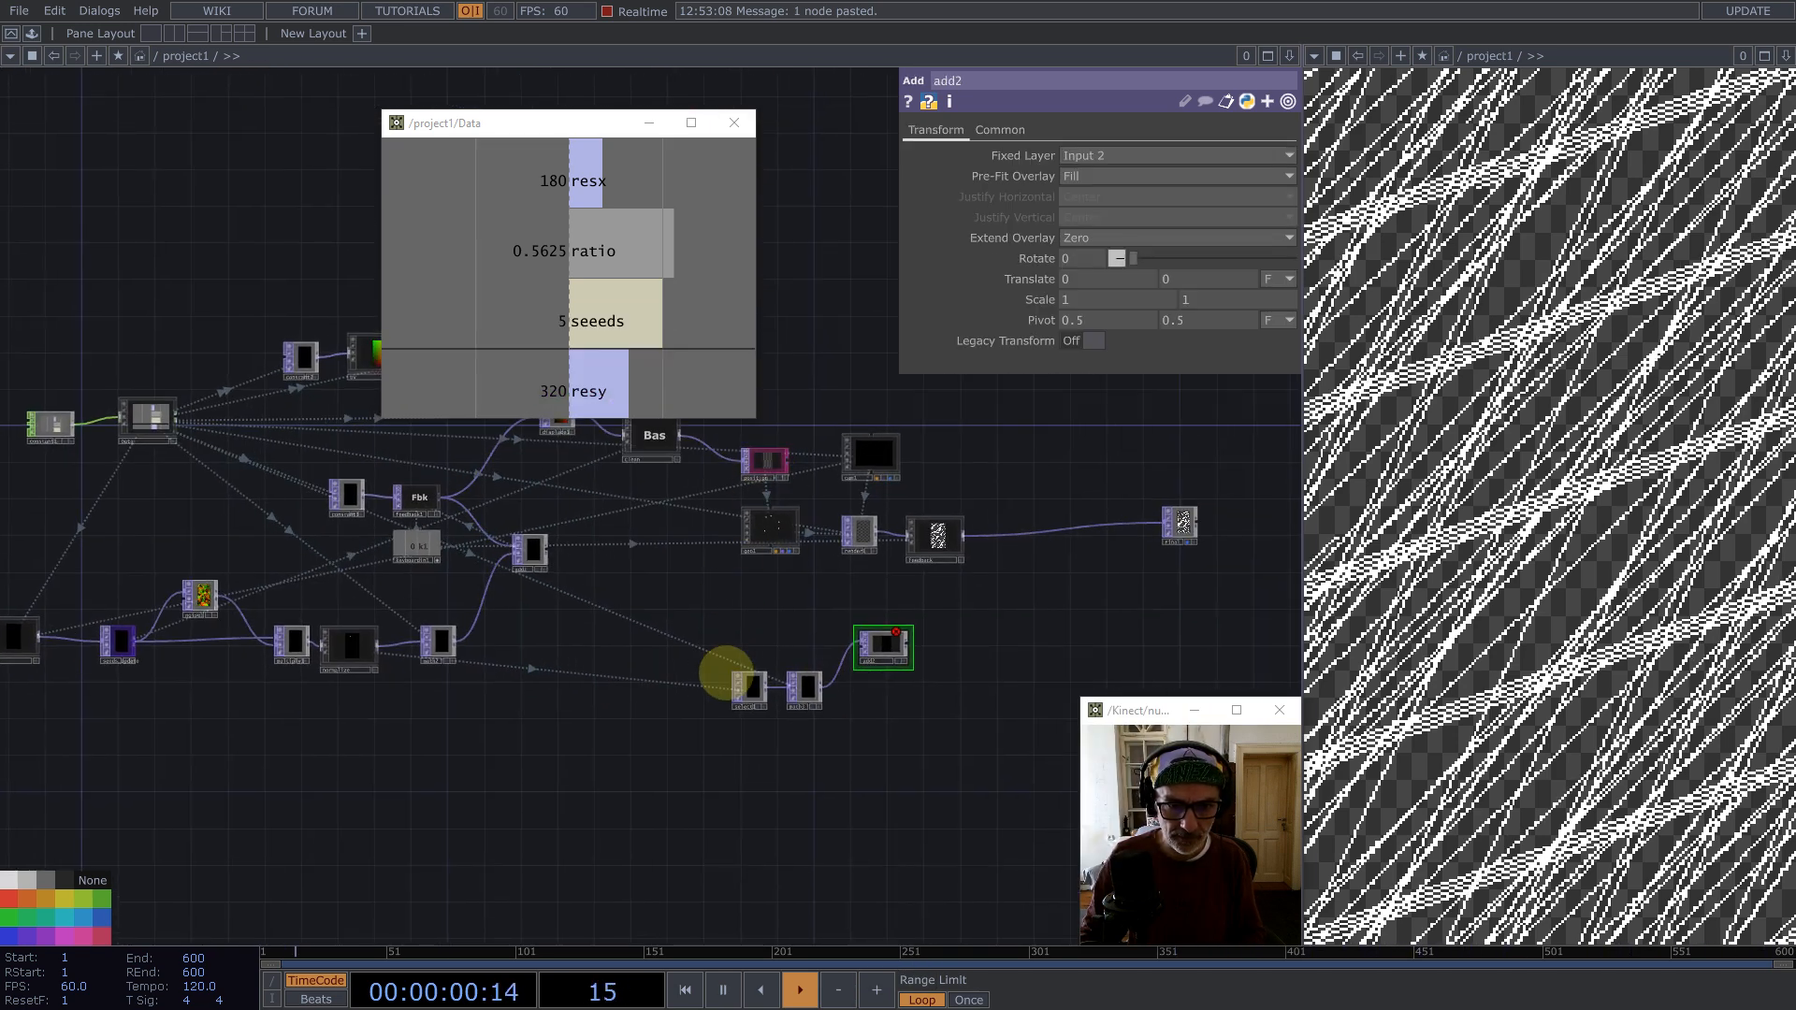
# Step: Duplicate select1 and point the copy's TOP parameter at the position operator
pyautogui.click(749, 686)
pyautogui.hotkey('ctrl', 'c')
pyautogui.hotkey('ctrl', 'v')
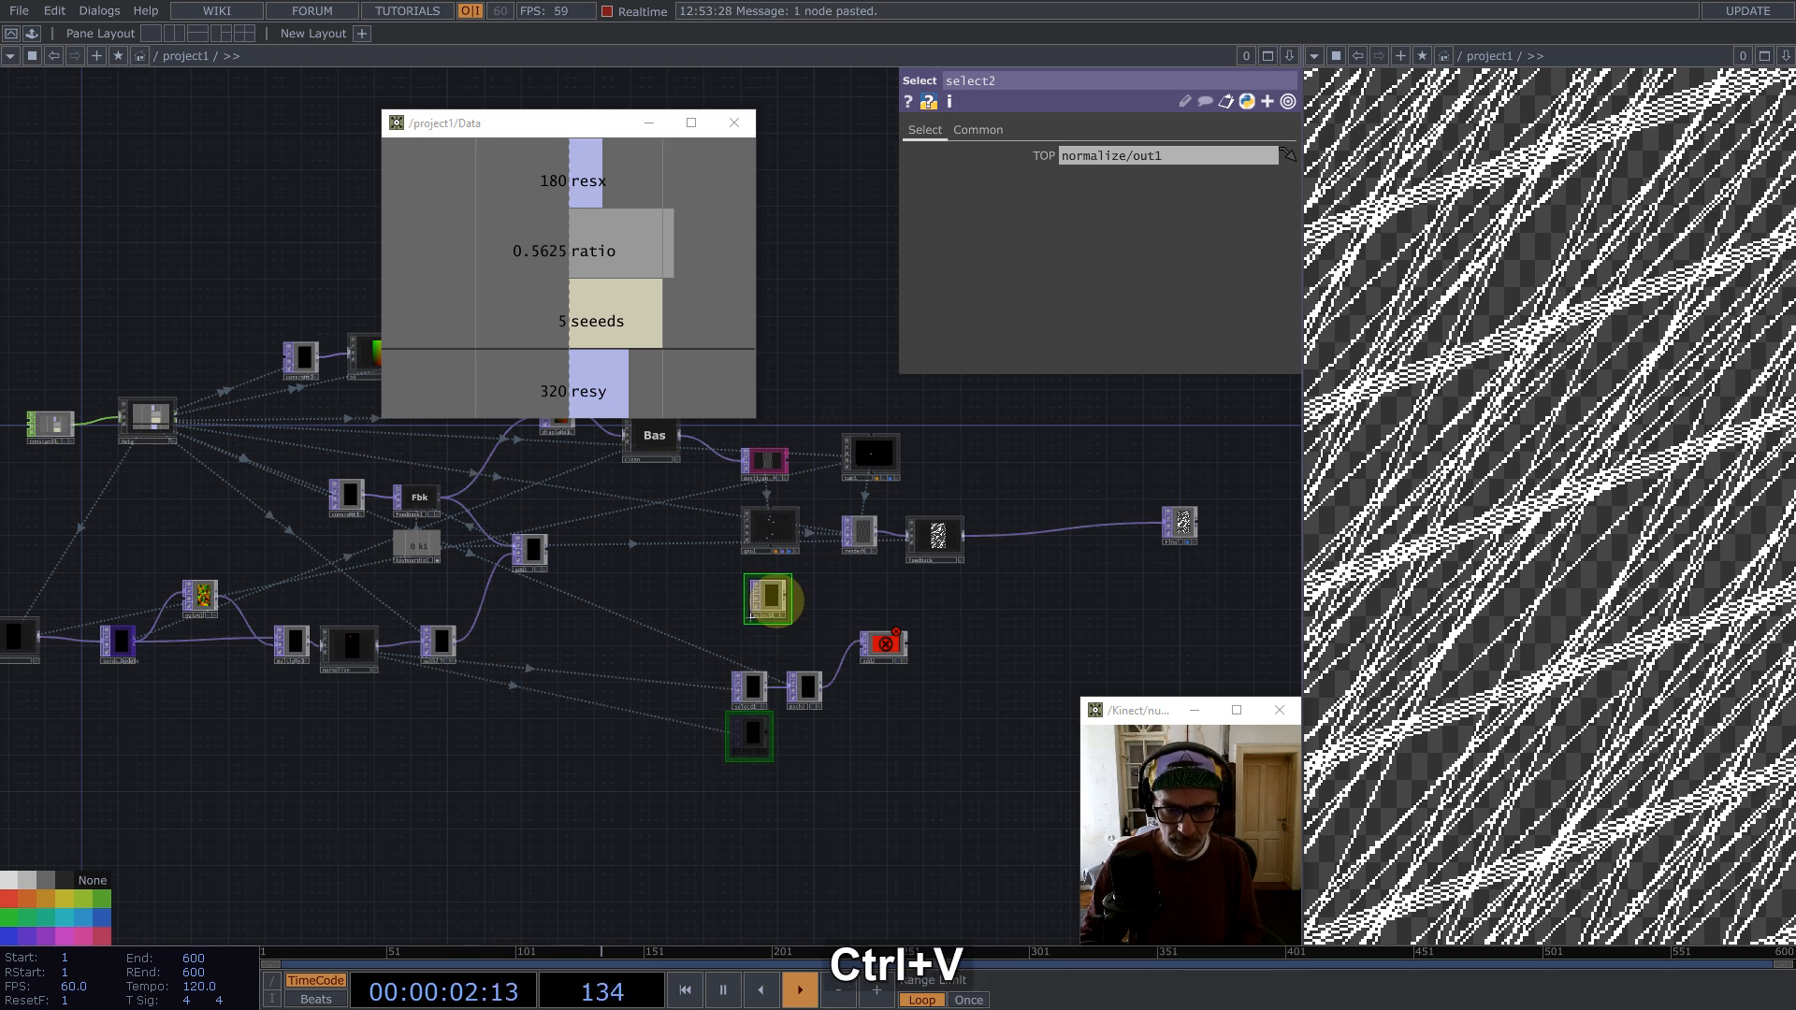
pyautogui.click(768, 597)
pyautogui.moveTo(776, 489); pyautogui.dragTo(1091, 156)
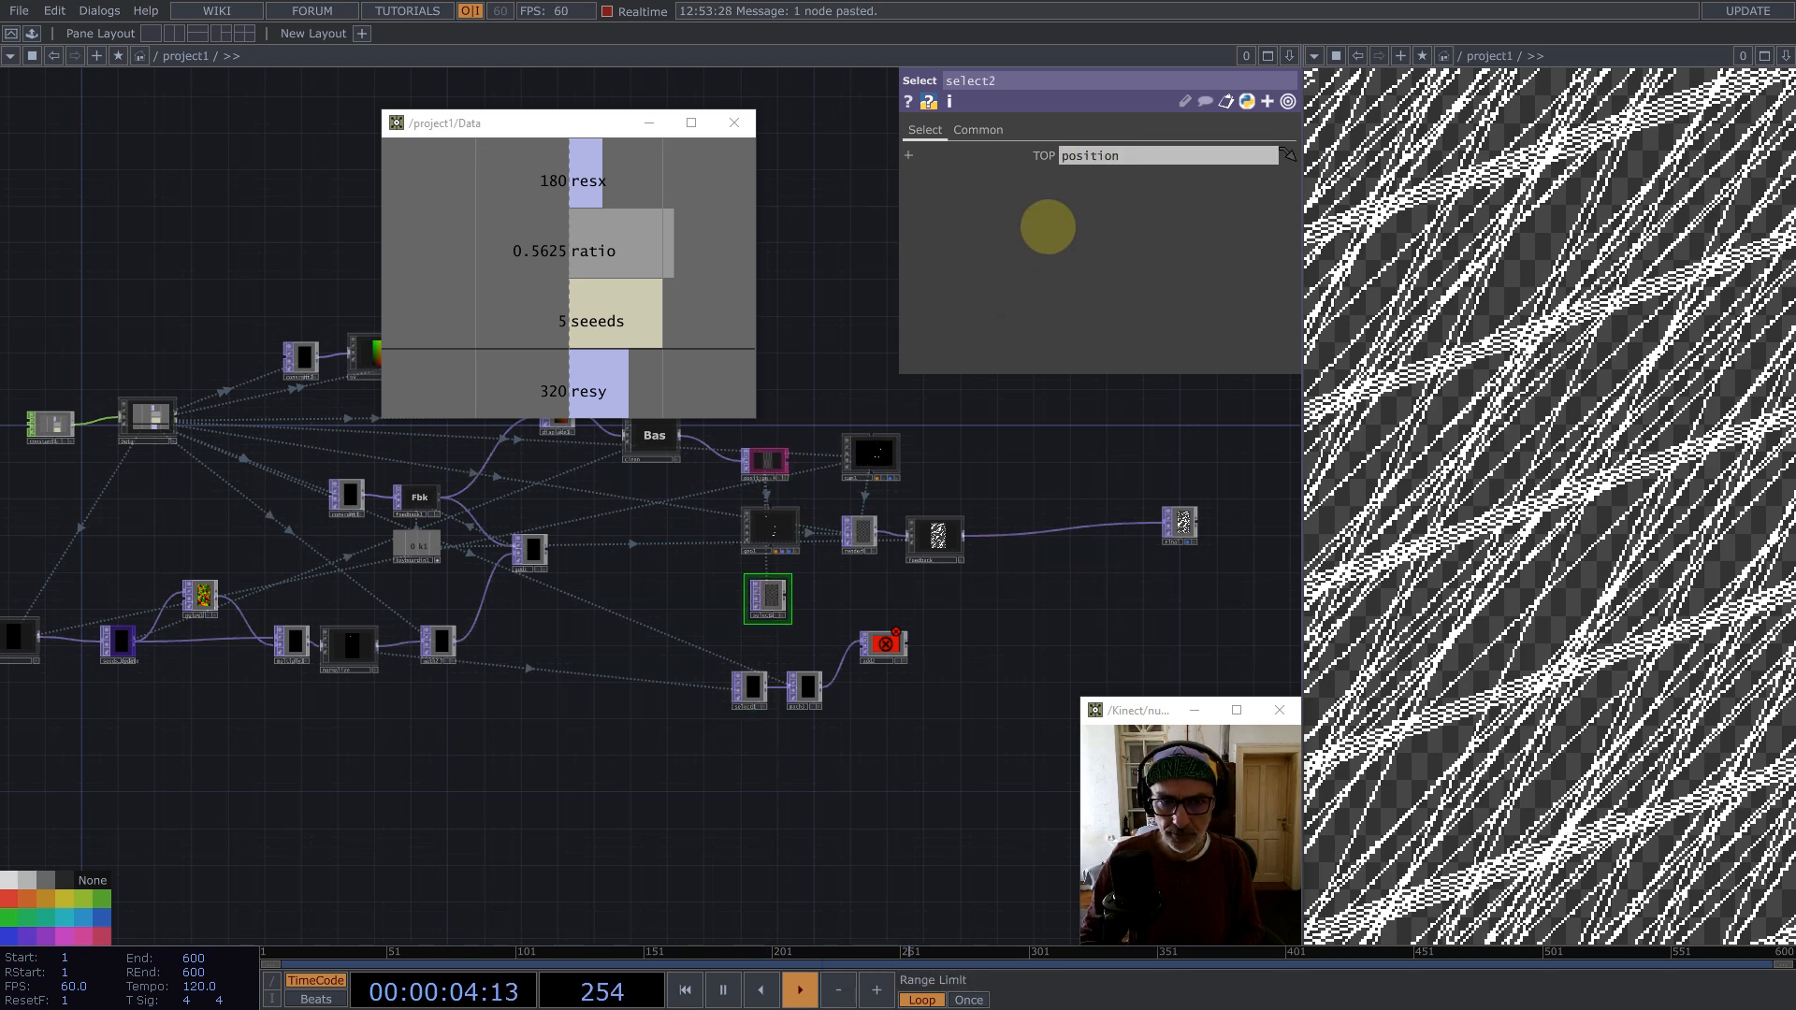
# Step: Wire select2 into the Add TOP's second input
pyautogui.scroll(3, 776, 599)
pyautogui.scroll(2, 775, 610)
pyautogui.moveTo(803, 560); pyautogui.dragTo(879, 664)
pyautogui.moveTo(1018, 598); pyautogui.dragTo(878, 594)
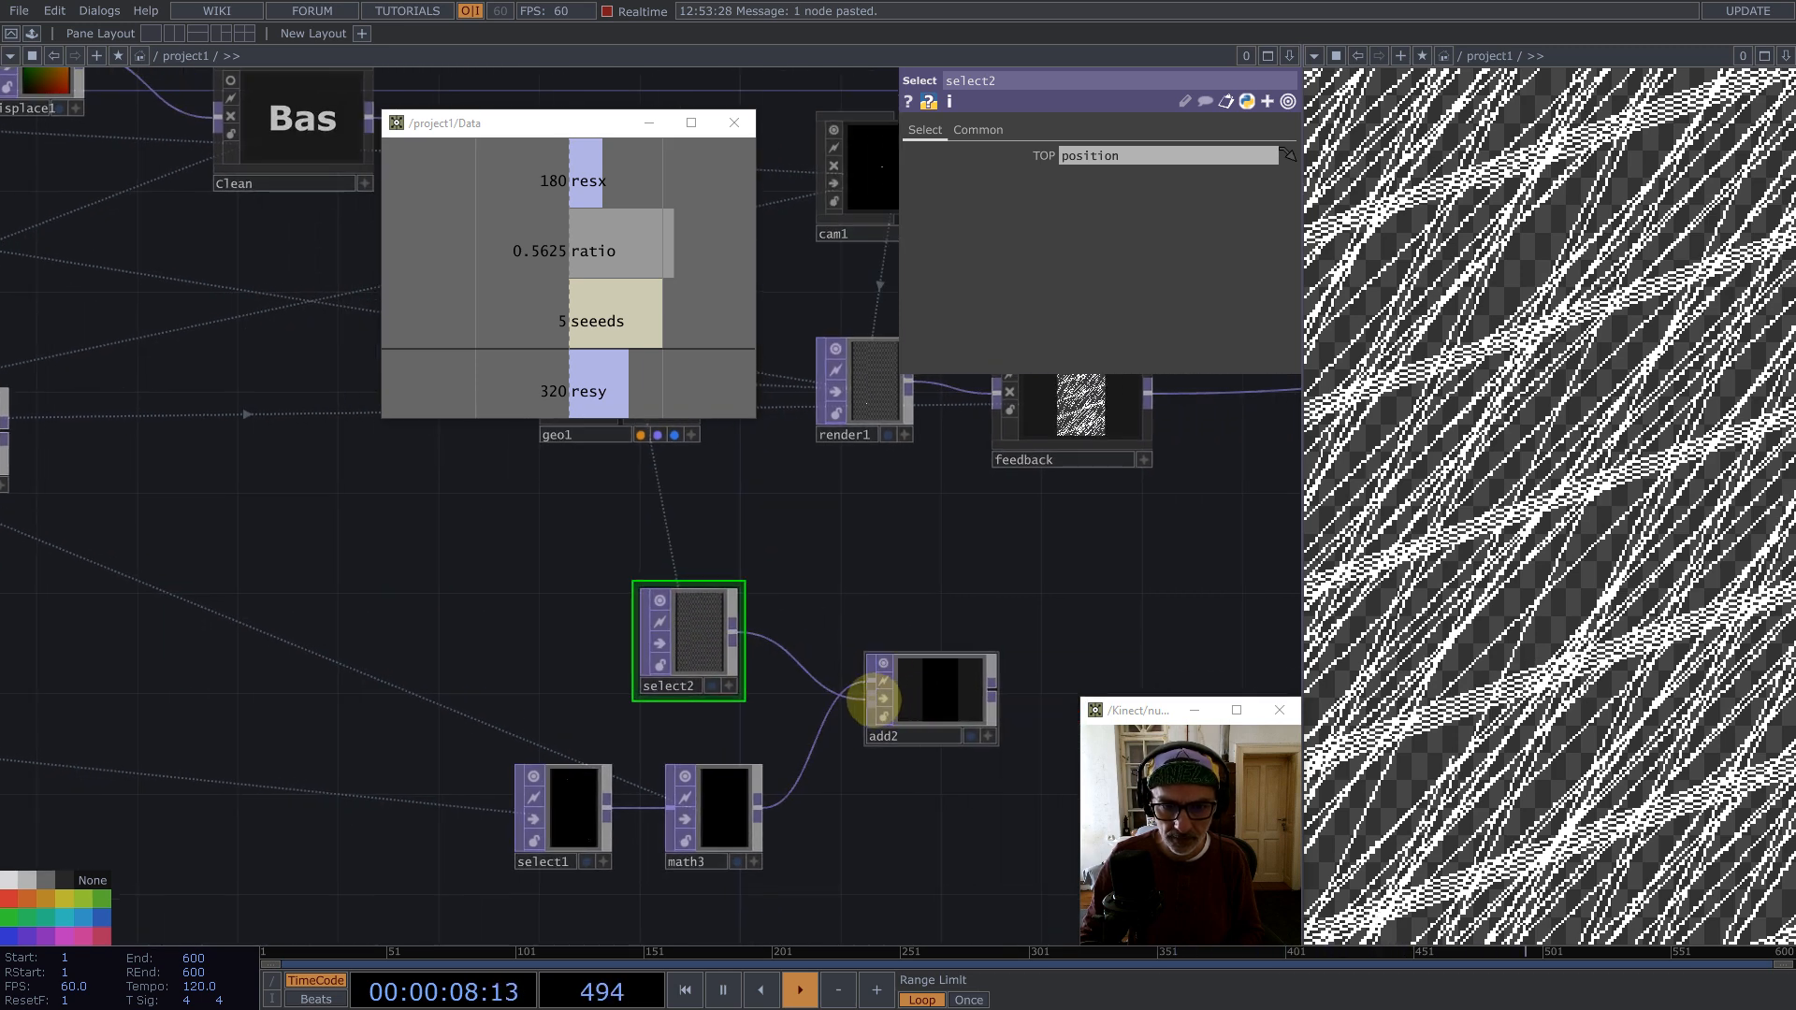
# Step: Rename the Add TOP to sensors
pyautogui.click(898, 734)
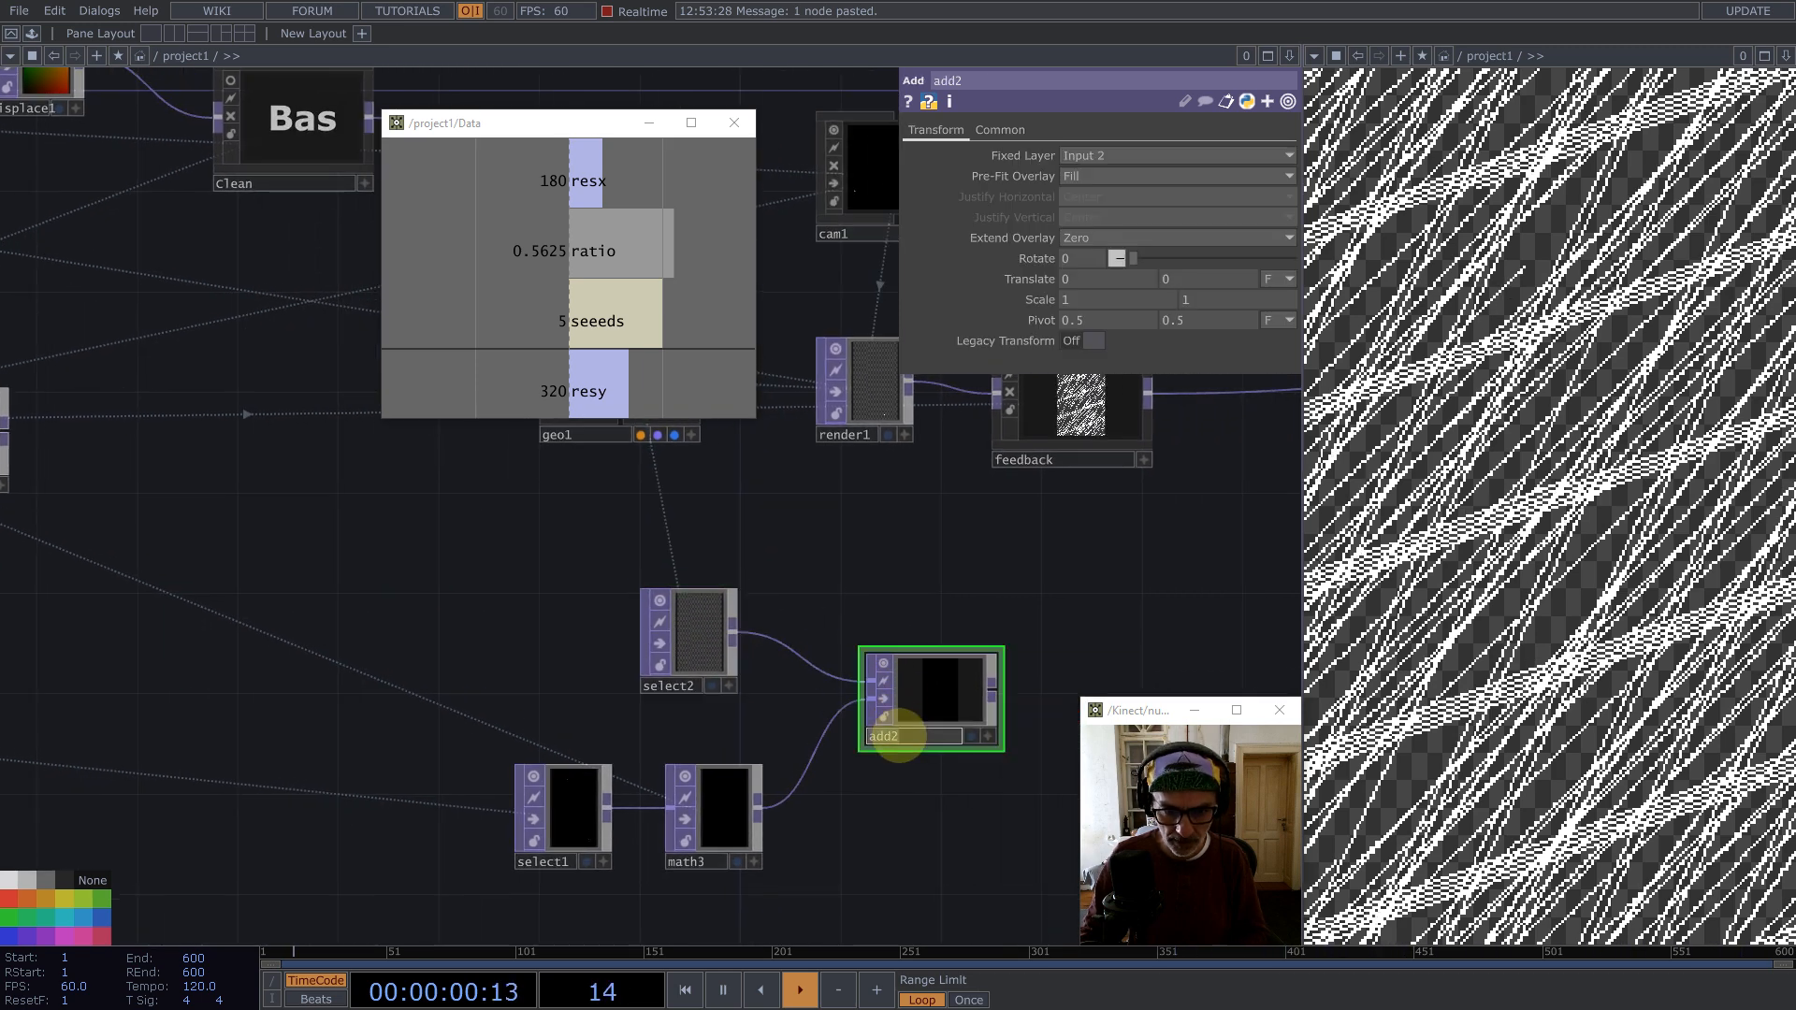
pyautogui.write('sensors')
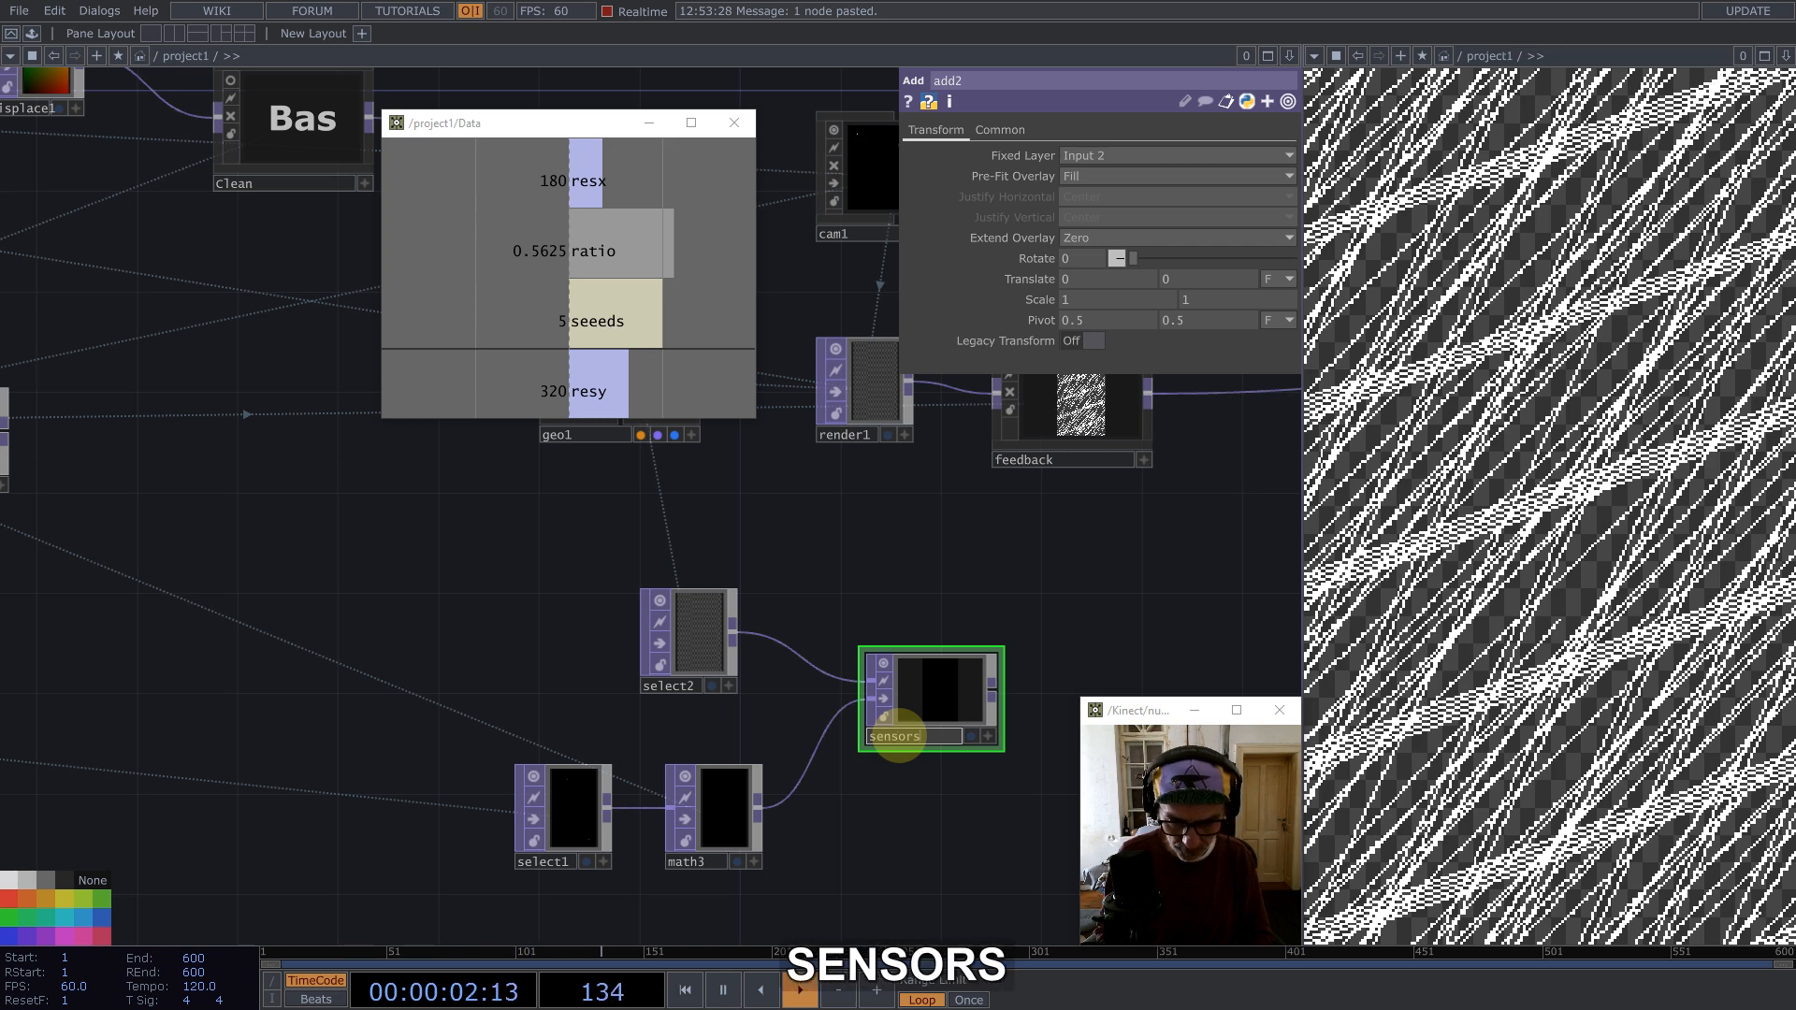
pyautogui.press('Return')
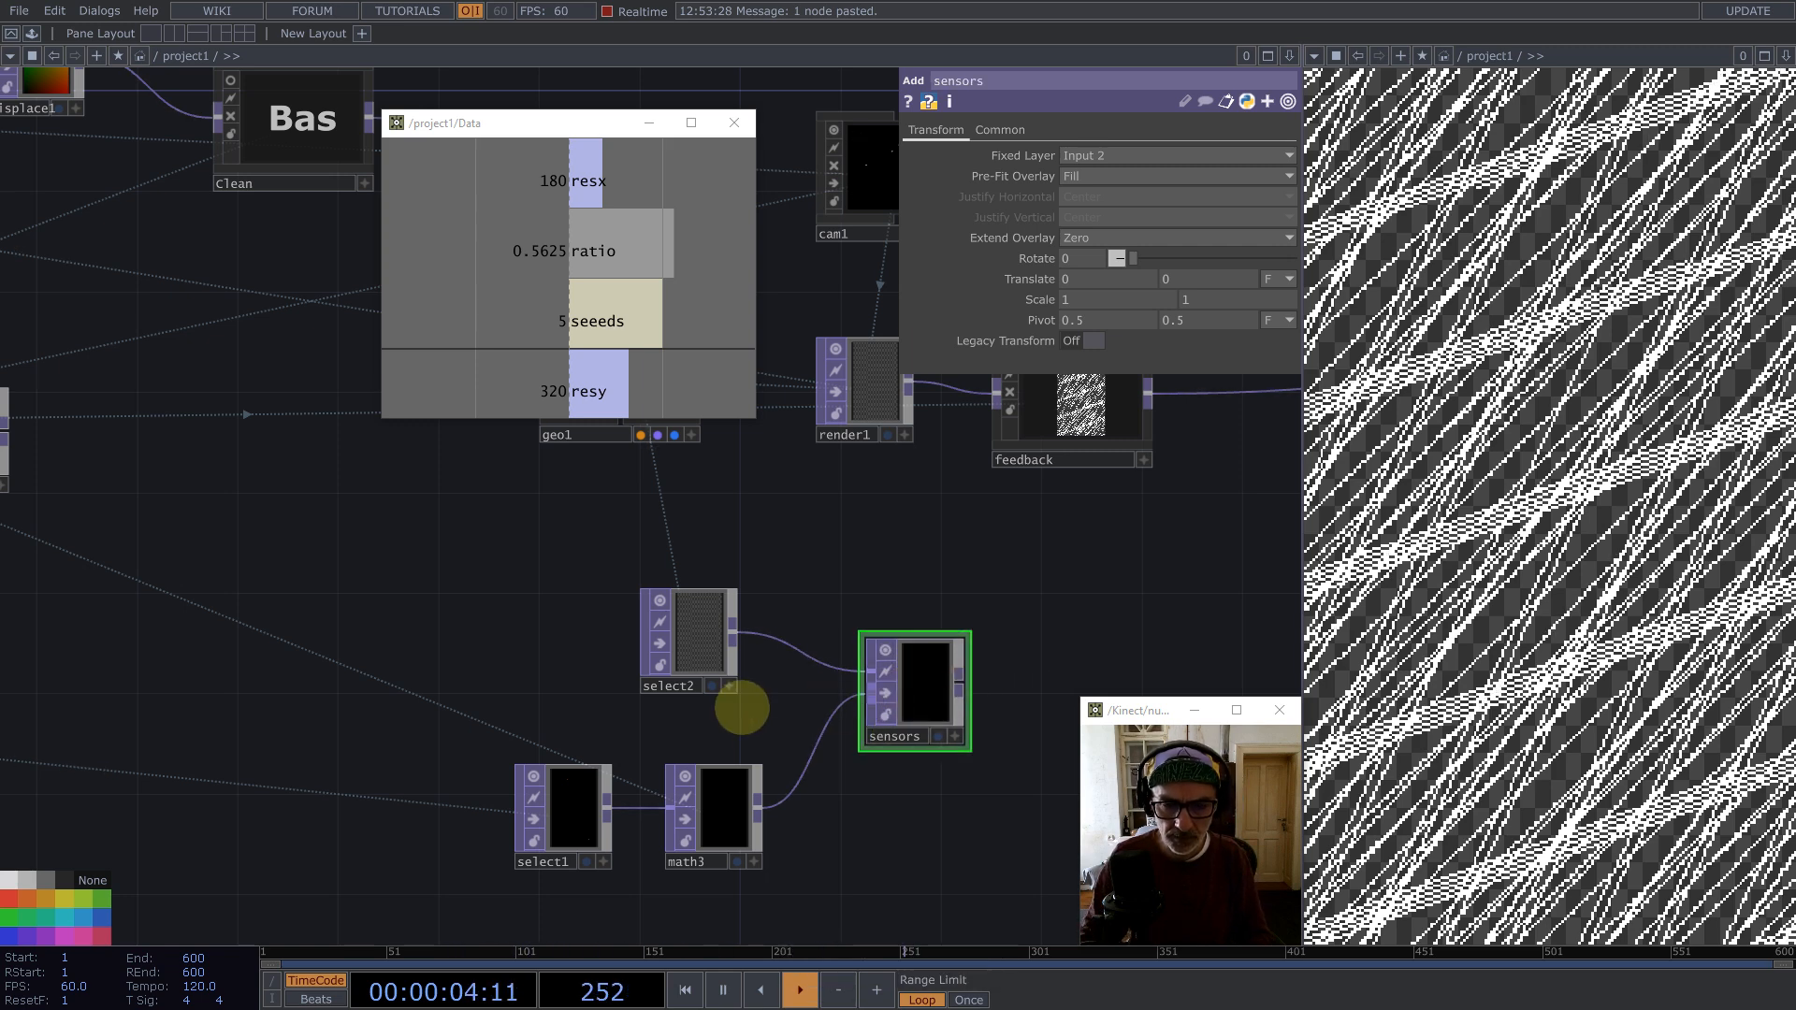
# Step: Append a Math TOP after sensors
pyautogui.scroll(-4, 741, 710)
pyautogui.middleClick(851, 694)
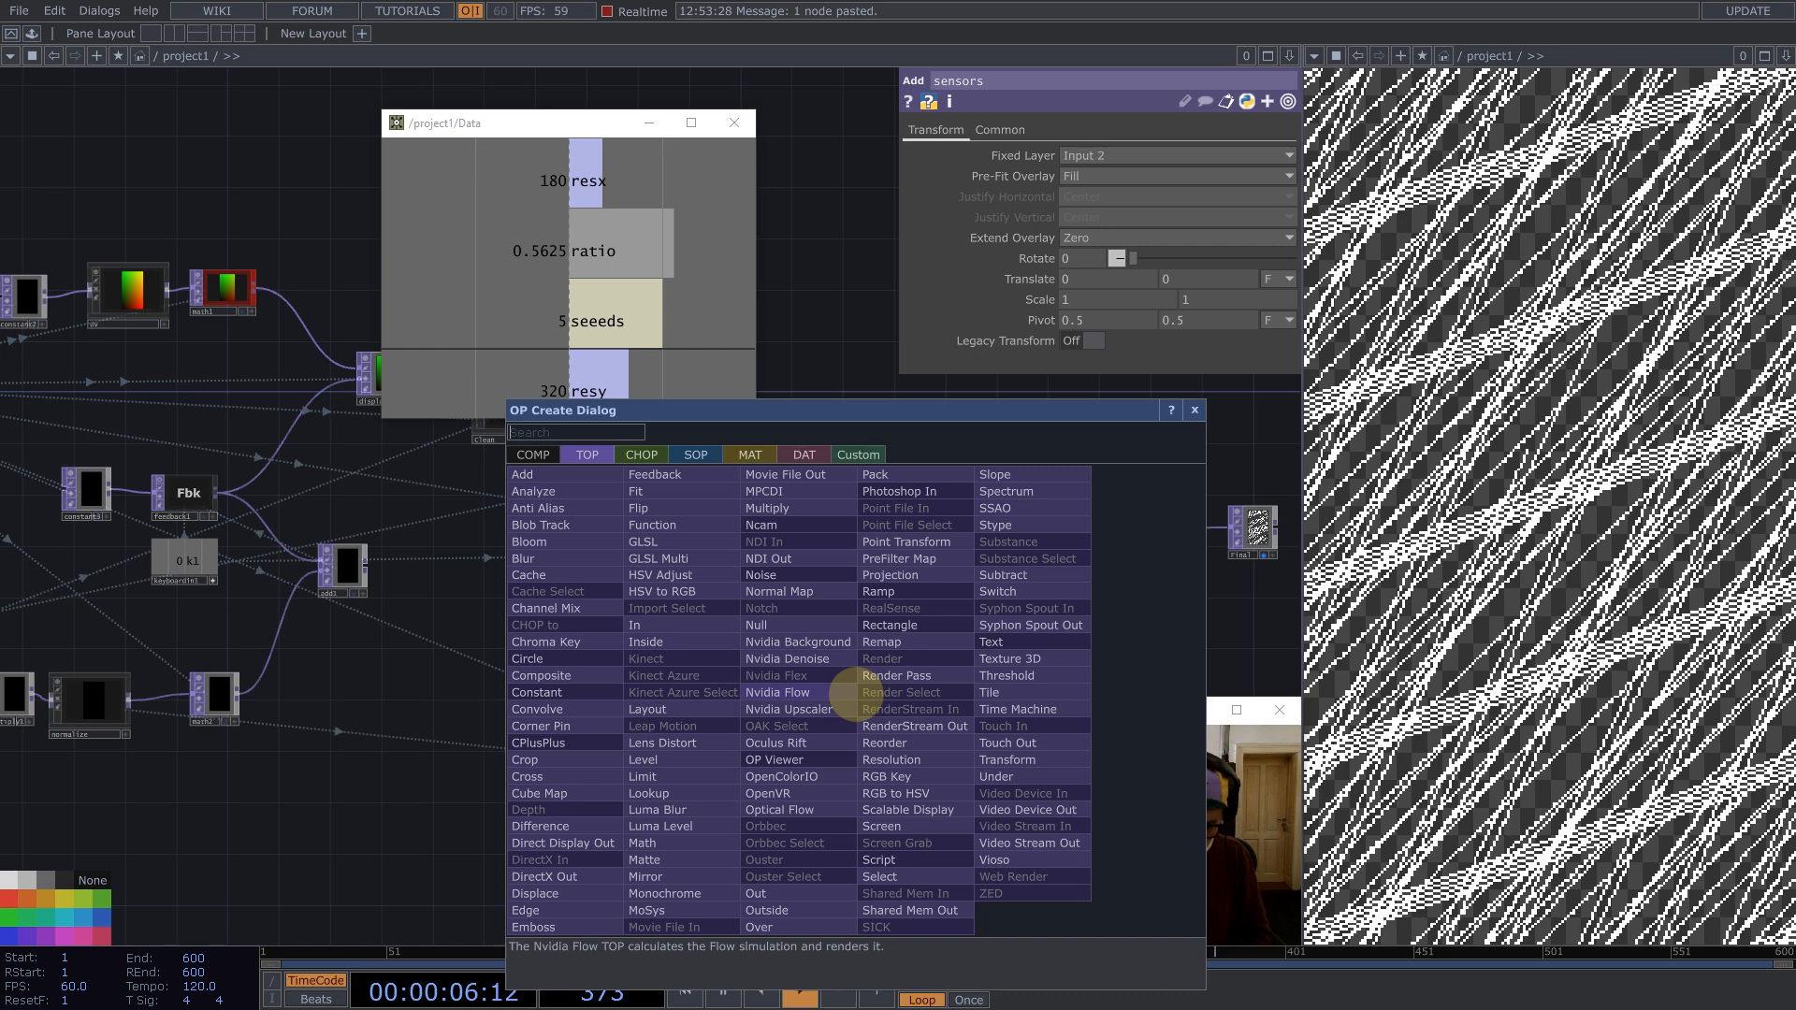
pyautogui.write('math')
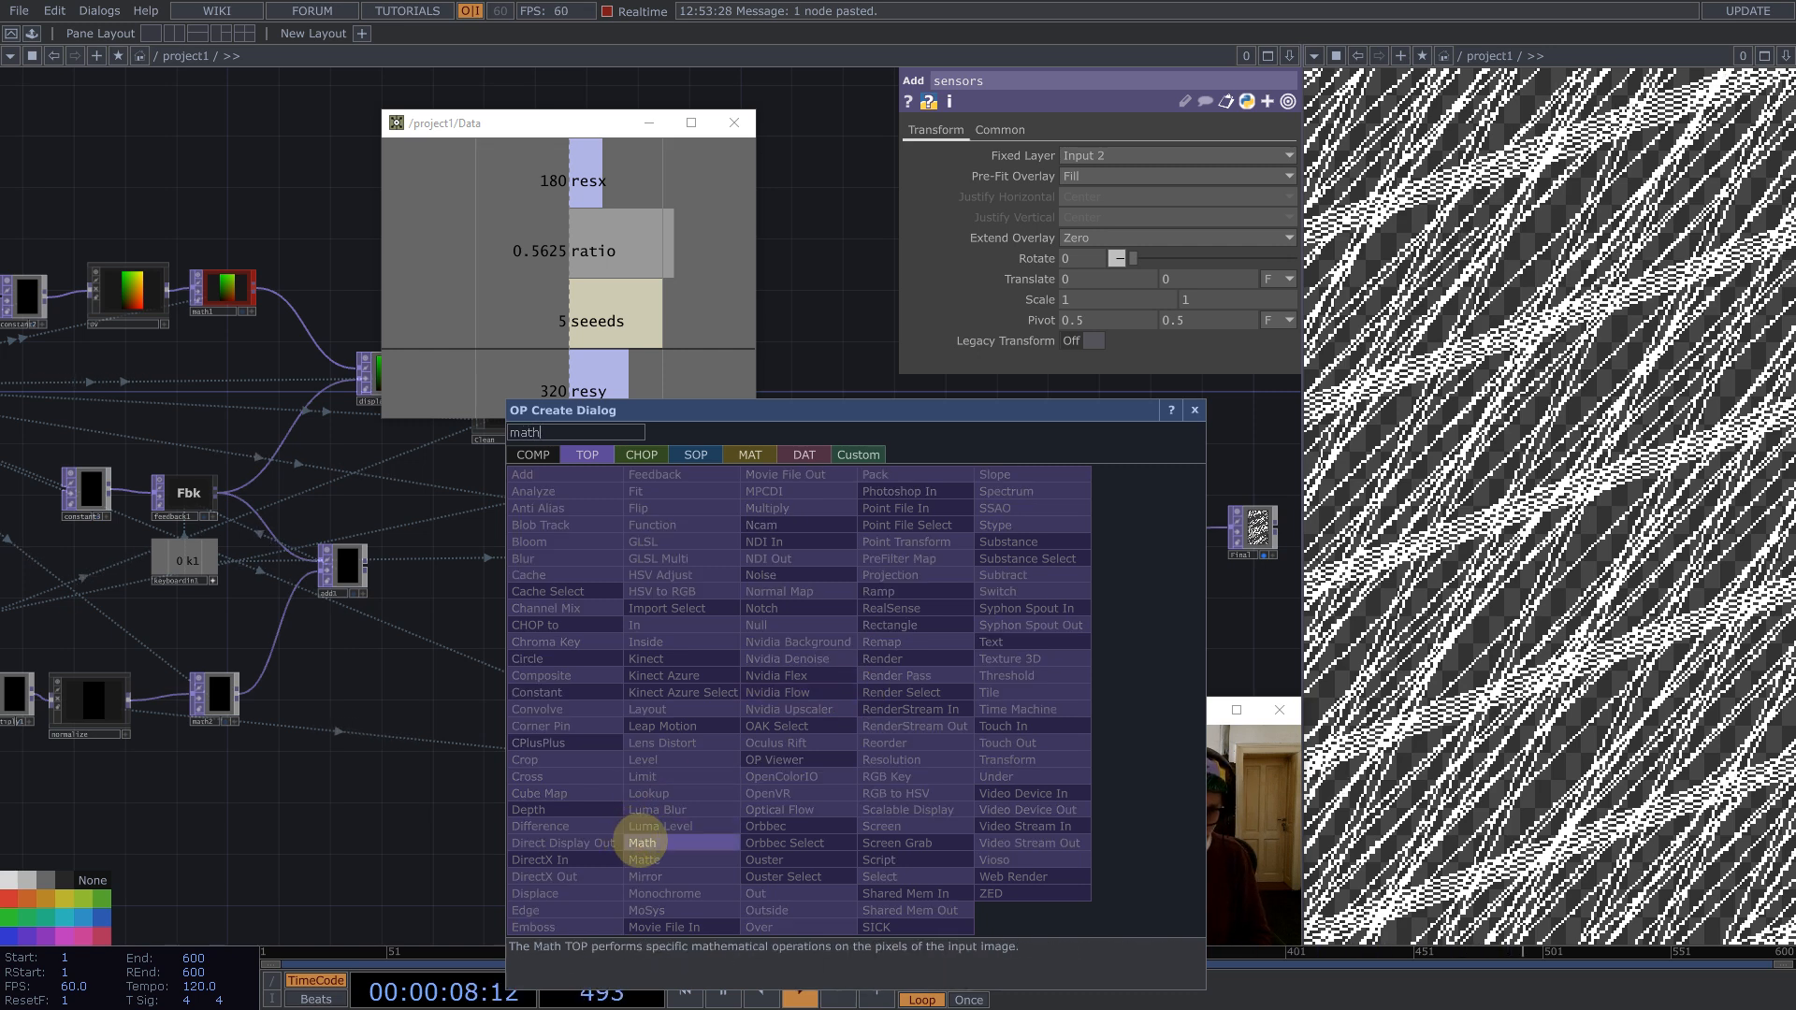
pyautogui.click(642, 843)
pyautogui.click(896, 697)
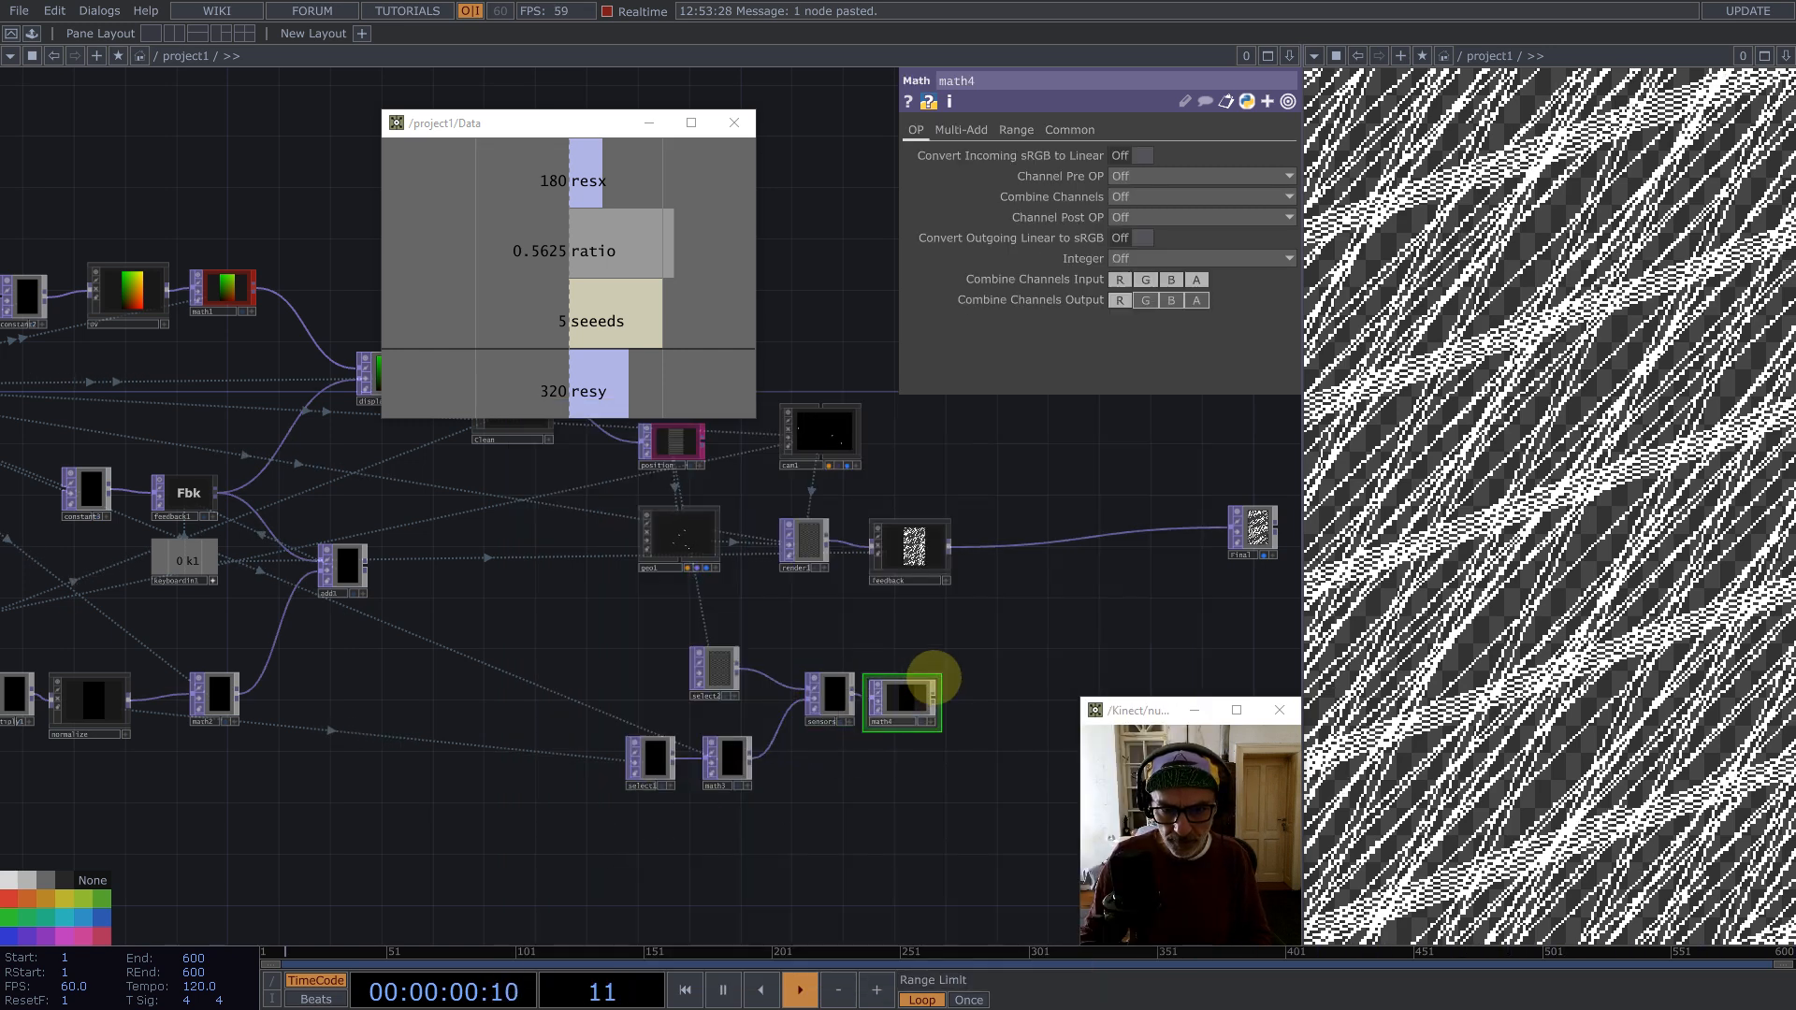
# Step: Set math4's Multiply expression to 1/op('Data/out1')['ratio'] using the Data ratio channel
pyautogui.scroll(5, 906, 609)
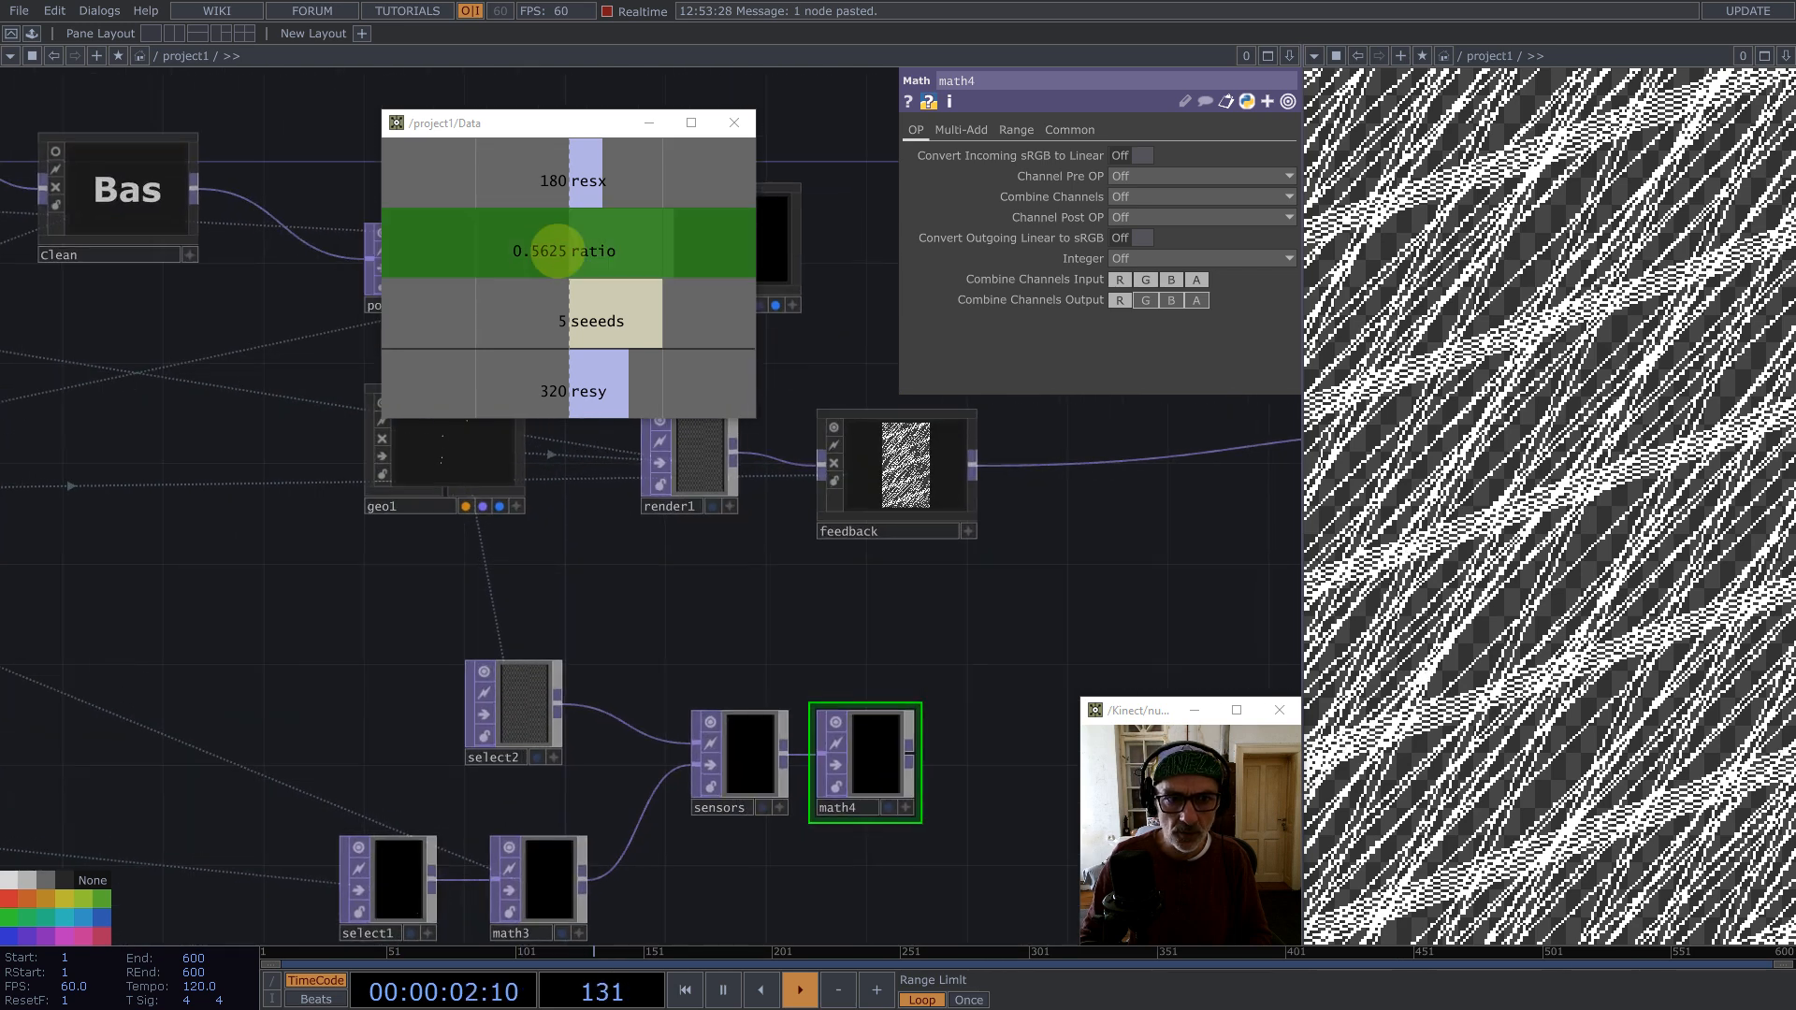
pyautogui.moveTo(557, 250); pyautogui.dragTo(1134, 169)
pyautogui.click(1131, 172)
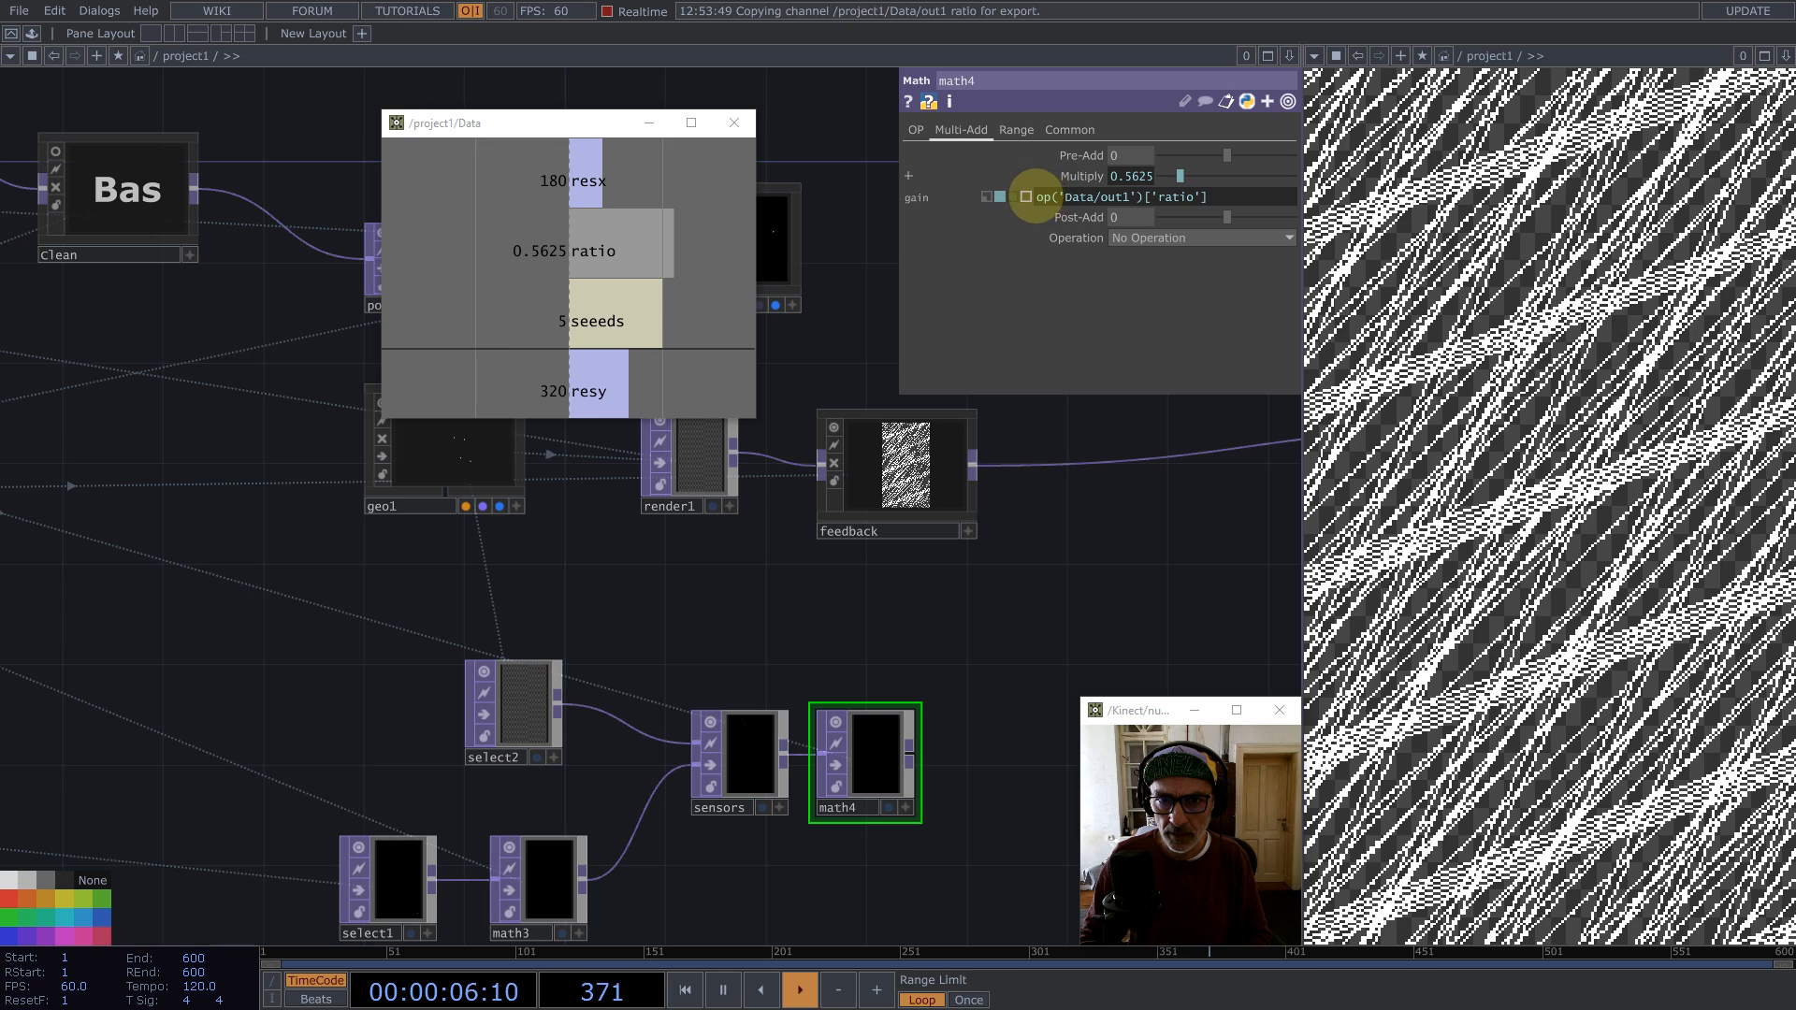
pyautogui.press('Return')
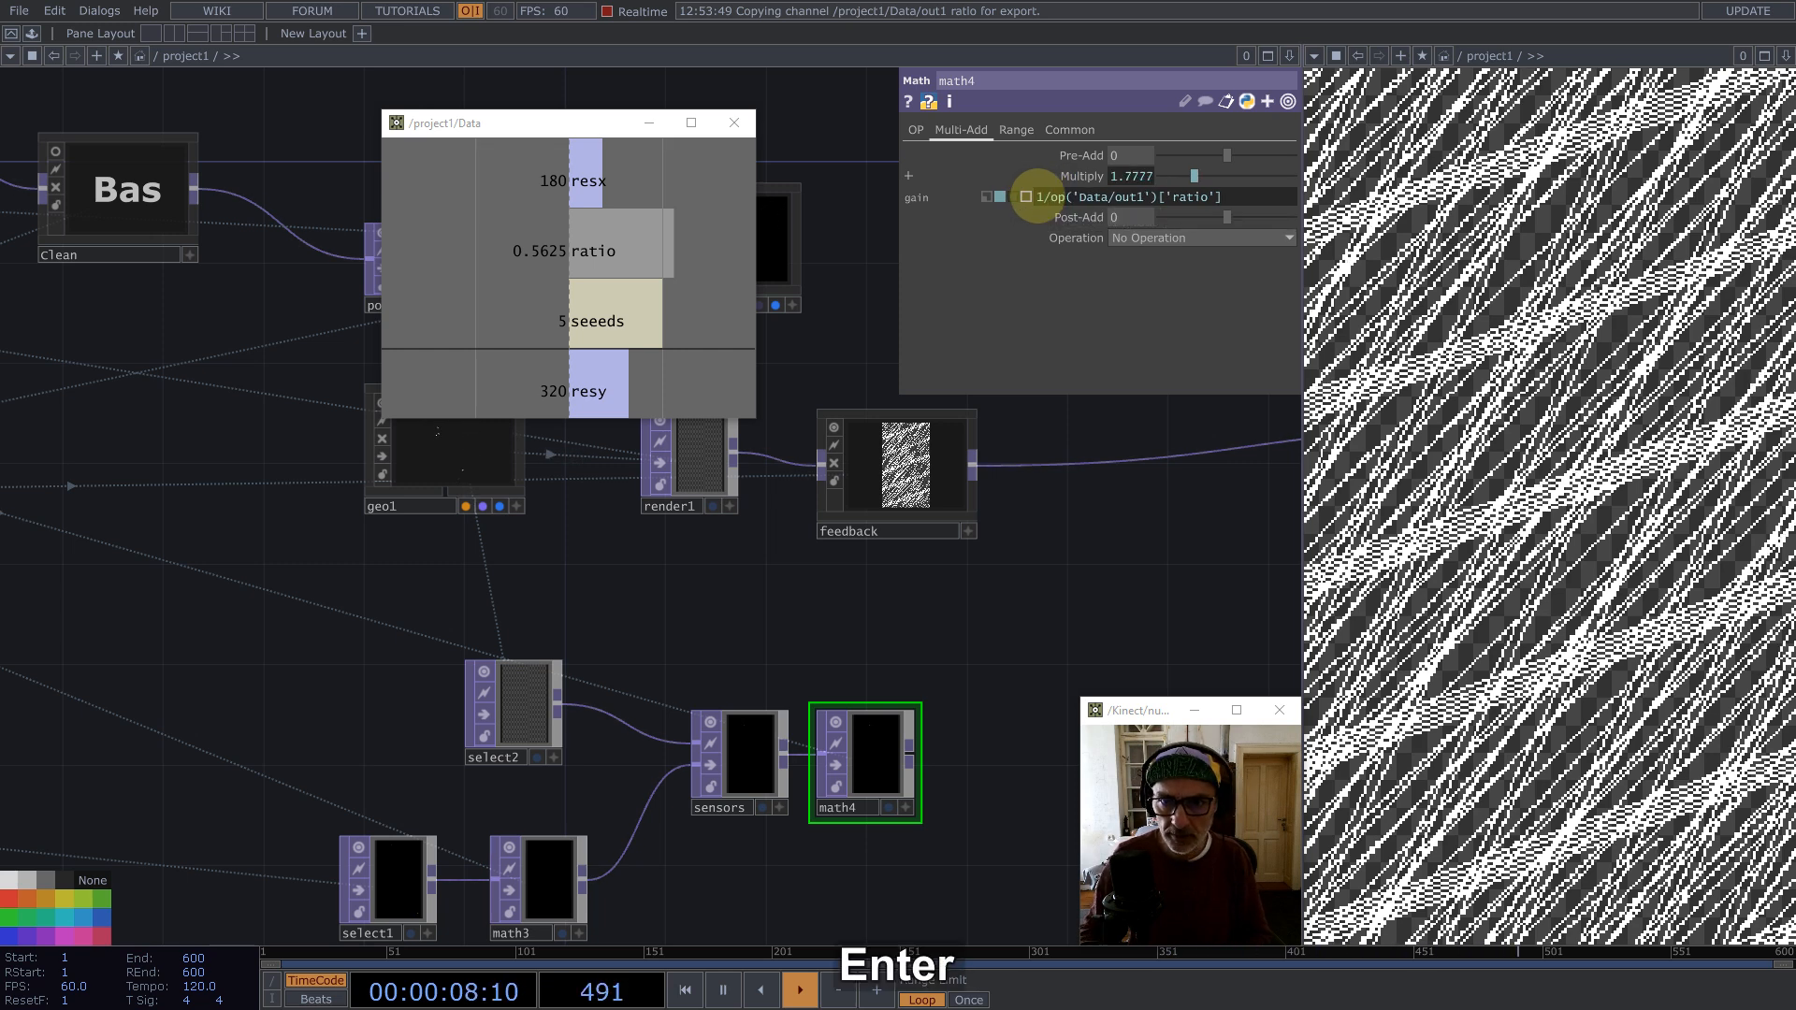
# Step: Give math4 a red node colour
pyautogui.click(1068, 128)
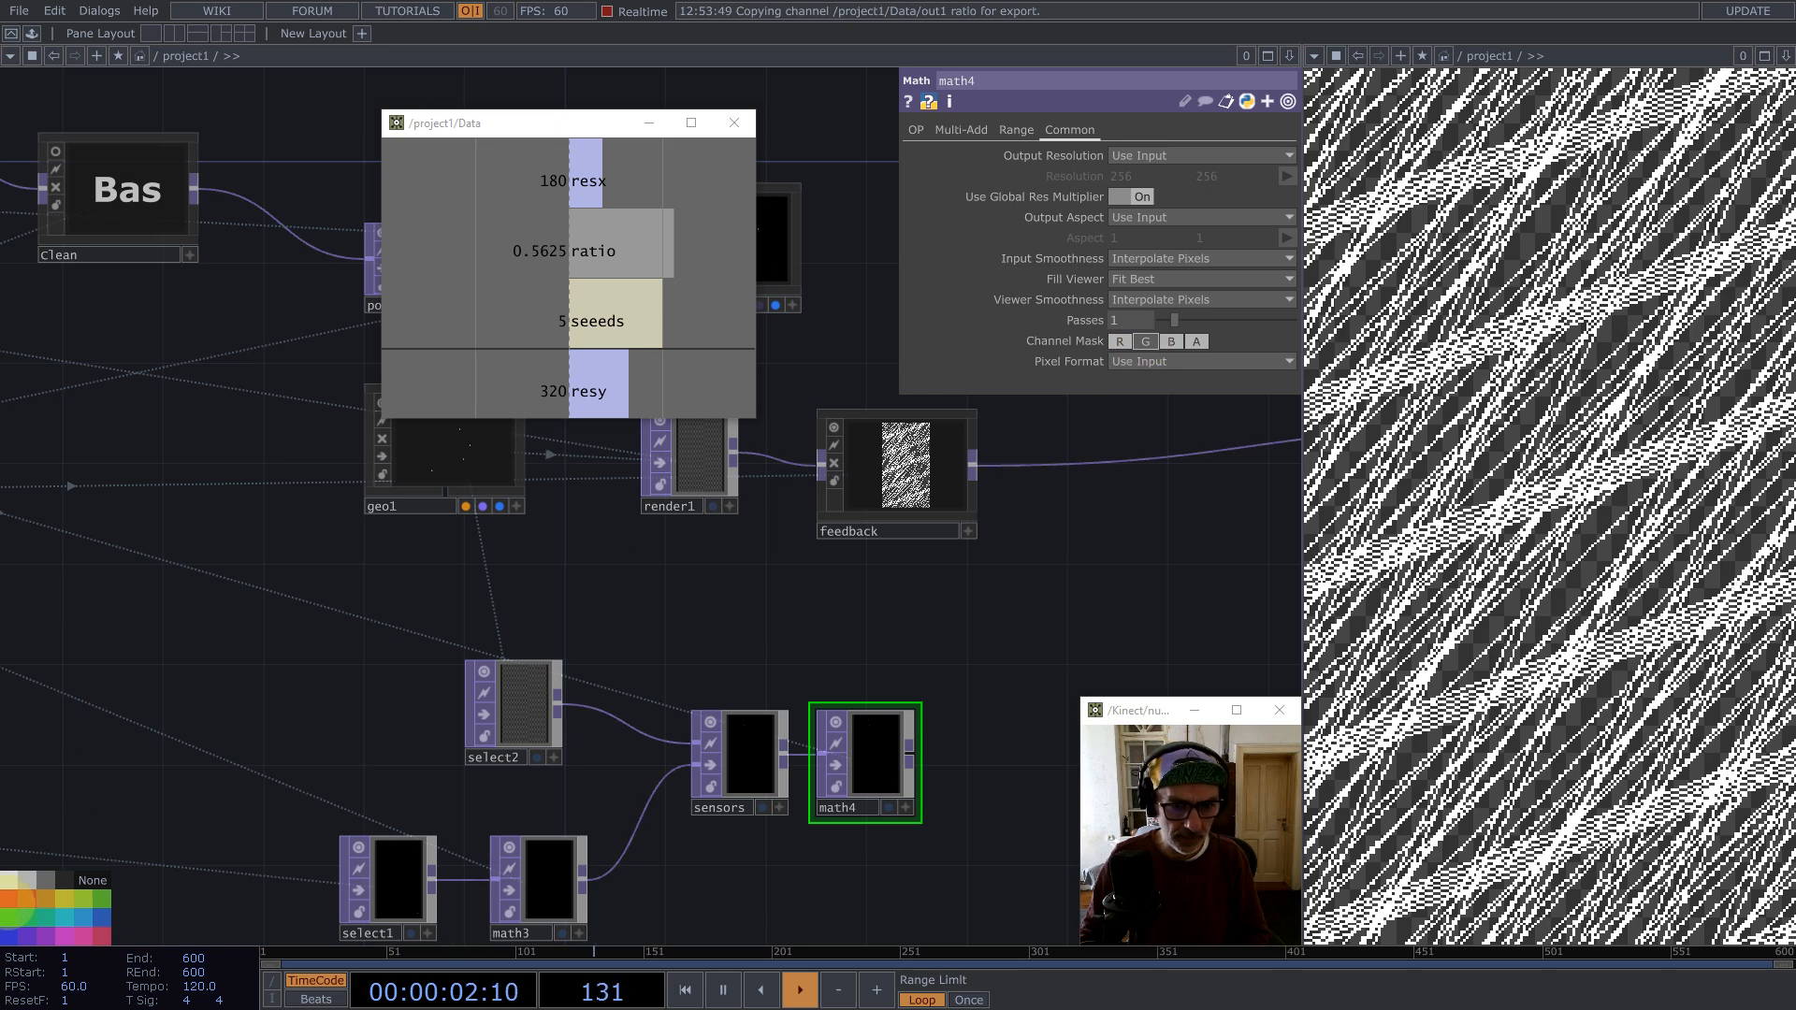
pyautogui.click(9, 902)
pyautogui.moveTo(809, 601); pyautogui.dragTo(594, 604)
# Step: Add a Remap TOP after feedback and connect math4 into its second input
pyautogui.middleClick(759, 464)
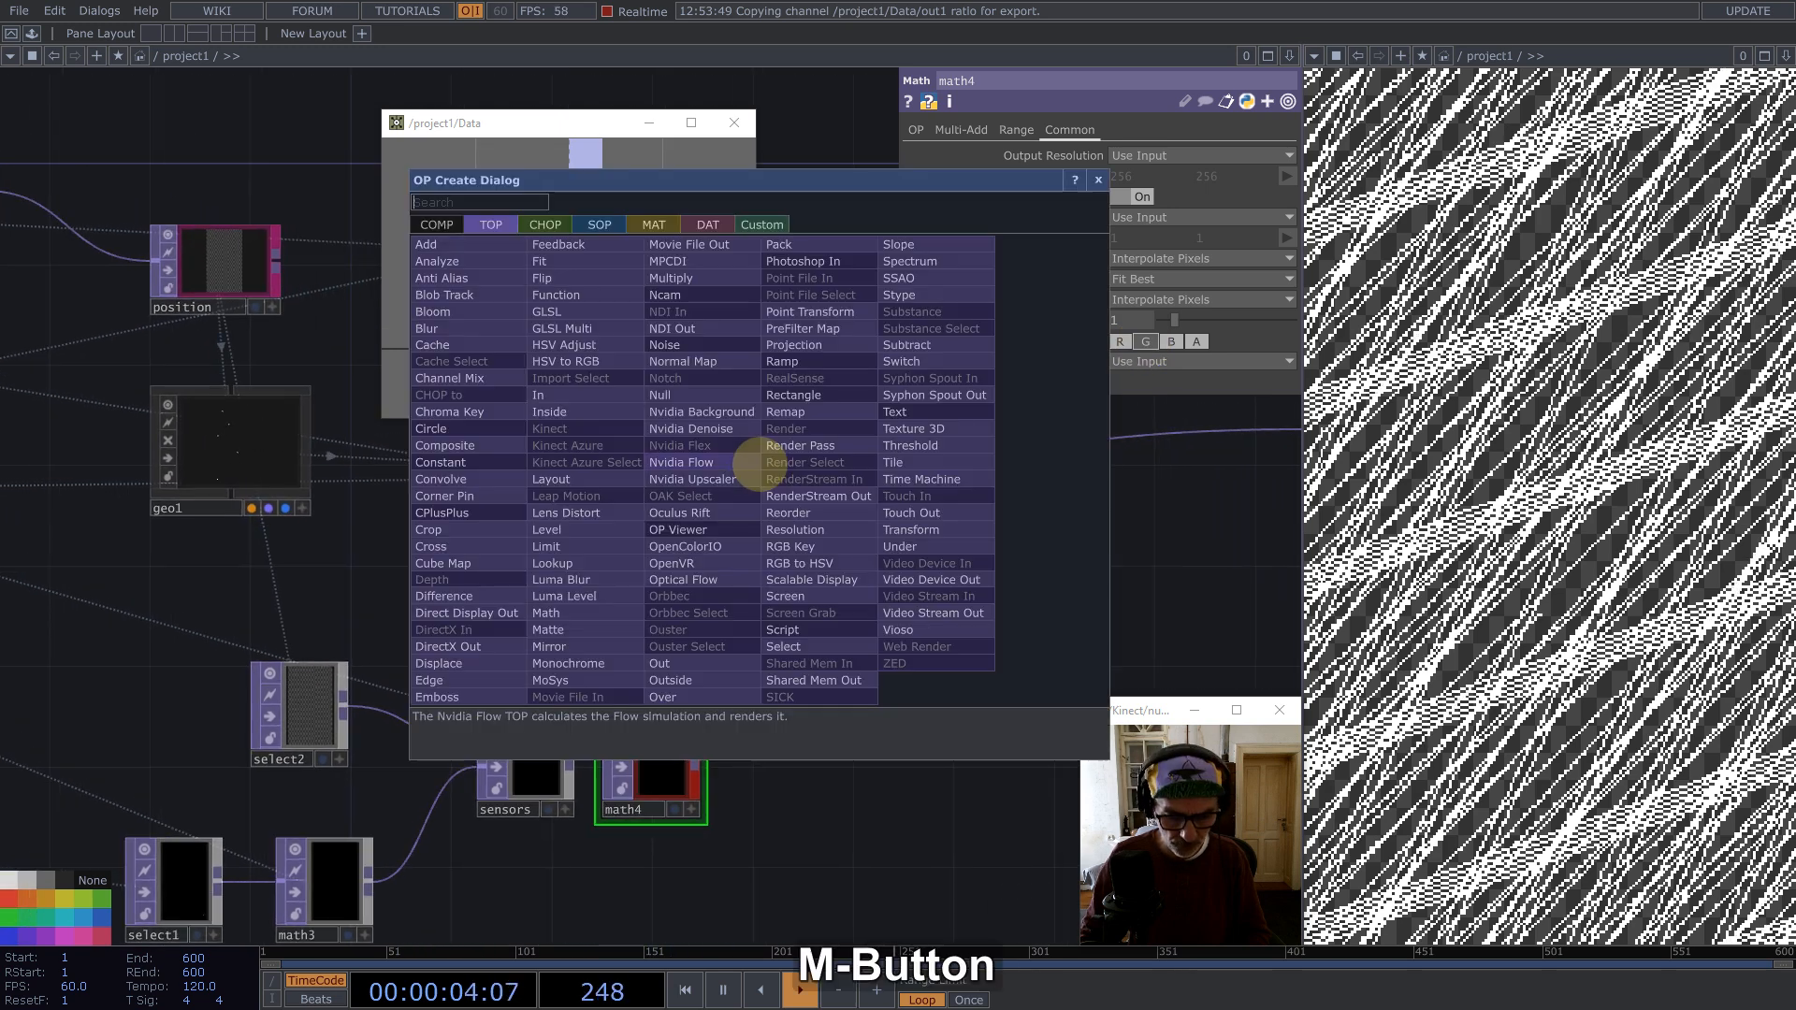
pyautogui.write('re')
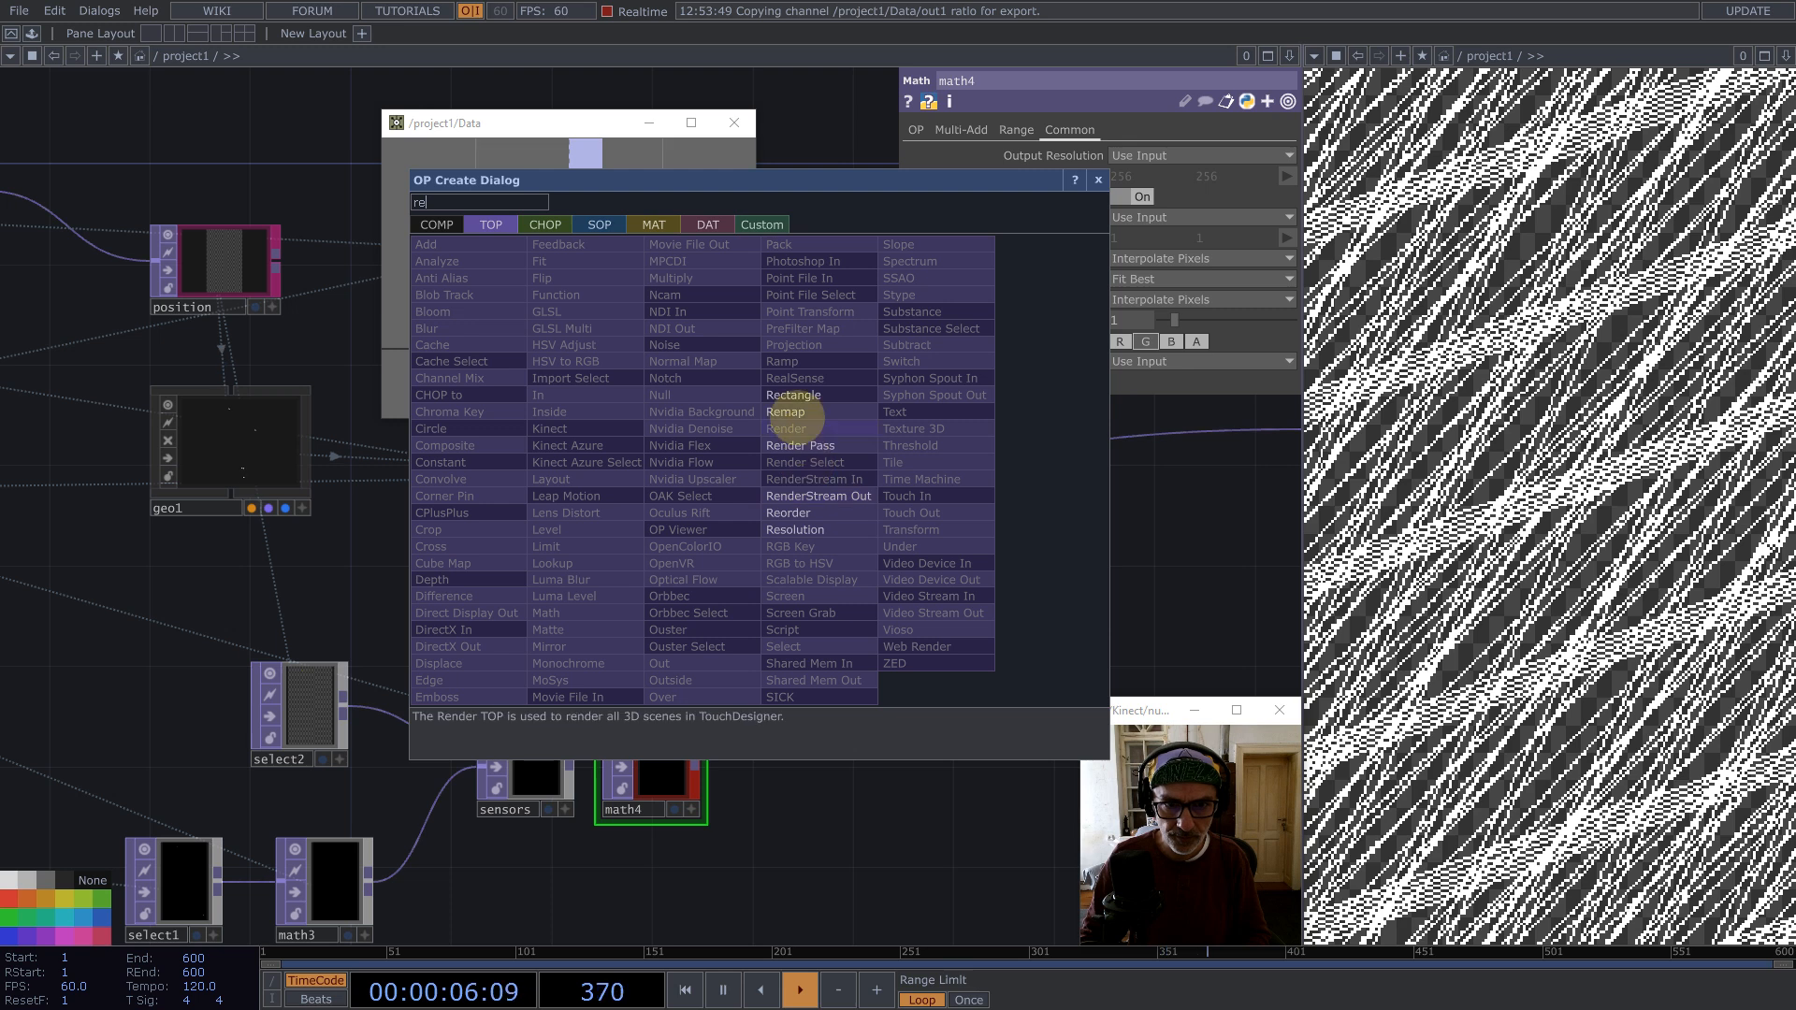
pyautogui.click(791, 413)
pyautogui.click(947, 666)
pyautogui.click(697, 749)
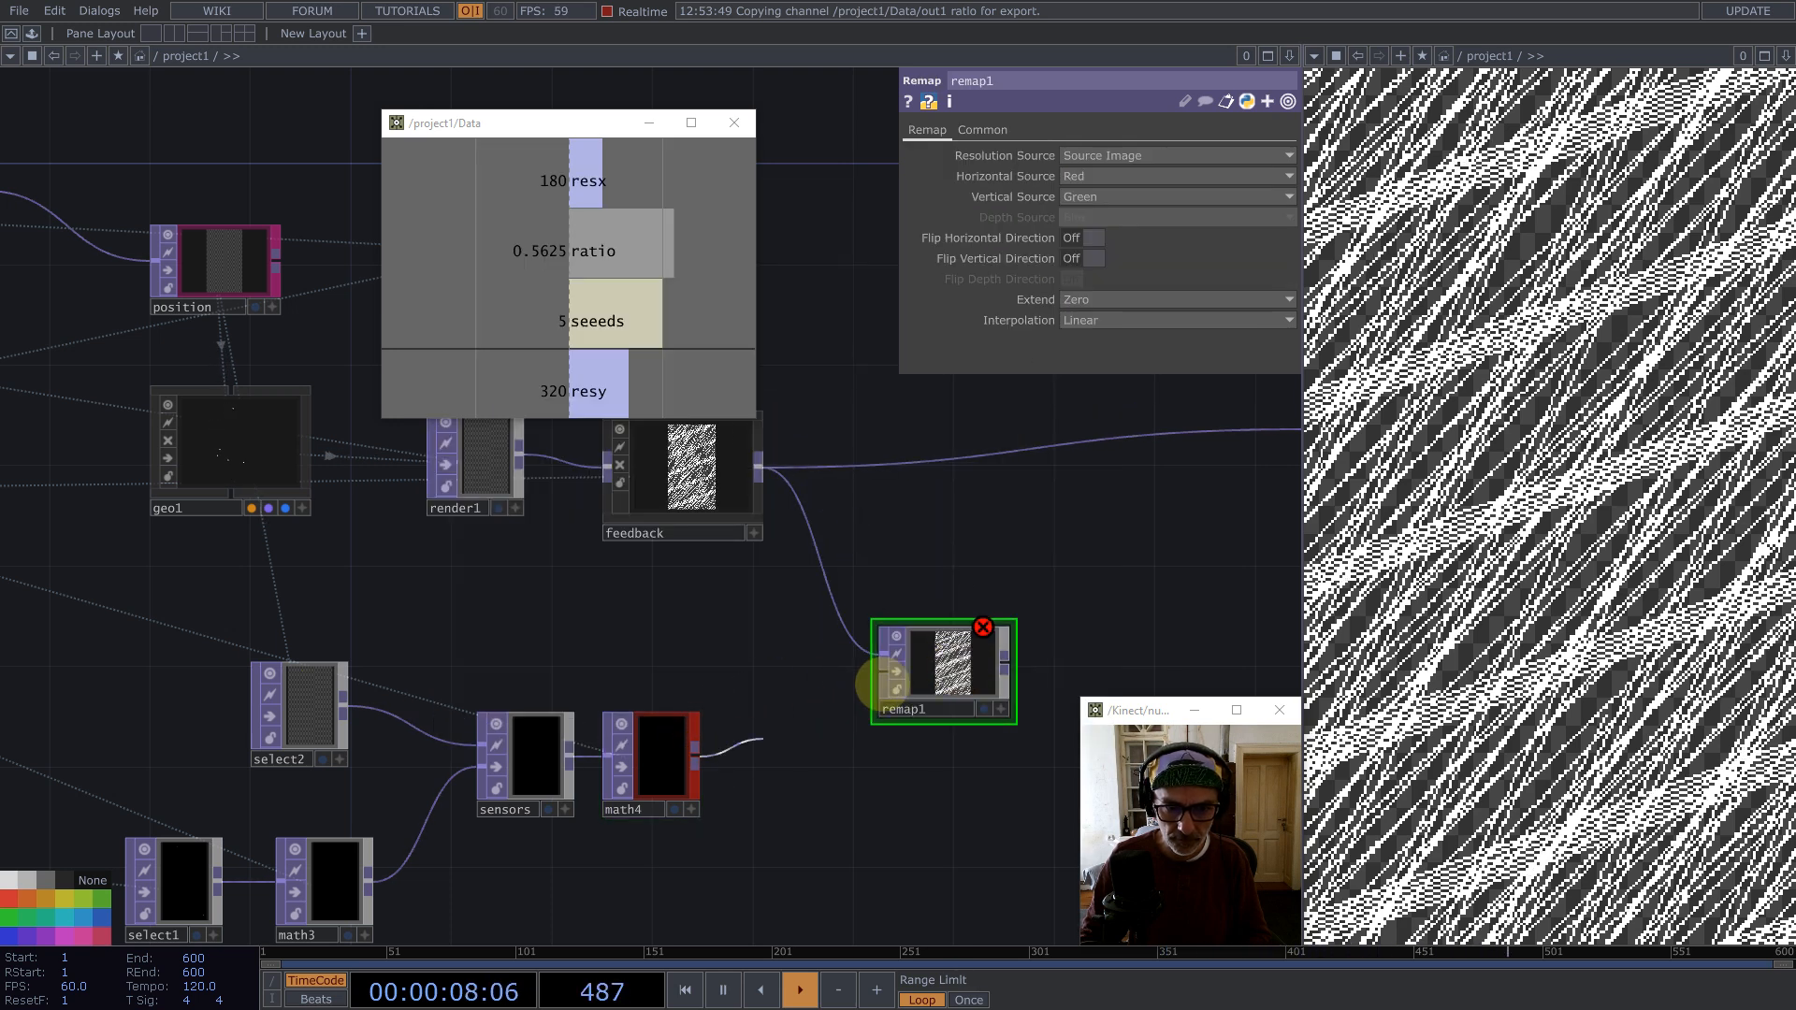
pyautogui.click(883, 675)
pyautogui.moveTo(941, 657); pyautogui.dragTo(991, 655)
pyautogui.moveTo(966, 553); pyautogui.dragTo(1008, 589)
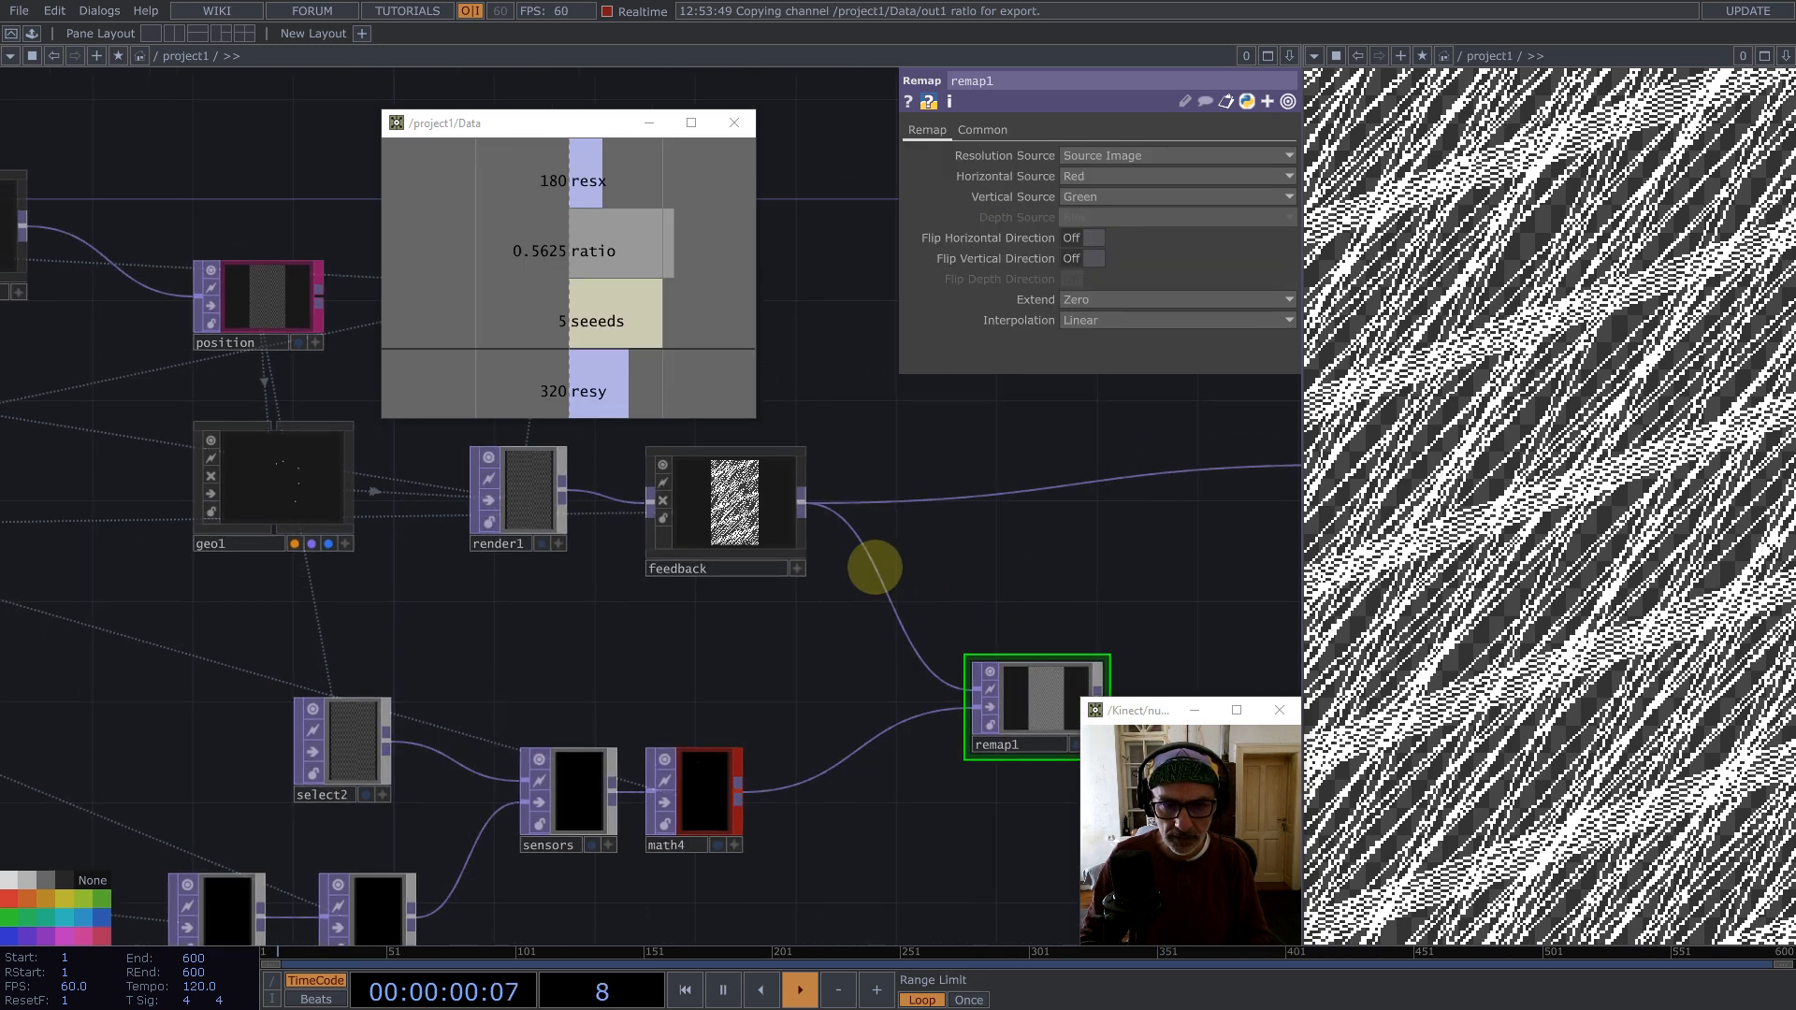
# Step: Insert a Reorder TOP on the wire between feedback and remap1
pyautogui.rightClick(872, 566)
pyautogui.click(916, 552)
pyautogui.write('re')
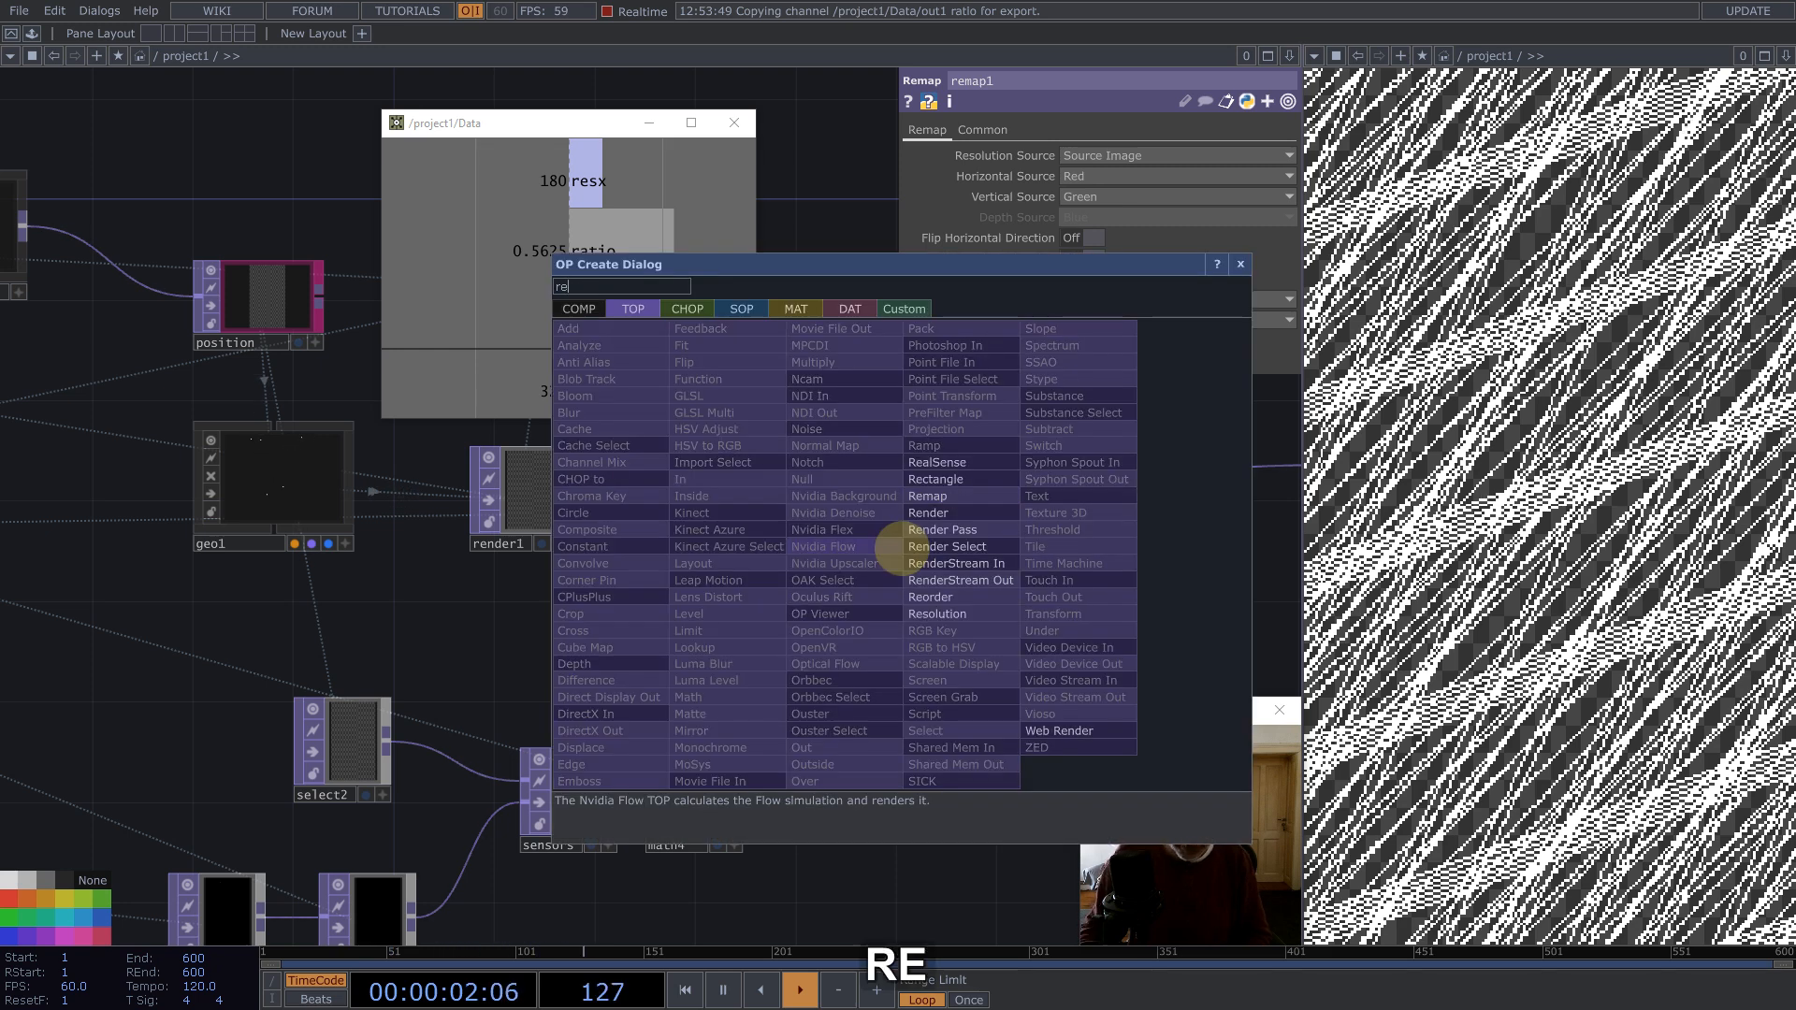
pyautogui.click(931, 597)
pyautogui.click(913, 625)
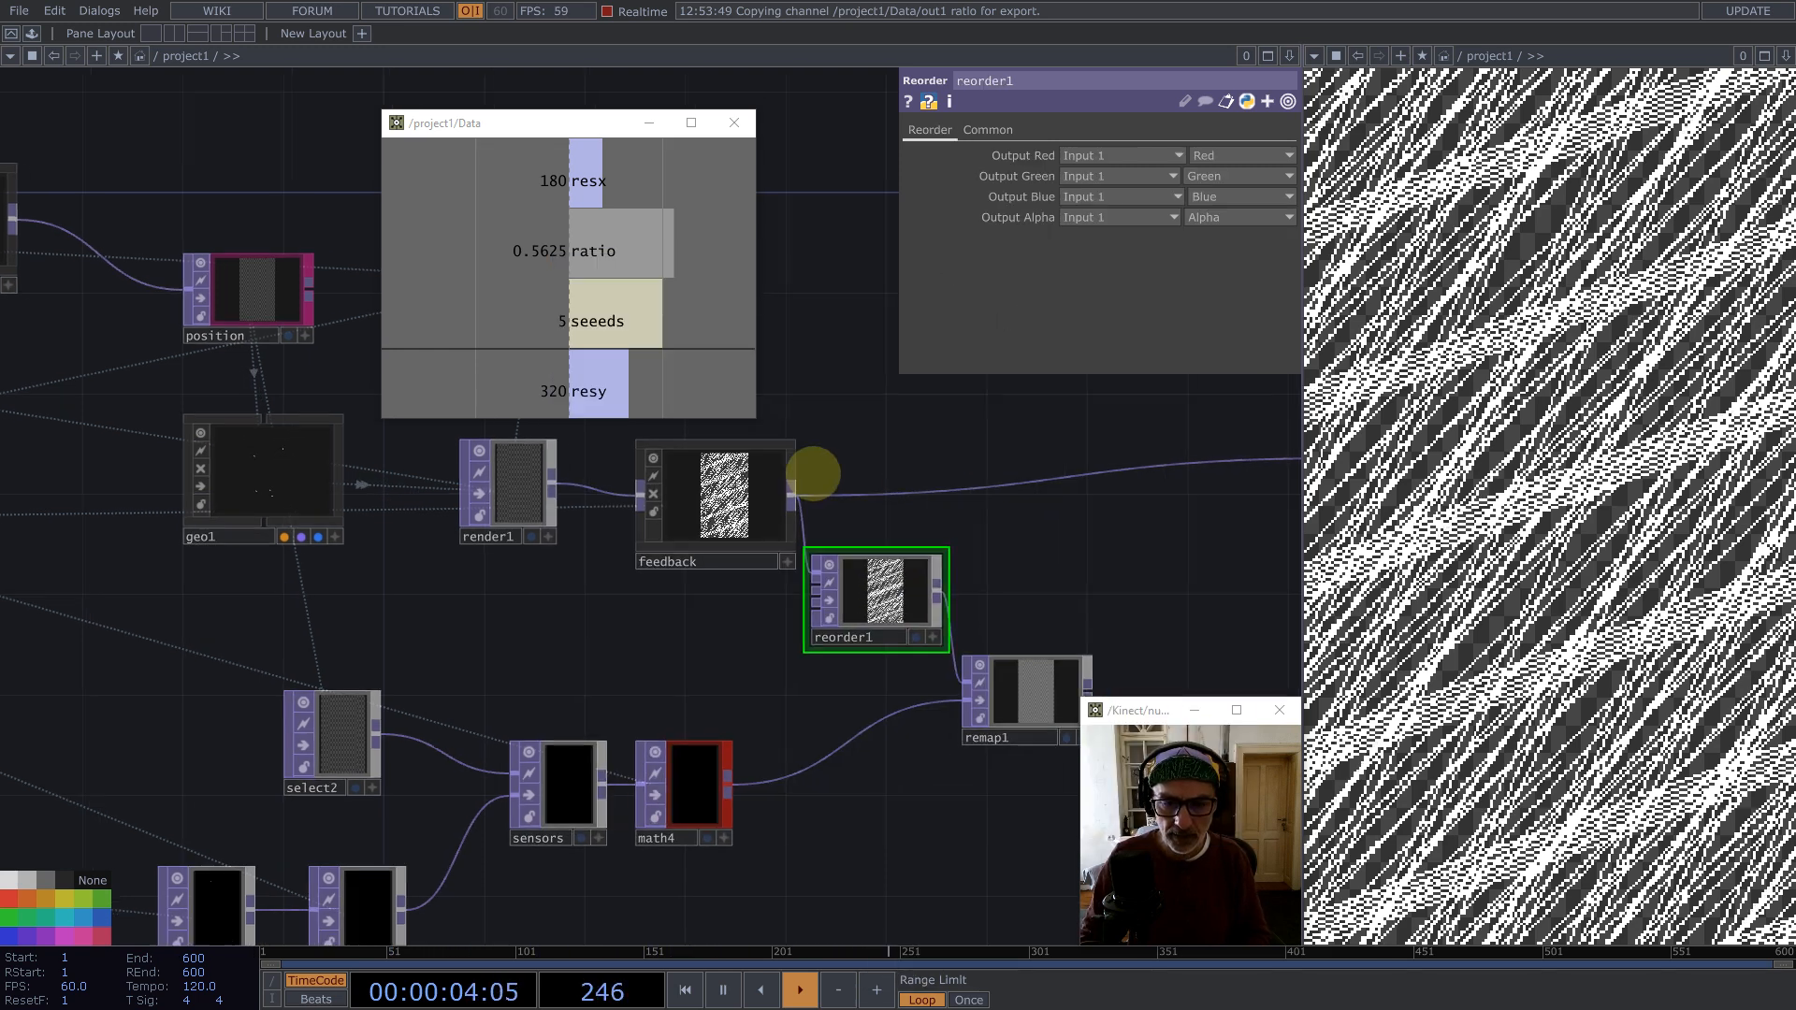
# Step: Change the source channel for reorder1's Output Red
pyautogui.moveTo(848, 493); pyautogui.dragTo(625, 447)
pyautogui.click(1201, 156)
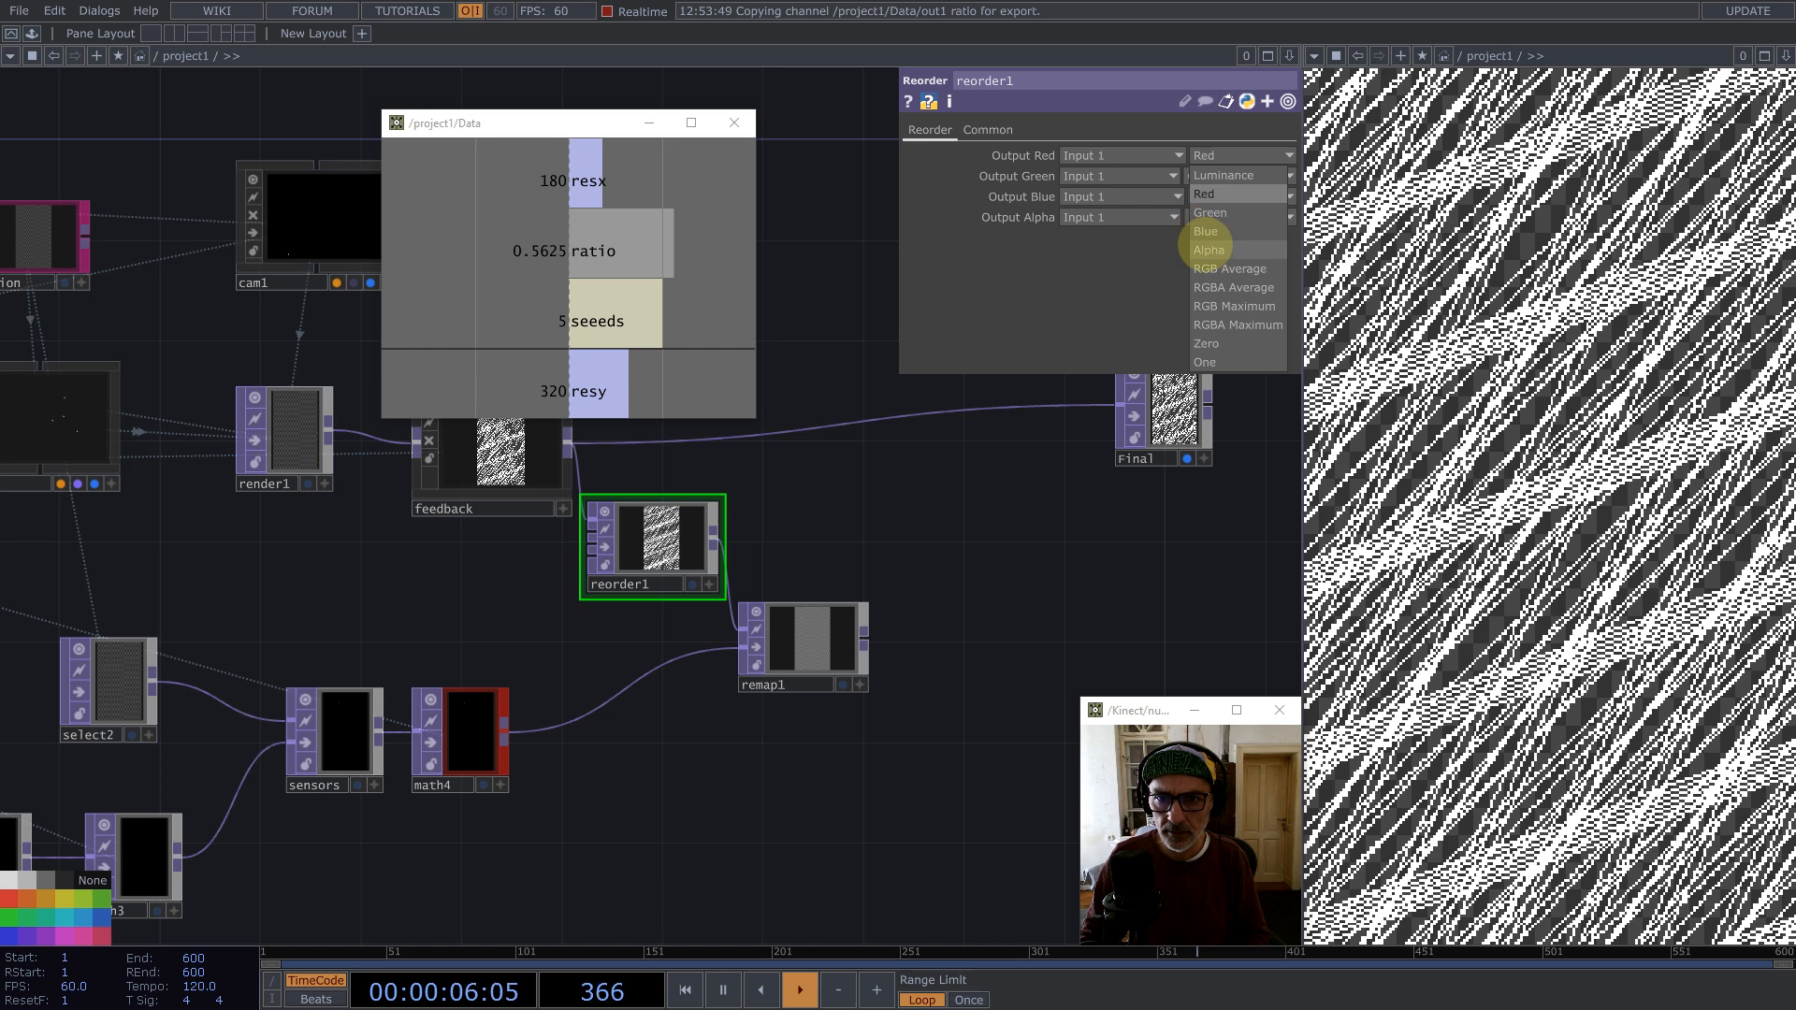
pyautogui.click(1205, 240)
# Step: Set reorder1's pixel format to 32-bit float (Mono+Alpha)
pyautogui.click(987, 131)
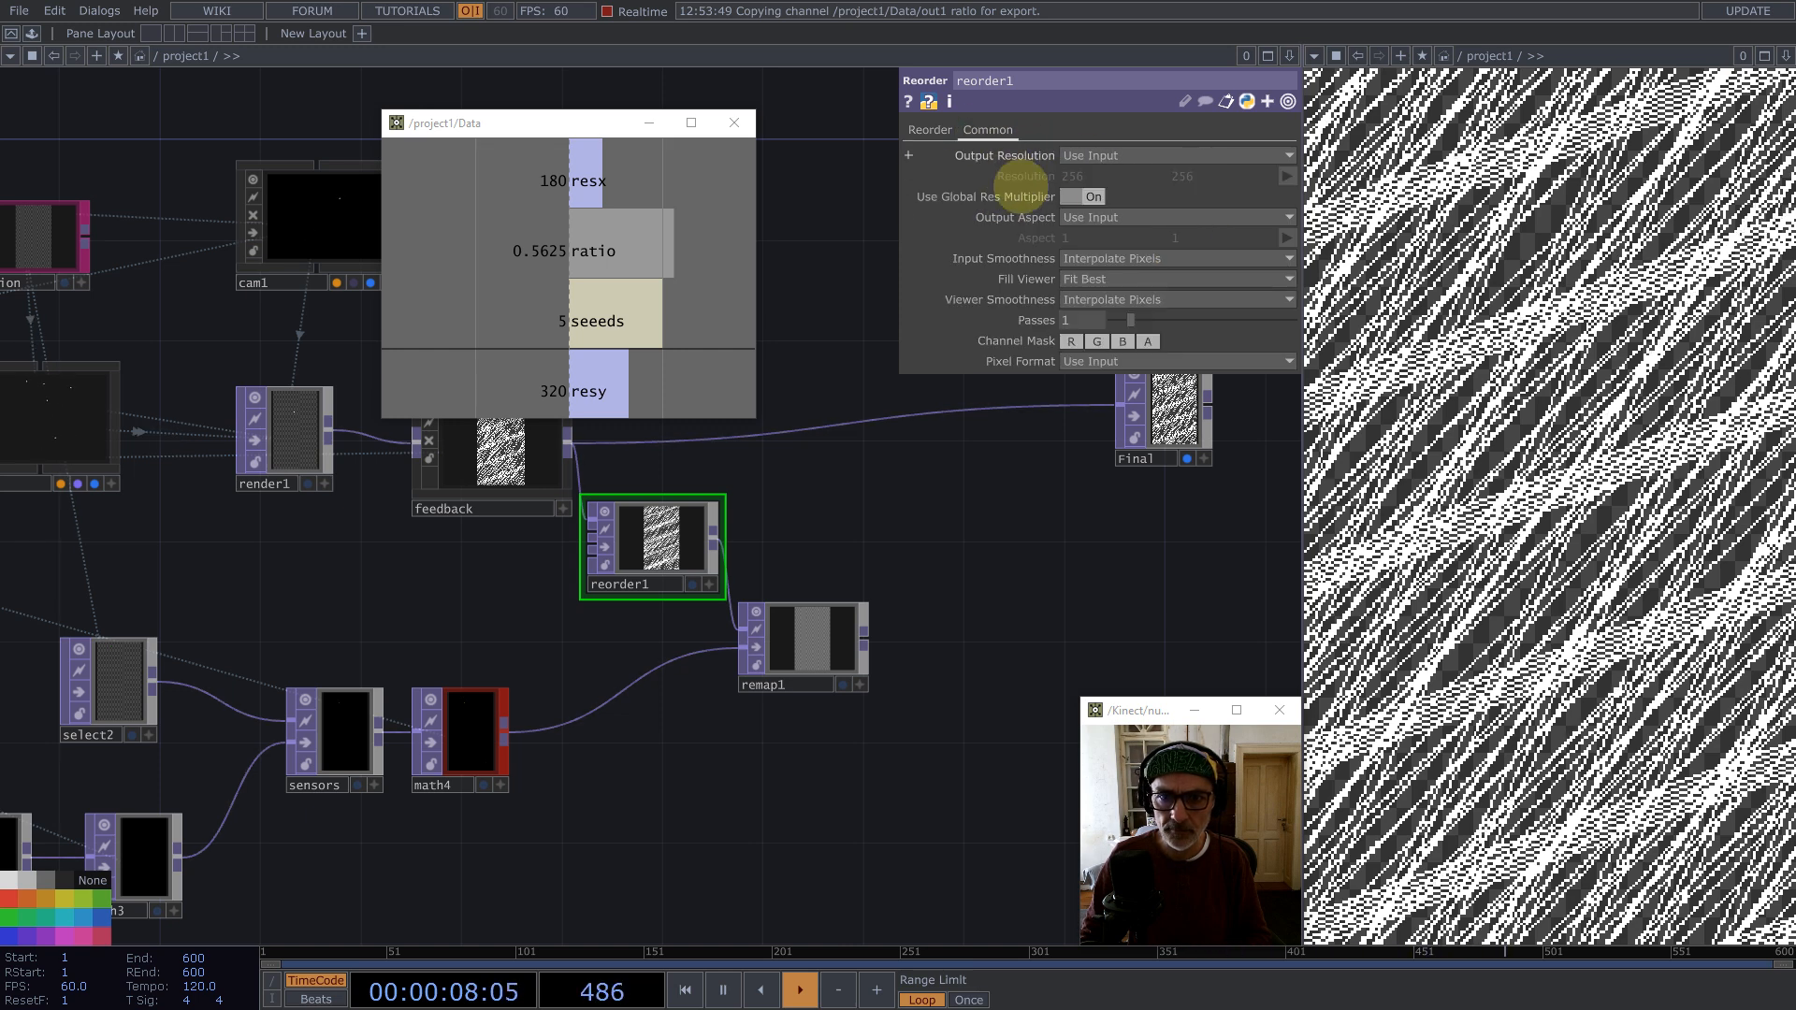
pyautogui.click(1089, 361)
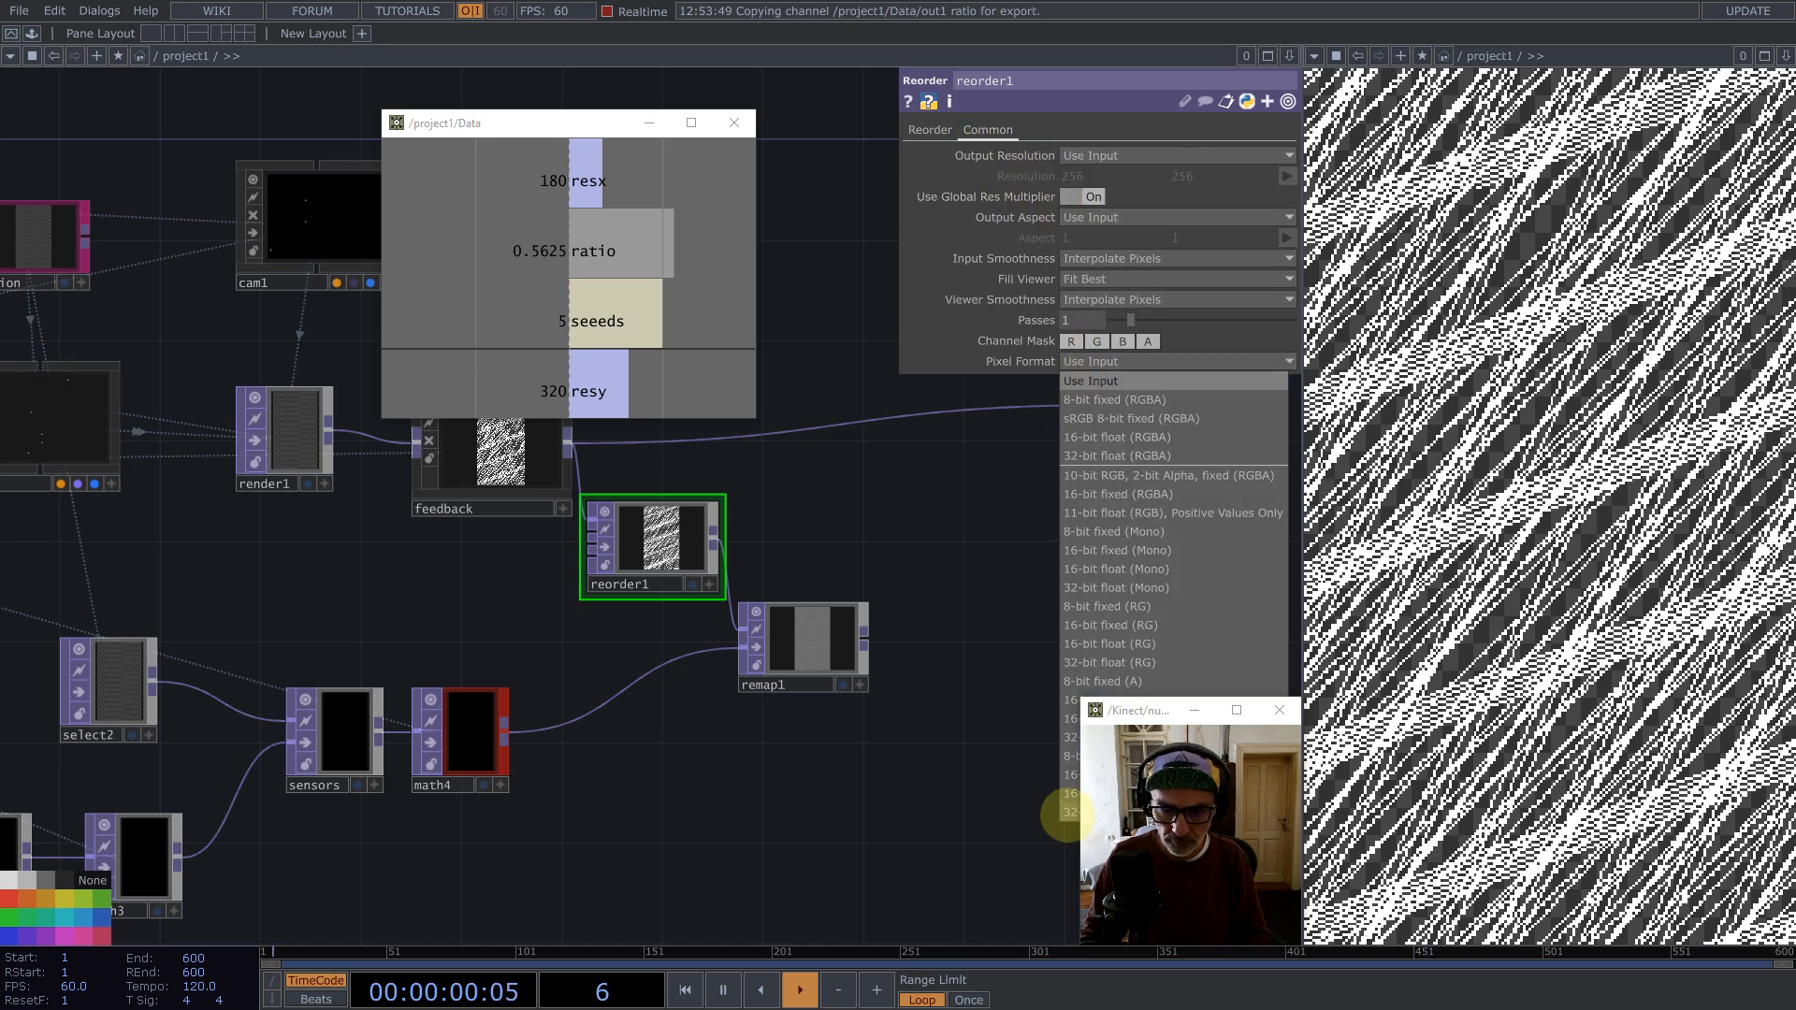
pyautogui.click(1068, 814)
# Step: Rearrange reorder1 and remap1 in the network and resize the remap1 node
pyautogui.moveTo(783, 530); pyautogui.dragTo(973, 618)
pyautogui.moveTo(860, 643); pyautogui.dragTo(885, 643)
pyautogui.moveTo(1048, 581); pyautogui.dragTo(798, 455)
pyautogui.moveTo(764, 606); pyautogui.dragTo(814, 610)
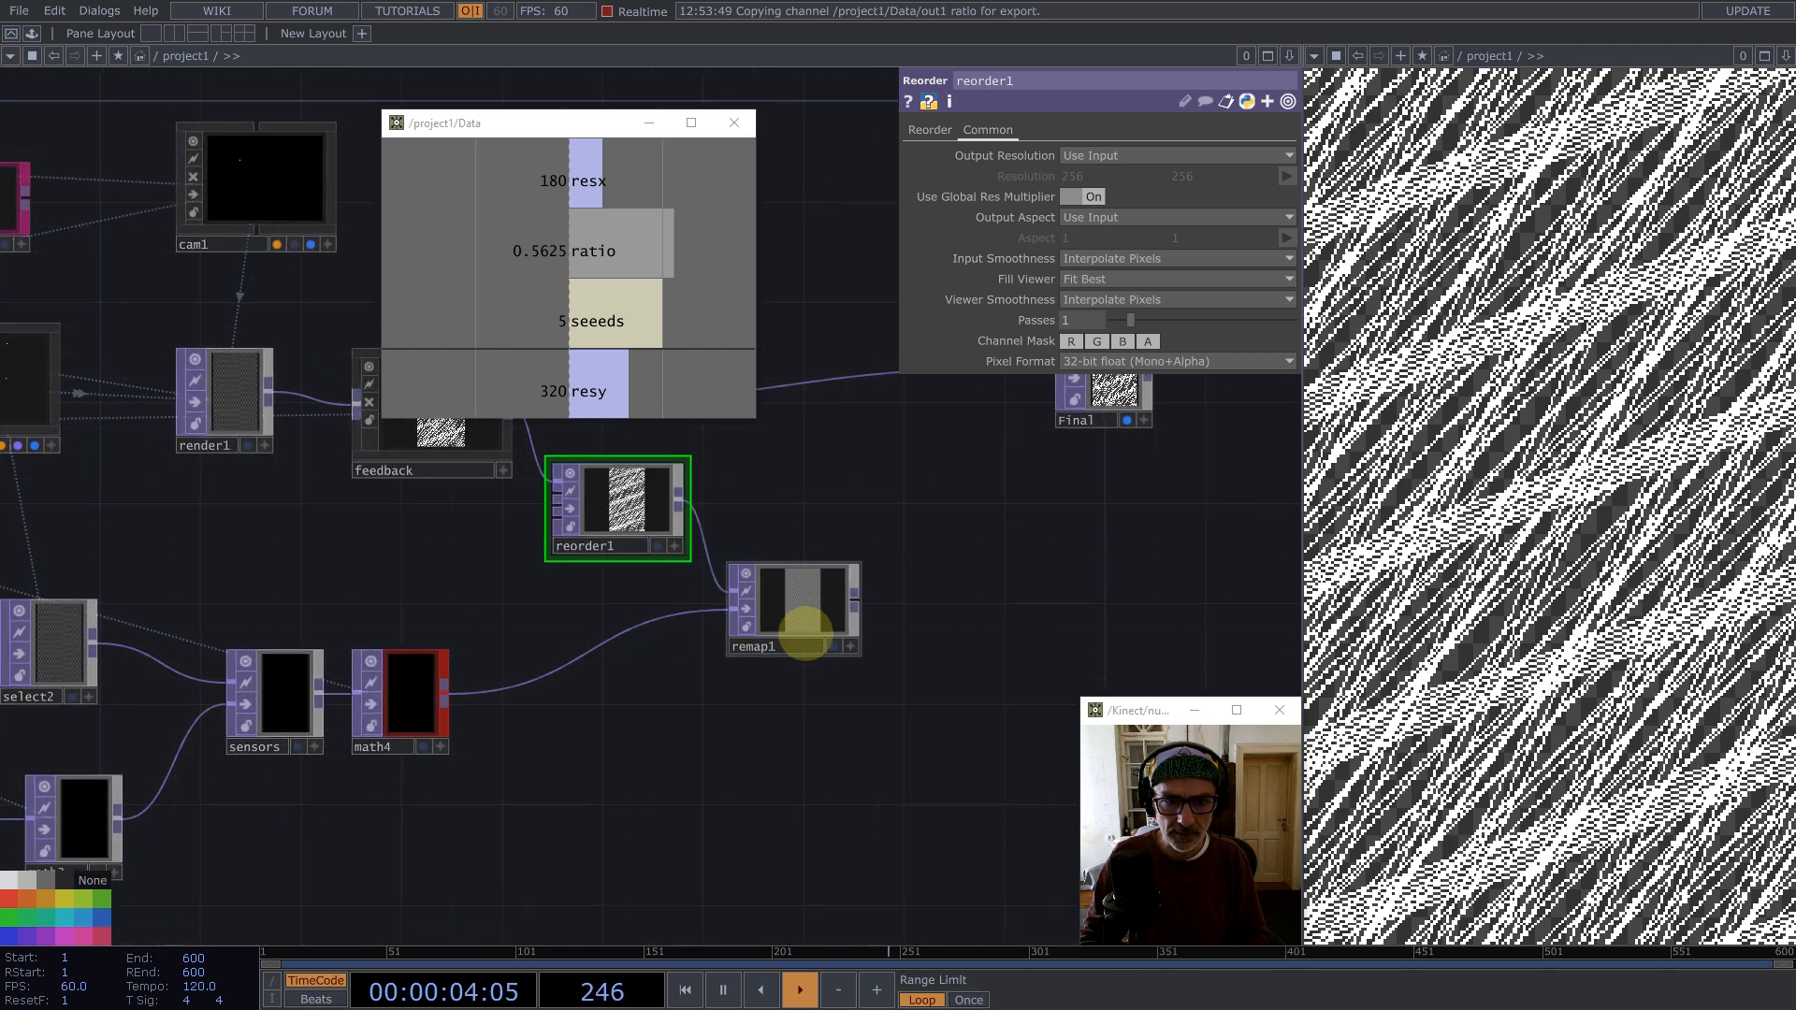
pyautogui.scroll(4, 807, 636)
pyautogui.click(805, 578)
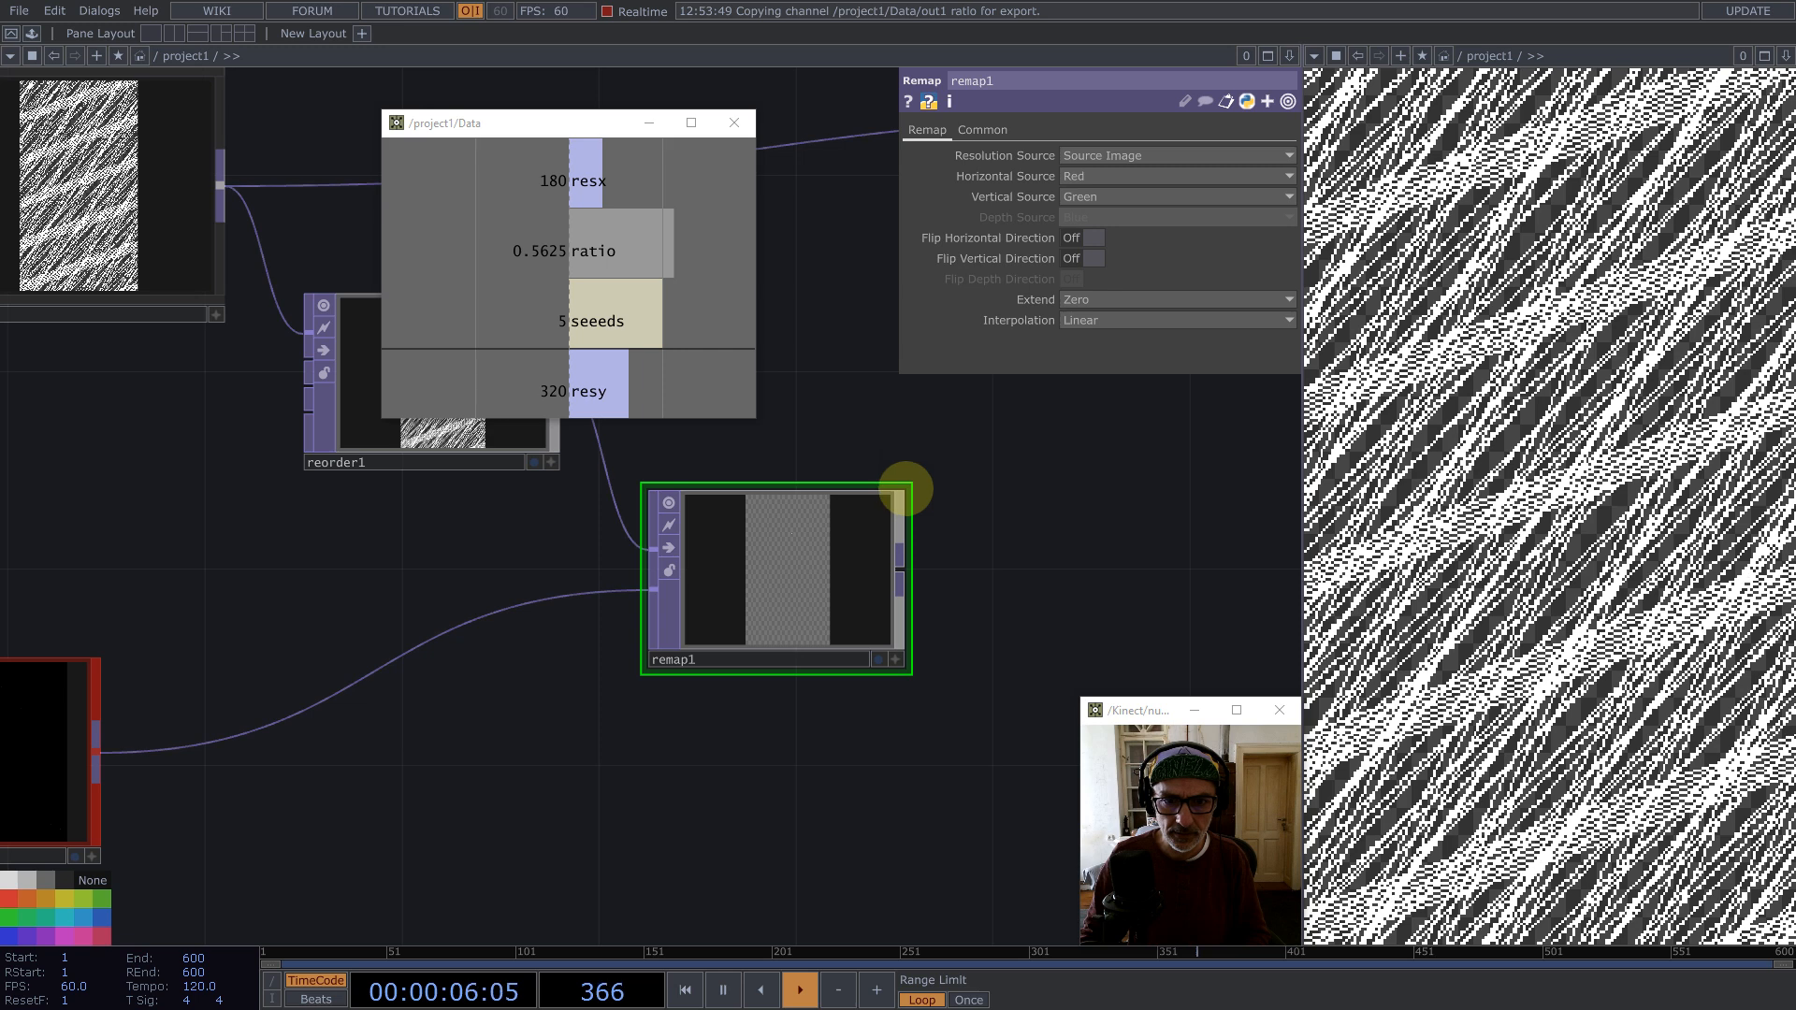
pyautogui.moveTo(901, 489); pyautogui.dragTo(833, 514)
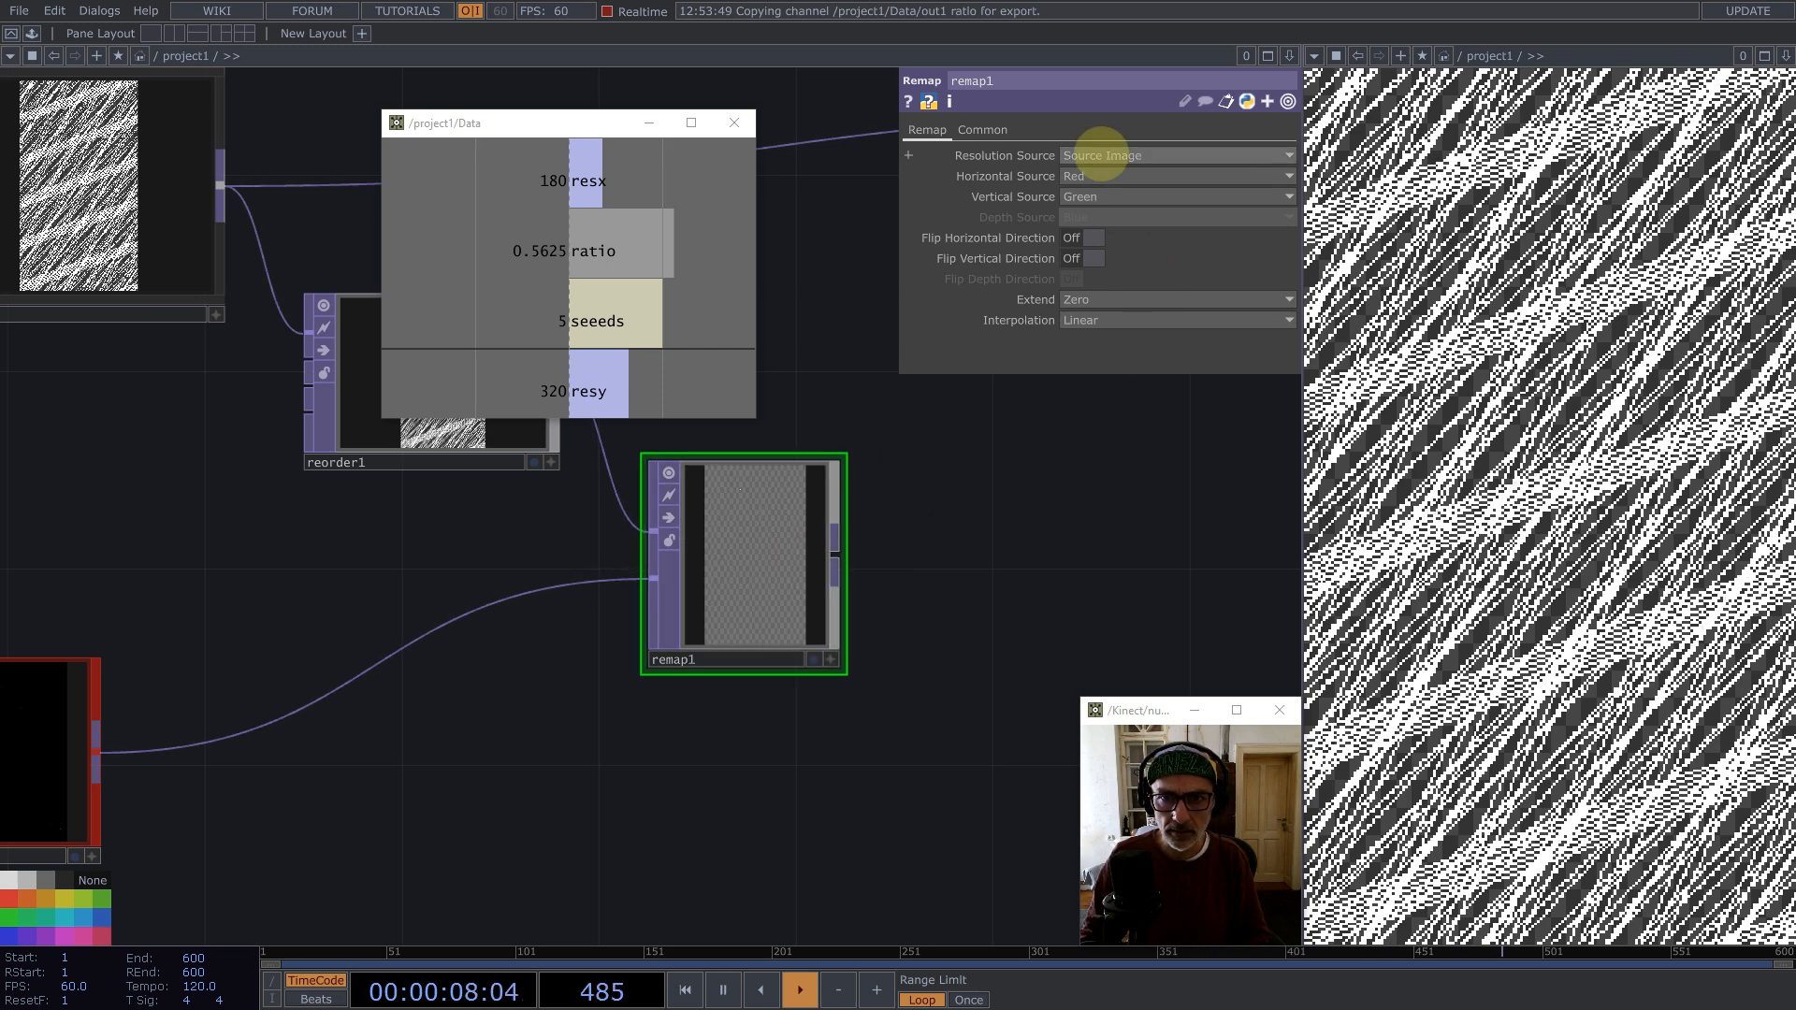
# Step: Set remap1's pixel format to 32-bit float (Mono)
pyautogui.click(982, 129)
pyautogui.click(1127, 361)
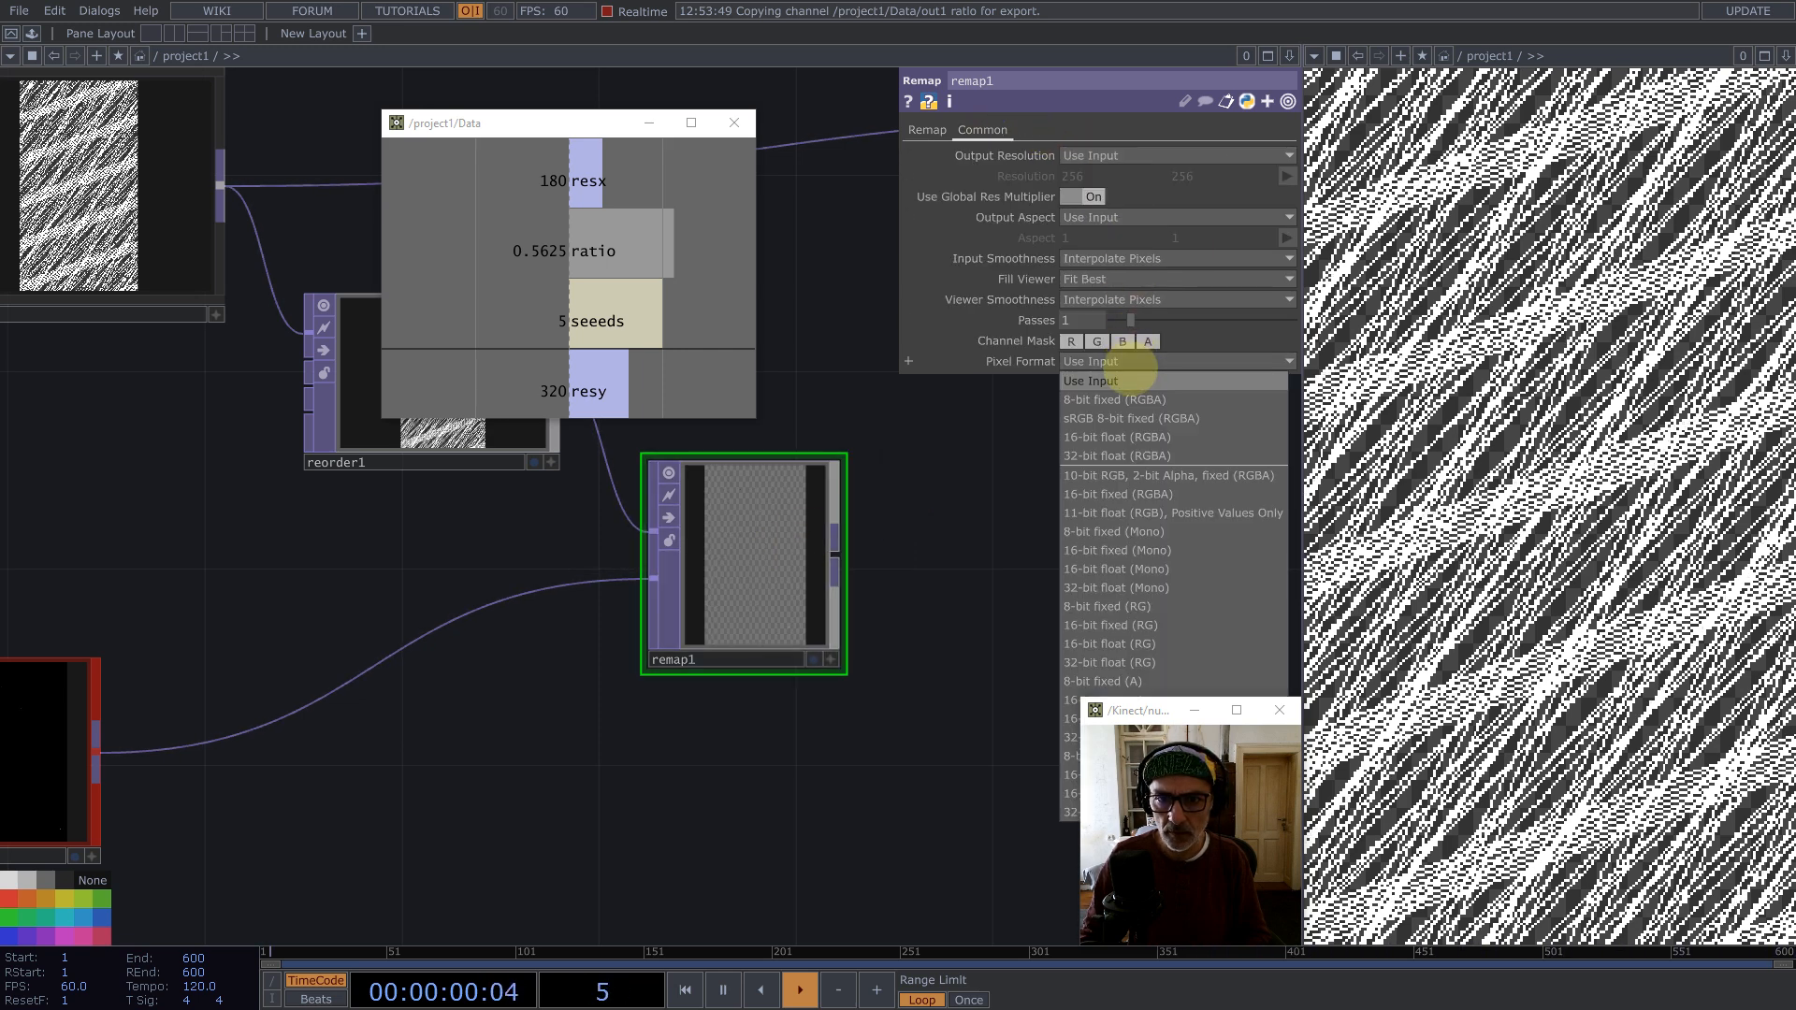
pyautogui.click(1123, 587)
# Step: Set remap1's input smoothness and viewer smoothness to Nearest Pixel
pyautogui.scroll(-3, 749, 585)
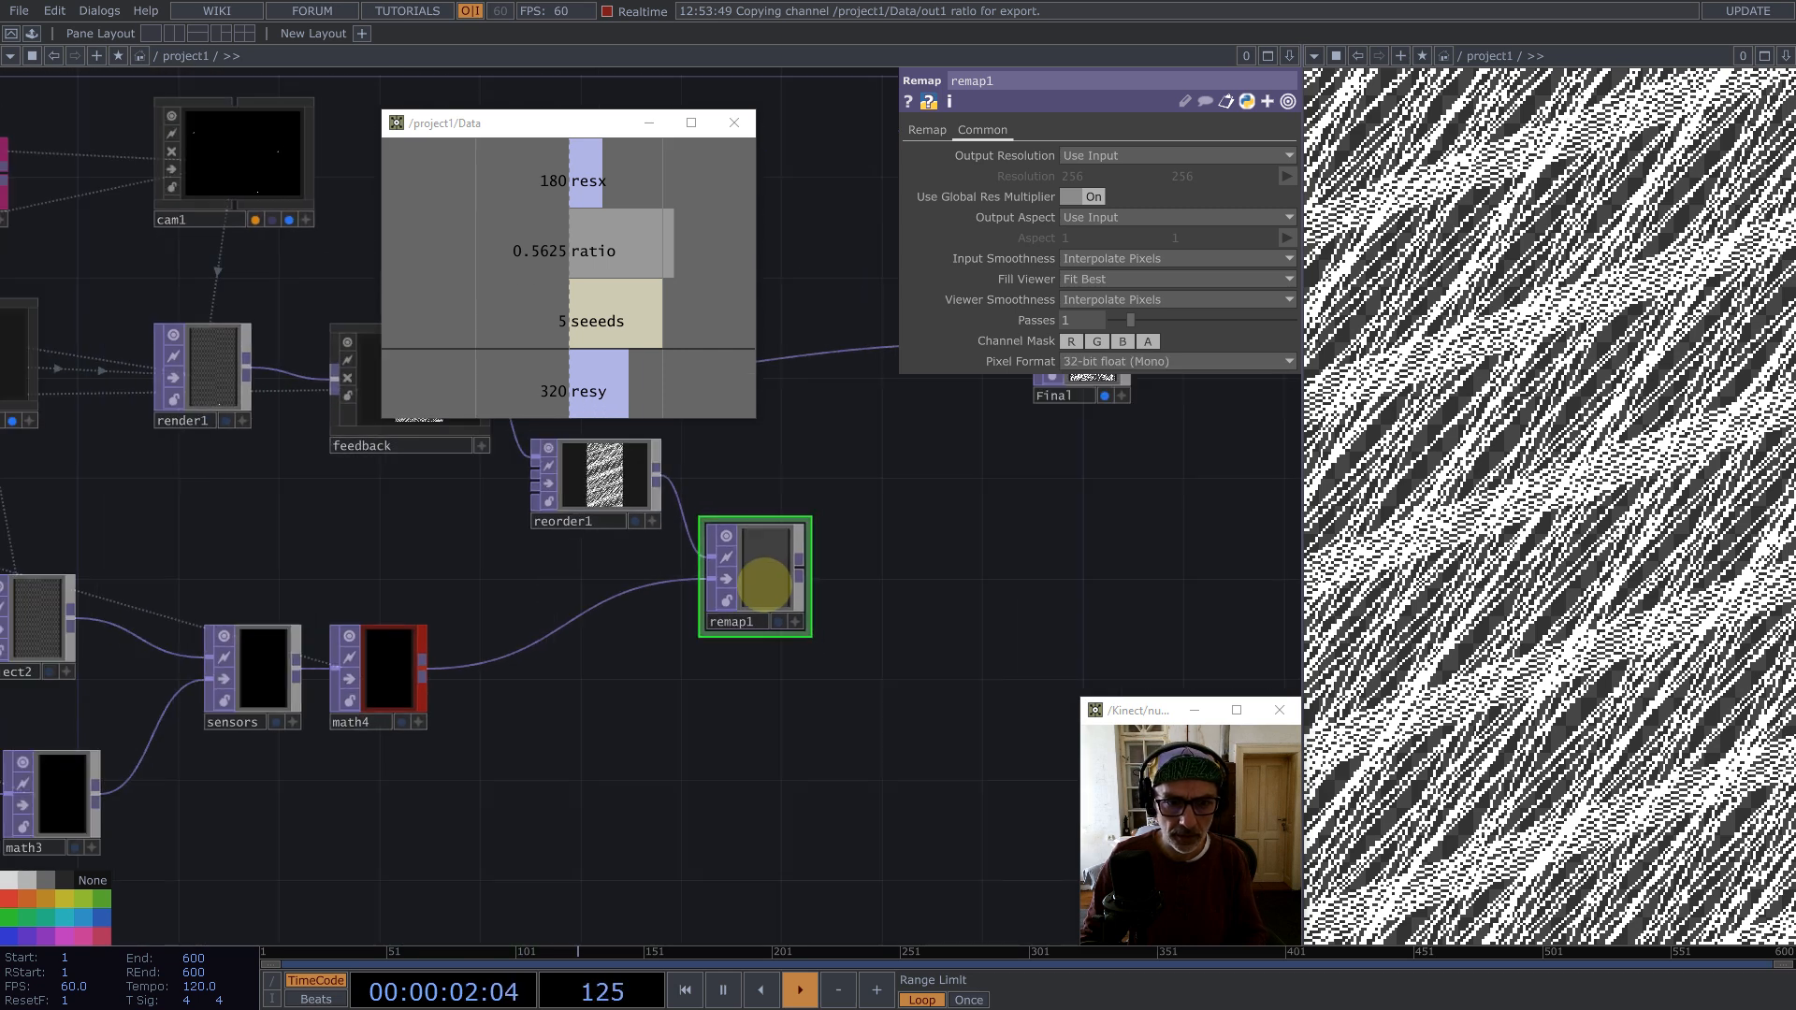
pyautogui.moveTo(858, 742); pyautogui.dragTo(200, 456)
pyautogui.click(1123, 258)
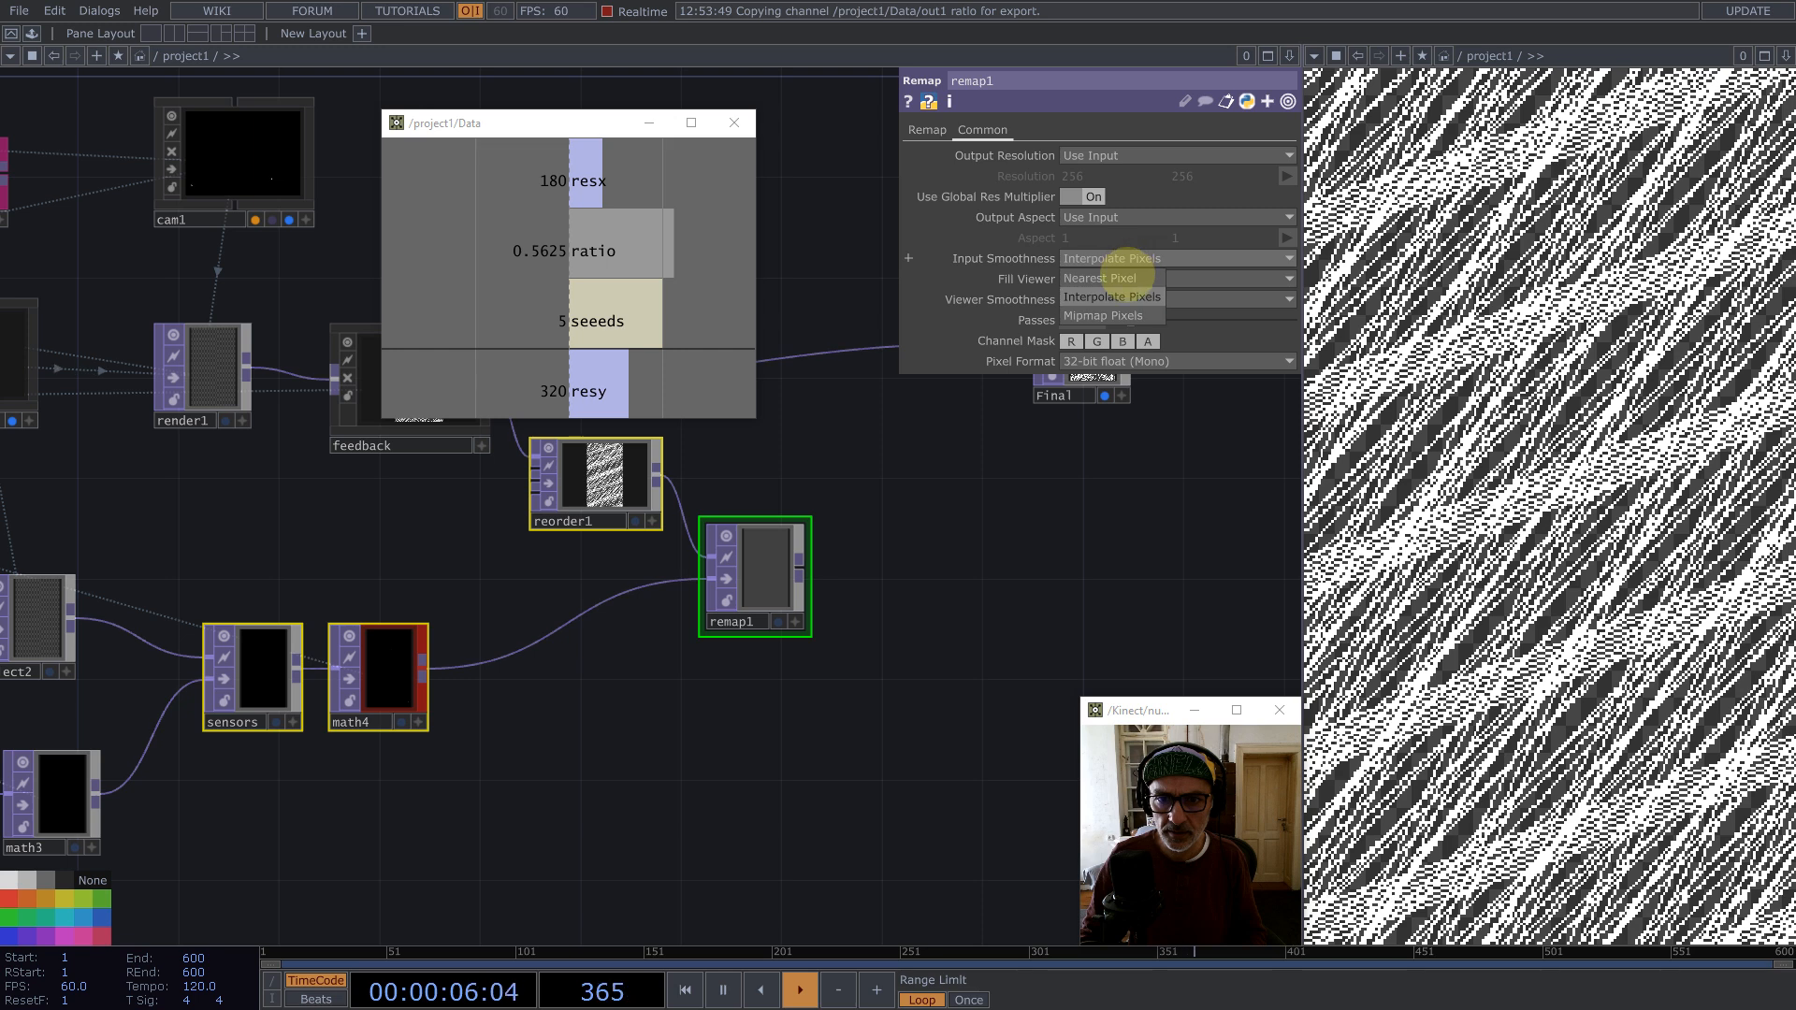
pyautogui.click(1125, 279)
pyautogui.click(1127, 299)
pyautogui.click(1127, 320)
# Step: Move the Data viewer window aside and inspect remap1's output up close
pyautogui.scroll(4, 955, 486)
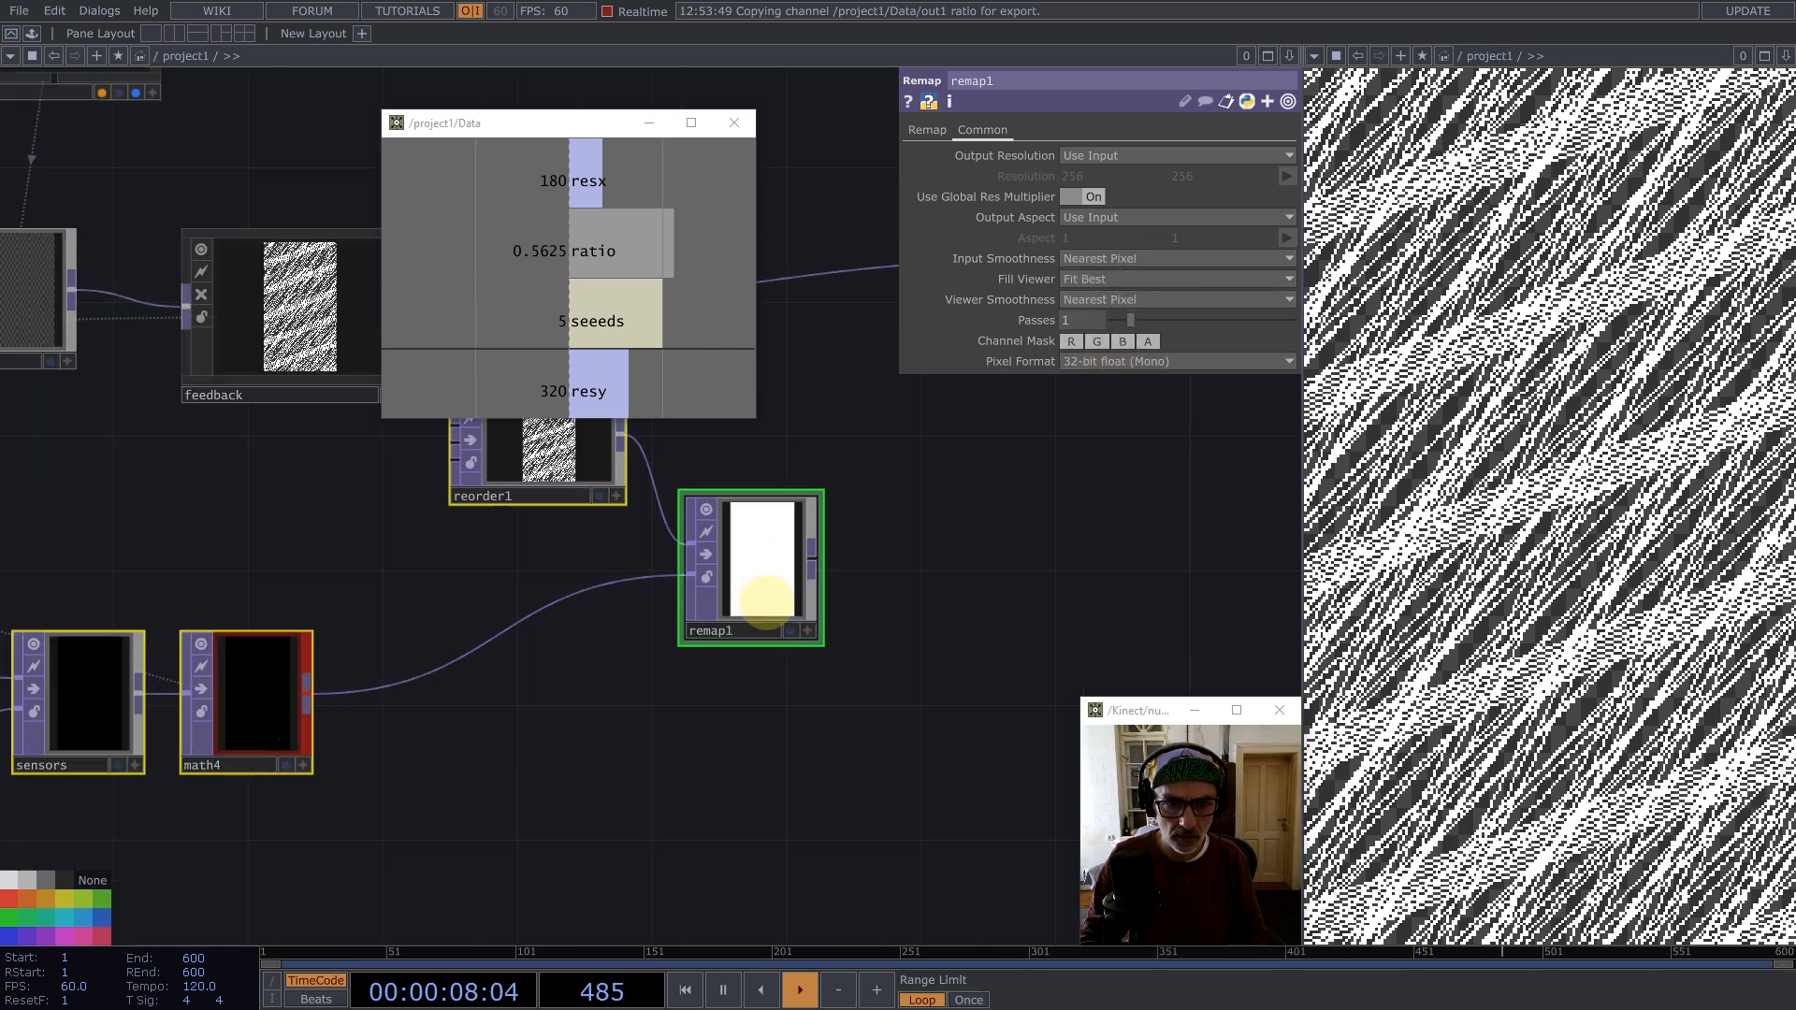
pyautogui.scroll(4, 766, 513)
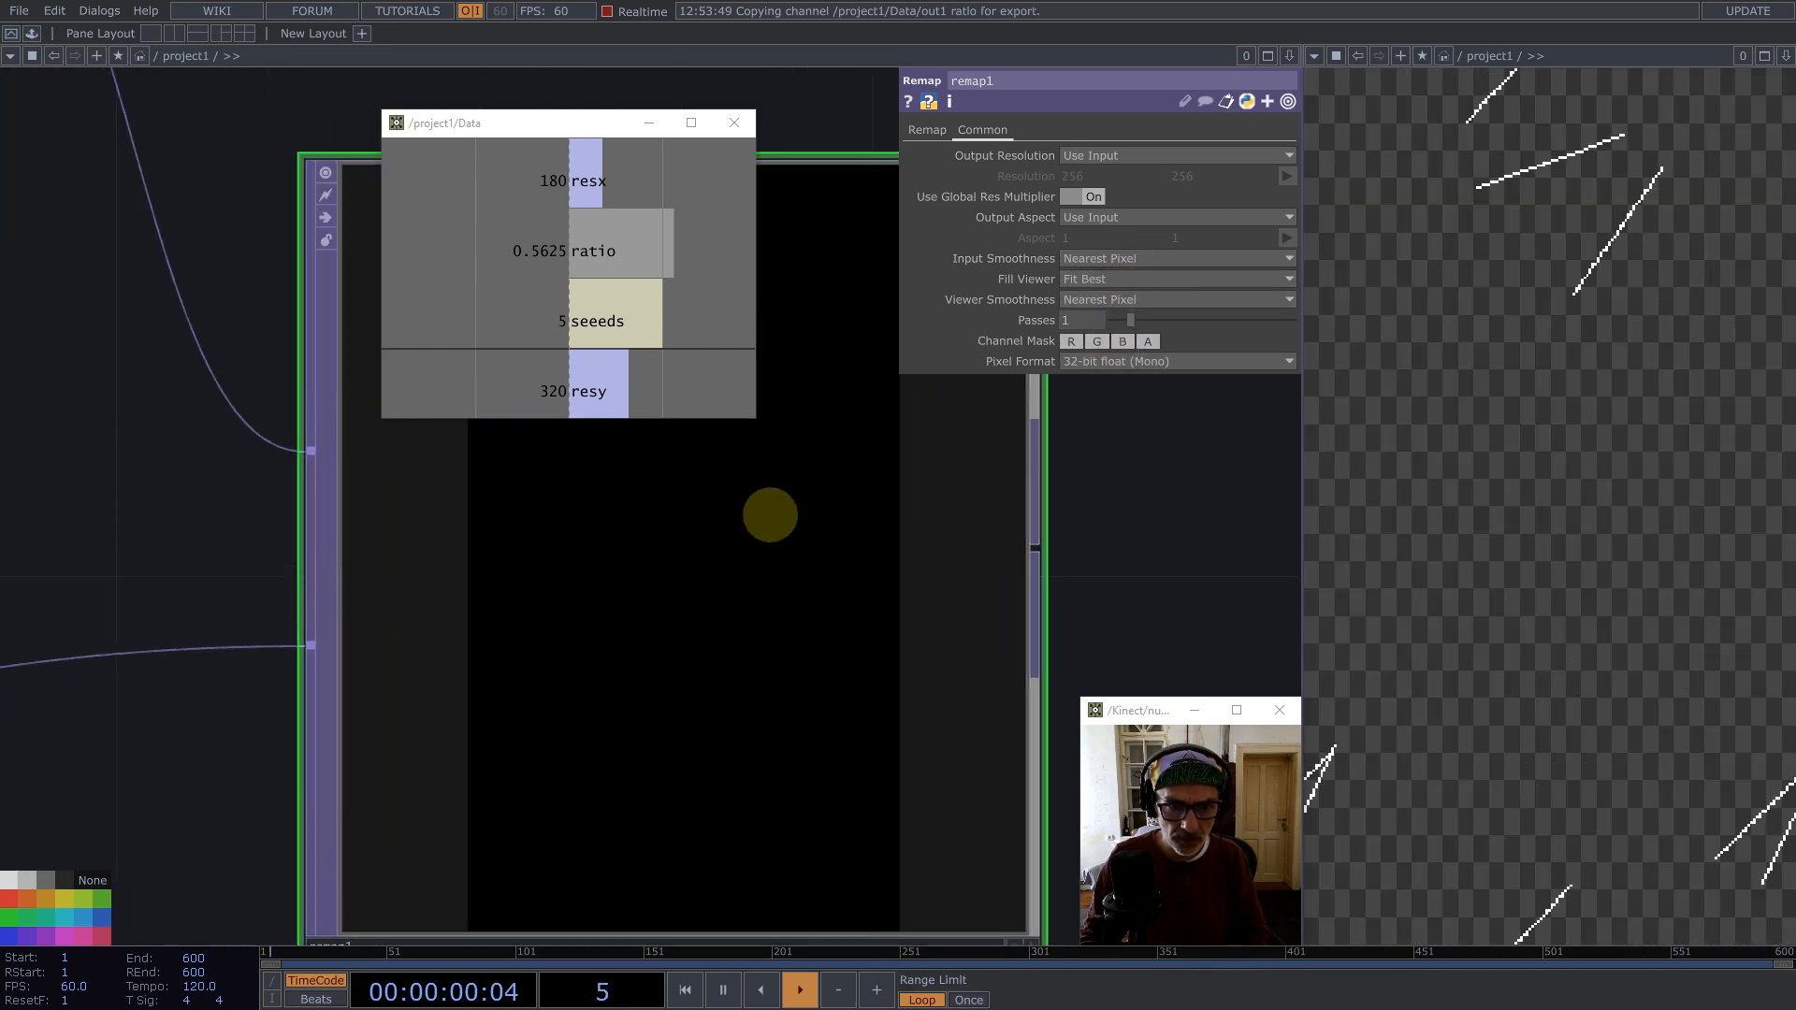
pyautogui.scroll(-3, 990, 549)
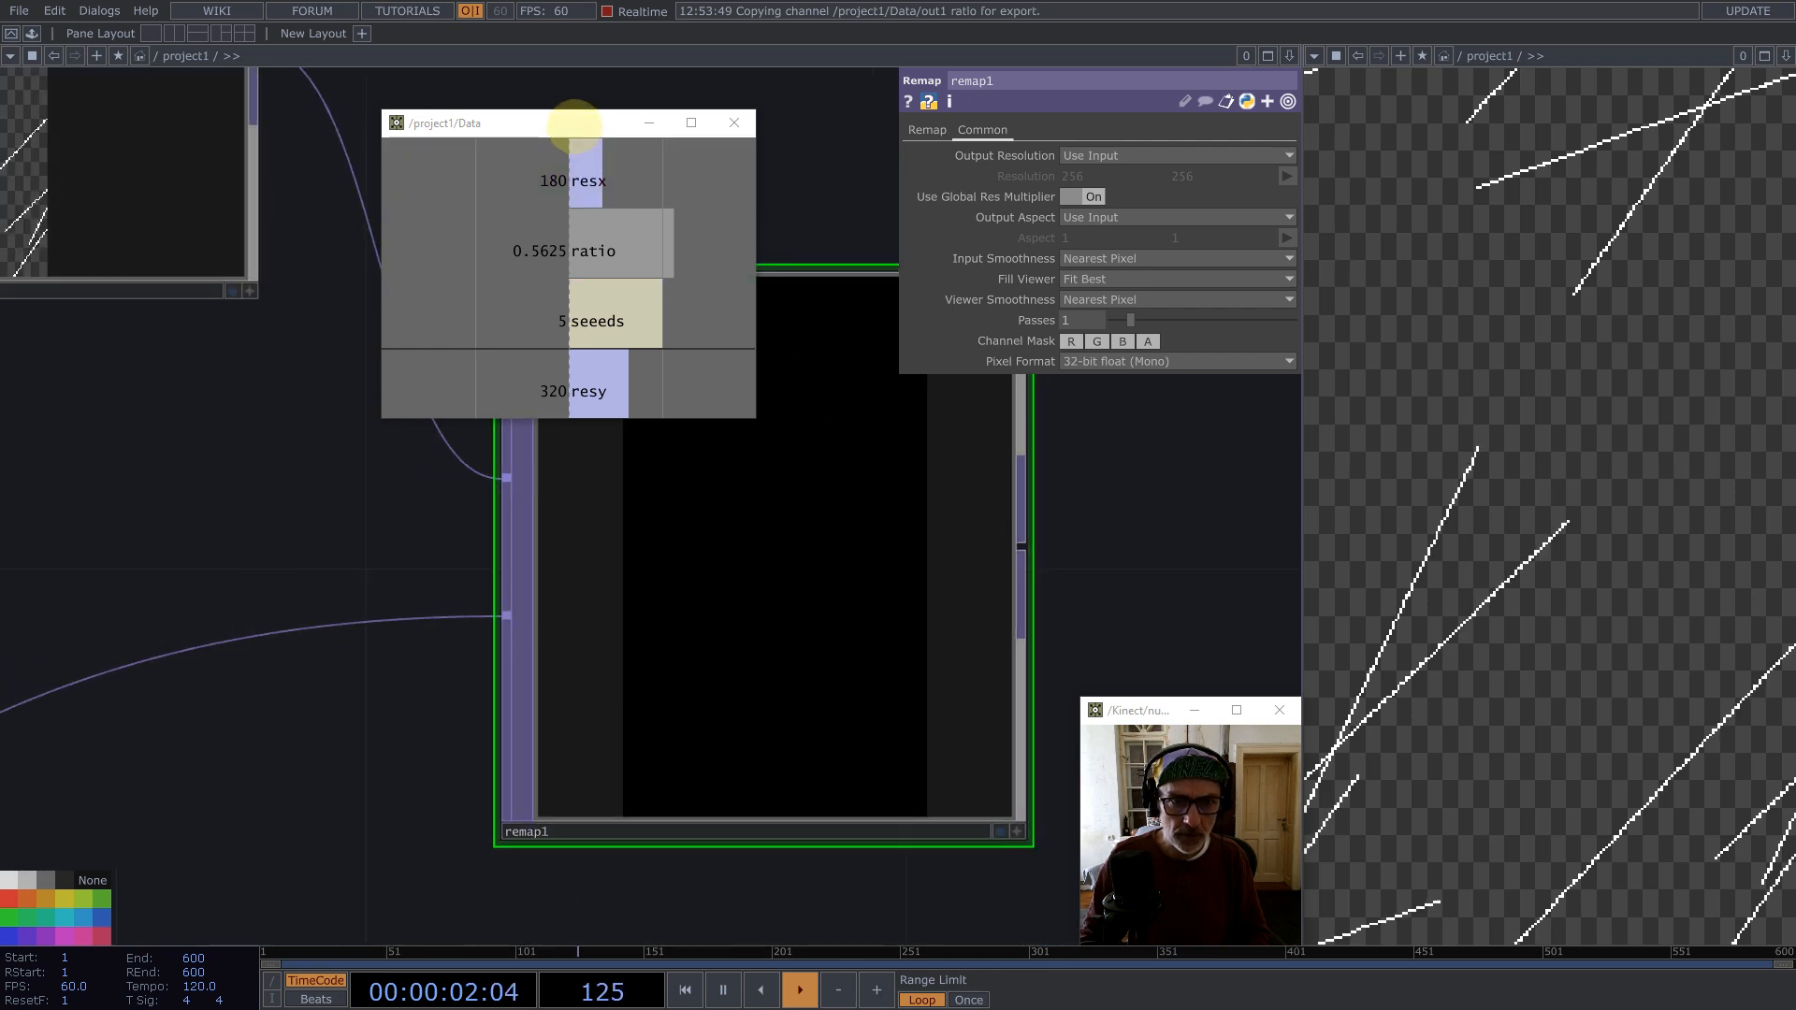
pyautogui.moveTo(574, 131); pyautogui.dragTo(249, 281)
pyautogui.scroll(4, 738, 417)
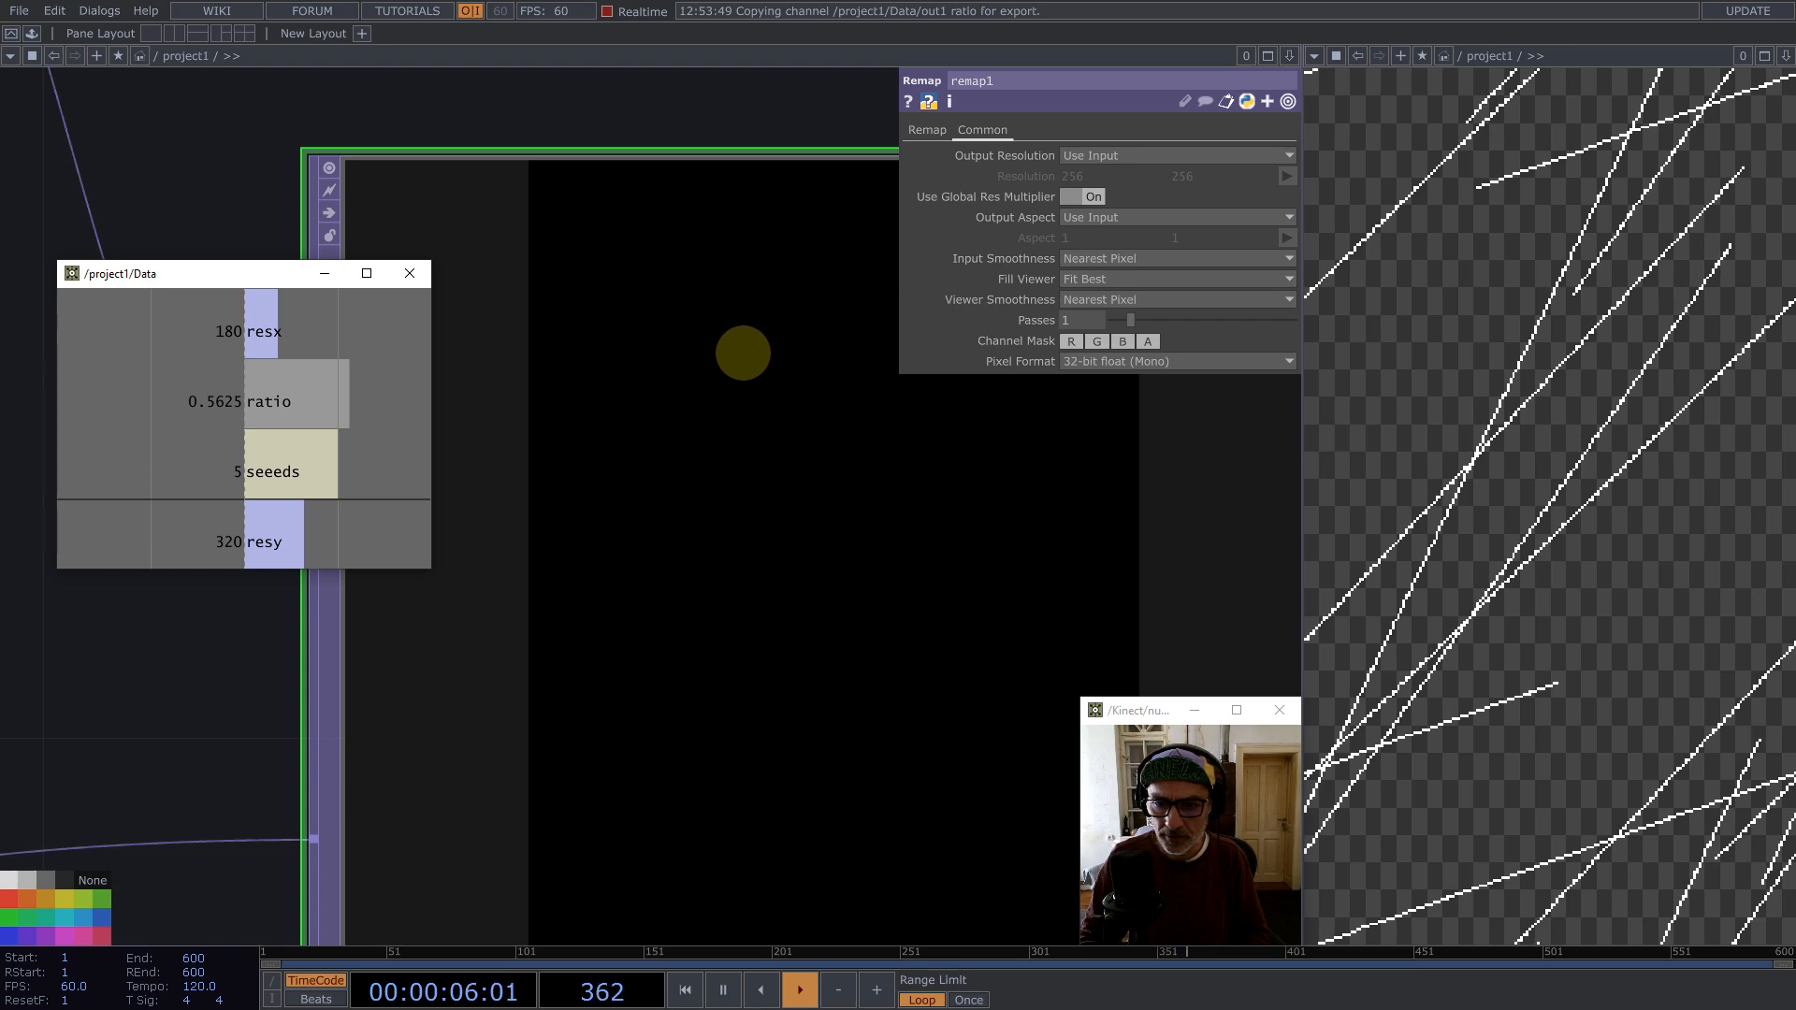
pyautogui.scroll(-5, 757, 346)
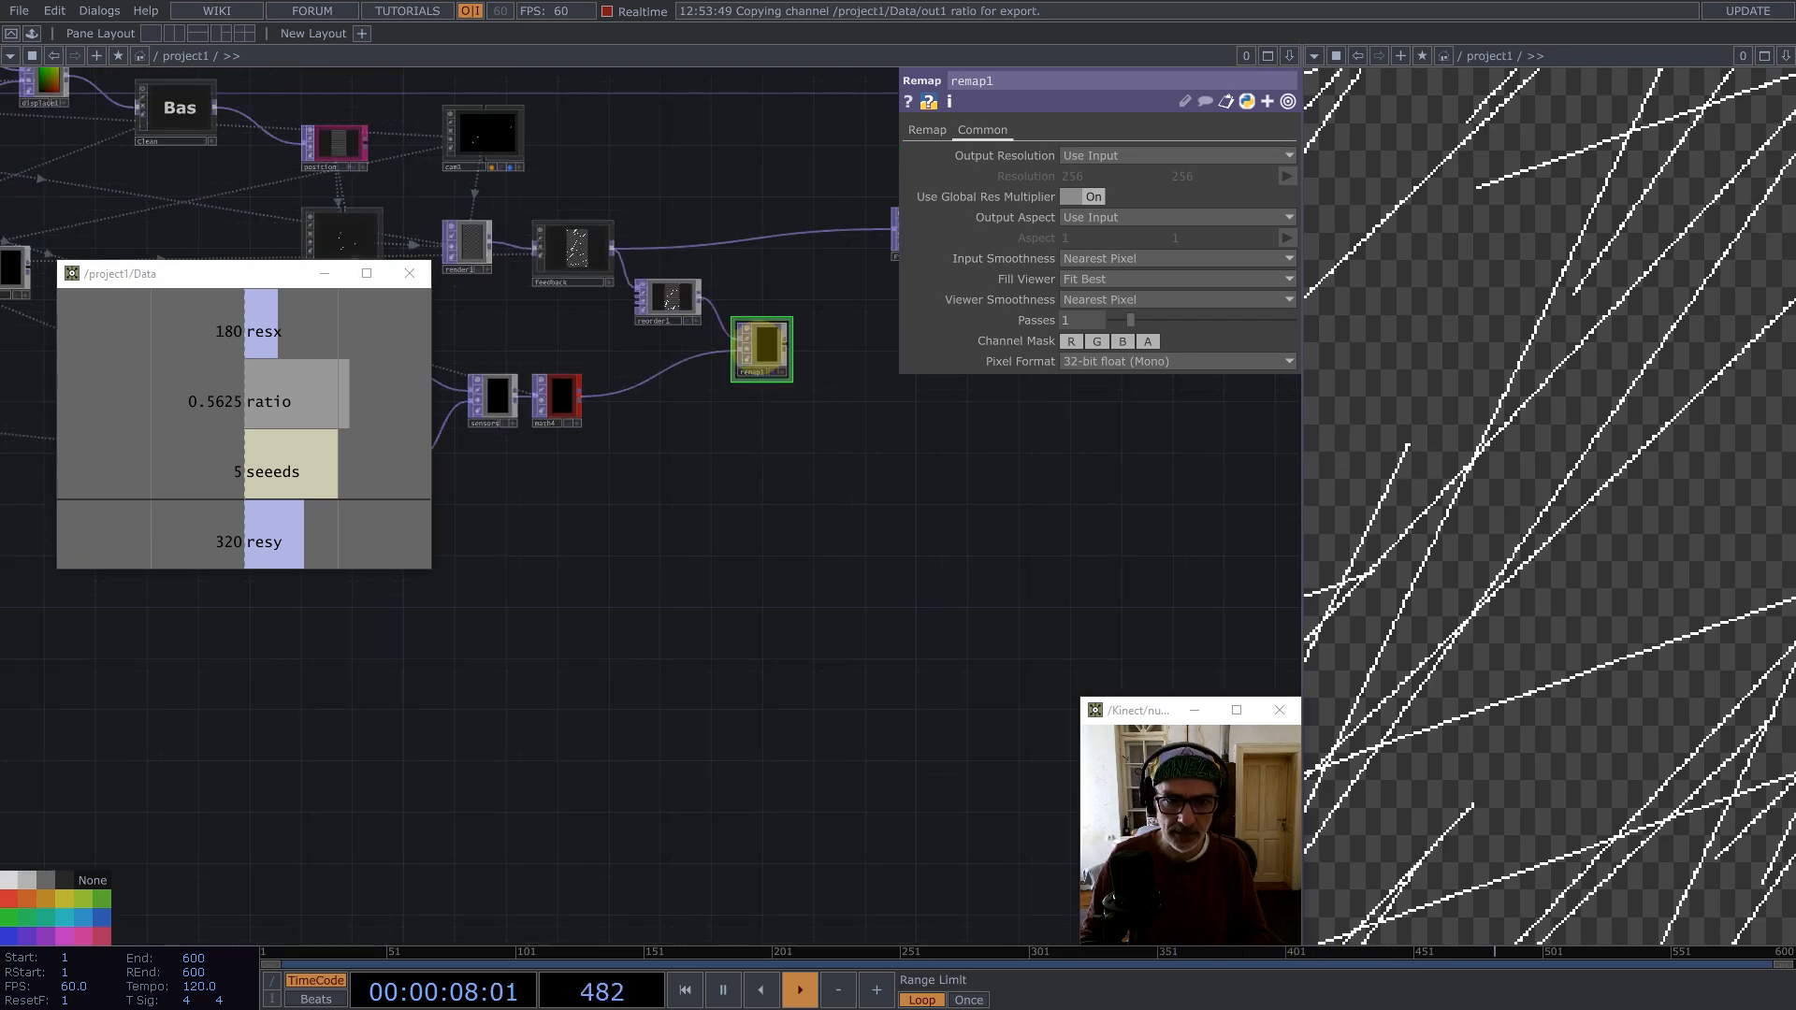
# Step: Add a Null TOP after remap1 and name it stop
pyautogui.middleClick(789, 346)
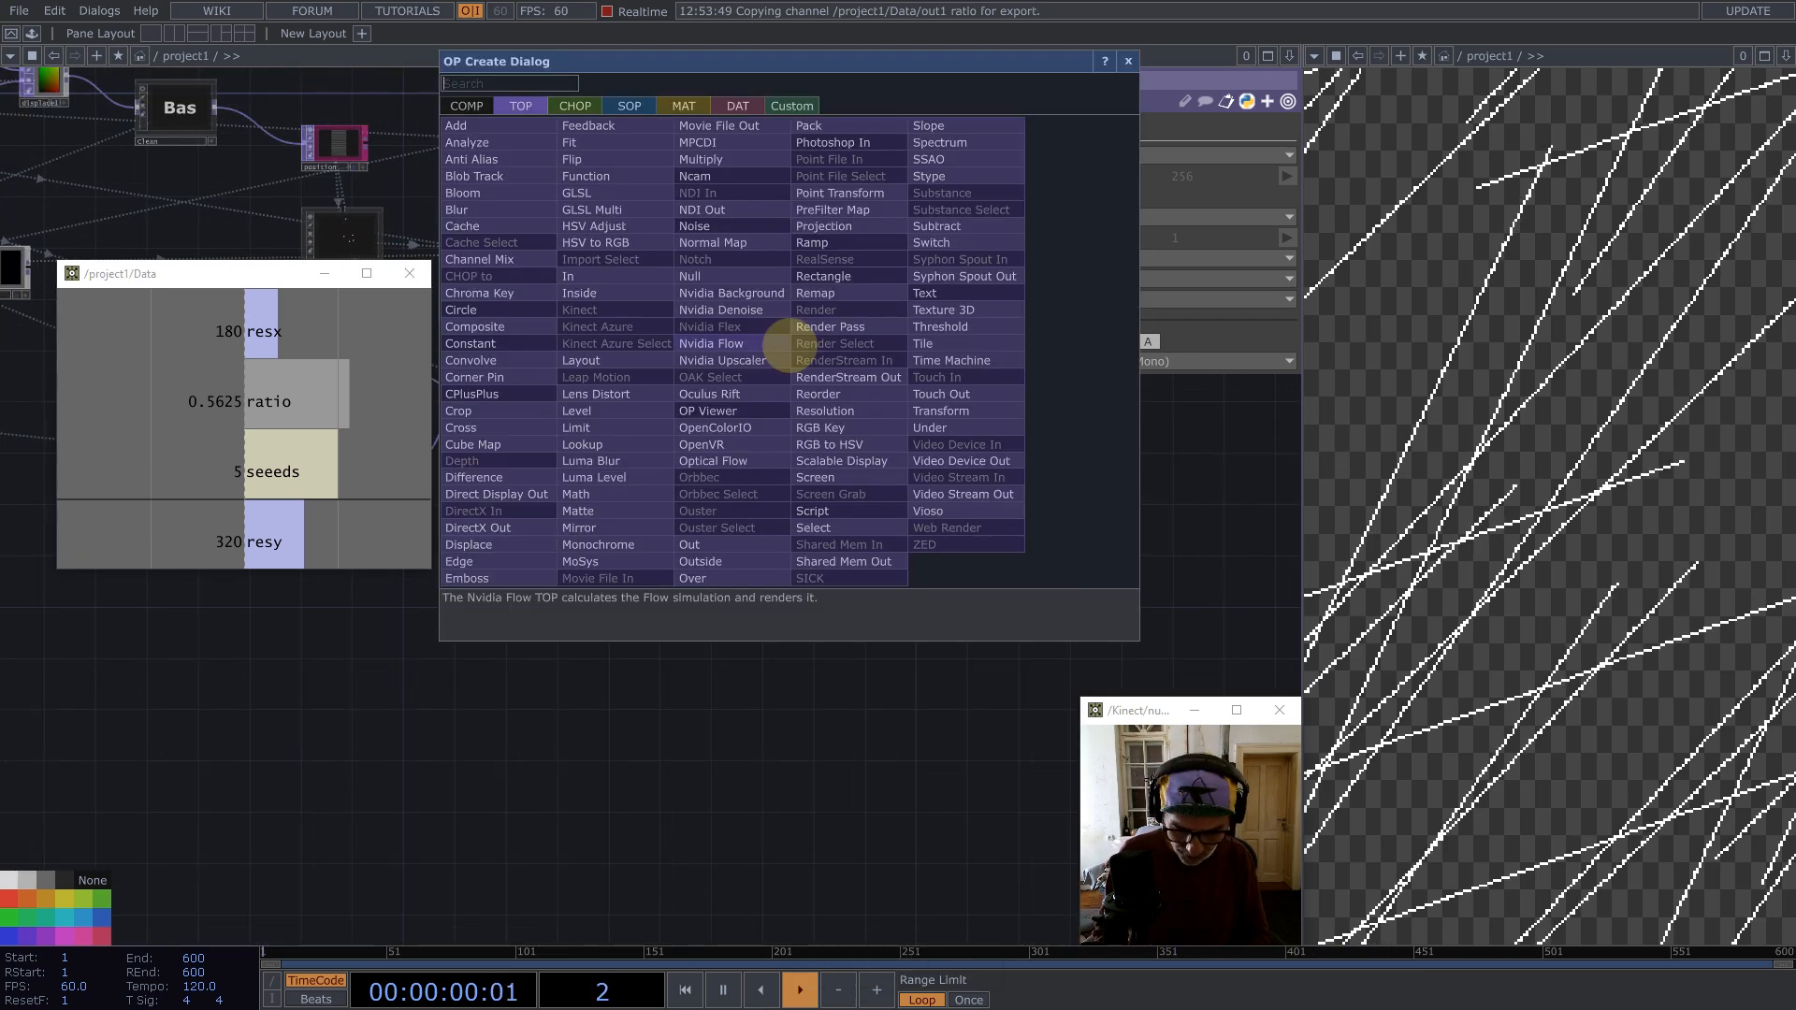
pyautogui.write('nul')
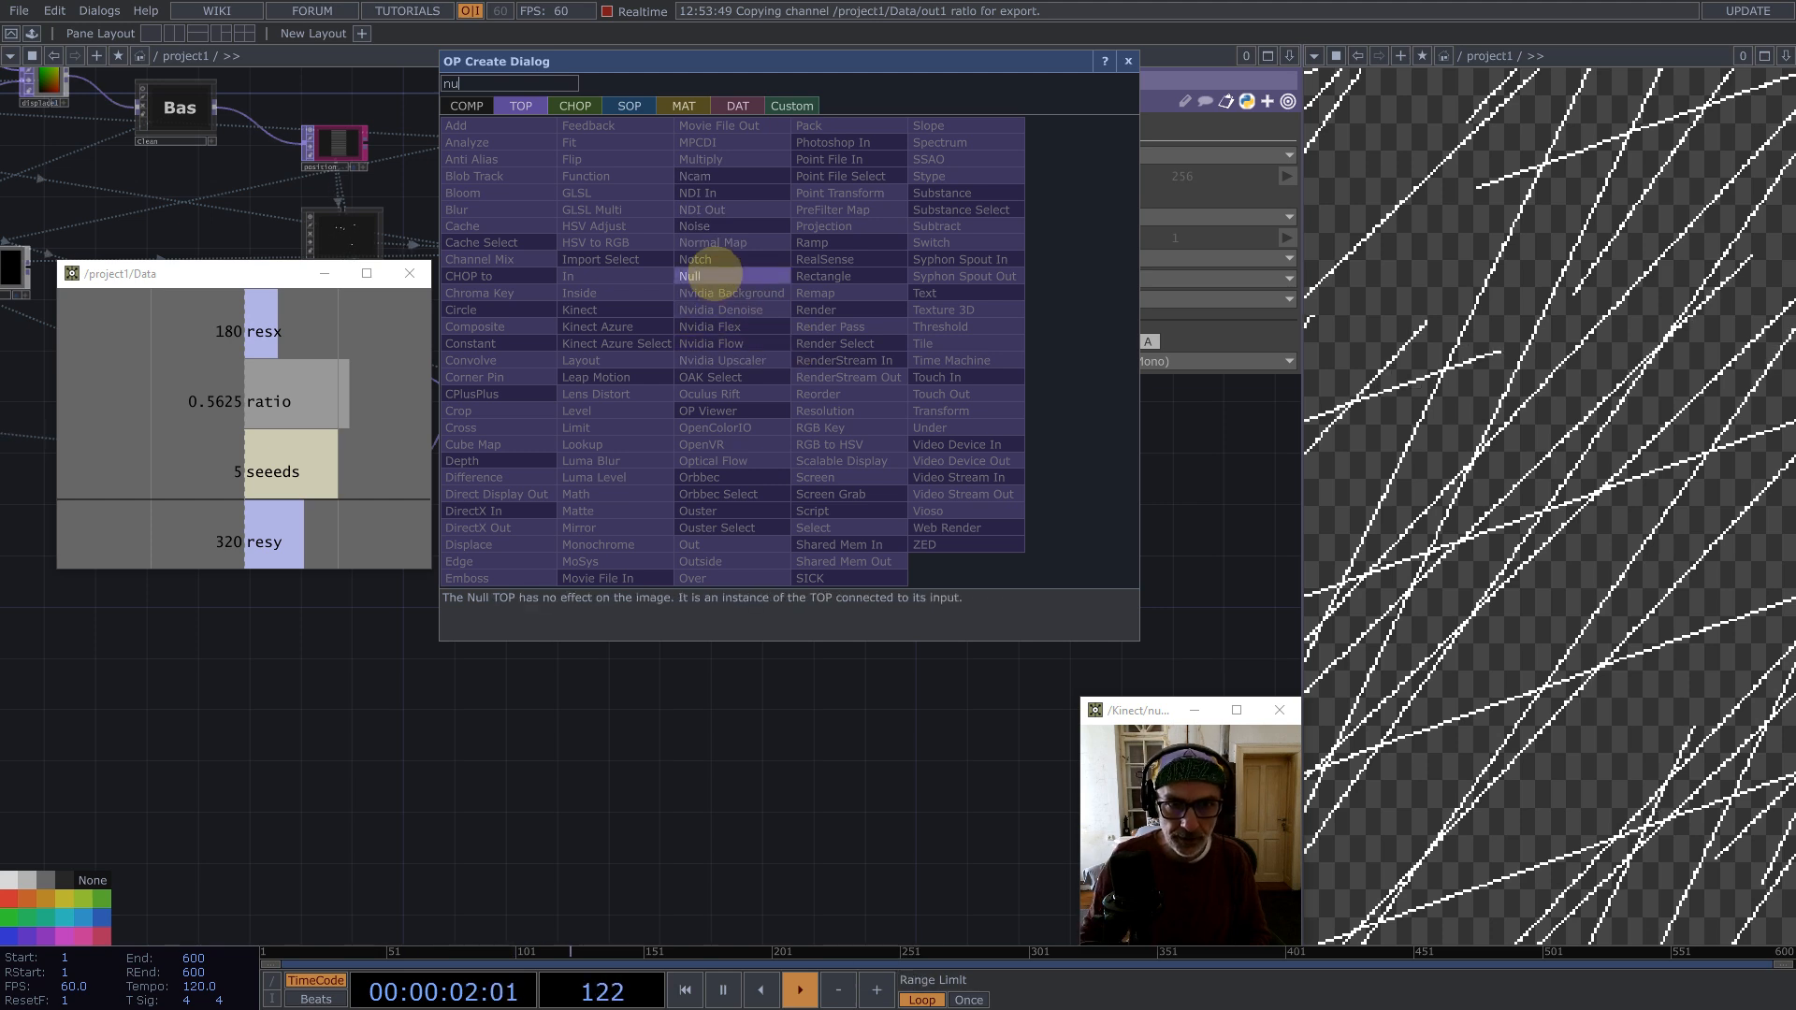
pyautogui.click(700, 276)
pyautogui.click(945, 425)
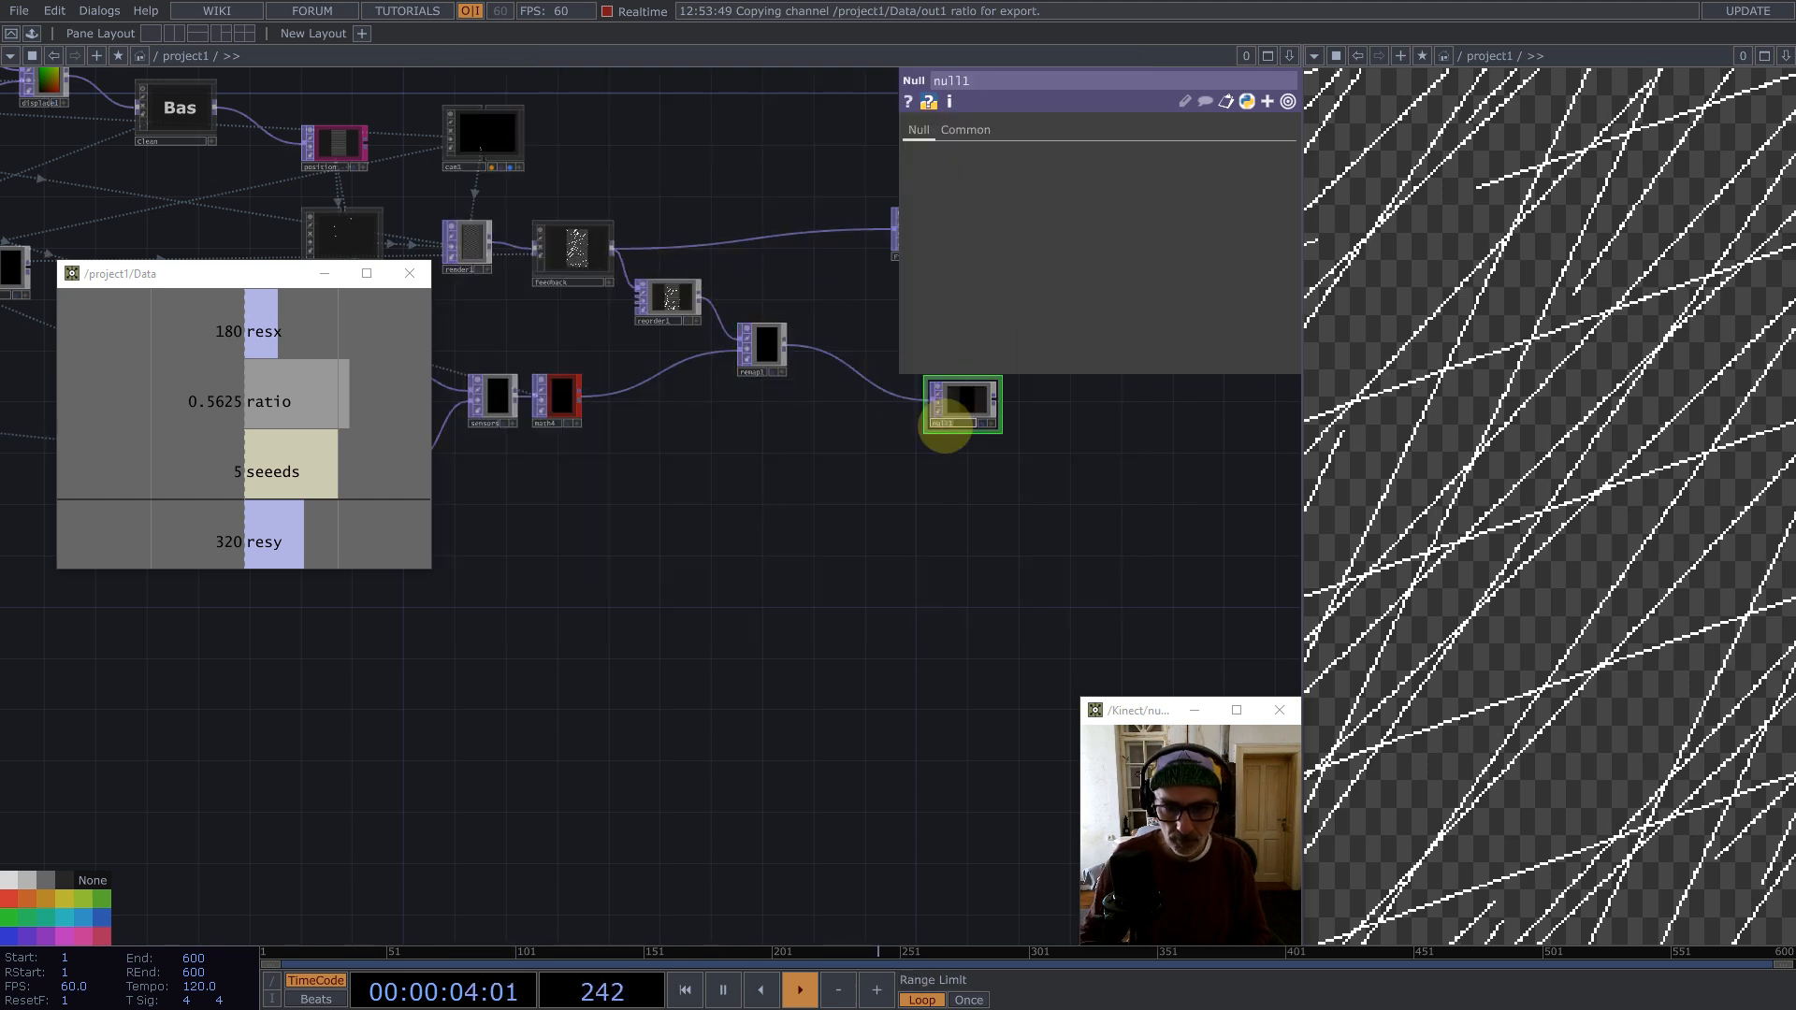
pyautogui.write('stop')
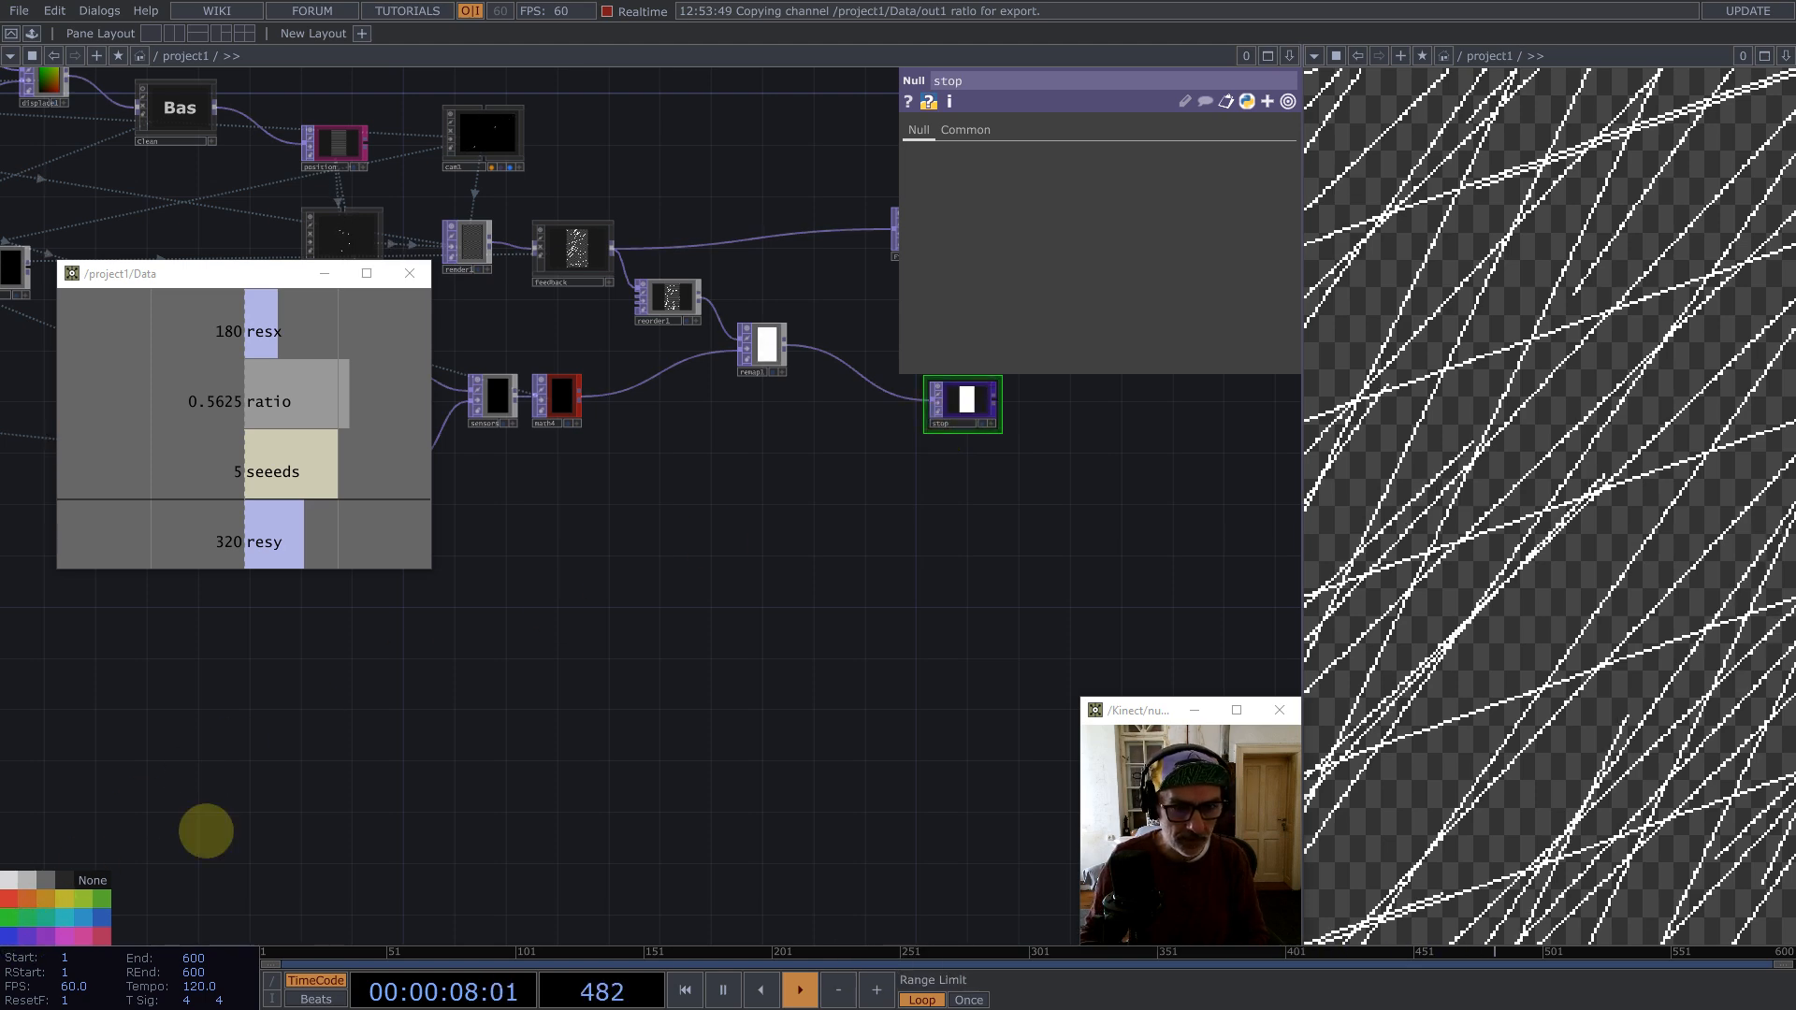
# Step: Rearrange the network, moving the seed-processing chain and the new null into a tidier layout
pyautogui.moveTo(1003, 379); pyautogui.dragTo(985, 372)
pyautogui.moveTo(932, 557); pyautogui.dragTo(1010, 754)
pyautogui.moveTo(849, 535); pyautogui.dragTo(861, 574)
pyautogui.moveTo(796, 651); pyautogui.dragTo(970, 593)
pyautogui.scroll(-5, 982, 586)
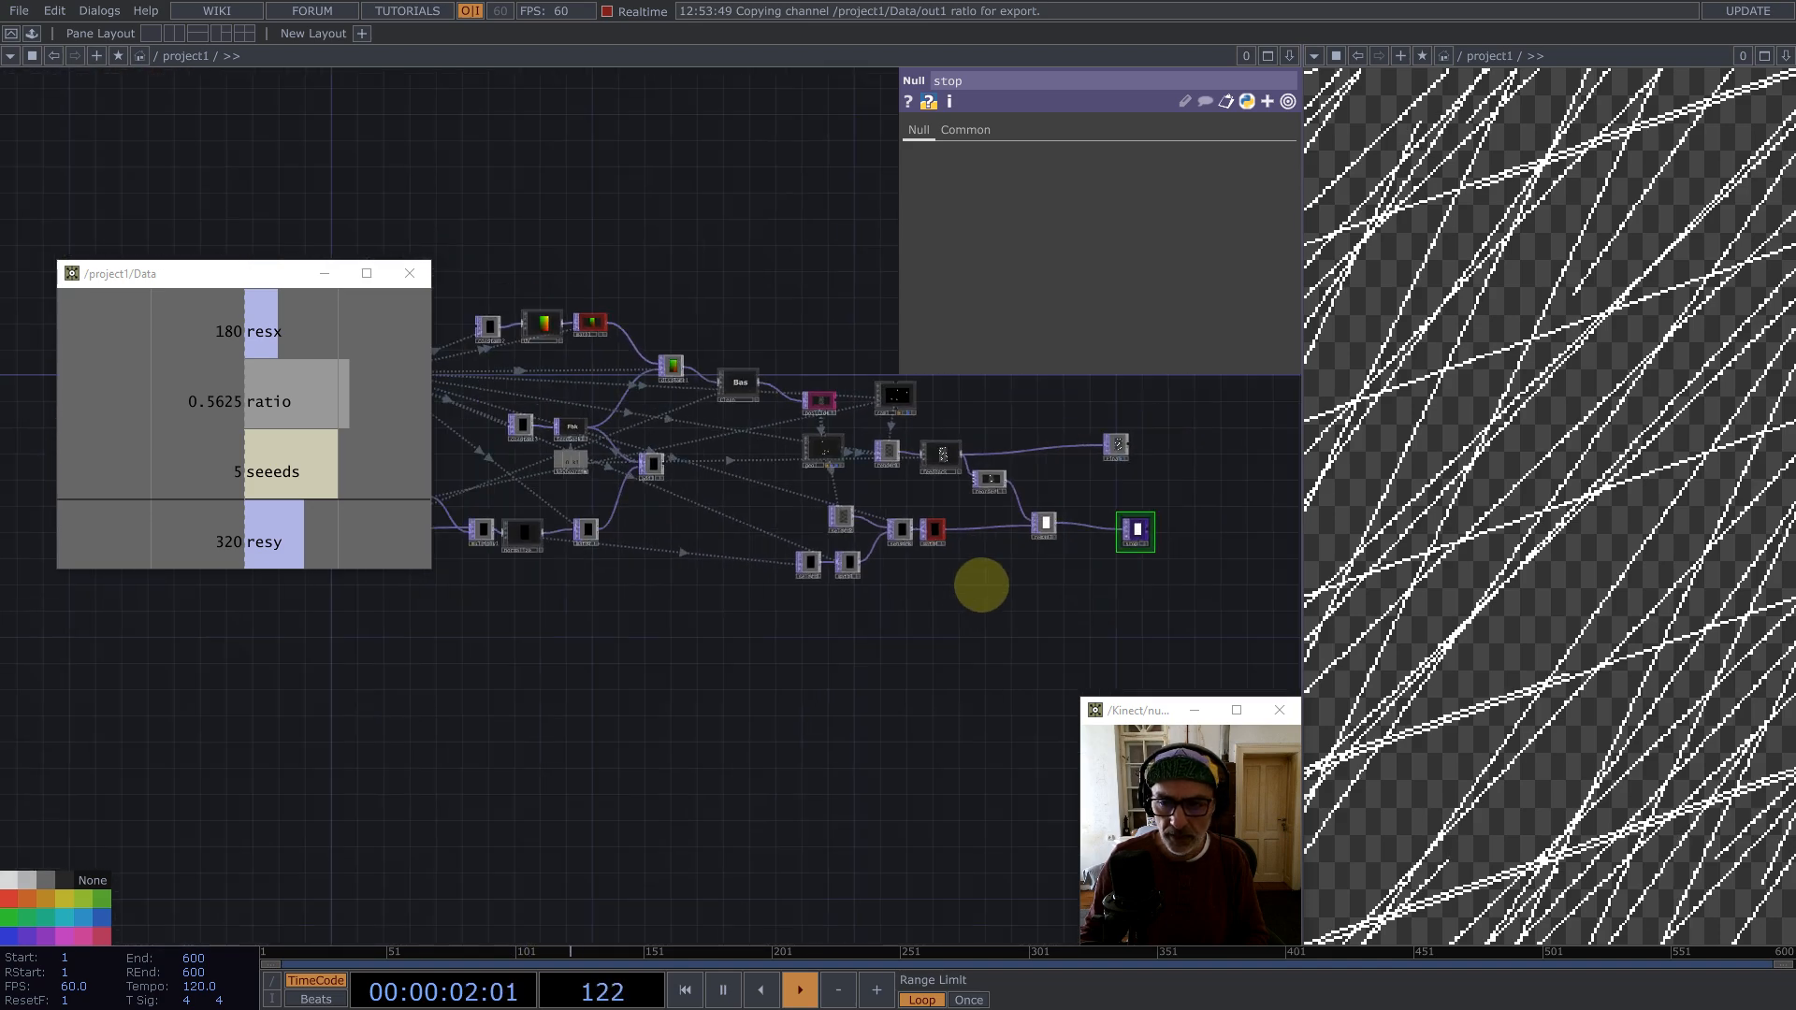
pyautogui.press('1')
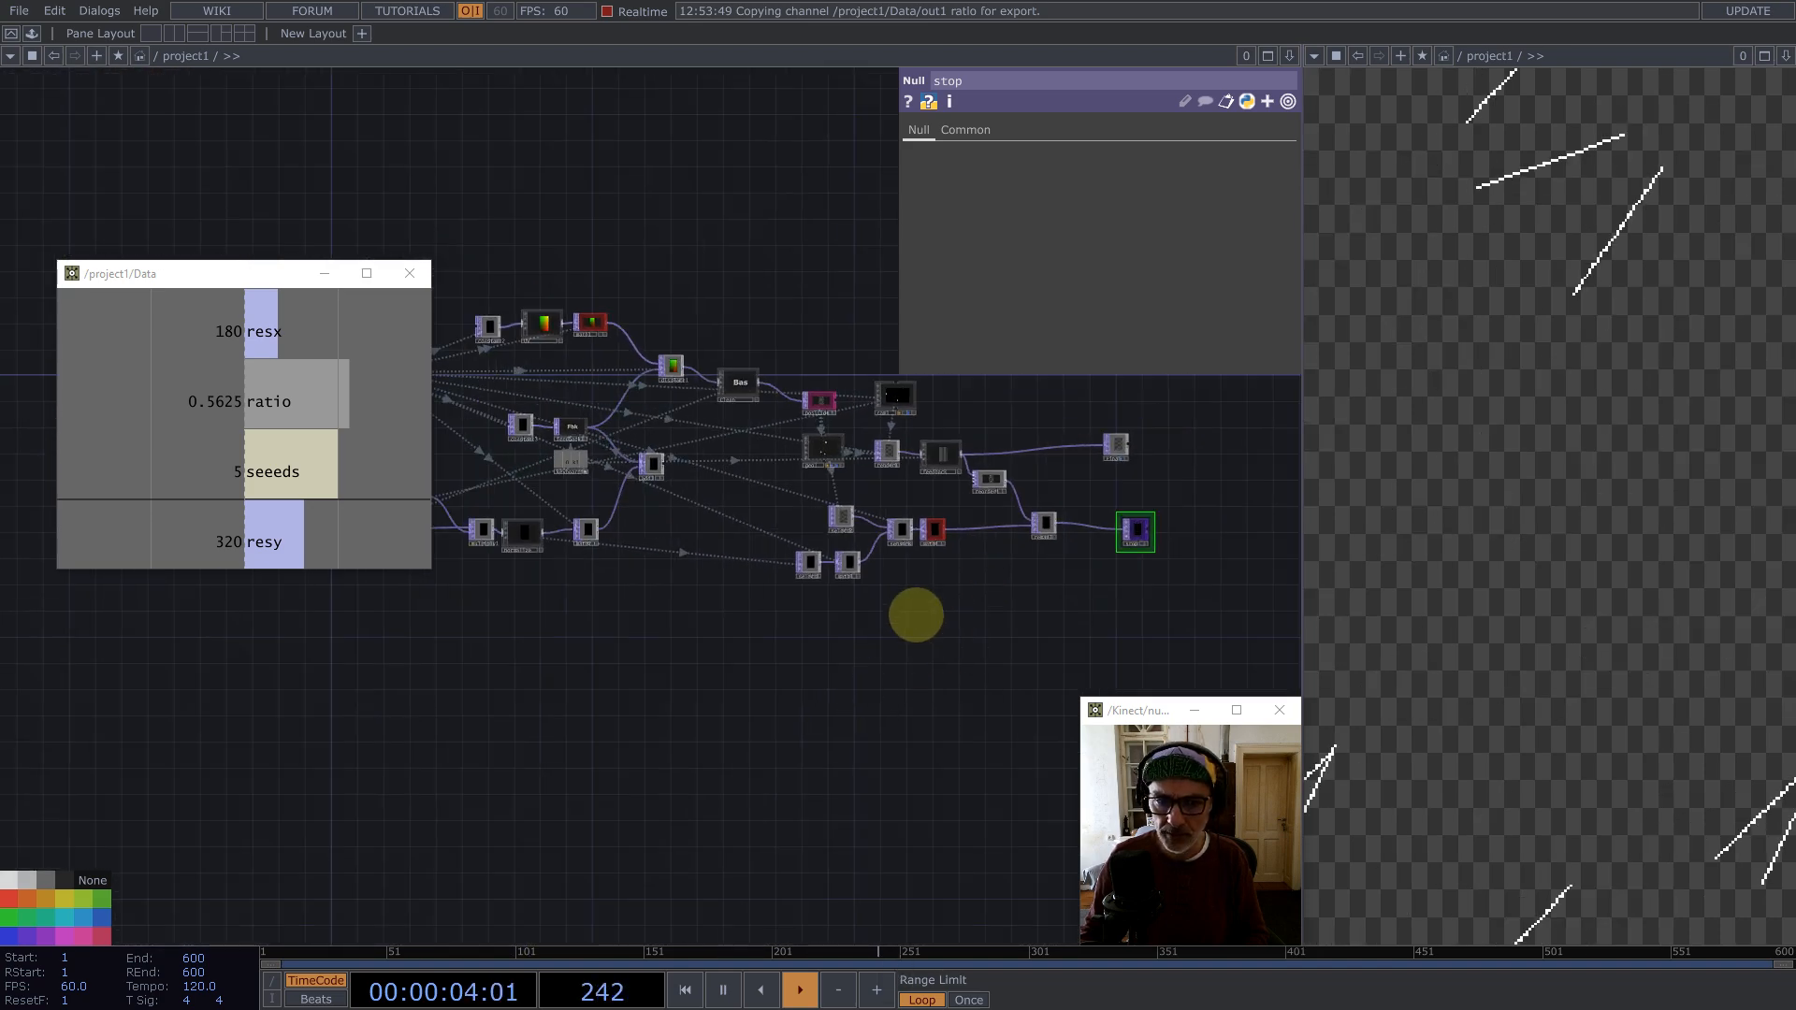
pyautogui.moveTo(770, 652); pyautogui.dragTo(1019, 645)
pyautogui.moveTo(774, 587); pyautogui.dragTo(500, 466)
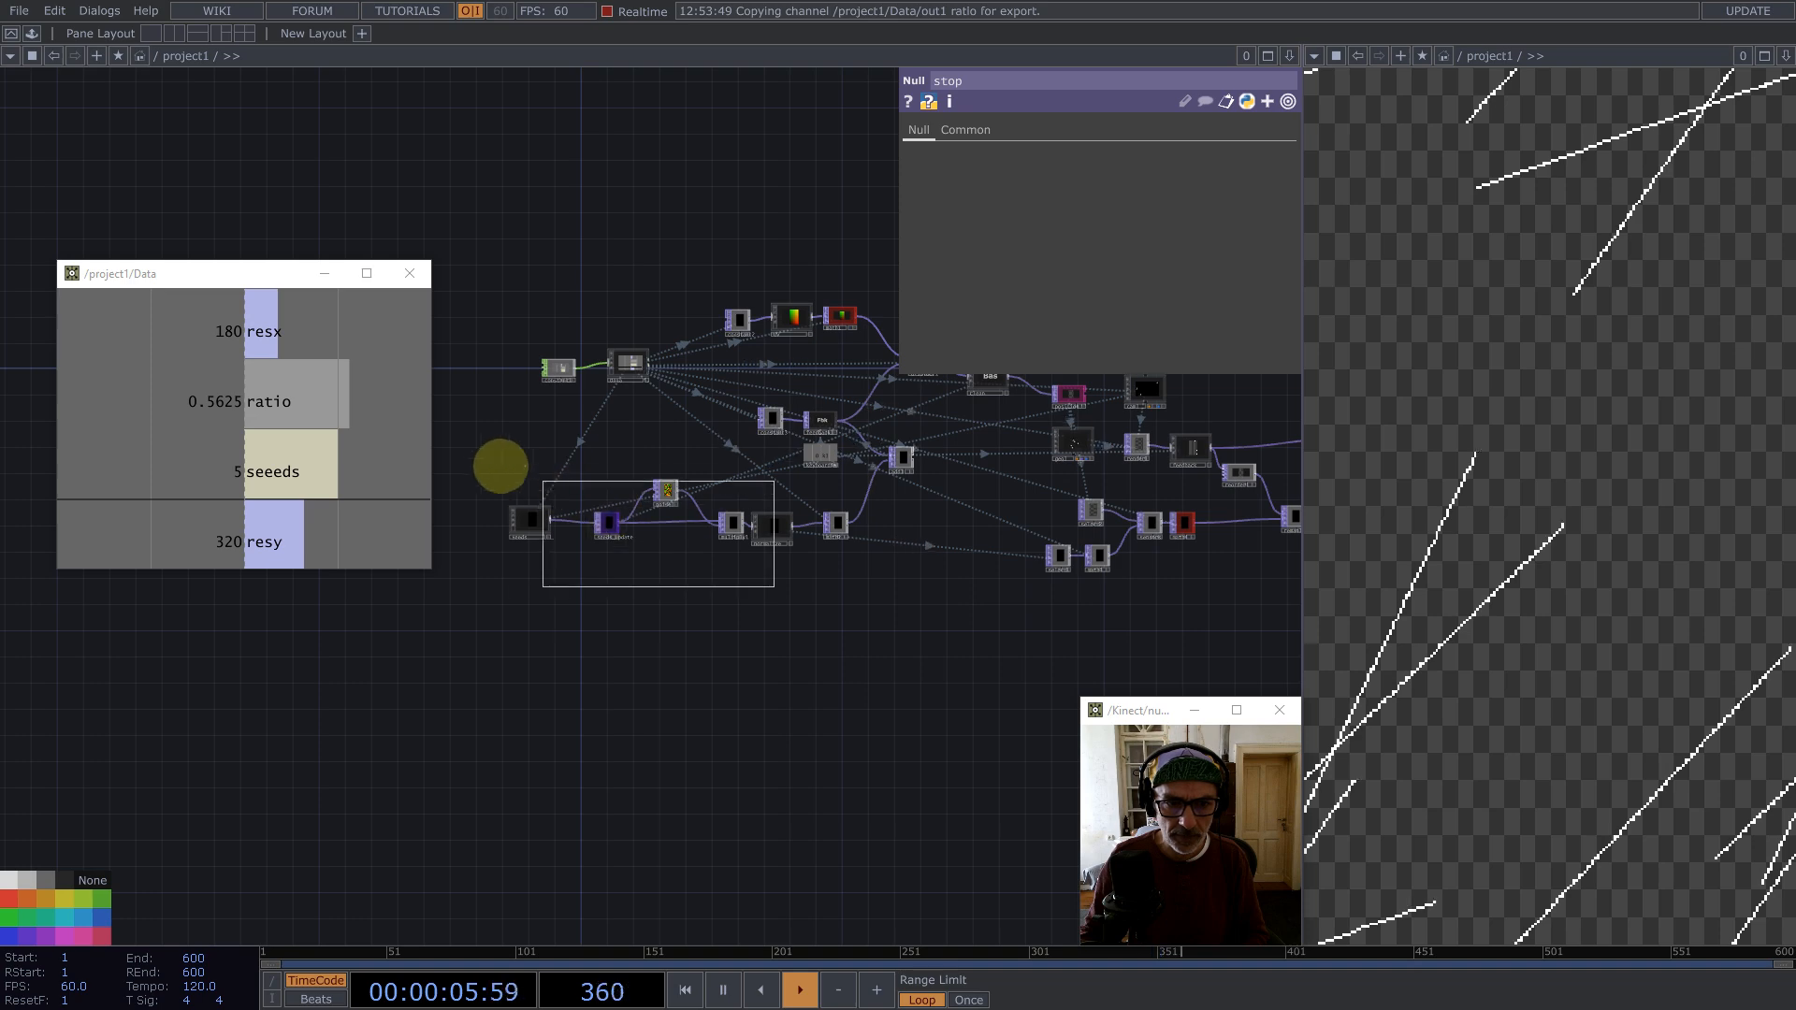
pyautogui.moveTo(774, 525); pyautogui.dragTo(697, 543)
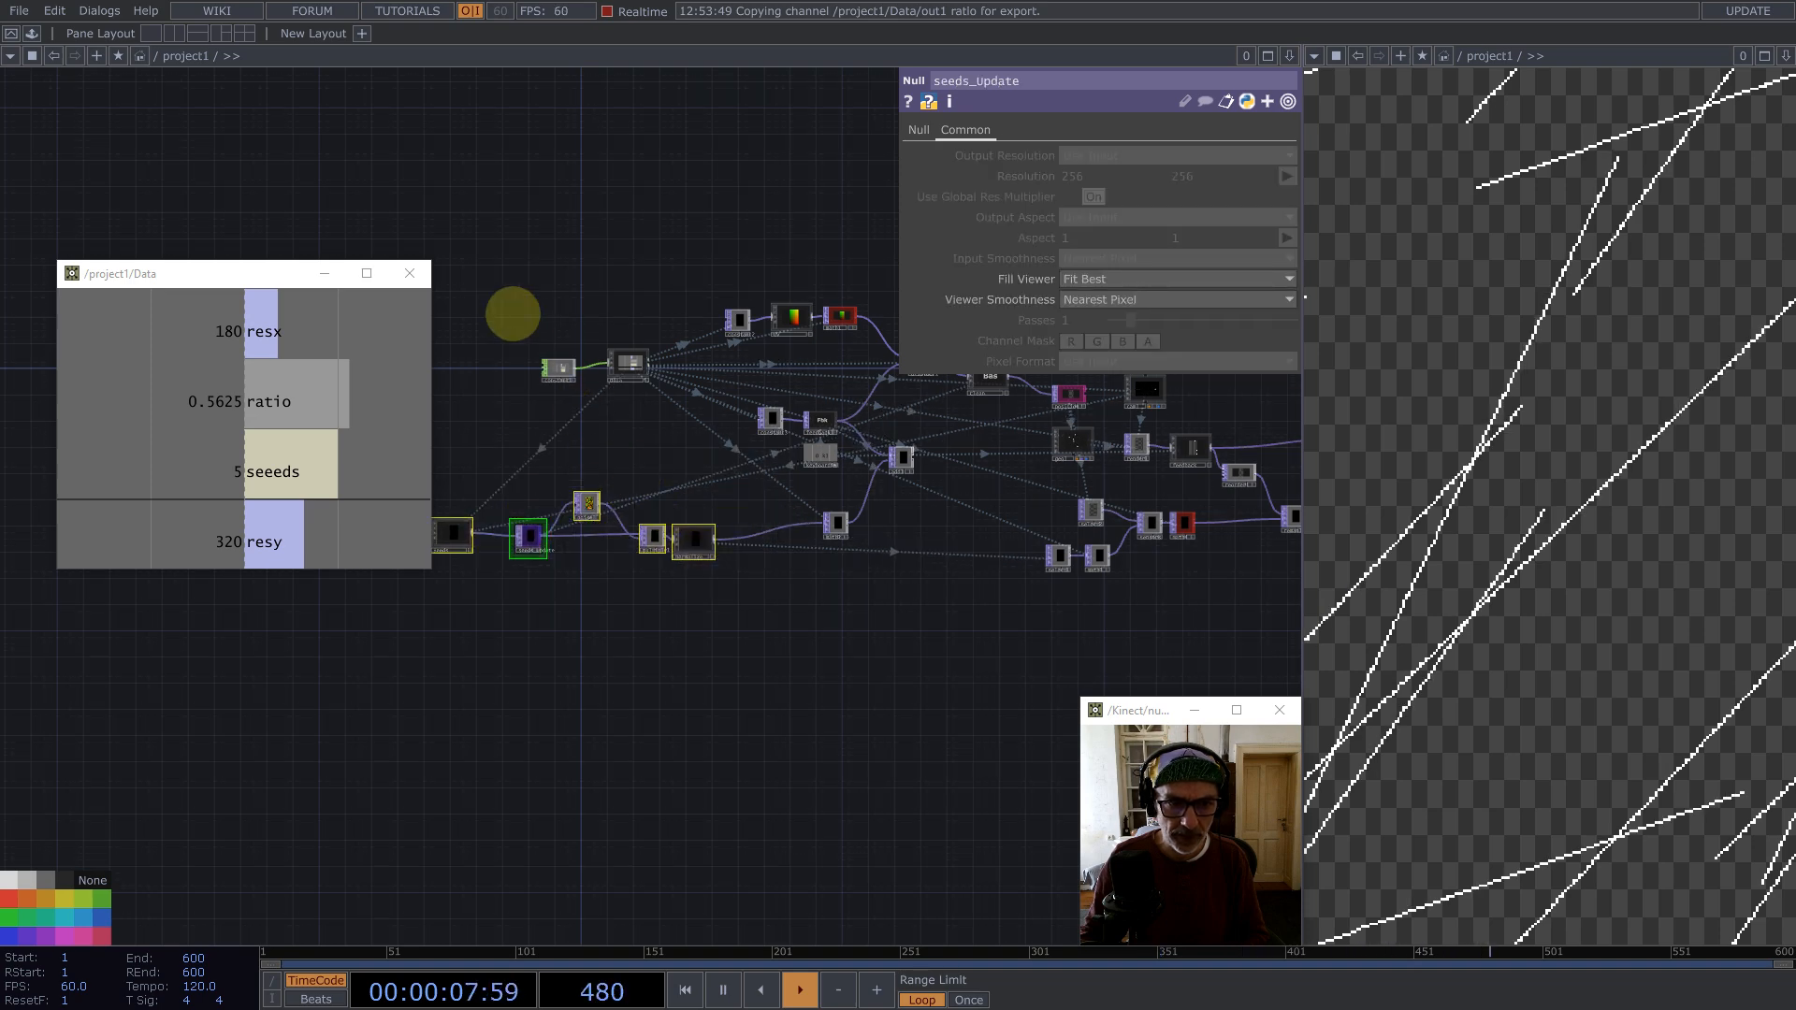
# Step: Copy the constant3 and feedback pair and paste the duplicate below the seed chain
pyautogui.moveTo(249, 271); pyautogui.dragTo(212, 534)
pyautogui.scroll(5, 671, 496)
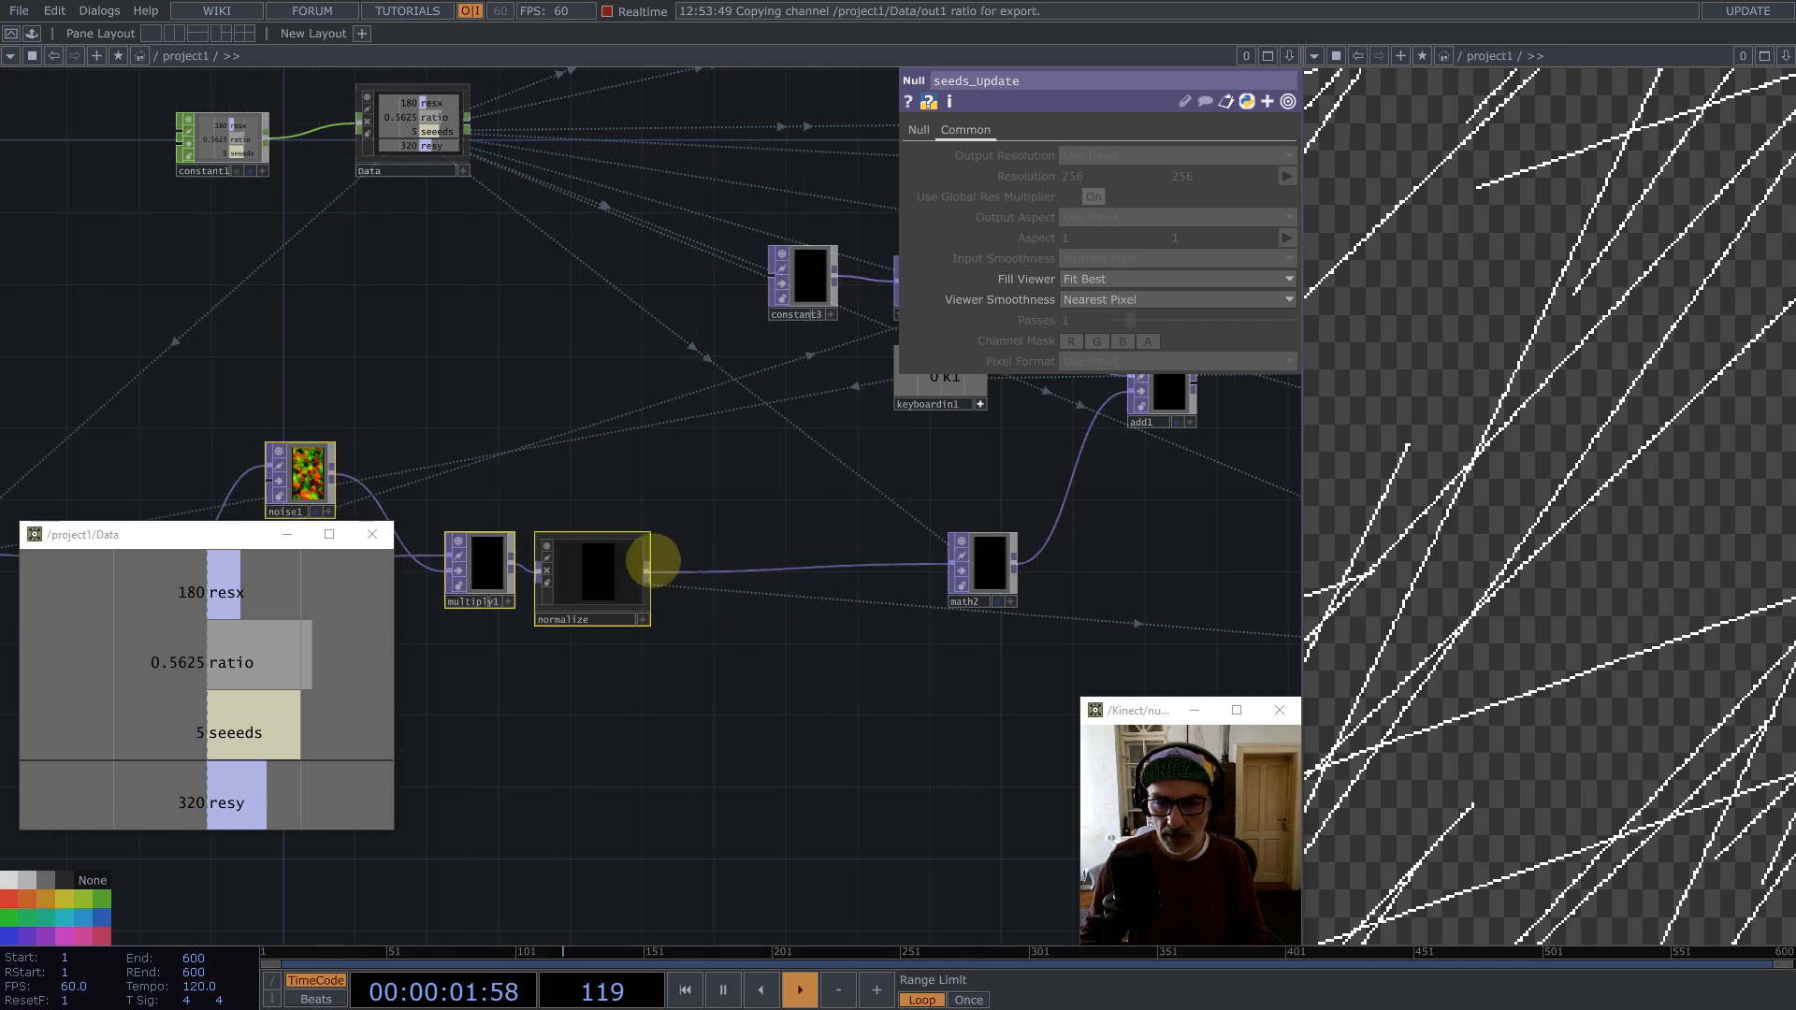
pyautogui.scroll(-5, 646, 561)
pyautogui.moveTo(681, 642); pyautogui.dragTo(688, 634)
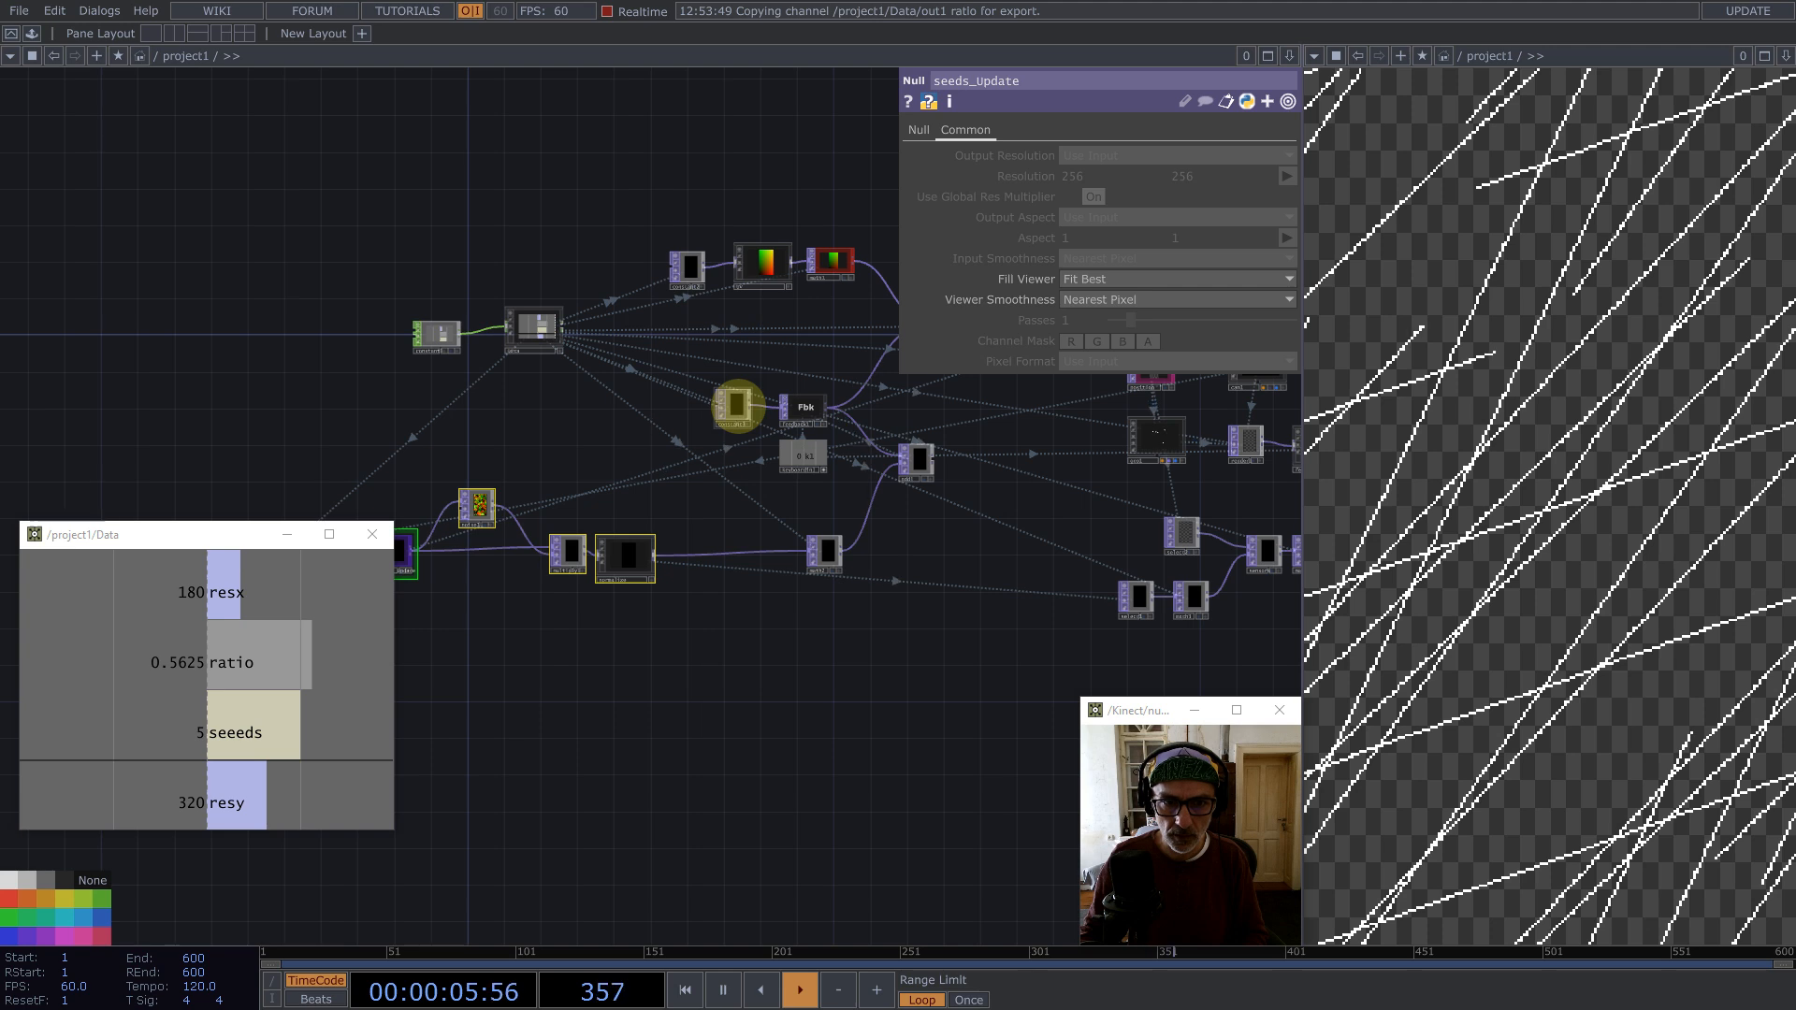
pyautogui.click(735, 404)
pyautogui.hotkey('ctrl', 'c')
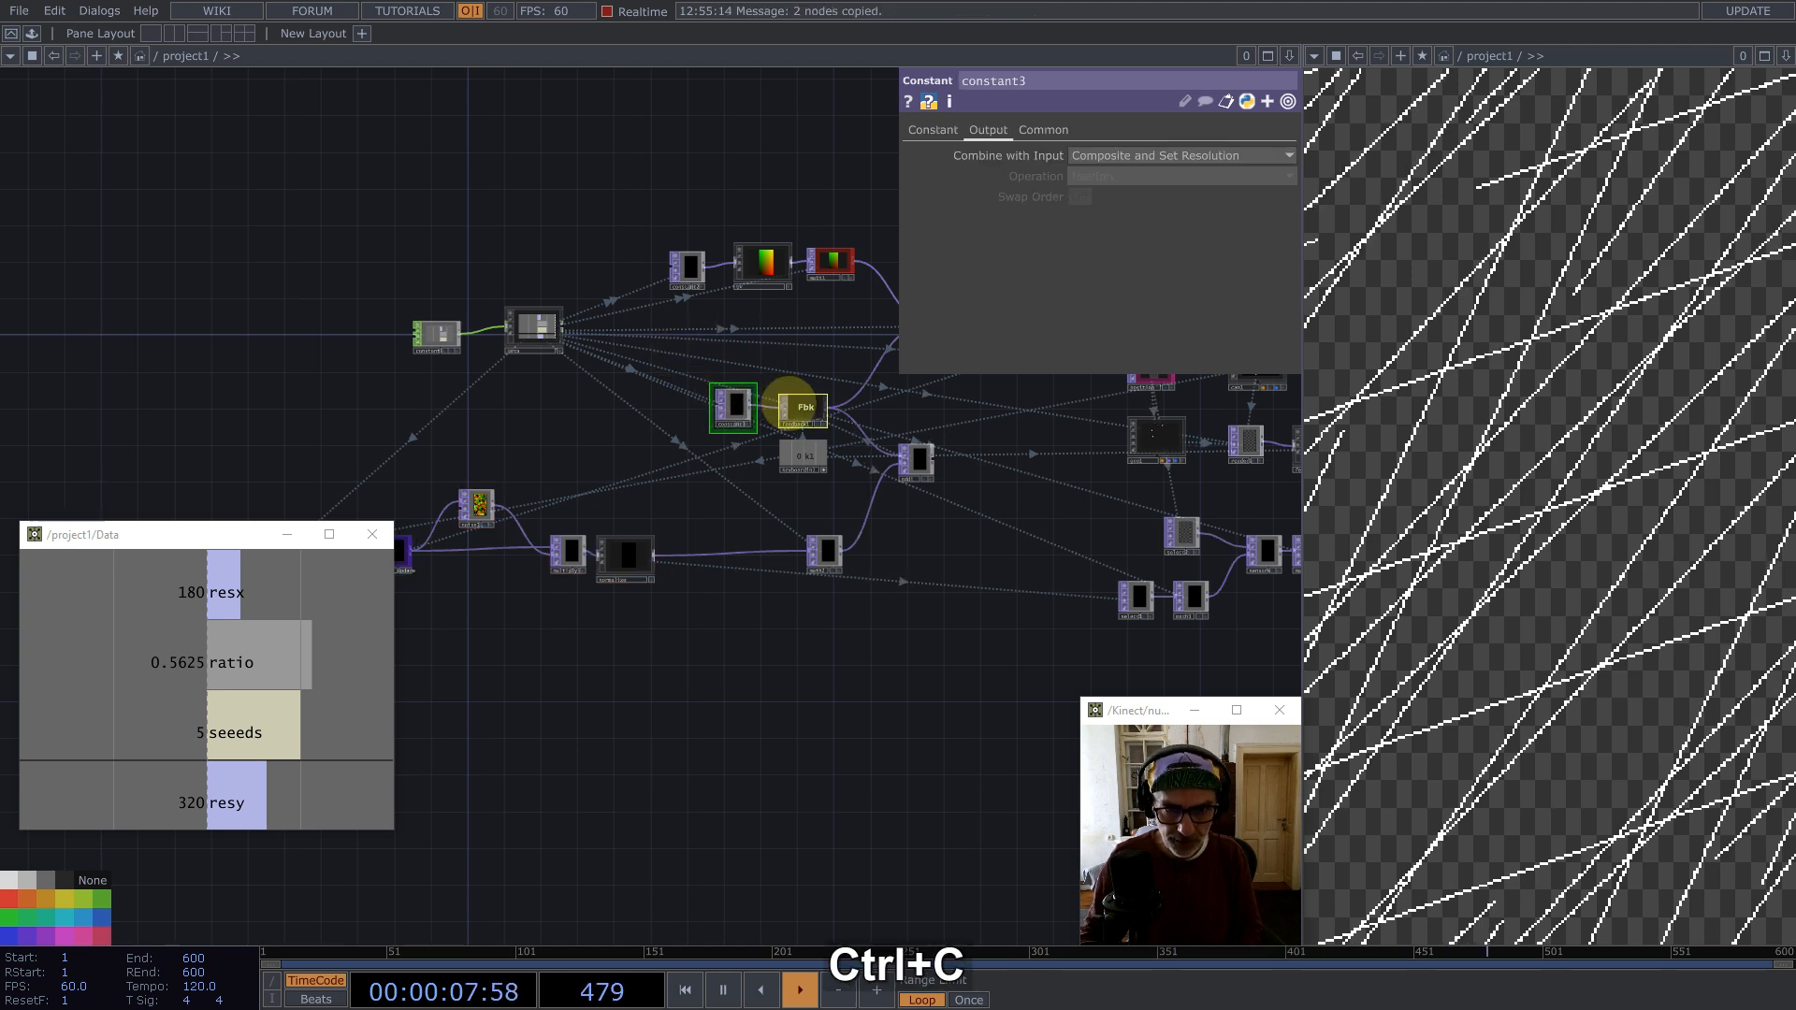
pyautogui.hotkey('ctrl', 'v')
pyautogui.click(622, 625)
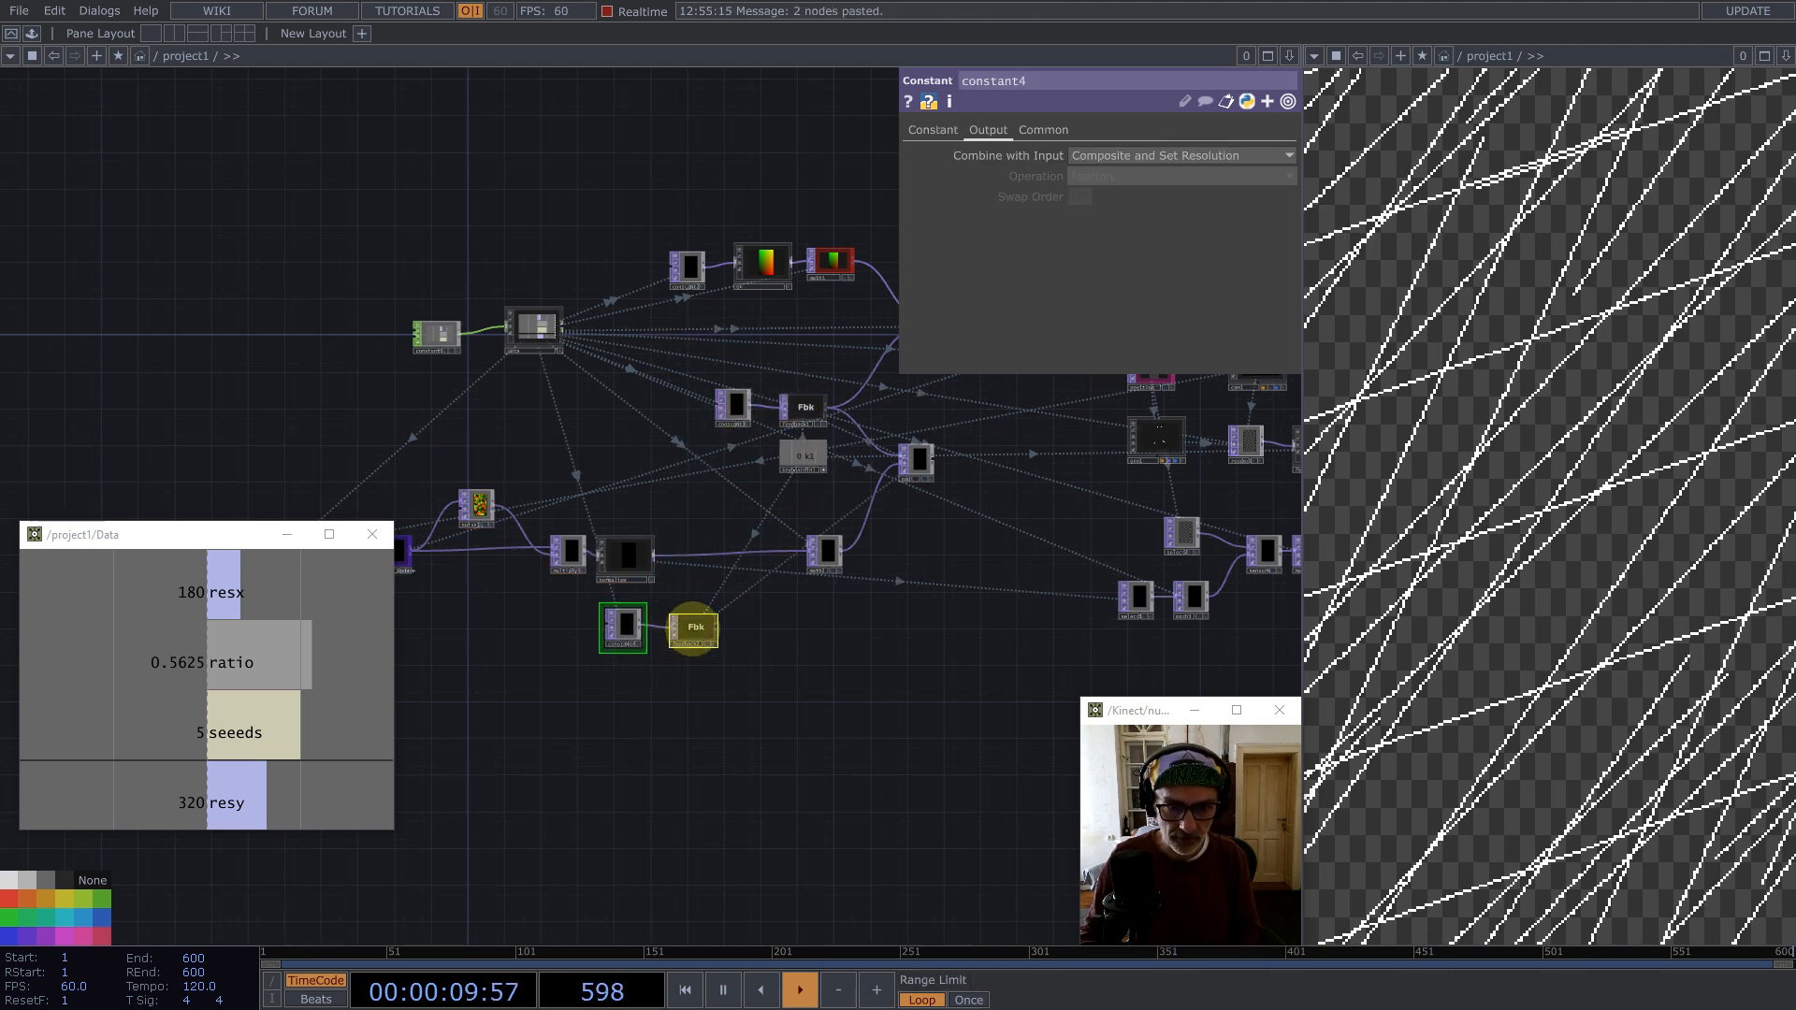
# Step: Set the pasted constant4's pixel format to 32-bit float (Mono)
pyautogui.click(665, 638)
pyautogui.click(624, 629)
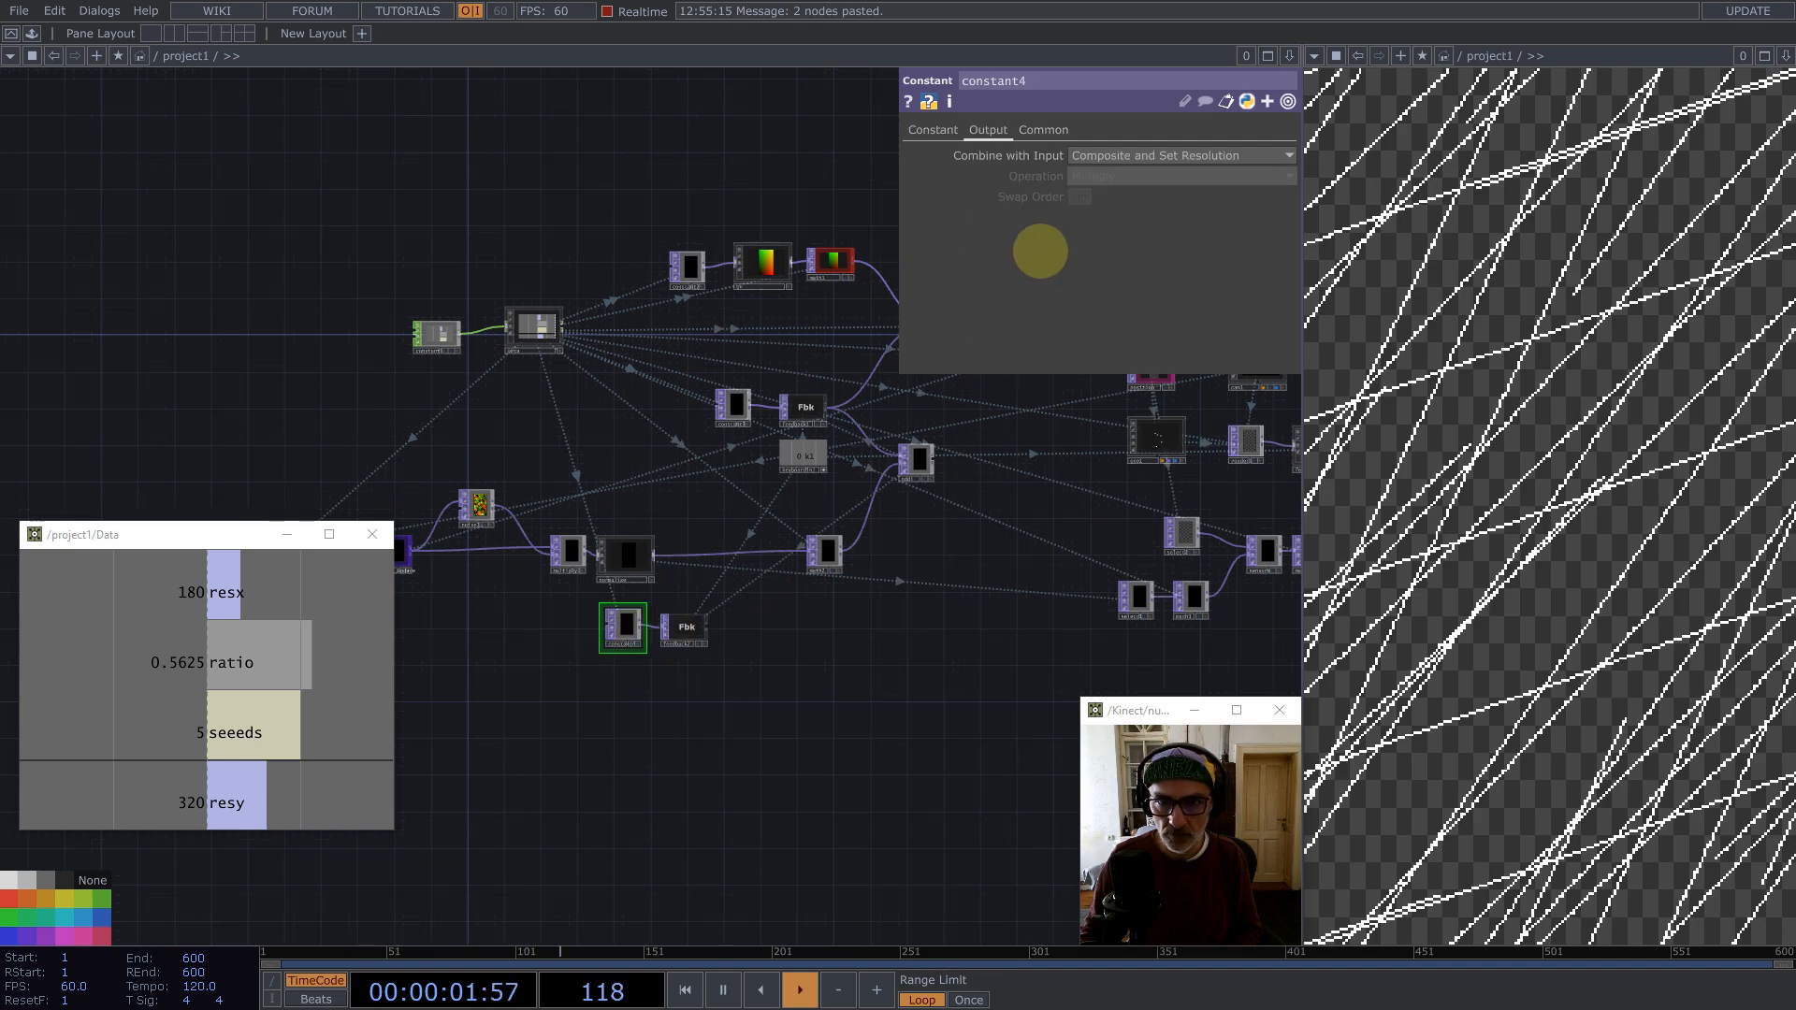
pyautogui.click(1043, 130)
pyautogui.click(1112, 356)
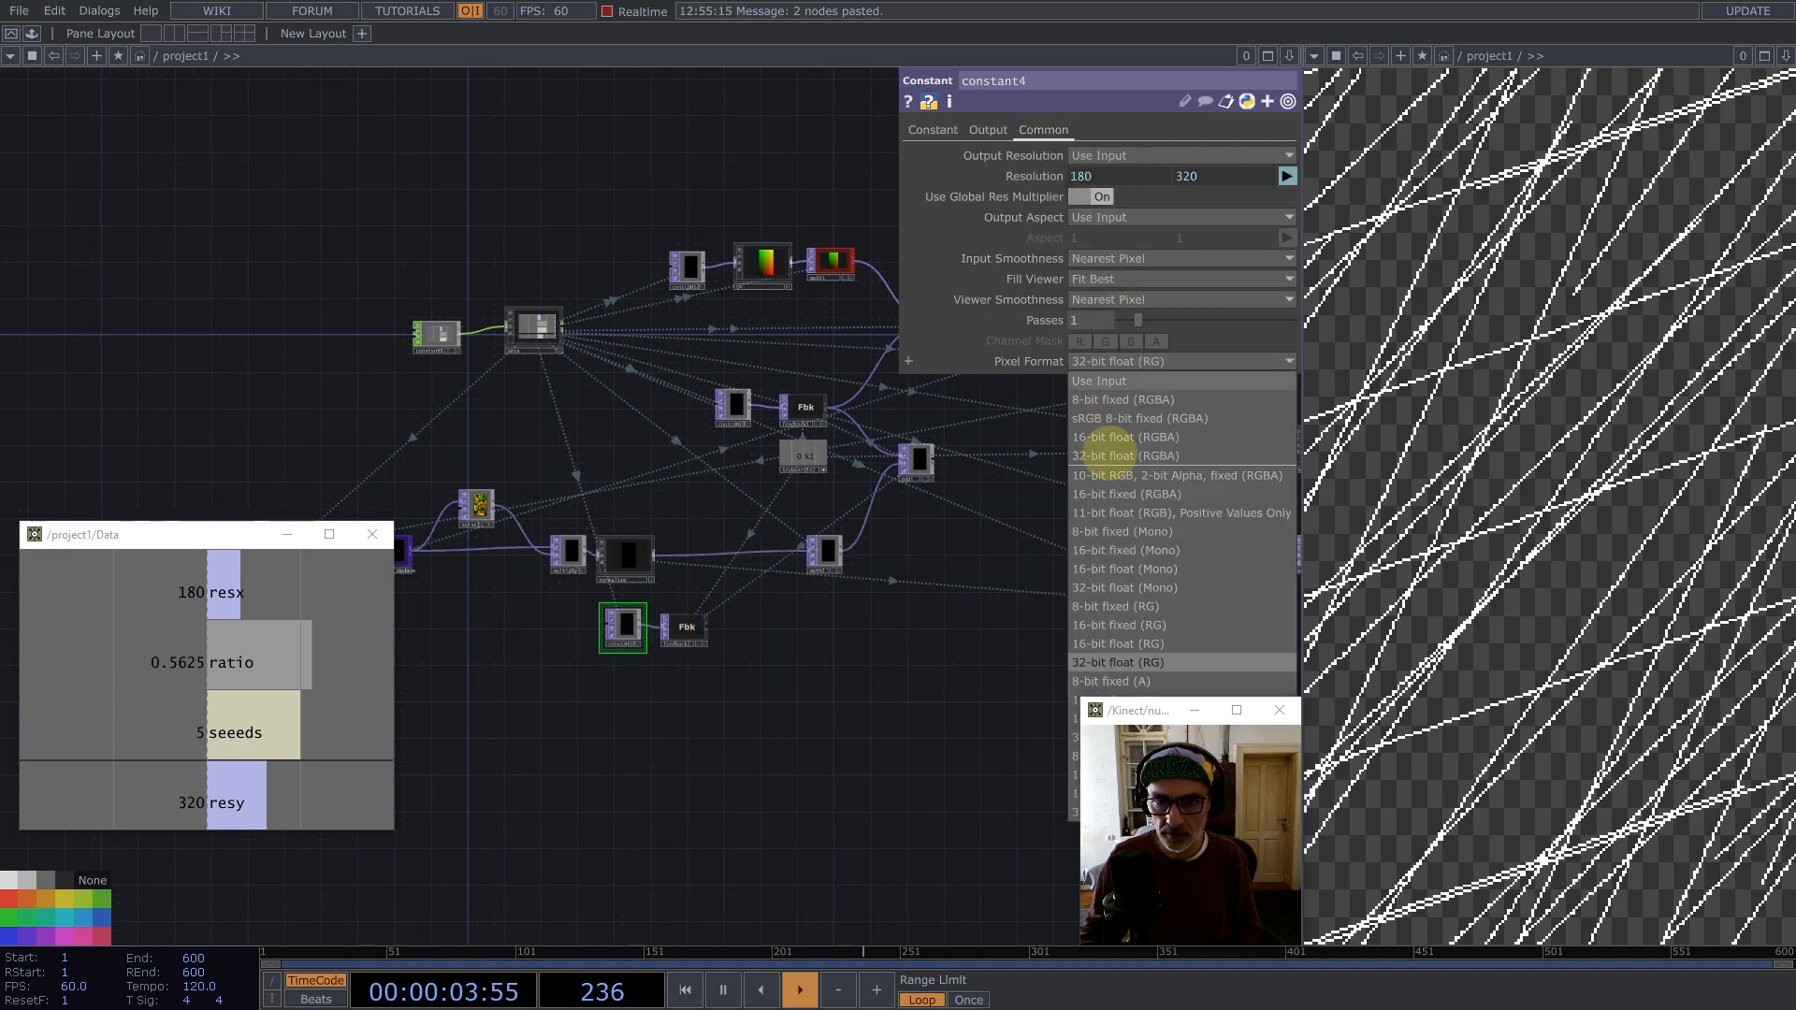
pyautogui.click(1166, 586)
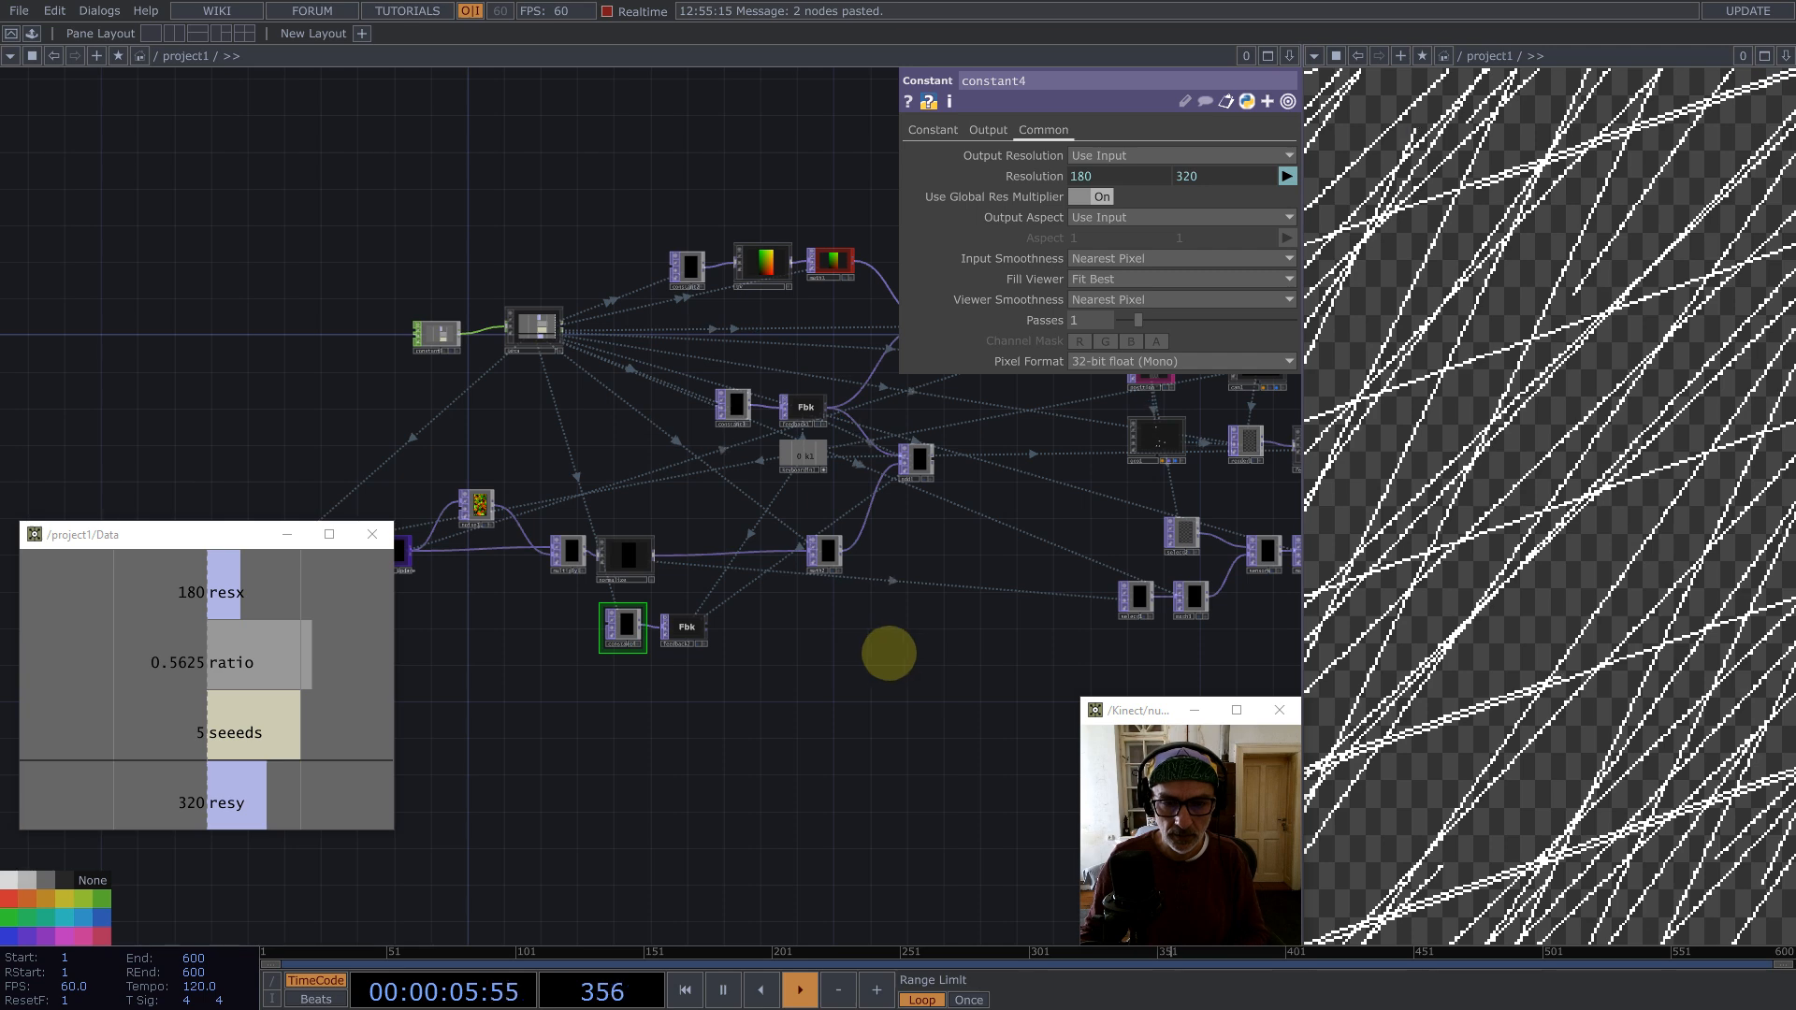
# Step: Inspect the pasted feedback2's Feedback parameters, including its Target TOP
pyautogui.moveTo(760, 615); pyautogui.dragTo(546, 627)
pyautogui.click(473, 629)
pyautogui.scroll(-5, 961, 596)
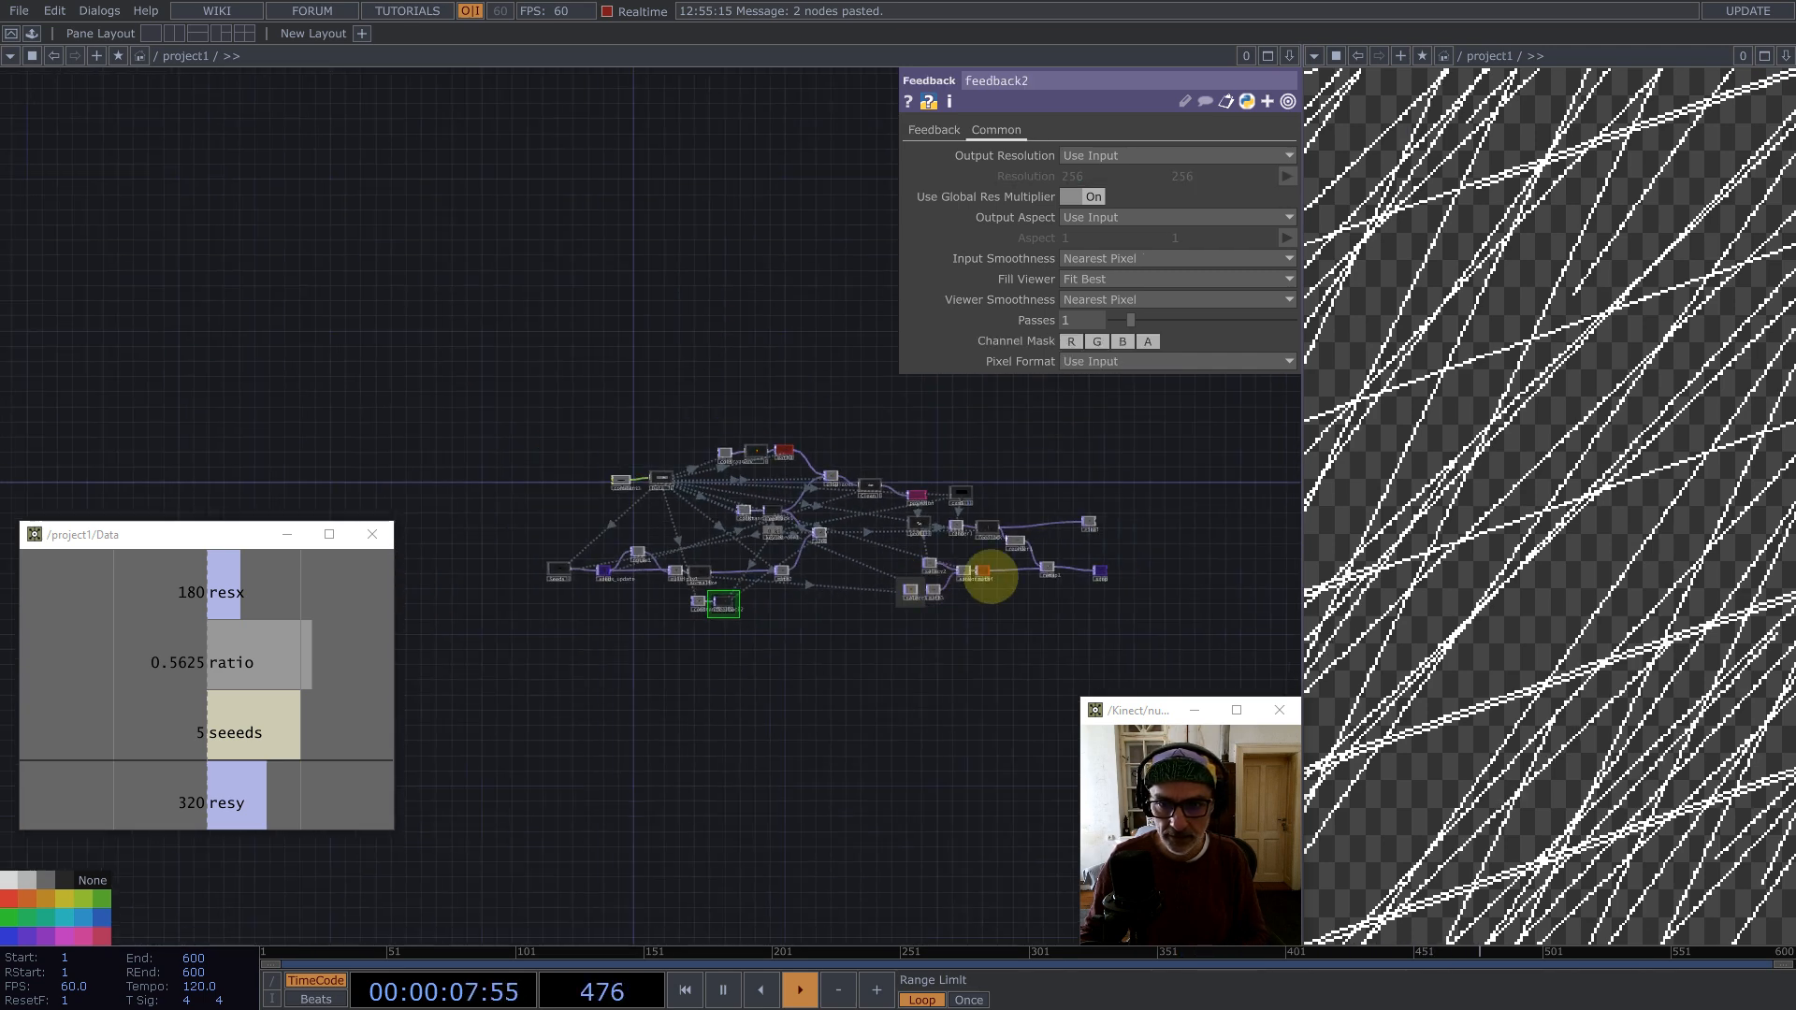
pyautogui.scroll(8, 1074, 570)
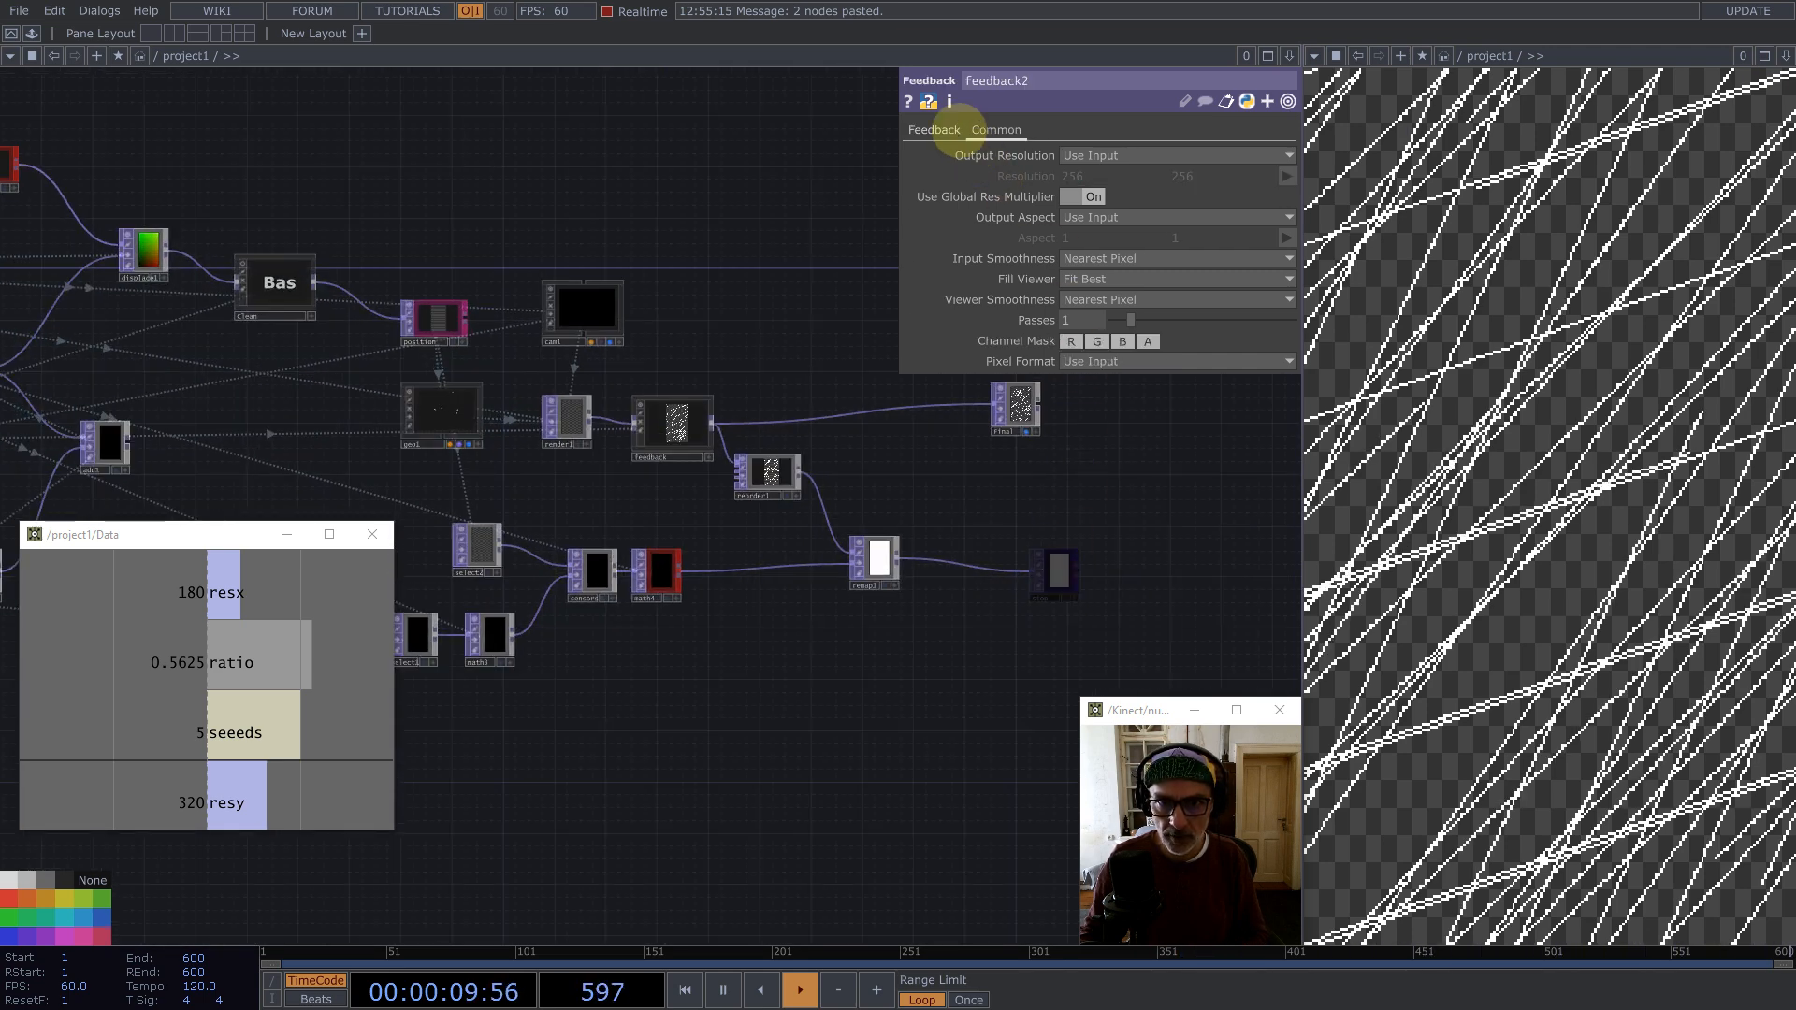
pyautogui.click(947, 130)
pyautogui.scroll(-5, 936, 477)
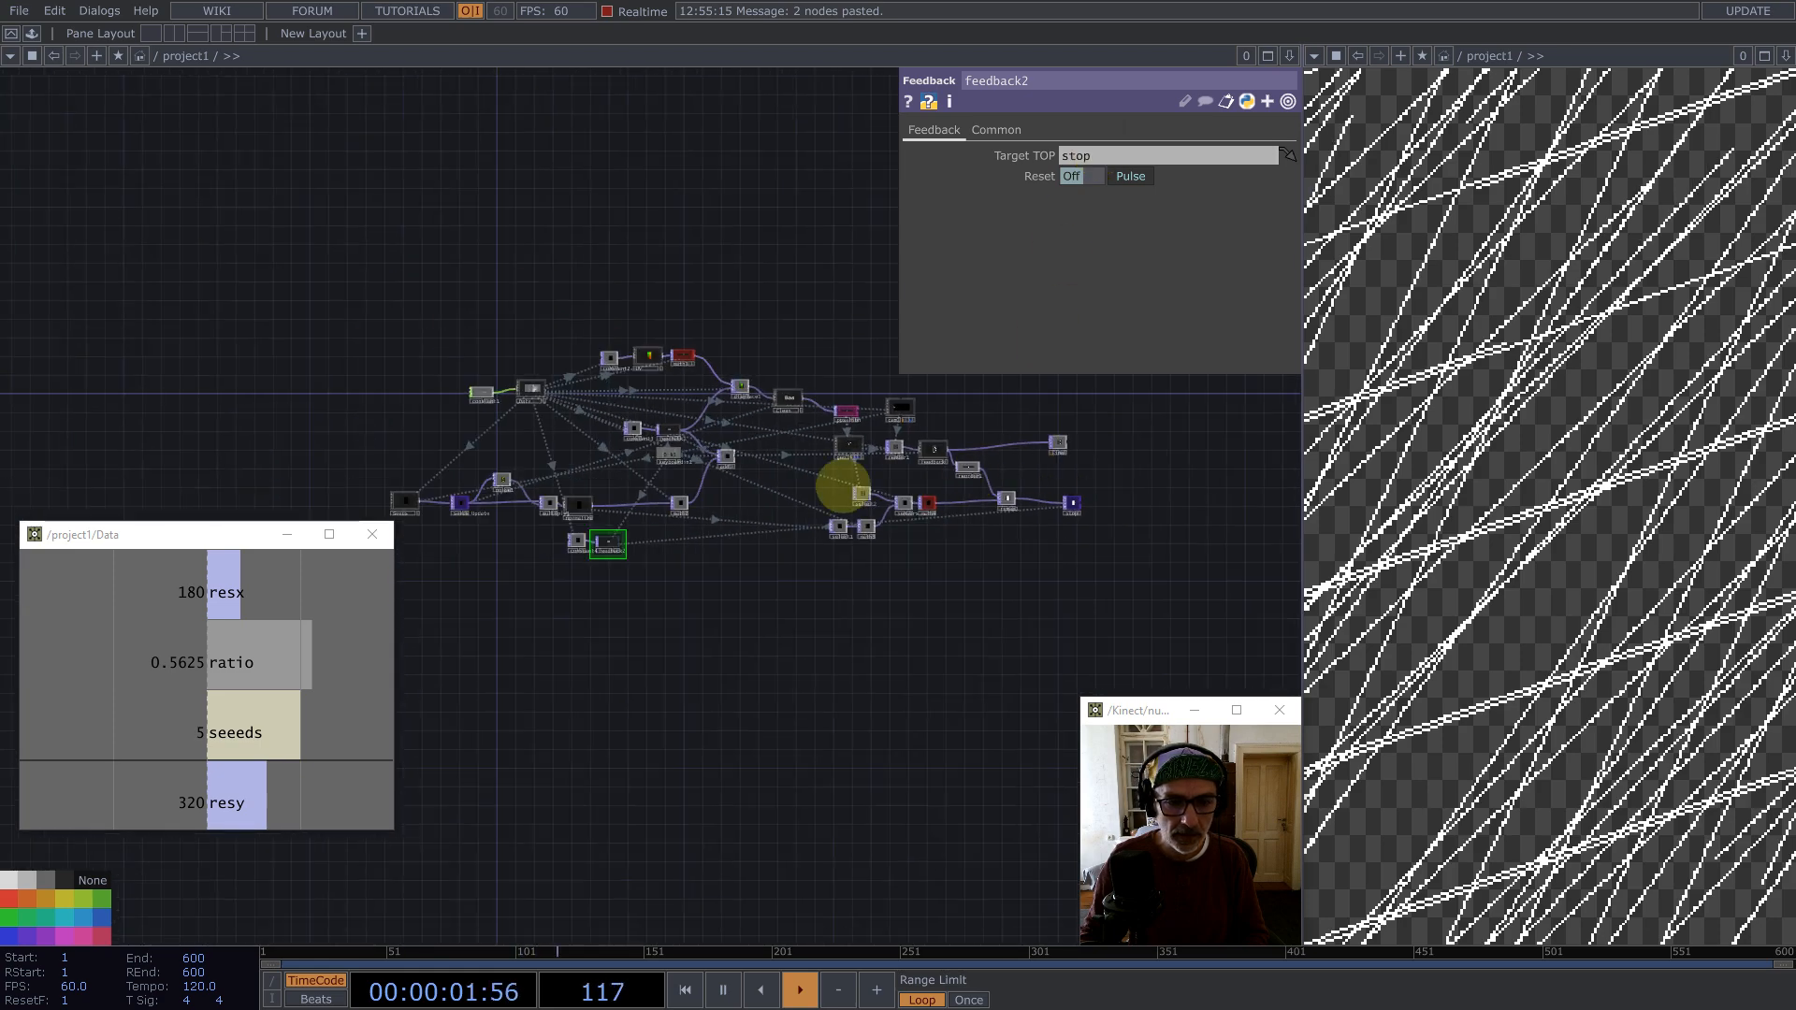
pyautogui.scroll(10, 513, 502)
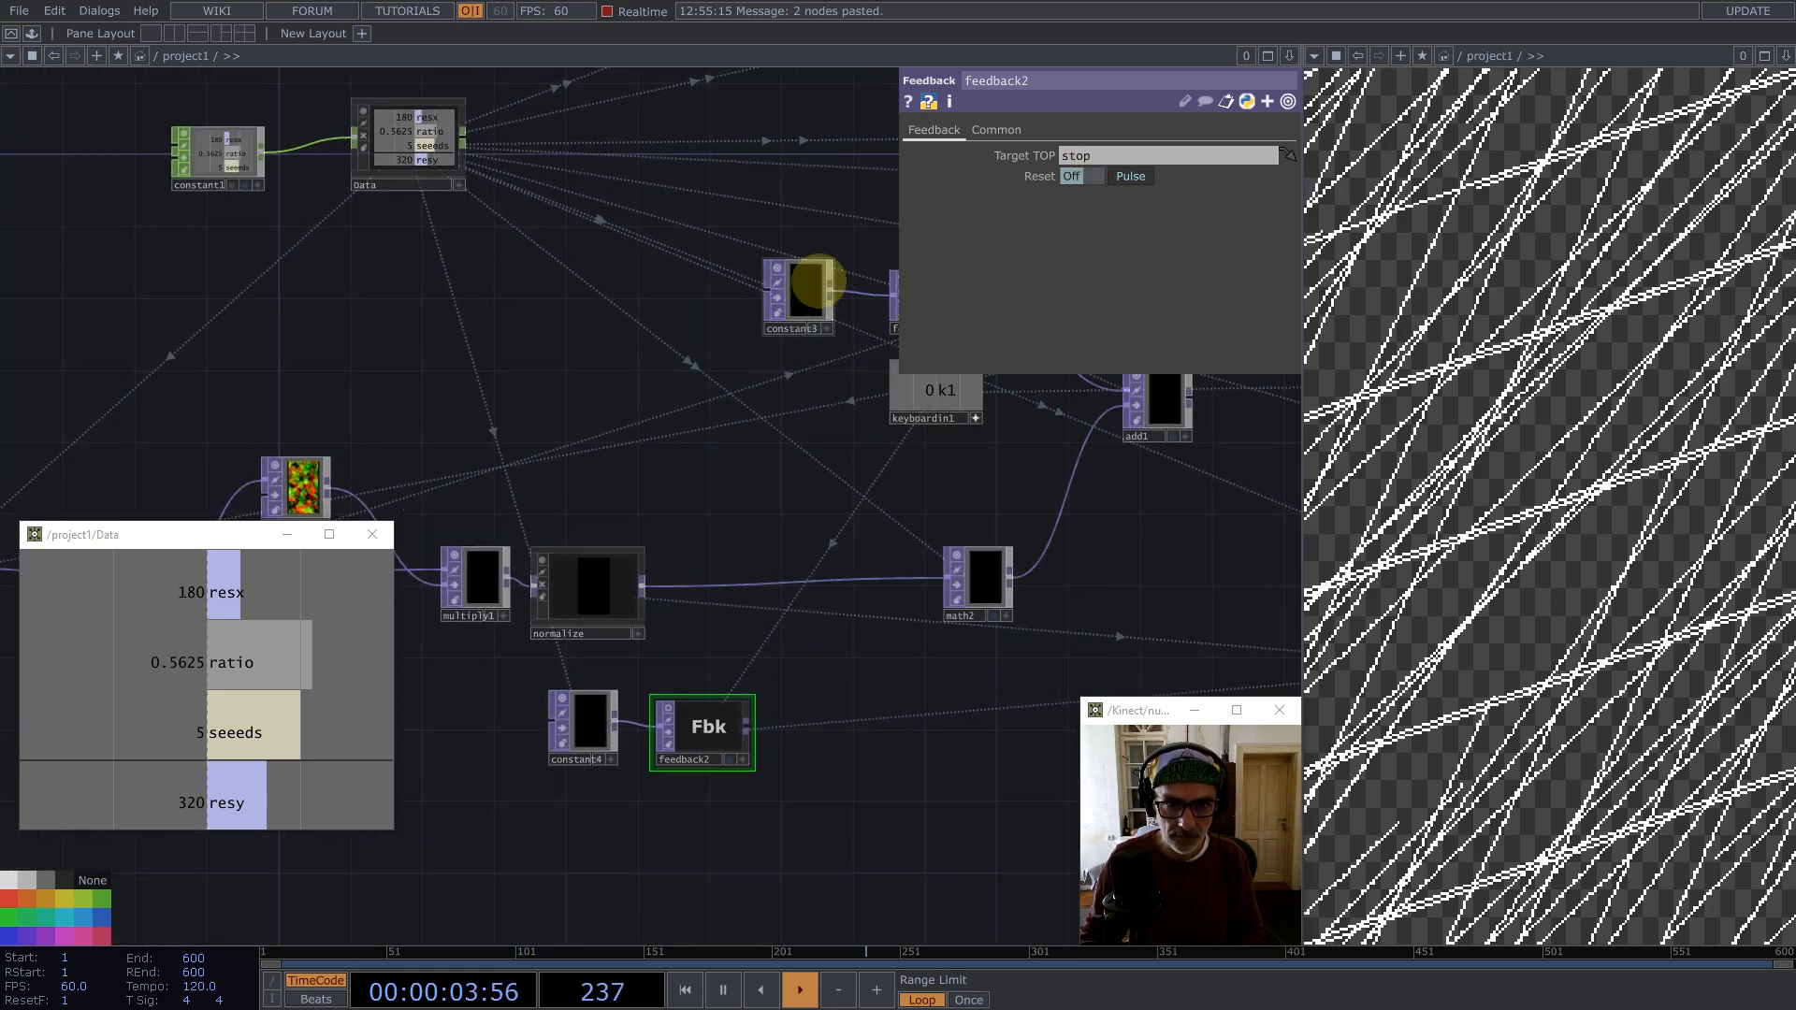
# Step: Copy constant3 and paste a duplicate above the normalize node
pyautogui.click(798, 293)
pyautogui.hotkey('ctrl', 'c')
pyautogui.hotkey('ctrl', 'v')
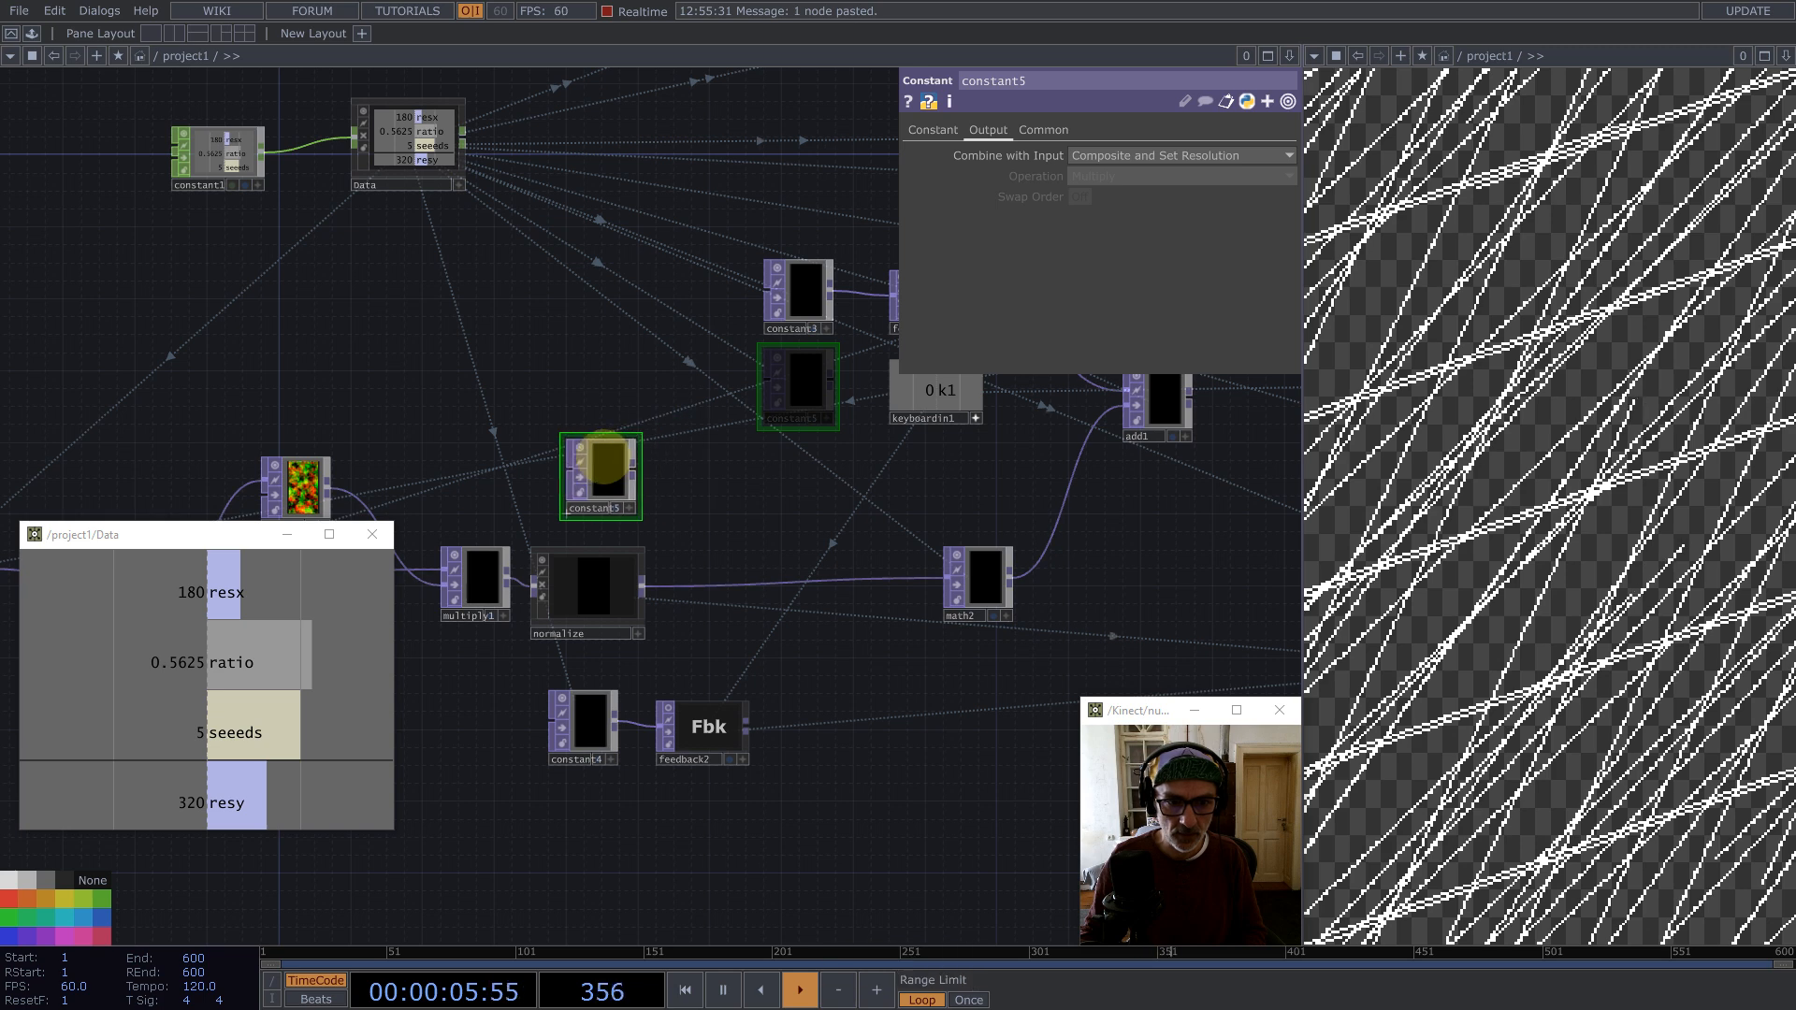
pyautogui.click(596, 451)
# Step: Add a Matte TOP and wire constant5, normalize and feedback2 into its inputs
pyautogui.moveTo(823, 817); pyautogui.dragTo(491, 690)
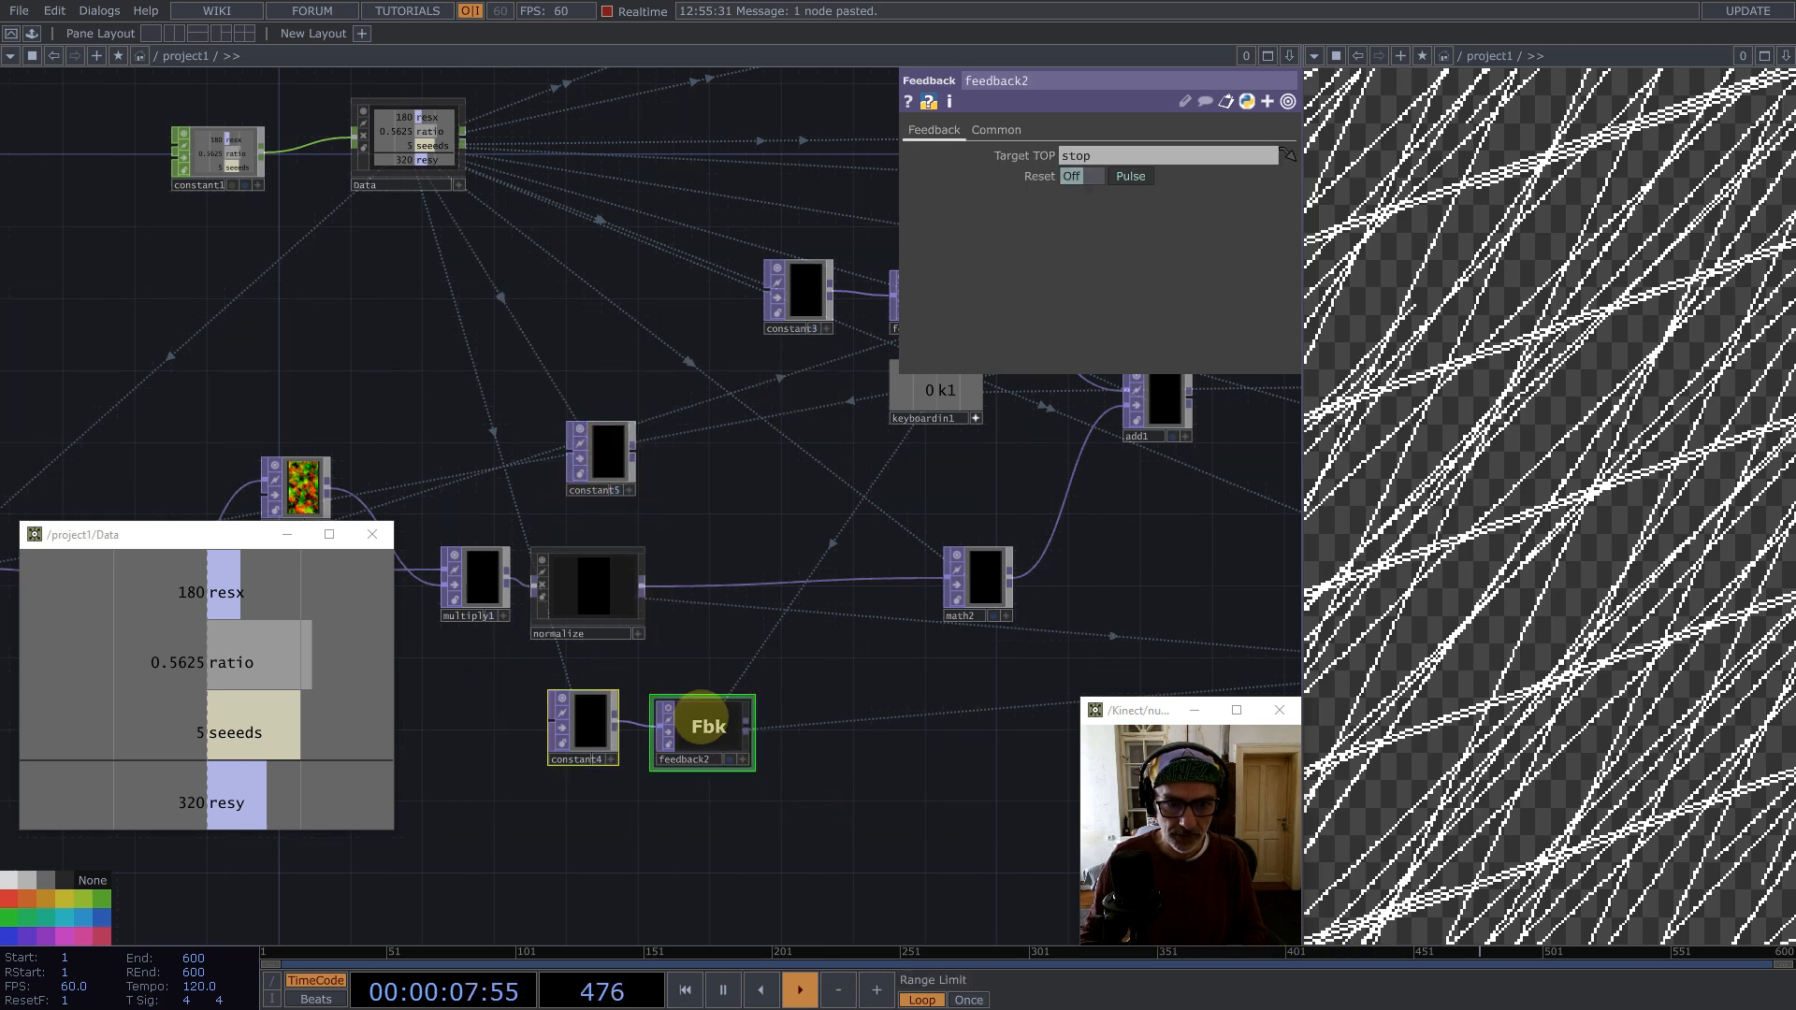
pyautogui.moveTo(708, 721); pyautogui.dragTo(603, 706)
pyautogui.moveTo(795, 519); pyautogui.dragTo(914, 517)
pyautogui.middleClick(752, 449)
pyautogui.write('matte')
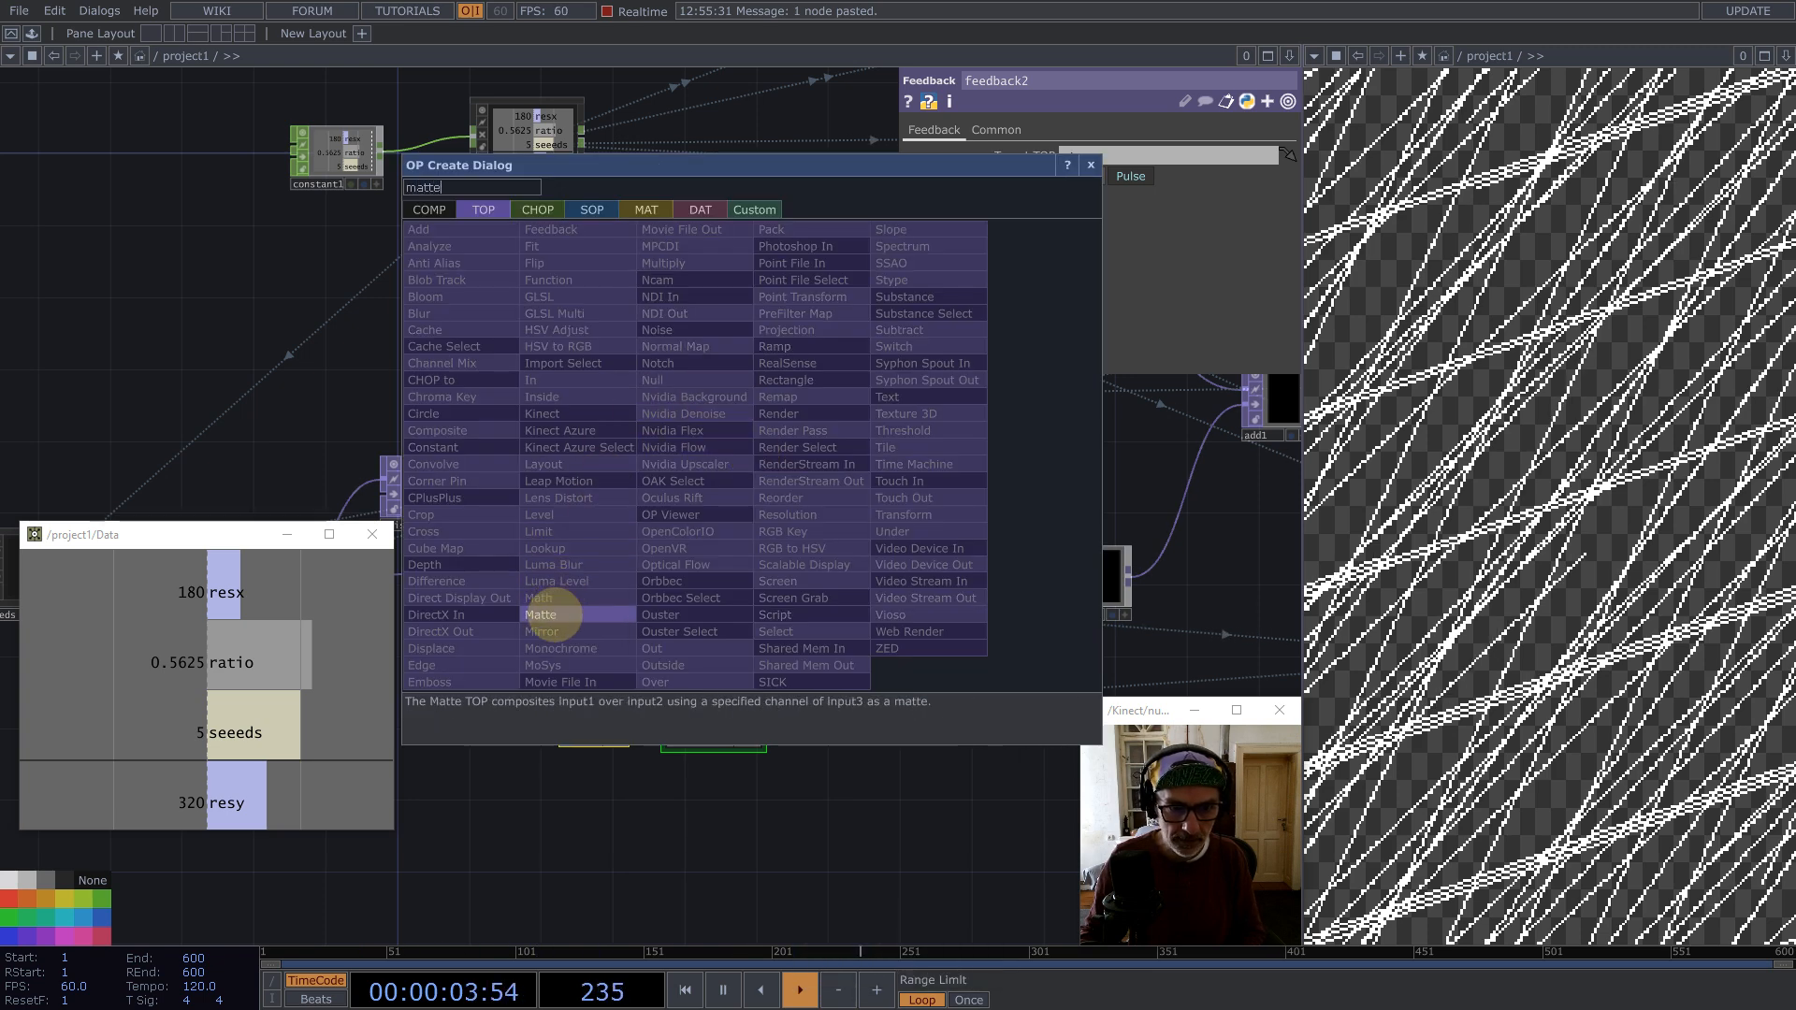
pyautogui.click(549, 614)
pyautogui.click(874, 545)
pyautogui.moveTo(760, 586); pyautogui.dragTo(851, 533)
pyautogui.moveTo(758, 704); pyautogui.dragTo(870, 625)
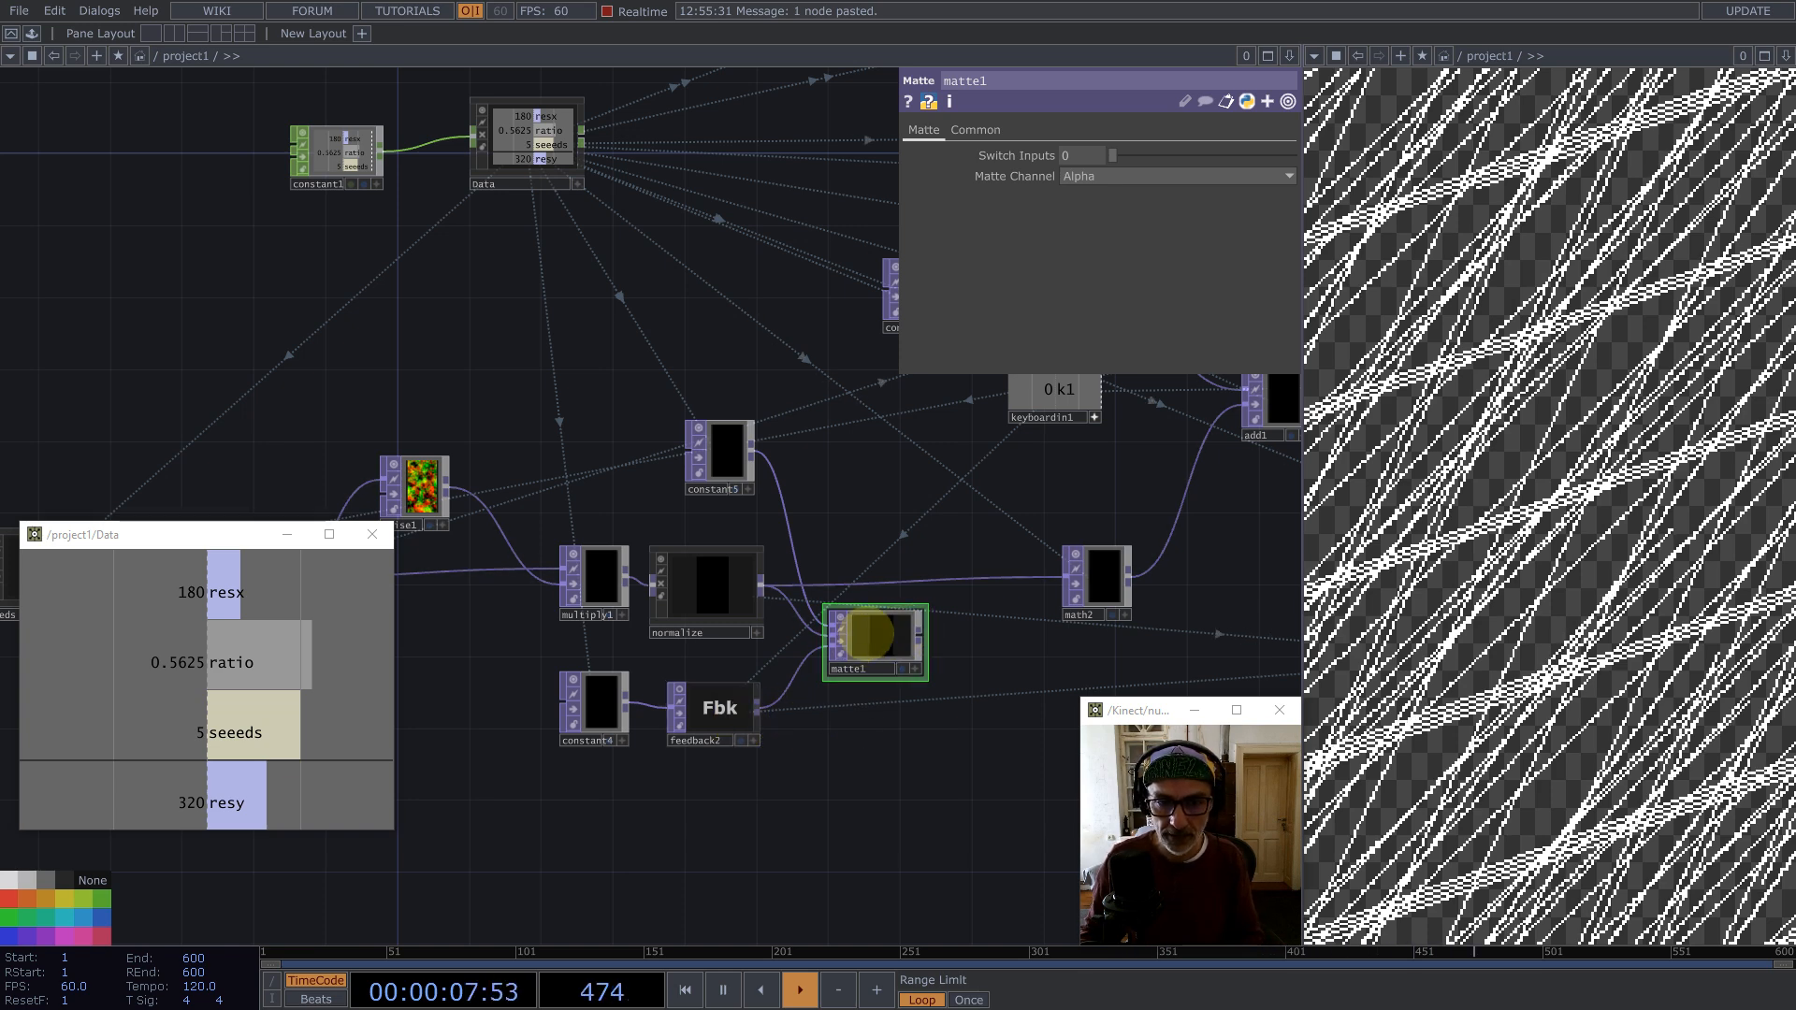
# Step: Set matte1's Matte Channel to Luminance and move the node in line before math2
pyautogui.click(1092, 177)
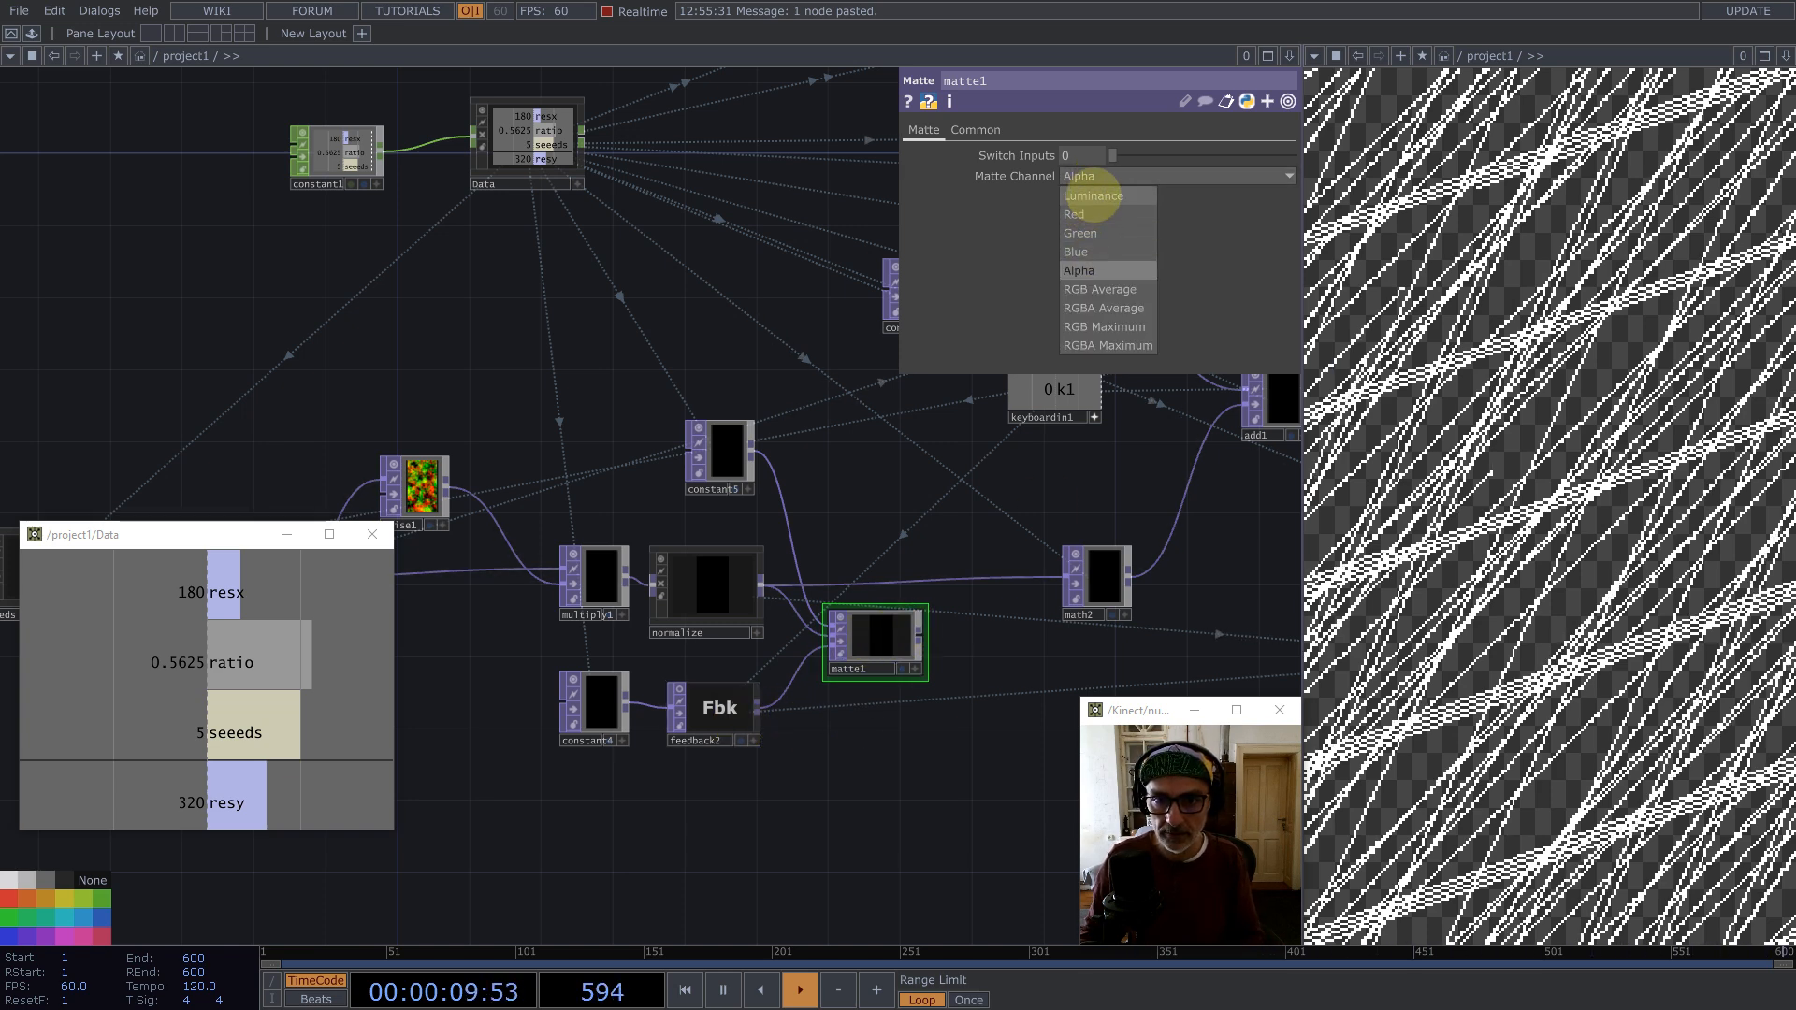
pyautogui.click(1093, 195)
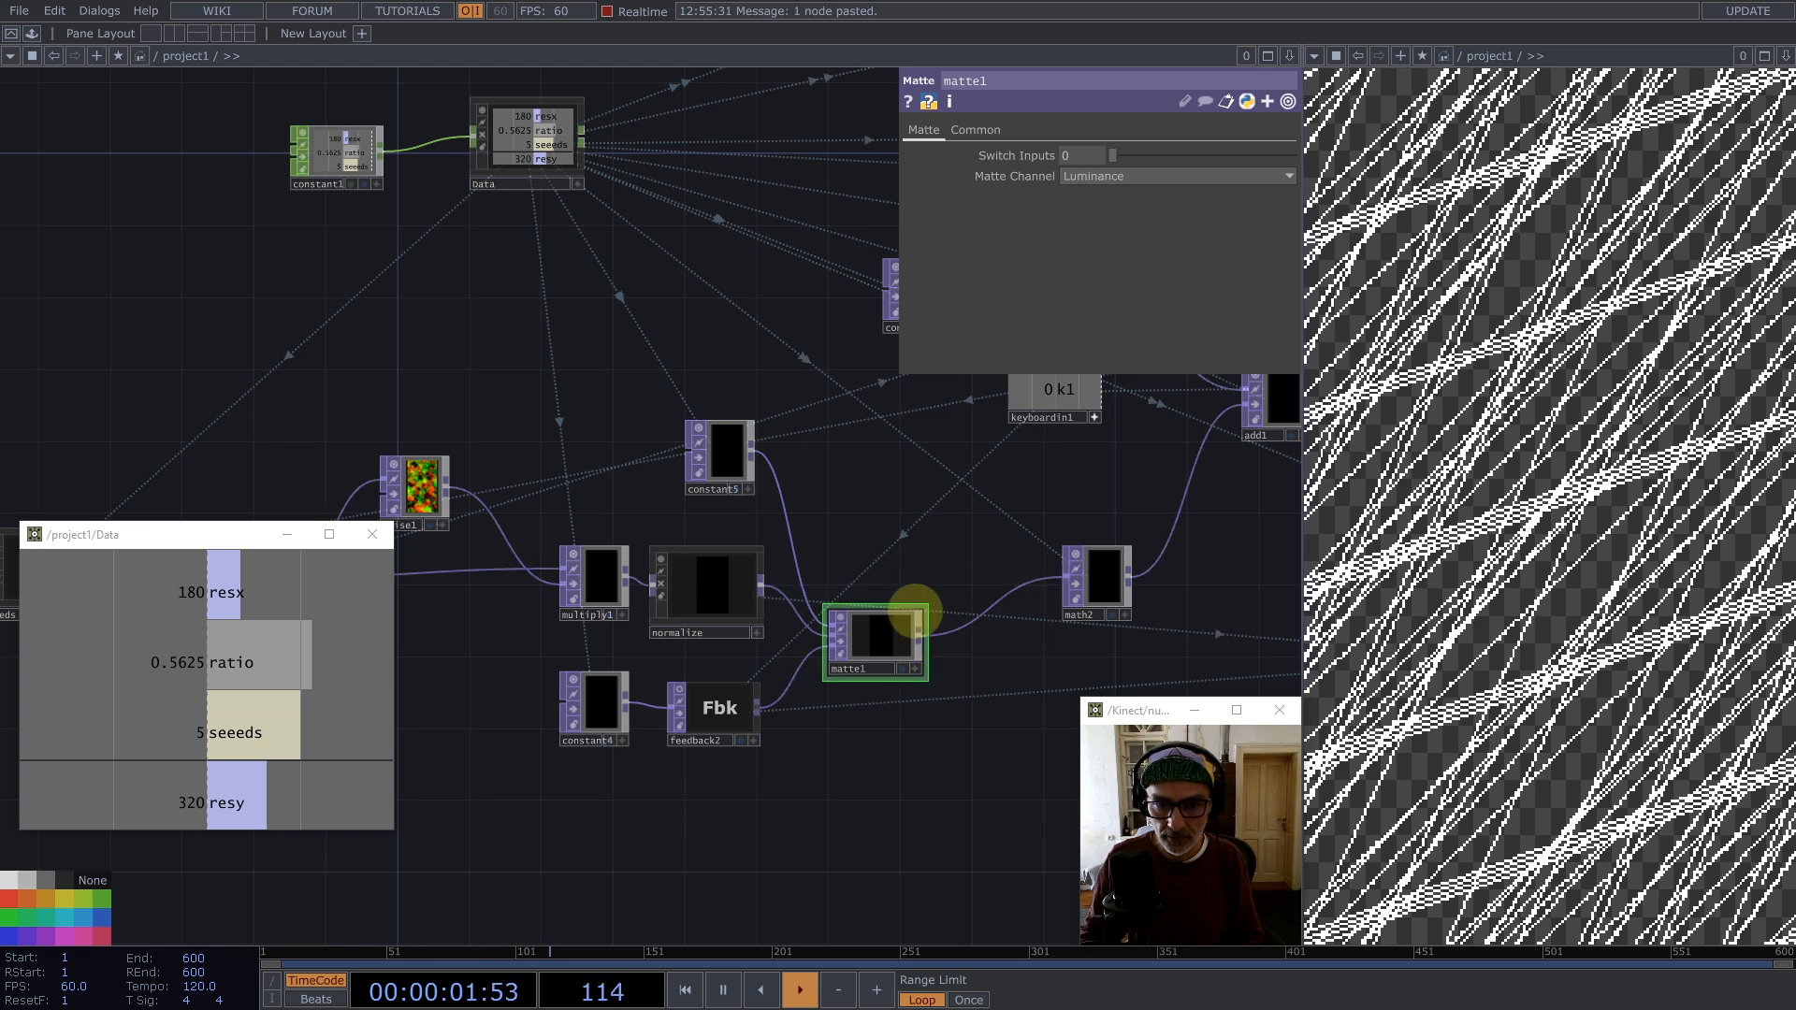
pyautogui.moveTo(926, 606); pyautogui.dragTo(889, 540)
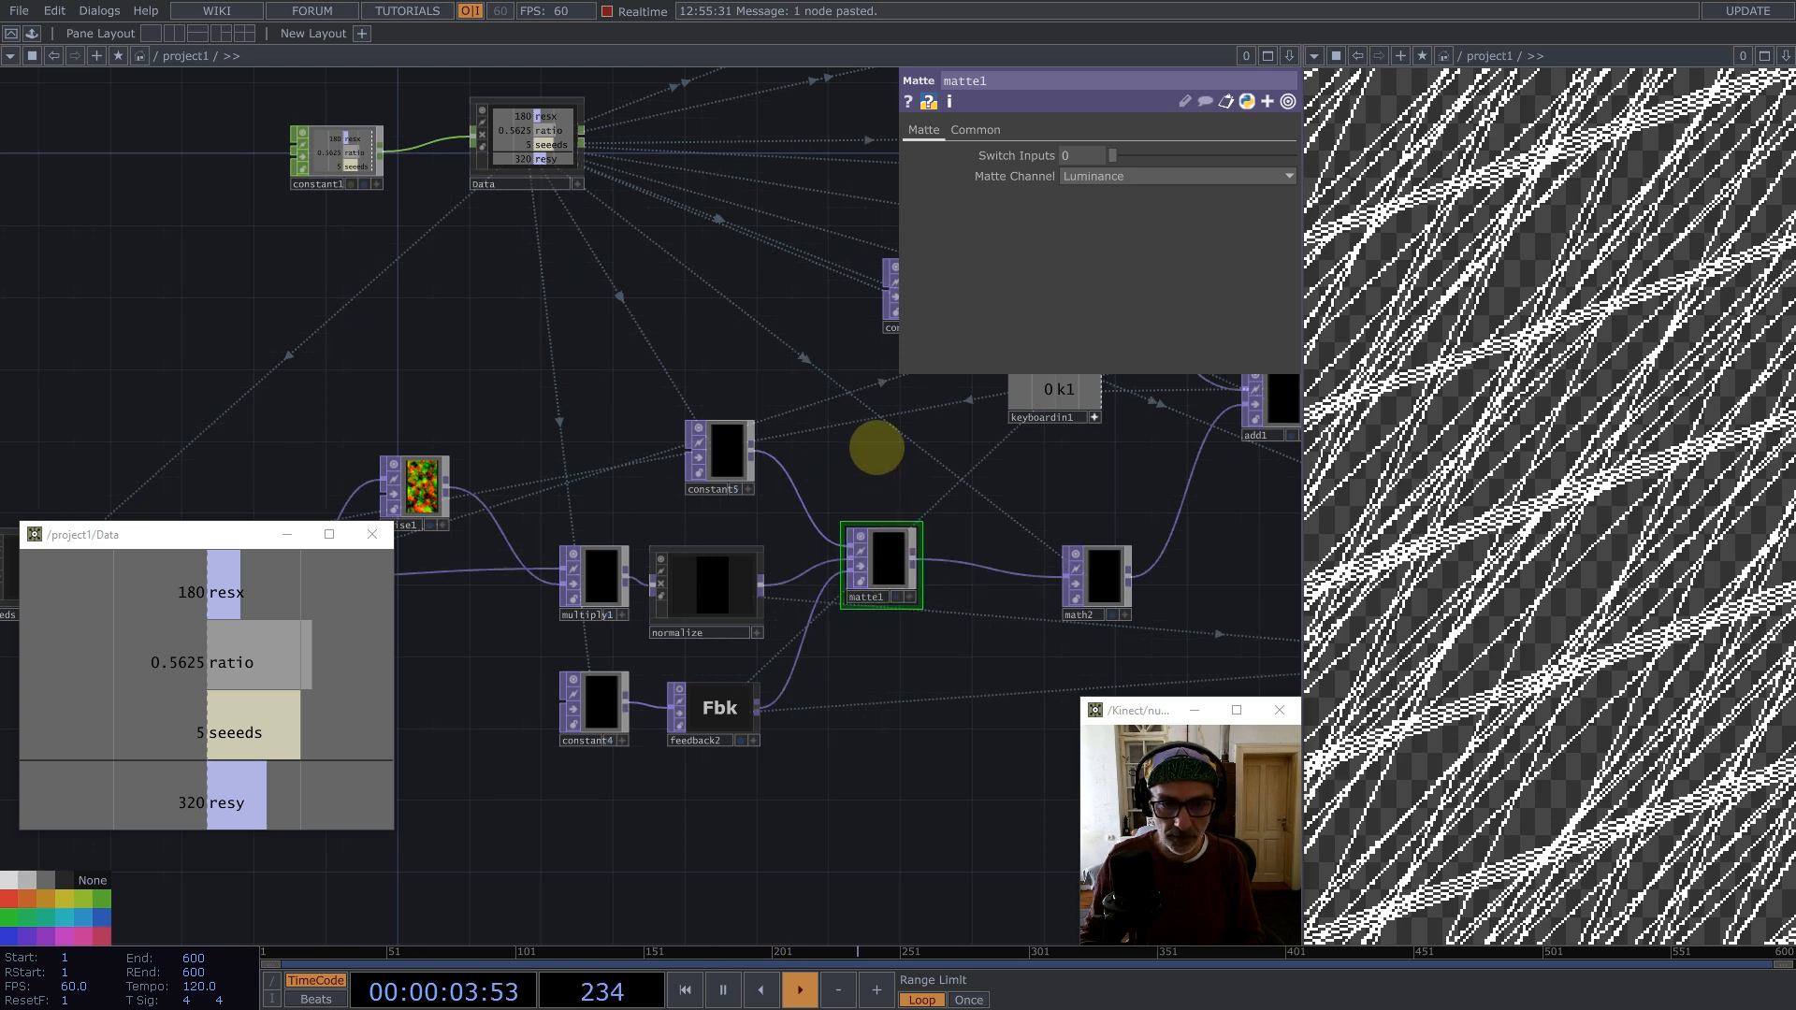
pyautogui.scroll(-2, 697, 491)
pyautogui.scroll(-2, 697, 491)
pyautogui.moveTo(951, 629); pyautogui.dragTo(778, 603)
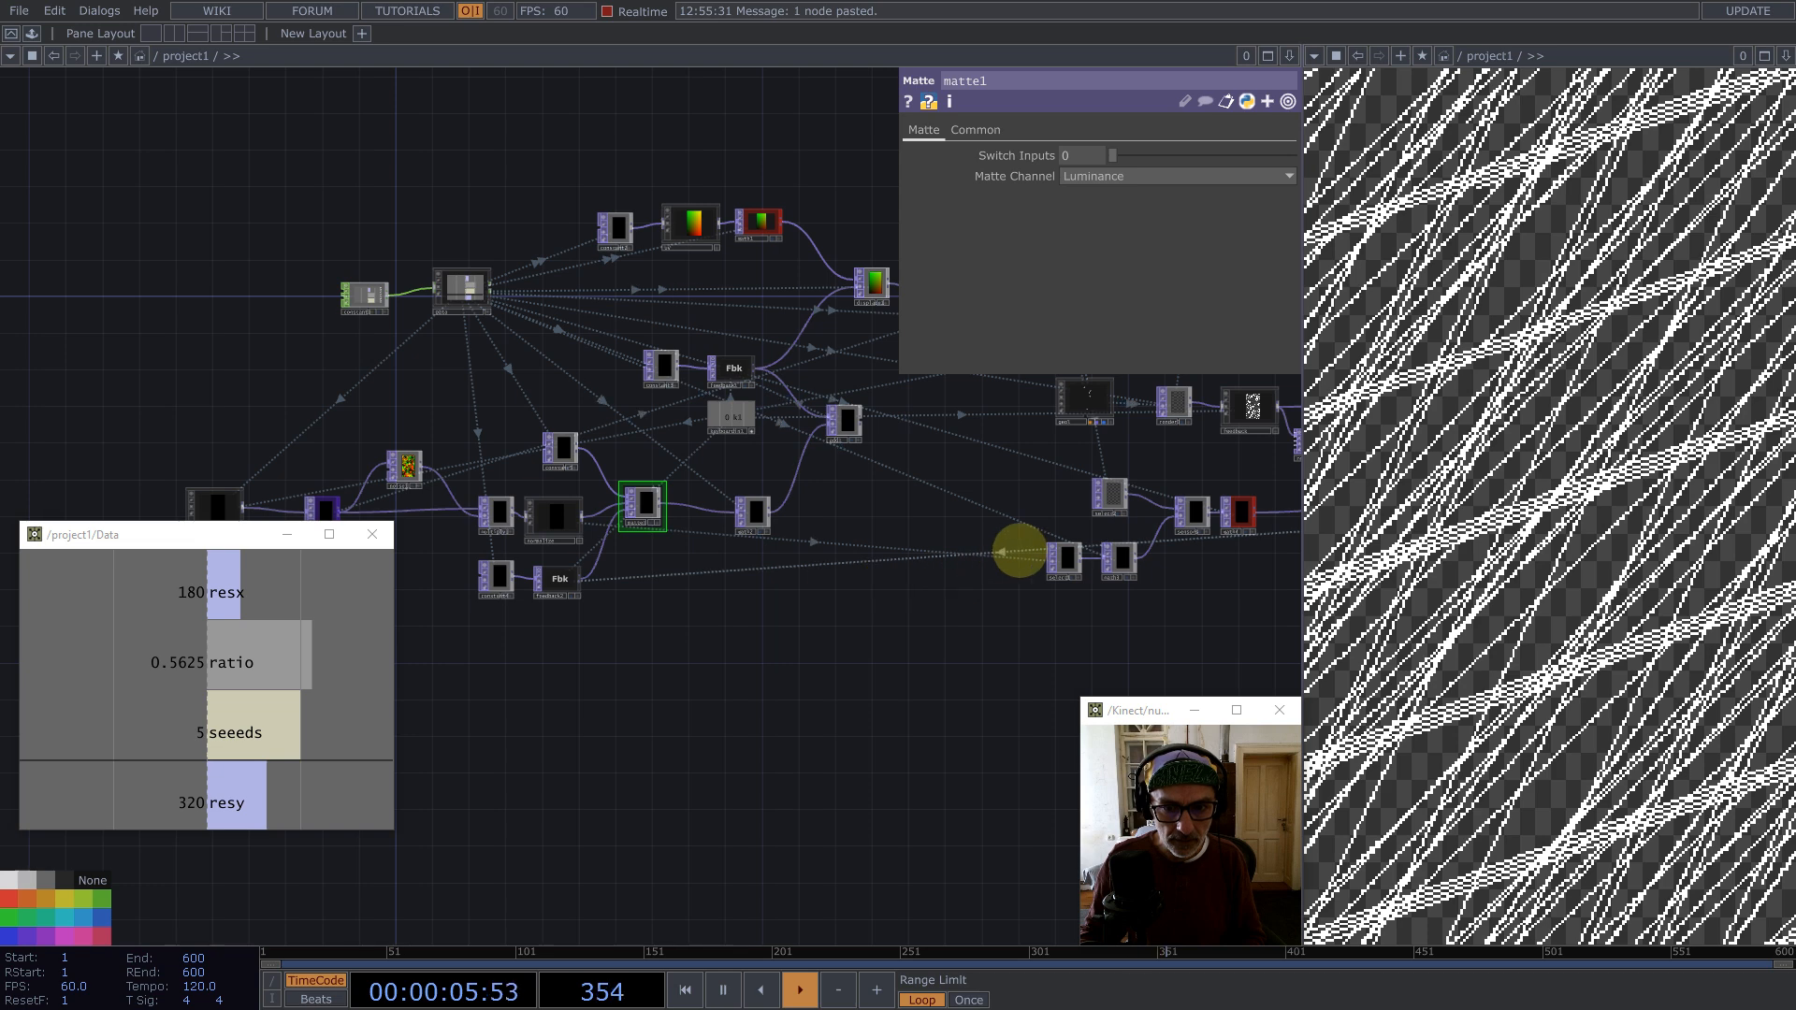
# Step: Select the select1 TOP that references matte1 and view its output
pyautogui.click(1067, 557)
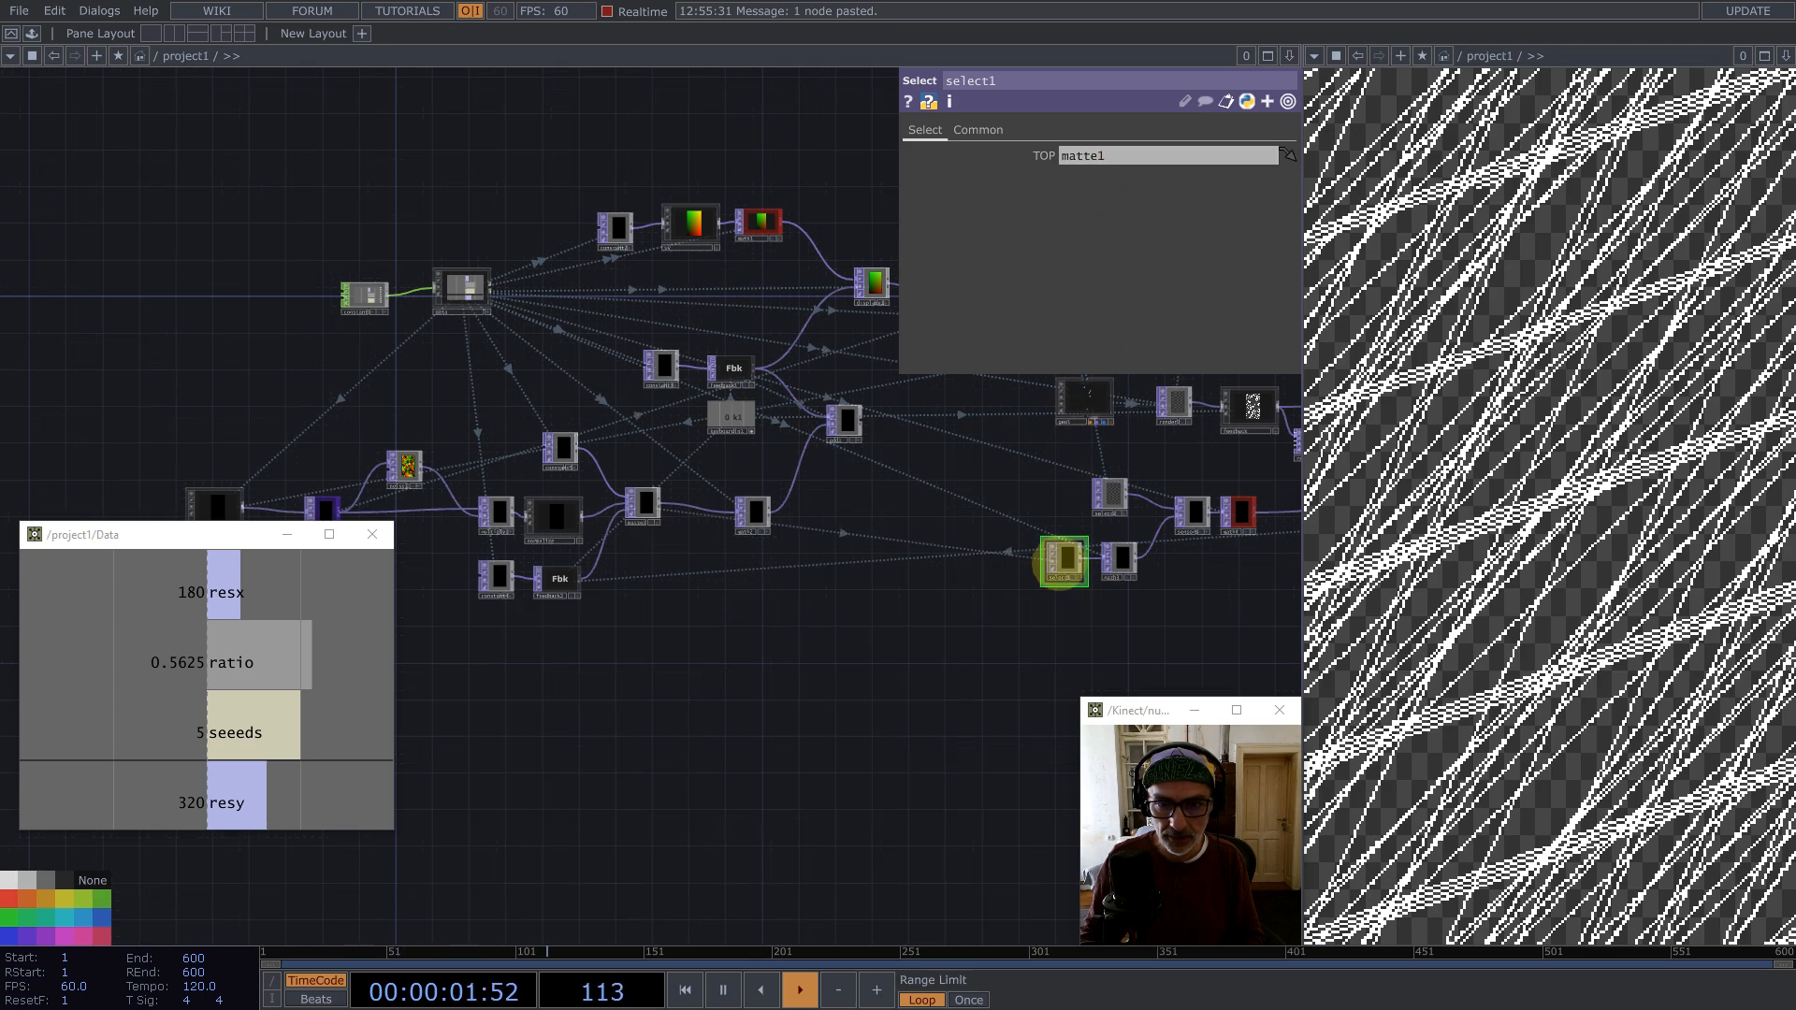
pyautogui.press('1')
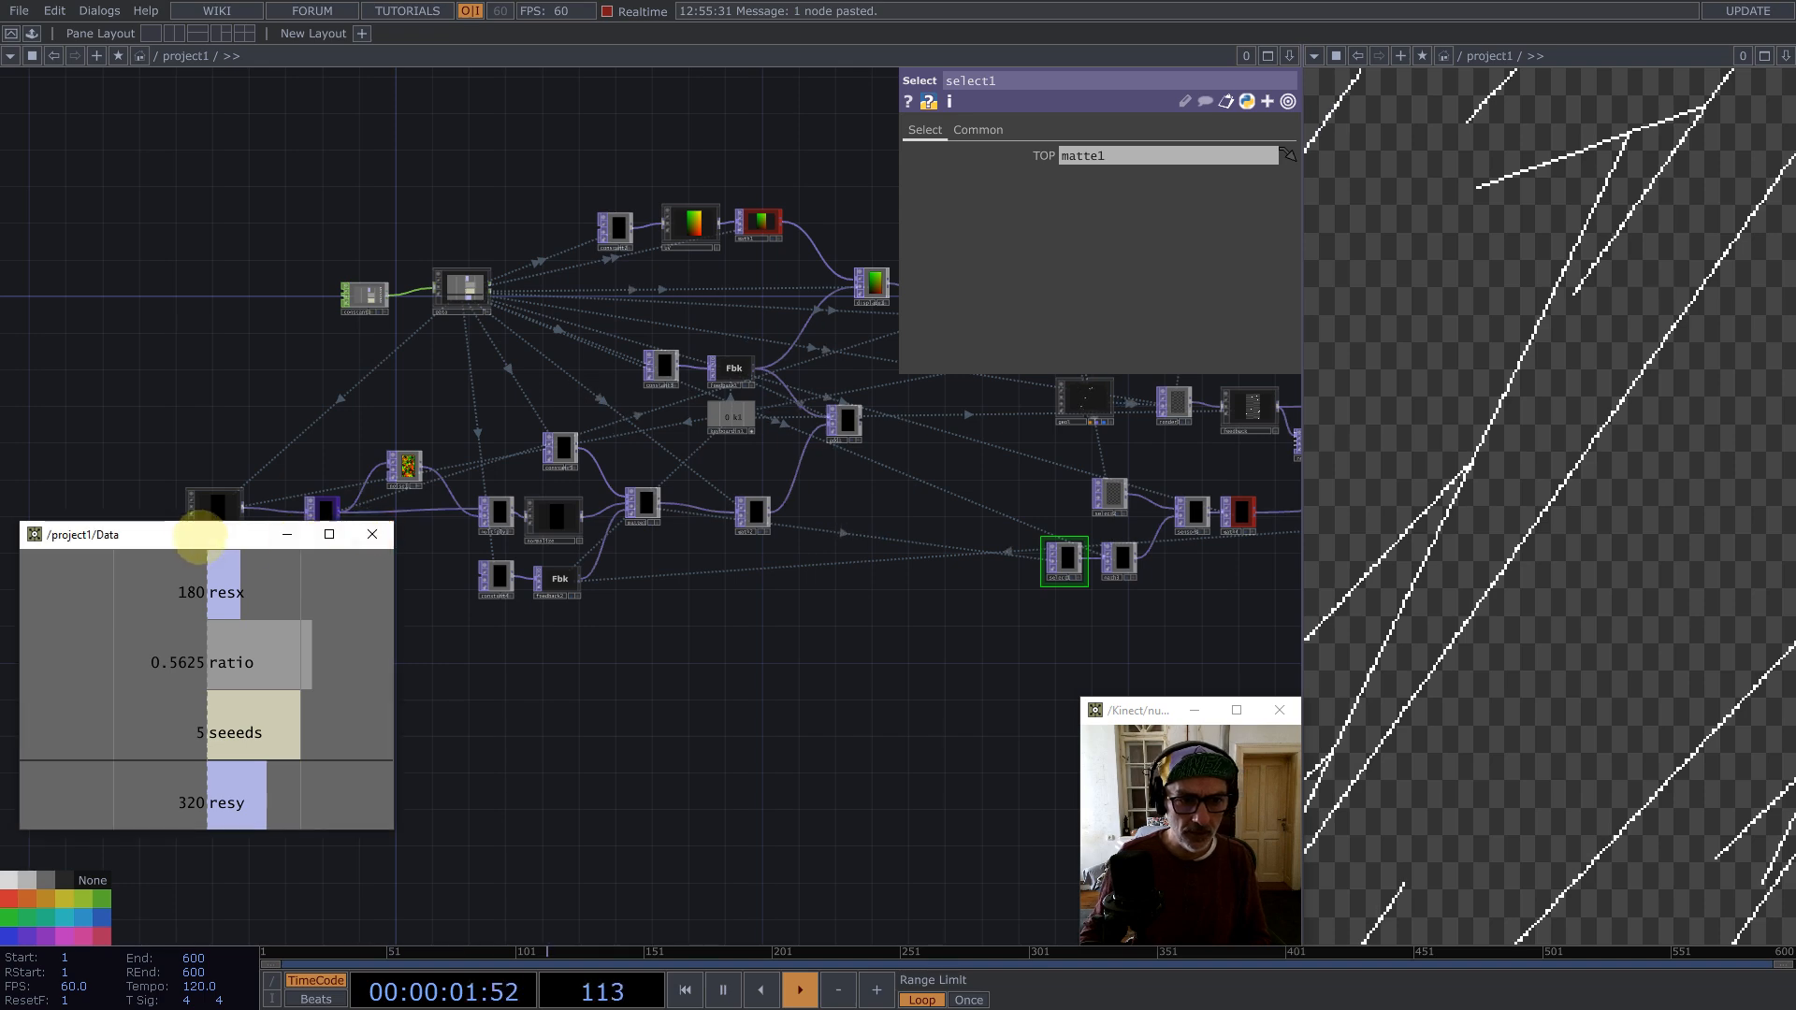
# Step: Rearrange the network: move the Data panel aside and shift the downstream chain of nodes lower beneath the feedback network
pyautogui.moveTo(198, 535); pyautogui.dragTo(238, 632)
pyautogui.moveTo(827, 557); pyautogui.dragTo(600, 536)
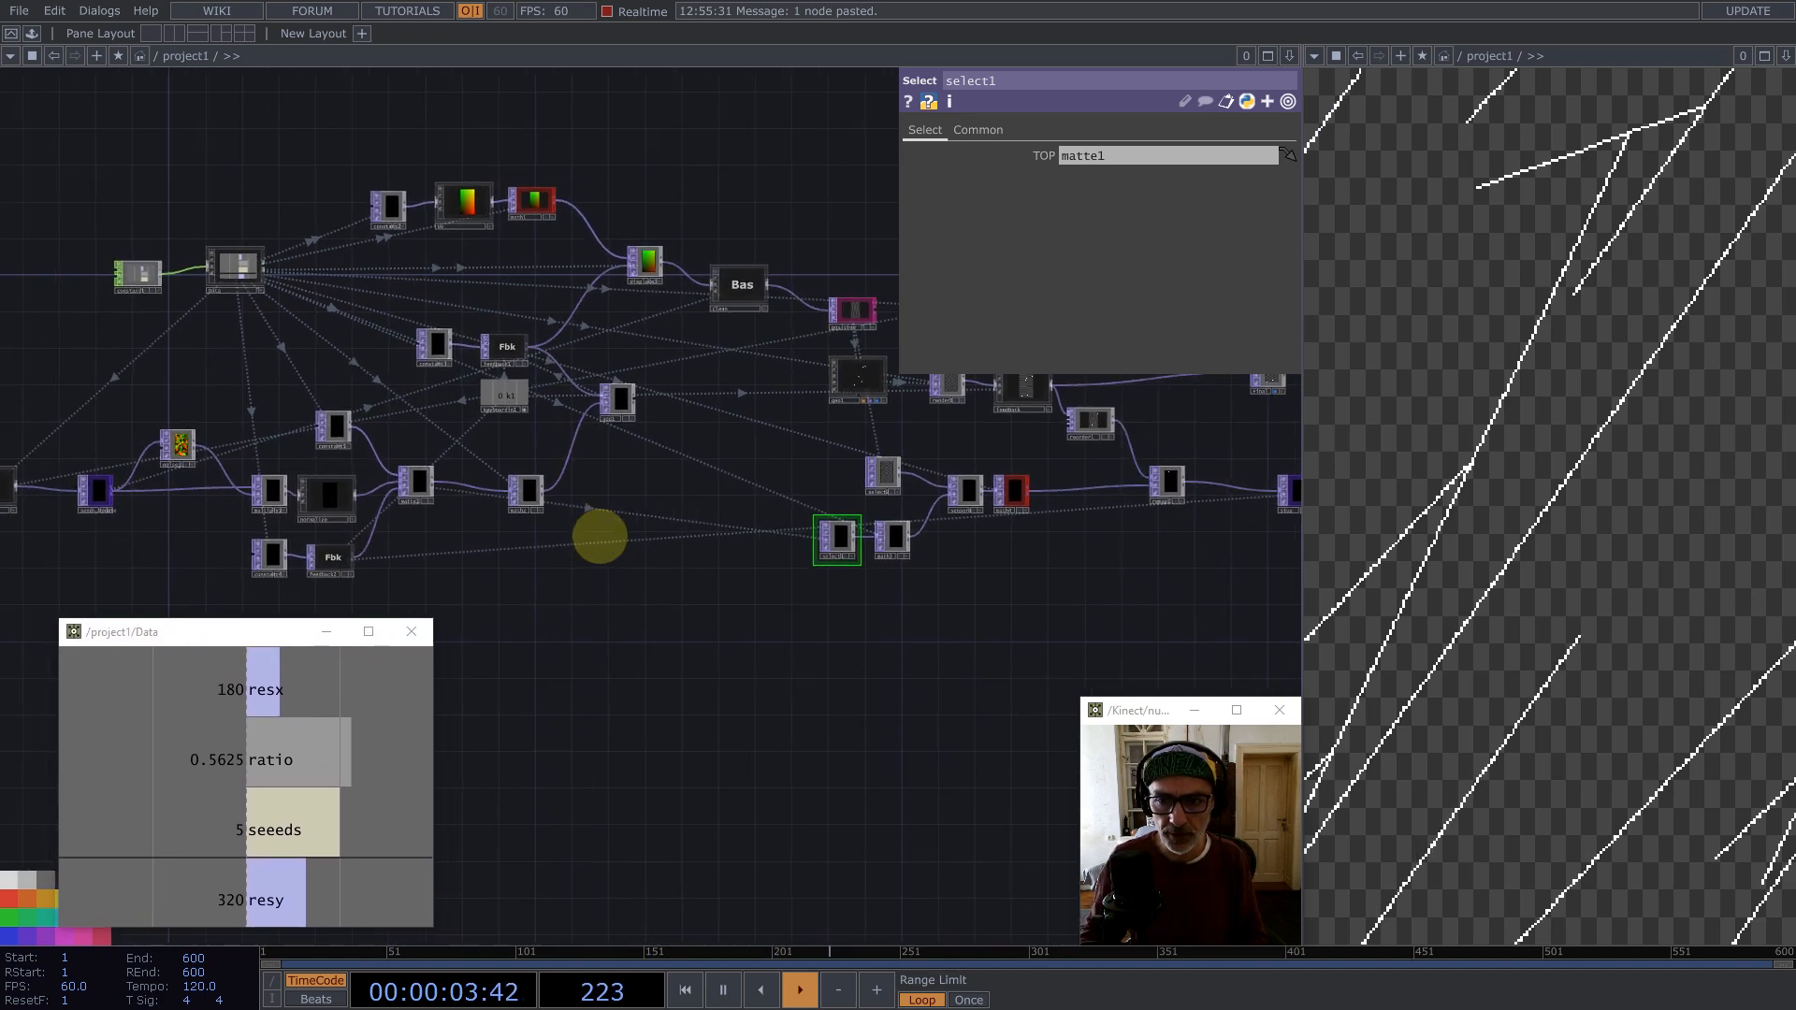
pyautogui.scroll(-2, 600, 536)
pyautogui.moveTo(1176, 570); pyautogui.dragTo(736, 483, button='right')
pyautogui.moveTo(996, 498); pyautogui.dragTo(973, 587)
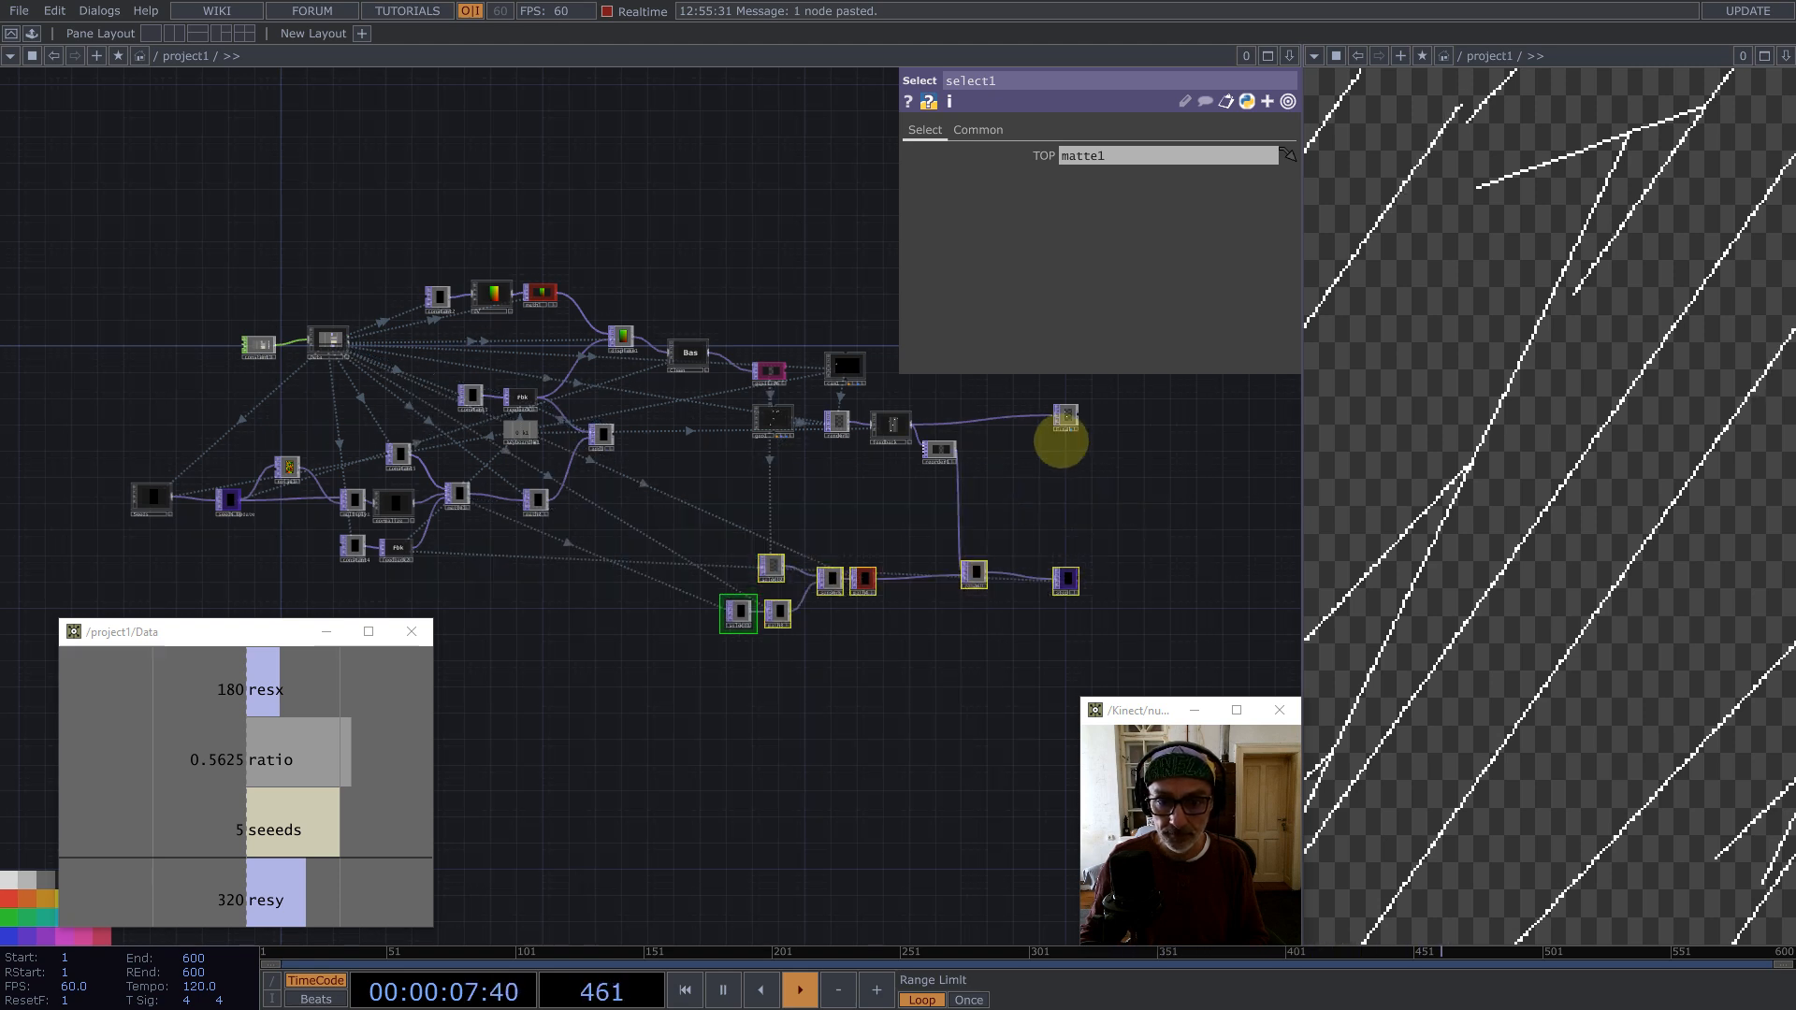
# Step: Nudge the top-right output node into place and zoom into it to inspect its output
pyautogui.moveTo(1072, 400); pyautogui.dragTo(1073, 374)
pyautogui.moveTo(1076, 453); pyautogui.dragTo(994, 541)
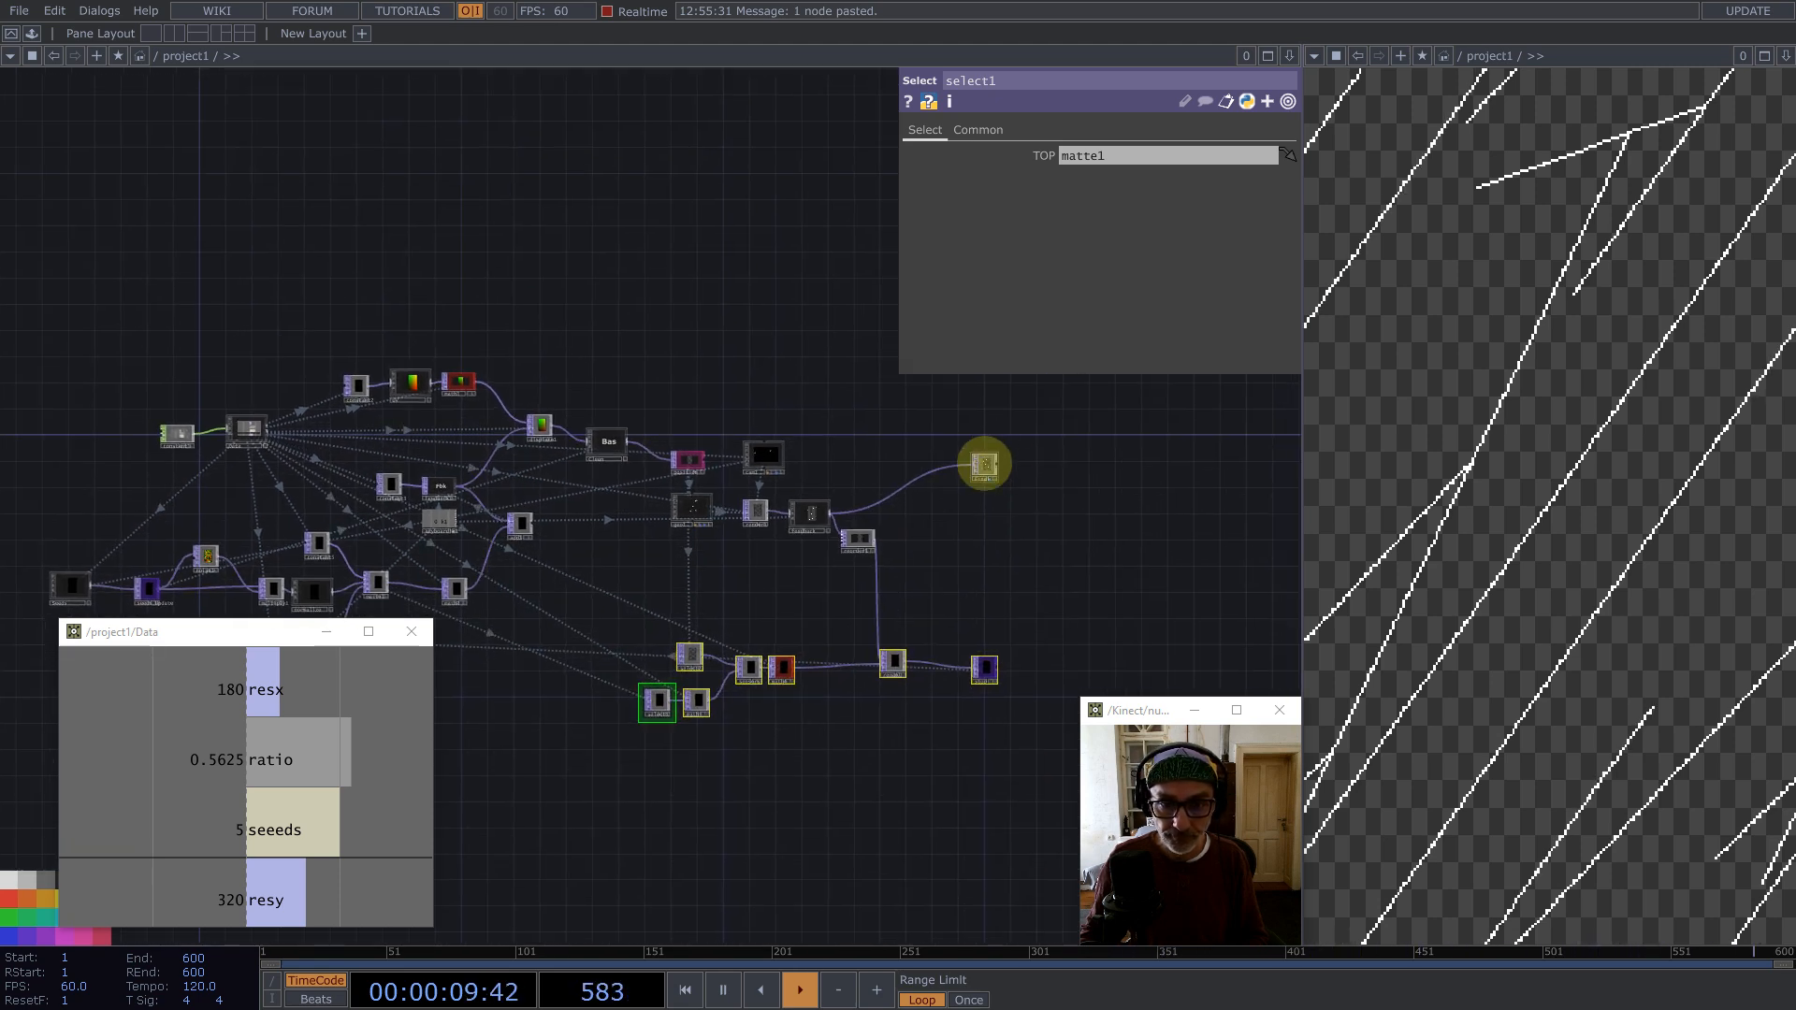
pyautogui.moveTo(984, 405); pyautogui.dragTo(984, 404)
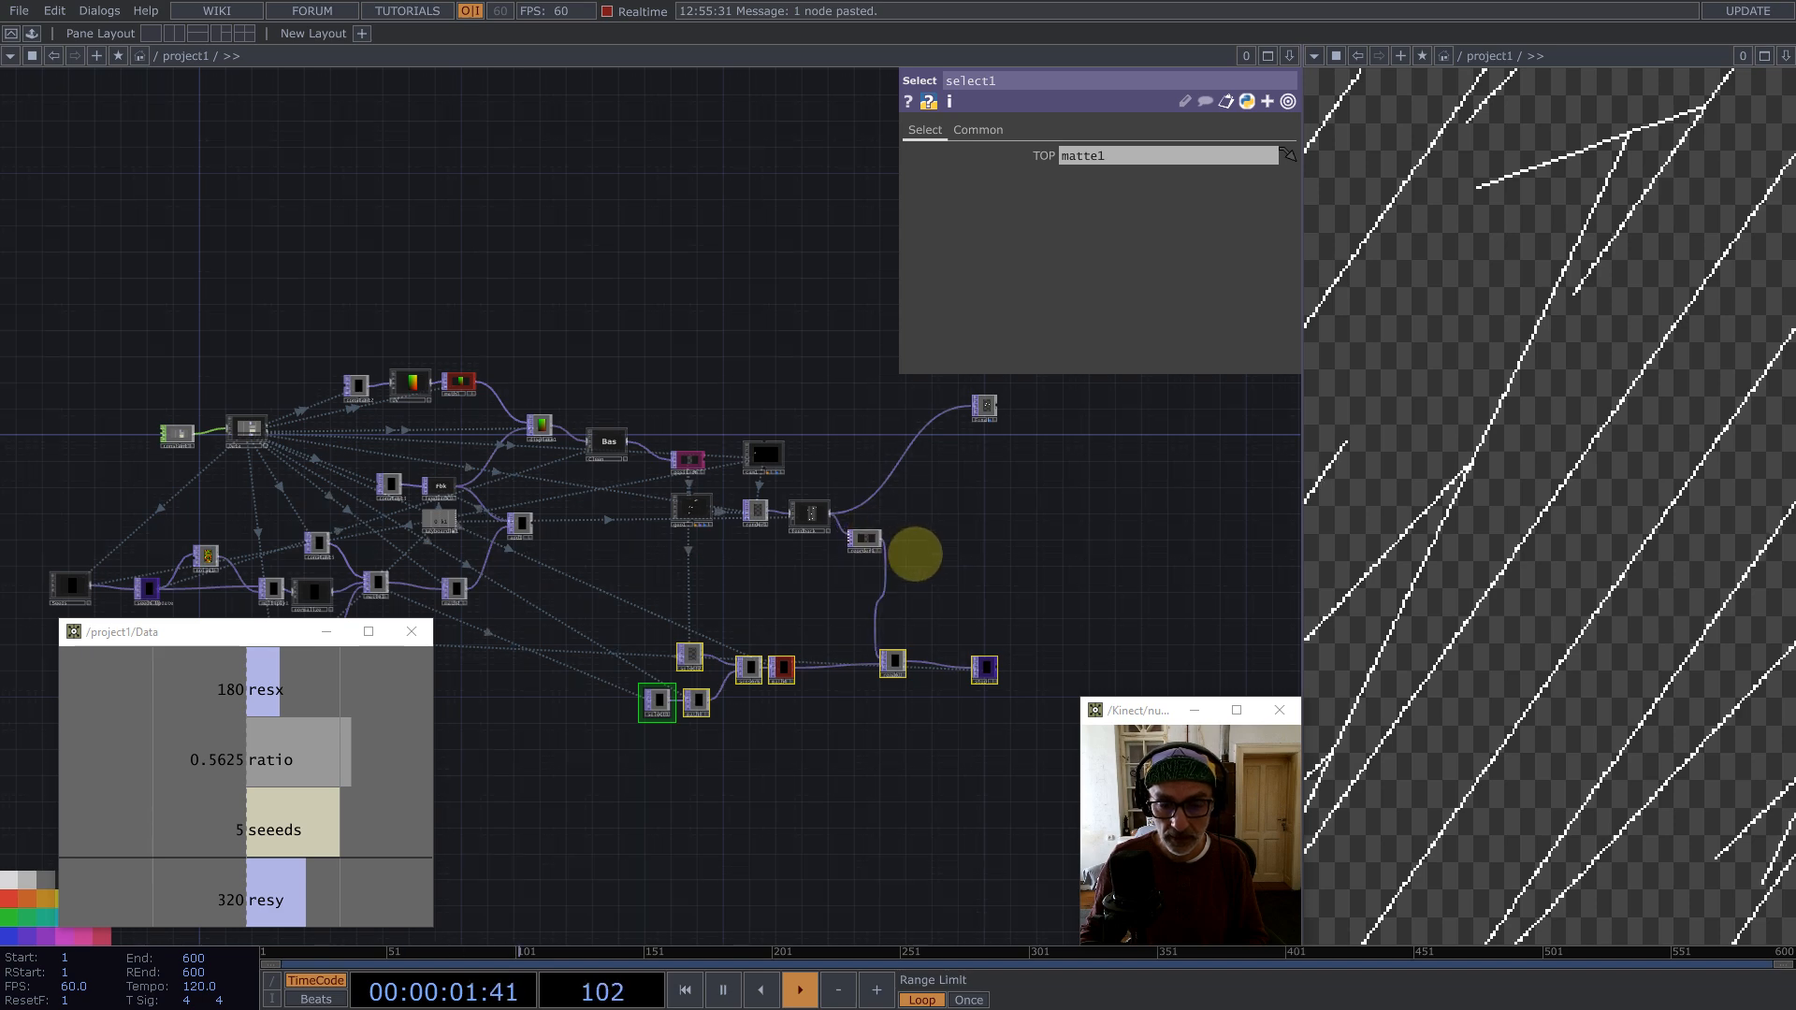
pyautogui.scroll(10, 898, 547)
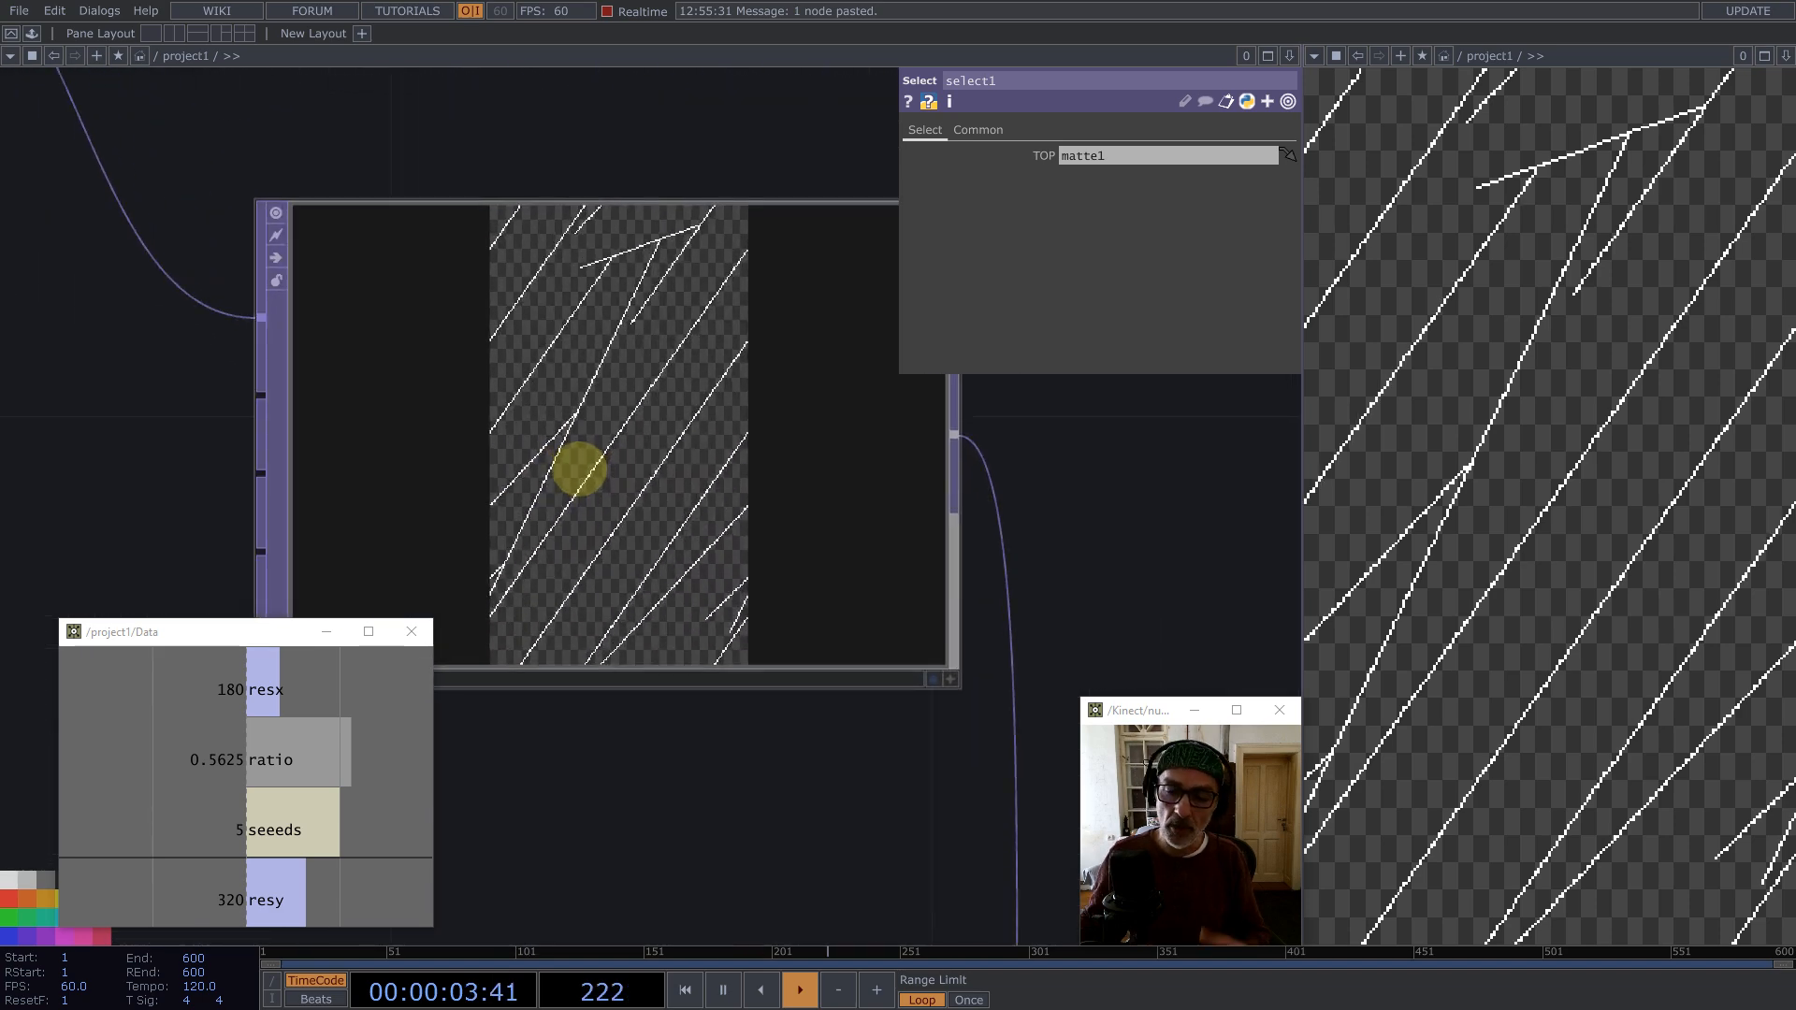
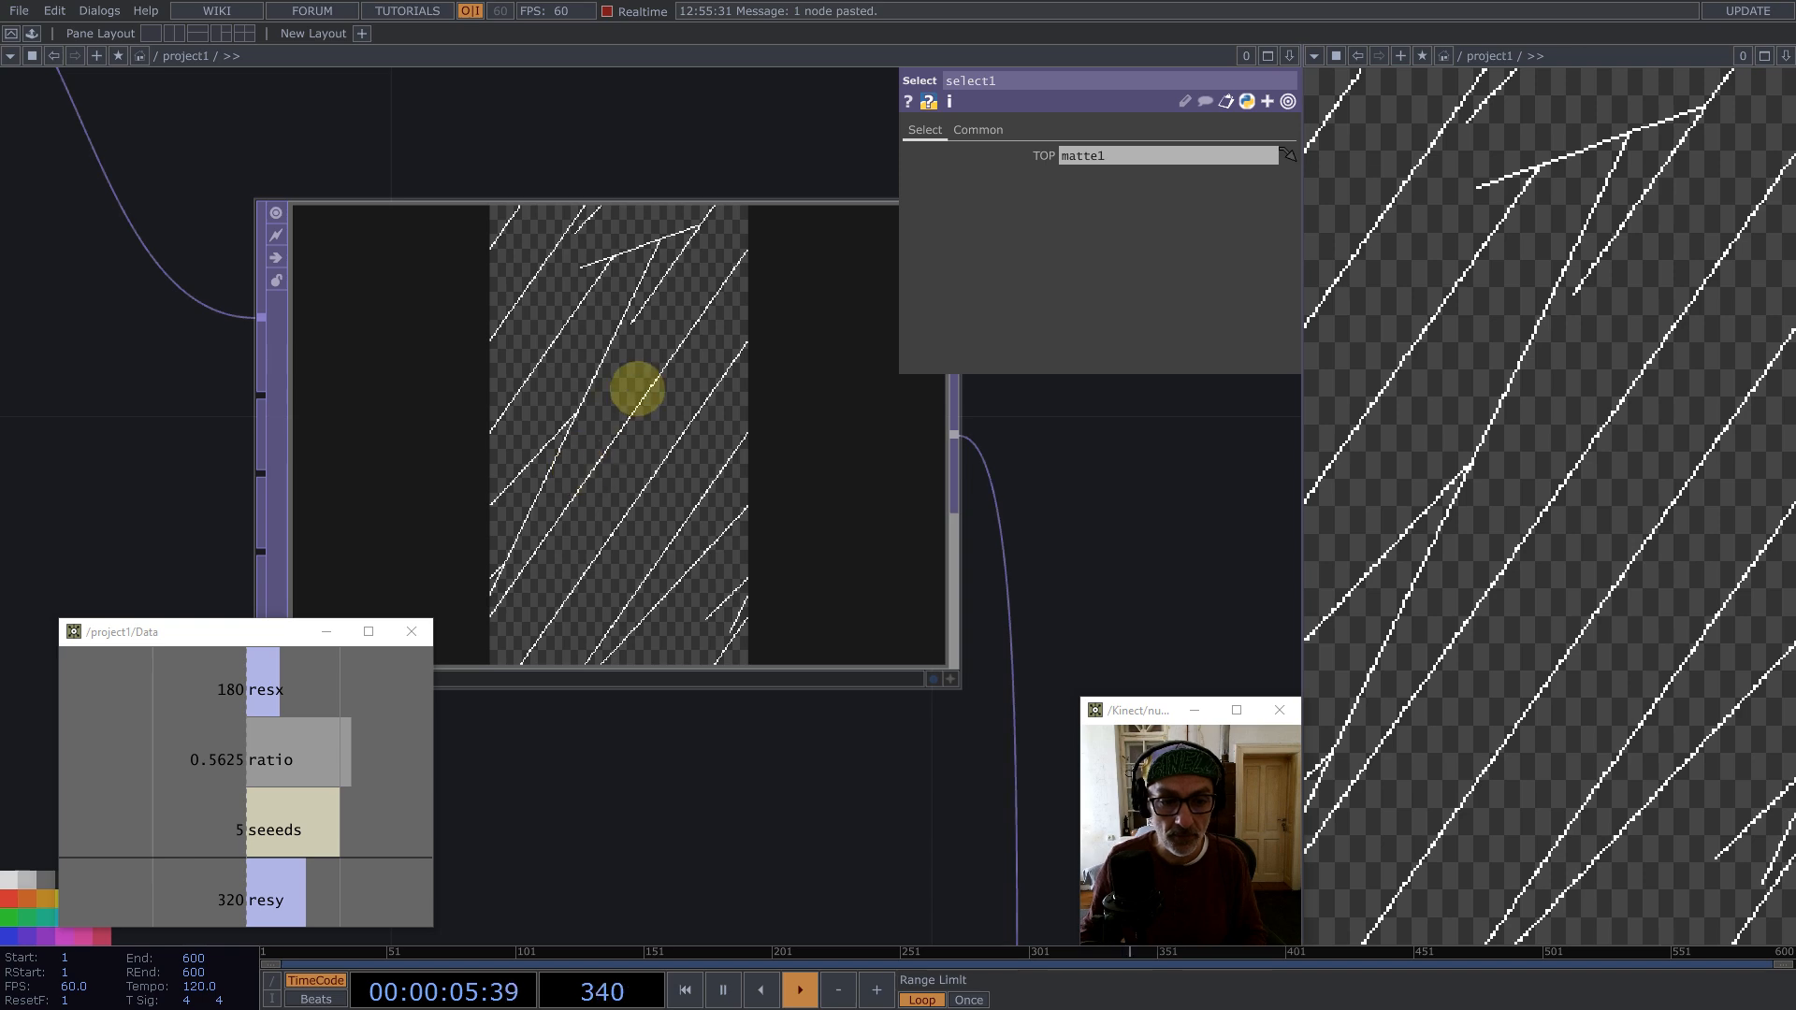
# Step: Add a Noise TOP after reorder1 and set its Period to 0.001
pyautogui.scroll(-5, 637, 389)
pyautogui.middleClick(692, 383)
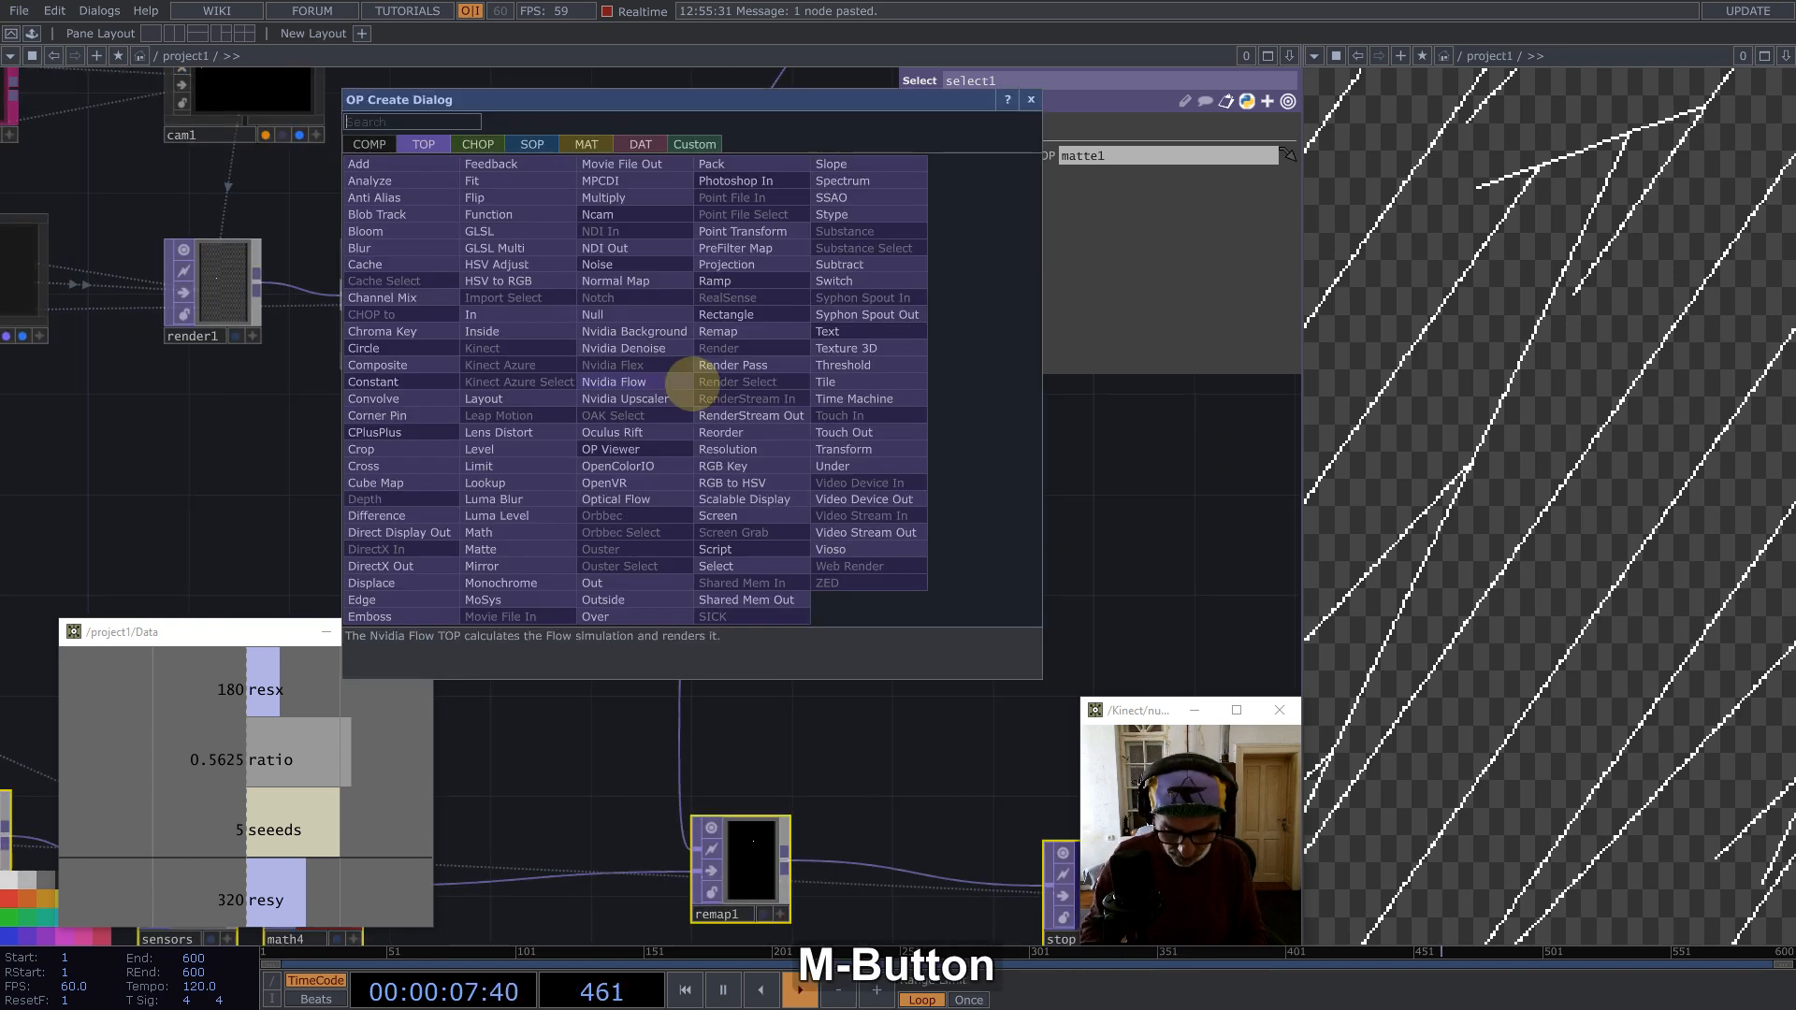
pyautogui.write('noise')
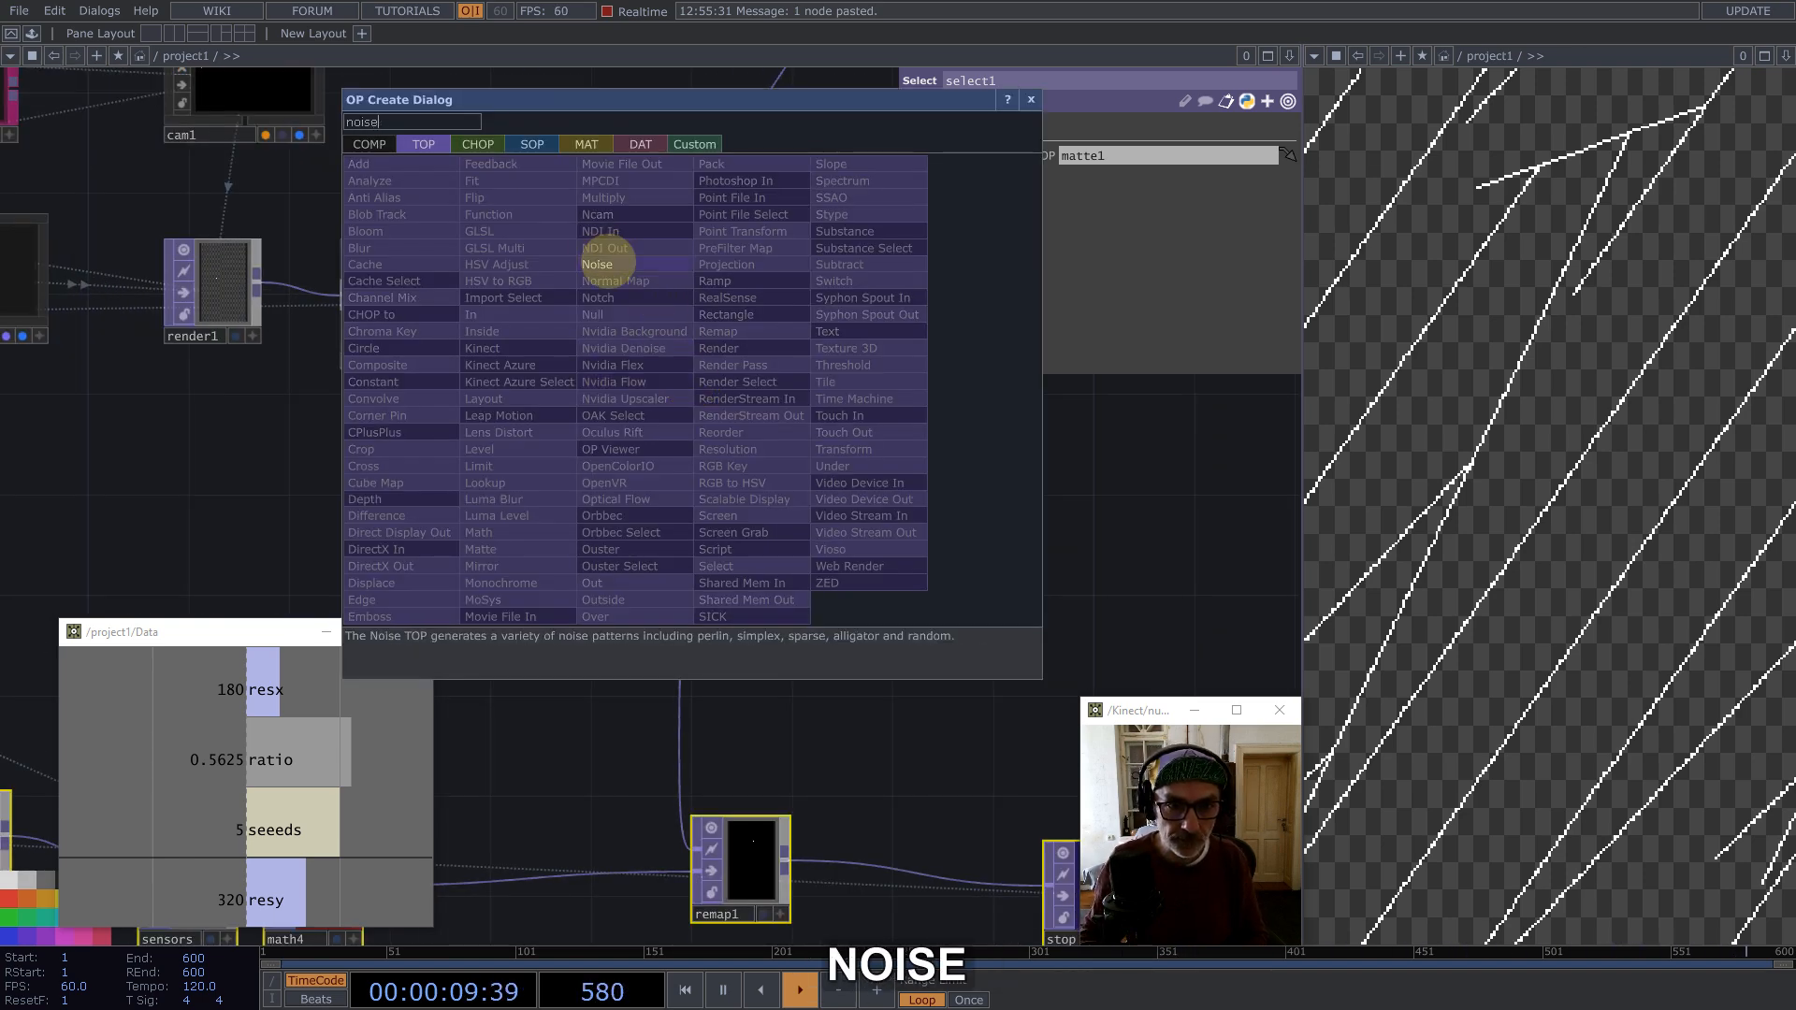
pyautogui.click(599, 265)
pyautogui.click(854, 349)
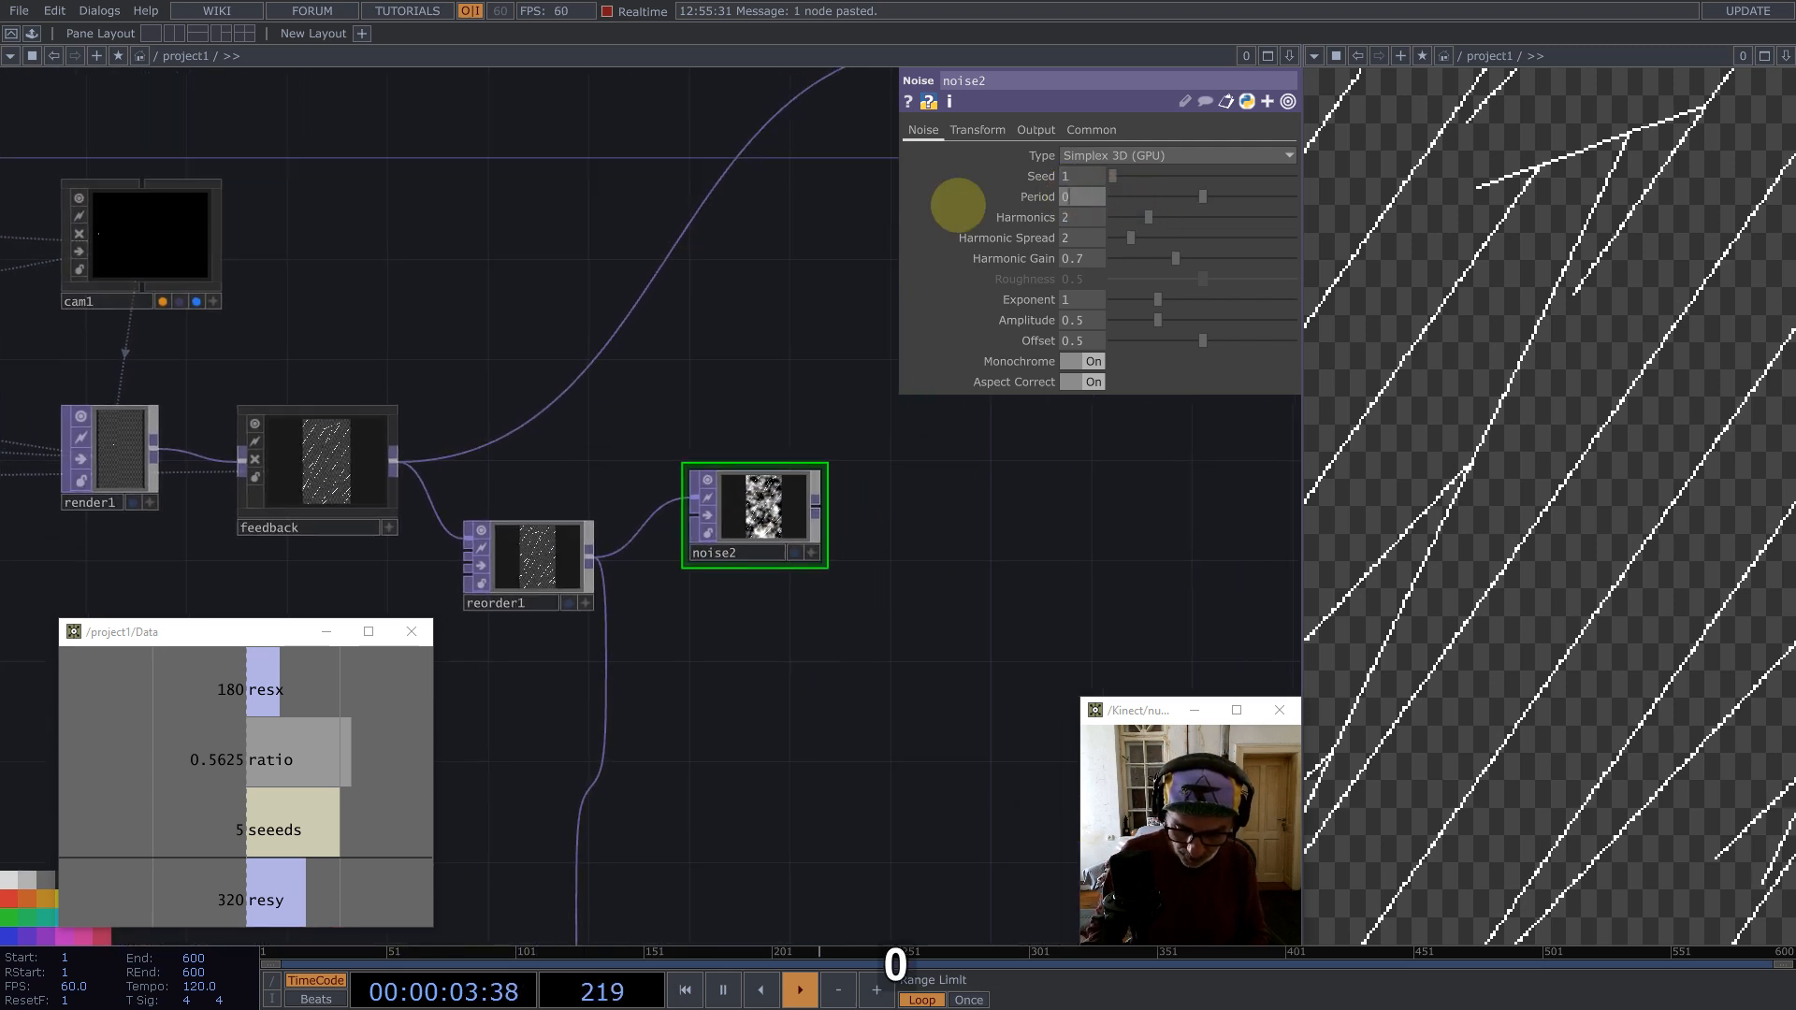
pyautogui.write('0.001')
pyautogui.press('Return')
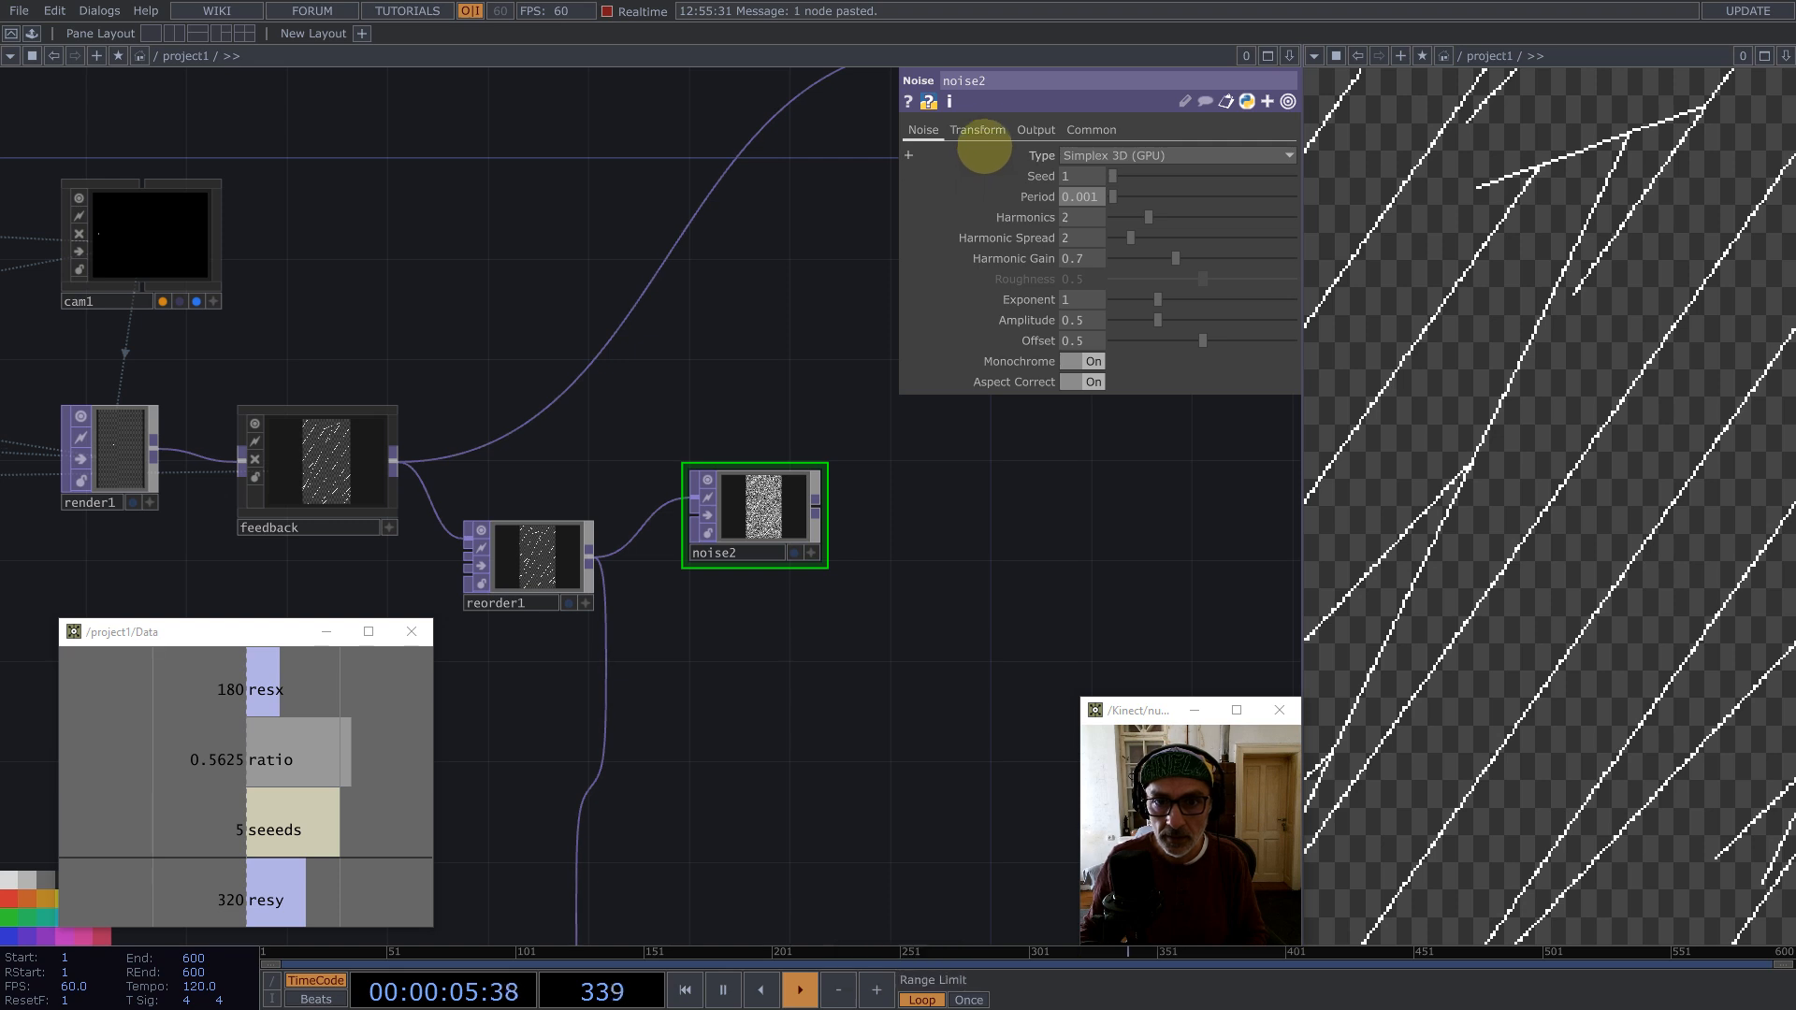
# Step: Set the noise's RGB output to Input * Noise and inspect its result
pyautogui.click(1035, 130)
pyautogui.click(1082, 154)
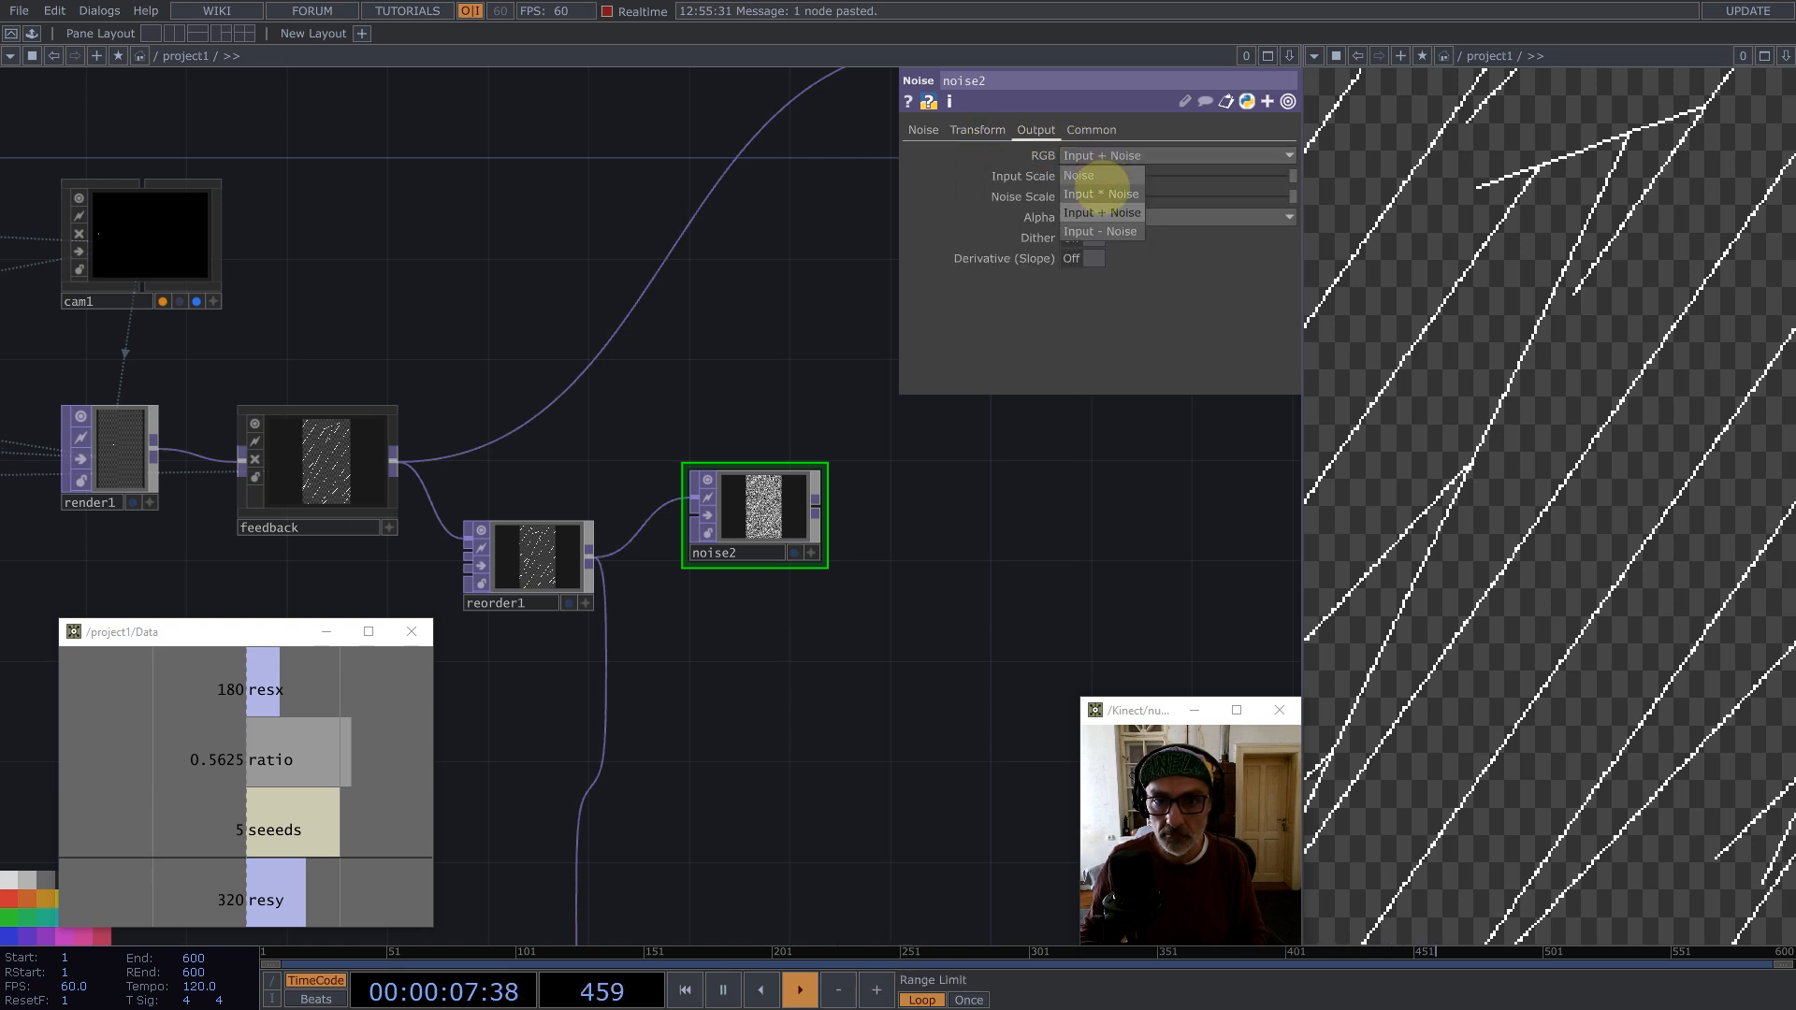
pyautogui.click(1100, 191)
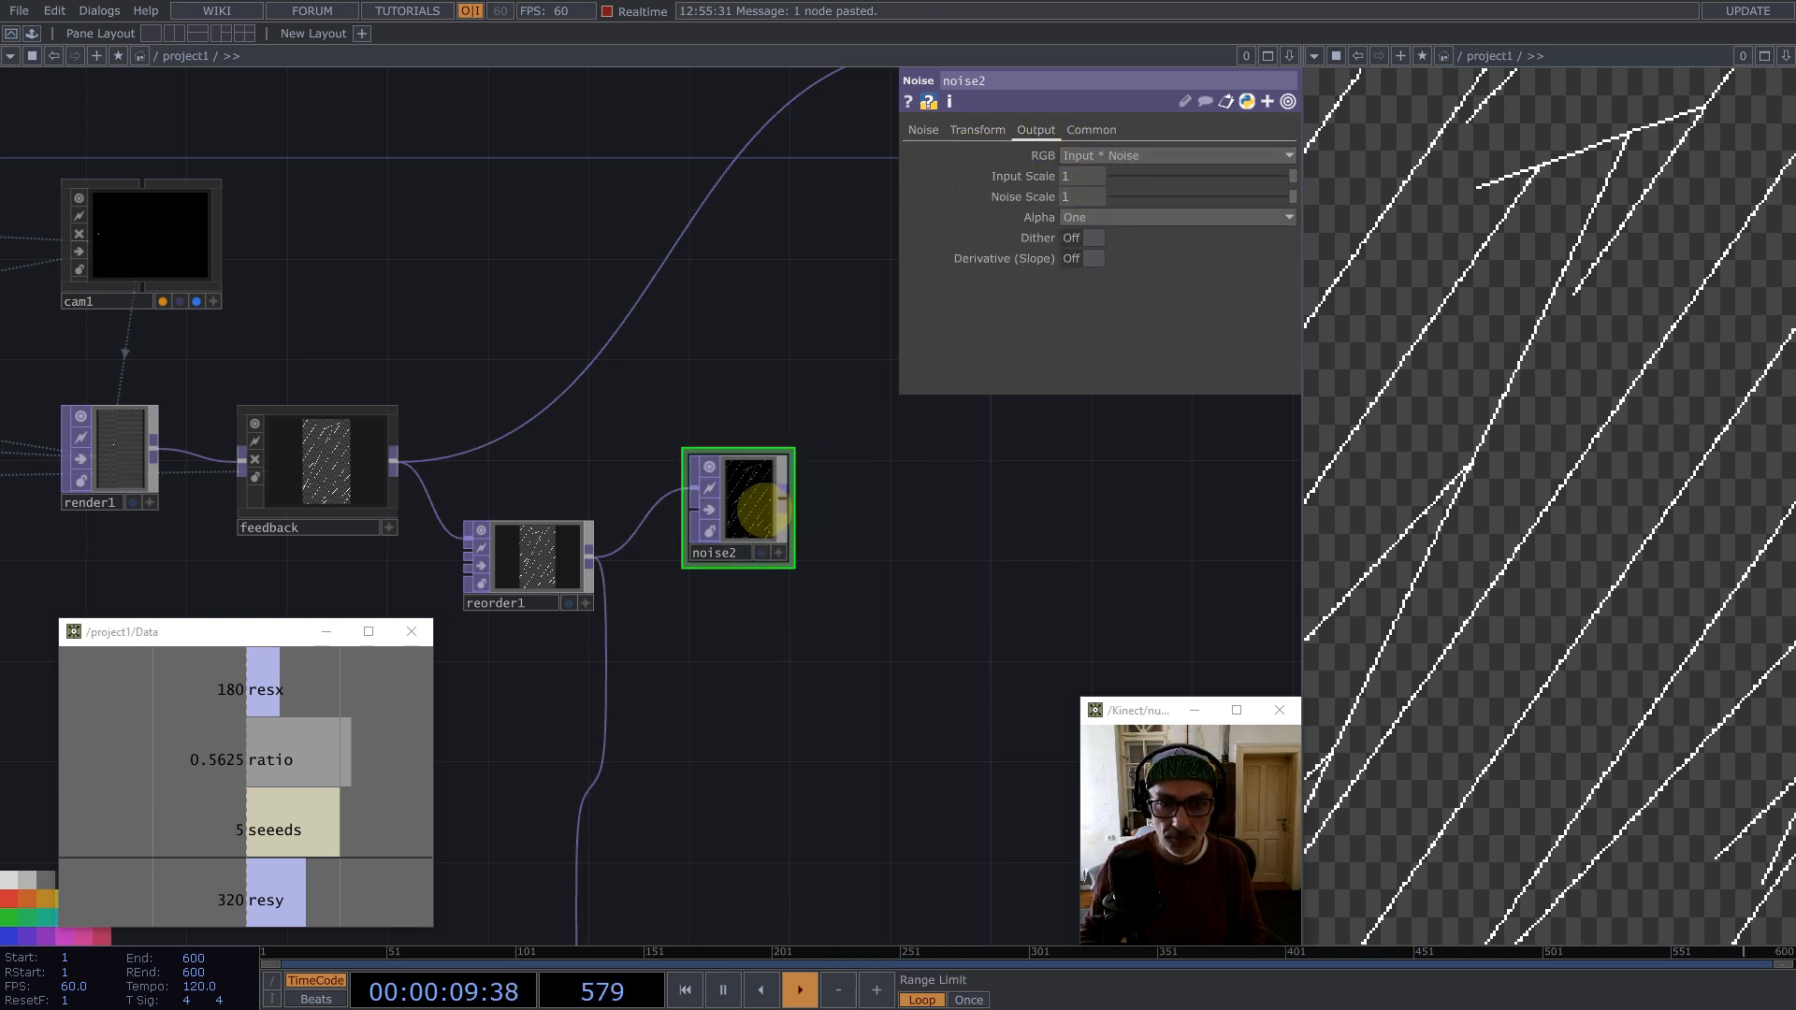
pyautogui.moveTo(746, 497); pyautogui.dragTo(781, 463)
pyautogui.scroll(10, 805, 441)
pyautogui.scroll(-6, 613, 421)
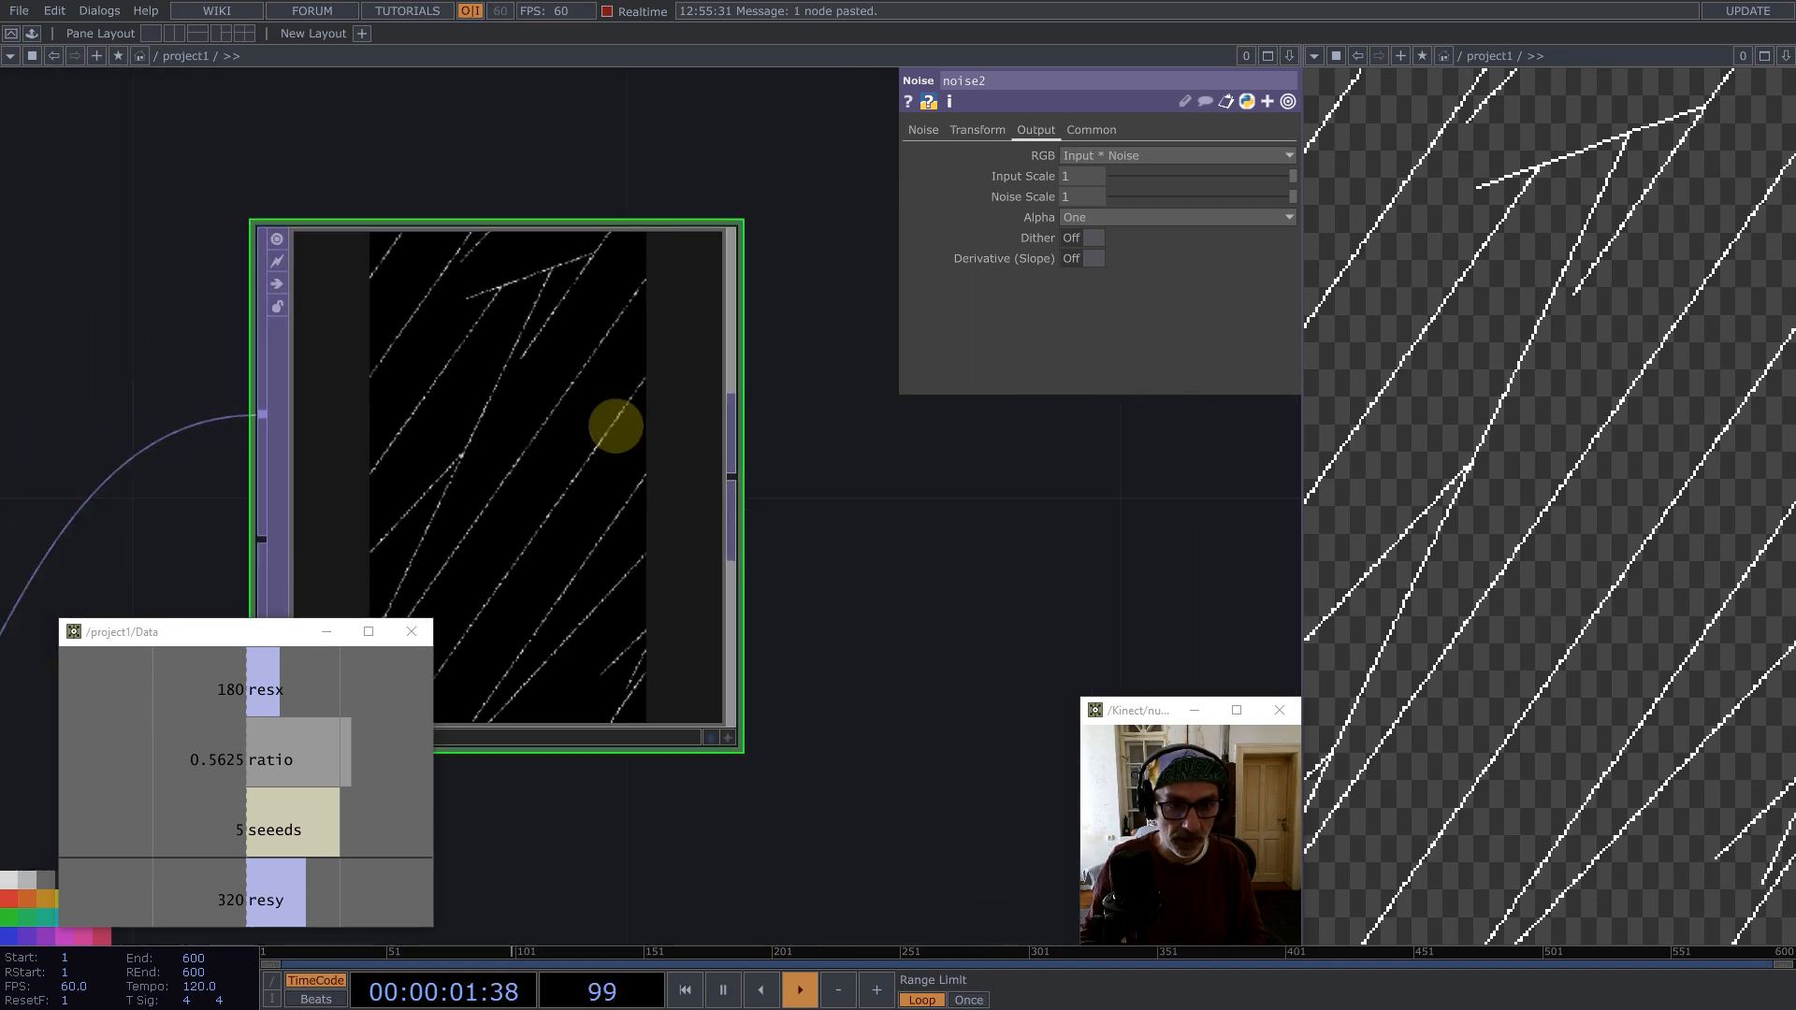
# Step: Add a Threshold TOP after the noise node
pyautogui.scroll(-2, 641, 447)
pyautogui.middleClick(693, 450)
pyautogui.write('t')
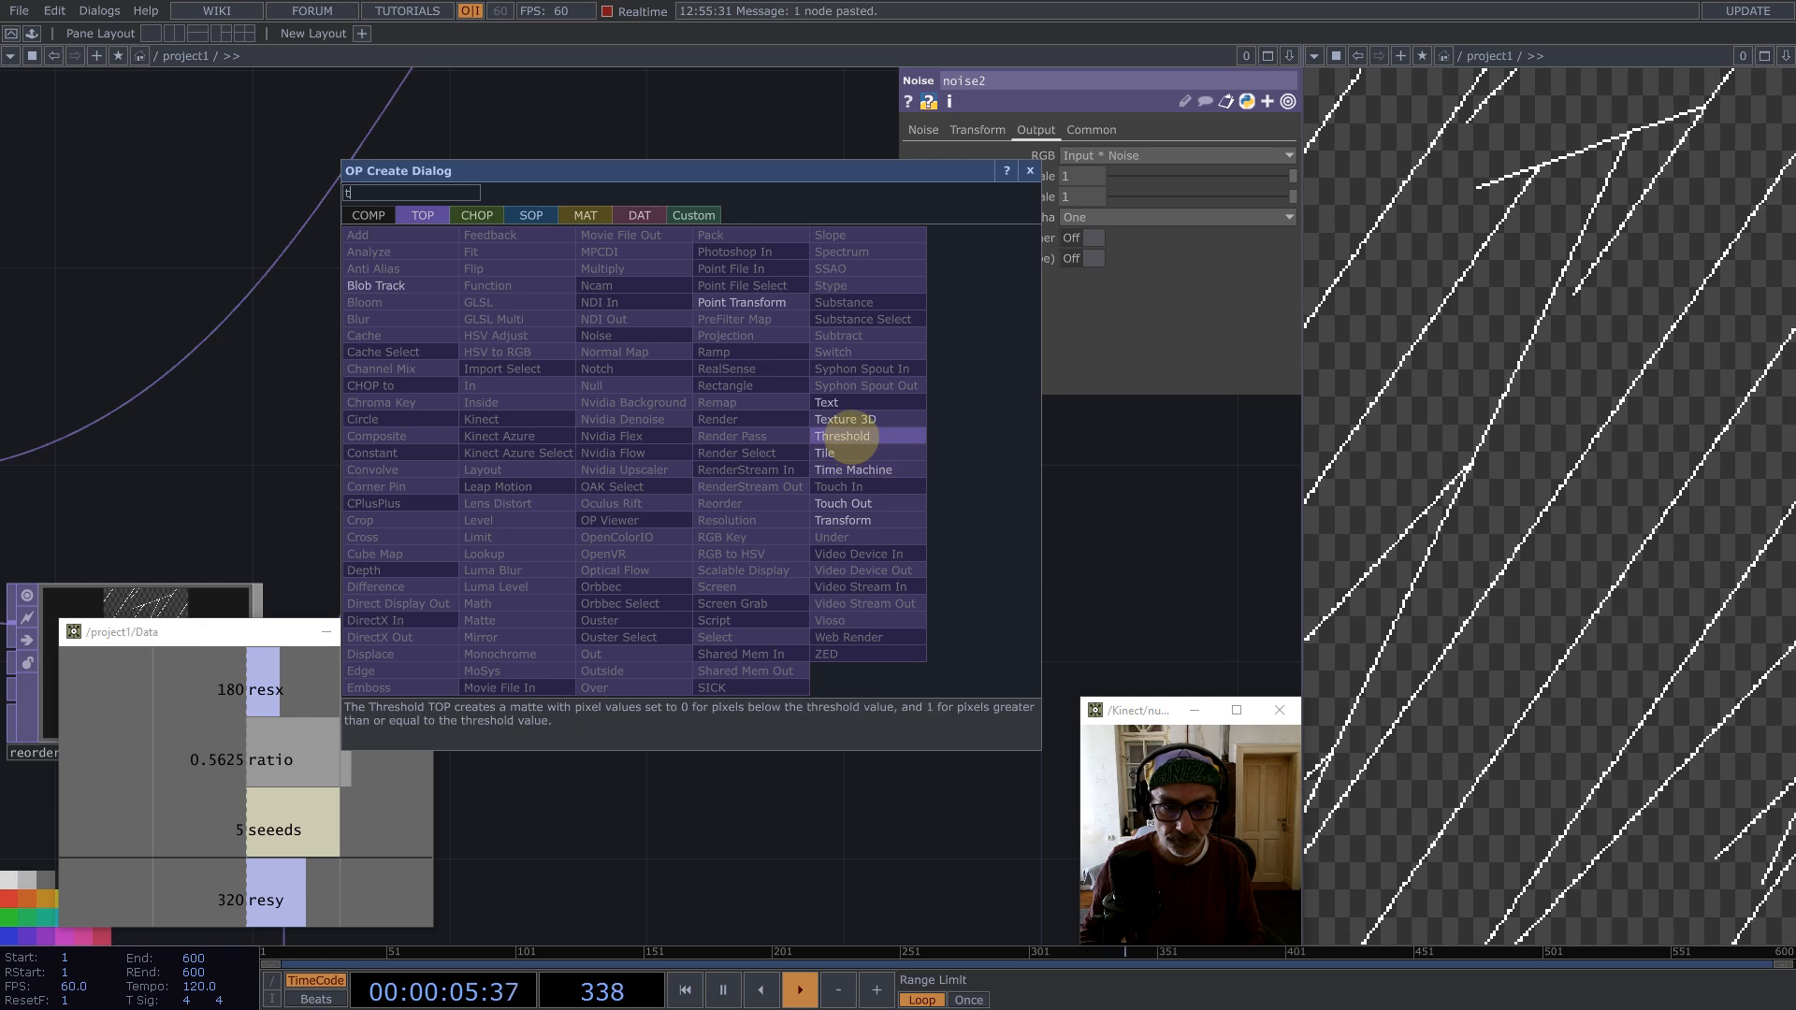
pyautogui.click(842, 453)
pyautogui.click(846, 454)
# Step: Set the threshold value to about 0.86
pyautogui.scroll(5, 861, 454)
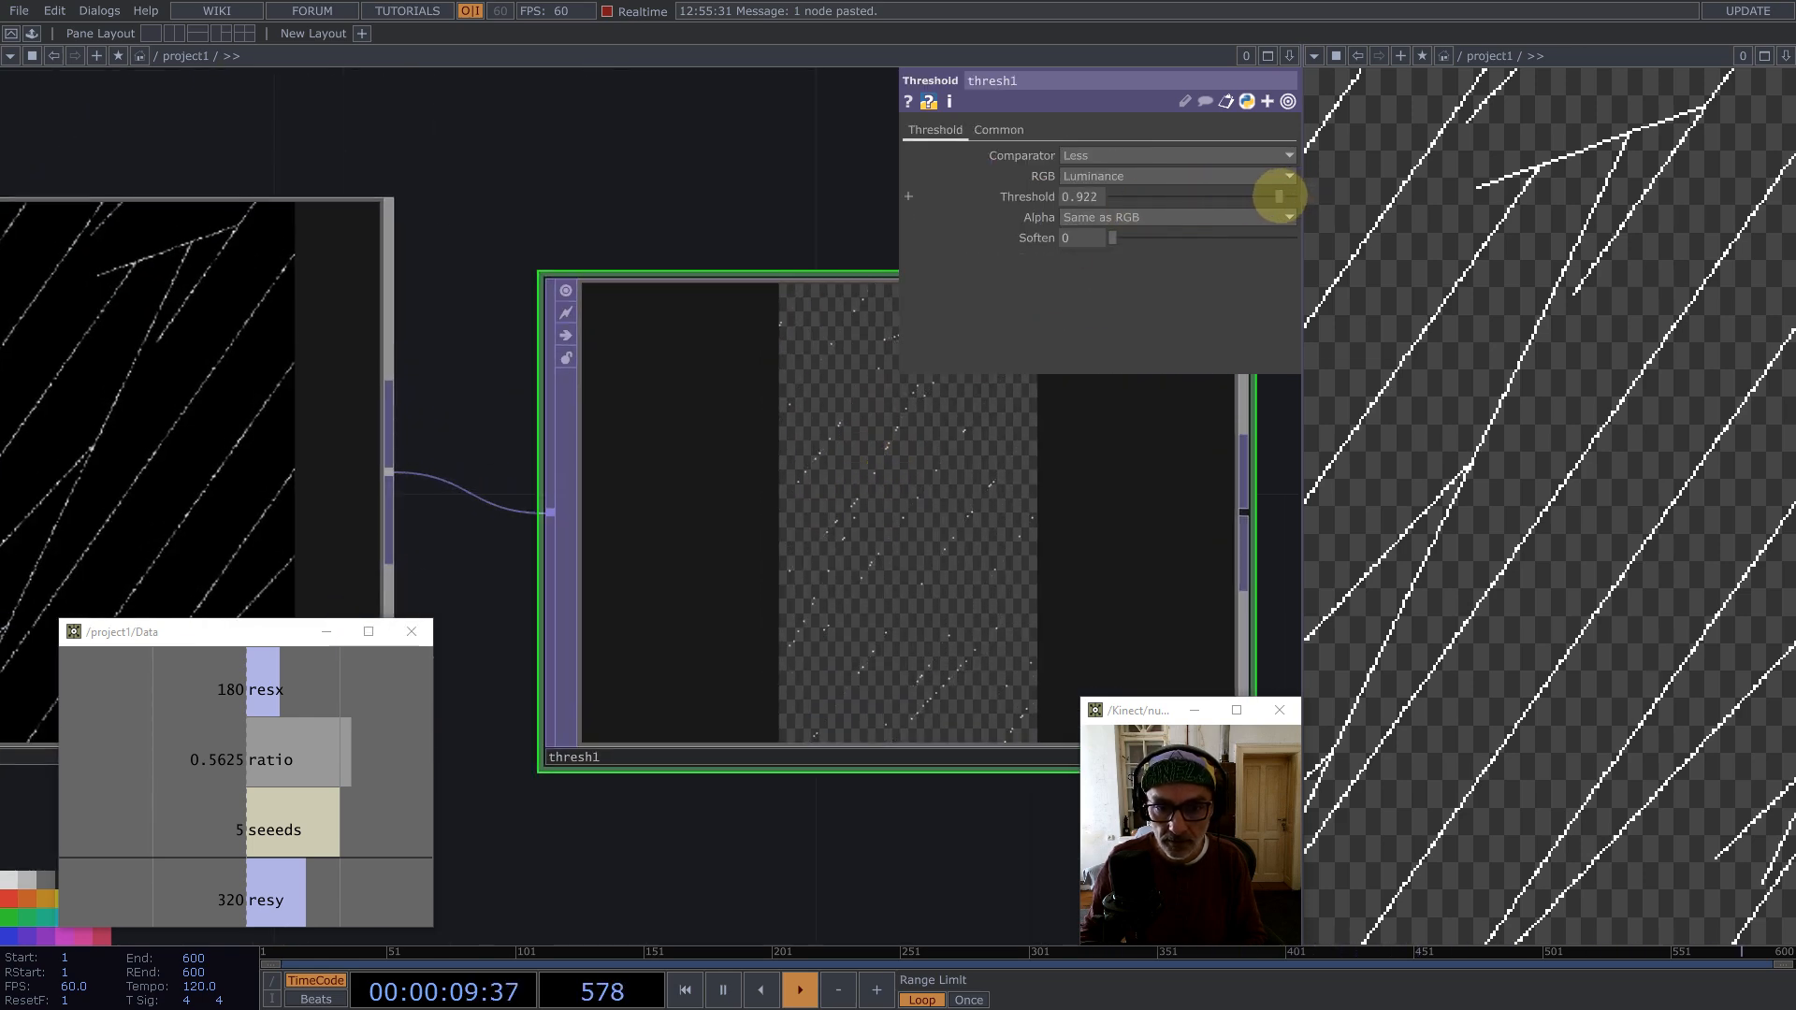
pyautogui.moveTo(1262, 196); pyautogui.dragTo(1267, 197)
pyautogui.scroll(-8, 682, 453)
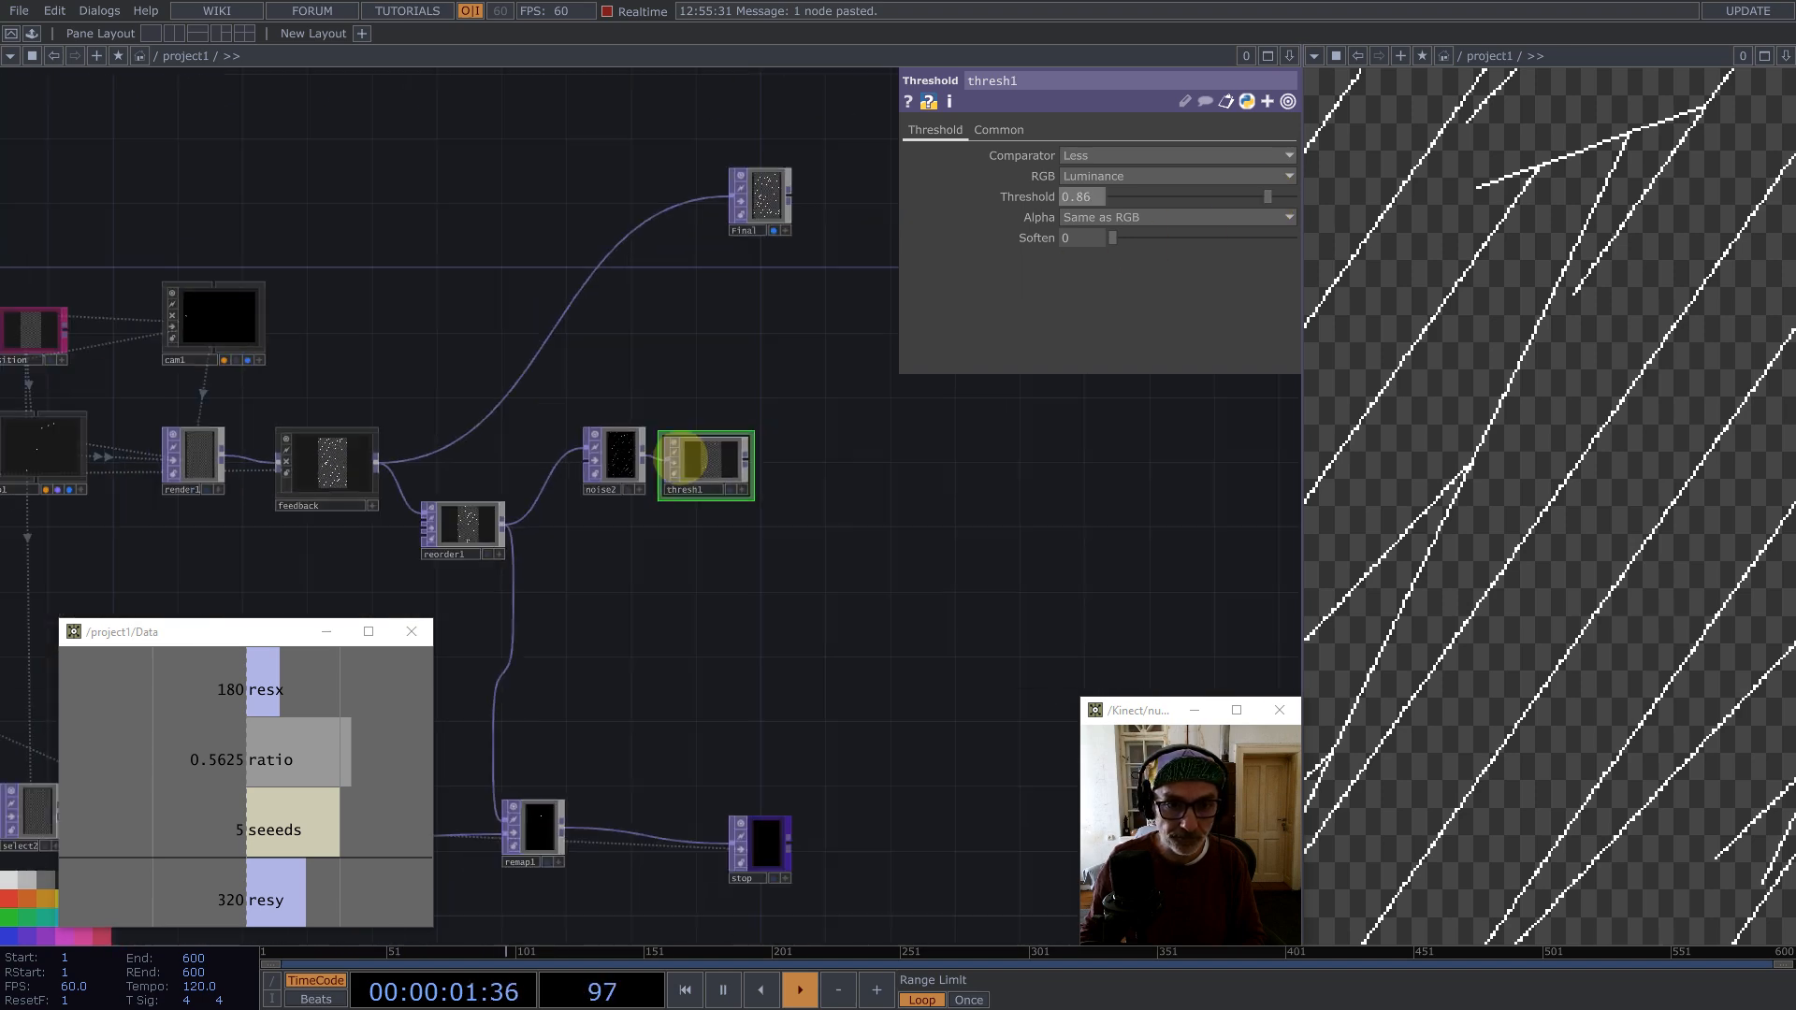
# Step: Add a Null TOP after the threshold and rename it more_seeds
pyautogui.middleClick(702, 457)
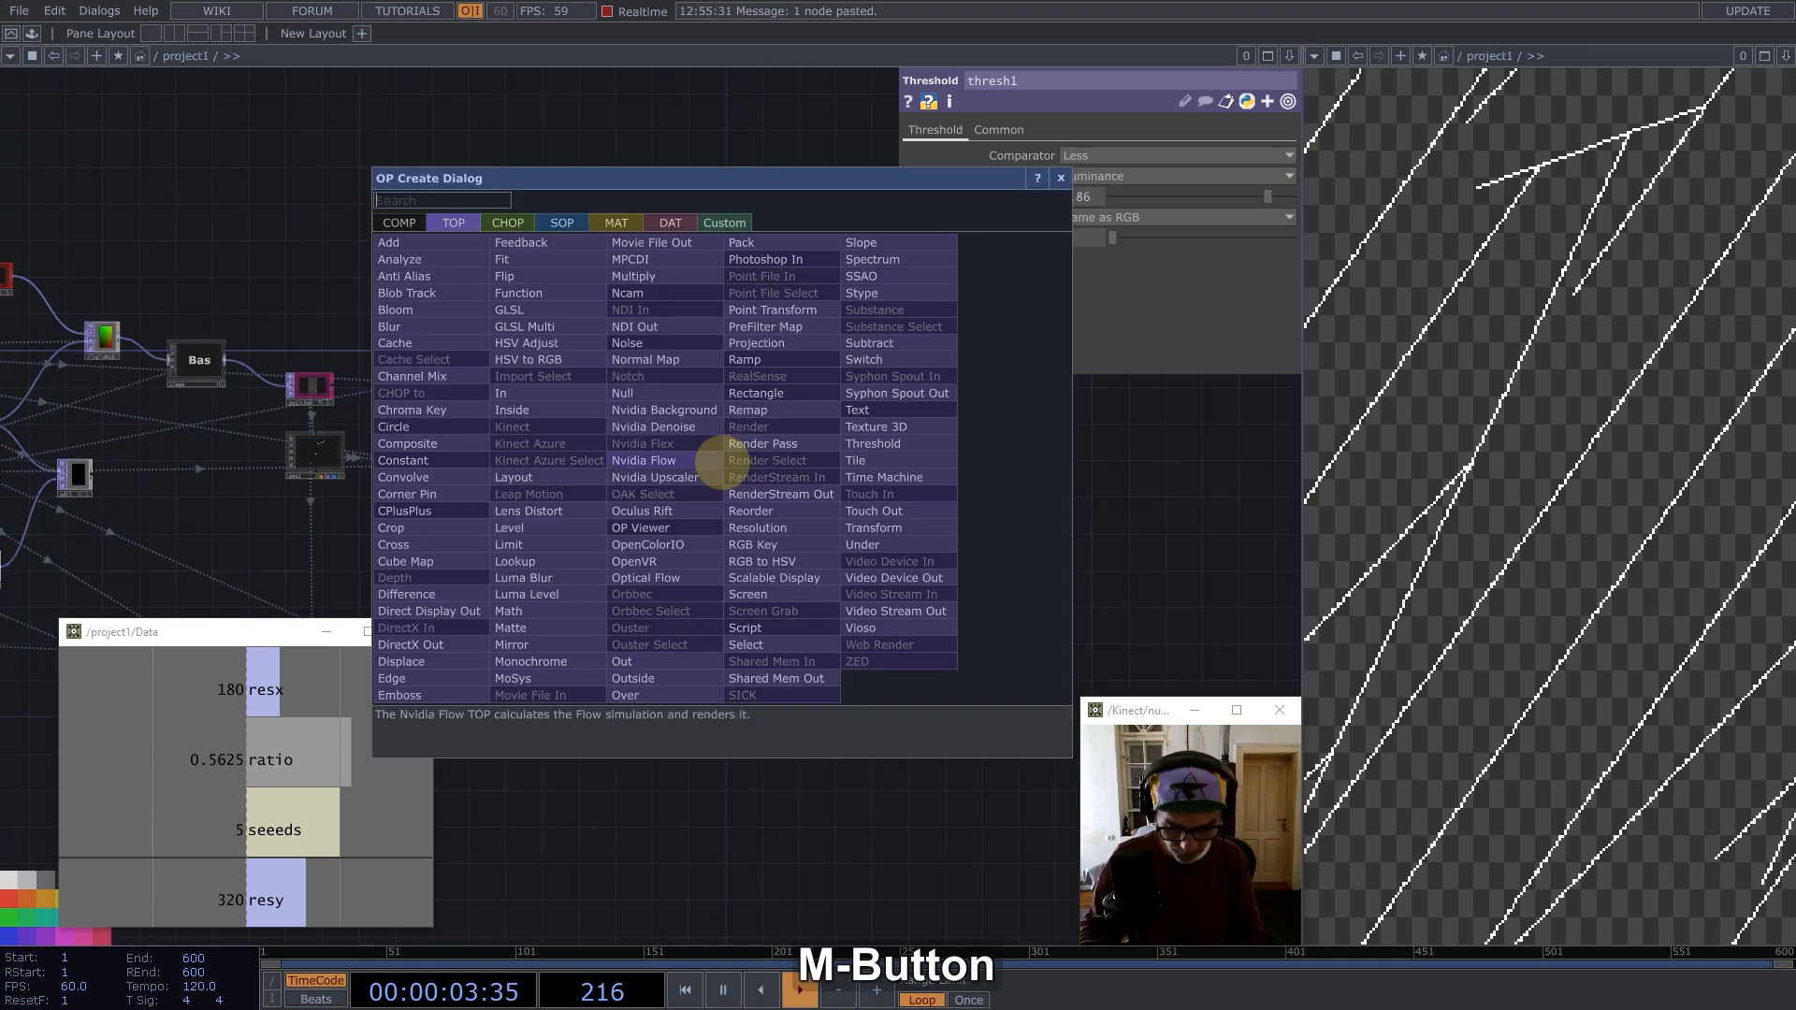
pyautogui.write('nu')
pyautogui.click(674, 393)
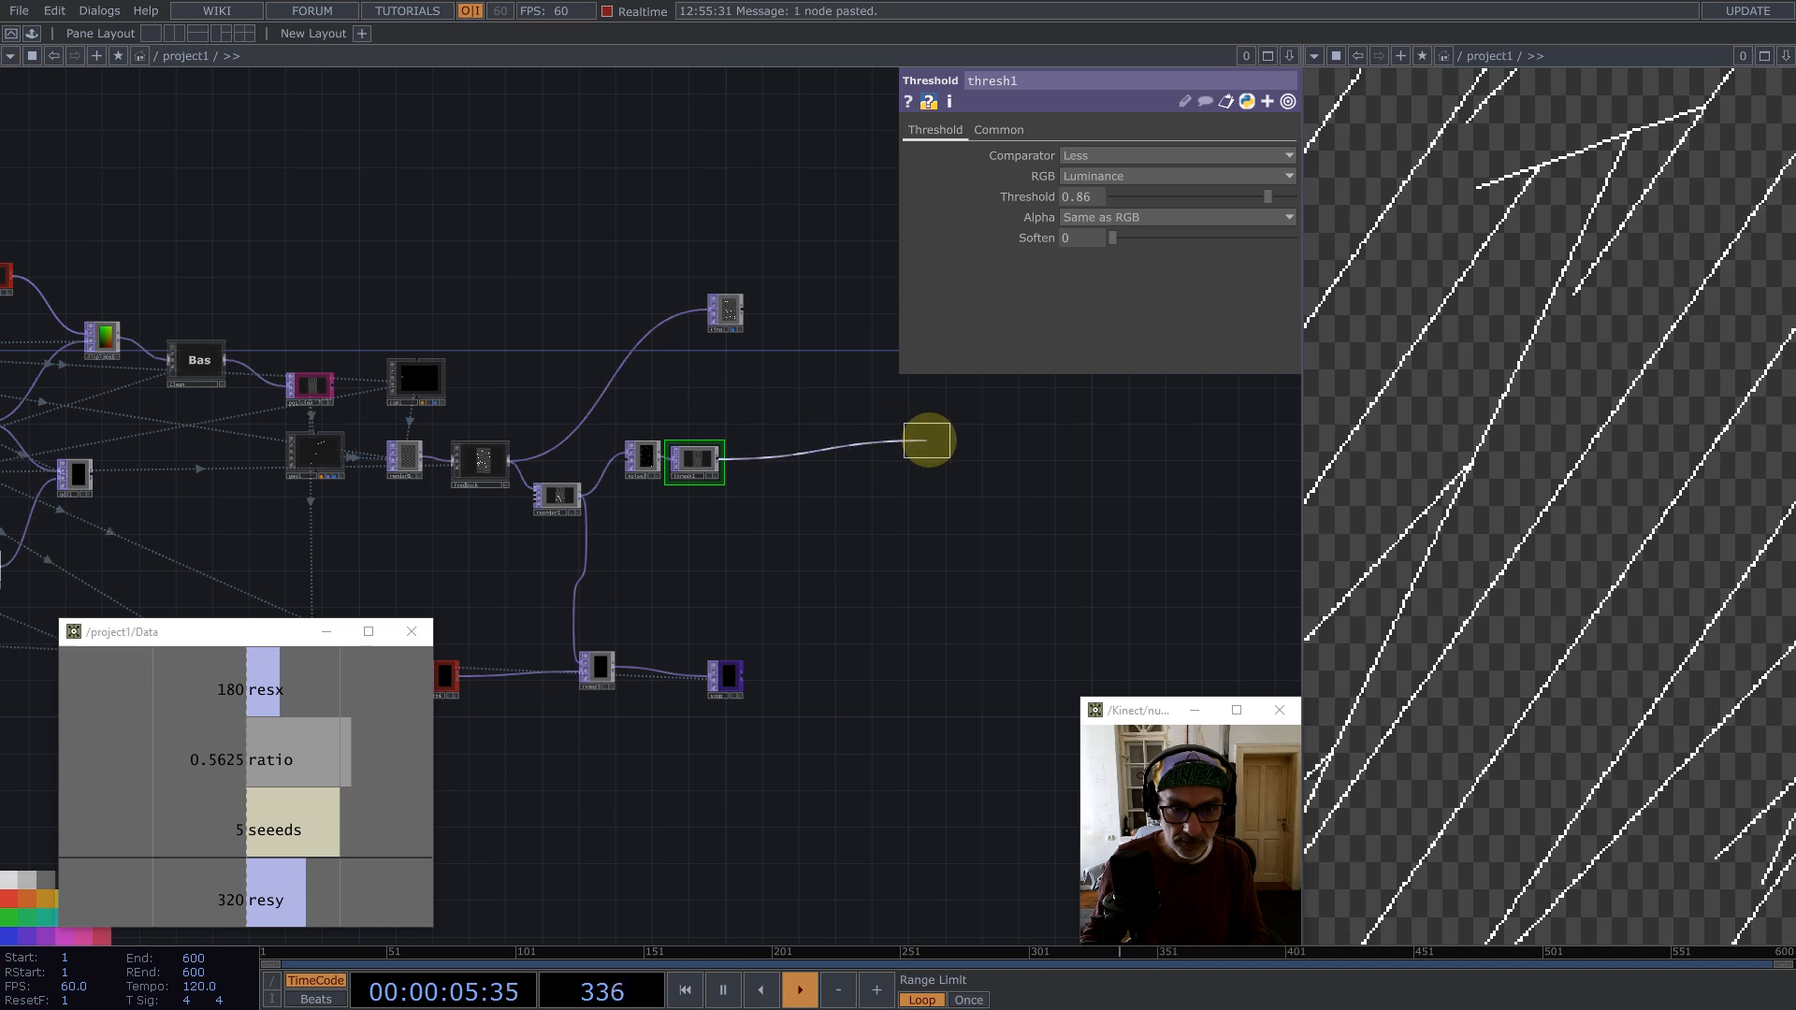
pyautogui.click(927, 437)
pyautogui.scroll(-2, 865, 482)
pyautogui.scroll(6, 857, 481)
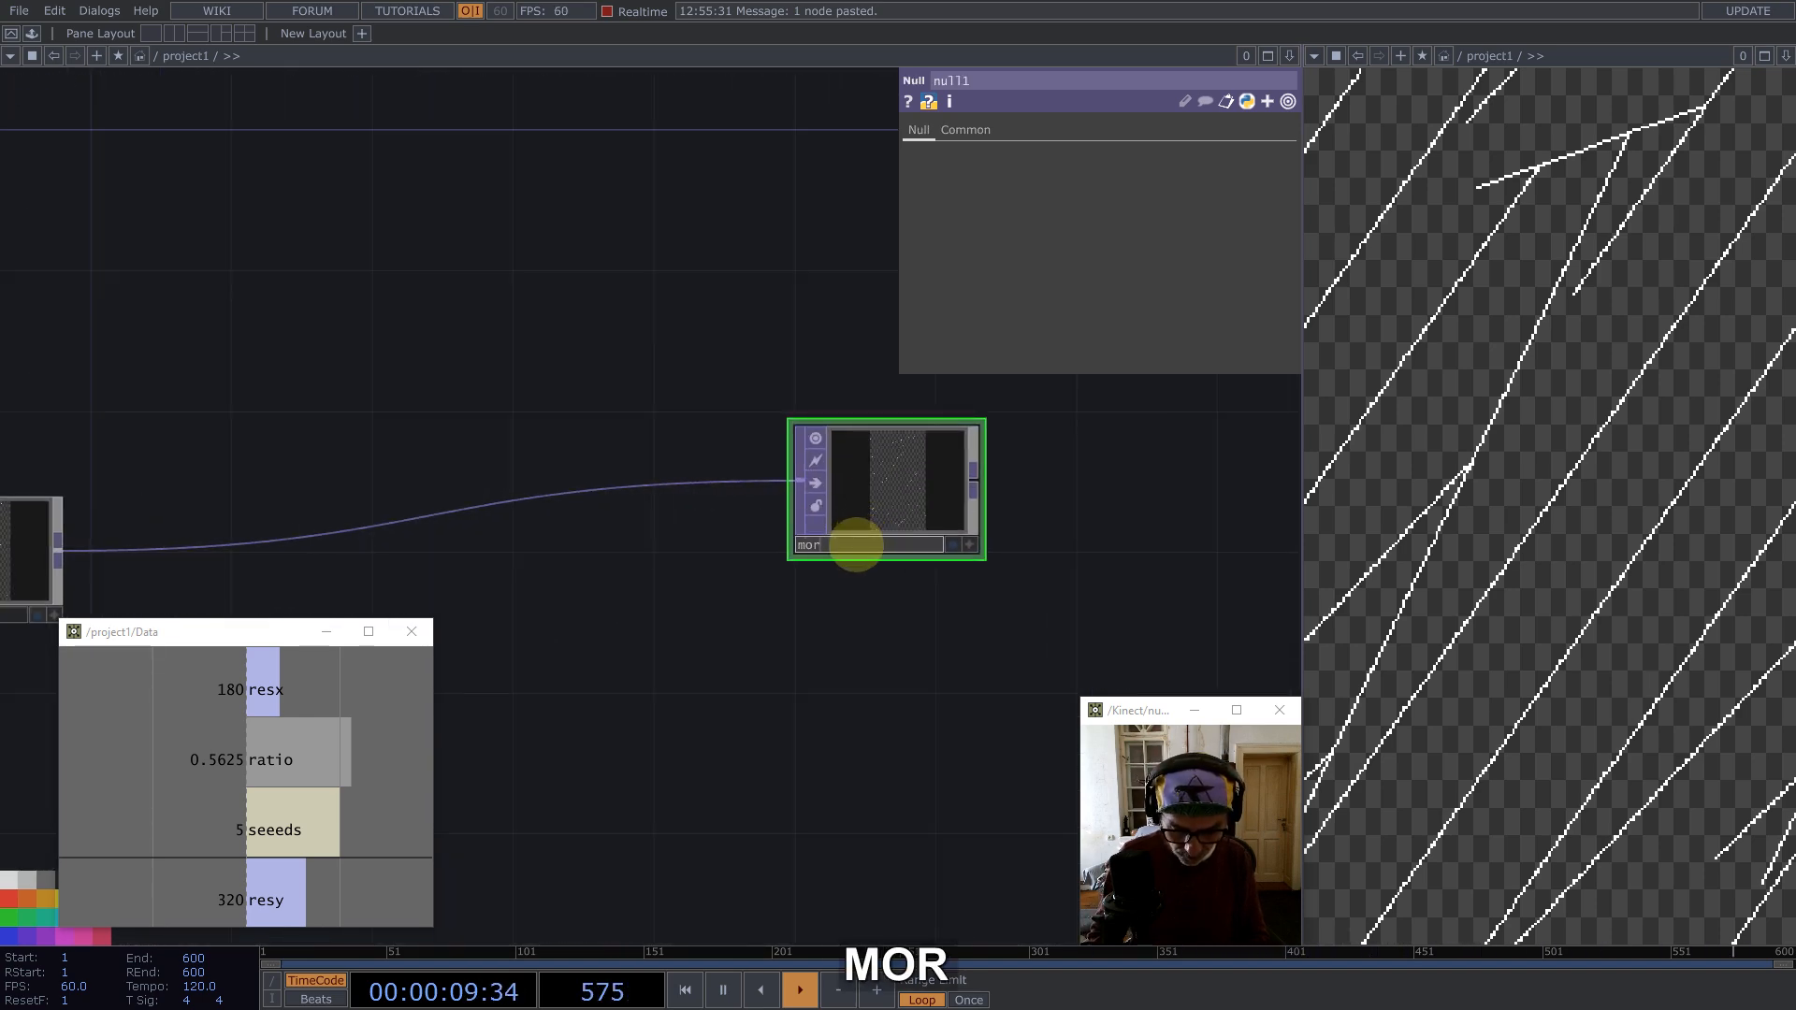
pyautogui.click(856, 546)
pyautogui.write('more_seed')
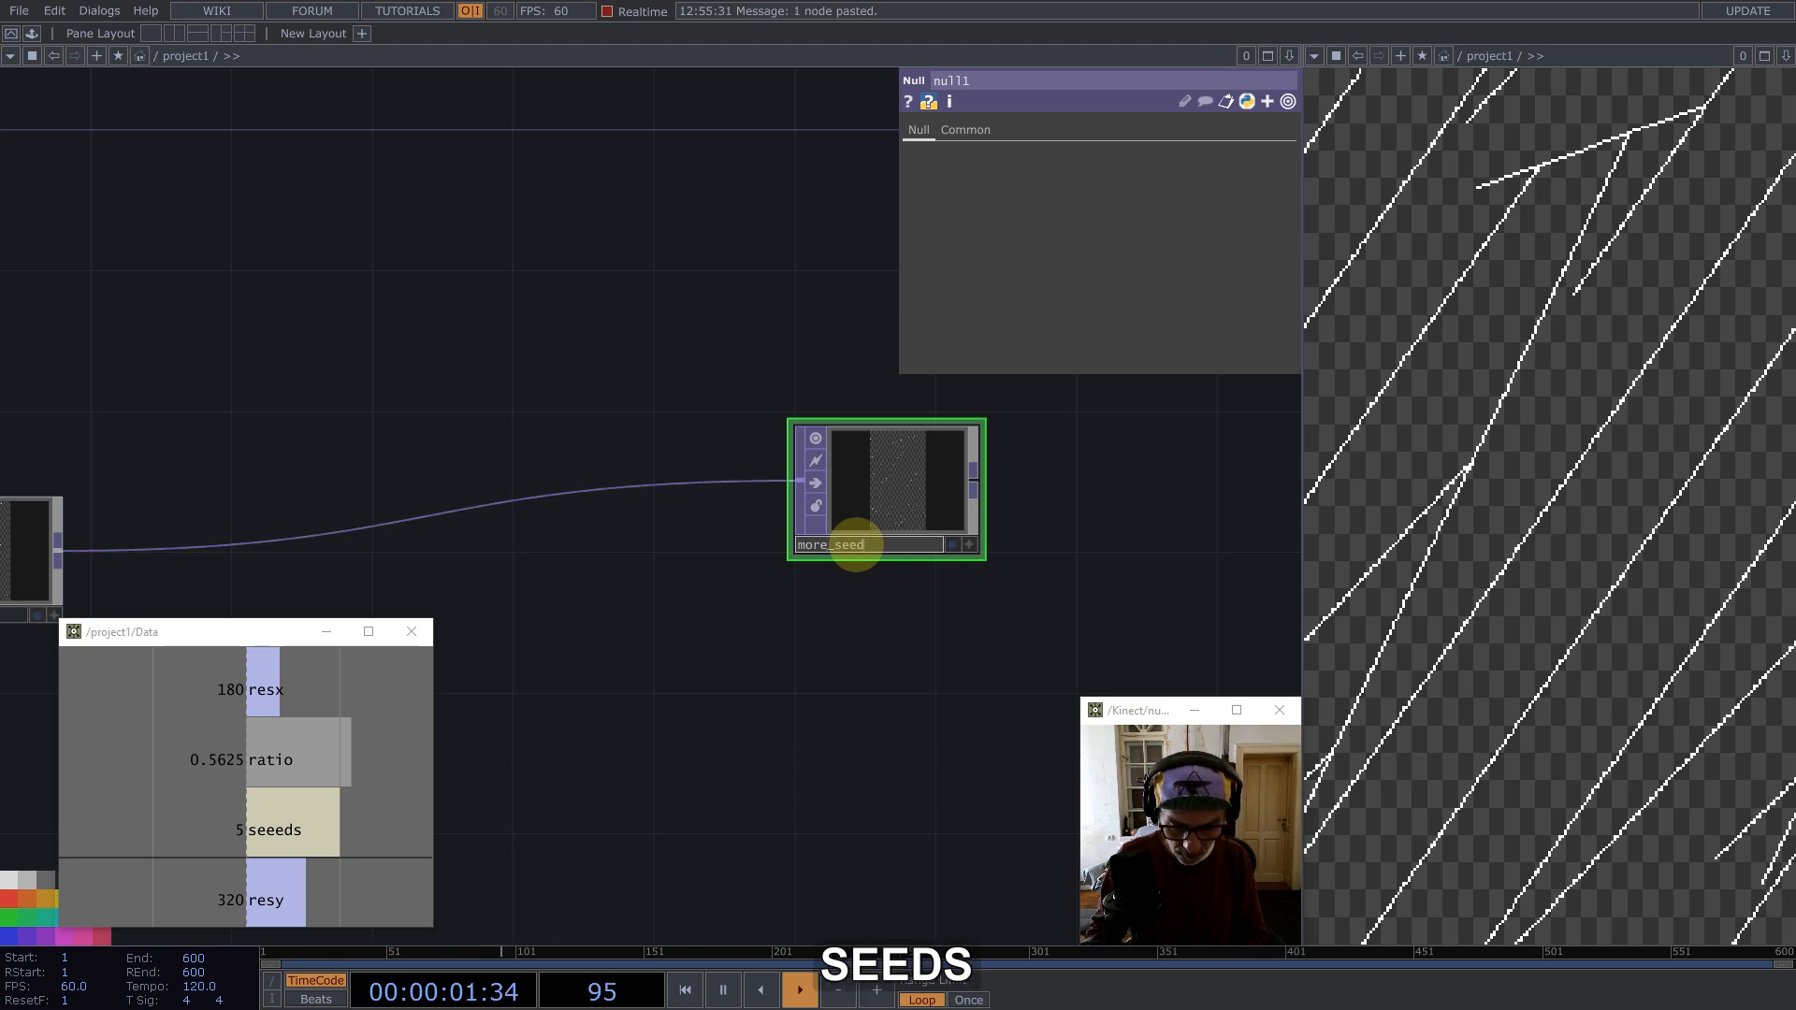
pyautogui.write('s')
pyautogui.press('Return')
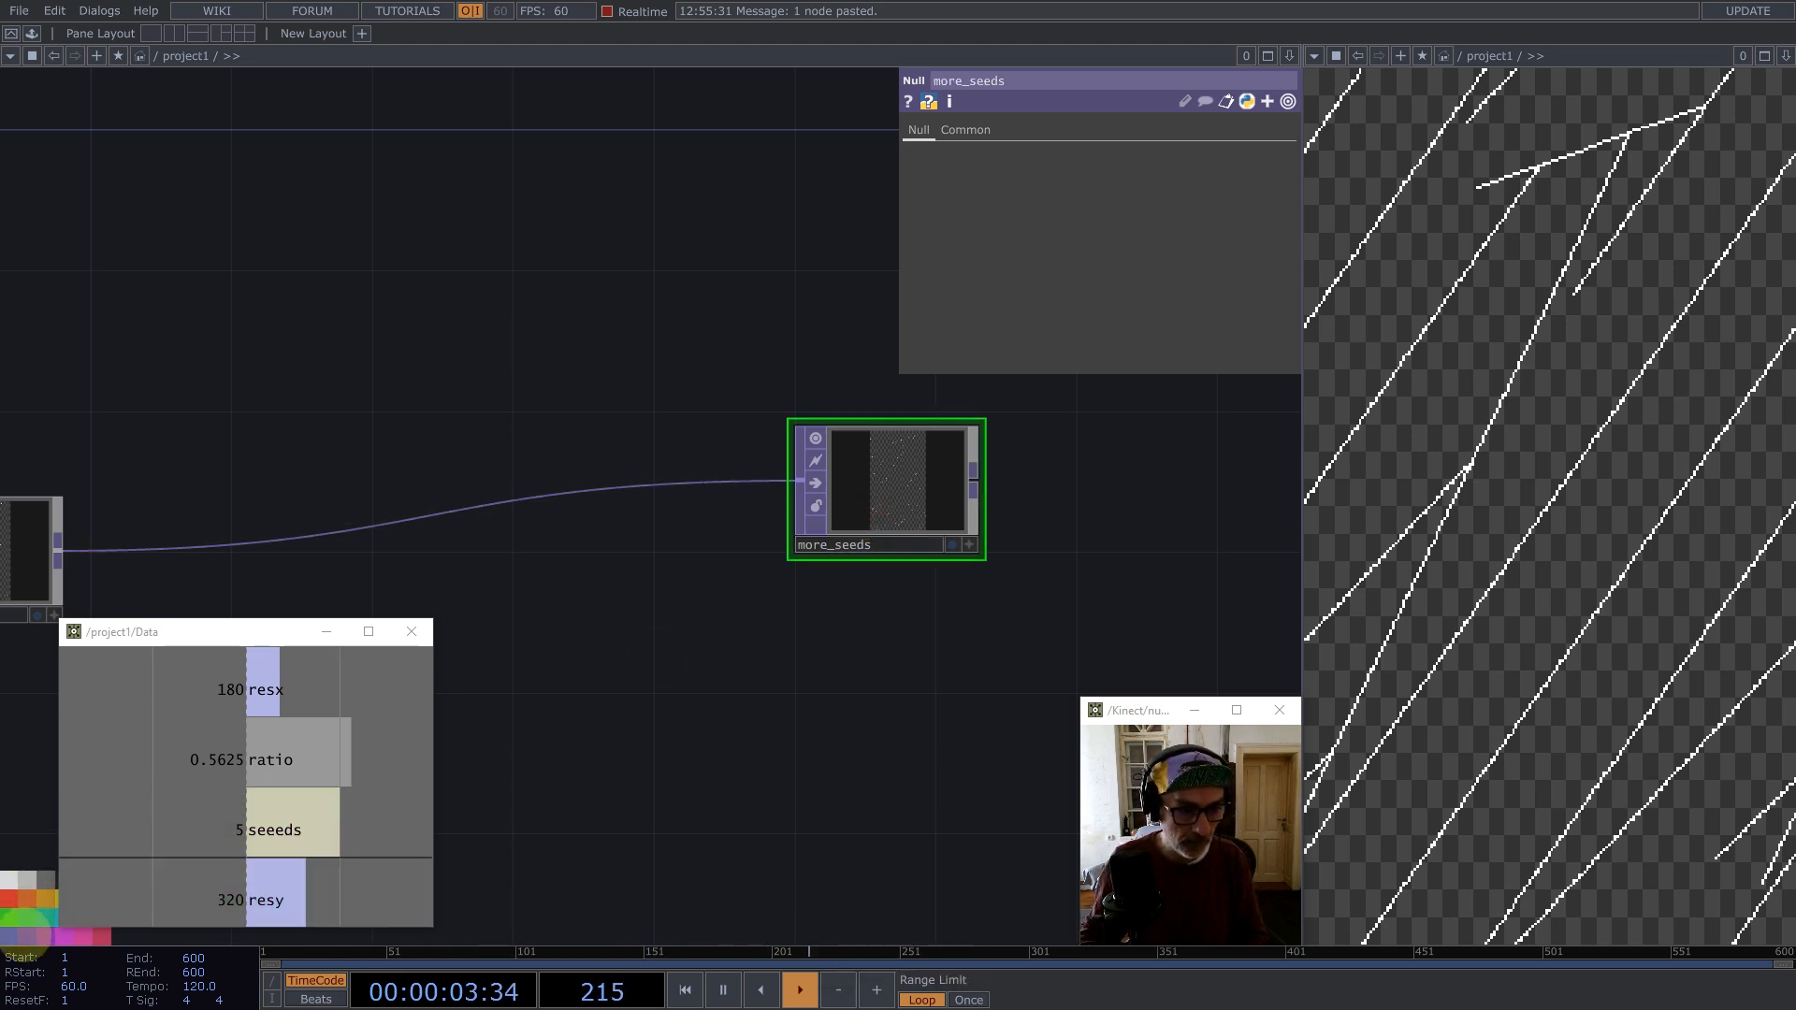
# Step: Move the more_seeds null closer beside the threshold node
pyautogui.scroll(-4, 982, 415)
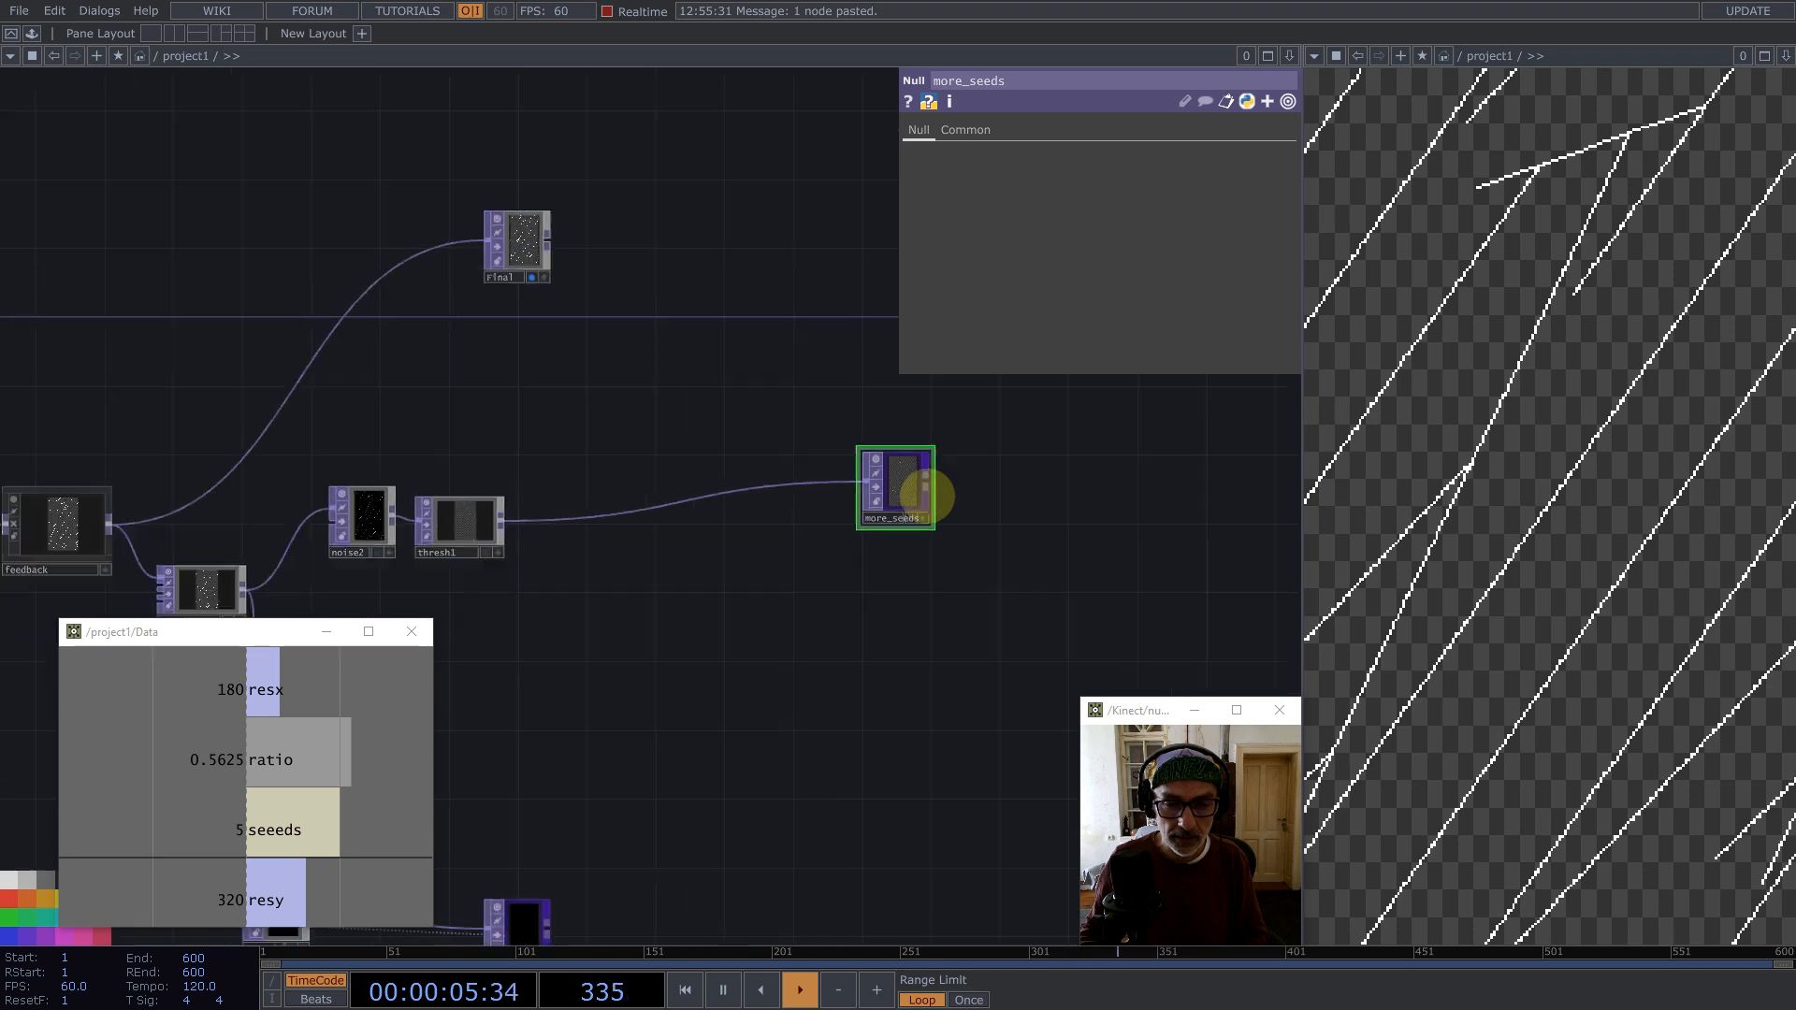
pyautogui.scroll(-2, 926, 496)
pyautogui.moveTo(926, 494); pyautogui.dragTo(820, 467)
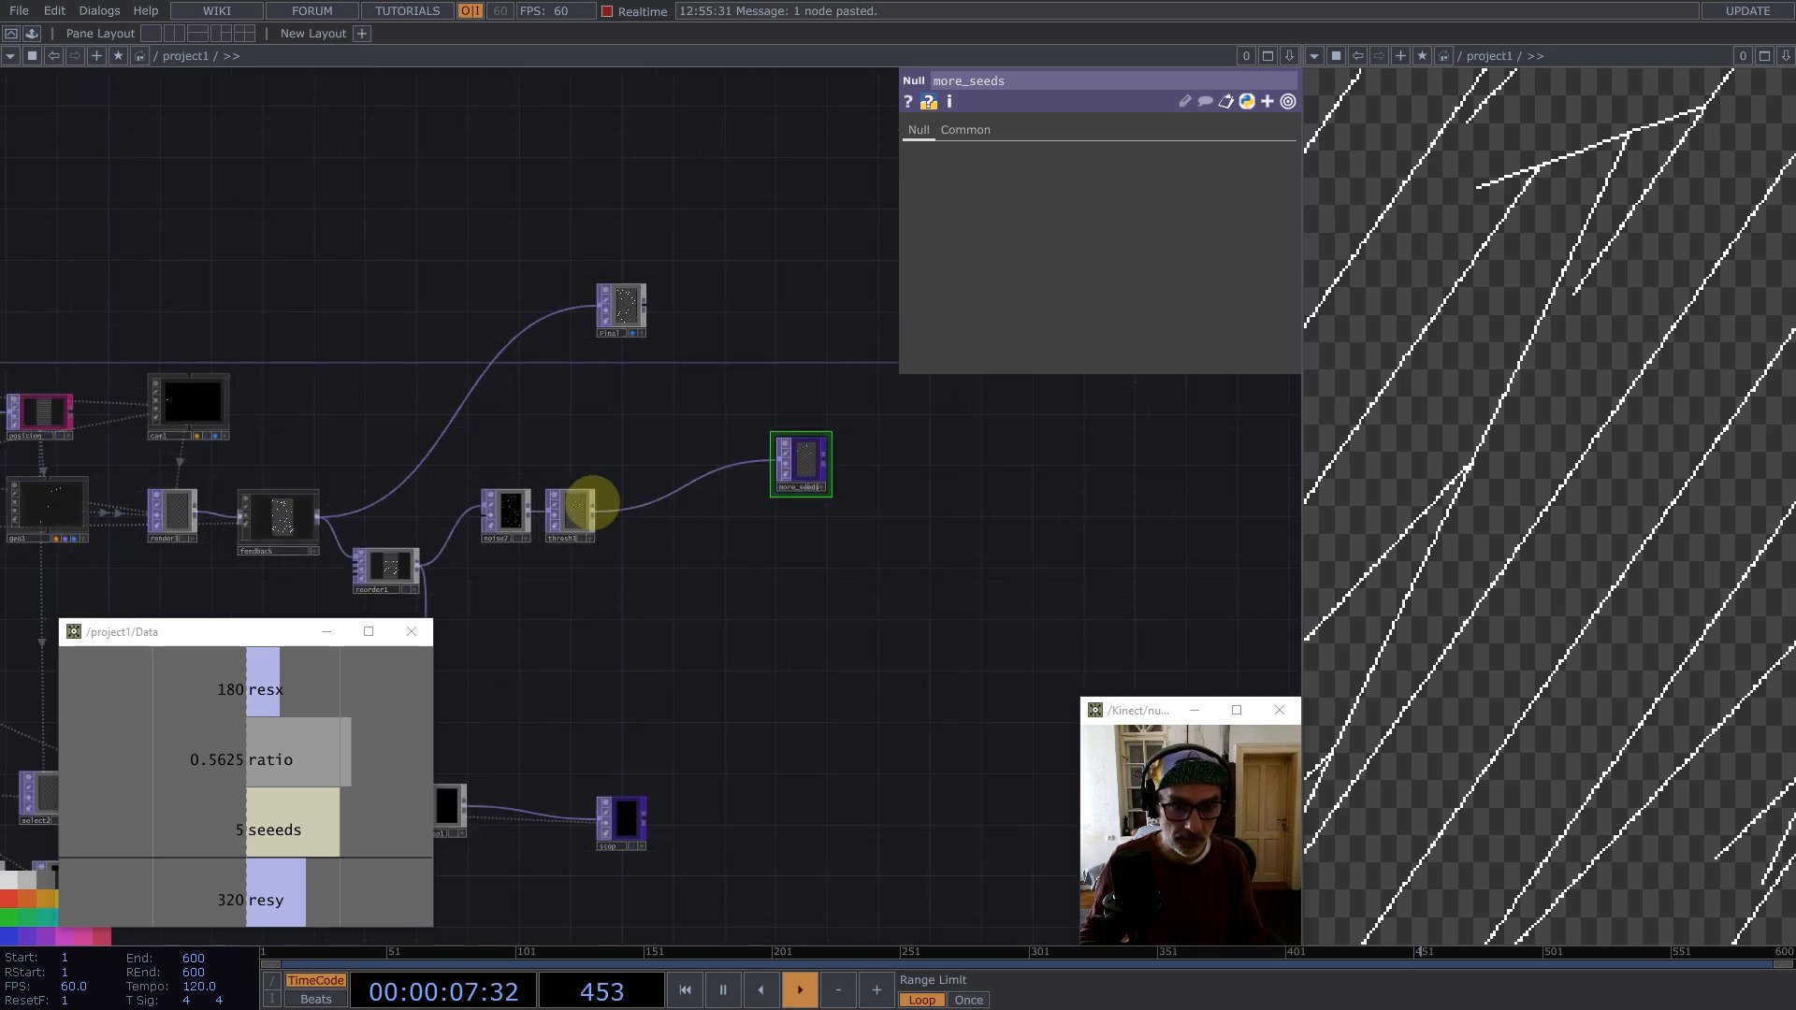
# Step: Select all nodes and set their Viewer Smoothness to Nearest Pixel
pyautogui.click(568, 512)
pyautogui.hotkey('ctrl', 'a')
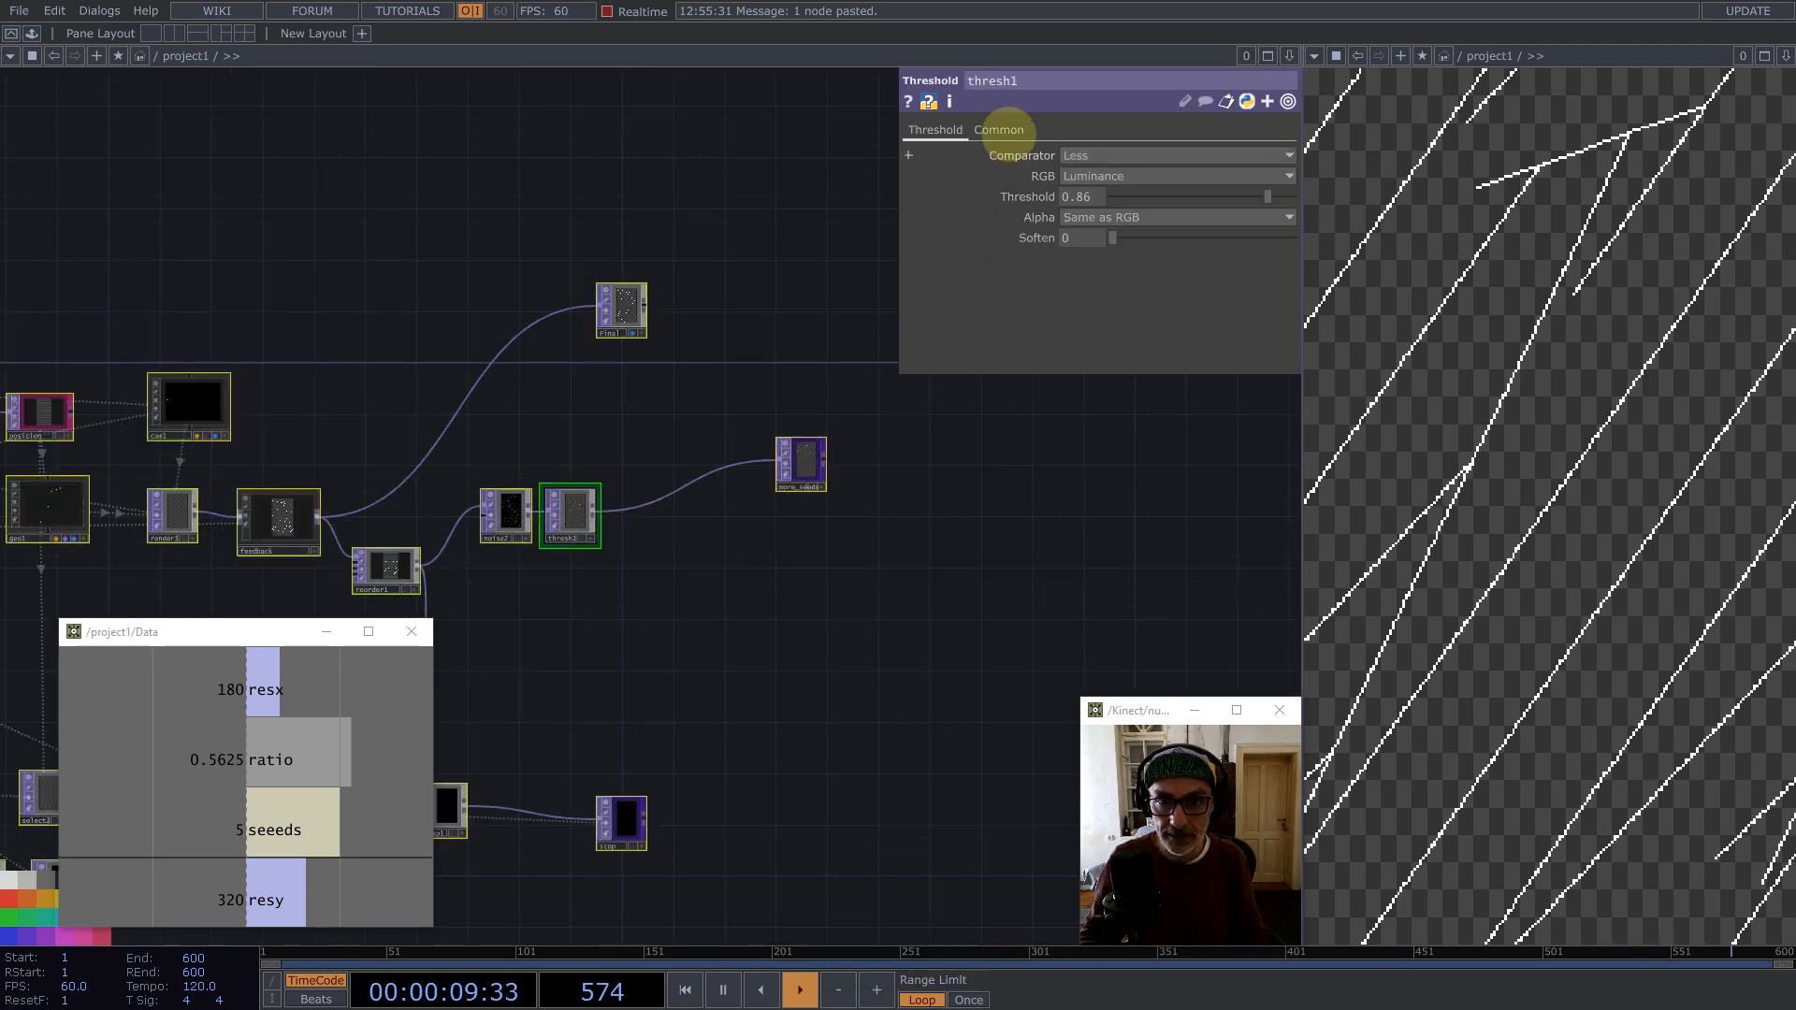
pyautogui.click(999, 130)
pyautogui.click(1125, 257)
pyautogui.click(1108, 297)
pyautogui.click(1119, 299)
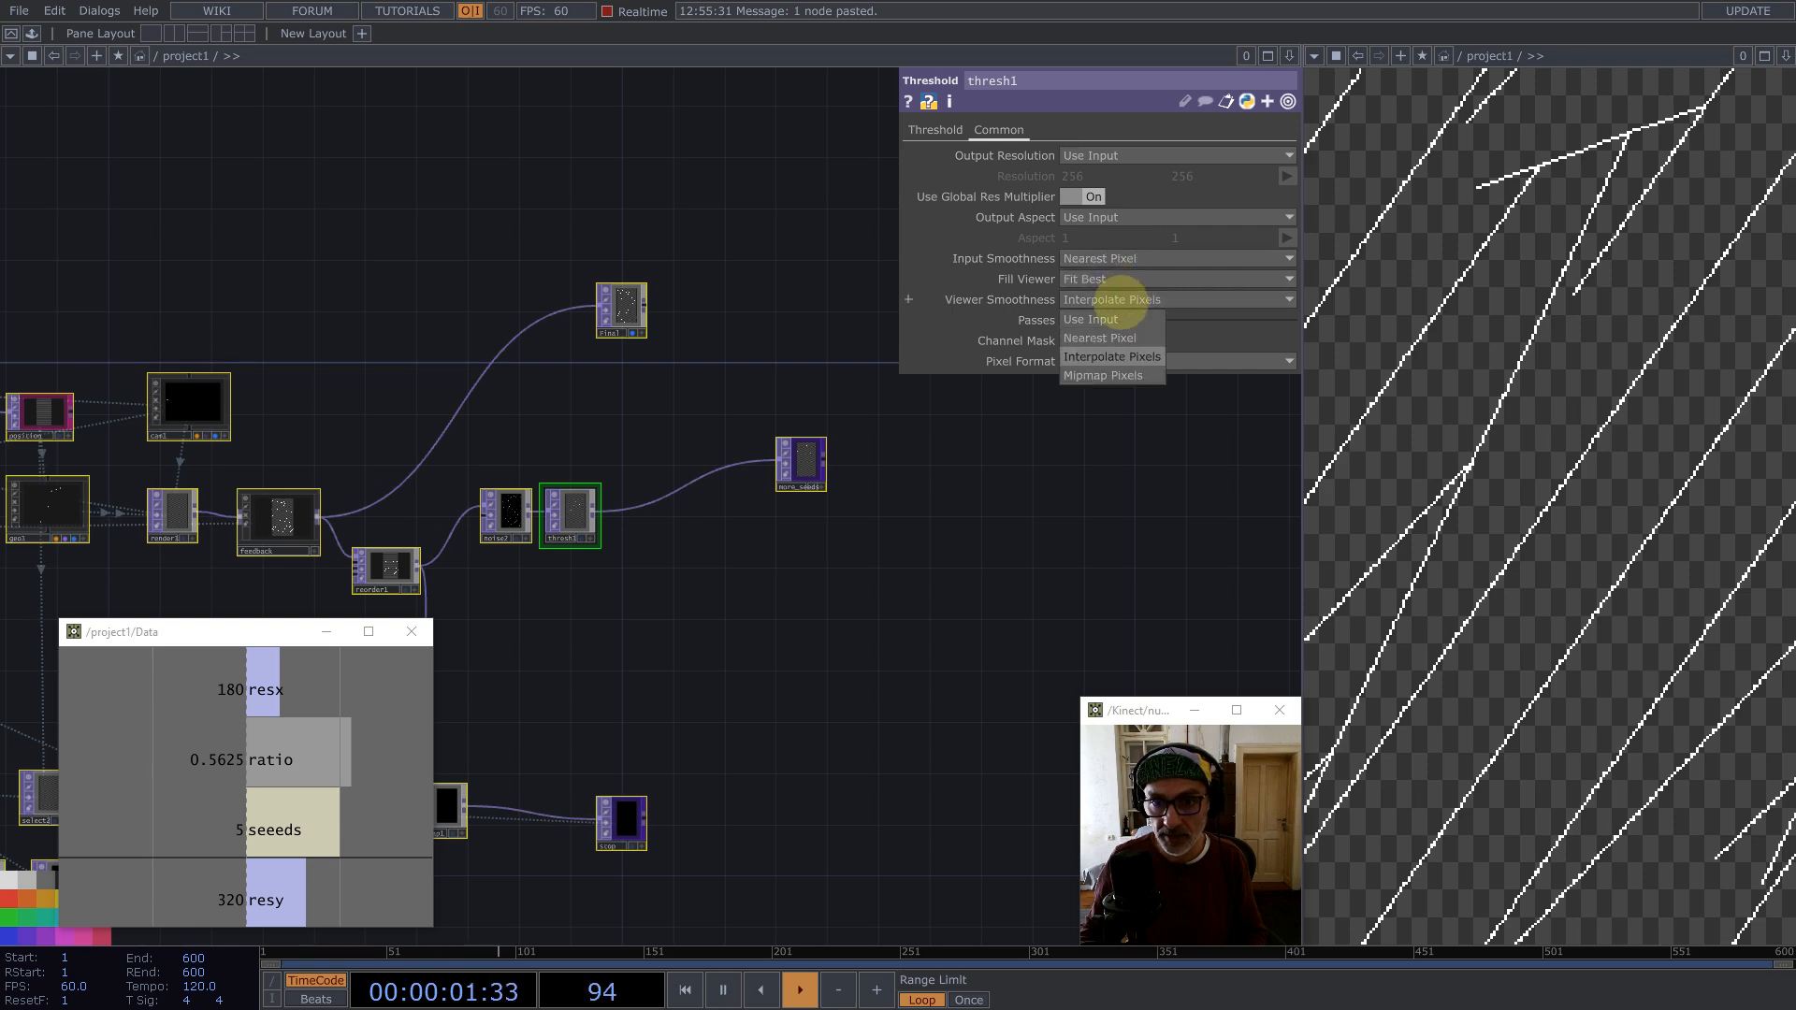
pyautogui.click(1107, 337)
# Step: Move the final output node further right in the network
pyautogui.scroll(-10, 922, 552)
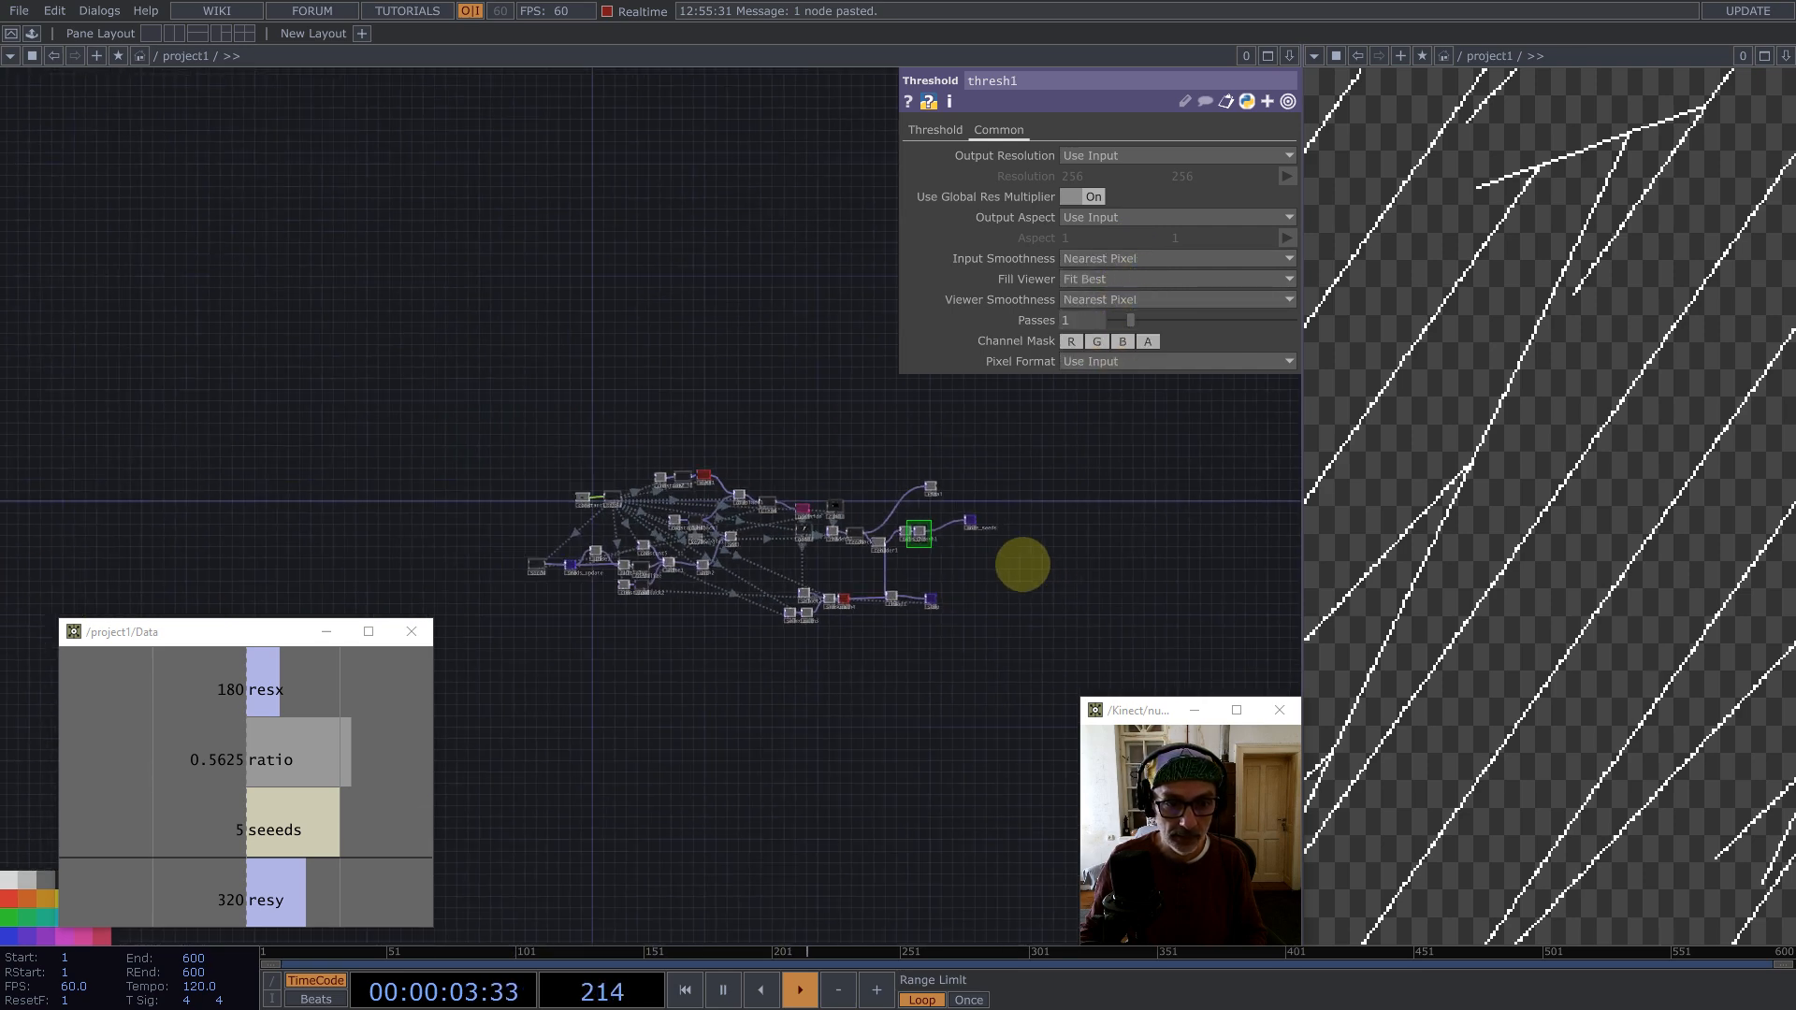
pyautogui.scroll(10, 988, 625)
pyautogui.moveTo(983, 661); pyautogui.dragTo(430, 492, button='right')
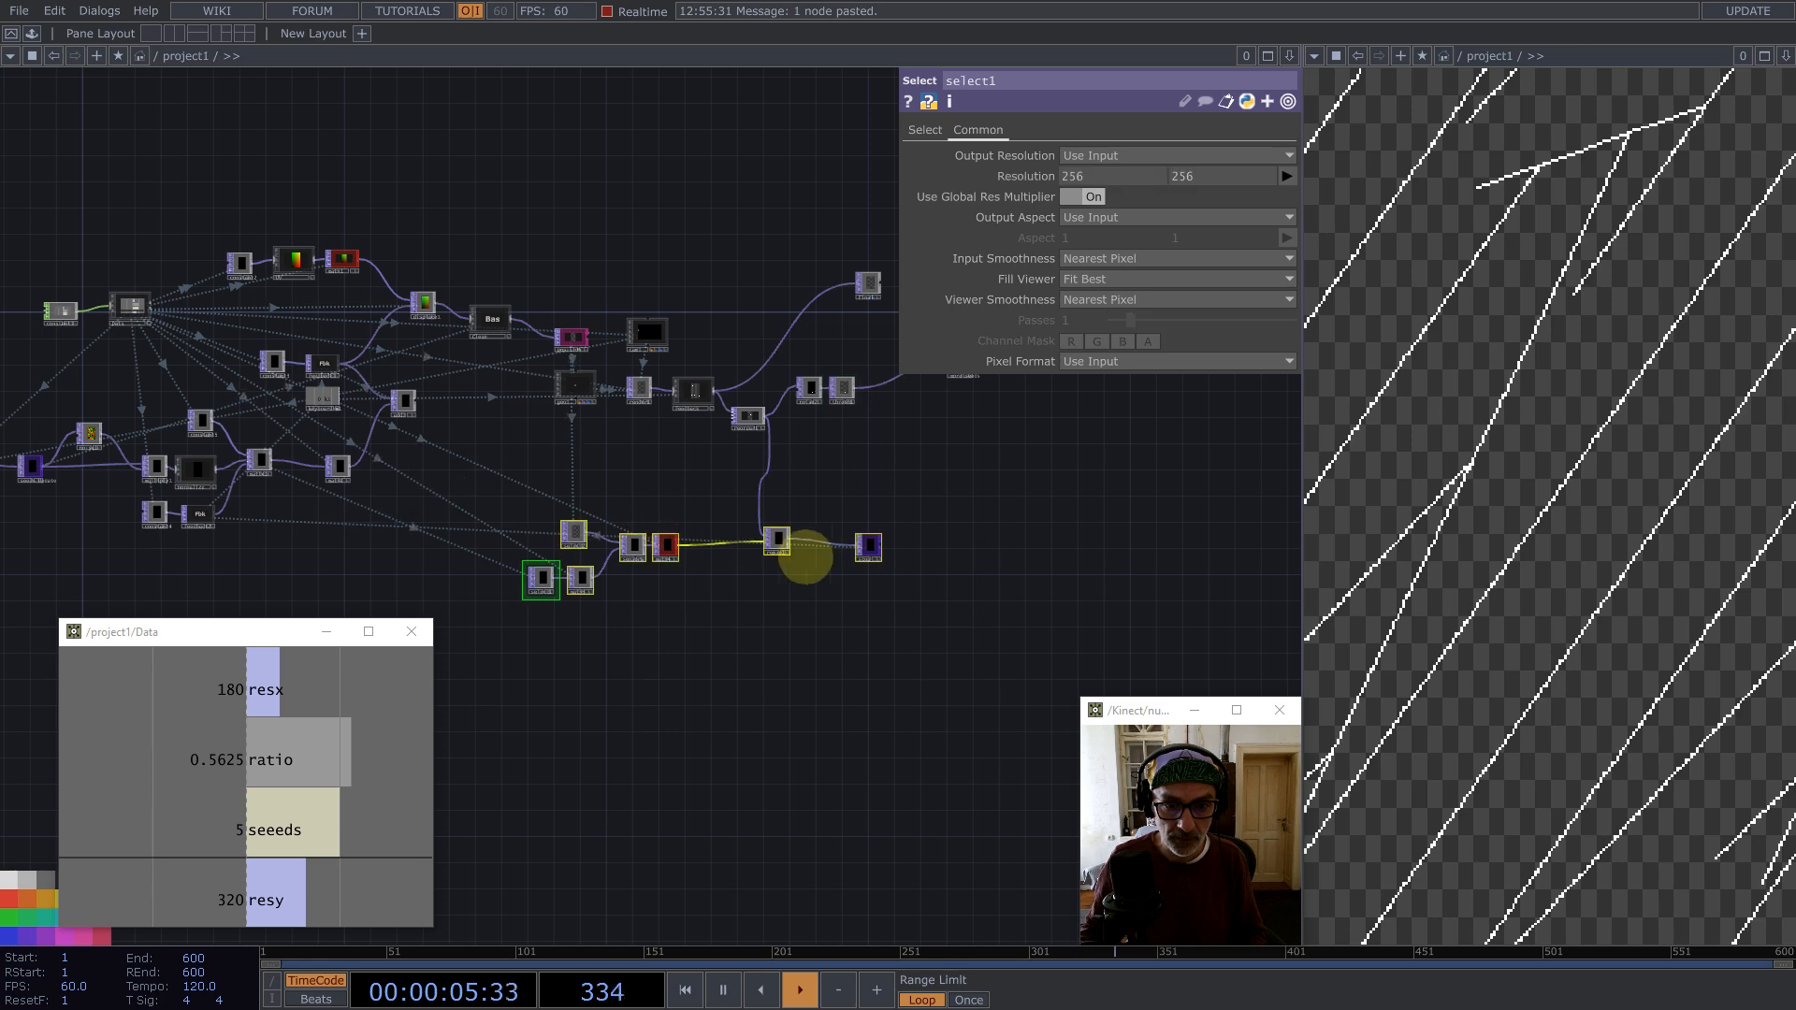
pyautogui.moveTo(876, 548); pyautogui.dragTo(1027, 527)
pyautogui.moveTo(496, 689); pyautogui.dragTo(1043, 575)
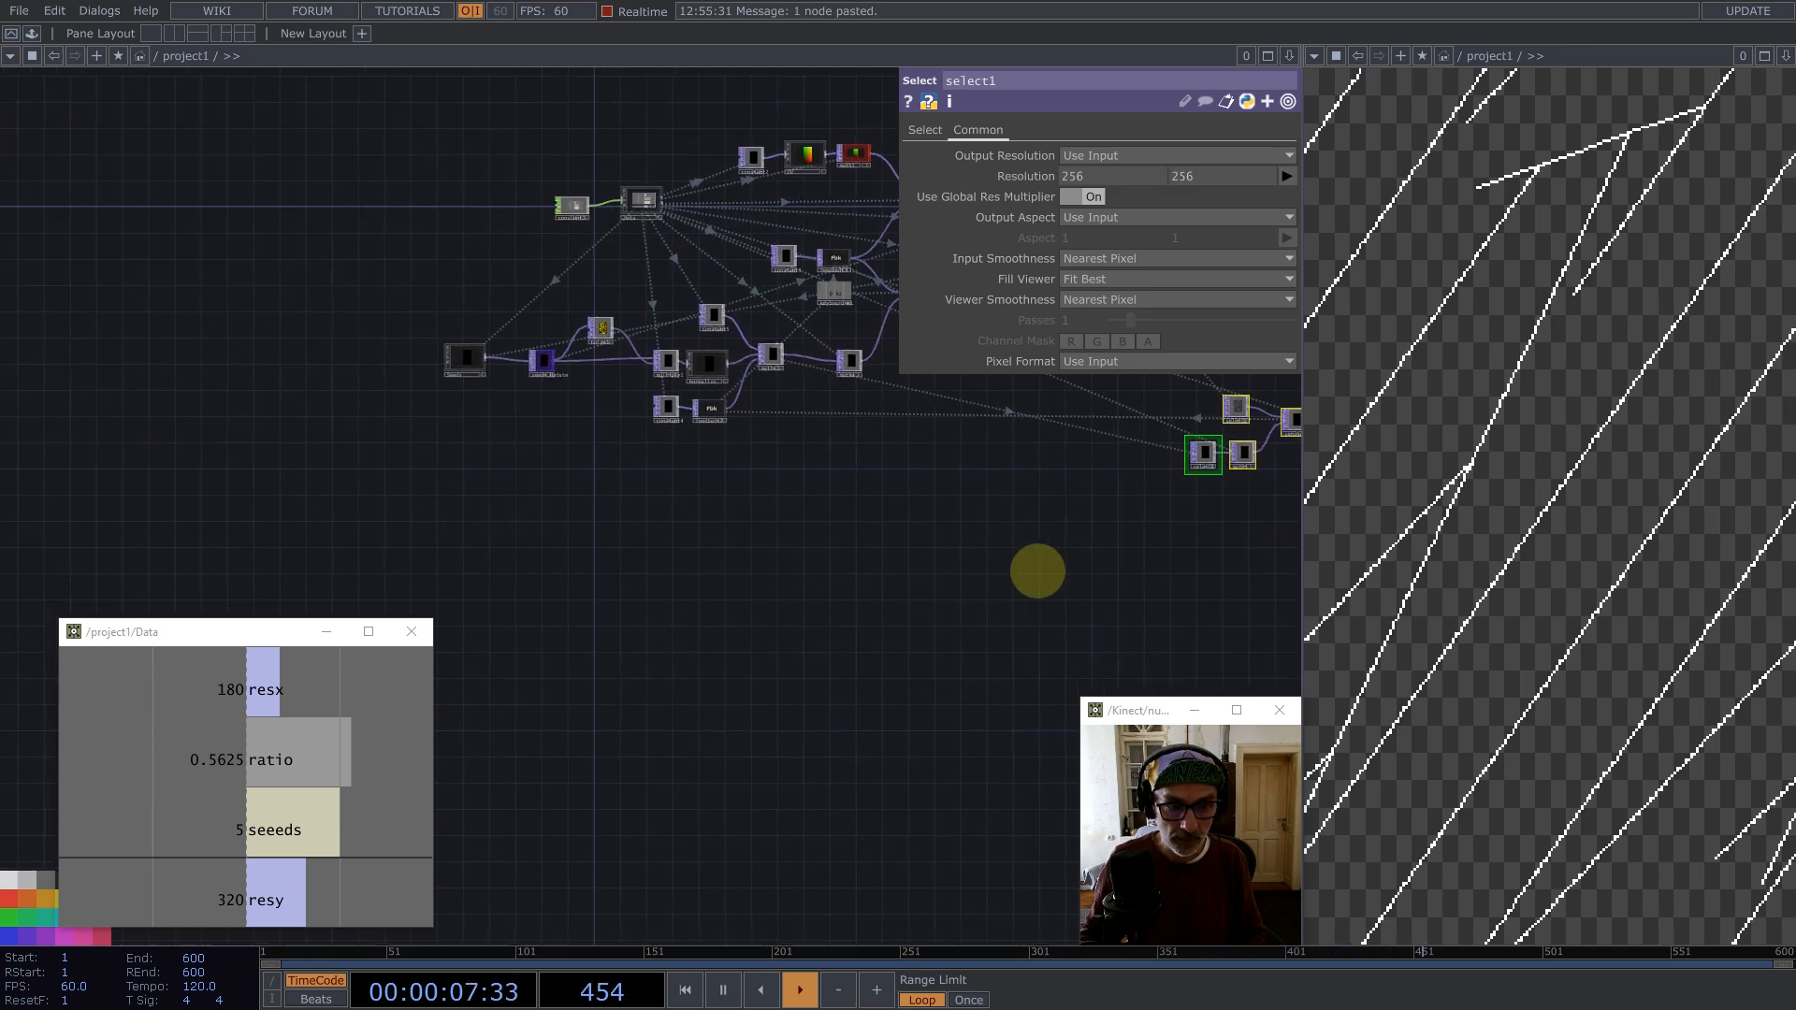
# Step: Copy the Seeds component and its feedback TOP and paste duplicates below the network
pyautogui.moveTo(832, 449); pyautogui.dragTo(654, 397, button='right')
pyautogui.hotkey('ctrl', 'c')
pyautogui.hotkey('ctrl', 'v')
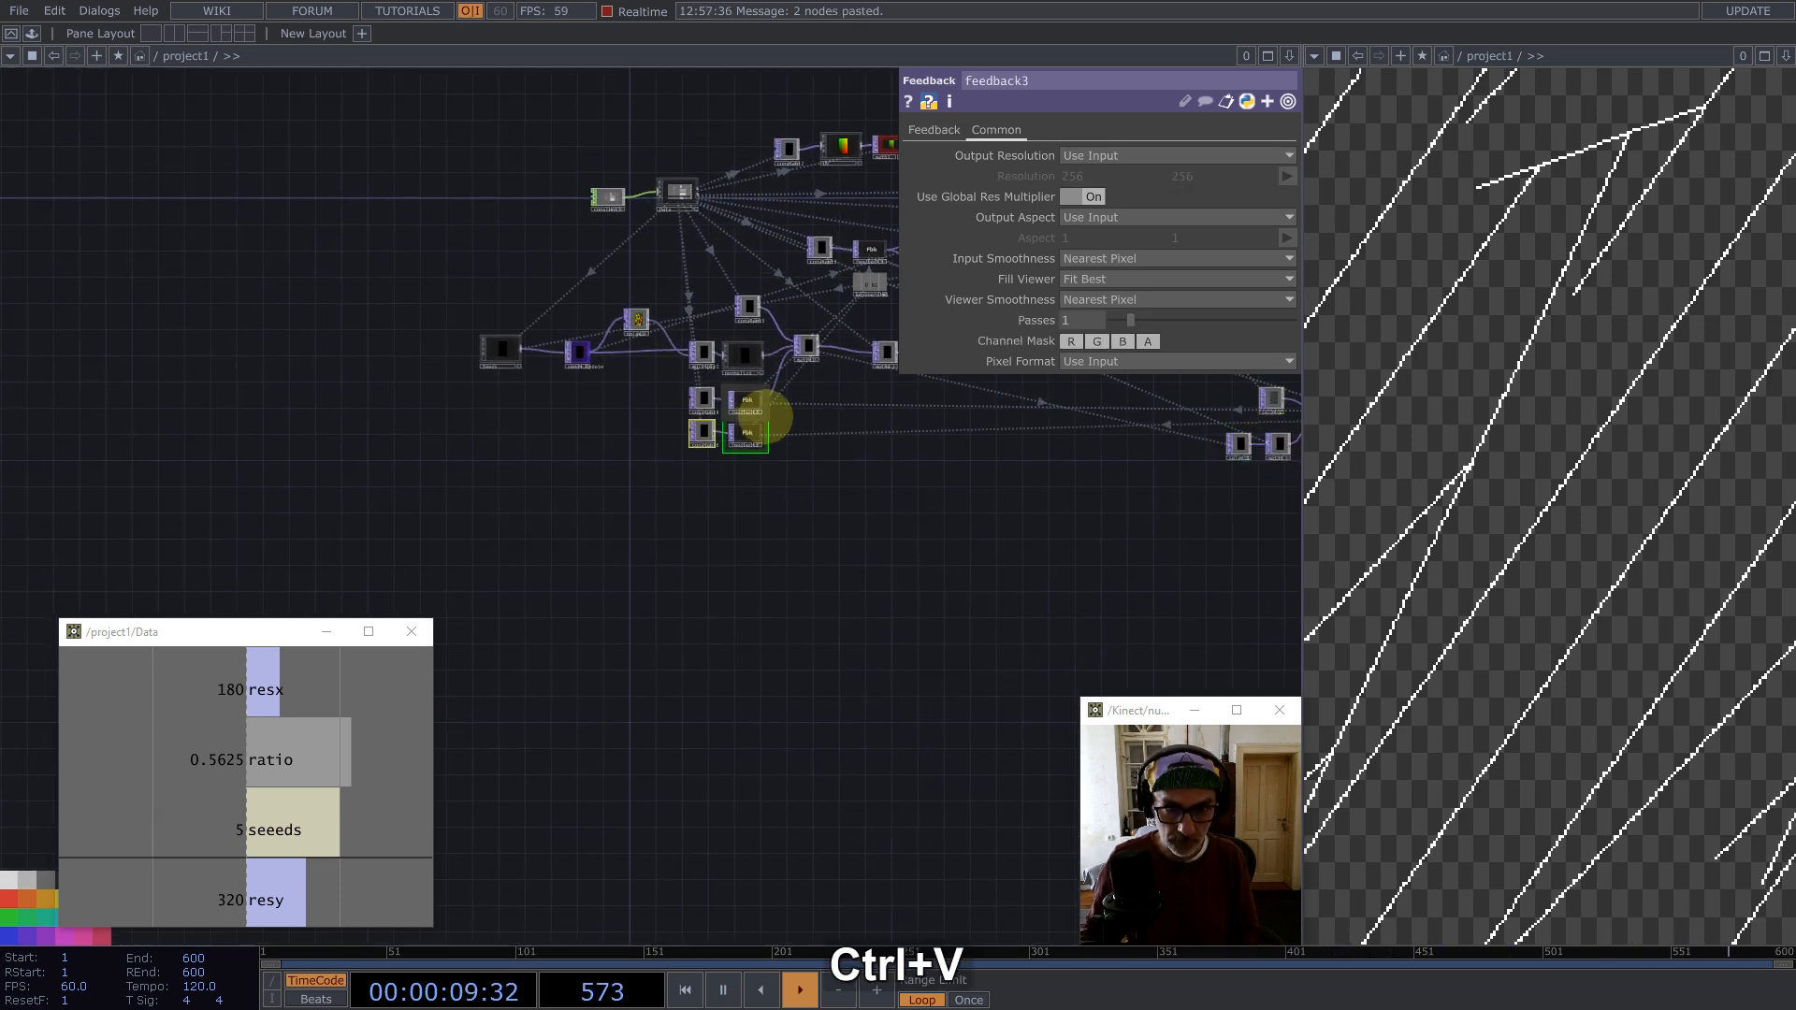
pyautogui.click(486, 477)
# Step: Set the pasted feedback TOP's Target TOP to more_seeds
pyautogui.scroll(-5, 430, 490)
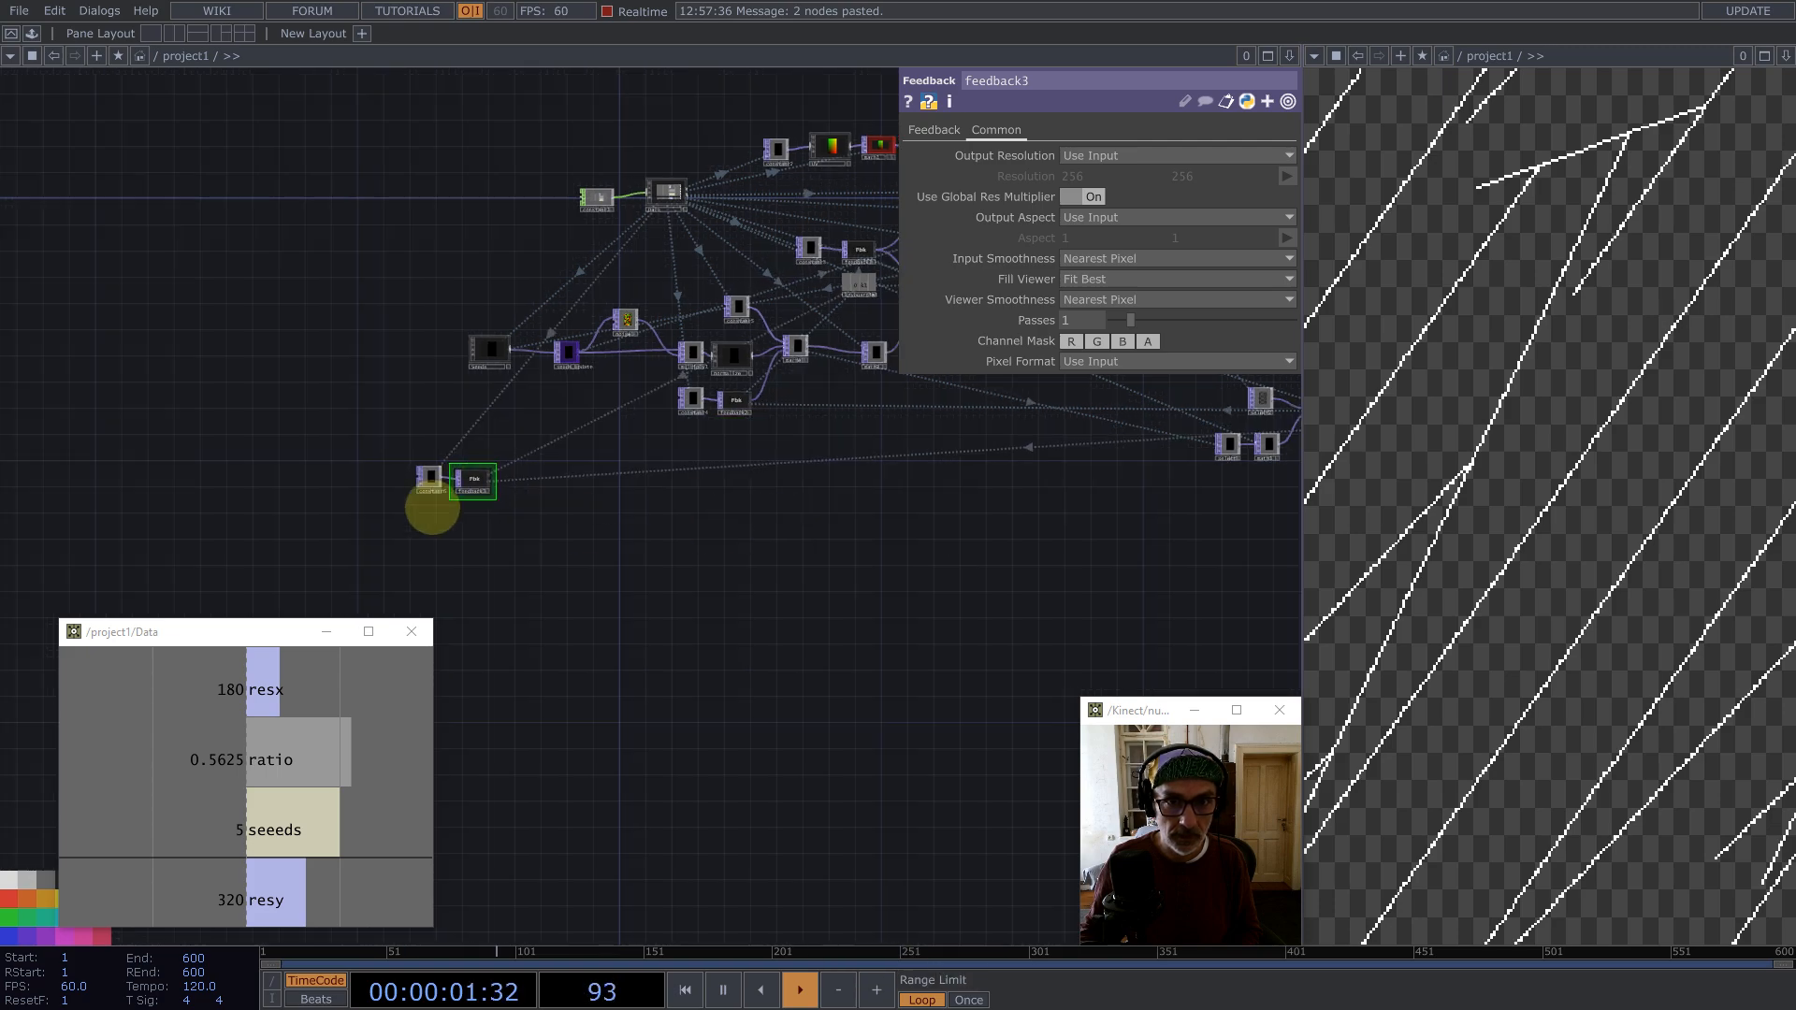
pyautogui.scroll(5, 762, 405)
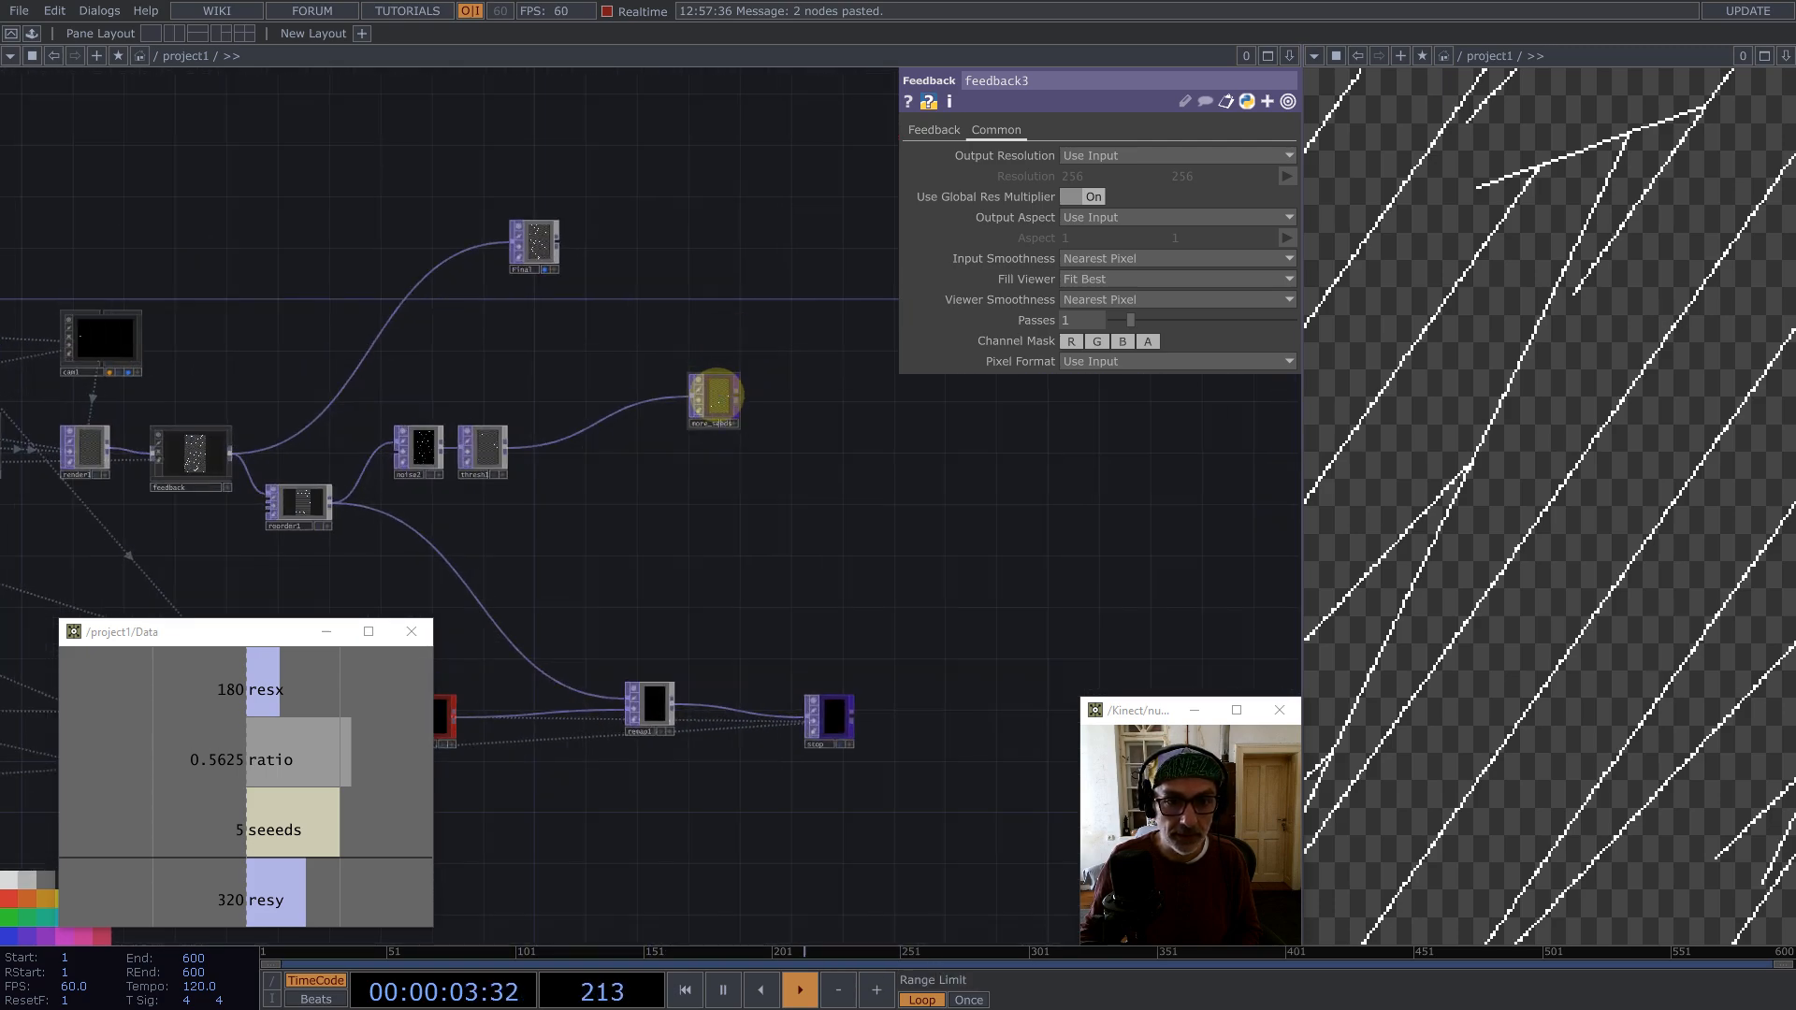
pyautogui.moveTo(714, 393); pyautogui.dragTo(829, 360)
pyautogui.press('Delete')
pyautogui.click(934, 130)
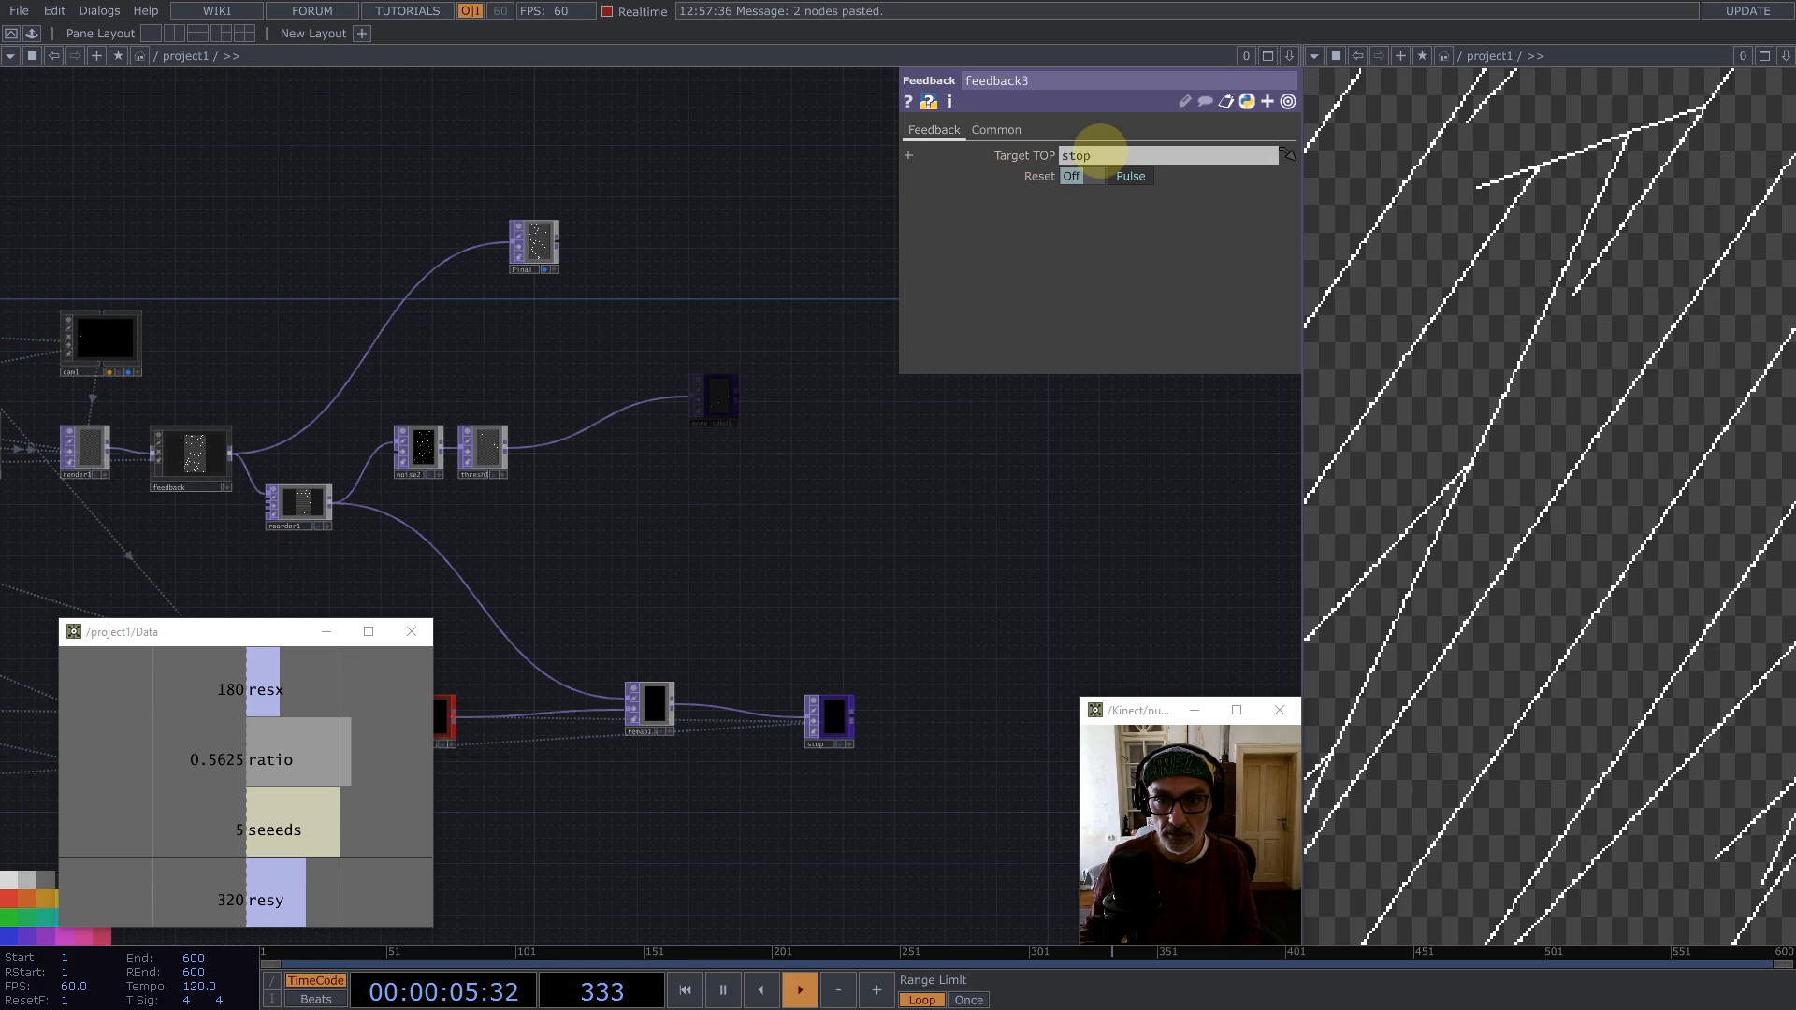
pyautogui.scroll(-5, 1103, 514)
pyautogui.scroll(-3, 1110, 517)
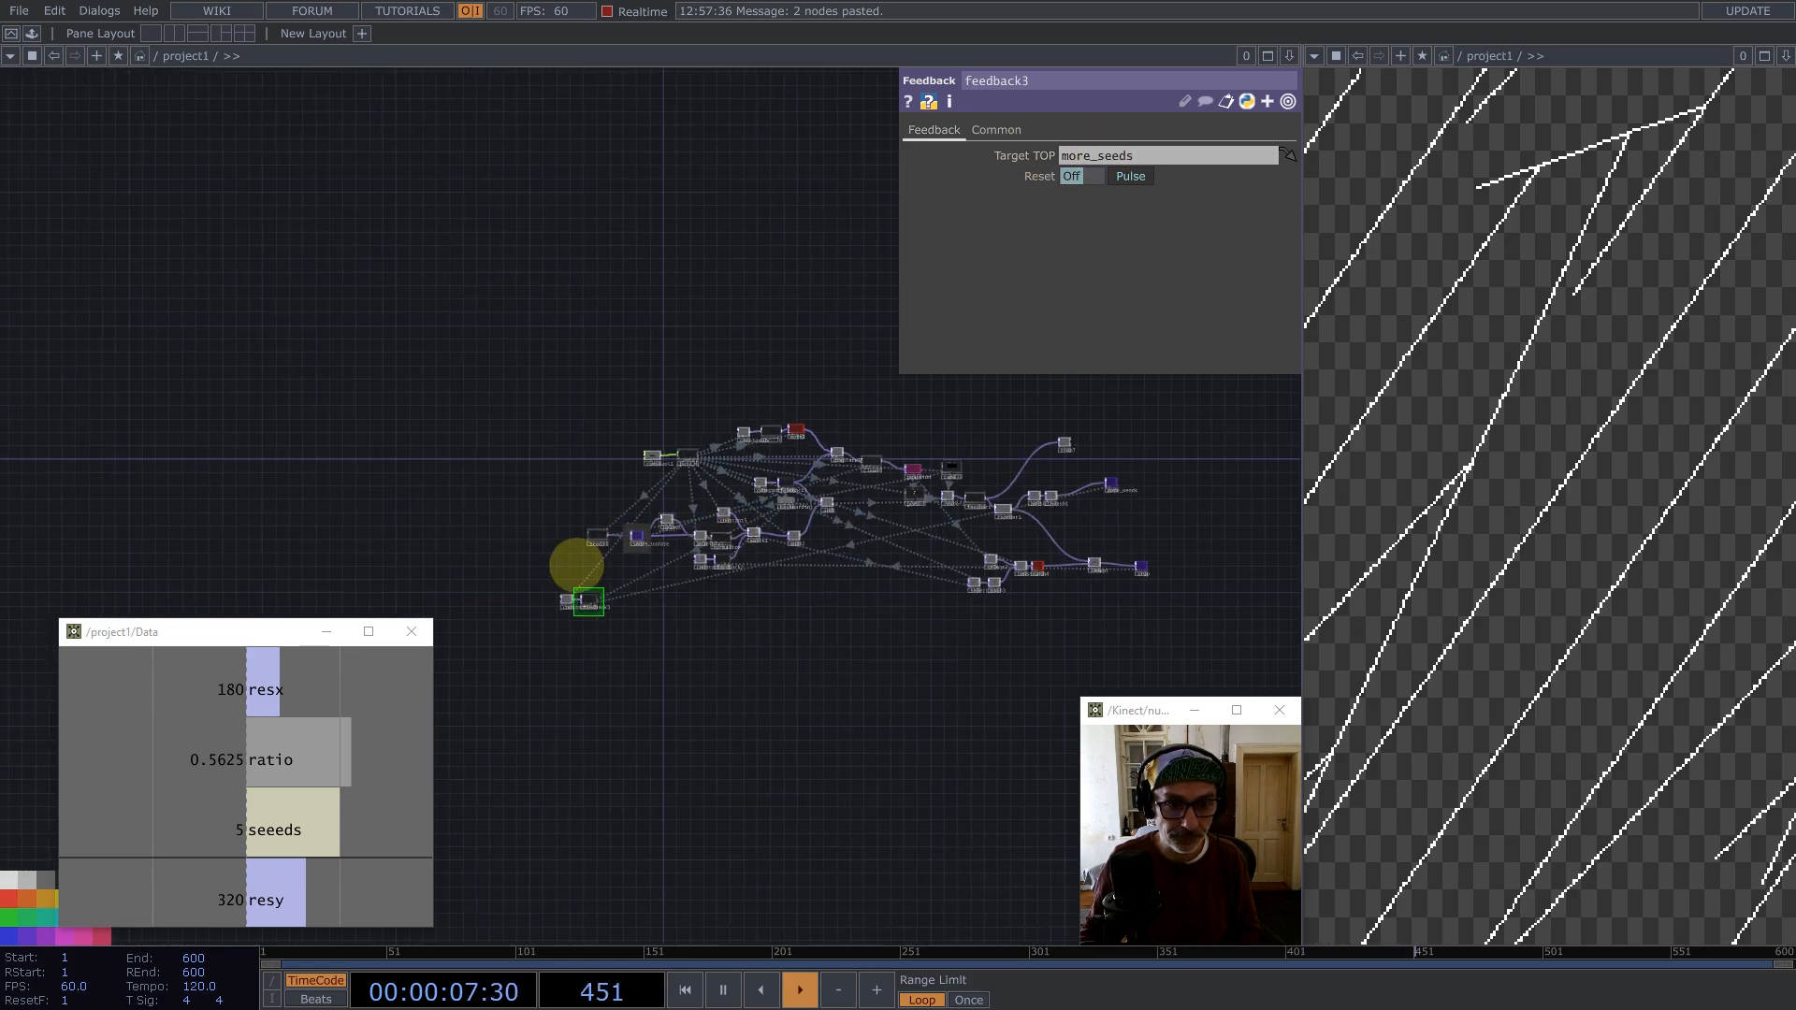
# Step: Reposition the pasted nodes and append a Composite TOP after feedback3
pyautogui.scroll(6, 506, 598)
pyautogui.moveTo(506, 598); pyautogui.dragTo(545, 418)
pyautogui.scroll(5, 626, 477)
pyautogui.middleClick(723, 643)
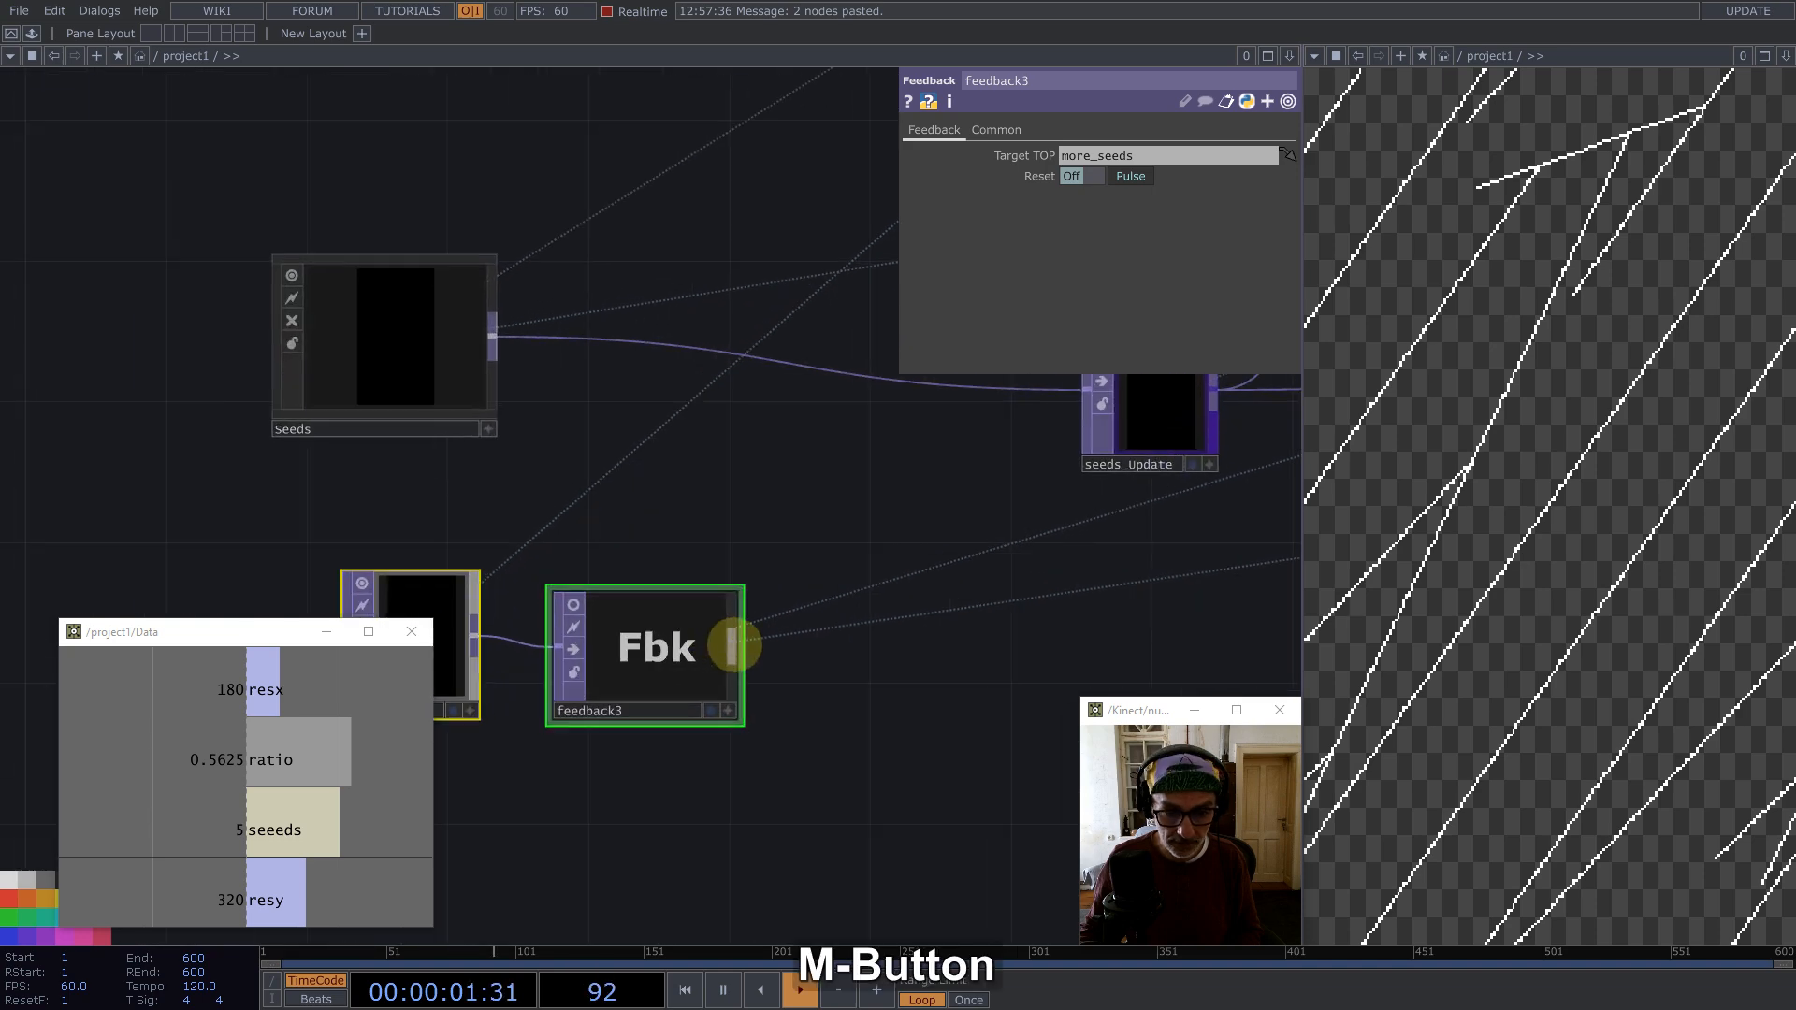
pyautogui.write('co')
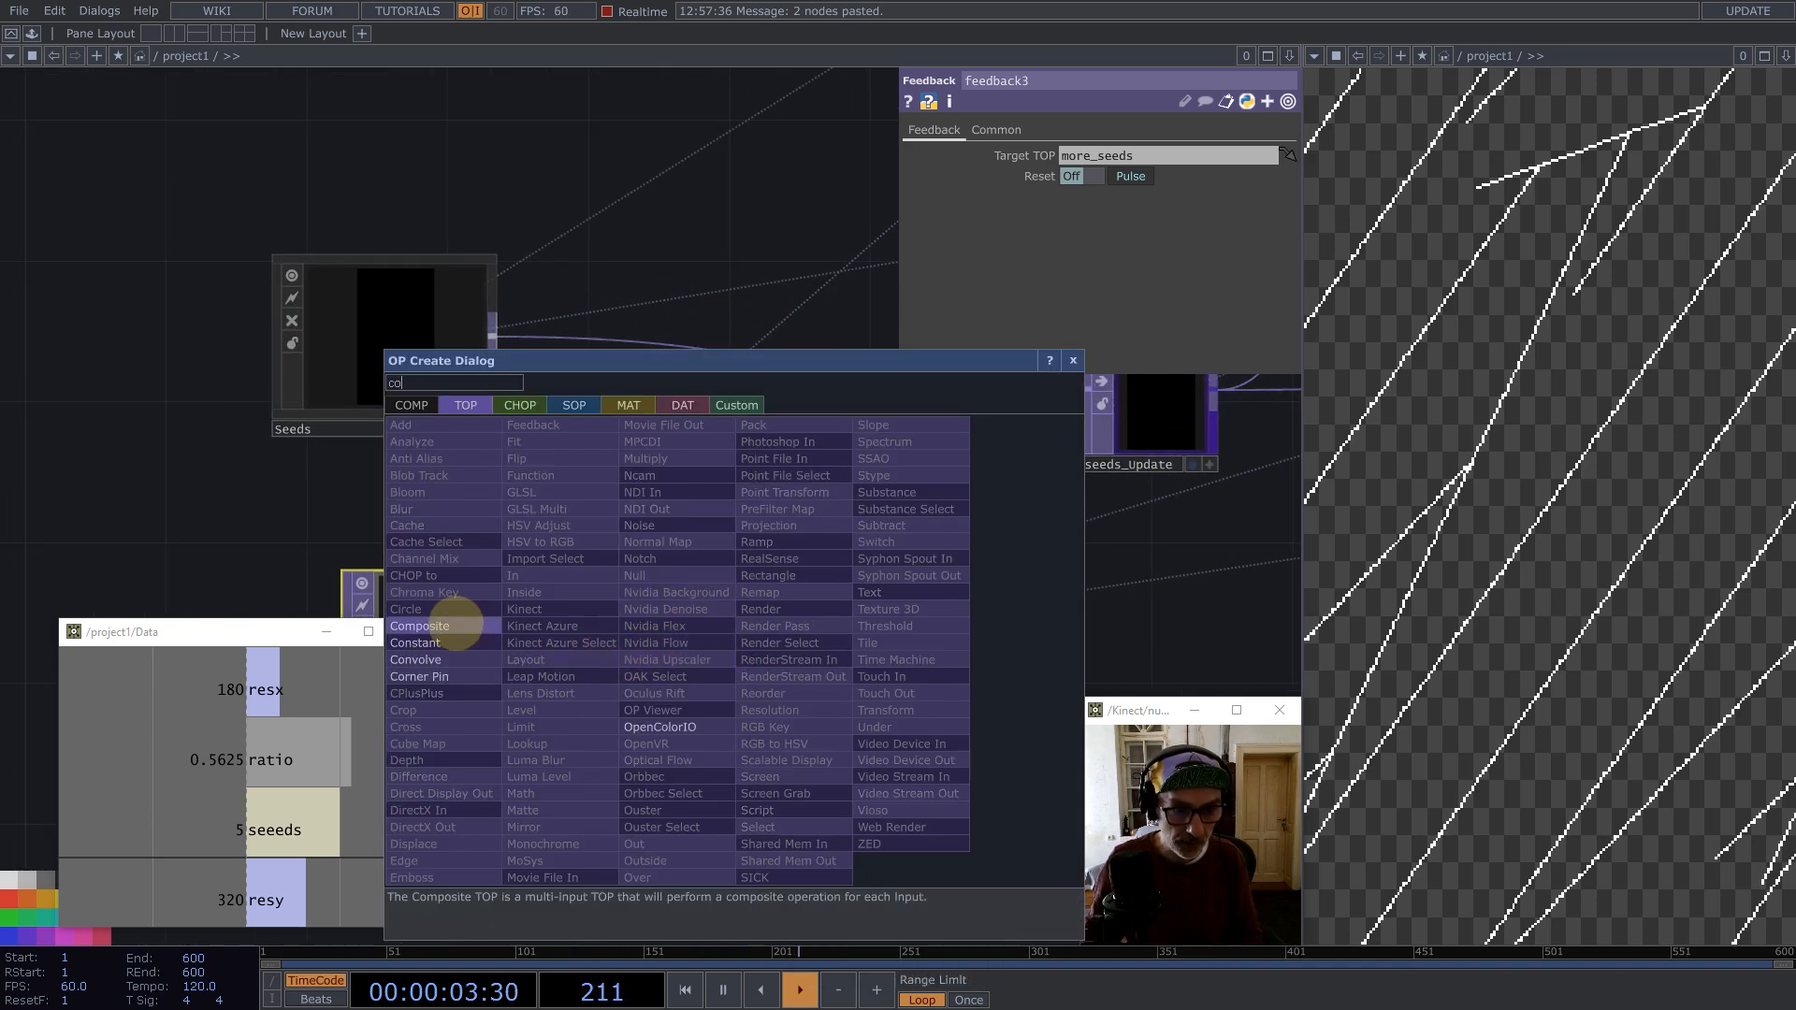
pyautogui.click(451, 626)
pyautogui.click(842, 461)
# Step: Wire the pasted Seeds output into comp1 as second input and route comp1's output onward
pyautogui.moveTo(493, 337); pyautogui.dragTo(734, 475)
pyautogui.moveTo(581, 542); pyautogui.dragTo(433, 568)
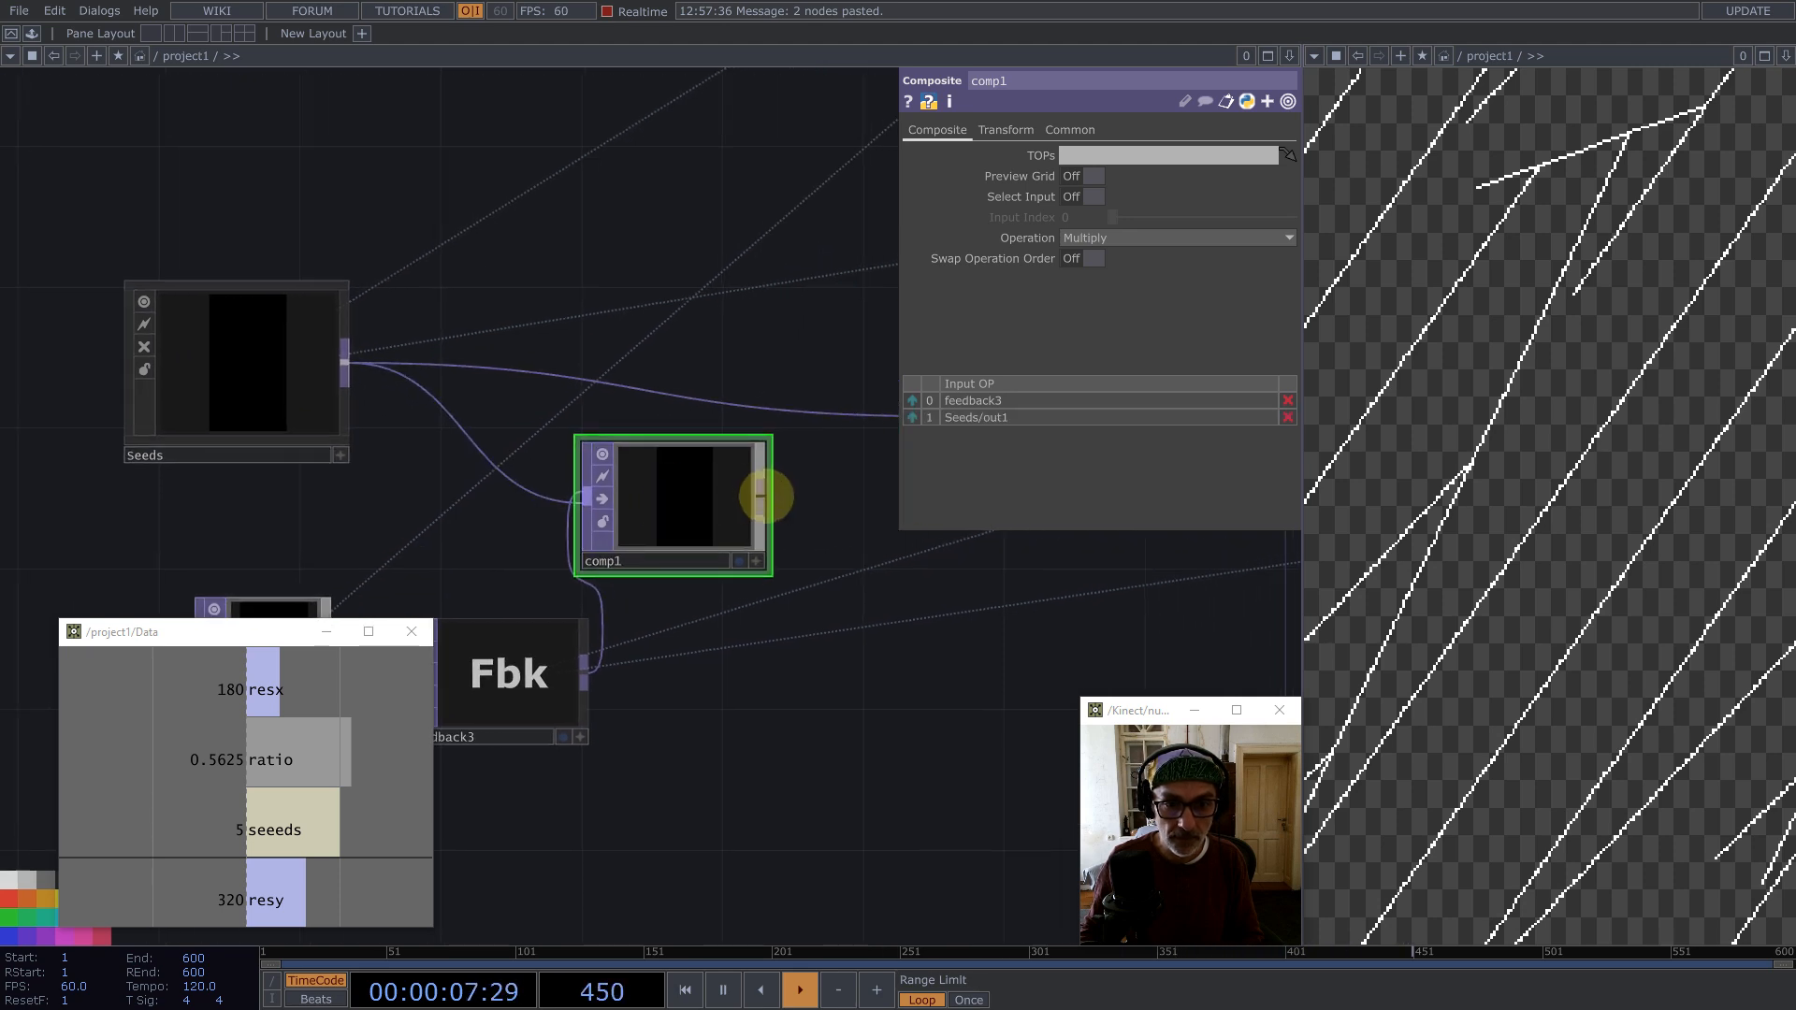
pyautogui.moveTo(766, 496); pyautogui.dragTo(832, 402)
# Step: Set comp1's Operation to Maximum and move the node into place
pyautogui.click(1131, 241)
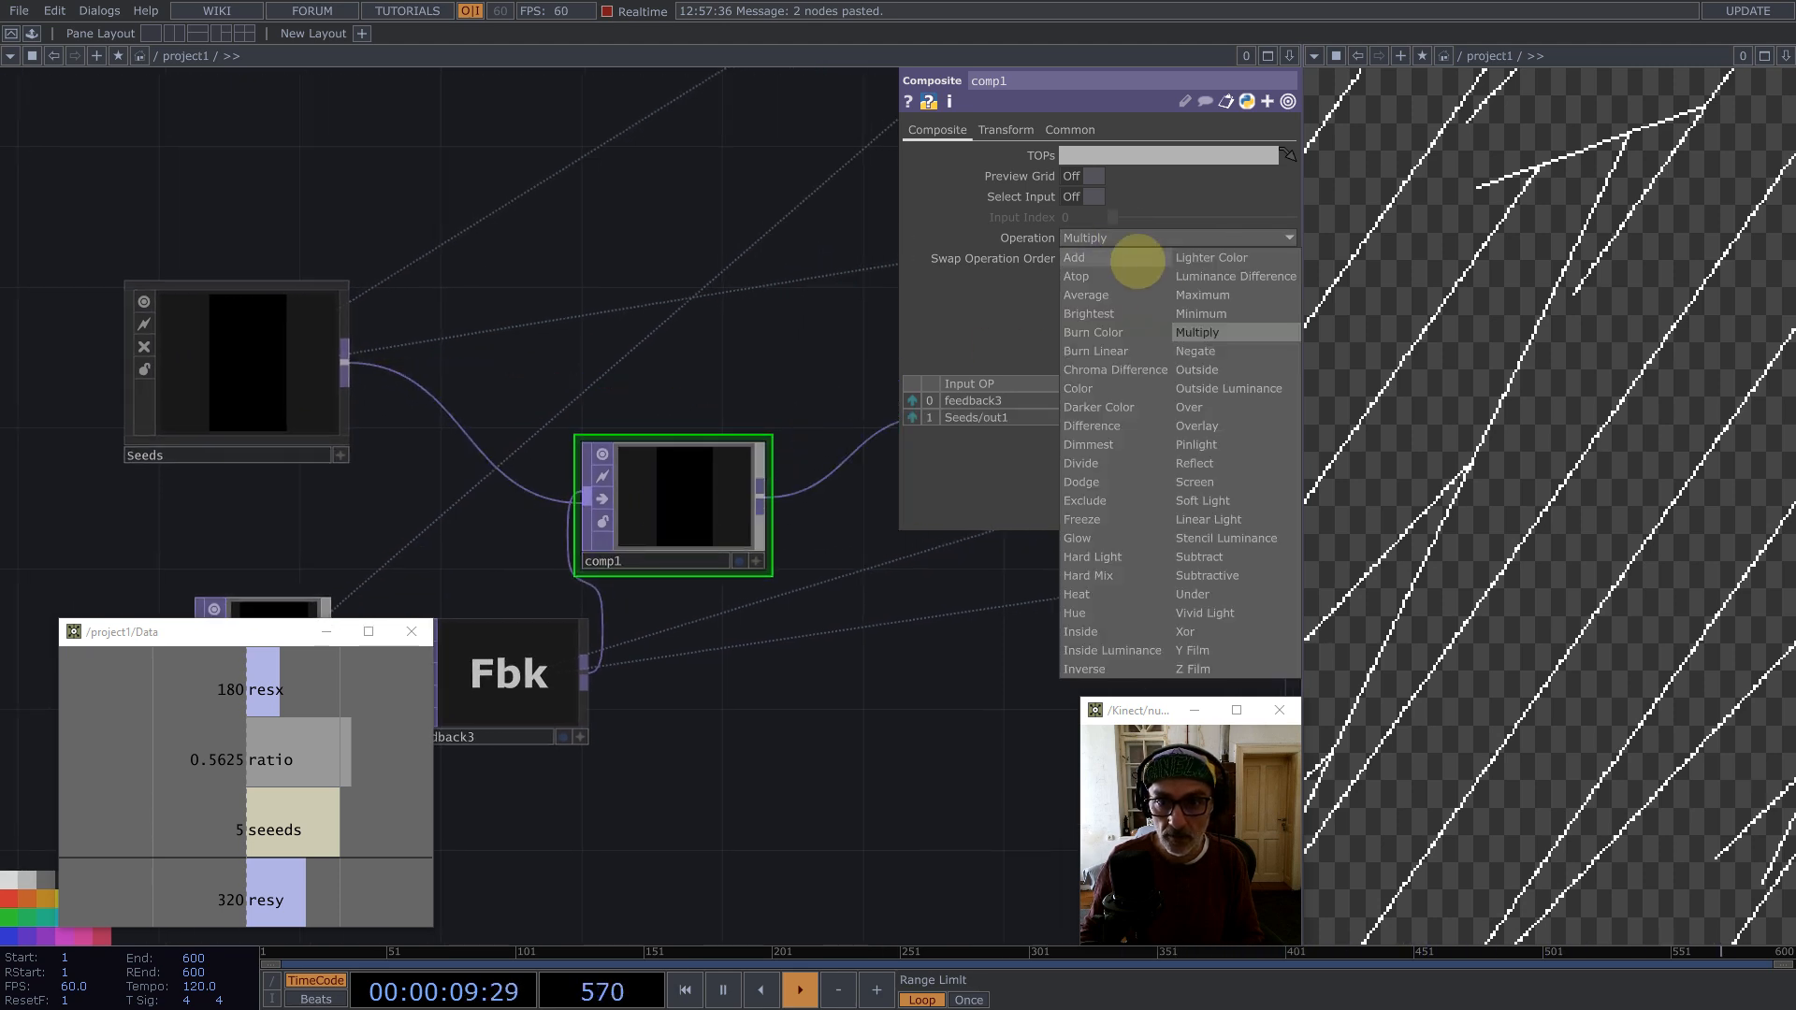
pyautogui.click(1200, 296)
pyautogui.moveTo(689, 509); pyautogui.dragTo(751, 451)
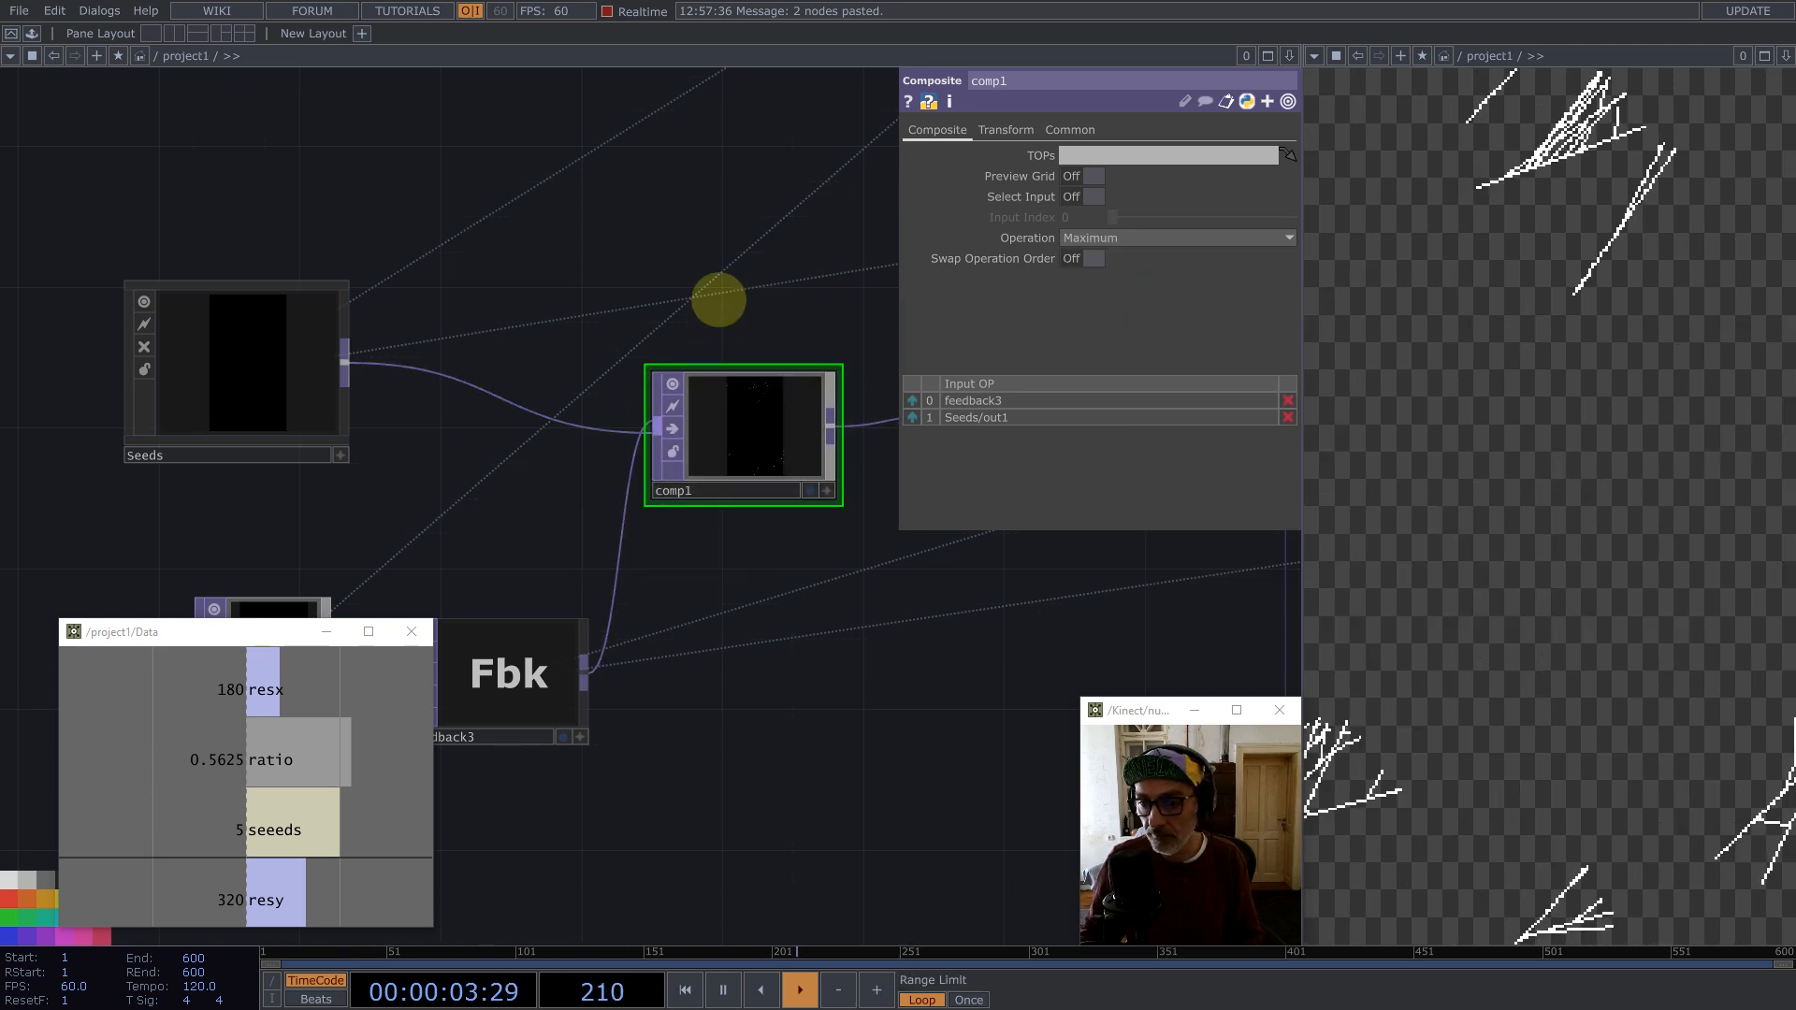
# Step: On noise1's Noise page, set Offset to 0 and Amplitude to 1
pyautogui.scroll(-5, 702, 402)
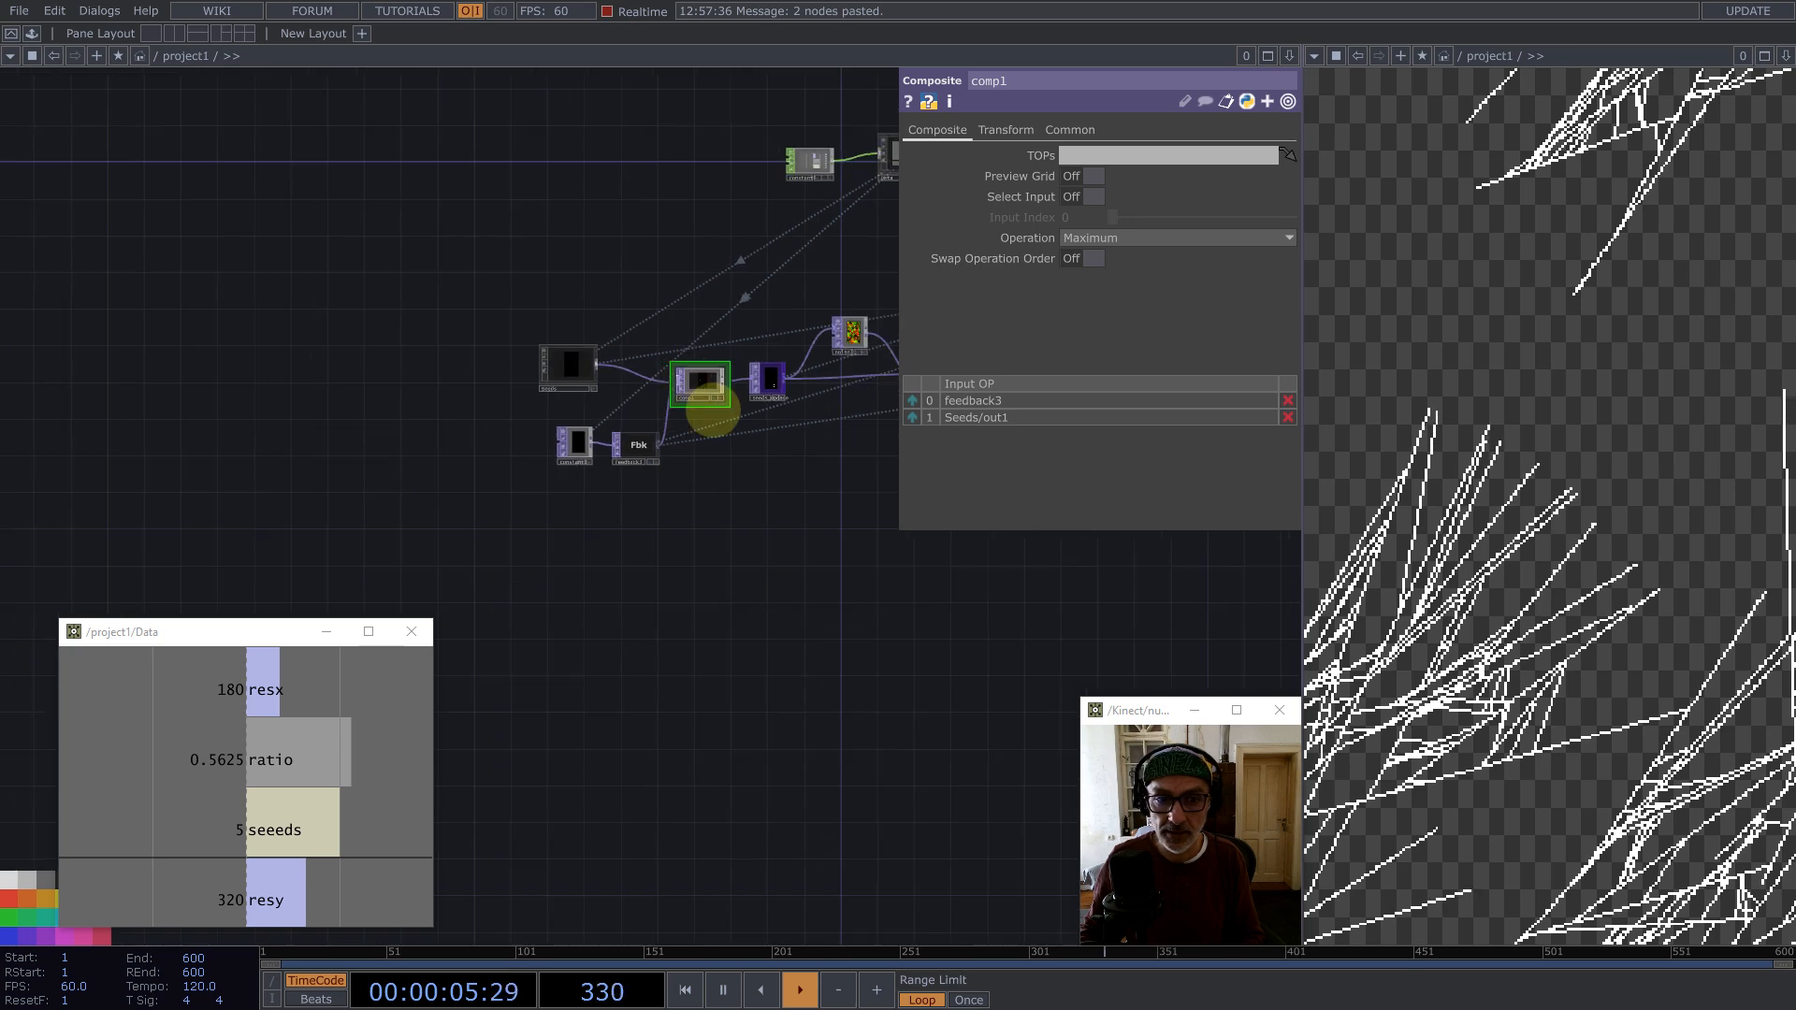
pyautogui.scroll(10, 690, 377)
pyautogui.click(619, 440)
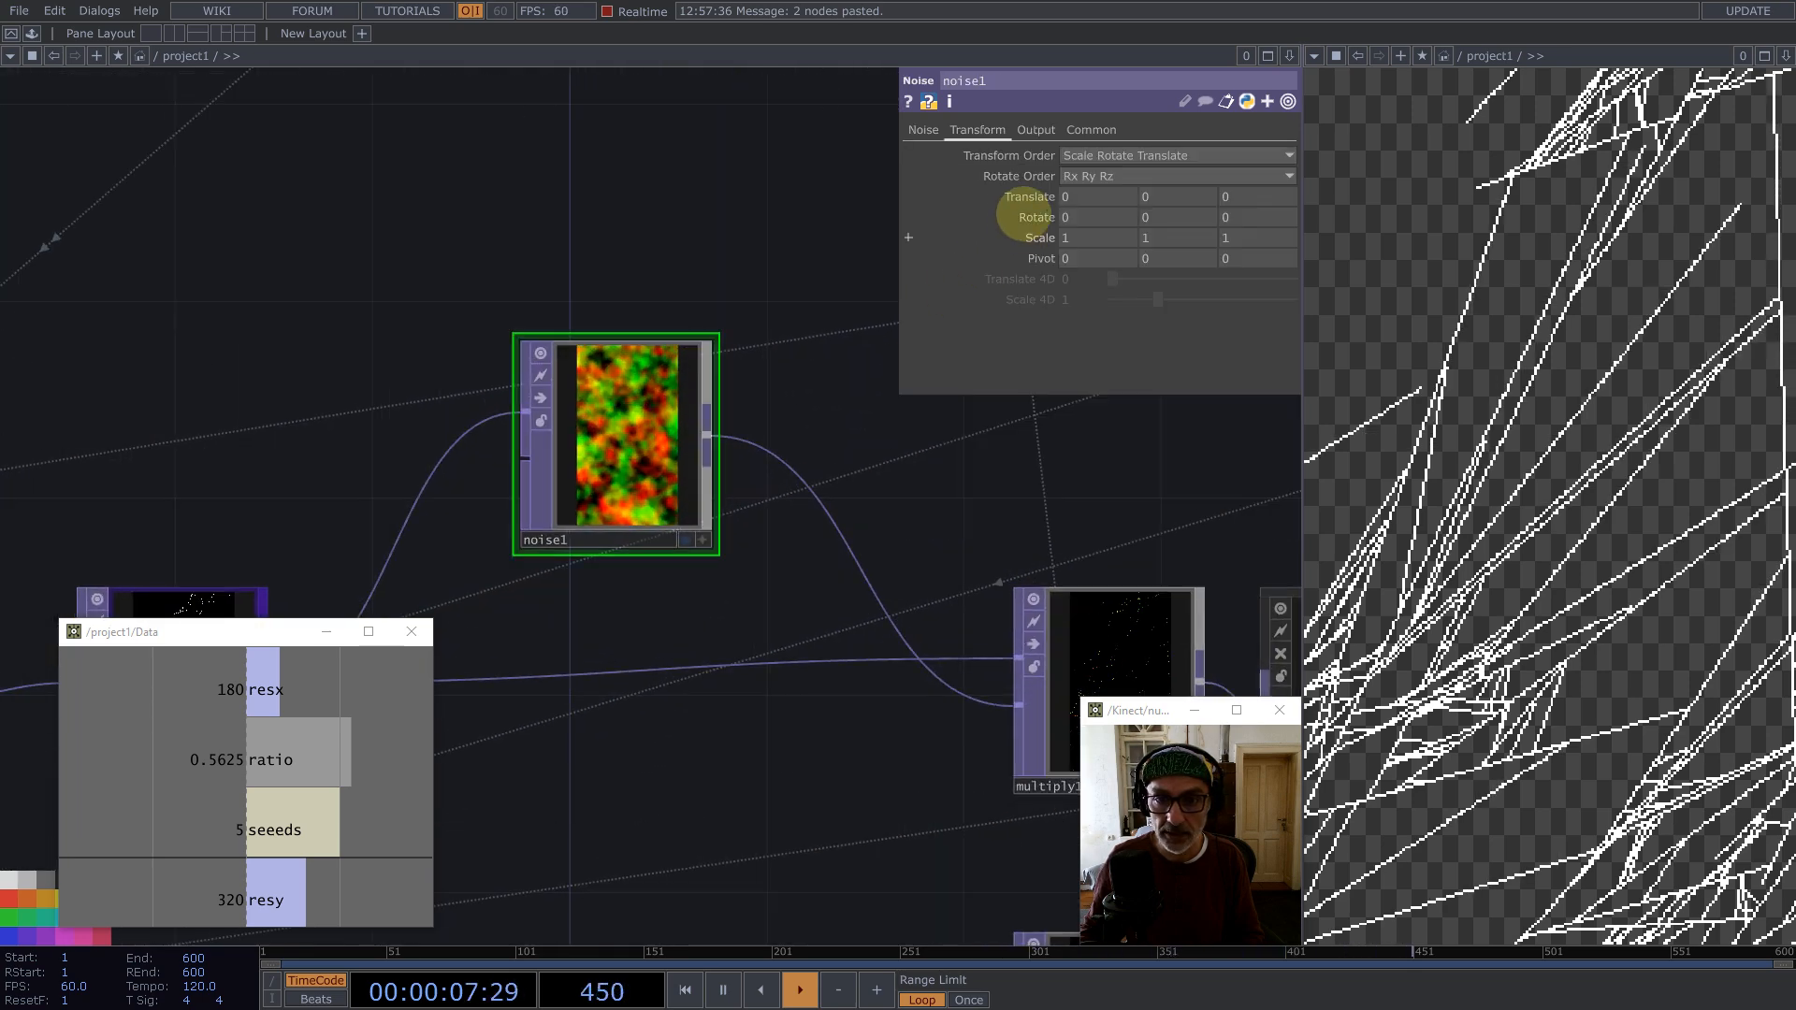
pyautogui.click(928, 133)
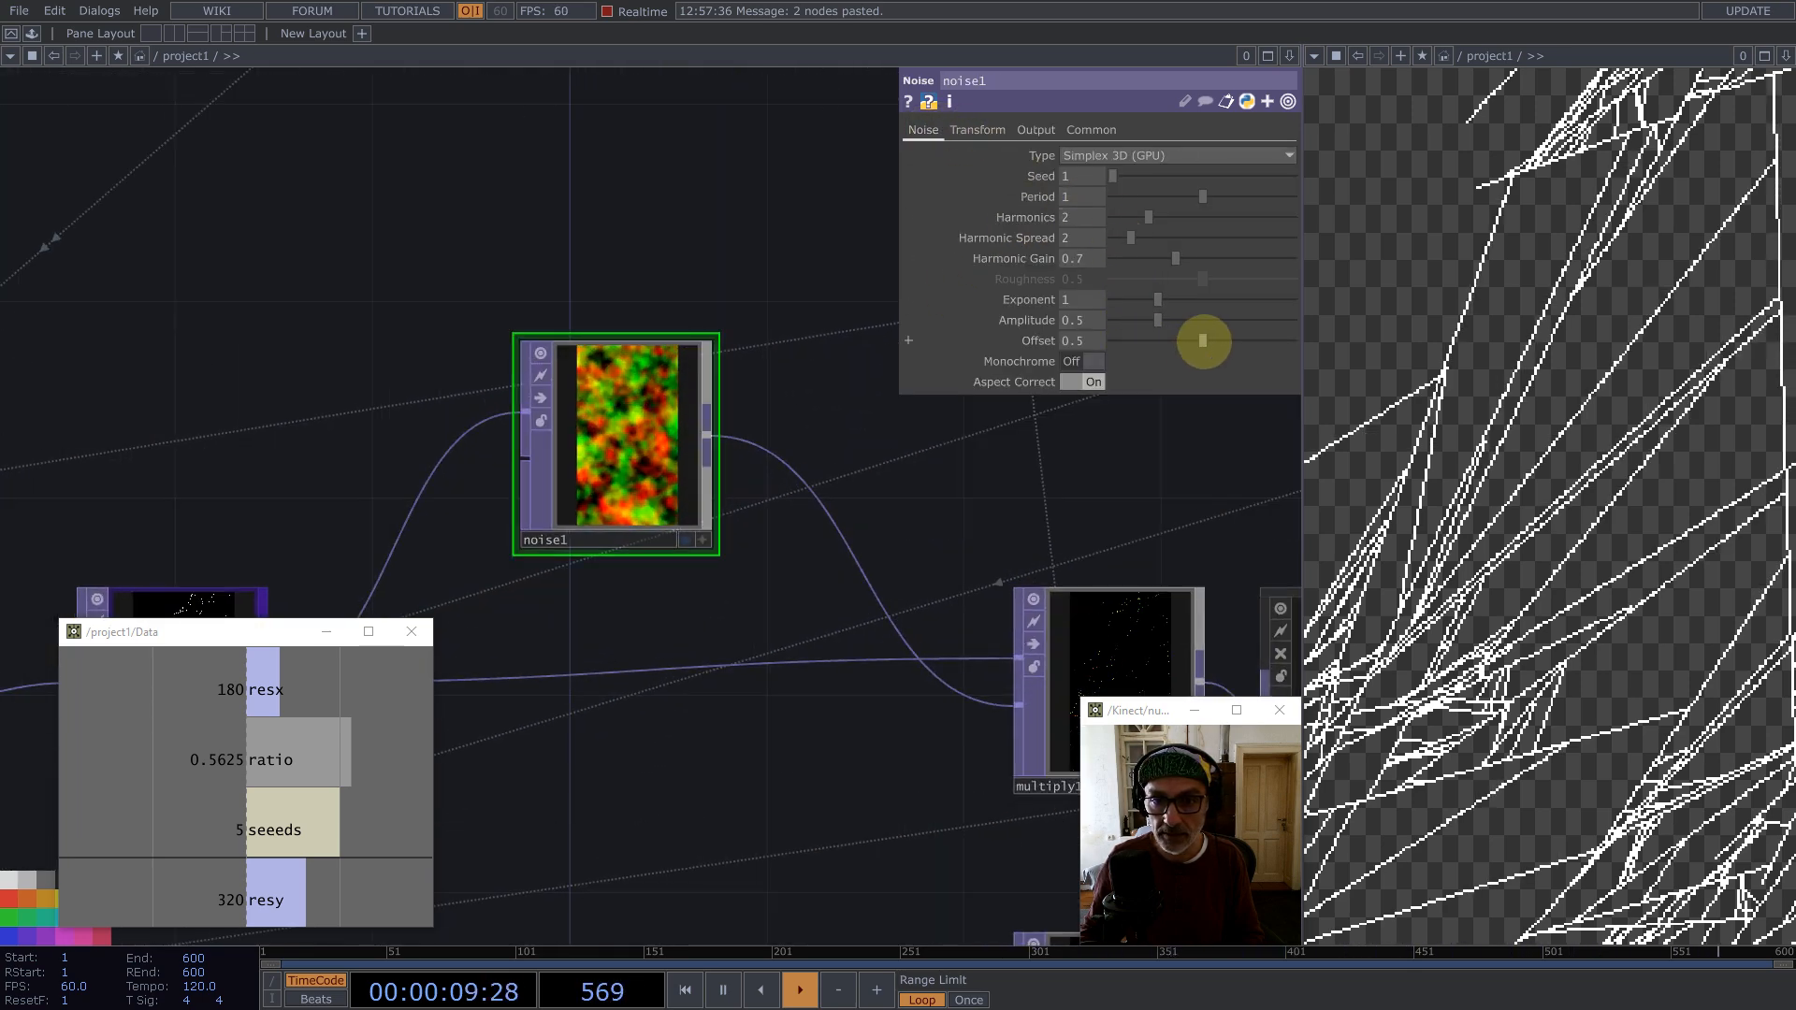
pyautogui.moveTo(1203, 341); pyautogui.dragTo(1069, 338)
pyautogui.write('1')
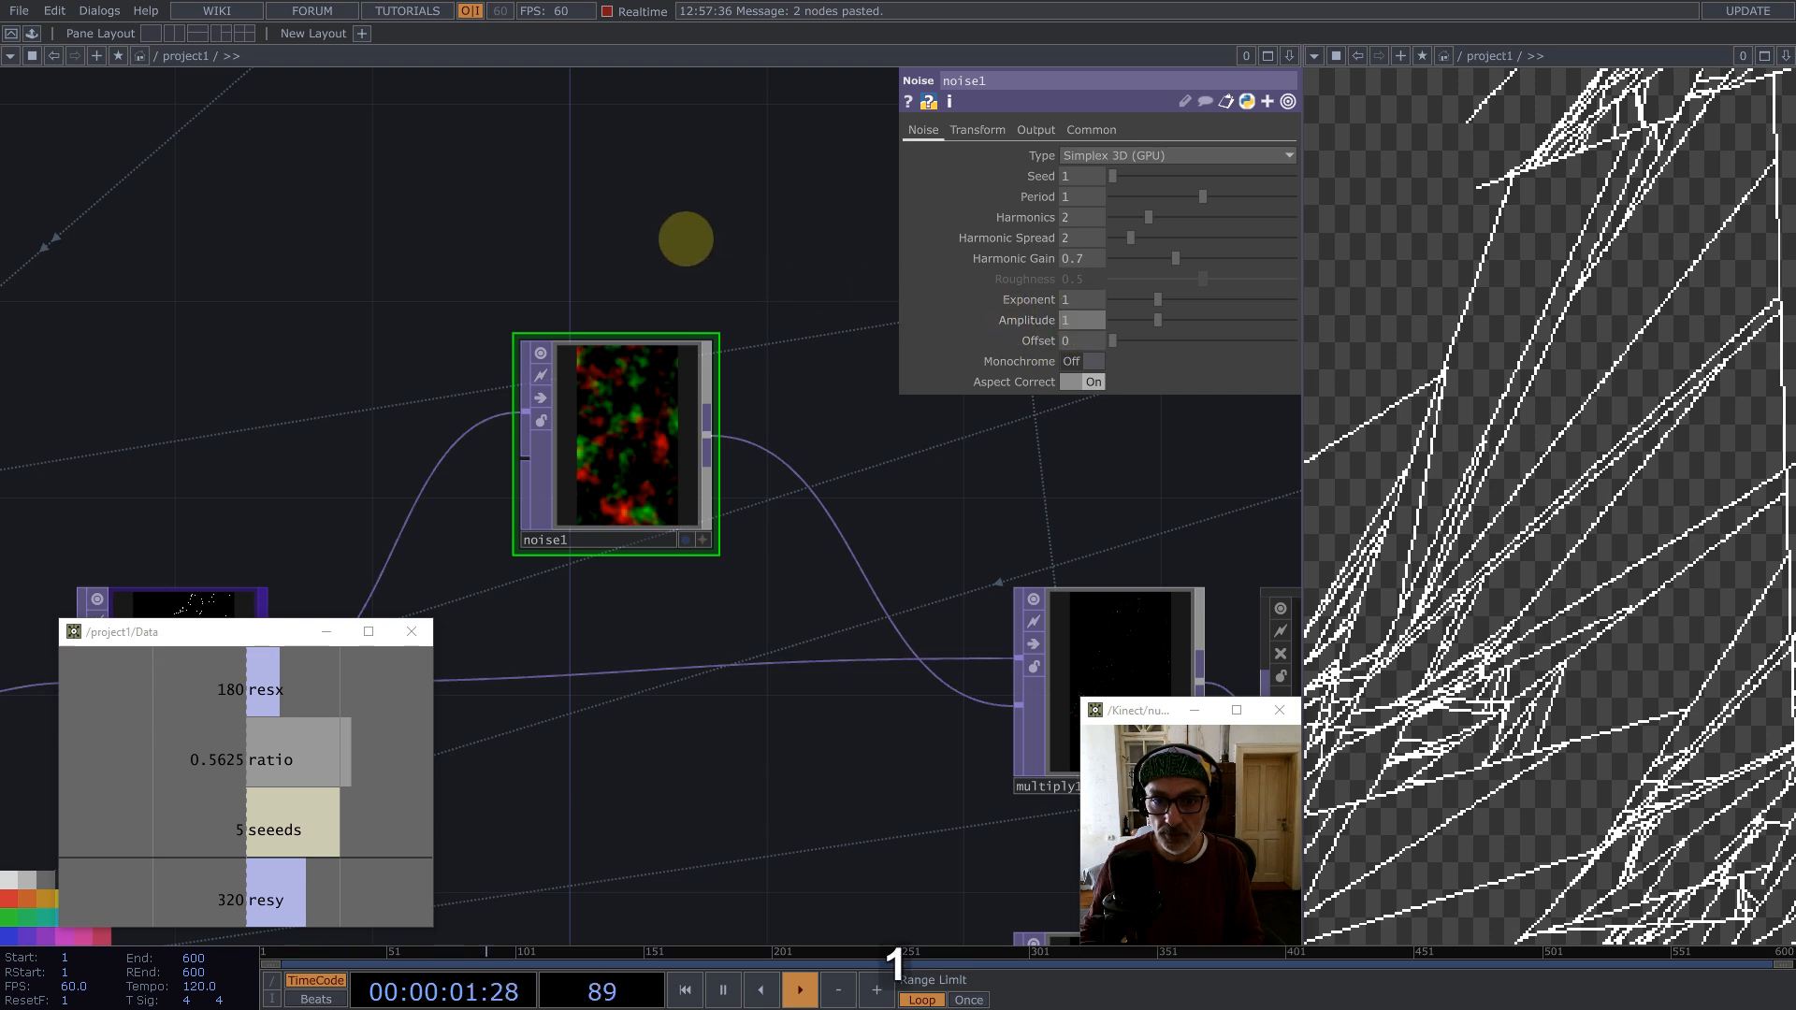
# Step: Append a Null TOP after the uv node and rename it color
pyautogui.click(685, 238)
pyautogui.press('1')
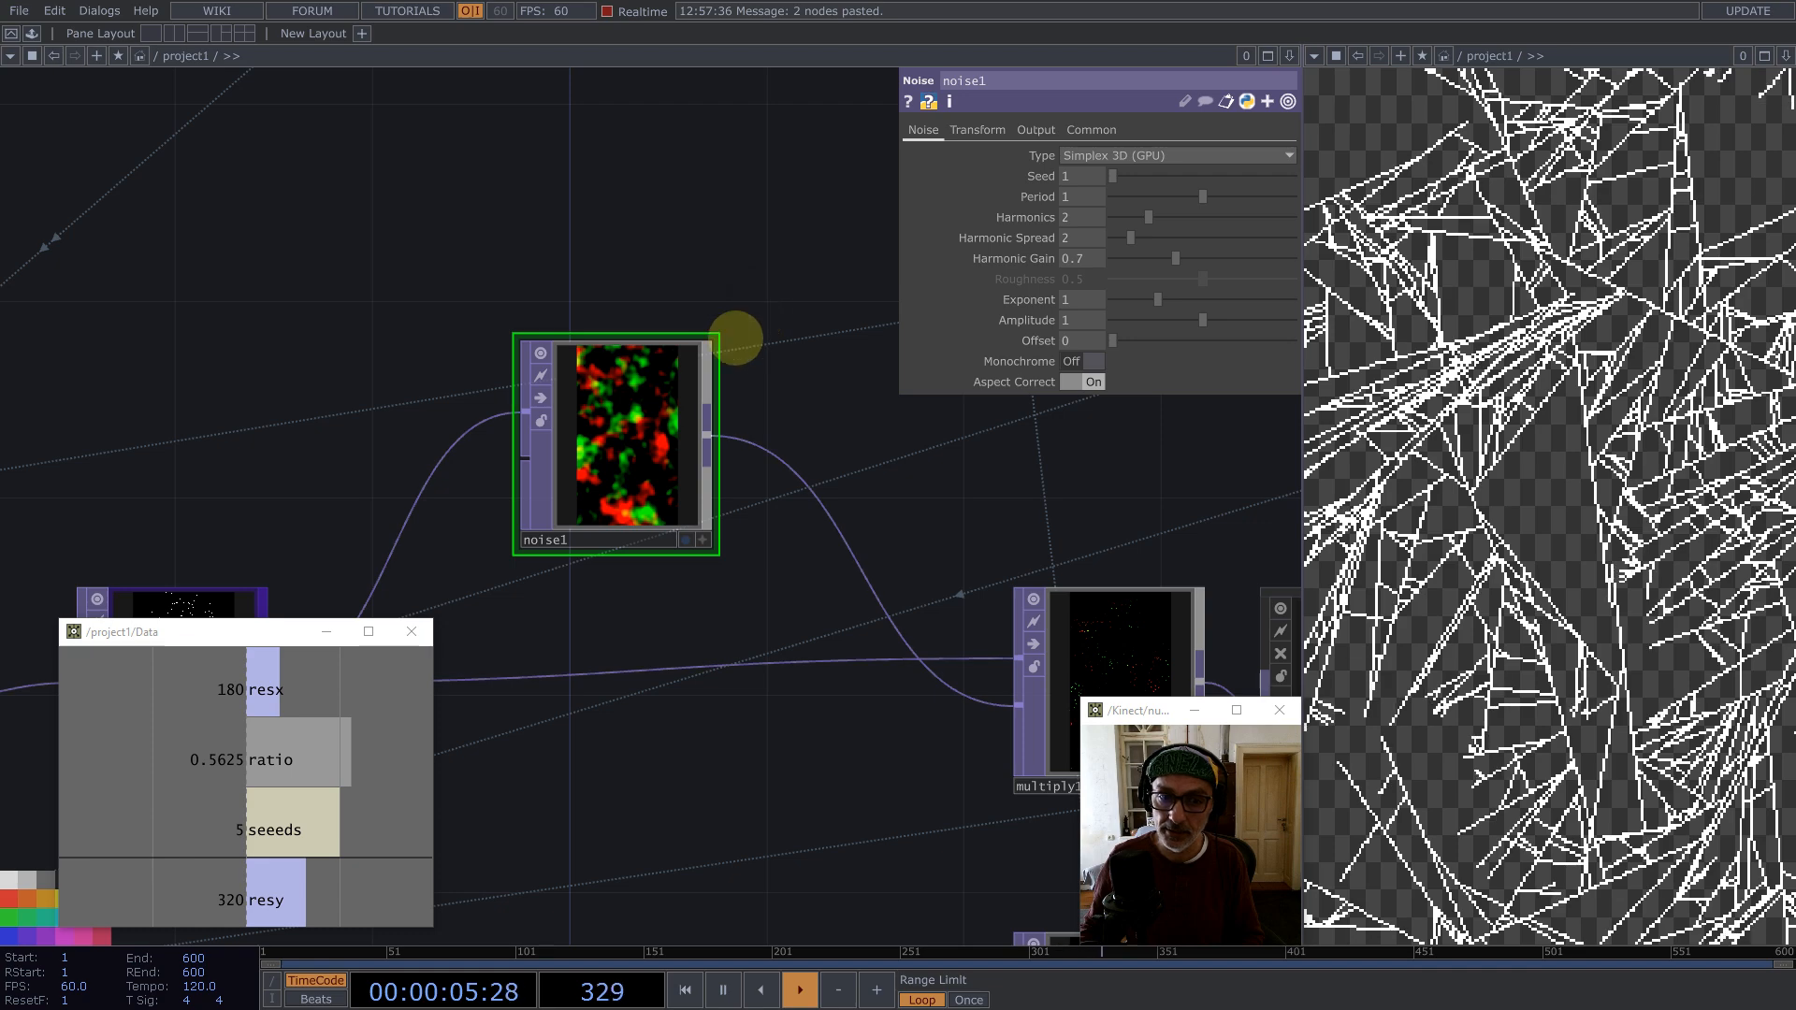
pyautogui.scroll(-6, 614, 412)
pyautogui.moveTo(862, 565); pyautogui.dragTo(590, 581)
pyautogui.moveTo(696, 179); pyautogui.dragTo(521, 371)
pyautogui.scroll(6, 498, 277)
pyautogui.moveTo(685, 320); pyautogui.dragTo(614, 388)
pyautogui.scroll(-1, 613, 388)
pyautogui.scroll(-2, 613, 387)
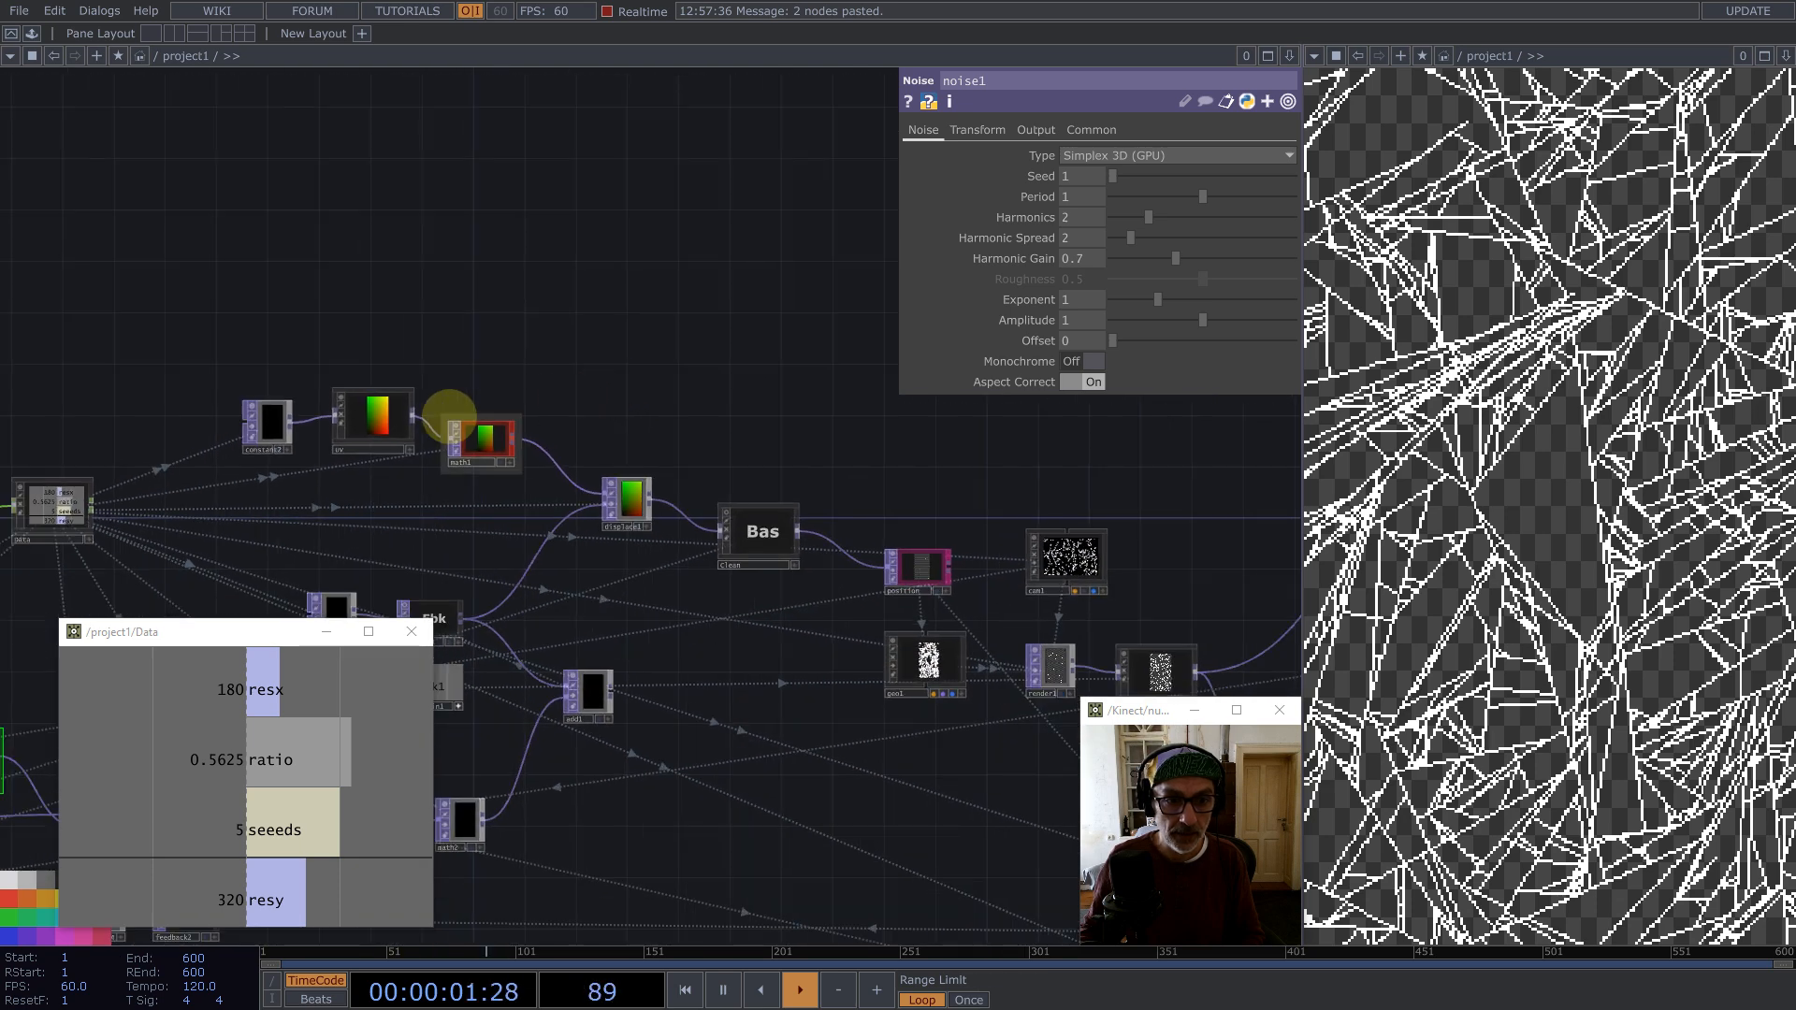
pyautogui.middleClick(412, 413)
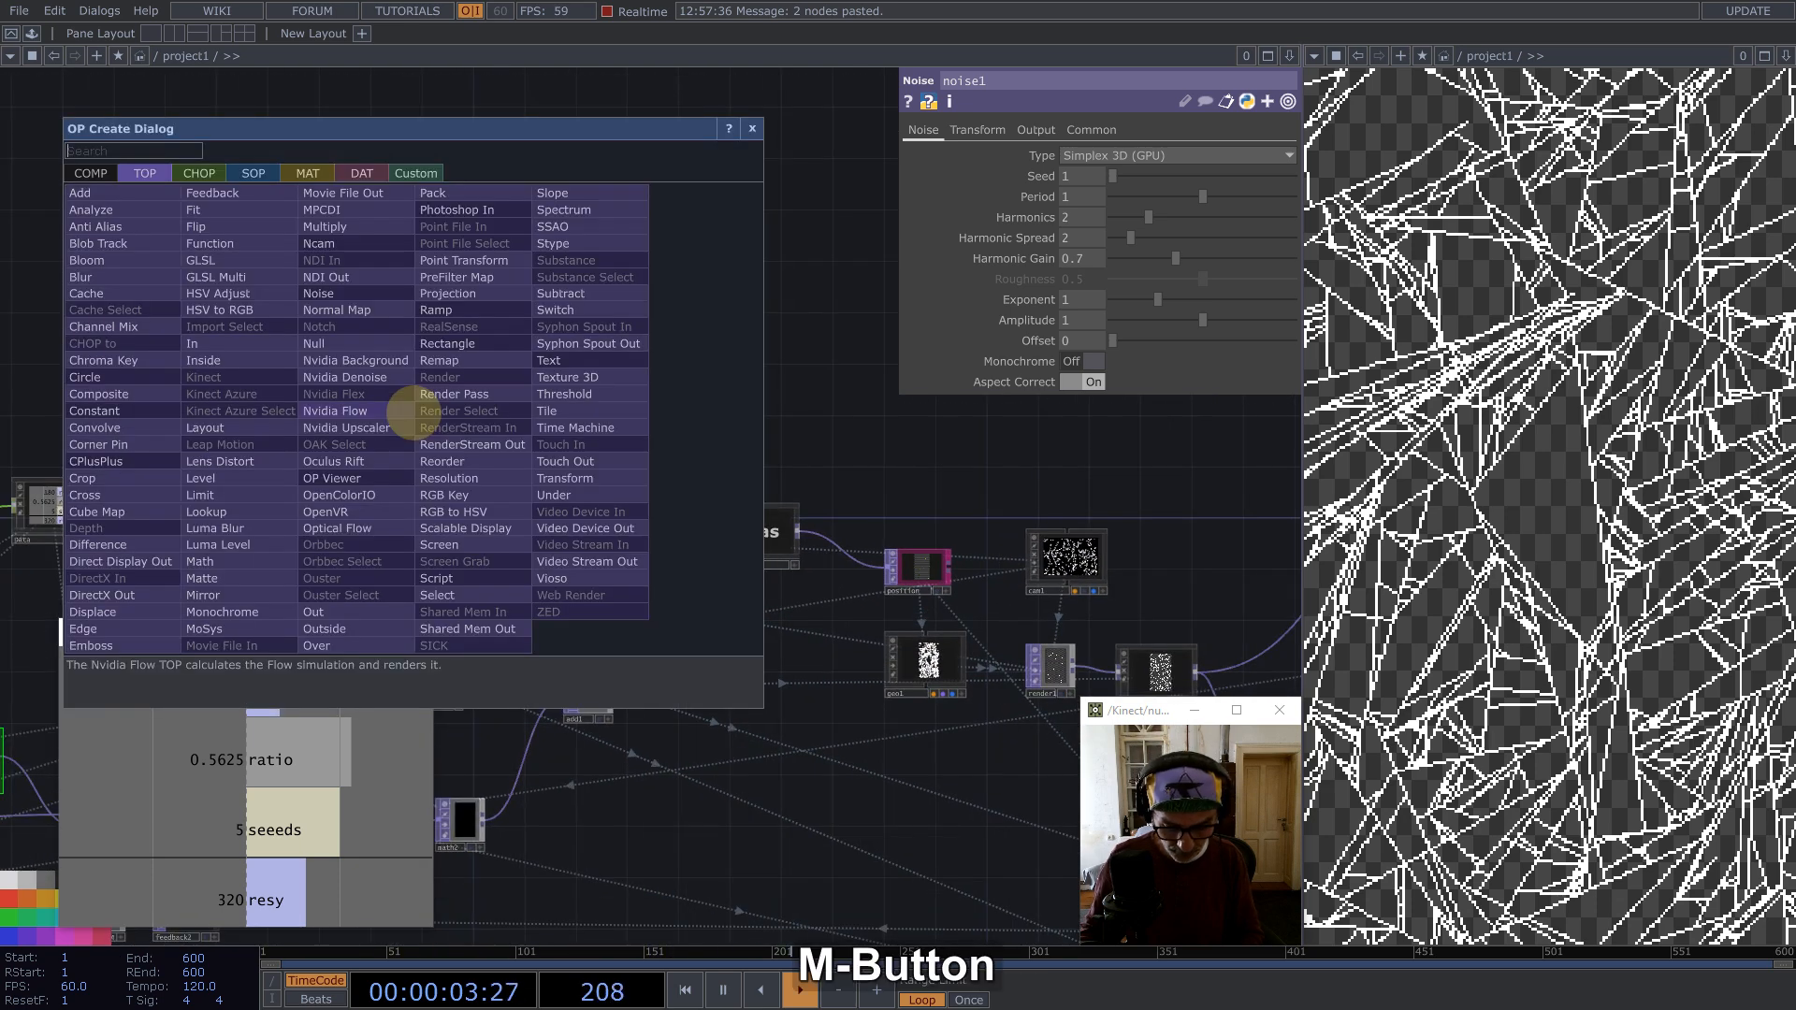
pyautogui.write('nu')
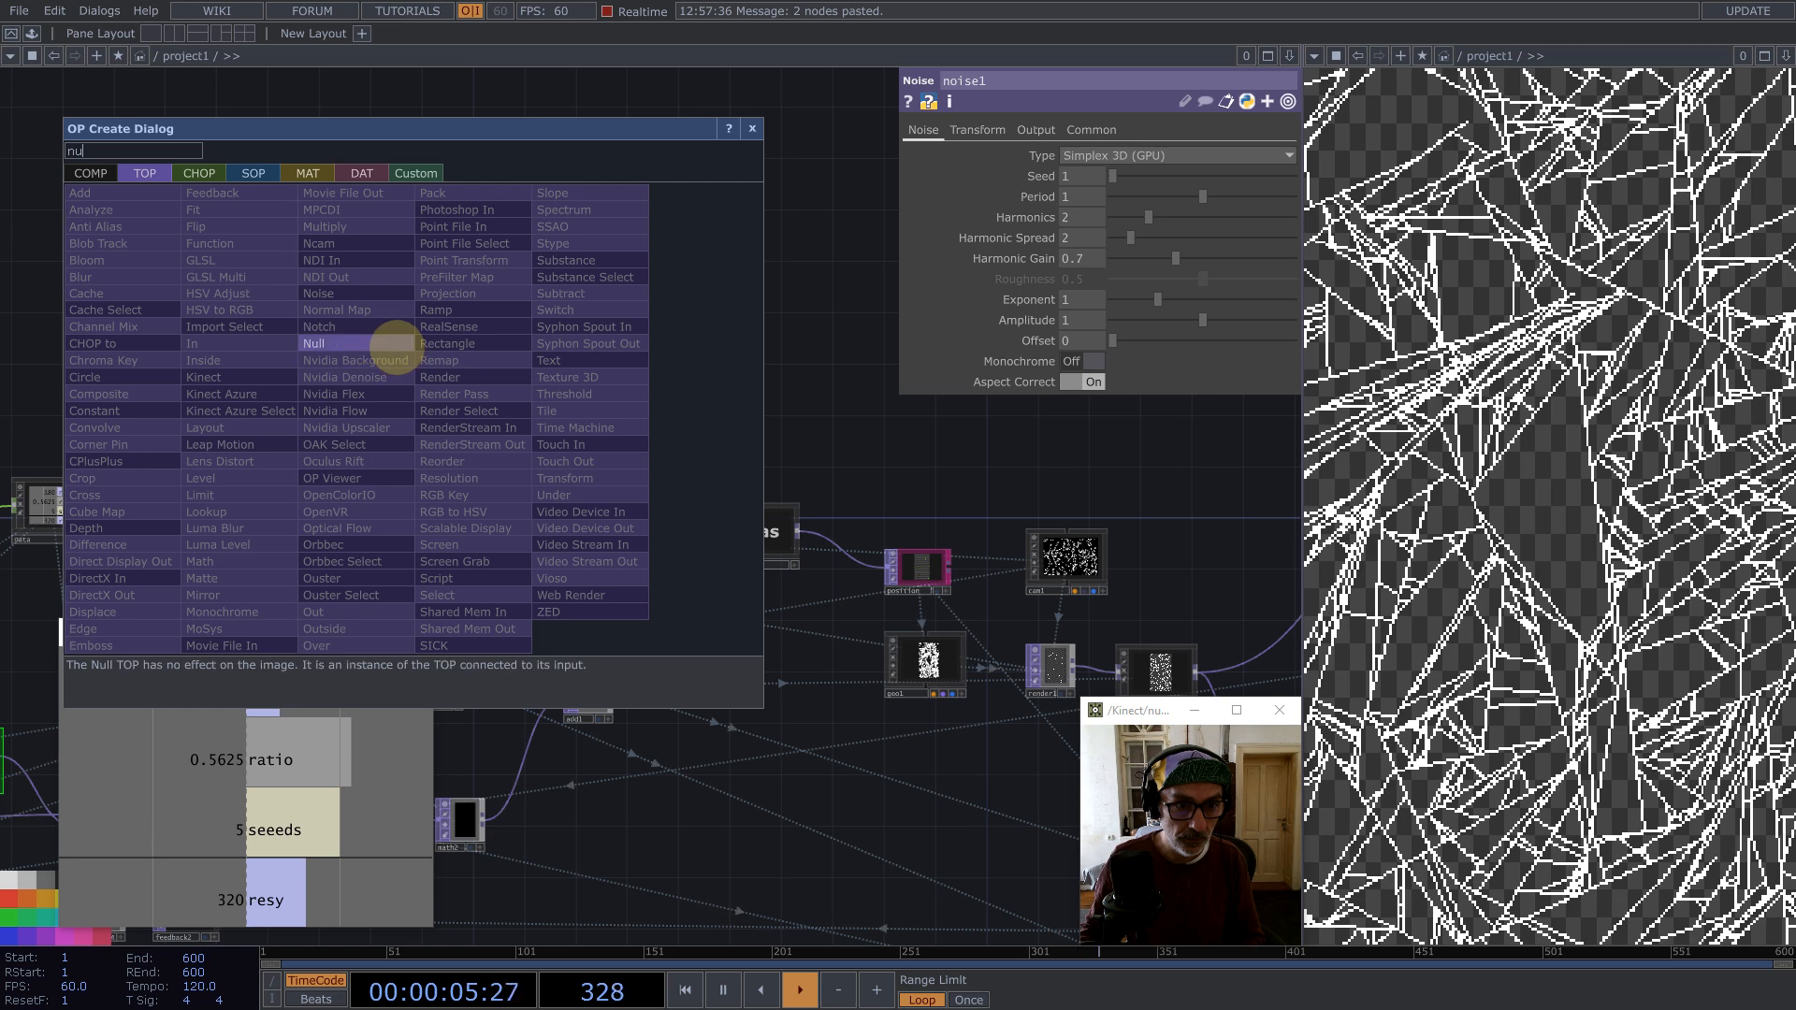
pyautogui.click(393, 346)
pyautogui.click(795, 355)
pyautogui.moveTo(823, 407); pyautogui.dragTo(762, 442)
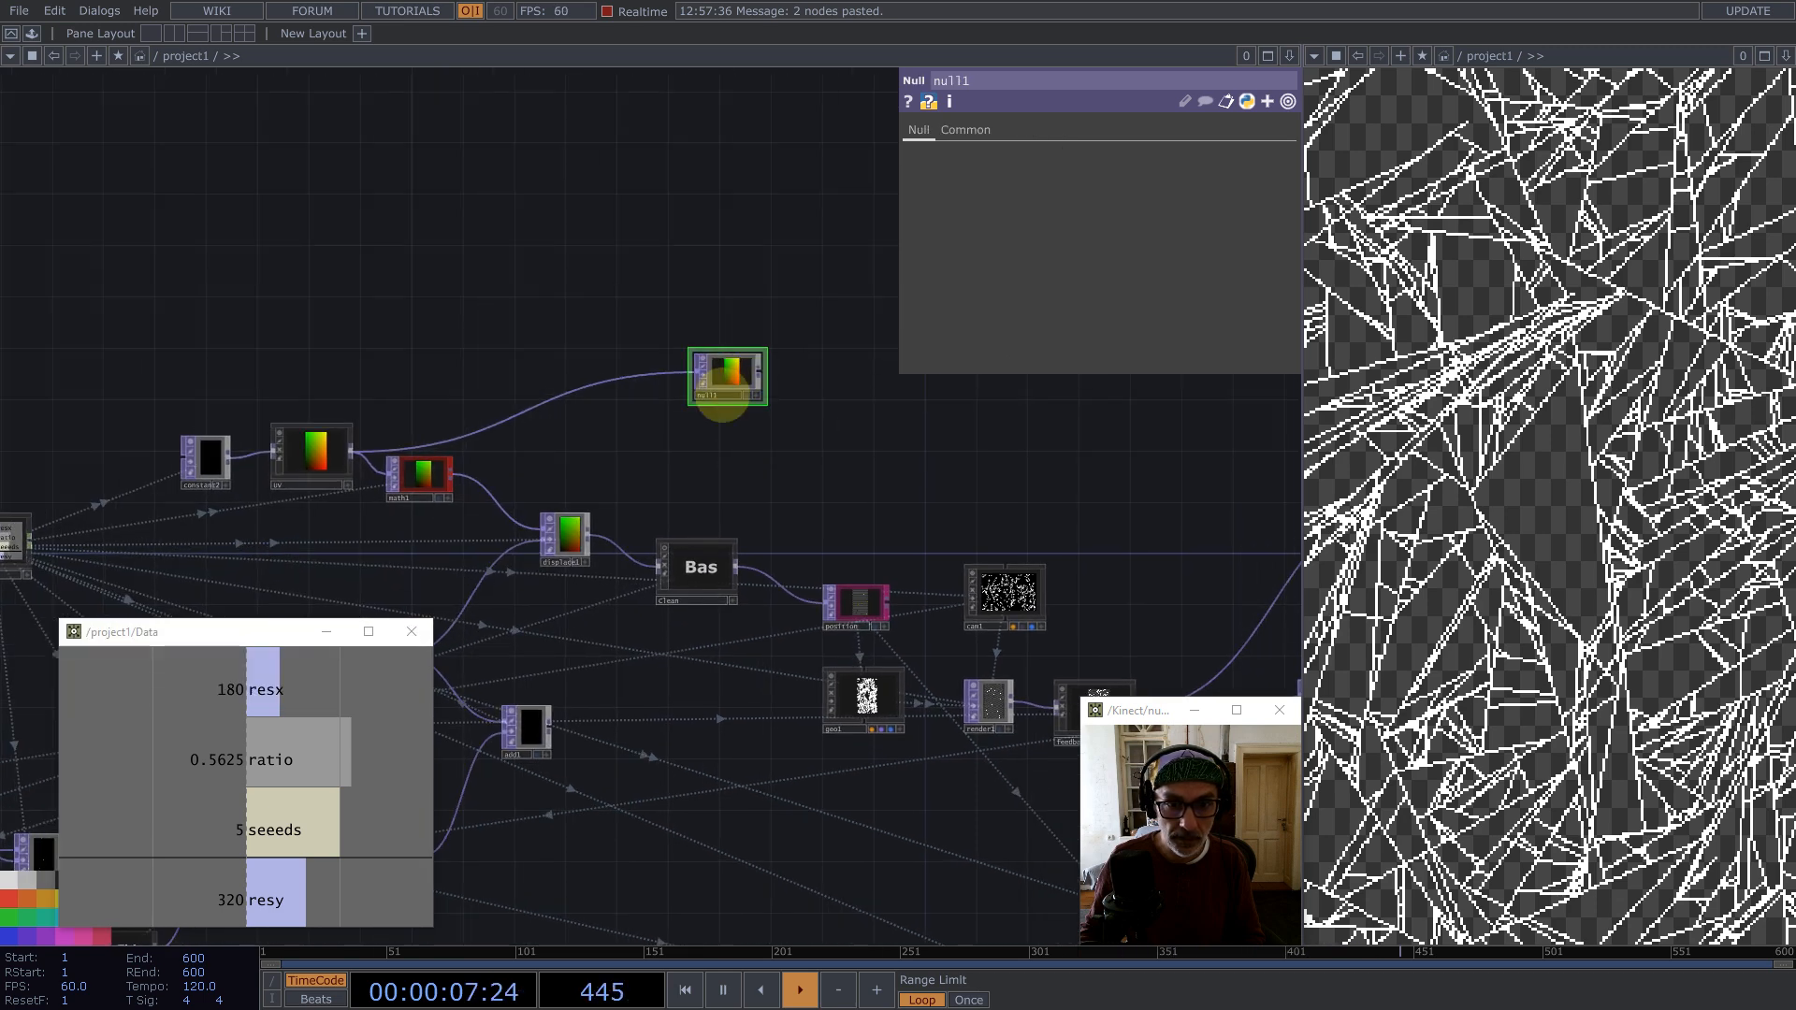
pyautogui.click(722, 403)
pyautogui.write('color')
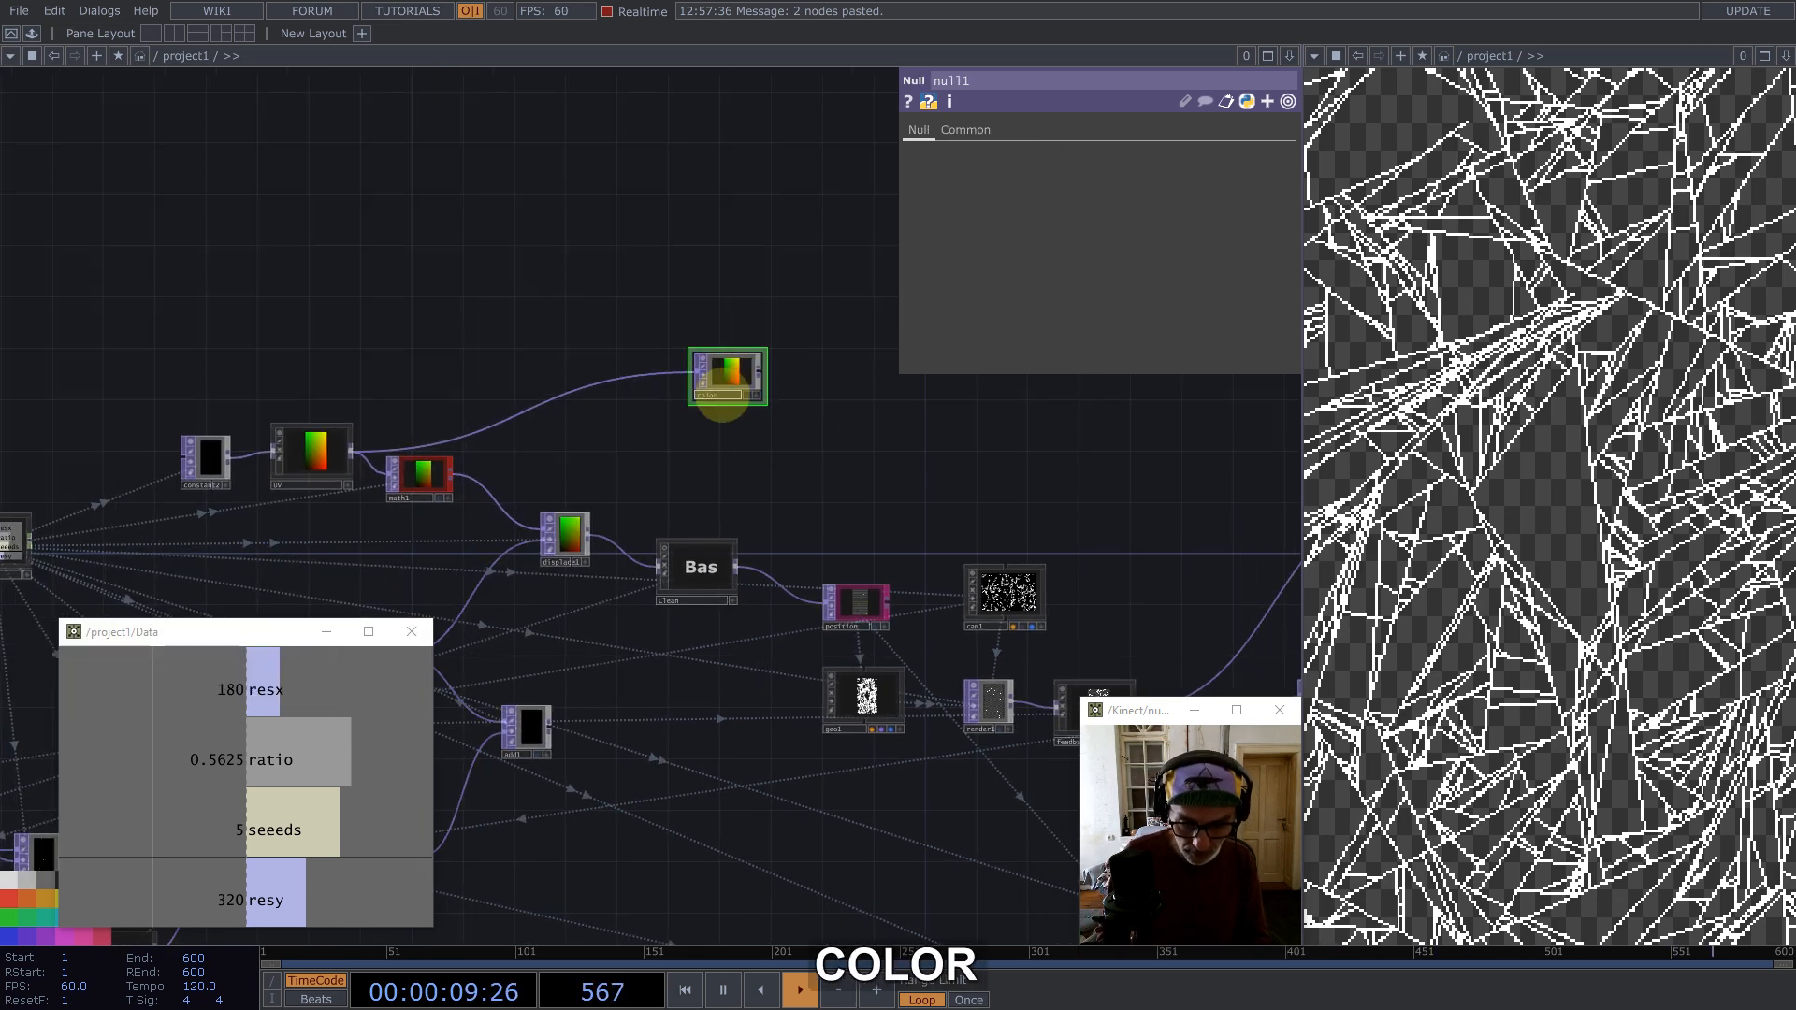
pyautogui.press('Return')
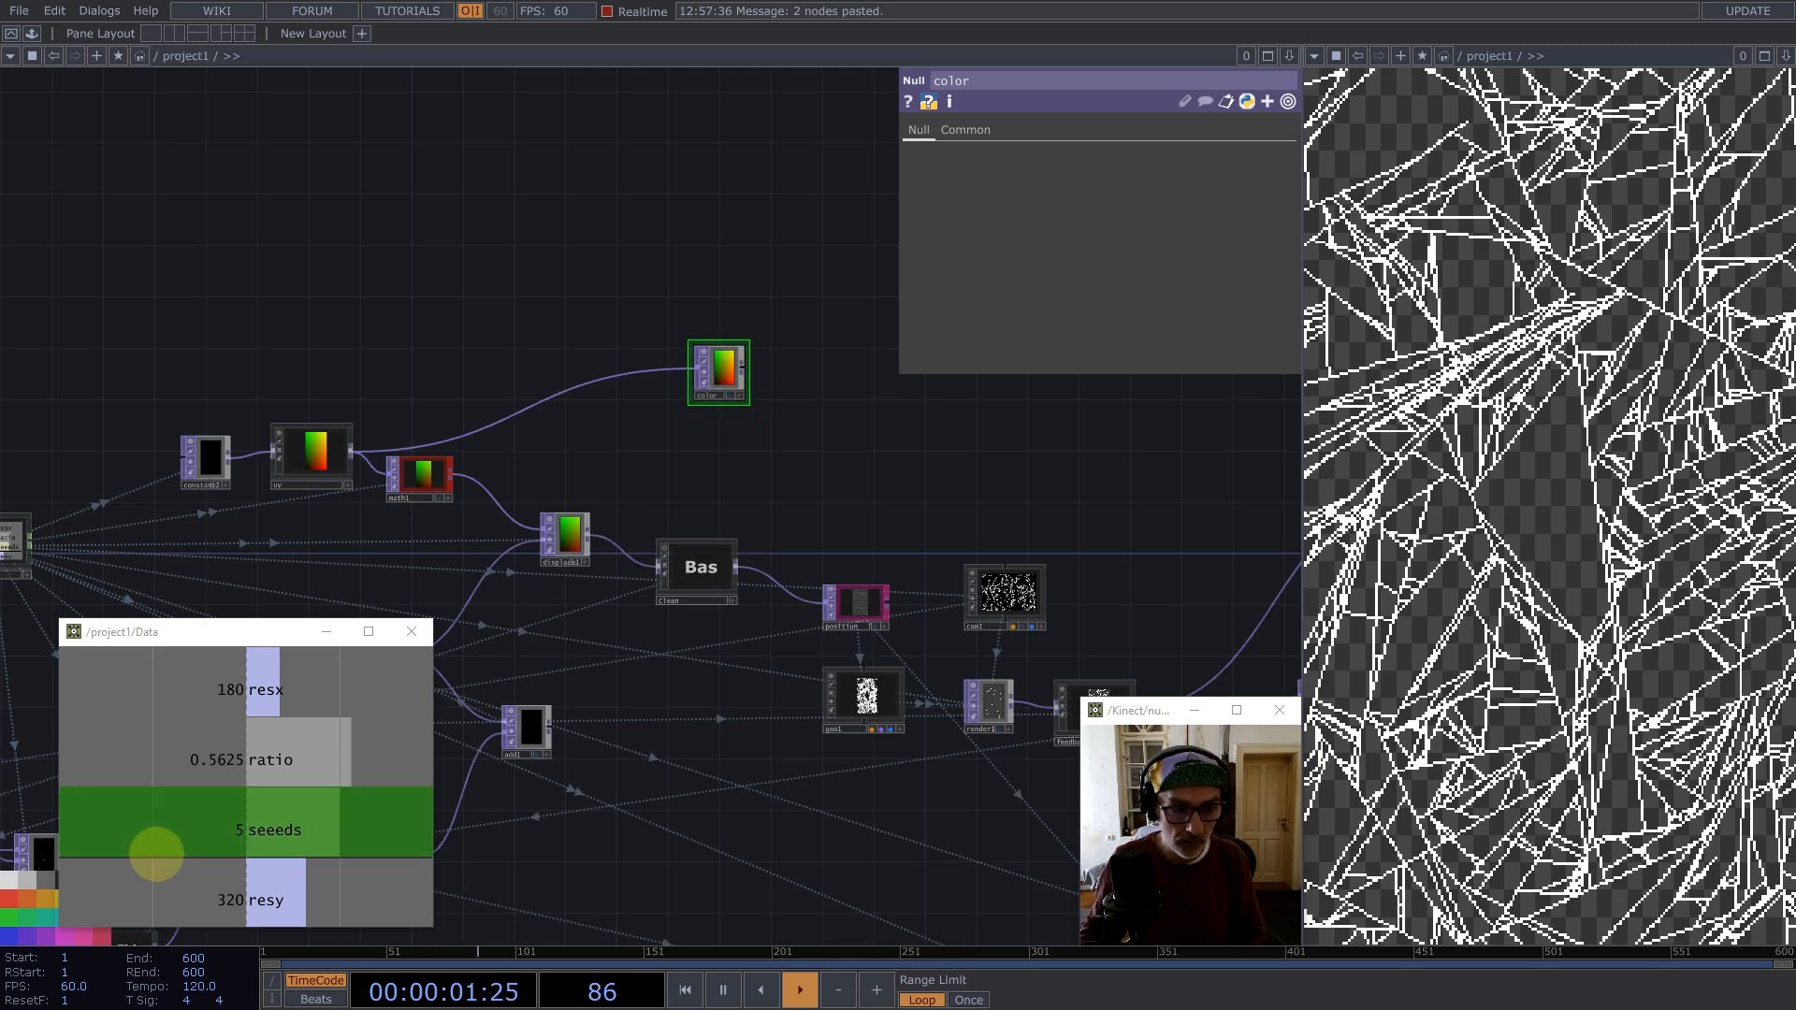
# Step: Move the Data window aside and reposition the color node near the geometry chain
pyautogui.moveTo(276, 632); pyautogui.dragTo(361, 366)
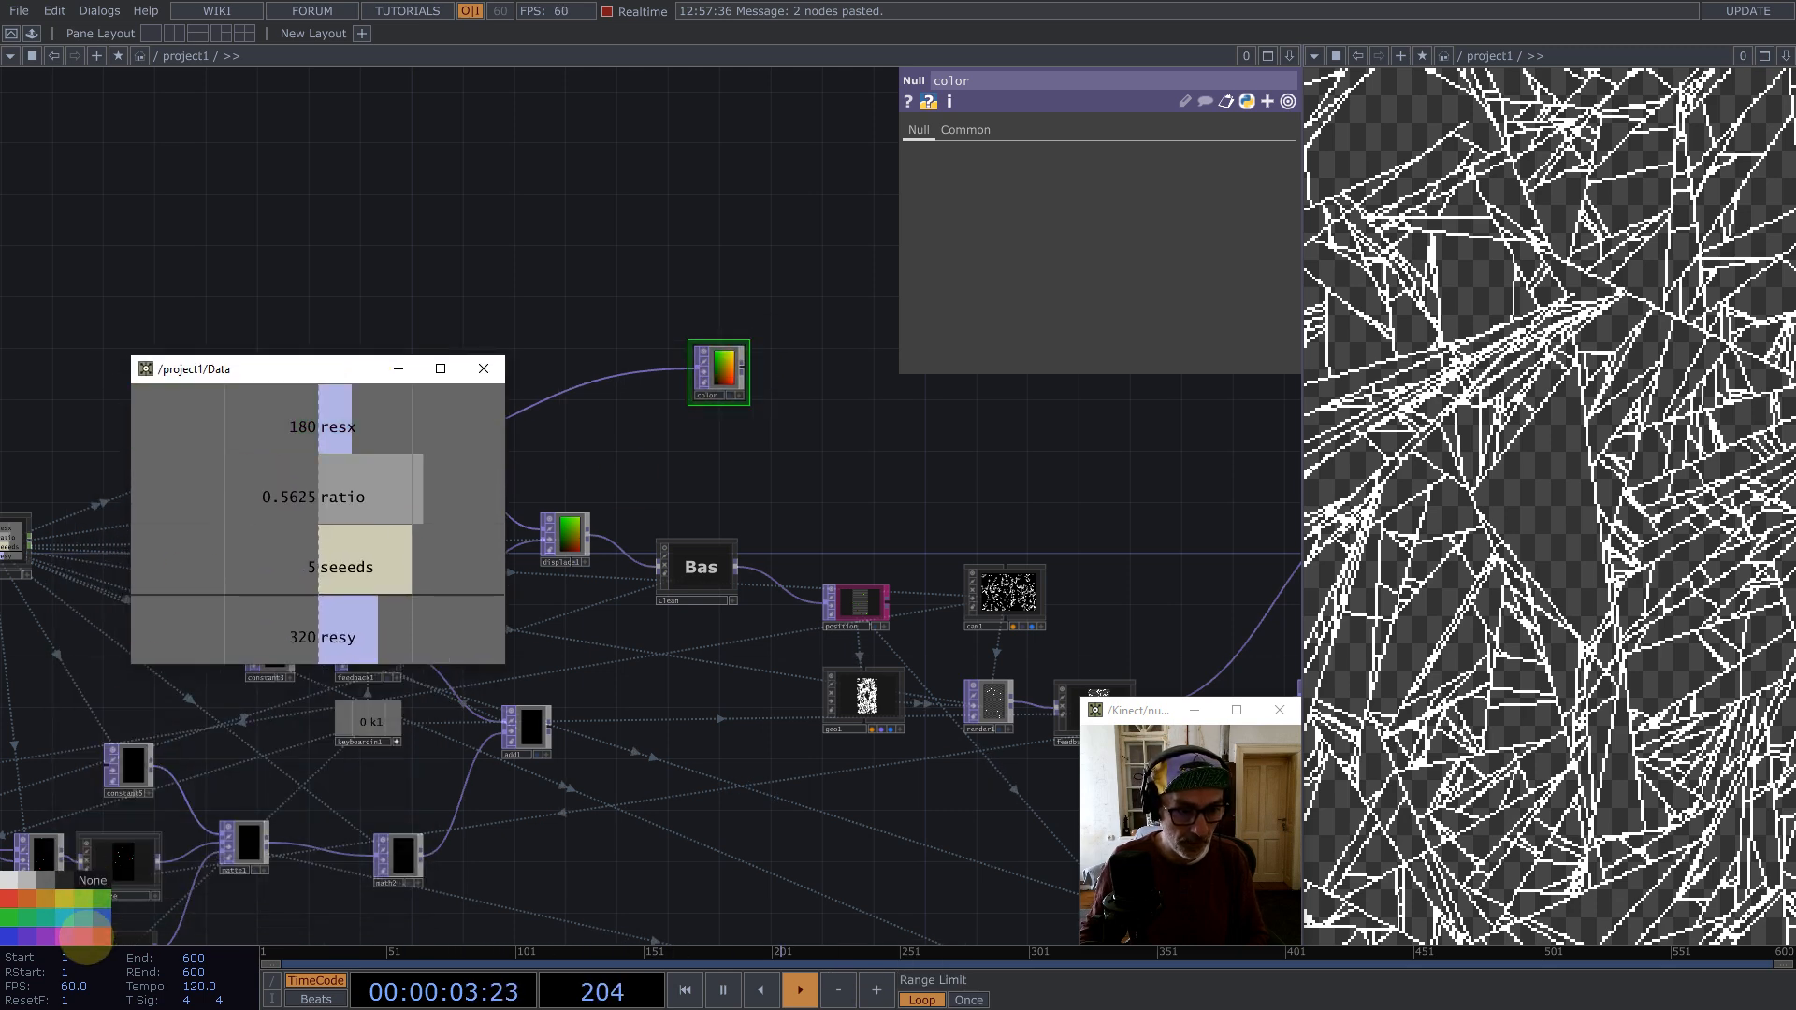
pyautogui.moveTo(741, 424); pyautogui.dragTo(771, 394)
pyautogui.moveTo(817, 388); pyautogui.dragTo(846, 404)
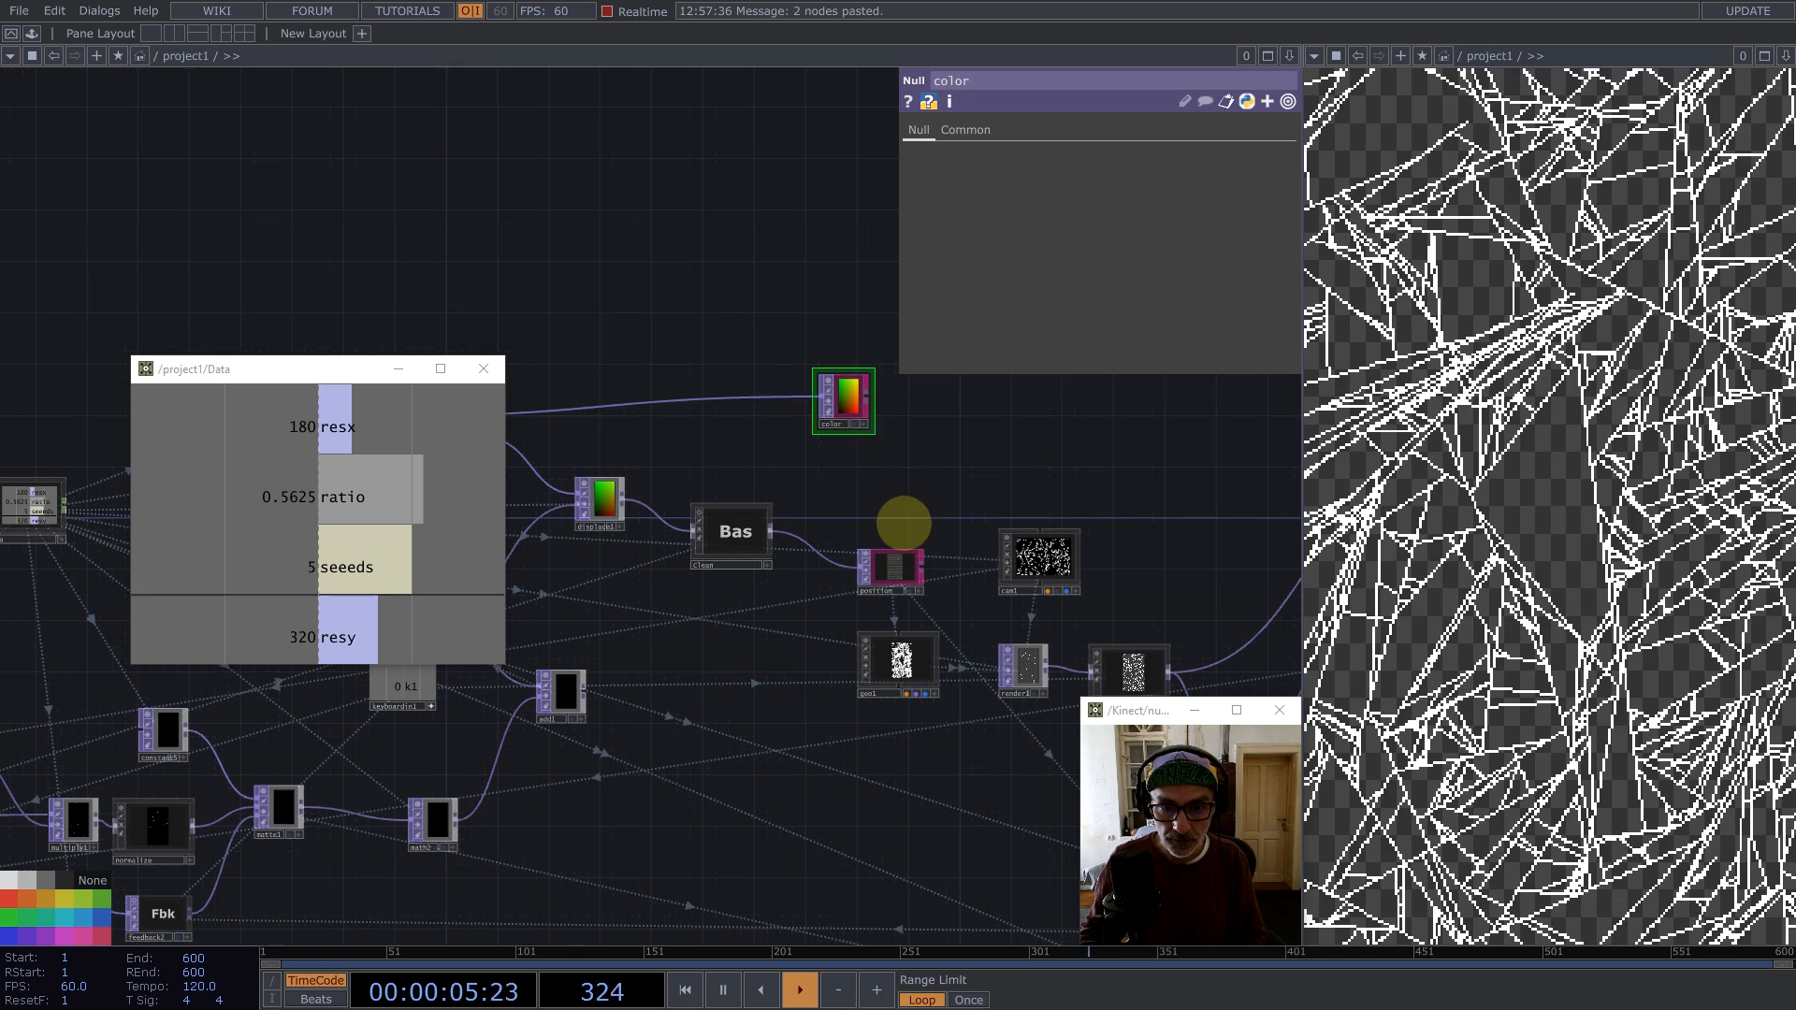
pyautogui.moveTo(924, 549); pyautogui.dragTo(929, 543)
pyautogui.moveTo(935, 604); pyautogui.dragTo(853, 536)
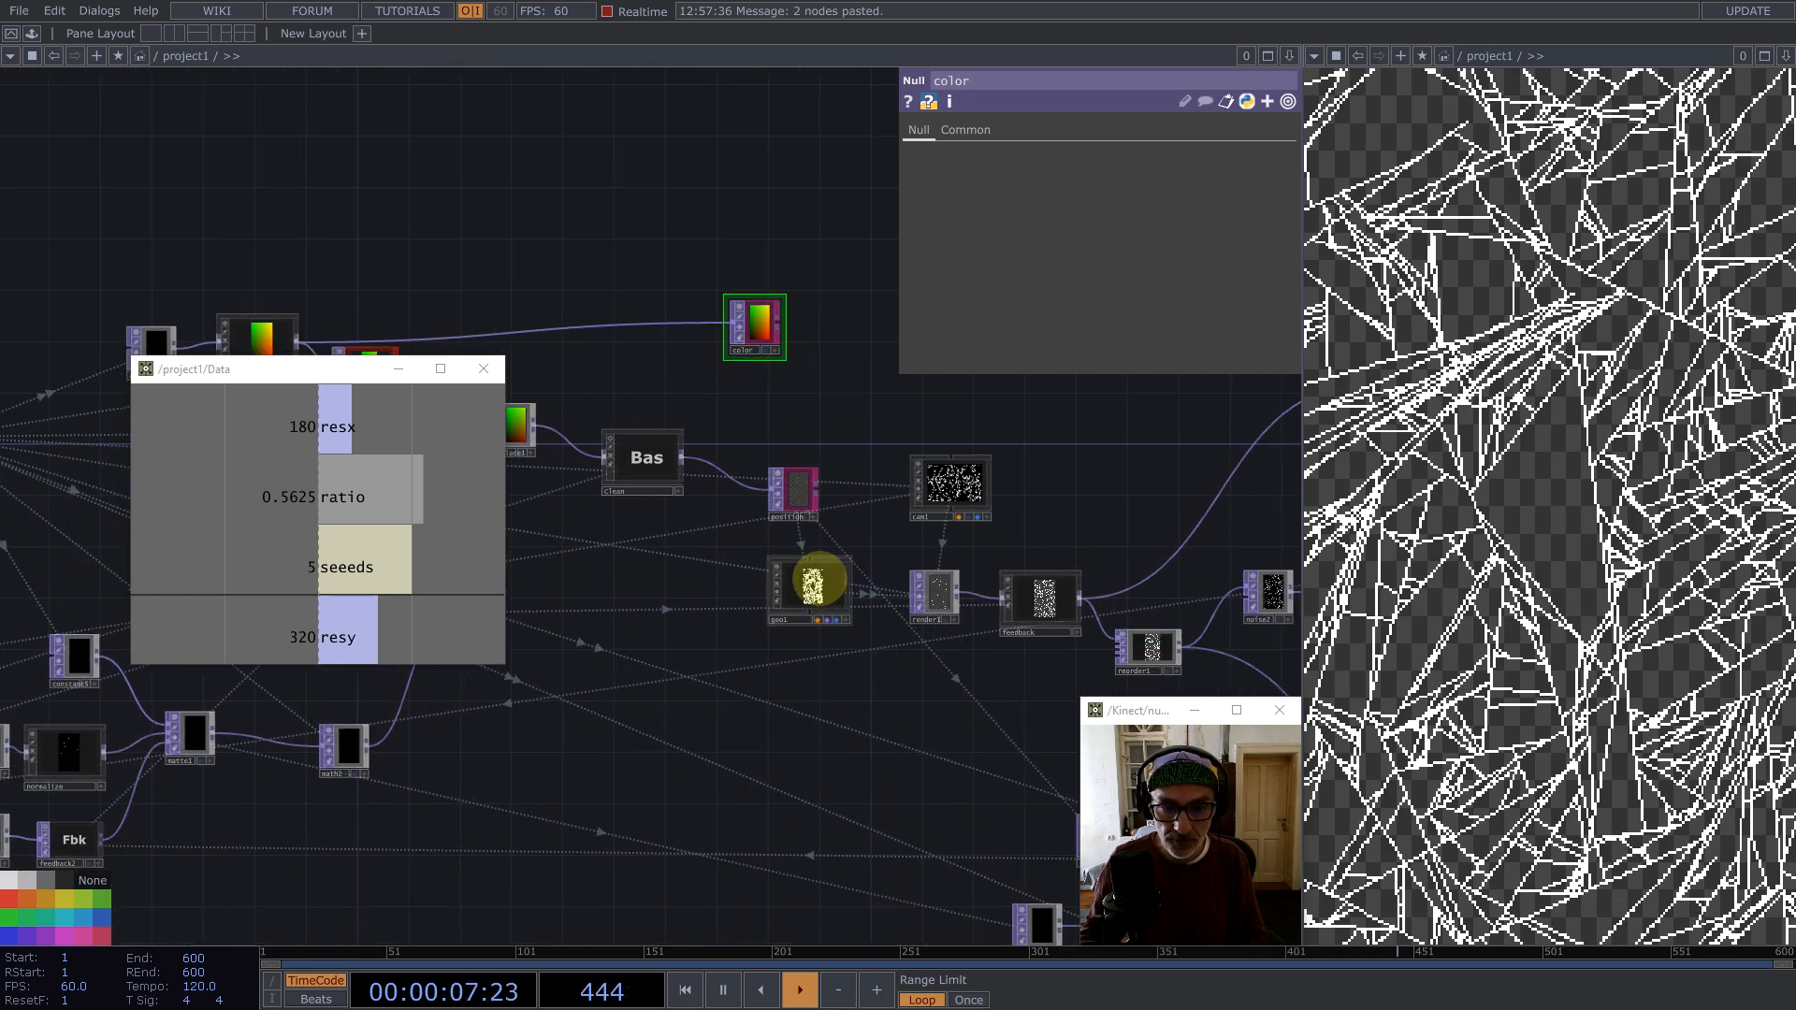
# Step: On geo1's instancing parameters, set Color OP to color with R, G and B channels r, g, b
pyautogui.click(815, 582)
pyautogui.click(993, 129)
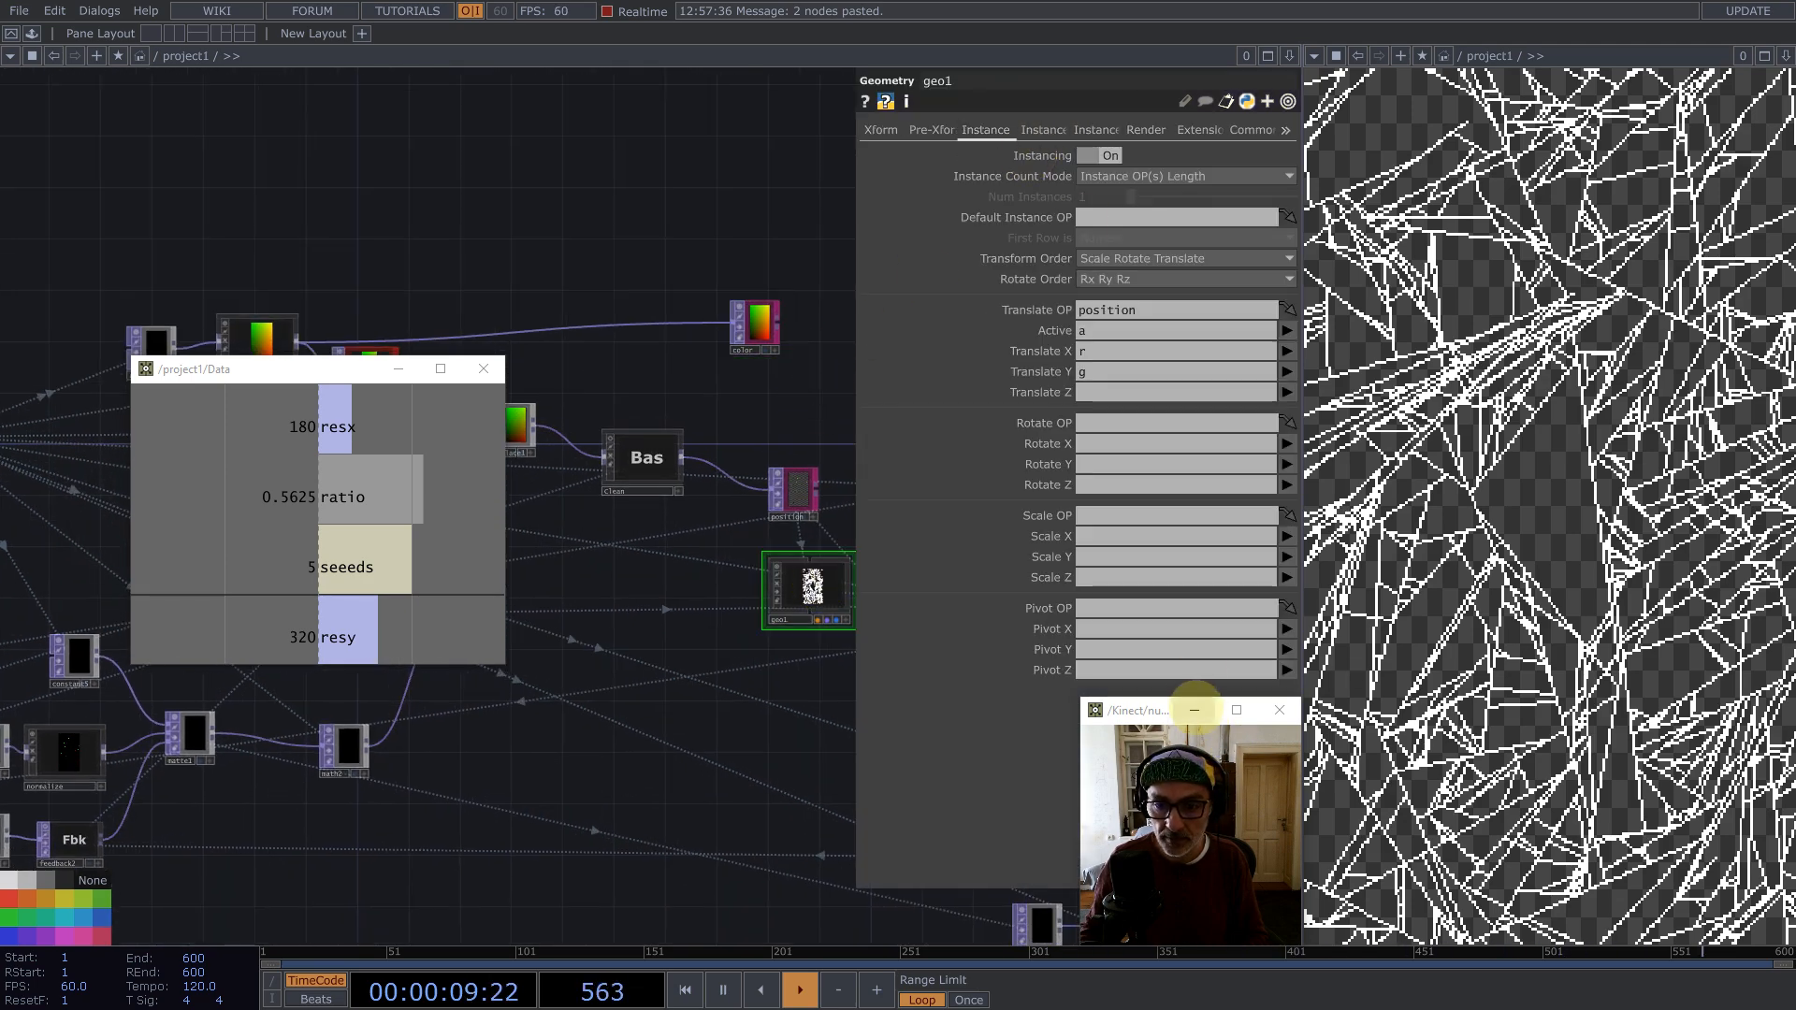
pyautogui.click(1194, 710)
pyautogui.moveTo(763, 323); pyautogui.dragTo(1026, 198)
pyautogui.moveTo(1043, 129); pyautogui.dragTo(1102, 721)
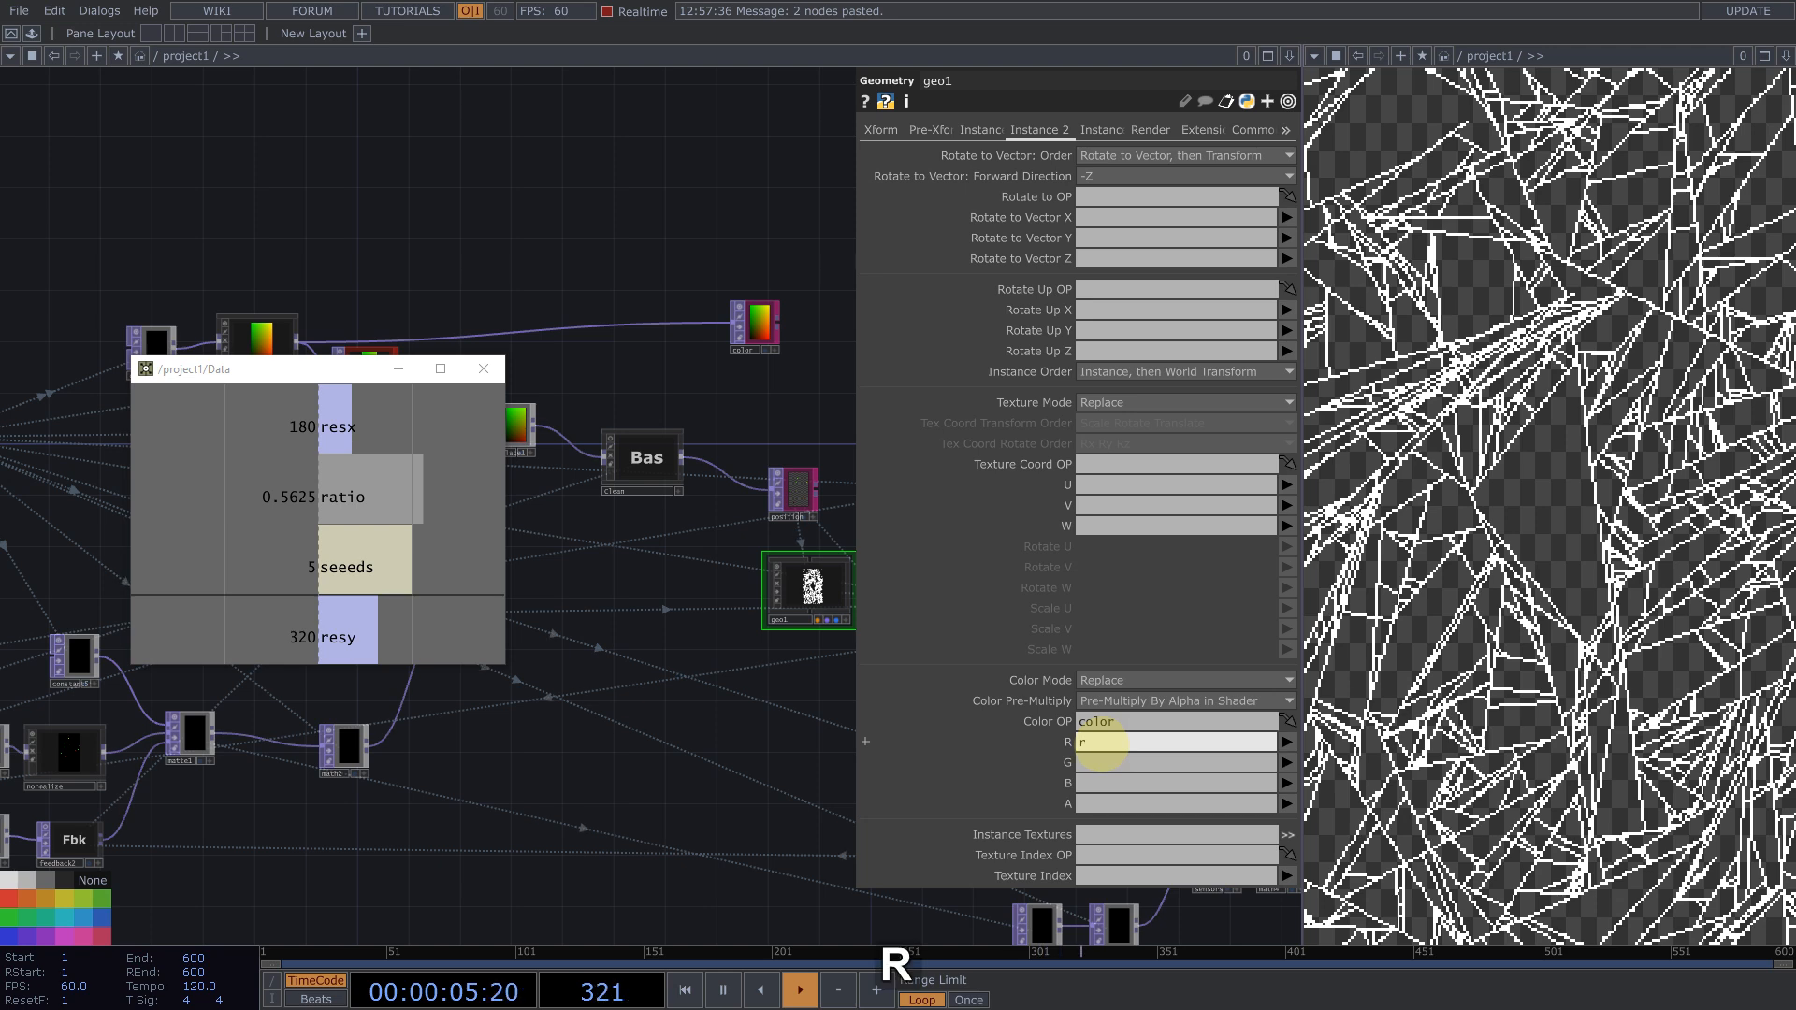
pyautogui.click(1092, 762)
pyautogui.write('g')
pyautogui.click(1085, 783)
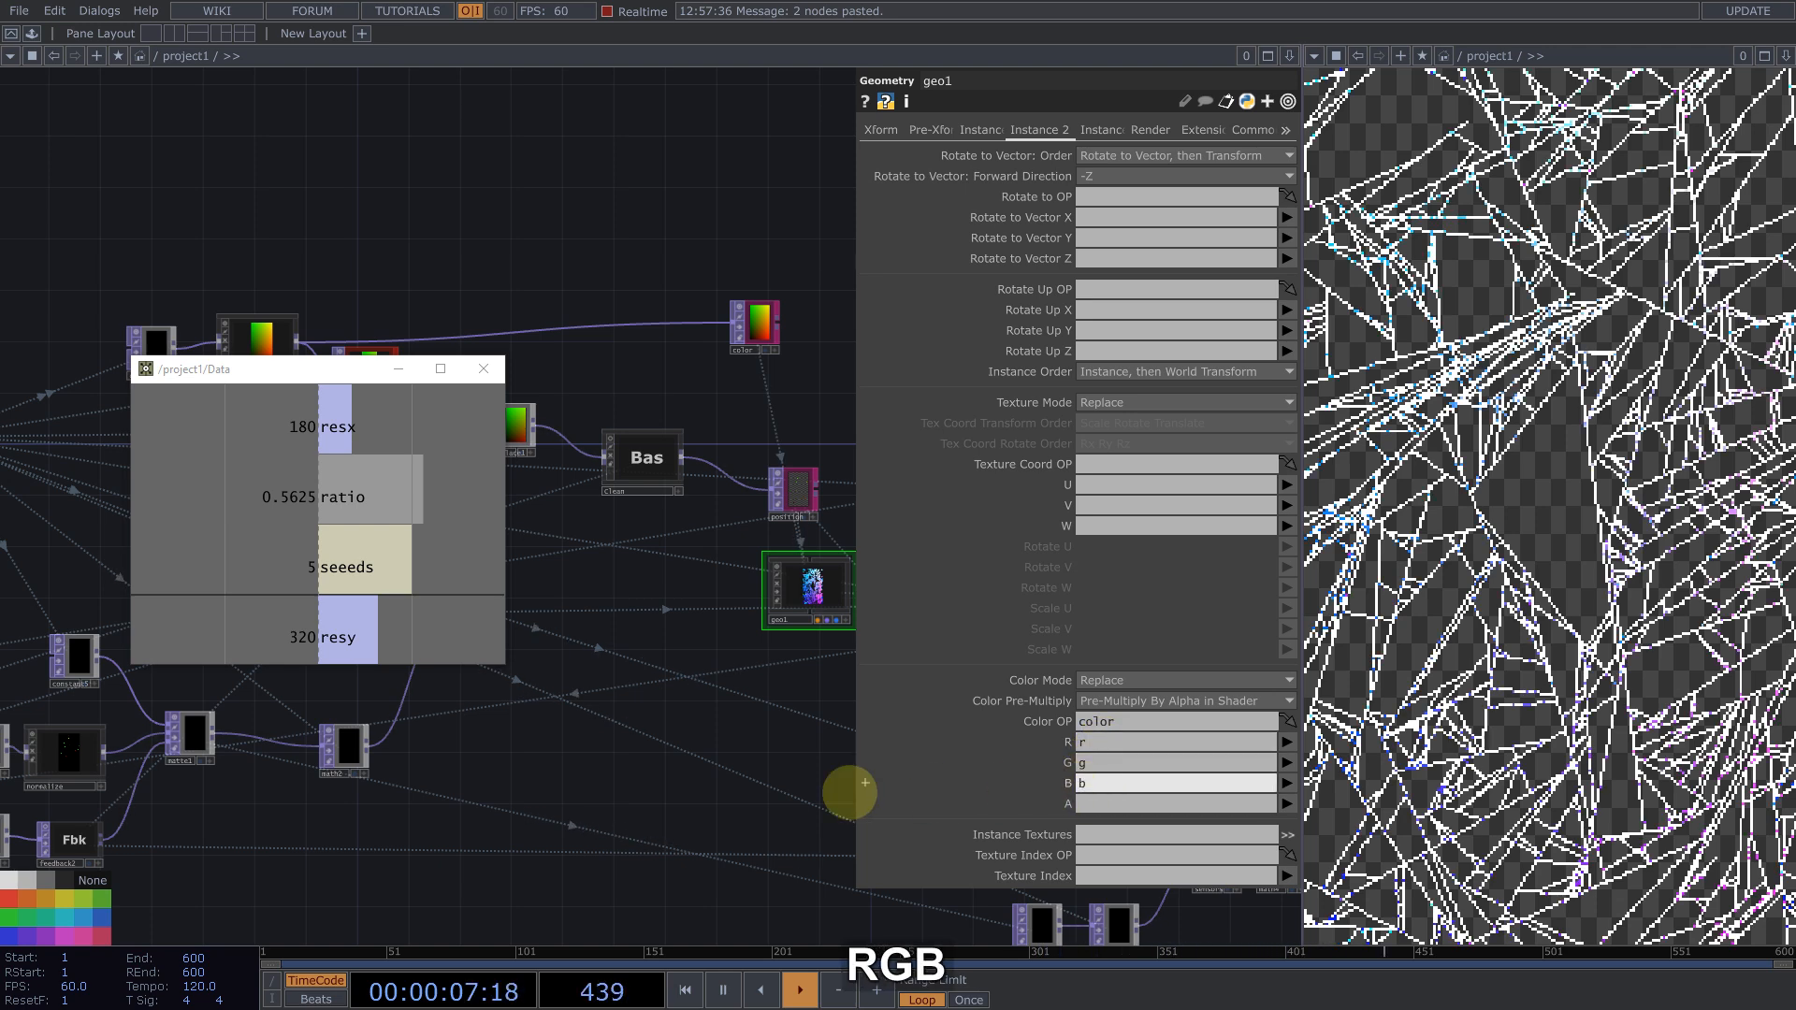
# Step: Inspect the colored trail render and the network around the feedback loop
pyautogui.moveTo(744, 740); pyautogui.dragTo(510, 481)
pyautogui.moveTo(733, 449); pyautogui.dragTo(518, 360)
pyautogui.scroll(5, 622, 242)
pyautogui.scroll(-6, 524, 252)
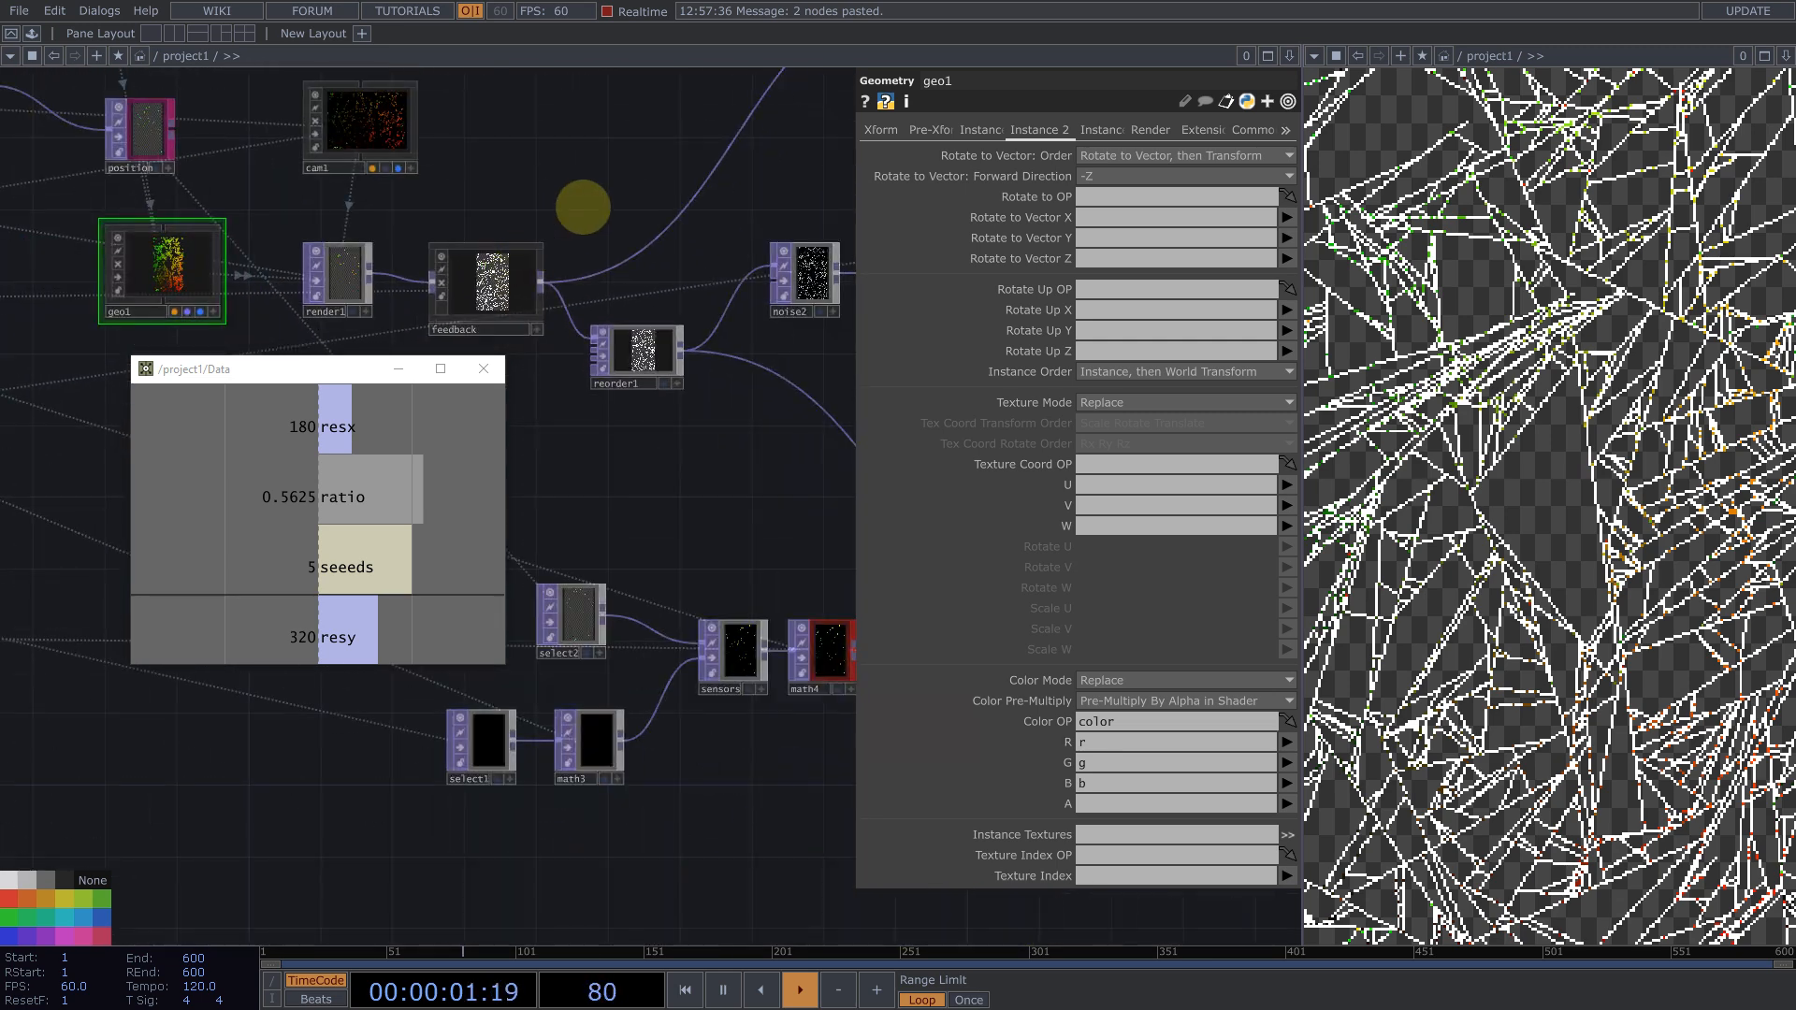
pyautogui.scroll(2, 583, 207)
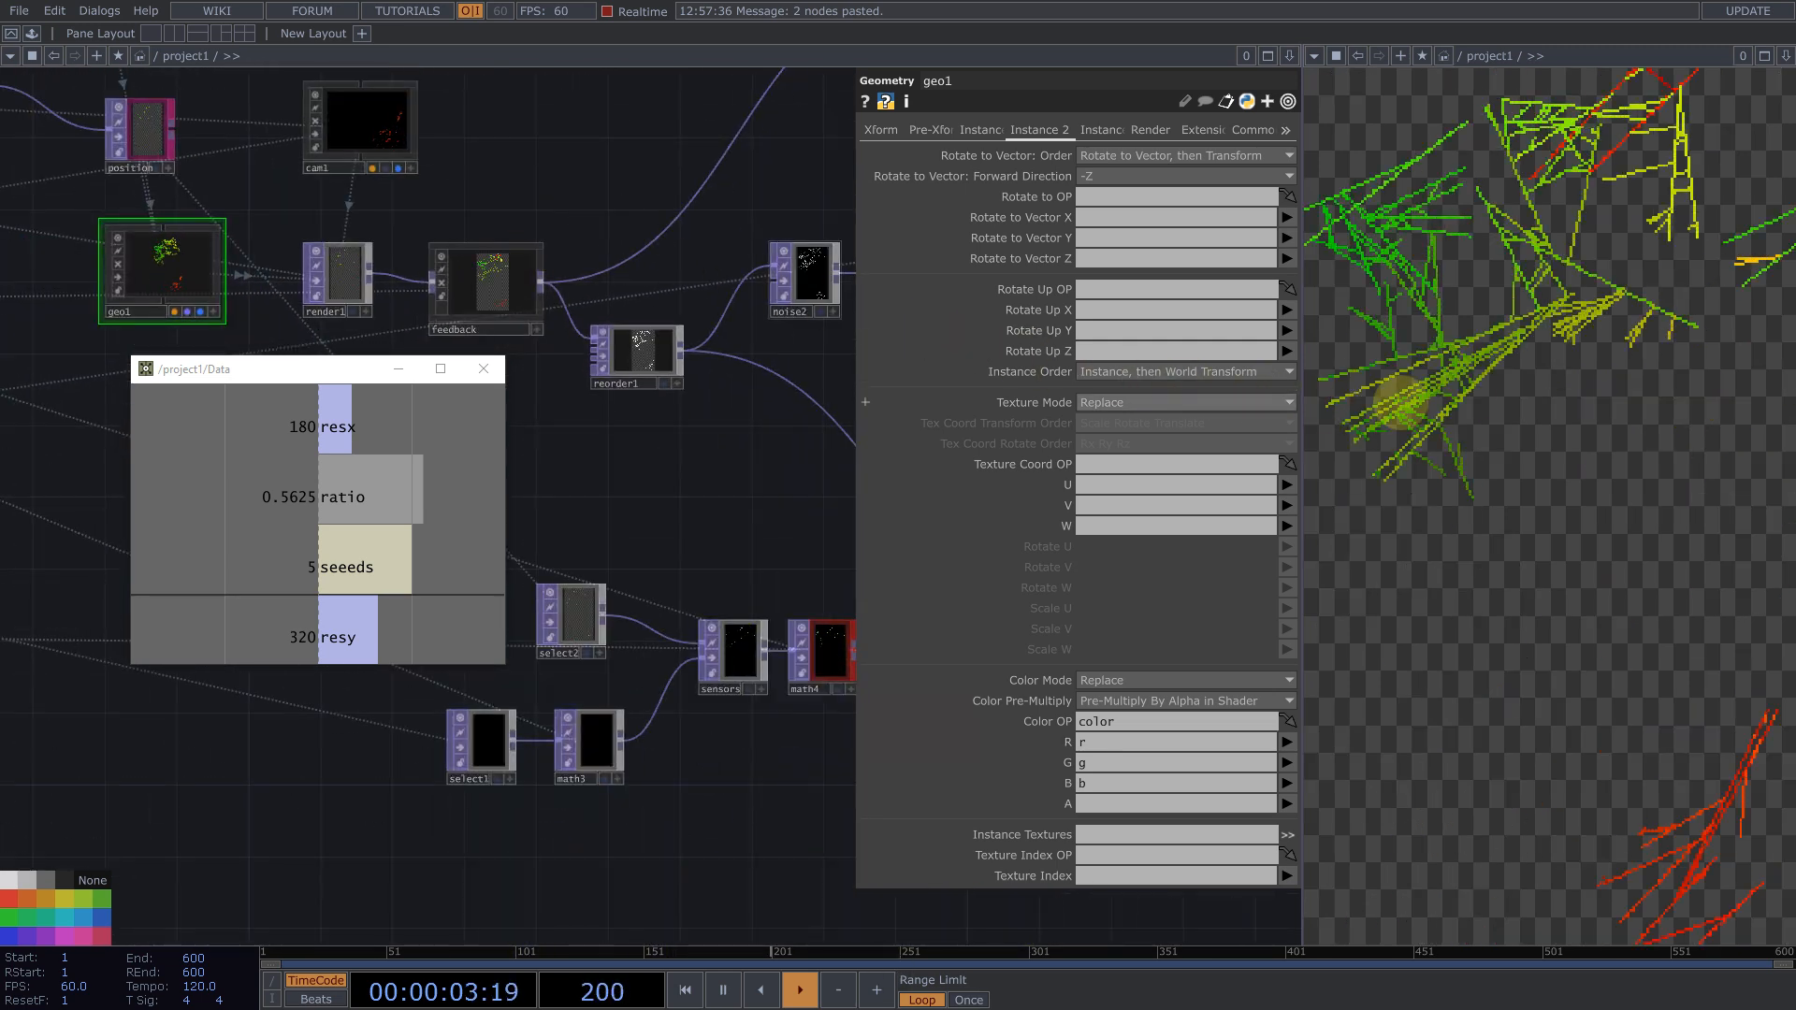
pyautogui.scroll(3, 636, 355)
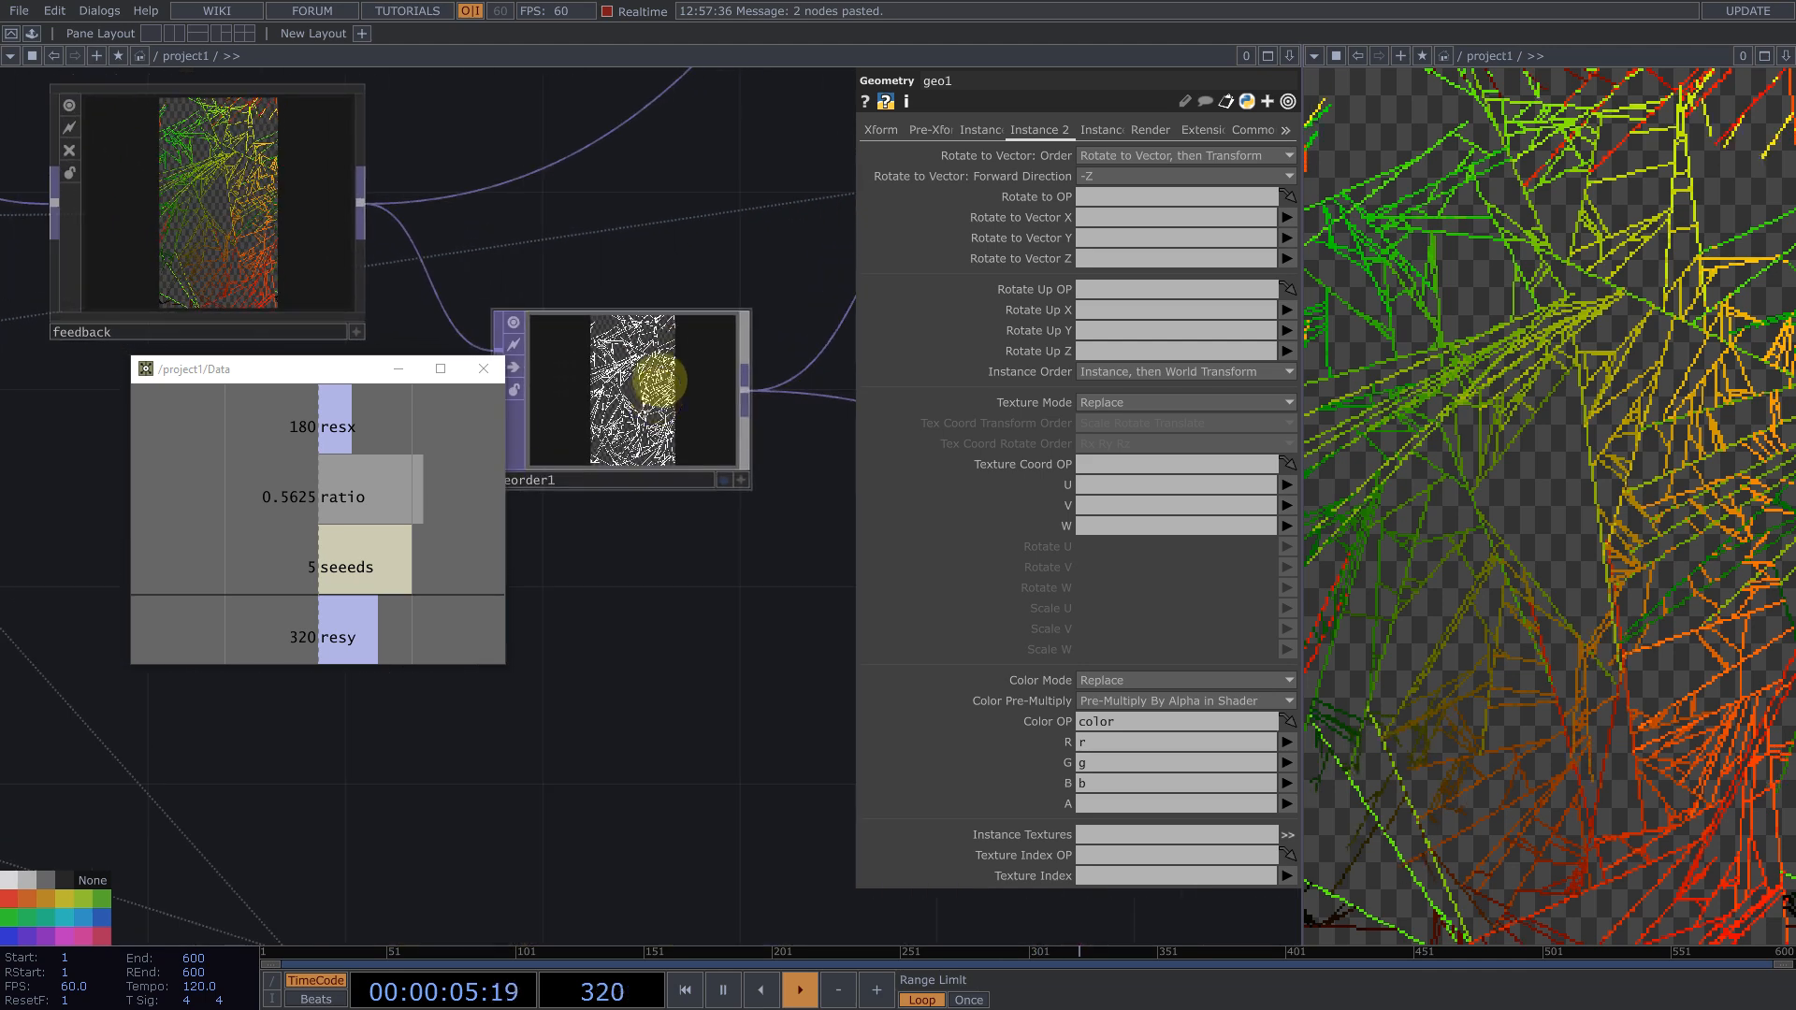
pyautogui.scroll(-5, 661, 418)
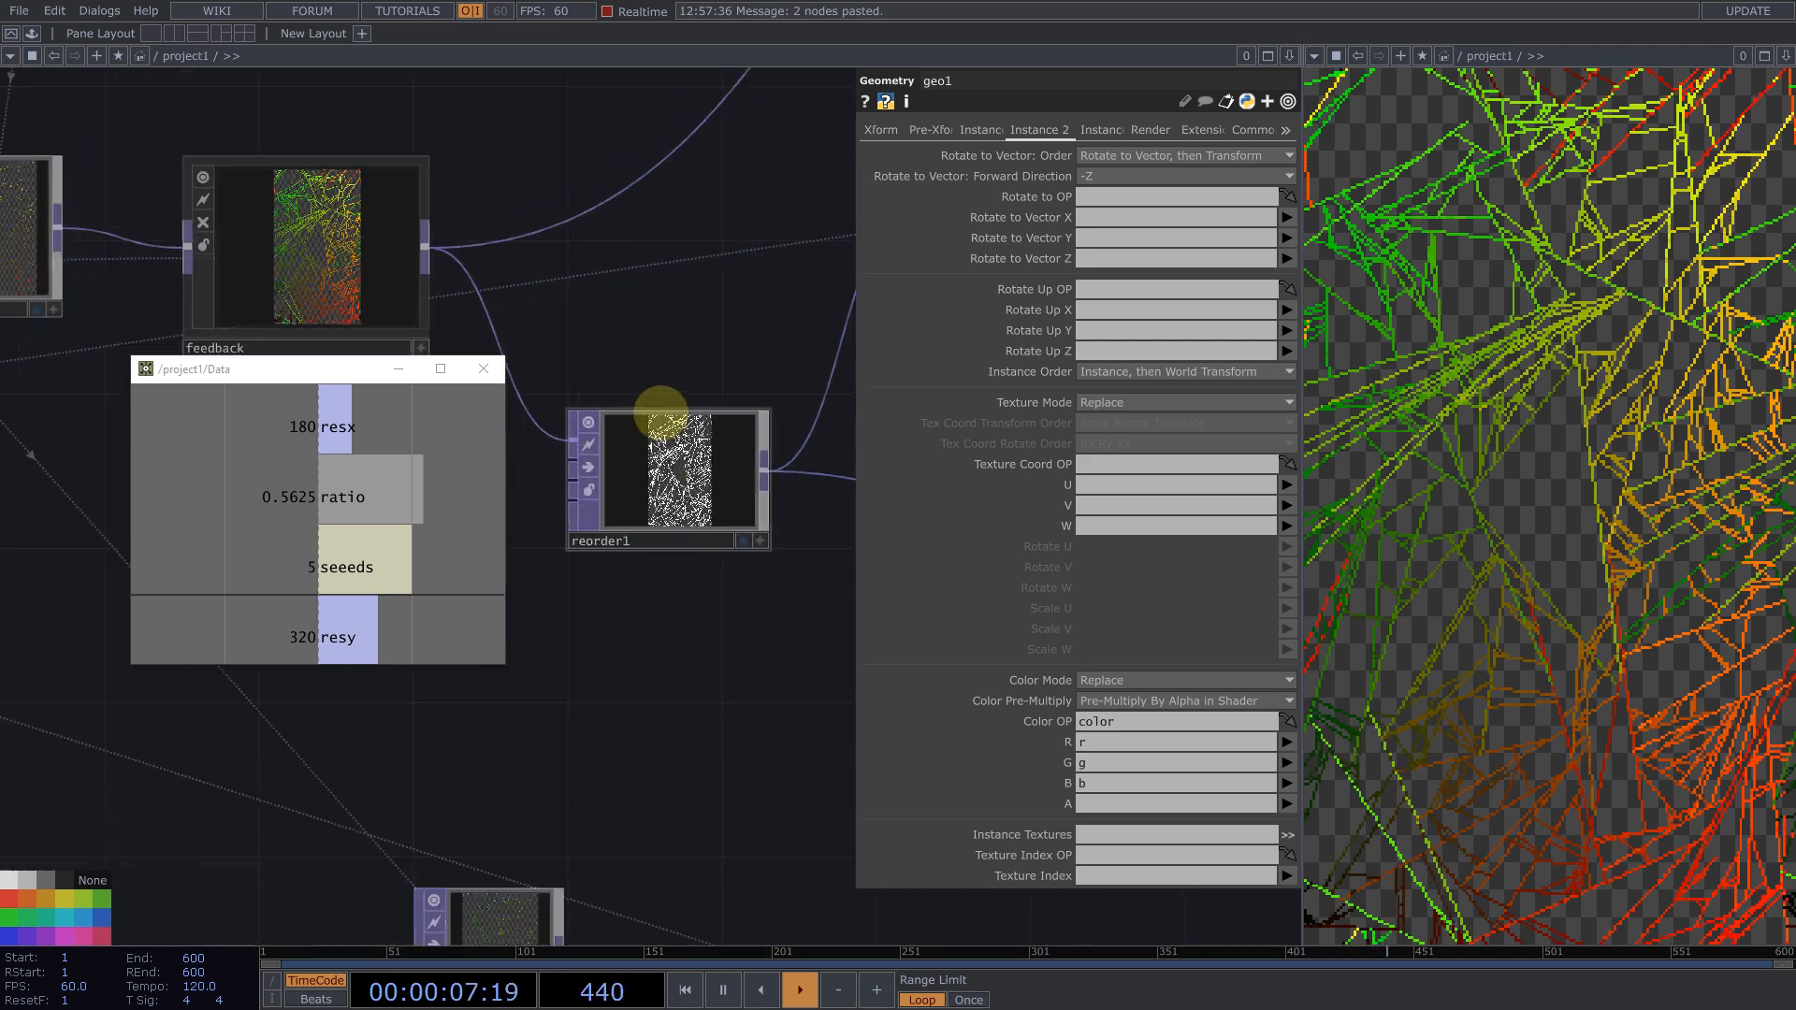
pyautogui.scroll(-3, 453, 352)
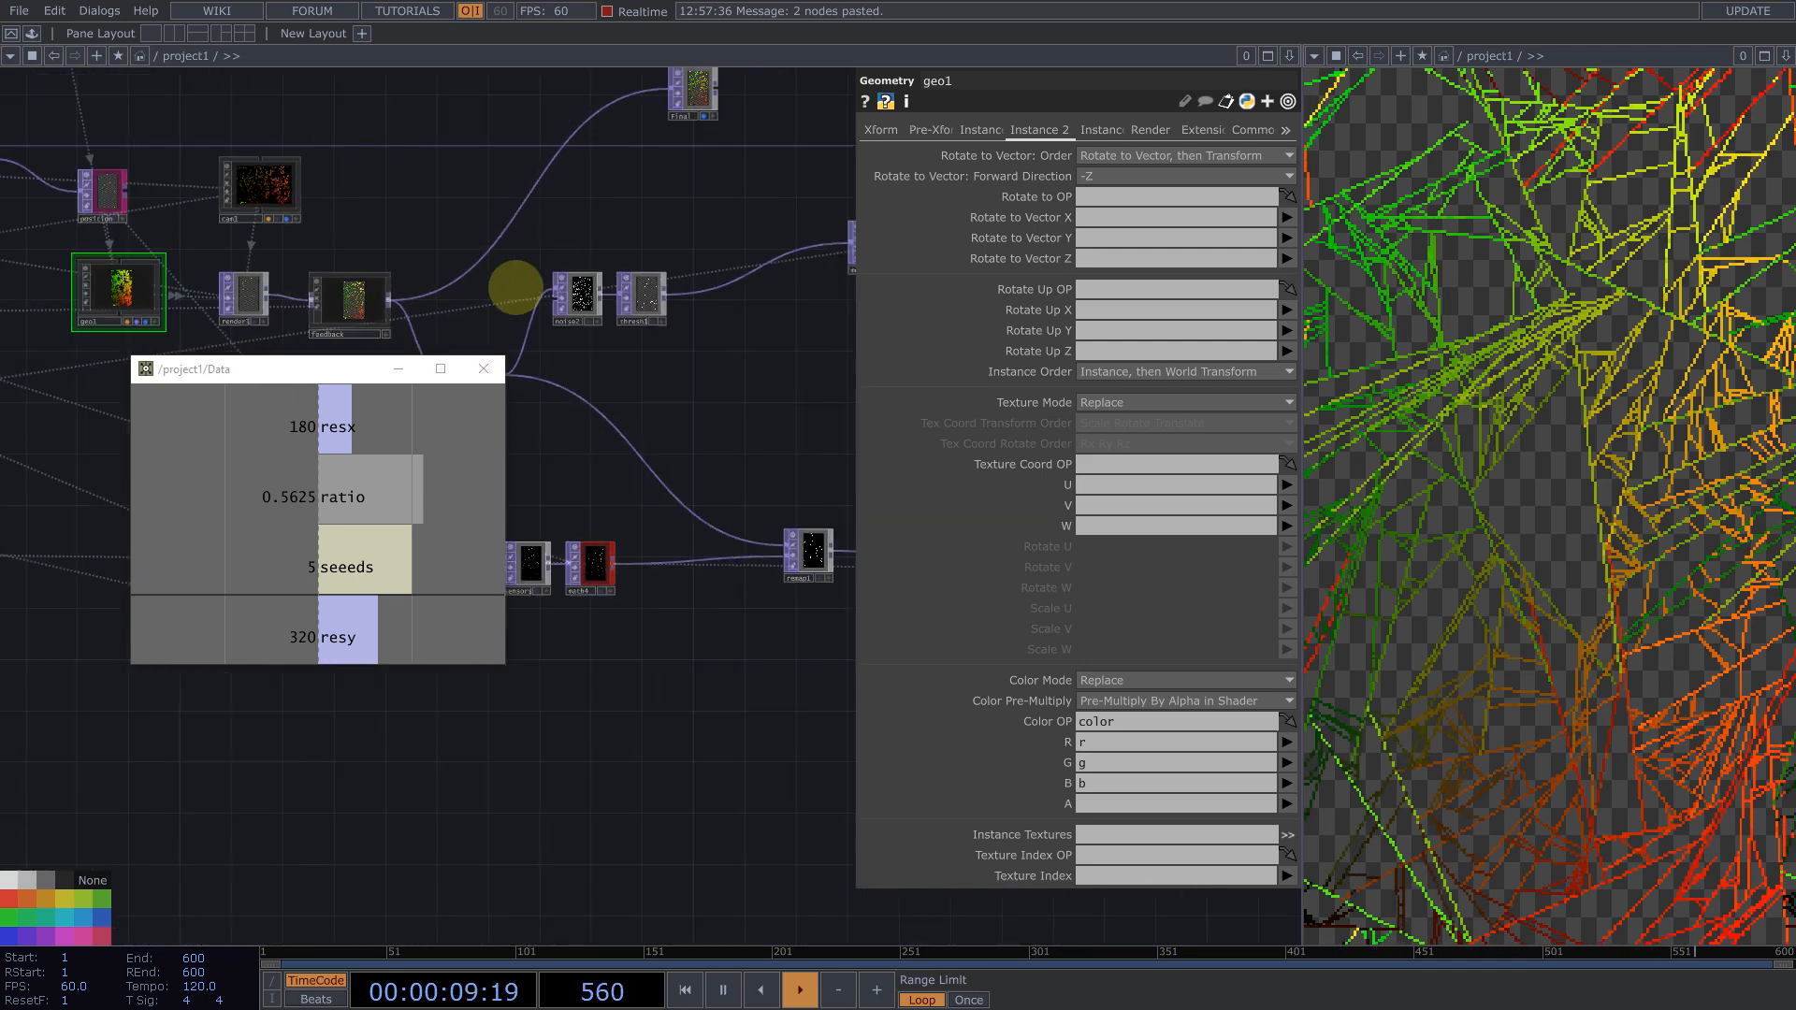
pyautogui.moveTo(692, 213); pyautogui.dragTo(817, 222)
pyautogui.moveTo(336, 369); pyautogui.dragTo(347, 593)
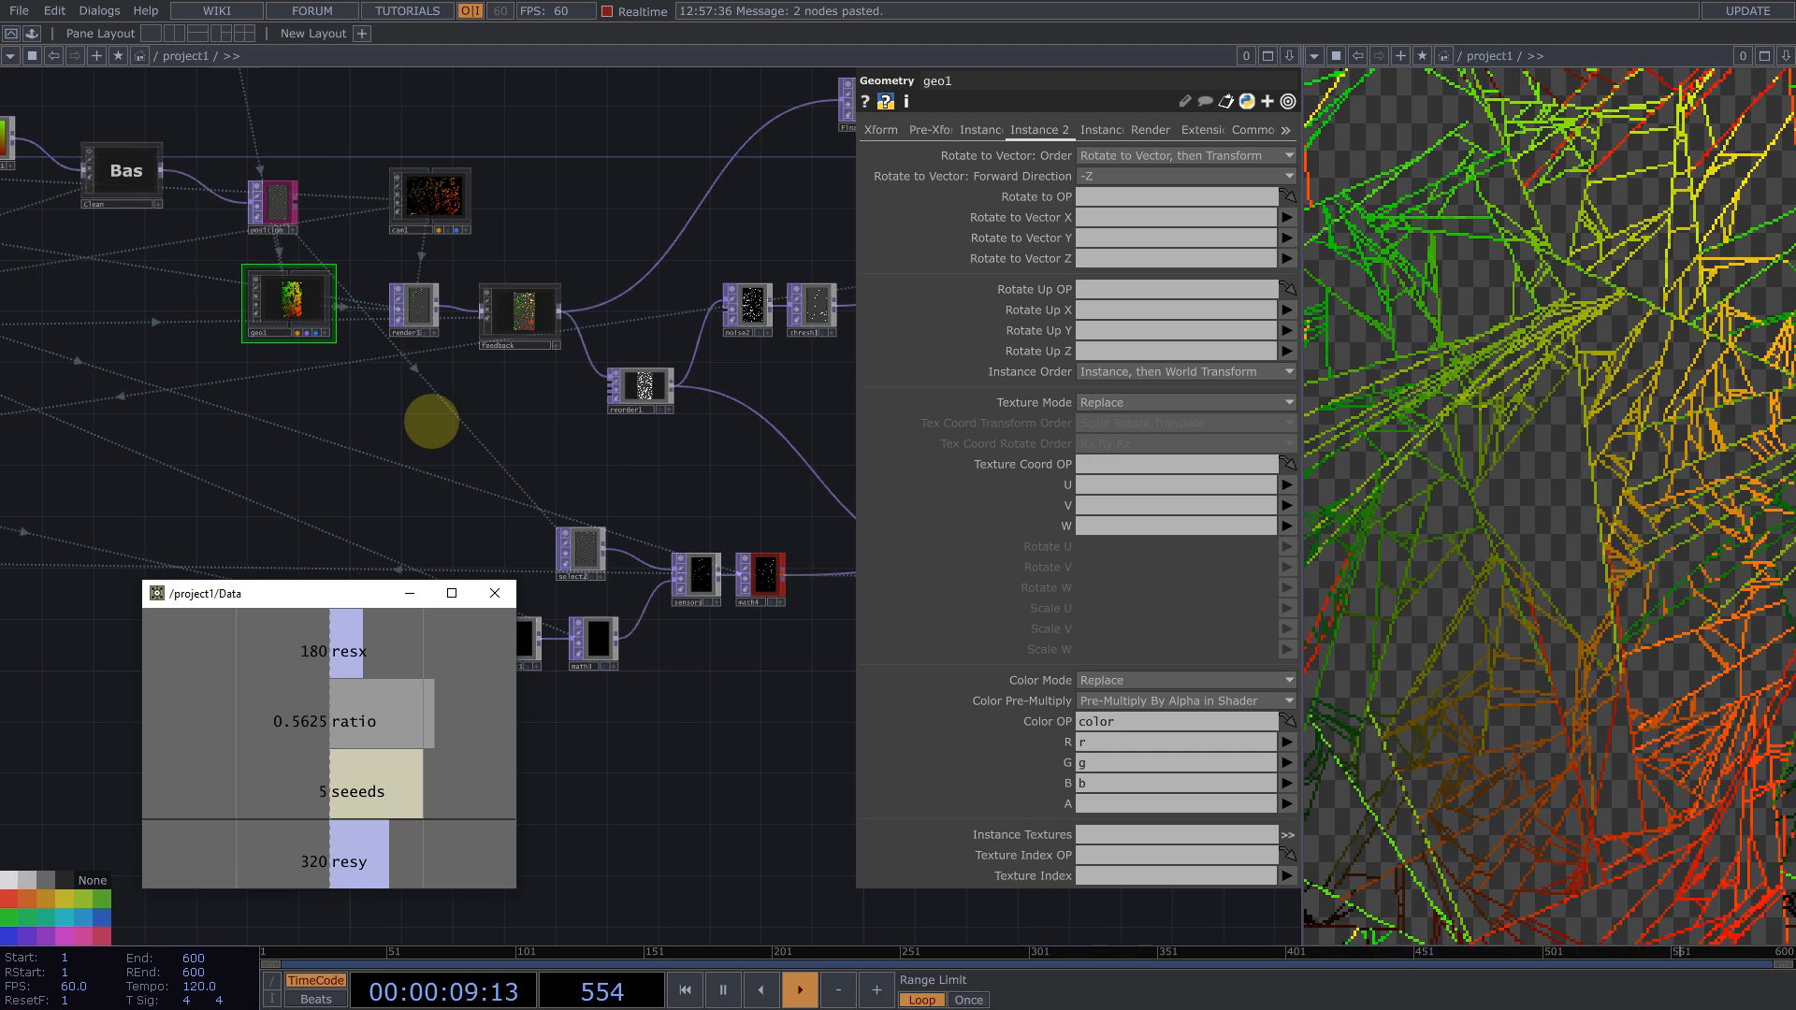
pyautogui.scroll(-3, 587, 416)
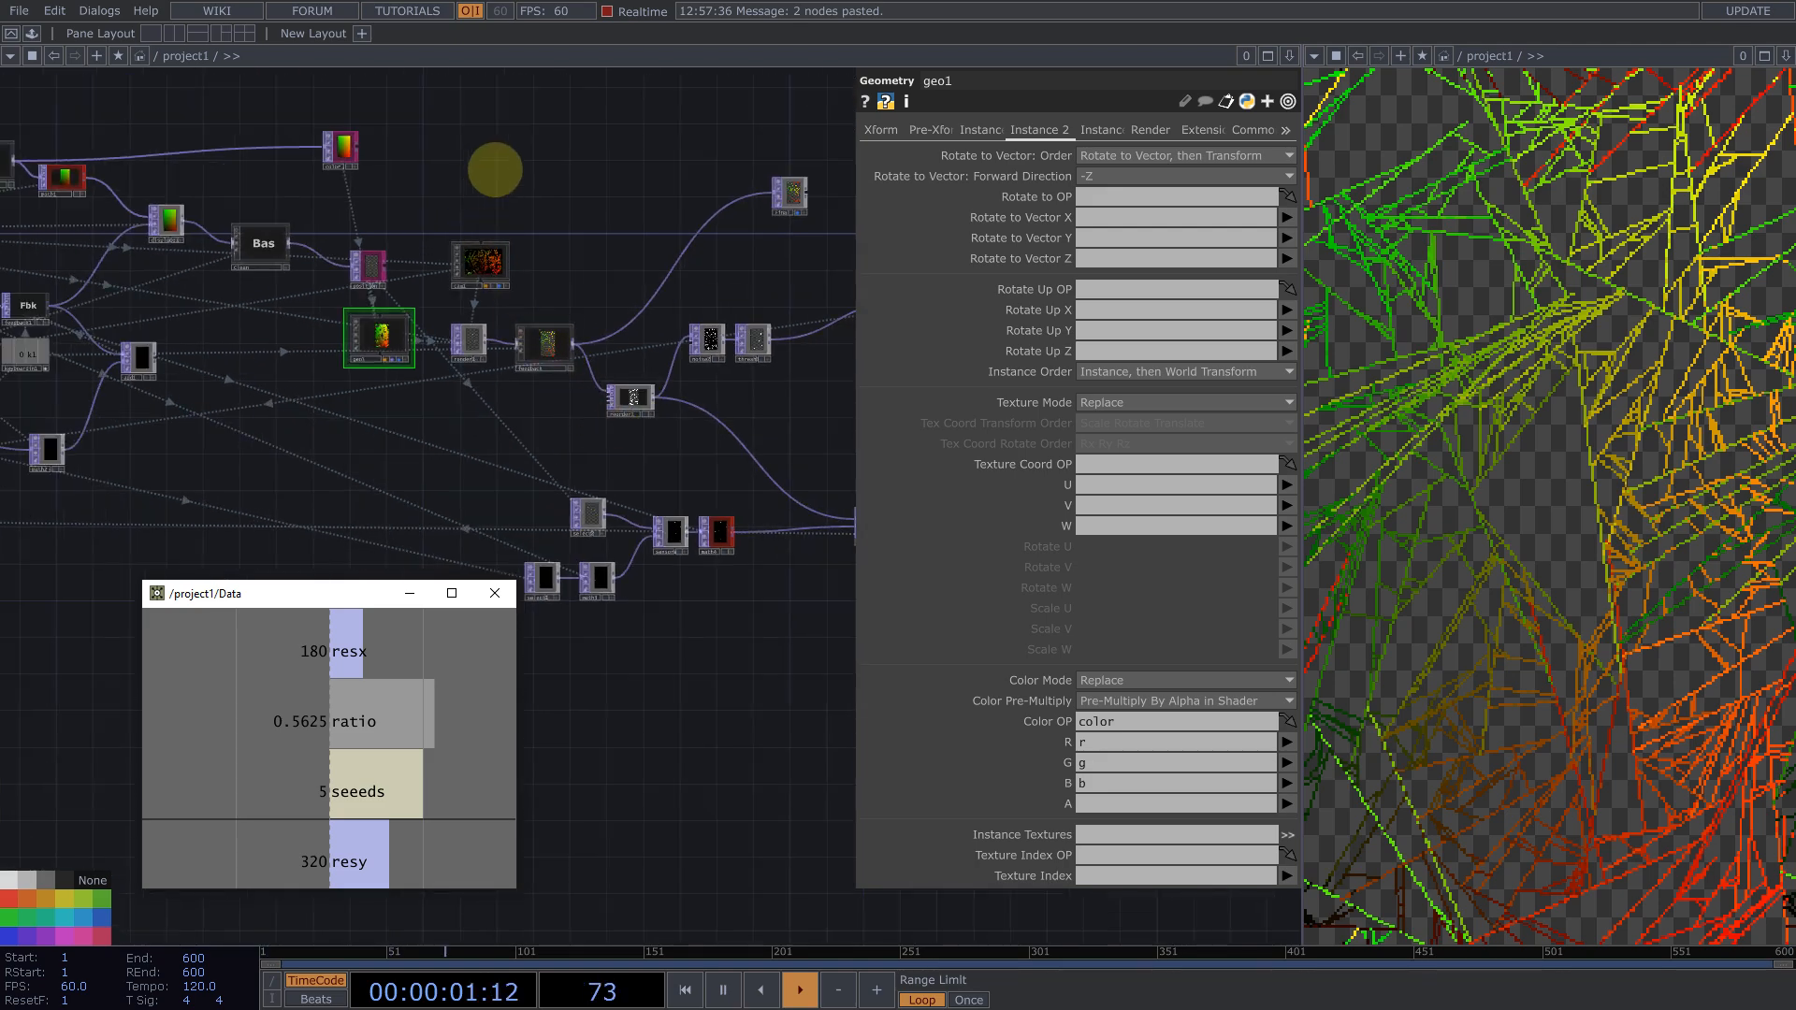
pyautogui.scroll(8, 621, 349)
pyautogui.scroll(1, 599, 307)
pyautogui.moveTo(520, 240); pyautogui.dragTo(562, 255)
pyautogui.scroll(-8, 640, 367)
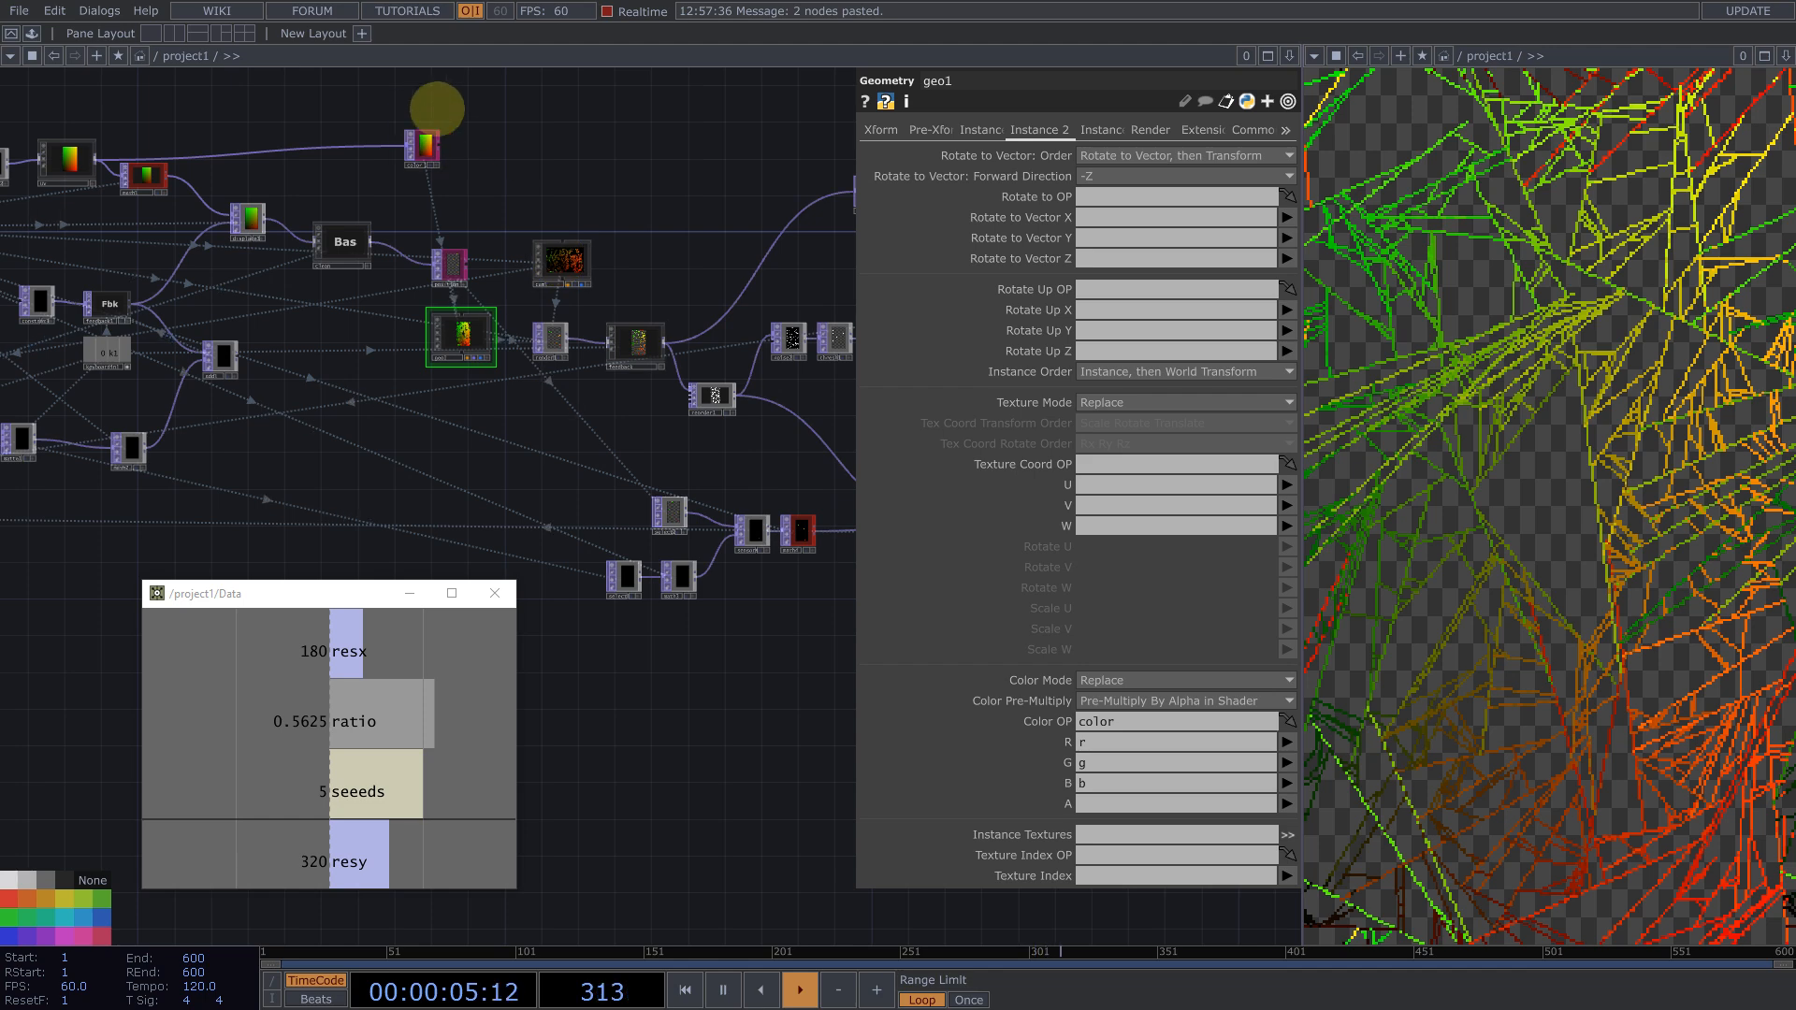
pyautogui.moveTo(404, 120); pyautogui.dragTo(613, 263)
pyautogui.scroll(-3, 307, 201)
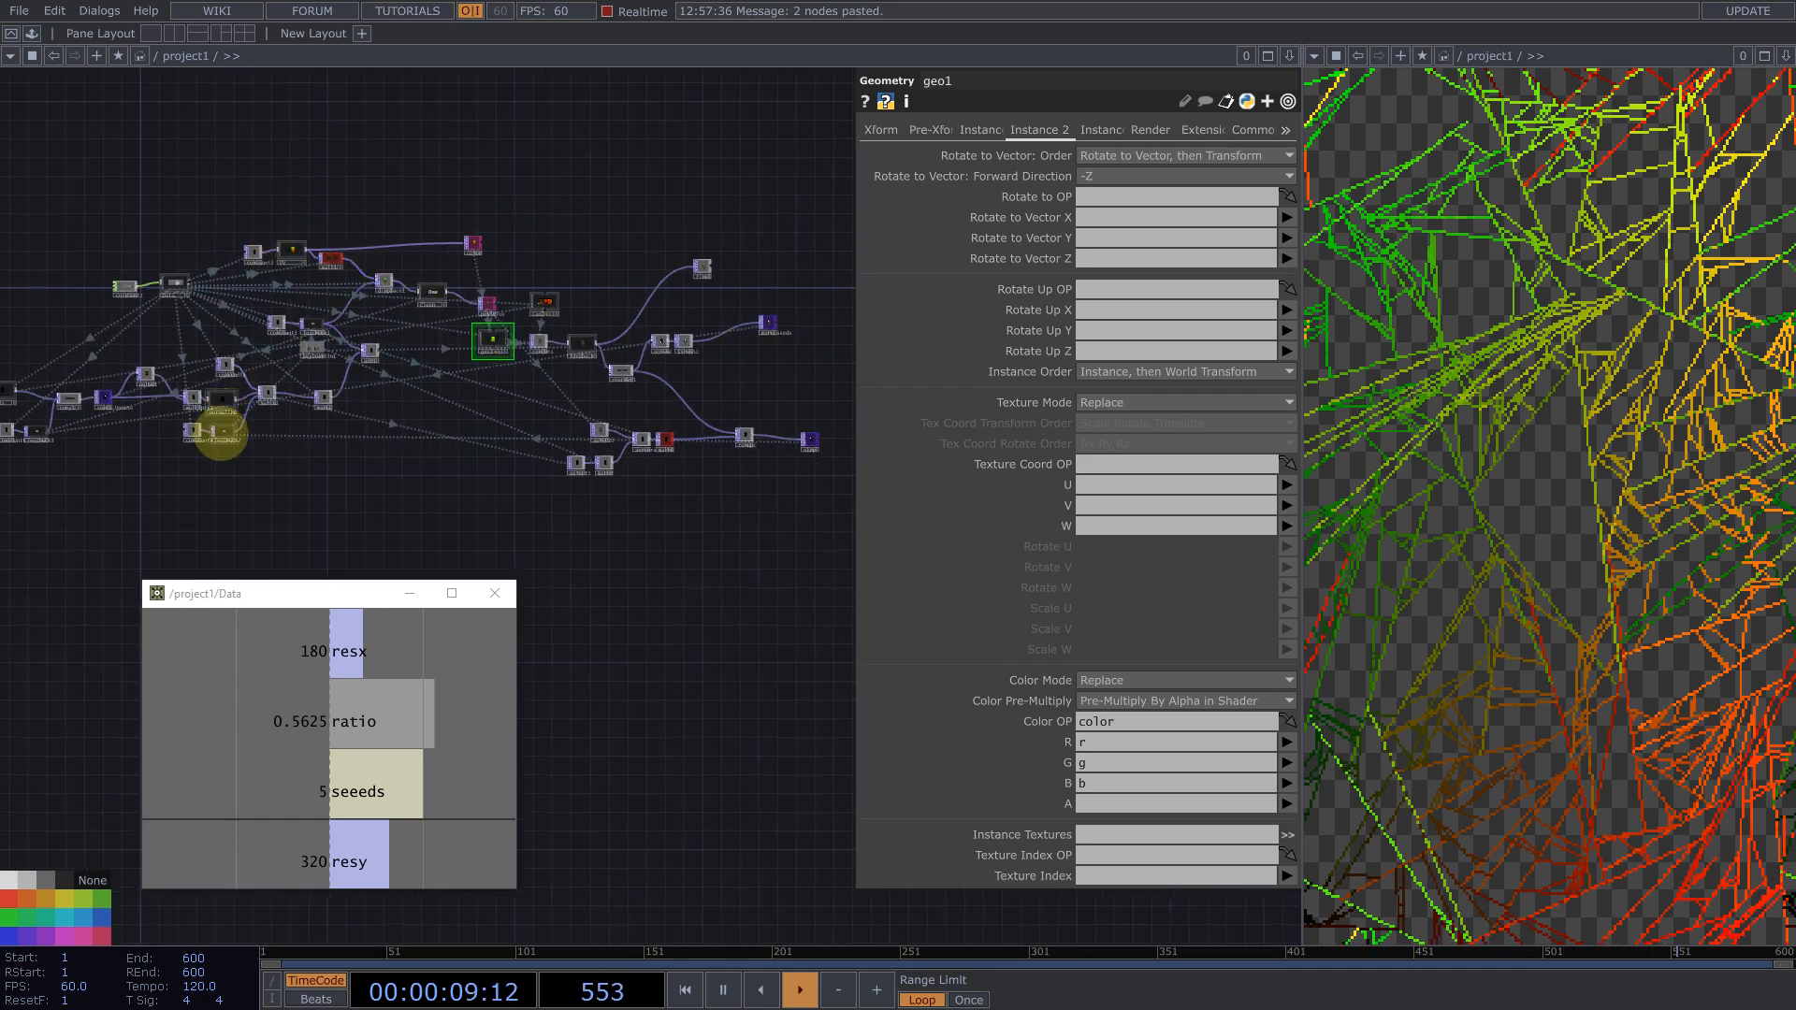
# Step: Place the pasted Feedback TOP above the uv node
pyautogui.click(222, 433)
pyautogui.moveTo(224, 458); pyautogui.dragTo(365, 201)
pyautogui.scroll(5, 364, 200)
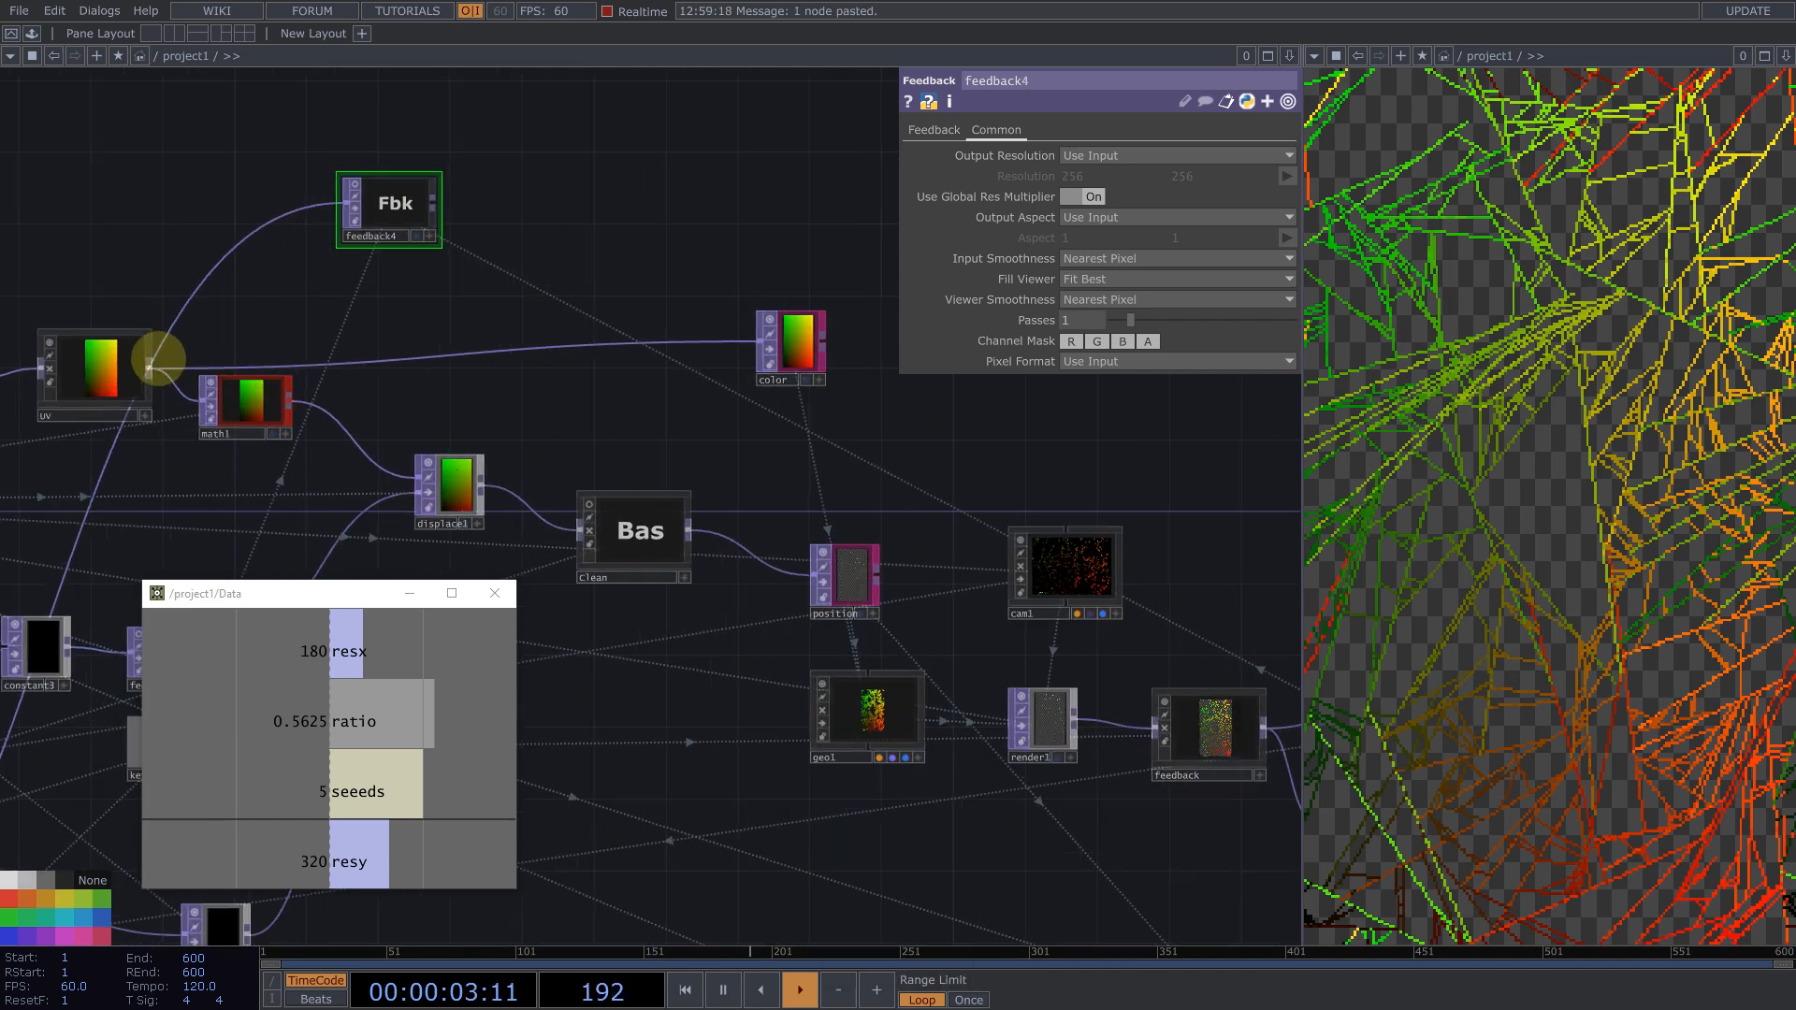
pyautogui.moveTo(391, 207); pyautogui.dragTo(382, 233)
# Step: Set feedback4's Target TOP to feedback/out1
pyautogui.scroll(-3, 277, 207)
pyautogui.scroll(2, 784, 482)
pyautogui.scroll(4, 790, 488)
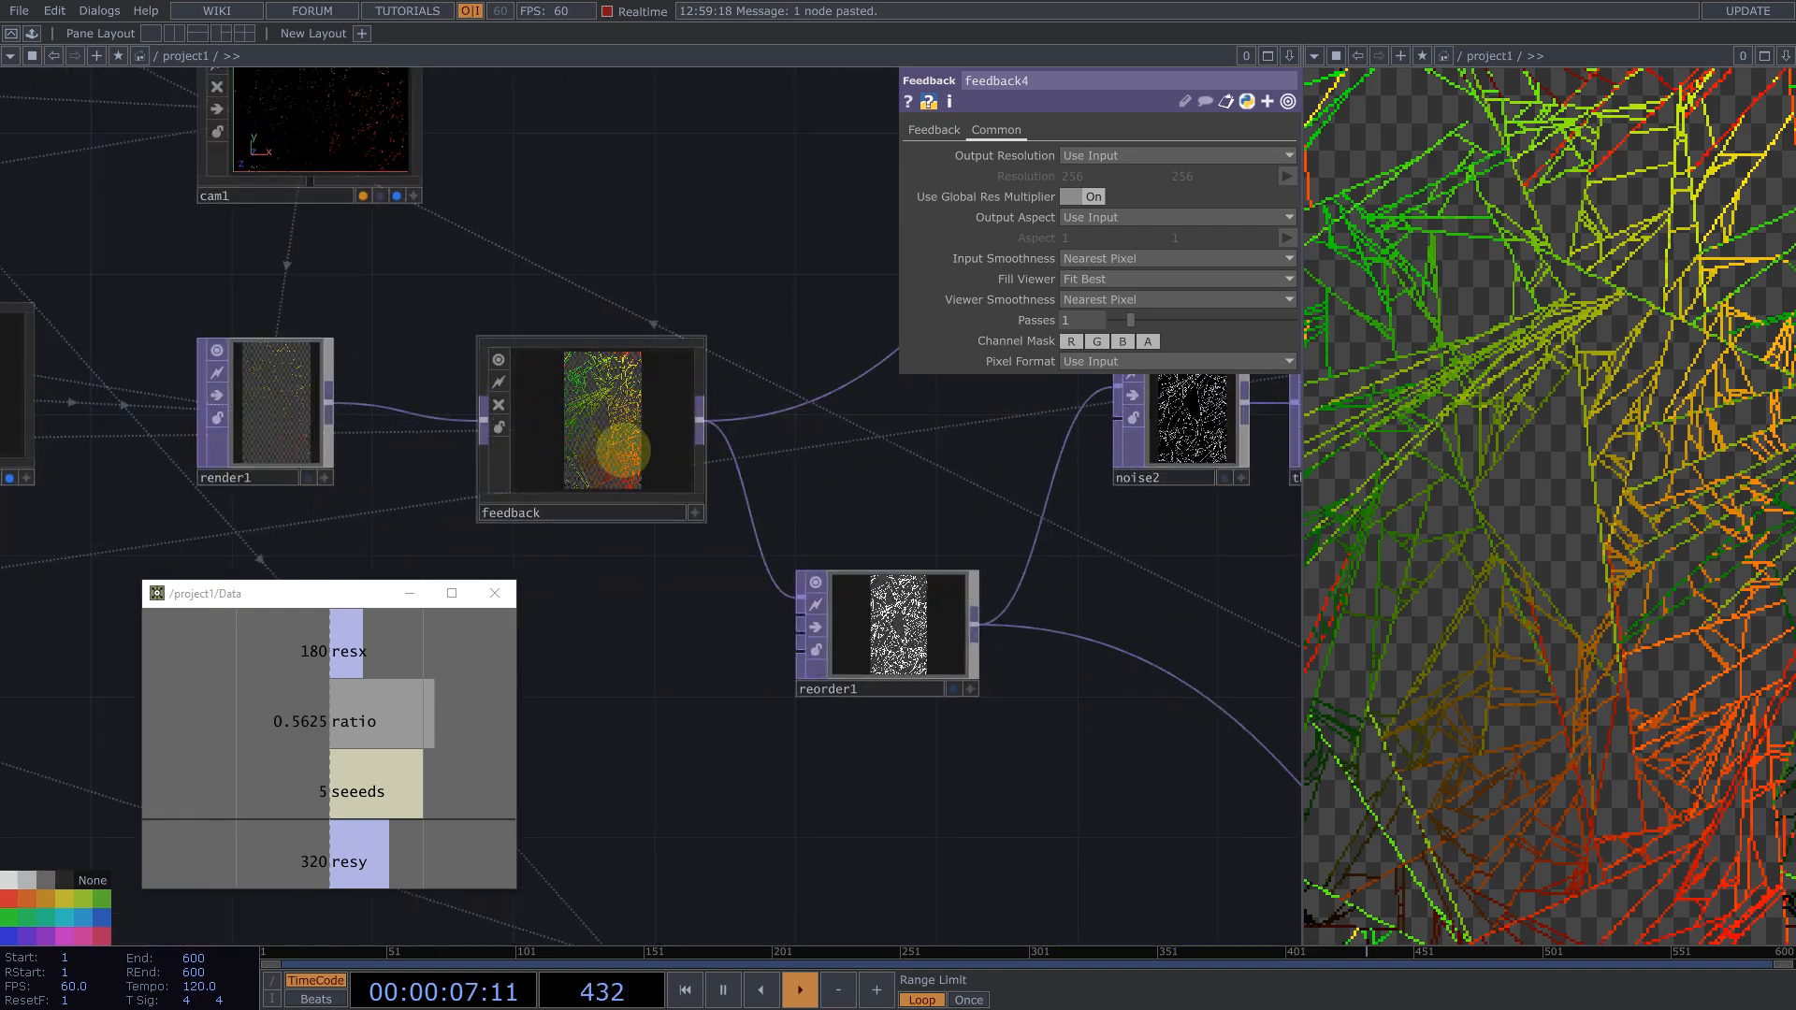
pyautogui.scroll(-3, 693, 465)
pyautogui.moveTo(754, 376); pyautogui.dragTo(925, 530)
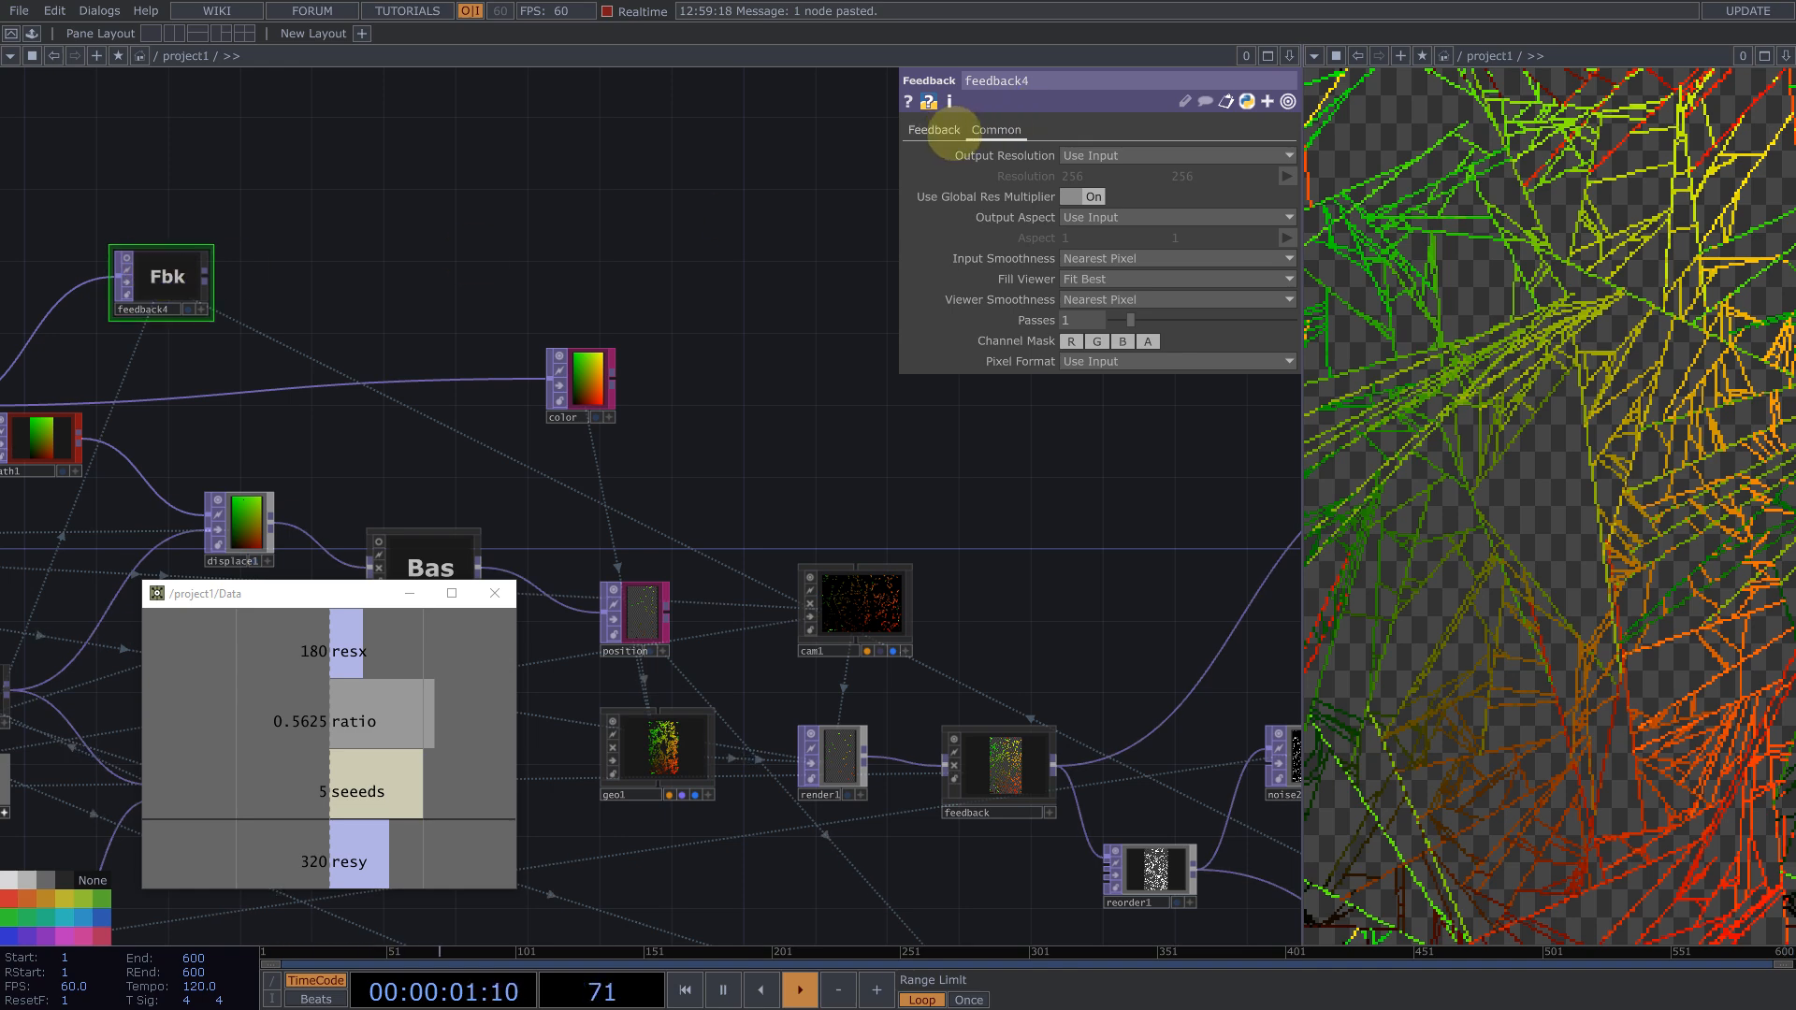
pyautogui.click(938, 132)
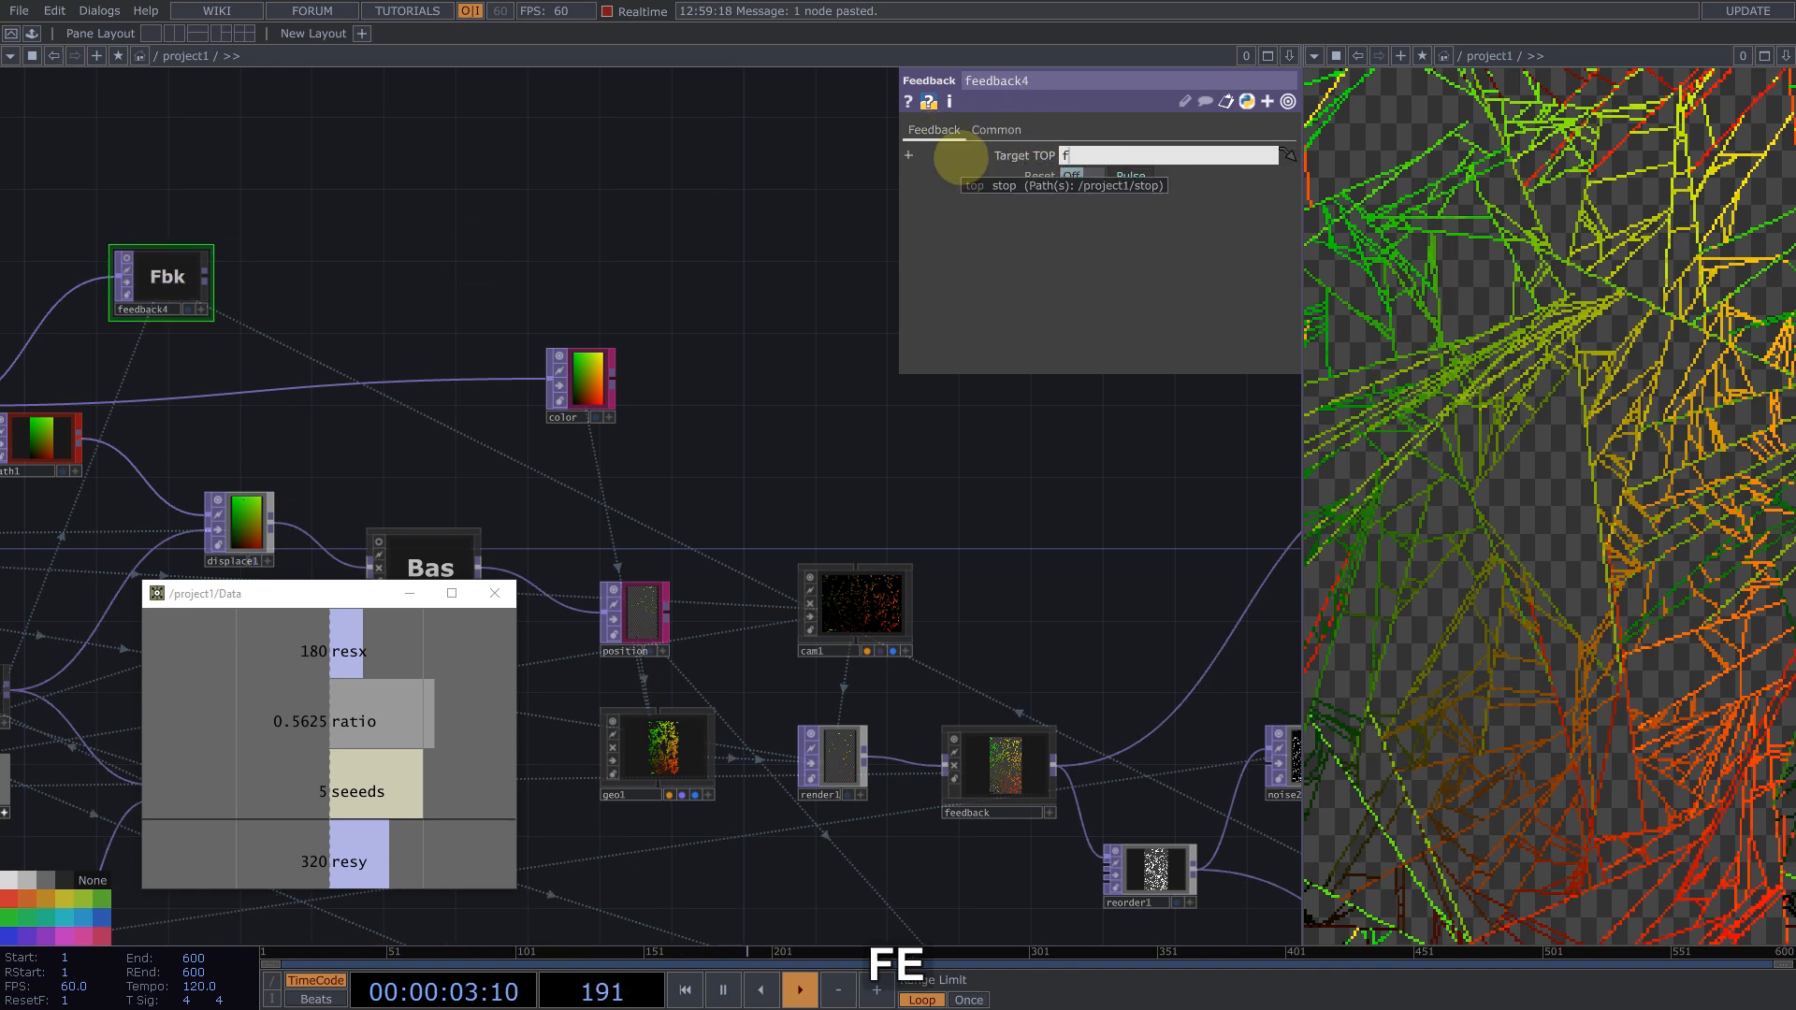
pyautogui.write('feedback')
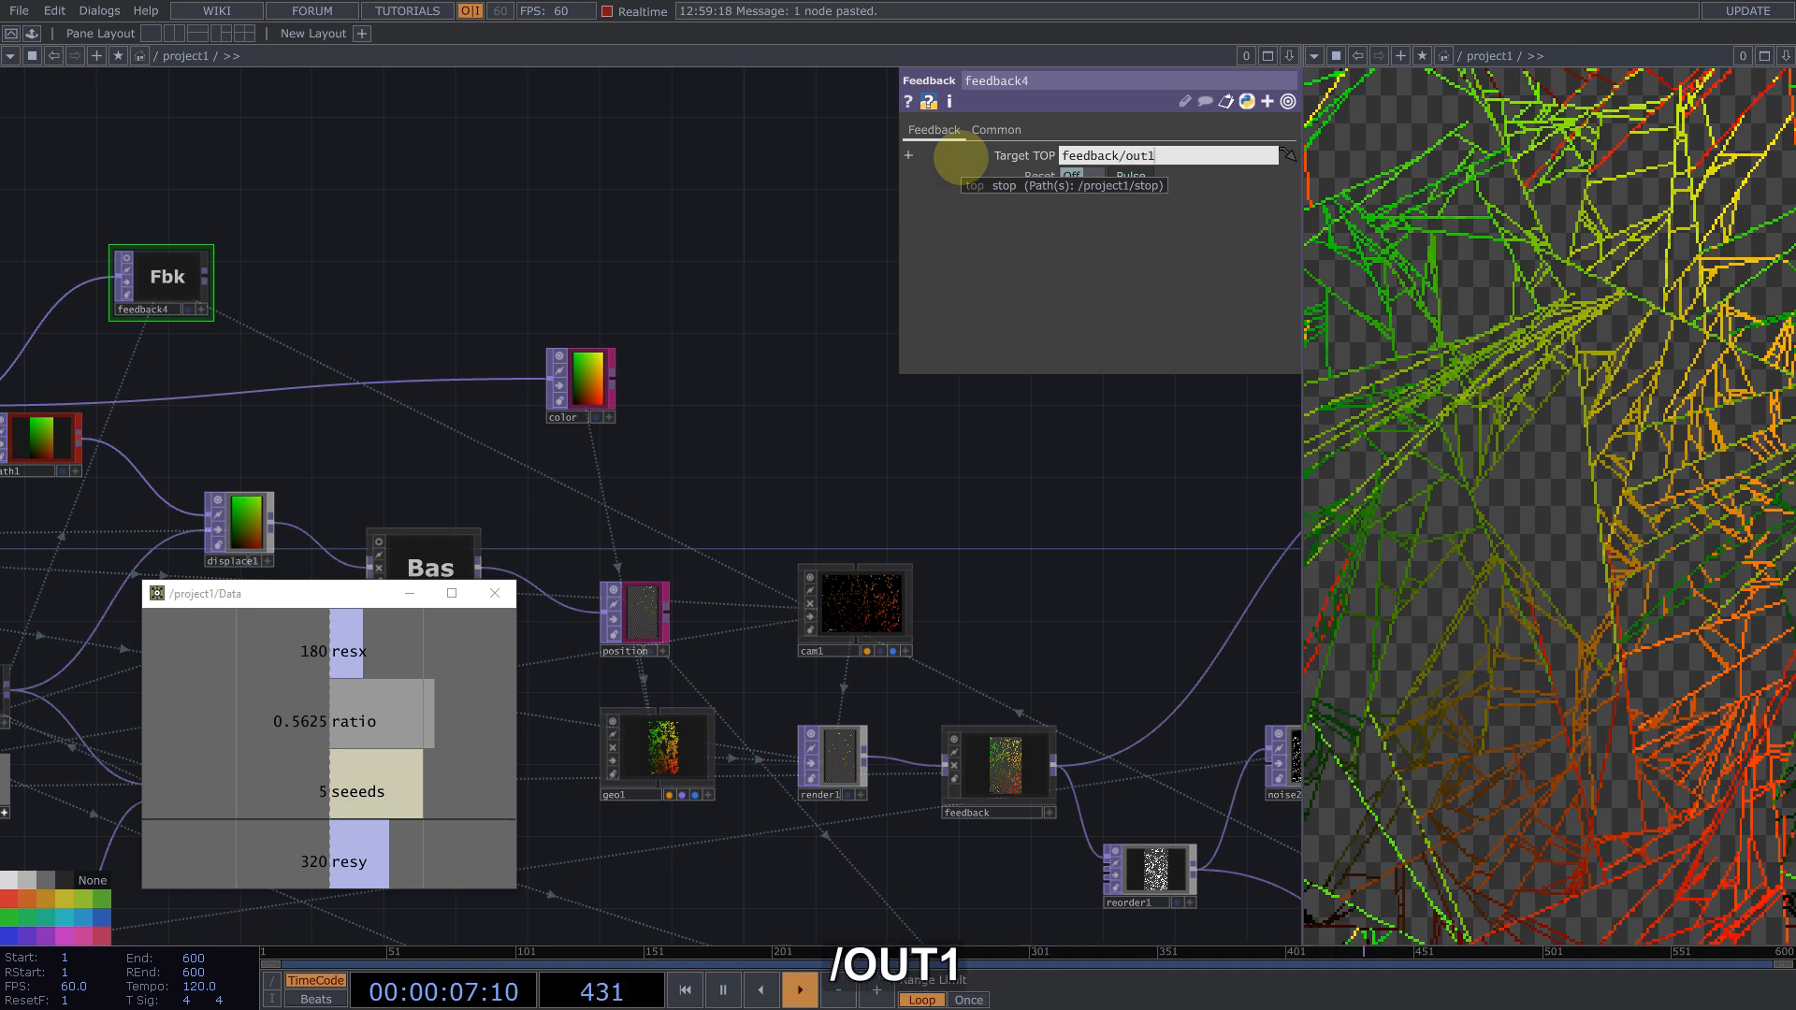
pyautogui.write('/out1')
pyautogui.press('Return')
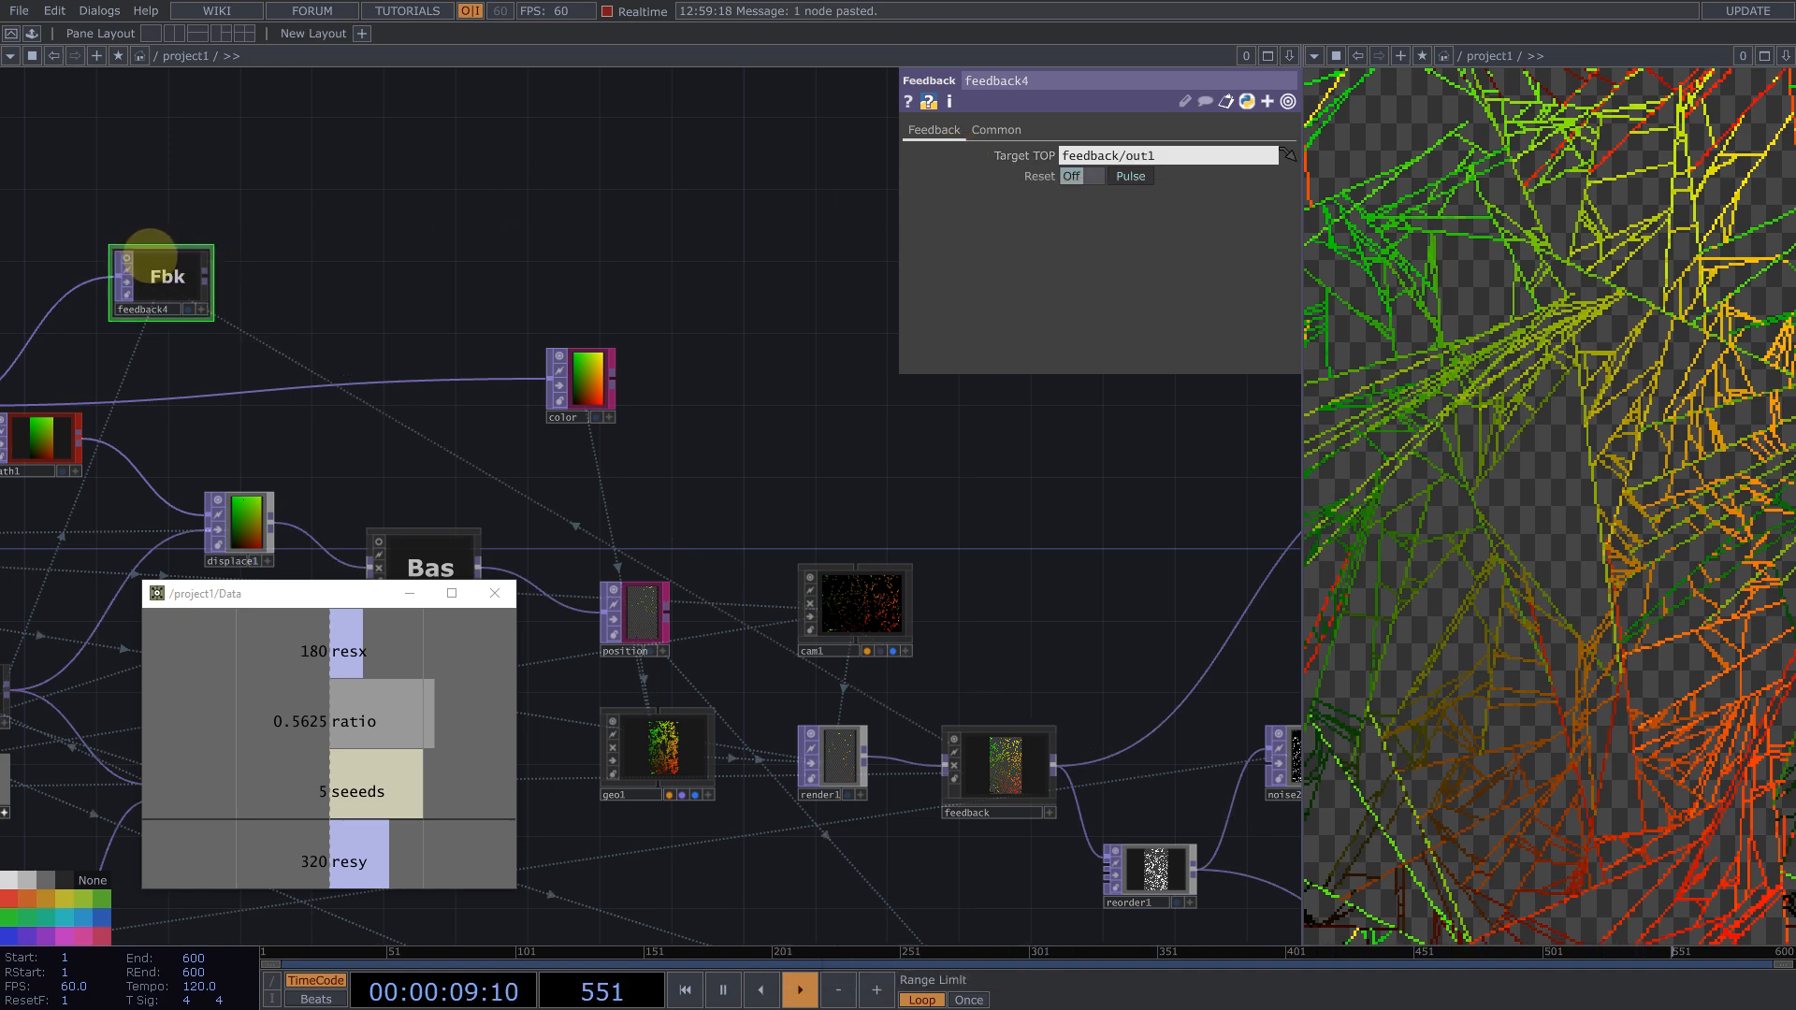
# Step: Insert an Over TOP combining feedback4 with uv, wire its output into color, and reset the simulation
pyautogui.moveTo(132, 192); pyautogui.dragTo(537, 188)
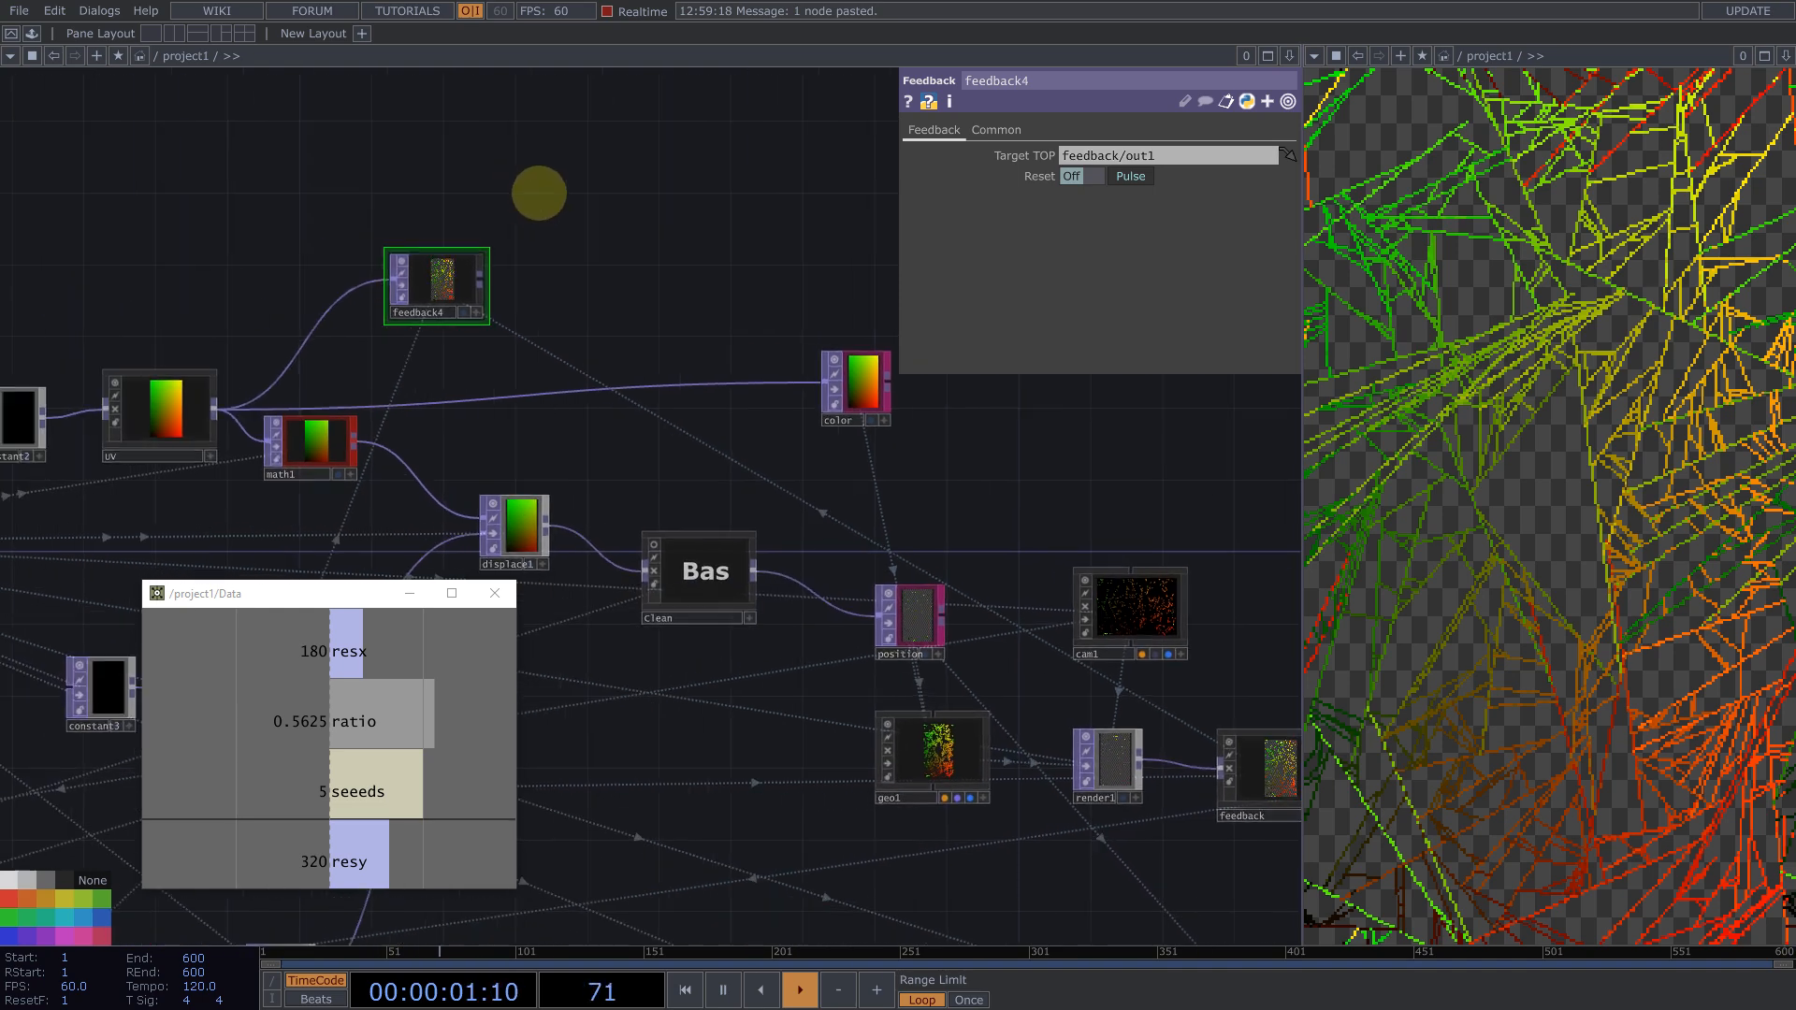
pyautogui.middleClick(589, 279)
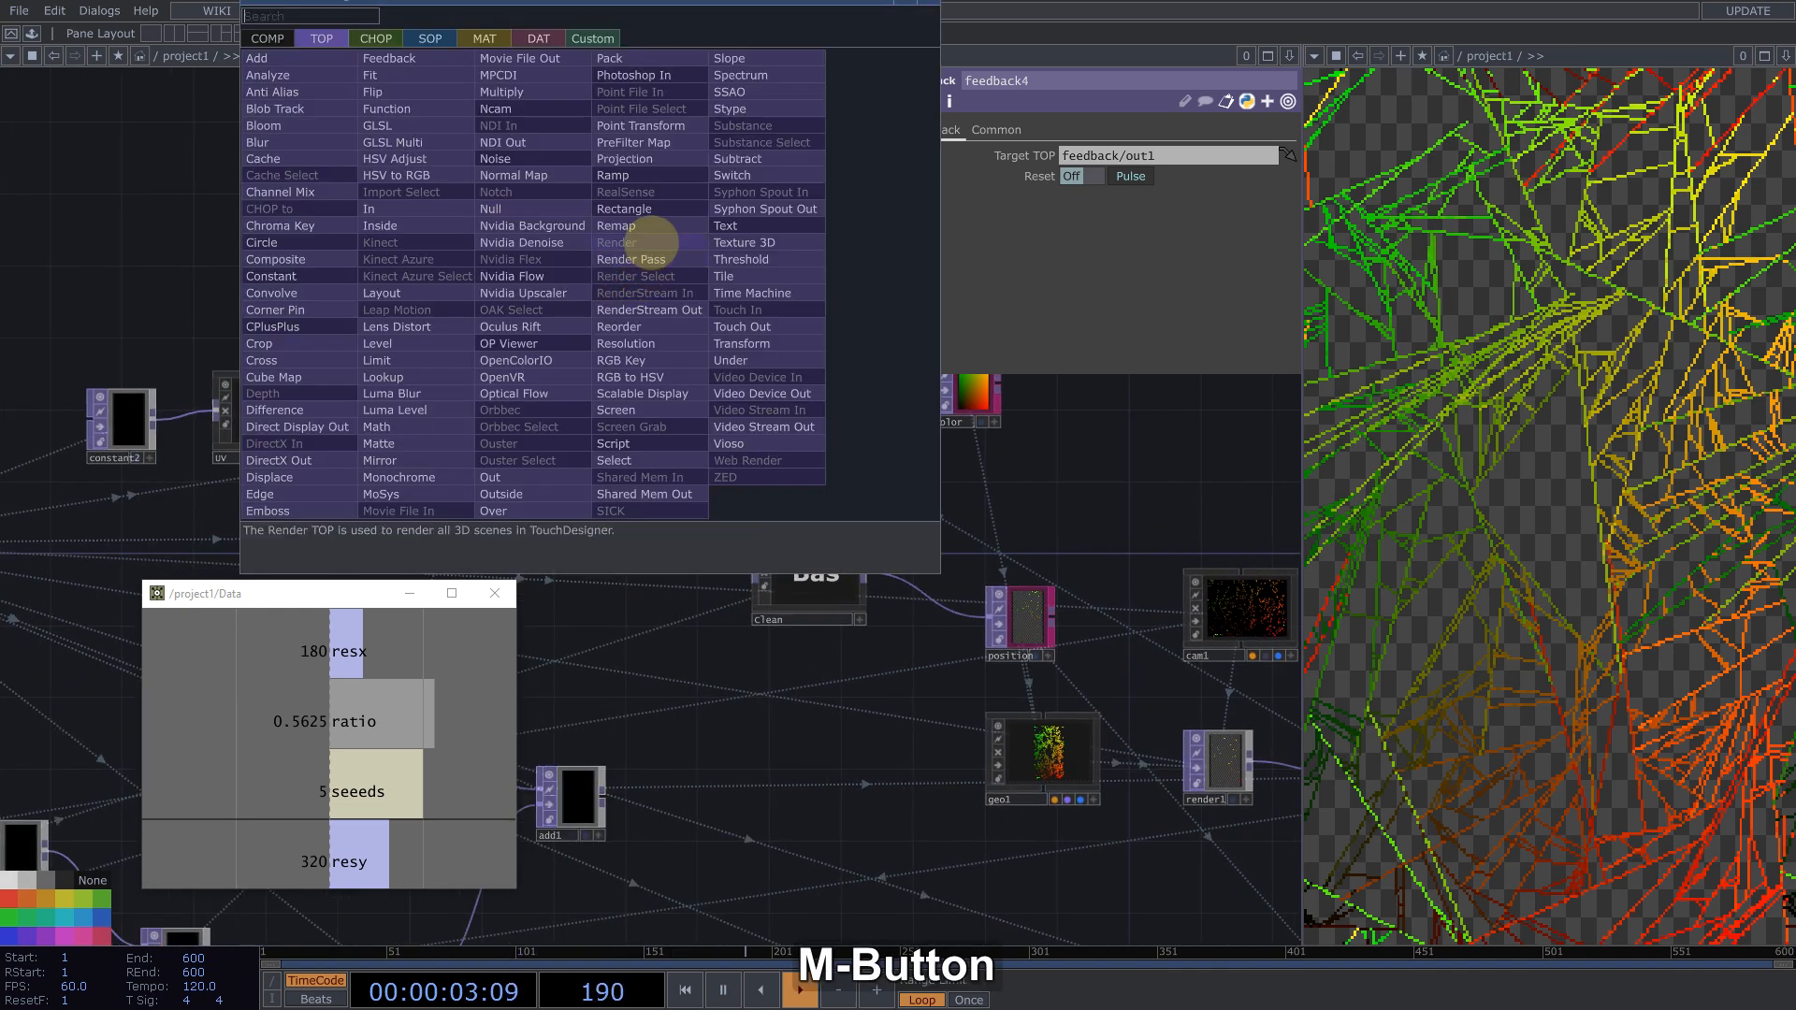
pyautogui.write('over')
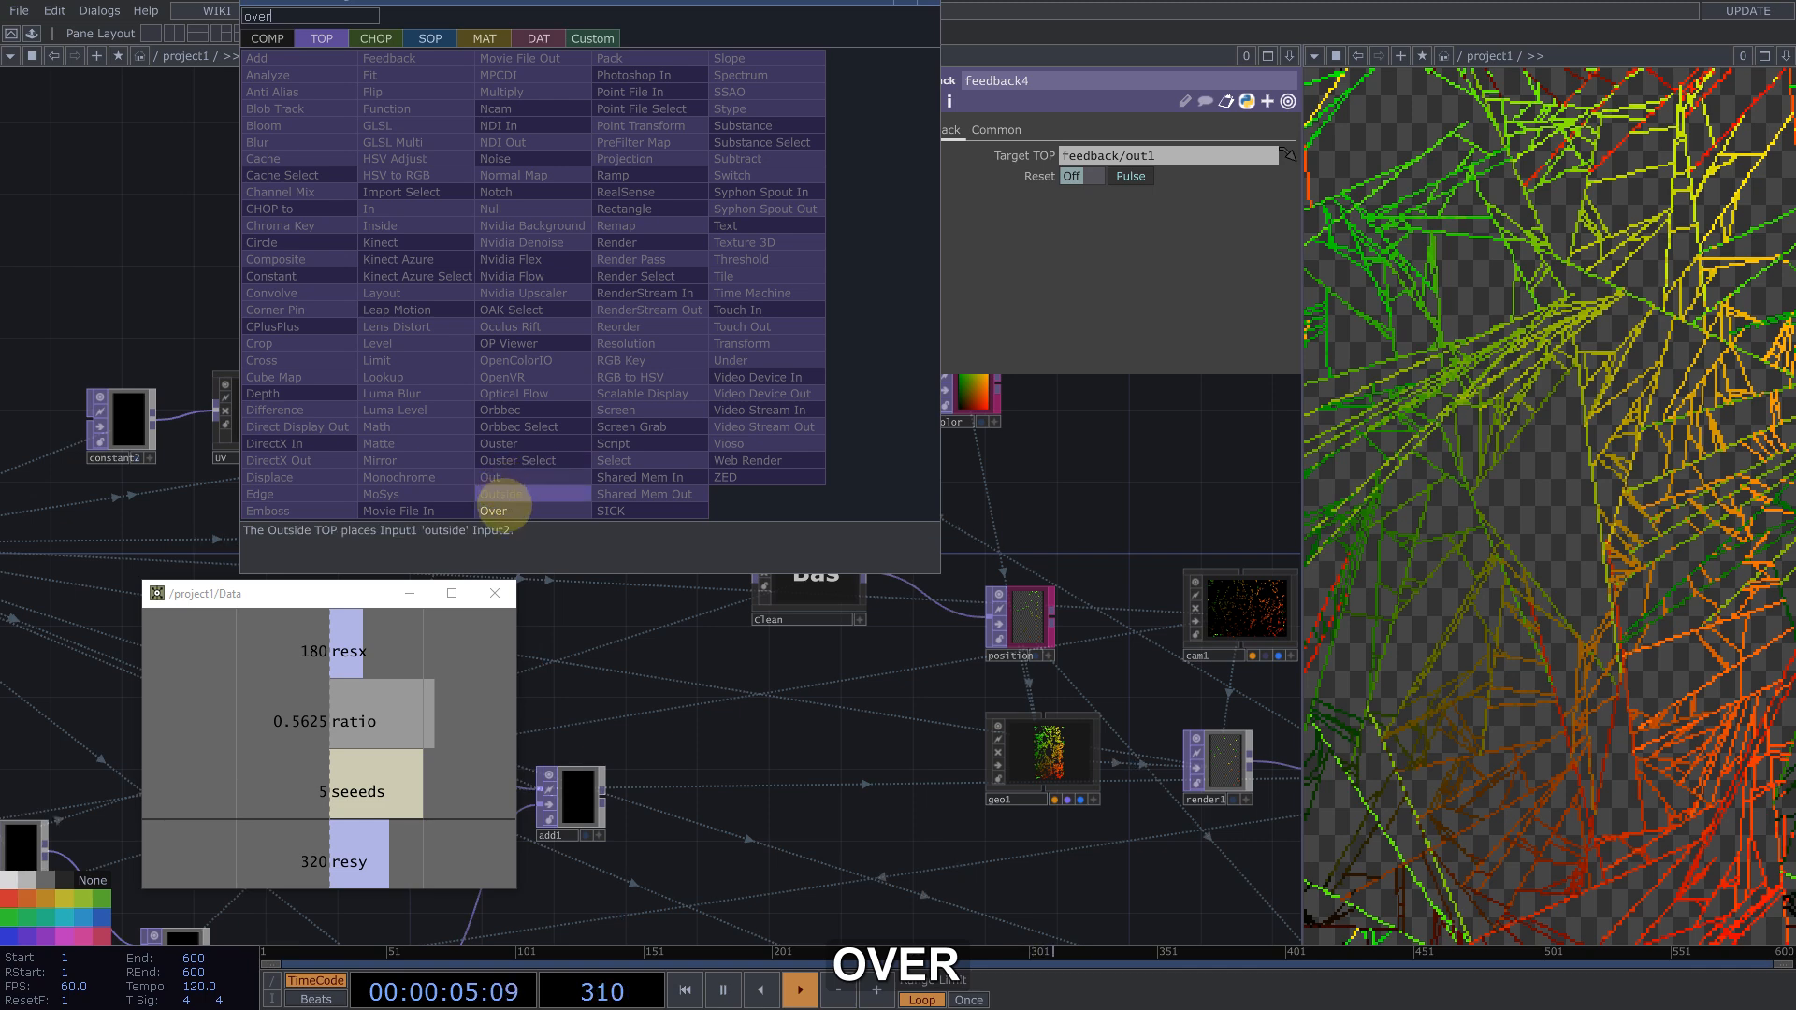
pyautogui.click(493, 510)
pyautogui.click(697, 337)
pyautogui.moveTo(326, 409); pyautogui.dragTo(690, 321)
pyautogui.moveTo(833, 339); pyautogui.dragTo(935, 384)
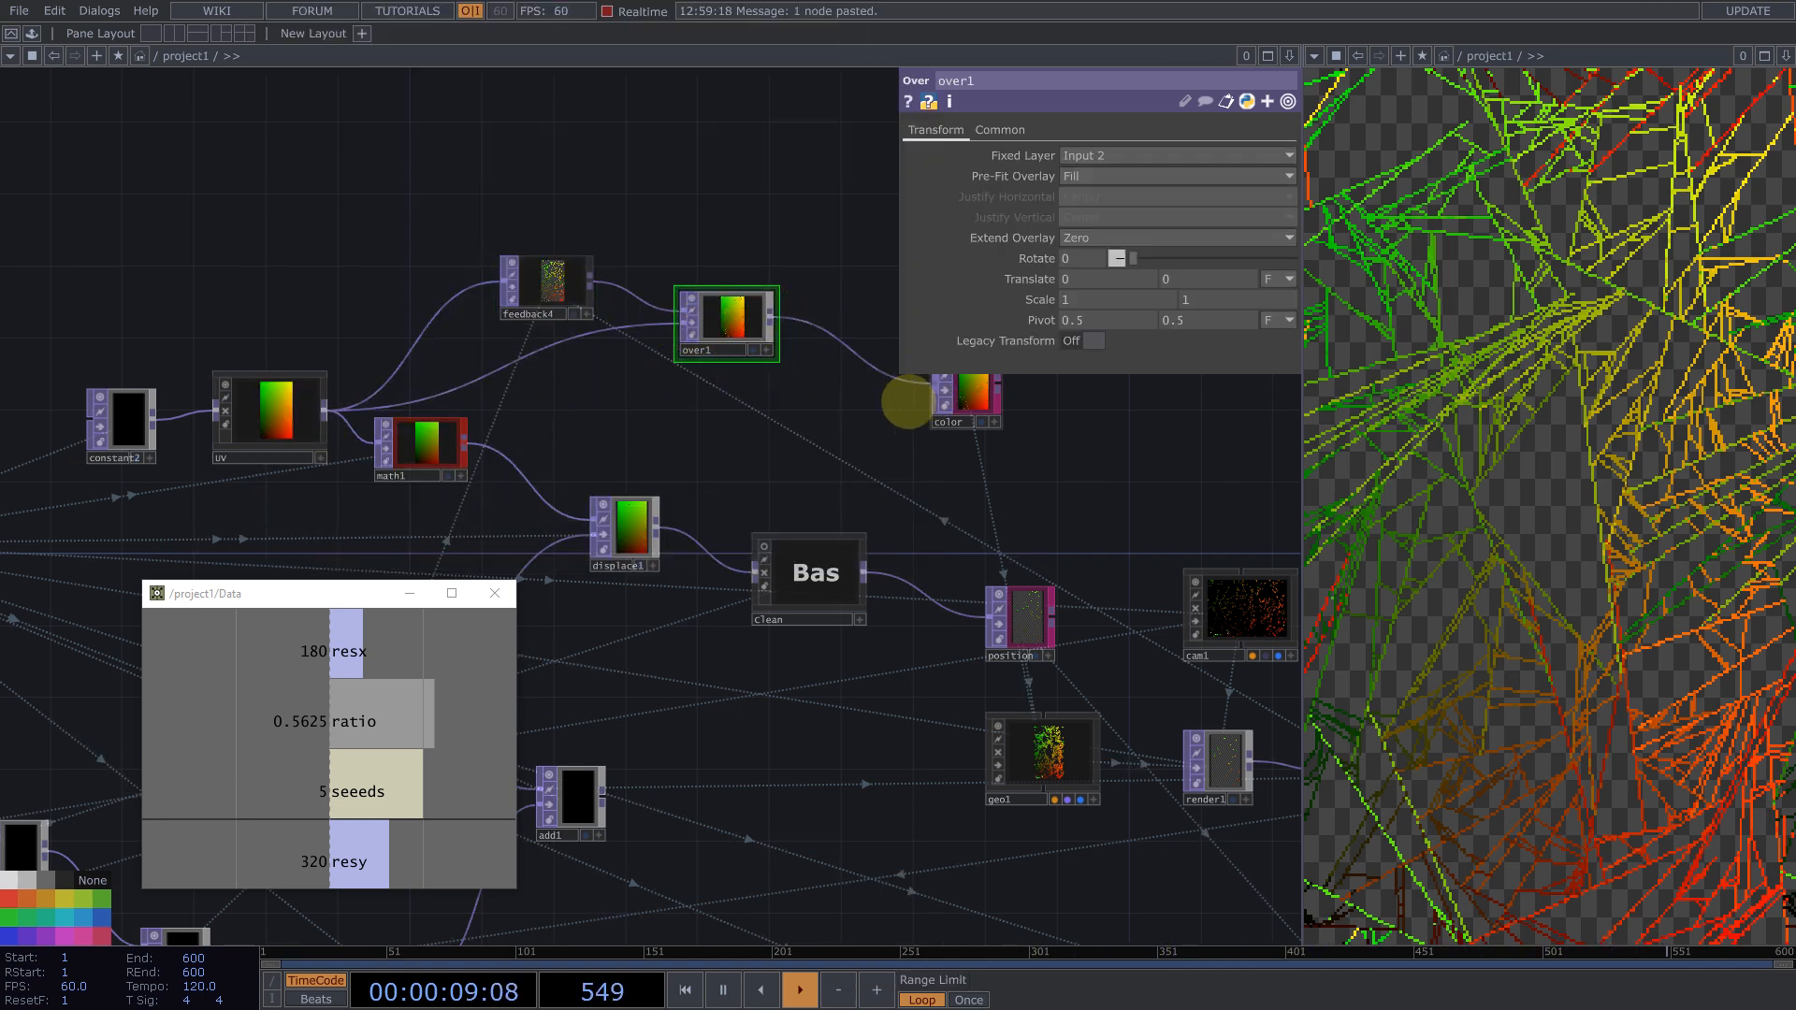
pyautogui.press('1')
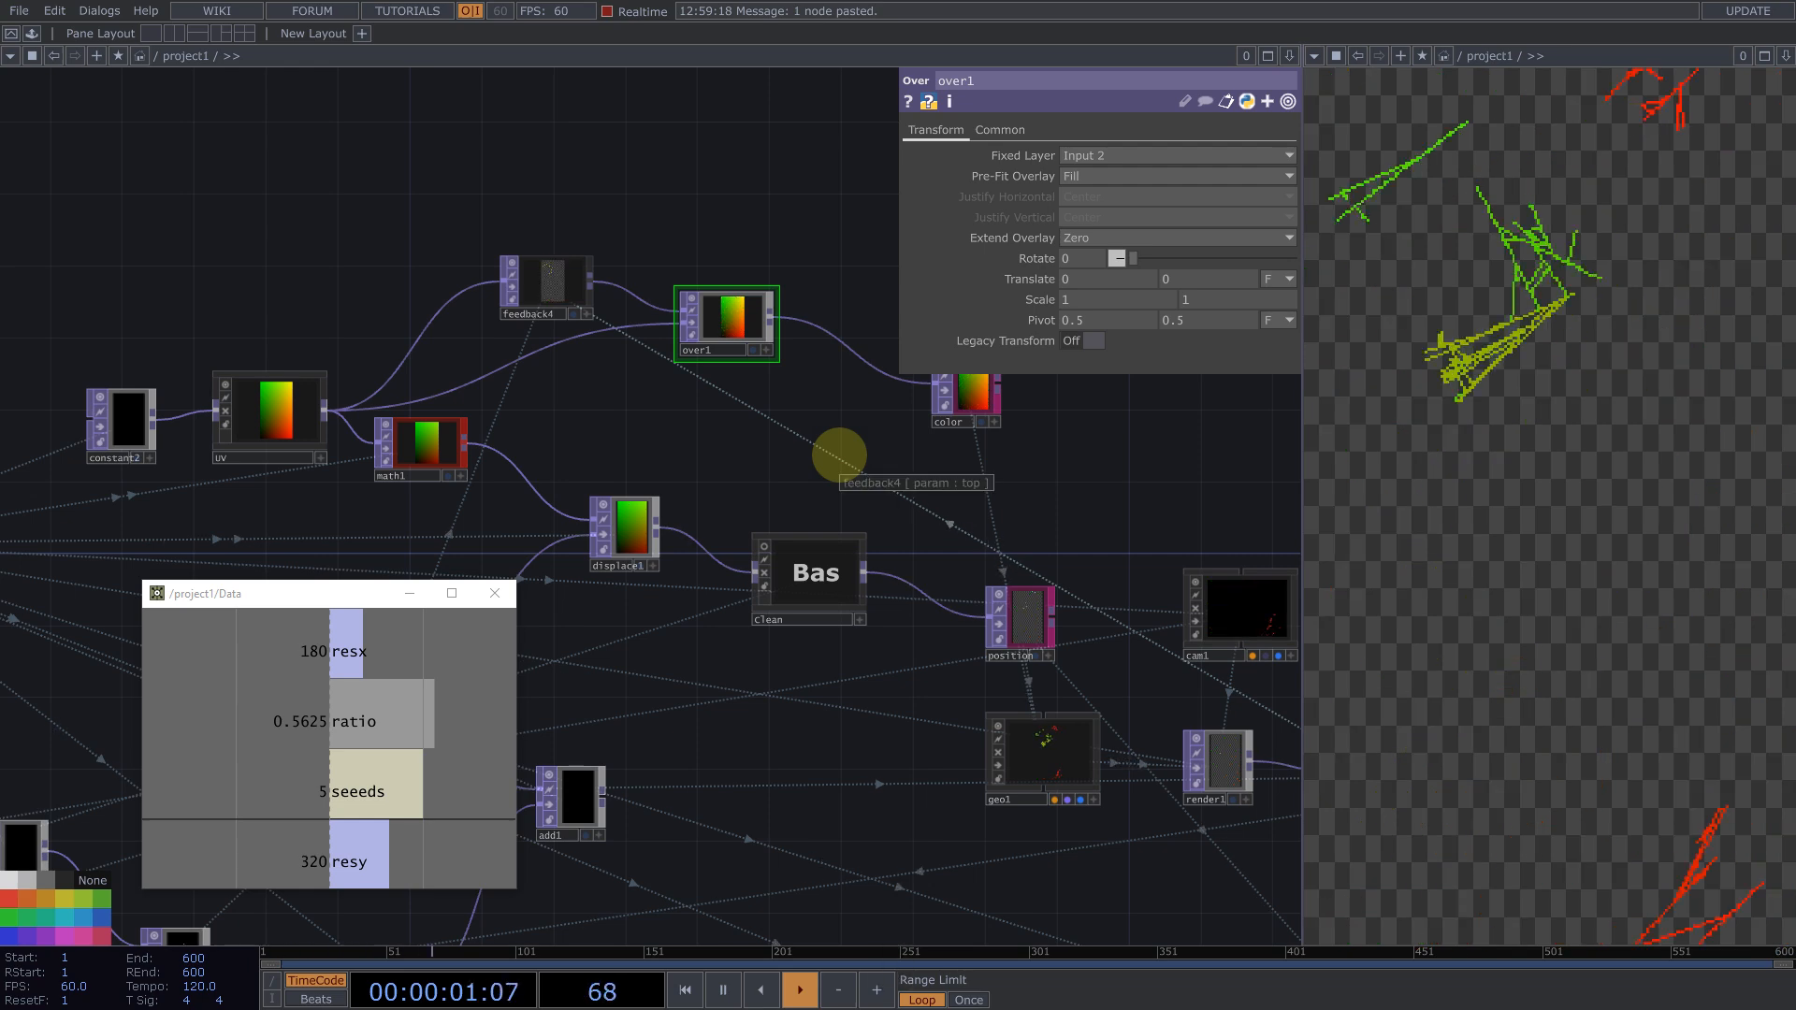
# Step: Duplicate the noise2 node and place the copy above the feedback node
pyautogui.moveTo(871, 468); pyautogui.dragTo(39, 406)
pyautogui.scroll(-3, 482, 345)
pyautogui.scroll(5, 485, 396)
pyautogui.scroll(-5, 558, 256)
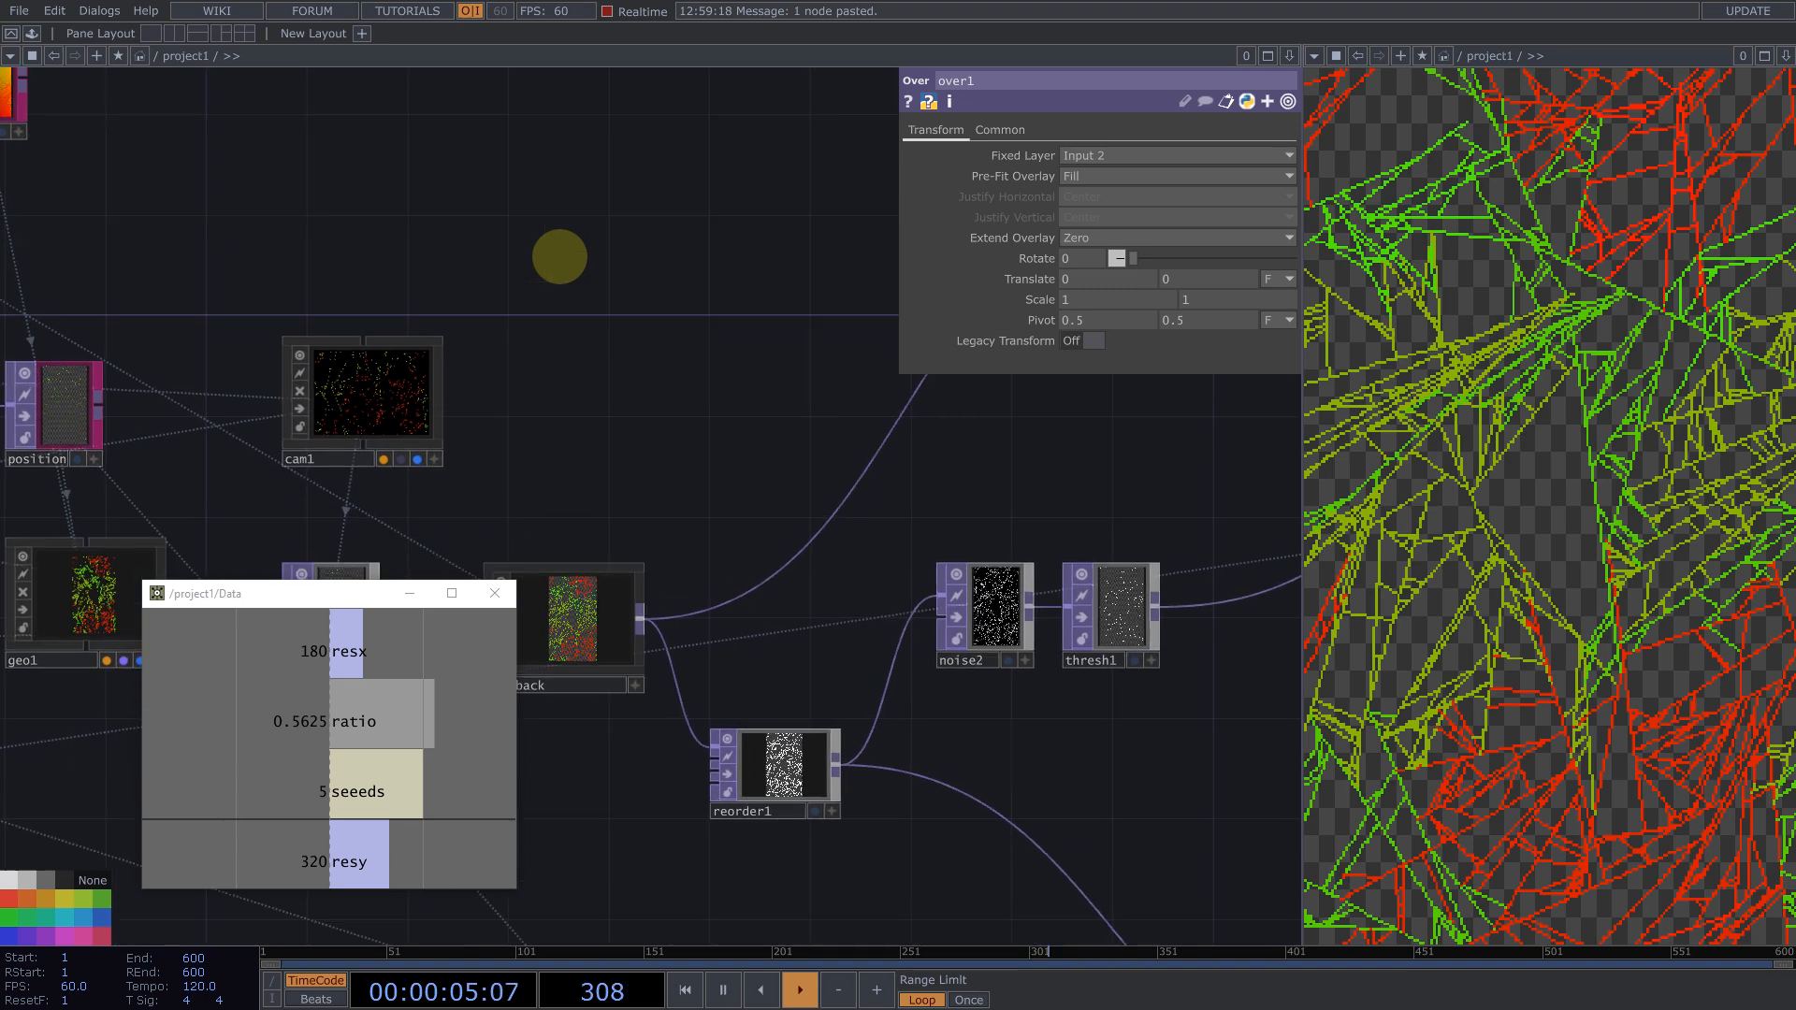
pyautogui.click(872, 516)
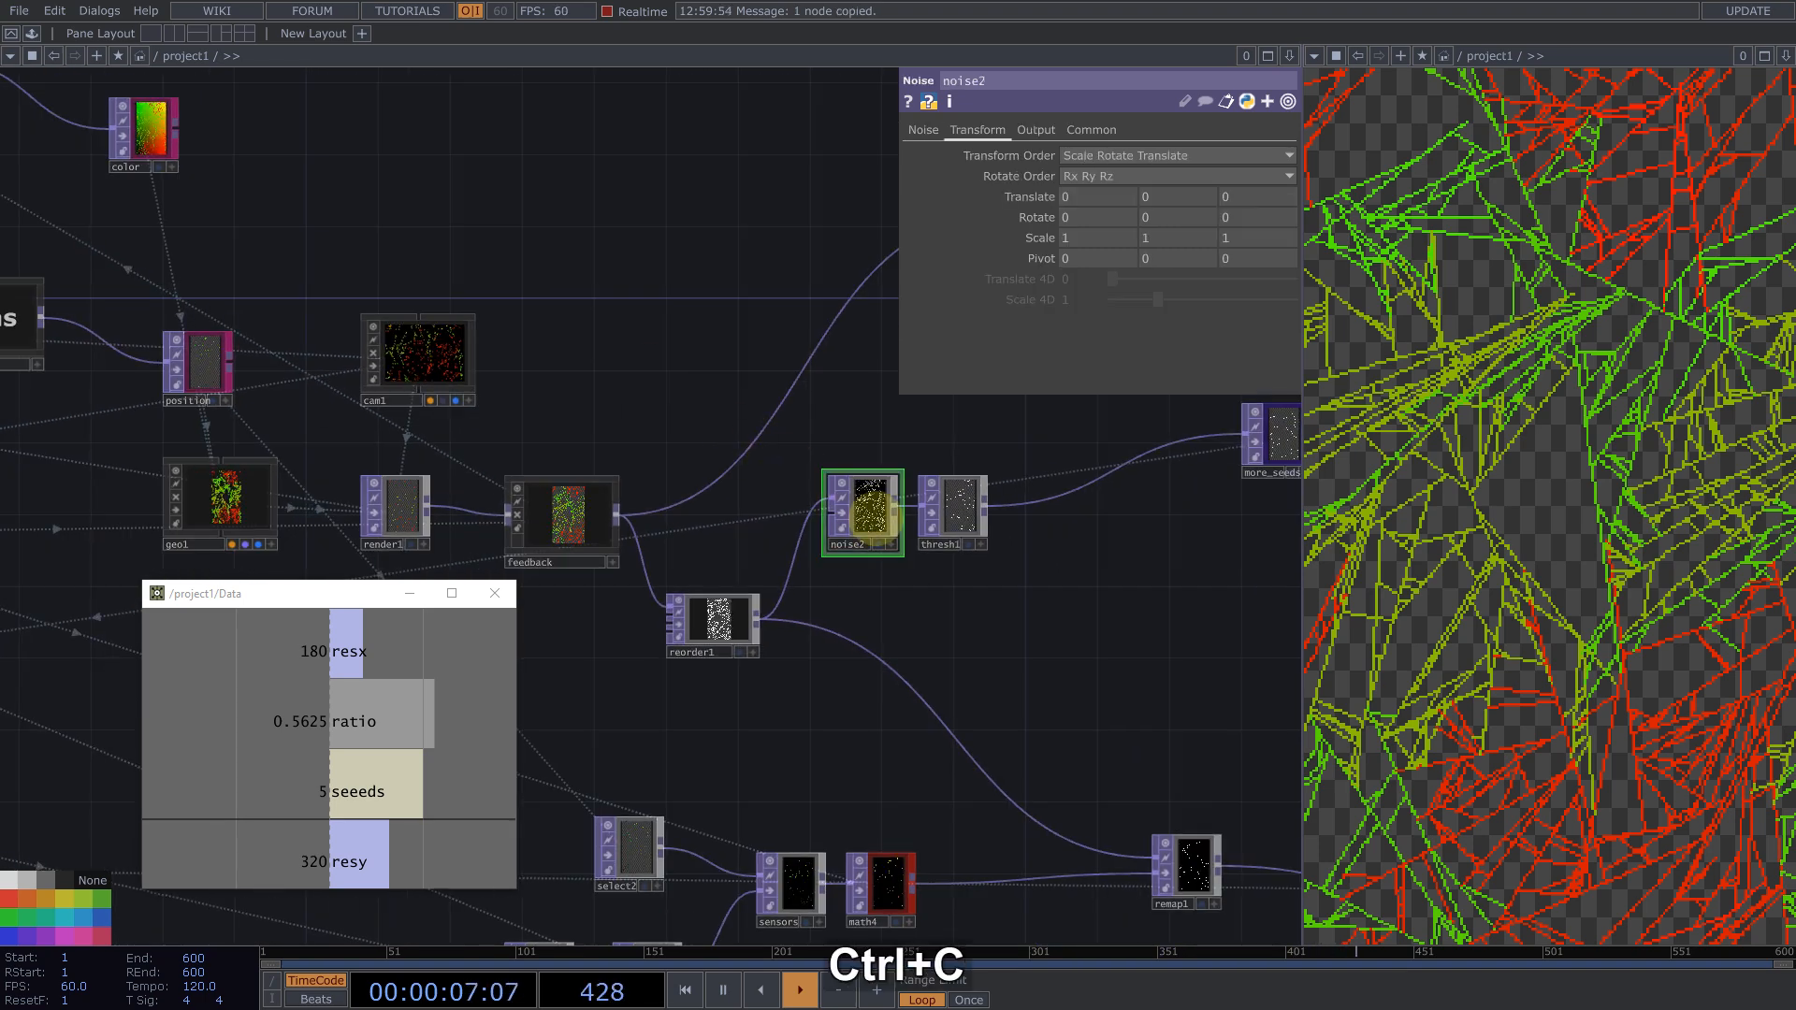
pyautogui.hotkey('ctrl', 'v')
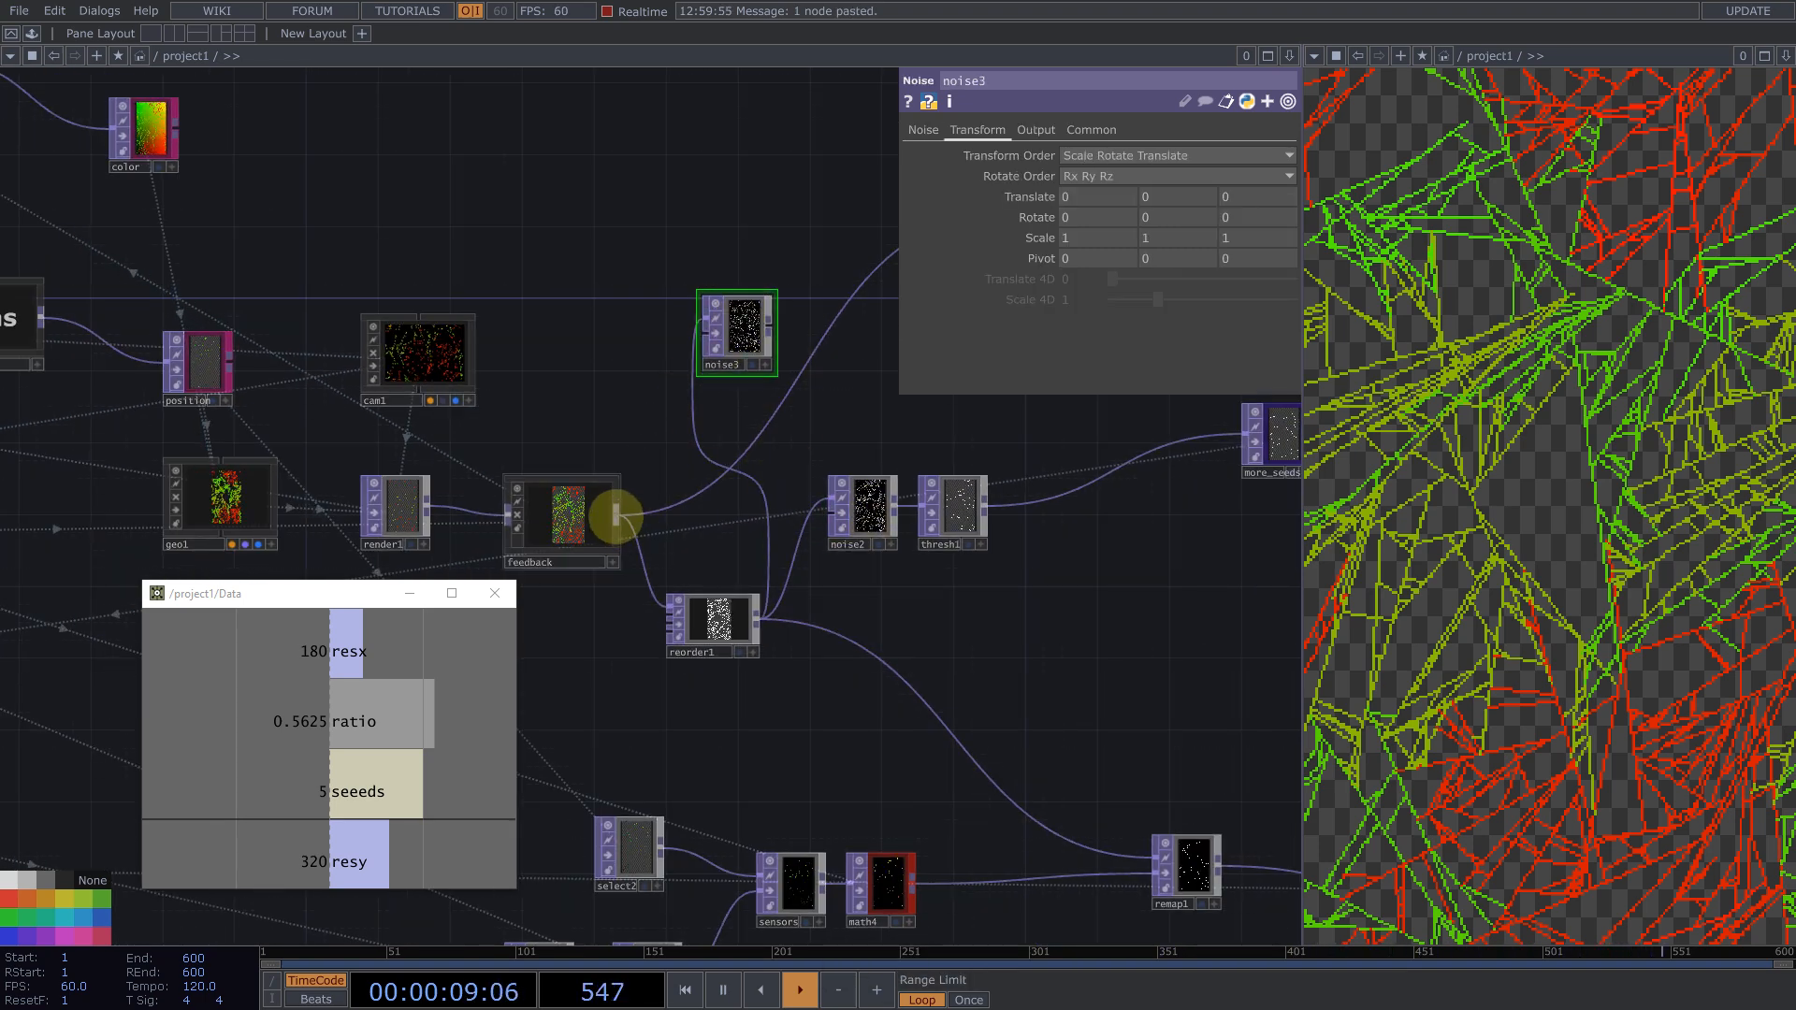
pyautogui.scroll(2, 697, 318)
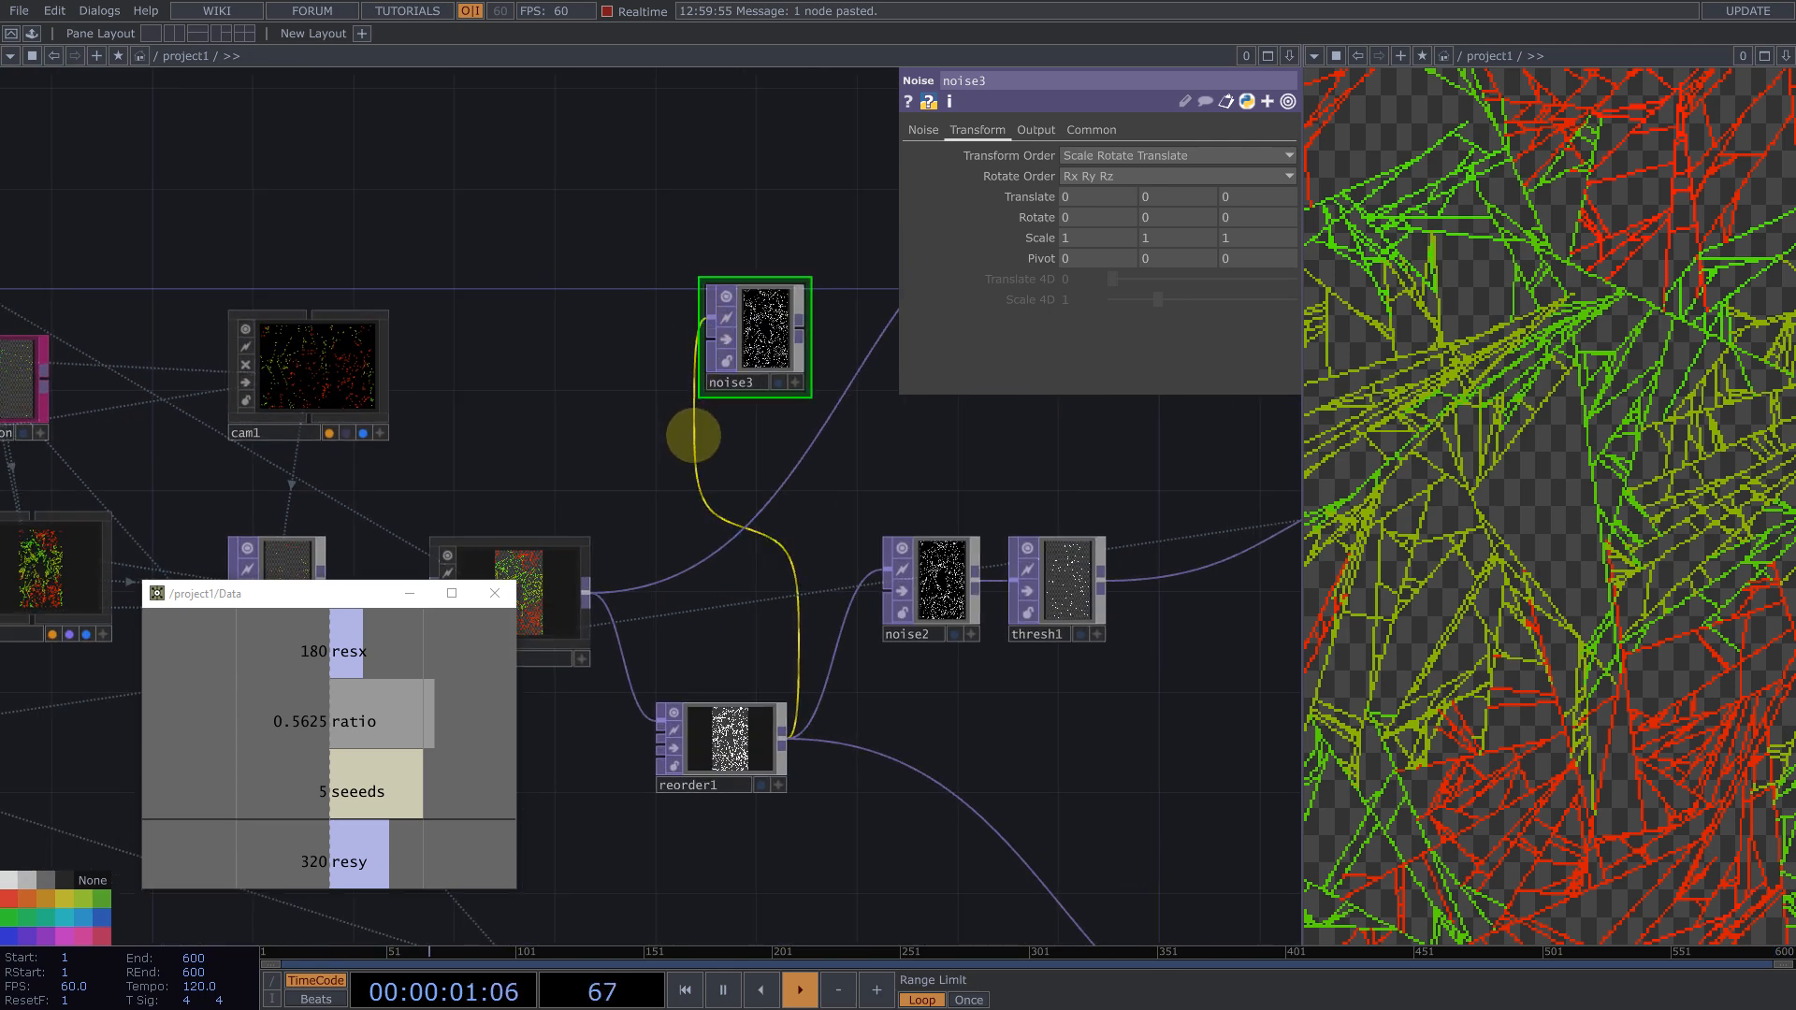
# Step: Connect the feedback output into both inputs of the new noise3 node
pyautogui.rightClick(694, 435)
pyautogui.click(723, 488)
pyautogui.moveTo(586, 592); pyautogui.dragTo(711, 318)
pyautogui.moveTo(585, 592); pyautogui.dragTo(703, 351)
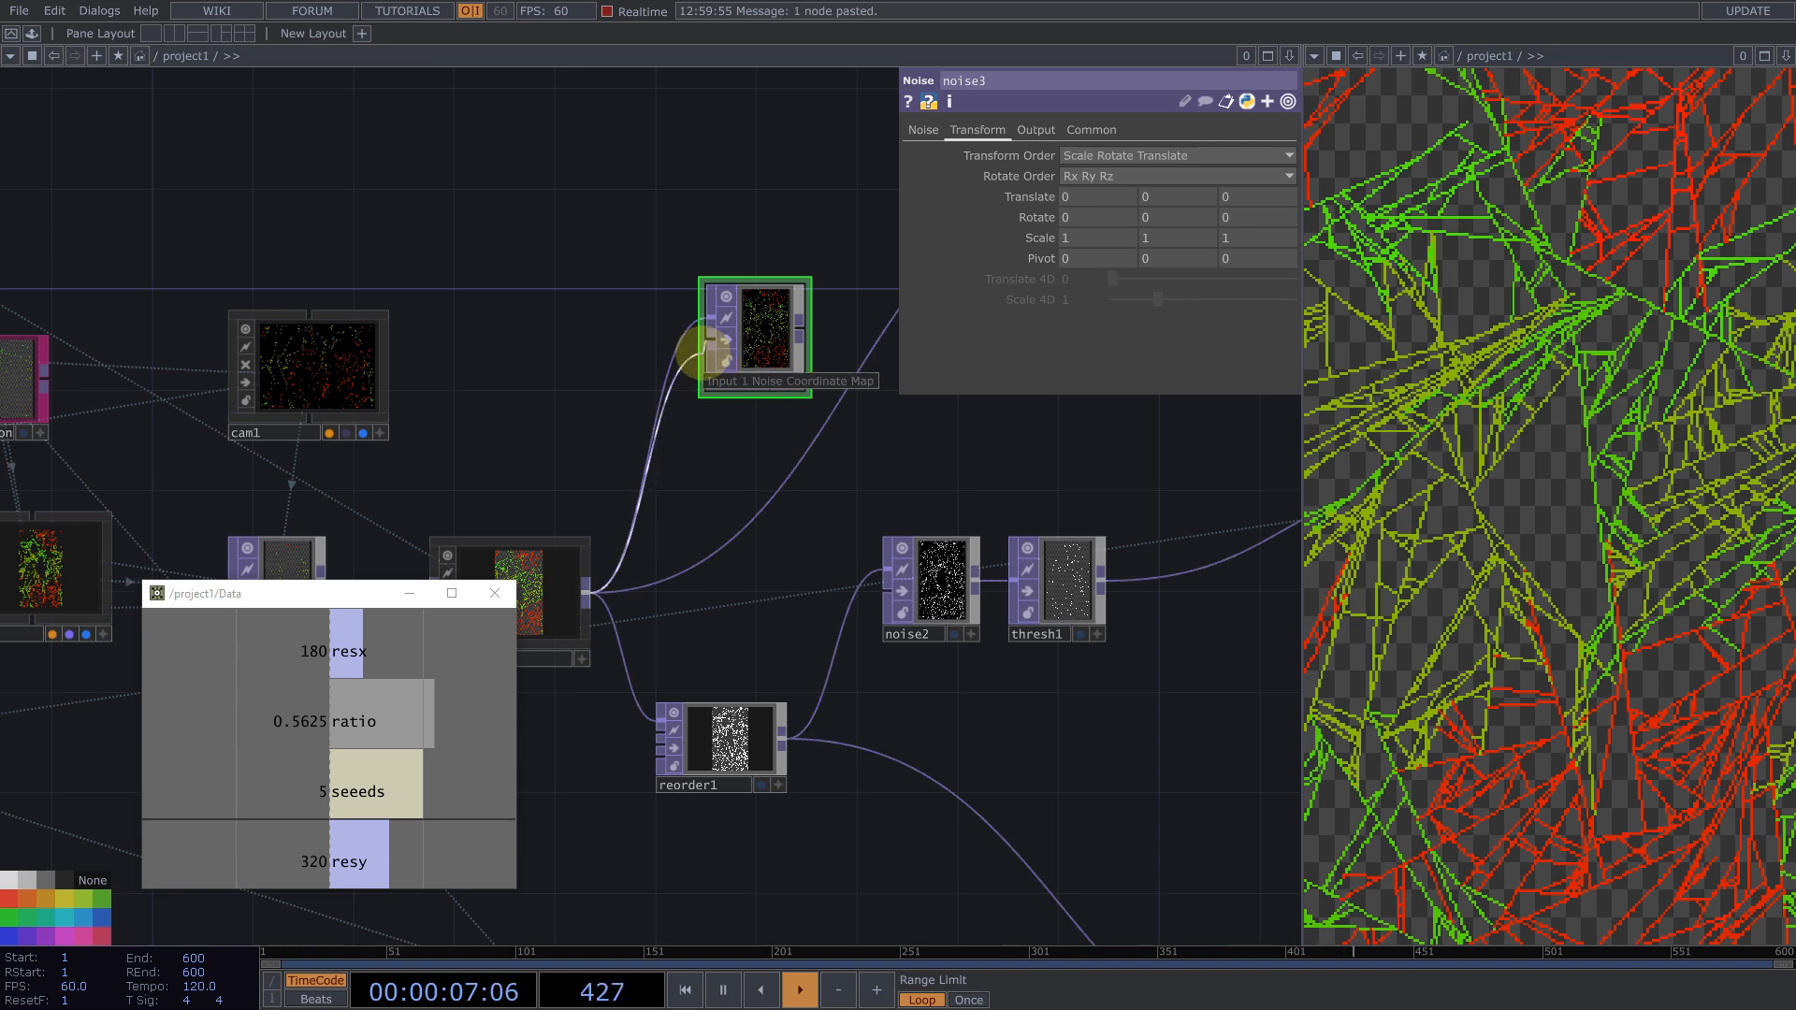
pyautogui.moveTo(705, 352); pyautogui.dragTo(709, 349)
pyautogui.moveTo(813, 483); pyautogui.dragTo(906, 564)
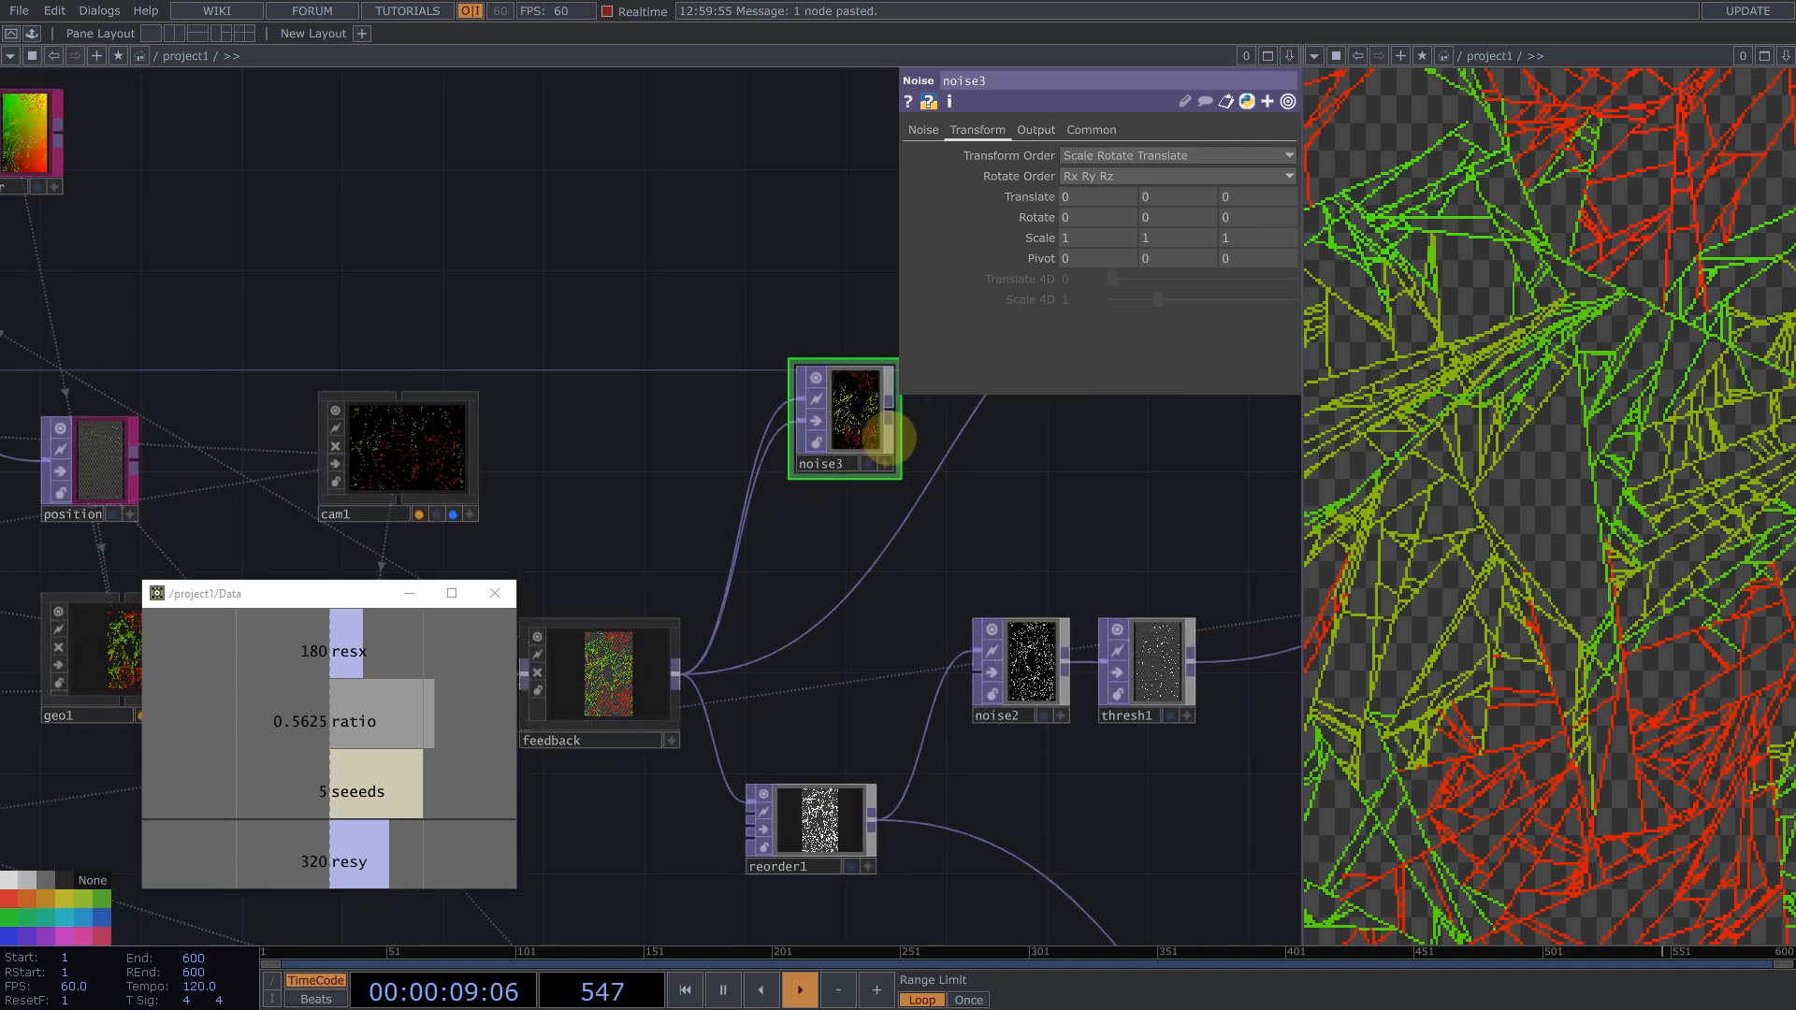
# Step: On noise3, turn Monochrome off and set the Seed to about 4352
pyautogui.scroll(-1, 917, 434)
pyautogui.scroll(-2, 920, 434)
pyautogui.scroll(6, 802, 428)
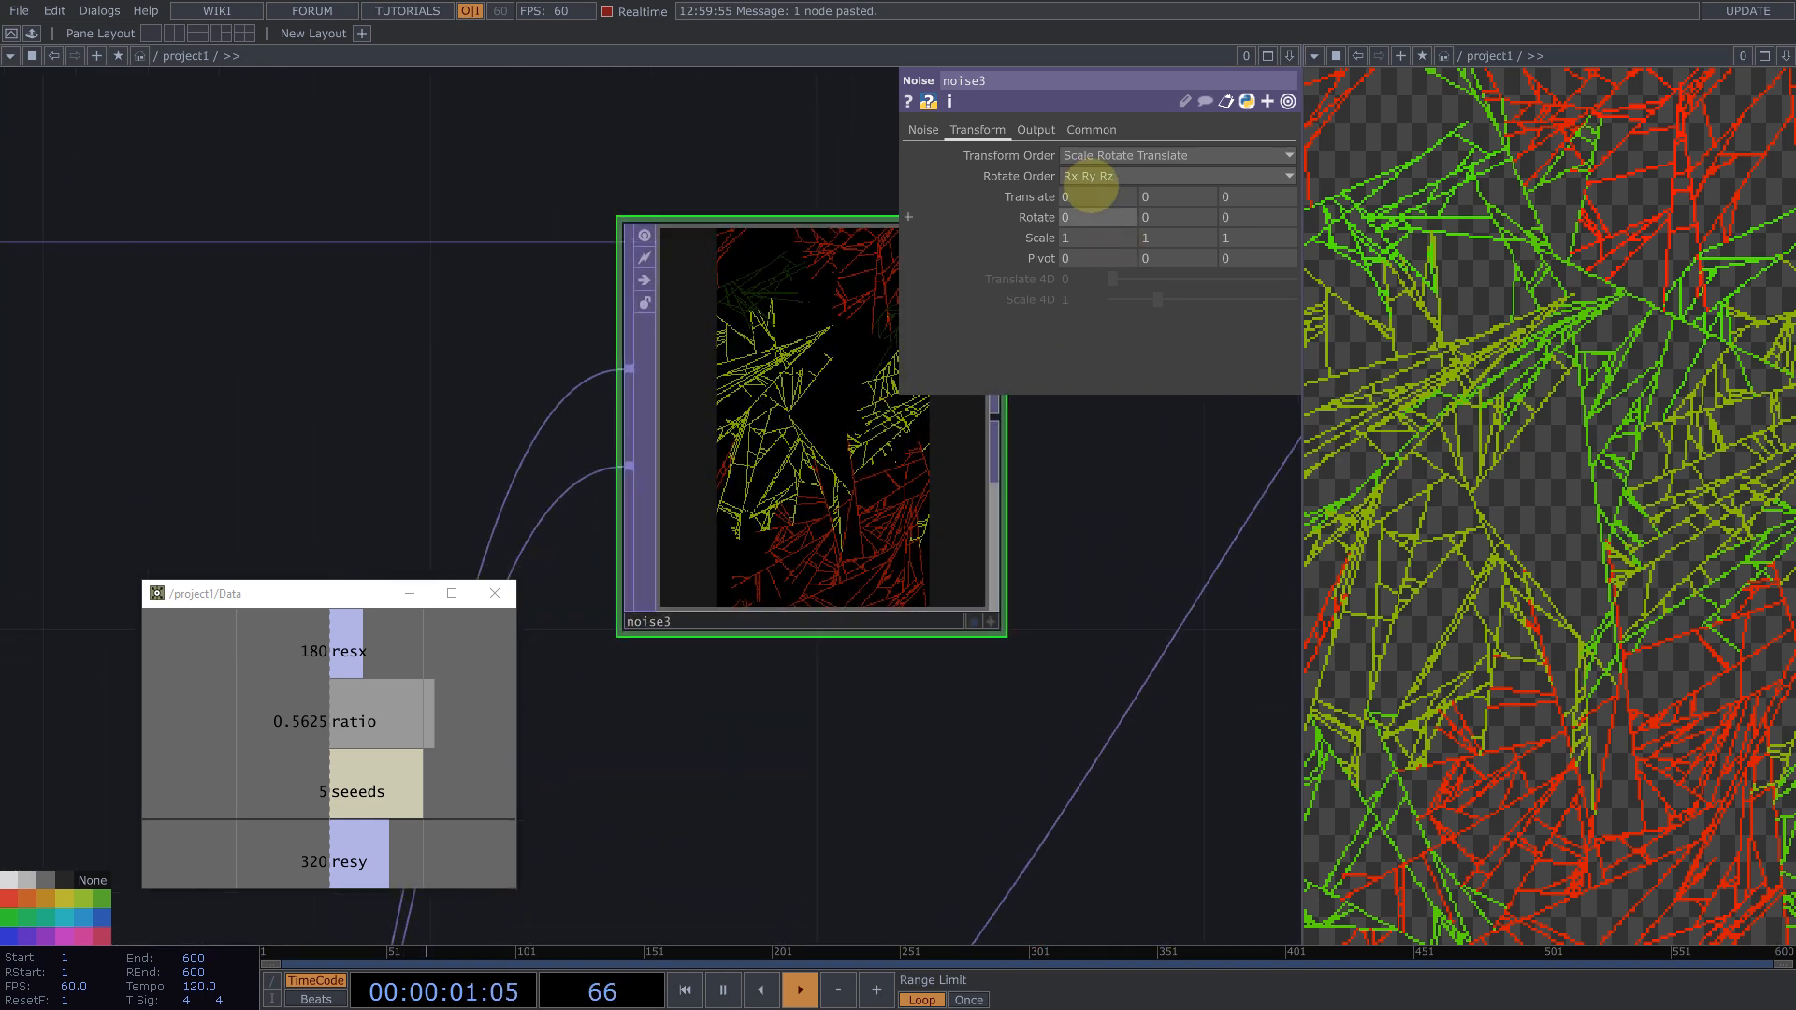
pyautogui.click(1037, 129)
pyautogui.click(1127, 155)
pyautogui.click(1107, 176)
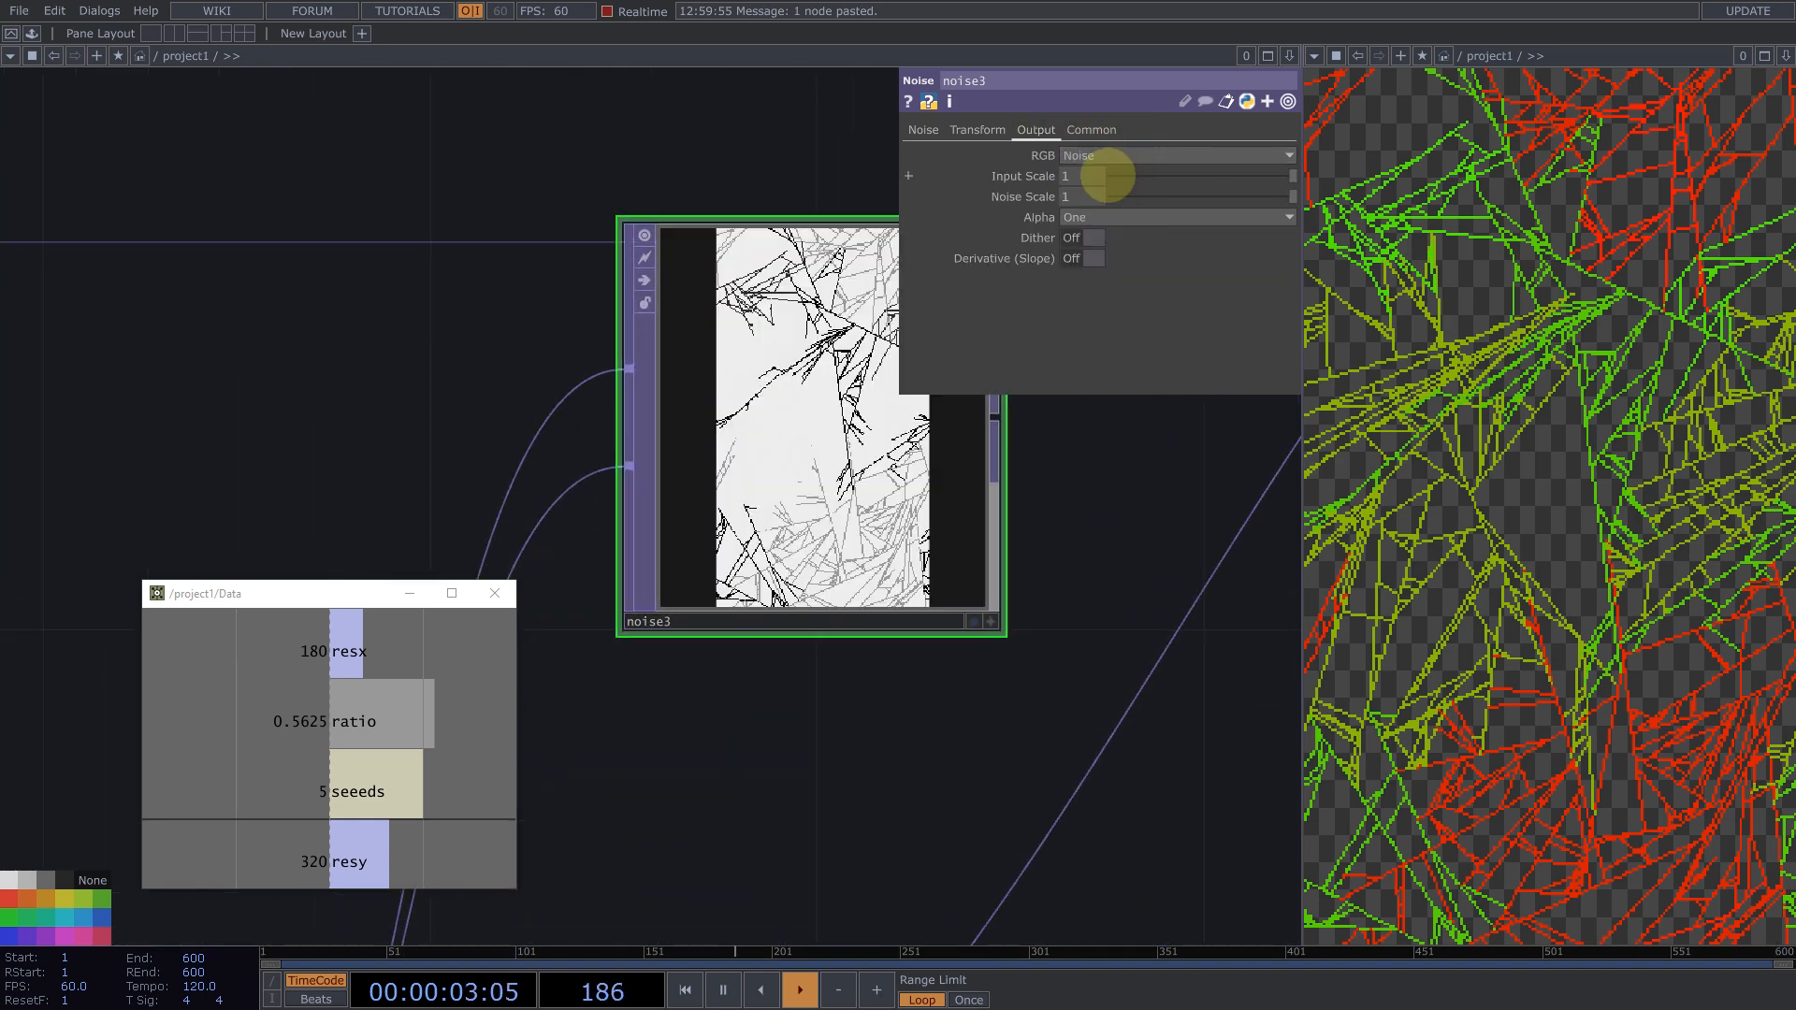
pyautogui.click(923, 131)
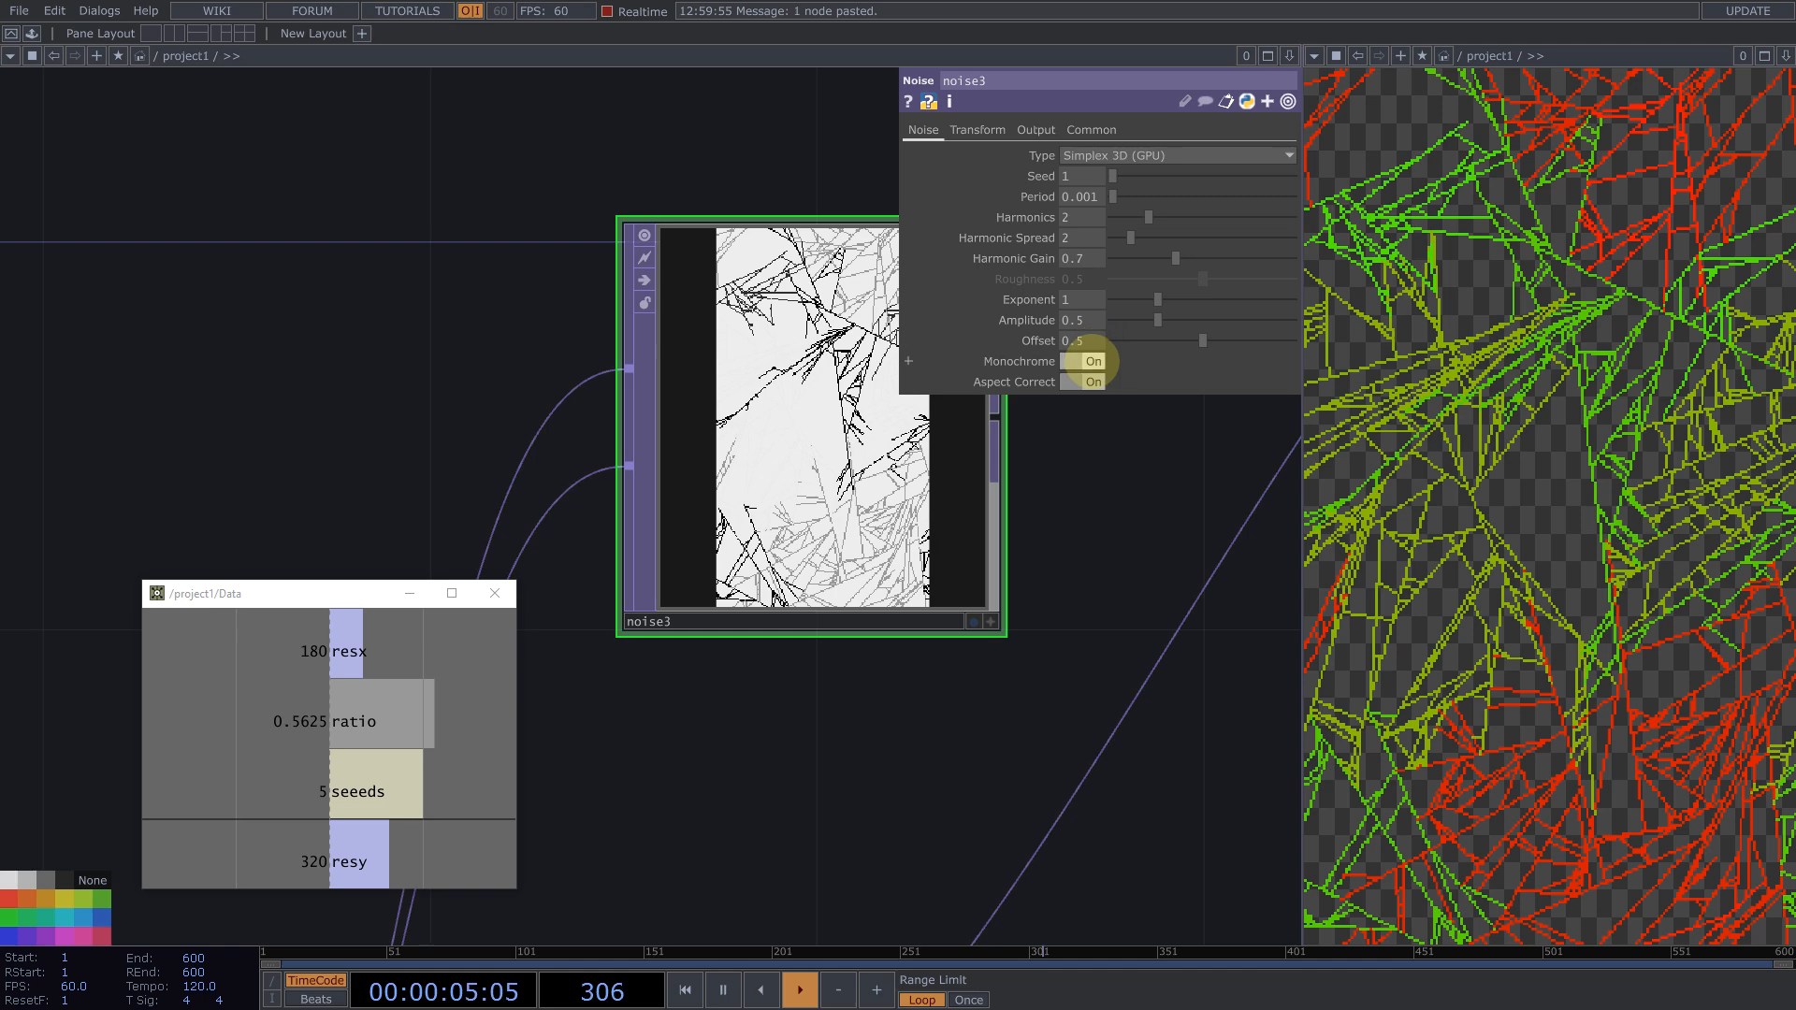
pyautogui.click(1091, 361)
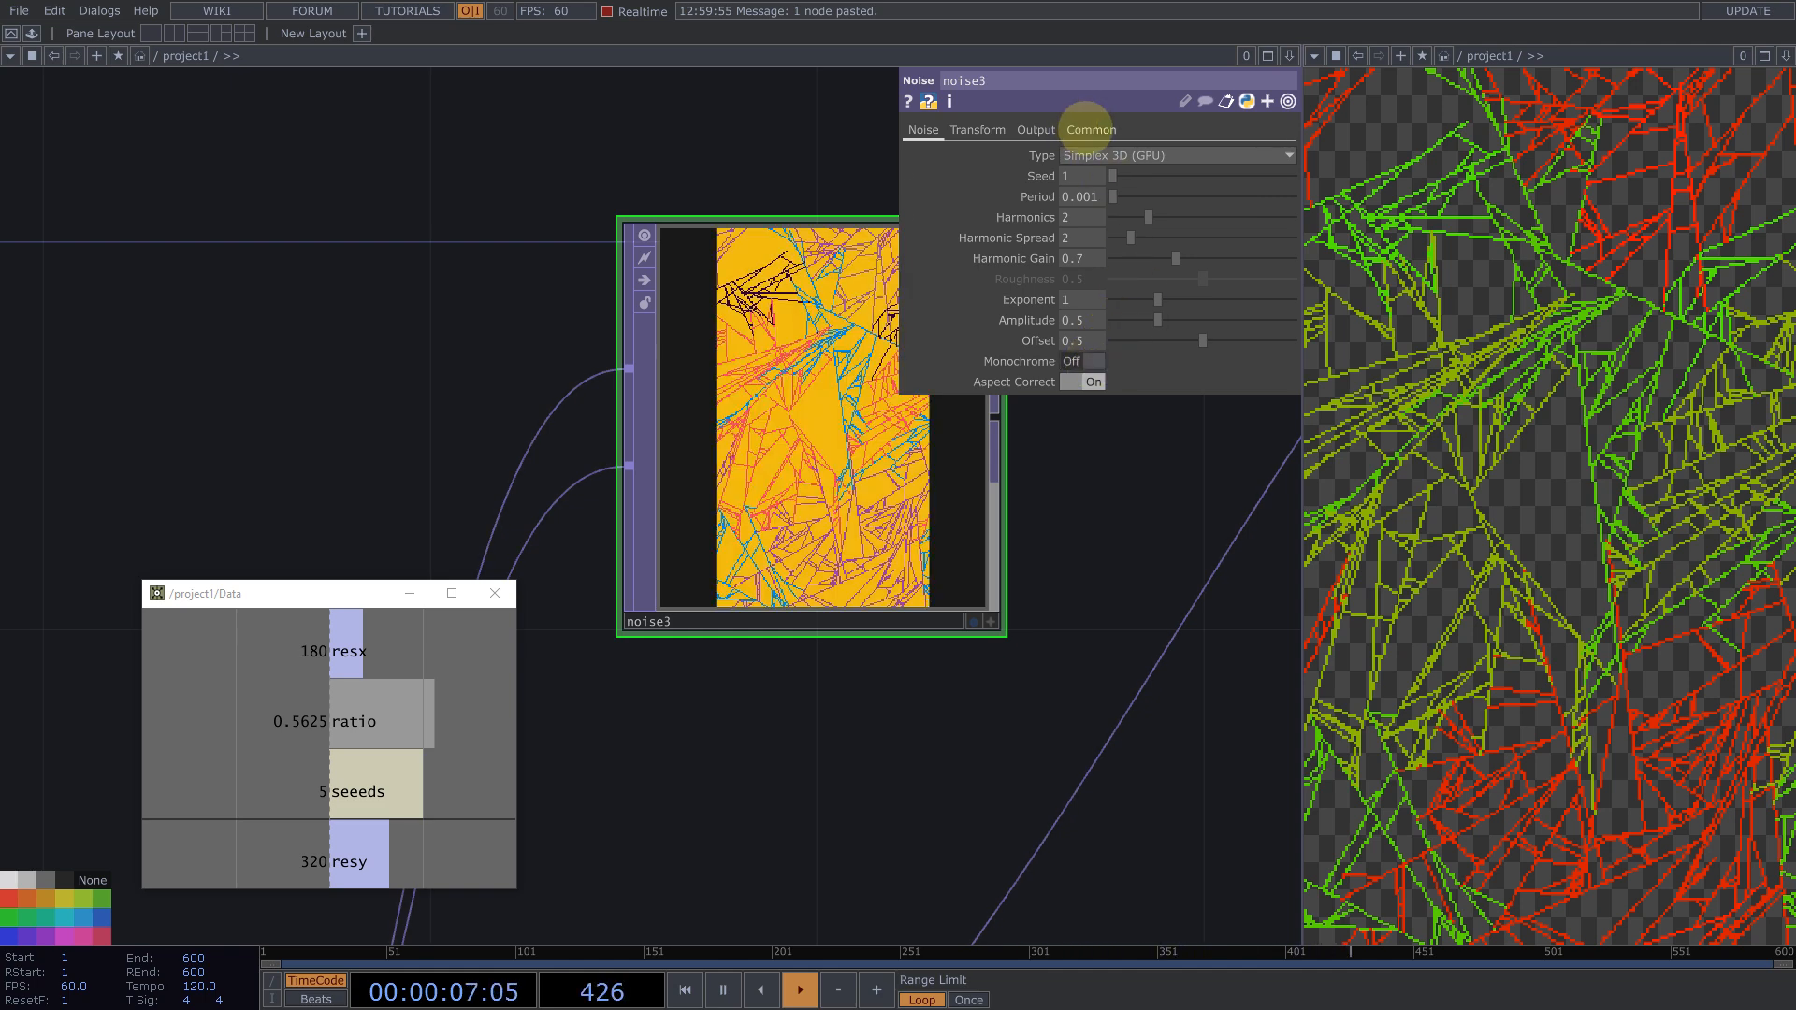
pyautogui.moveTo(1113, 176); pyautogui.dragTo(1191, 174)
pyautogui.scroll(-2, 721, 232)
pyautogui.scroll(-3, 642, 312)
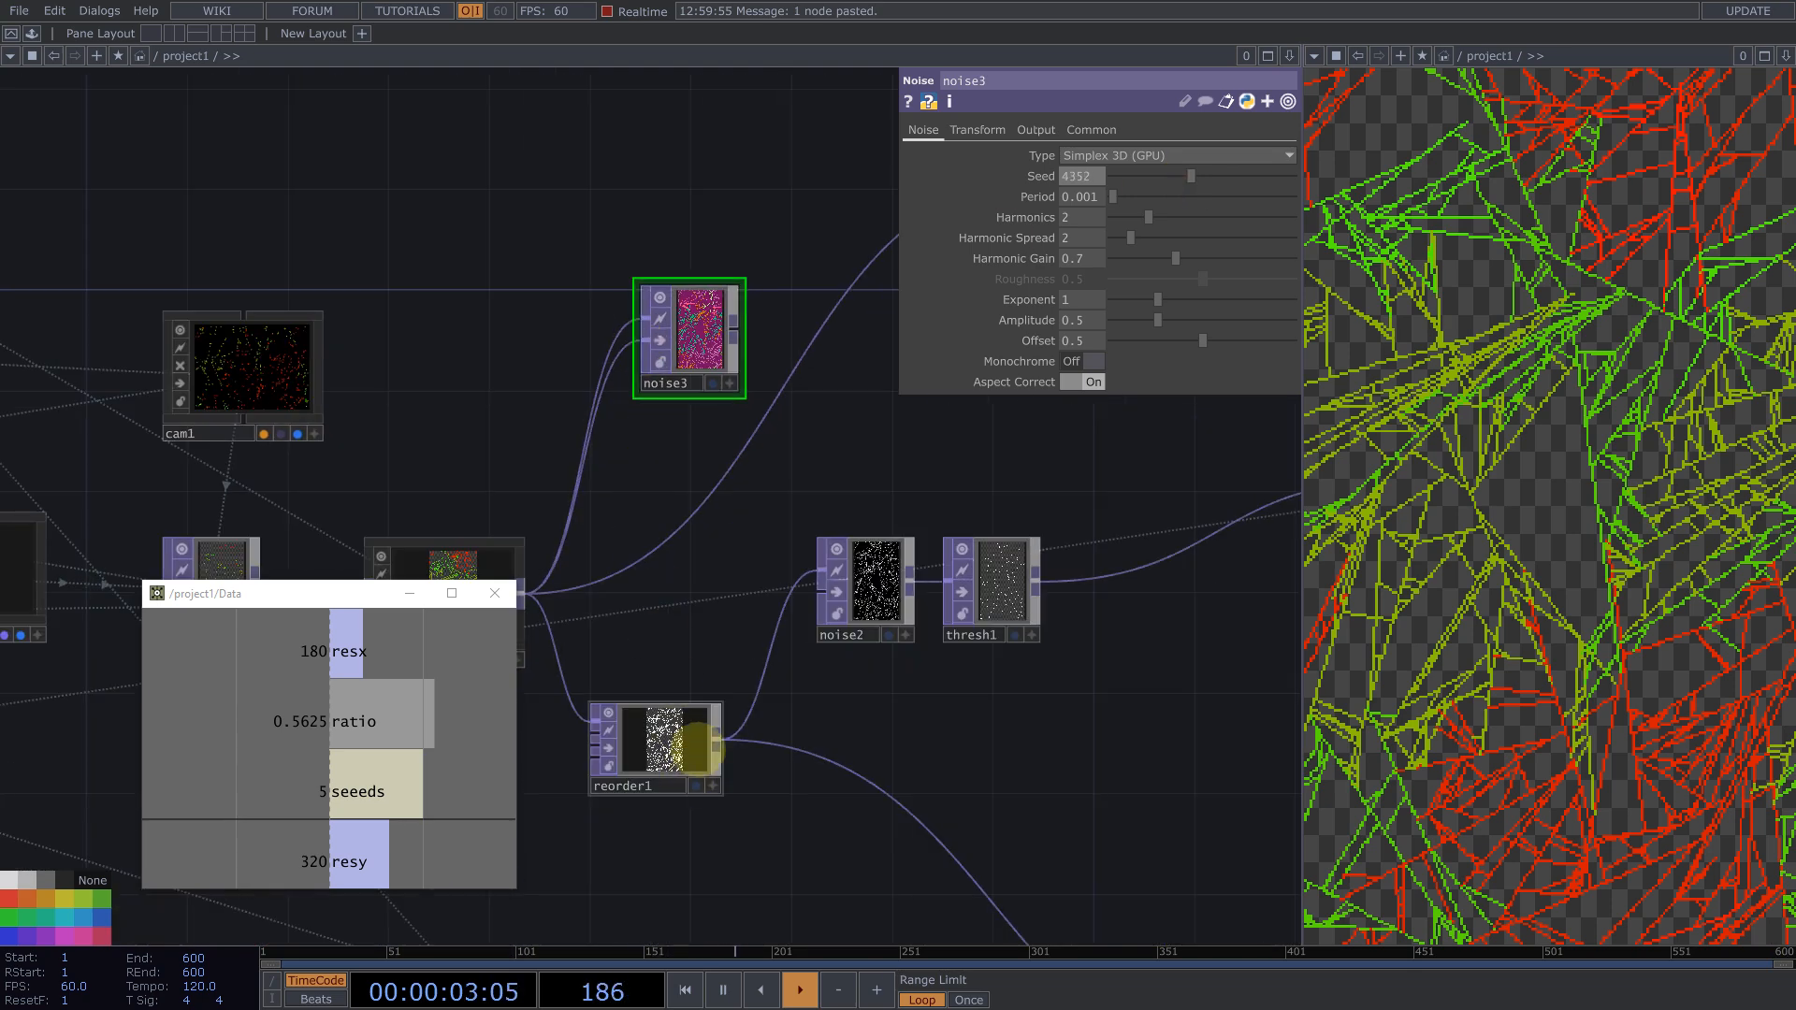
# Step: Add a Multiply TOP combining noise3 with reorder1 and wire it into the Final output
pyautogui.rightClick(716, 739)
pyautogui.click(630, 549)
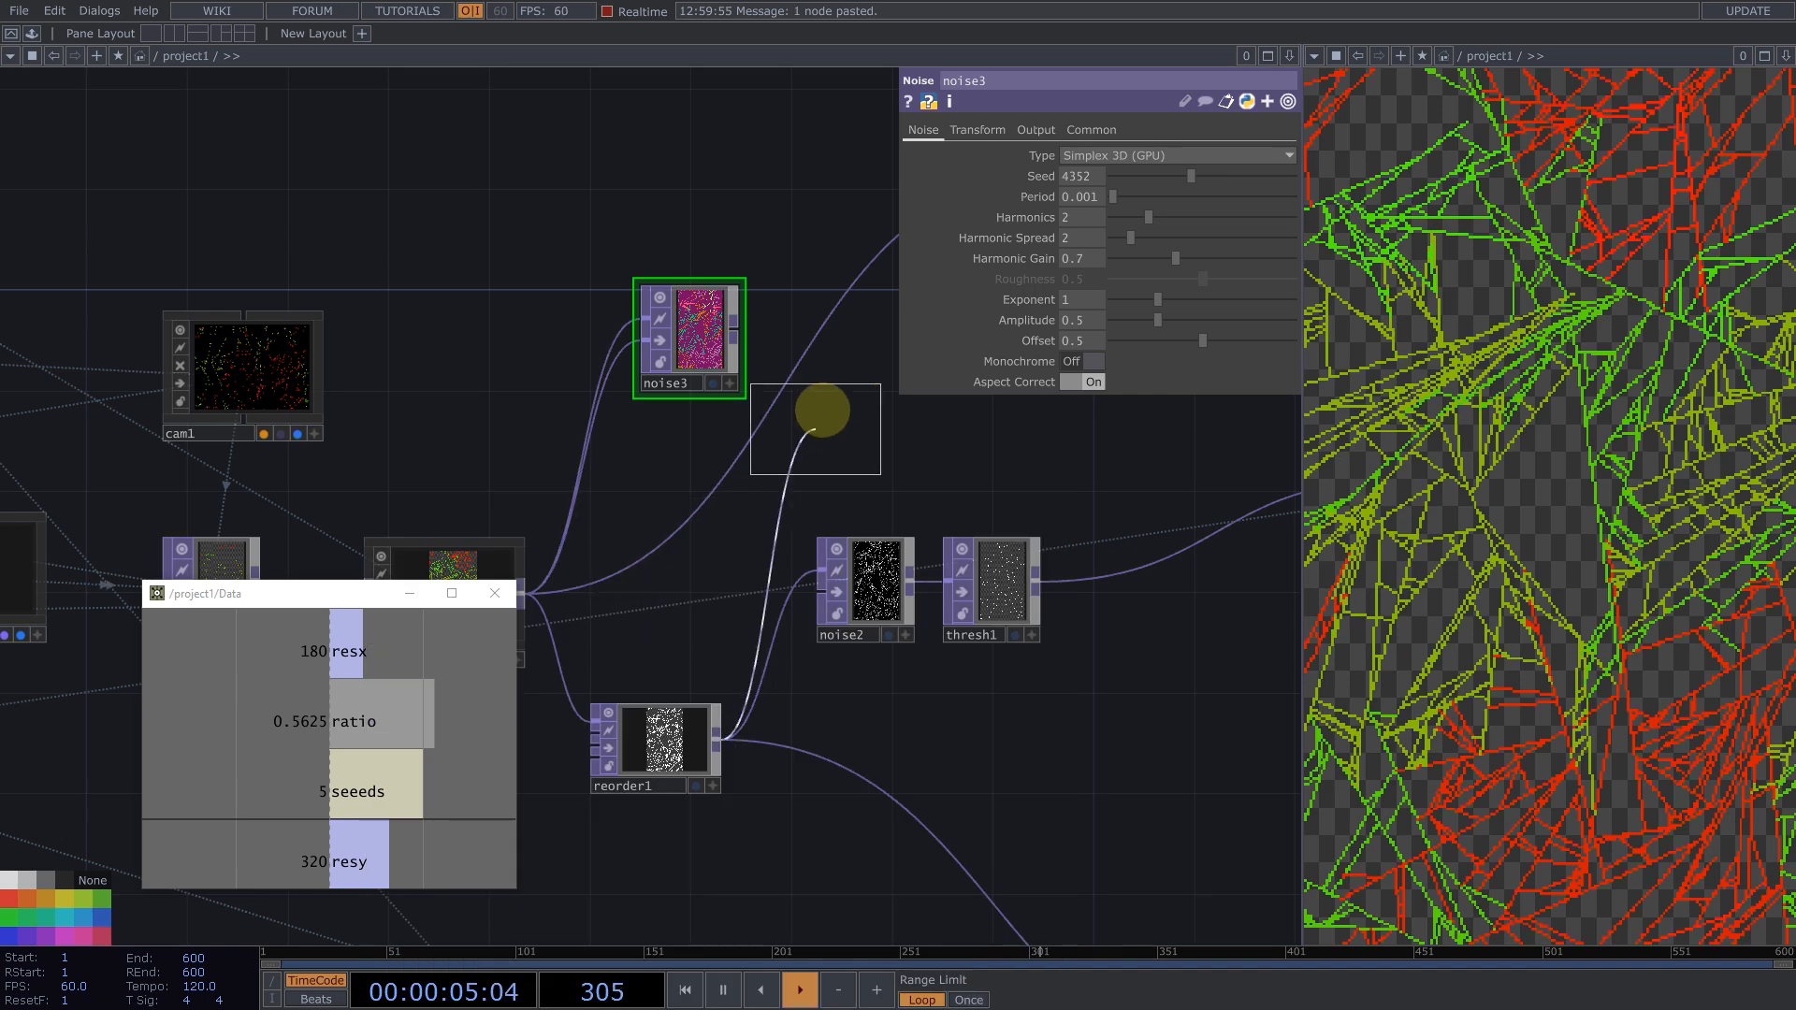
pyautogui.click(861, 386)
pyautogui.moveTo(737, 329); pyautogui.dragTo(795, 397)
pyautogui.moveTo(802, 513); pyautogui.dragTo(671, 580)
pyautogui.moveTo(766, 447); pyautogui.dragTo(835, 275)
pyautogui.moveTo(613, 372); pyautogui.dragTo(279, 387)
pyautogui.moveTo(637, 263); pyautogui.dragTo(809, 277)
# Step: Insert a Transform TOP between multiply2 and Final
pyautogui.rightClick(669, 295)
pyautogui.click(681, 287)
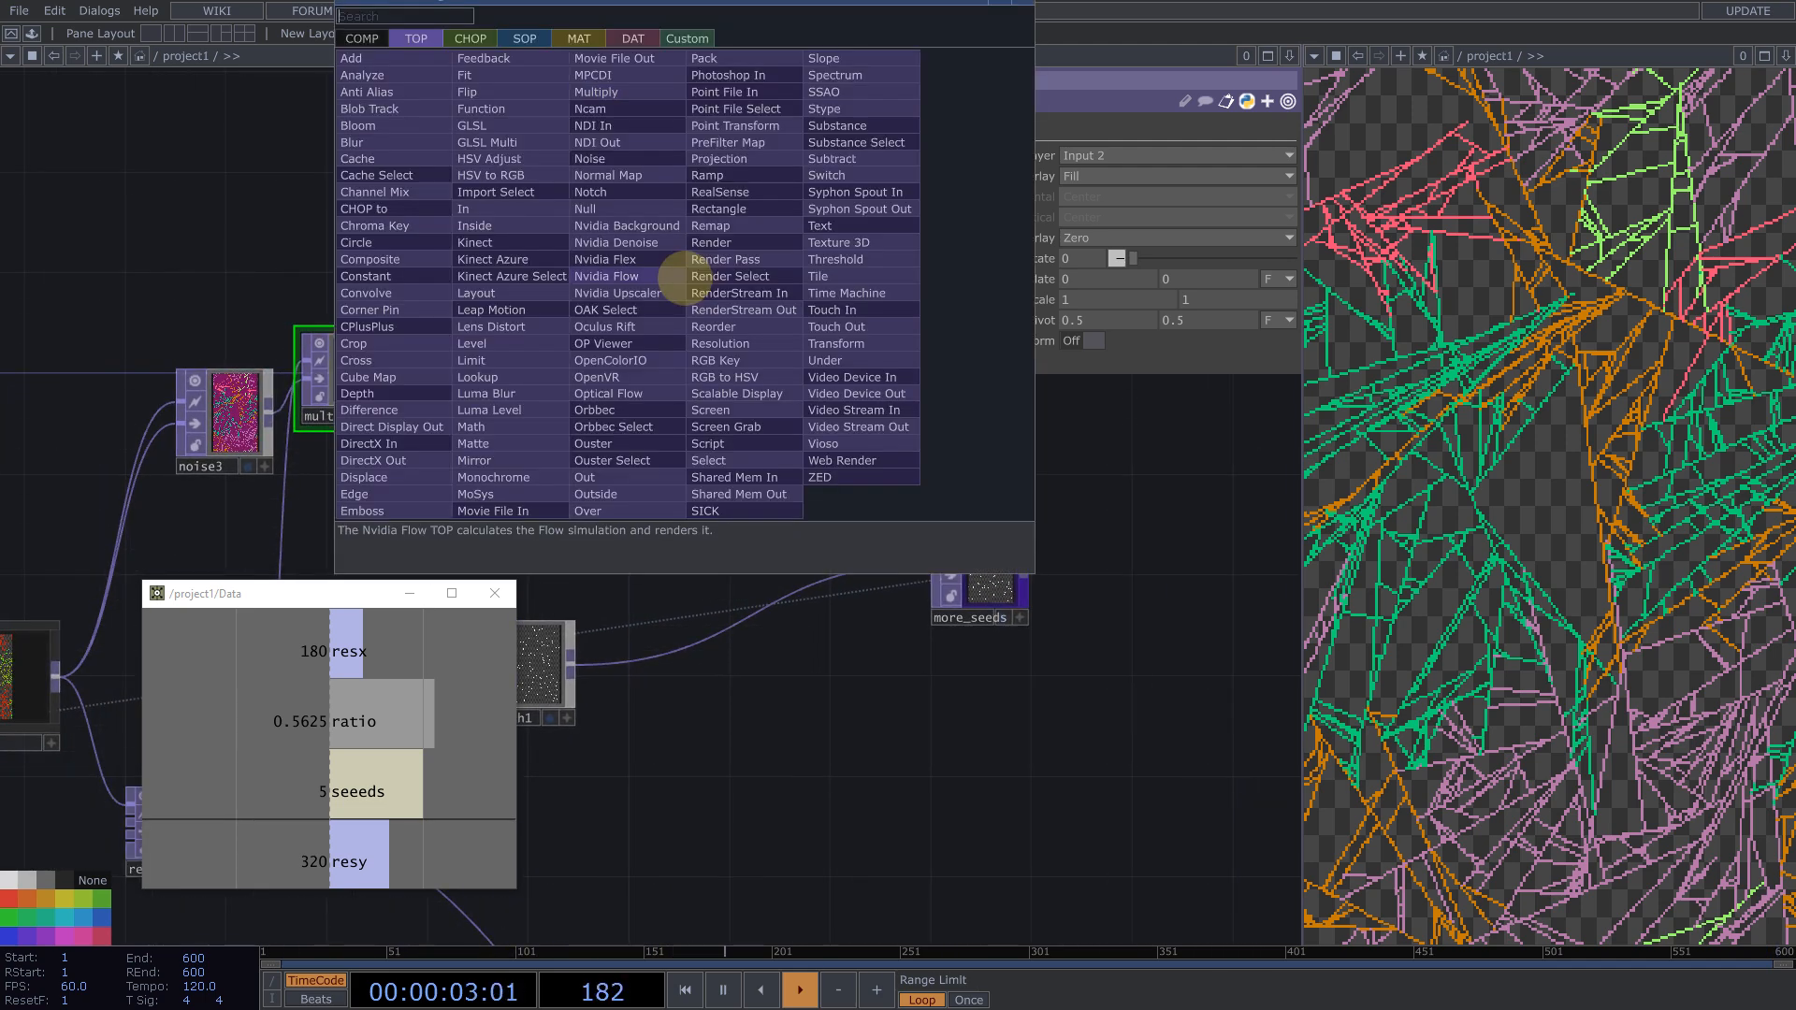
pyautogui.write('tr')
pyautogui.click(837, 343)
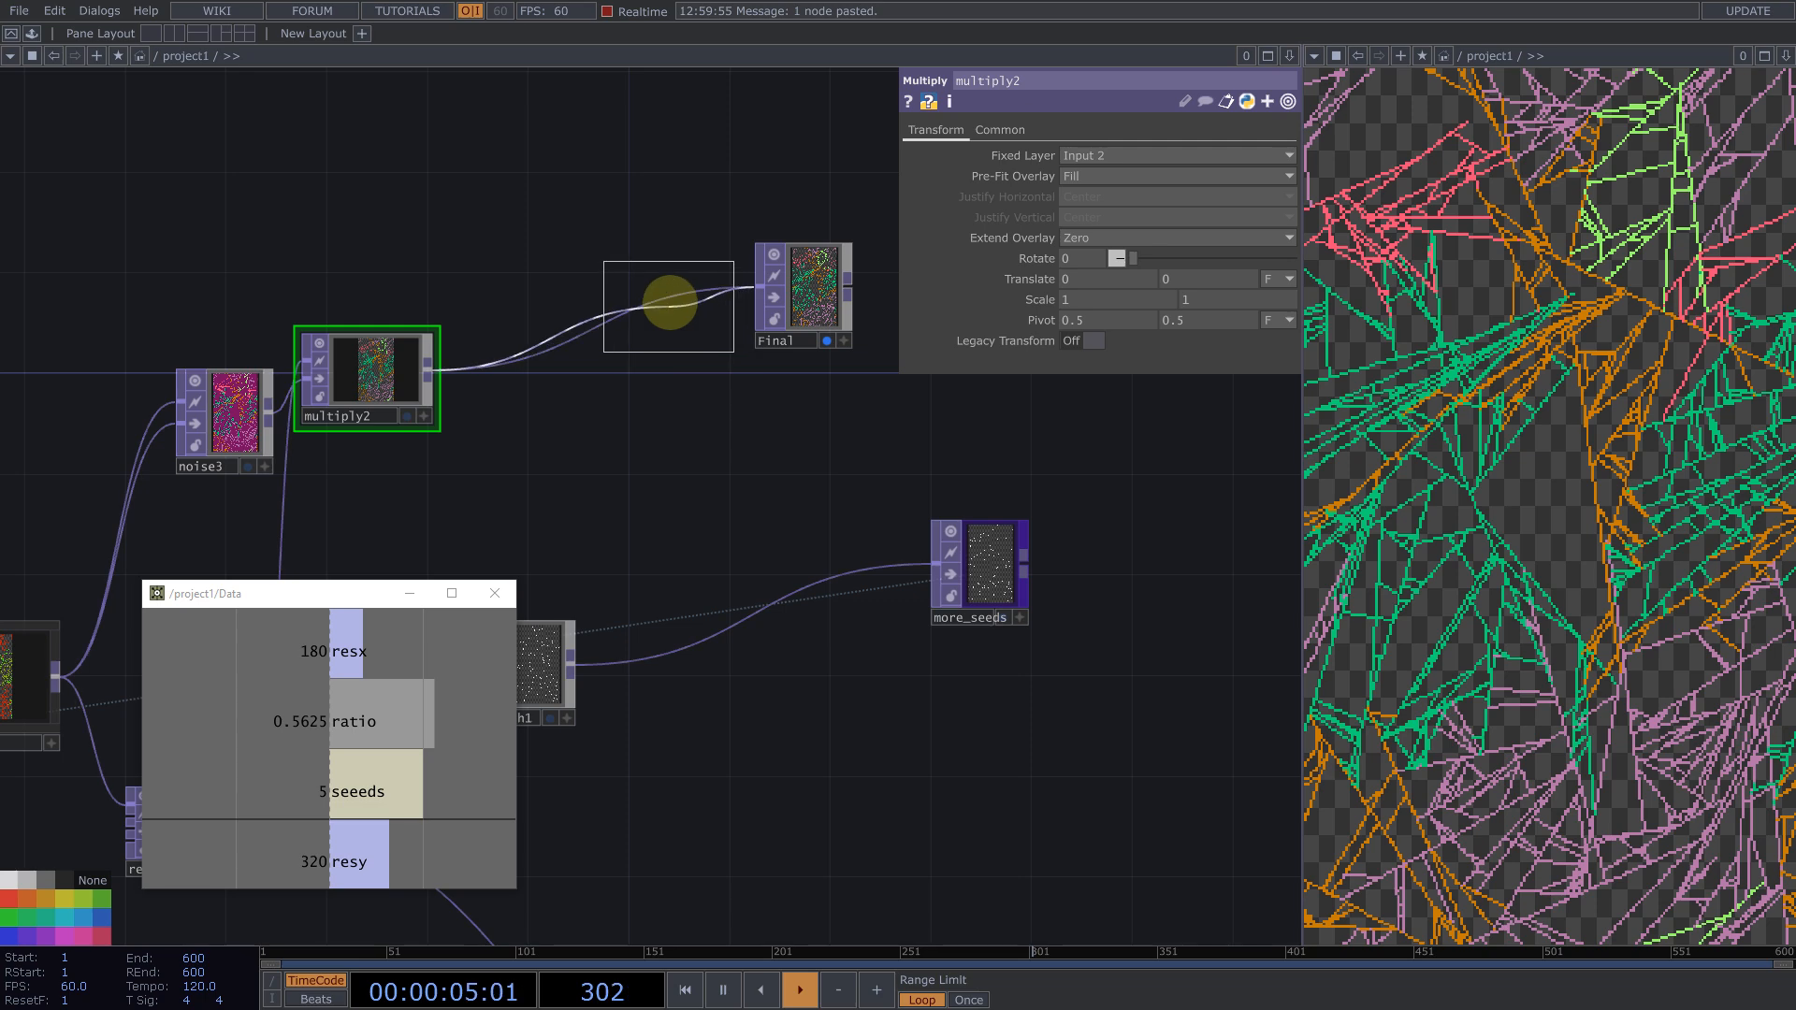
pyautogui.click(679, 297)
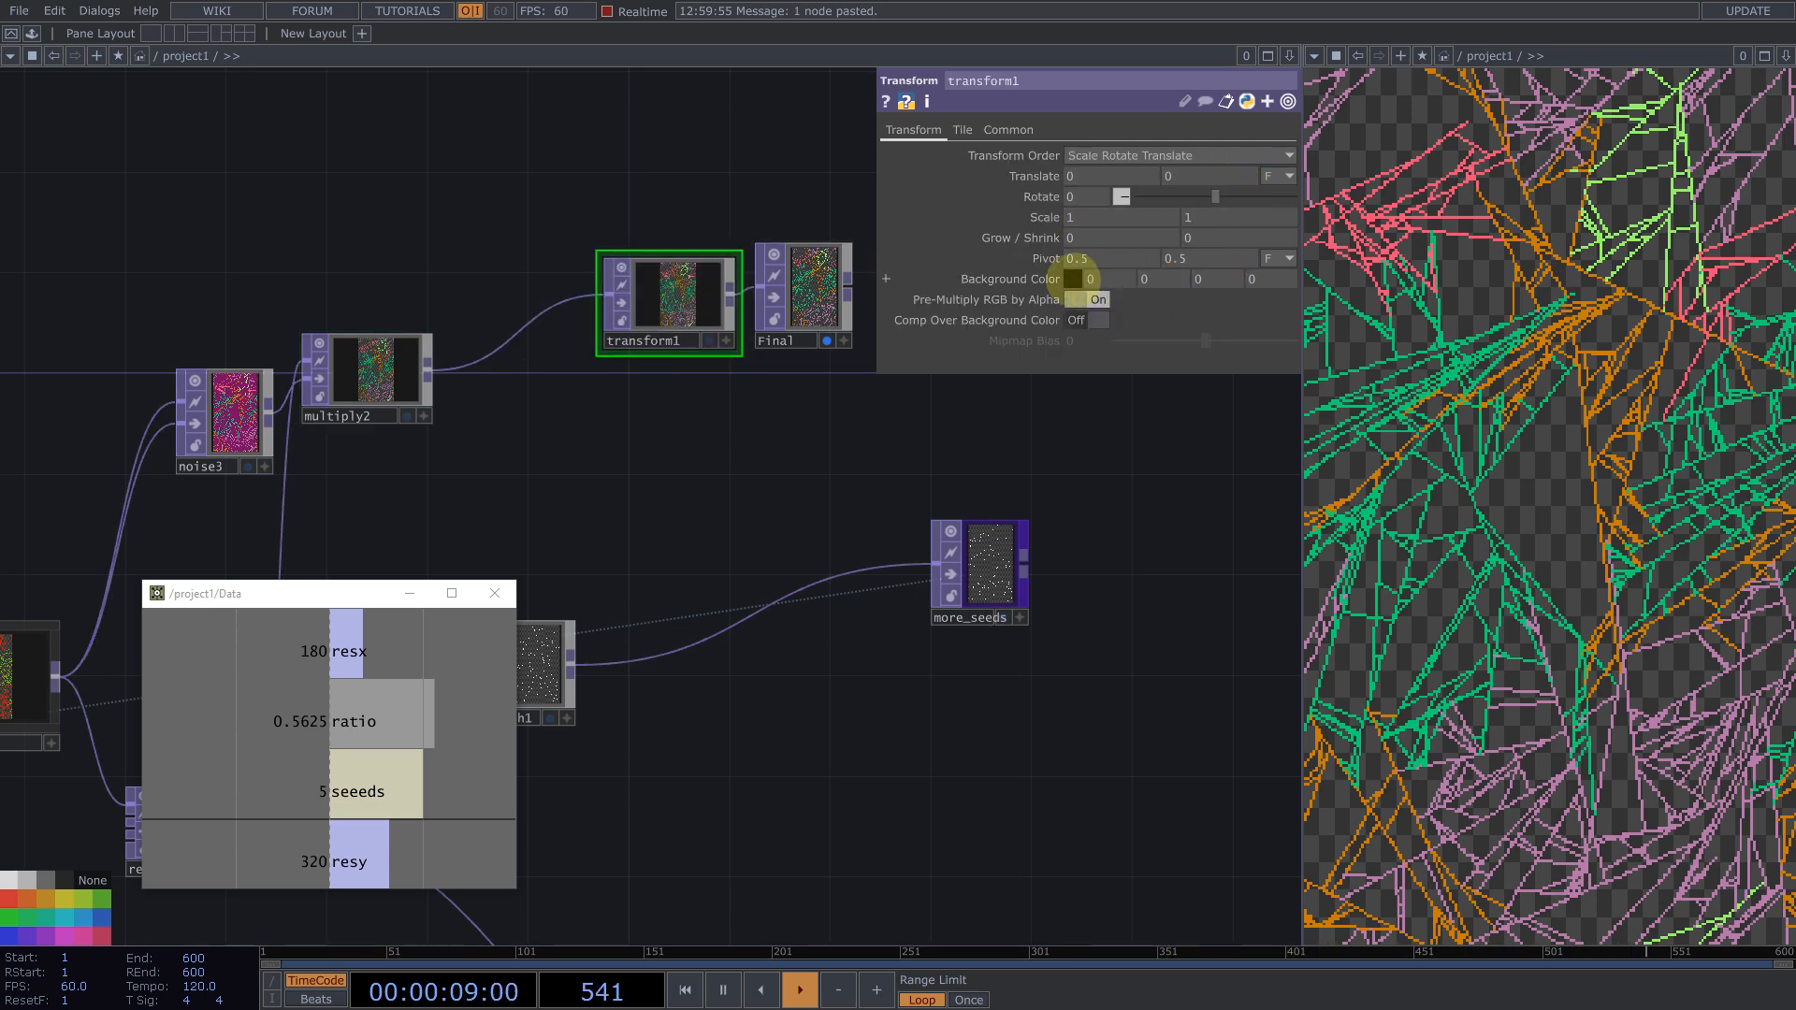
# Step: Give transform1 an opaque black background with alpha 1, composited over the background, and reset the simulation
pyautogui.click(1073, 279)
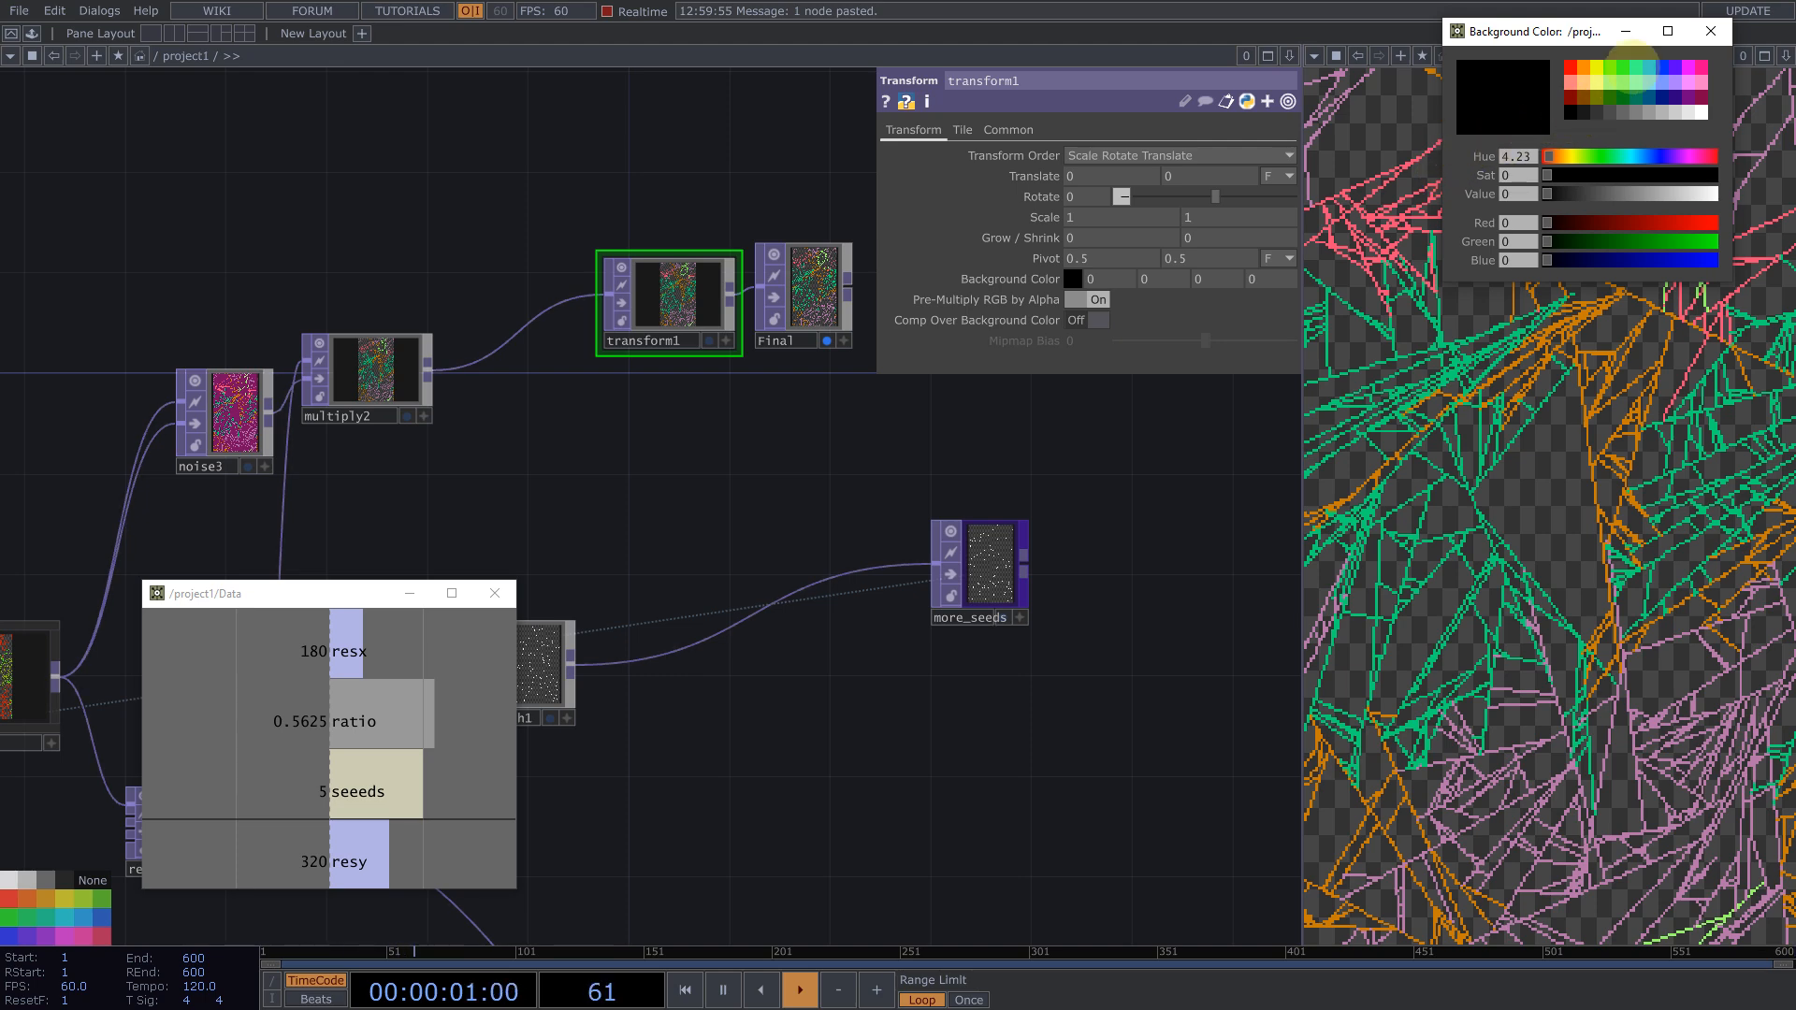
pyautogui.click(1711, 31)
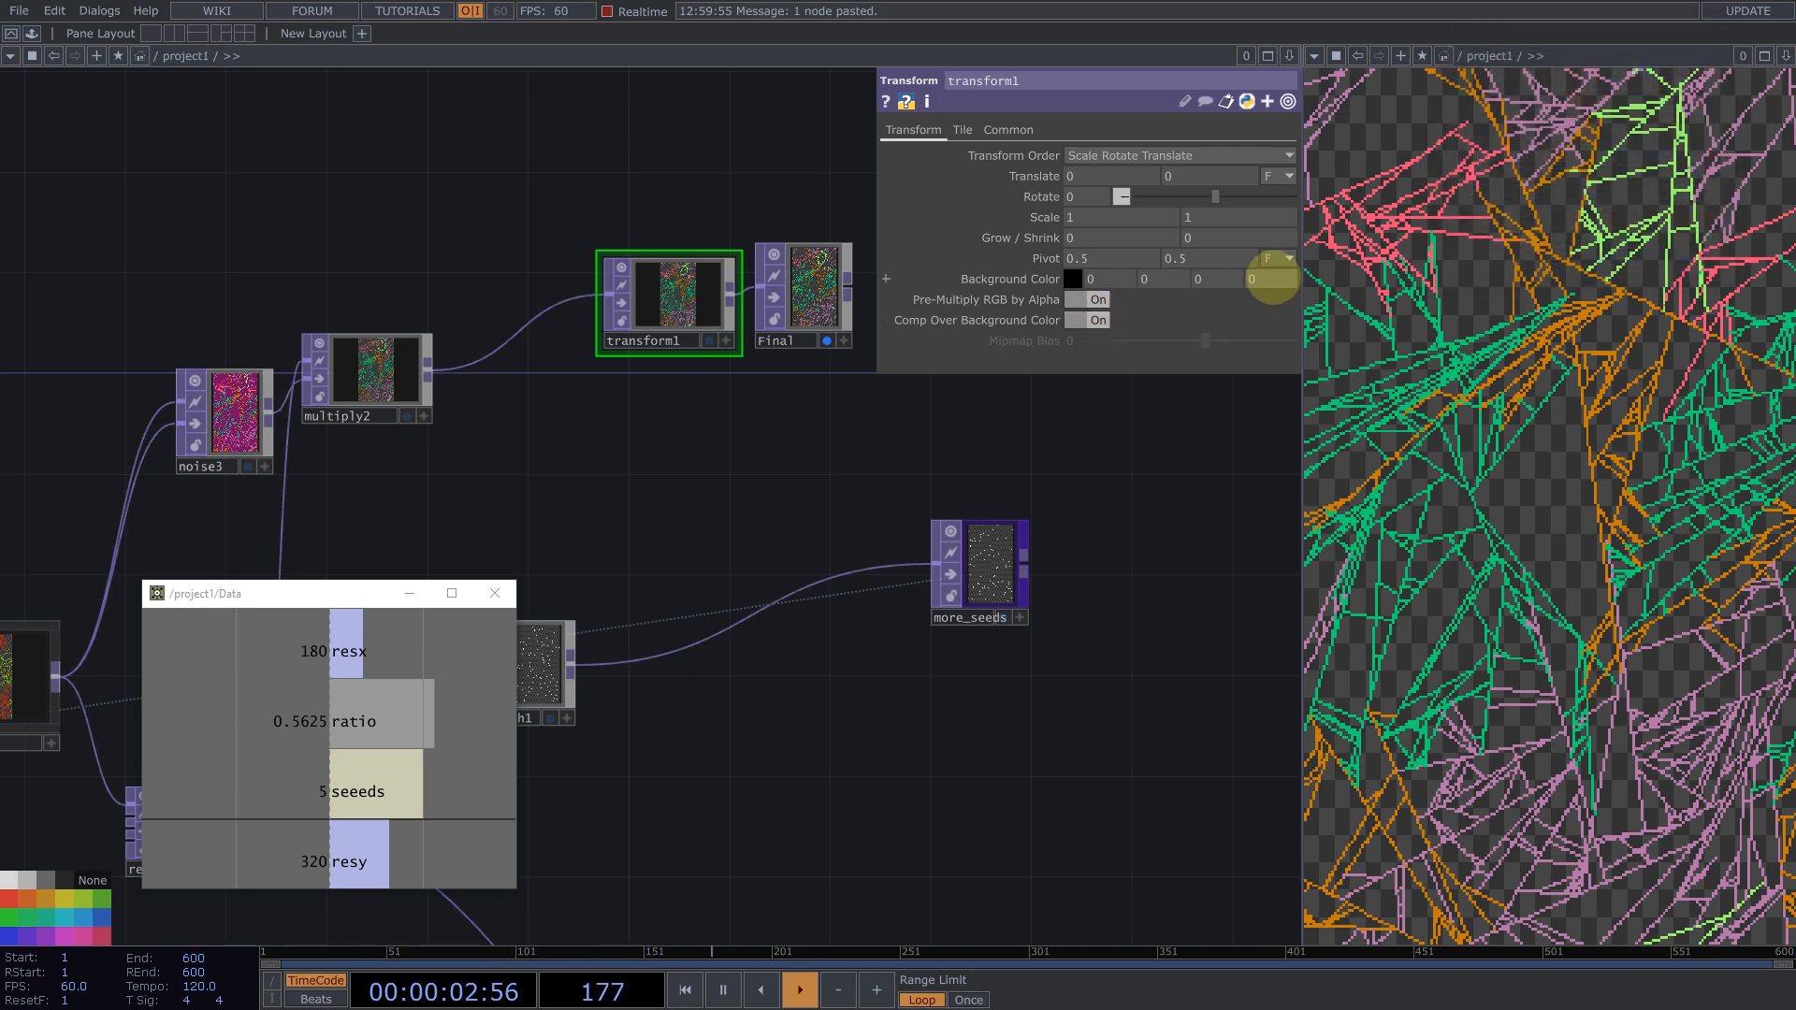
pyautogui.click(1154, 491)
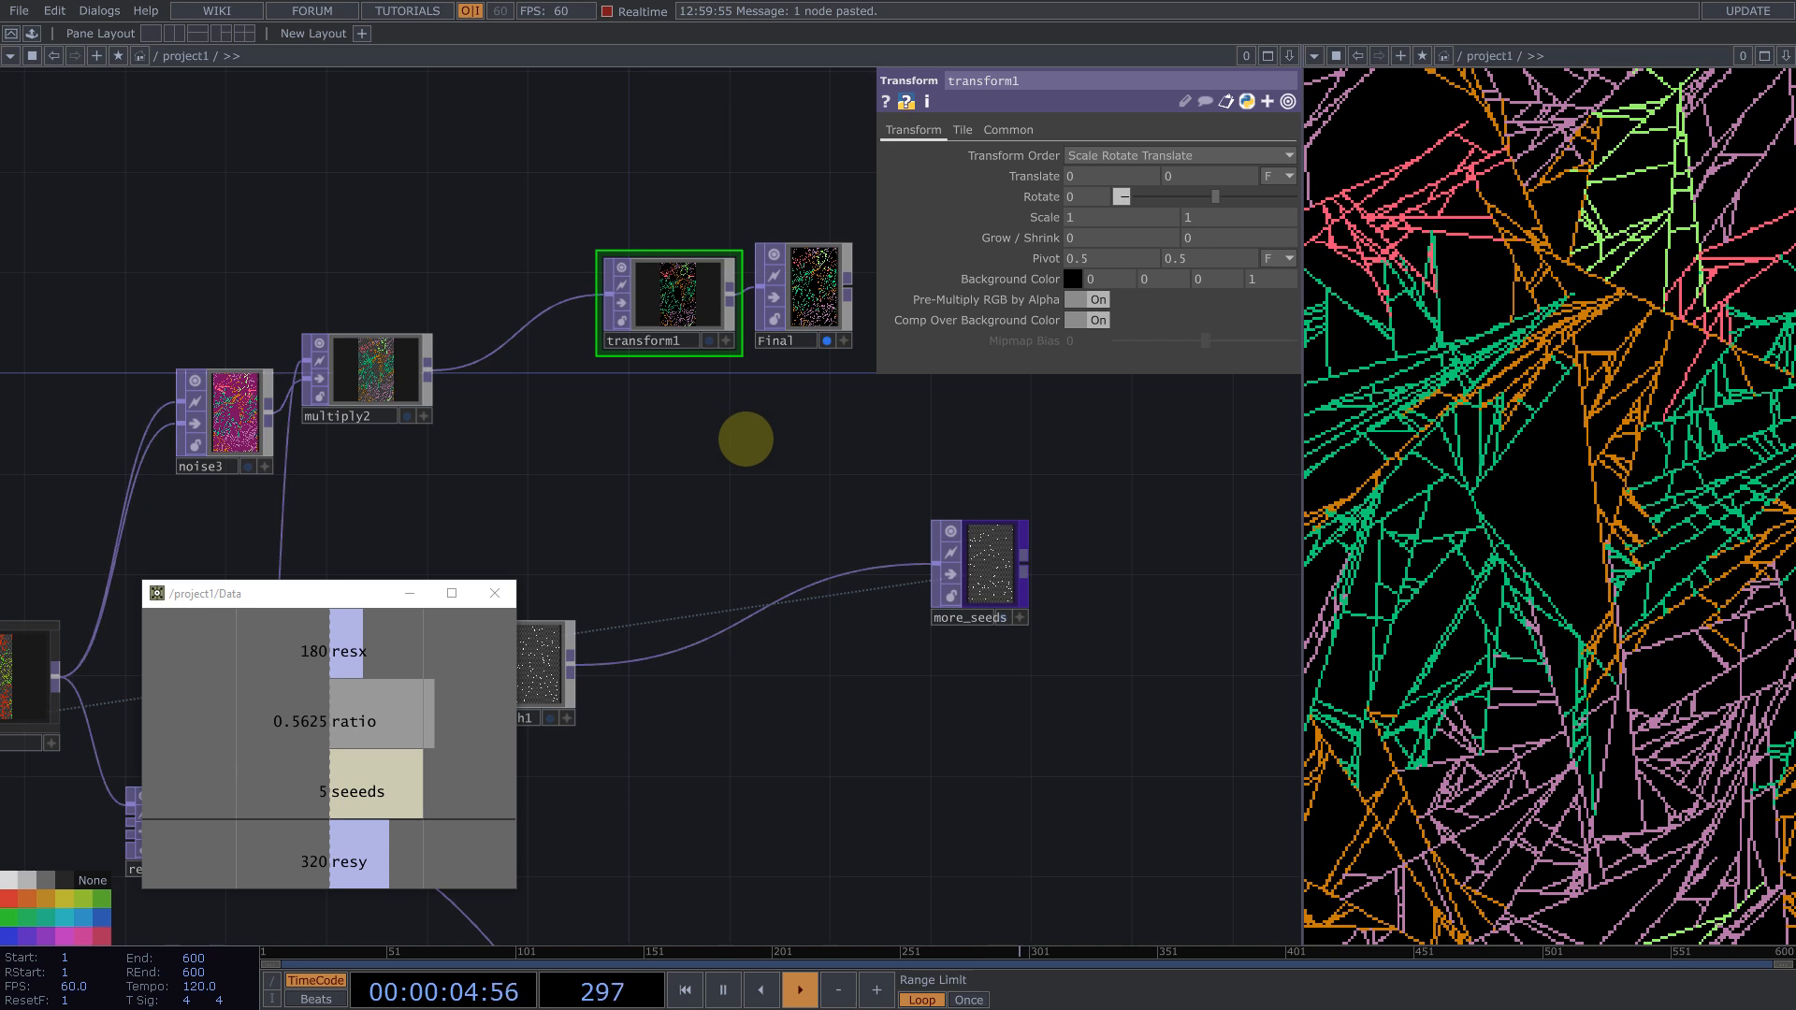
pyautogui.press('1')
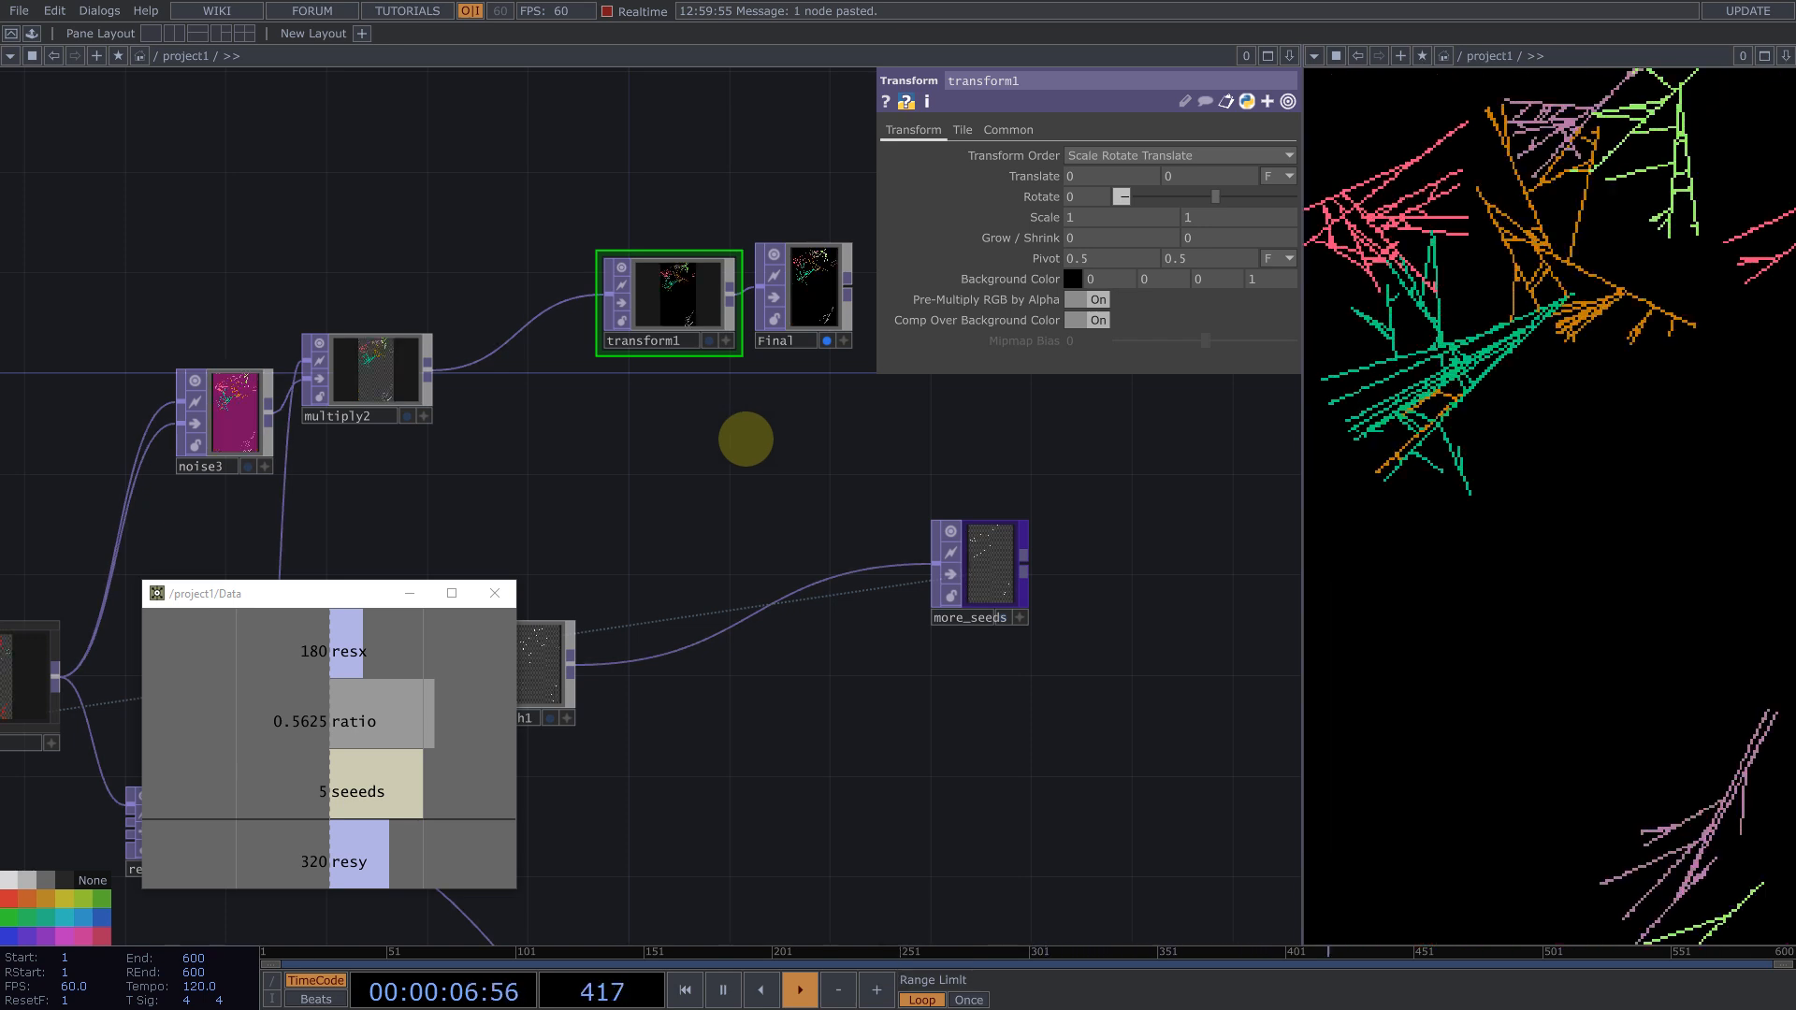
# Step: Rearrange the transform, noise and multiply nodes in the network
pyautogui.scroll(-5, 926, 512)
pyautogui.moveTo(678, 333)
pyautogui.mouseDown()
pyautogui.moveTo(790, 328)
pyautogui.moveTo(661, 312)
pyautogui.mouseUp()
pyautogui.moveTo(669, 300)
pyautogui.mouseDown(button='right')
pyautogui.moveTo(949, 436)
pyautogui.moveTo(949, 421)
pyautogui.moveTo(729, 379)
pyautogui.mouseUp(button='right')
pyautogui.moveTo(733, 423); pyautogui.dragTo(829, 433)
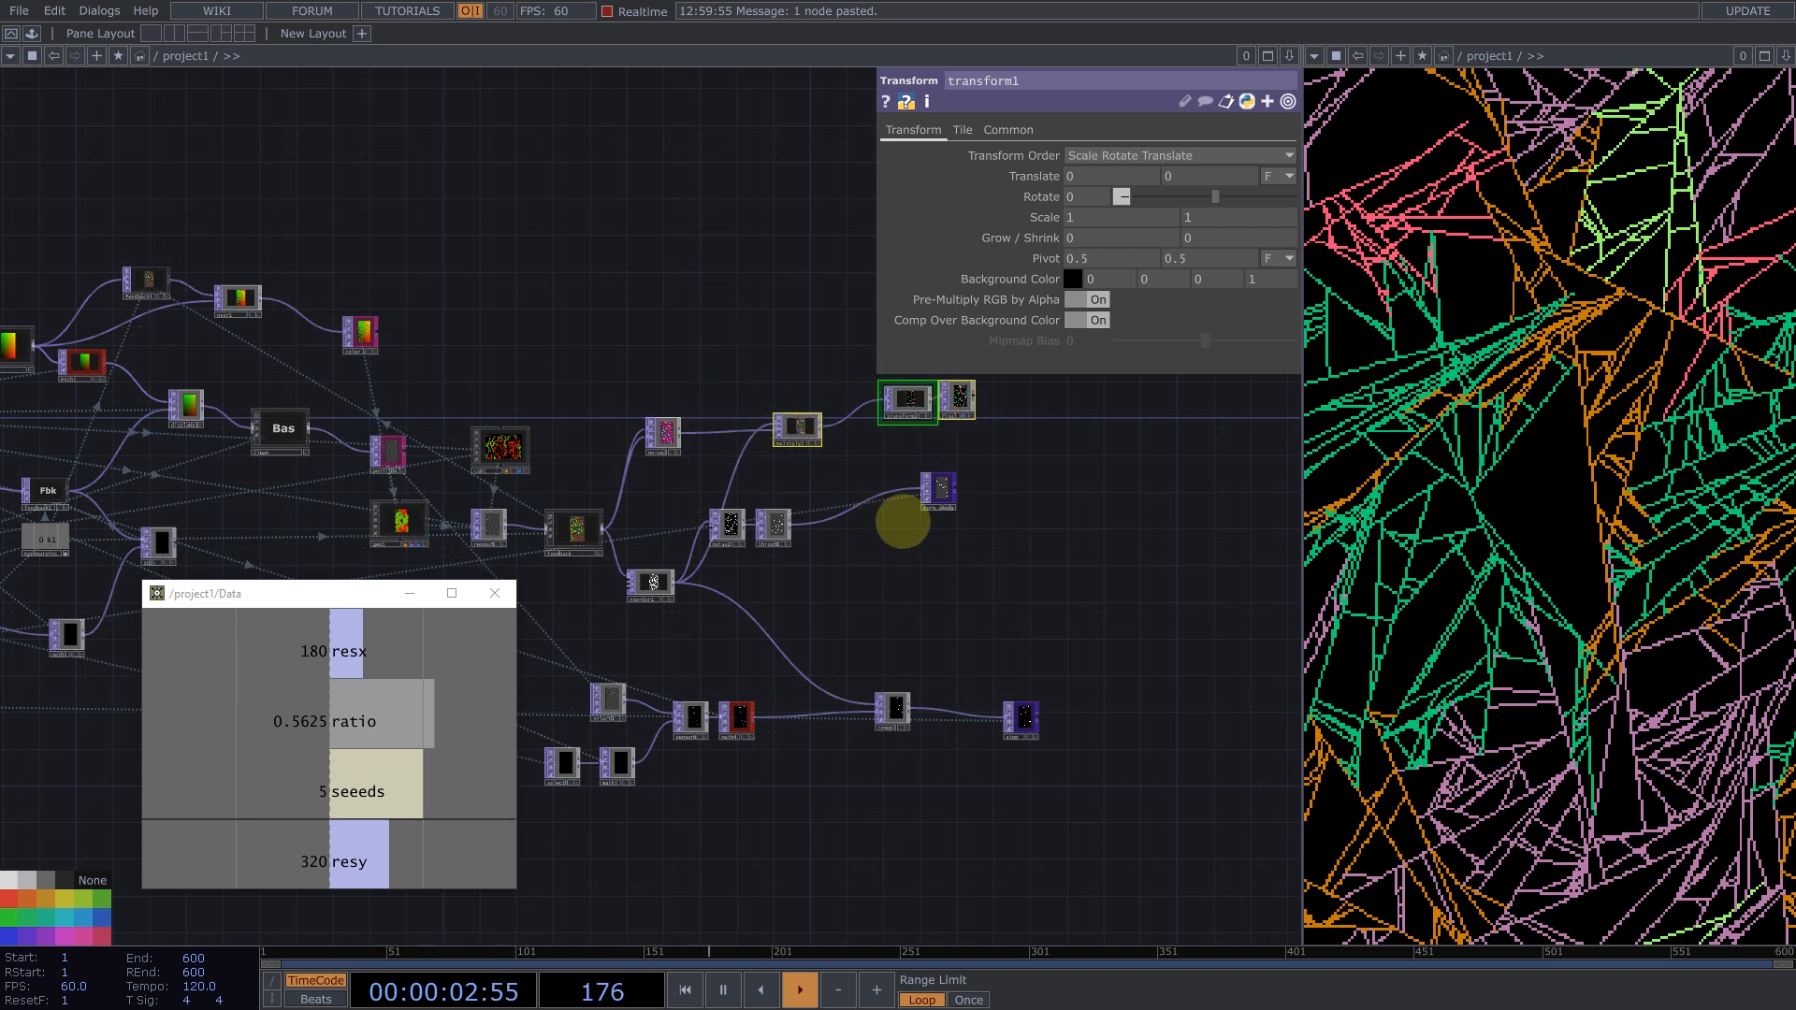
pyautogui.moveTo(1002, 553); pyautogui.dragTo(726, 483, button='right')
pyautogui.moveTo(814, 546); pyautogui.dragTo(957, 568)
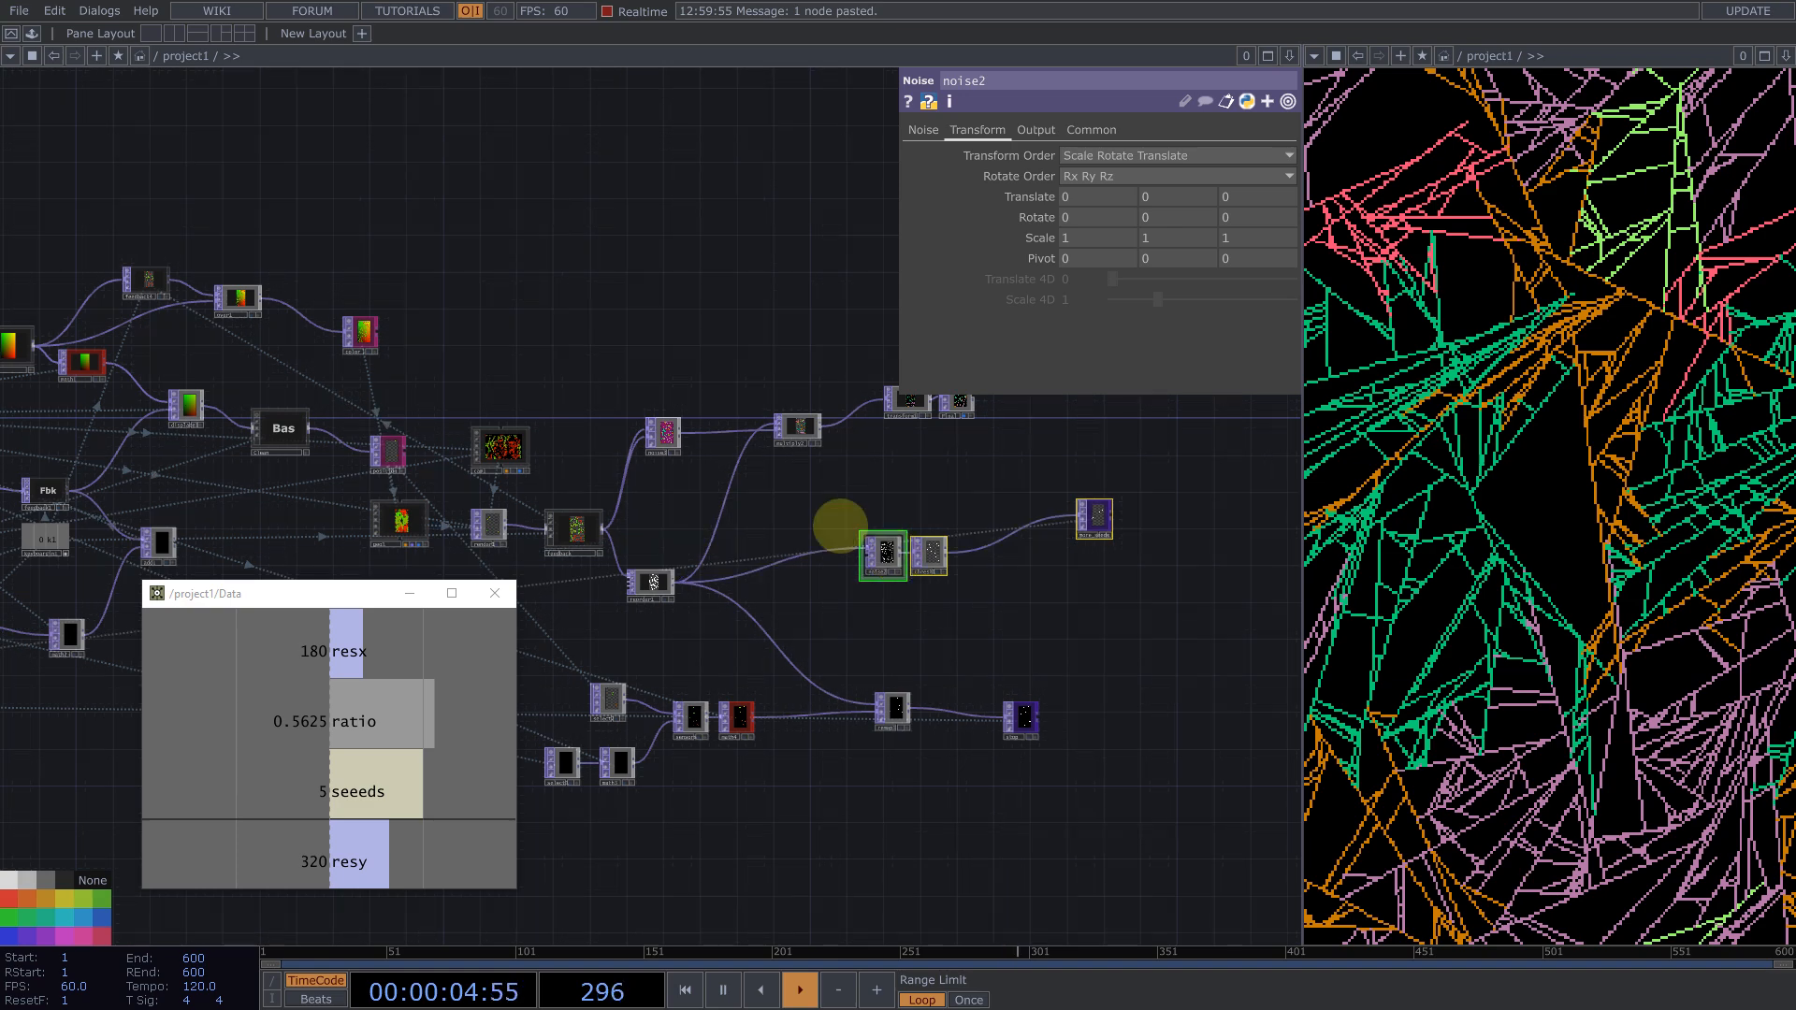
pyautogui.moveTo(598, 313); pyautogui.dragTo(903, 279)
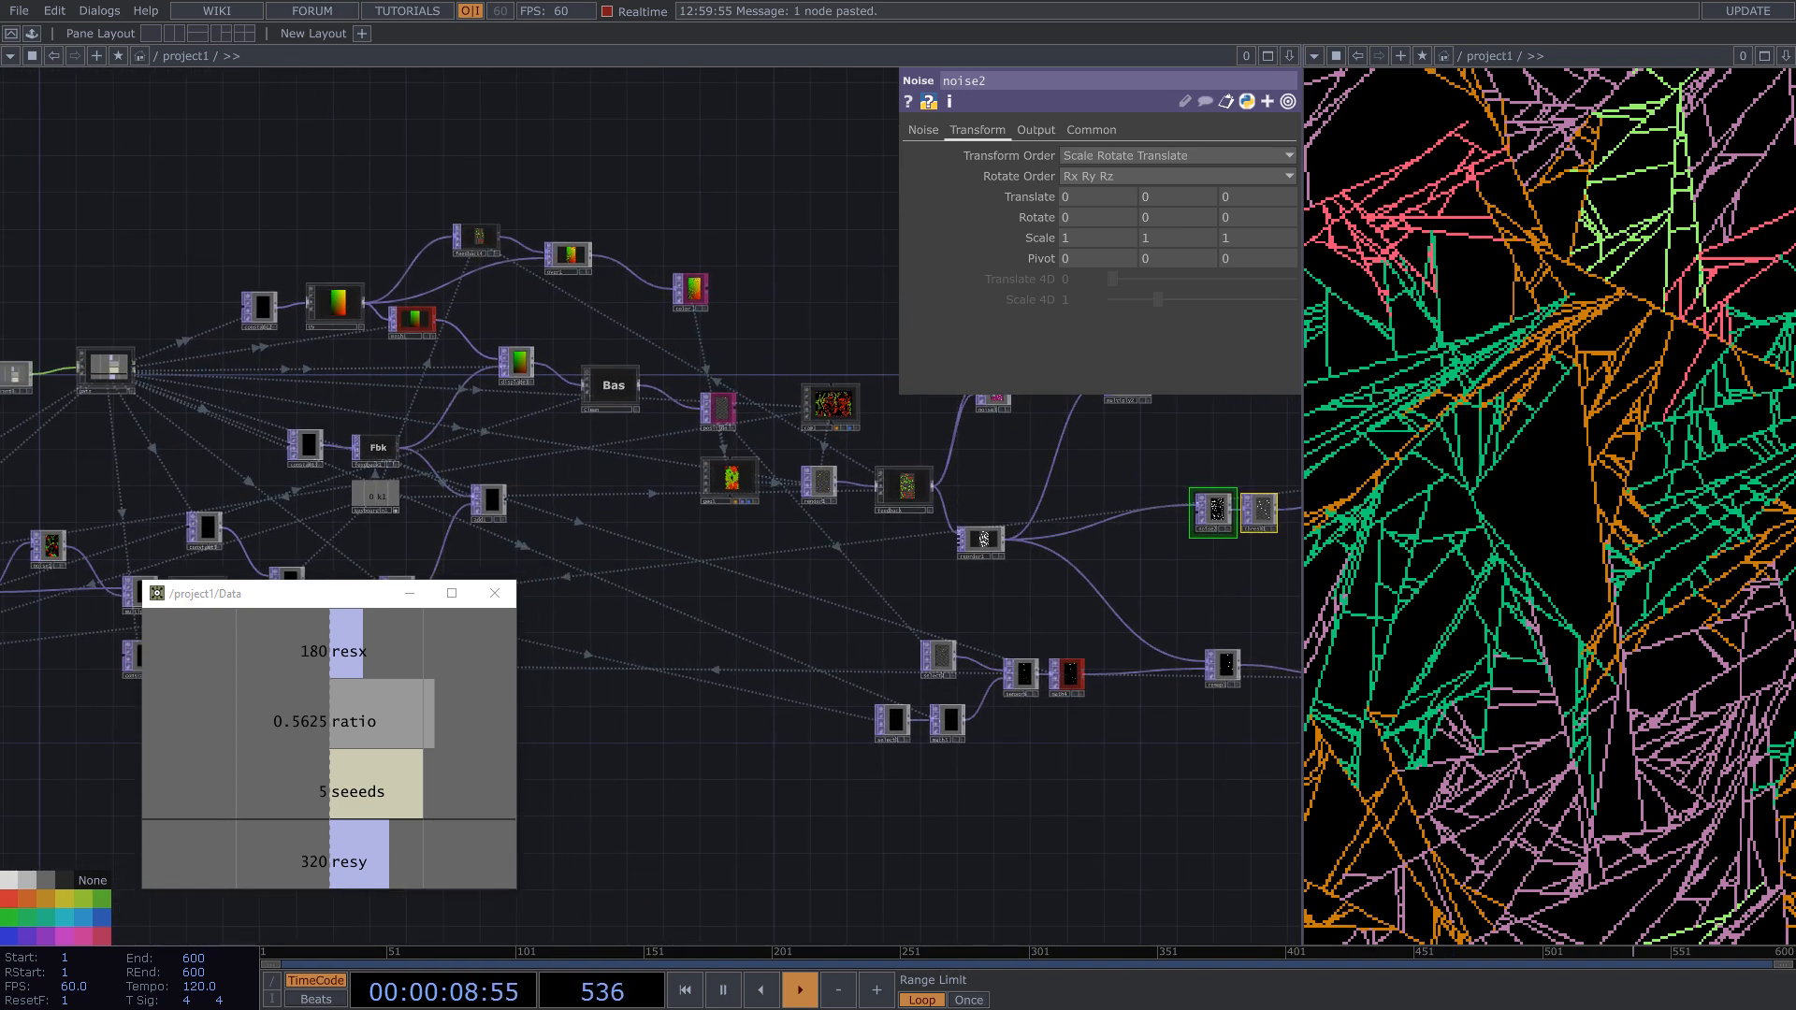
# Step: Open the Kinect viewer and inspect the seed-generation section around noise1
pyautogui.click(904, 842)
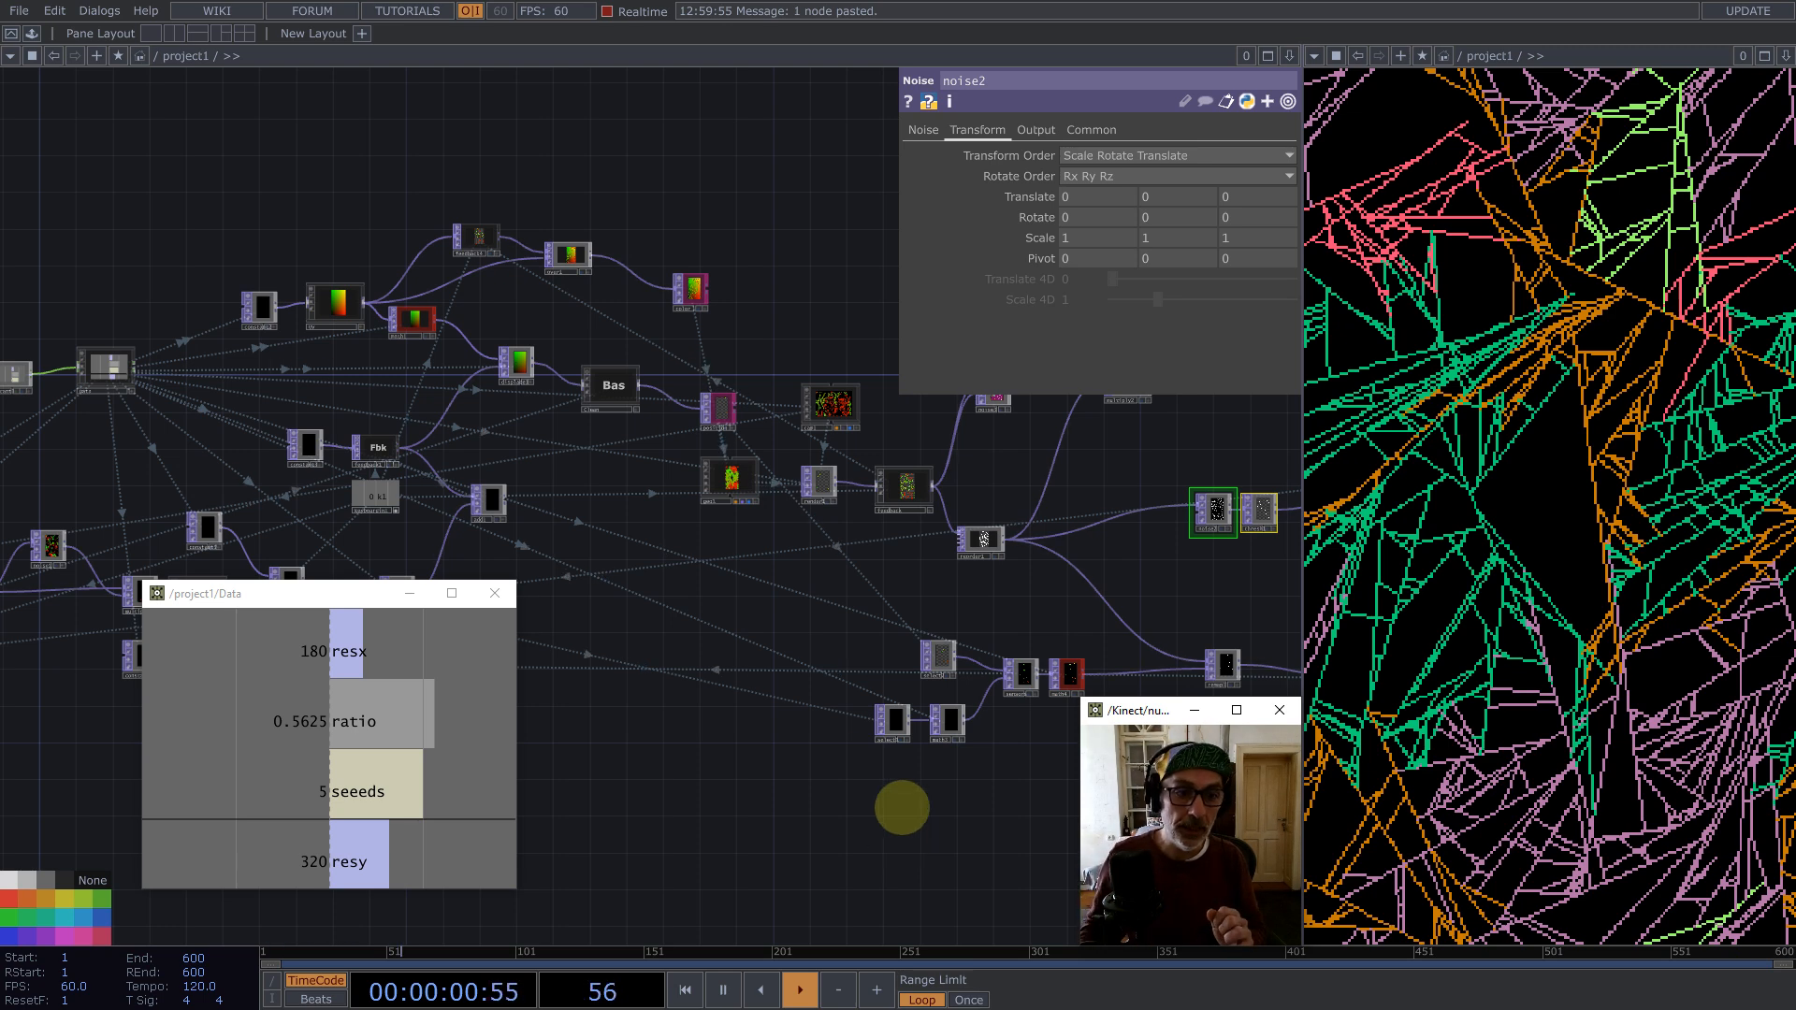
pyautogui.moveTo(257, 368); pyautogui.dragTo(903, 290)
pyautogui.scroll(5, 666, 445)
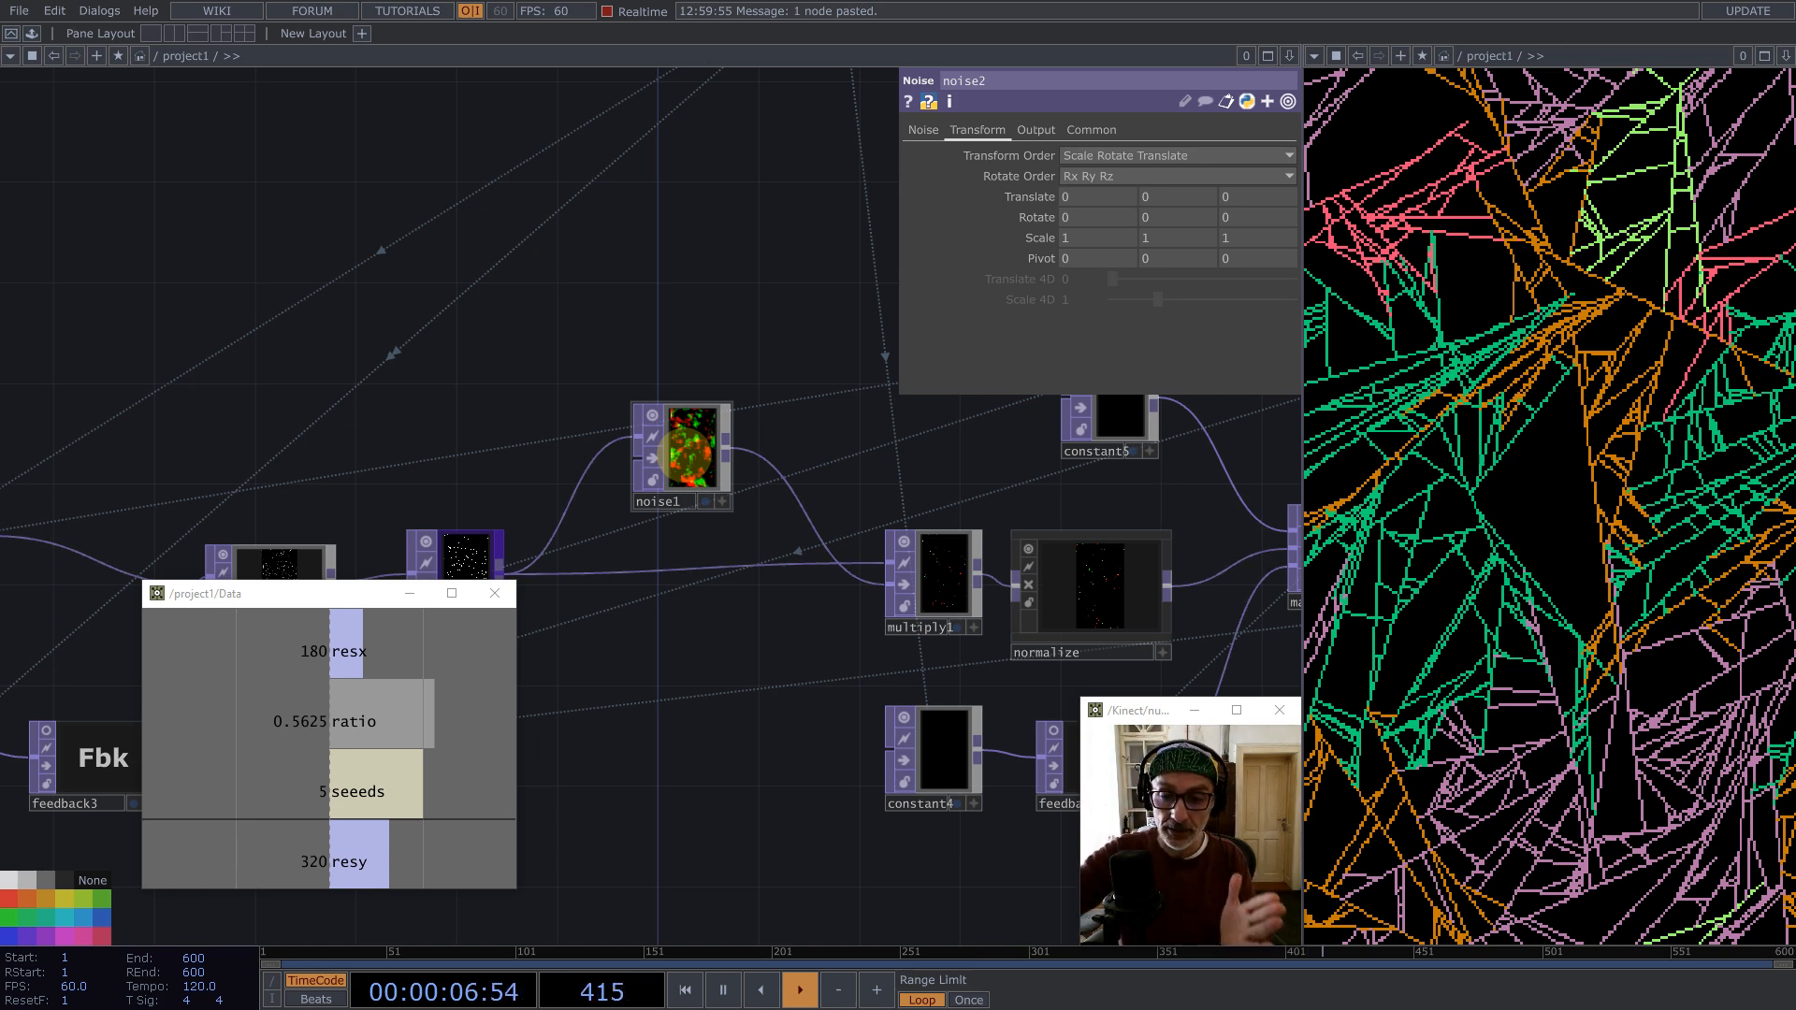
pyautogui.scroll(-5, 758, 447)
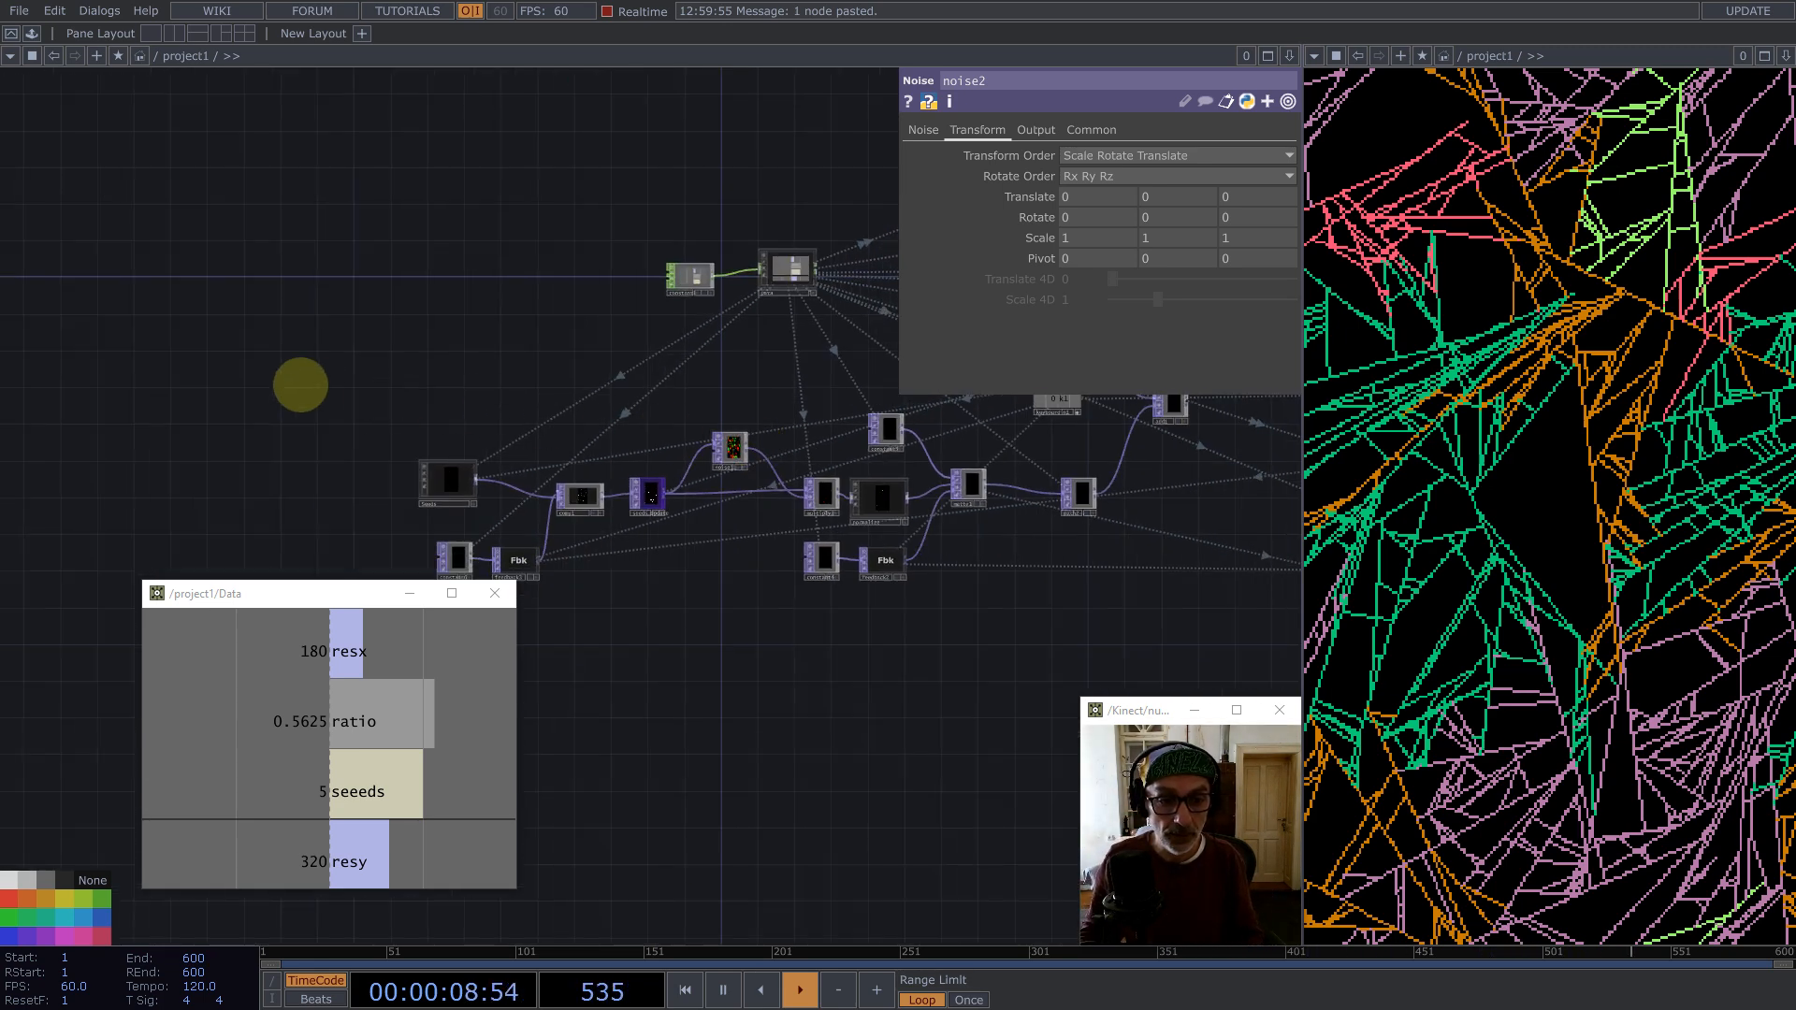
# Step: Select the seed-update nodes and nudge them into a new position
pyautogui.moveTo(309, 369); pyautogui.dragTo(742, 602)
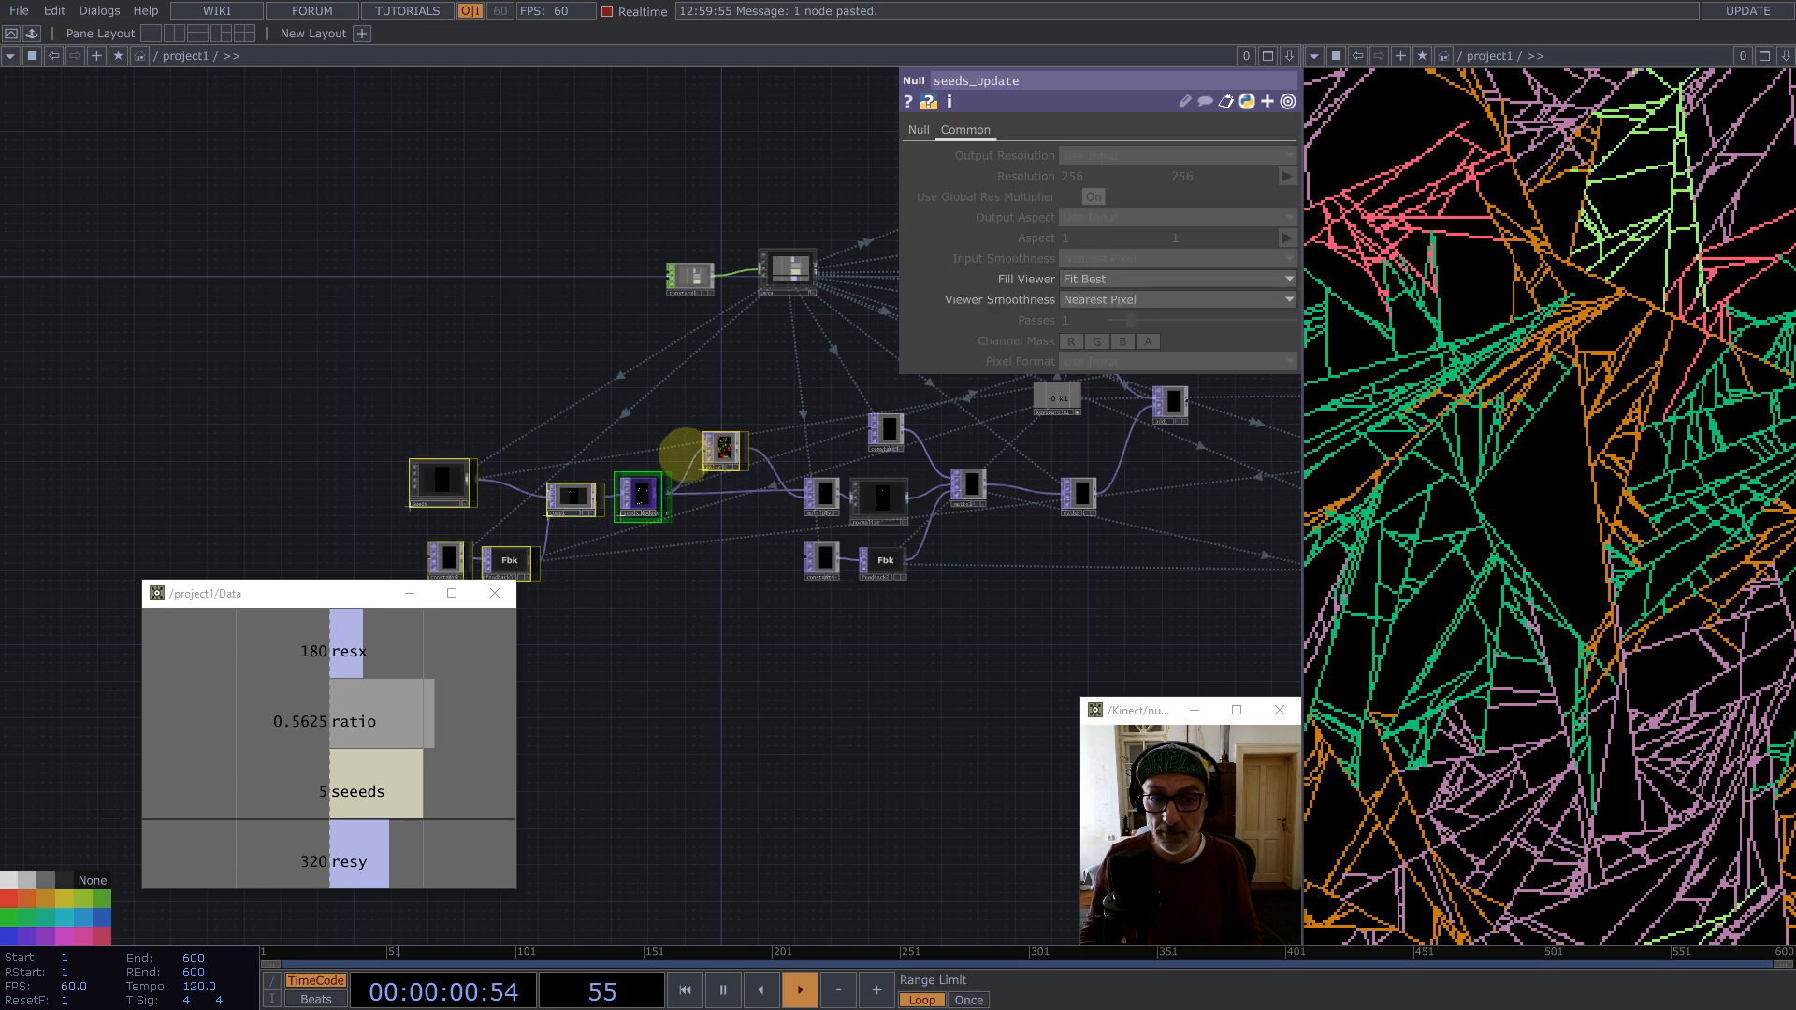
pyautogui.moveTo(686, 455); pyautogui.dragTo(611, 439)
pyautogui.scroll(5, 624, 423)
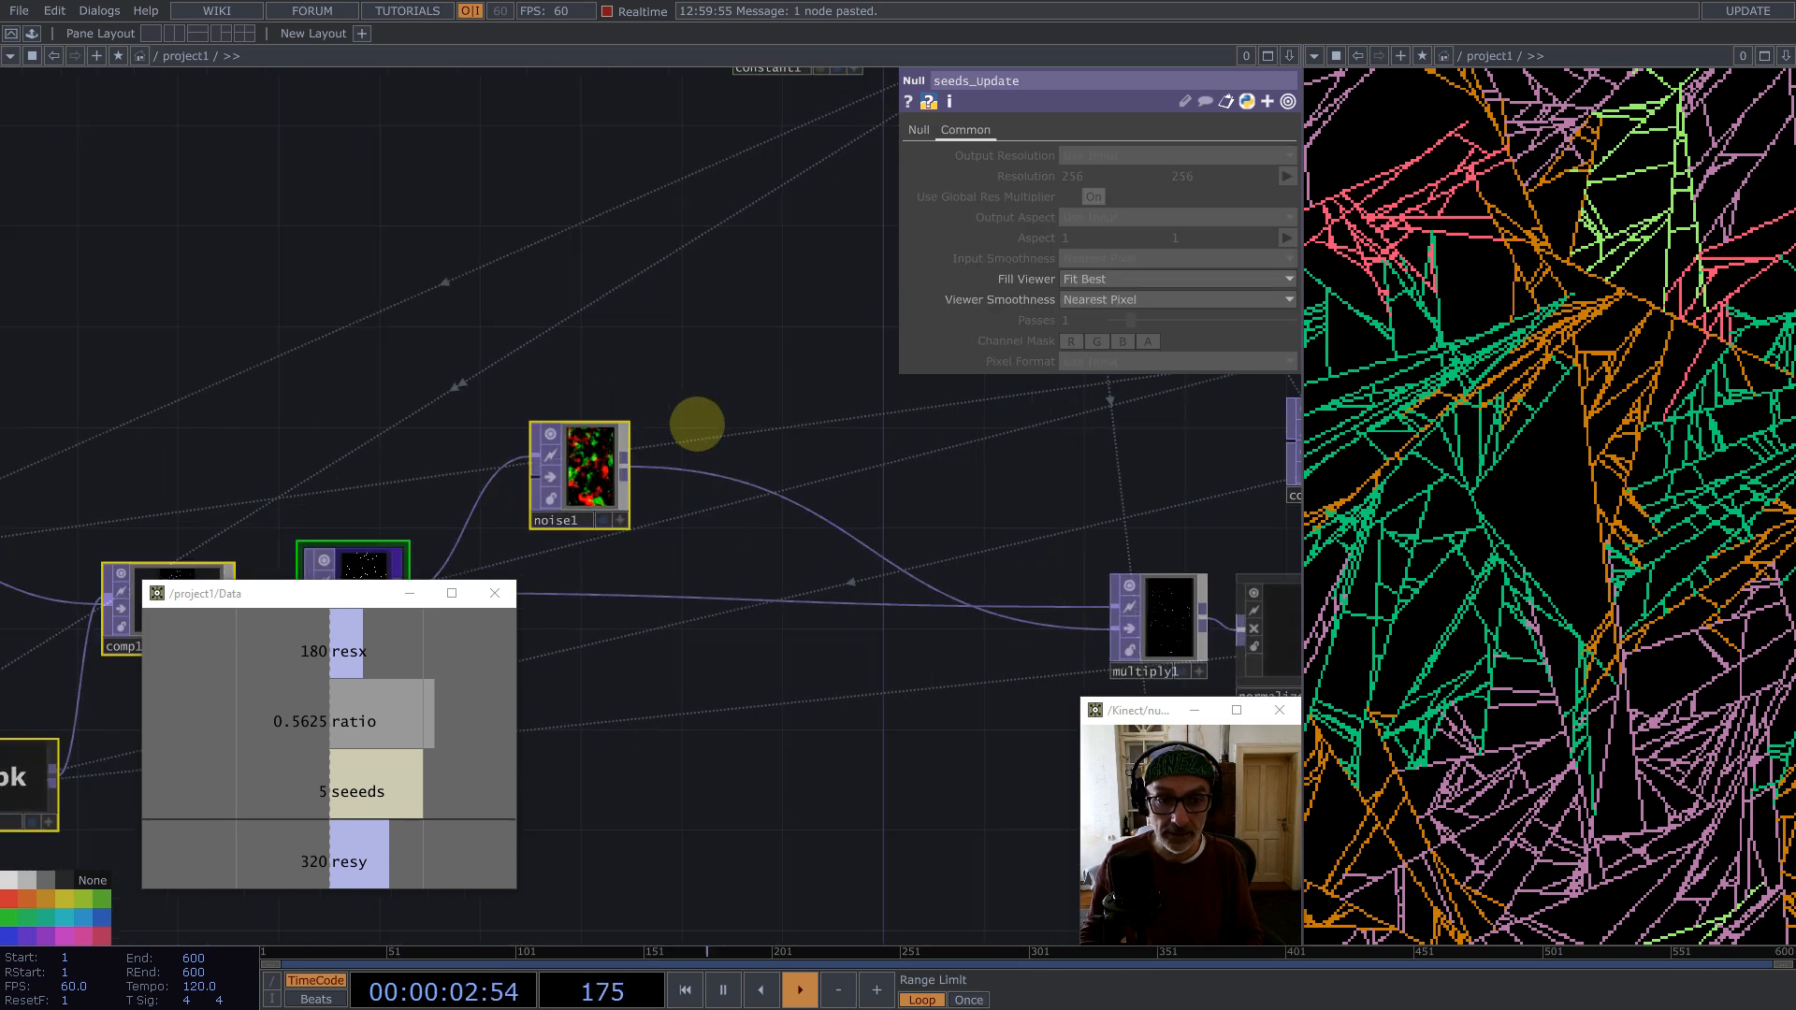
# Step: Insert a Null after noise1 and collapse it into a Base COMP feeding multiply1
pyautogui.click(689, 472)
pyautogui.rightClick(689, 472)
pyautogui.click(702, 473)
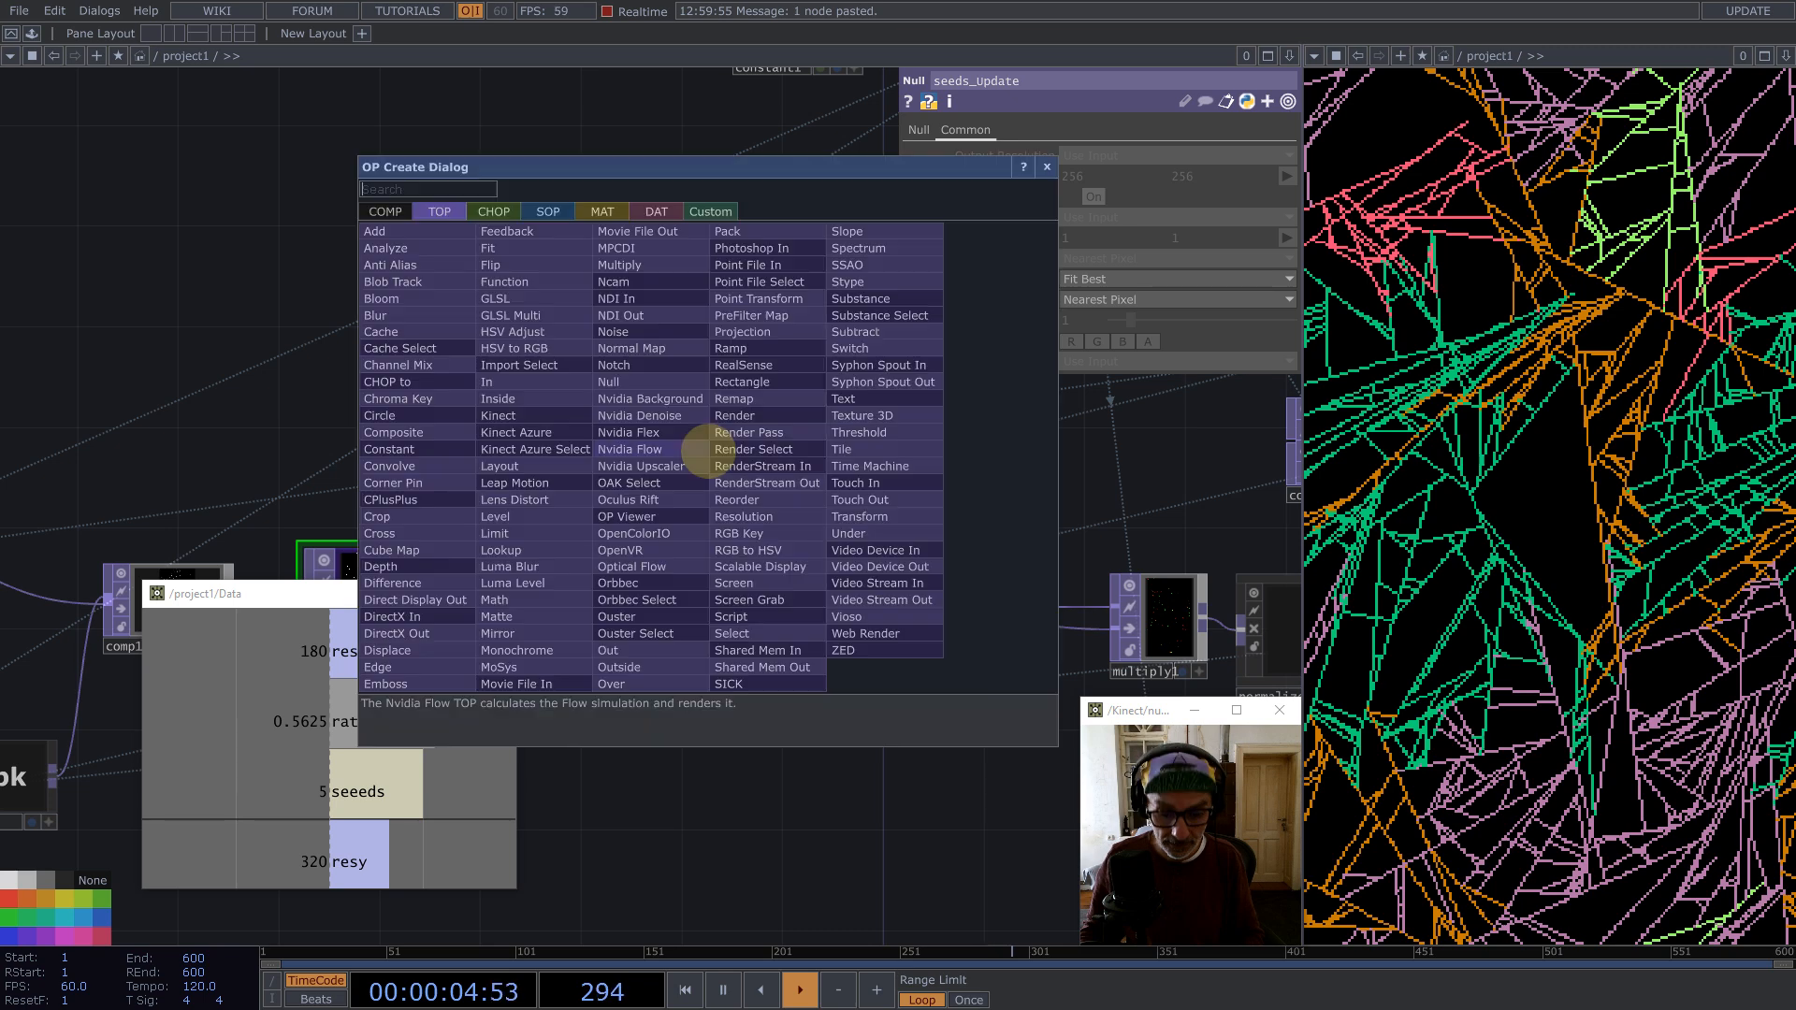
pyautogui.write('nul')
pyautogui.click(610, 381)
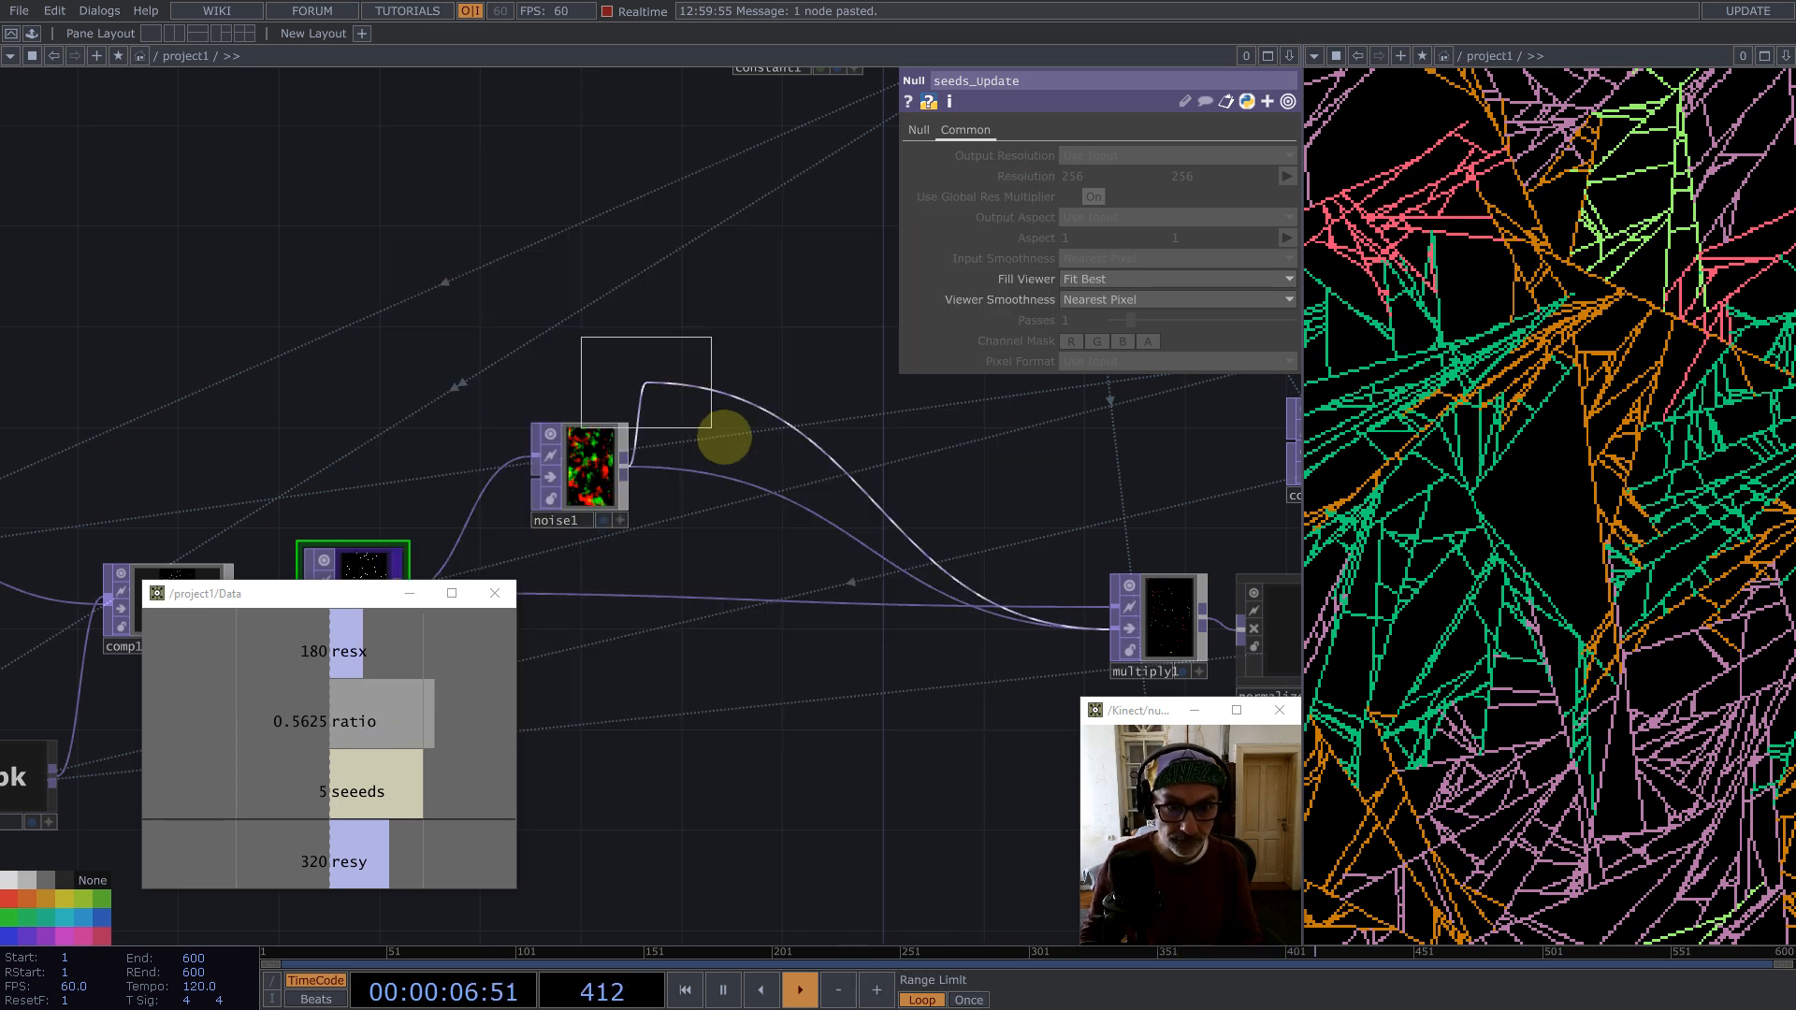
pyautogui.click(739, 440)
pyautogui.rightClick(789, 383)
pyautogui.click(800, 642)
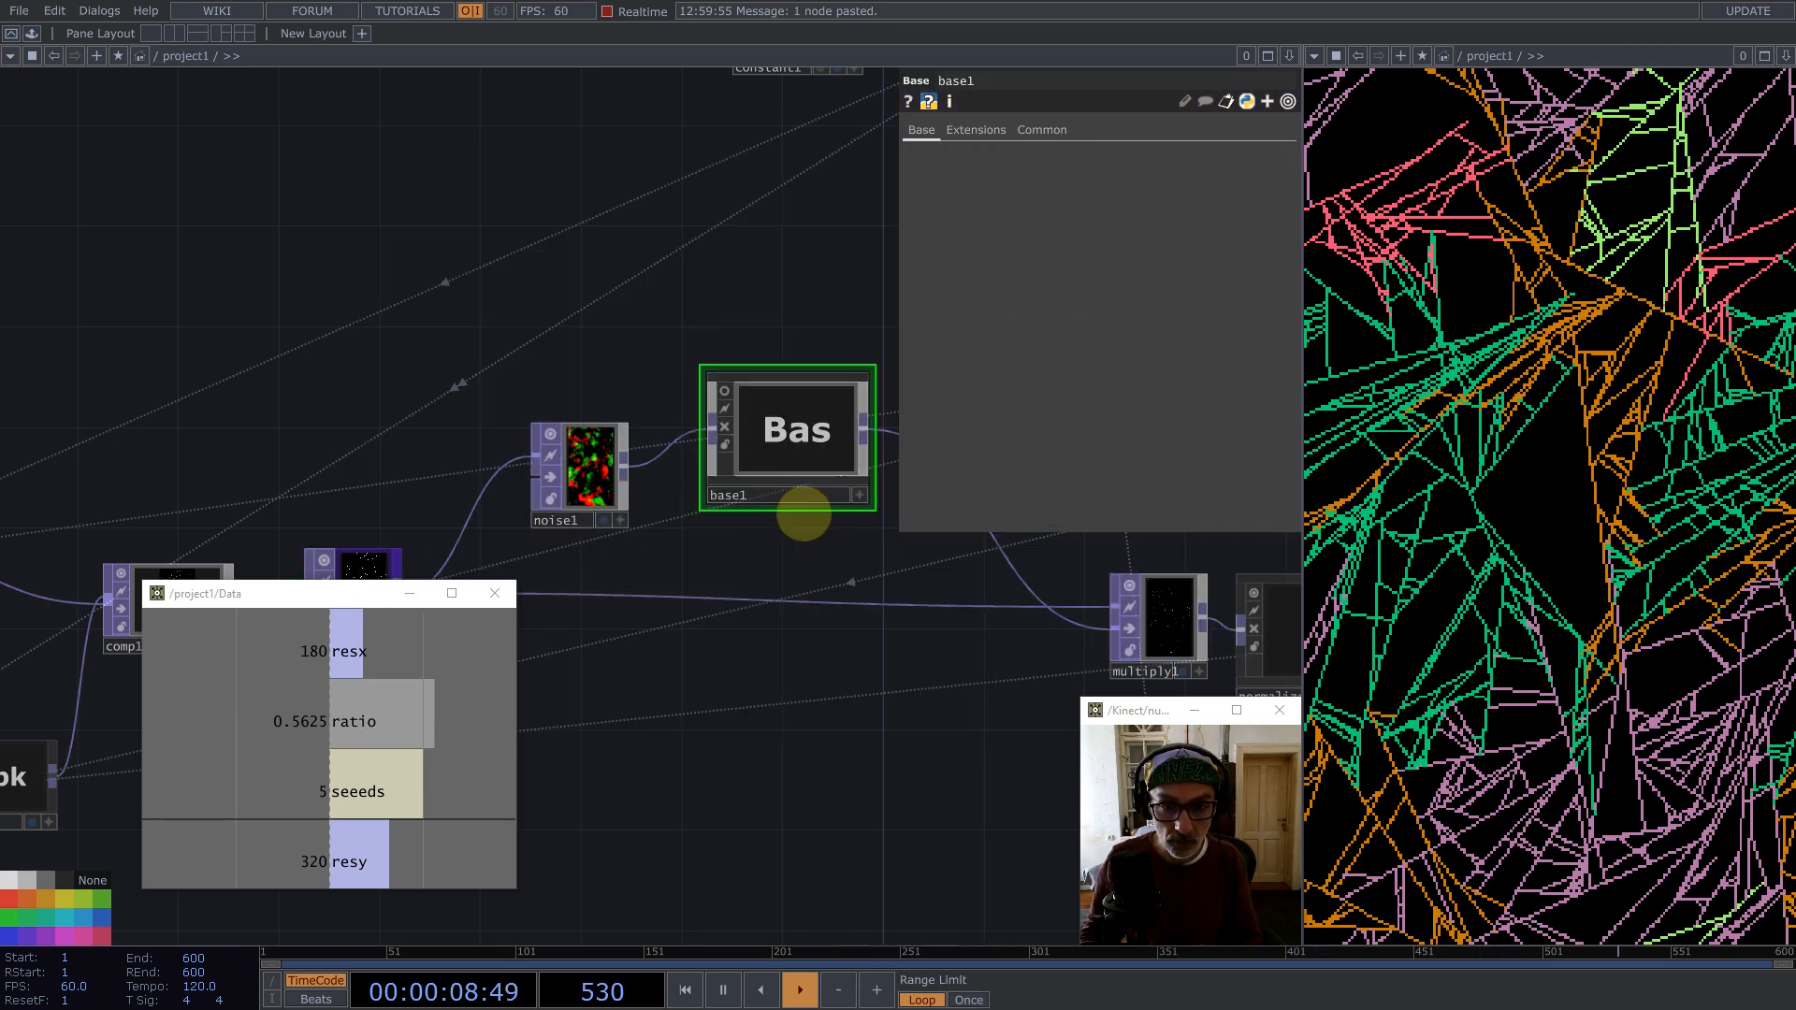
# Step: Nudge the new Base COMP and rename it Step_Angle
pyautogui.moveTo(752, 478); pyautogui.dragTo(726, 453)
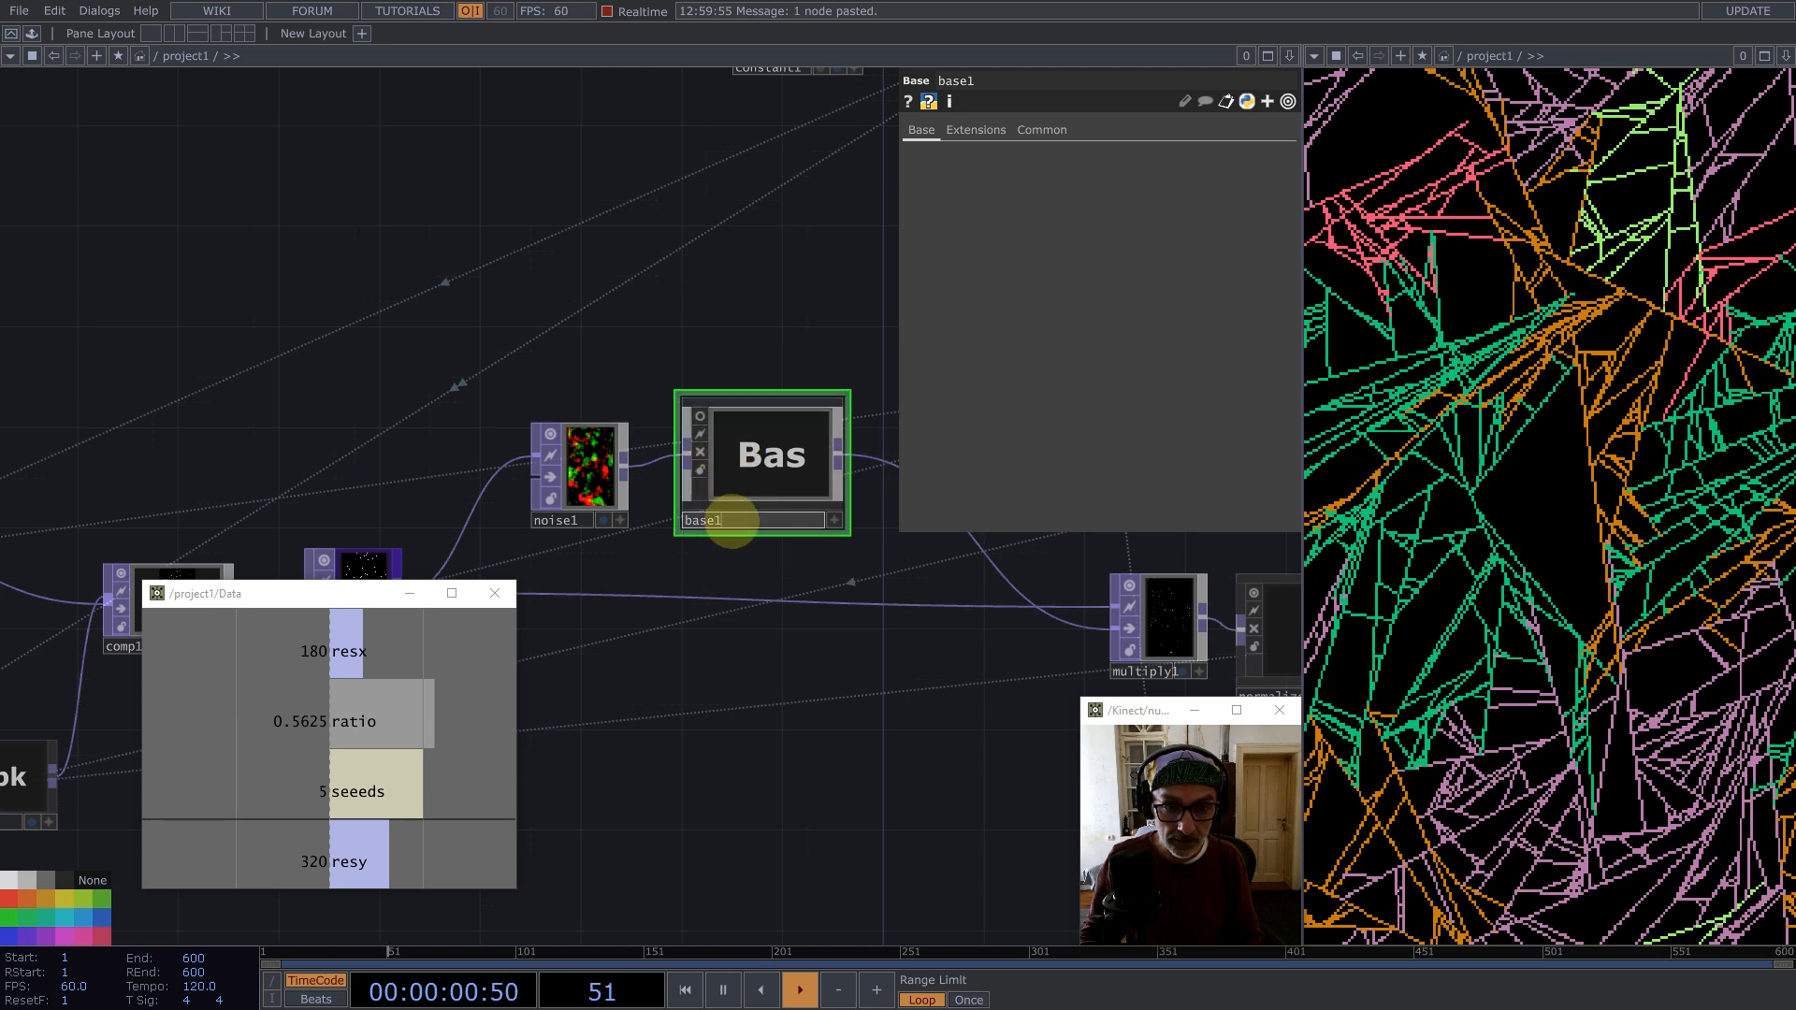
pyautogui.write('Step')
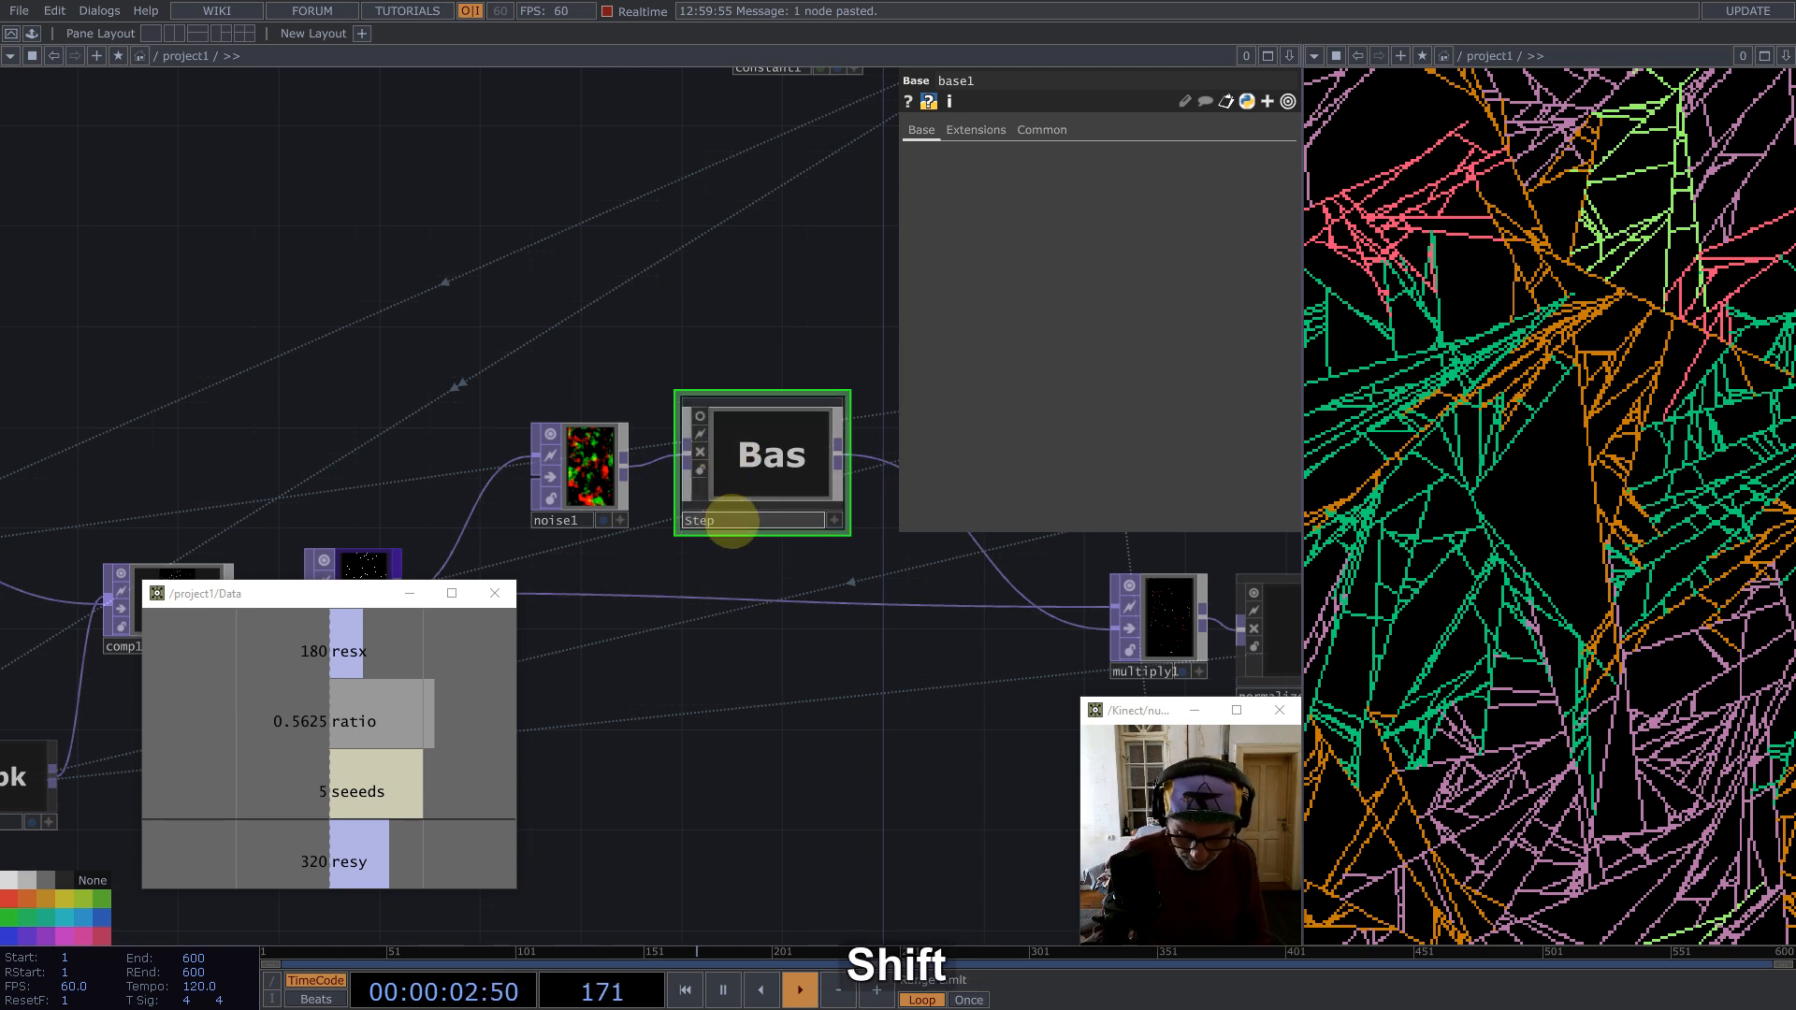
pyautogui.write('_Angle')
pyautogui.press('Return')
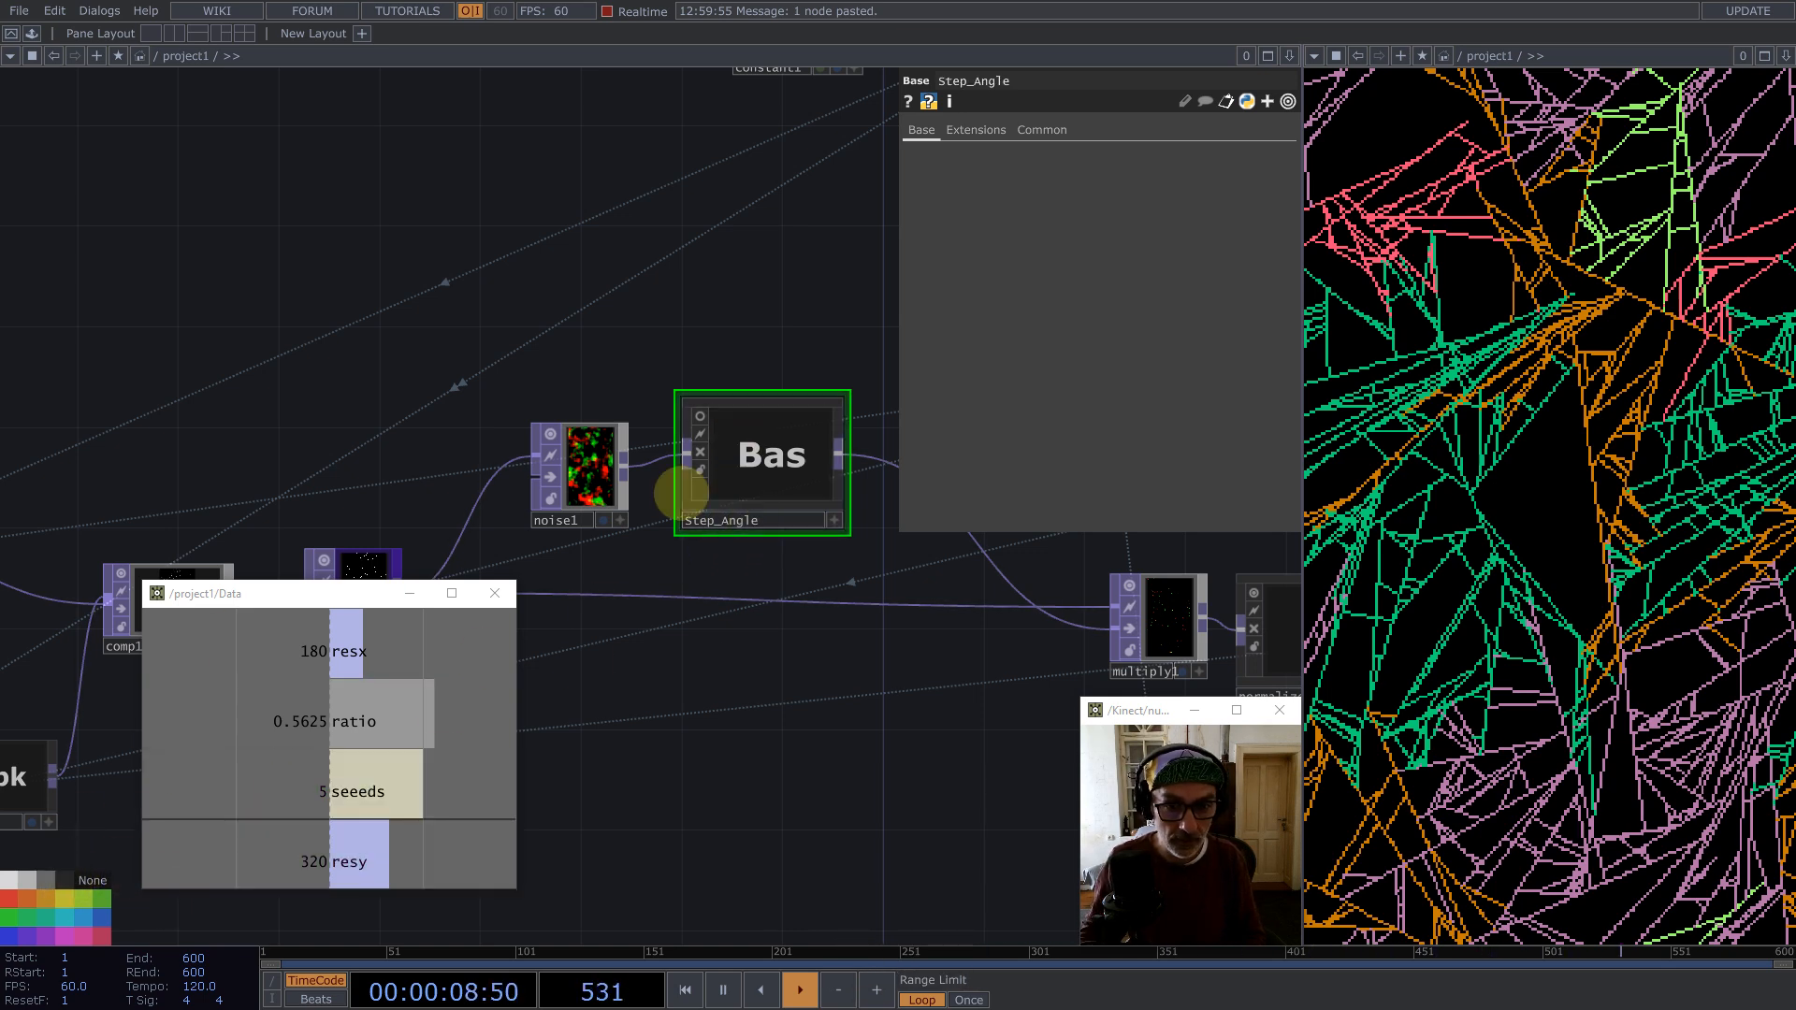
# Step: Inside Step_Angle, delete the Null and add a Reorder TOP fed by in1
pyautogui.doubleClick(746, 447)
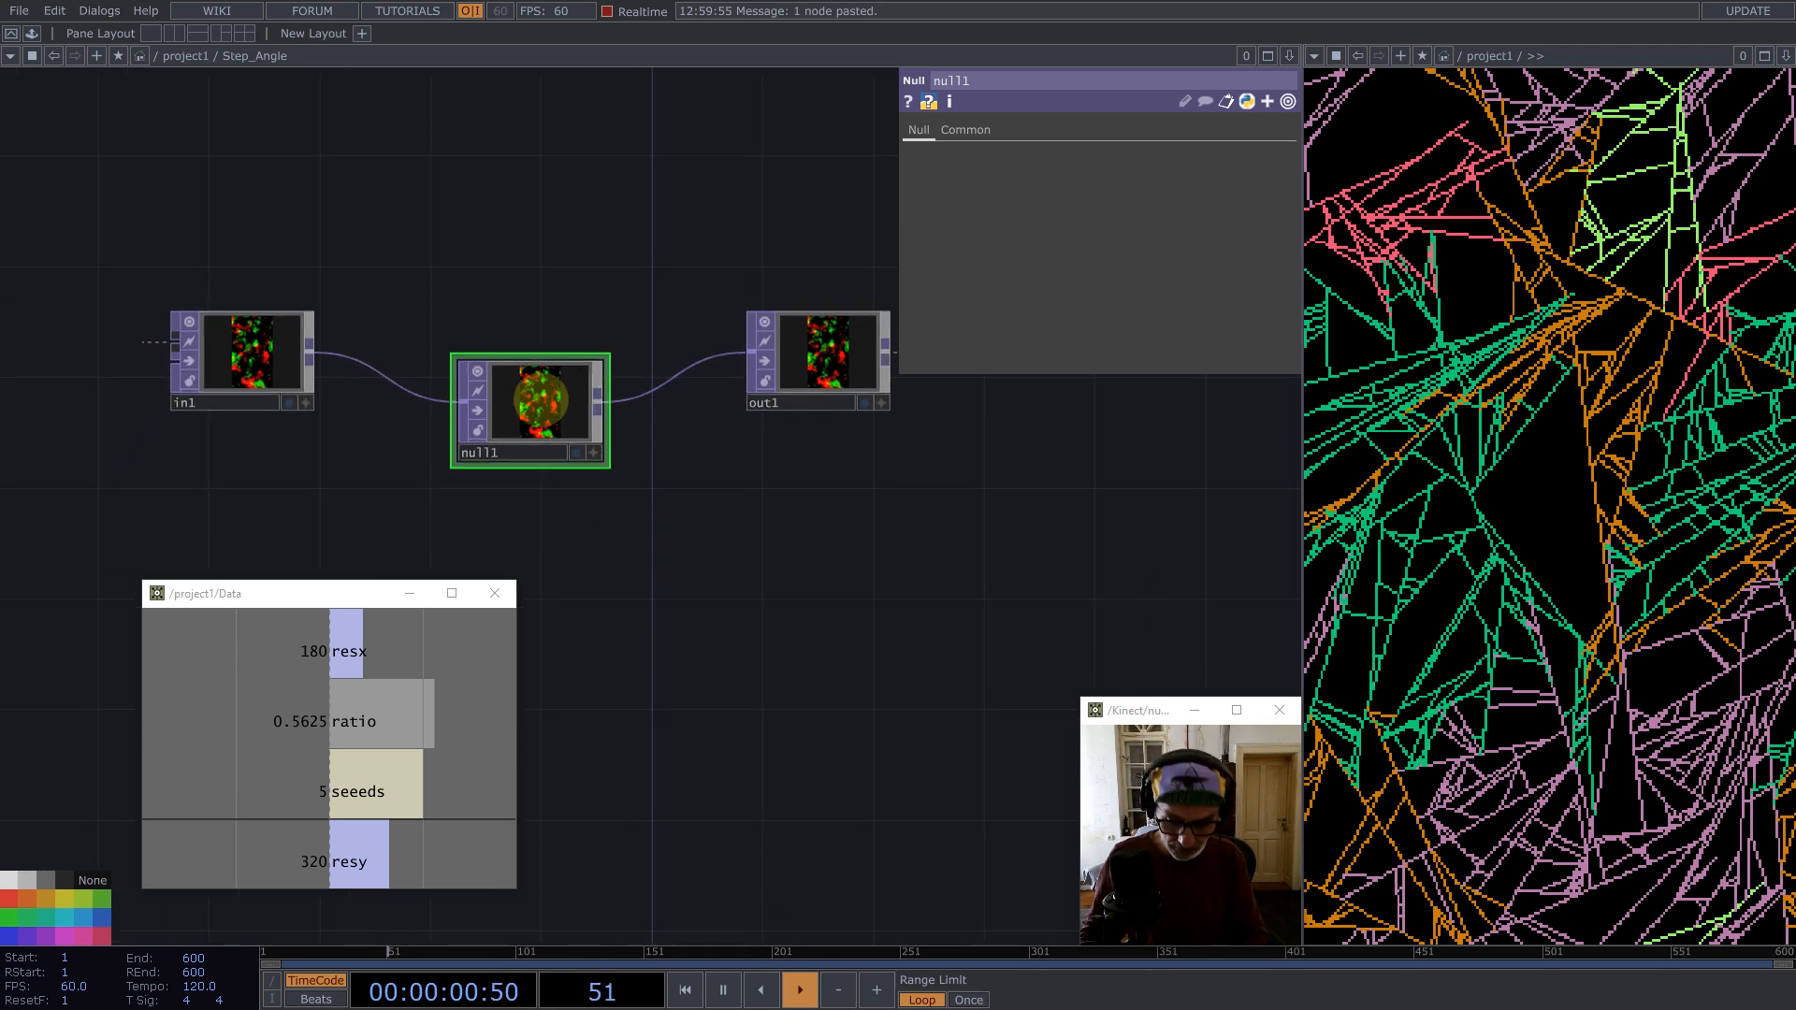
pyautogui.press('BackSpace')
pyautogui.middleClick(304, 351)
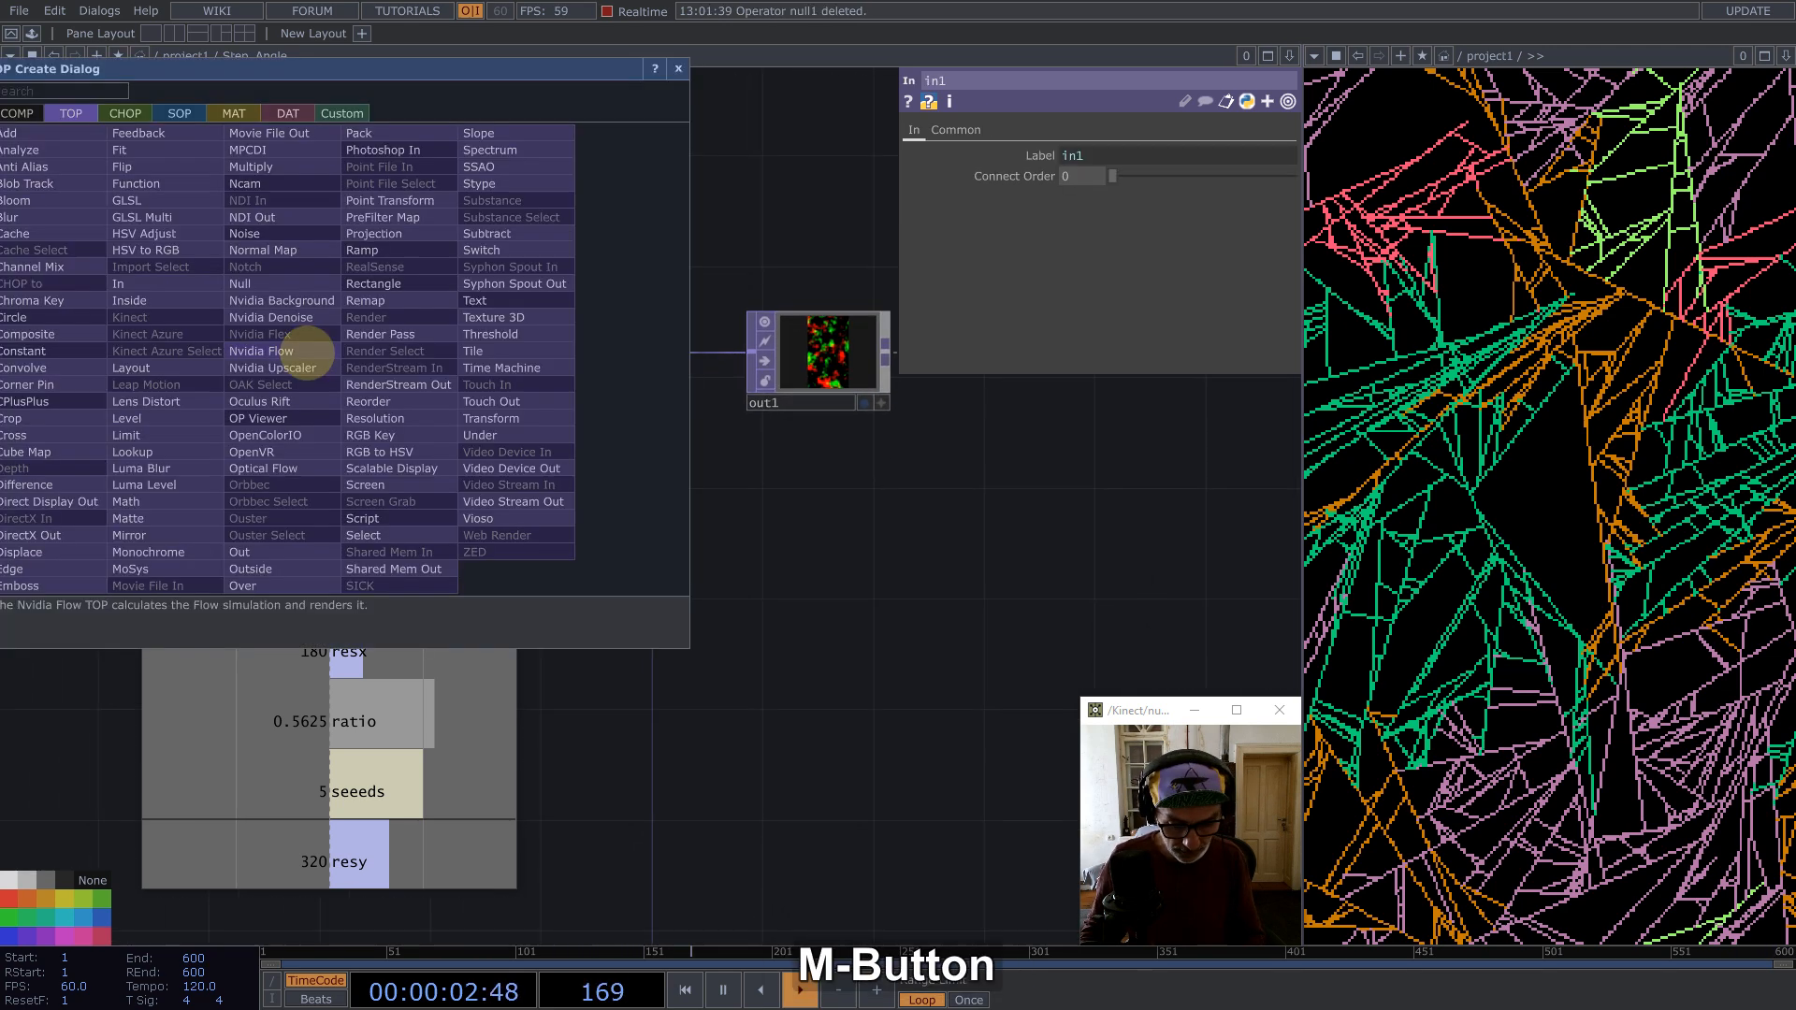
pyautogui.write('re')
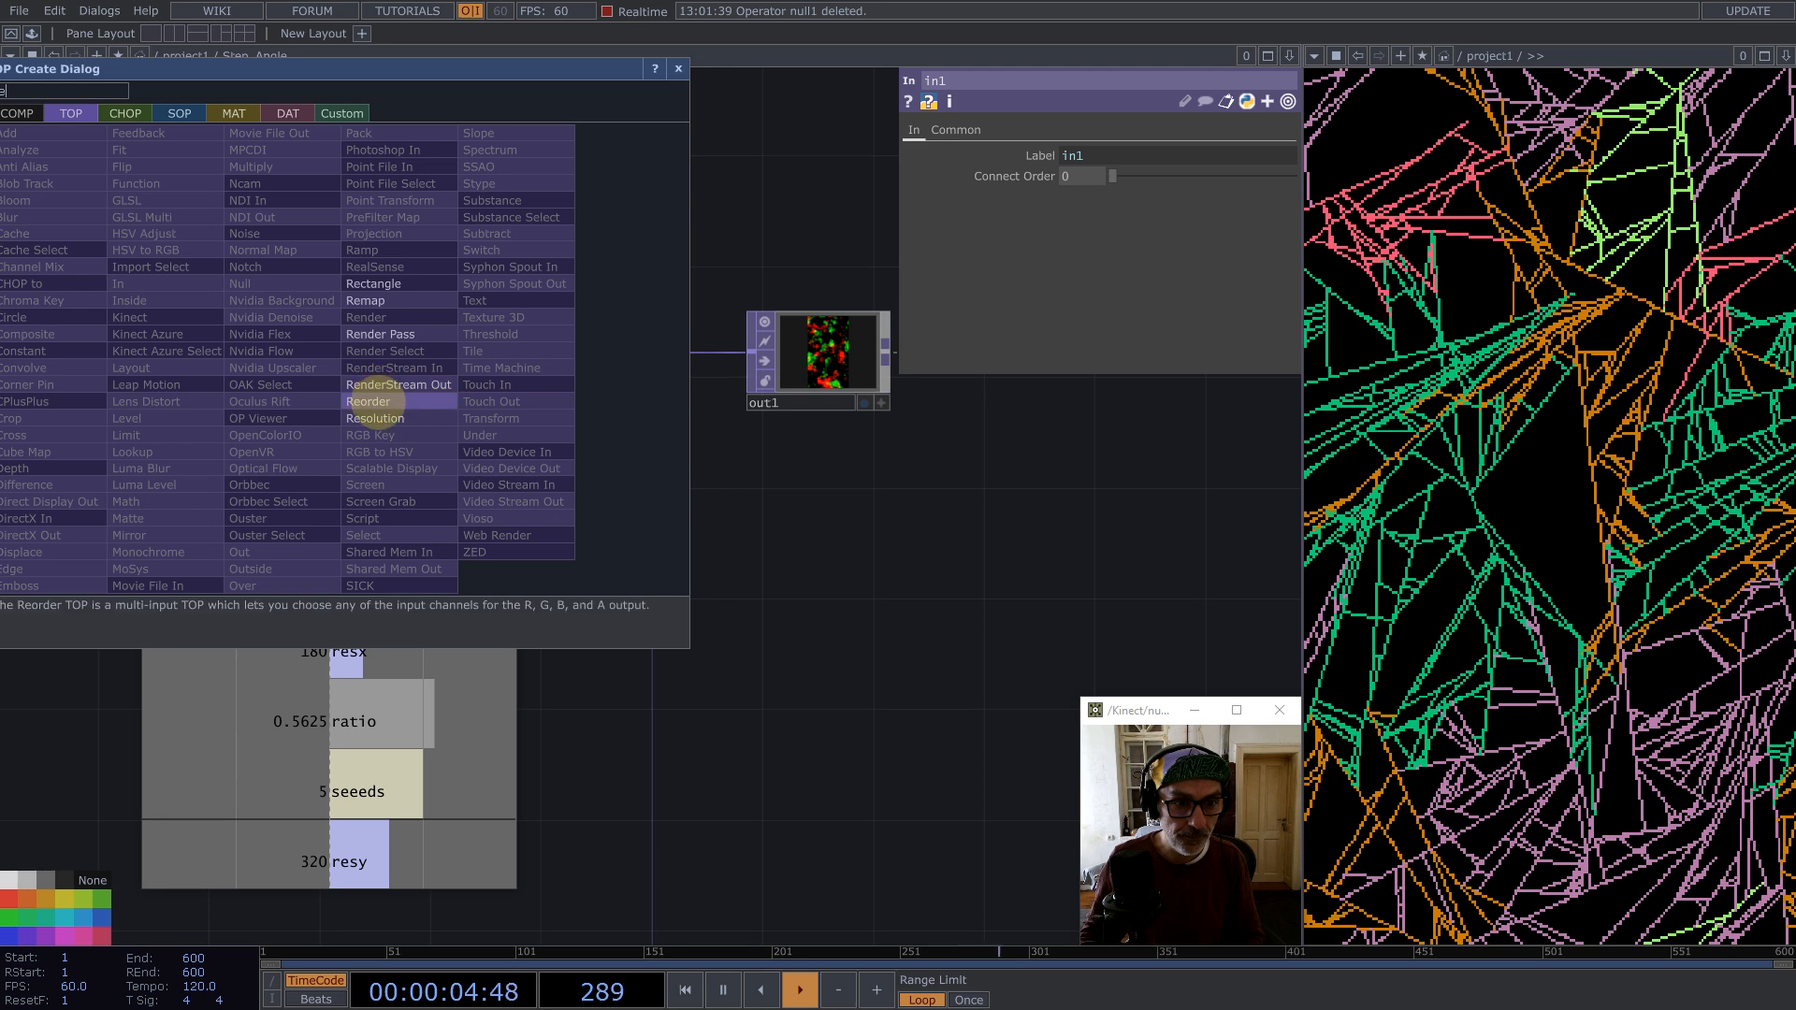
pyautogui.click(371, 402)
pyautogui.click(471, 174)
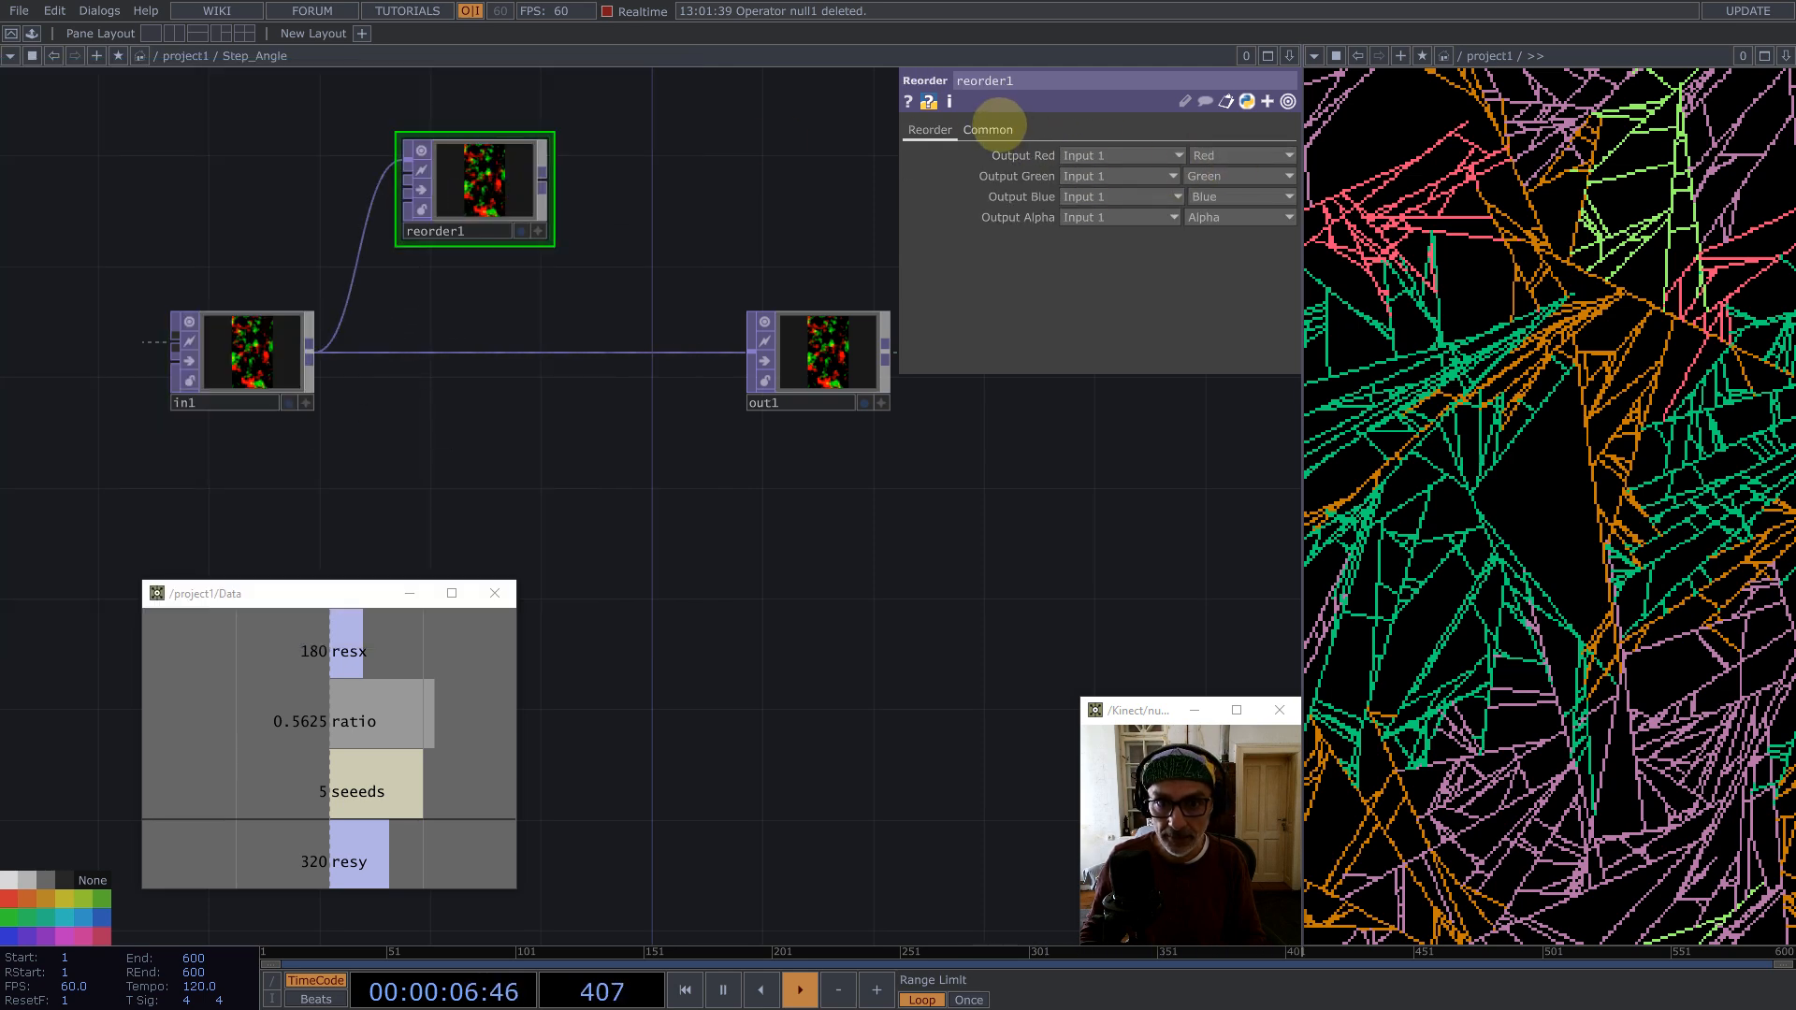
# Step: Set the Reorder's pixel format to 32-bit float (Mono)
pyautogui.click(988, 130)
pyautogui.click(1134, 360)
pyautogui.click(1085, 589)
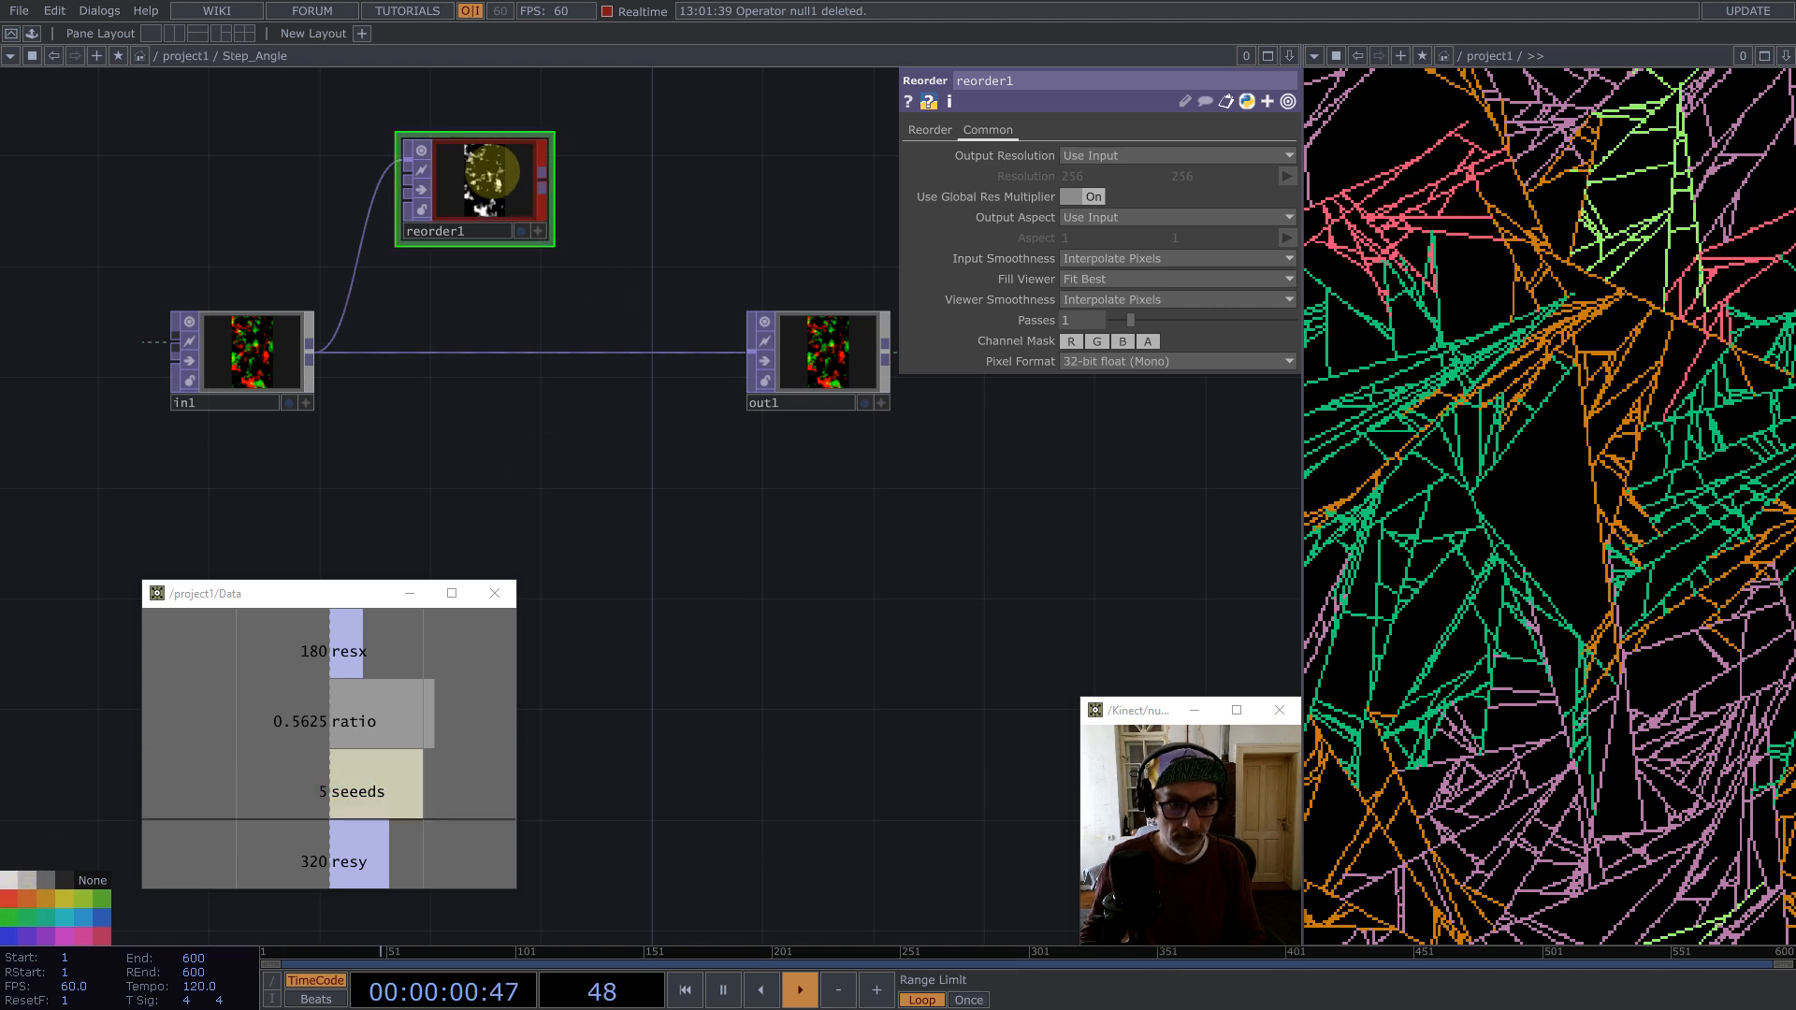
# Step: Duplicate the Reorder below, color it green, and set its Output Red to the Green channel
pyautogui.hotkey('ctrl', 'v')
pyautogui.moveTo(474, 328); pyautogui.dragTo(475, 466)
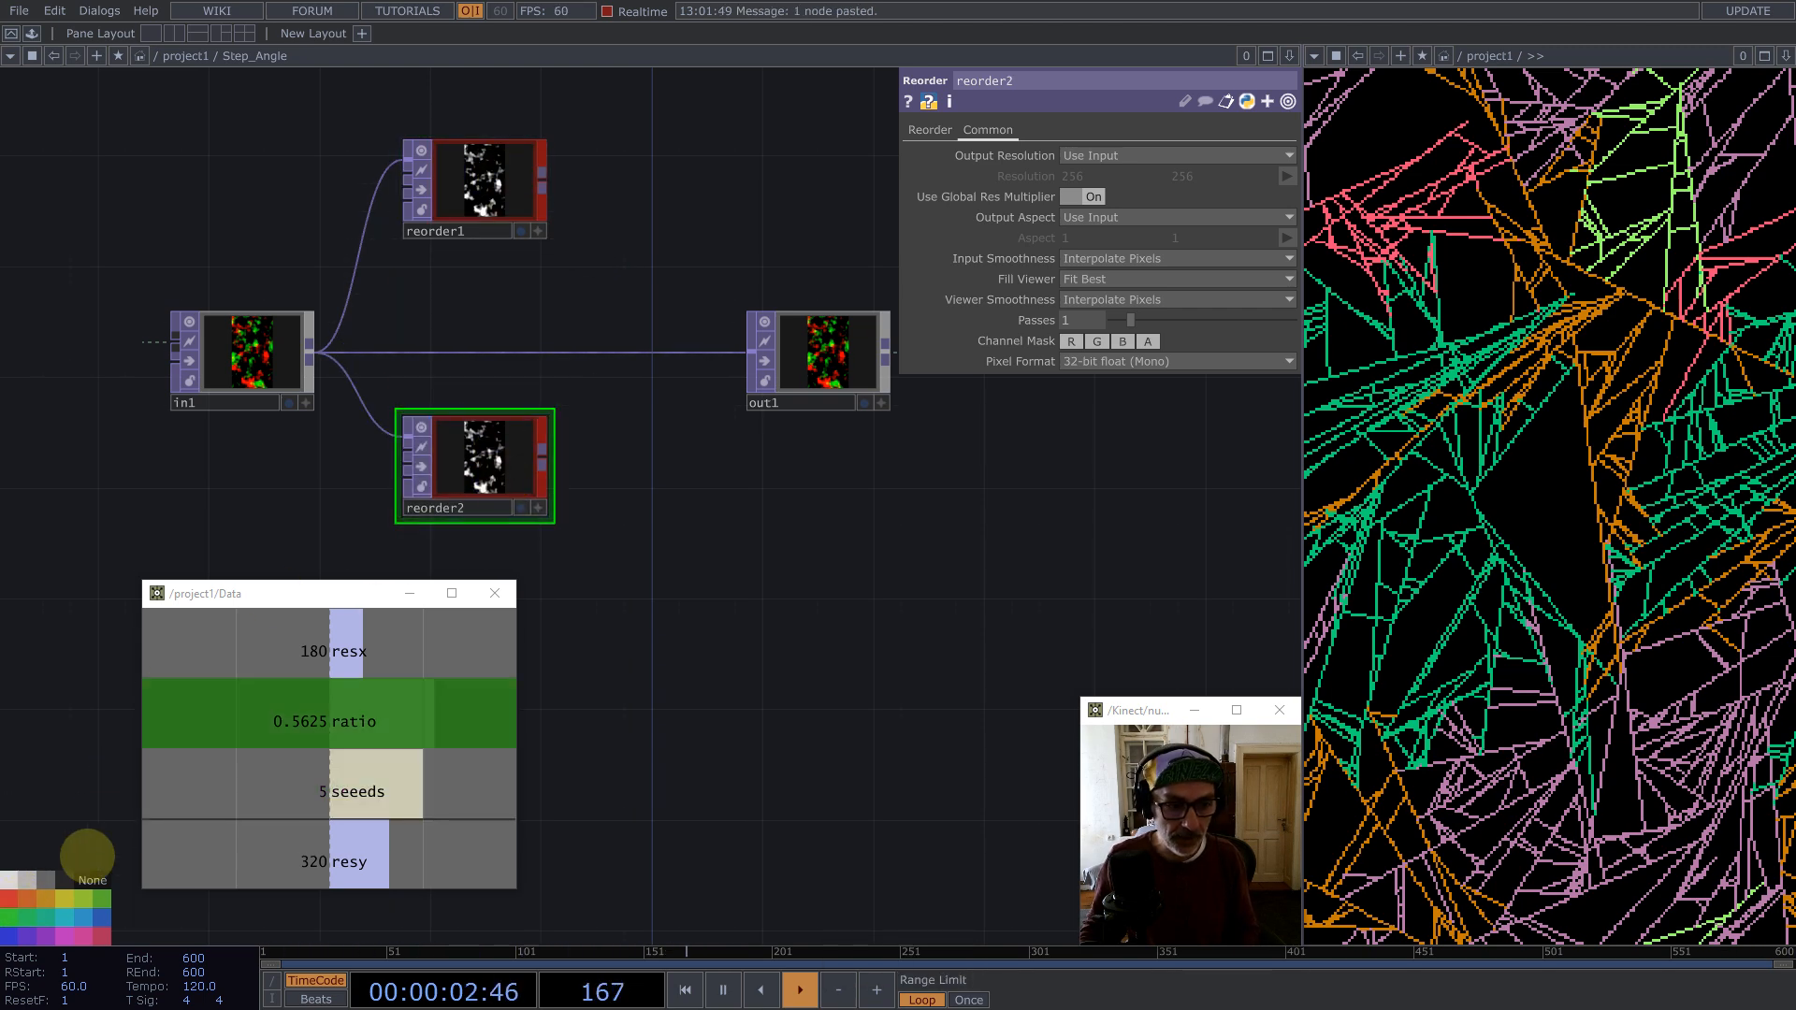
pyautogui.click(5, 918)
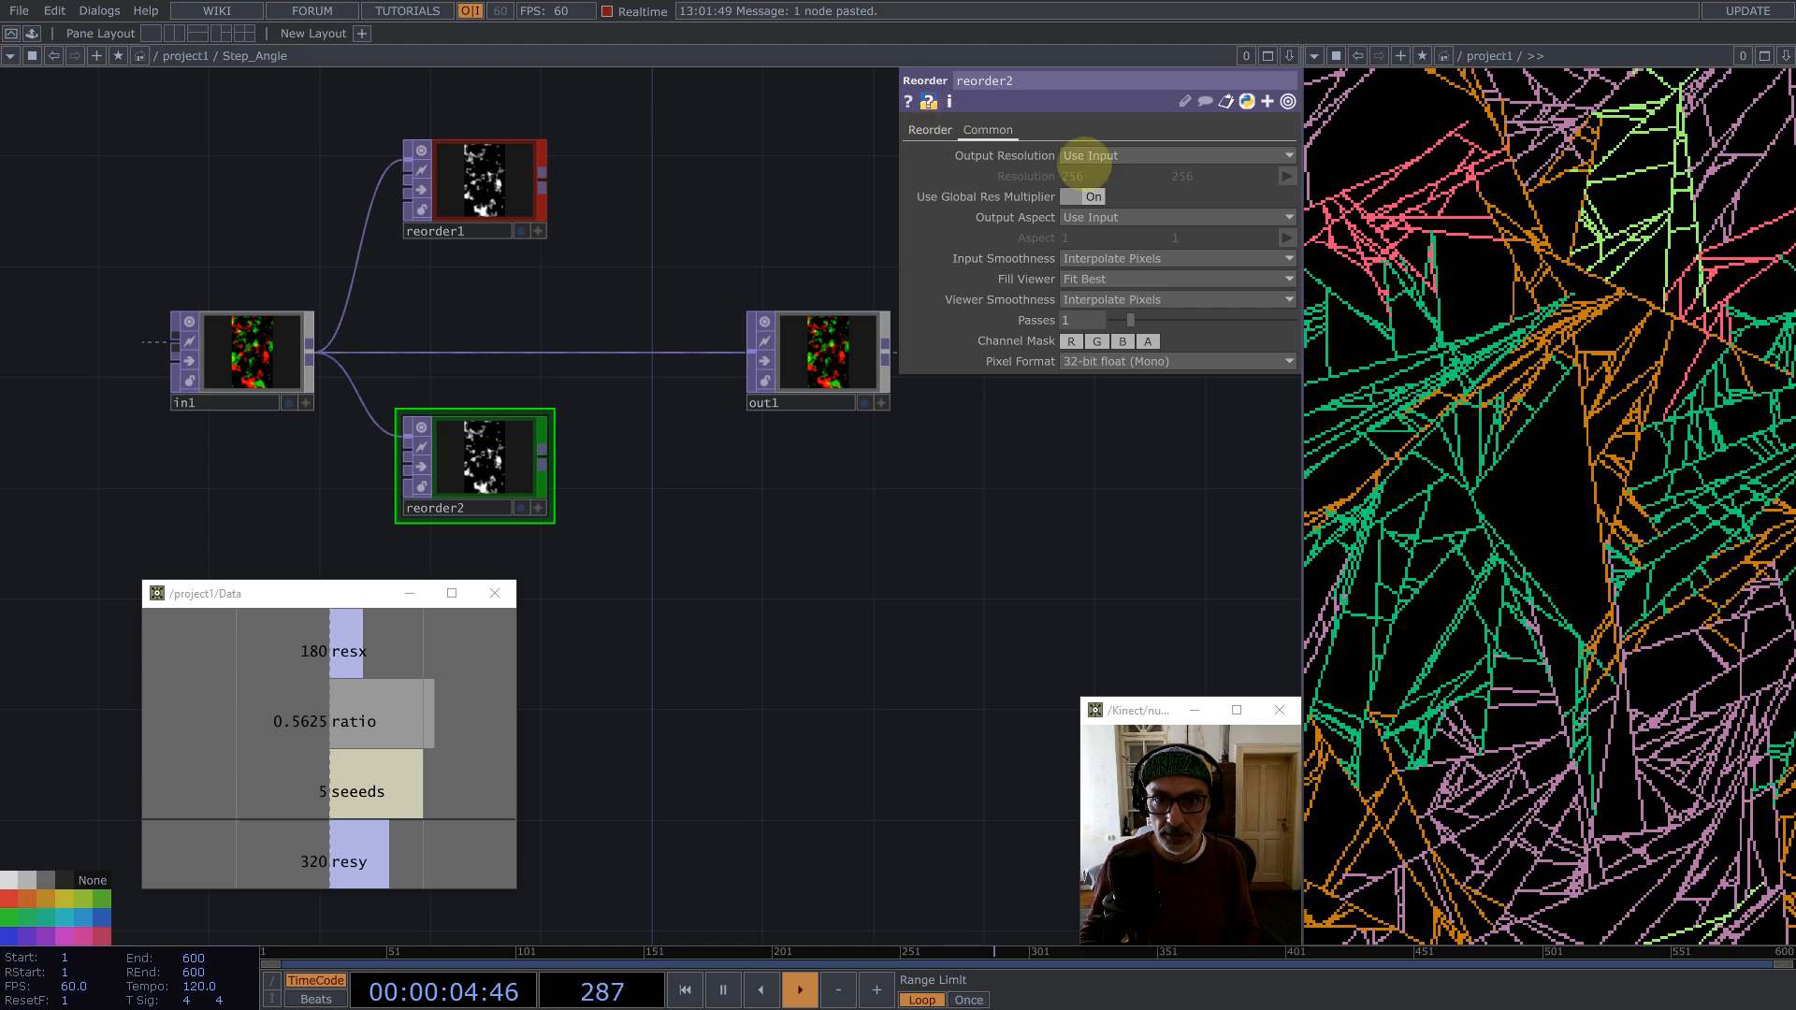
pyautogui.click(930, 130)
pyautogui.click(1207, 155)
pyautogui.click(1207, 161)
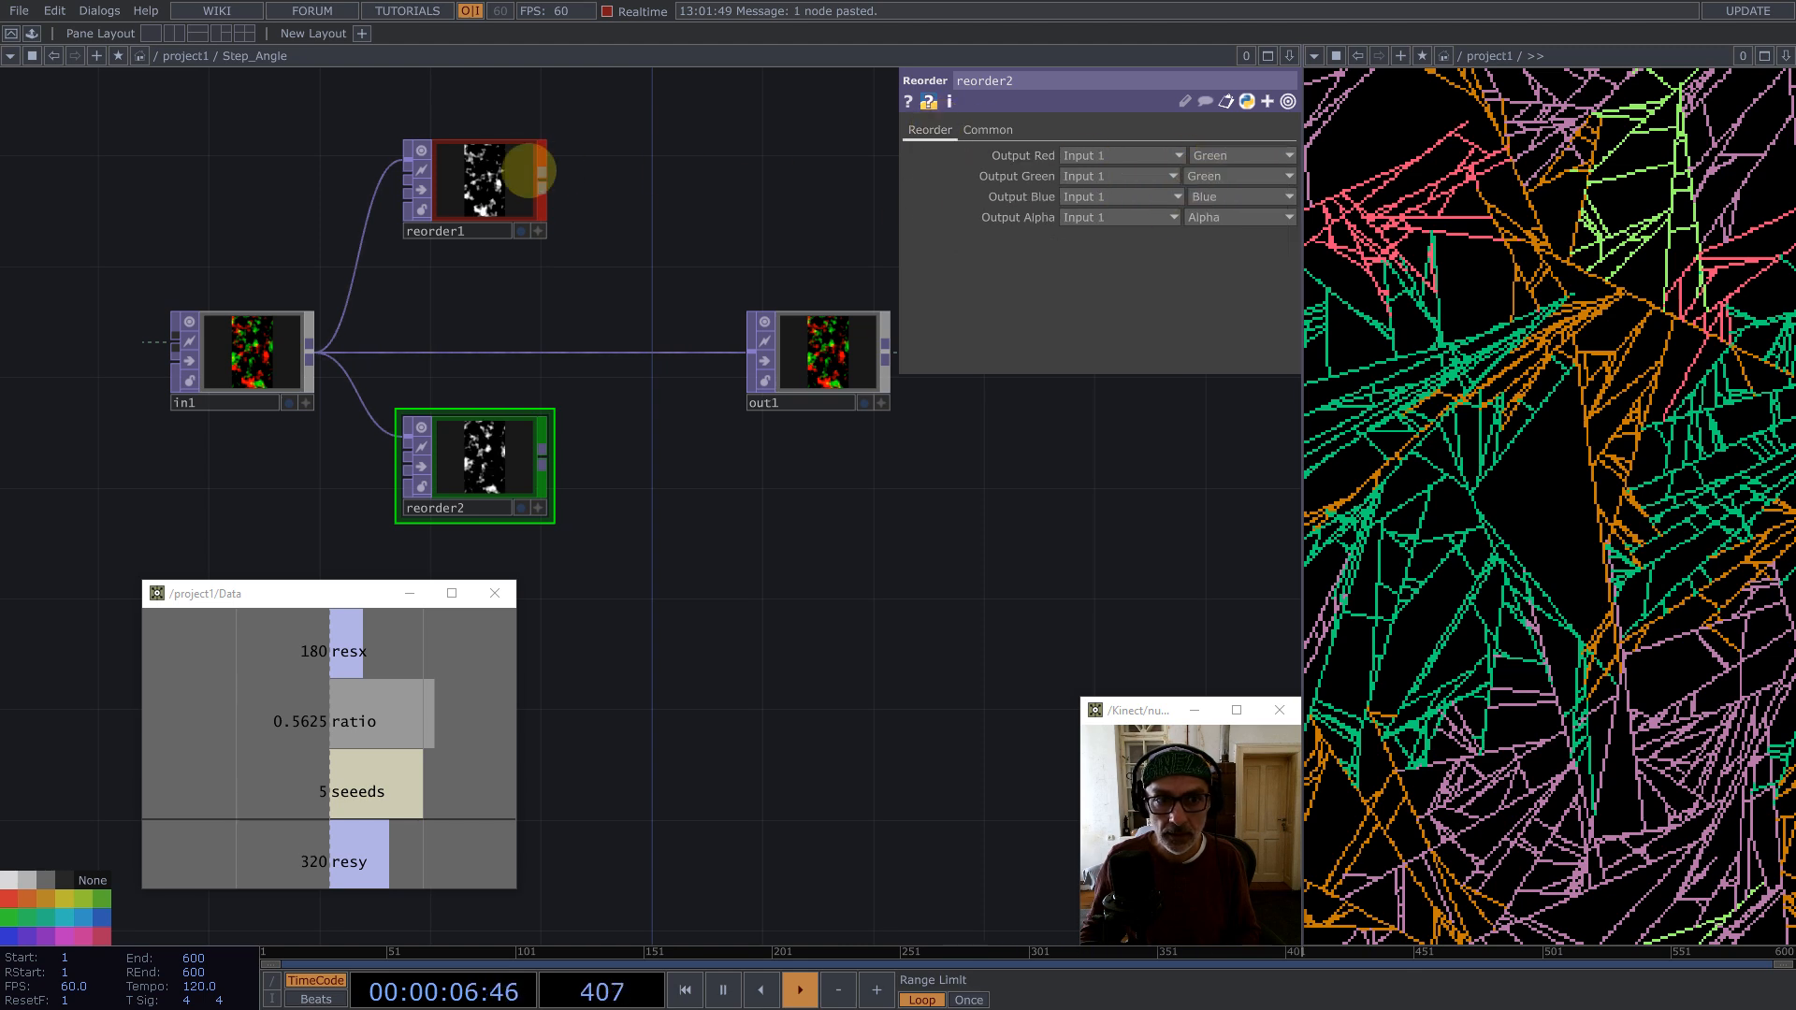
# Step: Add a Function TOP fed by reorder1 and connect reorder2 to its second input
pyautogui.middleClick(542, 184)
pyautogui.write('fu')
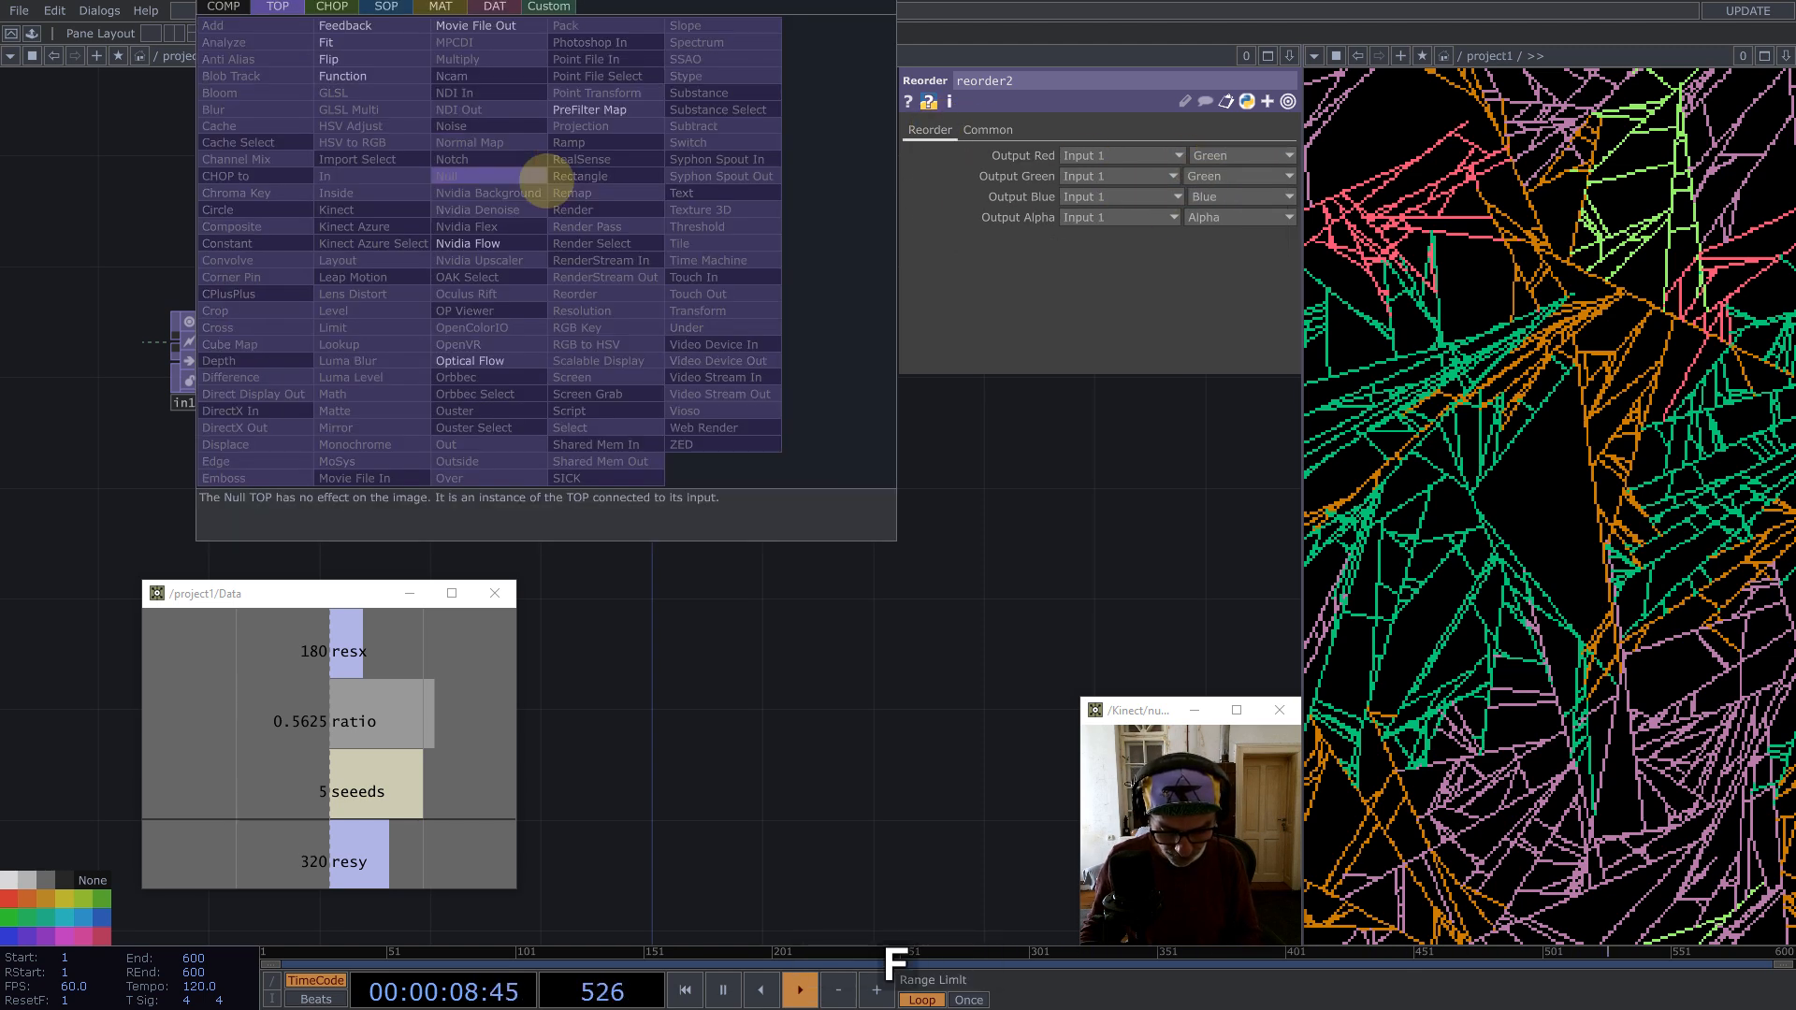
pyautogui.write('n')
pyautogui.click(355, 76)
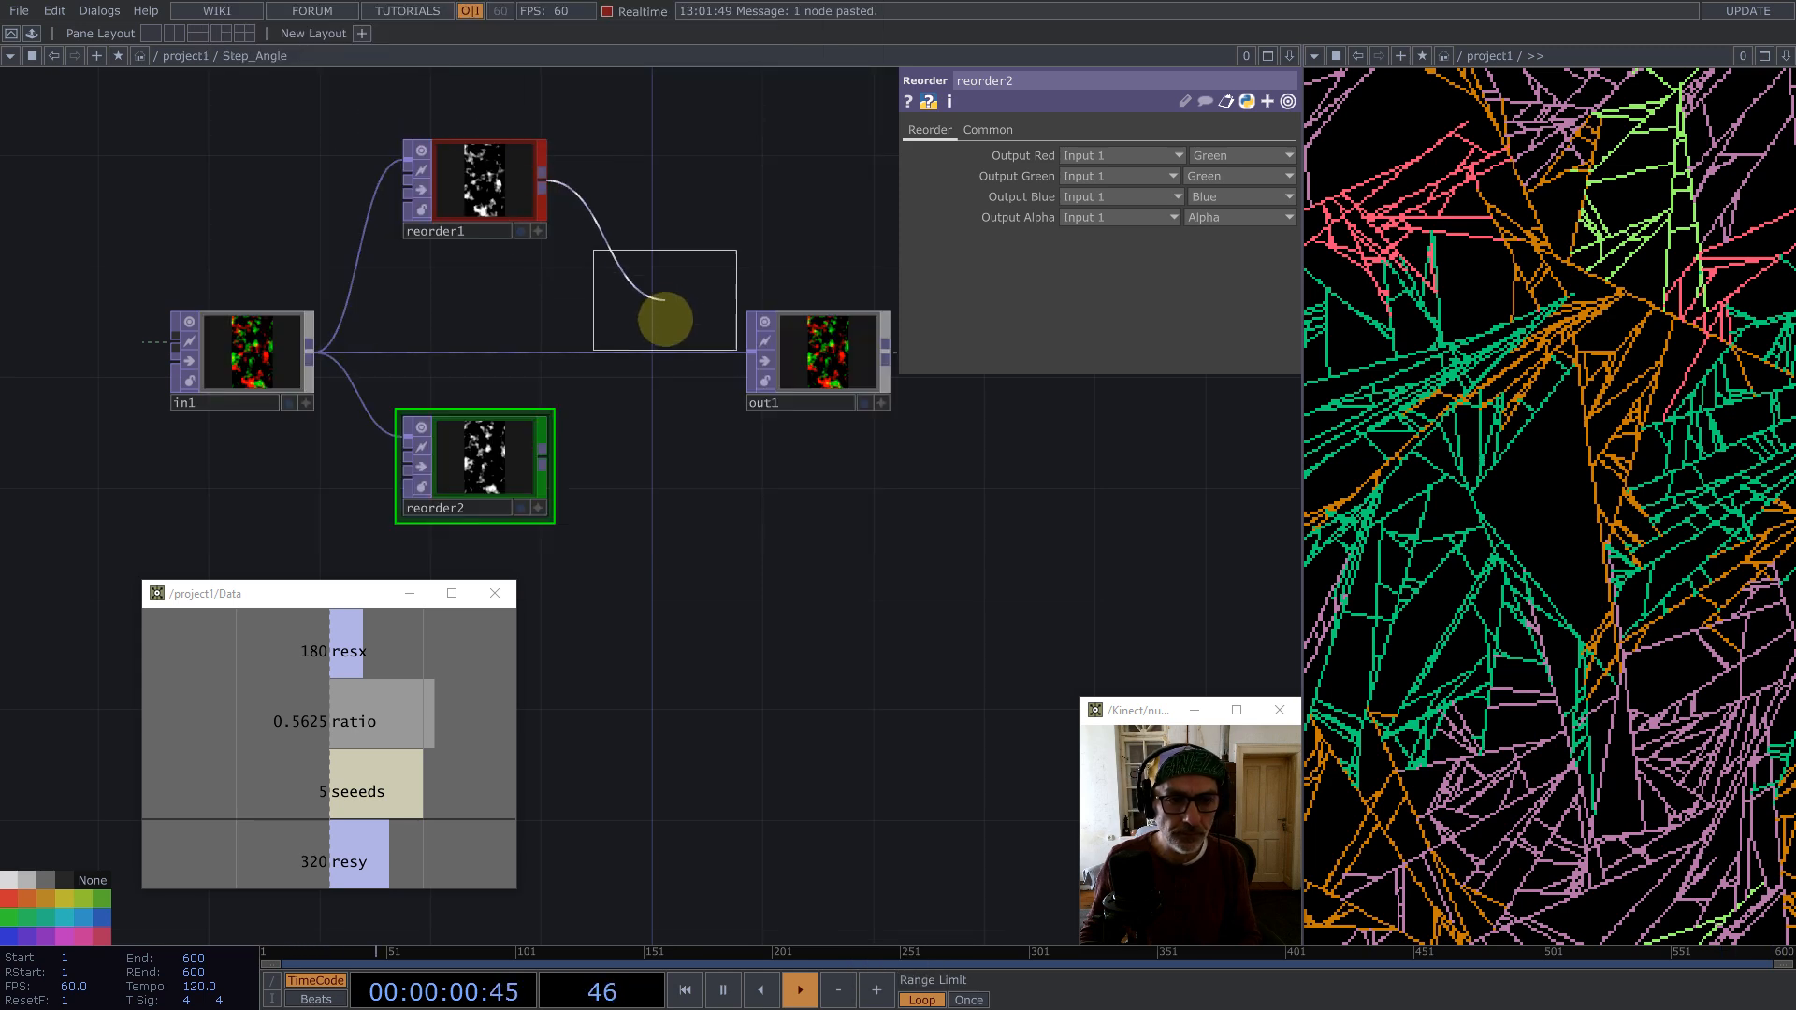
pyautogui.click(662, 319)
pyautogui.moveTo(547, 459); pyautogui.dragTo(599, 331)
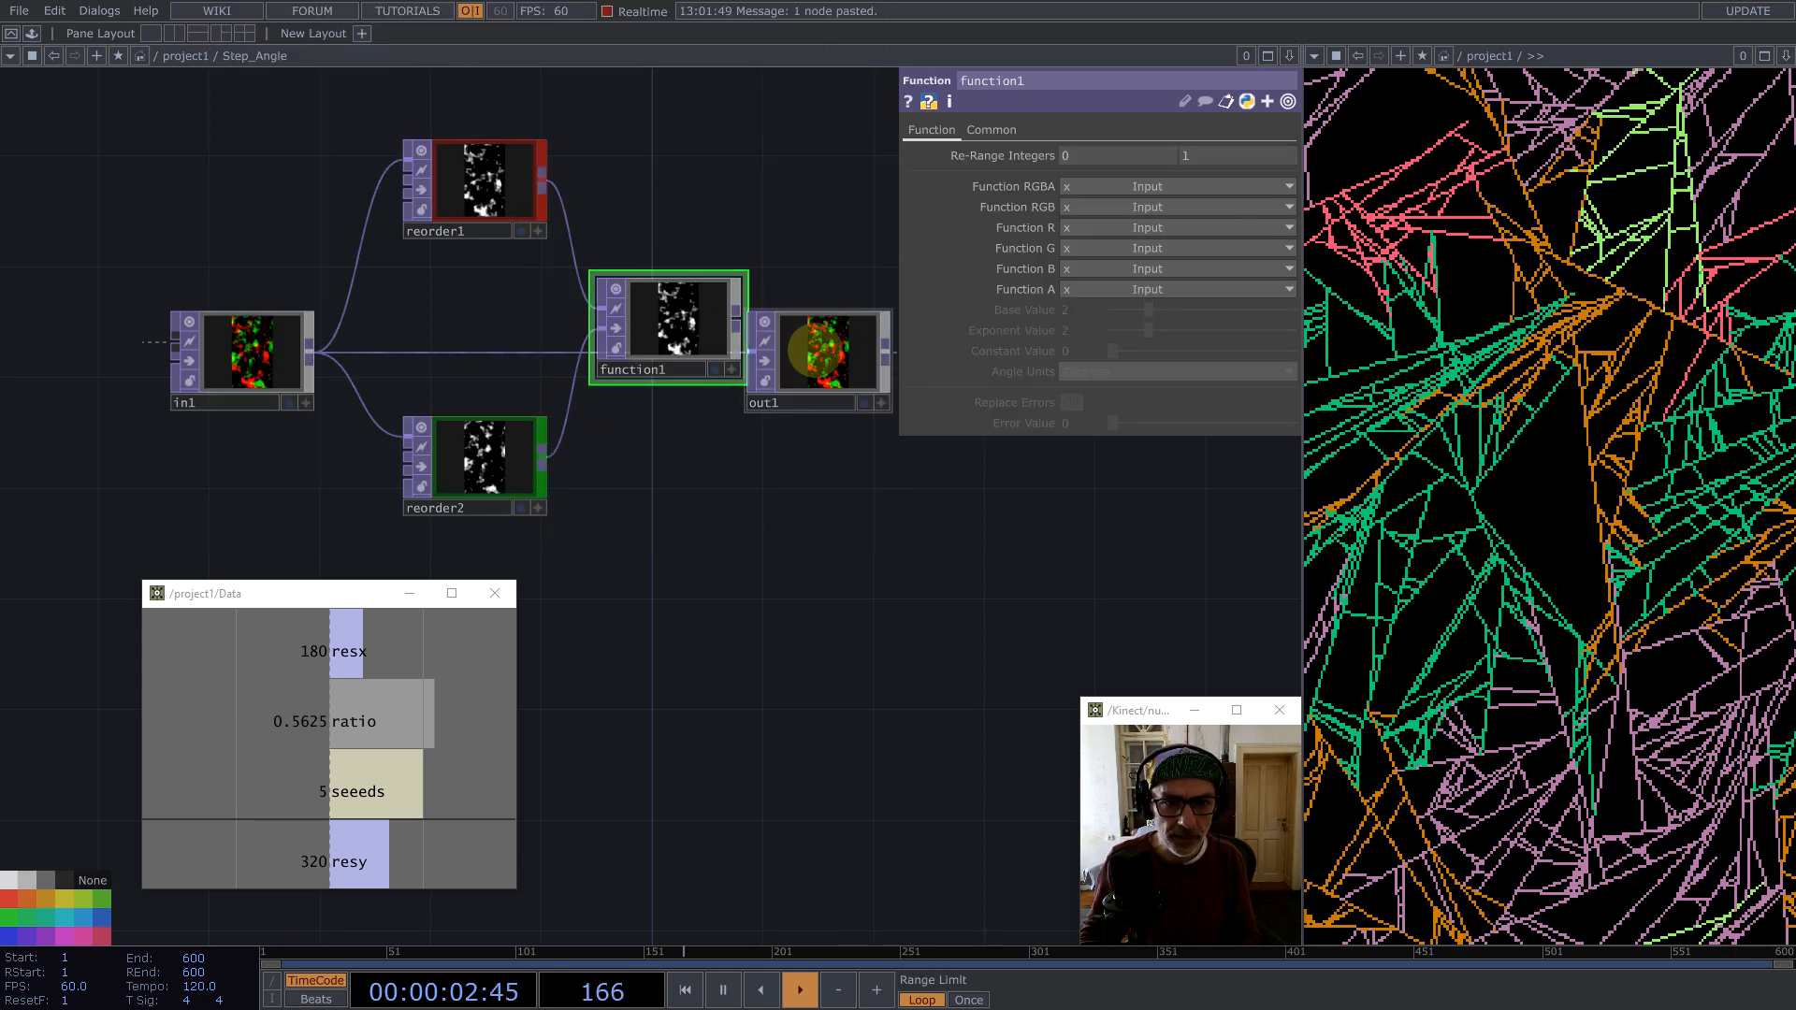
# Step: Move out1 lower and rearrange the reorder and function nodes
pyautogui.moveTo(819, 353); pyautogui.dragTo(1003, 520)
pyautogui.moveTo(543, 531); pyautogui.dragTo(384, 583)
pyautogui.moveTo(505, 393); pyautogui.dragTo(618, 420)
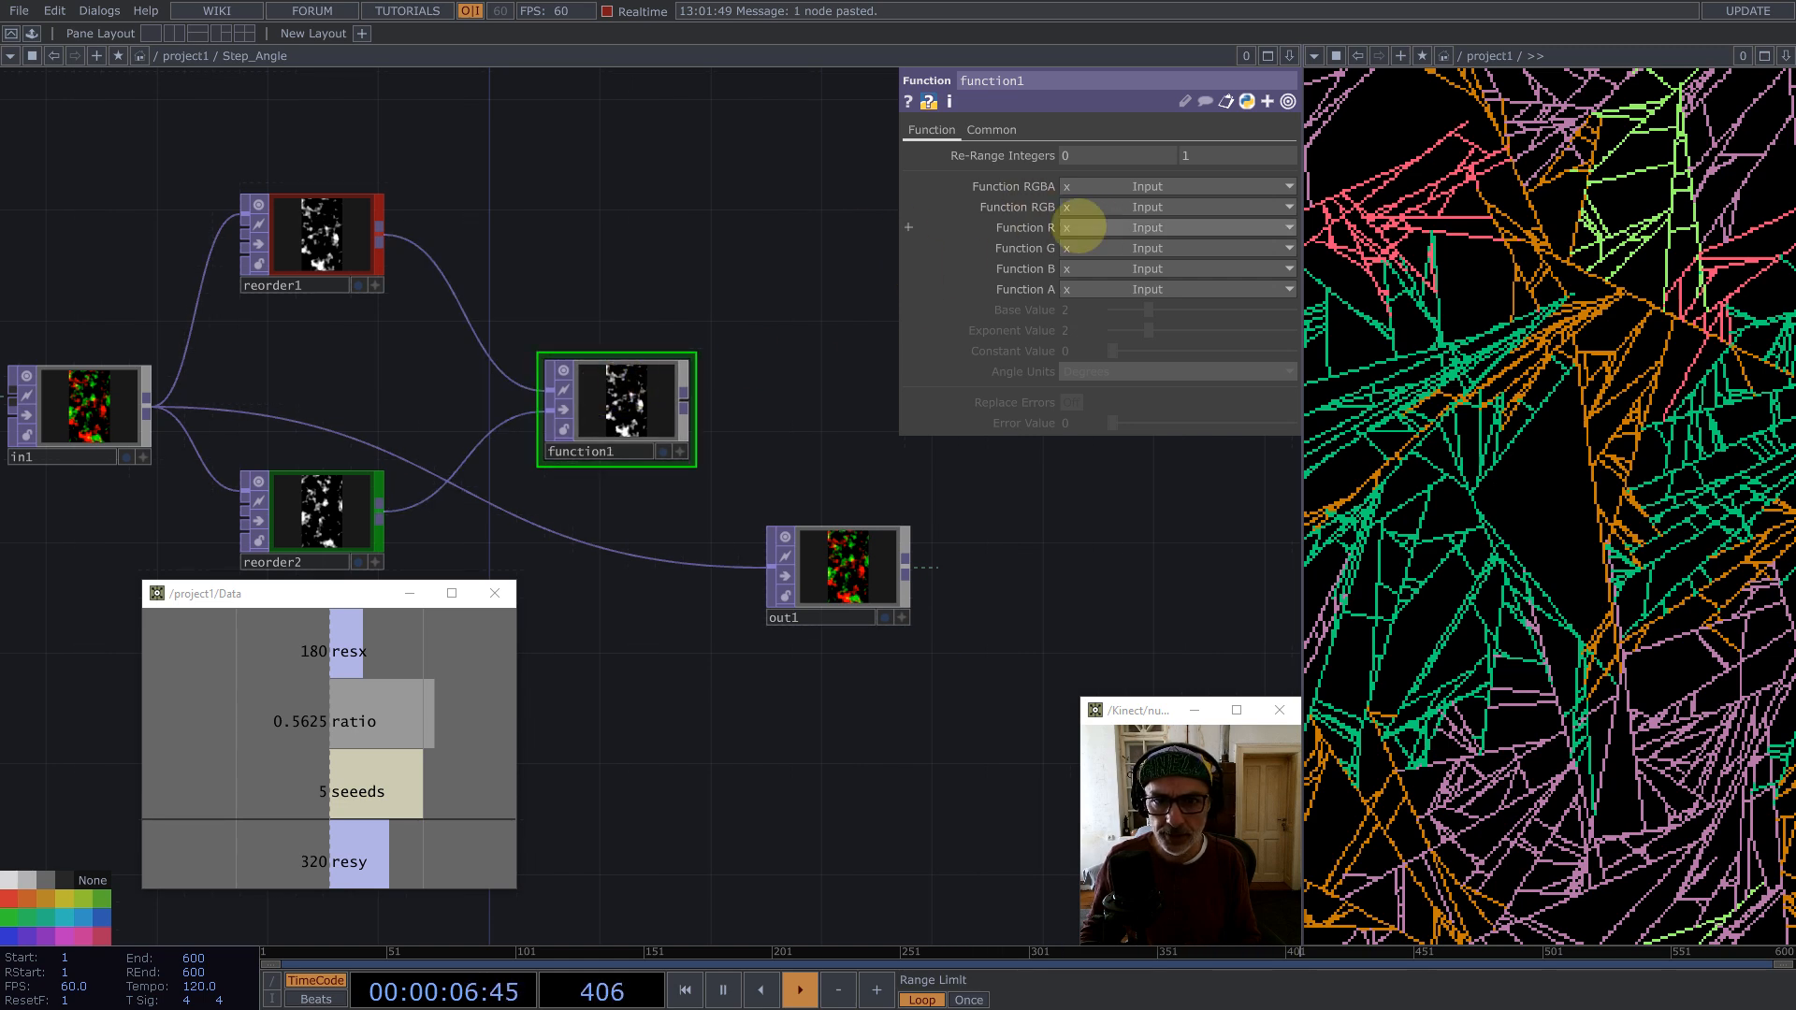
# Step: Set function1's Function R to atan2(x,y) and its Angle Units to Radians
pyautogui.click(1080, 247)
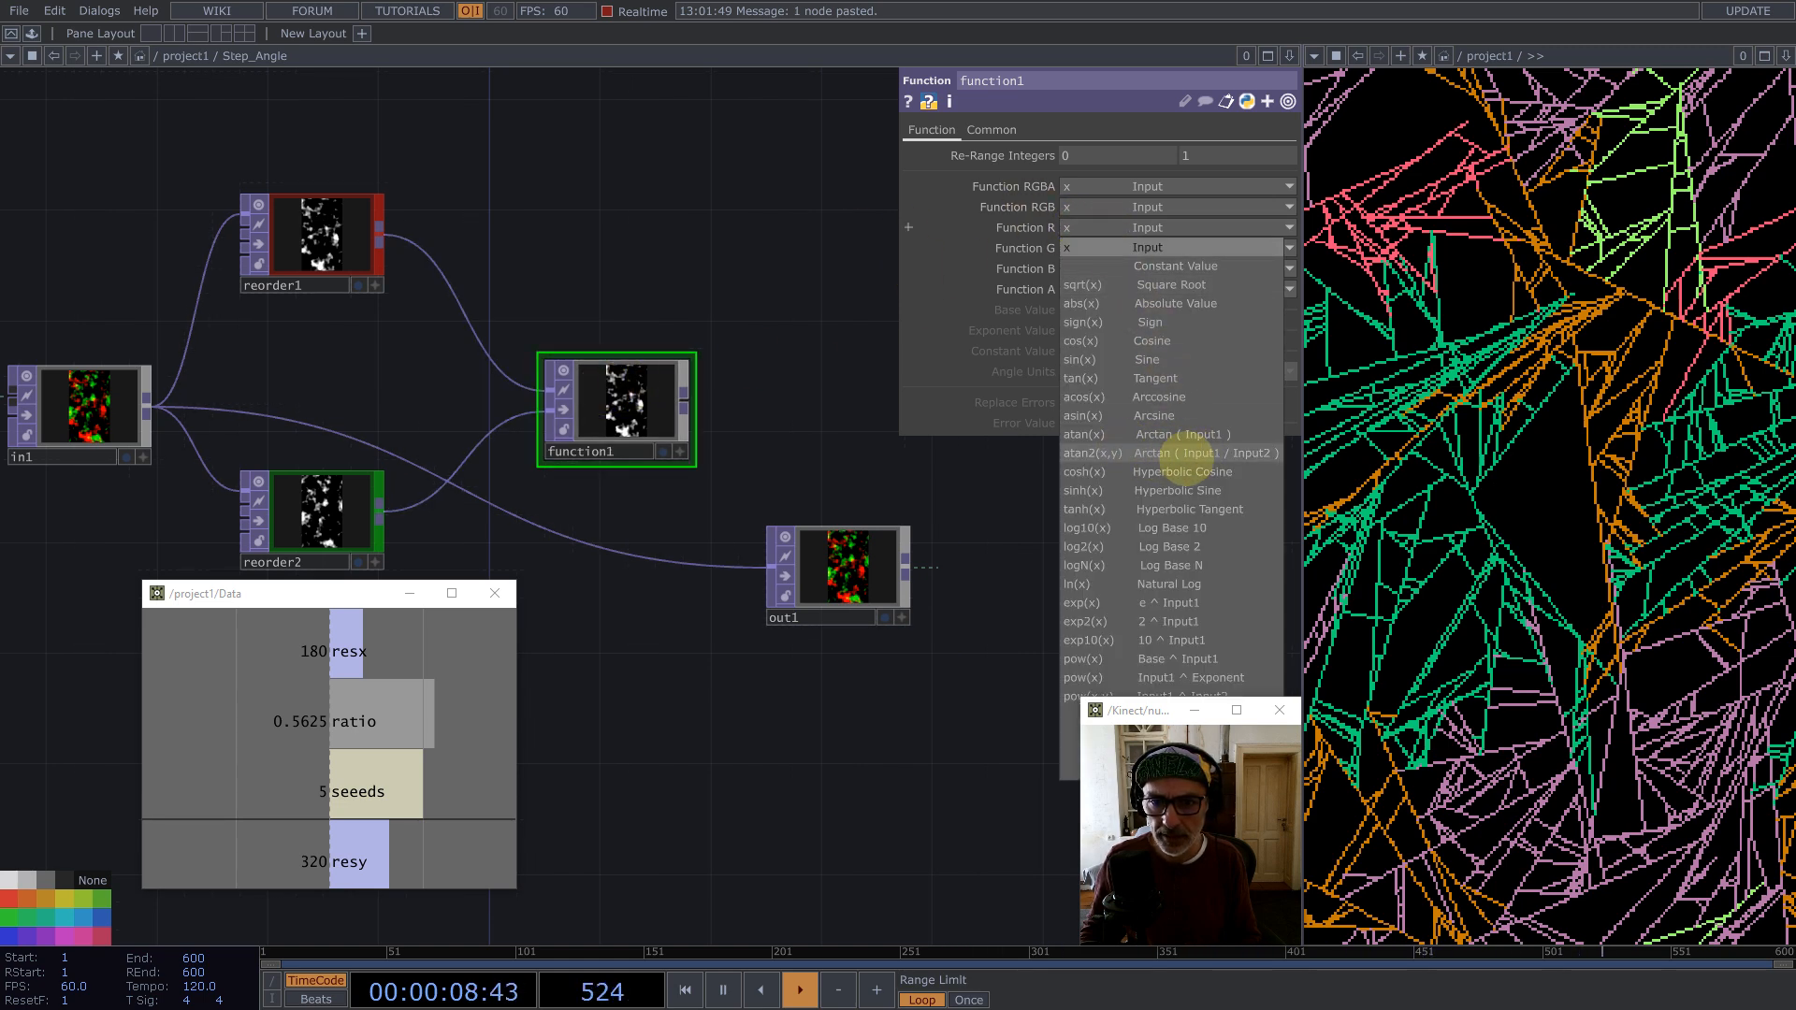
pyautogui.click(1216, 454)
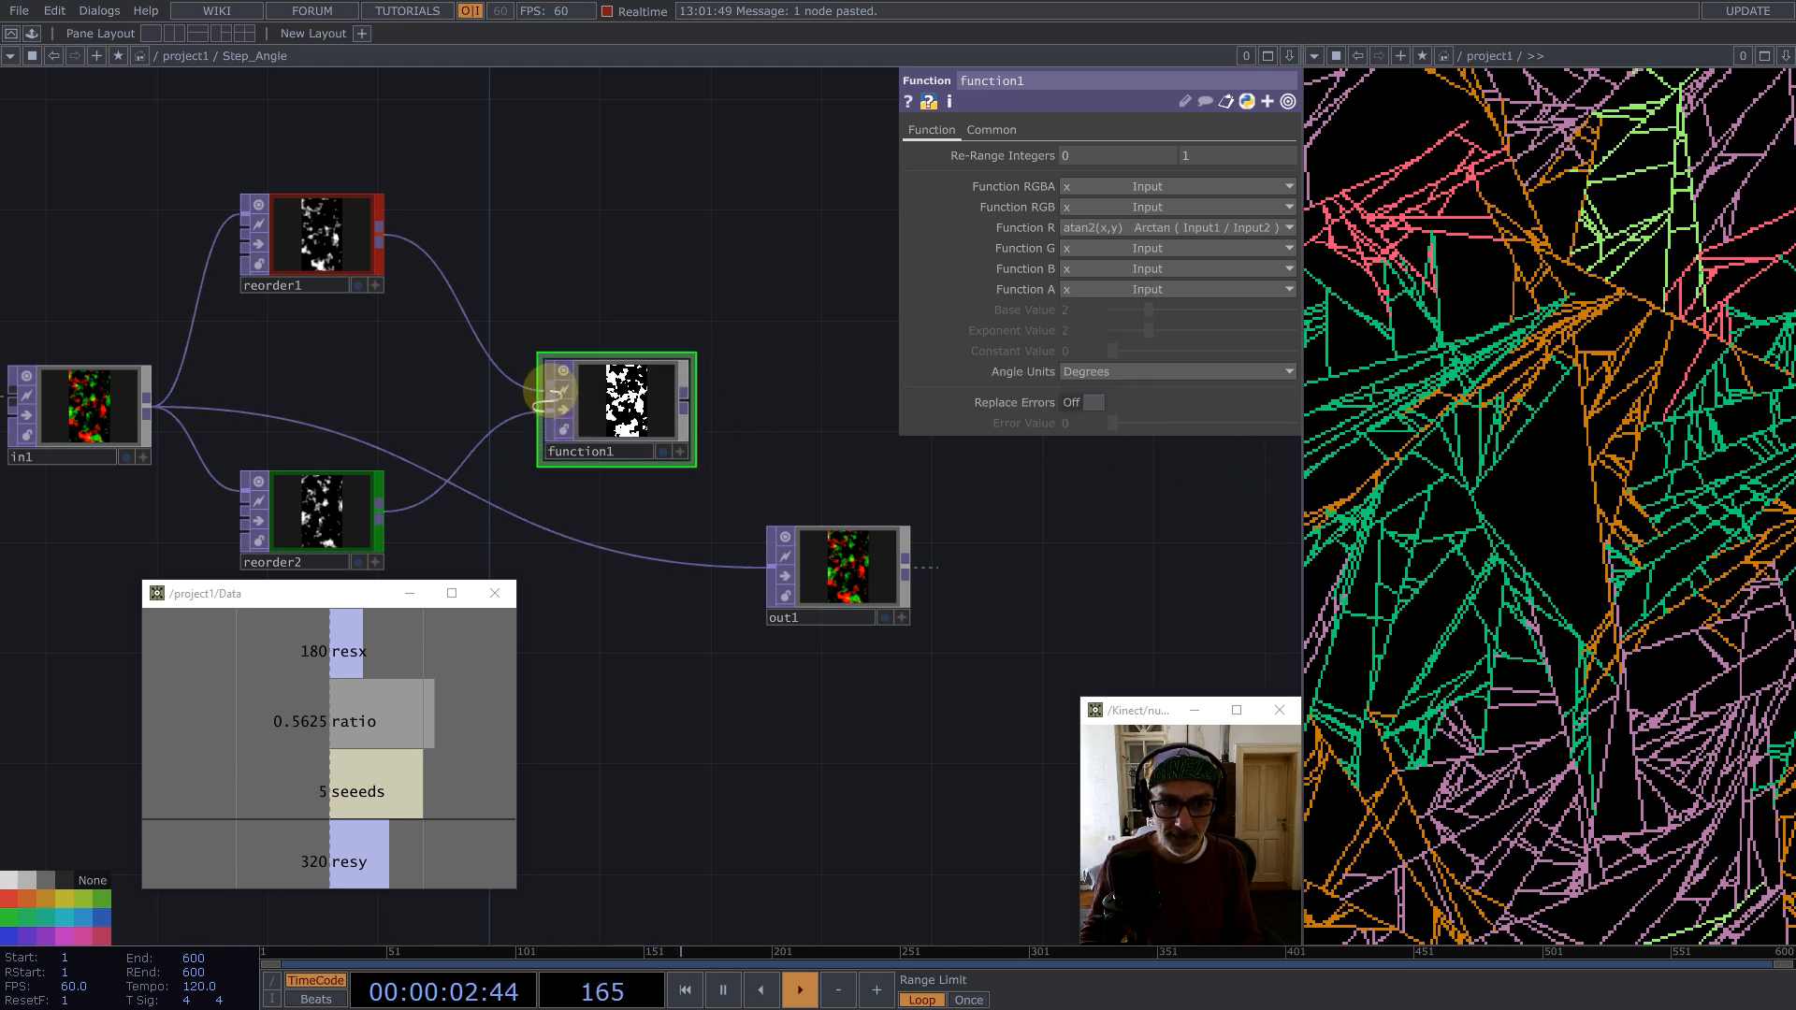
pyautogui.moveTo(603, 412); pyautogui.dragTo(547, 412)
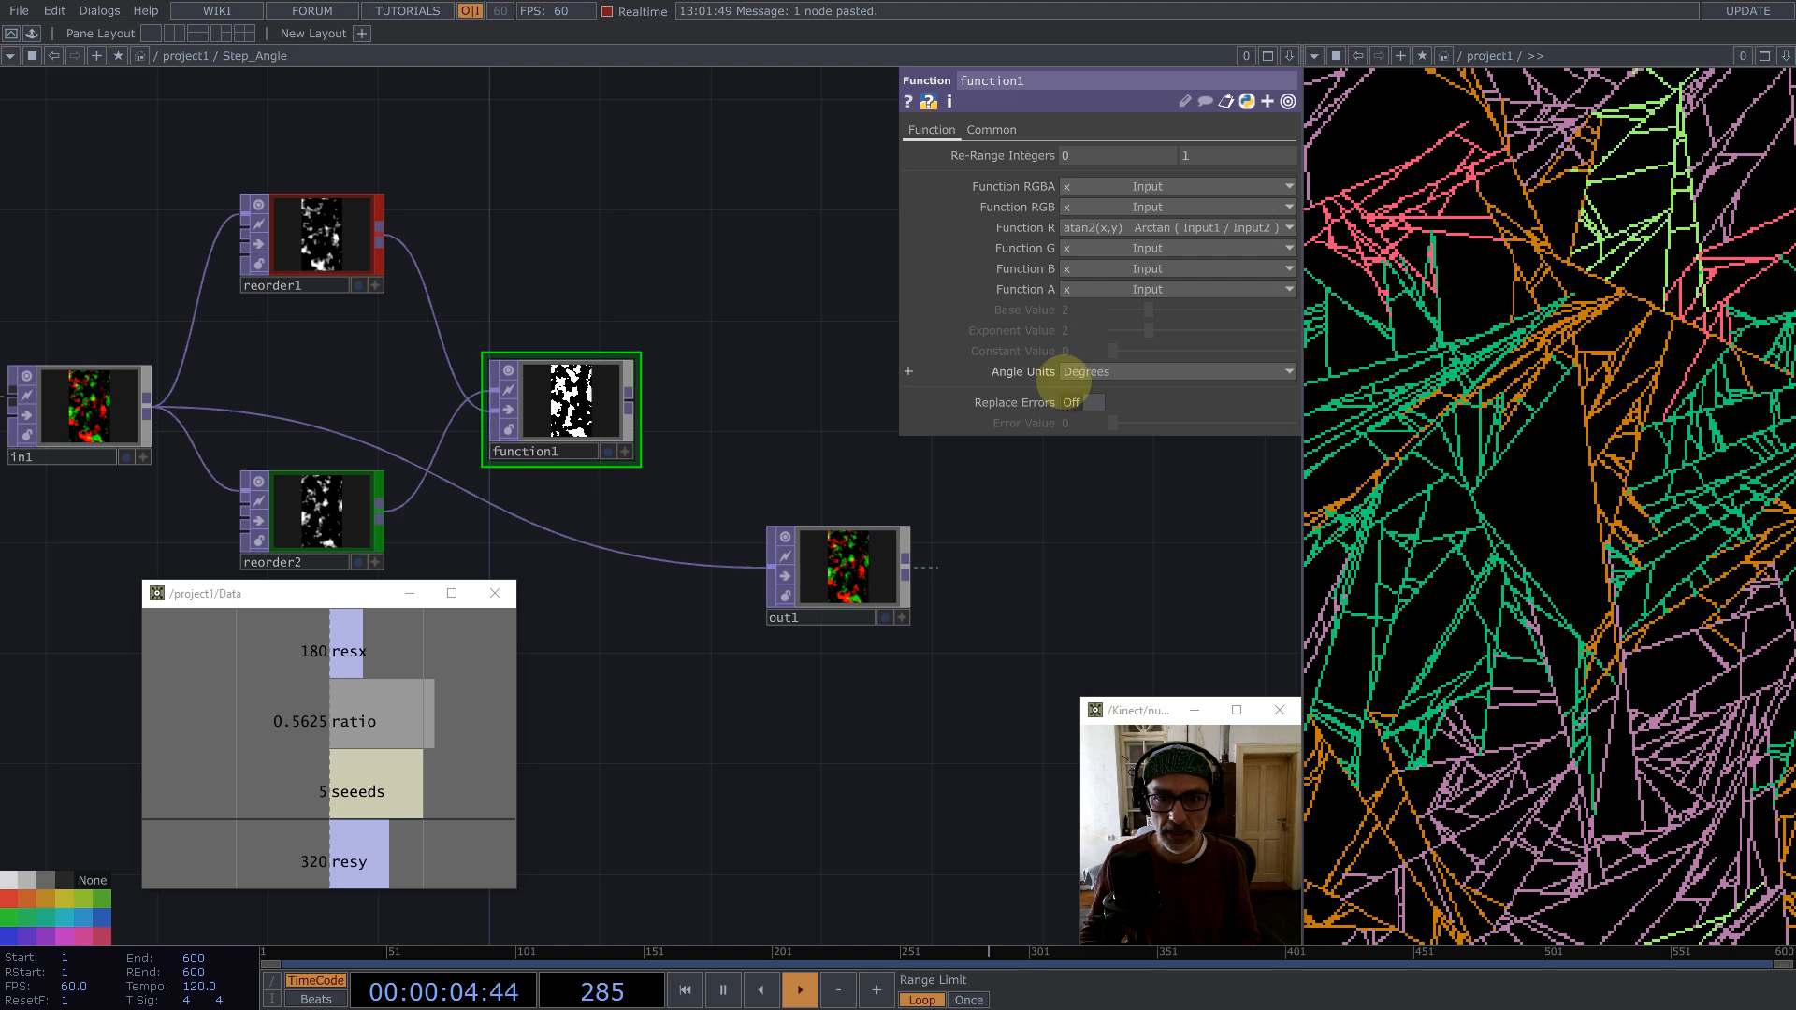
pyautogui.click(1094, 371)
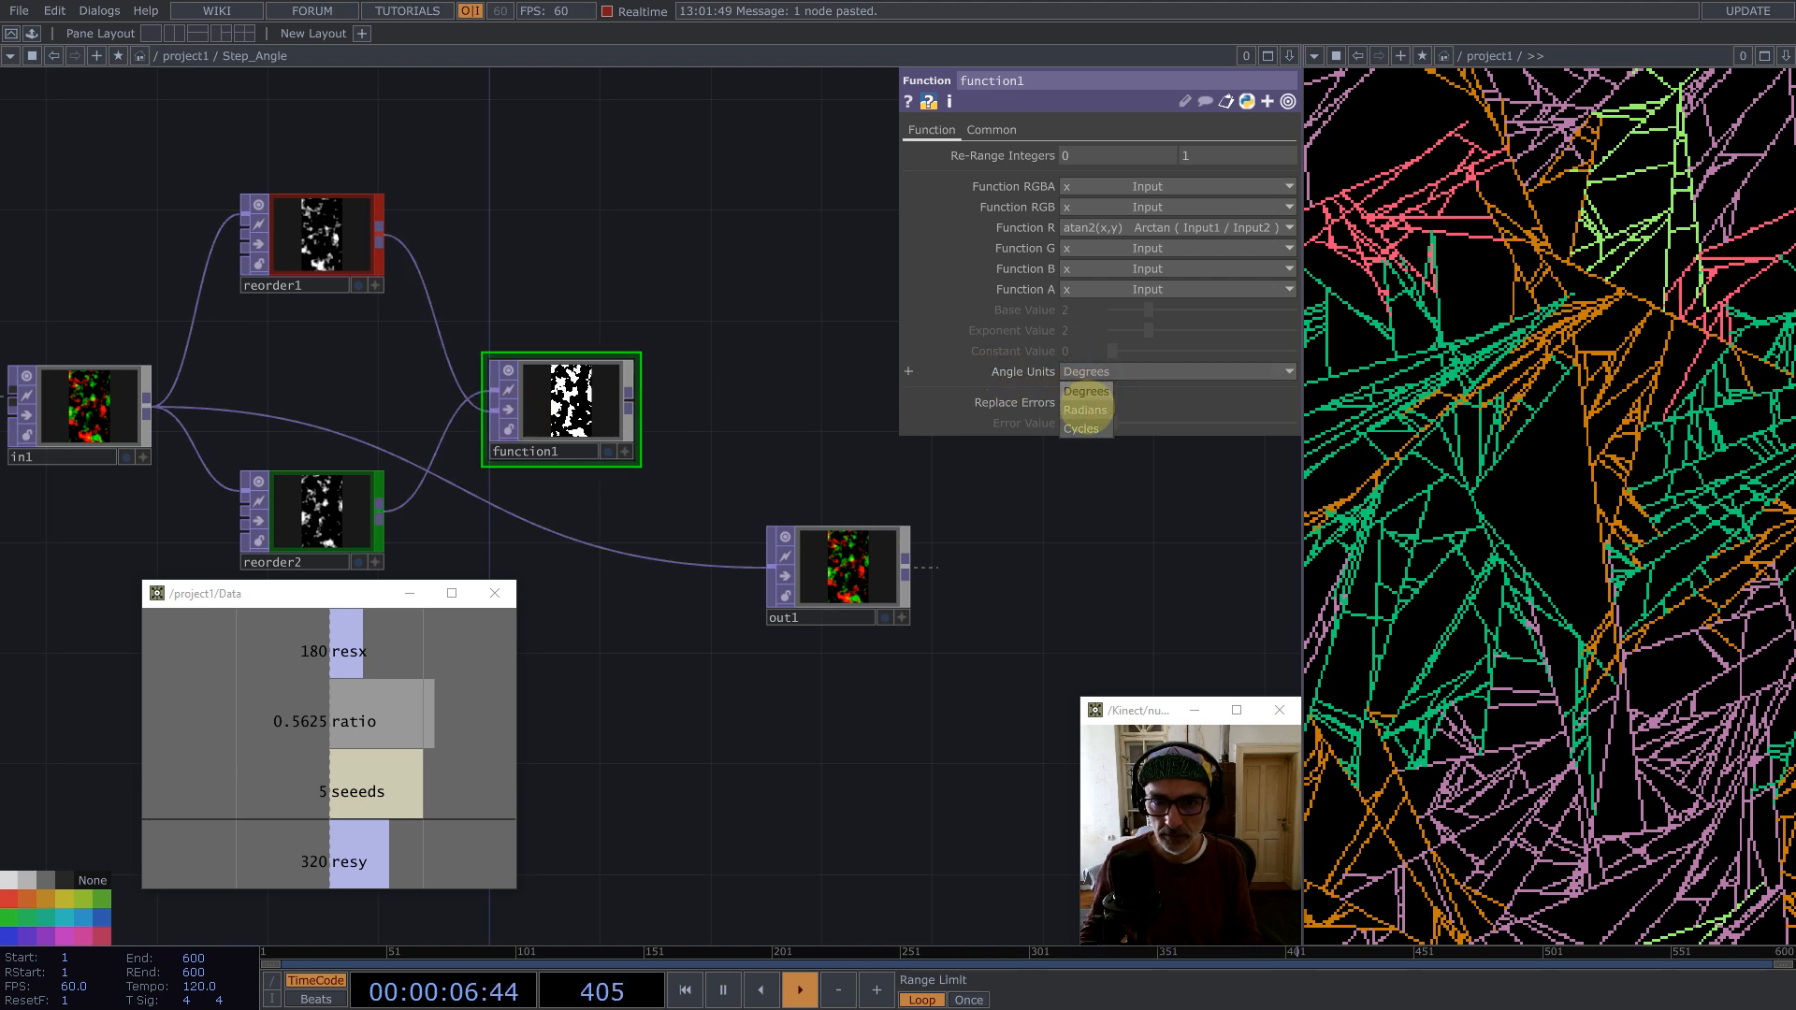
pyautogui.click(1086, 409)
# Step: Add a Limit TOP after function1
pyautogui.middleClick(628, 402)
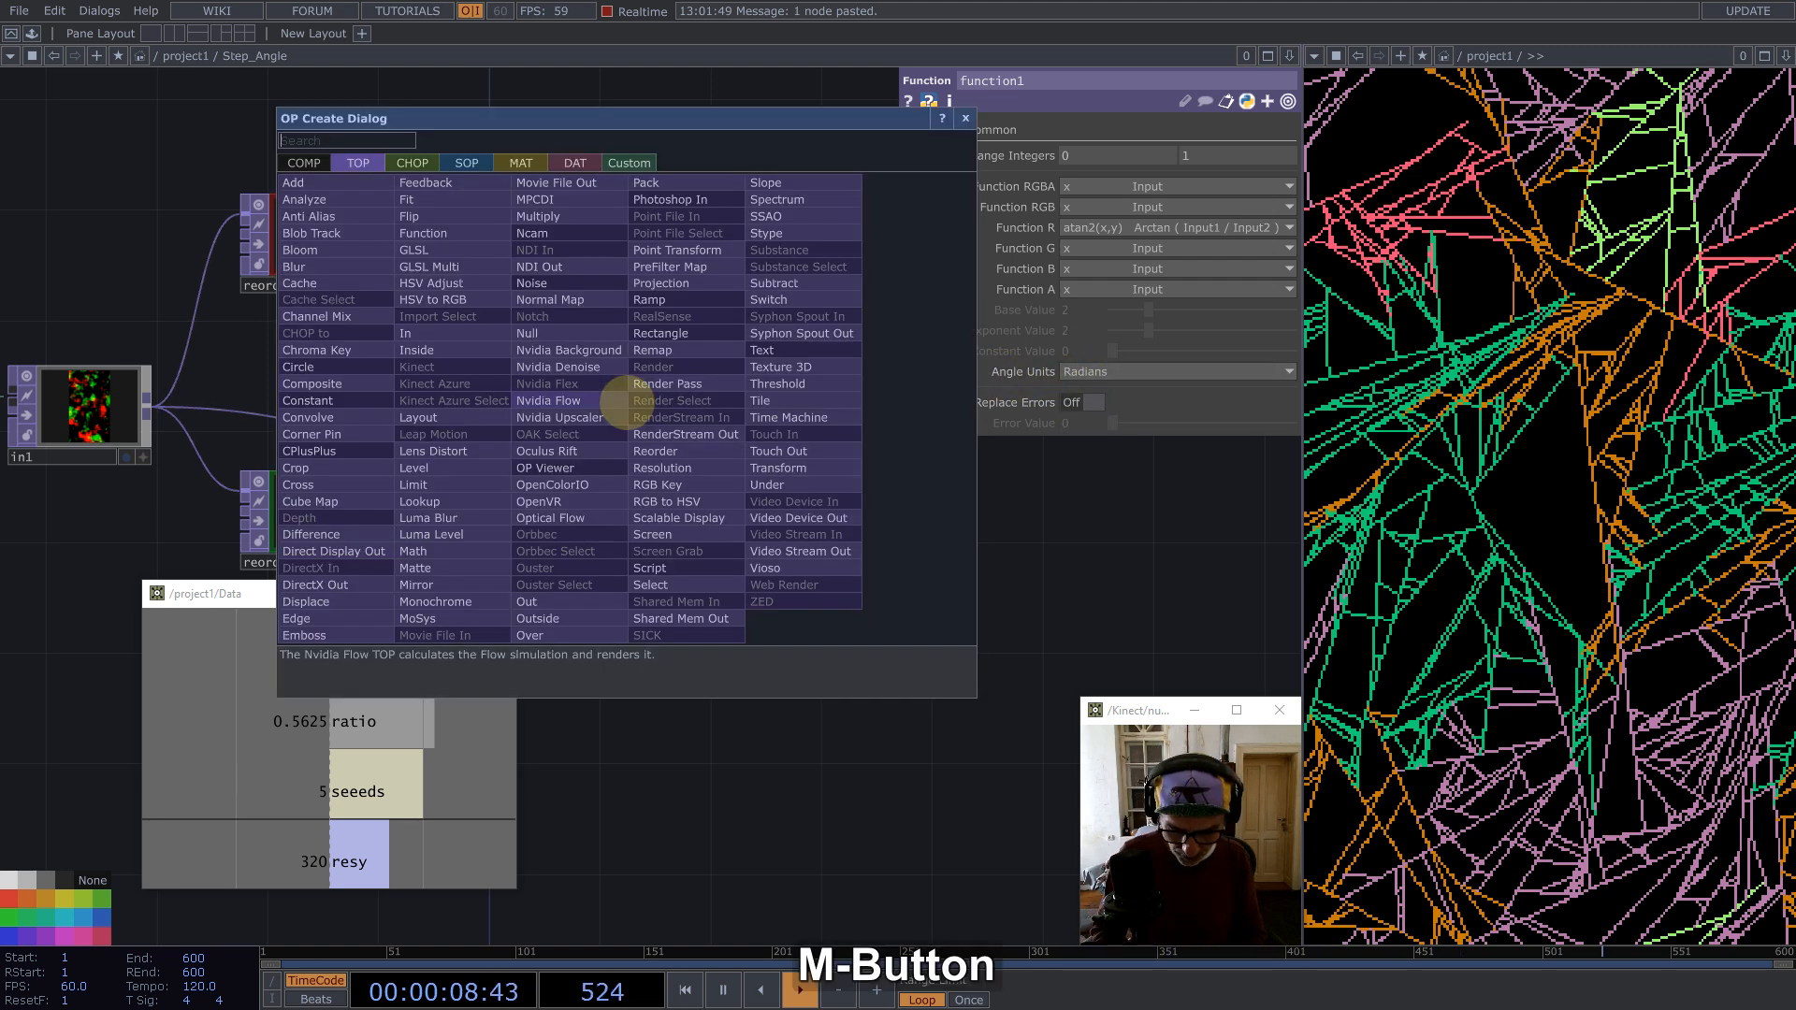
pyautogui.write('li')
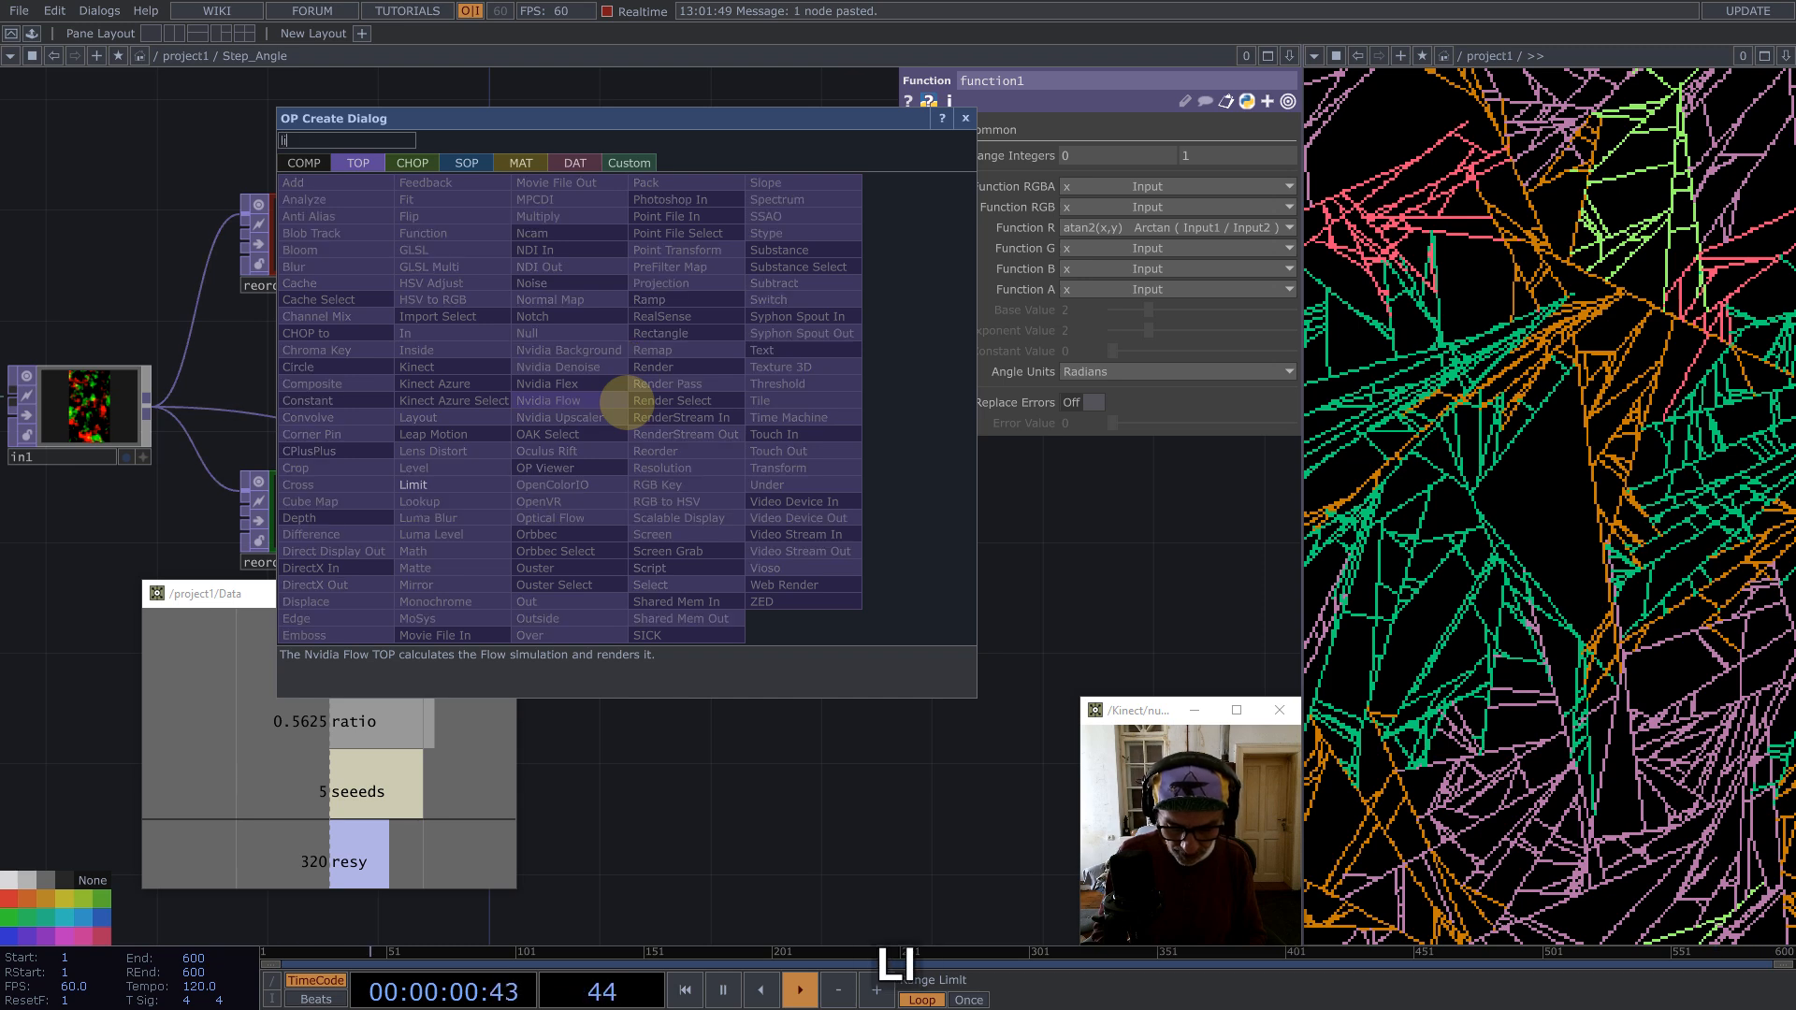
pyautogui.write('m')
pyautogui.click(440, 482)
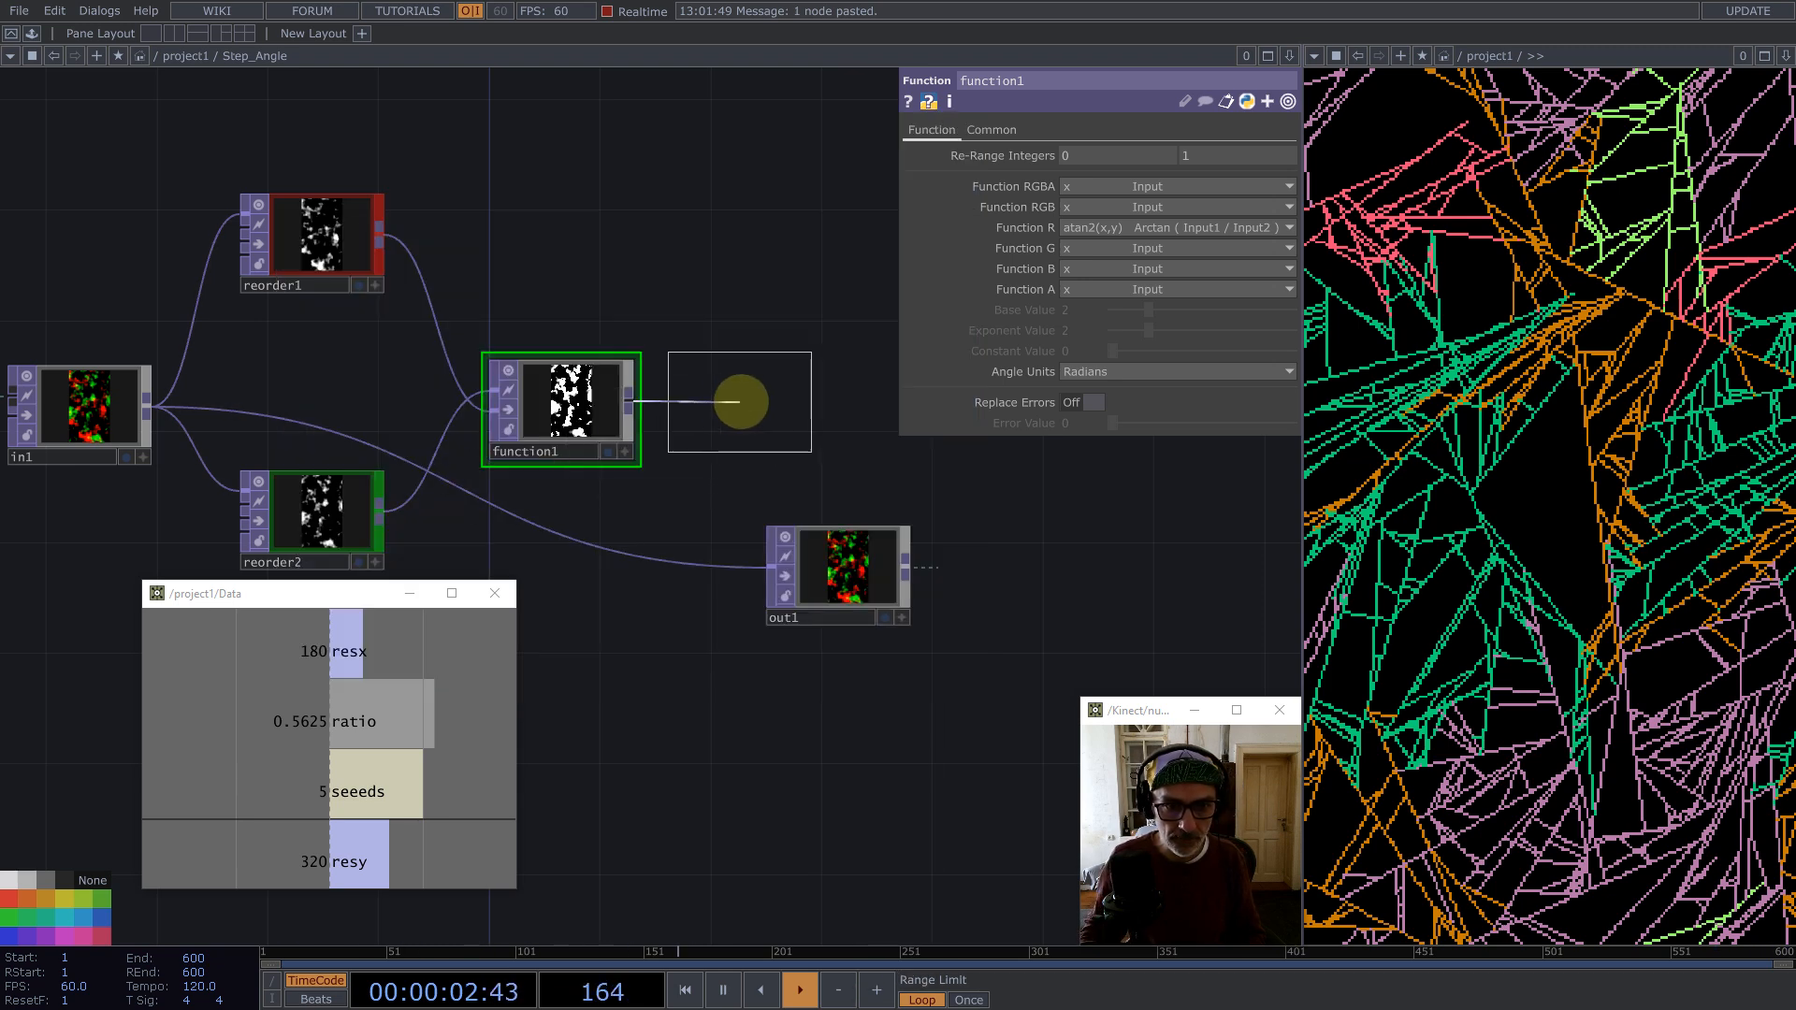
pyautogui.click(794, 359)
# Step: Set the Limit's Quantize Value to Floor with a Value Step of 0.25
pyautogui.click(971, 130)
pyautogui.click(1104, 154)
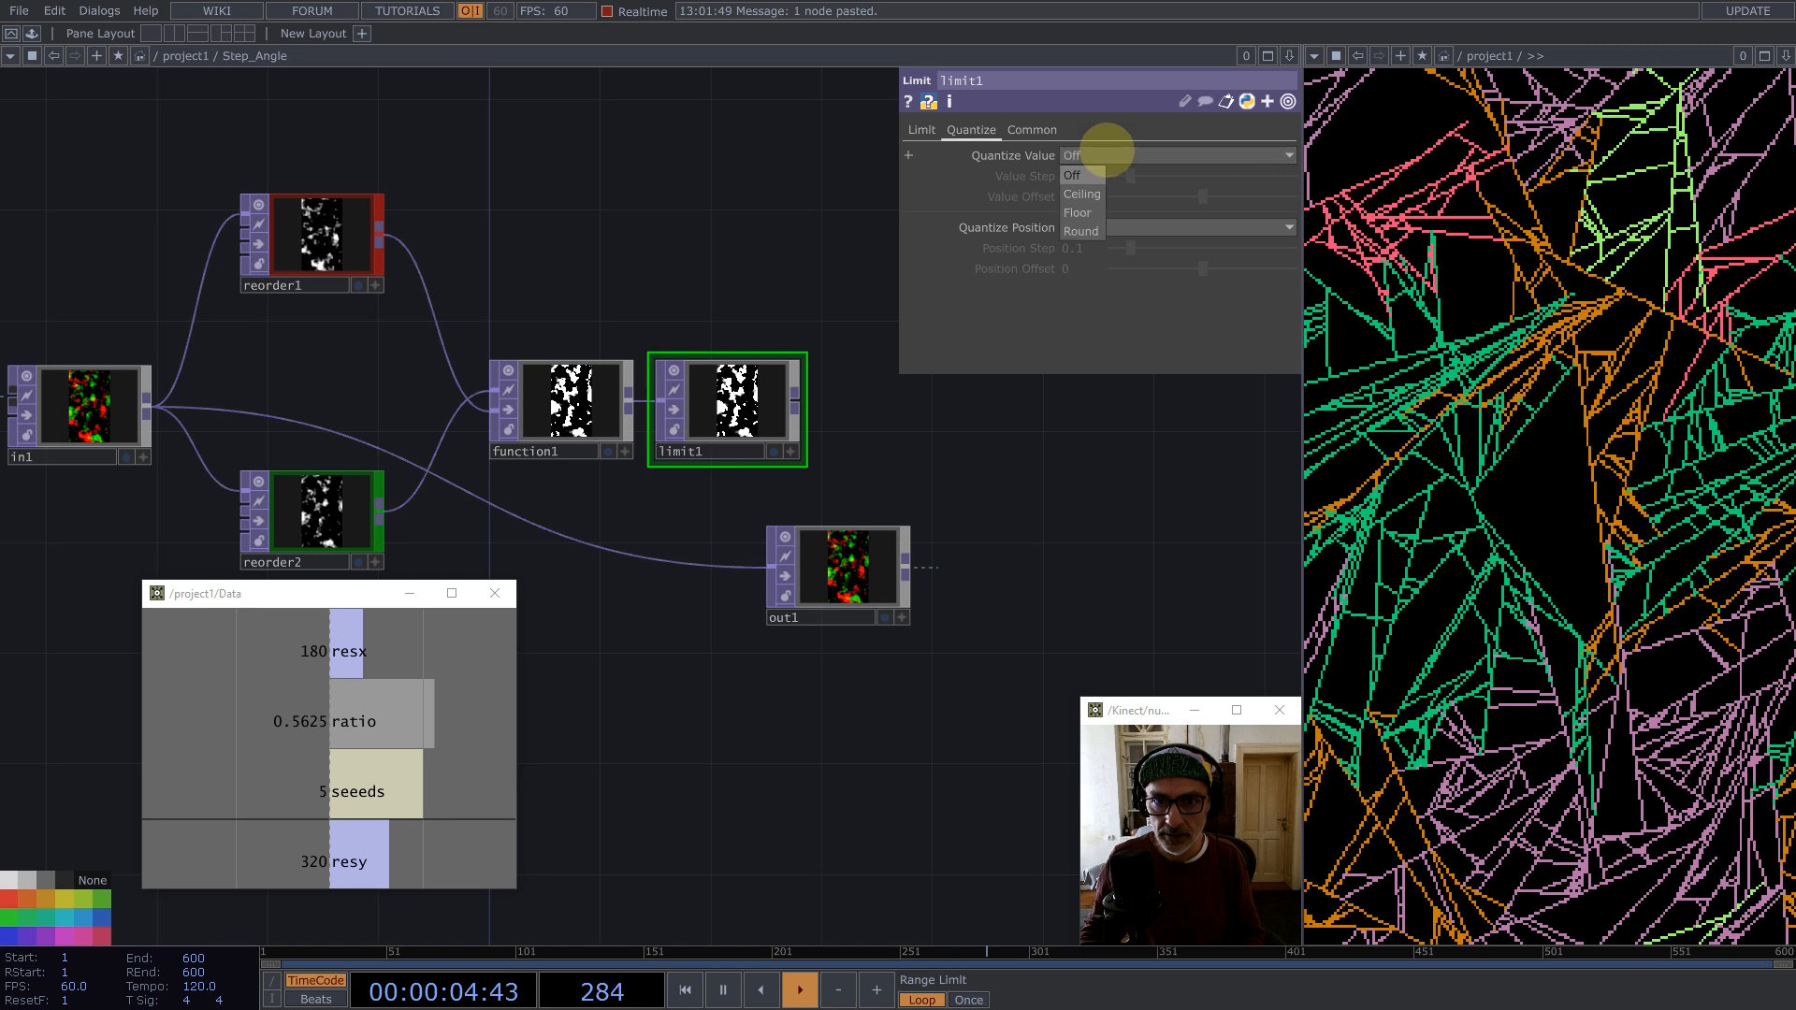
pyautogui.click(1078, 212)
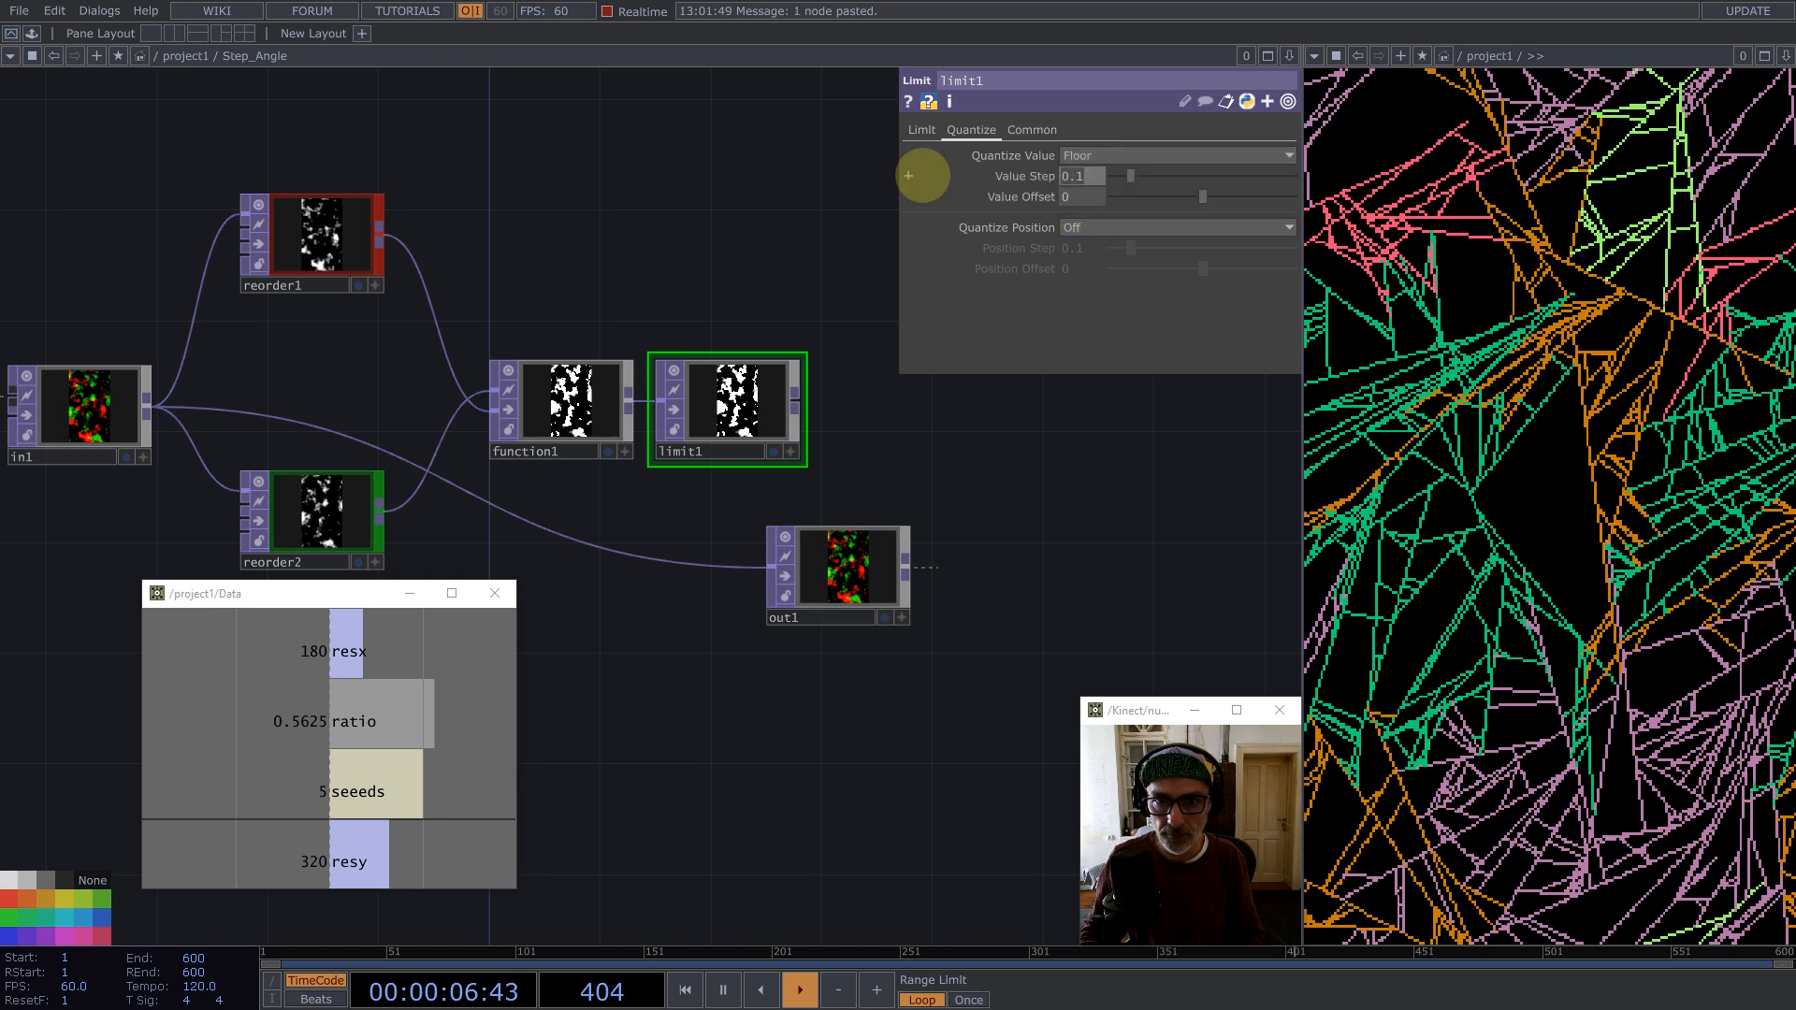
pyautogui.write('4')
pyautogui.press('Return')
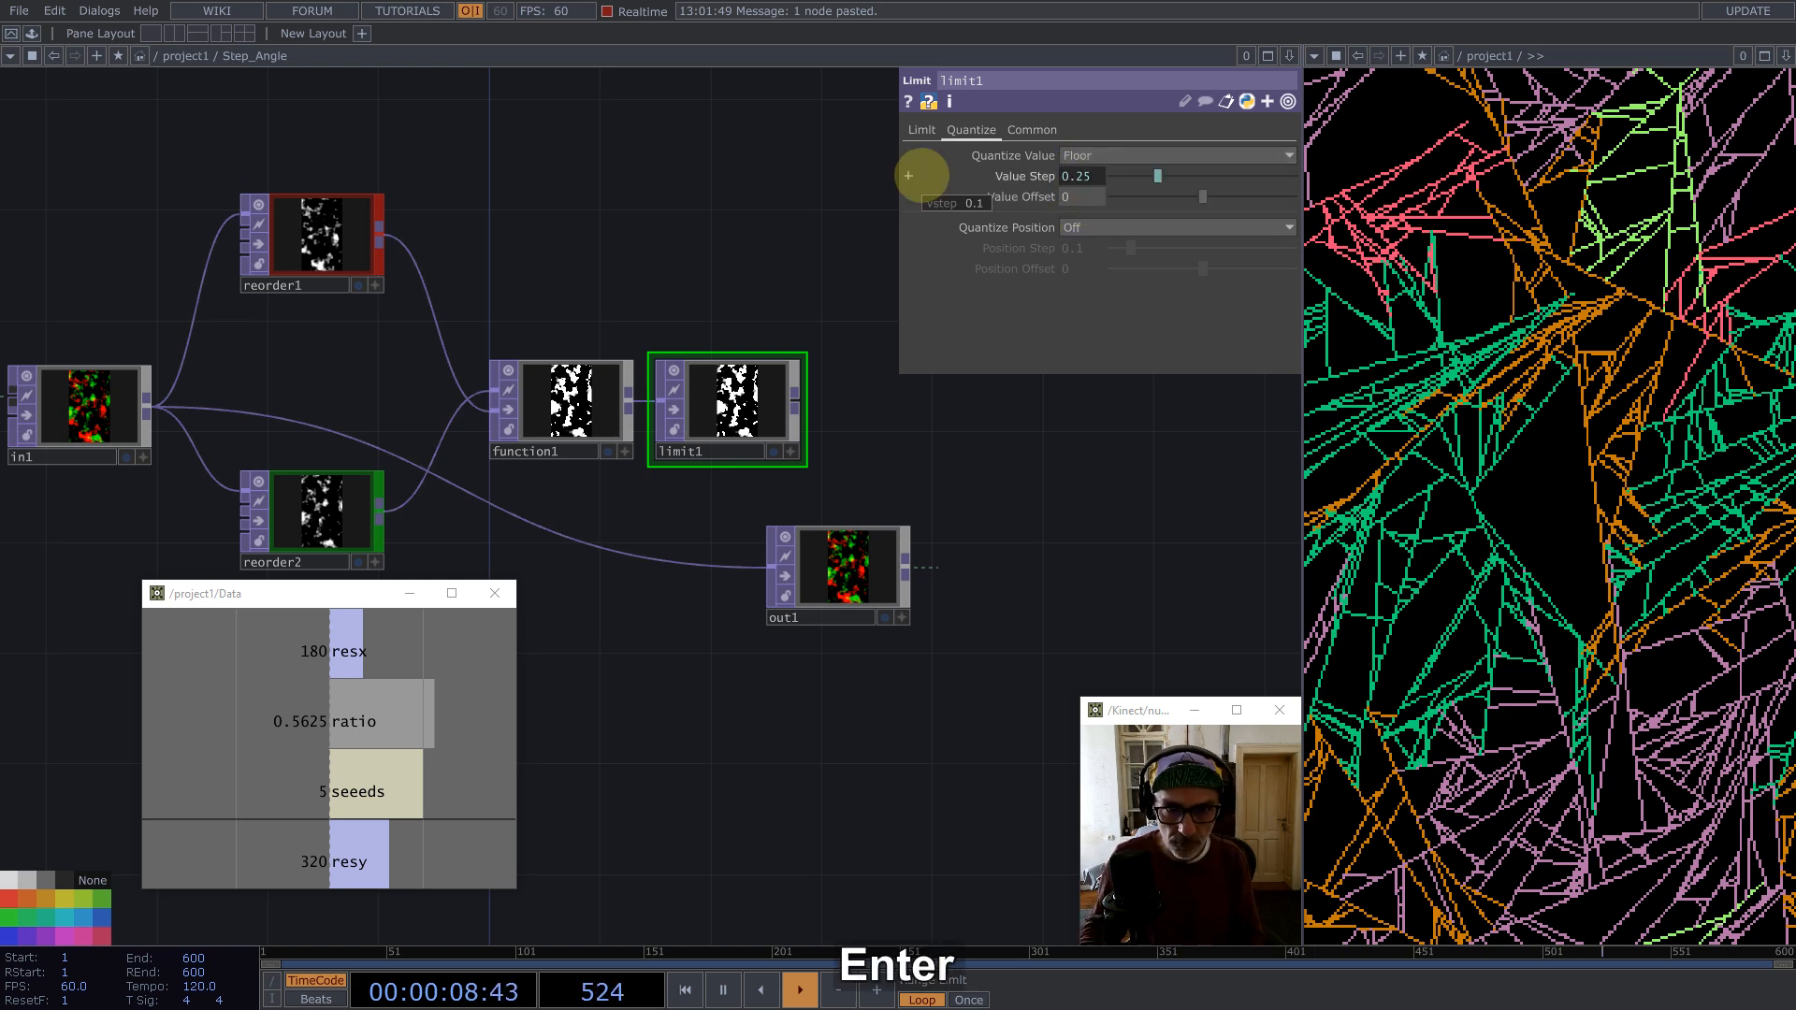
# Step: Add a Math TOP after limit1
pyautogui.middleClick(795, 405)
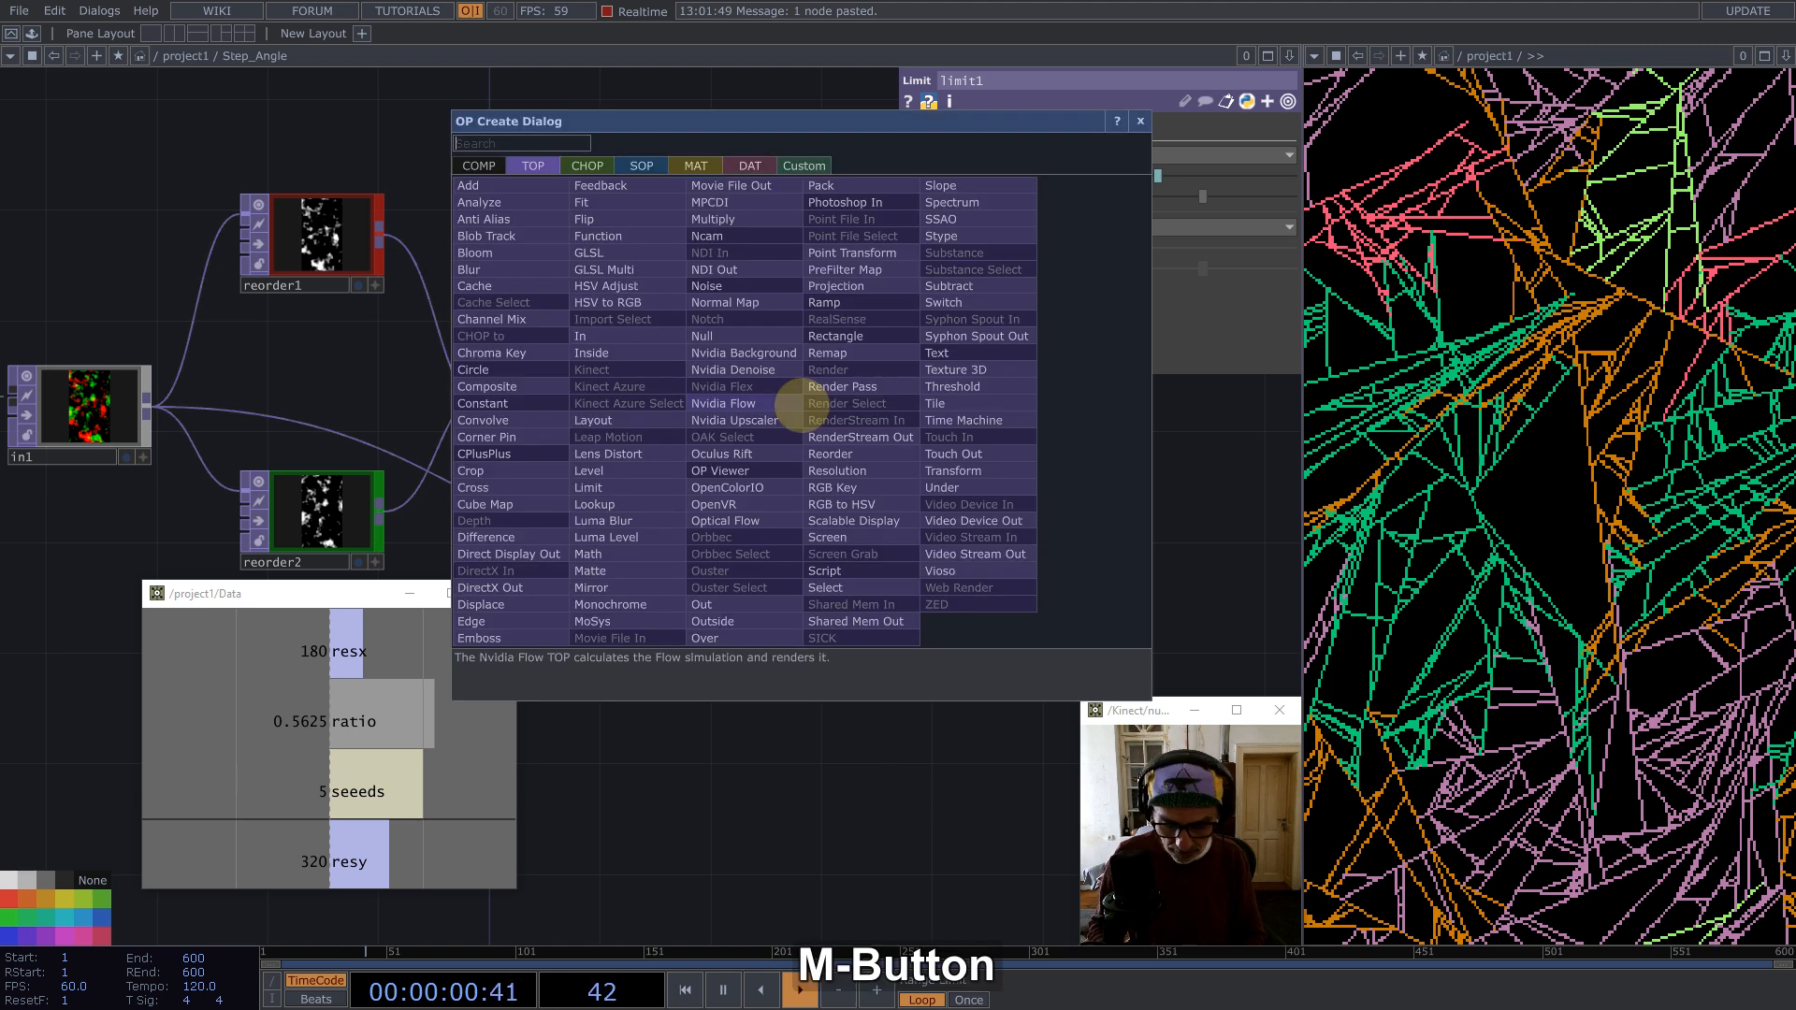
pyautogui.write('matjh')
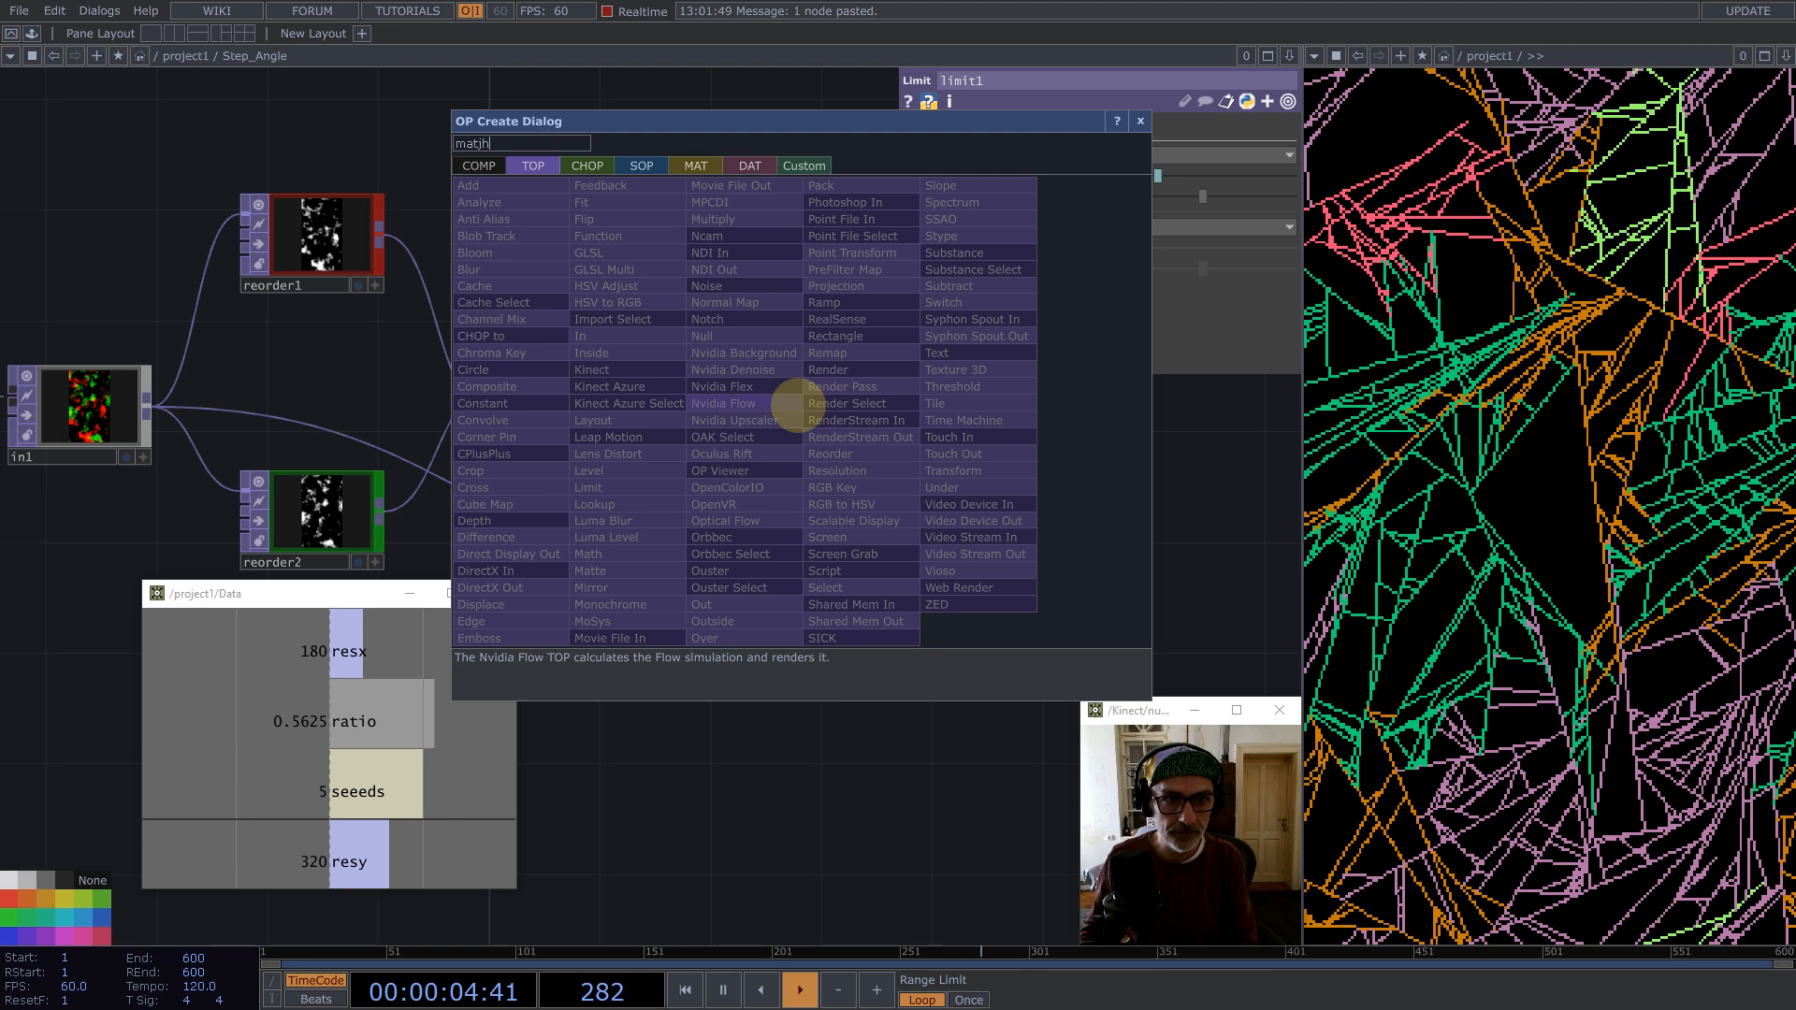
pyautogui.press('BackSpace')
pyautogui.press('BackSpace')
pyautogui.click(599, 554)
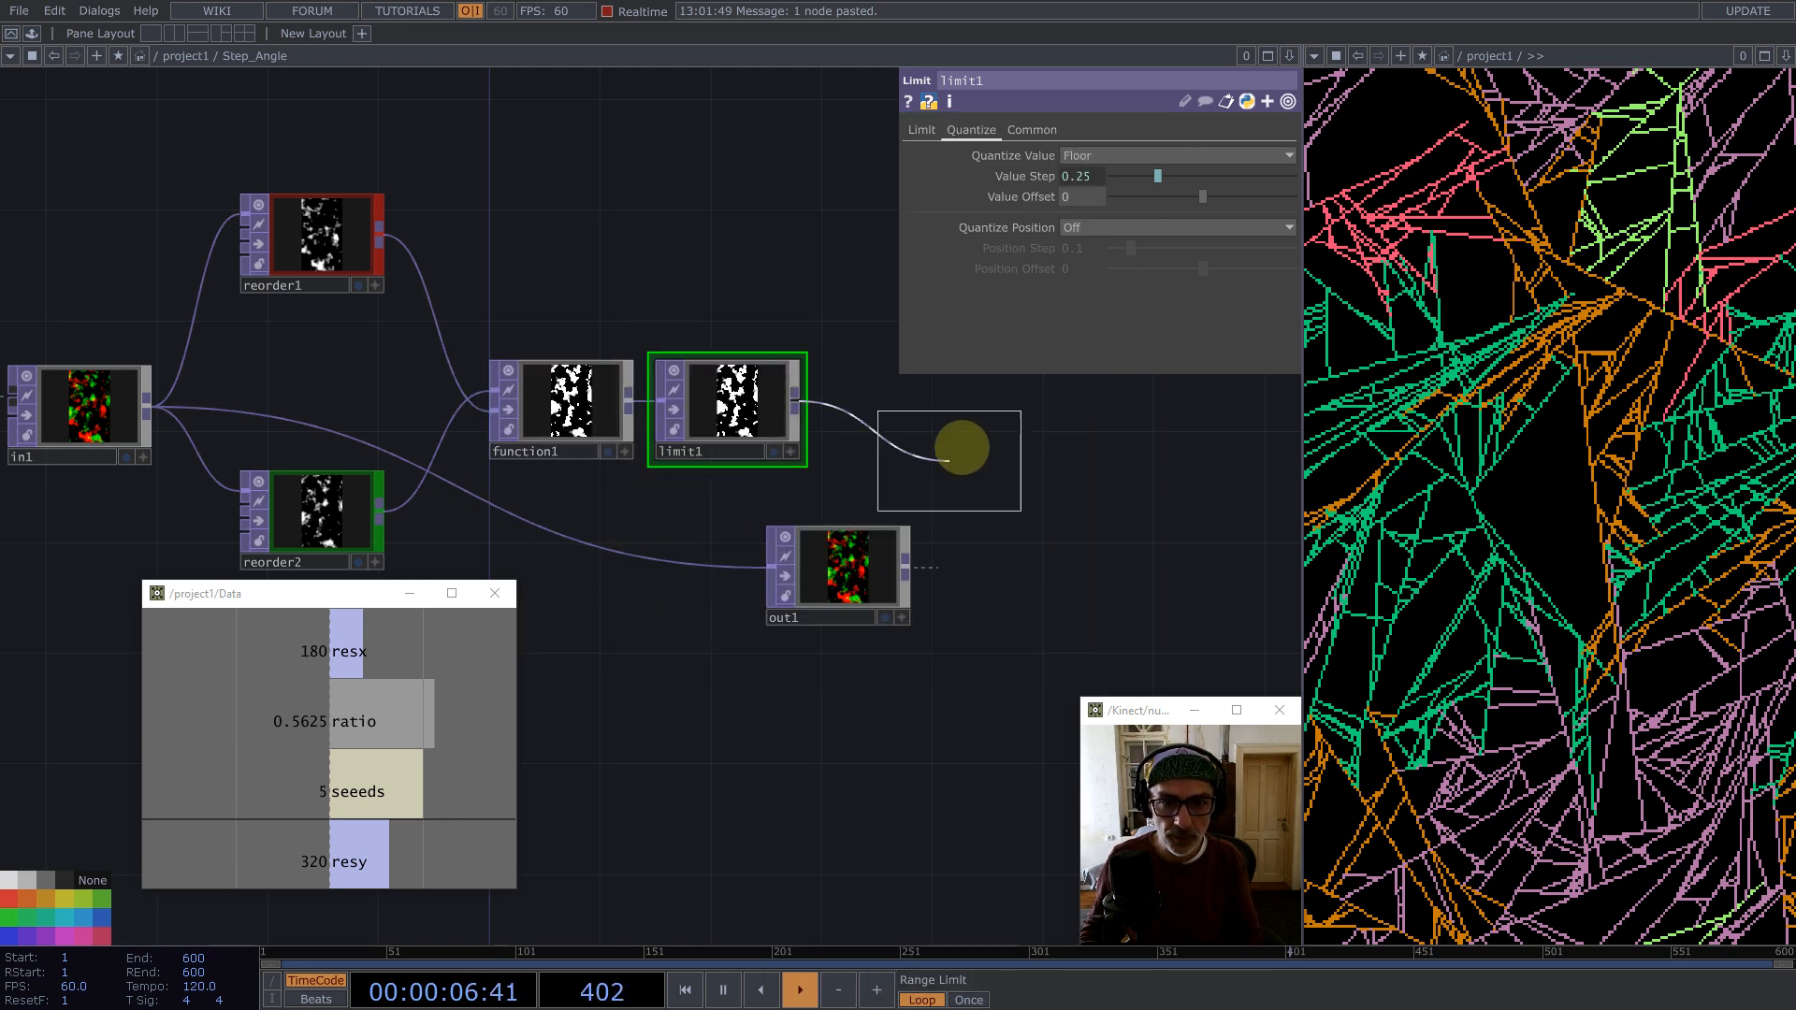
pyautogui.click(1023, 417)
# Step: Set the Math TOP's Multiply to 2*math.pi
pyautogui.click(961, 129)
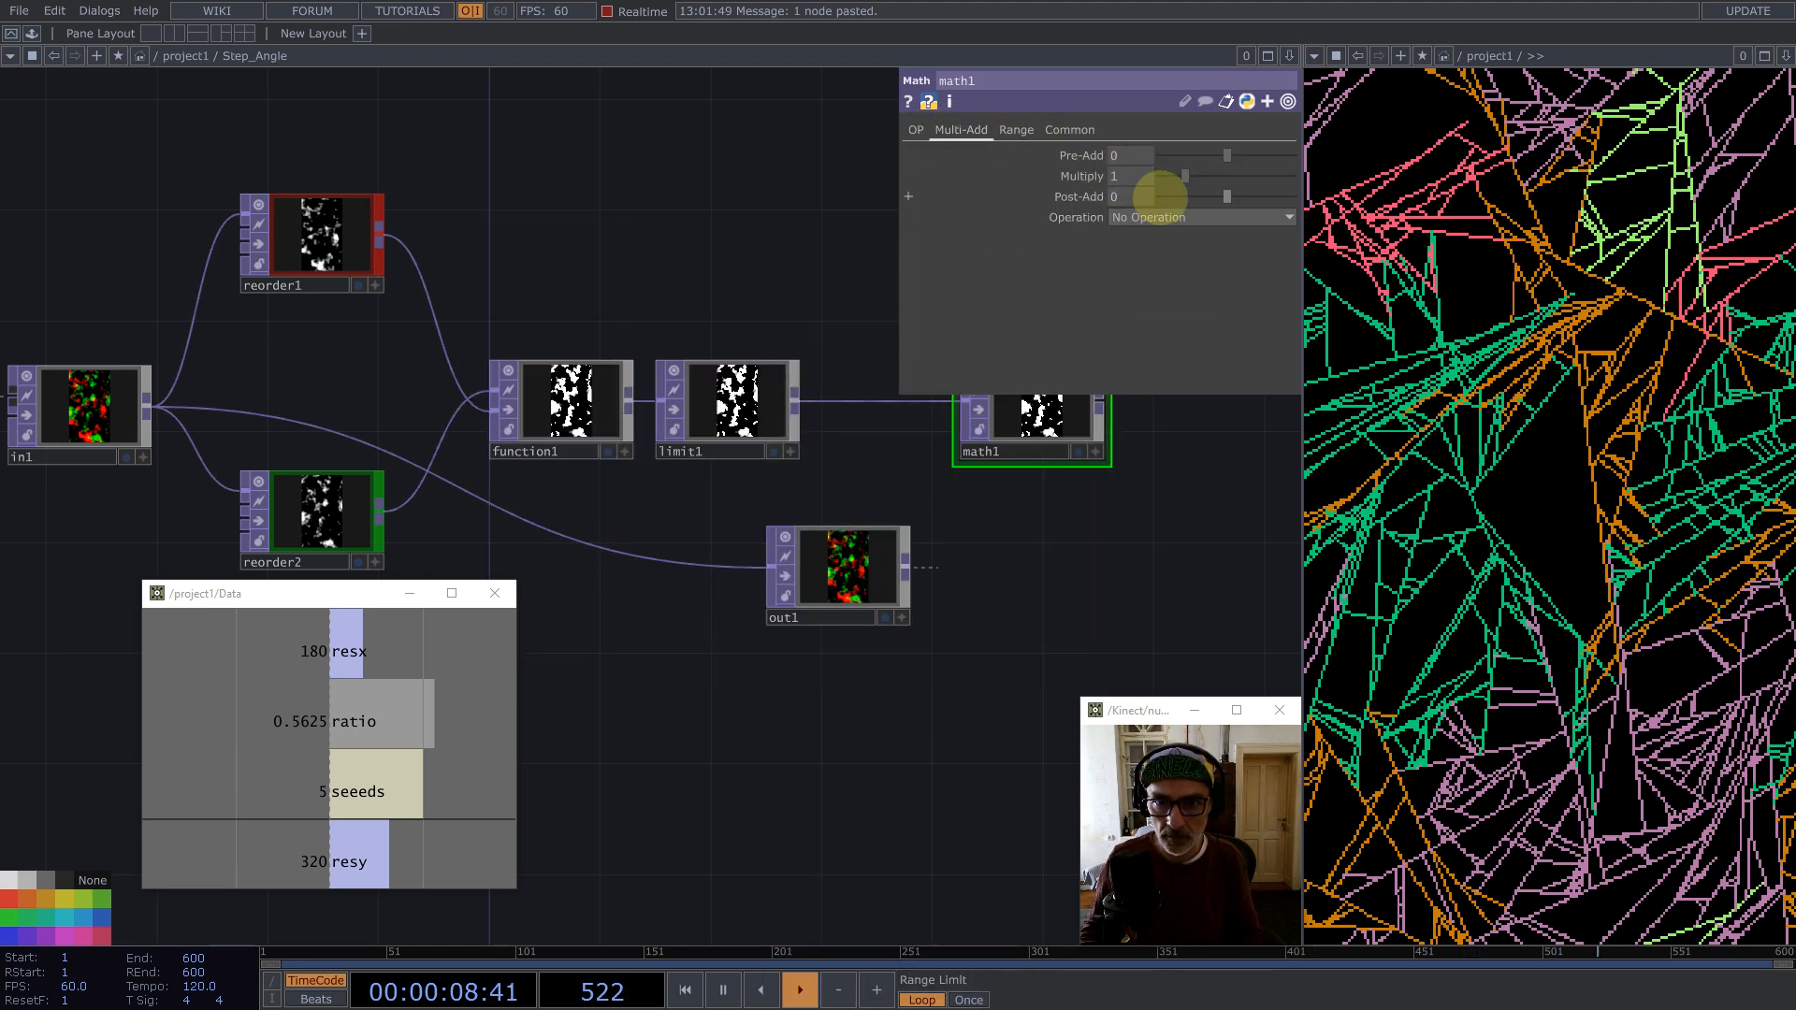
pyautogui.write('2')
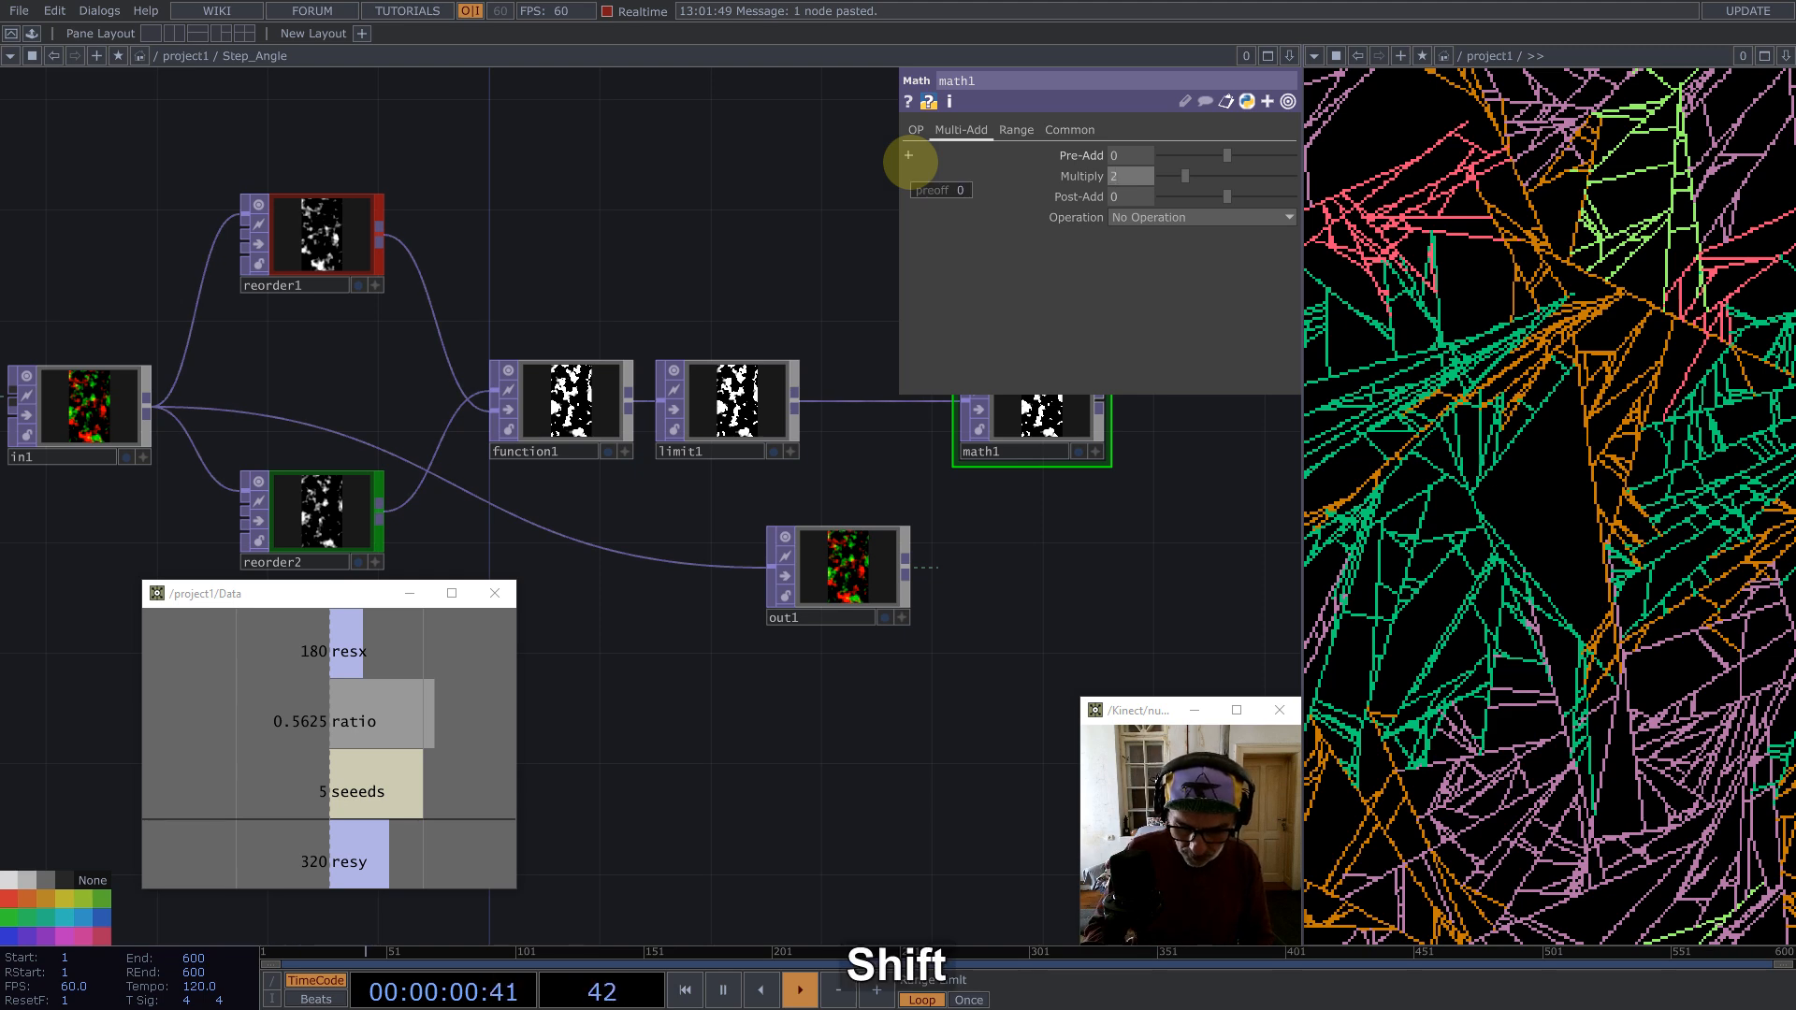
pyautogui.write('*math.')
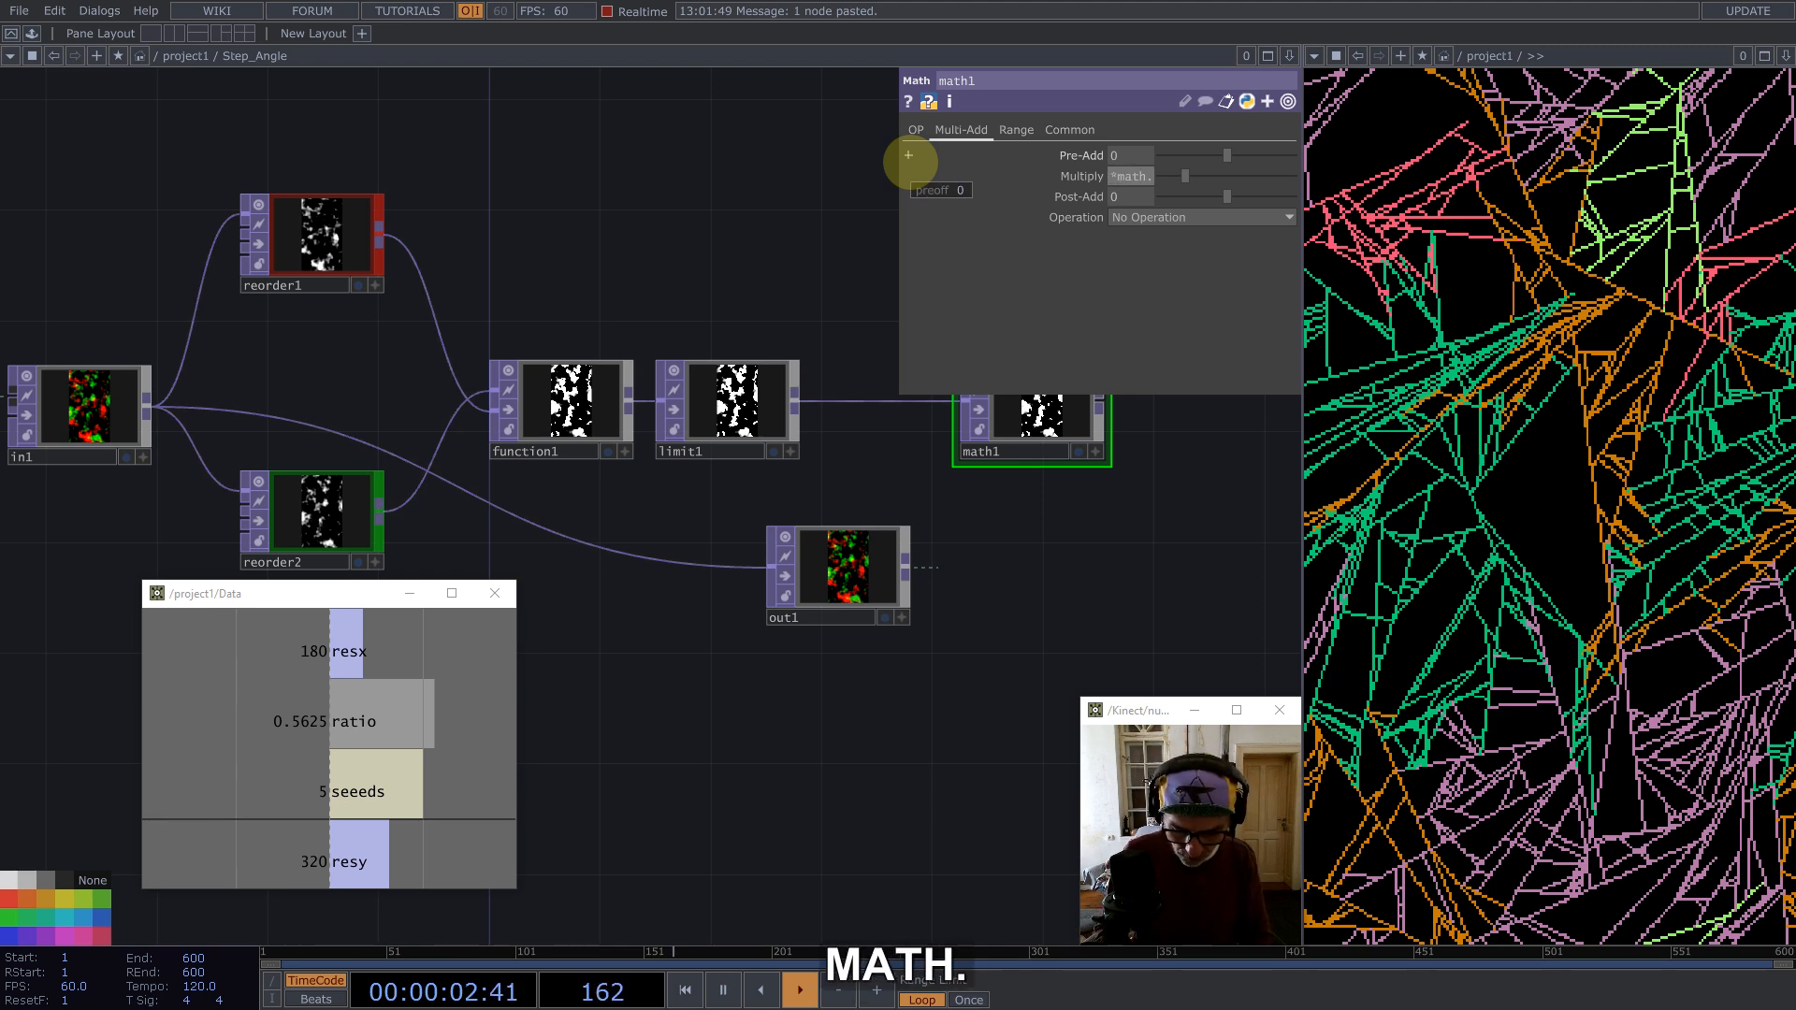
pyautogui.write('pi')
pyautogui.press('Return')
# Step: Add a second Function TOP after math1
pyautogui.scroll(-3, 669, 323)
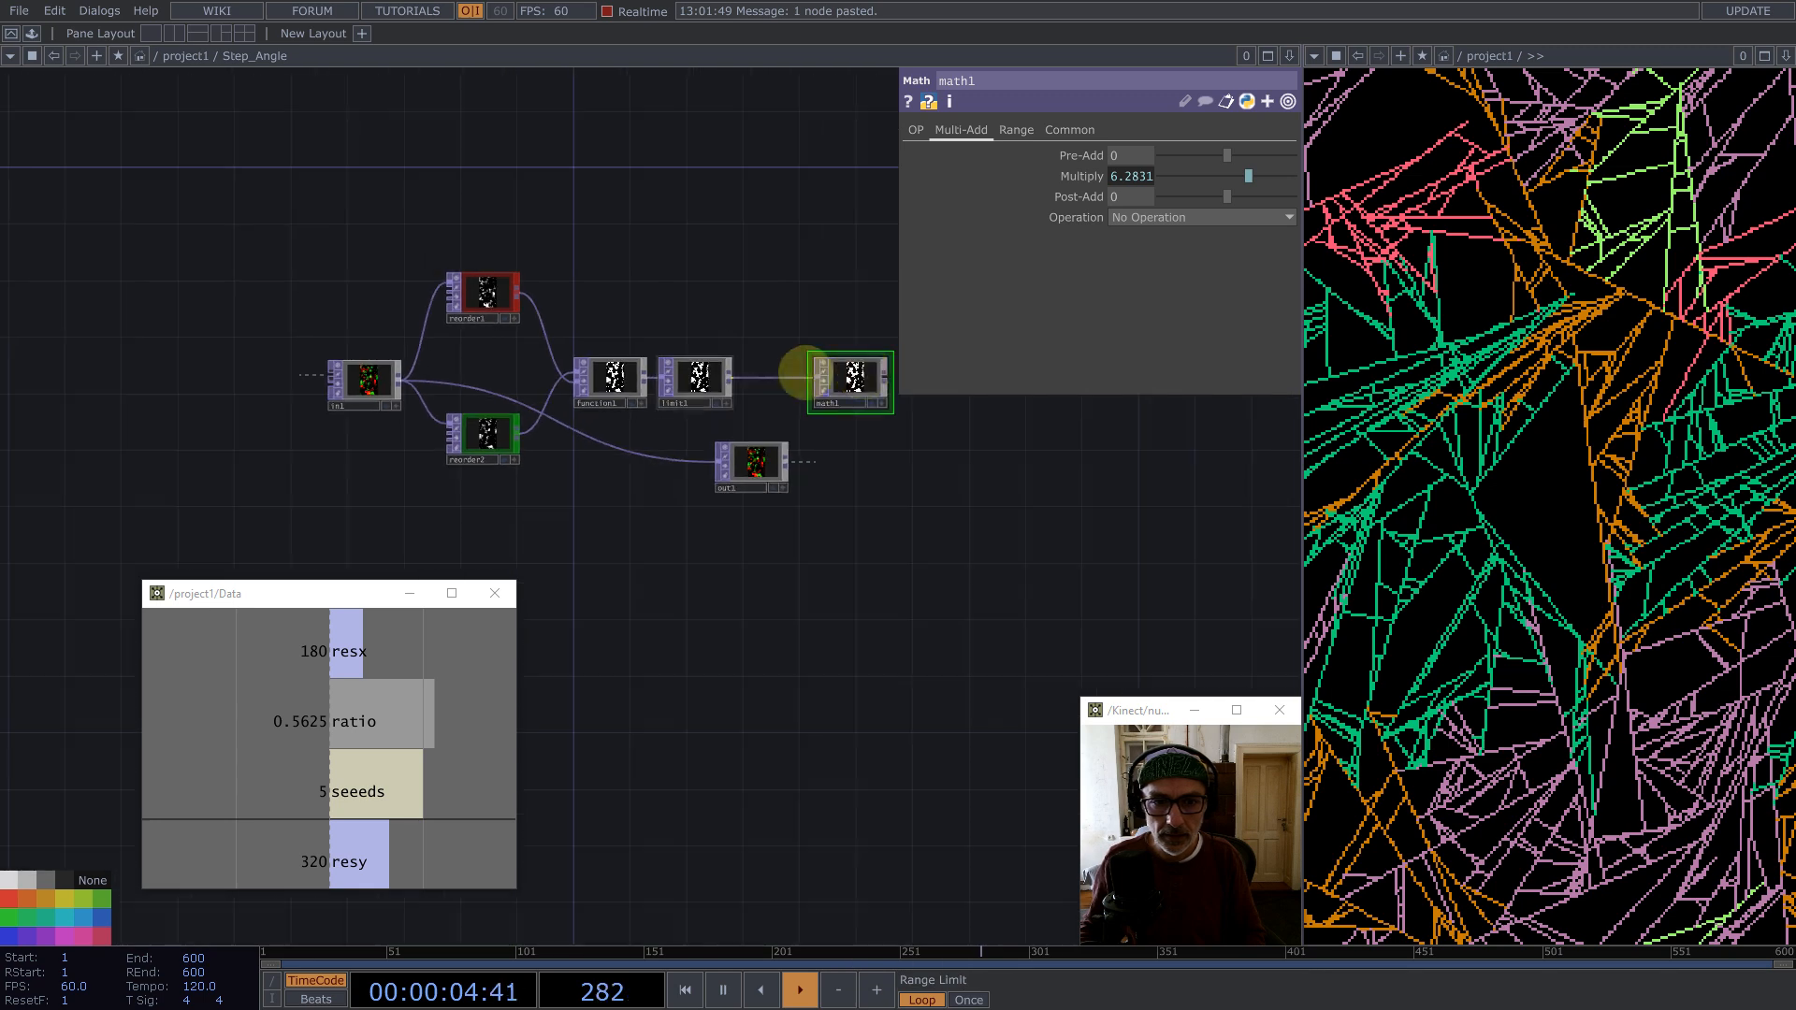
pyautogui.moveTo(919, 460); pyautogui.dragTo(819, 478)
pyautogui.middleClick(788, 393)
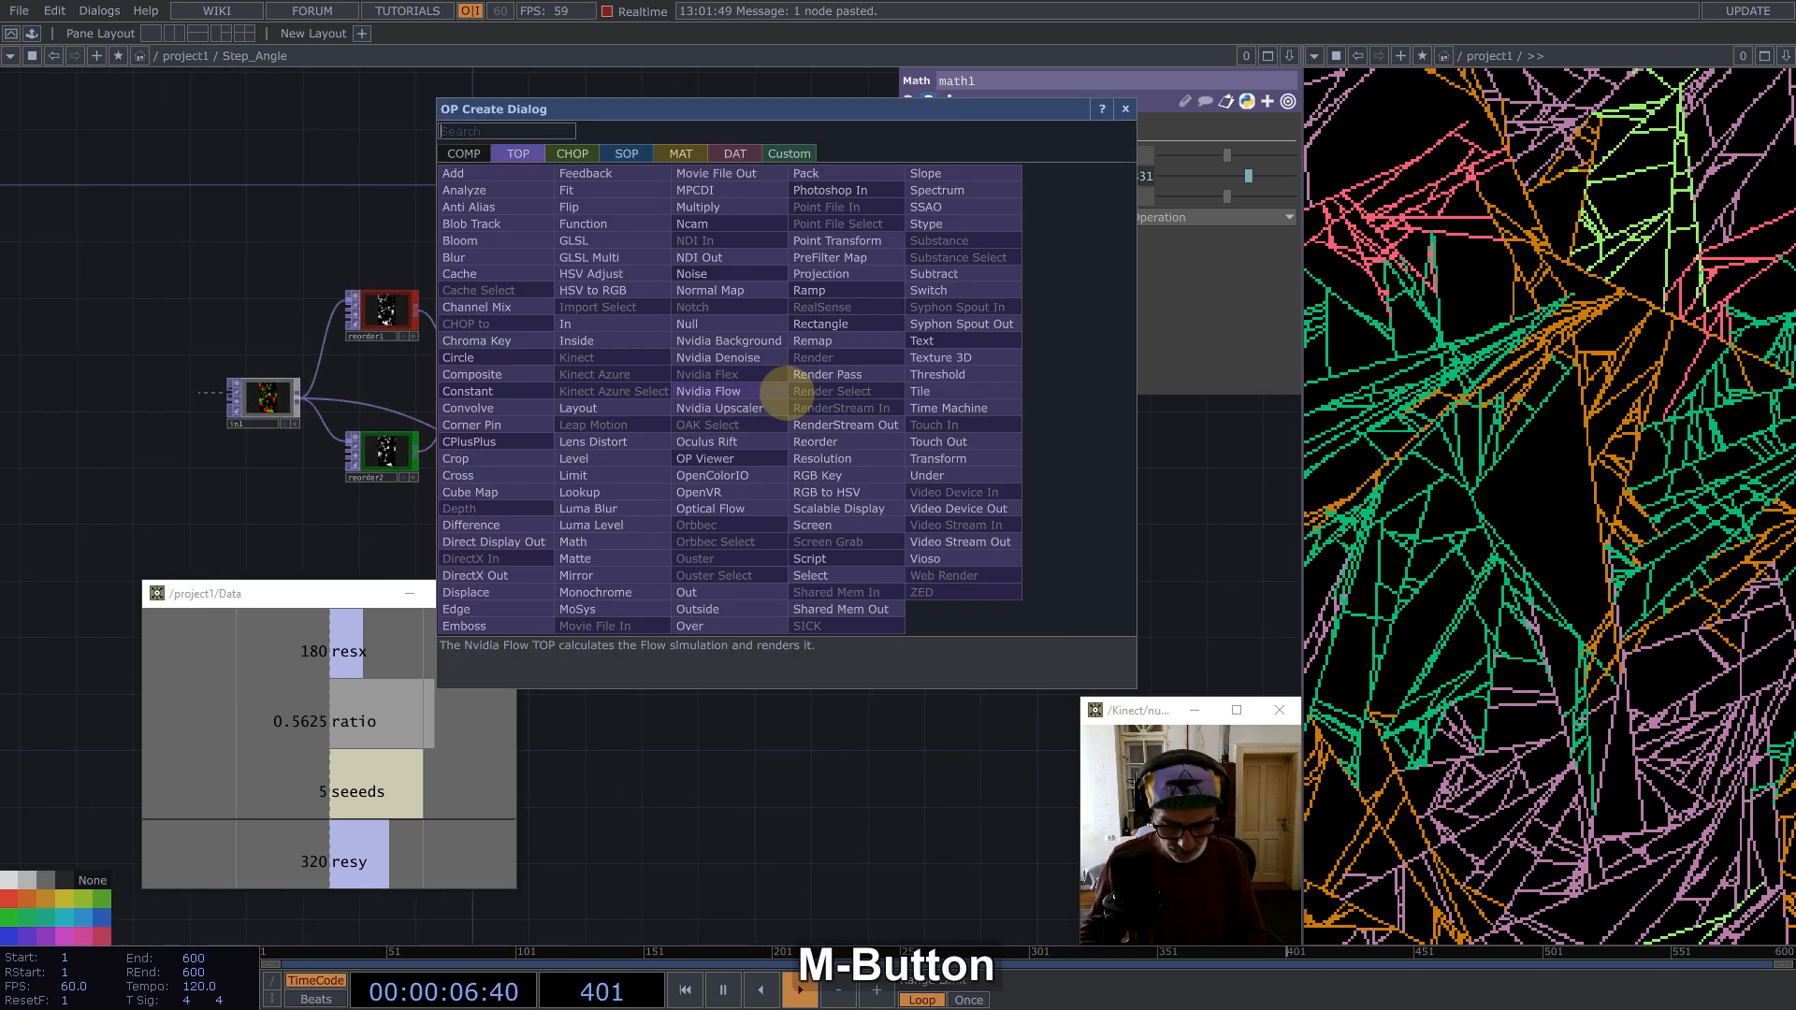
pyautogui.write('fun')
pyautogui.click(607, 222)
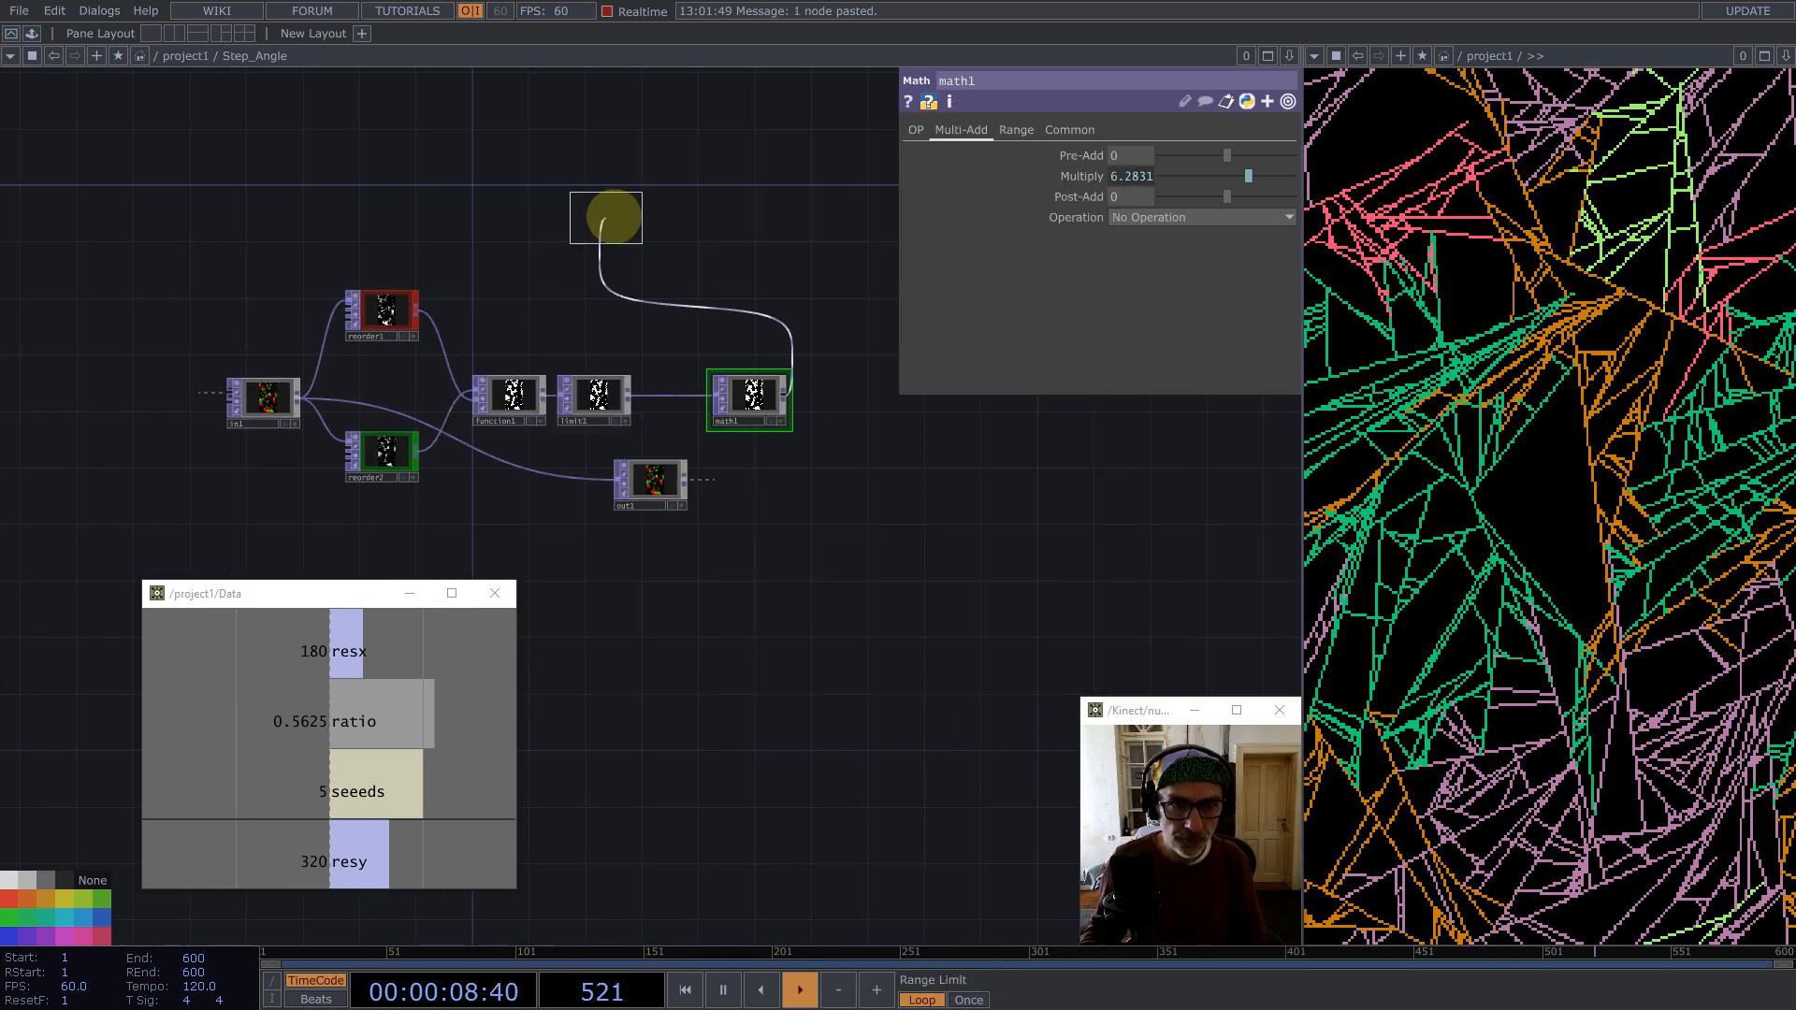
pyautogui.click(838, 397)
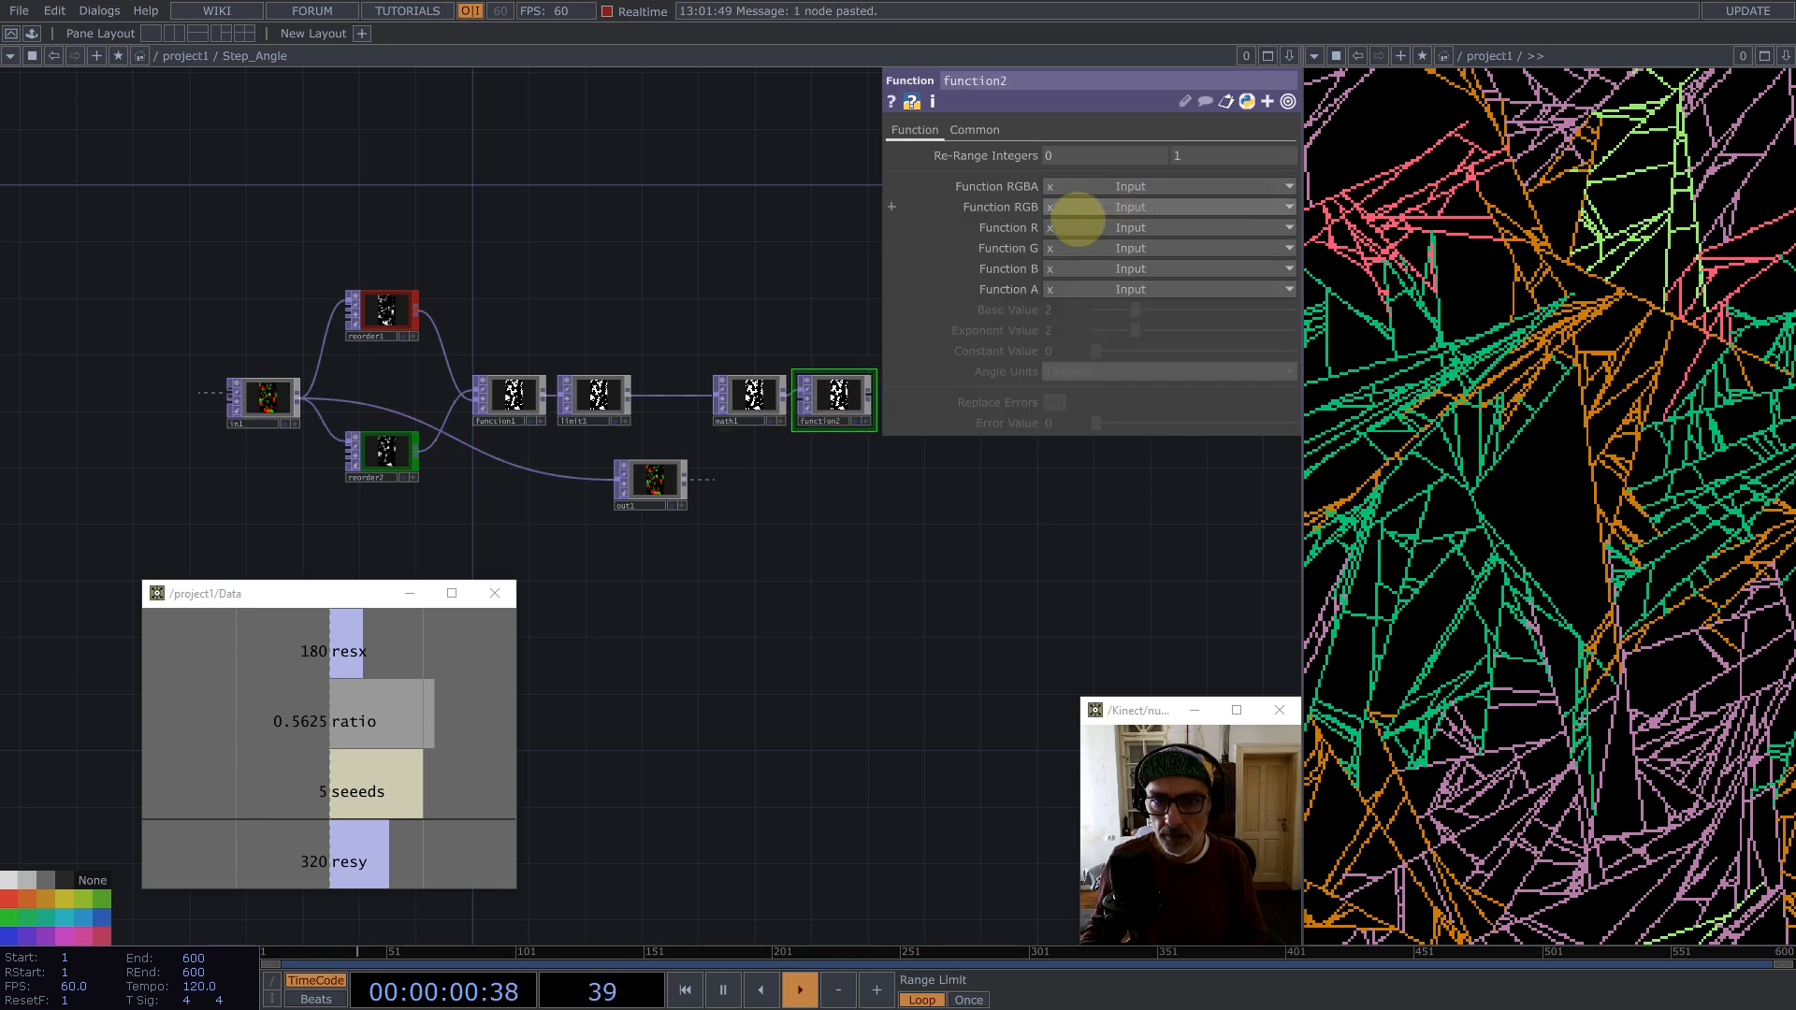
# Step: Set function2's Function R to Cosine and Function G to Sine
pyautogui.click(1118, 245)
pyautogui.click(1136, 340)
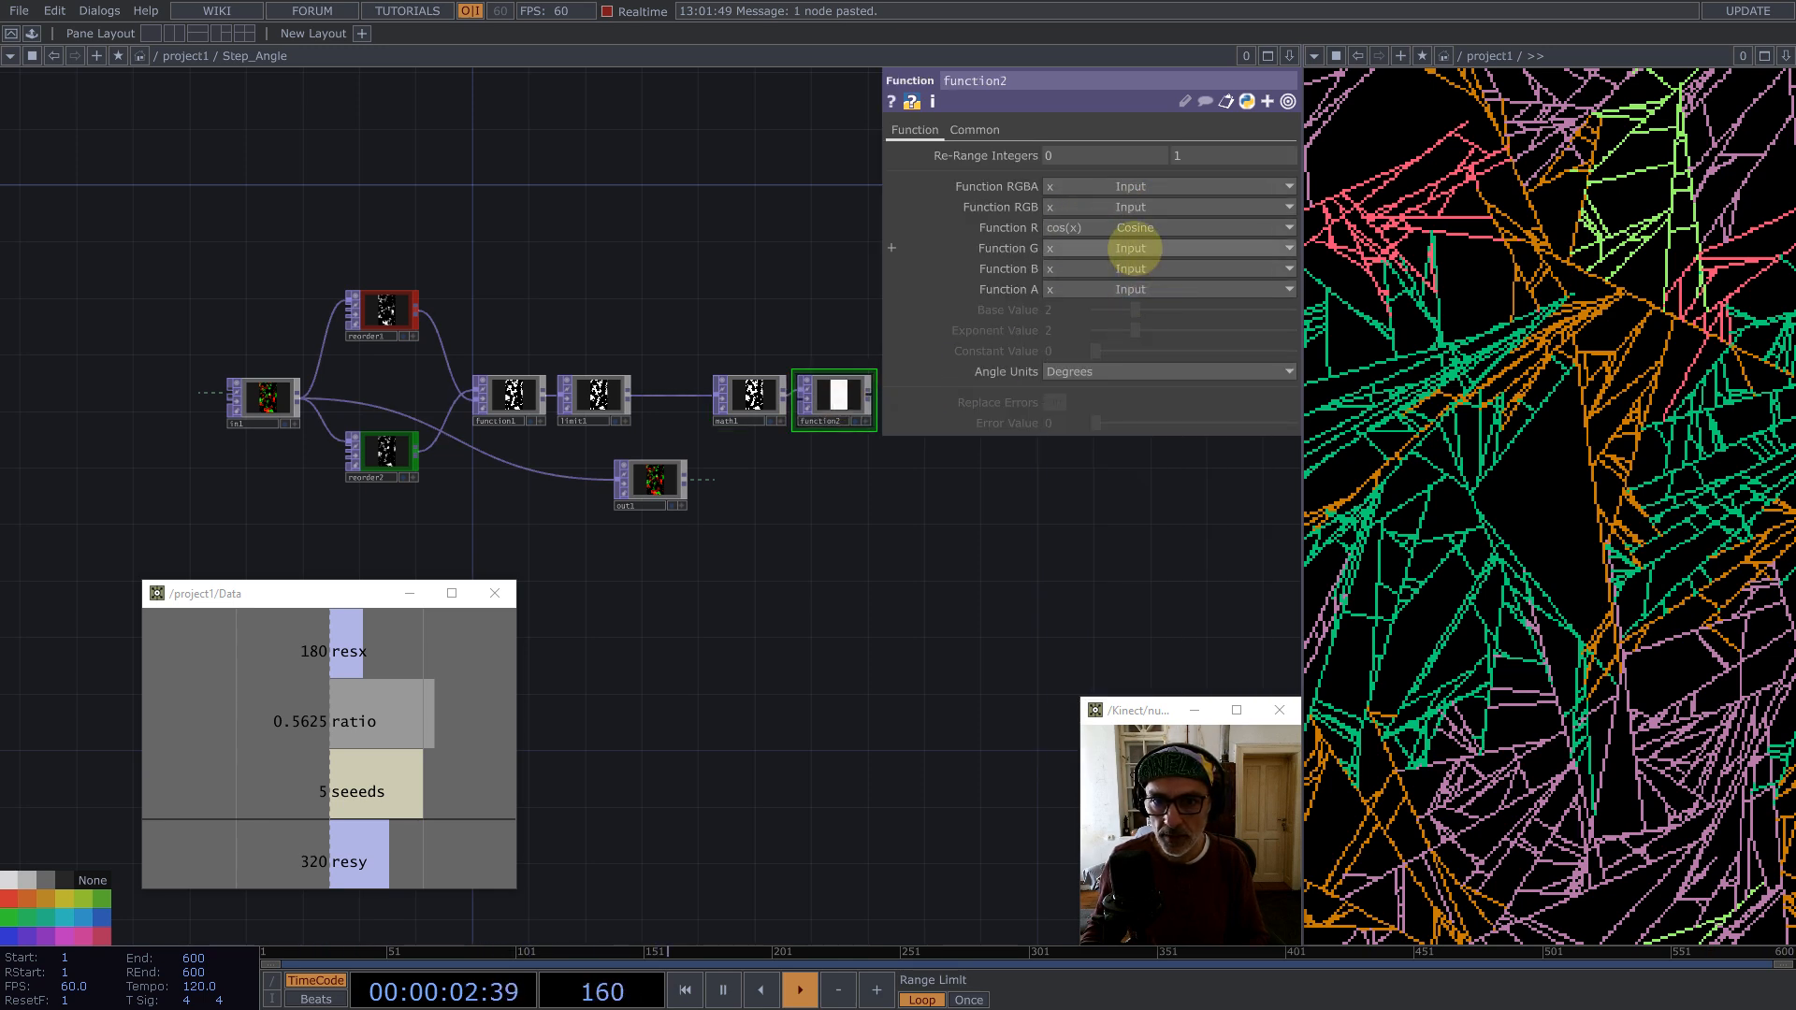
pyautogui.click(1135, 248)
pyautogui.click(1132, 380)
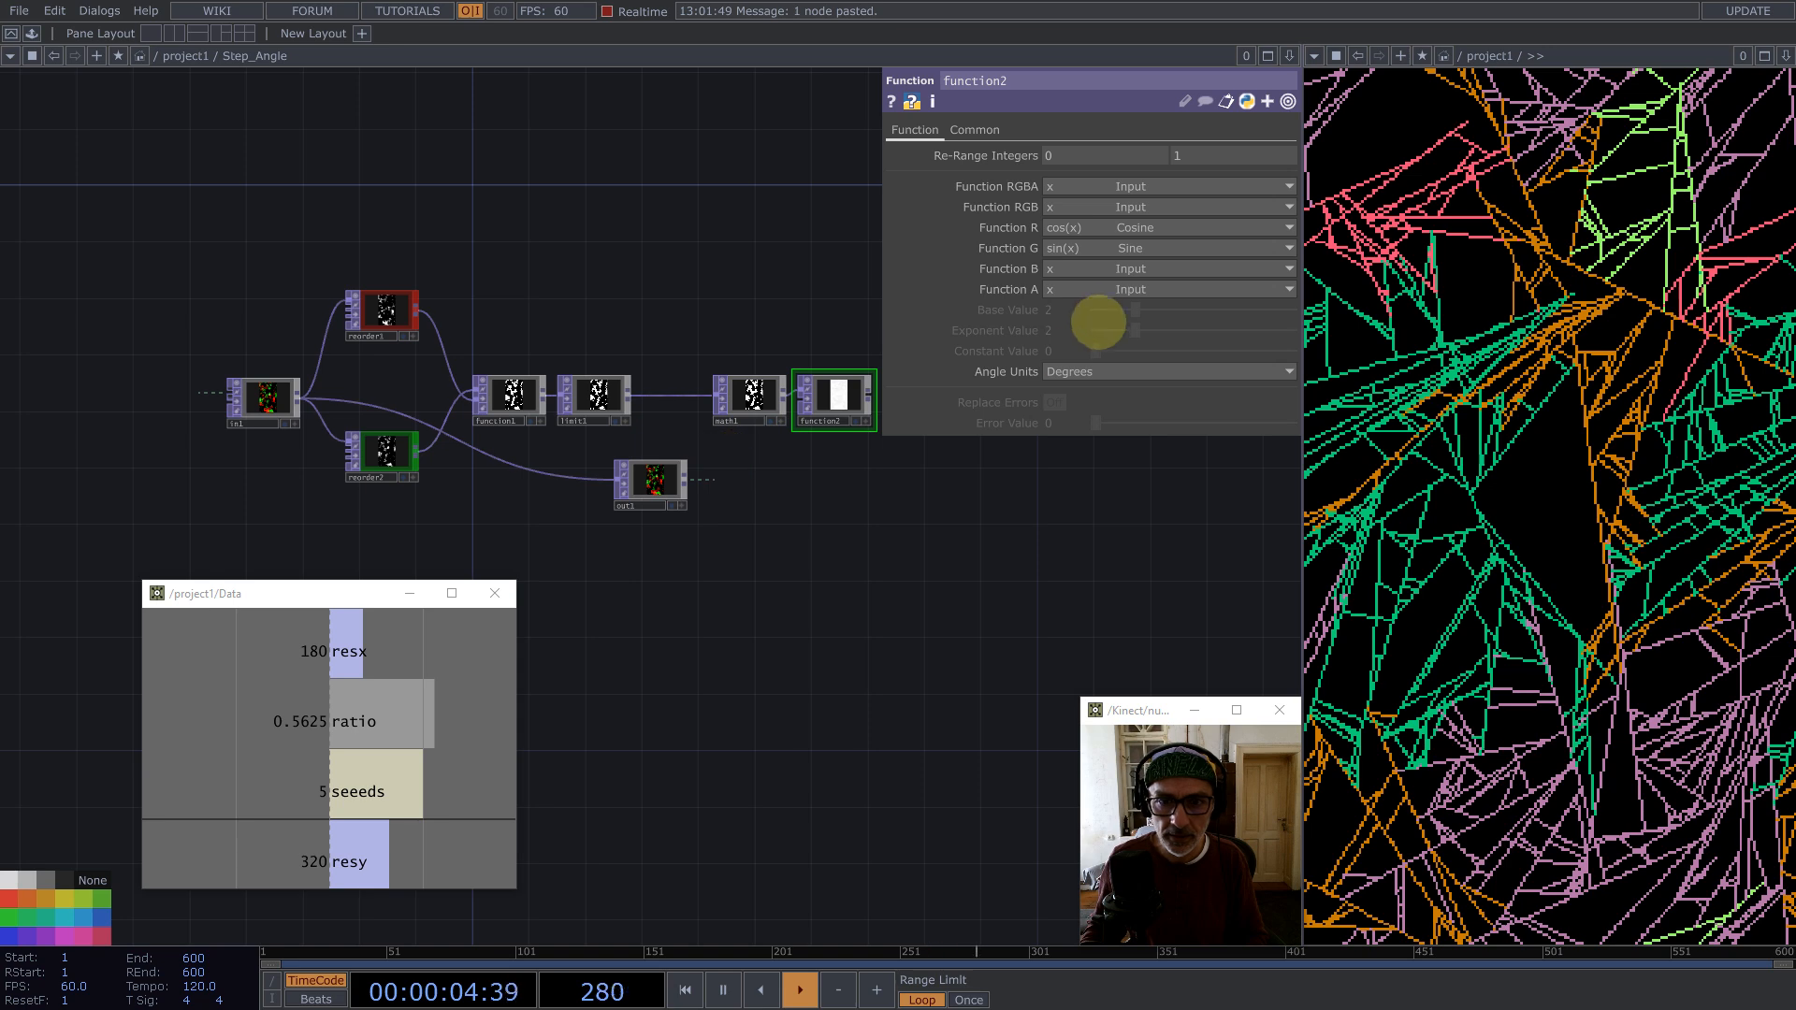
# Step: Set function2's Angle Units to Radians and its Pixel Format to 32-bit float (RG)
pyautogui.click(1095, 371)
pyautogui.click(1071, 387)
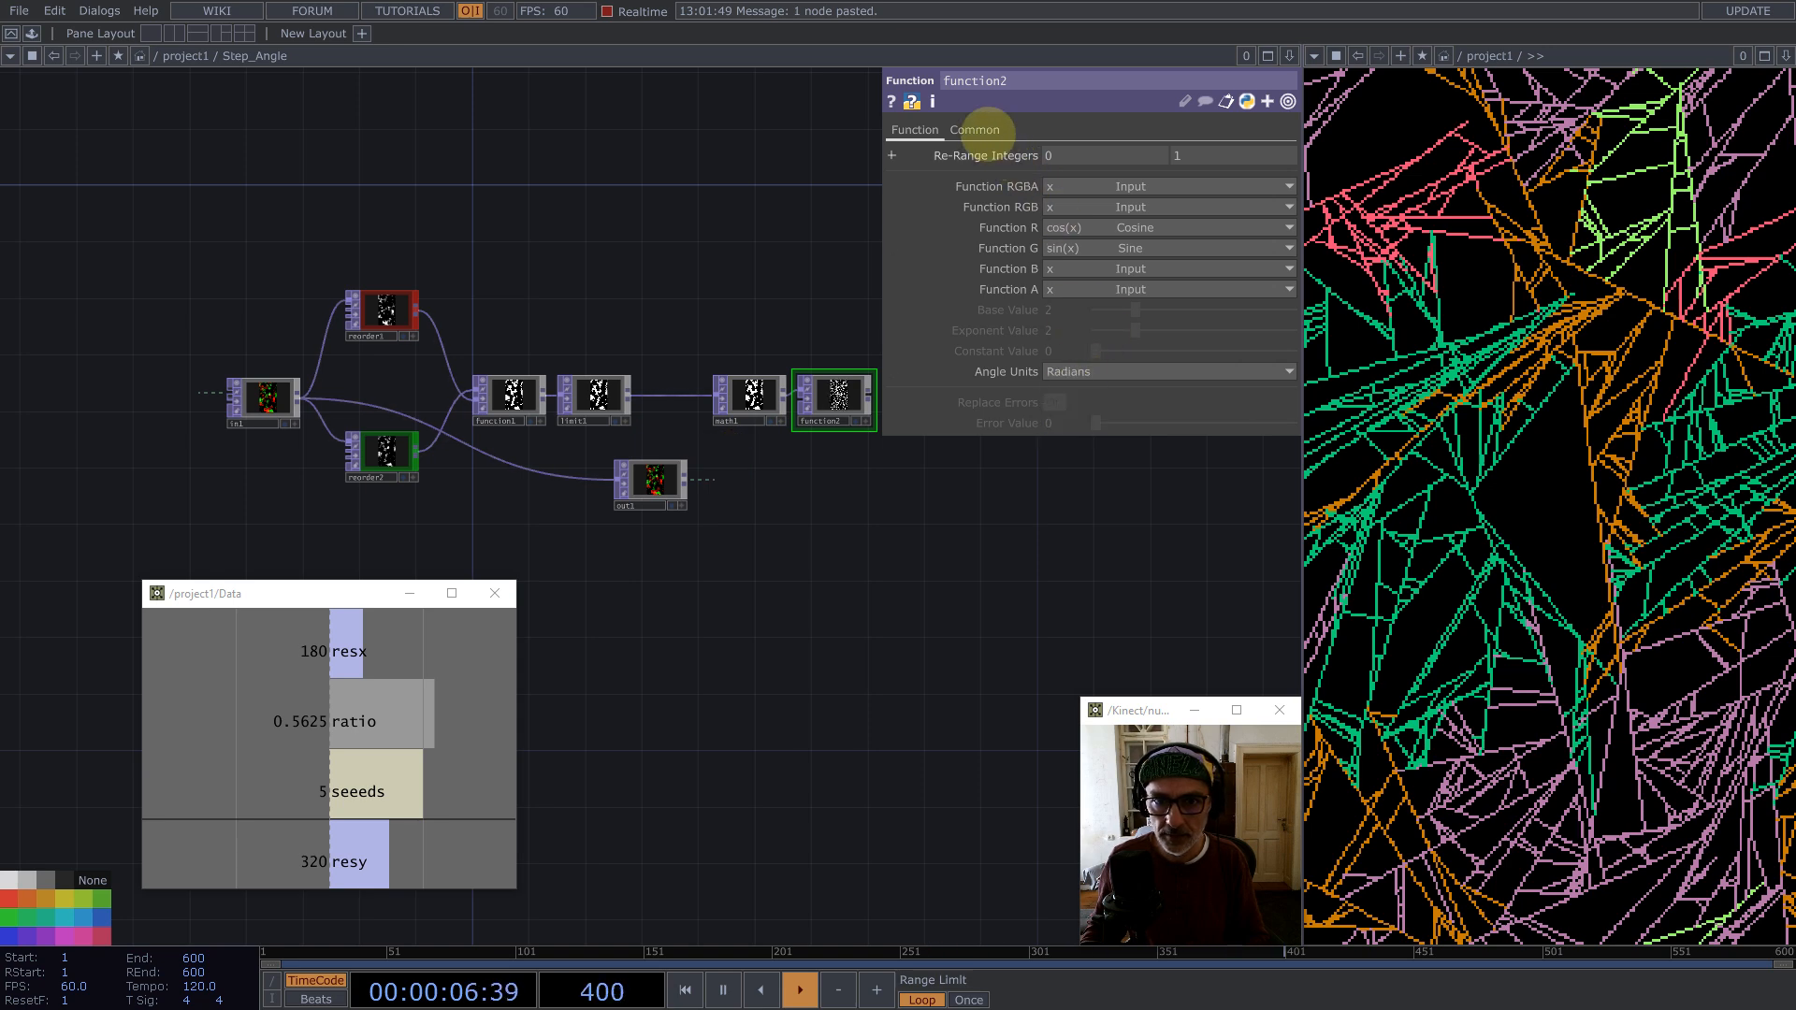
pyautogui.click(975, 130)
pyautogui.click(1122, 361)
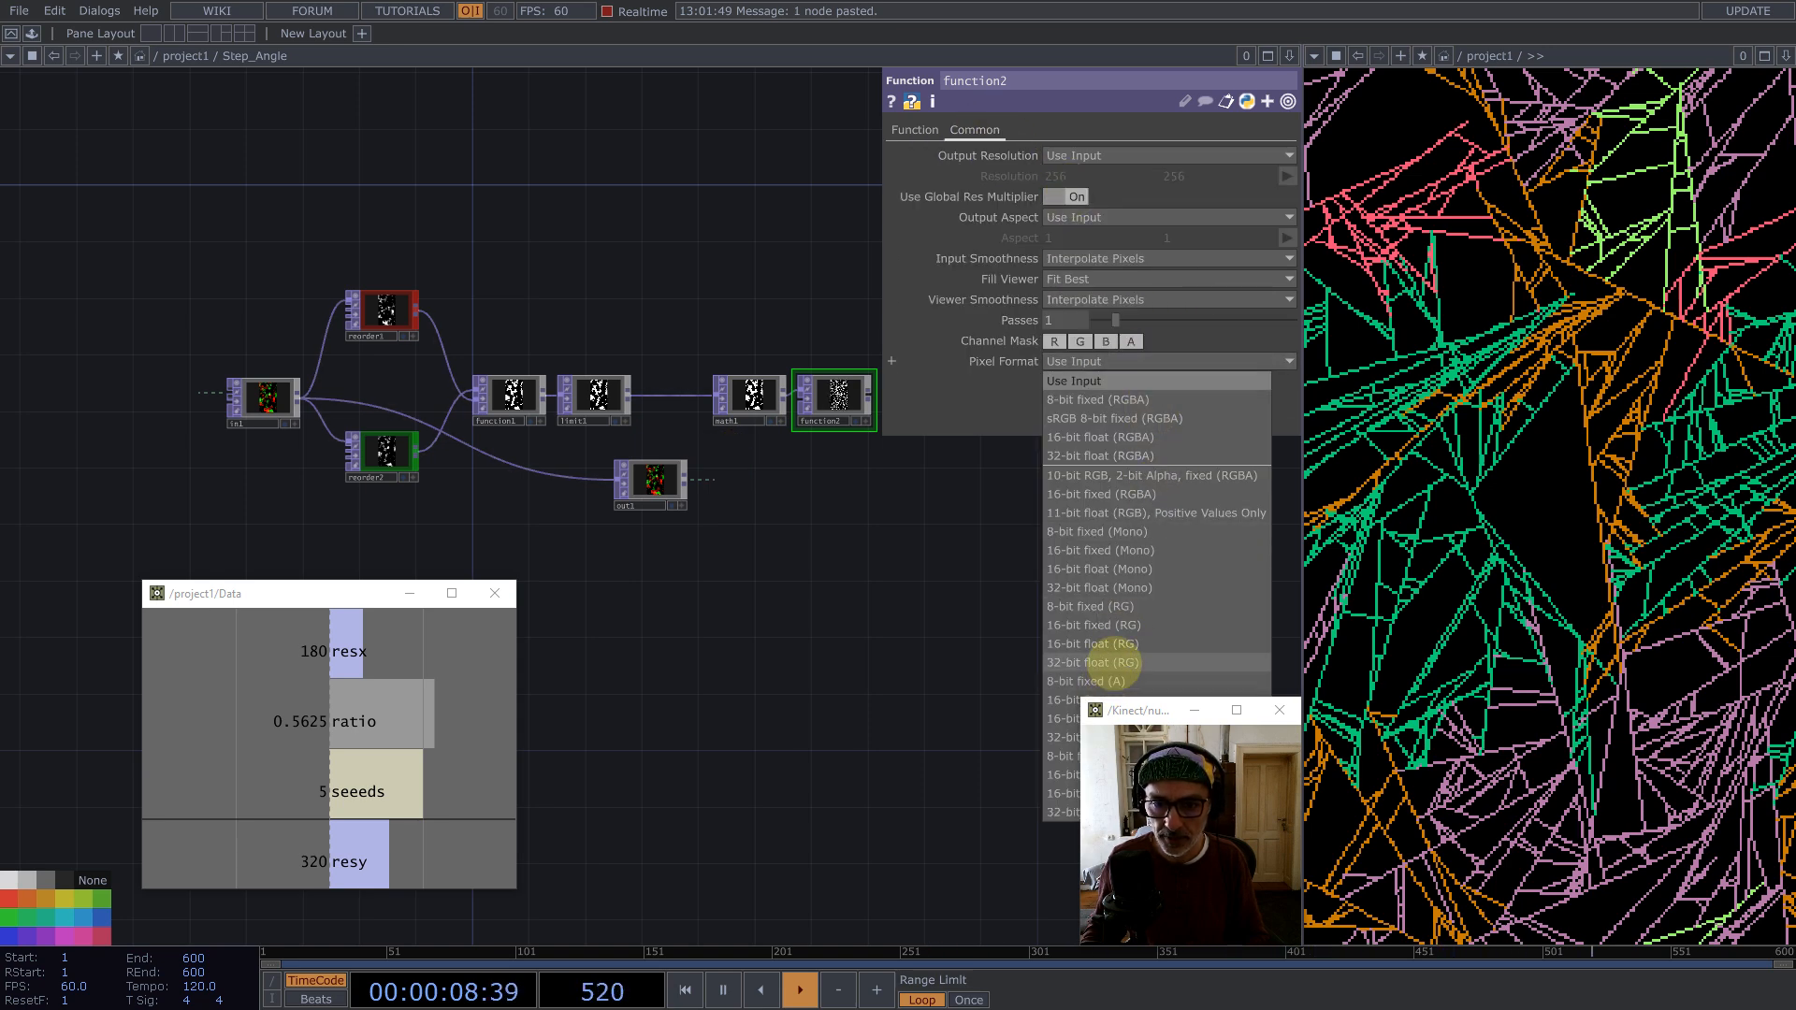
pyautogui.click(1113, 645)
# Step: Connect function2's output to null1 and tidy the node positions inside Step_Angle
pyautogui.moveTo(805, 561); pyautogui.dragTo(713, 574)
pyautogui.moveTo(564, 498); pyautogui.dragTo(917, 456)
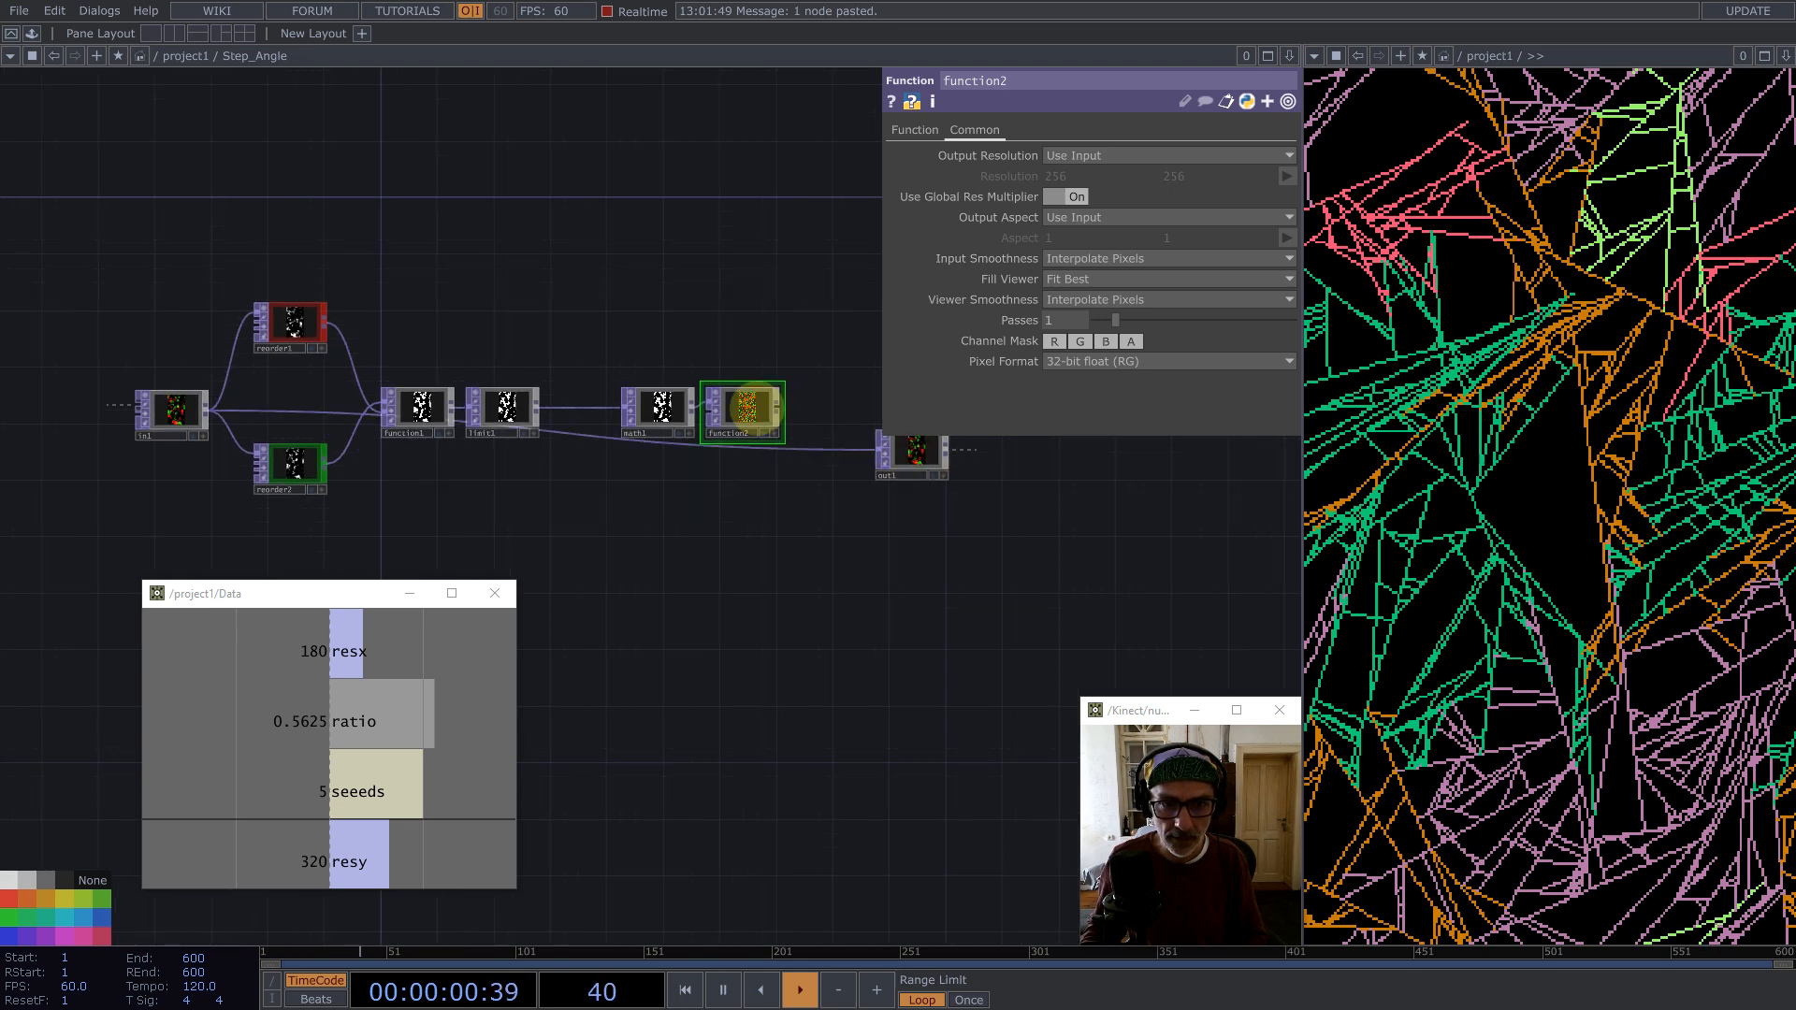
pyautogui.moveTo(778, 406); pyautogui.dragTo(877, 453)
pyautogui.moveTo(831, 539); pyautogui.dragTo(707, 572)
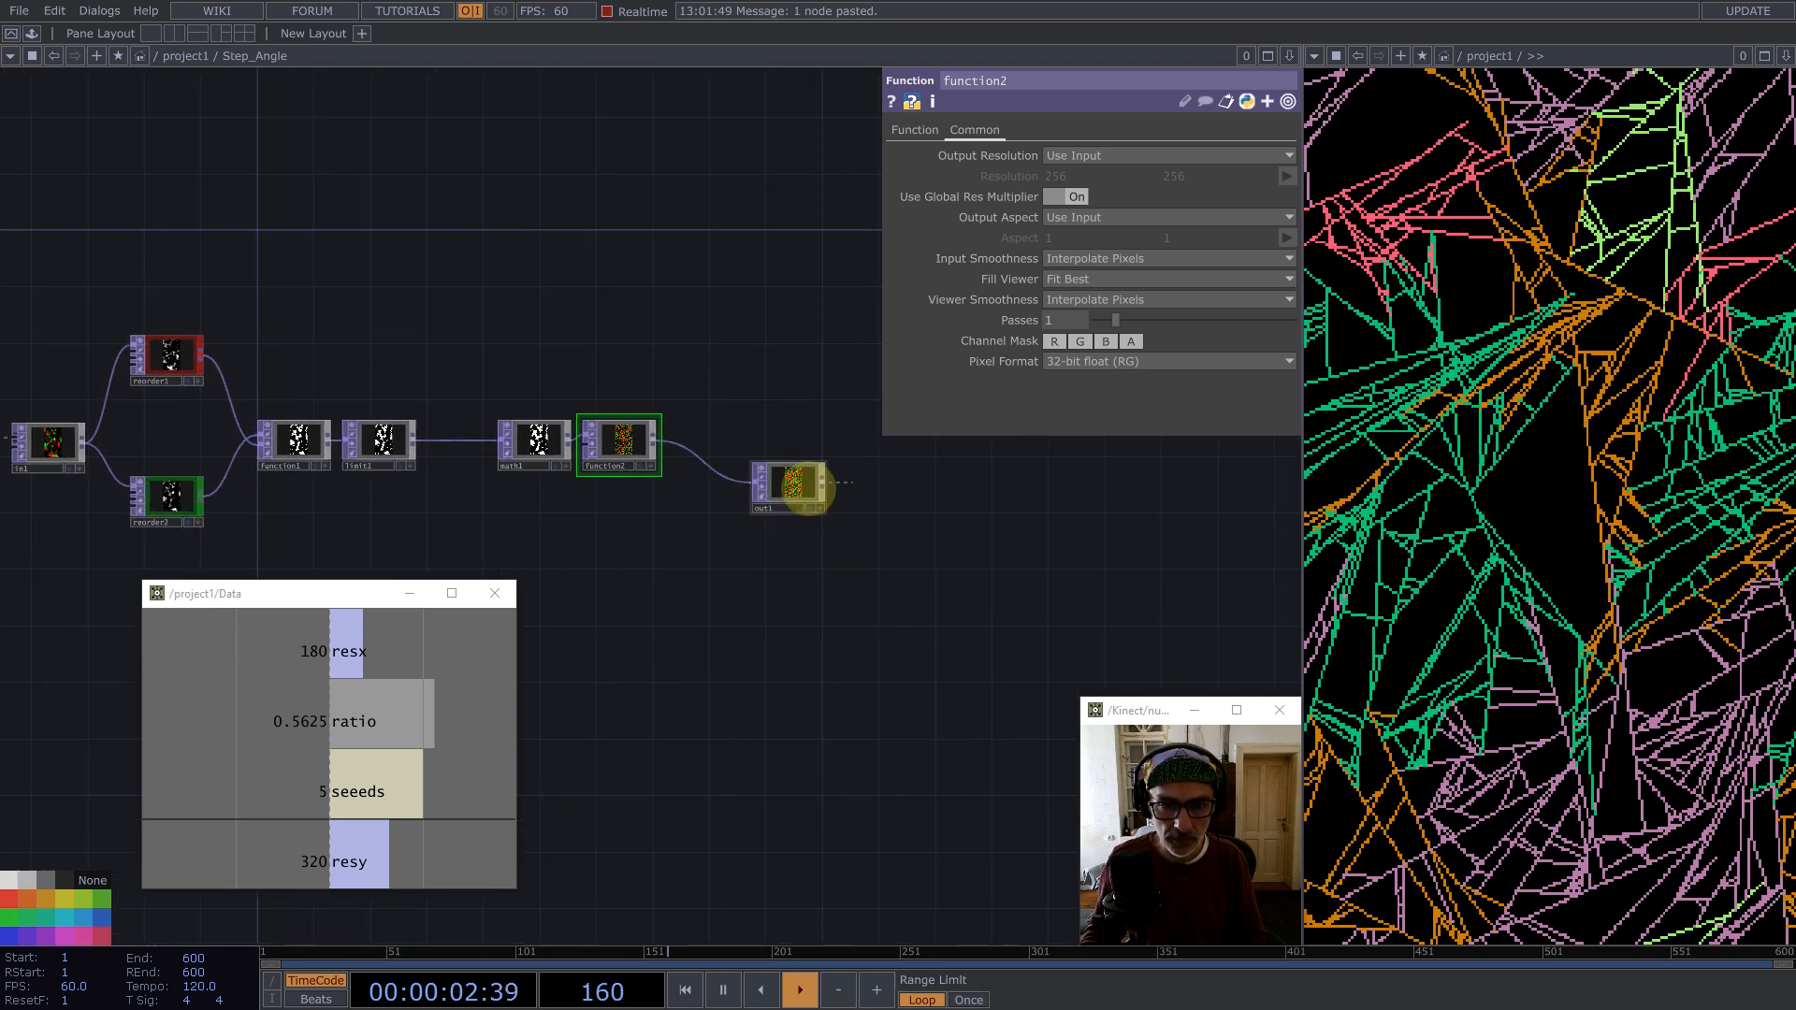
pyautogui.moveTo(808, 487); pyautogui.dragTo(789, 413)
# Step: Select all nodes in Step_Angle and set their Input Smoothness and Viewer Smoothness to Nearest Pixel
pyautogui.hotkey('ctrl', 'a')
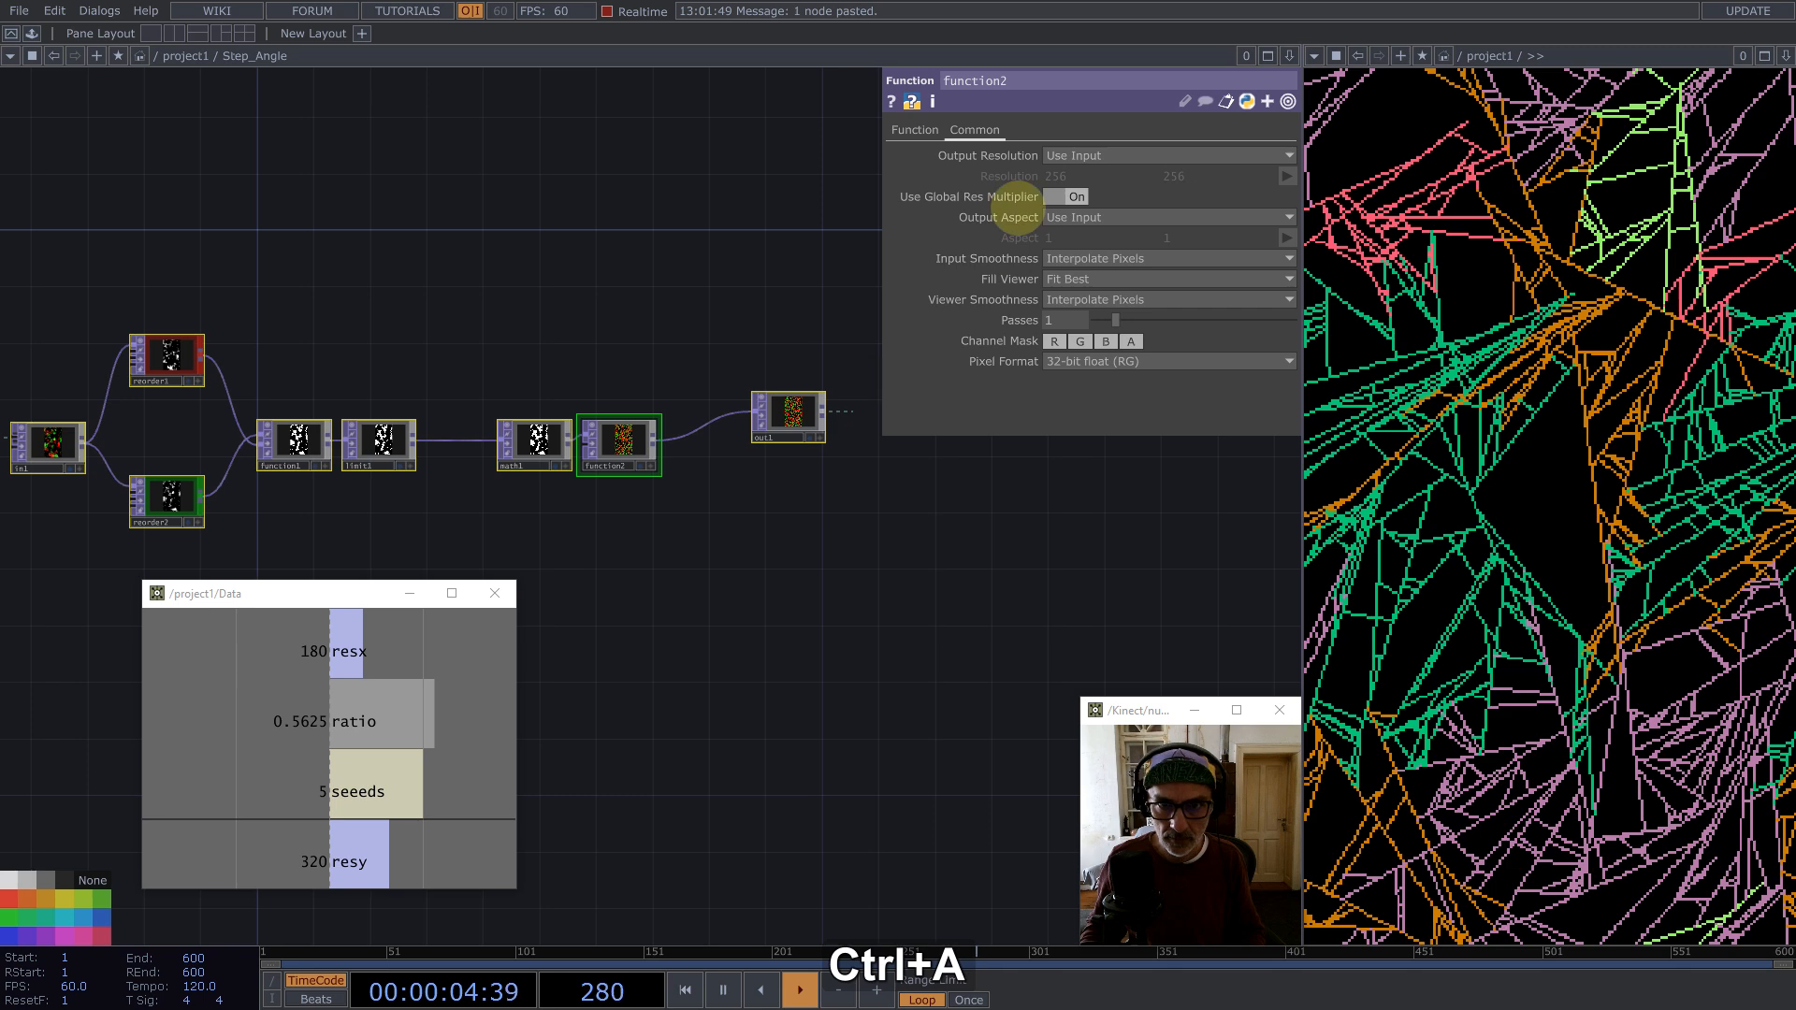
pyautogui.click(1095, 278)
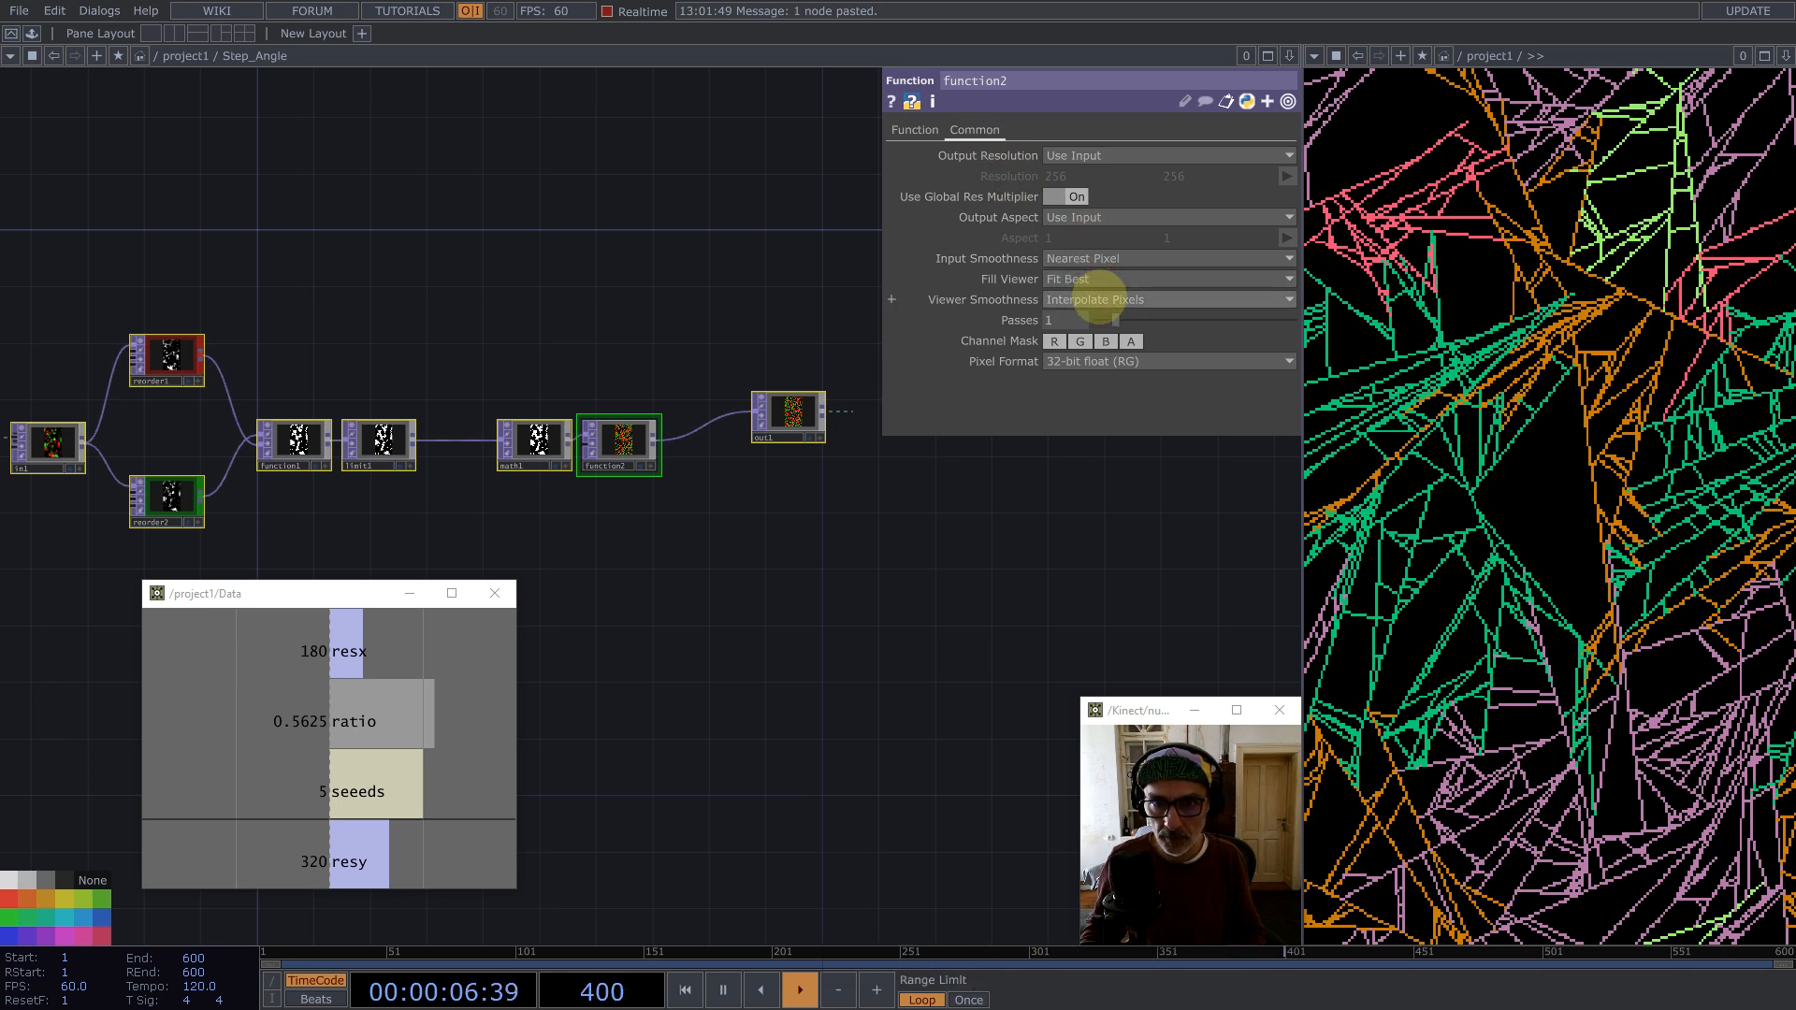
pyautogui.click(1085, 299)
pyautogui.click(1090, 319)
# Step: Return to the main network and restart the simulation to view the quantized-angle trails
pyautogui.scroll(-10, 599, 355)
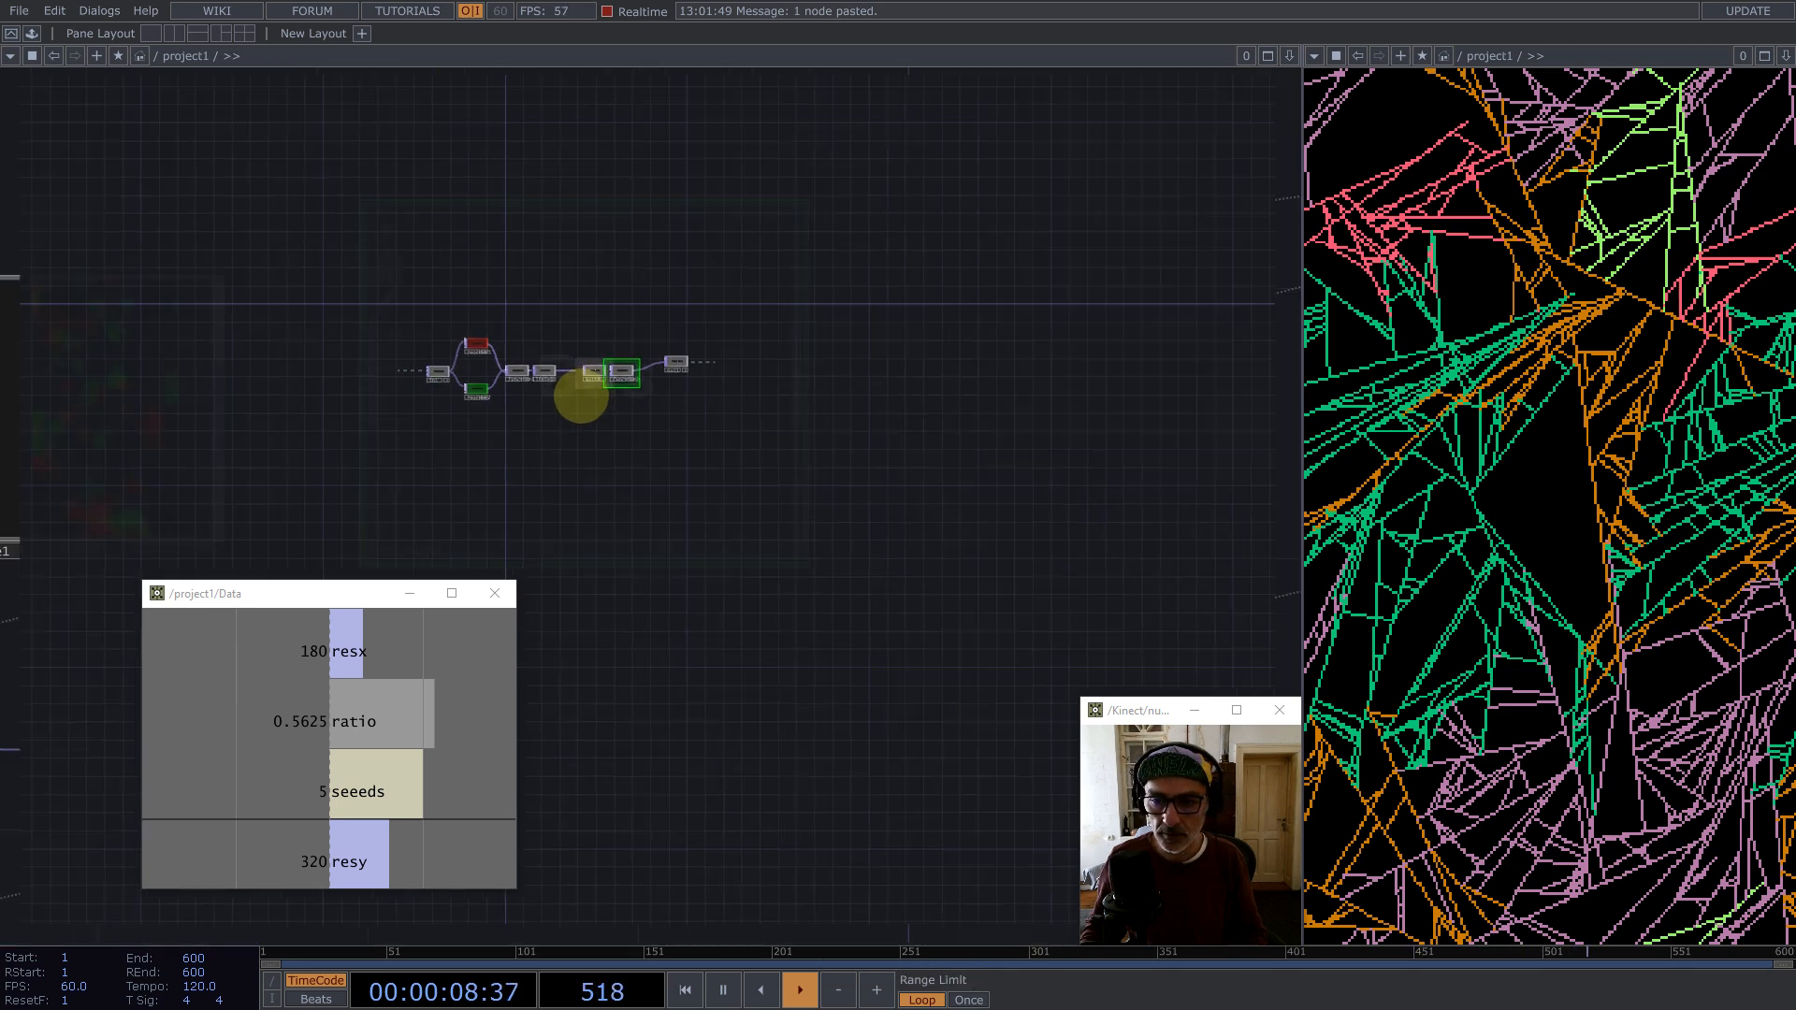
pyautogui.click(533, 385)
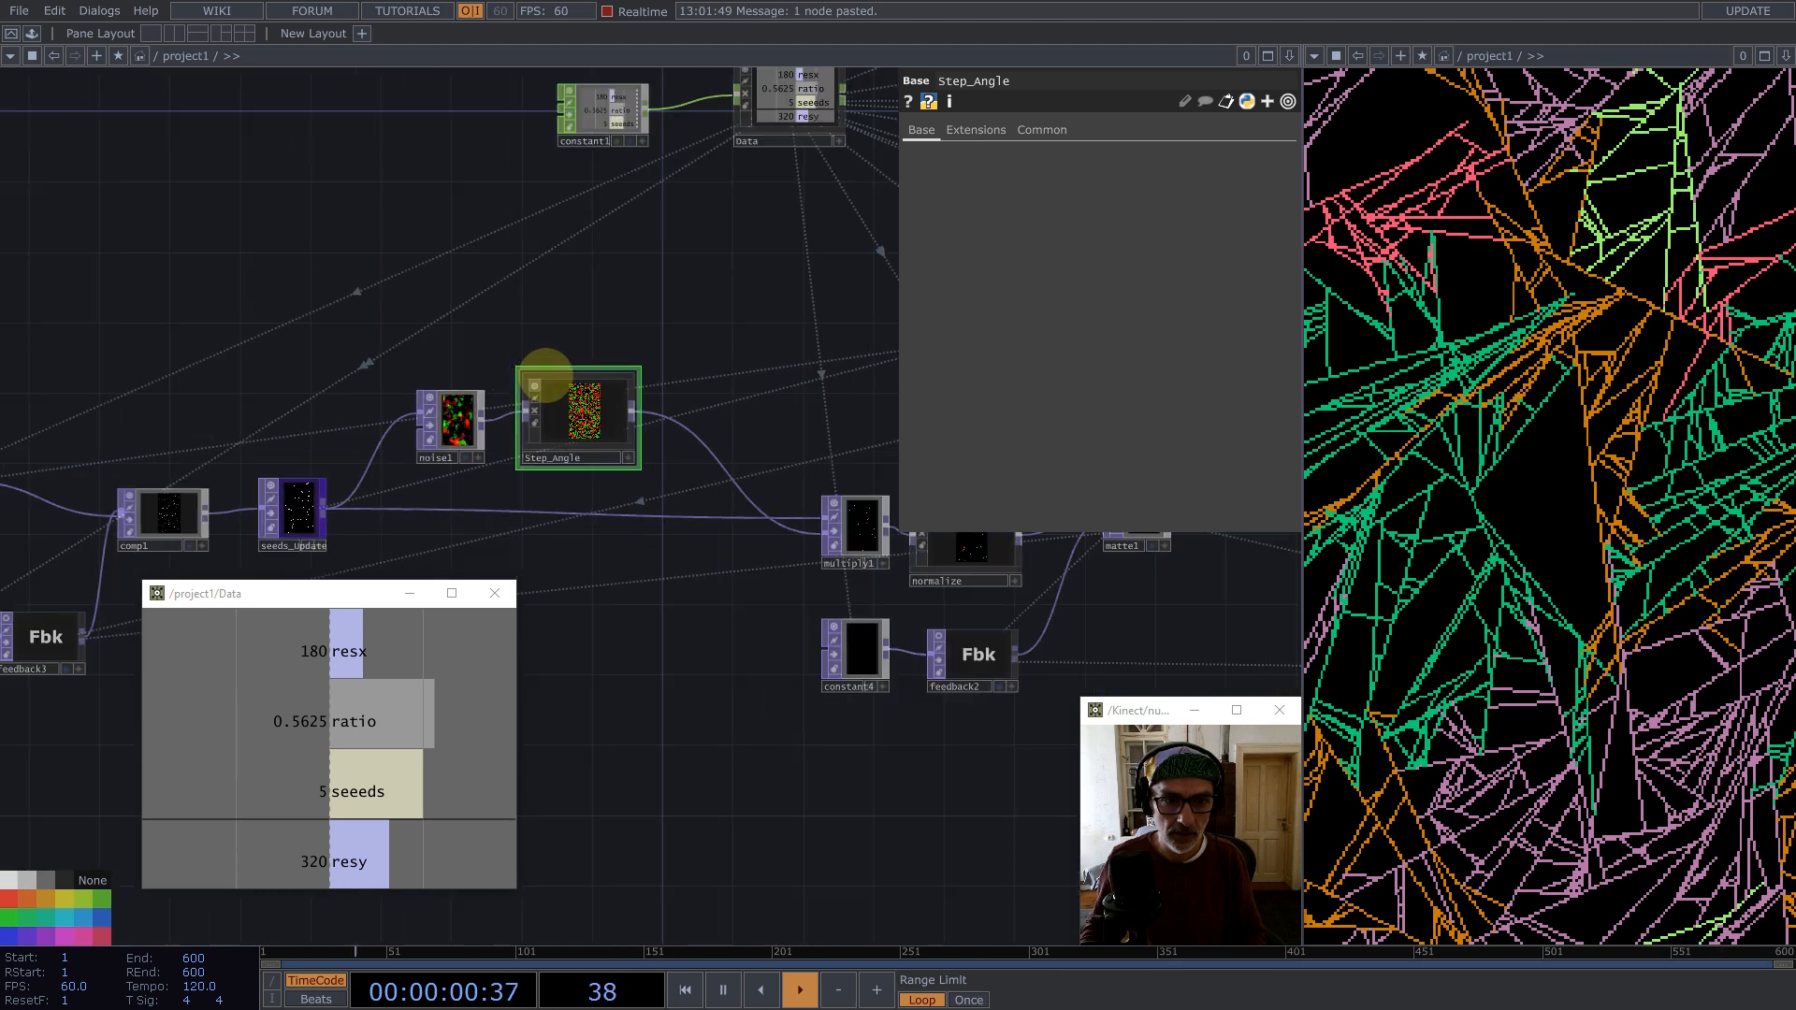
pyautogui.press('1')
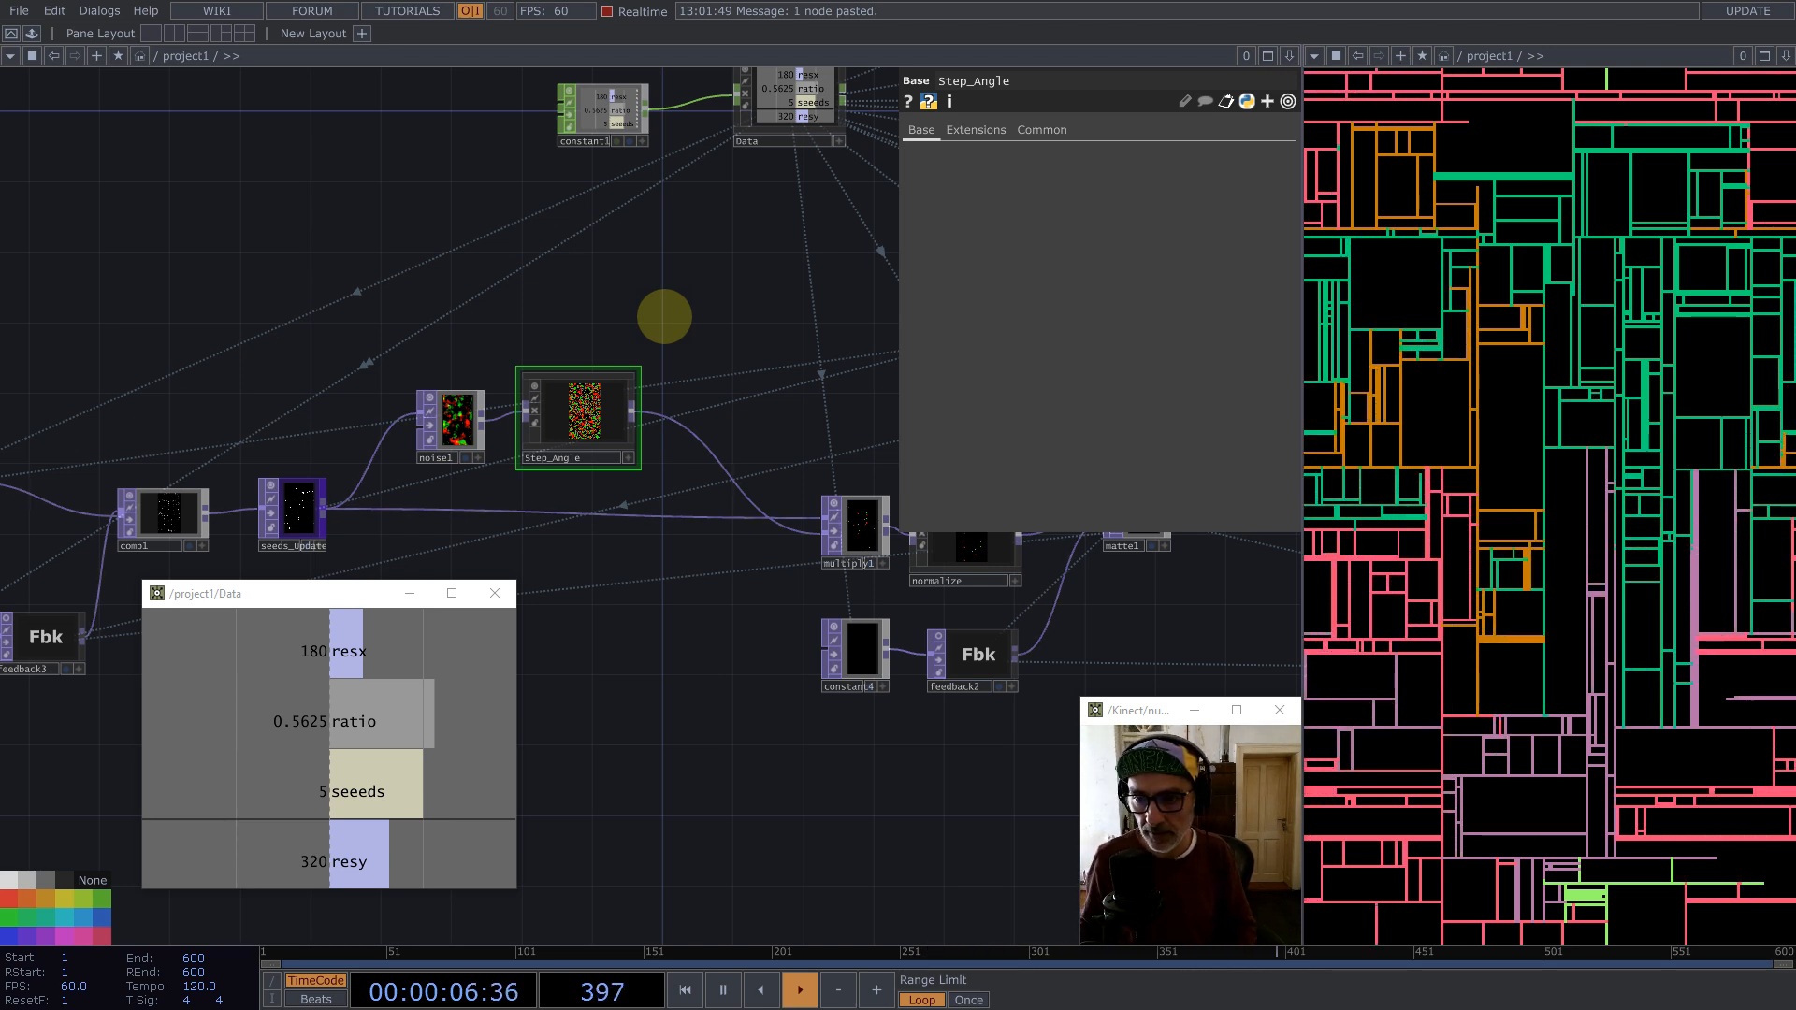
pyautogui.press('1')
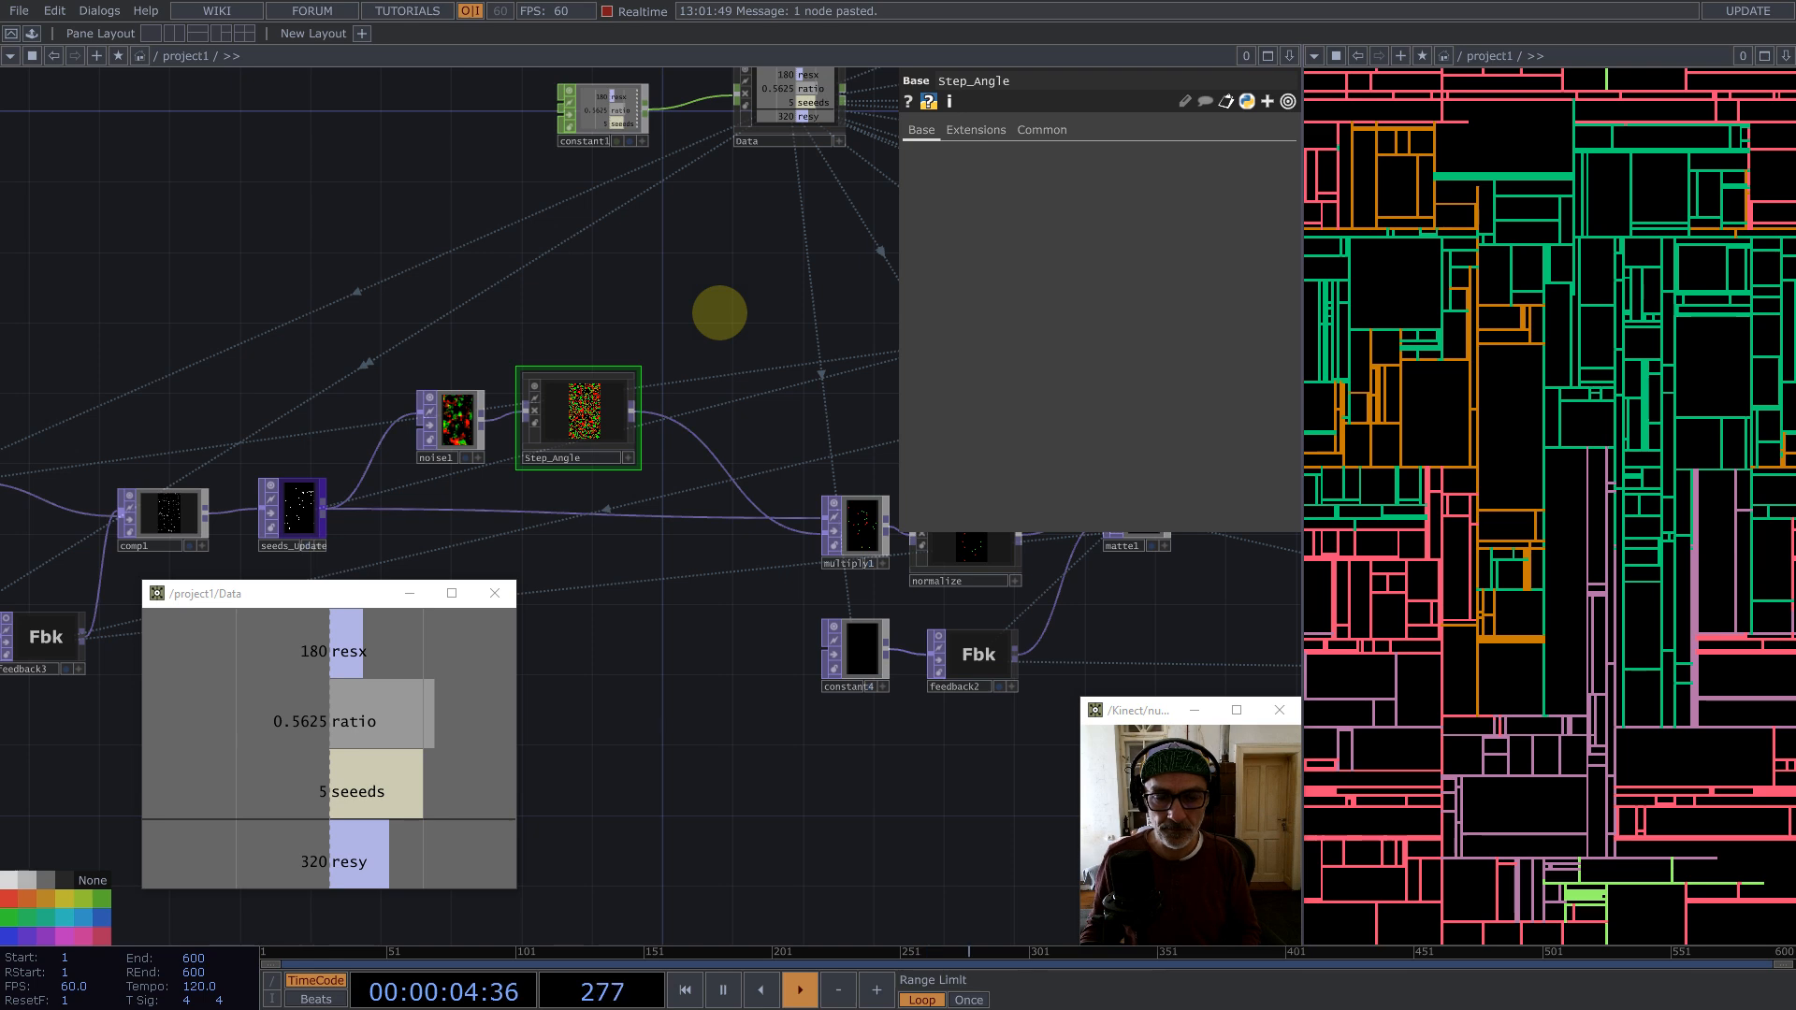
pyautogui.press('1')
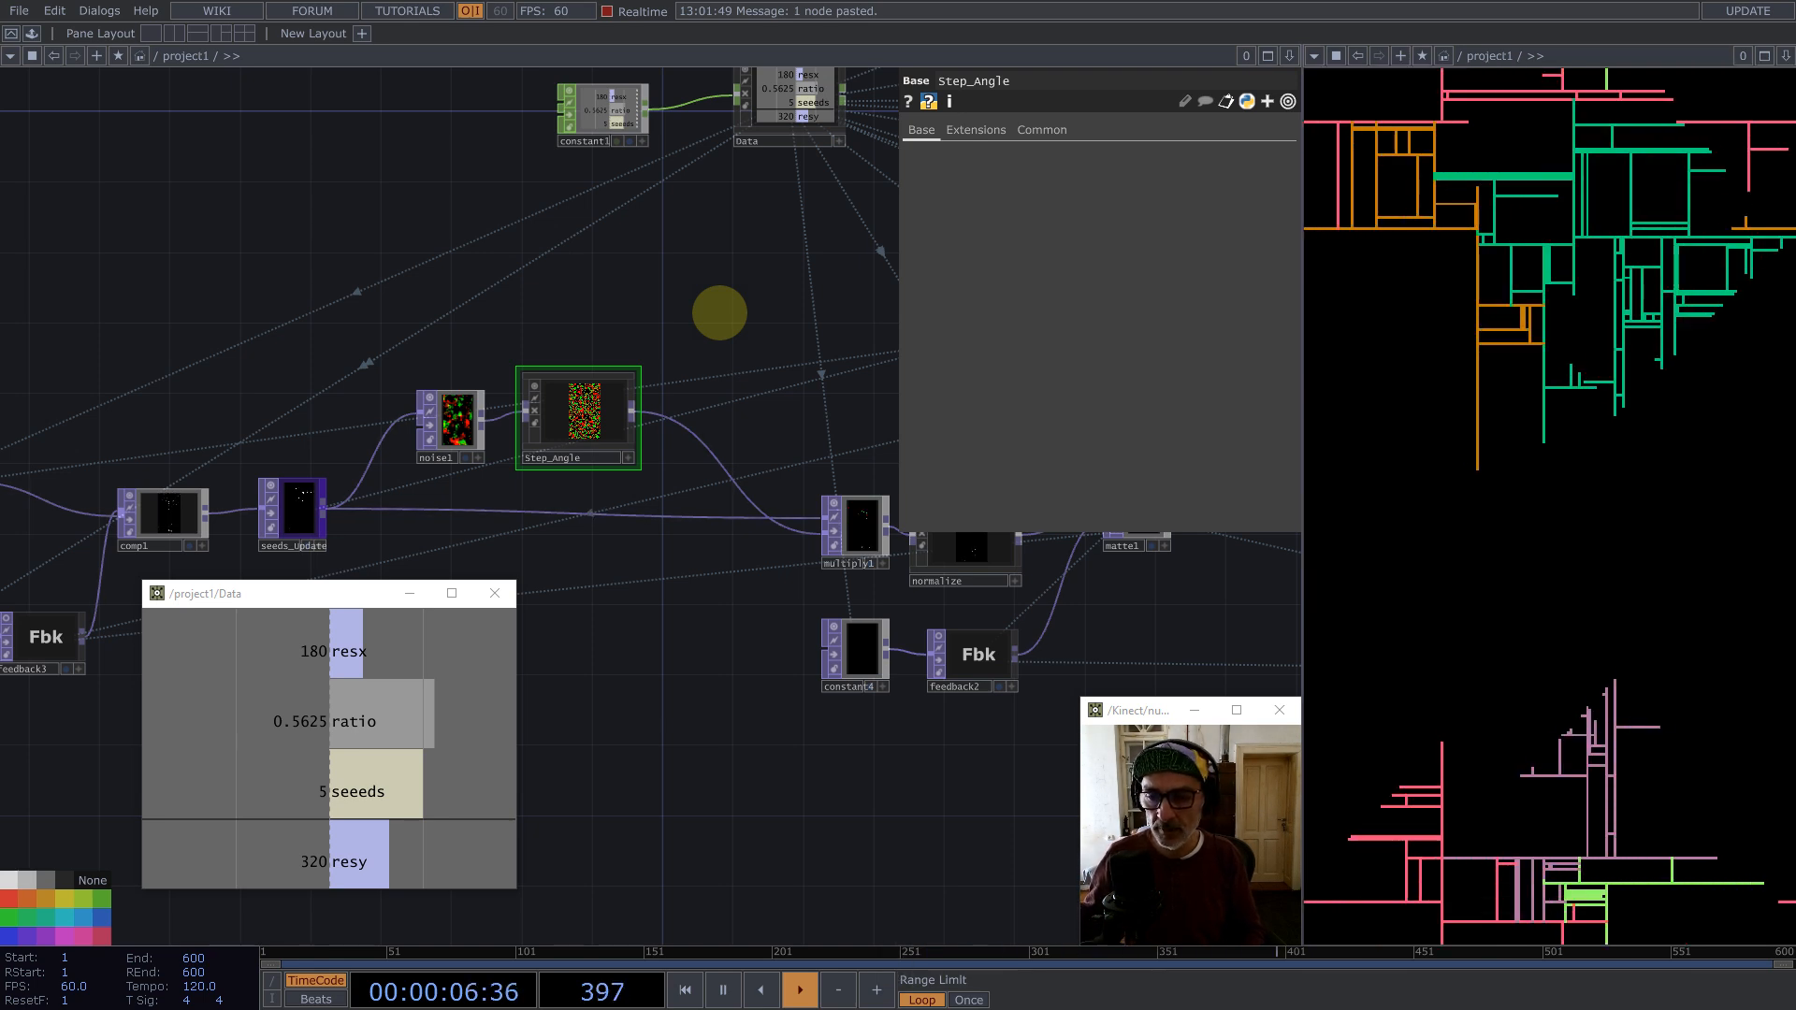
# Step: Paste a copied Noise TOP into the main network near the feedback nodes
pyautogui.scroll(-3, 465, 271)
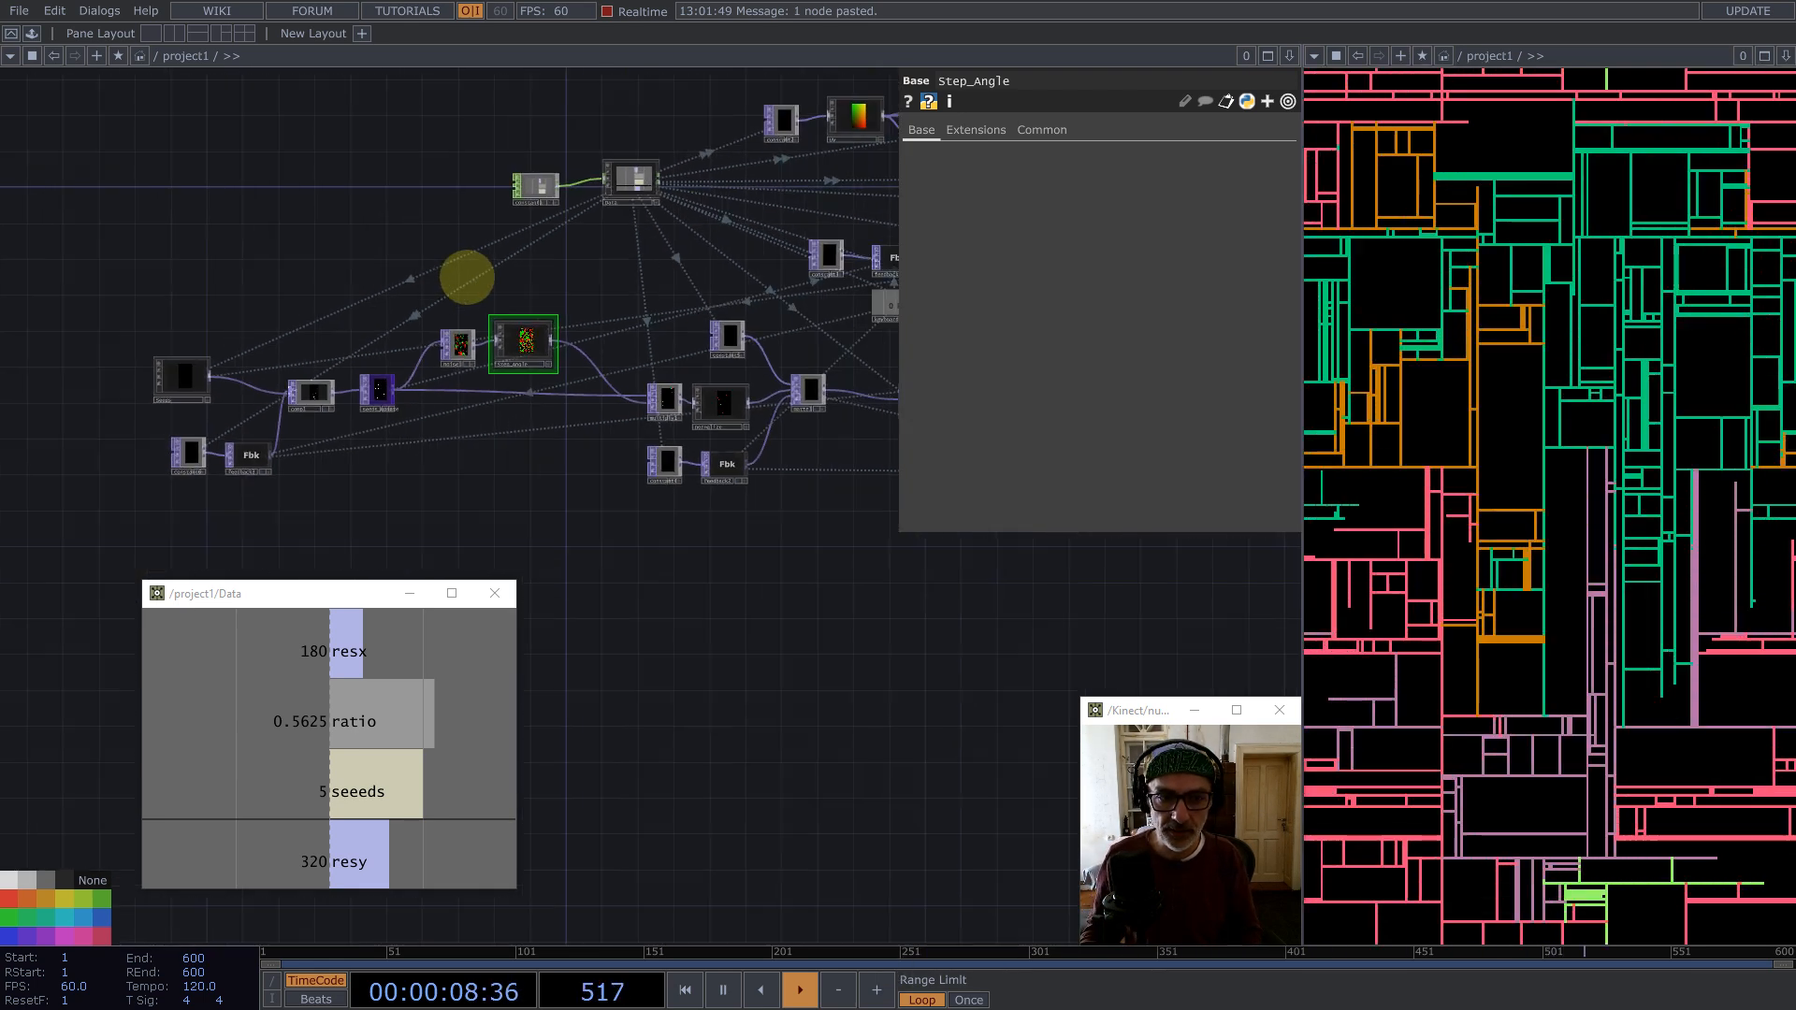
pyautogui.click(457, 344)
pyautogui.hotkey('ctrl', 'v')
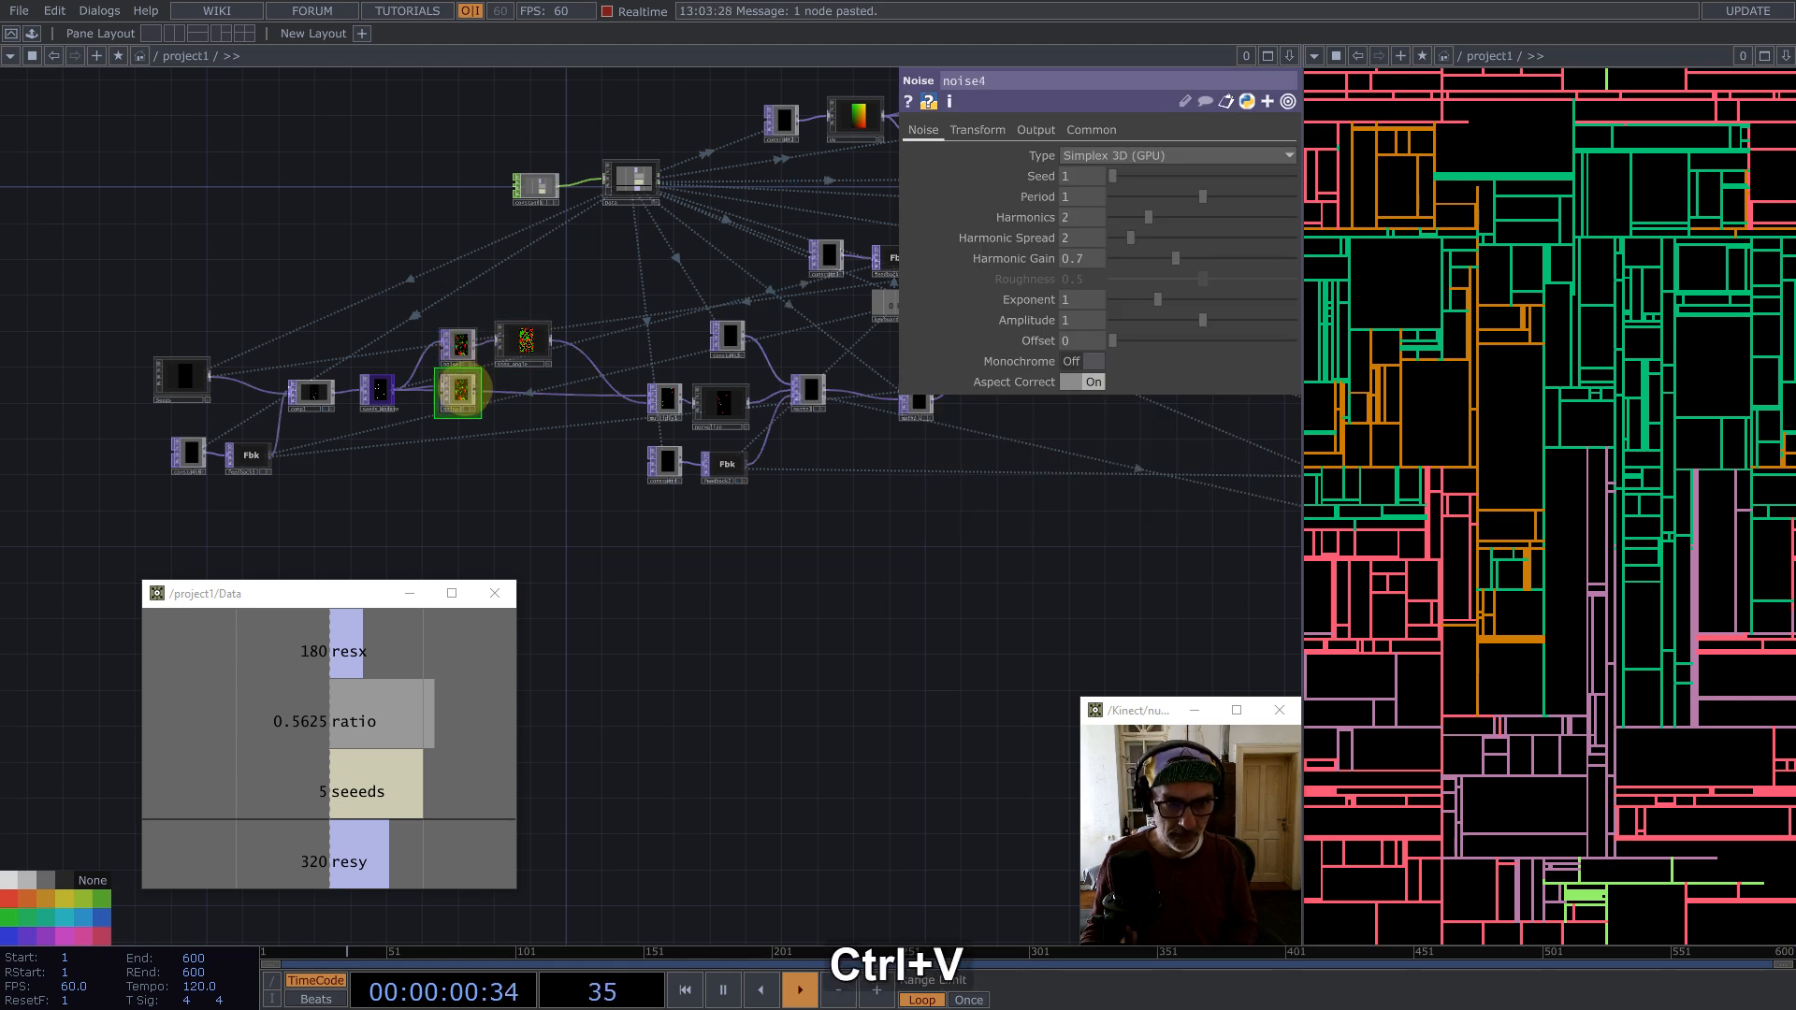
pyautogui.click(820, 480)
pyautogui.scroll(5, 817, 482)
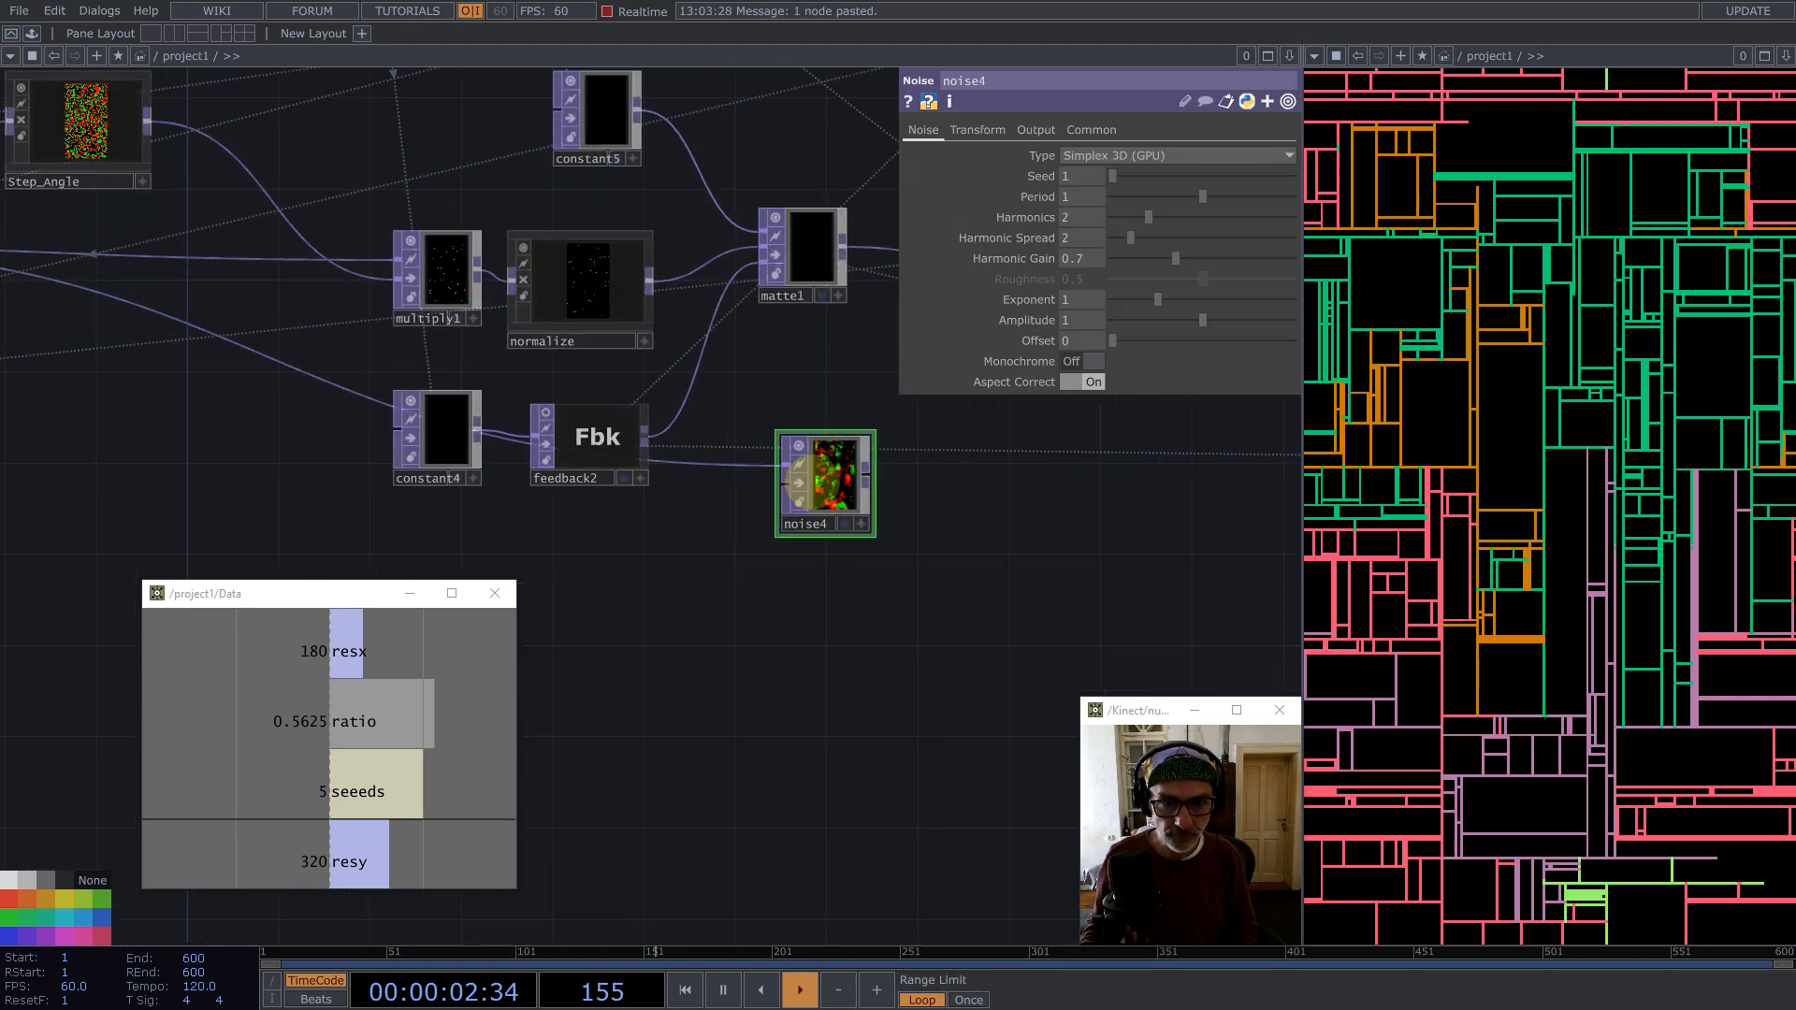
pyautogui.click(822, 461)
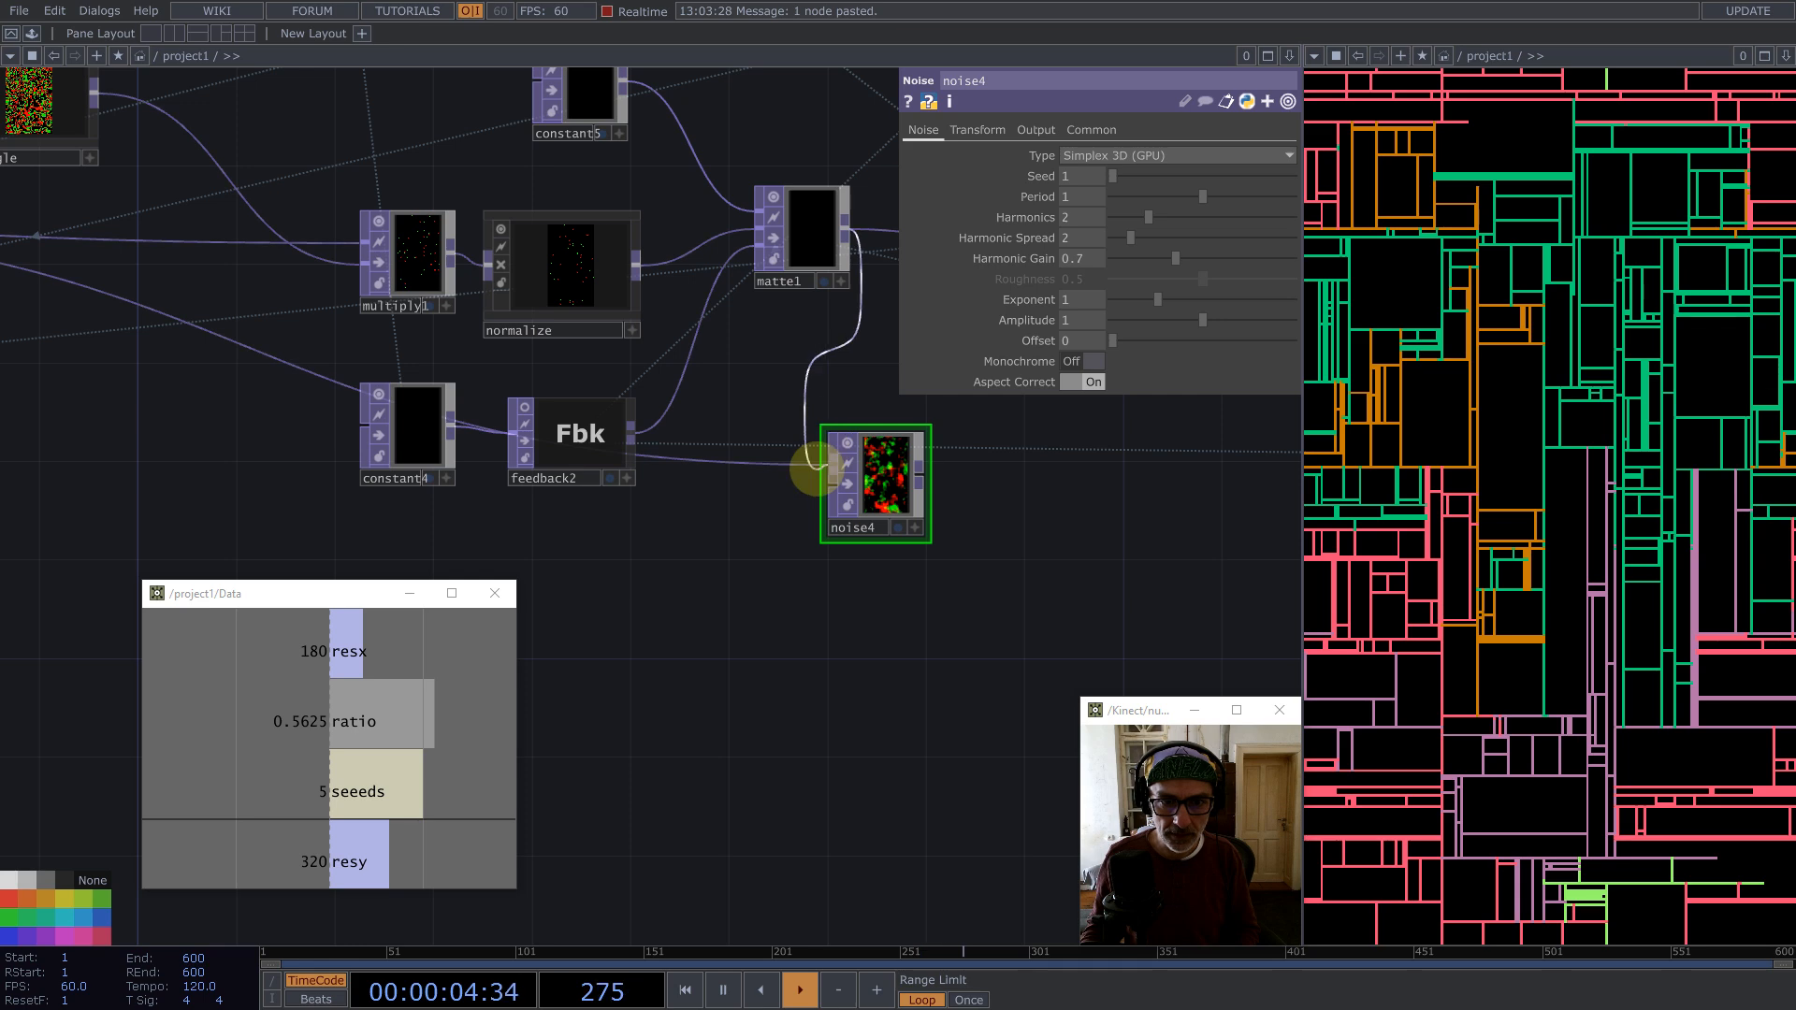
# Step: Rearrange the network nodes and place noise4 below matte1
pyautogui.scroll(-5, 665, 447)
pyautogui.scroll(-3, 390, 323)
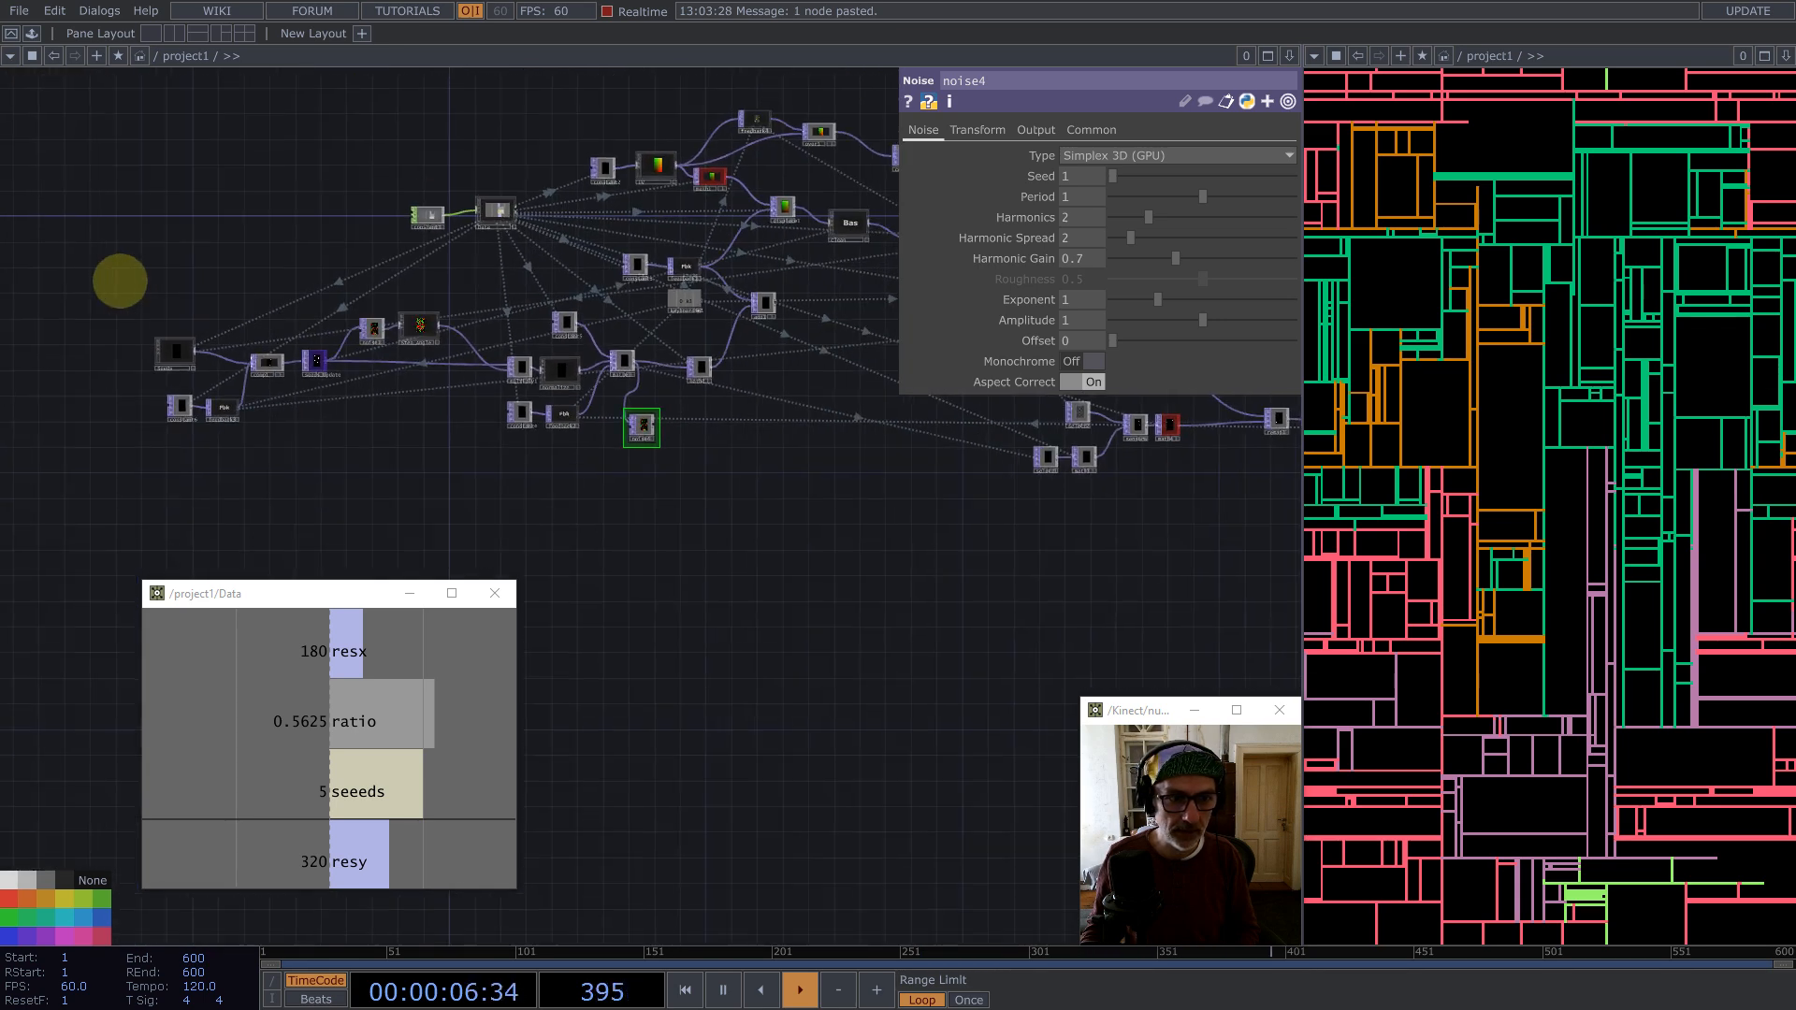
pyautogui.moveTo(103, 281); pyautogui.dragTo(599, 432, button='right')
pyautogui.press('capslock')
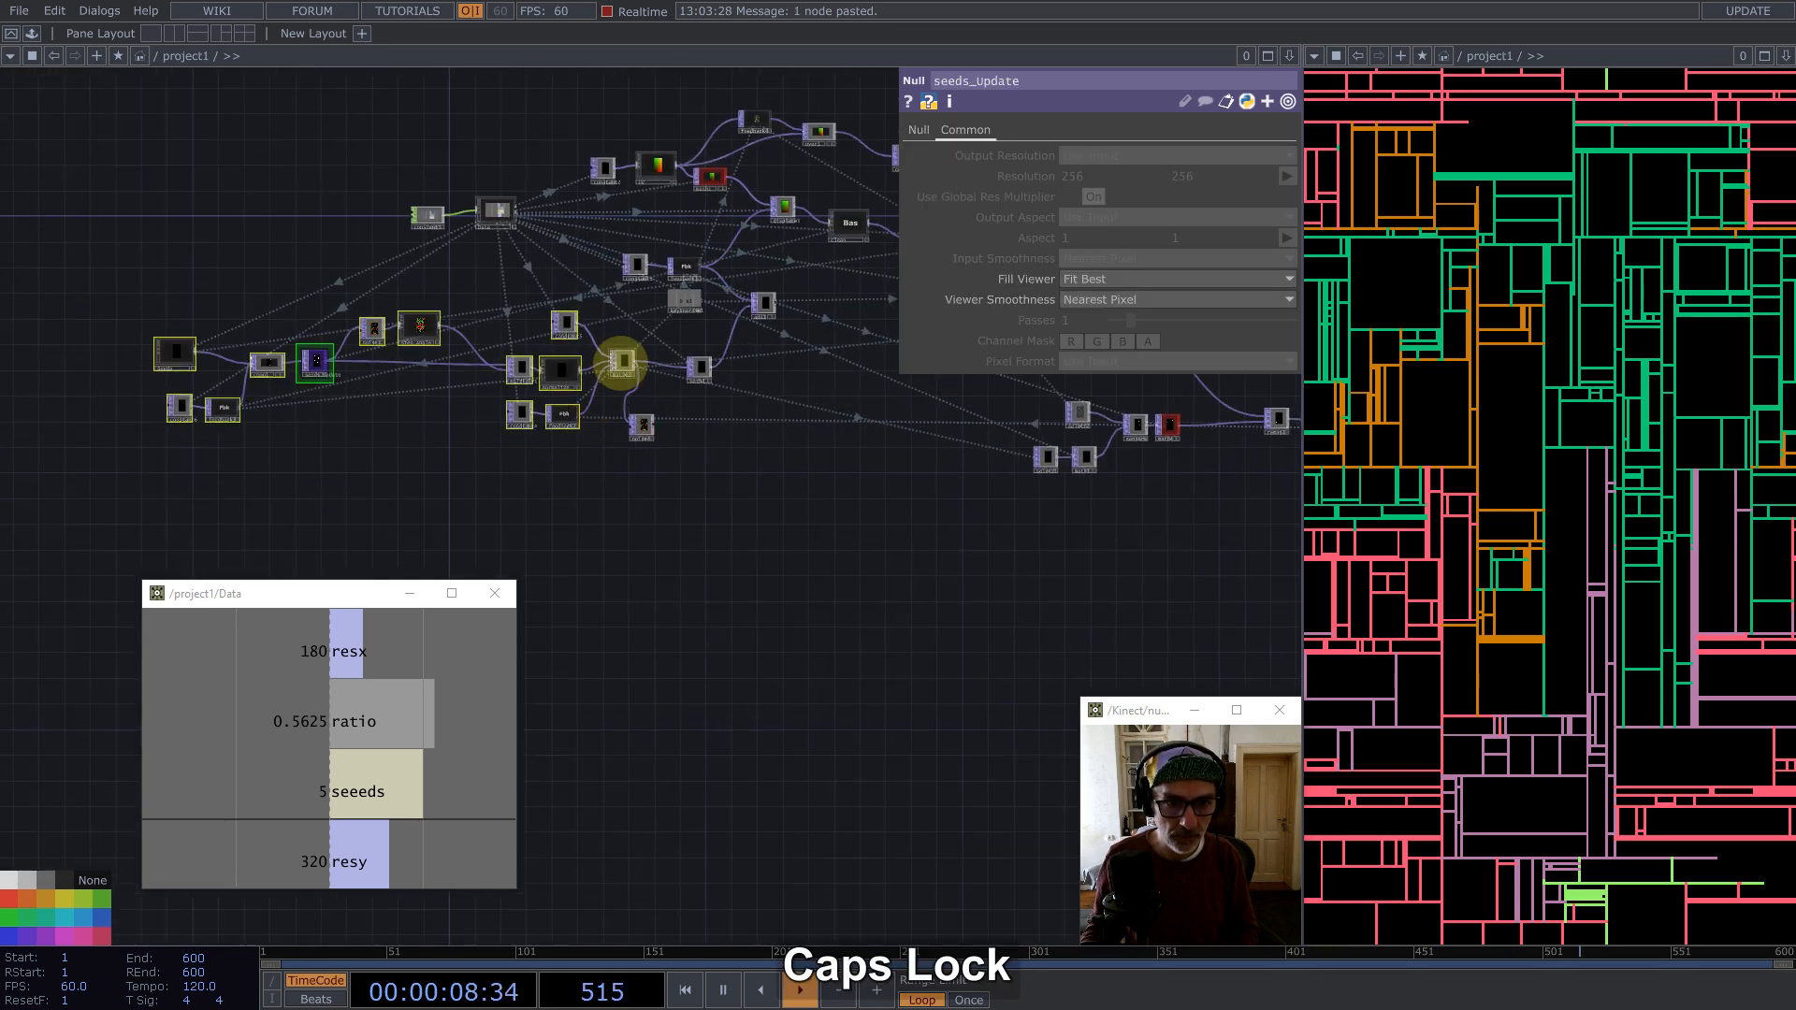
pyautogui.moveTo(627, 362)
pyautogui.mouseDown()
pyautogui.moveTo(522, 362)
pyautogui.moveTo(623, 363)
pyautogui.mouseUp()
pyautogui.moveTo(611, 437); pyautogui.dragTo(39, 285, button='right')
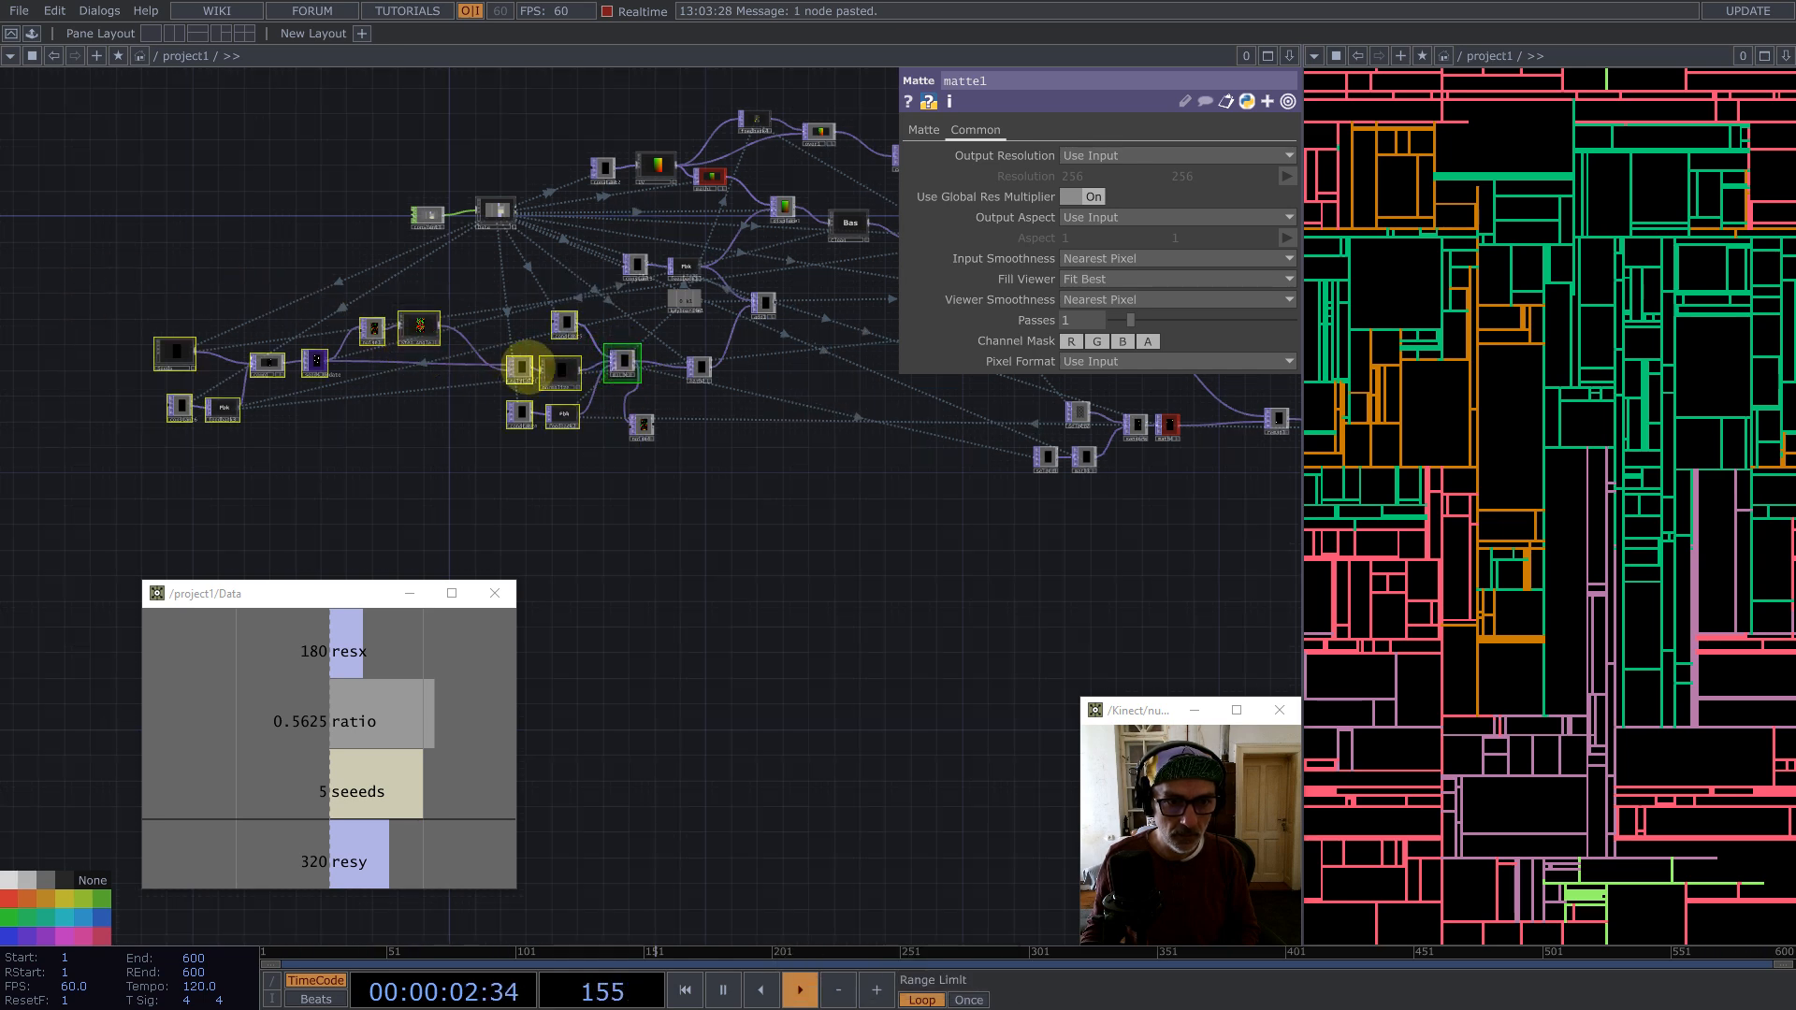
pyautogui.moveTo(622, 358); pyautogui.dragTo(514, 356)
pyautogui.scroll(6, 513, 356)
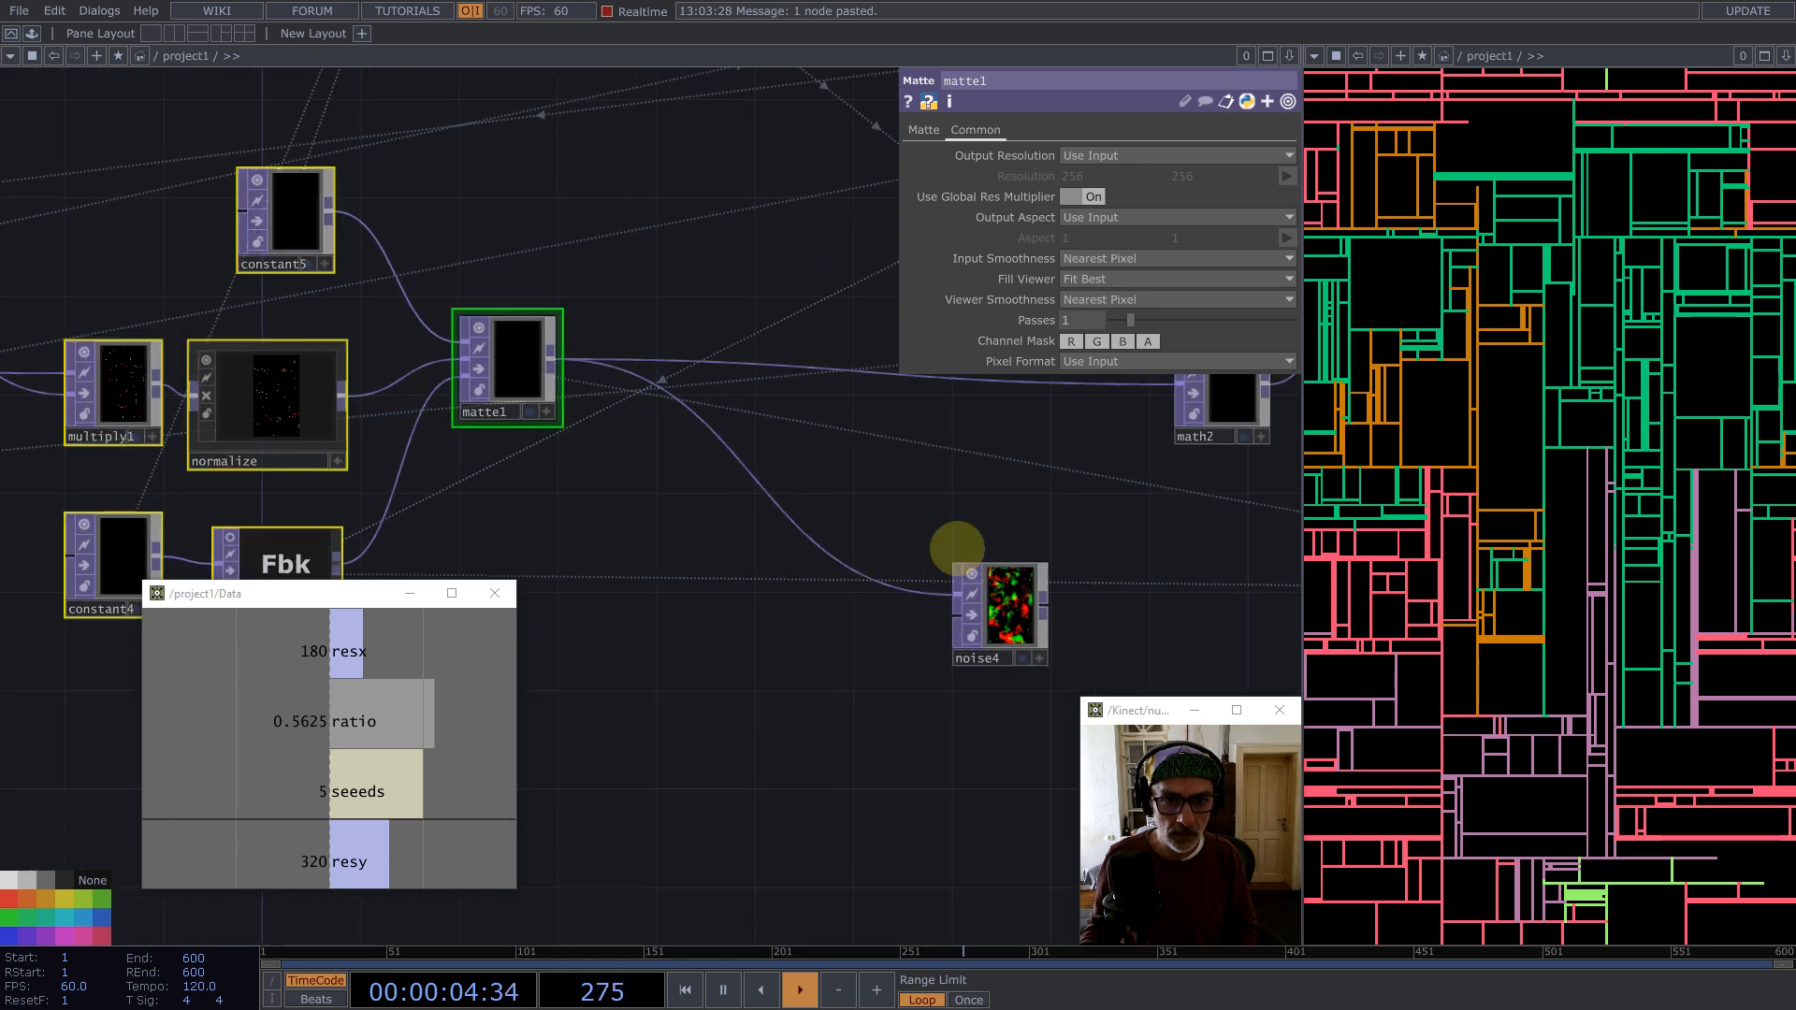
pyautogui.moveTo(994, 599); pyautogui.dragTo(649, 501)
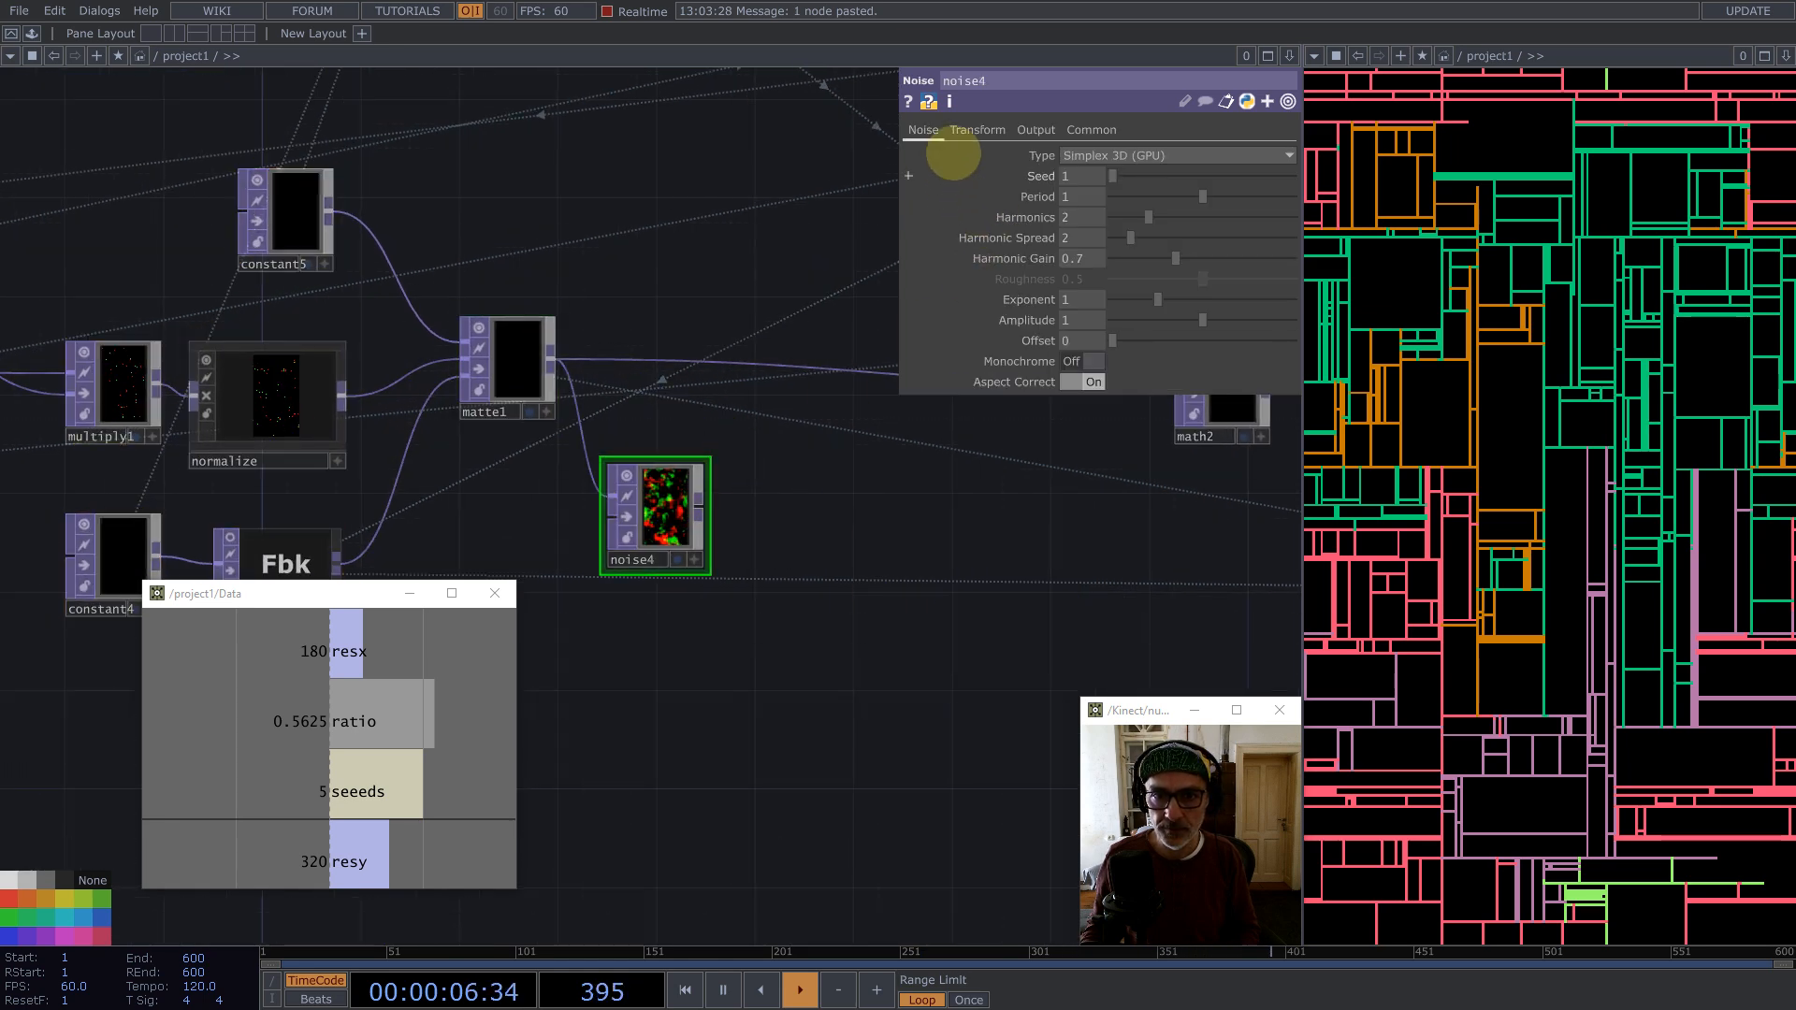
# Step: Set noise4's Pixel Format to 32-bit float (Mono)
pyautogui.click(977, 129)
pyautogui.click(1092, 130)
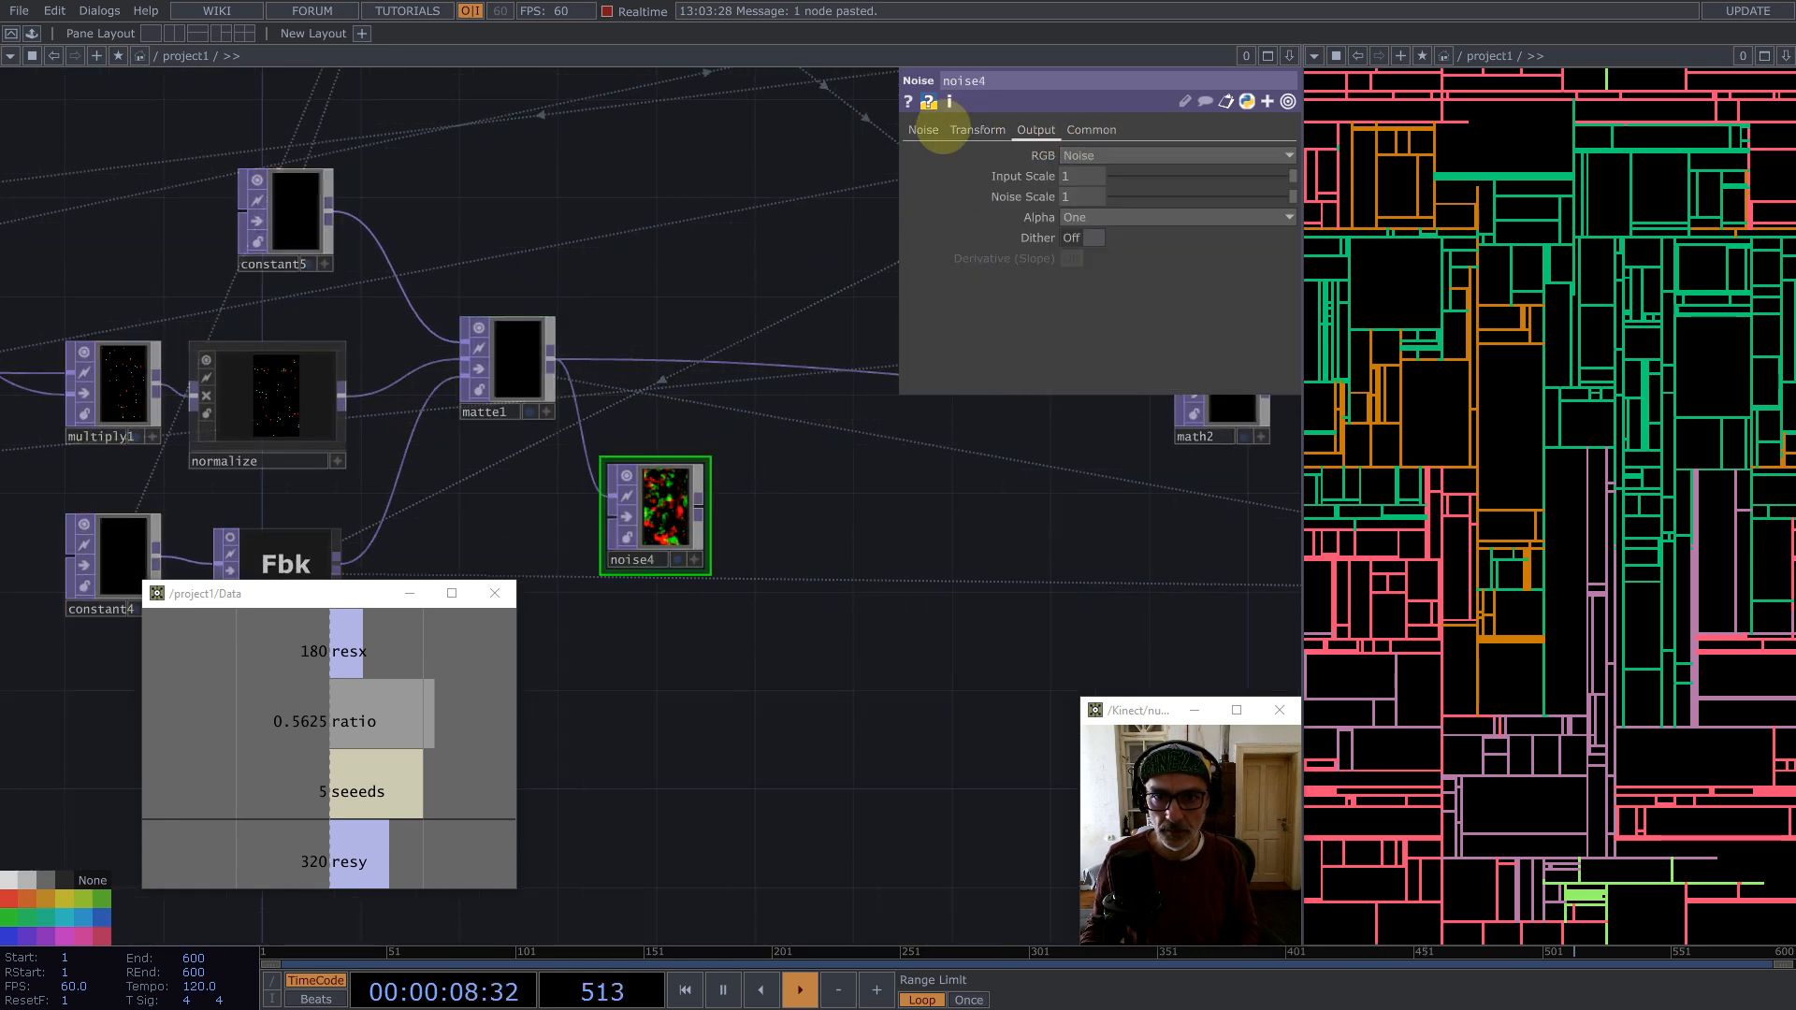
pyautogui.click(923, 129)
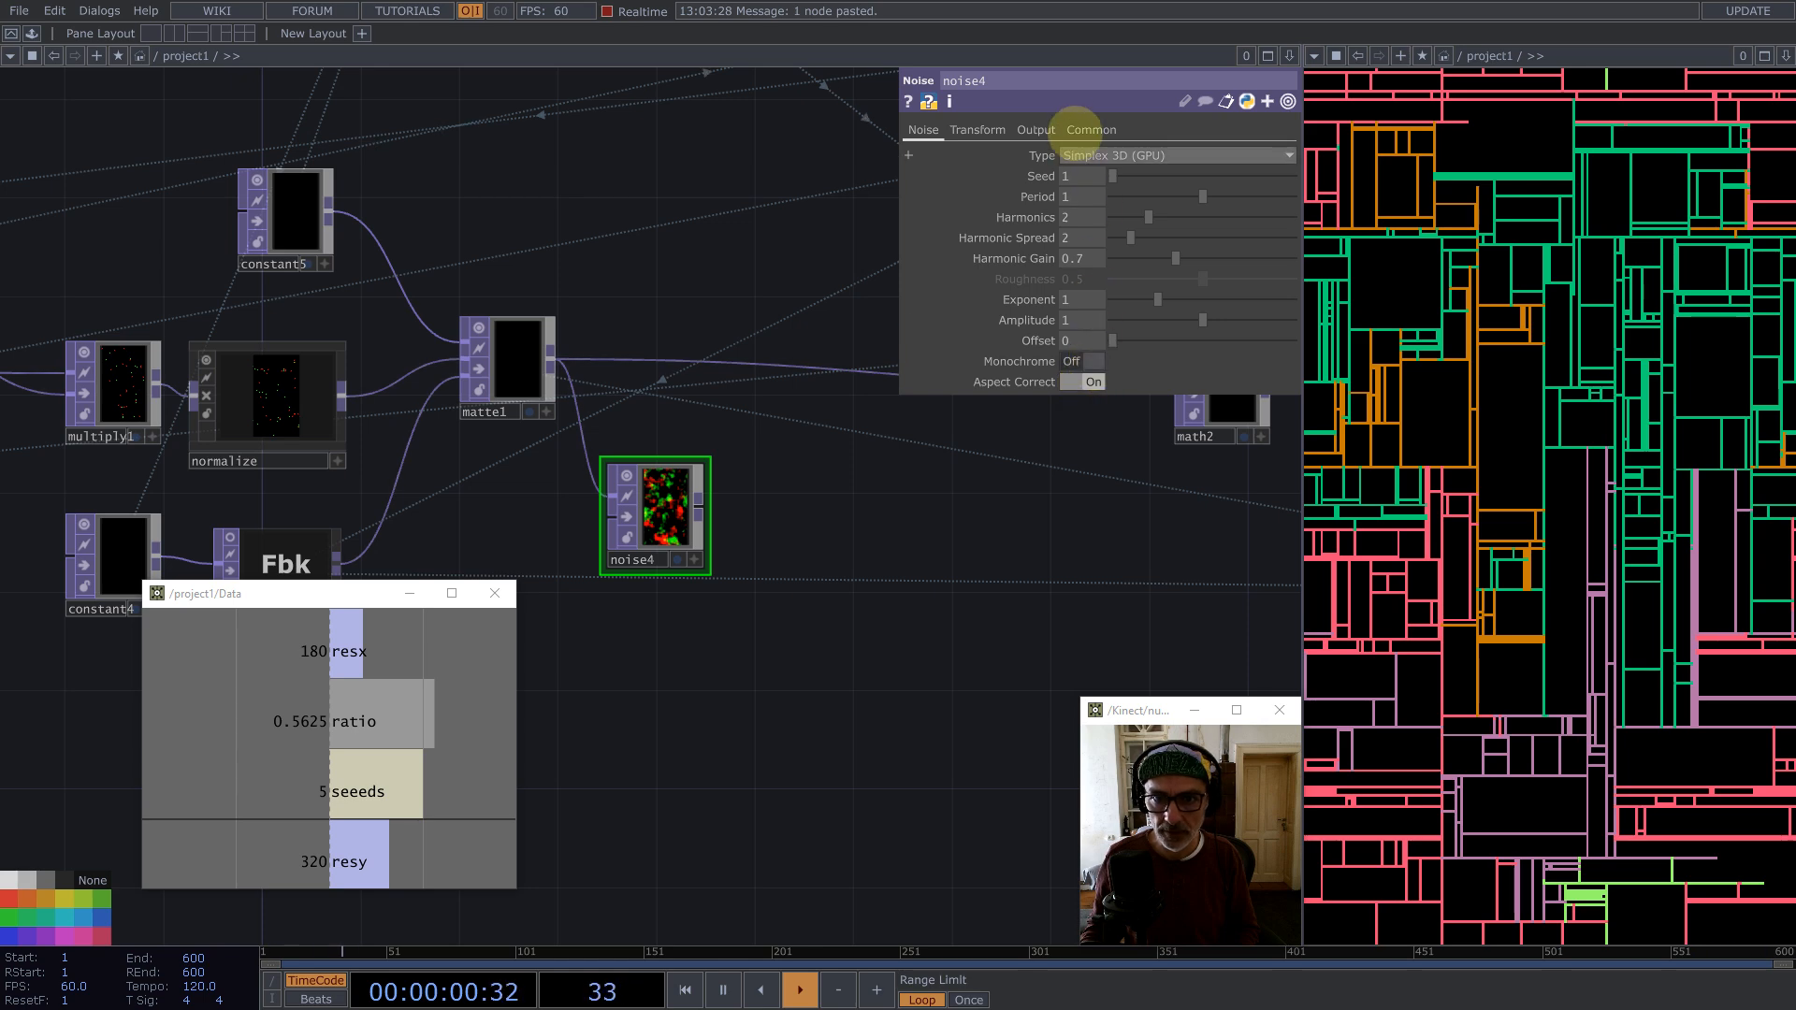
pyautogui.click(1092, 130)
pyautogui.click(1122, 361)
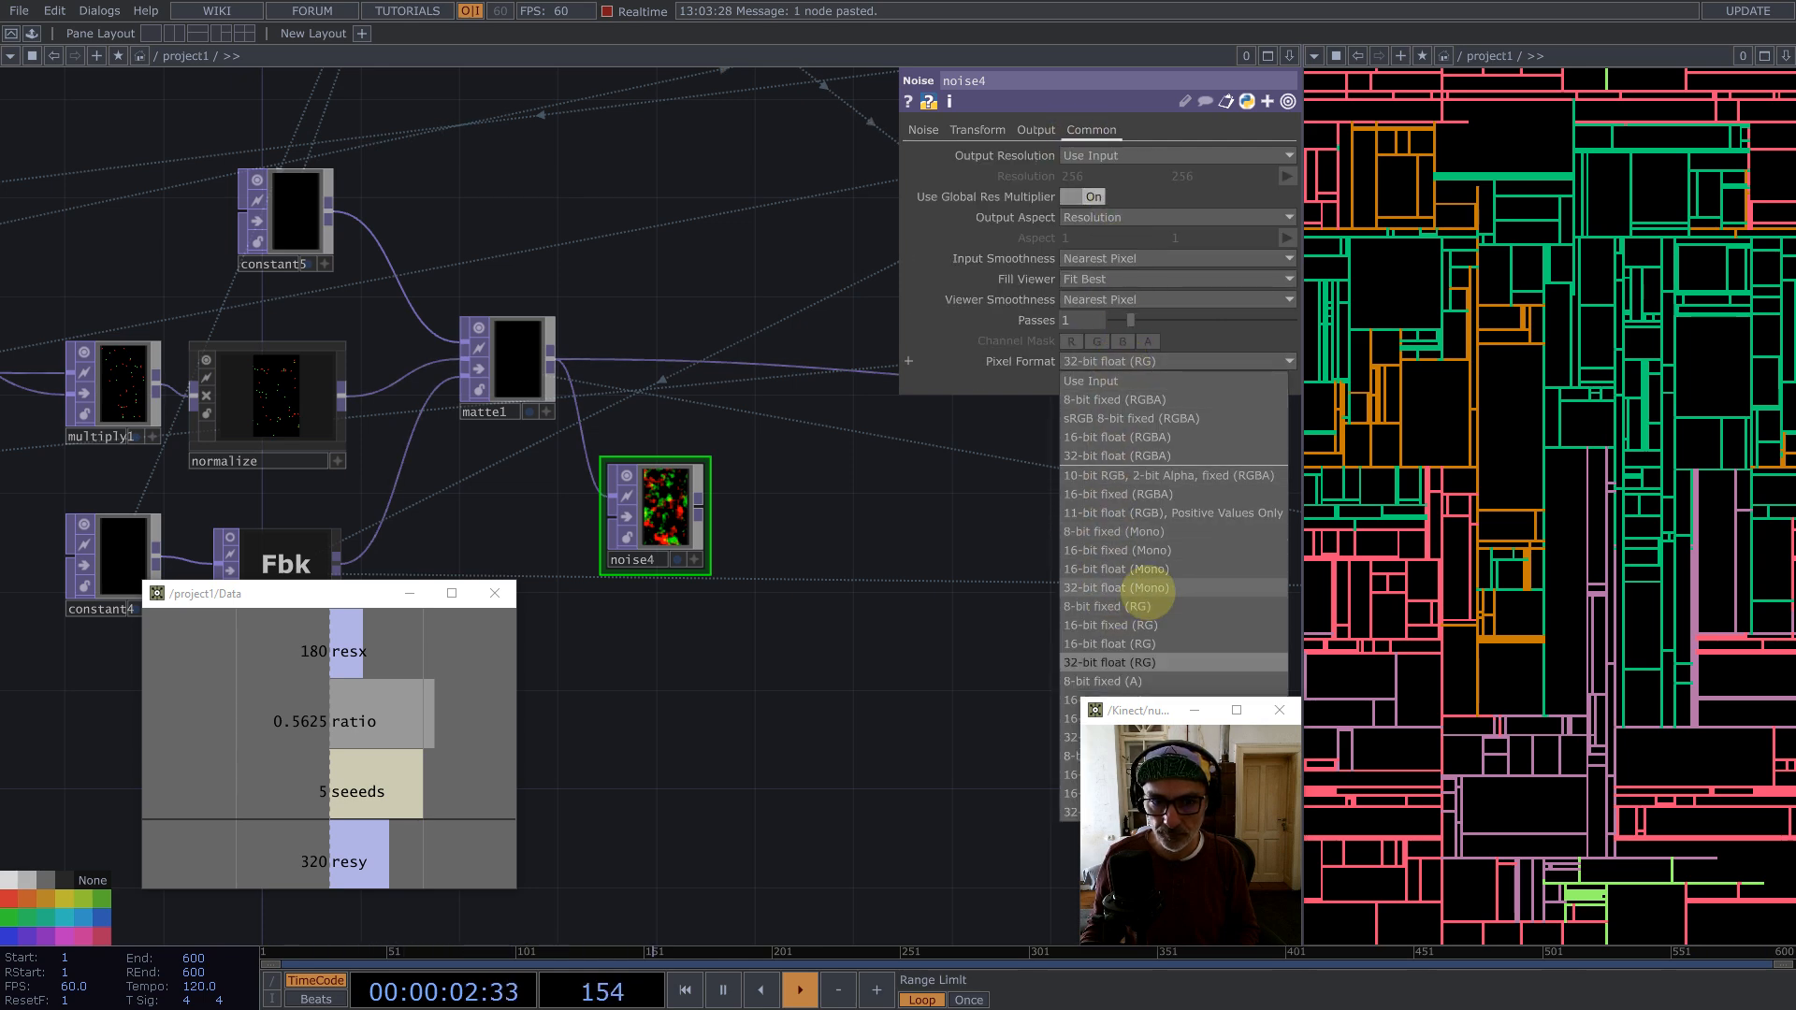
pyautogui.click(1146, 589)
# Step: Set noise4's Seed to 4093, Amplitude to 0.5 and Offset to 0.5
pyautogui.click(923, 130)
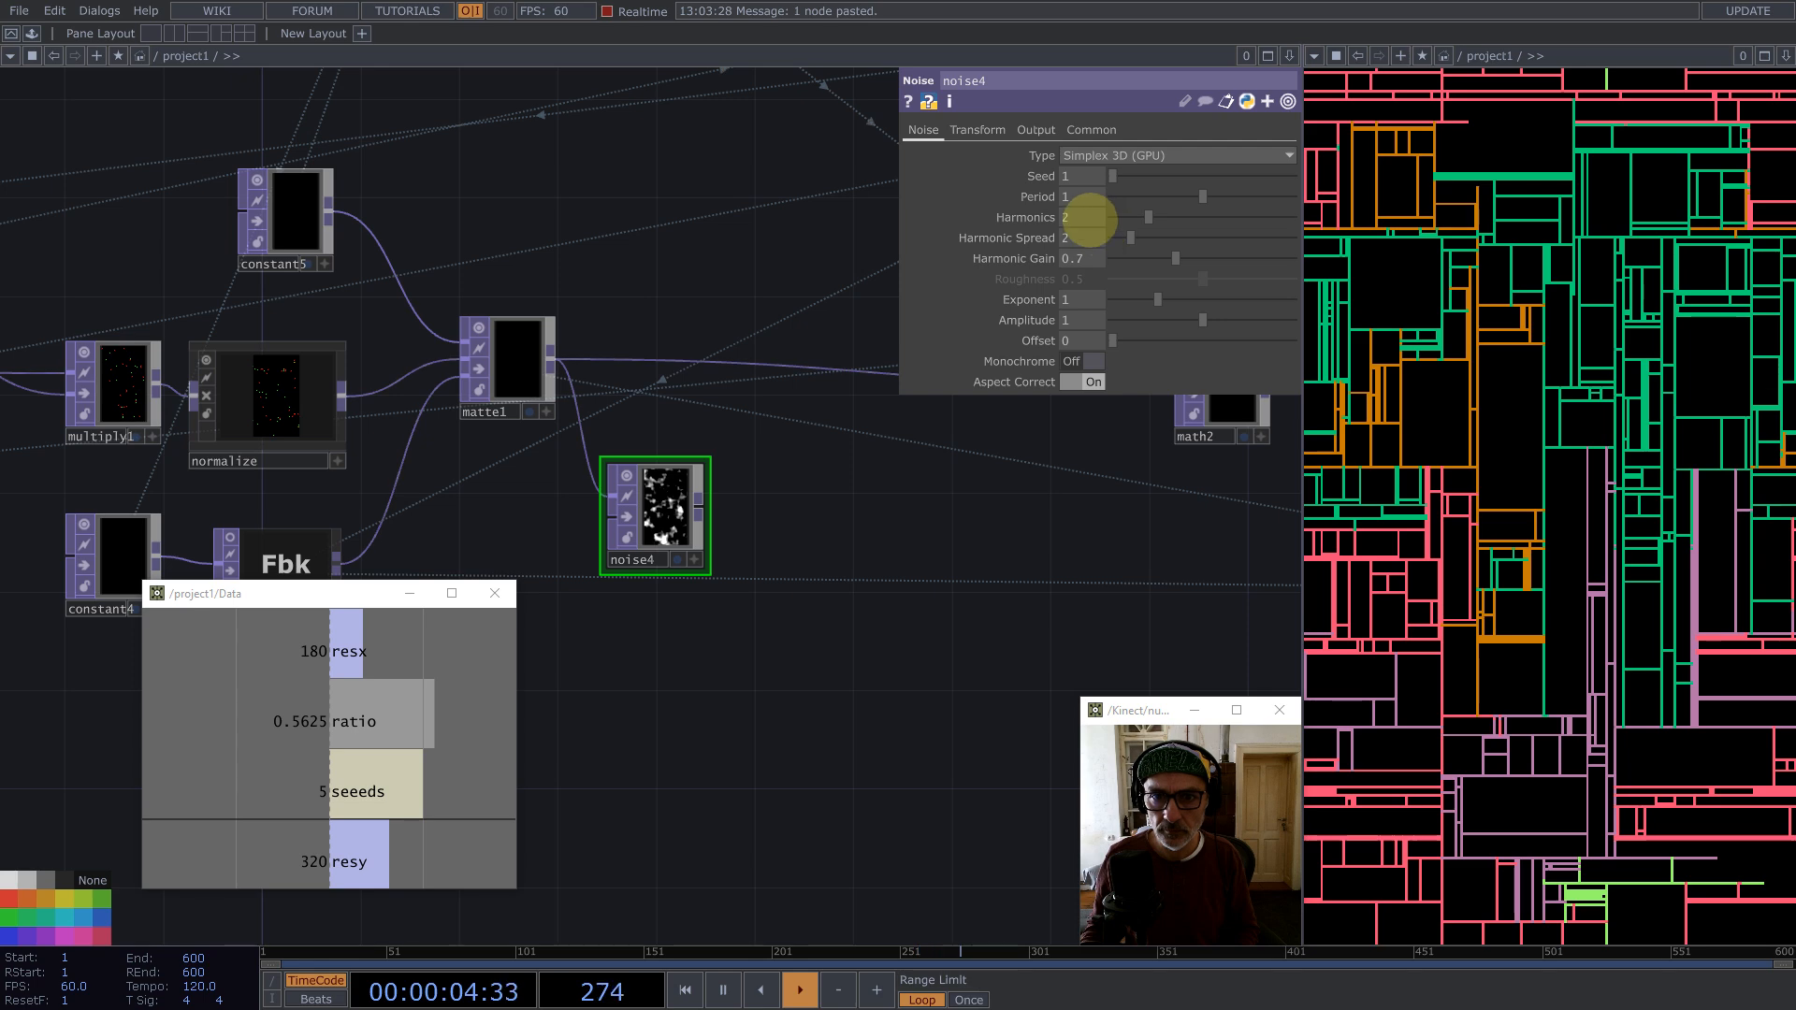
pyautogui.moveTo(1115, 176); pyautogui.dragTo(1186, 176)
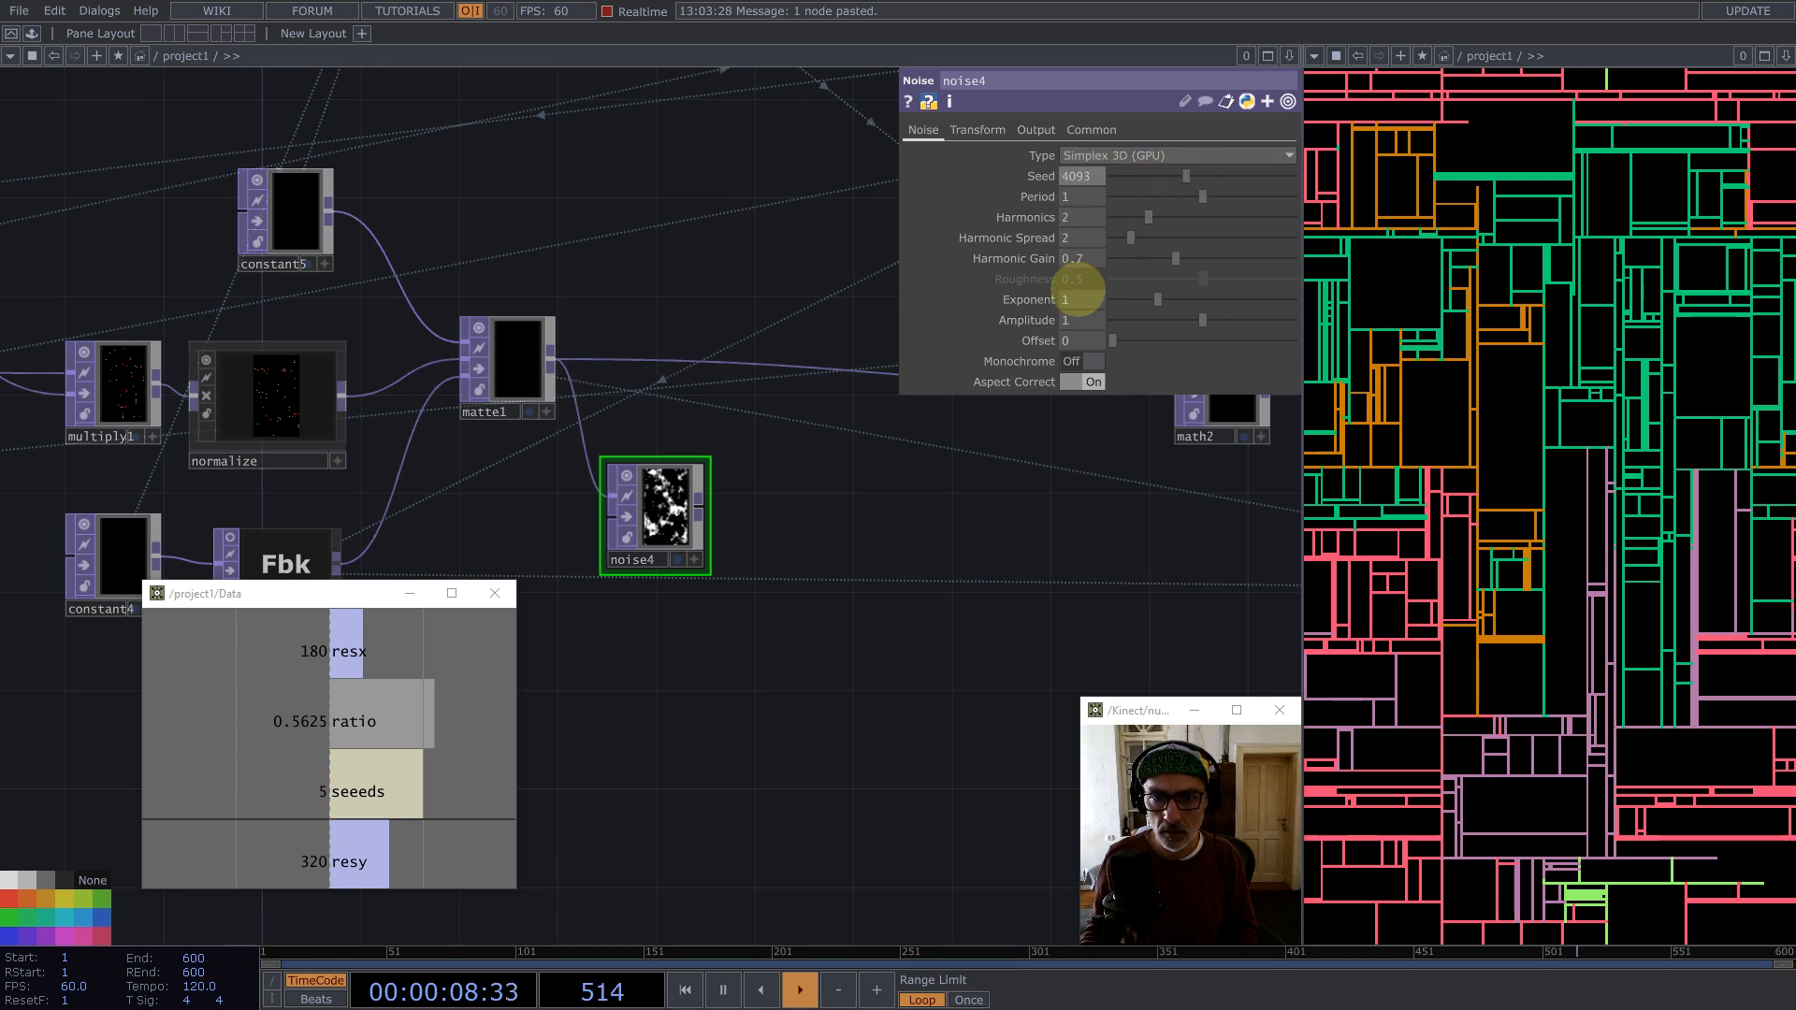
pyautogui.click(1074, 319)
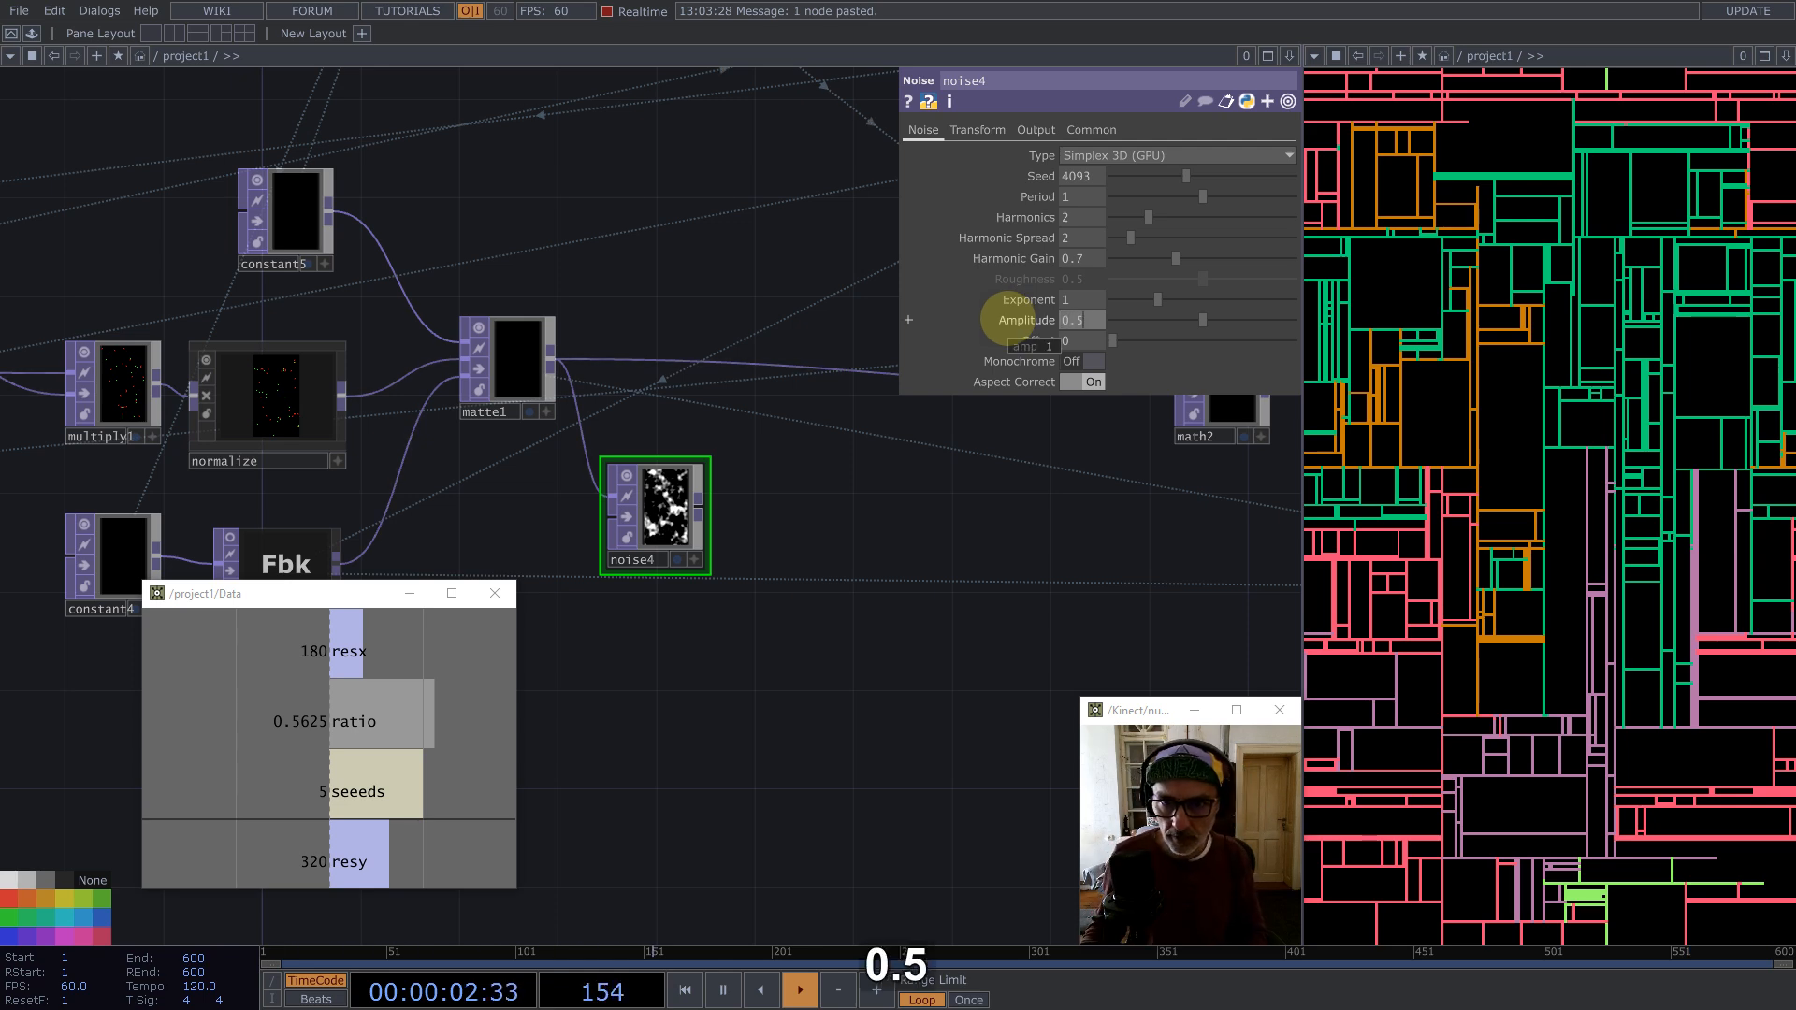
pyautogui.press('Tab')
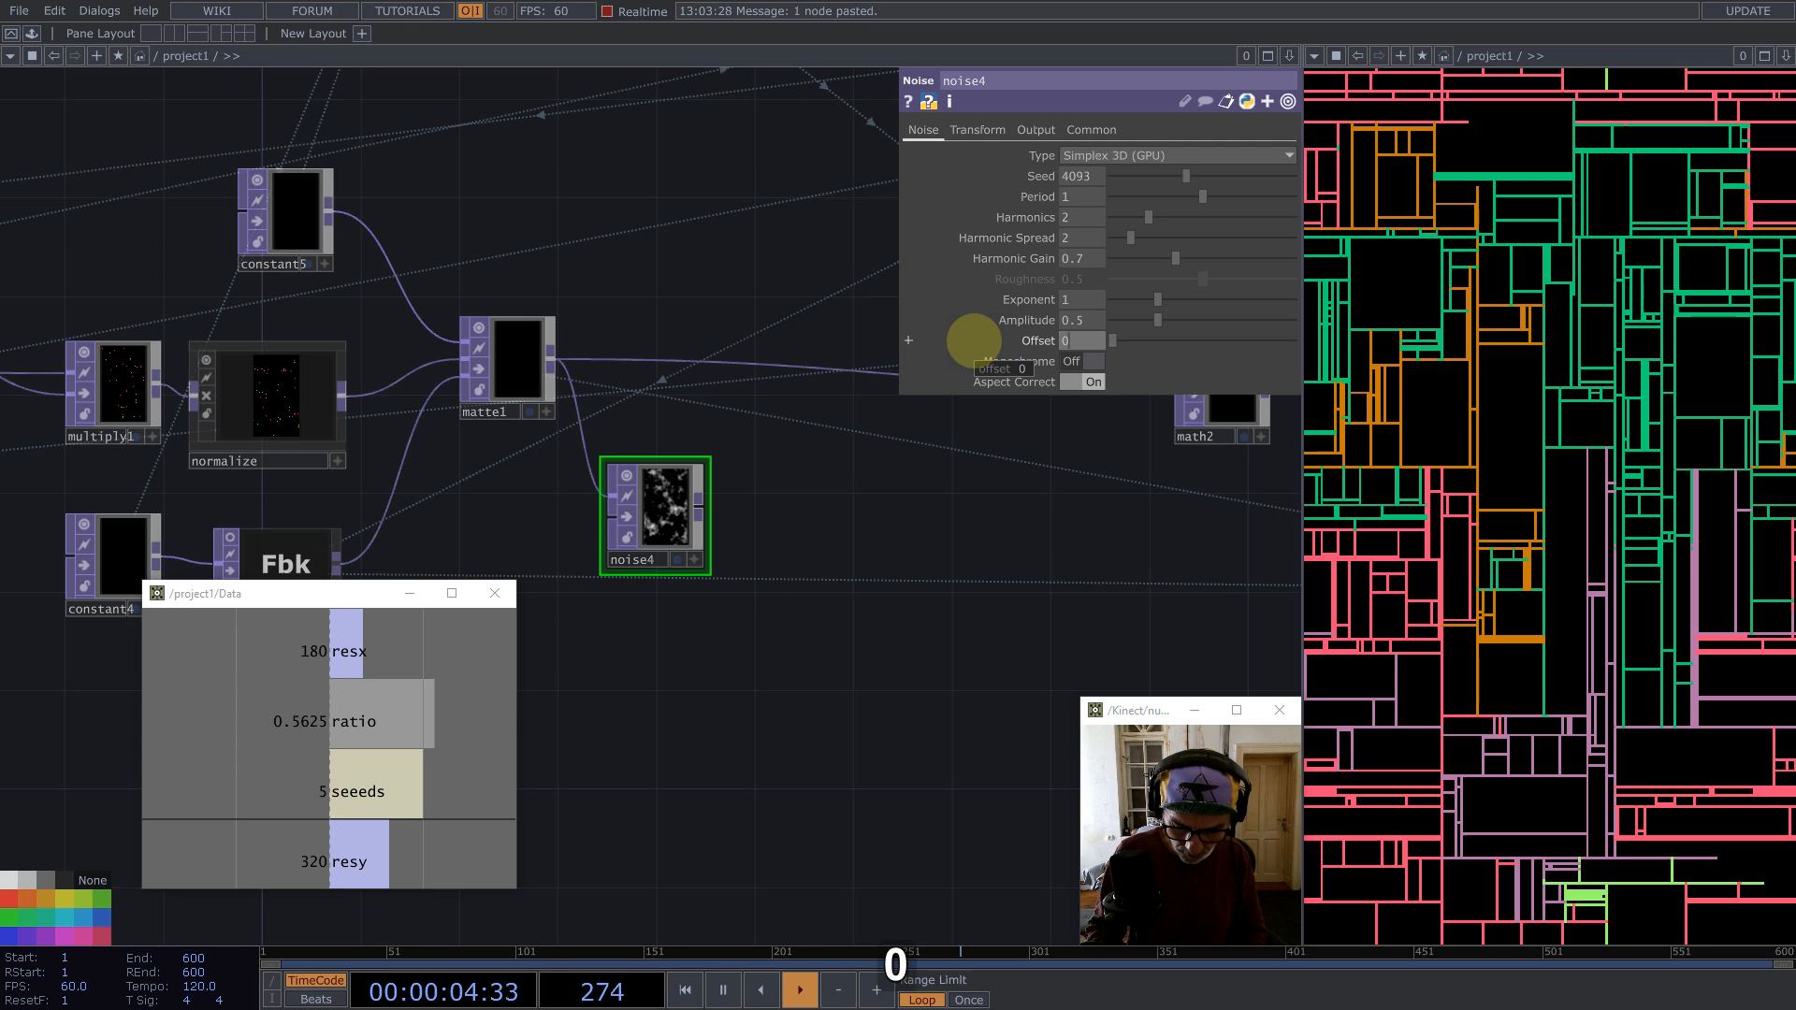
pyautogui.write('0.5')
pyautogui.press('Return')
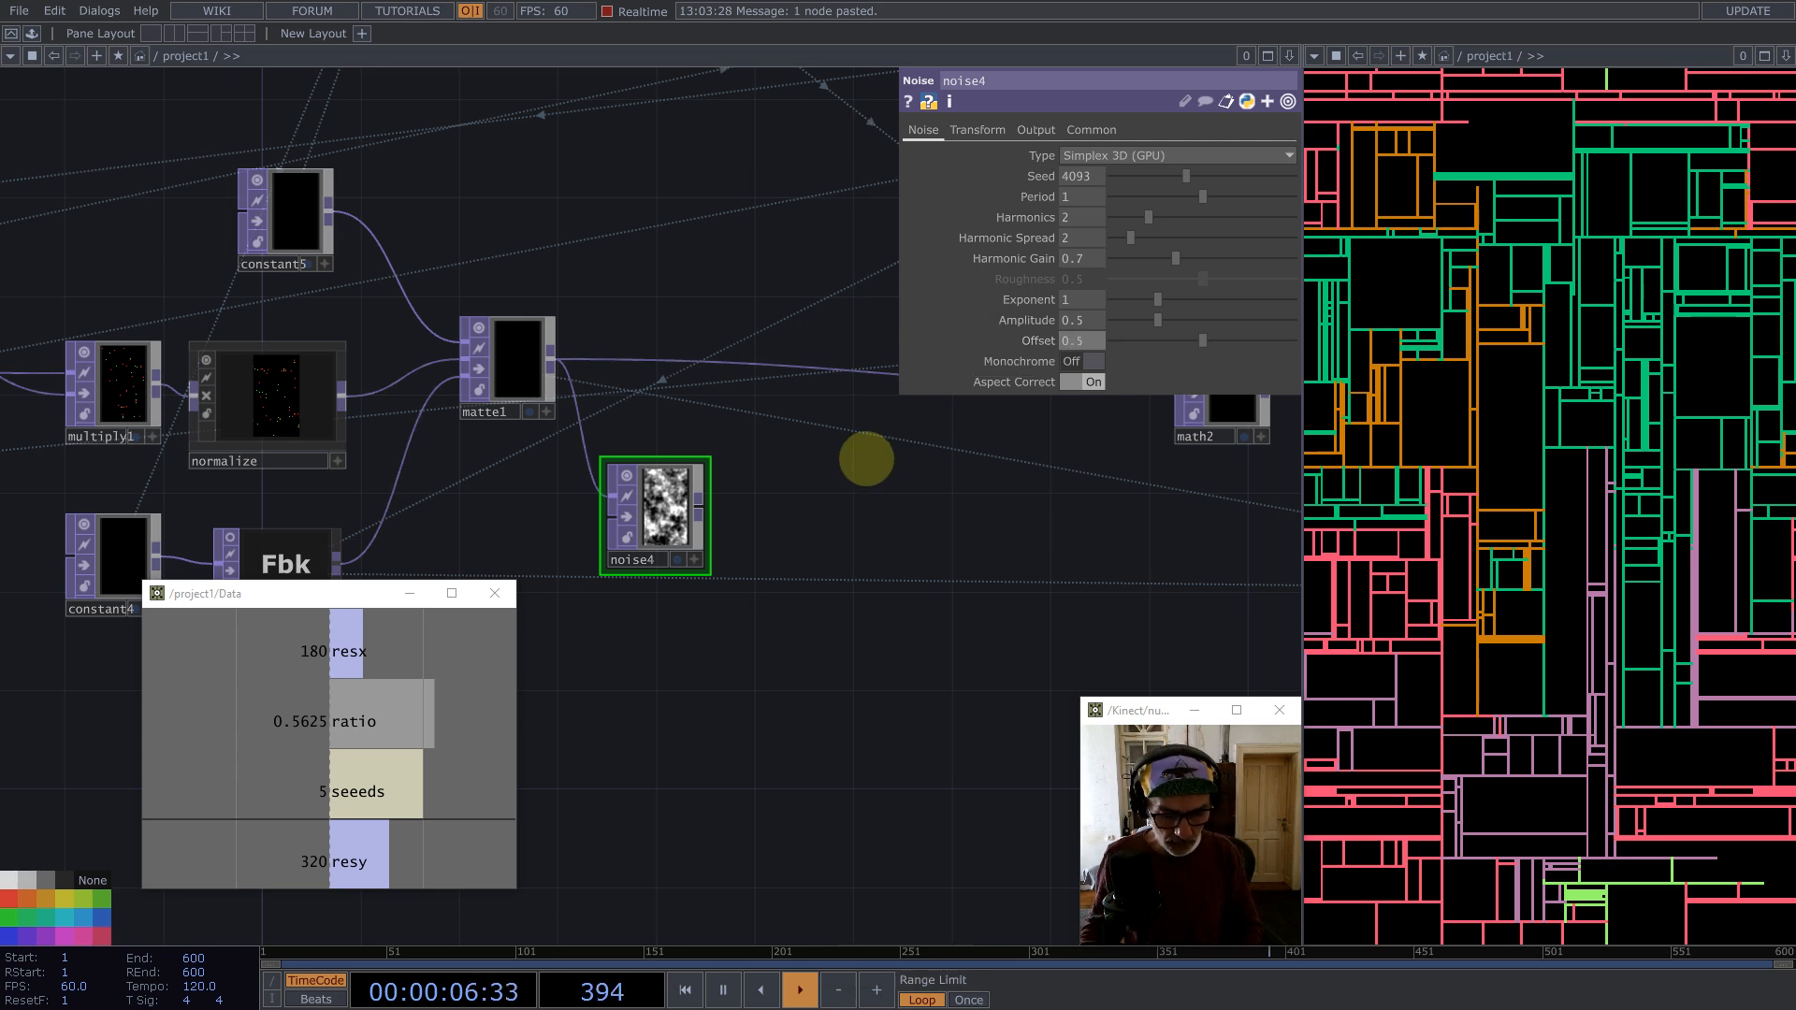
# Step: Add a Limit TOP after noise4 and turn on its Normalize option
pyautogui.press('capslock')
pyautogui.scroll(3, 655, 505)
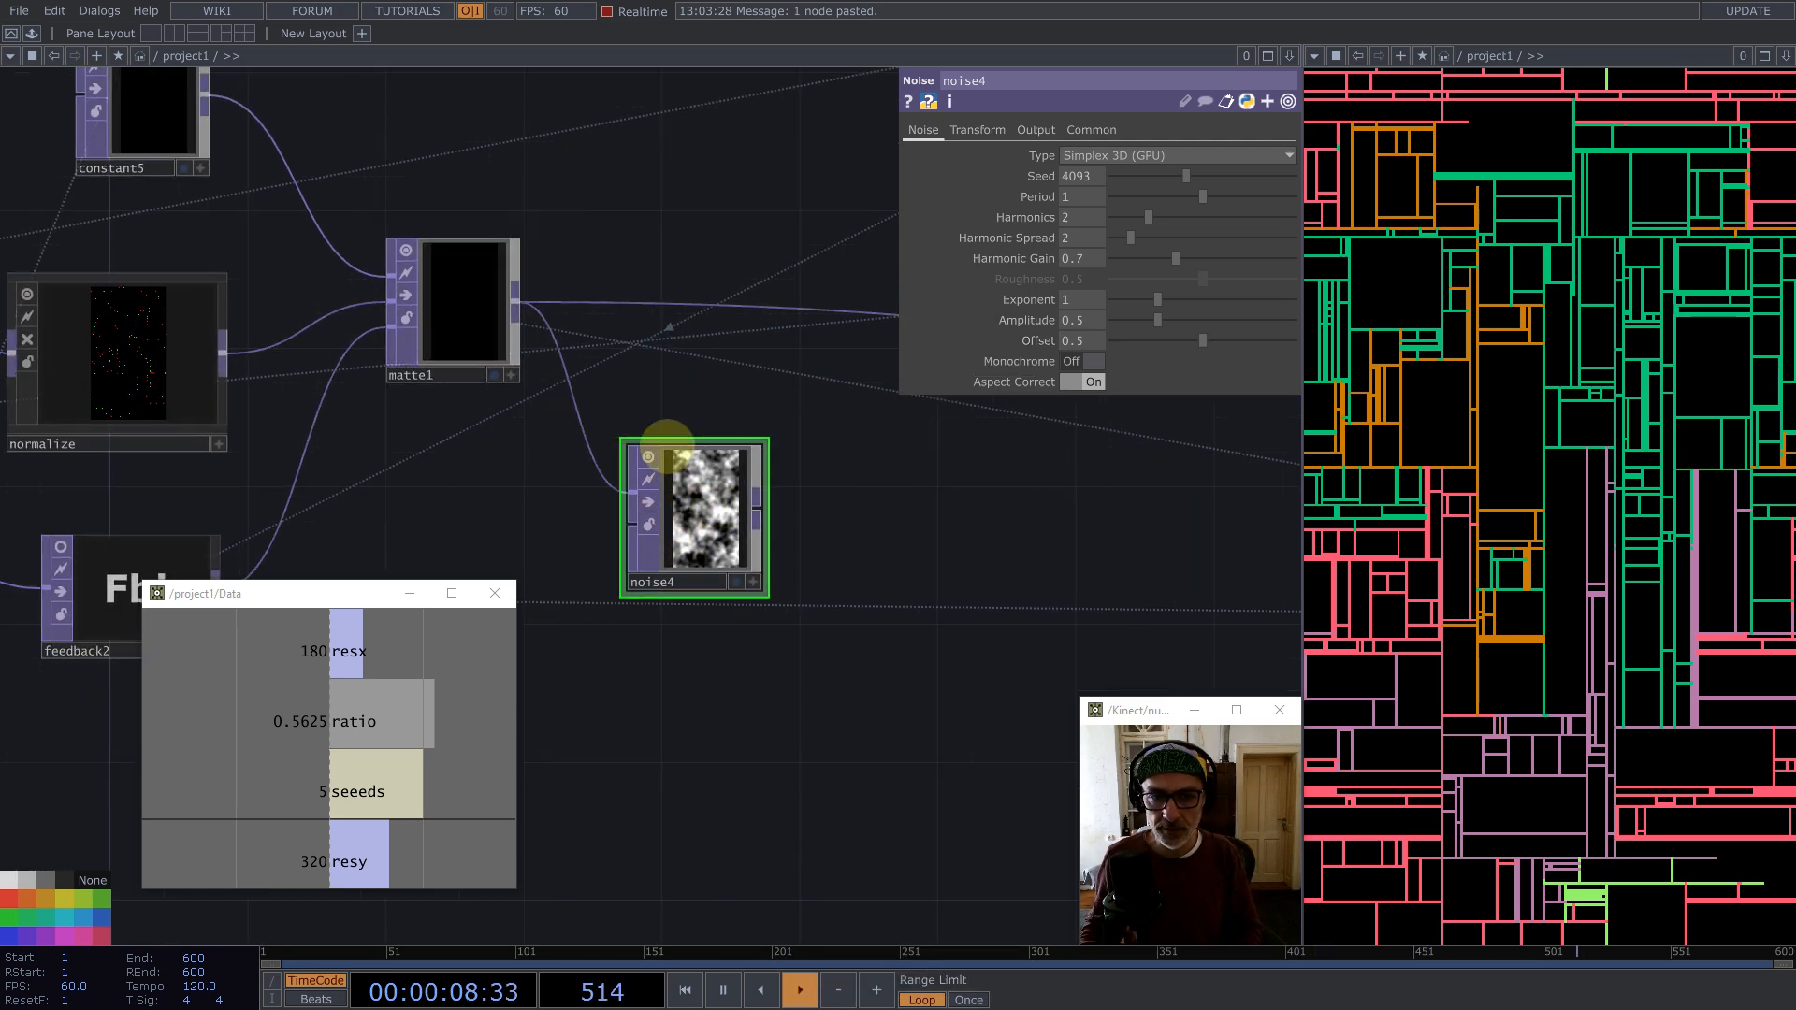
pyautogui.scroll(-3, 702, 474)
pyautogui.middleClick(716, 470)
pyautogui.write('l')
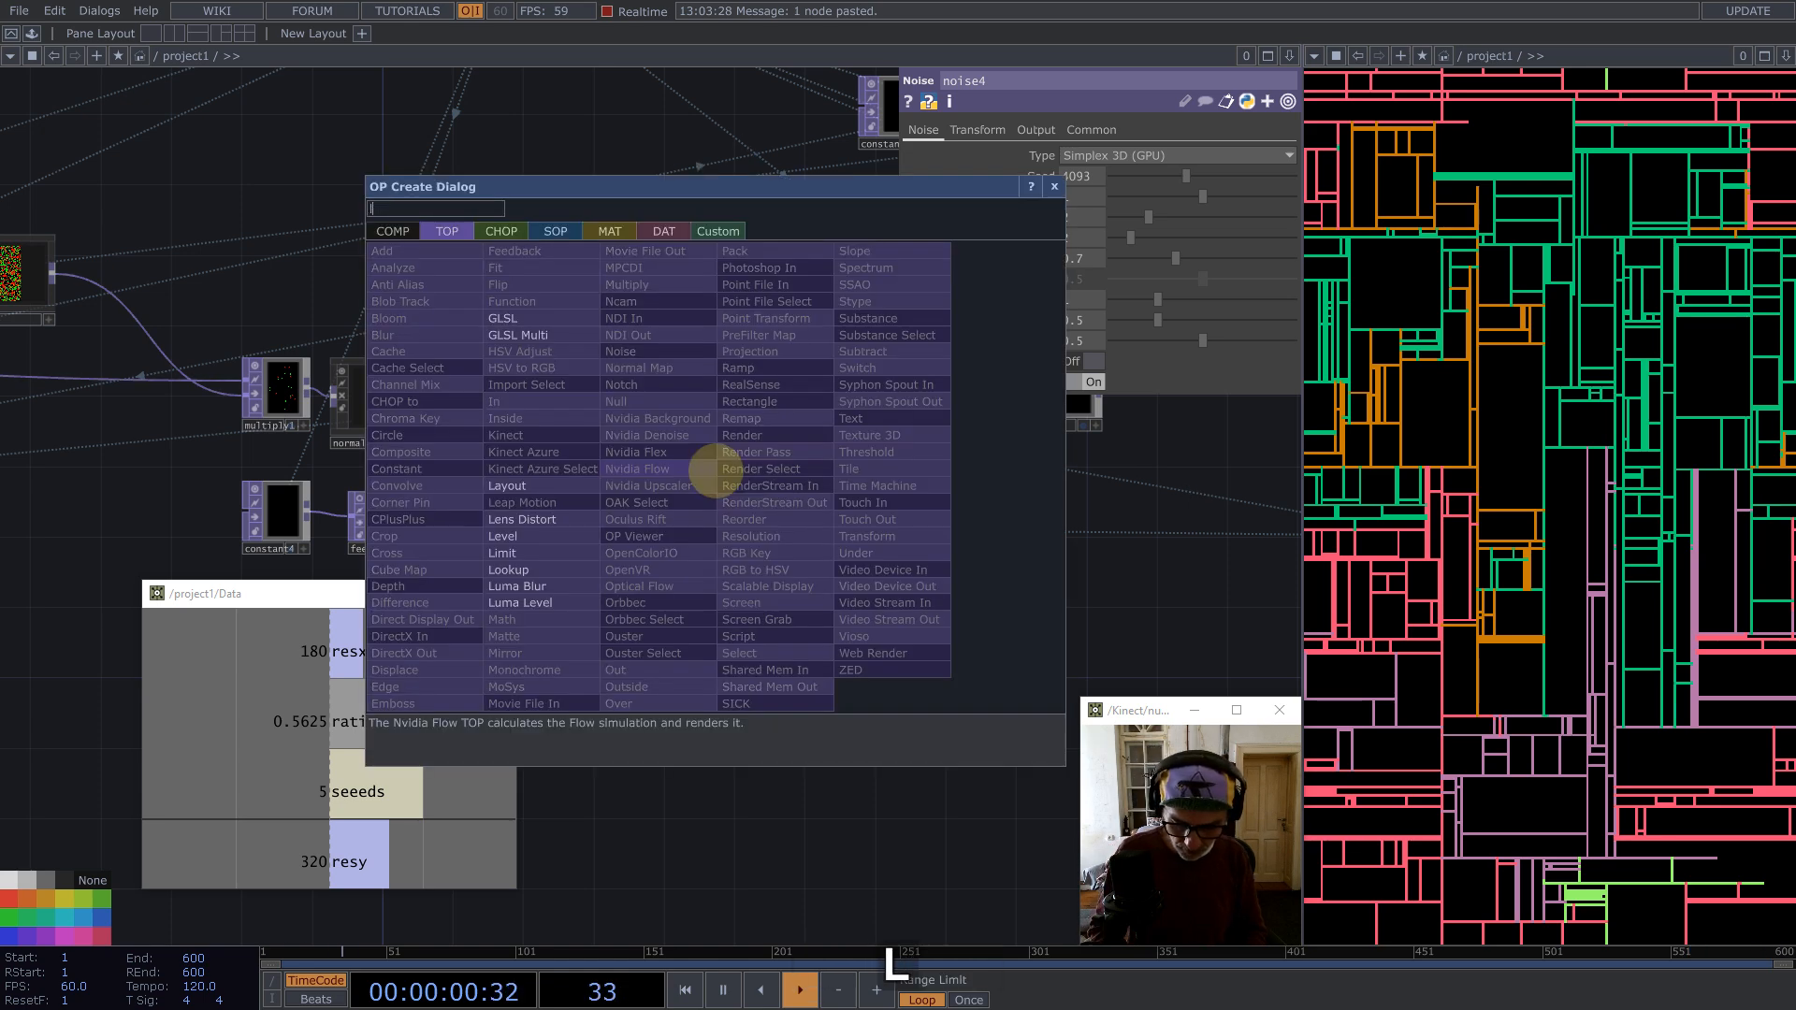
pyautogui.write('i')
pyautogui.click(501, 553)
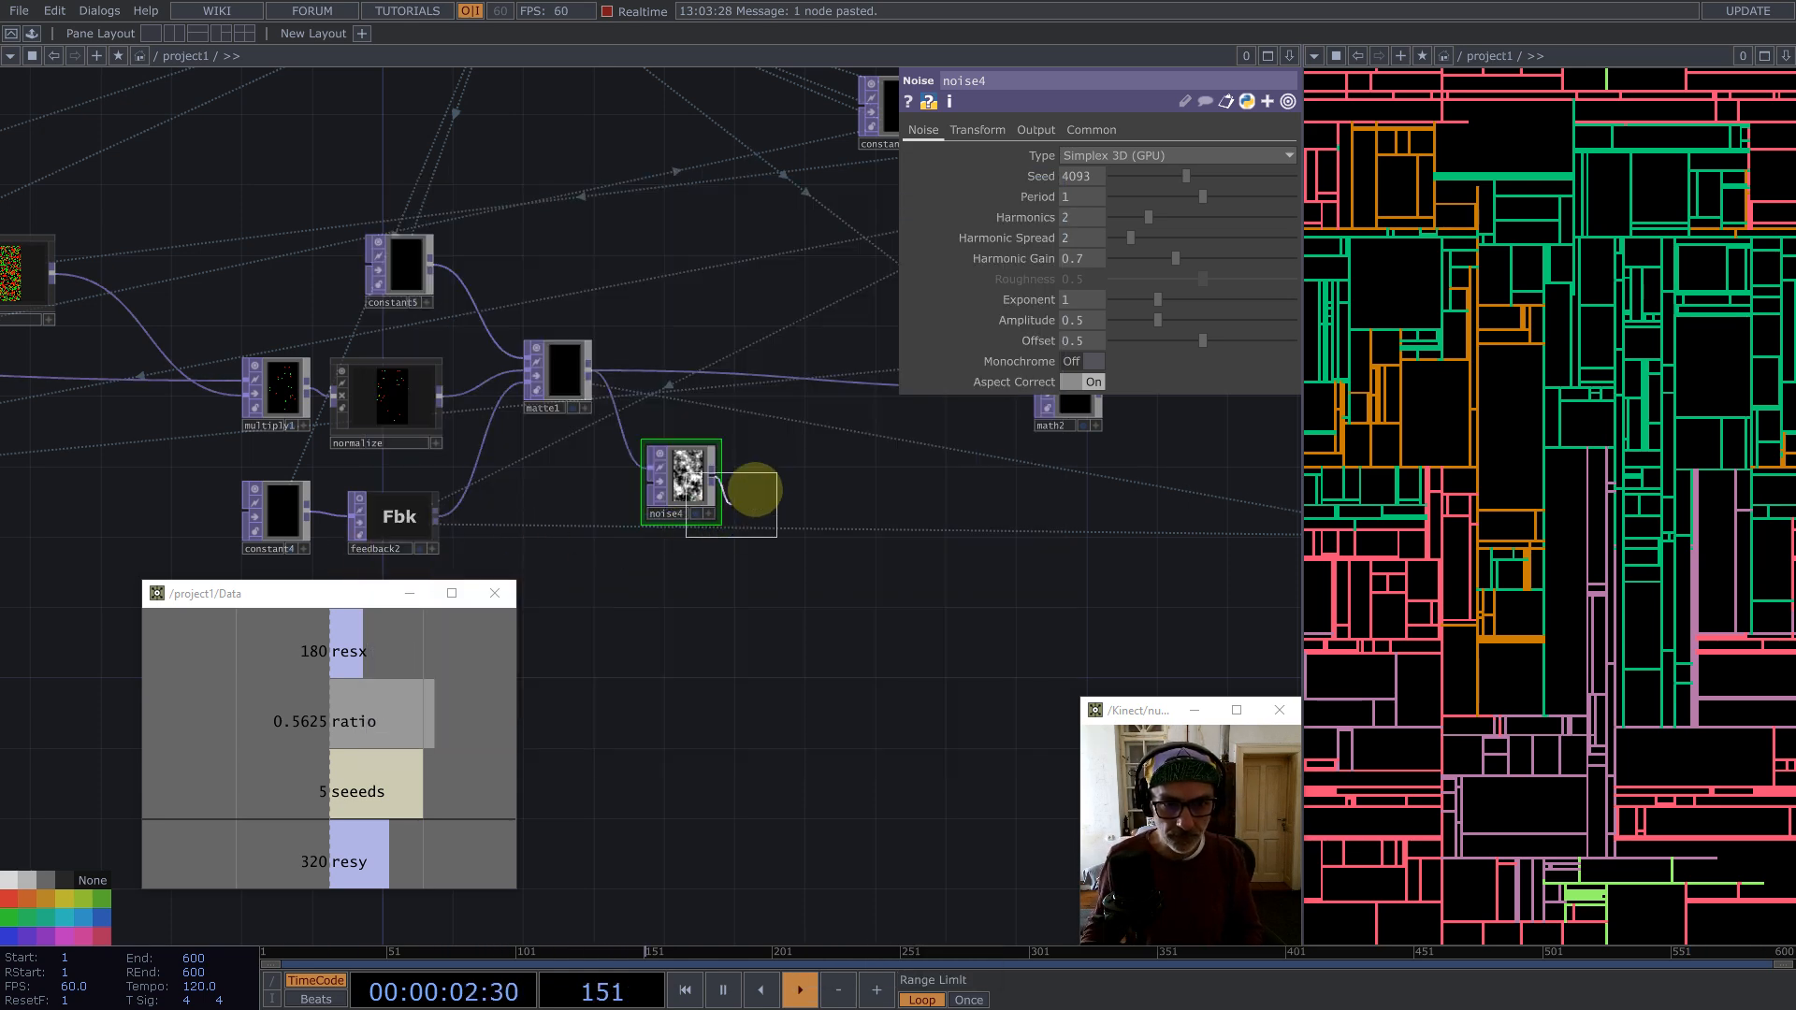
pyautogui.click(785, 477)
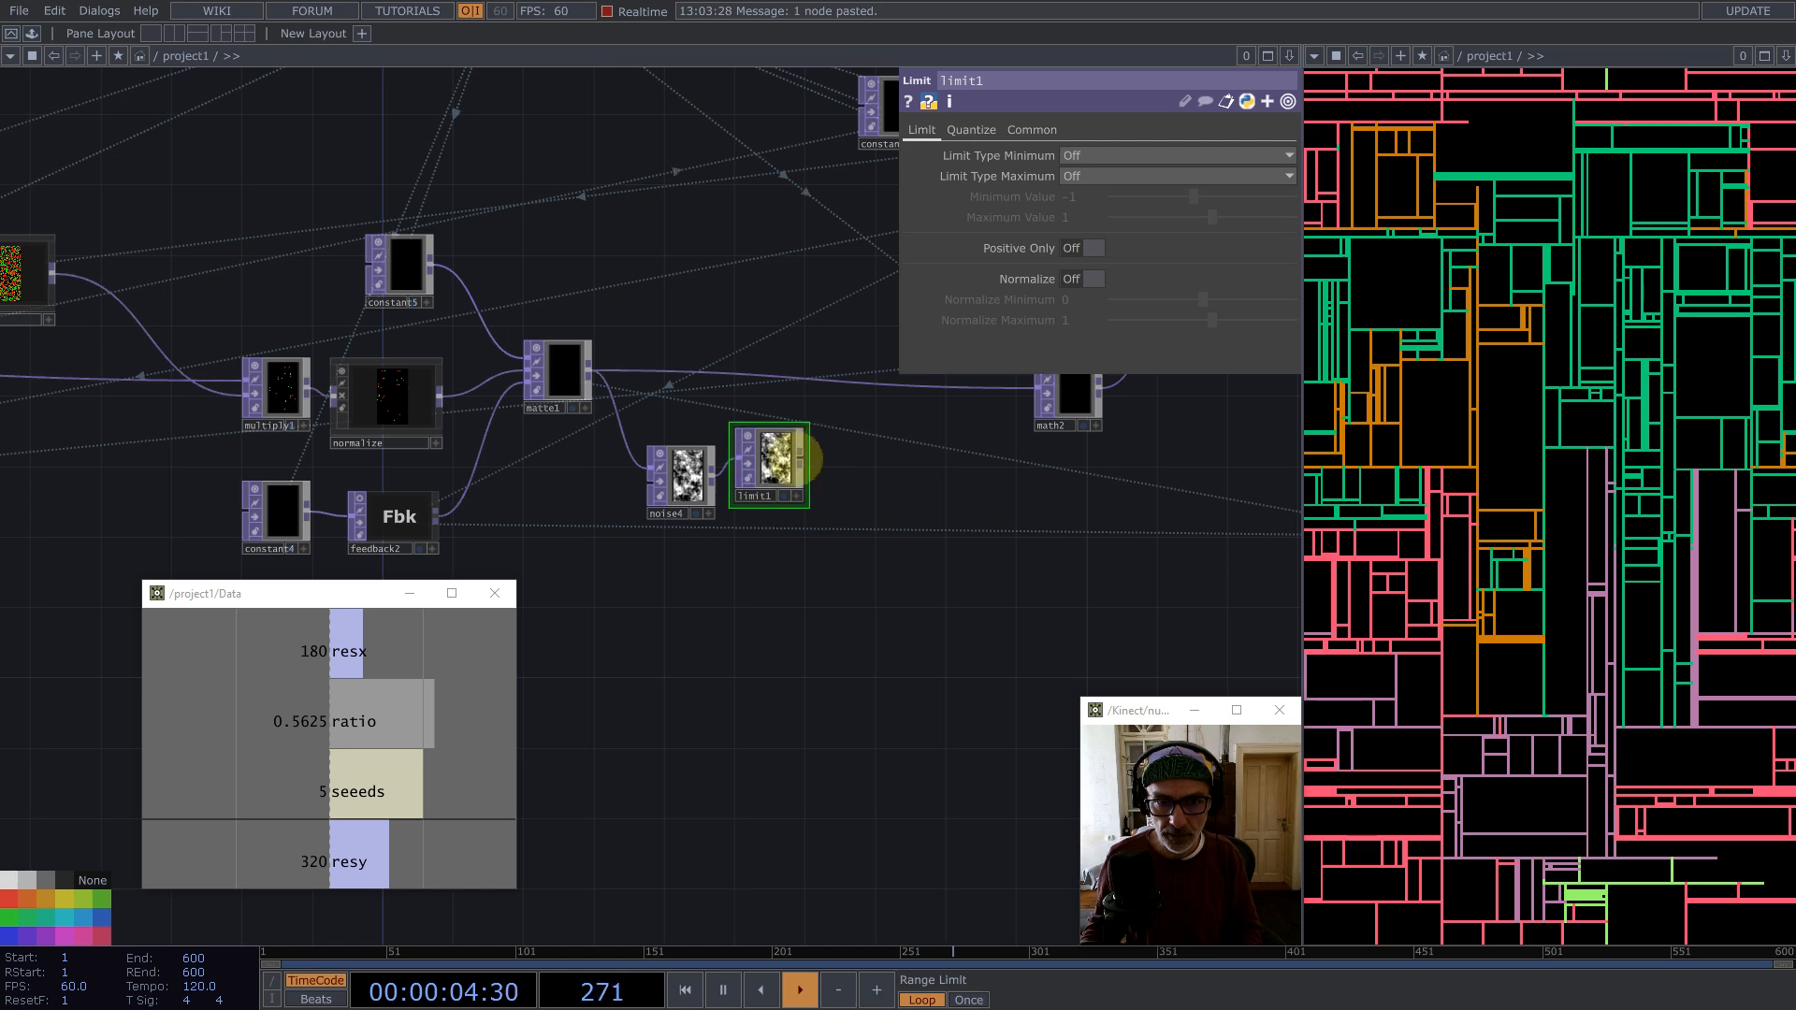
pyautogui.click(1090, 278)
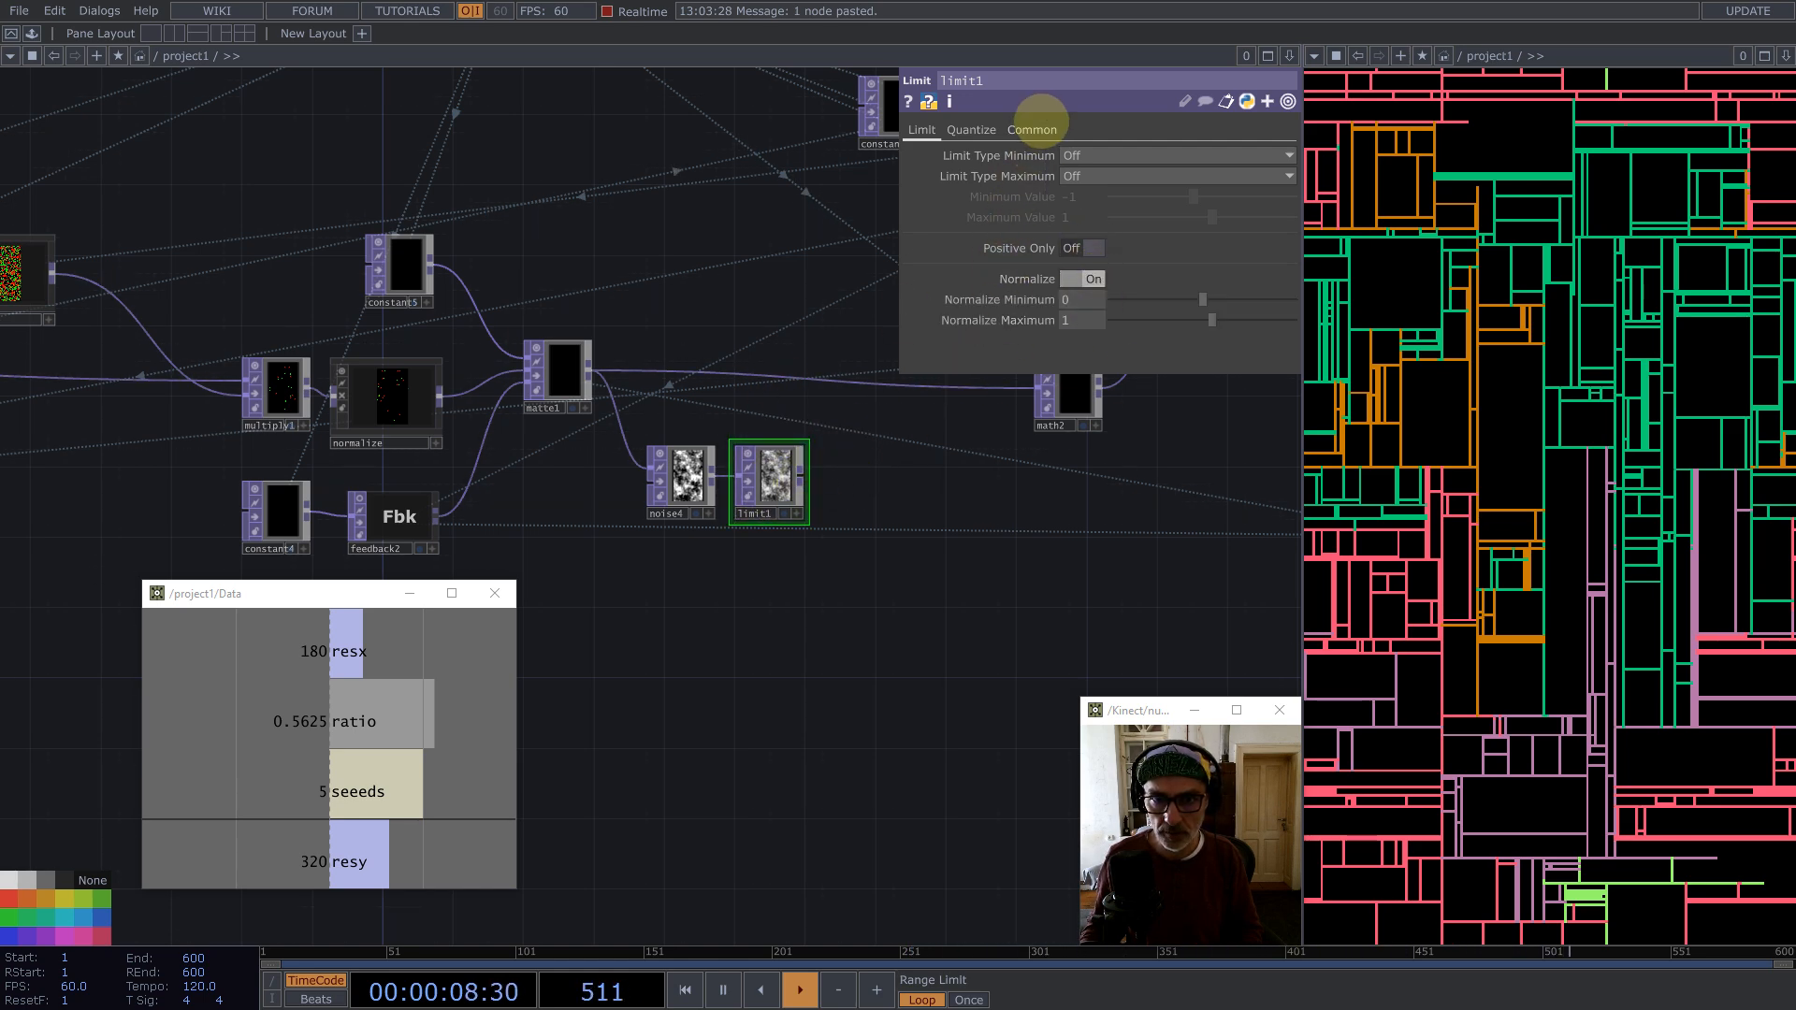
# Step: Add a Multiply TOP that multiplies matte1's output by limit1 and feeds it on to the downstream chain
pyautogui.click(1032, 129)
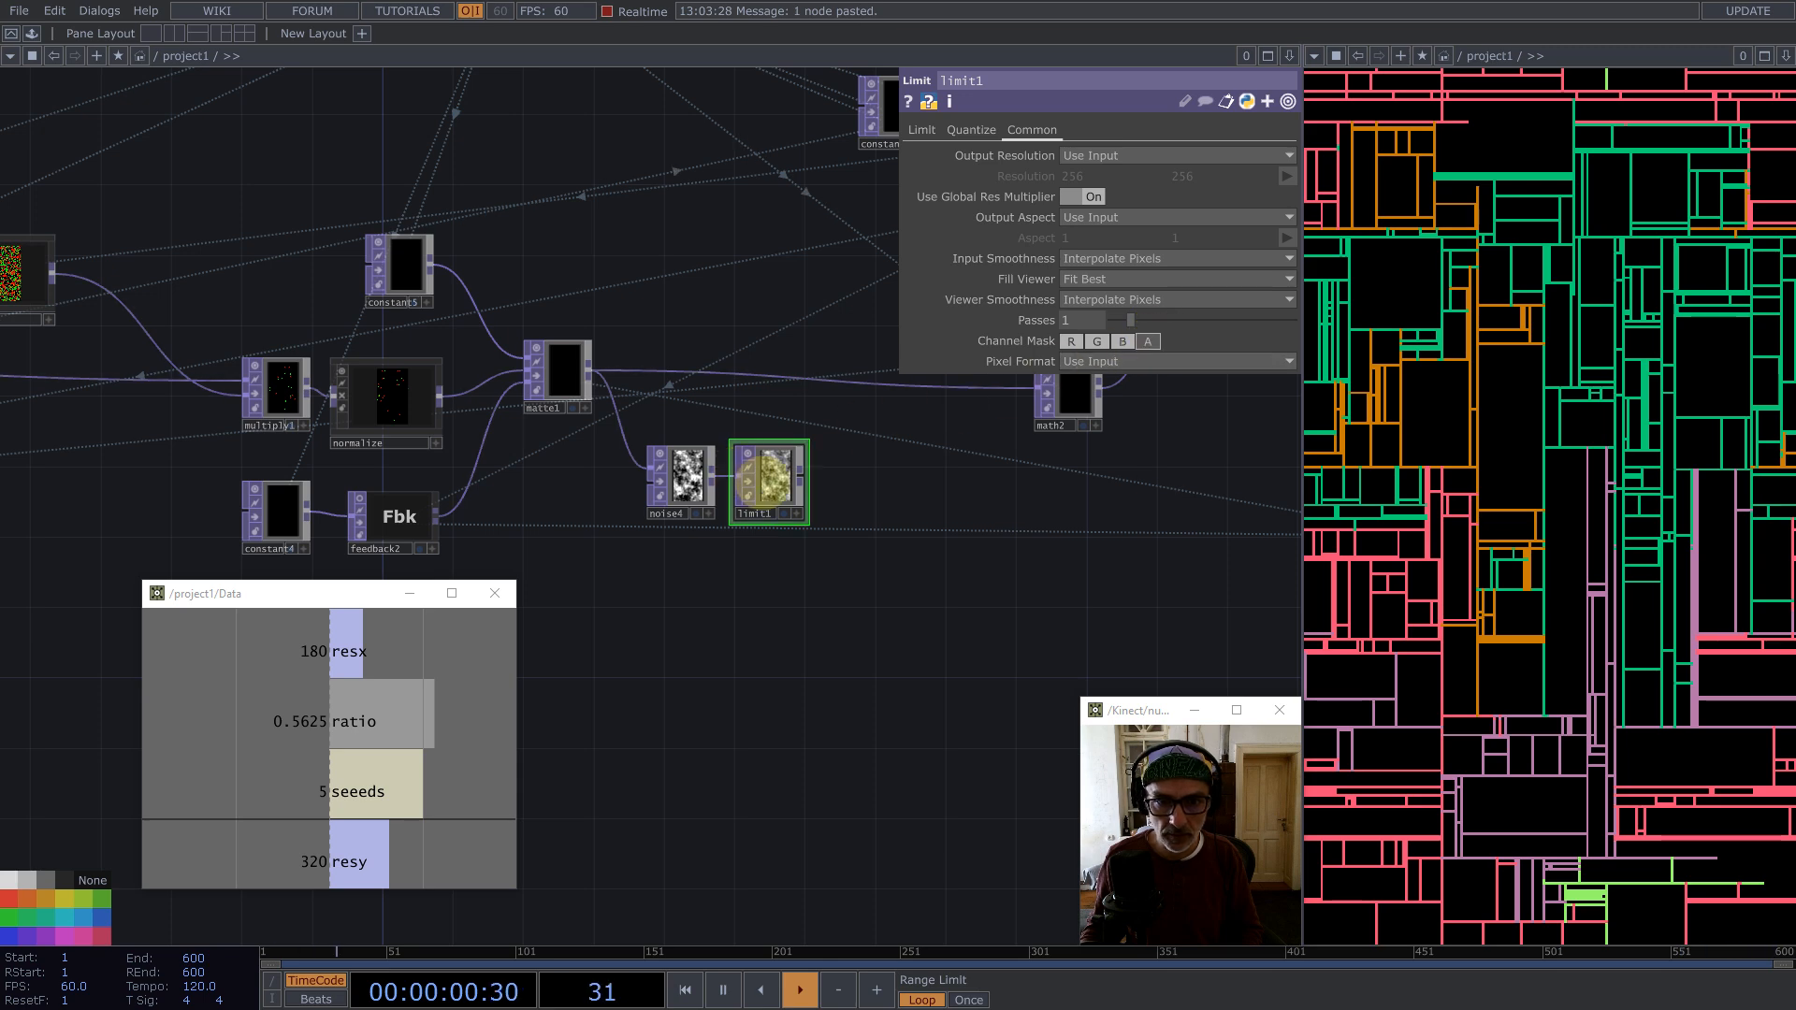
pyautogui.scroll(10, 769, 480)
pyautogui.middleClick(790, 435)
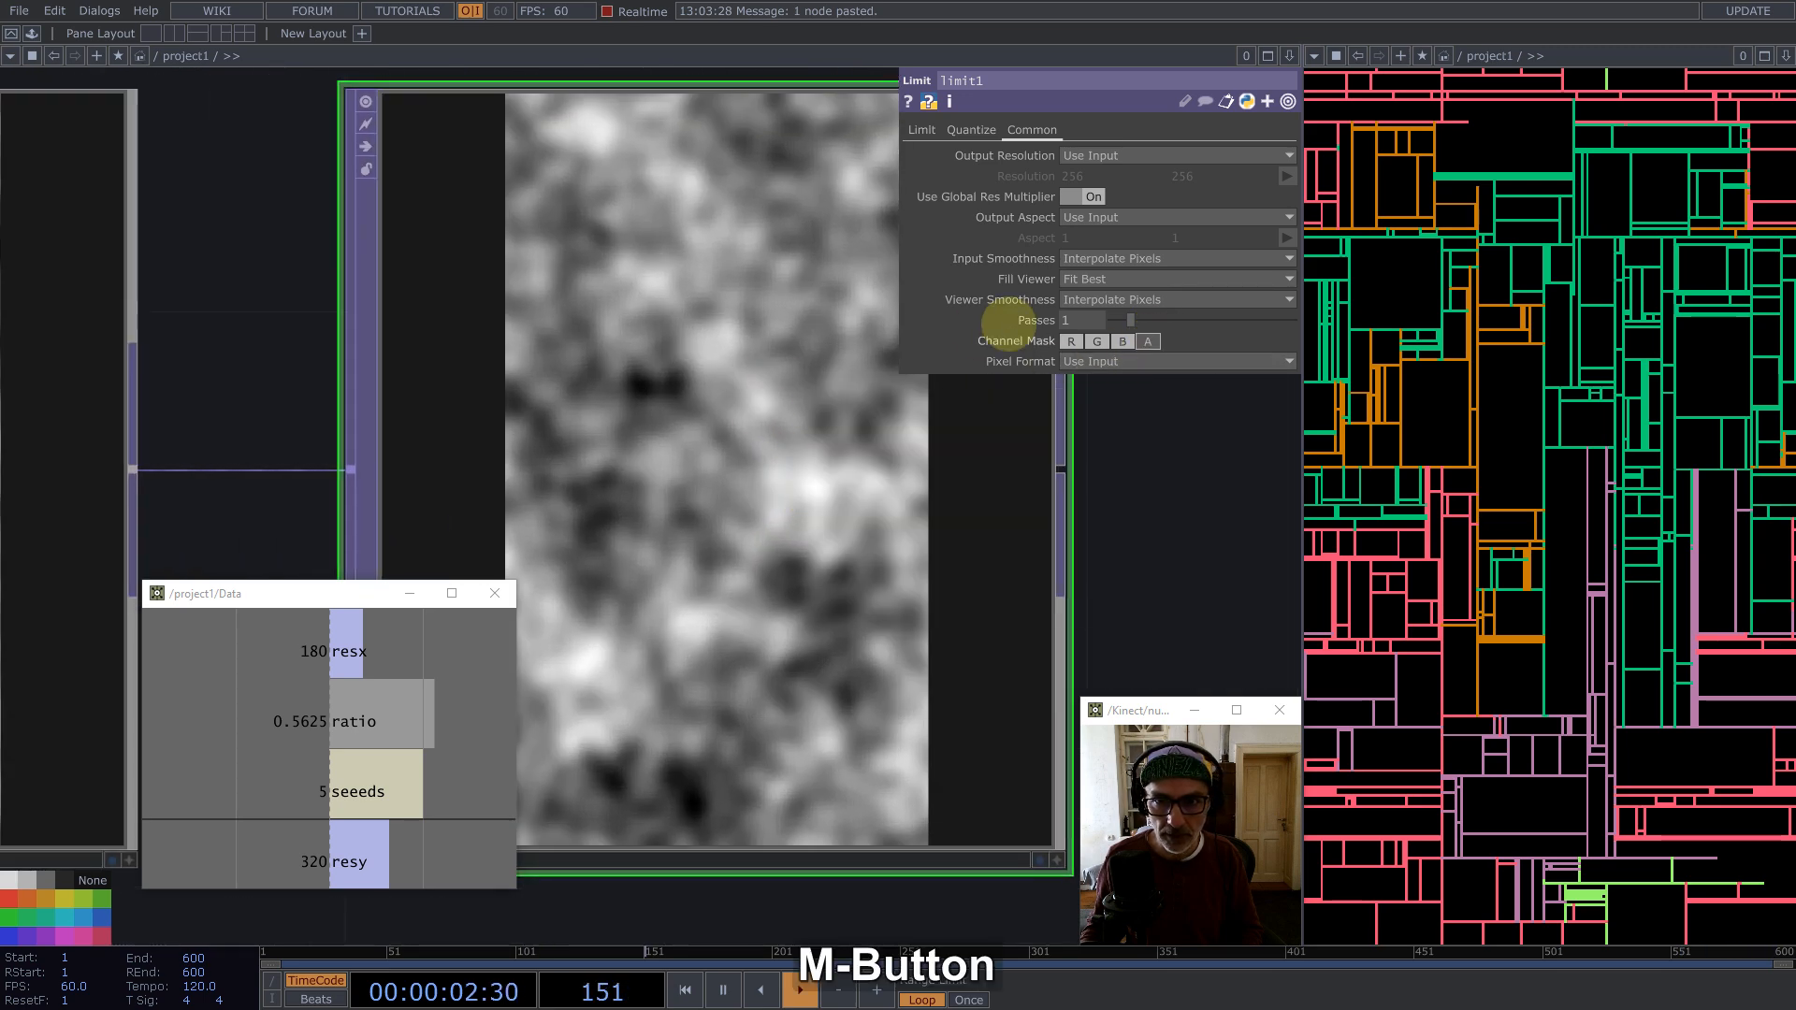
pyautogui.scroll(-10, 603, 445)
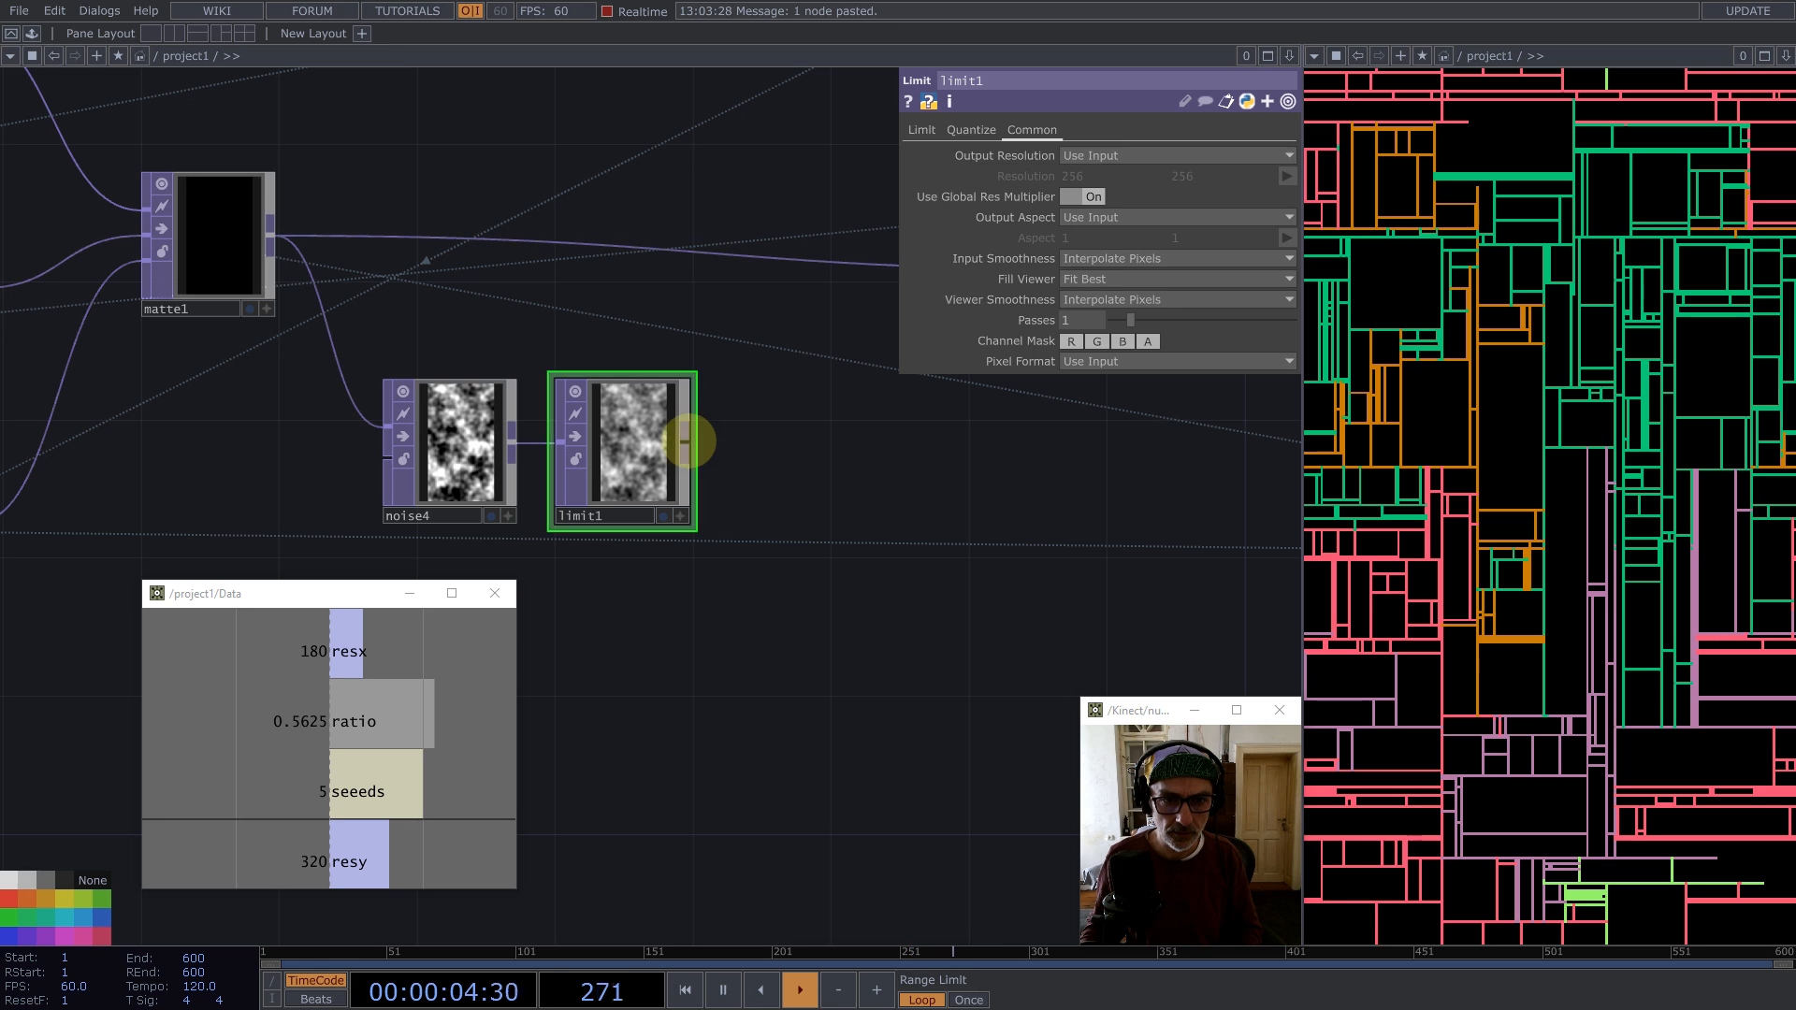
pyautogui.middleClick(688, 440)
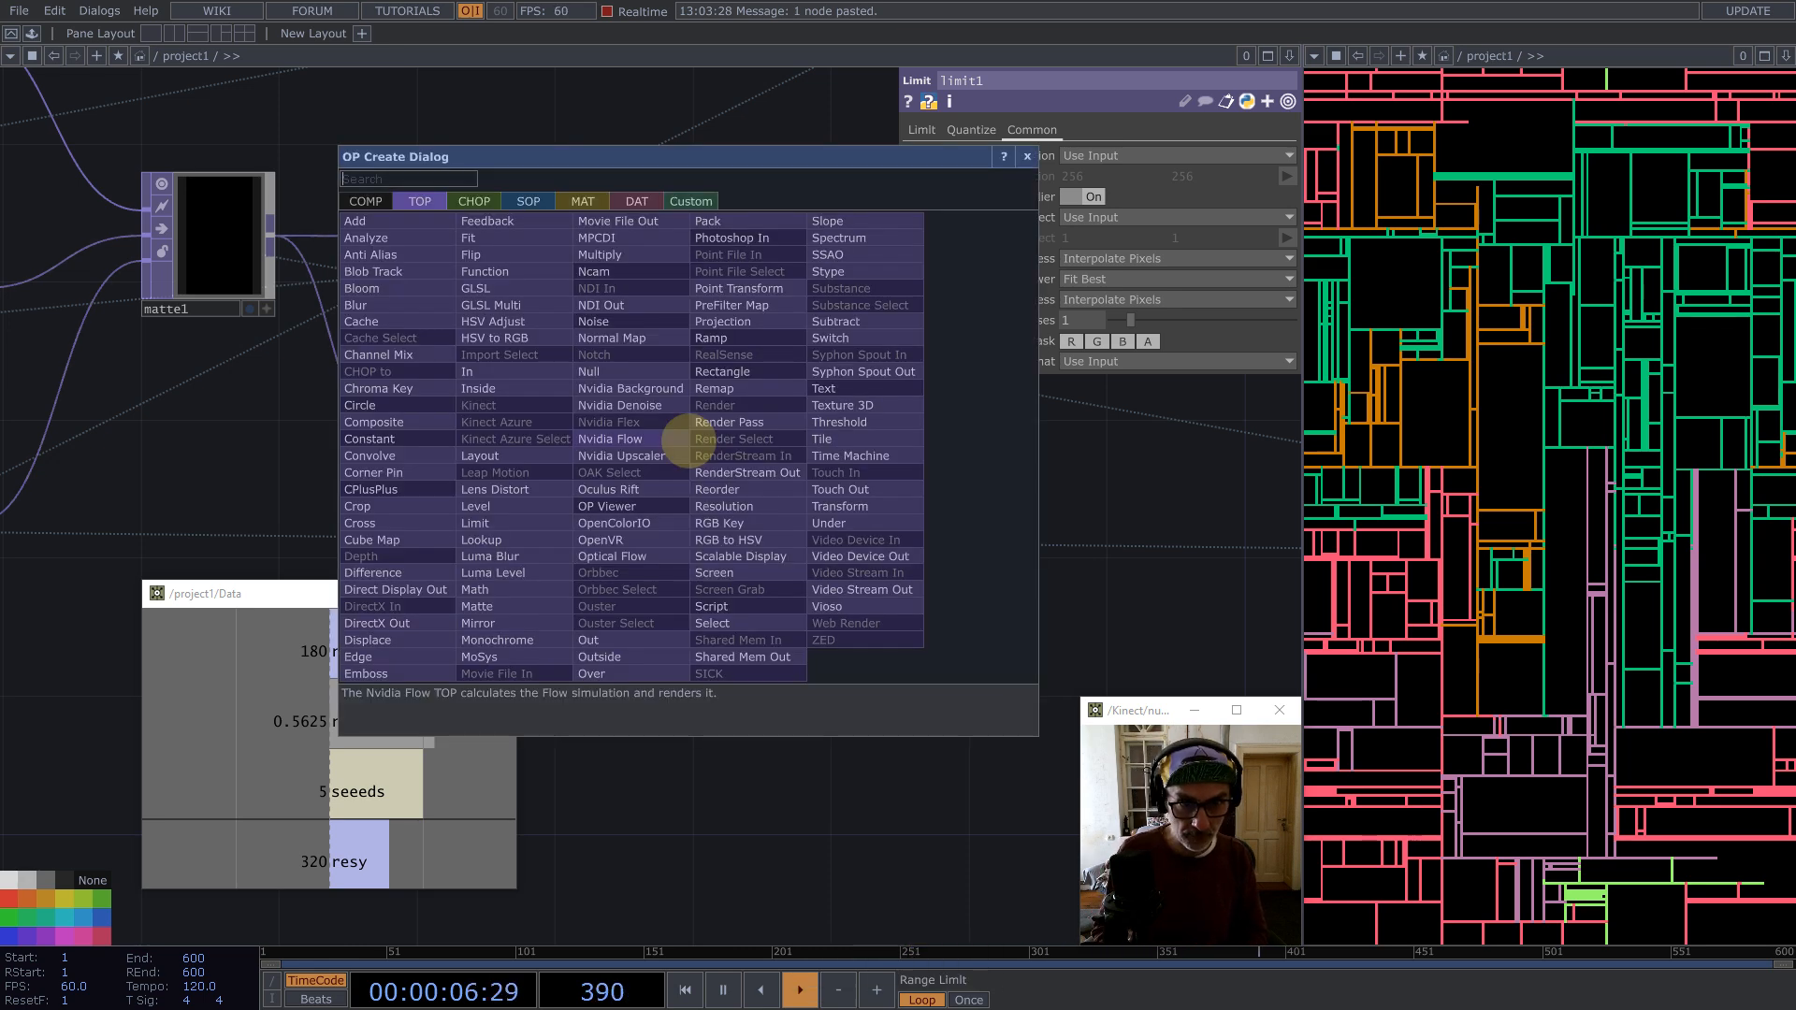
pyautogui.write('m')
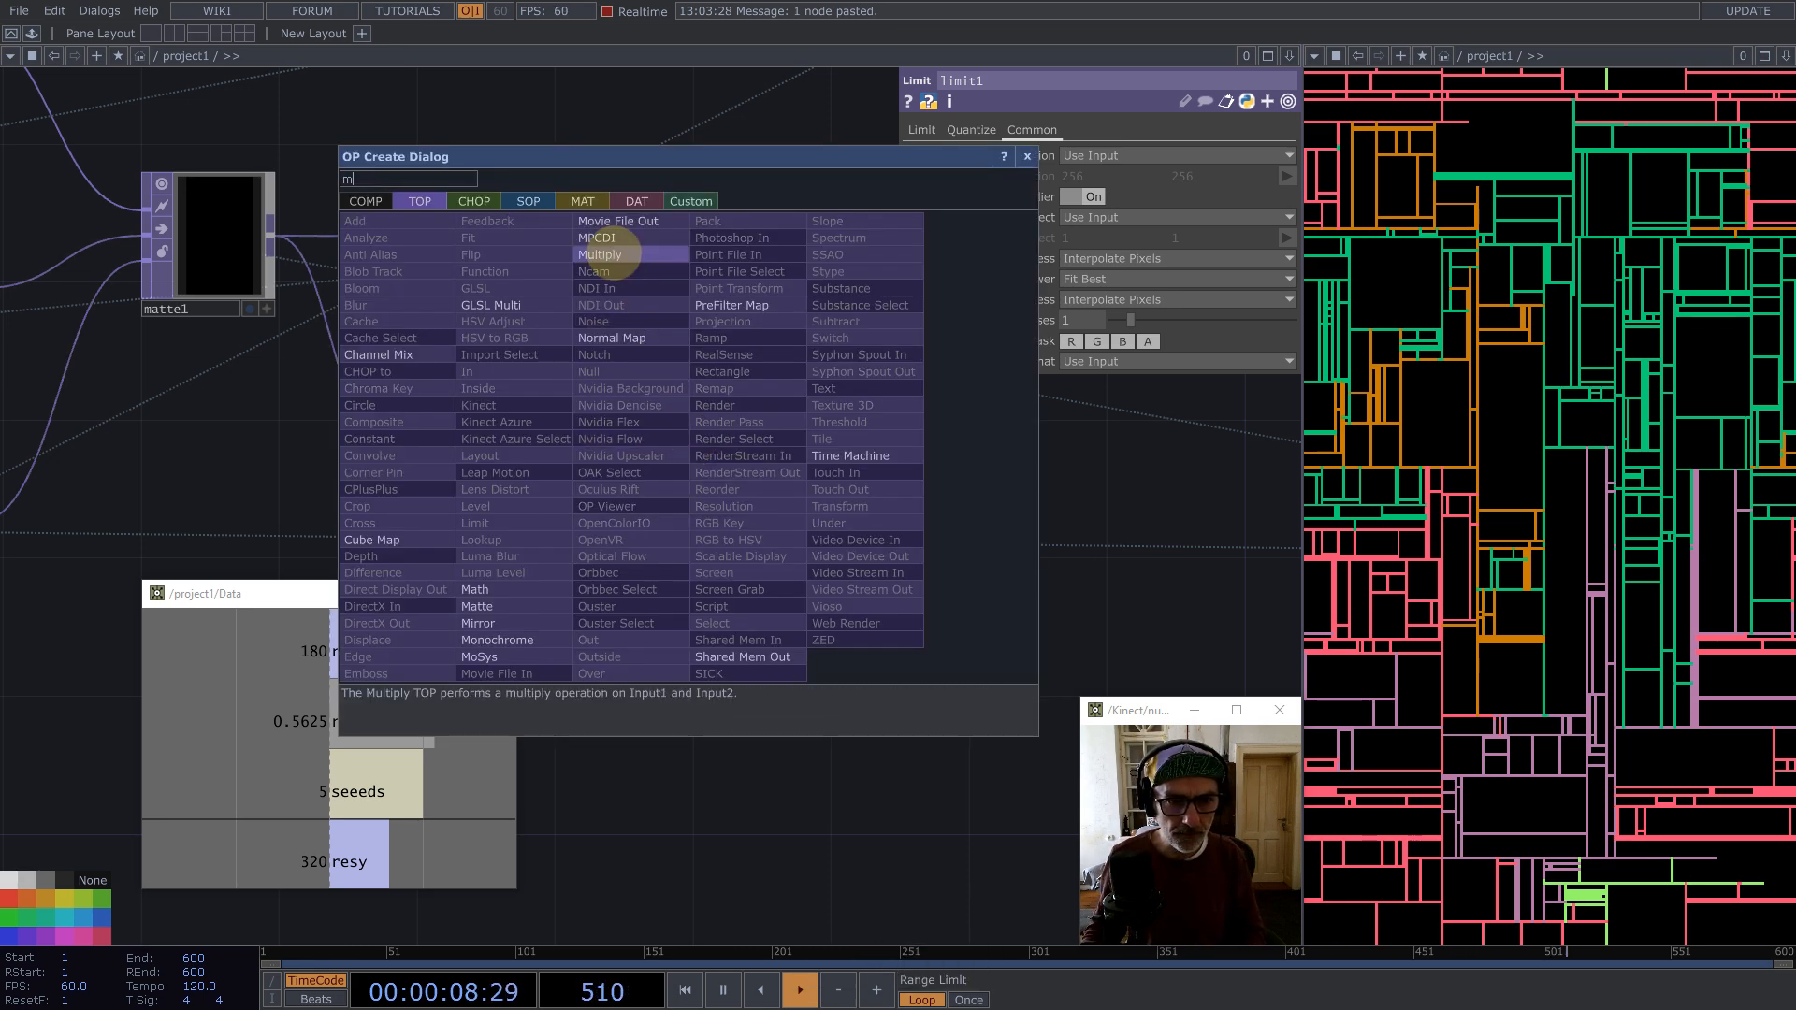
pyautogui.click(610, 254)
pyautogui.click(780, 287)
pyautogui.moveTo(278, 235); pyautogui.dragTo(694, 296)
pyautogui.moveTo(580, 323); pyautogui.dragTo(401, 361)
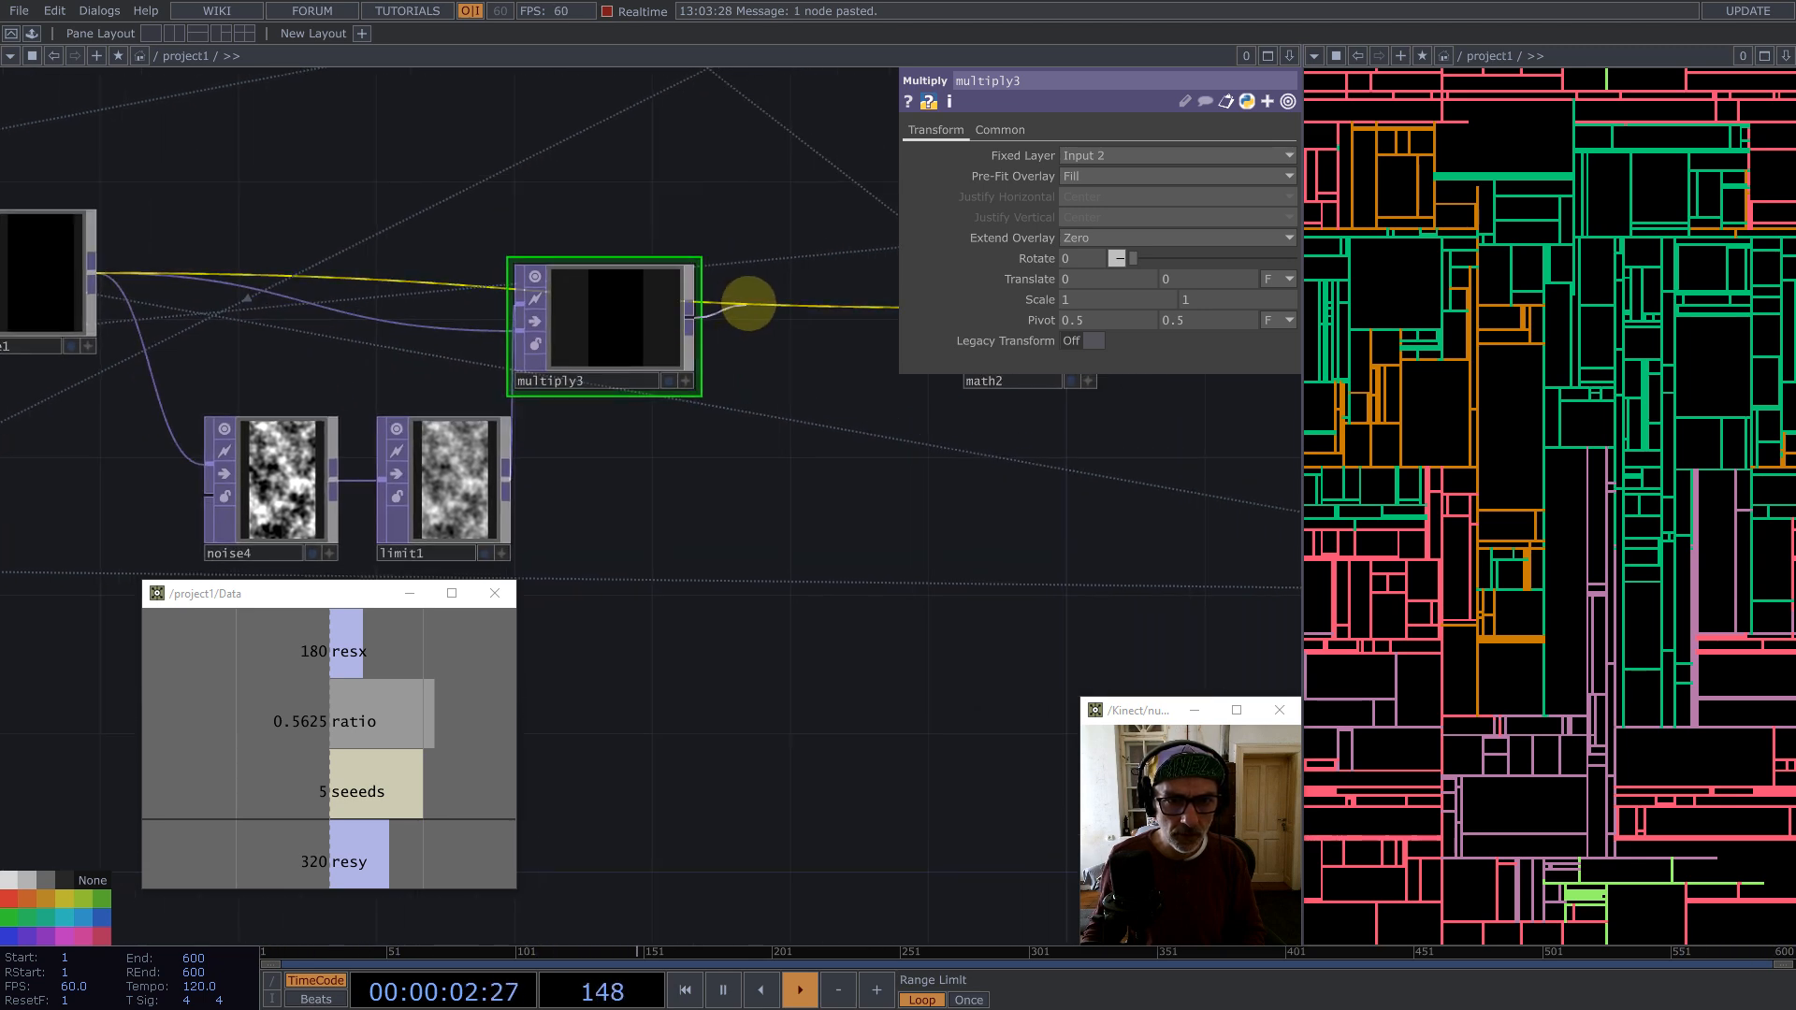
pyautogui.moveTo(609, 309); pyautogui.dragTo(677, 300)
# Step: Select all nodes and set both Input Smoothness and Viewer Smoothness to Nearest Pixel
pyautogui.hotkey('ctrl', 'a')
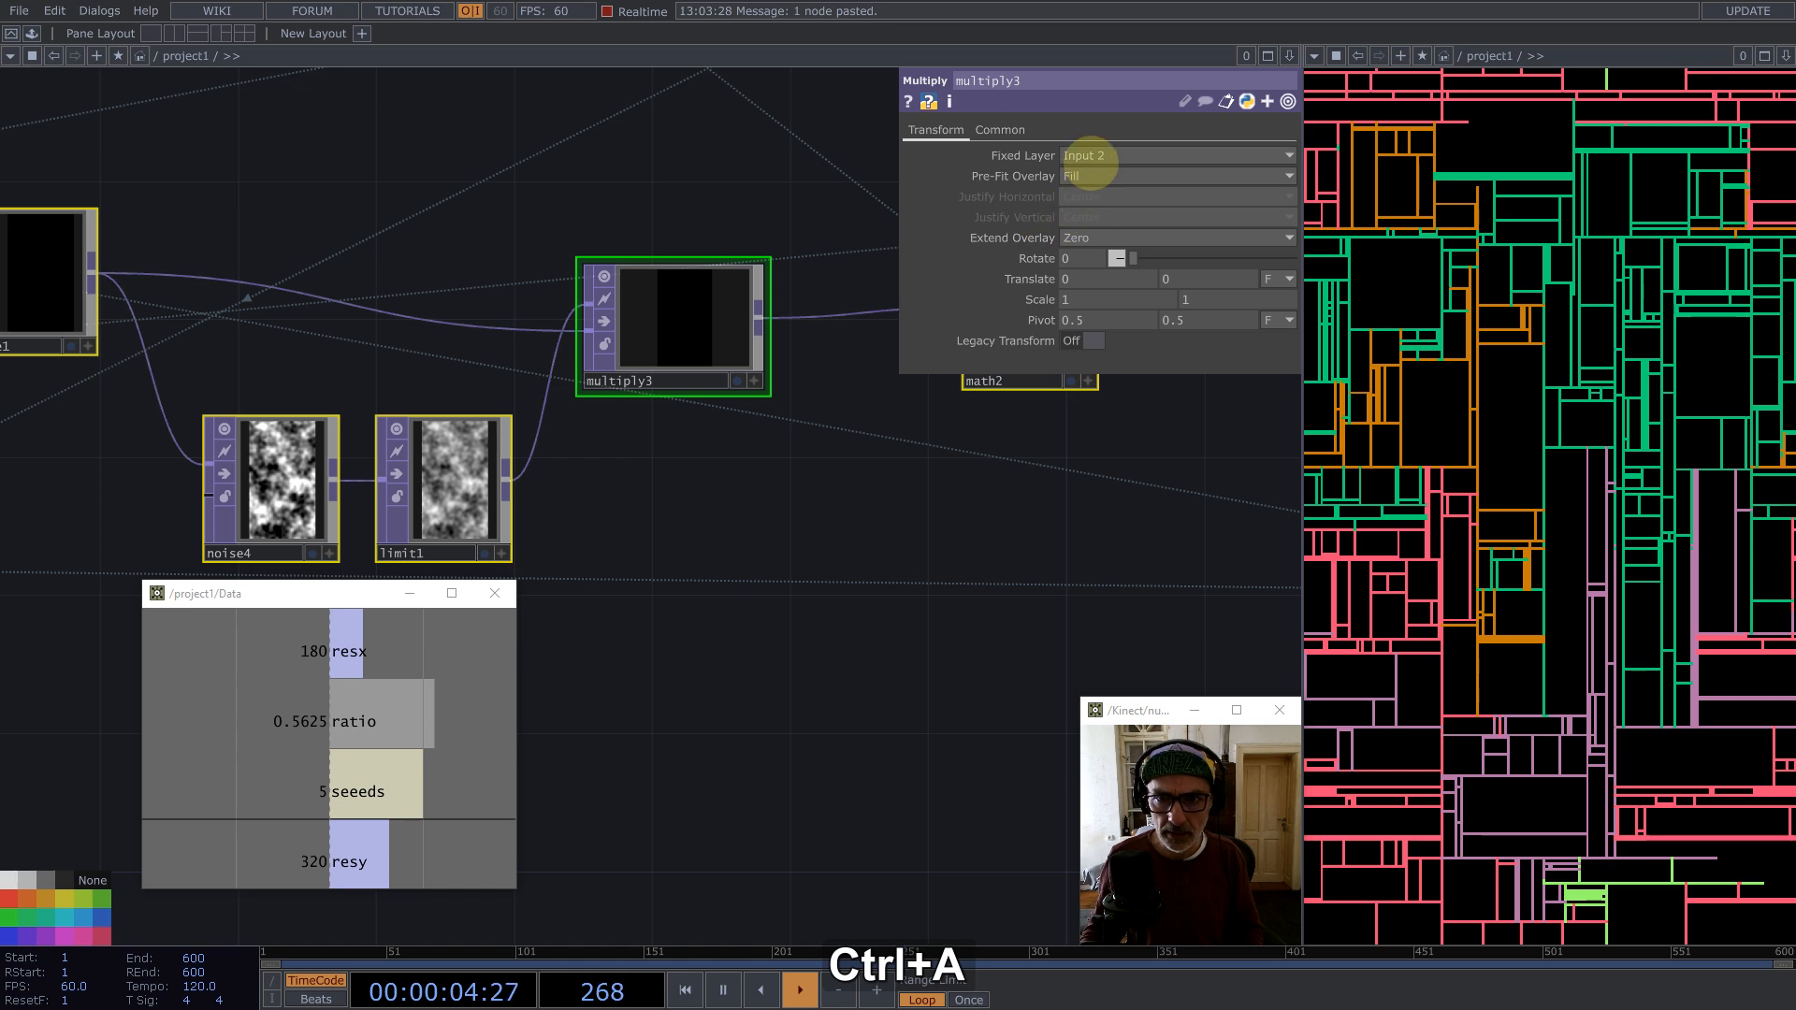
pyautogui.click(1002, 130)
pyautogui.click(1113, 258)
pyautogui.click(1100, 277)
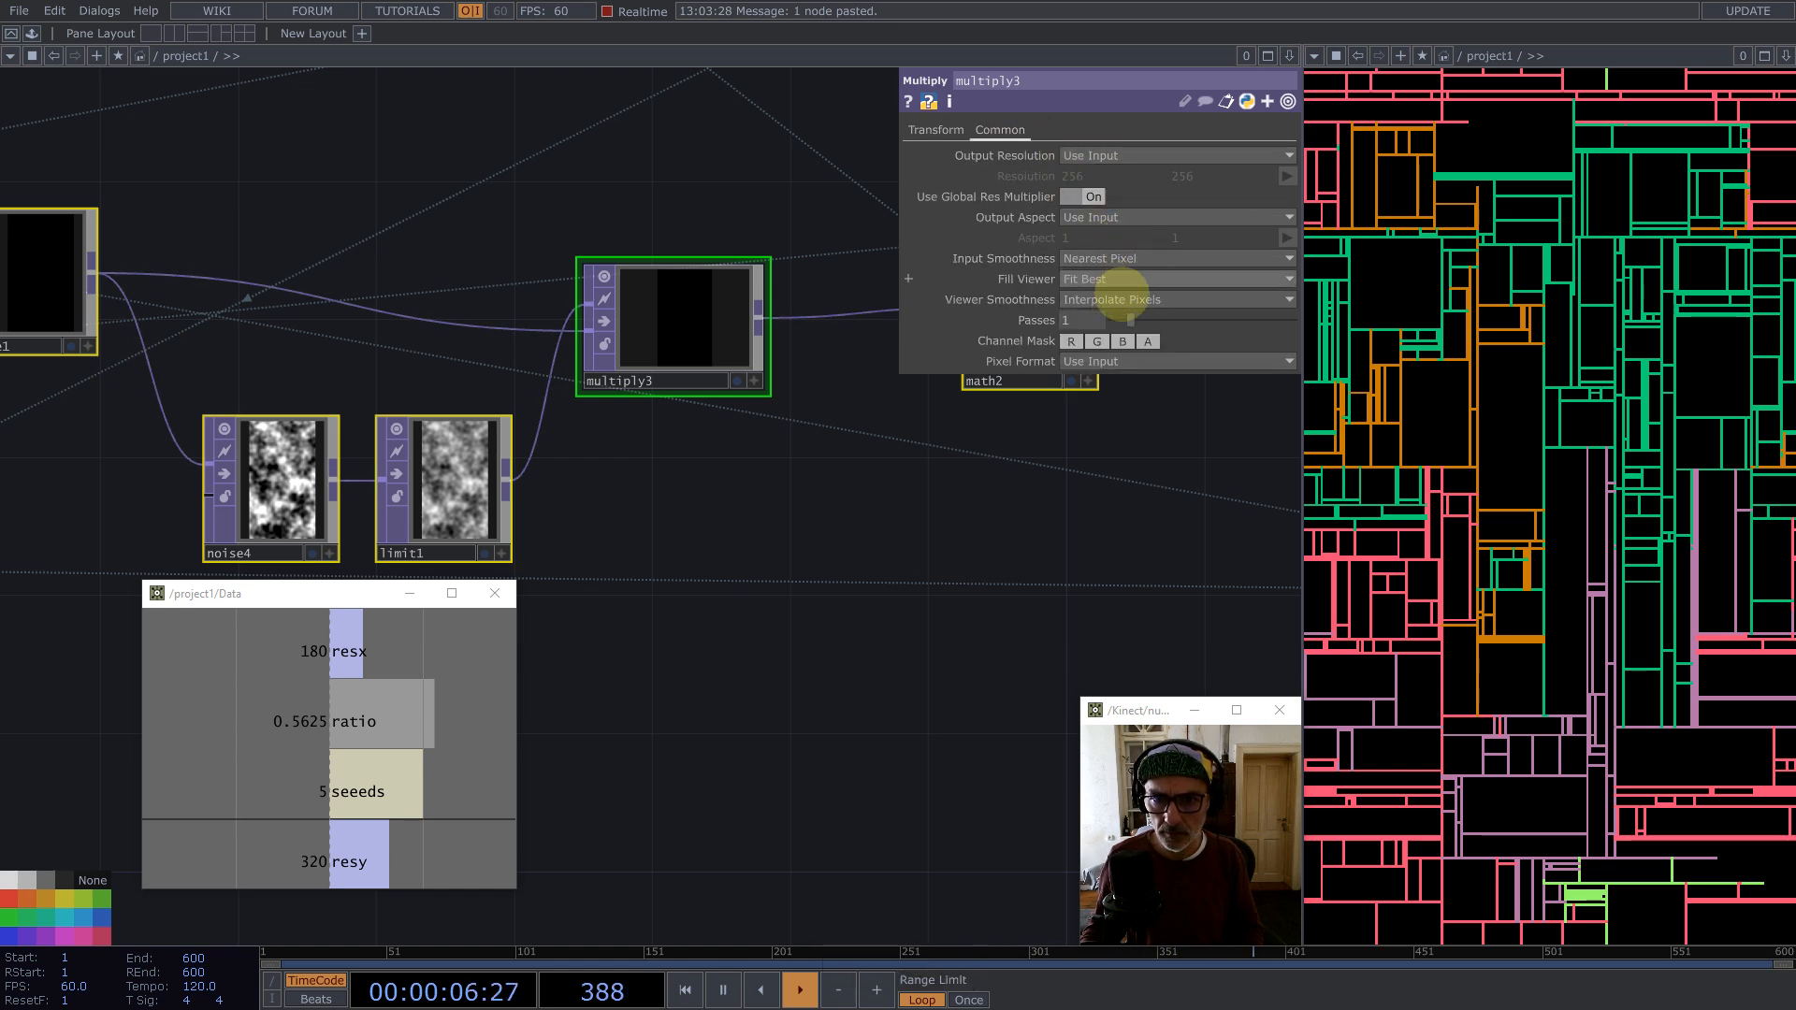
pyautogui.click(1118, 299)
pyautogui.click(1104, 319)
pyautogui.click(777, 475)
pyautogui.press('1')
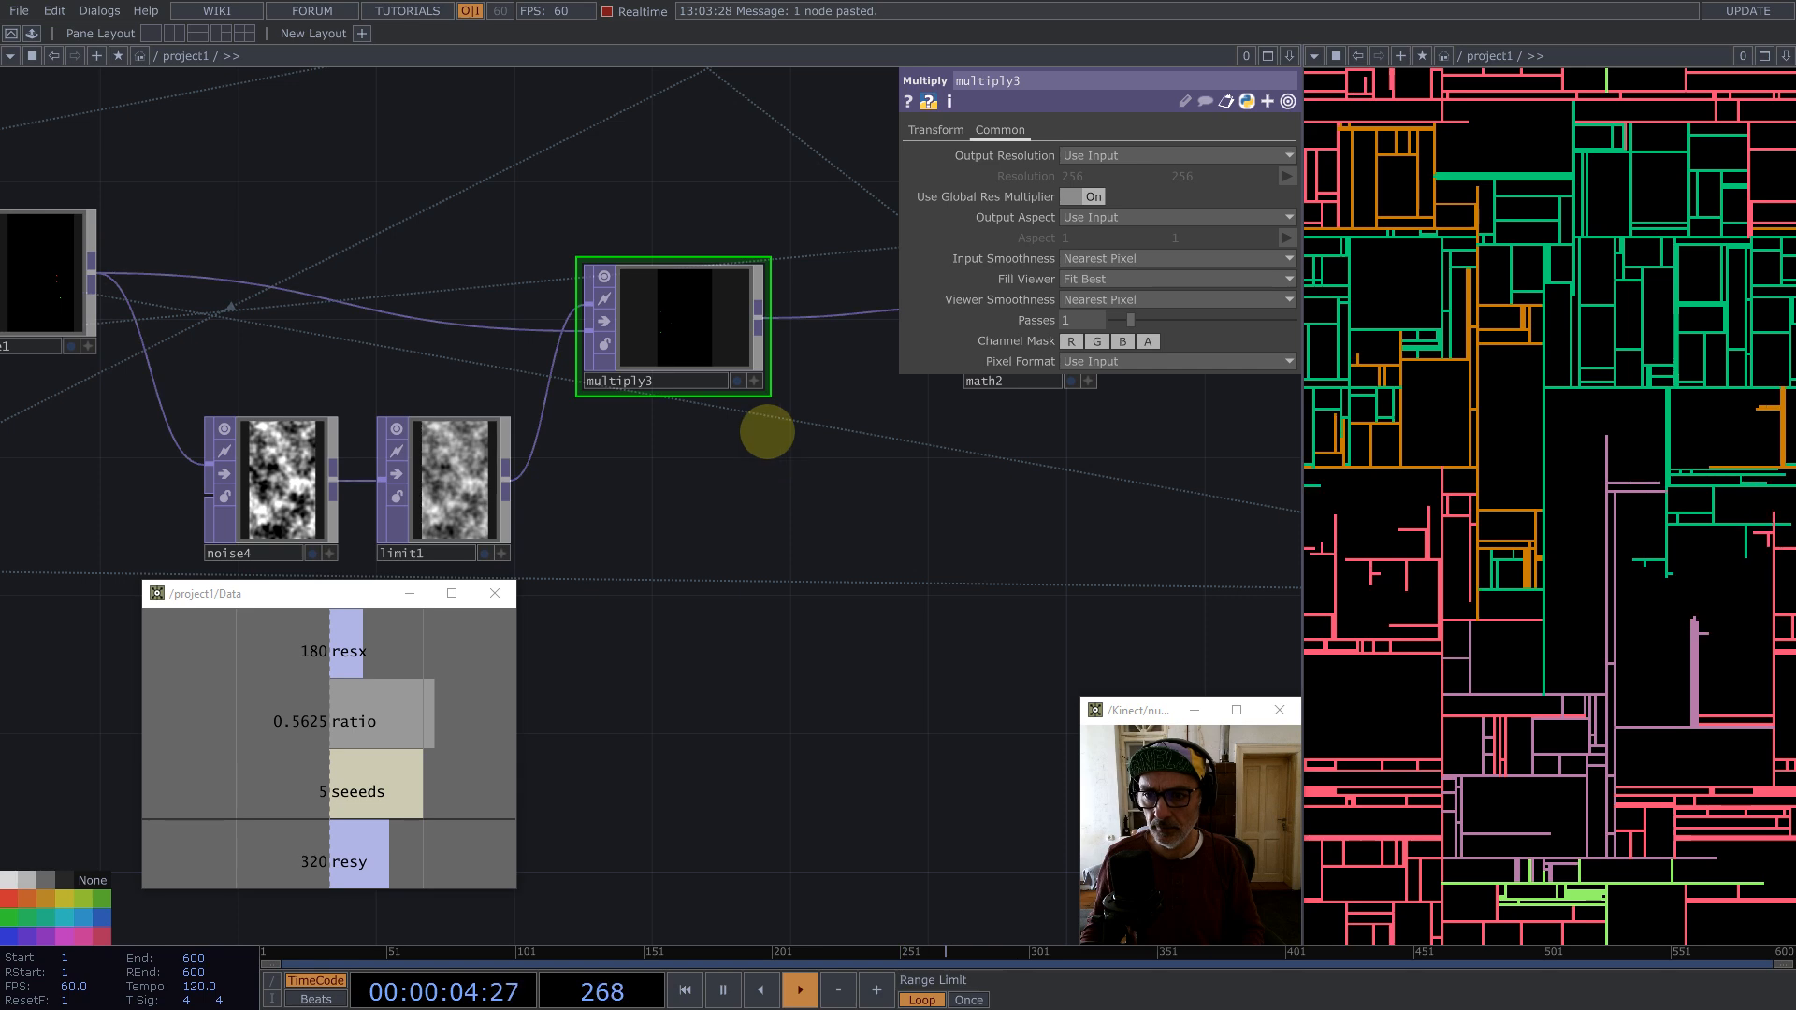
# Step: Set the resx value in the constant1 Data node to 360
pyautogui.scroll(-10, 763, 374)
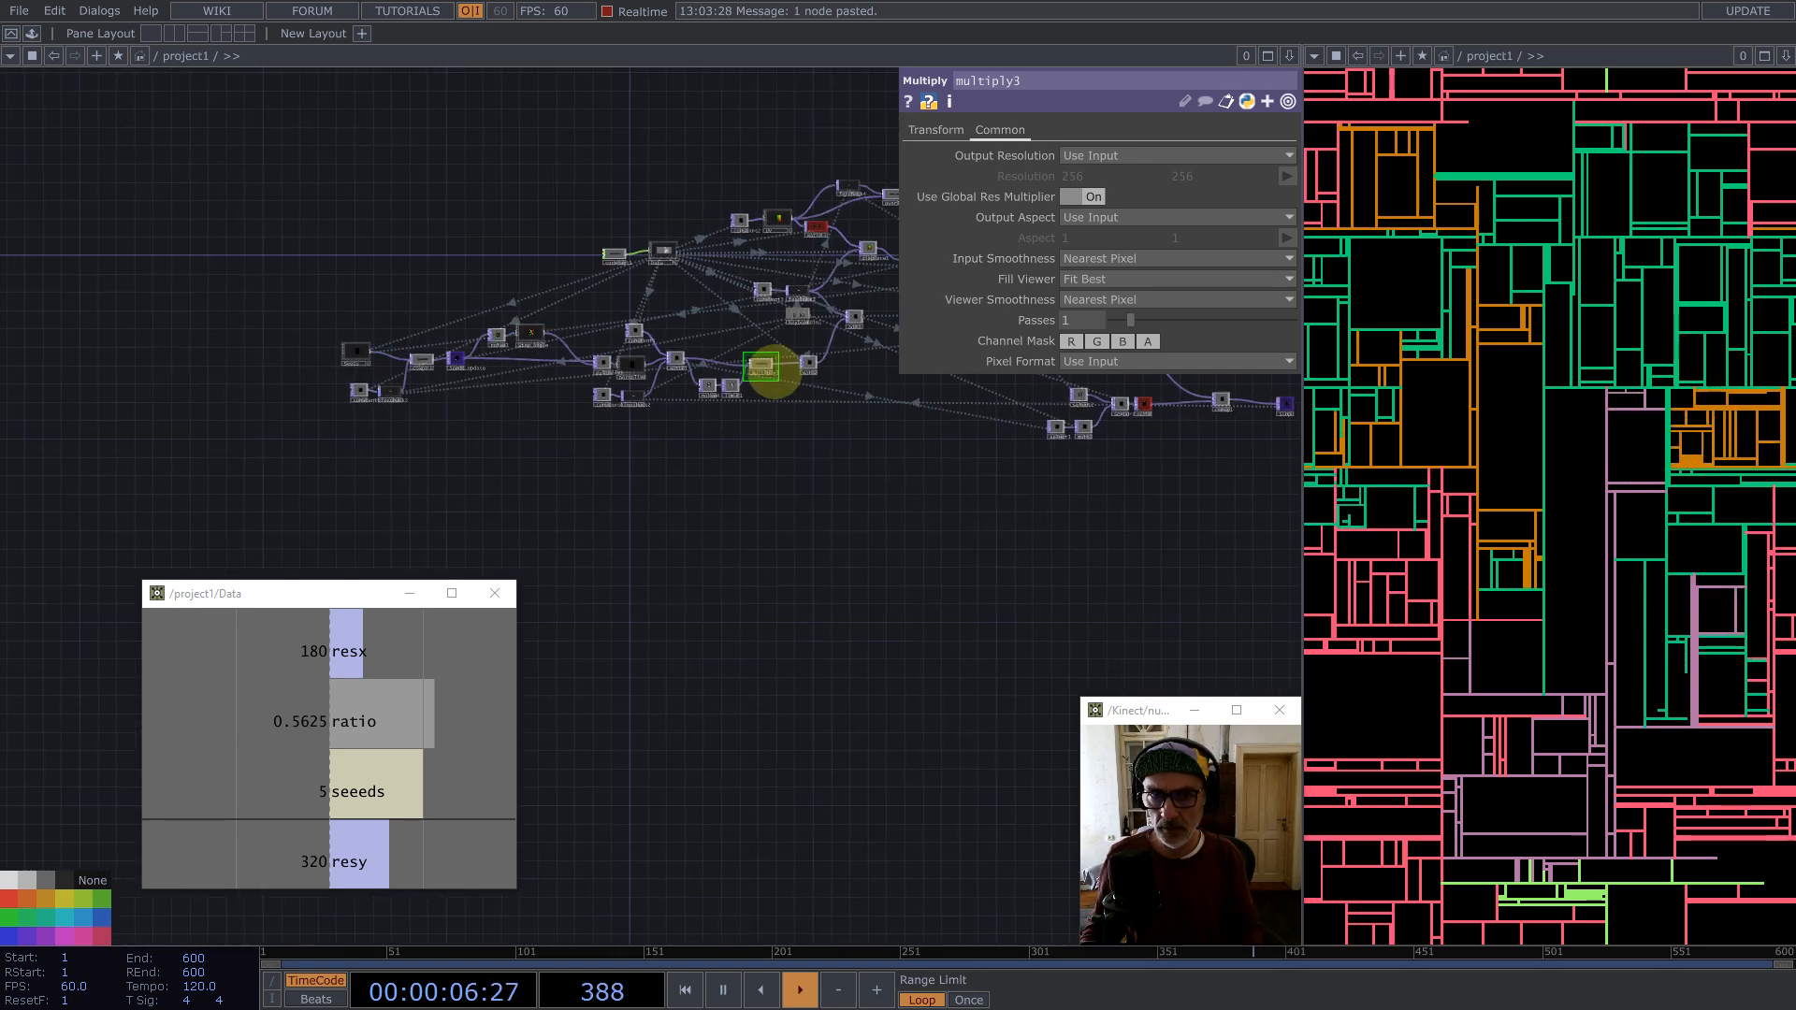
pyautogui.click(613, 254)
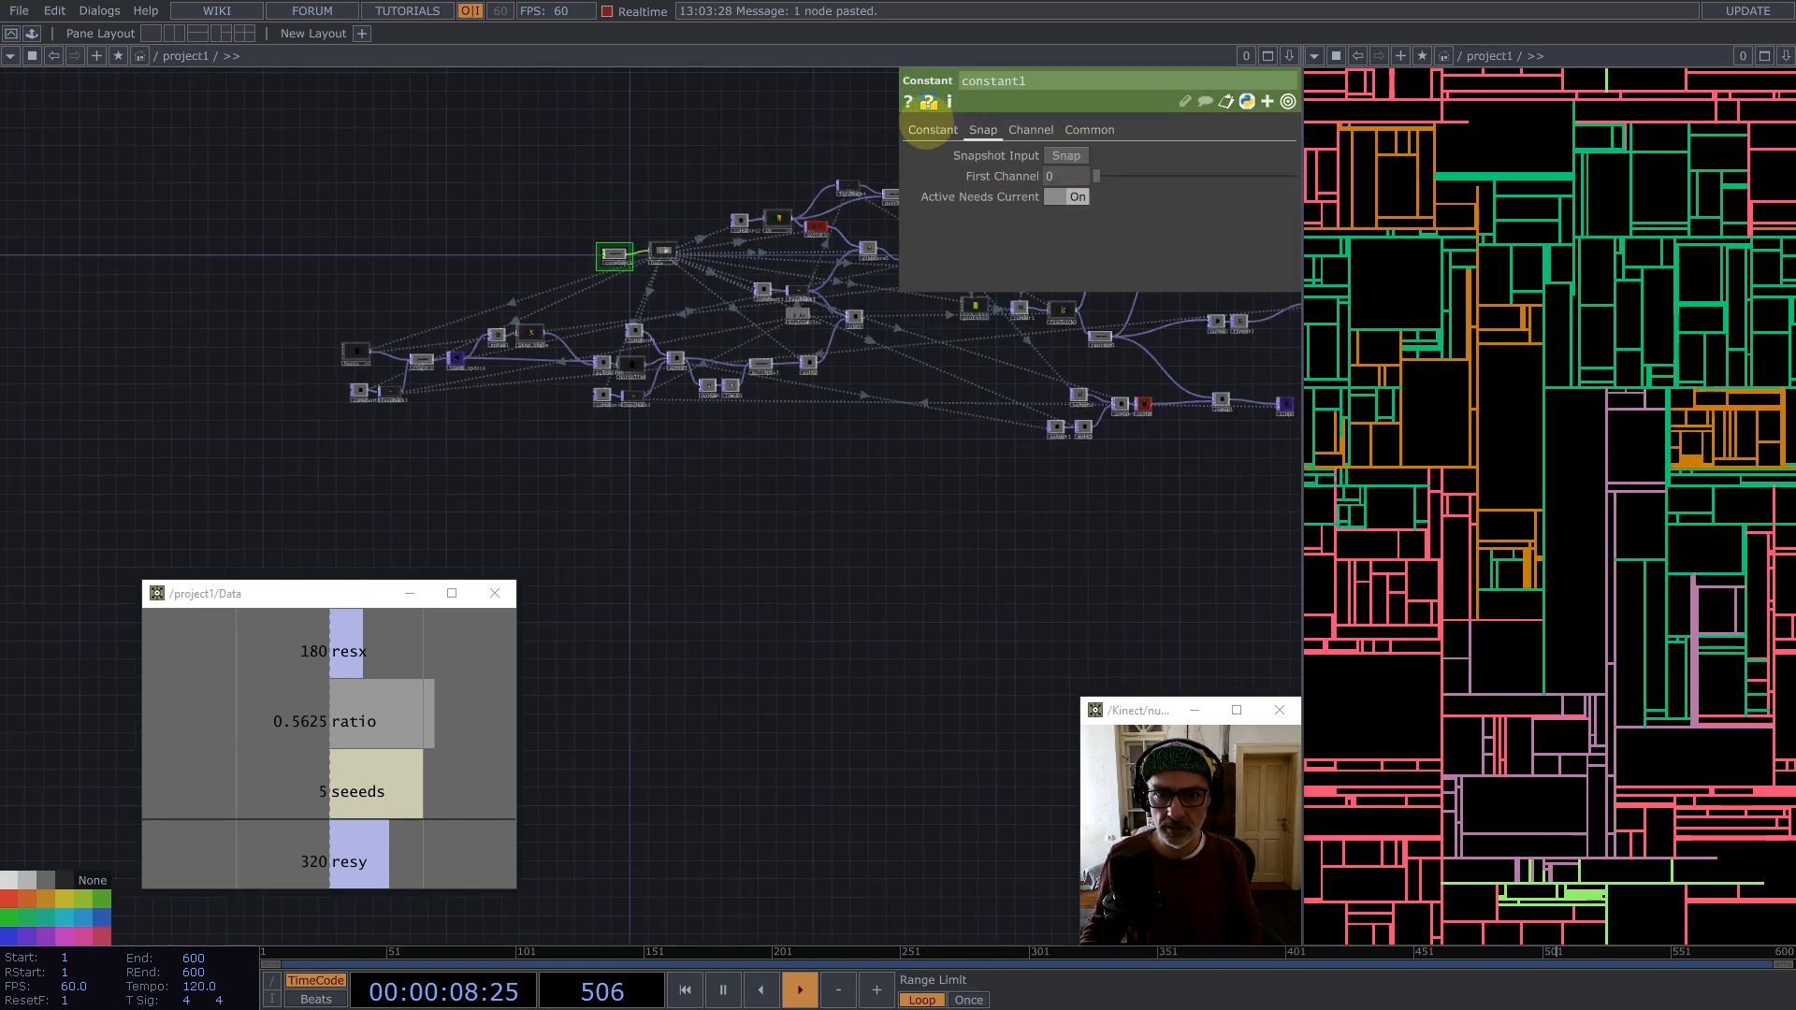
pyautogui.click(933, 130)
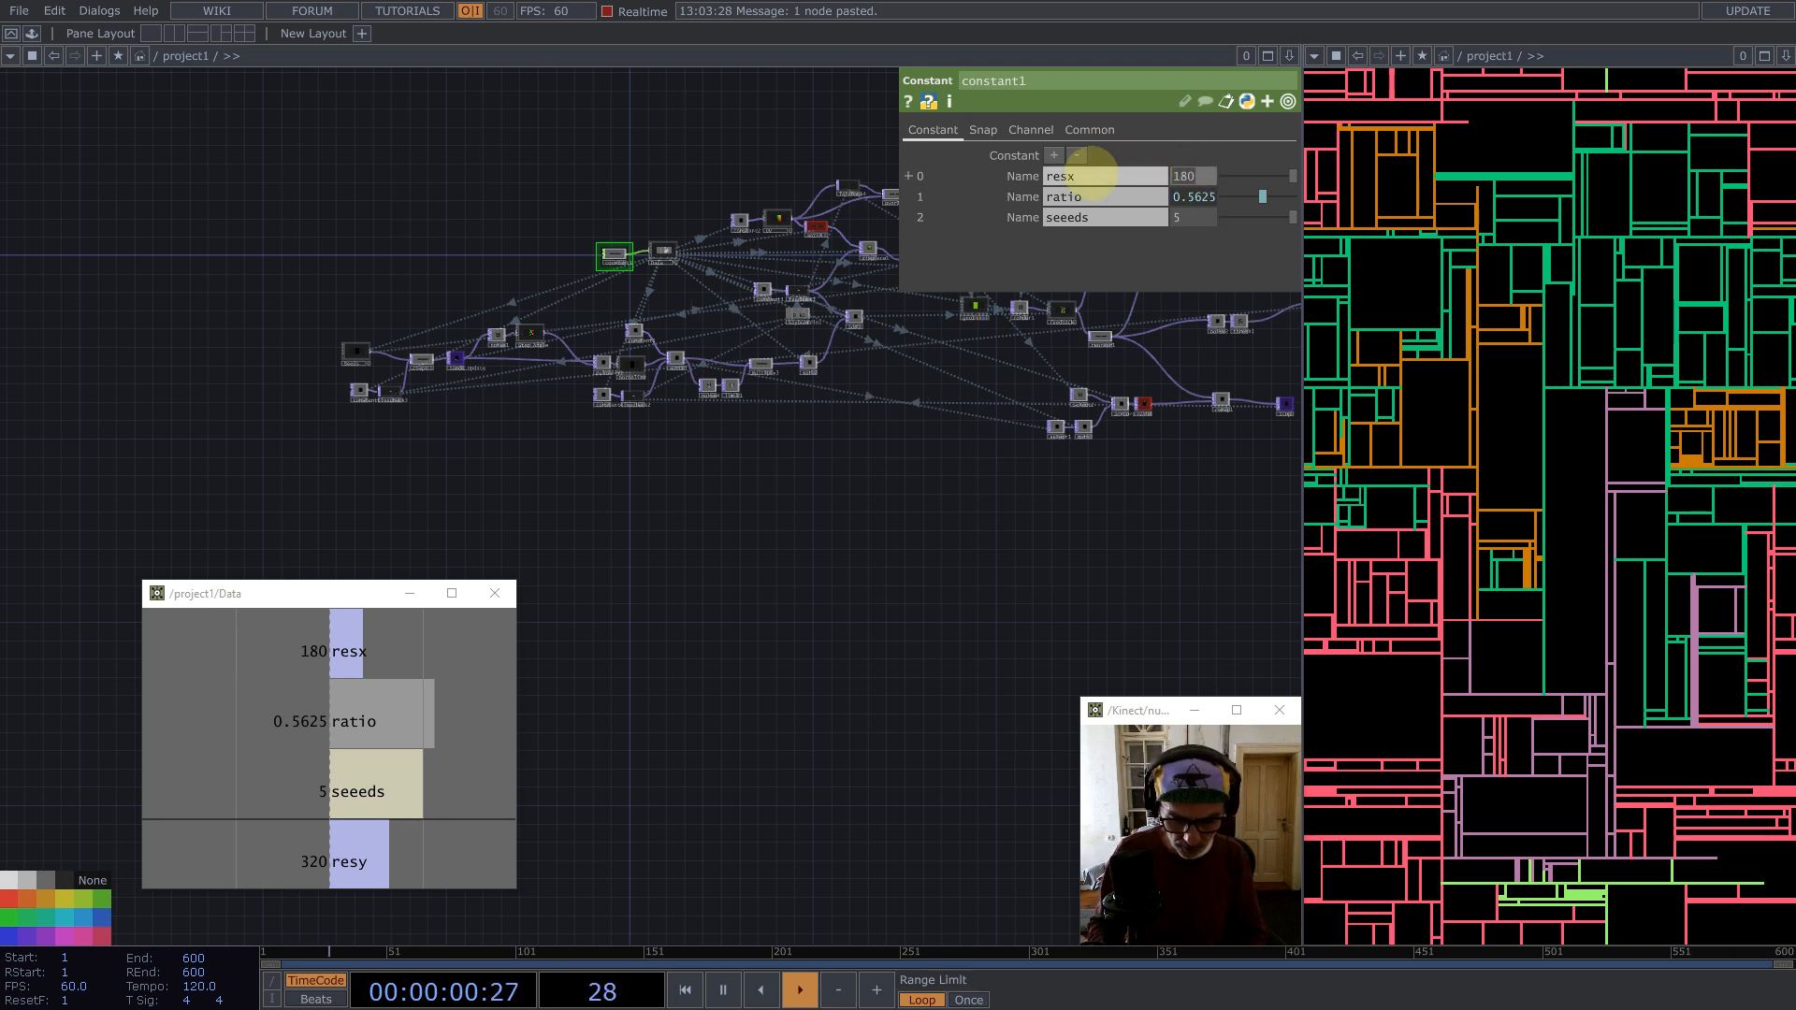
pyautogui.write('360')
pyautogui.press('Return')
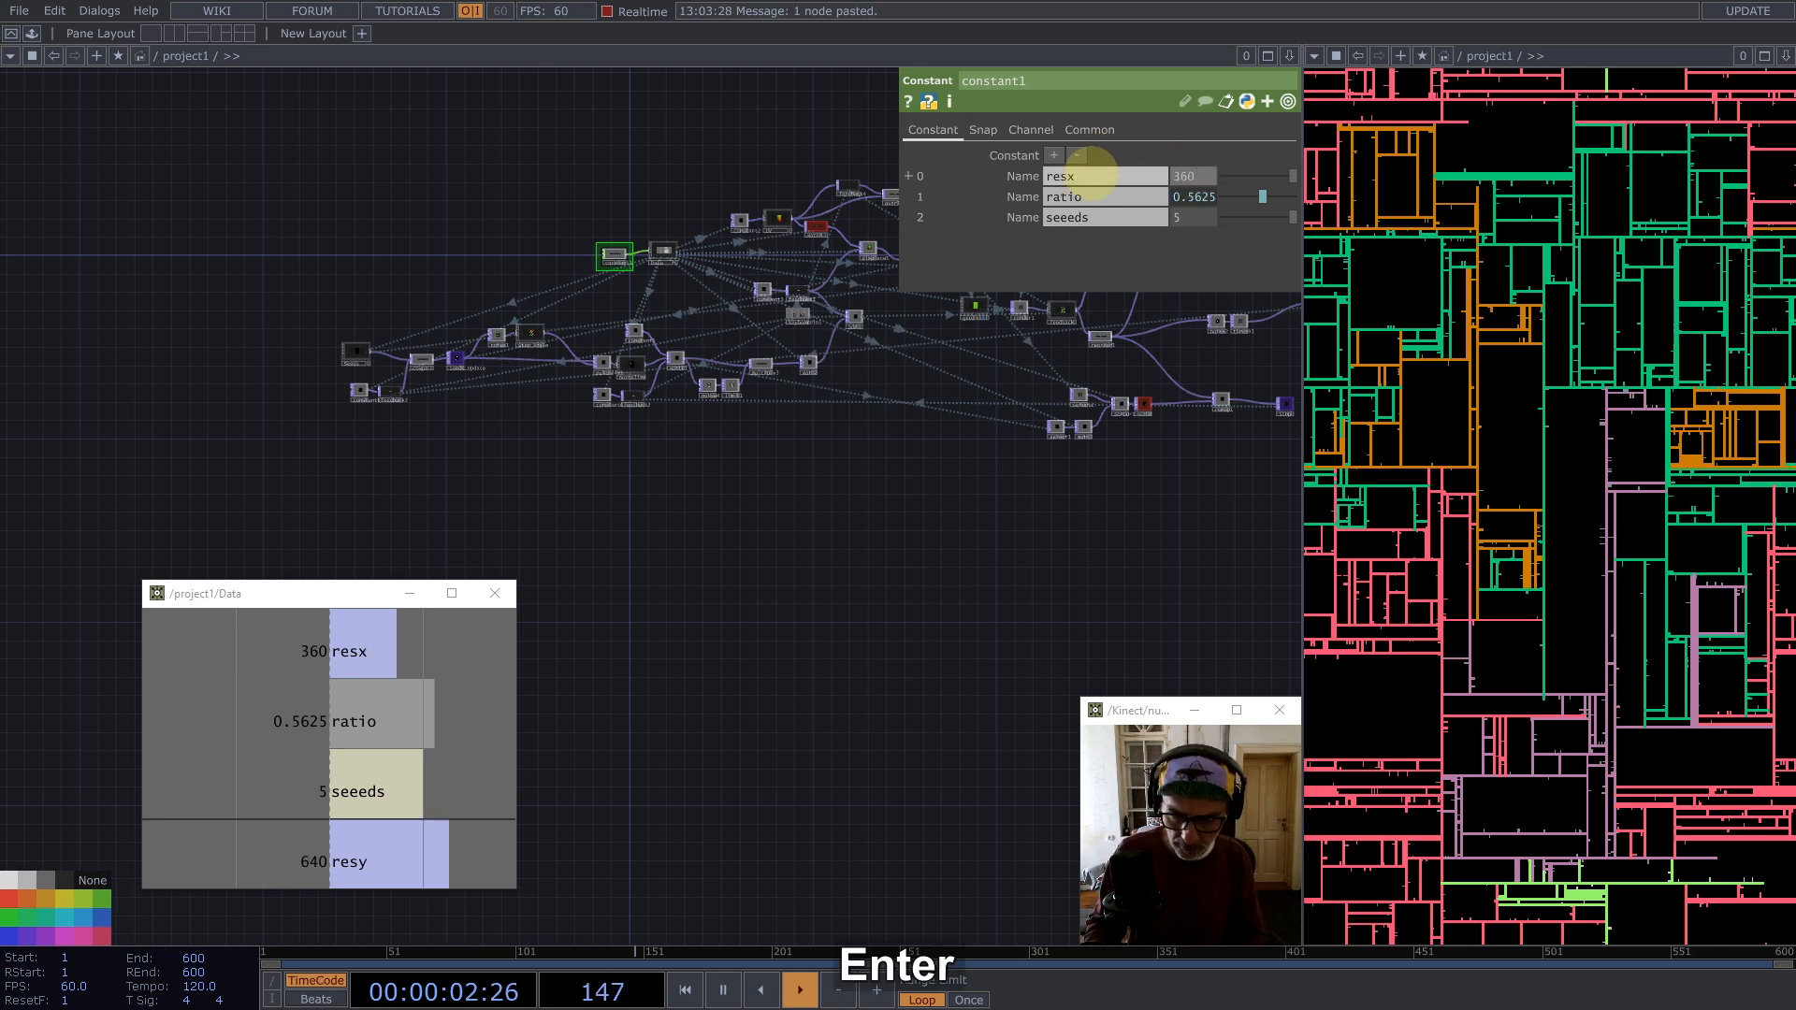
pyautogui.press('1')
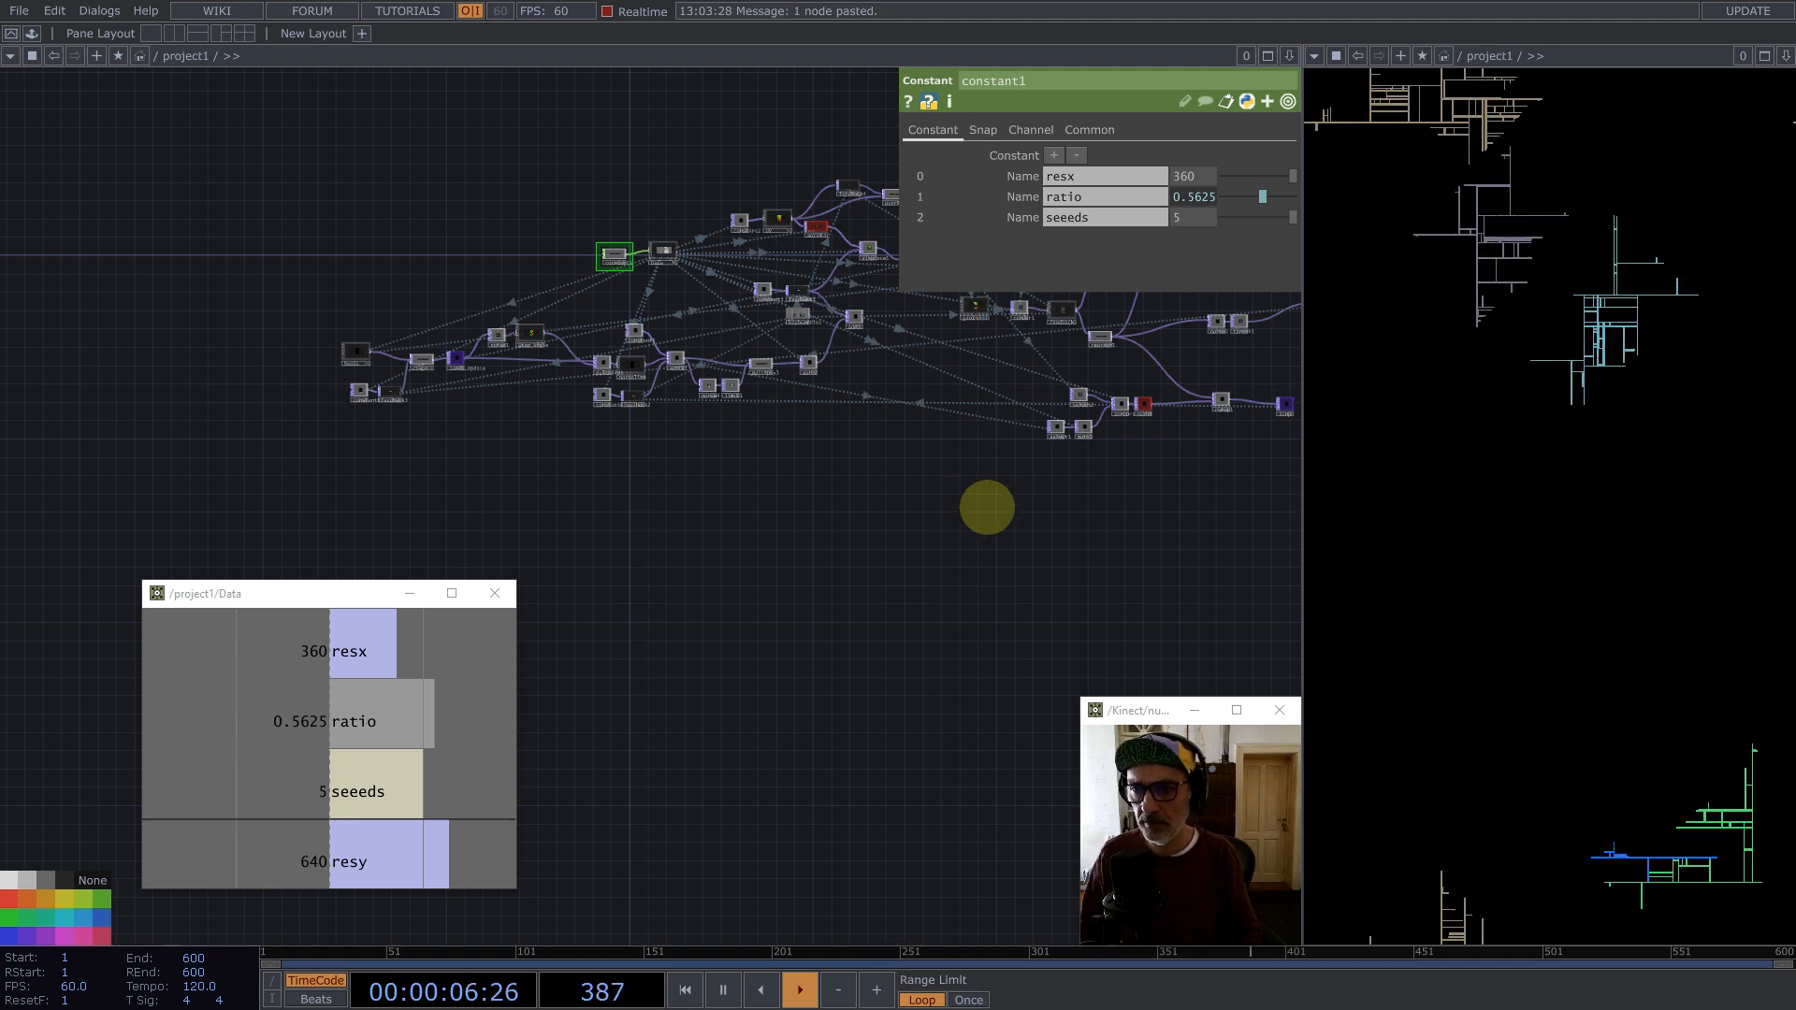
# Step: Rearrange the noise2 and thresh1 nodes so they sit in line before more_seeds
pyautogui.moveTo(991, 473); pyautogui.dragTo(453, 497)
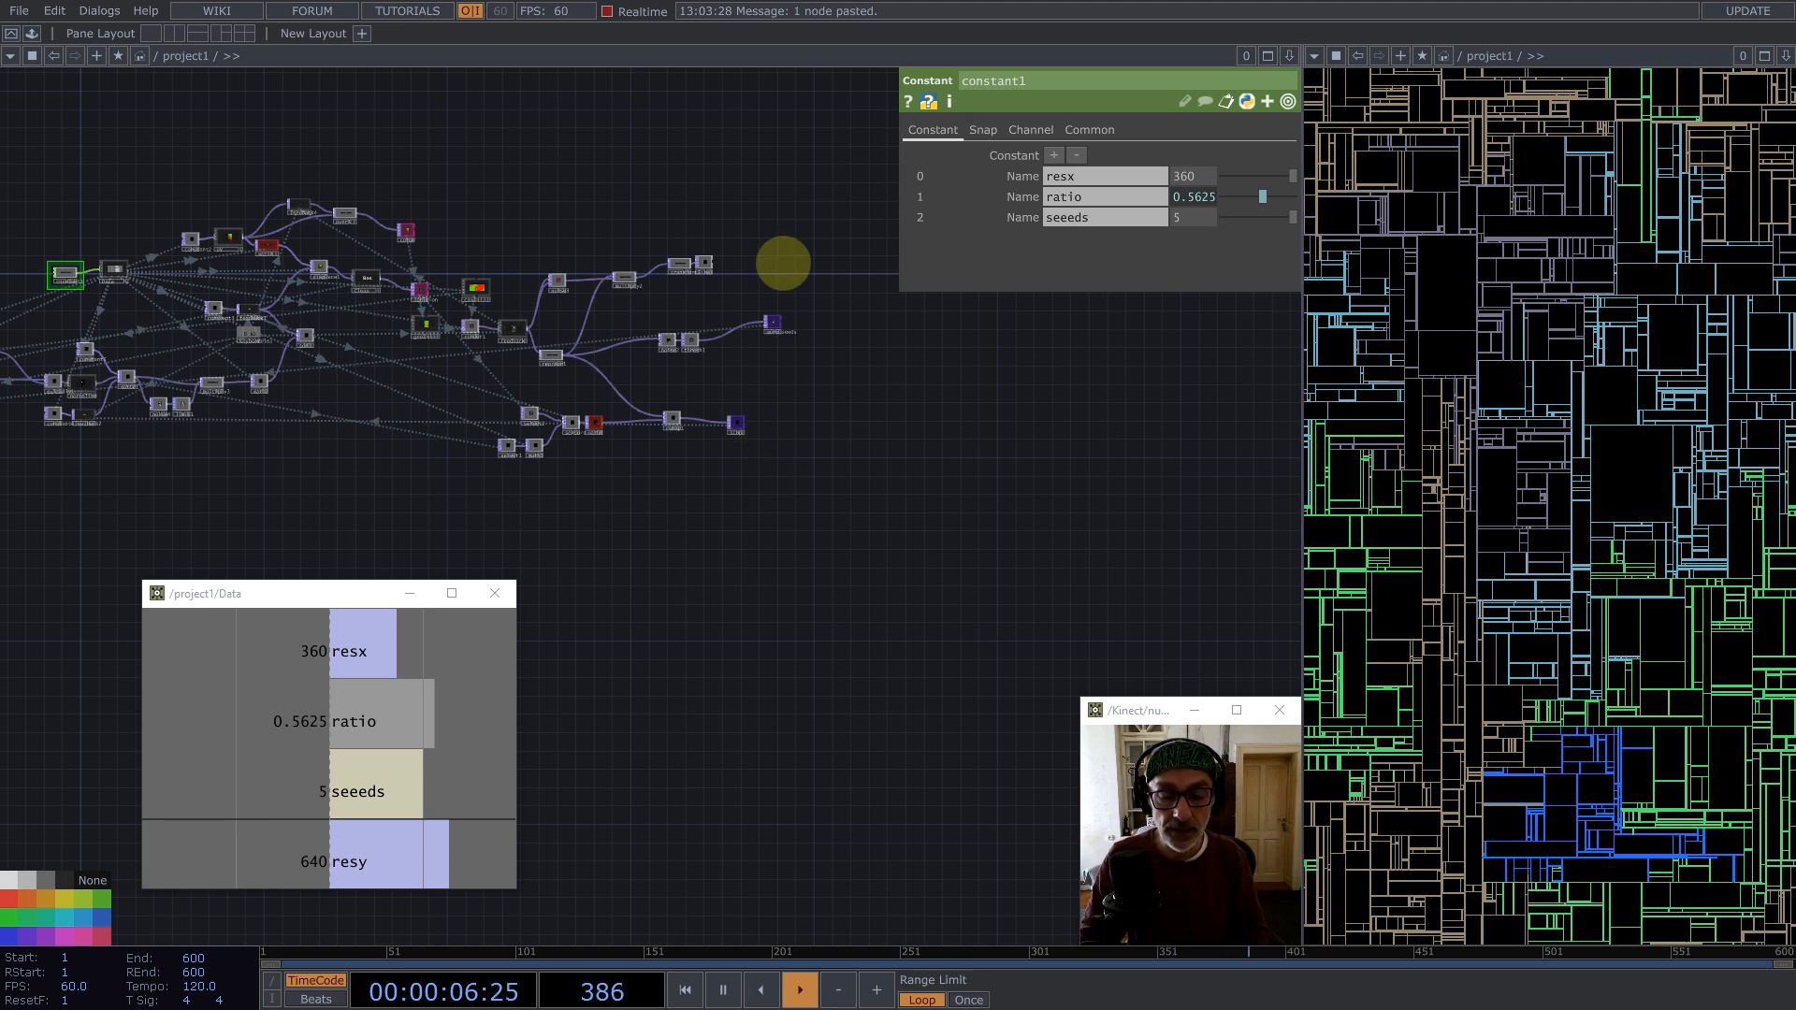
pyautogui.scroll(5, 782, 265)
pyautogui.press('1')
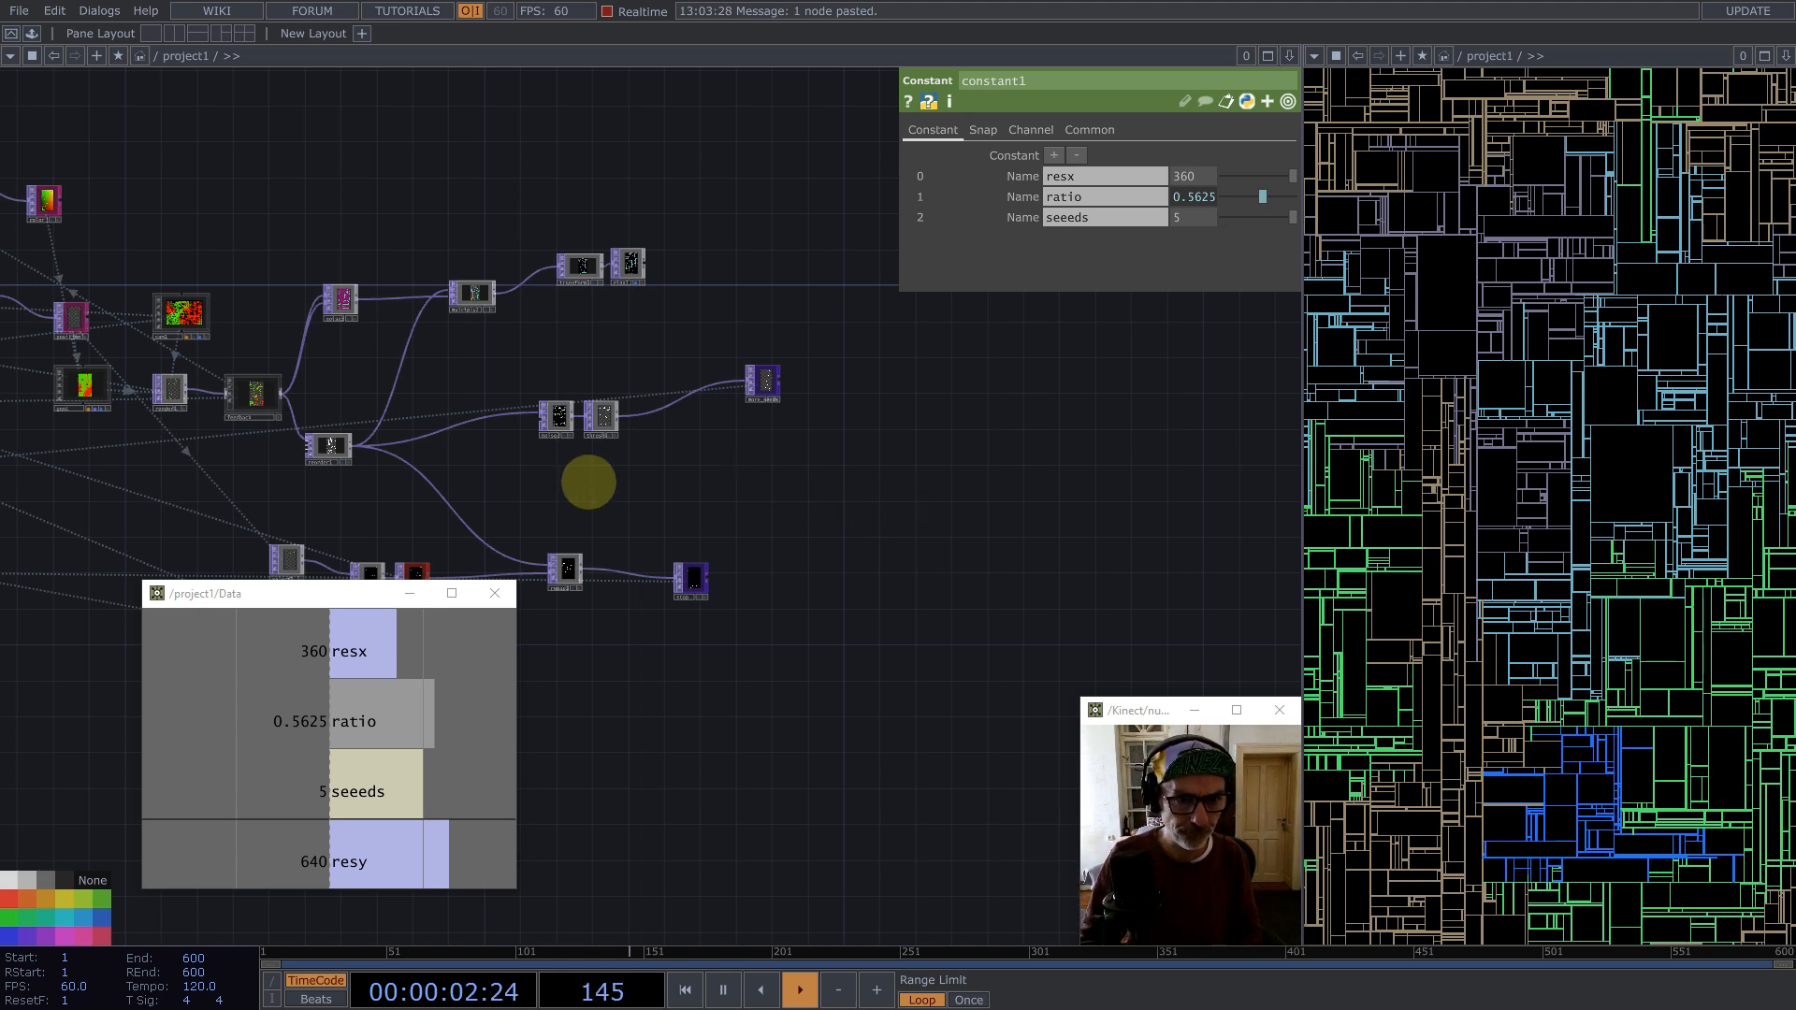
pyautogui.scroll(5, 689, 453)
pyautogui.moveTo(594, 329); pyautogui.dragTo(1048, 500)
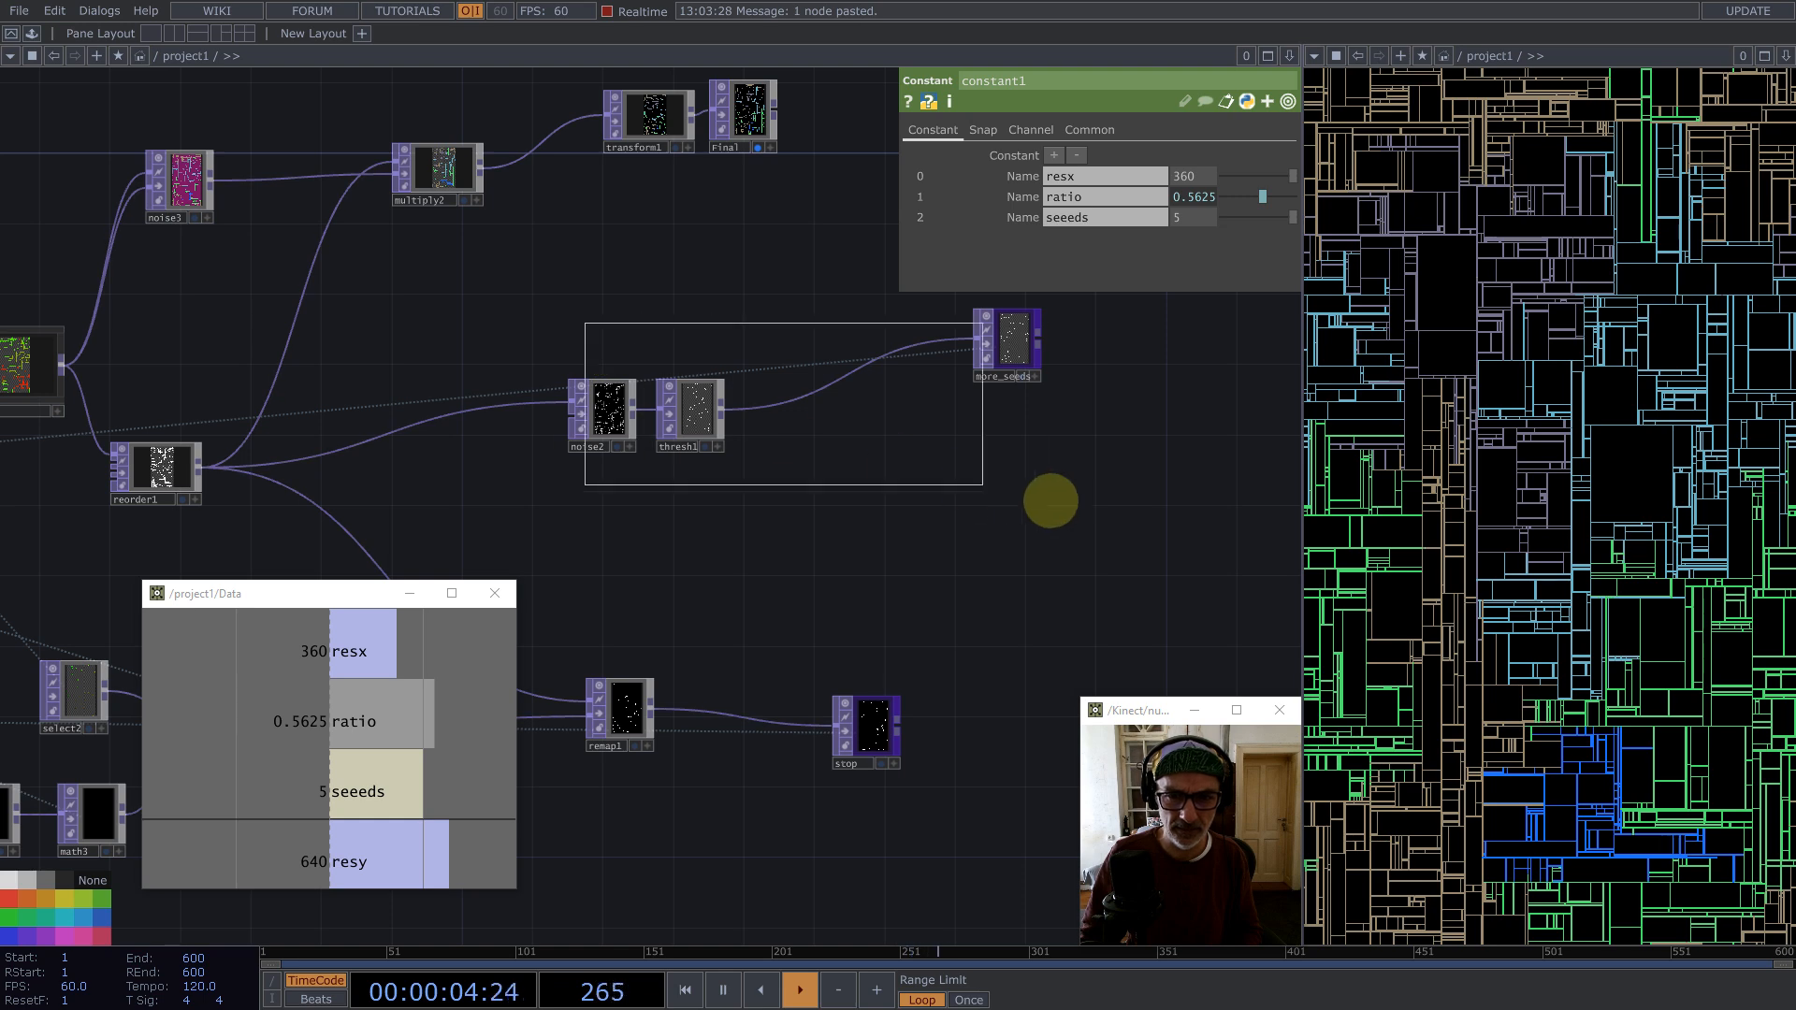
pyautogui.moveTo(629, 389); pyautogui.dragTo(692, 313)
pyautogui.moveTo(607, 509); pyautogui.dragTo(418, 609)
pyautogui.moveTo(626, 457); pyautogui.dragTo(437, 483)
pyautogui.moveTo(723, 342); pyautogui.dragTo(934, 412)
pyautogui.click(400, 416)
pyautogui.moveTo(321, 409); pyautogui.dragTo(445, 425)
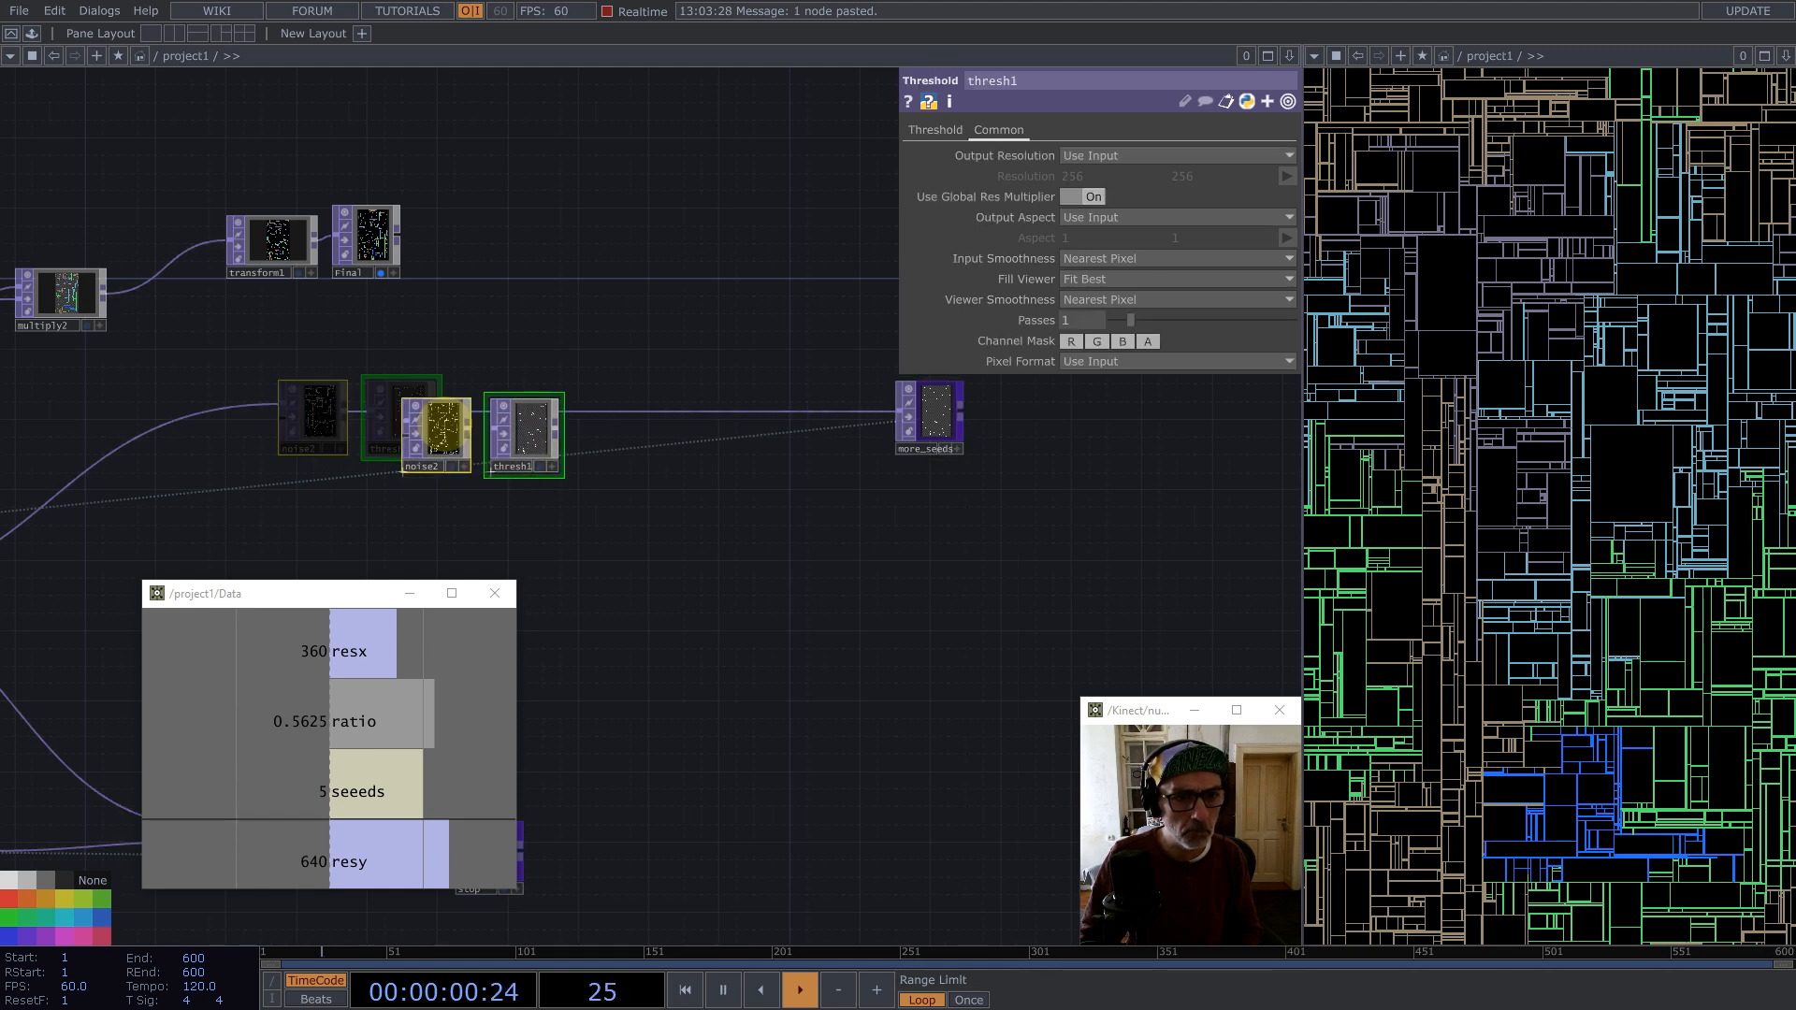
pyautogui.moveTo(702, 529); pyautogui.dragTo(861, 448)
pyautogui.moveTo(747, 463); pyautogui.dragTo(936, 442)
# Step: Move the Data panel window up to the top of the network area
pyautogui.moveTo(267, 592); pyautogui.dragTo(1471, 228)
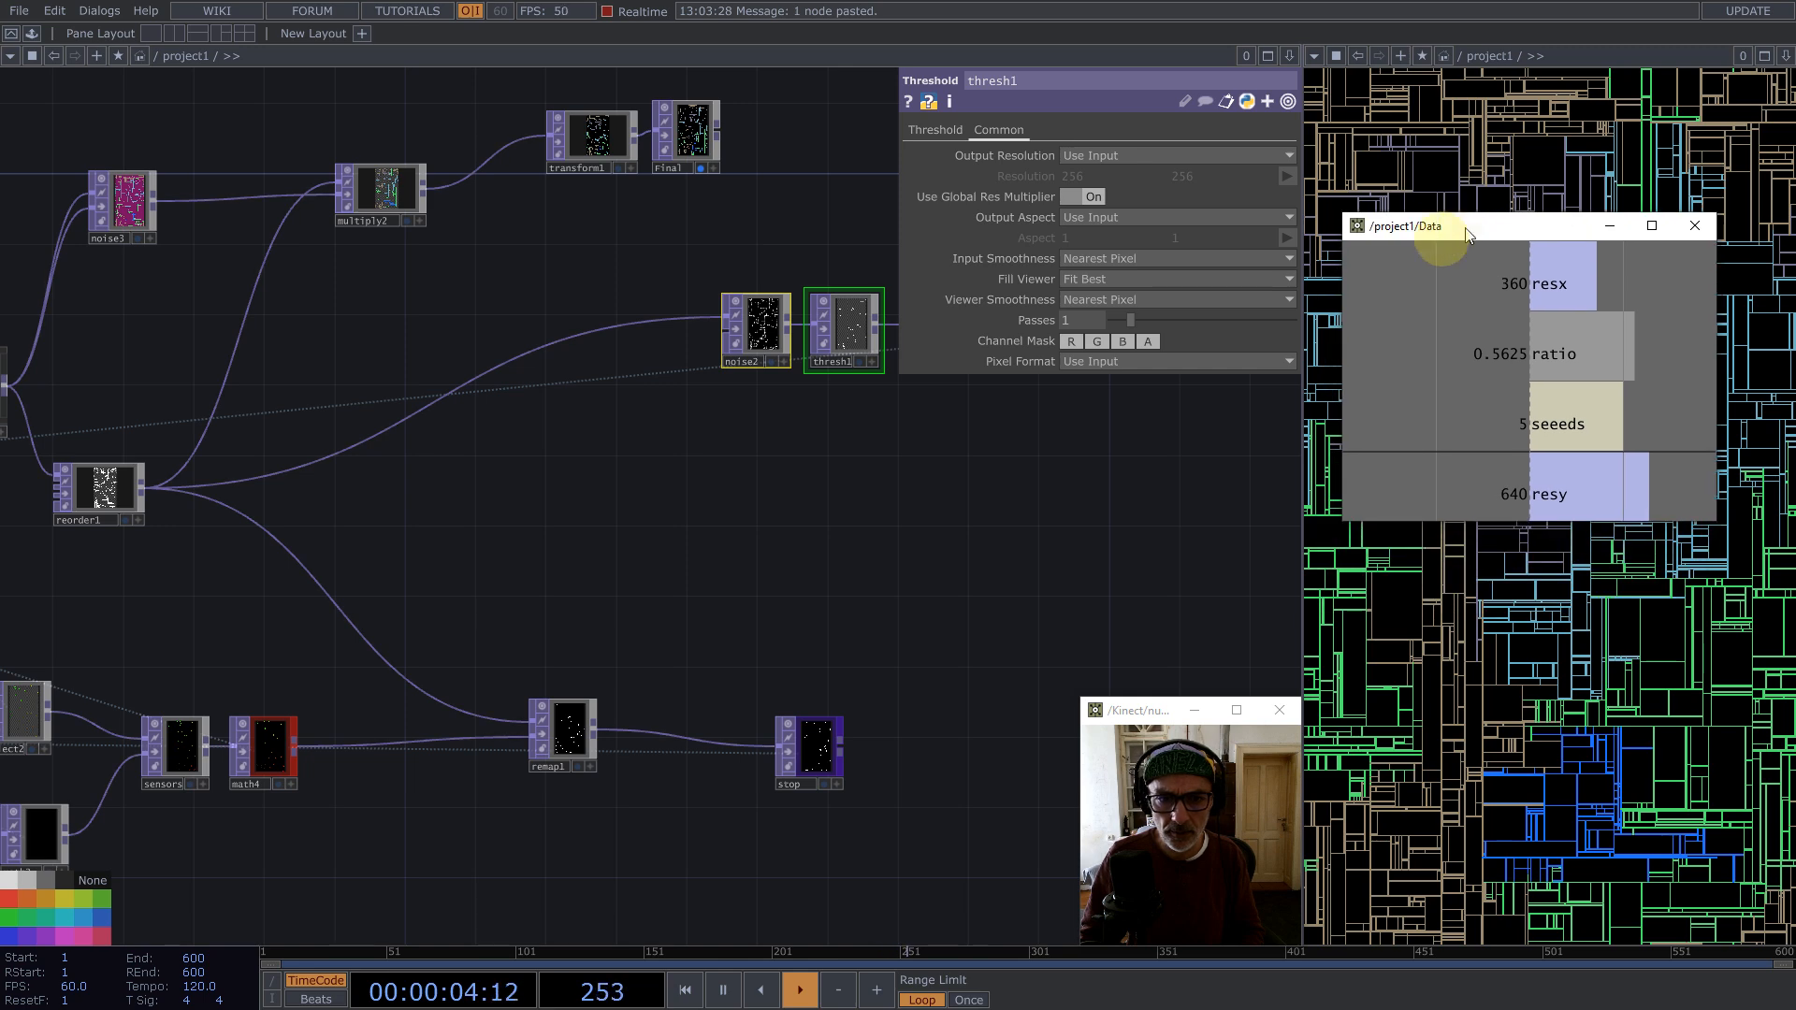
pyautogui.scroll(-5, 847, 552)
pyautogui.moveTo(856, 571); pyautogui.dragTo(755, 566)
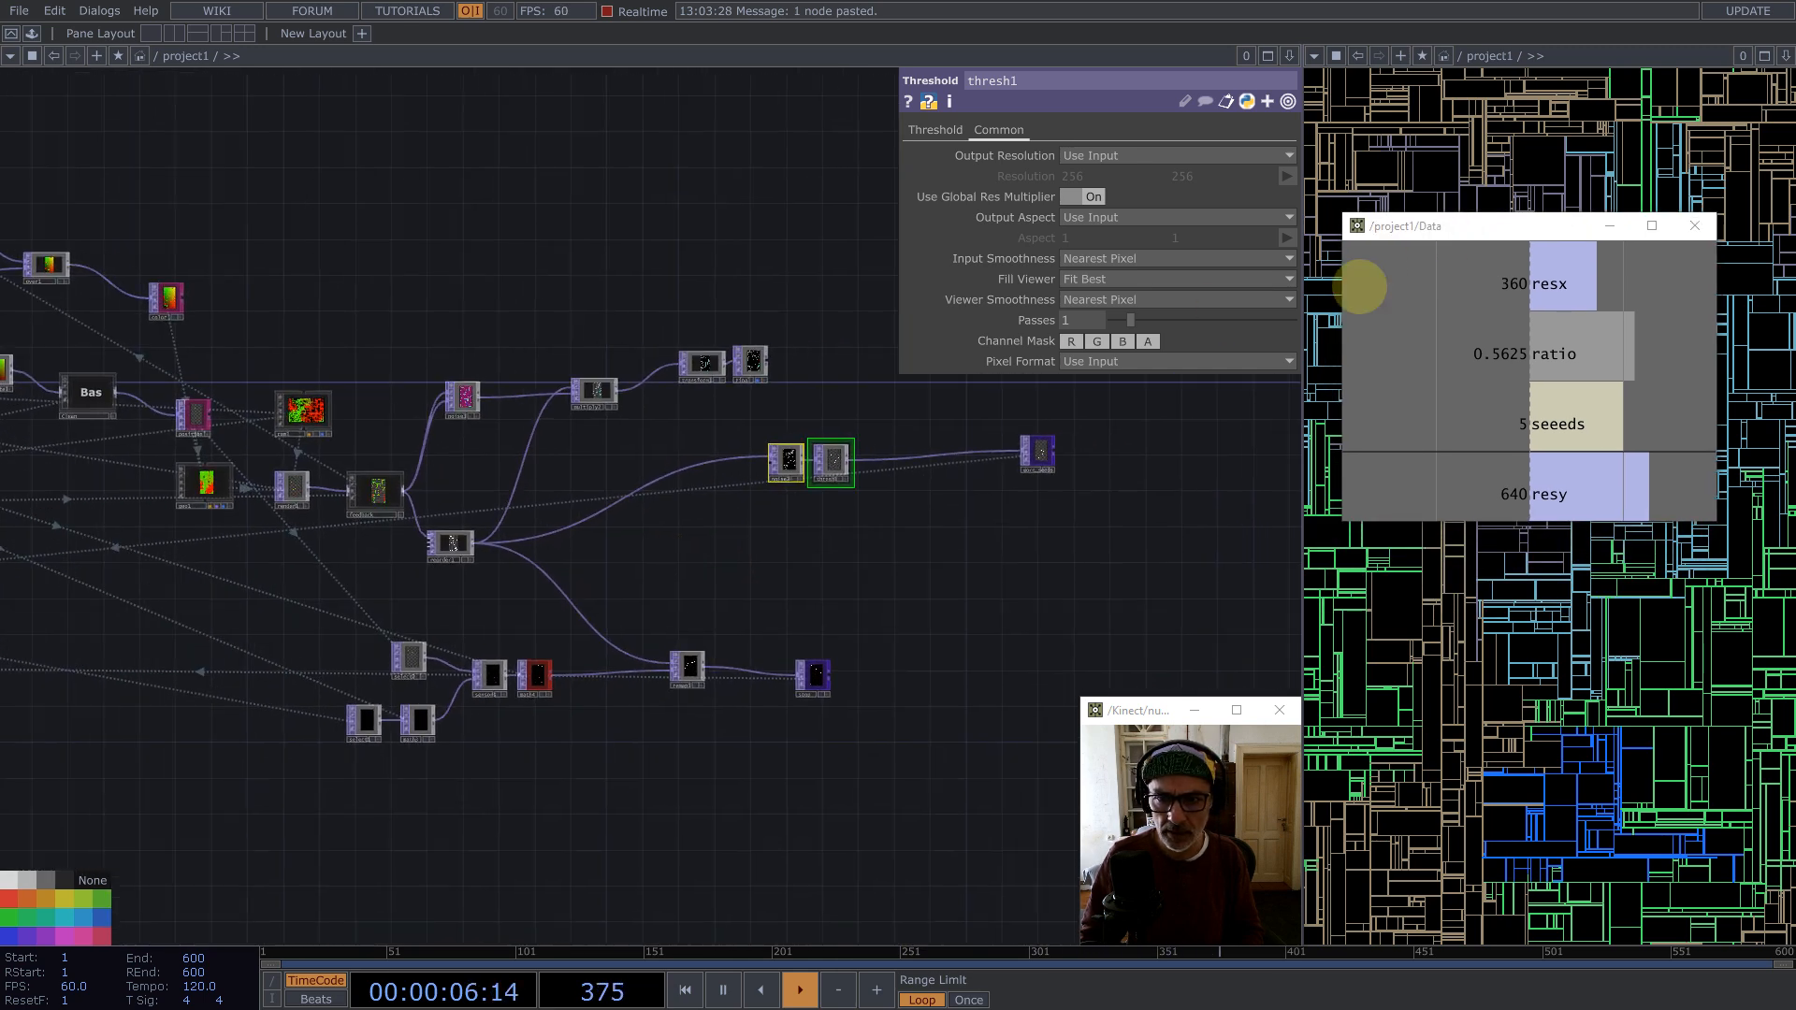
pyautogui.moveTo(1415, 227); pyautogui.dragTo(571, 103)
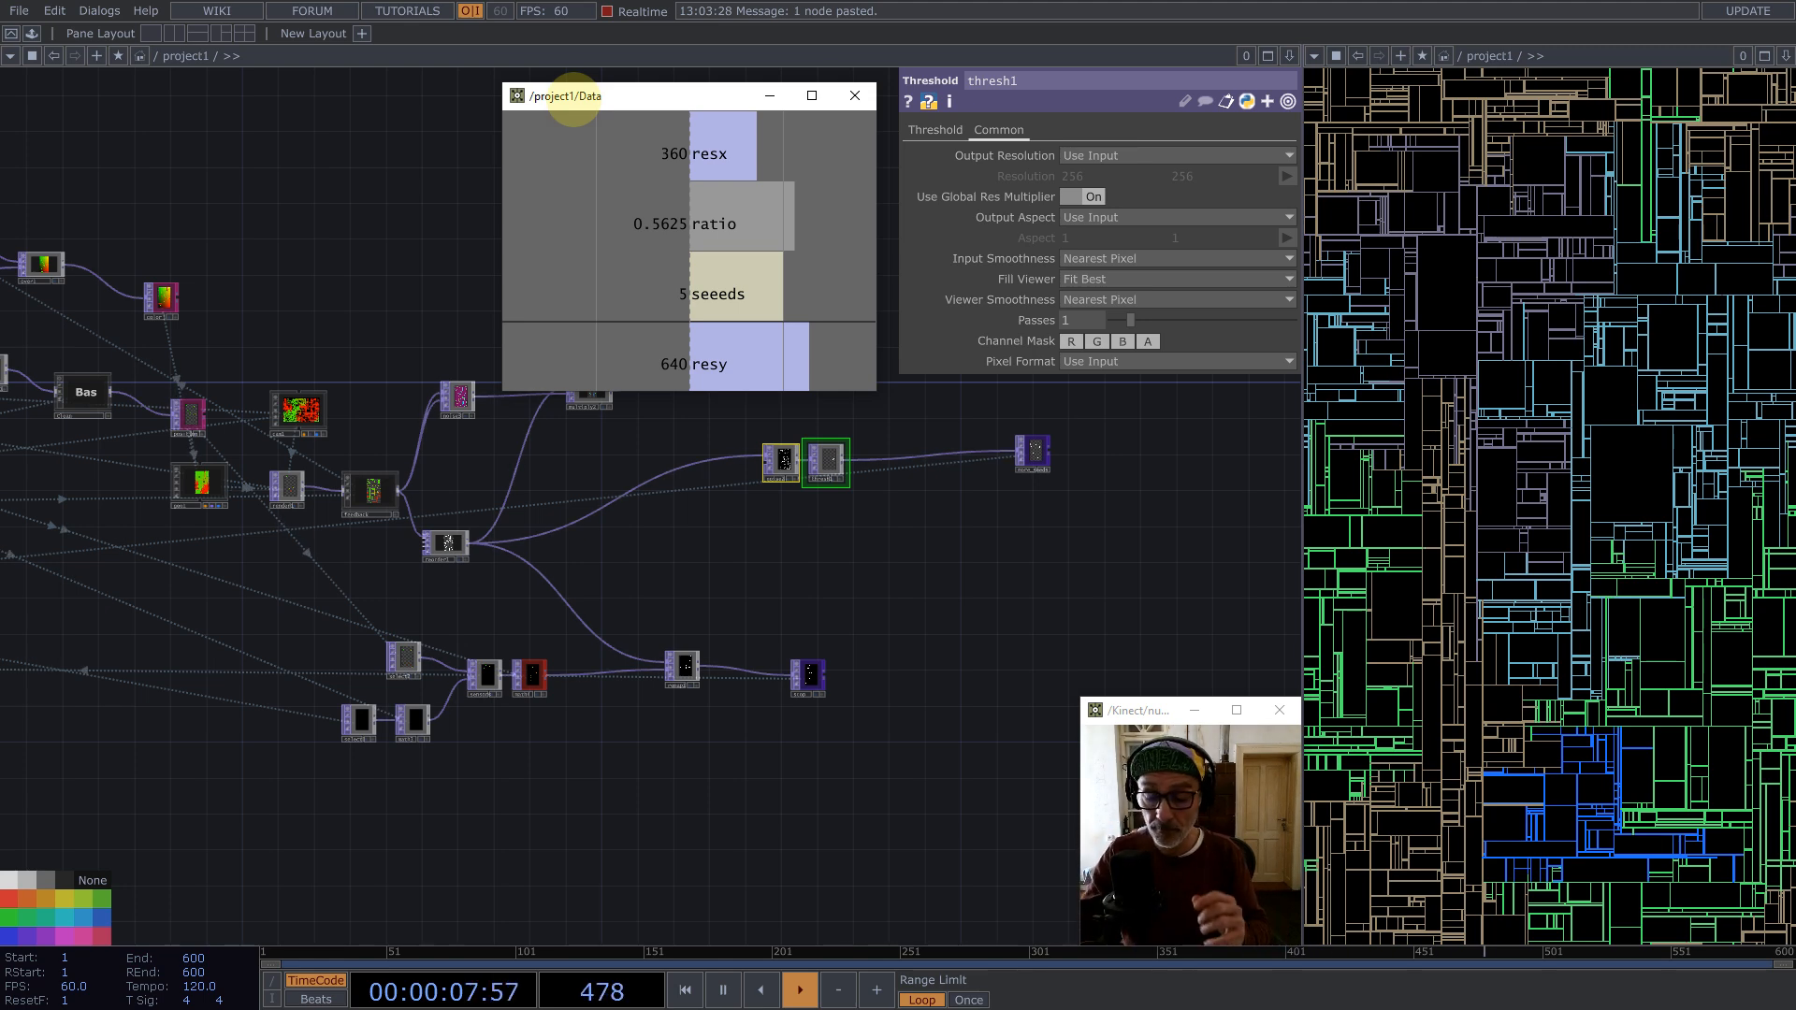
pyautogui.moveTo(458, 466); pyautogui.dragTo(657, 490)
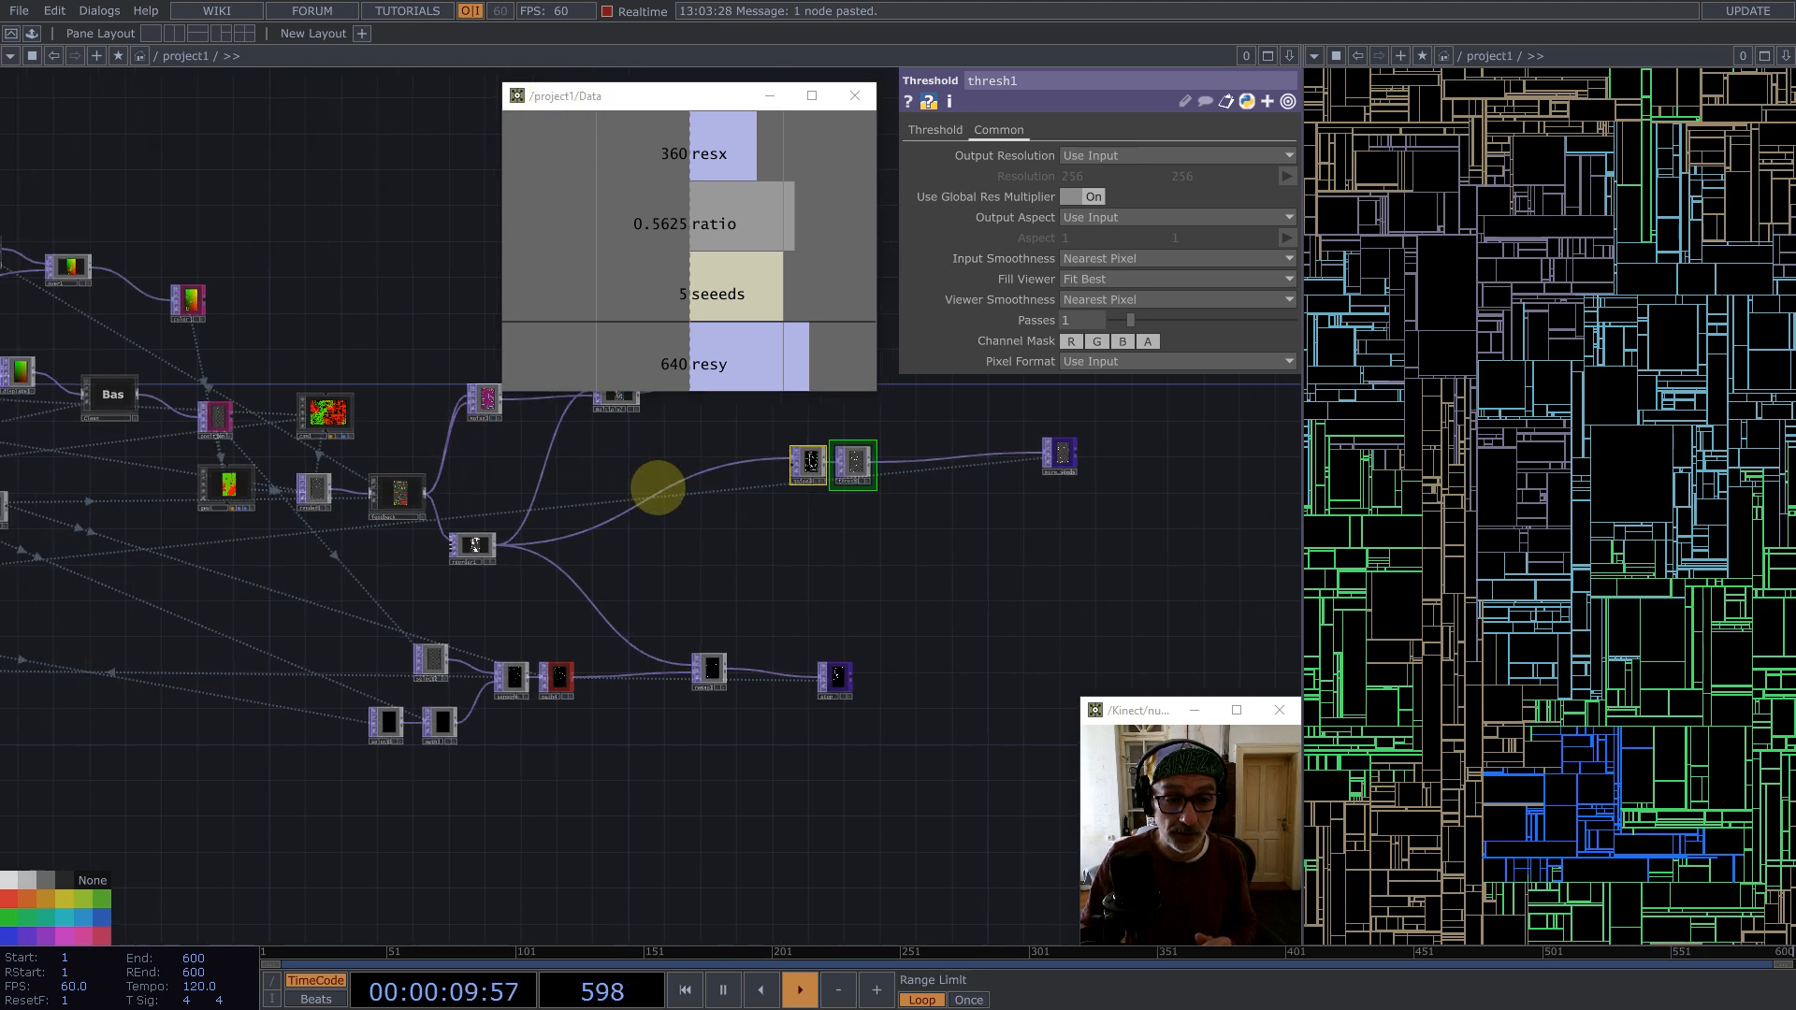
pyautogui.moveTo(367, 580); pyautogui.dragTo(840, 524)
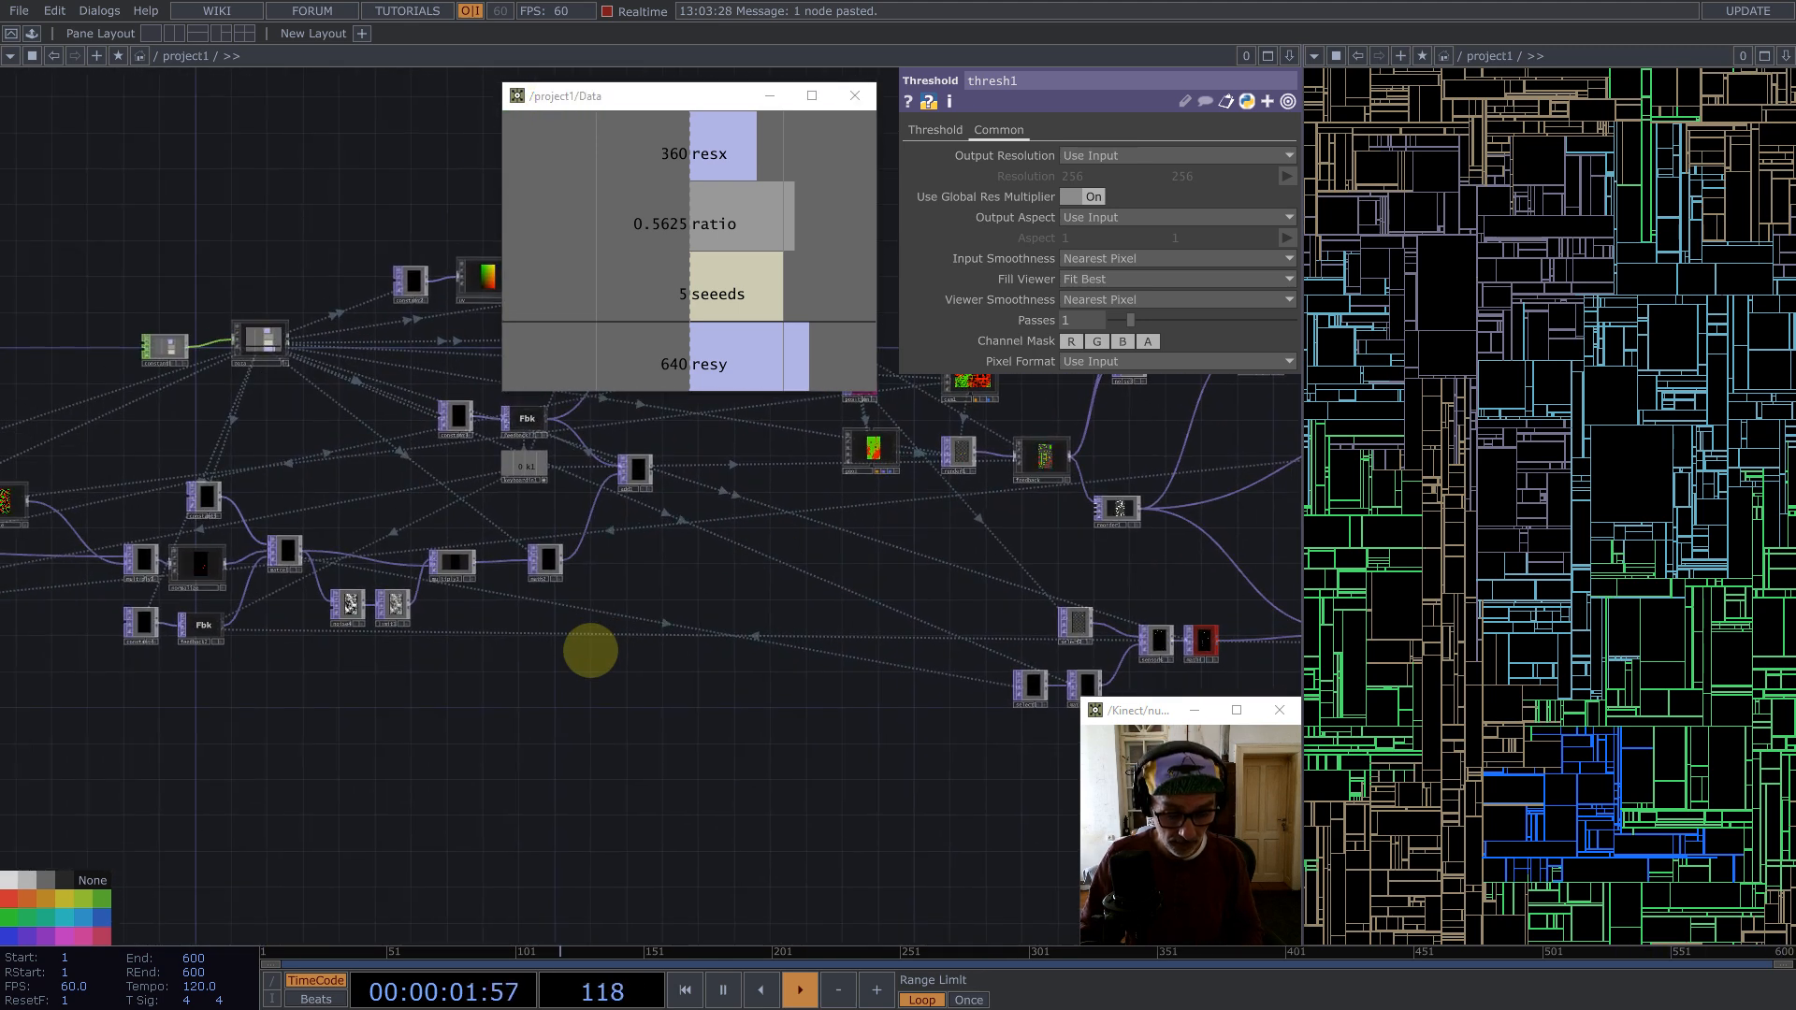
# Step: Add a Select TOP and point its TOP reference to seeds_Update
pyautogui.press('Tab')
pyautogui.write('se')
pyautogui.click(618, 833)
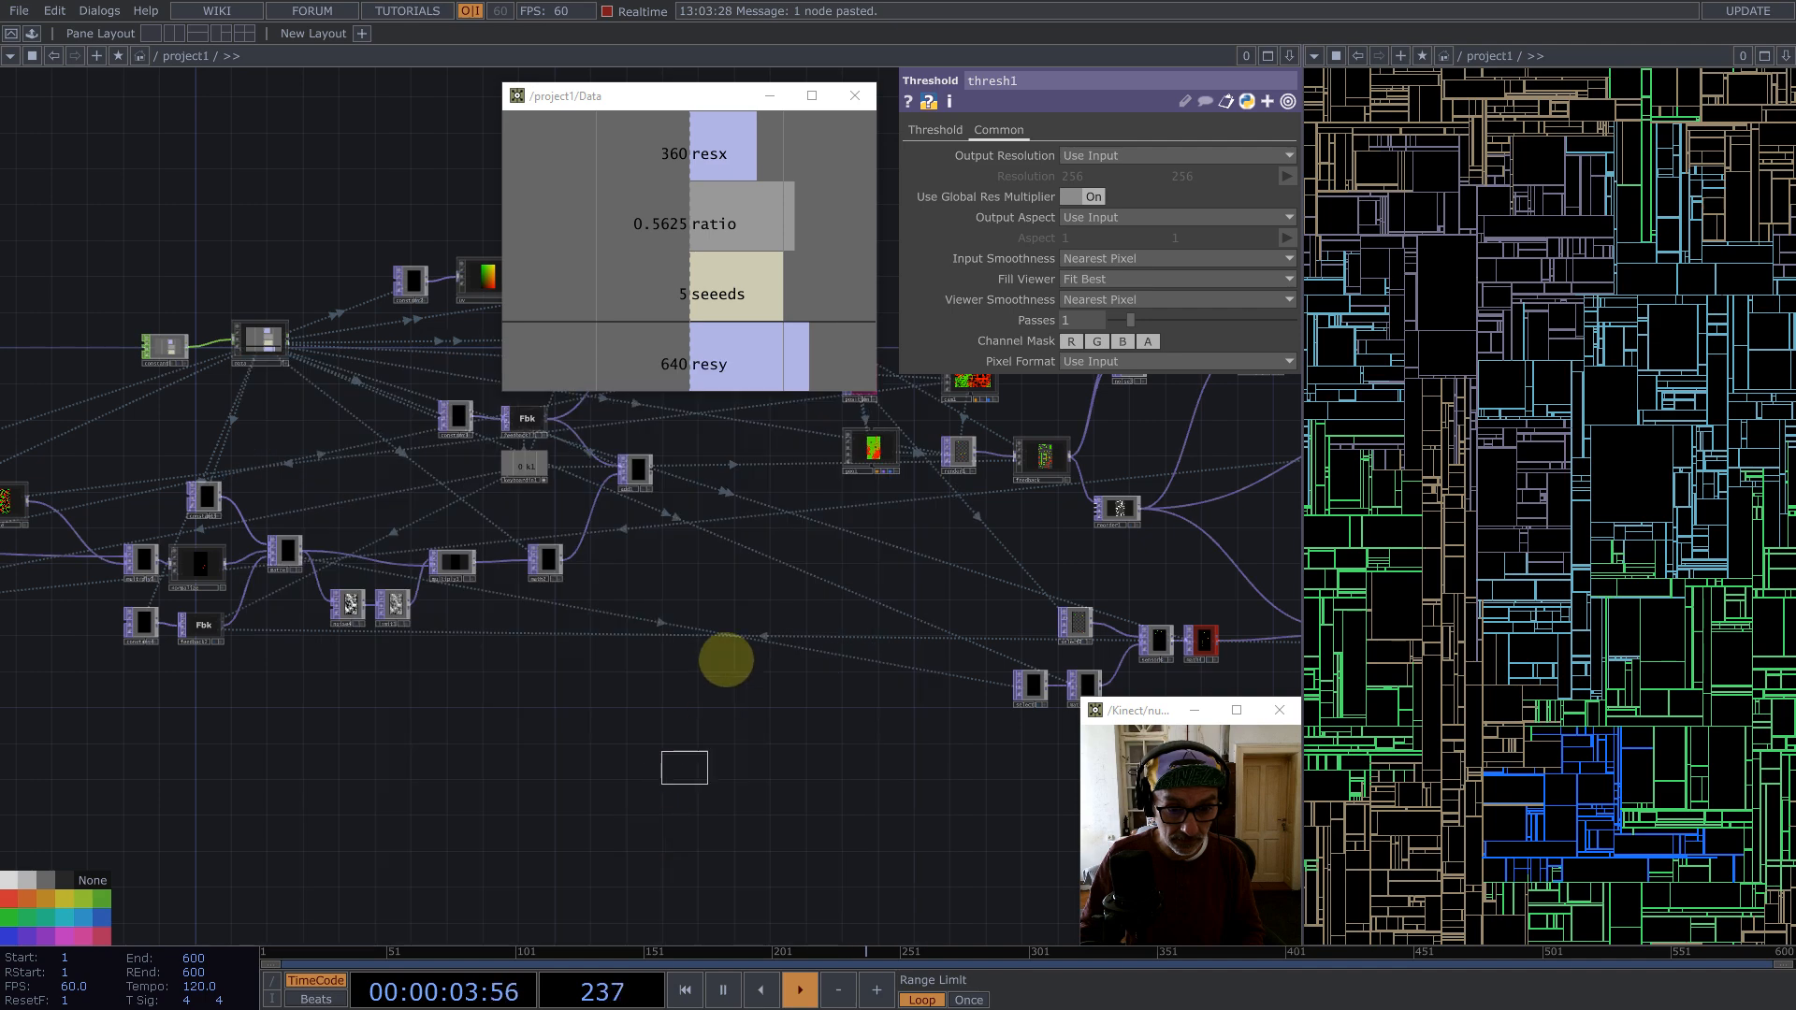
pyautogui.click(726, 643)
pyautogui.moveTo(232, 498); pyautogui.dragTo(884, 525)
pyautogui.scroll(5, 516, 592)
pyautogui.moveTo(498, 573); pyautogui.dragTo(1202, 156)
pyautogui.scroll(-10, 374, 463)
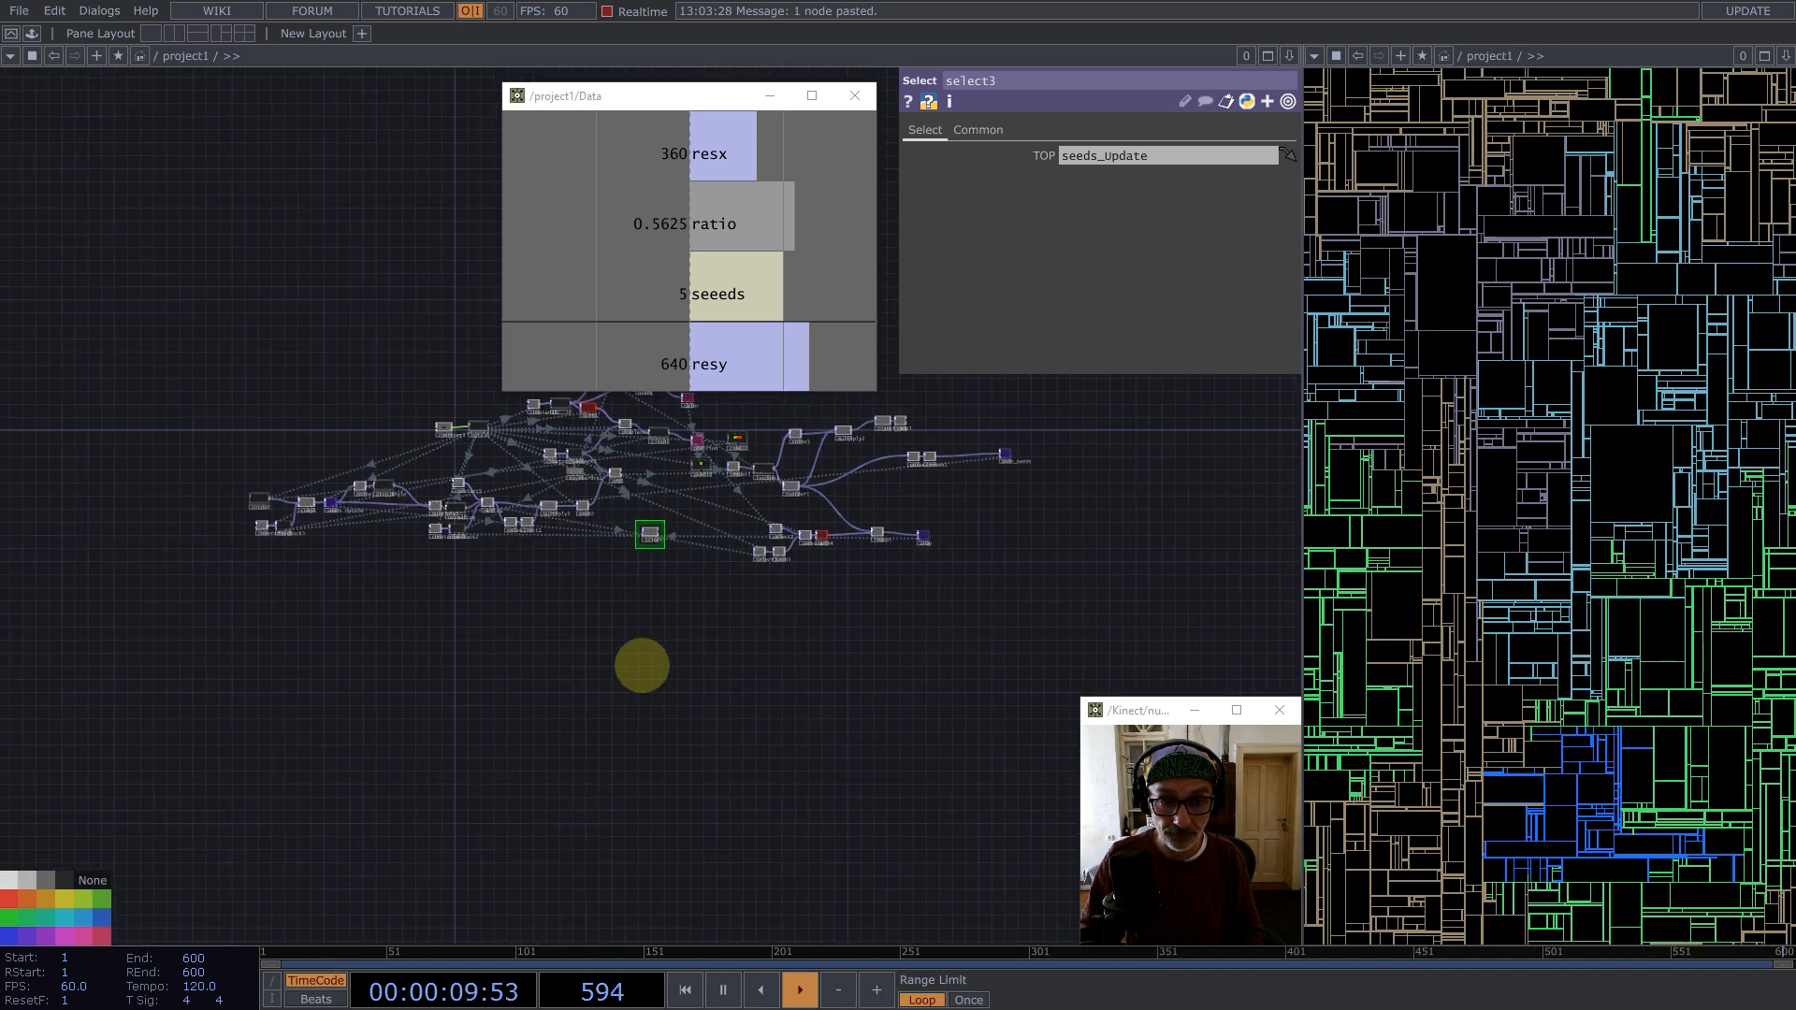
pyautogui.moveTo(641, 665); pyautogui.dragTo(543, 717)
pyautogui.moveTo(550, 583); pyautogui.dragTo(773, 544)
# Step: Zoom in and out on the select3 node to inspect its seed output
pyautogui.scroll(2, 775, 544)
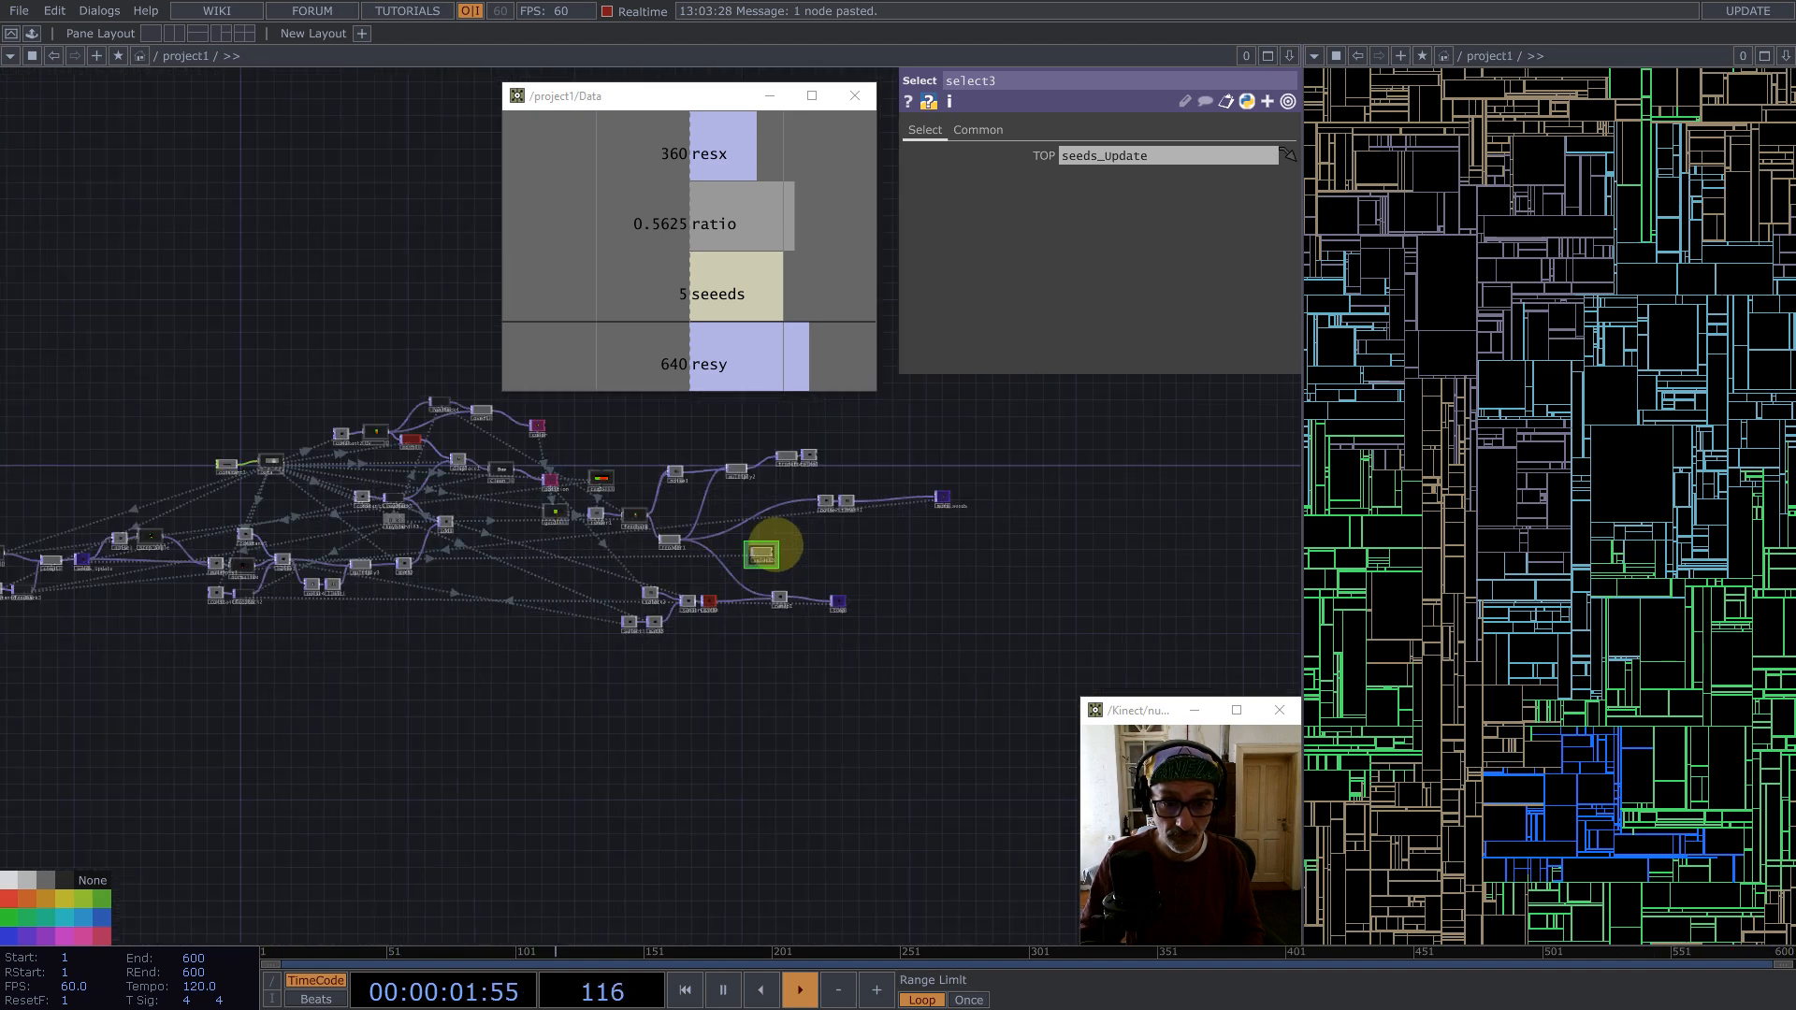
pyautogui.scroll(10, 776, 544)
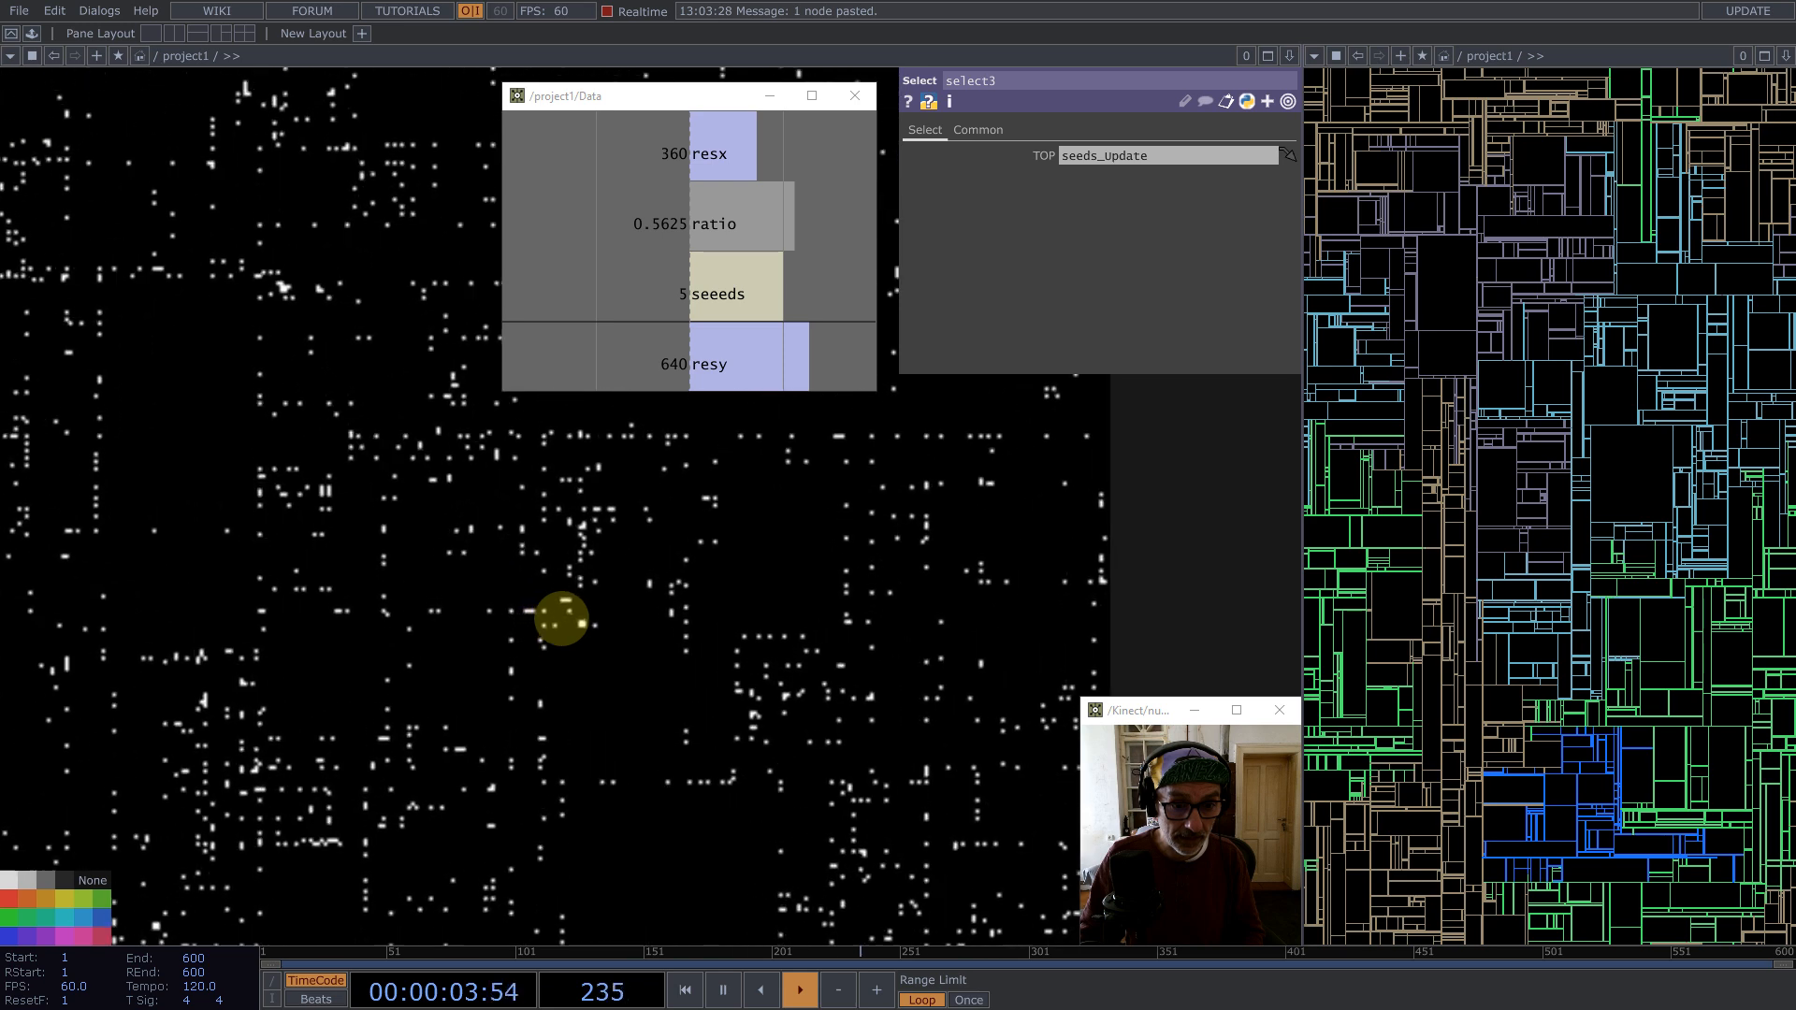
pyautogui.scroll(-5, 603, 522)
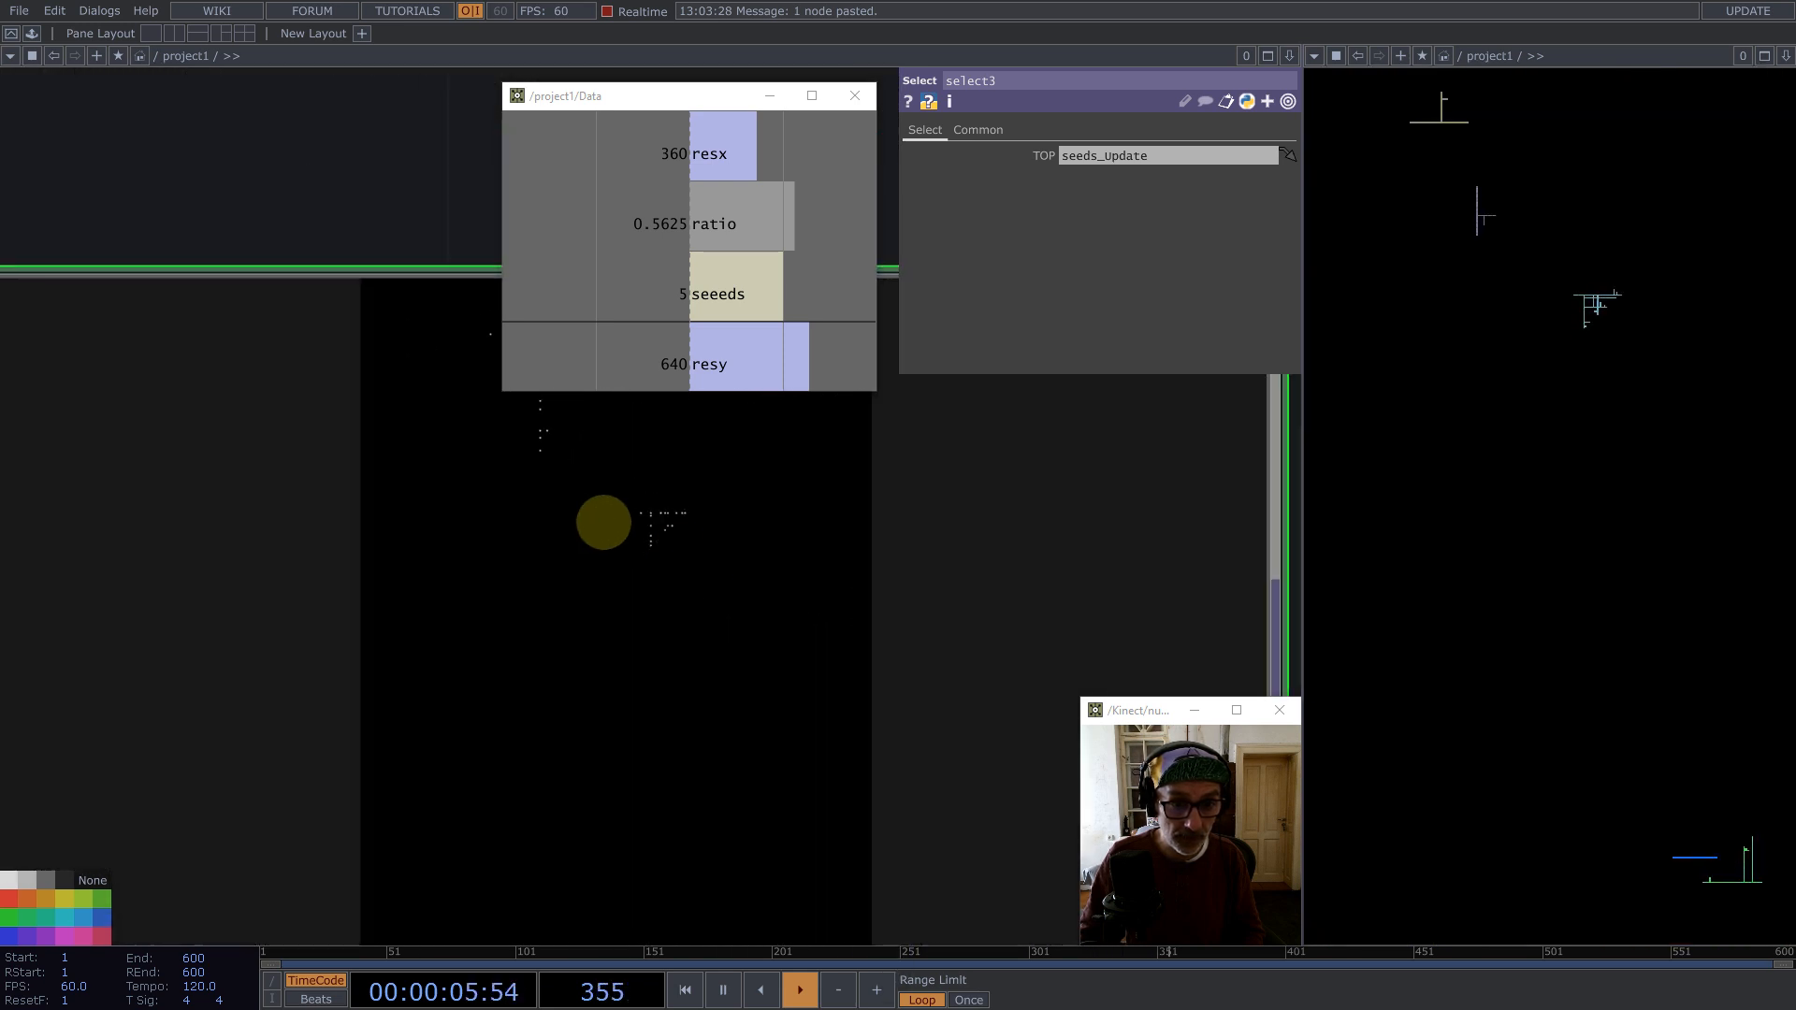
pyautogui.scroll(4, 604, 522)
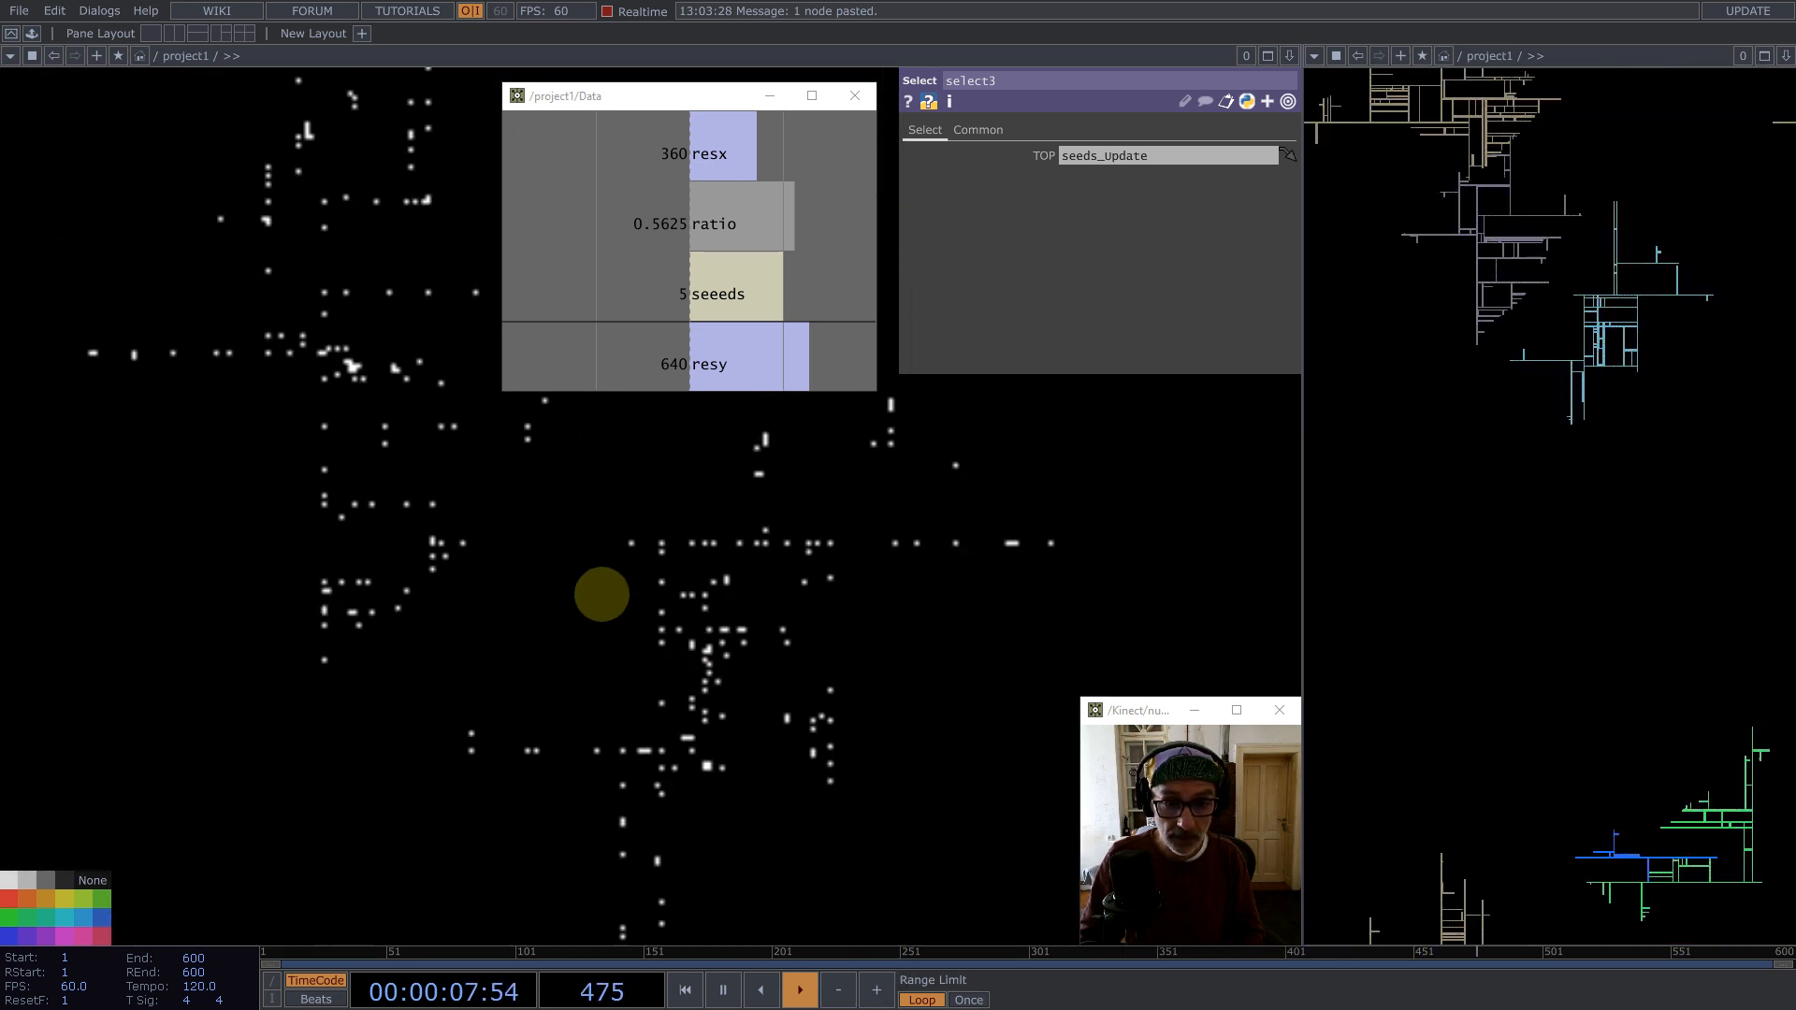
pyautogui.scroll(-4, 602, 595)
pyautogui.scroll(6, 574, 549)
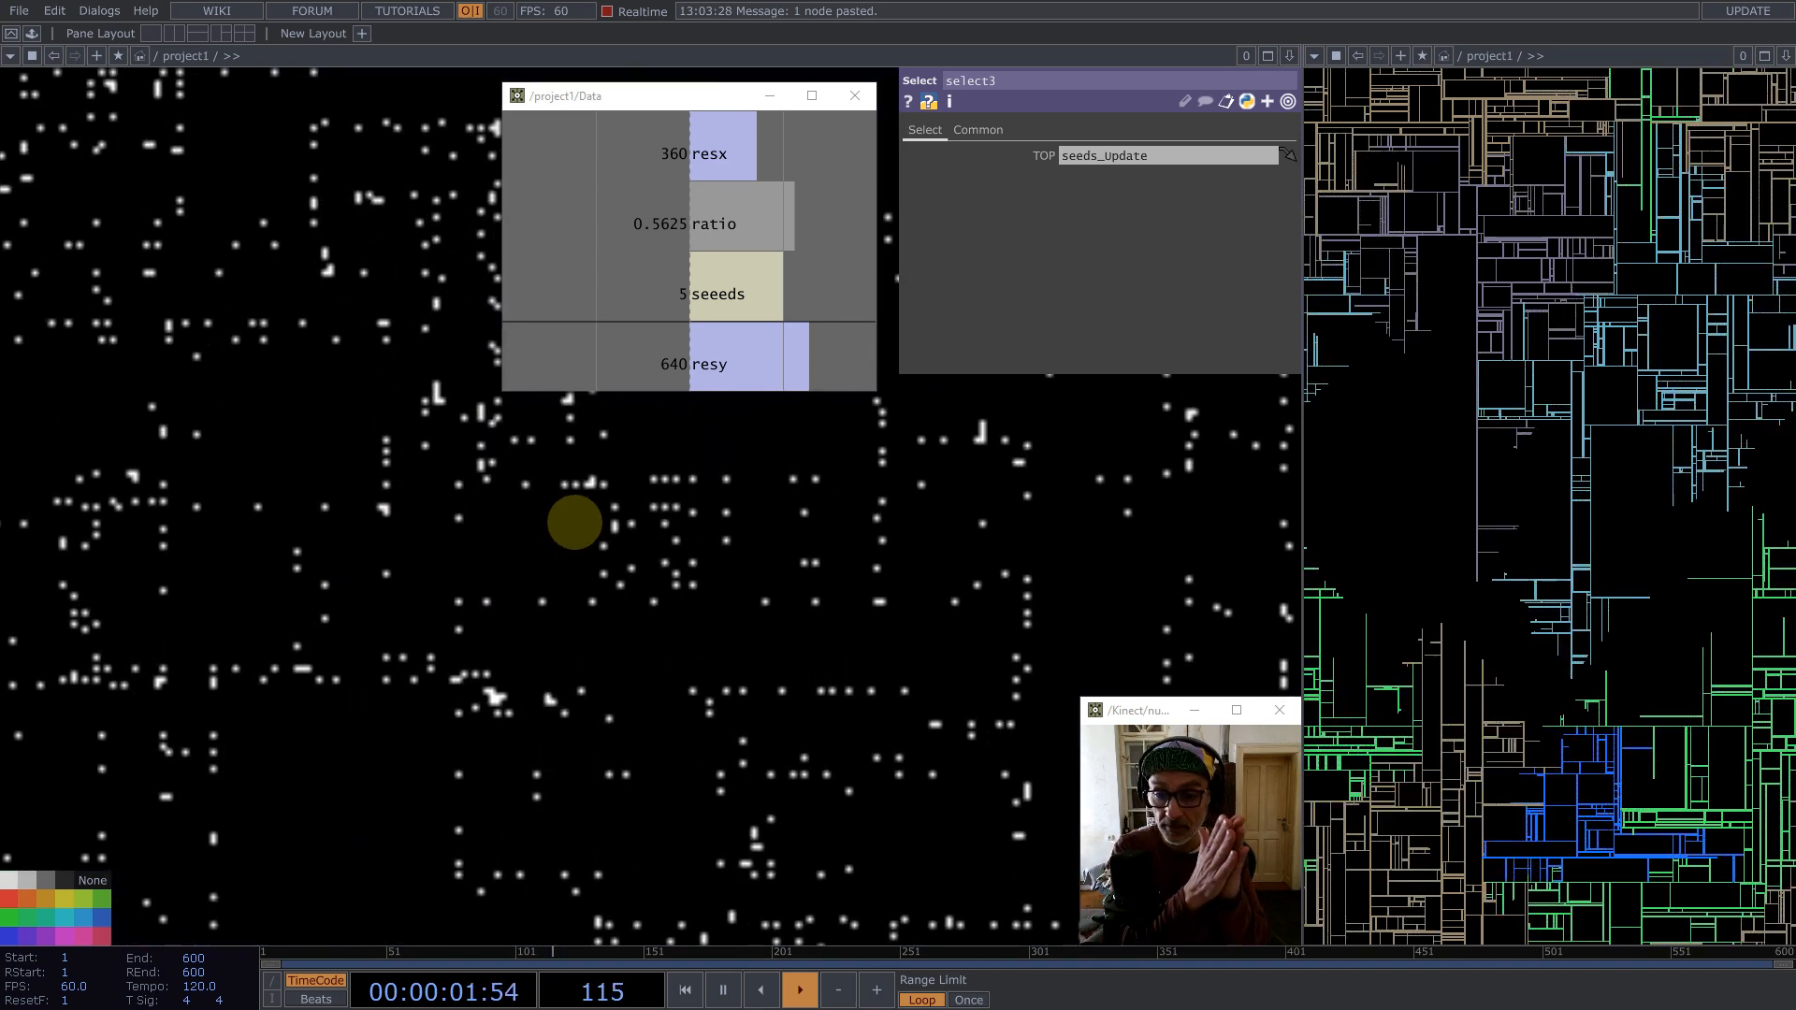
pyautogui.scroll(-6, 575, 522)
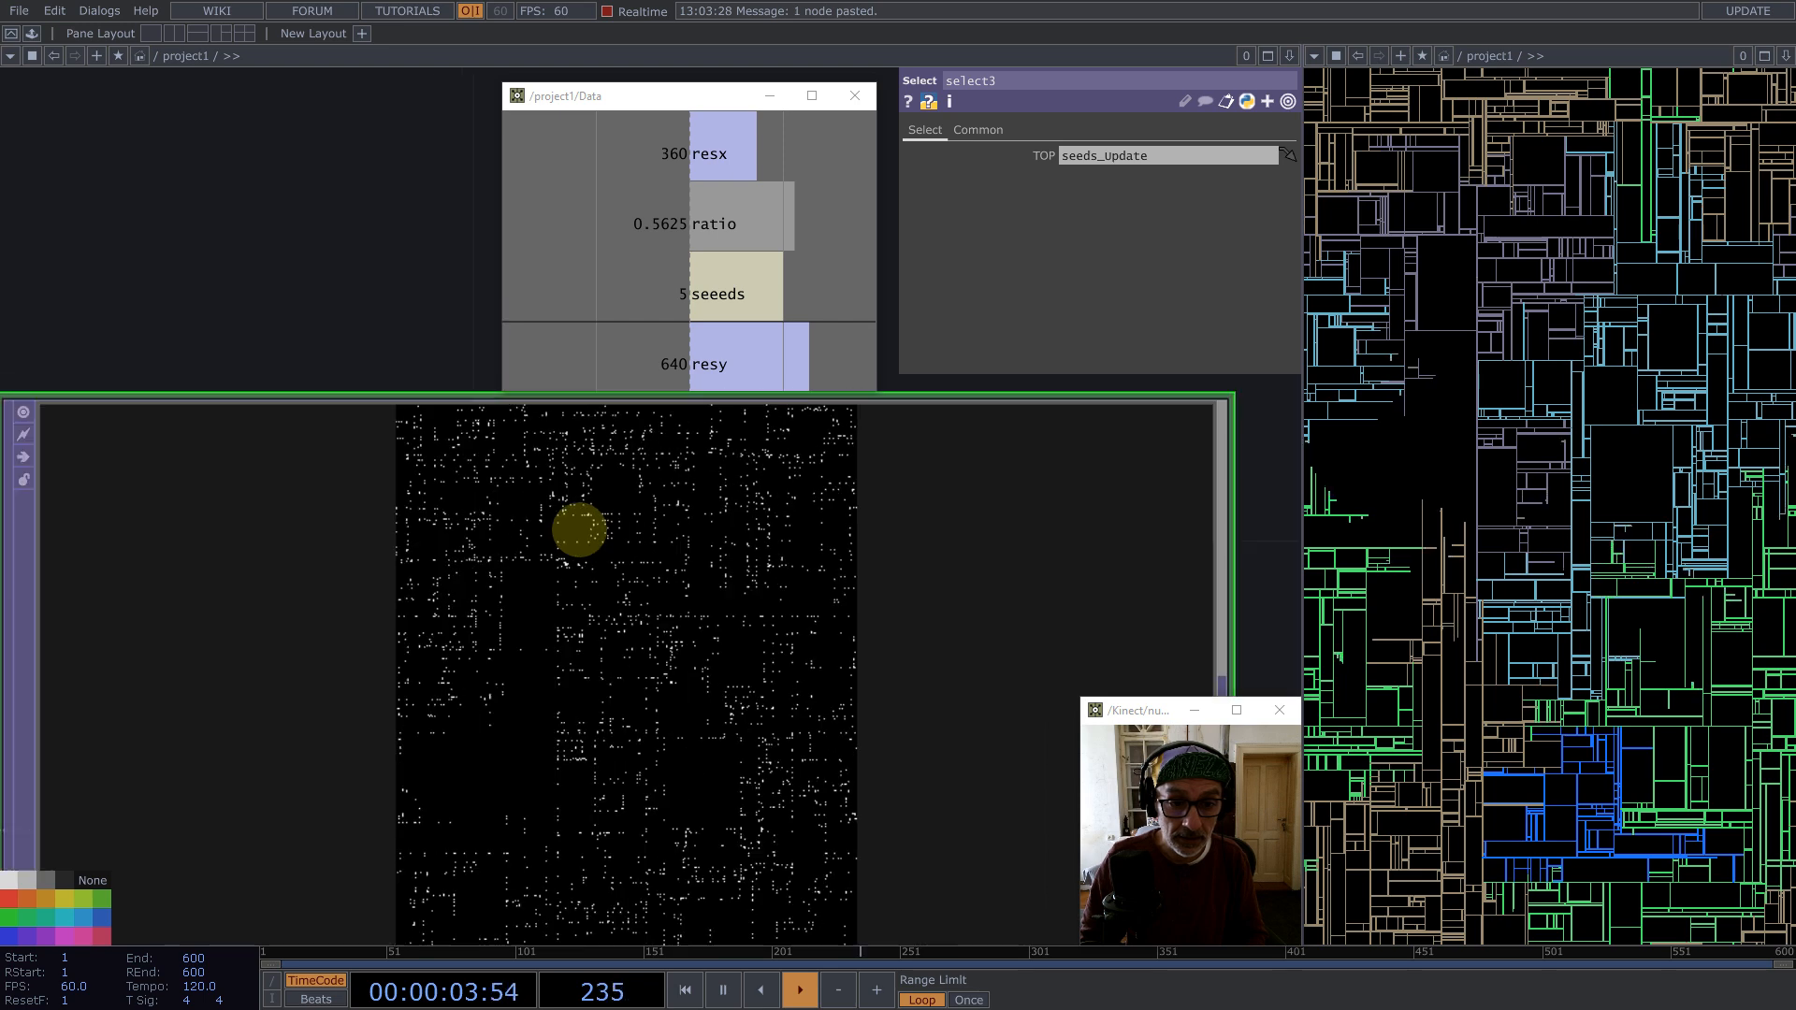
# Step: Add a Blur TOP after select3 and move it to the right
pyautogui.middleClick(682, 568)
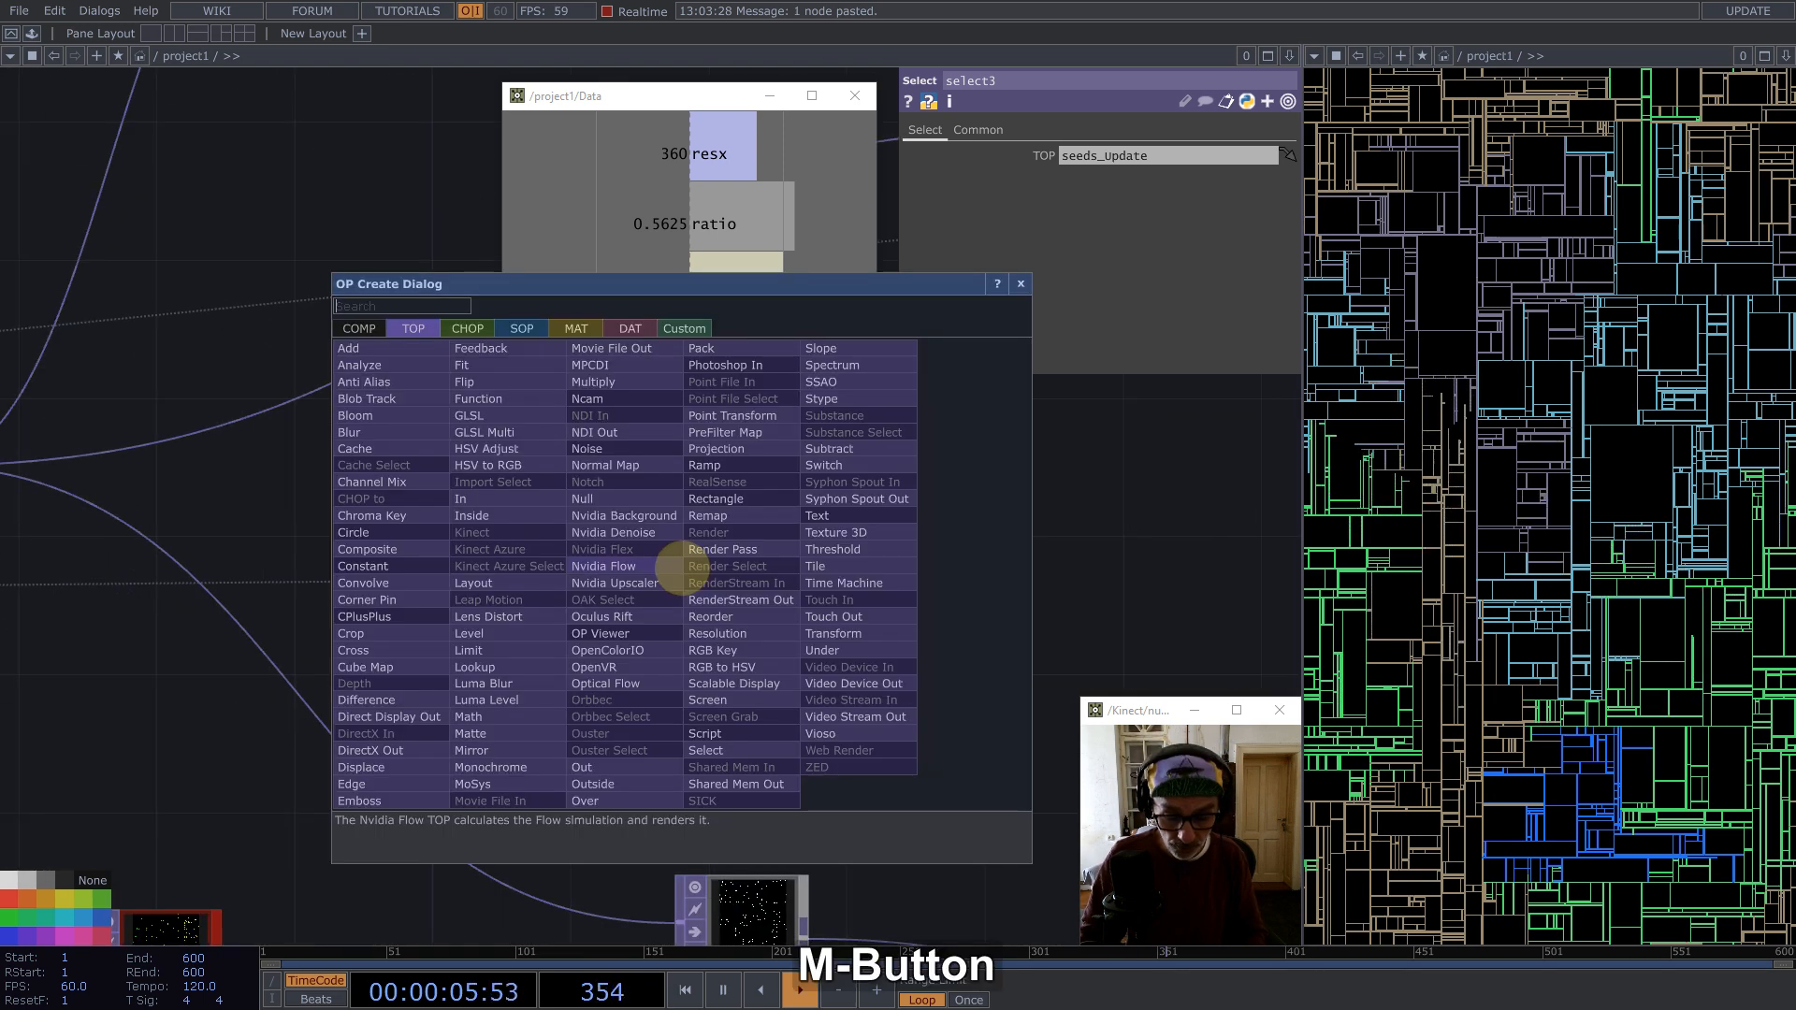
pyautogui.write('b')
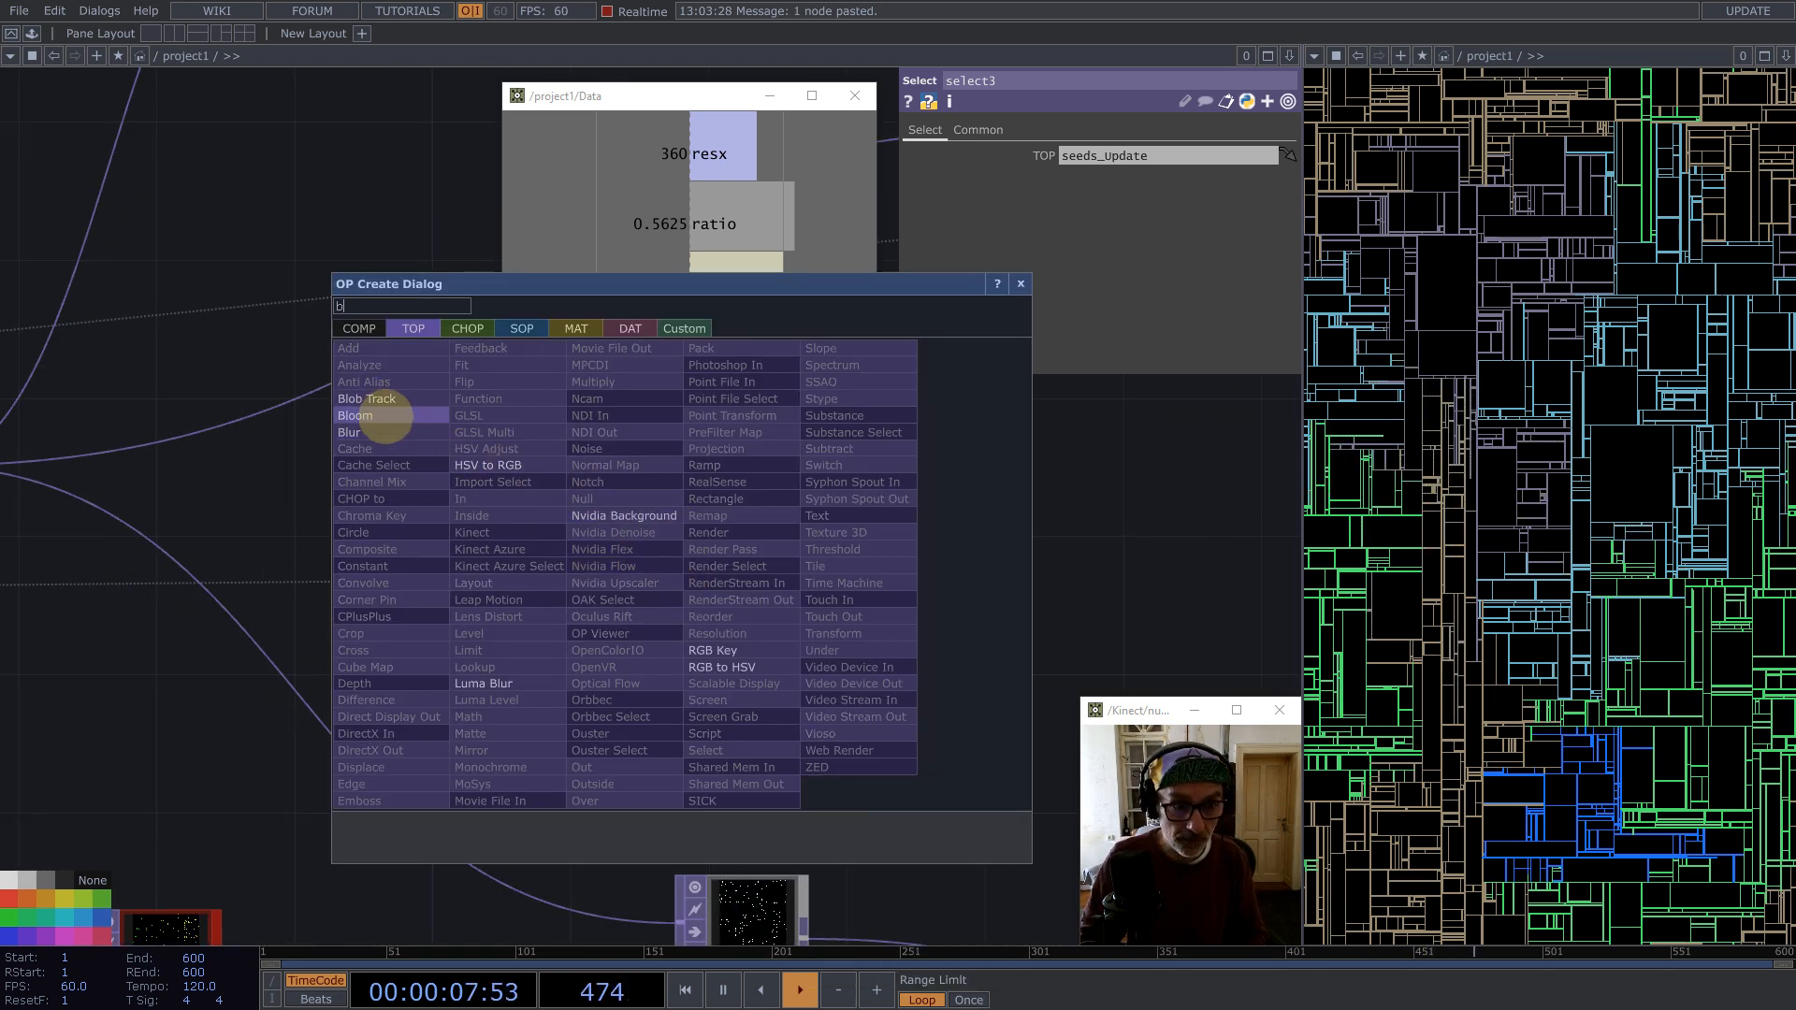
pyautogui.click(373, 432)
pyautogui.click(797, 572)
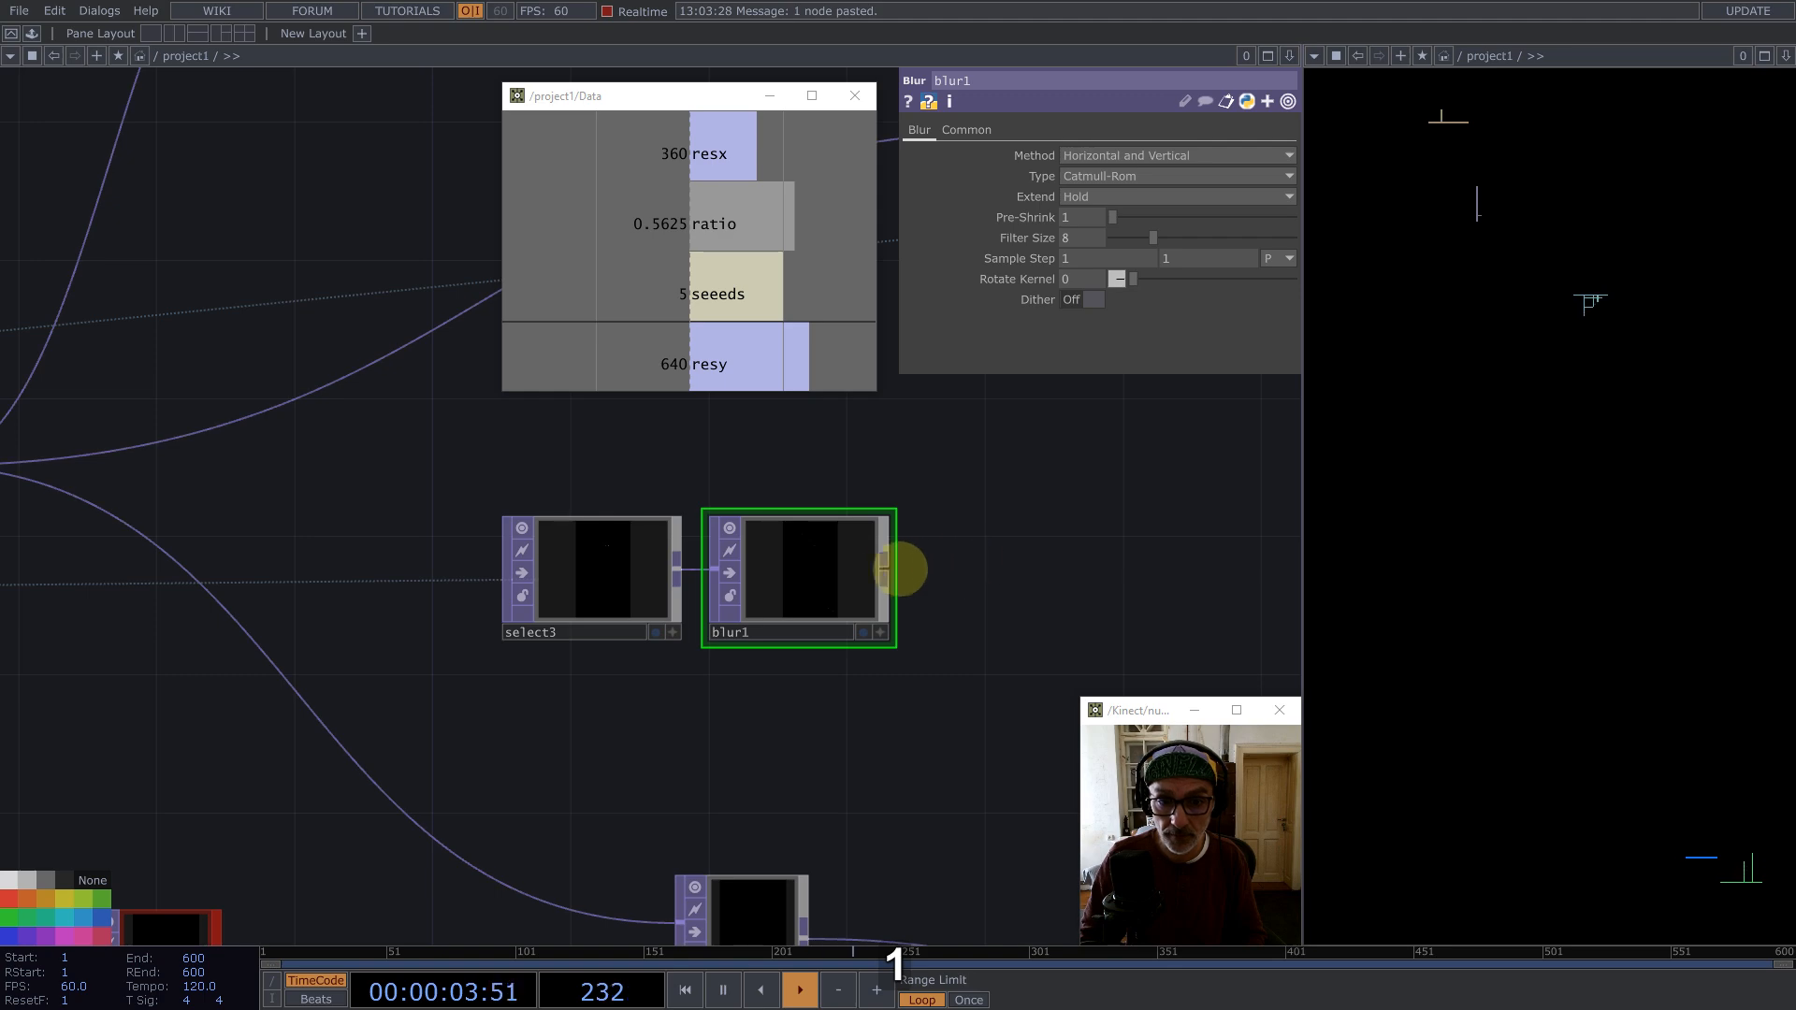
pyautogui.moveTo(792, 573); pyautogui.dragTo(1030, 573)
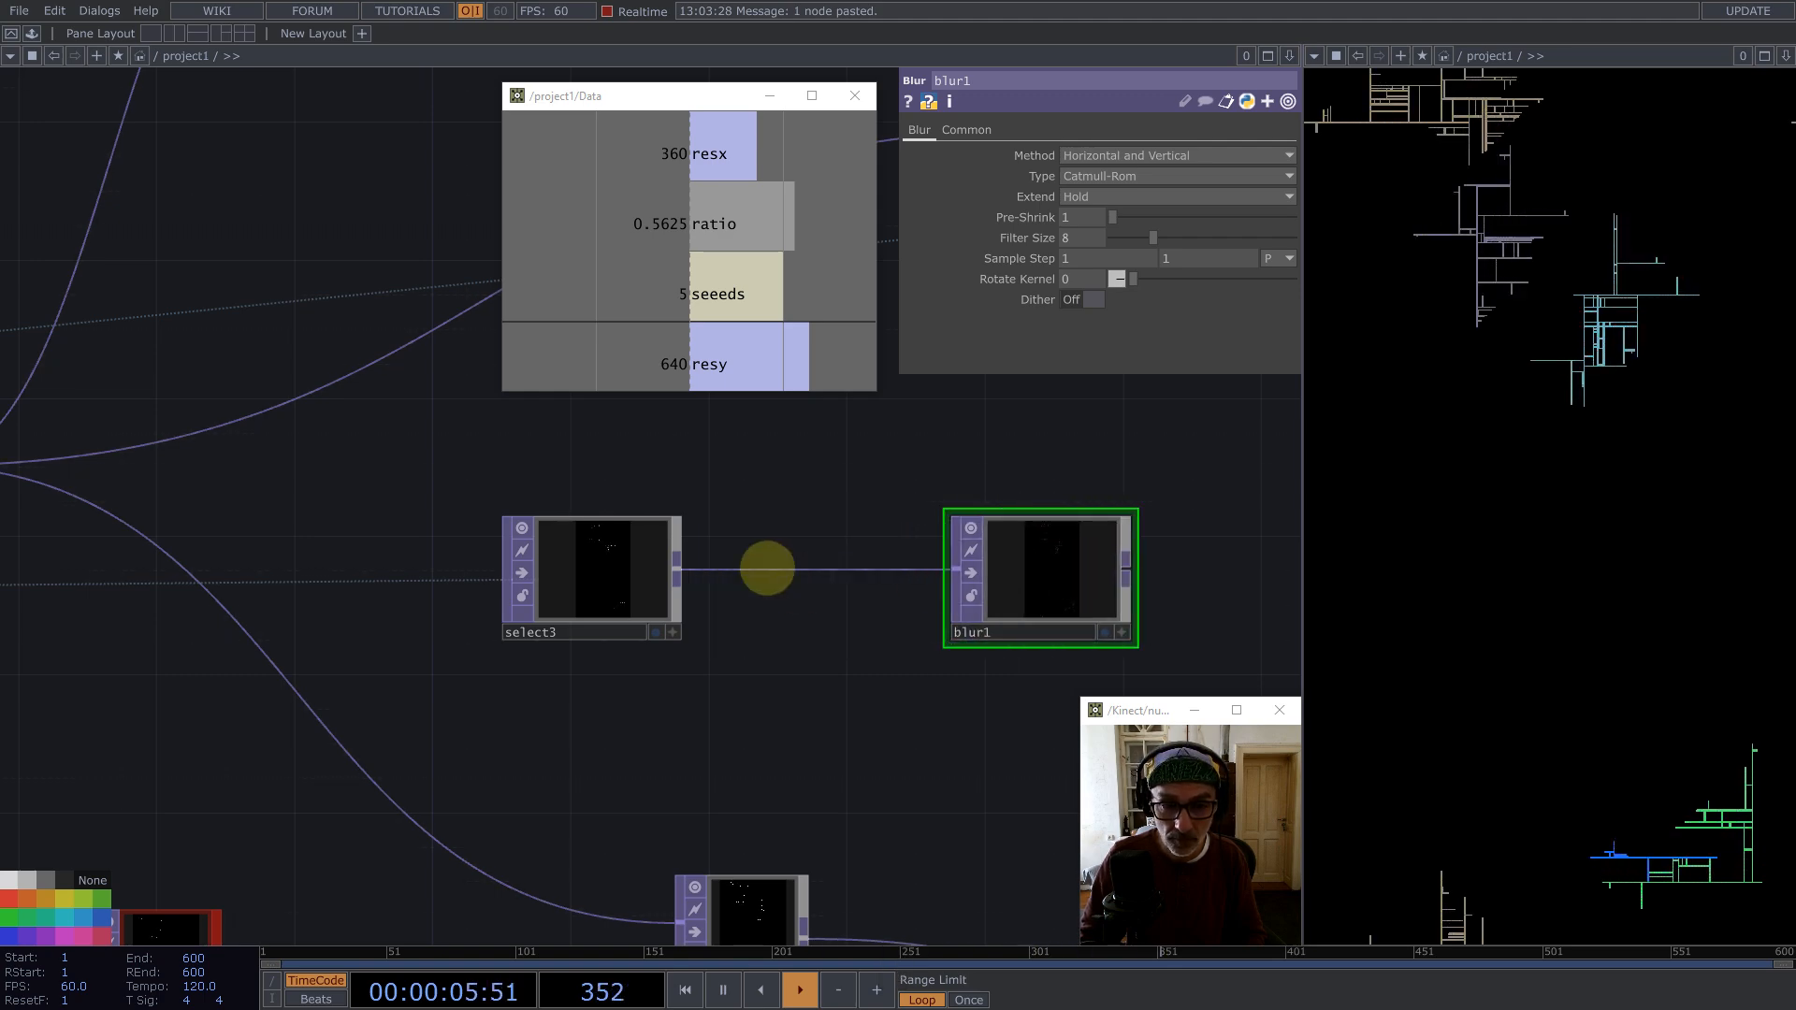
# Step: Insert an Edge TOP on the wire between select3 and blur1
pyautogui.rightClick(774, 568)
pyautogui.click(798, 549)
pyautogui.write('ed')
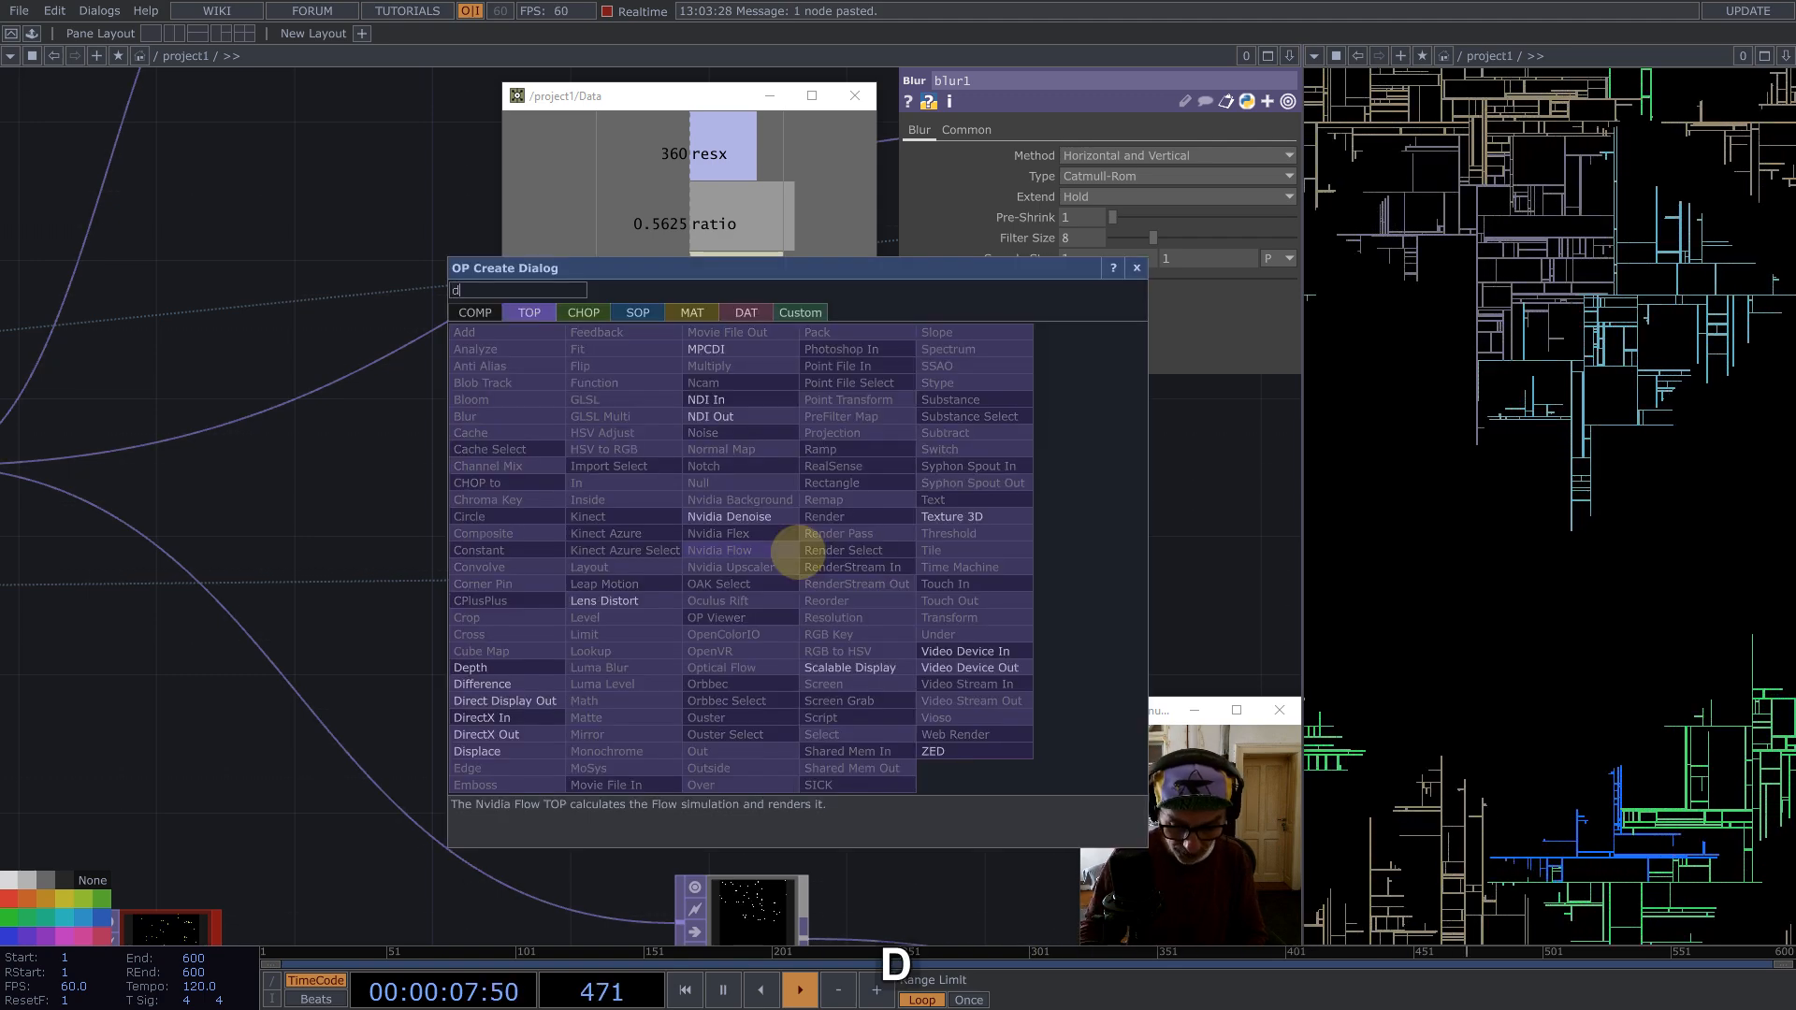
pyautogui.click(474, 768)
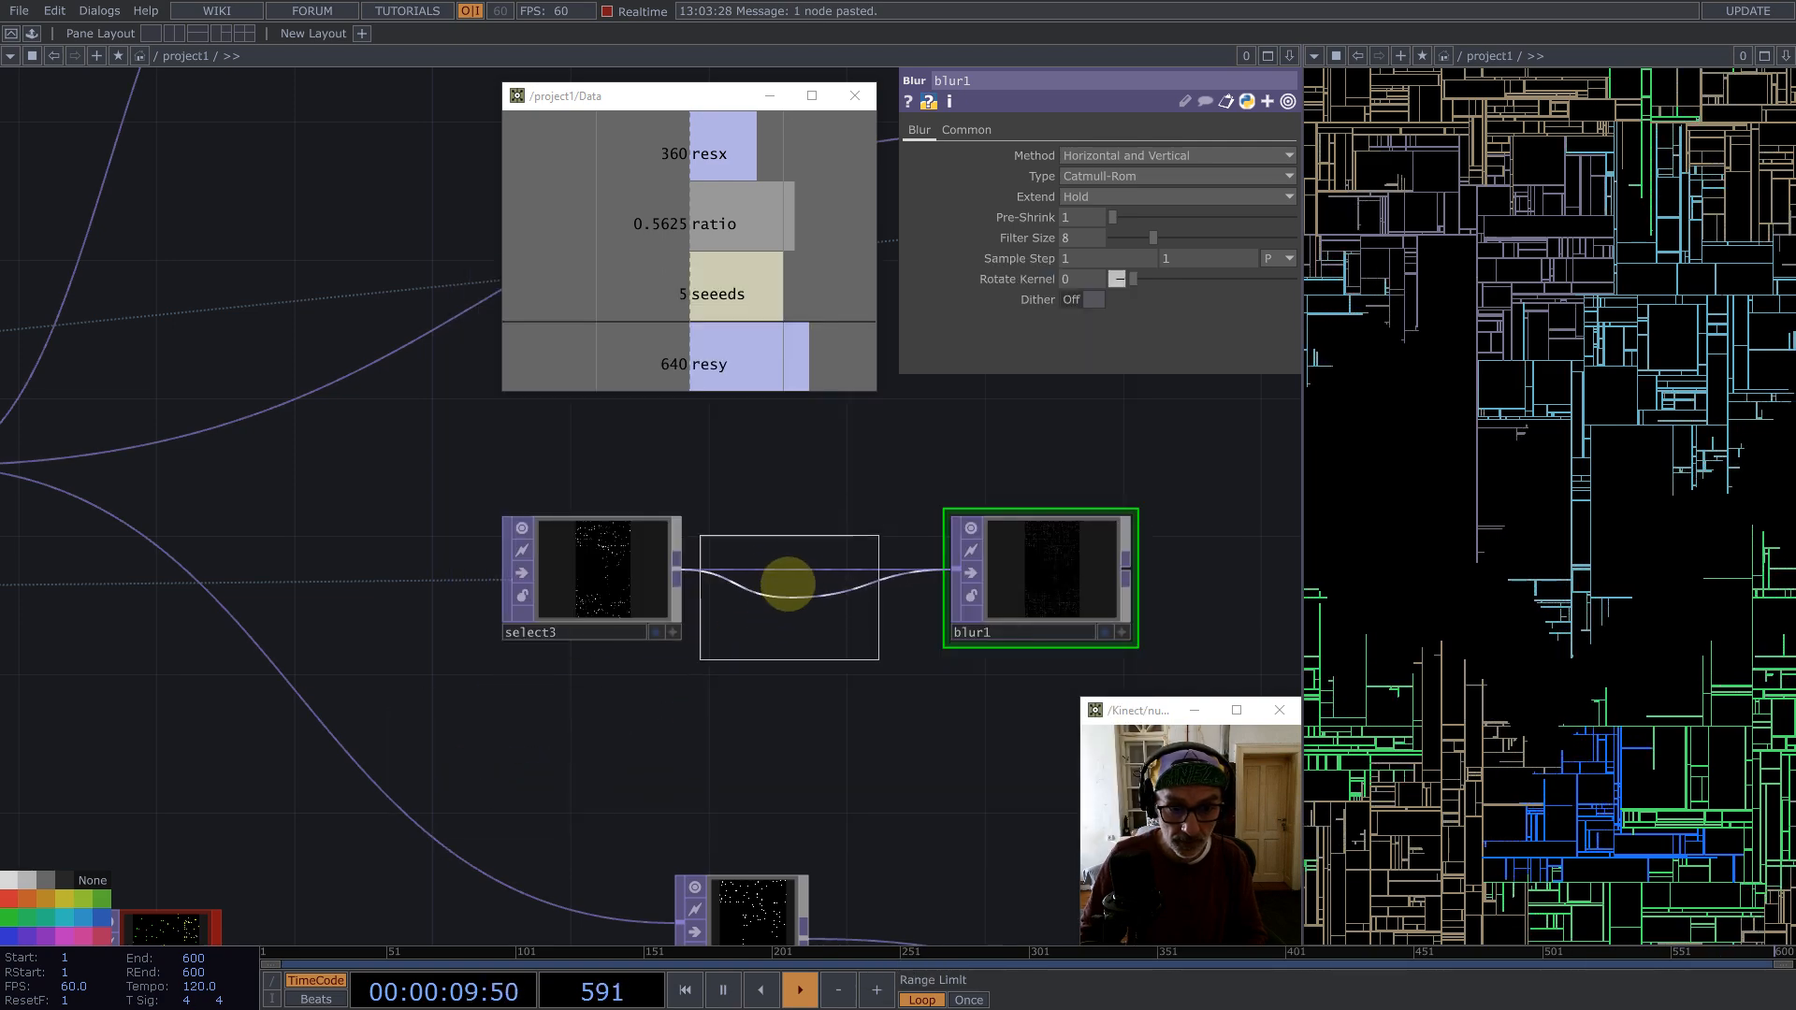
pyautogui.click(785, 581)
# Step: Turn on Comp Over Input for the edge1 node
pyautogui.scroll(5, 800, 566)
pyautogui.scroll(2, 800, 566)
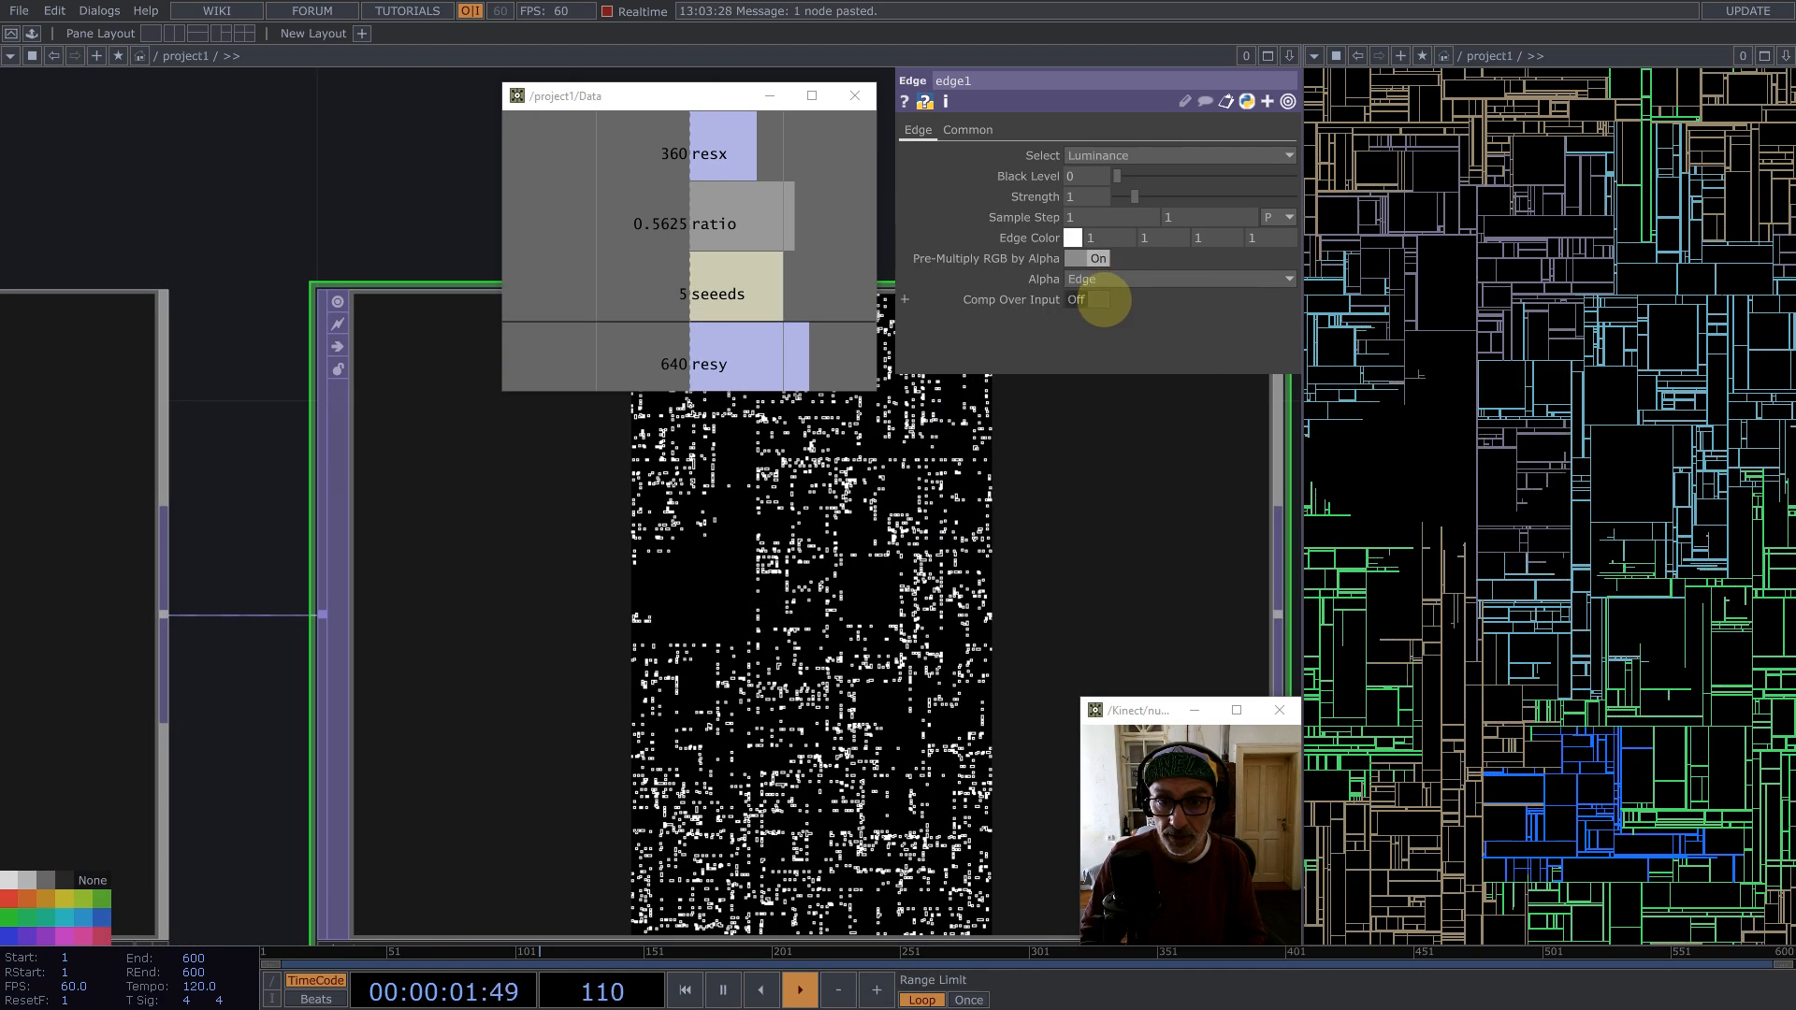
pyautogui.click(1090, 299)
pyautogui.scroll(6, 882, 609)
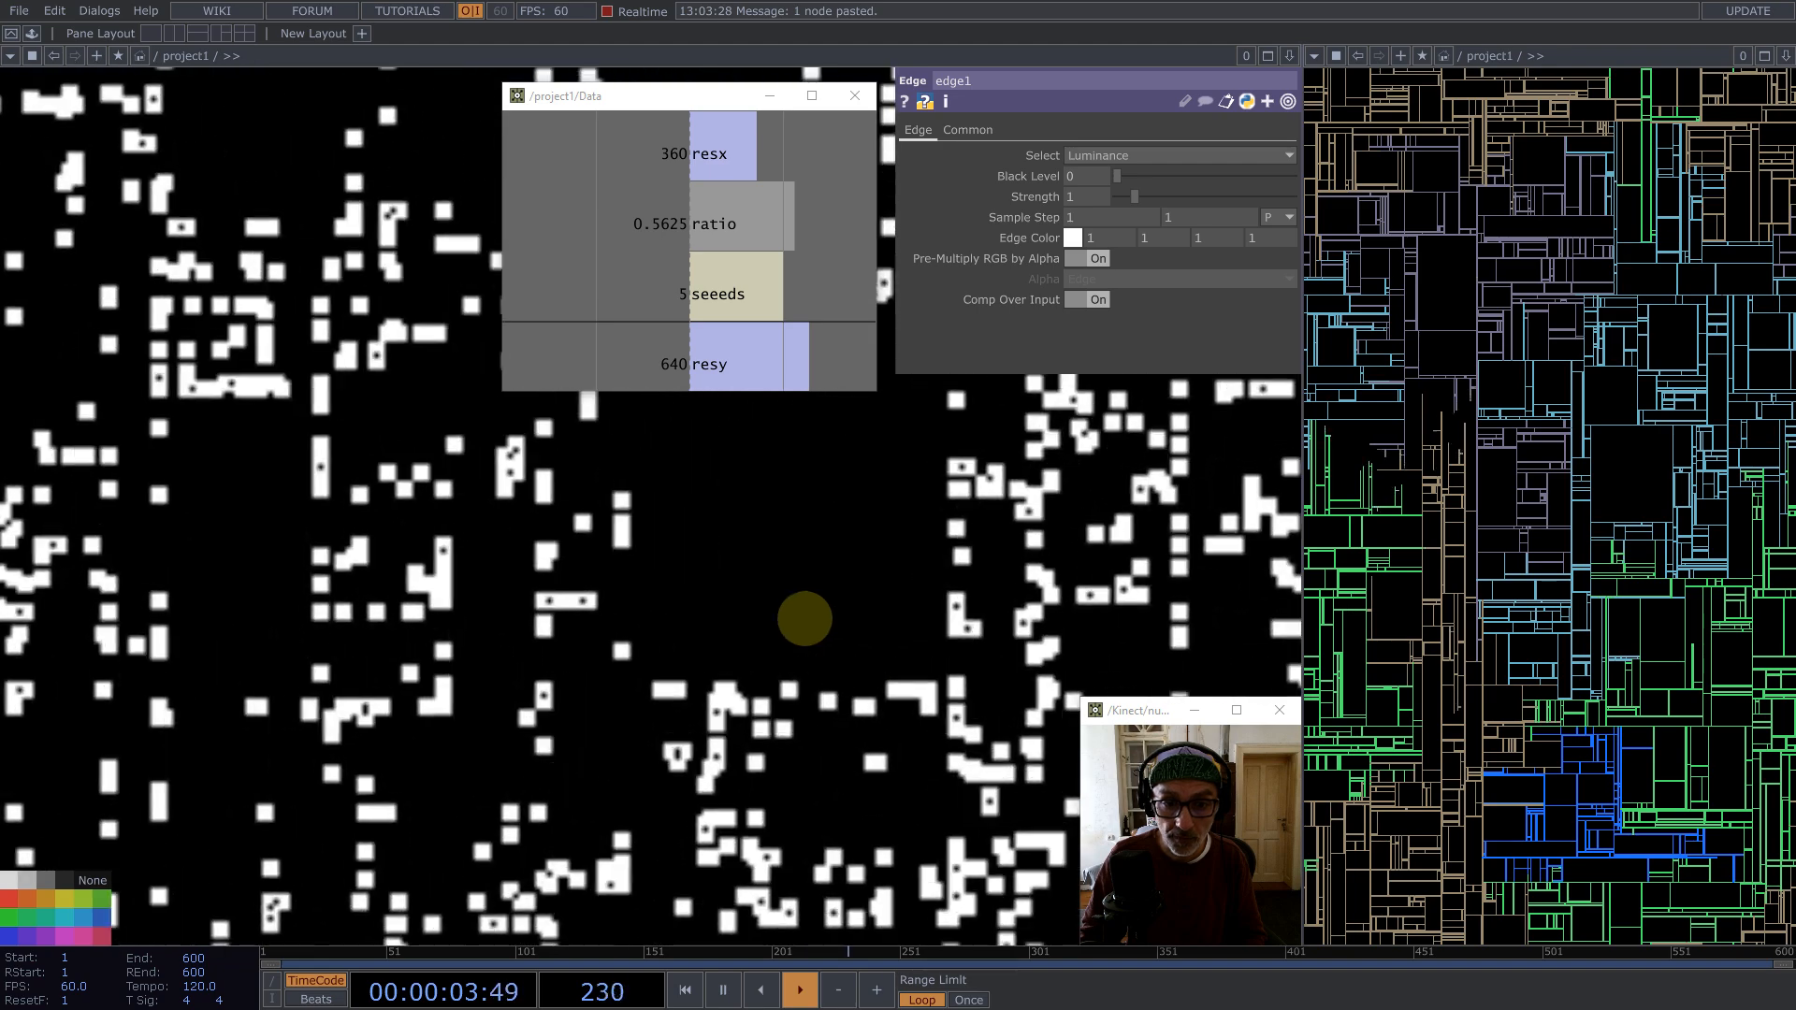
pyautogui.scroll(-10, 547, 636)
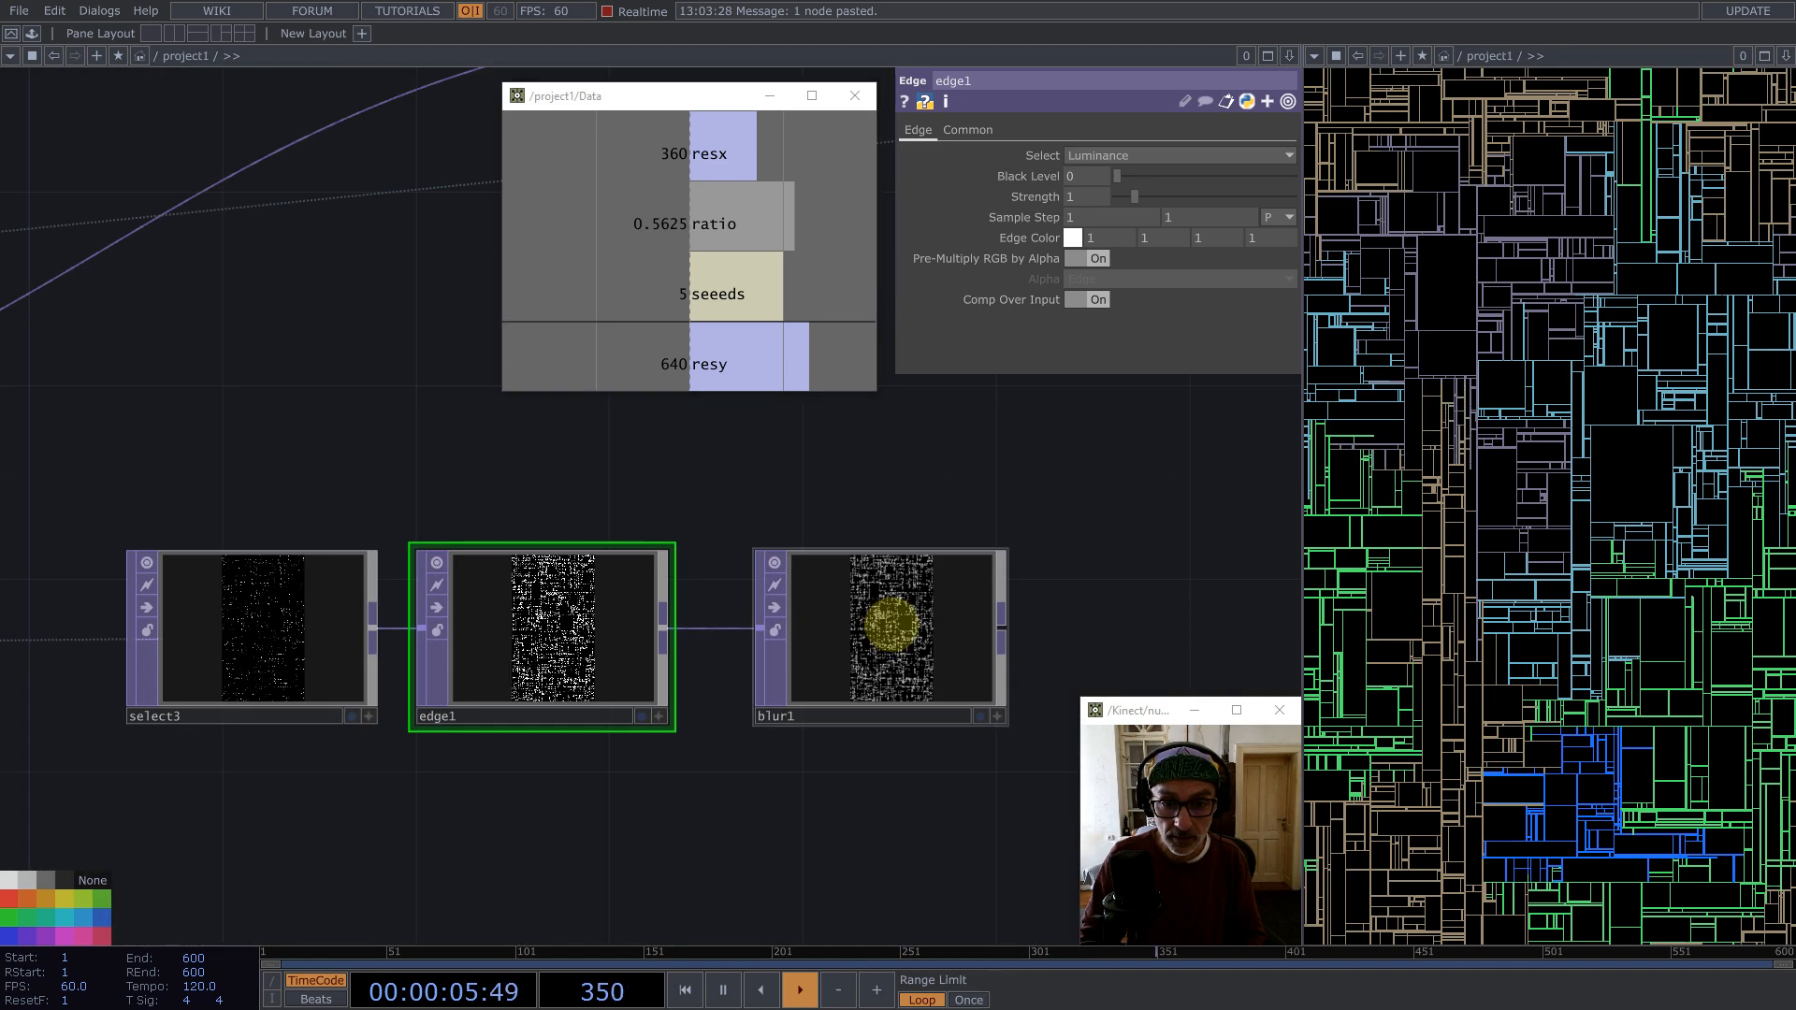
# Step: Append a Math TOP after blur1
pyautogui.click(890, 625)
pyautogui.middleClick(1002, 625)
pyautogui.write('math')
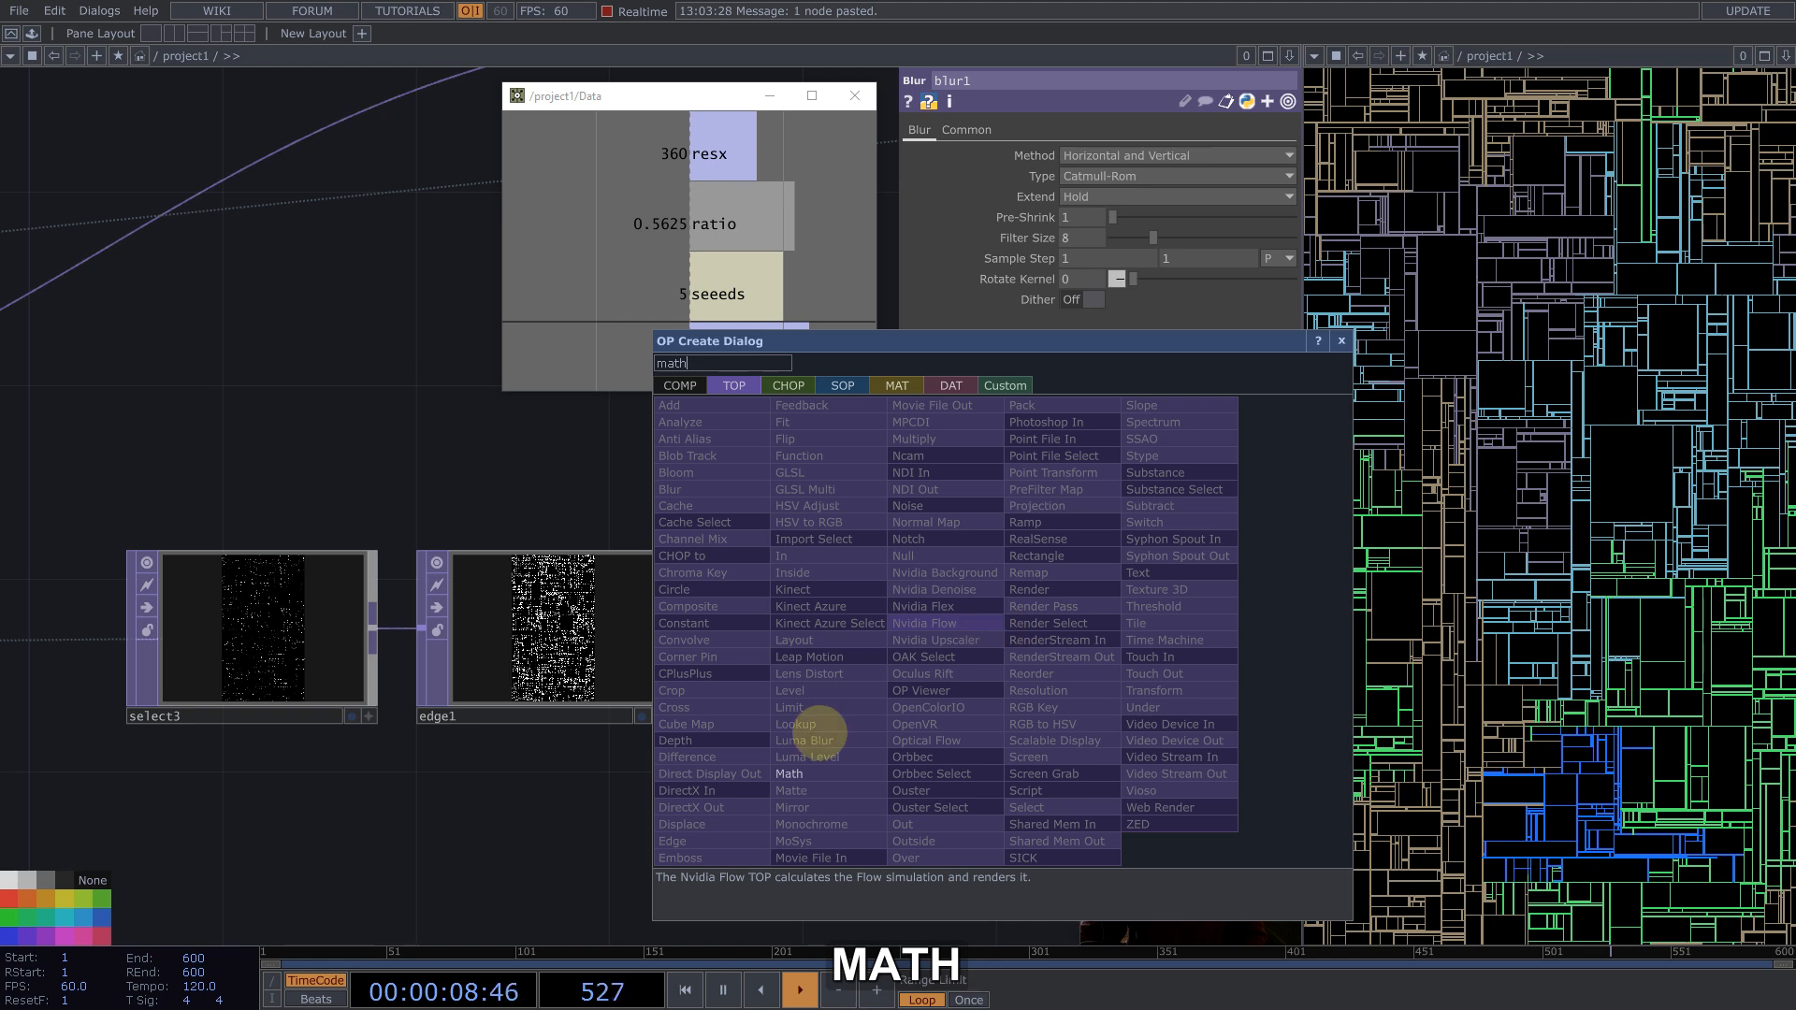
pyautogui.click(795, 774)
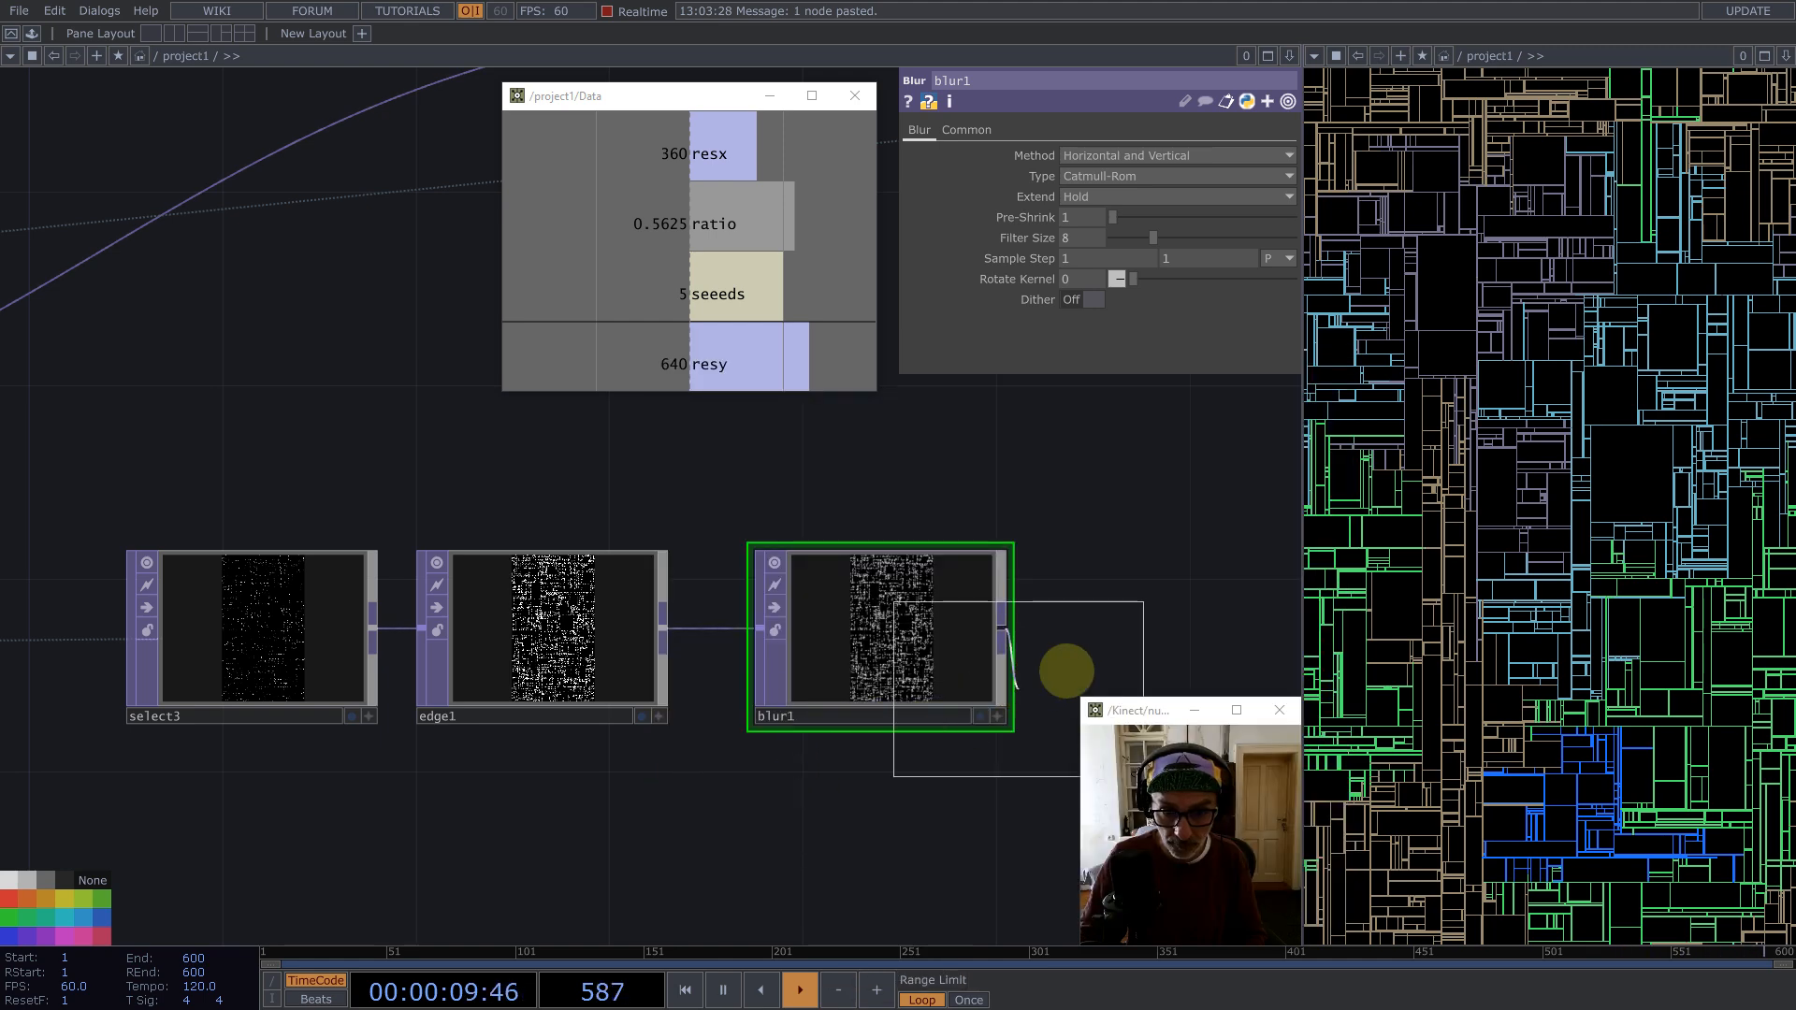
pyautogui.click(1170, 629)
# Step: Set the Math node's Integer mode to Ceiling
pyautogui.click(1152, 258)
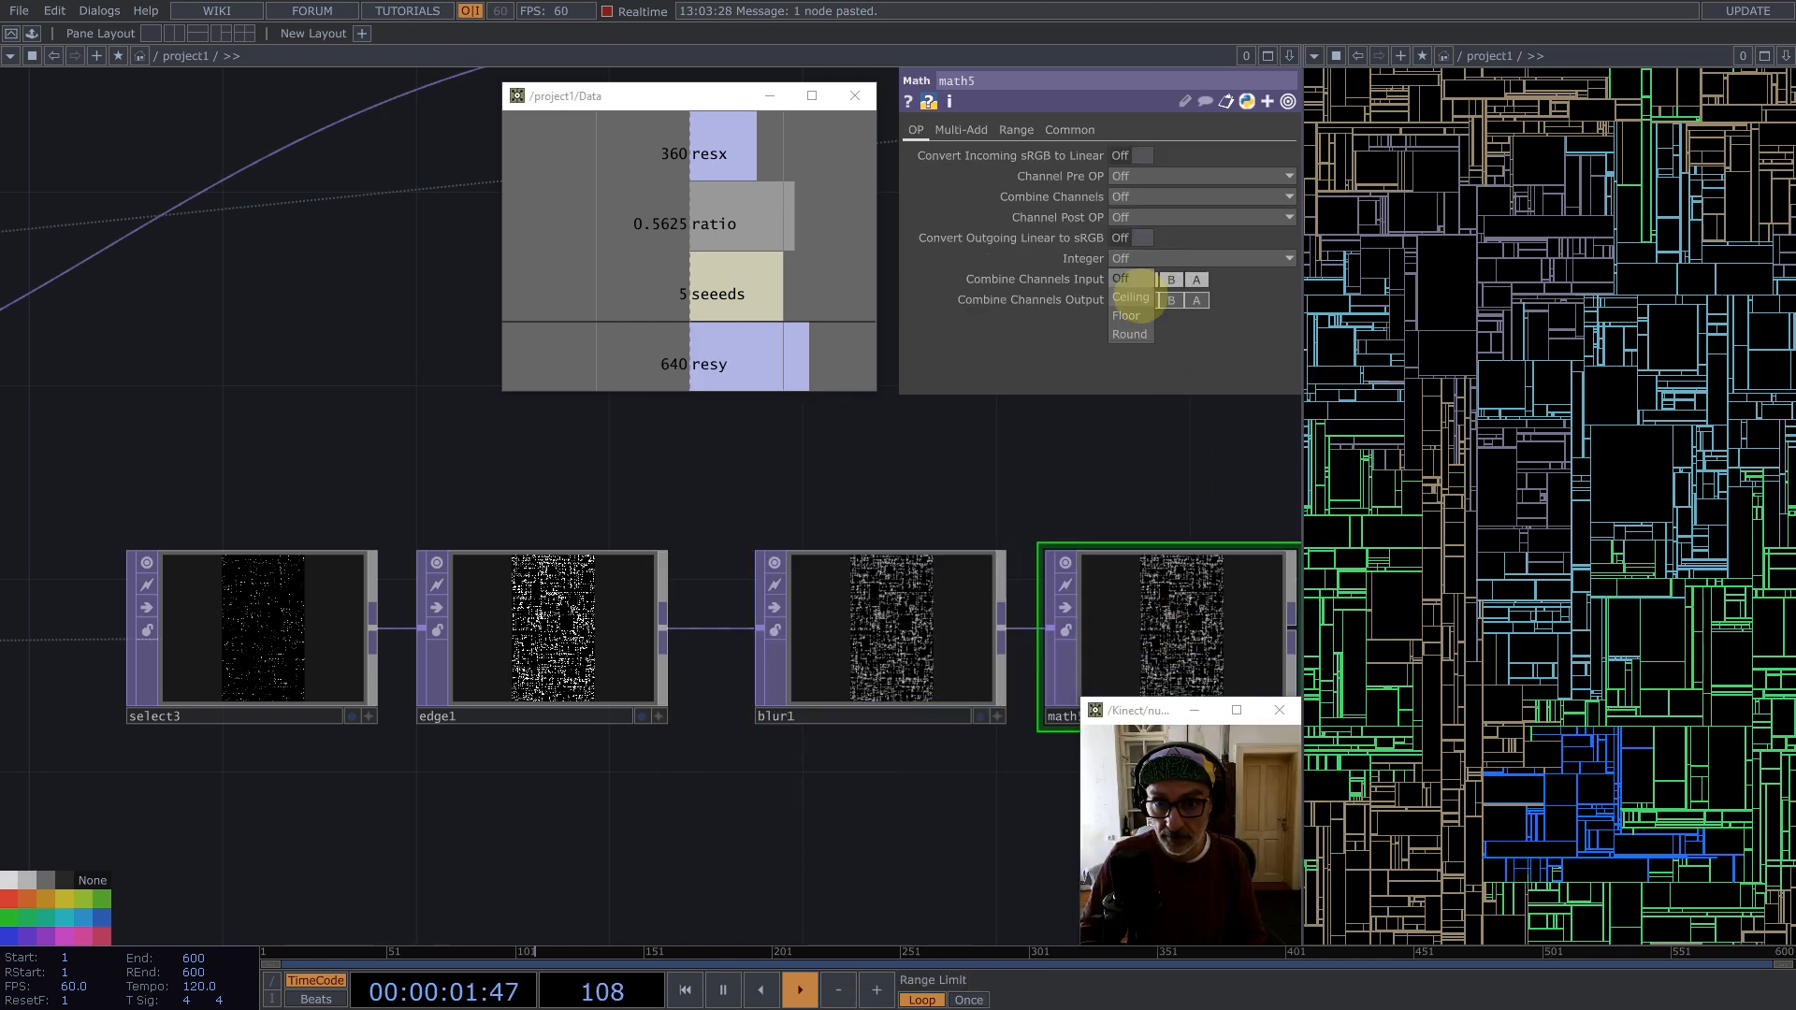
pyautogui.click(1144, 298)
pyautogui.scroll(-5, 281, 609)
pyautogui.scroll(4, 645, 616)
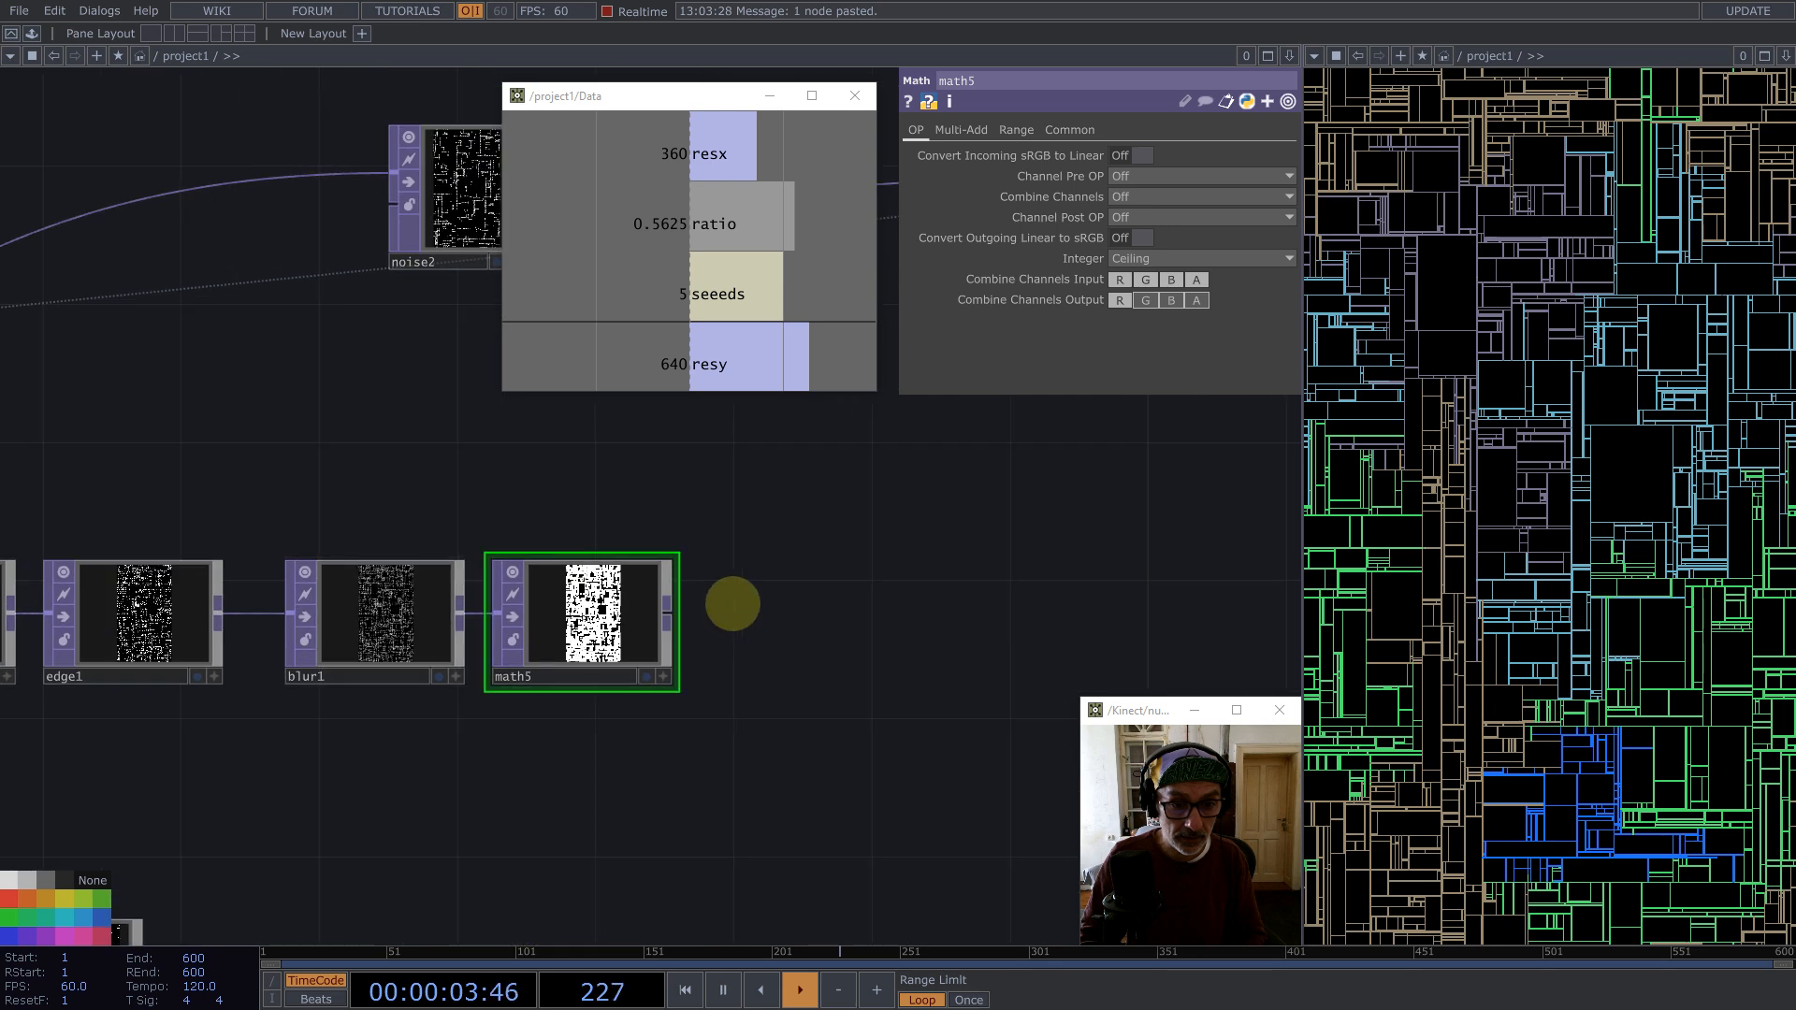
pyautogui.scroll(8, 621, 602)
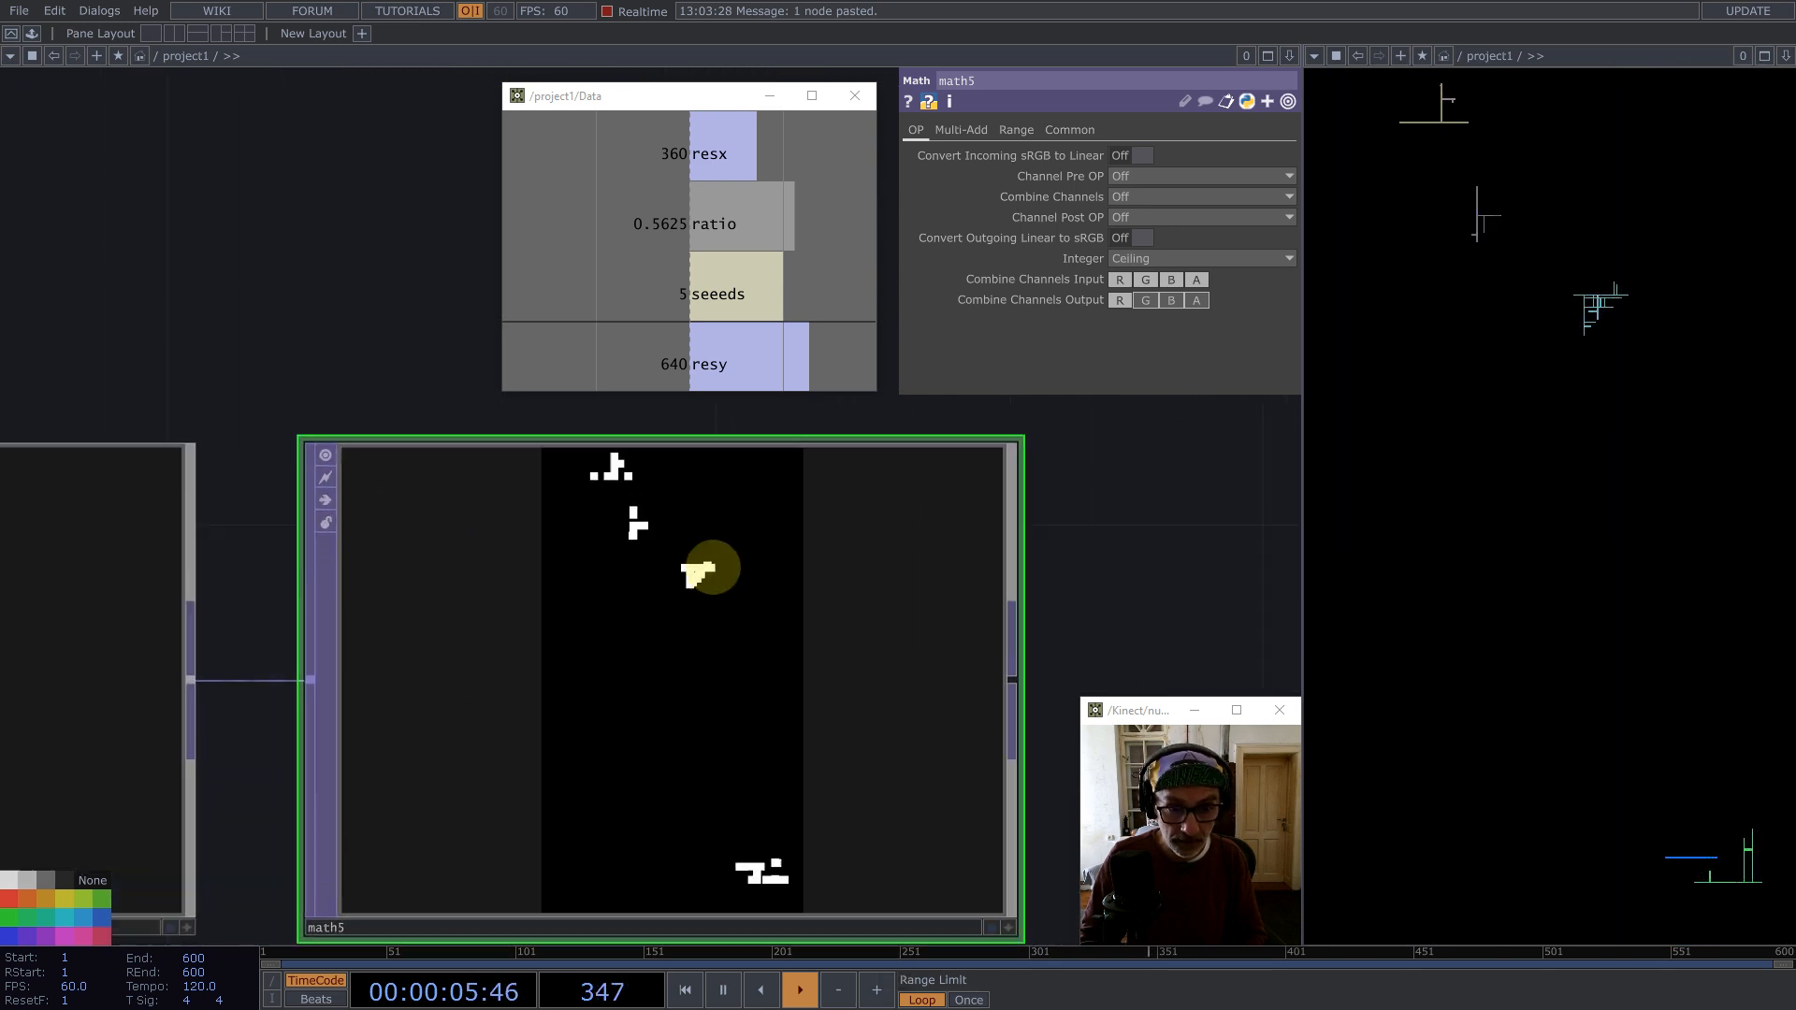
pyautogui.scroll(-6, 683, 581)
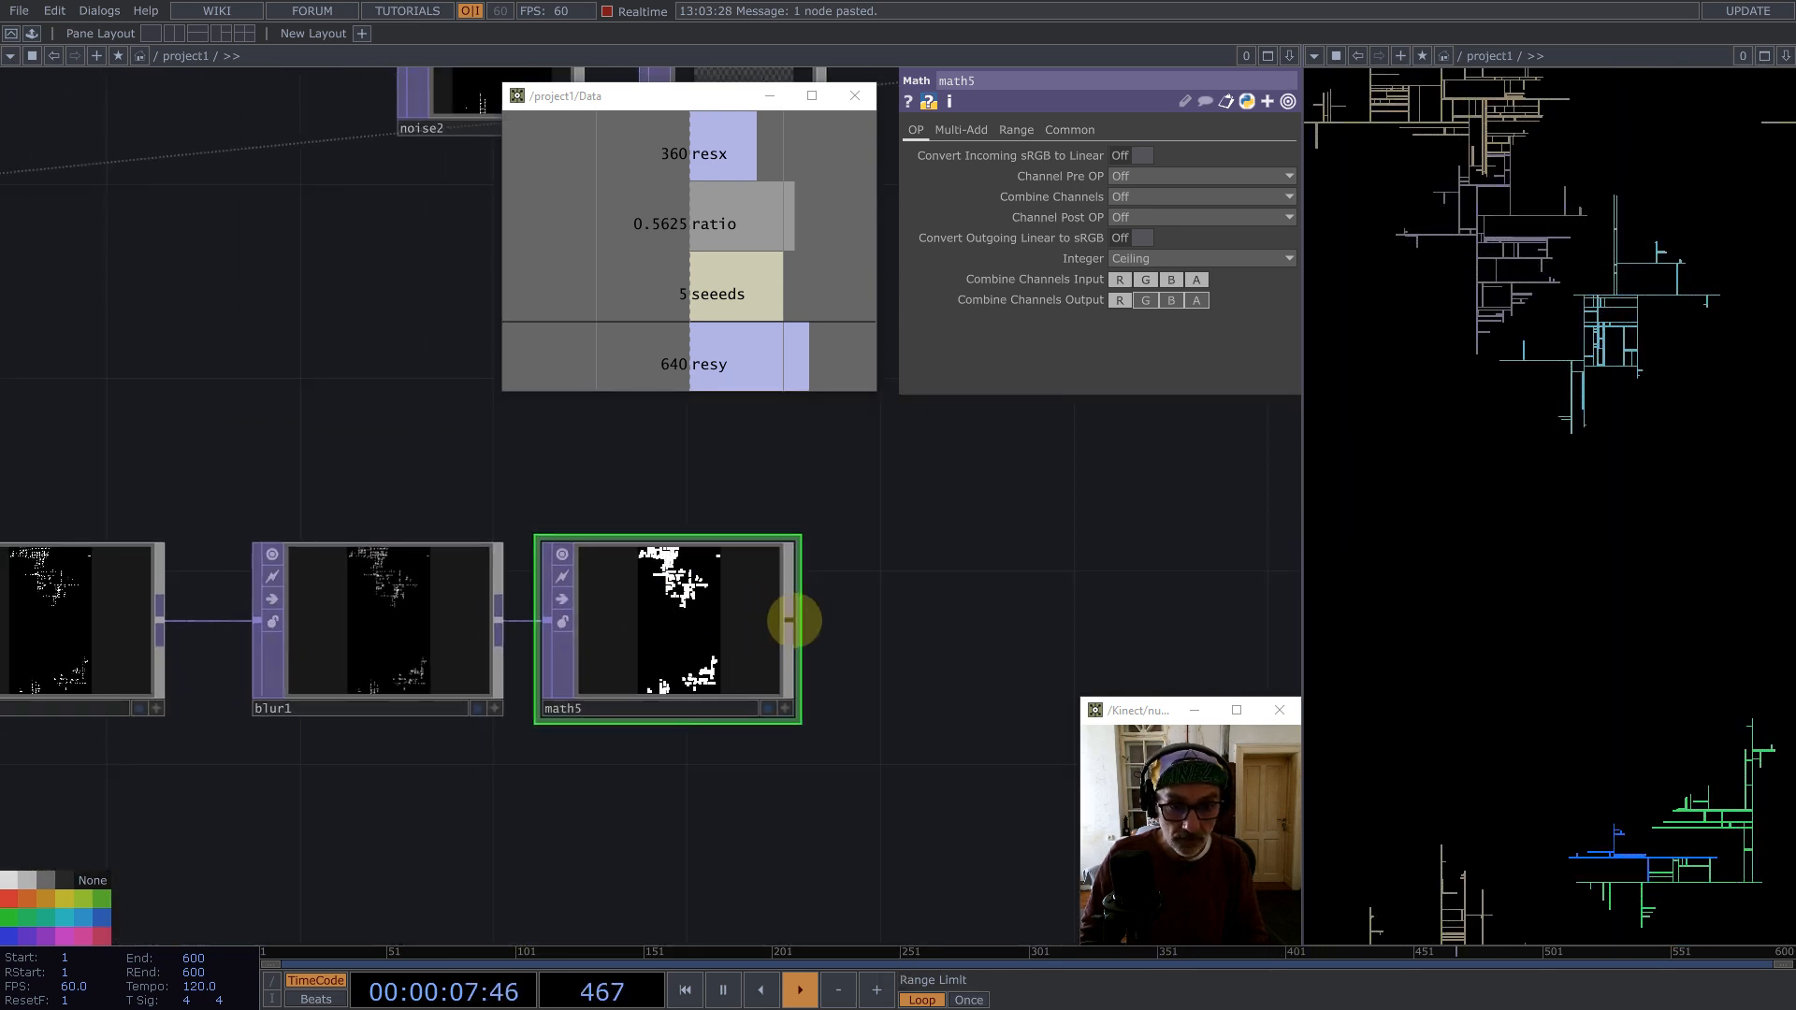
# Step: Append a Level TOP after math5
pyautogui.middleClick(790, 620)
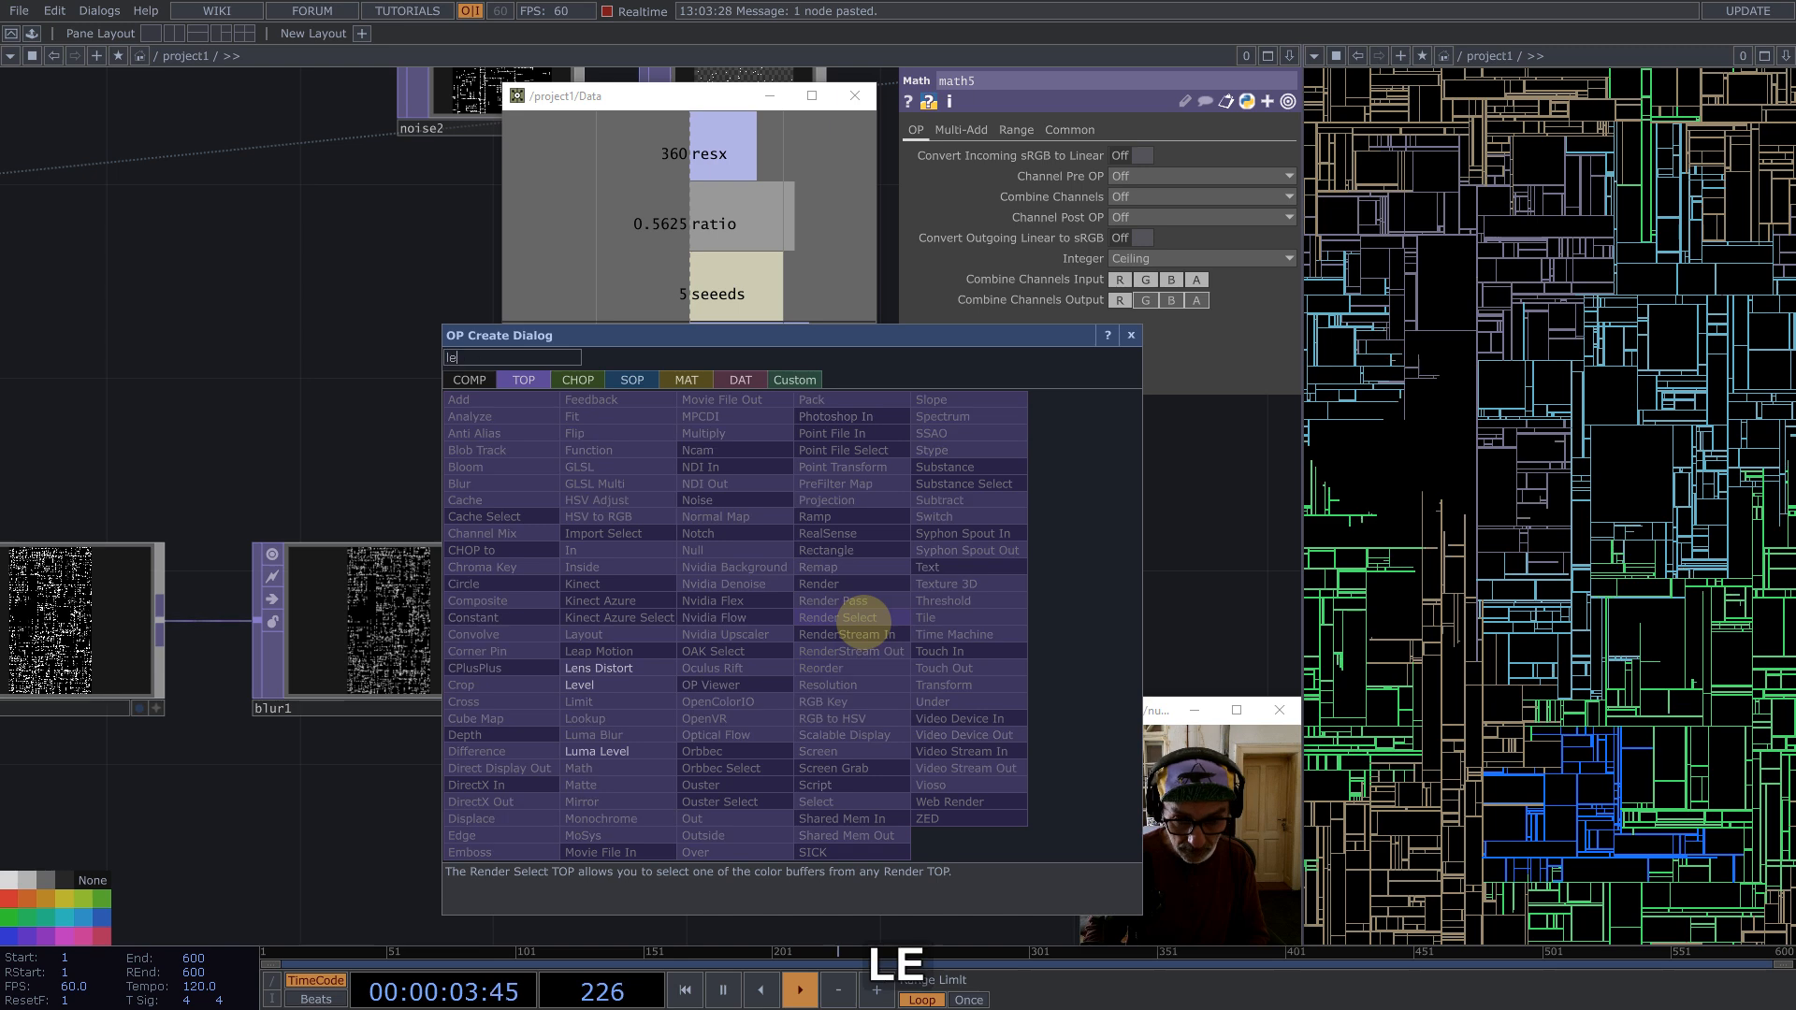
pyautogui.click(561, 684)
pyautogui.click(938, 619)
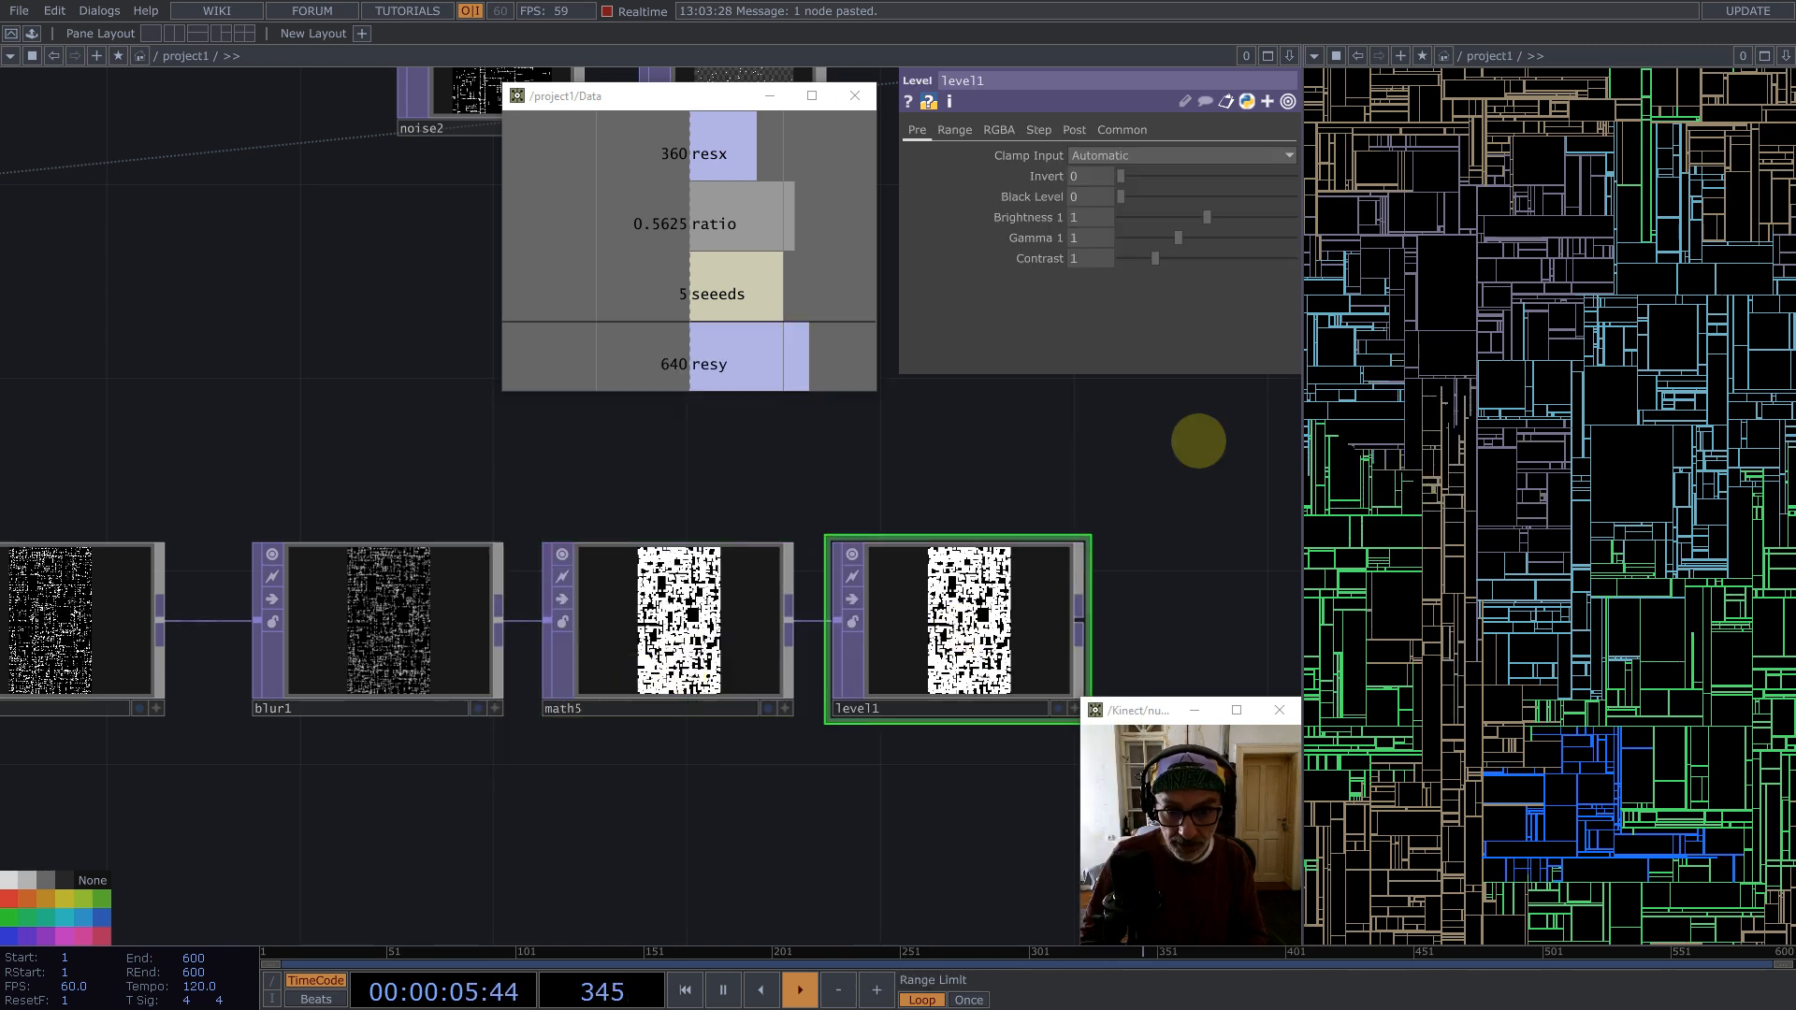
# Step: Set level1's Invert to 1 and its Clamp Input to Clamp [0-1]
pyautogui.moveTo(1130, 176); pyautogui.dragTo(1562, 204)
pyautogui.click(1109, 155)
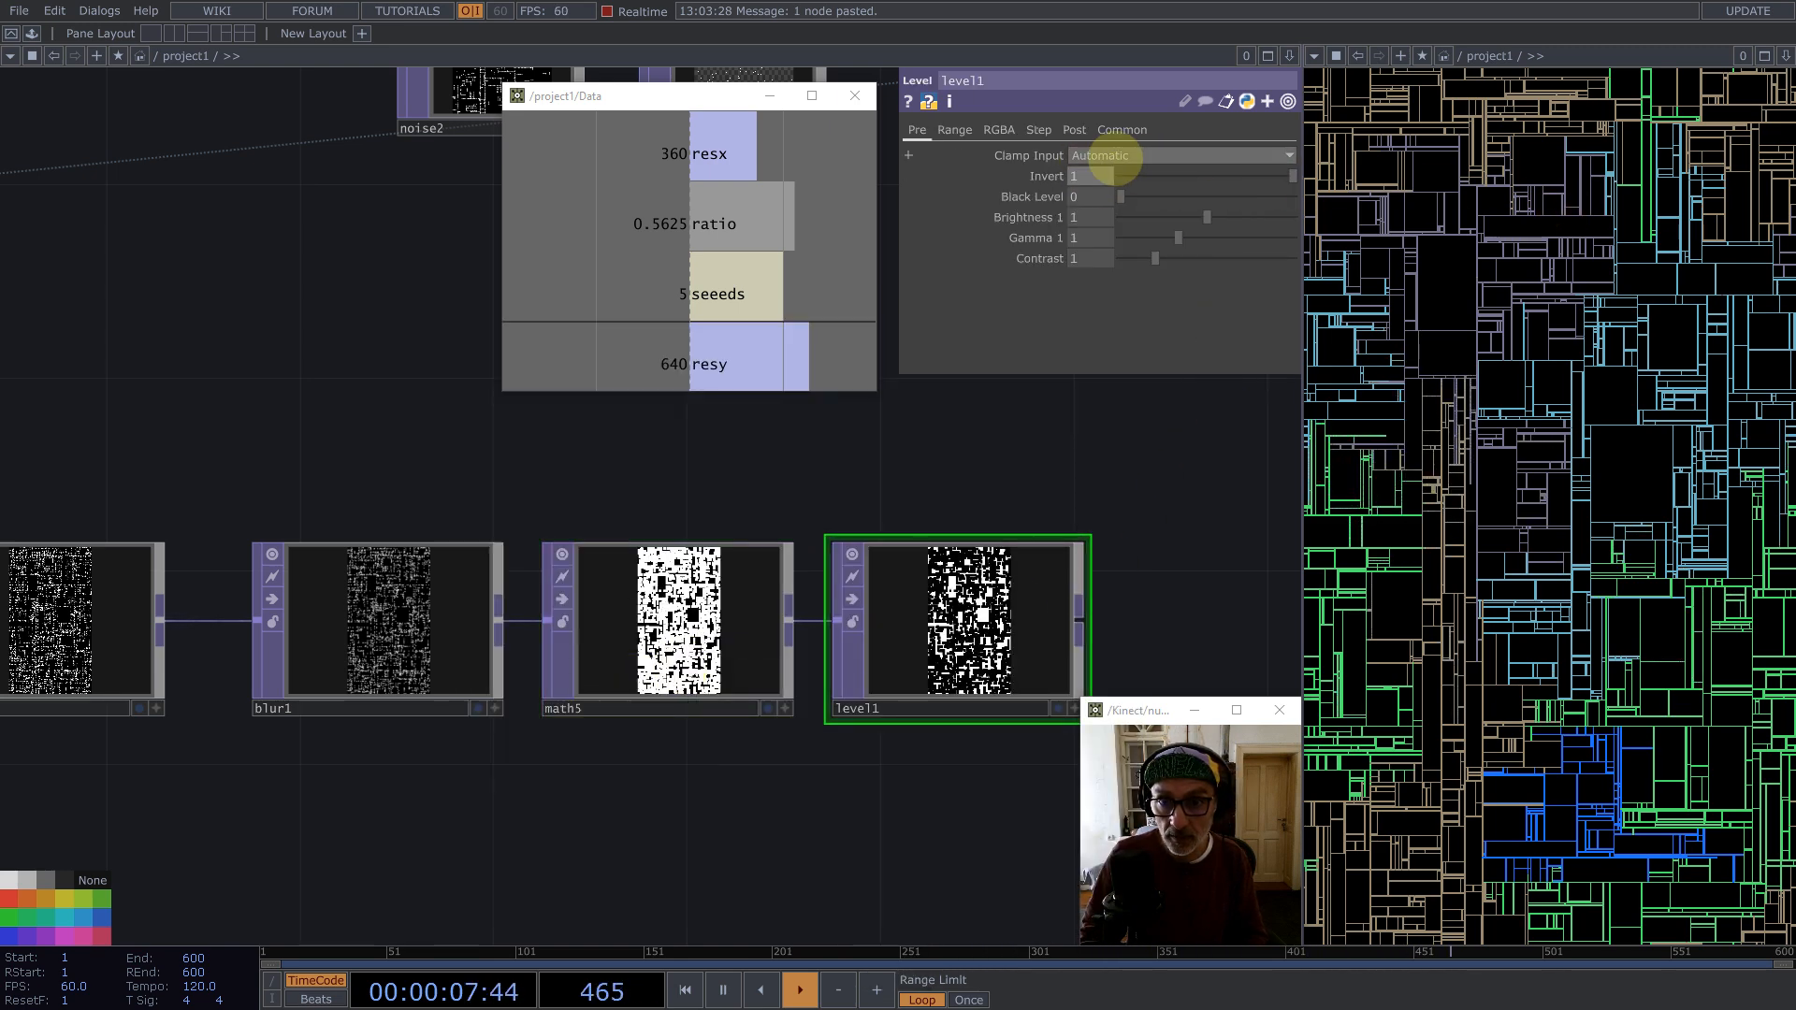
pyautogui.click(1107, 193)
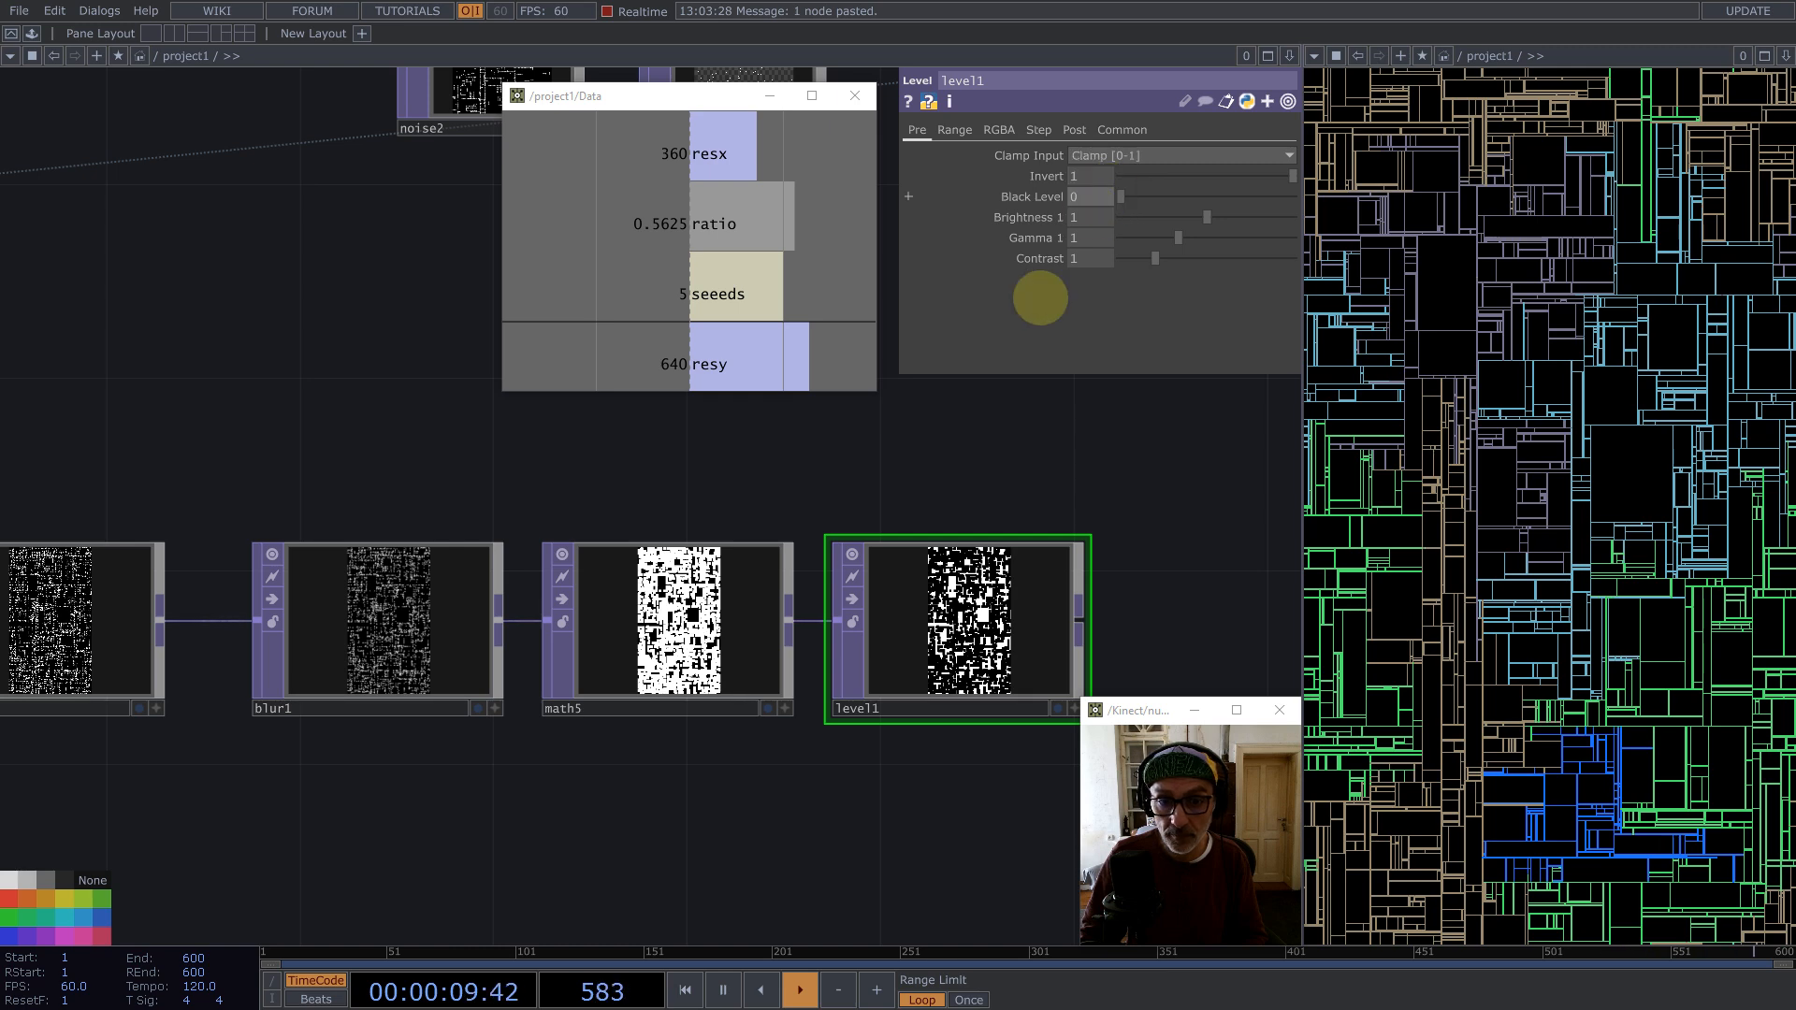
pyautogui.scroll(-2, 919, 561)
pyautogui.scroll(-4, 944, 589)
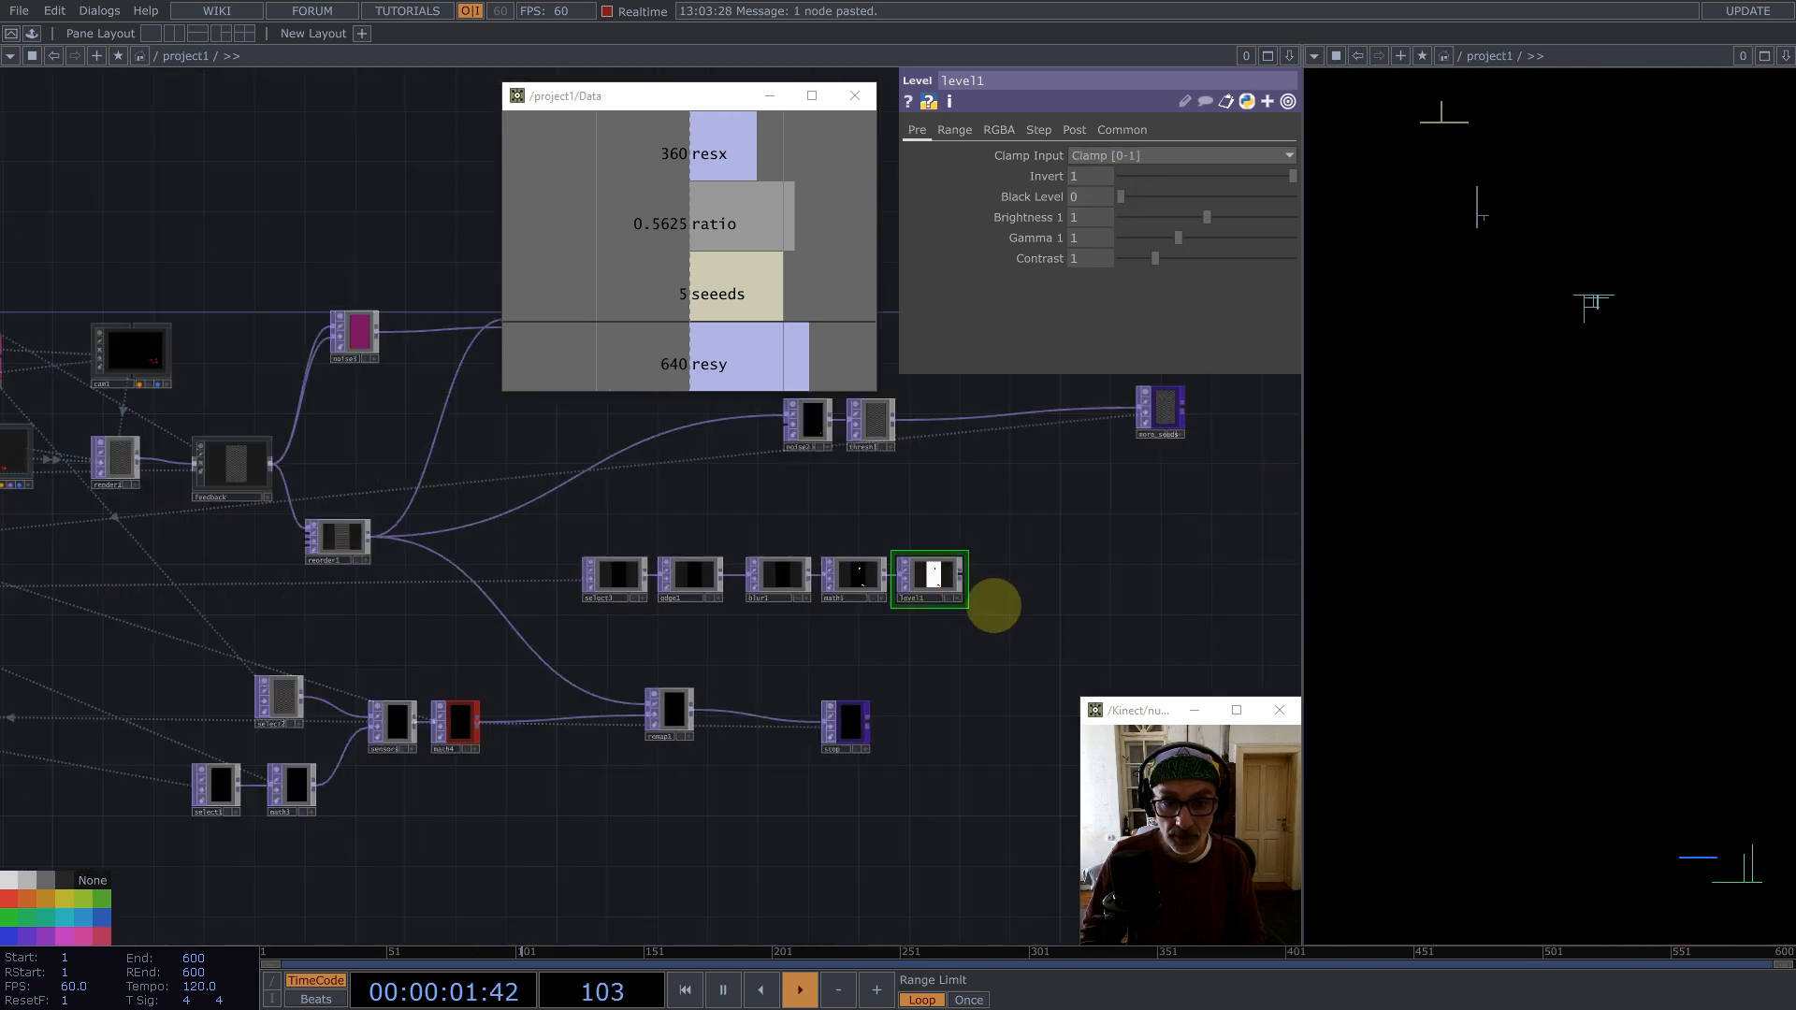
# Step: Select the select3-to-level1 chain and inspect level1's output up close
pyautogui.moveTo(986, 605); pyautogui.dragTo(493, 589)
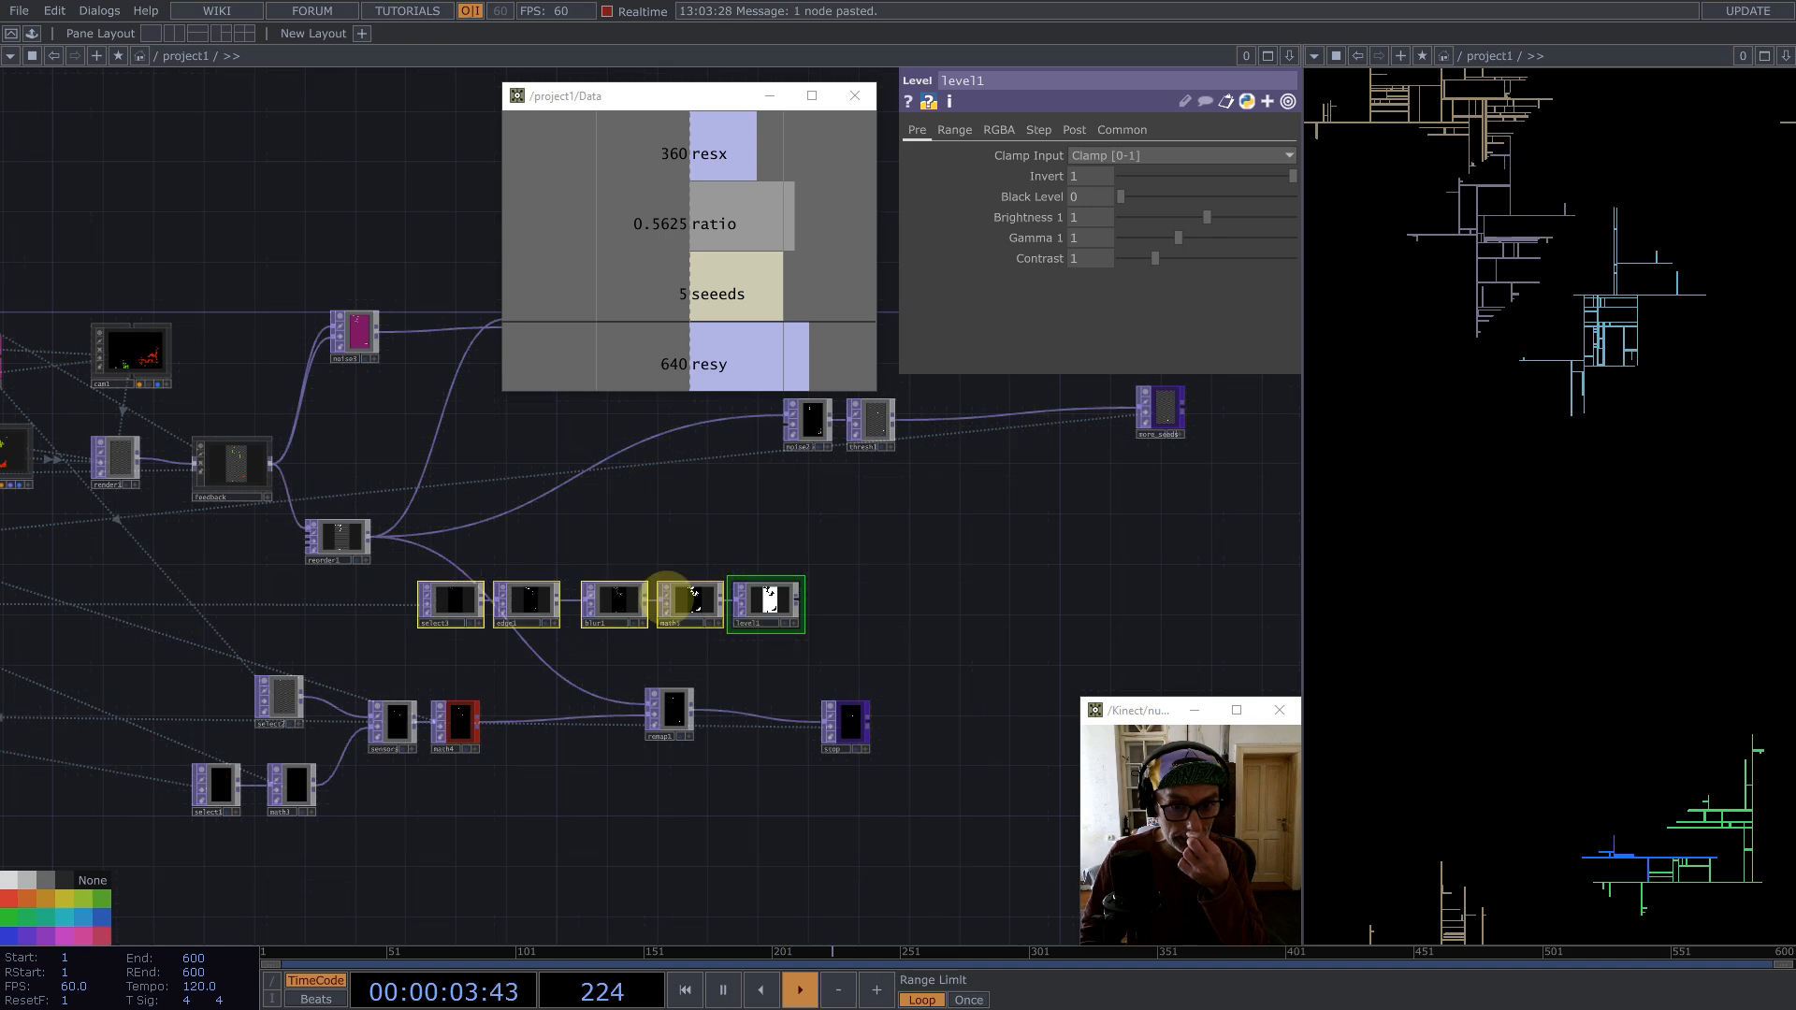
pyautogui.scroll(8, 795, 595)
pyautogui.scroll(2, 723, 617)
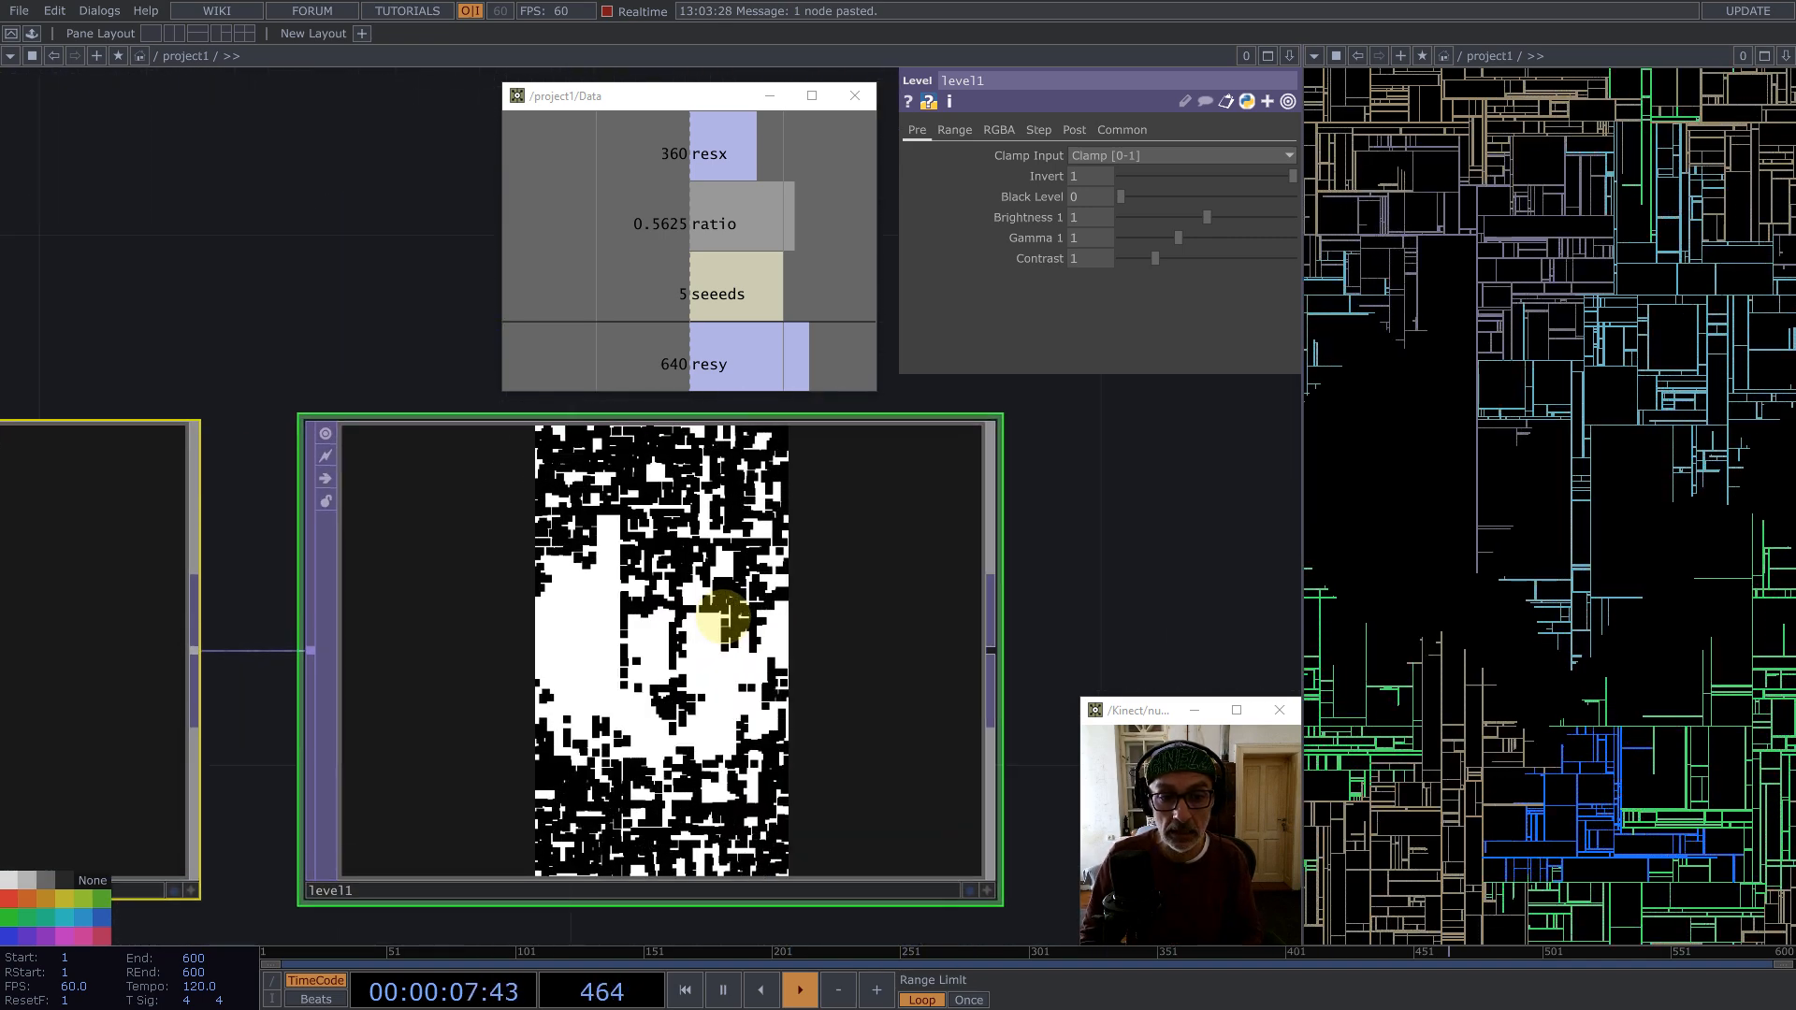
pyautogui.scroll(-3, 721, 619)
pyautogui.scroll(-5, 720, 618)
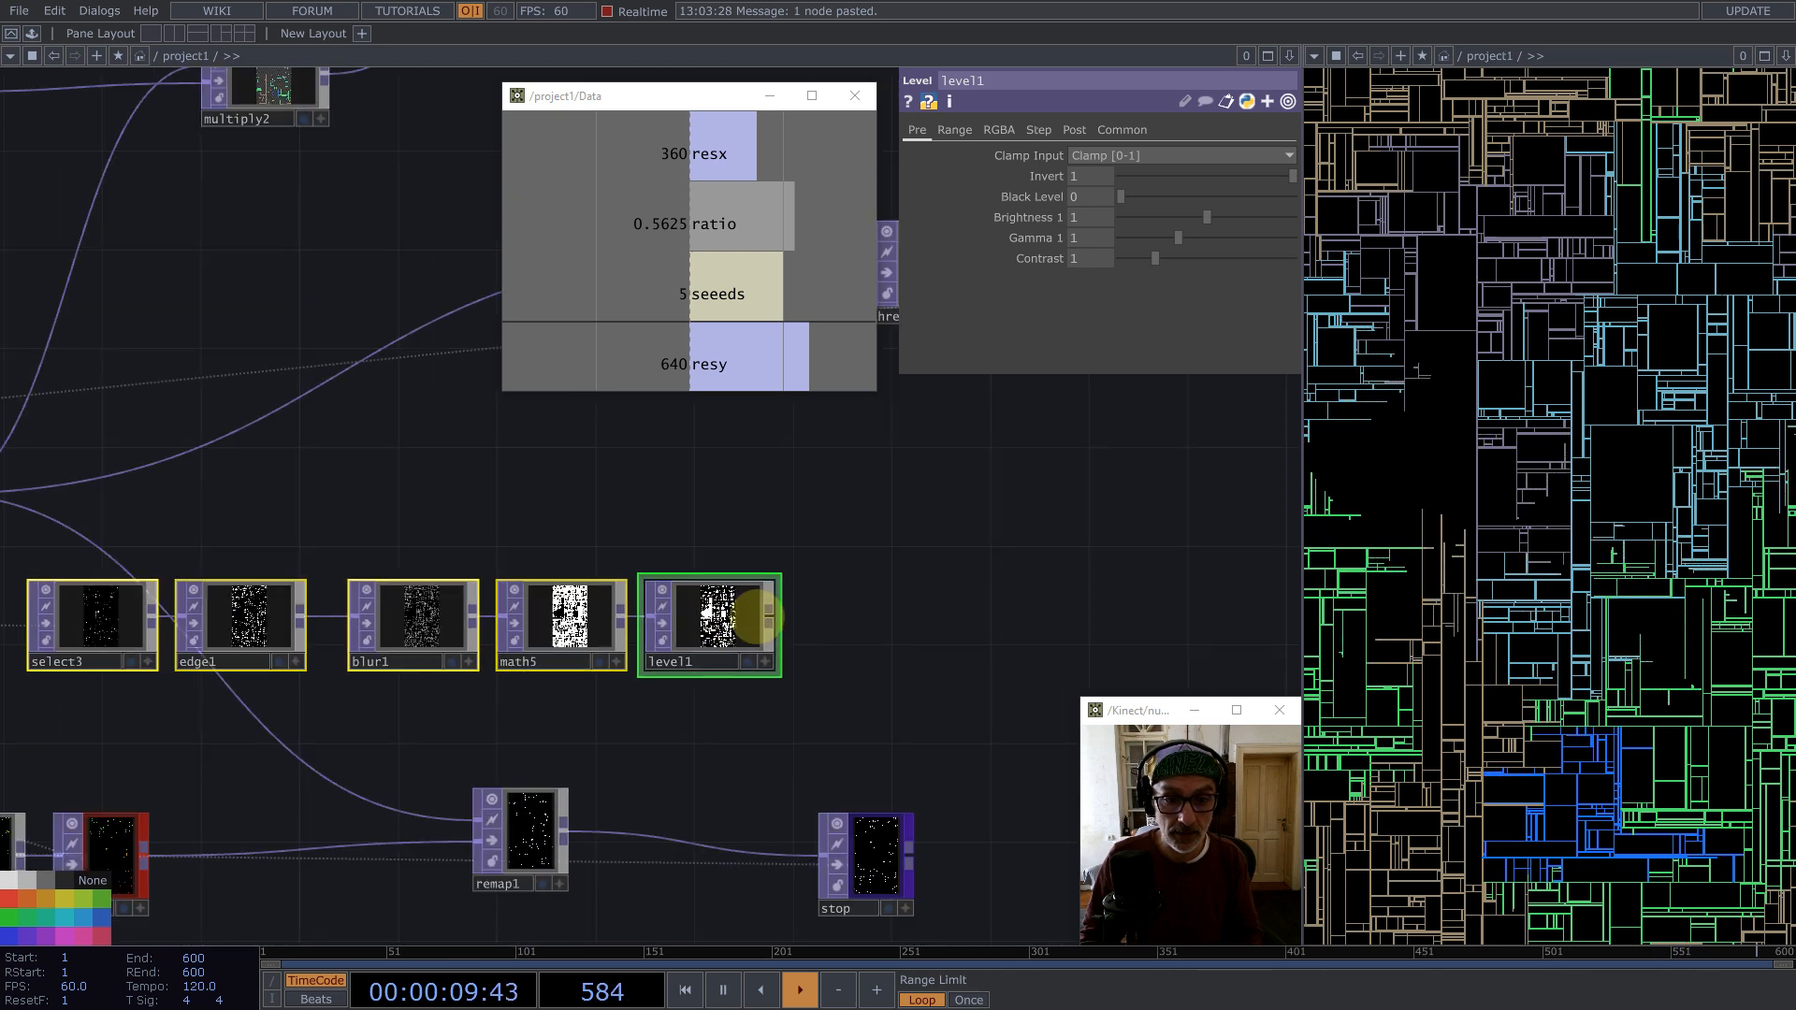
# Step: Append a Multiply TOP after level1 and wire reorder1 into its second input
pyautogui.middleClick(763, 609)
pyautogui.write('m')
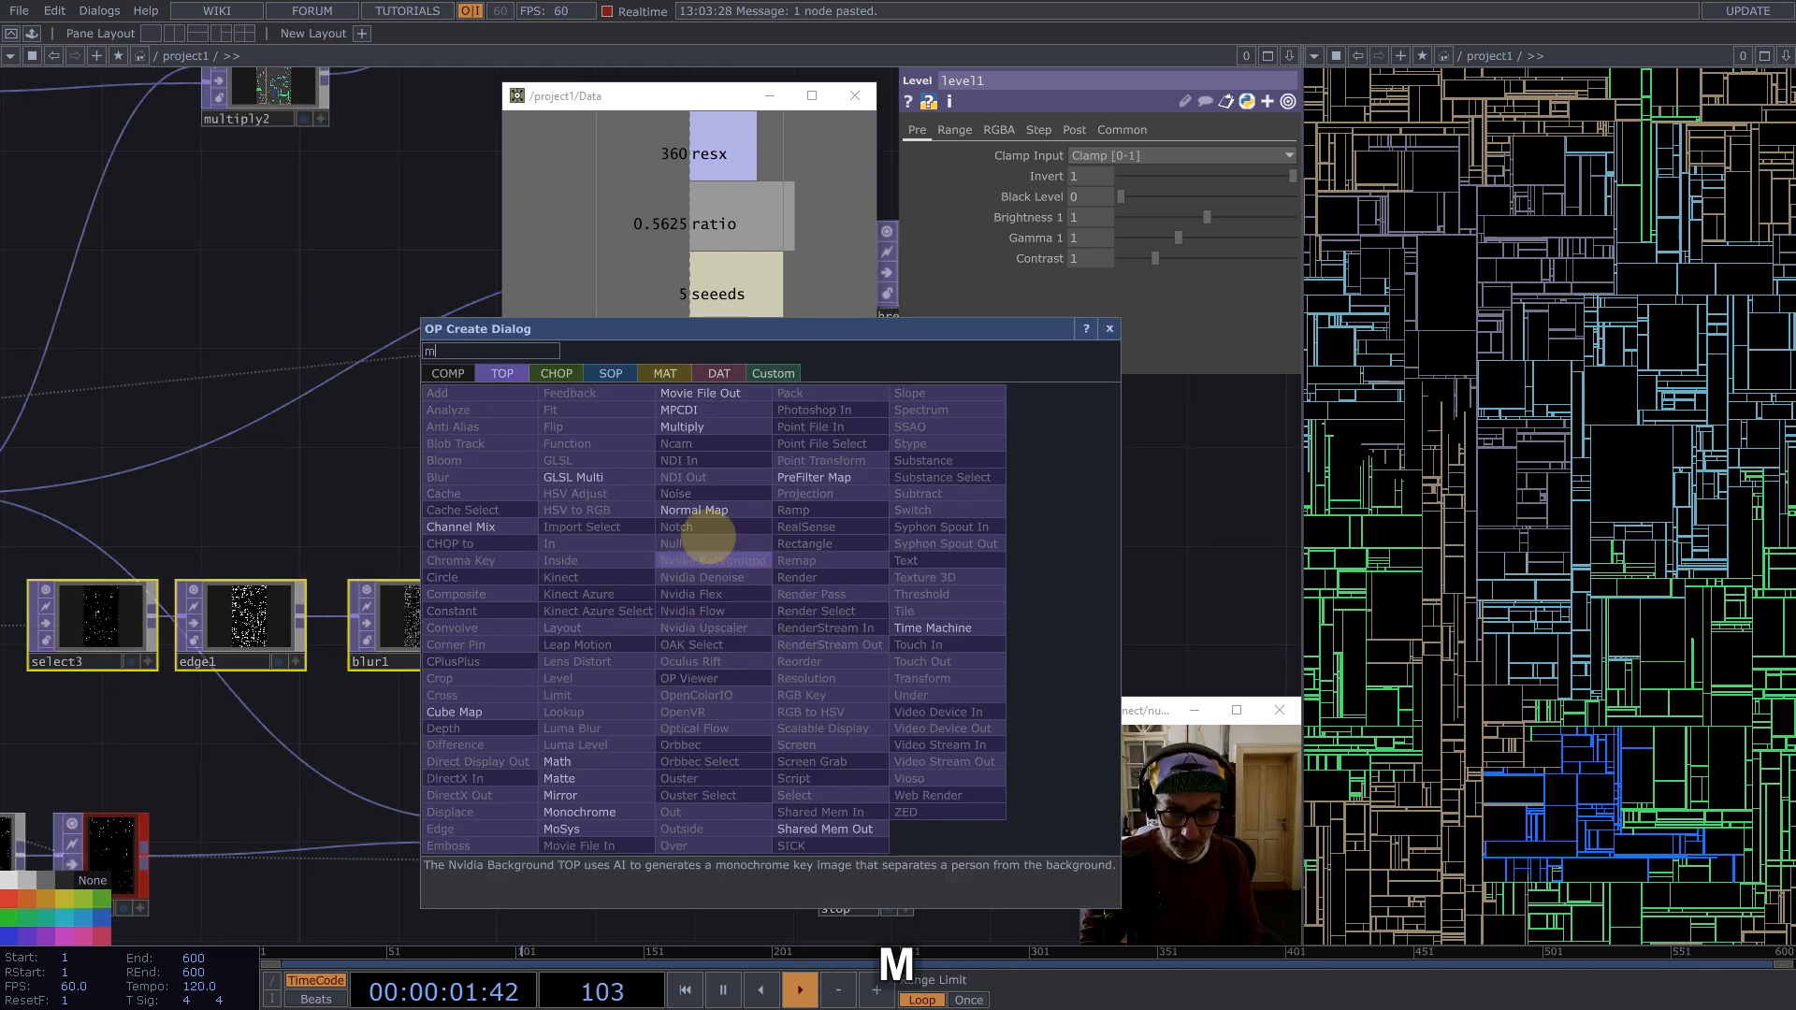
pyautogui.click(667, 429)
pyautogui.click(918, 497)
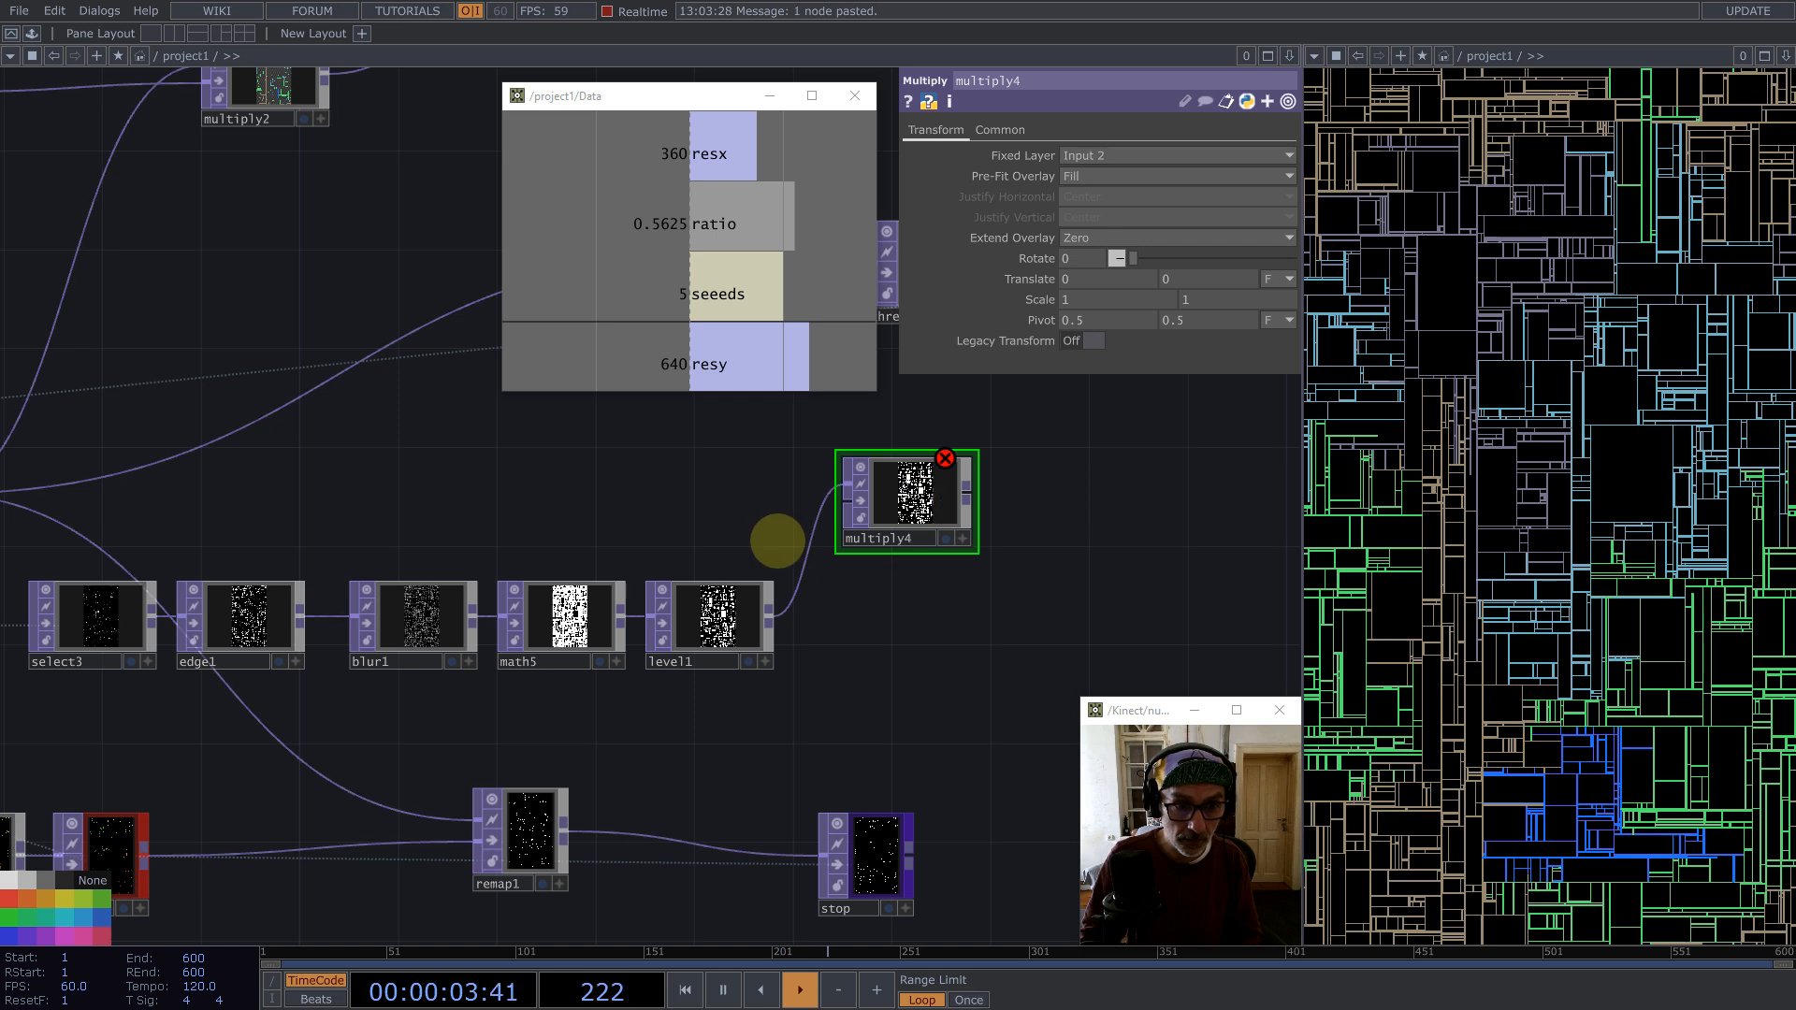
pyautogui.scroll(-4, 774, 541)
pyautogui.moveTo(348, 520); pyautogui.dragTo(810, 521)
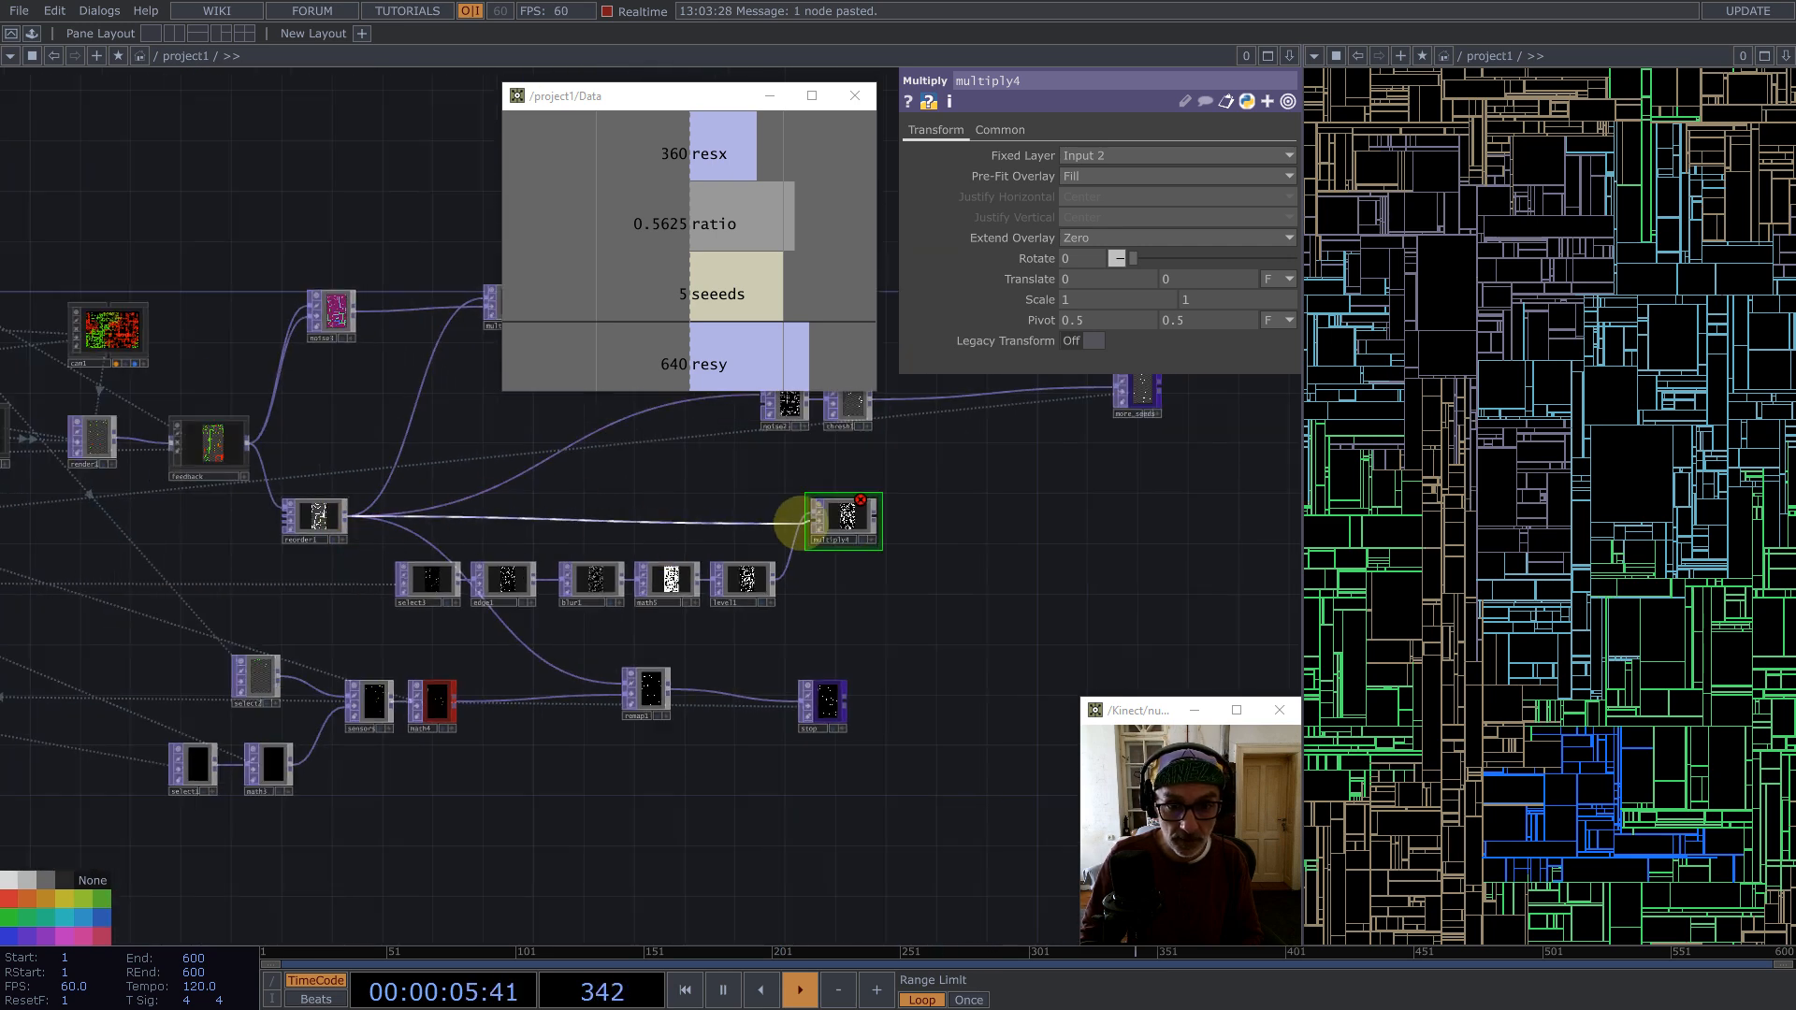
# Step: Inspect the multiply4 output at close zoom
pyautogui.scroll(5, 810, 520)
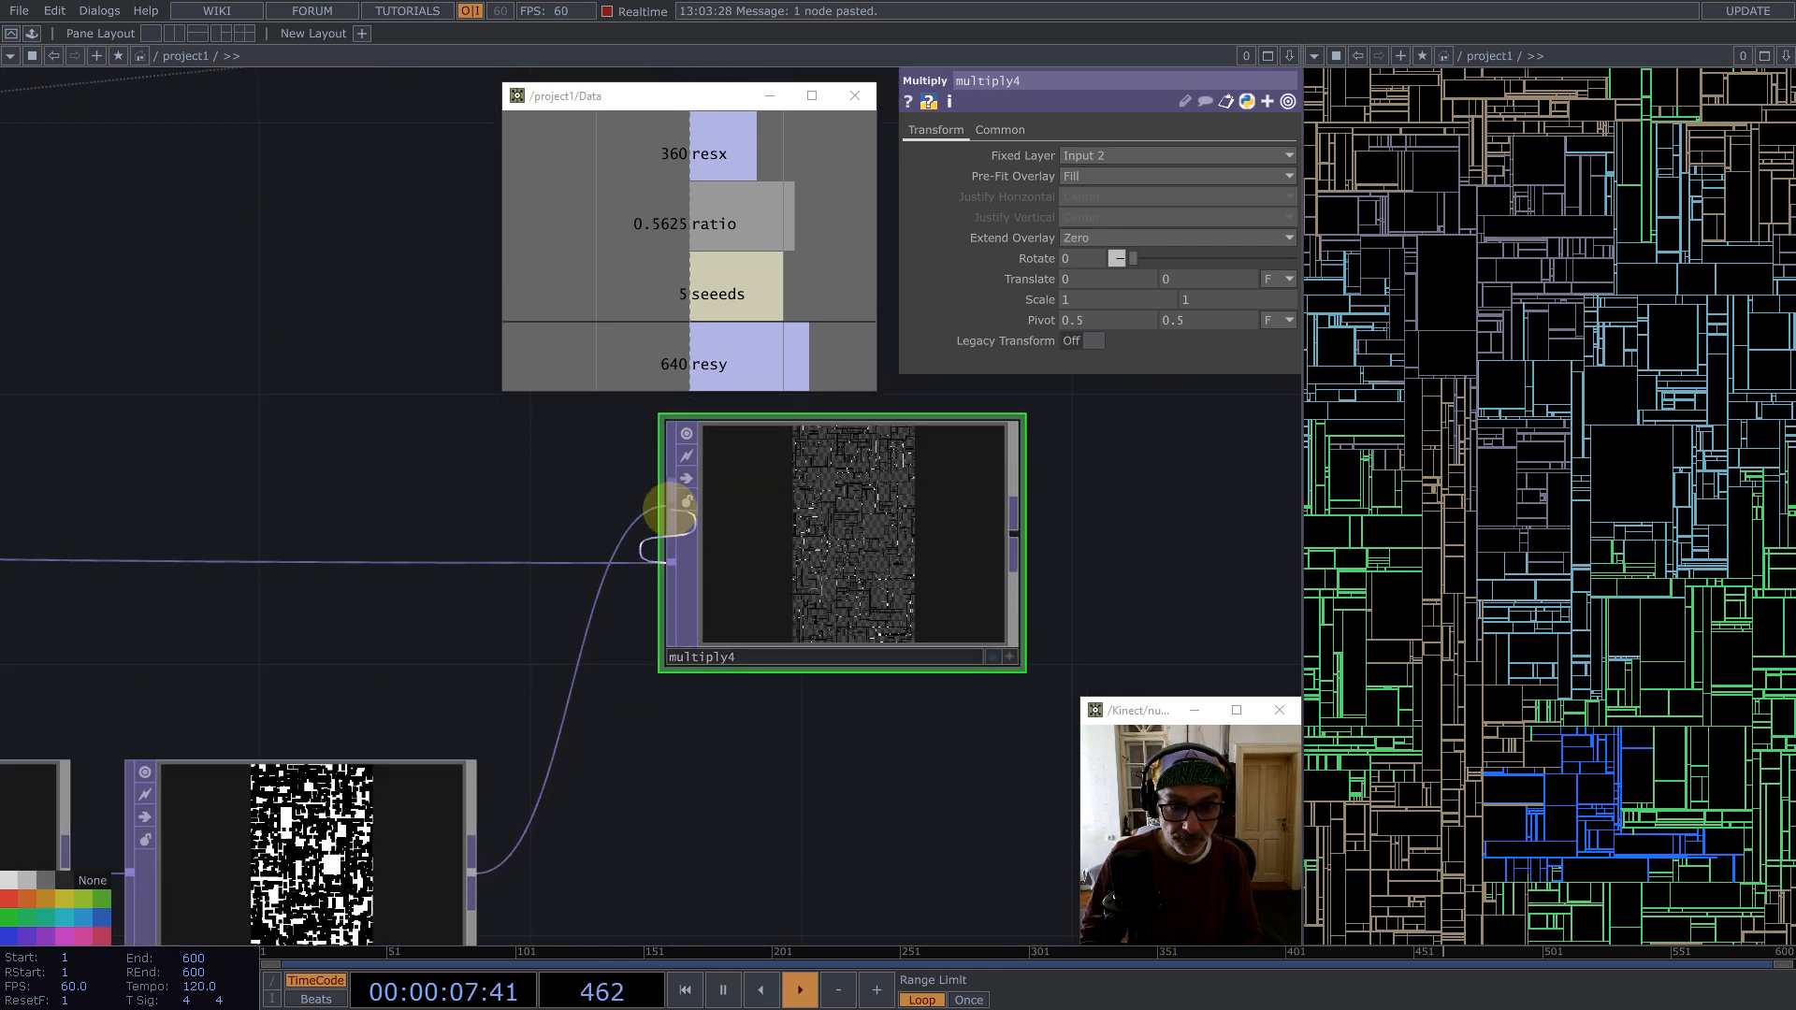
pyautogui.scroll(6, 878, 549)
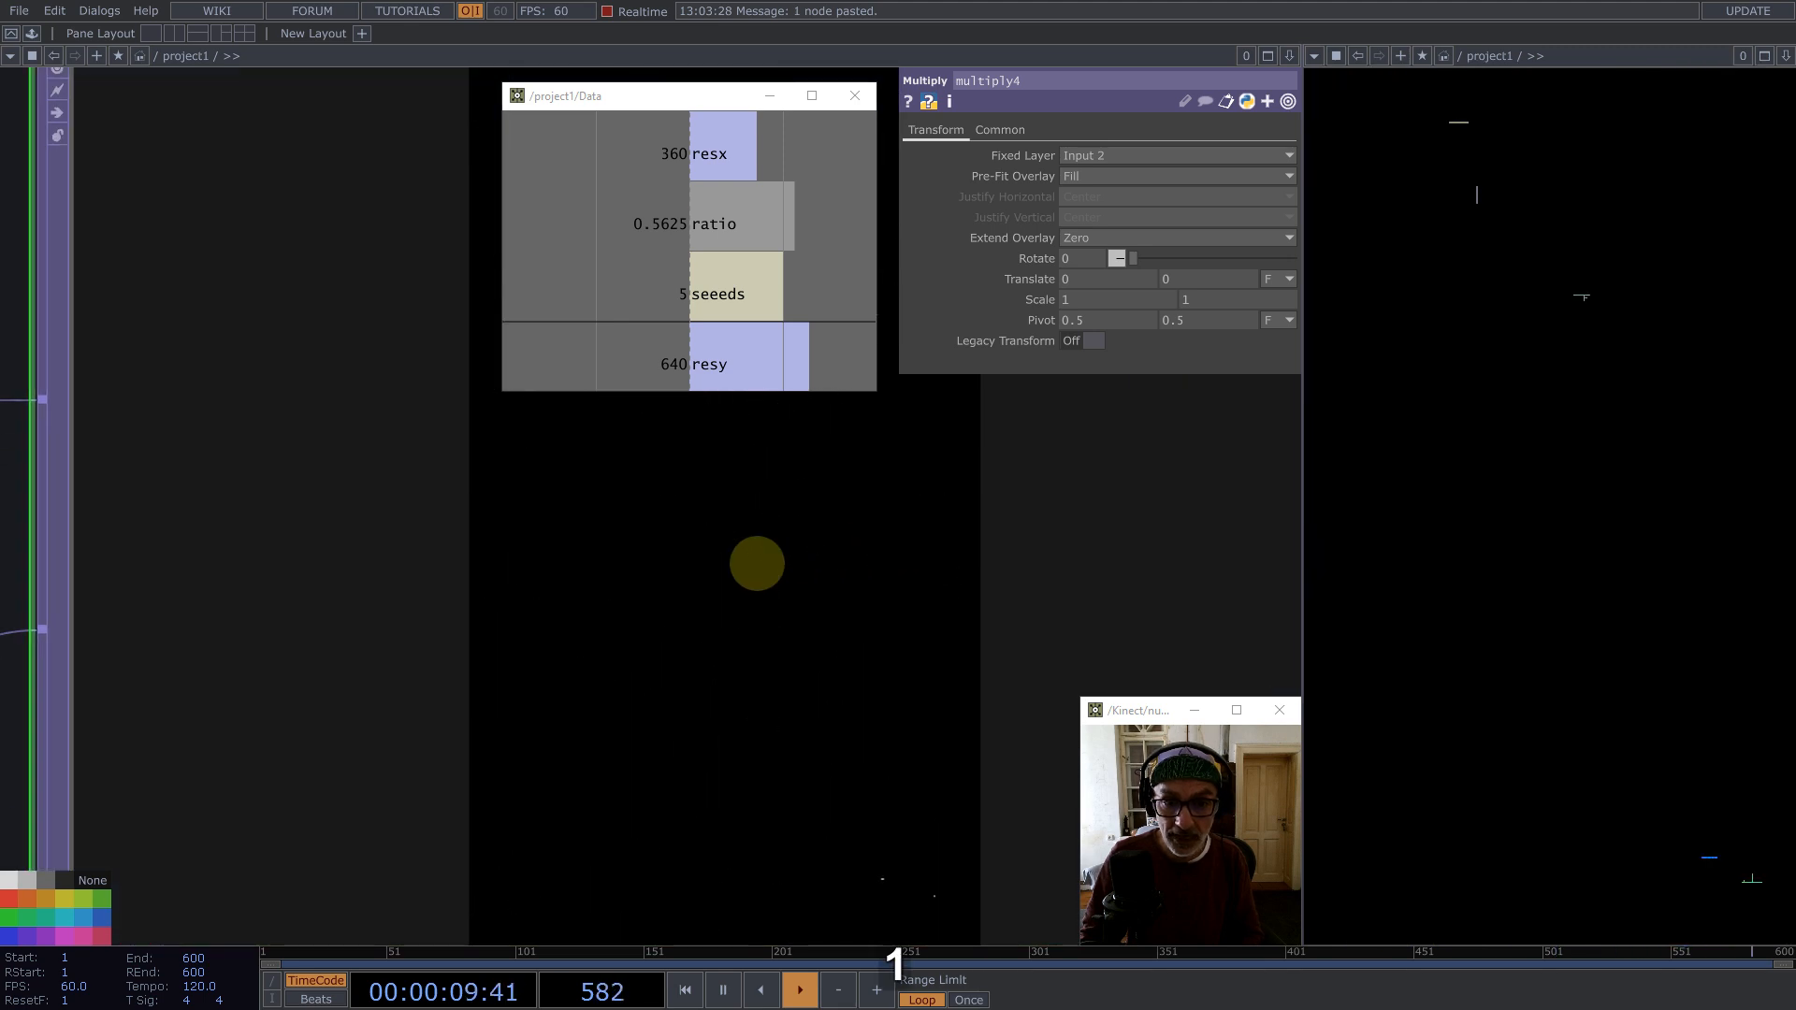
pyautogui.scroll(-4, 830, 593)
pyautogui.scroll(7, 862, 672)
pyautogui.scroll(-2, 849, 684)
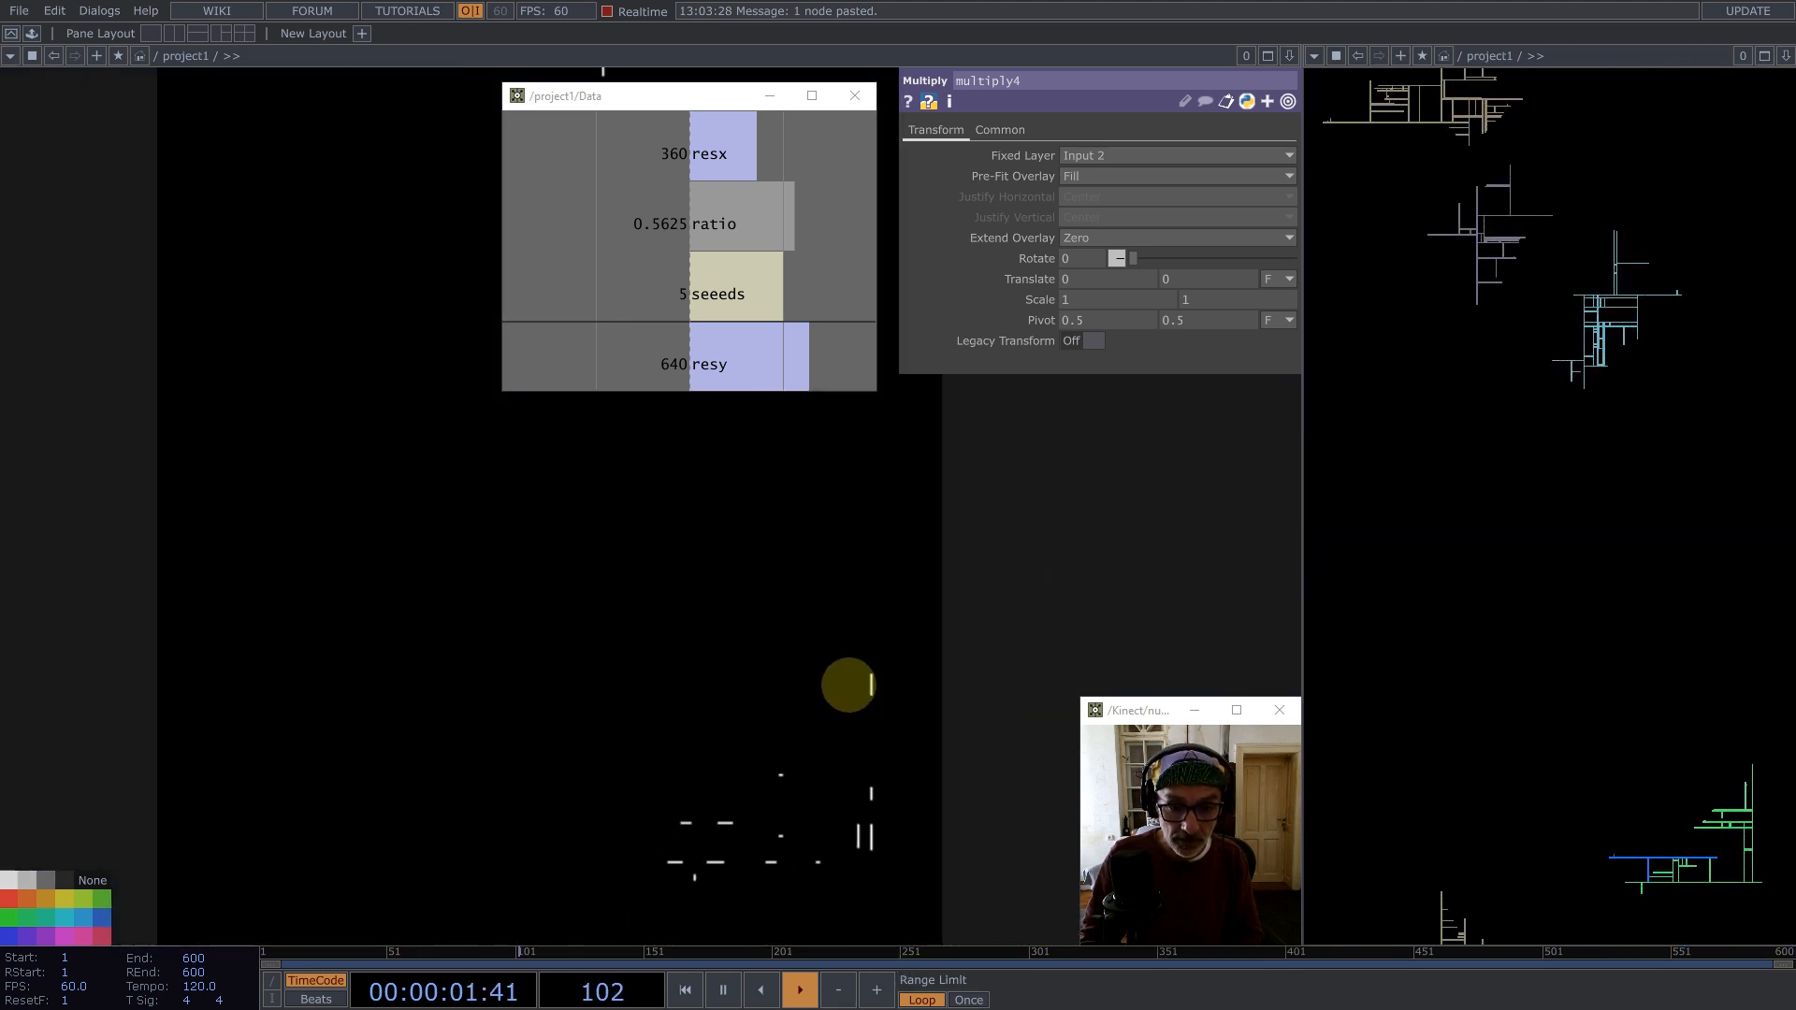
pyautogui.scroll(-1, 848, 686)
pyautogui.scroll(4, 377, 829)
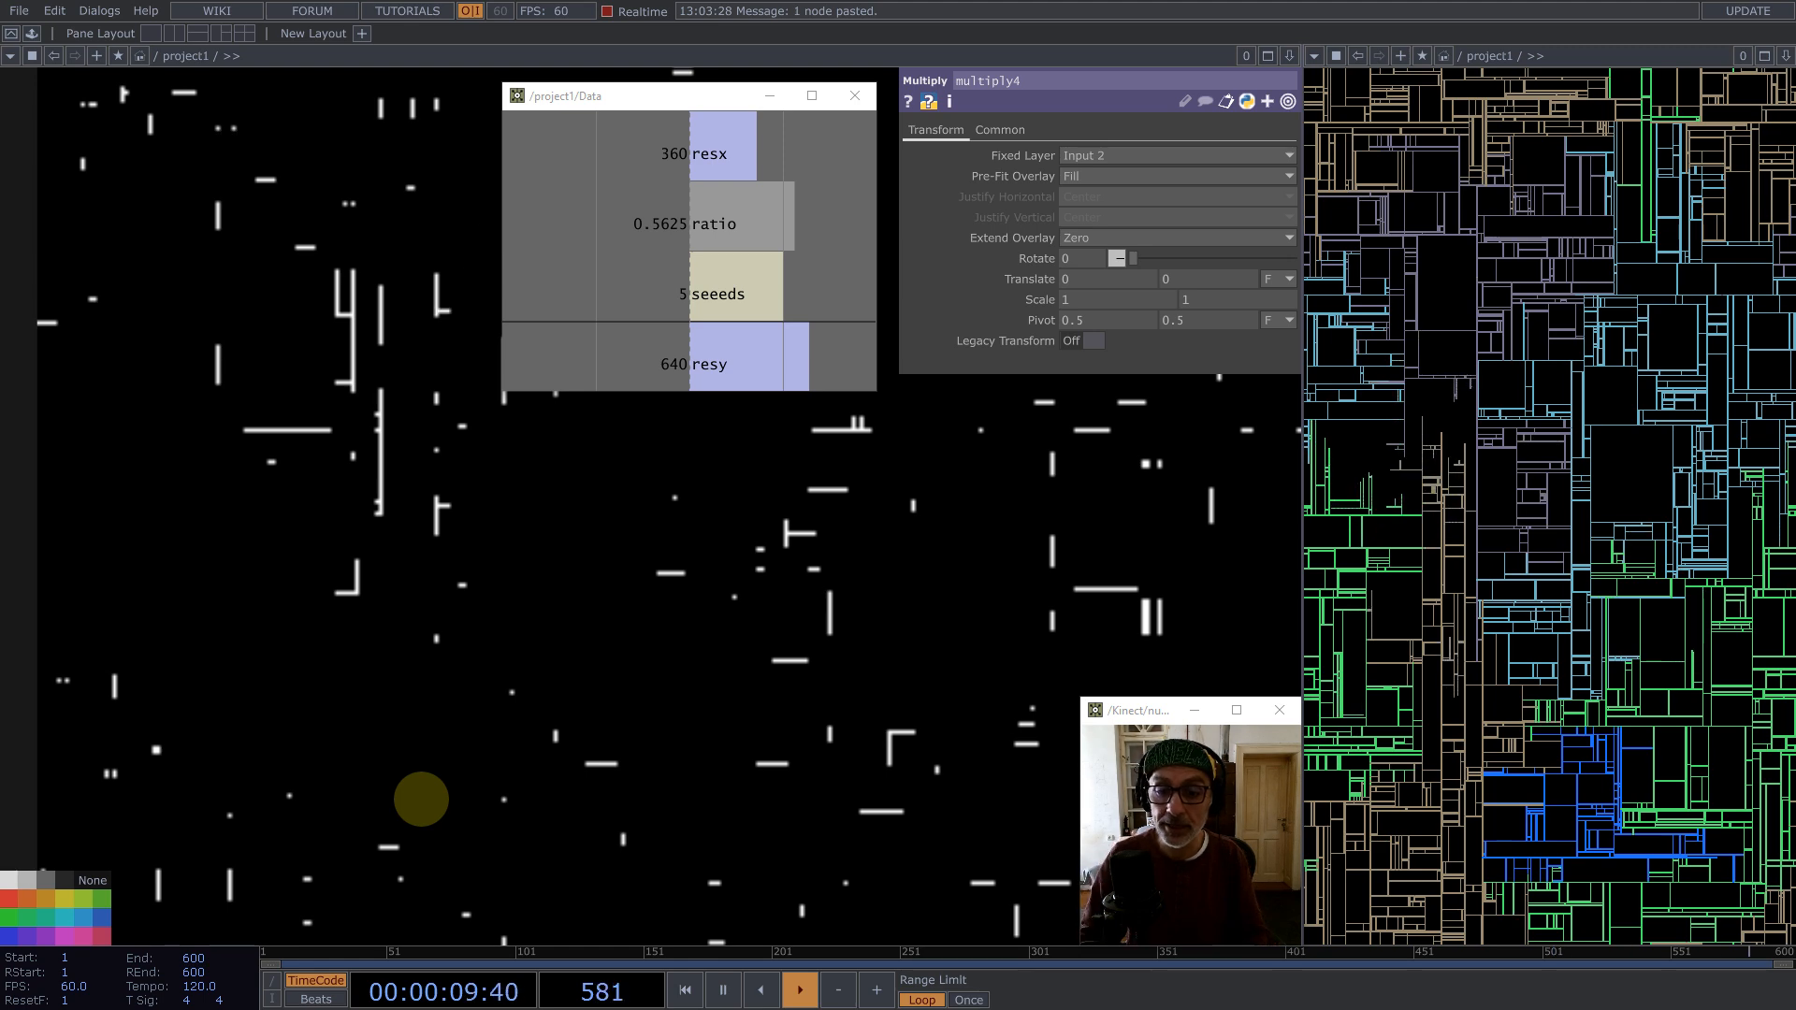
pyautogui.scroll(-6, 421, 800)
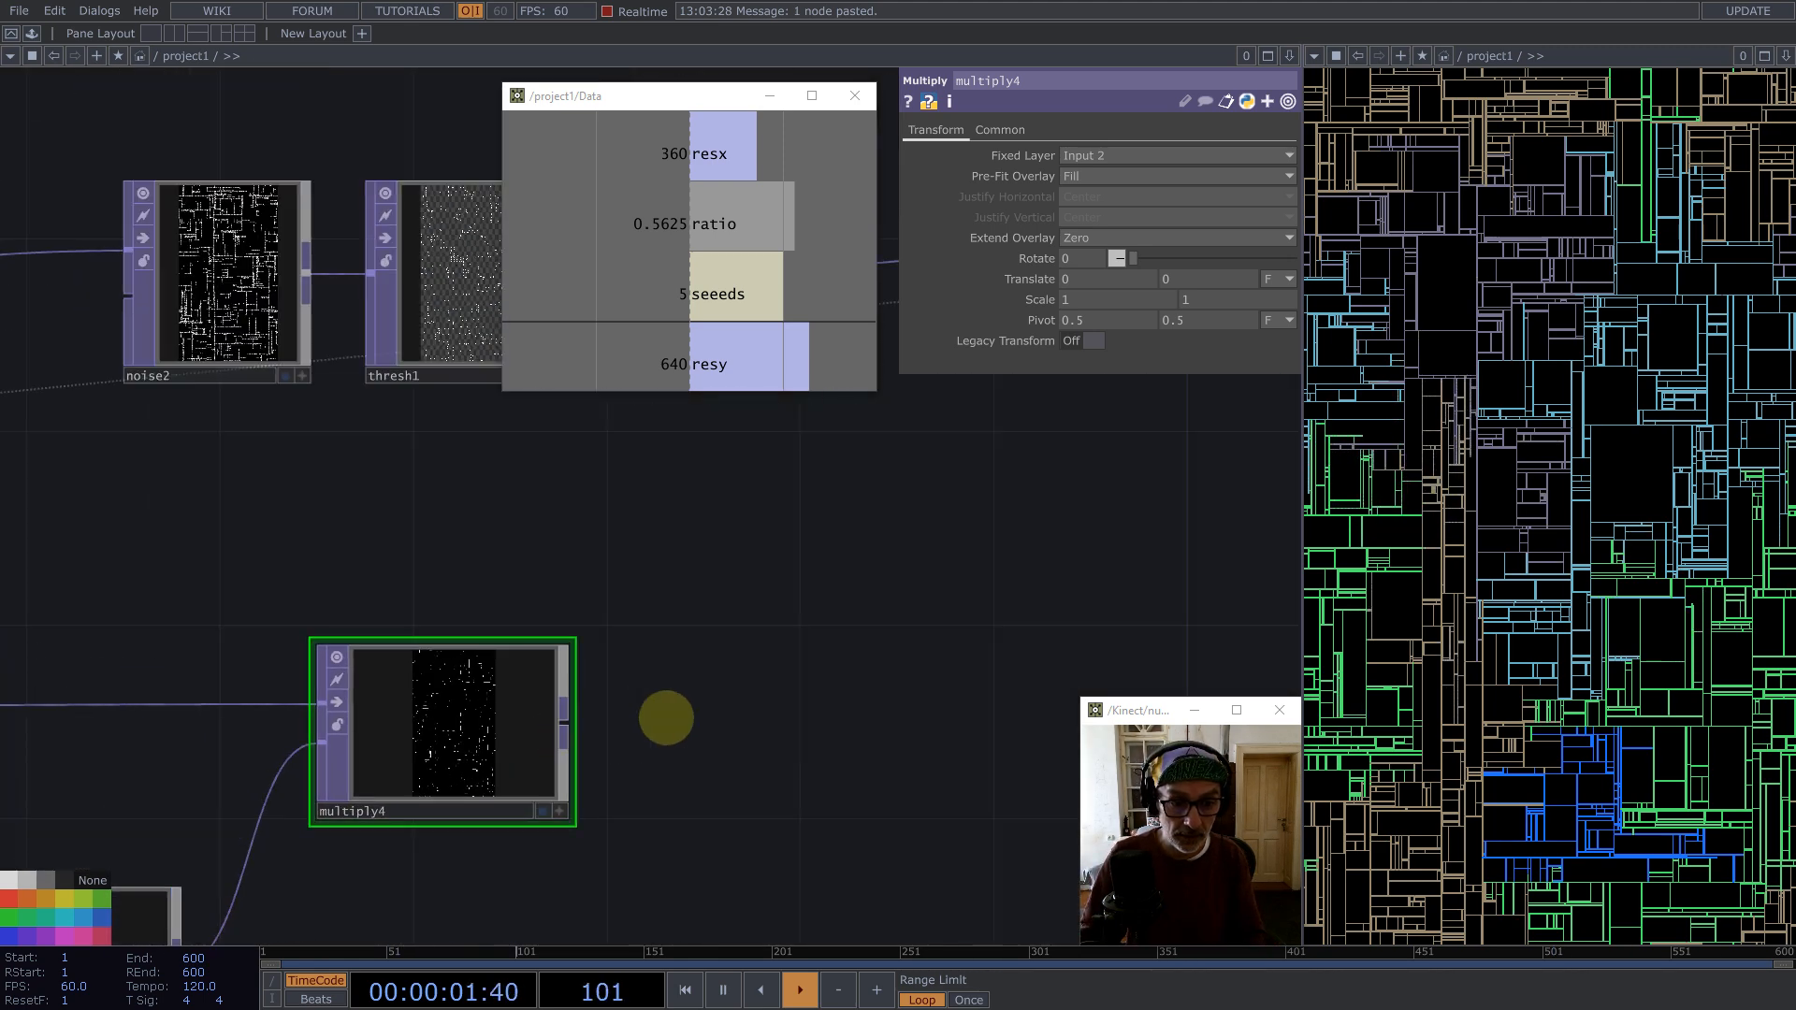
pyautogui.scroll(-2, 692, 709)
# Step: Copy the noise2 and thresh1 nodes and paste the pair below them
pyautogui.moveTo(798, 585); pyautogui.dragTo(894, 540)
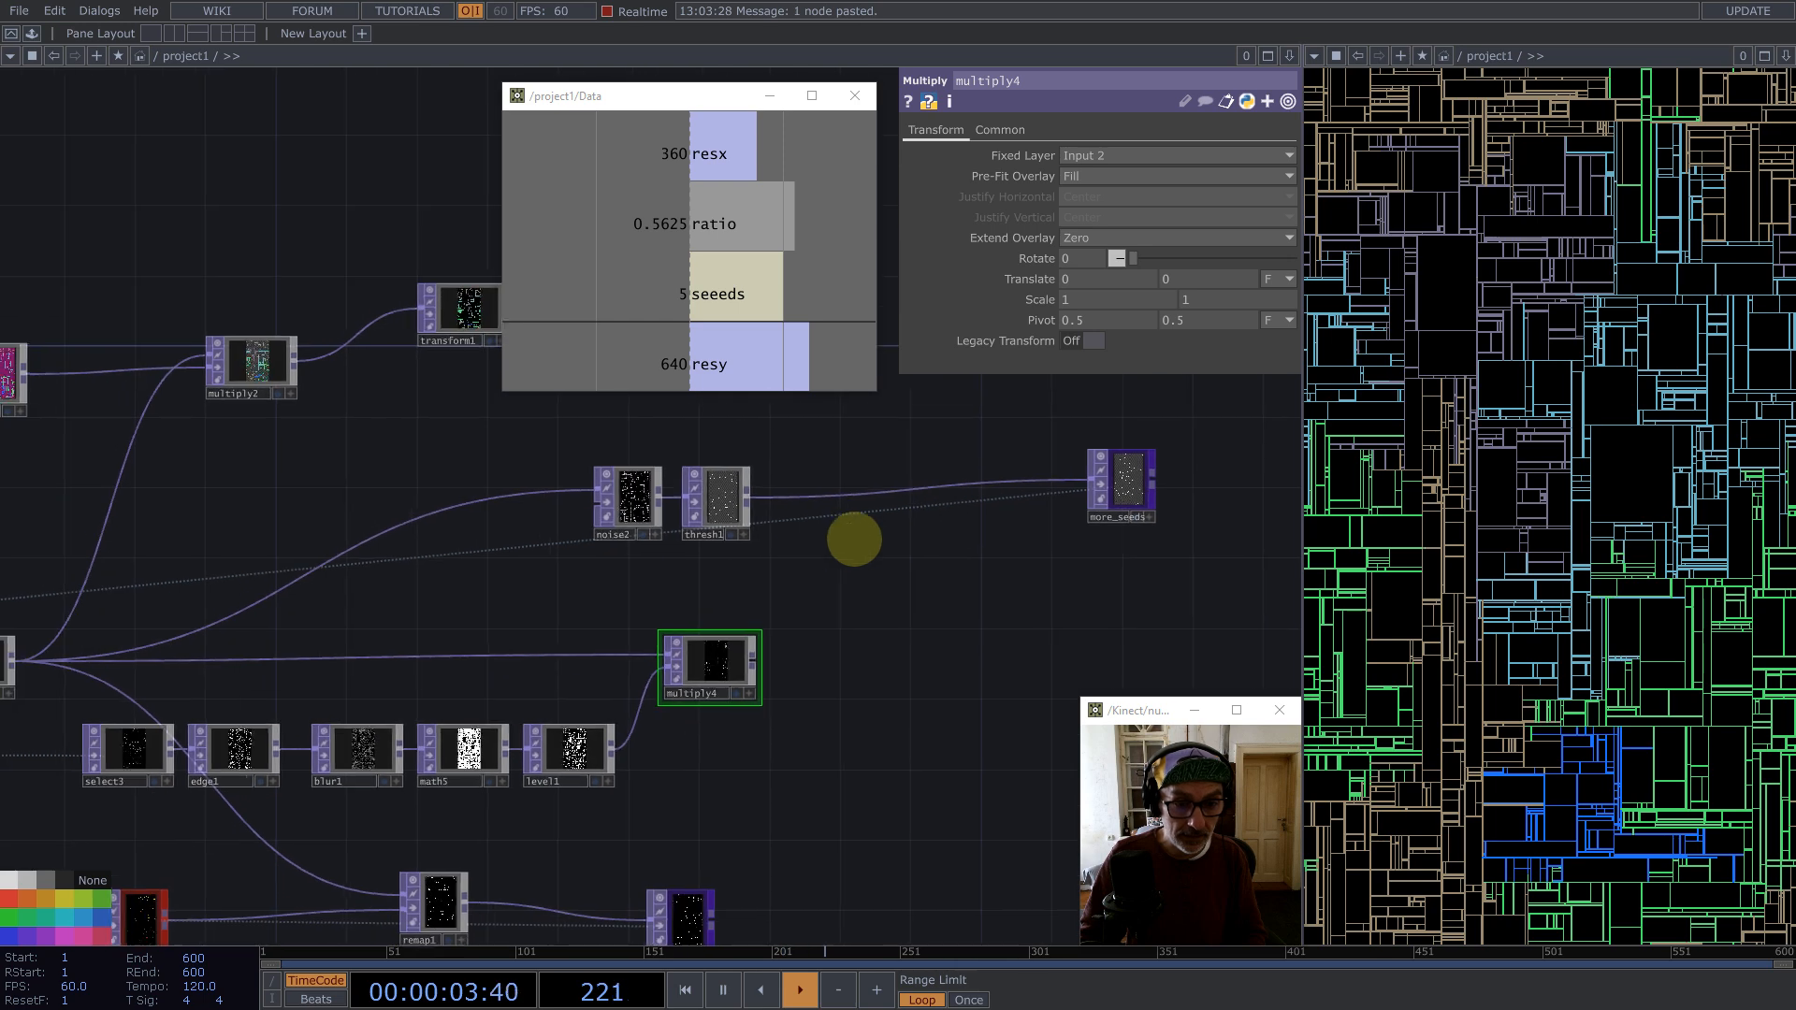
pyautogui.moveTo(821, 546); pyautogui.dragTo(581, 441, button='right')
pyautogui.moveTo(627, 488); pyautogui.dragTo(594, 424)
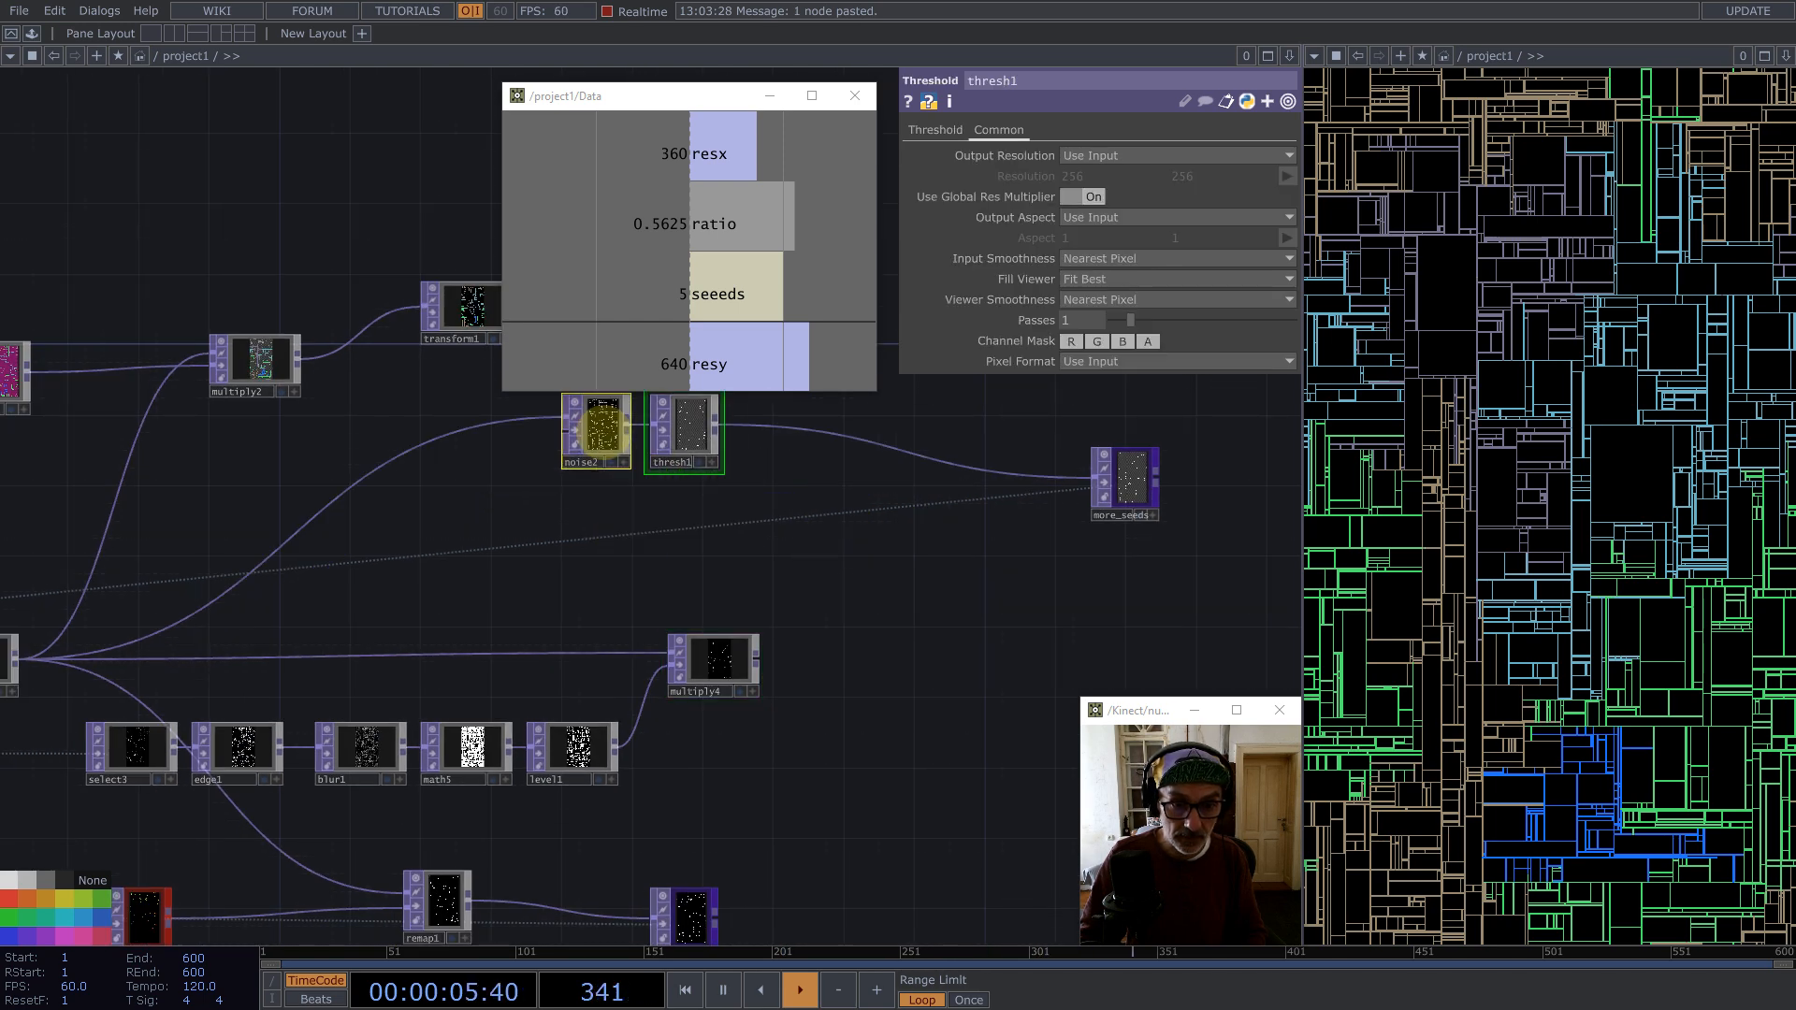
pyautogui.click(595, 427)
pyautogui.moveTo(775, 484); pyautogui.dragTo(602, 446, button='right')
pyautogui.hotkey('ctrl', 'v')
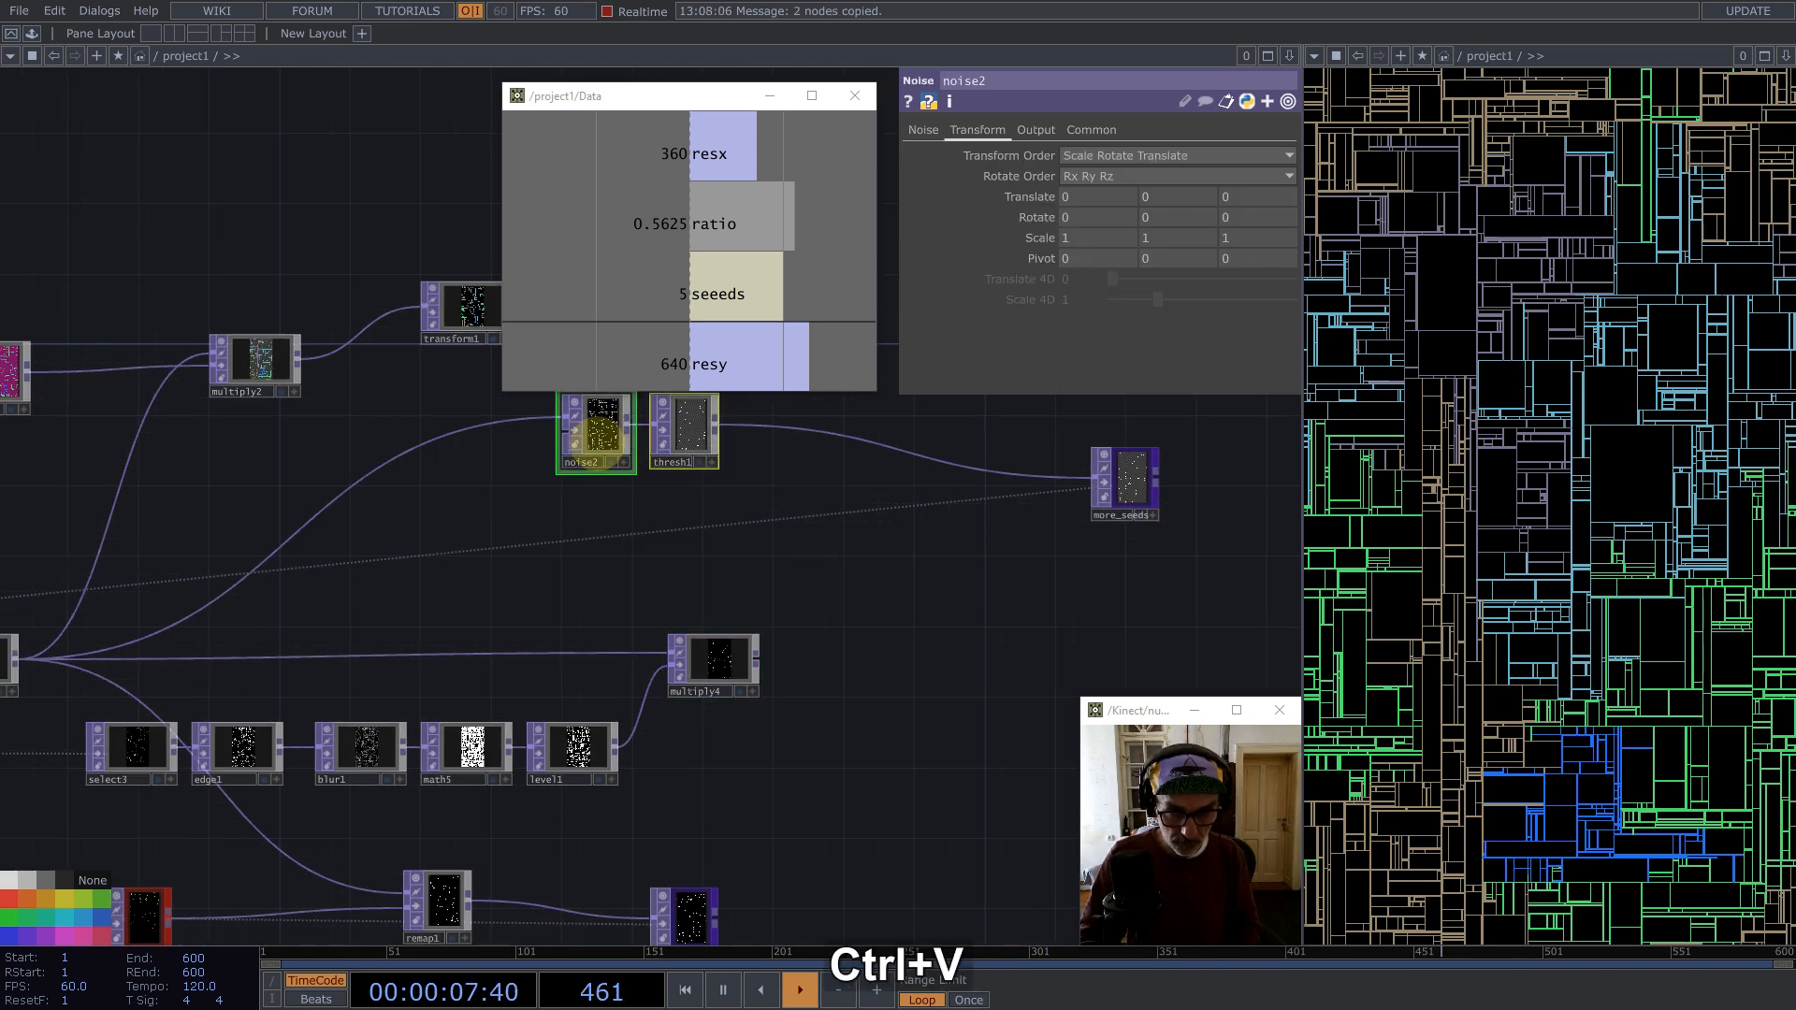
pyautogui.click(664, 541)
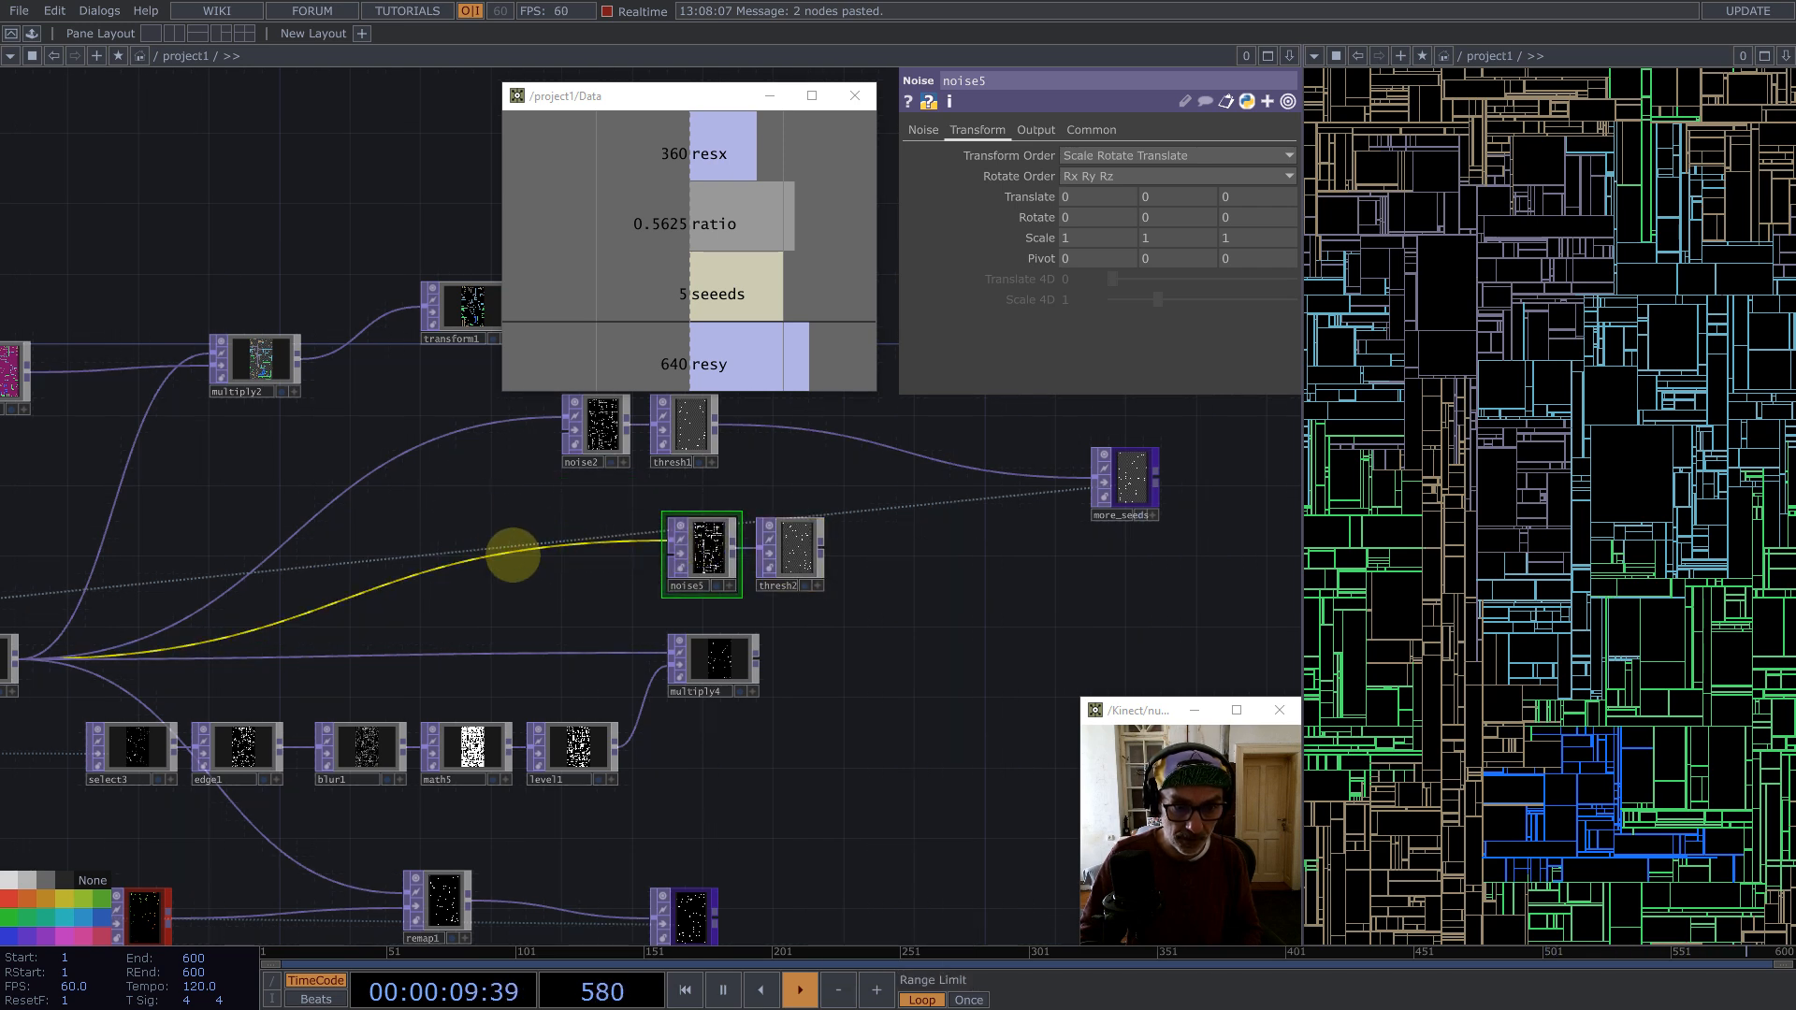
# Step: Remove the wire feeding into the pasted noise5 node's input
pyautogui.rightClick(517, 553)
pyautogui.click(542, 607)
pyautogui.click(704, 556)
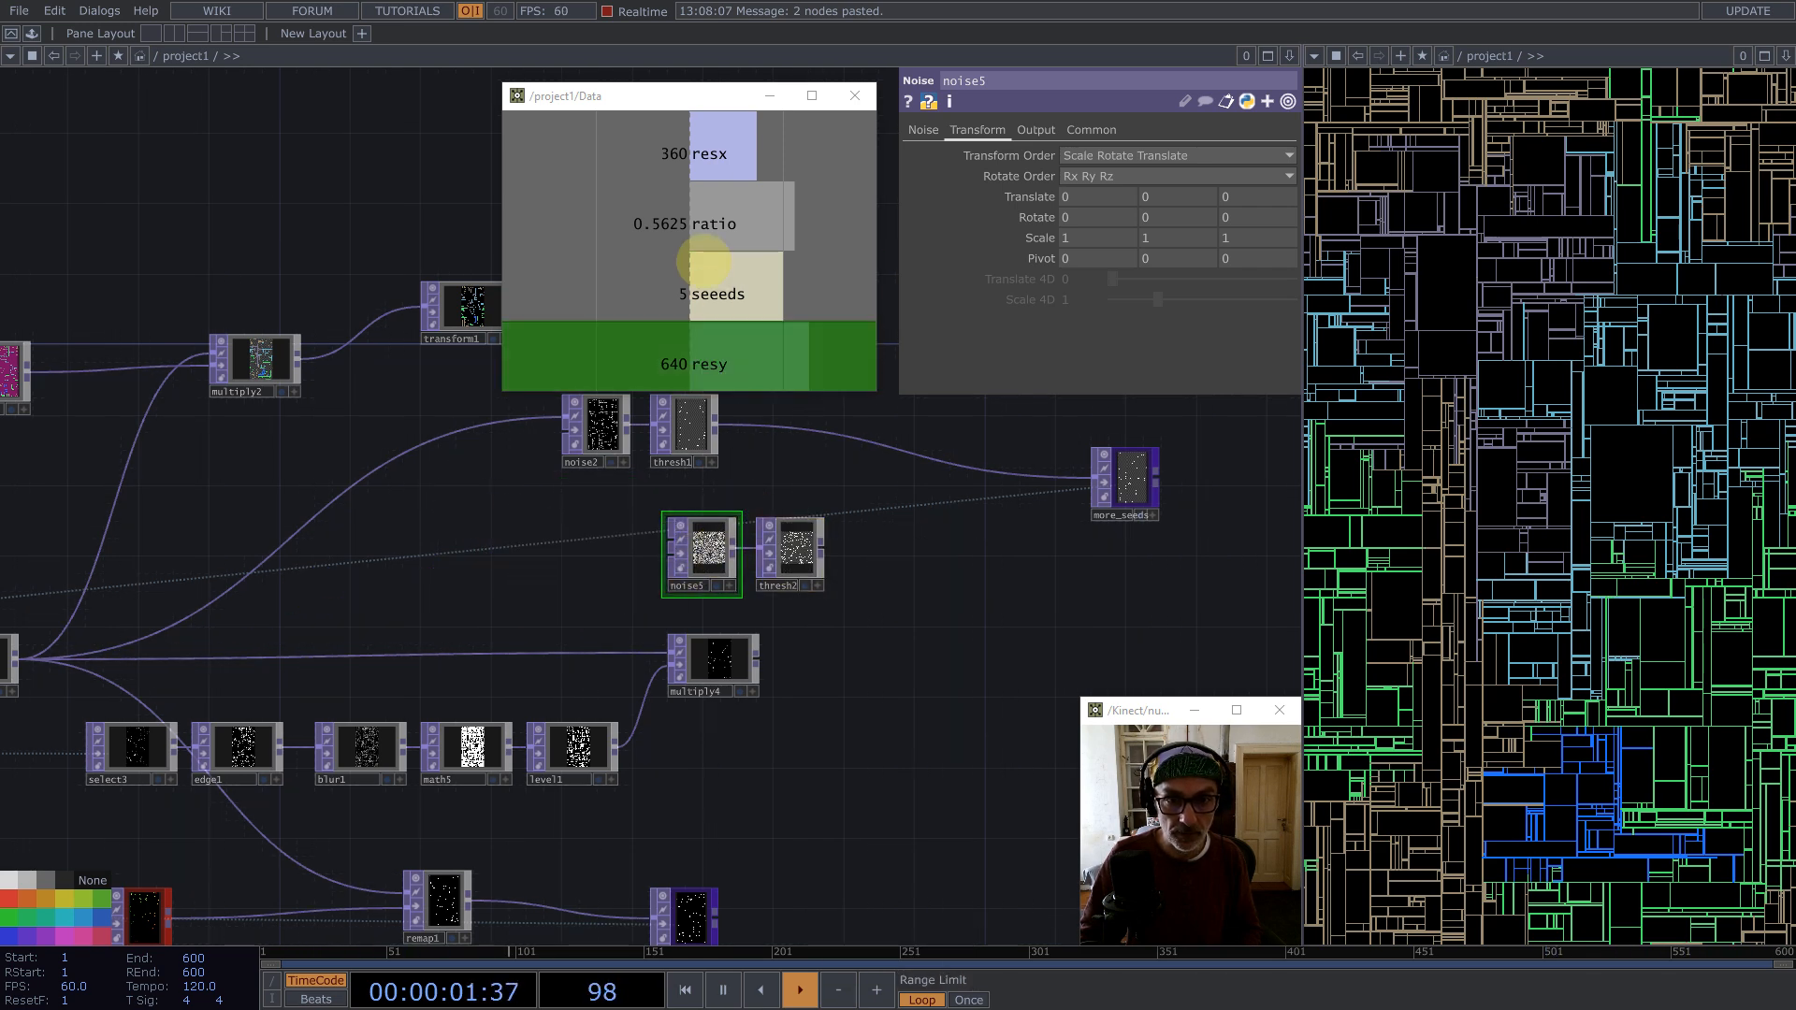
# Step: Export the Data resx and resy channels into noise5's Resolution and set its Pixel Format to 32-bit float (Mono)
pyautogui.moveTo(694, 152); pyautogui.dragTo(1113, 176)
pyautogui.moveTo(739, 365); pyautogui.dragTo(1249, 174)
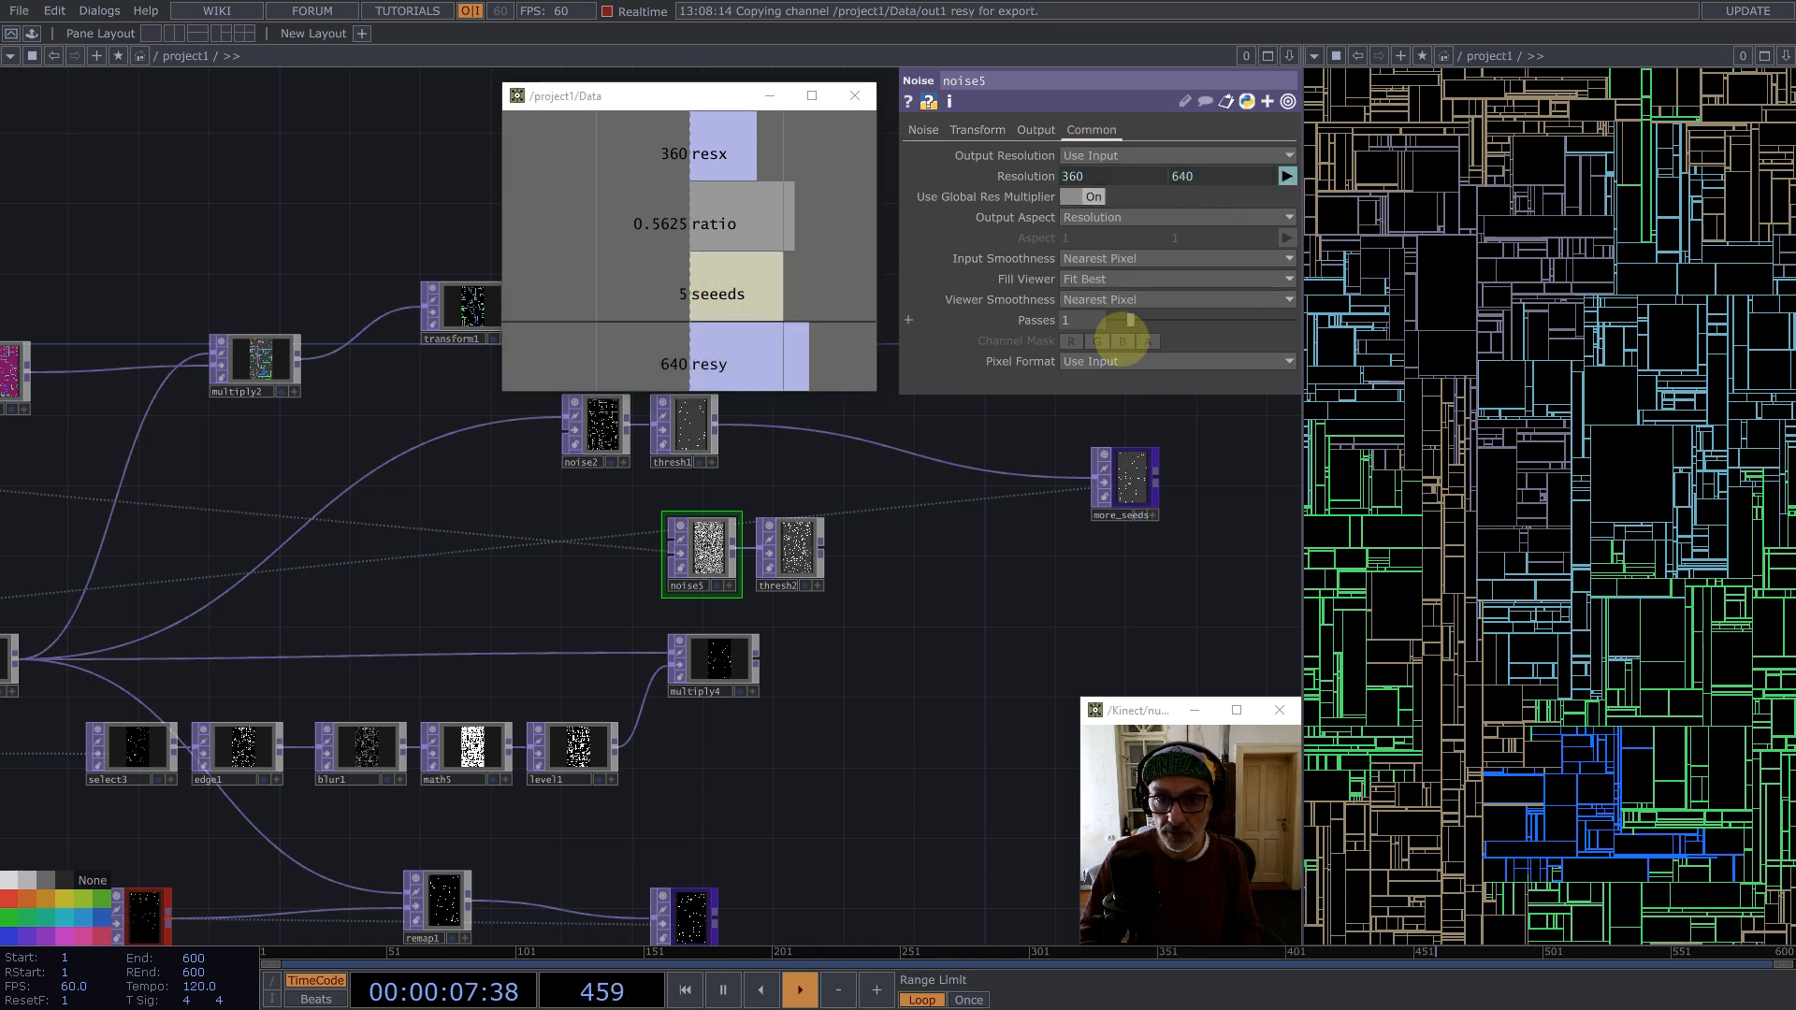
pyautogui.click(1122, 363)
pyautogui.click(1155, 587)
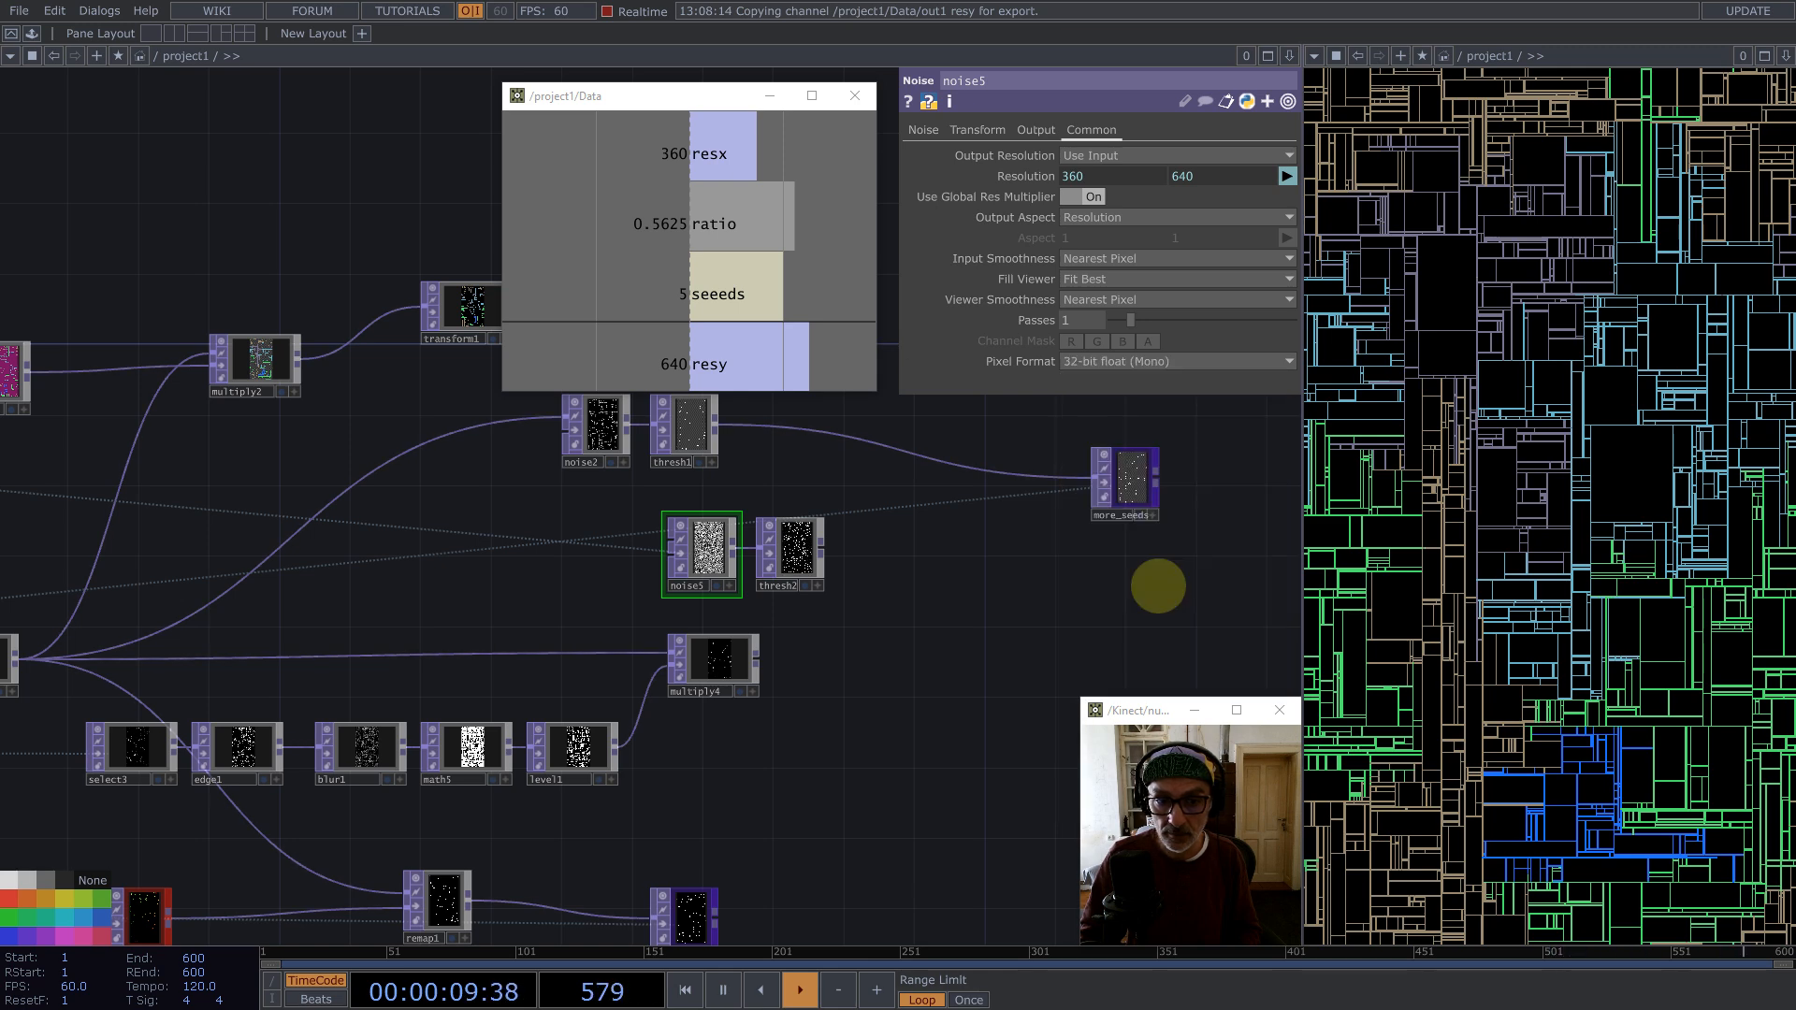
pyautogui.scroll(5, 756, 518)
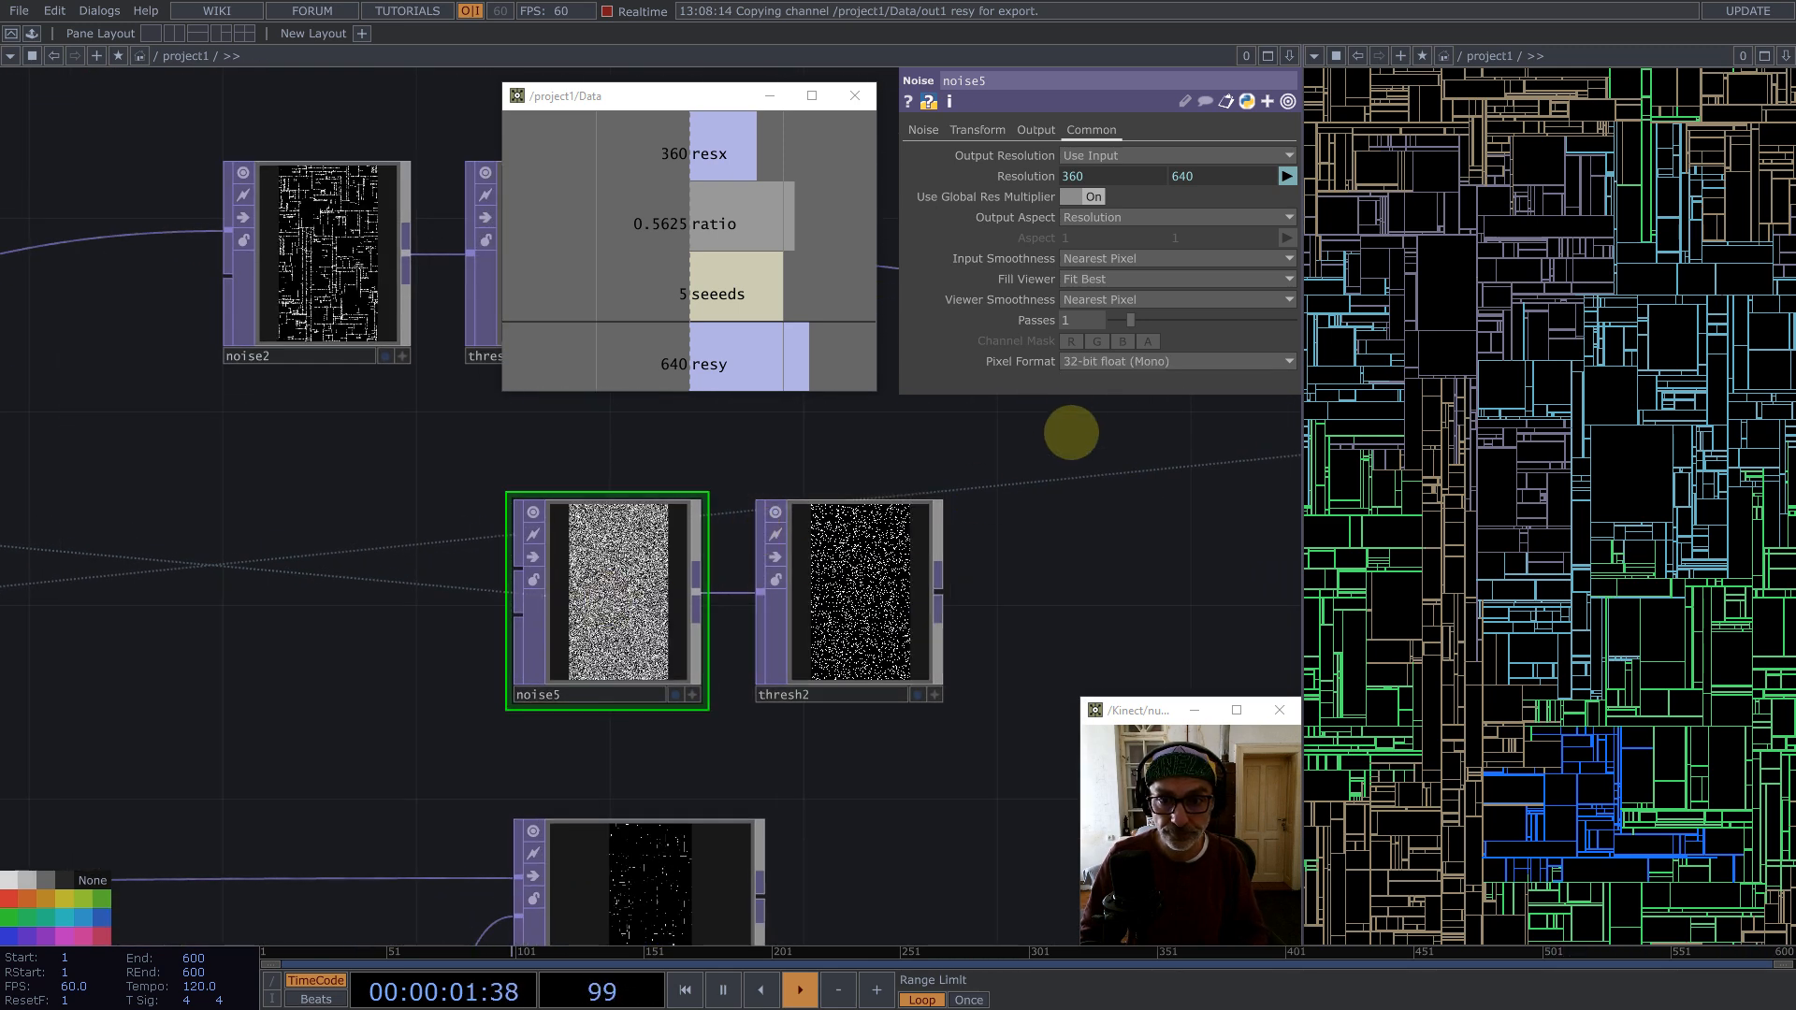
# Step: Drive noise5's Translate Z with the expression absTime.frame/102 to animate the noise
pyautogui.scroll(5, 603, 645)
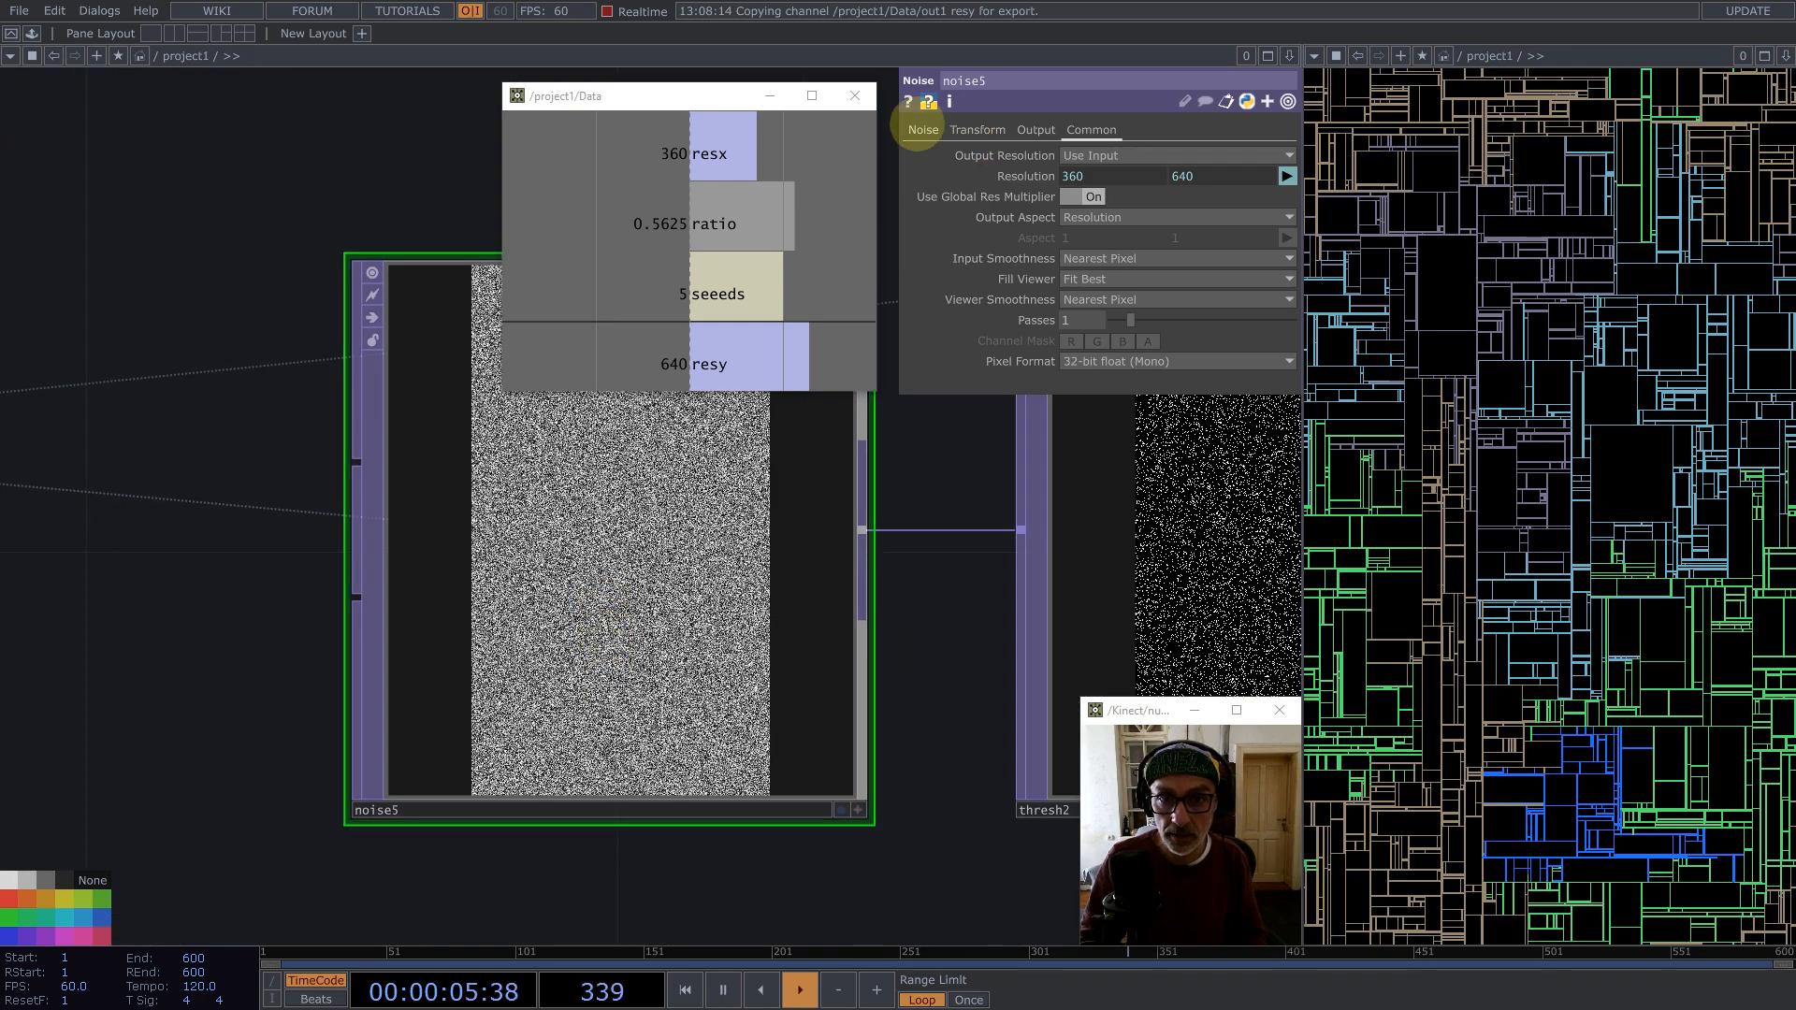
pyautogui.click(922, 130)
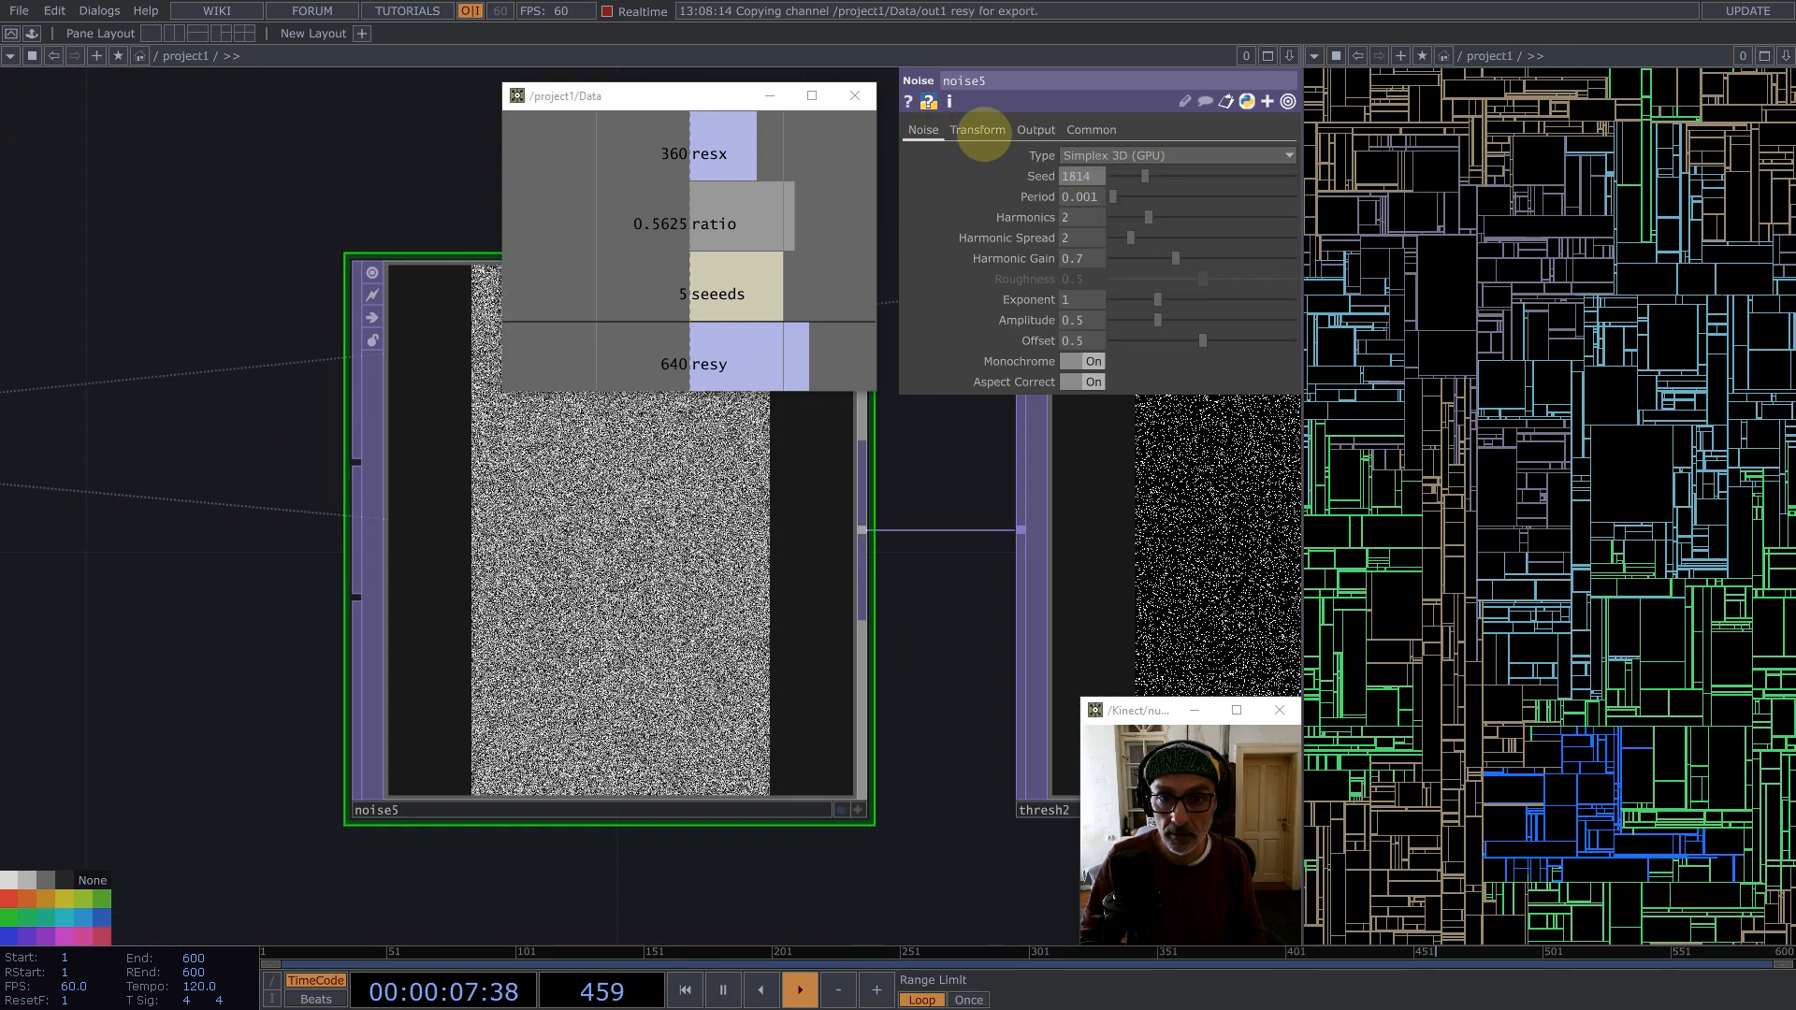
pyautogui.click(977, 130)
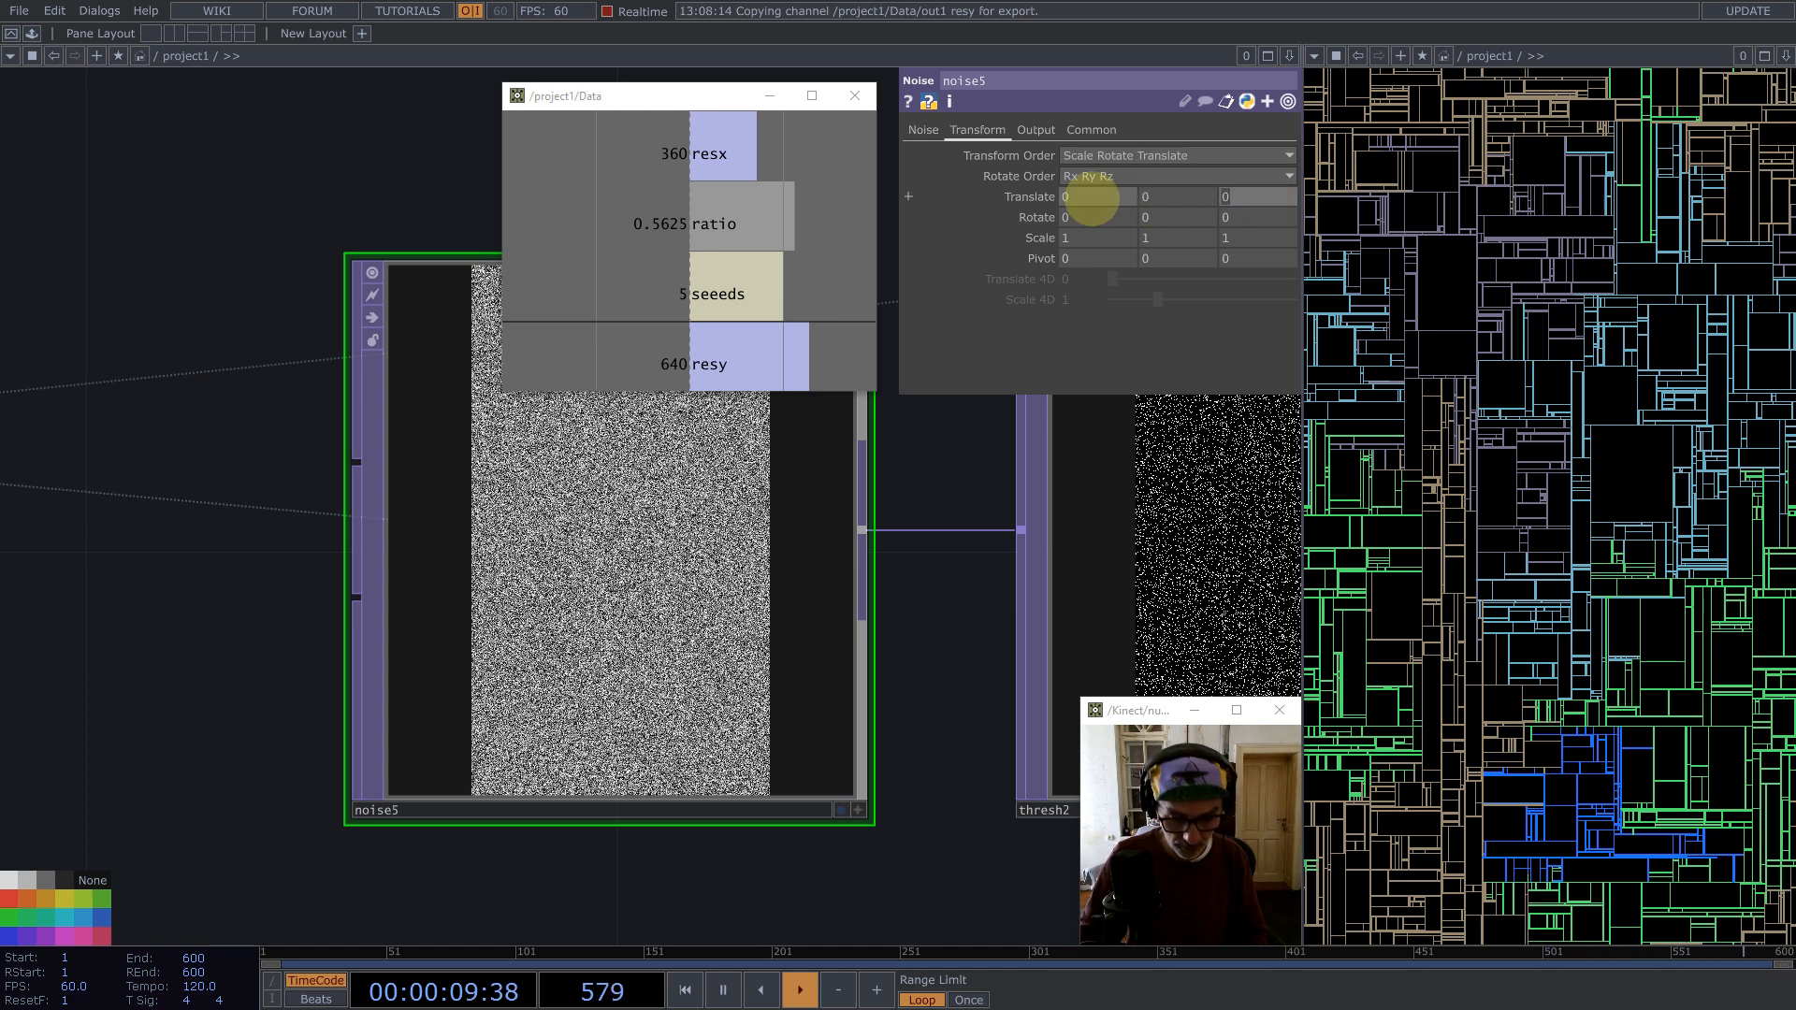
pyautogui.write('absTime.')
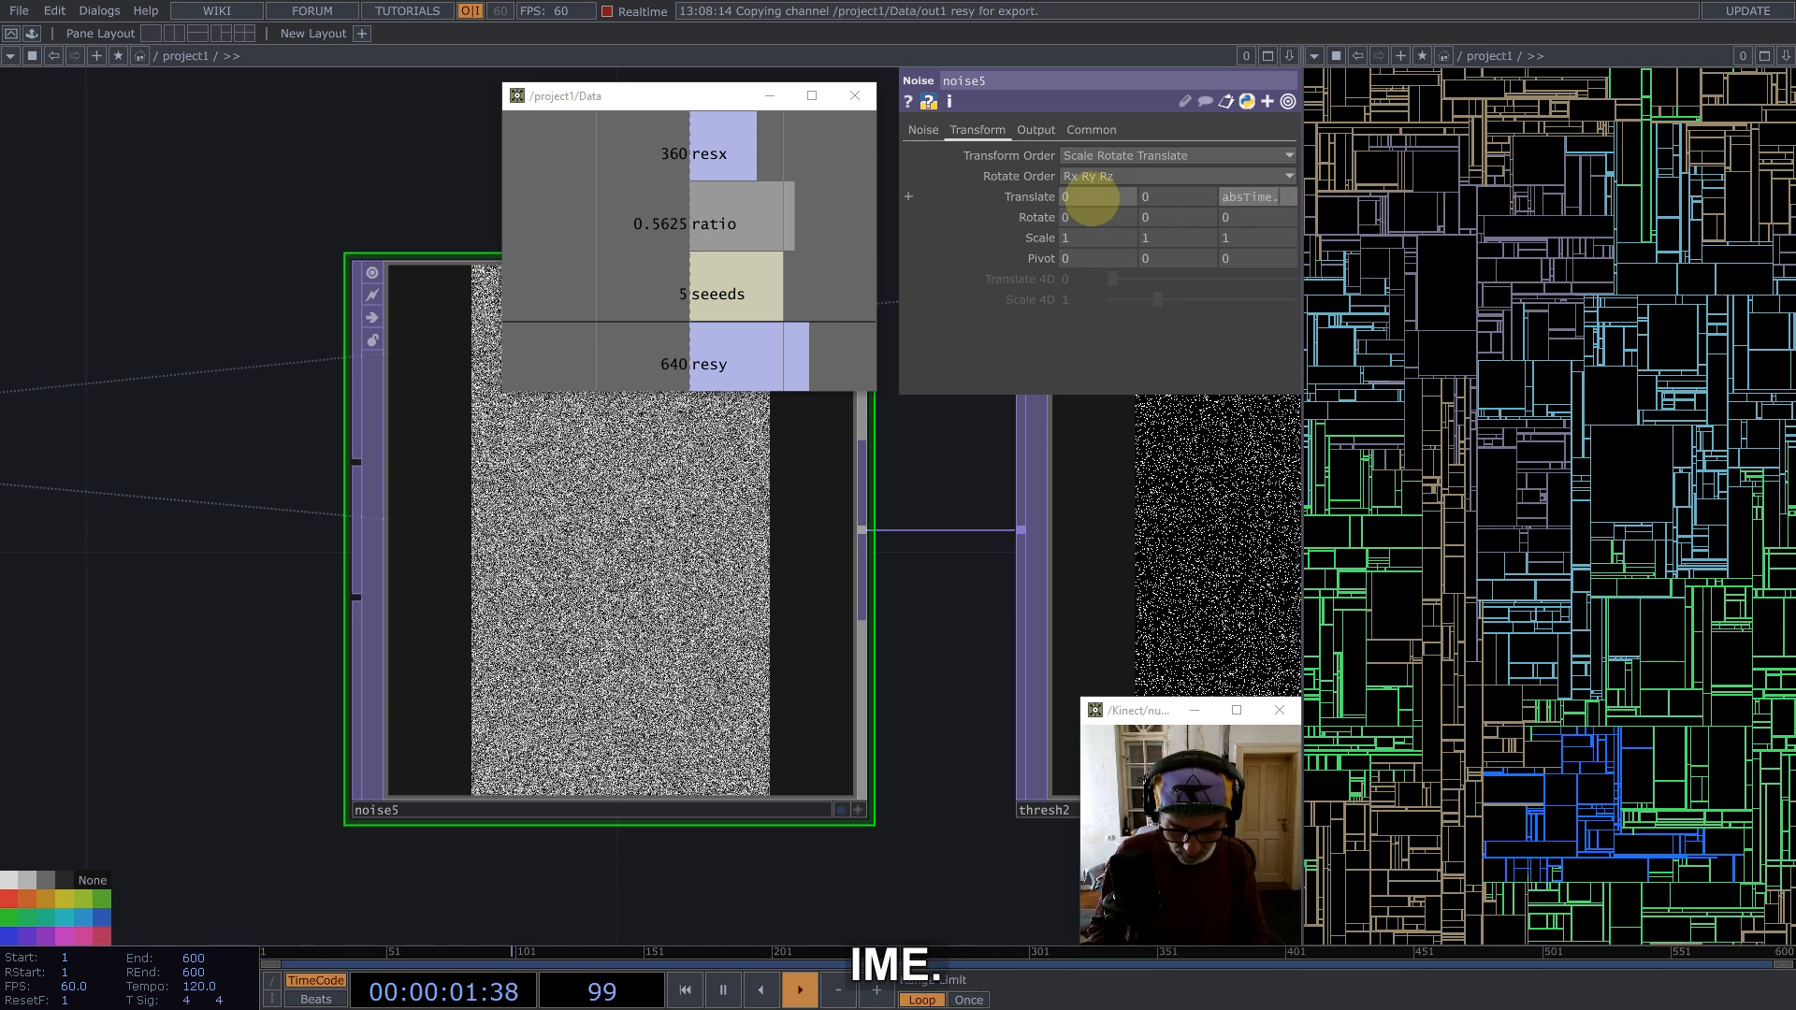
pyautogui.write('me/102')
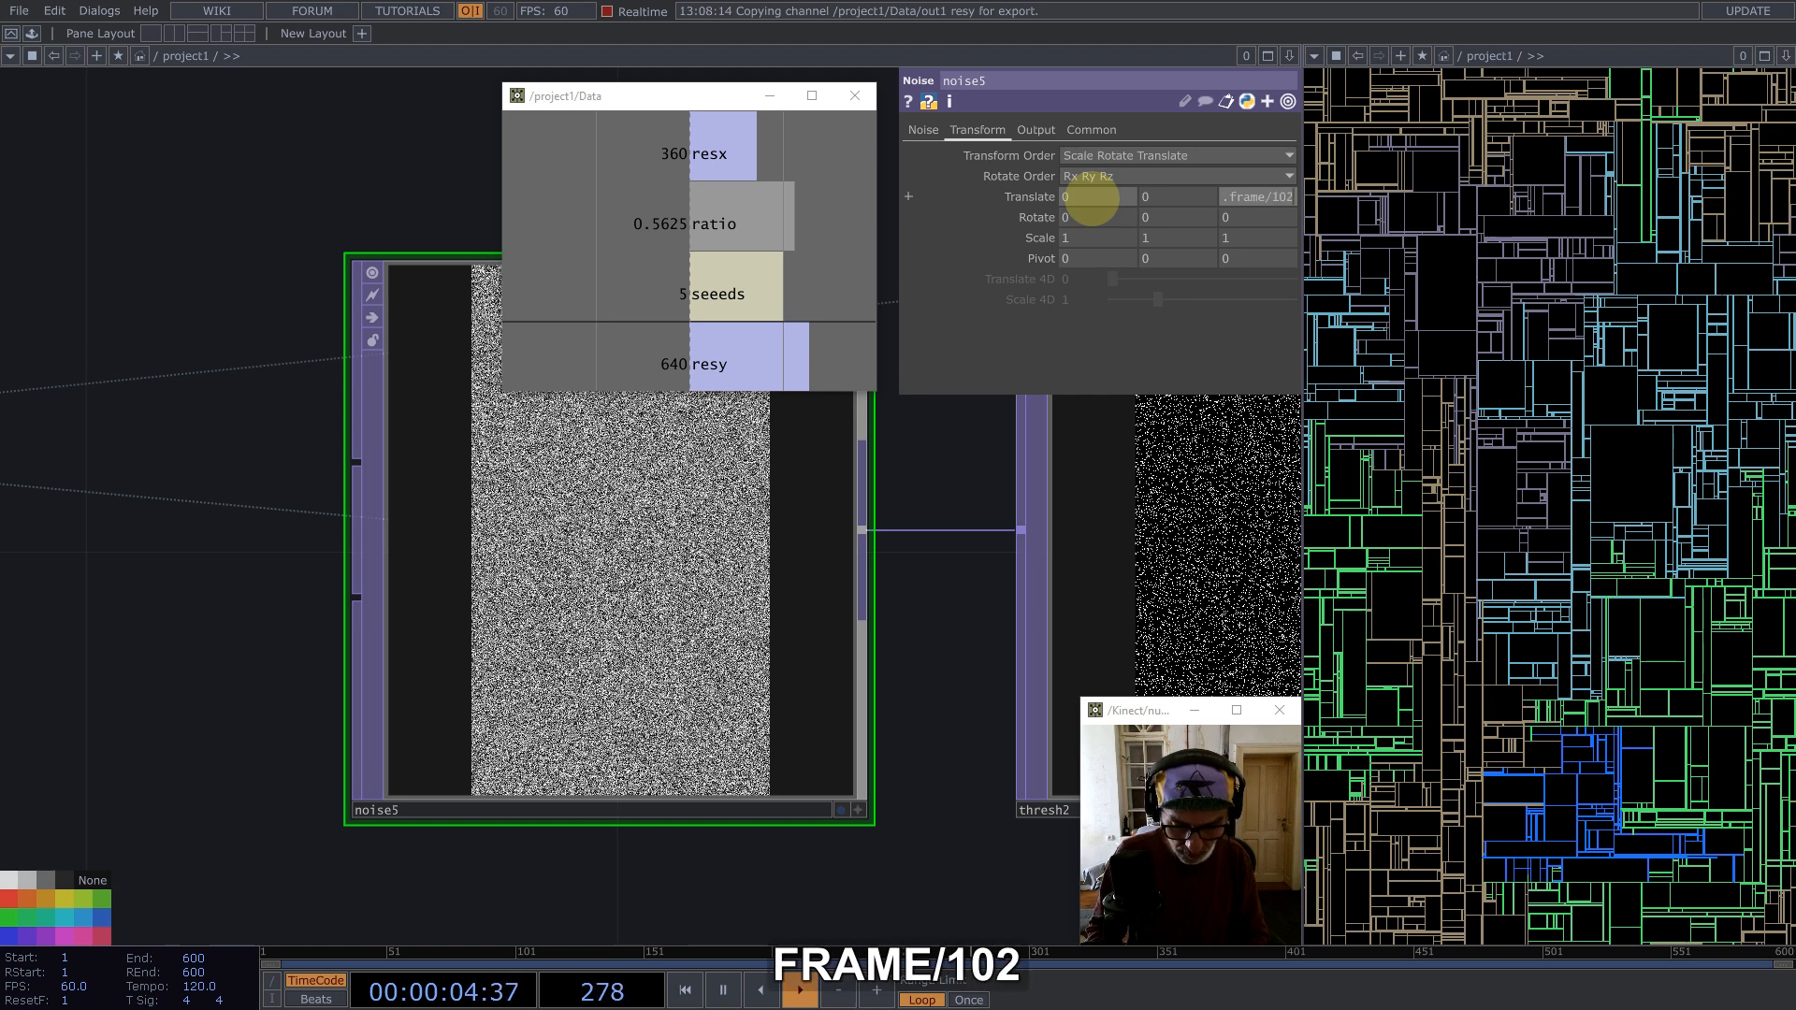
pyautogui.press('Return')
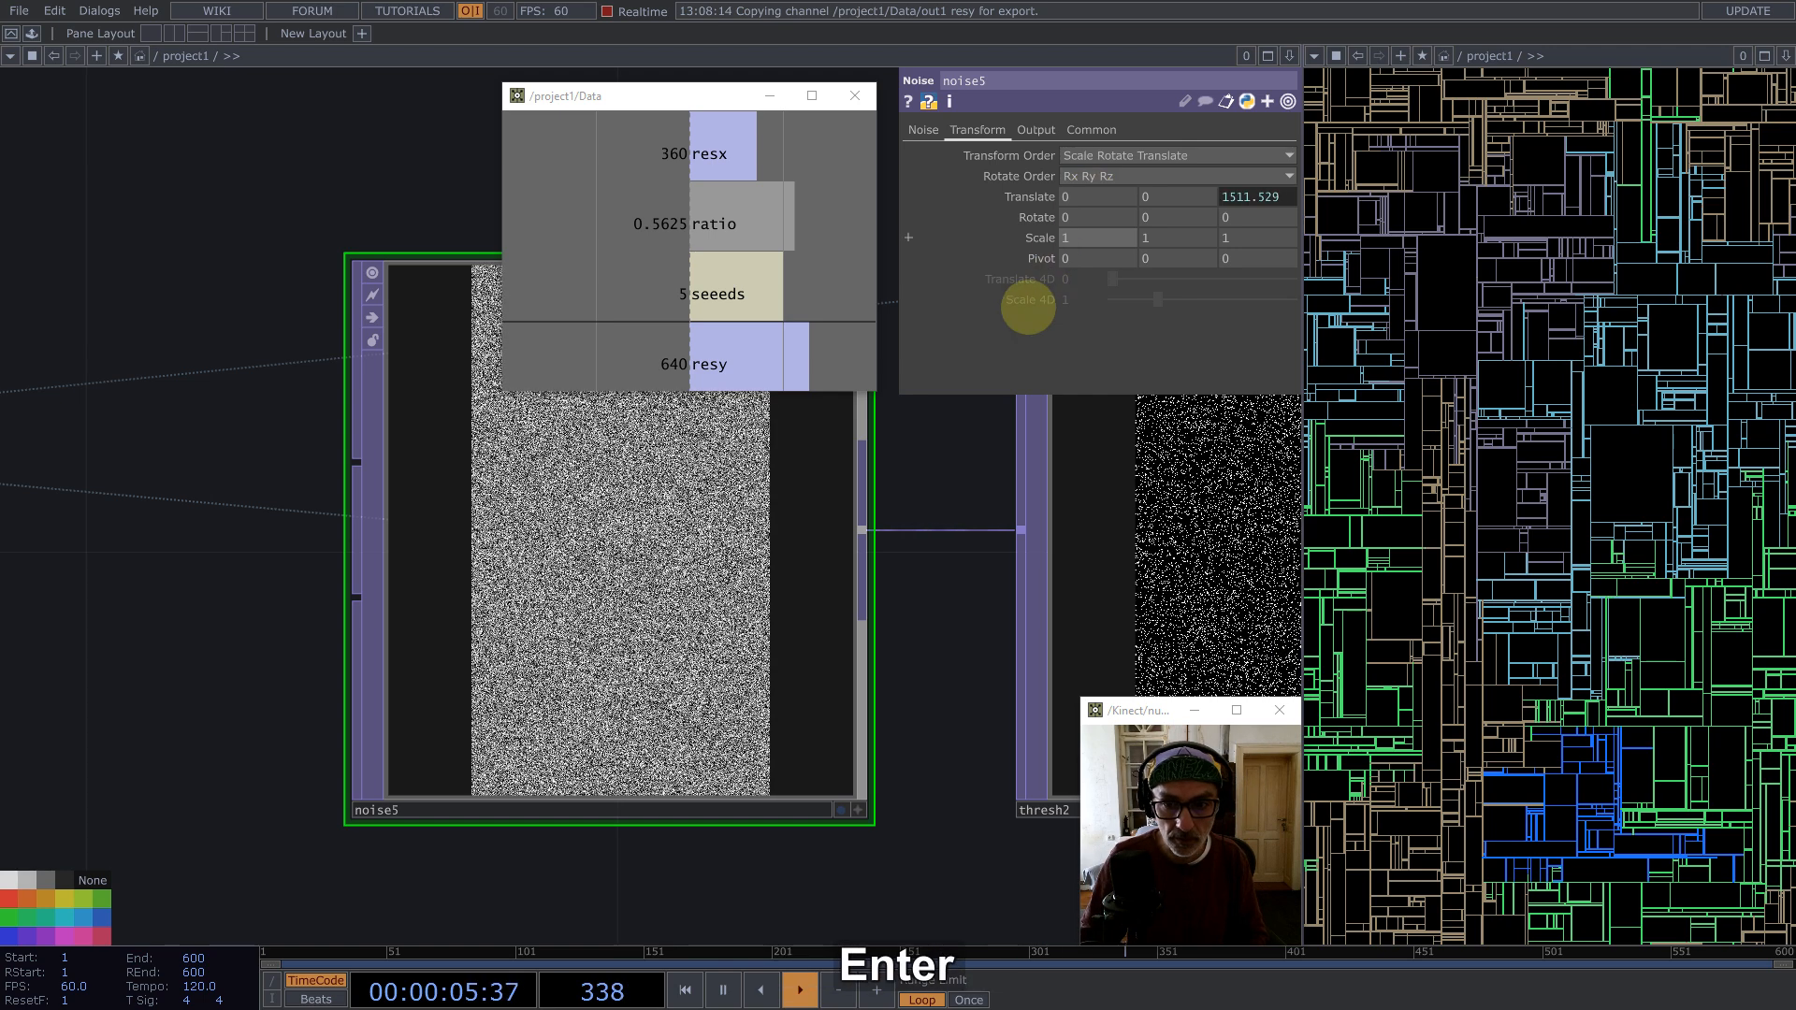
# Step: Set thresh2's Threshold to 1
pyautogui.scroll(-5, 646, 524)
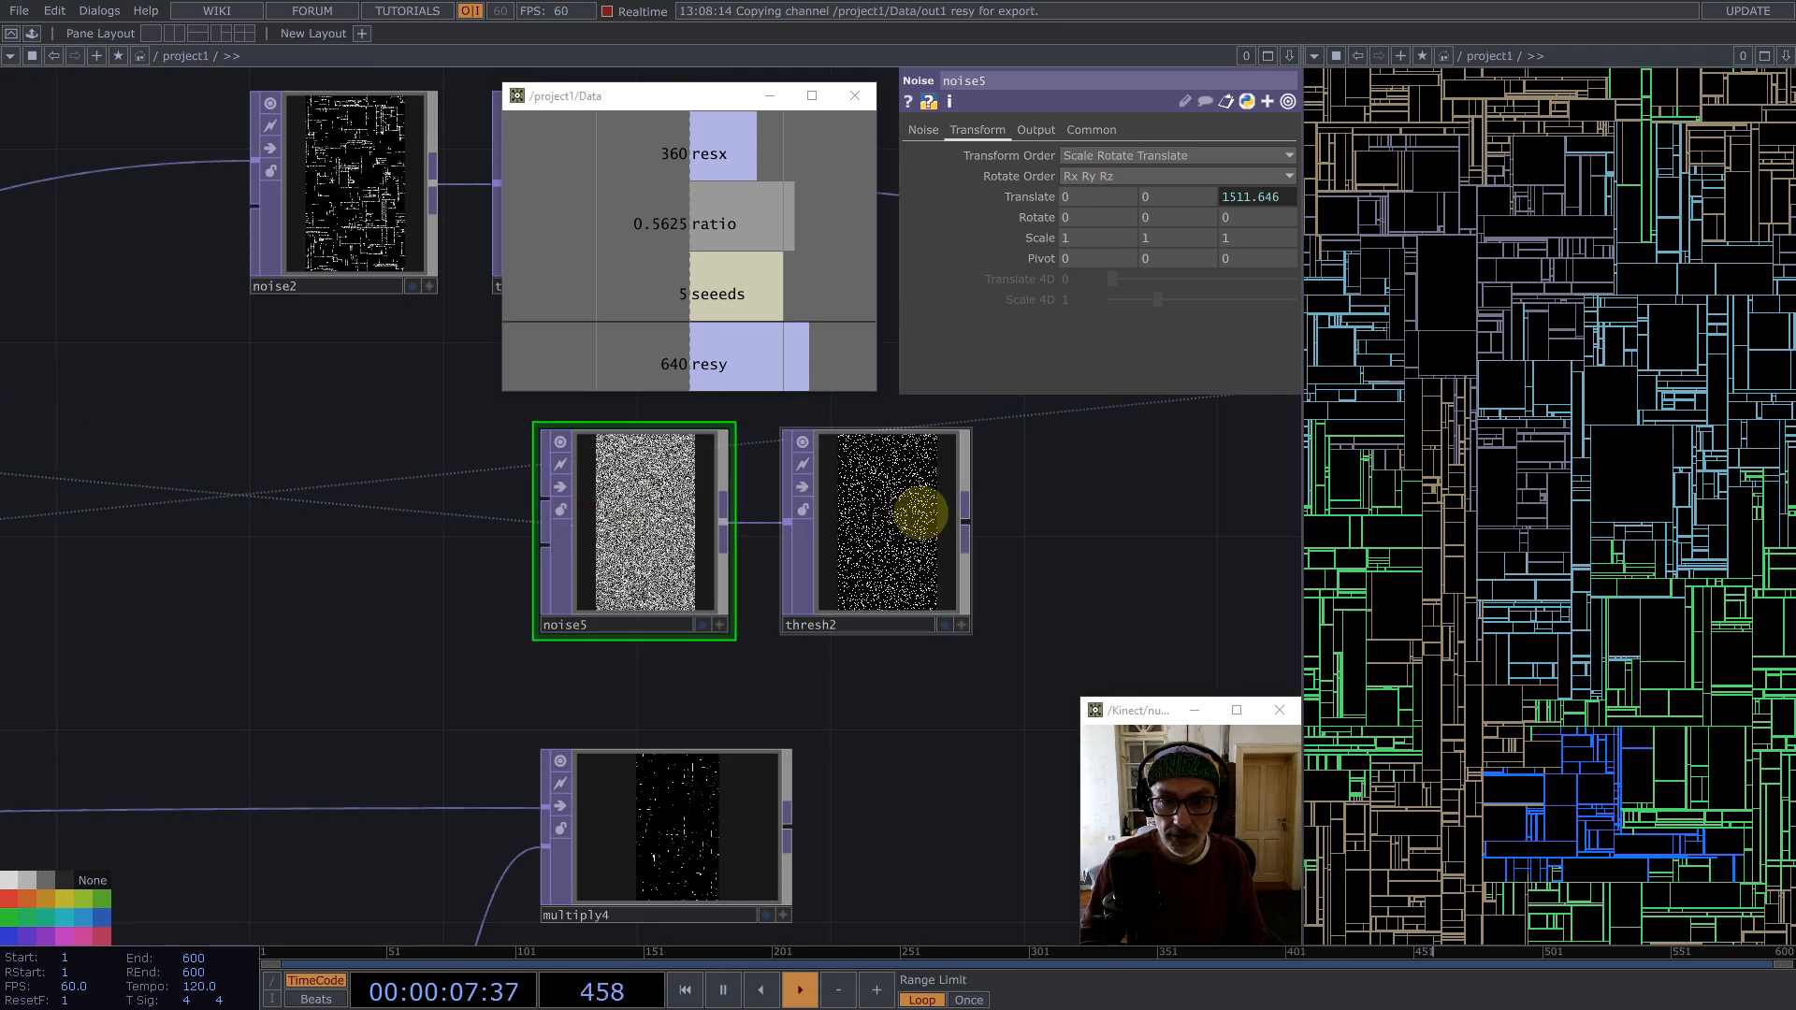
pyautogui.click(922, 512)
pyautogui.click(936, 130)
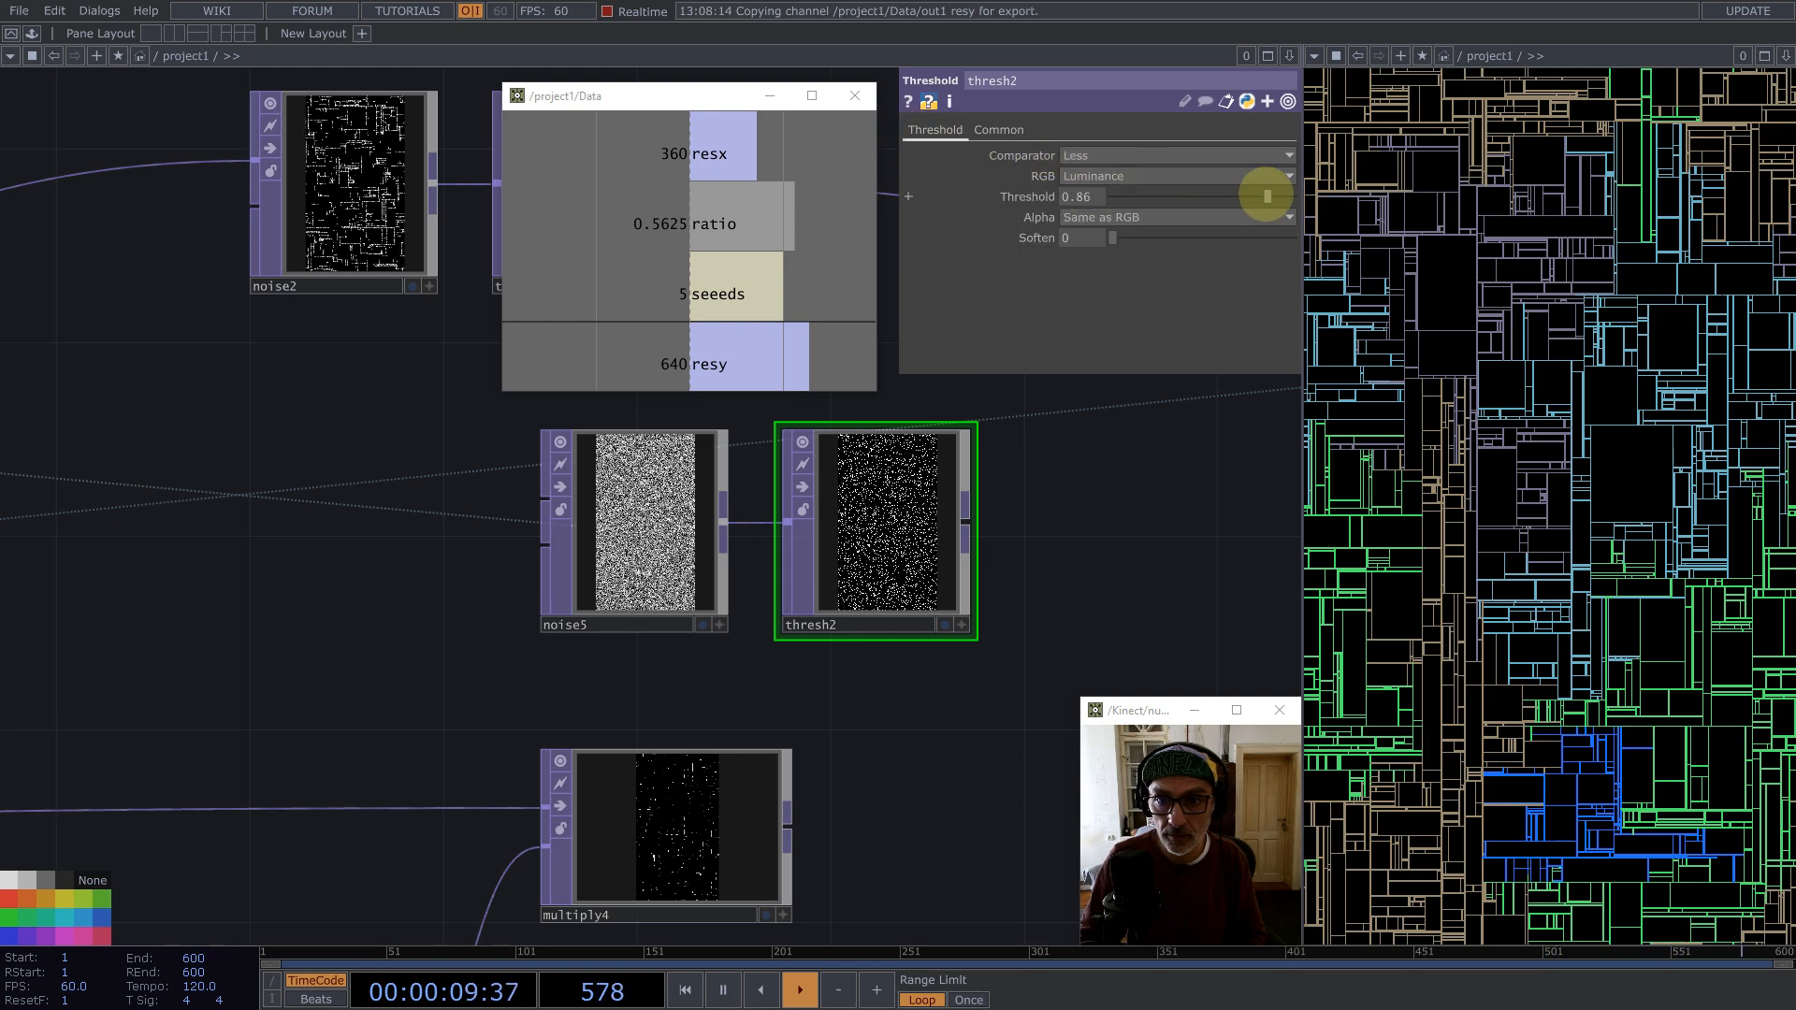
pyautogui.moveTo(1223, 194); pyautogui.dragTo(1395, 194)
pyautogui.scroll(6, 959, 550)
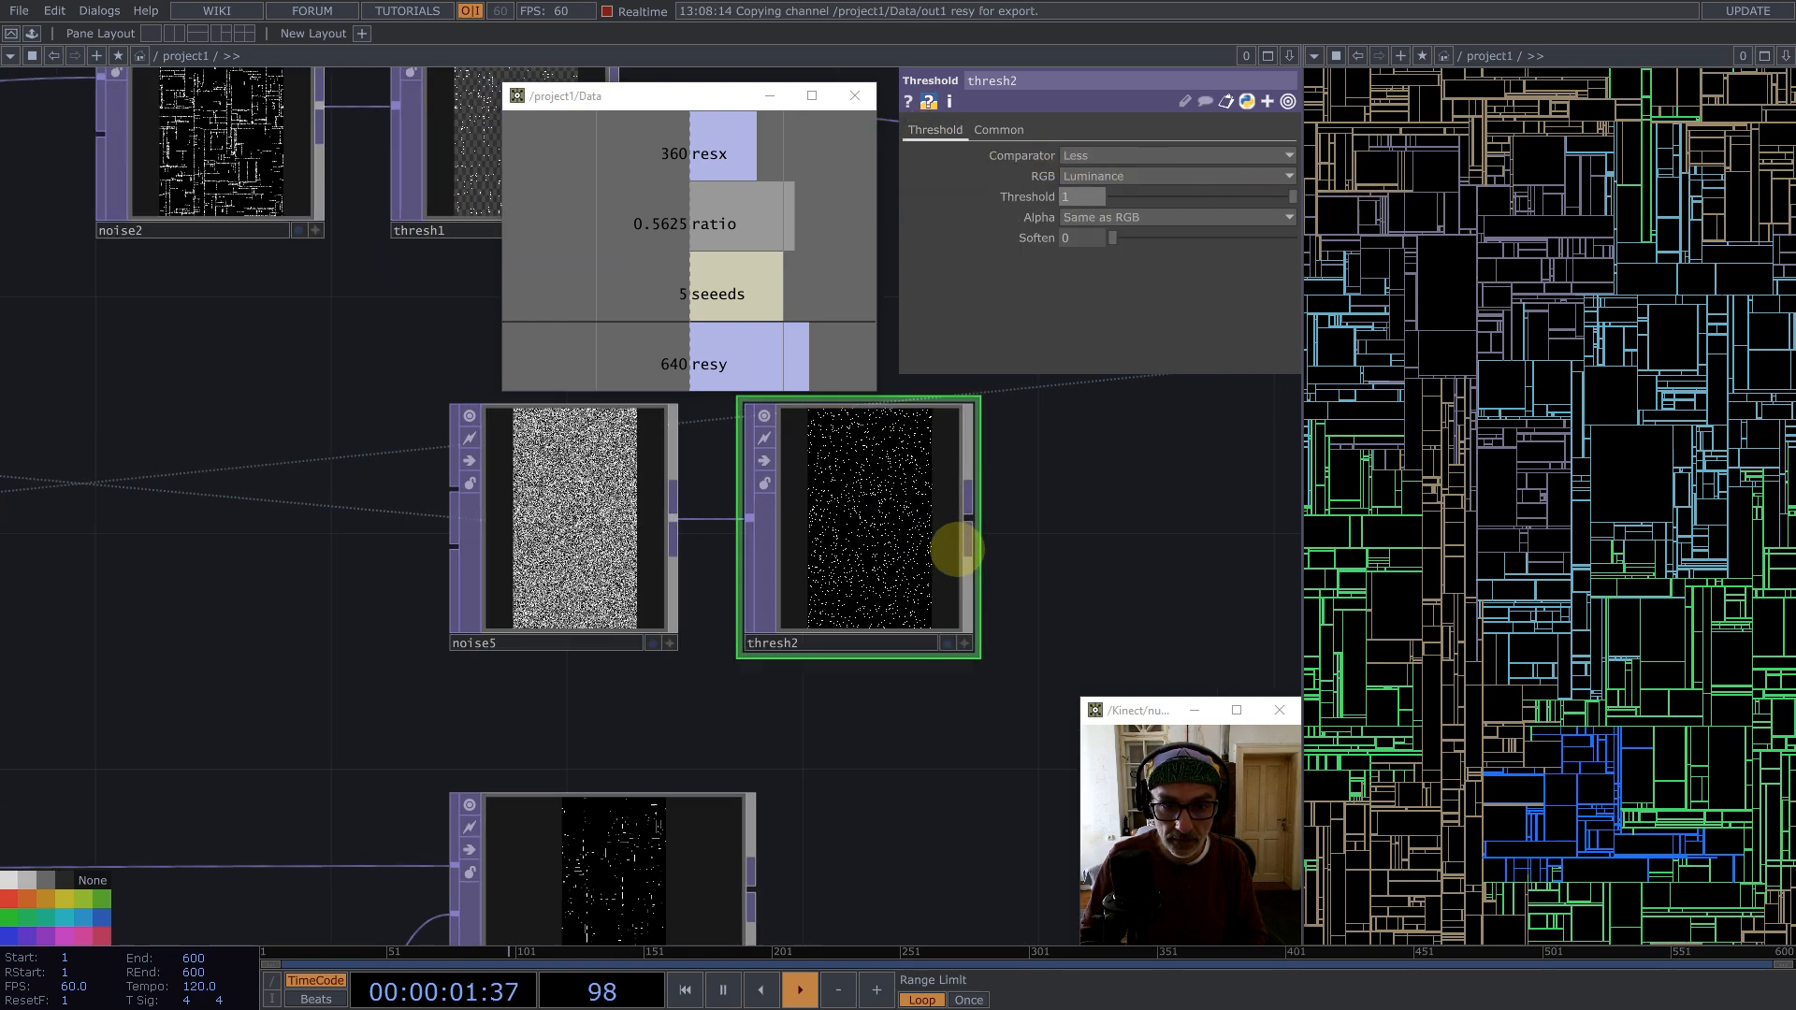
# Step: Set noise5's Offset to 0.36 to thin out the seed dots
pyautogui.scroll(-5, 321, 540)
pyautogui.click(281, 541)
pyautogui.scroll(5, 521, 609)
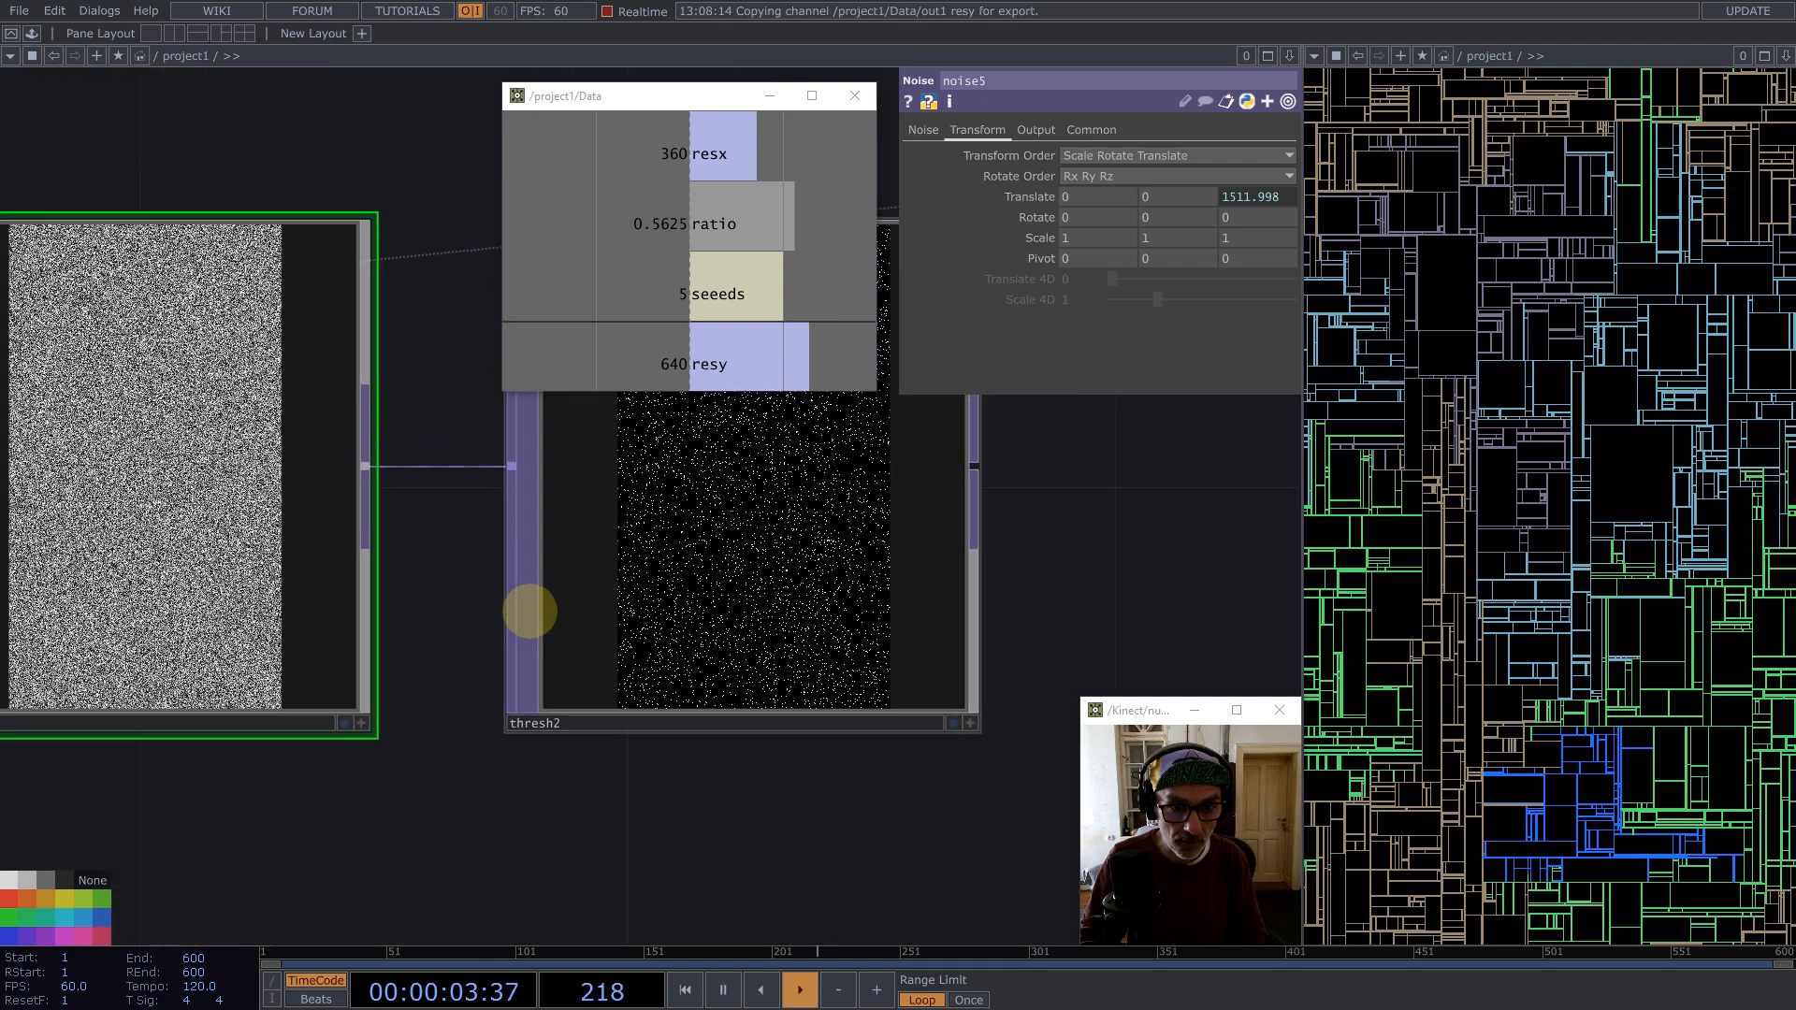
pyautogui.click(923, 130)
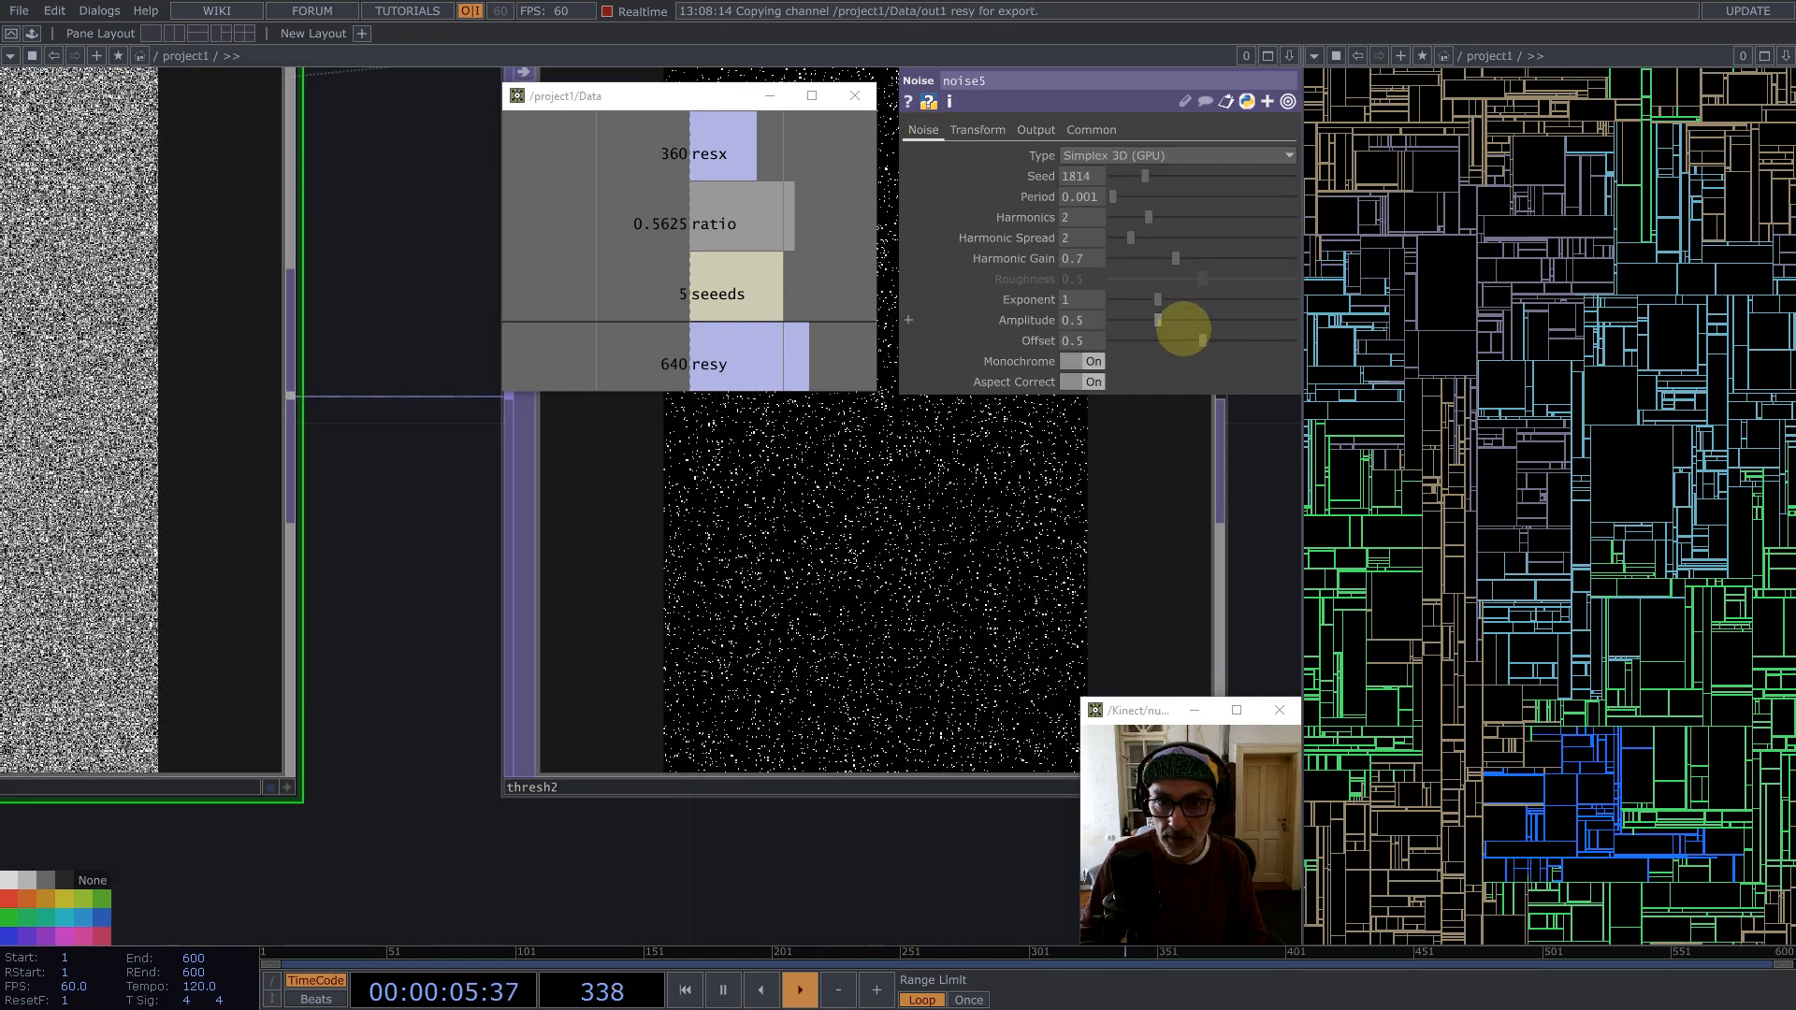
pyautogui.moveTo(1200, 340); pyautogui.dragTo(1175, 344)
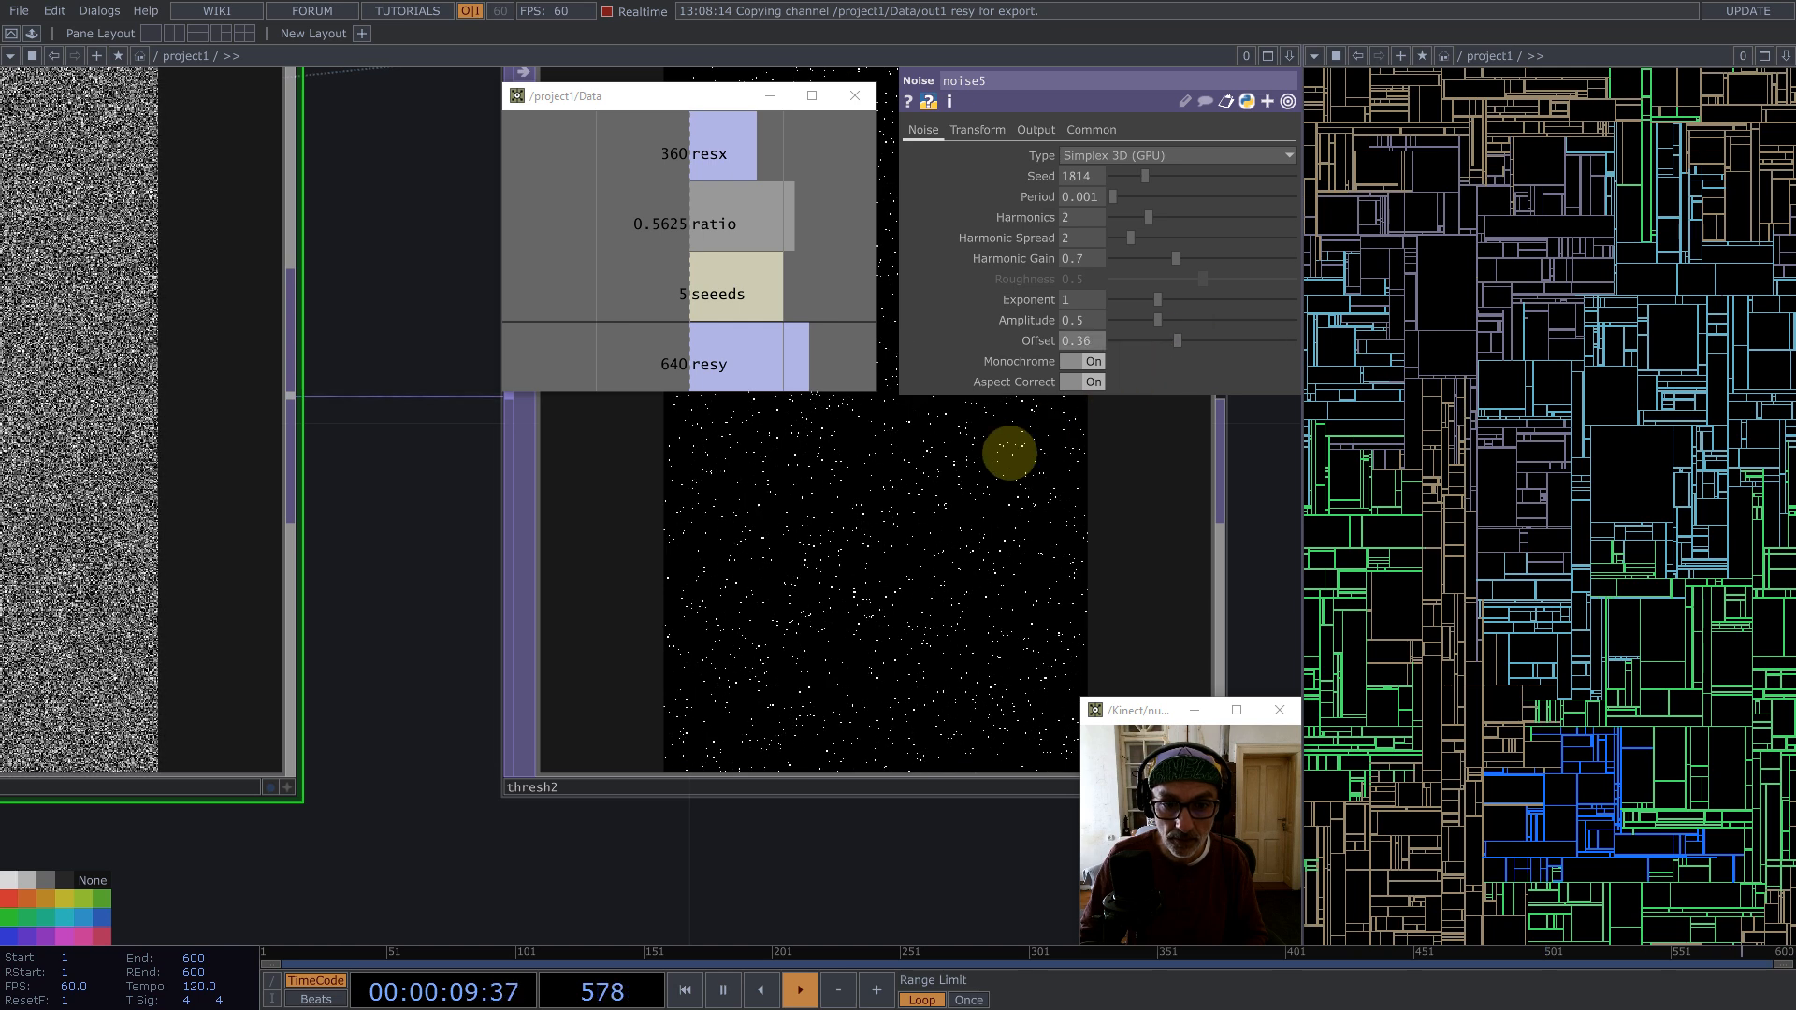
pyautogui.scroll(5, 908, 535)
pyautogui.scroll(-3, 908, 536)
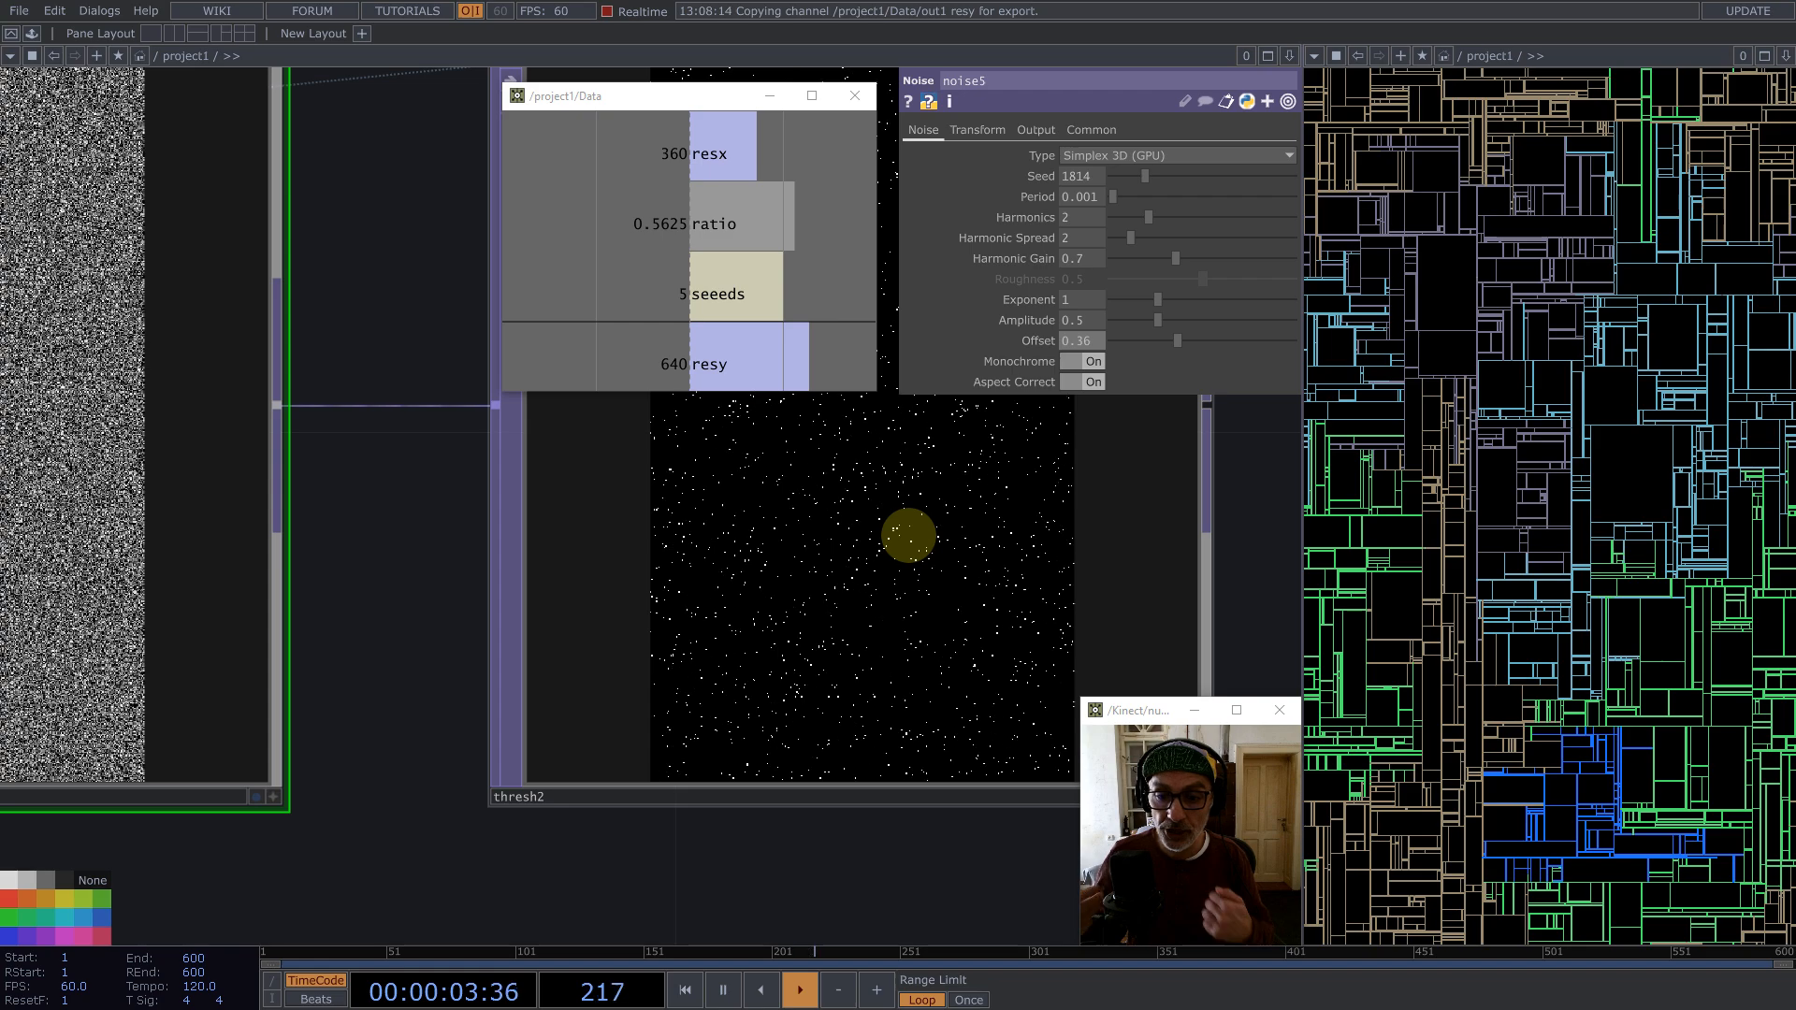
# Step: Append a Multiply TOP after thresh2 and connect multiply4 as its other input
pyautogui.scroll(-5, 762, 541)
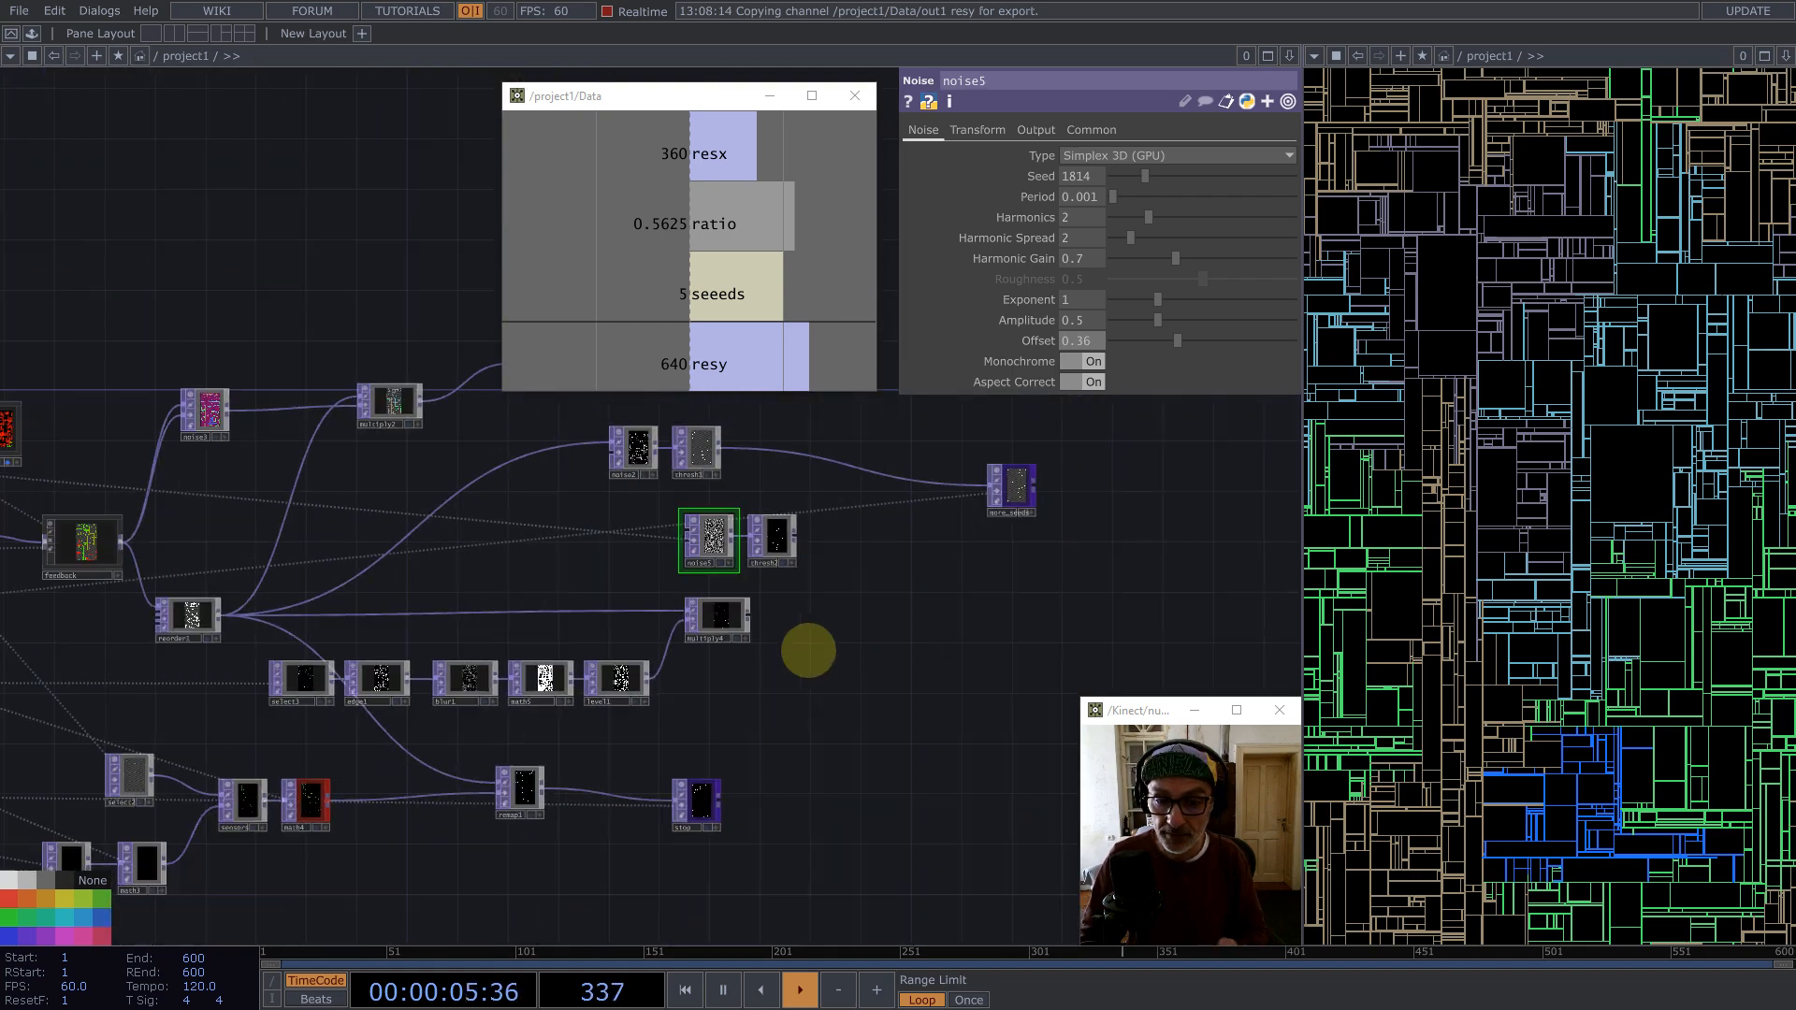
pyautogui.scroll(2, 754, 645)
pyautogui.scroll(3, 754, 645)
pyautogui.scroll(-5, 702, 481)
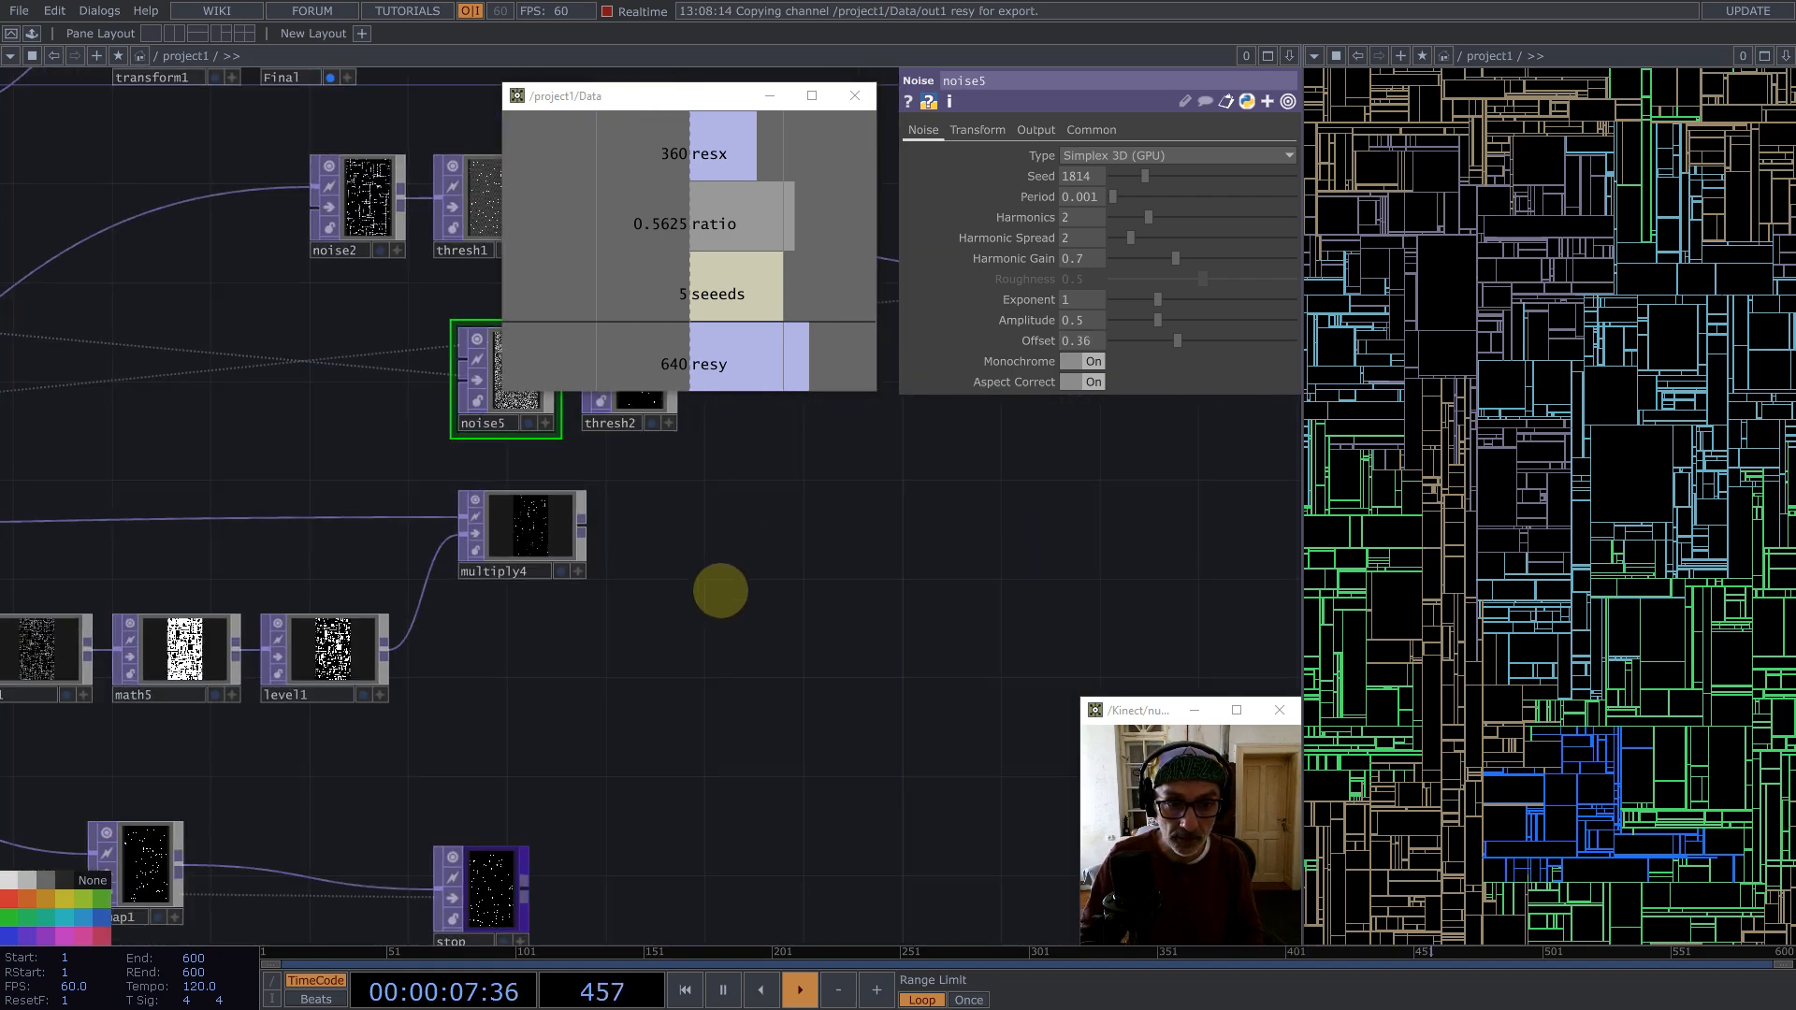
pyautogui.scroll(2, 665, 503)
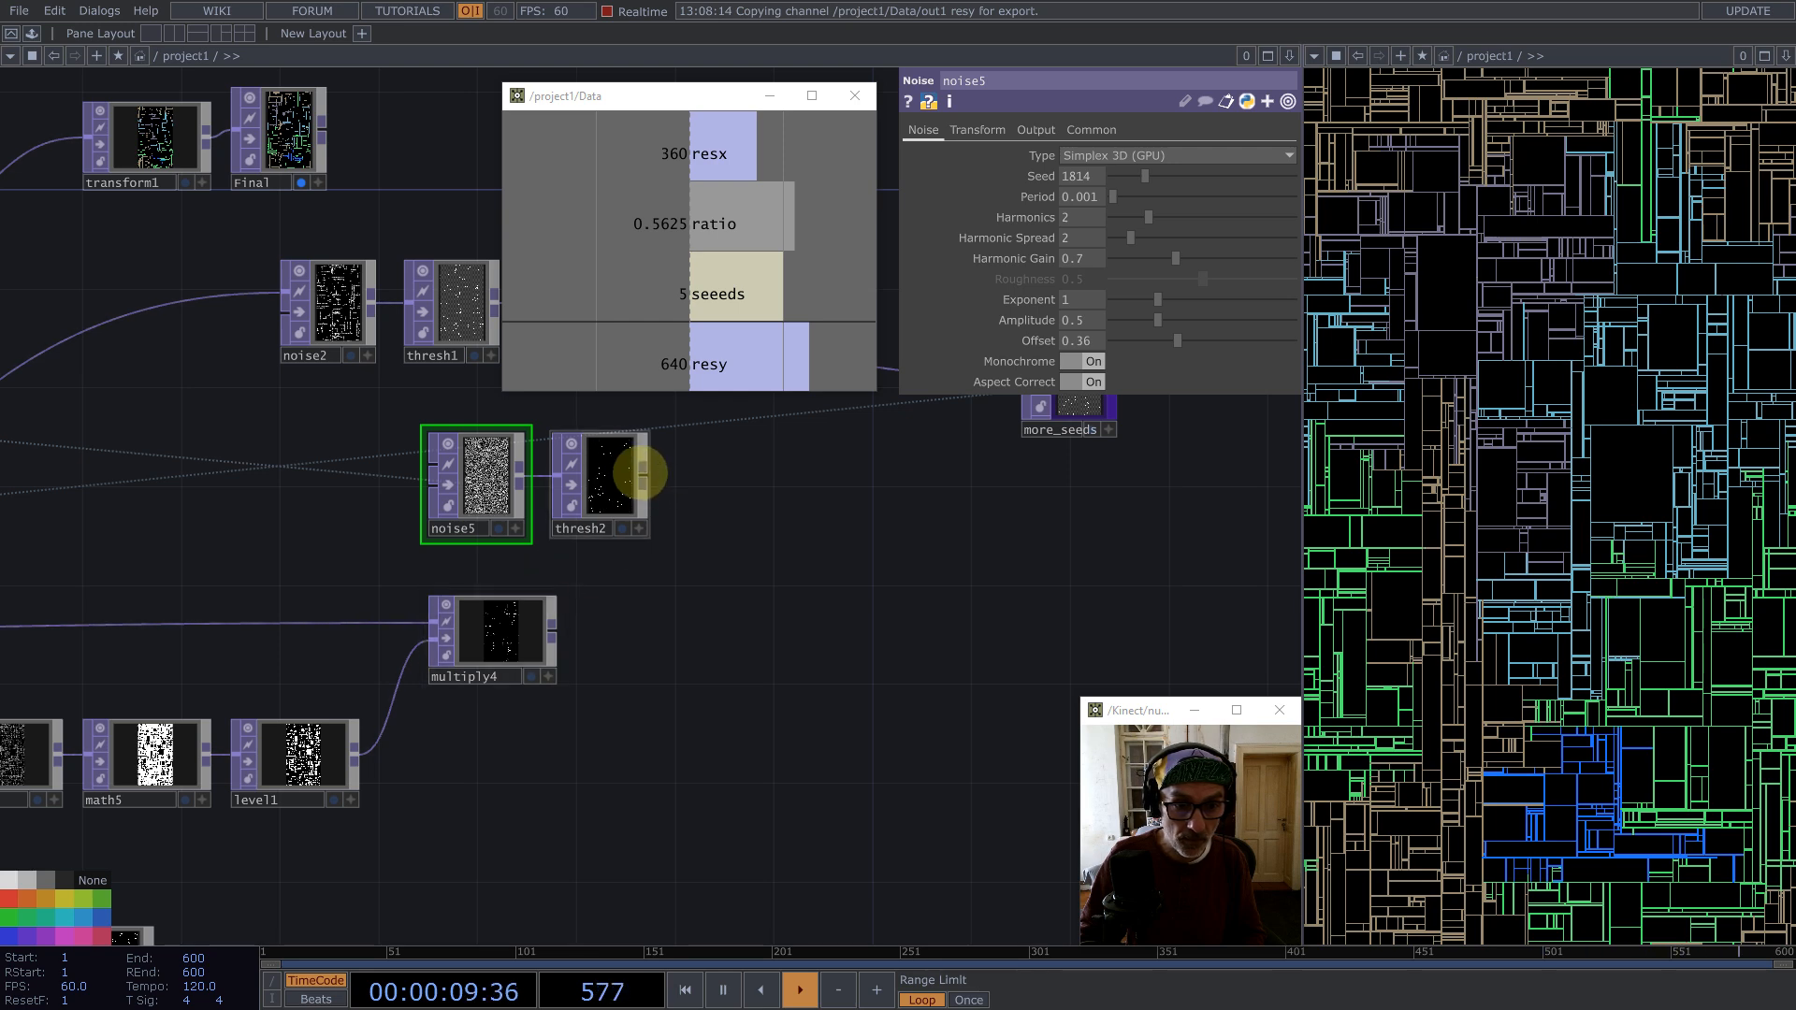
pyautogui.middleClick(642, 474)
pyautogui.click(574, 288)
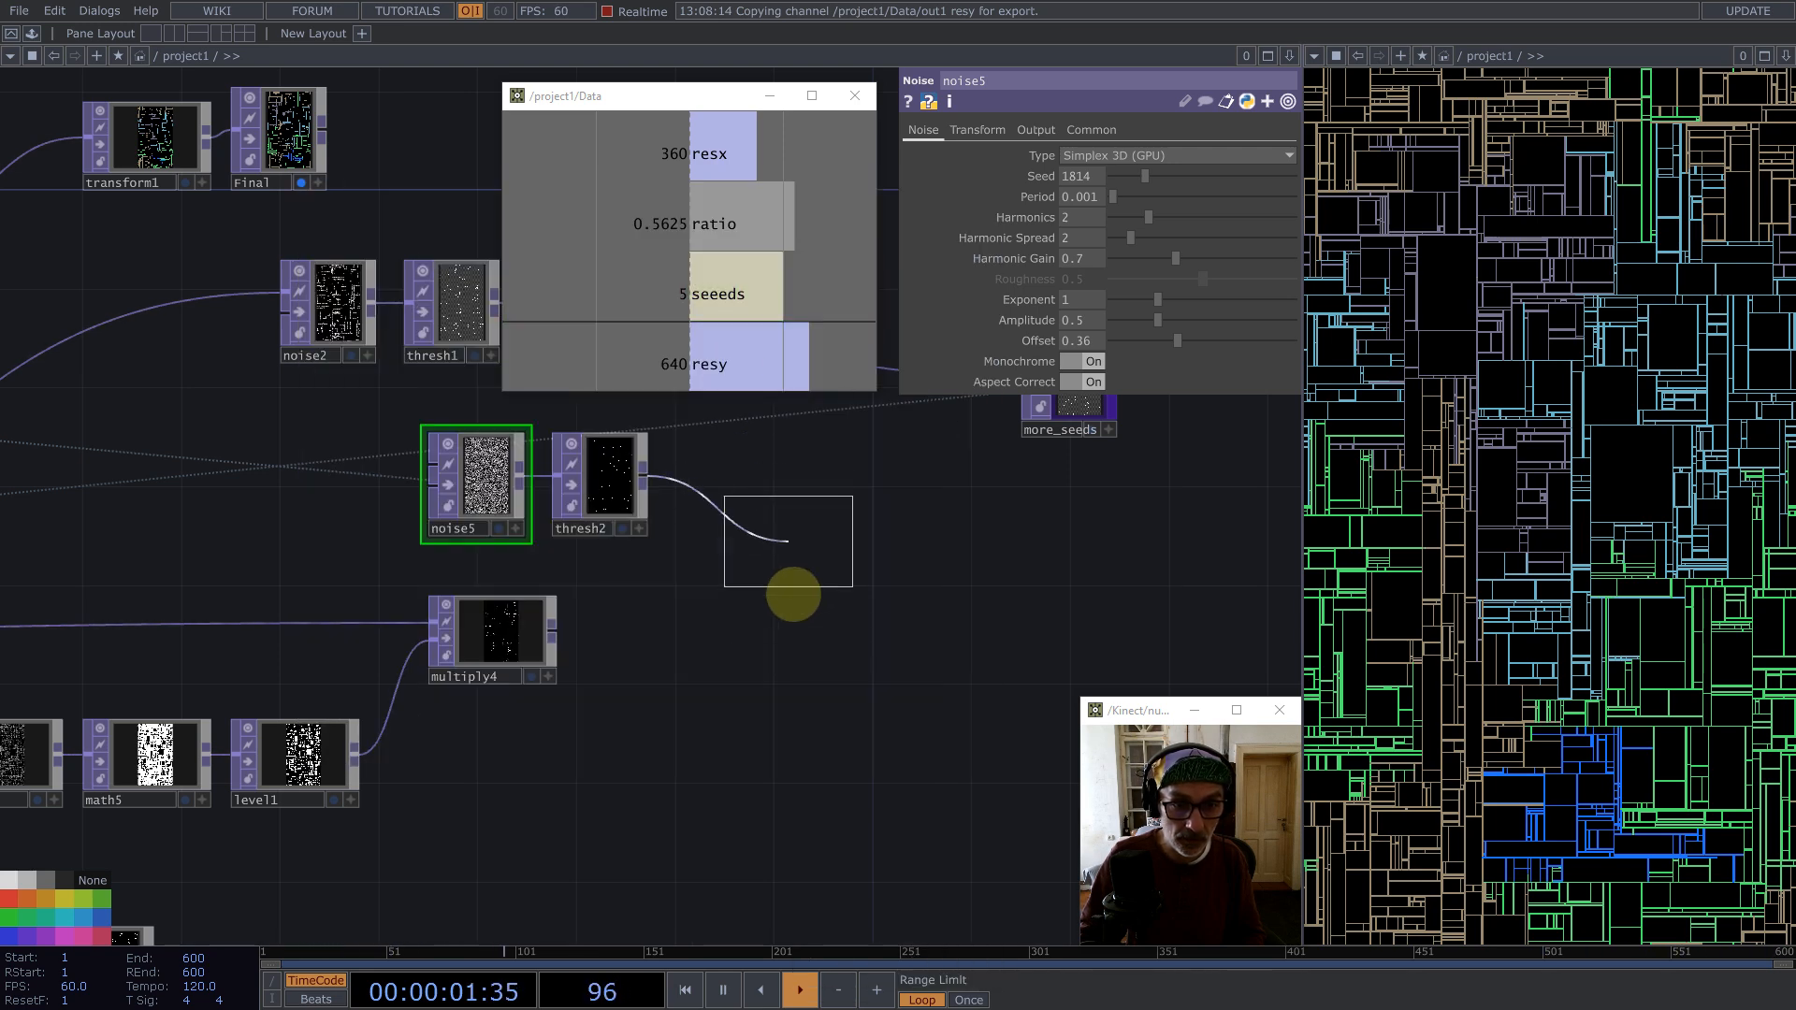
pyautogui.click(790, 593)
pyautogui.moveTo(568, 633); pyautogui.dragTo(808, 627)
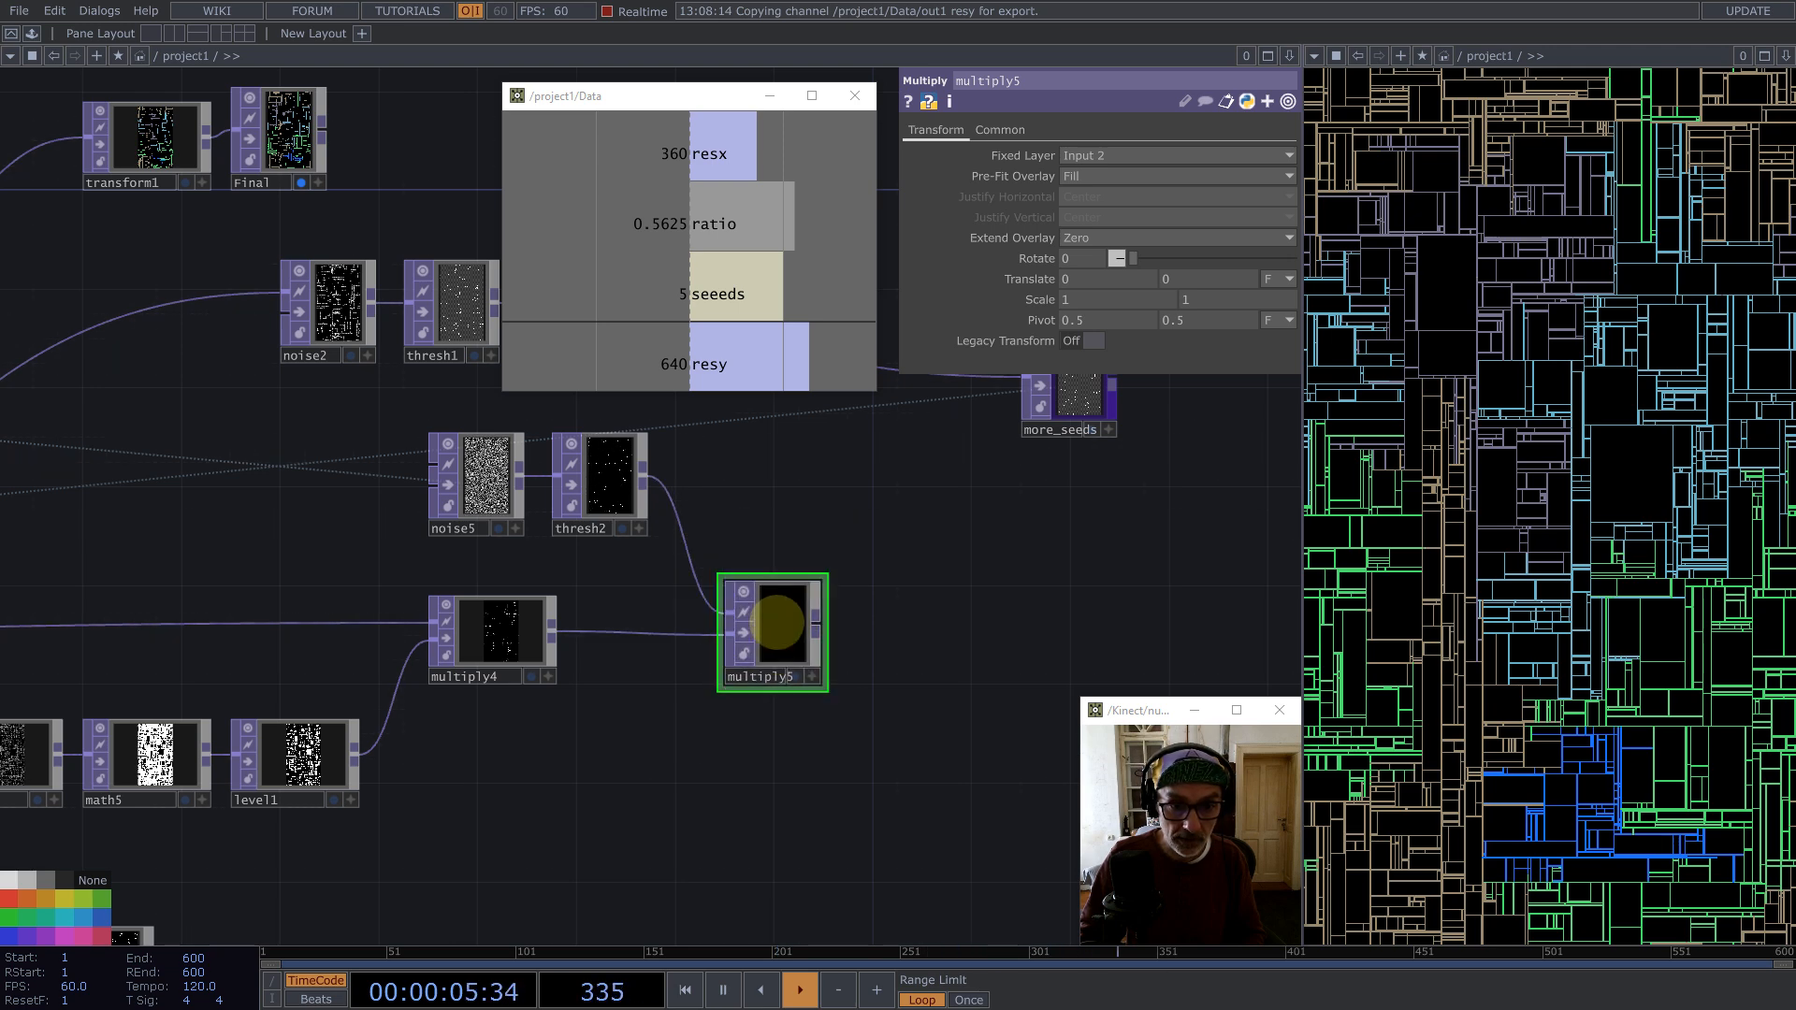
# Step: Move the noise5 and thresh2 pair below the new multiply5 node
pyautogui.moveTo(625, 569); pyautogui.dragTo(486, 889)
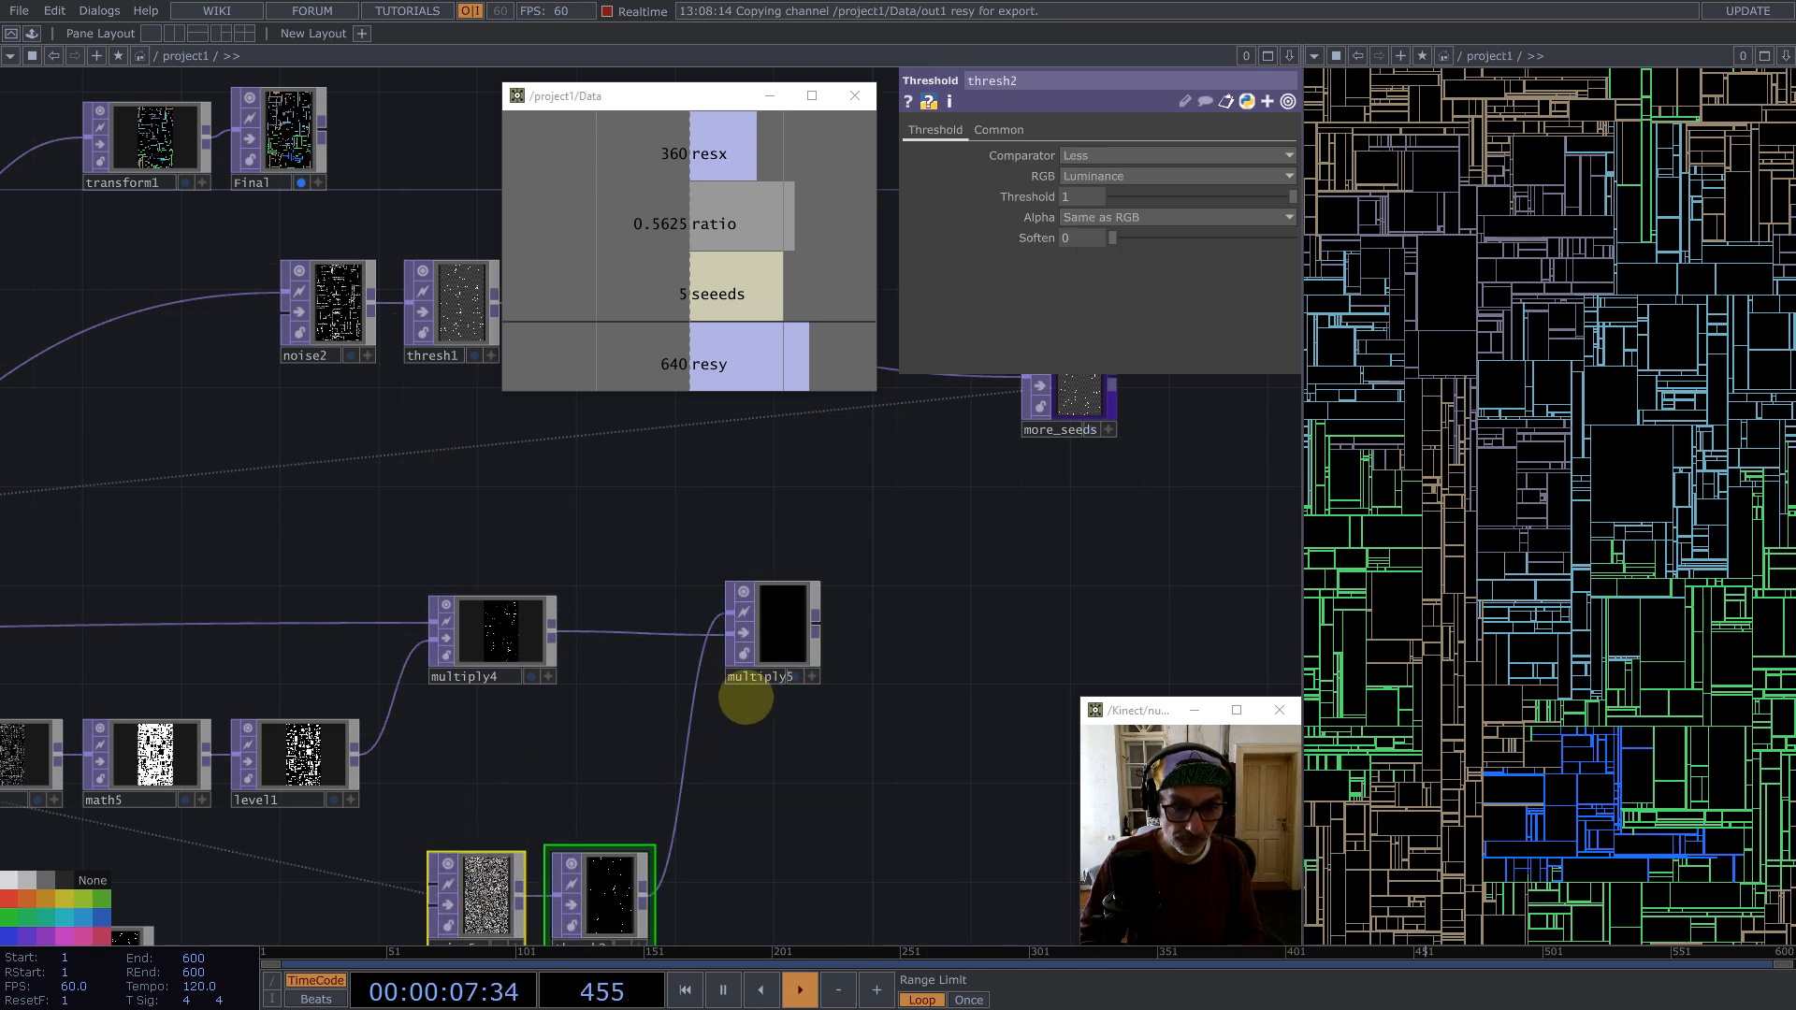
pyautogui.moveTo(786, 636); pyautogui.dragTo(833, 697)
pyautogui.scroll(-5, 842, 614)
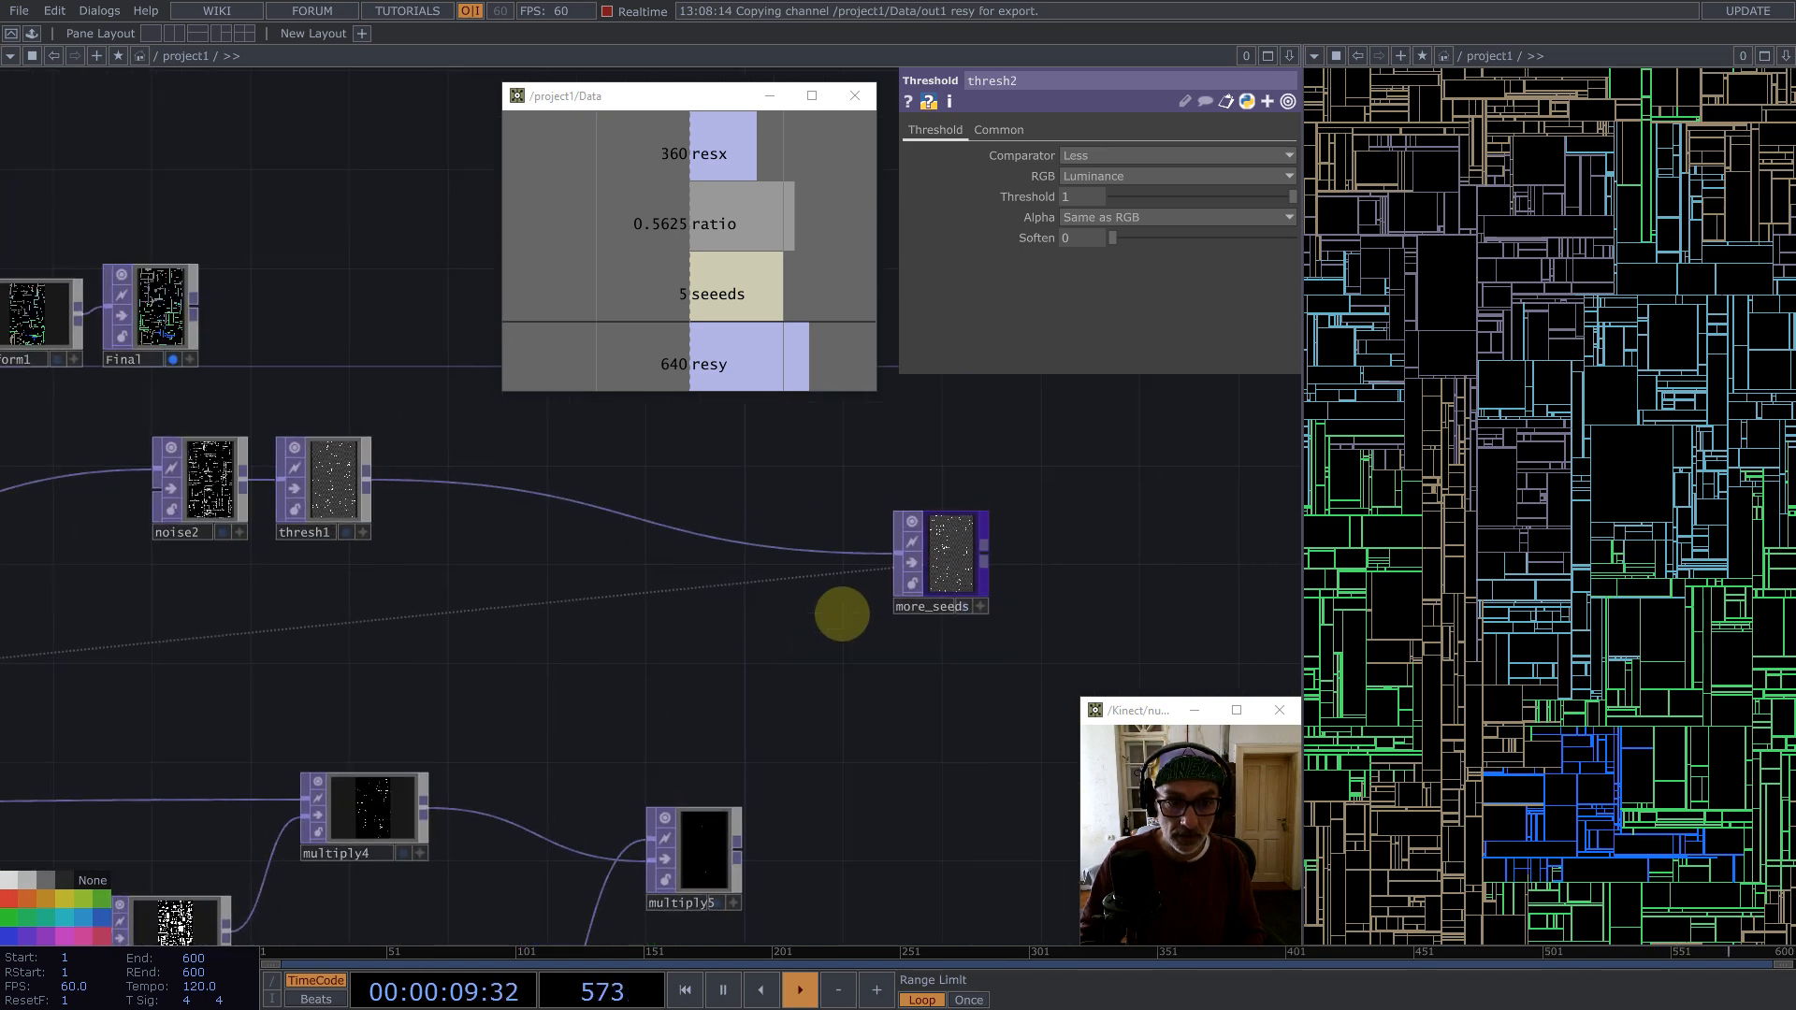
pyautogui.scroll(-5, 946, 633)
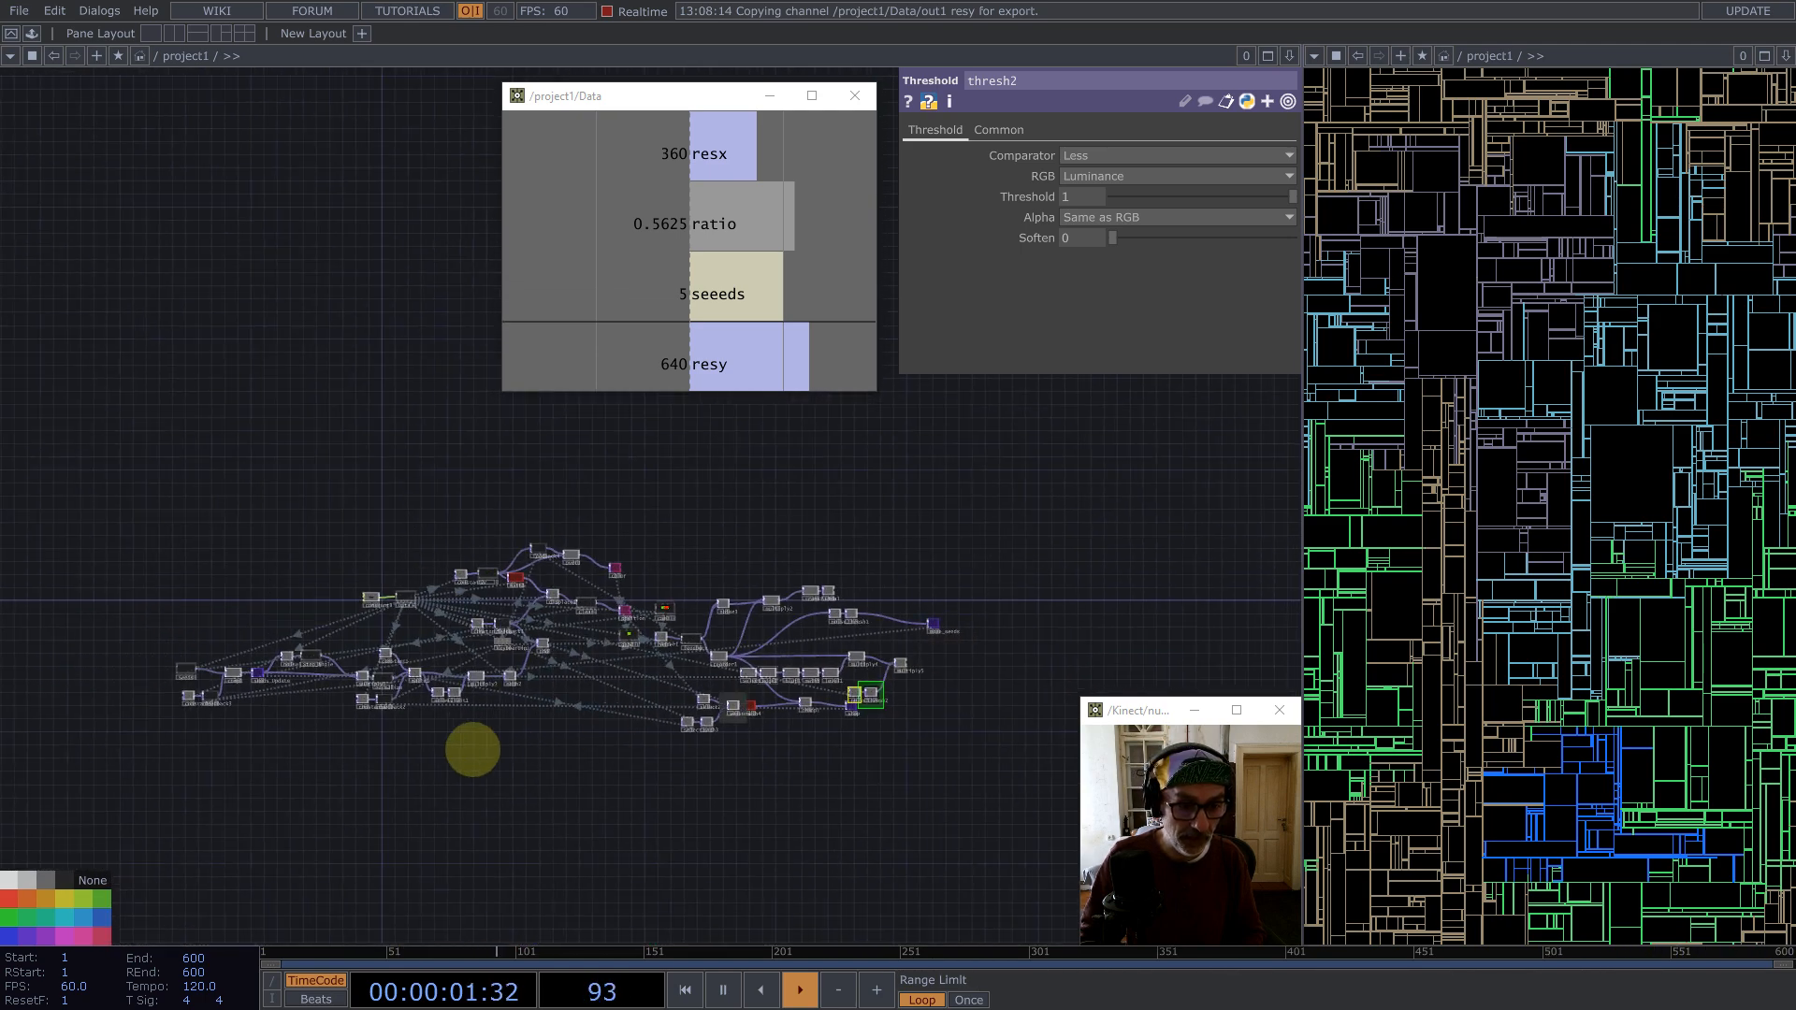
# Step: Copy the constant and feedback node pair and paste it above multiply5
pyautogui.scroll(8, 429, 693)
pyautogui.moveTo(194, 672); pyautogui.dragTo(128, 627)
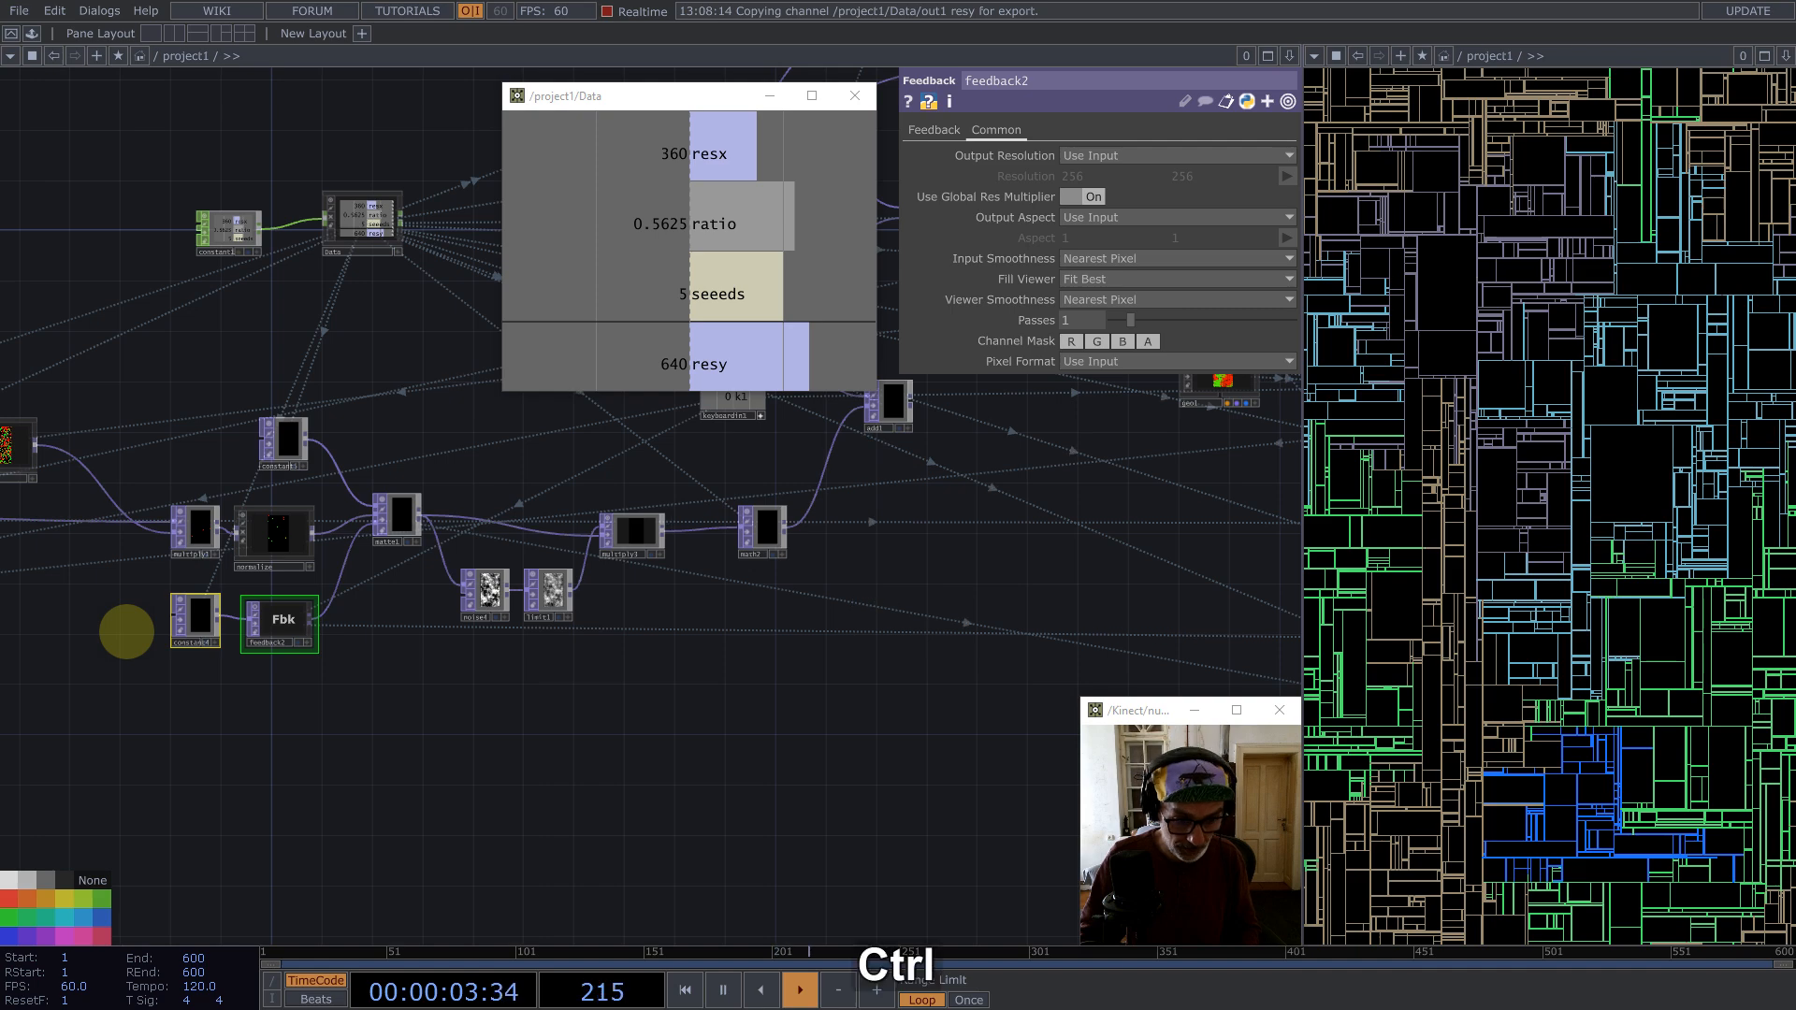
pyautogui.hotkey('ctrl', 'c')
pyautogui.hotkey('ctrl', 'v')
pyautogui.scroll(-5, 152, 693)
pyautogui.moveTo(177, 693); pyautogui.dragTo(900, 580)
pyautogui.scroll(8, 954, 599)
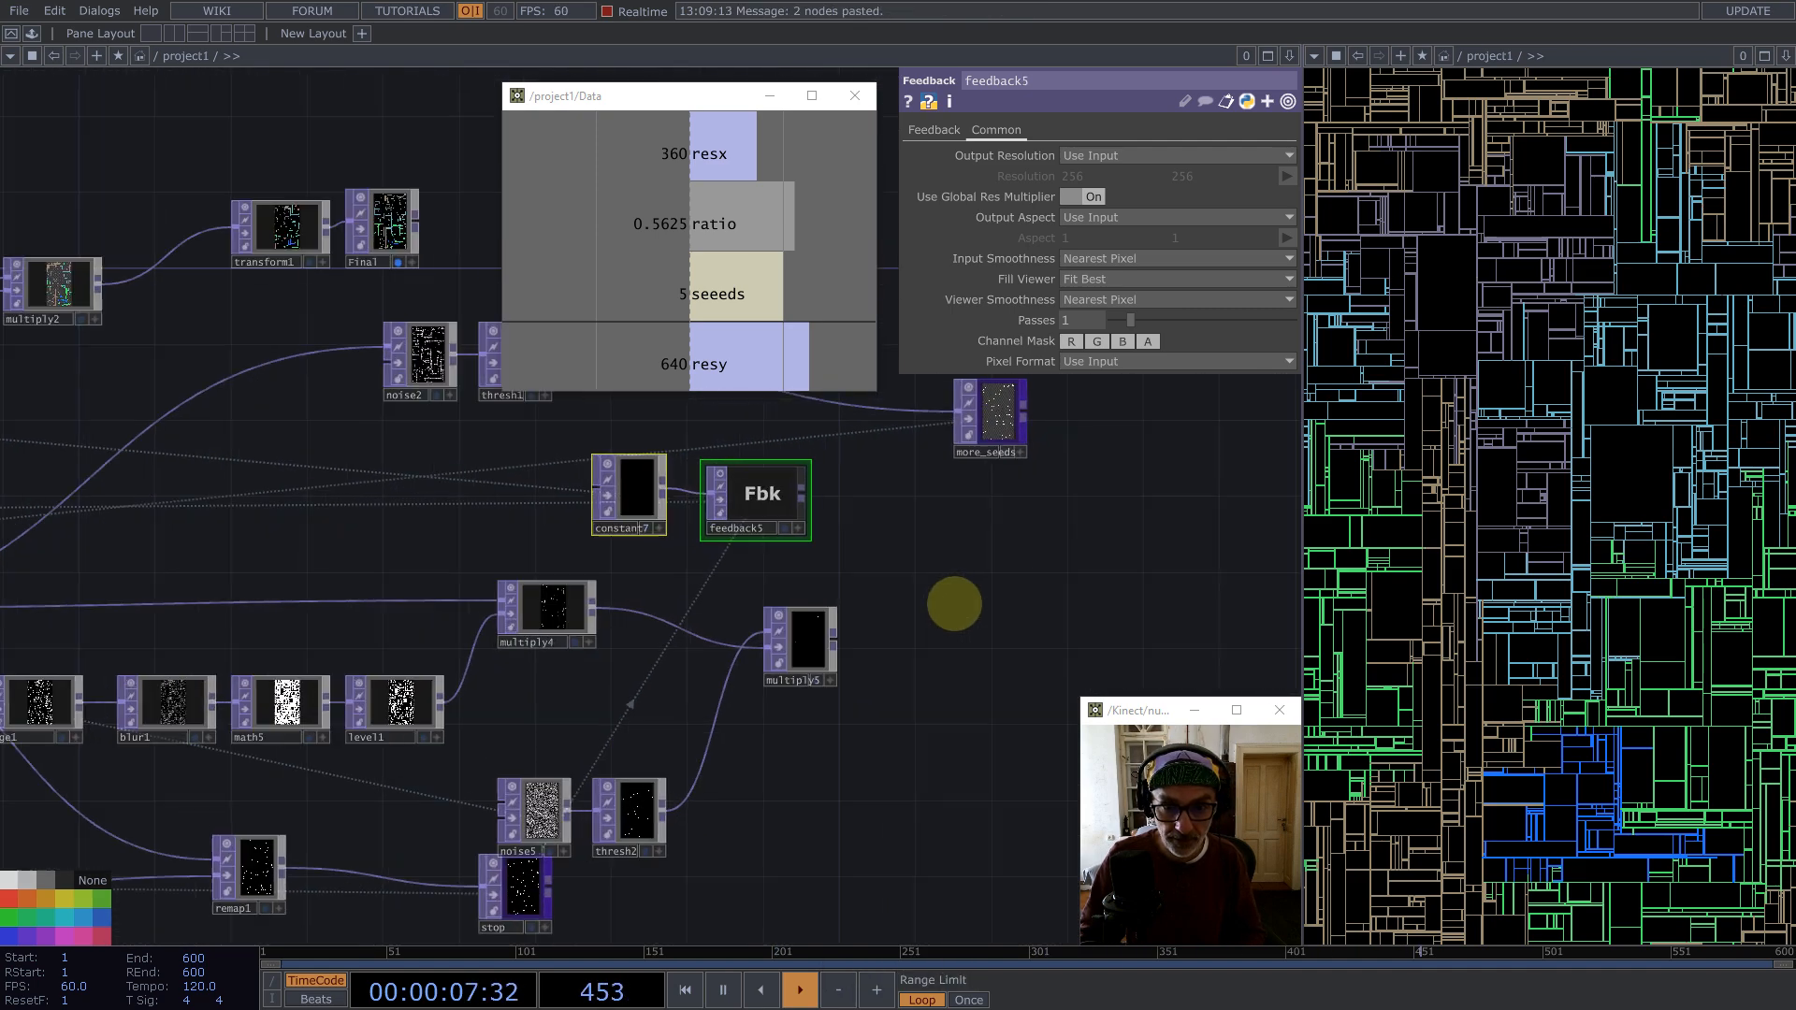
pyautogui.moveTo(706, 463); pyautogui.dragTo(753, 491)
# Step: Add a Composite TOP after feedback5, wire multiply5 into it, and set its Operation to Maximum
pyautogui.middleClick(802, 483)
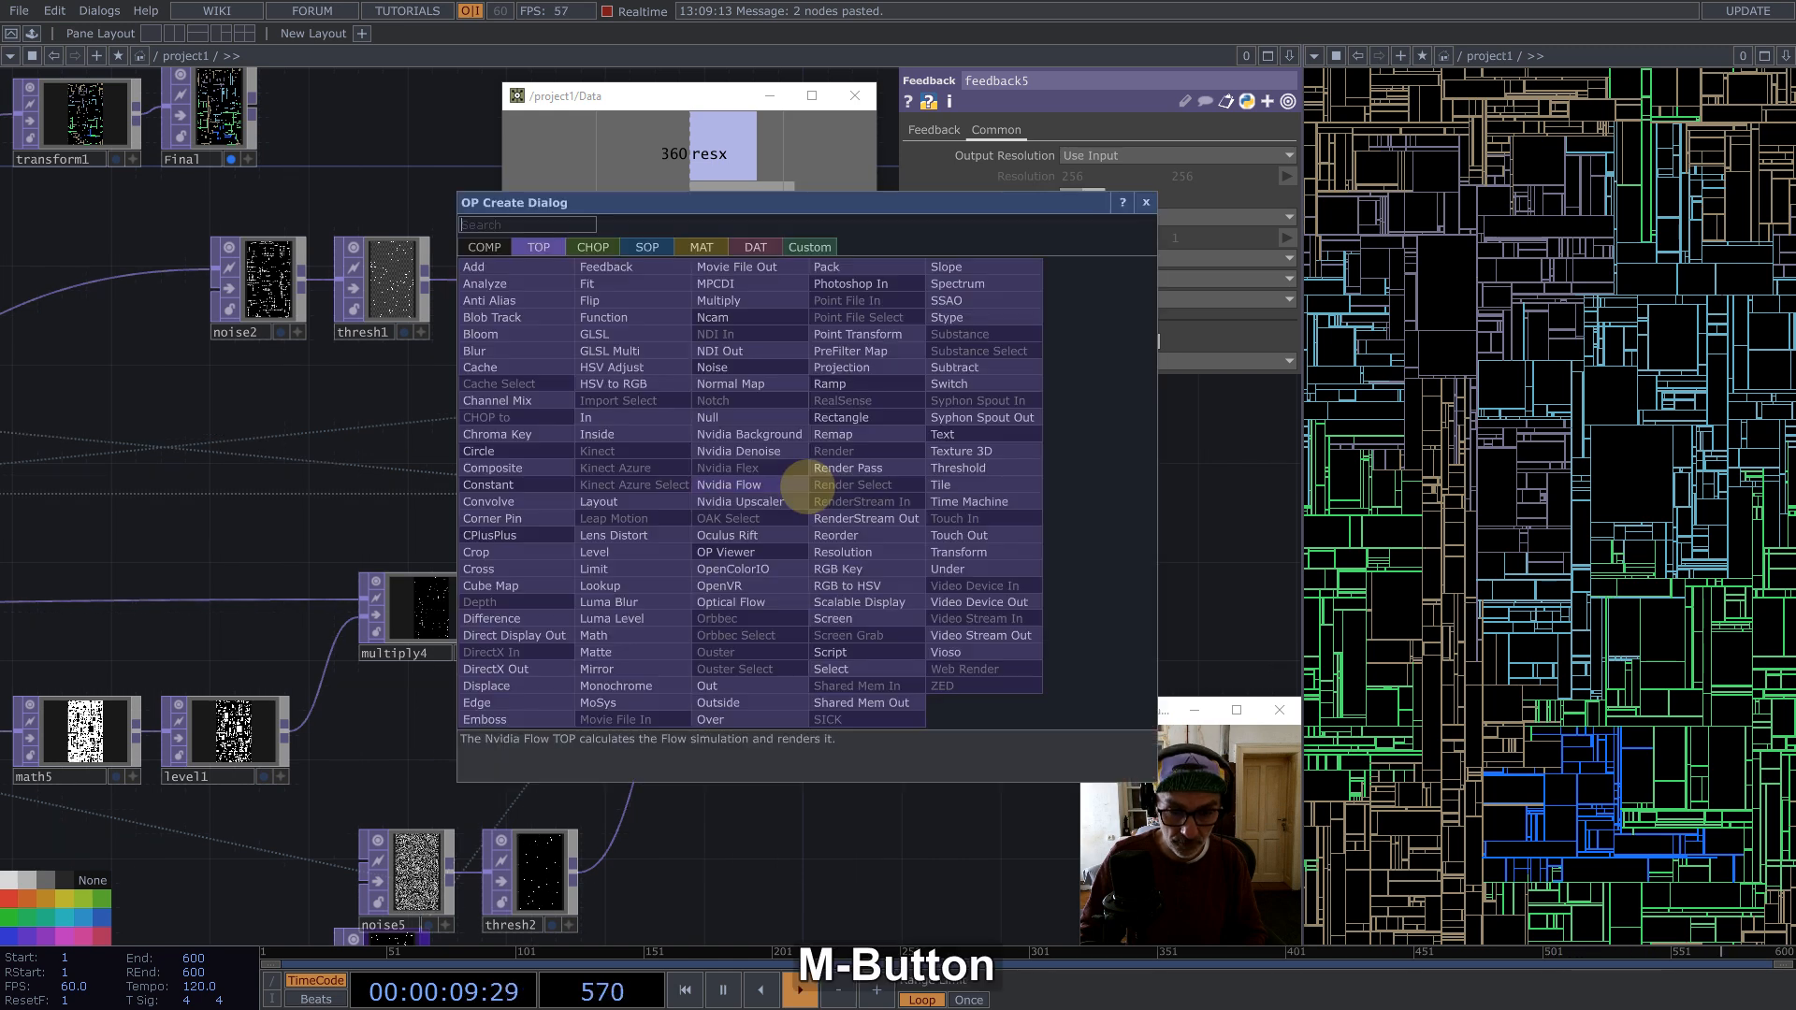
pyautogui.write('com')
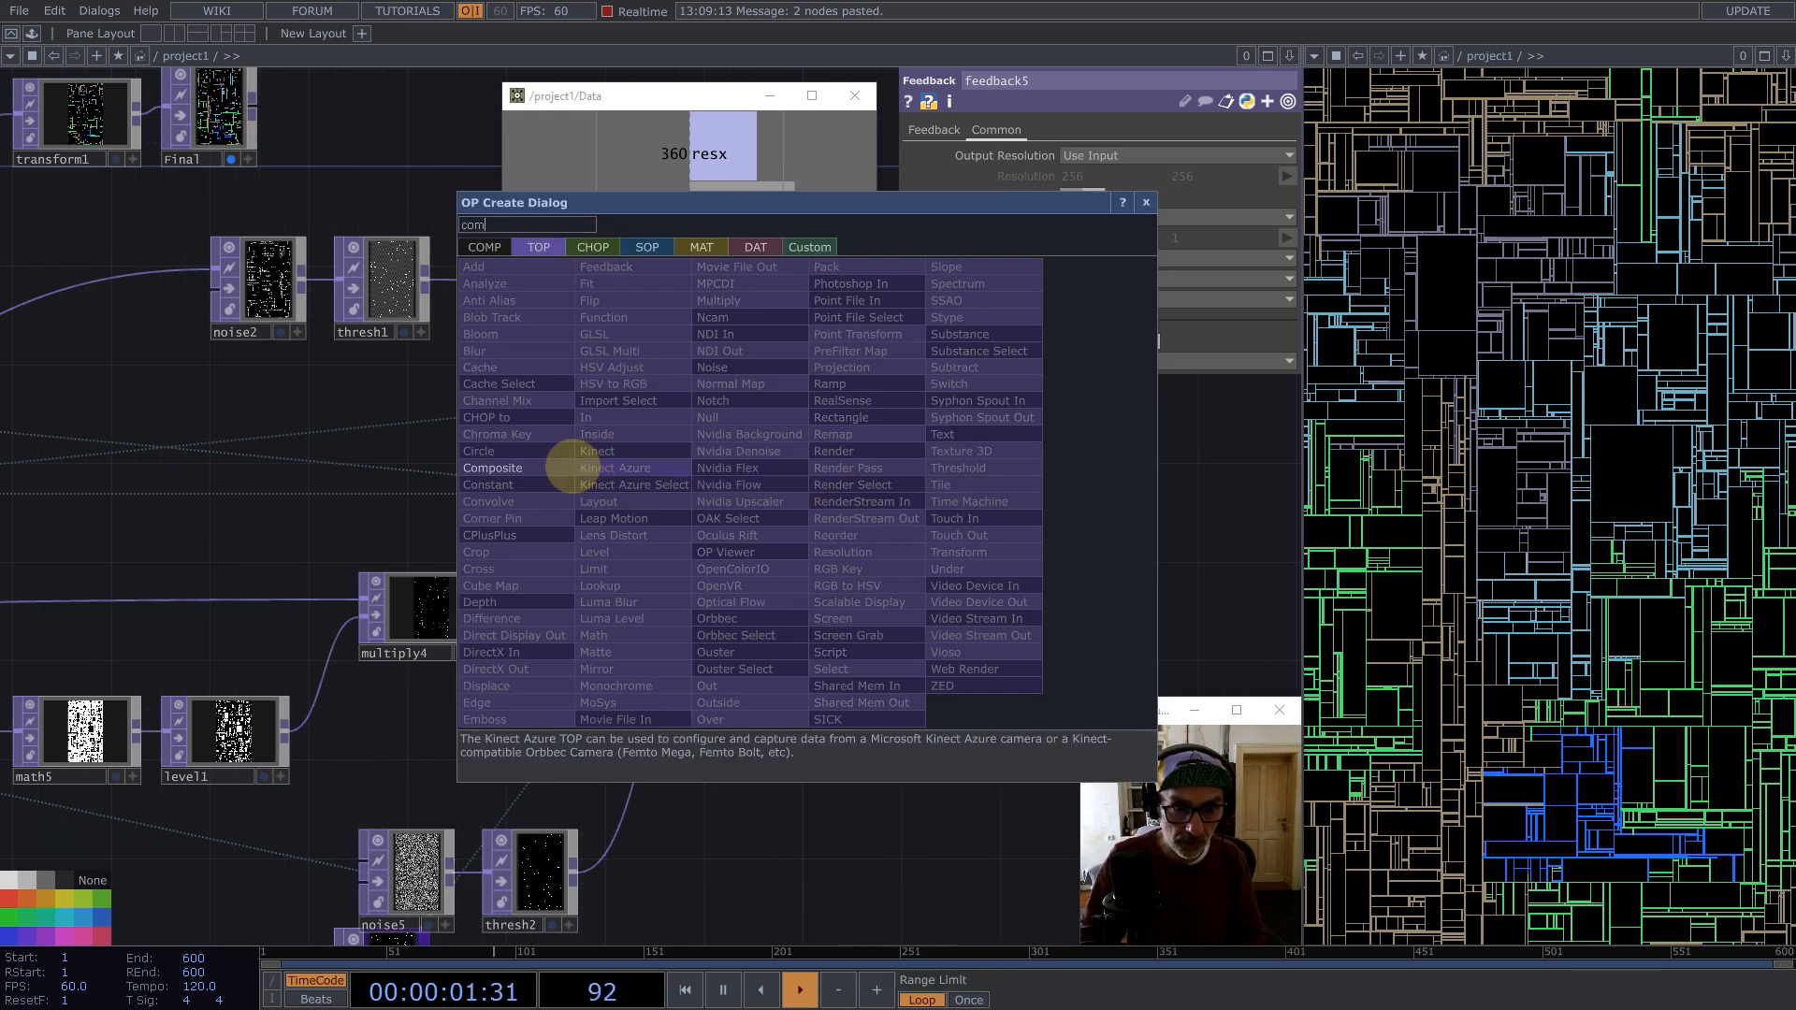
pyautogui.click(552, 468)
pyautogui.click(962, 547)
pyautogui.moveTo(795, 645); pyautogui.dragTo(984, 547)
pyautogui.click(1135, 237)
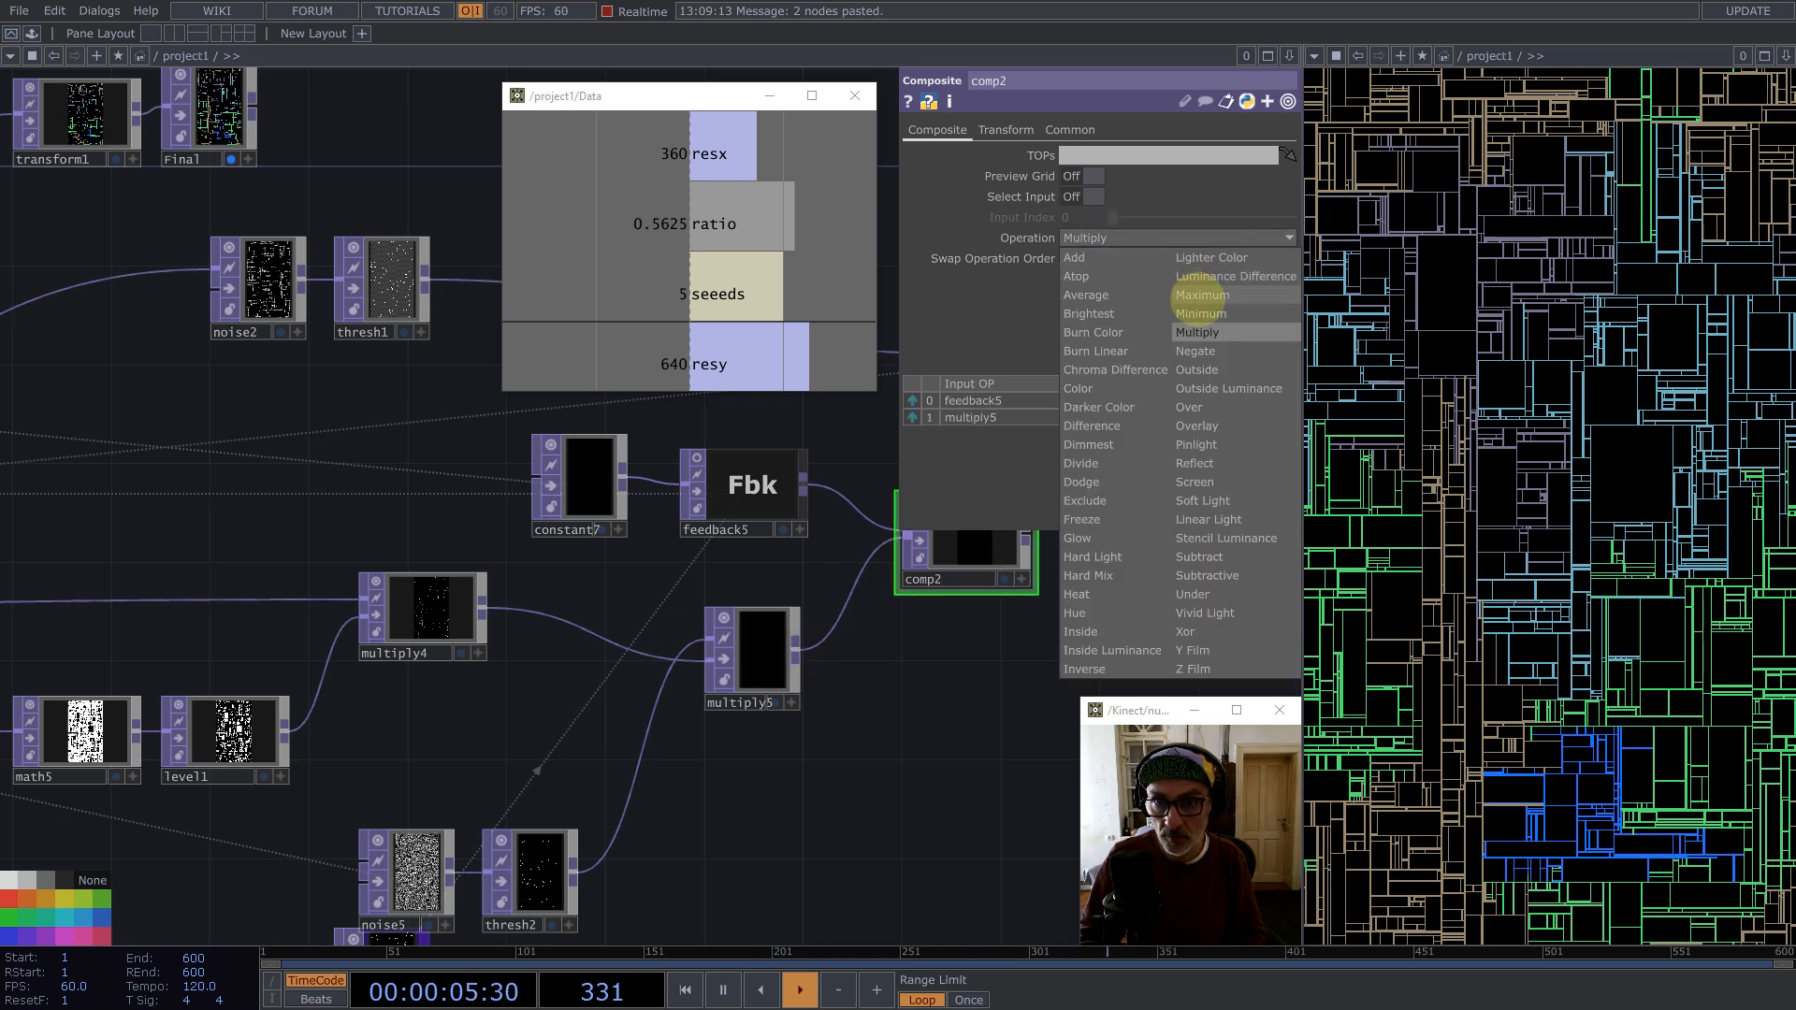
pyautogui.click(1191, 300)
# Step: Set feedback5's Target TOP to comp2
pyautogui.moveTo(903, 699); pyautogui.dragTo(859, 825)
pyautogui.moveTo(716, 622); pyautogui.dragTo(713, 595)
pyautogui.moveTo(952, 660); pyautogui.dragTo(722, 567)
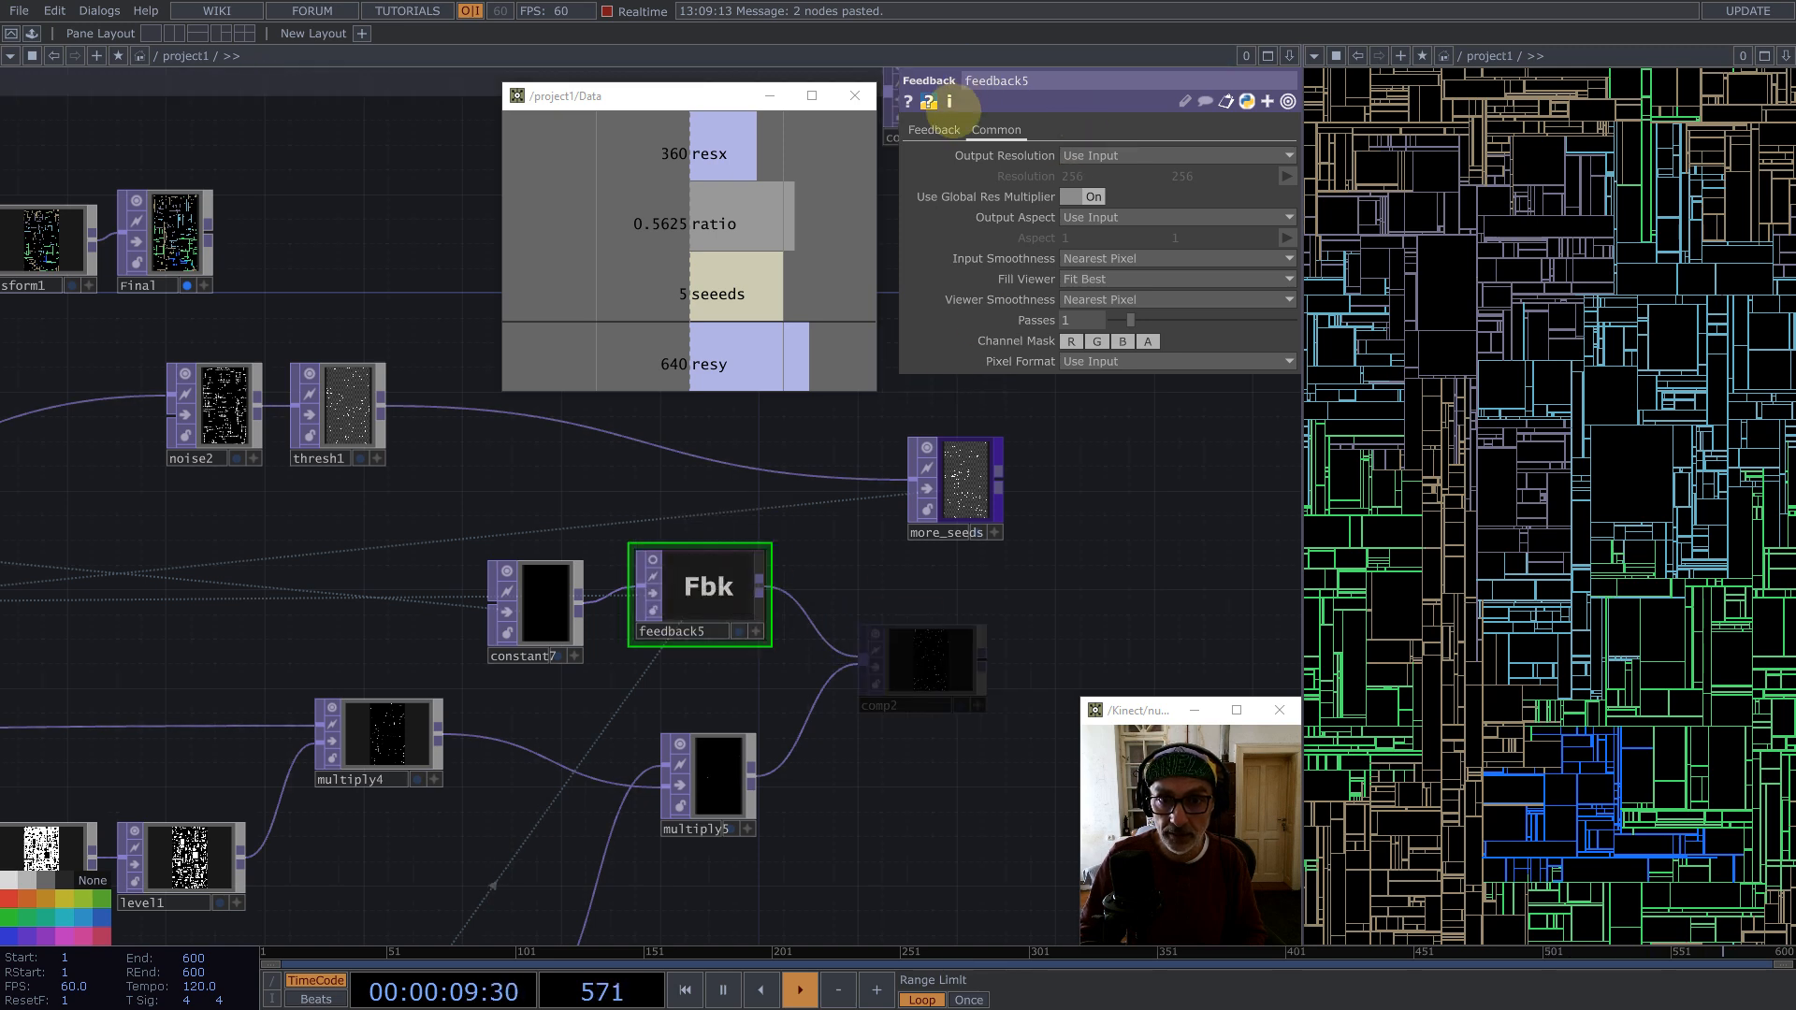
pyautogui.click(934, 130)
pyautogui.moveTo(1089, 154); pyautogui.dragTo(1091, 153)
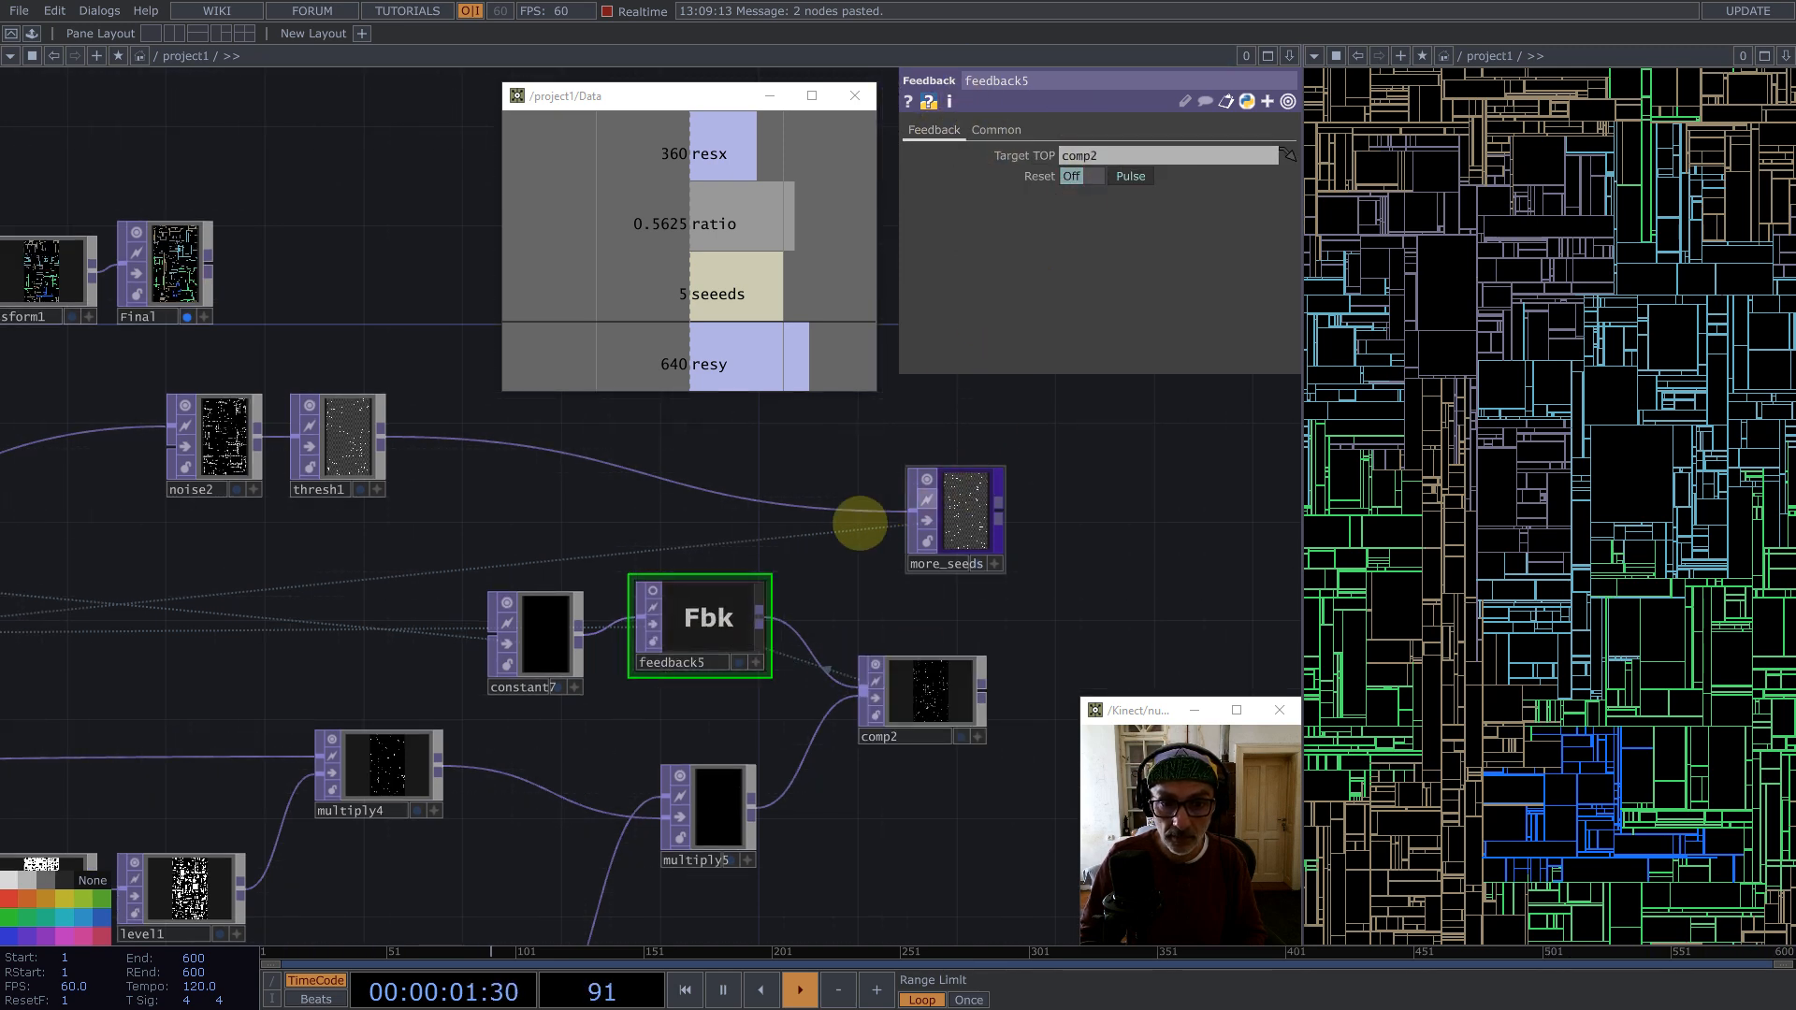
# Step: Connect feedback5's output into the more_seeds node
pyautogui.moveTo(760, 614); pyautogui.dragTo(1030, 412)
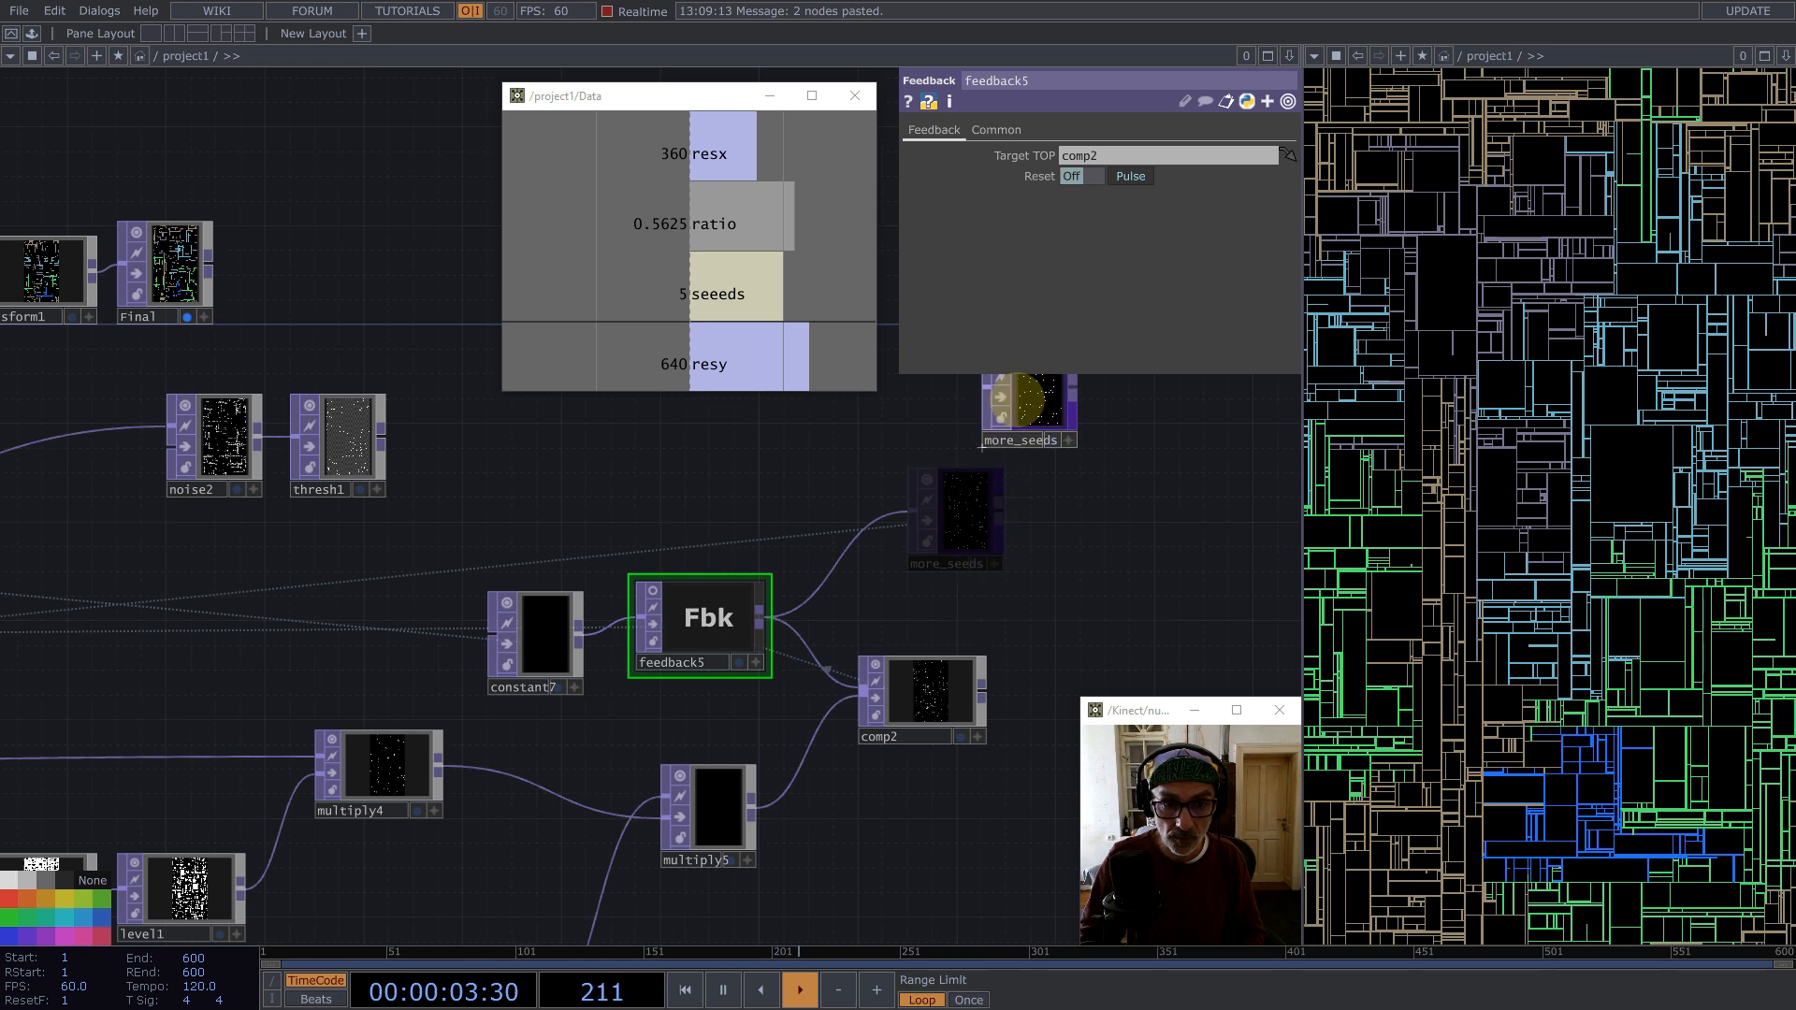
pyautogui.scroll(-4, 962, 509)
# Step: Select all nodes and set their Input Smoothness and Viewer Smoothness to Nearest Pixel
pyautogui.click(565, 701)
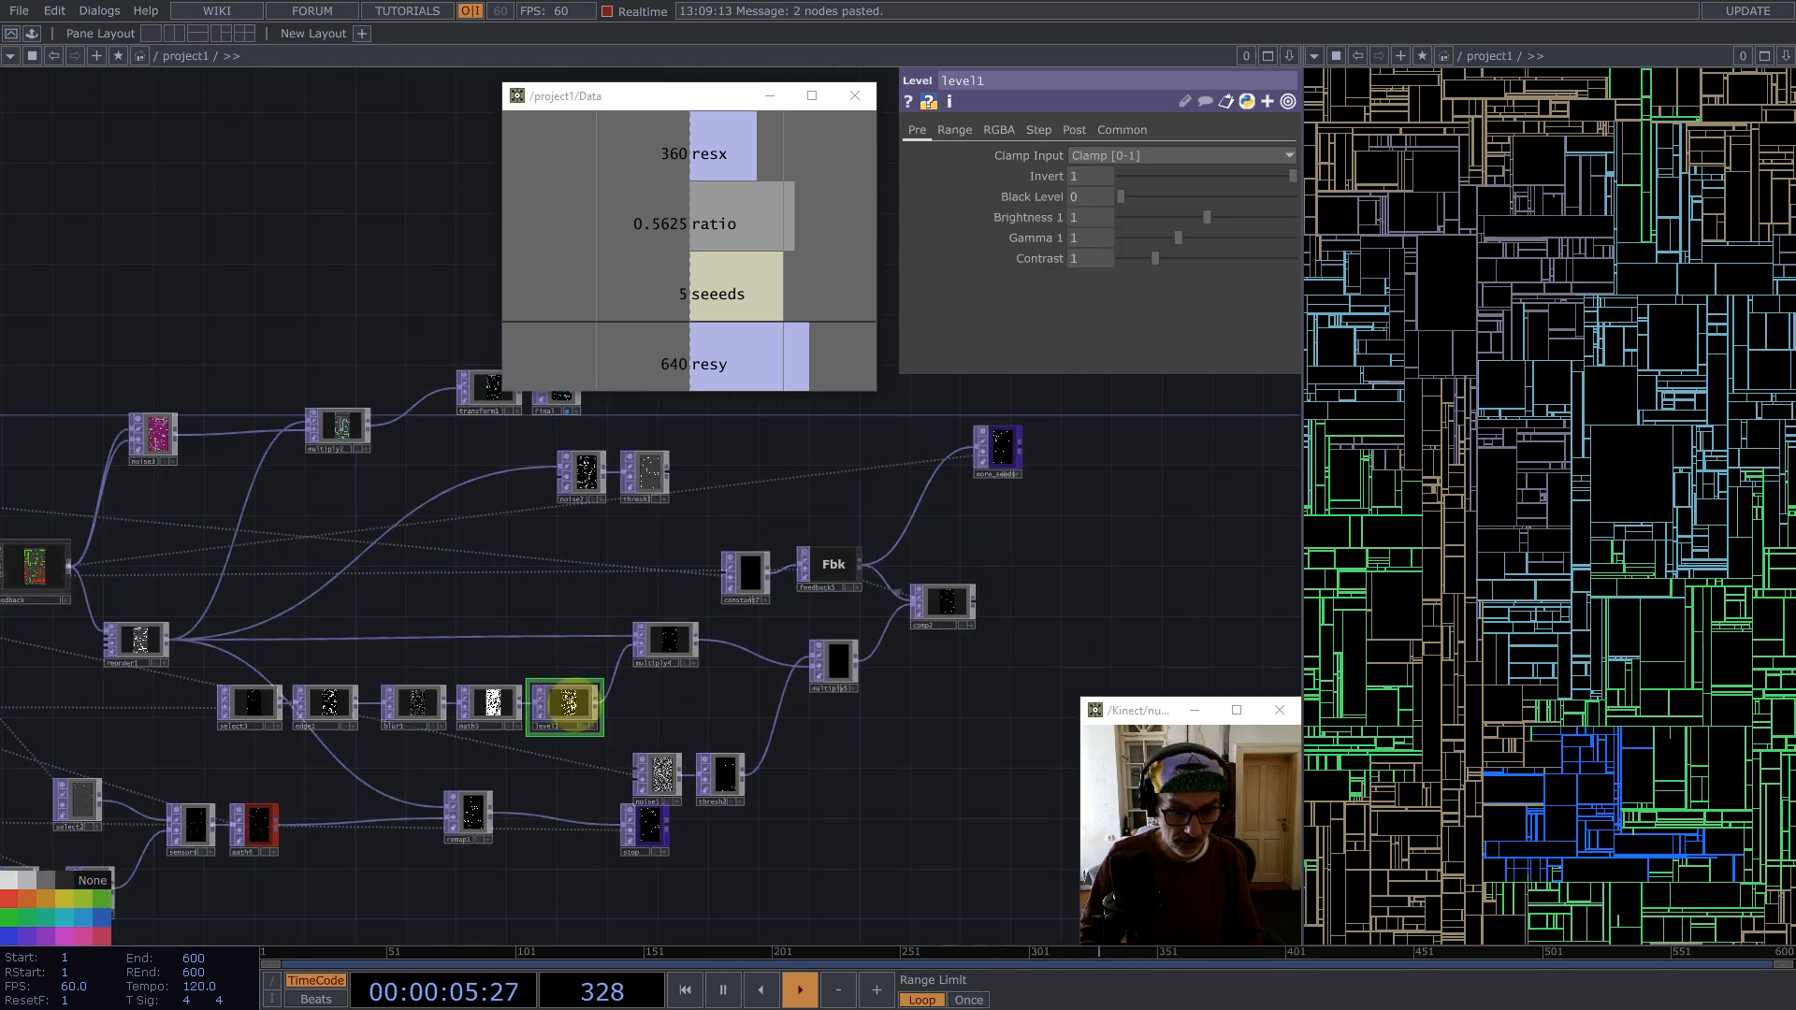
pyautogui.hotkey('ctrl', 'a')
pyautogui.click(1123, 129)
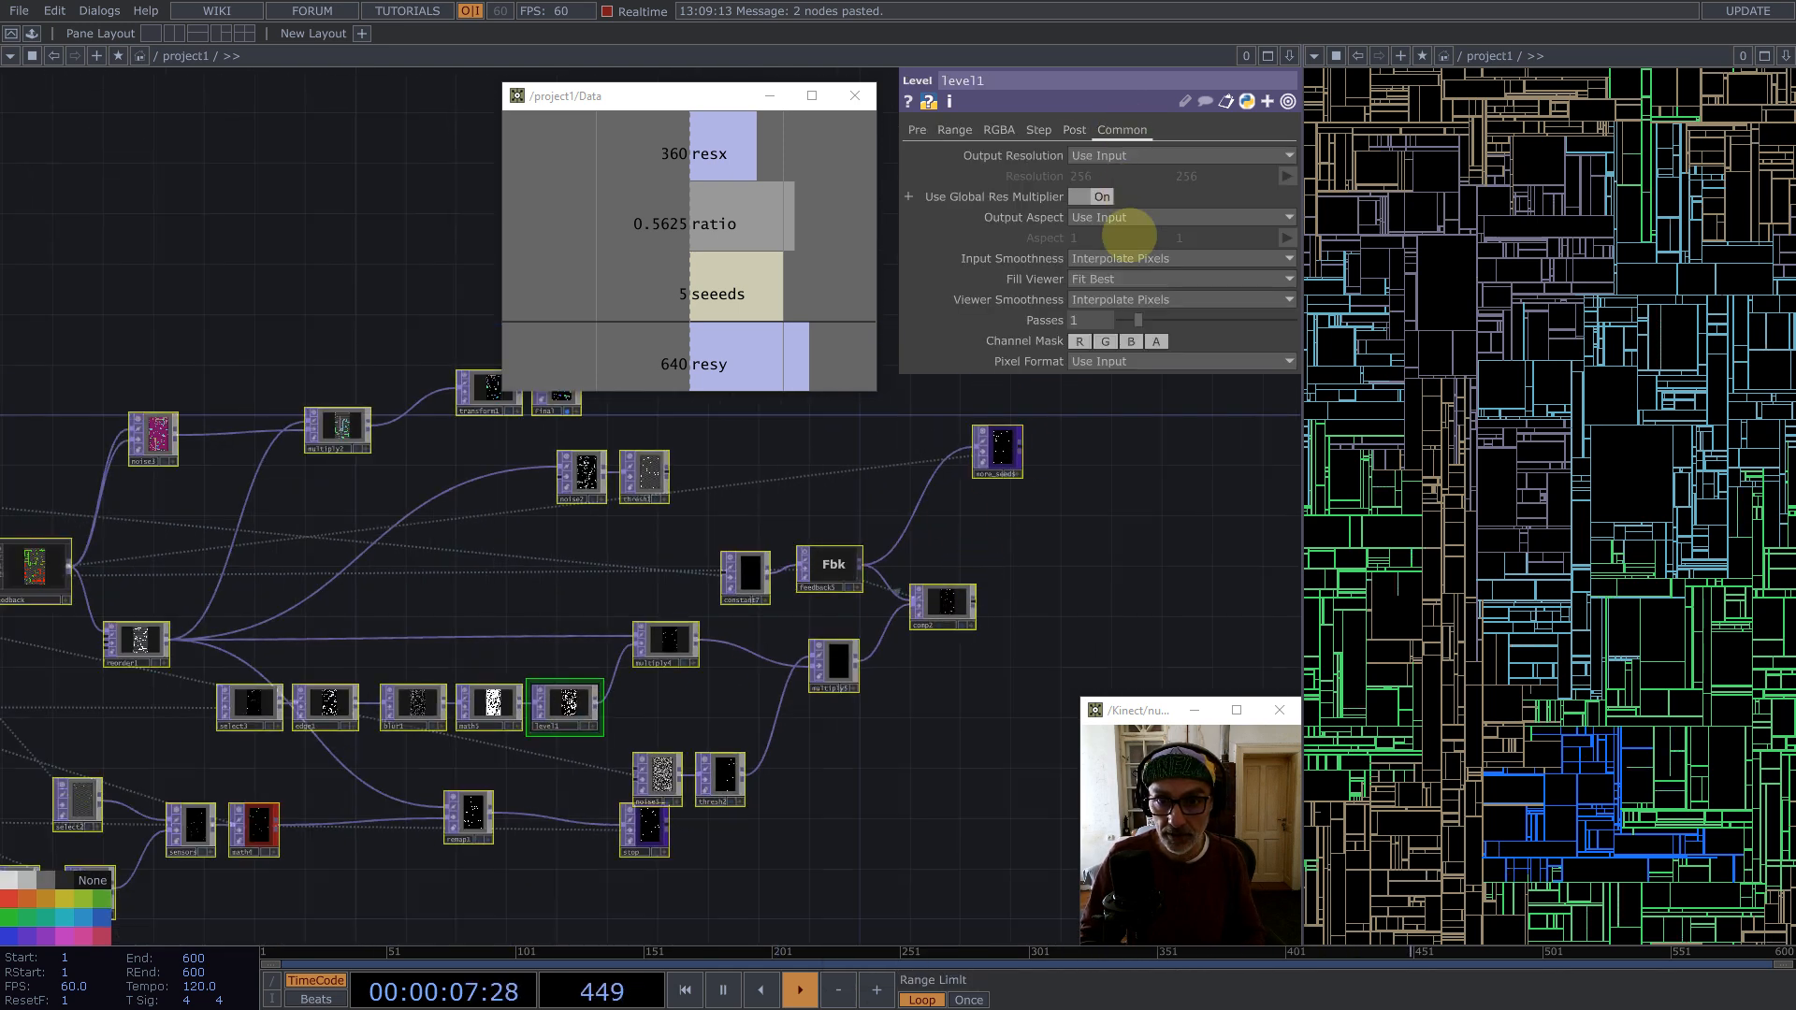
pyautogui.click(1132, 277)
pyautogui.click(1134, 298)
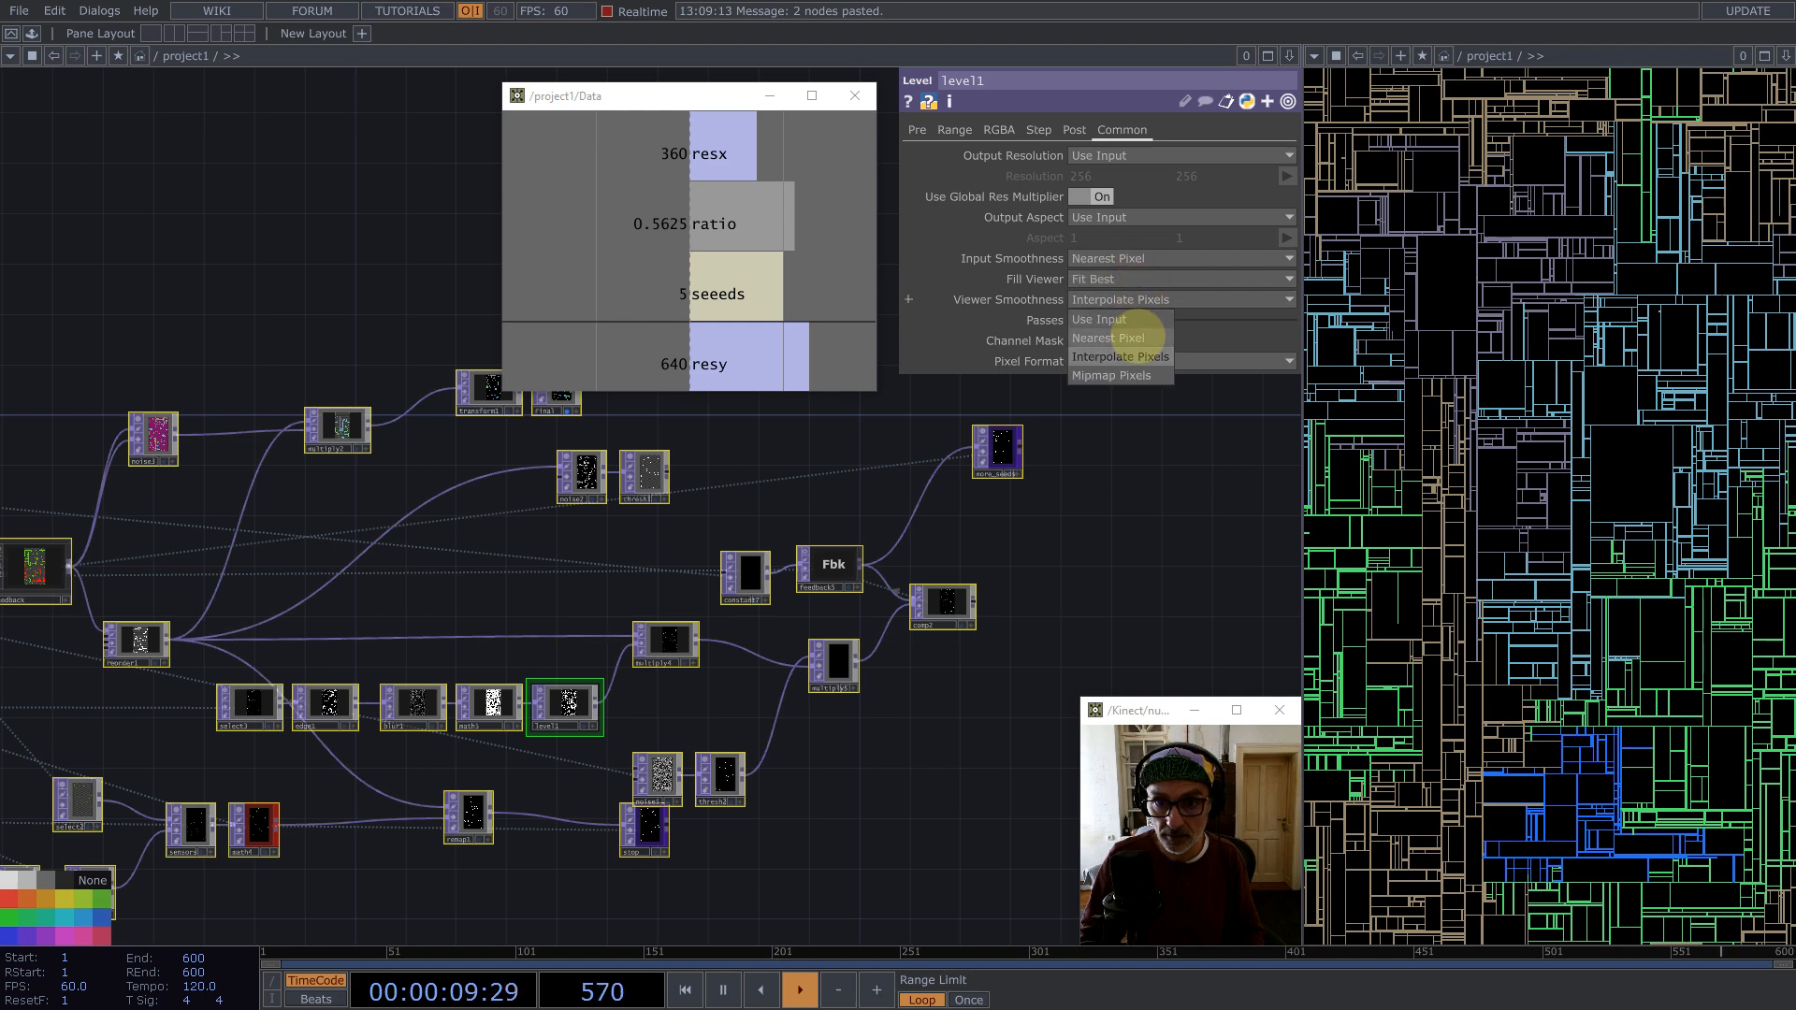
pyautogui.click(1137, 338)
# Step: Inspect blur1's Common smoothness settings across the network
pyautogui.moveTo(1190, 484); pyautogui.dragTo(1291, 450)
pyautogui.moveTo(608, 537); pyautogui.dragTo(686, 515)
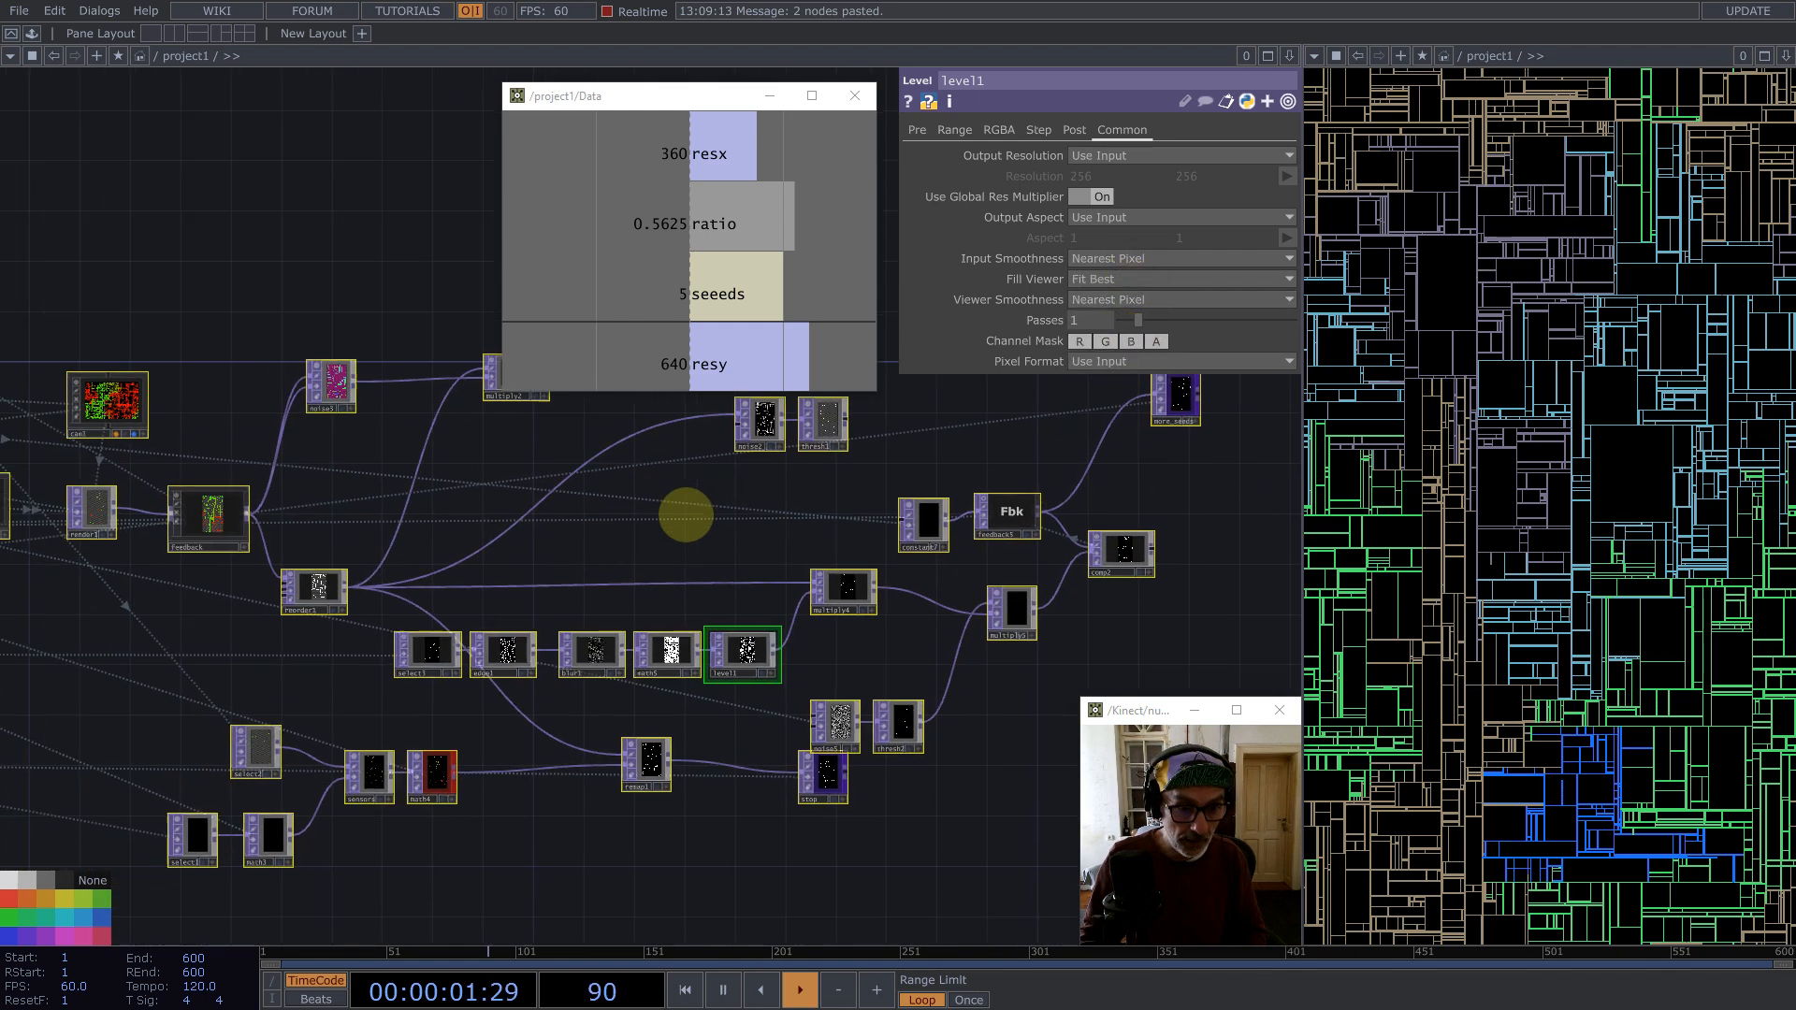
pyautogui.scroll(5, 614, 609)
pyautogui.click(880, 619)
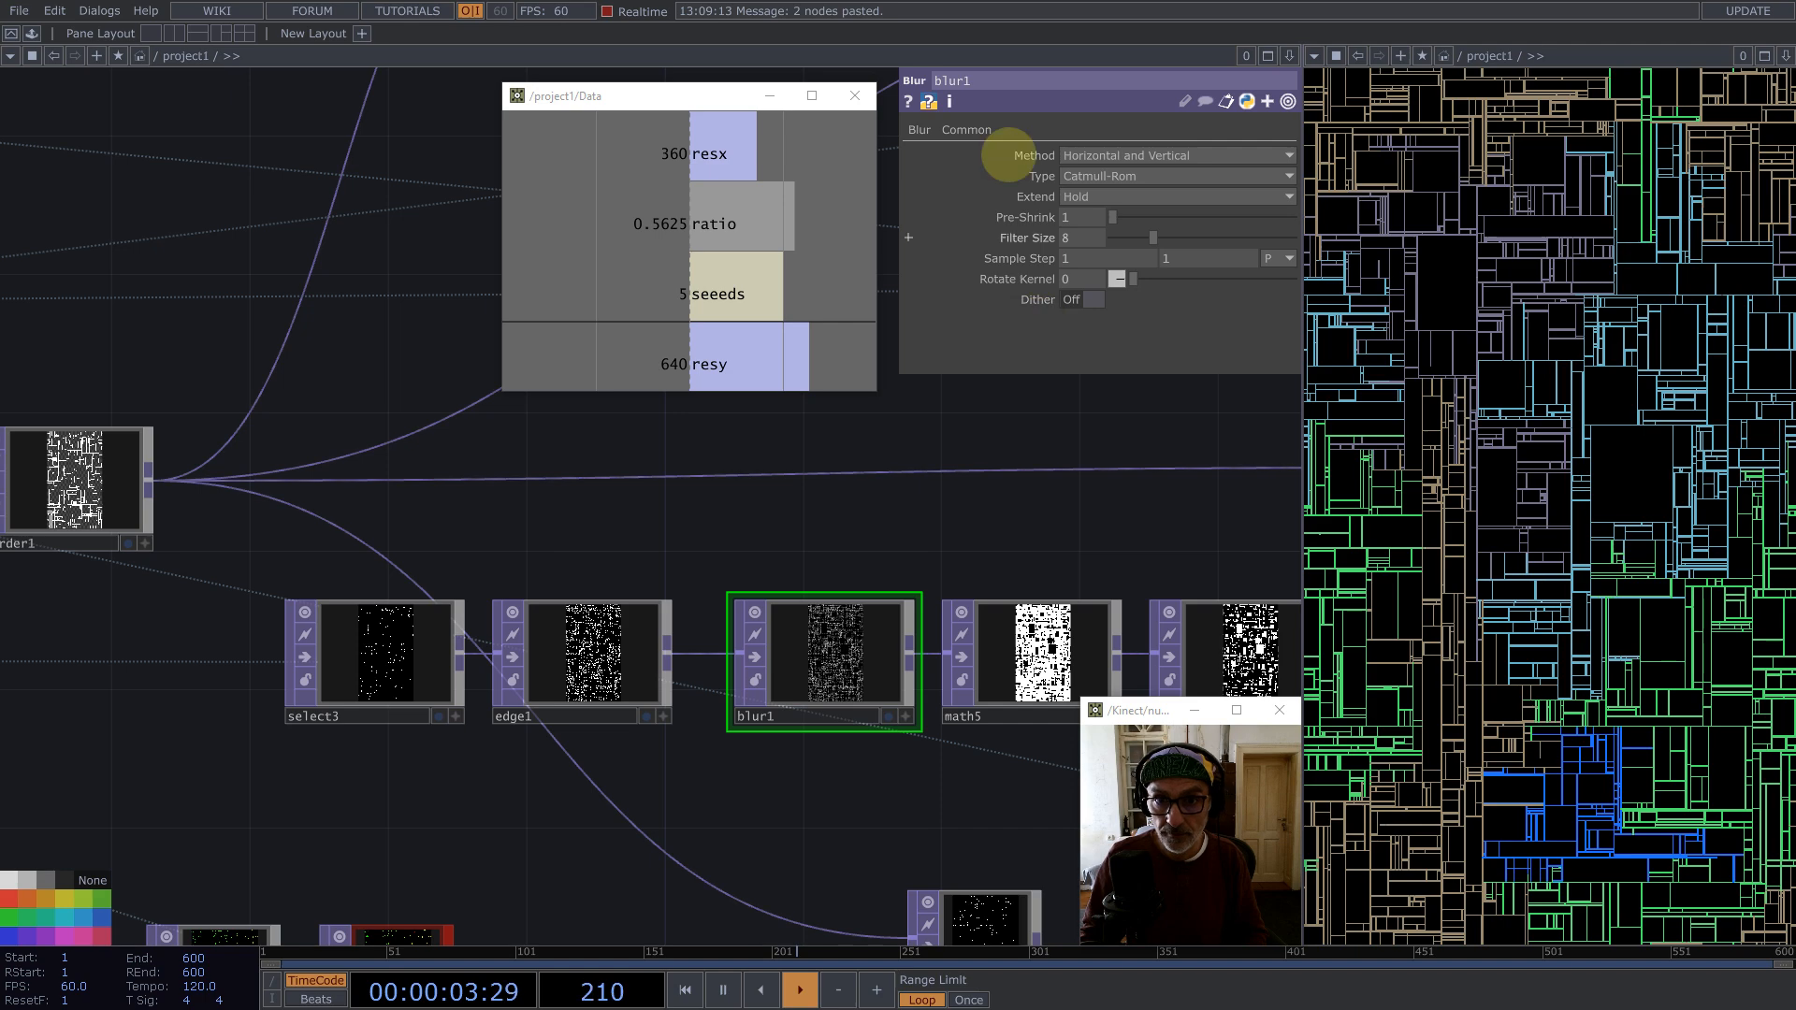
pyautogui.click(966, 130)
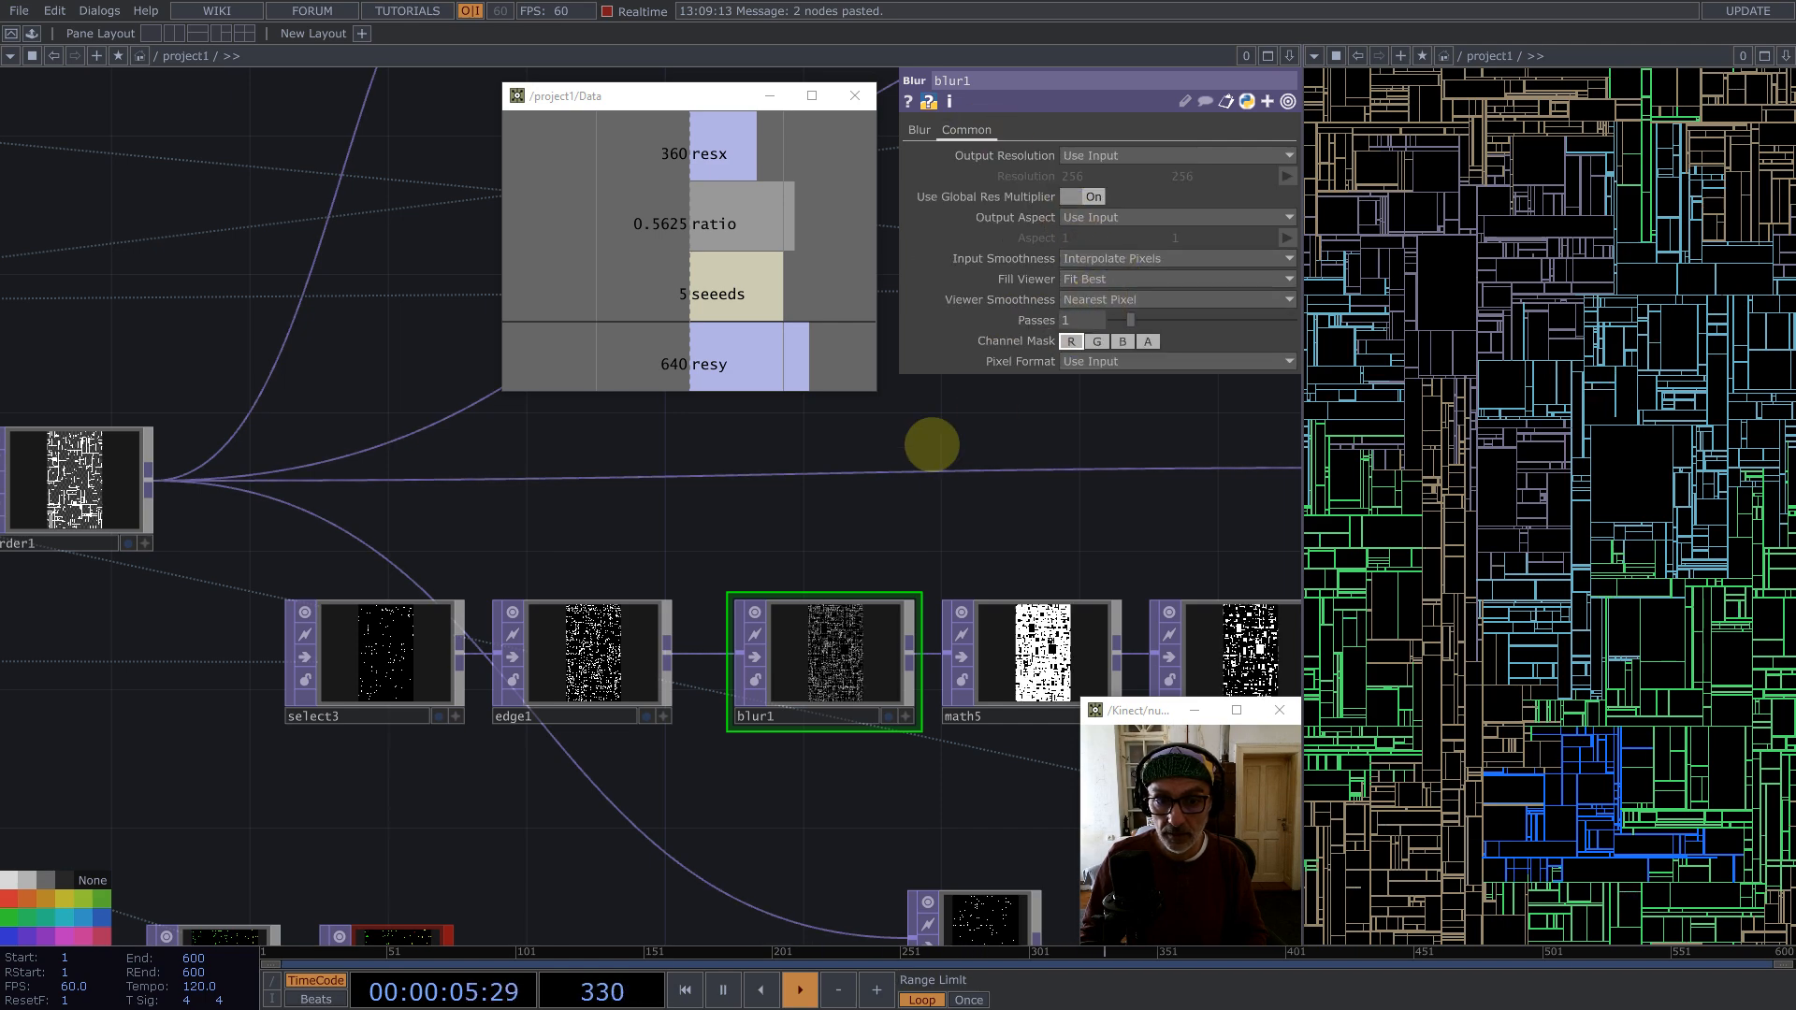
pyautogui.scroll(-5, 714, 530)
pyautogui.scroll(-2, 655, 542)
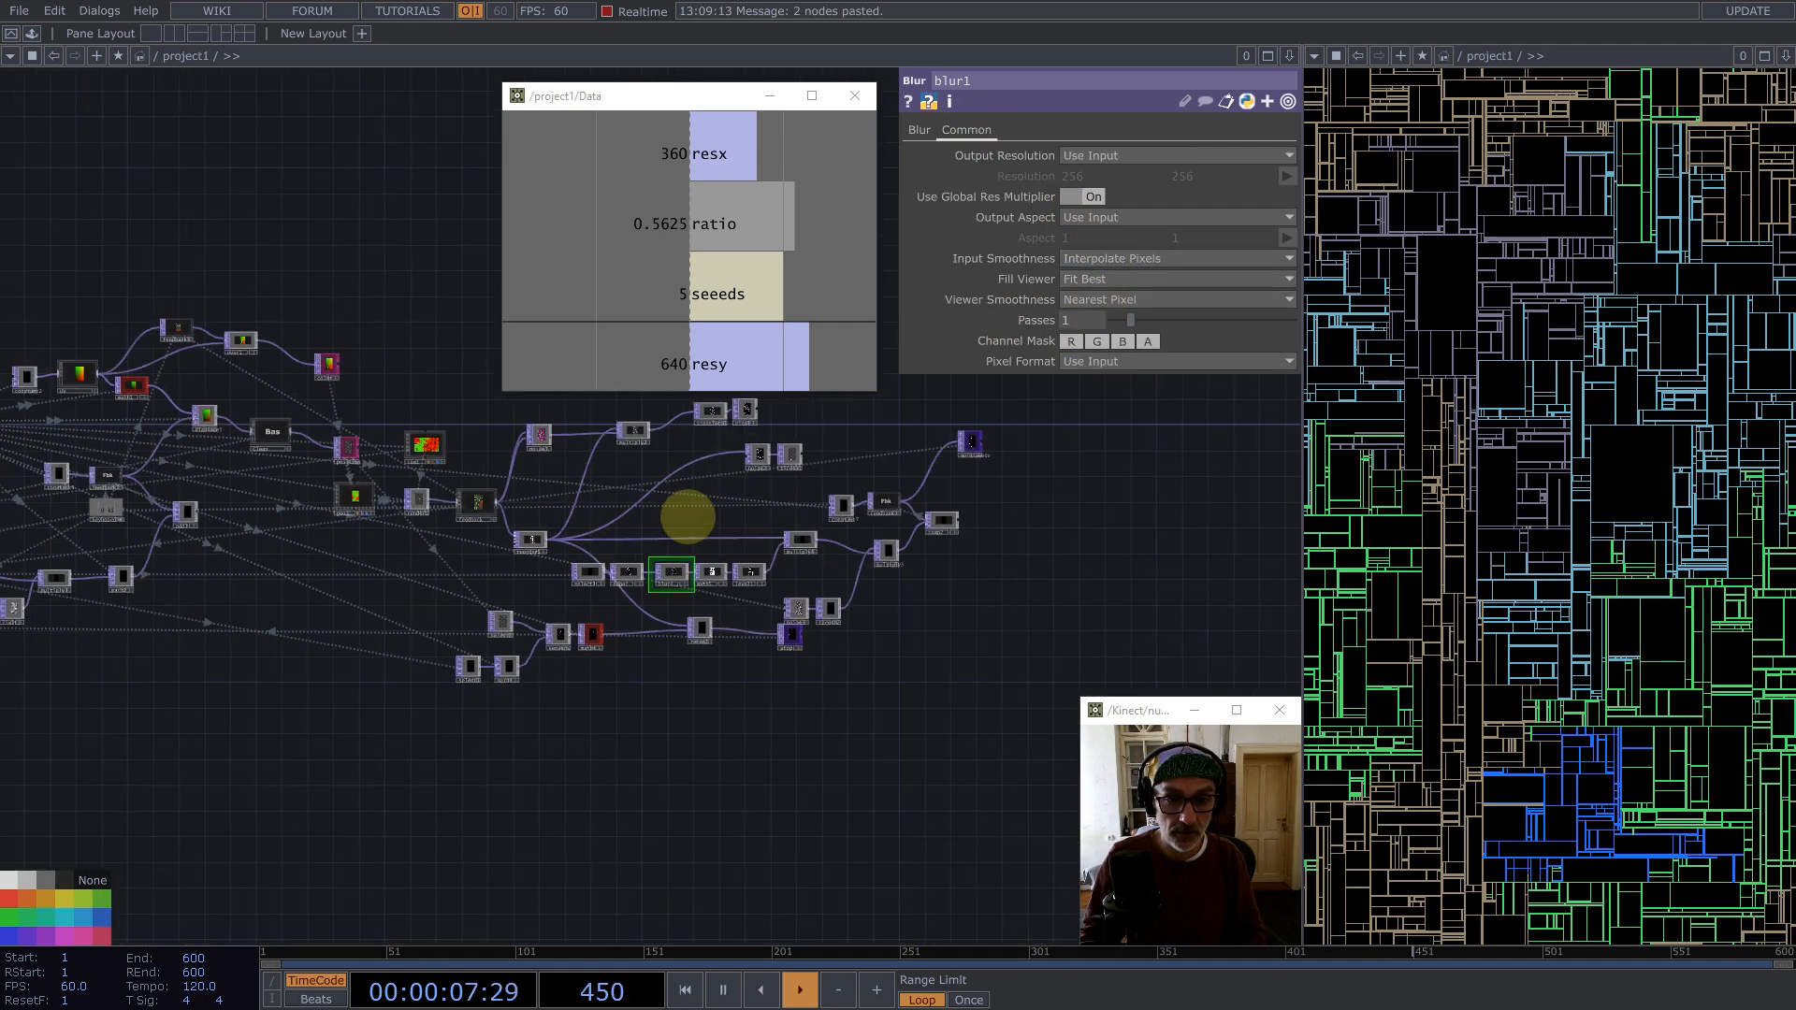
pyautogui.press('1')
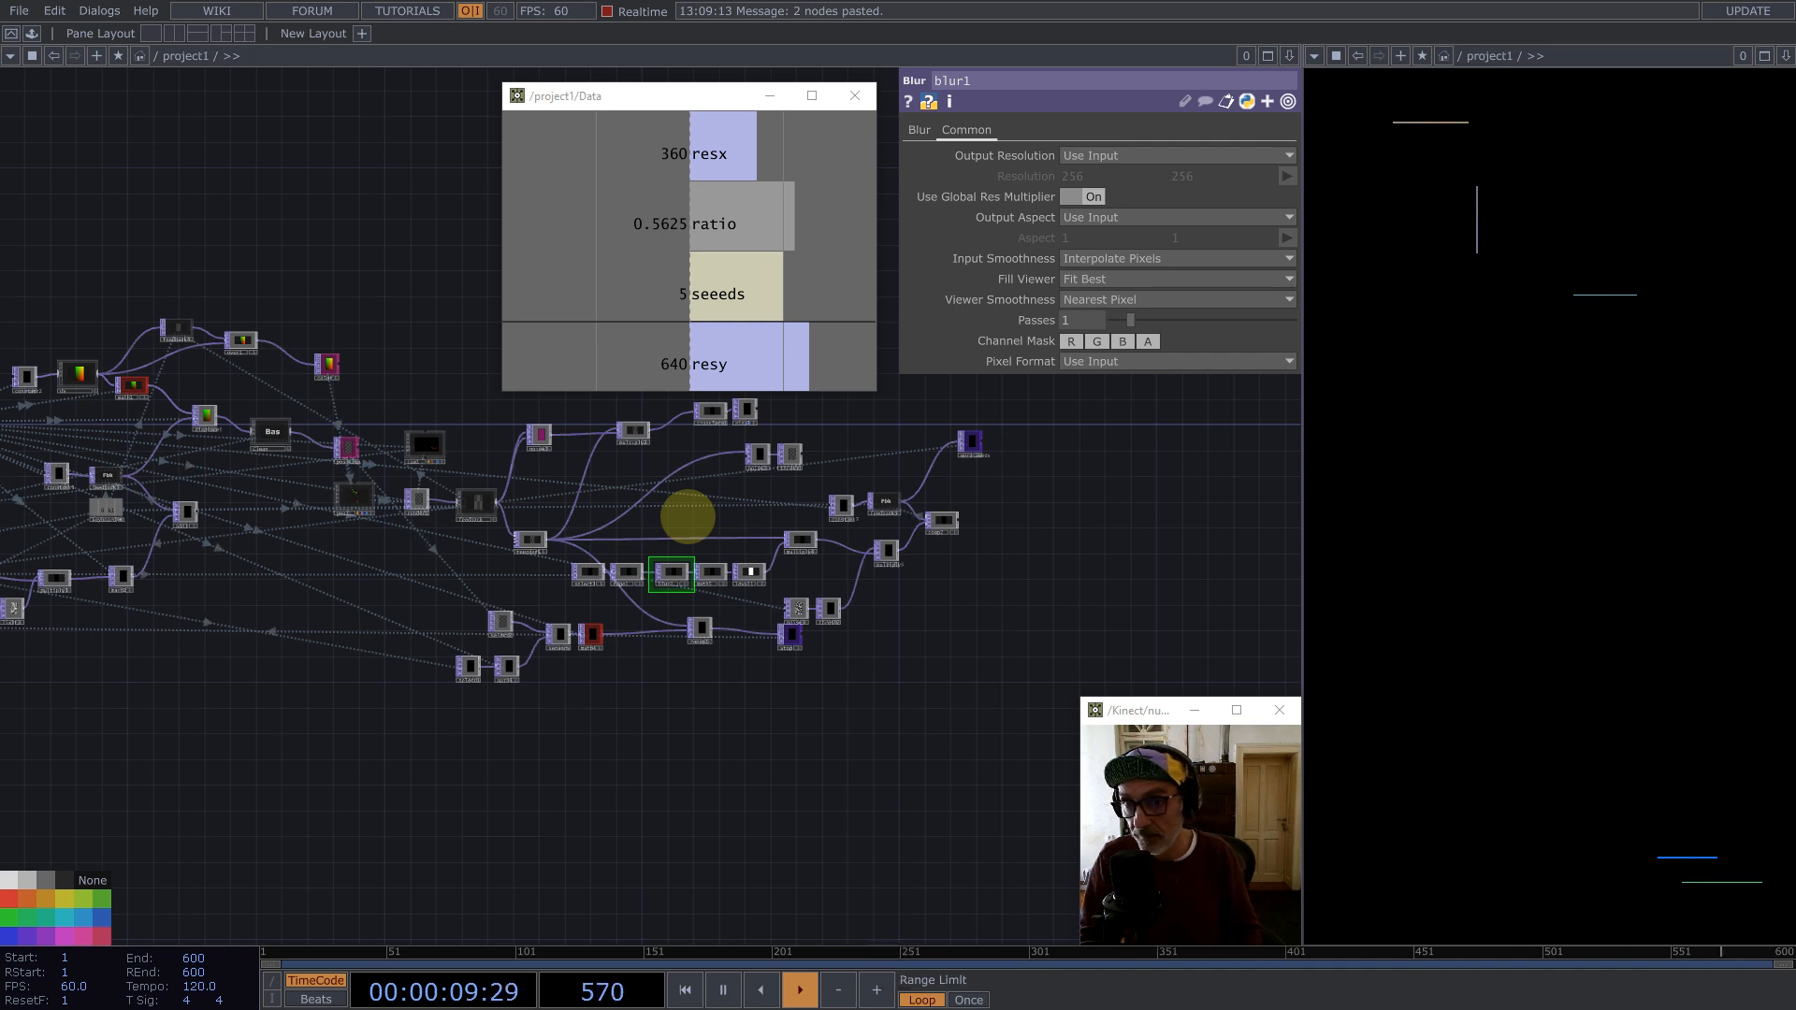
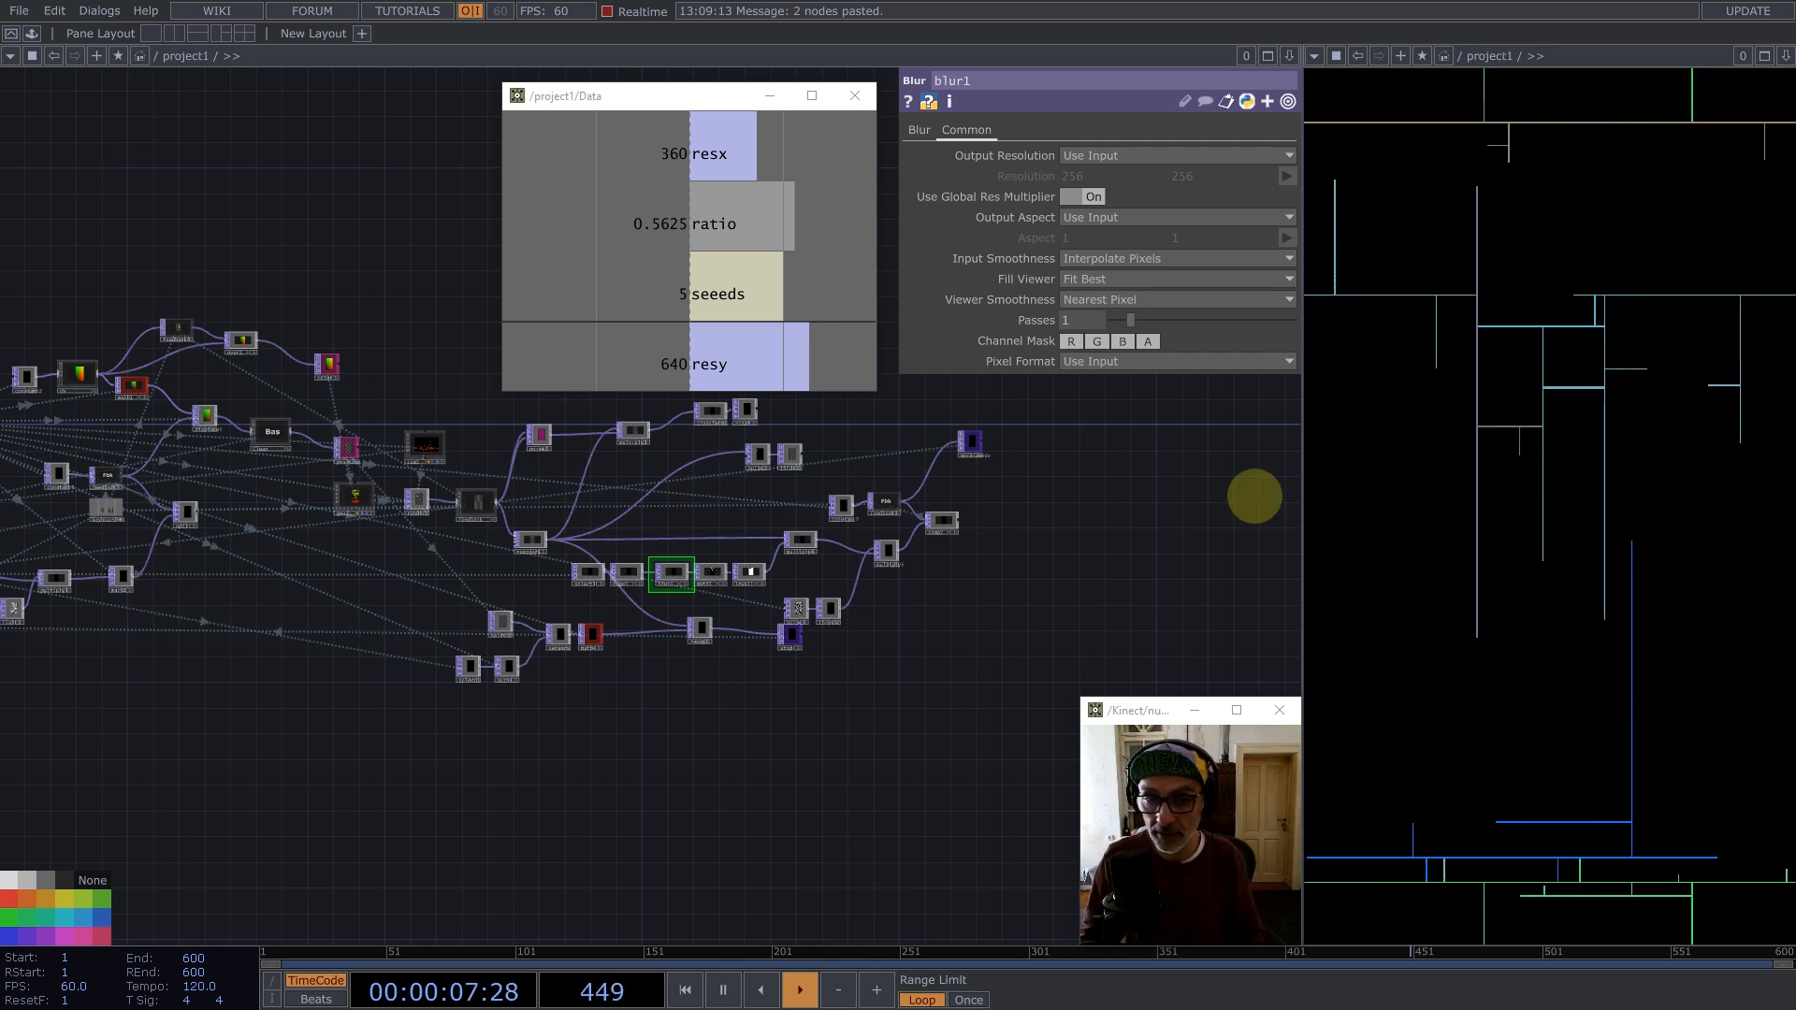
# Step: Insert a Noise TOP into the connection between Step_Angle and multiply1
pyautogui.scroll(5, 698, 489)
pyautogui.moveTo(724, 522); pyautogui.dragTo(1067, 553, button='middle')
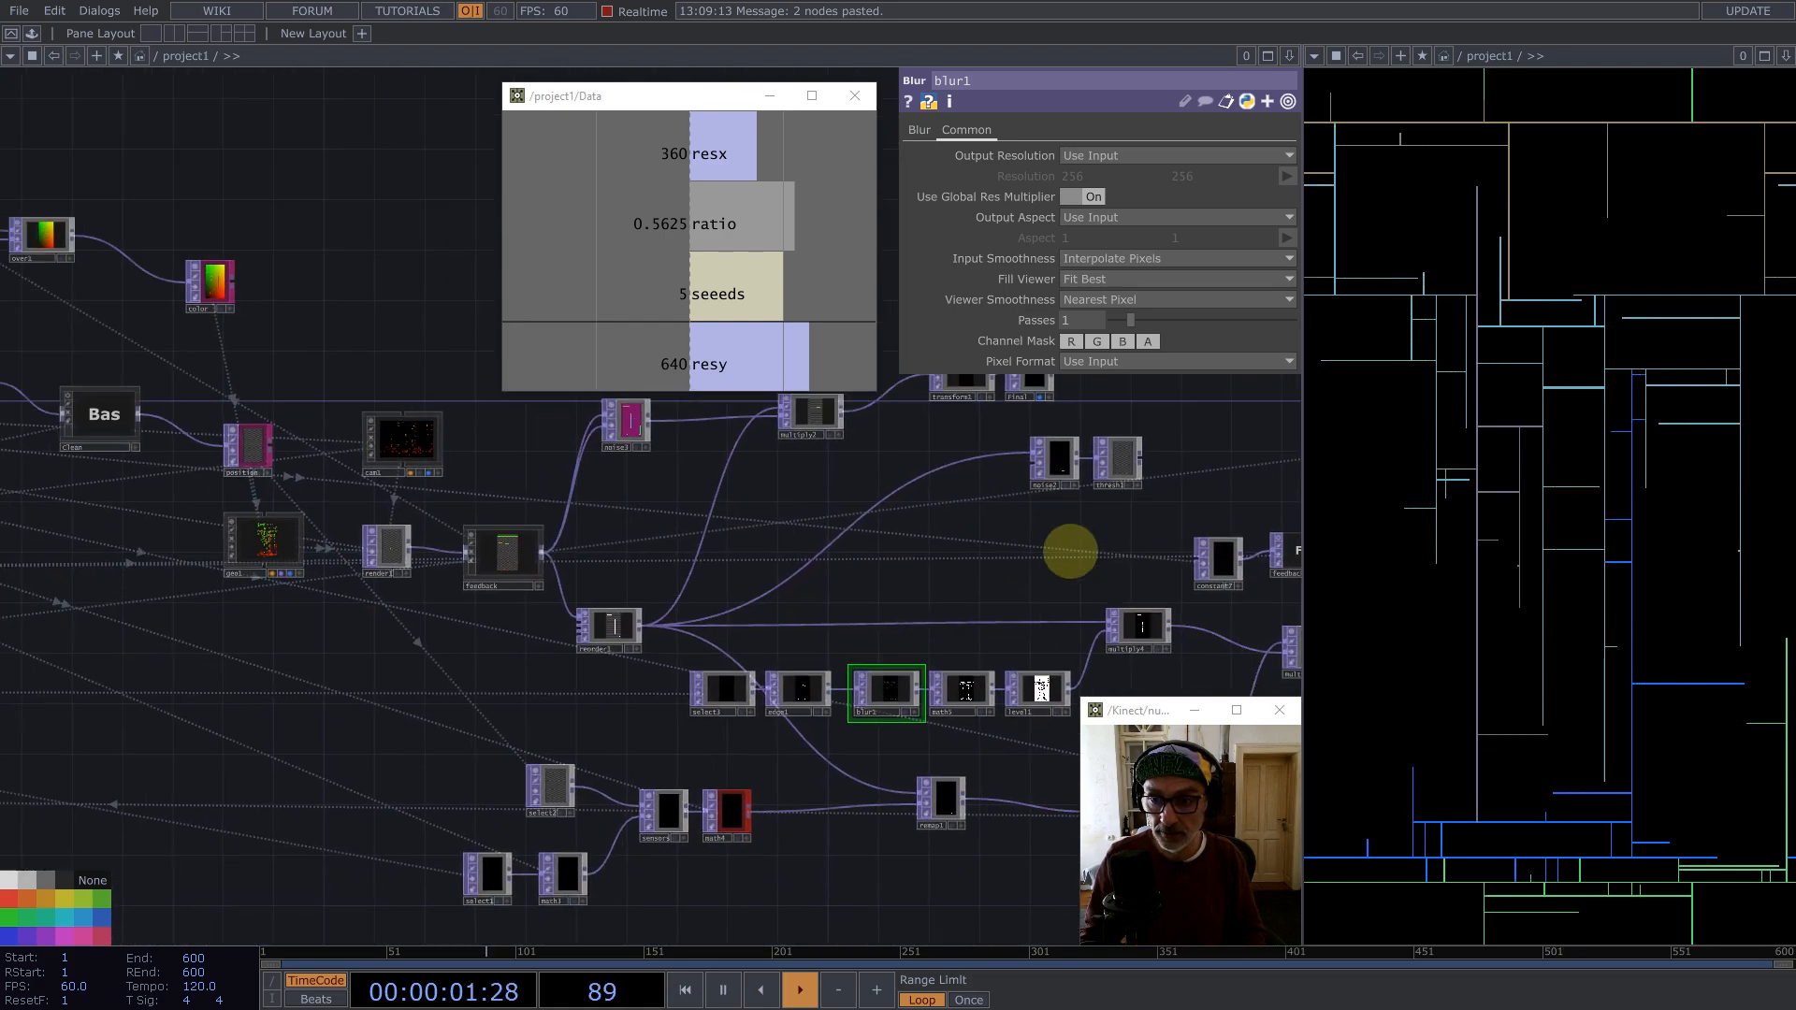
pyautogui.scroll(-5, 1071, 557)
pyautogui.scroll(5, 374, 552)
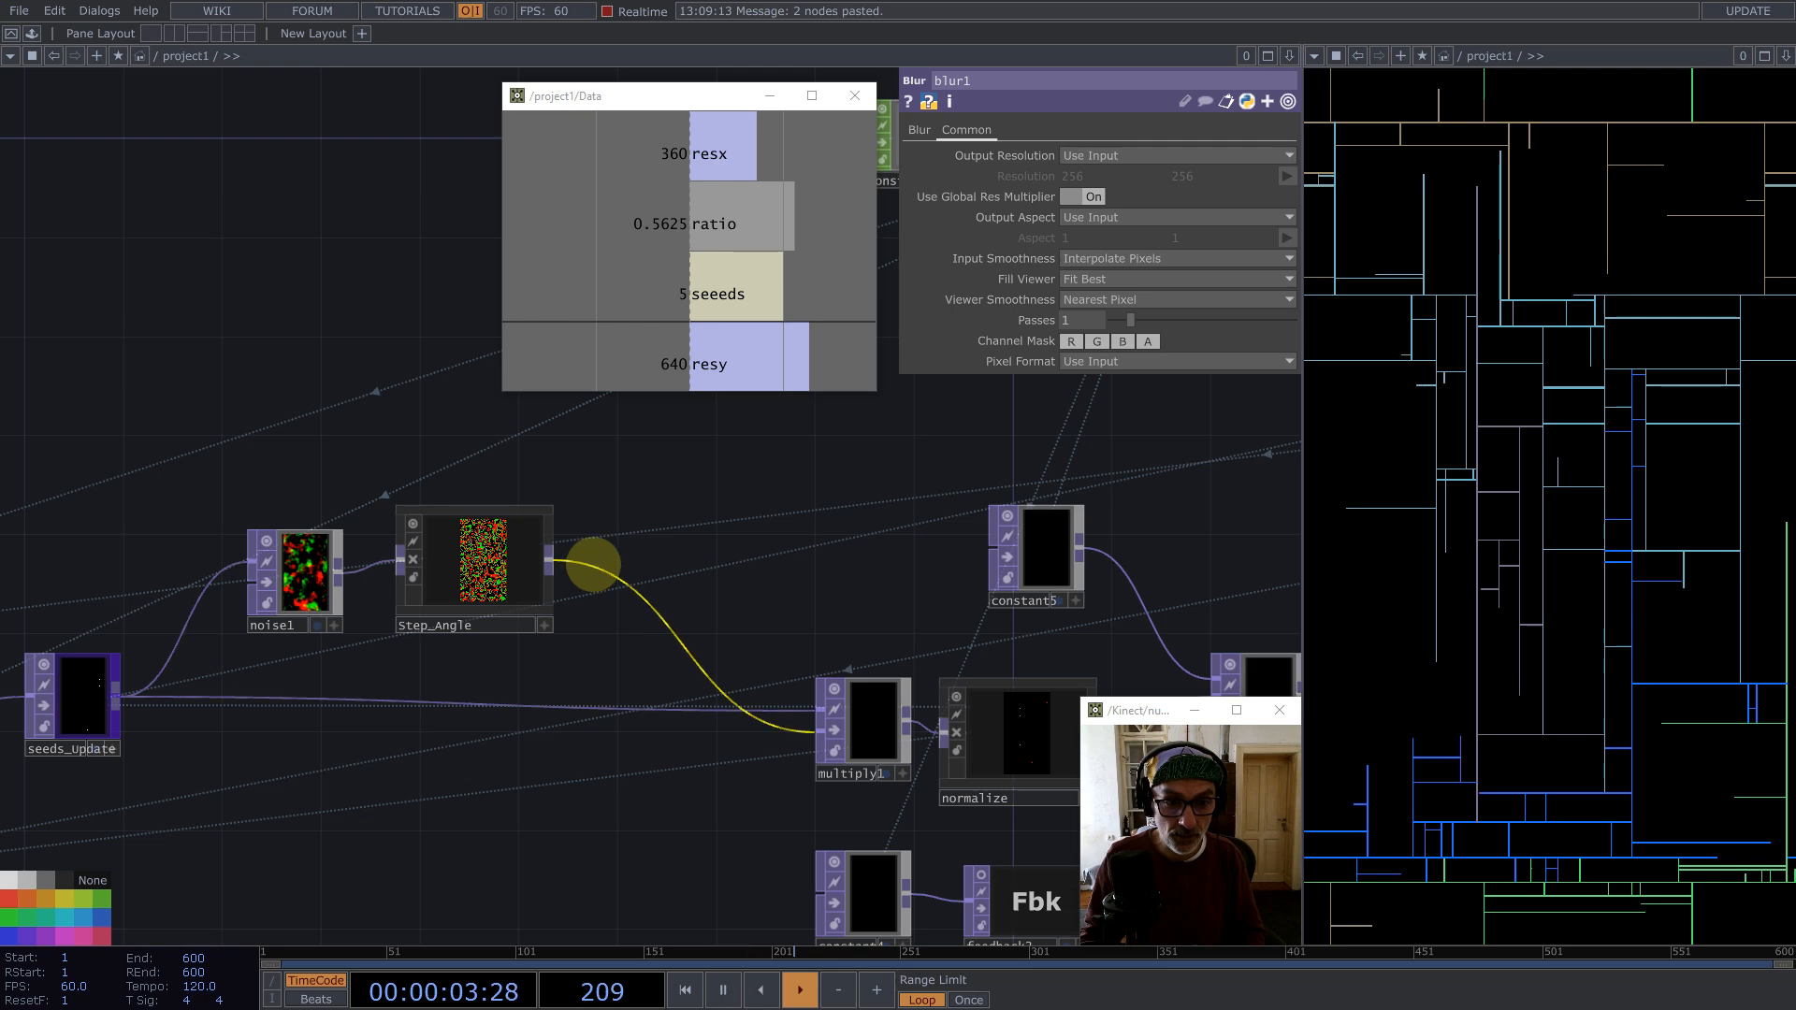
pyautogui.rightClick(604, 553)
pyautogui.click(632, 544)
pyautogui.write('noi')
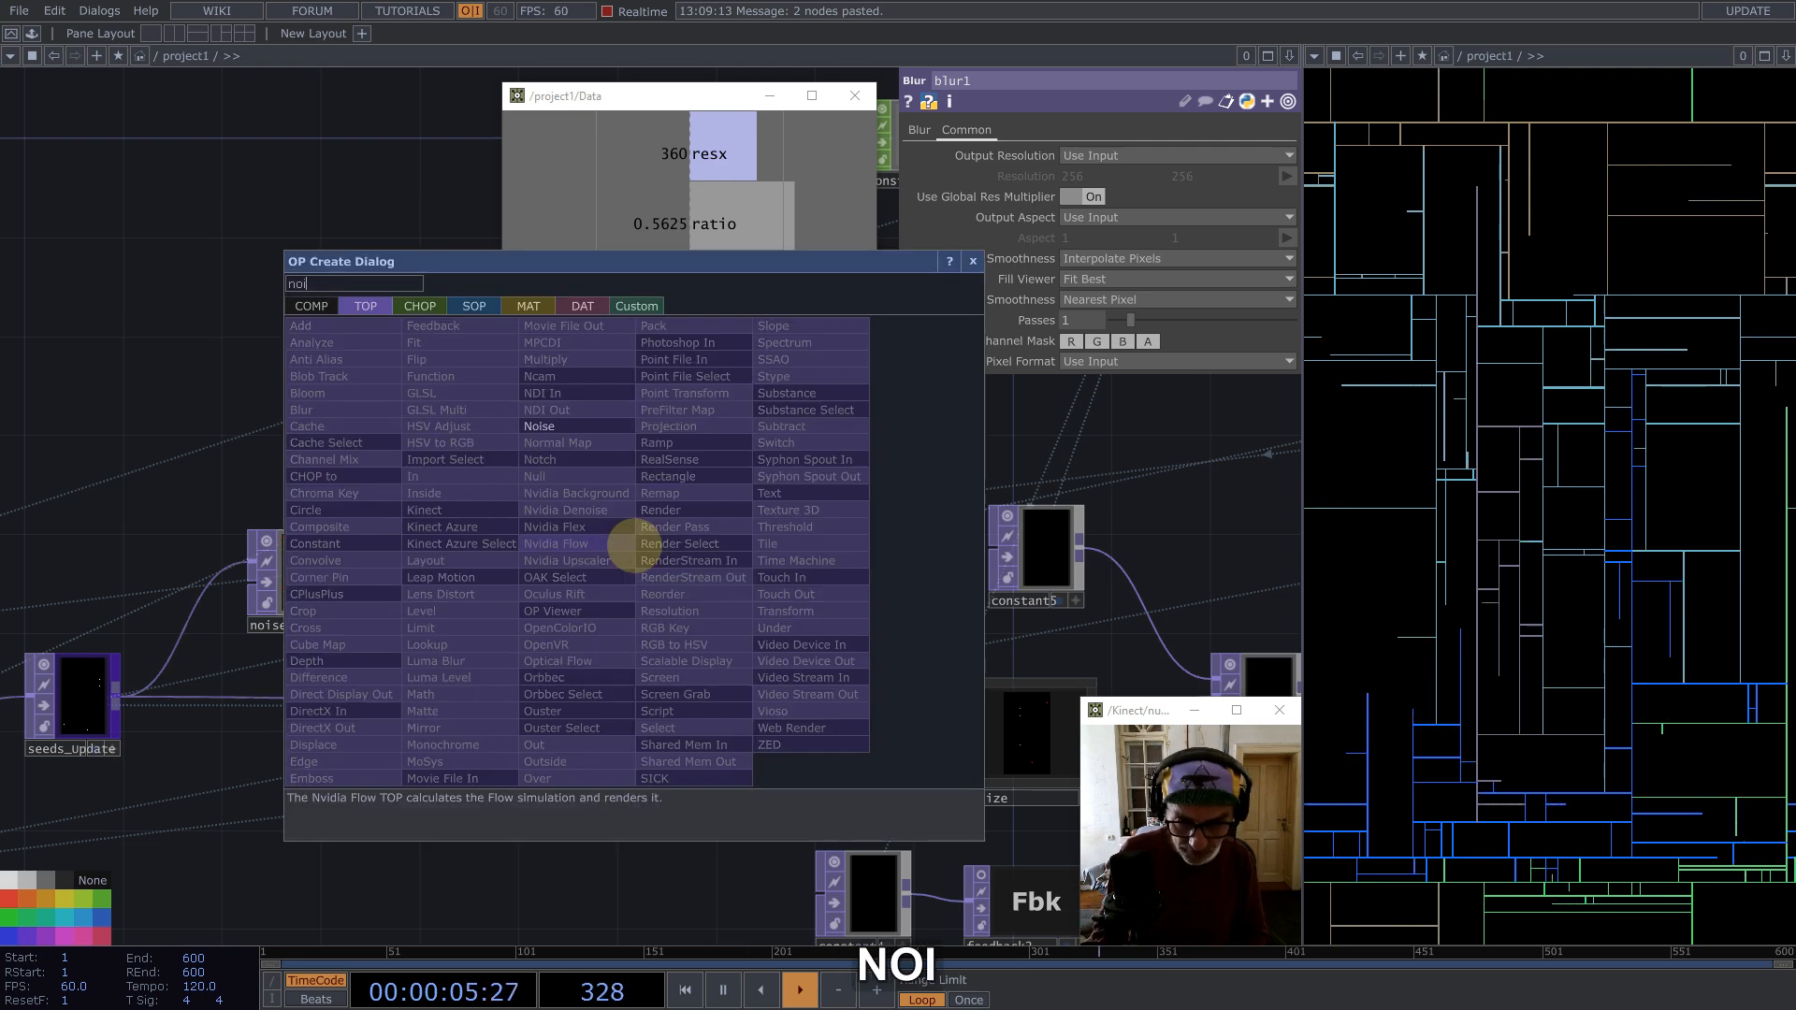
pyautogui.click(539, 426)
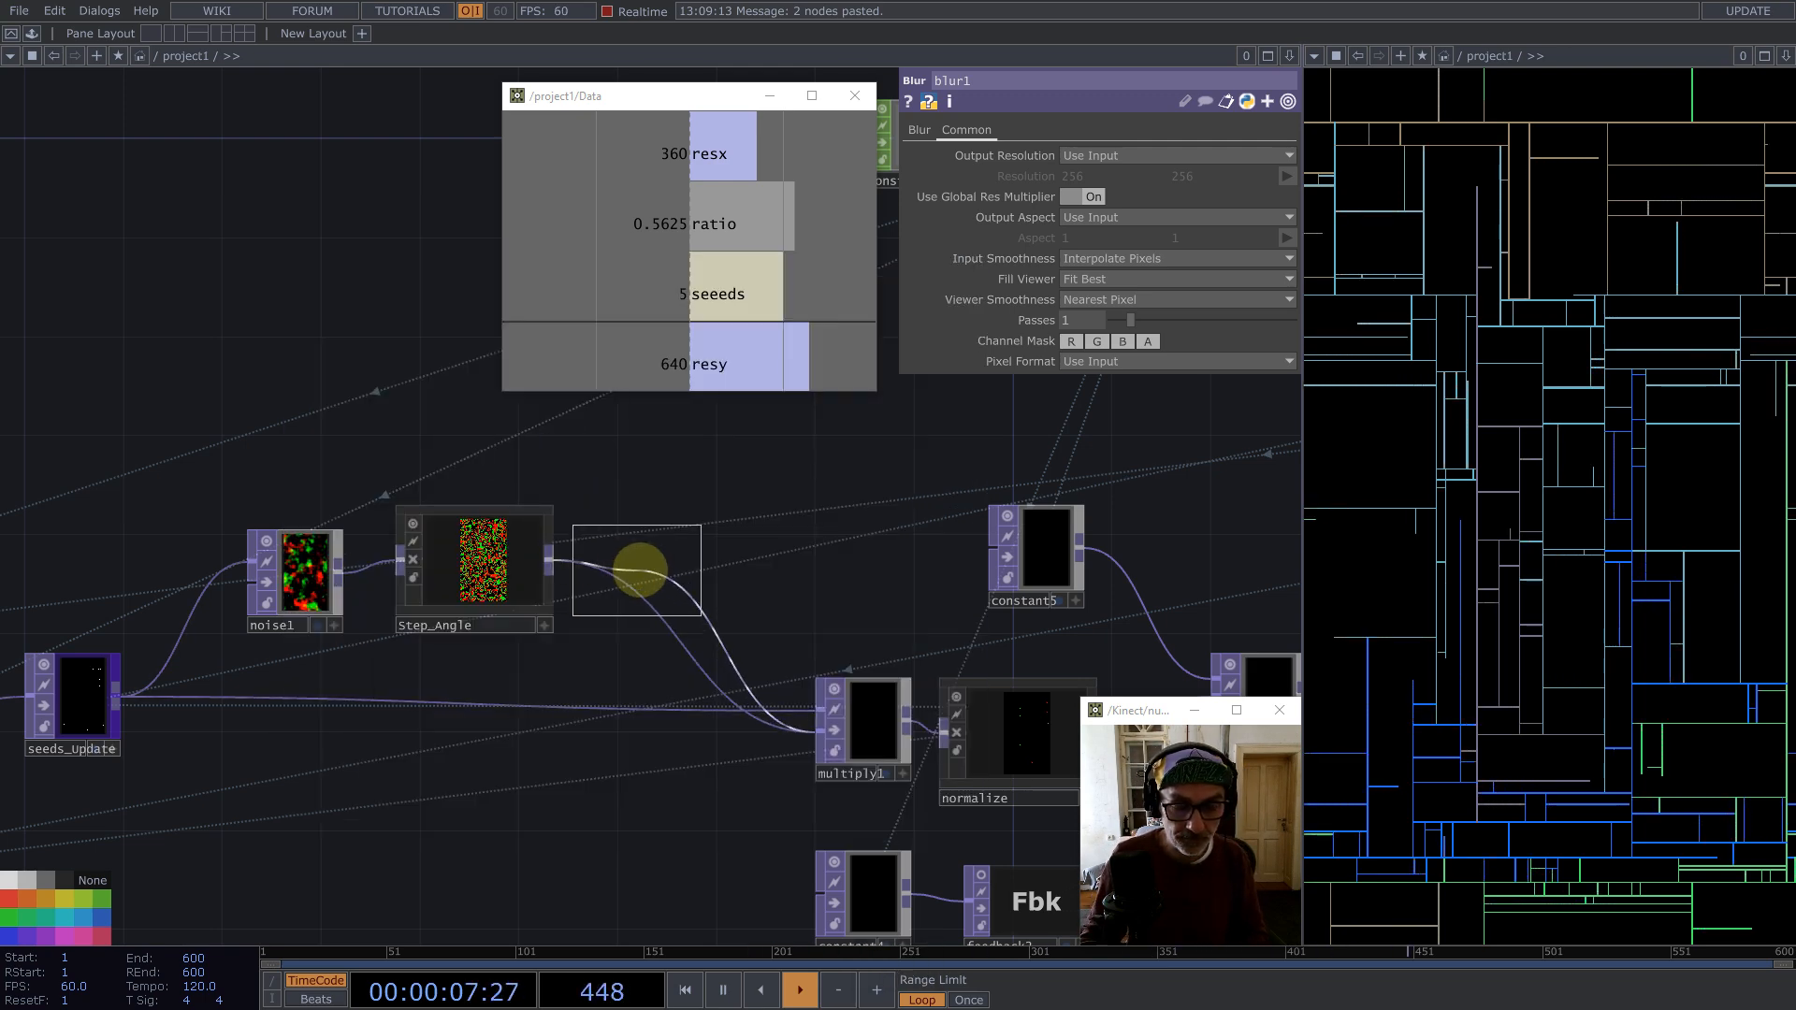
pyautogui.click(633, 567)
# Step: Set noise6's Amplitude to 1/12 and its Seed to about 3575
pyautogui.moveTo(1177, 342); pyautogui.dragTo(1050, 339)
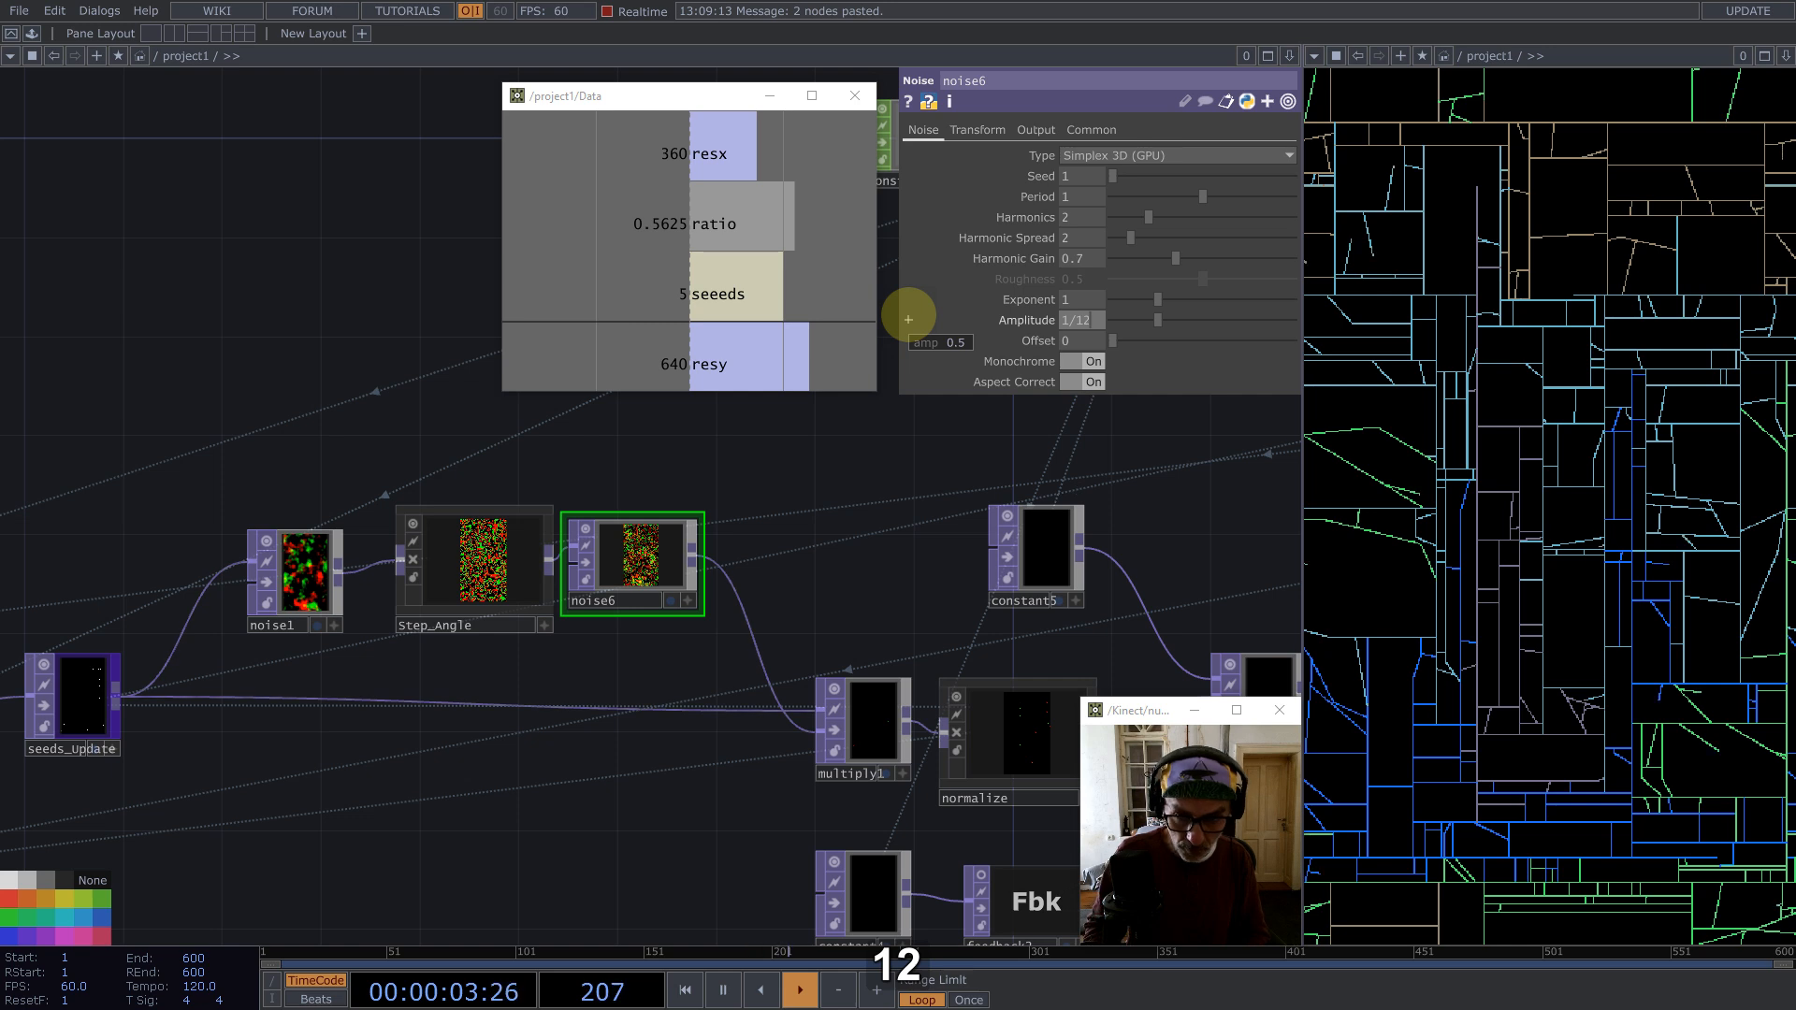
pyautogui.press('Return')
pyautogui.moveTo(1168, 176); pyautogui.dragTo(1177, 176)
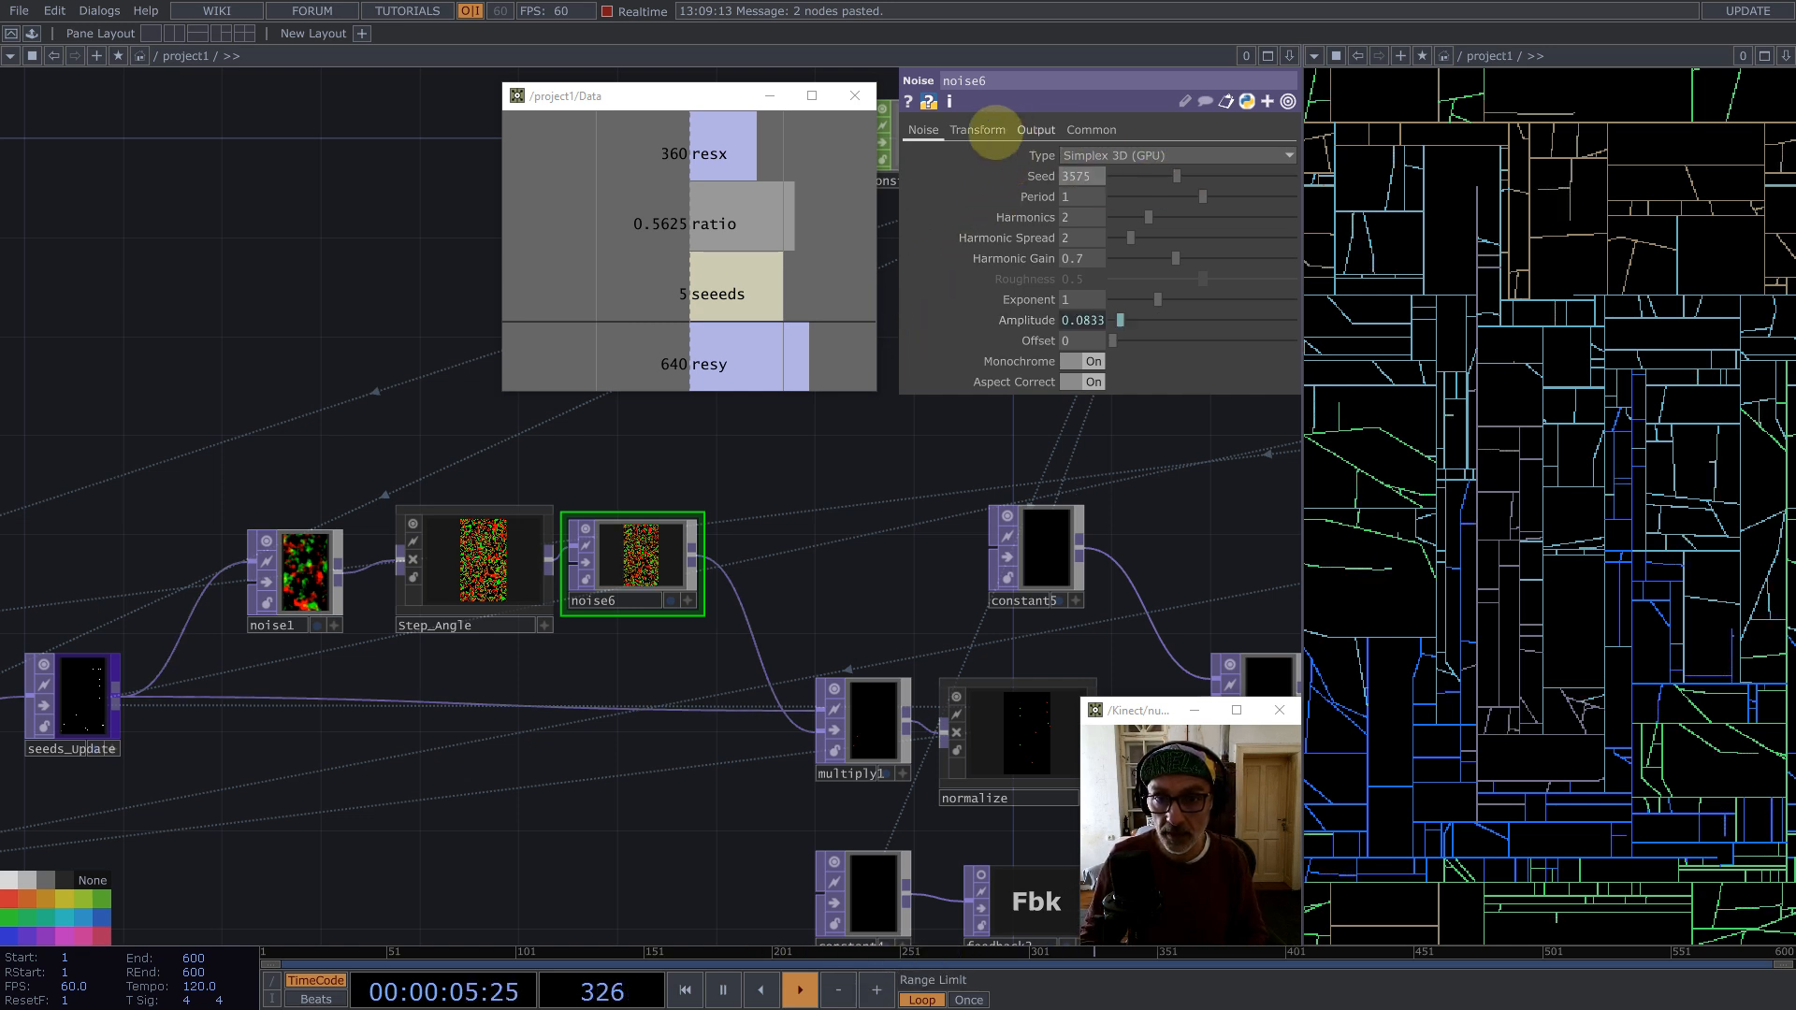
# Step: Set noise6's Translate z to the expression absTime.frame/1024 and restart the simulation
pyautogui.click(991, 130)
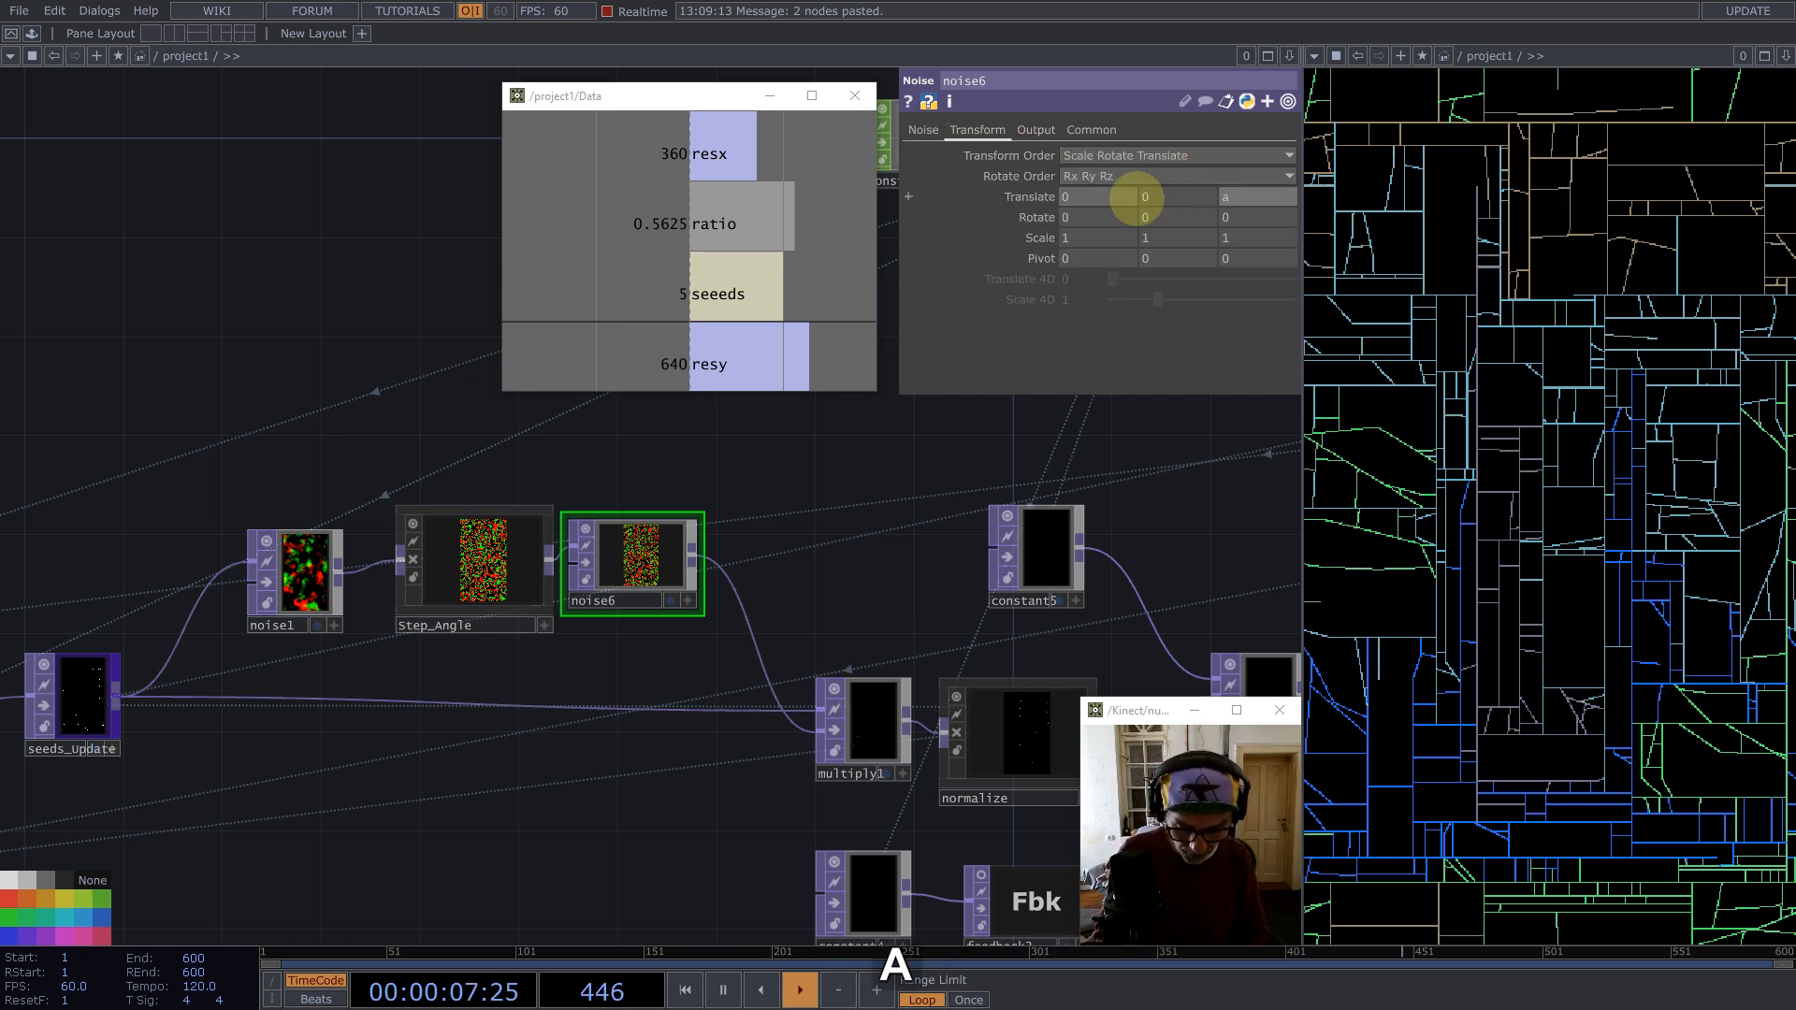
pyautogui.write('absTime.')
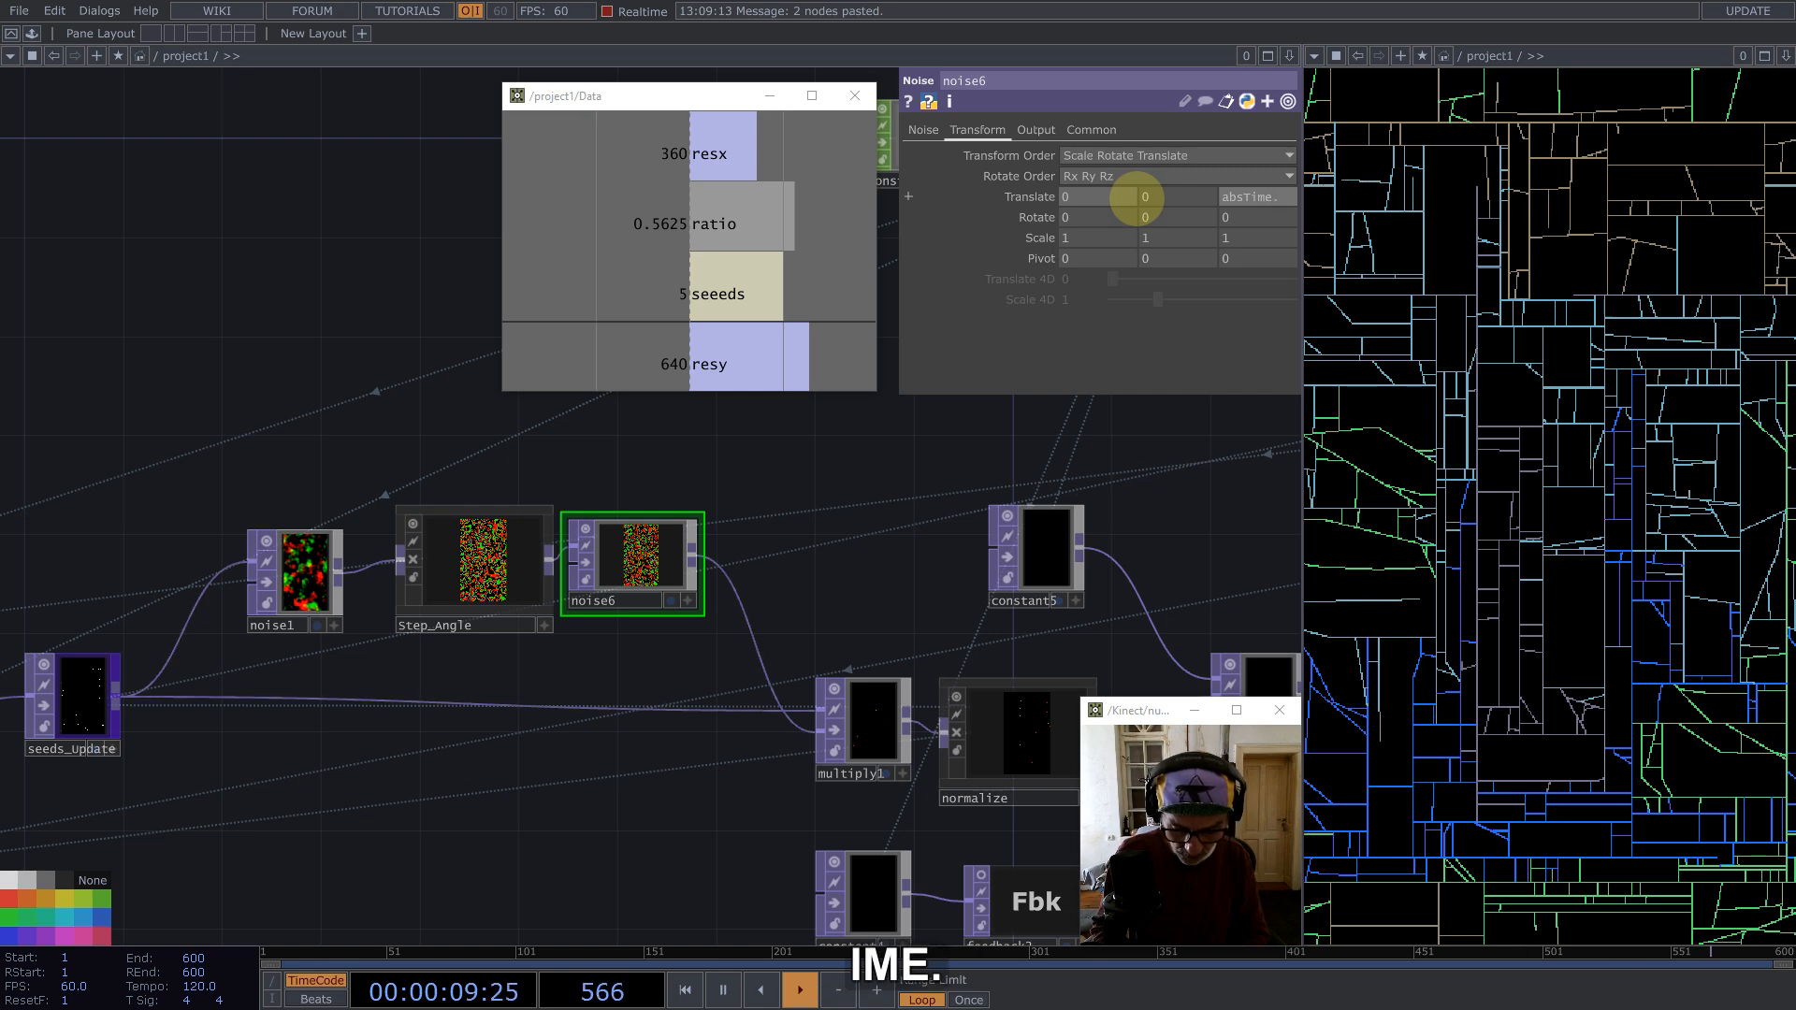
pyautogui.write('frame/102')
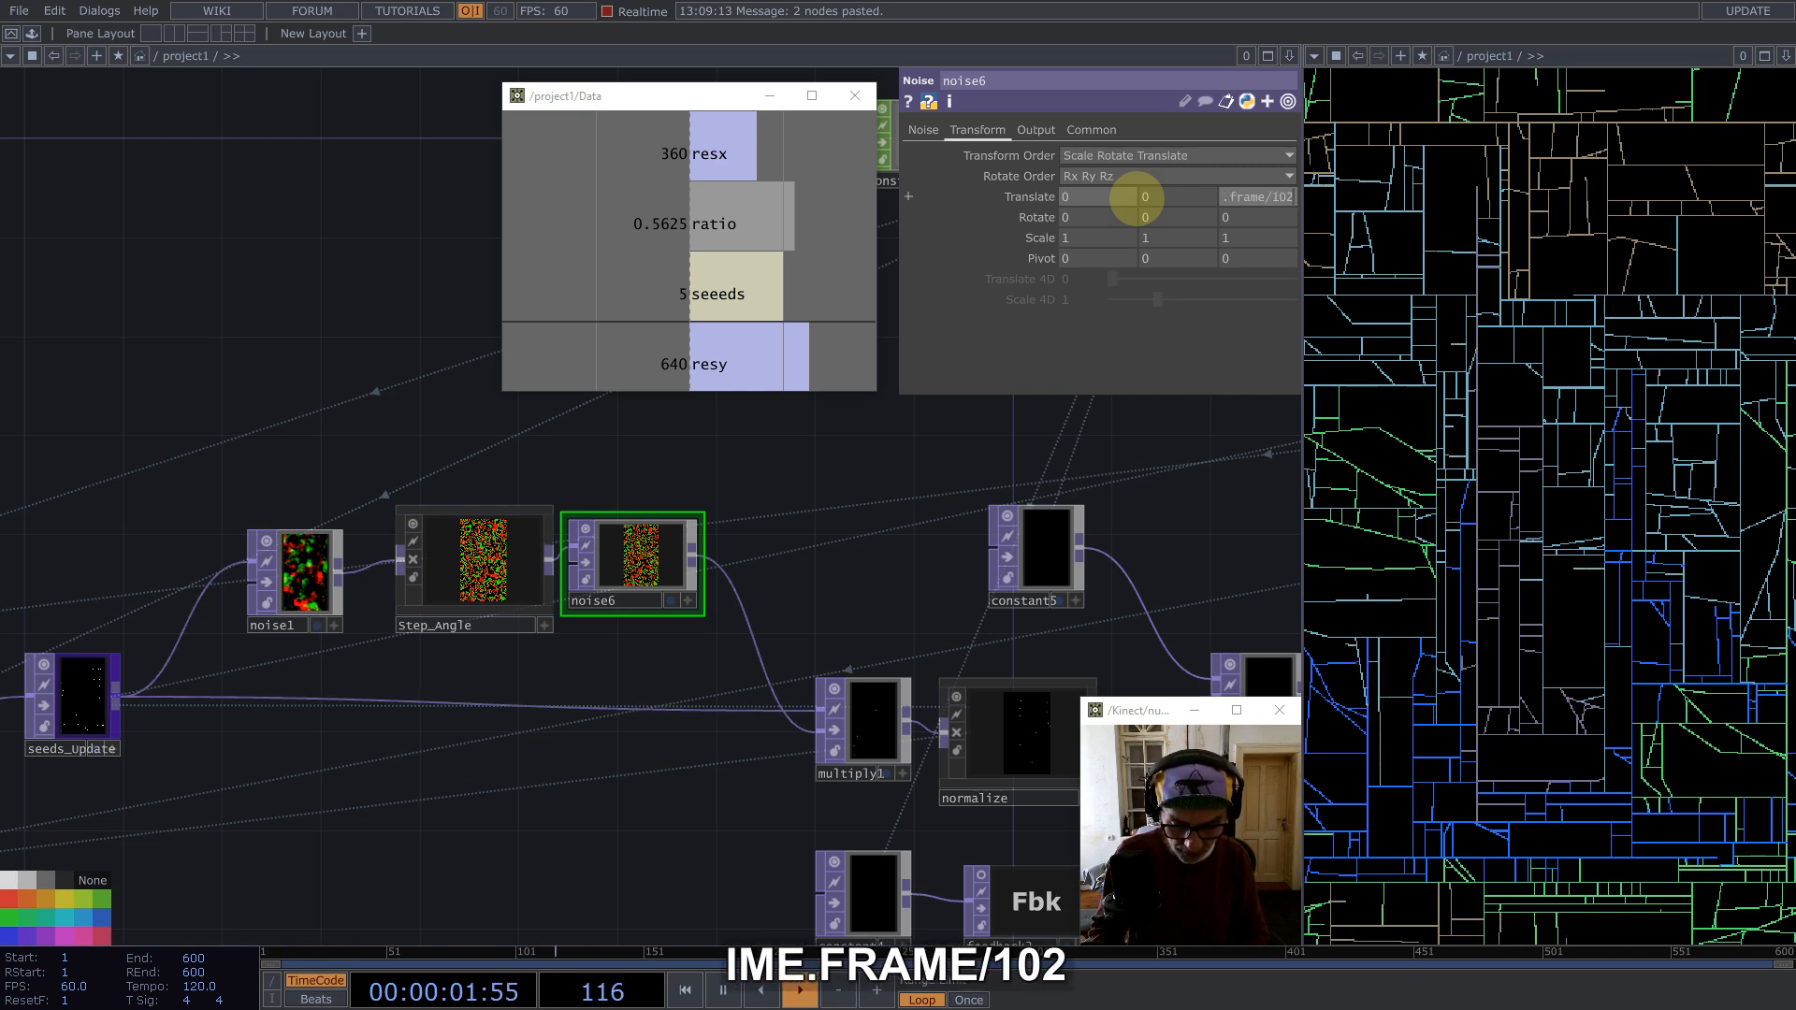
pyautogui.press('Return')
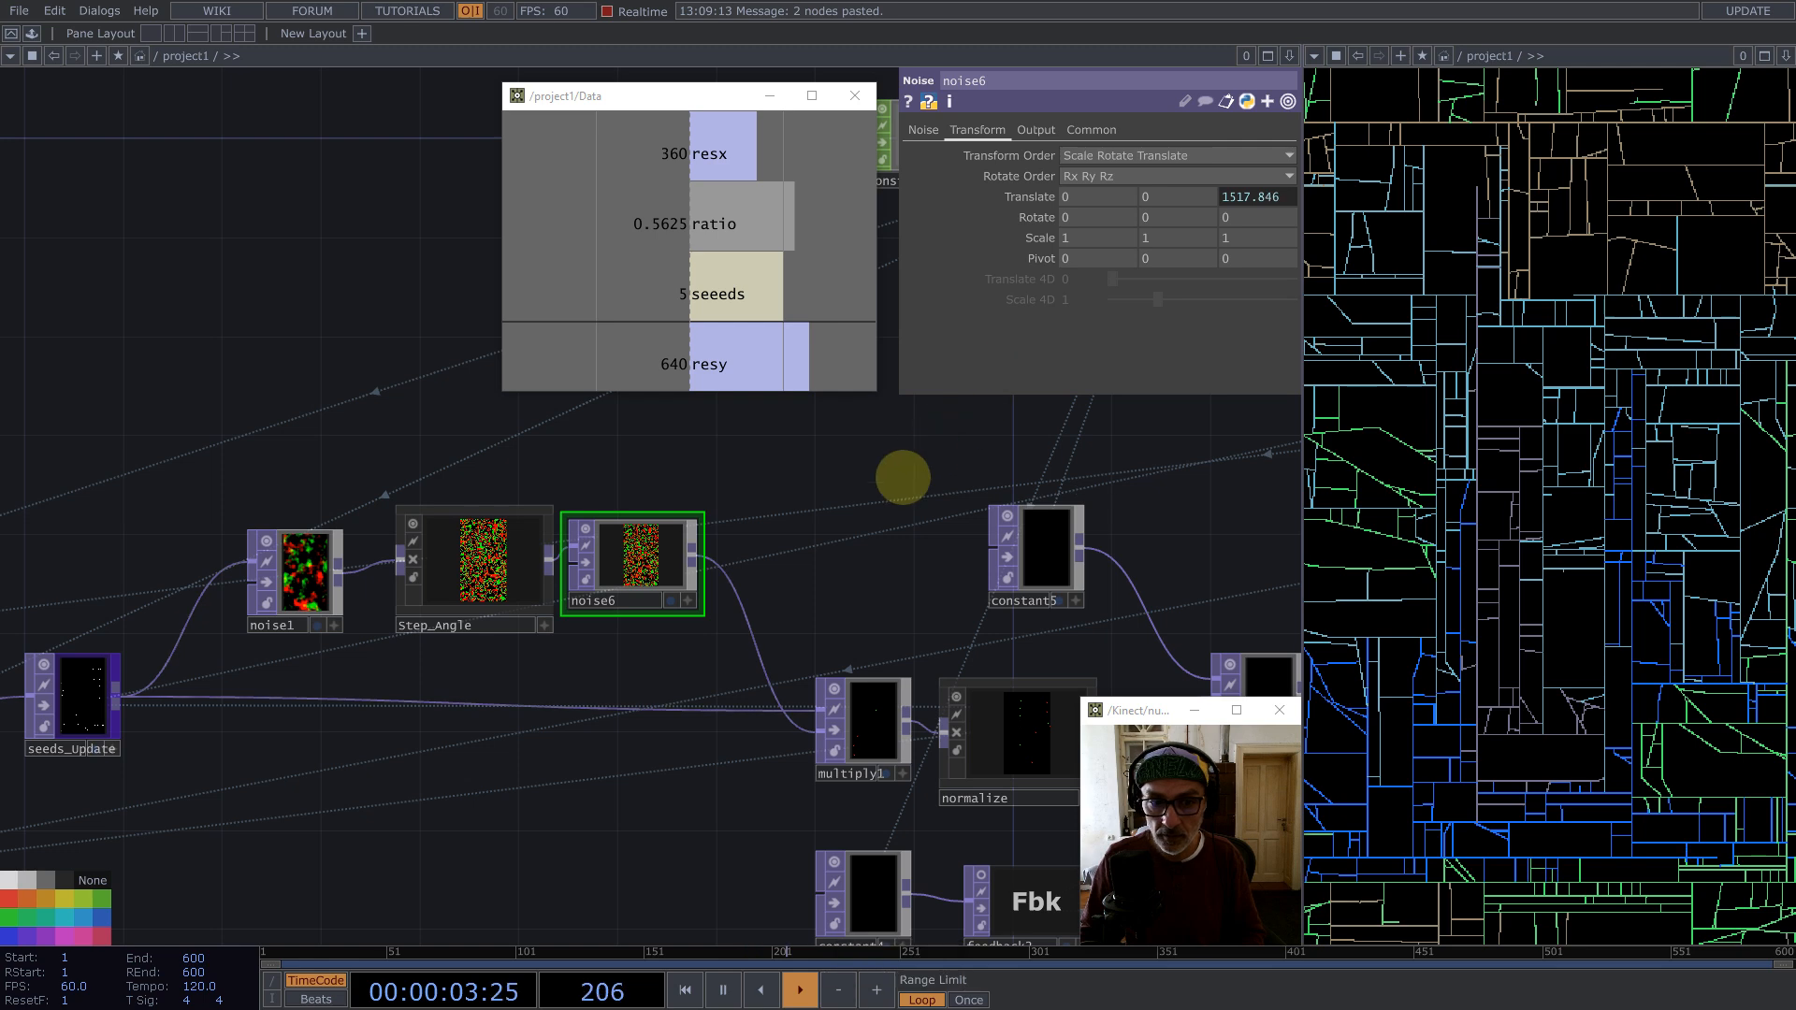
pyautogui.press('1')
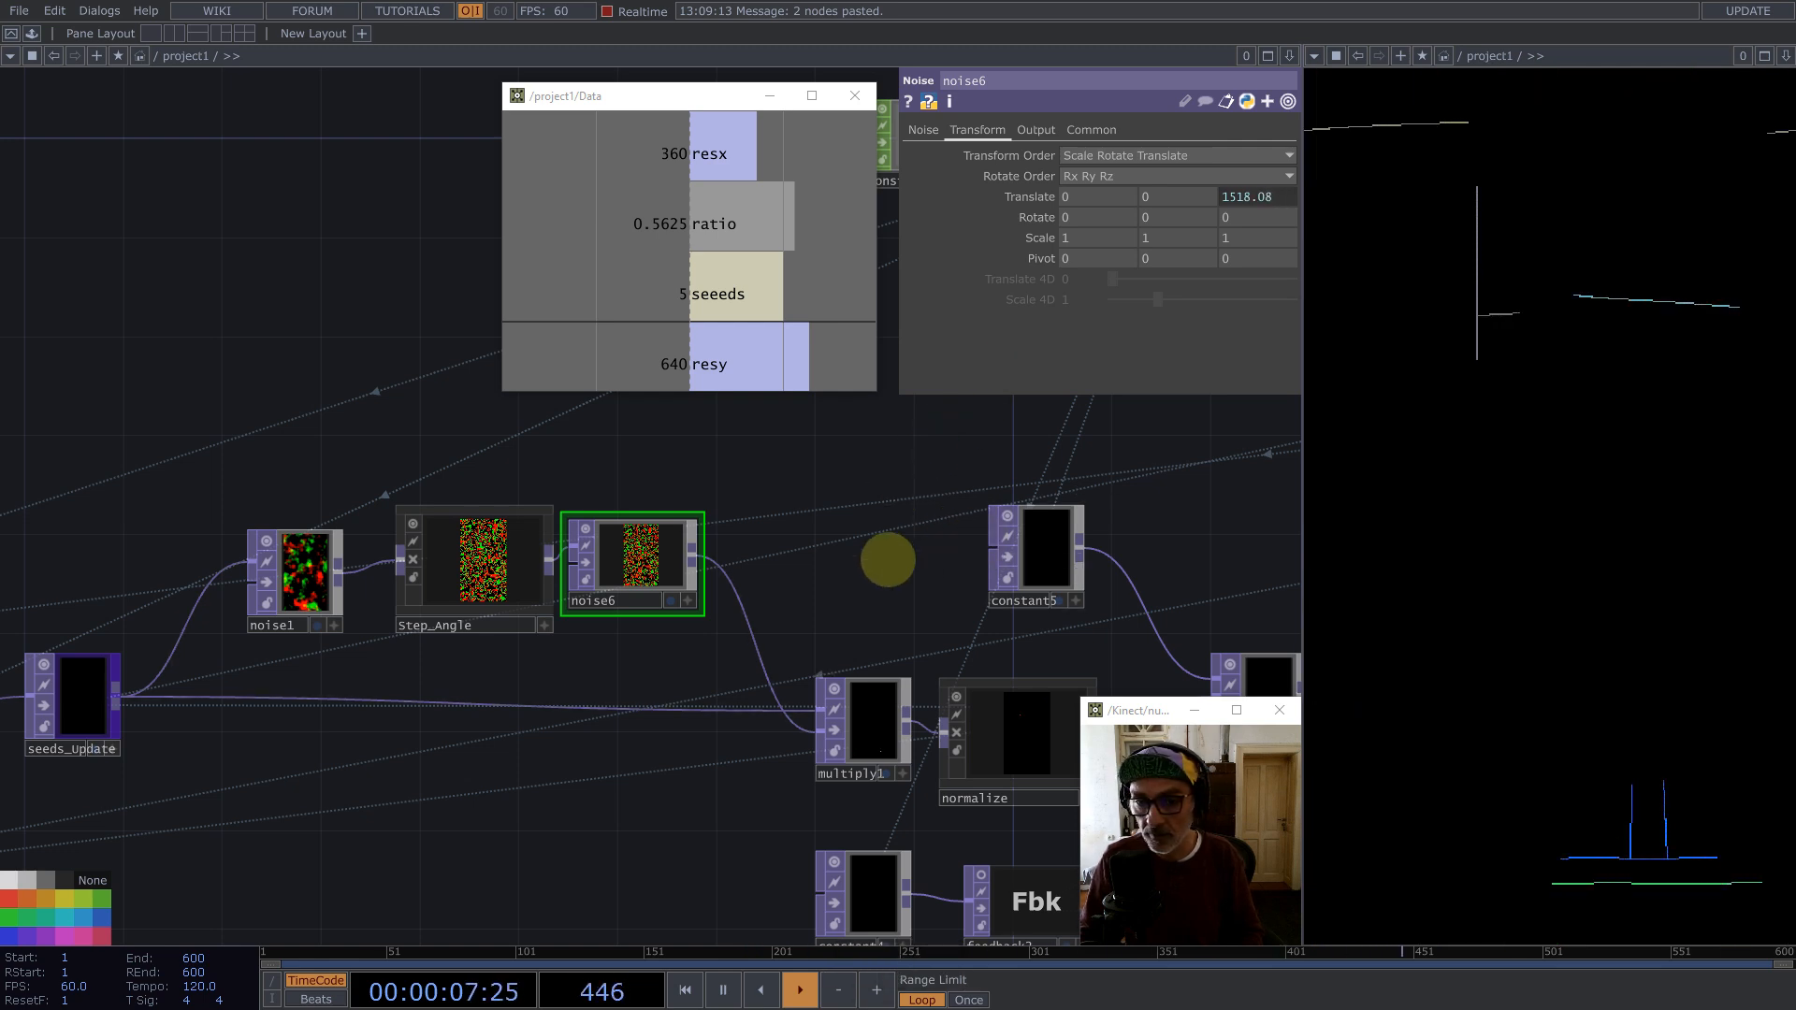
# Step: Try changing noise5's Translate z expression to absTime.frame and restarting, then undo the change
pyautogui.moveTo(886, 558); pyautogui.dragTo(424, 496)
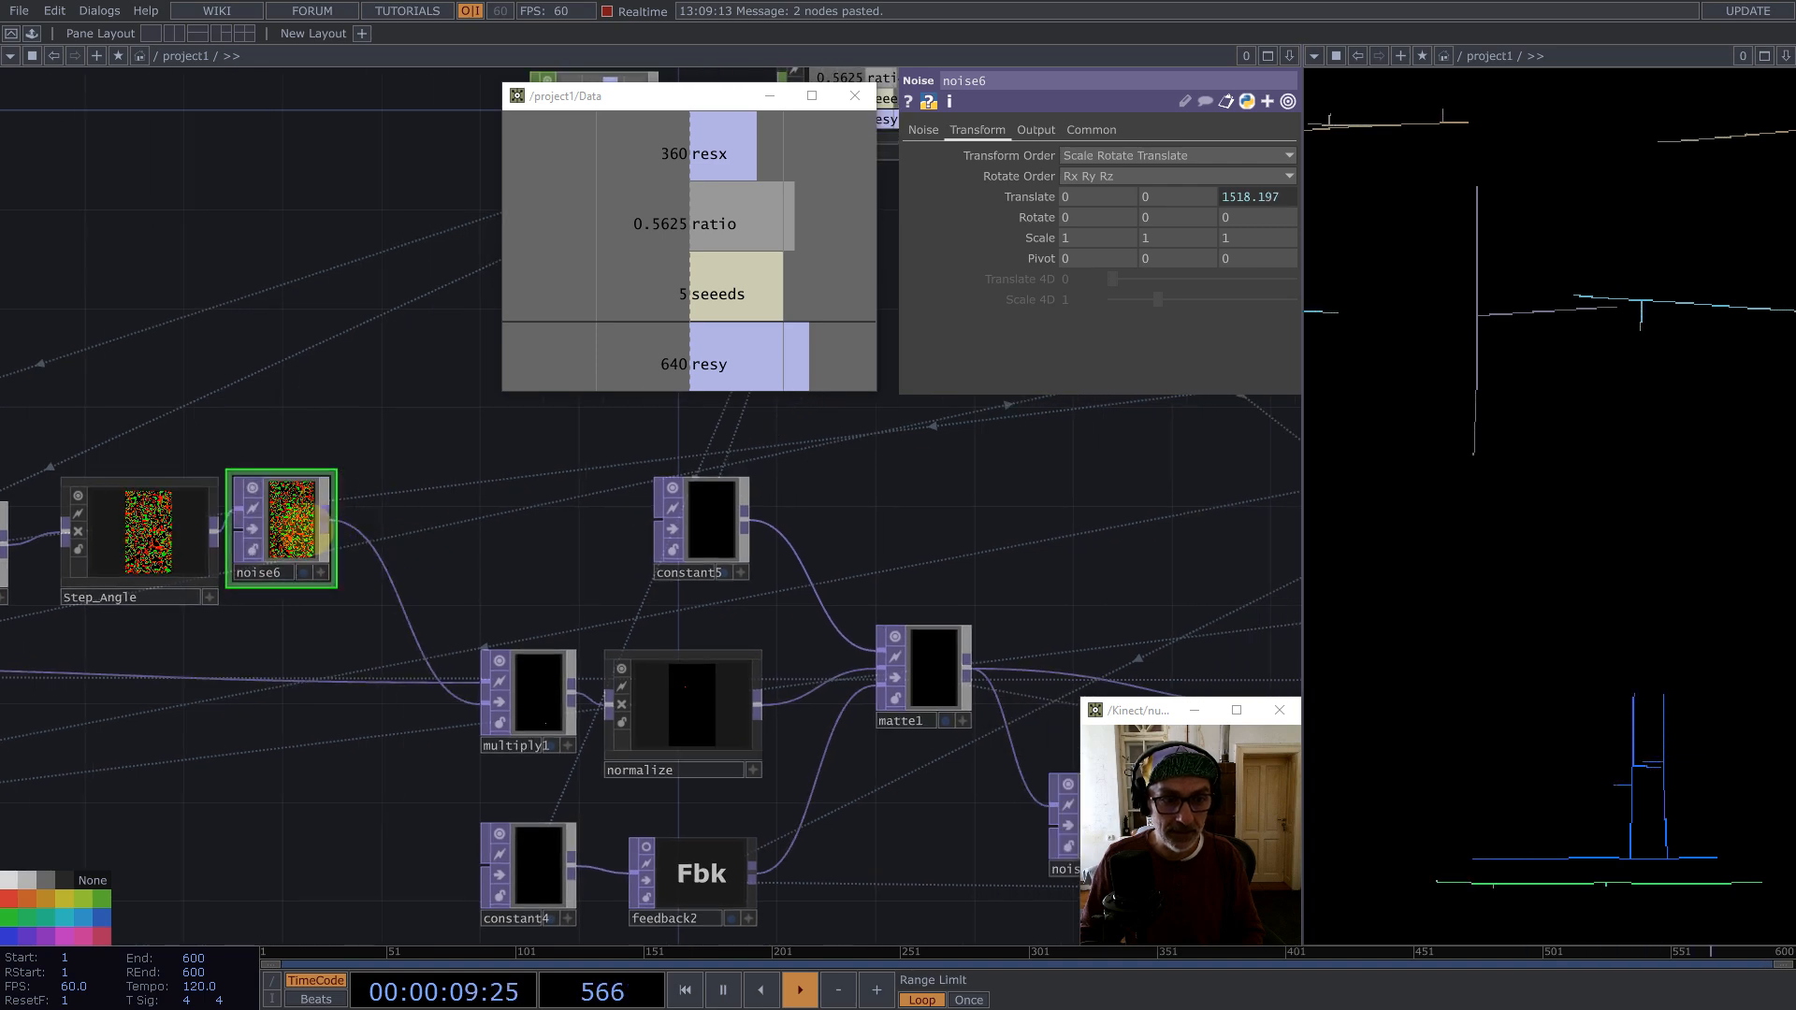
pyautogui.scroll(-1, 377, 536)
pyautogui.scroll(-5, 377, 536)
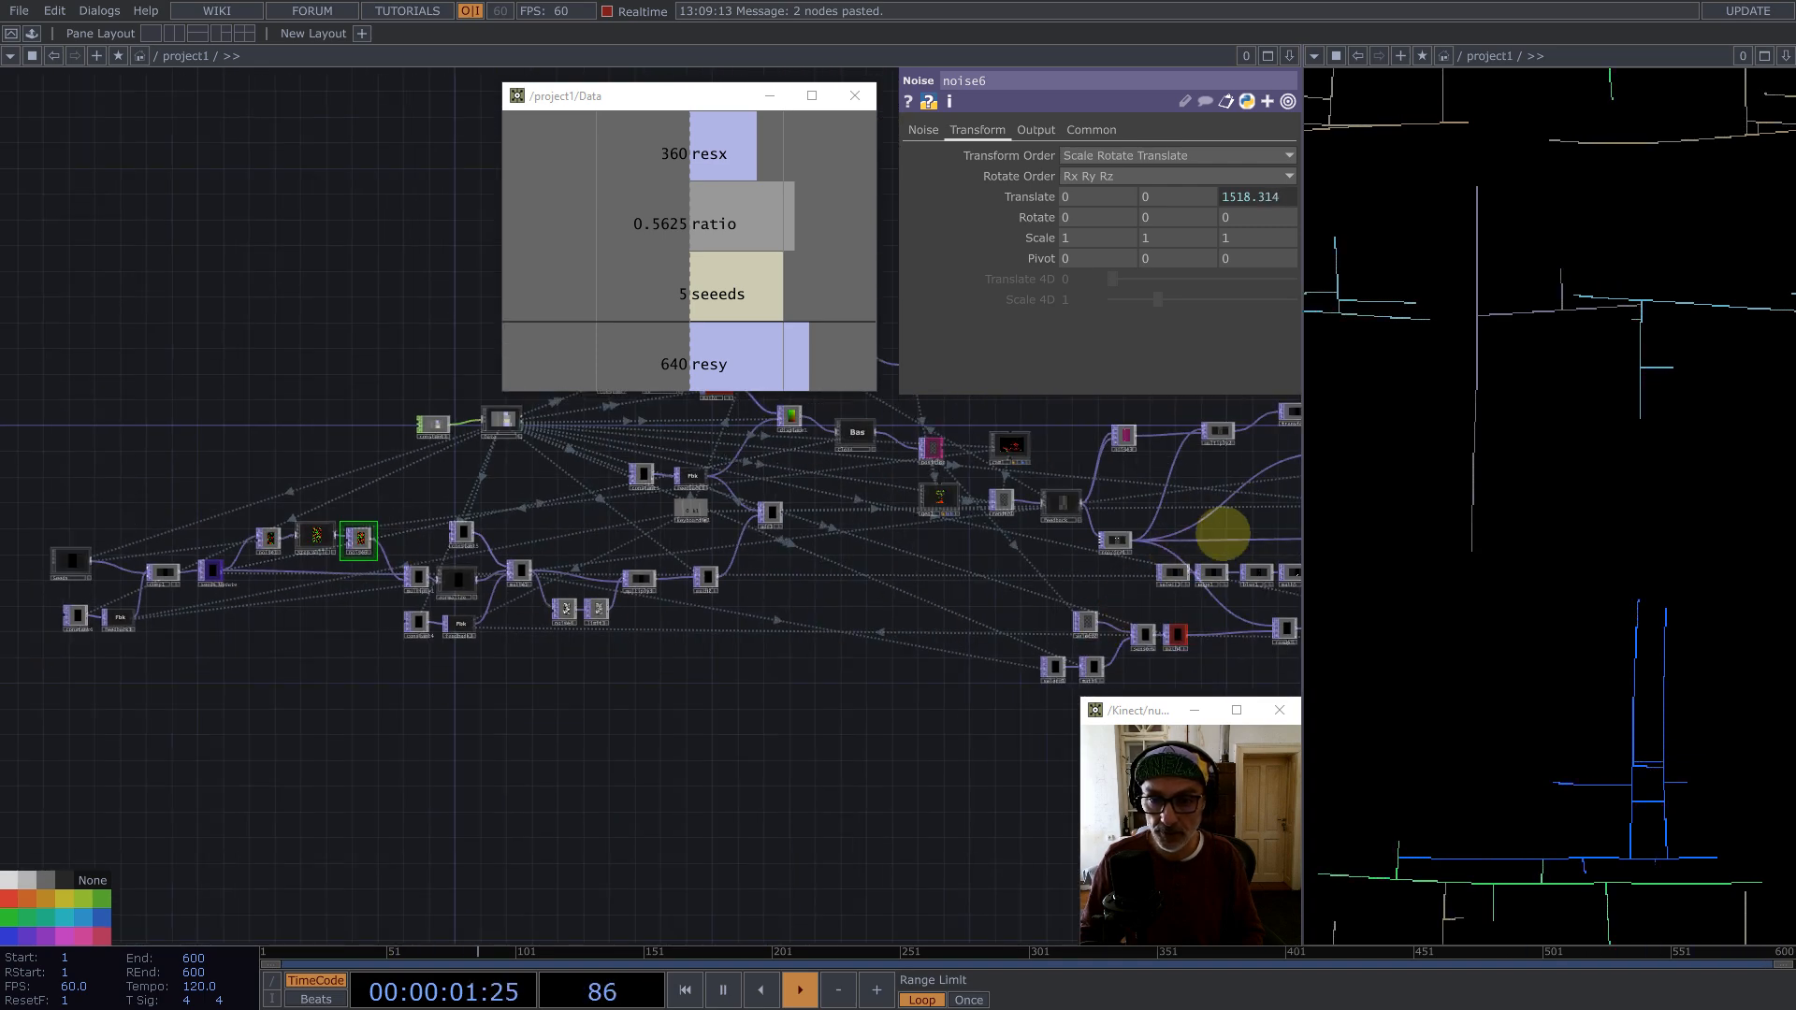
pyautogui.moveTo(910, 528); pyautogui.dragTo(210, 520)
pyautogui.scroll(5, 719, 470)
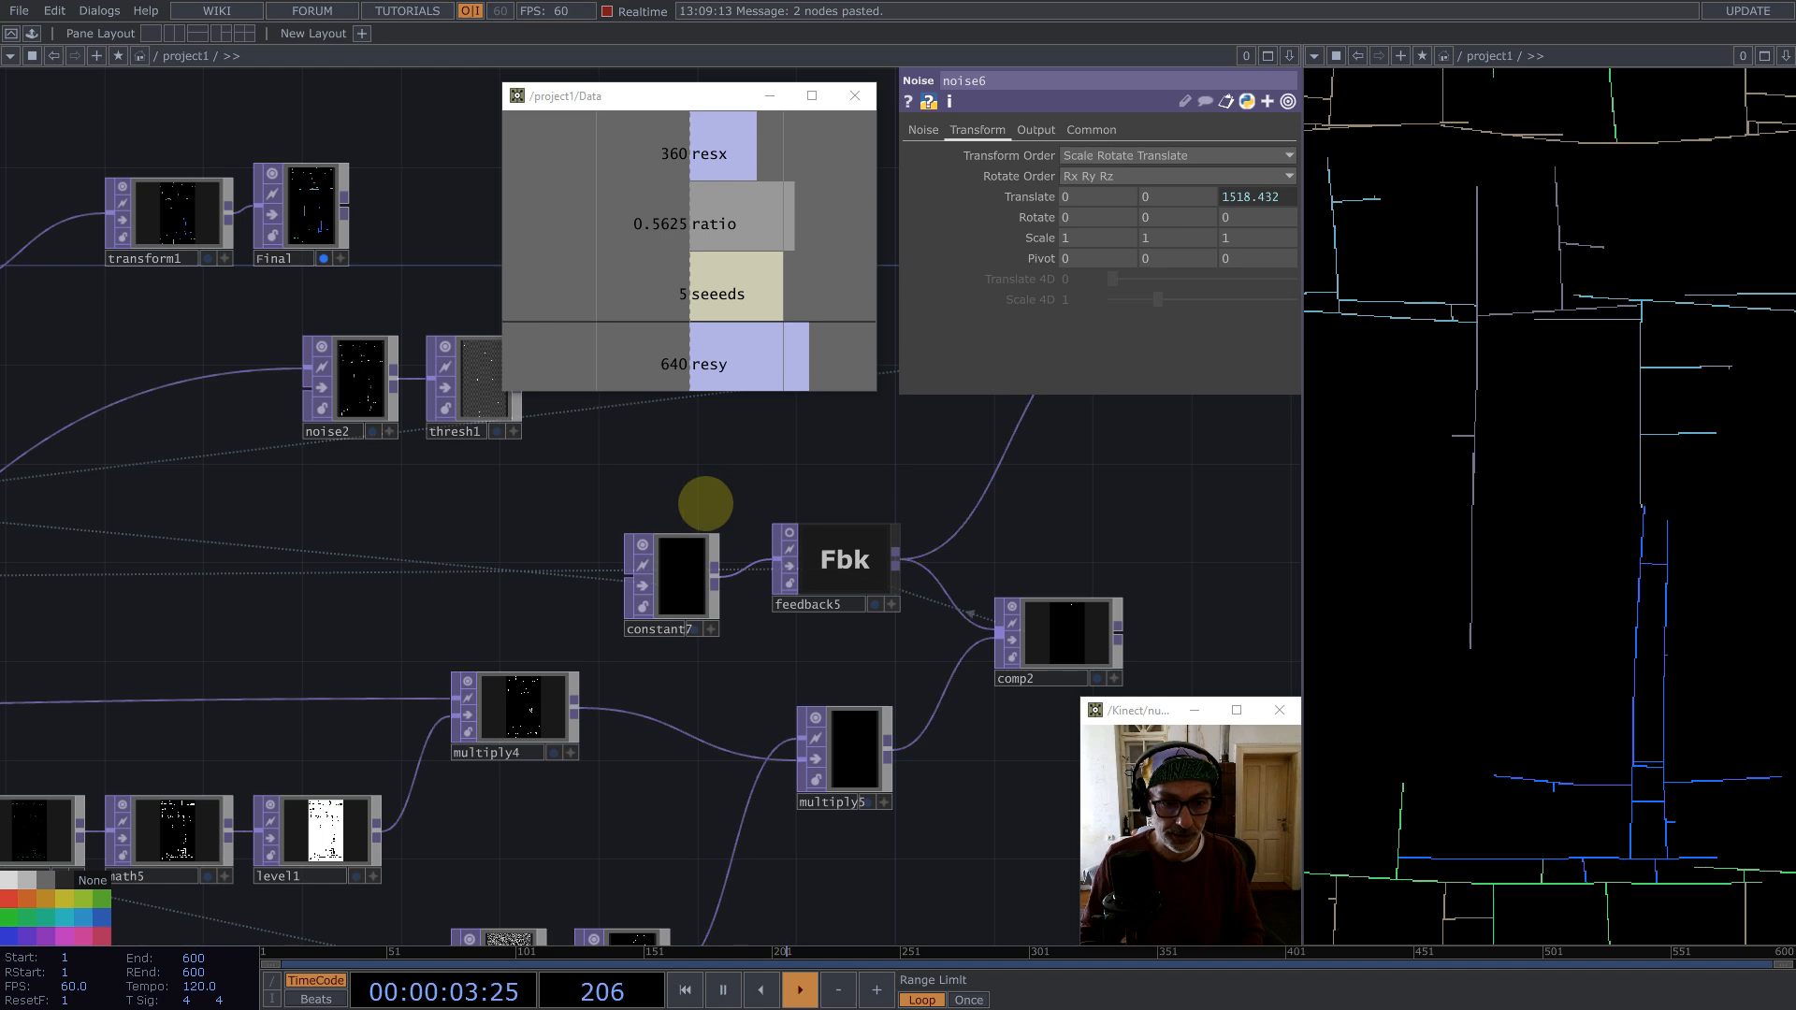
pyautogui.scroll(-3, 705, 505)
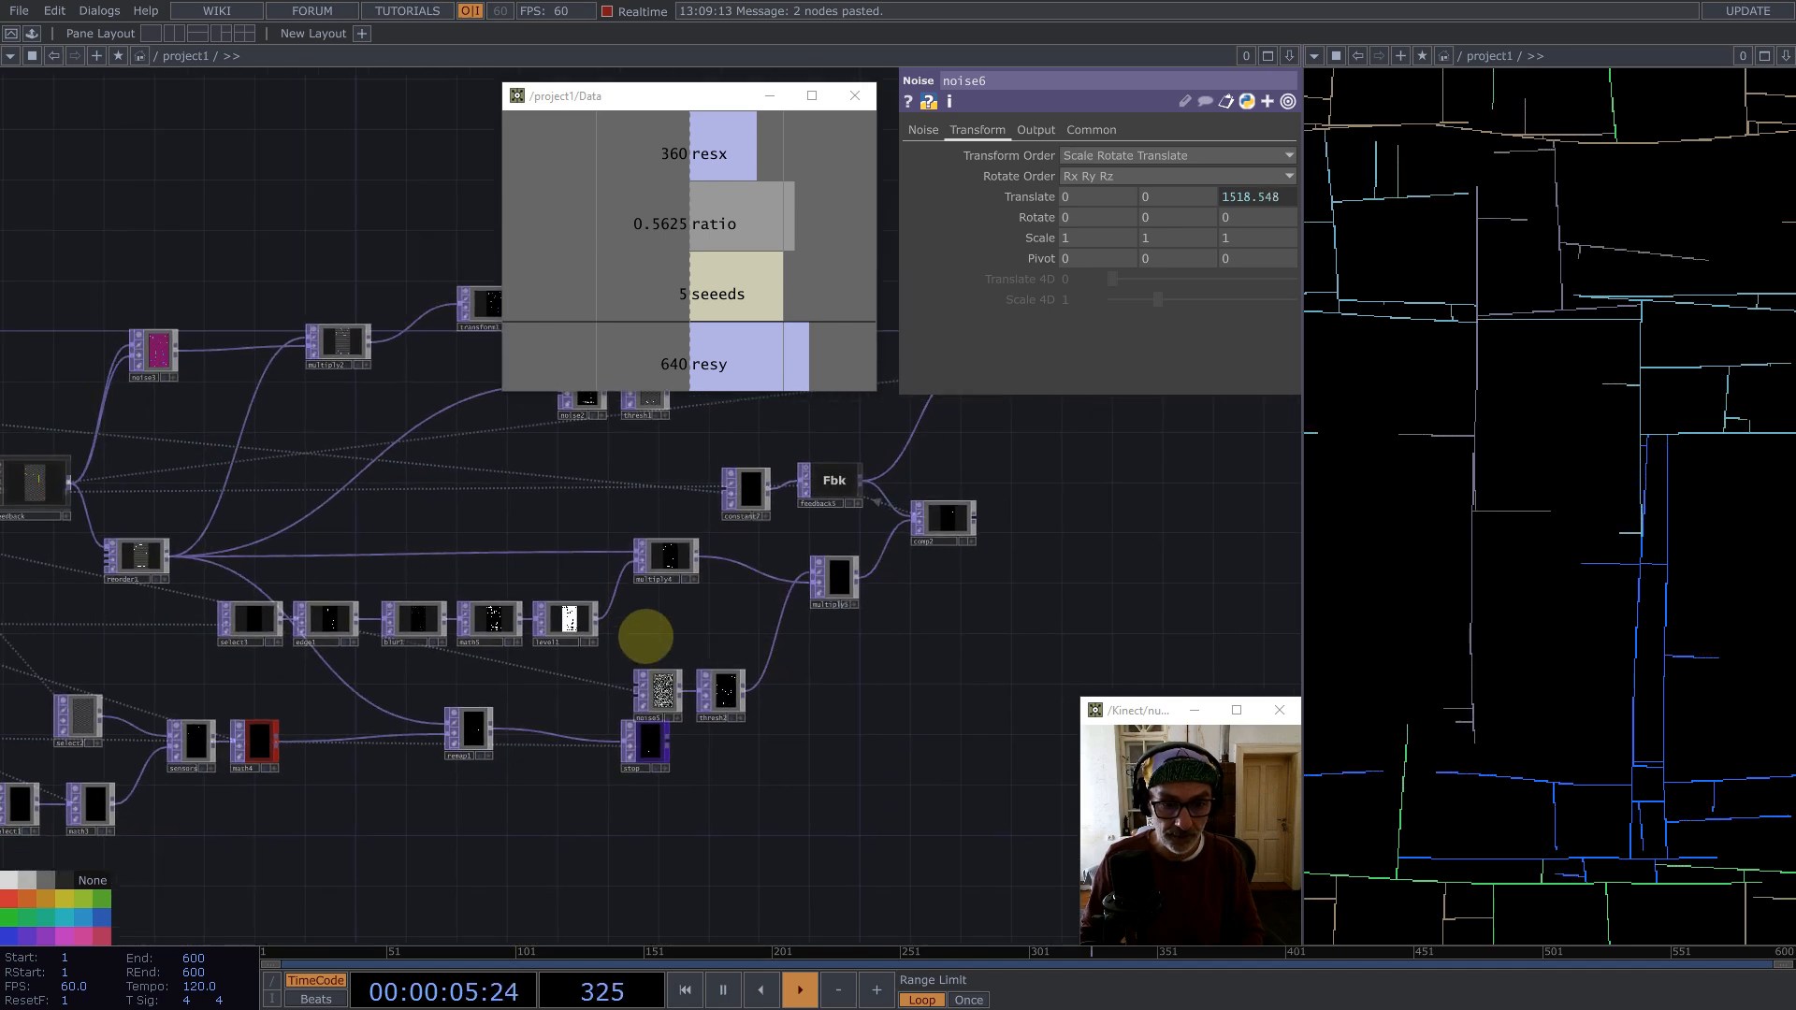
pyautogui.moveTo(645, 636); pyautogui.dragTo(748, 697)
pyautogui.scroll(5, 655, 655)
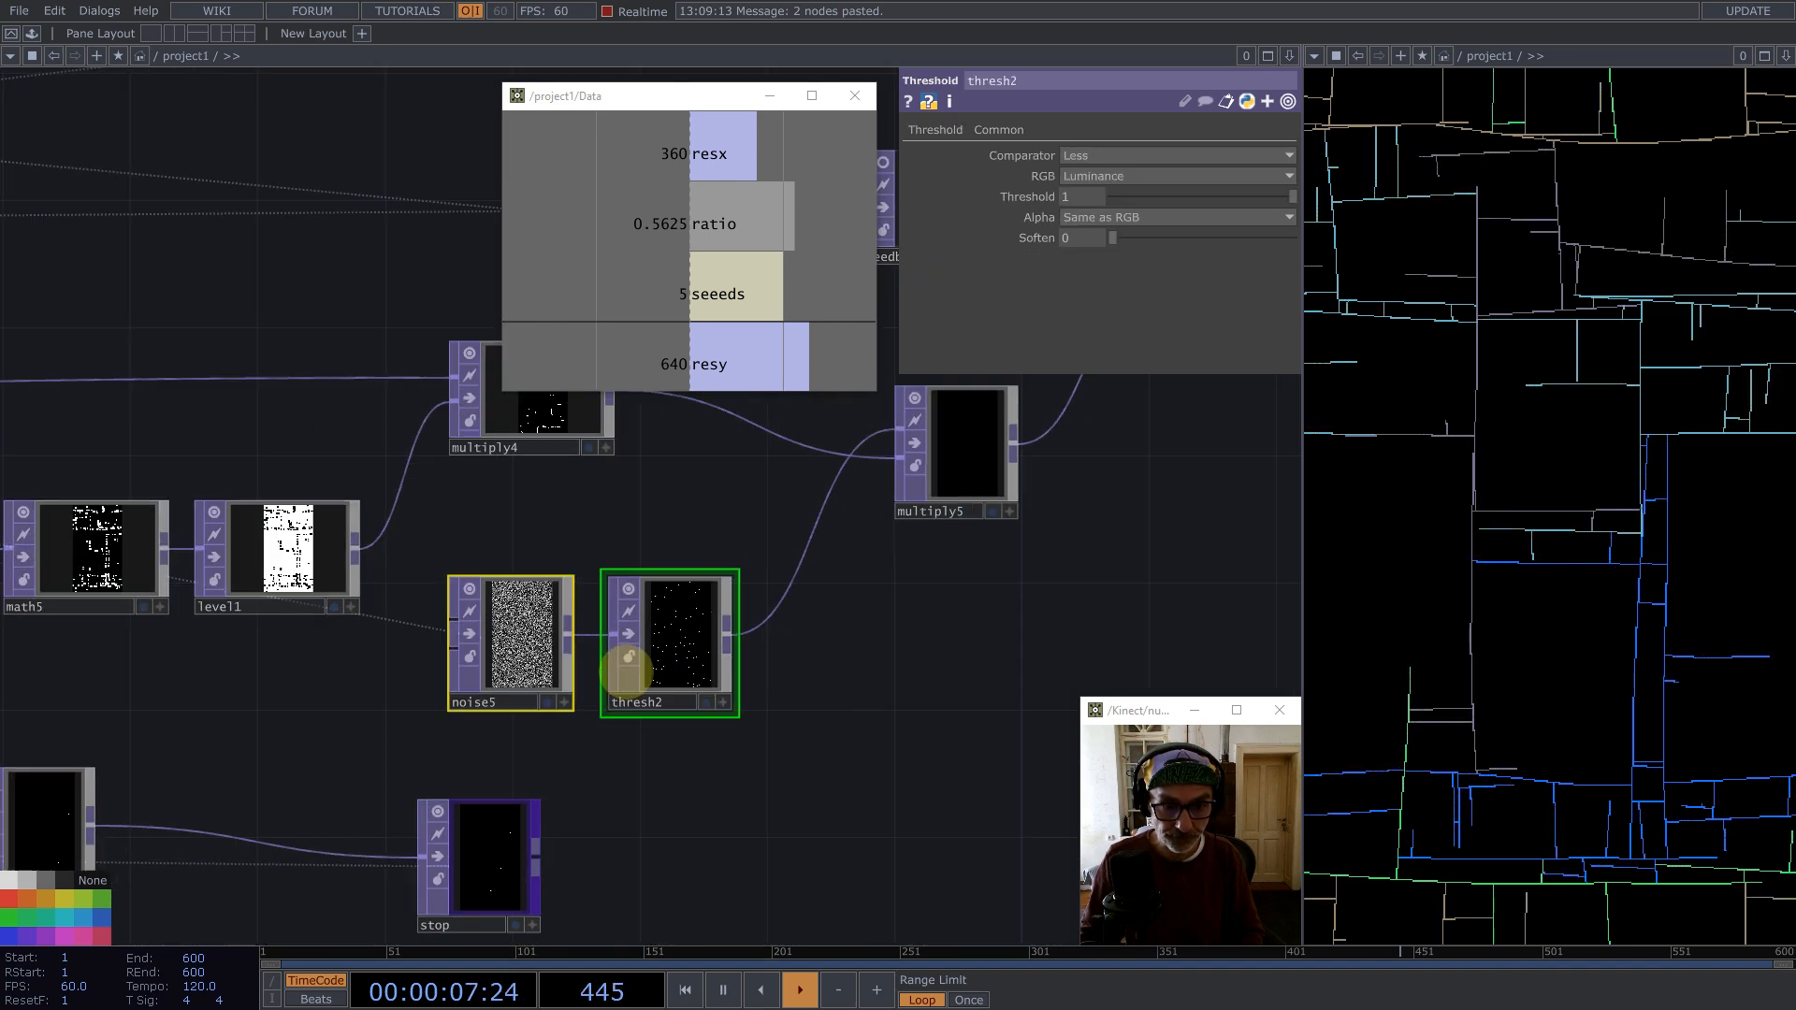
pyautogui.click(486, 636)
pyautogui.click(1217, 195)
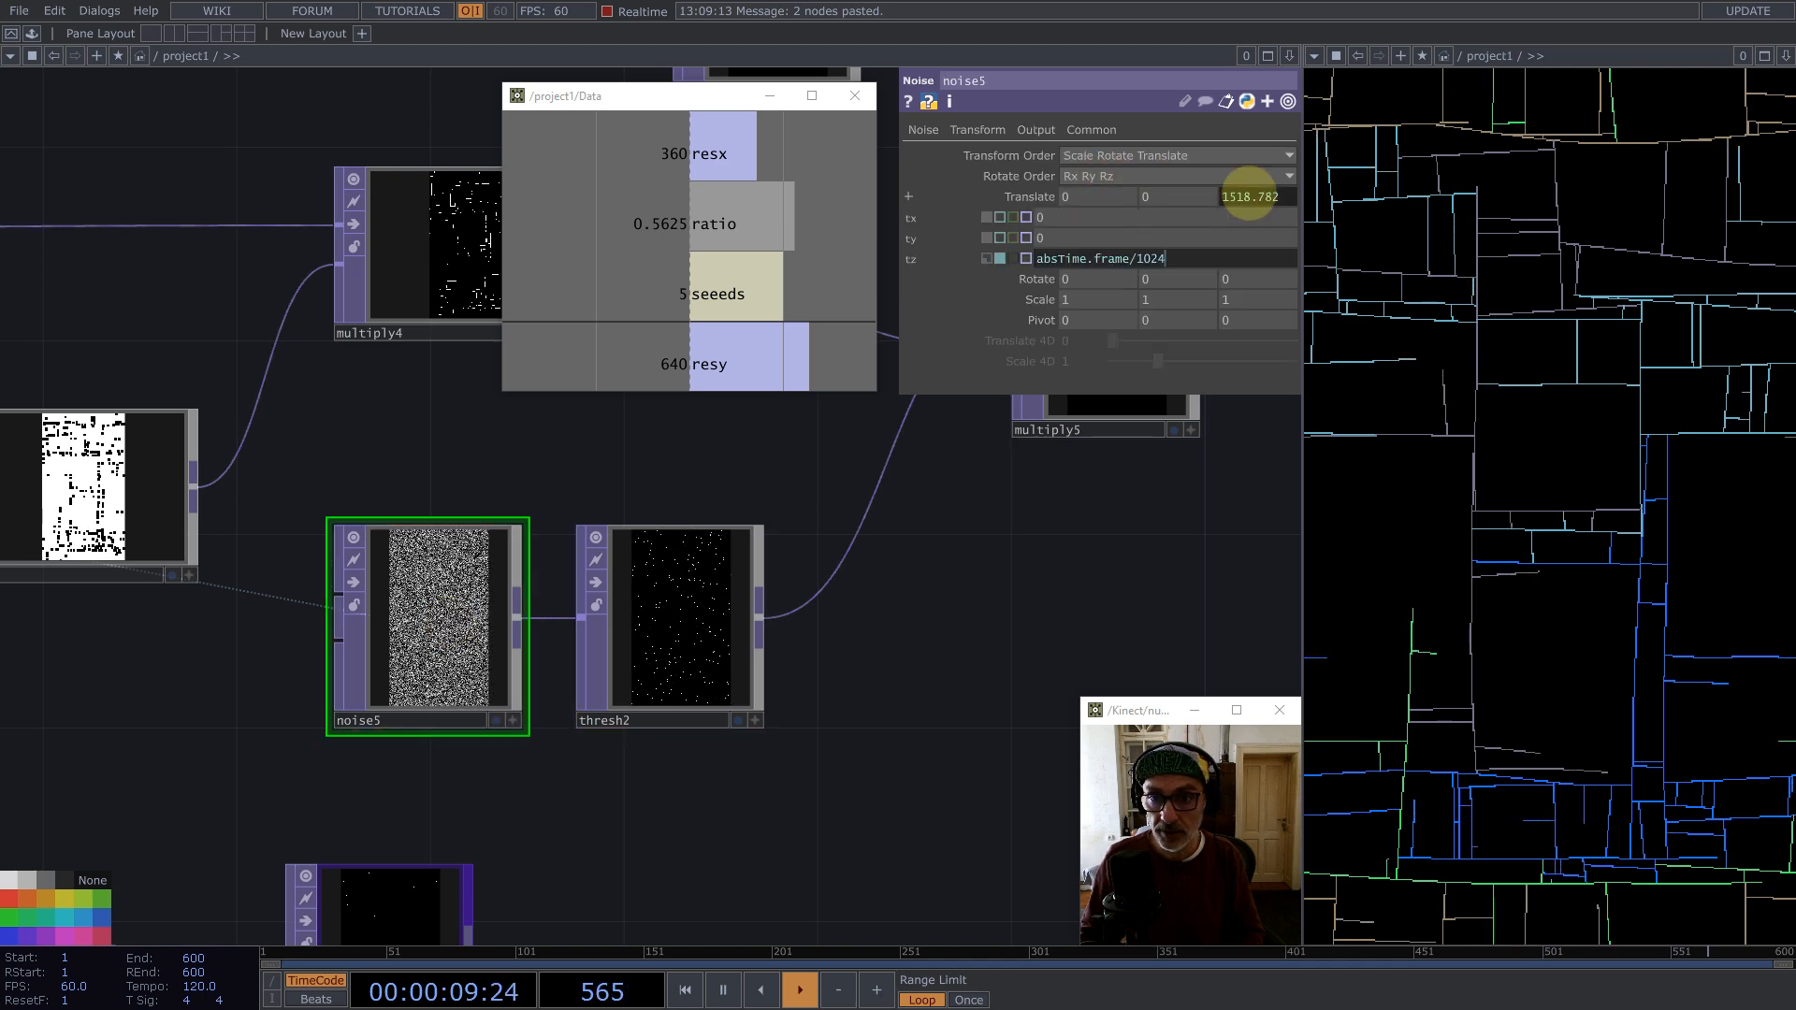
pyautogui.moveTo(1167, 259); pyautogui.dragTo(1135, 260)
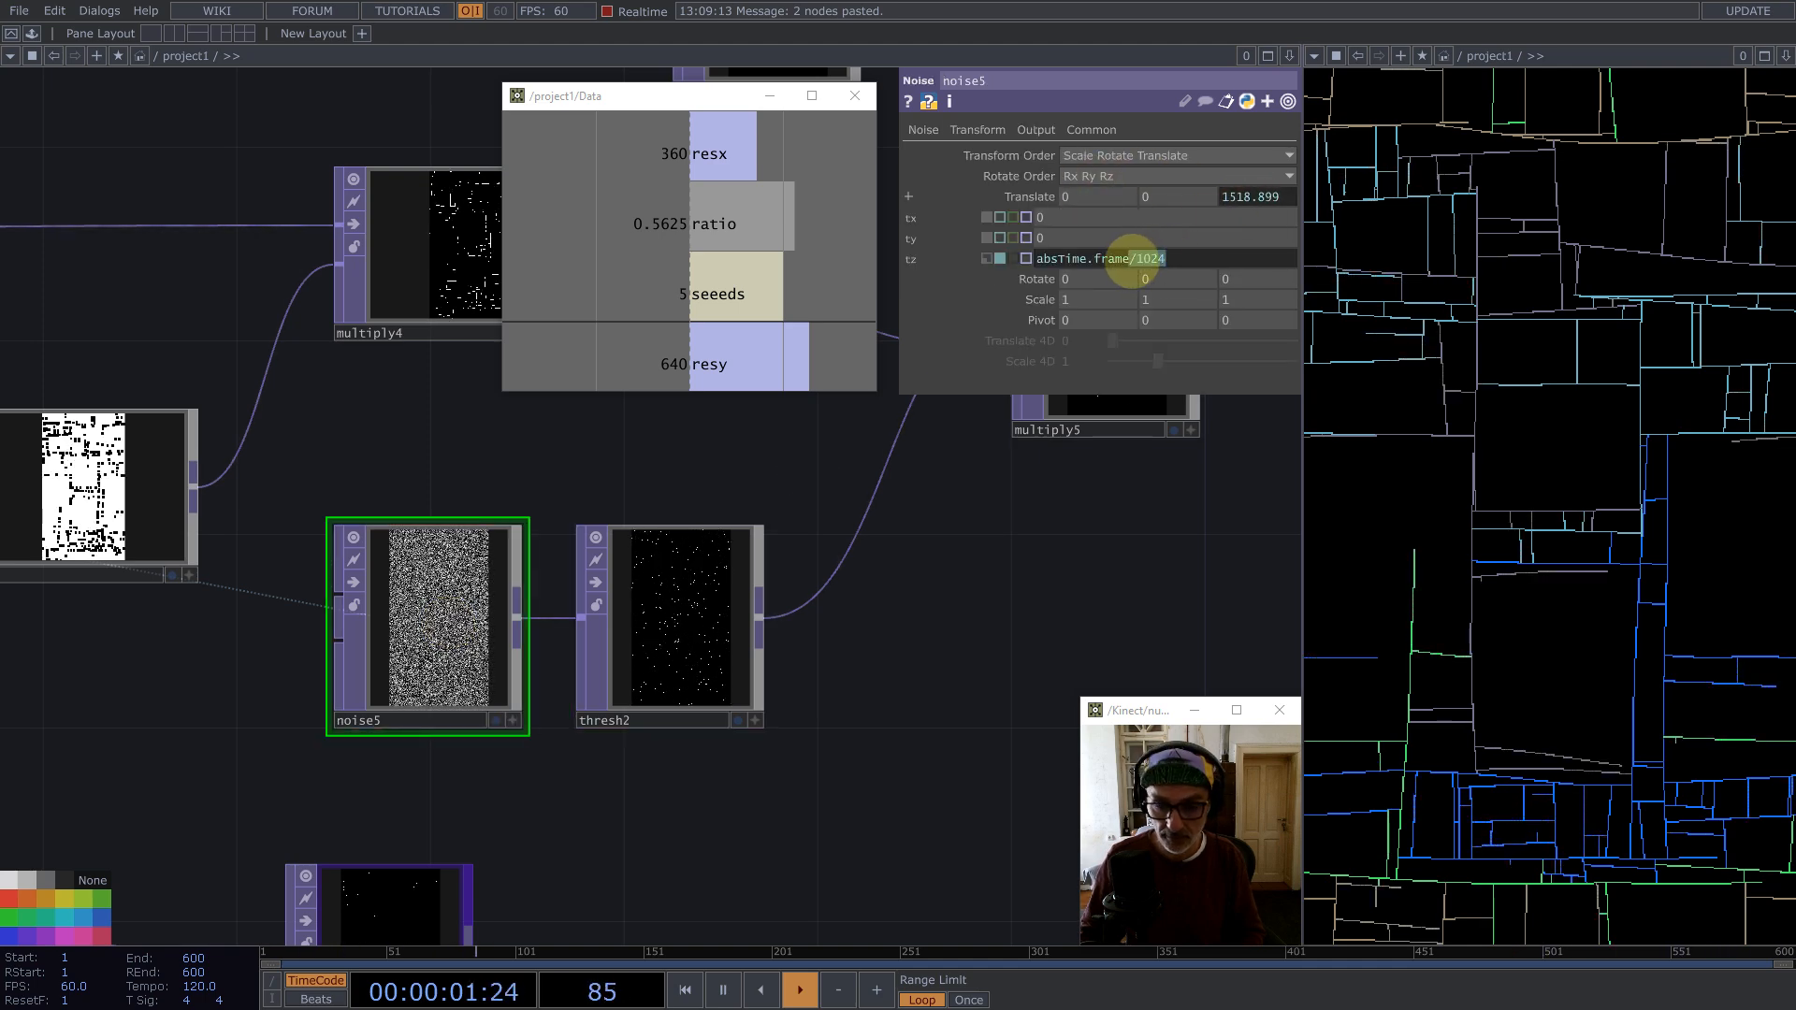
pyautogui.press('BackSpace')
pyautogui.press('Return')
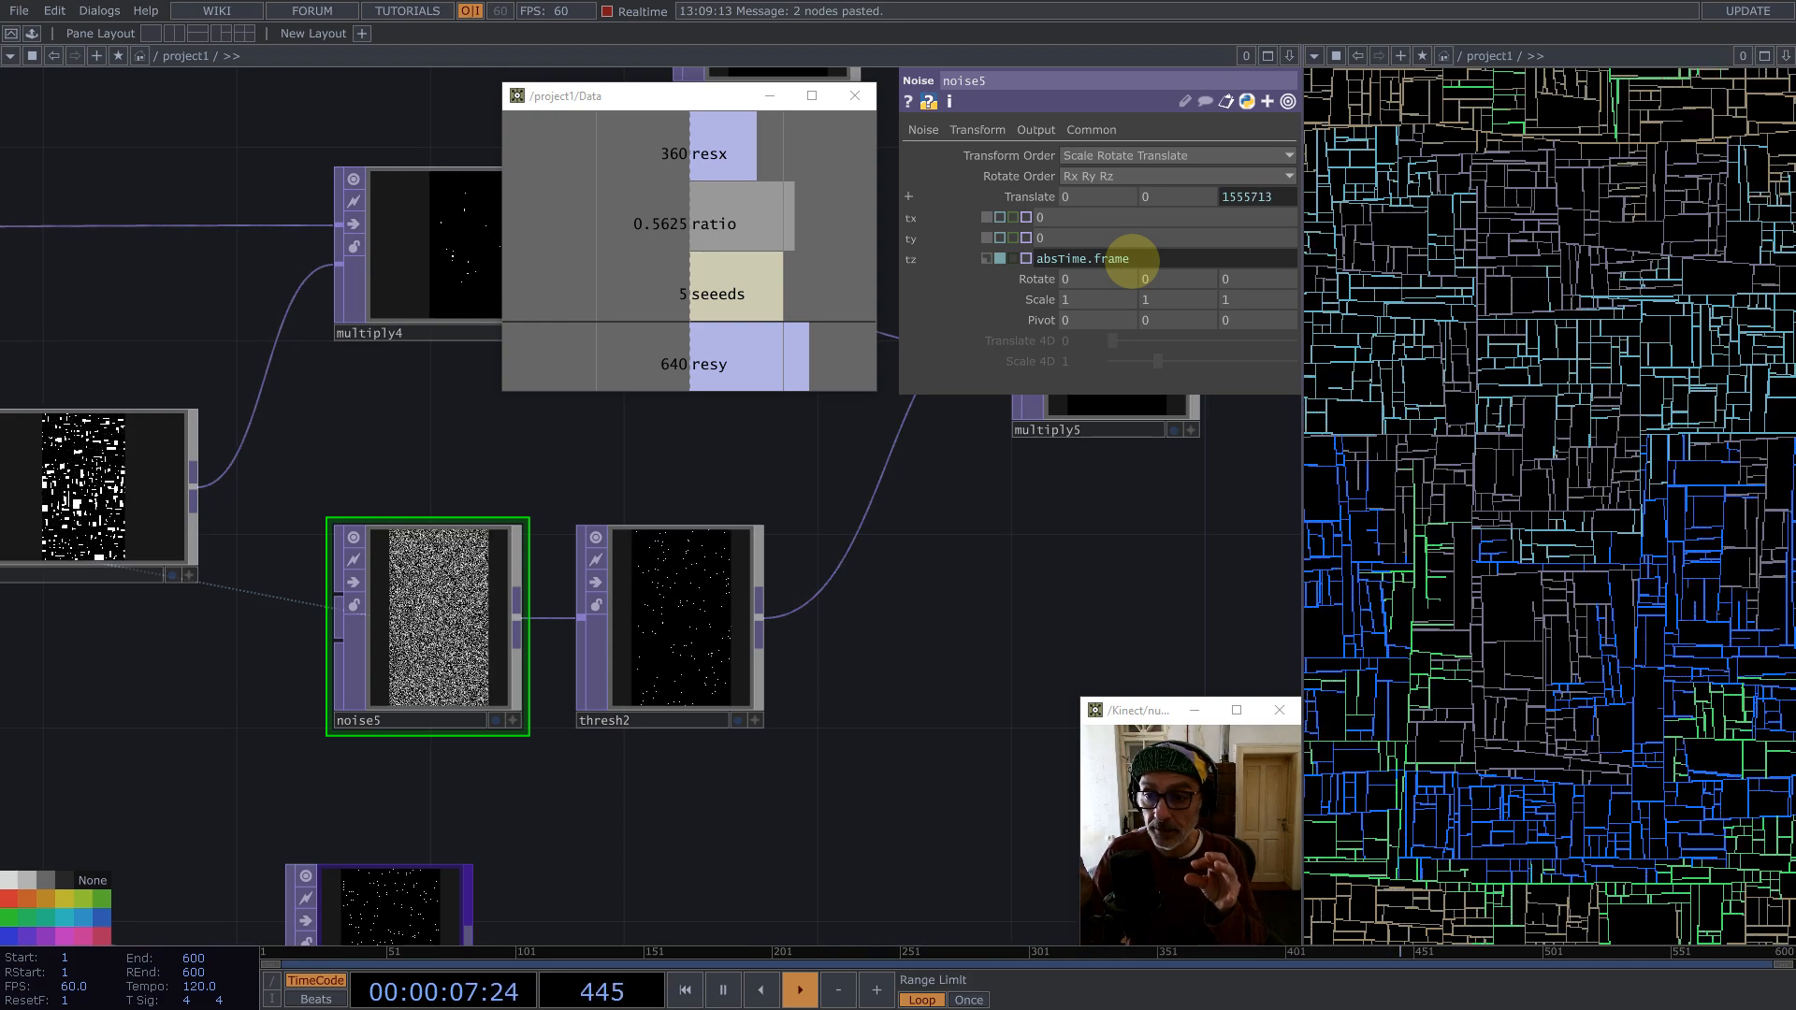
pyautogui.click(933, 561)
pyautogui.press('1')
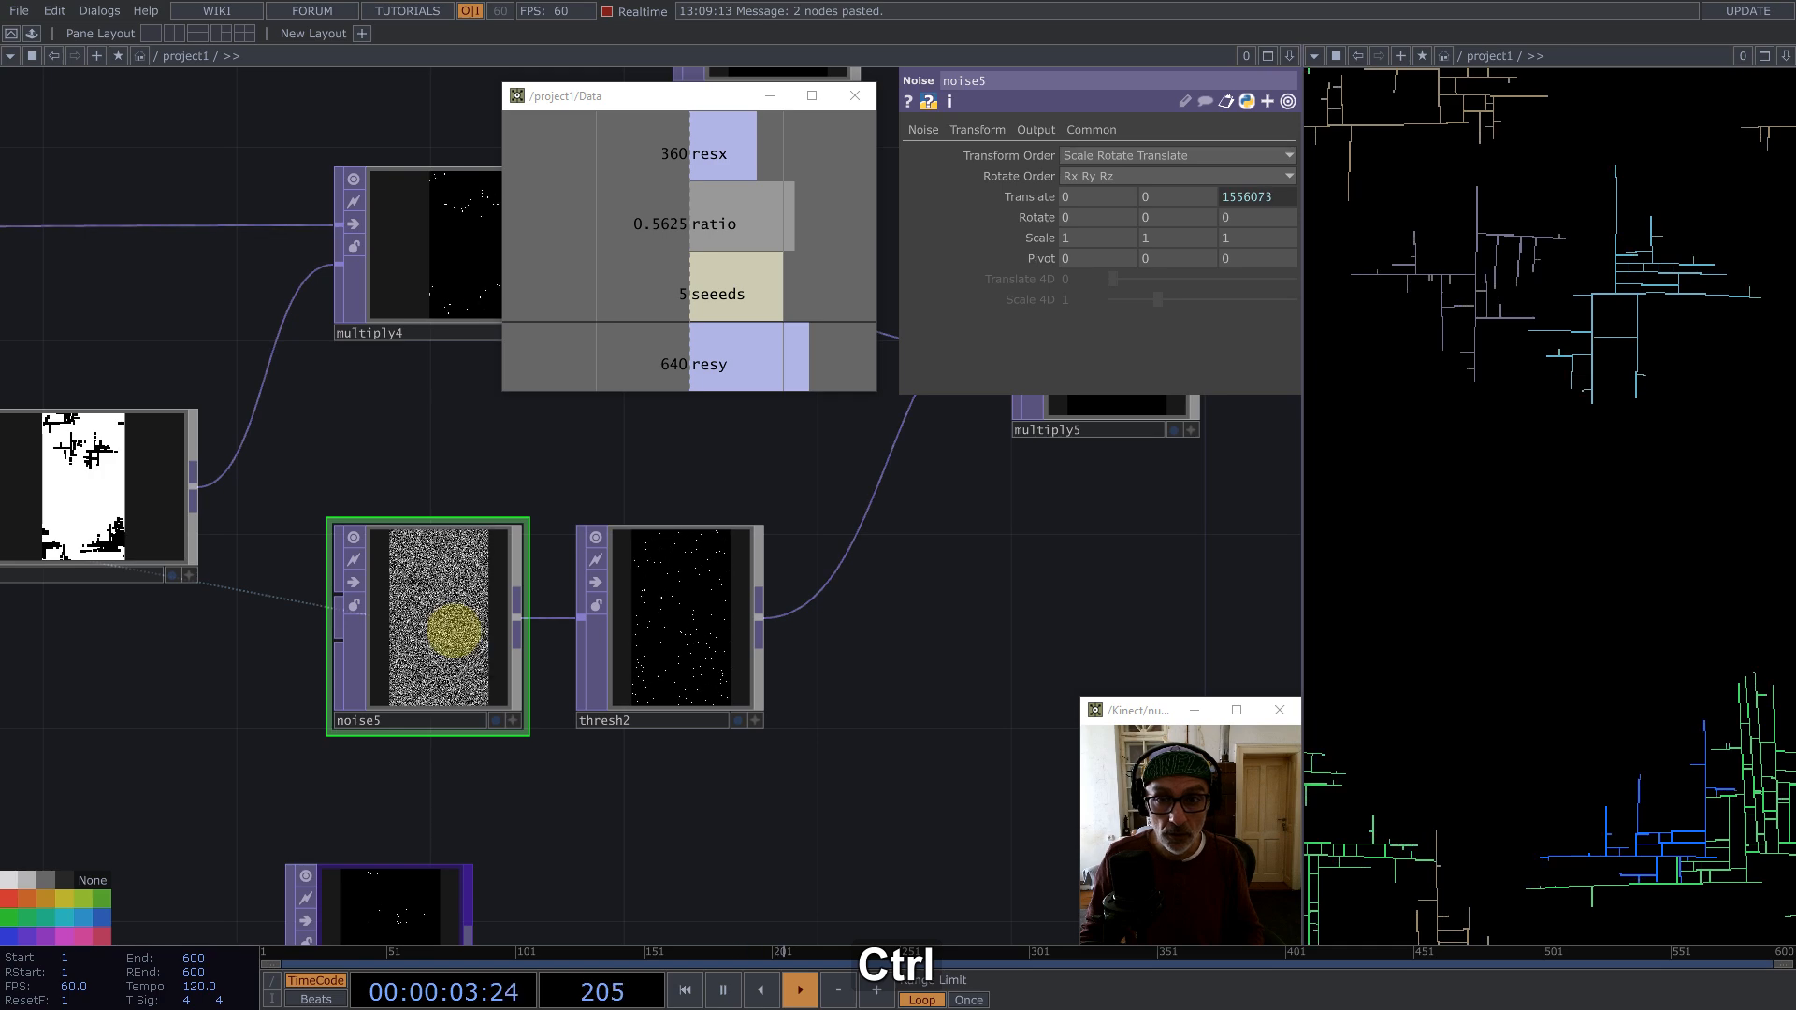
pyautogui.hotkey('ctrl', 'z')
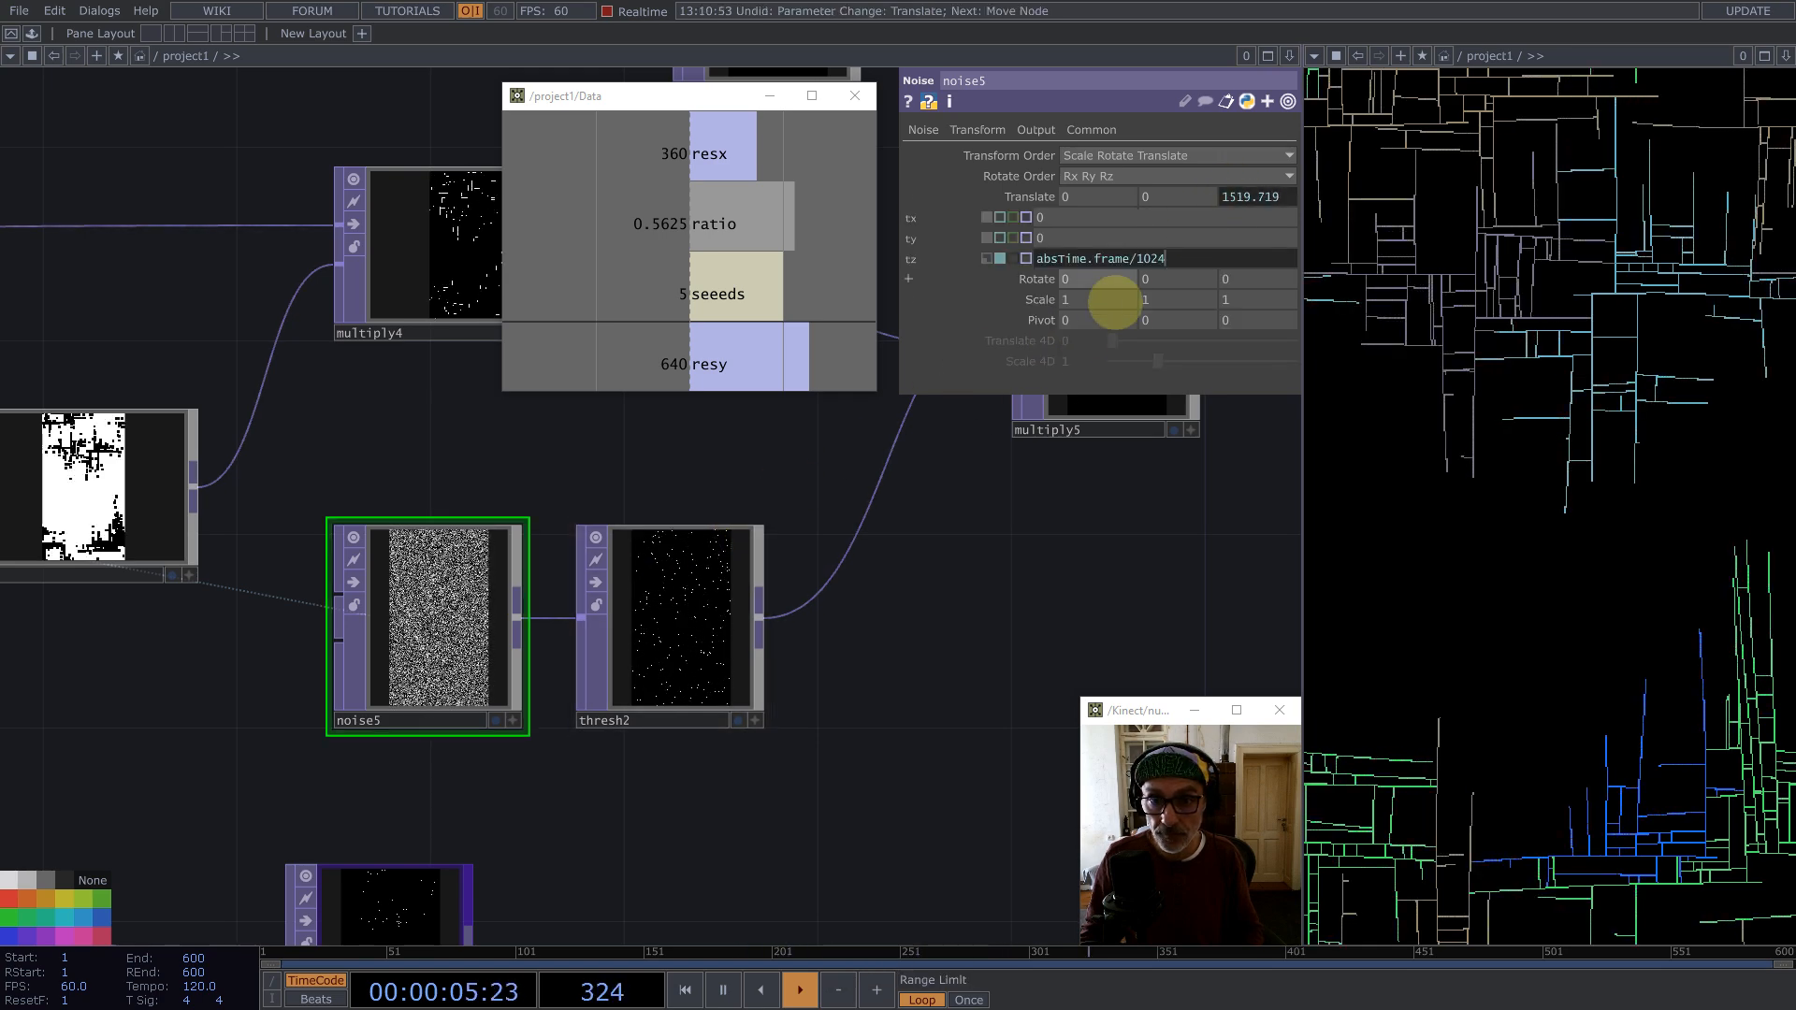
# Step: Try raising thresh2's Threshold to about 0.658, then undo it
pyautogui.click(702, 595)
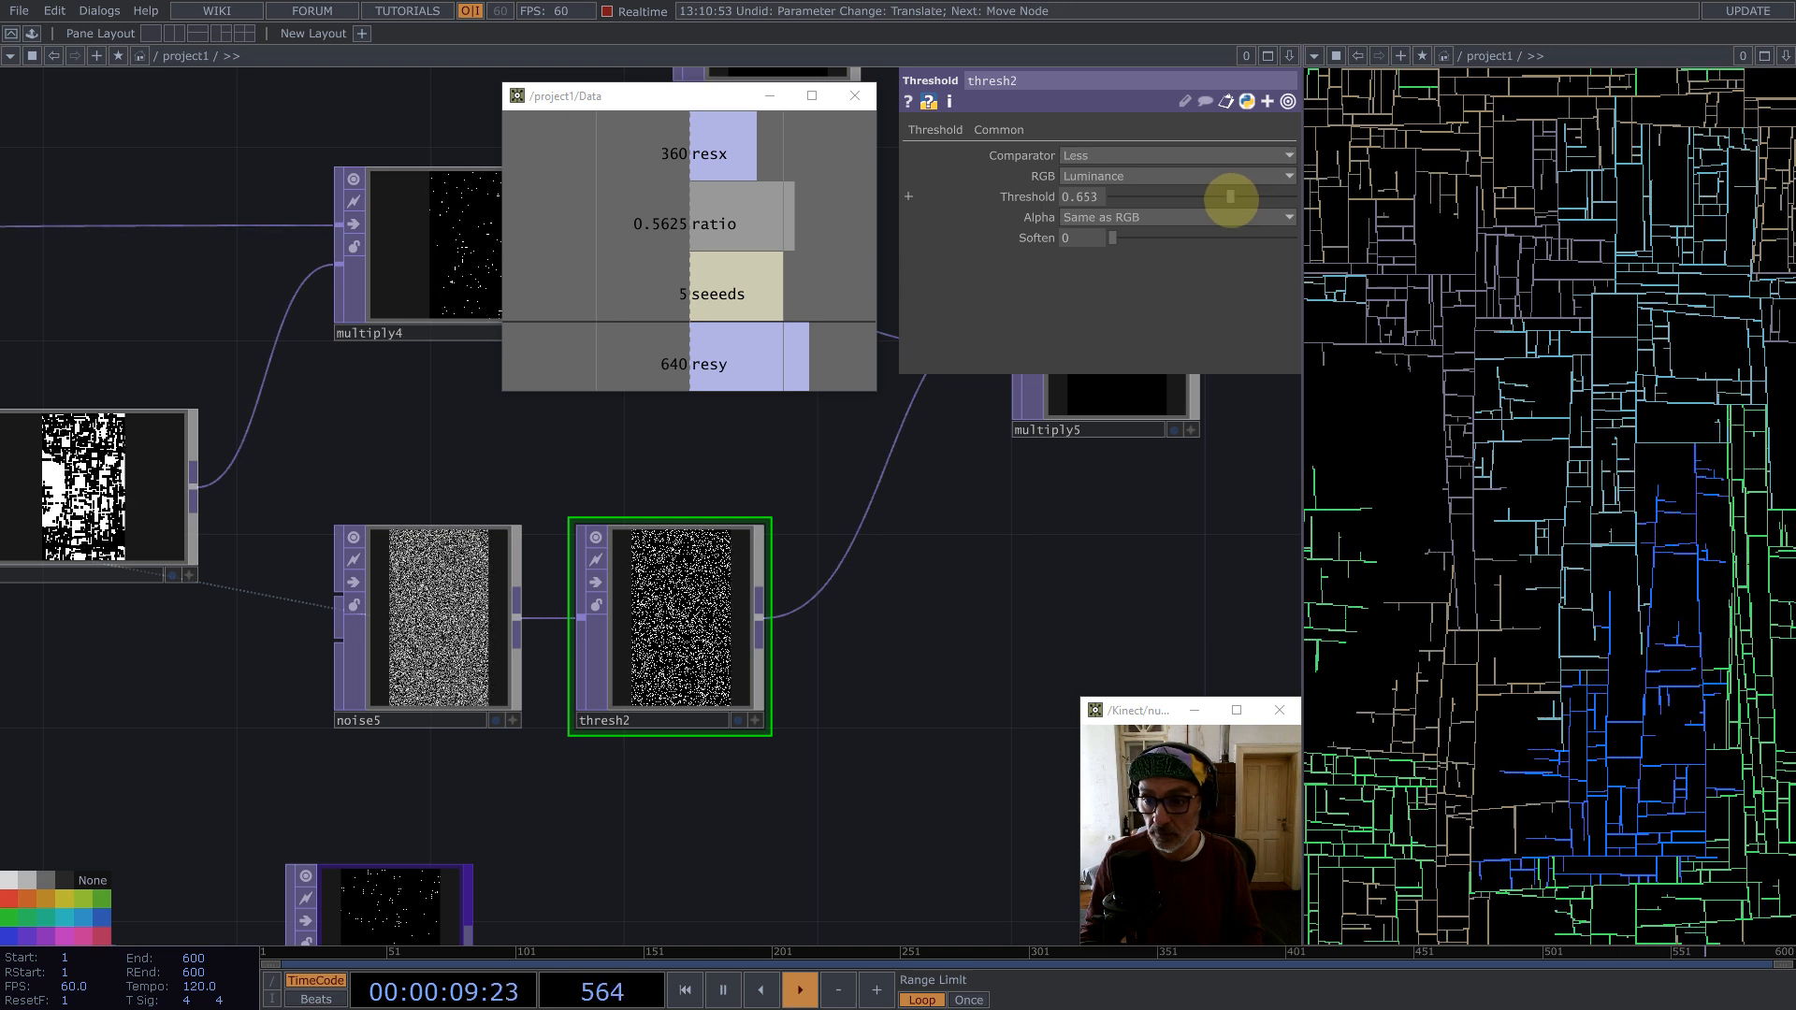
pyautogui.moveTo(1231, 197); pyautogui.dragTo(1249, 198)
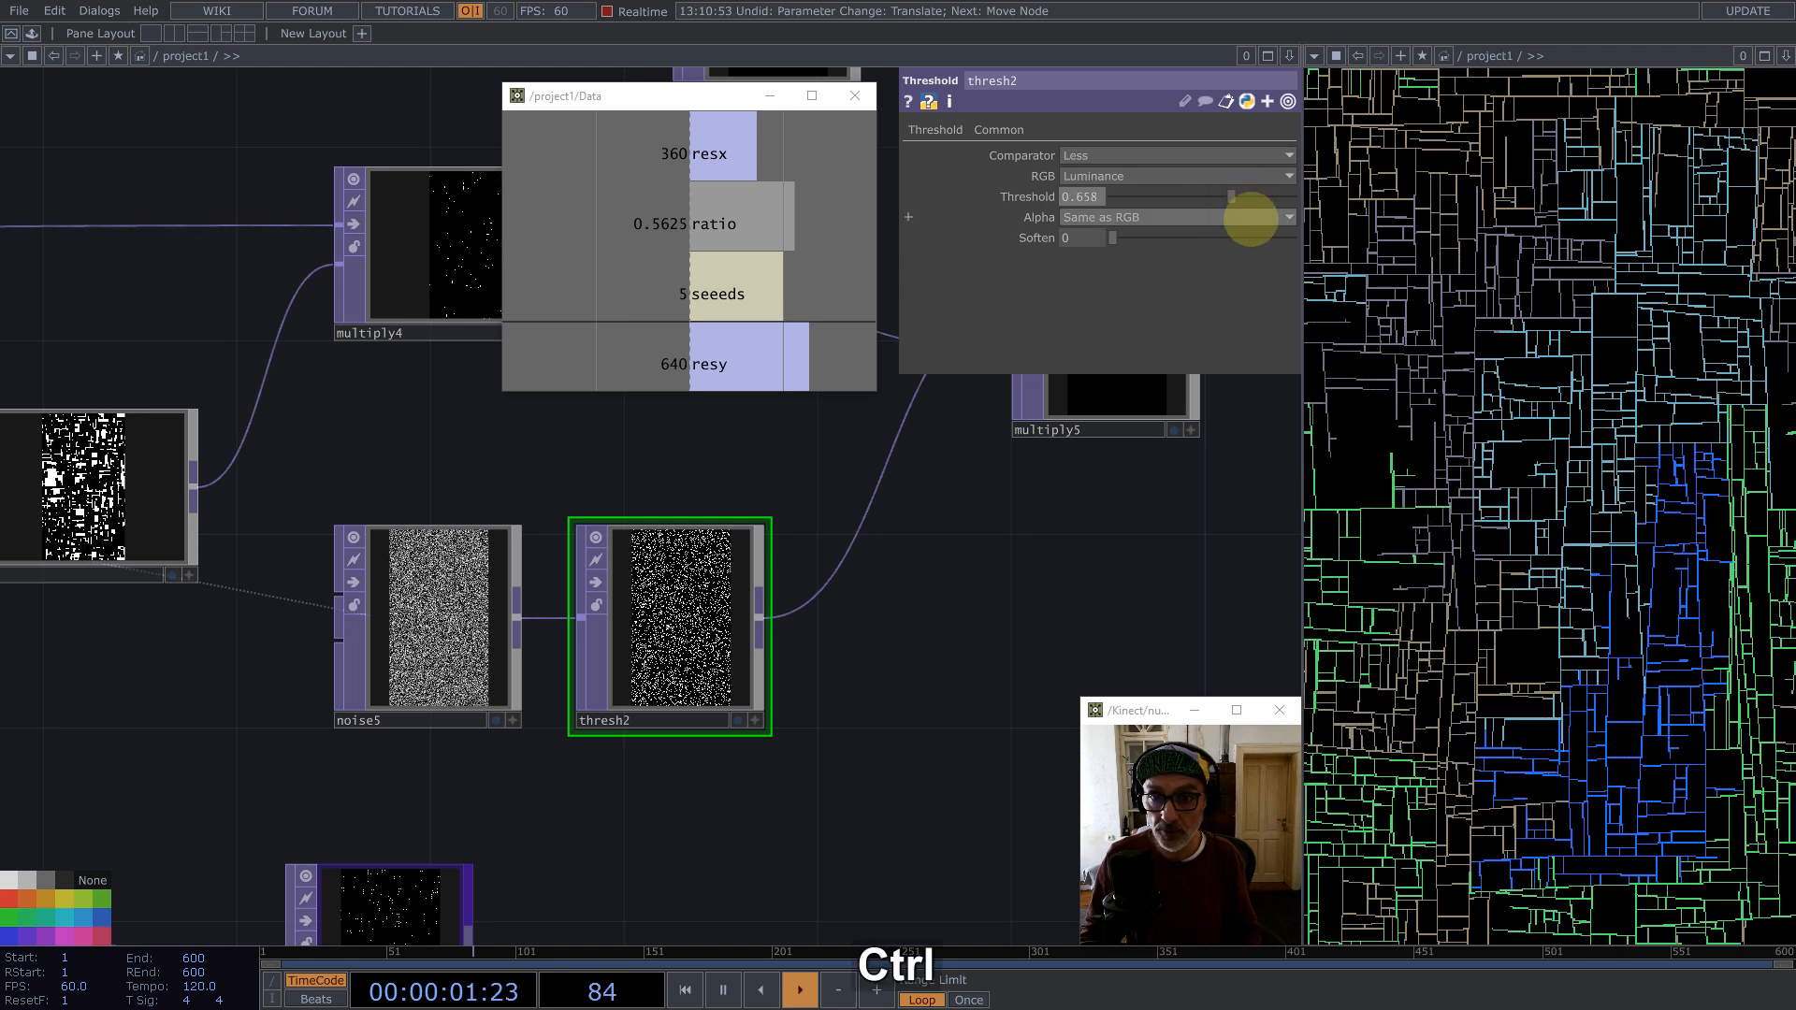
pyautogui.hotkey('ctrl', 'z')
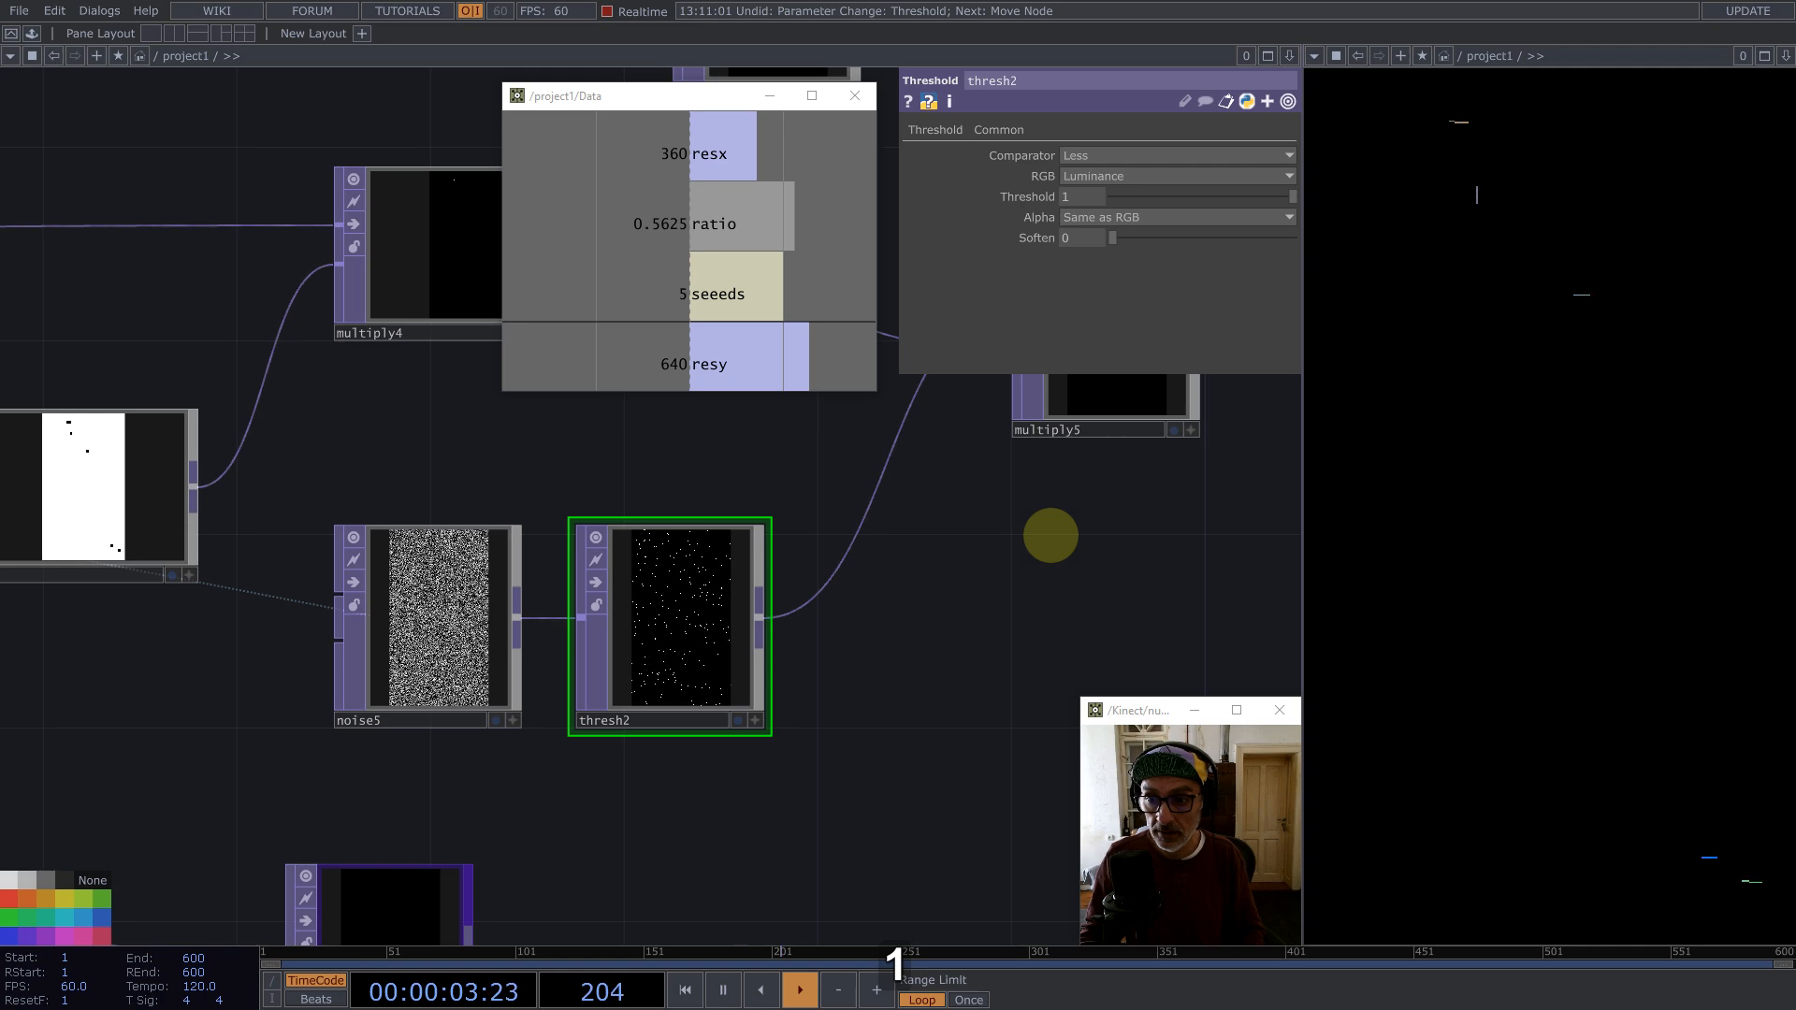
# Step: Inspect the network around the edge, blur and reorder nodes
pyautogui.scroll(-8, 1076, 503)
pyautogui.scroll(4, 686, 607)
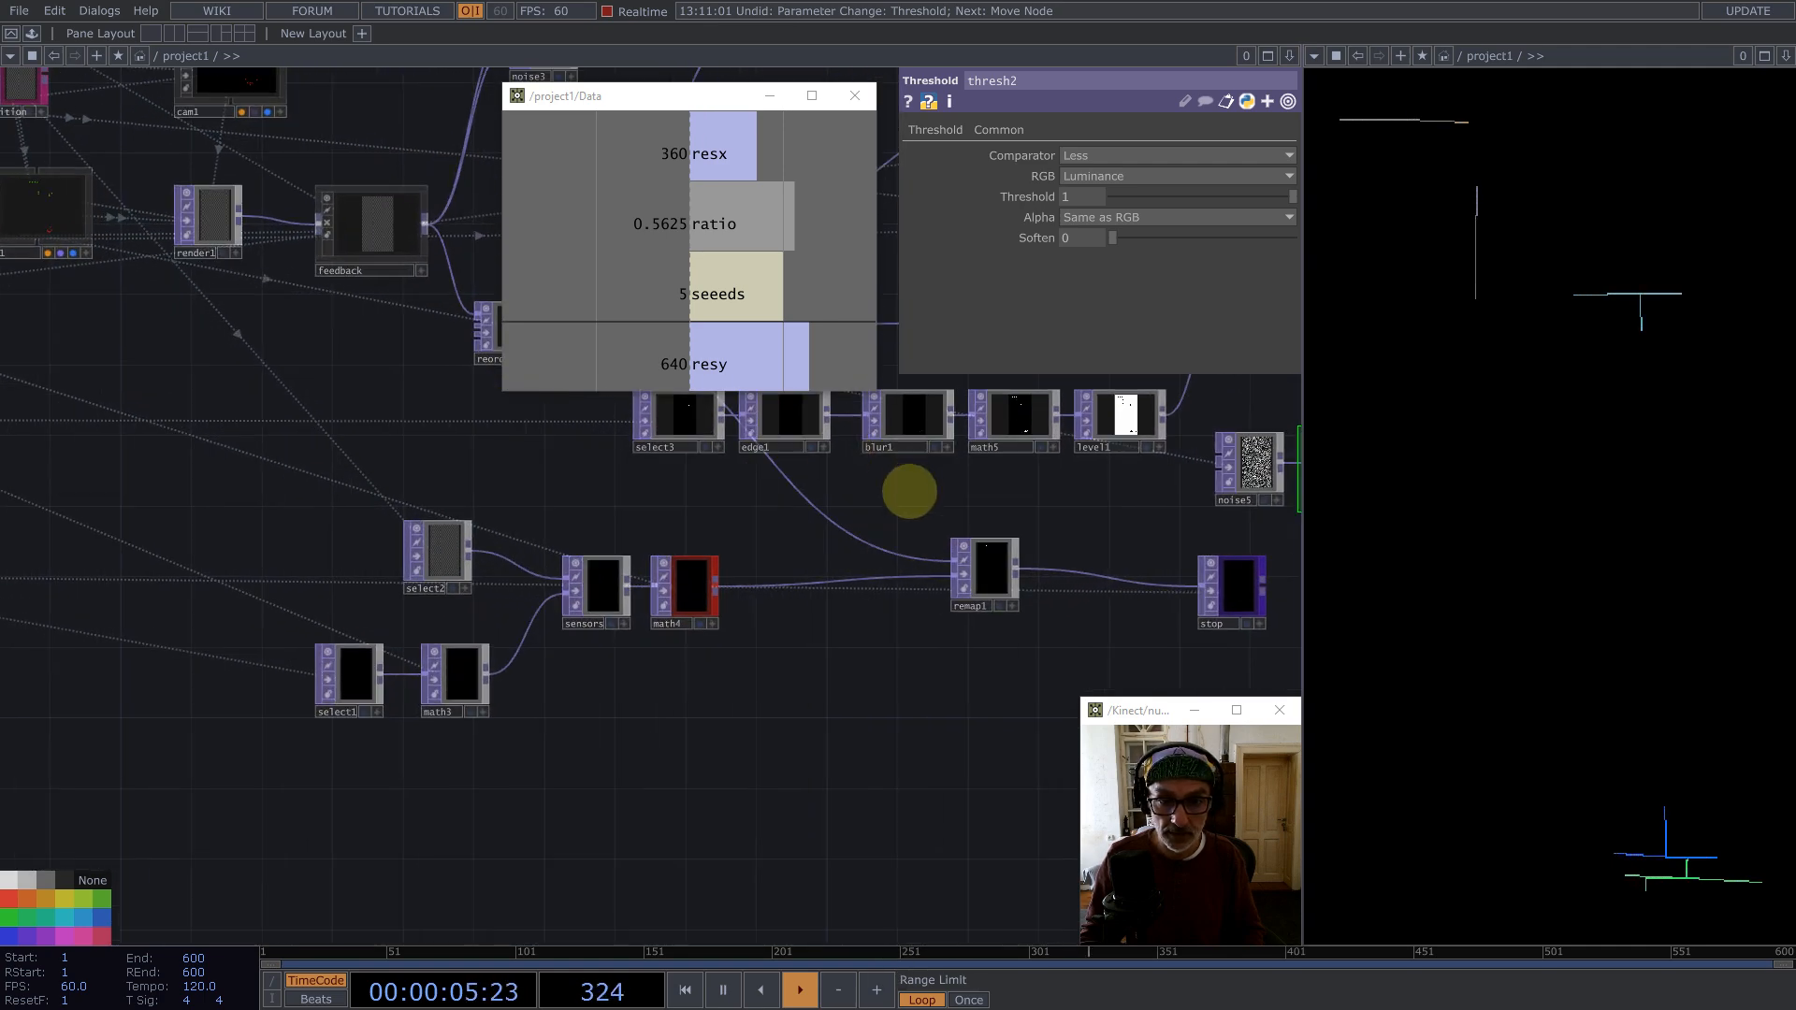
pyautogui.moveTo(909, 491); pyautogui.dragTo(831, 581)
pyautogui.click(830, 505)
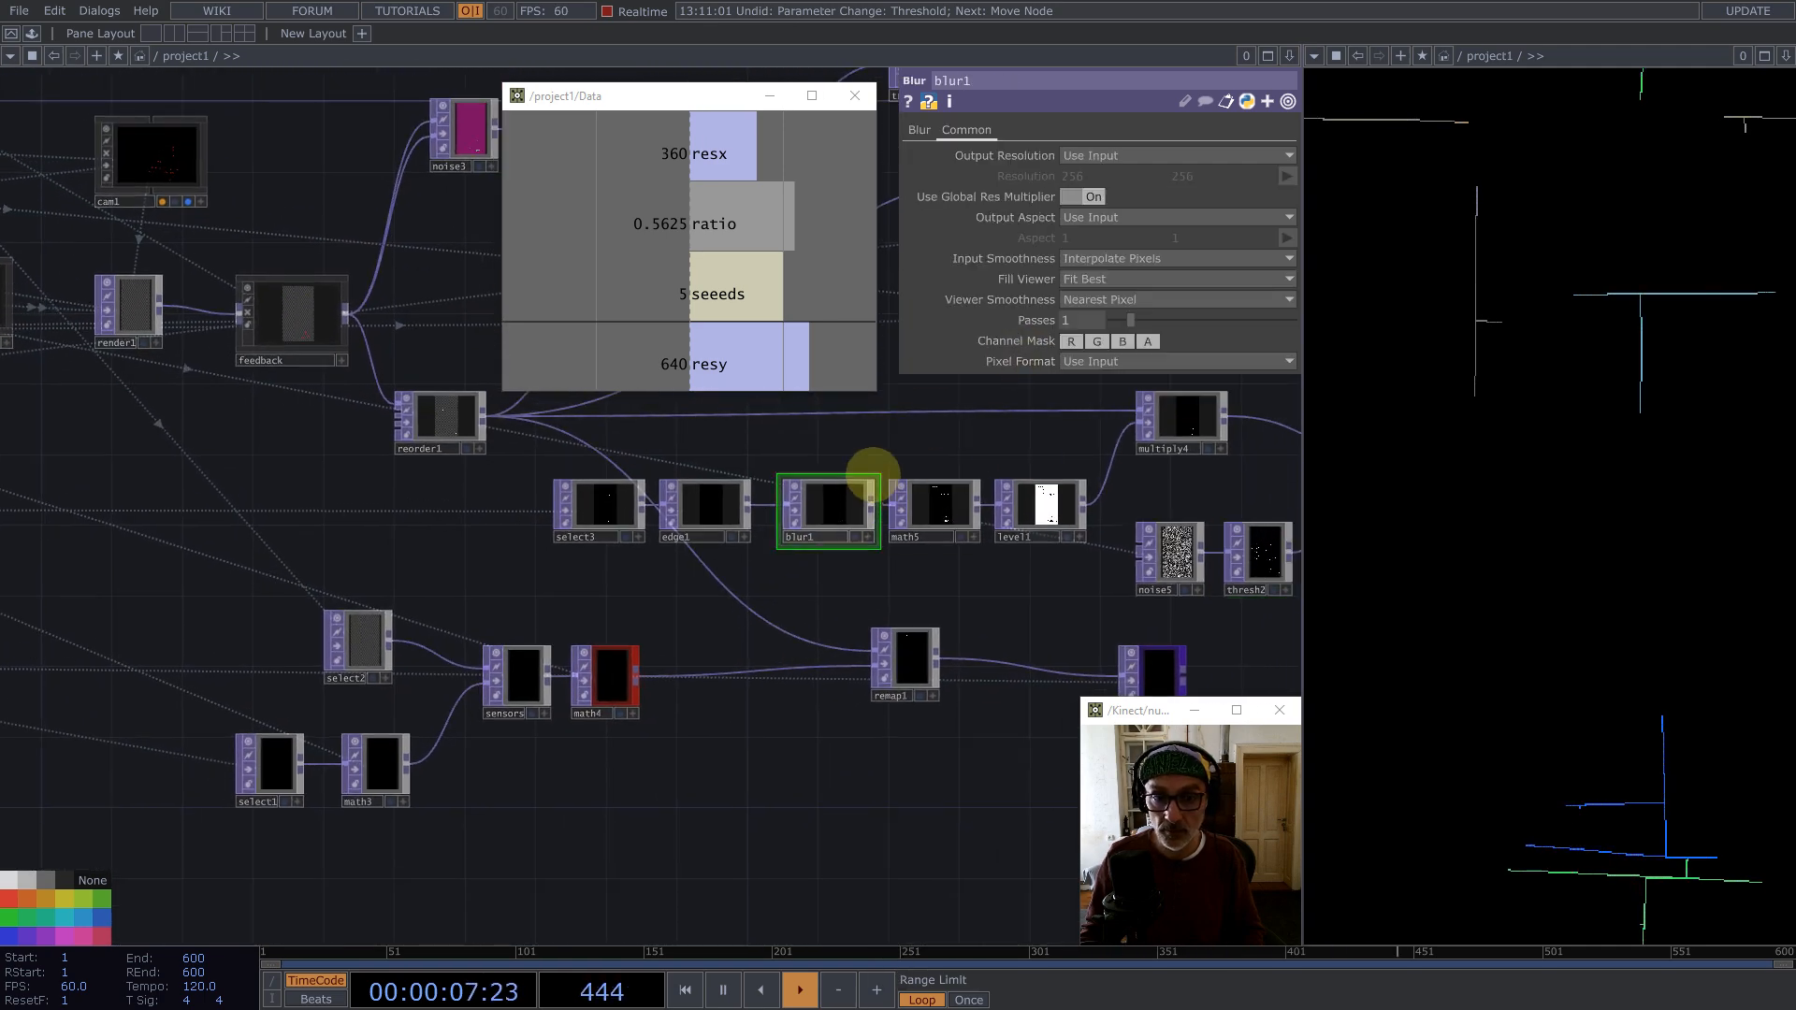
pyautogui.scroll(-6, 673, 609)
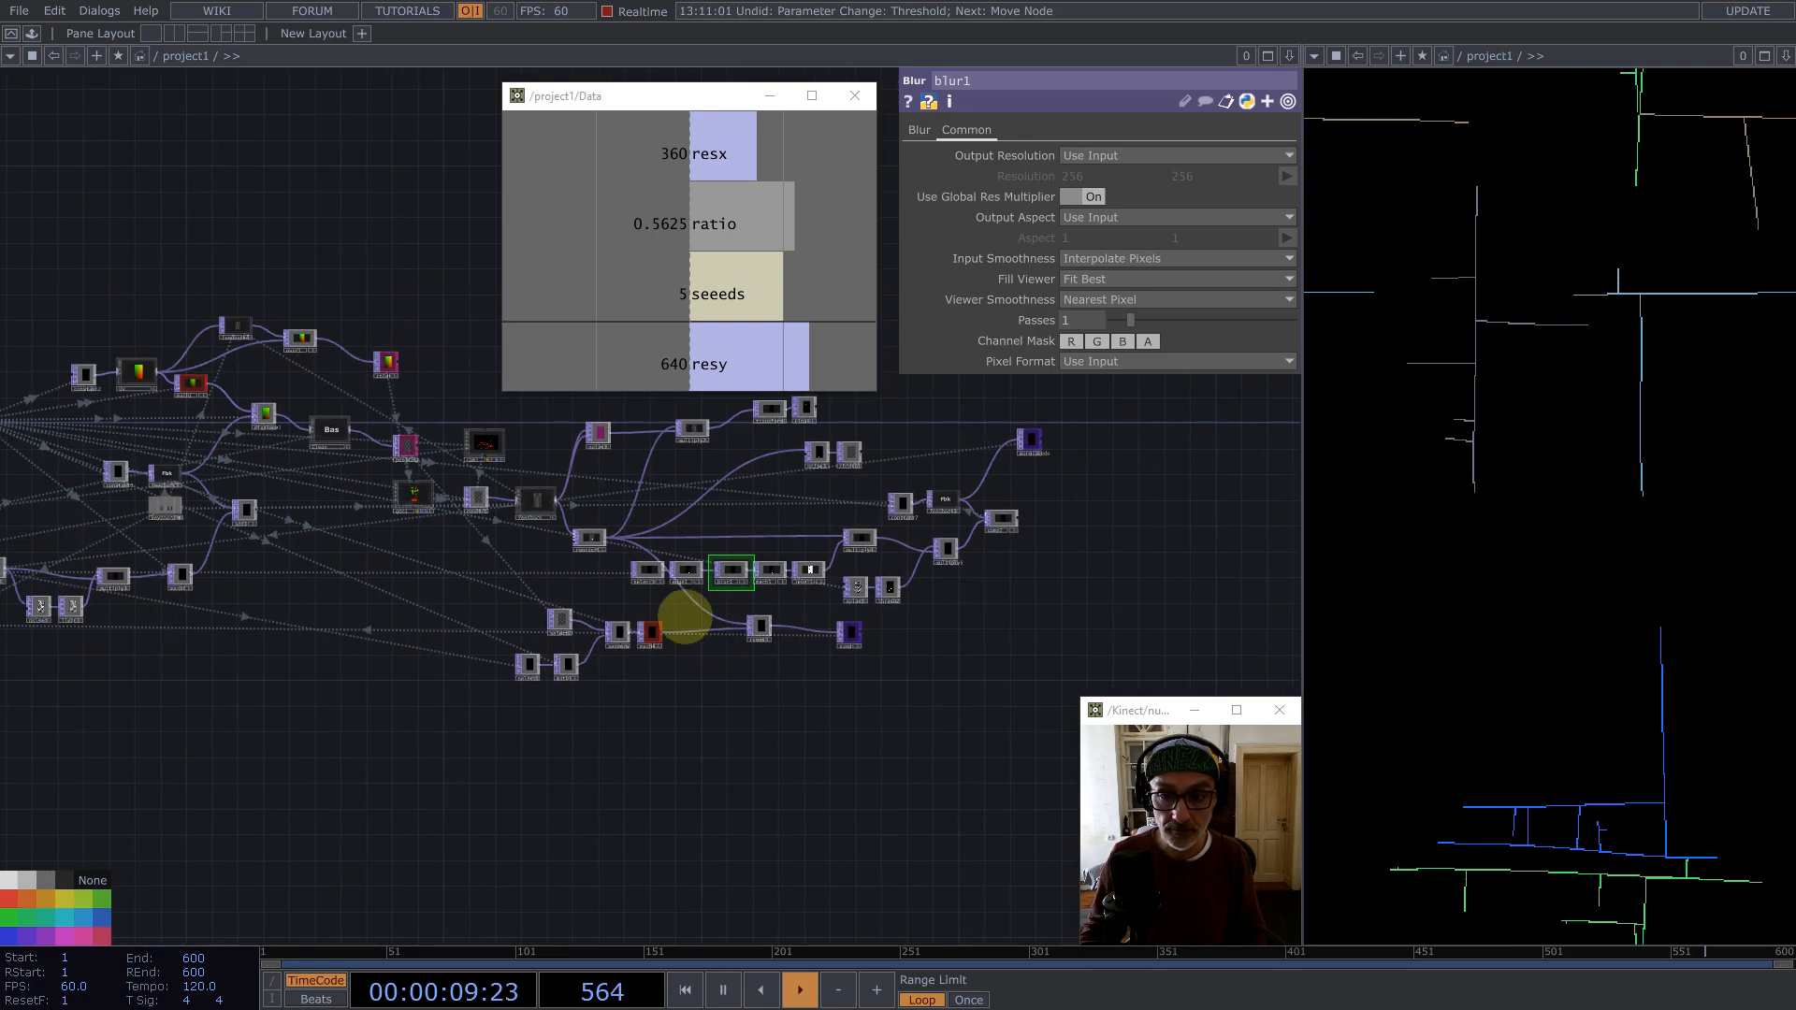
pyautogui.scroll(1, 735, 648)
pyautogui.scroll(-3, 758, 636)
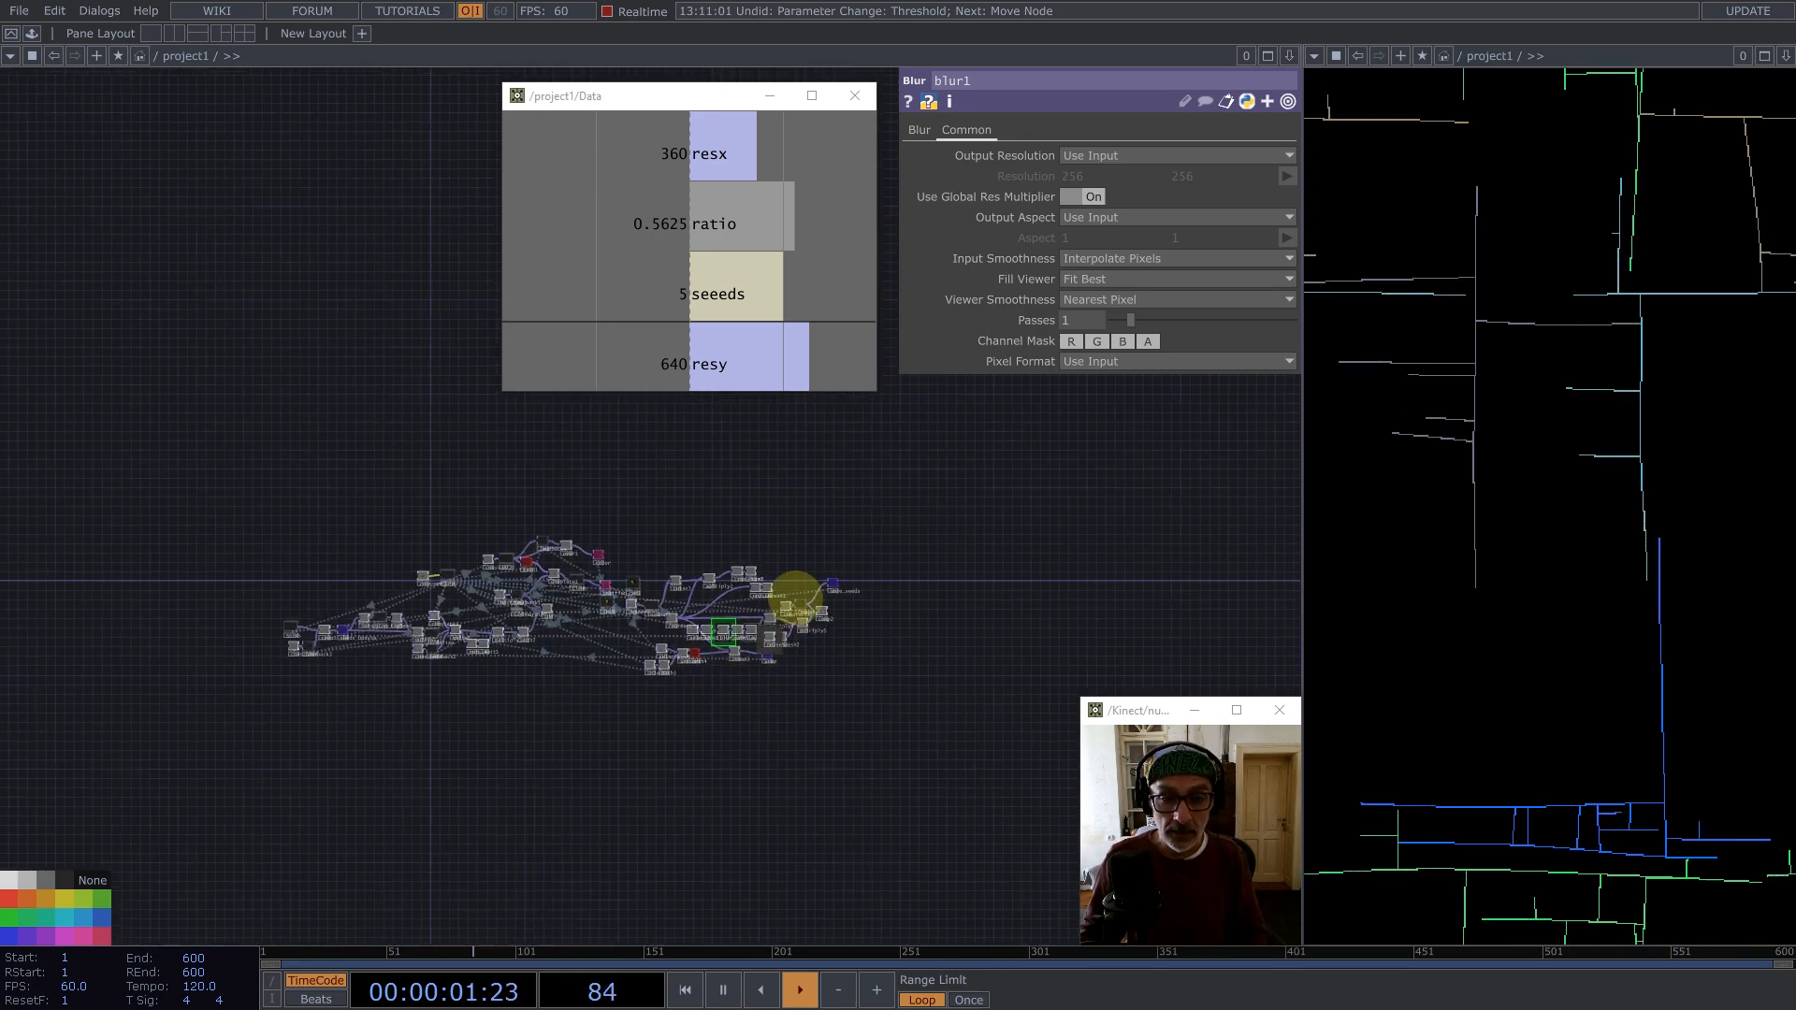
pyautogui.scroll(3, 794, 589)
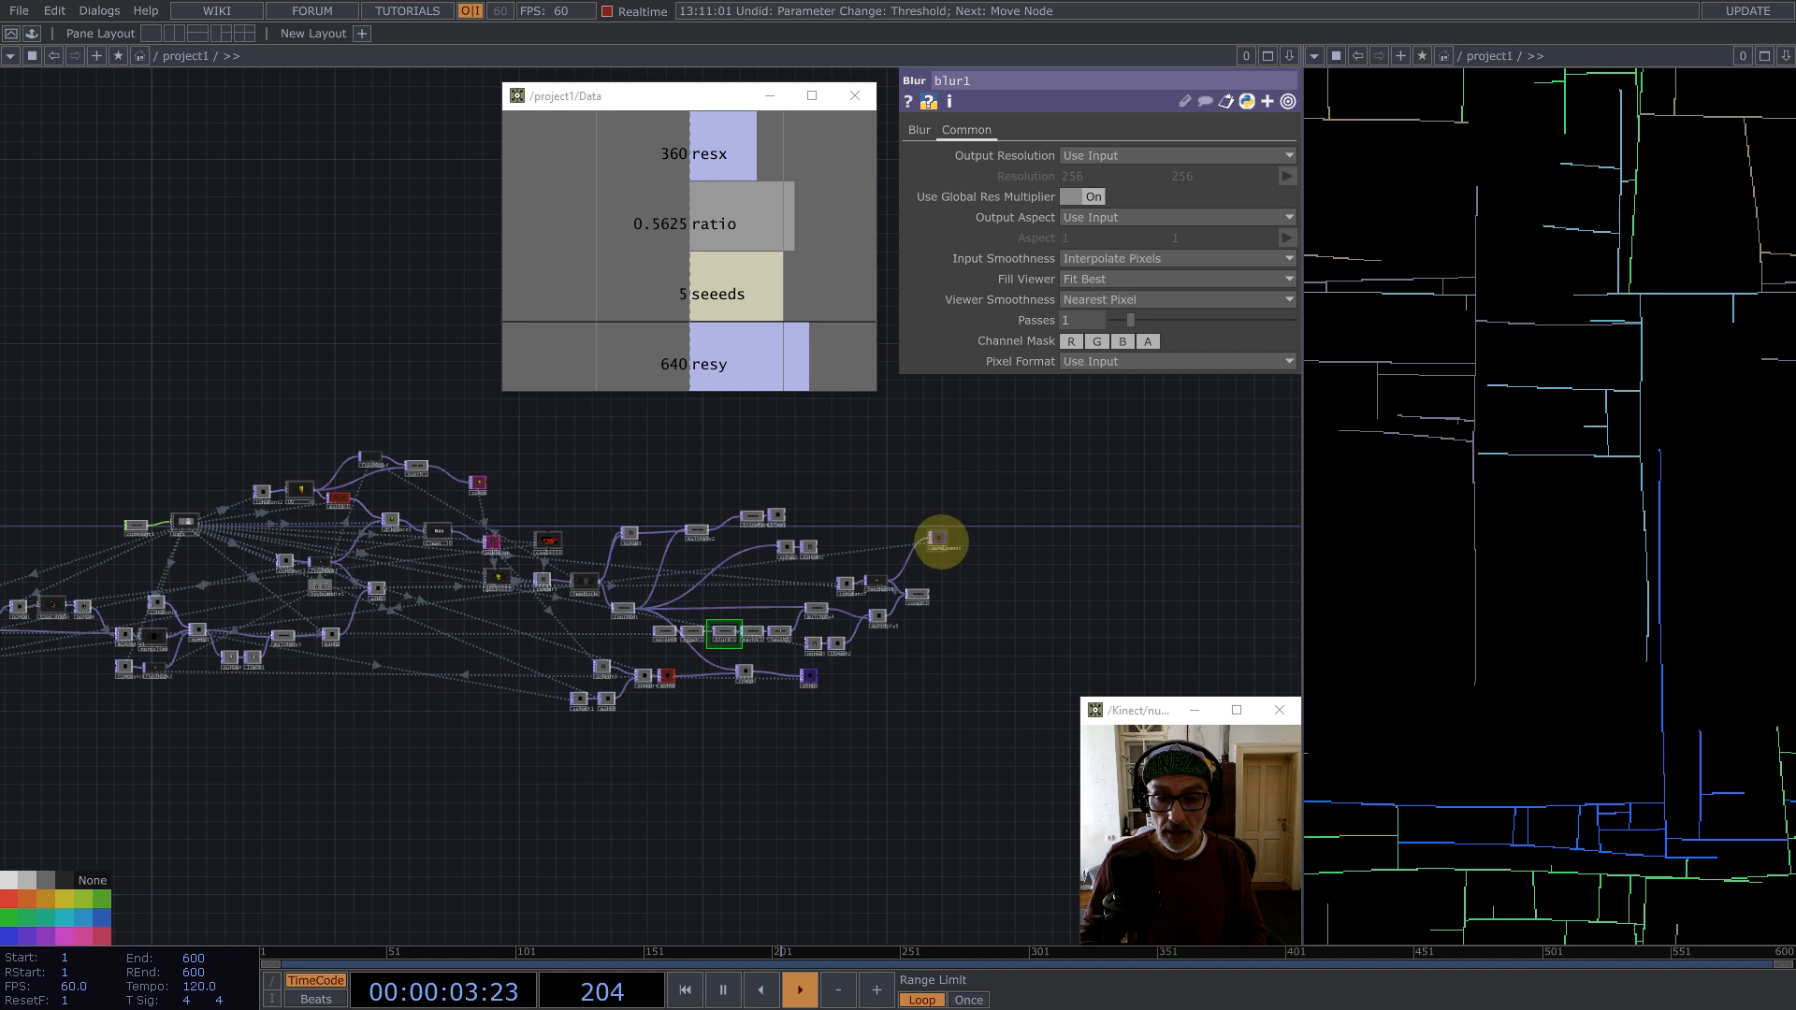
pyautogui.scroll(2, 939, 537)
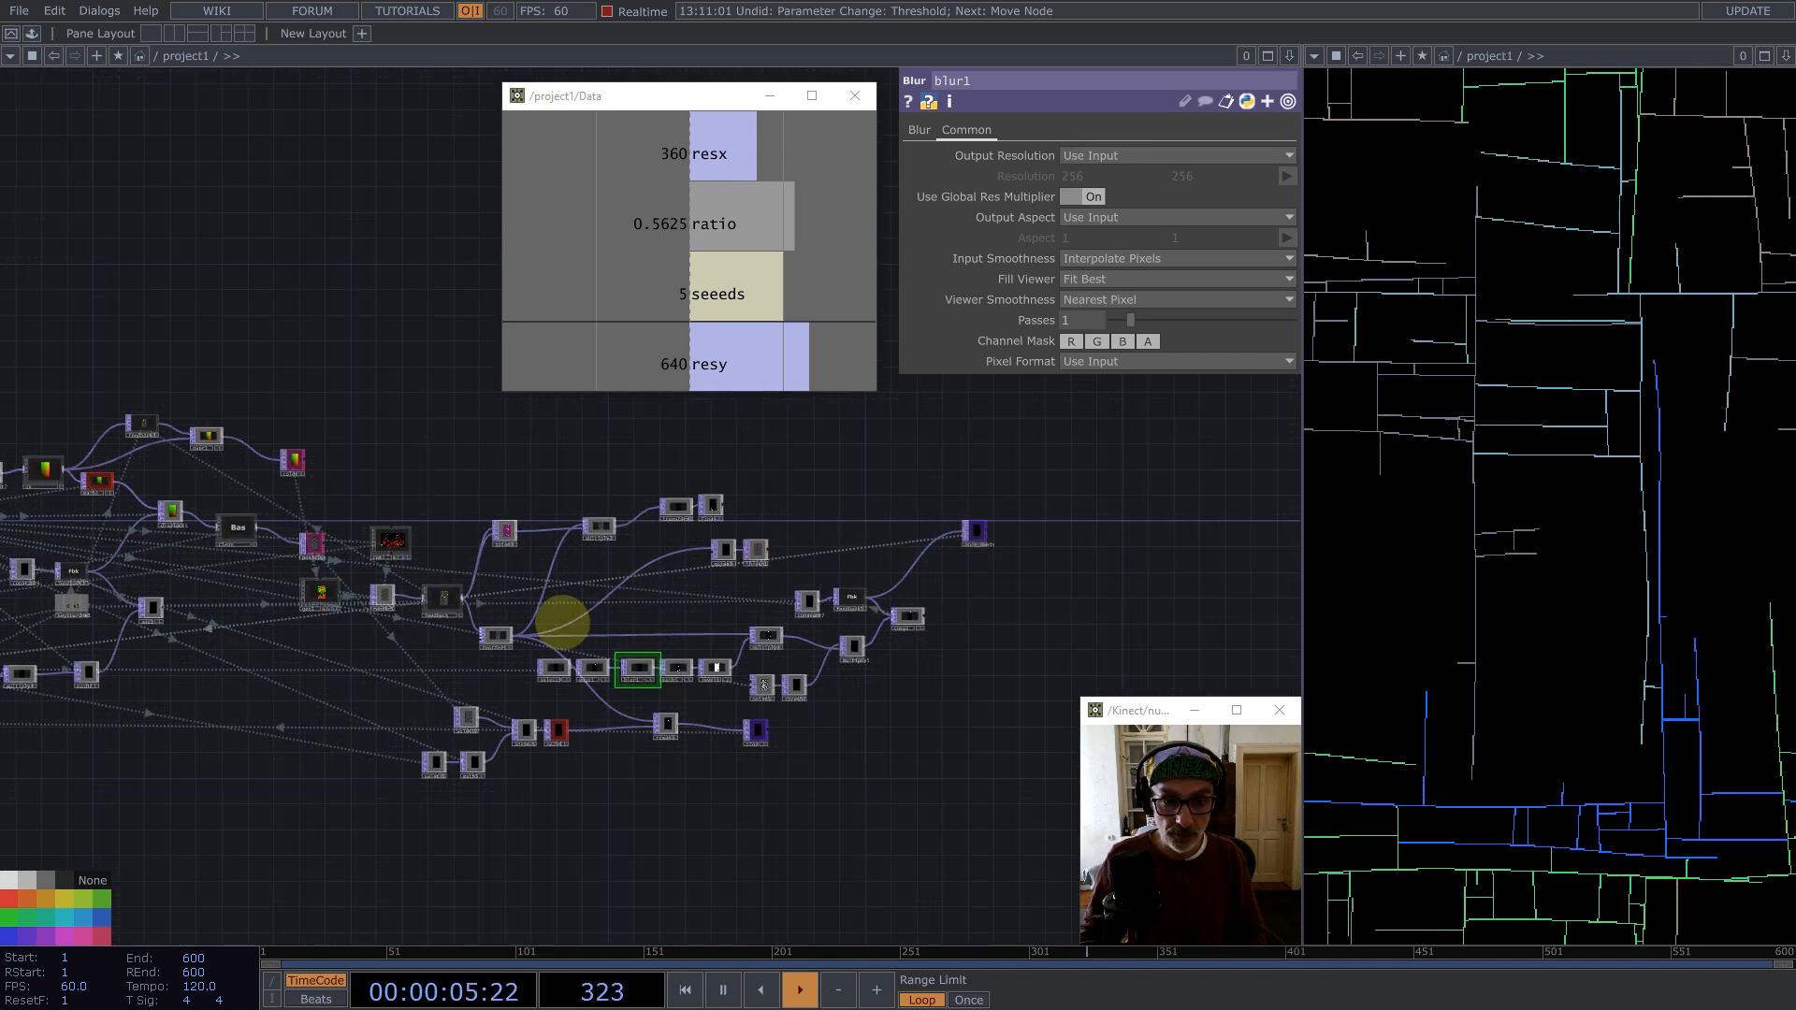
pyautogui.scroll(3, 561, 626)
pyautogui.moveTo(592, 570); pyautogui.dragTo(771, 648)
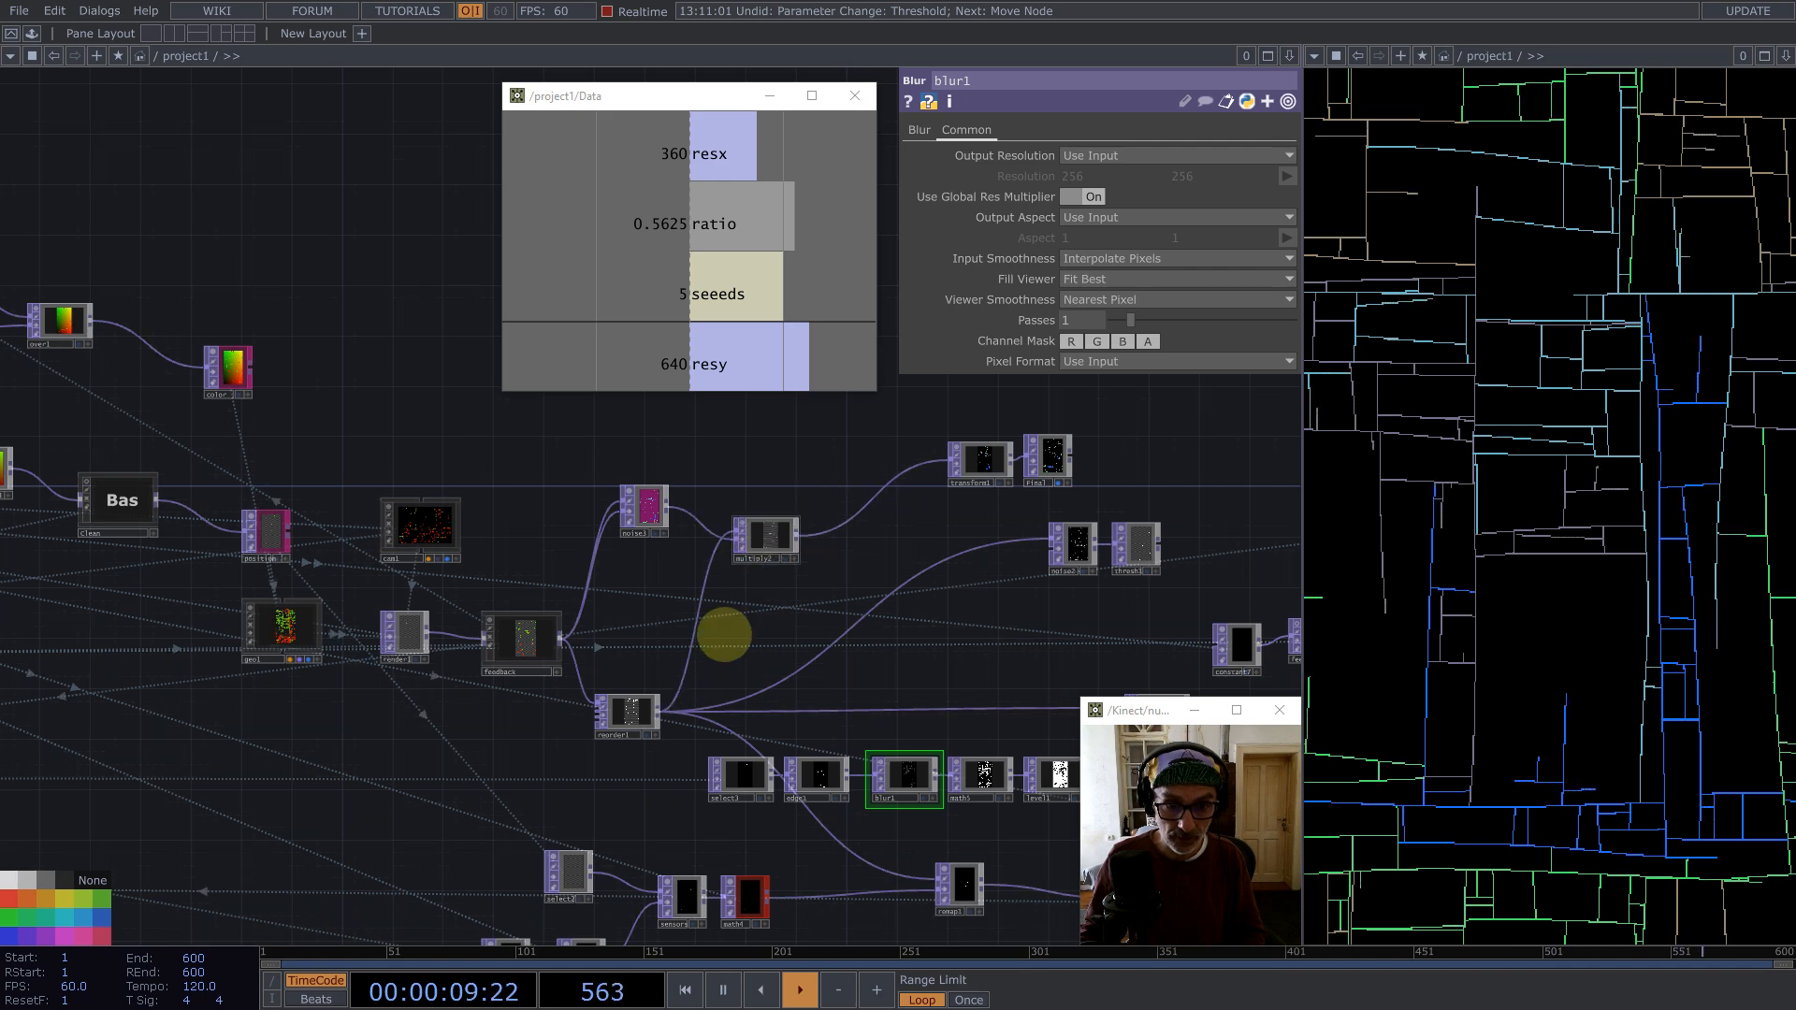
# Step: Insert a Level TOP into the wire between the reorder node and multiply2
pyautogui.rightClick(658, 711)
pyautogui.write('le')
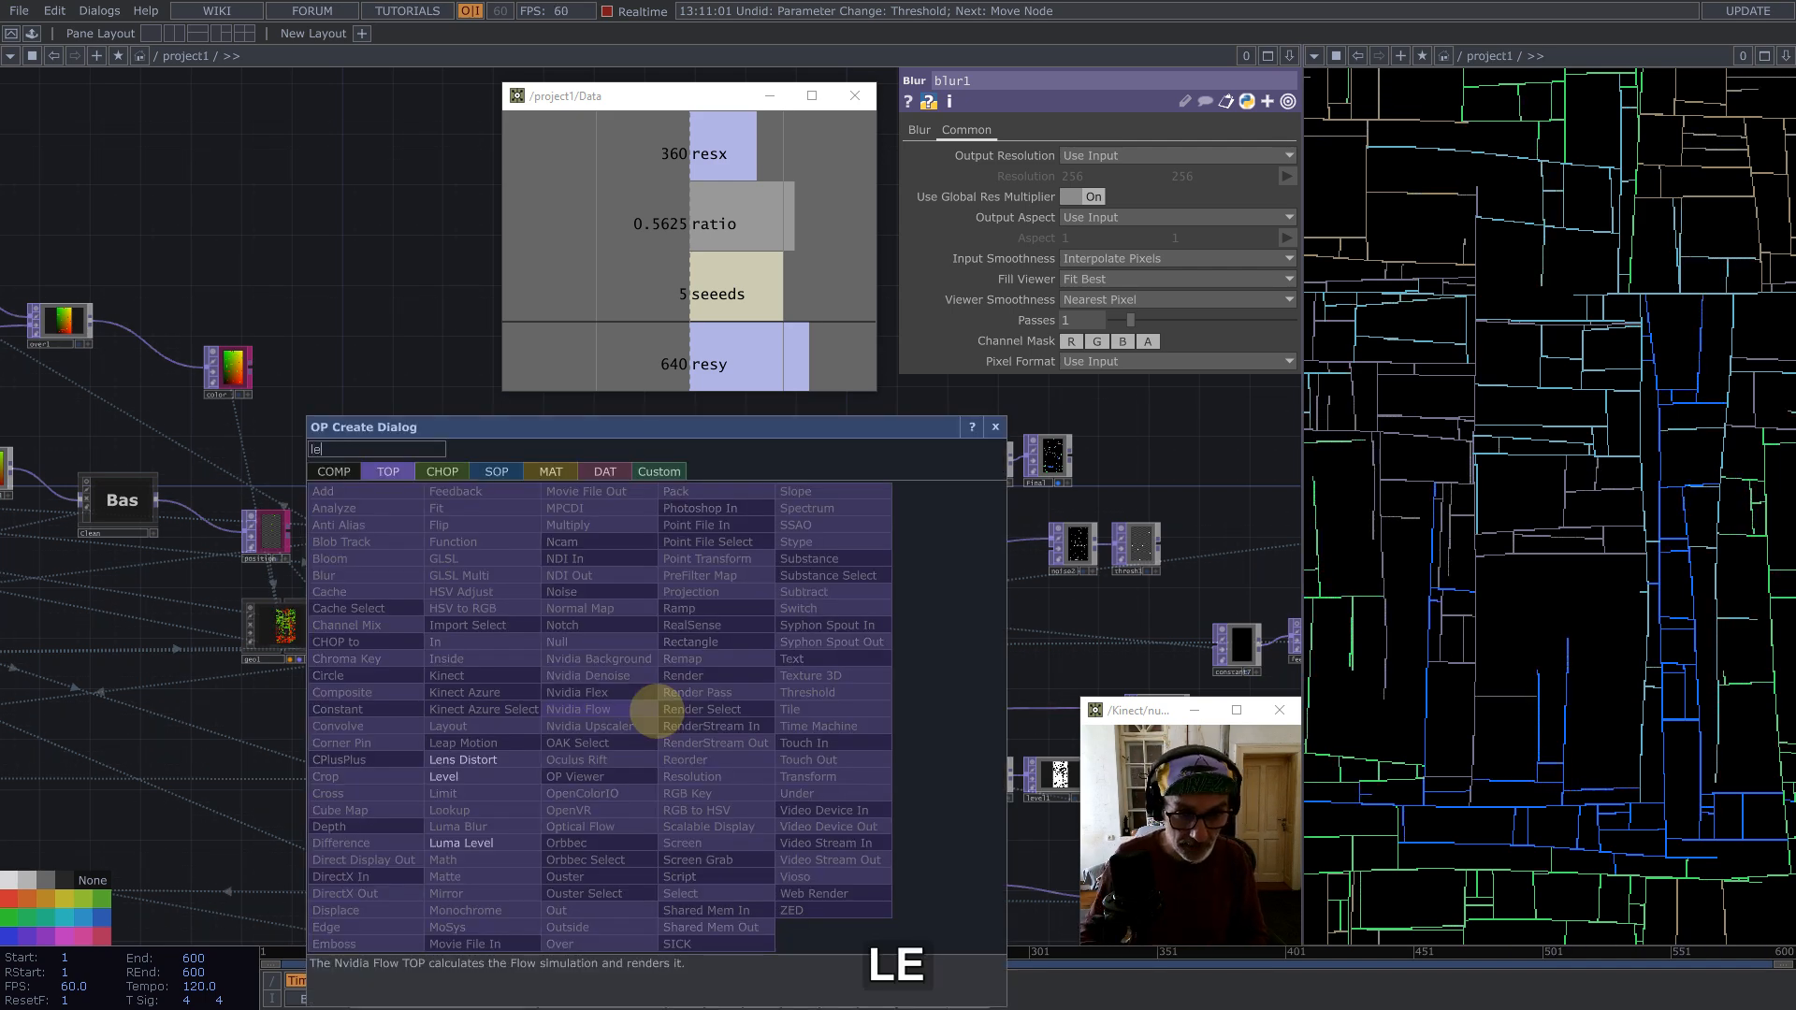
pyautogui.click(445, 776)
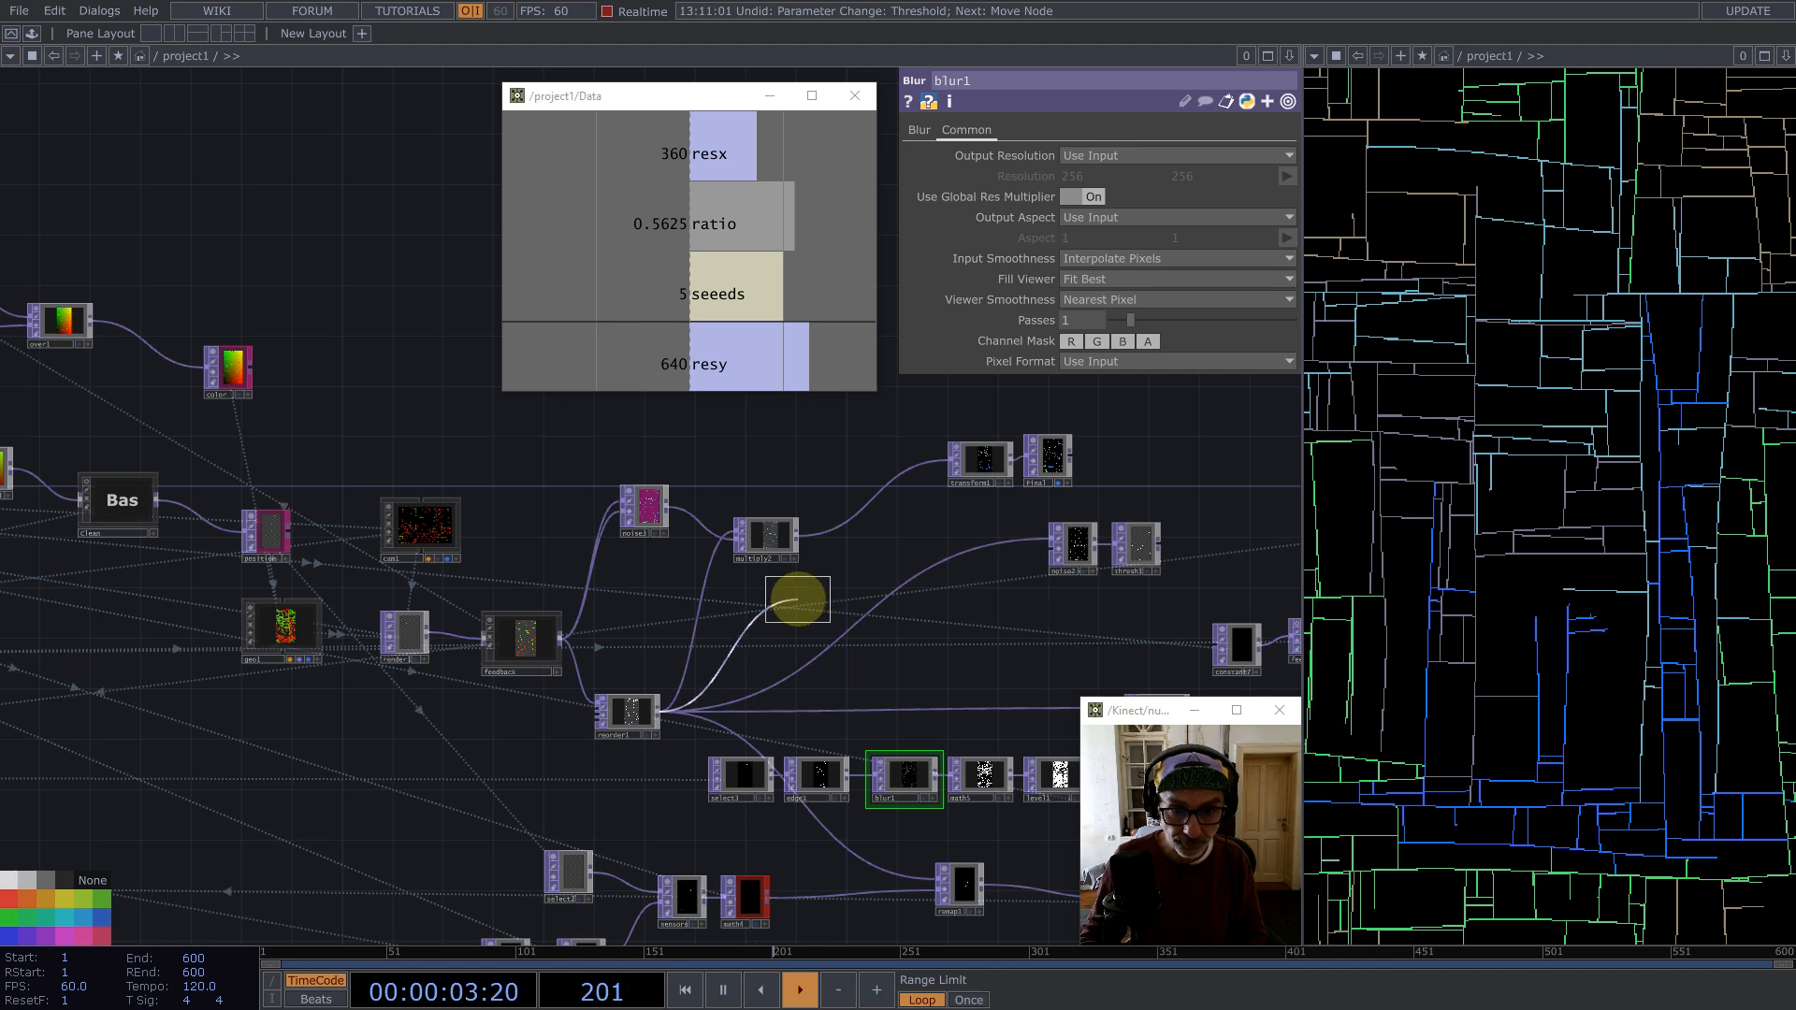
pyautogui.click(800, 595)
# Step: Lower level2's Out High range value to darken its output
pyautogui.scroll(5, 792, 595)
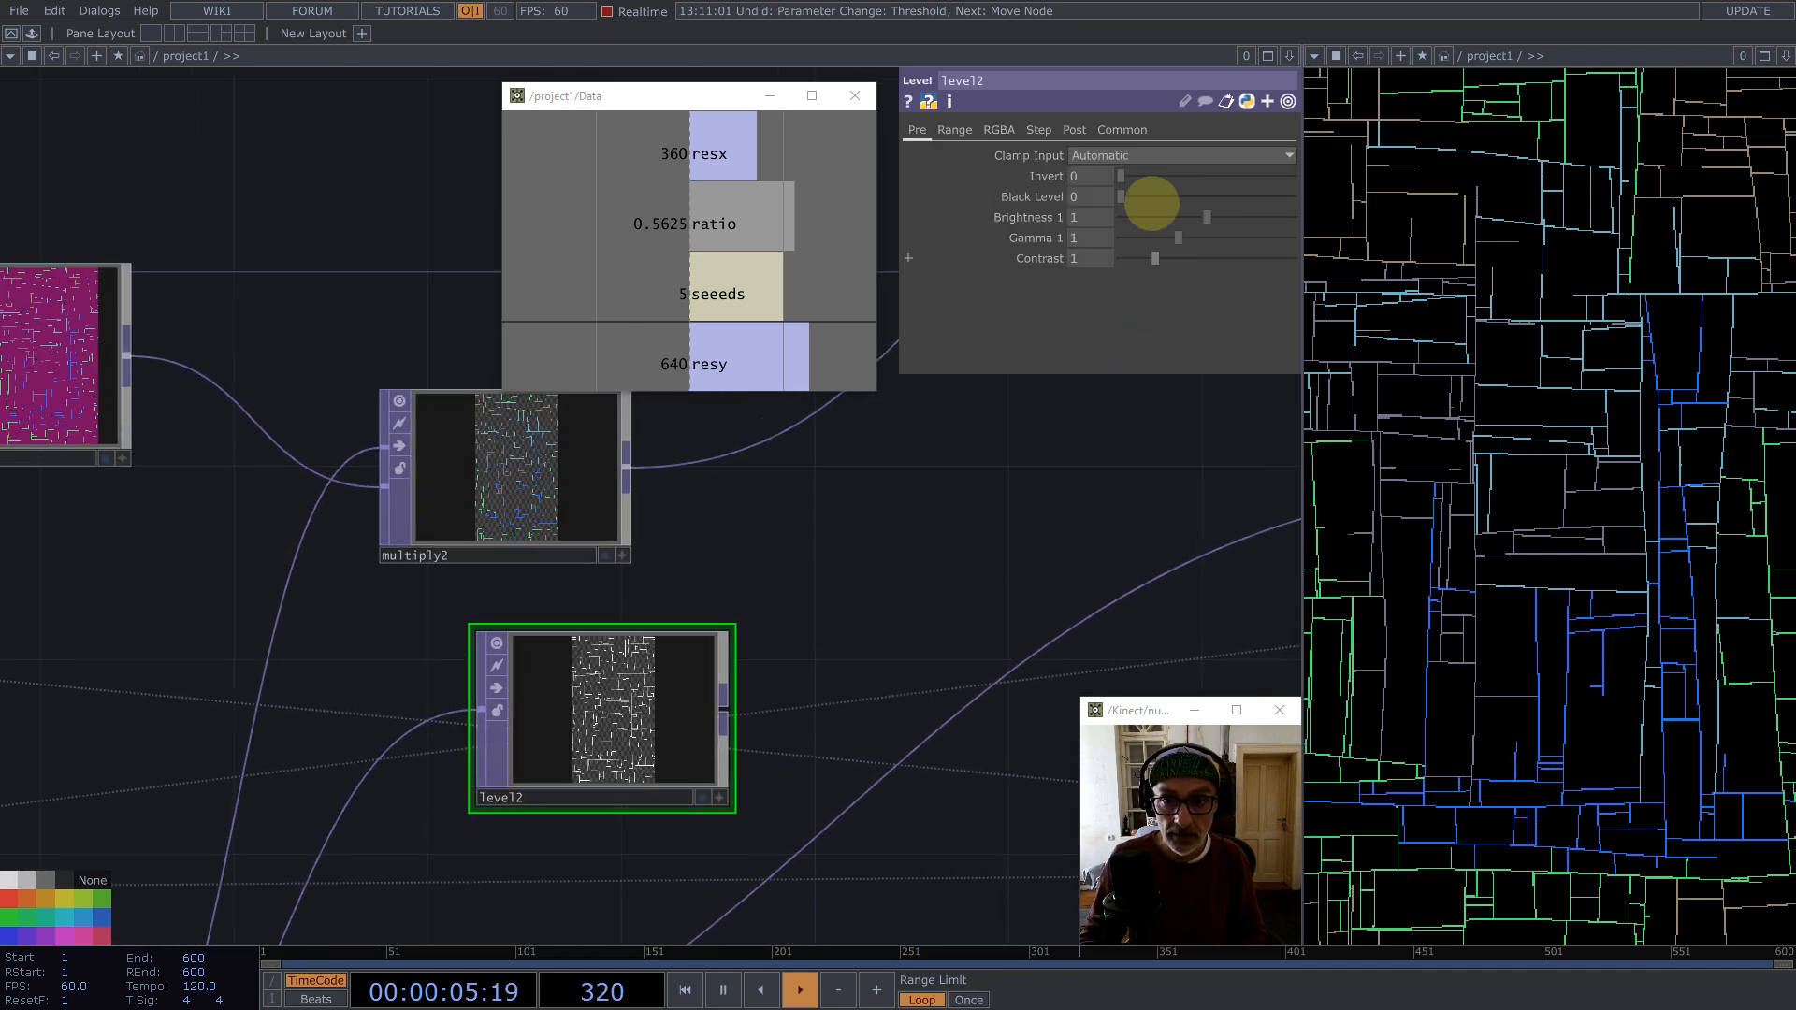
pyautogui.click(998, 130)
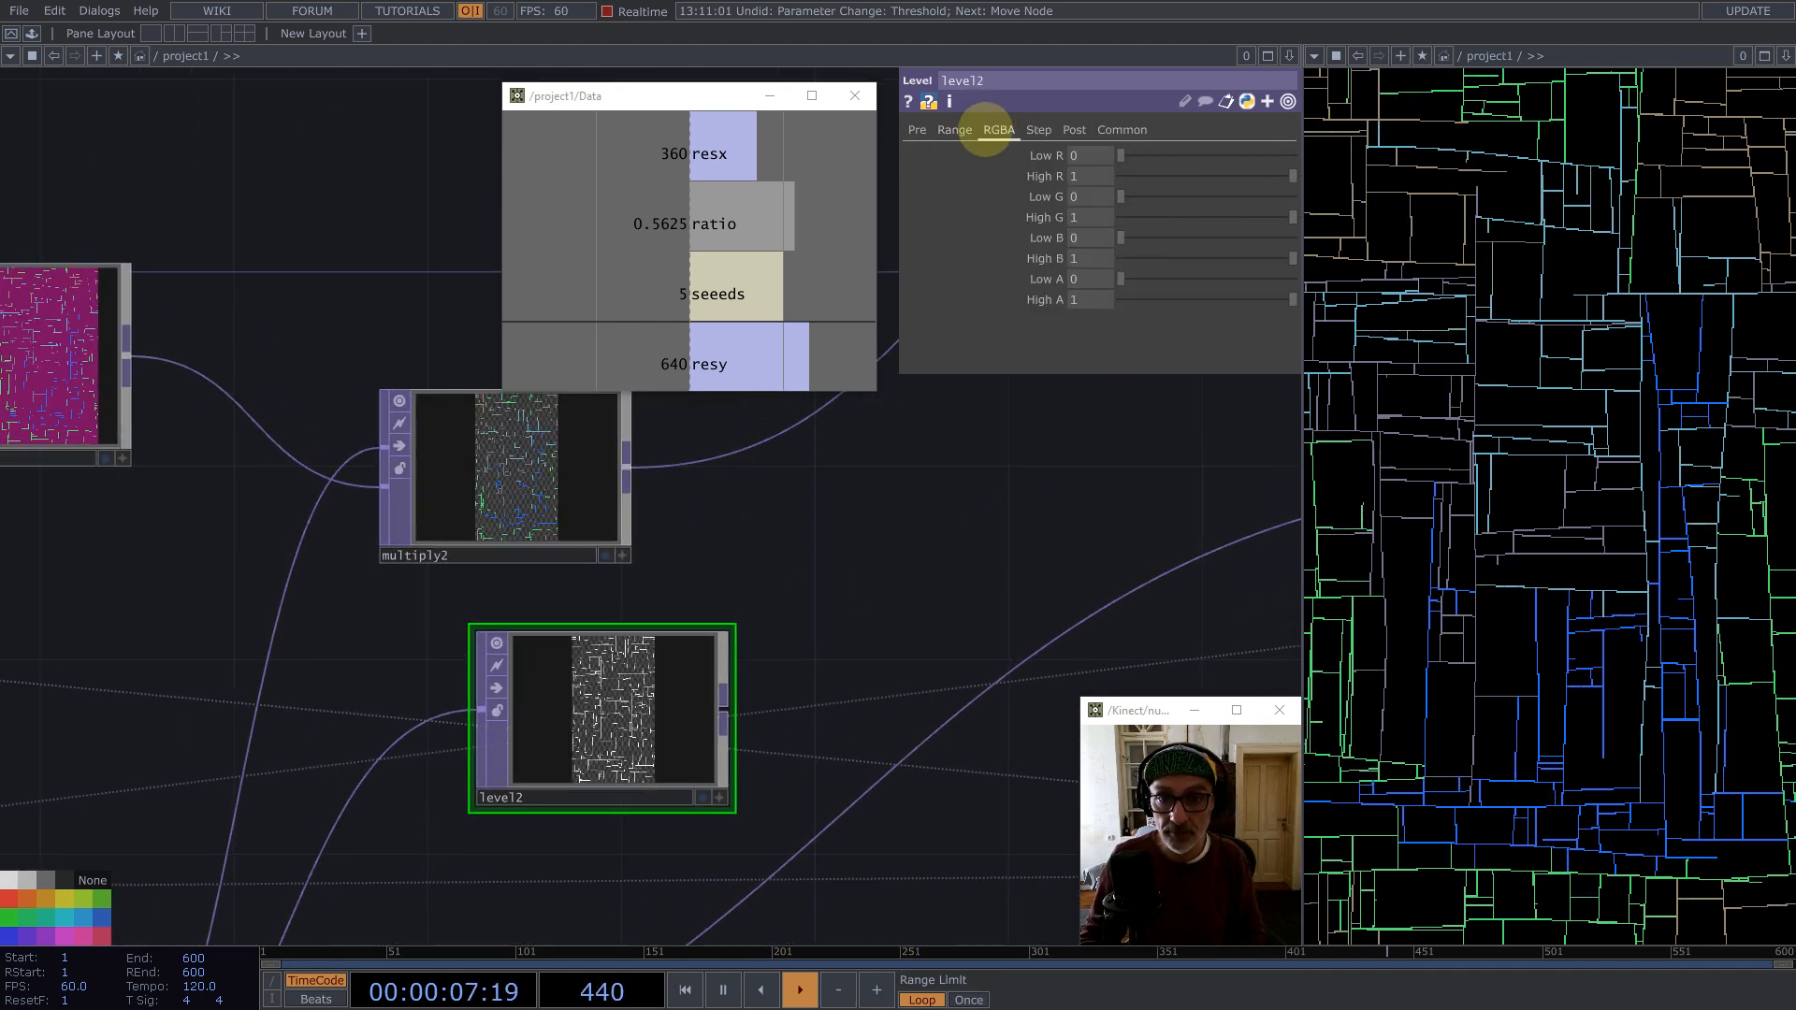
pyautogui.click(955, 130)
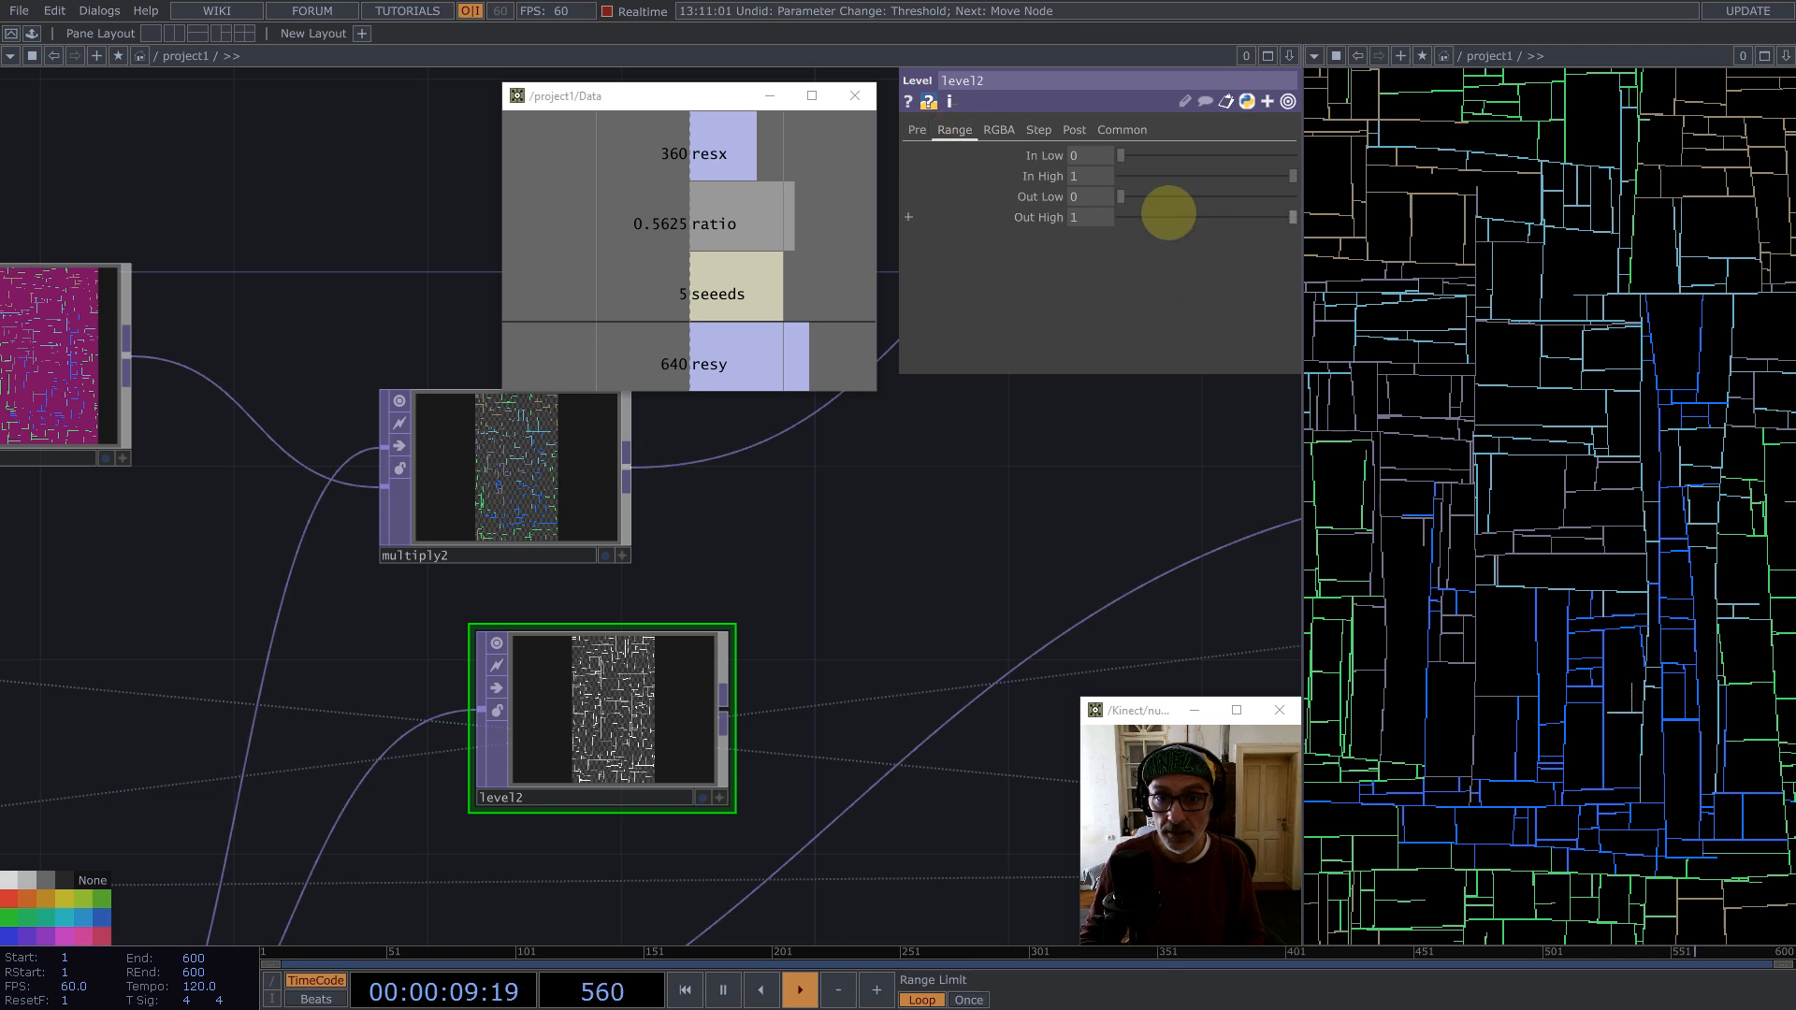
pyautogui.moveTo(1168, 214); pyautogui.dragTo(1141, 218)
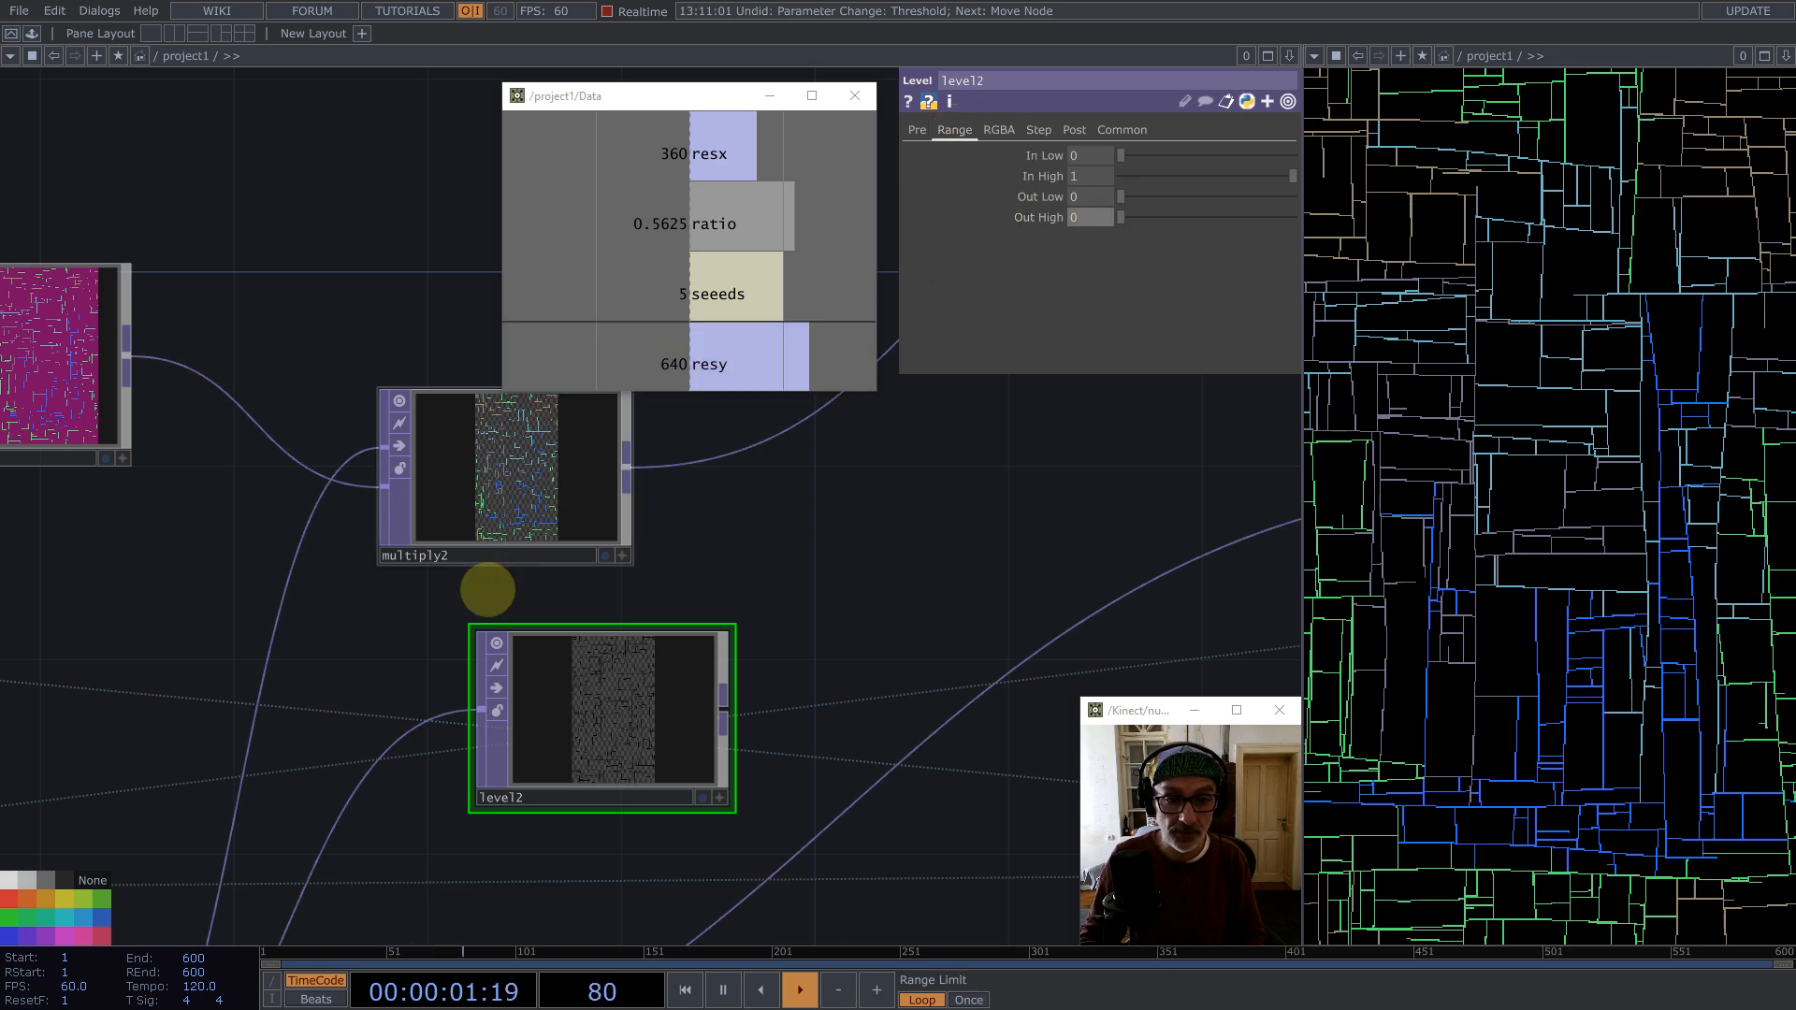
pyautogui.scroll(-4, 484, 587)
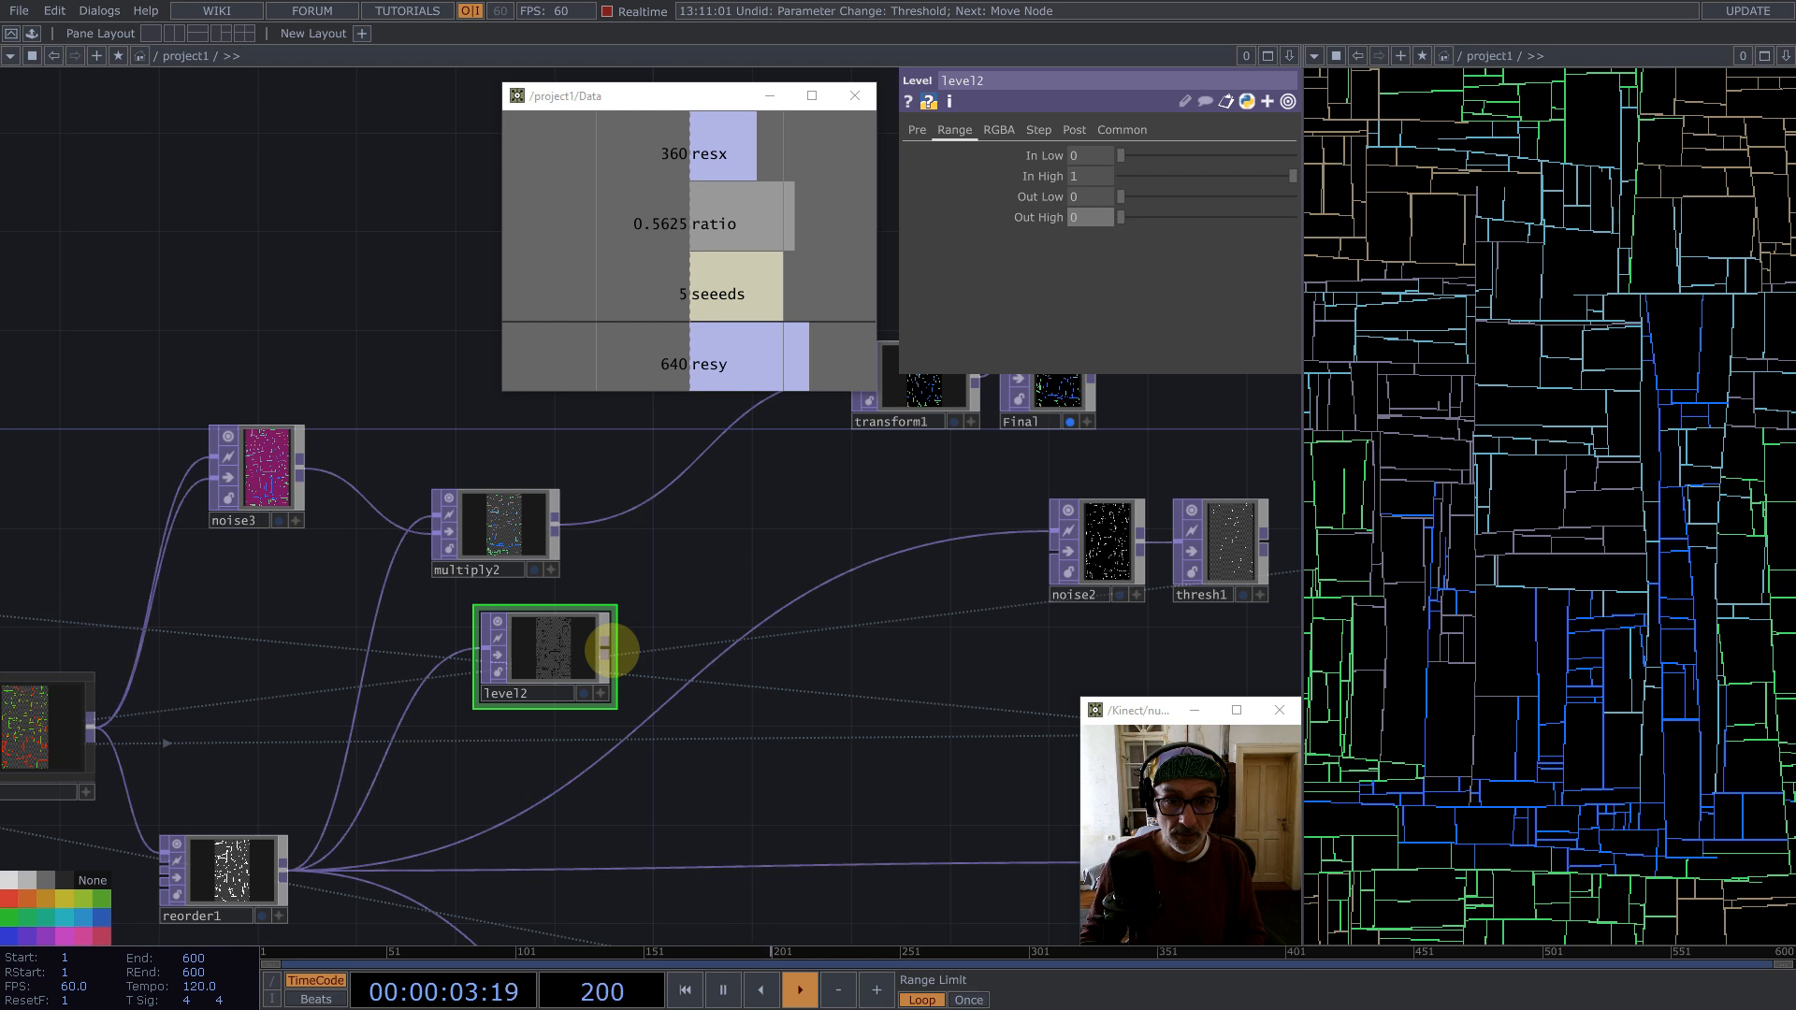
# Step: Connect level2 into transform1 and set transform1's background color to white
pyautogui.moveTo(610, 652); pyautogui.dragTo(858, 393)
pyautogui.click(926, 391)
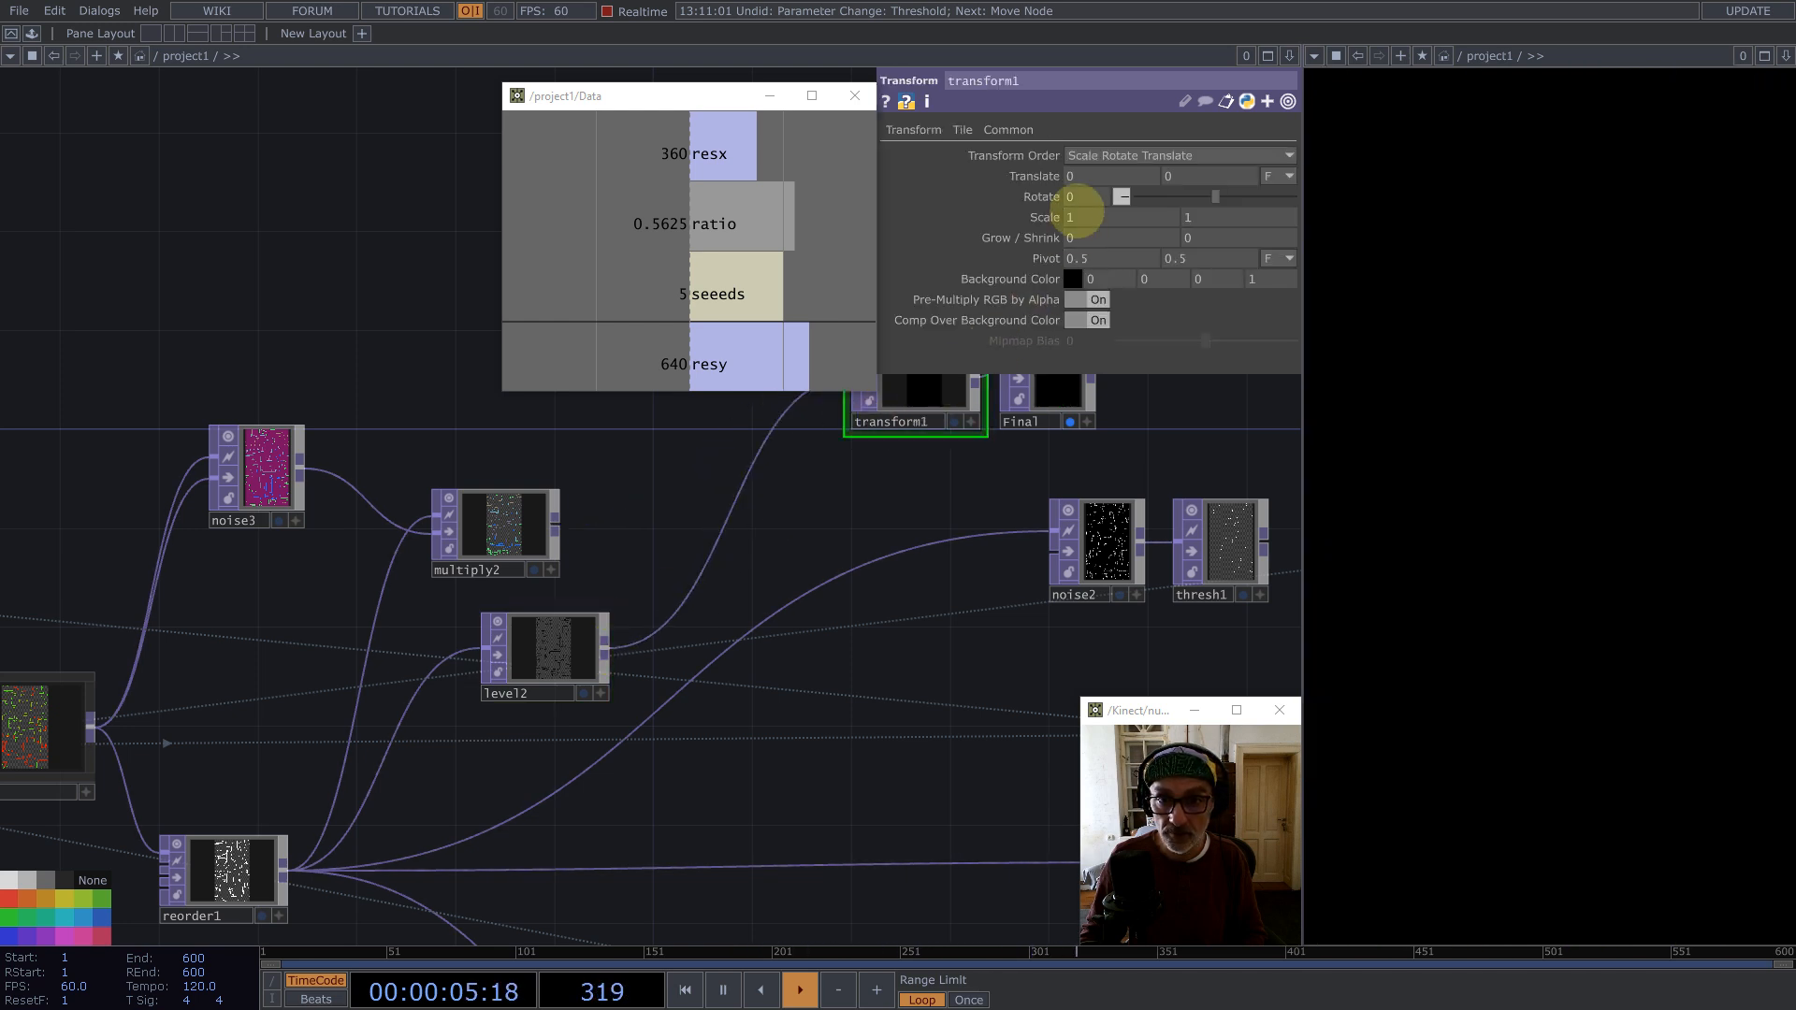
pyautogui.click(1074, 277)
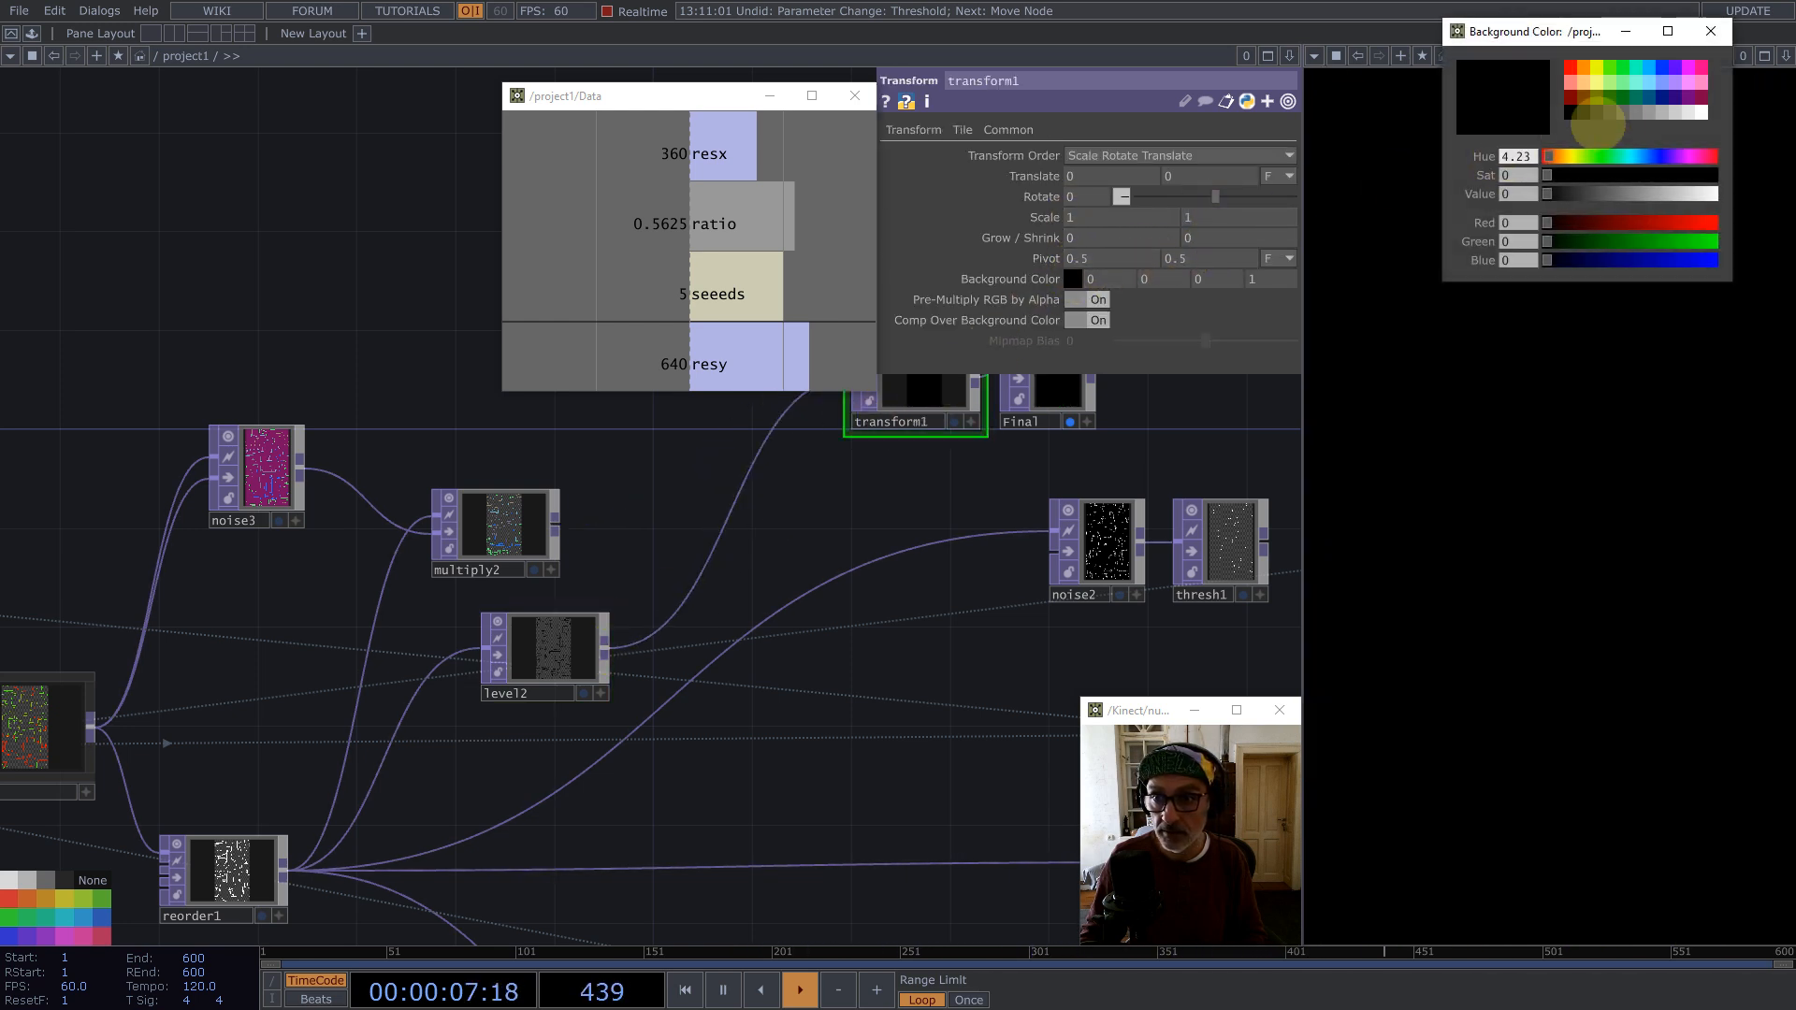
pyautogui.click(1701, 112)
pyautogui.click(1711, 31)
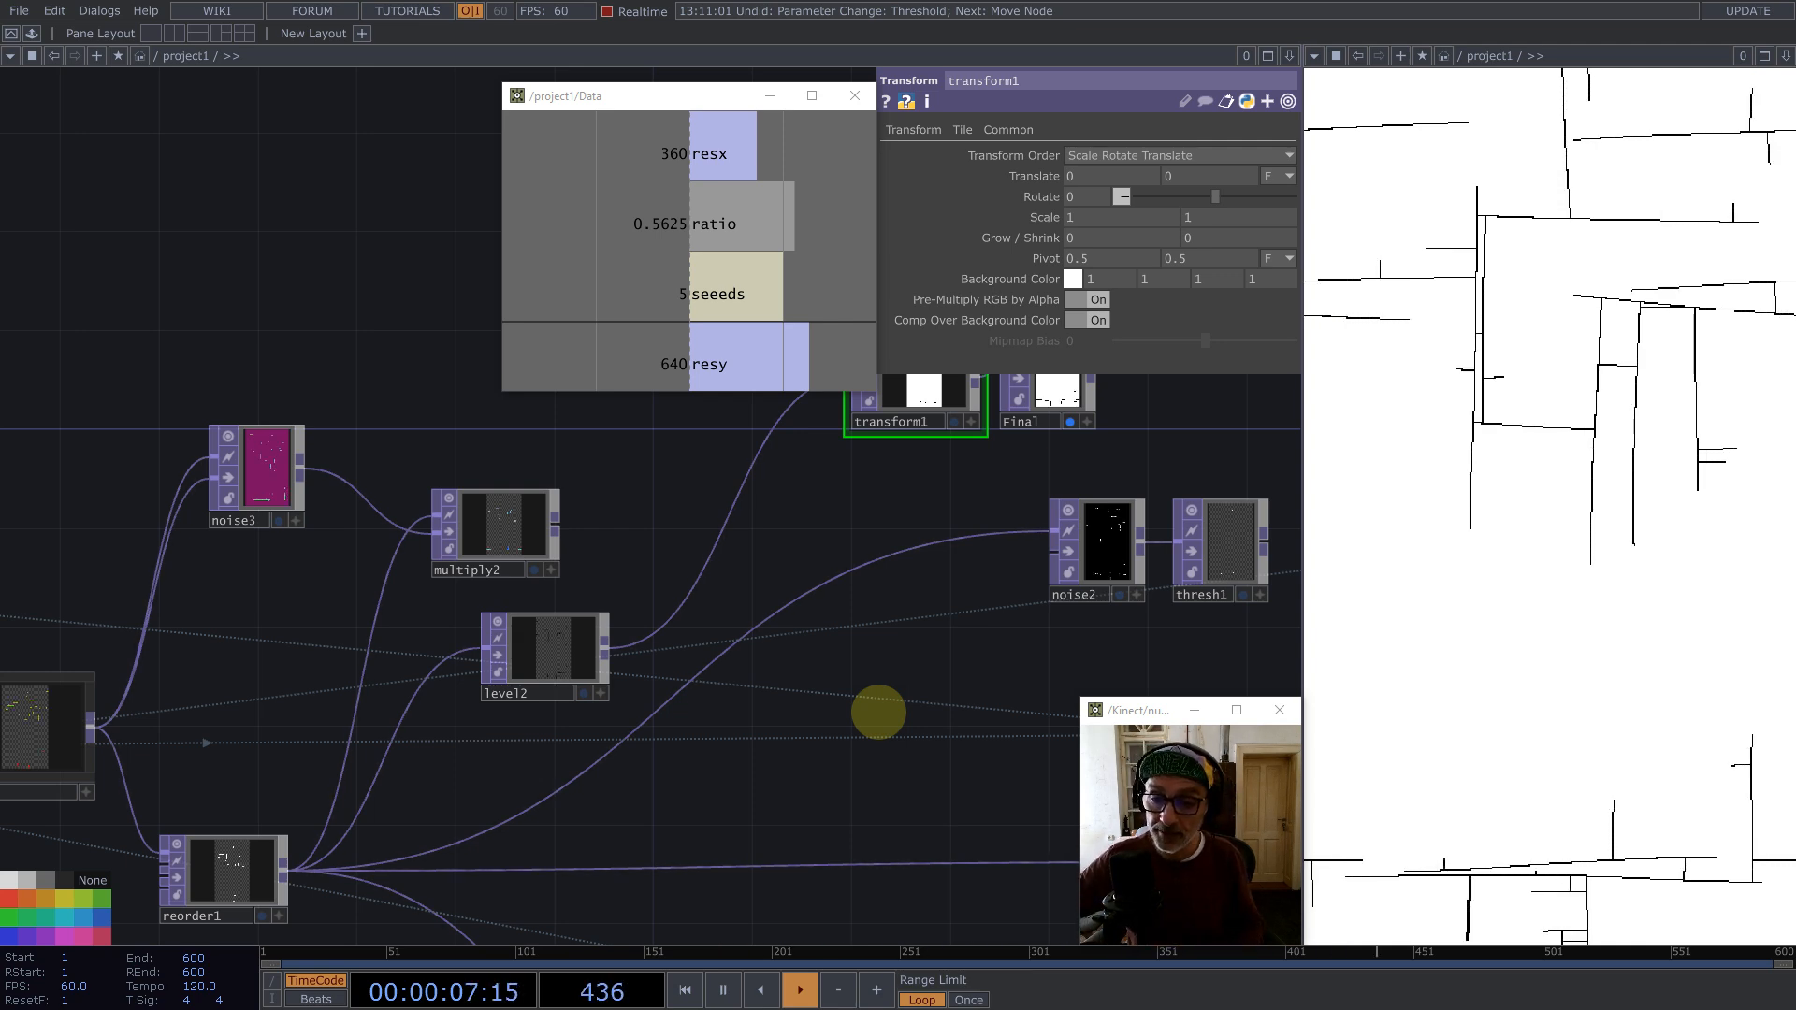
# Step: Copy and paste the geometry and render node pair, moving the copies to empty space above the network
pyautogui.scroll(-10, 711, 561)
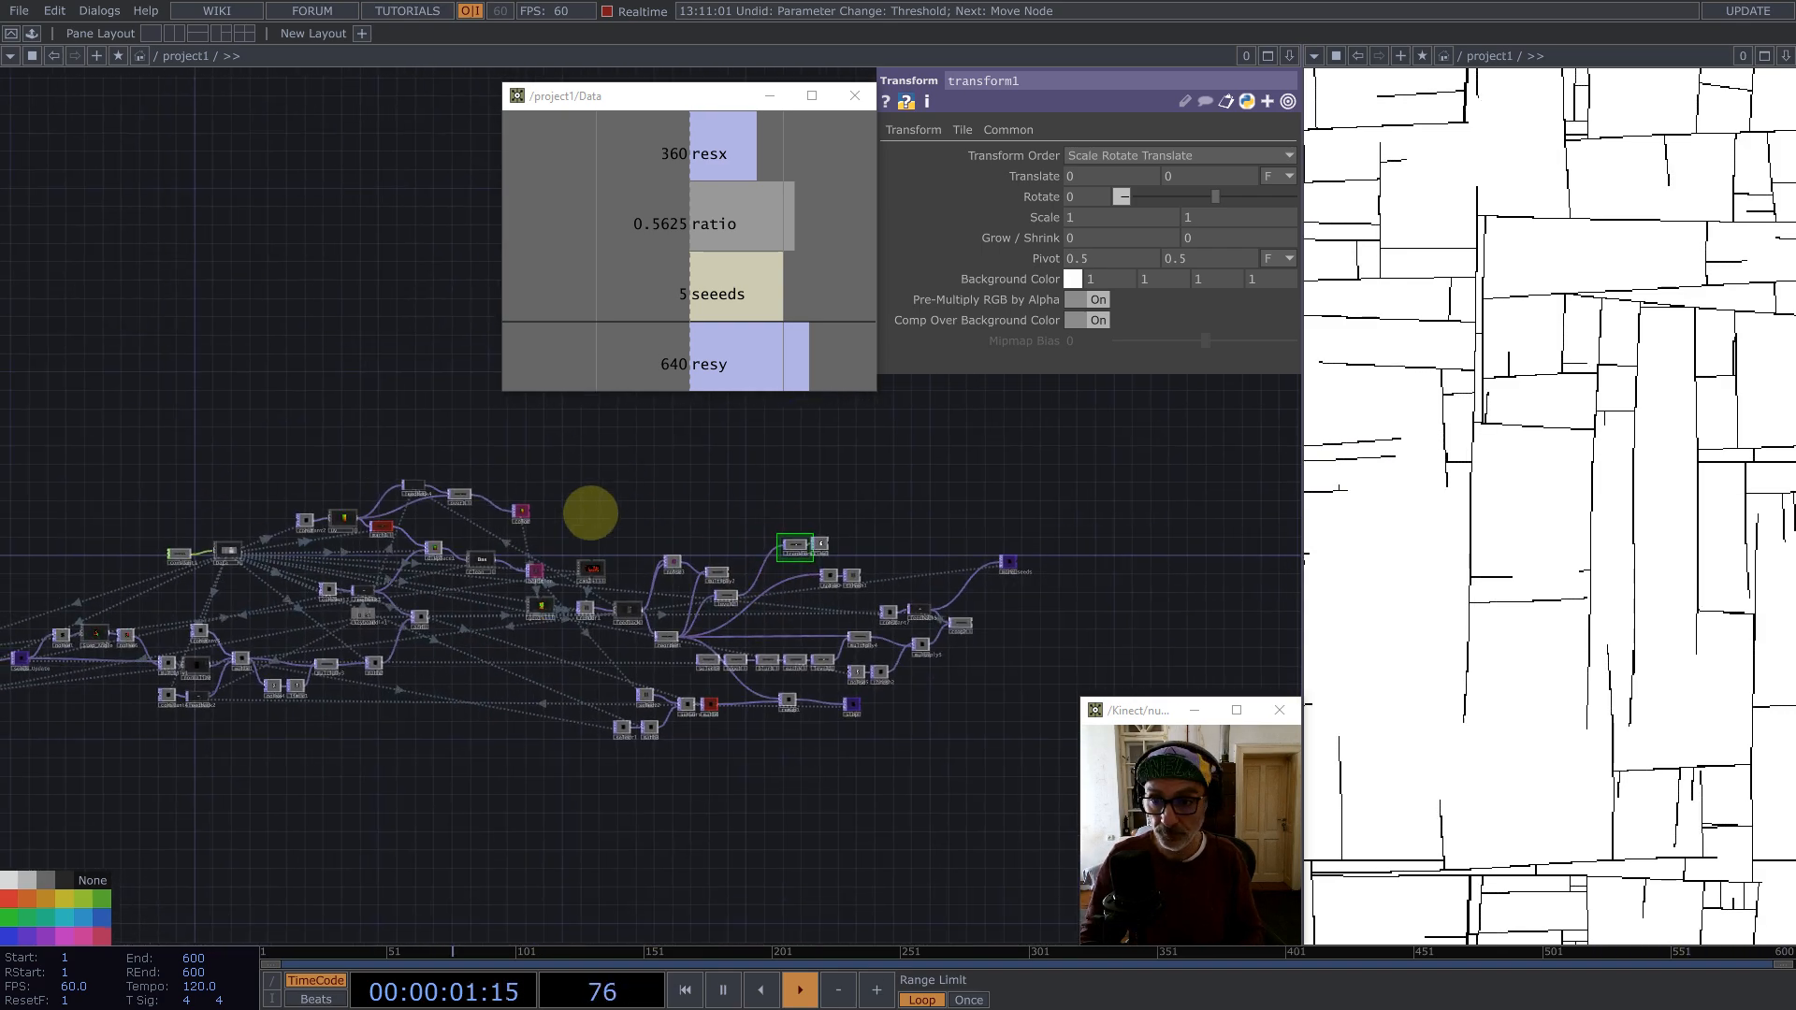
pyautogui.scroll(5, 590, 519)
pyautogui.moveTo(456, 765); pyautogui.dragTo(403, 742, button='right')
pyautogui.scroll(-2, 402, 742)
pyautogui.hotkey('ctrl', 'c')
pyautogui.hotkey('ctrl', 'v')
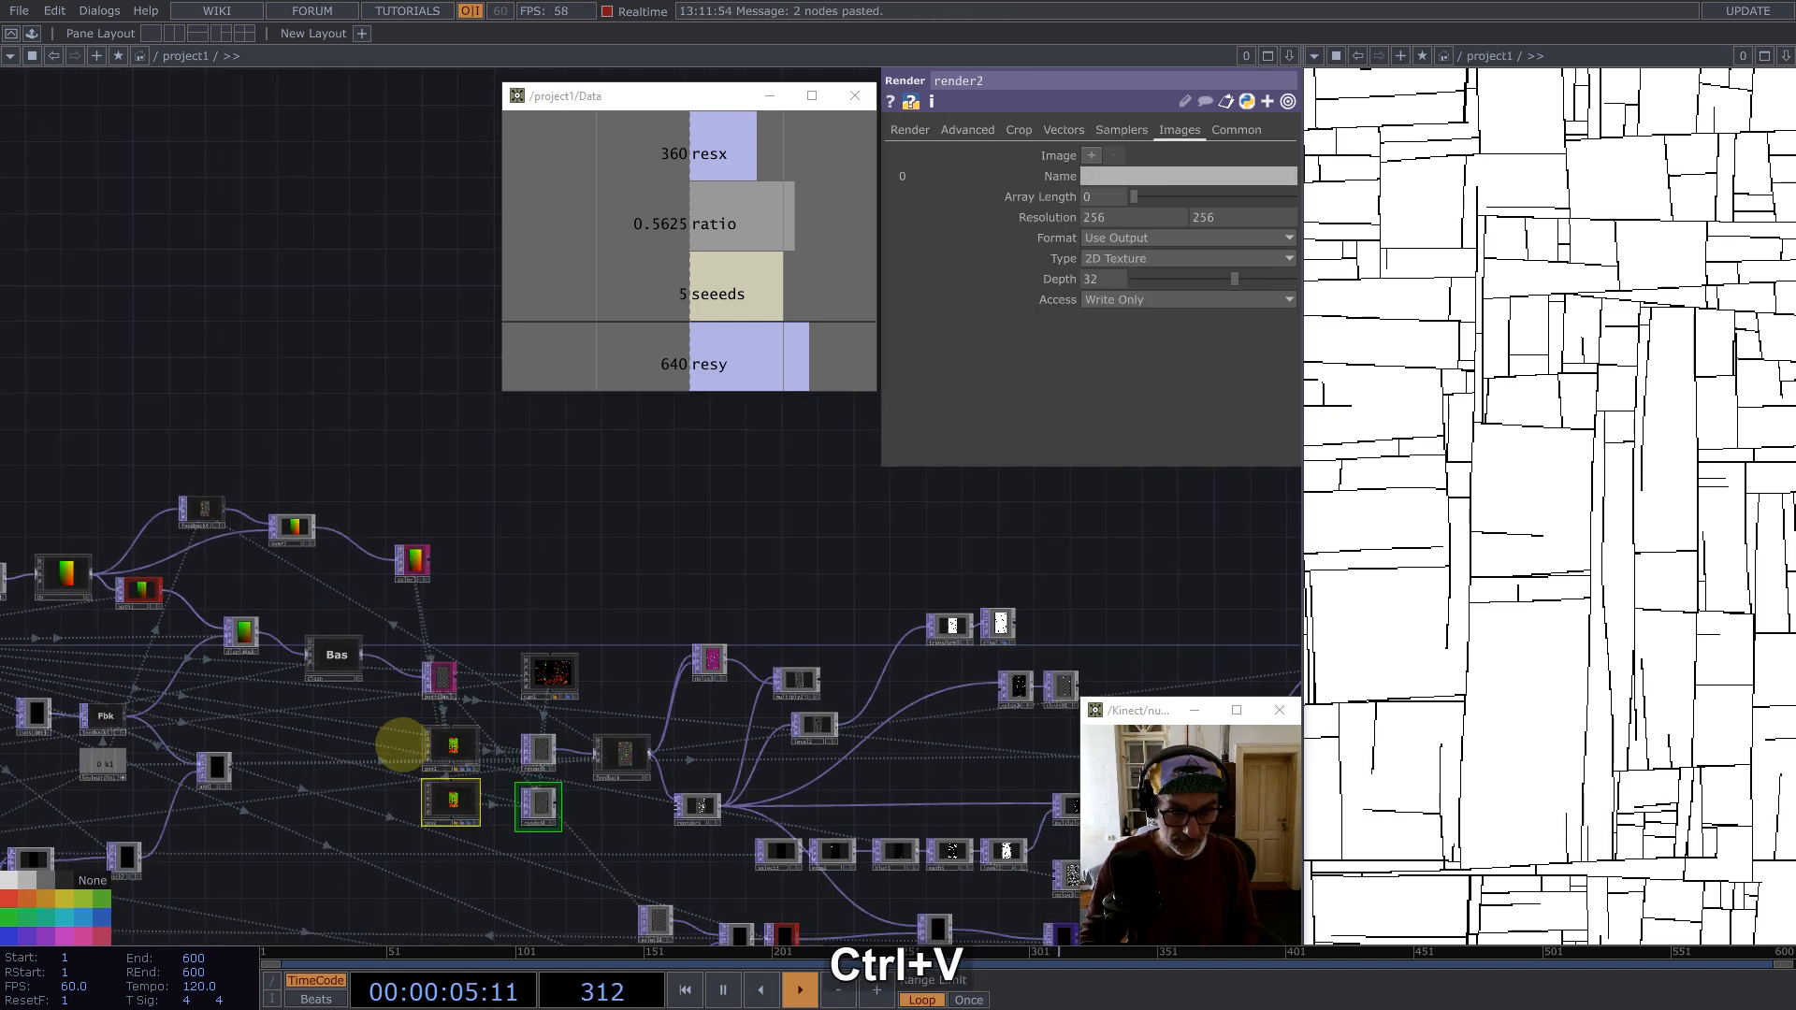
pyautogui.moveTo(453, 803); pyautogui.dragTo(523, 461)
pyautogui.moveTo(728, 559); pyautogui.dragTo(755, 710)
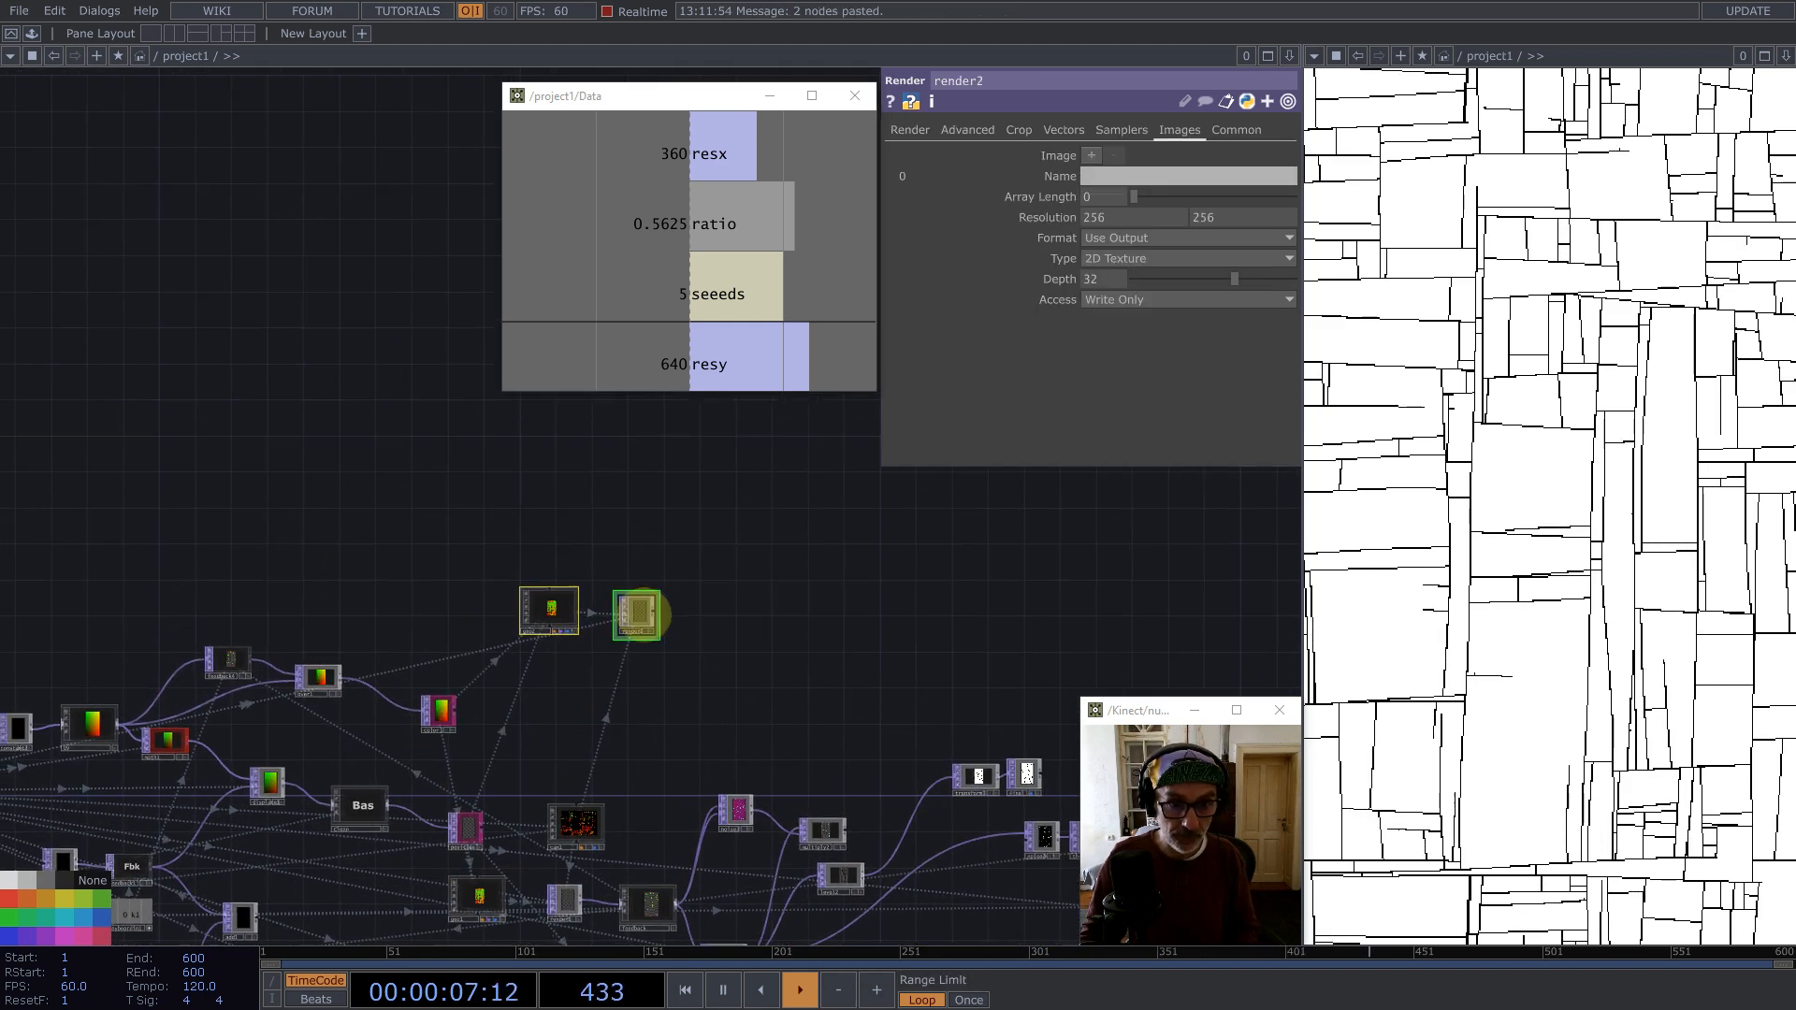
pyautogui.moveTo(644, 614); pyautogui.dragTo(851, 640)
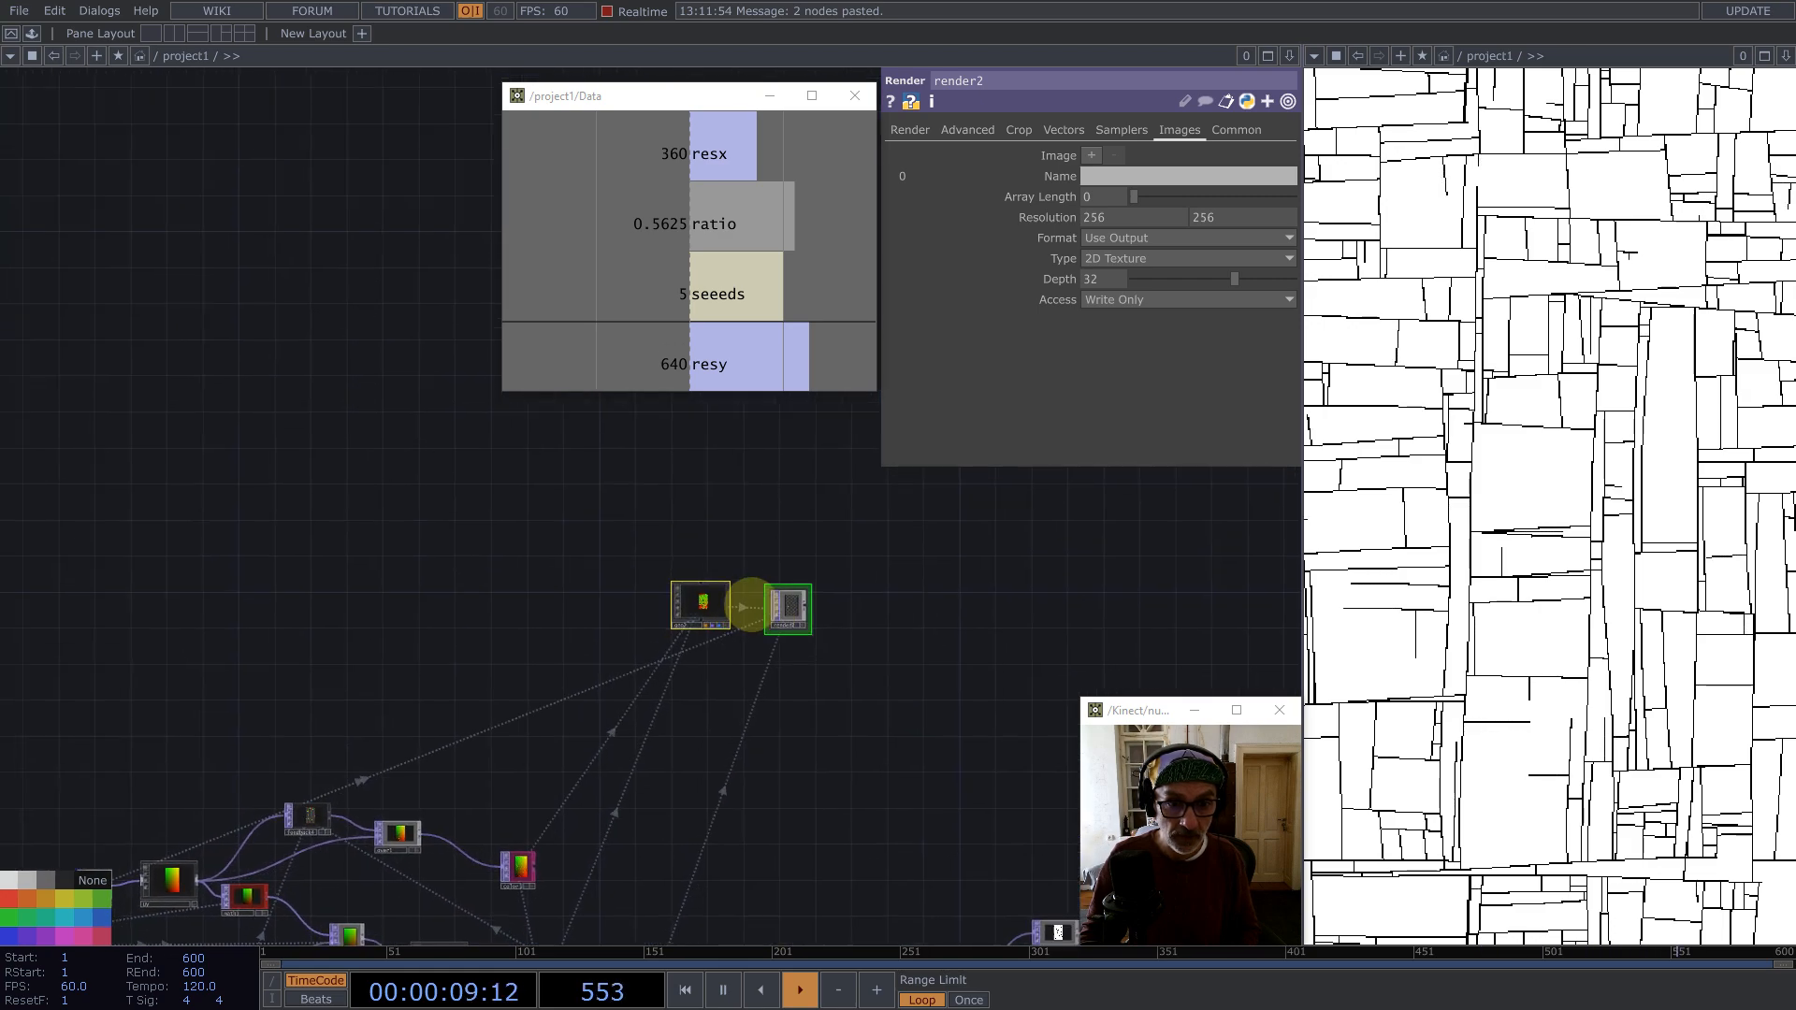
# Step: Enter the copied geo2 component and delete its add1 and convert1 SOPs
pyautogui.scroll(7, 731, 608)
pyautogui.click(536, 570)
pyautogui.press('i')
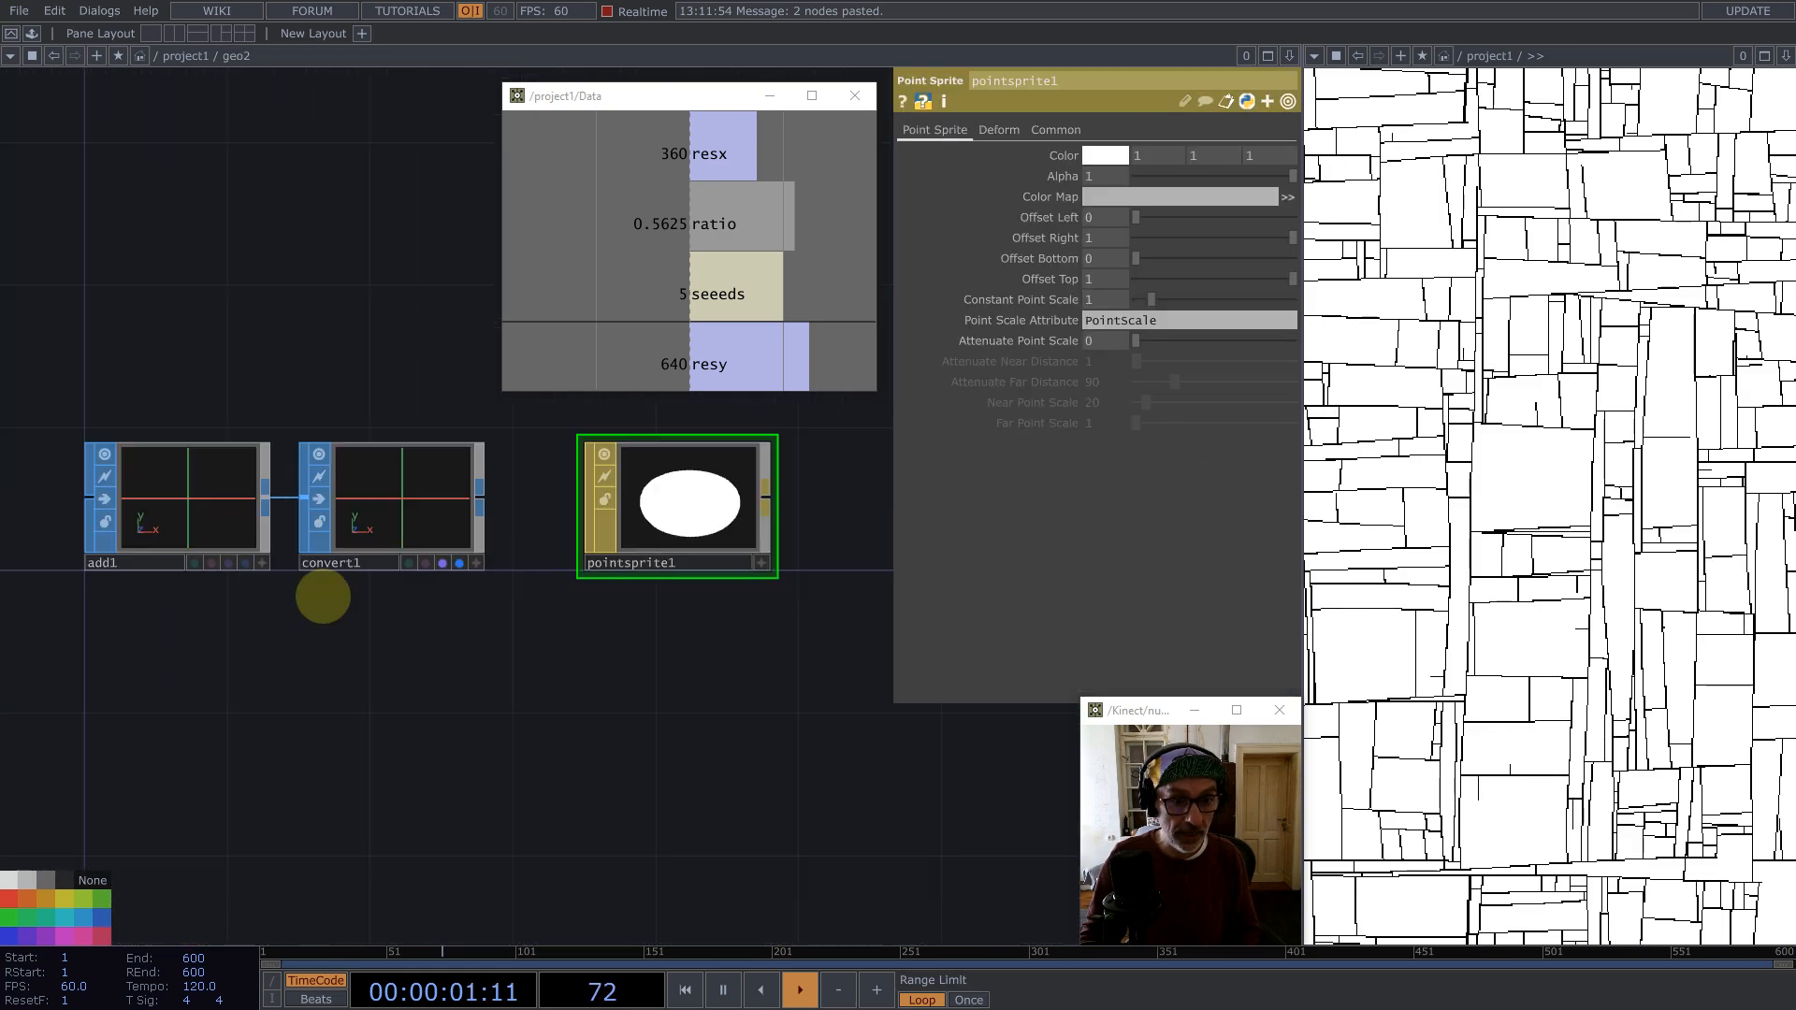
pyautogui.moveTo(427, 681); pyautogui.dragTo(567, 673)
pyautogui.moveTo(567, 648); pyautogui.dragTo(214, 402, button='right')
pyautogui.press('BackSpace')
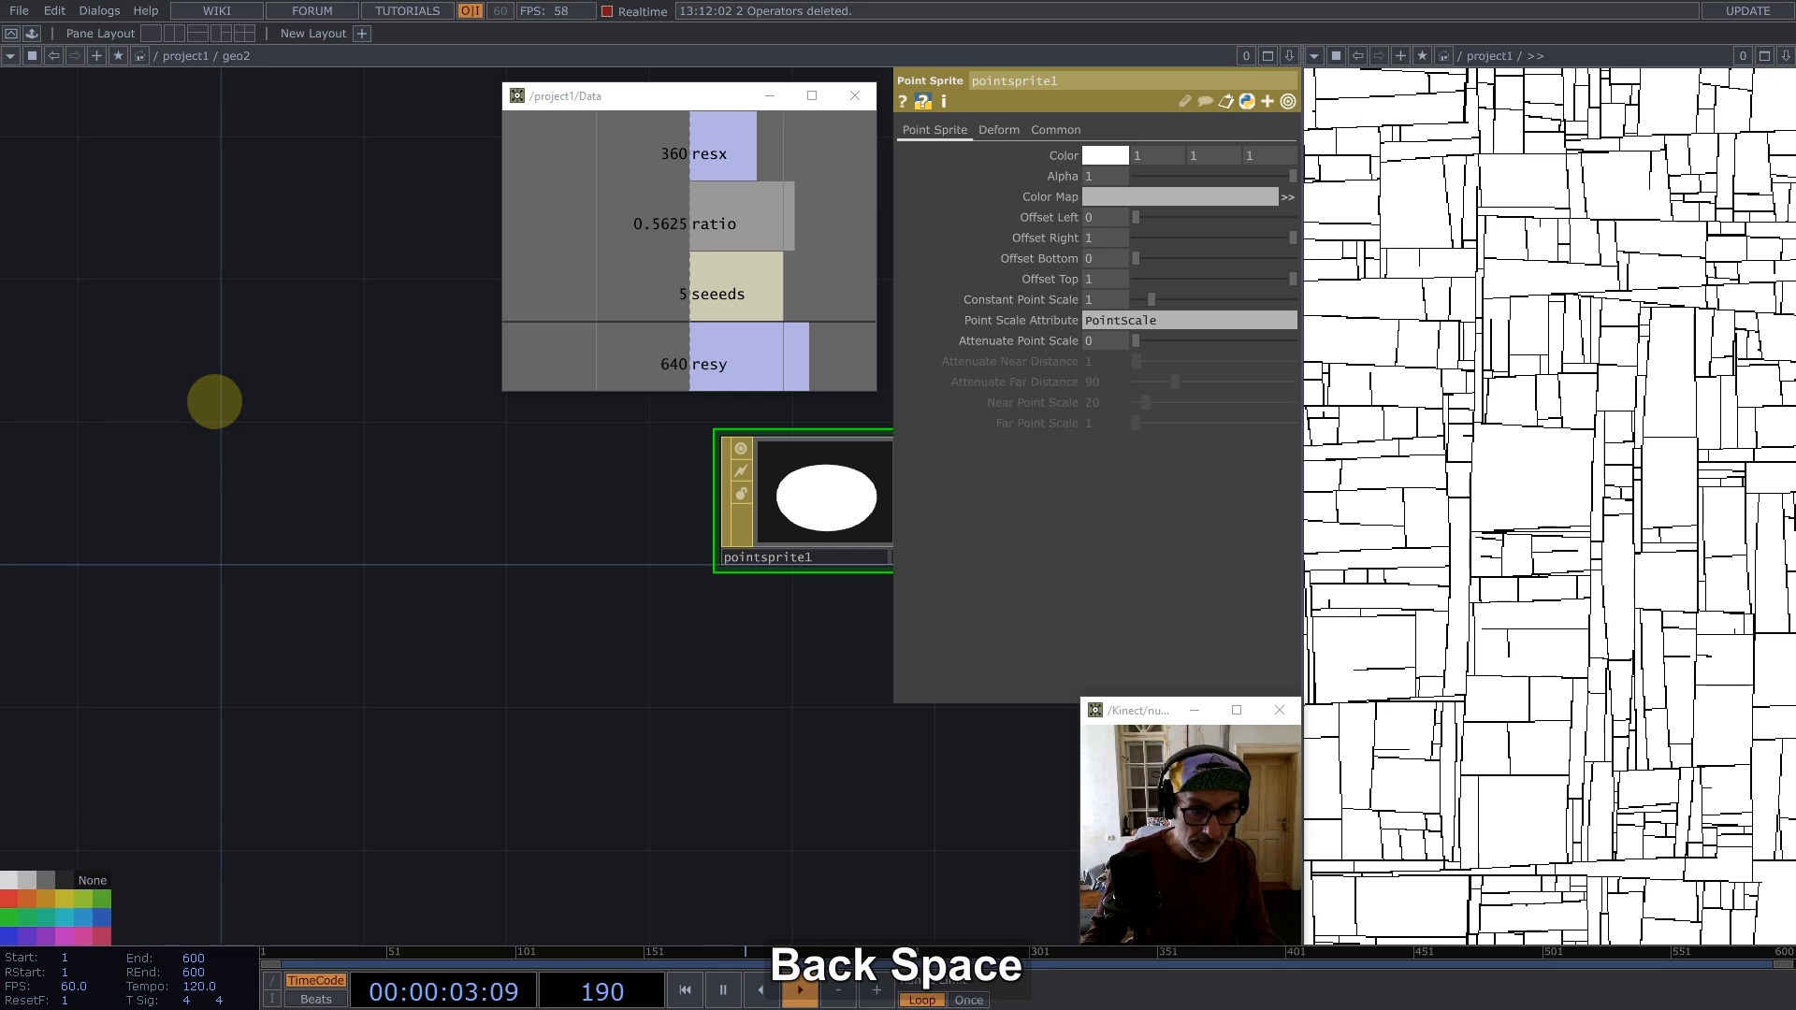
# Step: Add a Line SOP inside geo2
pyautogui.press('Tab')
pyautogui.write('lin')
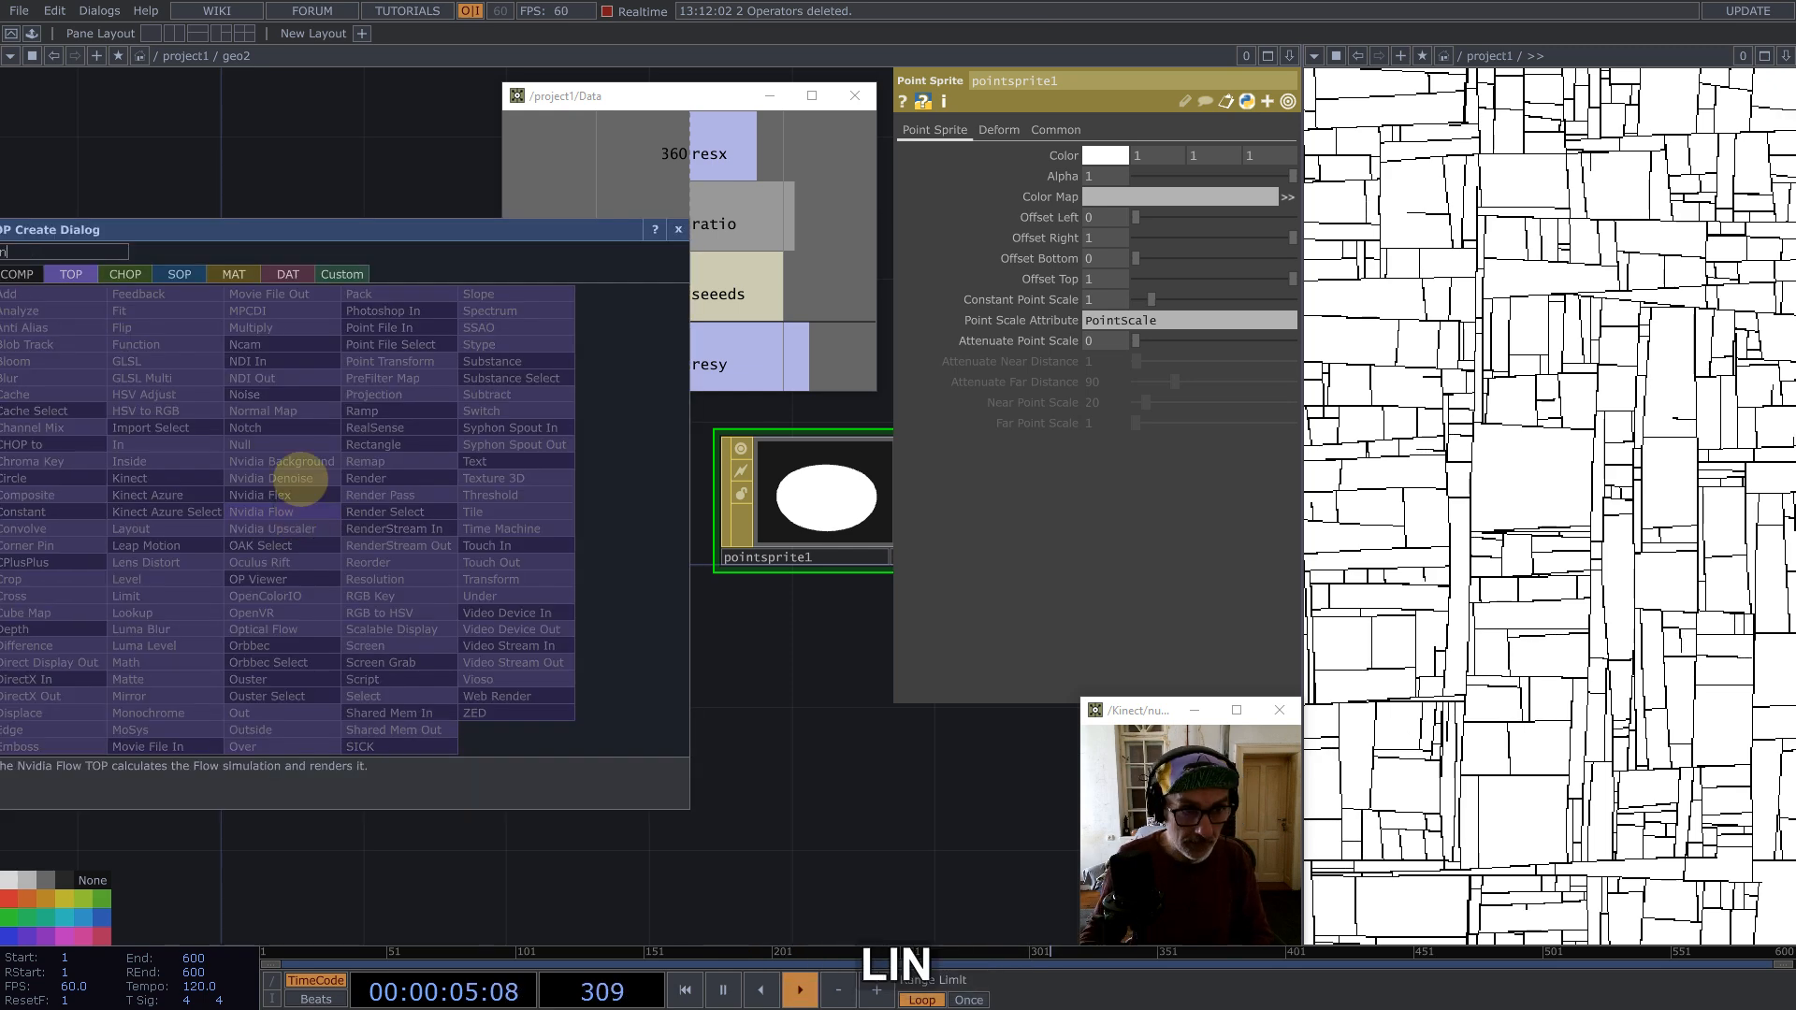
pyautogui.click(179, 274)
pyautogui.click(140, 682)
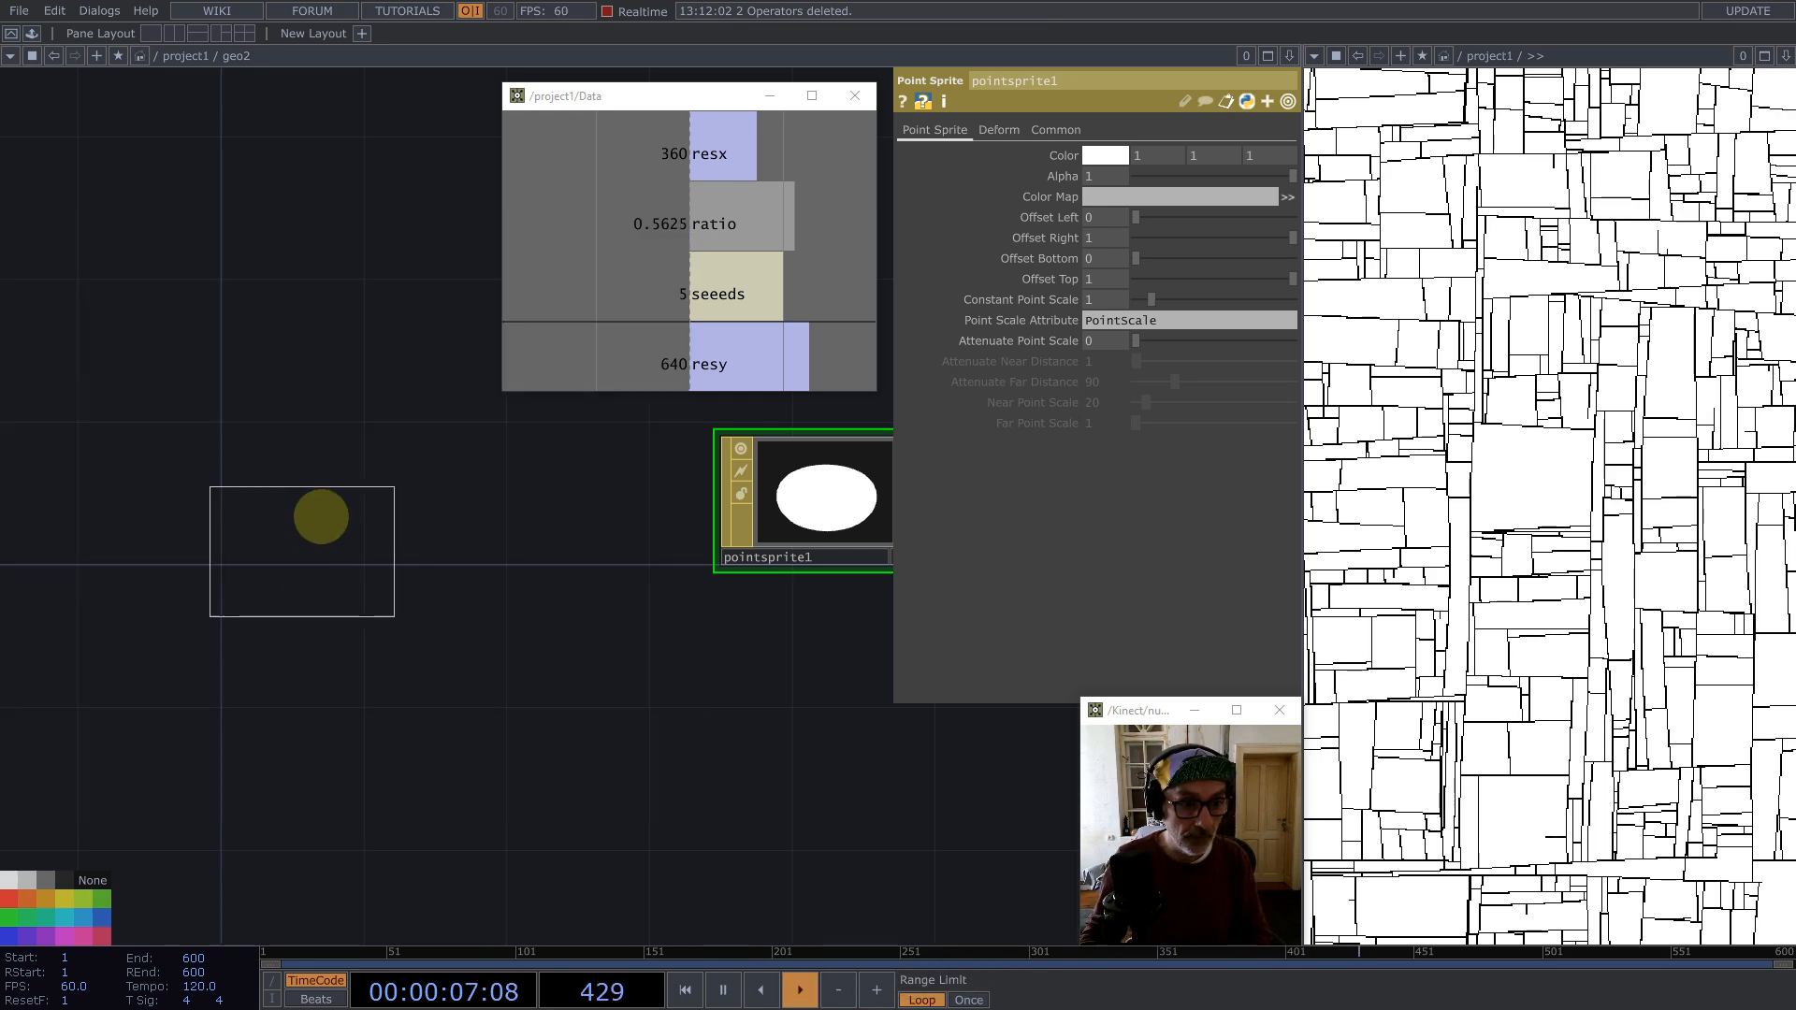
pyautogui.click(318, 512)
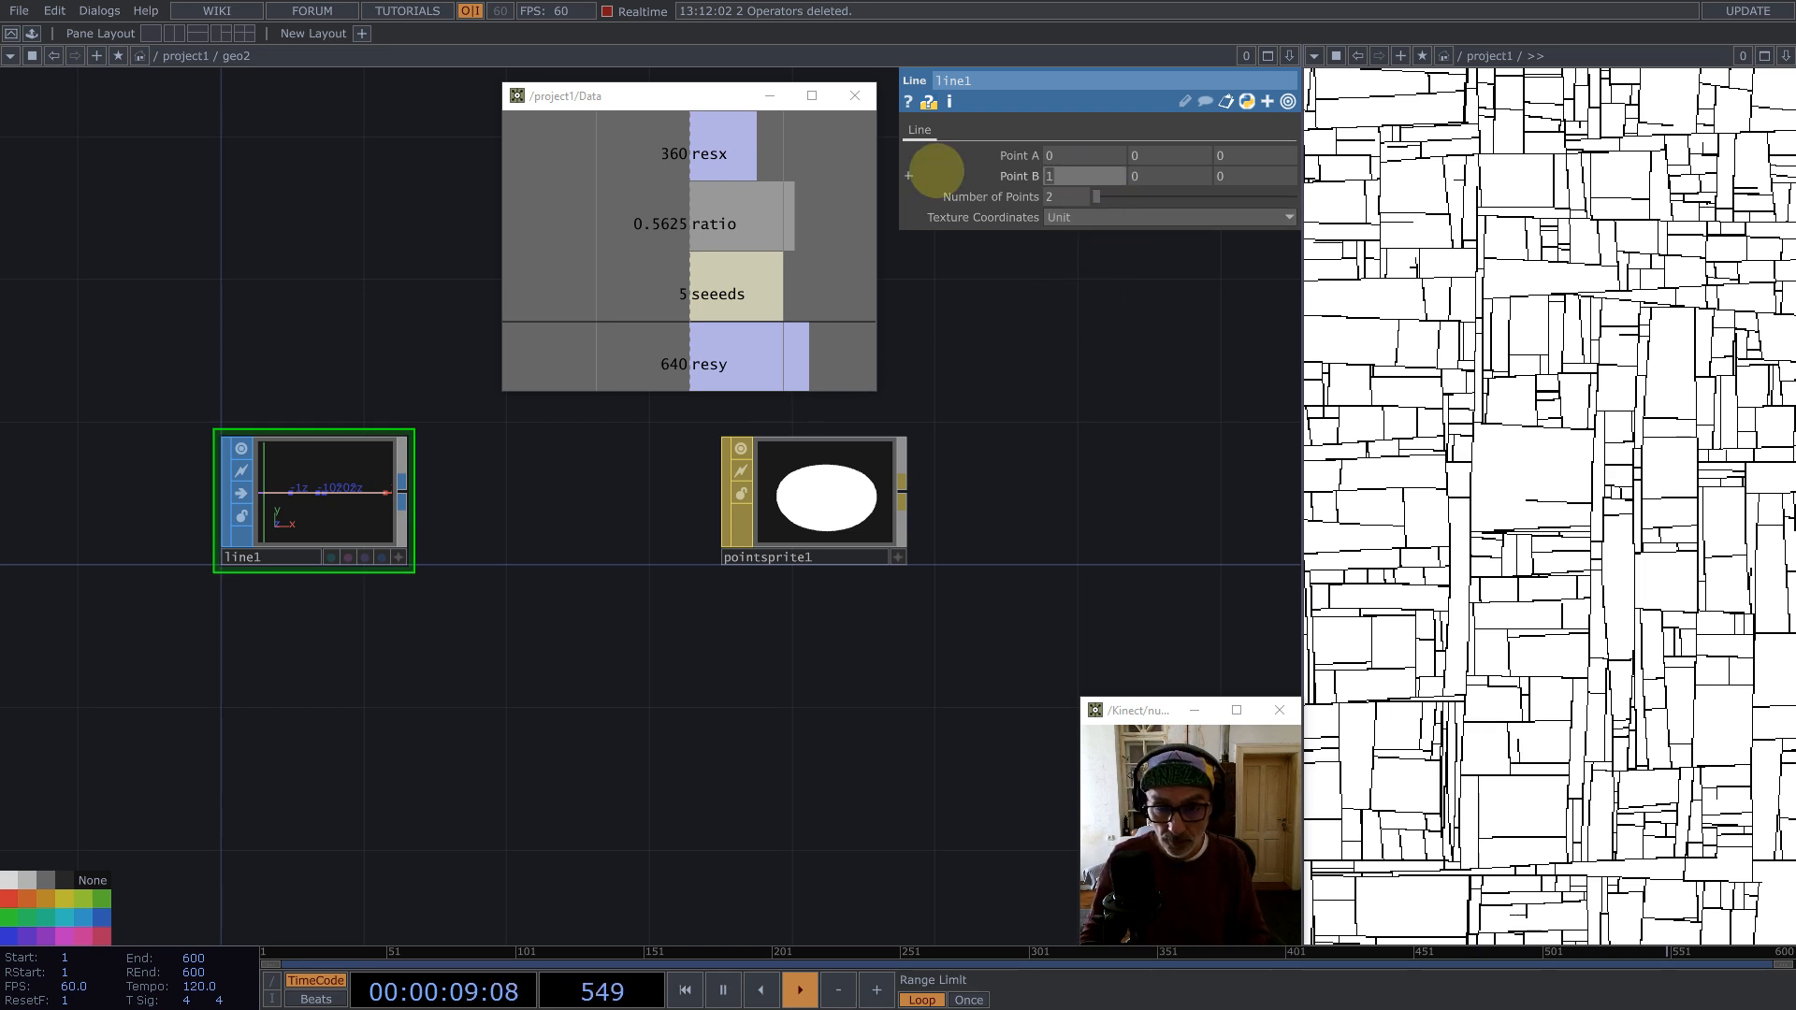
# Step: Set line1's Point B to 0, 0, 1
pyautogui.click(1220, 176)
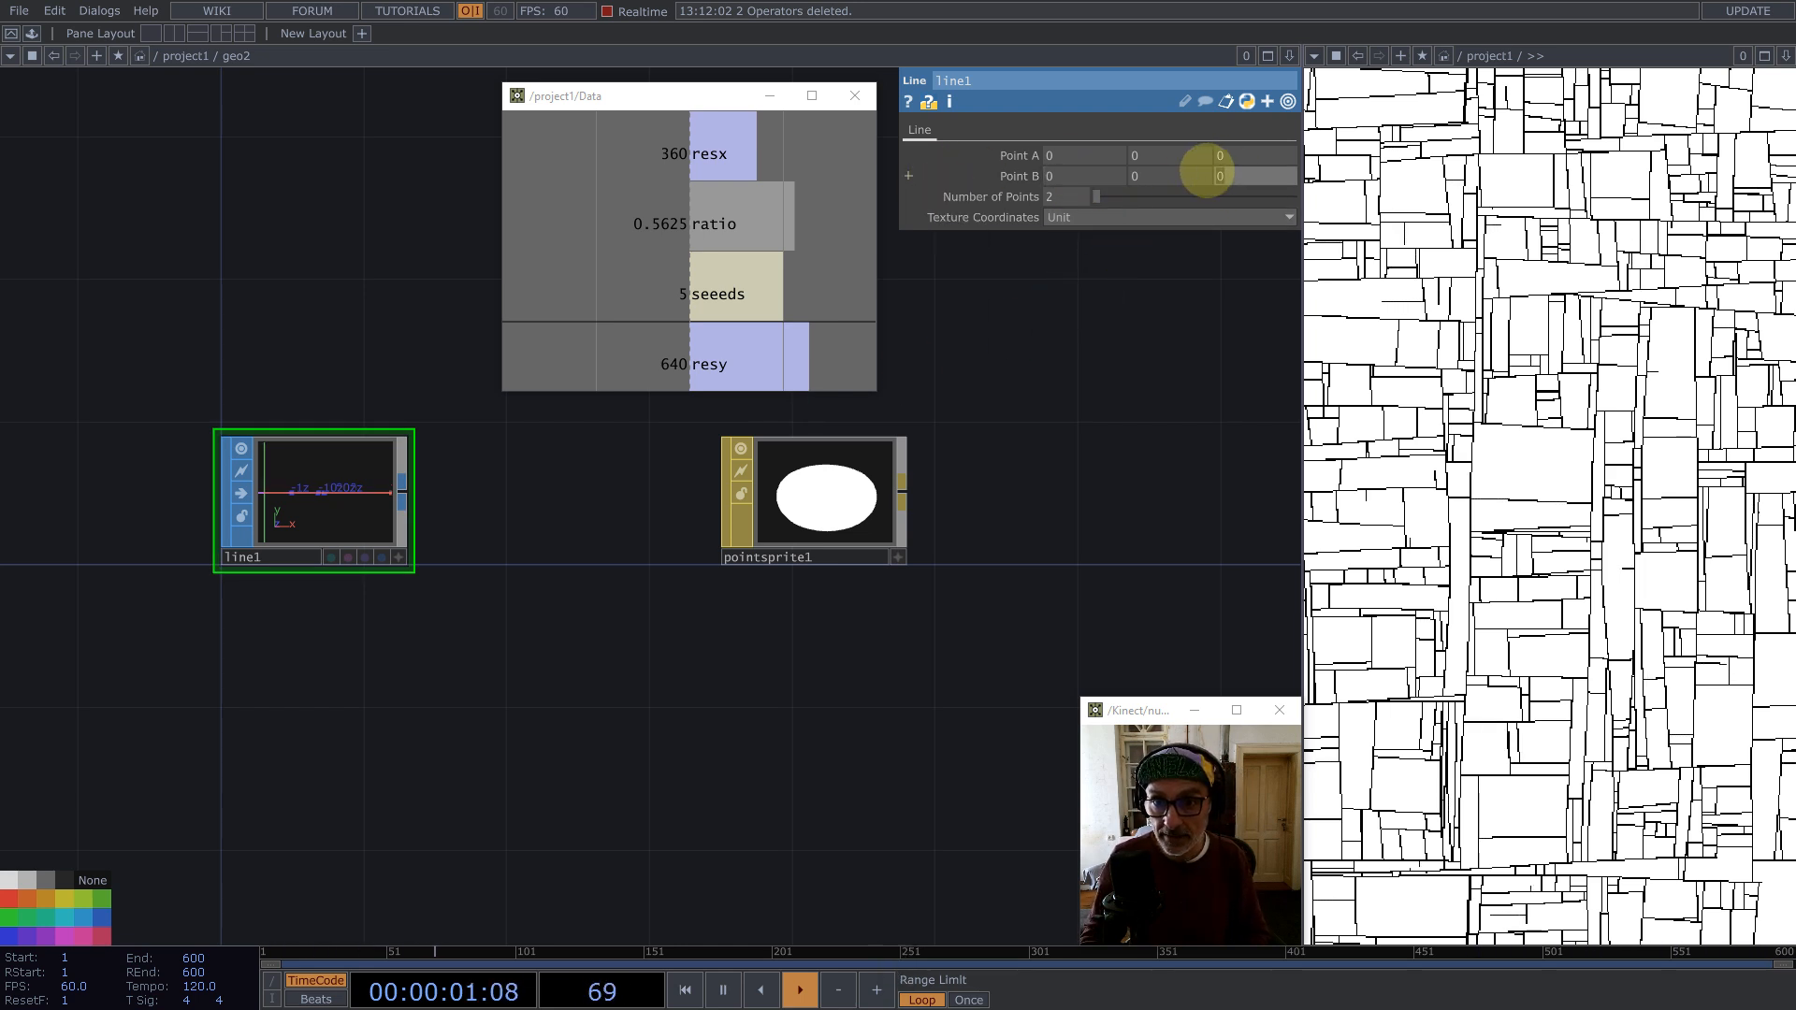
pyautogui.write('1')
pyautogui.scroll(3, 385, 557)
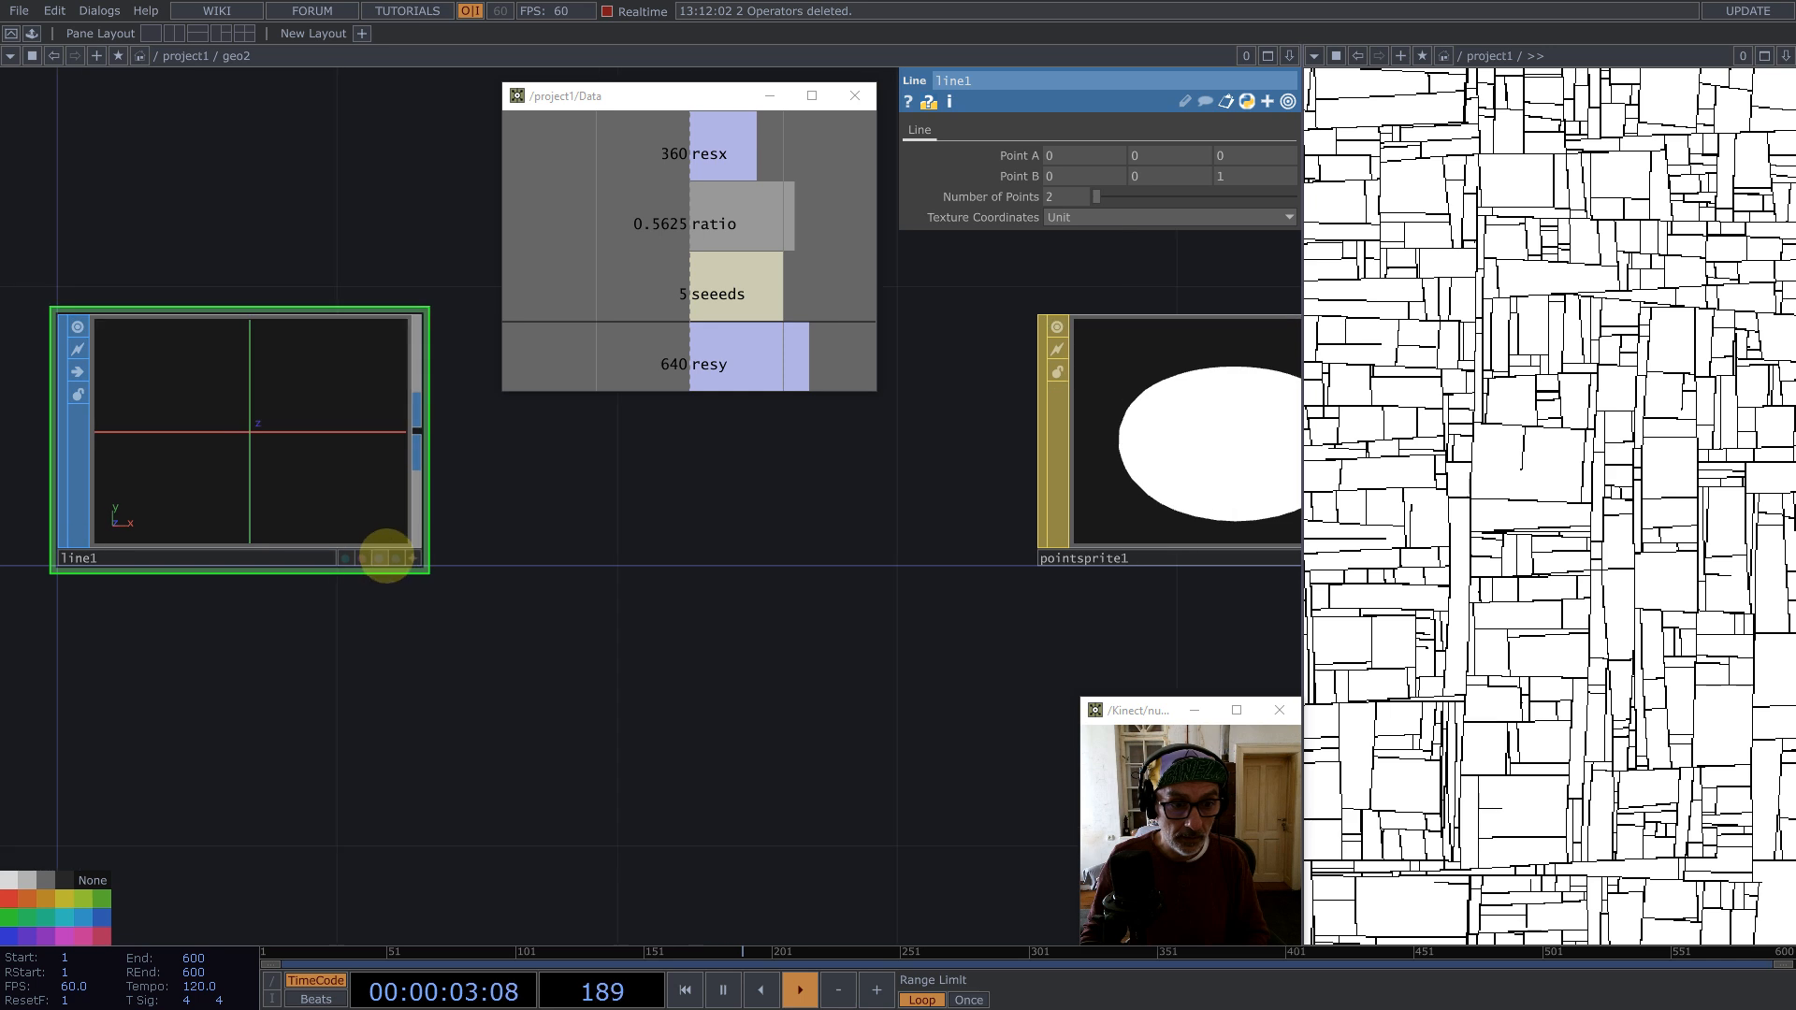
pyautogui.scroll(-3, 468, 599)
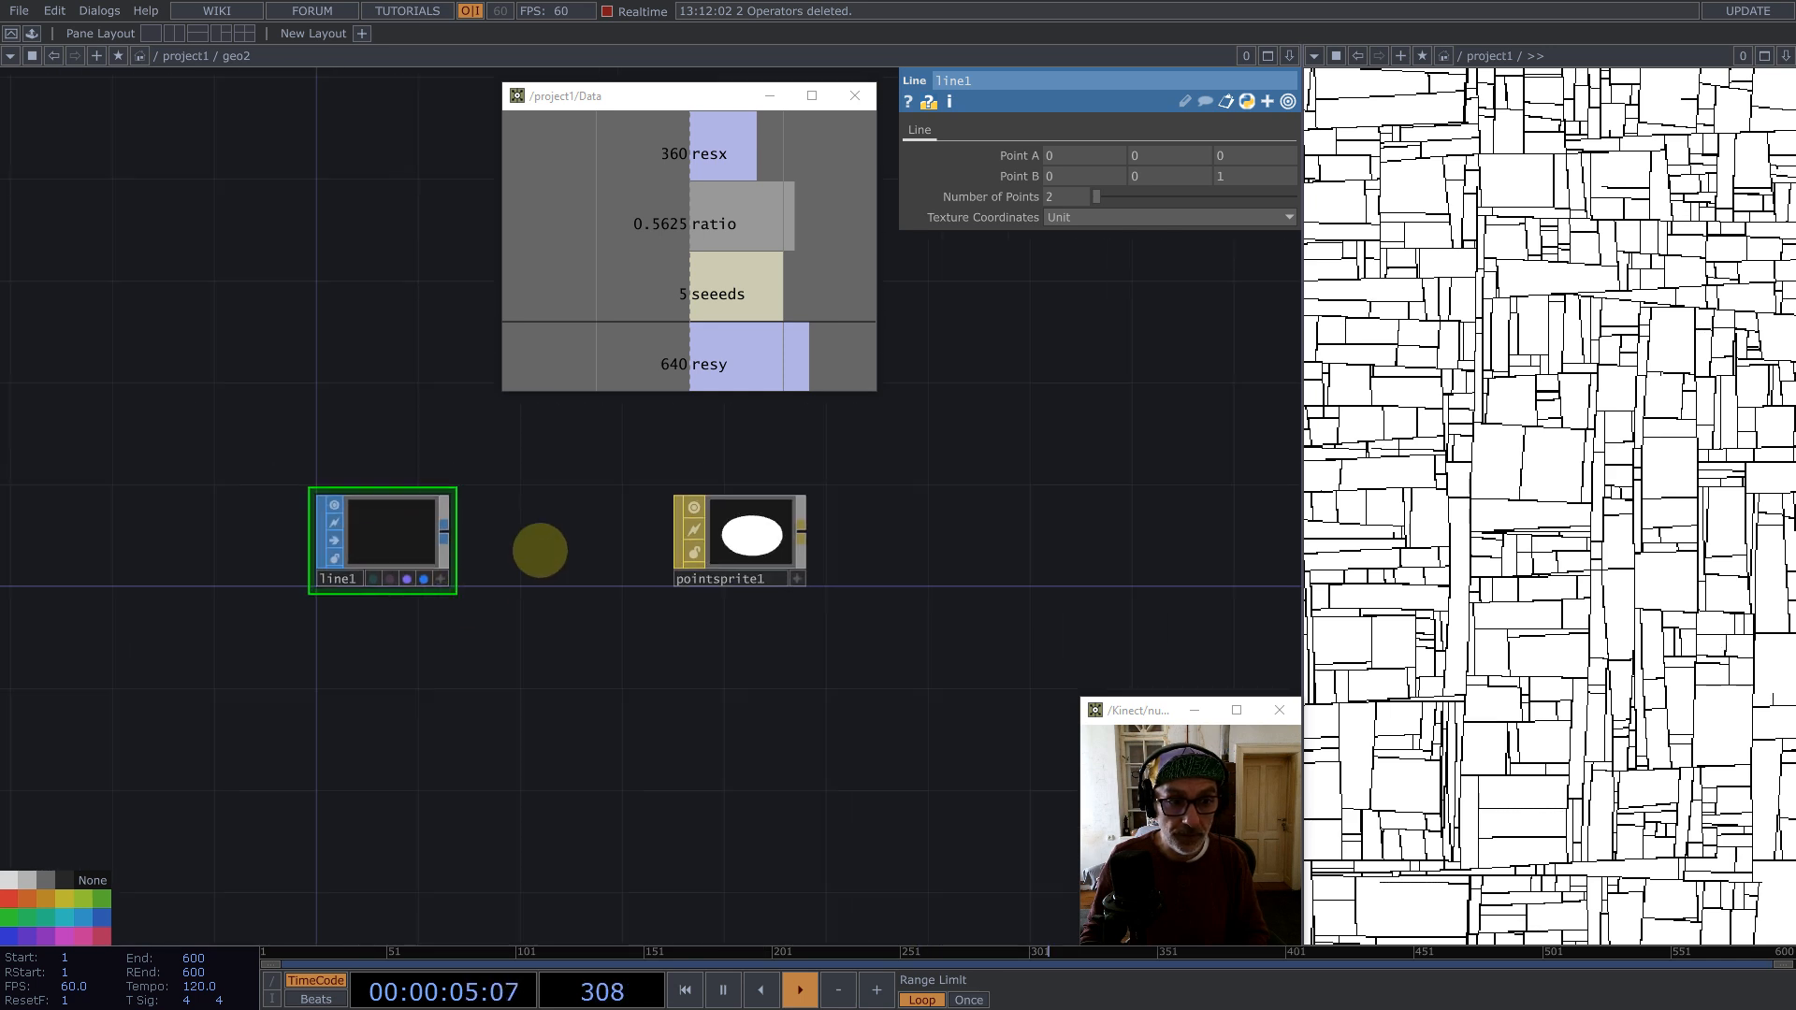
# Step: Delete the Point Sprite MAT inside geo2
pyautogui.moveTo(748, 538); pyautogui.dragTo(596, 512)
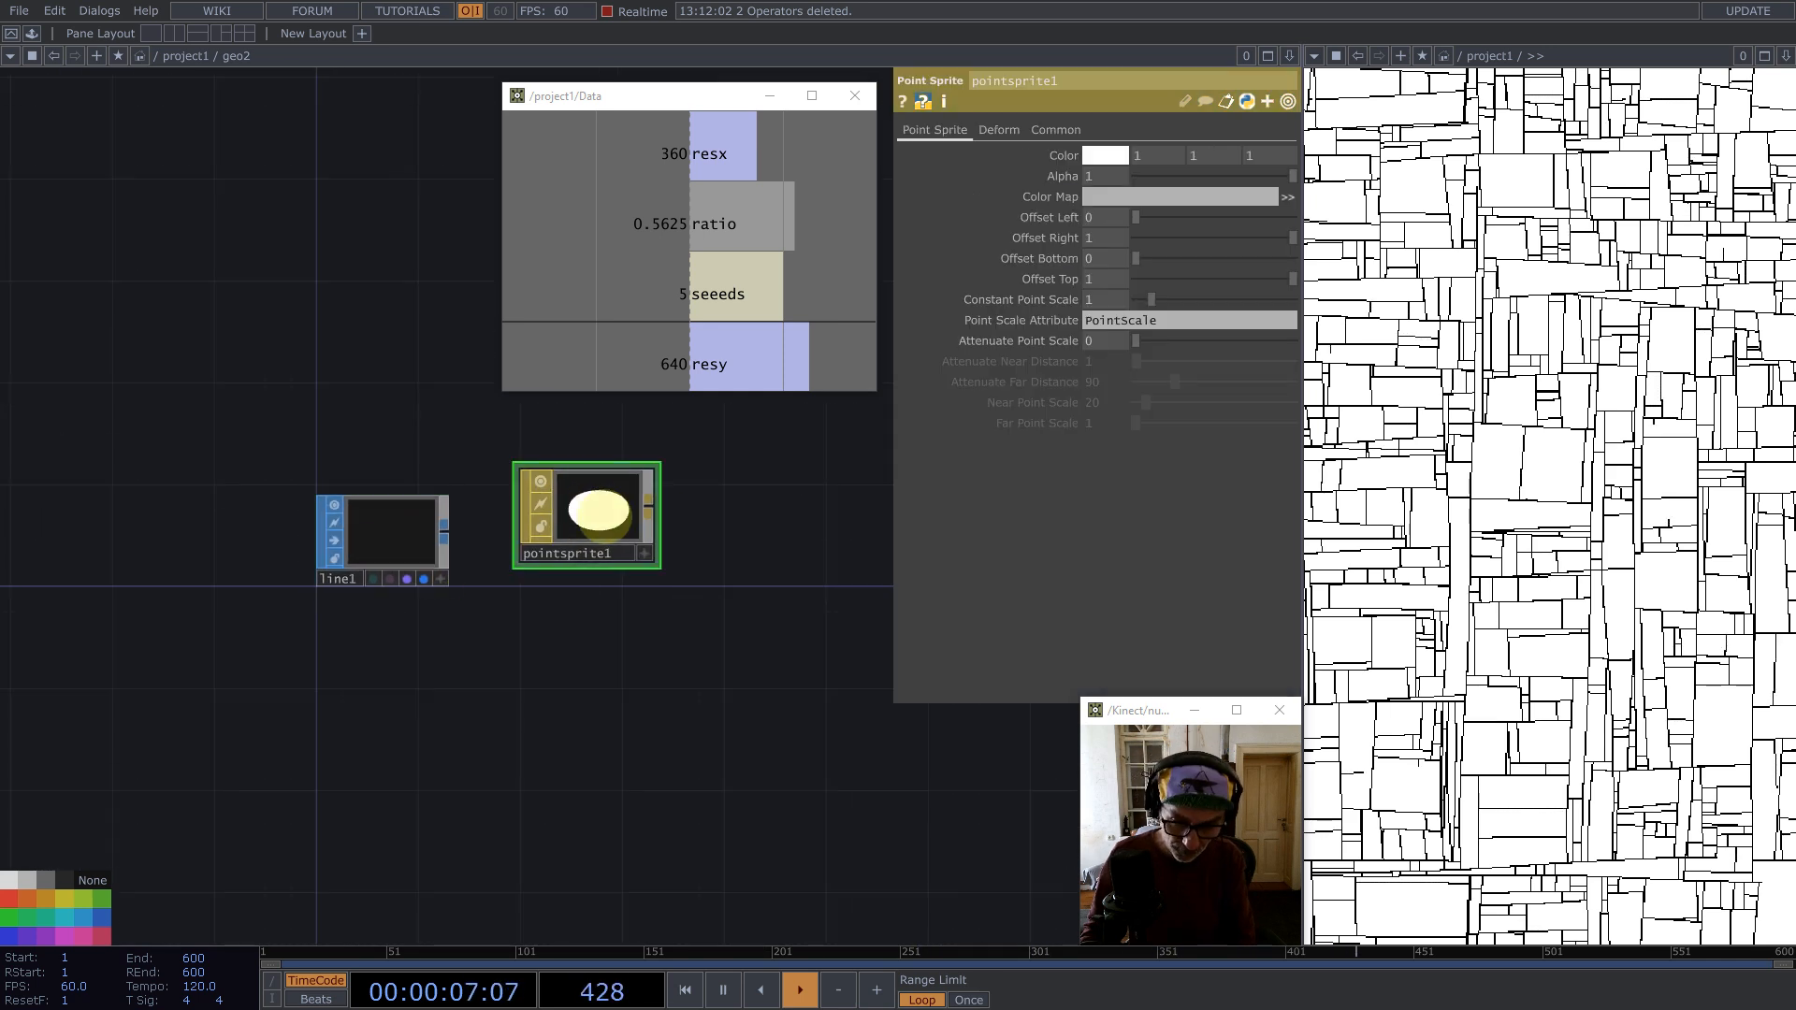
pyautogui.press('BackSpace')
pyautogui.press('Tab')
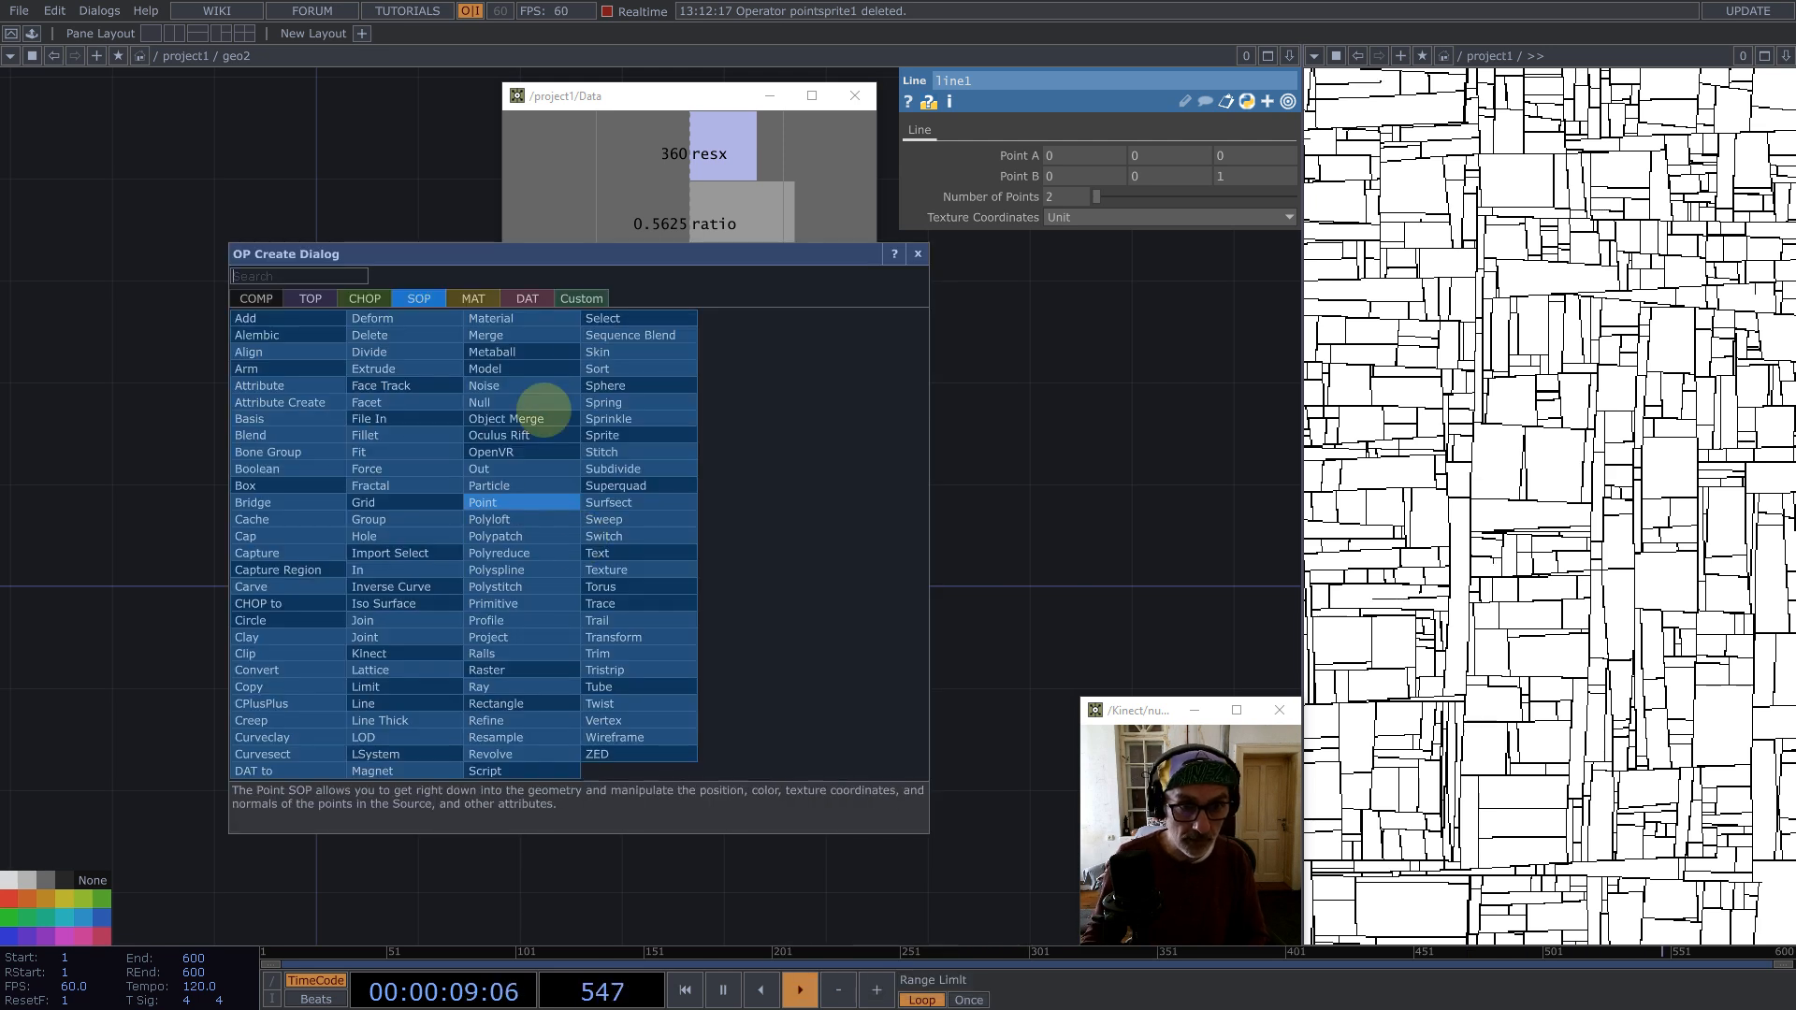
pyautogui.click(474, 298)
pyautogui.click(260, 318)
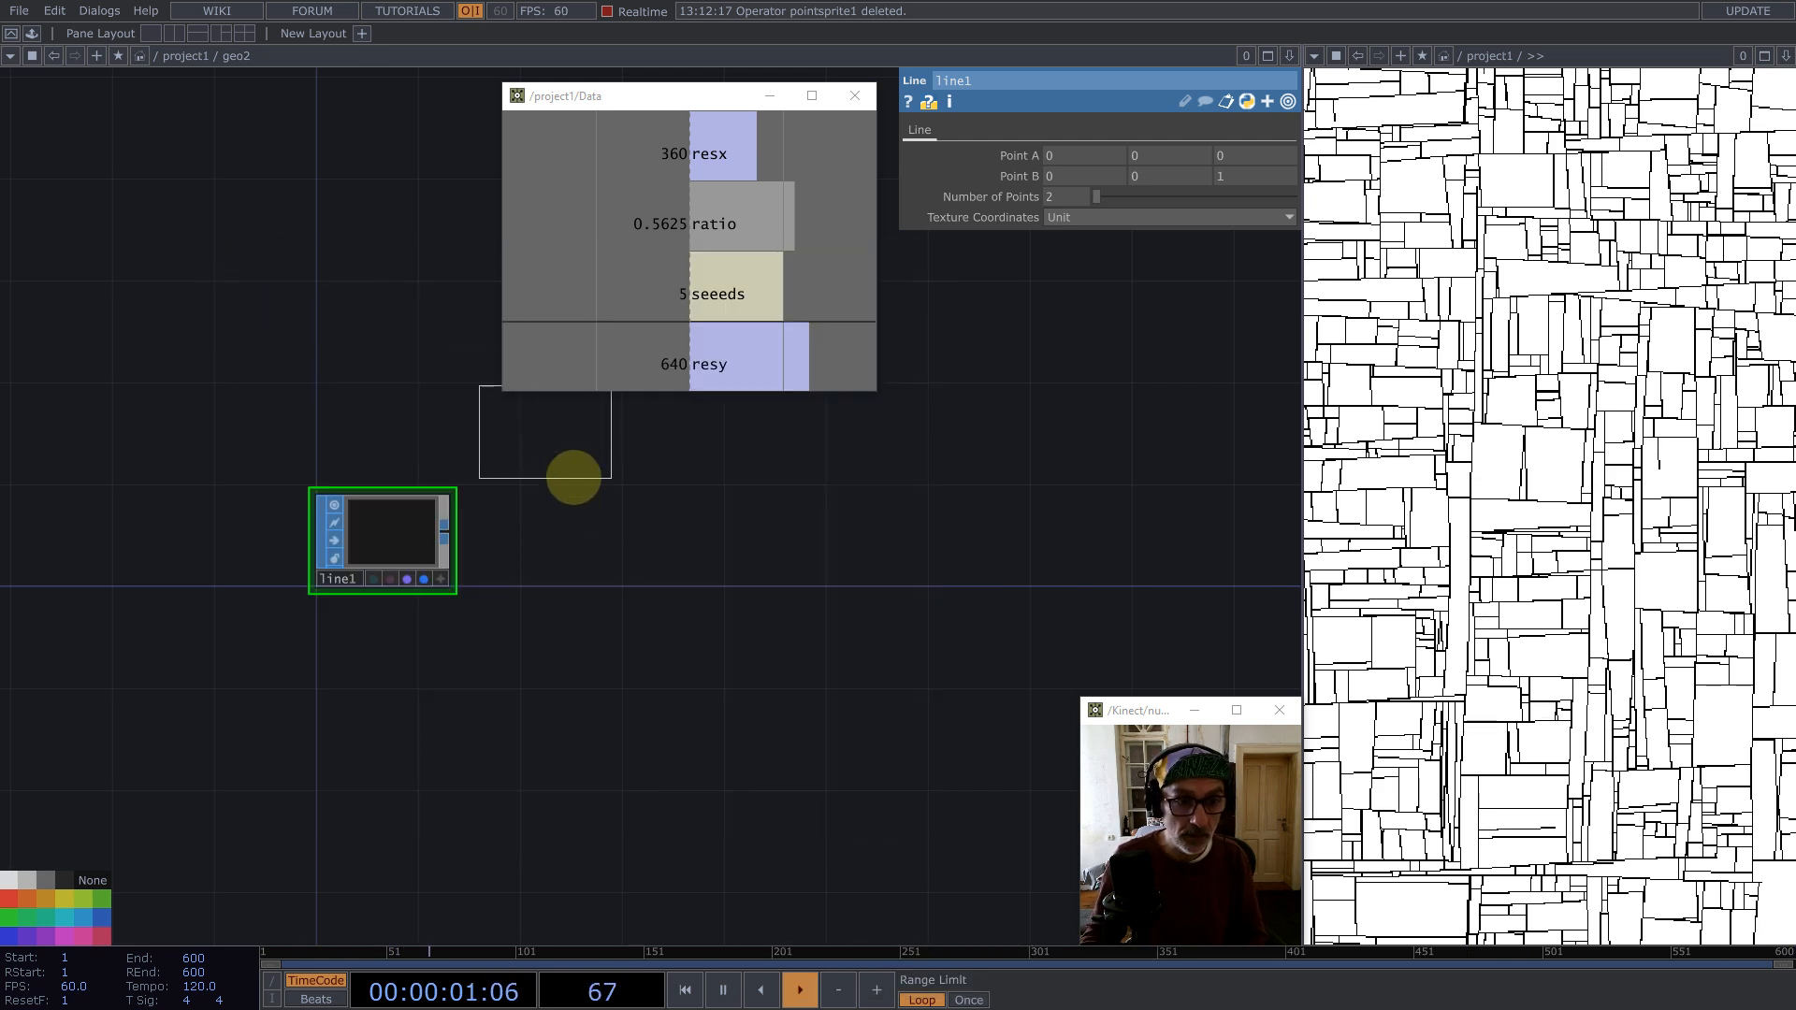
pyautogui.click(585, 511)
pyautogui.press('BackSpace')
# Step: Add a Phong MAT inside geo2
pyautogui.press('Tab')
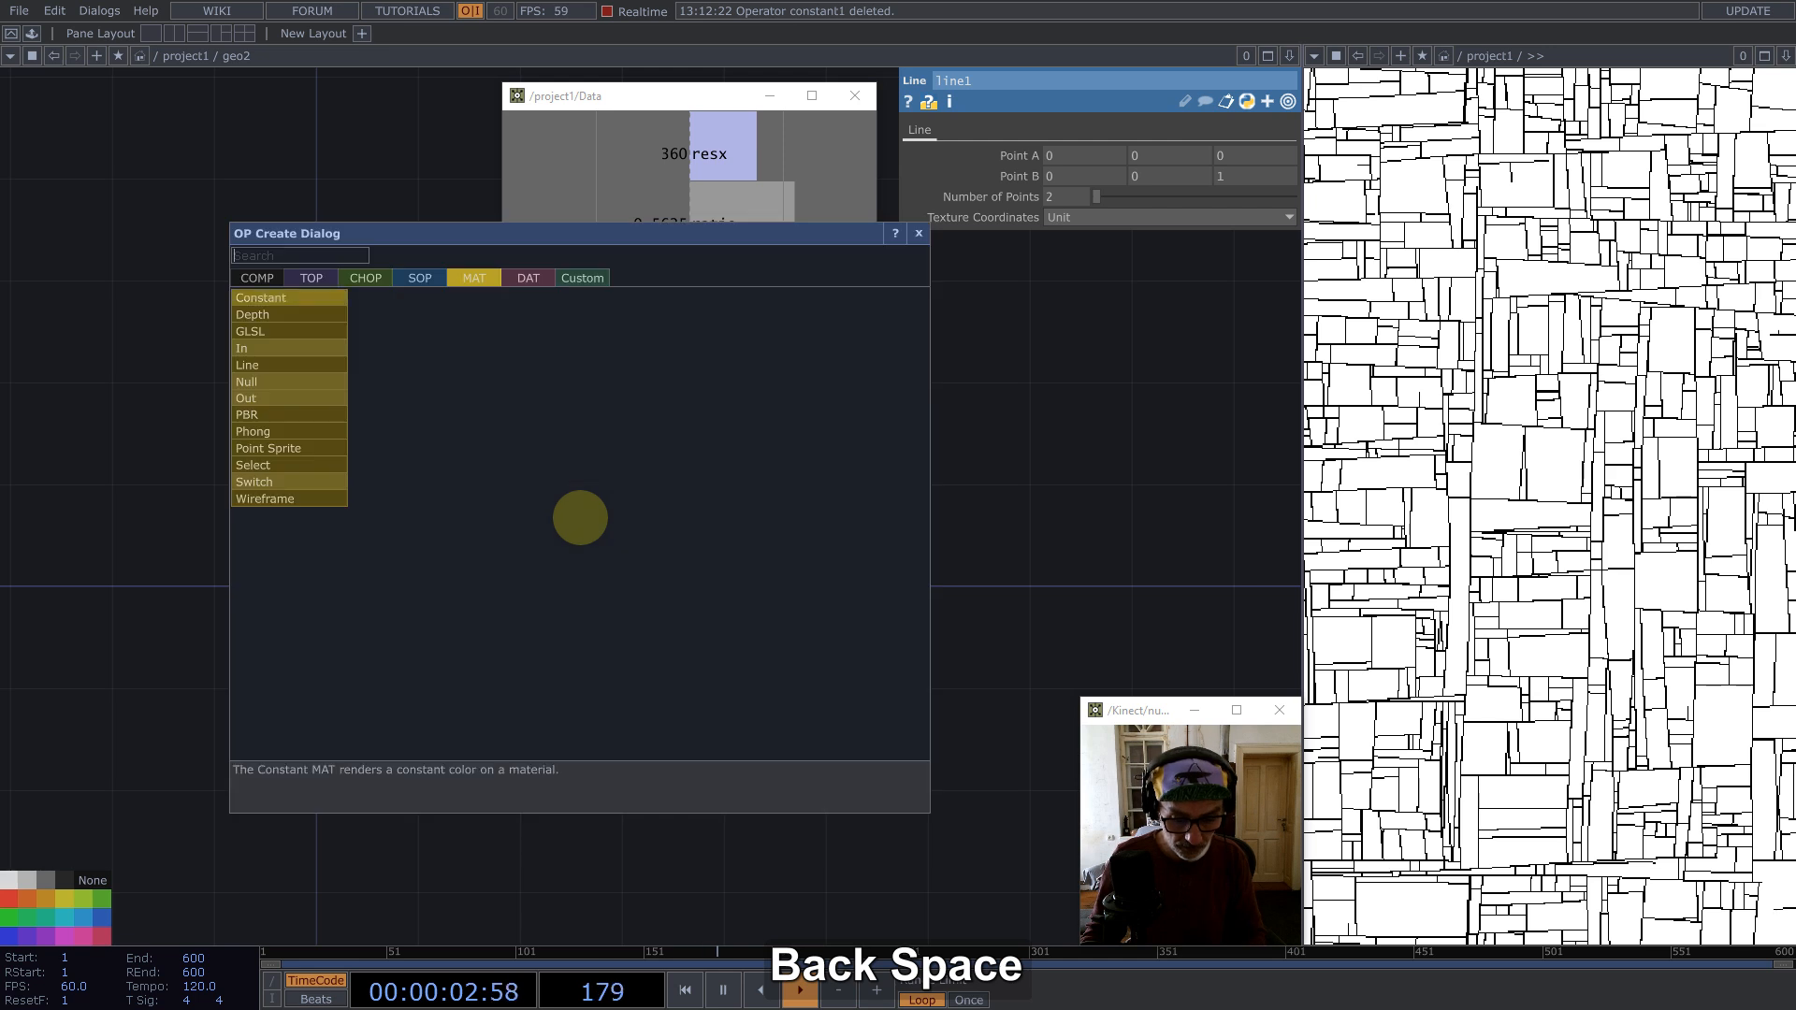
pyautogui.write('p')
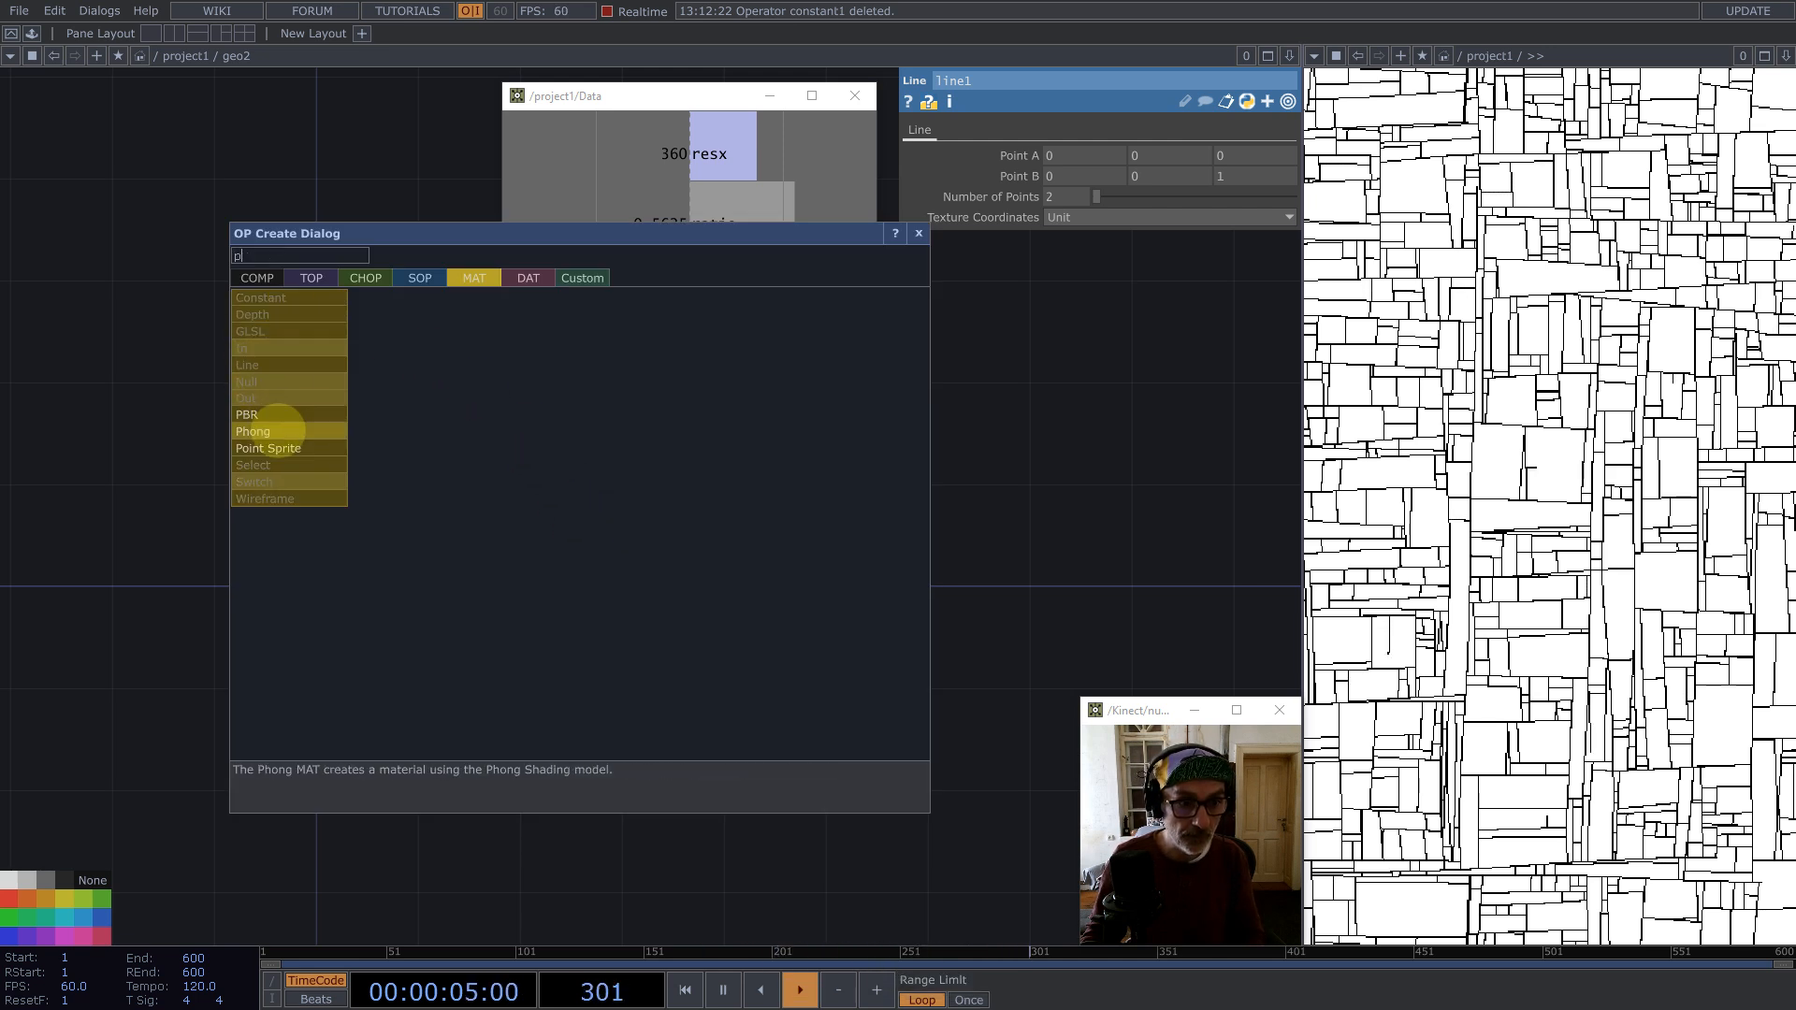
pyautogui.click(271, 432)
pyautogui.click(583, 544)
pyautogui.scroll(5, 587, 544)
pyautogui.scroll(-3, 589, 543)
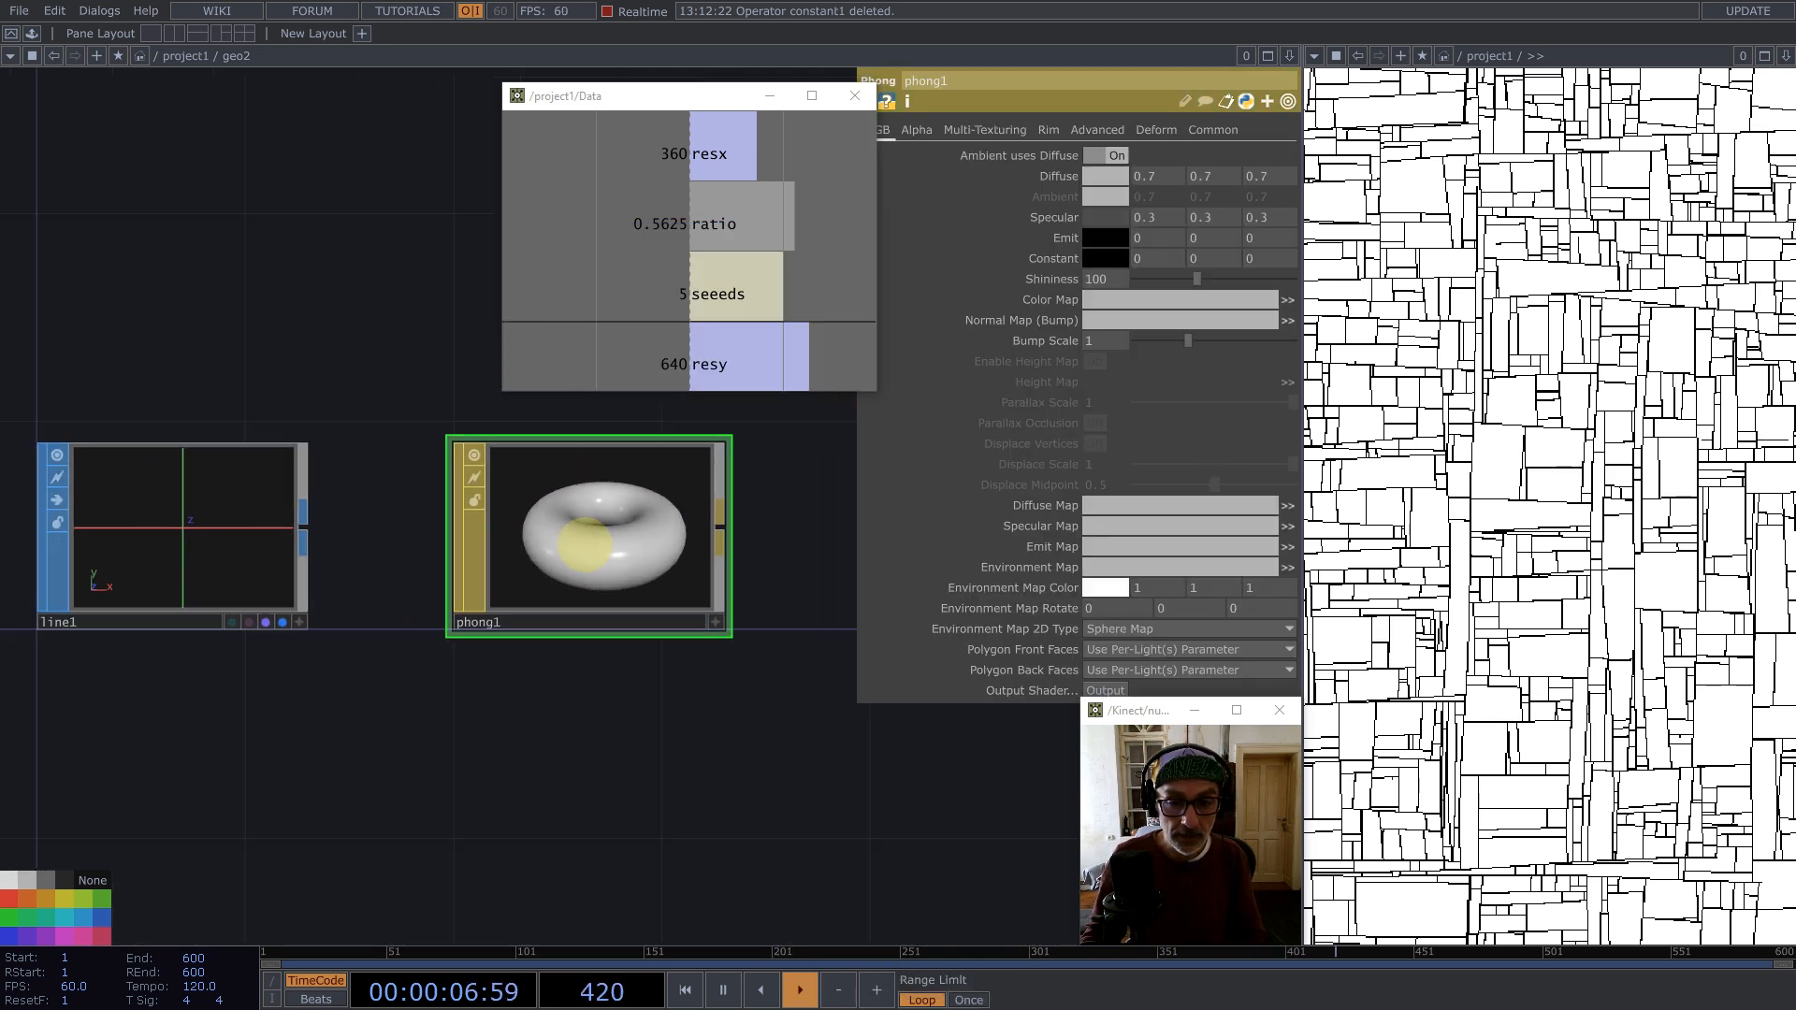
# Step: Set phong1's Constant color to white
pyautogui.click(1105, 258)
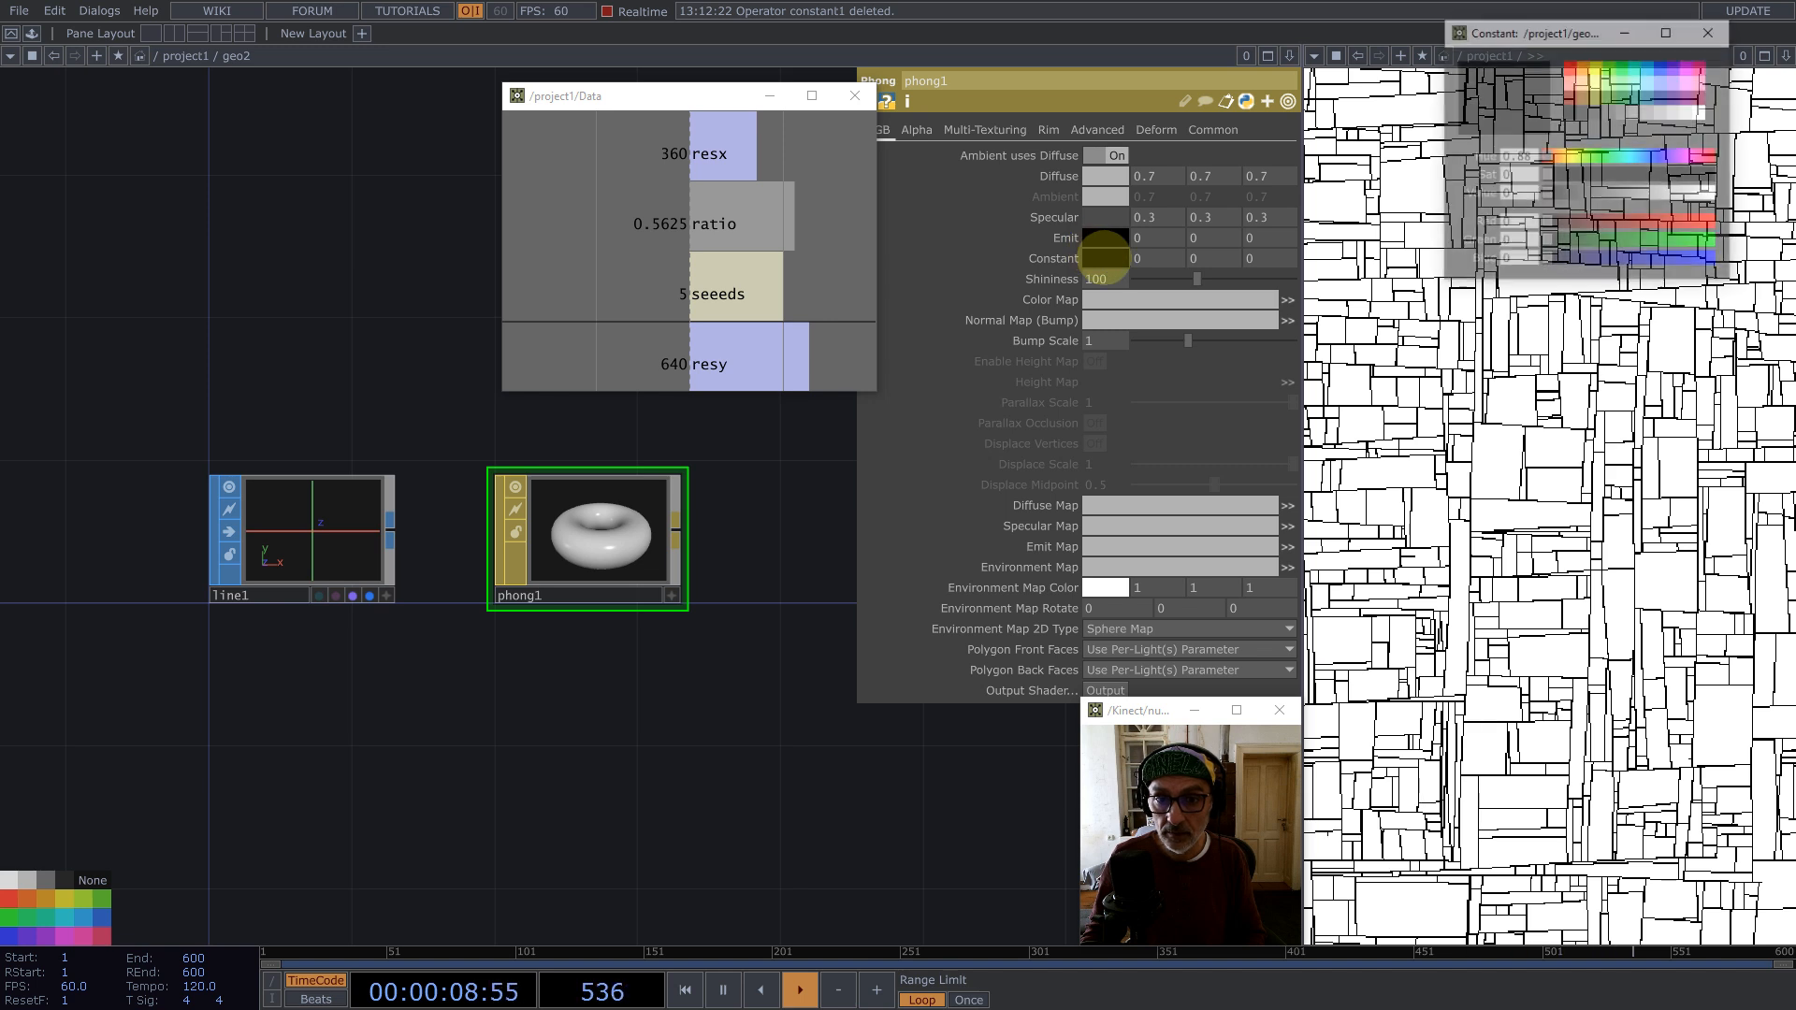
pyautogui.click(1700, 112)
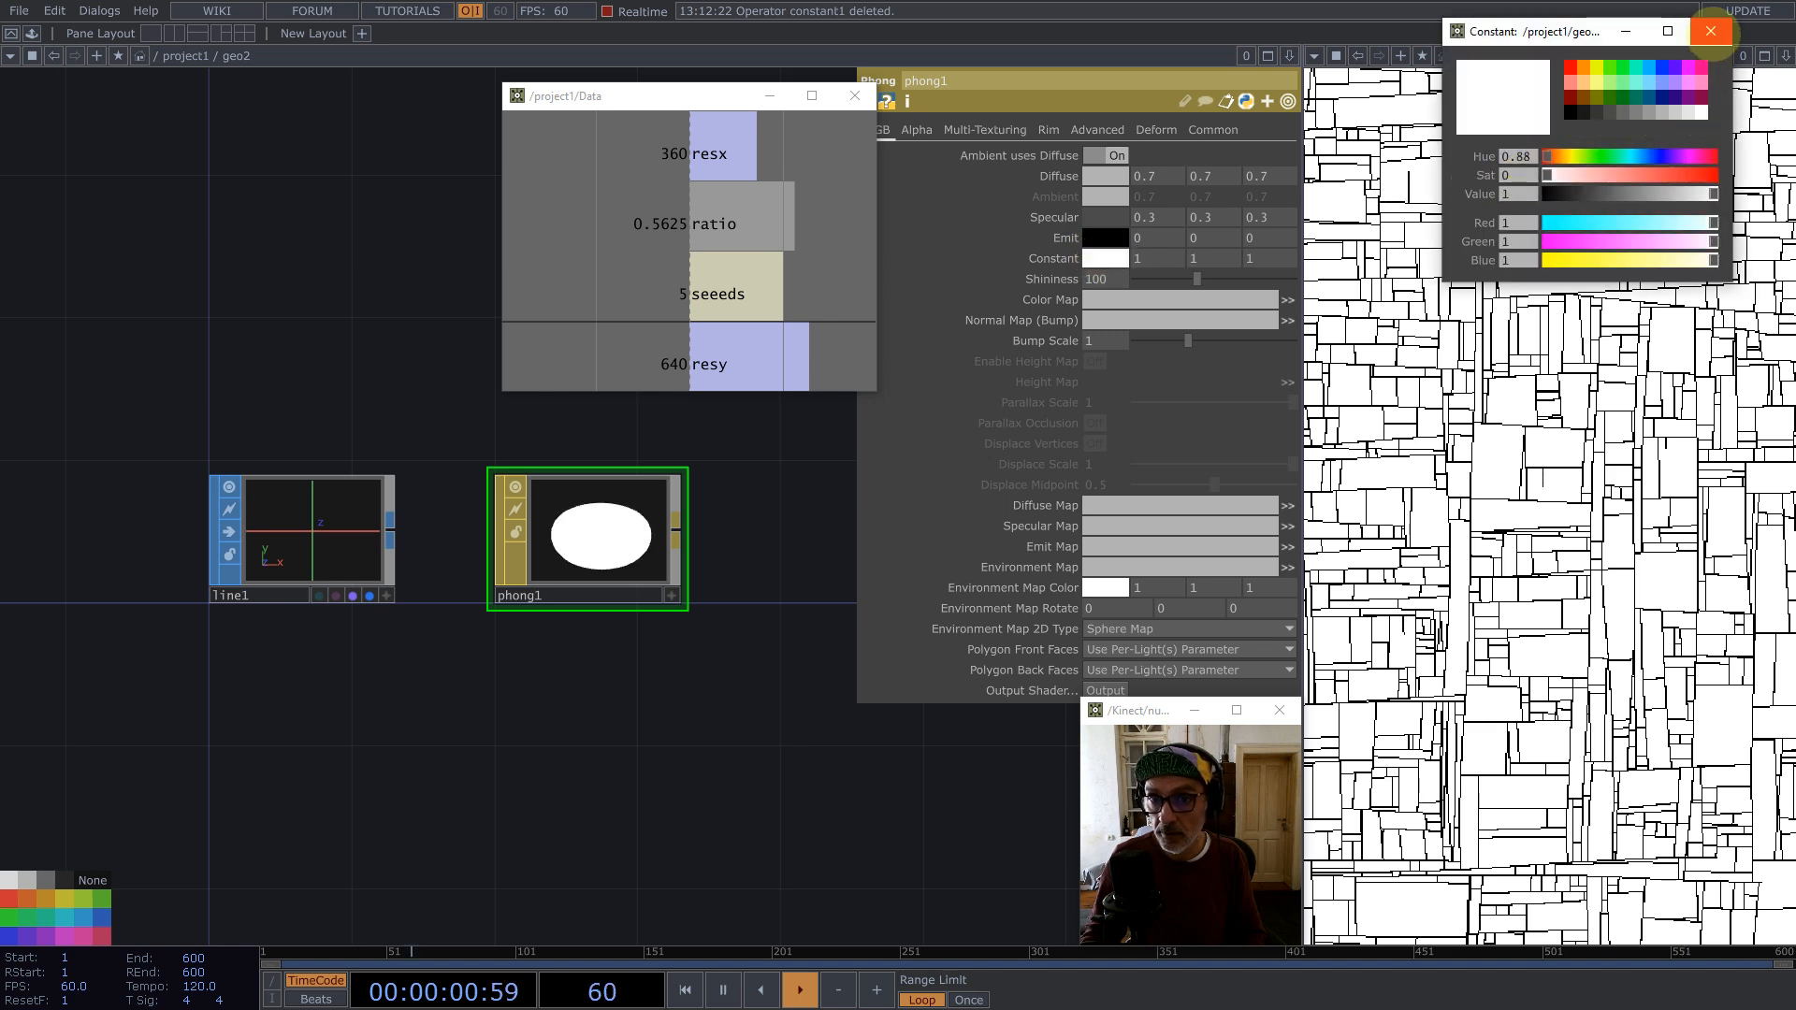
pyautogui.click(1711, 31)
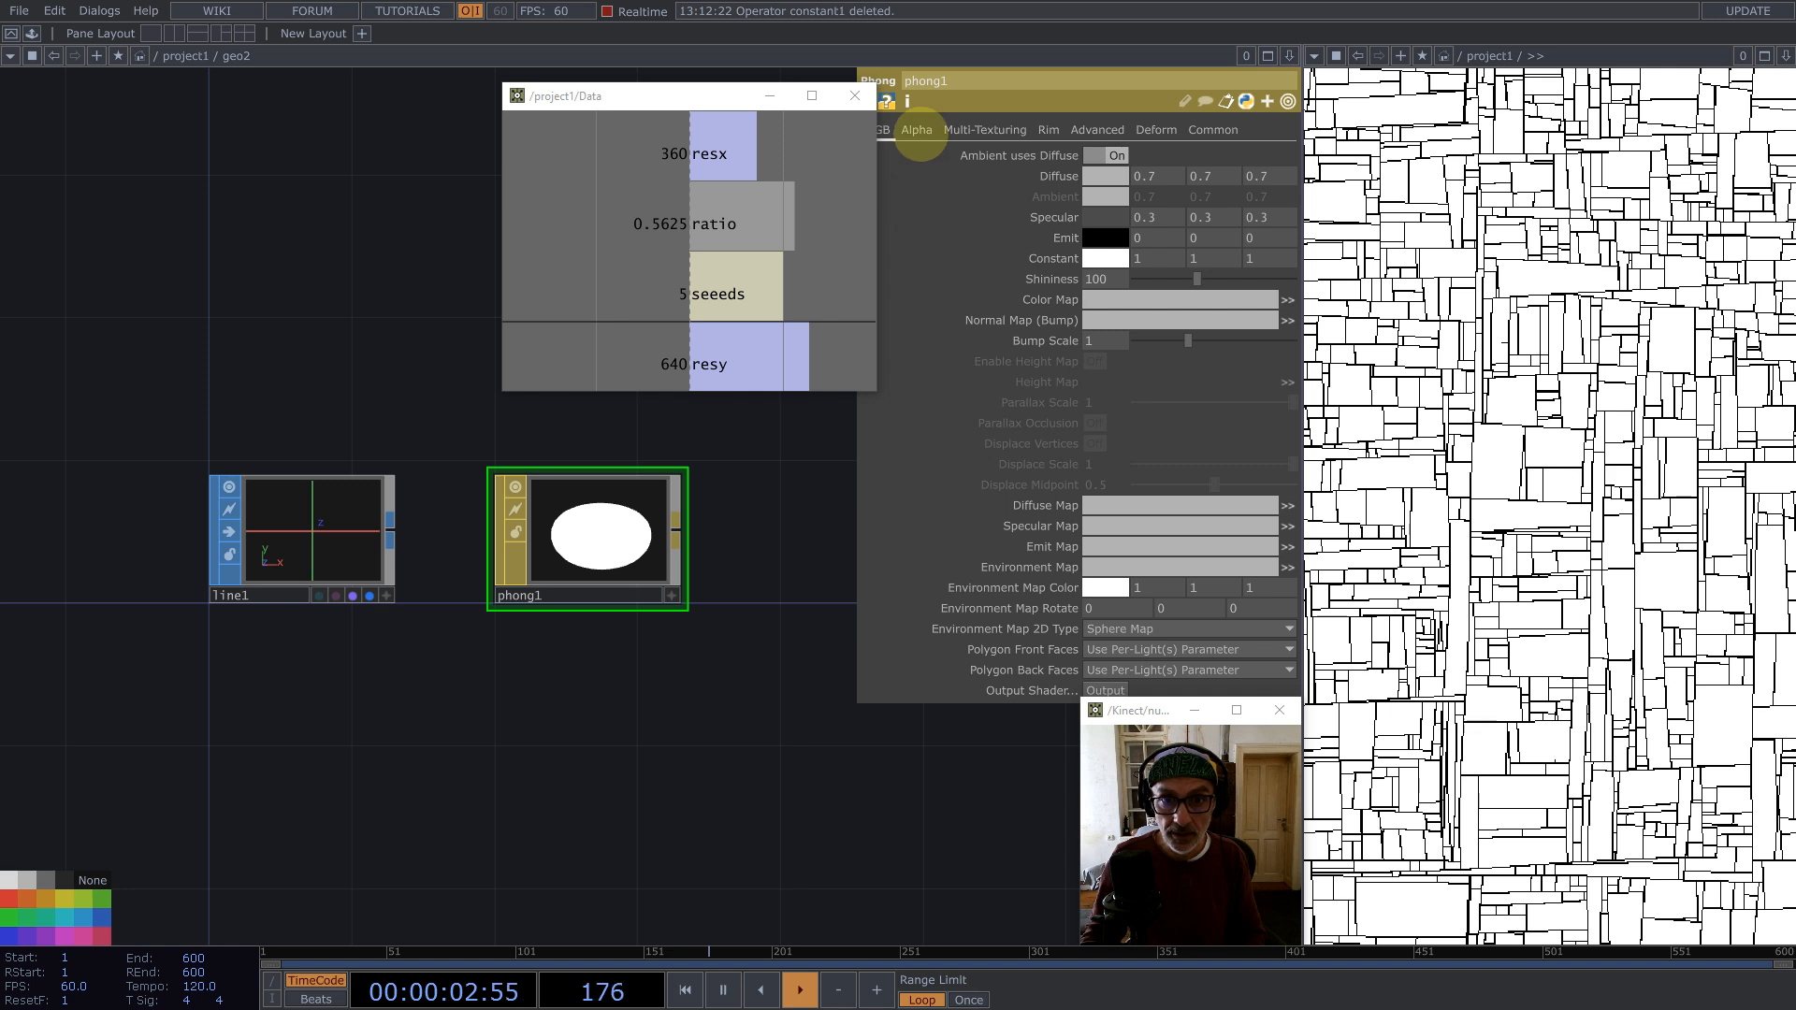
pyautogui.click(917, 130)
# Step: Add a Ramp TOP inside geo2 and open its common settings
pyautogui.press('Tab')
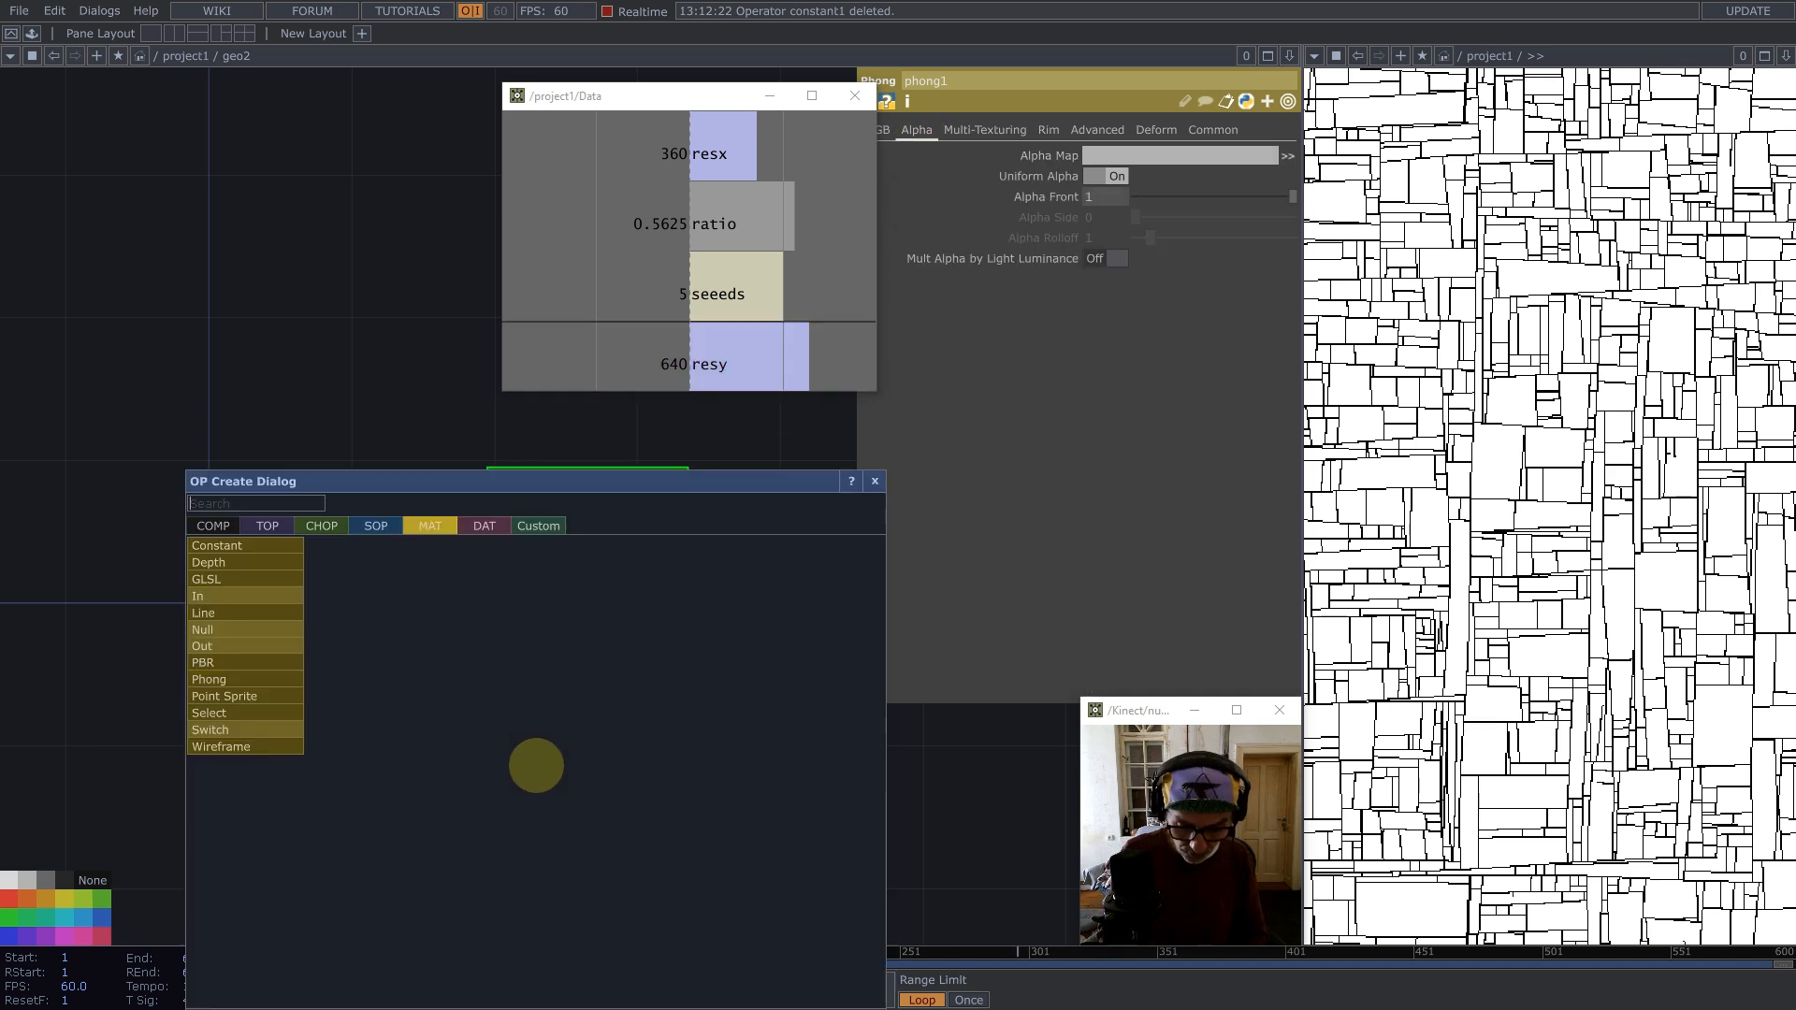
pyautogui.click(267, 526)
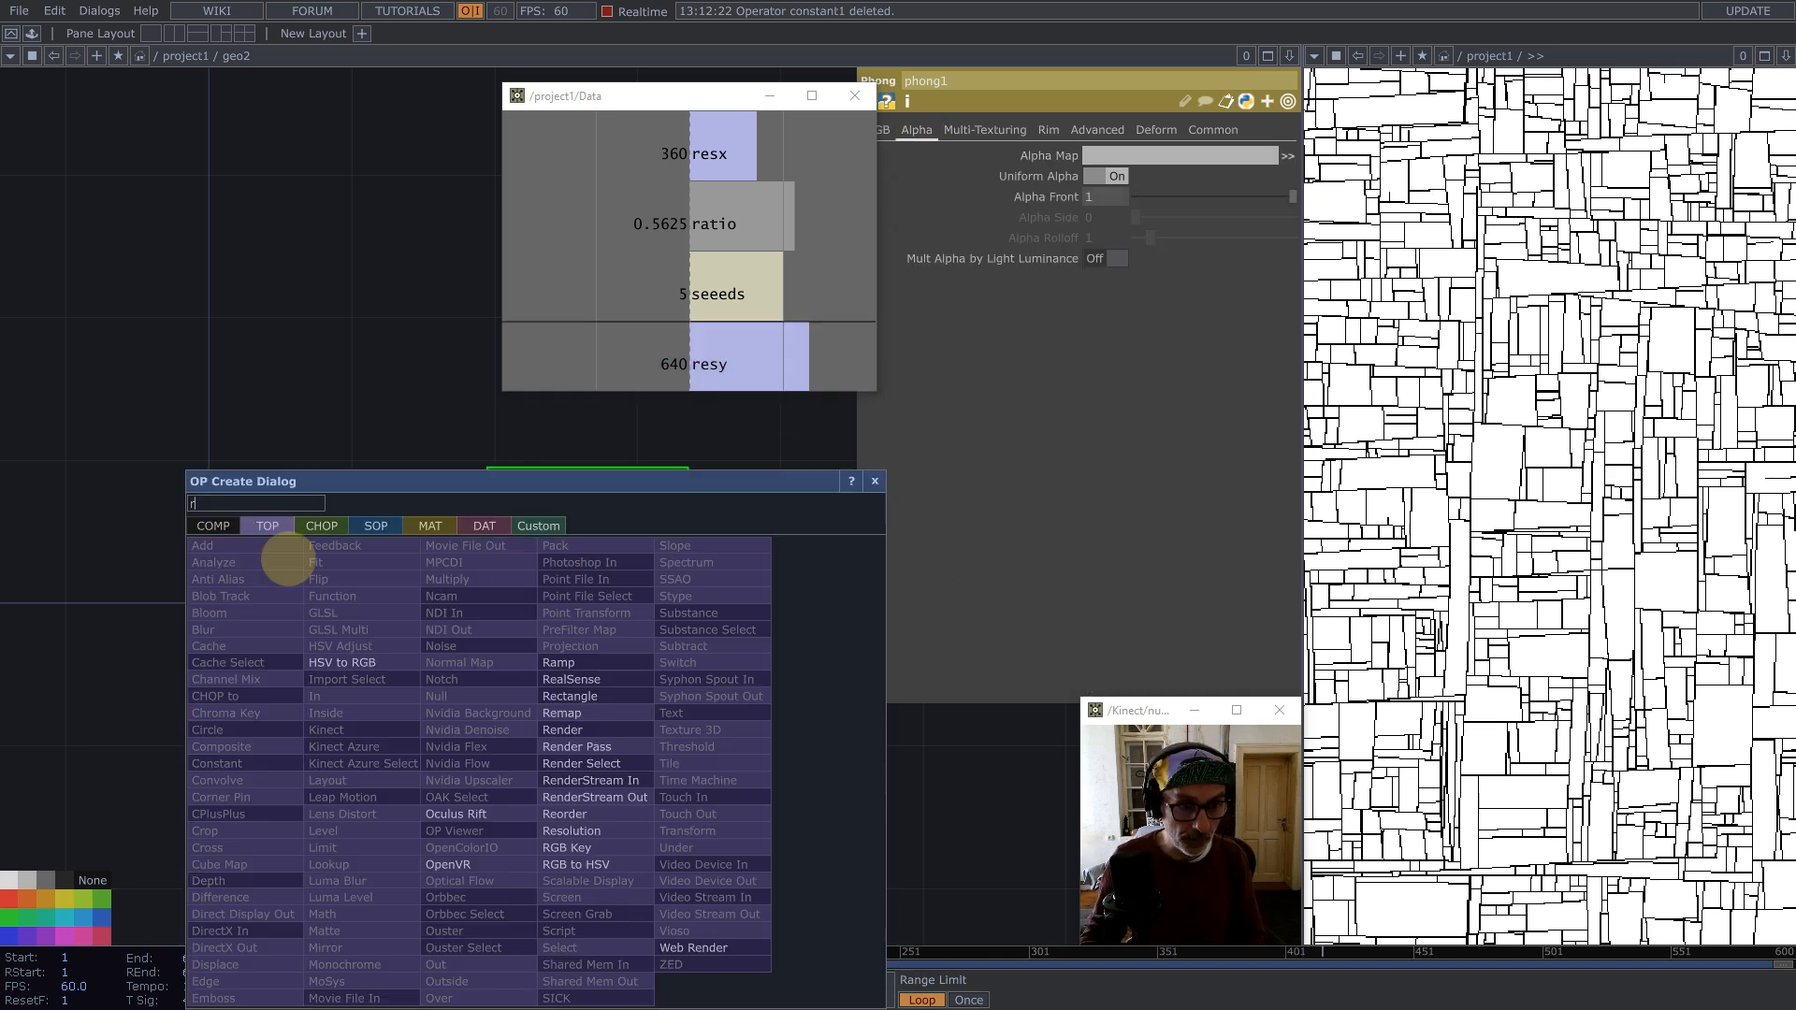
pyautogui.click(559, 662)
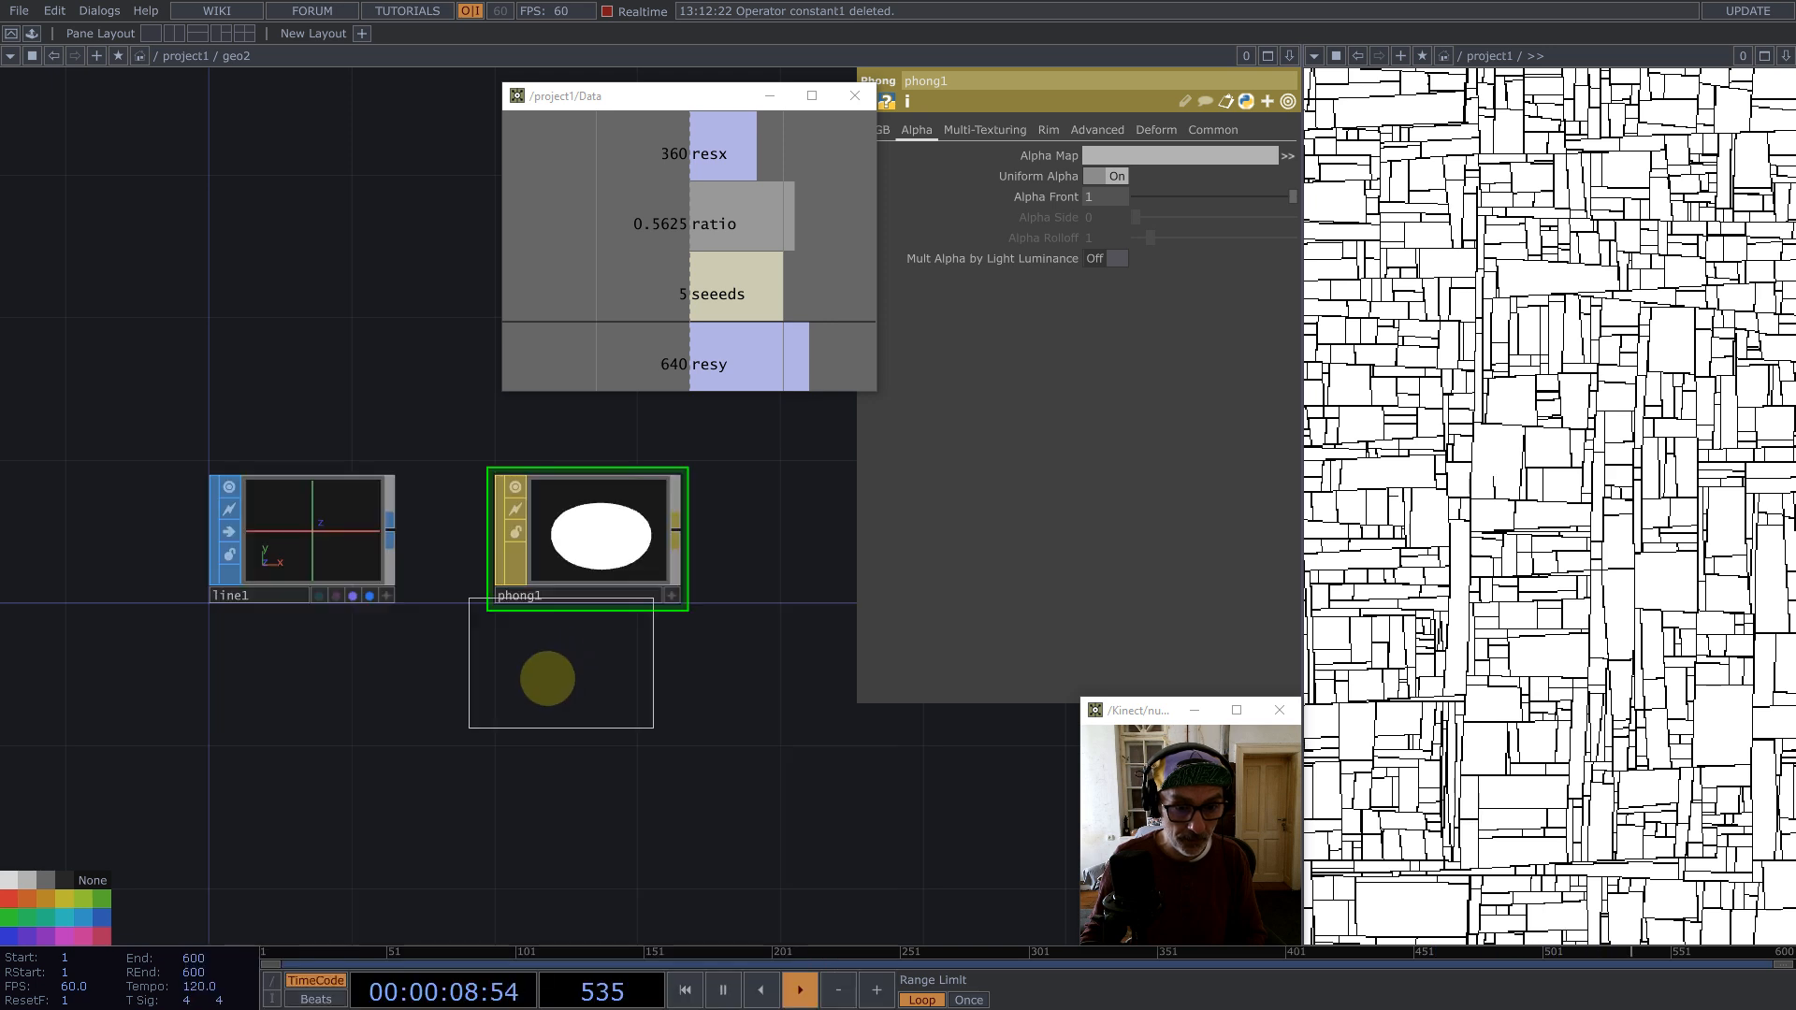
pyautogui.click(324, 762)
pyautogui.click(1026, 130)
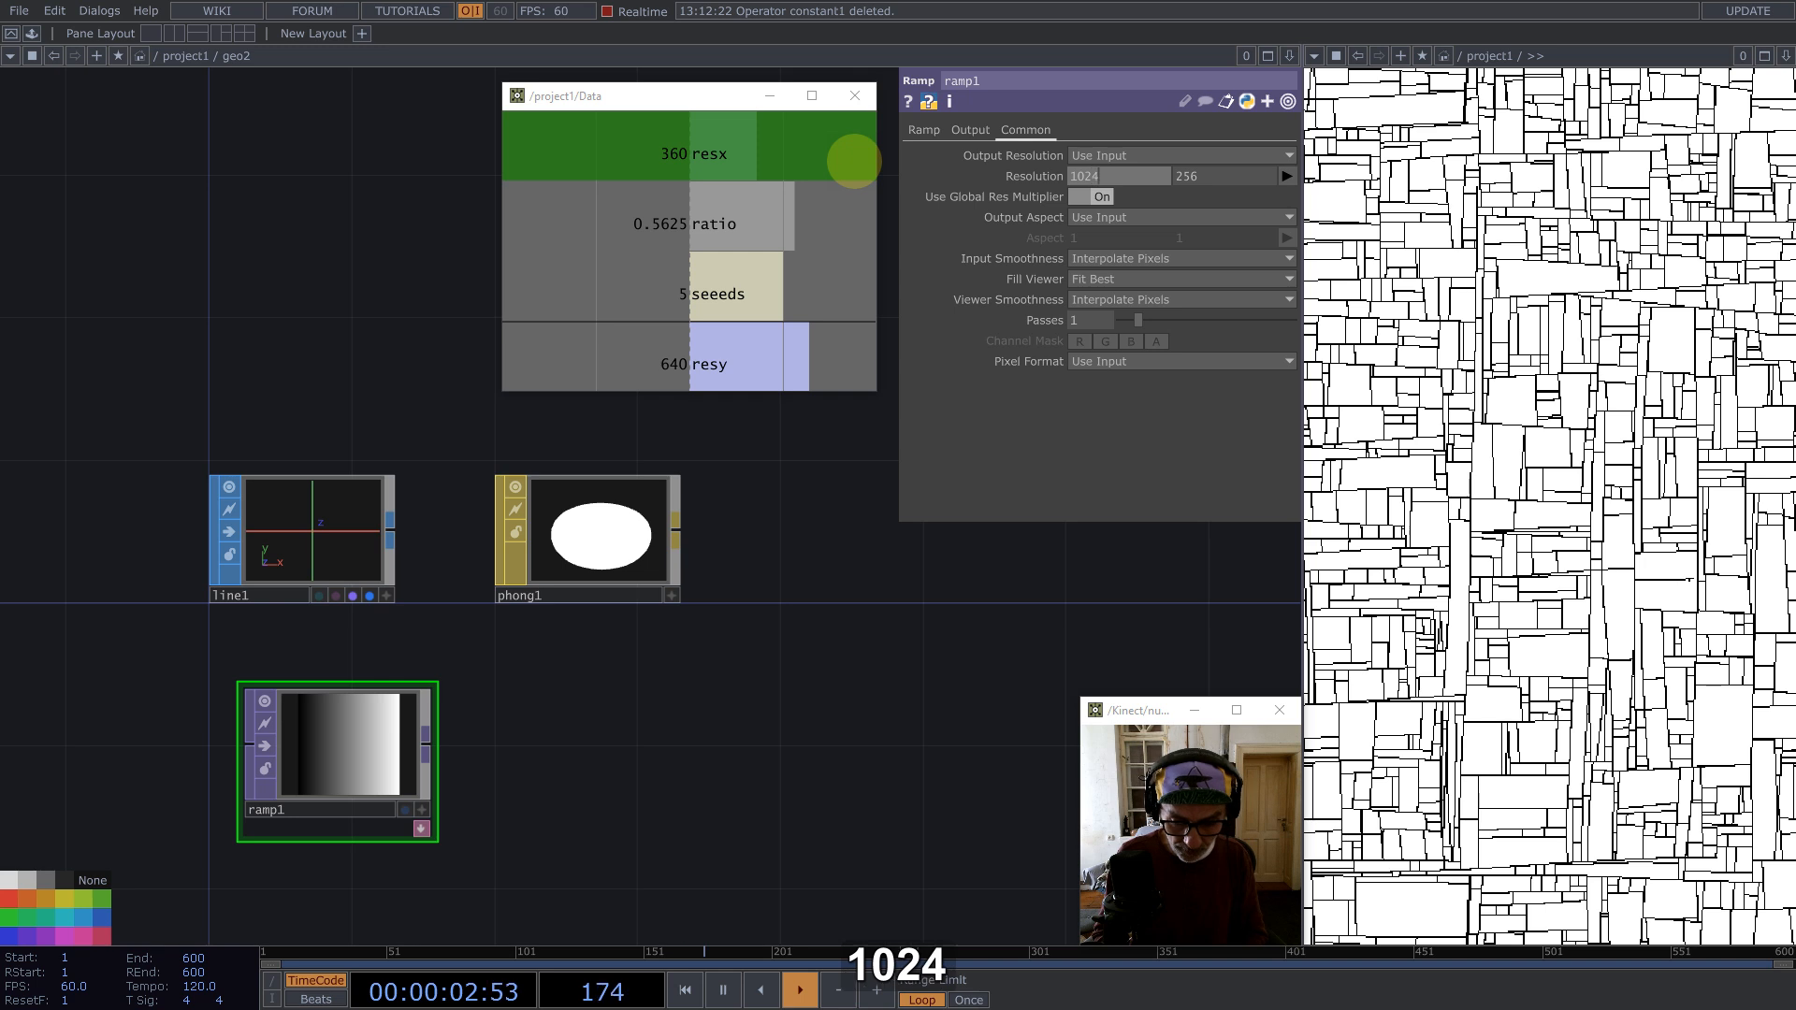
# Step: Set ramp1's resolution to 2048 by 1
pyautogui.write('2')
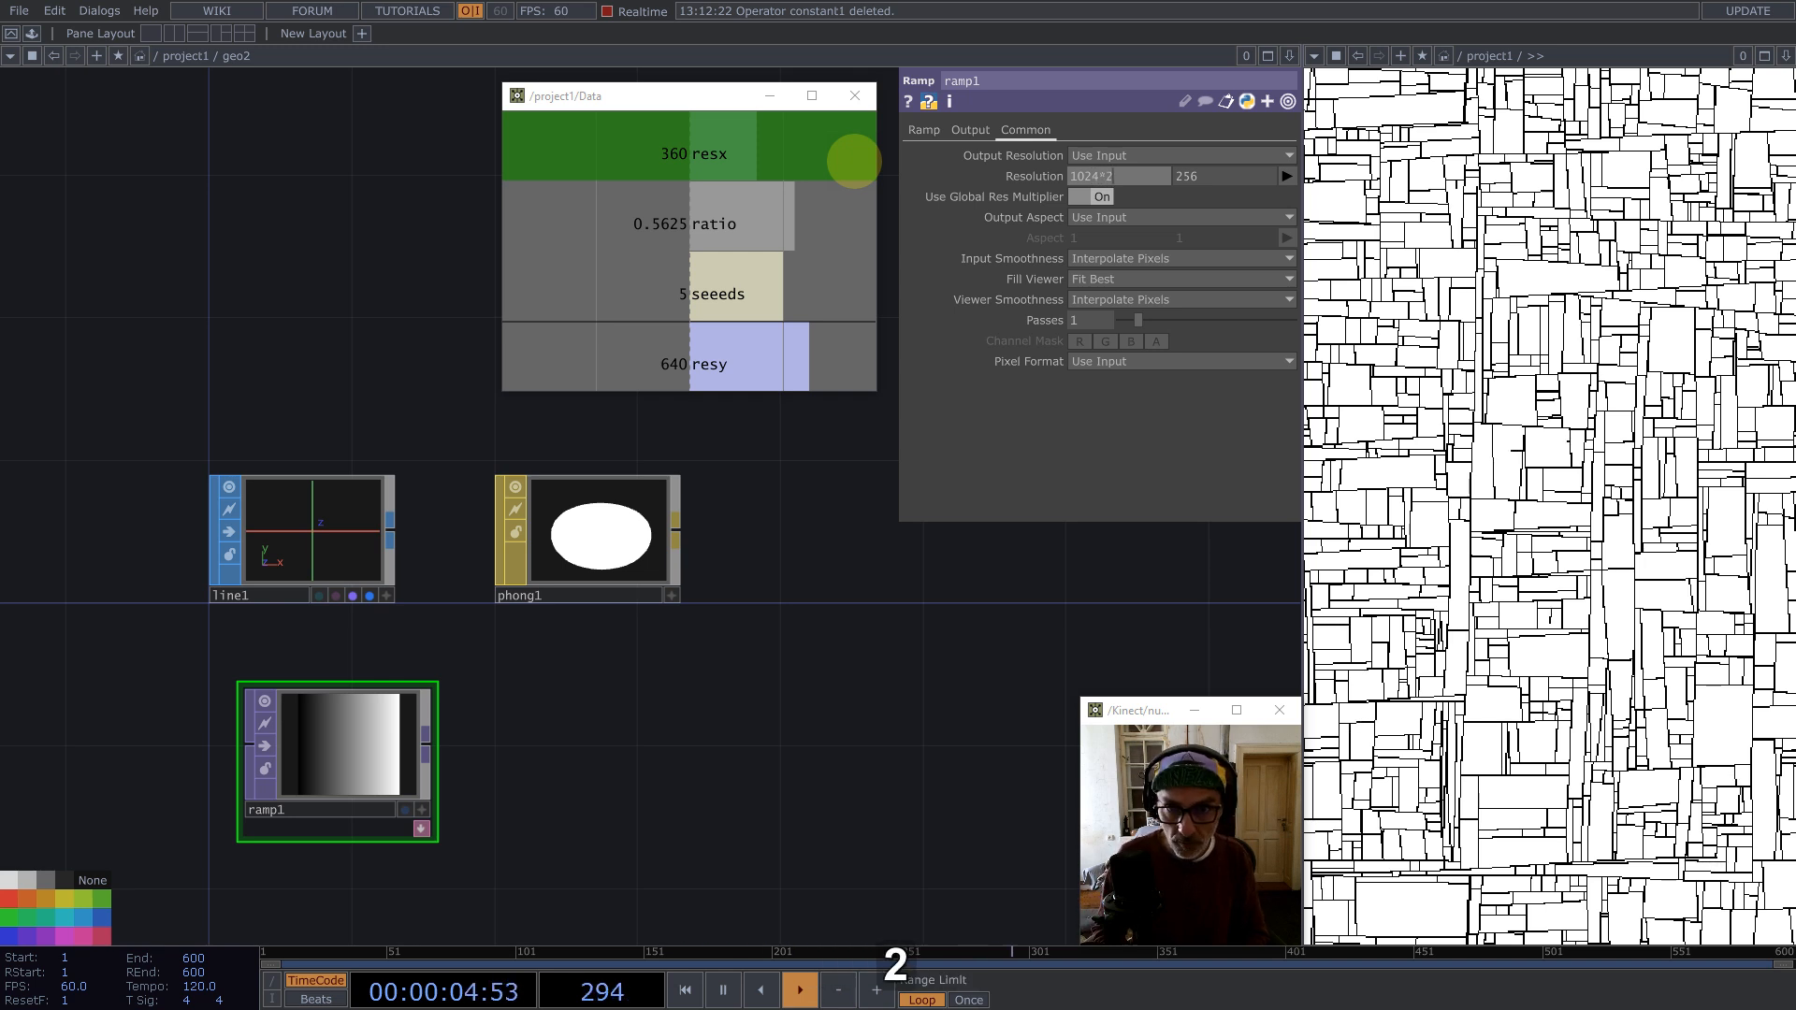
pyautogui.press('Tab')
pyautogui.press('Return')
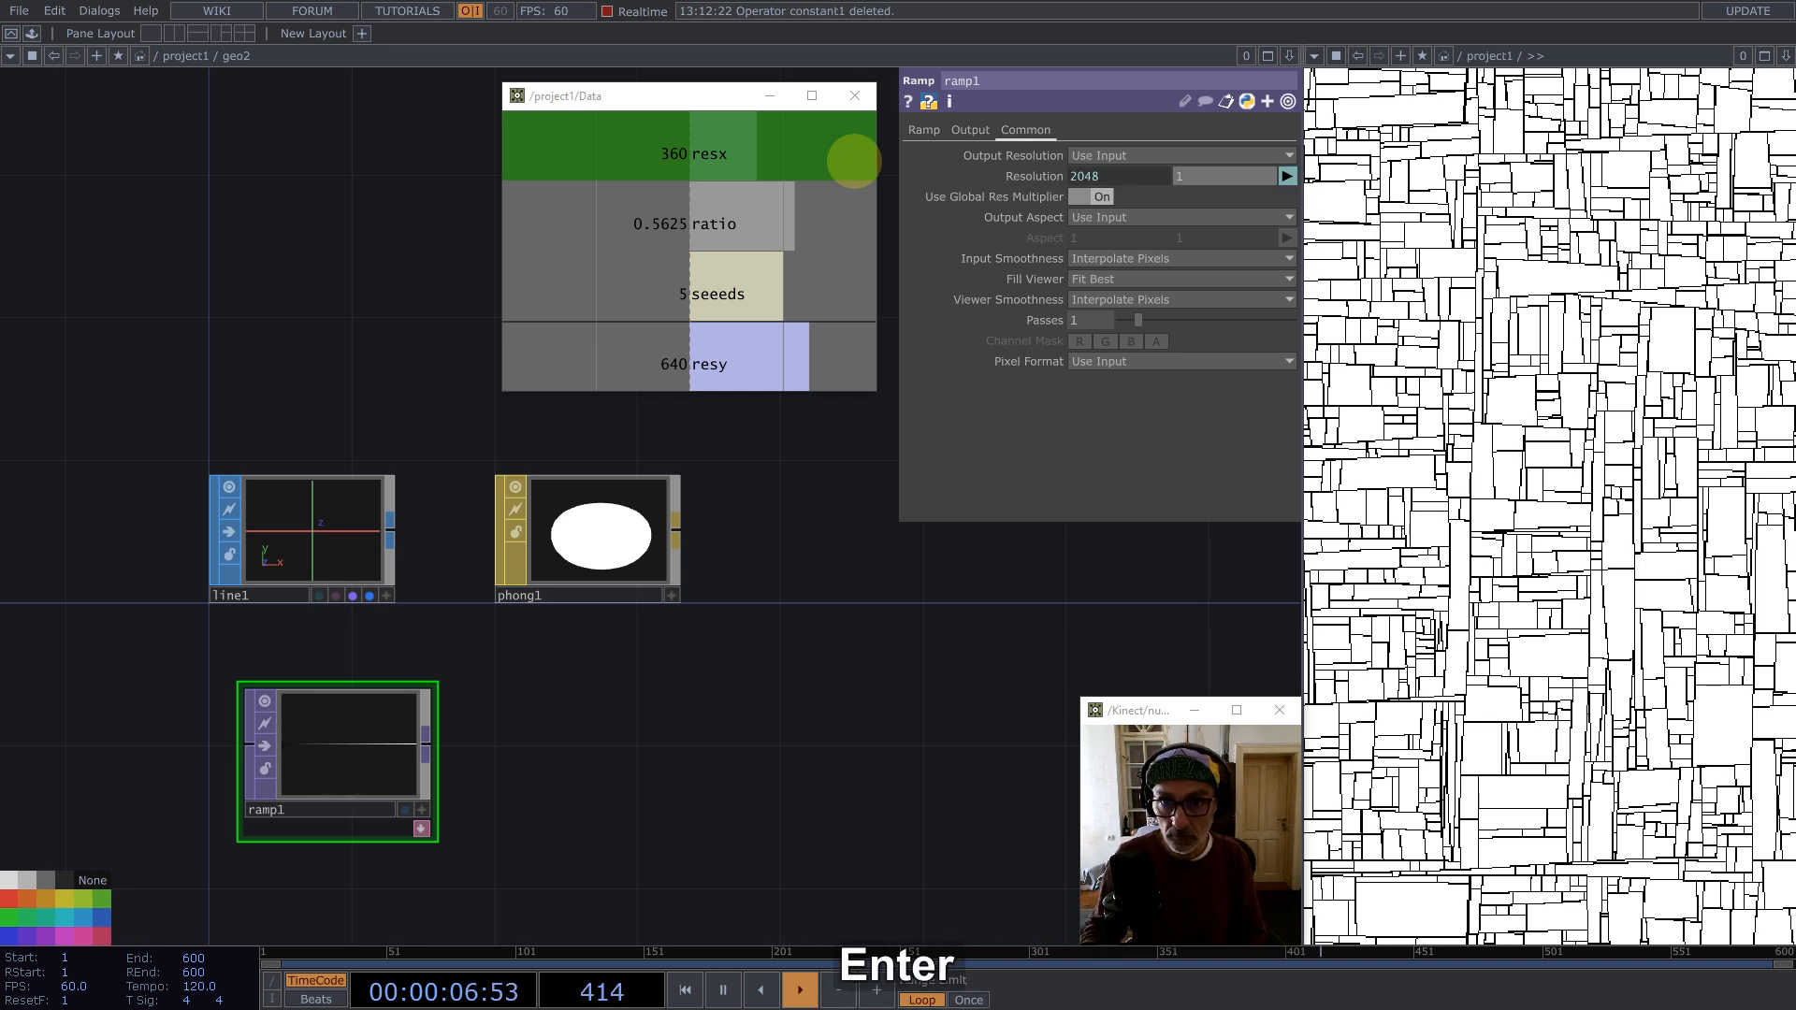
# Step: Set ramp1's input and viewer smoothness to Nearest Pixel and its pixel format to 32-bit float (Mono)
pyautogui.click(1137, 259)
pyautogui.click(1139, 278)
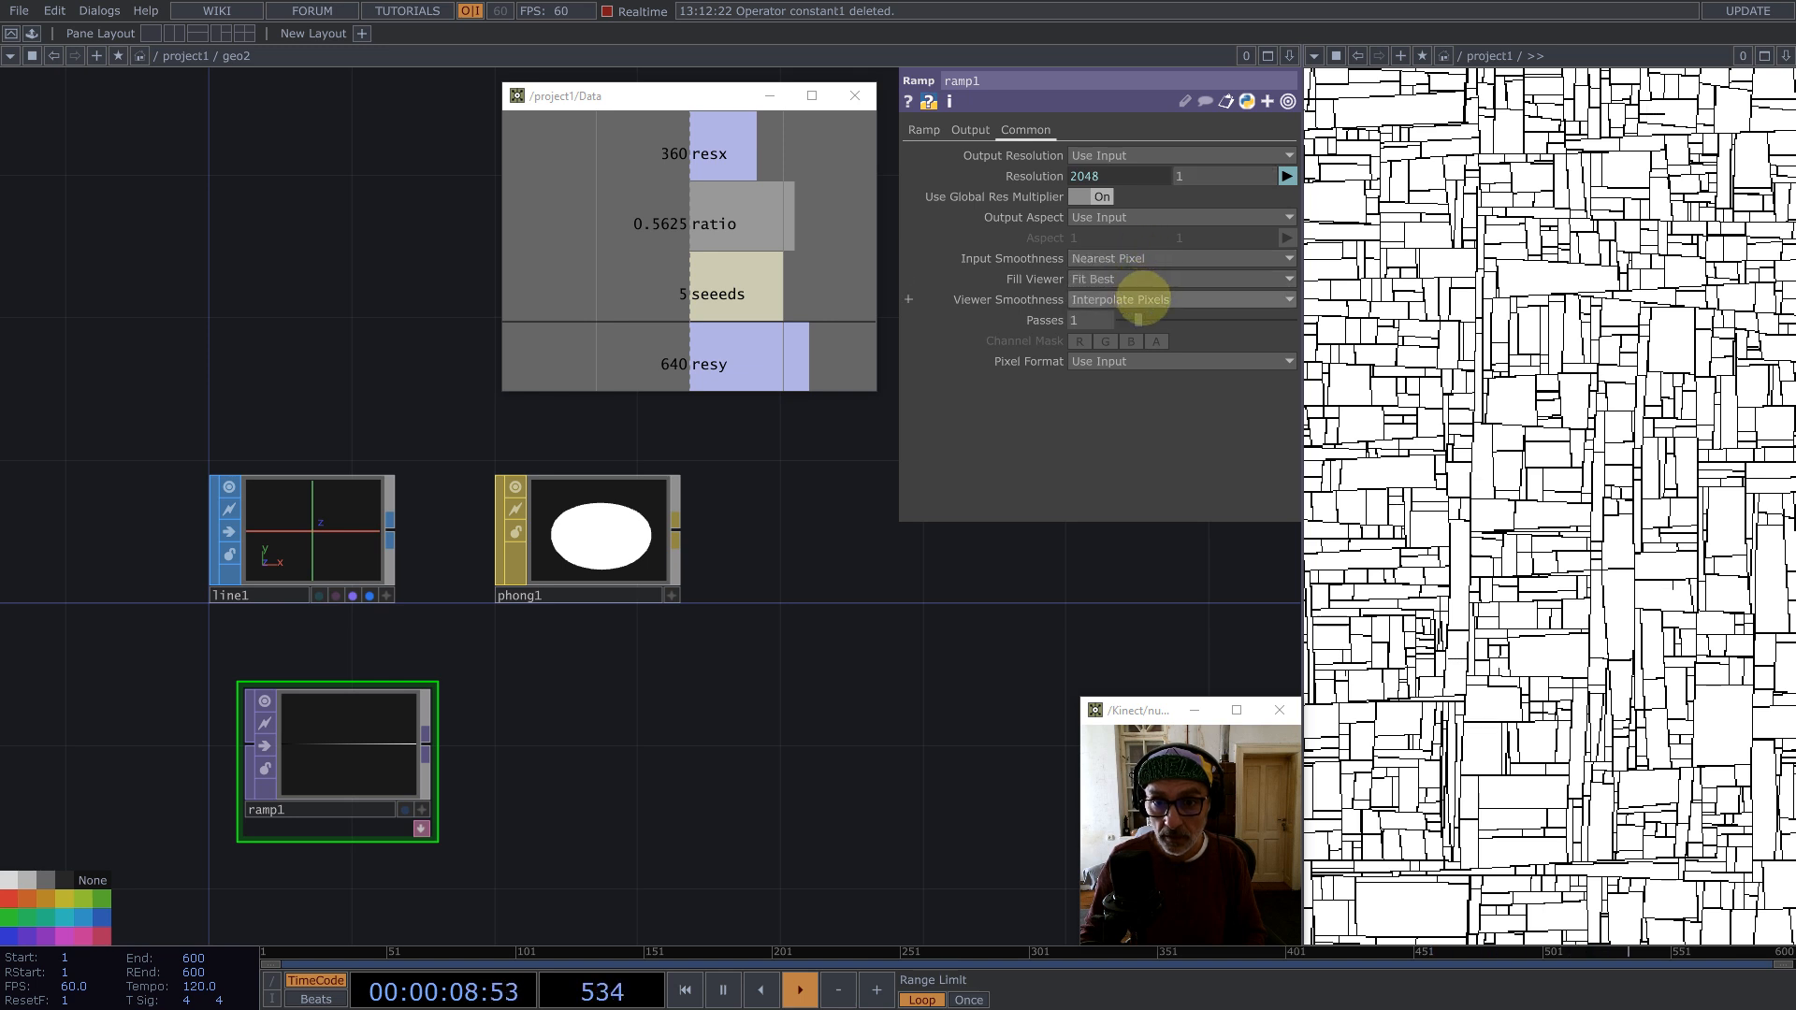
pyautogui.click(1142, 300)
pyautogui.click(1142, 338)
pyautogui.click(1139, 363)
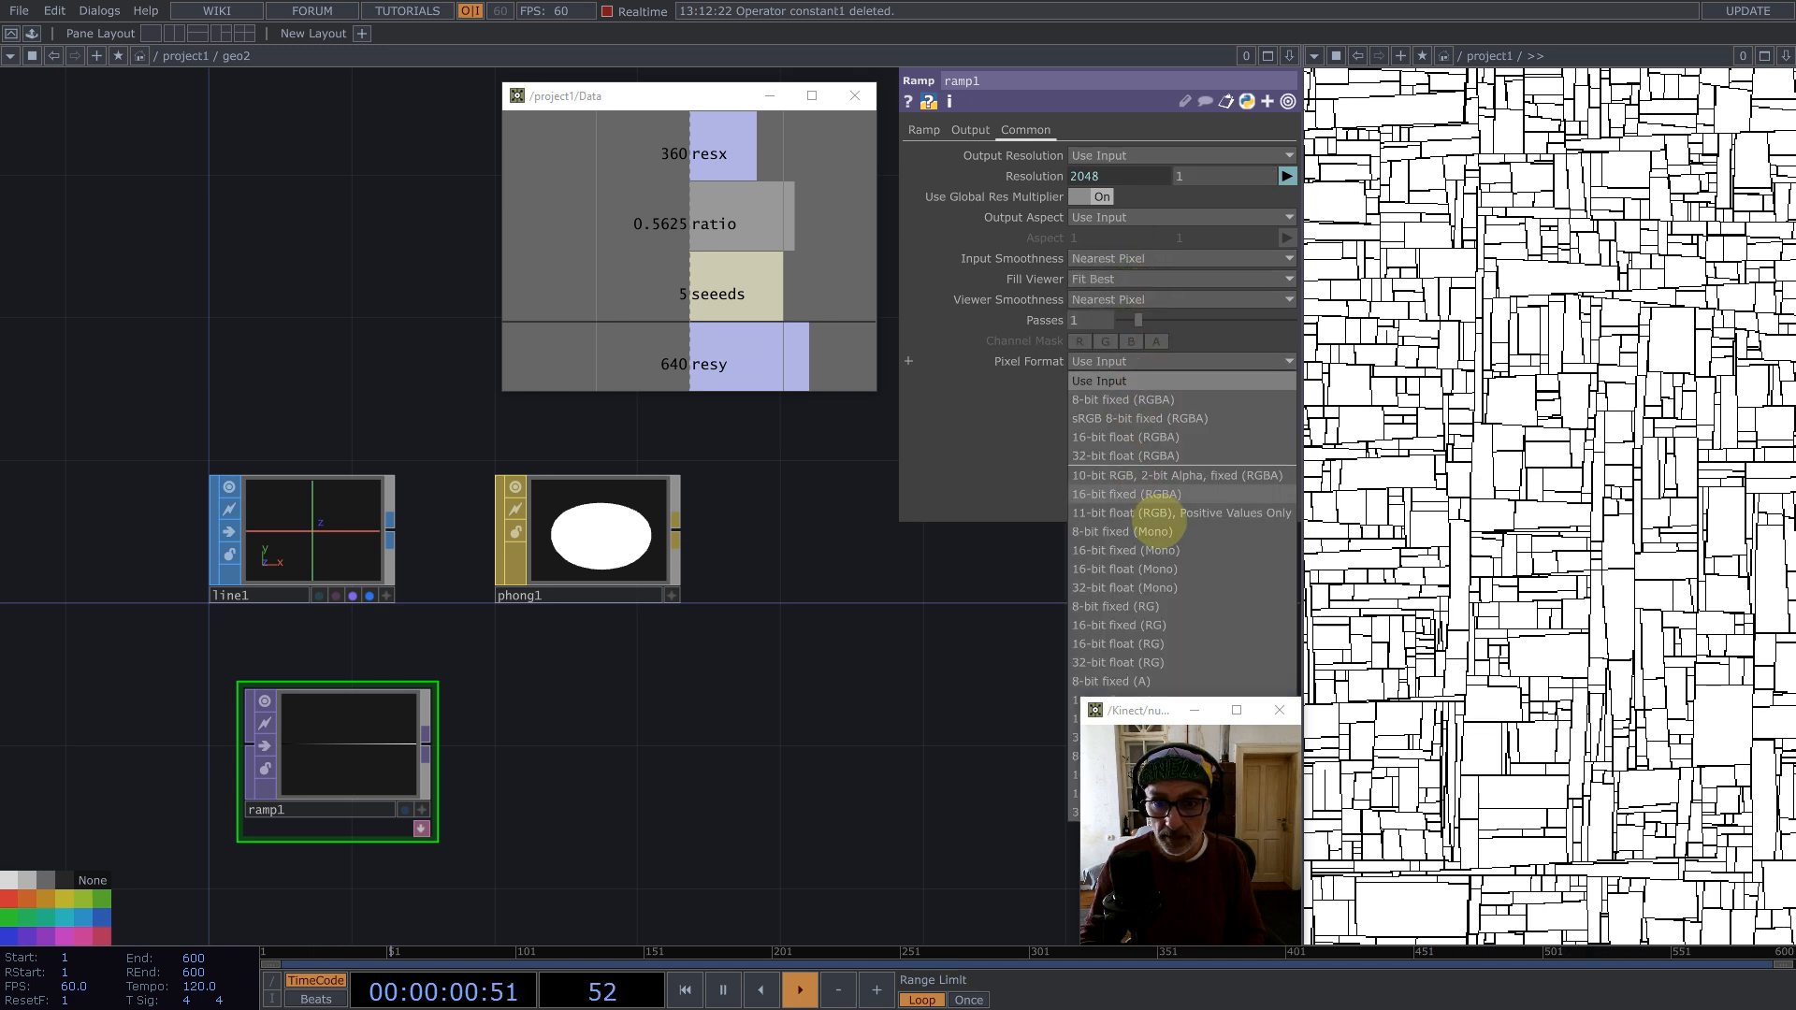
pyautogui.click(1158, 588)
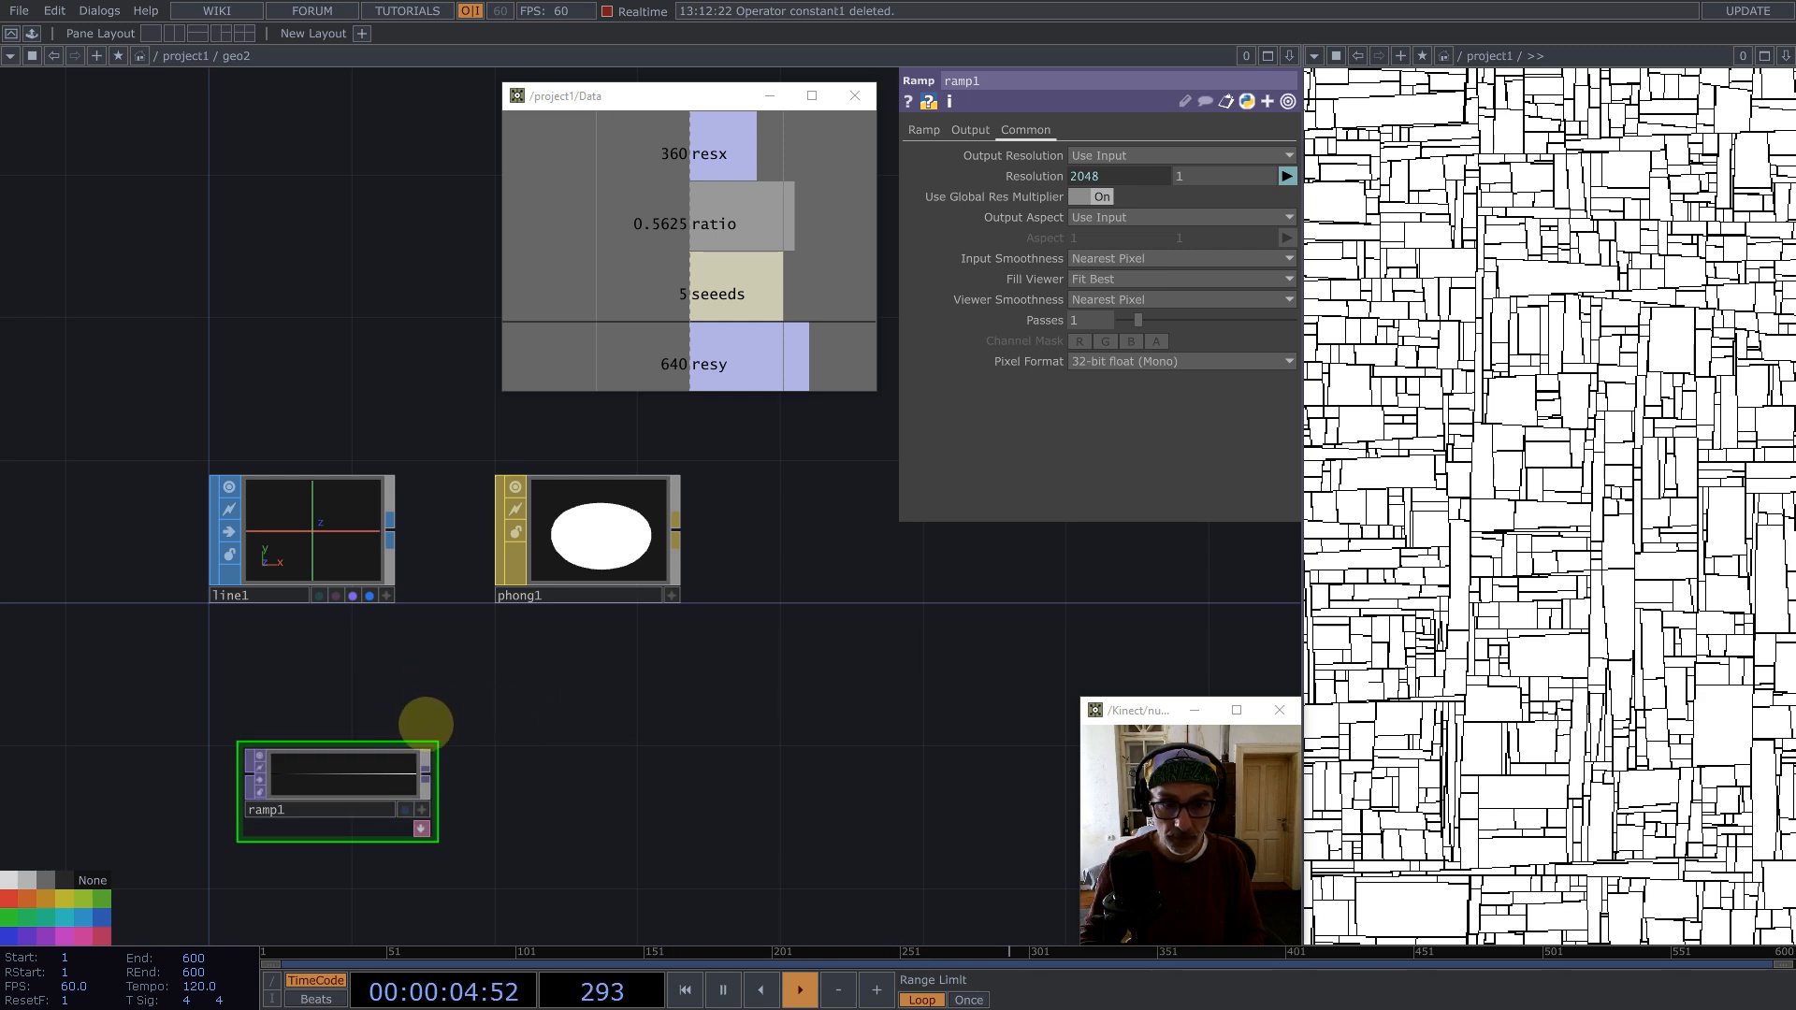
# Step: Append a Null TOP to ramp1 and assign it as phong1's Alpha Map
pyautogui.middleClick(428, 765)
pyautogui.write('nul')
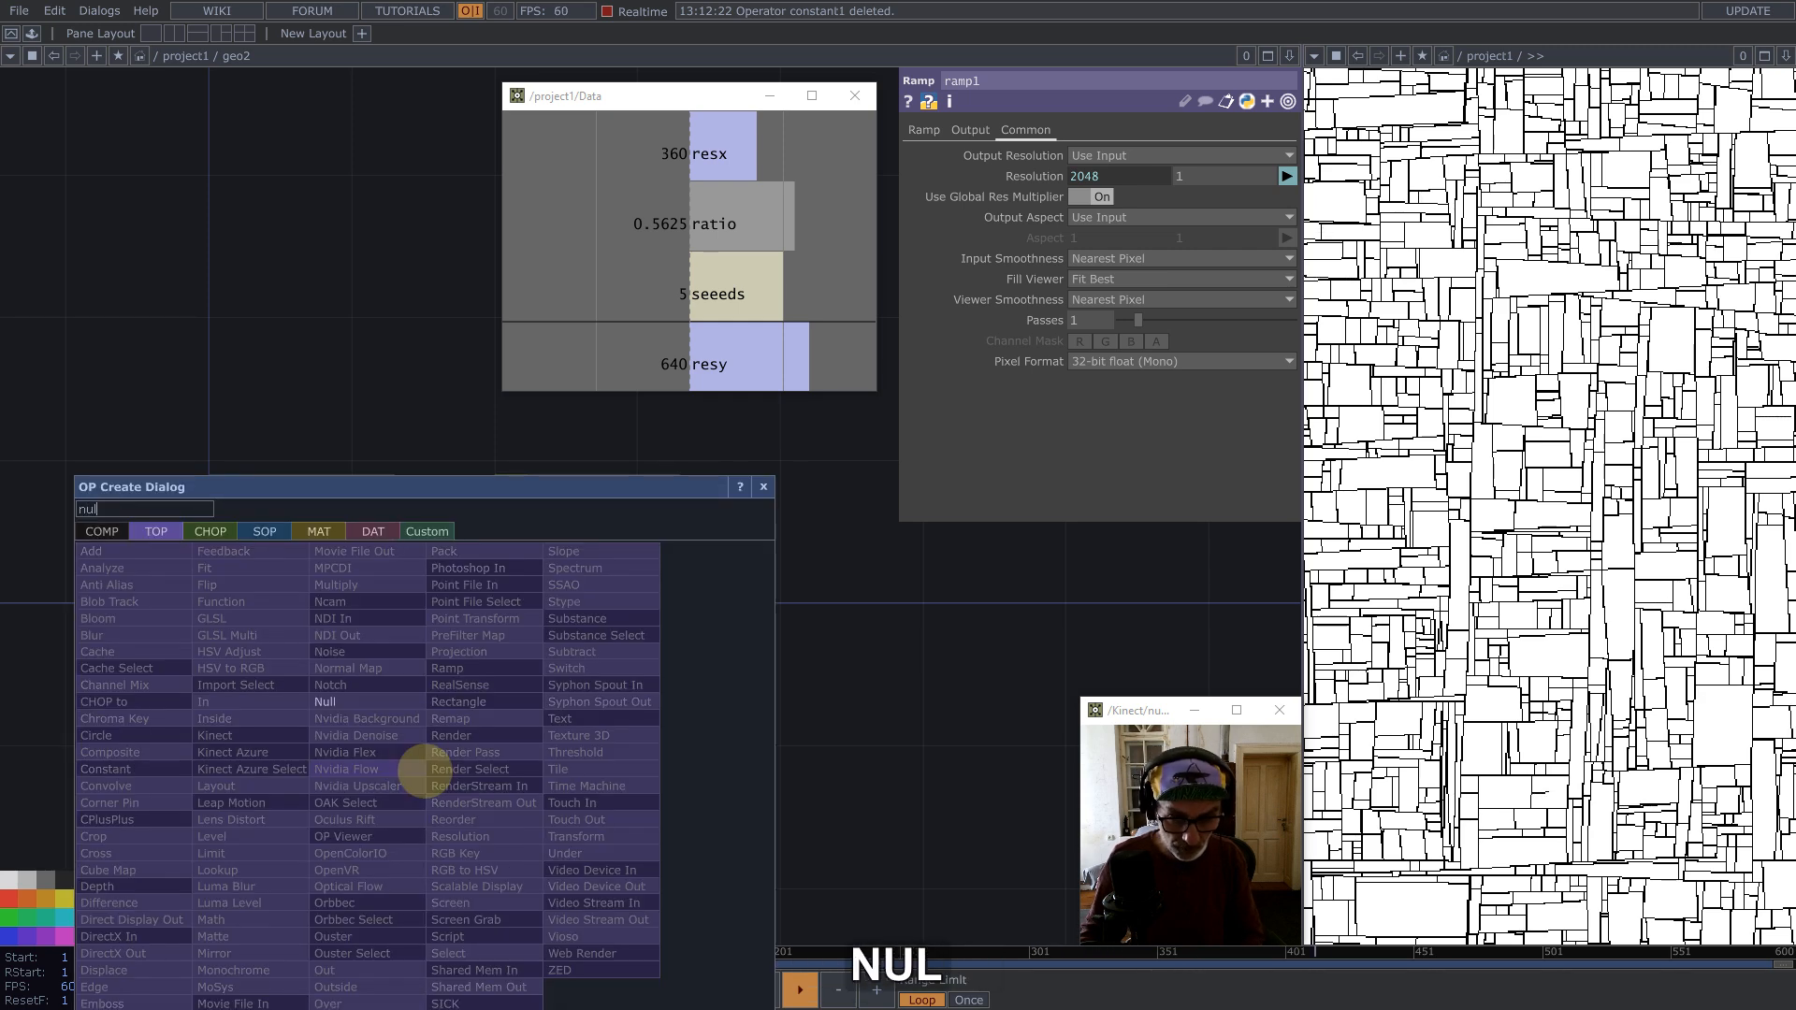
pyautogui.click(353, 702)
pyautogui.click(688, 739)
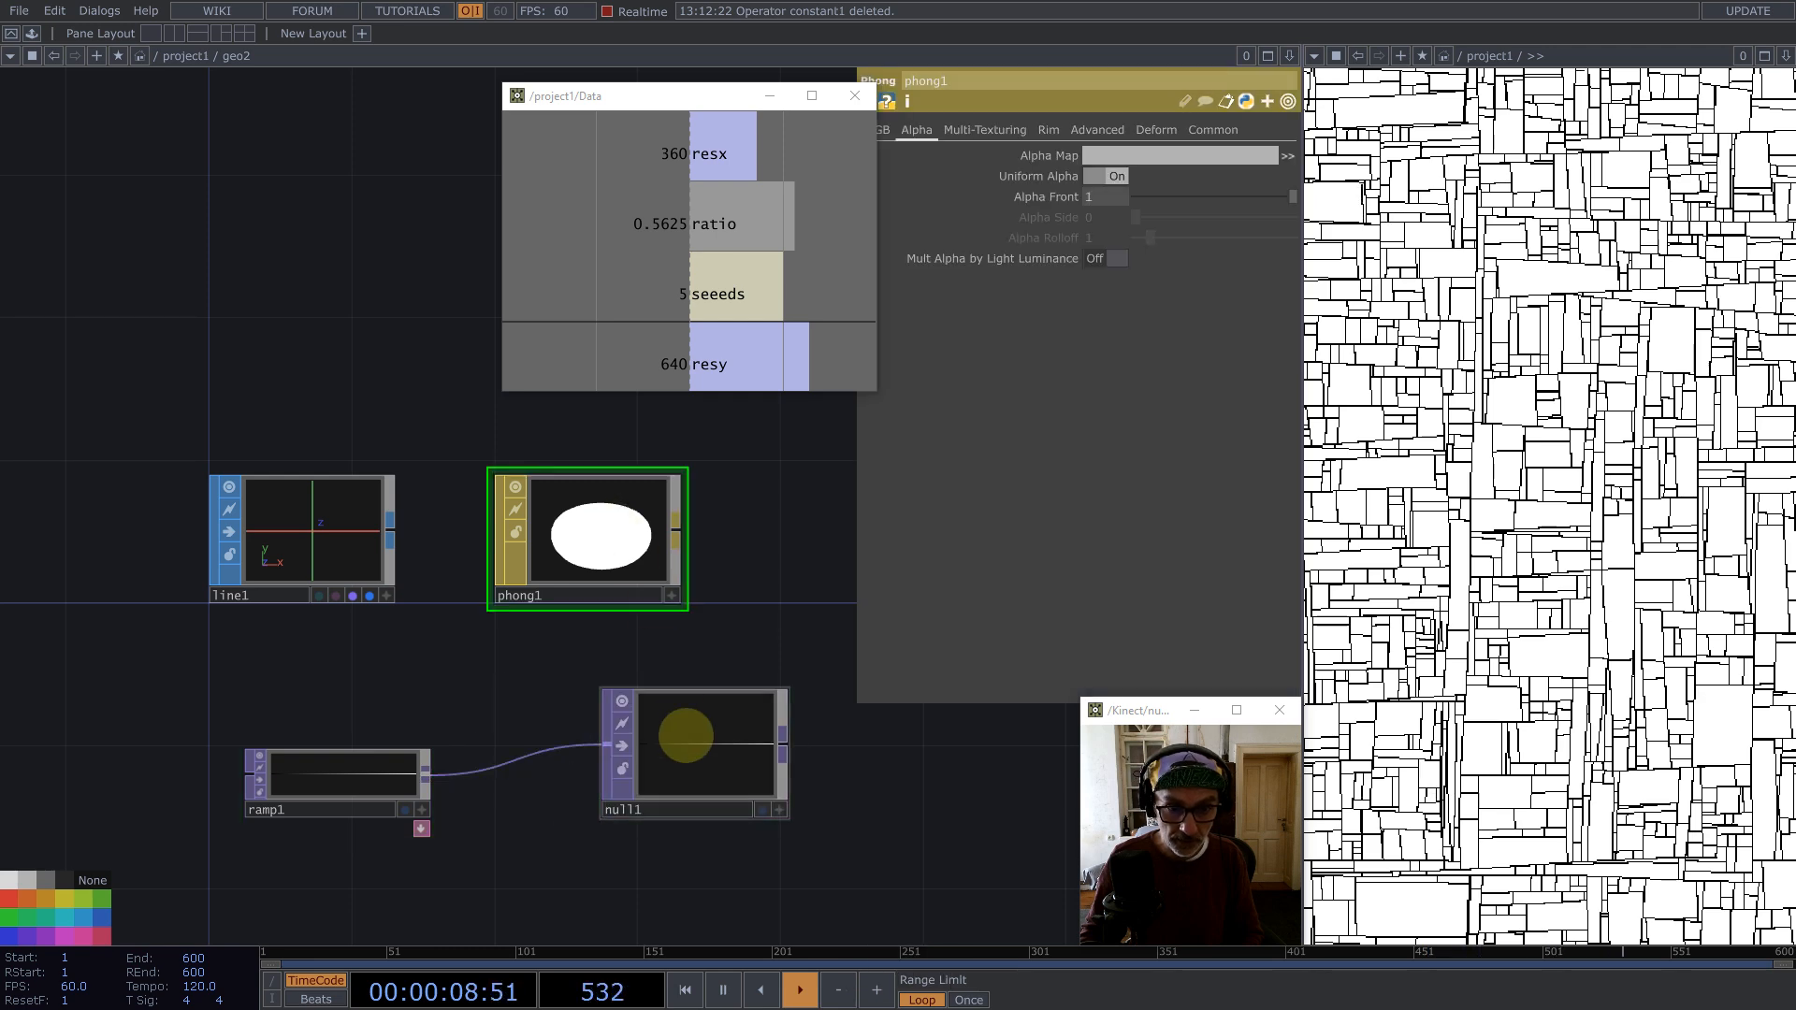
pyautogui.moveTo(686, 736); pyautogui.dragTo(1118, 155)
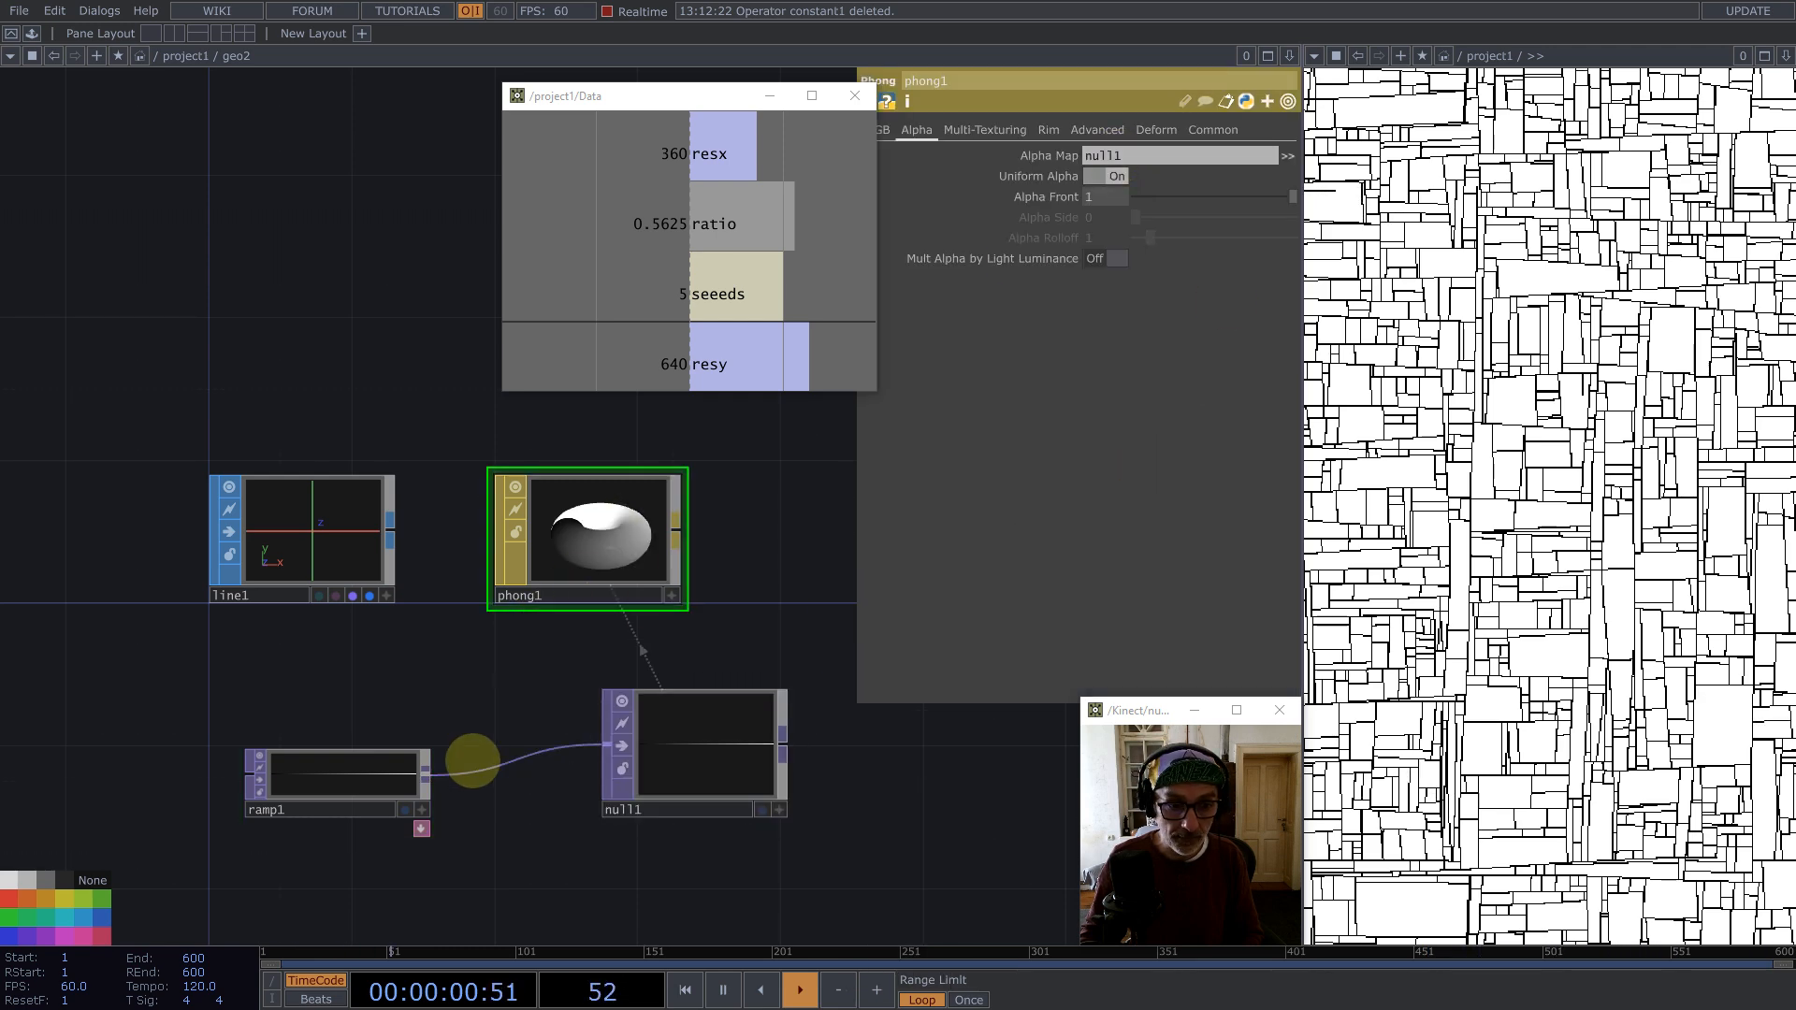
# Step: Insert a Flip TOP between ramp1 and null1 and turn Flip X on
pyautogui.rightClick(474, 770)
pyautogui.click(489, 756)
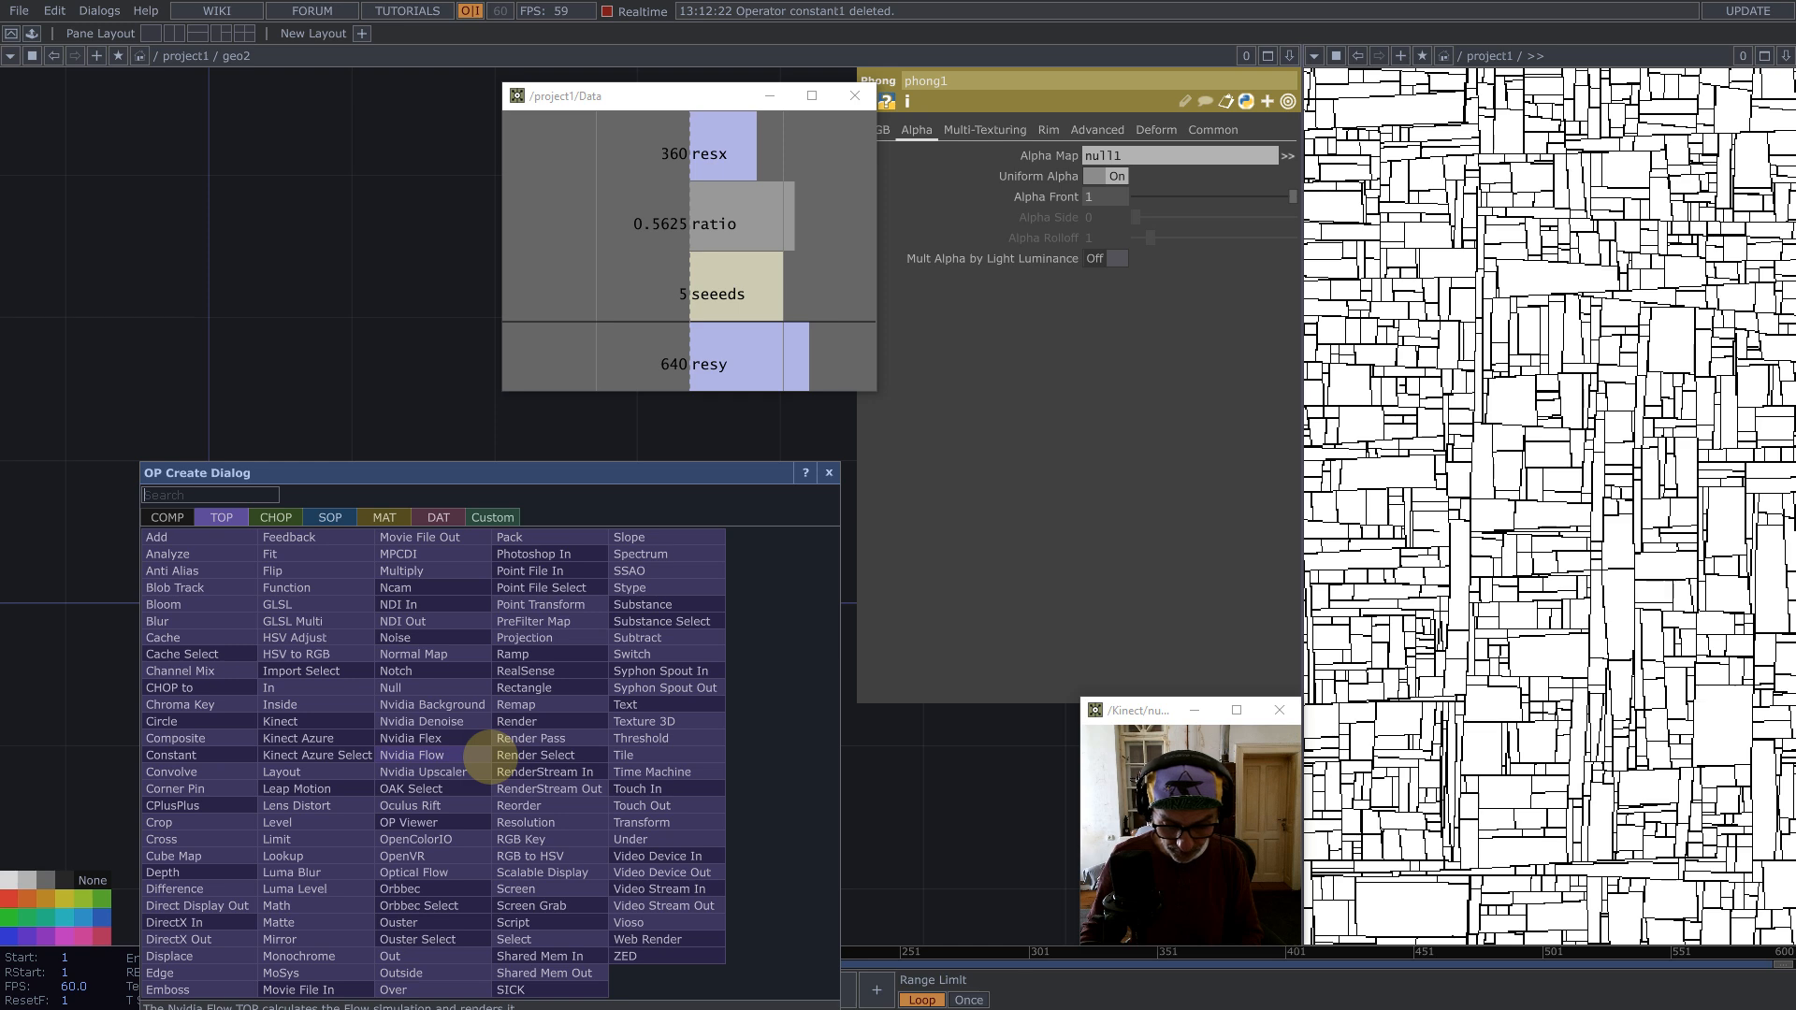
pyautogui.click(289, 572)
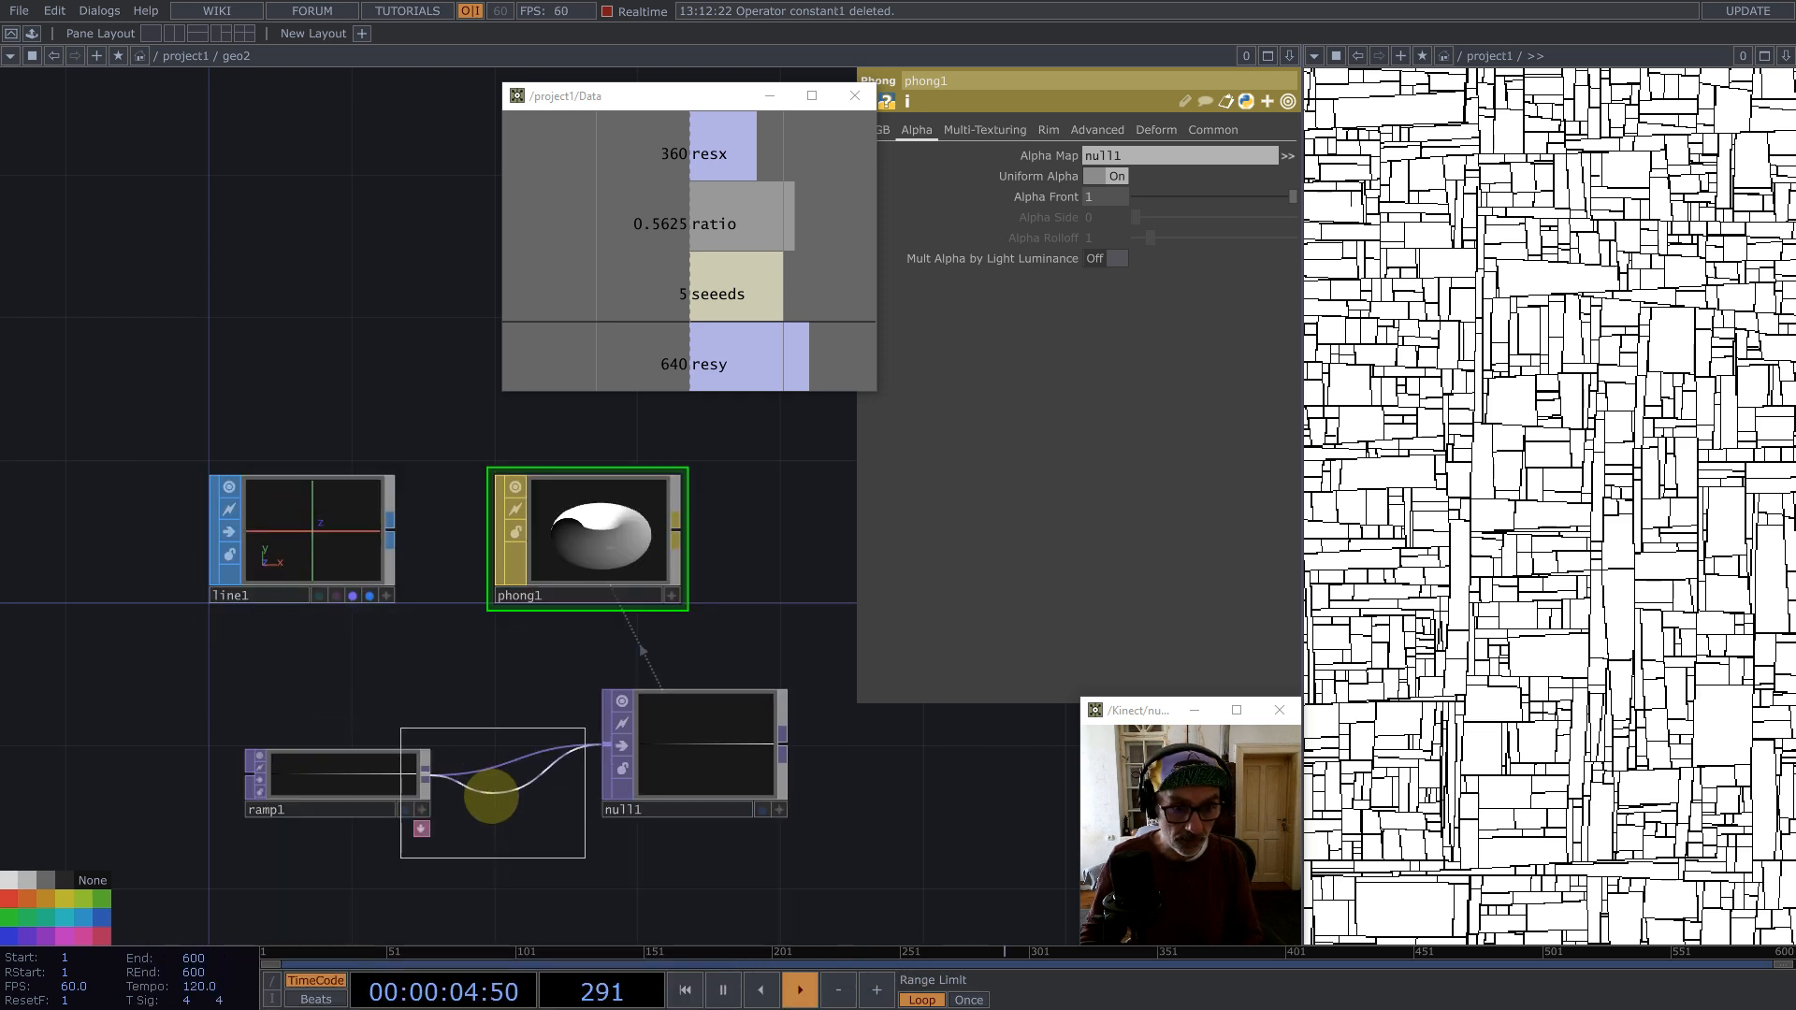
pyautogui.click(473, 774)
pyautogui.click(1088, 154)
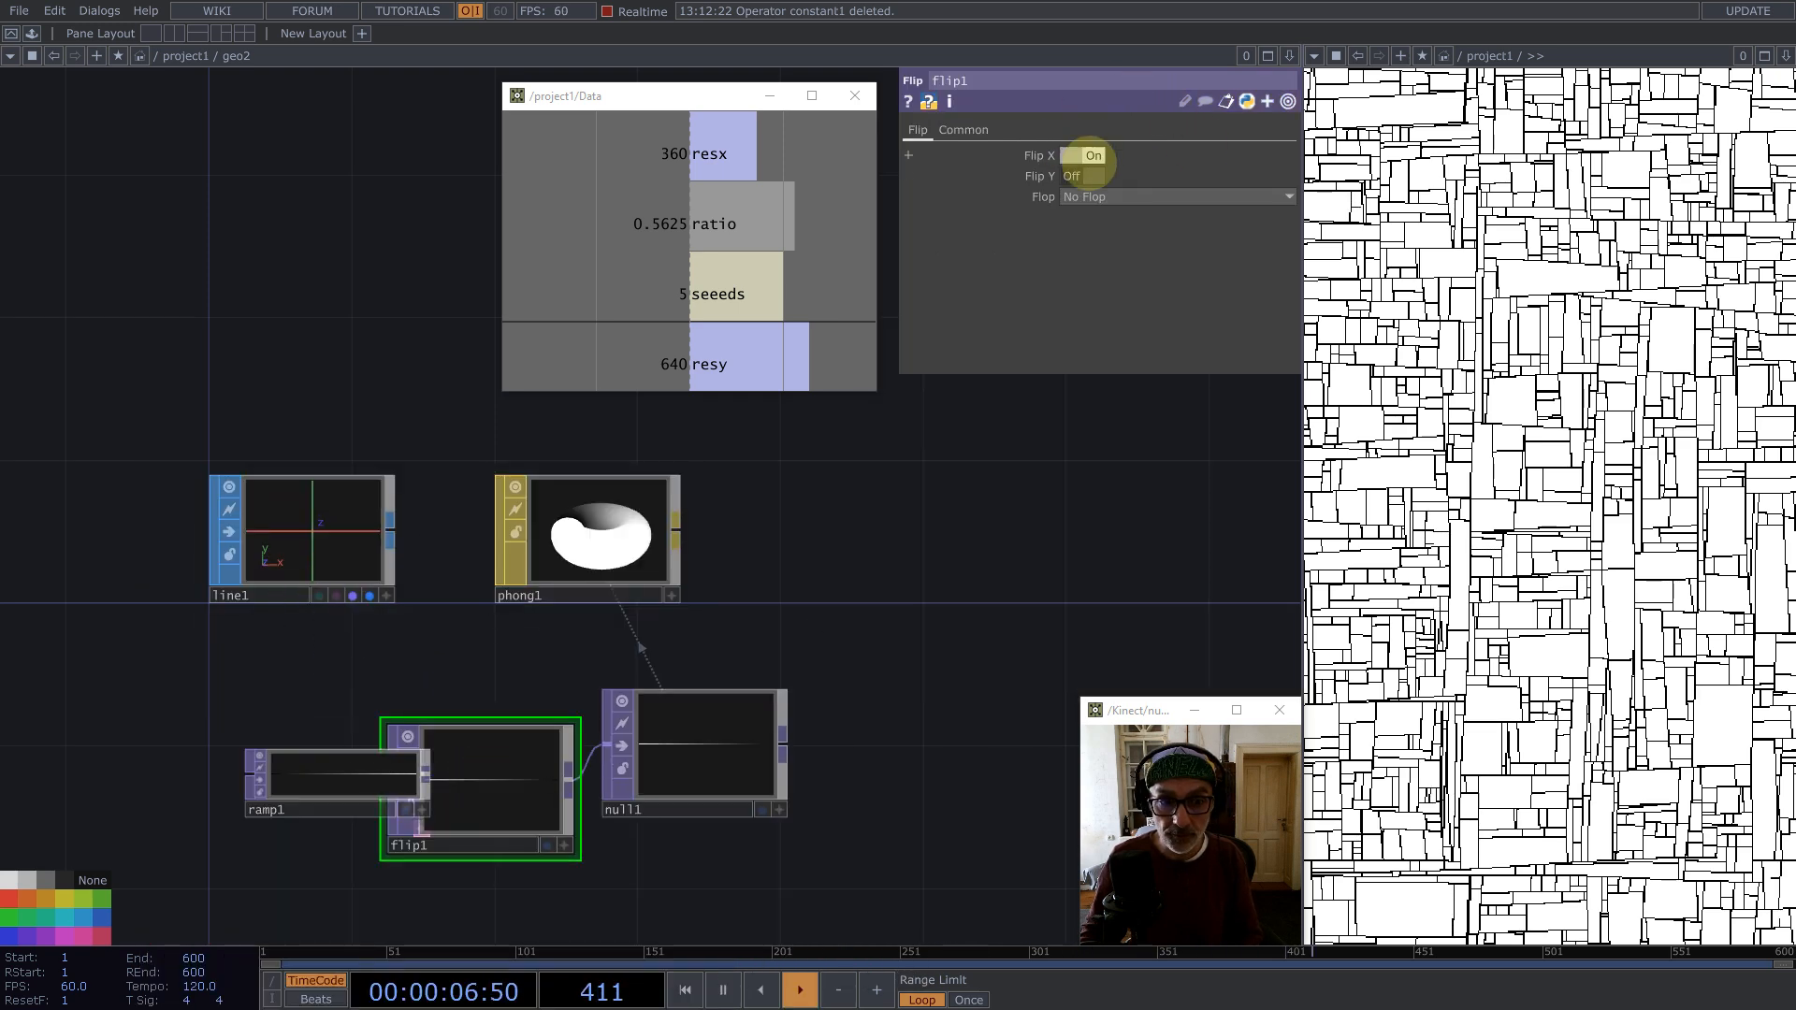
# Step: In the main network, duplicate the Select TOP near the bottom and move the copy above geo2
pyautogui.scroll(-10, 786, 632)
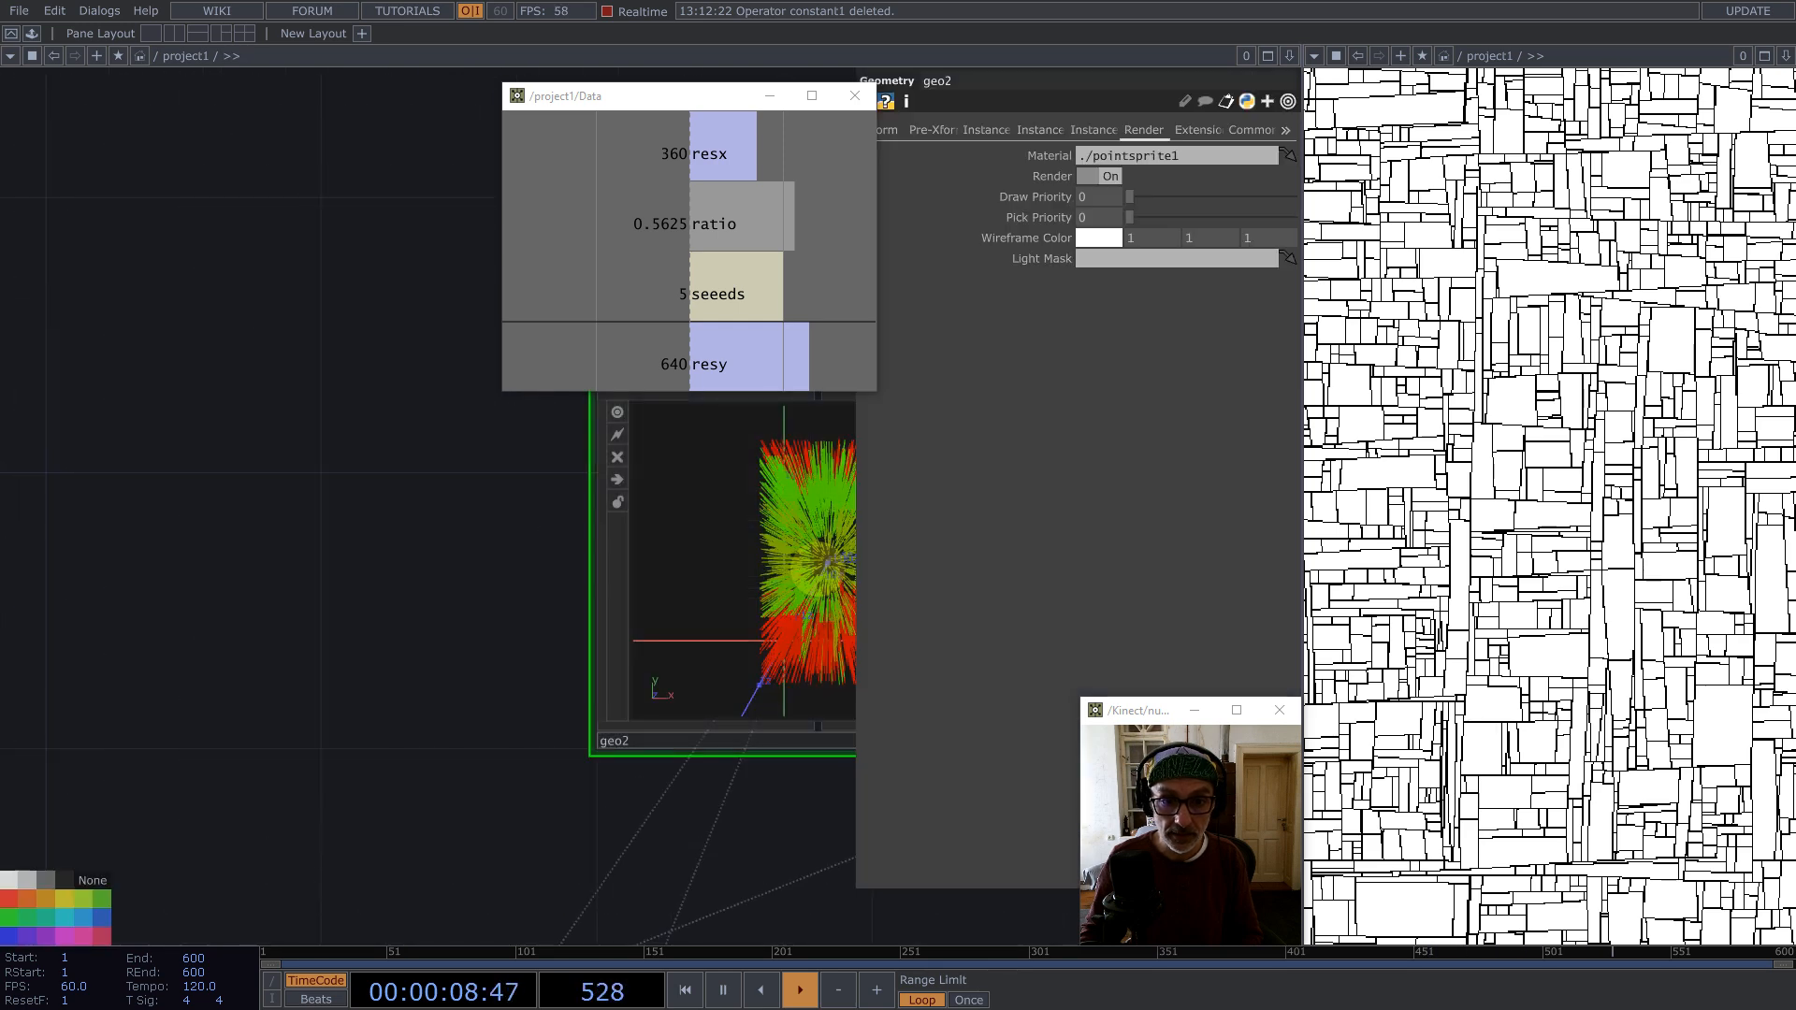
pyautogui.moveTo(610, 581); pyautogui.dragTo(441, 562)
pyautogui.scroll(5, 713, 634)
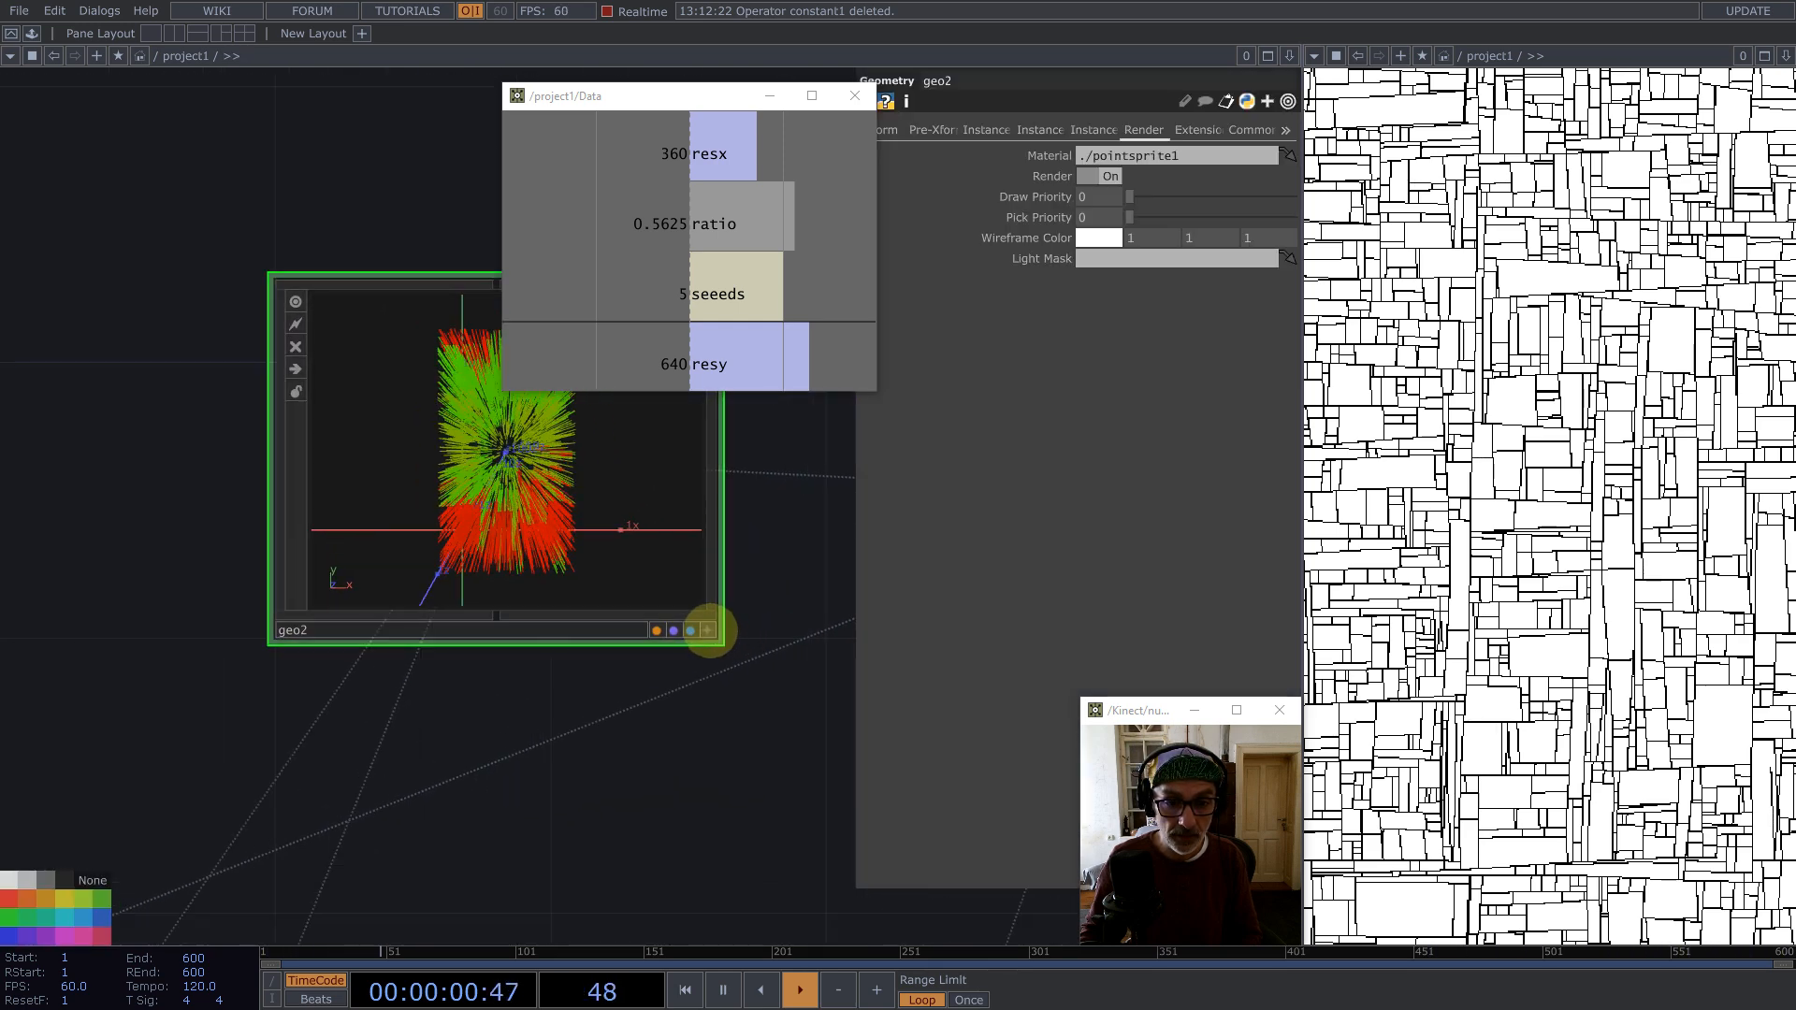
pyautogui.scroll(-5, 676, 716)
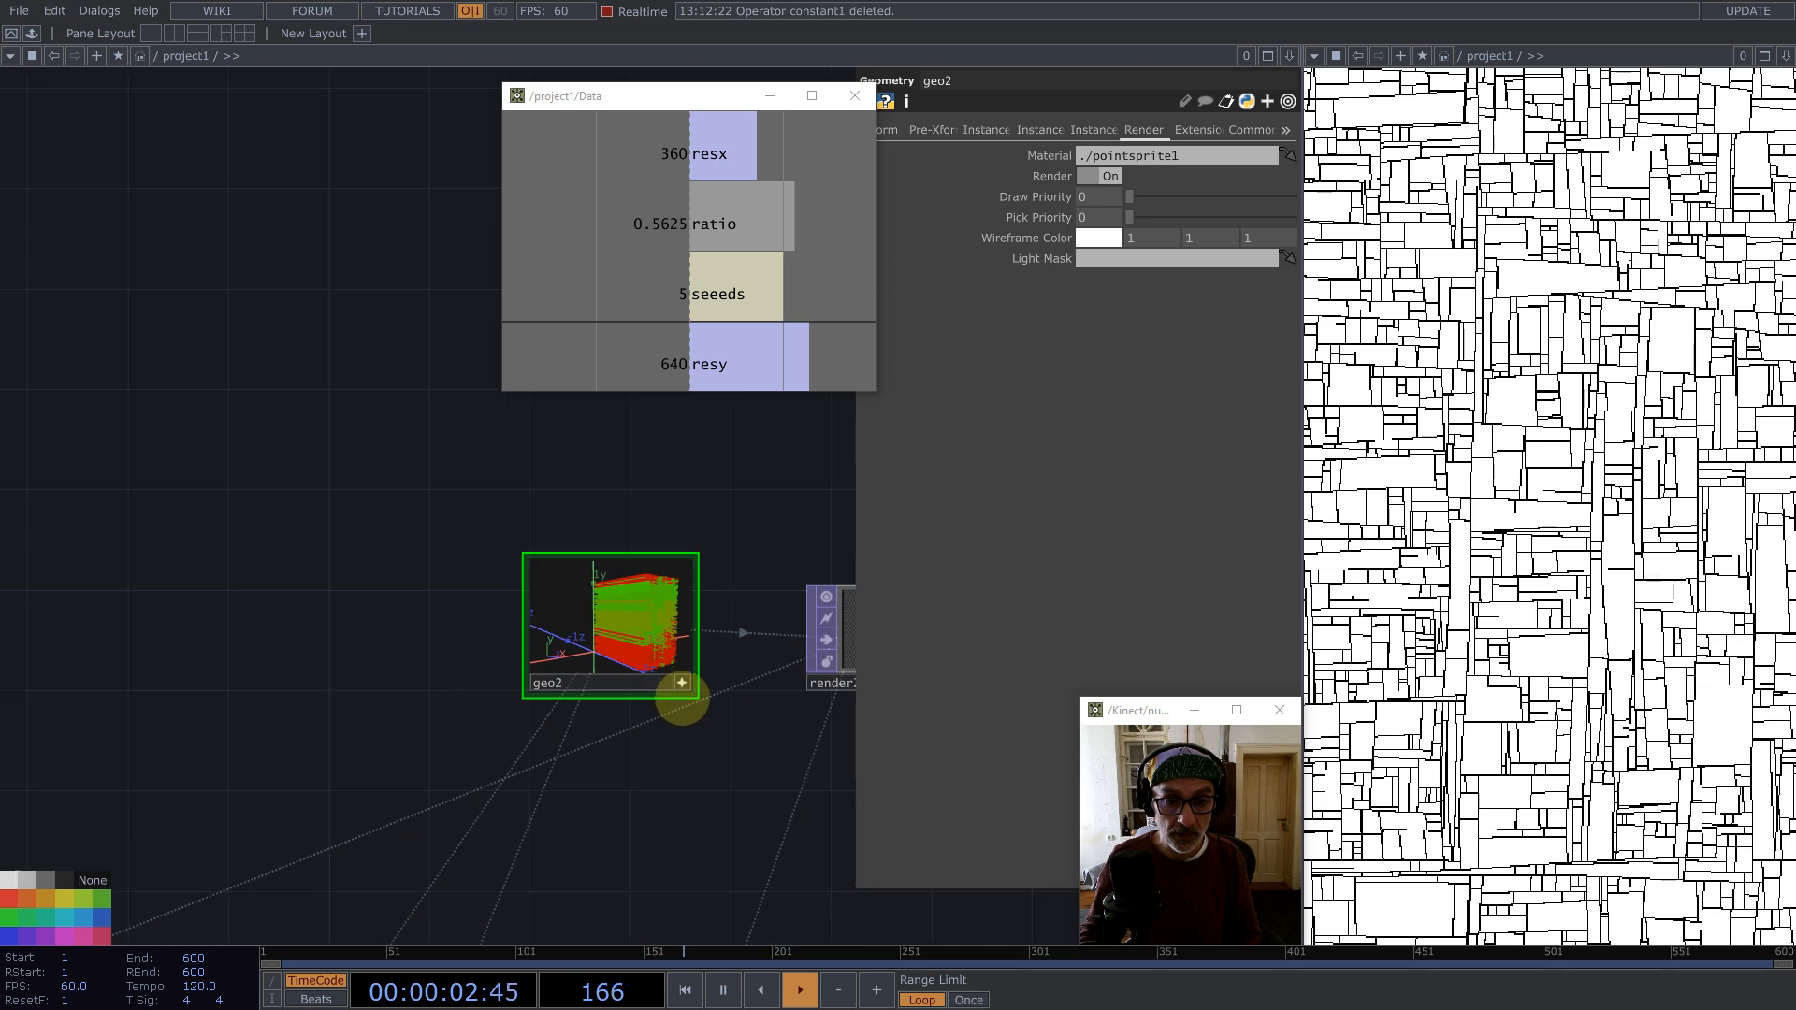
pyautogui.click(681, 682)
pyautogui.moveTo(543, 477); pyautogui.dragTo(592, 500)
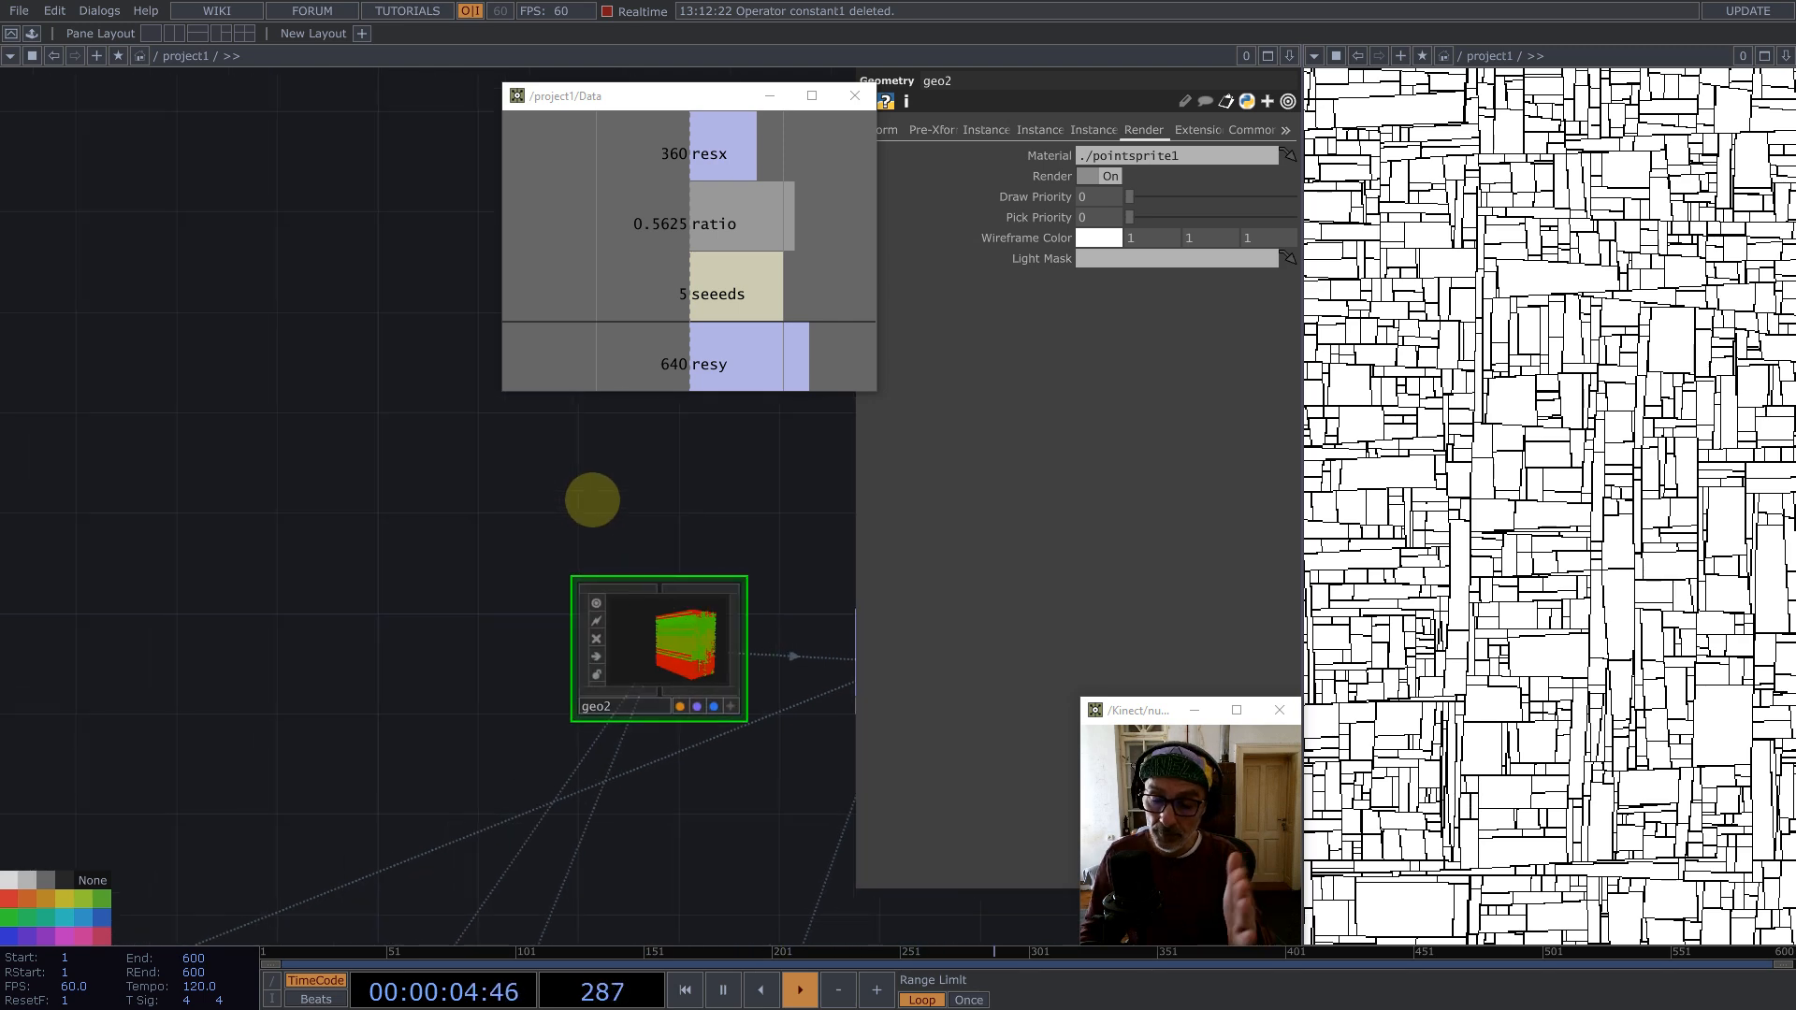
pyautogui.scroll(-4, 726, 549)
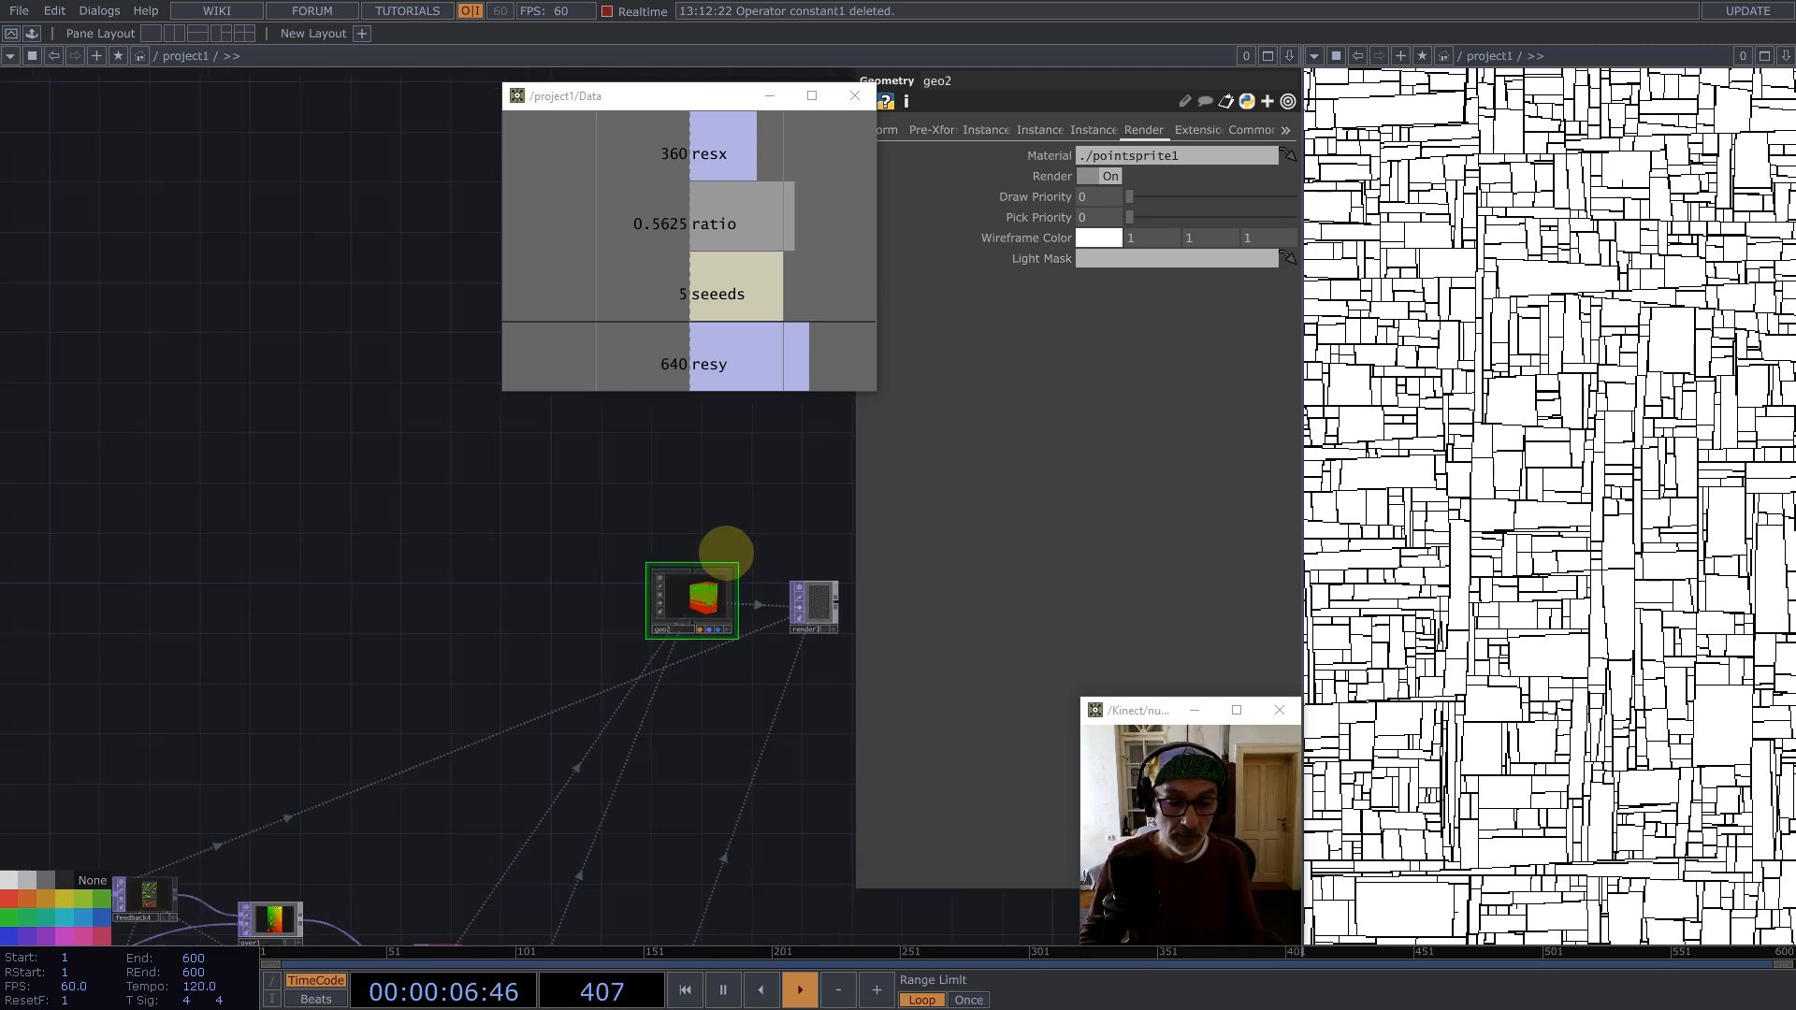
pyautogui.scroll(-6, 405, 481)
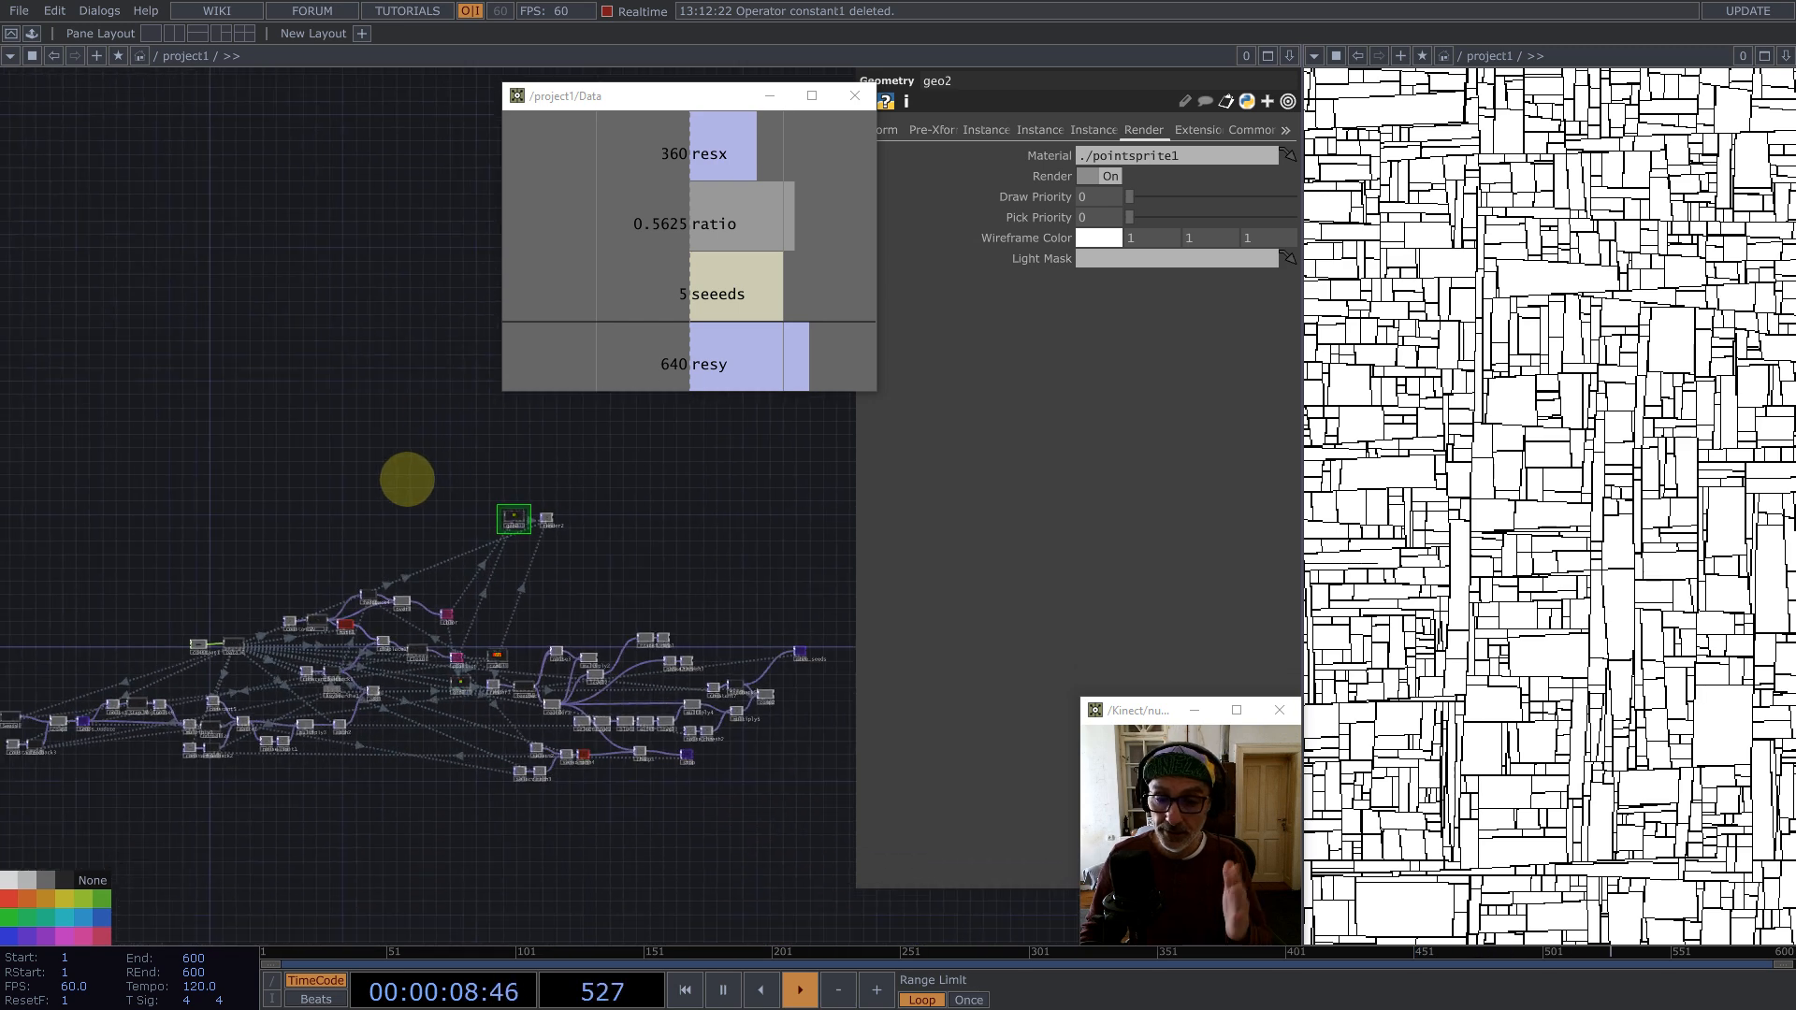
pyautogui.scroll(2, 533, 781)
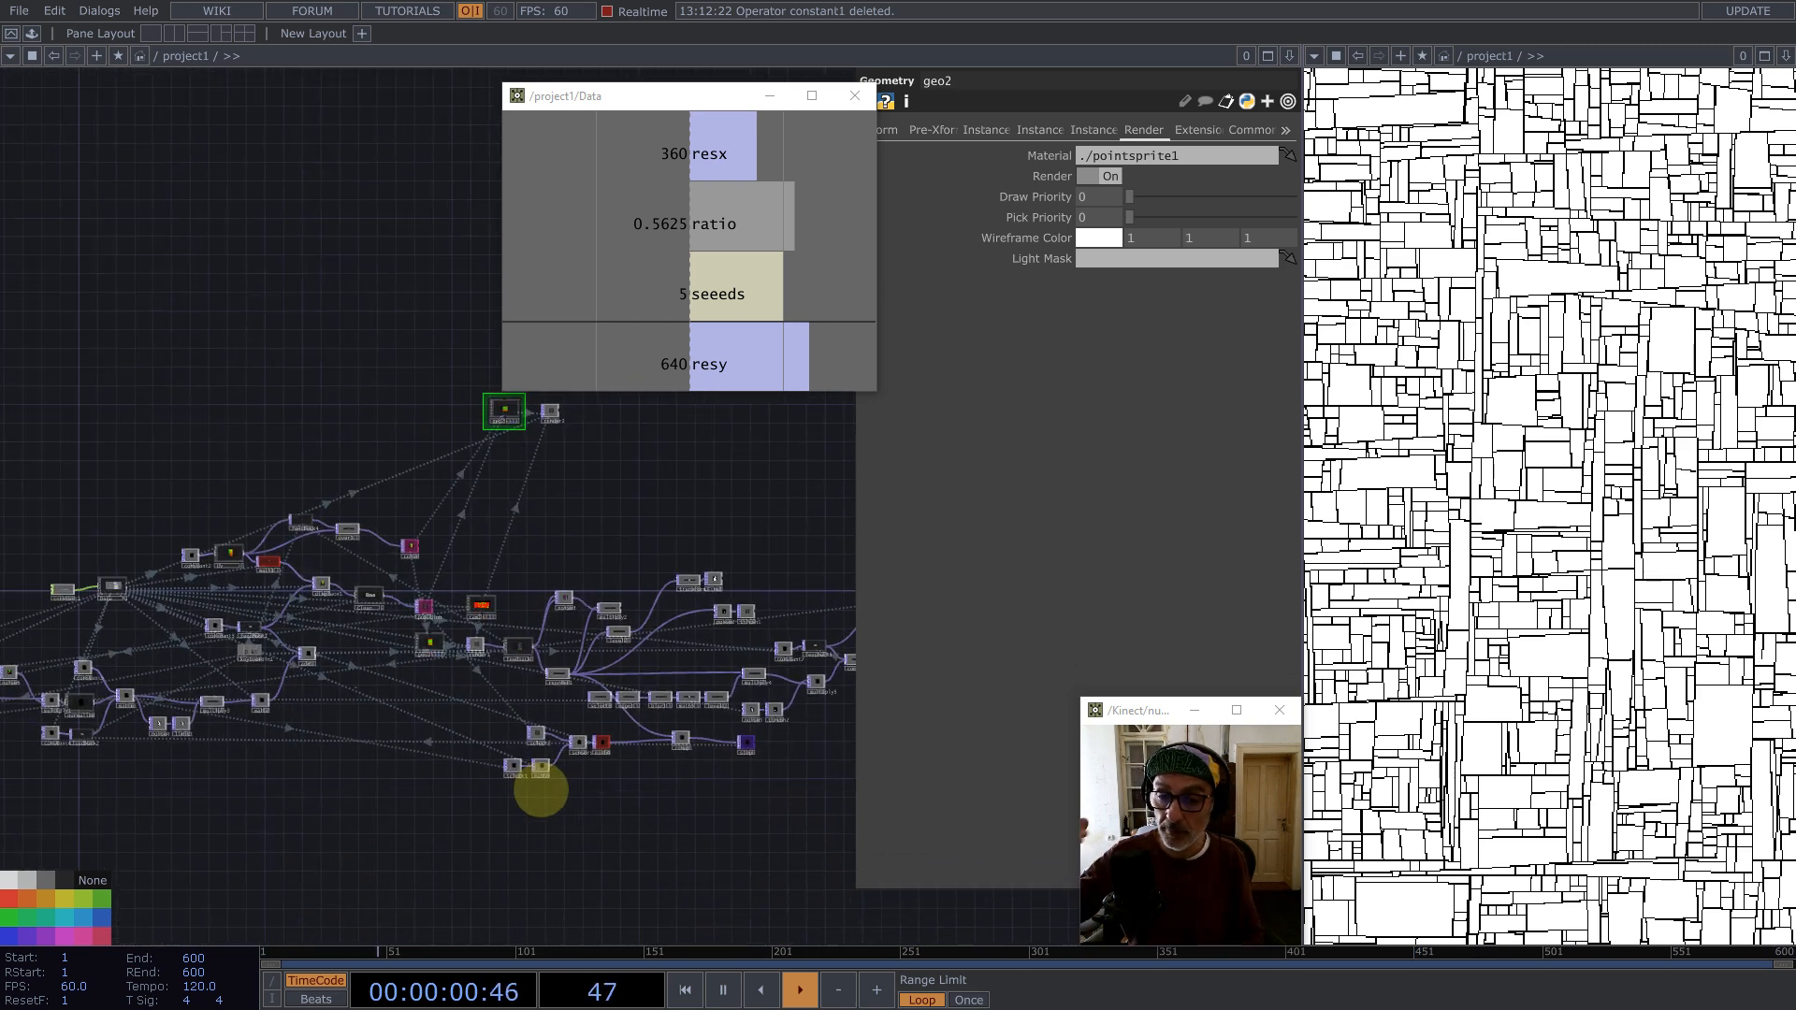
pyautogui.scroll(3, 541, 779)
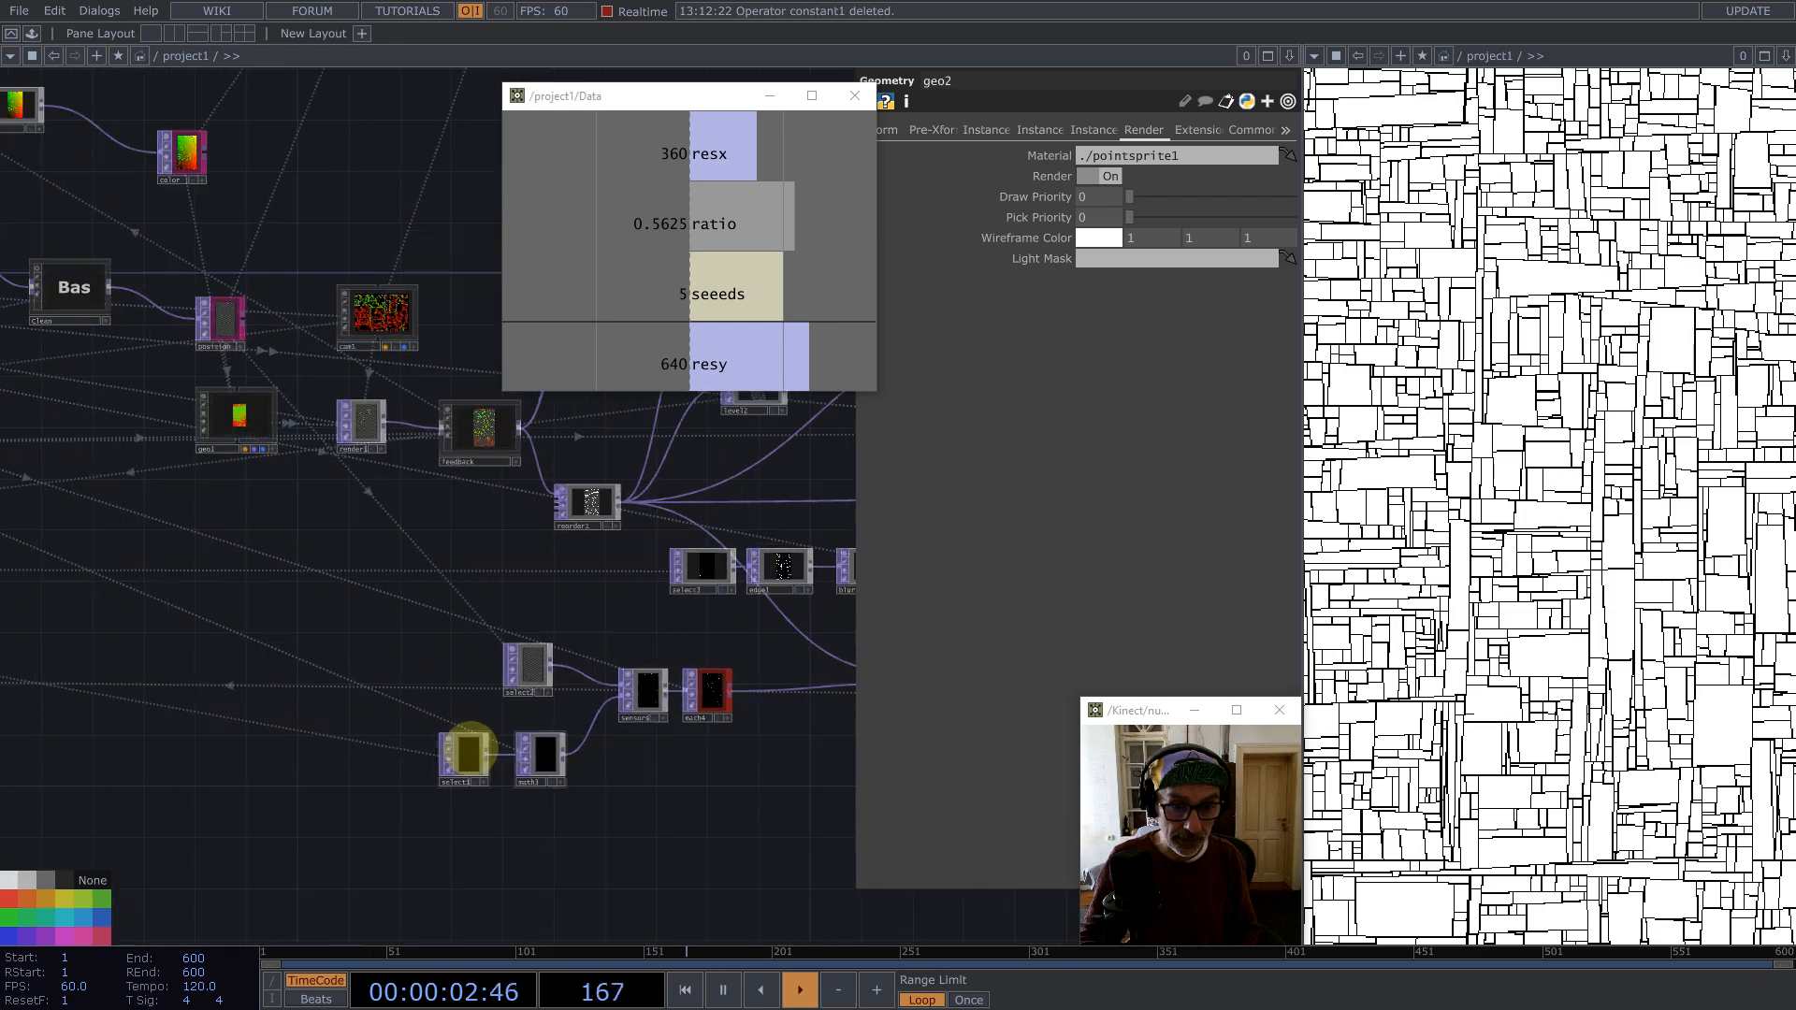
pyautogui.click(468, 748)
pyautogui.hotkey('ctrl', 'c')
pyautogui.hotkey('ctrl', 'v')
pyautogui.scroll(-4, 673, 774)
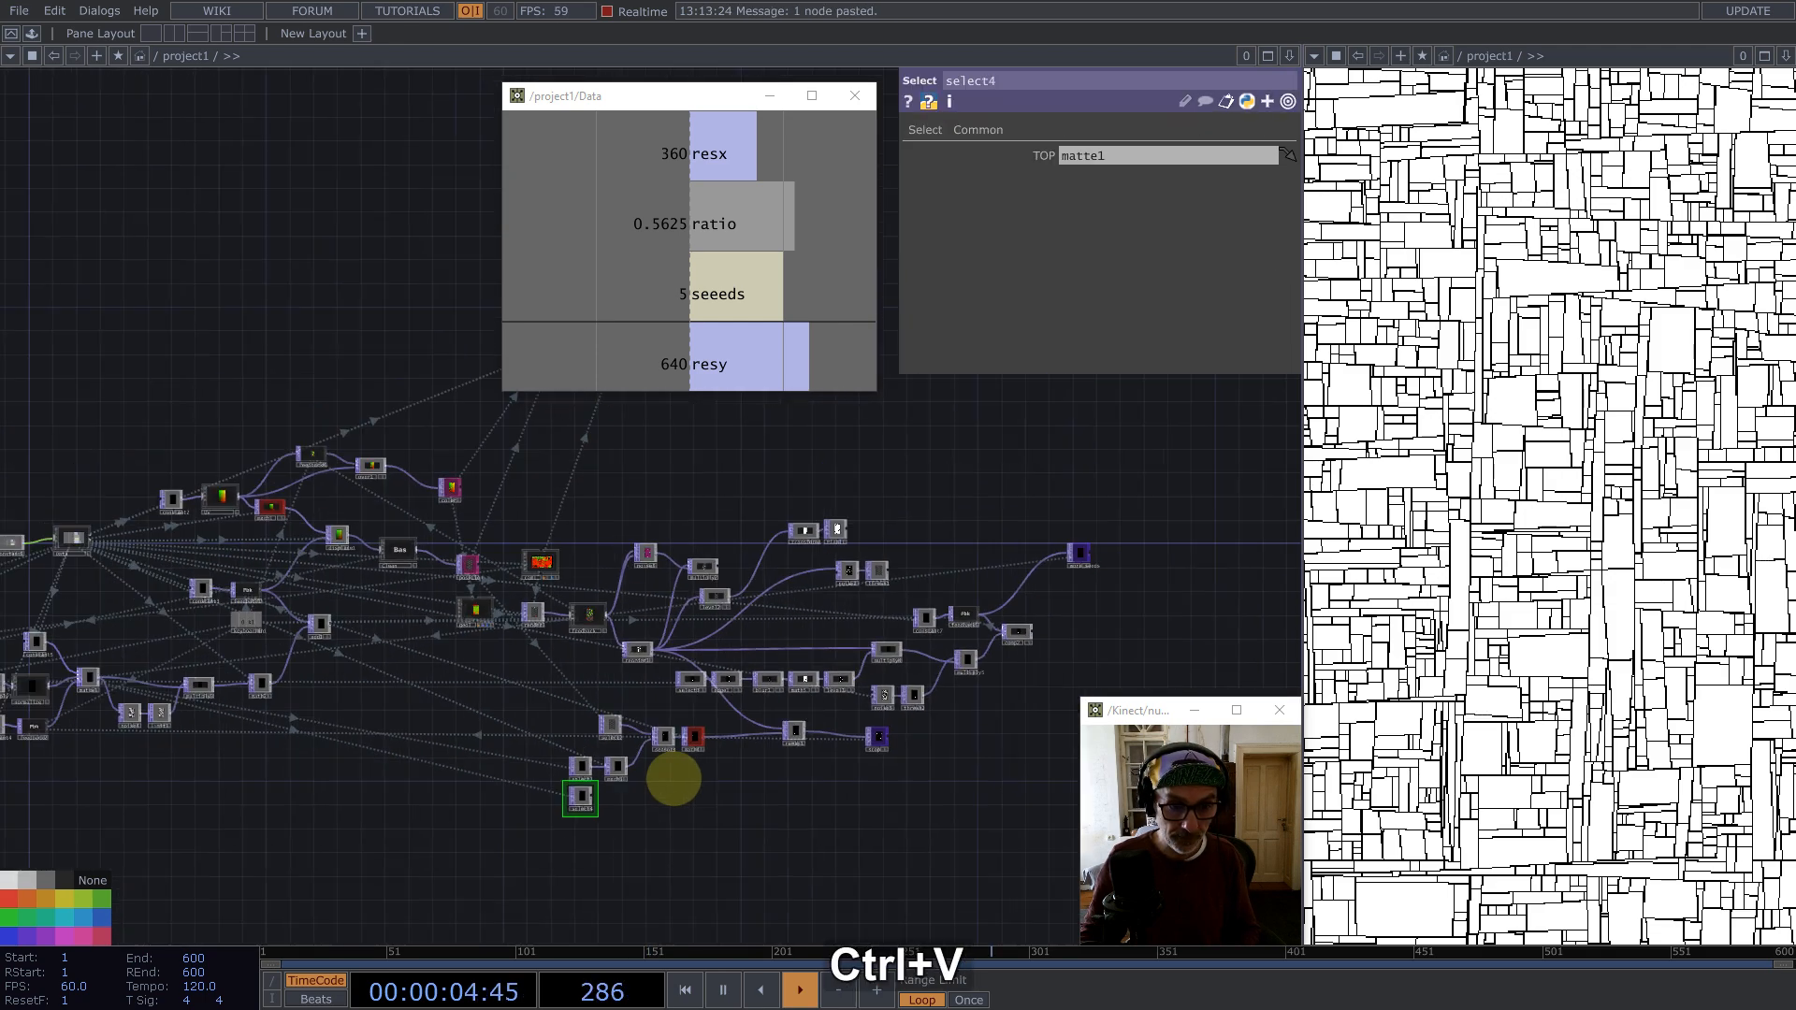
pyautogui.moveTo(547, 639); pyautogui.dragTo(481, 407)
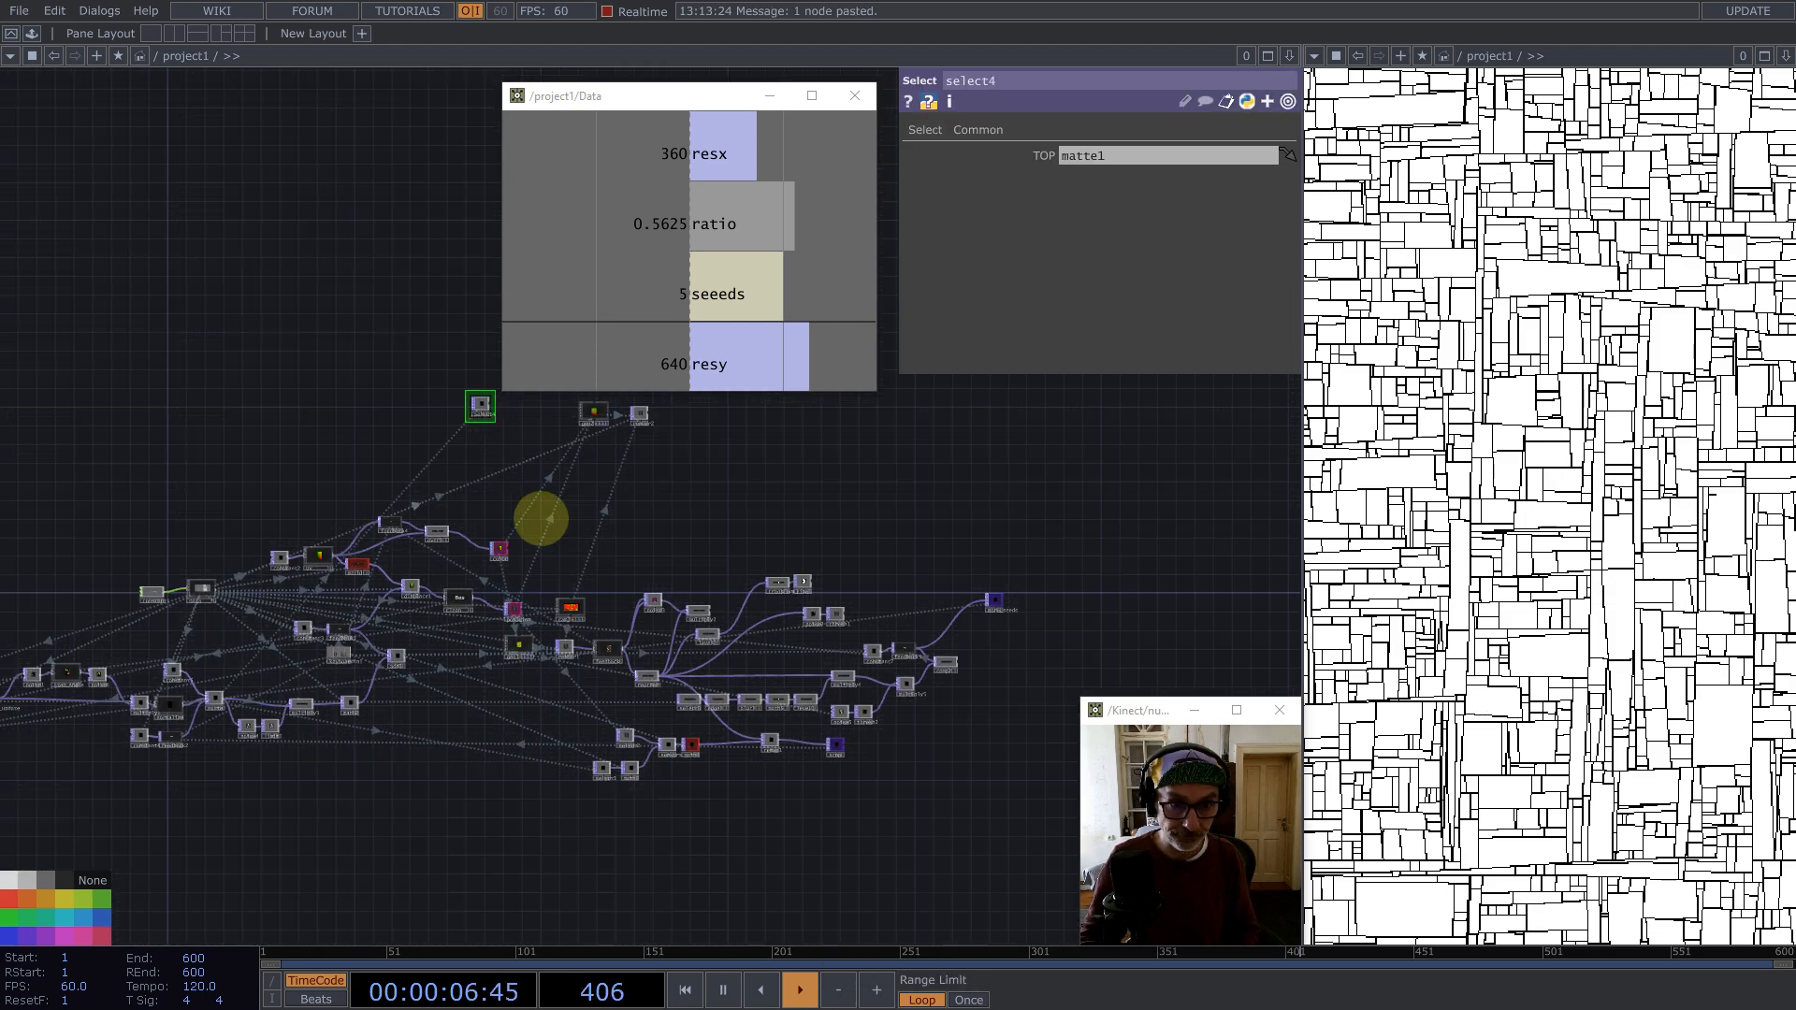
# Step: Append a Null TOP to the copied select4
pyautogui.moveTo(542, 519); pyautogui.dragTo(514, 675)
pyautogui.scroll(4, 514, 521)
pyautogui.moveTo(371, 625); pyautogui.dragTo(357, 455)
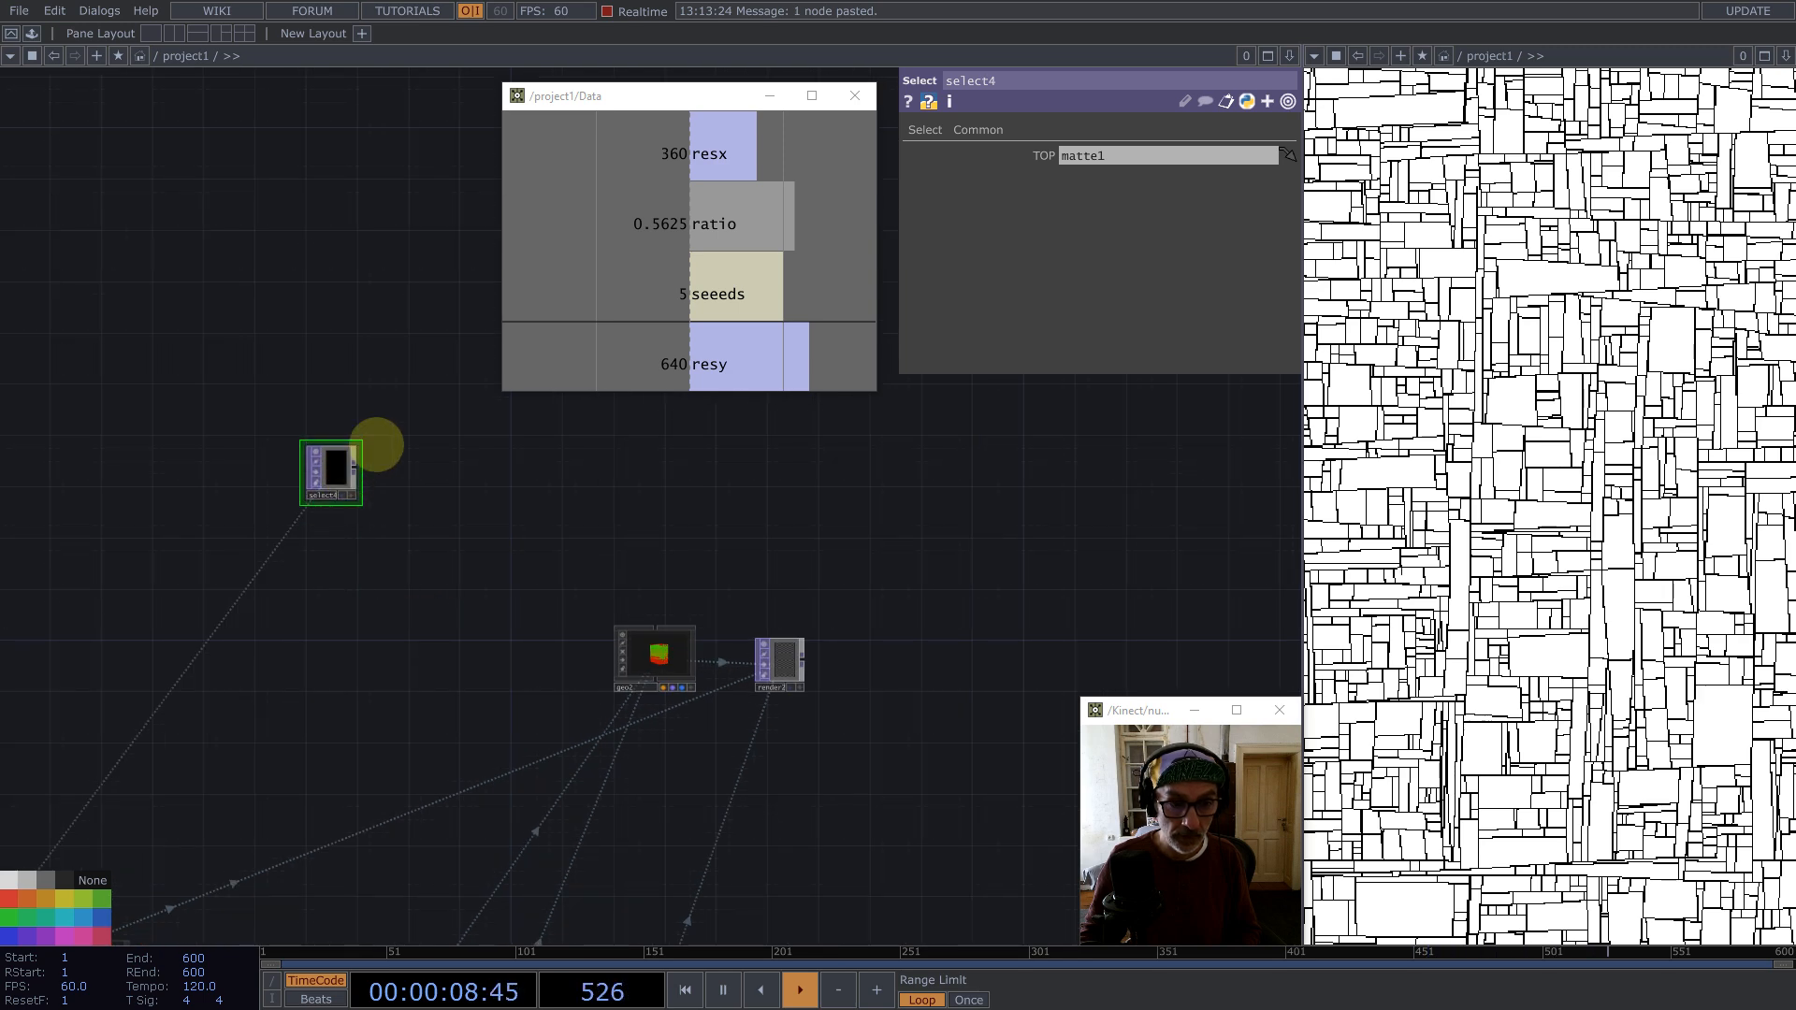
pyautogui.scroll(3, 377, 446)
pyautogui.middleClick(337, 487)
pyautogui.write('nu')
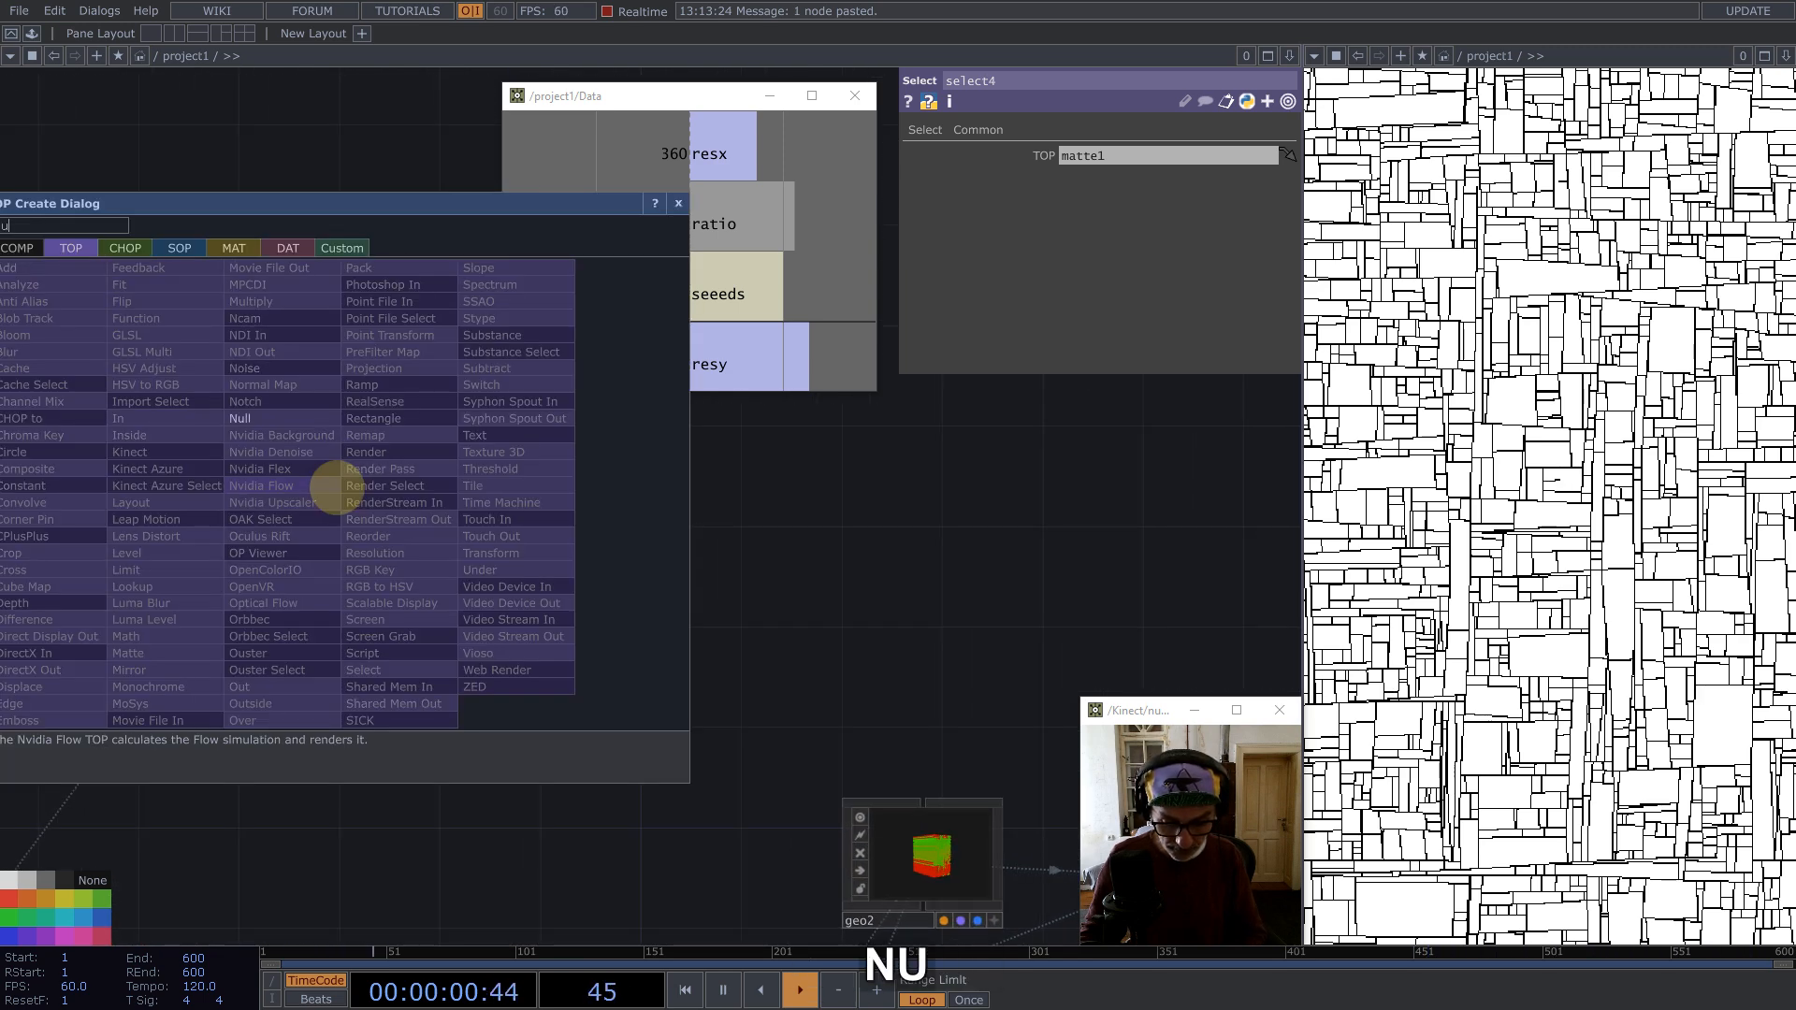
pyautogui.click(265, 417)
pyautogui.click(904, 481)
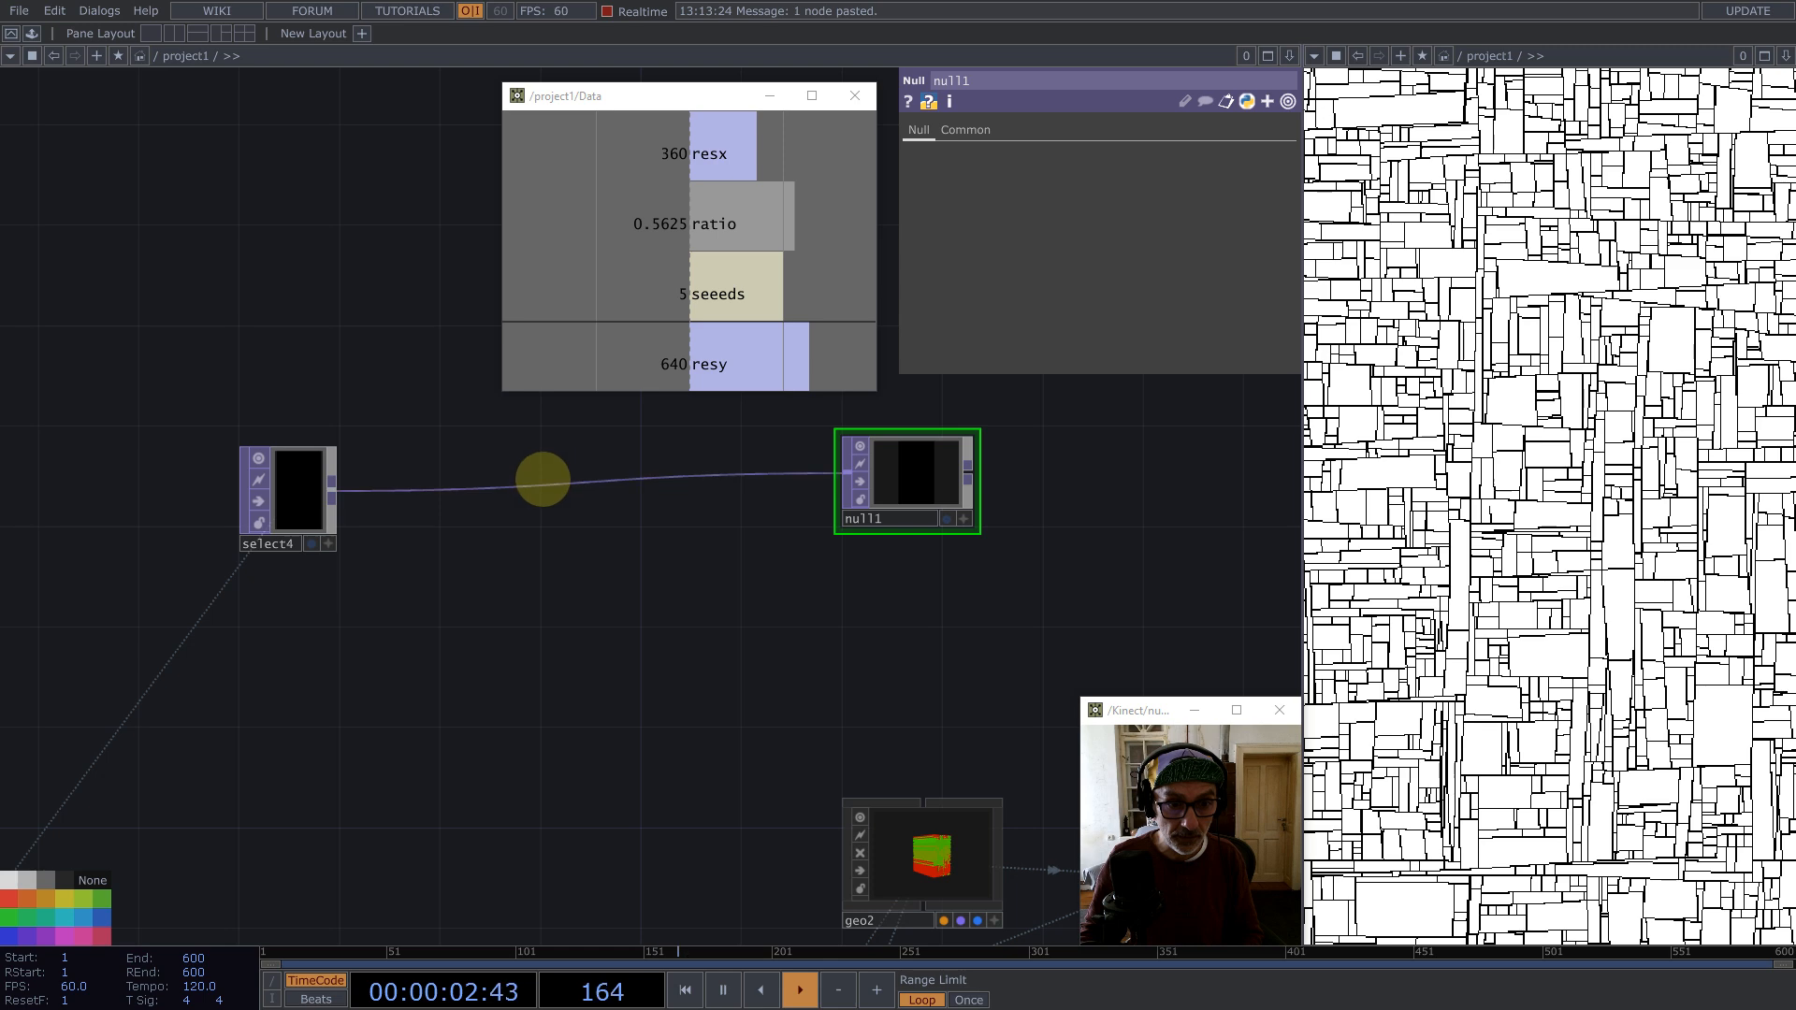
# Step: Insert another Null TOP on the wire between select4 and null1
pyautogui.rightClick(542, 483)
pyautogui.click(573, 464)
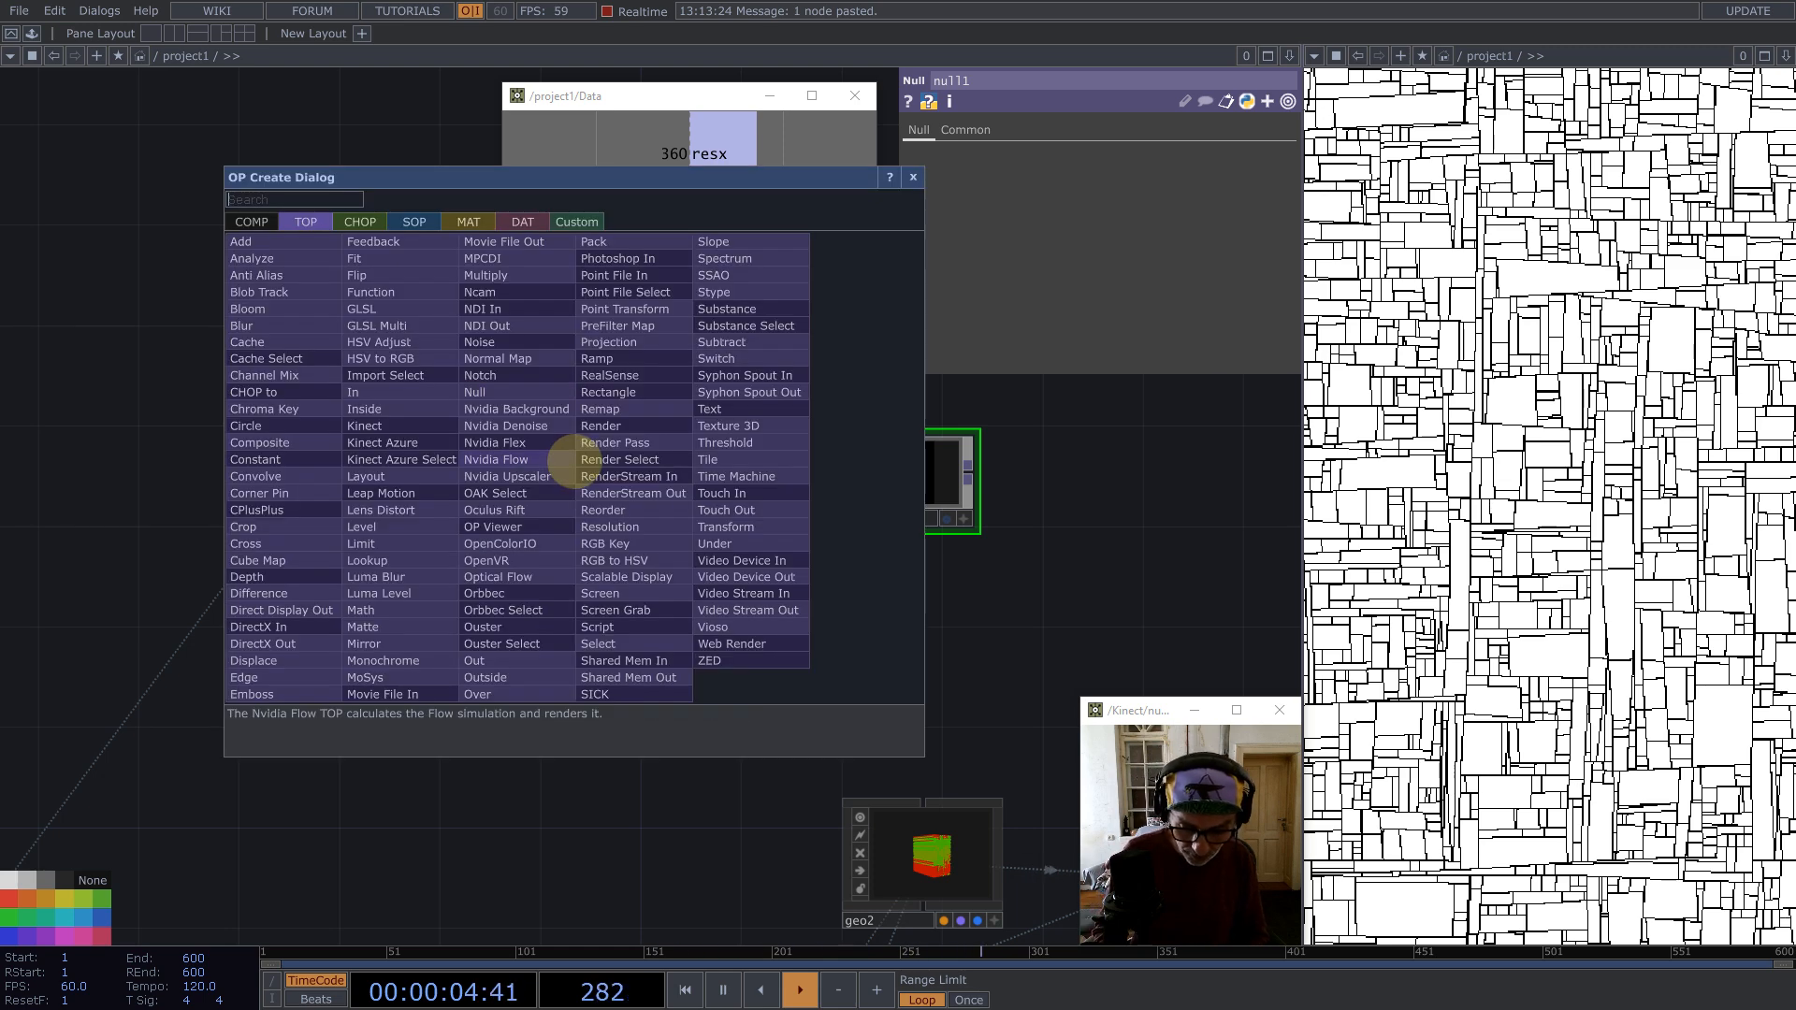
pyautogui.write('n')
pyautogui.click(495, 392)
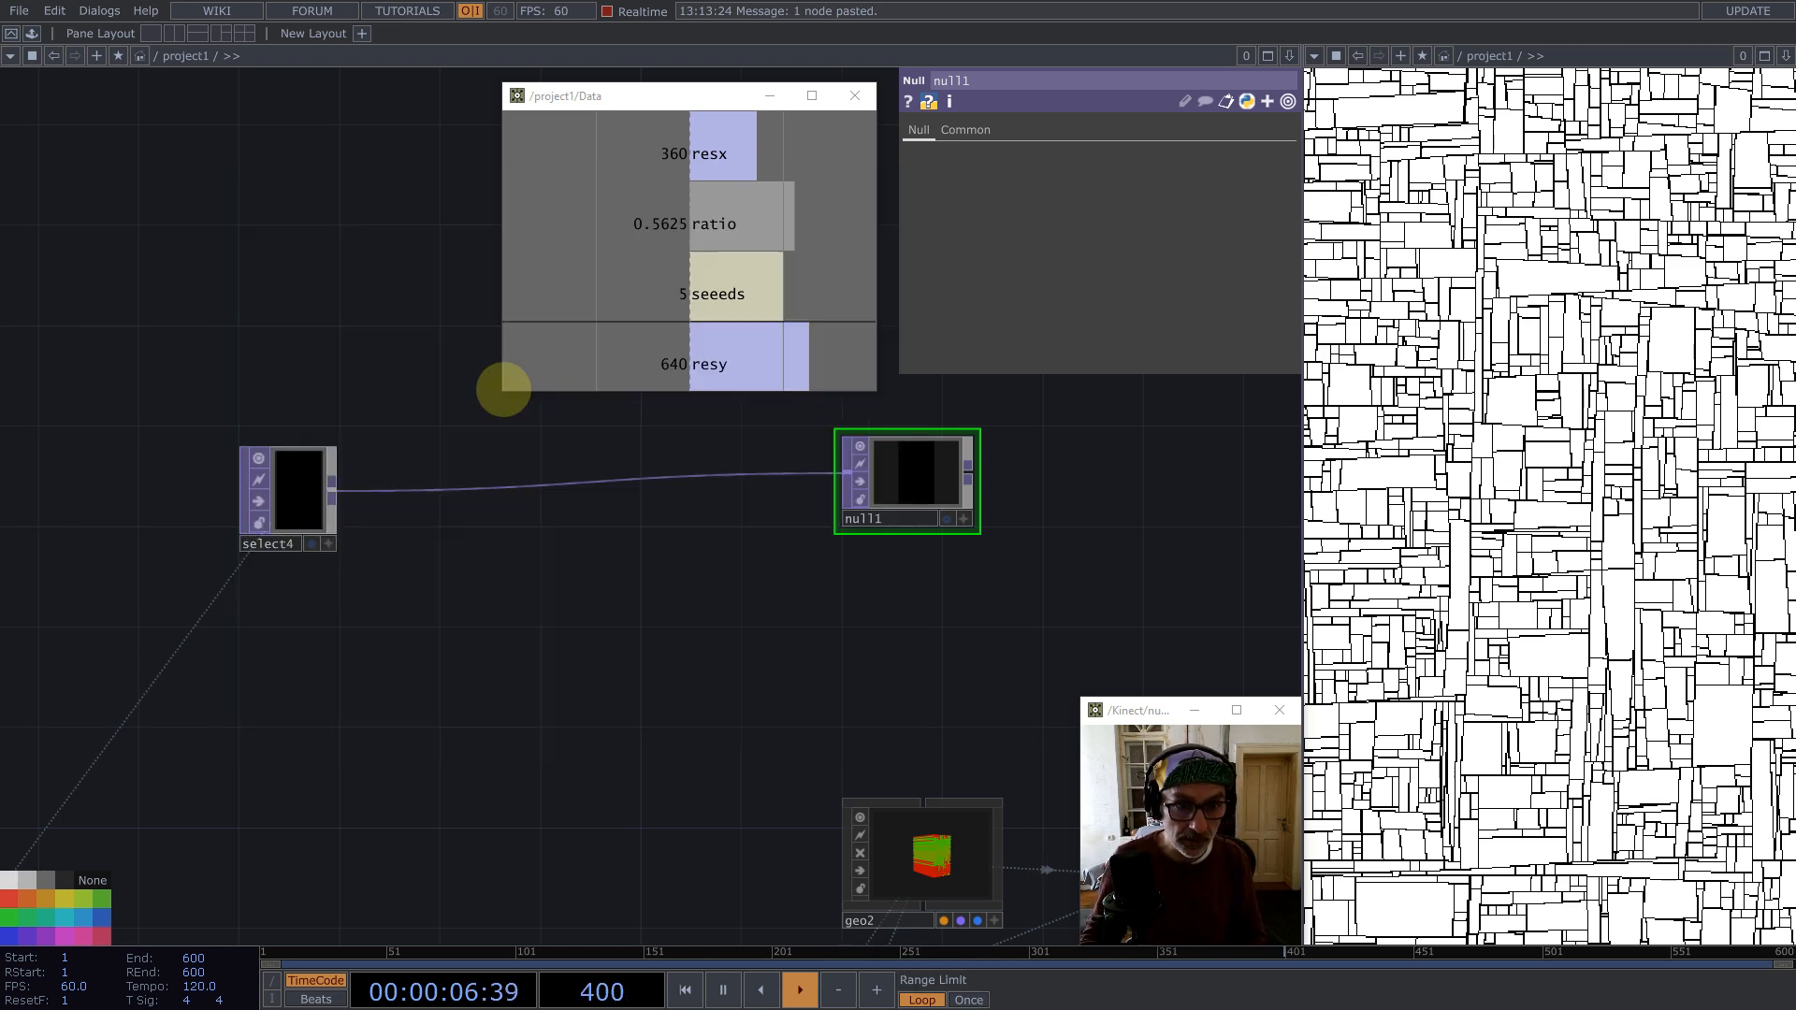
pyautogui.click(561, 612)
# Step: Collapse the inserted null into a Base COMP and rename it Perpendicular
pyautogui.rightClick(521, 521)
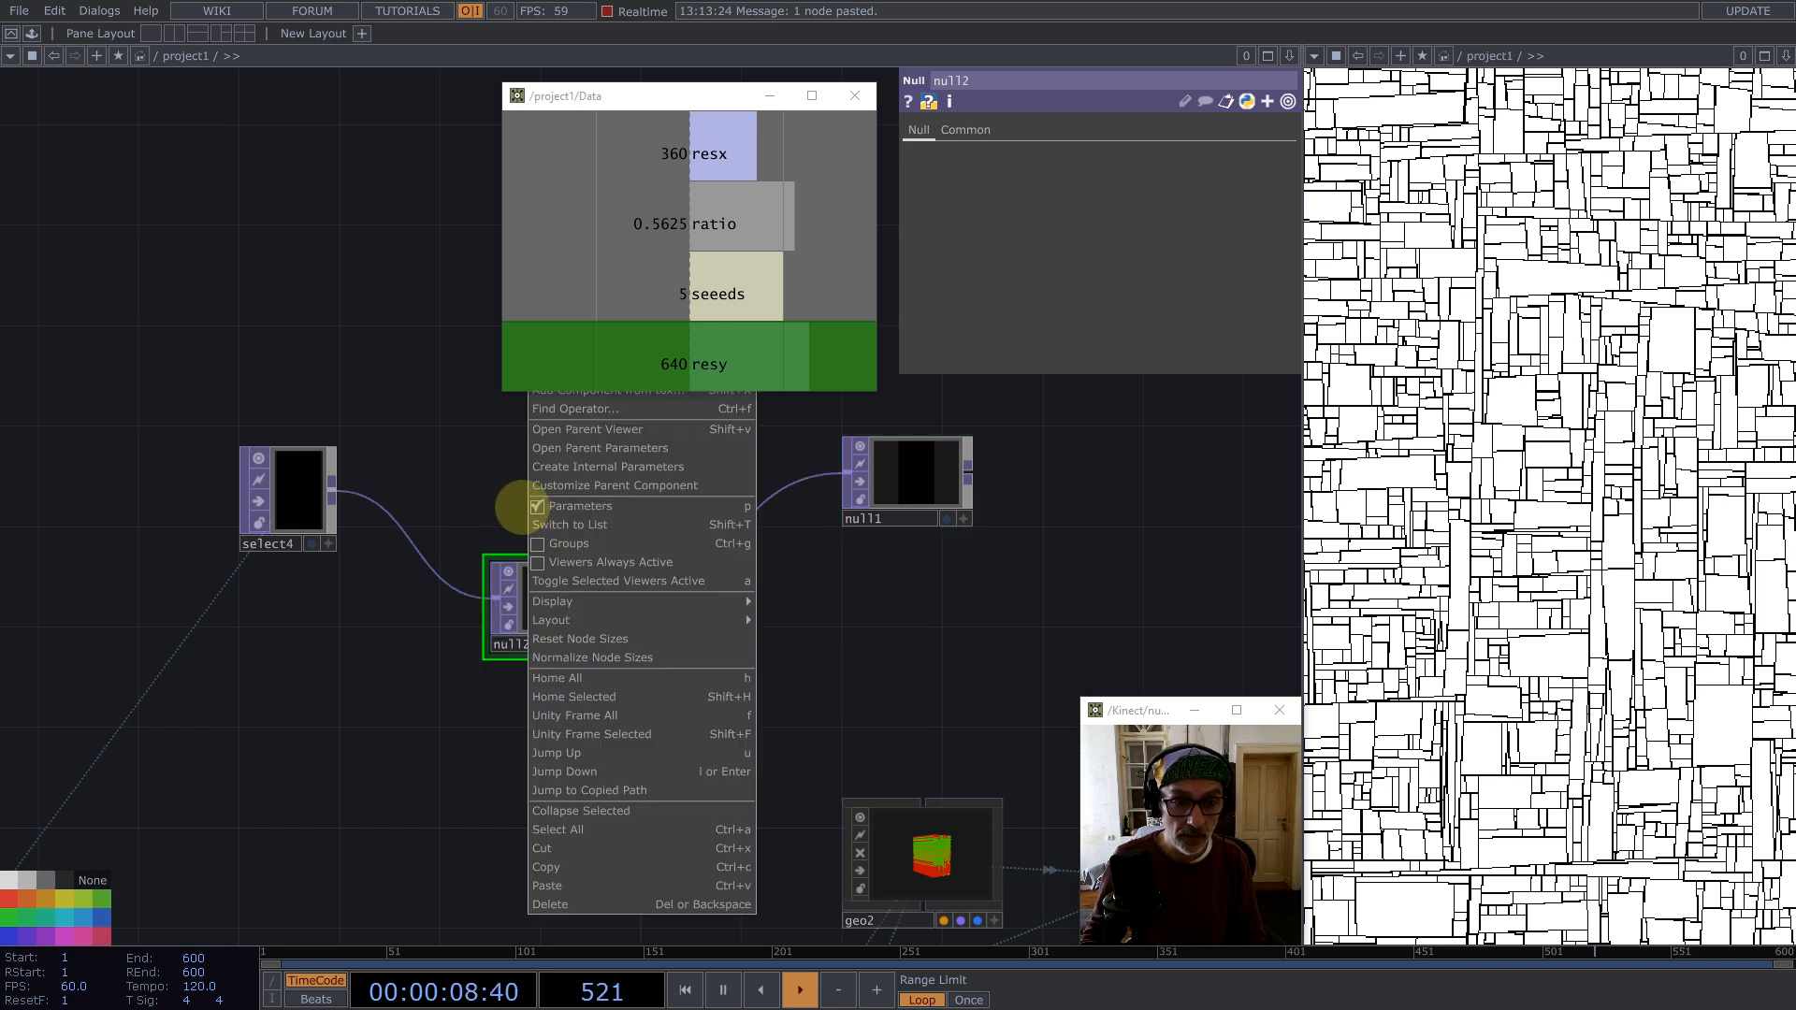
pyautogui.click(621, 810)
pyautogui.moveTo(574, 597); pyautogui.dragTo(502, 505)
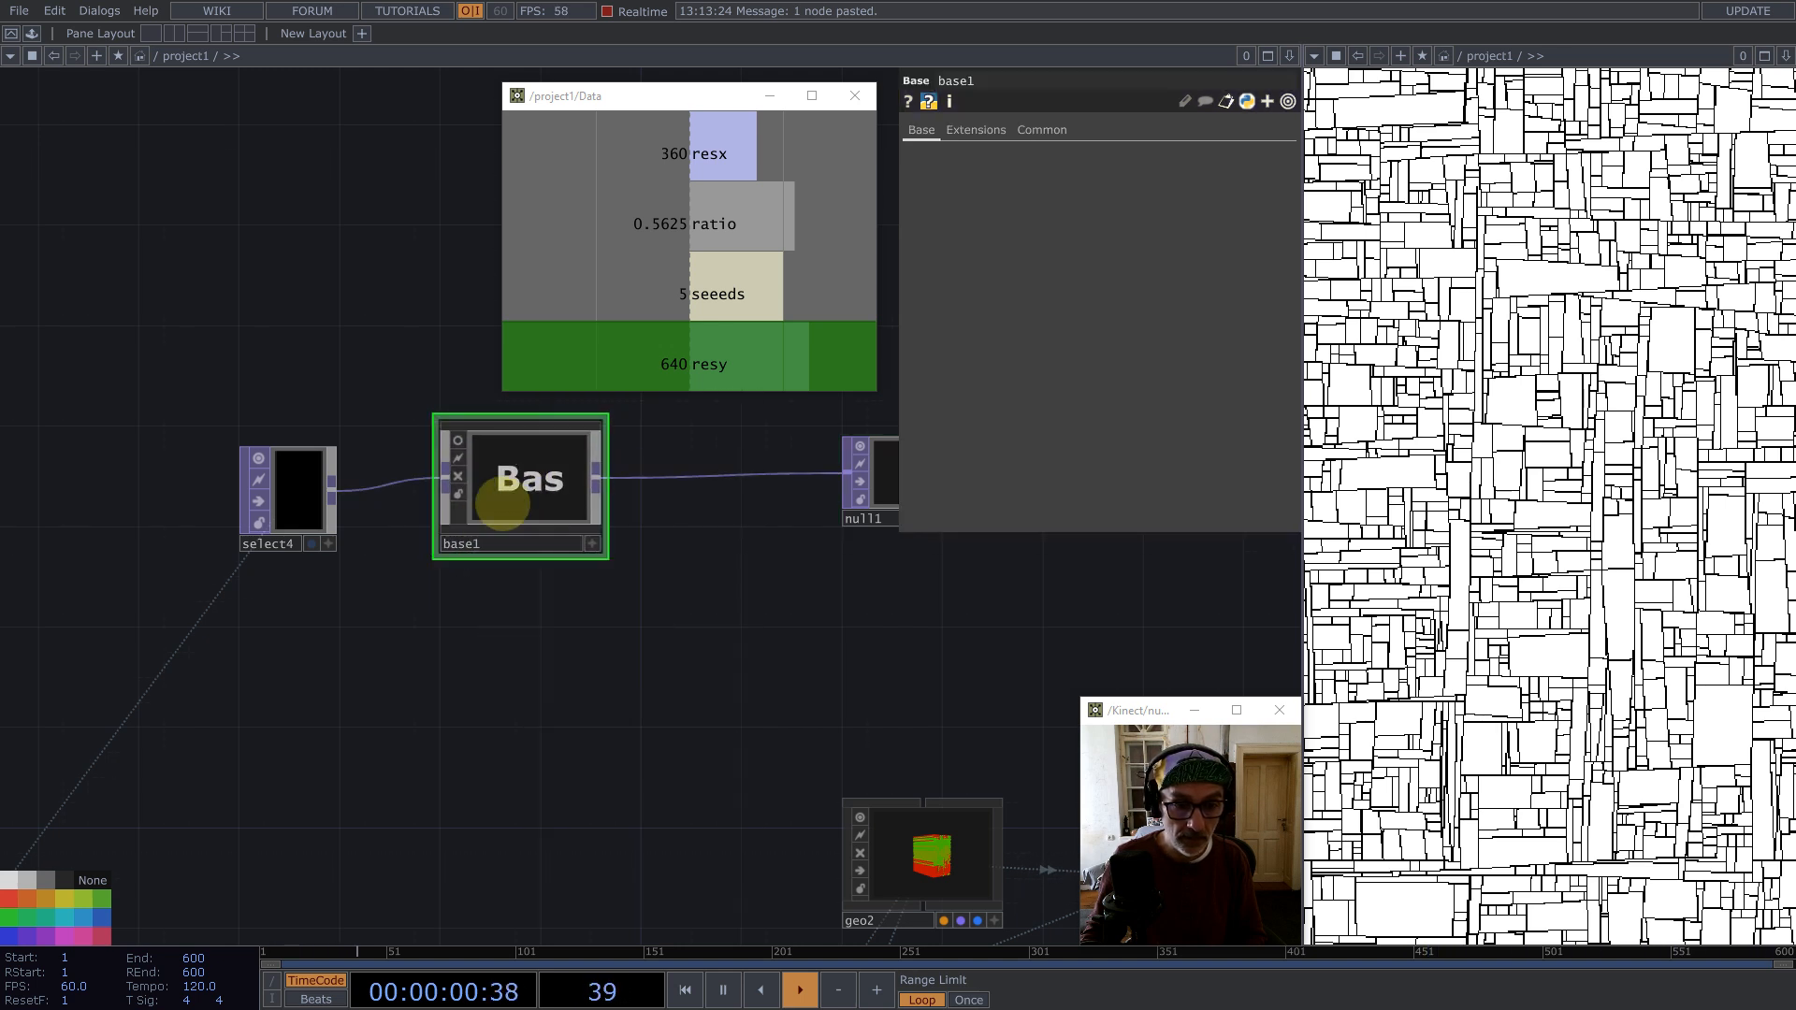
pyautogui.write('Pe')
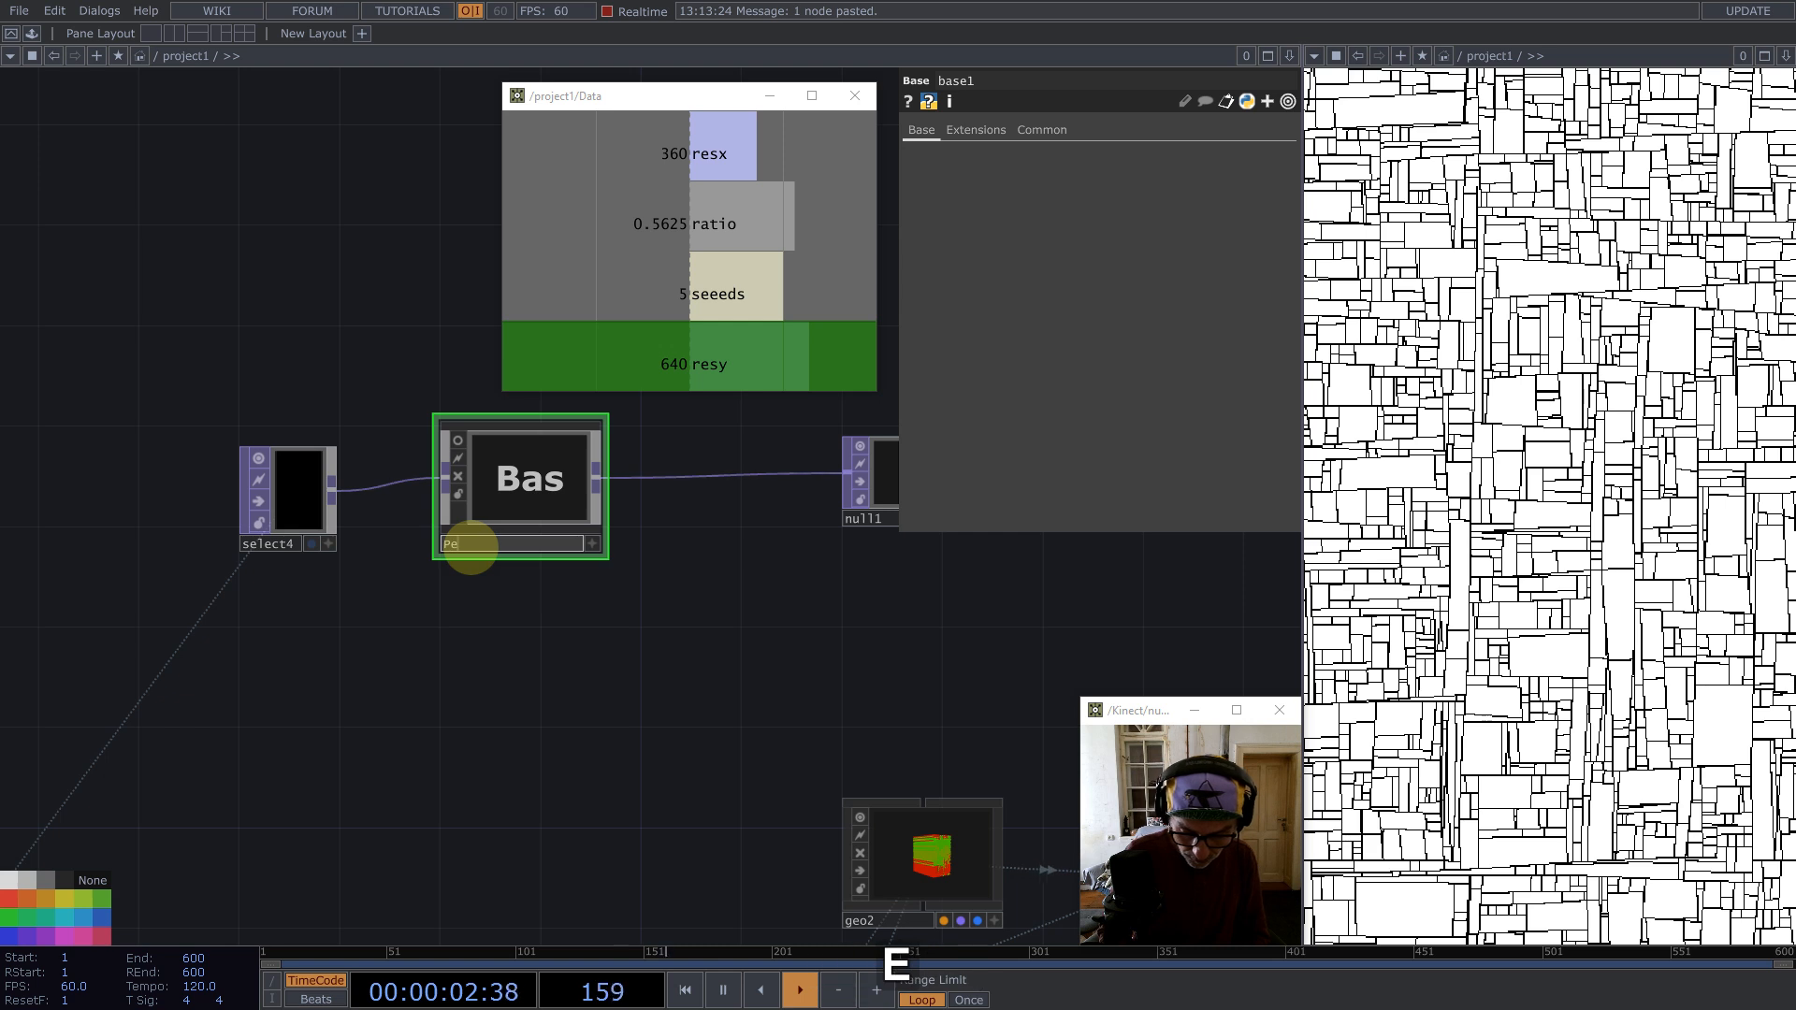
pyautogui.write('rpendicular')
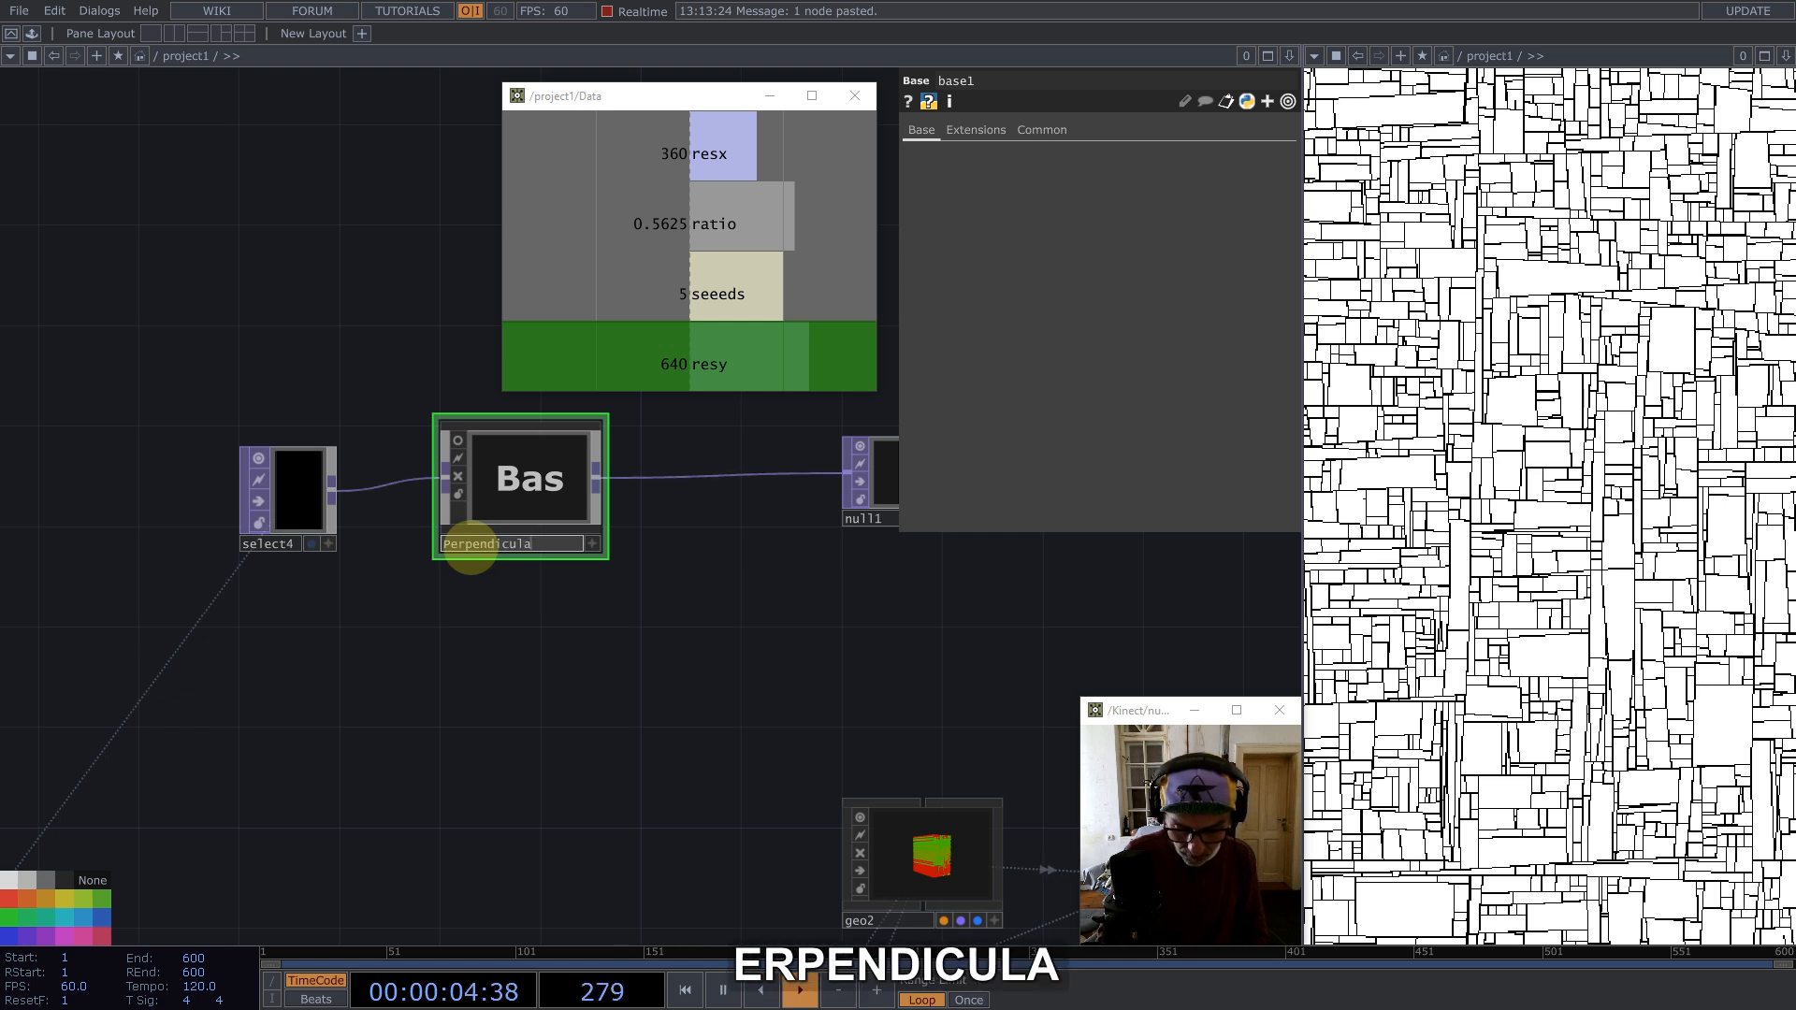
pyautogui.press('Return')
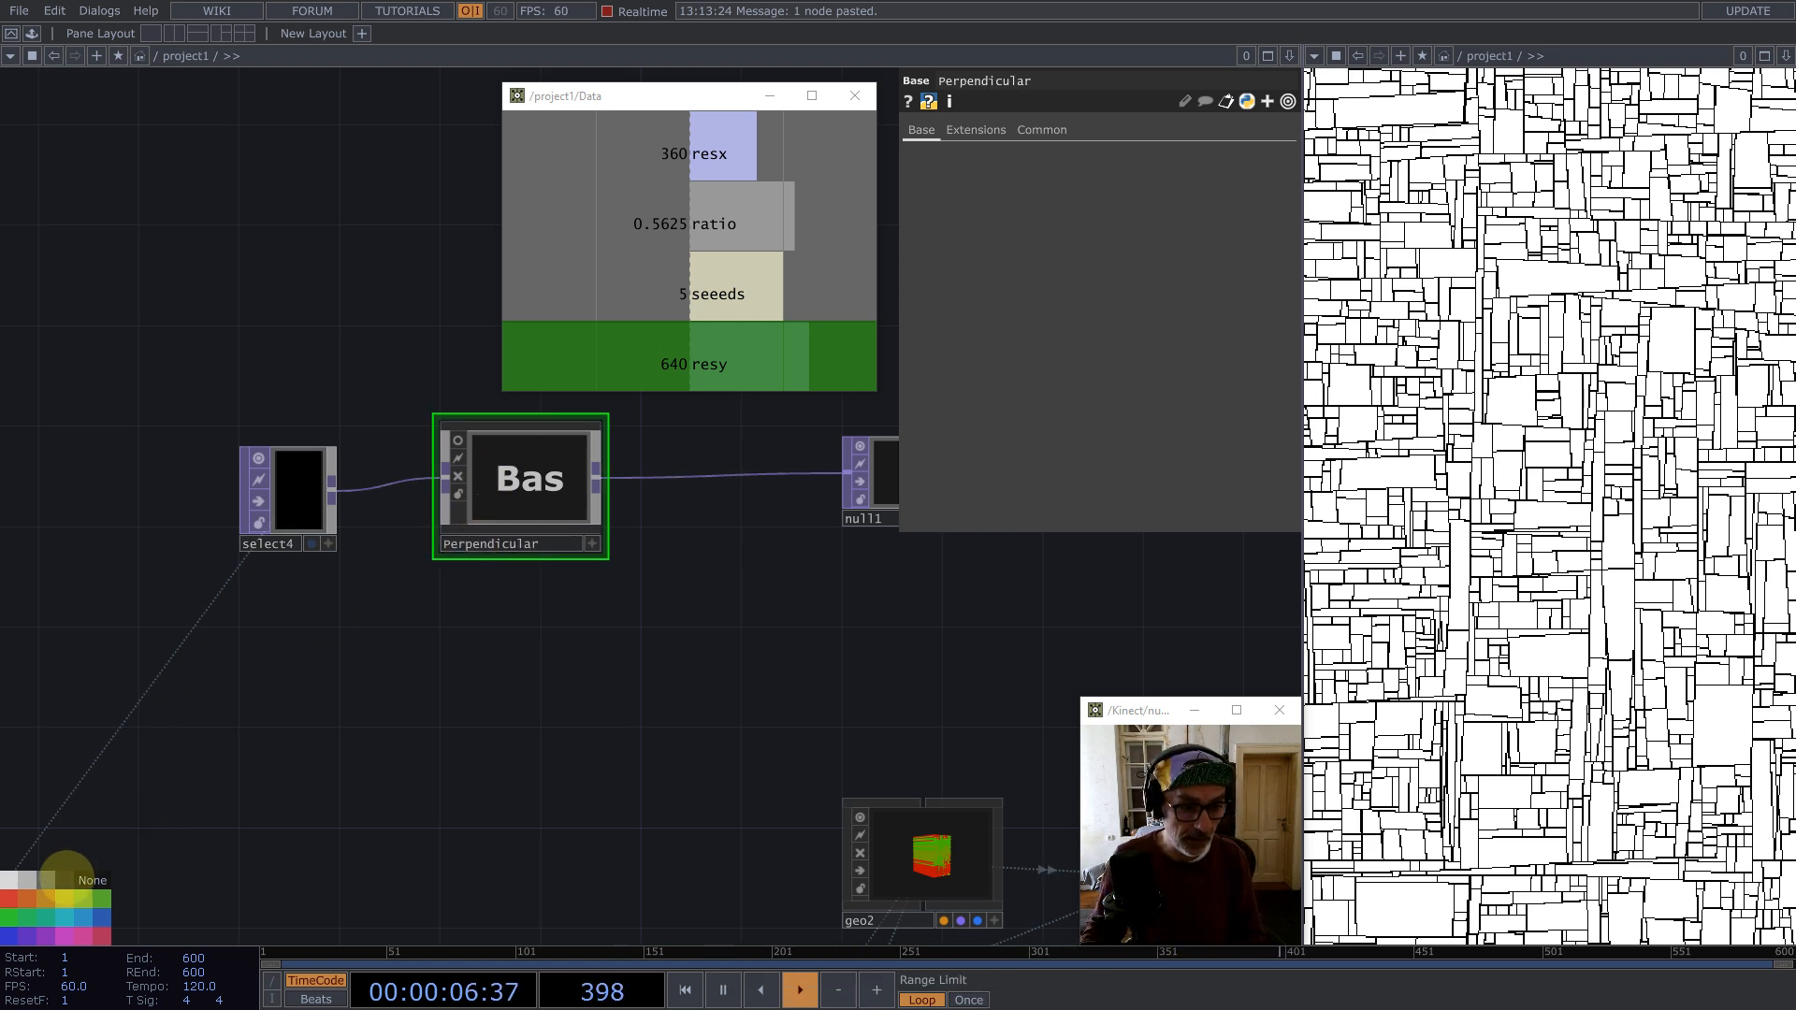
# Step: Inside Perpendicular, delete the null and add a Reorder TOP fed from in1
pyautogui.doubleClick(552, 473)
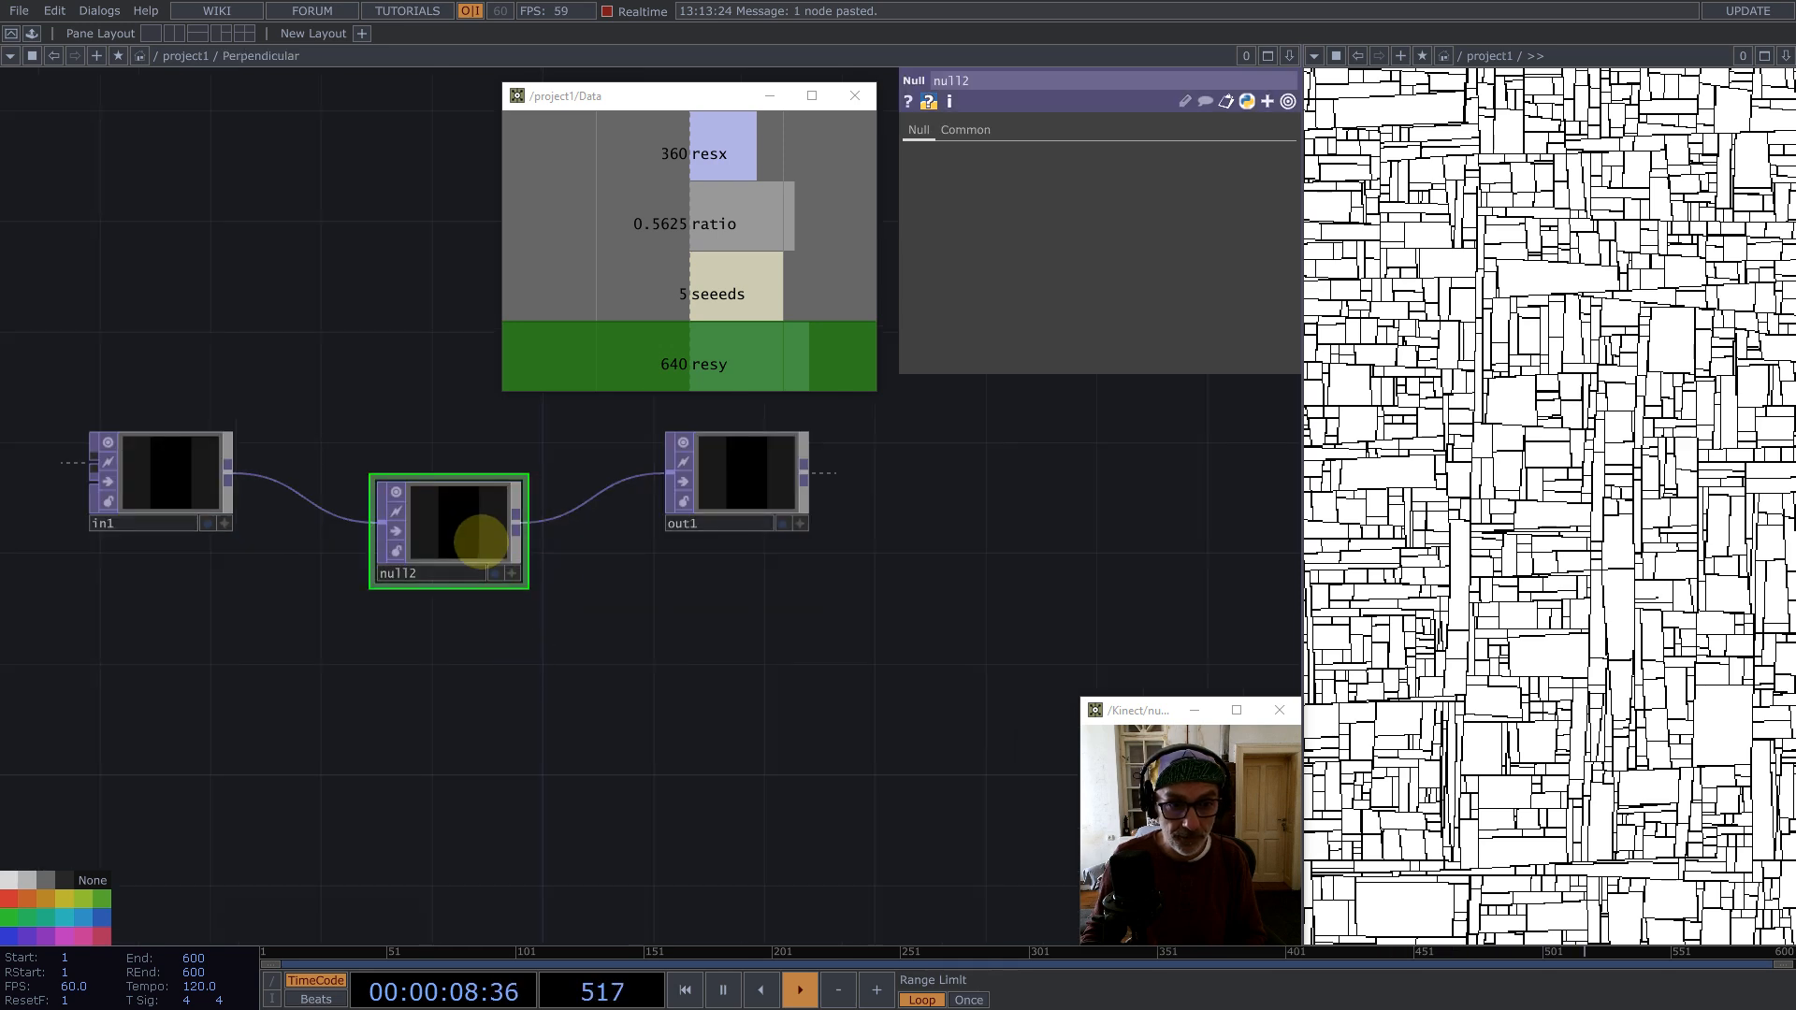
pyautogui.press('BackSpace')
pyautogui.middleClick(239, 471)
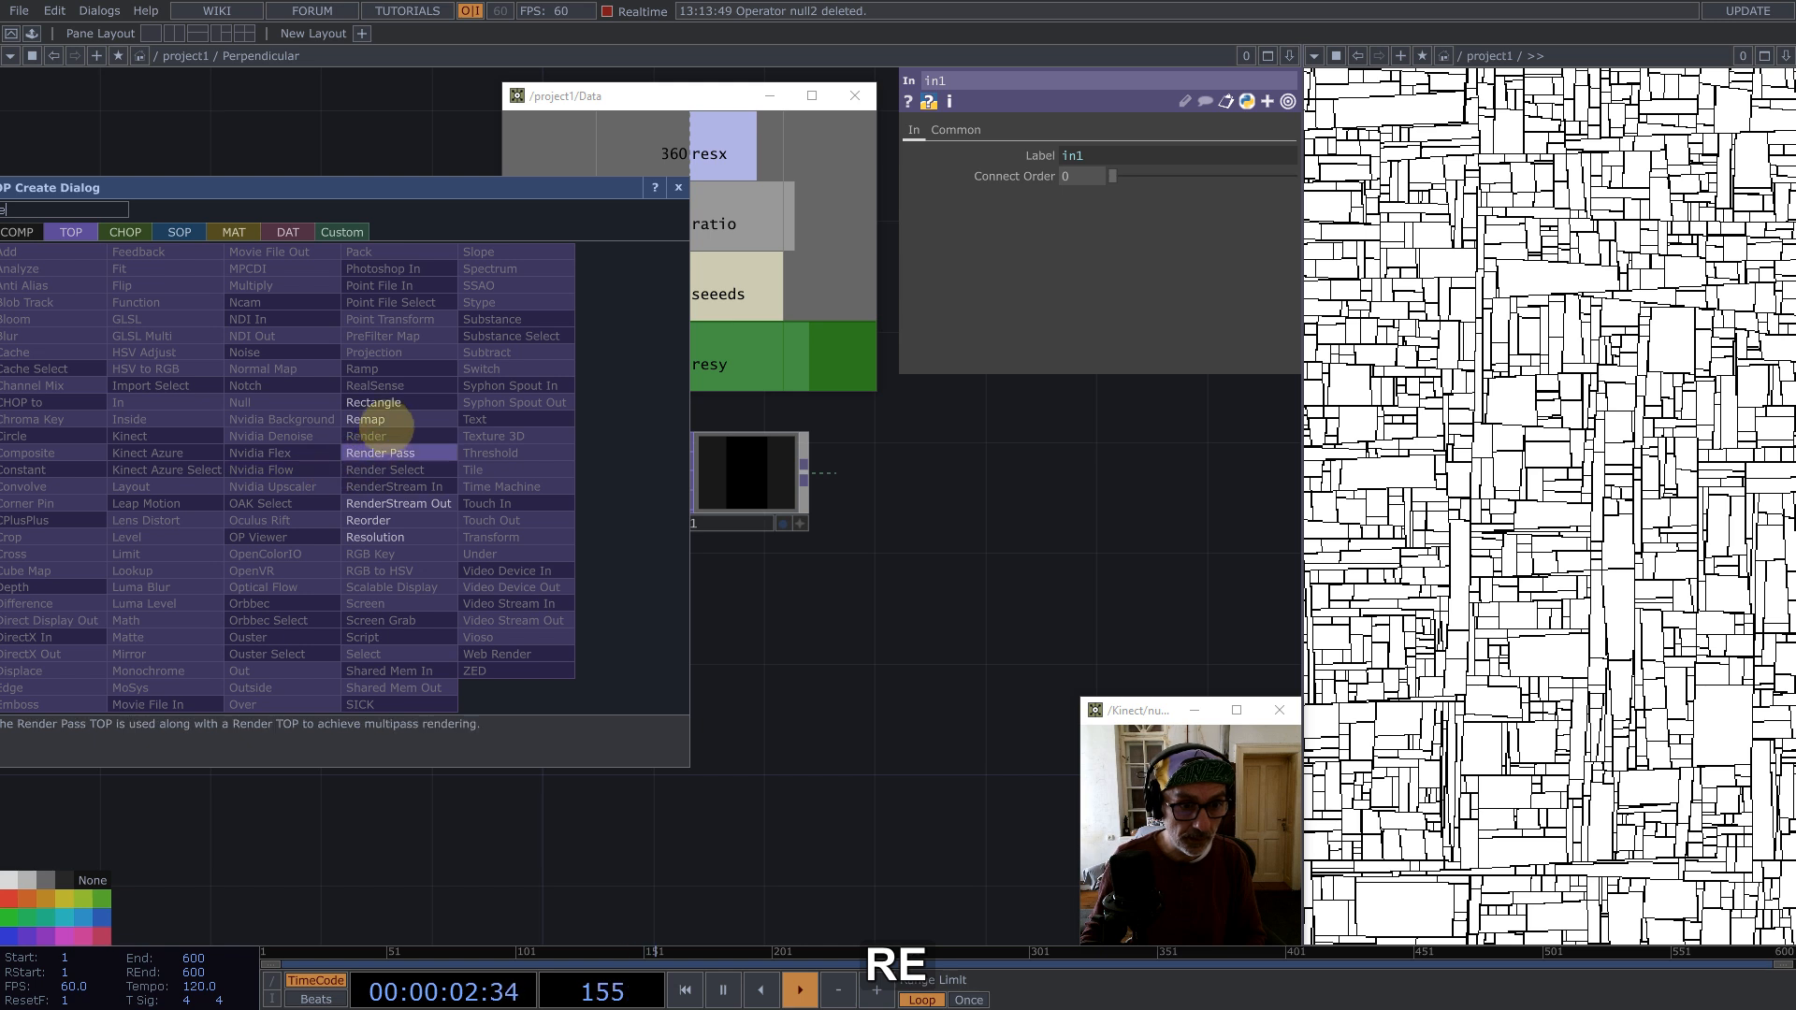
pyautogui.click(394, 522)
pyautogui.click(470, 424)
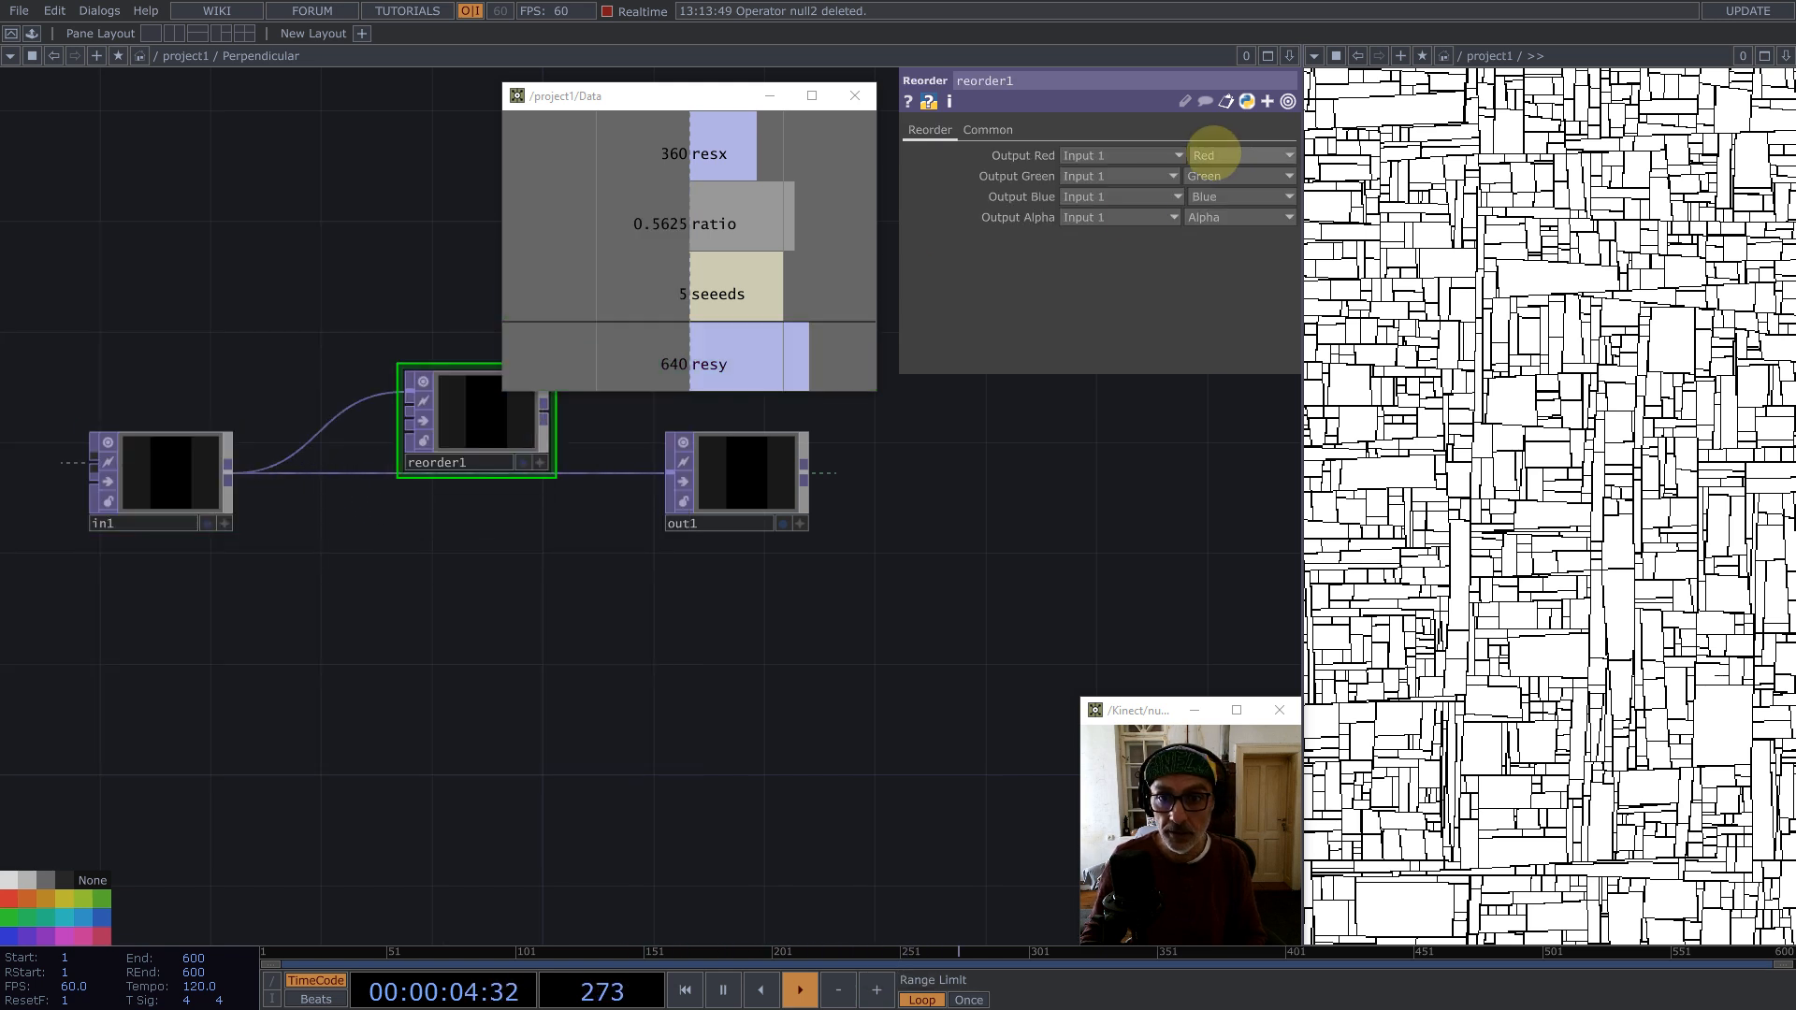
# Step: Swap the Reorder's channels so Output Red takes Green and Output Green takes Red
pyautogui.click(1207, 155)
pyautogui.click(1209, 212)
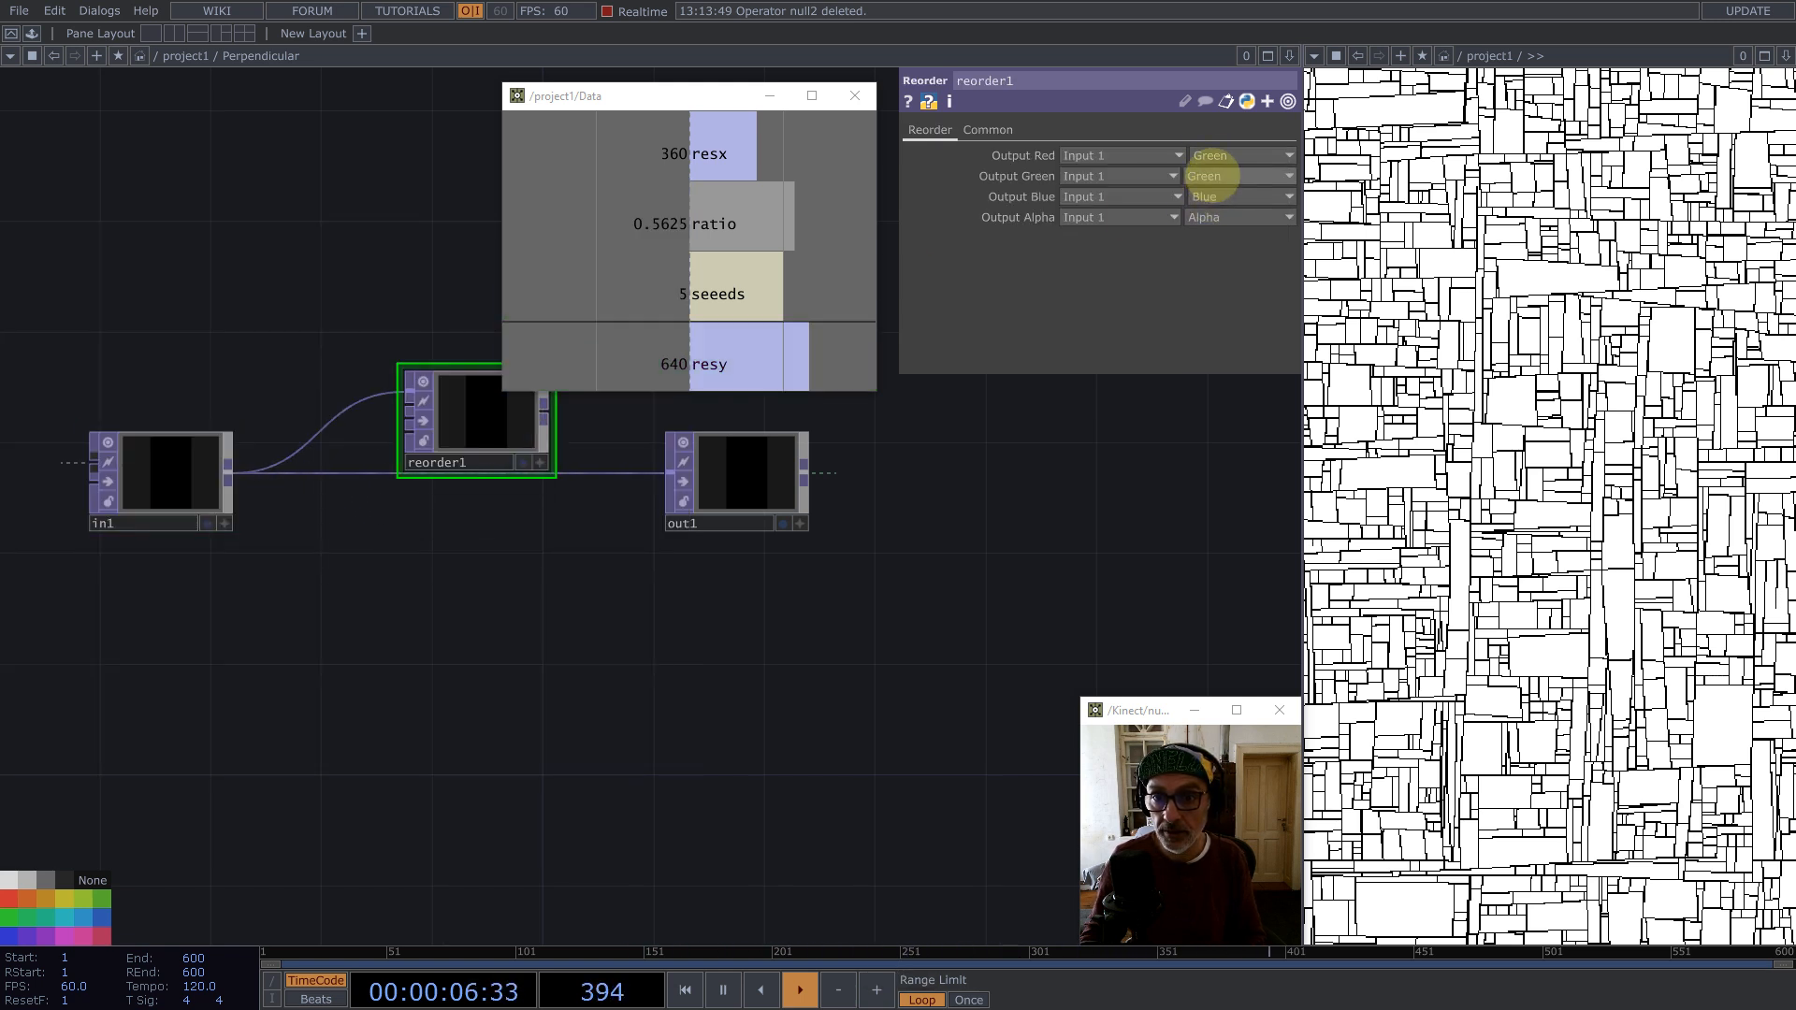
pyautogui.click(1203, 176)
pyautogui.click(1205, 214)
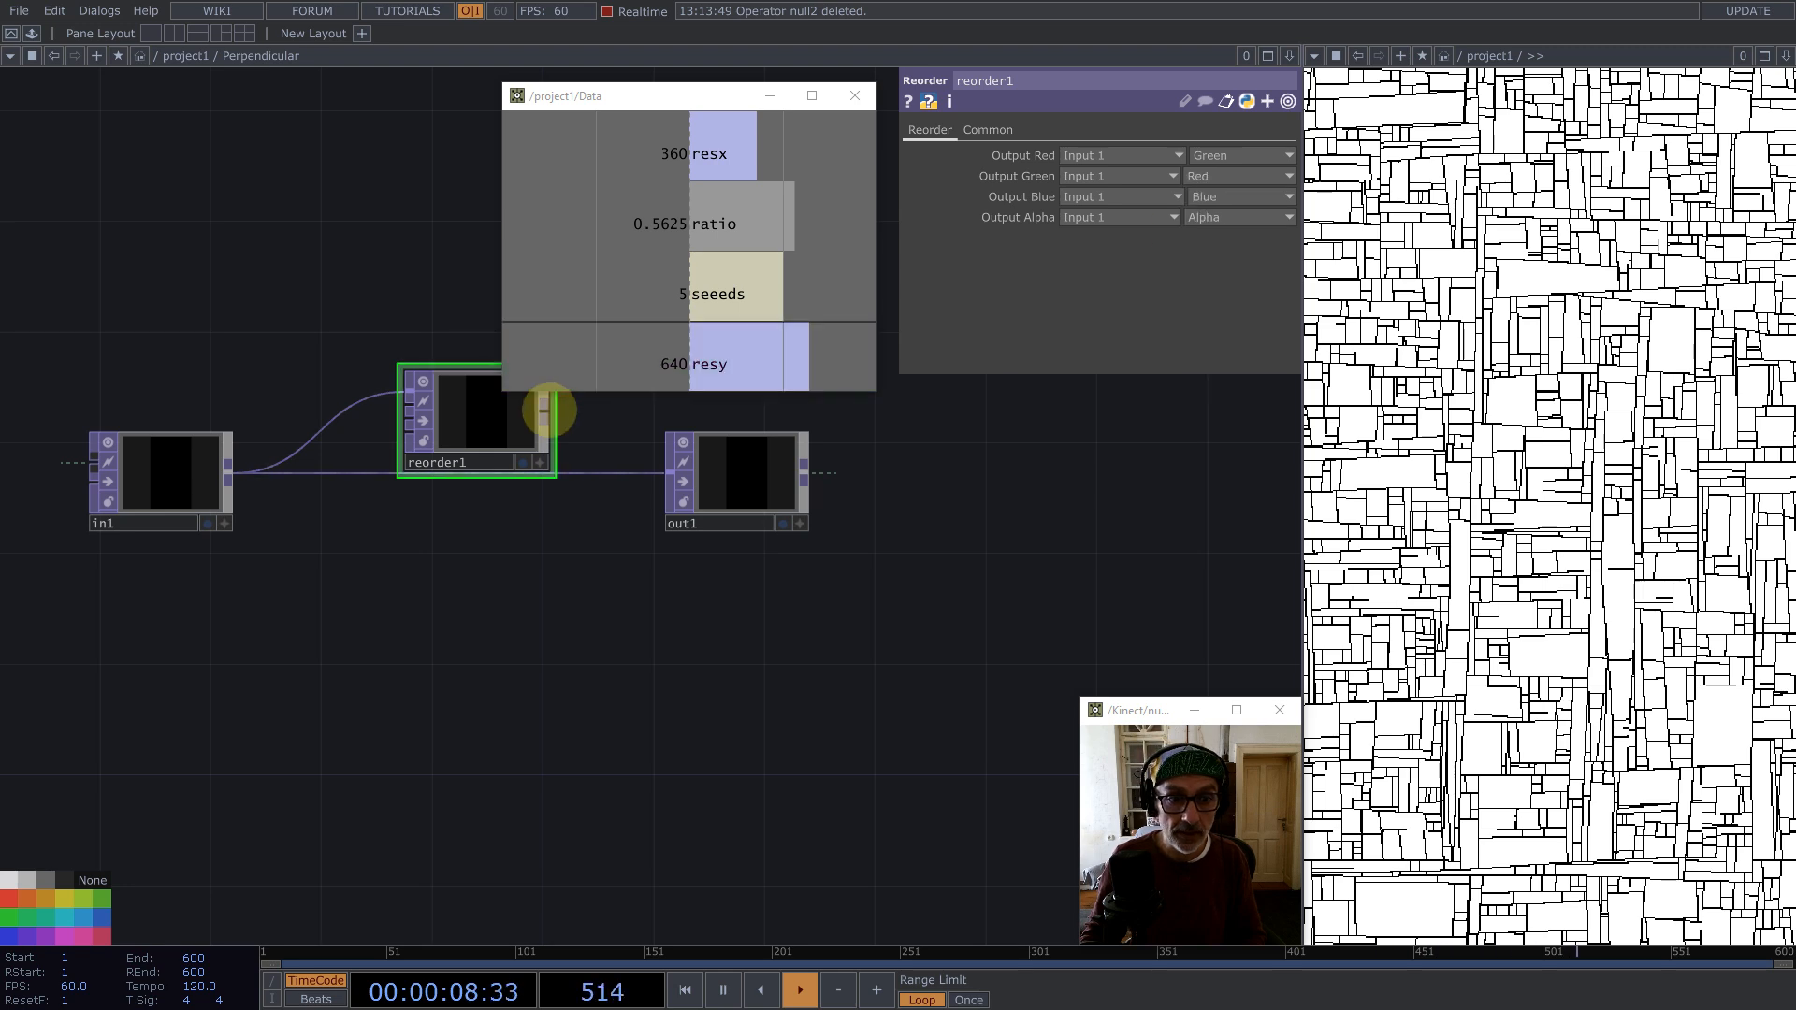
# Step: Append a Math TOP after reorder1 and set its Multiply to -1
pyautogui.middleClick(549, 400)
pyautogui.write('ma')
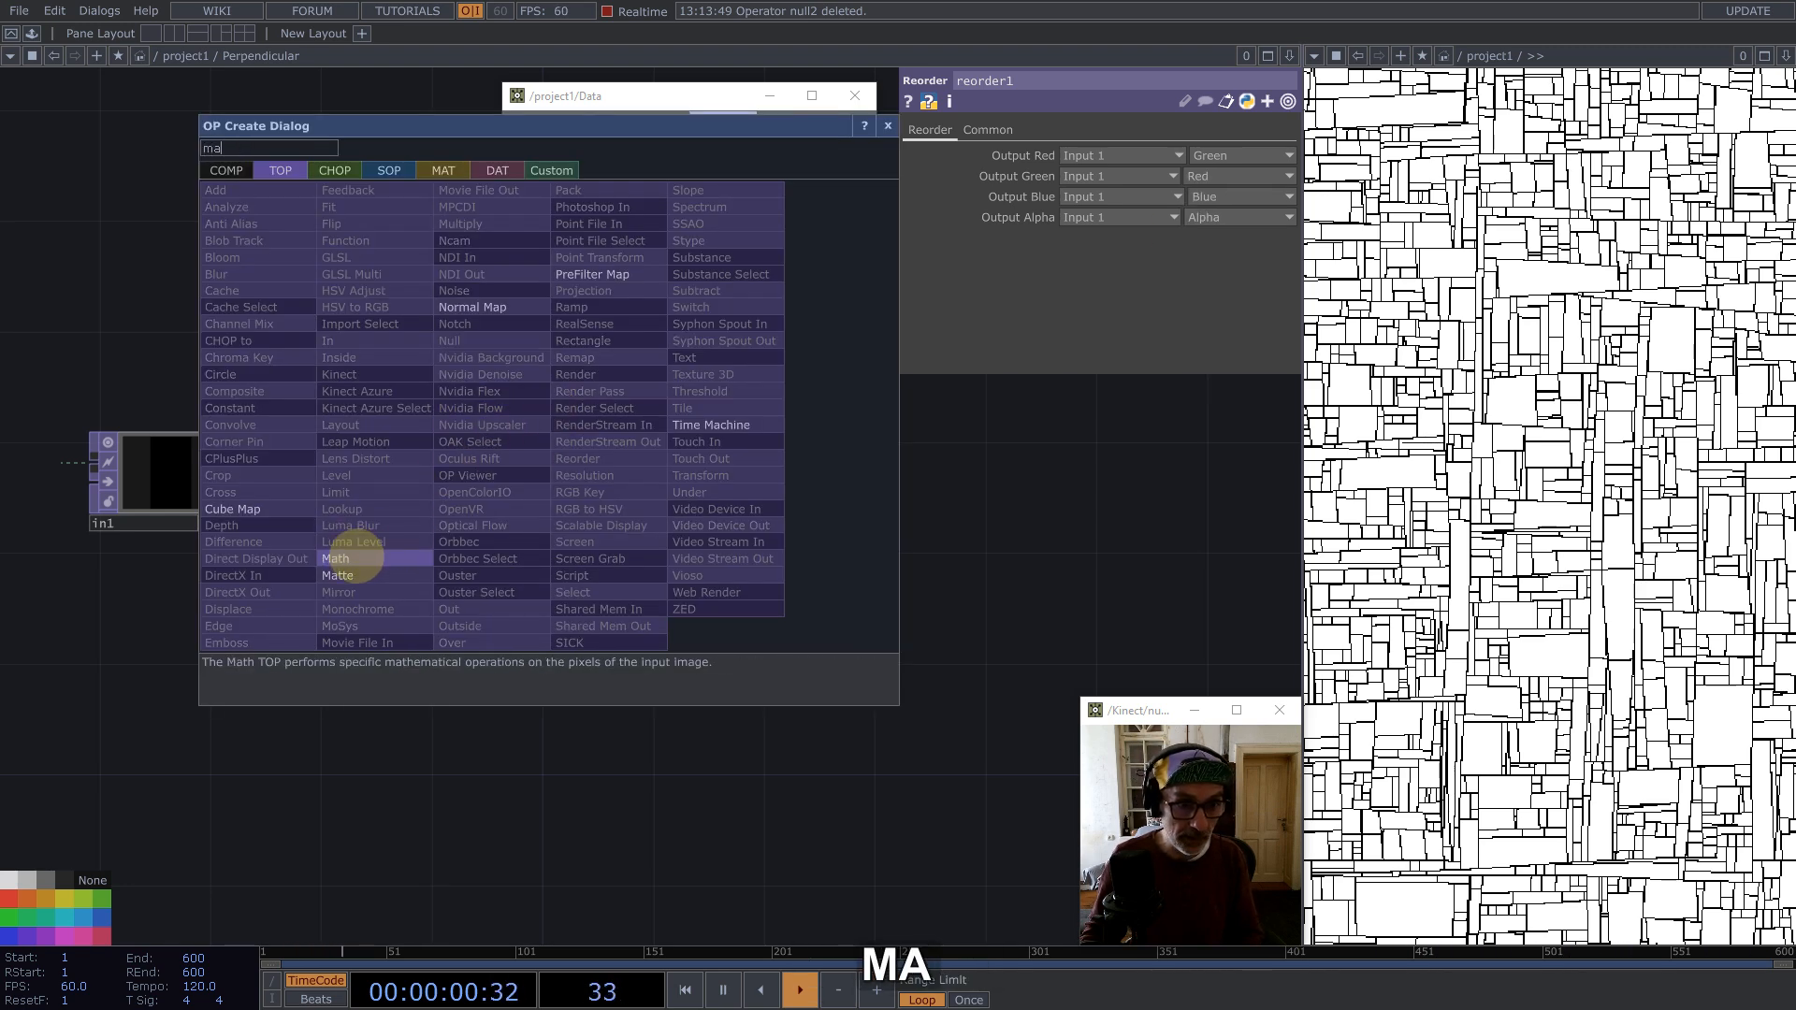
pyautogui.click(351, 559)
pyautogui.click(634, 415)
pyautogui.click(961, 130)
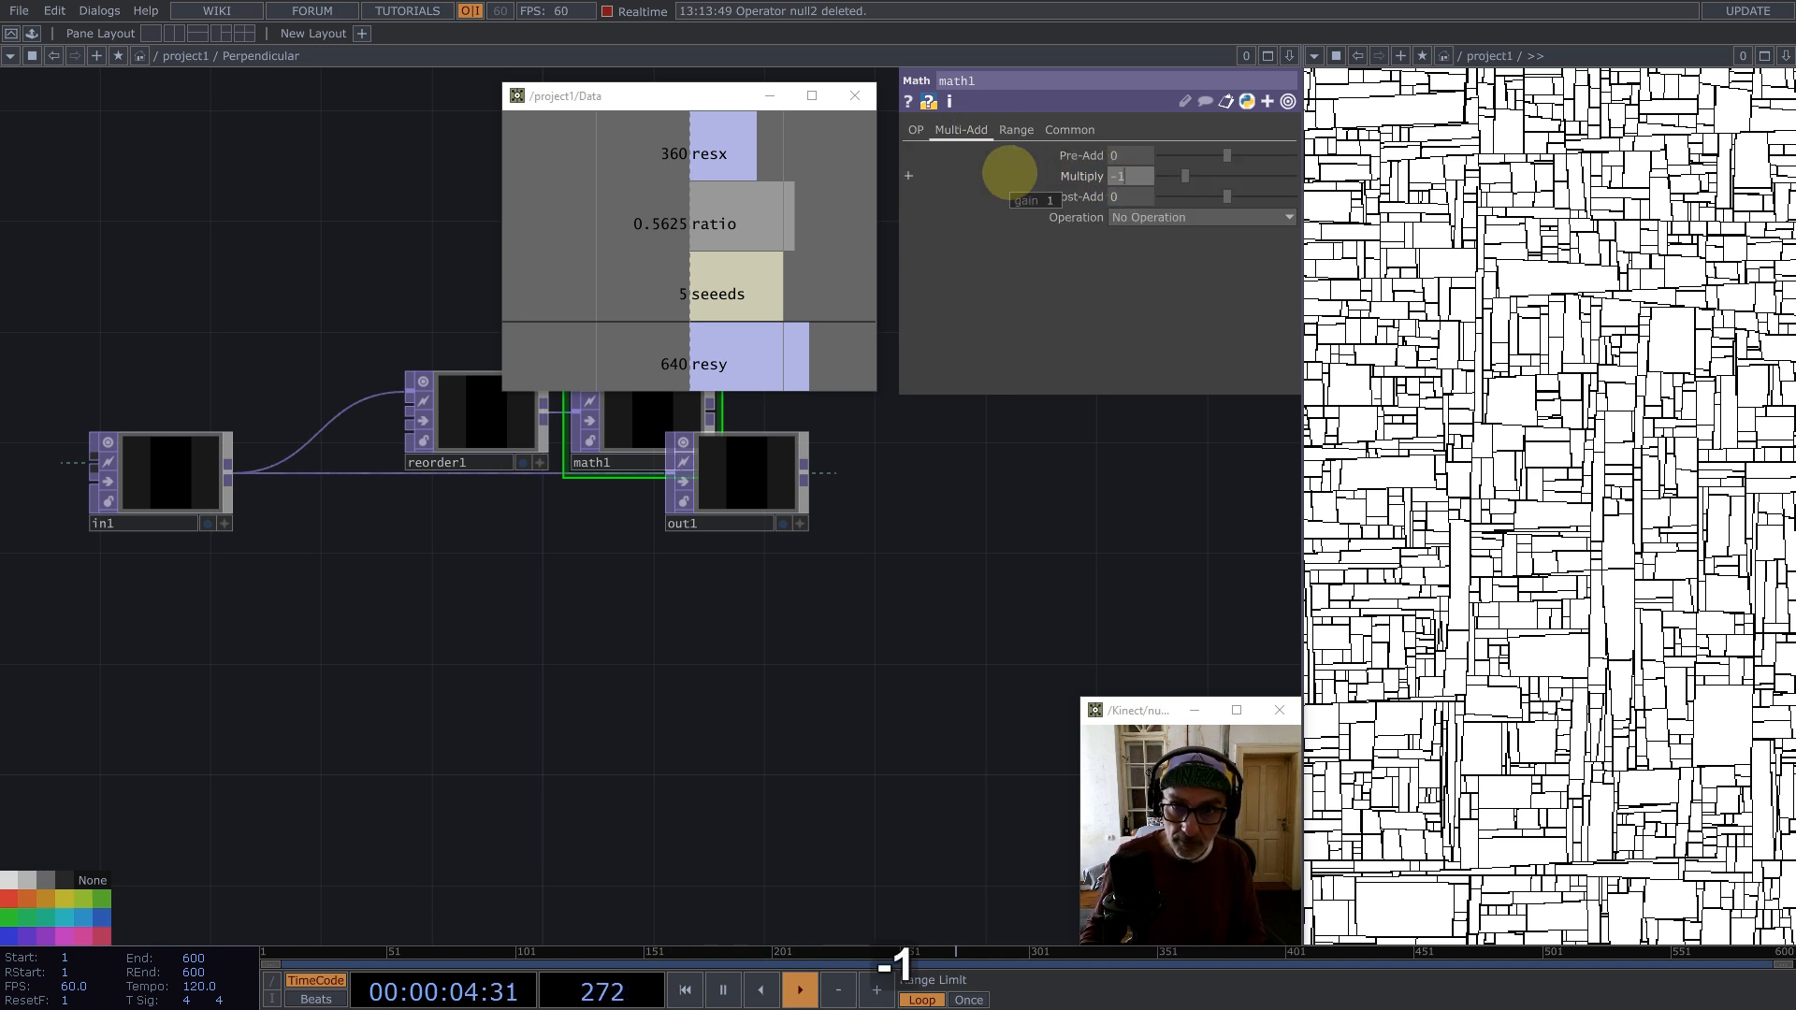
# Step: Set the Math TOP's input smoothness and viewer smoothness to Nearest Pixel
pyautogui.click(1071, 130)
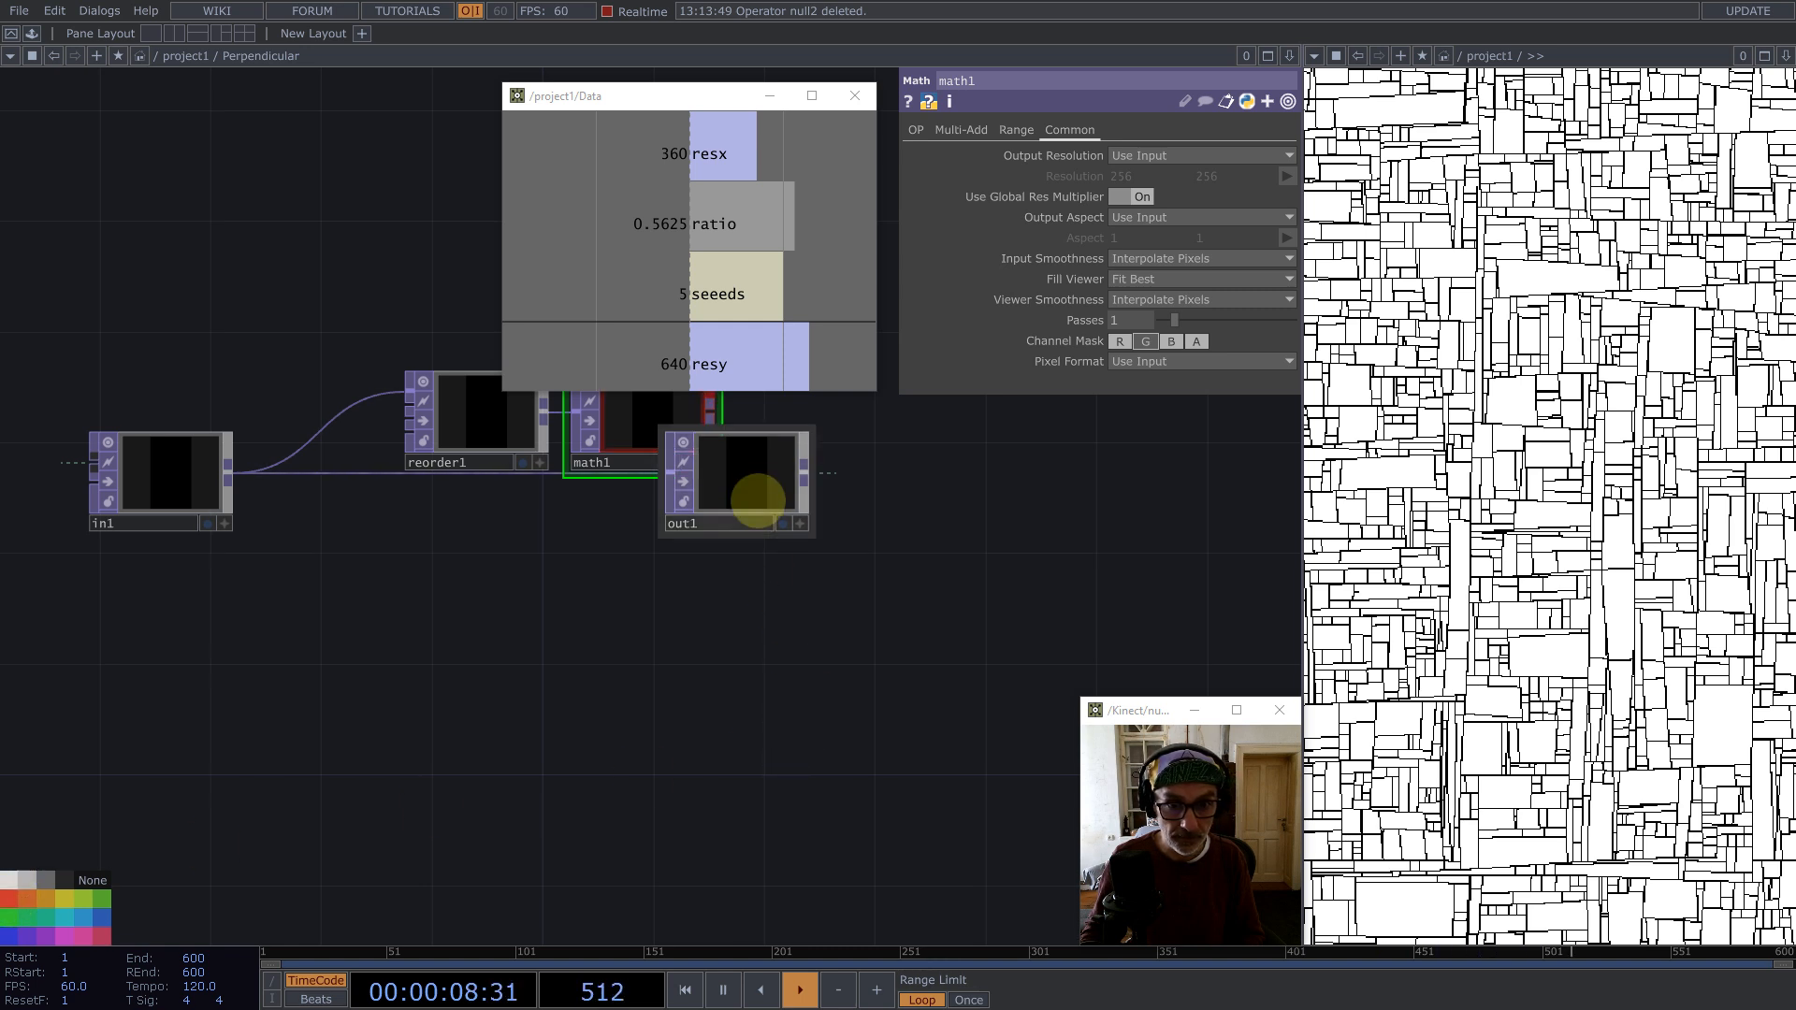
pyautogui.moveTo(754, 481); pyautogui.dragTo(964, 503)
pyautogui.moveTo(713, 412); pyautogui.dragTo(867, 498)
pyautogui.scroll(-4, 784, 681)
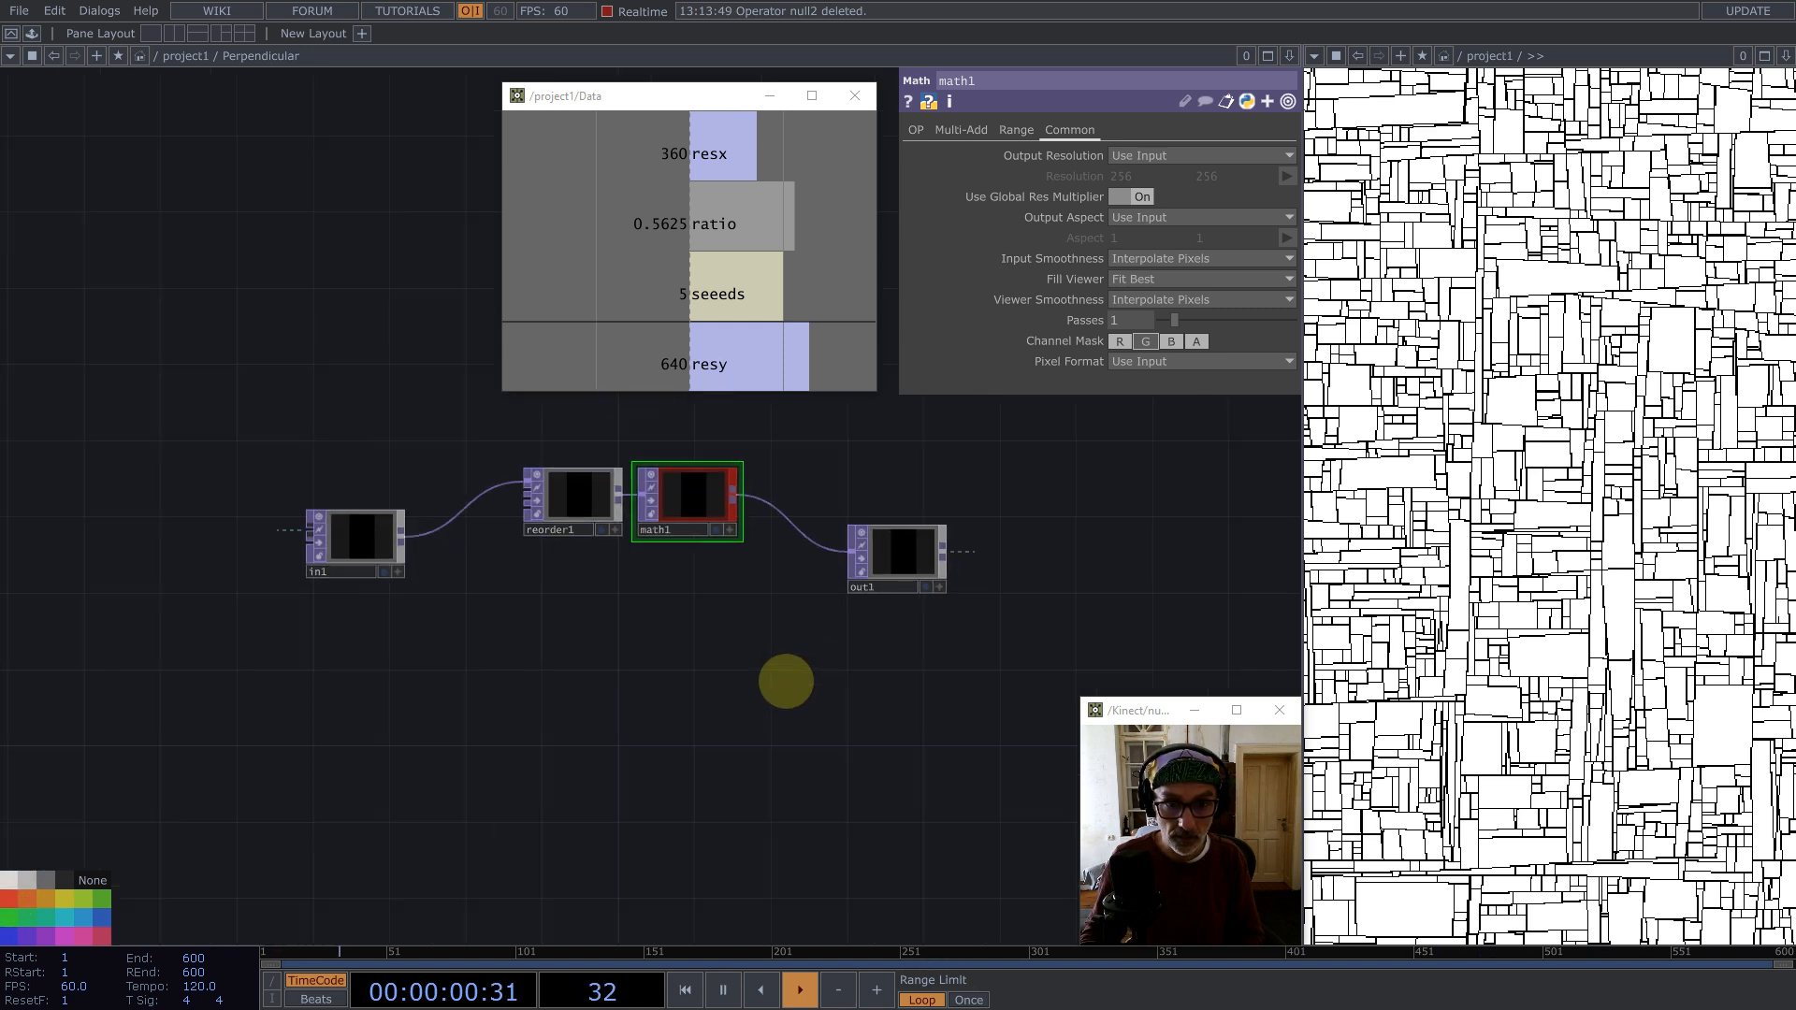
pyautogui.moveTo(908, 673); pyautogui.dragTo(282, 418)
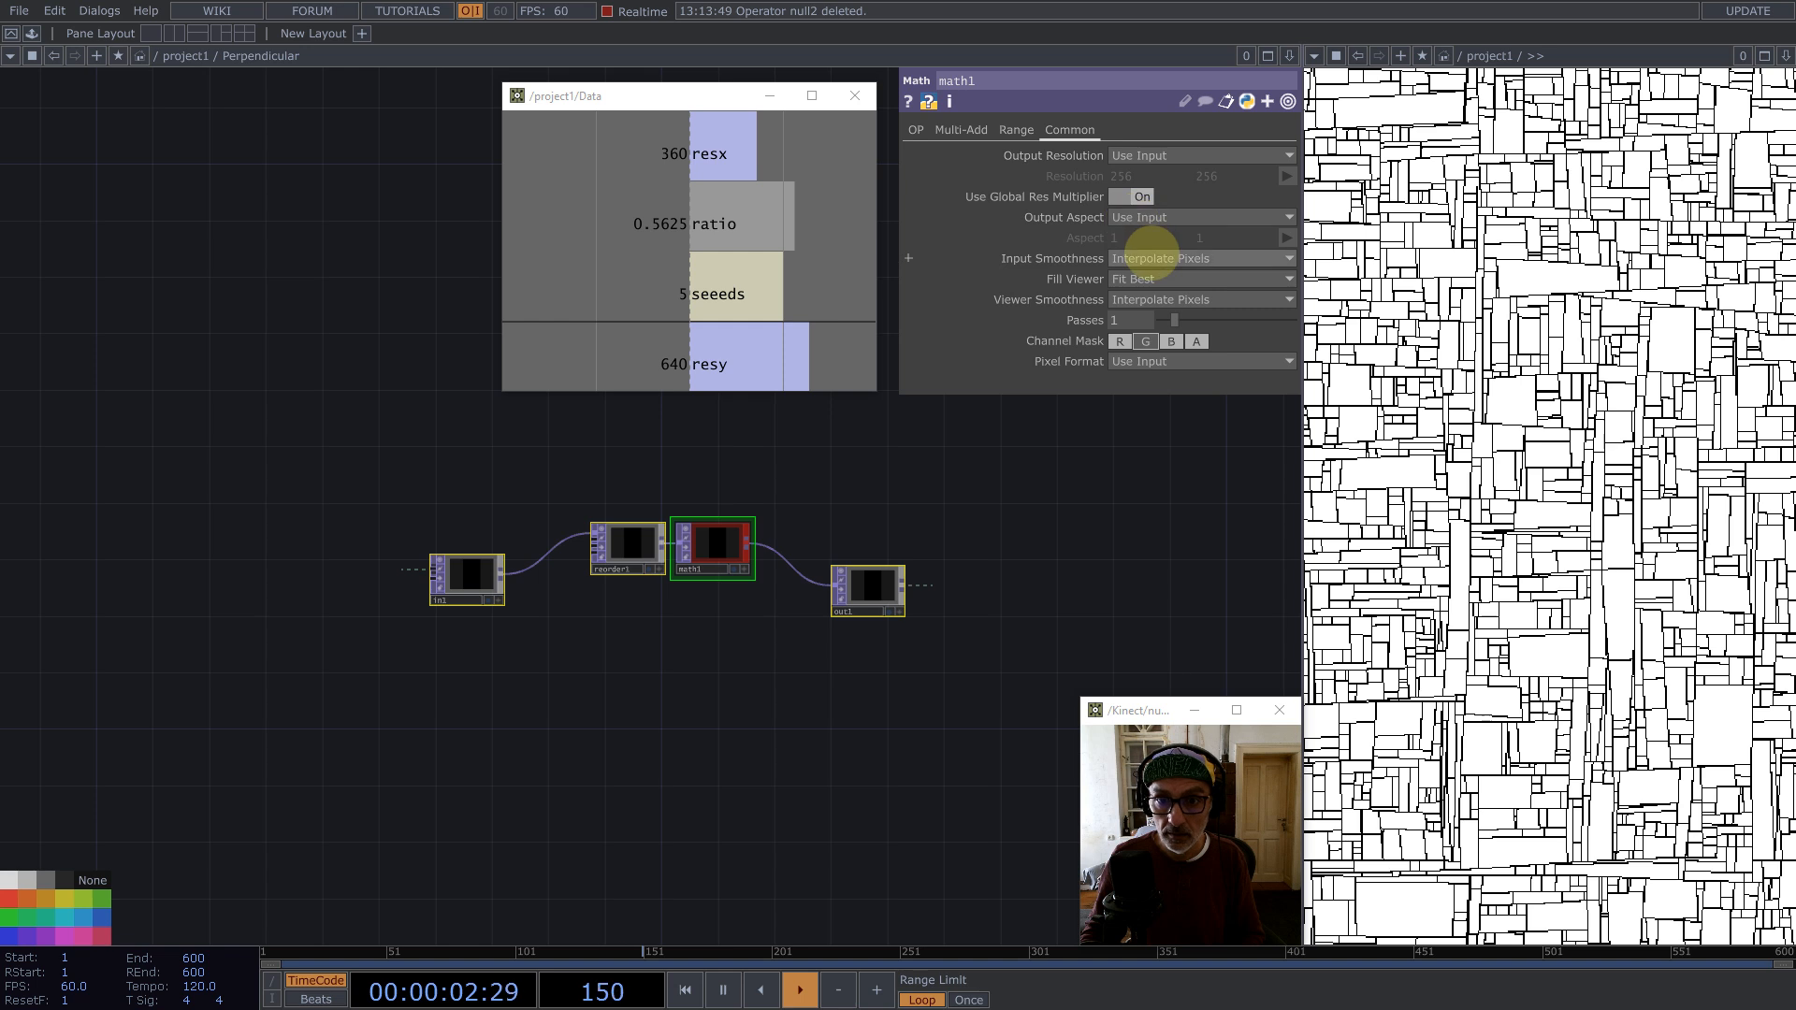
pyautogui.click(1151, 258)
pyautogui.click(1152, 297)
pyautogui.click(1162, 299)
pyautogui.click(1160, 338)
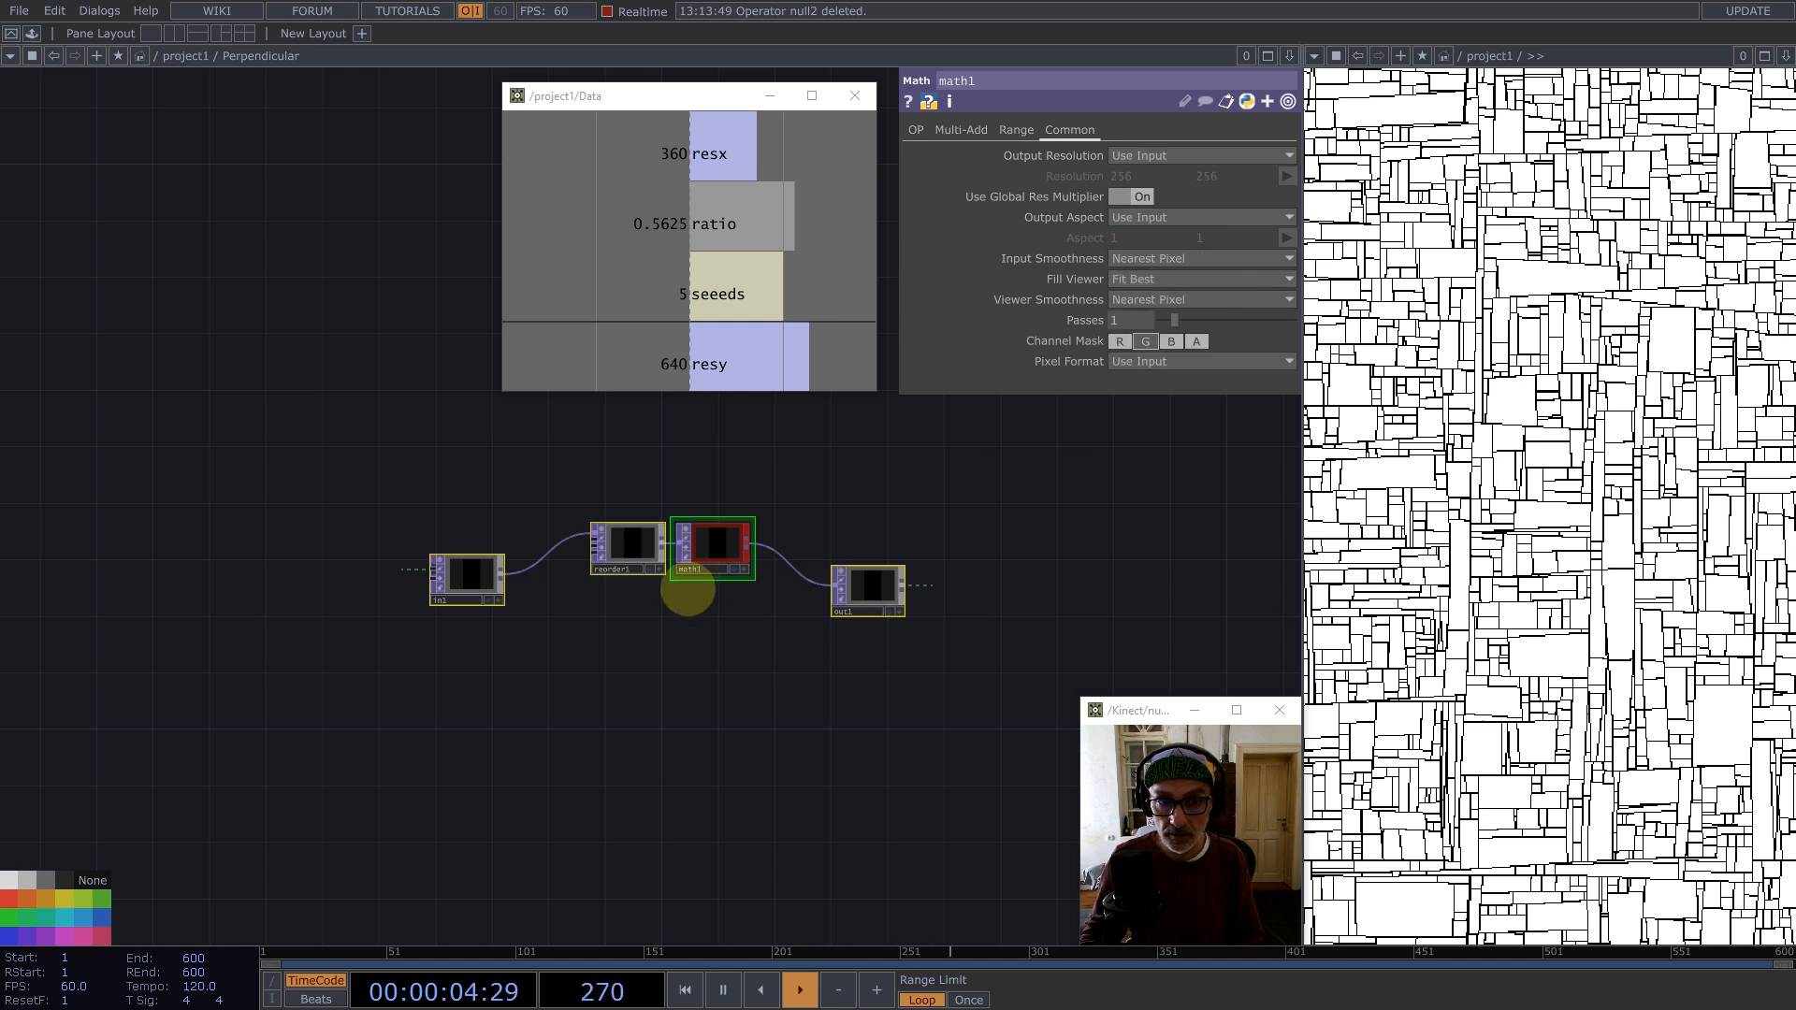
# Step: Back in the parent network, rename the null after Perpendicular to rotateTo
pyautogui.scroll(-5, 654, 599)
pyautogui.scroll(-3, 628, 617)
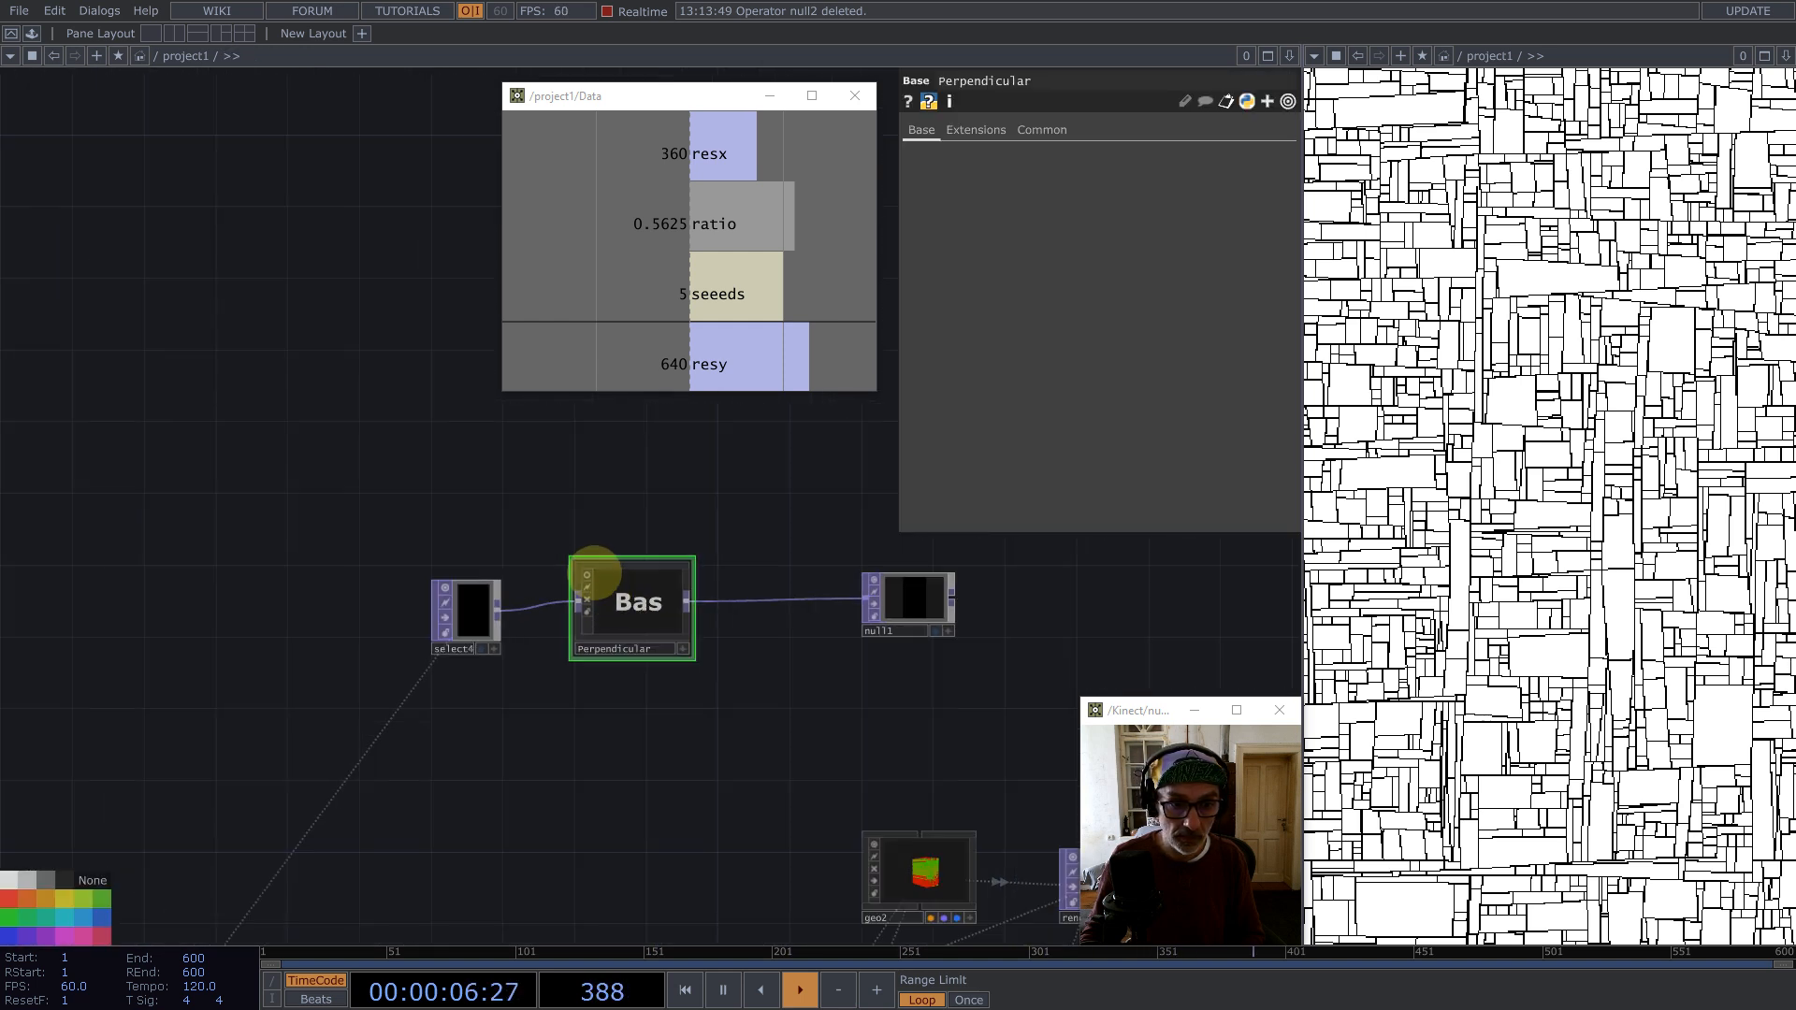
pyautogui.scroll(-3, 630, 606)
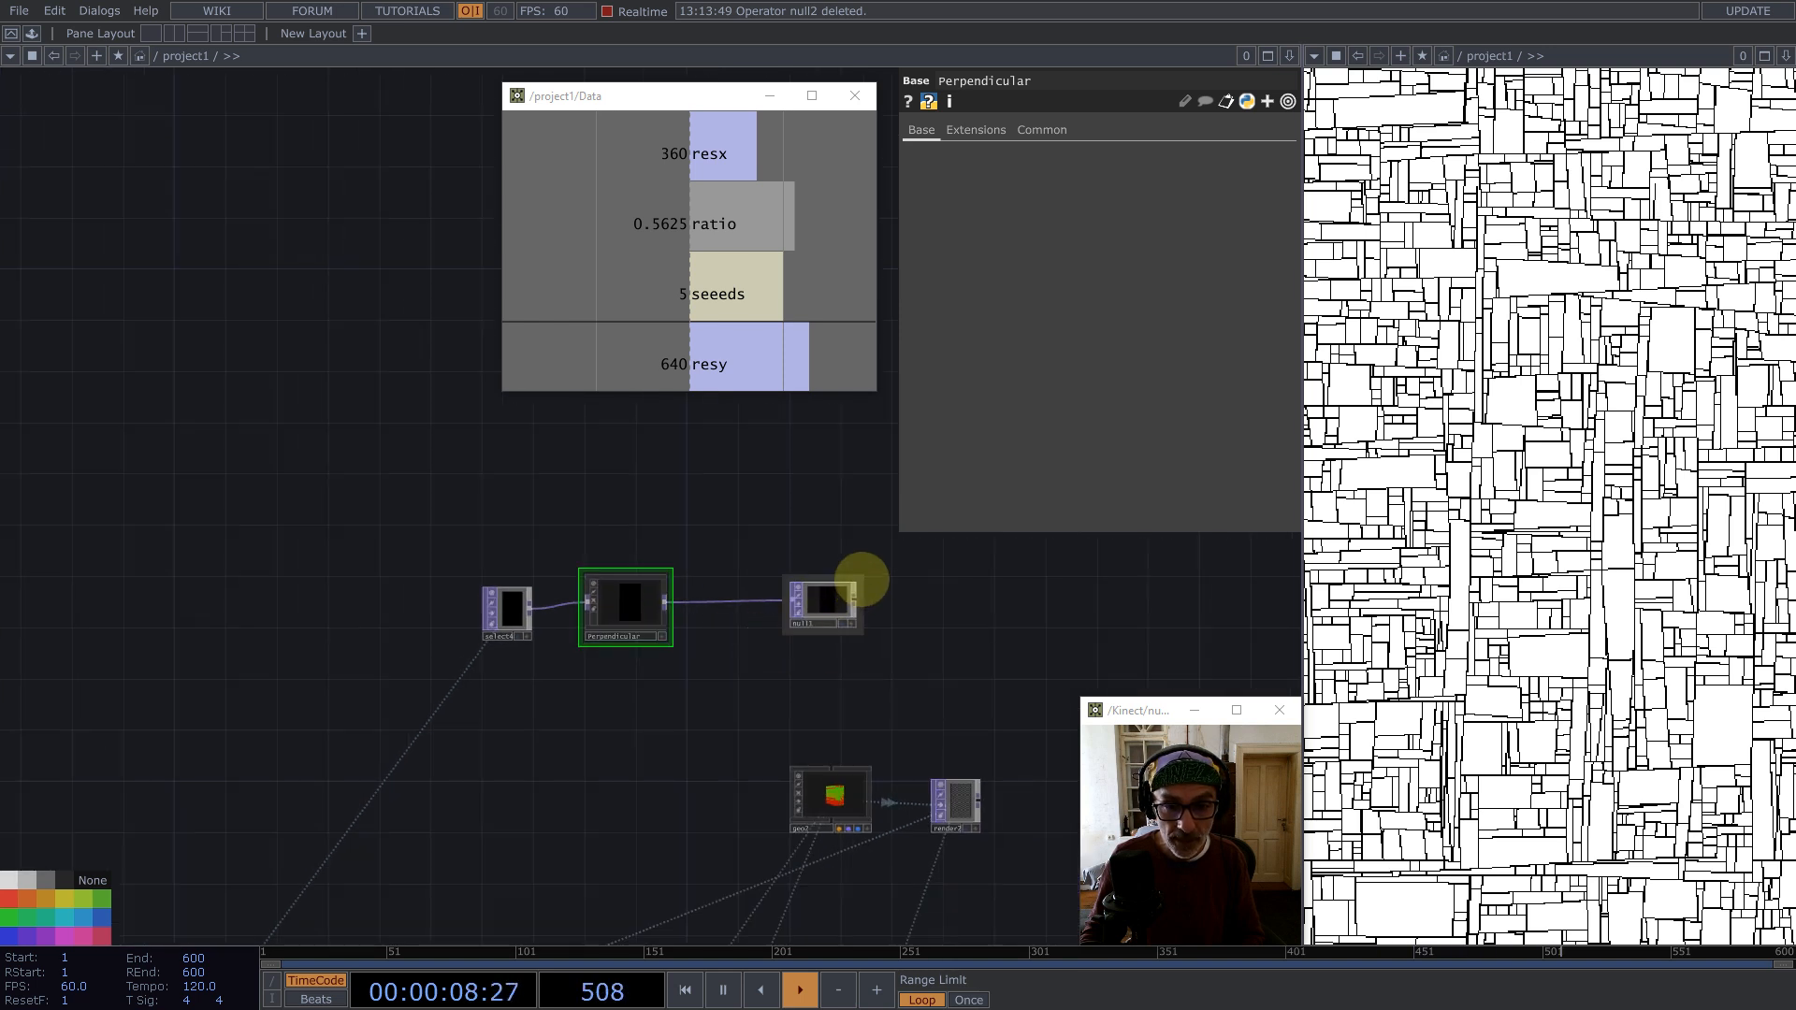
pyautogui.moveTo(861, 579); pyautogui.dragTo(845, 588)
pyautogui.scroll(3, 786, 591)
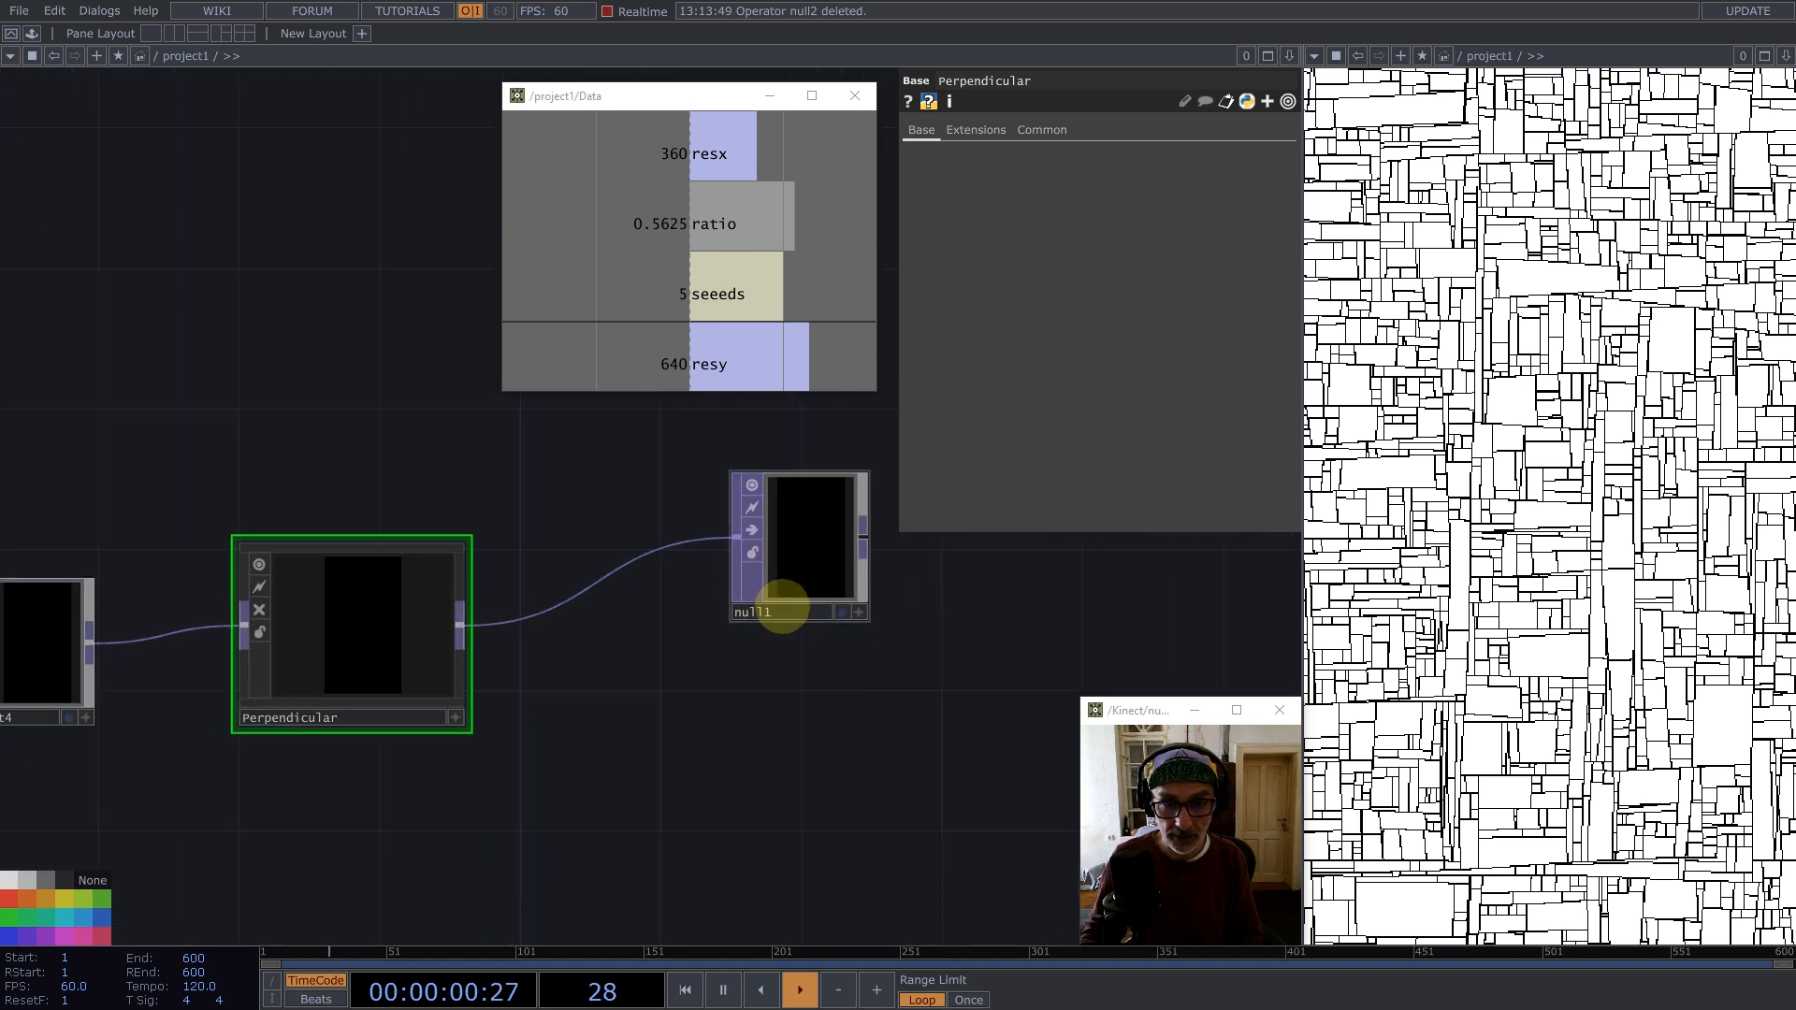
pyautogui.click(782, 608)
pyautogui.write('rot')
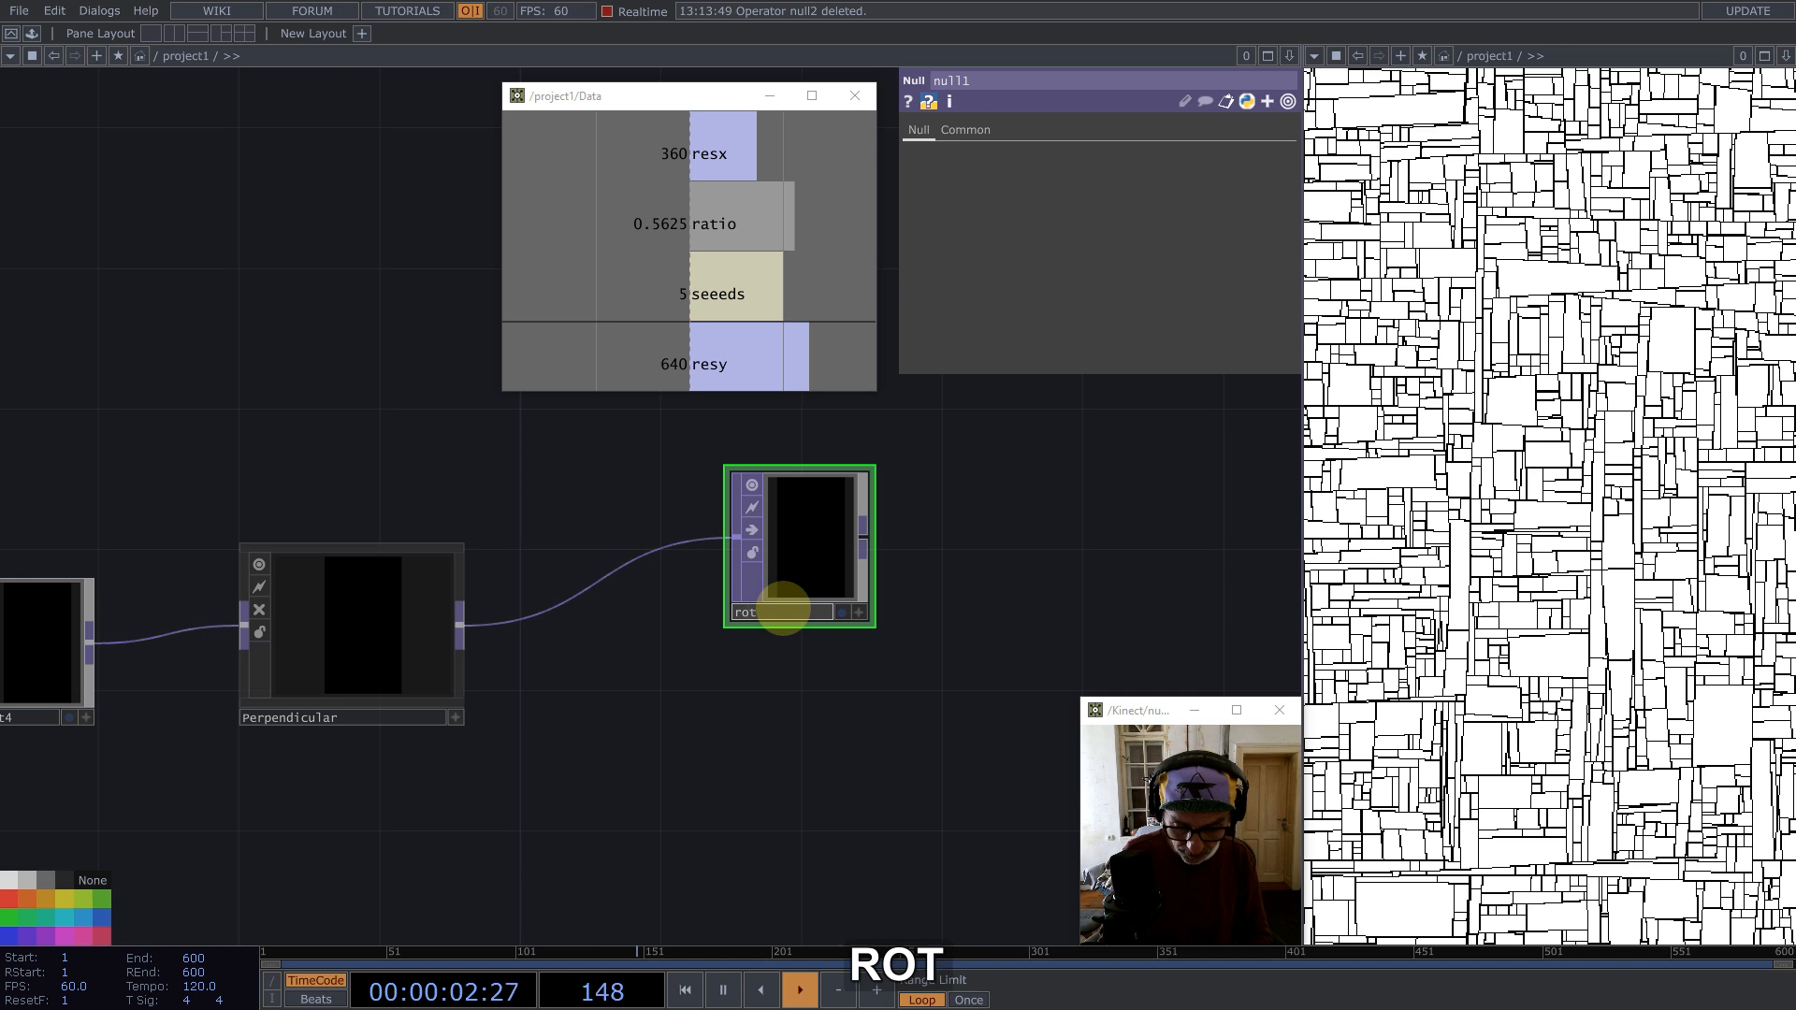
pyautogui.write('ateTo')
pyautogui.press('Return')
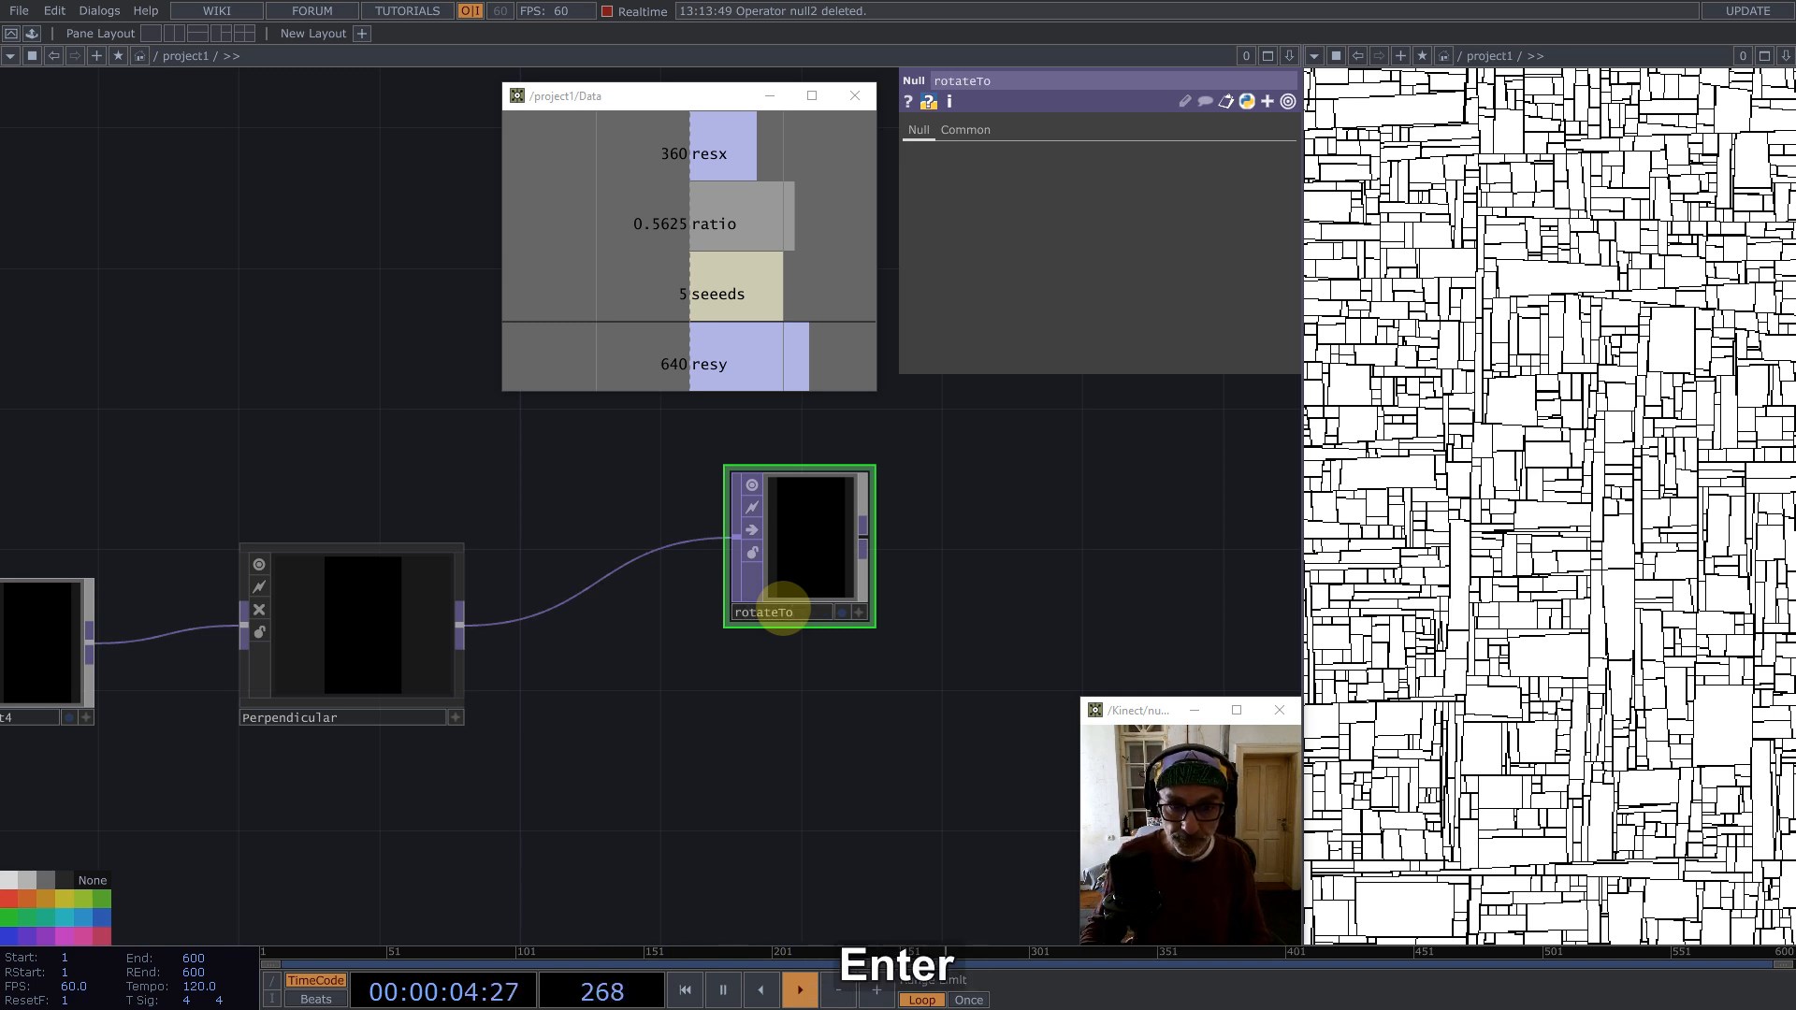
# Step: Arrange select4, Perpendicular and rotateTo neatly in a row
pyautogui.scroll(-2, 853, 637)
pyautogui.scroll(-4, 741, 561)
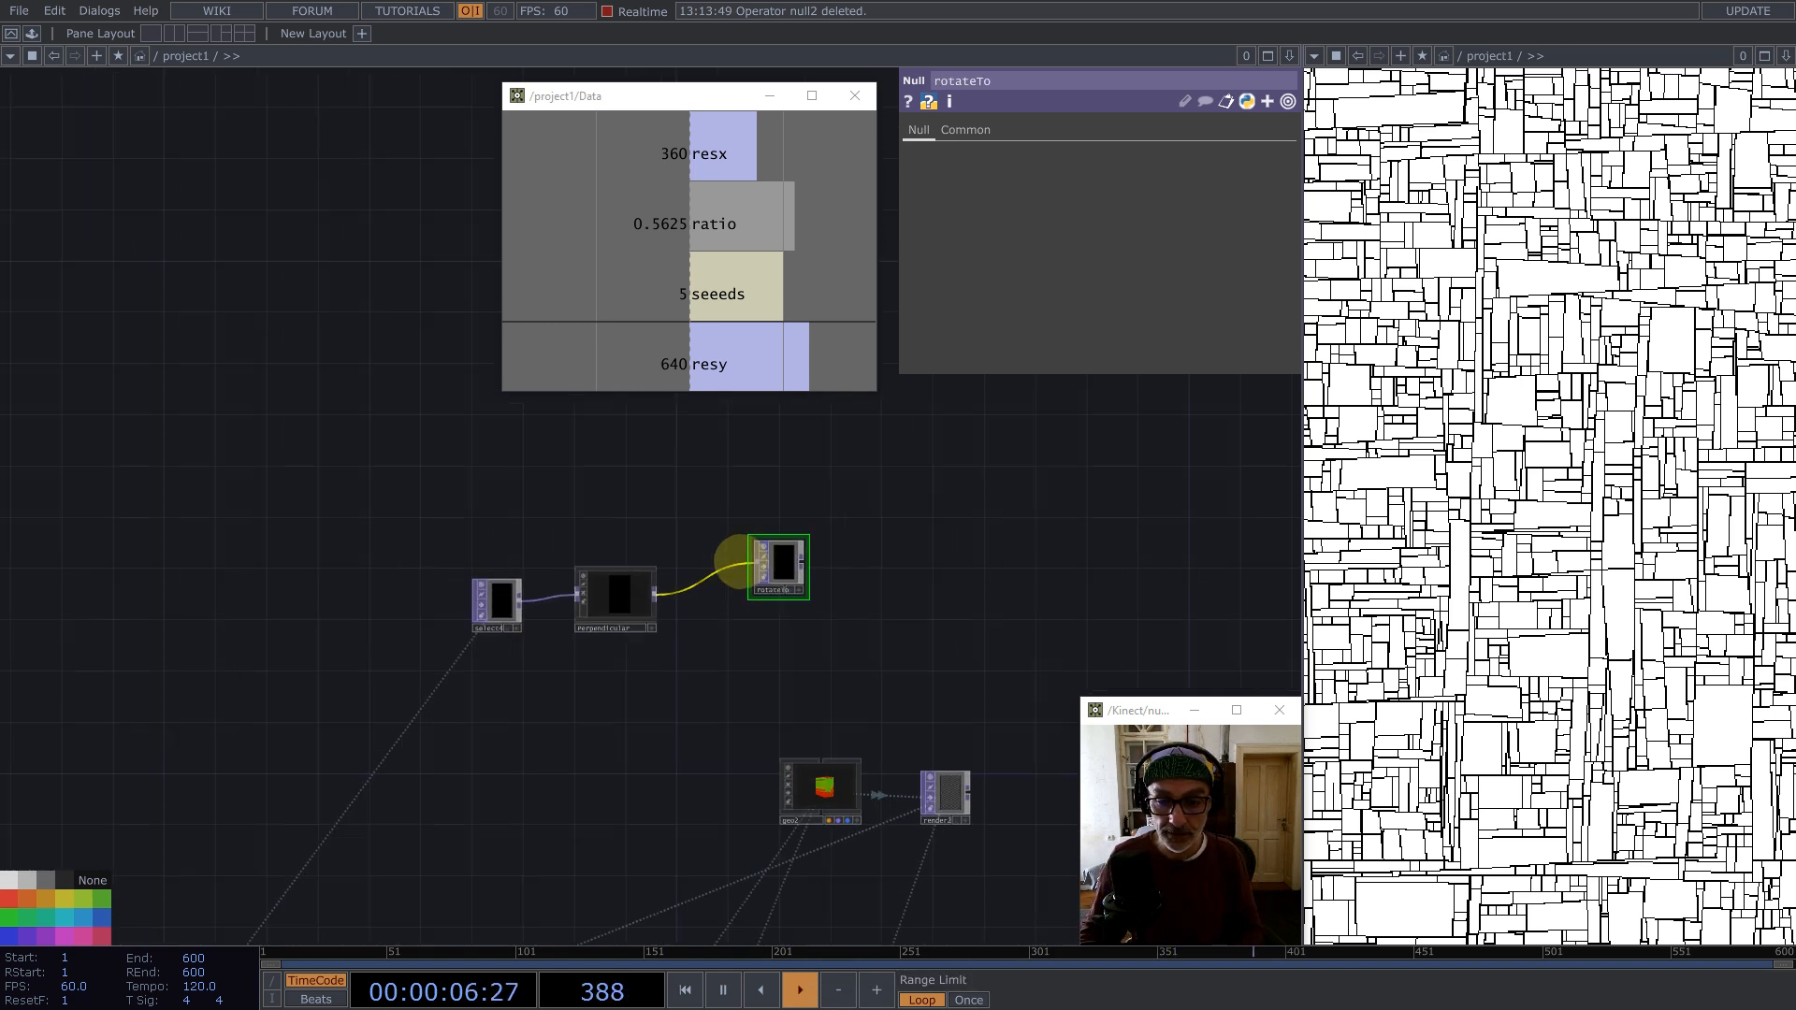
pyautogui.scroll(2, 741, 561)
pyautogui.moveTo(832, 658); pyautogui.dragTo(870, 498)
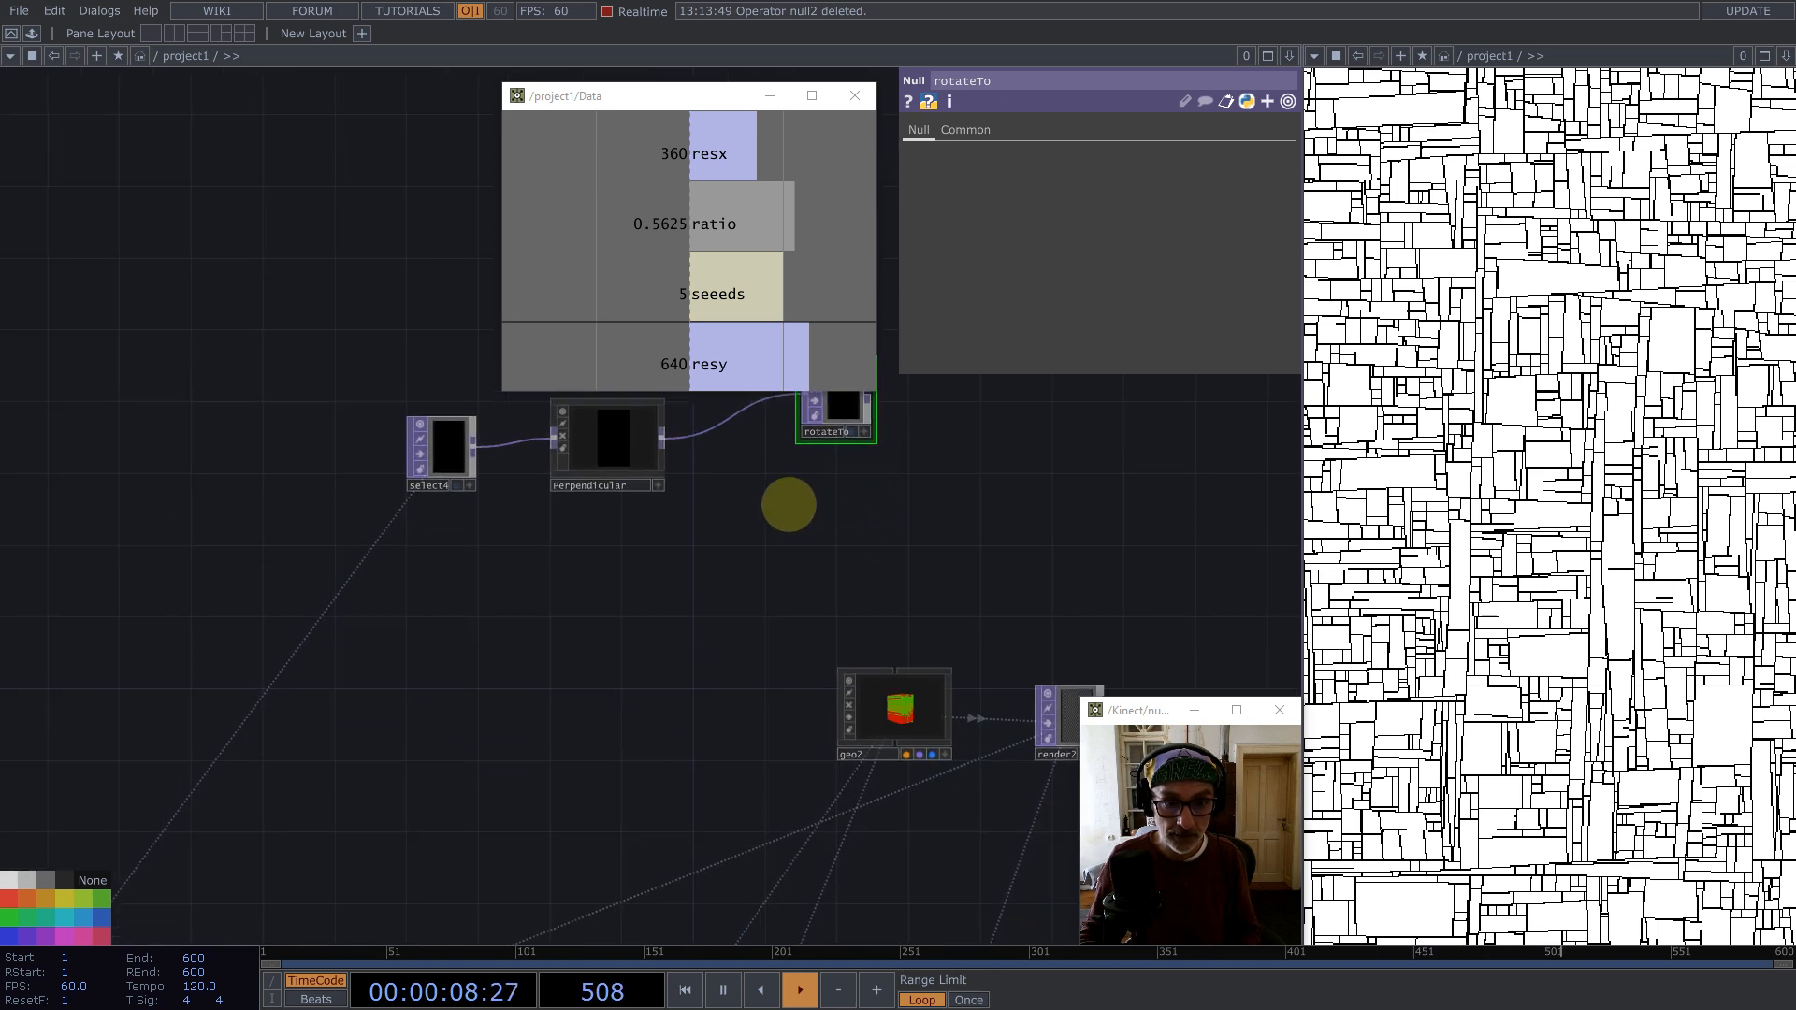
pyautogui.moveTo(721, 550); pyautogui.dragTo(717, 678)
pyautogui.moveTo(336, 429); pyautogui.dragTo(637, 610, button='right')
pyautogui.moveTo(622, 594); pyautogui.dragTo(661, 541)
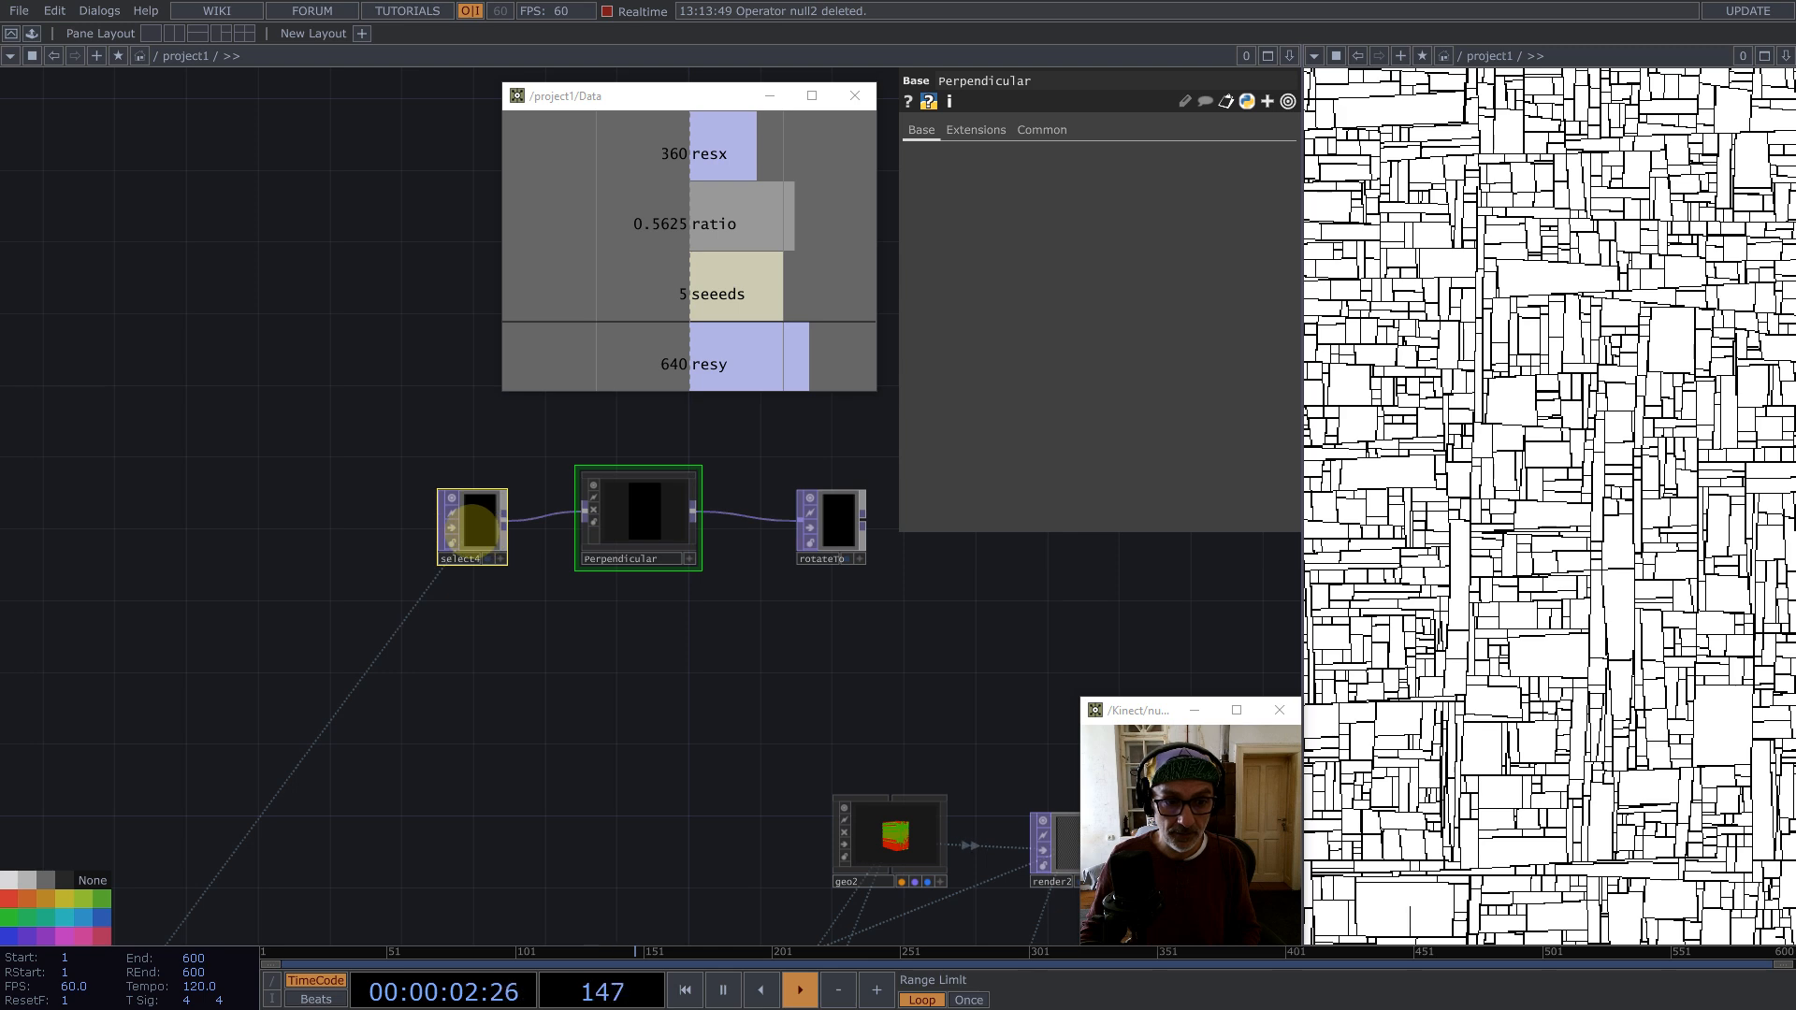
# Step: Add a Noise TOP fed from select4 below the Perpendicular component
pyautogui.middleClick(505, 521)
pyautogui.write('noise')
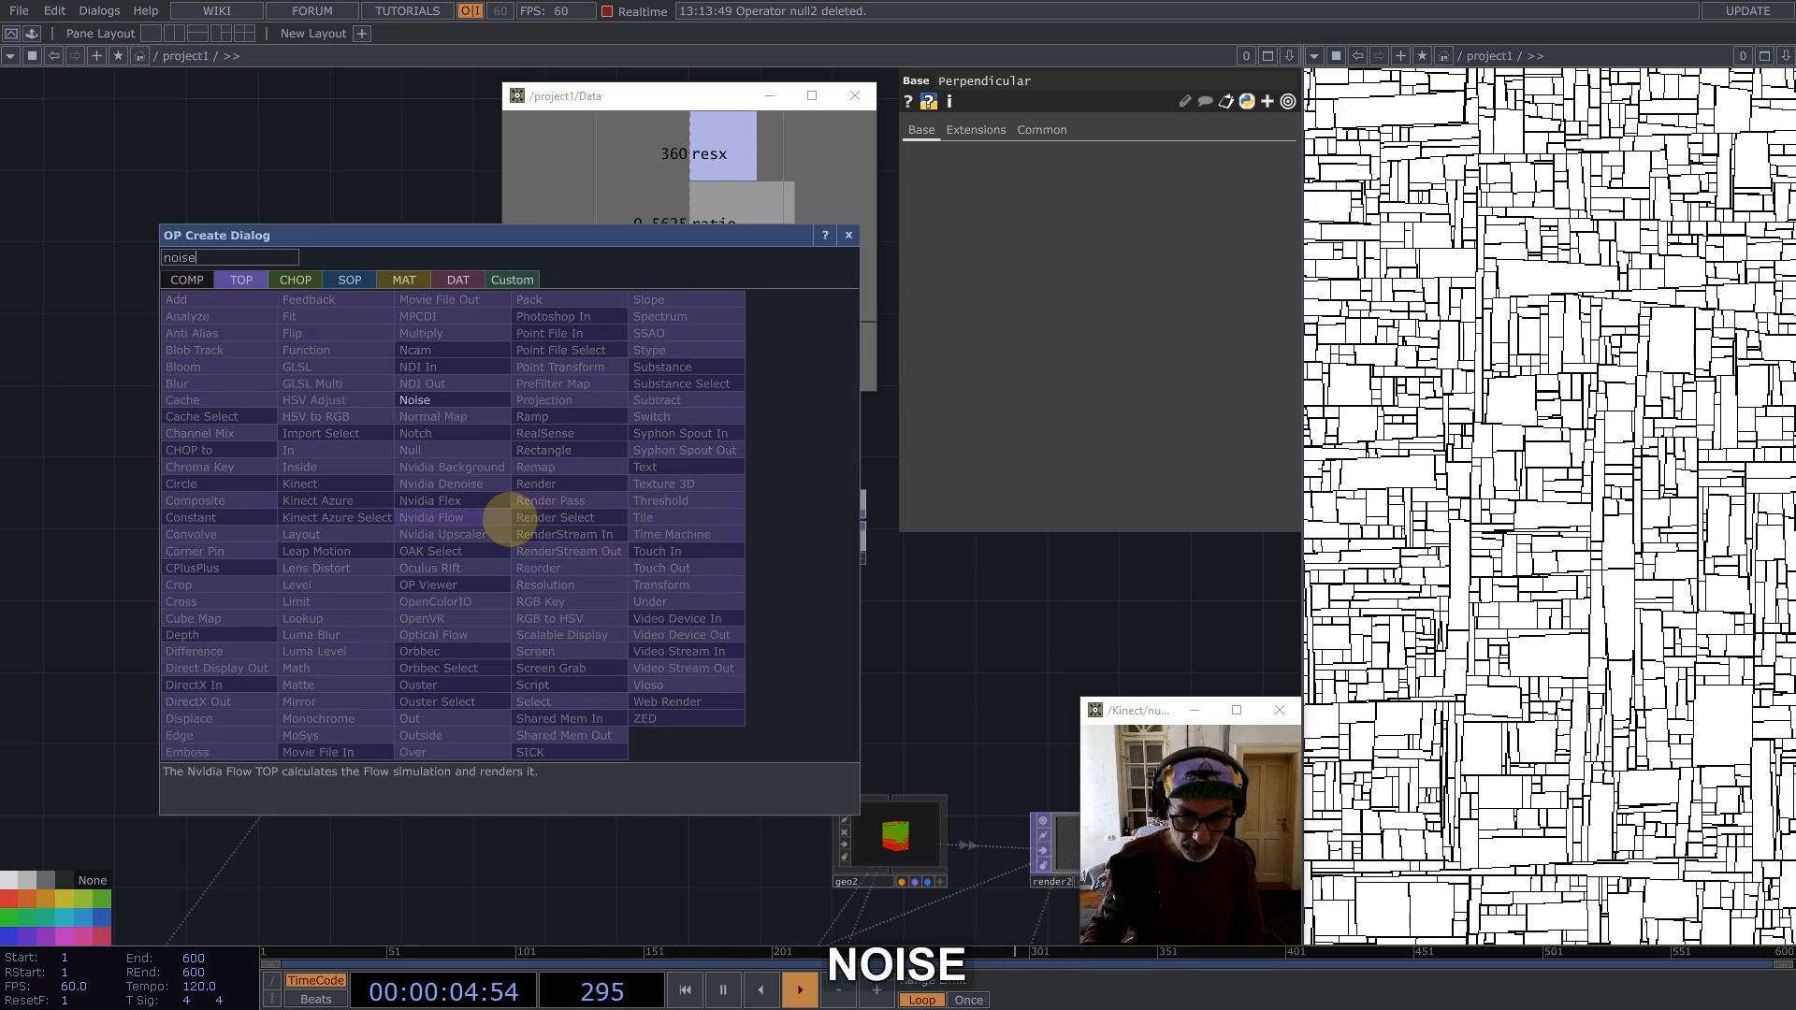
pyautogui.click(413, 401)
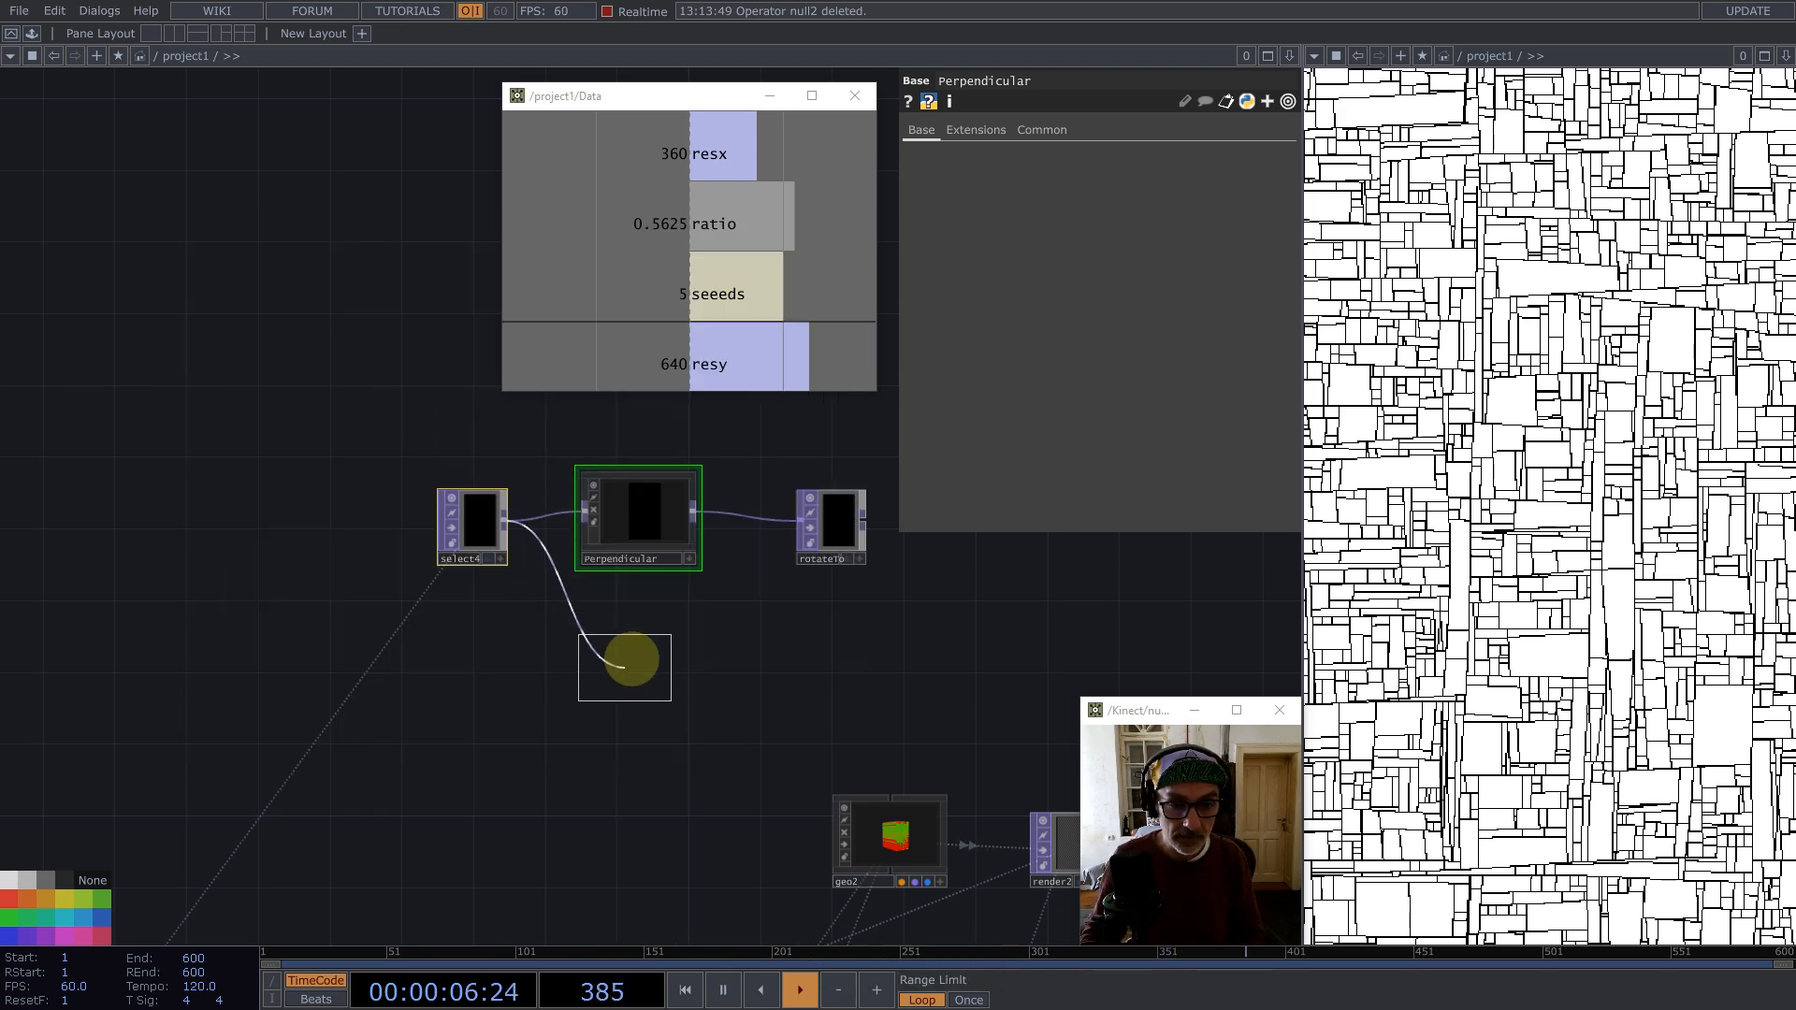
pyautogui.click(621, 644)
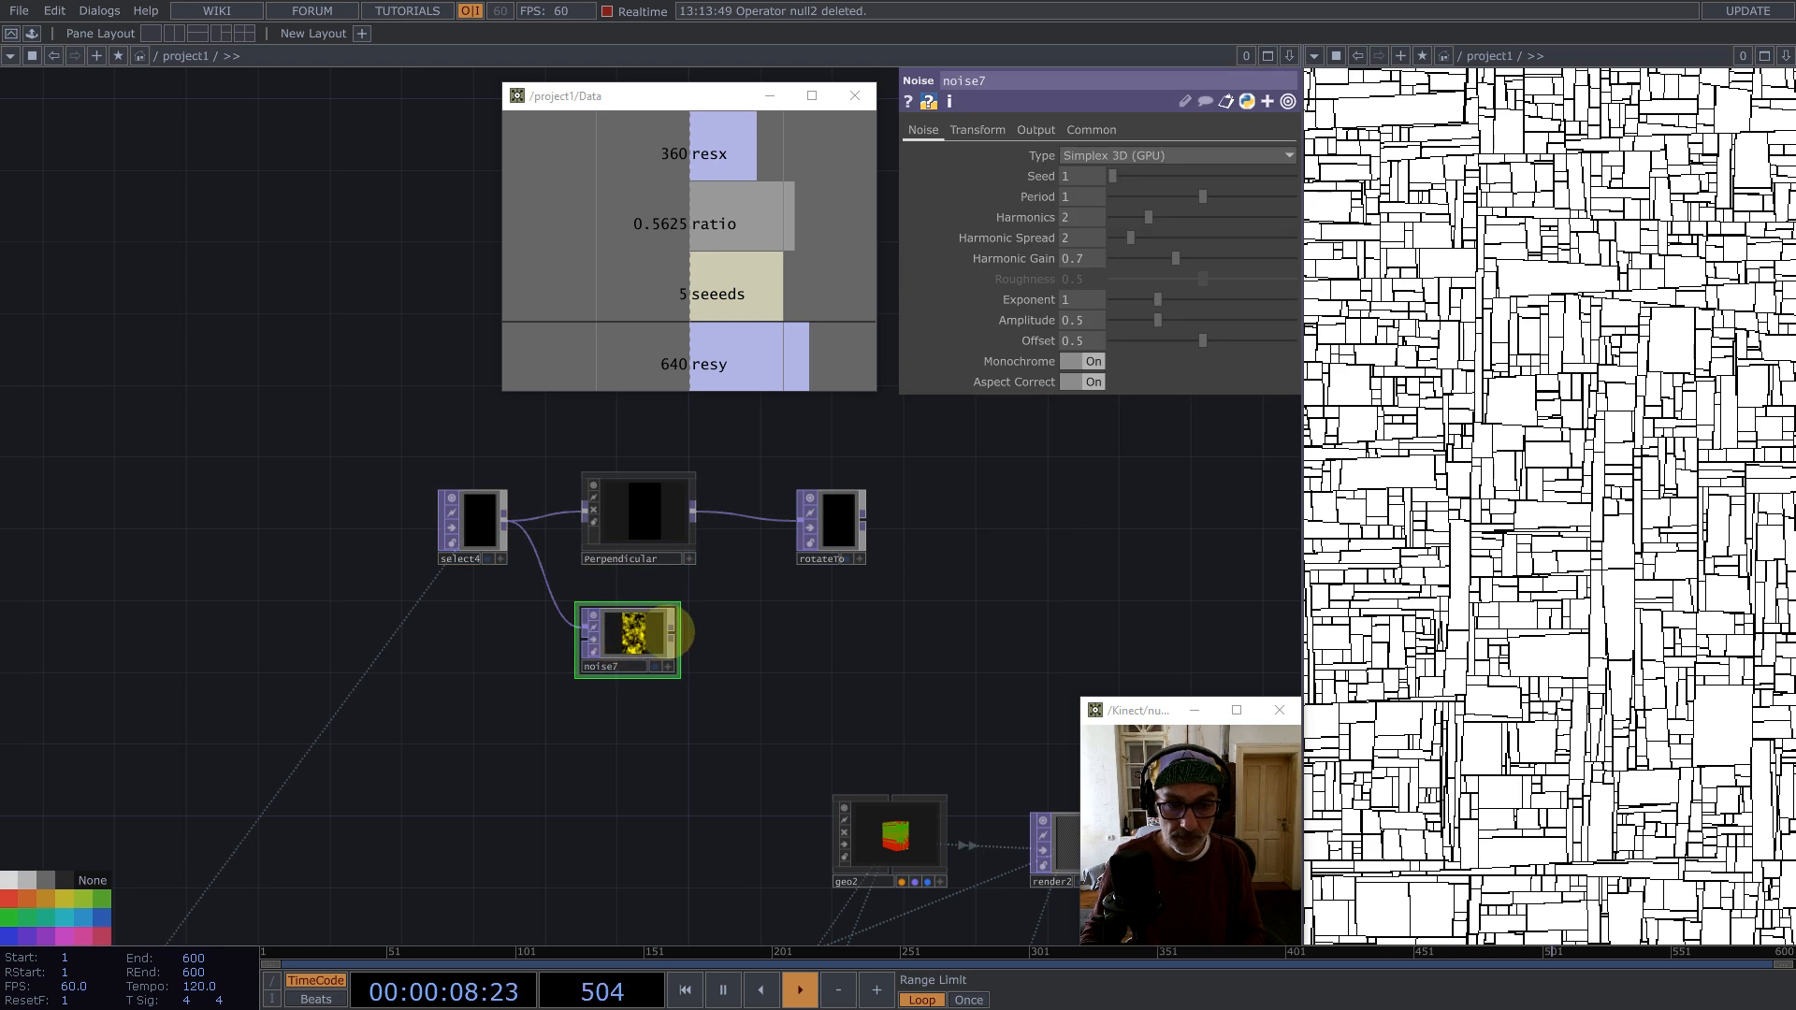
# Step: Append a Null TOP to the noise and name it scale
pyautogui.middleClick(681, 633)
pyautogui.click(610, 538)
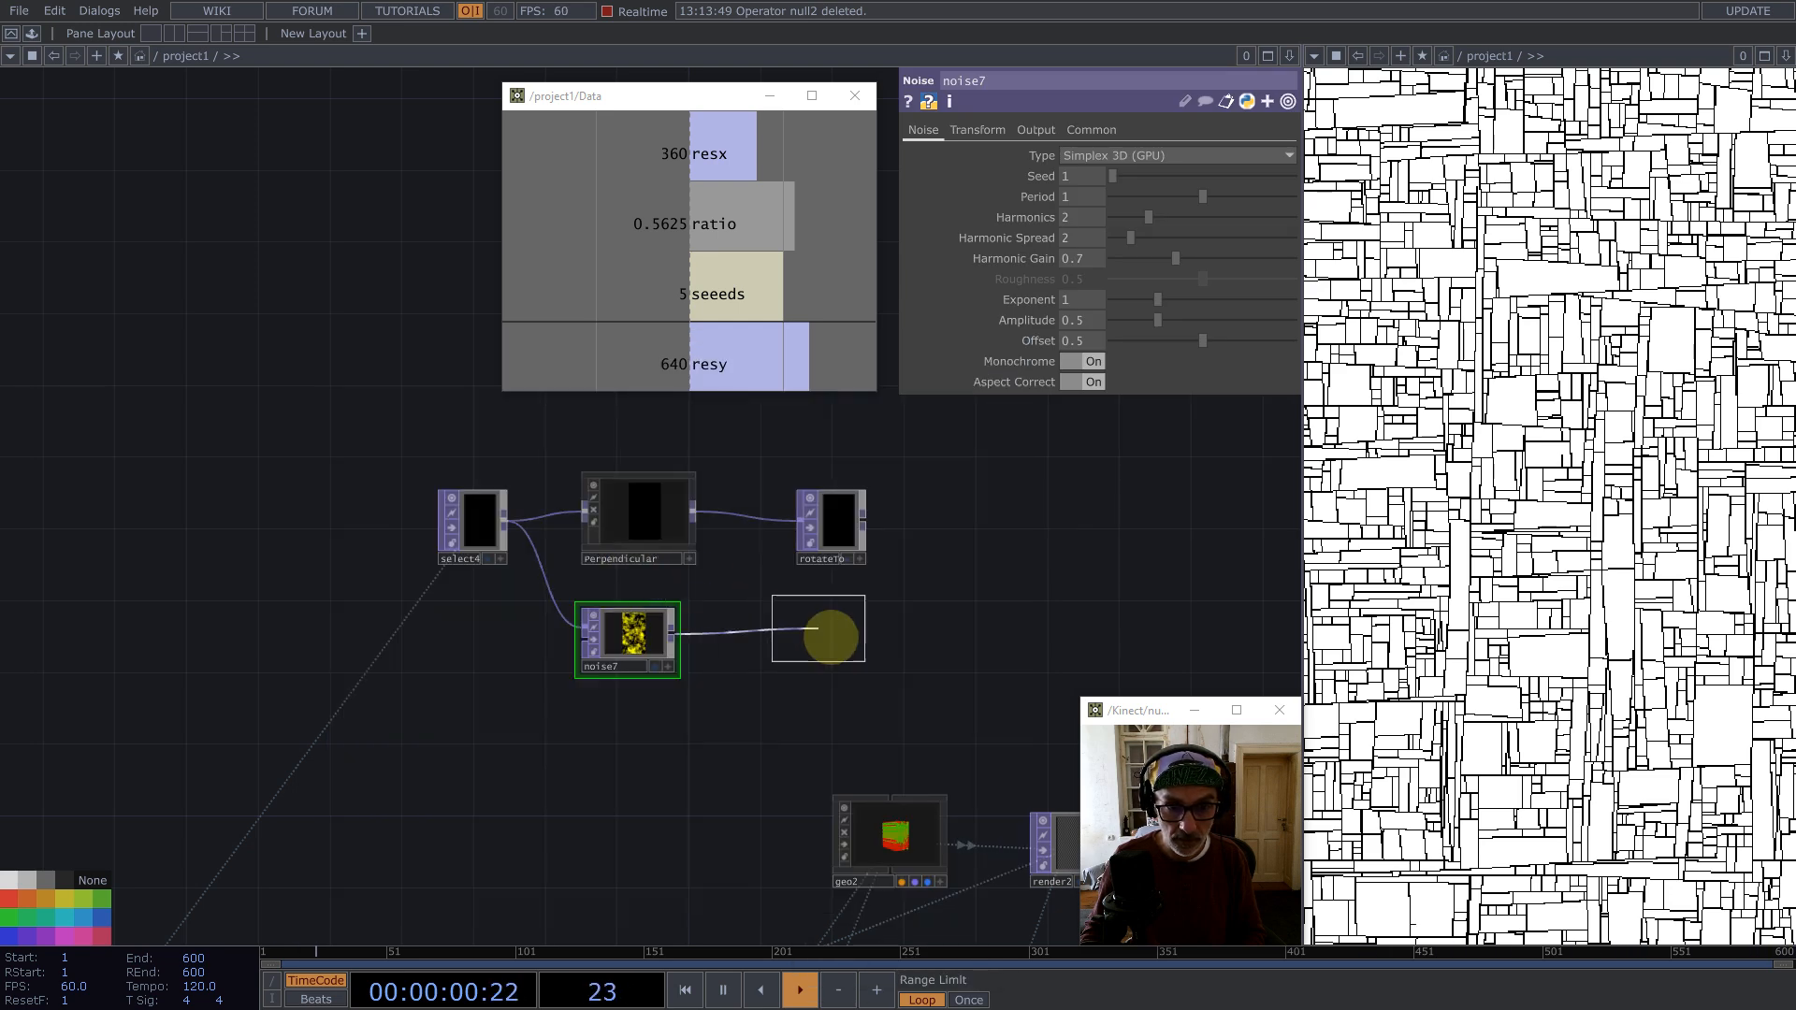
pyautogui.click(828, 633)
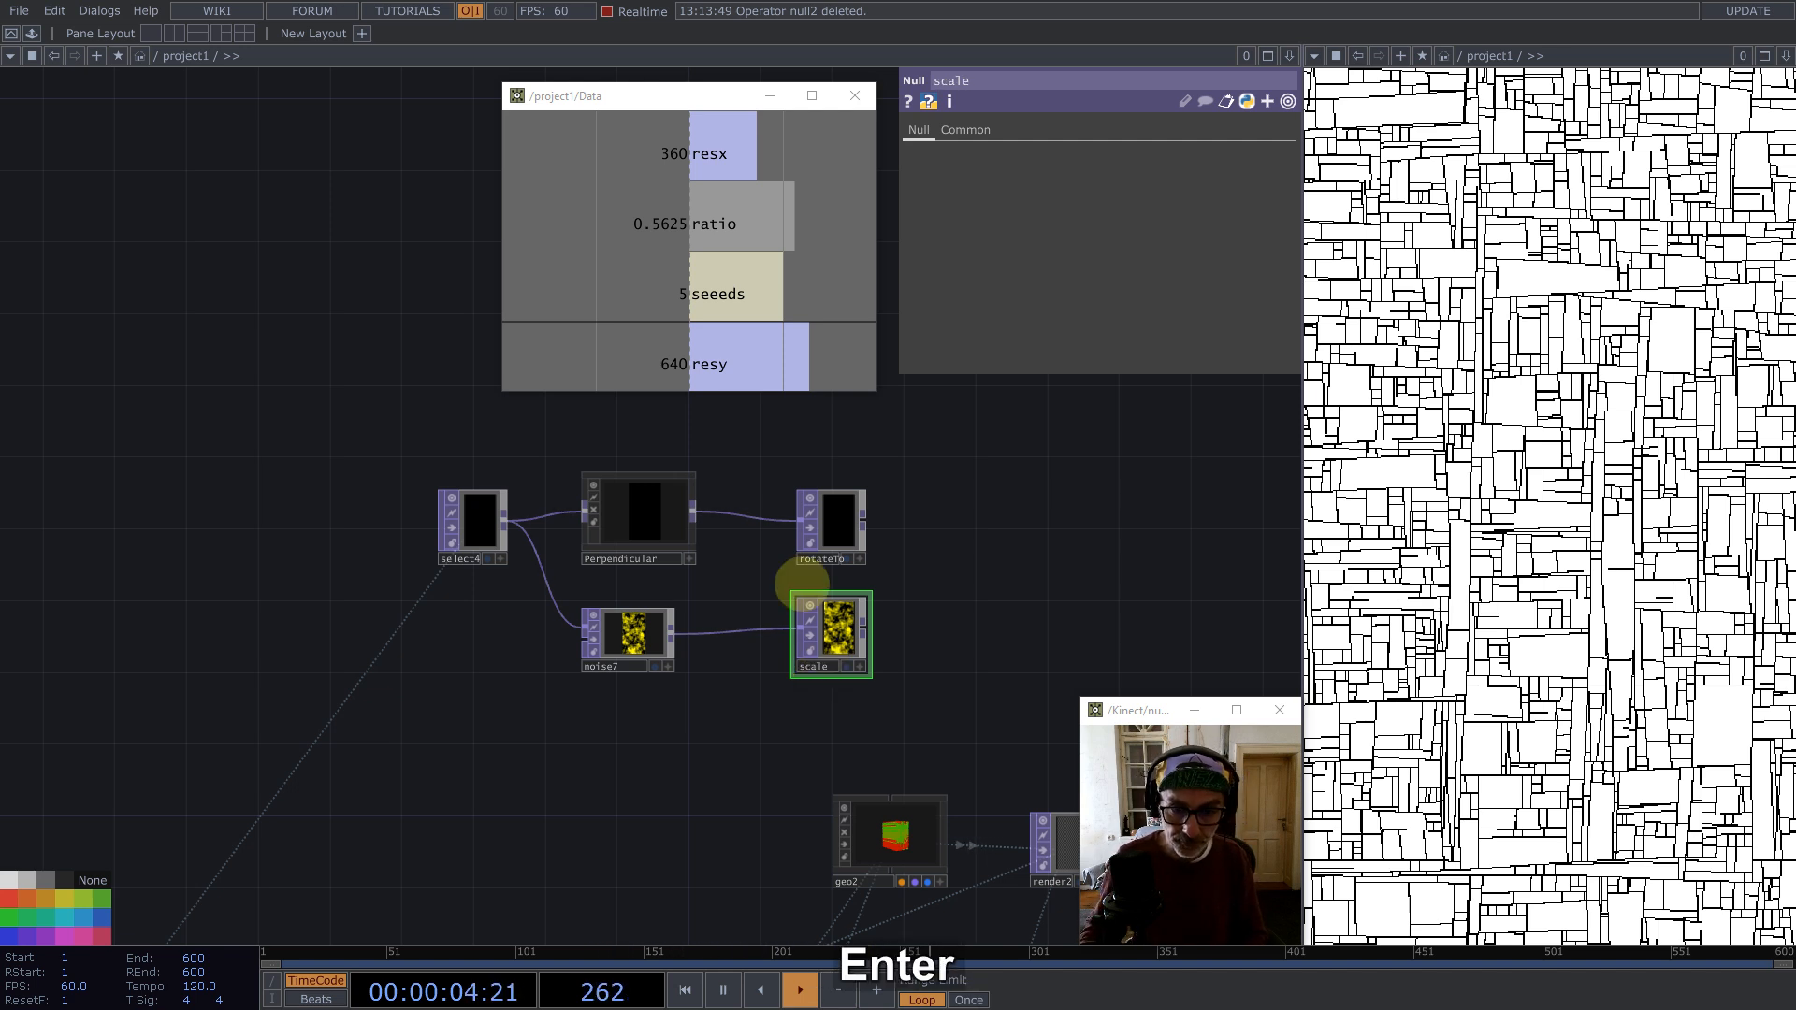
# Step: Color the rotateTo and scale nulls magenta
pyautogui.moveTo(787, 440); pyautogui.dragTo(899, 661)
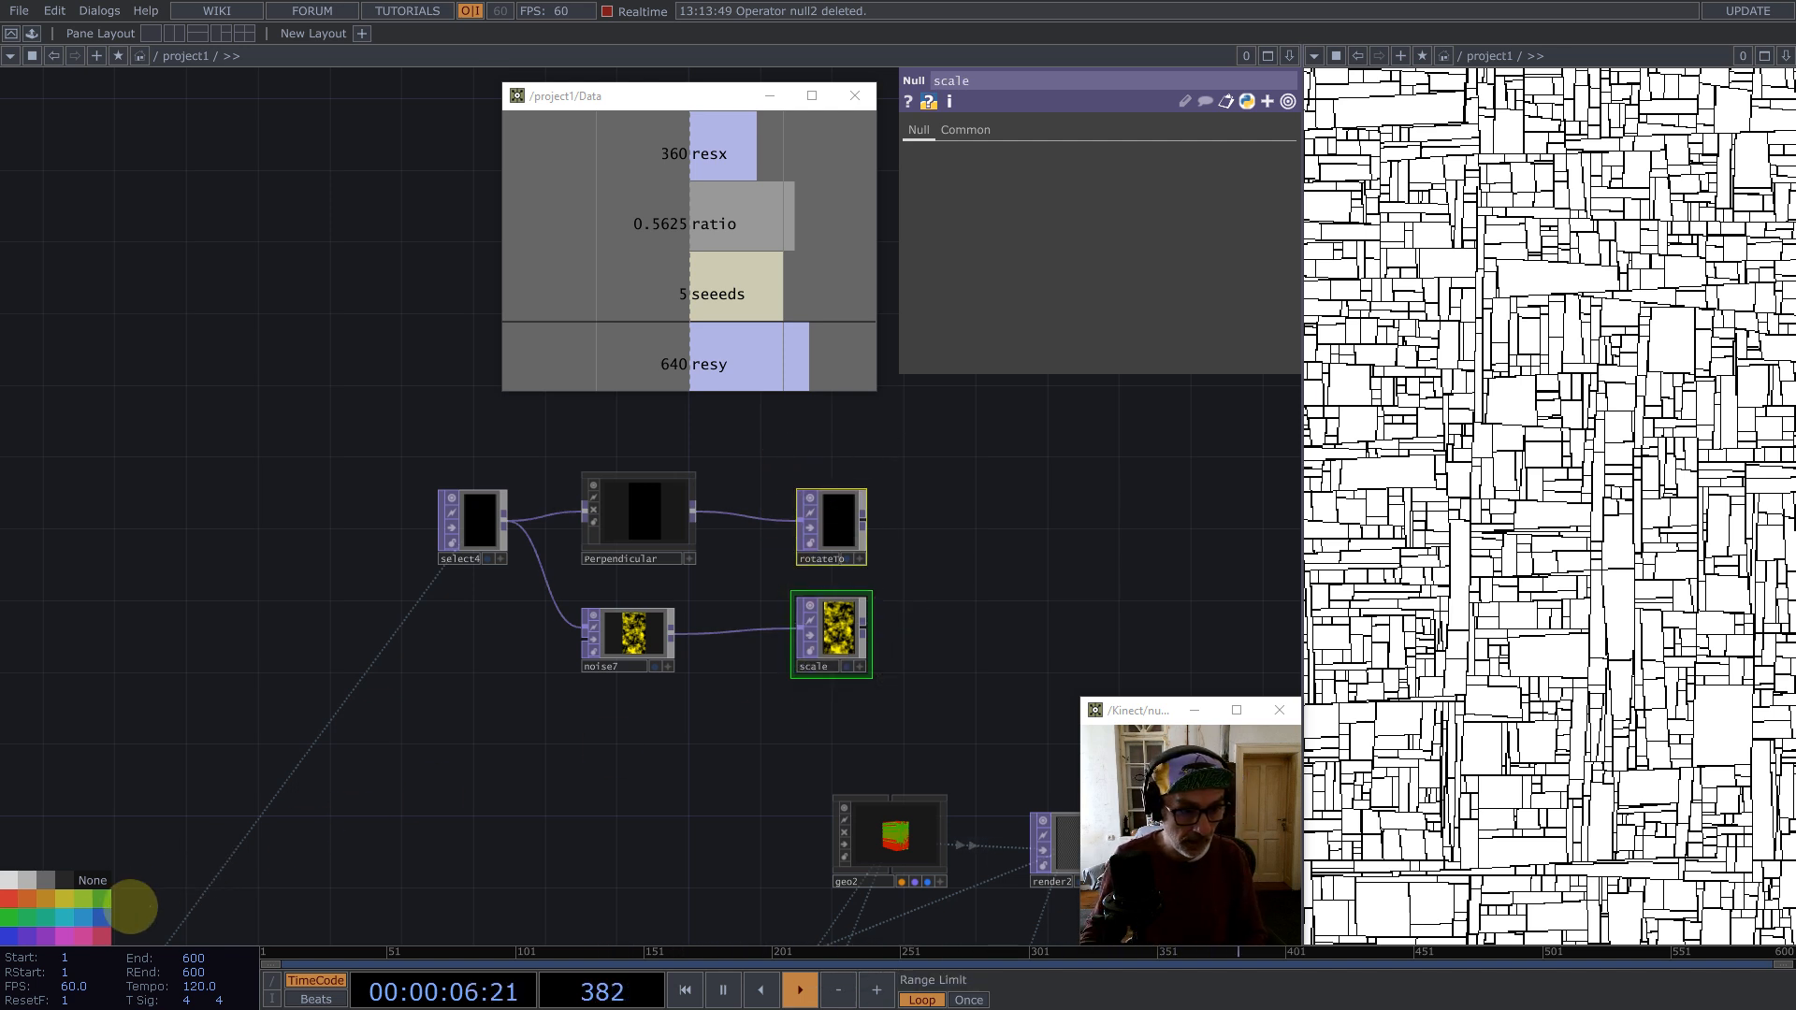
pyautogui.click(83, 939)
pyautogui.scroll(2, 815, 612)
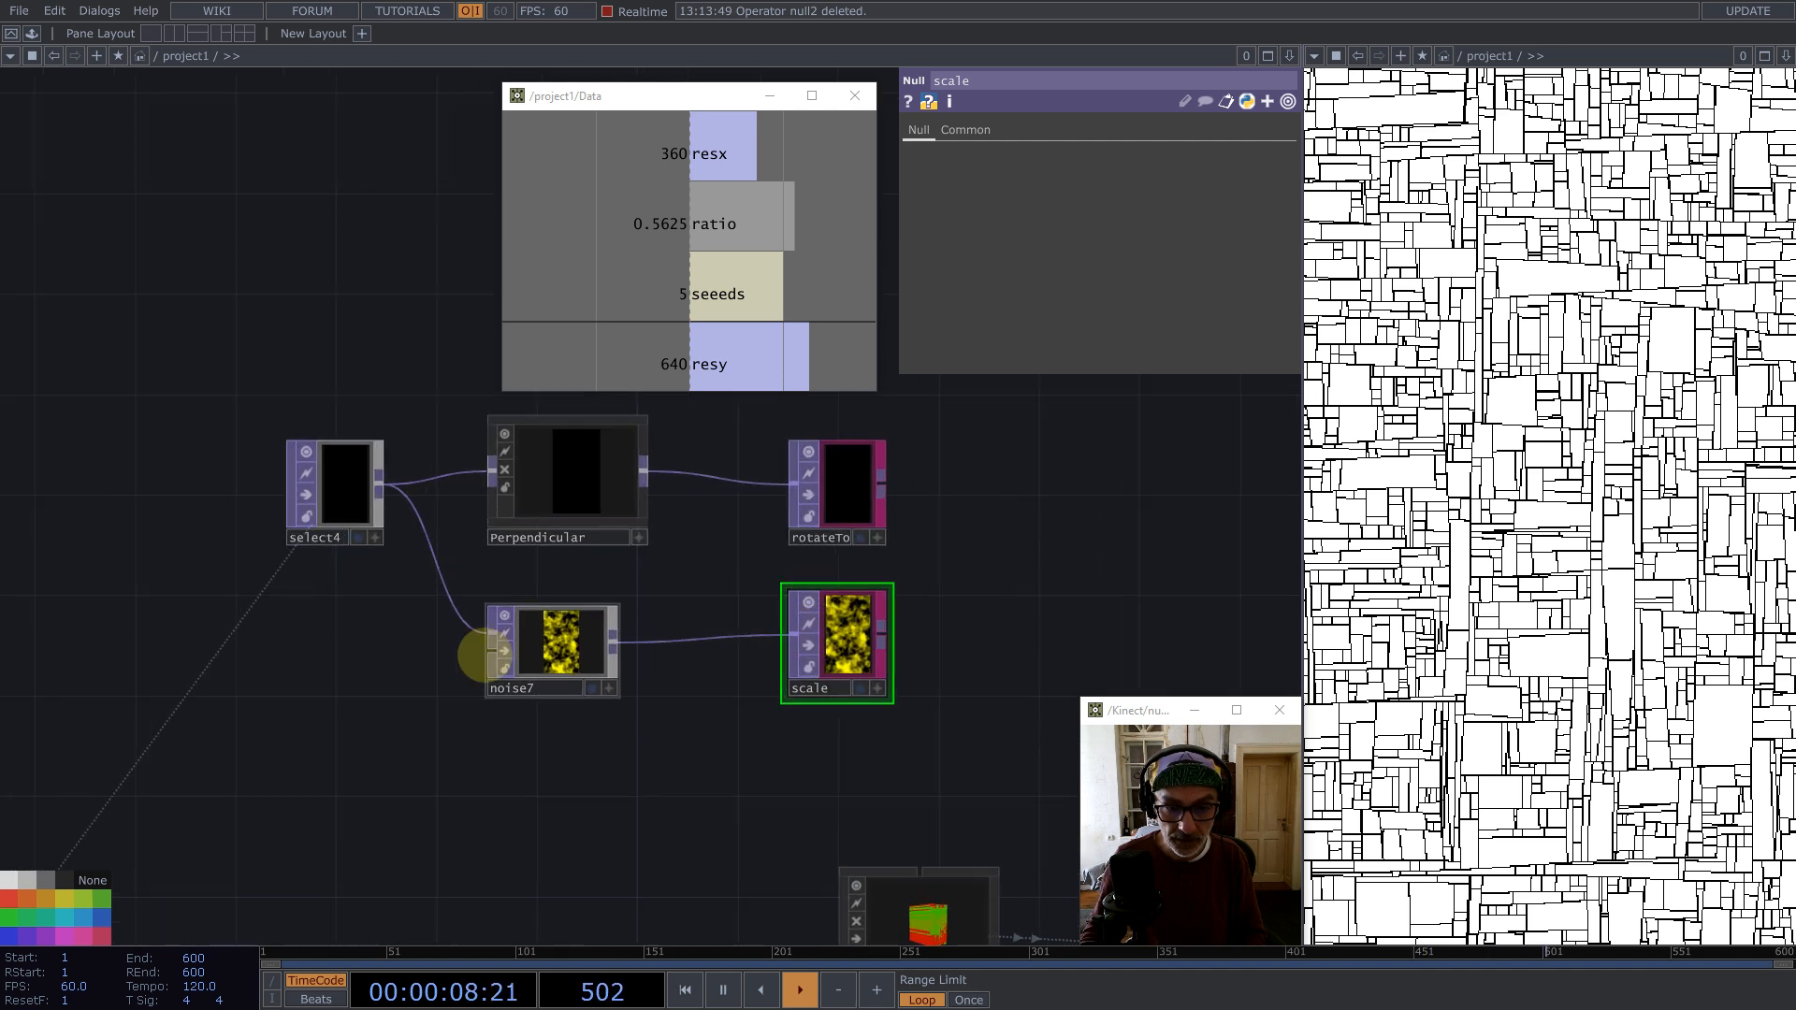
# Step: Set the noise's pixel format to 32-bit float (Mono)
pyautogui.click(561, 646)
pyautogui.click(1091, 130)
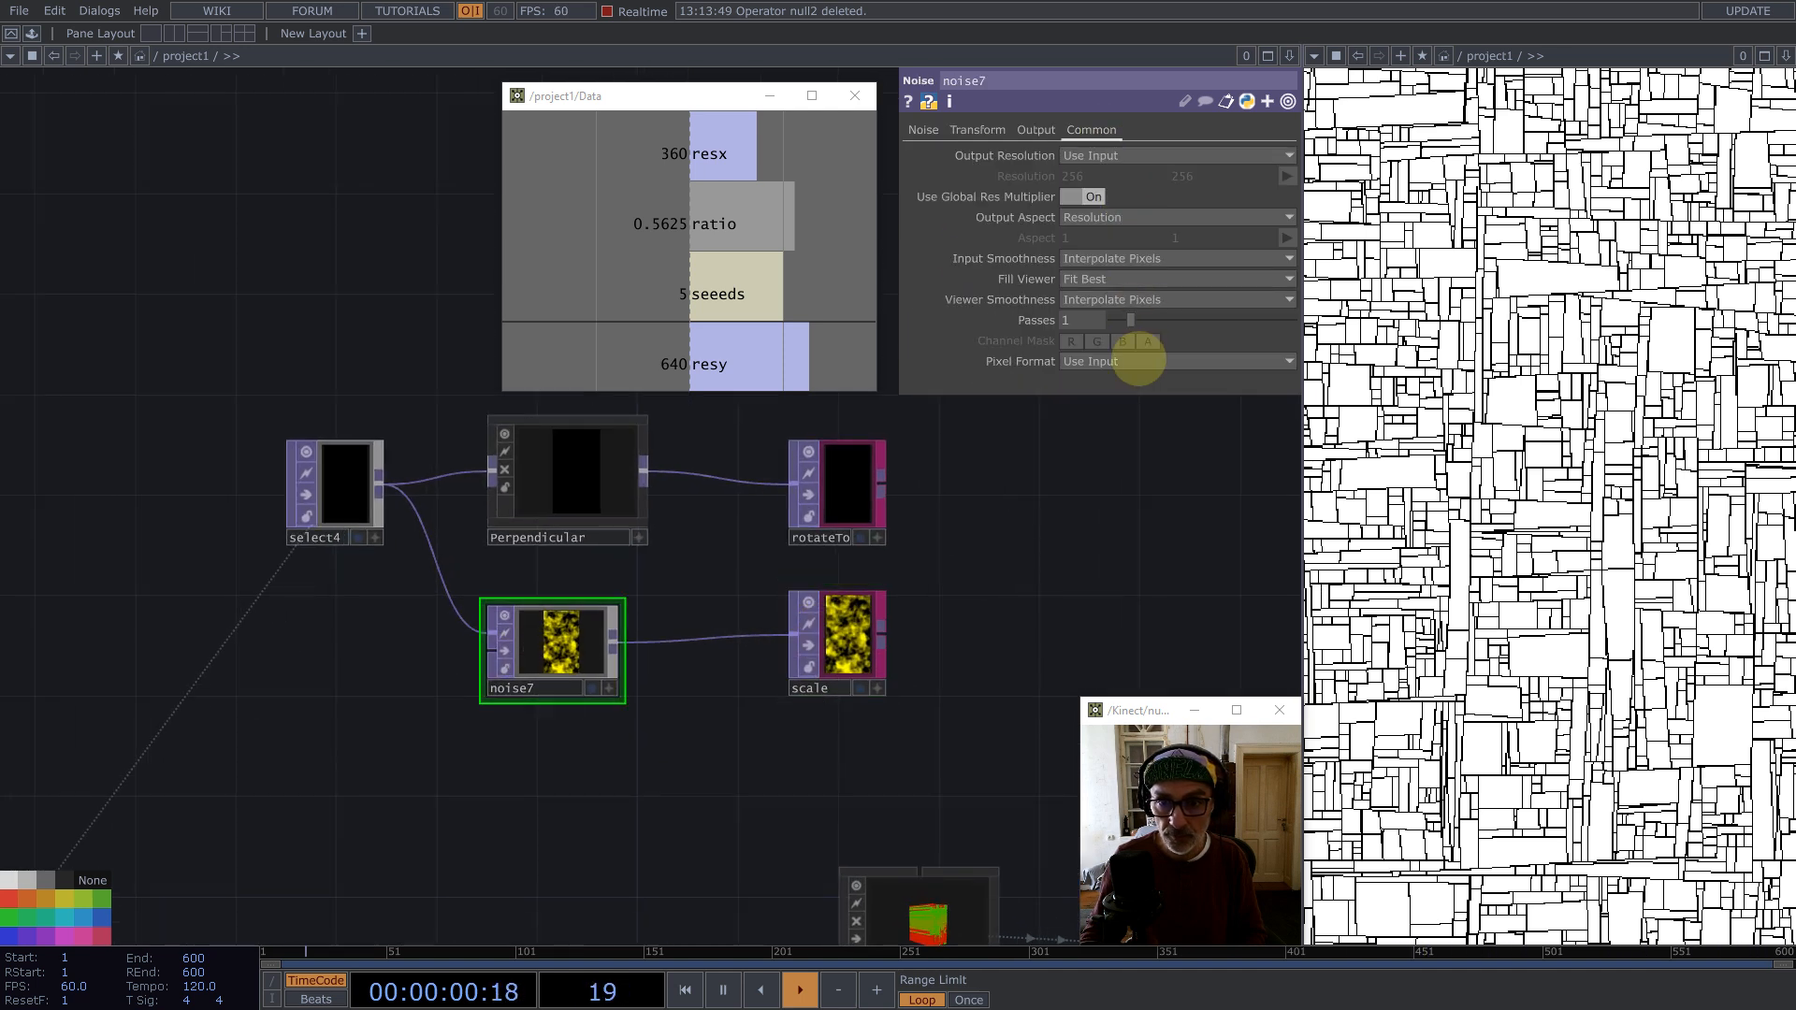
pyautogui.click(1139, 361)
pyautogui.click(1155, 587)
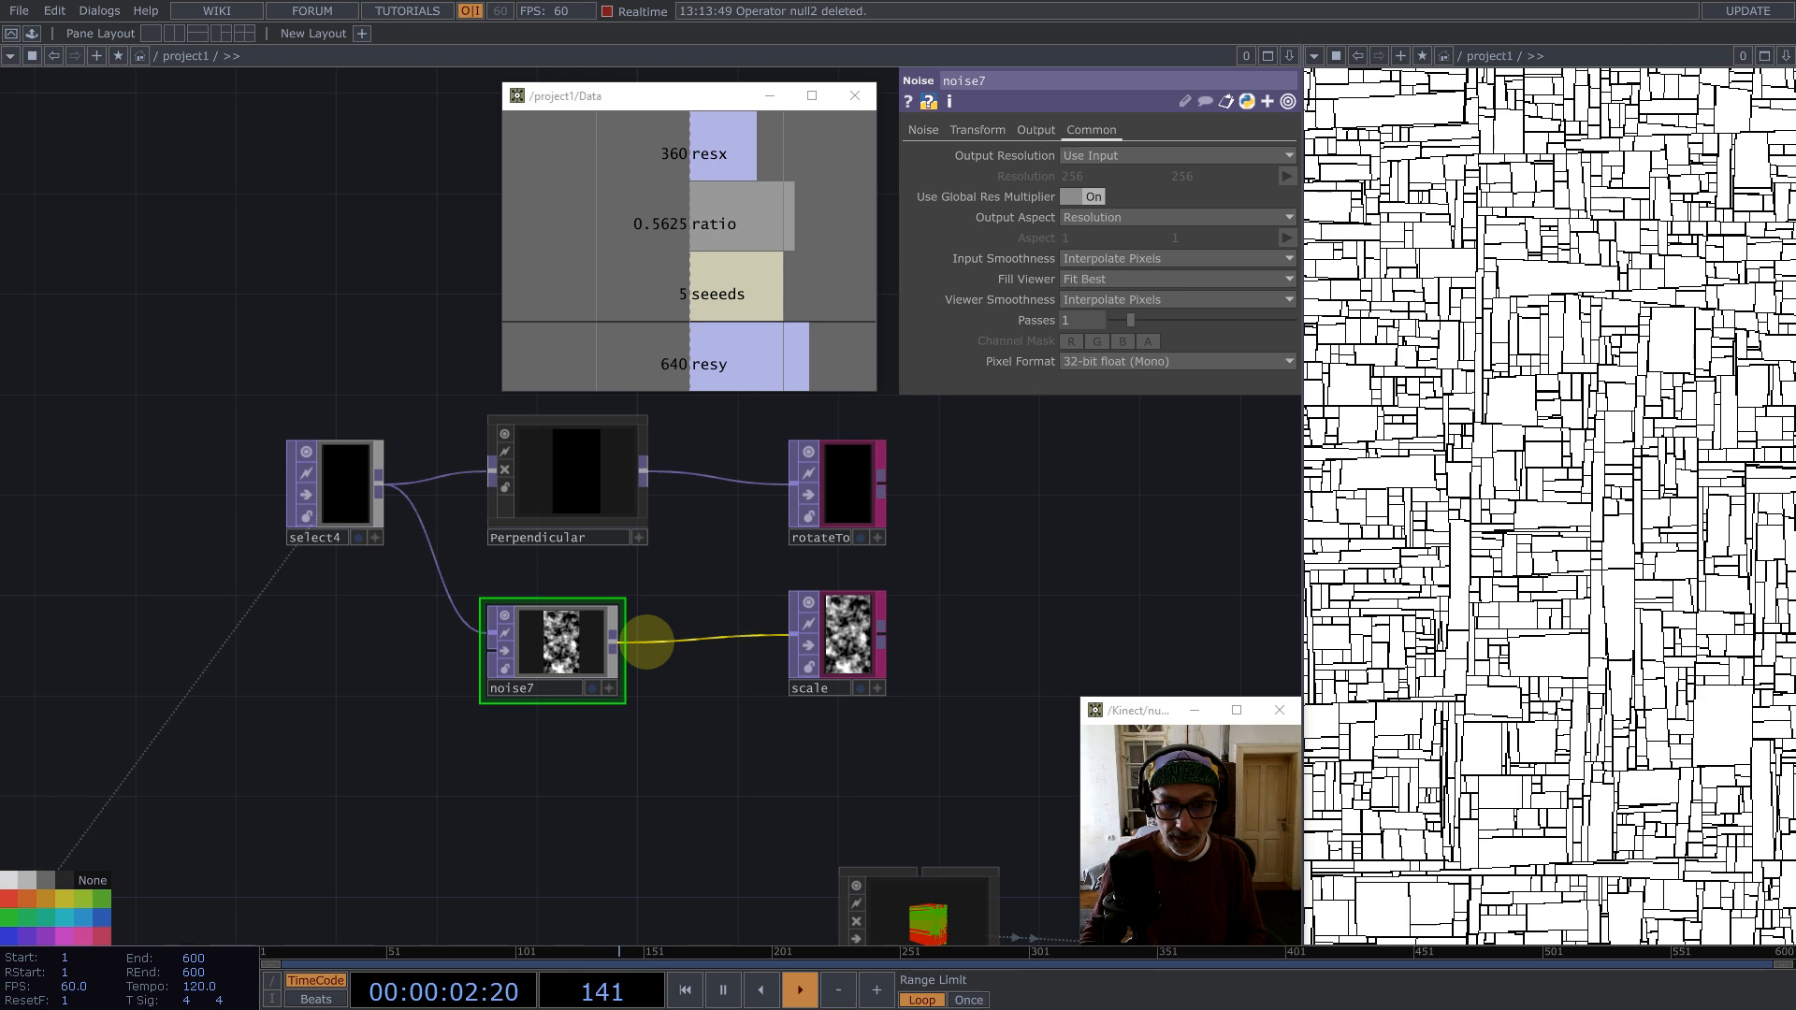
# Step: Insert a Math TOP between the noise and scale, setting its Multiply to 1/32
pyautogui.rightClick(646, 642)
pyautogui.click(668, 629)
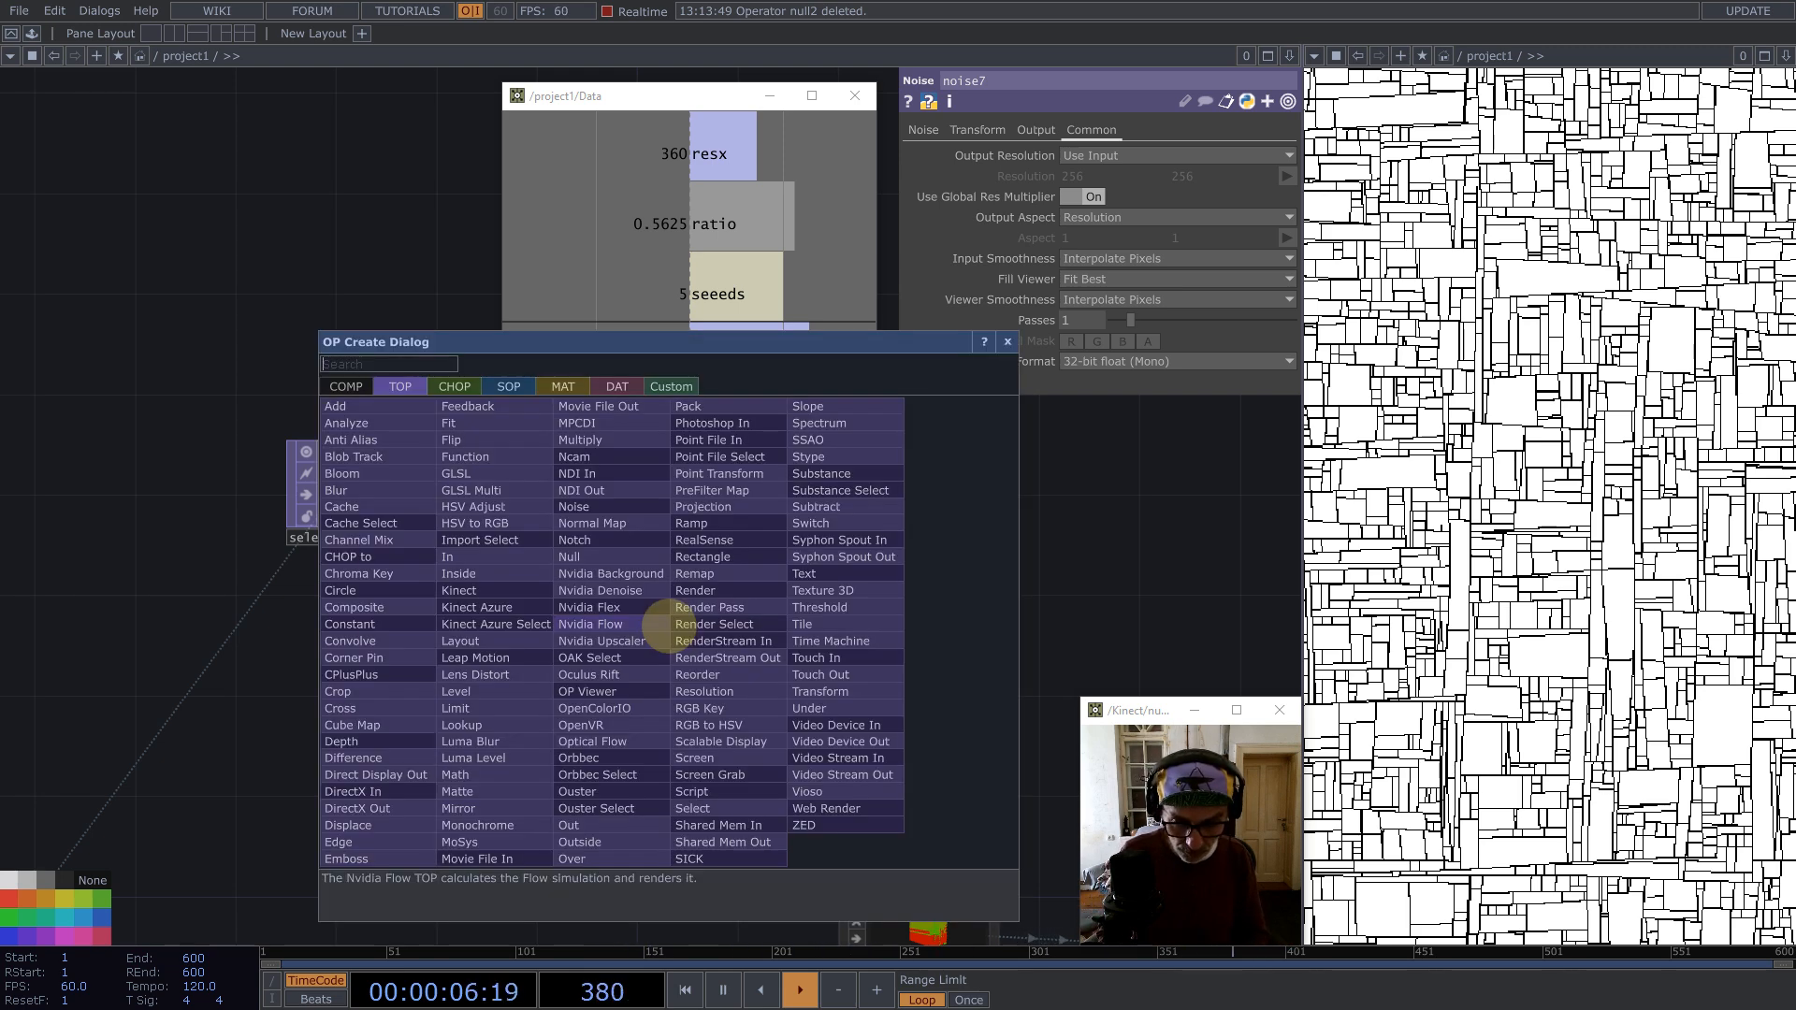
pyautogui.write('ma')
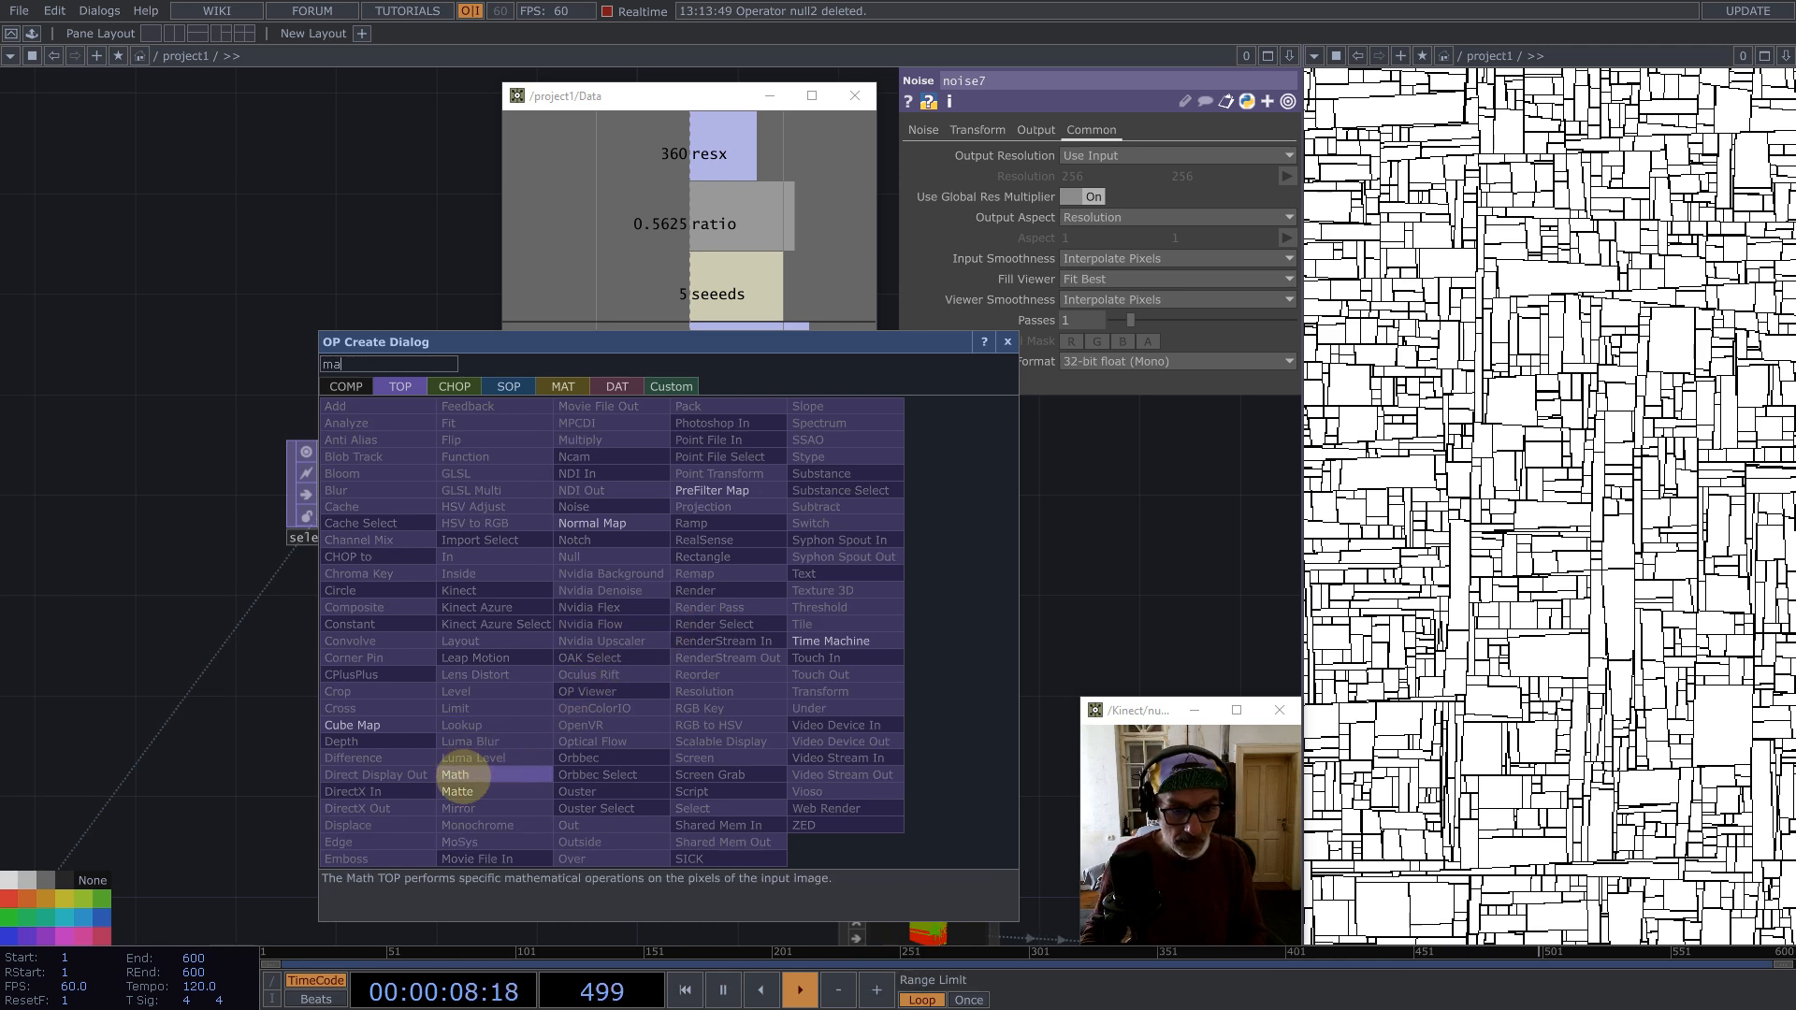
pyautogui.click(456, 775)
pyautogui.click(655, 637)
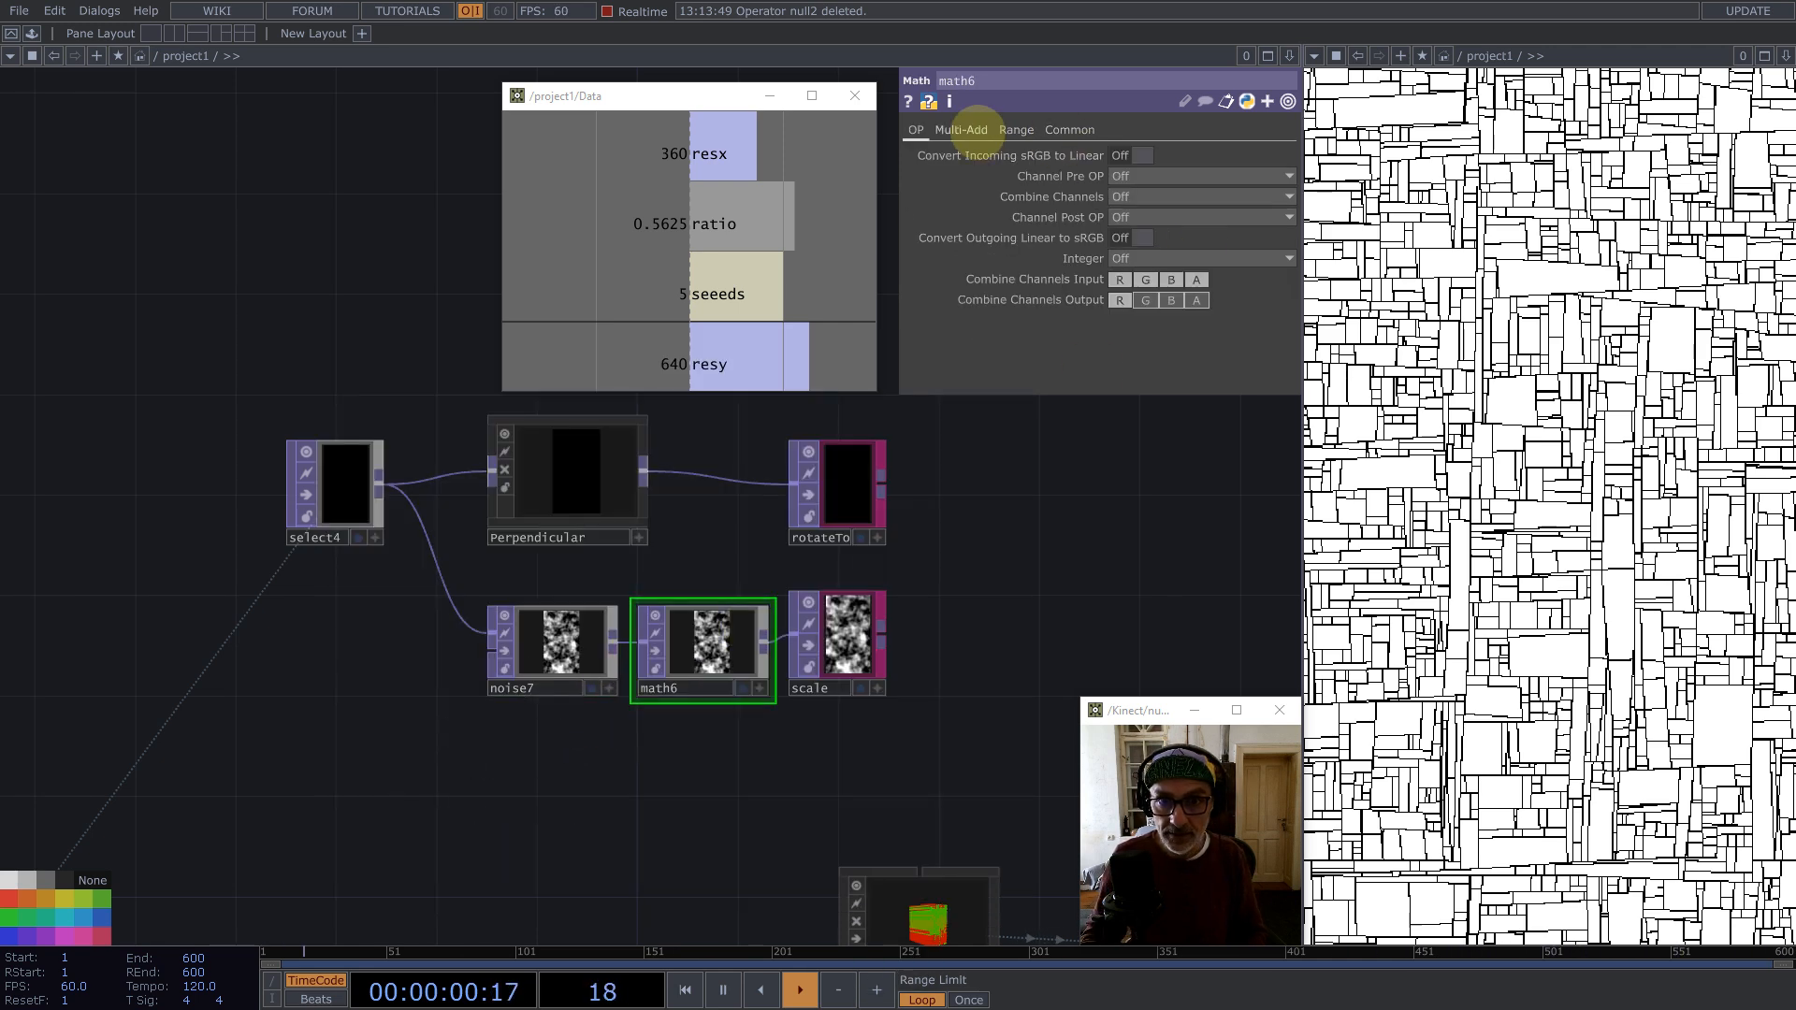
pyautogui.click(962, 129)
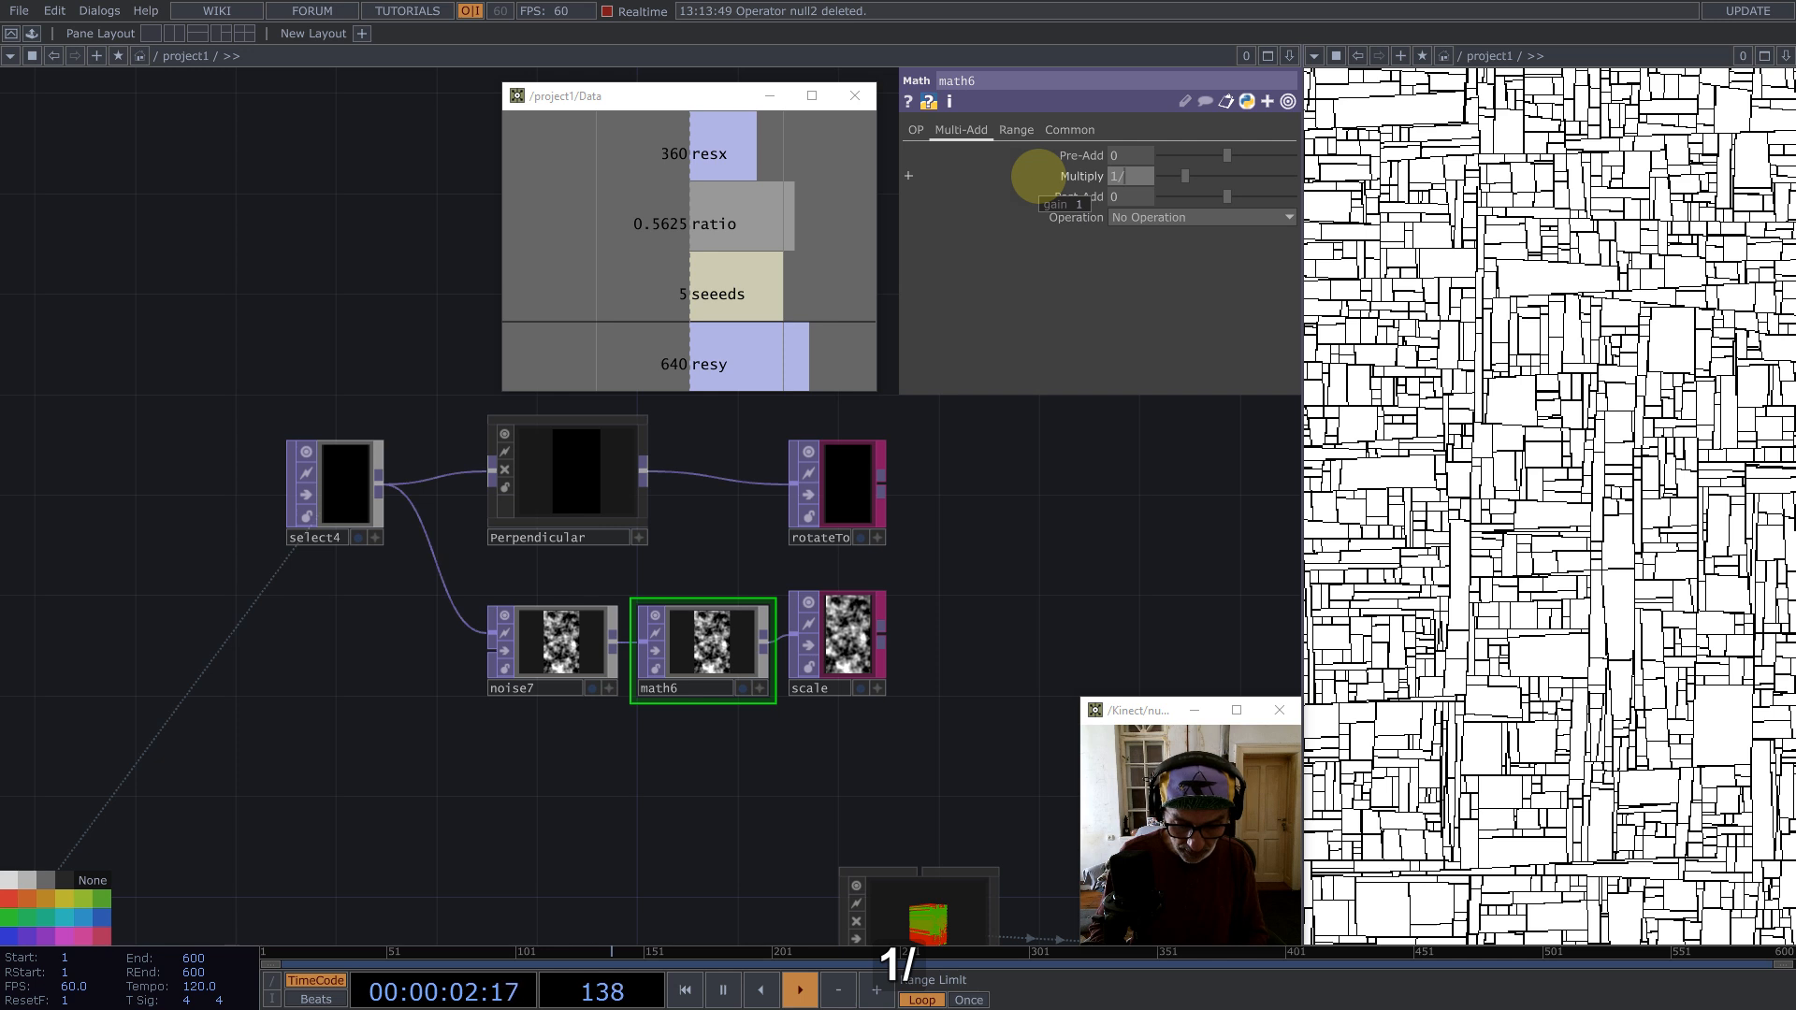
pyautogui.write('1/32')
pyautogui.press('Return')
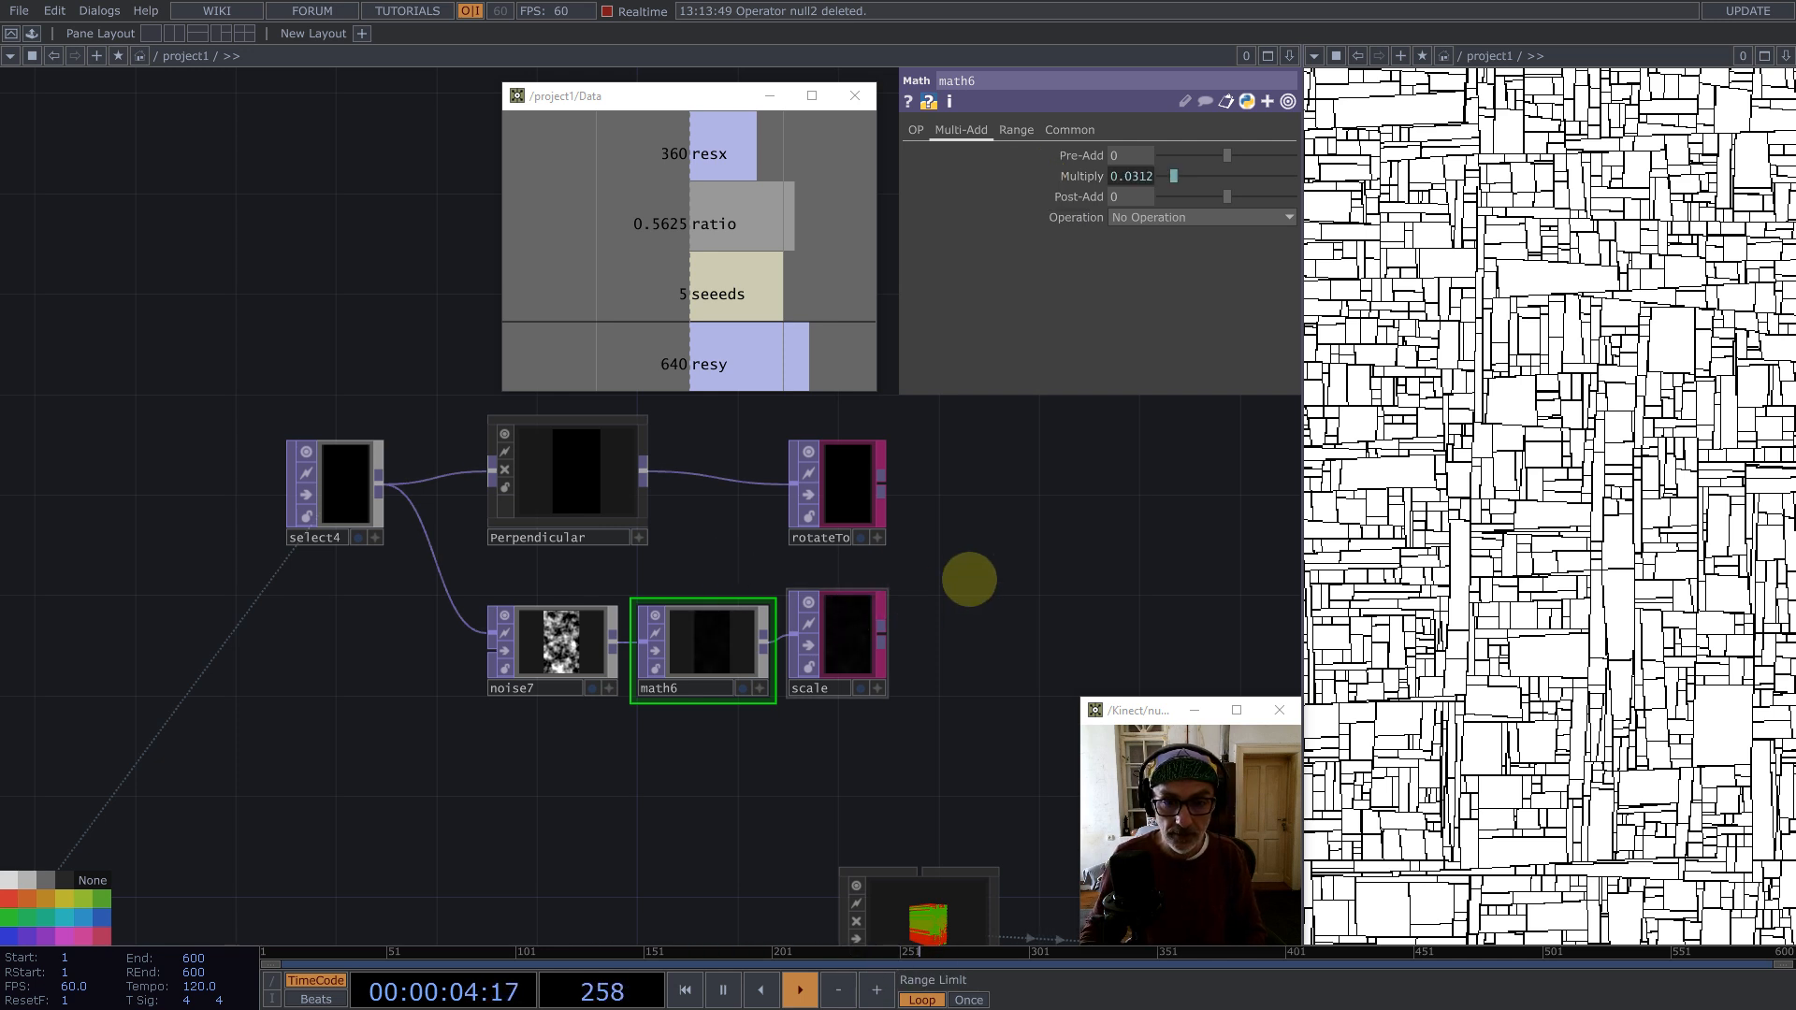
# Step: Set geo2's instance Scale OP to the scale null with Scale Z using channel r
pyautogui.moveTo(911, 502); pyautogui.dragTo(460, 378)
pyautogui.moveTo(391, 540); pyautogui.dragTo(408, 363)
pyautogui.scroll(4, 480, 661)
pyautogui.scroll(-1, 494, 634)
pyautogui.click(493, 632)
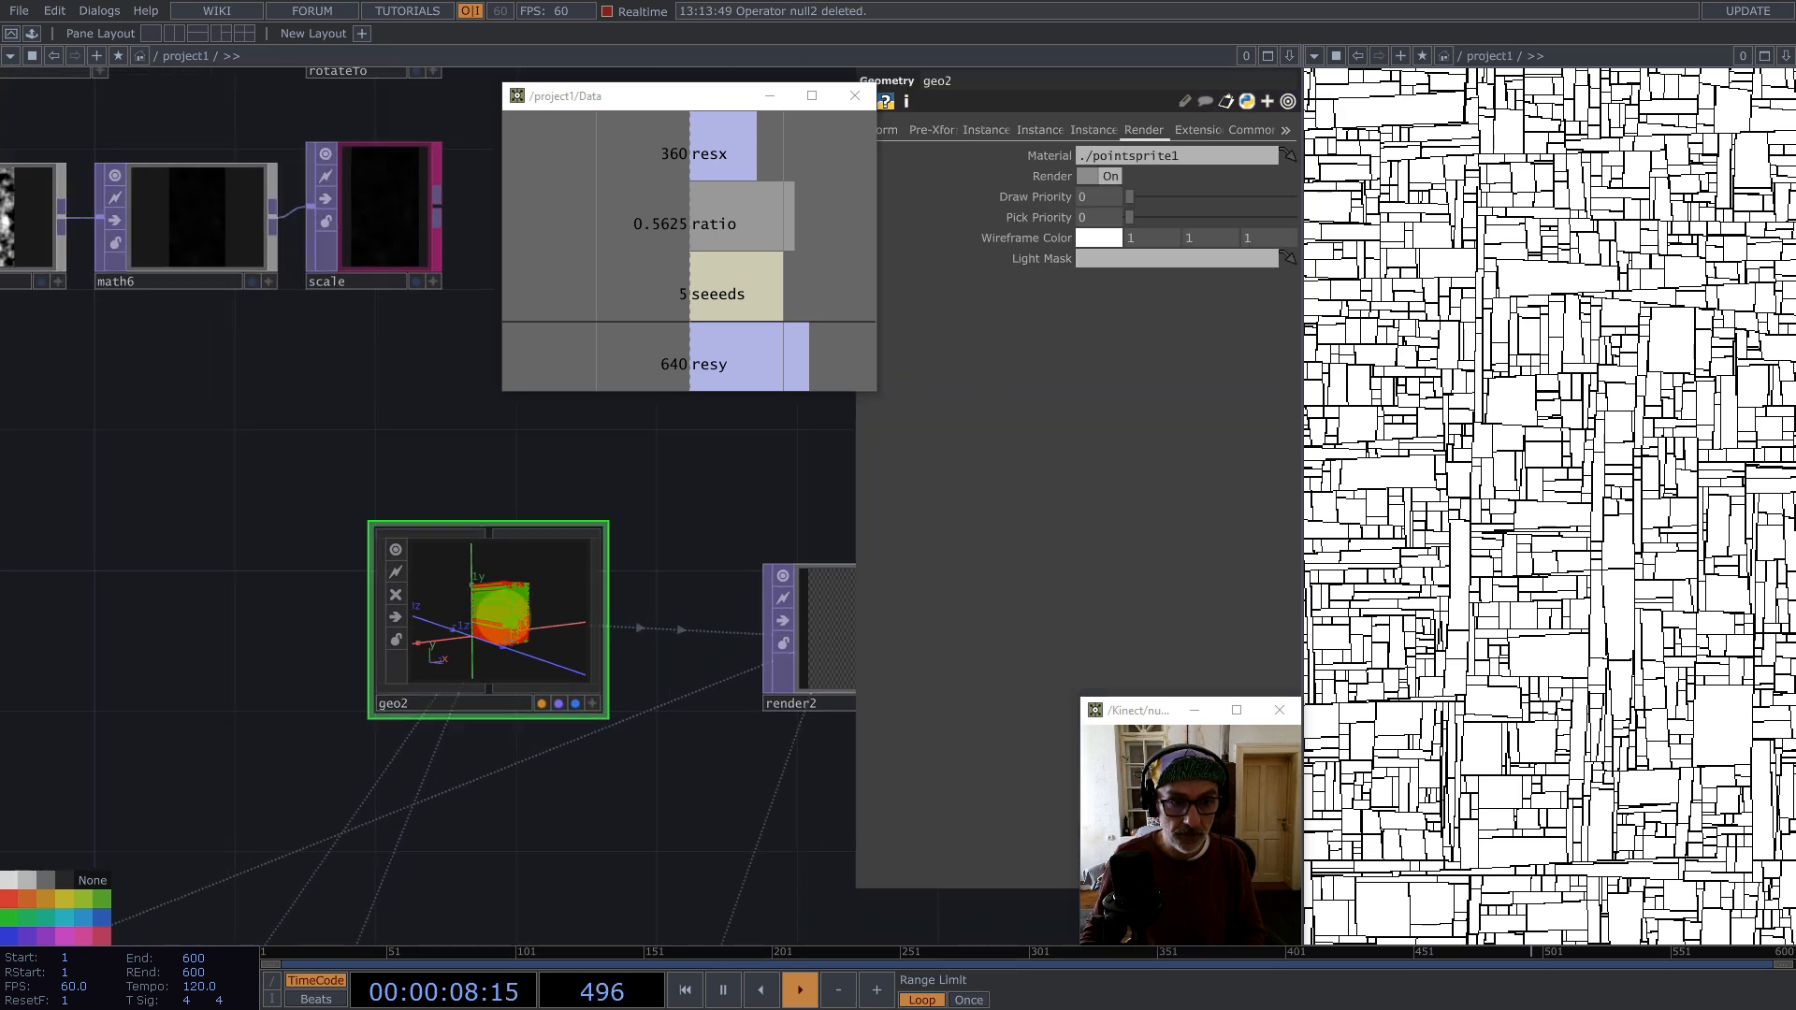
pyautogui.click(985, 131)
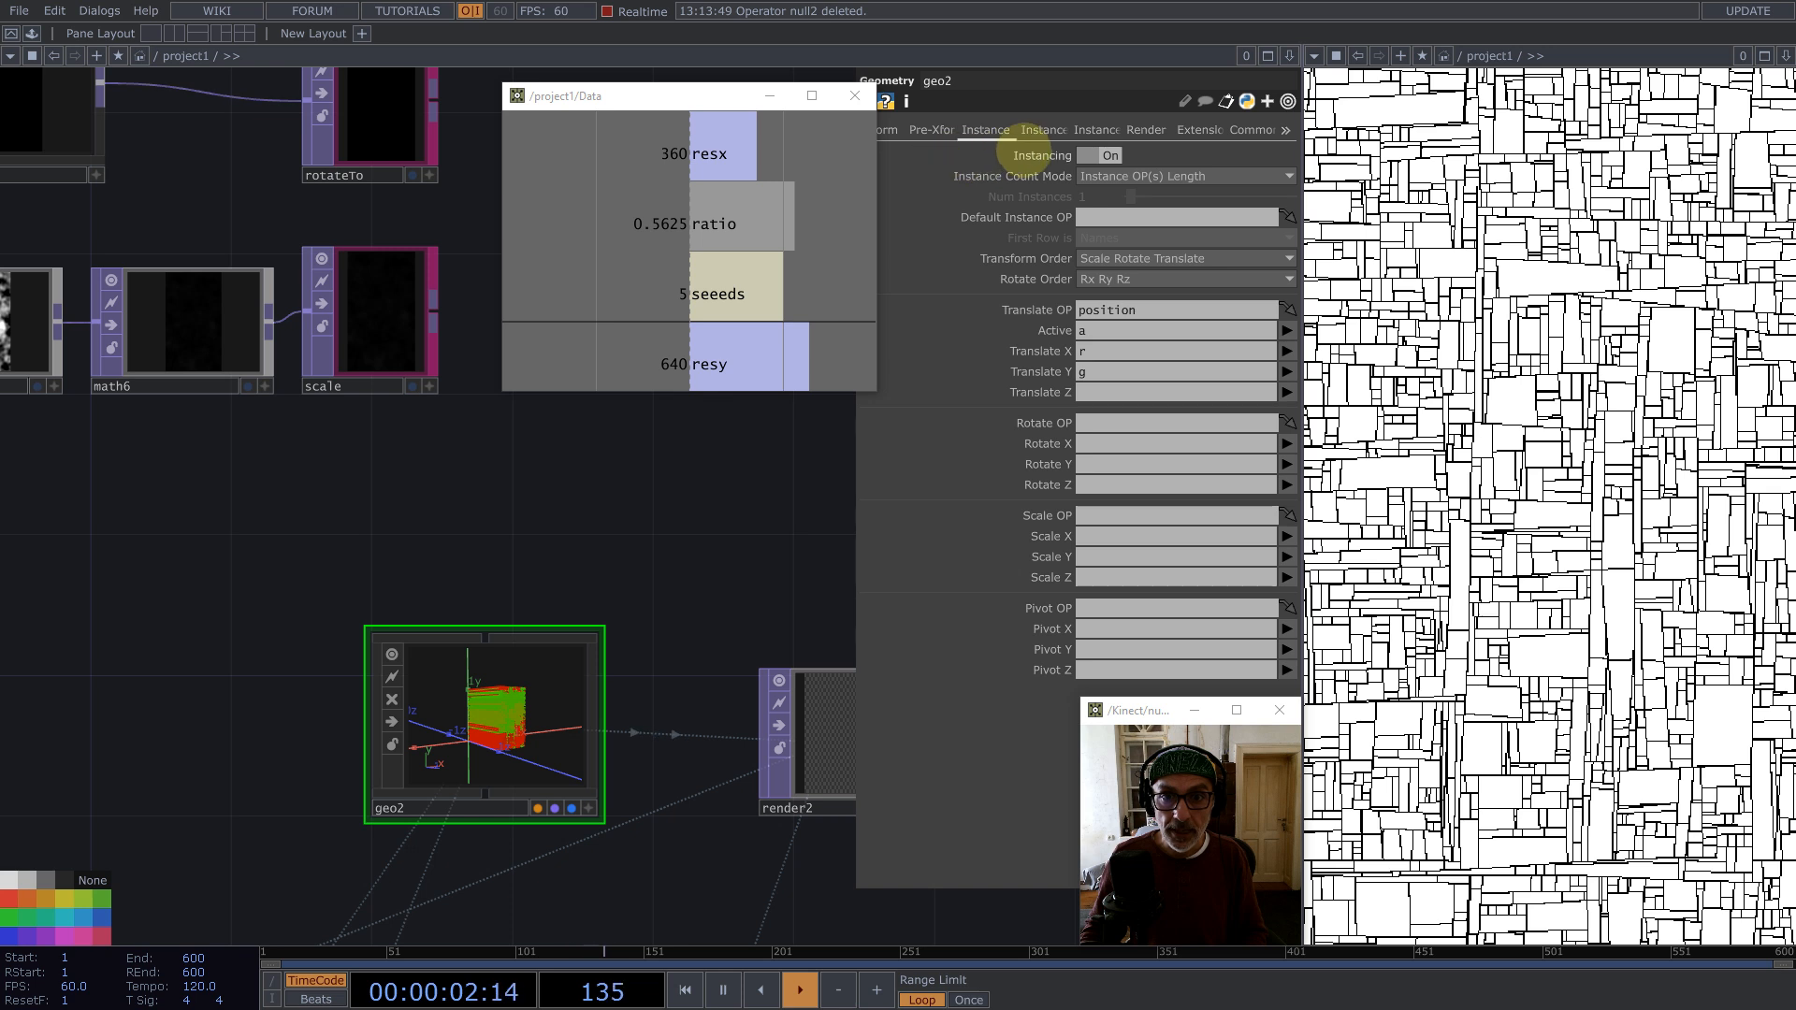
pyautogui.moveTo(340, 289); pyautogui.dragTo(1104, 515)
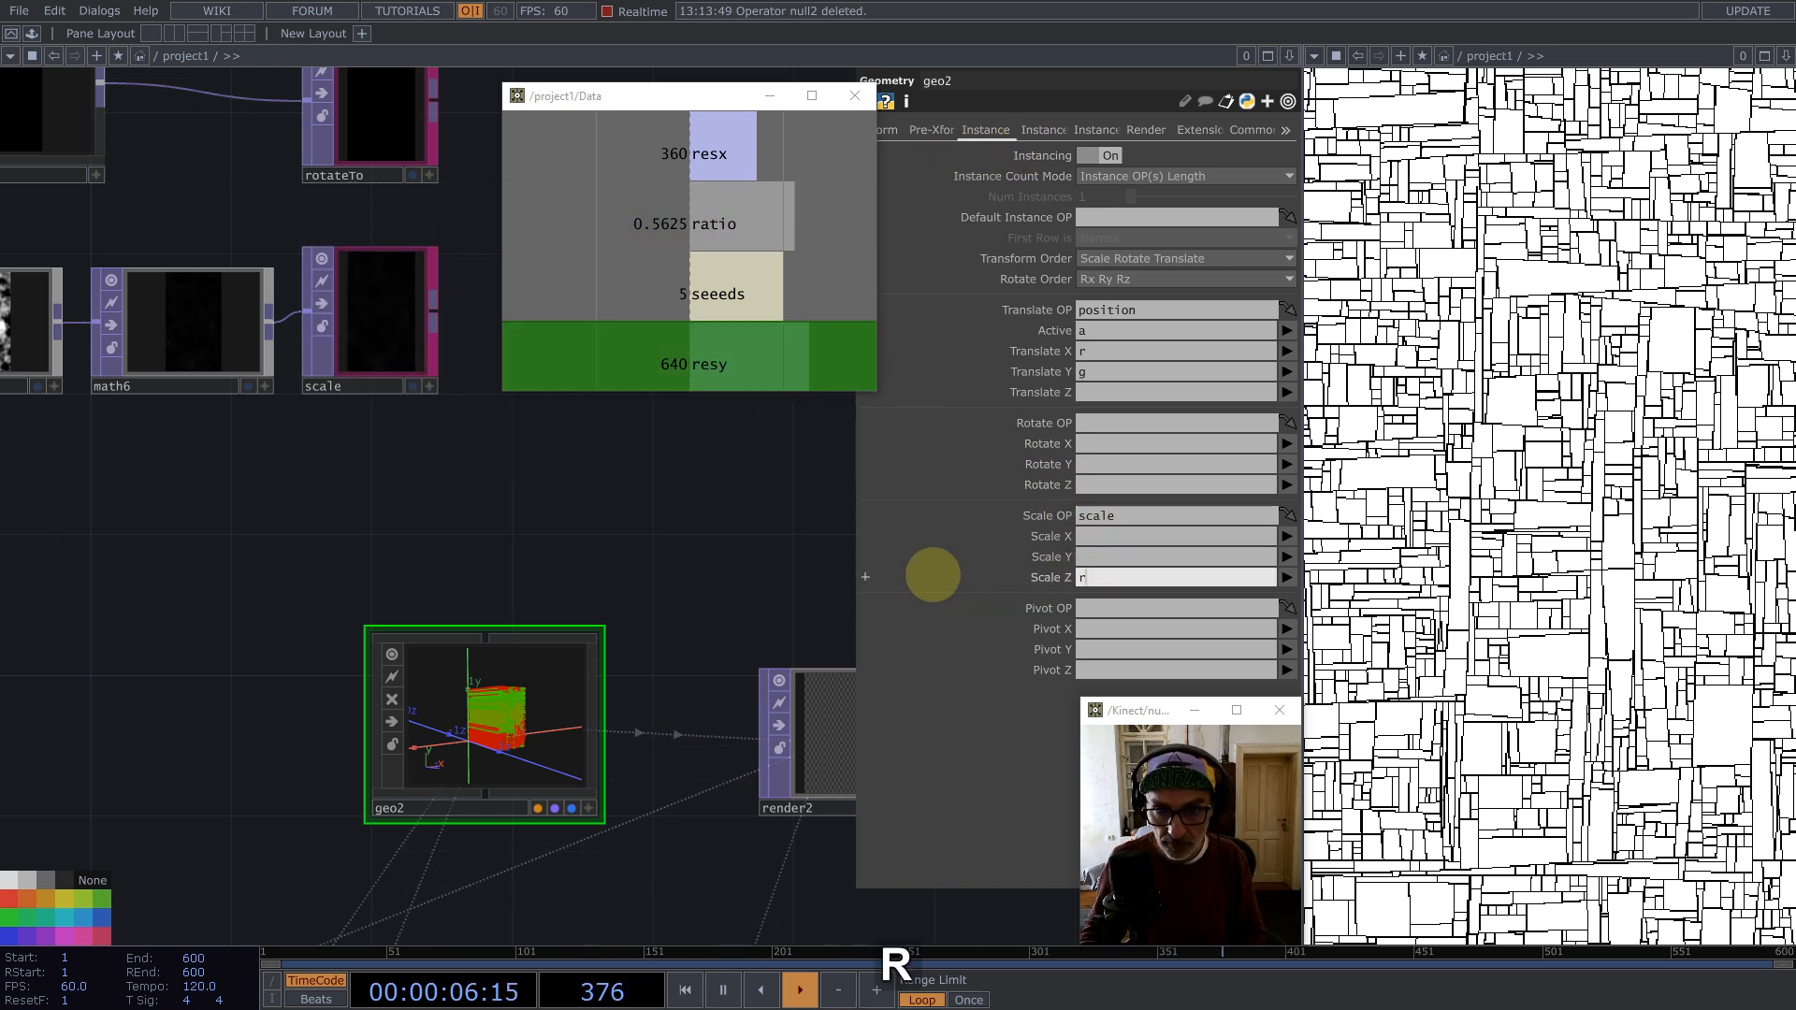
pyautogui.press('Return')
pyautogui.scroll(8, 499, 712)
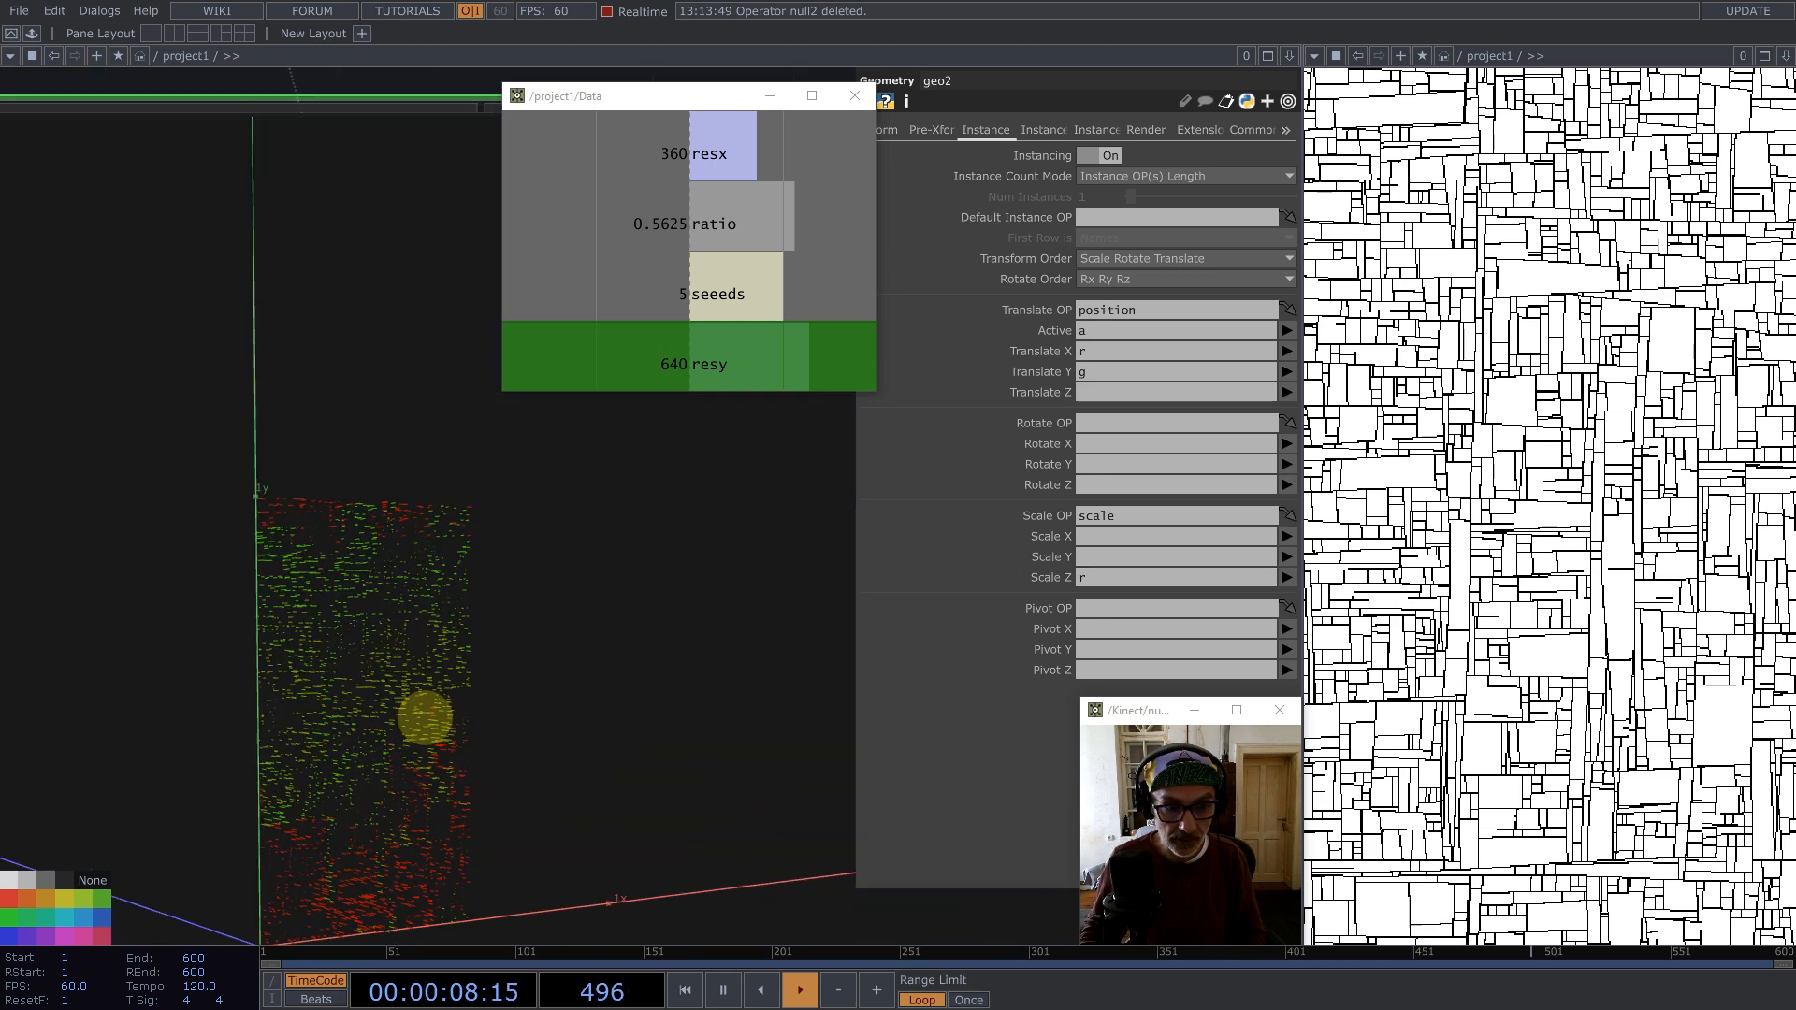
pyautogui.scroll(-4, 614, 656)
pyautogui.scroll(-5, 614, 656)
pyautogui.moveTo(442, 397); pyautogui.dragTo(412, 660)
pyautogui.scroll(-3, 413, 660)
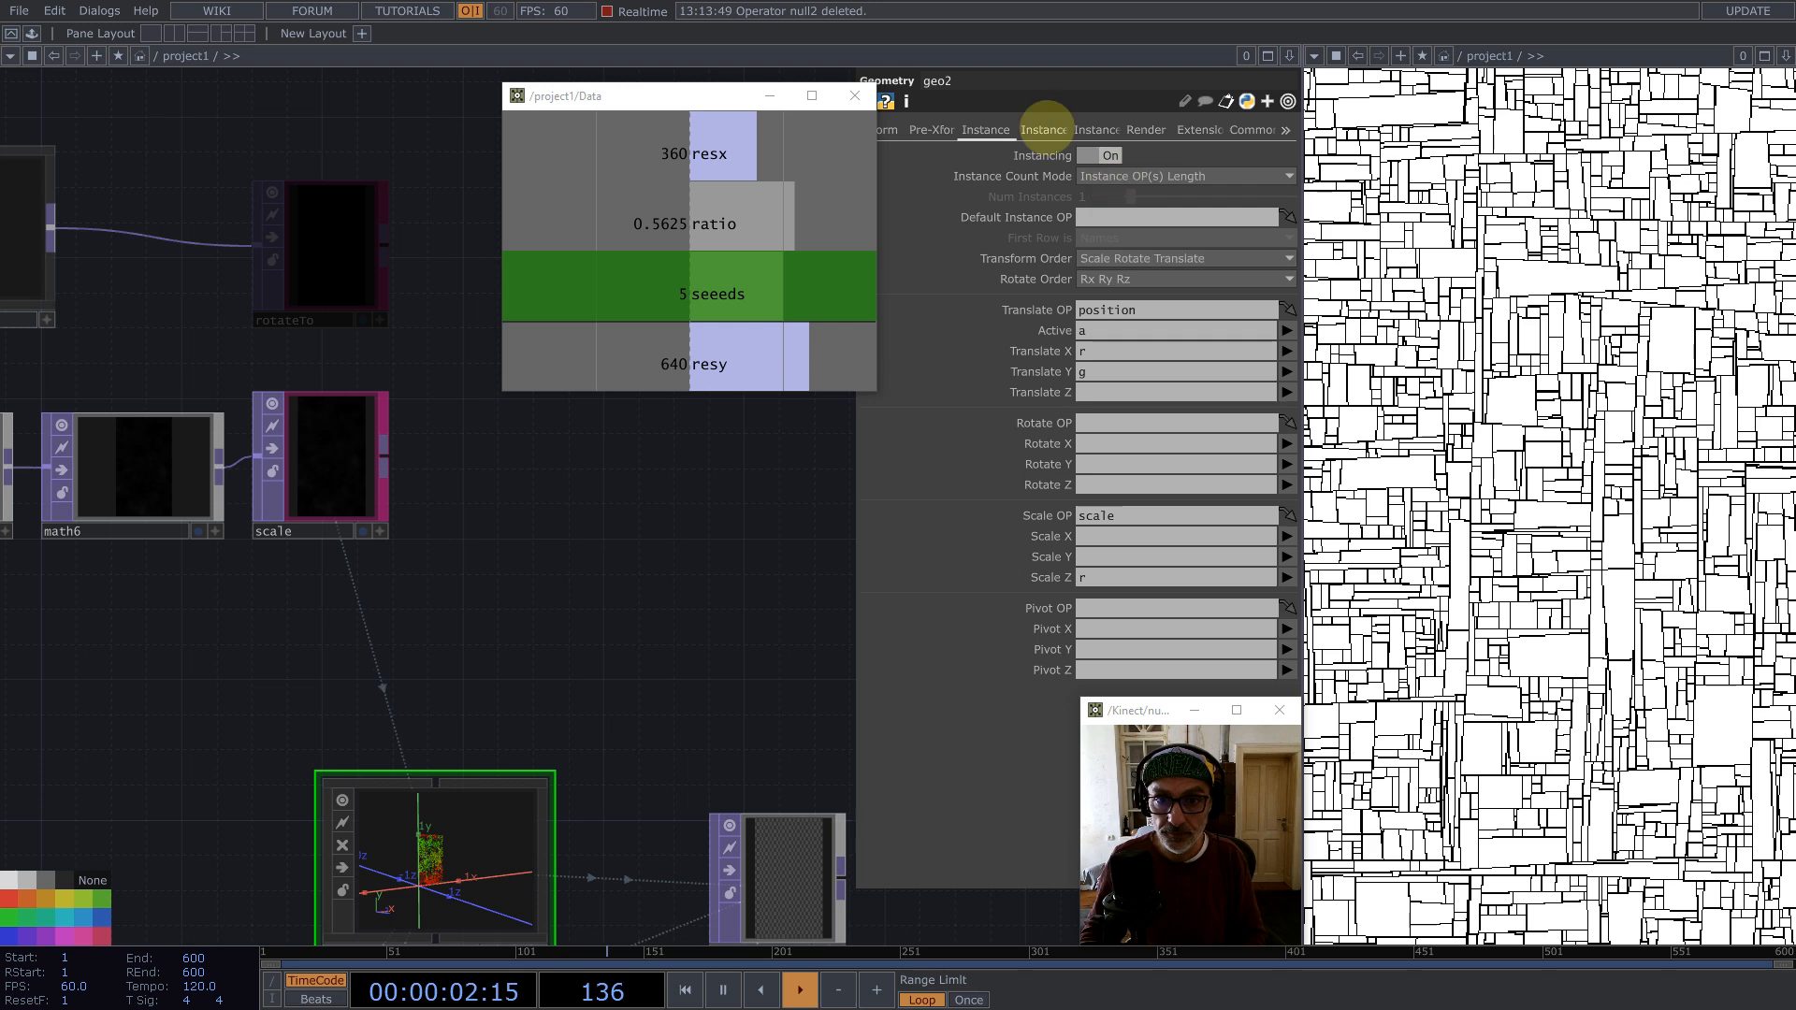
# Step: Set geo2's Rotate to OP to rotateTo, with Rotate to Vector X, Y and Z using channels r, g and b
pyautogui.click(1043, 129)
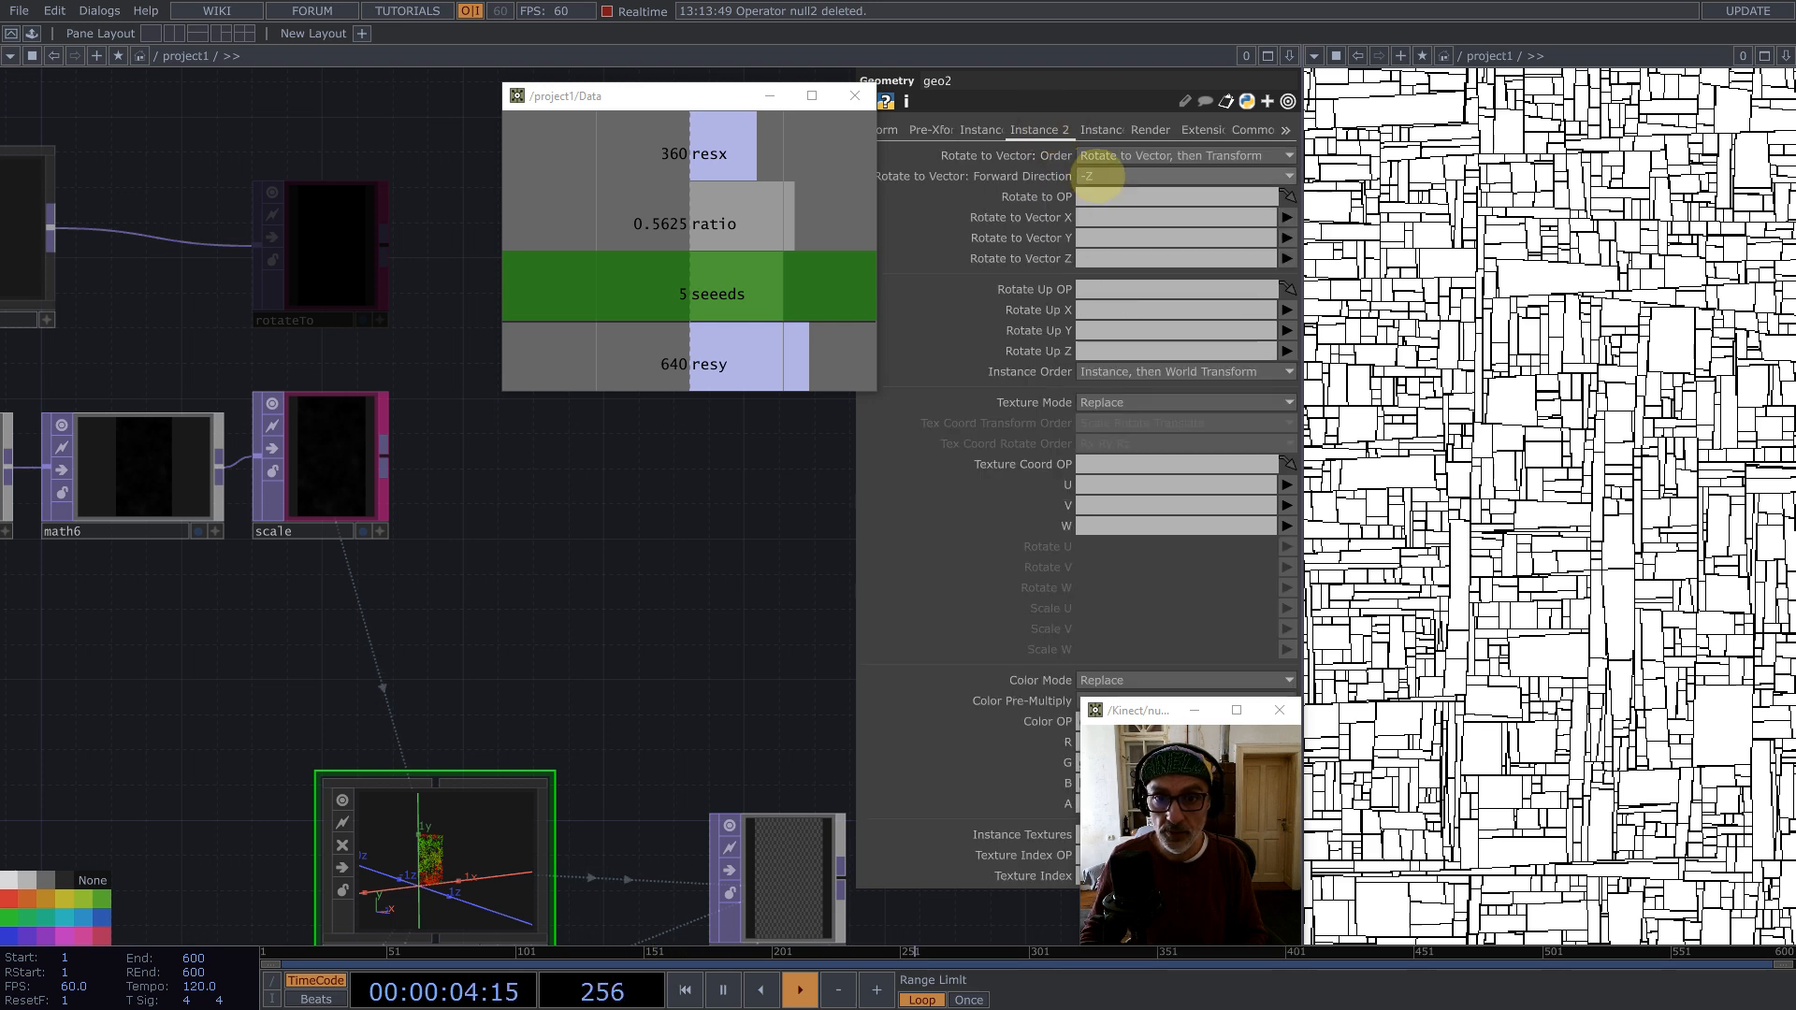
pyautogui.moveTo(1100, 194); pyautogui.dragTo(1100, 198)
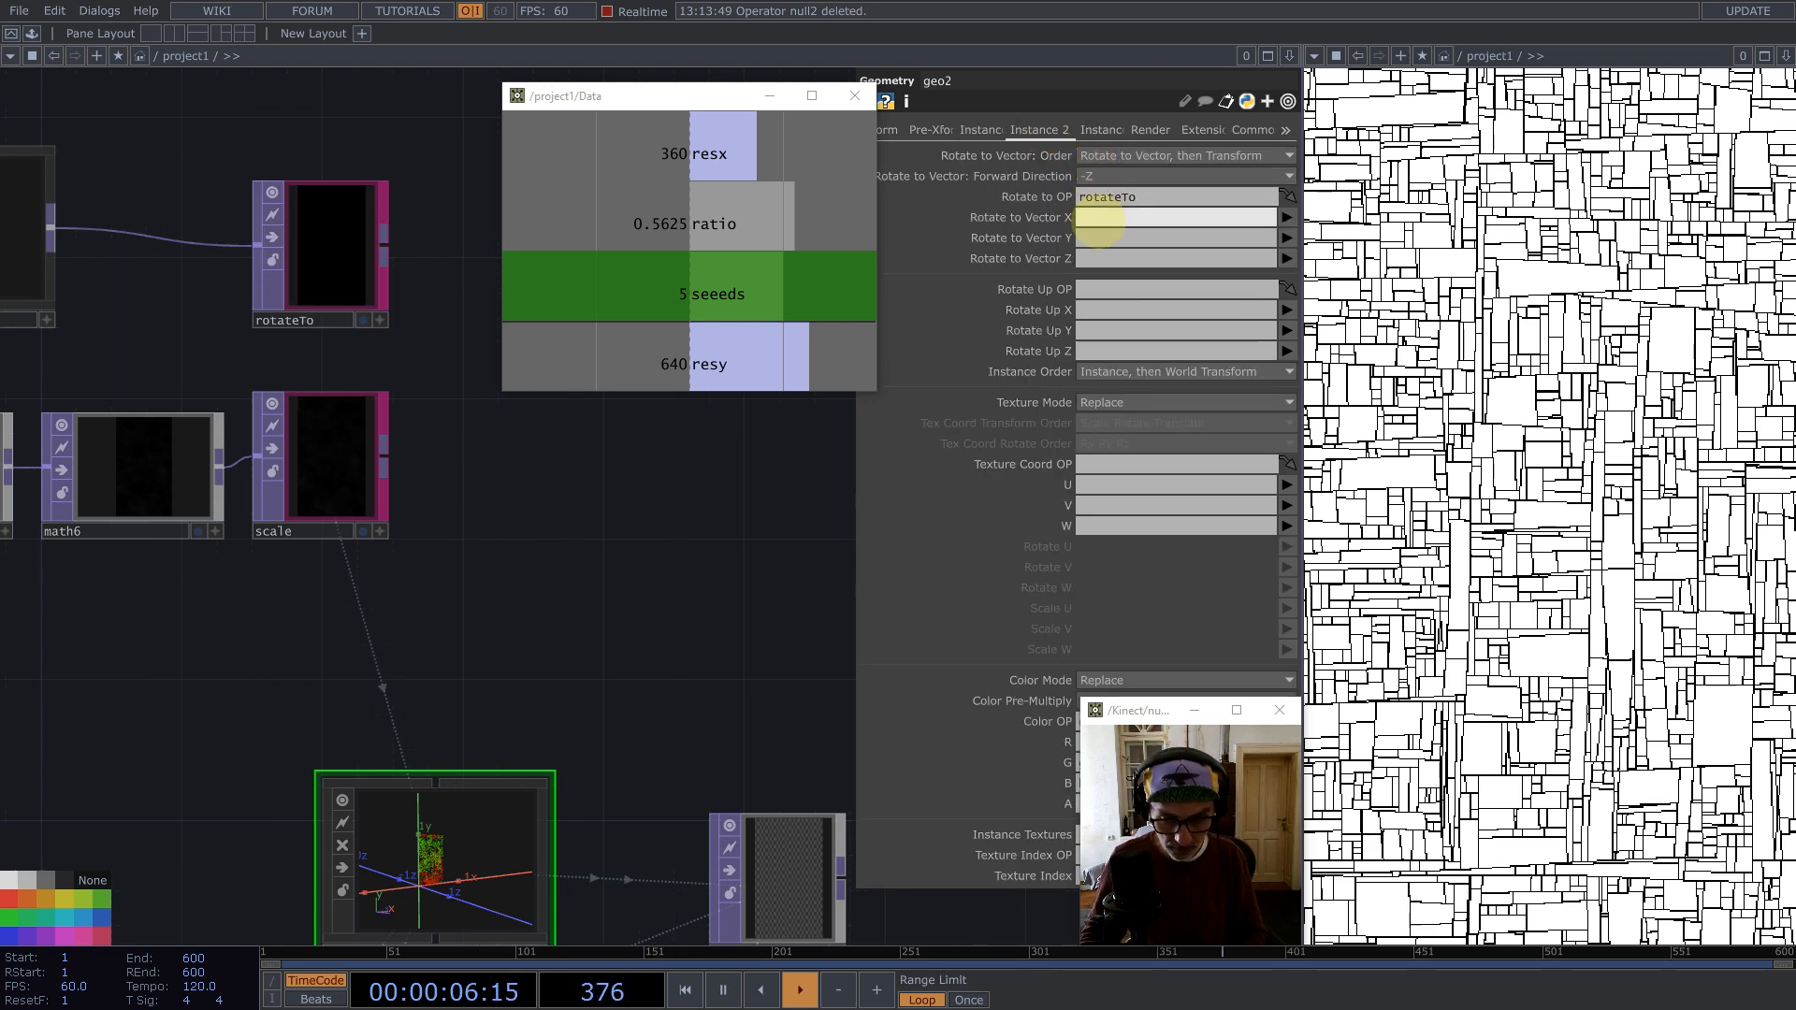
pyautogui.click(1093, 240)
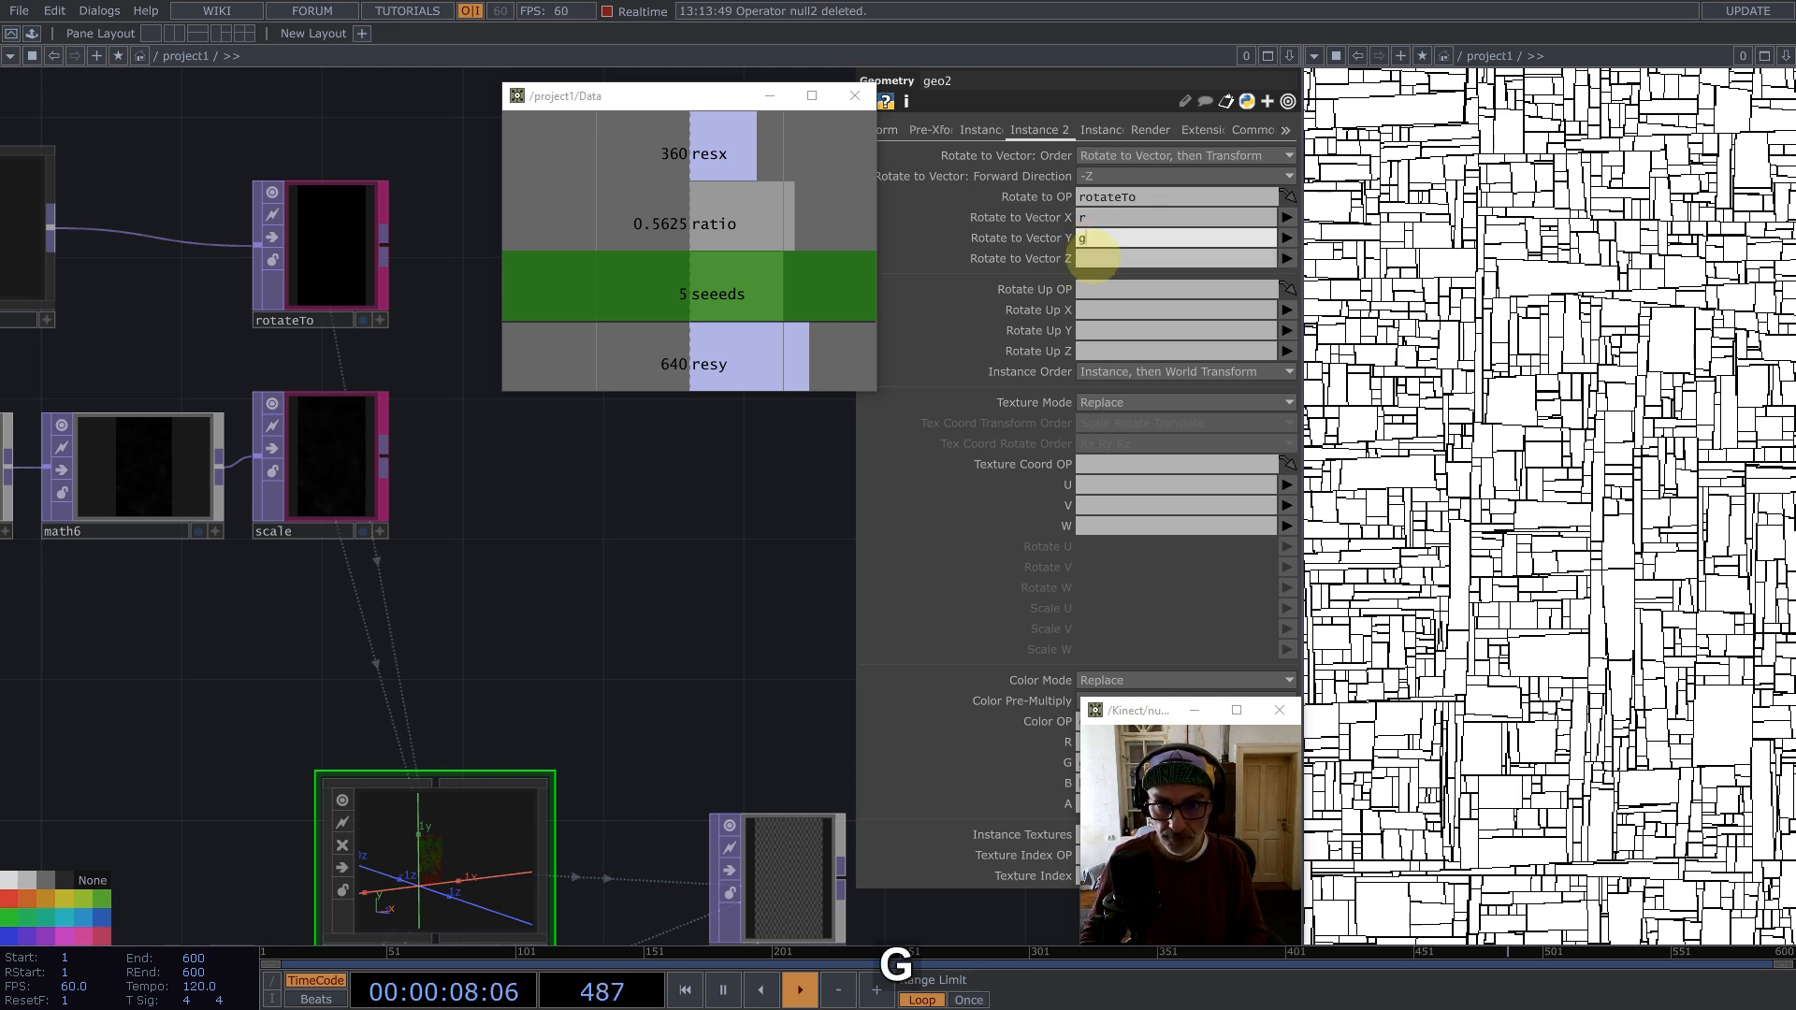
pyautogui.click(1093, 259)
pyautogui.write('b')
# Step: Insert a Reorder TOP on the wire between Perpendicular and rotateTo
pyautogui.moveTo(587, 612); pyautogui.dragTo(782, 522)
pyautogui.moveTo(718, 585); pyautogui.dragTo(723, 825)
pyautogui.moveTo(715, 496); pyautogui.dragTo(771, 797)
pyautogui.moveTo(603, 683); pyautogui.dragTo(709, 578)
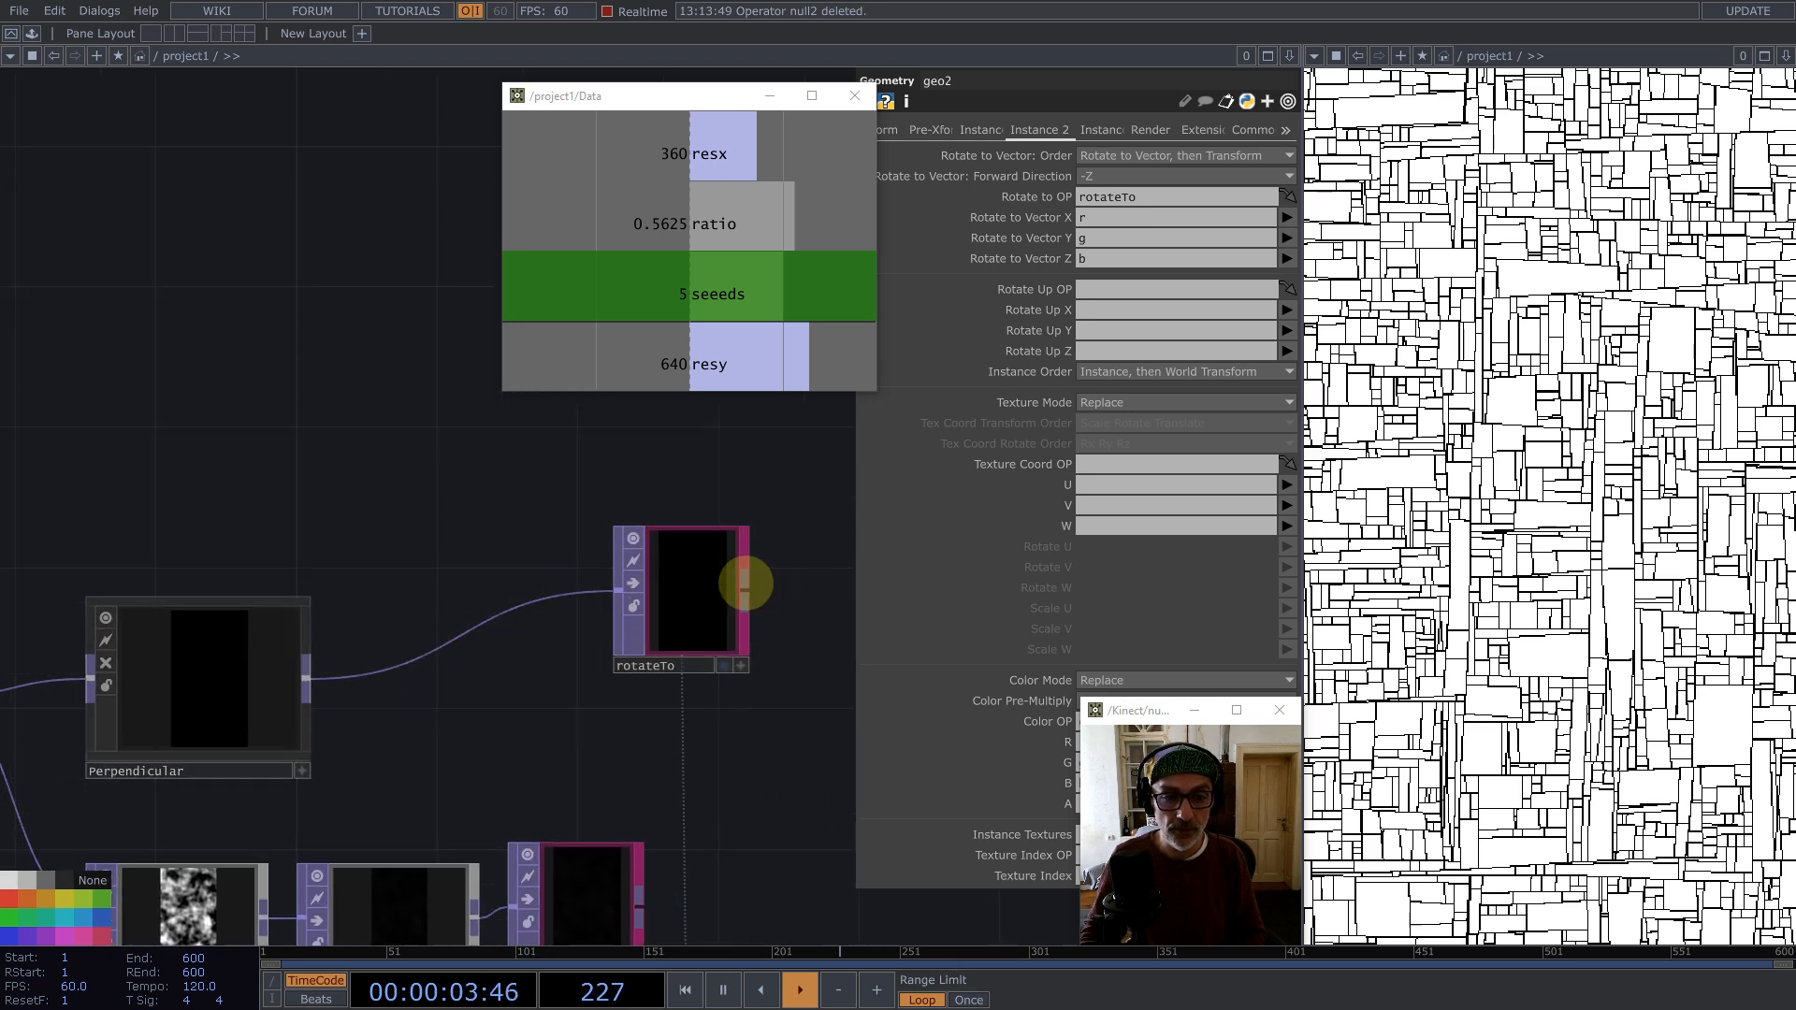
pyautogui.middleClick(688, 575)
pyautogui.rightClick(393, 619)
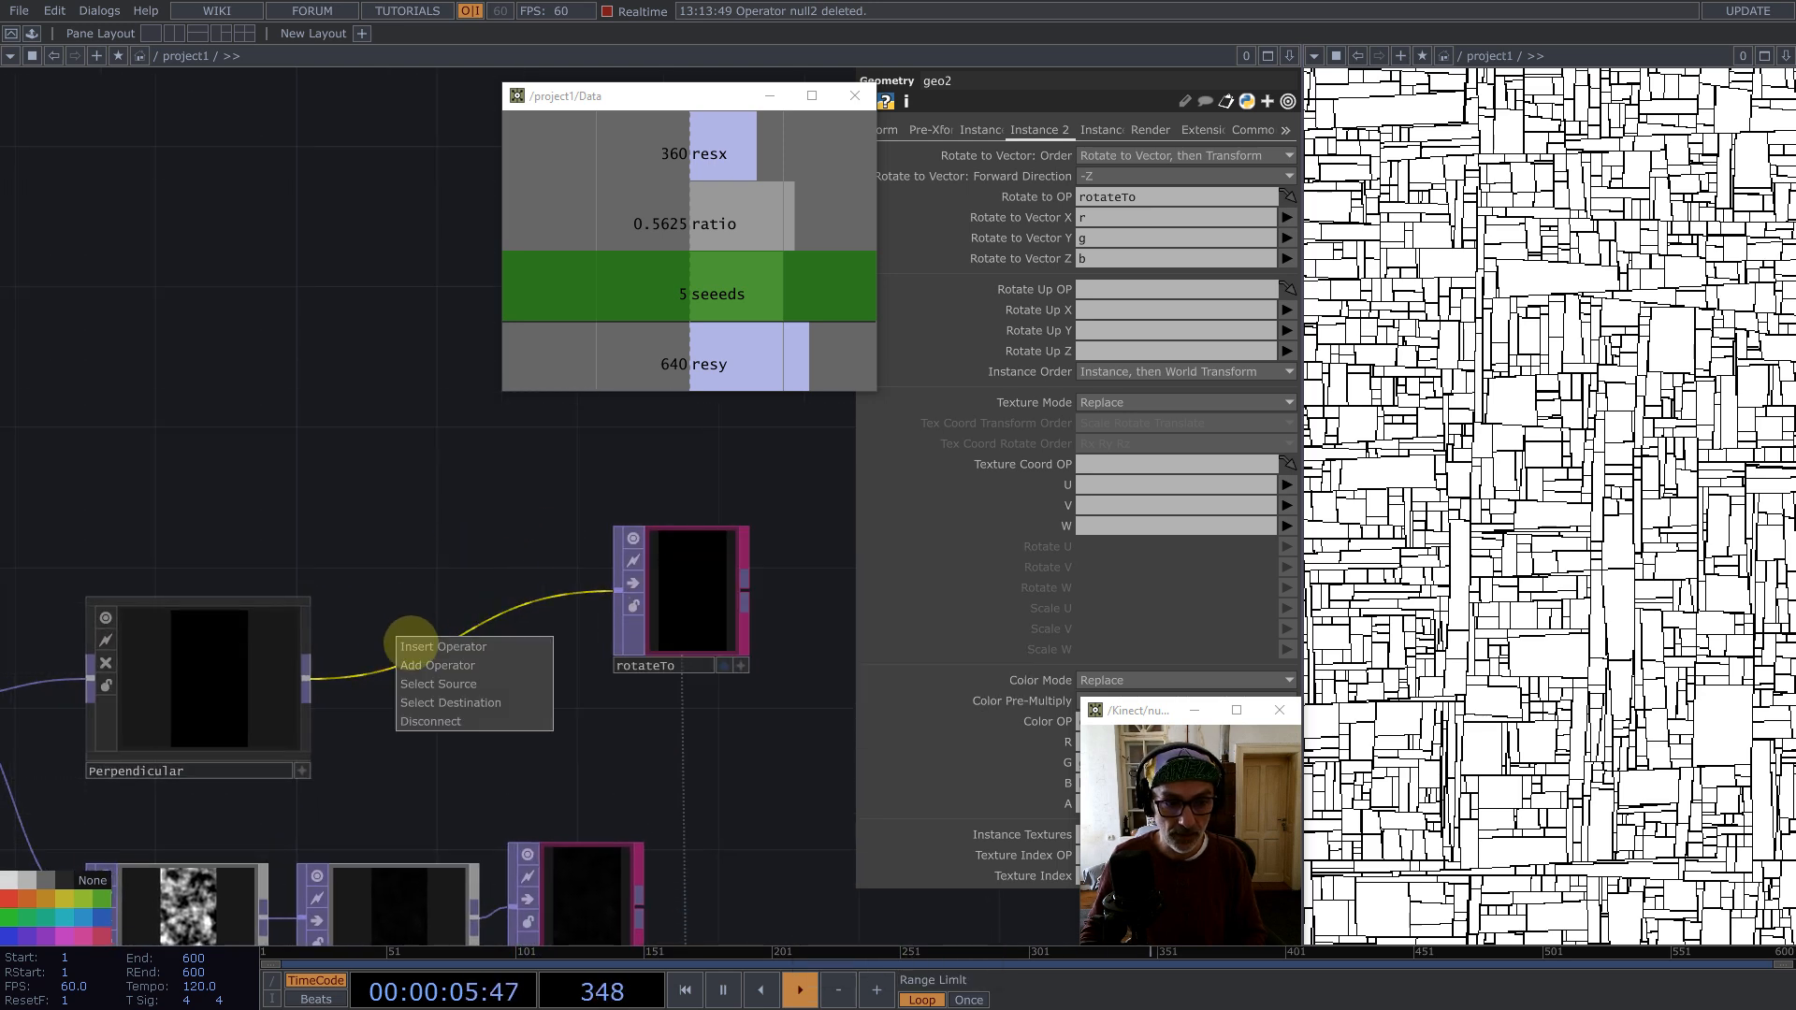
pyautogui.click(420, 629)
pyautogui.click(221, 193)
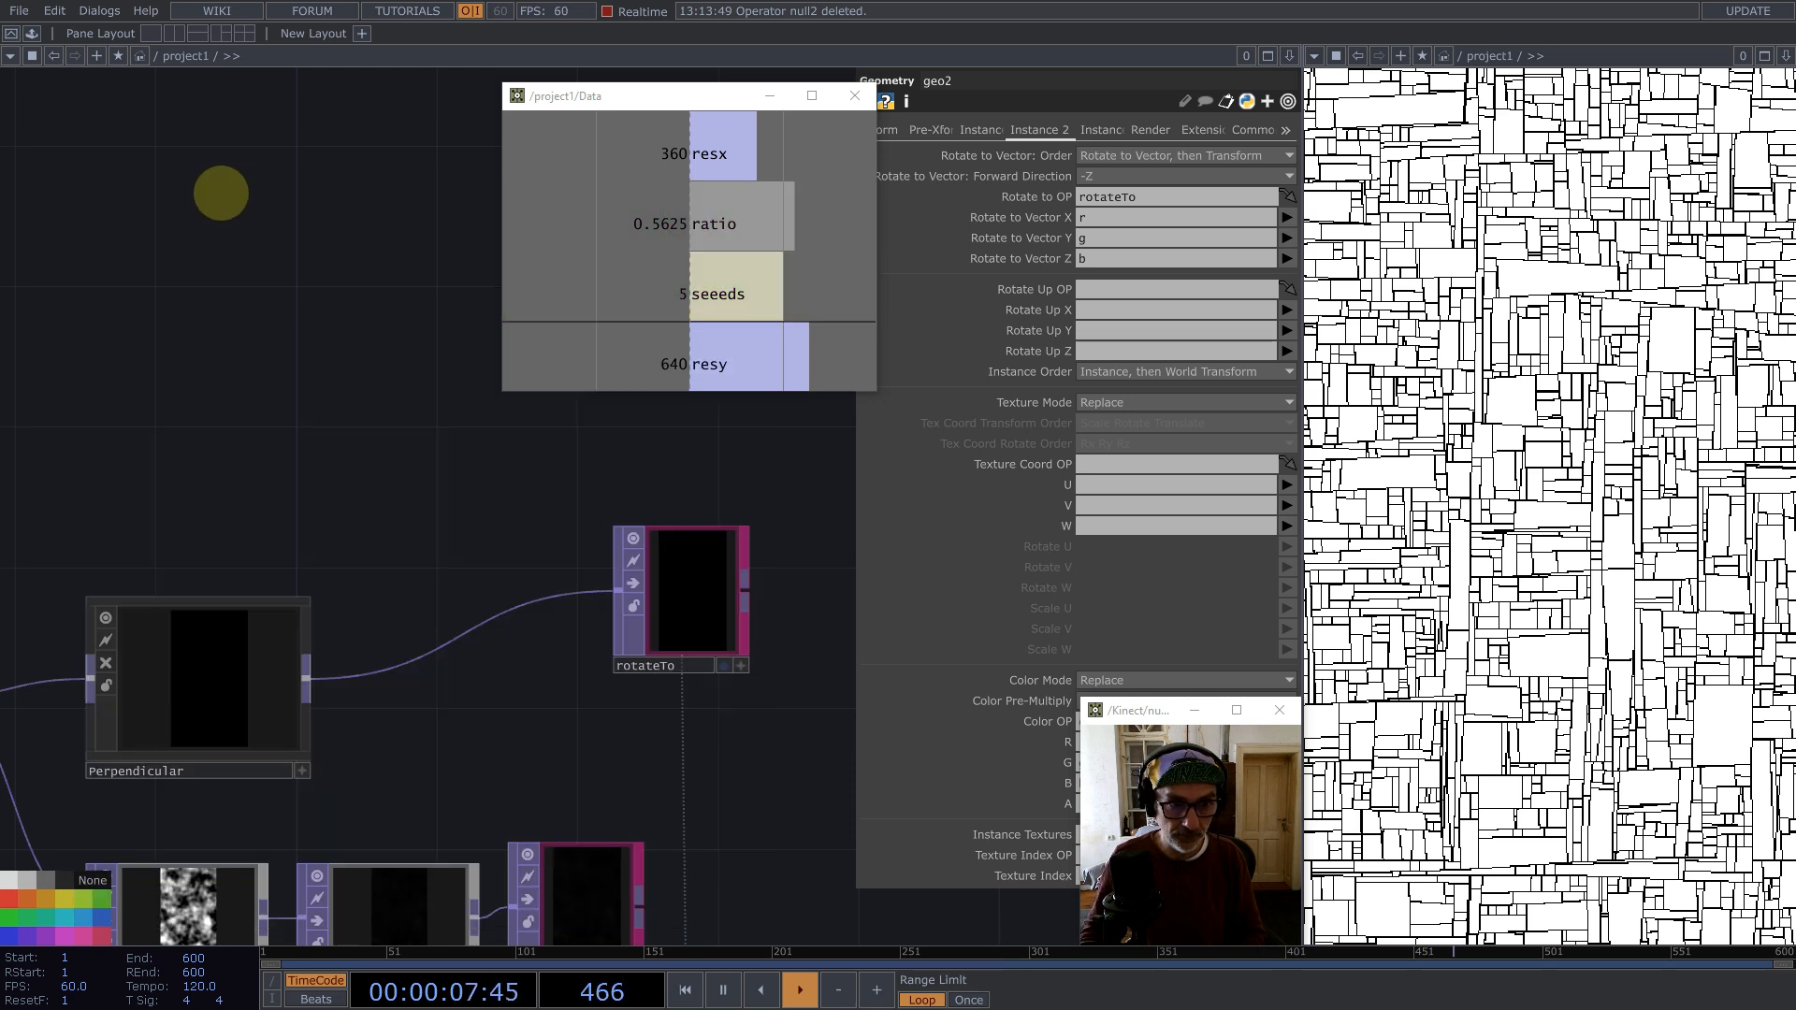
pyautogui.rightClick(434, 643)
pyautogui.click(455, 627)
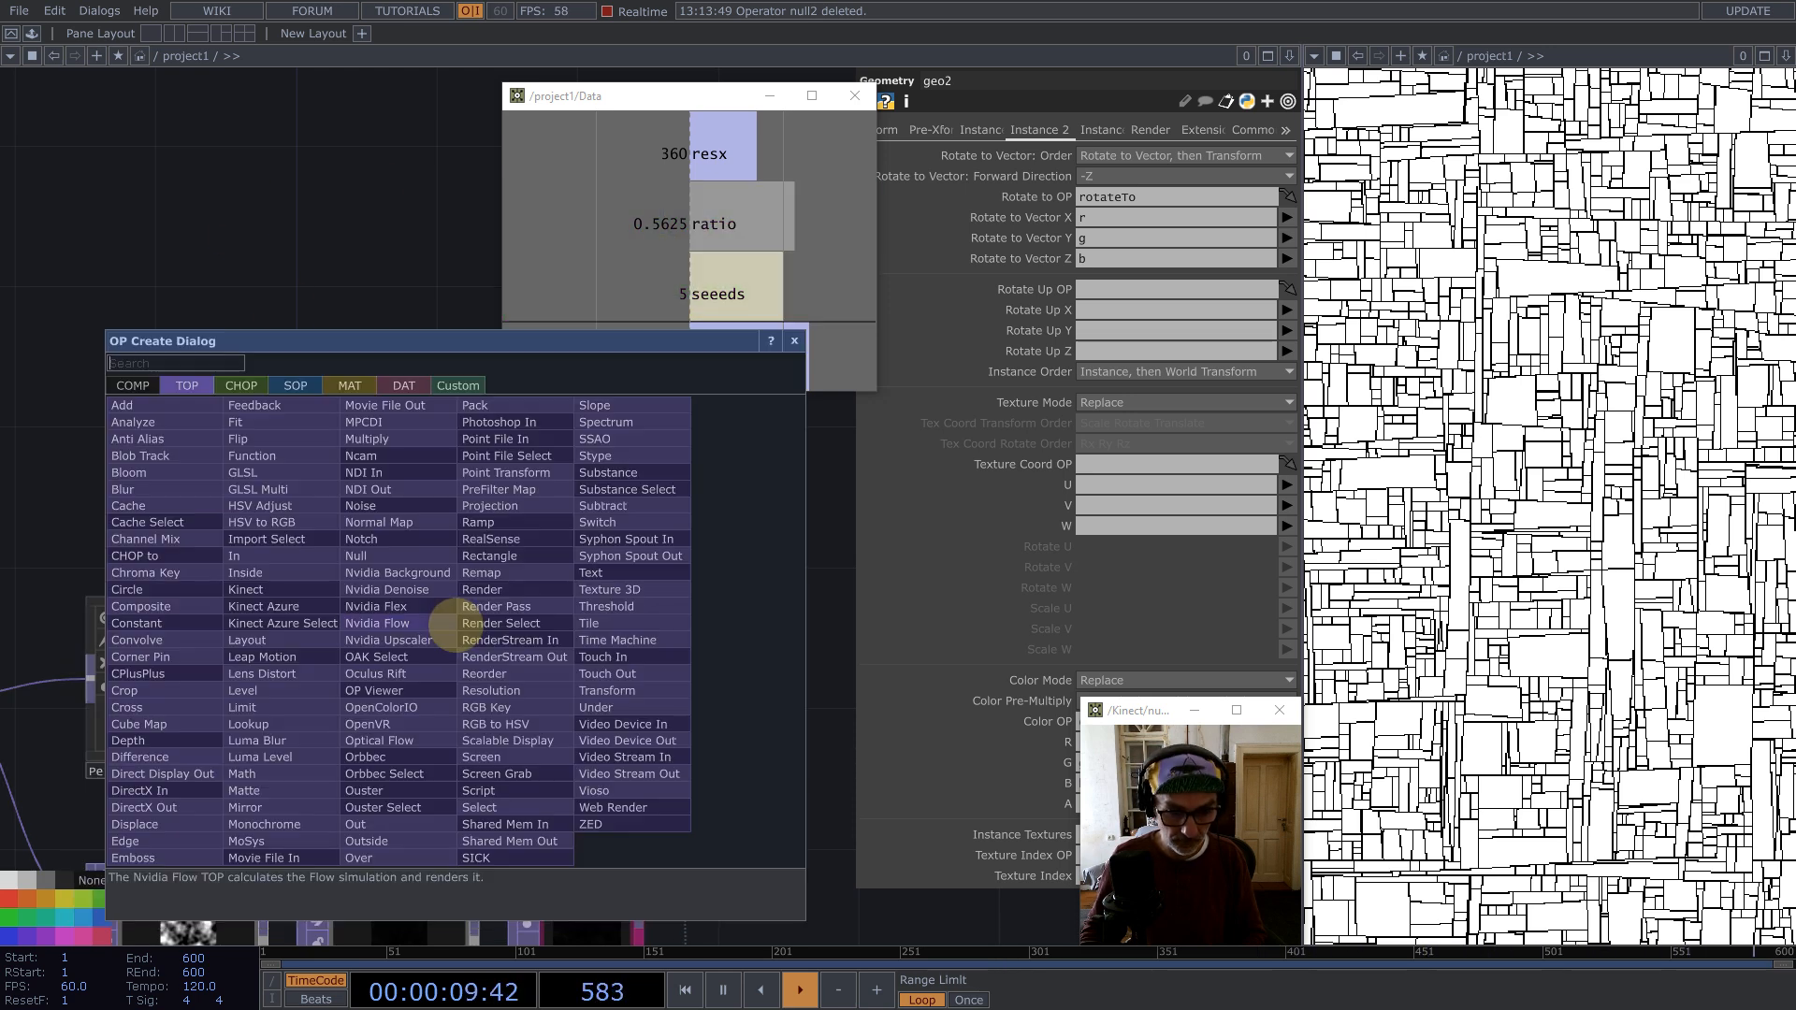
pyautogui.write('re')
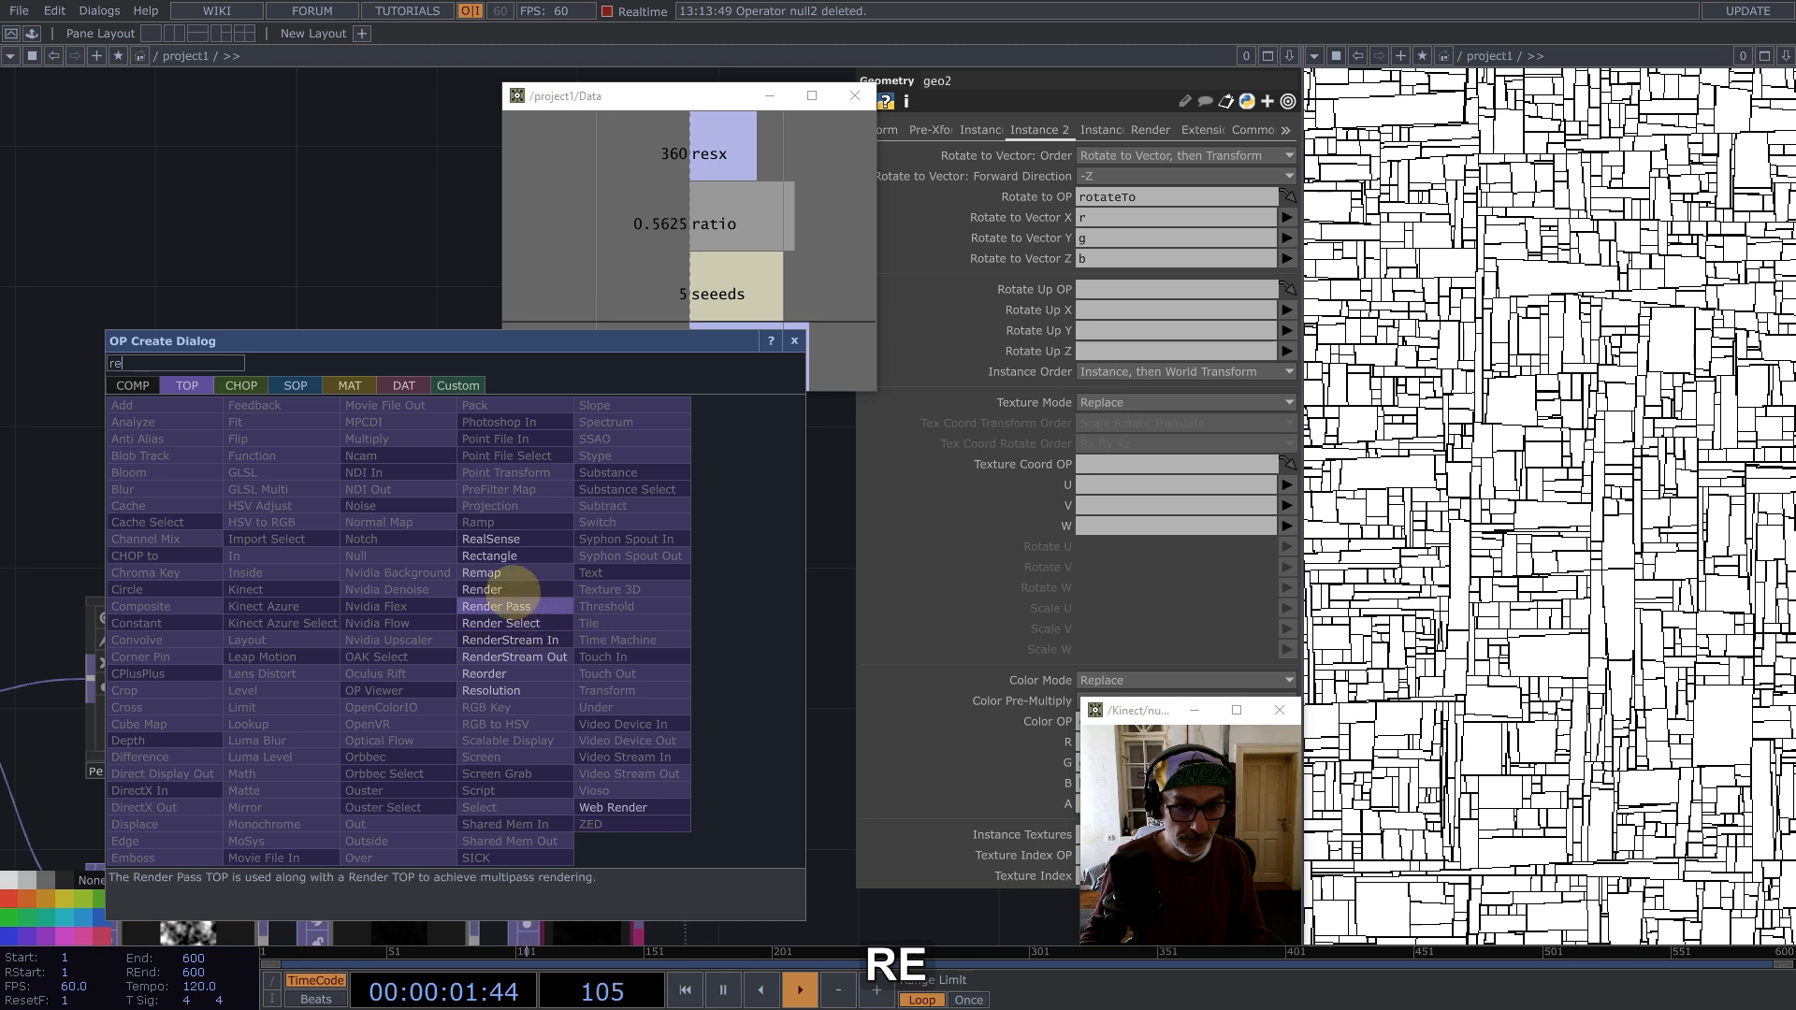
pyautogui.click(505, 672)
pyautogui.click(496, 587)
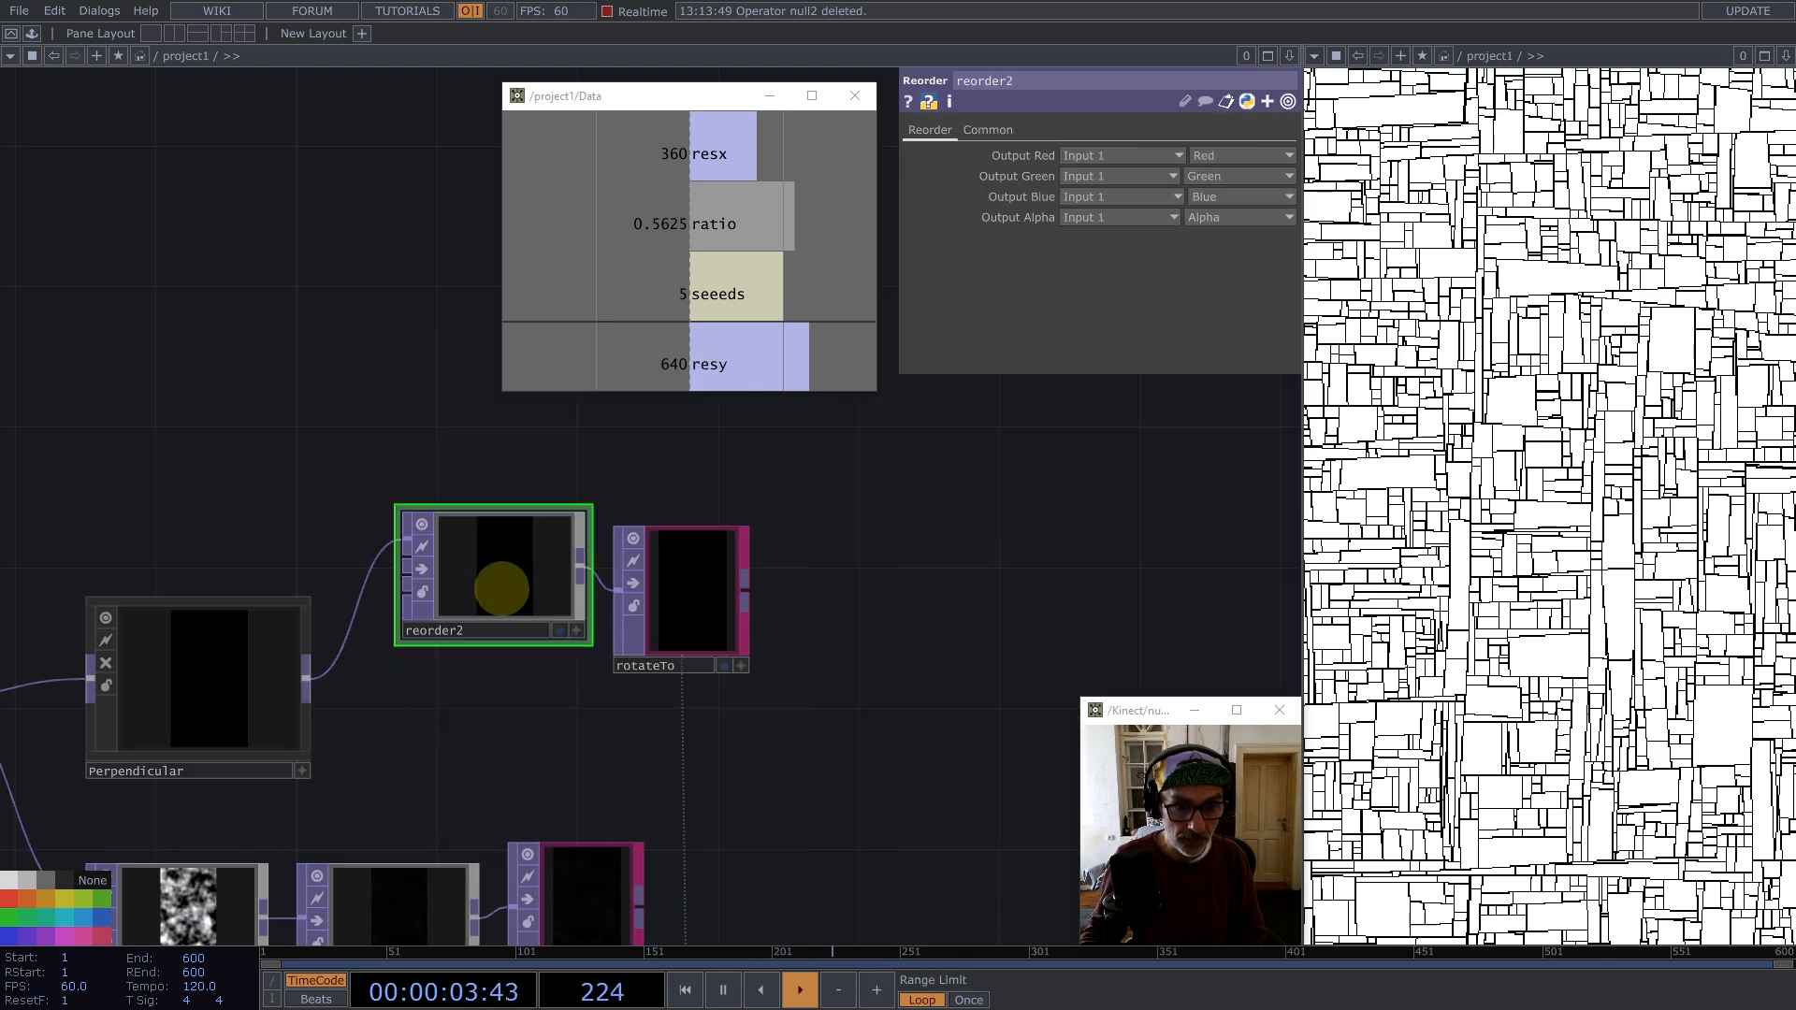
# Step: Set the reorder's pixel format to 32-bit float (RGBA)
pyautogui.click(1219, 197)
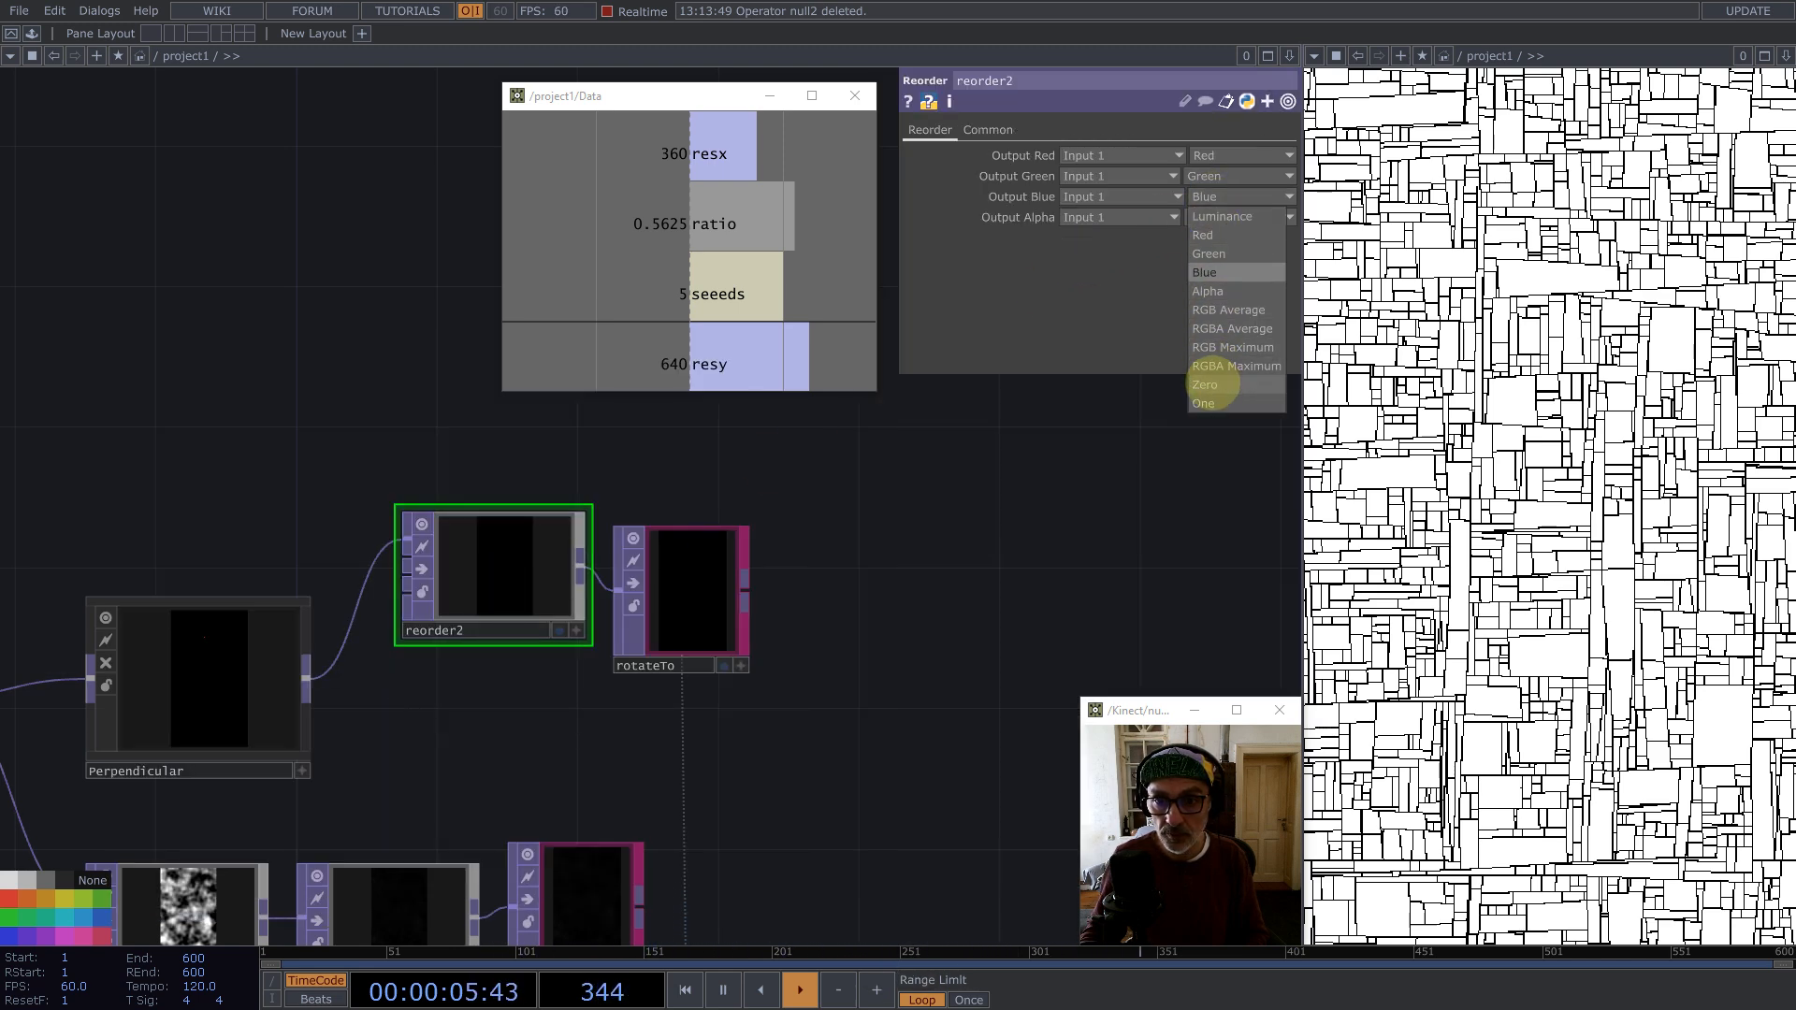
pyautogui.click(988, 130)
pyautogui.click(1123, 361)
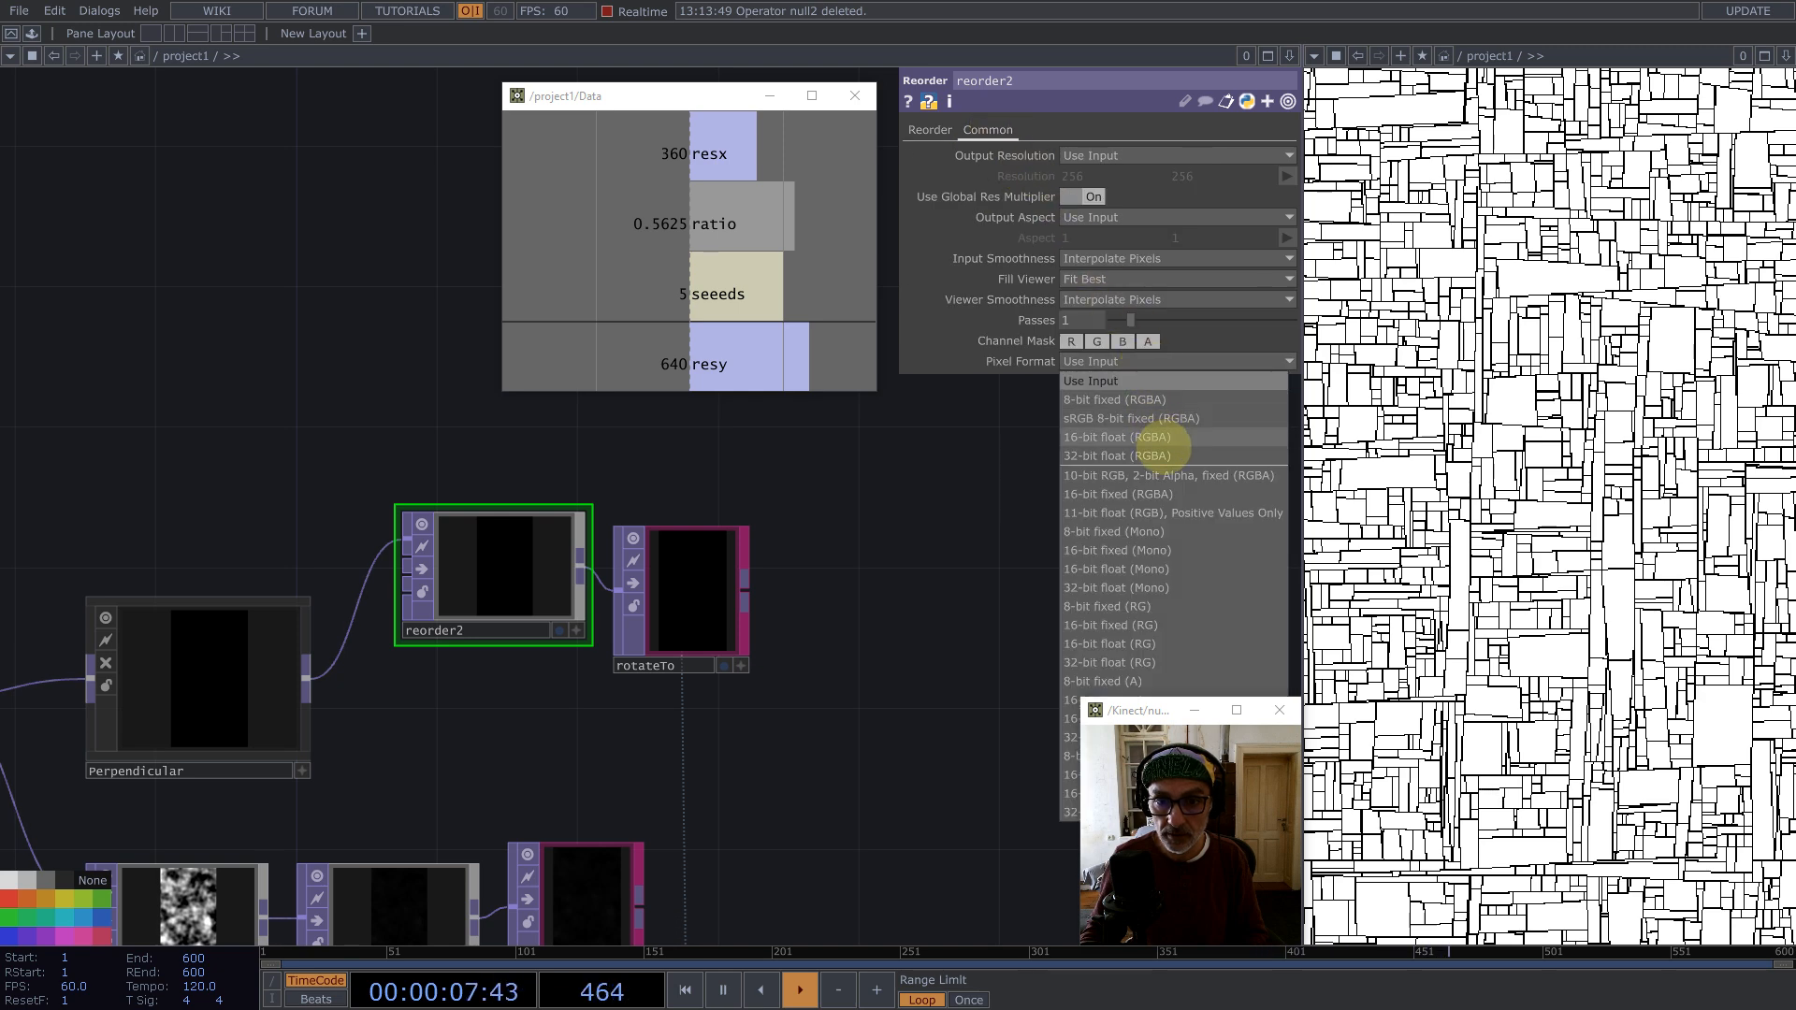
pyautogui.click(1122, 456)
# Step: Inspect the render output and the instanced line trails across the network
pyautogui.moveTo(503, 561); pyautogui.dragTo(542, 598)
pyautogui.scroll(-7, 558, 512)
pyautogui.scroll(9, 603, 730)
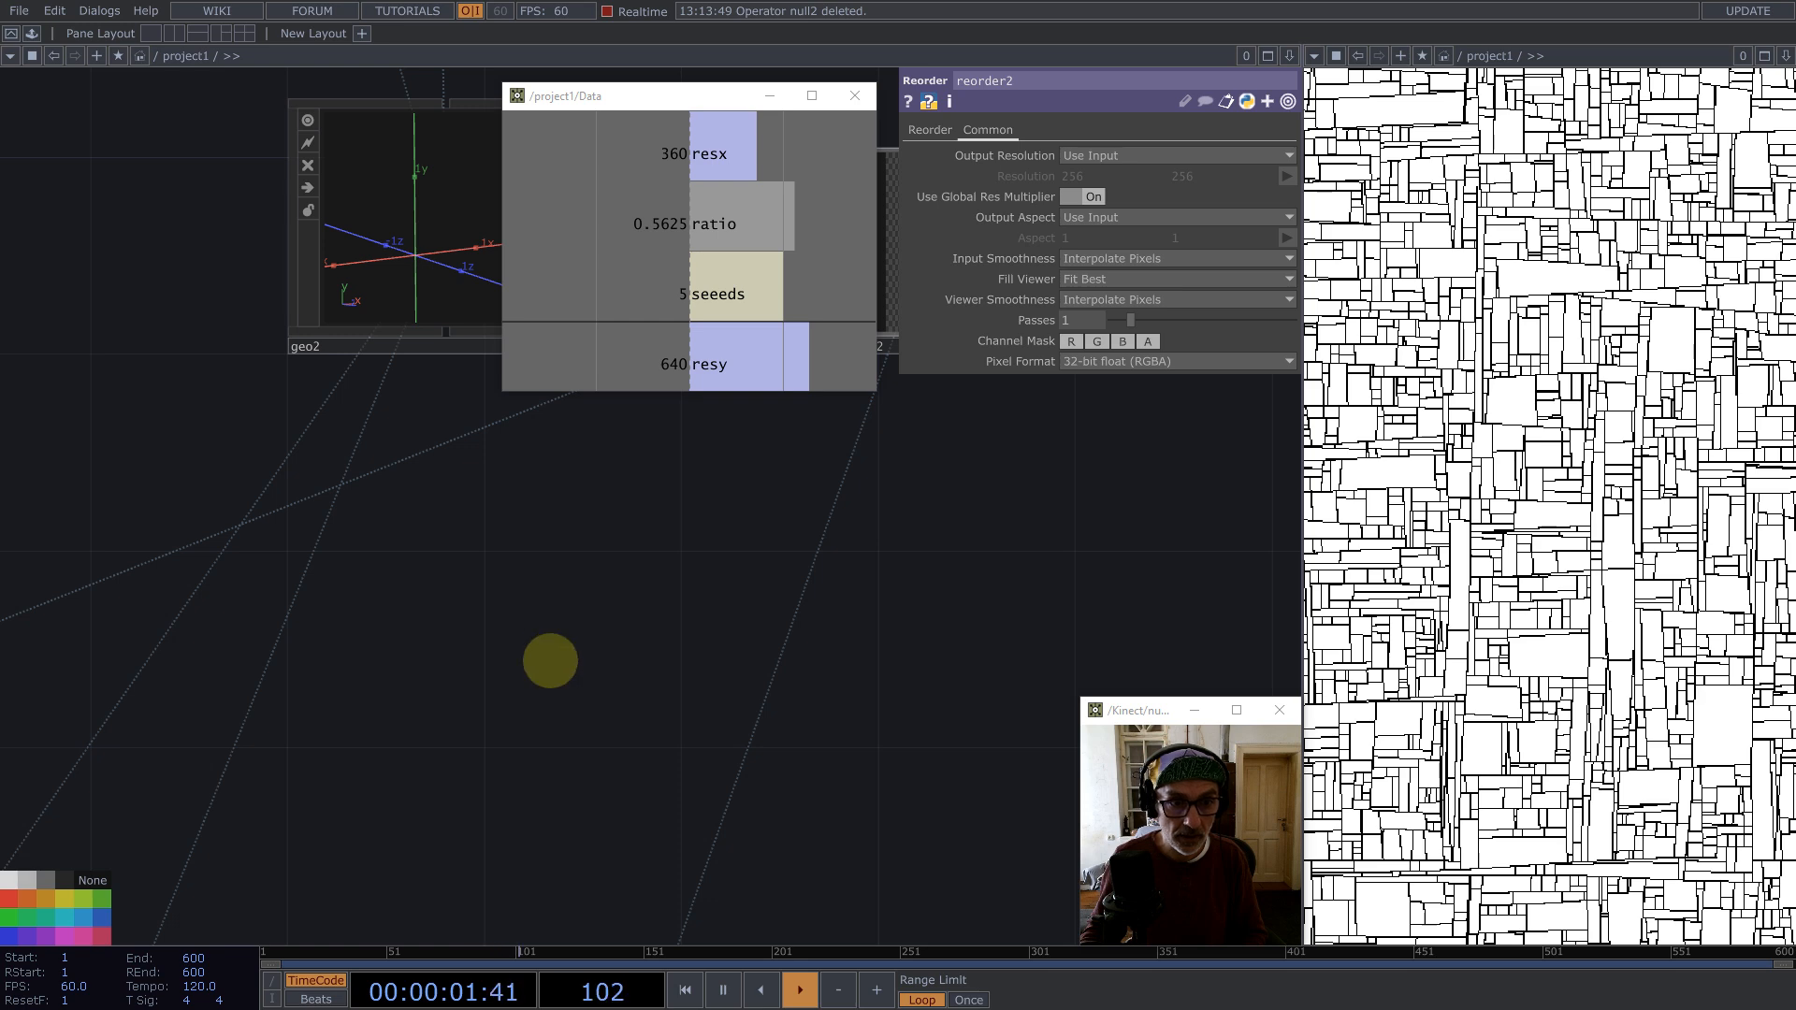
pyautogui.moveTo(660, 490); pyautogui.dragTo(704, 737)
pyautogui.press('1')
pyautogui.scroll(5, 1085, 487)
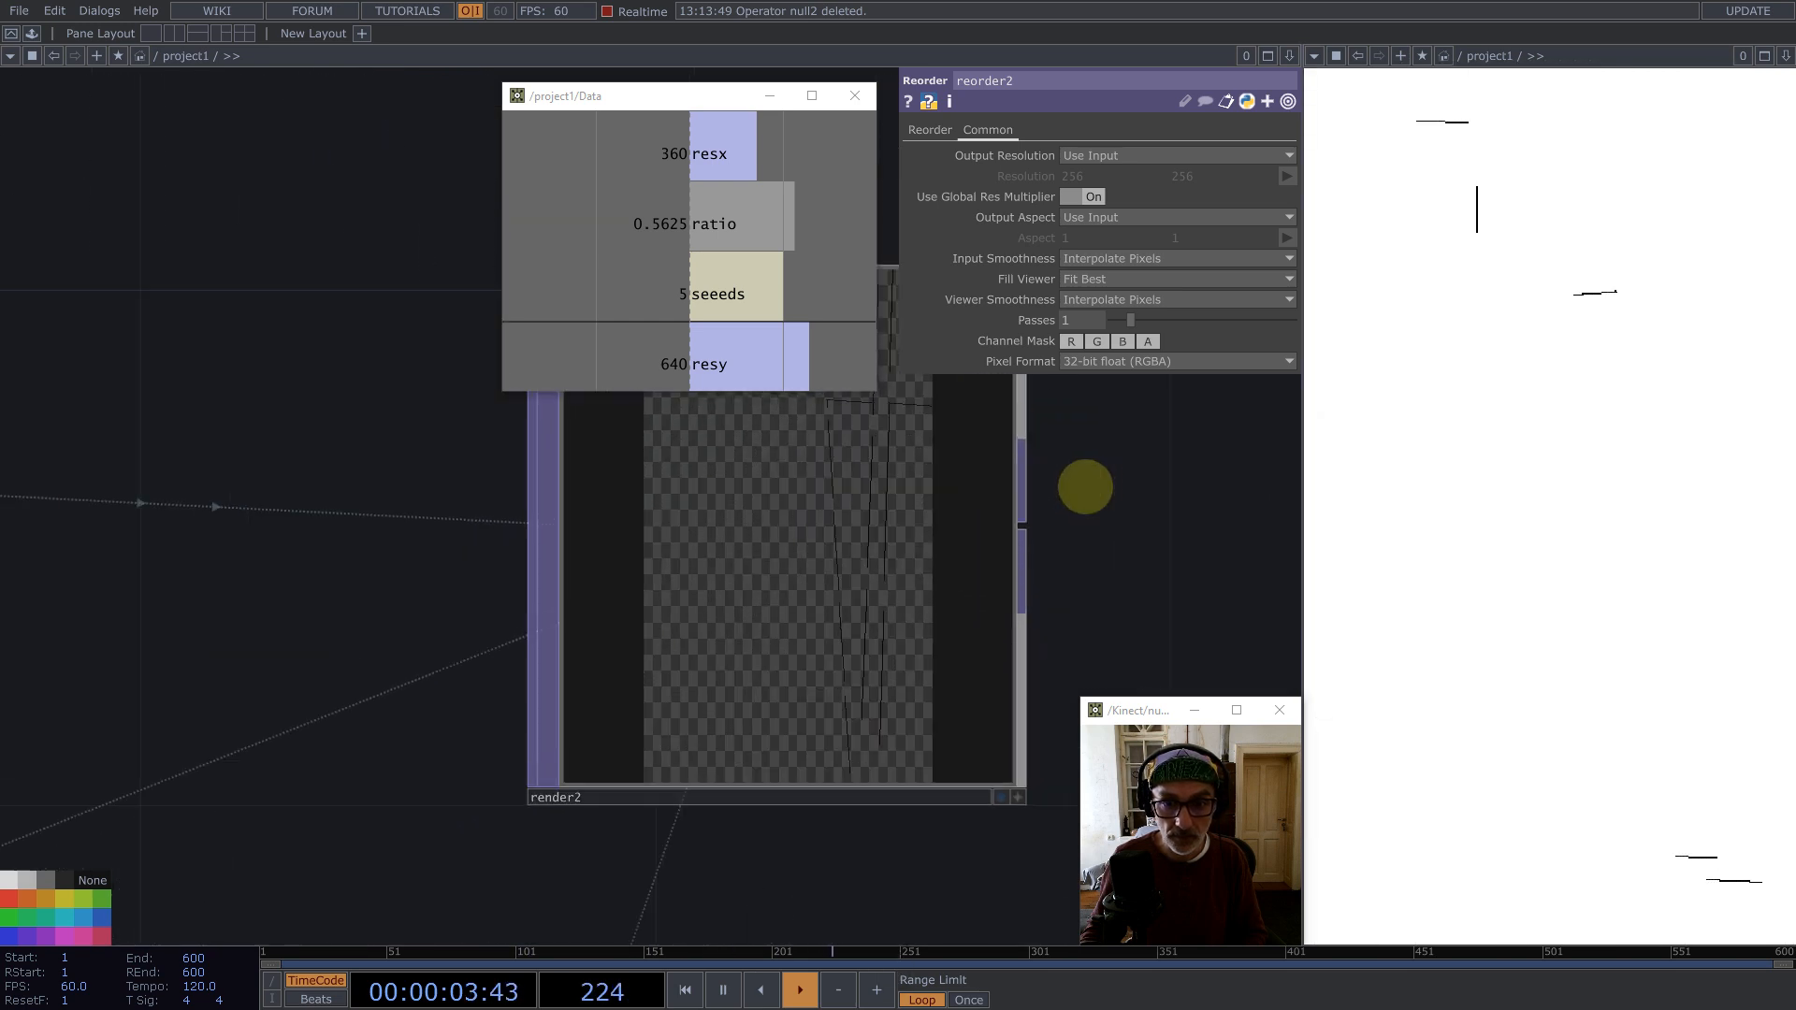
pyautogui.scroll(2, 774, 533)
pyautogui.scroll(-8, 814, 602)
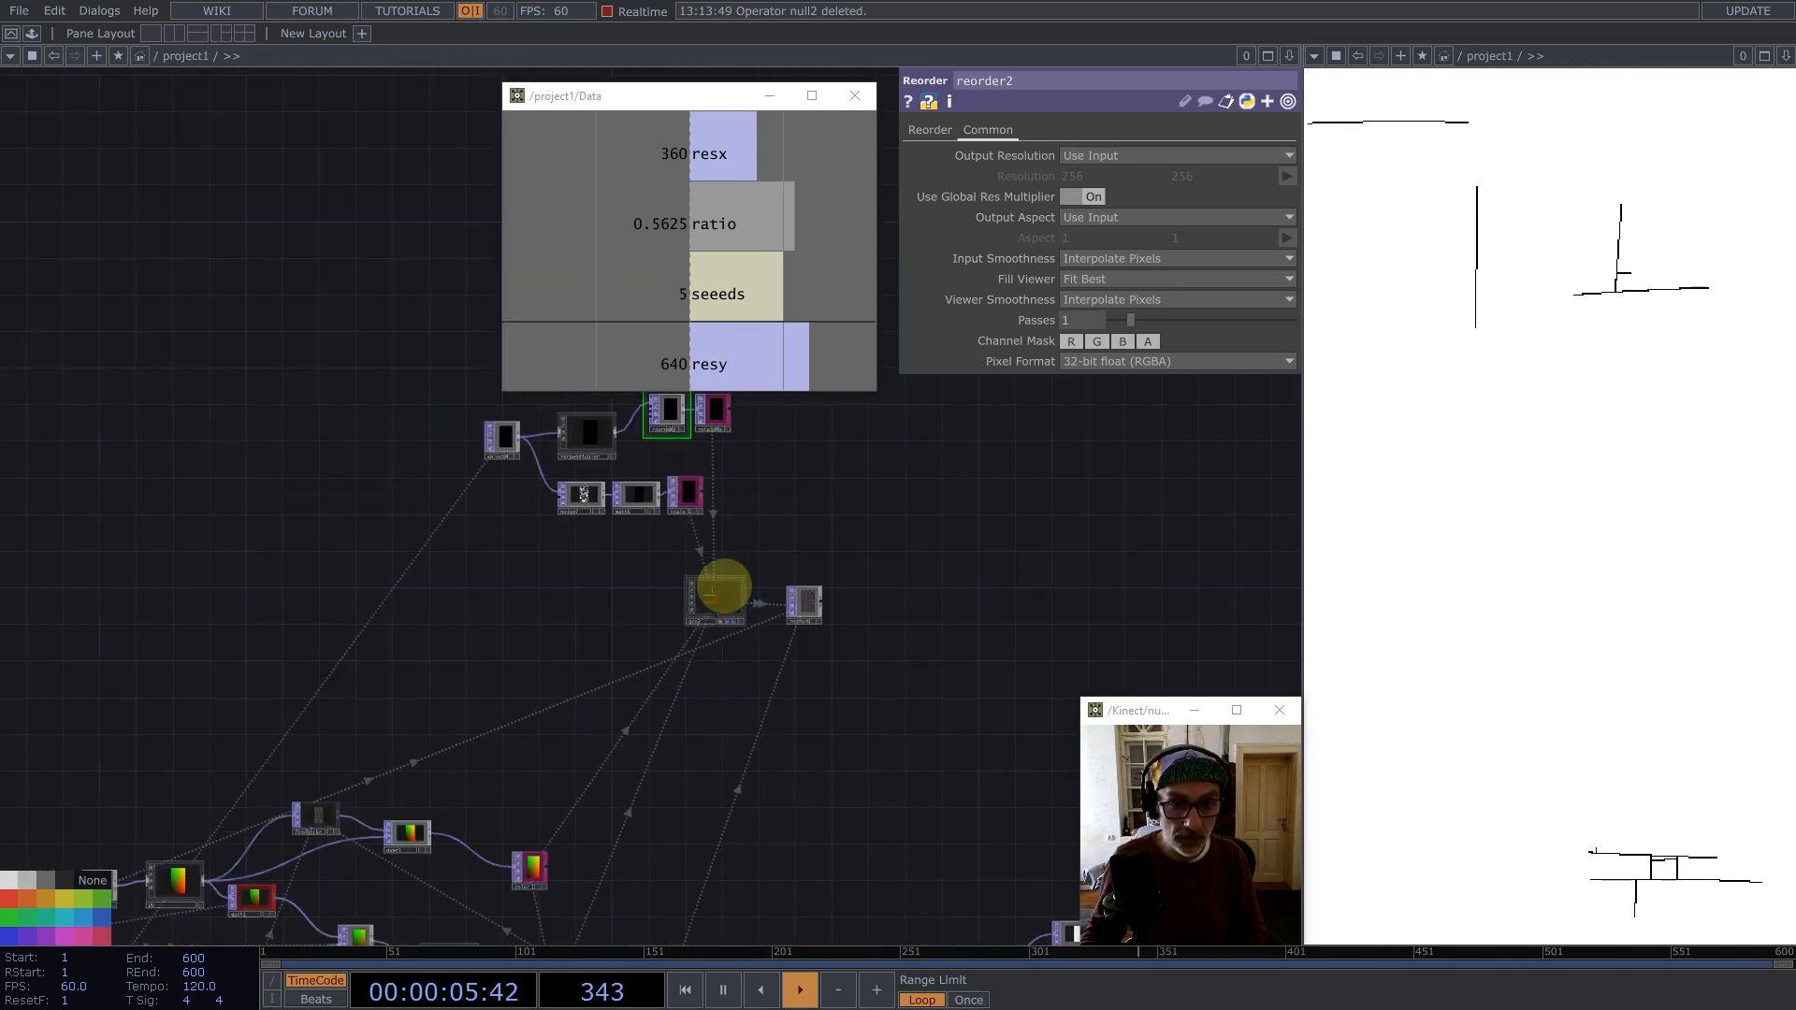
pyautogui.scroll(8, 723, 586)
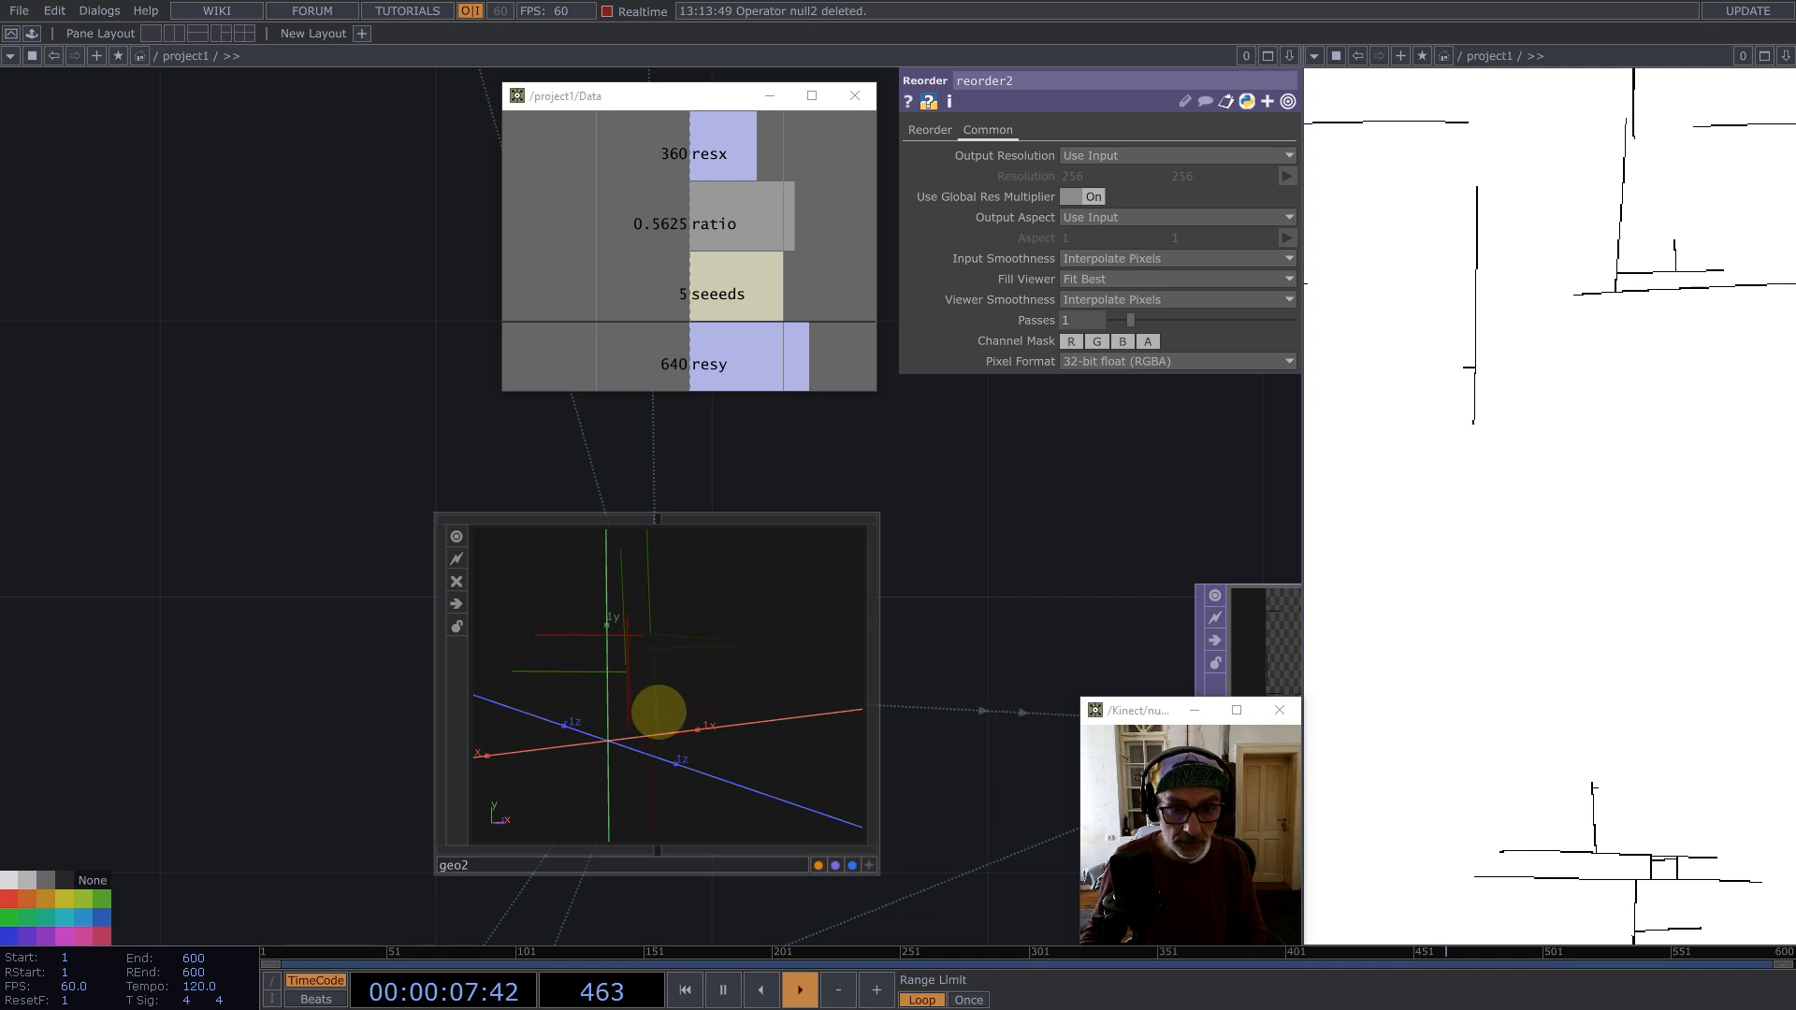
pyautogui.scroll(-8, 684, 666)
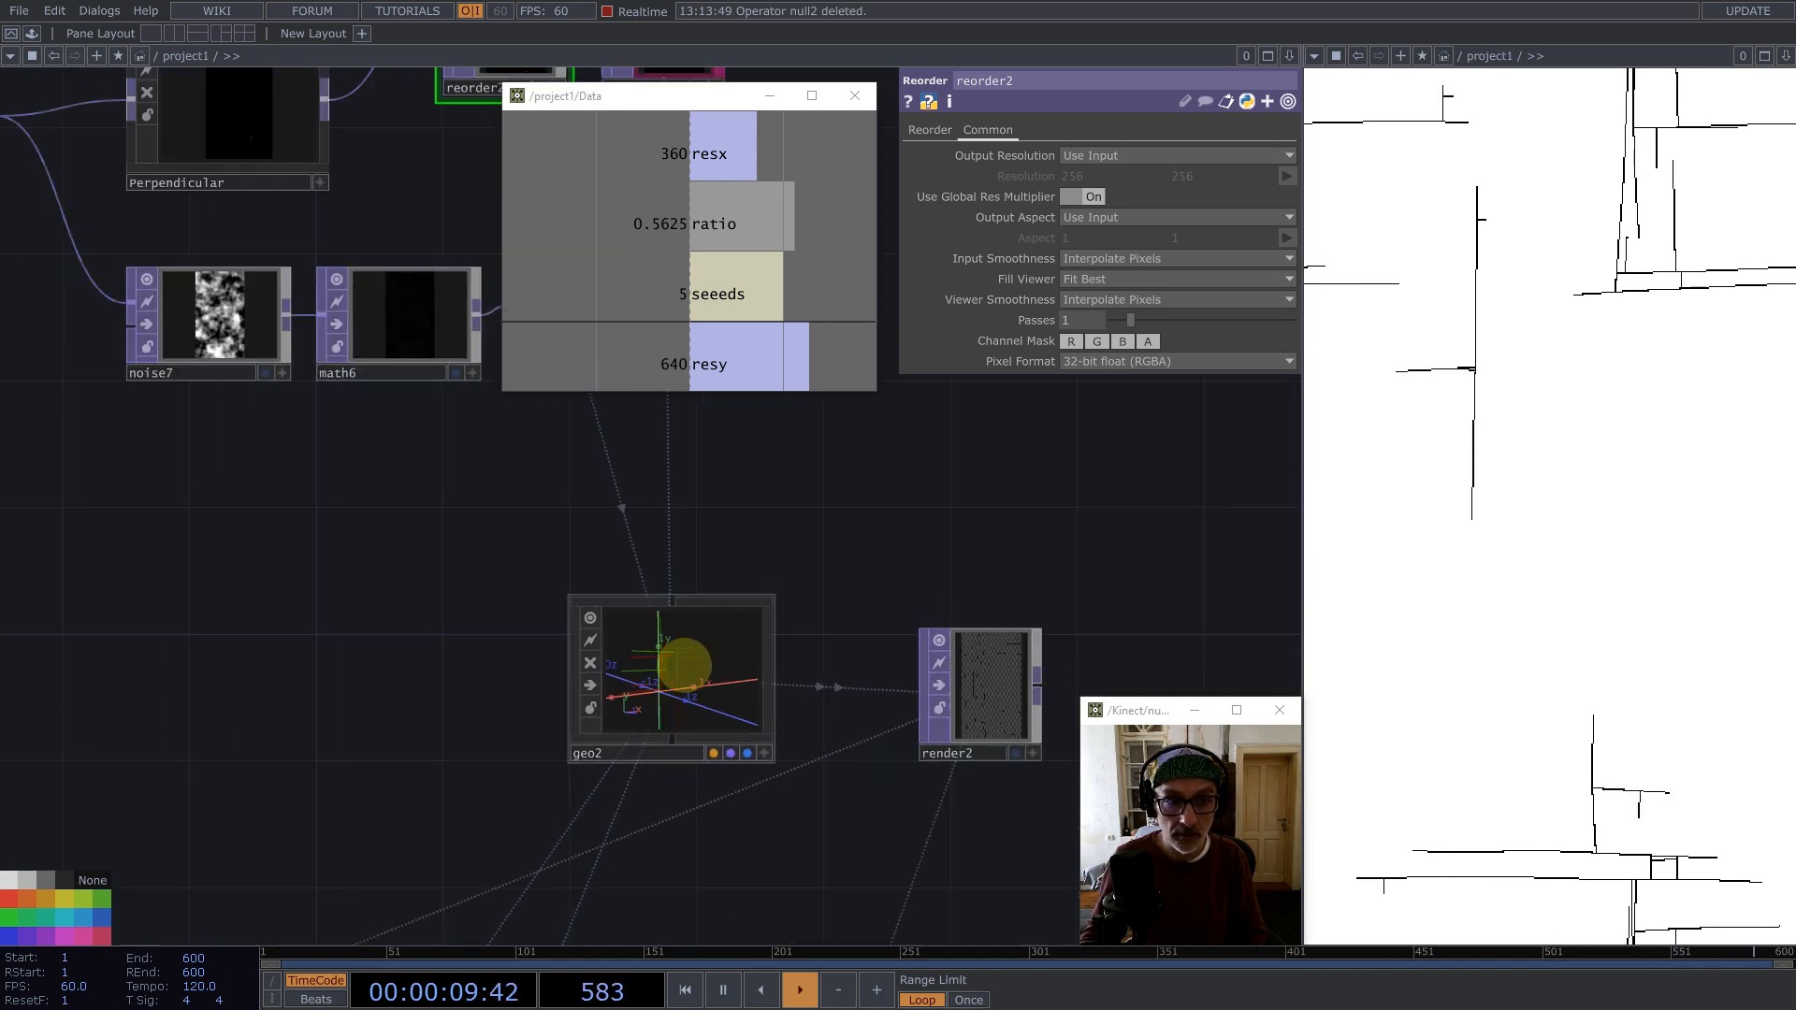
pyautogui.scroll(1, 612, 546)
# Step: Rearrange the select, Perpendicular and reorder nodes into a tidy row
pyautogui.moveTo(523, 440); pyautogui.dragTo(505, 493)
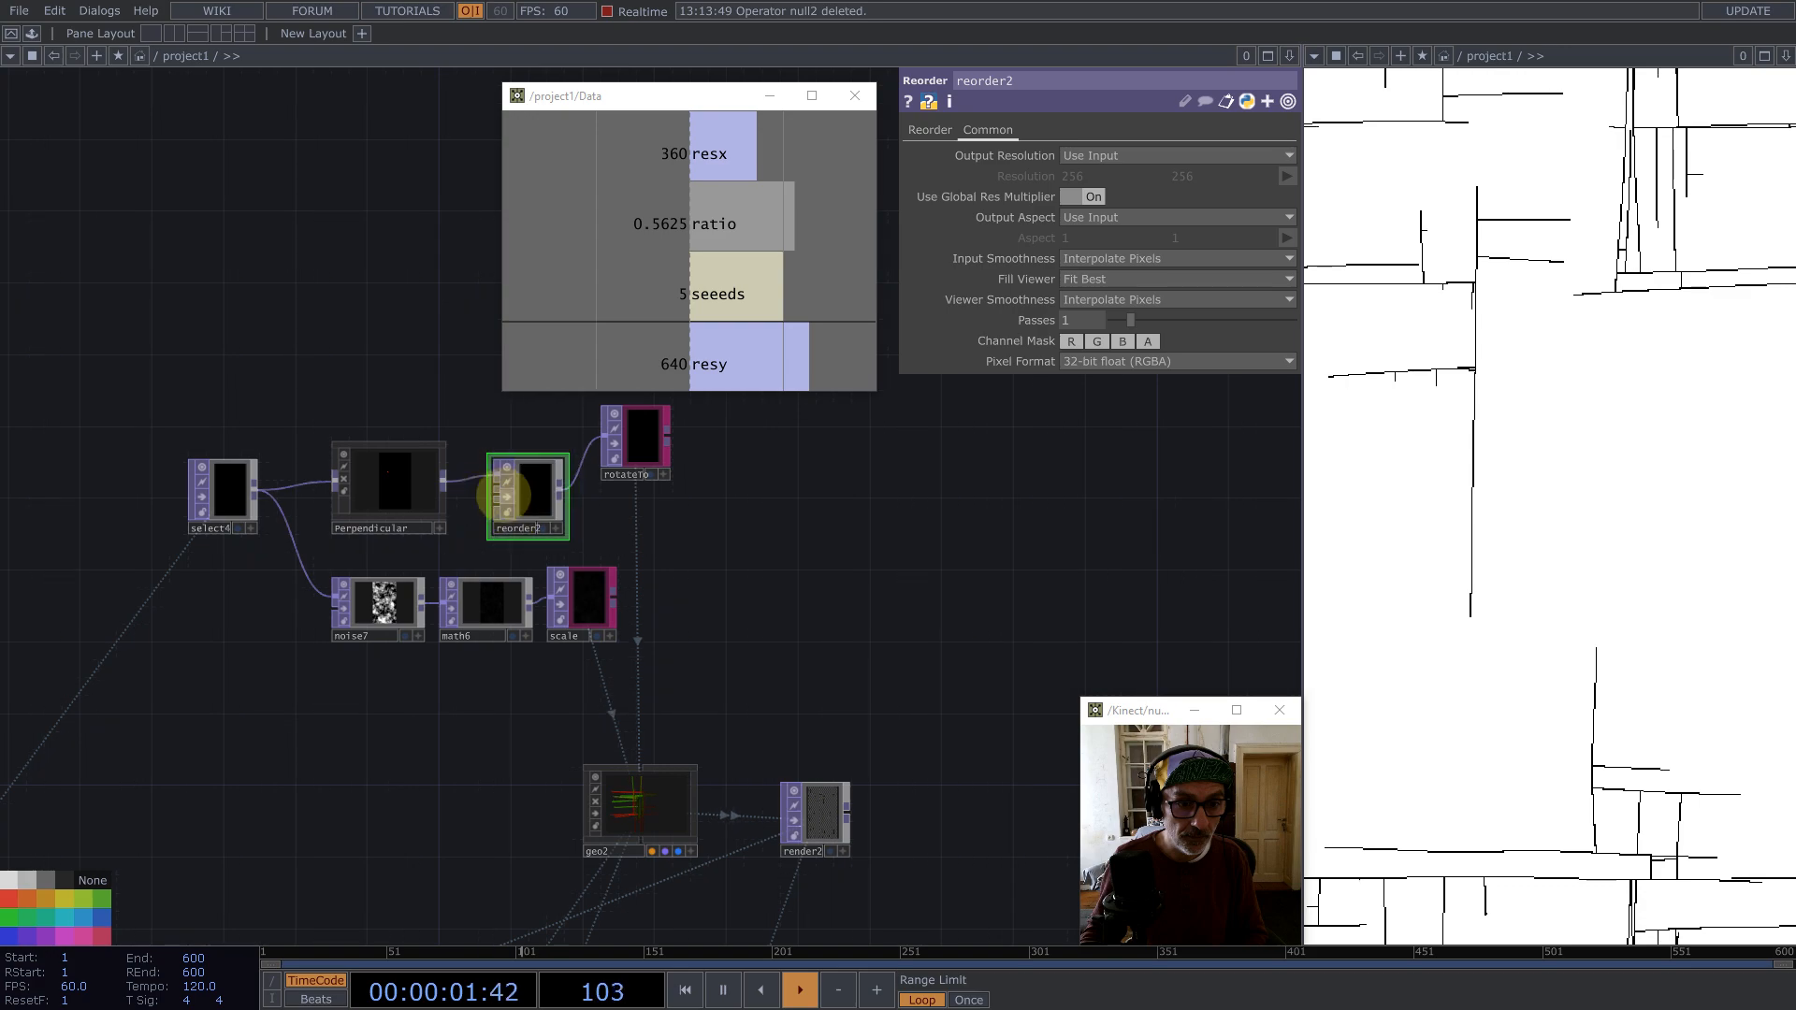
pyautogui.moveTo(365, 482); pyautogui.dragTo(365, 465)
pyautogui.moveTo(221, 486); pyautogui.dragTo(204, 504)
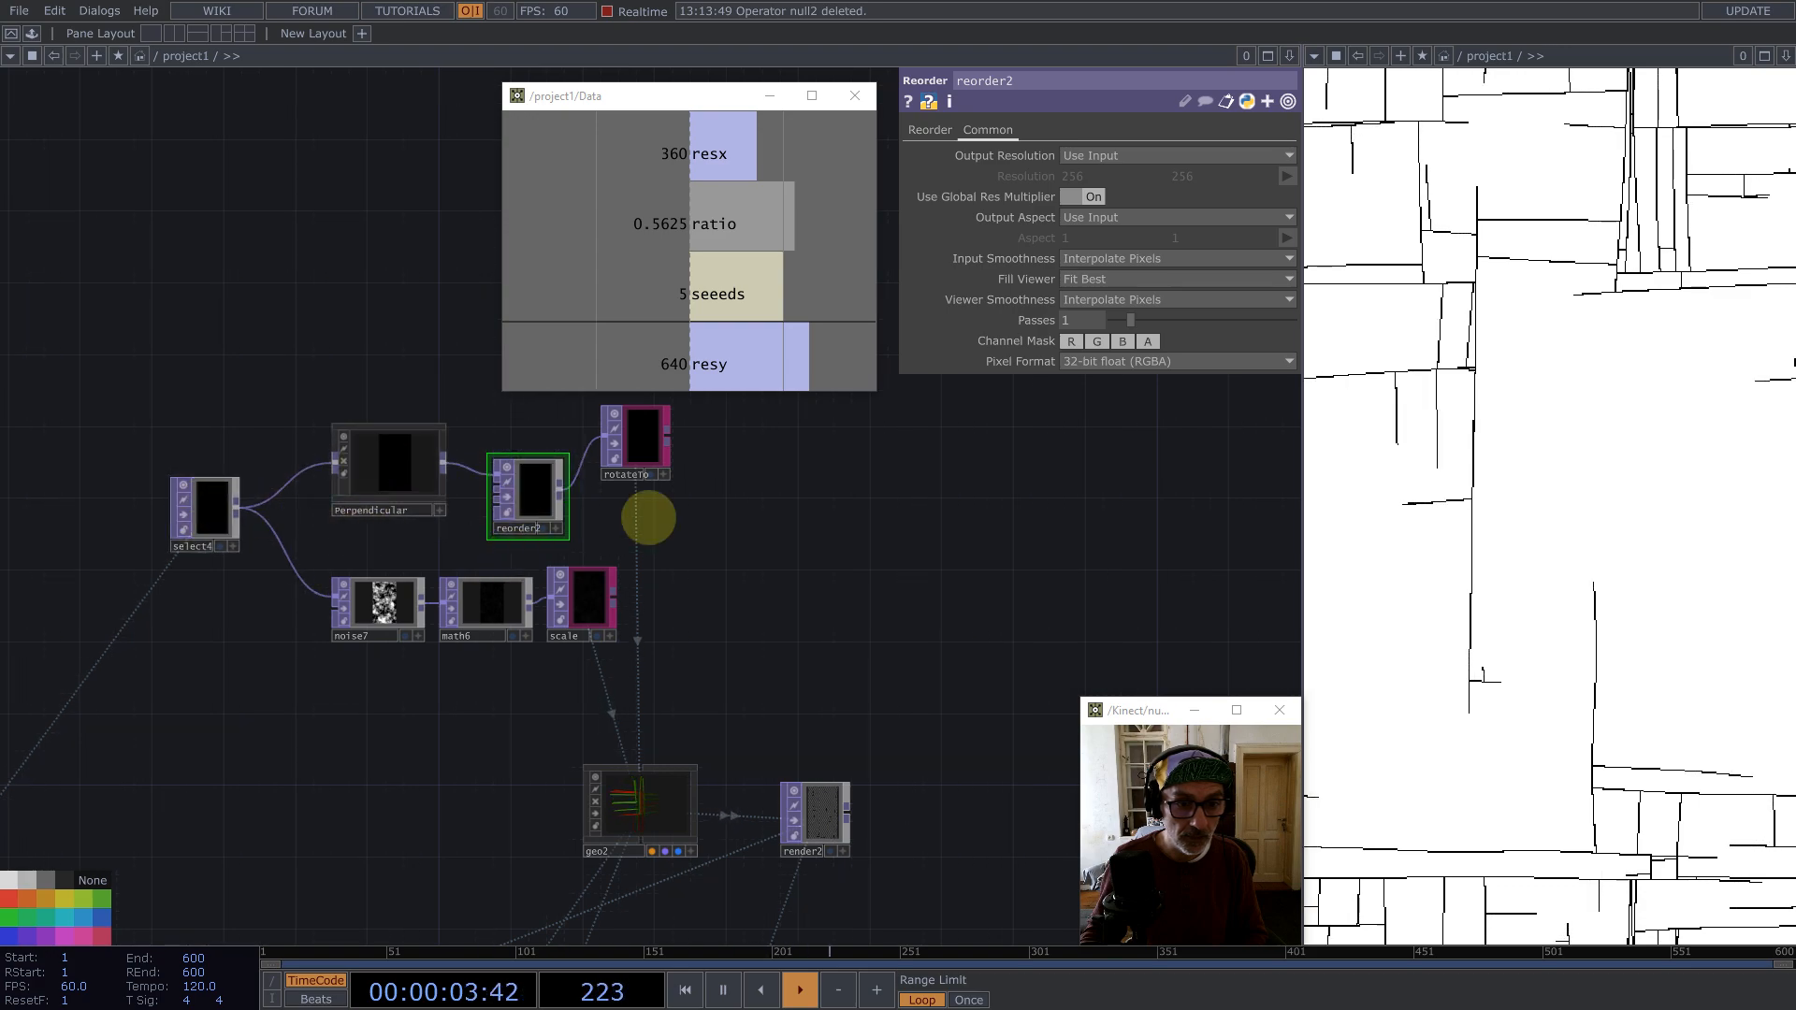
# Step: Set geo2's Rotate to Vector order to "Rotate to Vector, then Rotate" and forward direction to +Z
pyautogui.scroll(5, 642, 795)
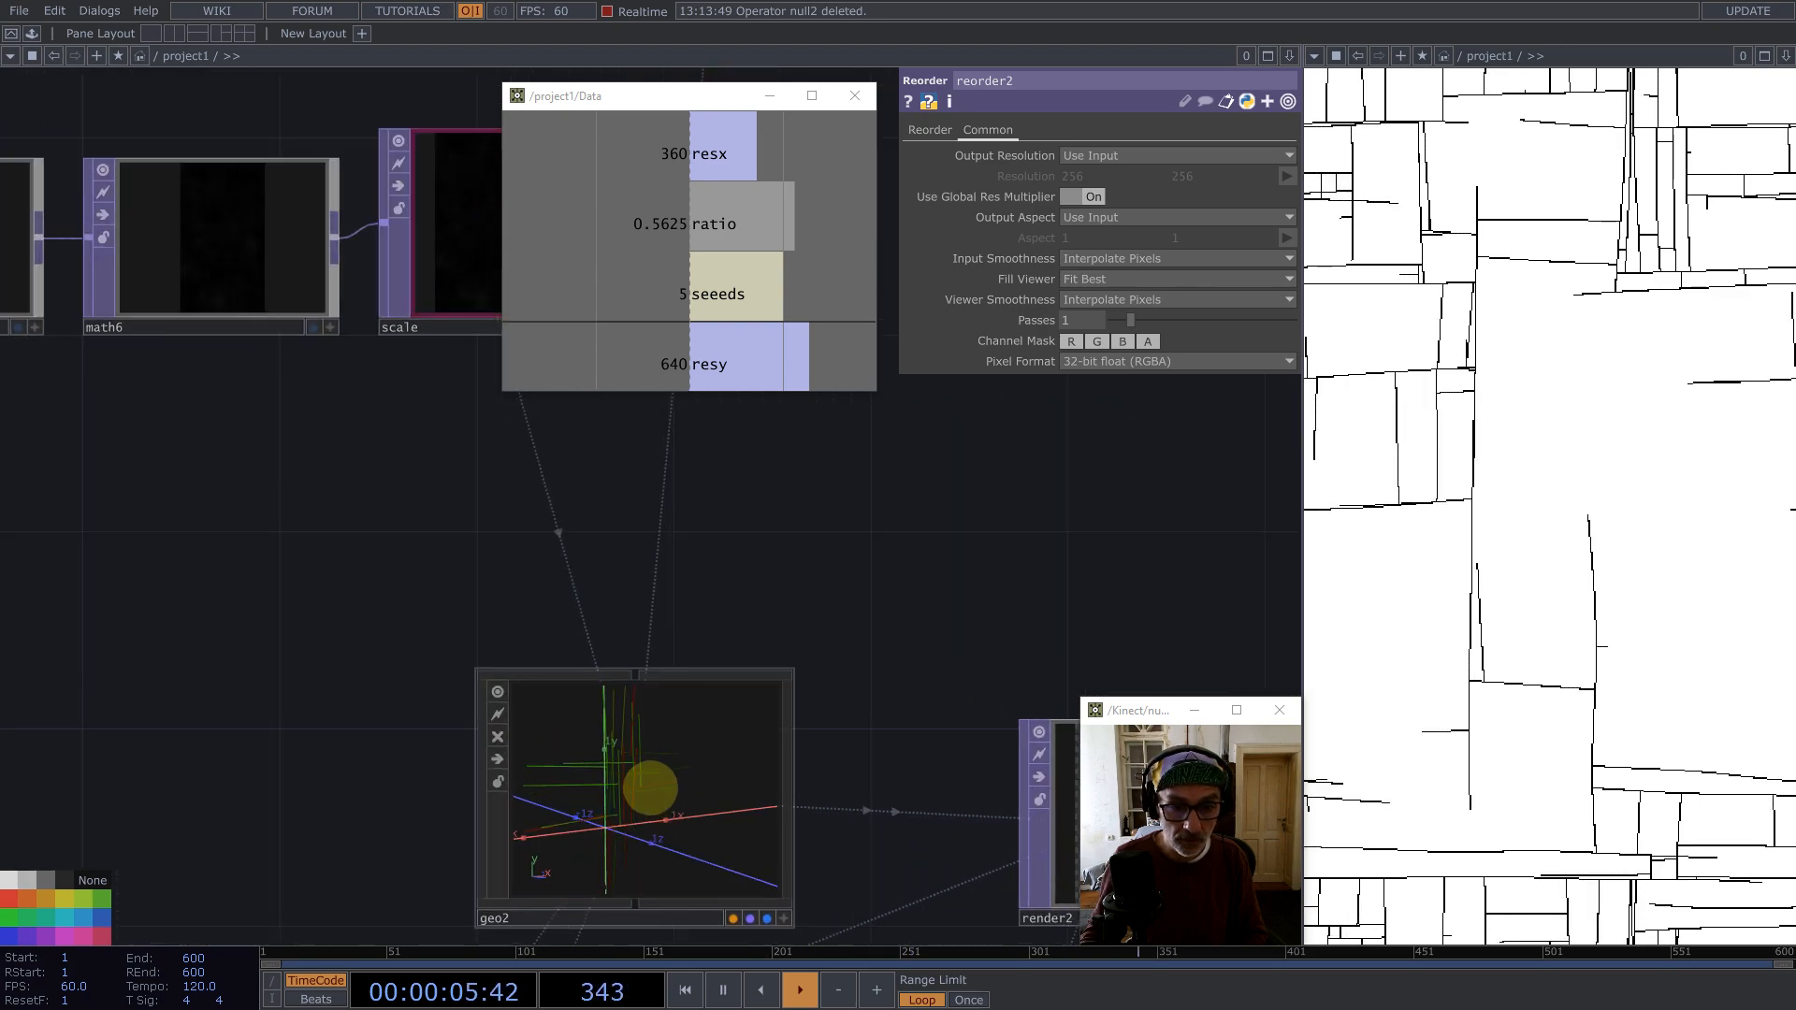
pyautogui.click(636, 777)
pyautogui.click(1130, 155)
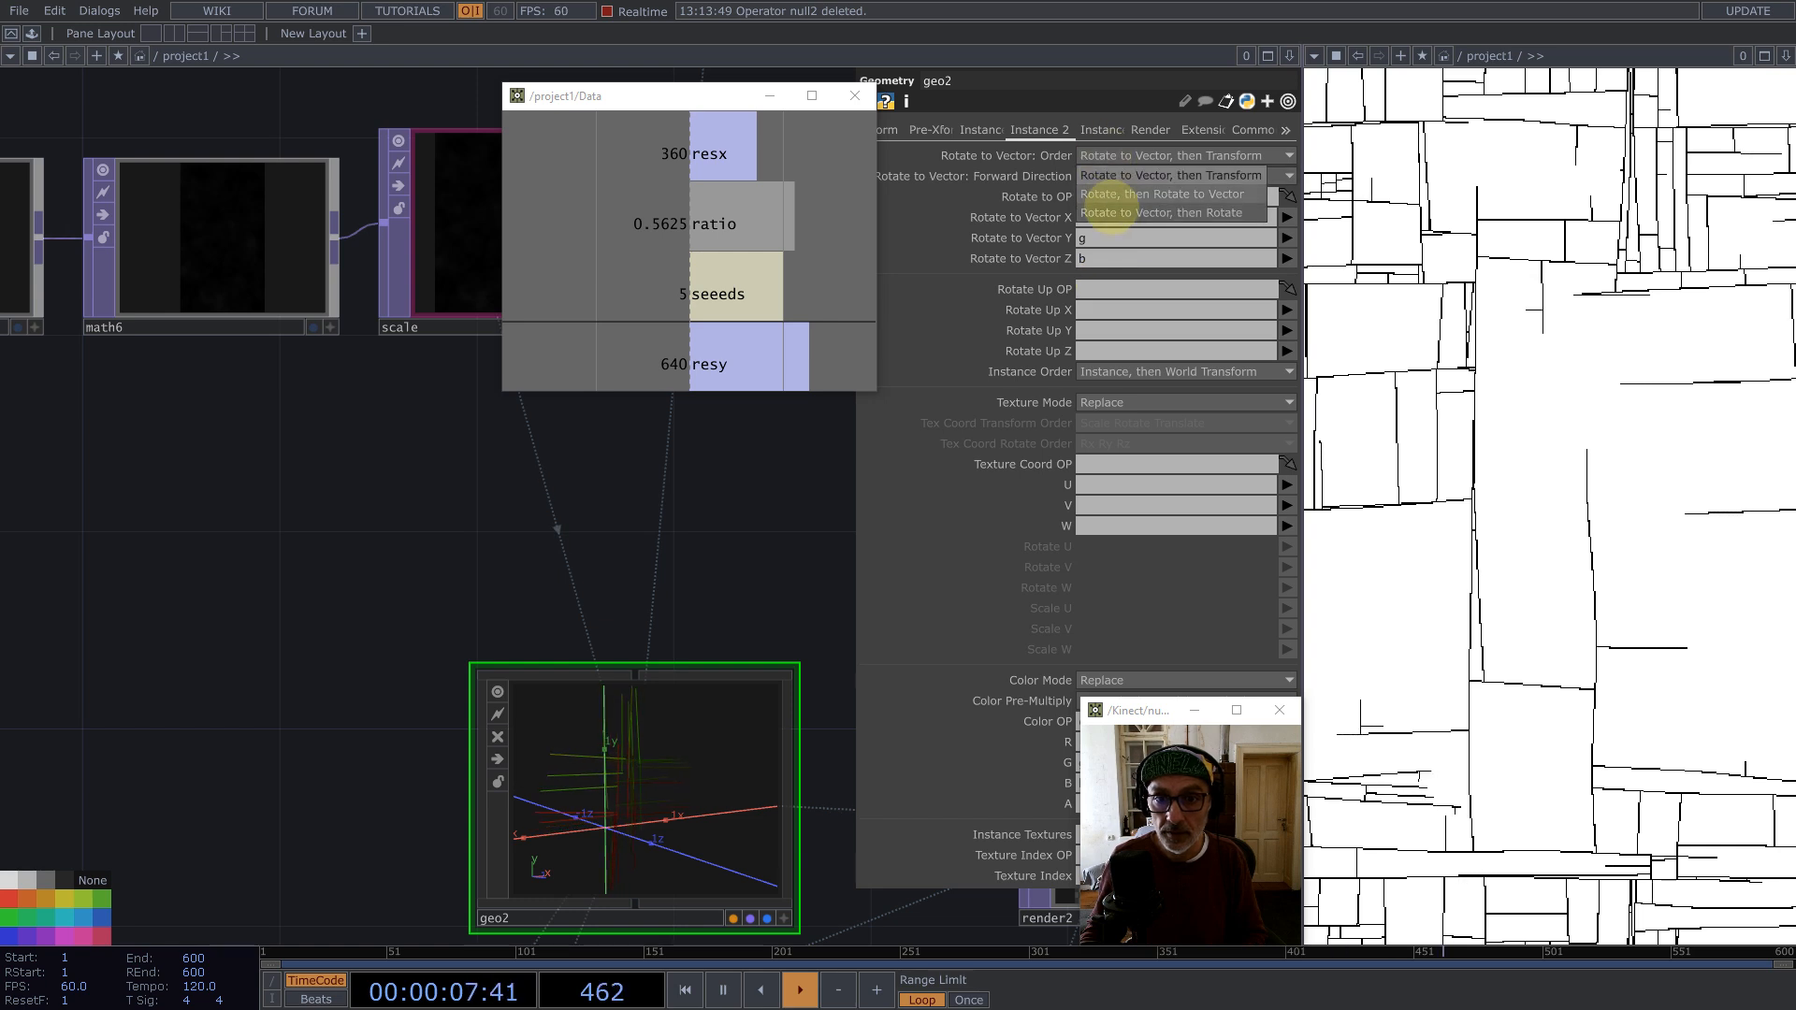
pyautogui.click(1111, 213)
pyautogui.click(1115, 176)
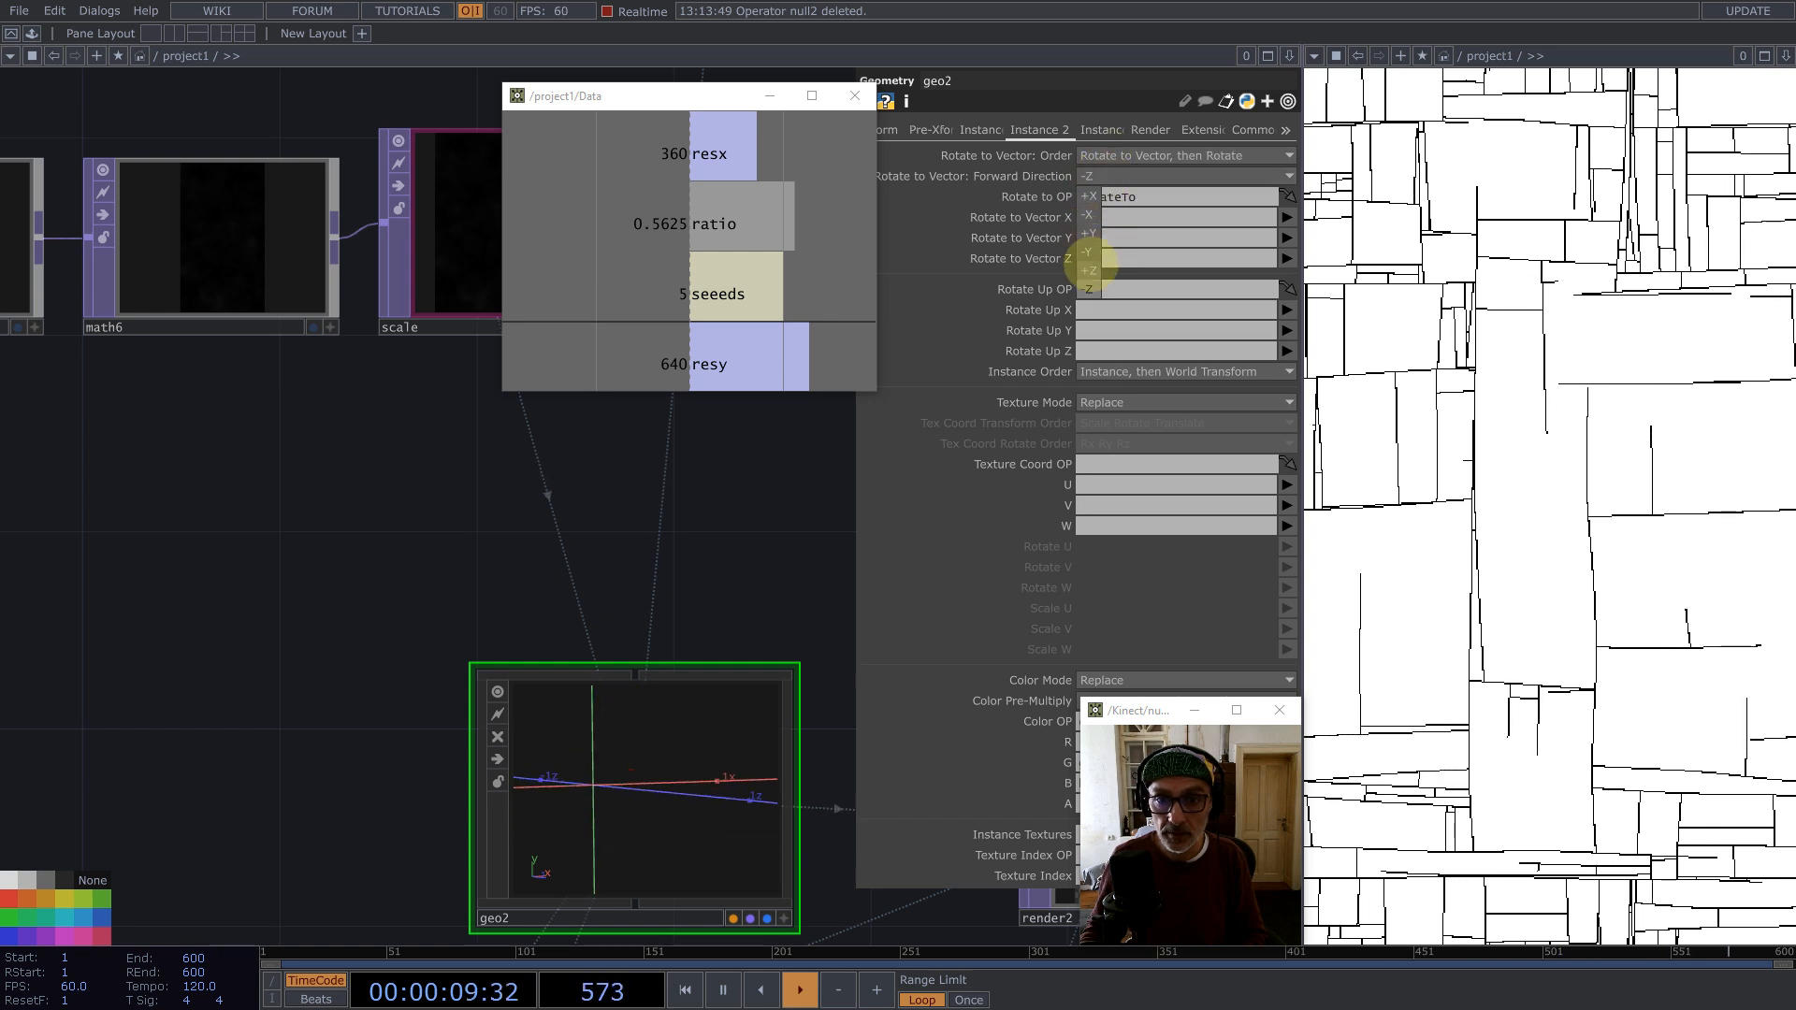
pyautogui.click(1090, 269)
# Step: Copy the existing Feedback component and paste a duplicate placed after render2
pyautogui.scroll(-5, 418, 585)
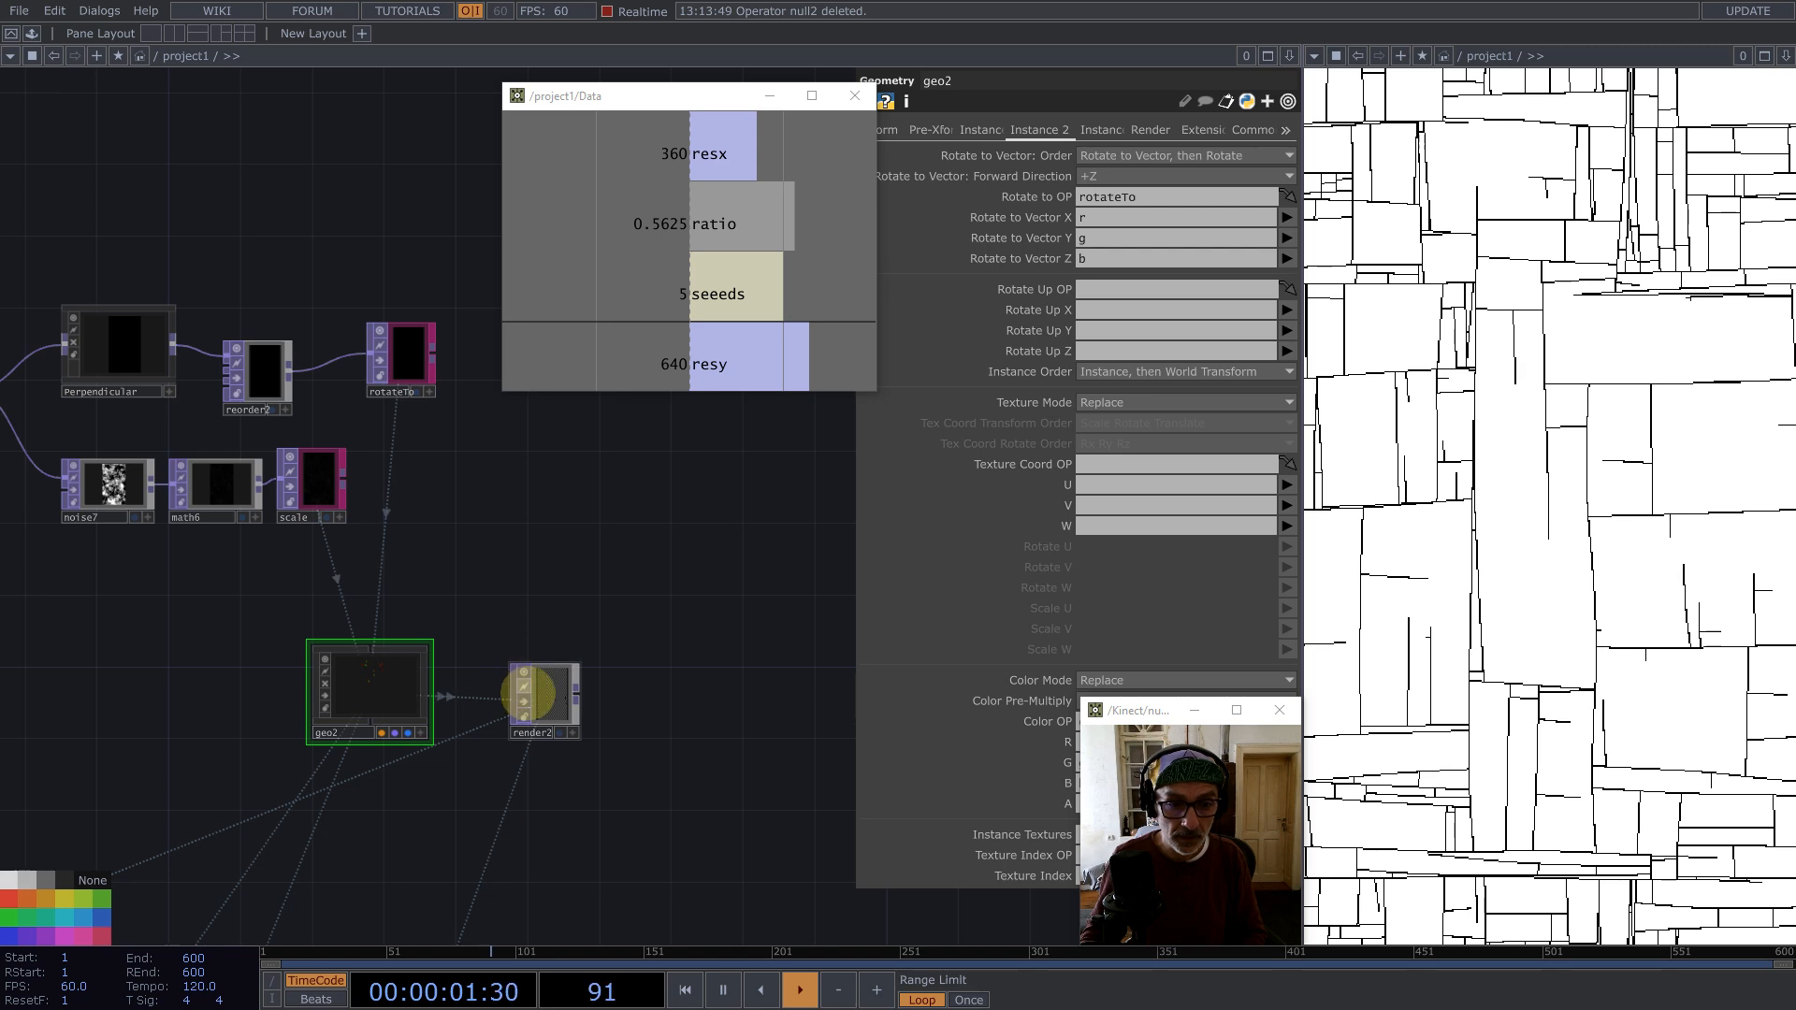
pyautogui.scroll(5, 529, 694)
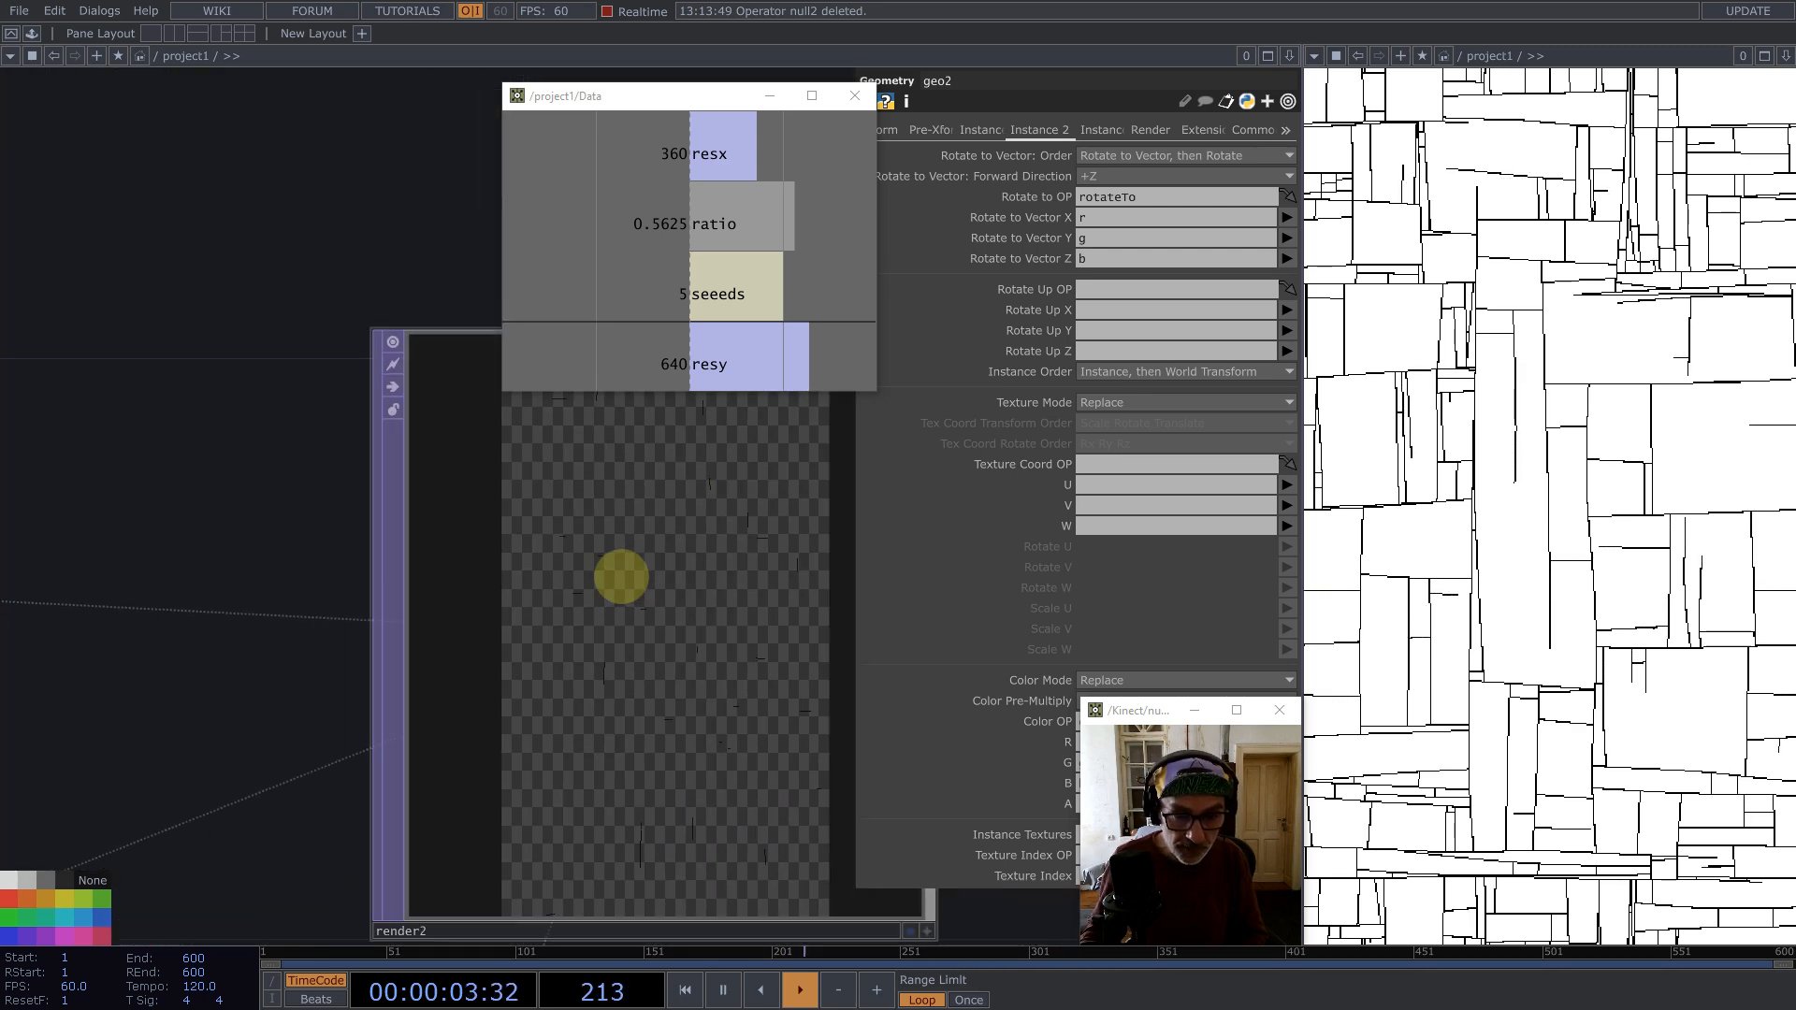
pyautogui.scroll(-8, 621, 577)
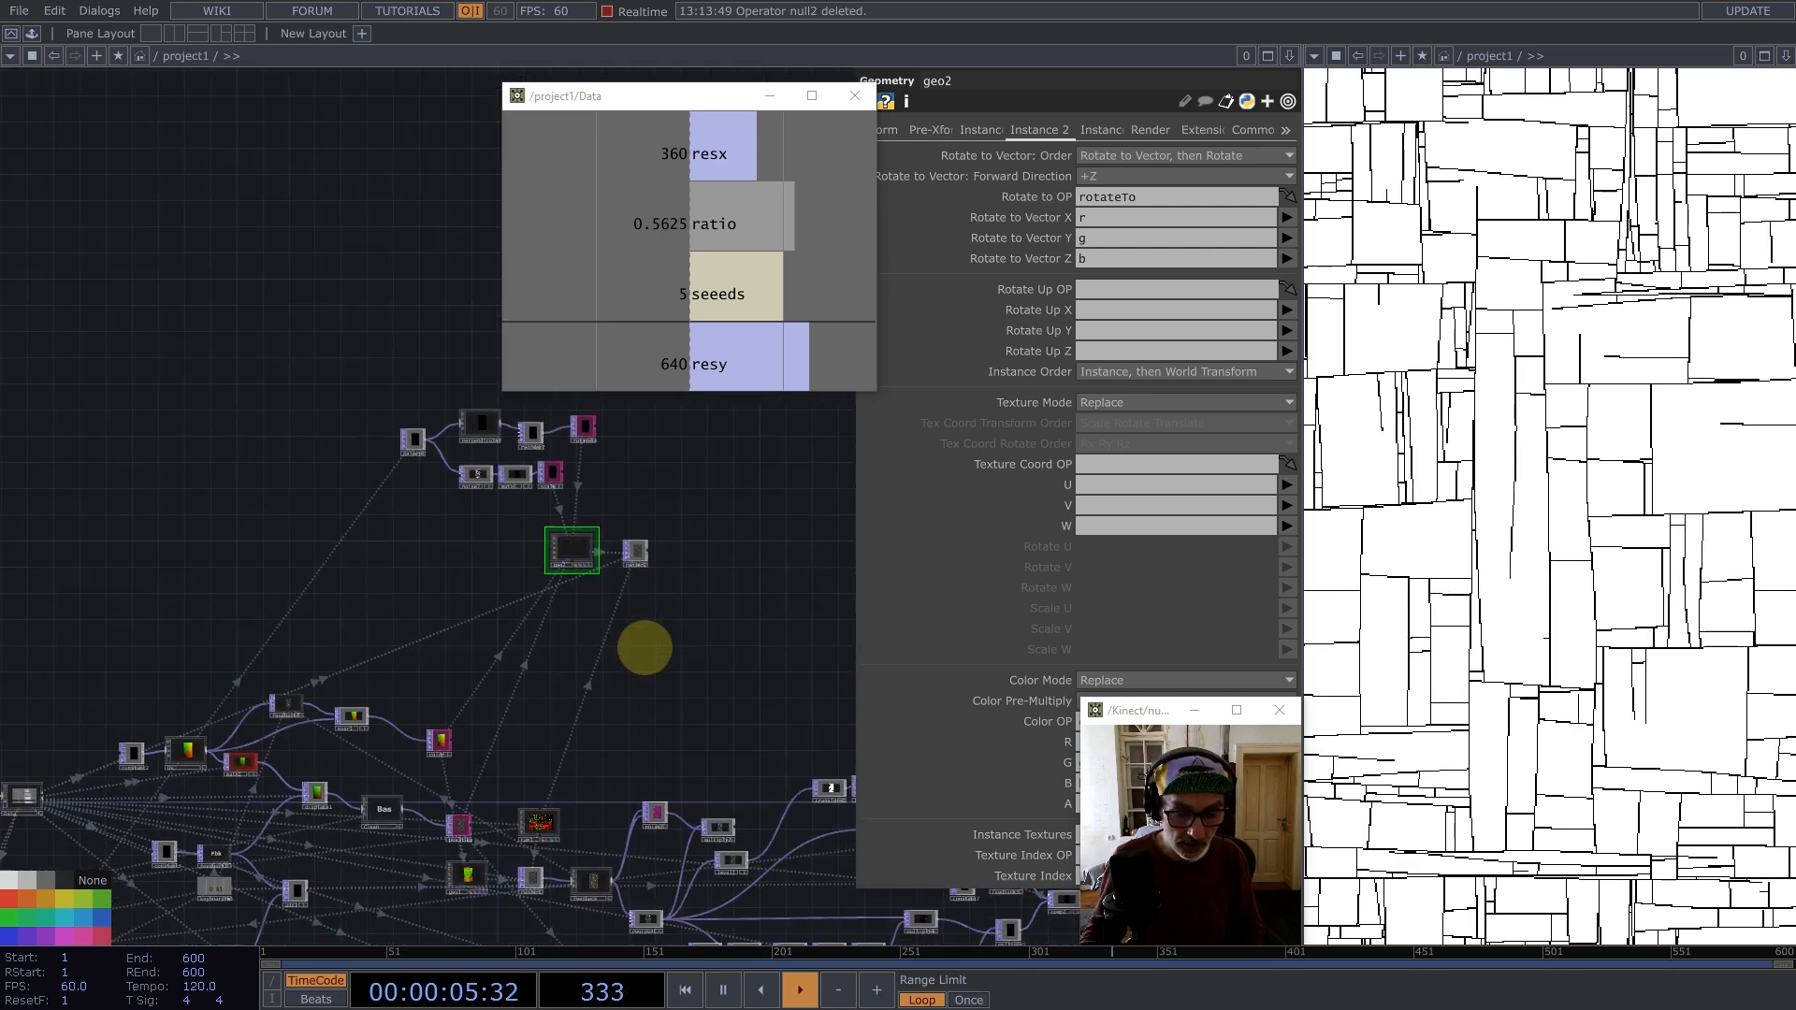
pyautogui.click(582, 840)
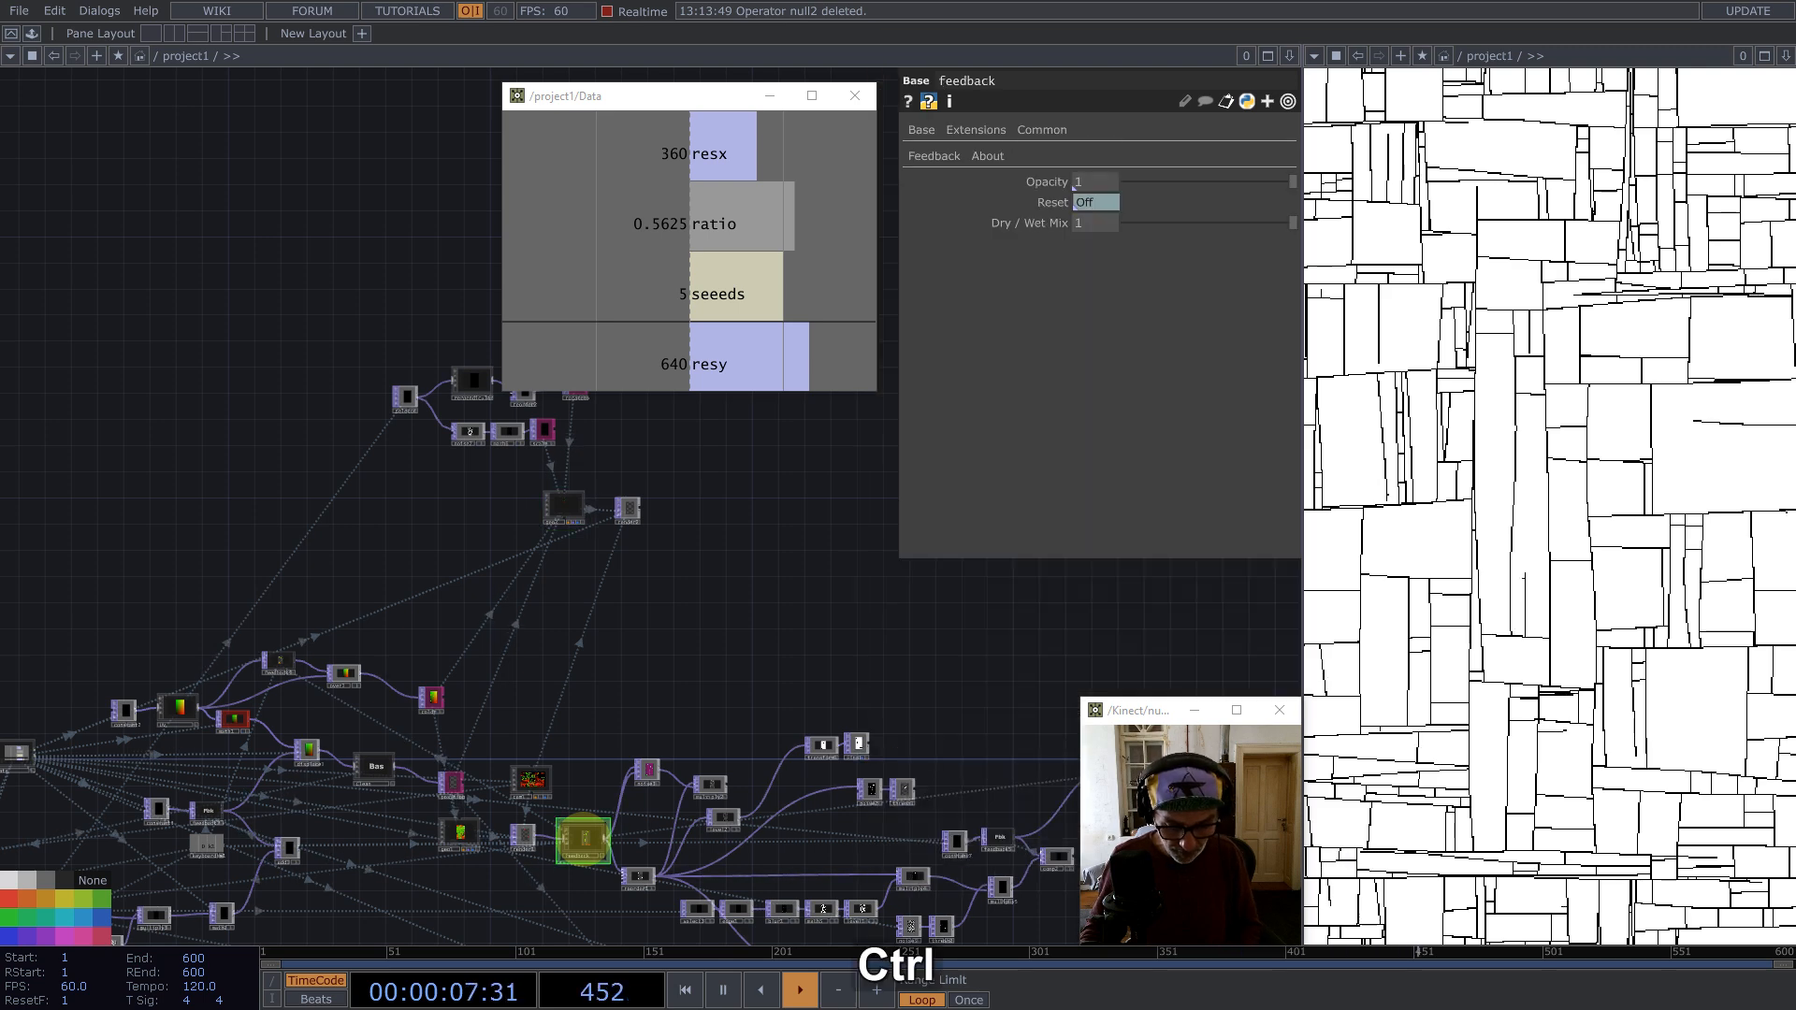
pyautogui.hotkey('ctrl', 'c')
pyautogui.hotkey('ctrl', 'v')
pyautogui.moveTo(581, 877); pyautogui.dragTo(708, 529)
# Step: Inspect the new feedback component's output in the viewer
pyautogui.scroll(5, 627, 524)
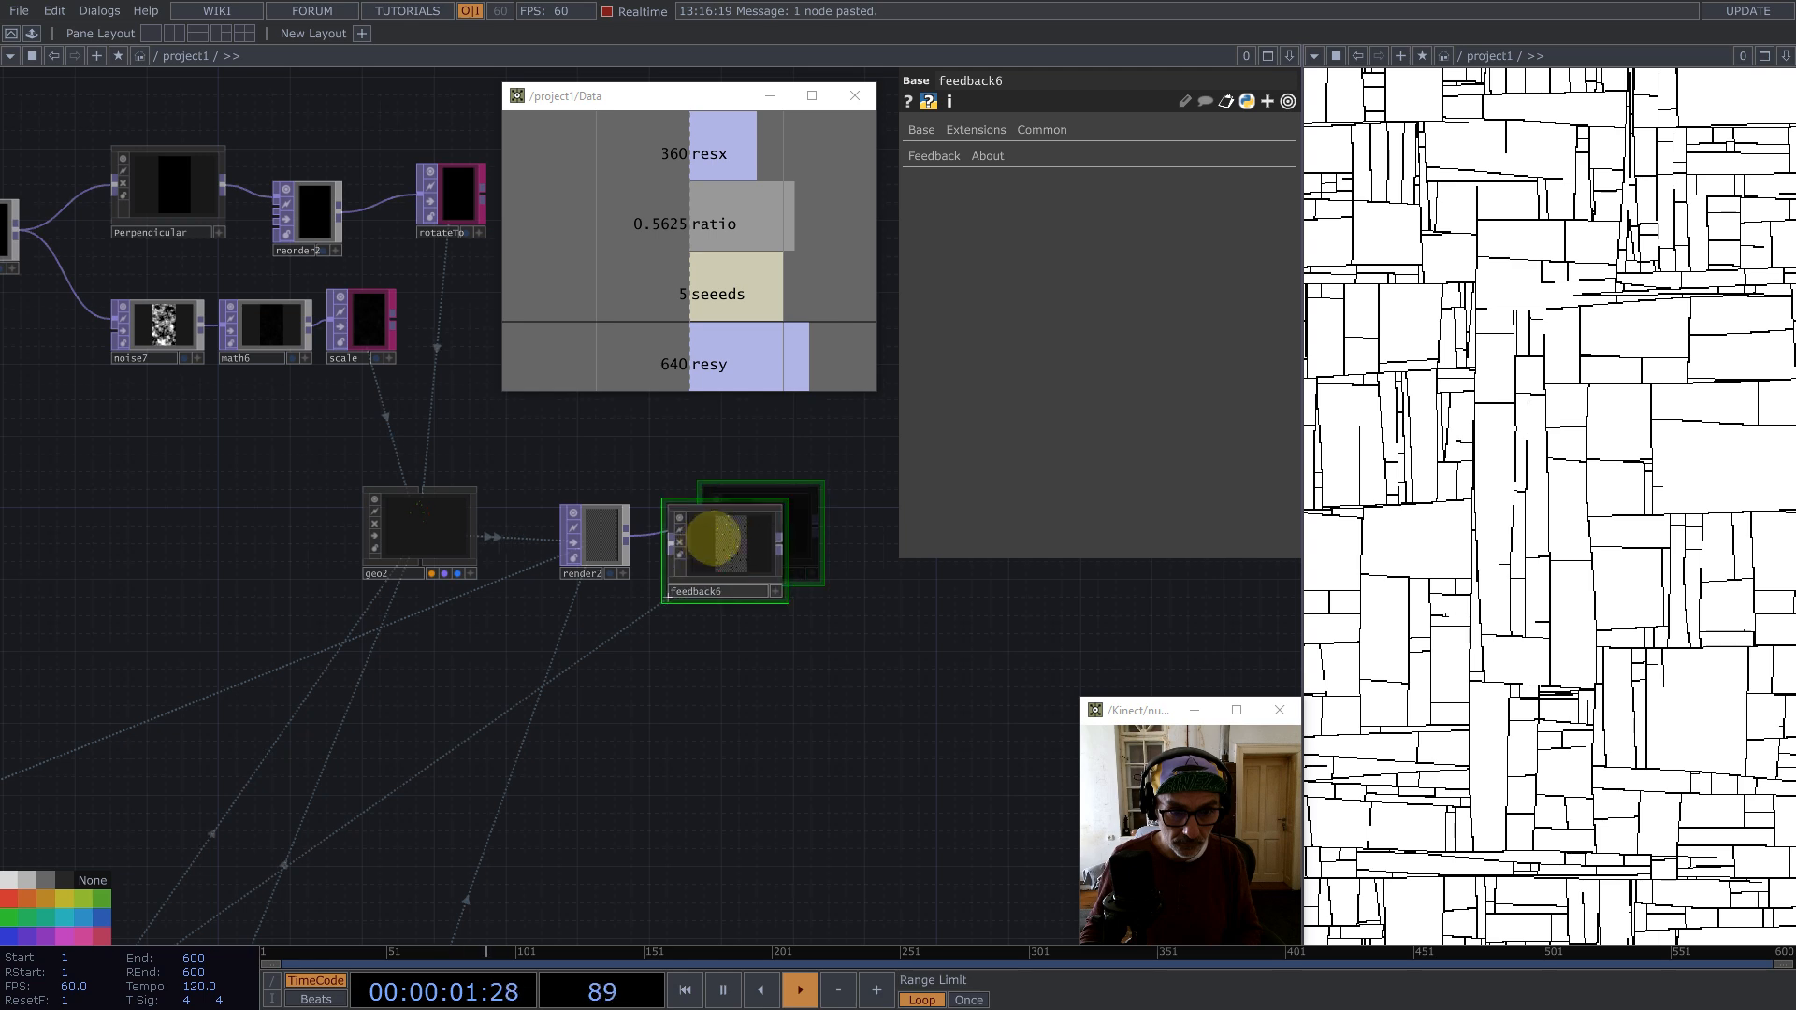
pyautogui.scroll(3, 702, 534)
pyautogui.scroll(3, 728, 536)
pyautogui.press('1')
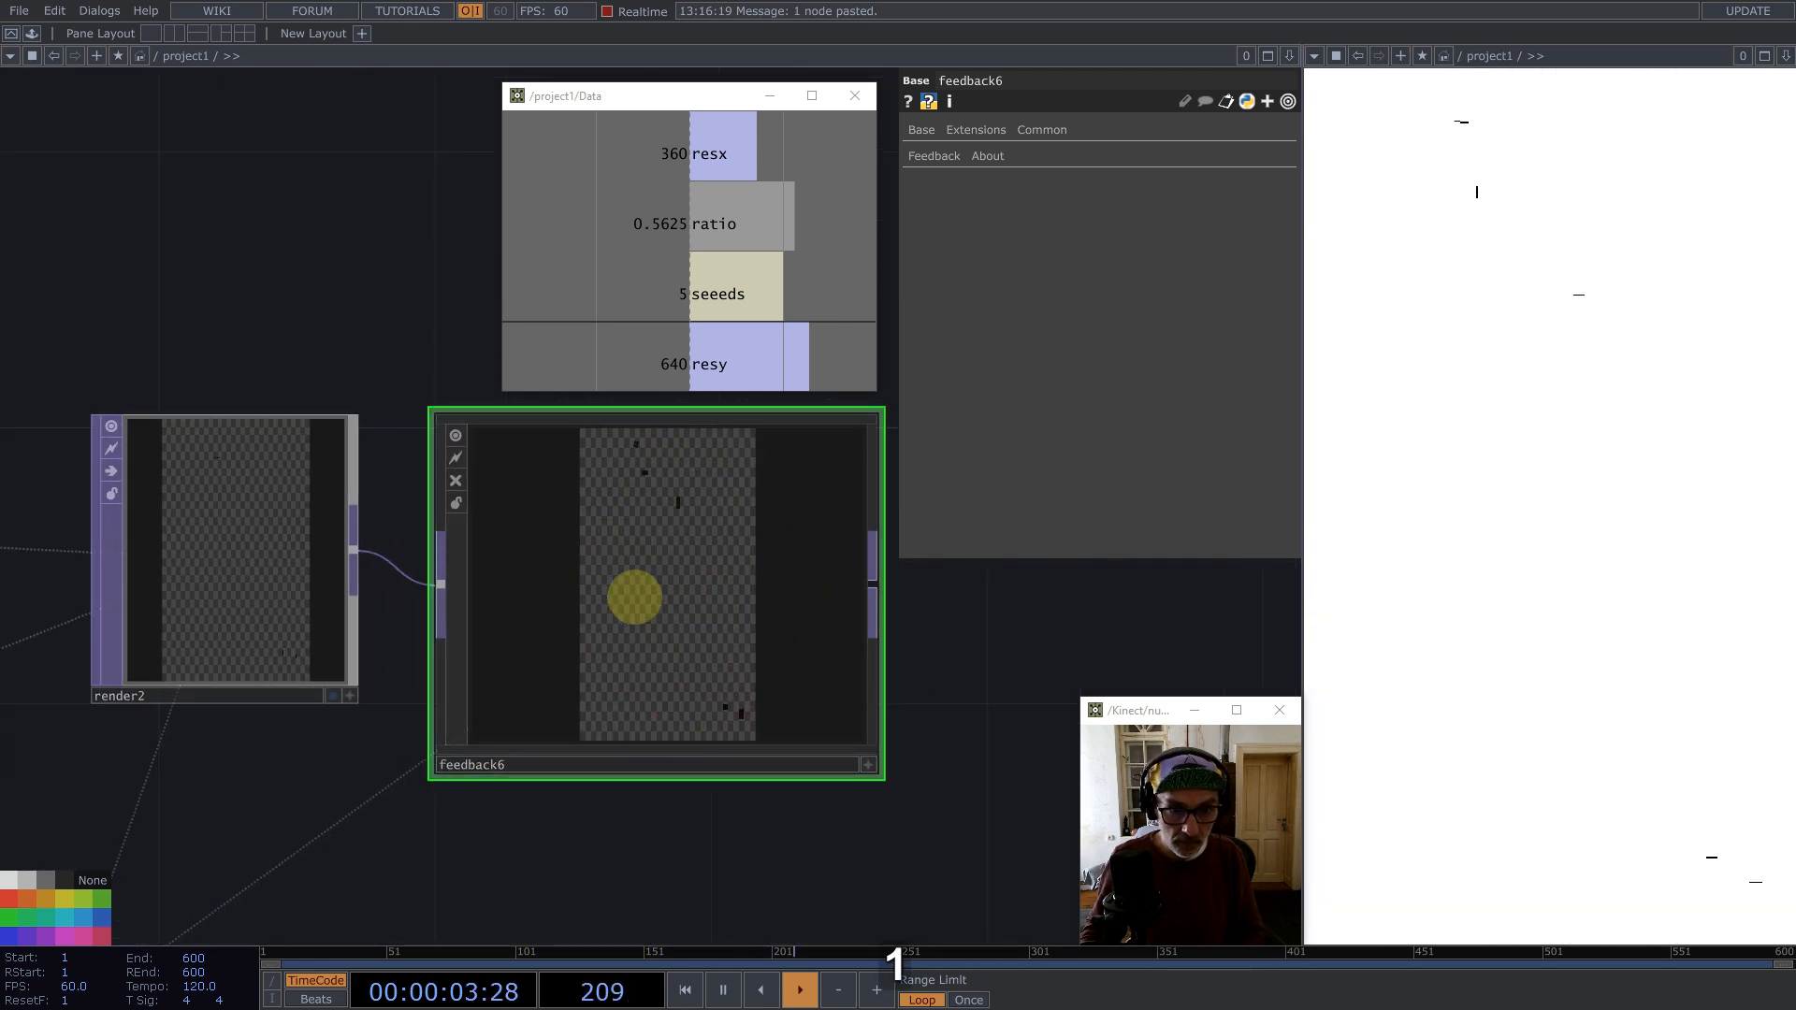
pyautogui.scroll(7, 633, 597)
pyautogui.scroll(-4, 655, 596)
pyautogui.scroll(-6, 798, 561)
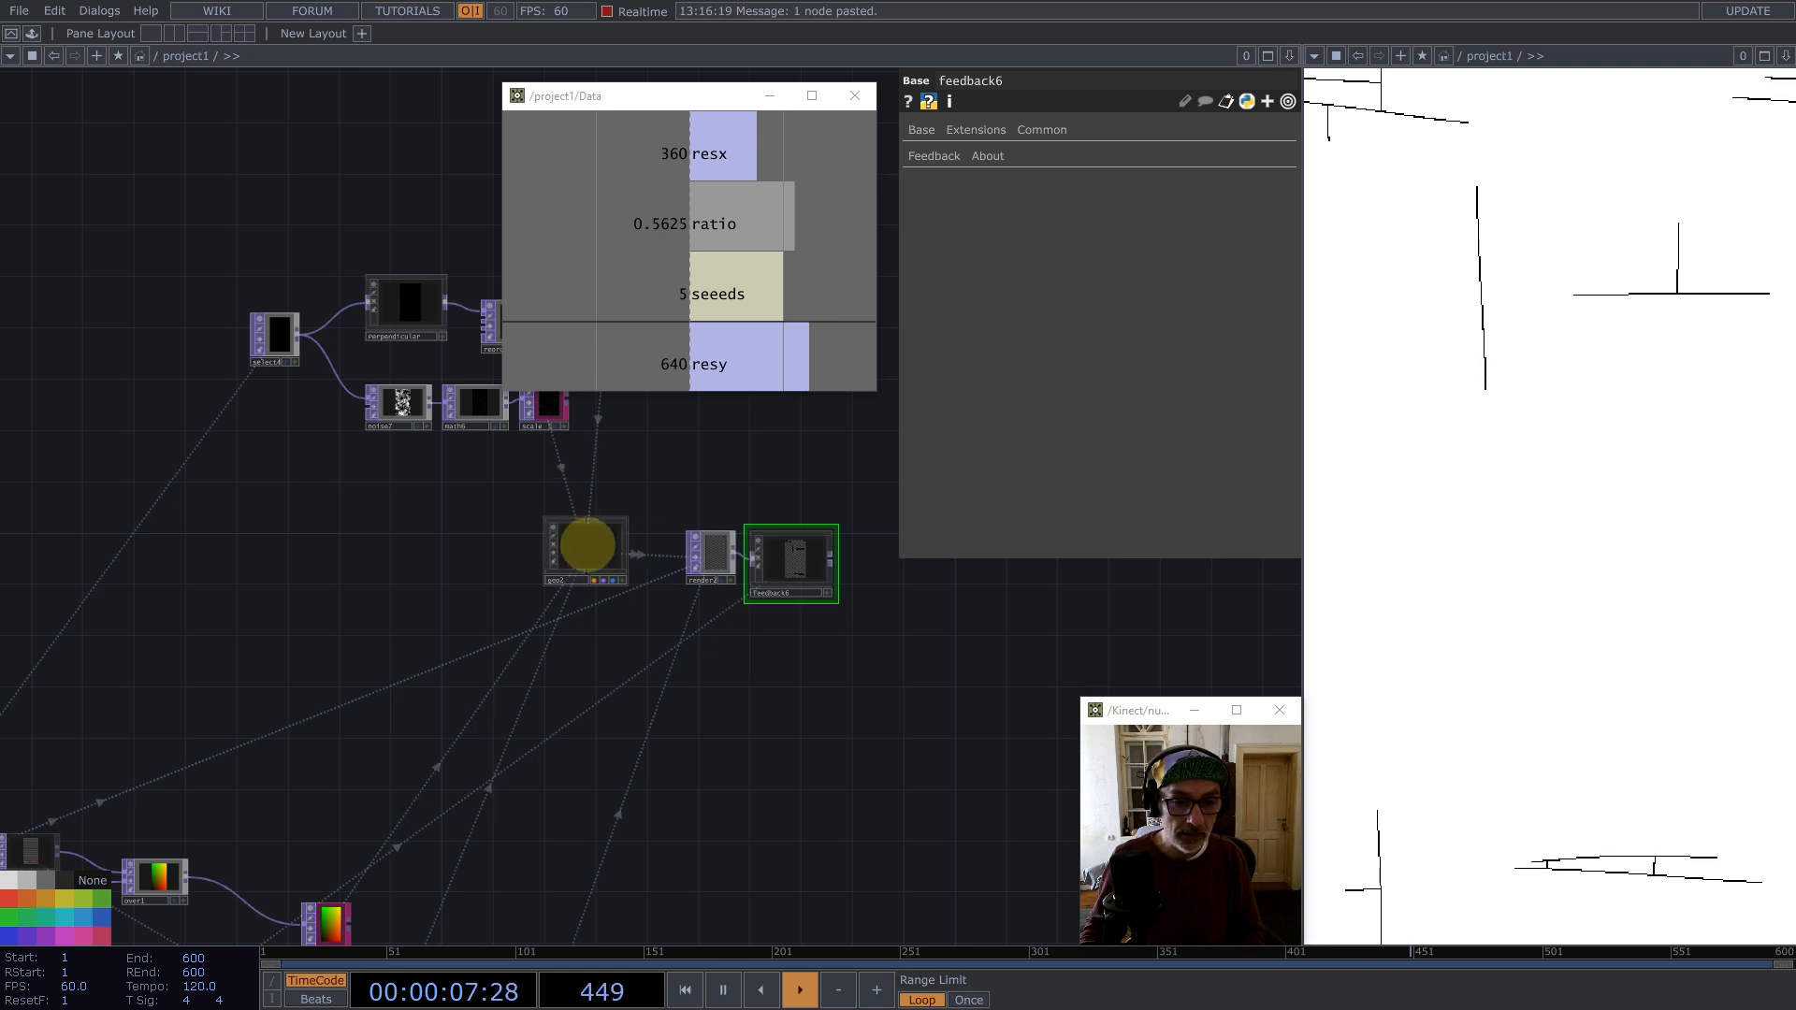
pyautogui.moveTo(624, 464); pyautogui.dragTo(549, 477)
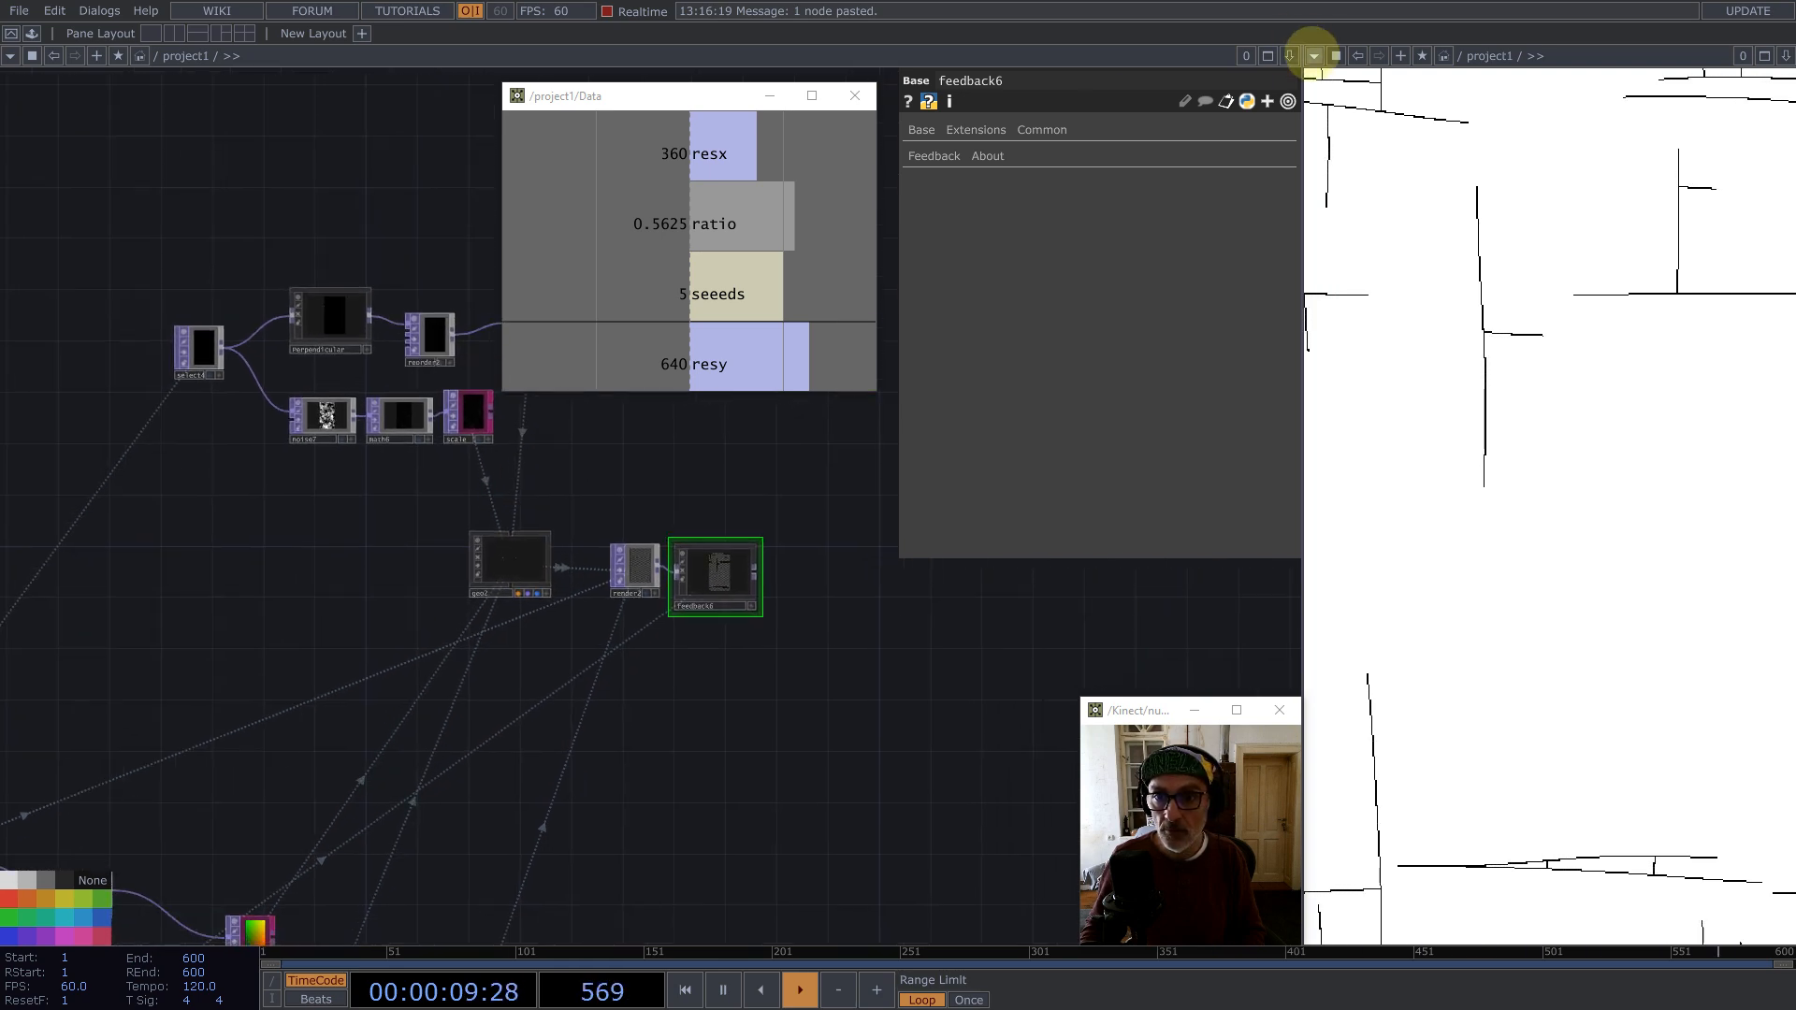
# Step: Split the pane to view the other geometry's parameters and network for reference
pyautogui.click(1314, 55)
pyautogui.click(1352, 78)
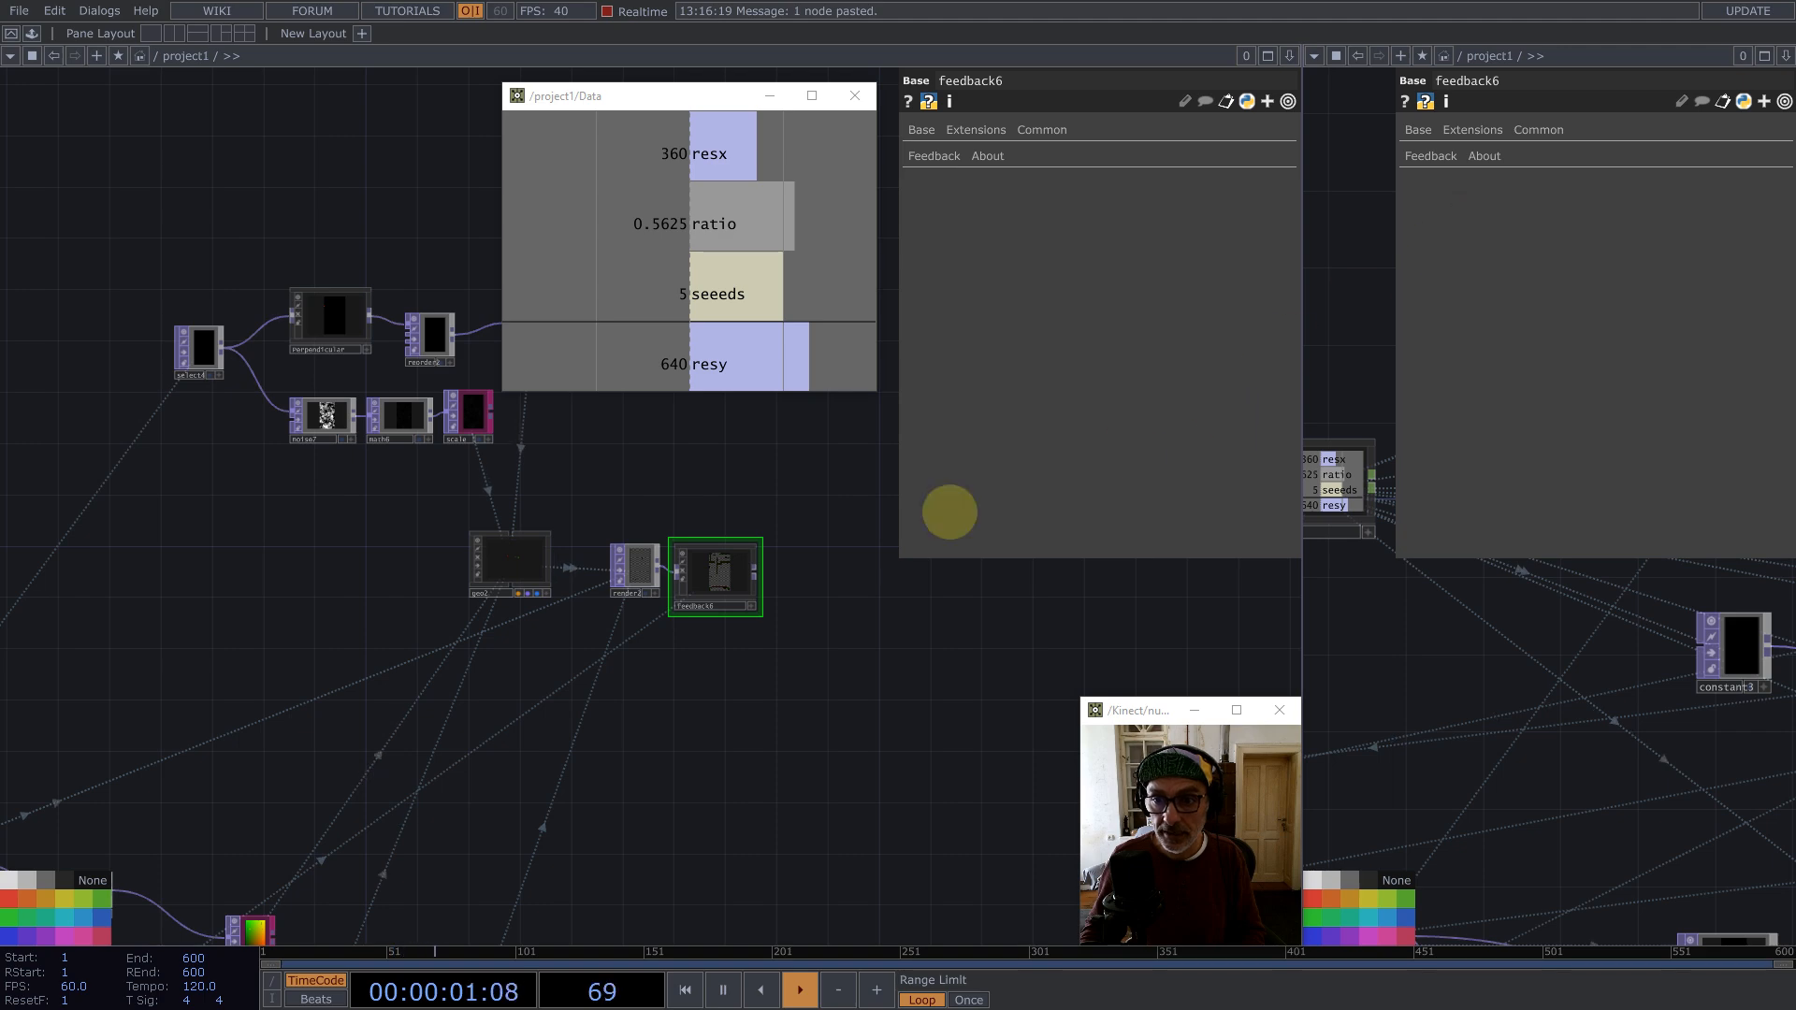
pyautogui.scroll(-3, 324, 637)
pyautogui.scroll(10, 421, 601)
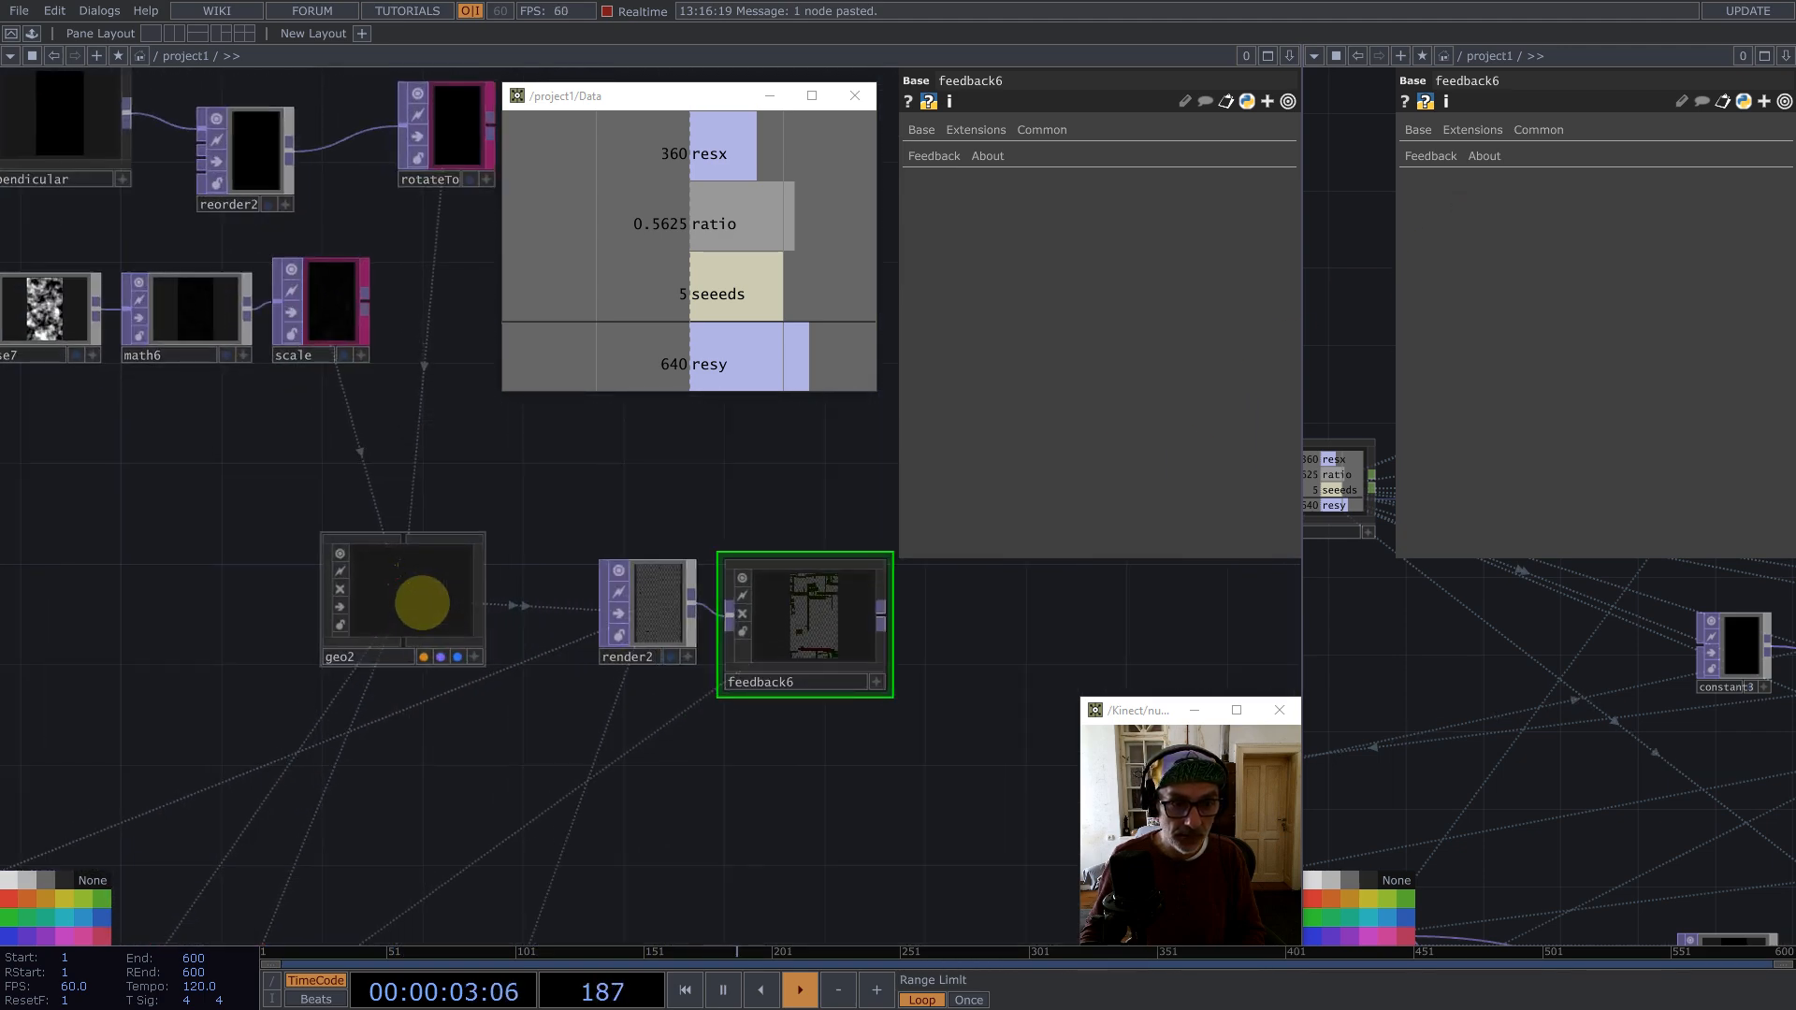
pyautogui.moveTo(875, 422); pyautogui.dragTo(754, 577)
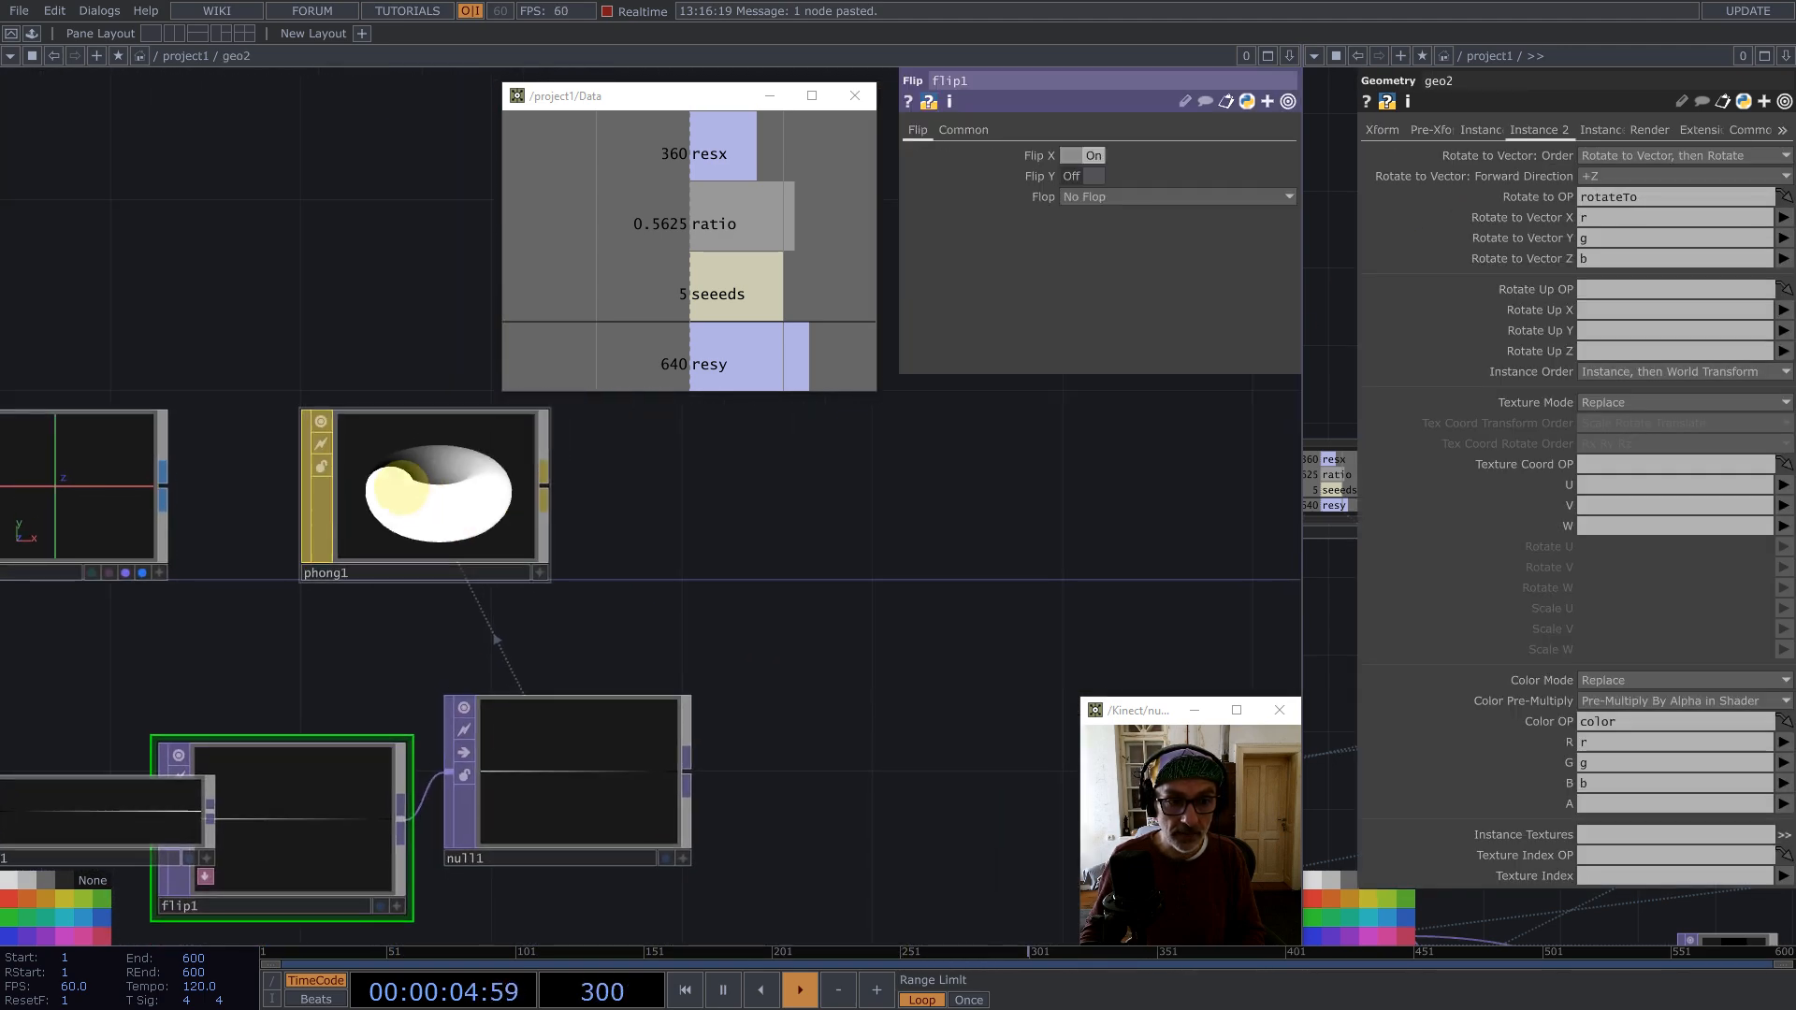
pyautogui.scroll(-10, 530, 541)
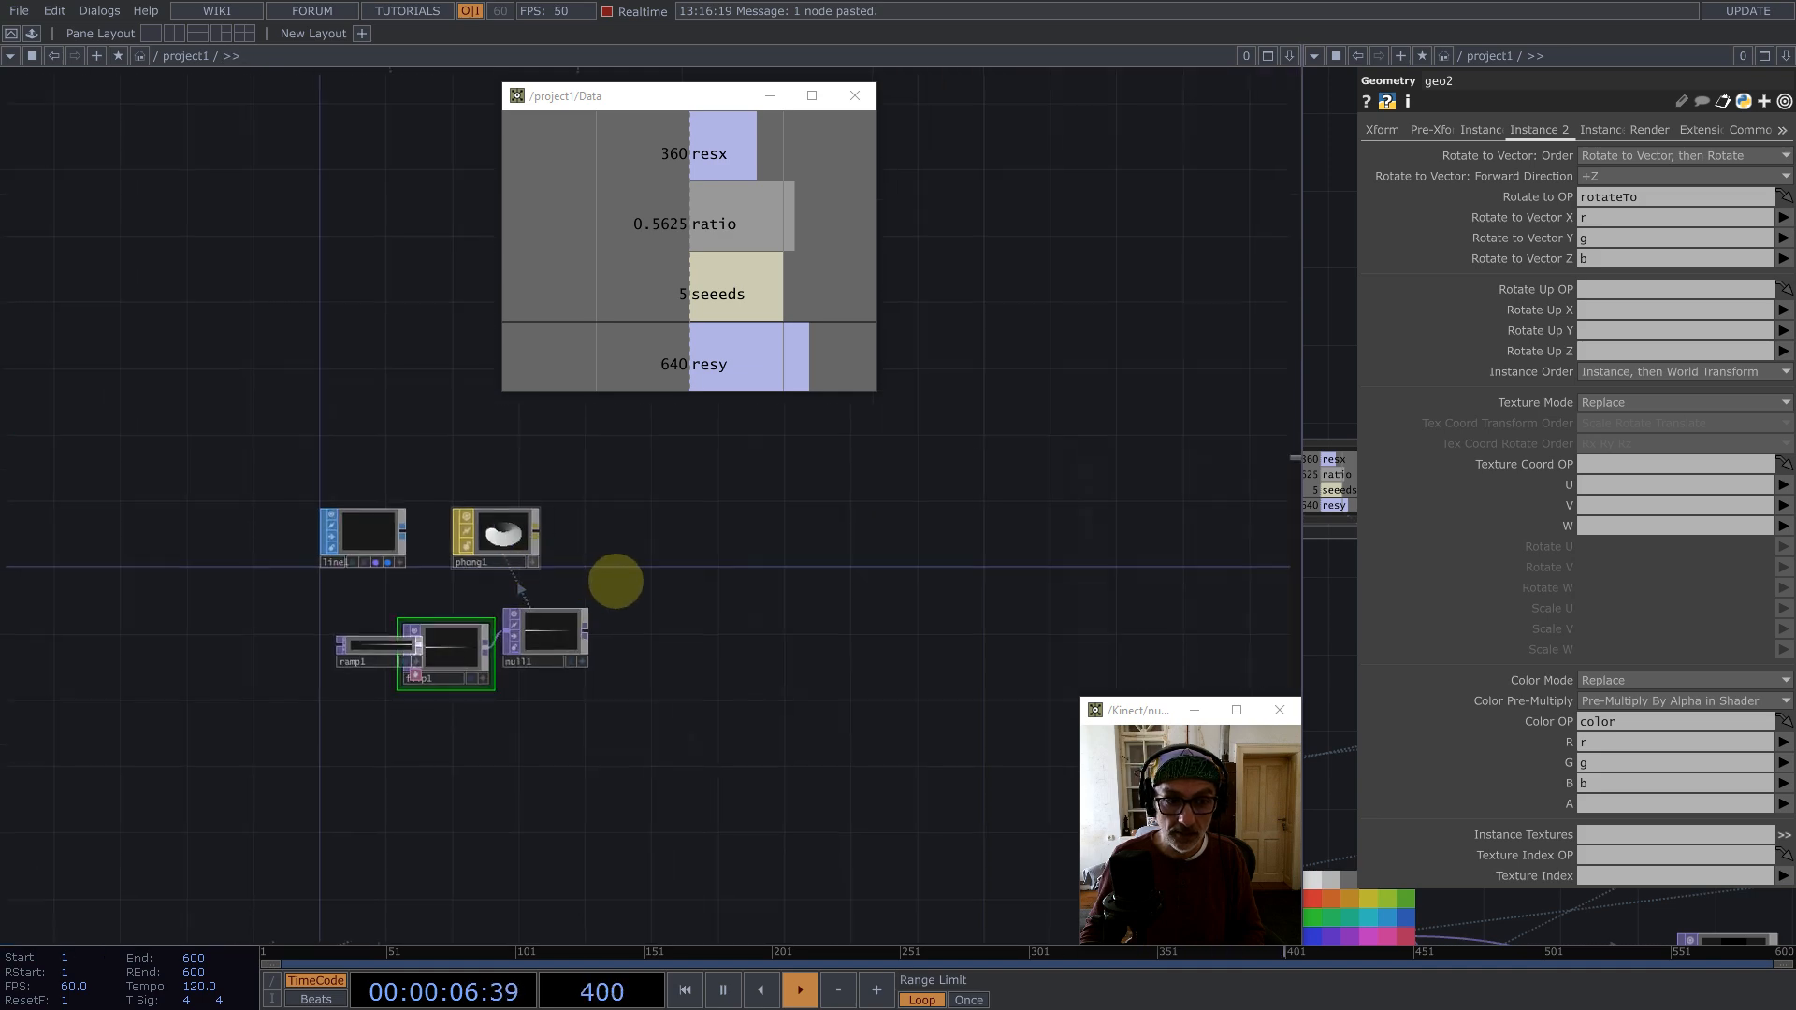
pyautogui.moveTo(635, 442); pyautogui.dragTo(530, 530)
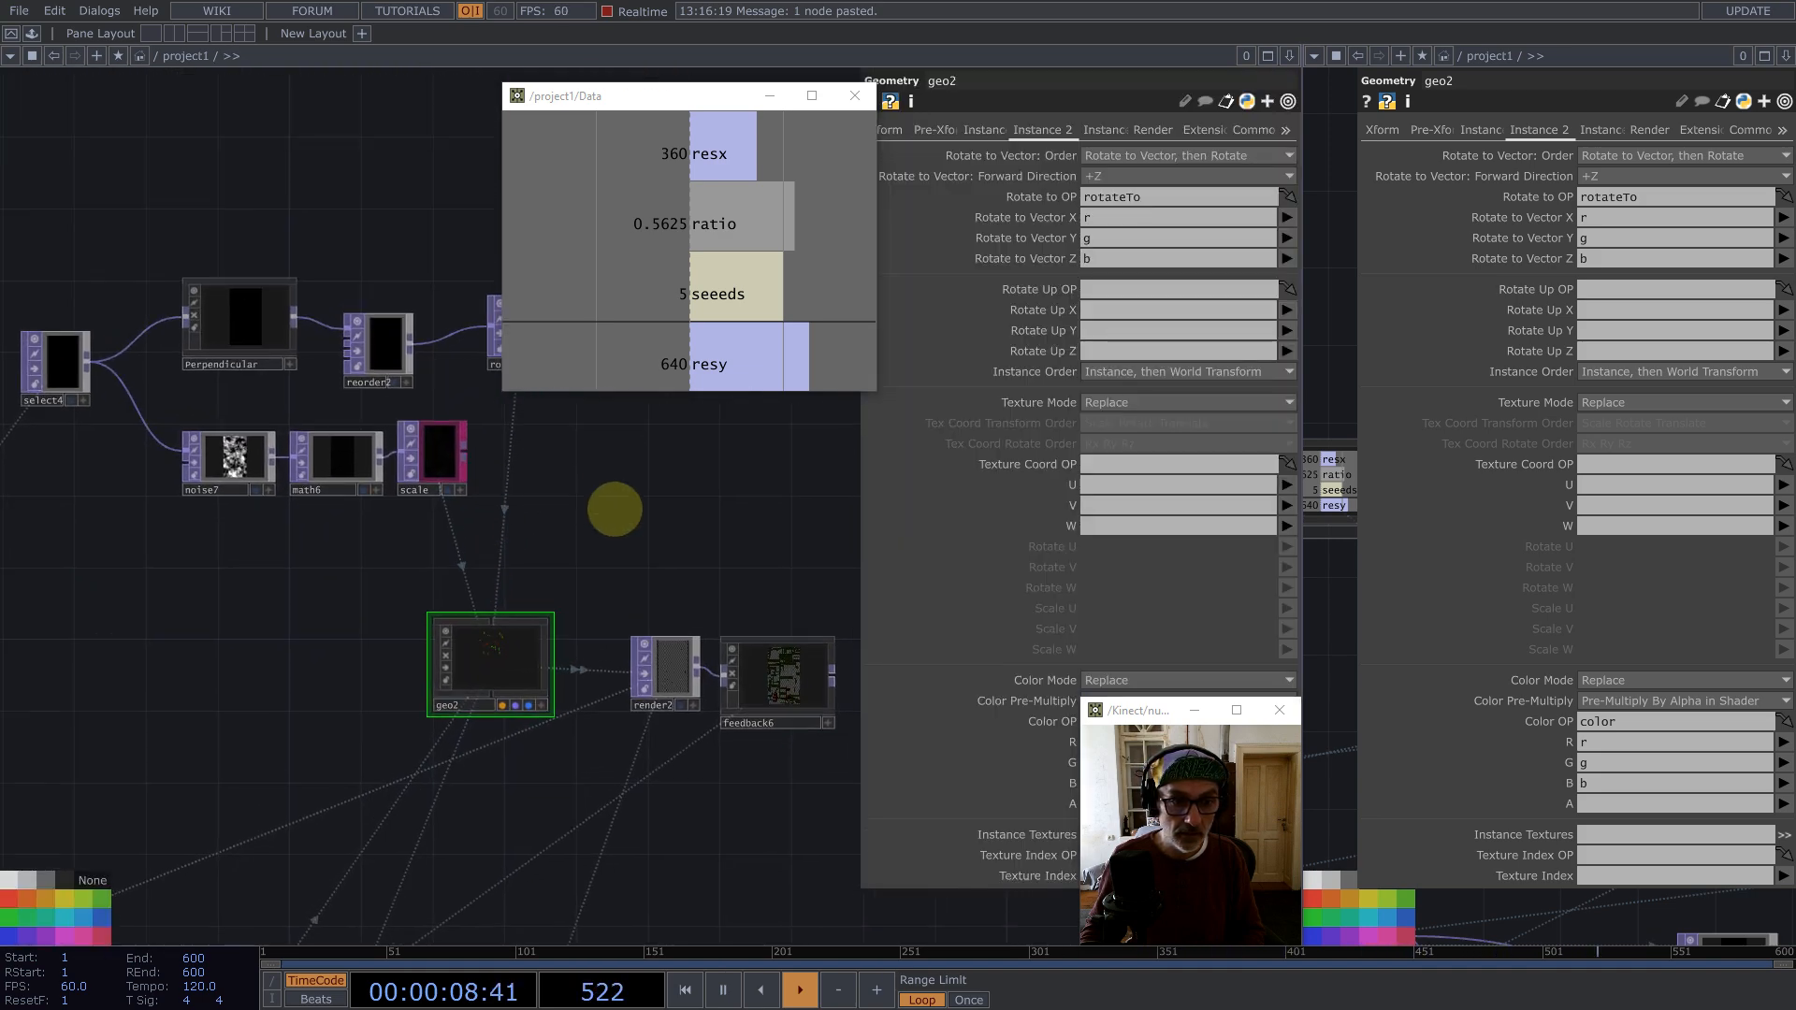
# Step: Set geo2's render material to phong1
pyautogui.moveTo(593, 608); pyautogui.dragTo(465, 602)
pyautogui.click(1146, 129)
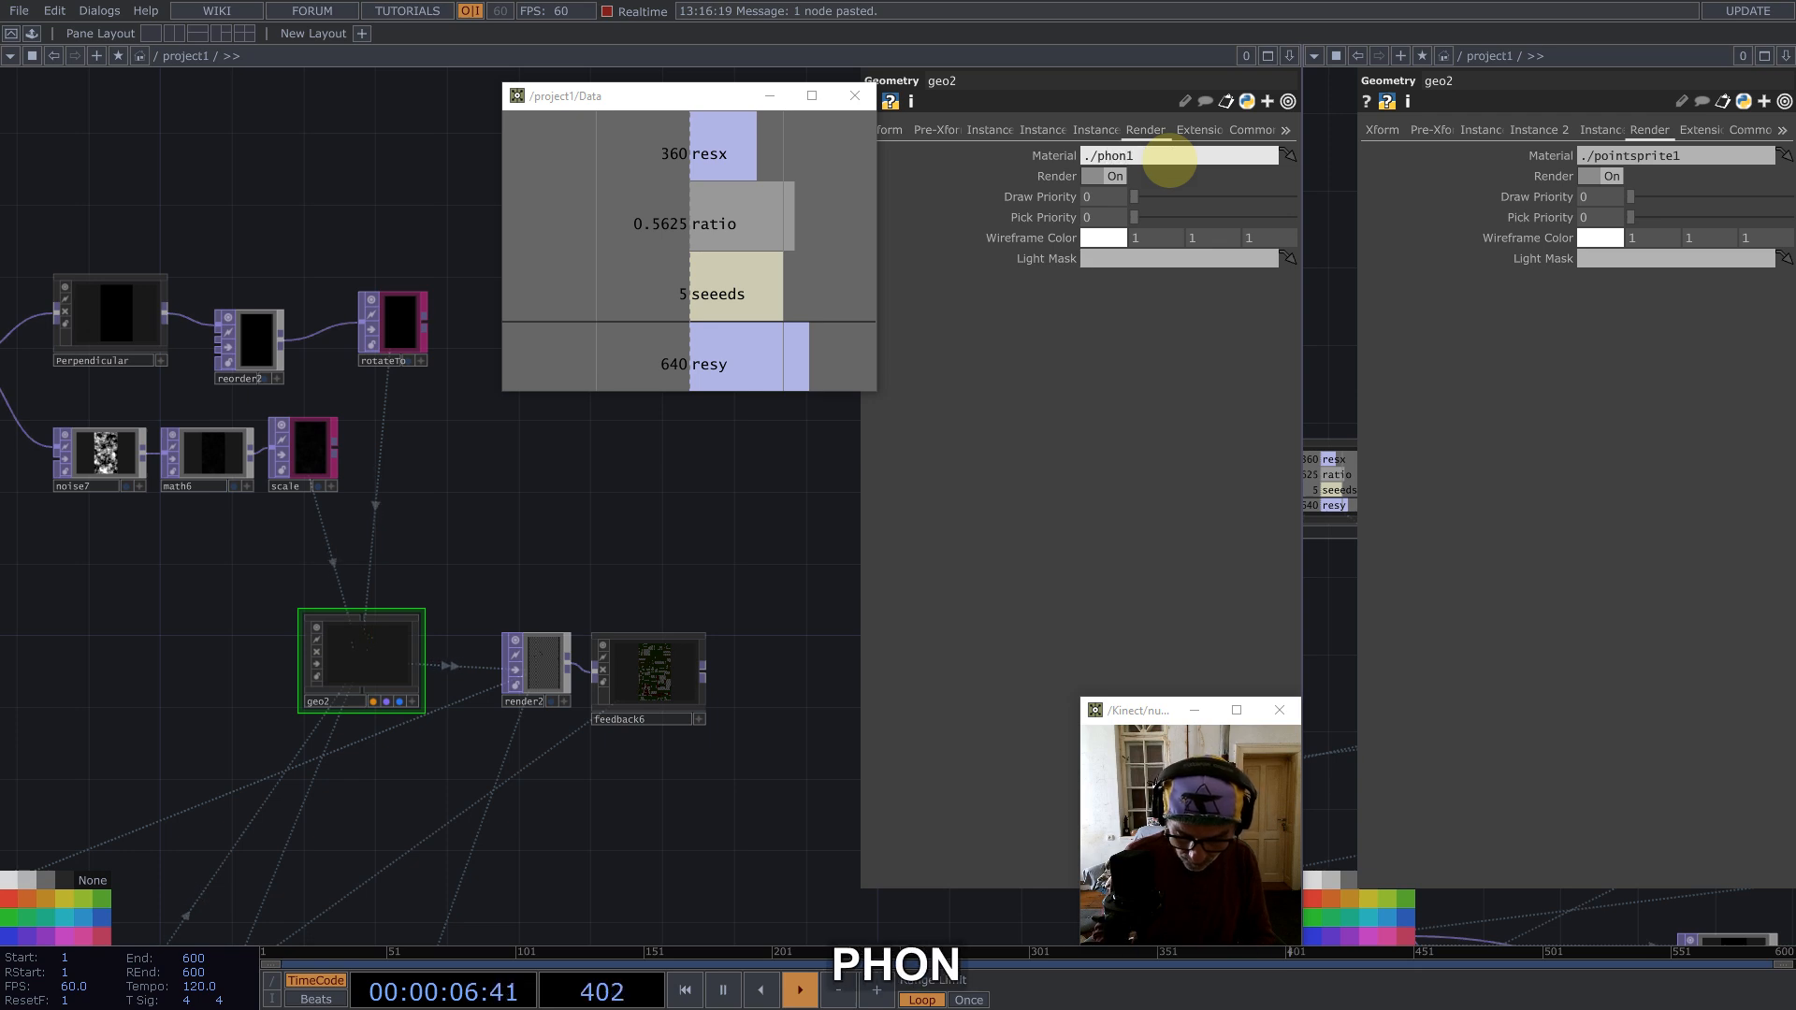
pyautogui.press('Return')
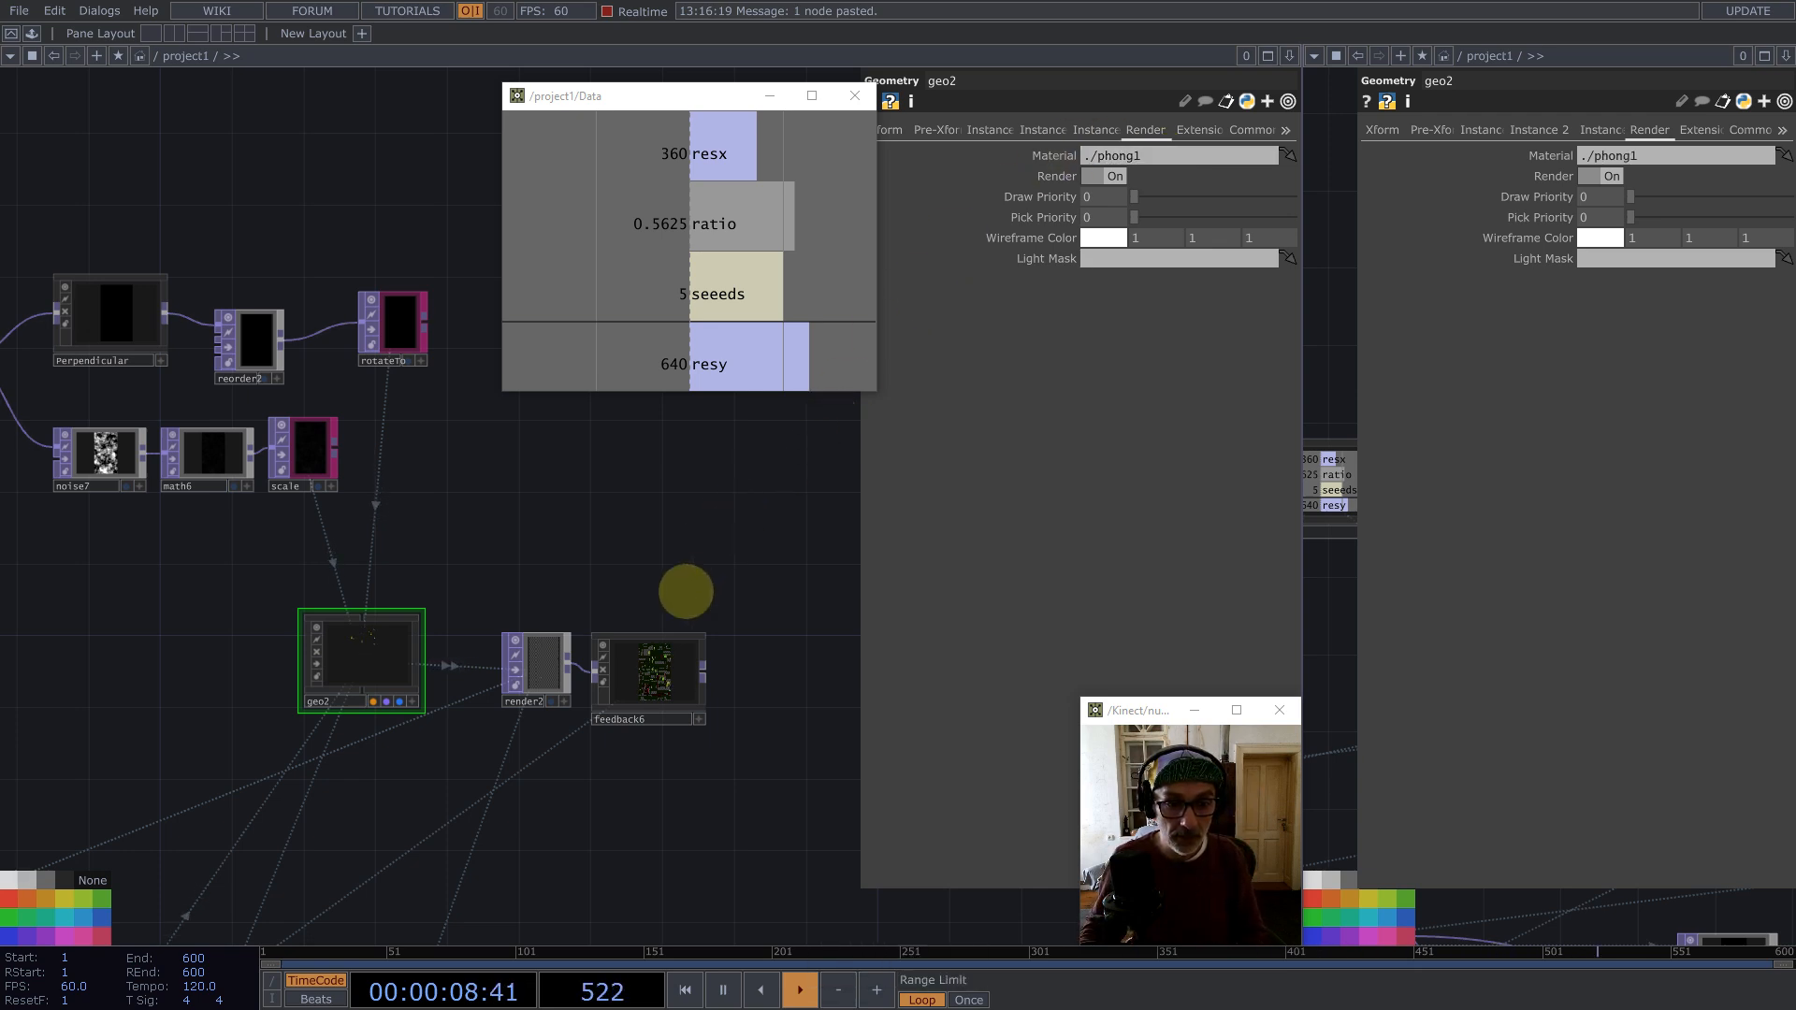
pyautogui.press('1')
pyautogui.scroll(-10, 645, 535)
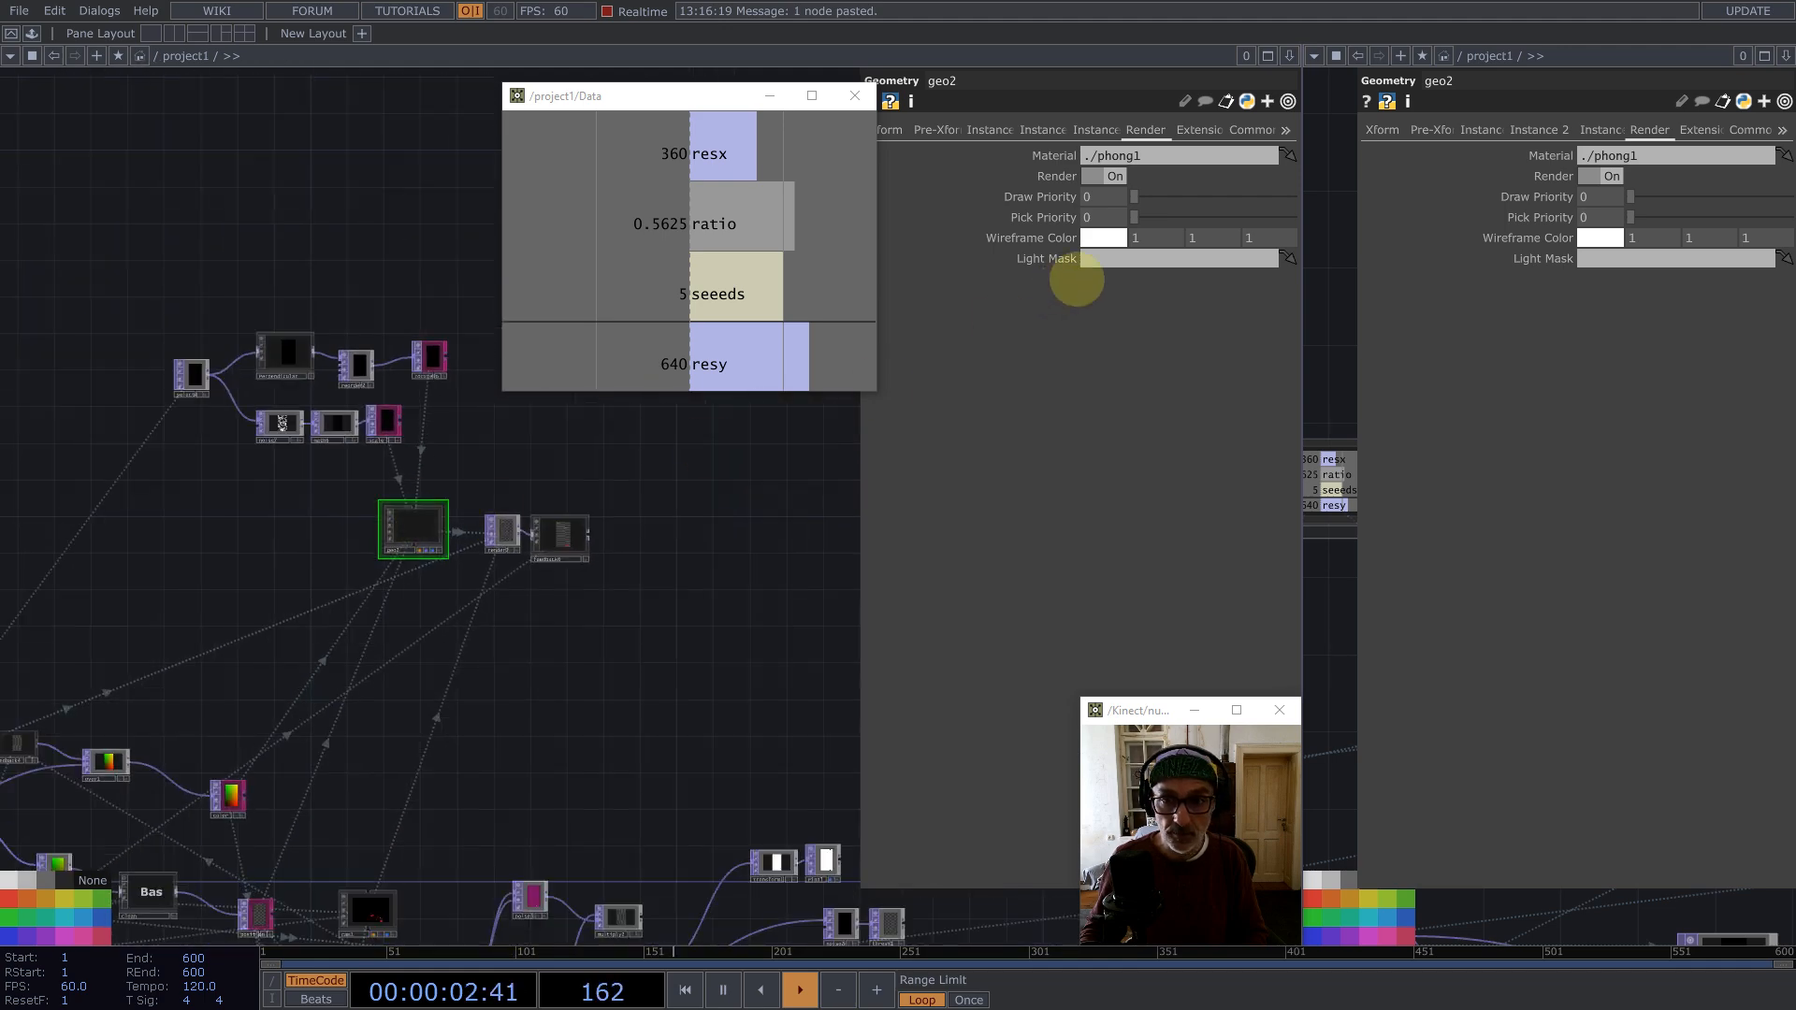
# Step: Switch the right pane to a TOP Viewer
pyautogui.click(1313, 56)
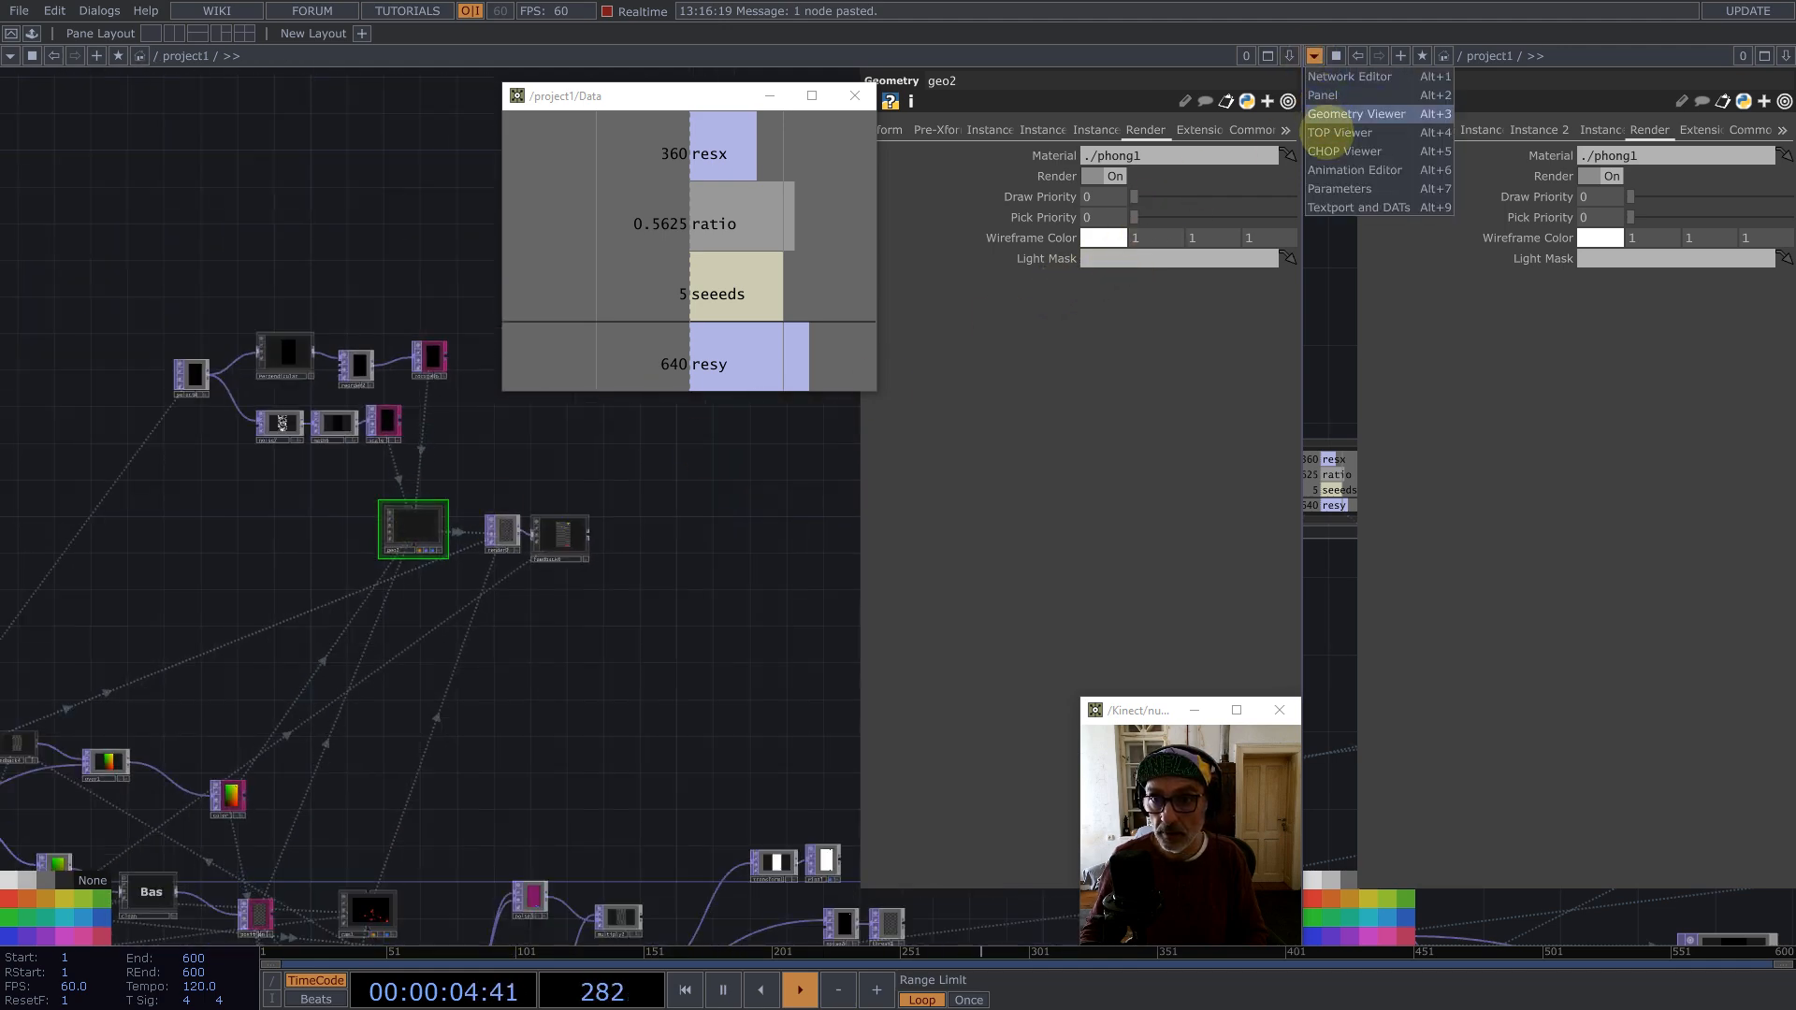
pyautogui.click(1337, 133)
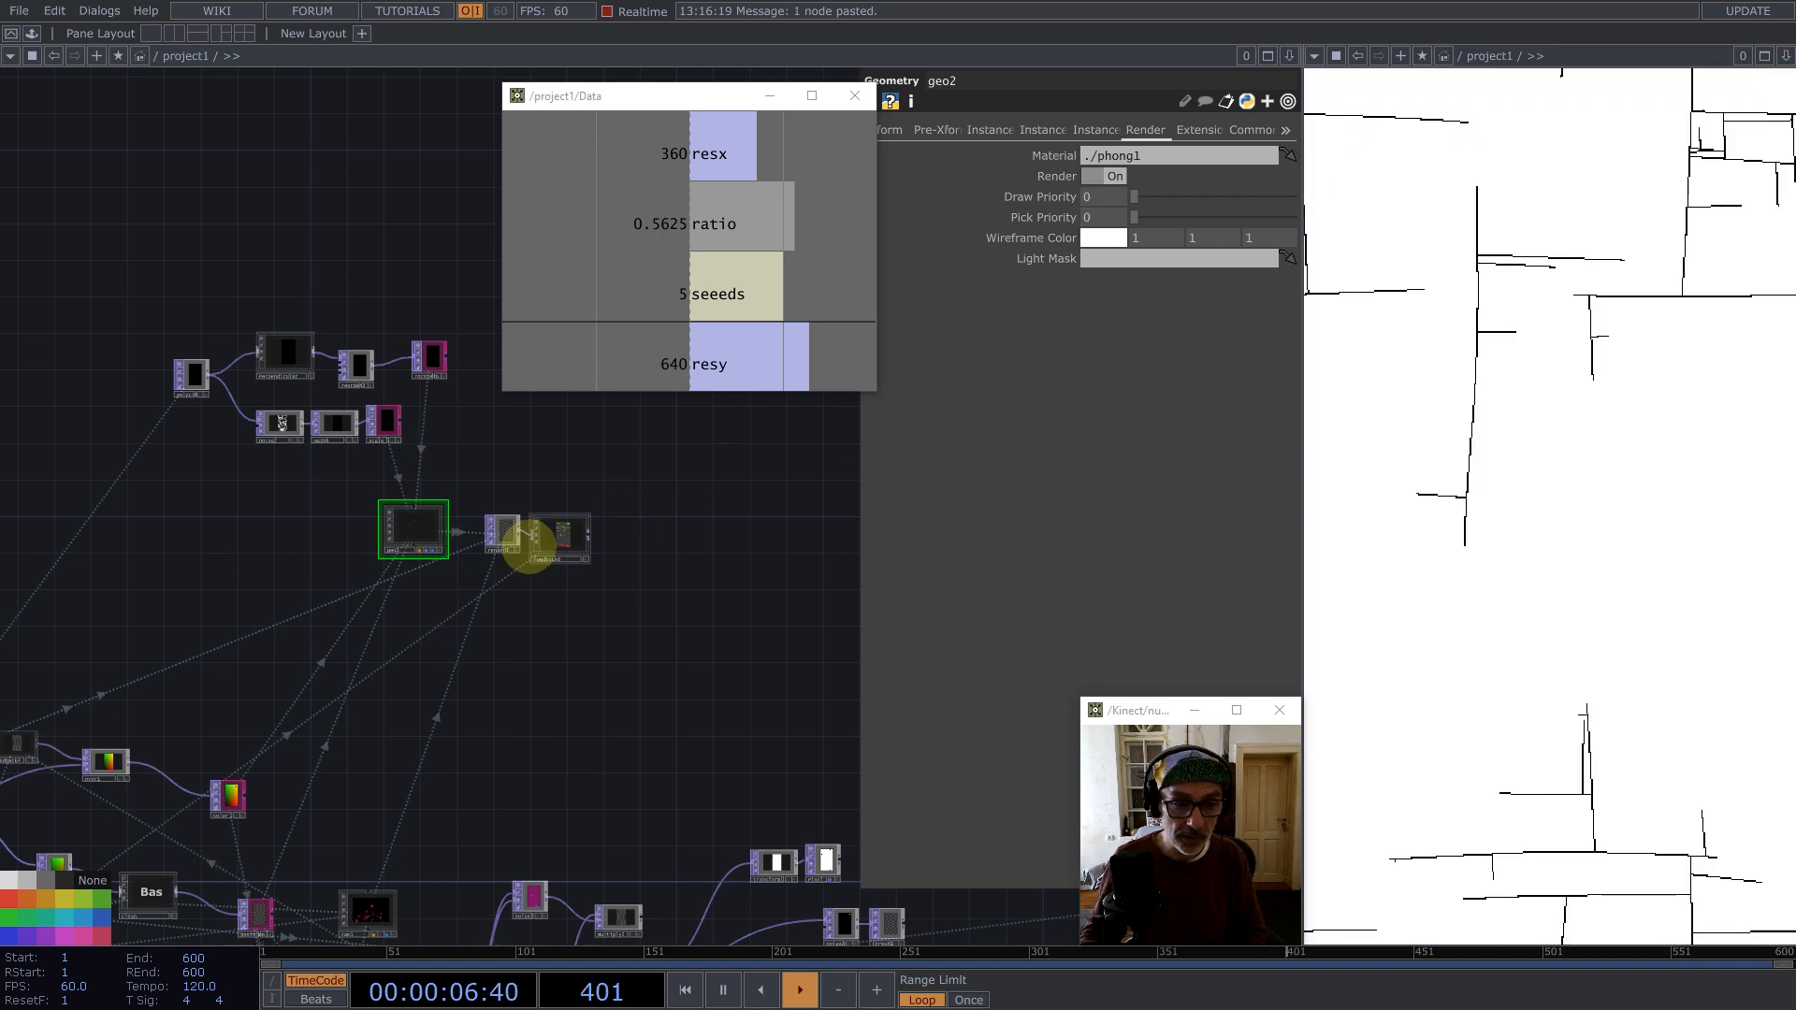
pyautogui.scroll(3, 417, 534)
pyautogui.scroll(-5, 701, 726)
pyautogui.scroll(3, 524, 625)
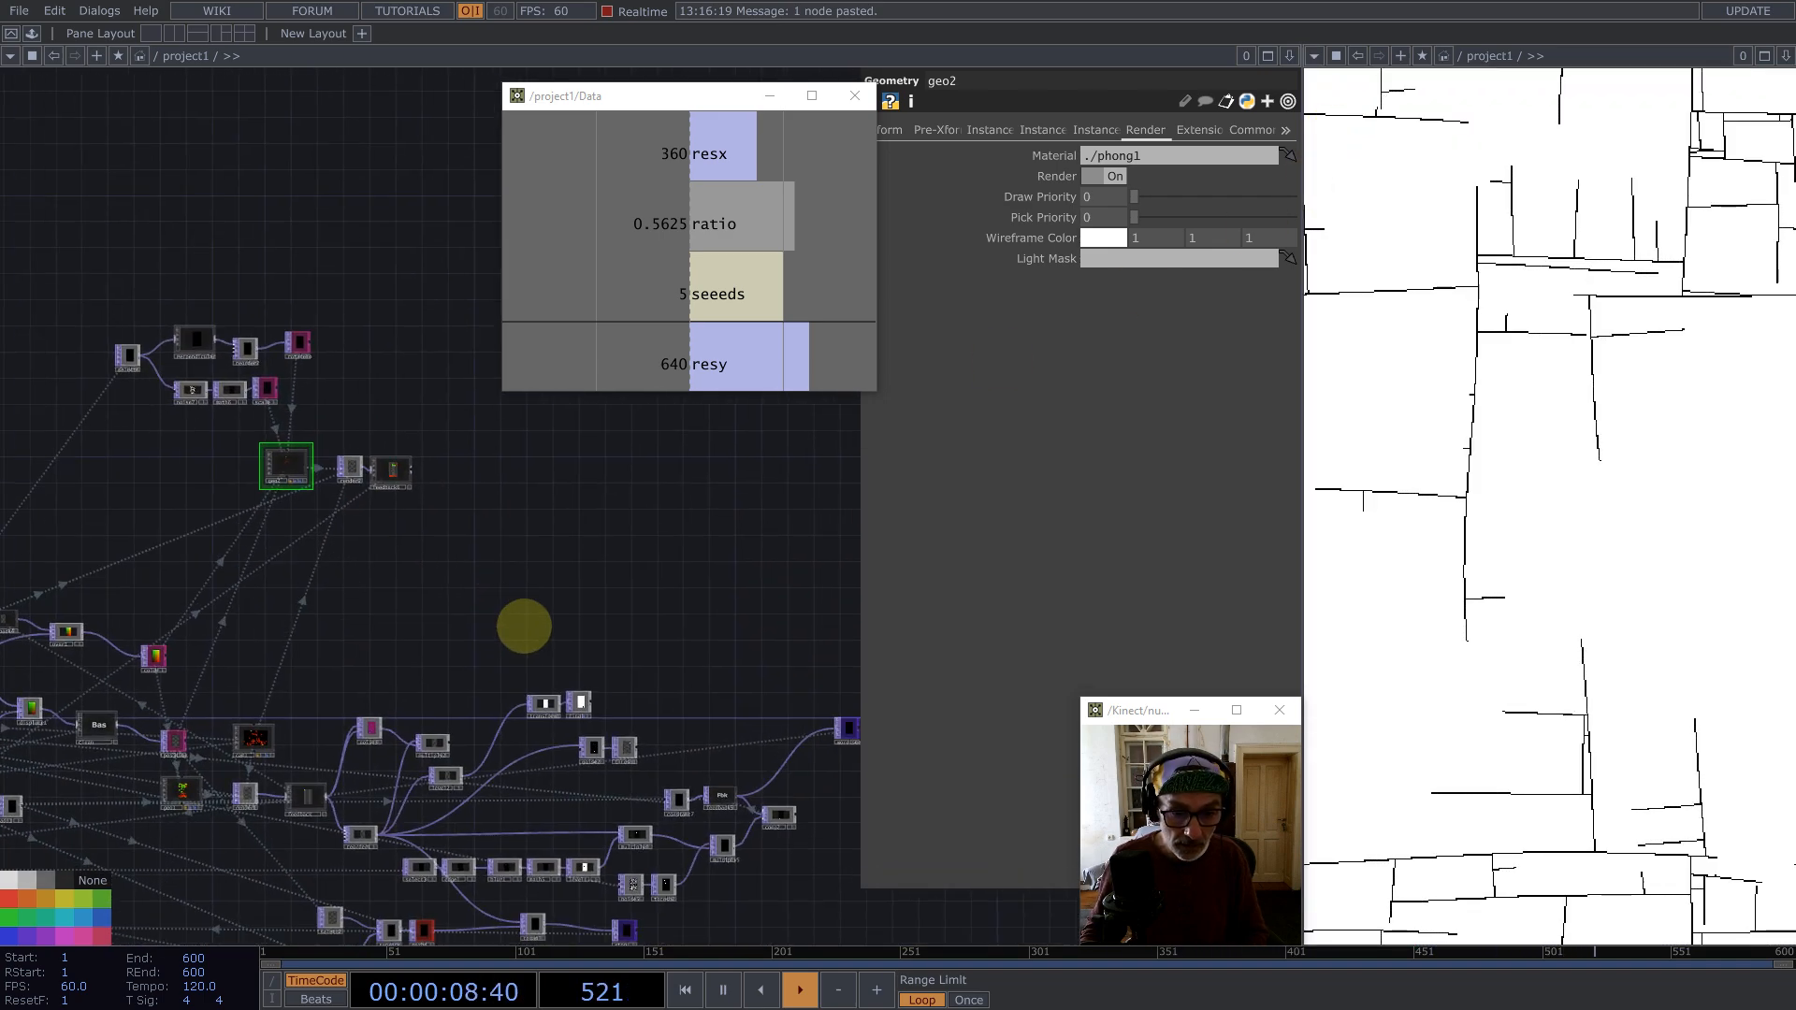
pyautogui.moveTo(524, 625); pyautogui.dragTo(511, 619)
pyautogui.scroll(3, 455, 770)
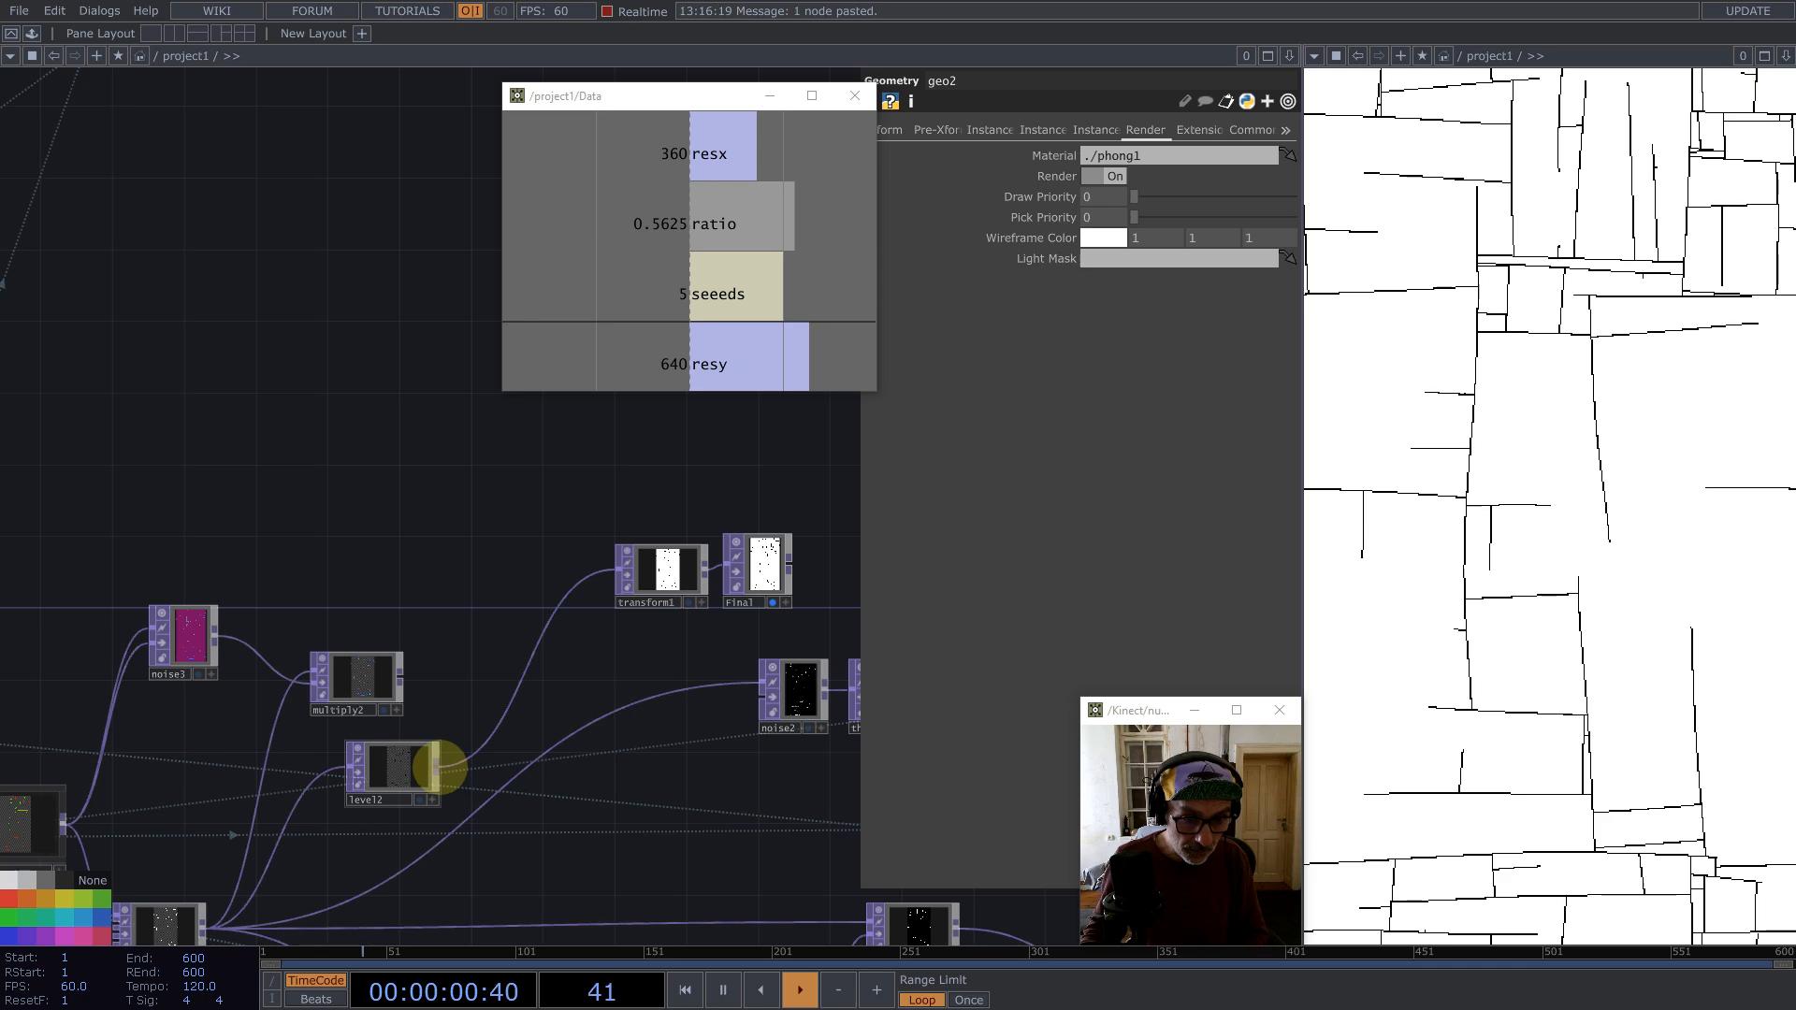
# Step: Add an Over TOP after level12
pyautogui.middleClick(438, 767)
pyautogui.write('over')
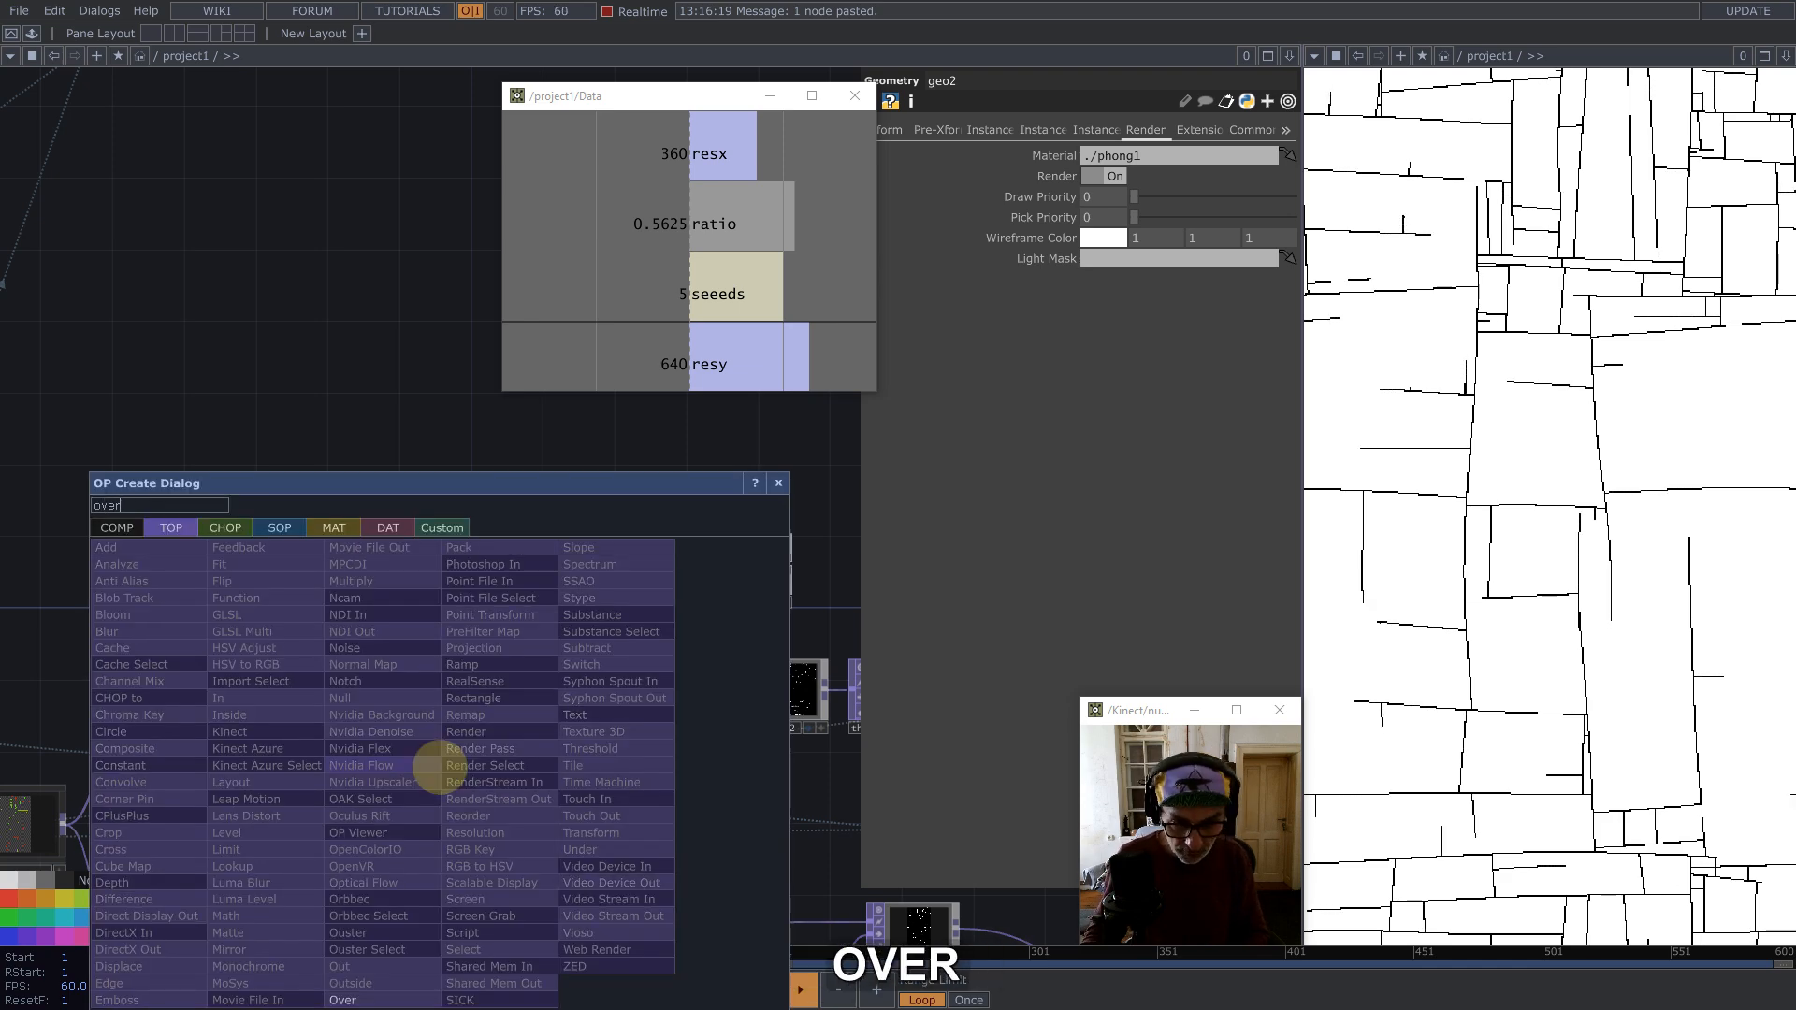
pyautogui.click(376, 999)
pyautogui.click(577, 413)
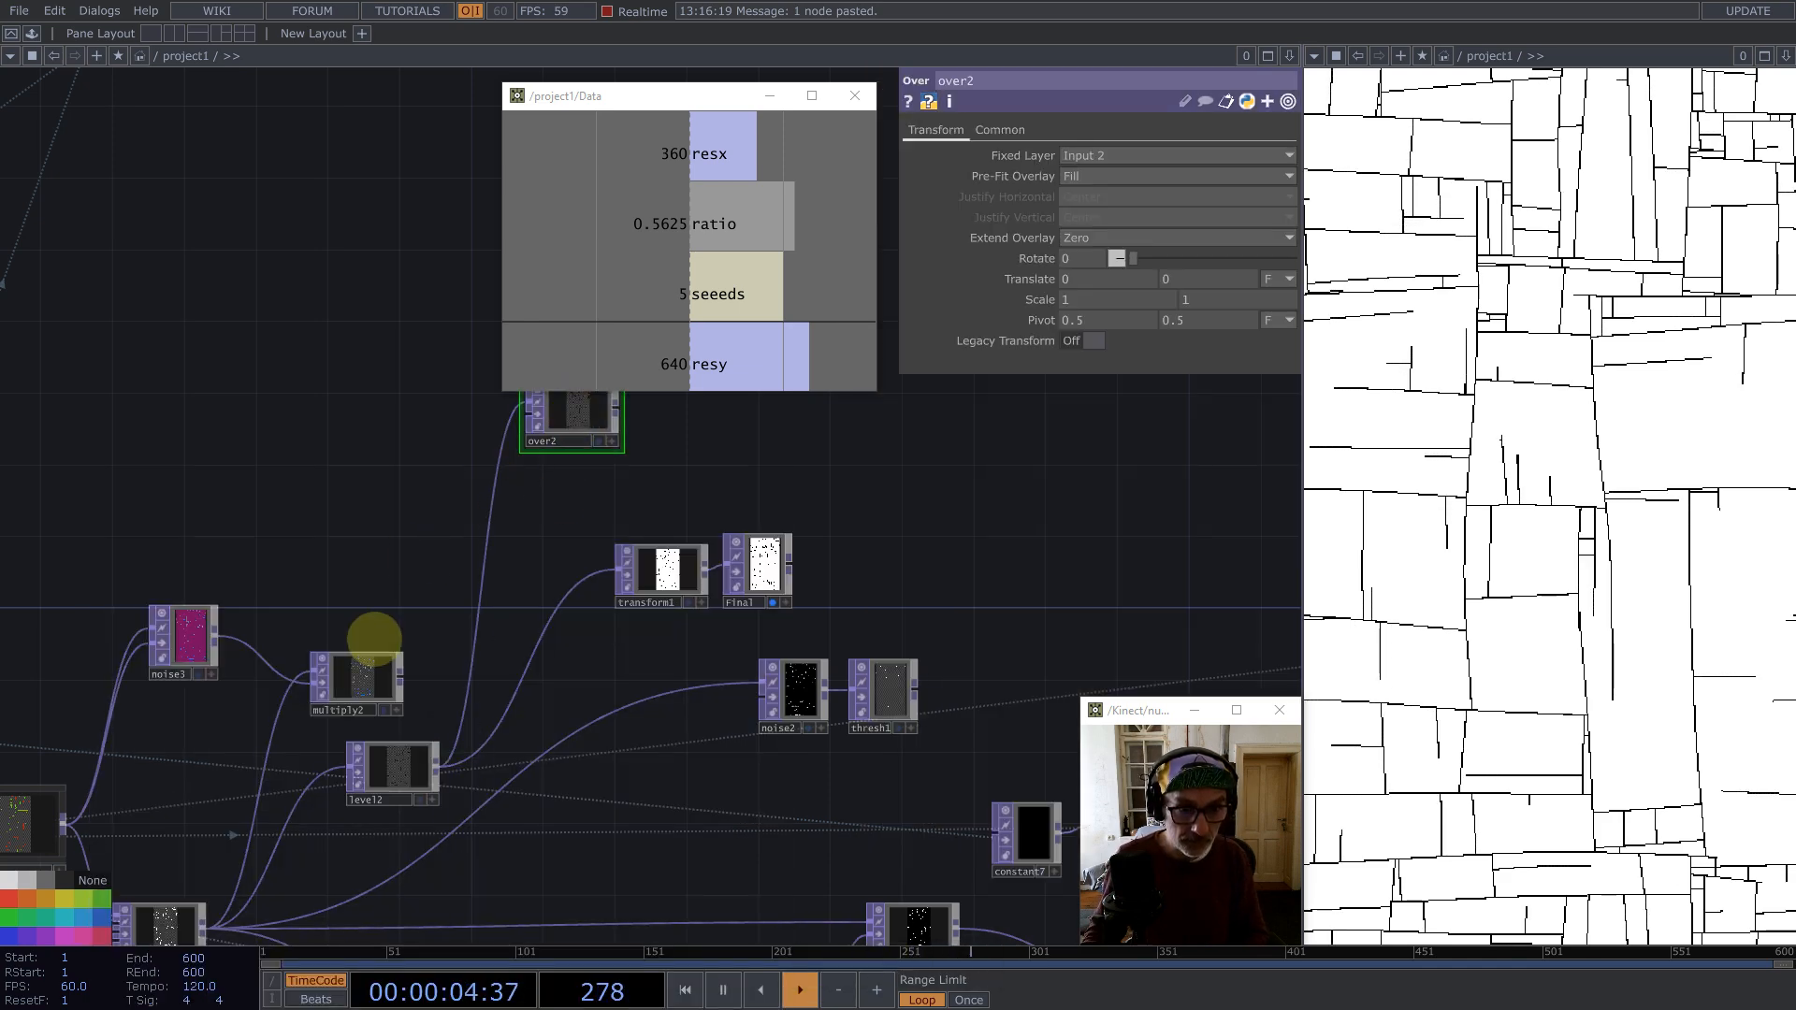
# Step: Connect feedback6's output into over2
pyautogui.scroll(-5, 372, 642)
pyautogui.scroll(3, 345, 417)
pyautogui.scroll(1, 366, 371)
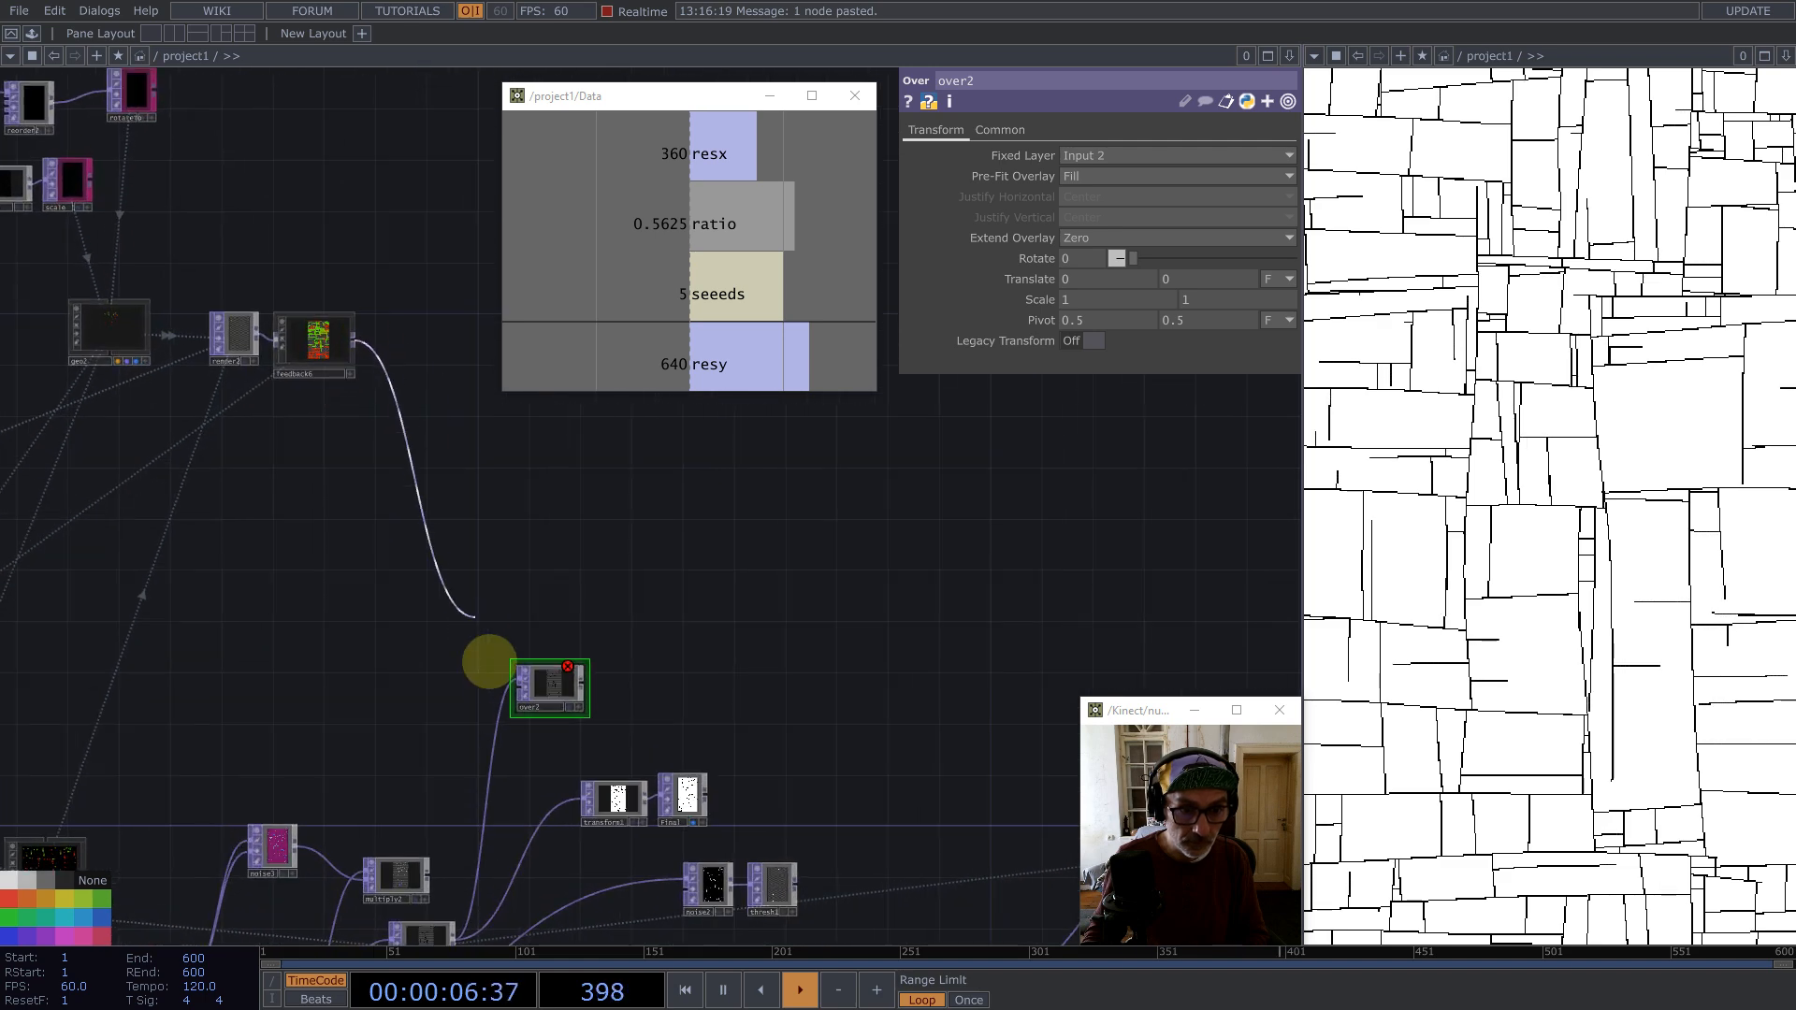
pyautogui.click(520, 687)
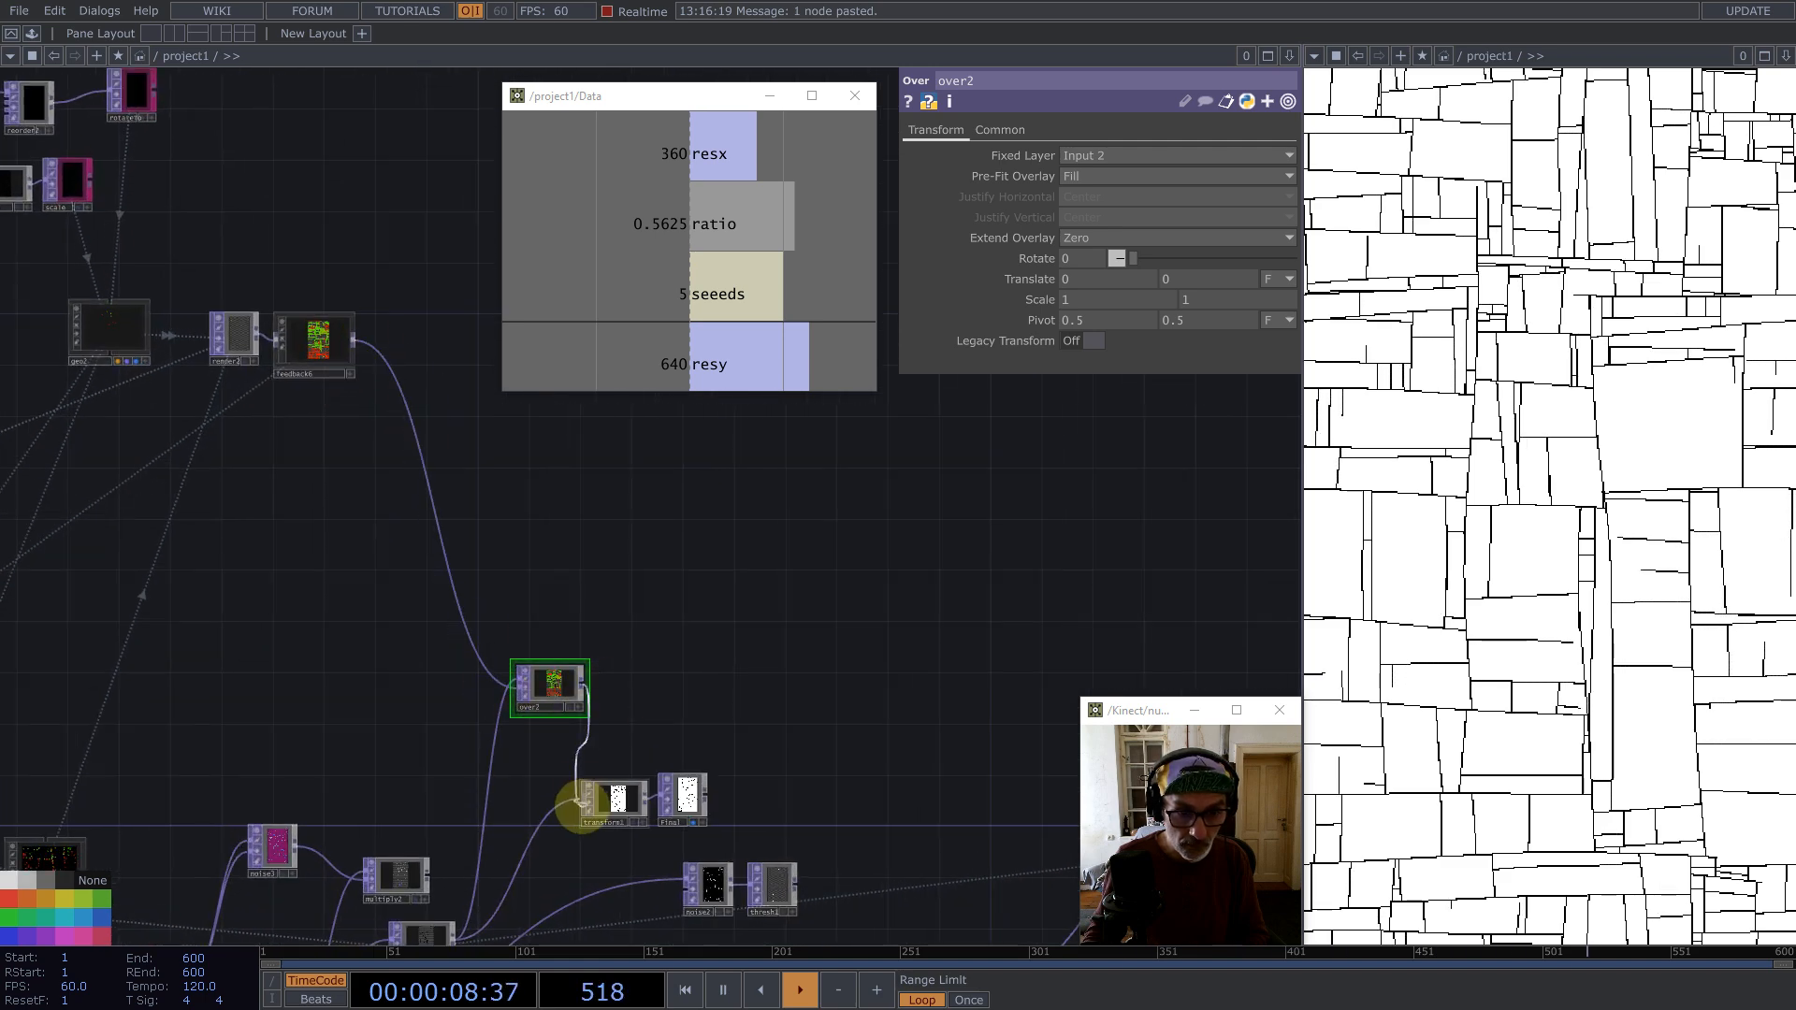
# Step: Set geo2's instance color alpha channel to a
pyautogui.moveTo(693, 689); pyautogui.dragTo(839, 573)
pyautogui.moveTo(443, 496); pyautogui.dragTo(643, 711)
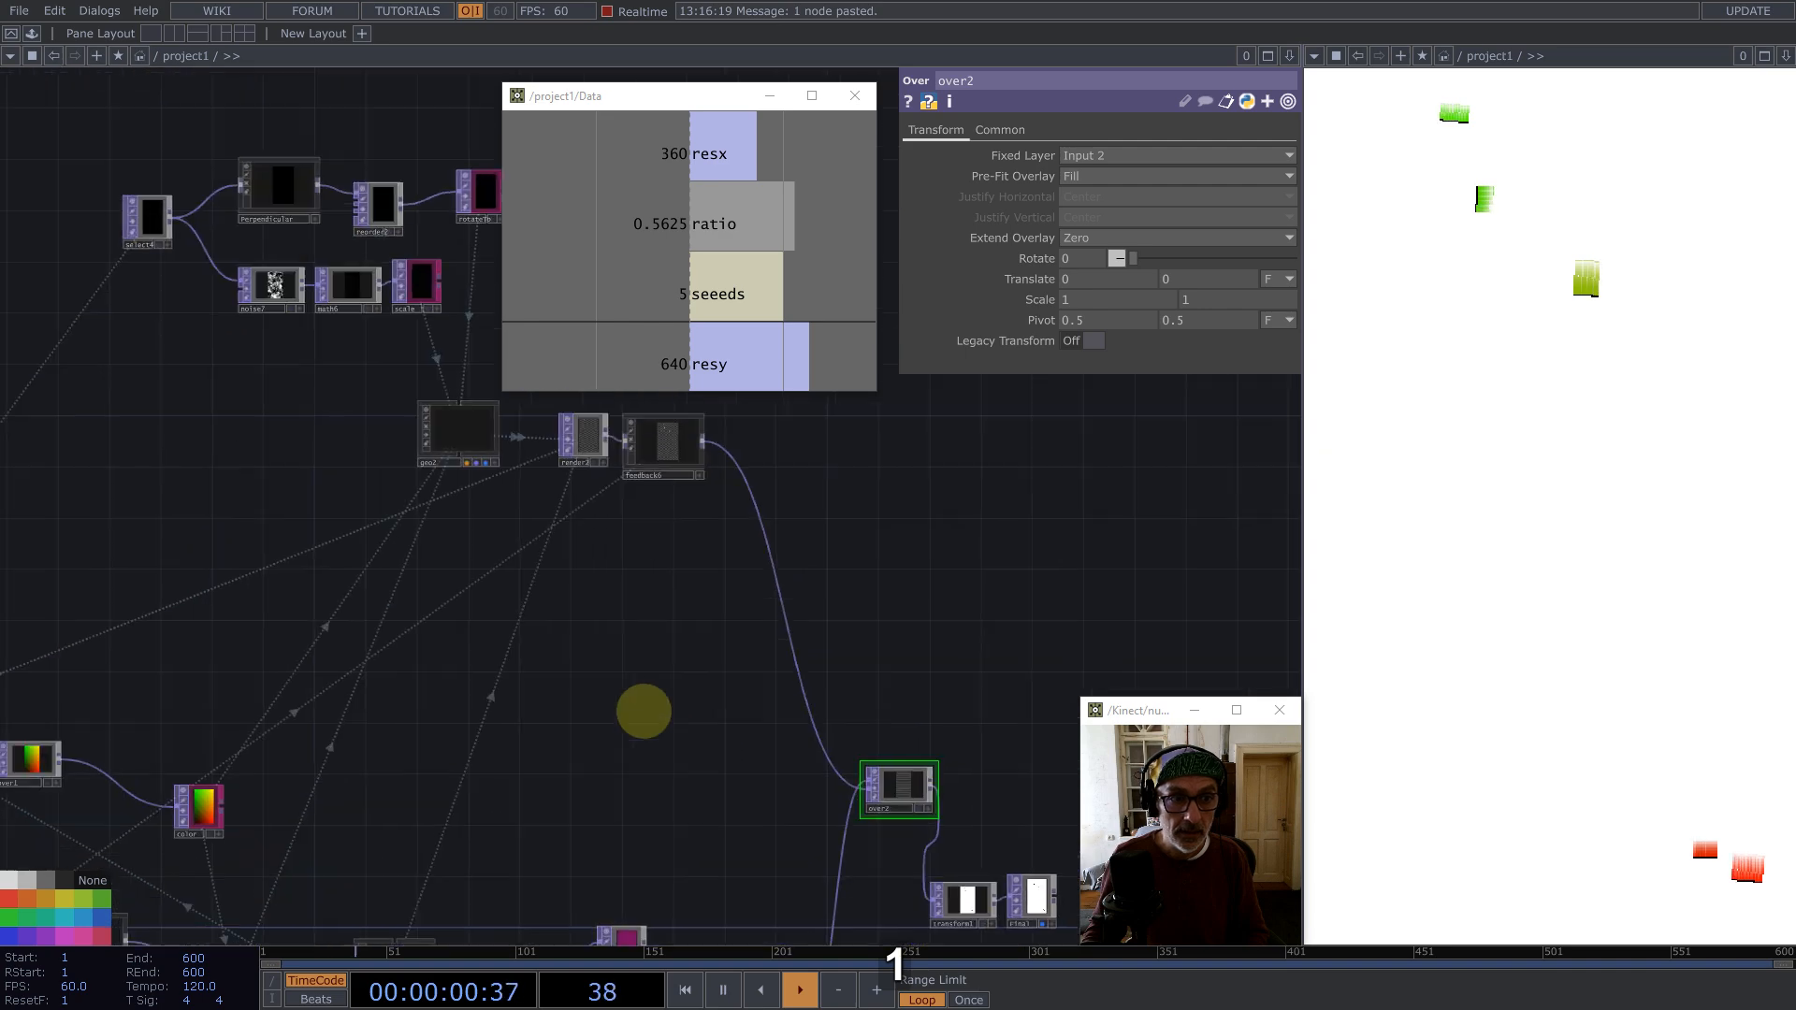
pyautogui.moveTo(474, 435); pyautogui.dragTo(581, 533)
pyautogui.click(581, 533)
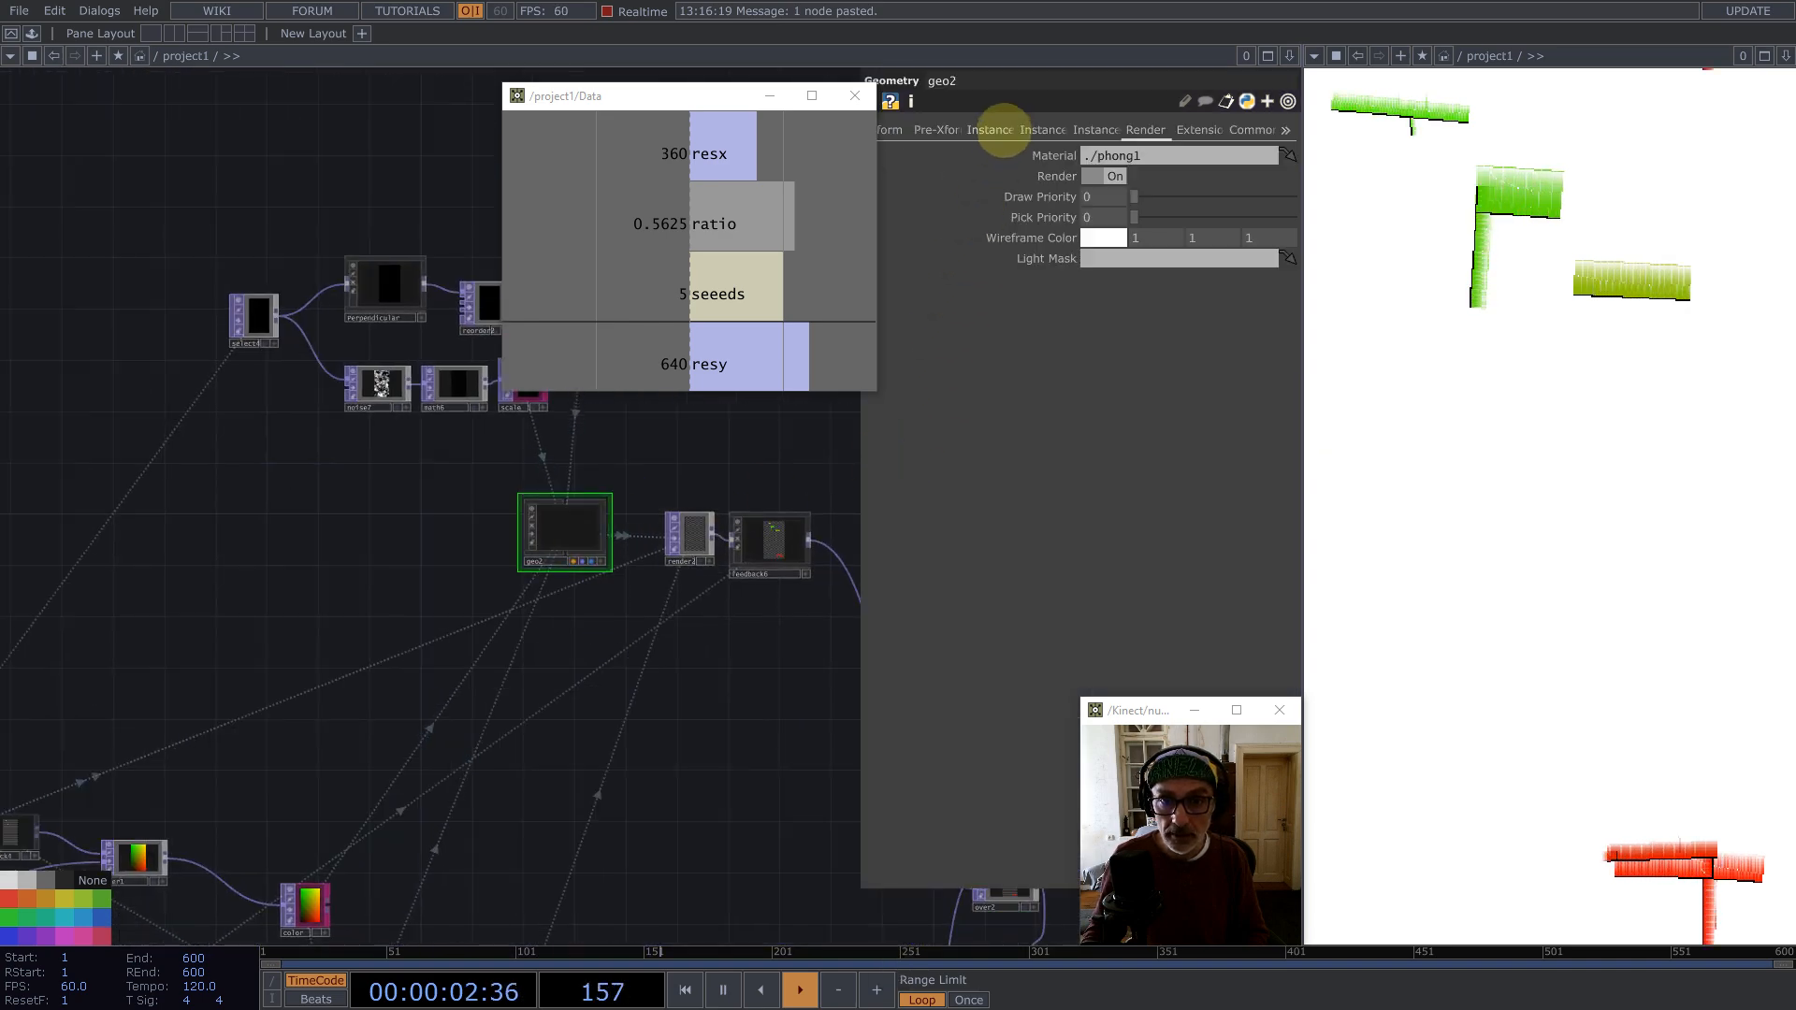
pyautogui.click(994, 130)
pyautogui.click(1195, 710)
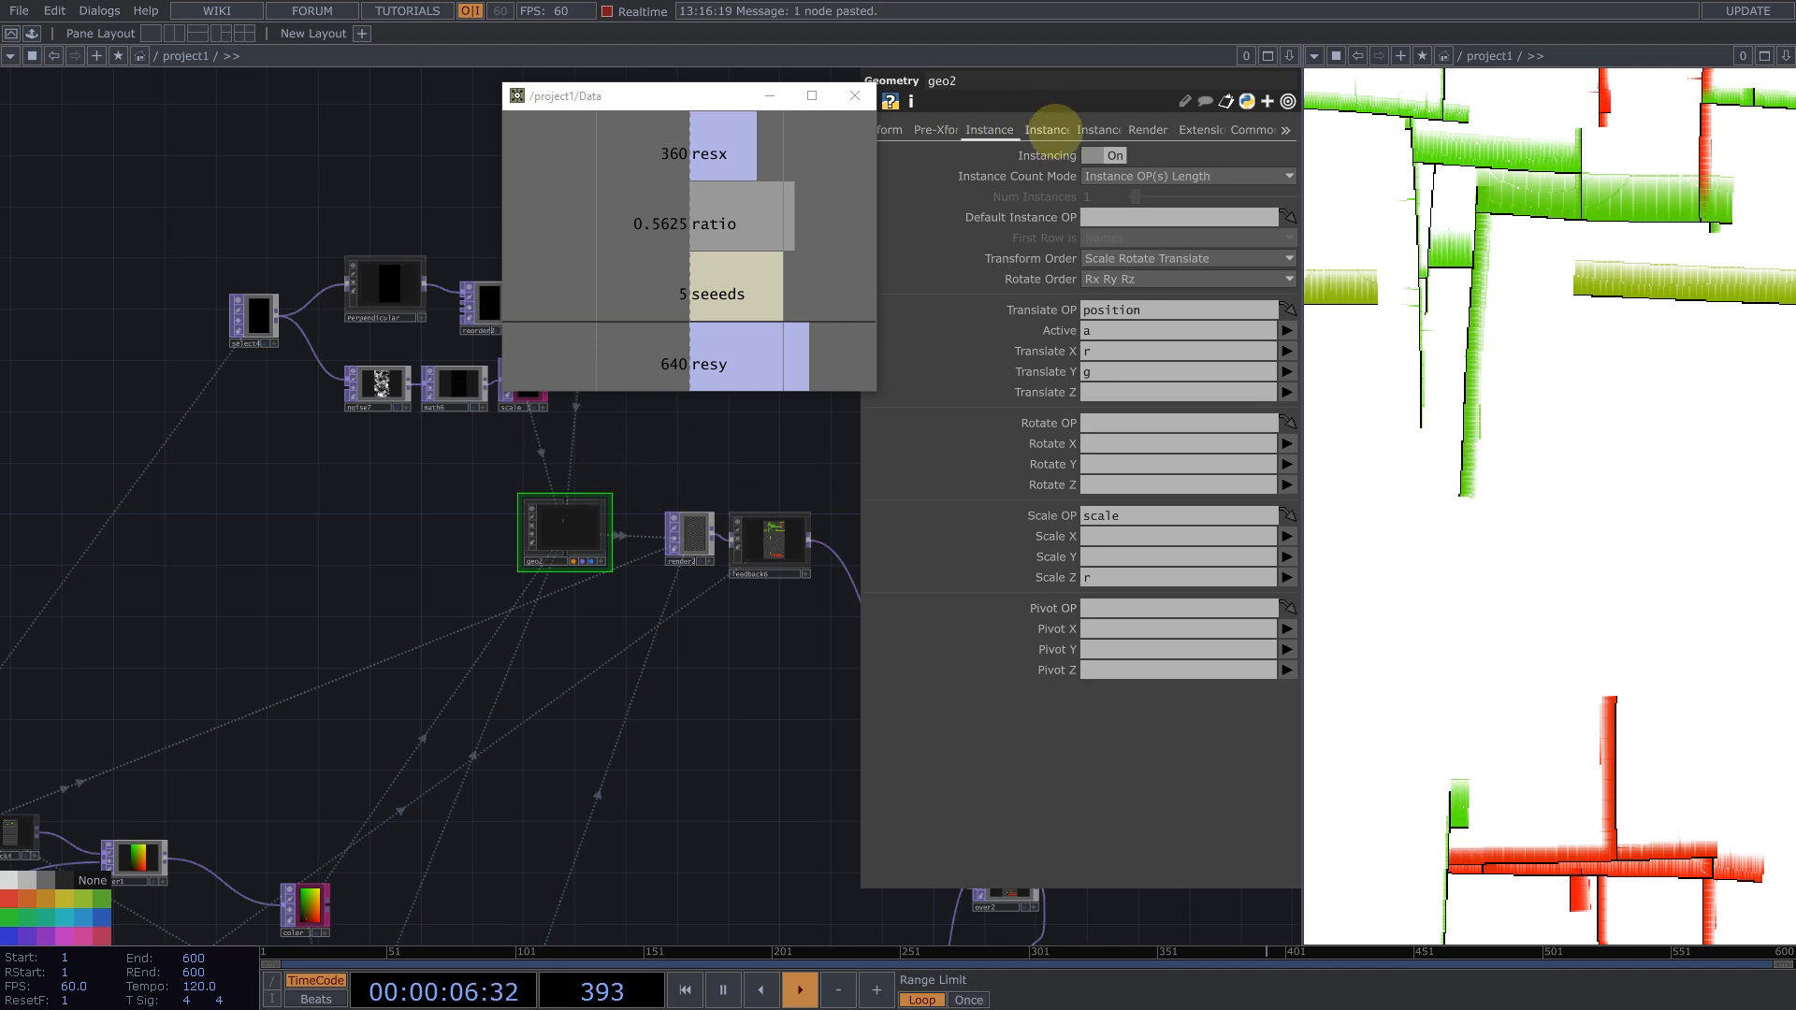
pyautogui.click(1043, 130)
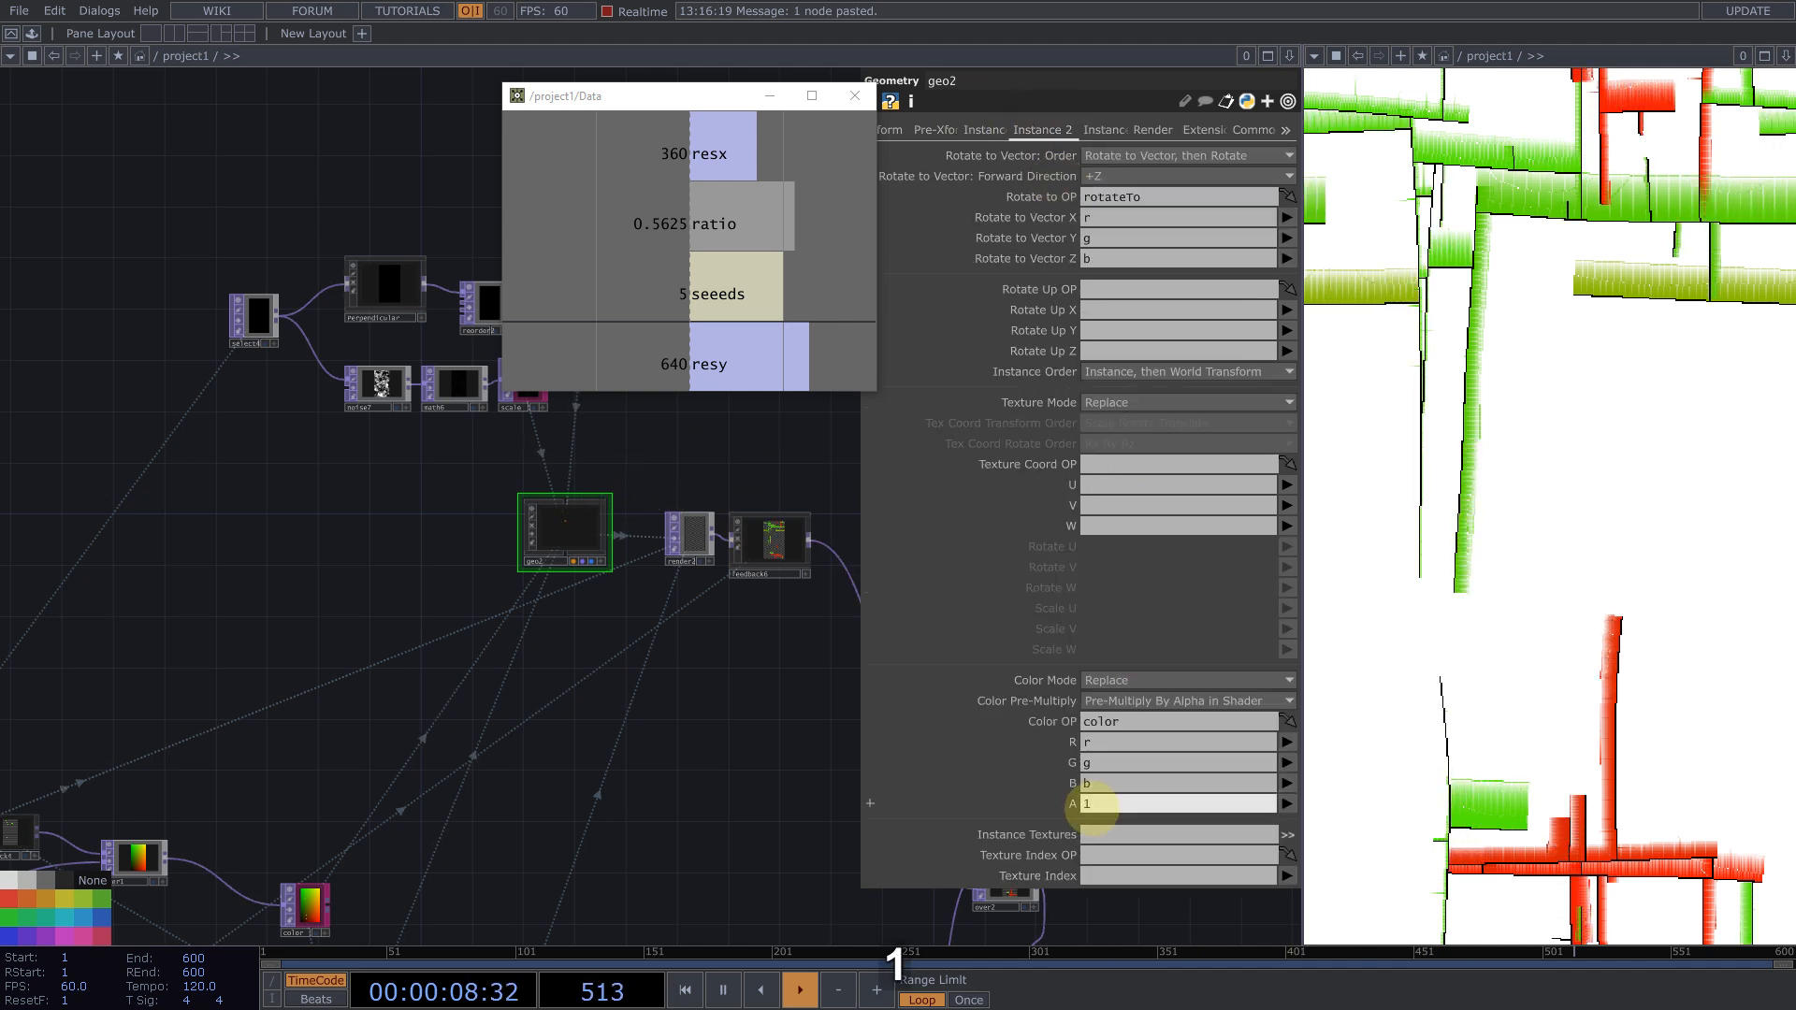
pyautogui.write('a')
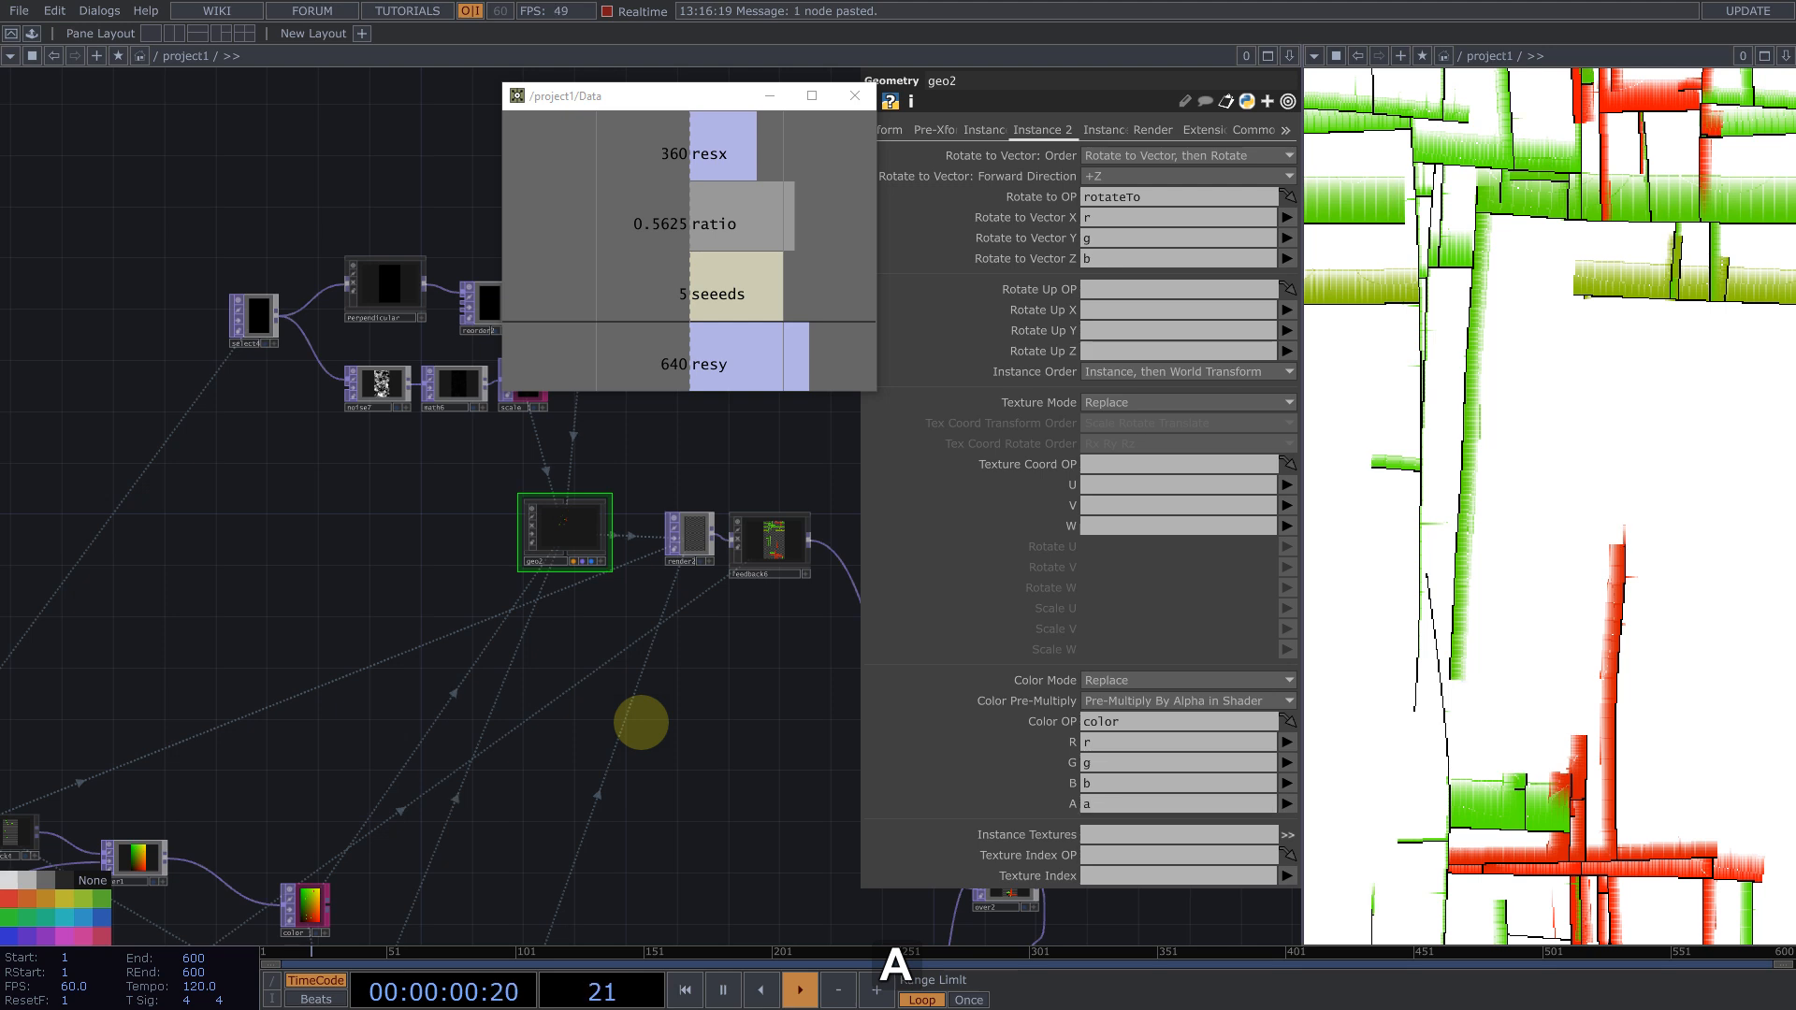
# Step: Duplicate noise7 into a new noise TOP placed below it
pyautogui.moveTo(505, 731); pyautogui.dragTo(355, 752)
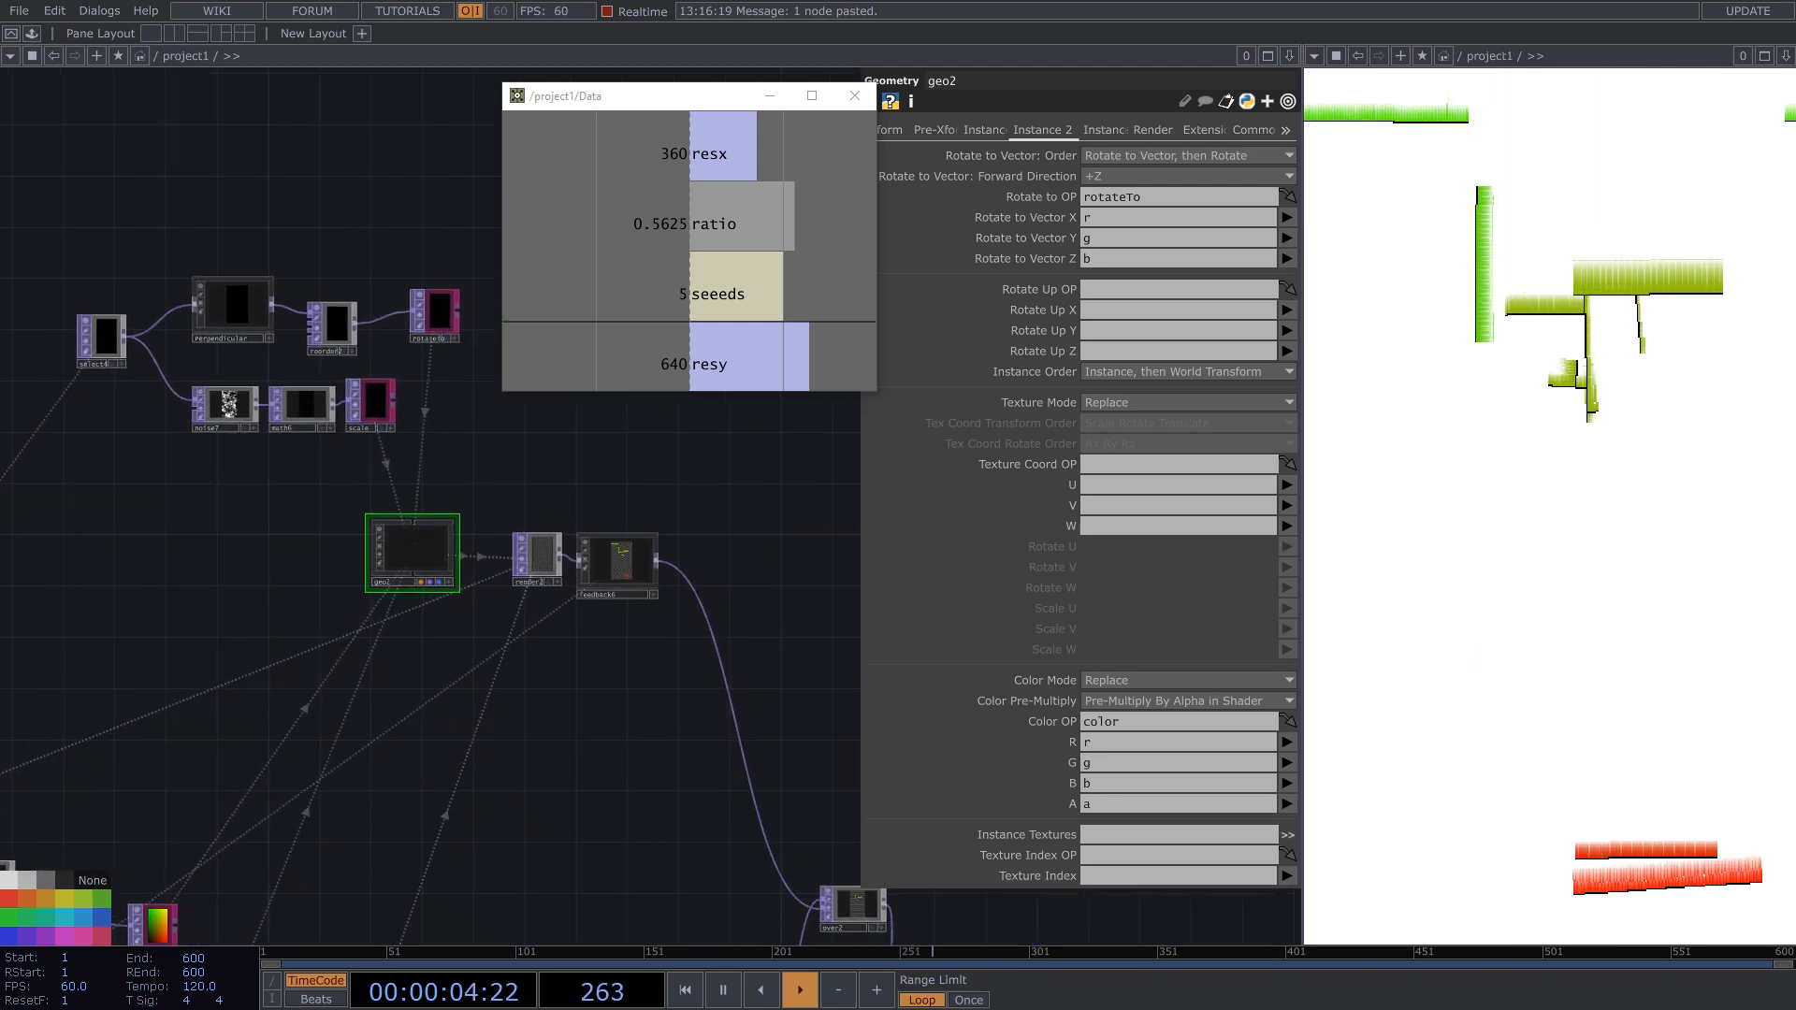
pyautogui.moveTo(344, 433); pyautogui.dragTo(791, 529)
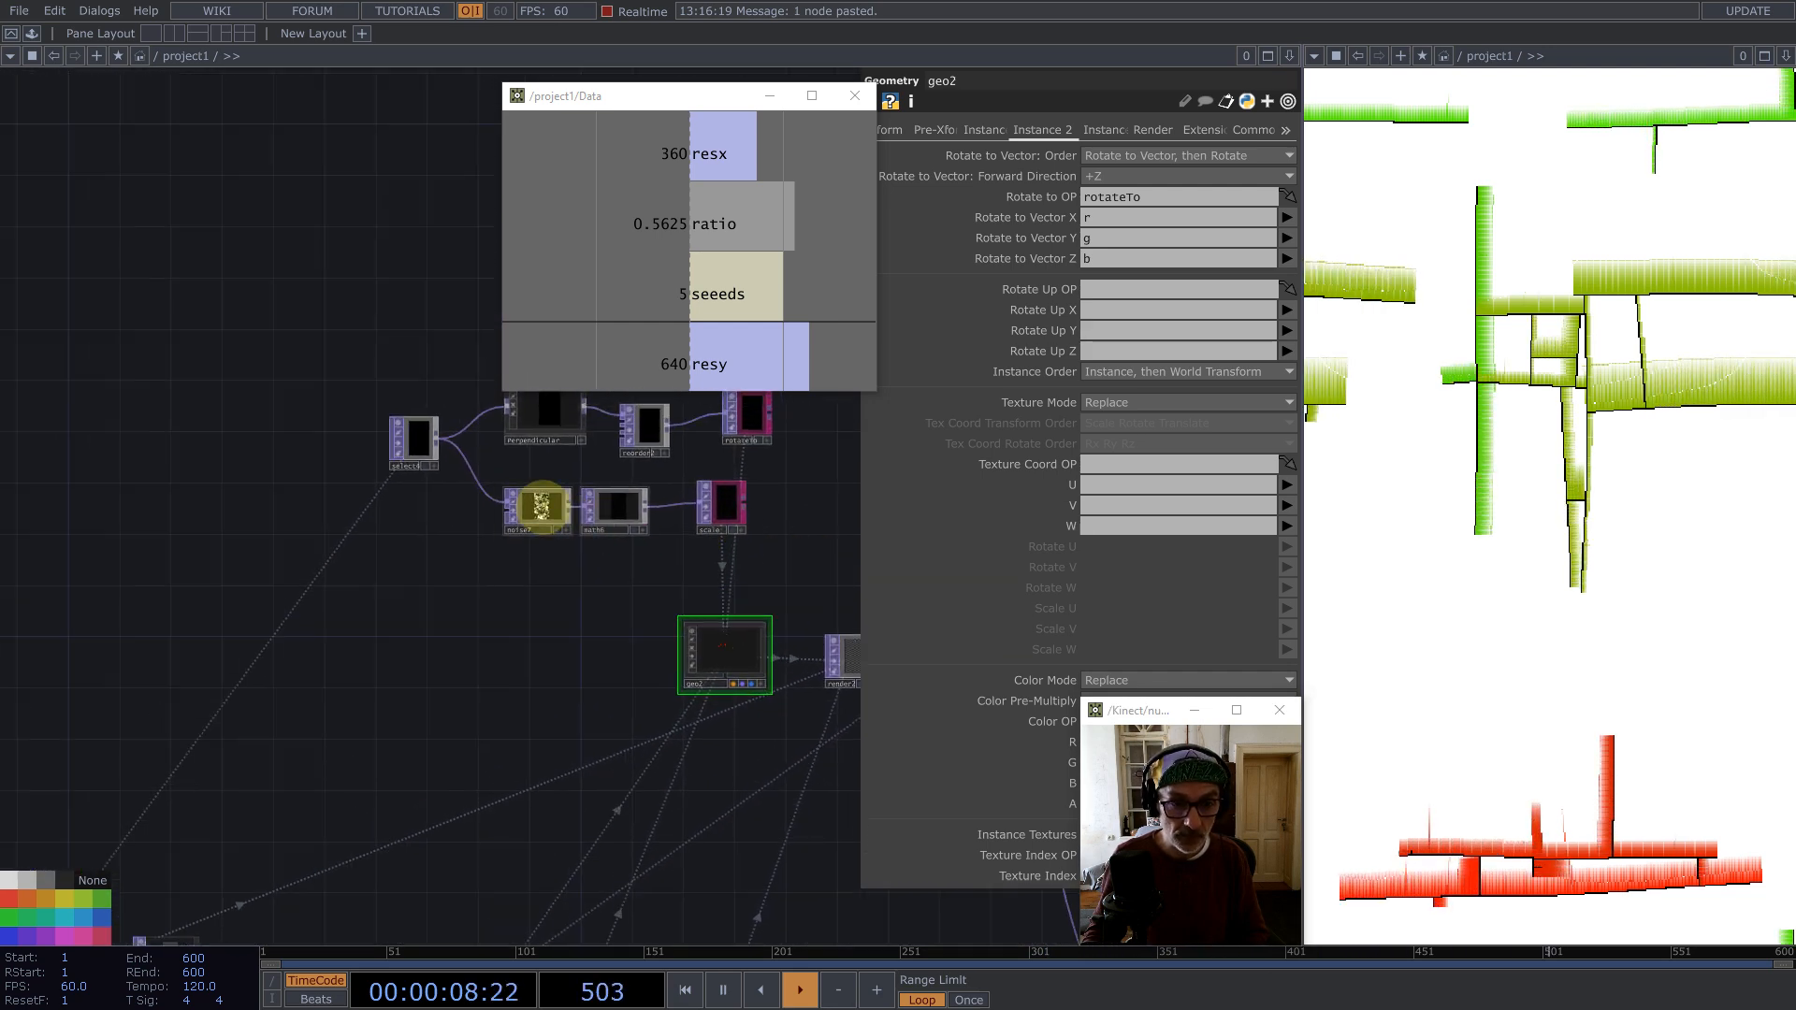
pyautogui.click(540, 507)
pyautogui.hotkey('ctrl', 'c')
pyautogui.hotkey('ctrl', 'v')
pyautogui.click(527, 596)
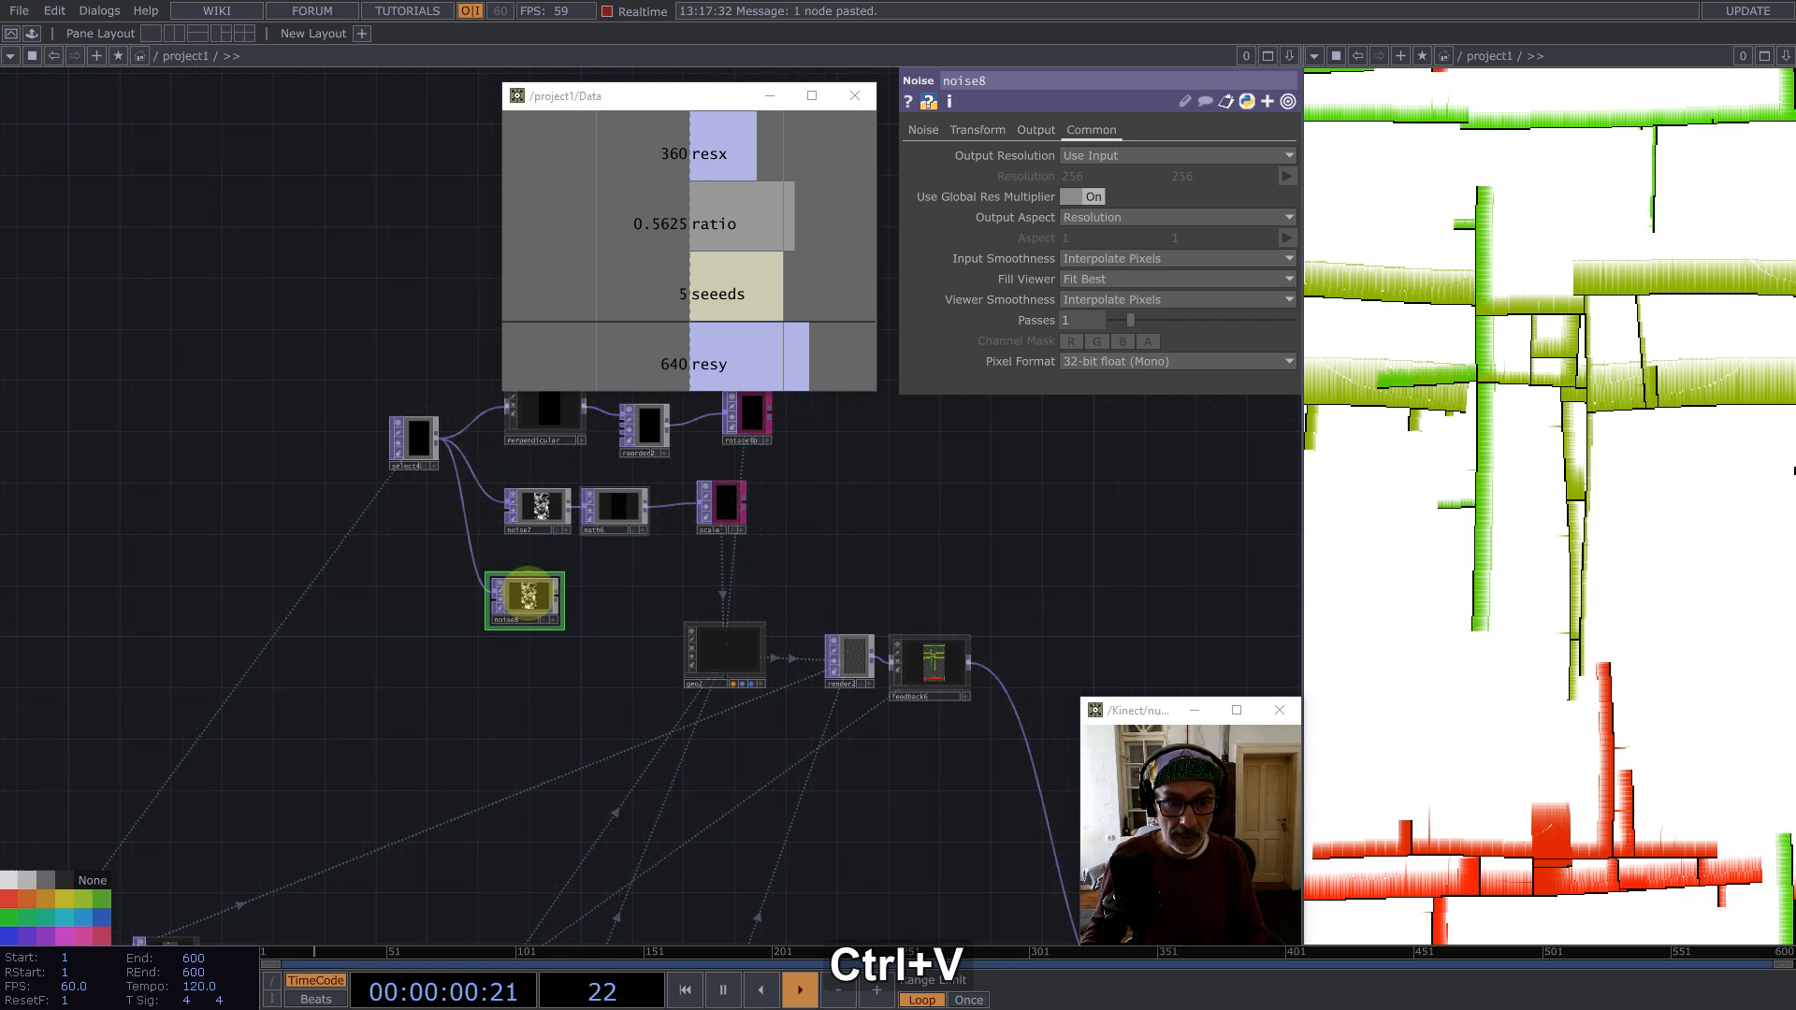
# Step: Set noise8's pixel format to 32-bit float (RGBA) and turn Monochrome off
pyautogui.click(1137, 361)
pyautogui.click(1149, 463)
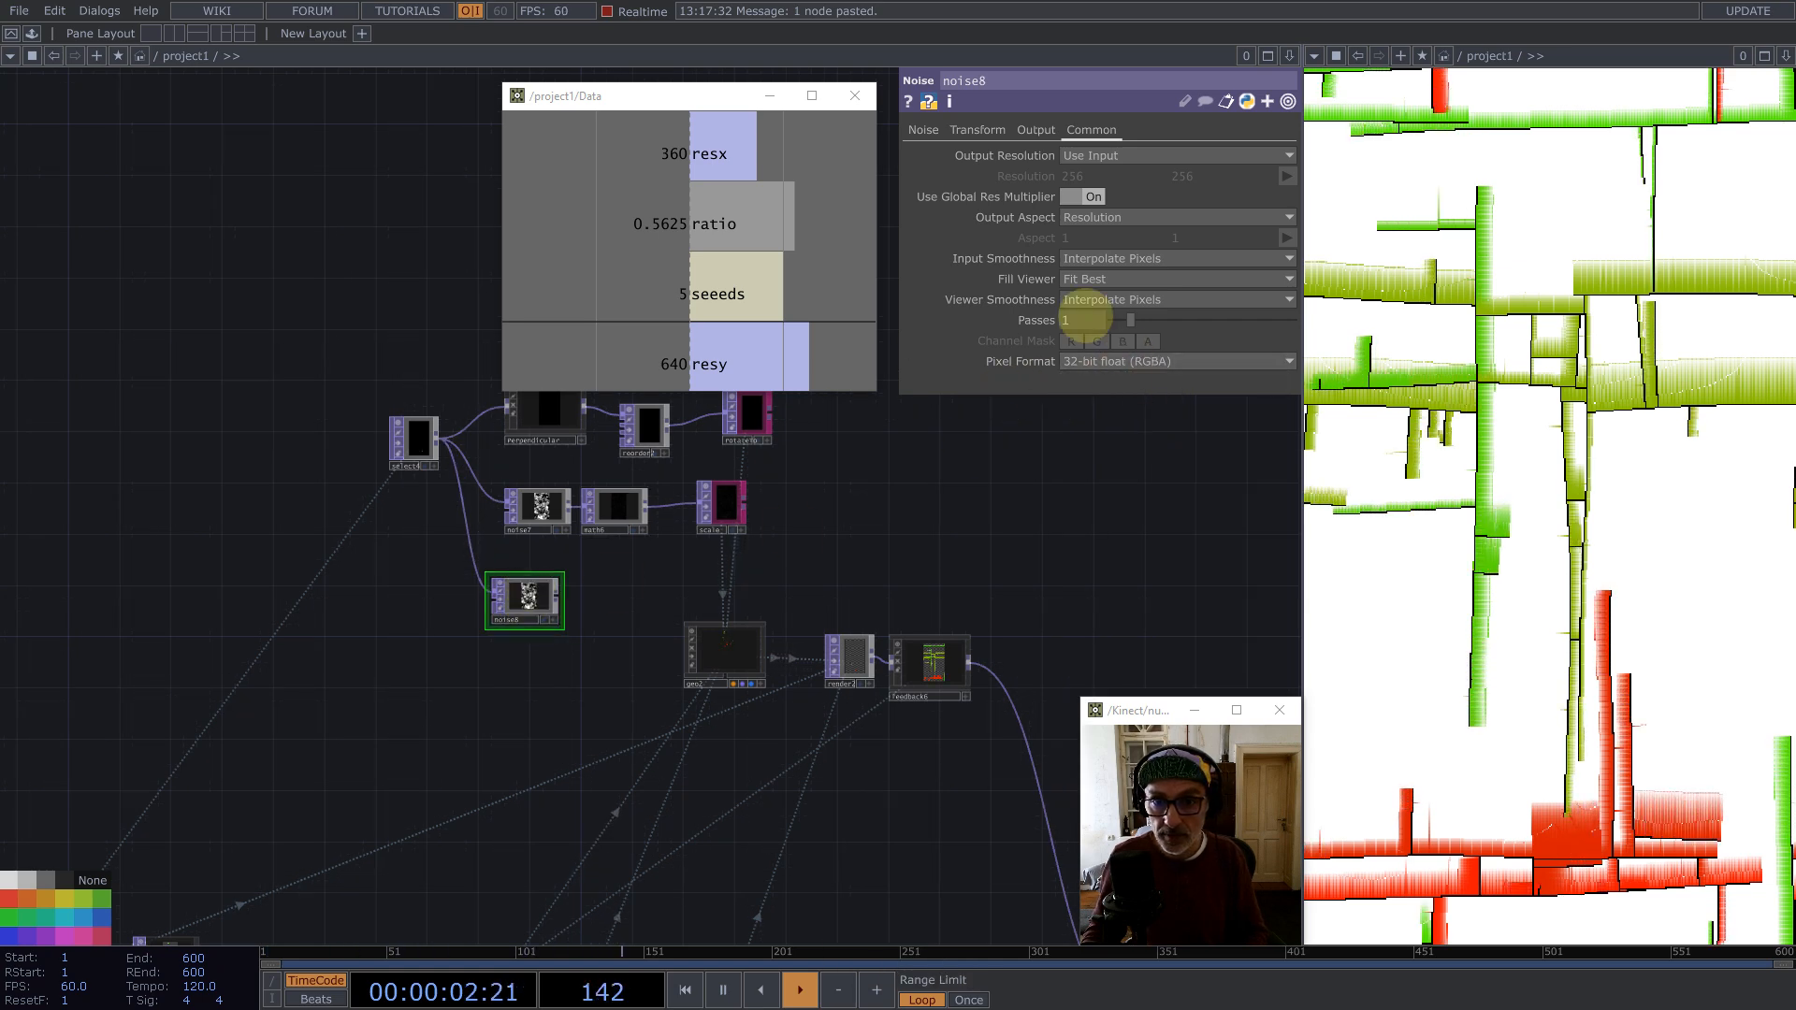
pyautogui.click(923, 130)
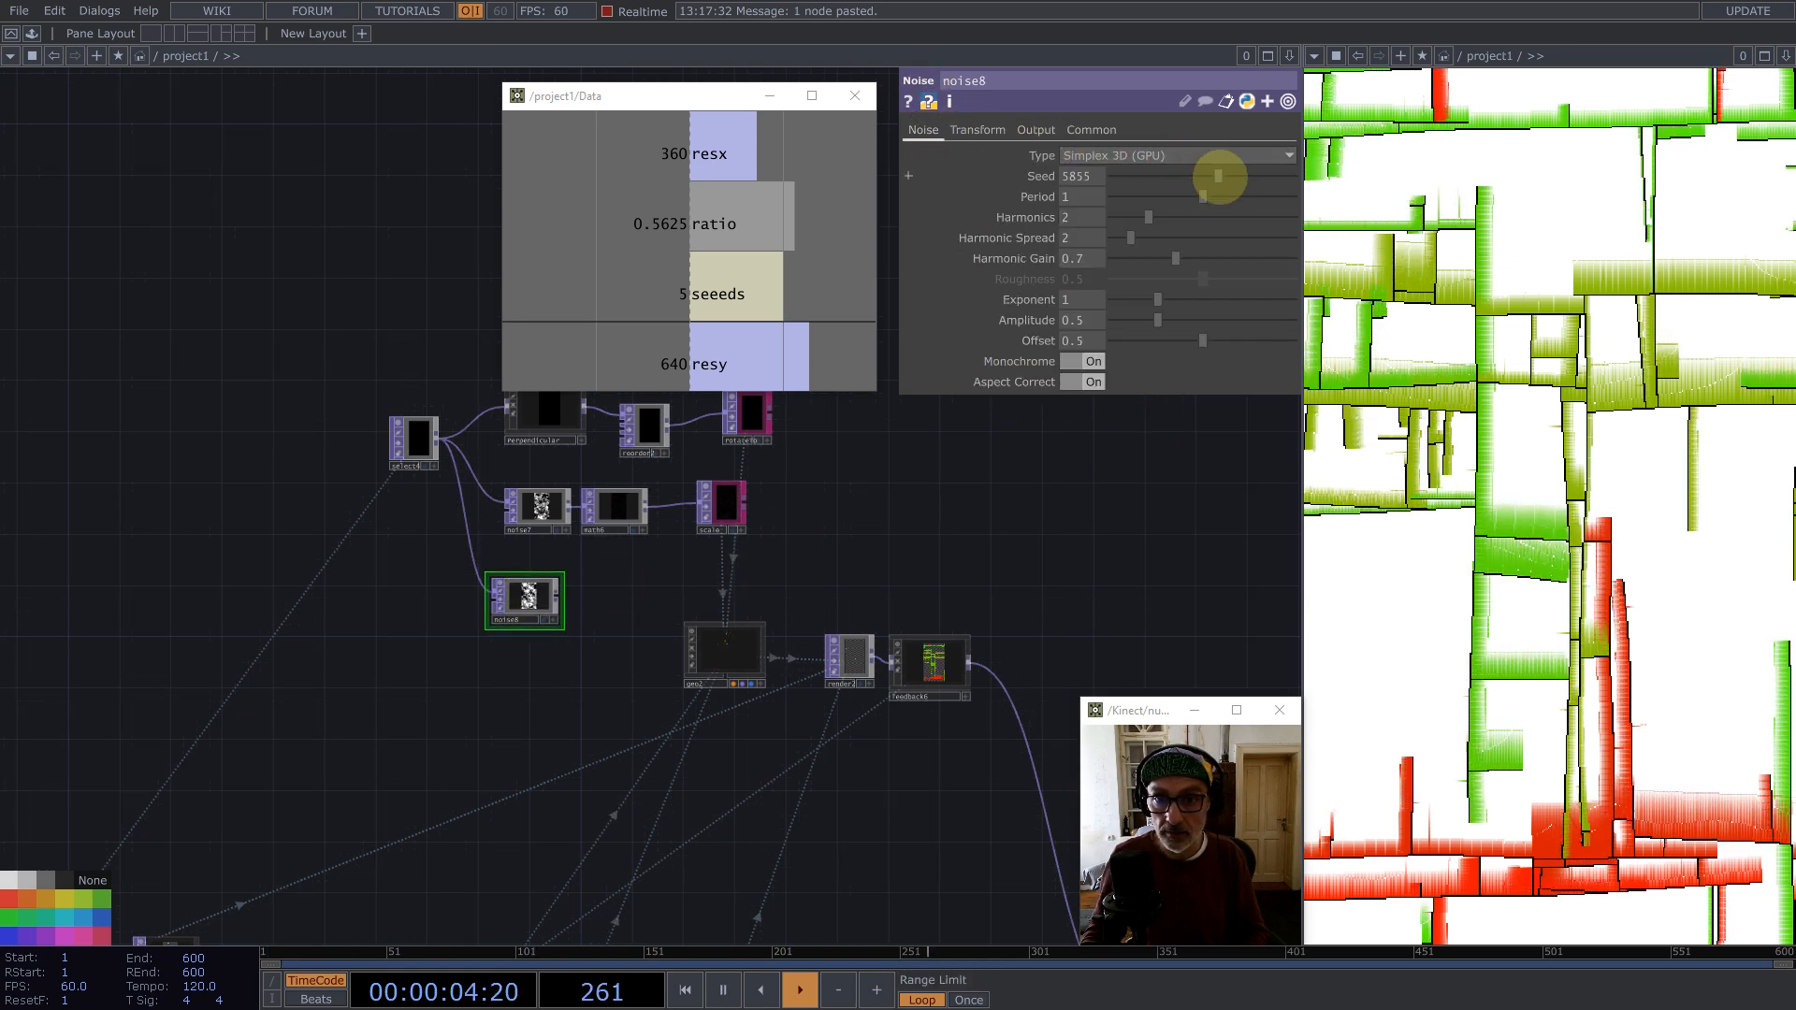
pyautogui.click(1090, 361)
# Step: Append a Null TOP after noise8 and rename it colors
pyautogui.middleClick(555, 595)
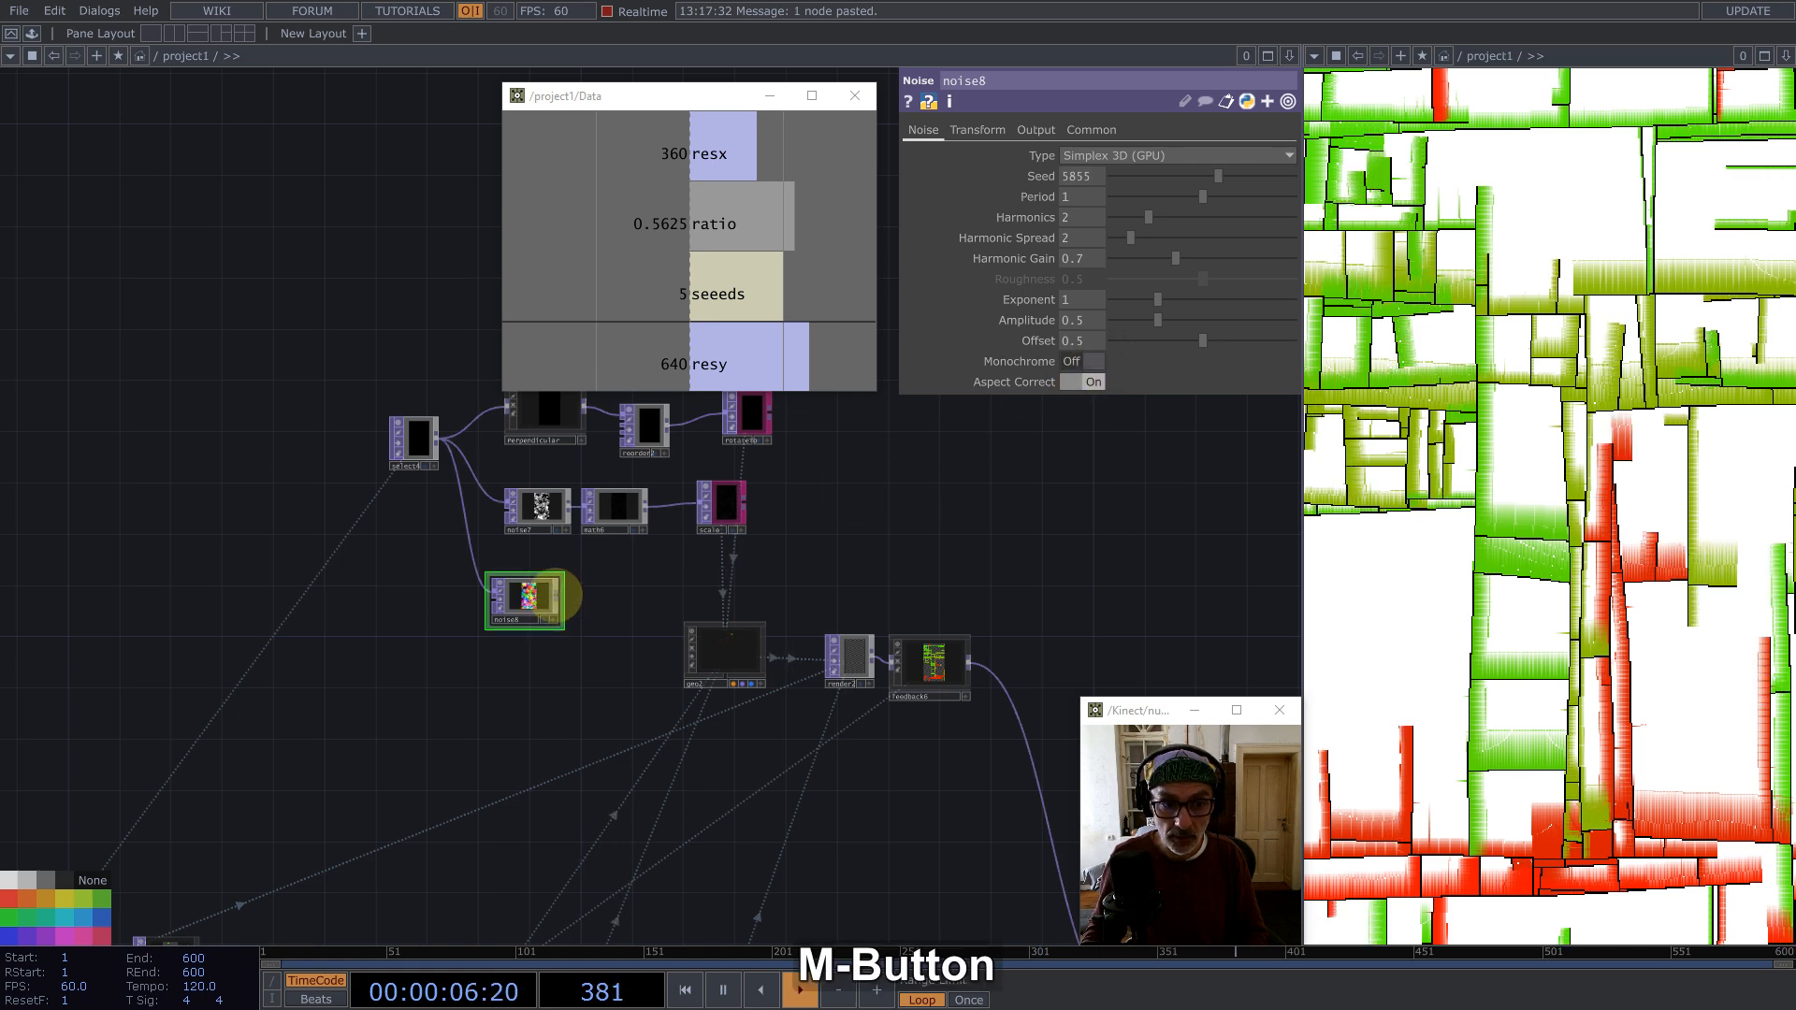
pyautogui.click(481, 524)
pyautogui.click(719, 572)
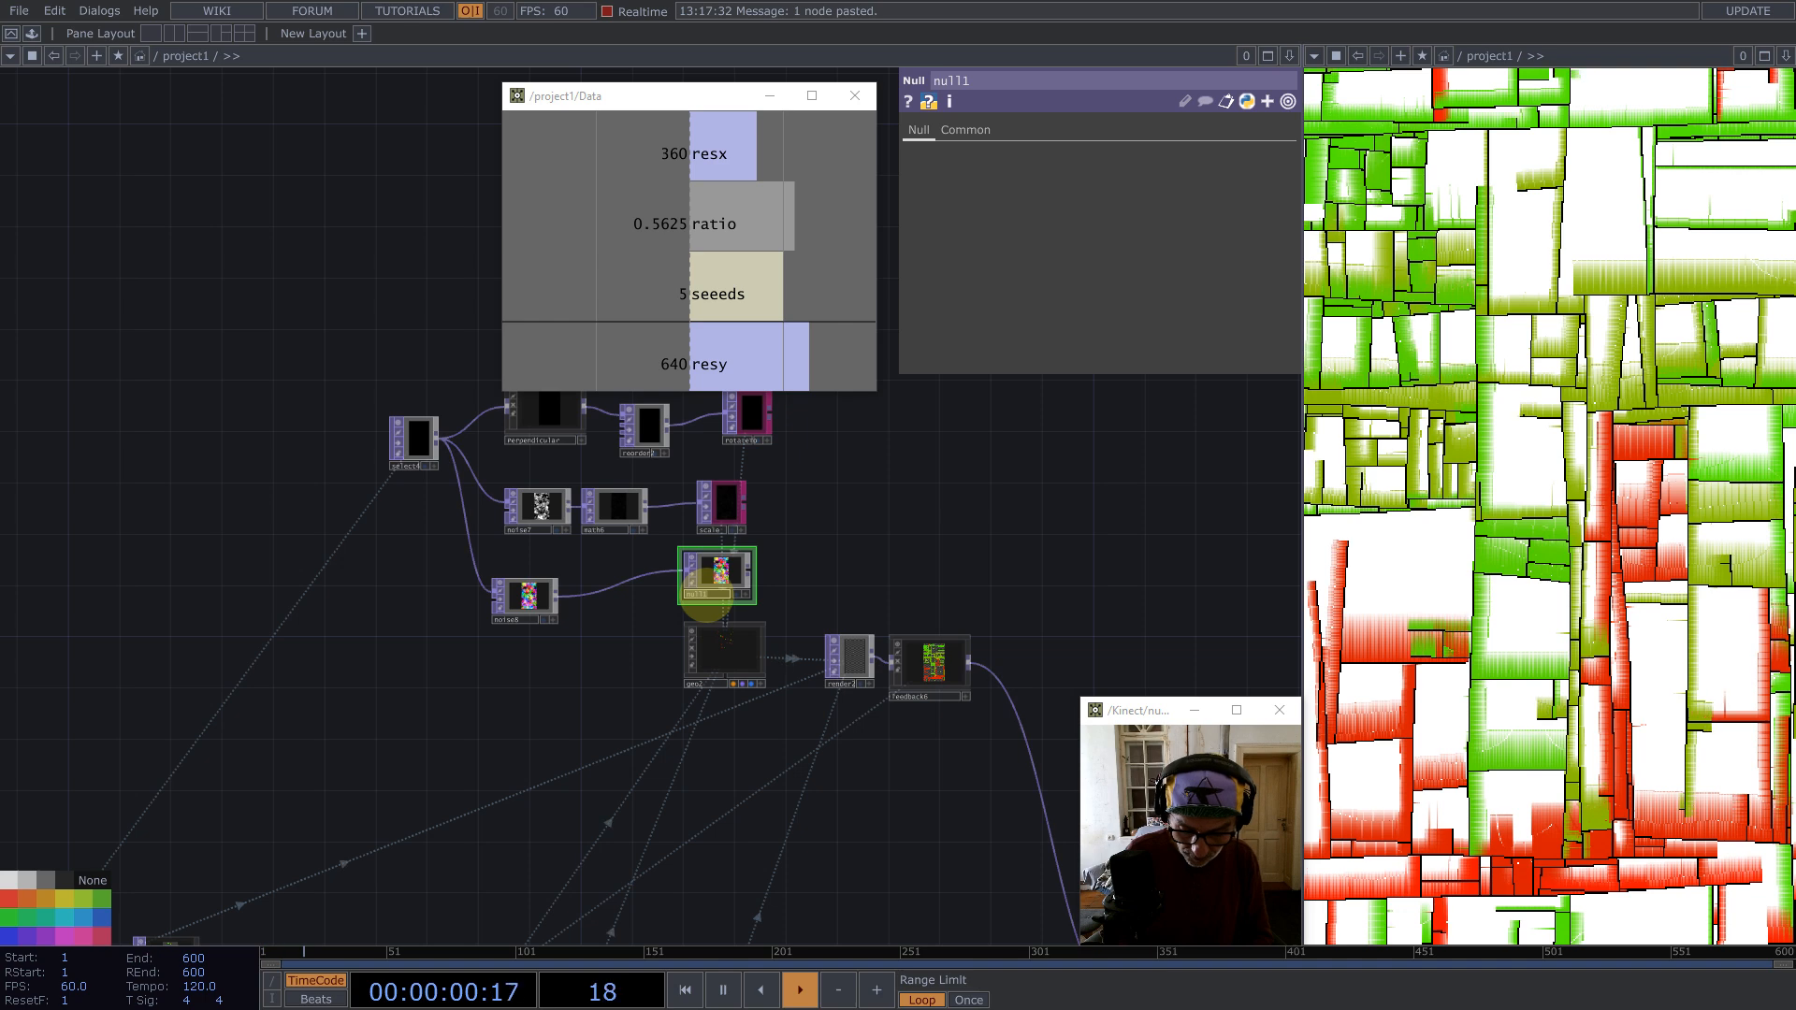
pyautogui.write('colors')
pyautogui.press('Return')
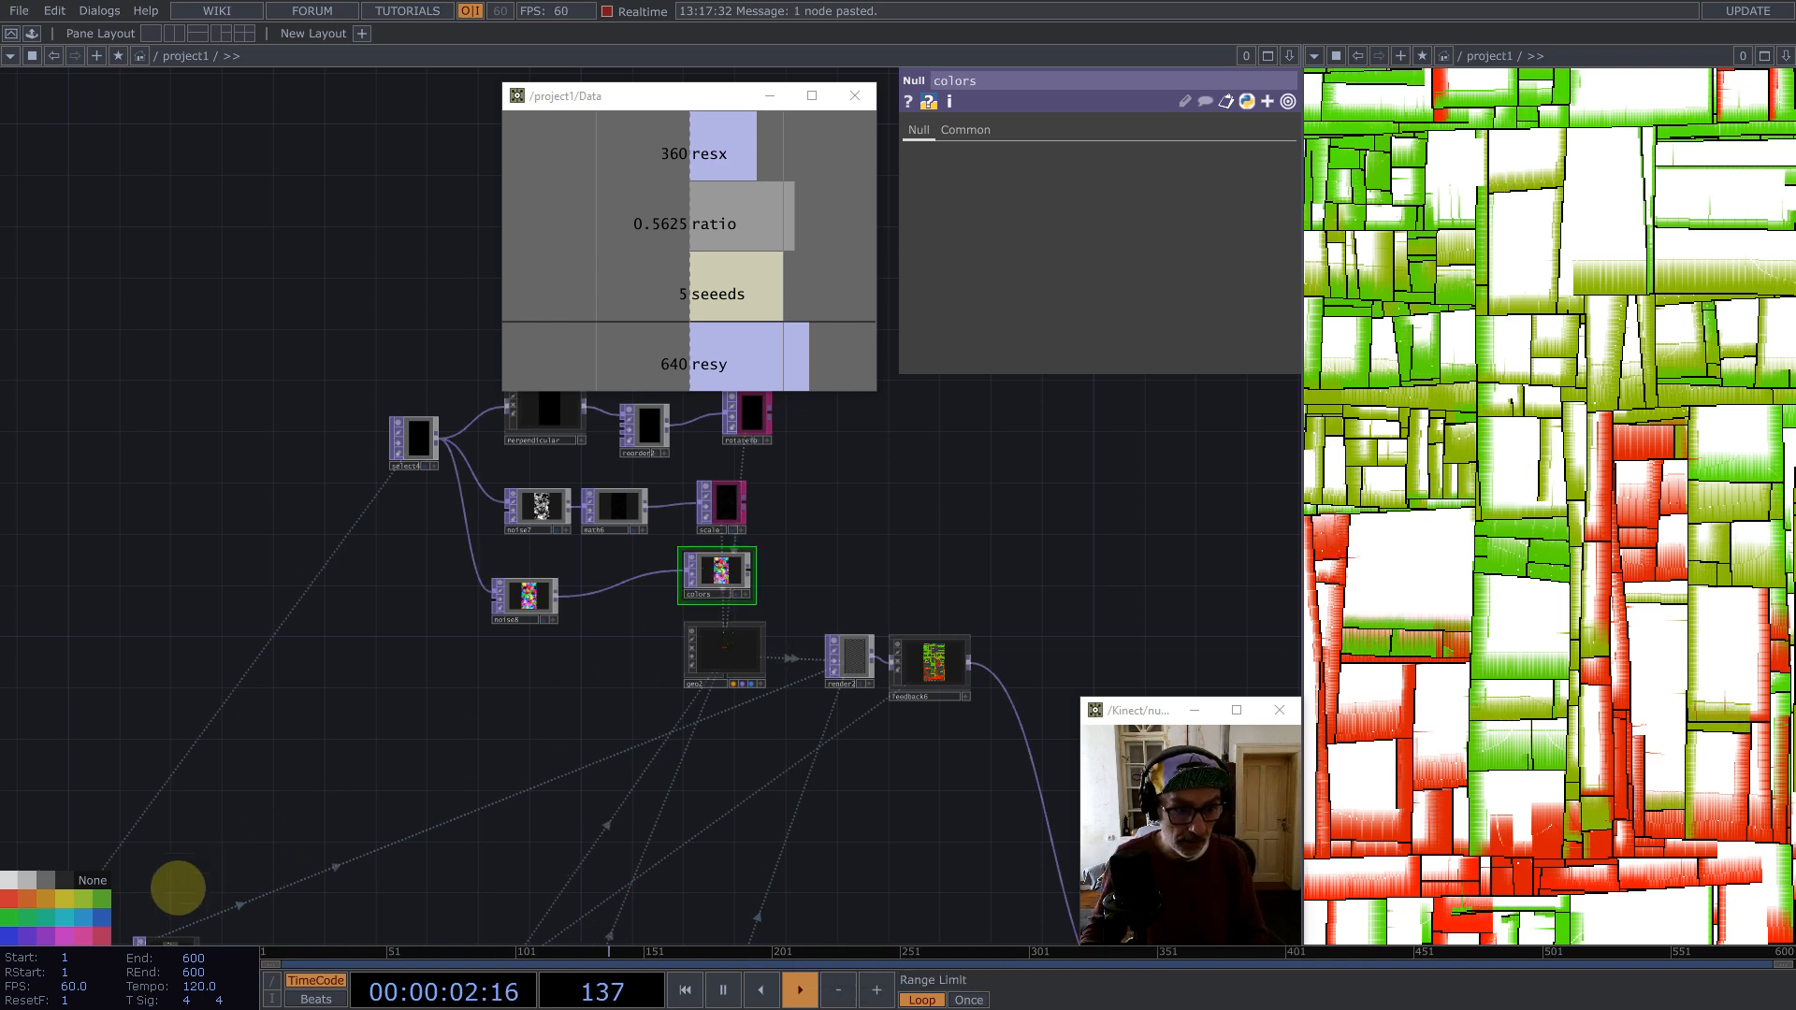
# Step: Set geo2's instance Color OP to colors and restart the playback
pyautogui.click(714, 668)
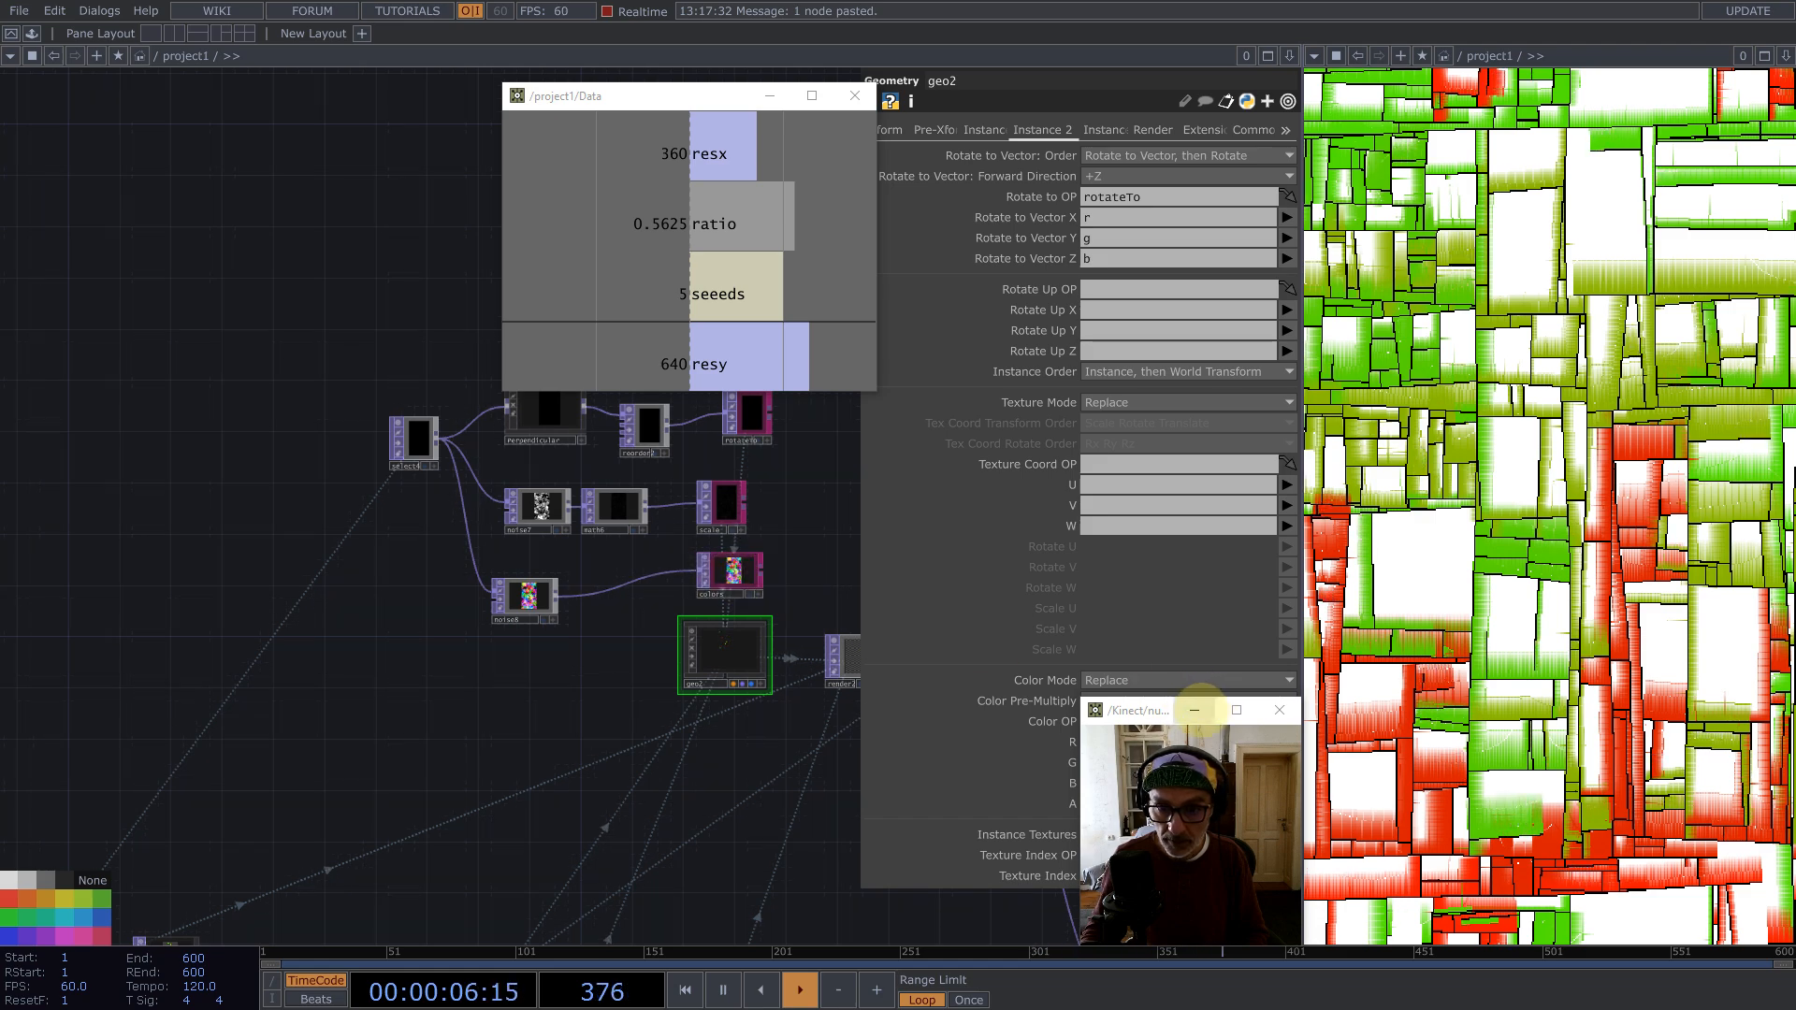
pyautogui.click(1194, 710)
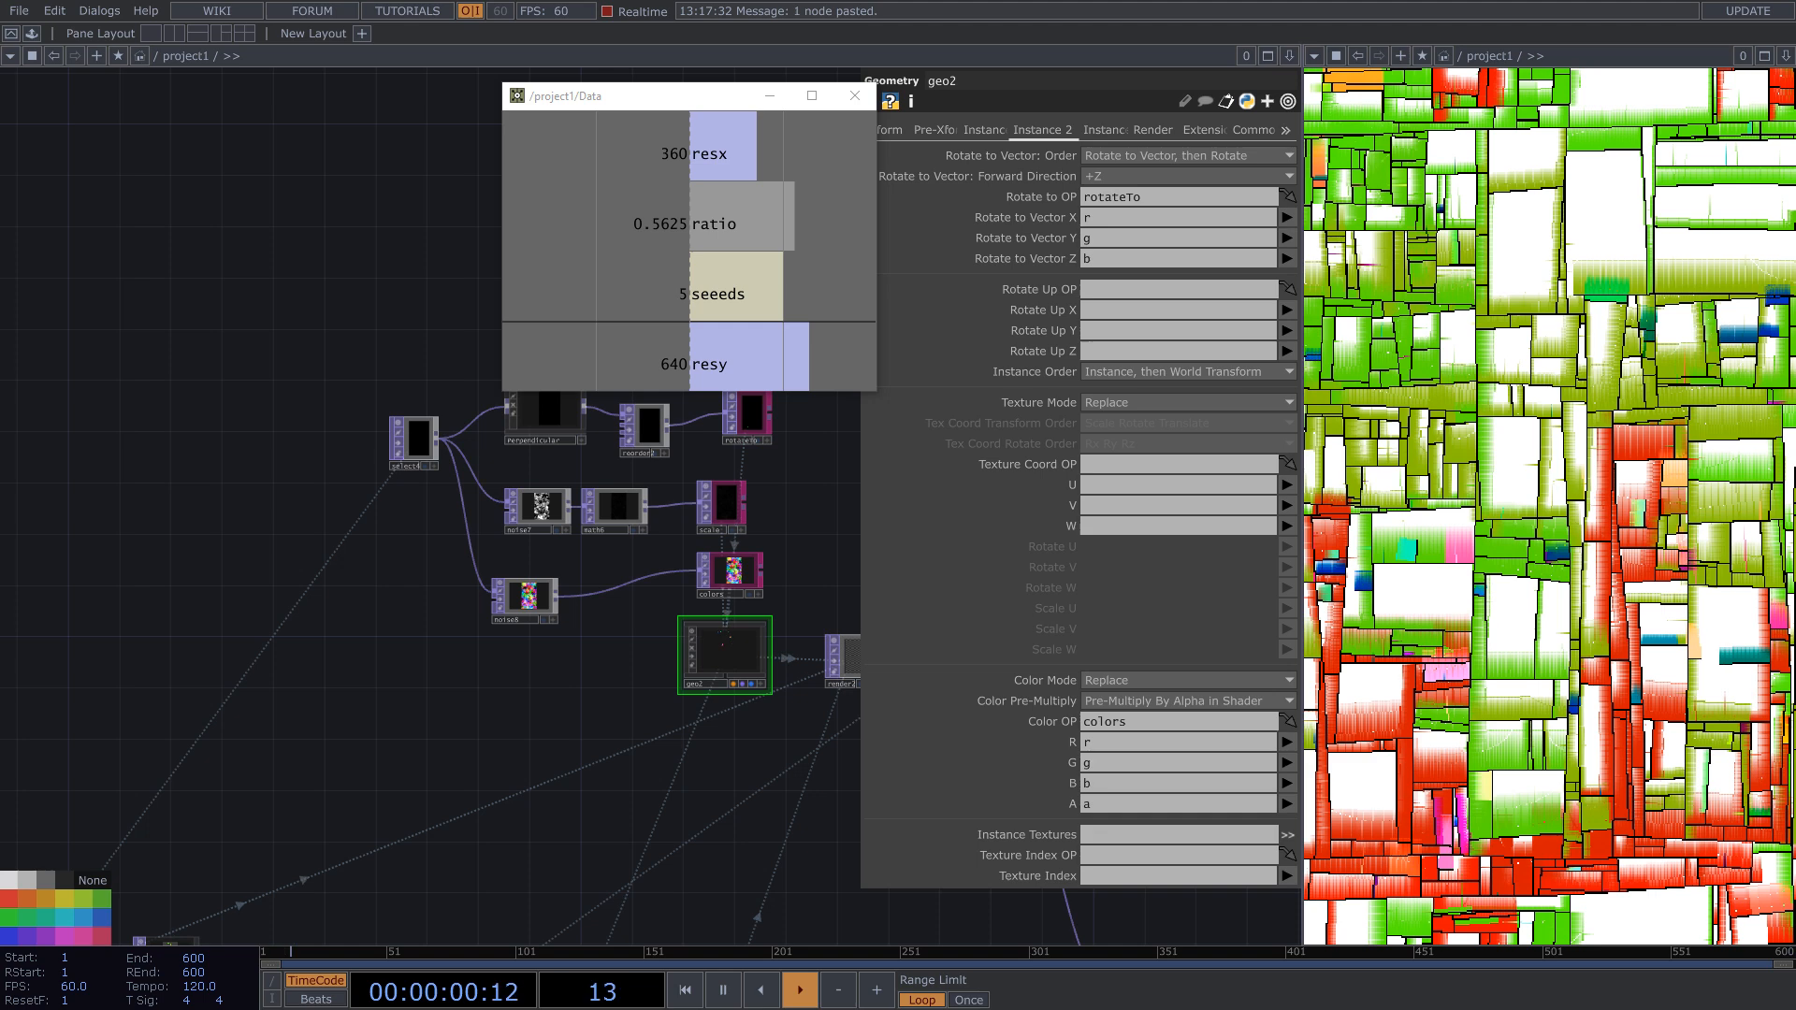
pyautogui.click(805, 1008)
pyautogui.press('1')
# Step: Insert a Level TOP between noise8 and colors
pyautogui.moveTo(562, 702); pyautogui.dragTo(448, 689)
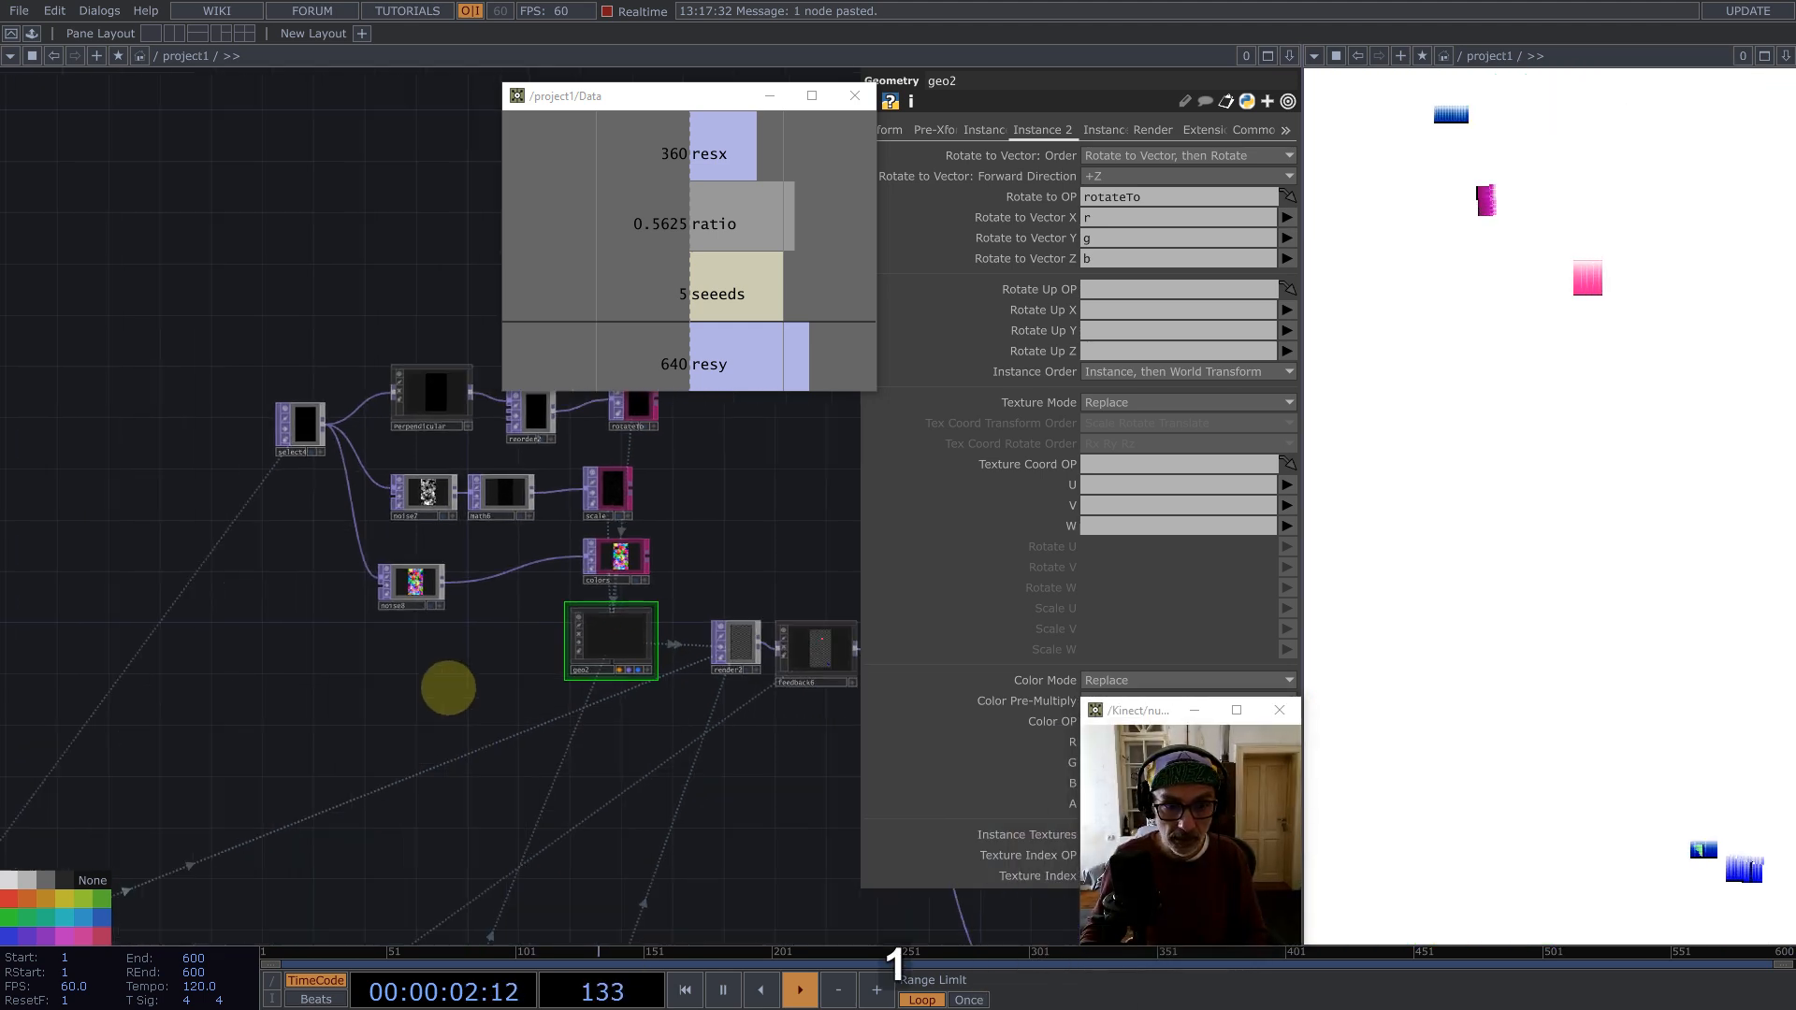
pyautogui.scroll(5, 433, 609)
pyautogui.rightClick(439, 575)
pyautogui.click(463, 581)
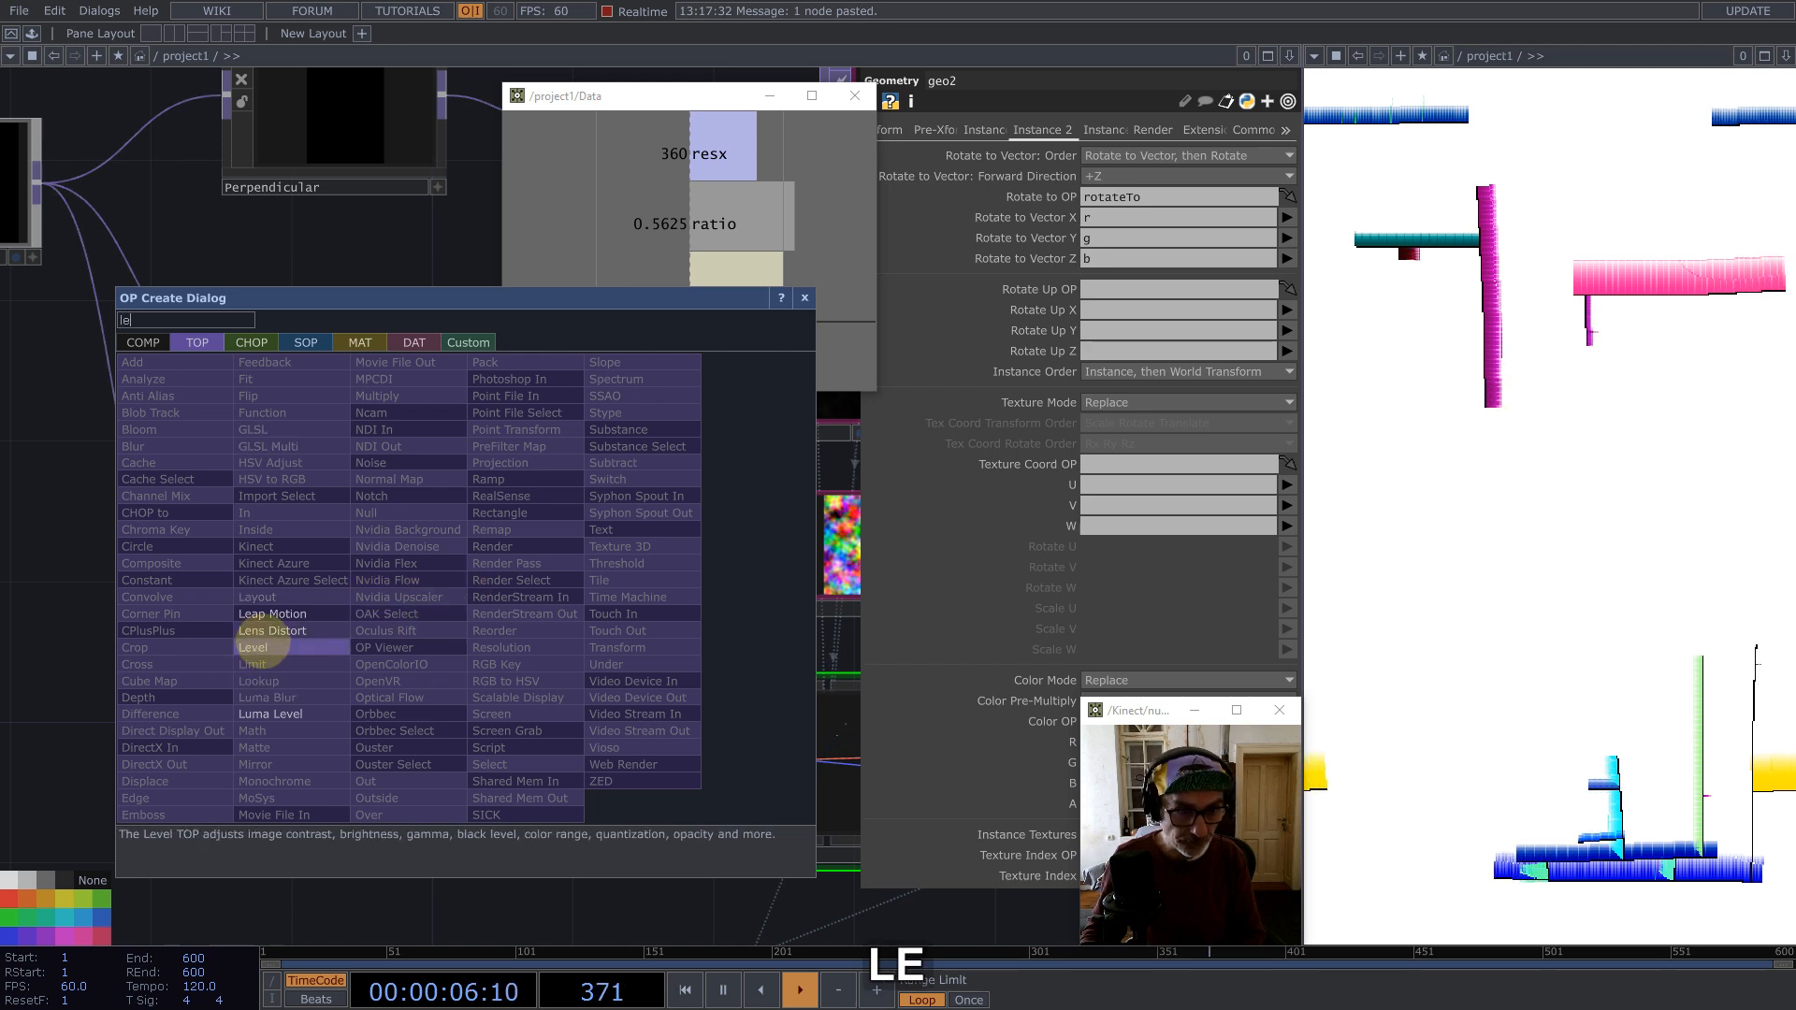
pyautogui.click(261, 643)
pyautogui.click(486, 625)
# Step: Set level3's High A to 0.1
pyautogui.click(954, 129)
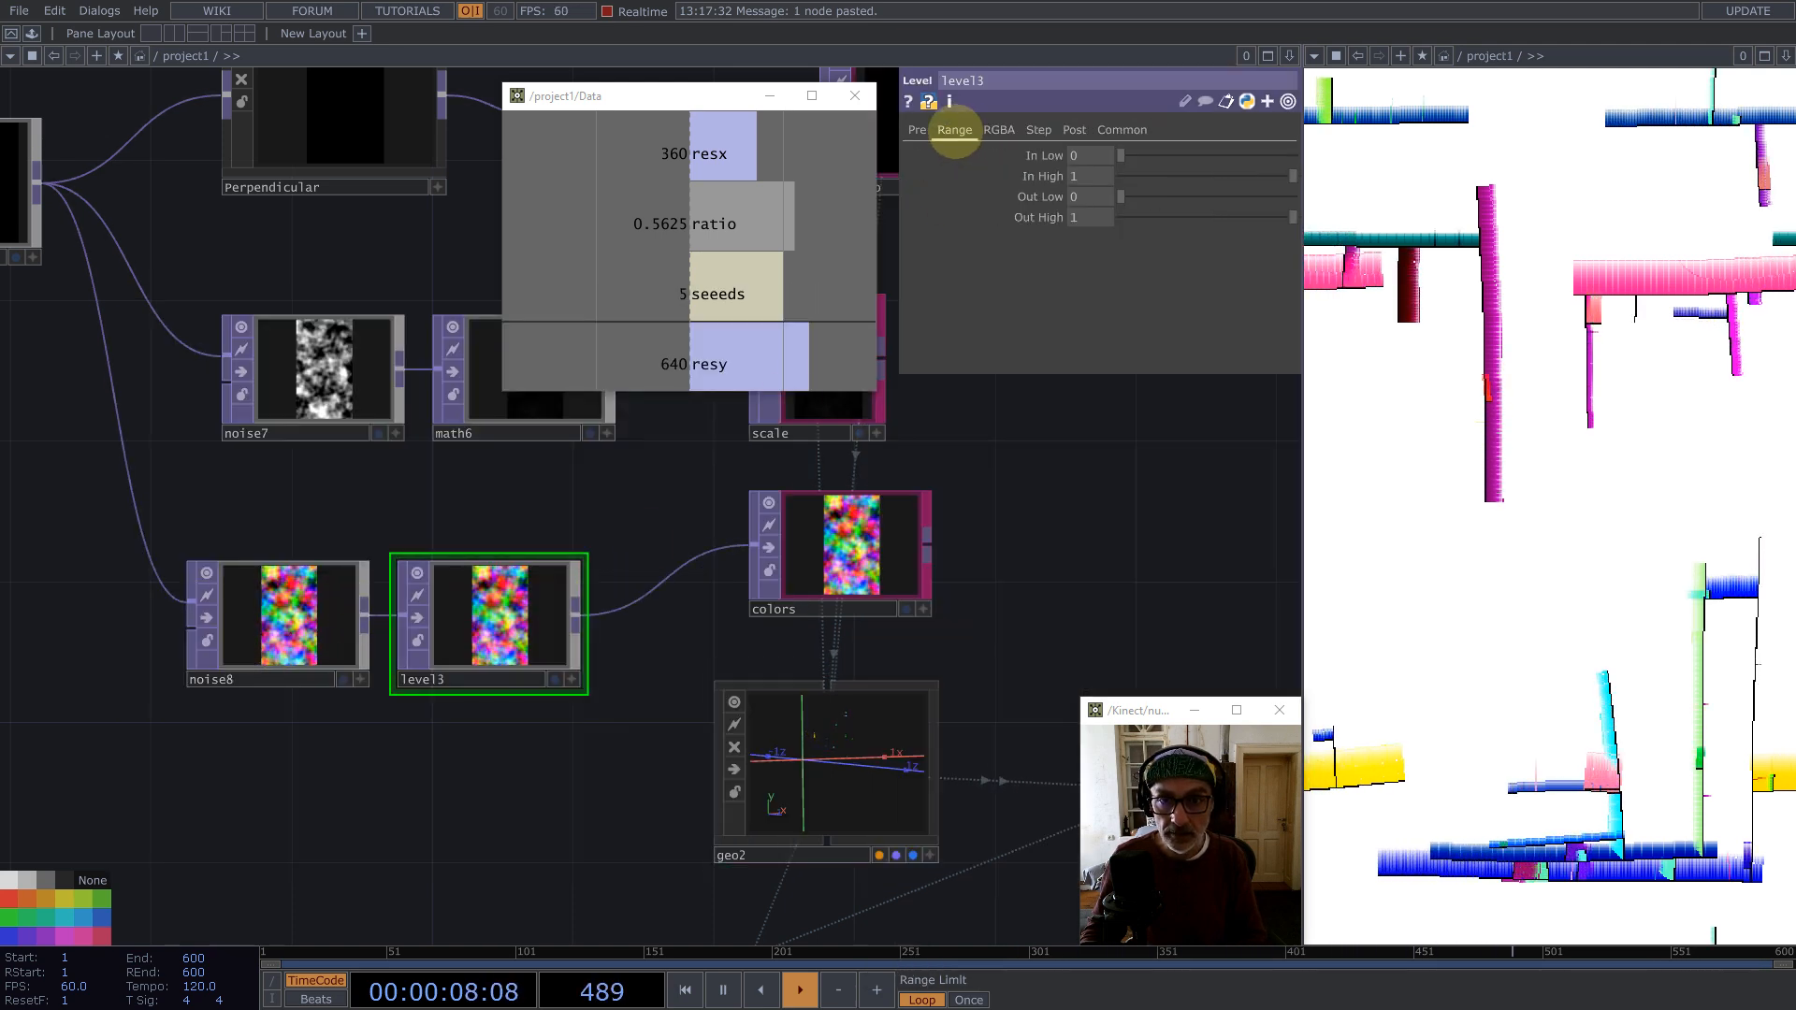
pyautogui.click(998, 129)
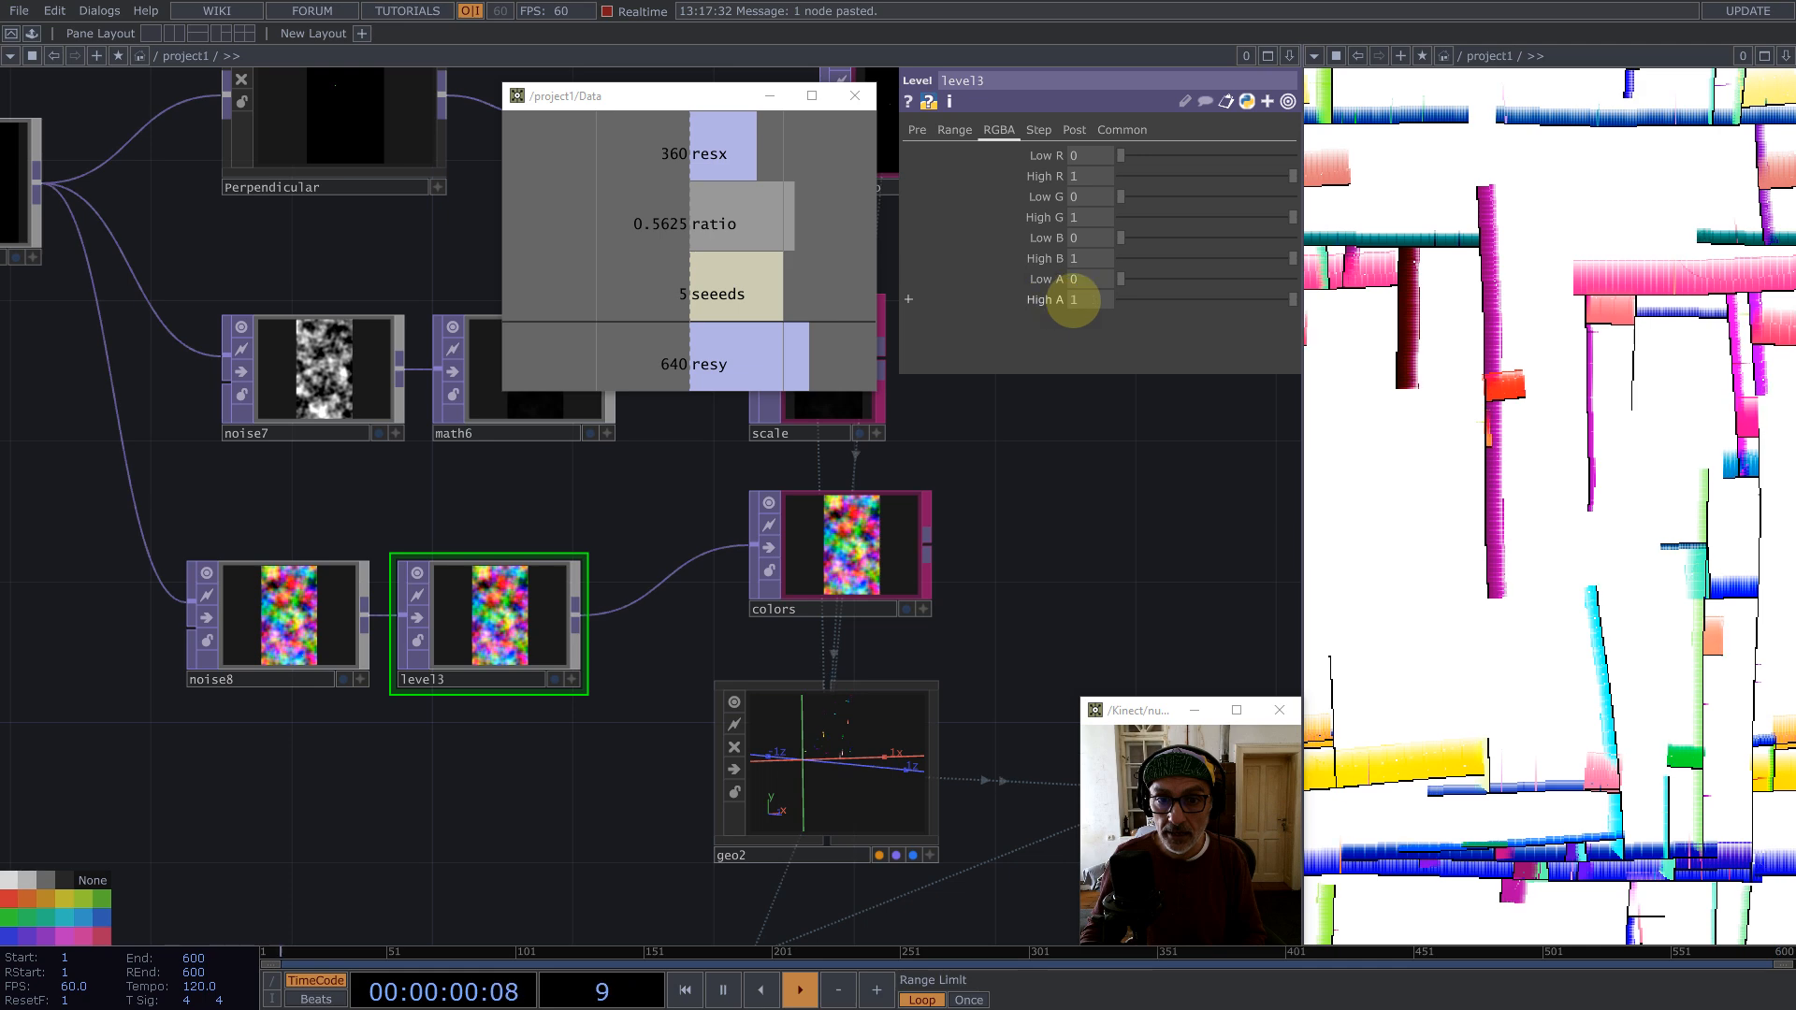
pyautogui.moveTo(1139, 304); pyautogui.dragTo(1127, 301)
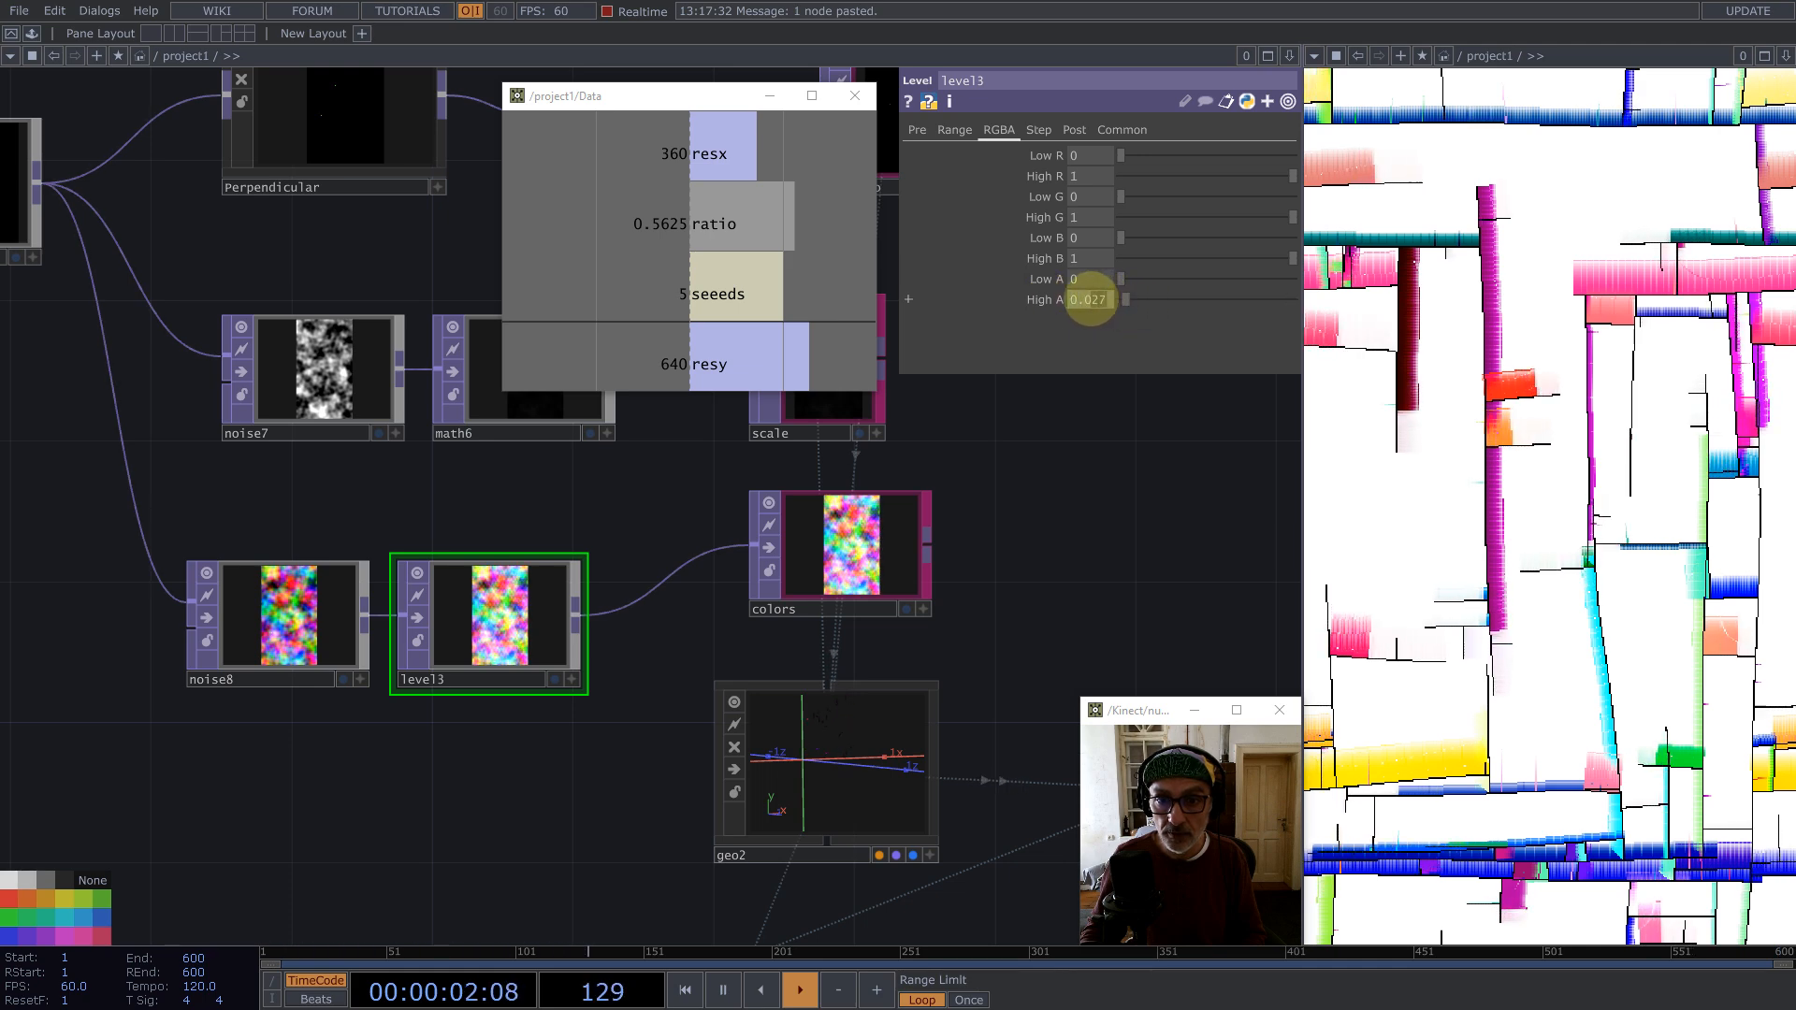
pyautogui.click(920, 446)
pyautogui.press('1')
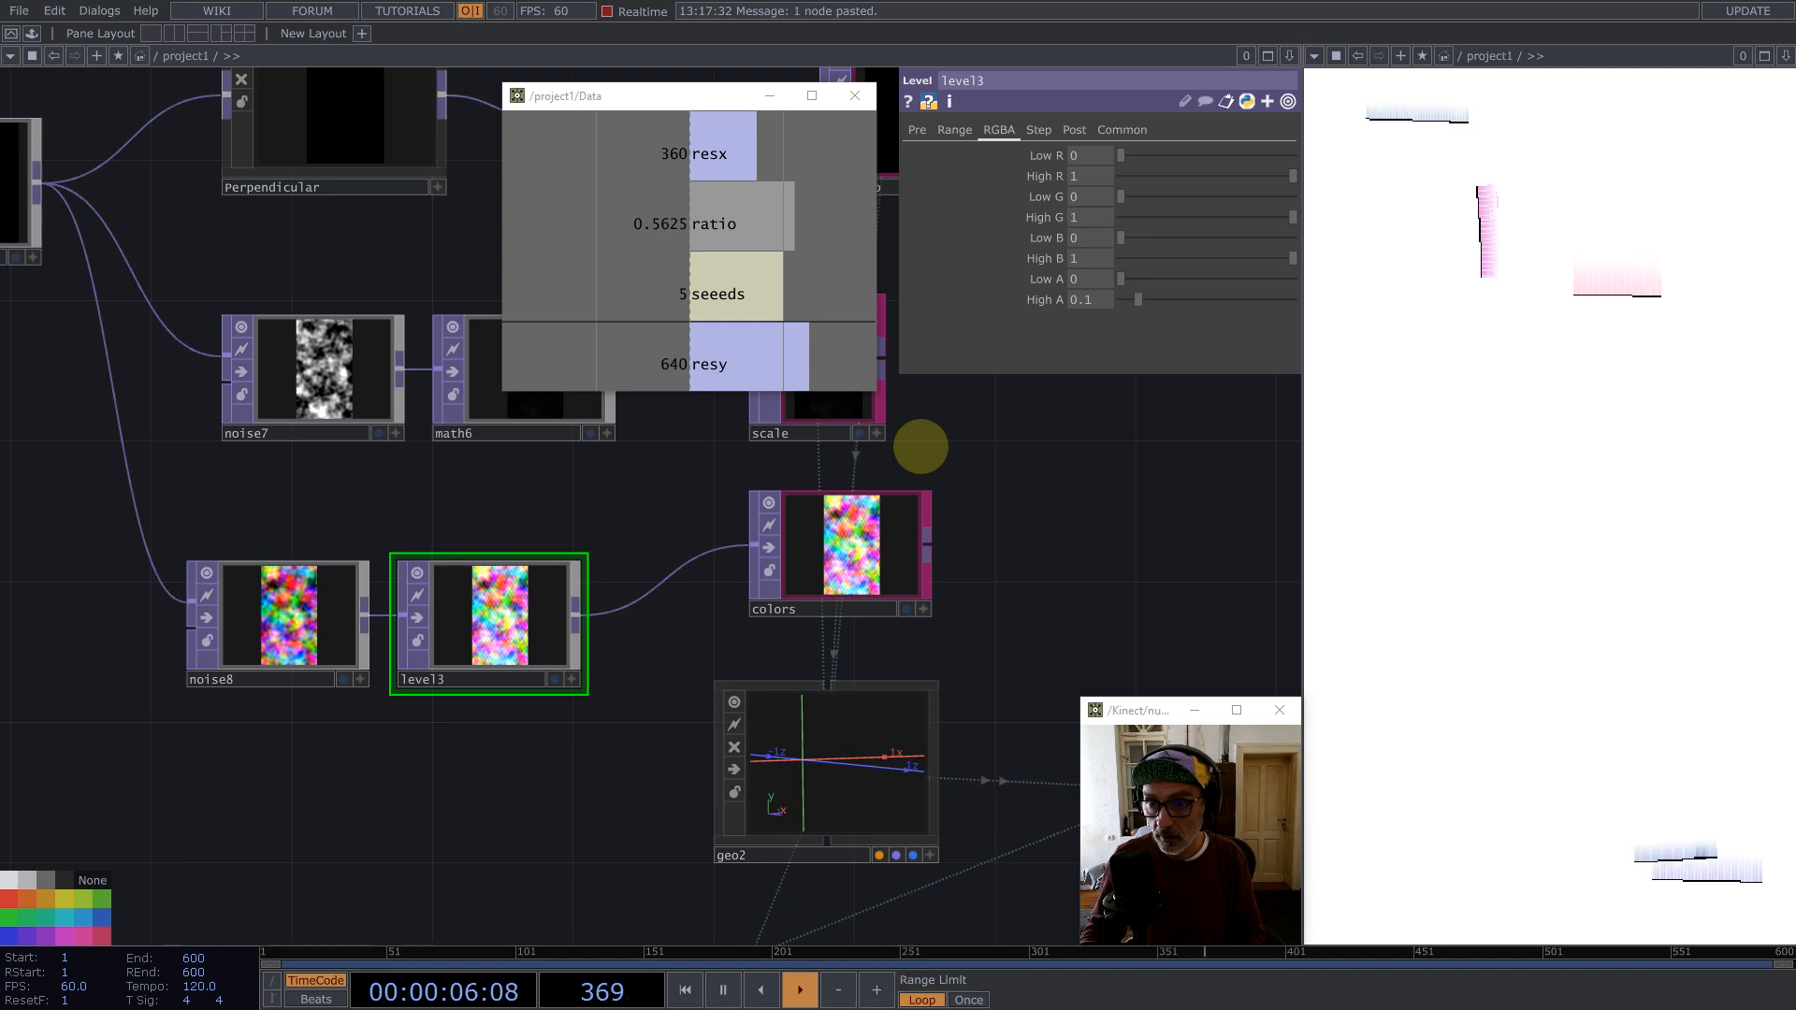
pyautogui.scroll(-5, 734, 509)
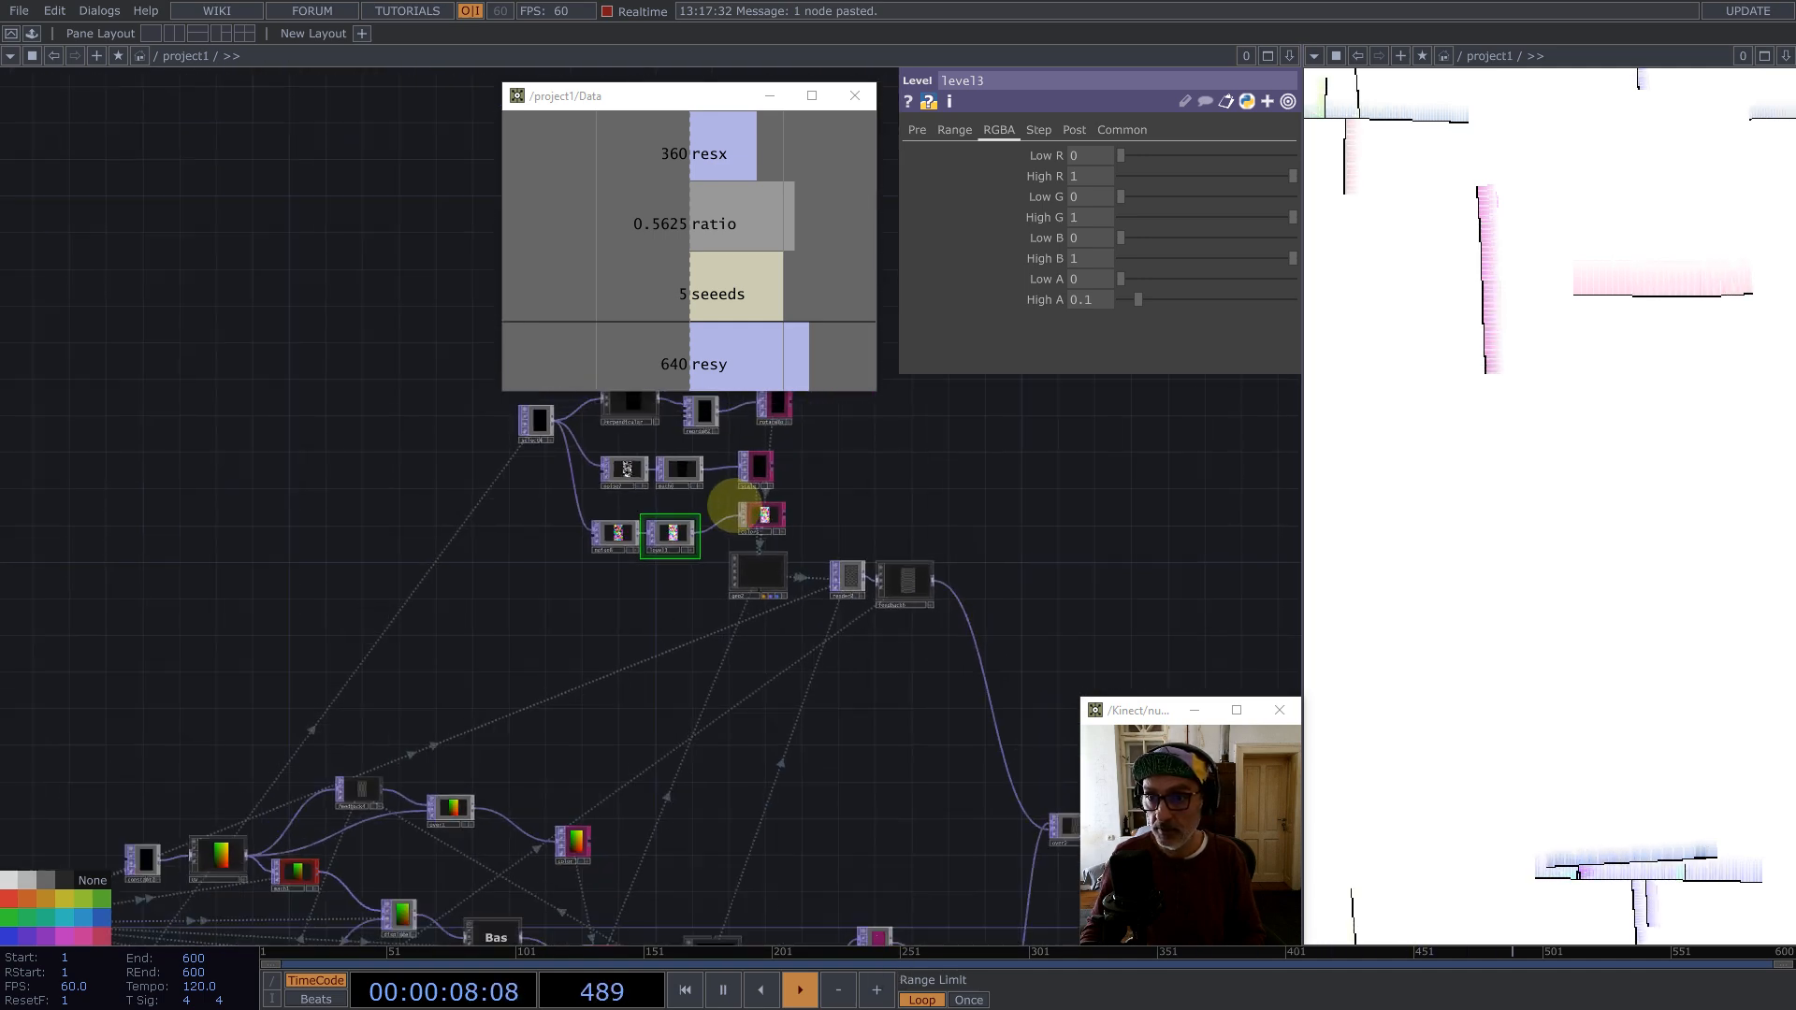
pyautogui.moveTo(1029, 496); pyautogui.dragTo(847, 510)
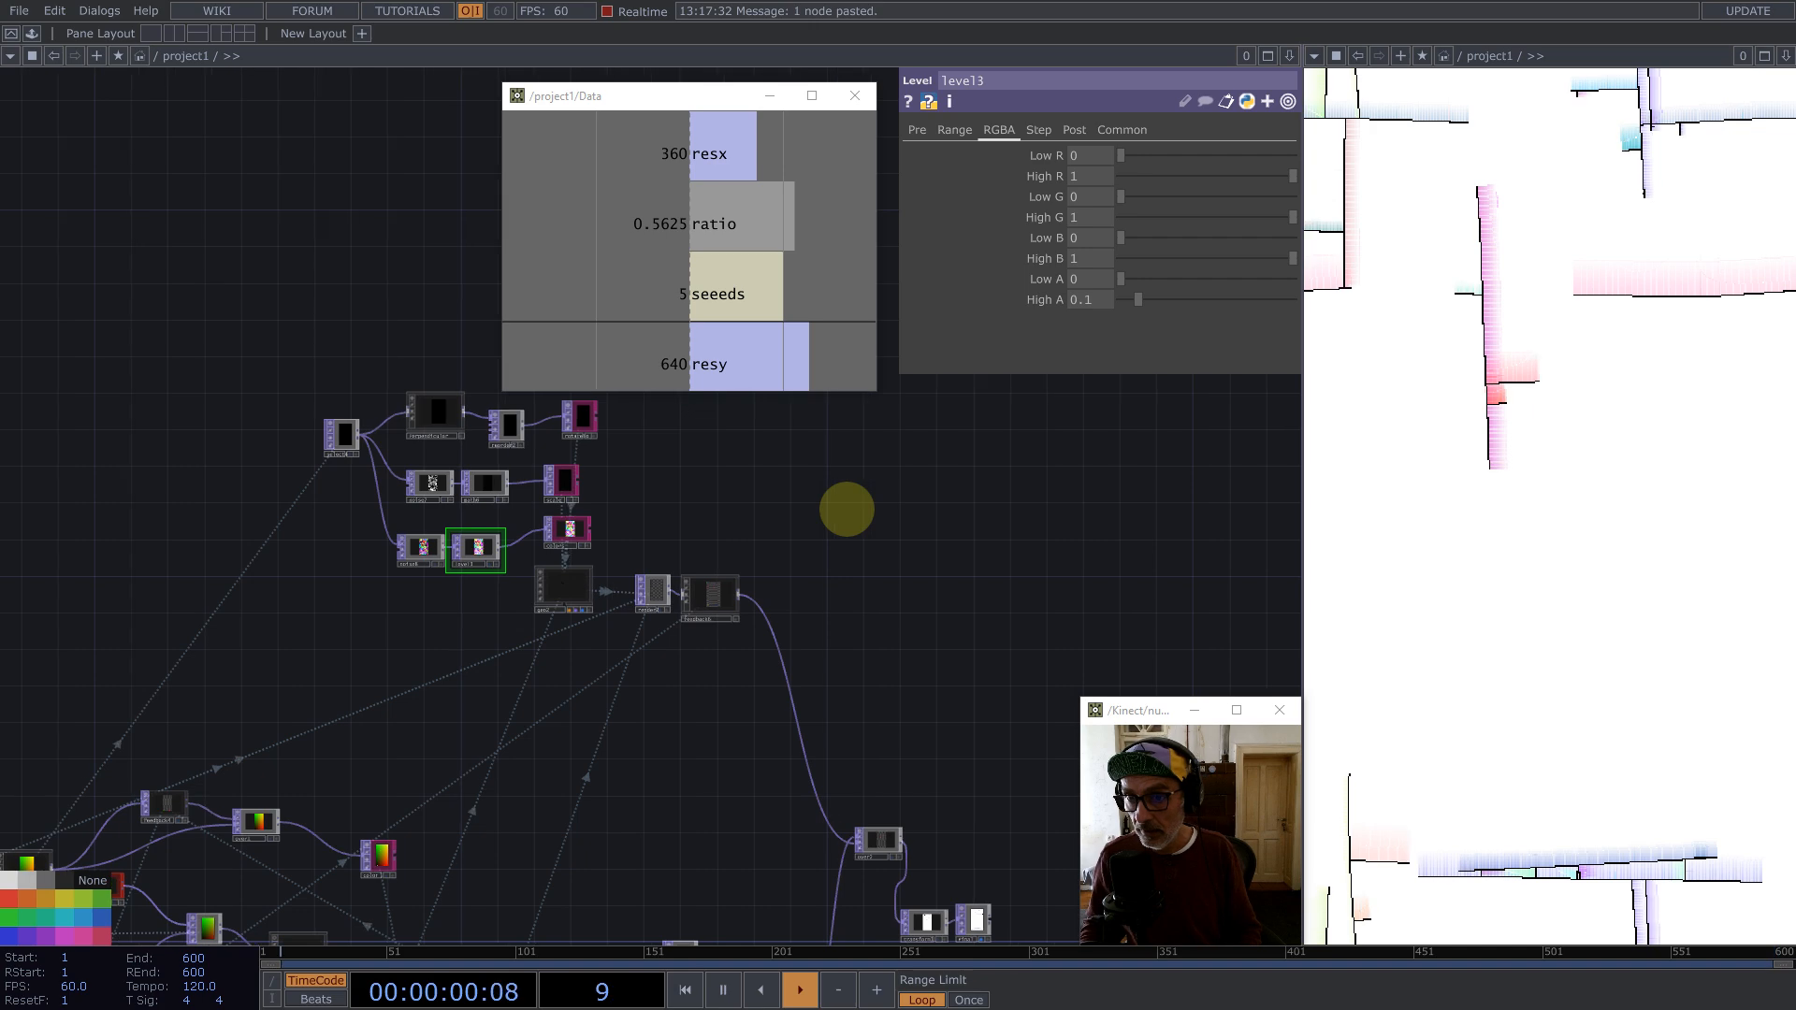
pyautogui.moveTo(841, 582); pyautogui.dragTo(994, 452)
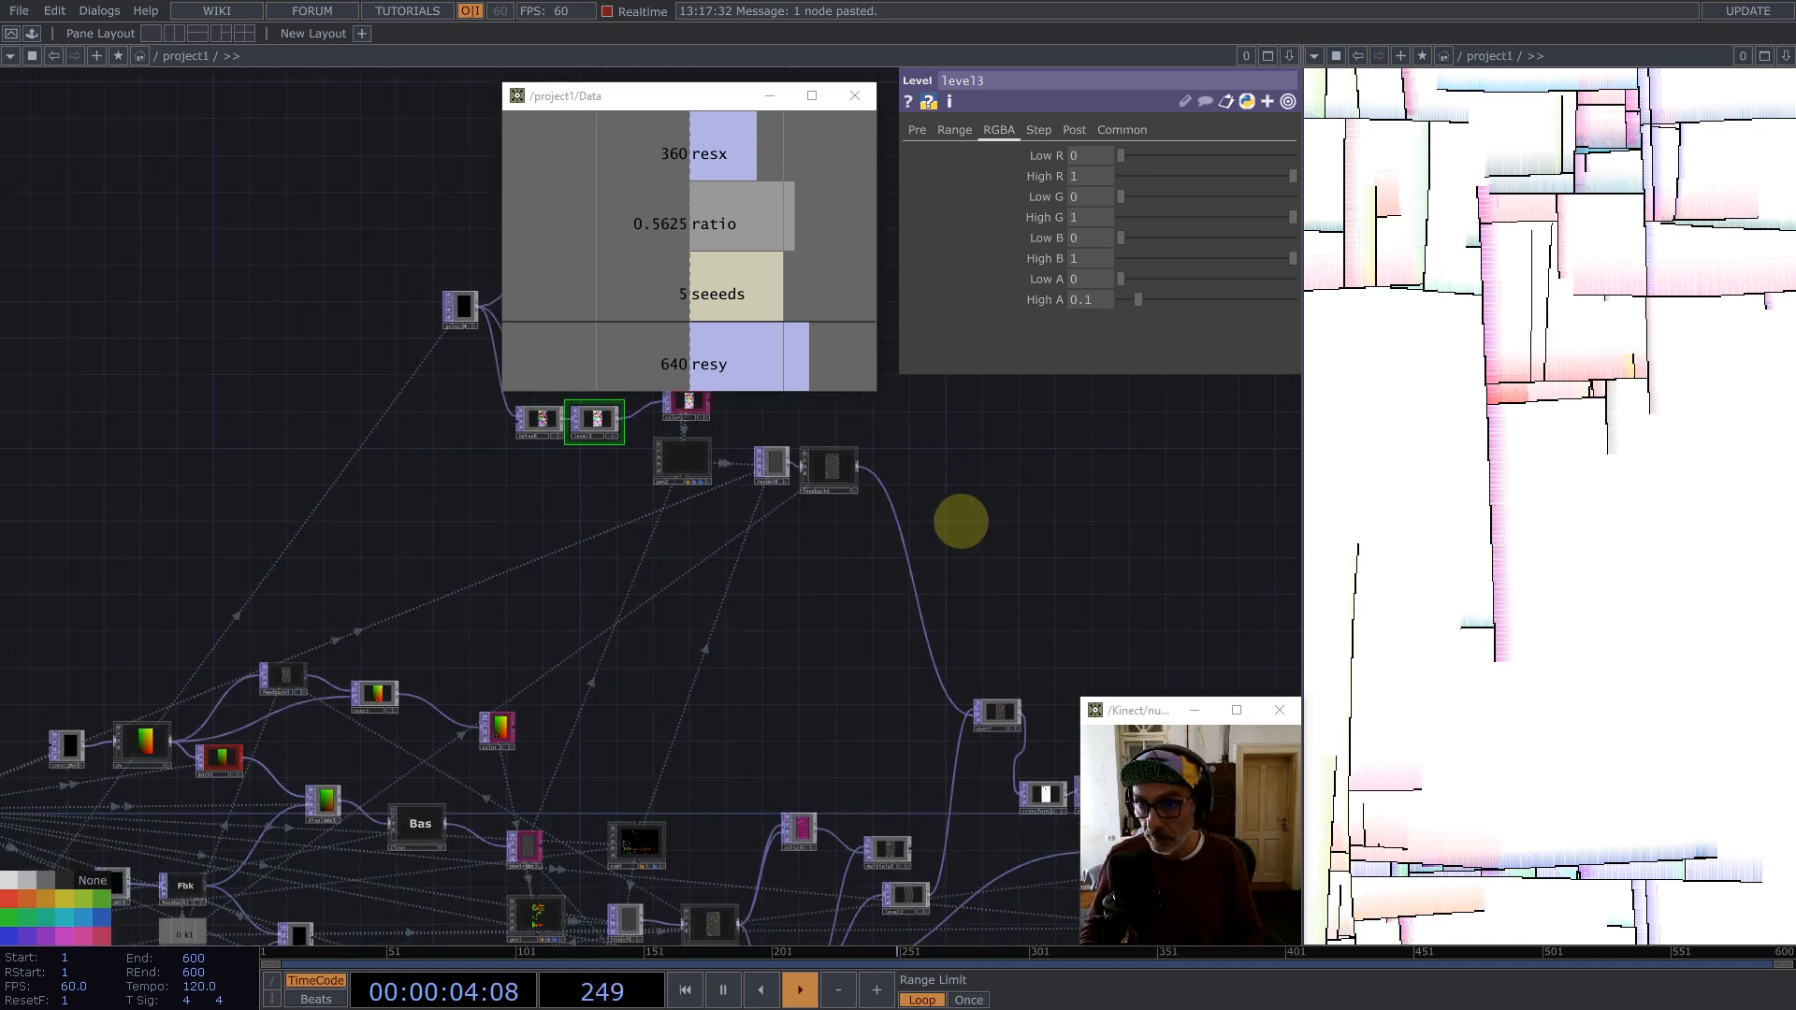
# Step: Restart playback and review the colored trails around the noise8, level3 and colors nodes
pyautogui.press('1')
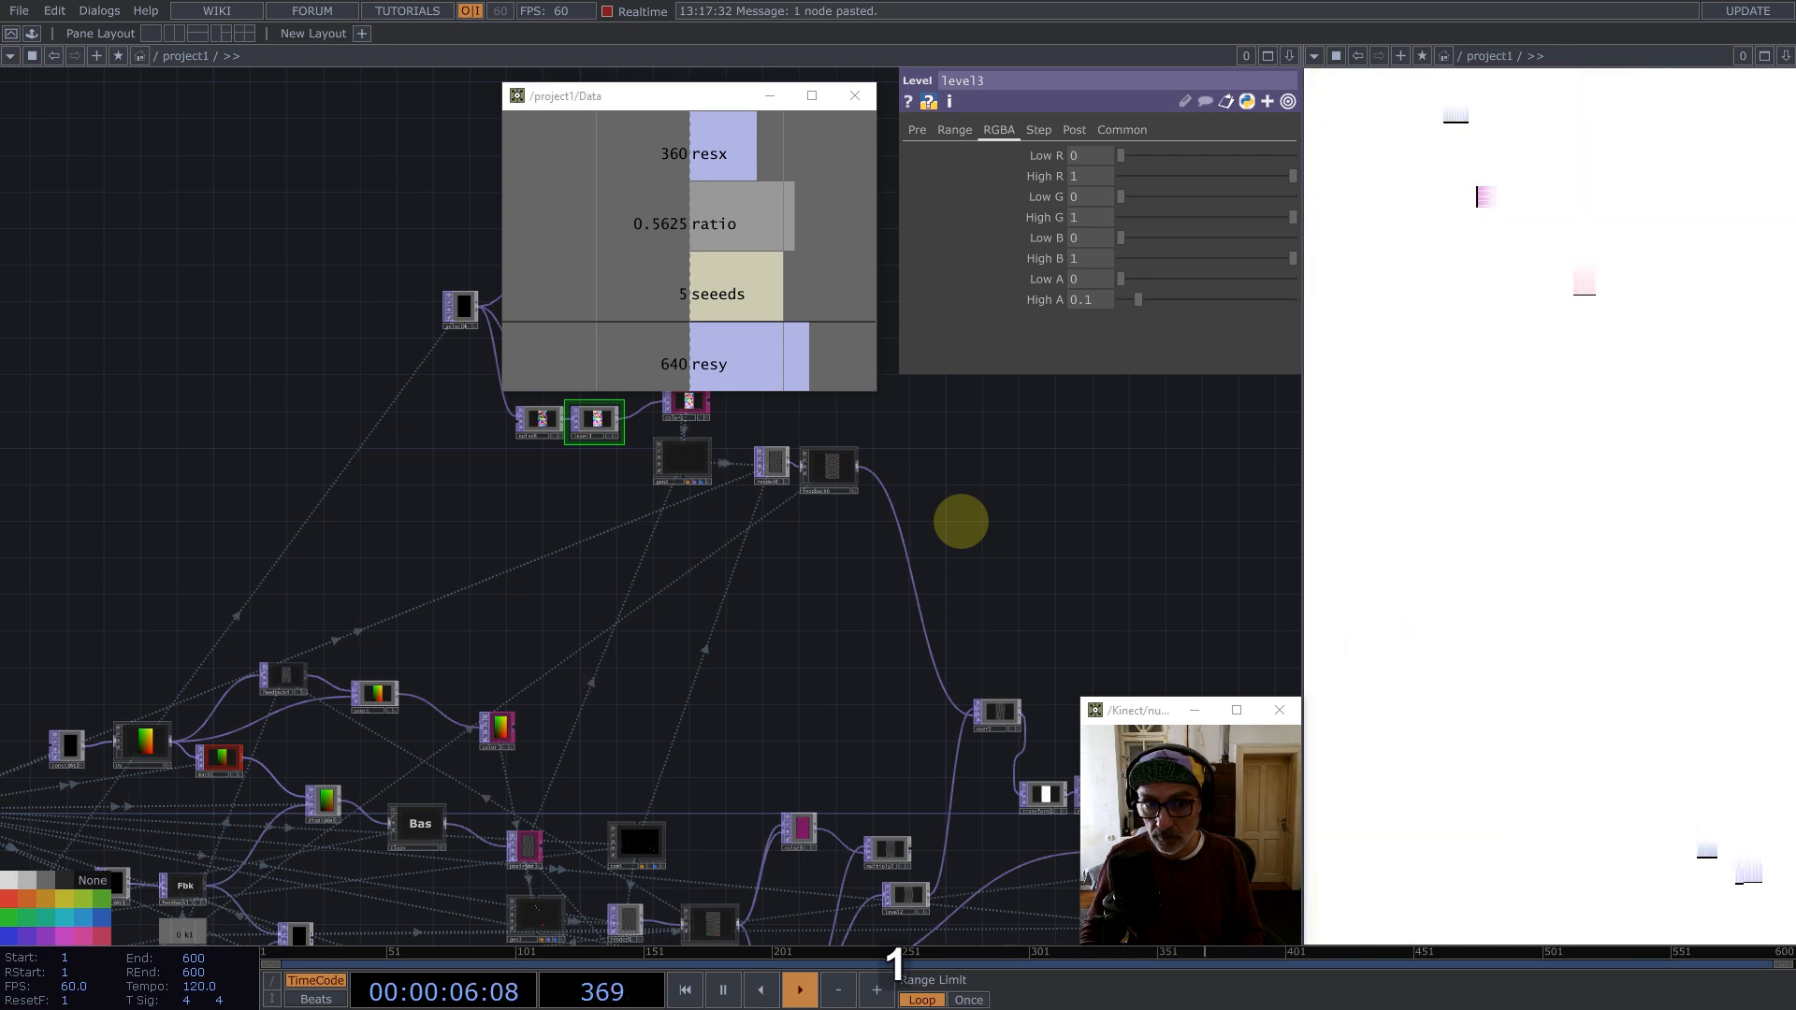
pyautogui.scroll(5, 561, 431)
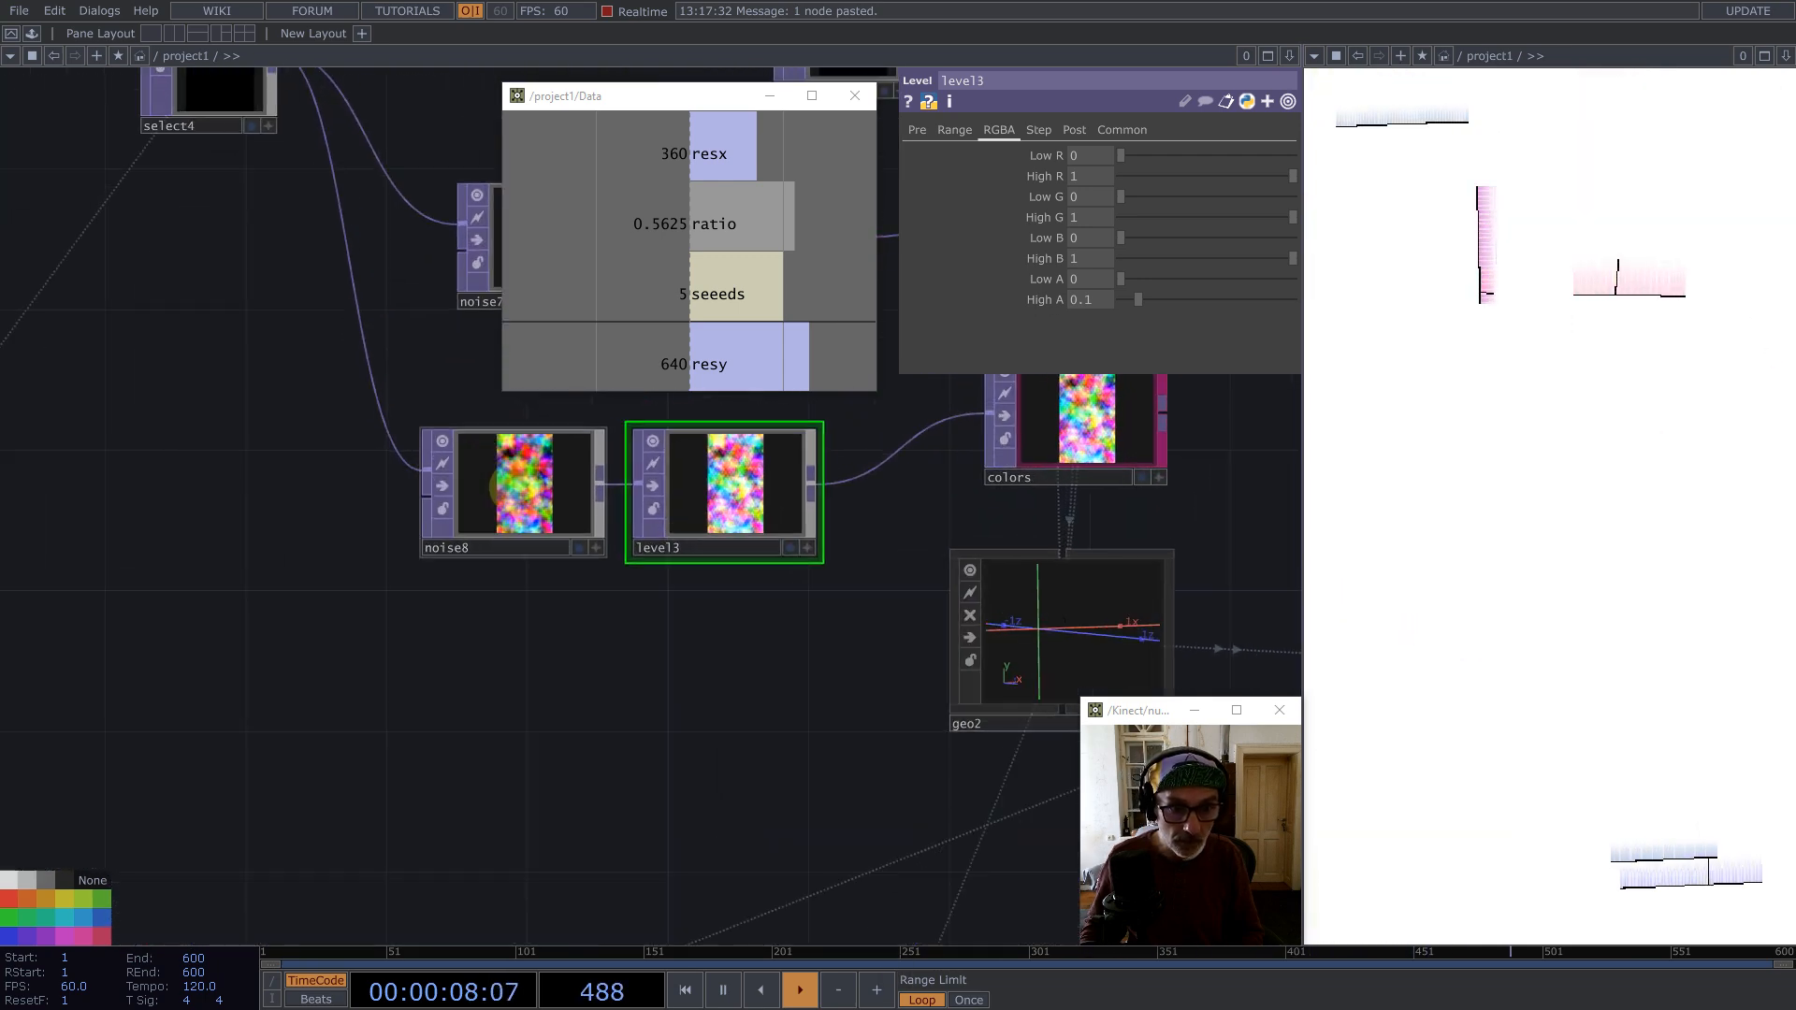
pyautogui.scroll(-5, 593, 655)
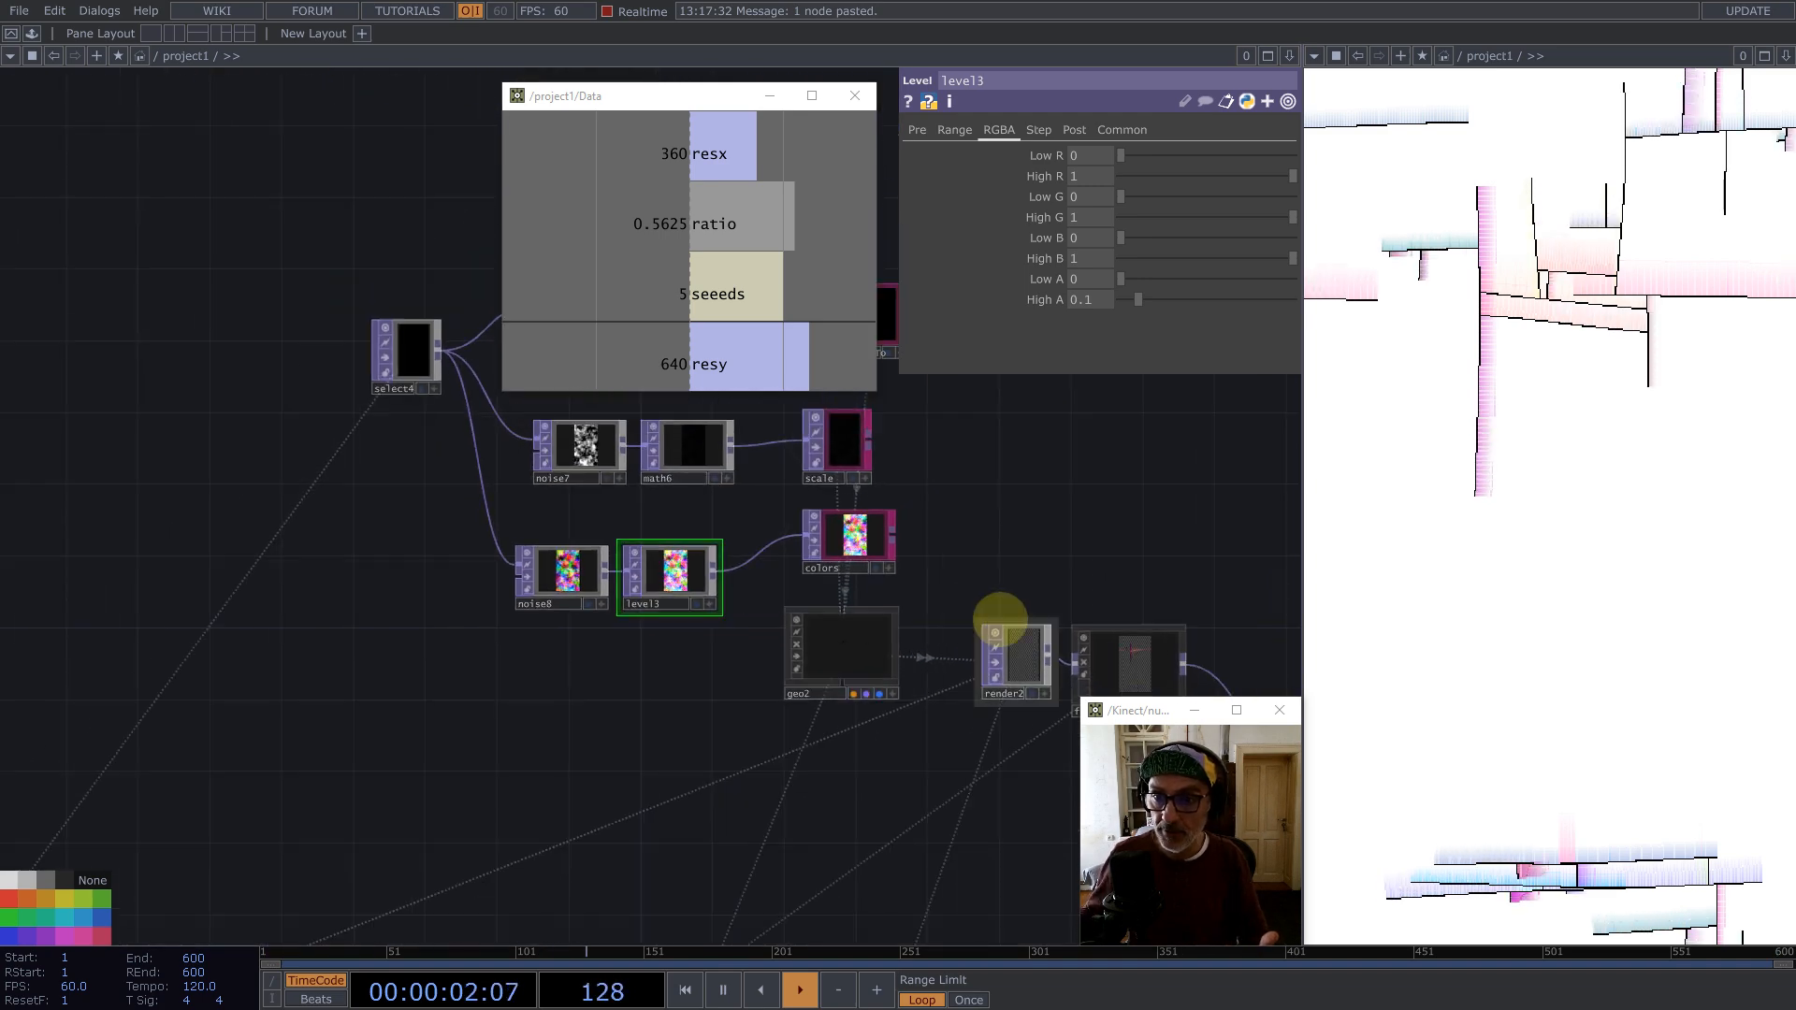
pyautogui.scroll(-5, 1010, 627)
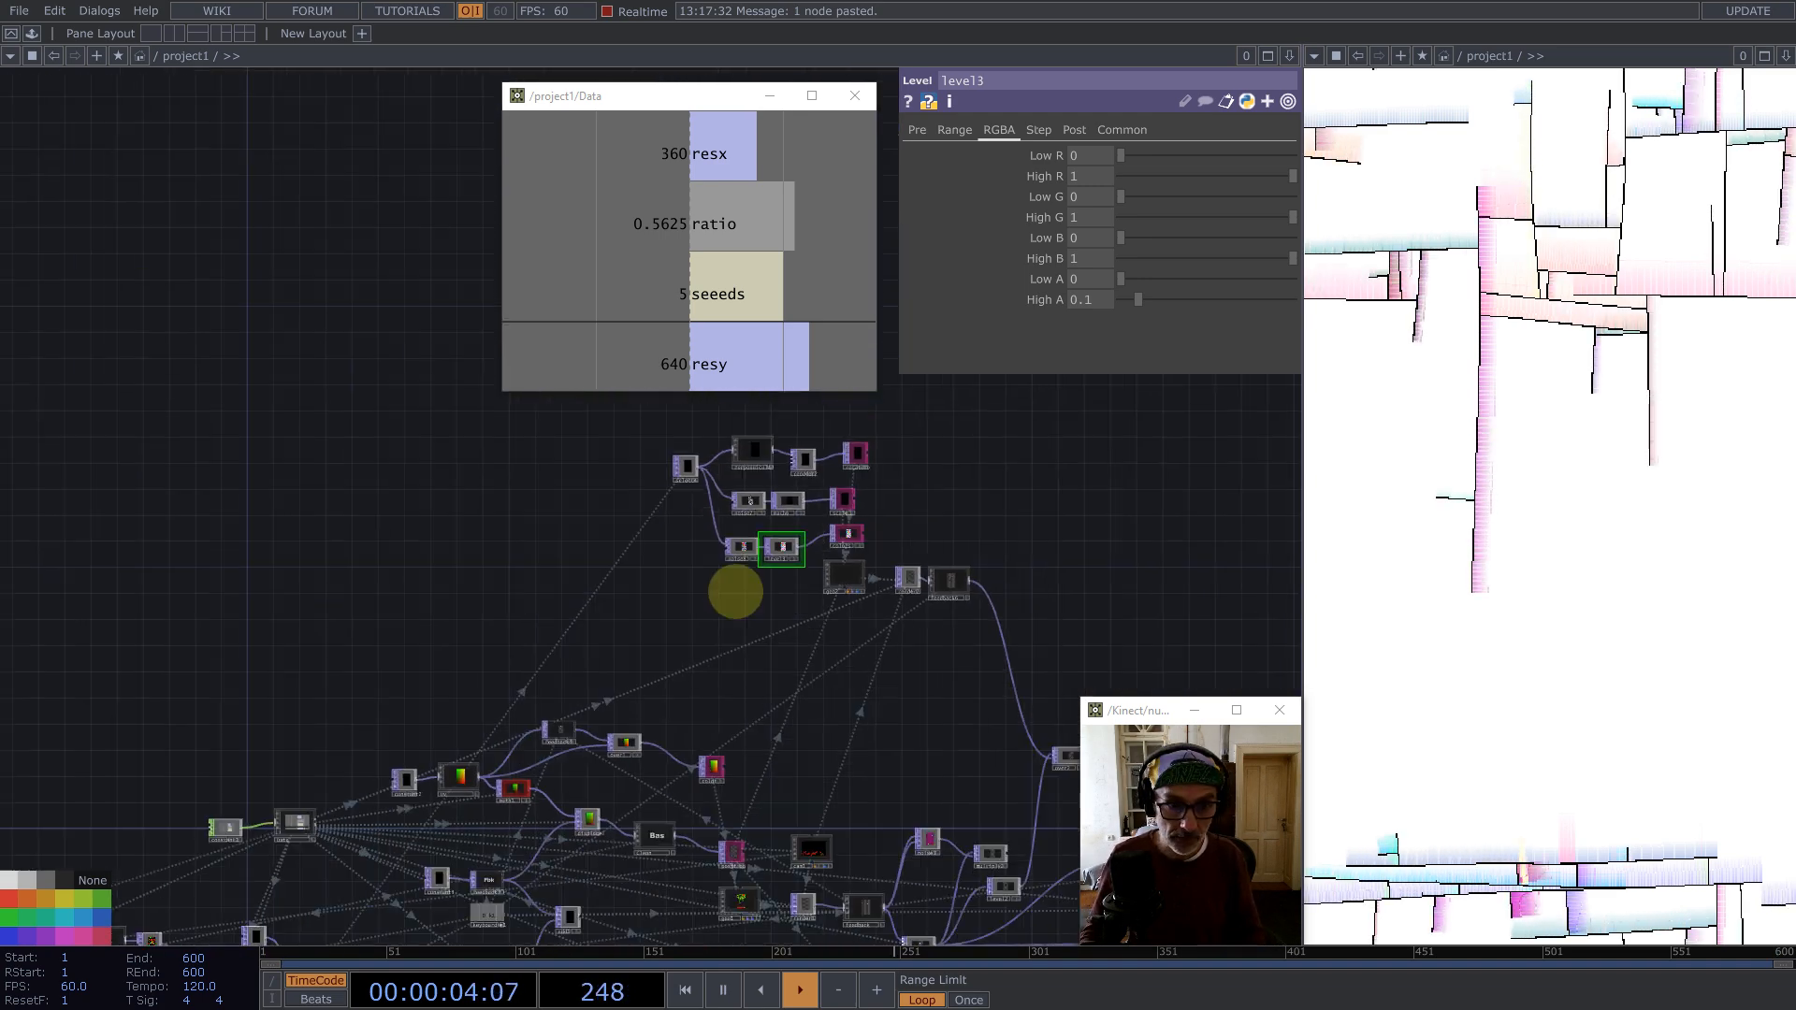
pyautogui.scroll(2, 394, 591)
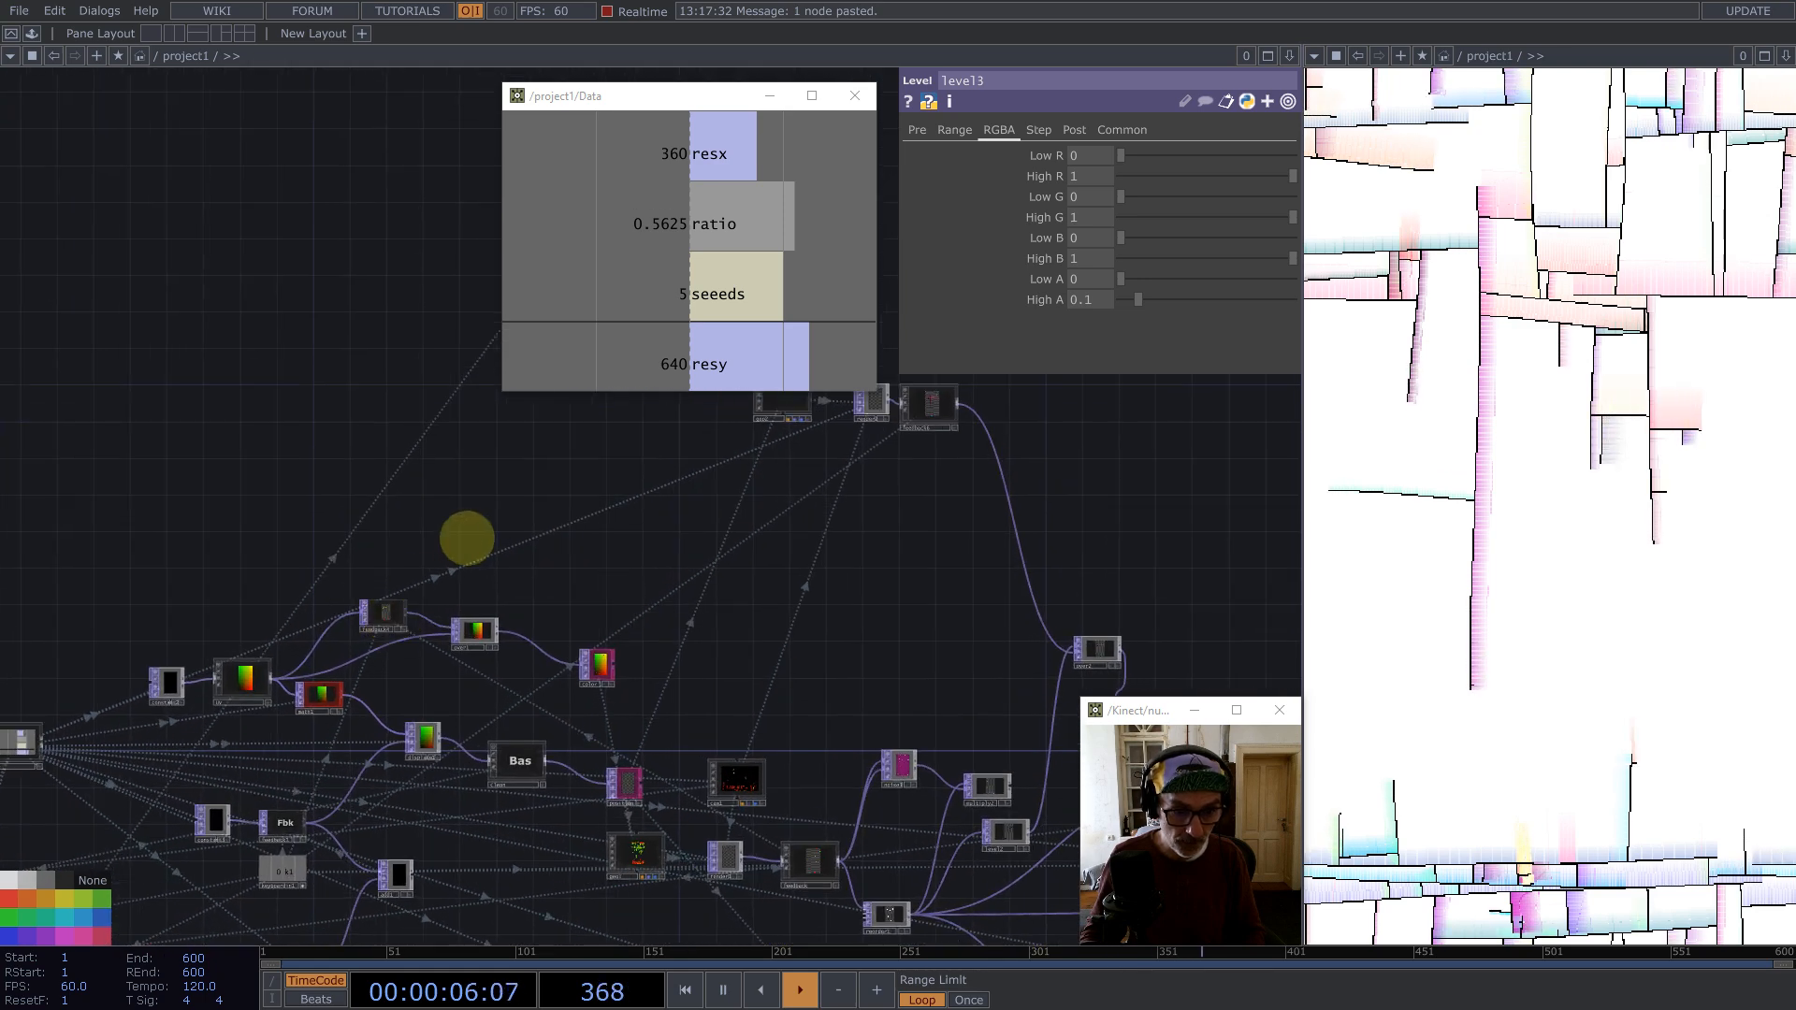
# Step: Add a new Select TOP to the network beside the feedback chain
pyautogui.press('Tab')
pyautogui.write('se')
pyautogui.click(490, 720)
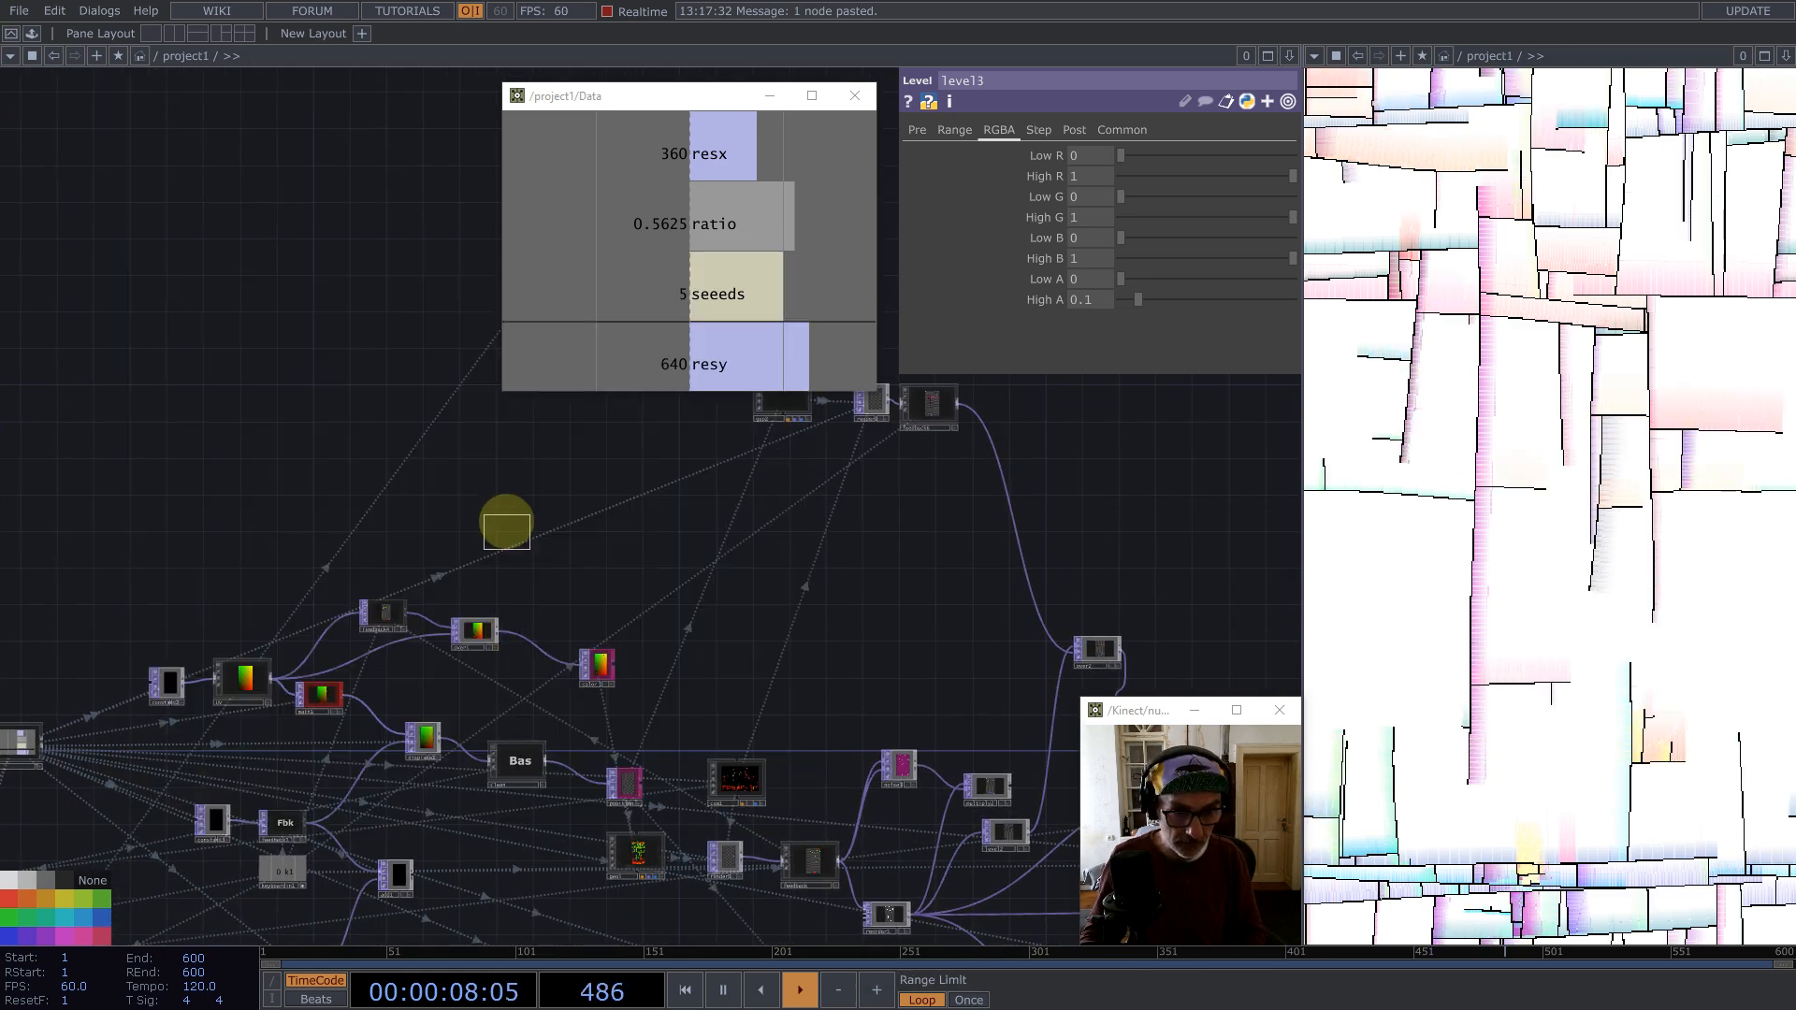
pyautogui.click(502, 524)
# Step: Copy feedback4's Target TOP path and set select5's TOP to feedback/out1
pyautogui.click(1118, 155)
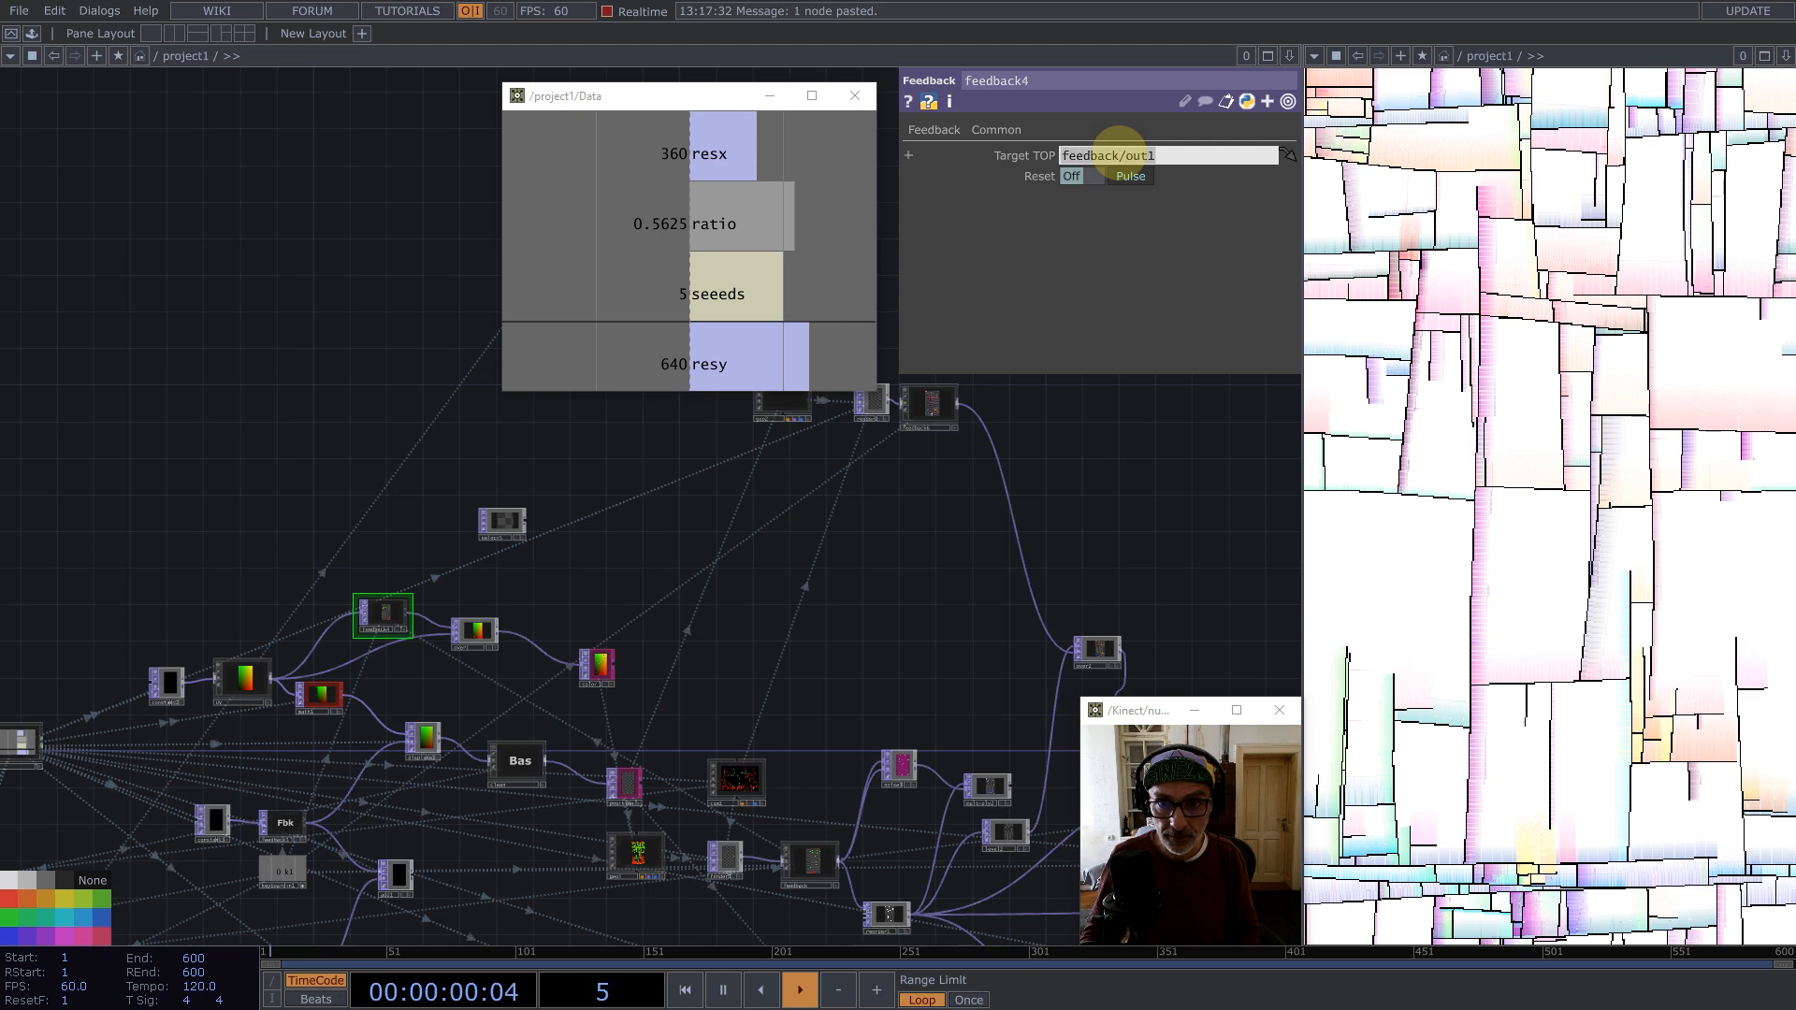
pyautogui.hotkey('ctrl', 'c')
pyautogui.click(524, 519)
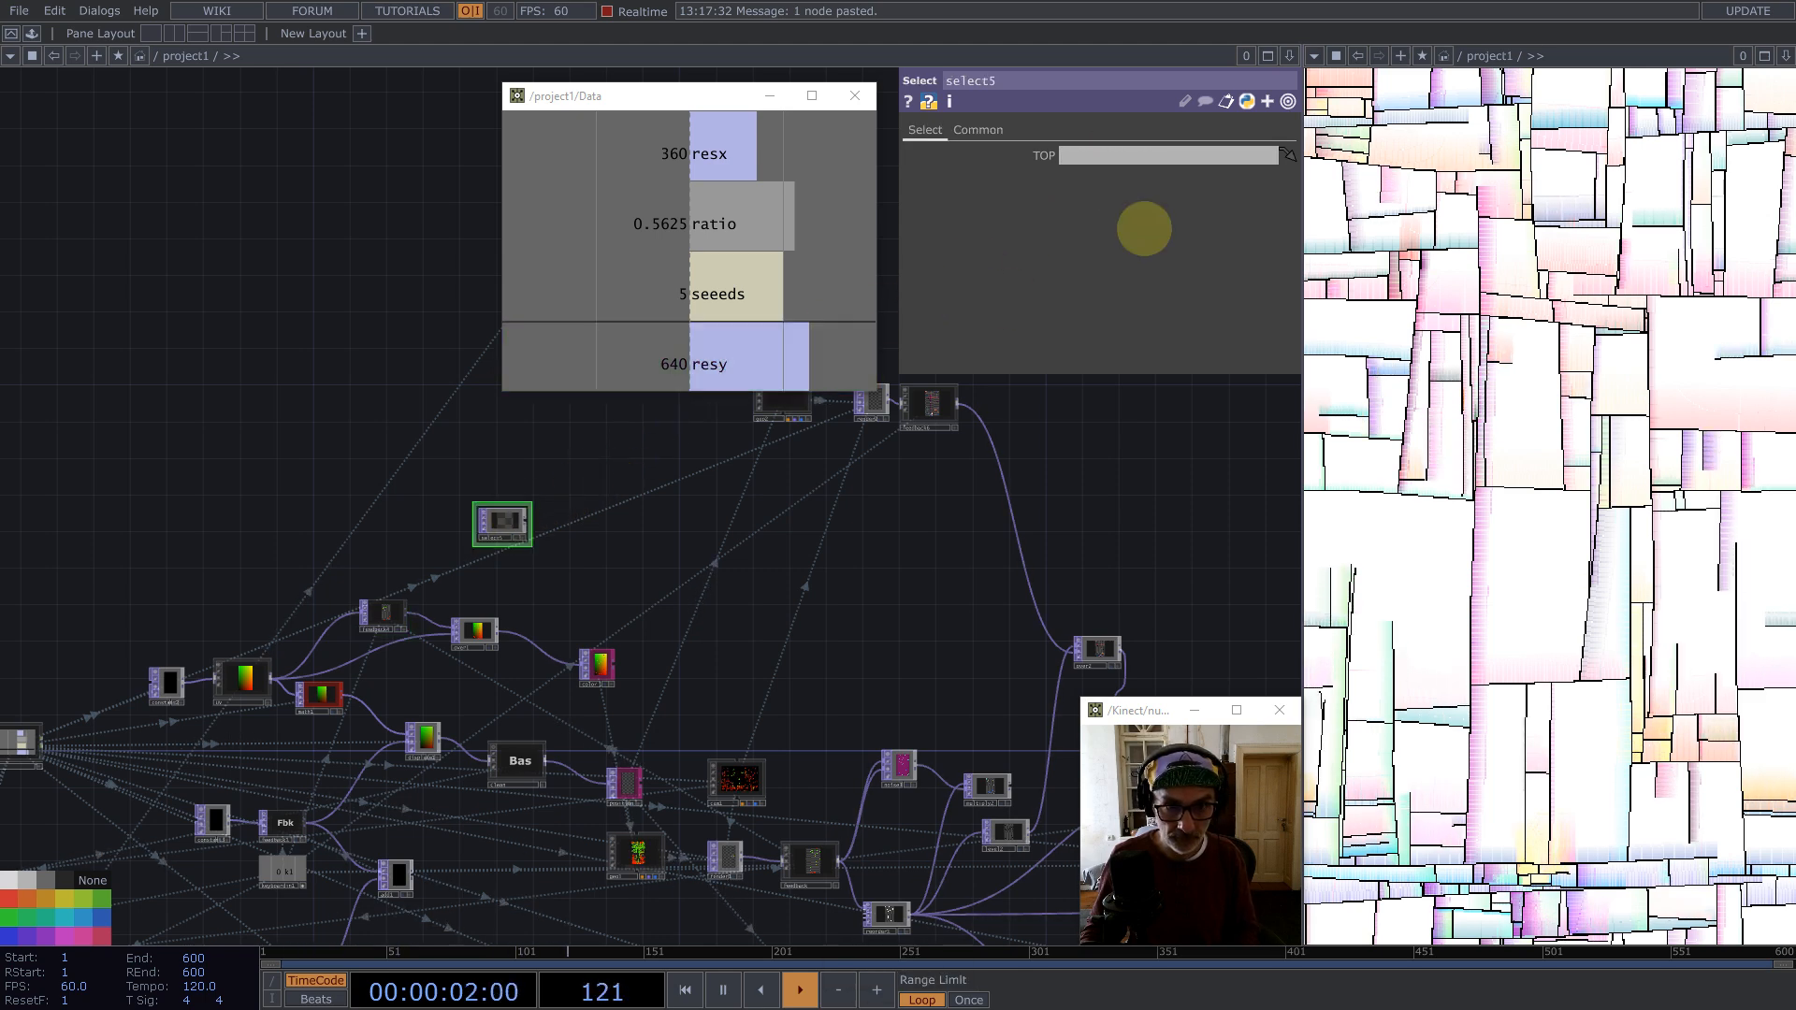
pyautogui.click(1146, 155)
pyautogui.hotkey('ctrl', 'v')
pyautogui.press('Return')
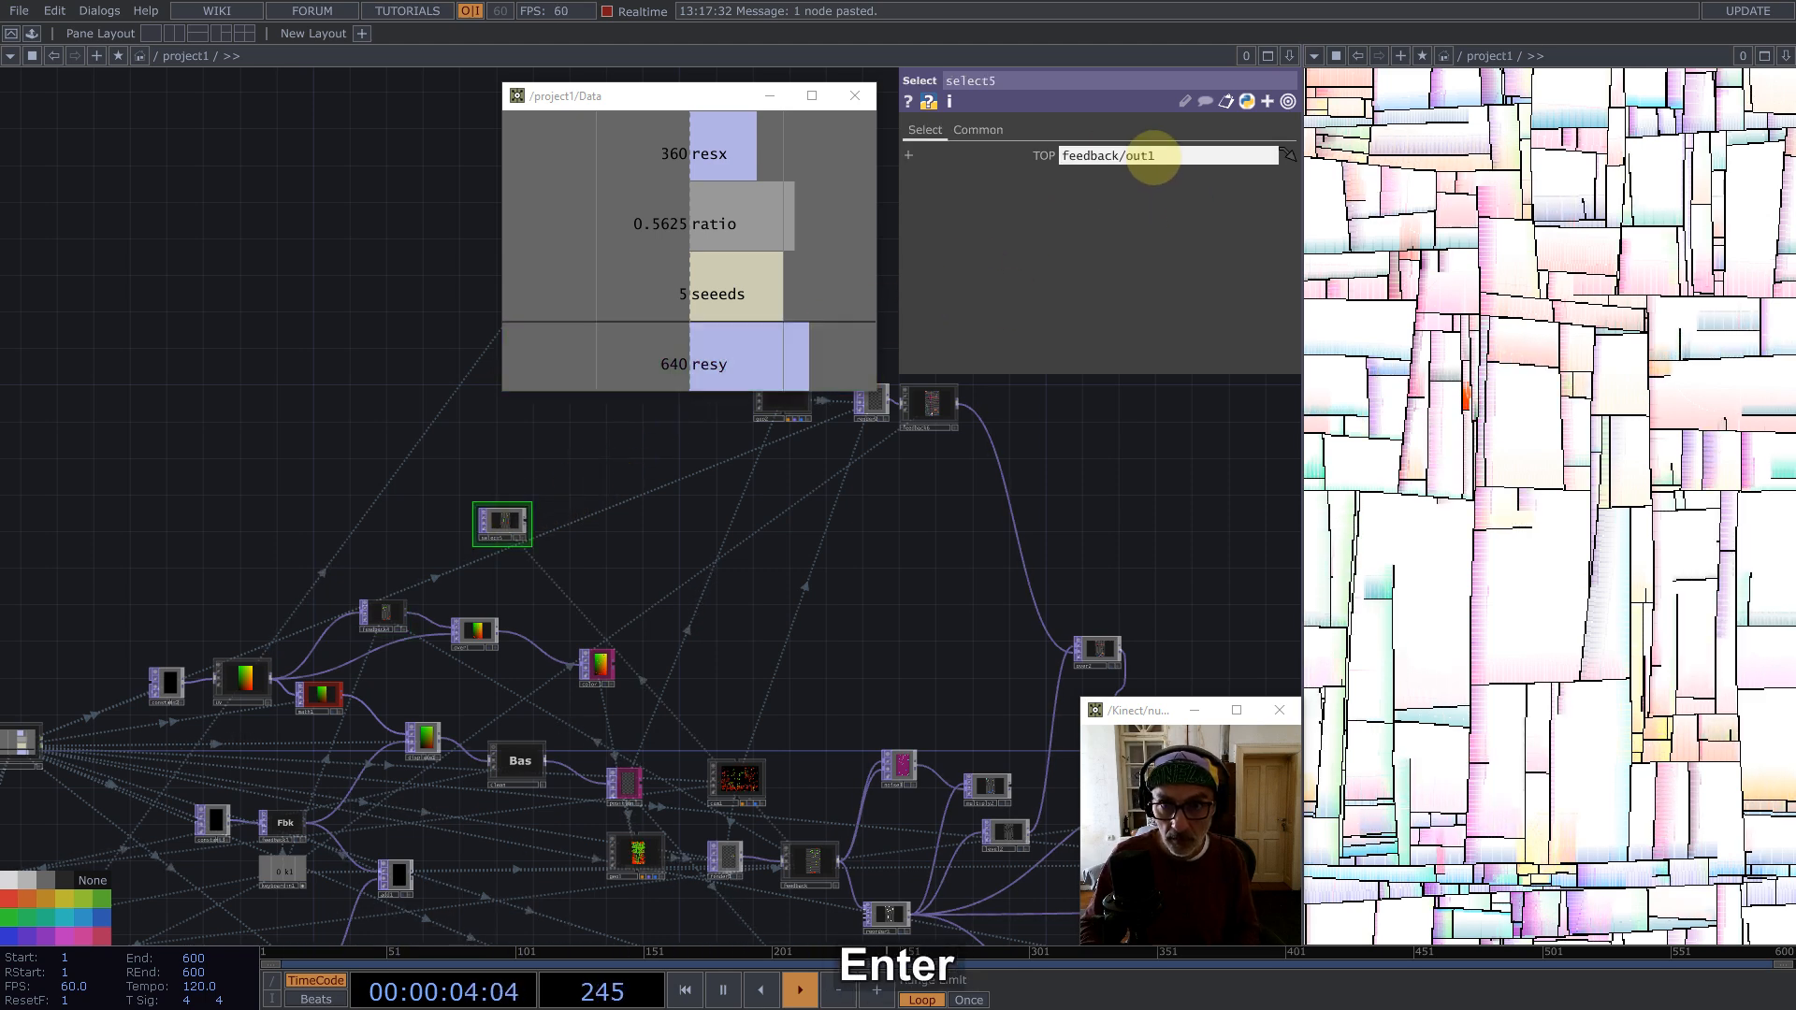
# Step: Wire select5's output into noise8's input
pyautogui.moveTo(753, 521); pyautogui.dragTo(593, 512)
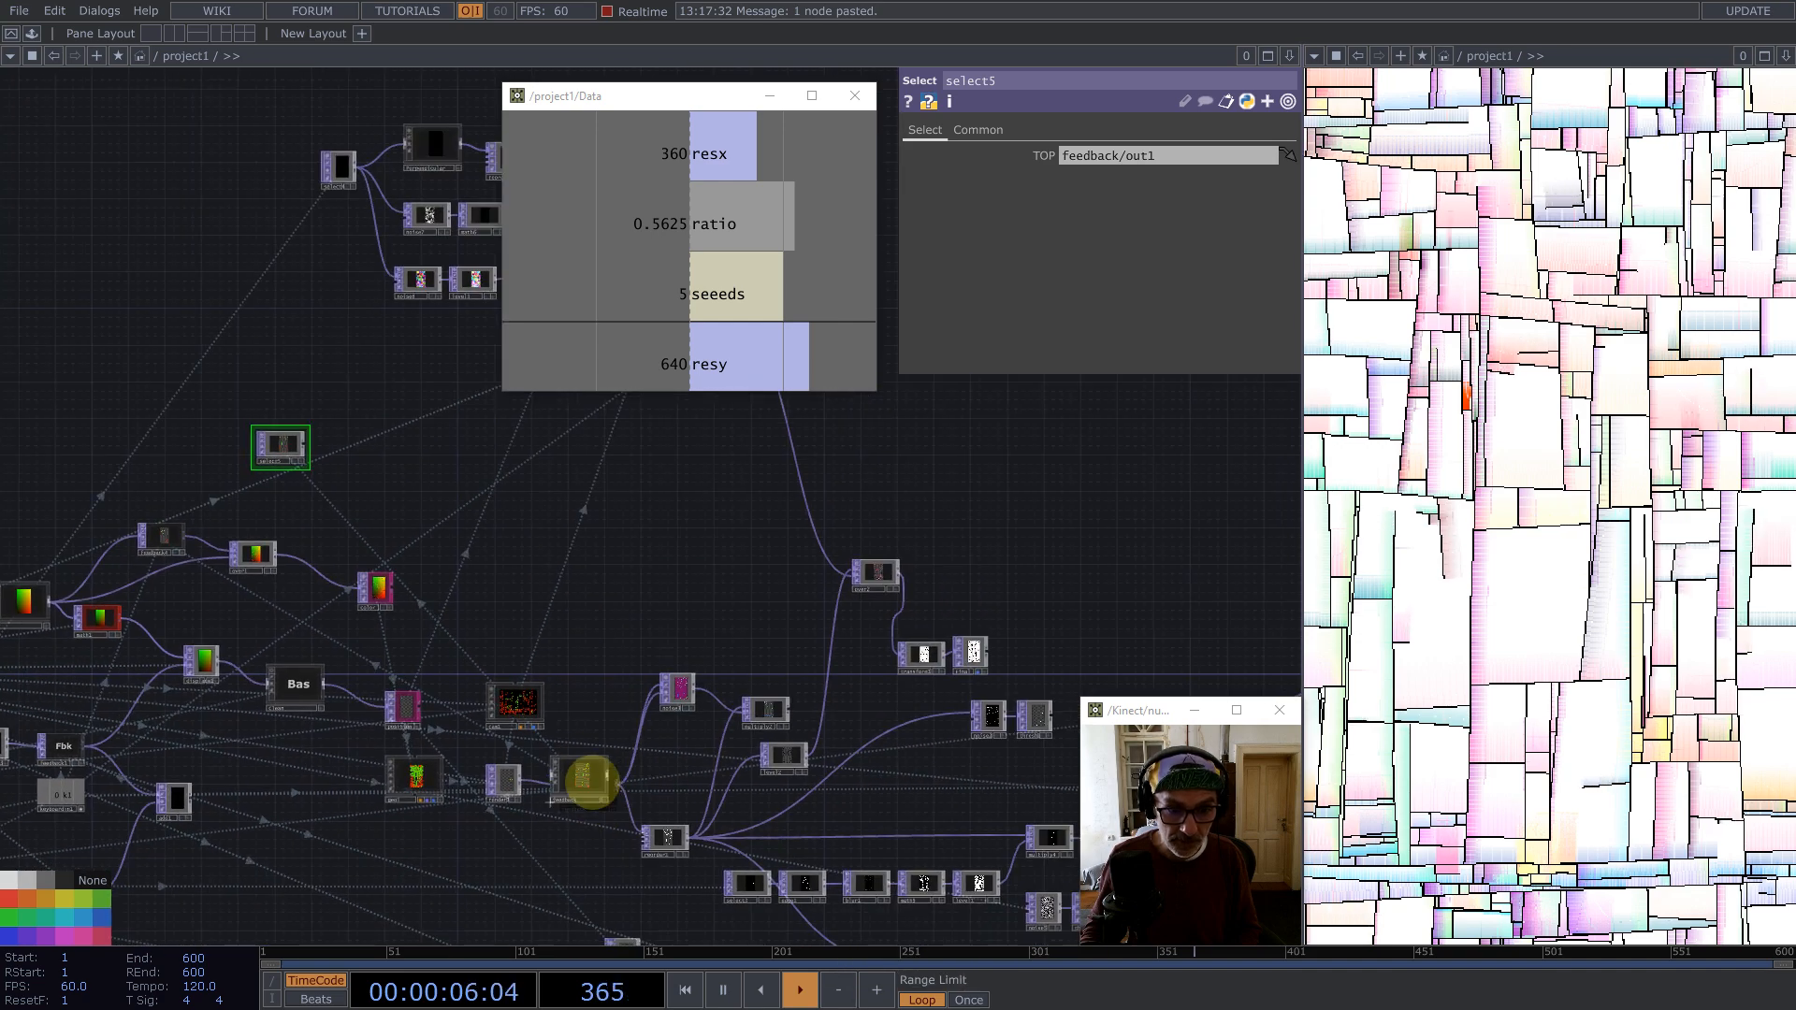
pyautogui.scroll(2, 494, 690)
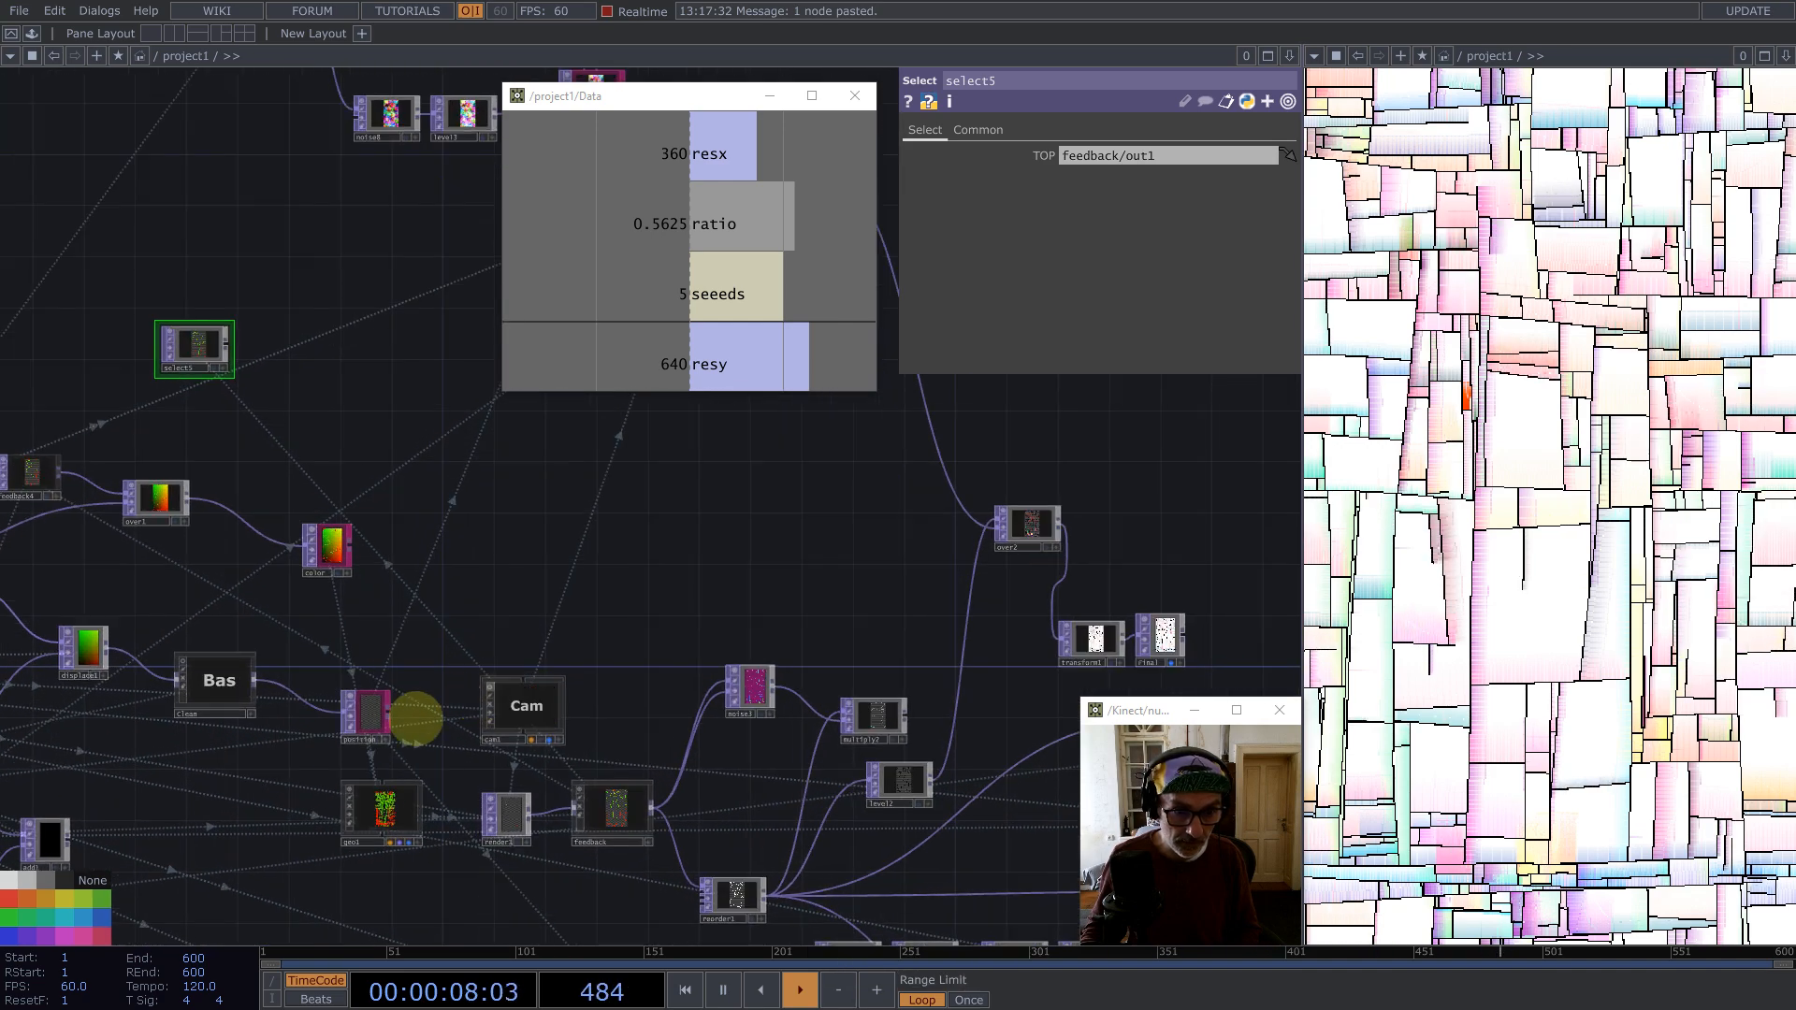
pyautogui.moveTo(241, 307); pyautogui.dragTo(359, 348)
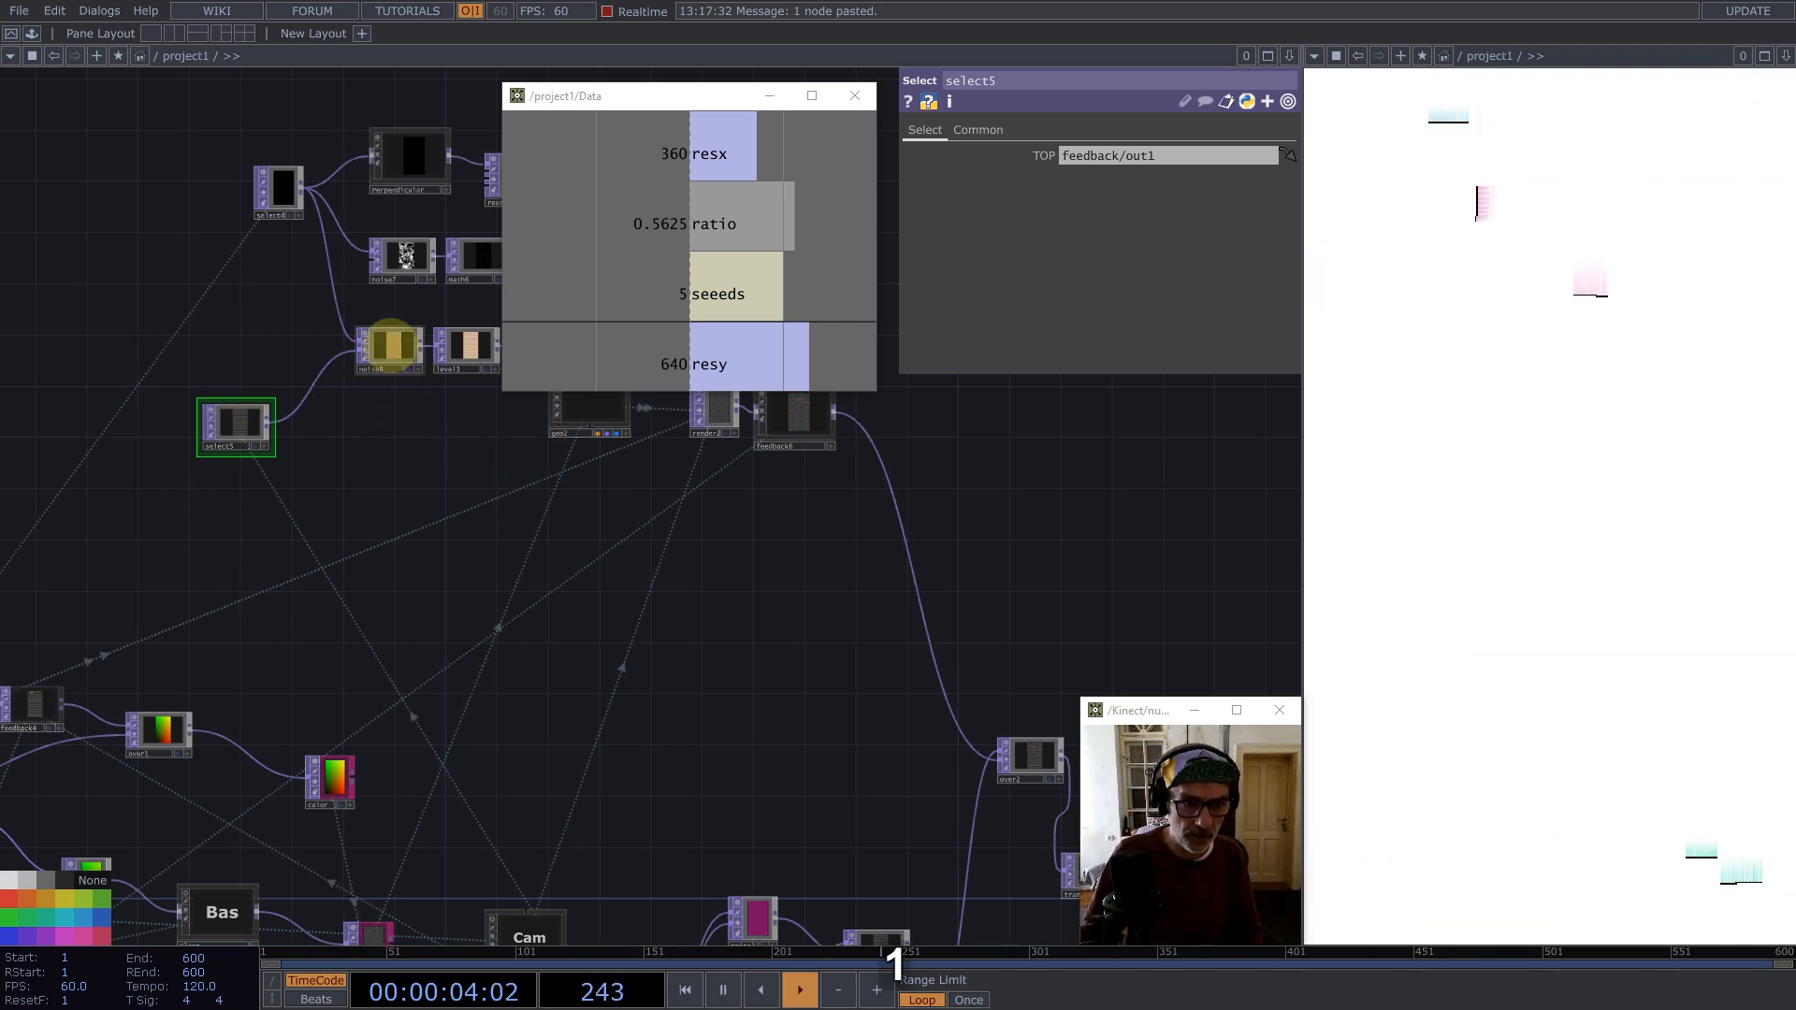
# Step: Set noise8's input and viewer smoothness to Nearest Pixel
pyautogui.click(391, 346)
pyautogui.hotkey('ctrl', 'a')
pyautogui.click(1092, 129)
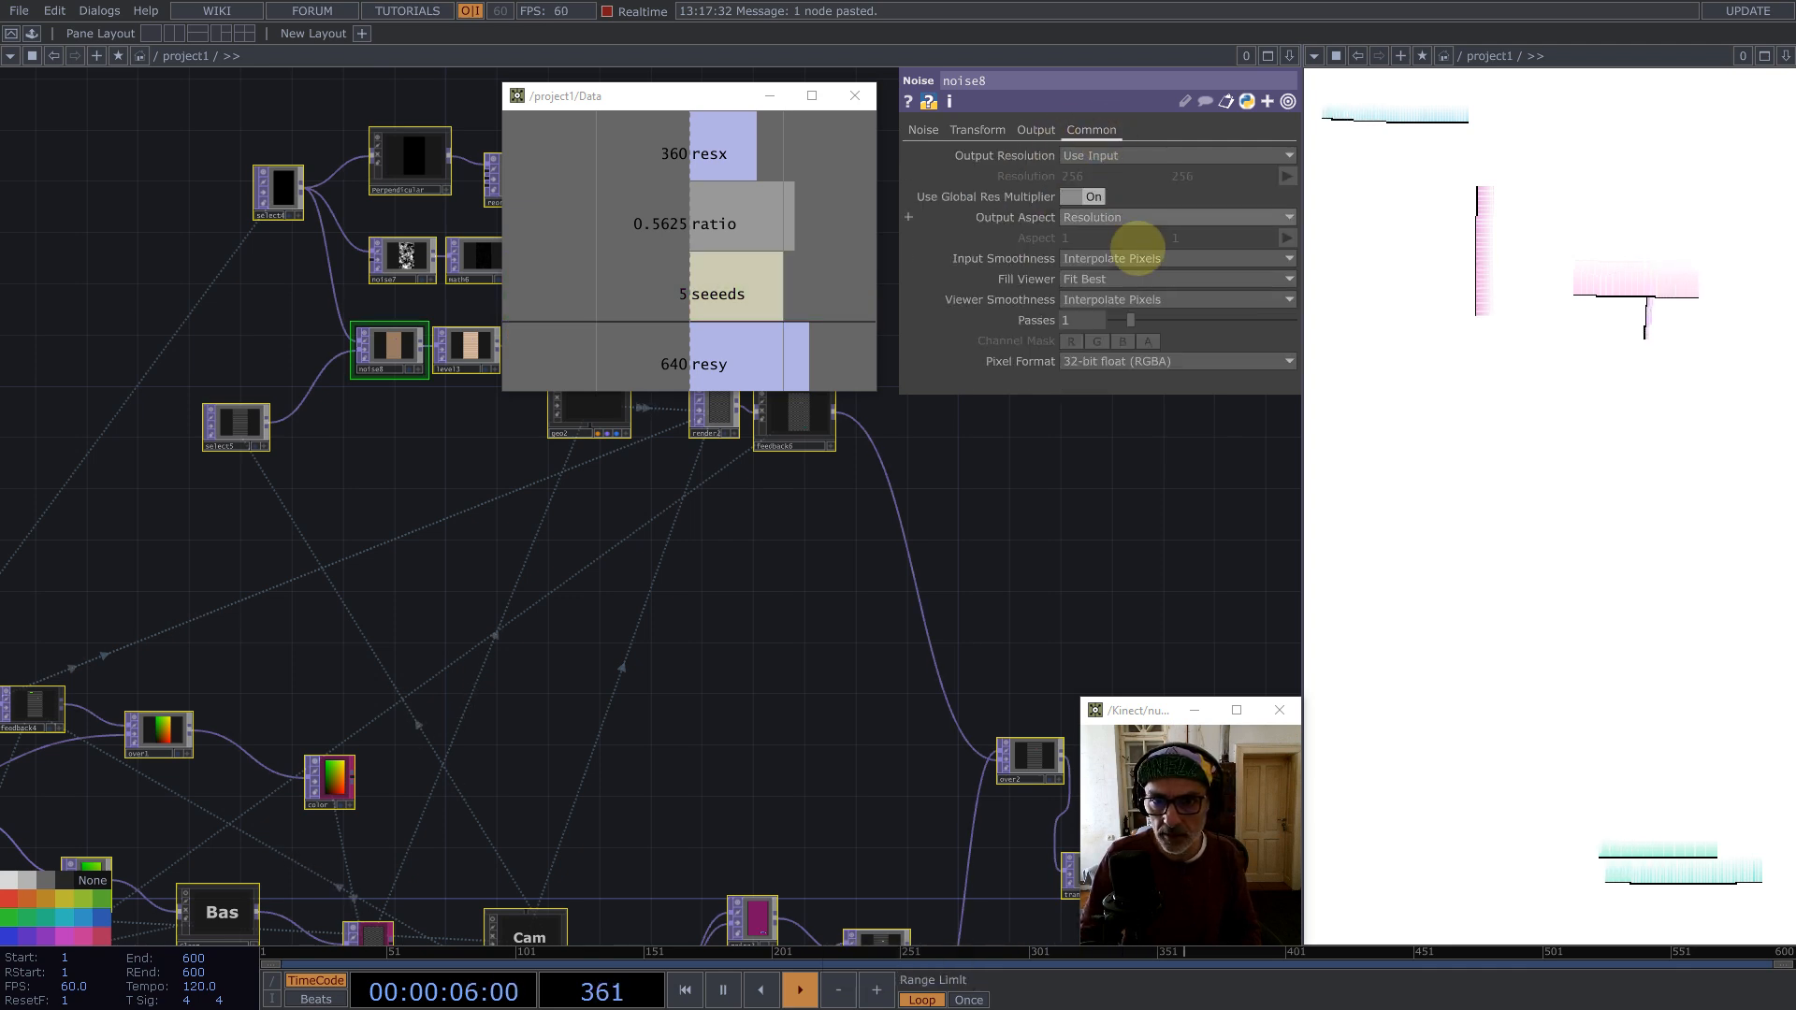
pyautogui.click(1135, 299)
pyautogui.click(1136, 338)
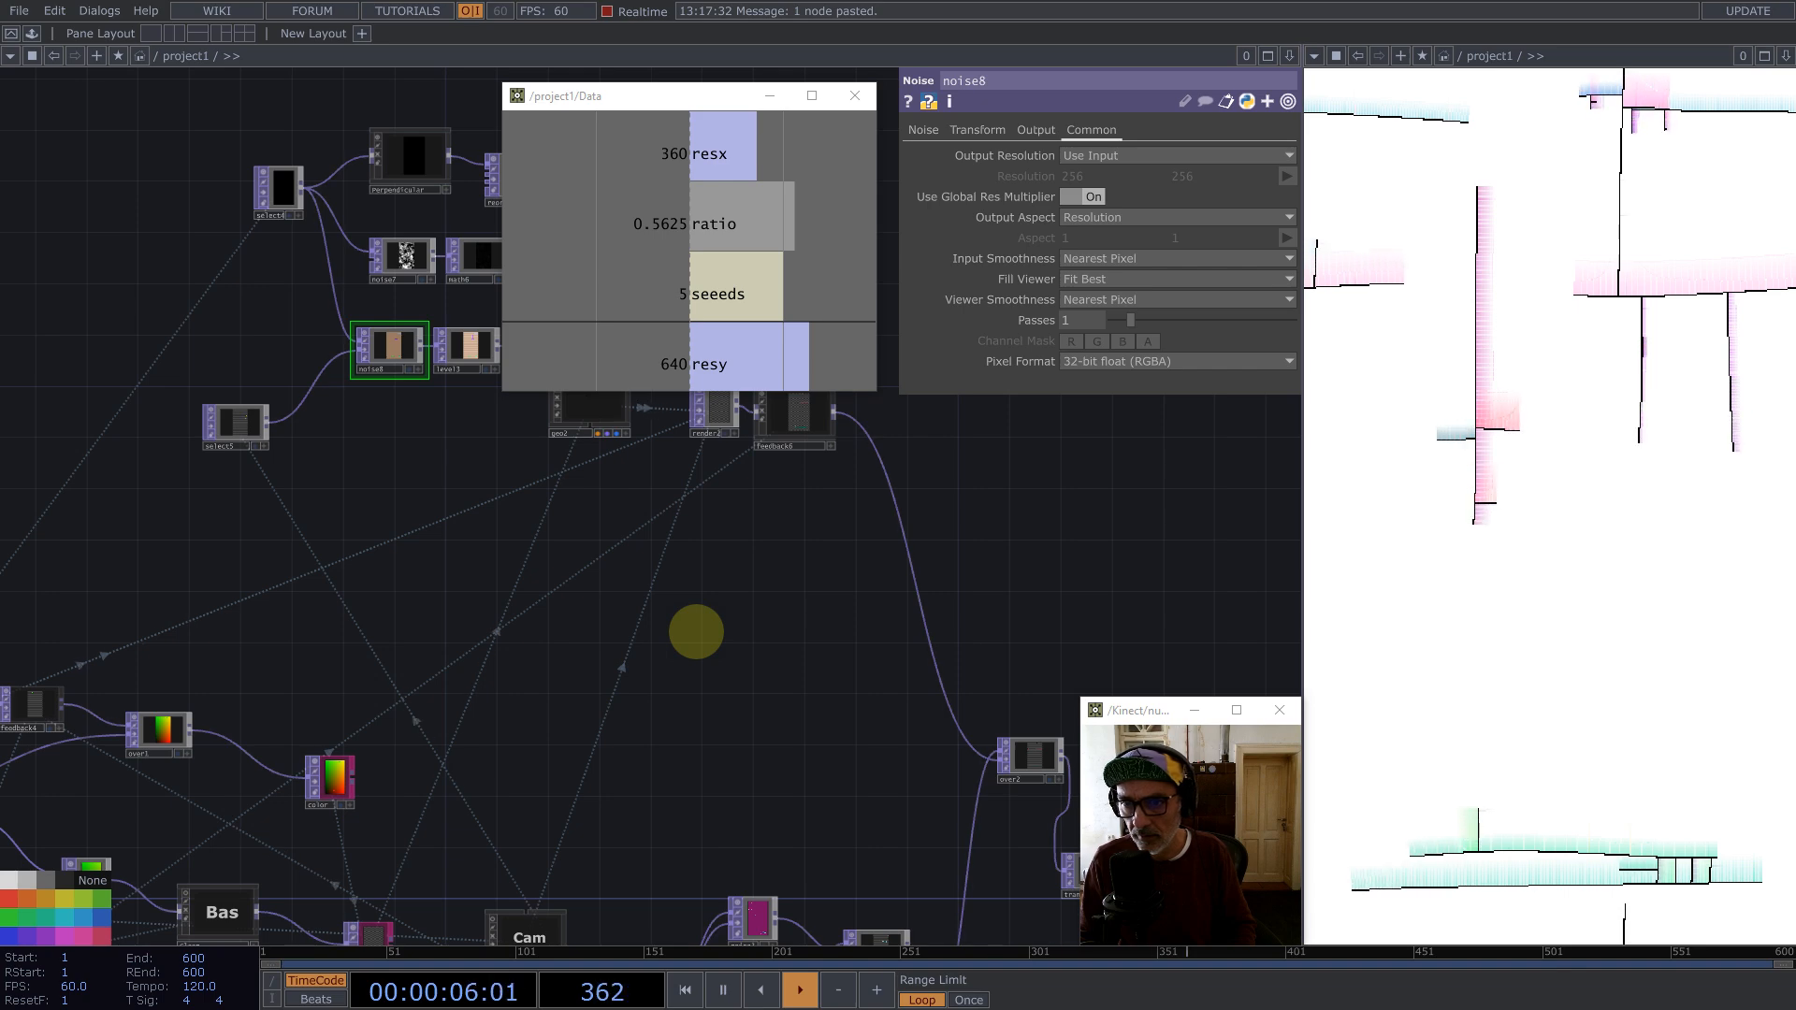
# Step: Zoom into noise8's viewer to inspect its pixel colors
pyautogui.moveTo(494, 578); pyautogui.dragTo(616, 774)
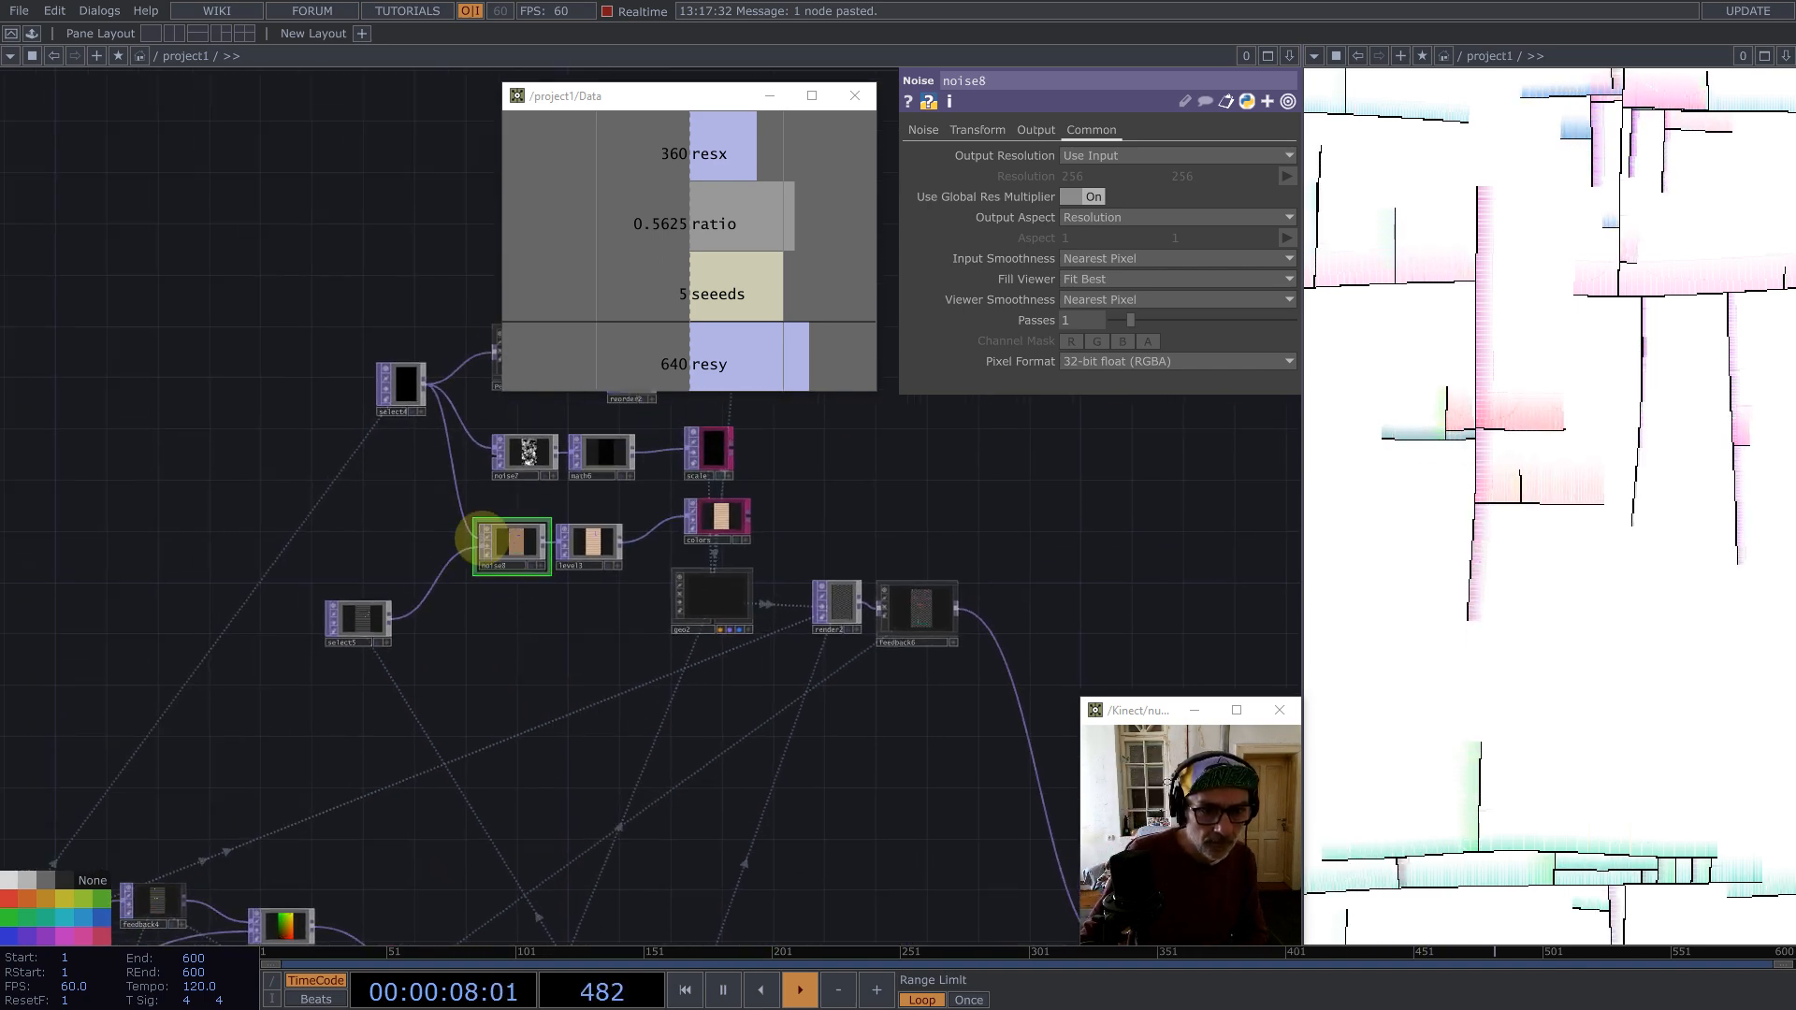
pyautogui.scroll(10, 633, 593)
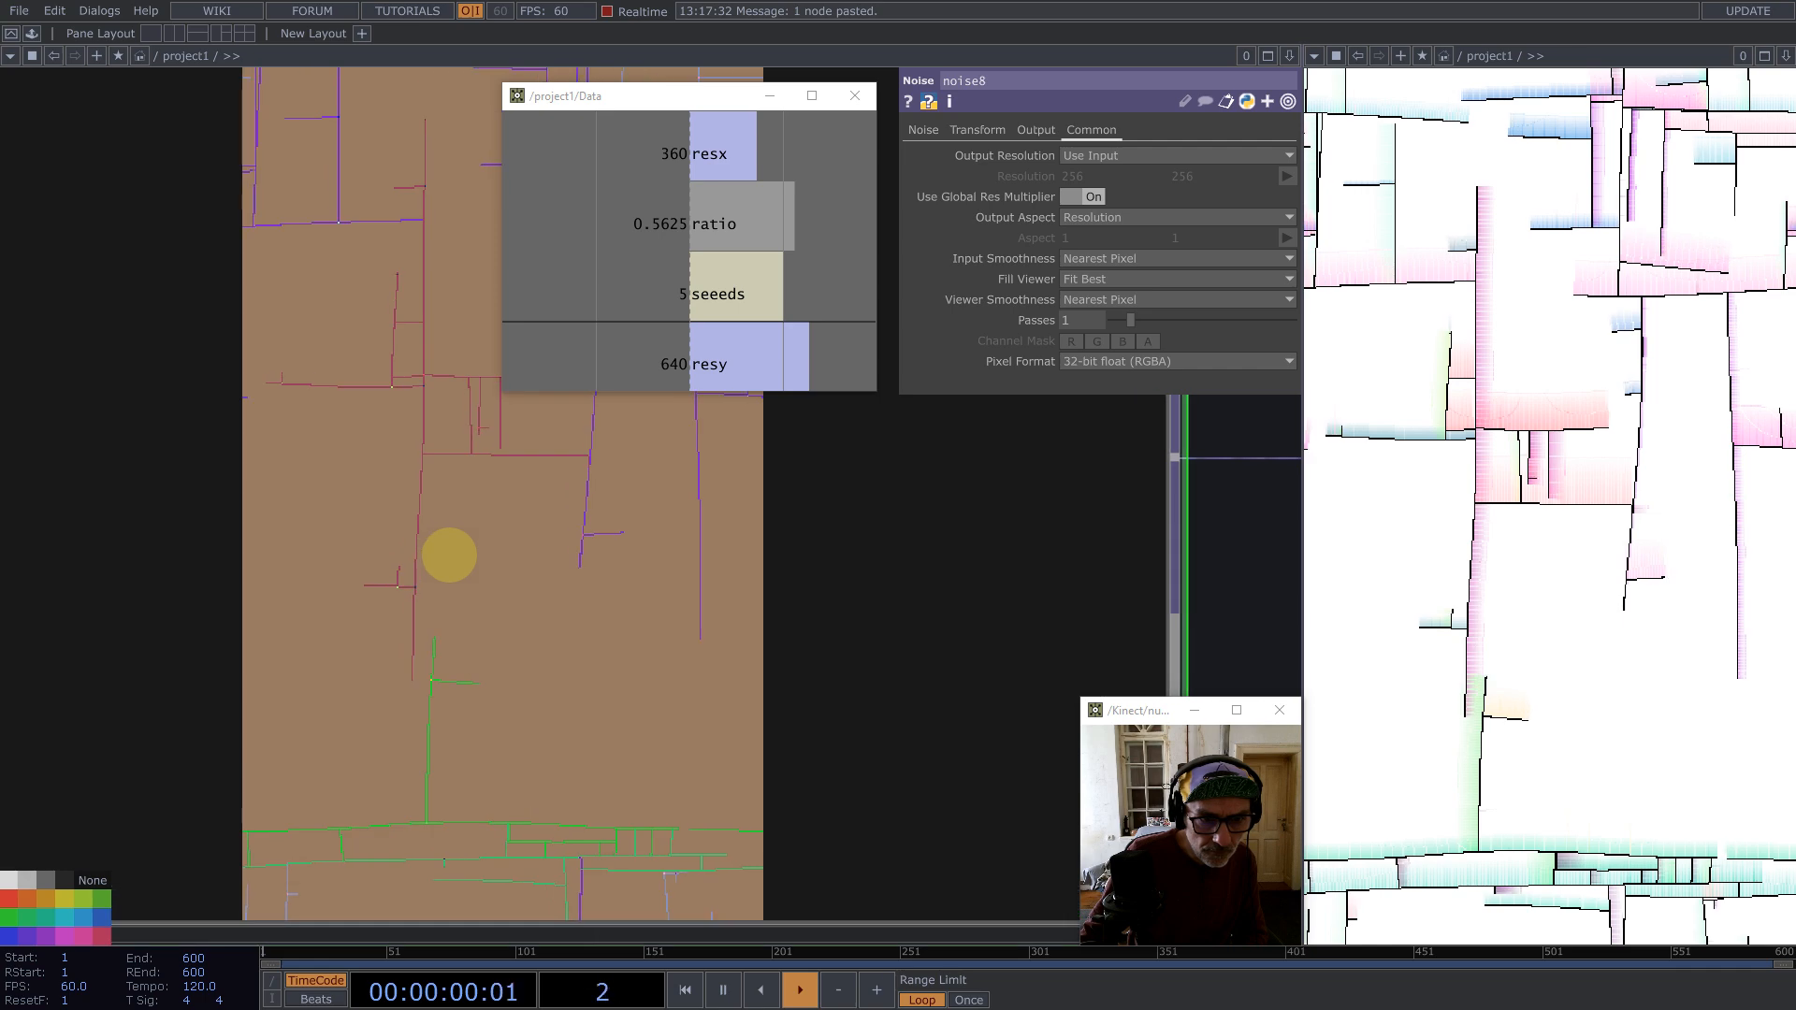
pyautogui.scroll(-3, 449, 556)
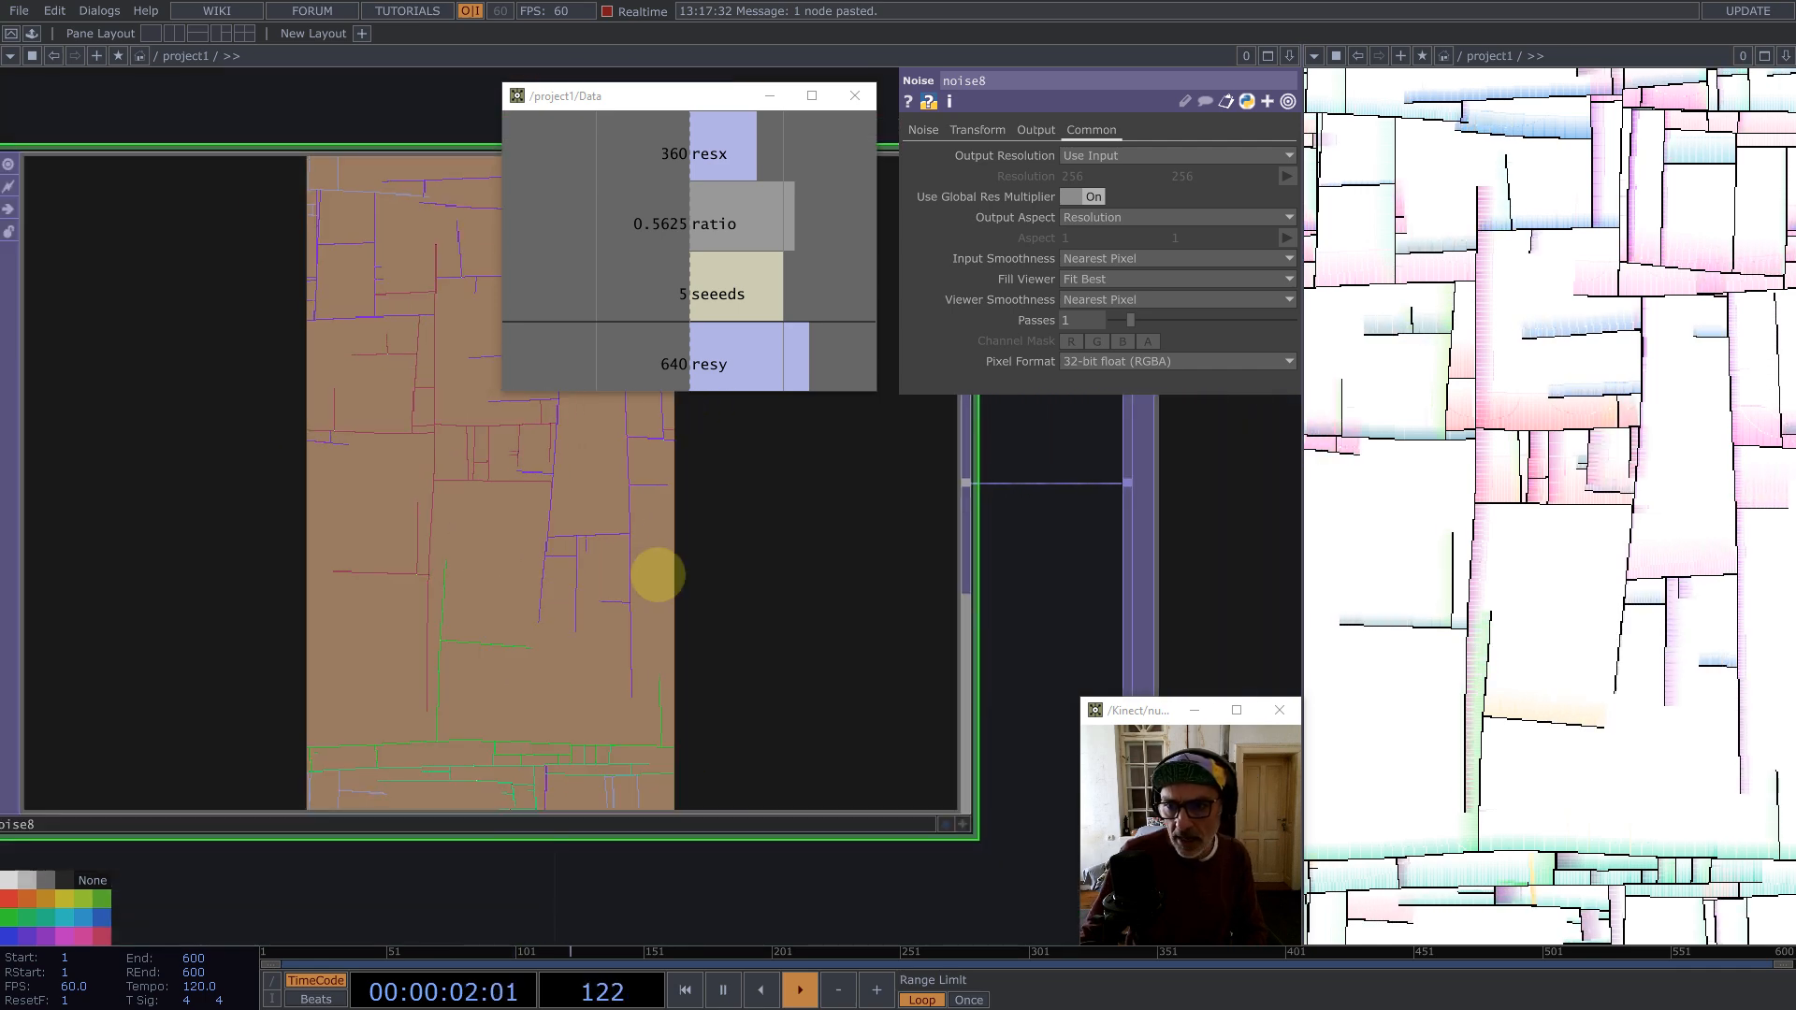
pyautogui.scroll(-3, 558, 541)
pyautogui.scroll(8, 423, 571)
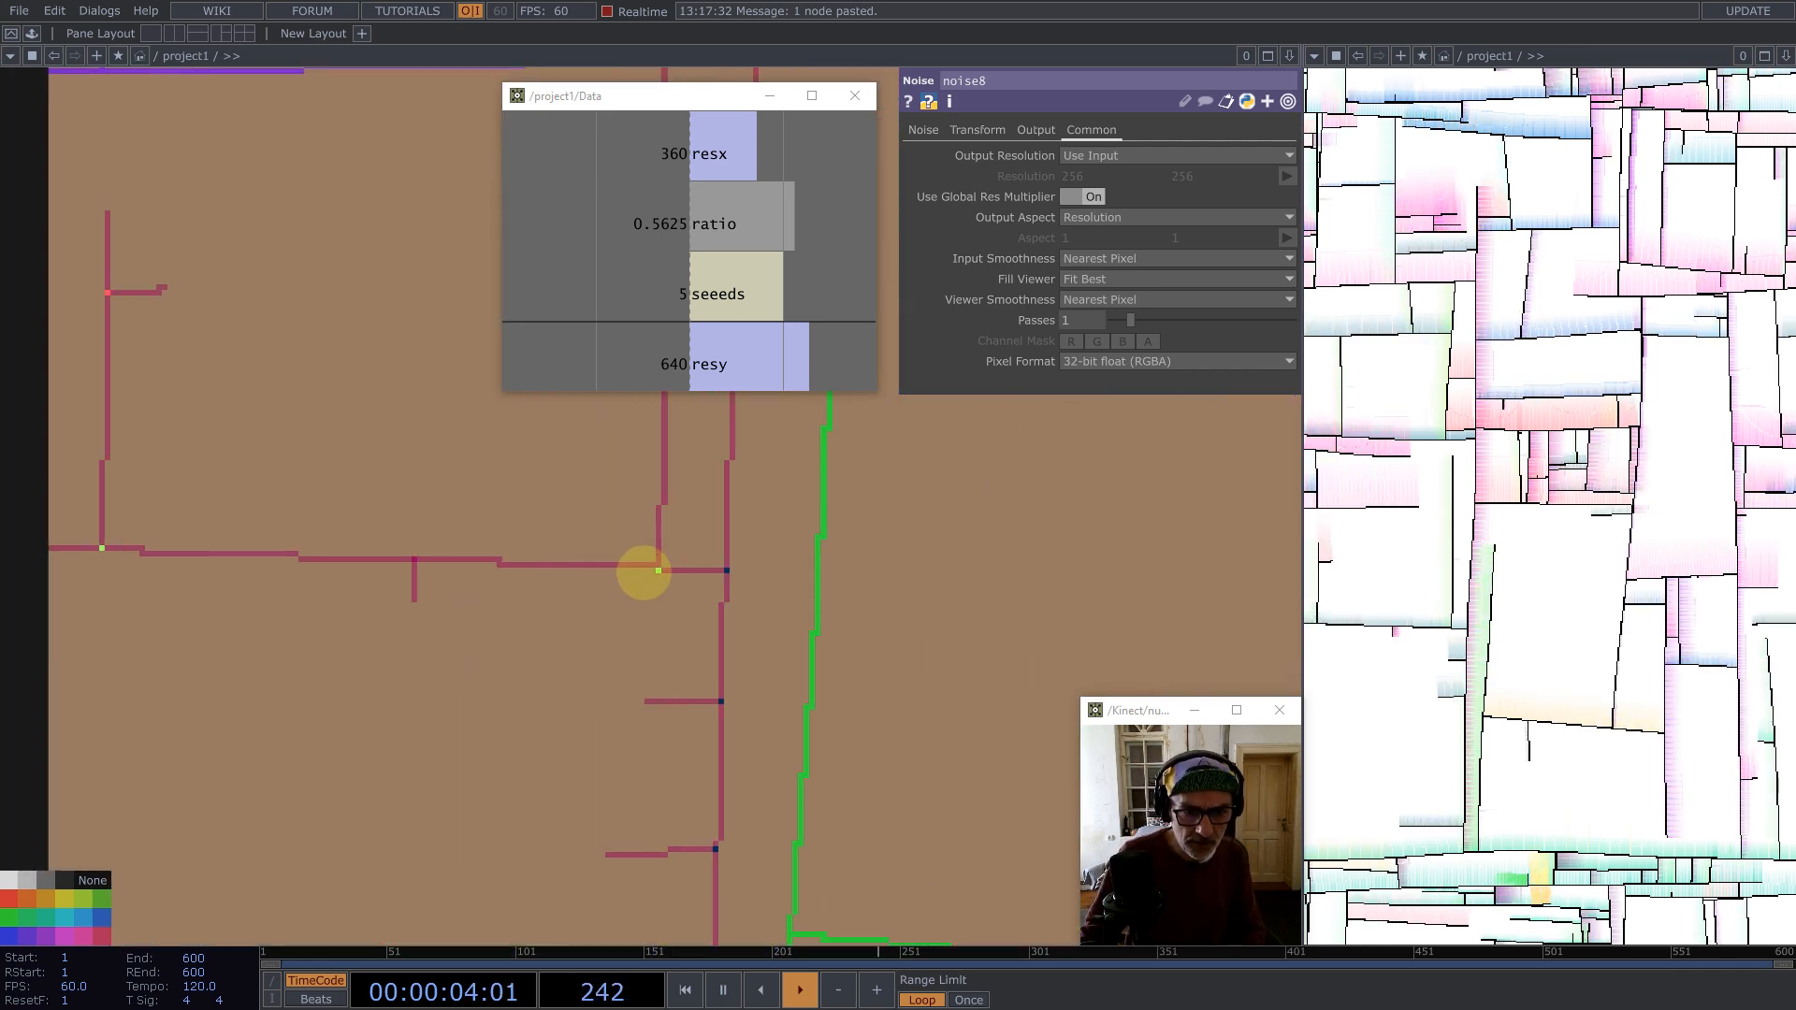
pyautogui.scroll(-8, 770, 589)
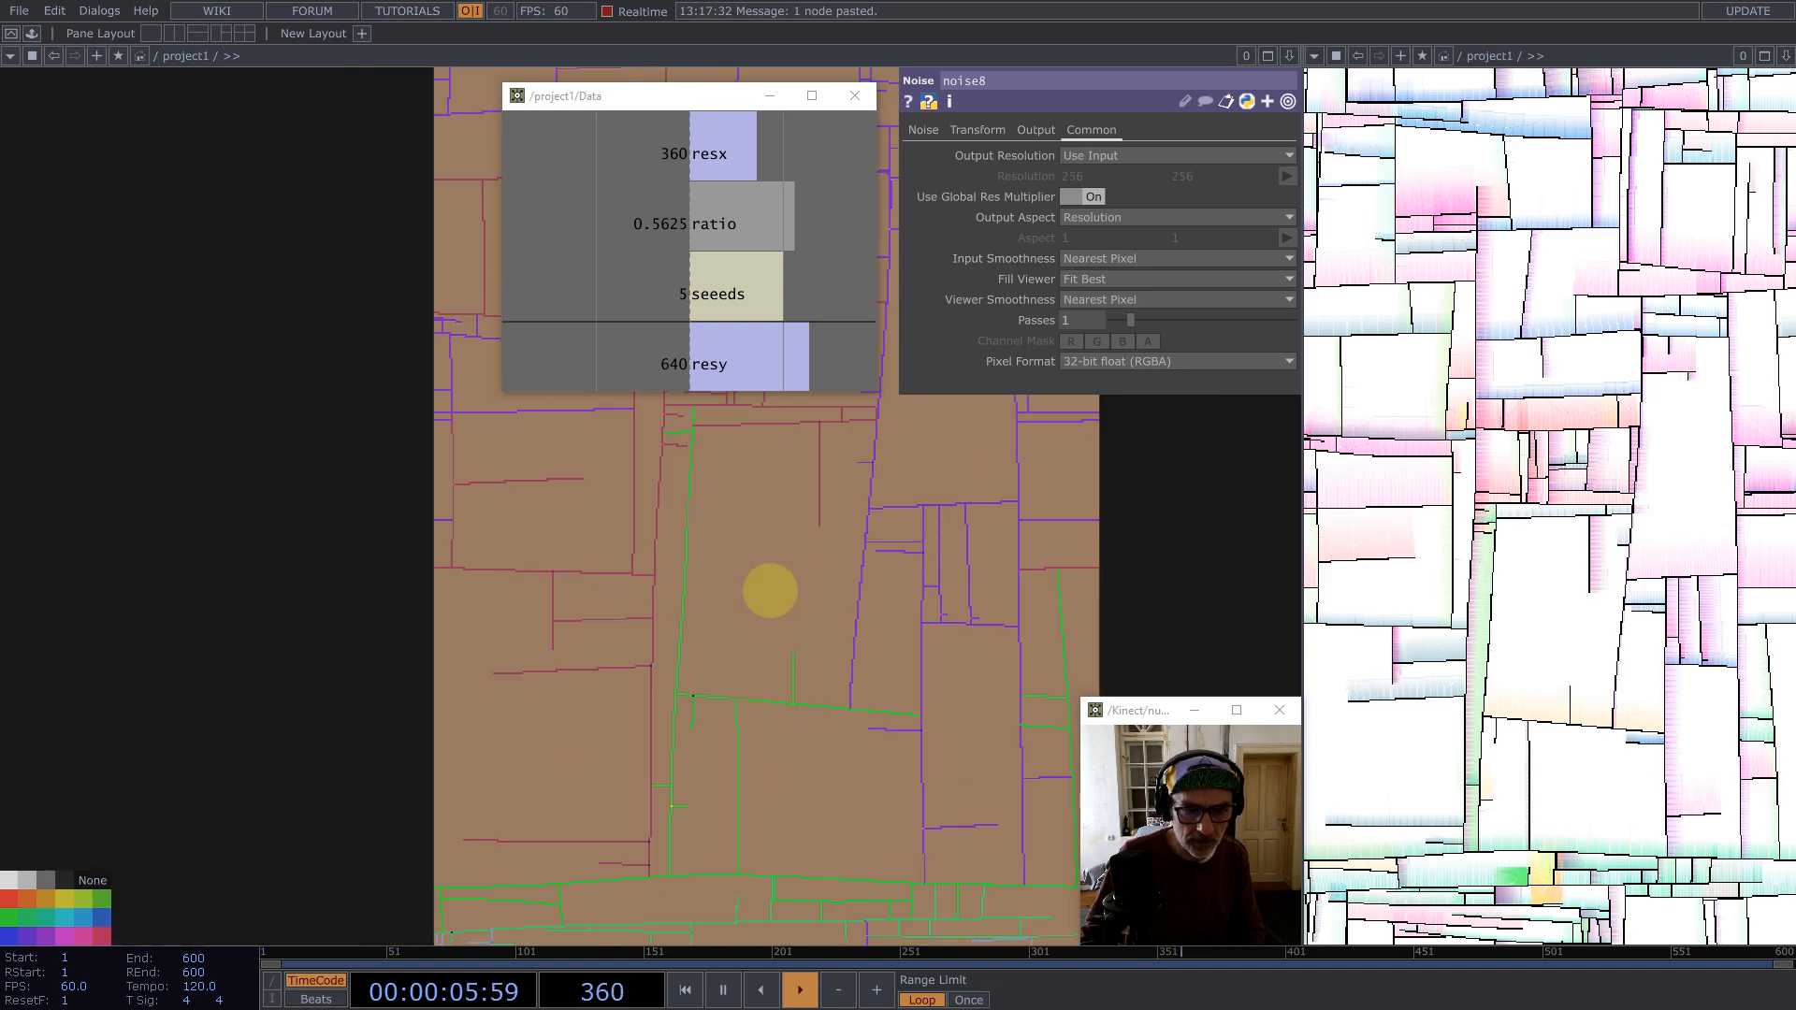
pyautogui.scroll(-10, 786, 582)
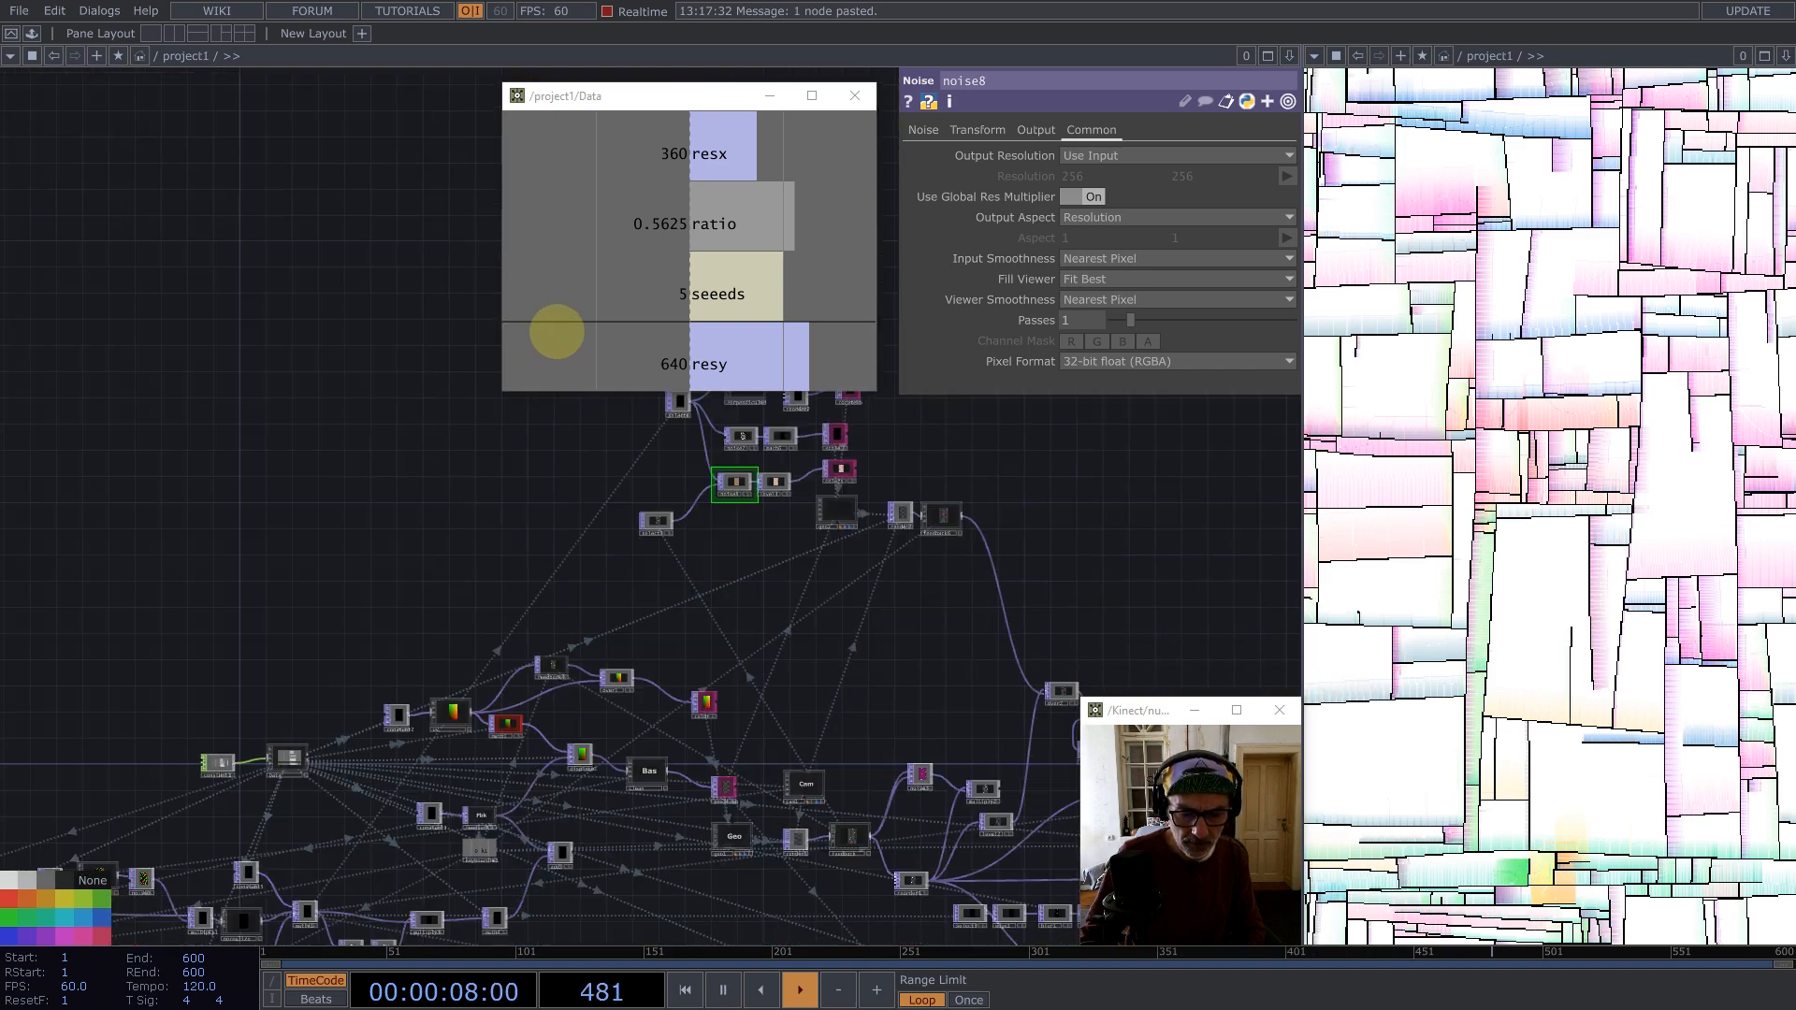
# Step: Append *2 to math3's Multiply expression so it reads 1/op('Data/out1')['resy']*2
pyautogui.moveTo(639, 686); pyautogui.dragTo(553, 657)
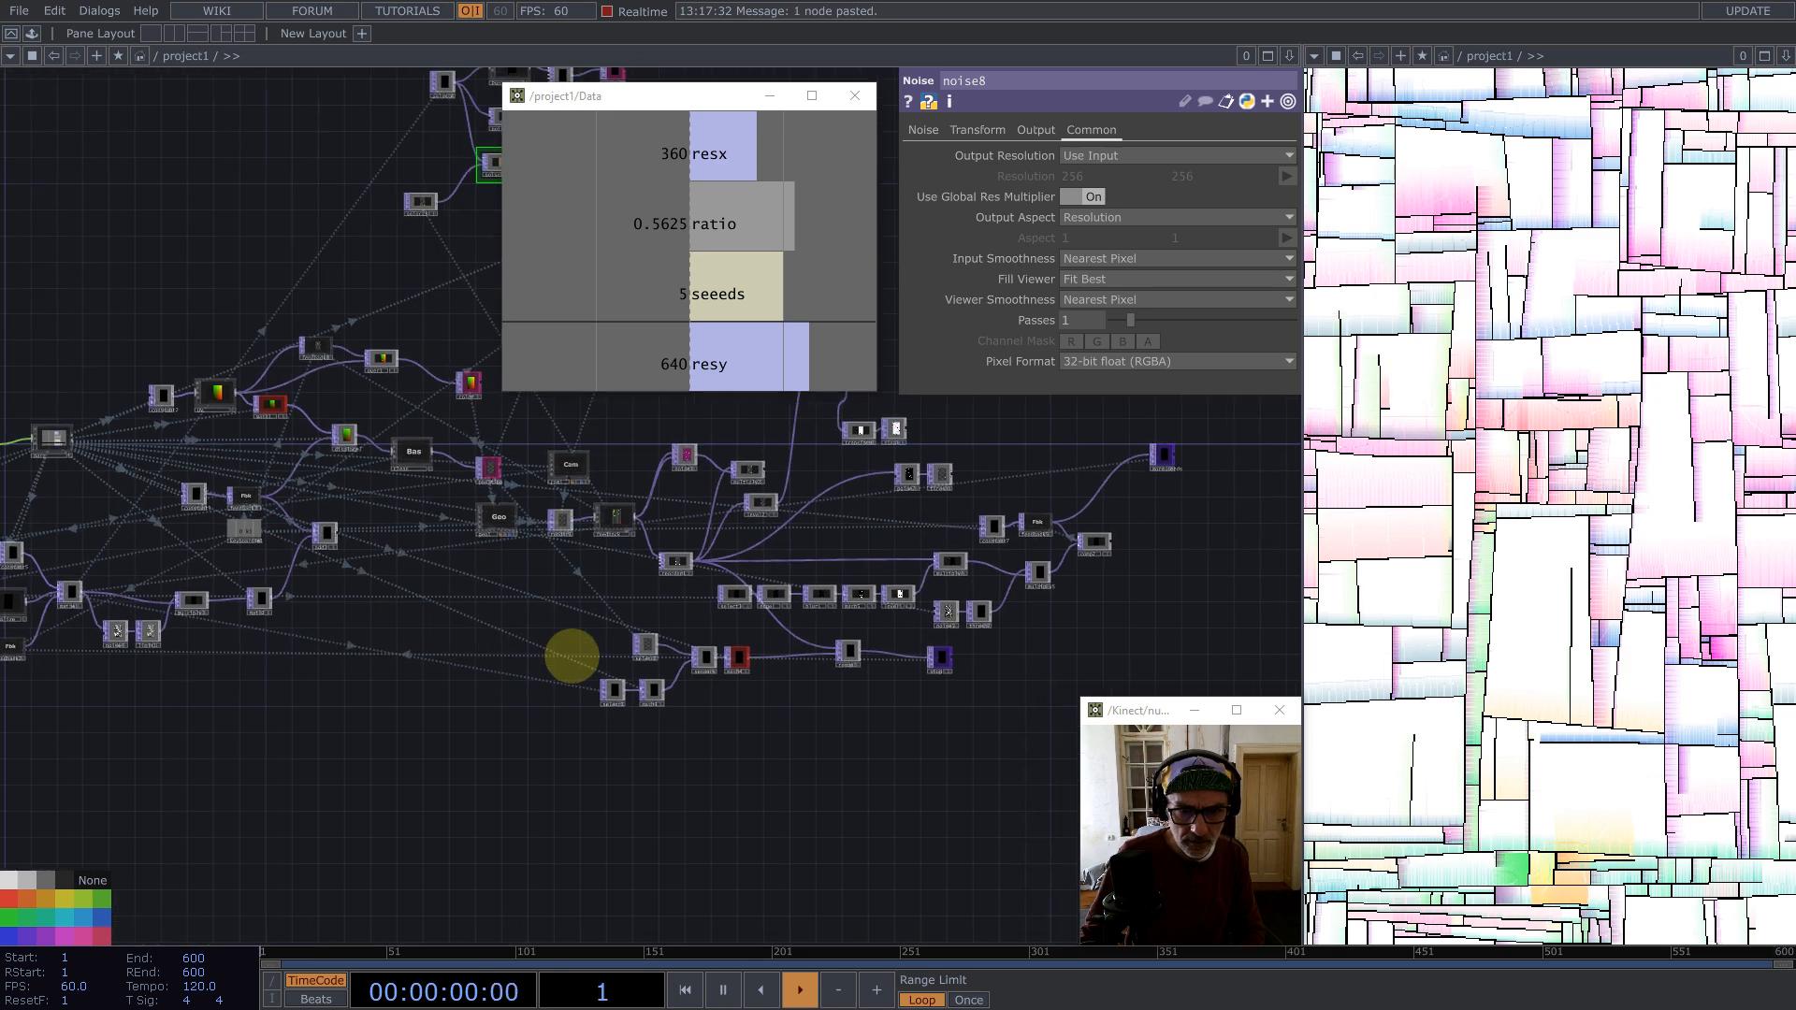
pyautogui.click(631, 685)
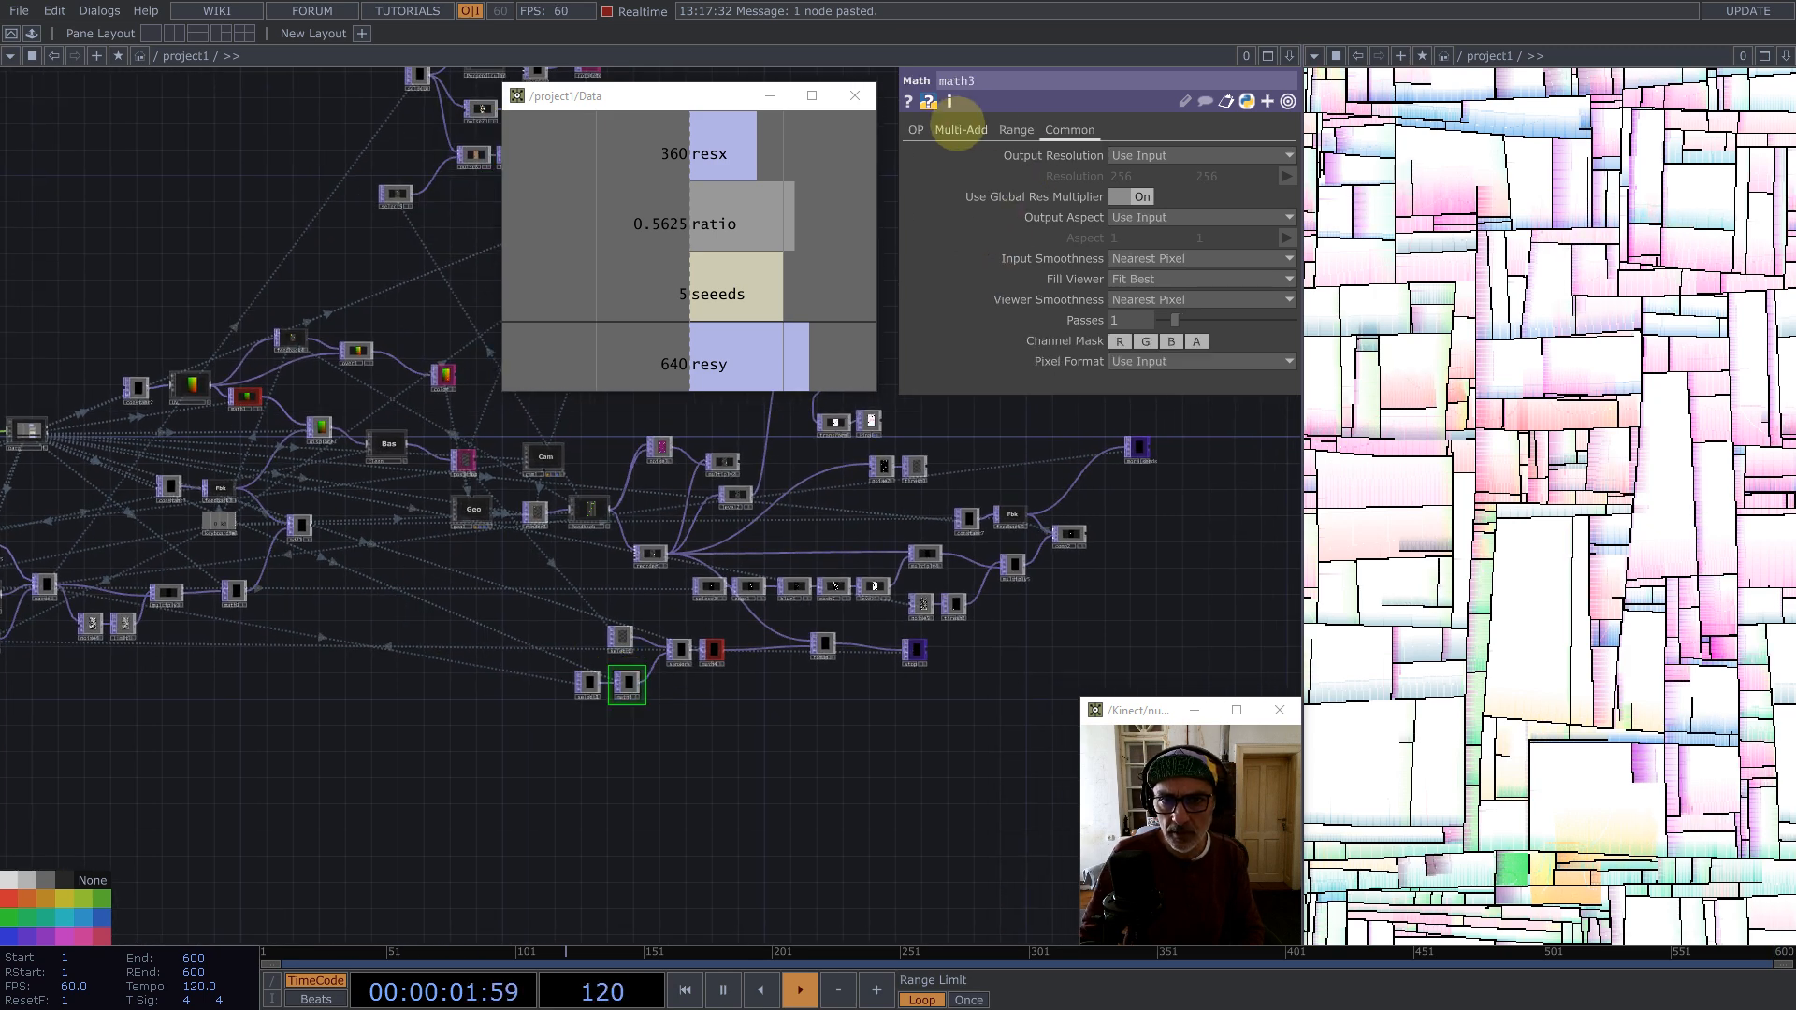
pyautogui.click(959, 130)
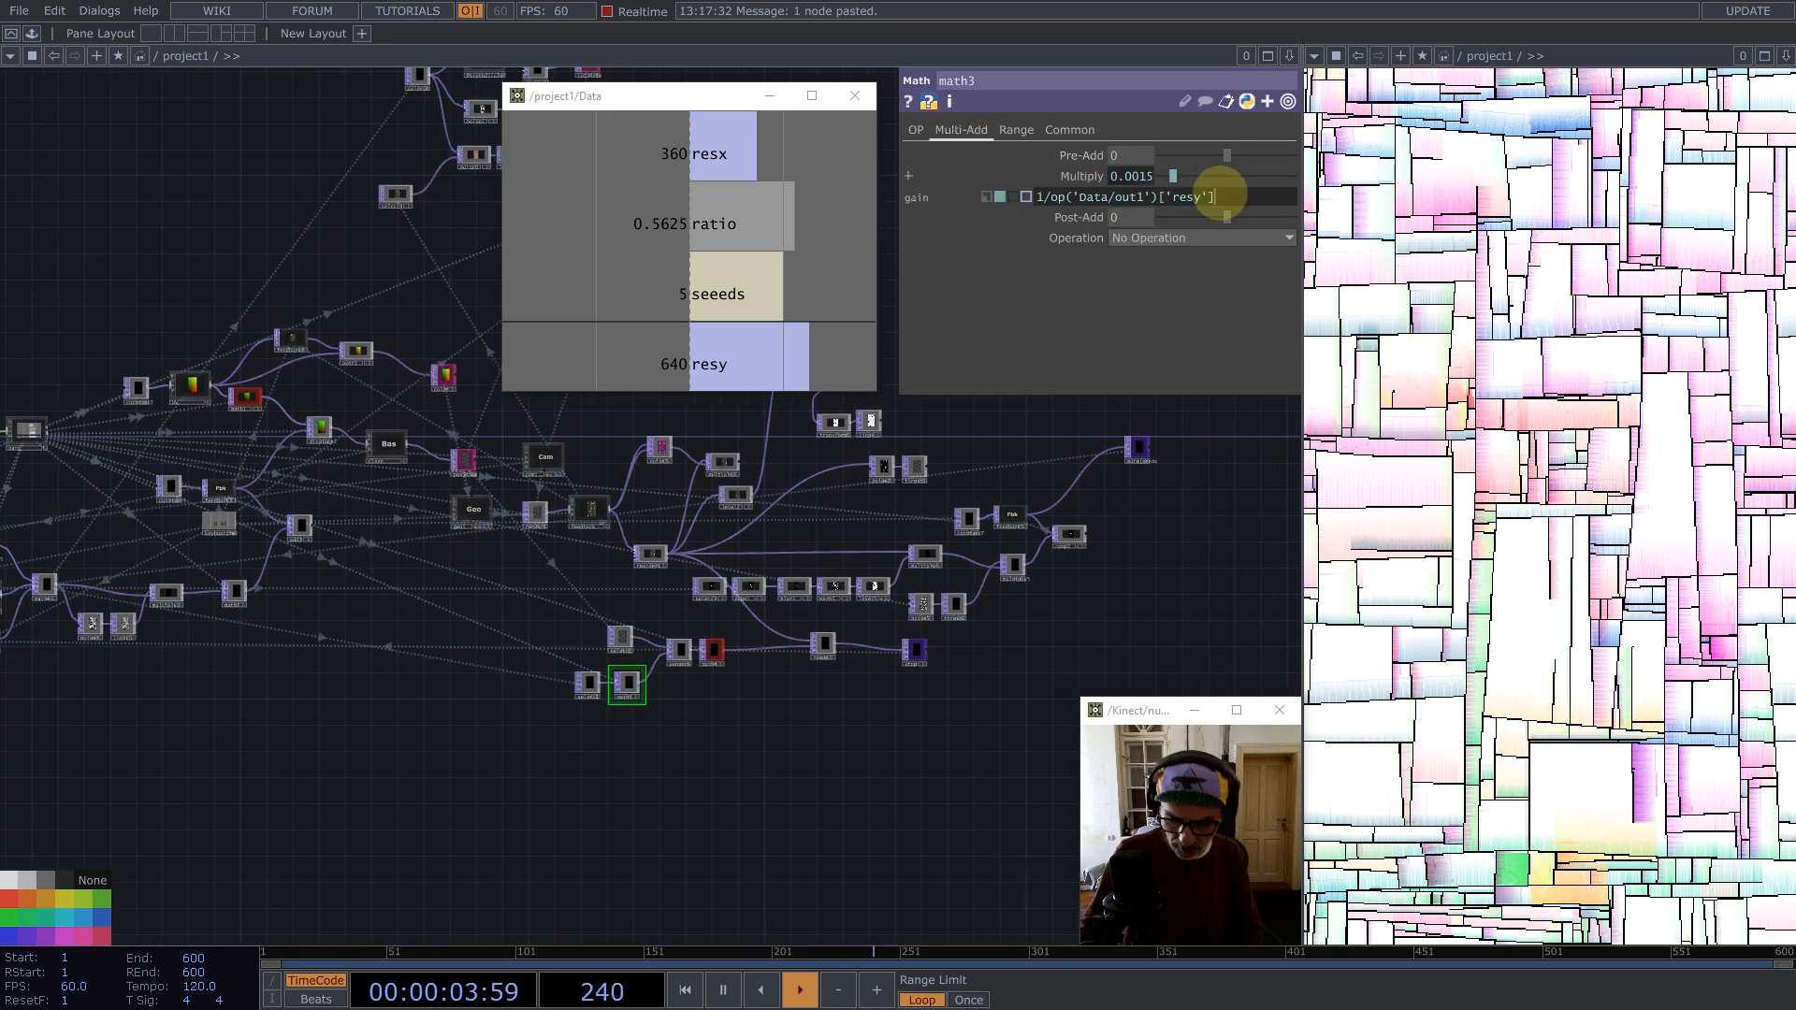
pyautogui.write('*2')
pyautogui.press('Return')
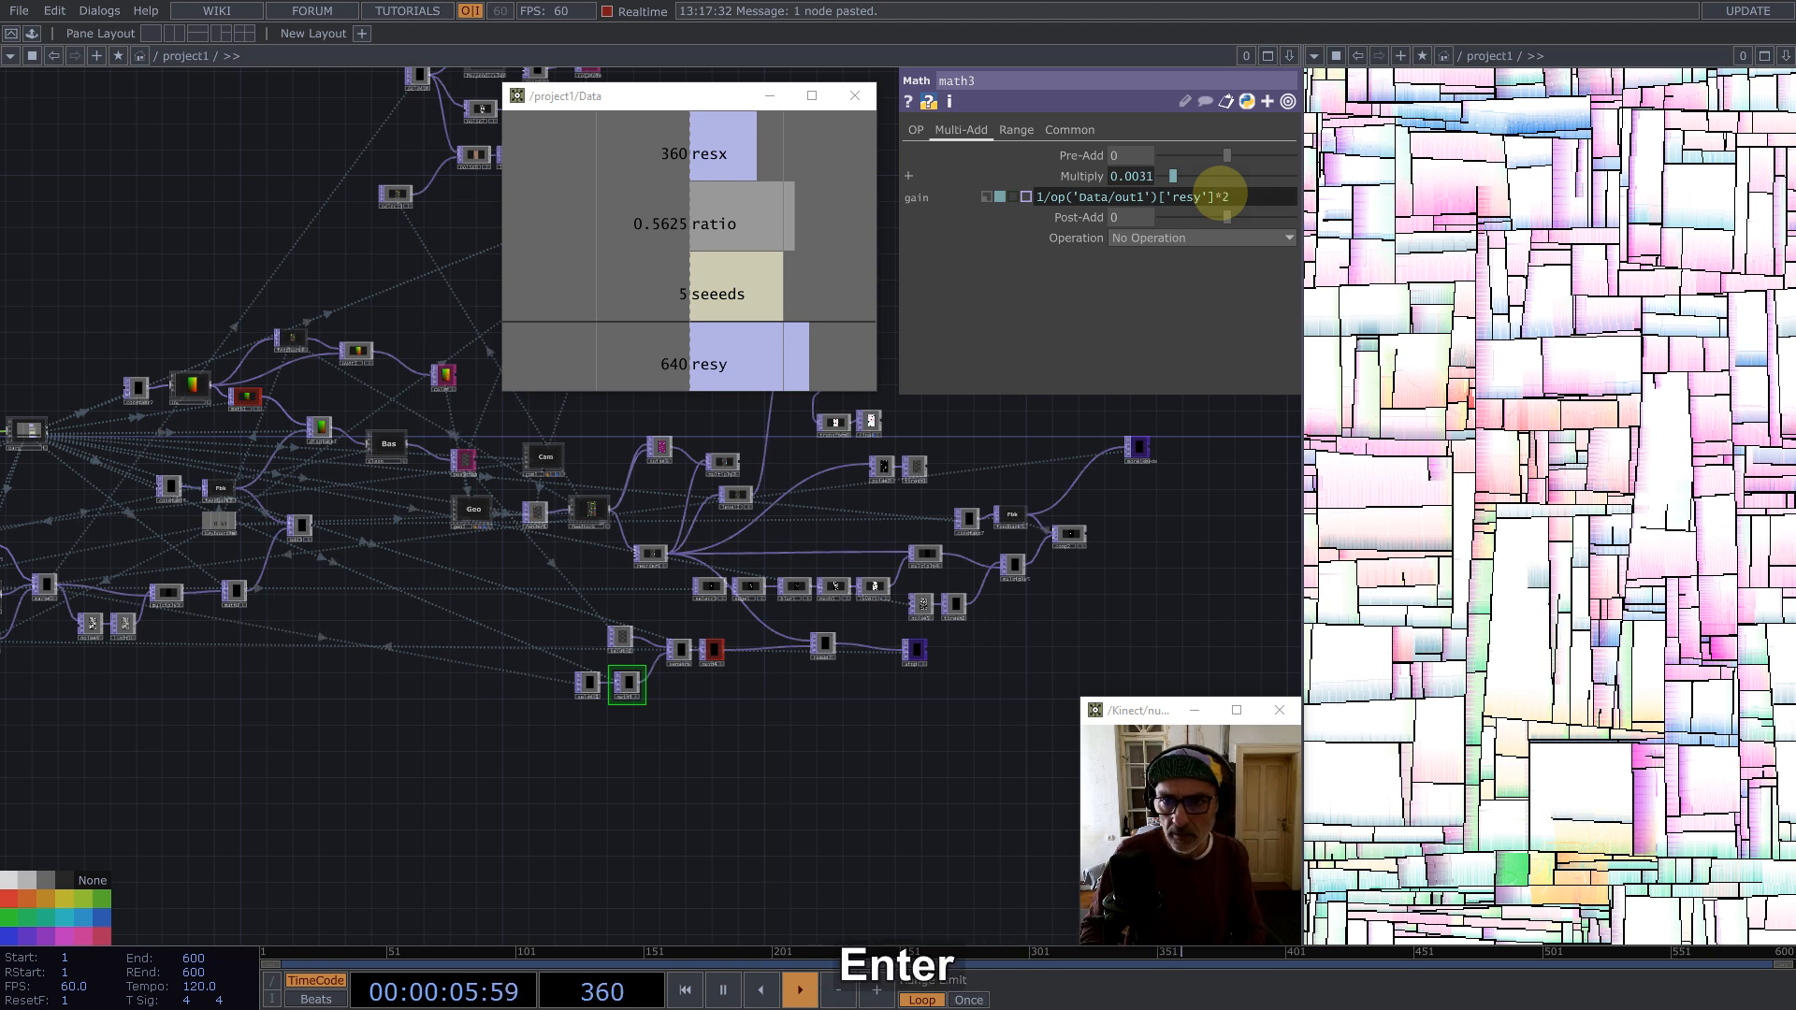
# Step: Restart playback and review the network around the noise8 color chain
pyautogui.click(1153, 501)
pyautogui.press('1')
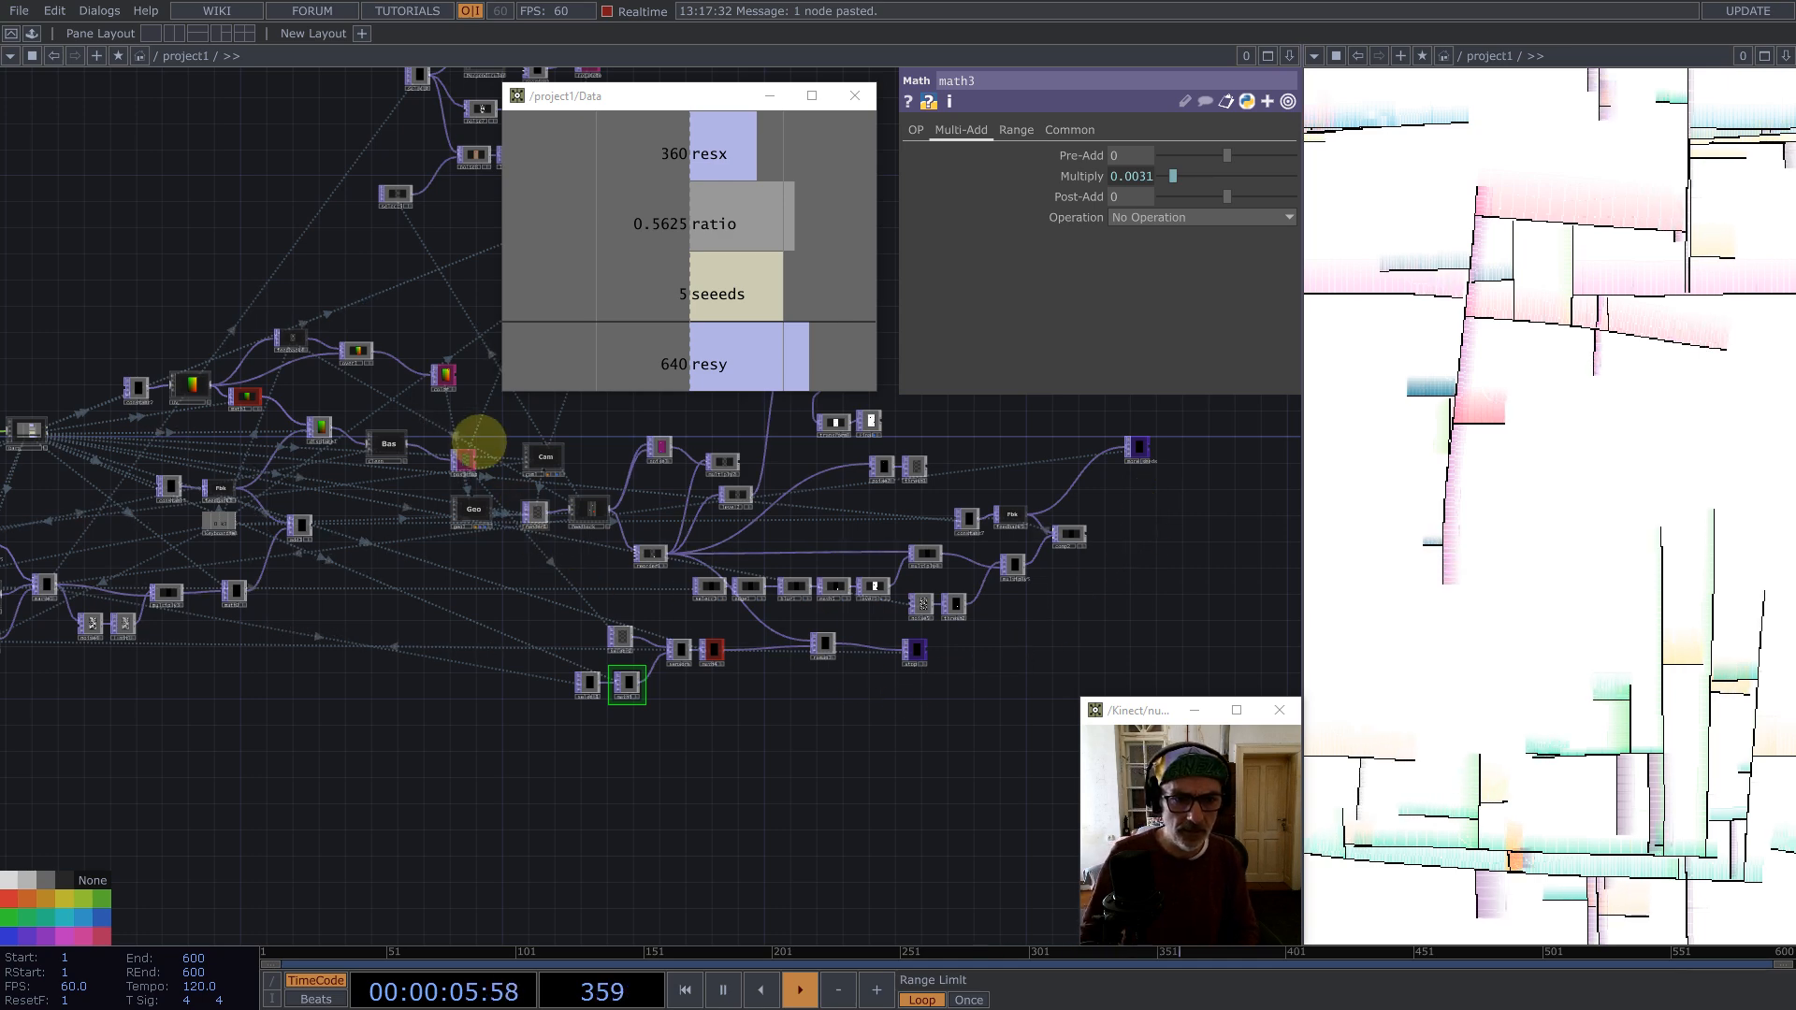
pyautogui.moveTo(497, 561); pyautogui.dragTo(530, 886)
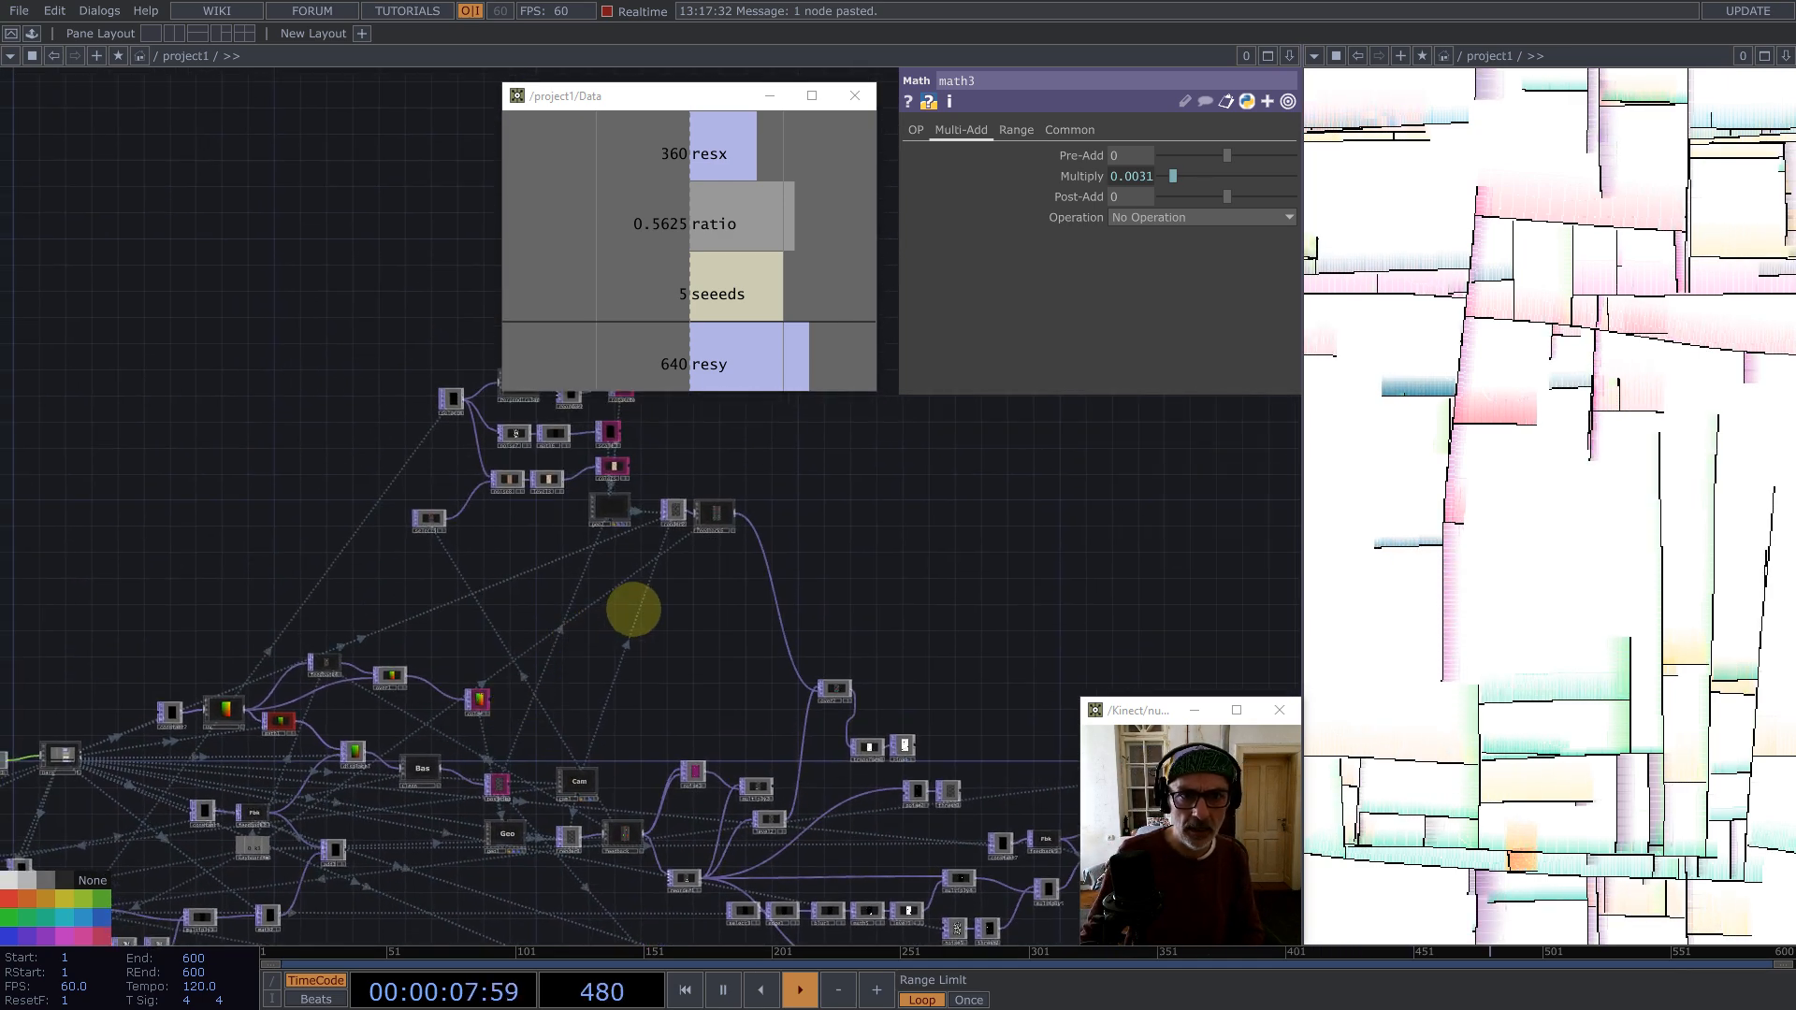
pyautogui.moveTo(600, 608); pyautogui.dragTo(529, 610)
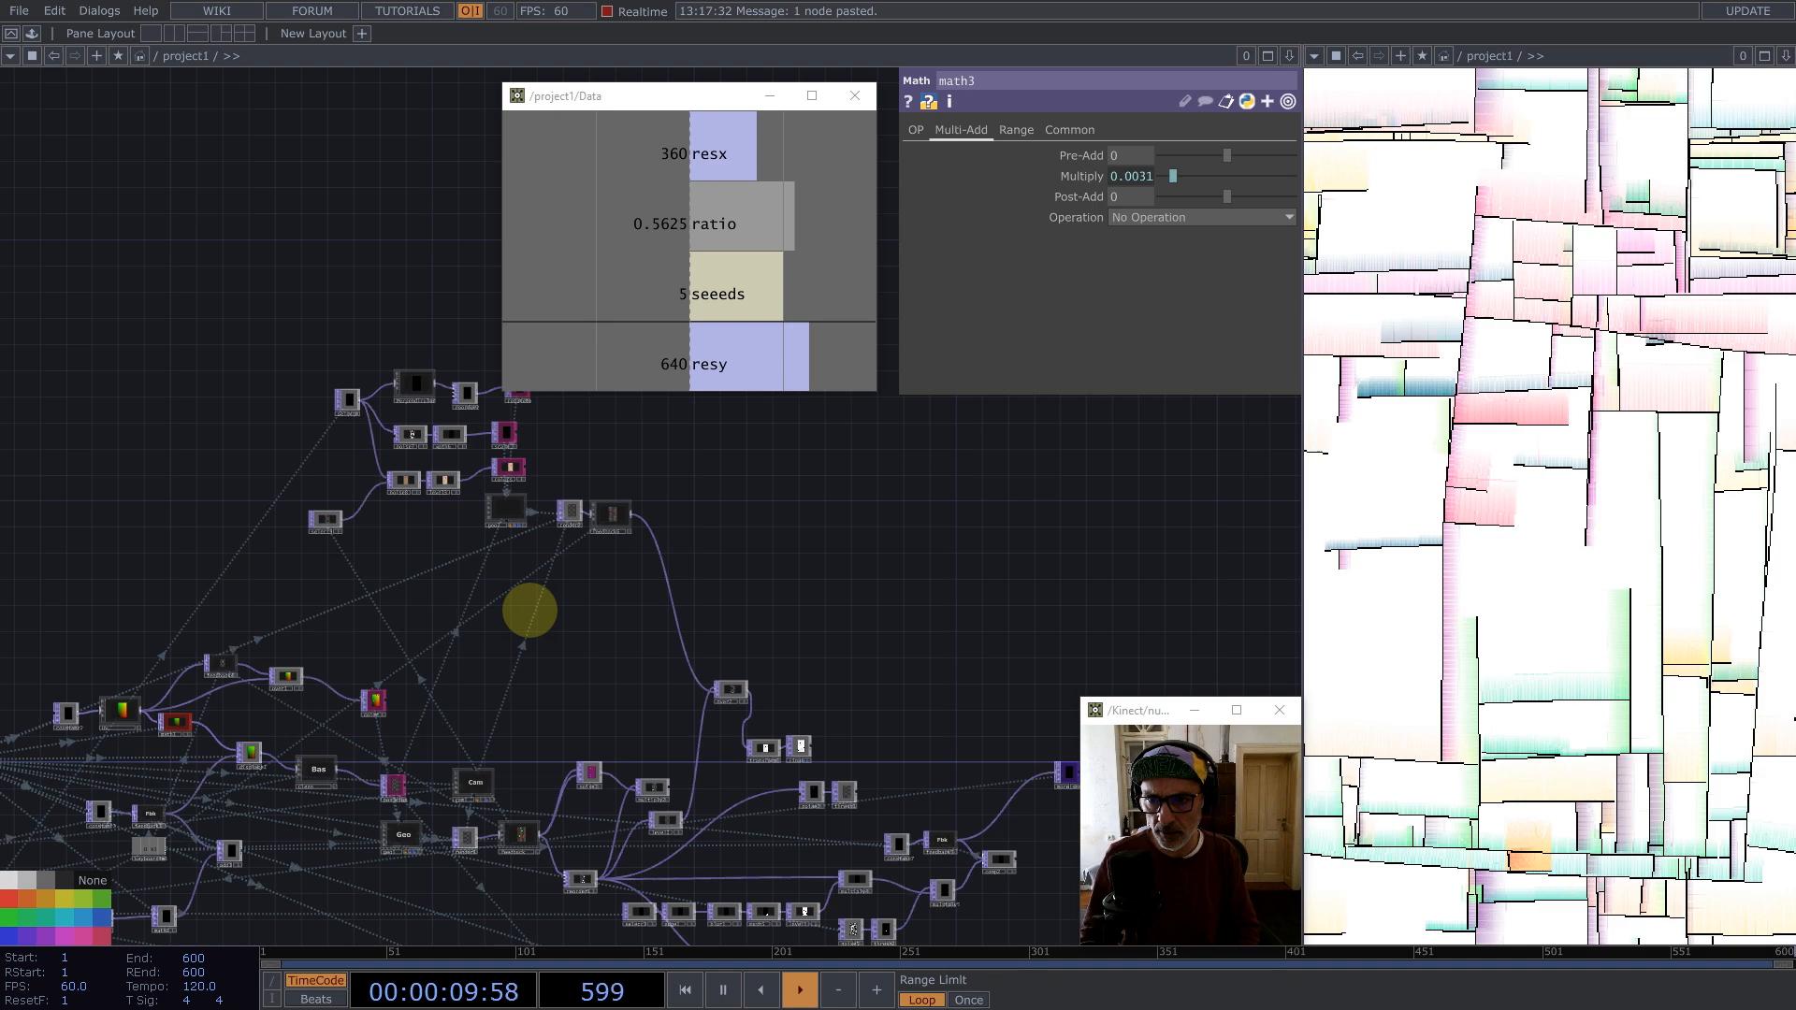
pyautogui.scroll(6, 405, 447)
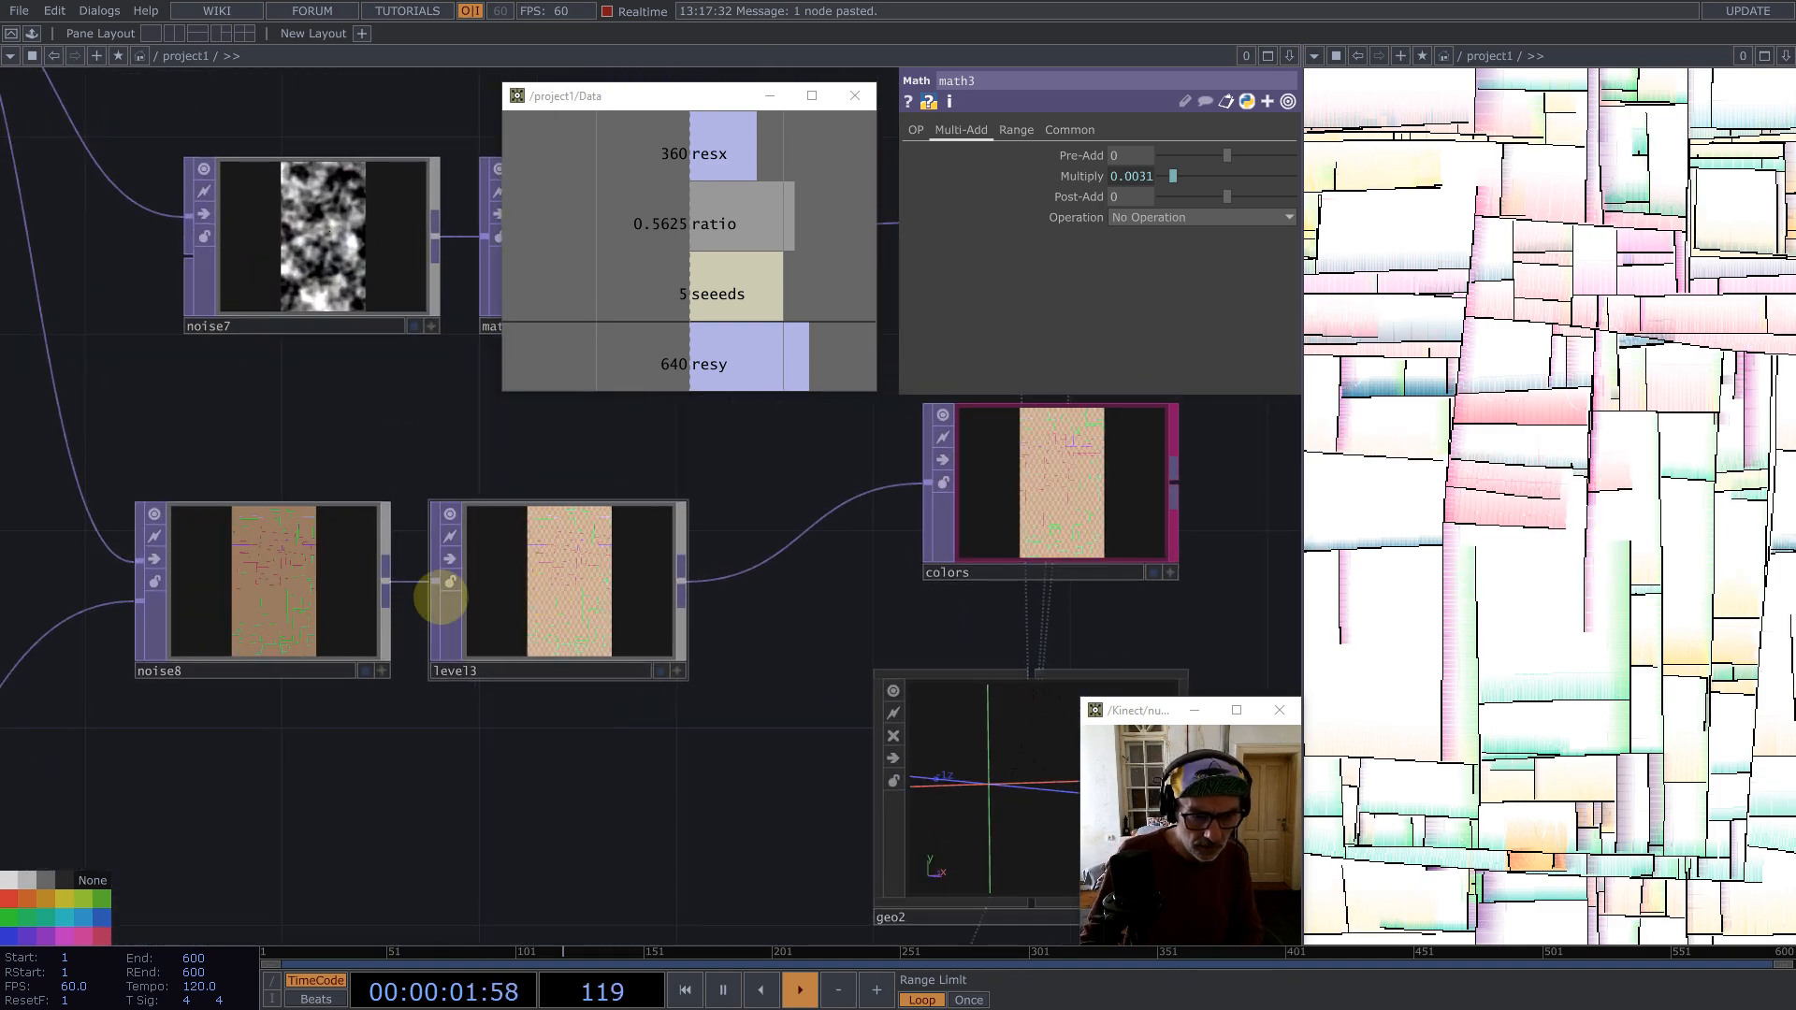
pyautogui.scroll(-5, 444, 606)
# Step: Connect feedback4's output into noise8 in place of select5 and move select5 aside
pyautogui.click(241, 667)
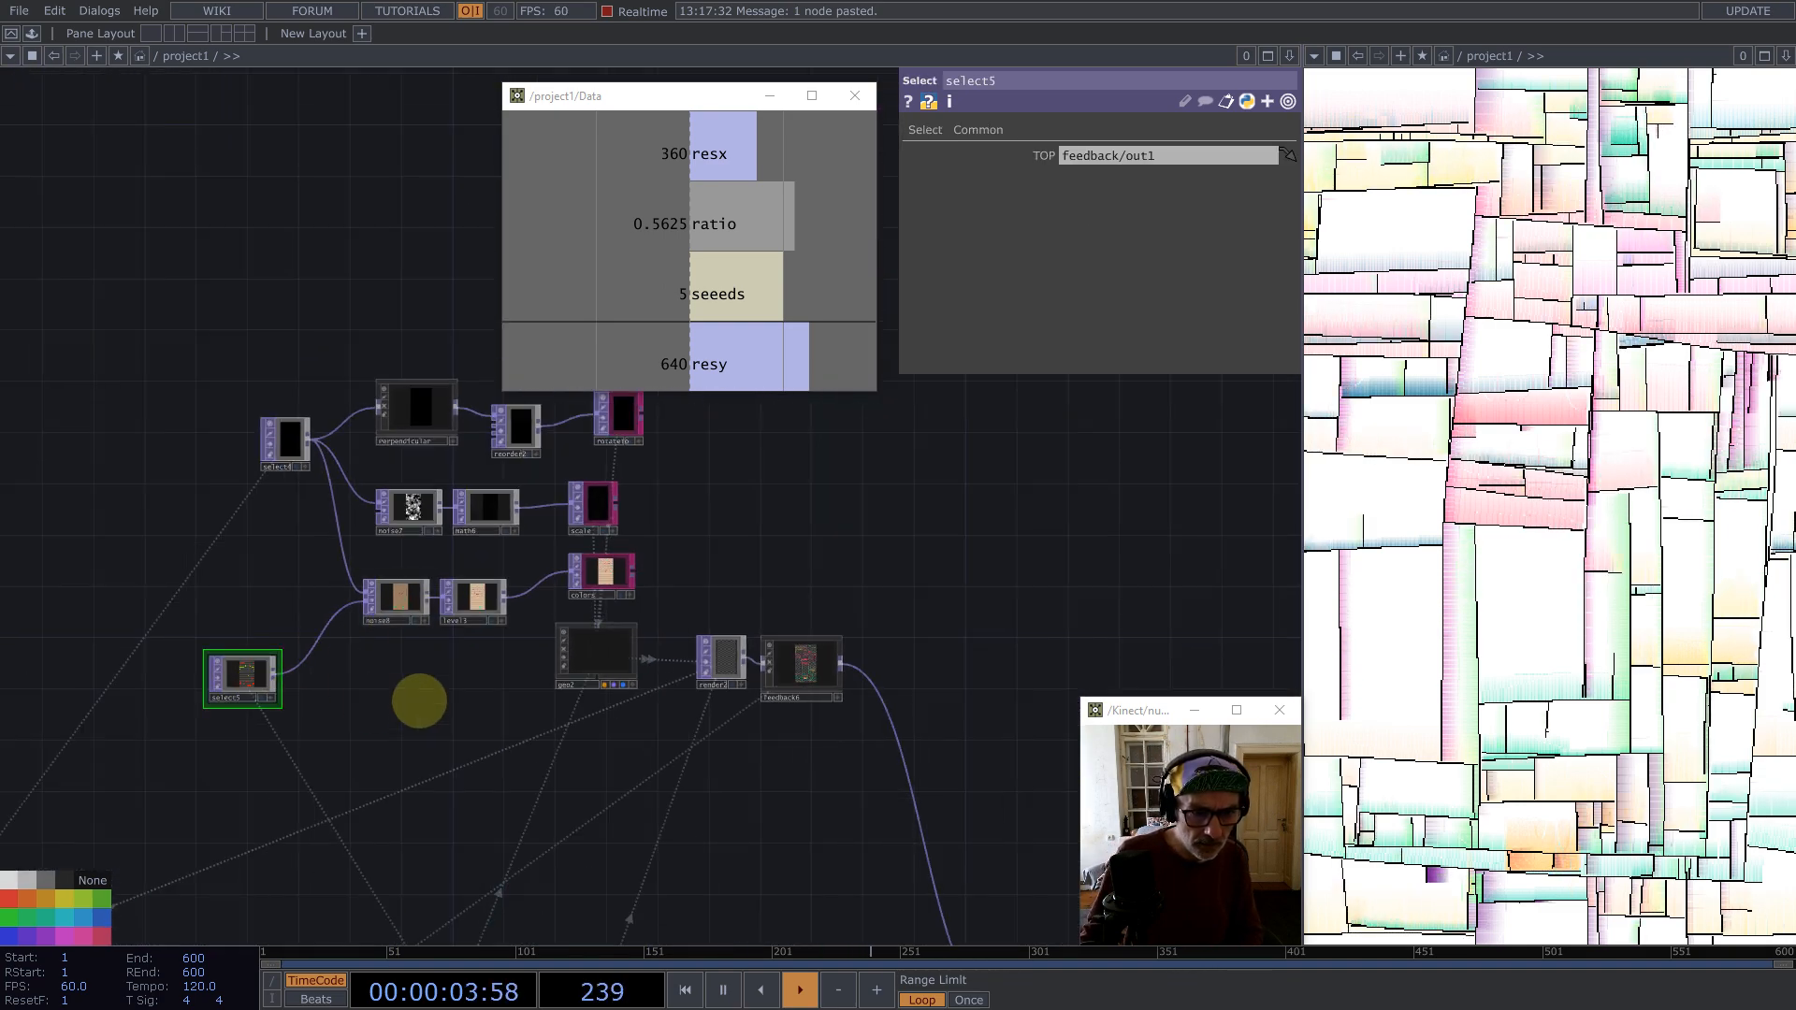
pyautogui.moveTo(417, 702); pyautogui.dragTo(308, 430)
pyautogui.moveTo(495, 585); pyautogui.dragTo(707, 776)
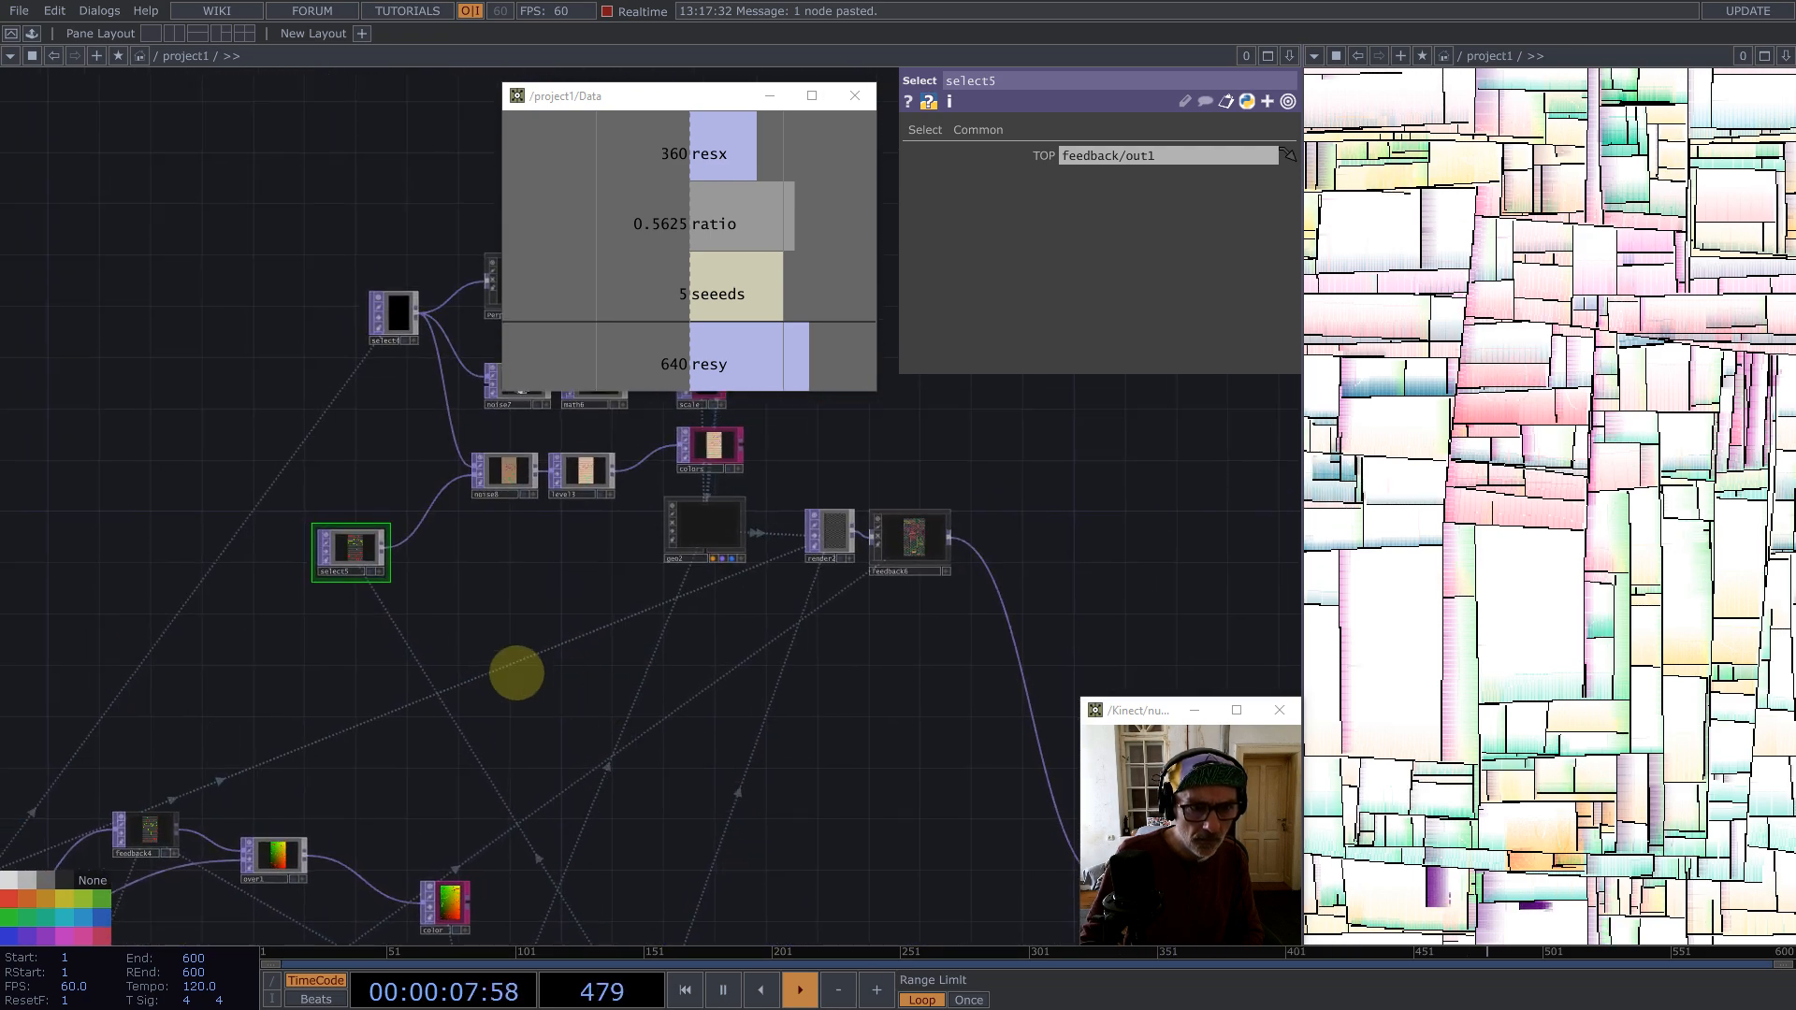
pyautogui.moveTo(514, 669); pyautogui.dragTo(586, 605)
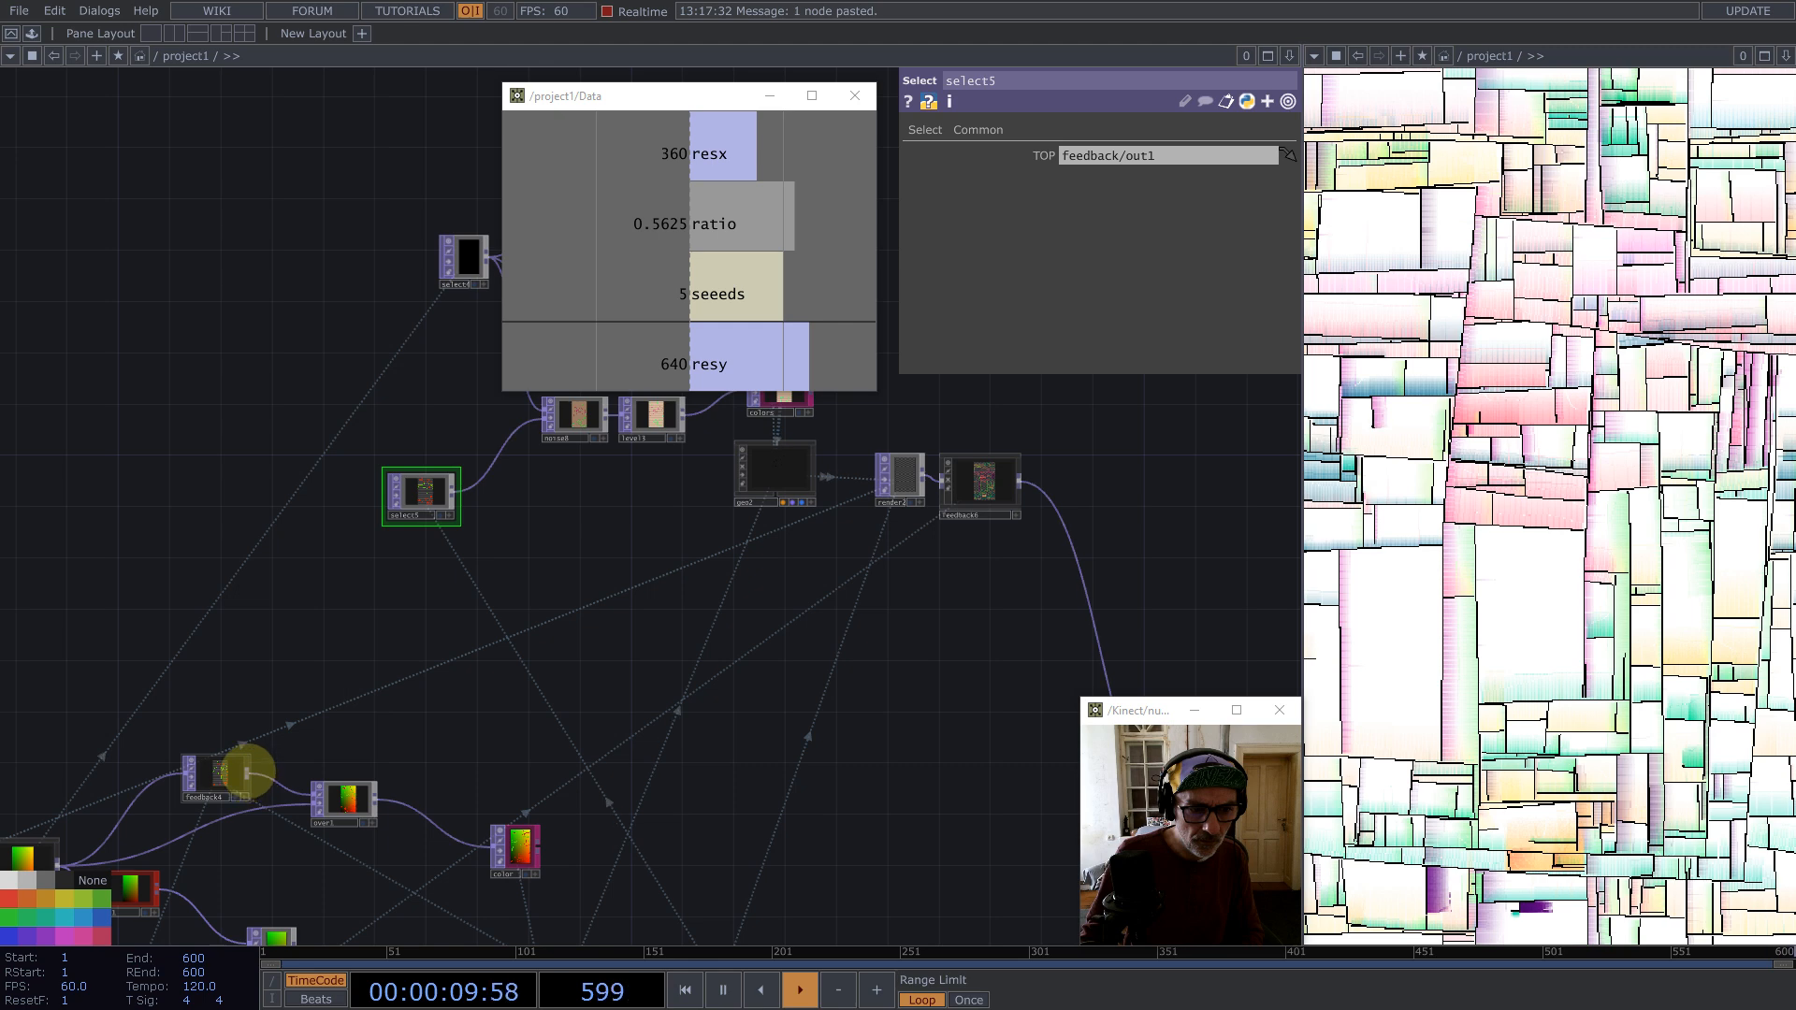
pyautogui.moveTo(245, 772); pyautogui.dragTo(479, 467)
pyautogui.moveTo(417, 485); pyautogui.dragTo(346, 448)
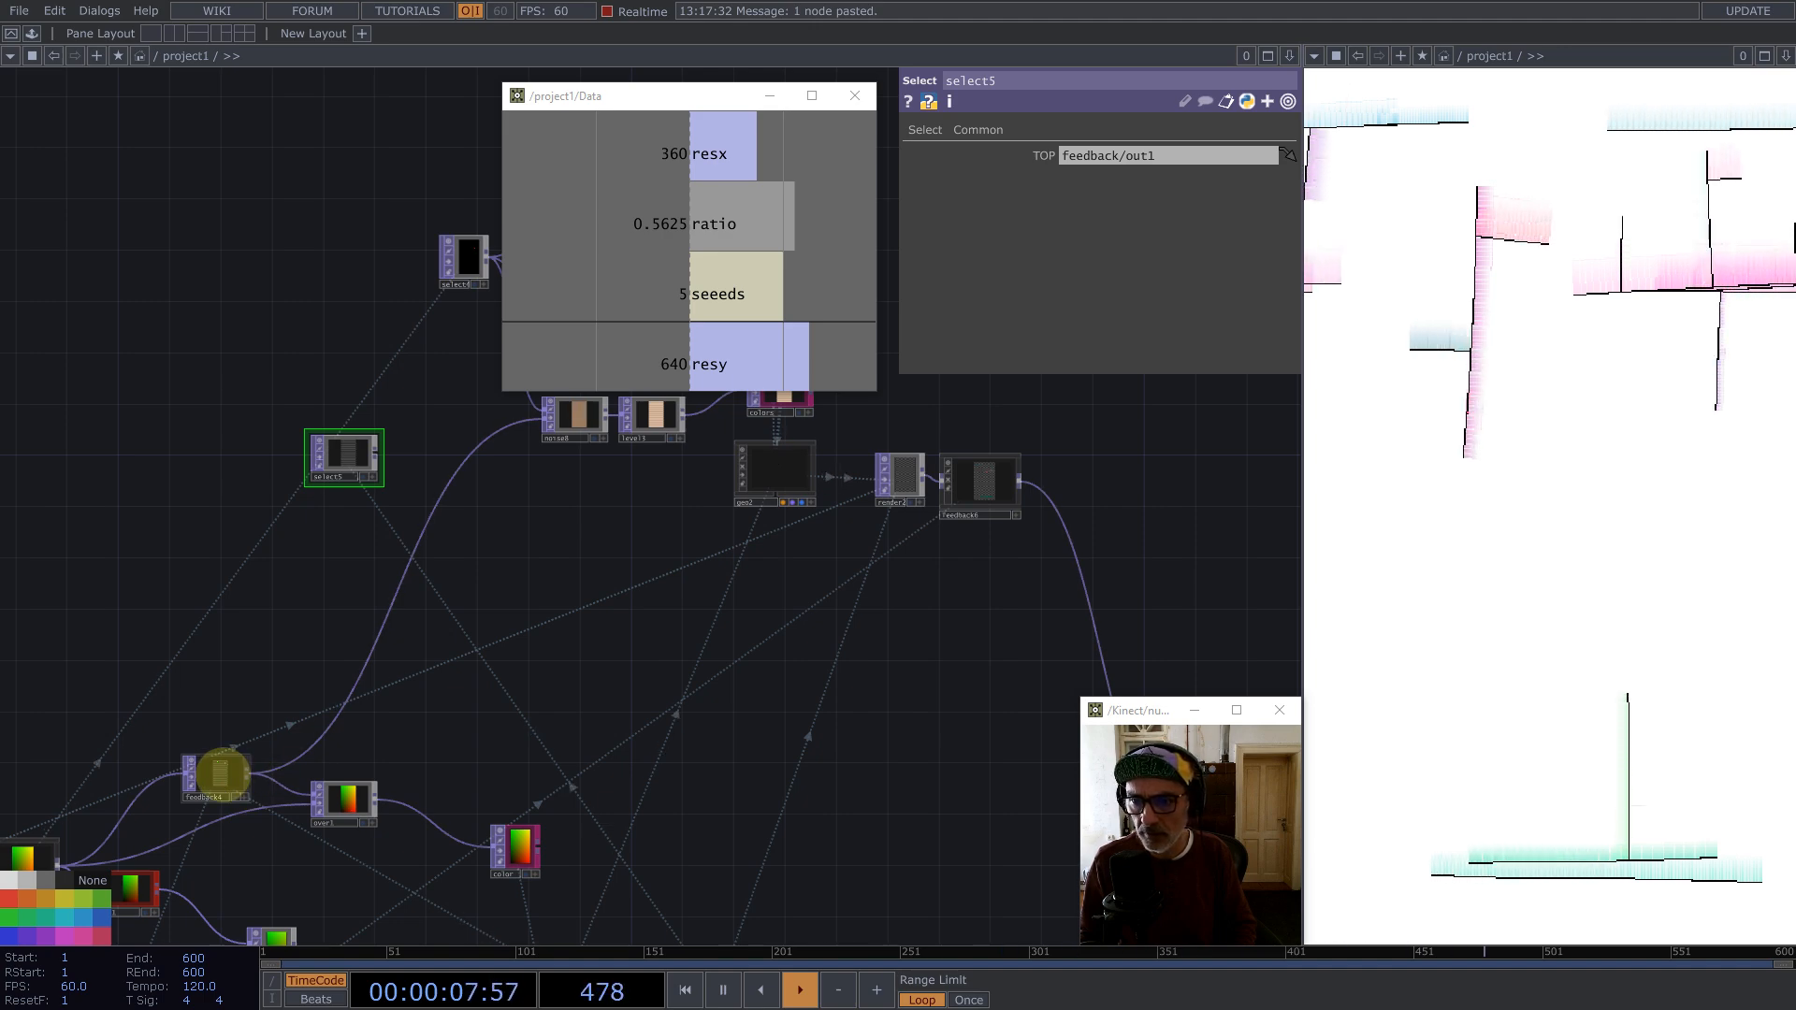
# Step: Navigate the network to inspect the feedback chain and rendered output
pyautogui.scroll(-5, 32, 609)
pyautogui.scroll(6, 468, 806)
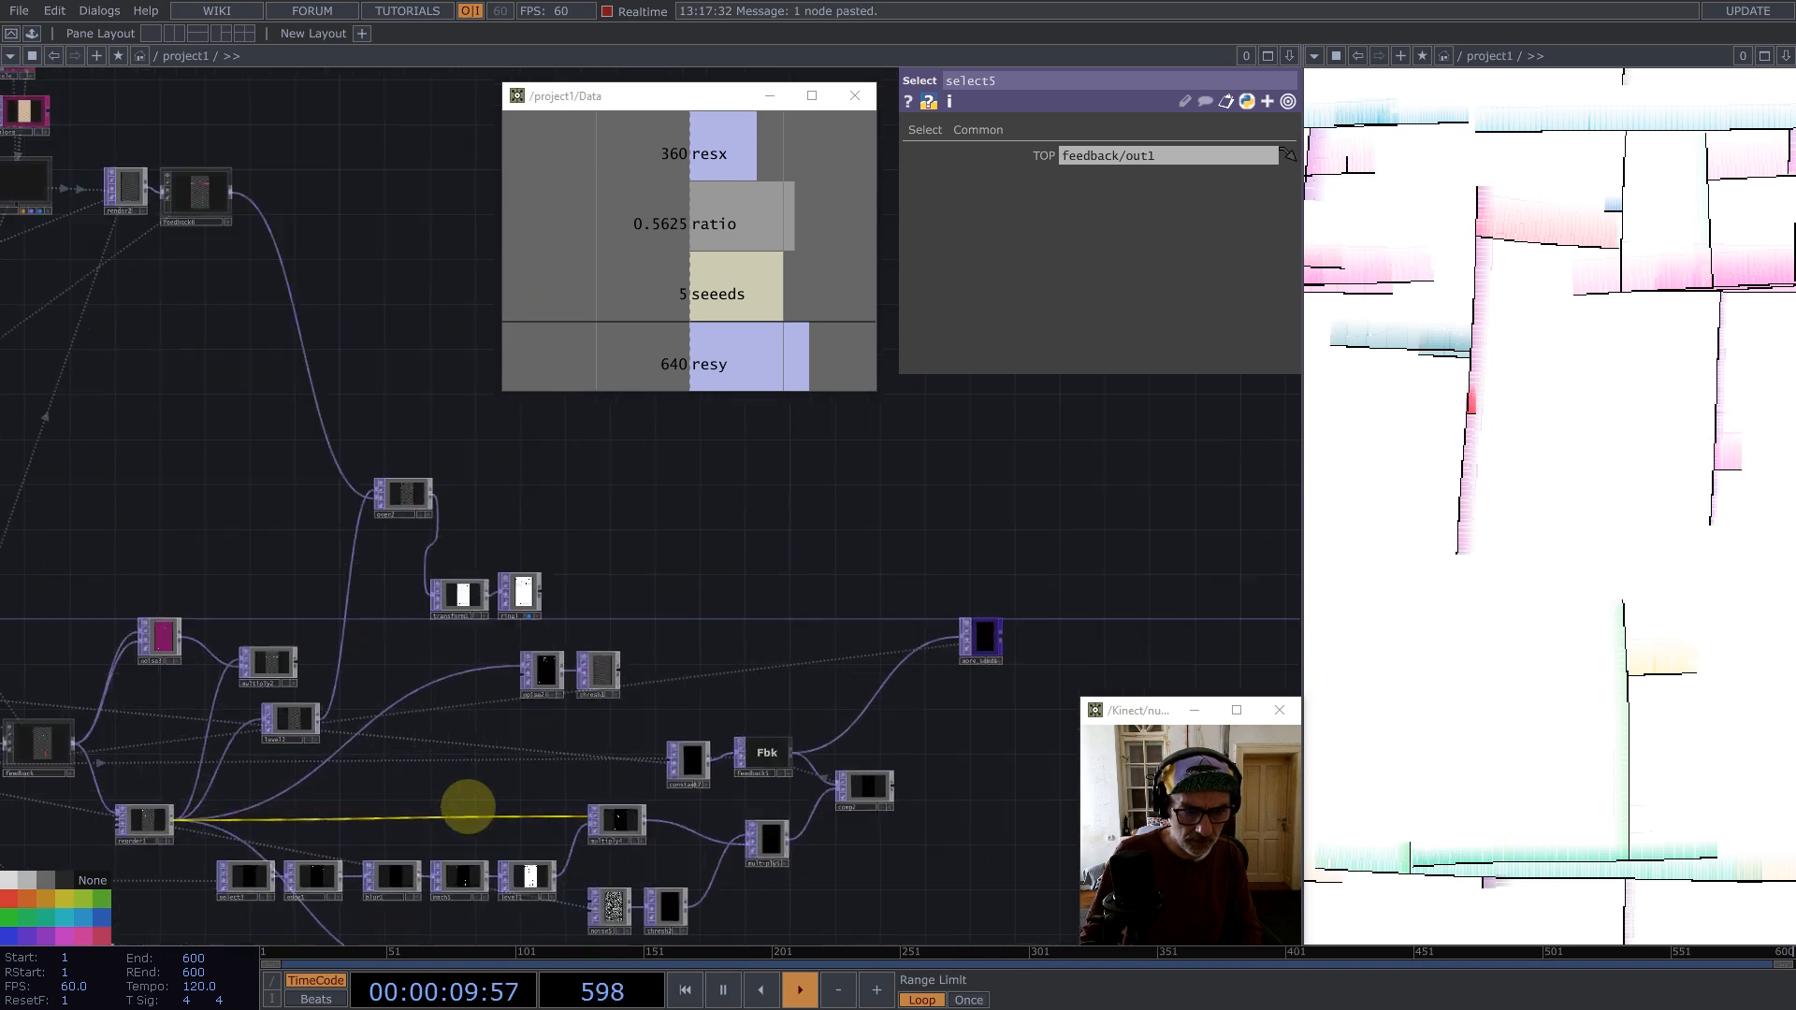
pyautogui.scroll(4, 468, 806)
pyautogui.moveTo(410, 751); pyautogui.dragTo(738, 770)
pyautogui.moveTo(629, 587); pyautogui.dragTo(656, 693)
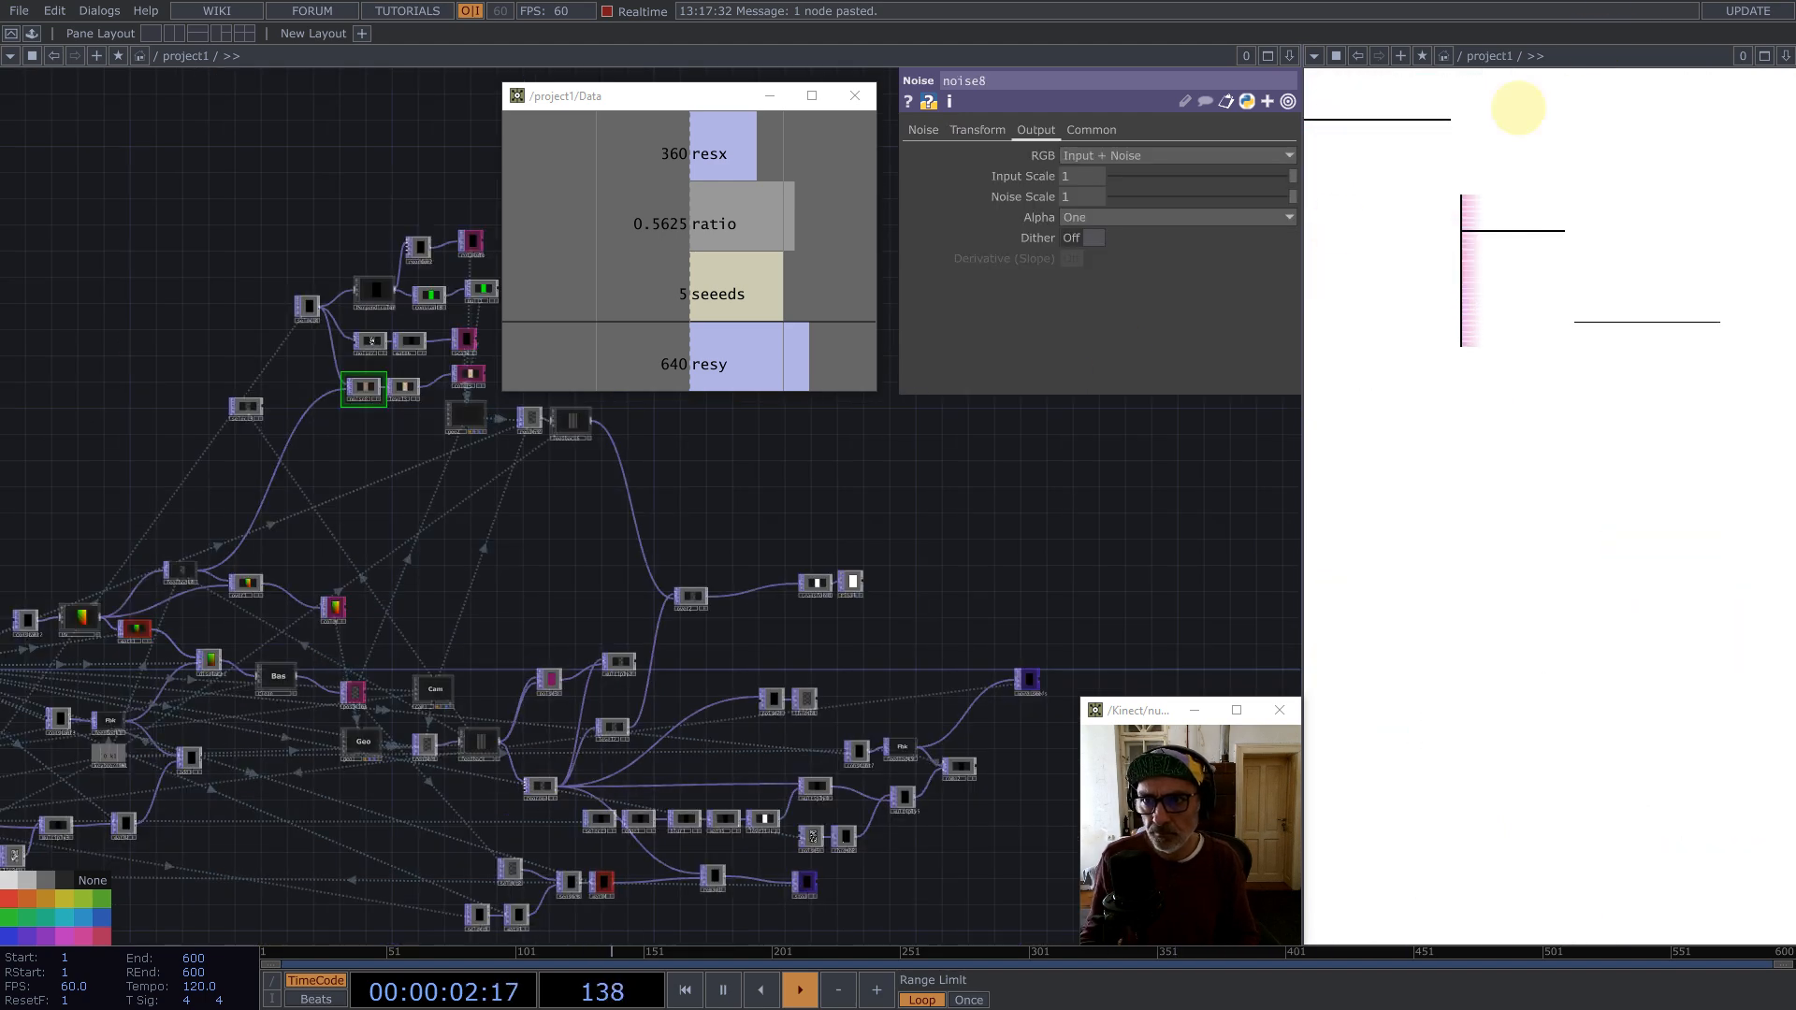
pyautogui.moveTo(702, 505); pyautogui.dragTo(922, 562)
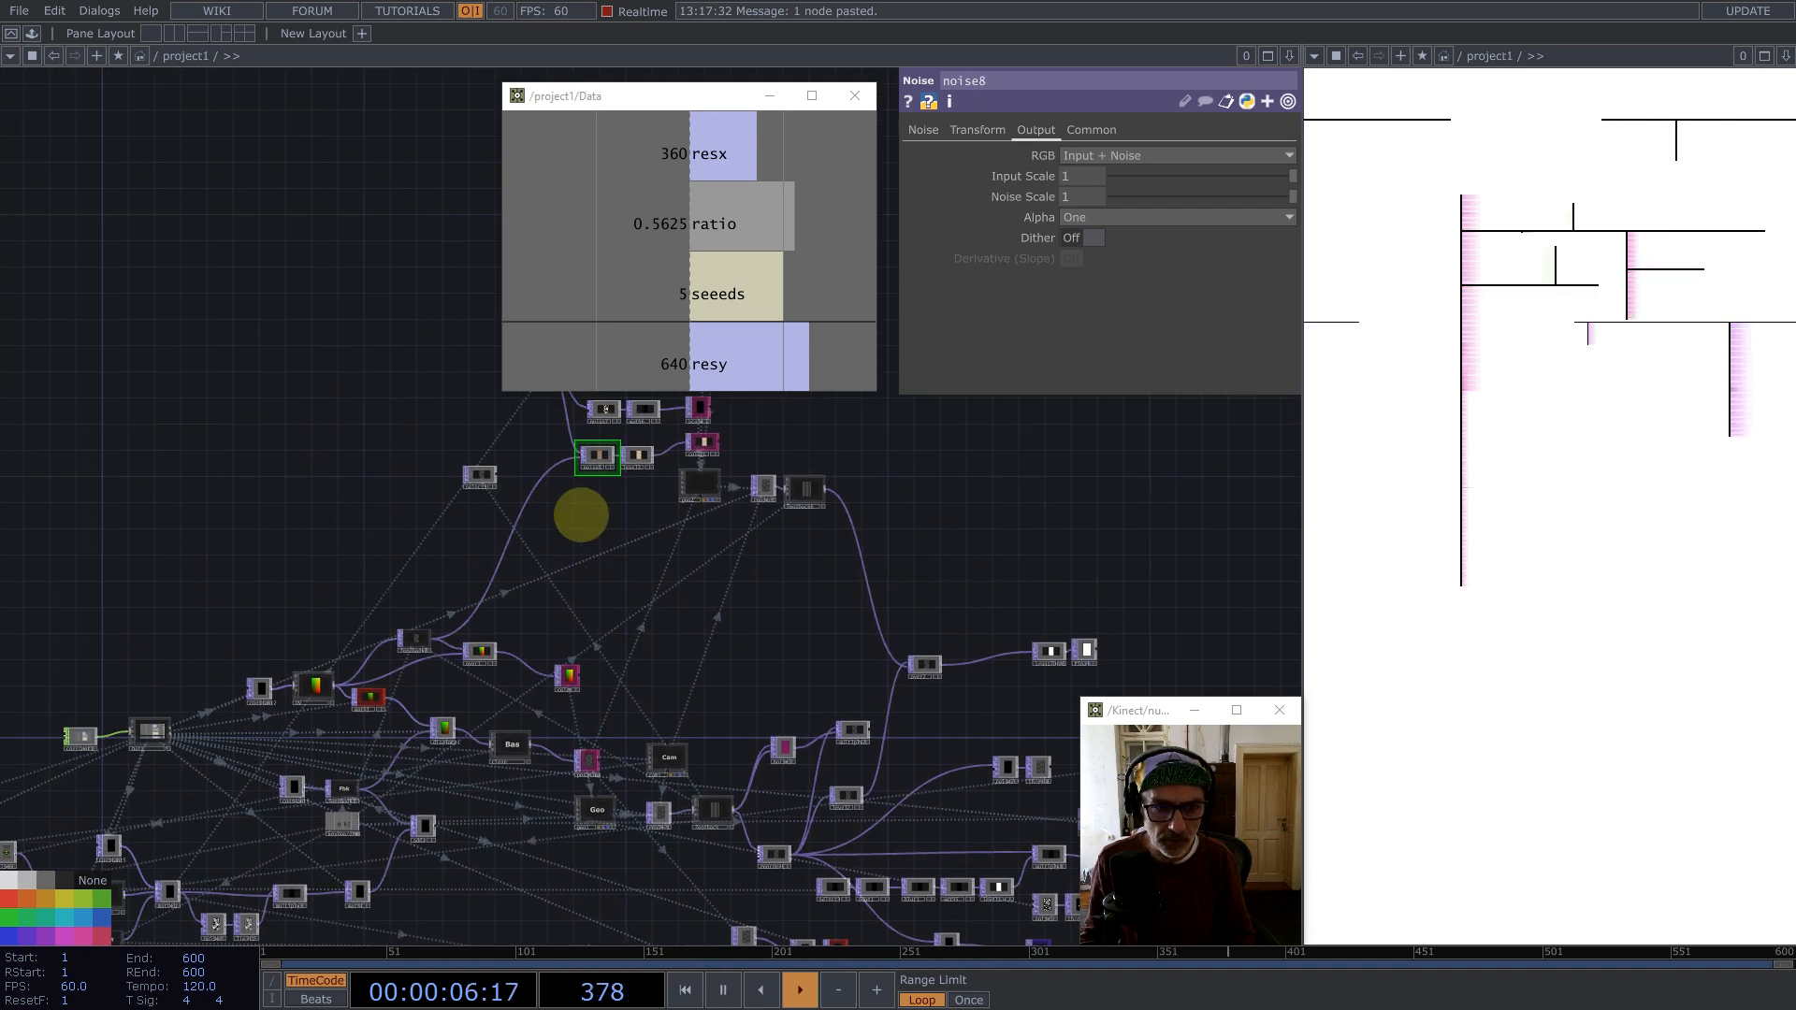
# Step: Navigate to the geo2 node and orbit its viewer to examine the instanced geometry
pyautogui.scroll(2, 581, 514)
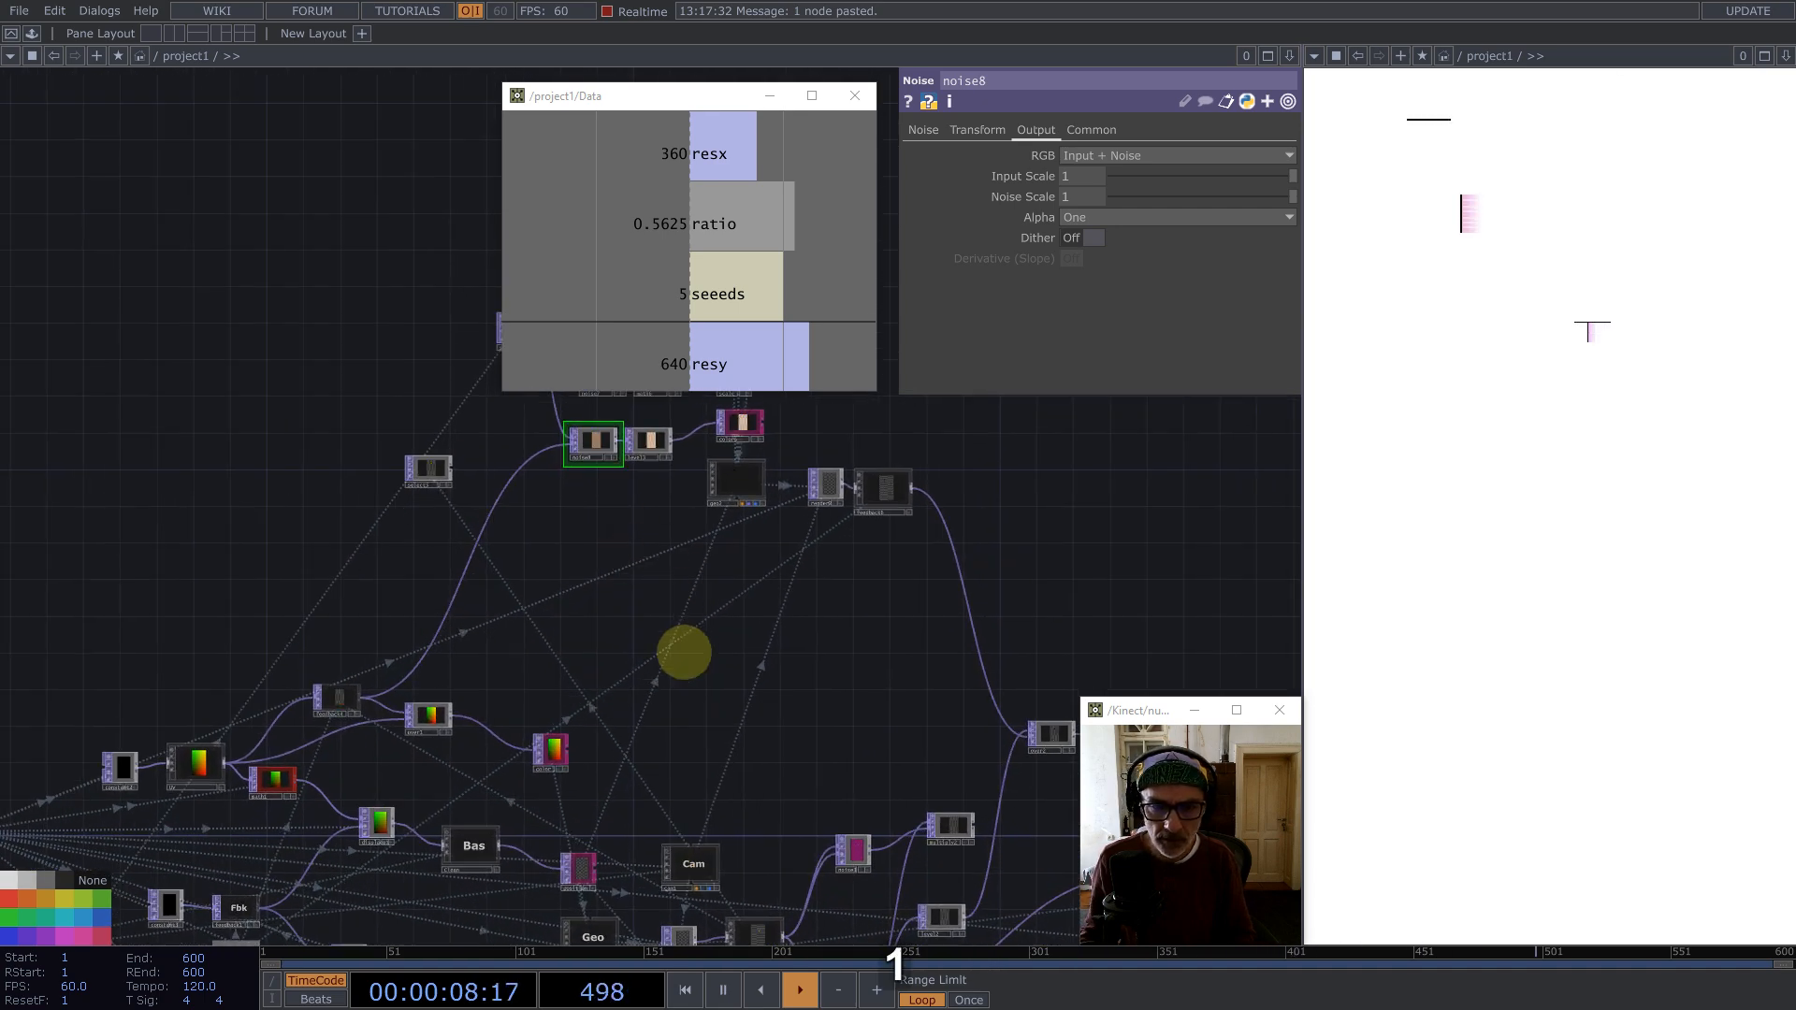
pyautogui.moveTo(684, 652); pyautogui.dragTo(646, 813)
pyautogui.scroll(2, 764, 468)
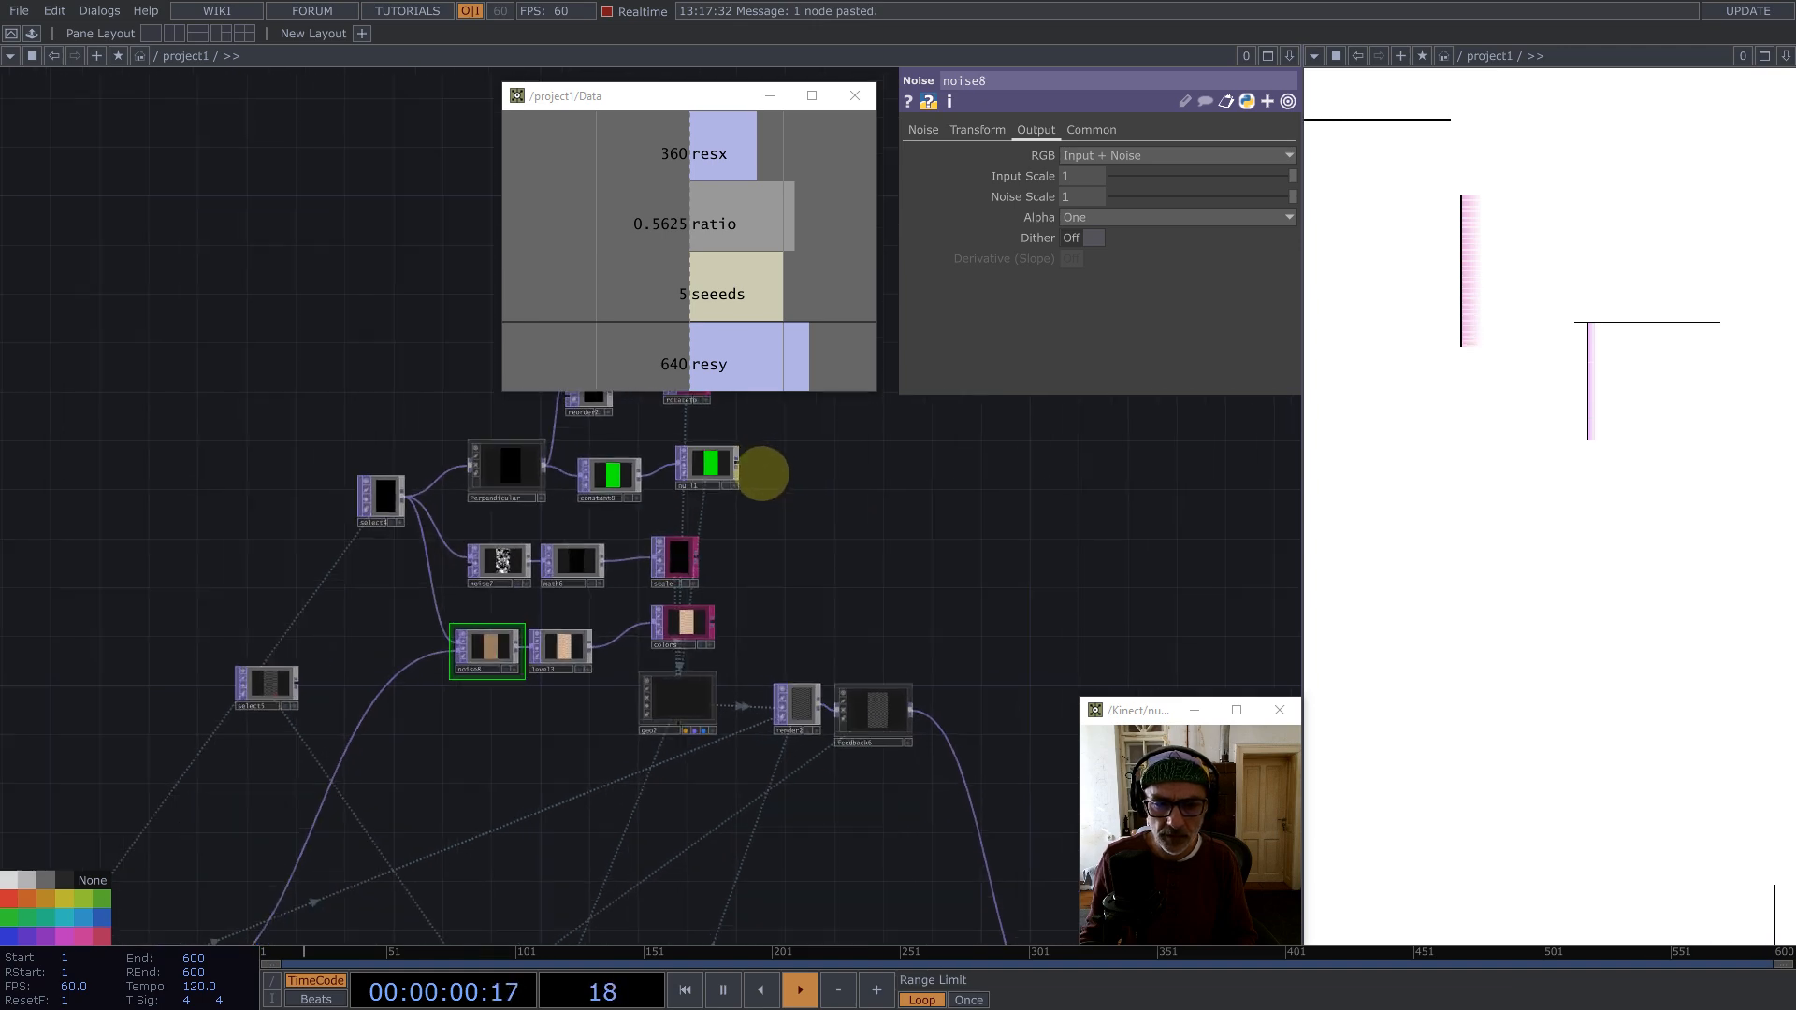
pyautogui.scroll(6, 660, 754)
pyautogui.moveTo(1056, 549); pyautogui.dragTo(1019, 605)
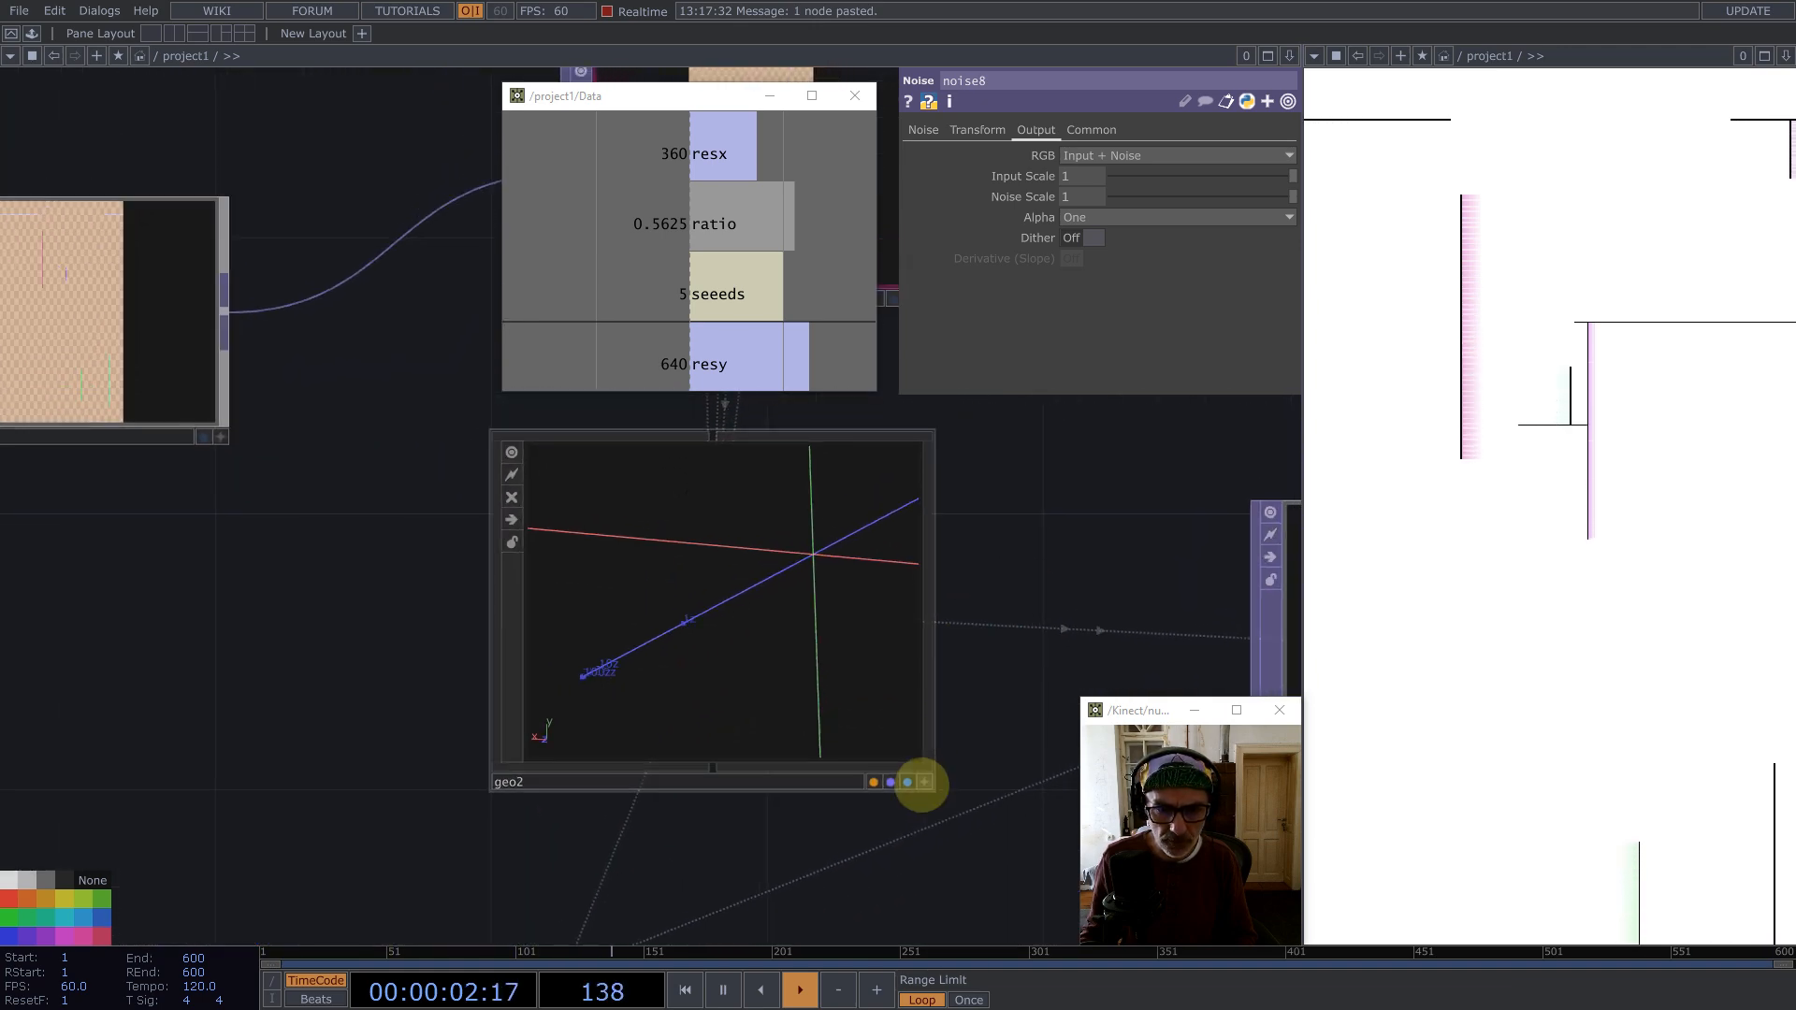
pyautogui.click(926, 779)
pyautogui.moveTo(792, 622); pyautogui.dragTo(772, 659, button='right')
pyautogui.moveTo(794, 618); pyautogui.dragTo(757, 634, button='middle')
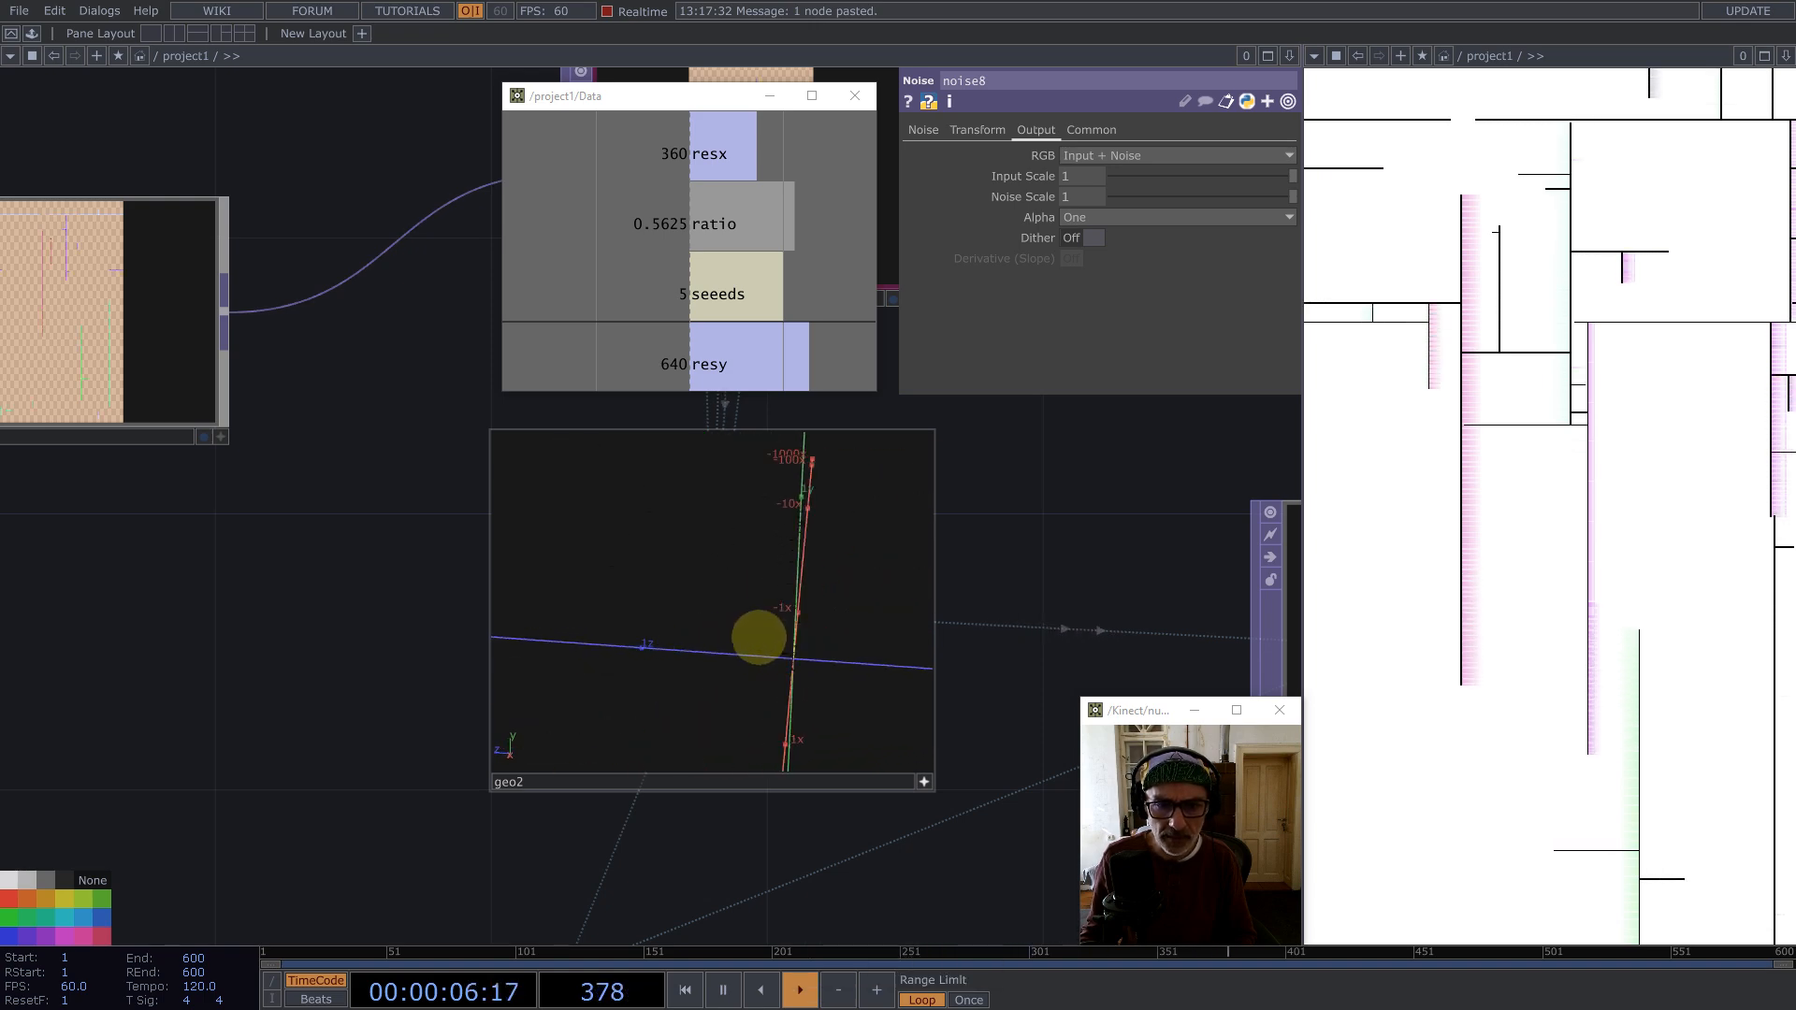
# Step: Reposition the constant8 and null1 nodes beside the Perpendicular node and inspect constant8's color parameters
pyautogui.moveTo(958, 653); pyautogui.dragTo(823, 943)
pyautogui.moveTo(805, 662); pyautogui.dragTo(895, 503, button='middle')
pyautogui.moveTo(713, 404); pyautogui.dragTo(569, 540)
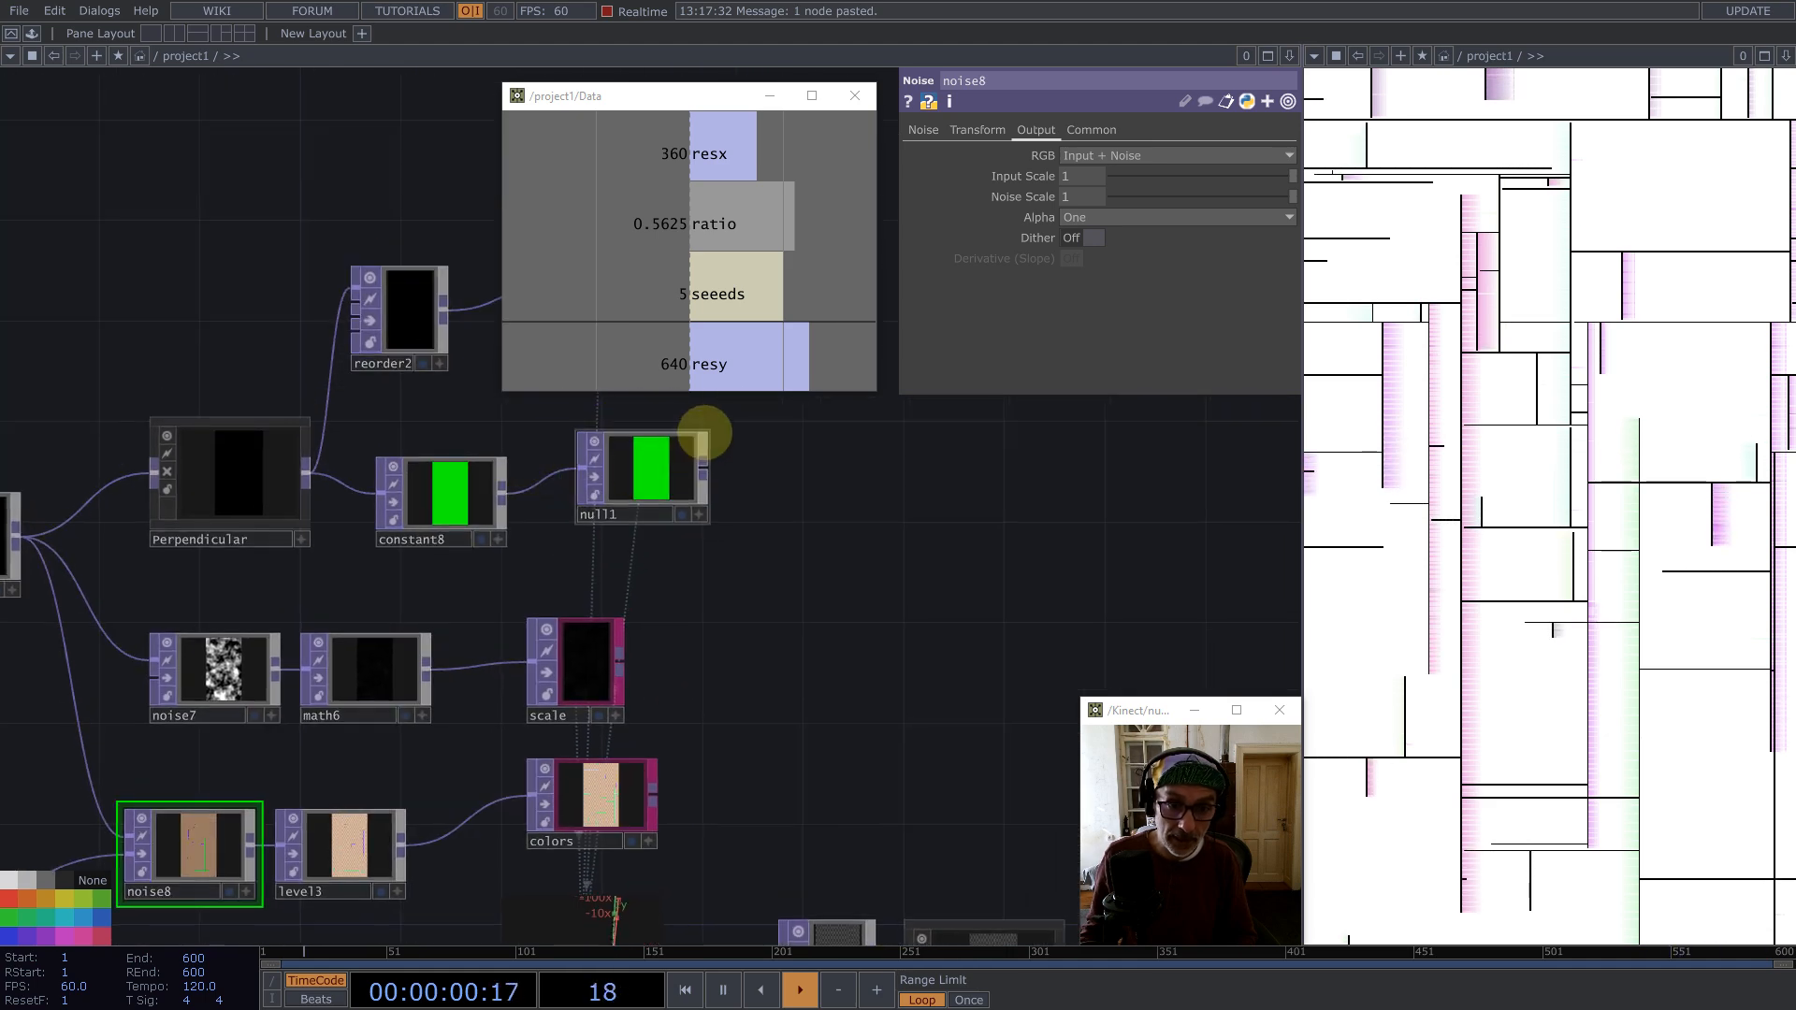
pyautogui.moveTo(437, 496); pyautogui.dragTo(461, 445)
pyautogui.click(536, 403)
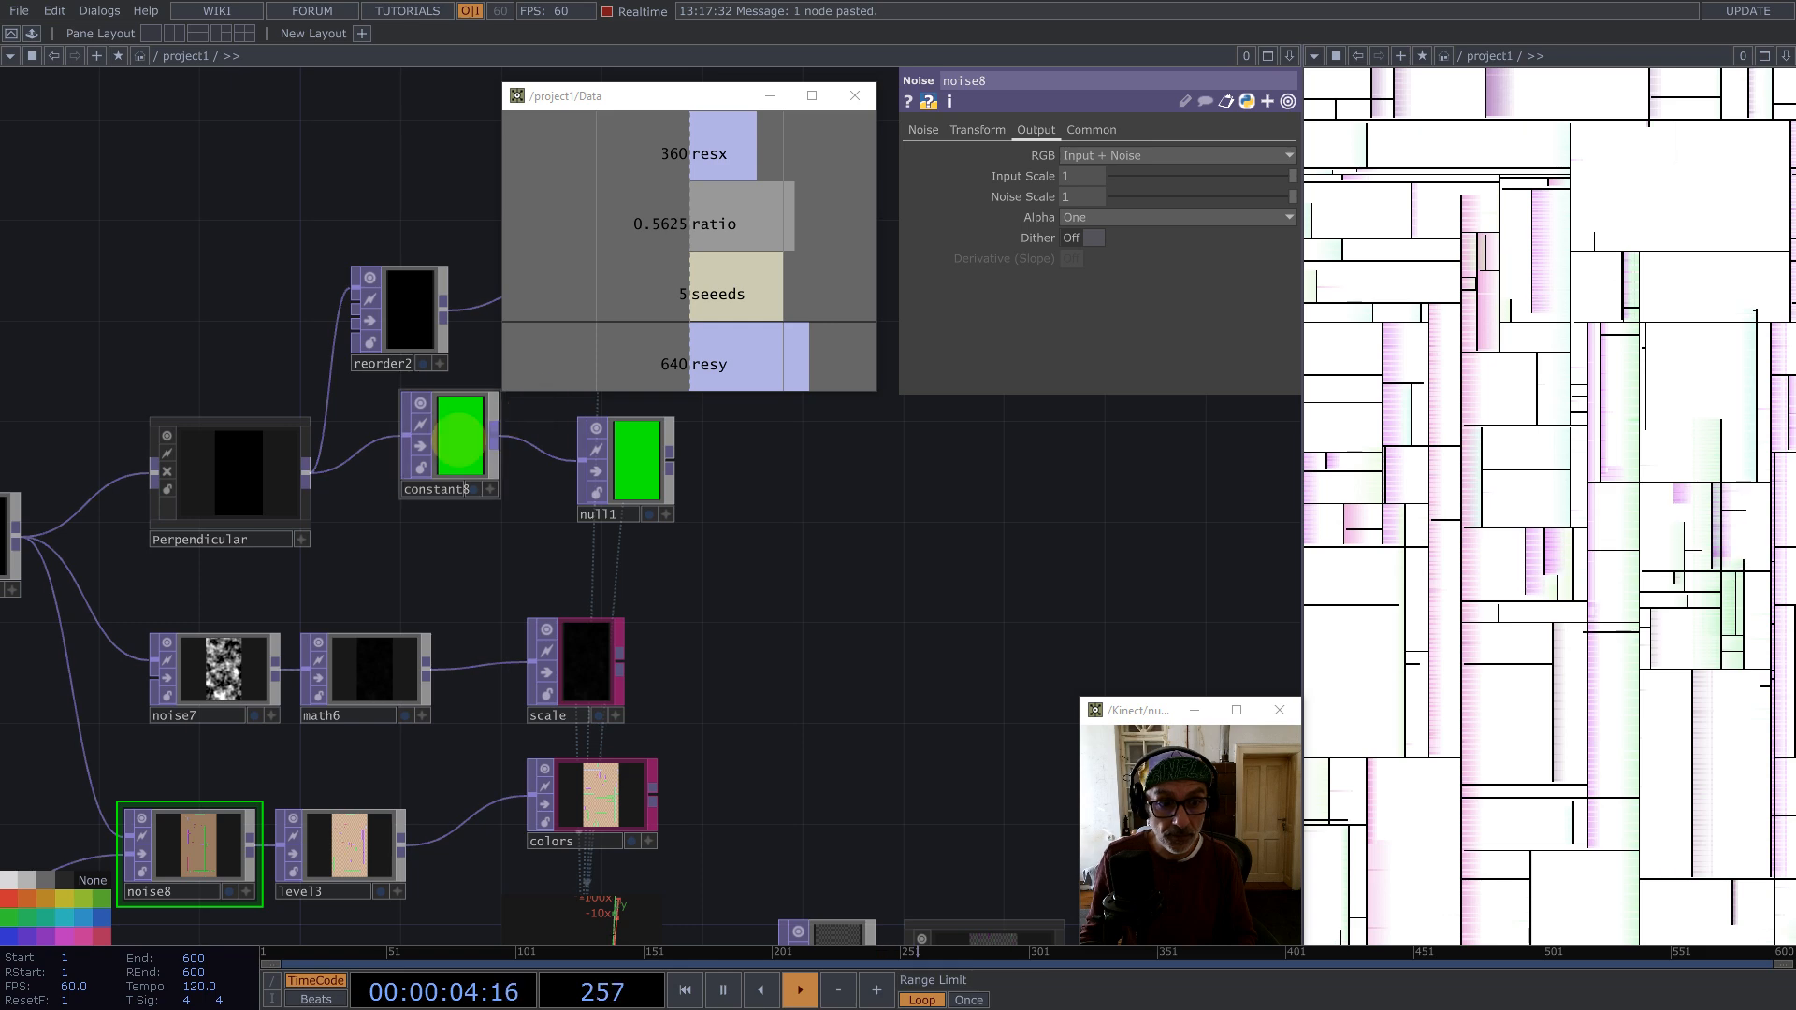
pyautogui.click(458, 440)
pyautogui.click(931, 132)
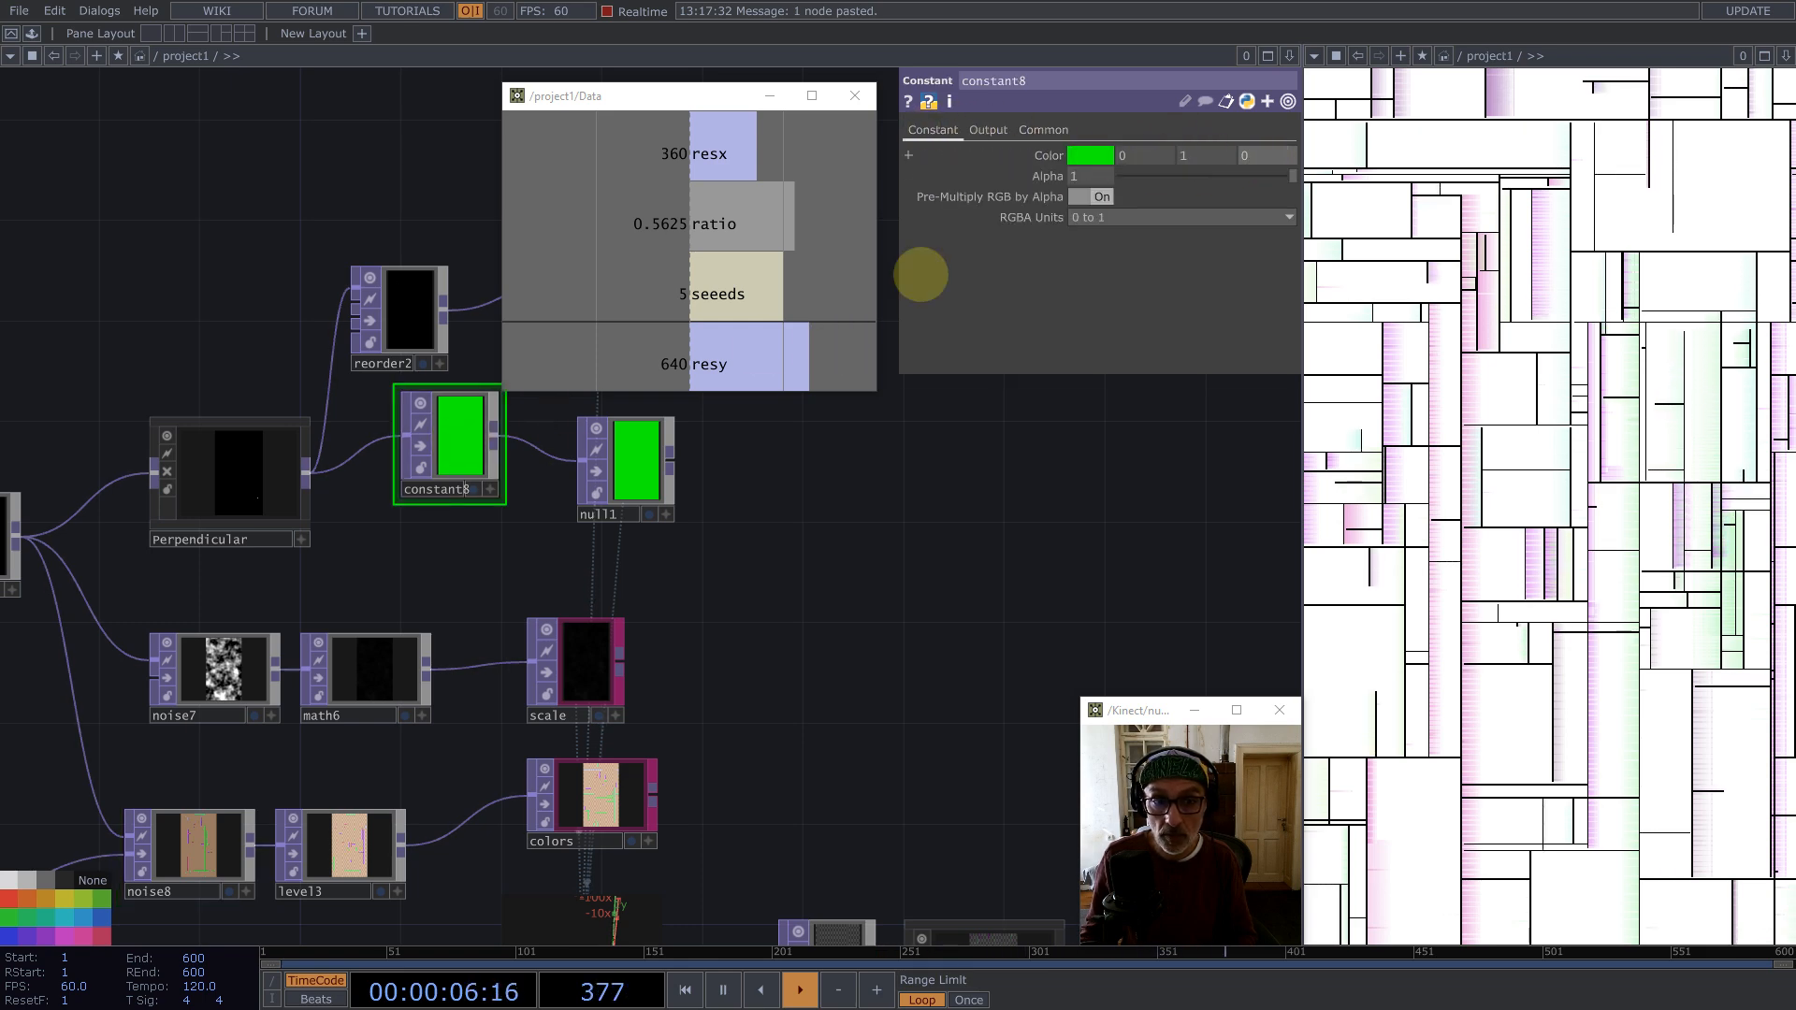
pyautogui.moveTo(680, 423); pyautogui.dragTo(755, 423)
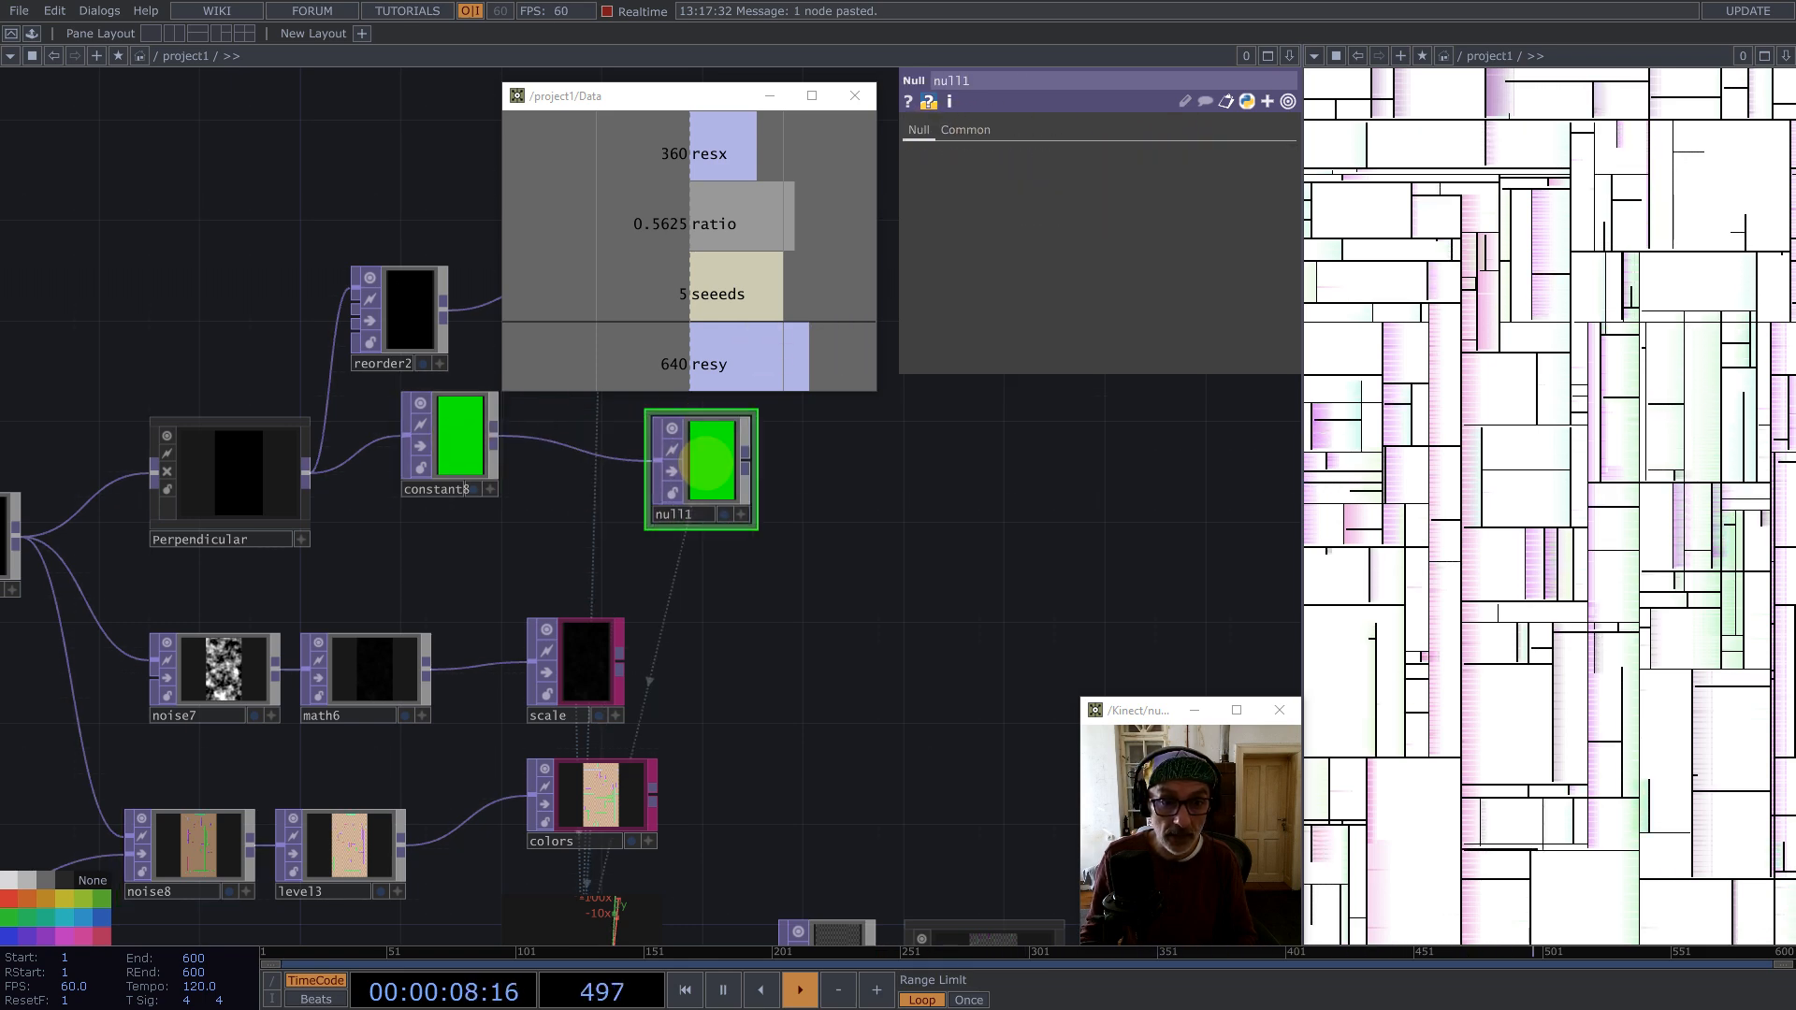
pyautogui.click(85, 934)
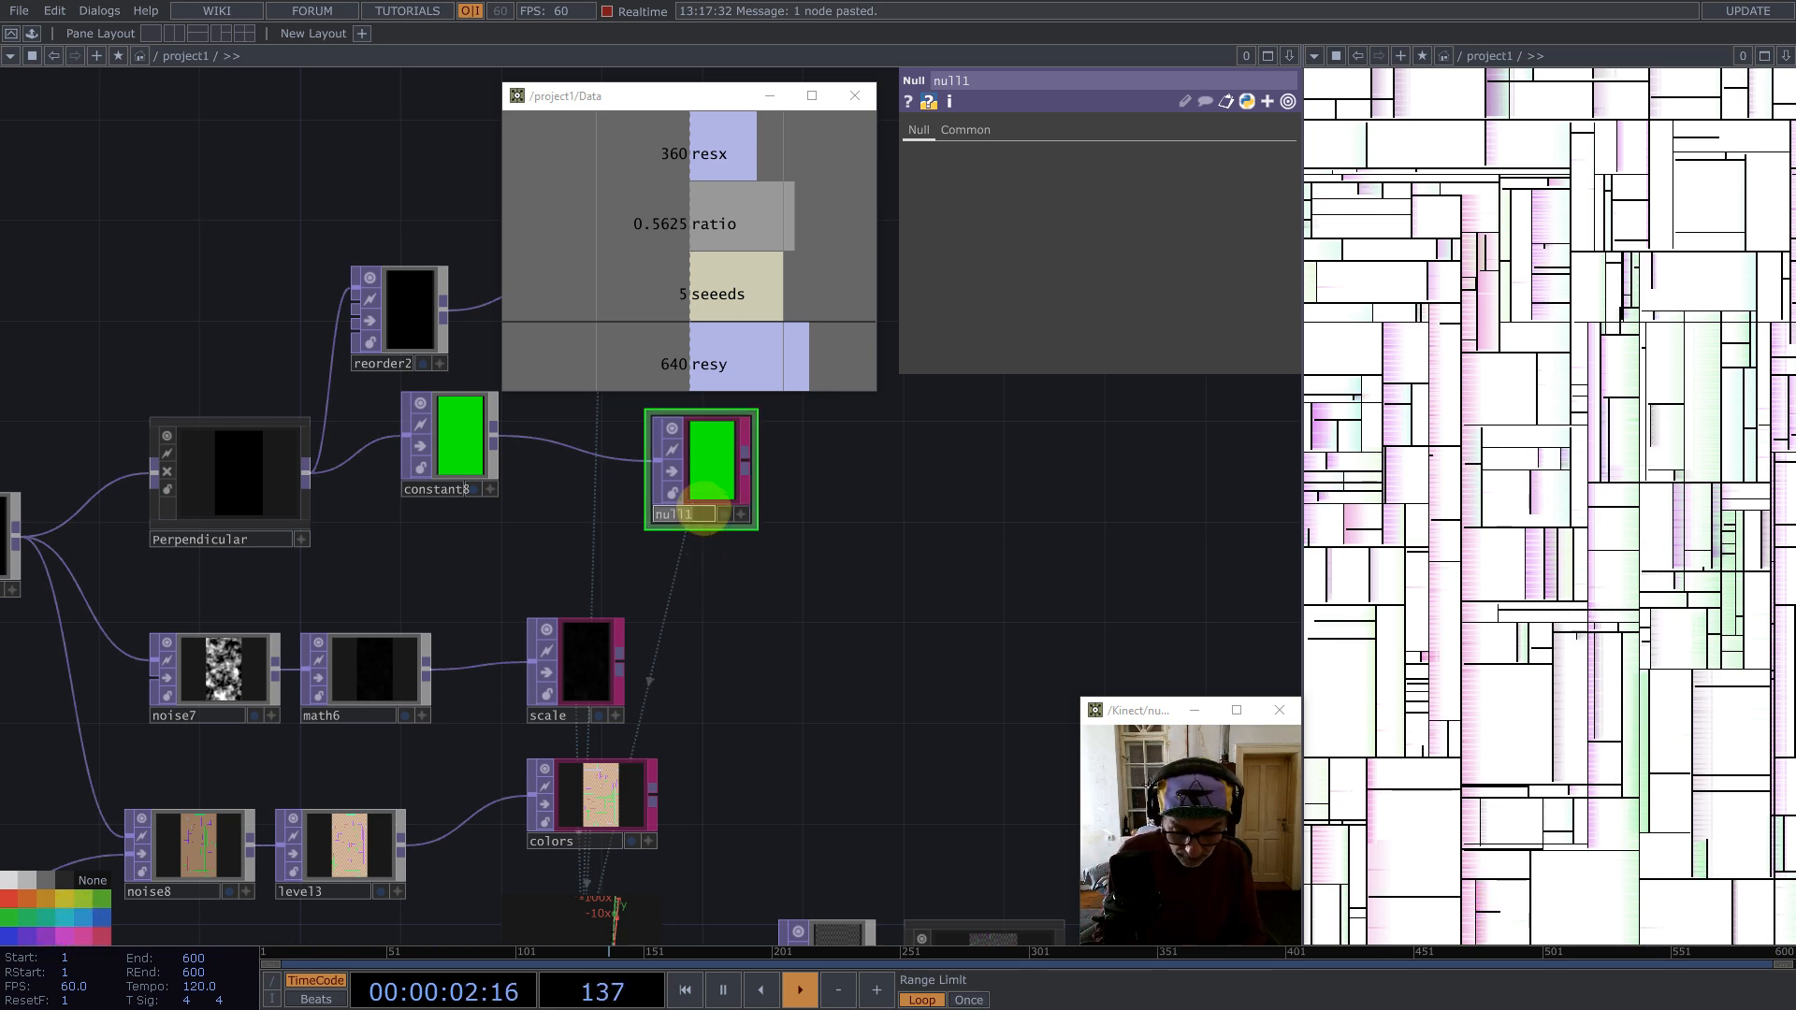
# Step: Rename null1 to rotateUp, applying the name change to all referencing parameters
pyautogui.click(703, 513)
pyautogui.write('rotate')
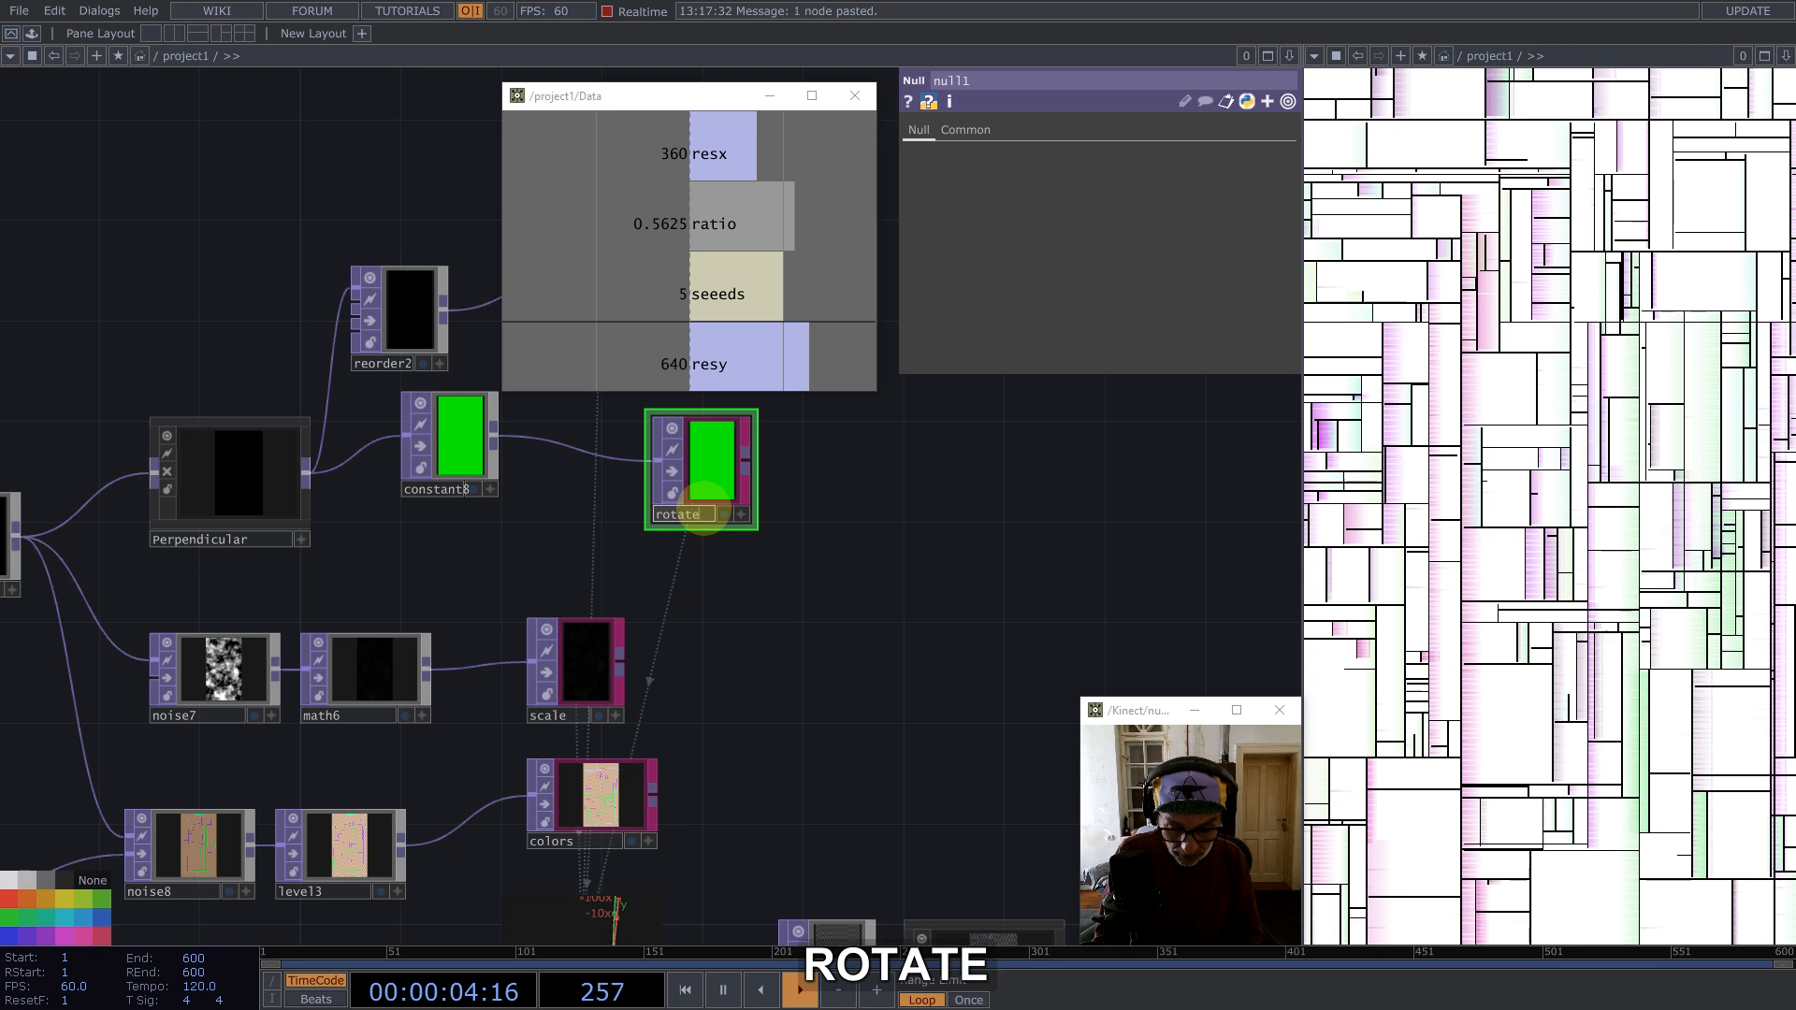
pyautogui.write('UP')
pyautogui.press('BackSpace')
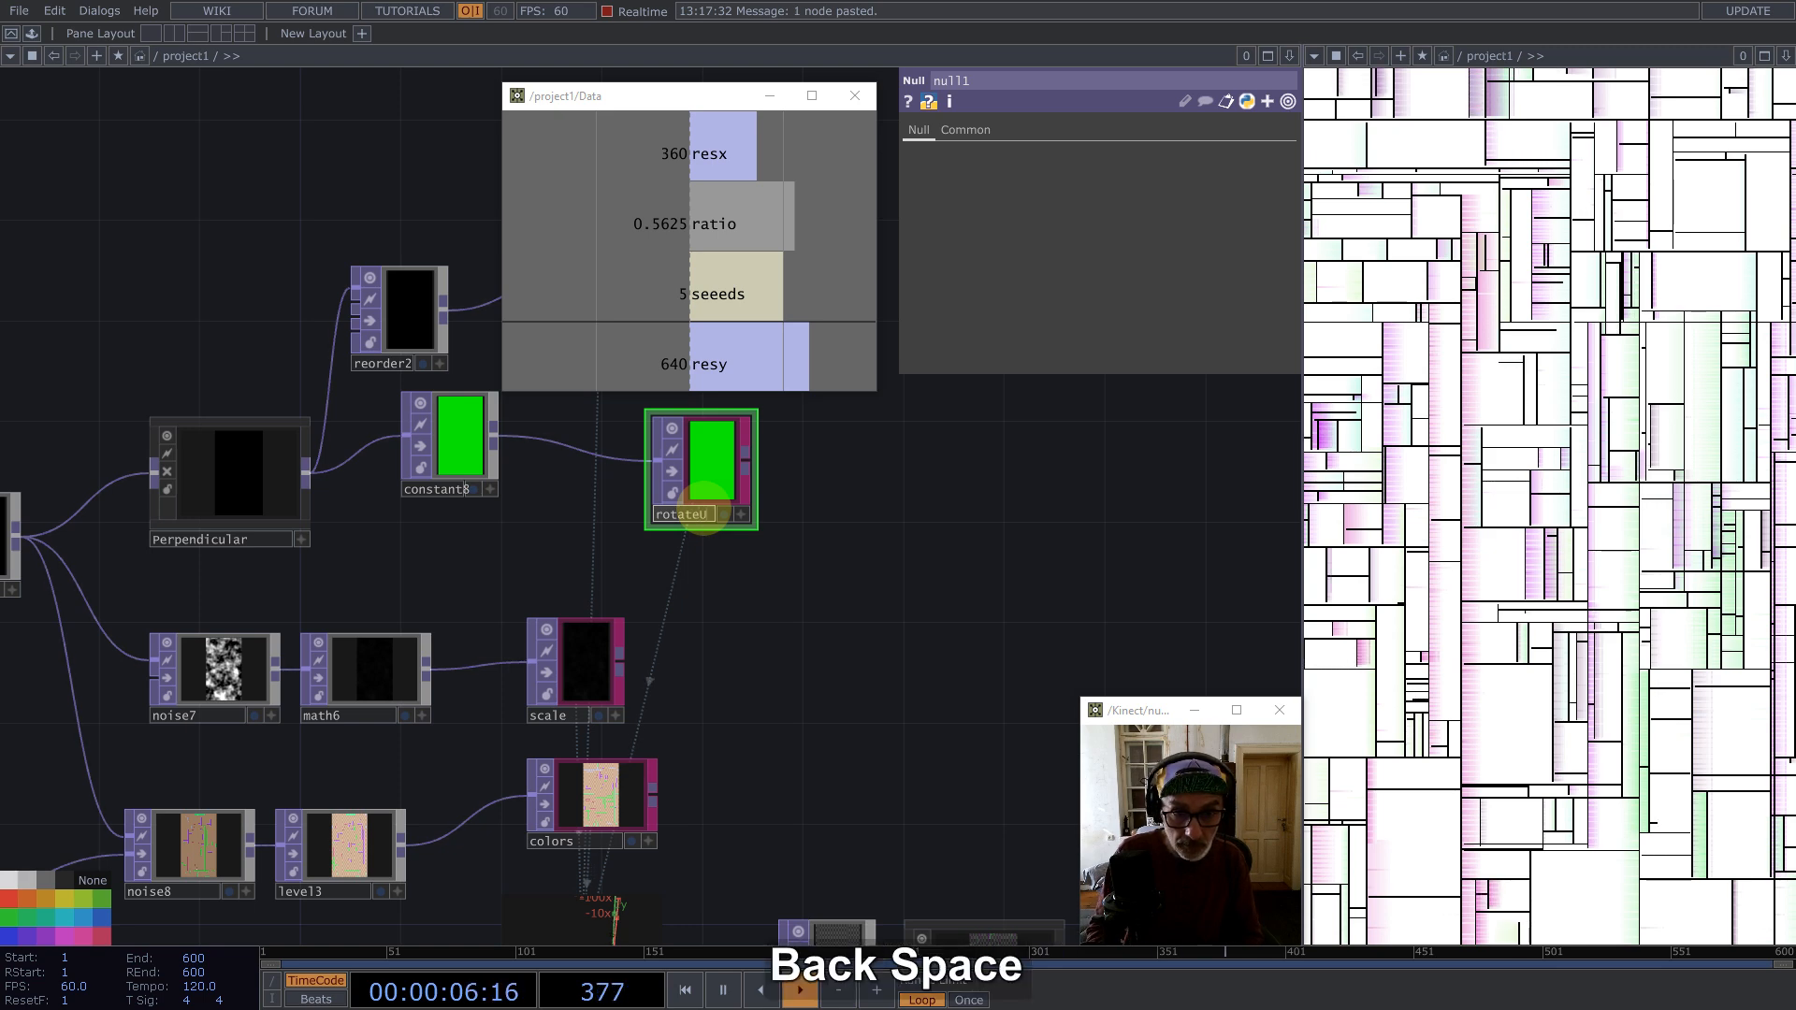
pyautogui.write('p')
pyautogui.press('Return')
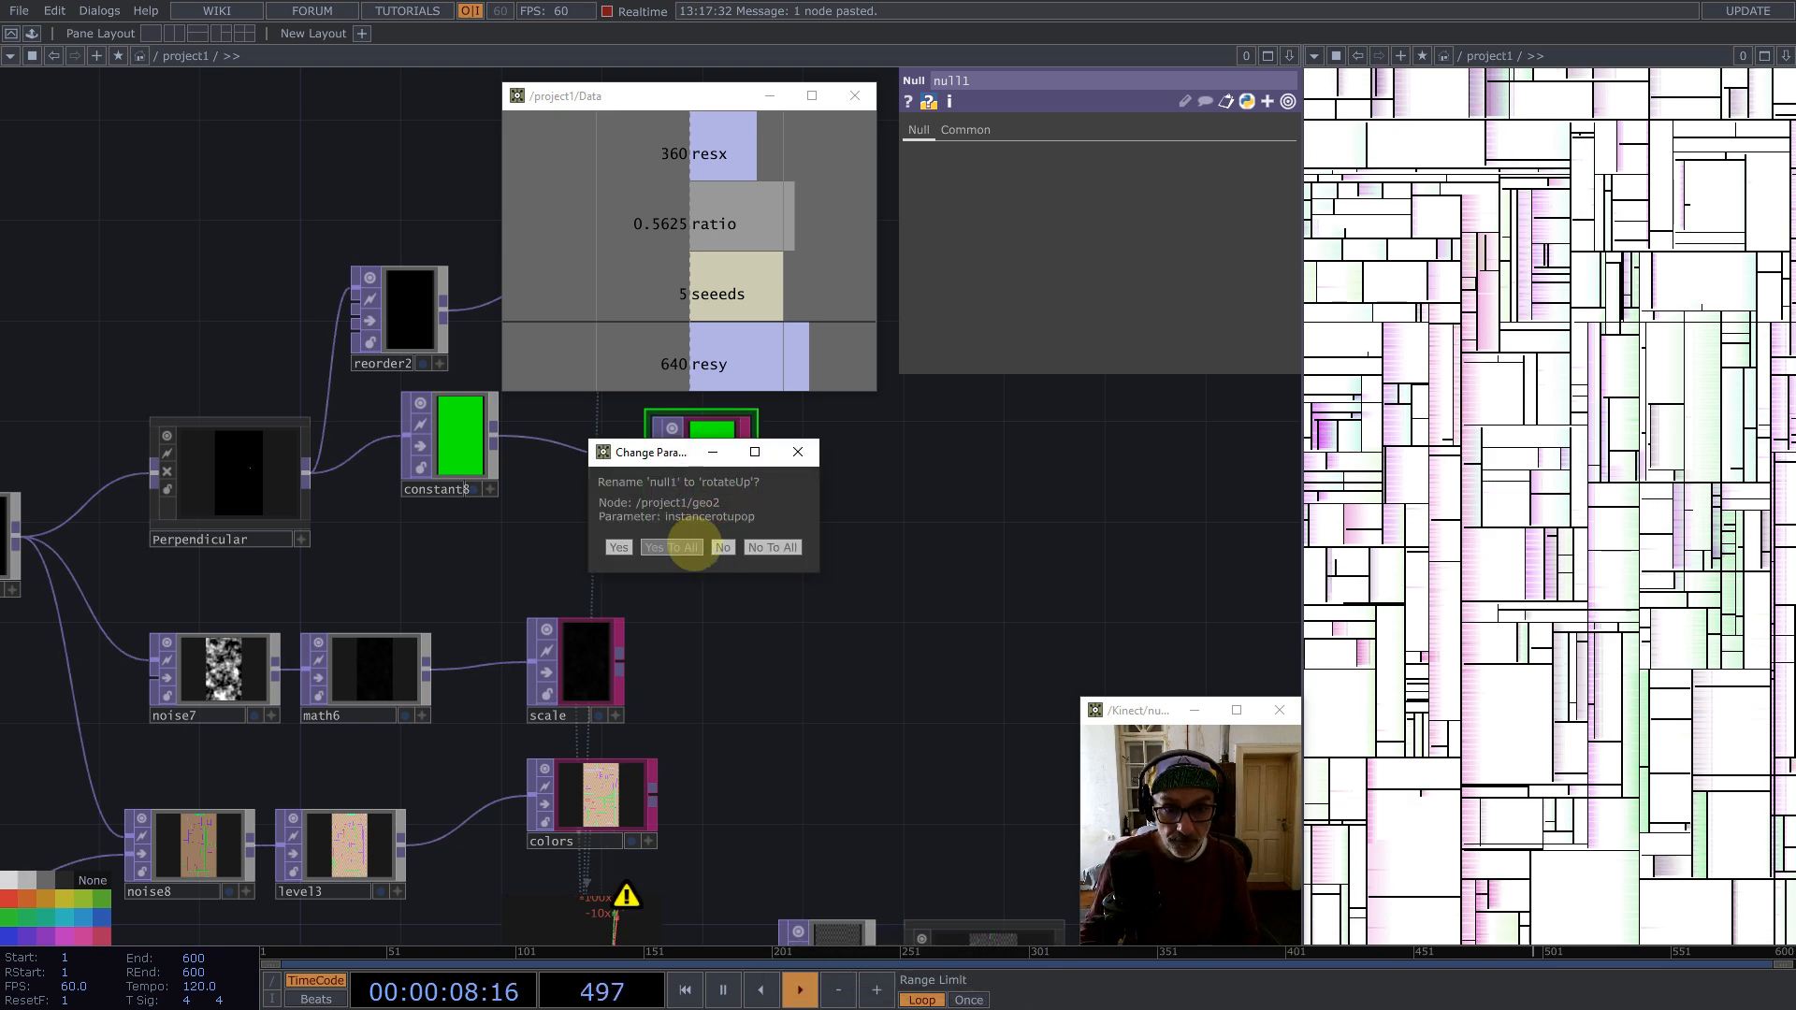
pyautogui.click(690, 545)
# Step: Set noise8's output RGB mode to Noise
pyautogui.scroll(-2, 711, 493)
pyautogui.scroll(-5, 713, 485)
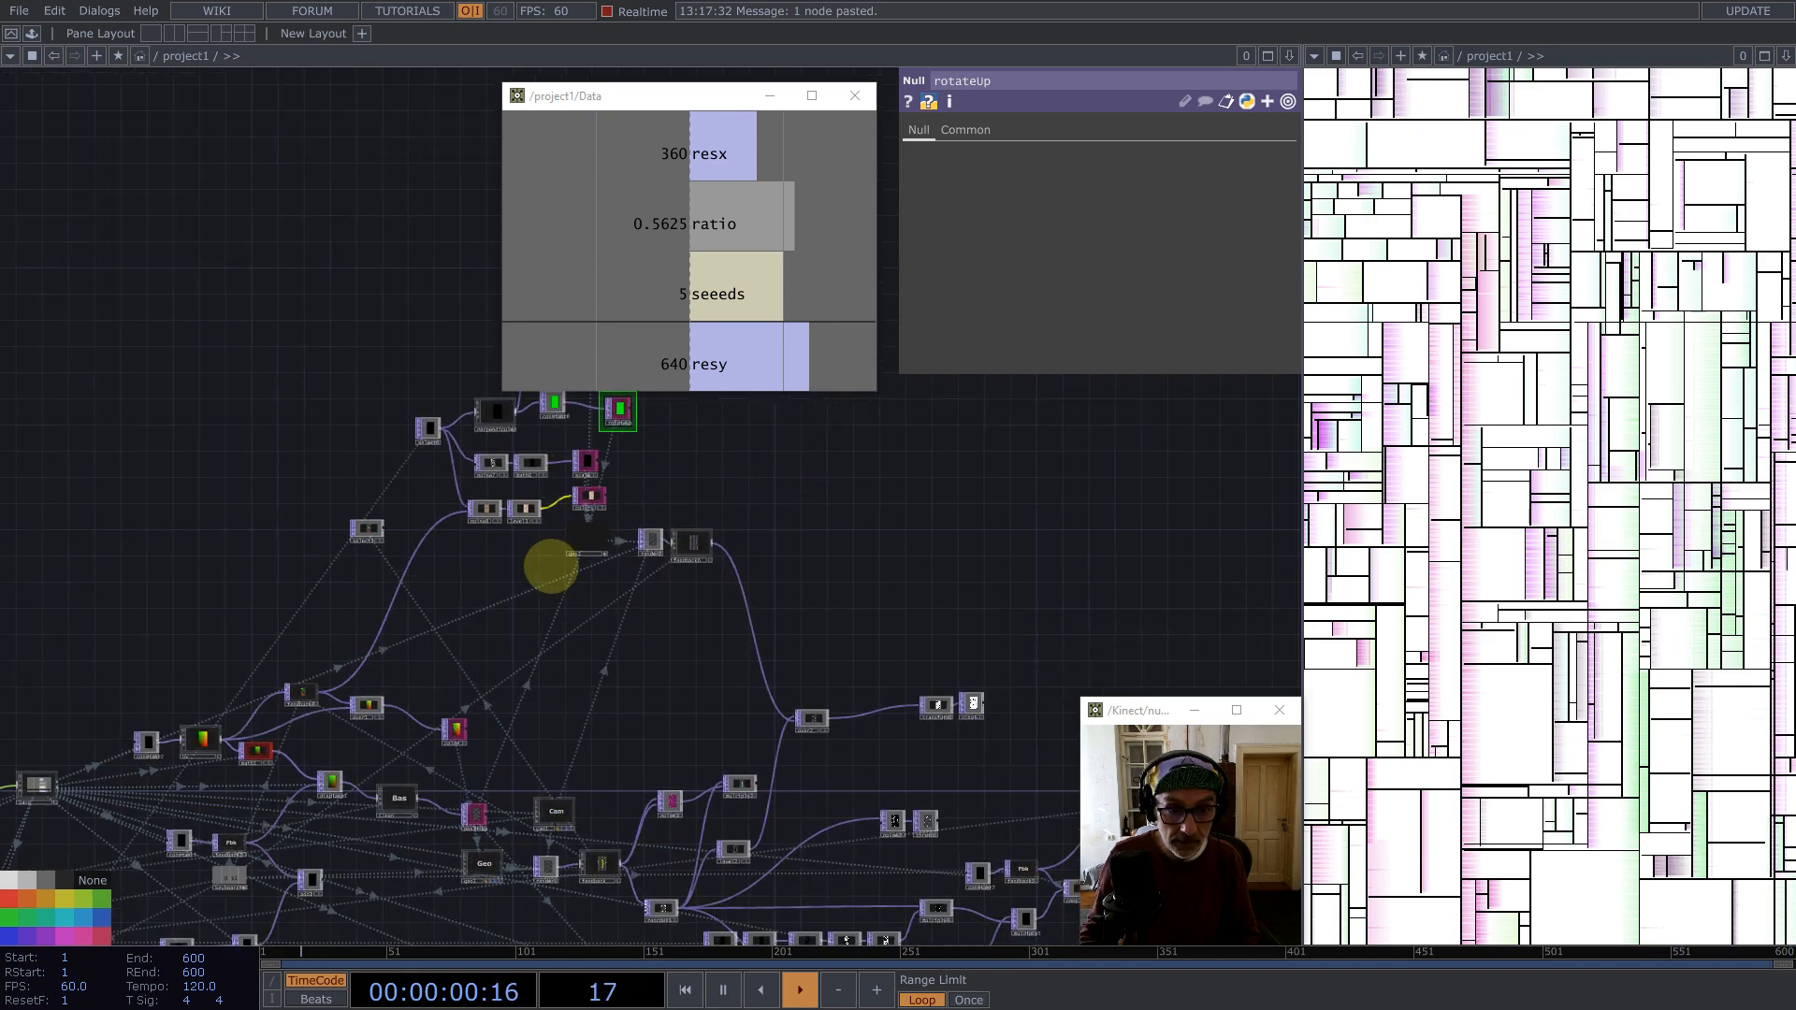
pyautogui.scroll(5, 513, 497)
pyautogui.click(501, 552)
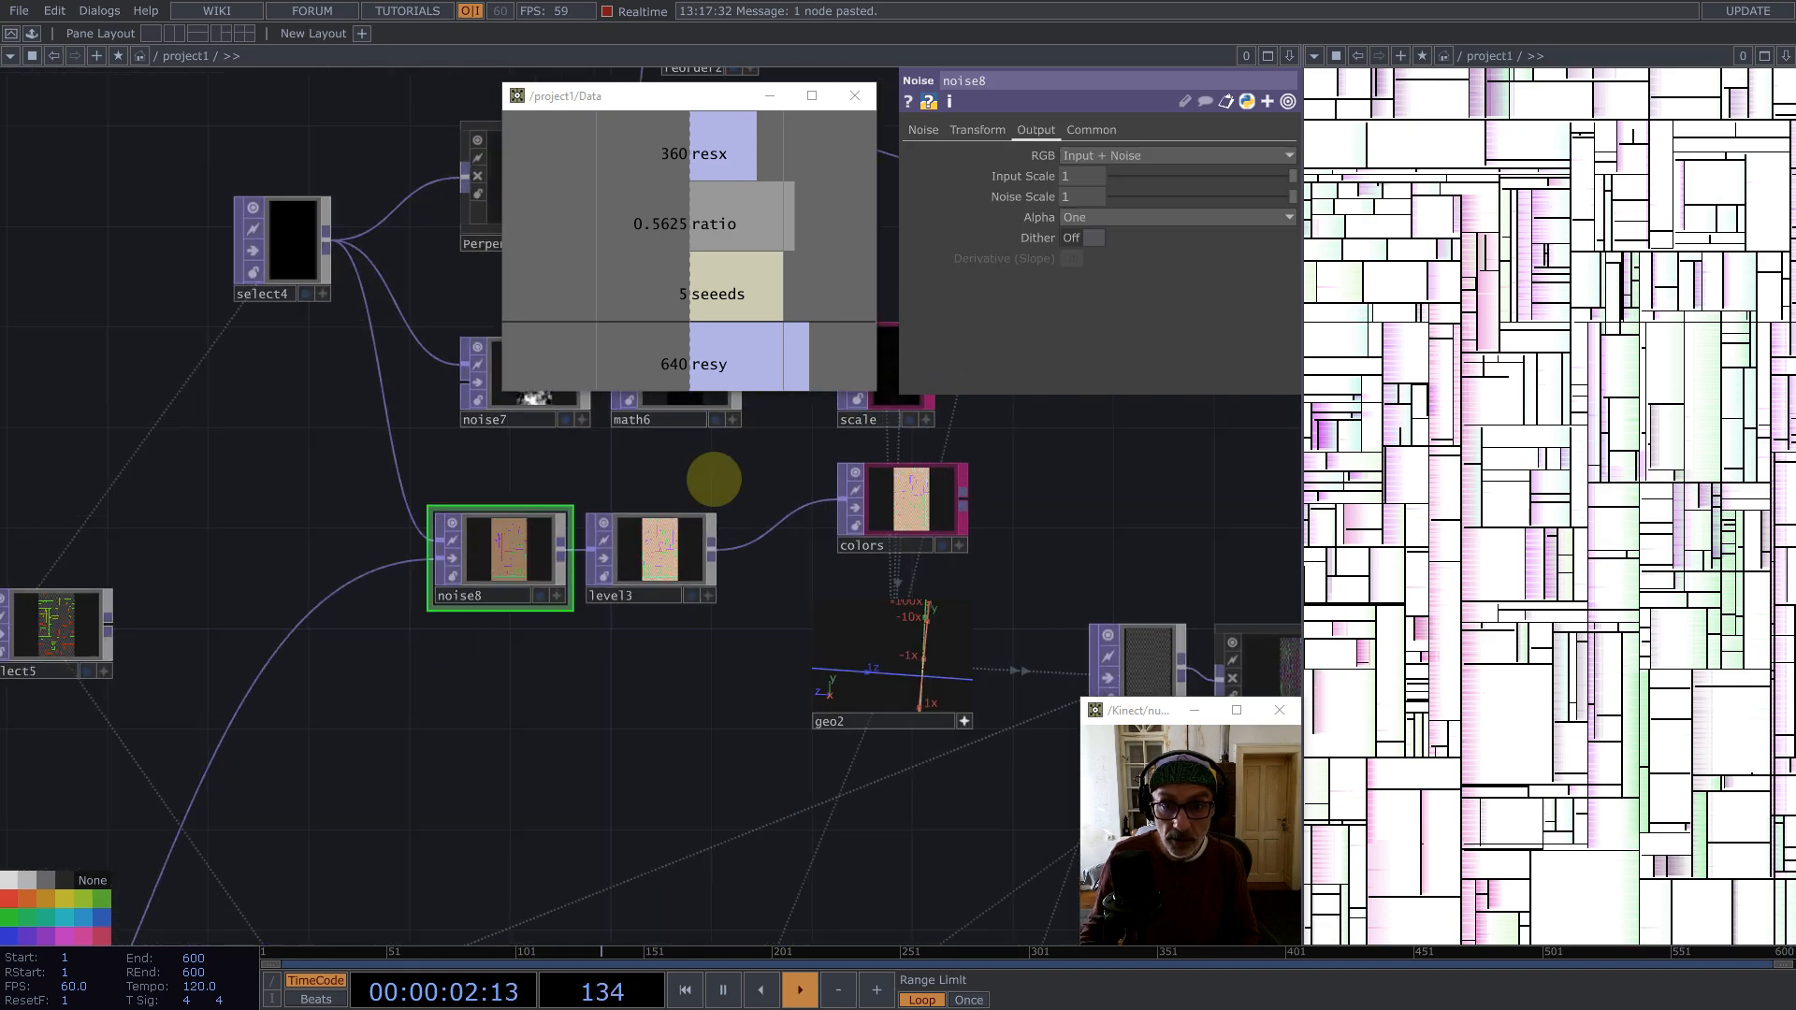
pyautogui.click(1036, 130)
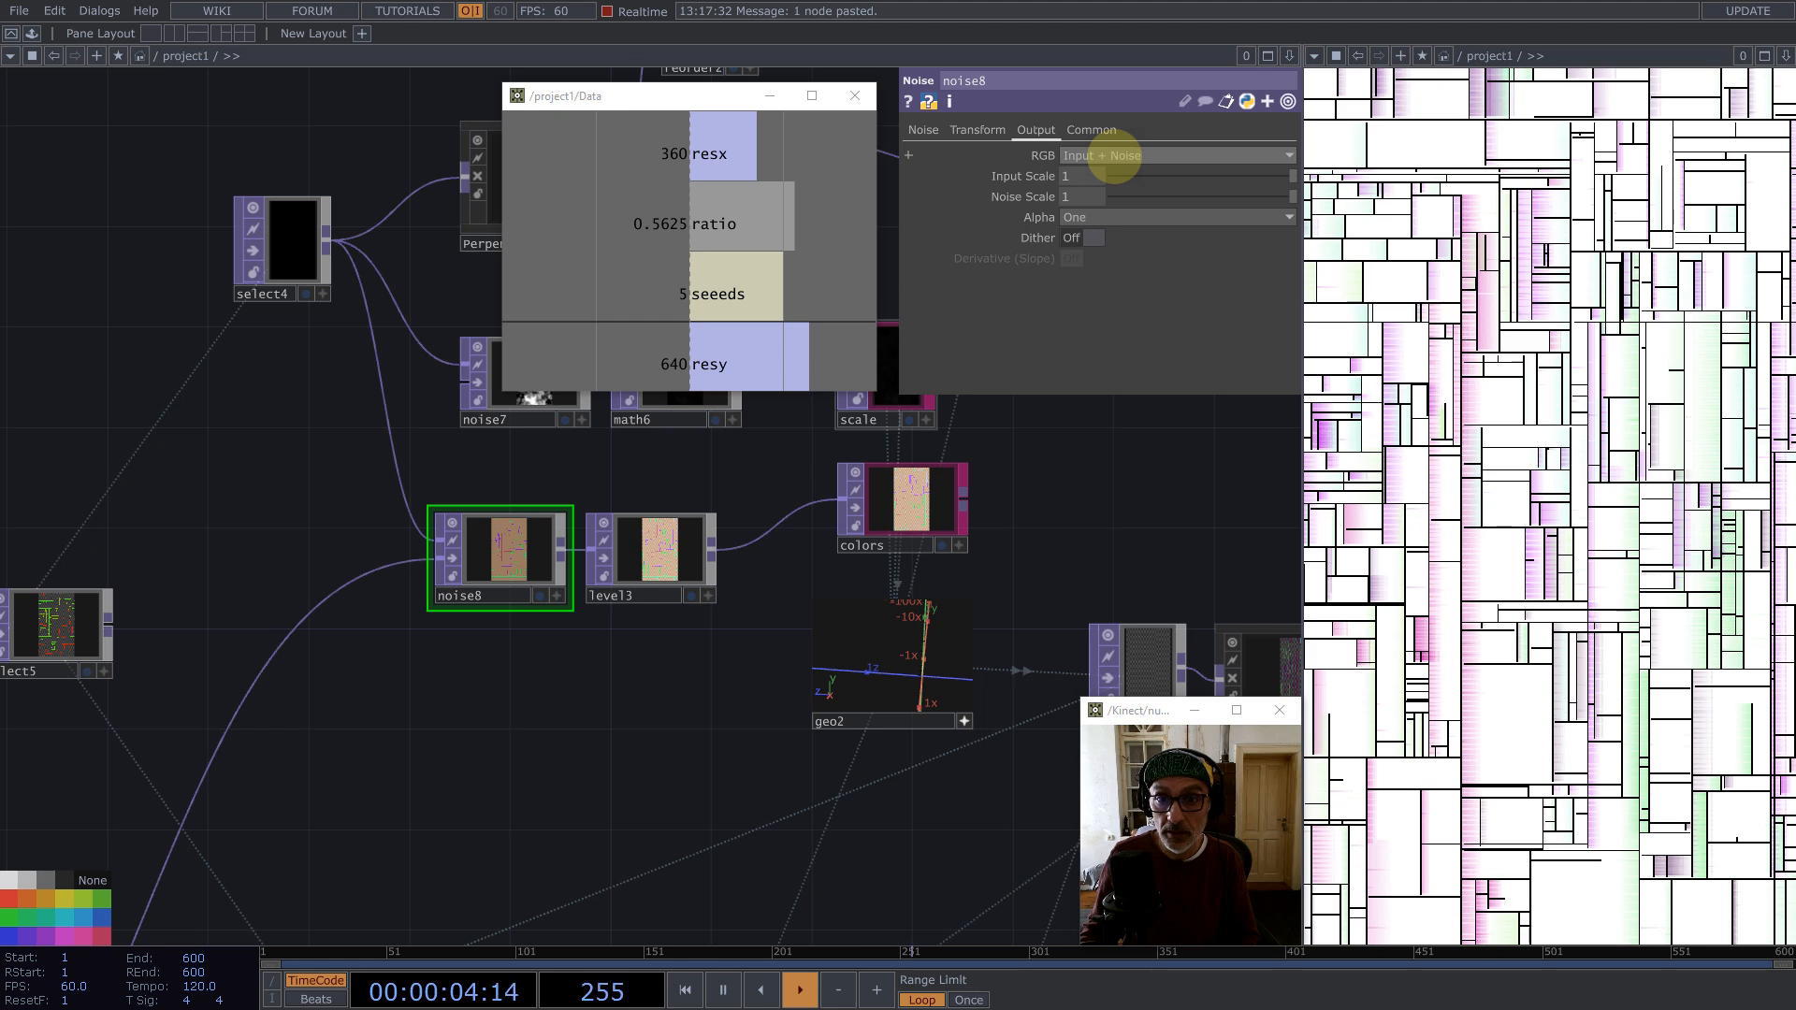
pyautogui.click(1108, 156)
pyautogui.click(1099, 177)
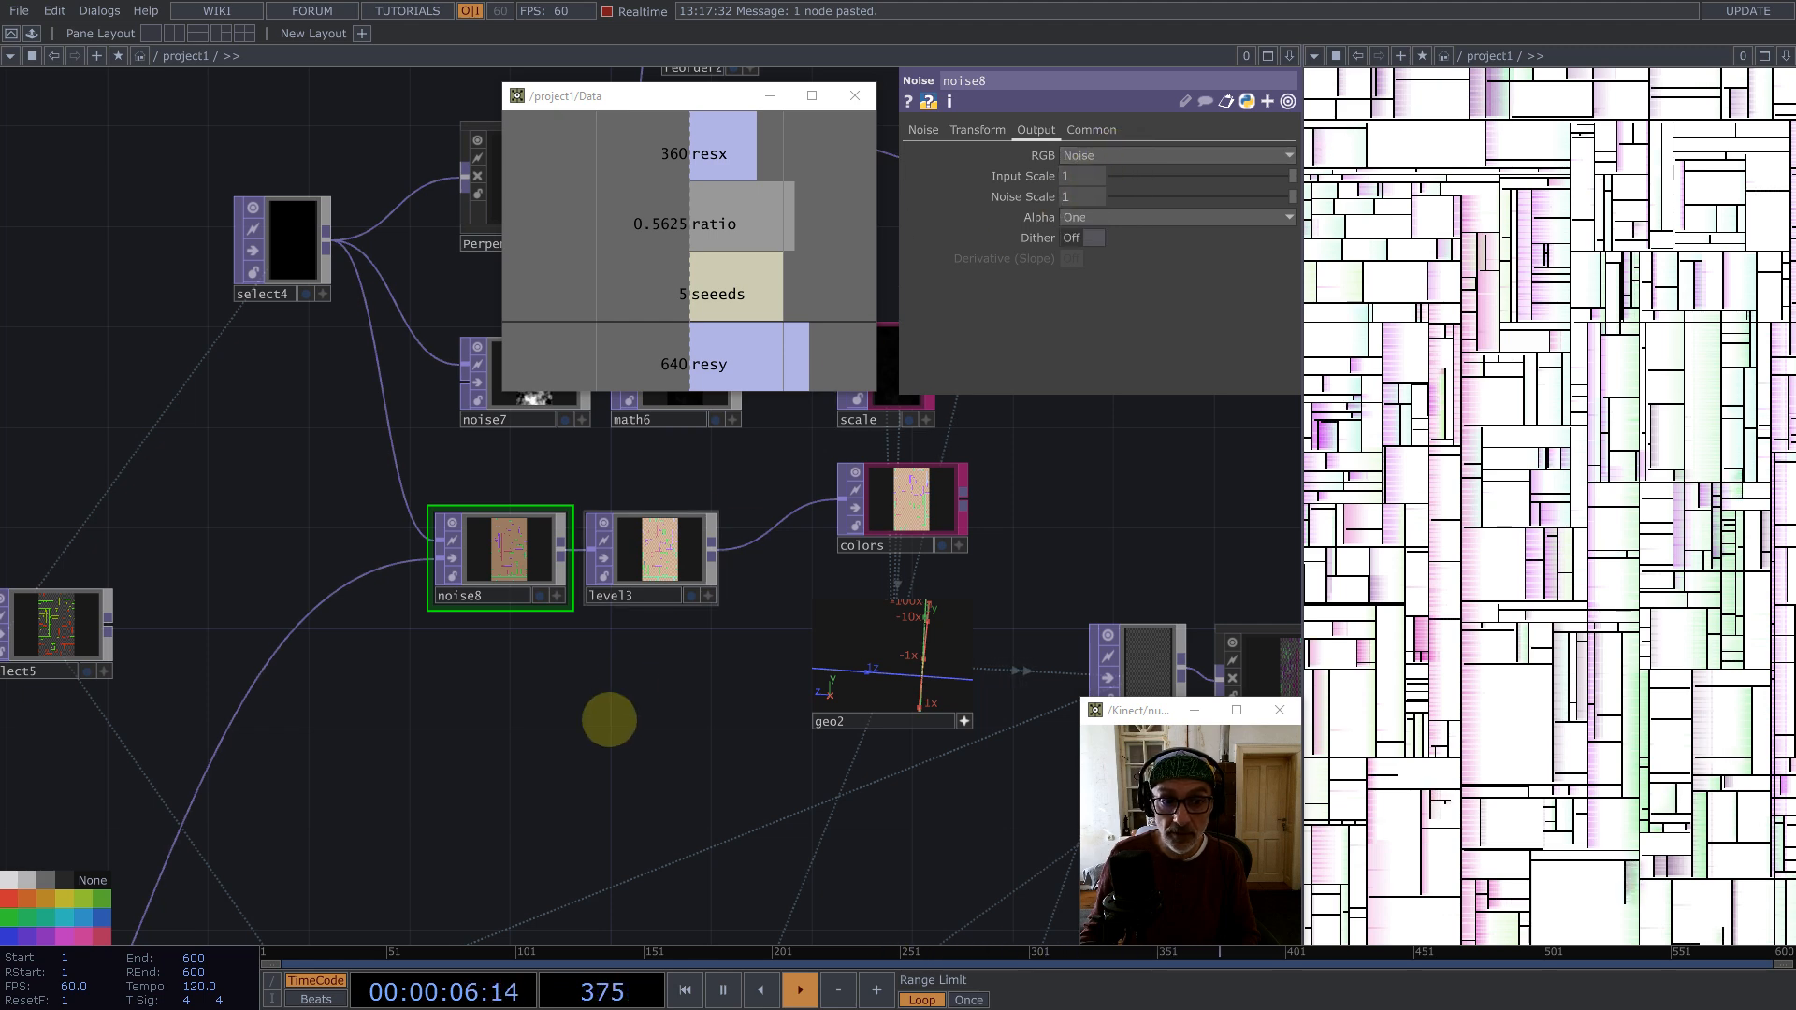
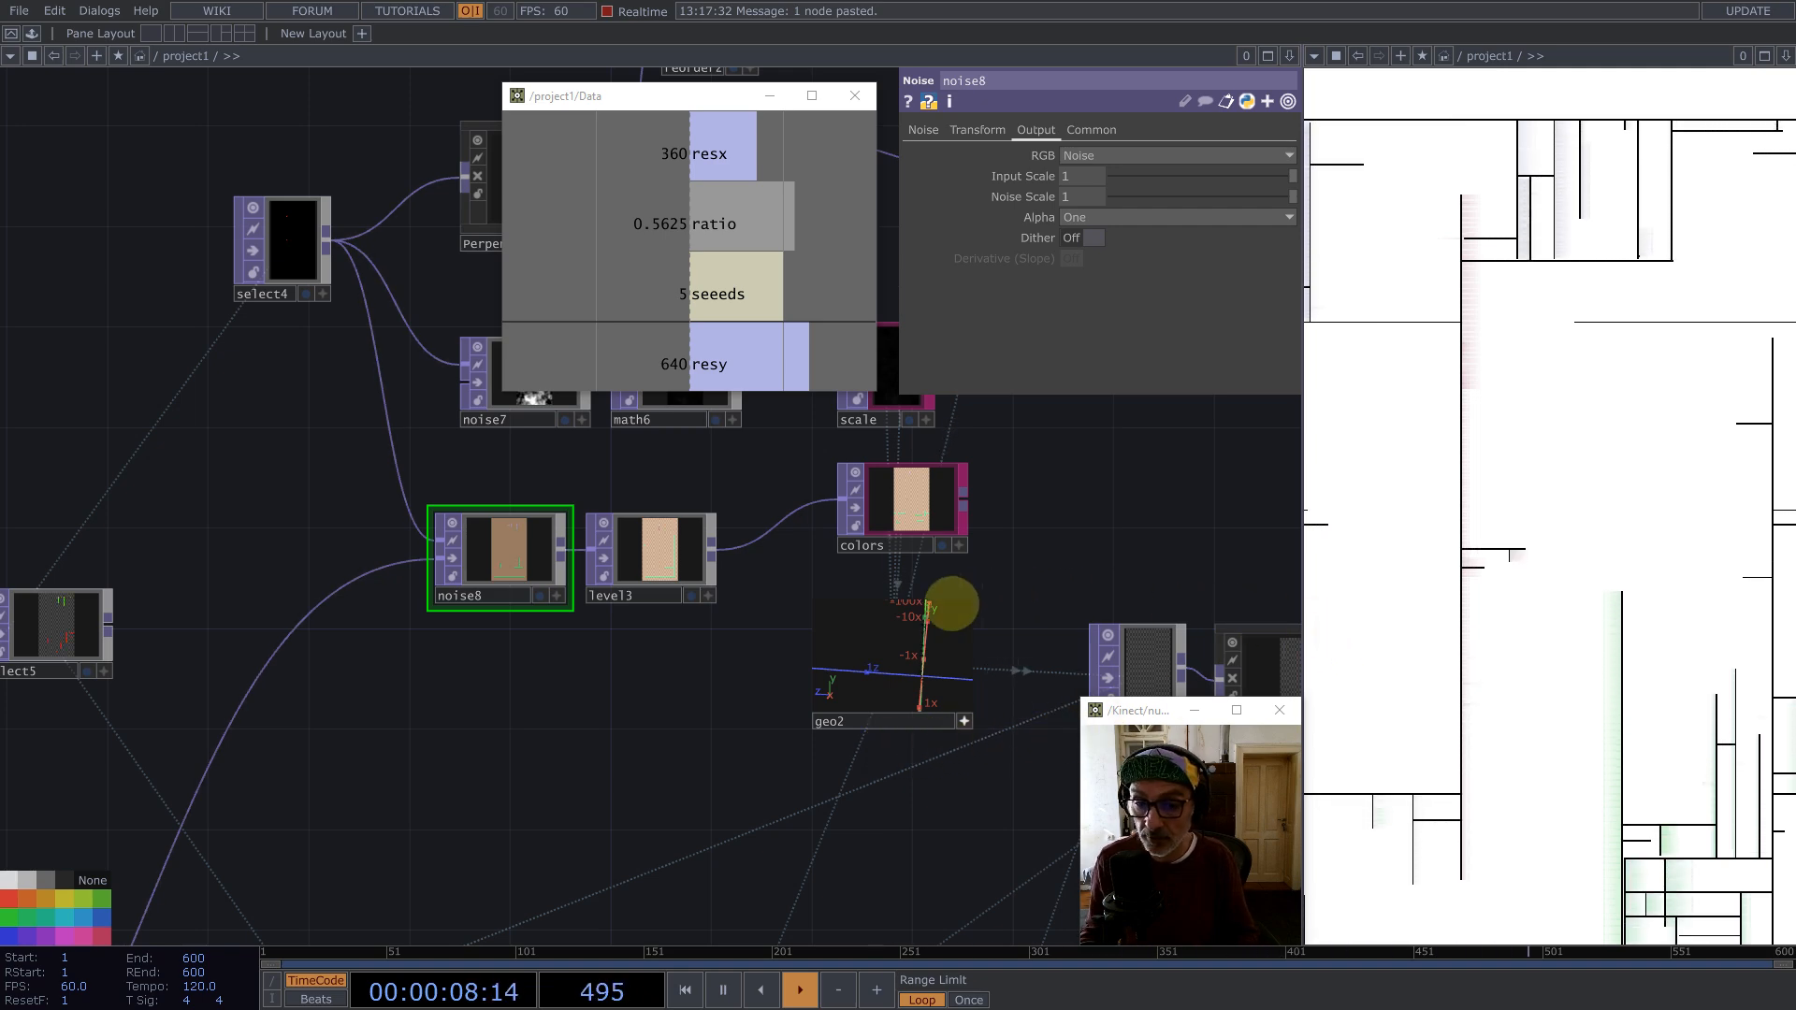
# Step: Try raising the Offset of noise5, which feeds the thresh2 node, to about 0.79, restart playback, then undo the change
pyautogui.scroll(-5, 693, 633)
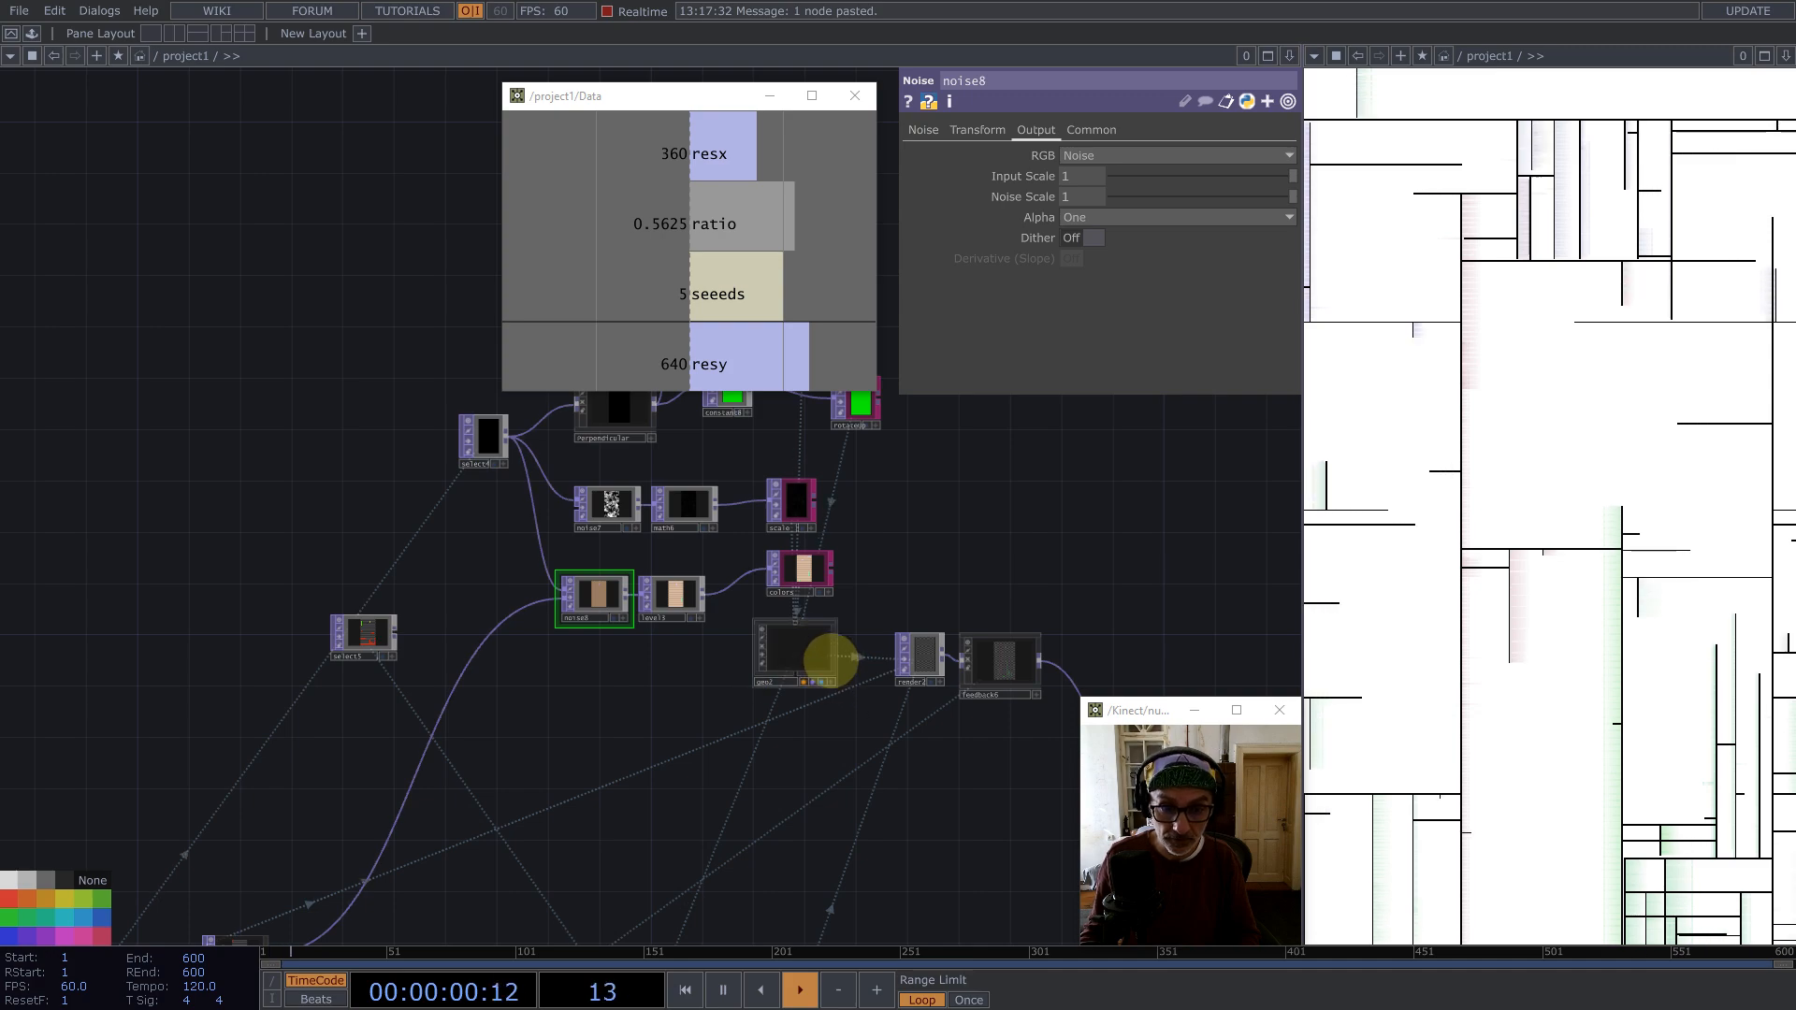
pyautogui.scroll(5, 829, 659)
pyautogui.scroll(-8, 384, 593)
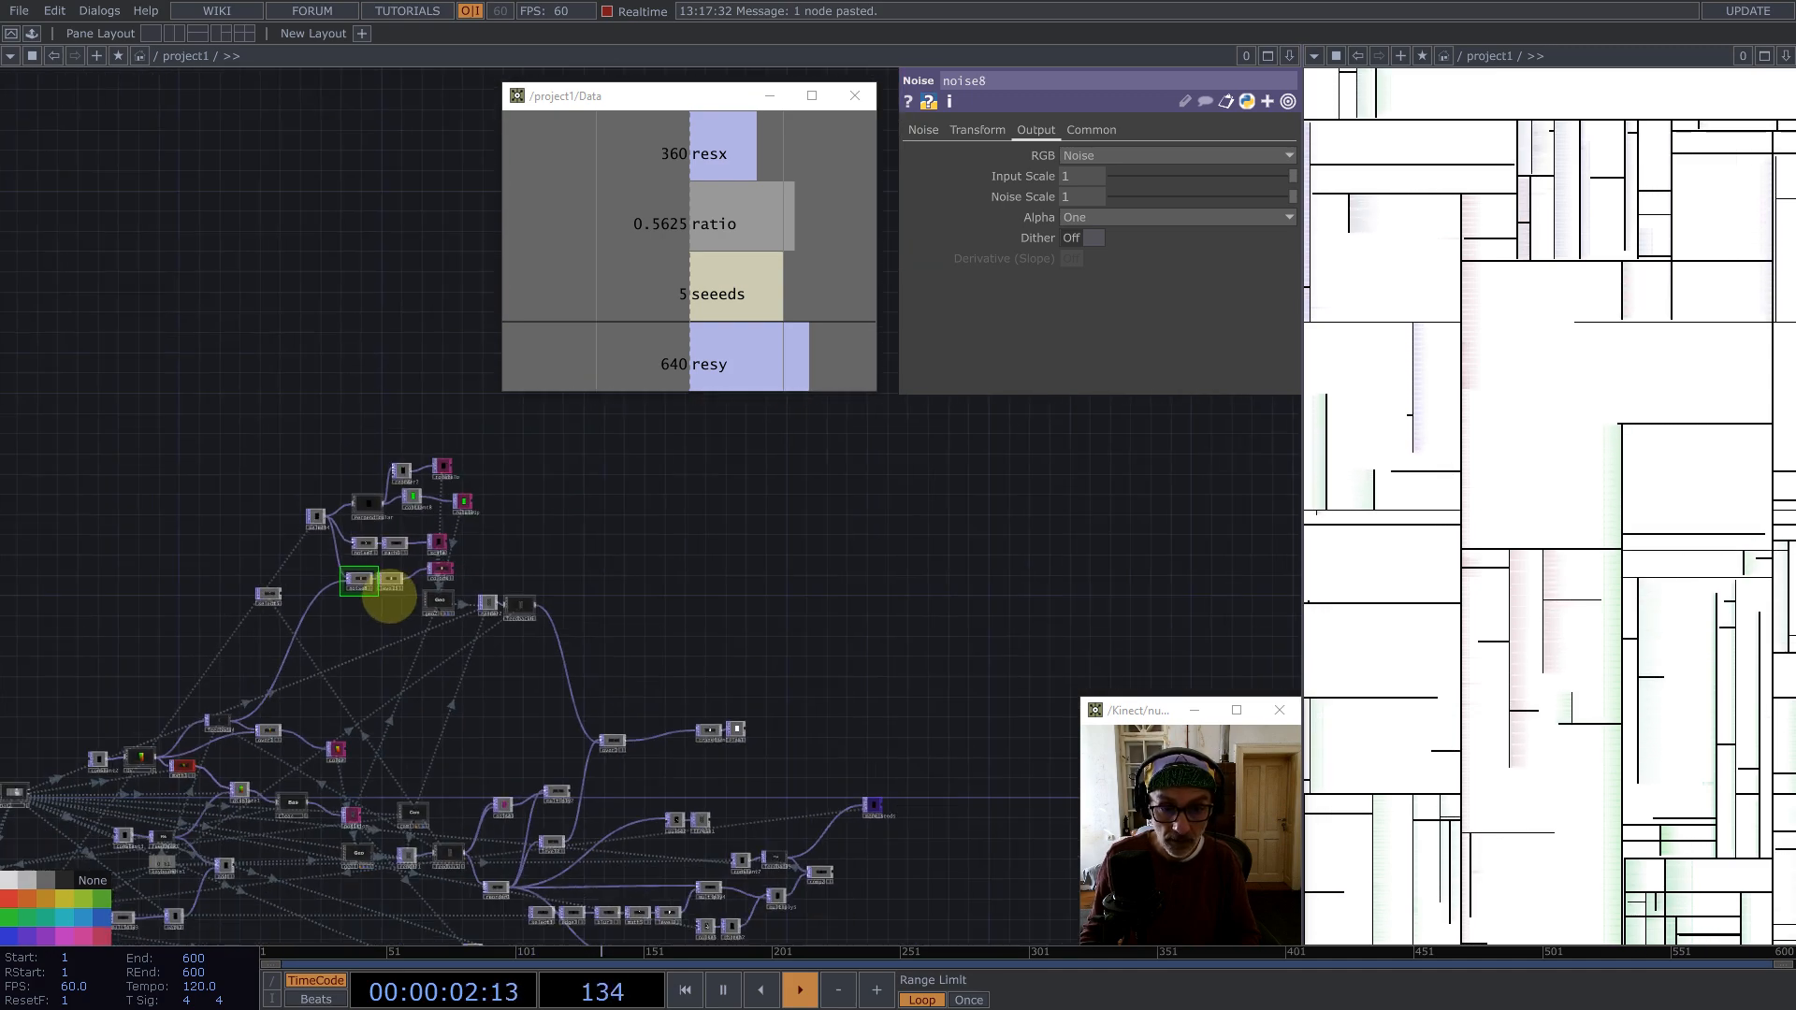
pyautogui.scroll(6, 795, 644)
pyautogui.moveTo(795, 644); pyautogui.dragTo(706, 490)
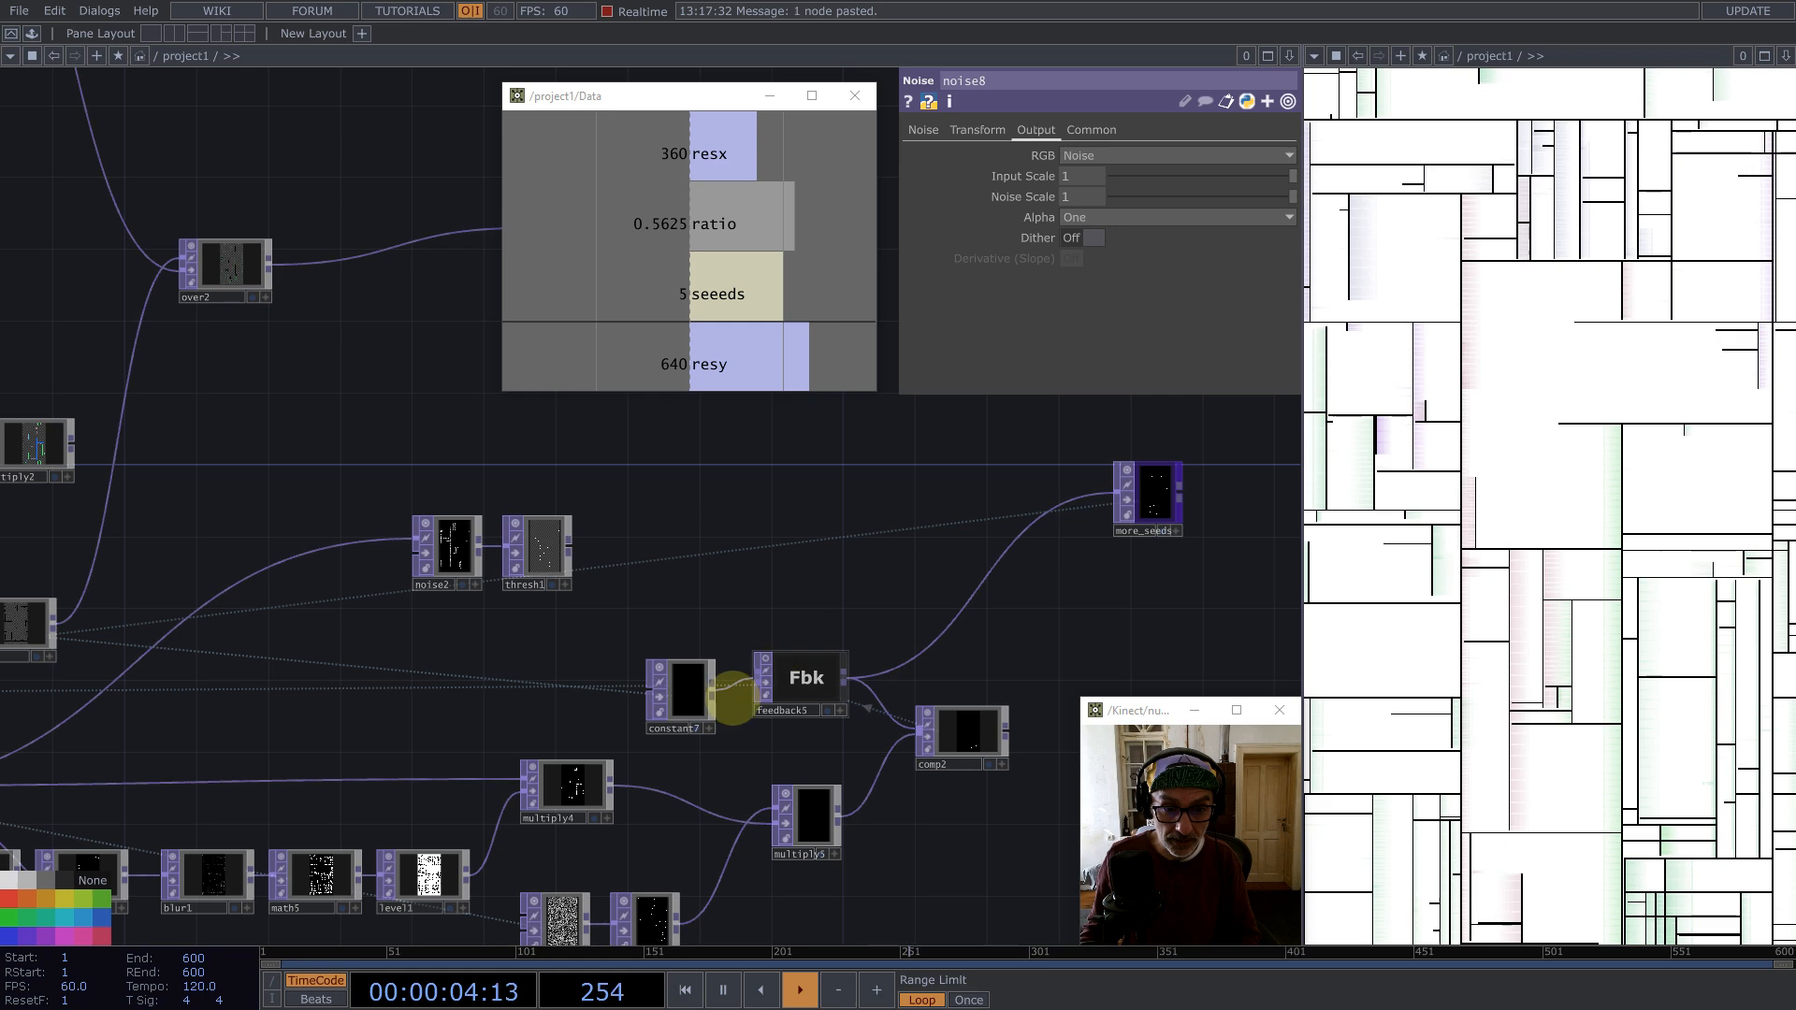
pyautogui.moveTo(693, 790); pyautogui.dragTo(798, 529)
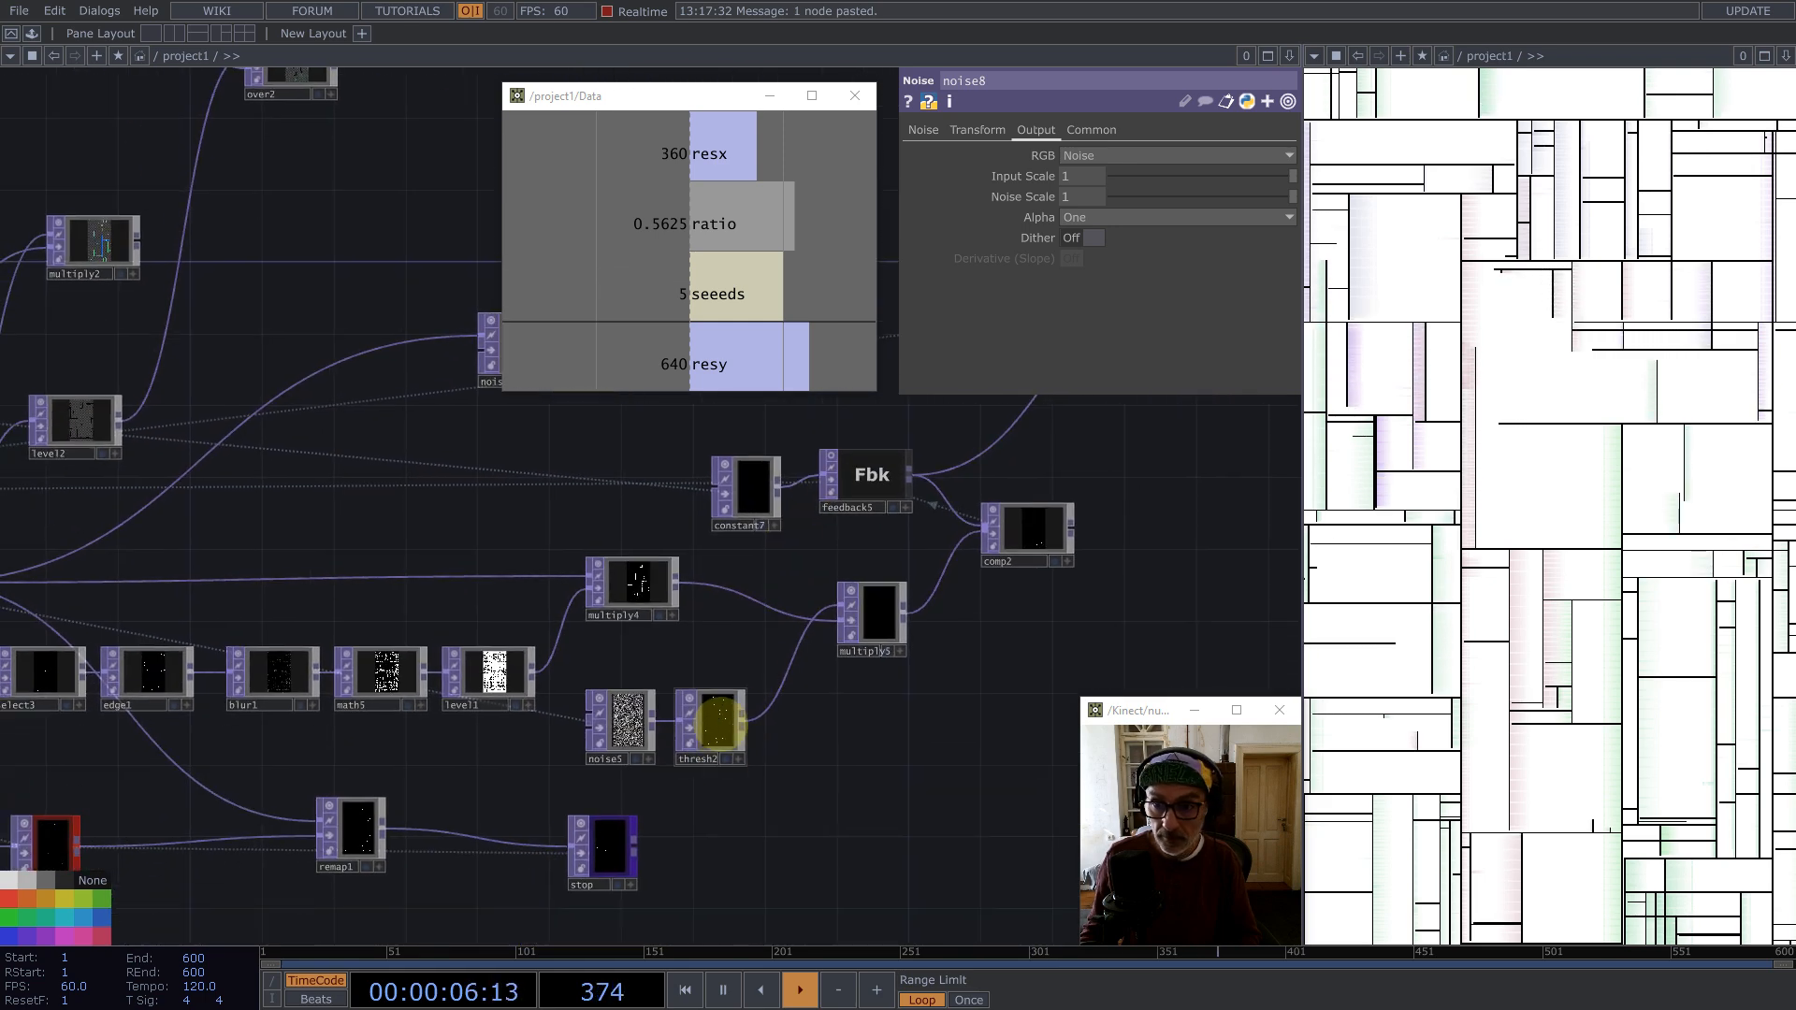
pyautogui.click(717, 722)
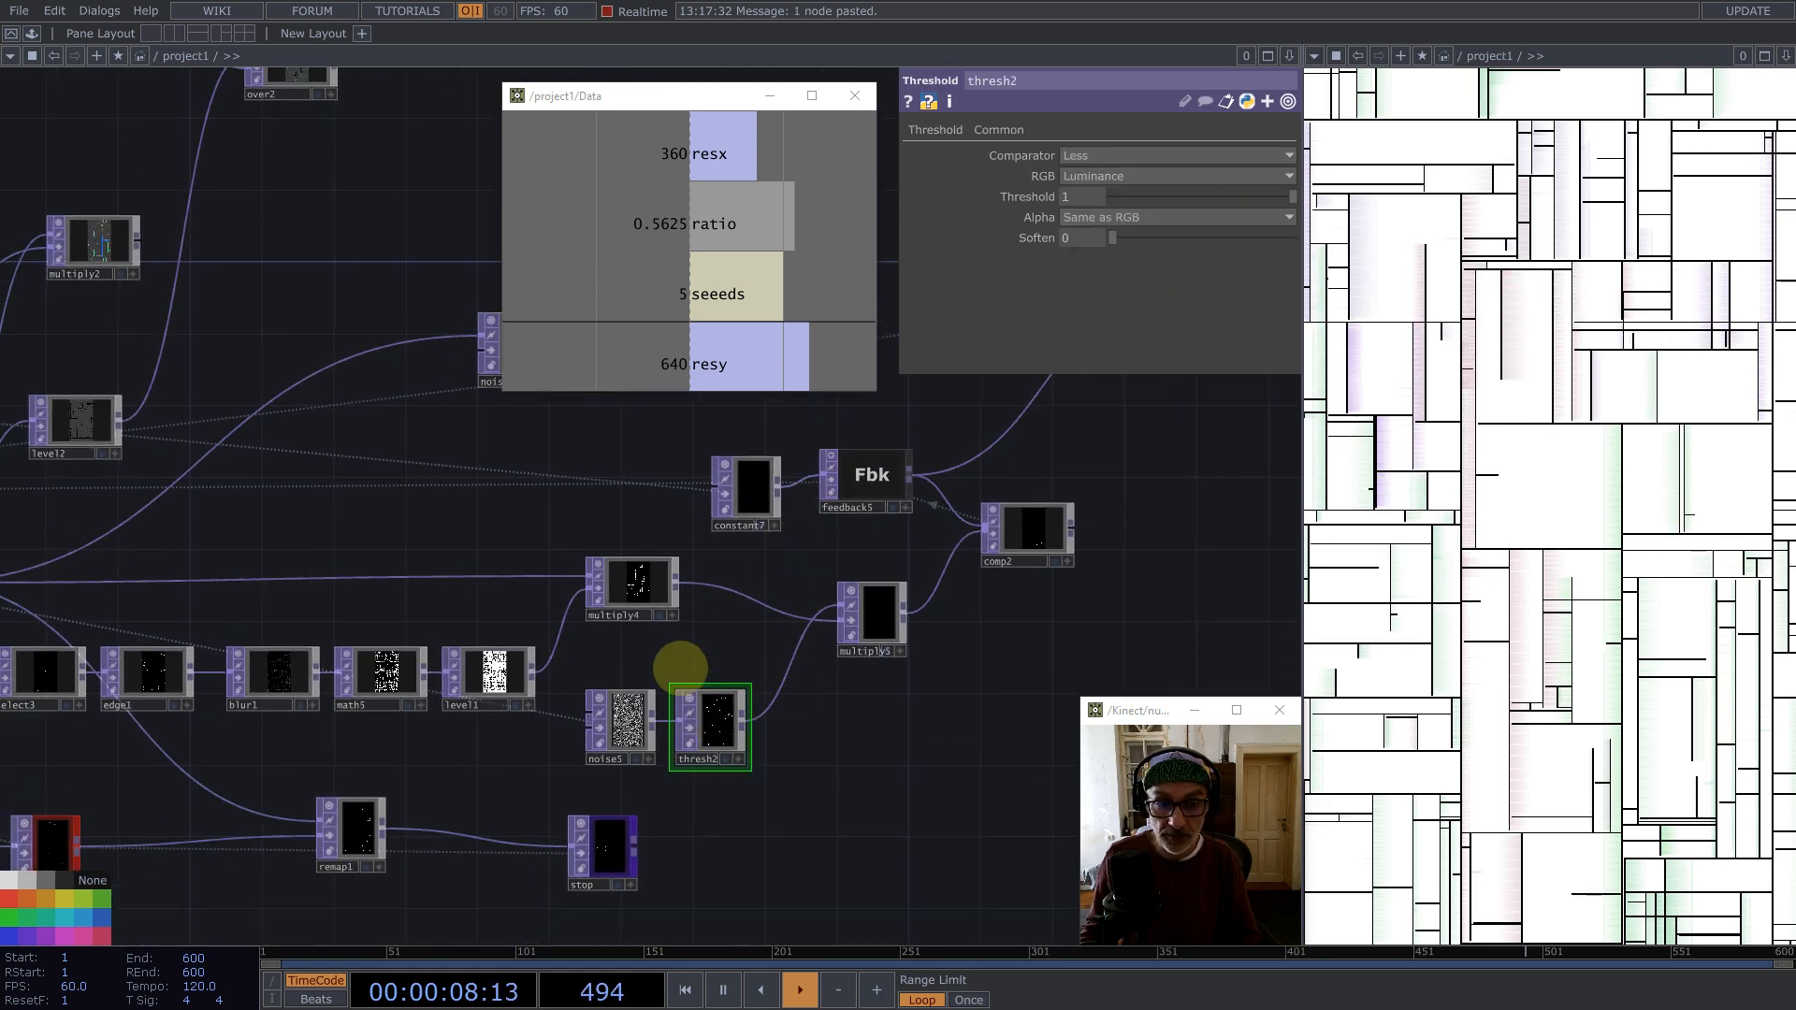
pyautogui.click(622, 720)
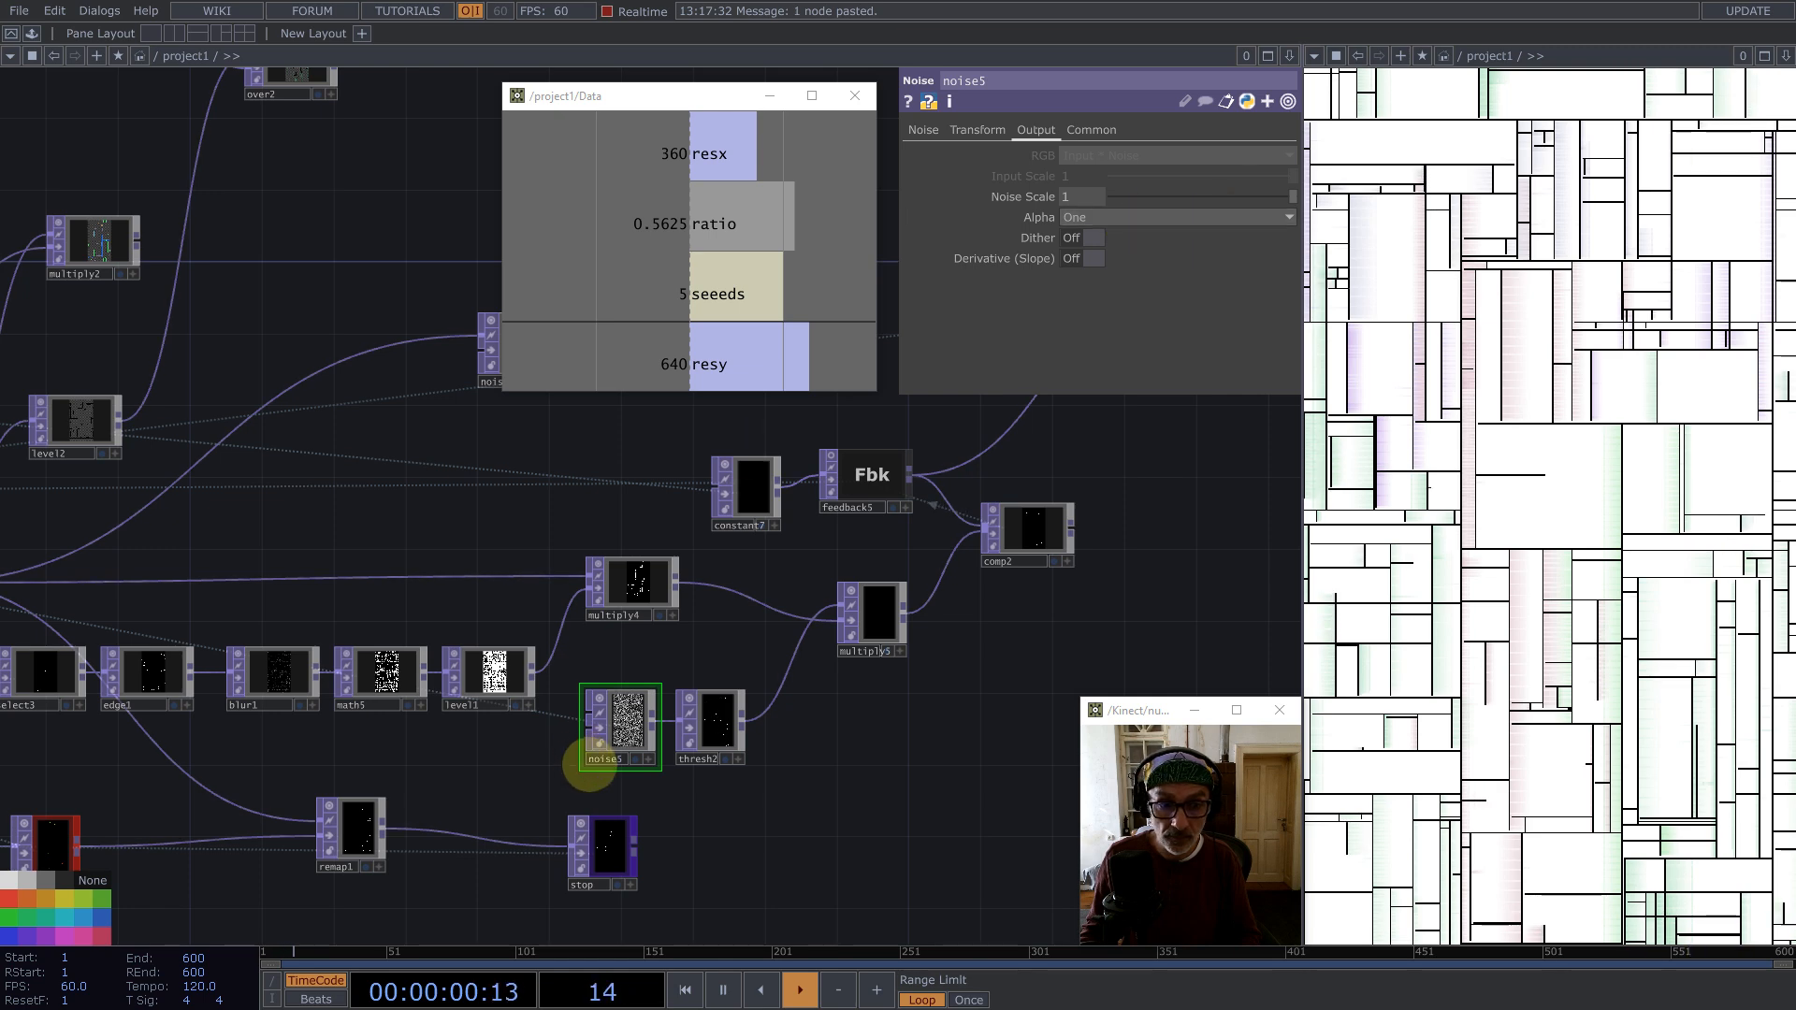
pyautogui.scroll(5, 613, 735)
pyautogui.click(924, 130)
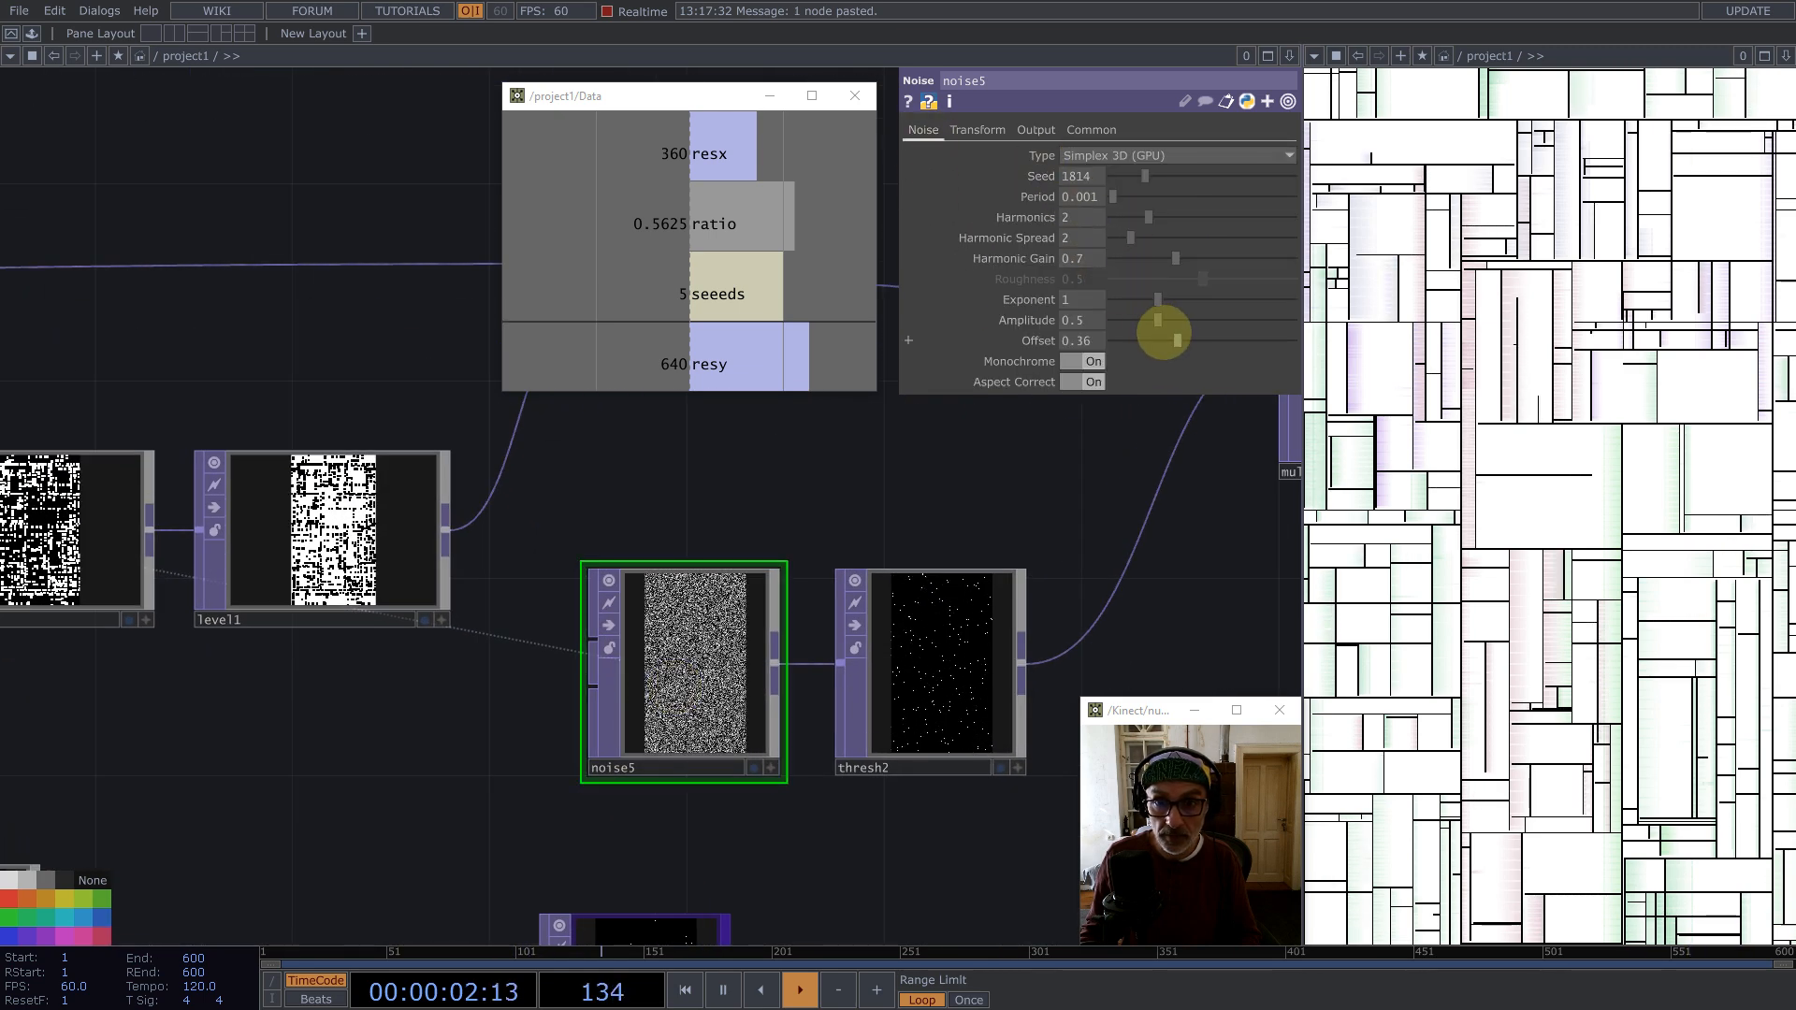
pyautogui.moveTo(1175, 338); pyautogui.dragTo(1255, 345)
pyautogui.press('1')
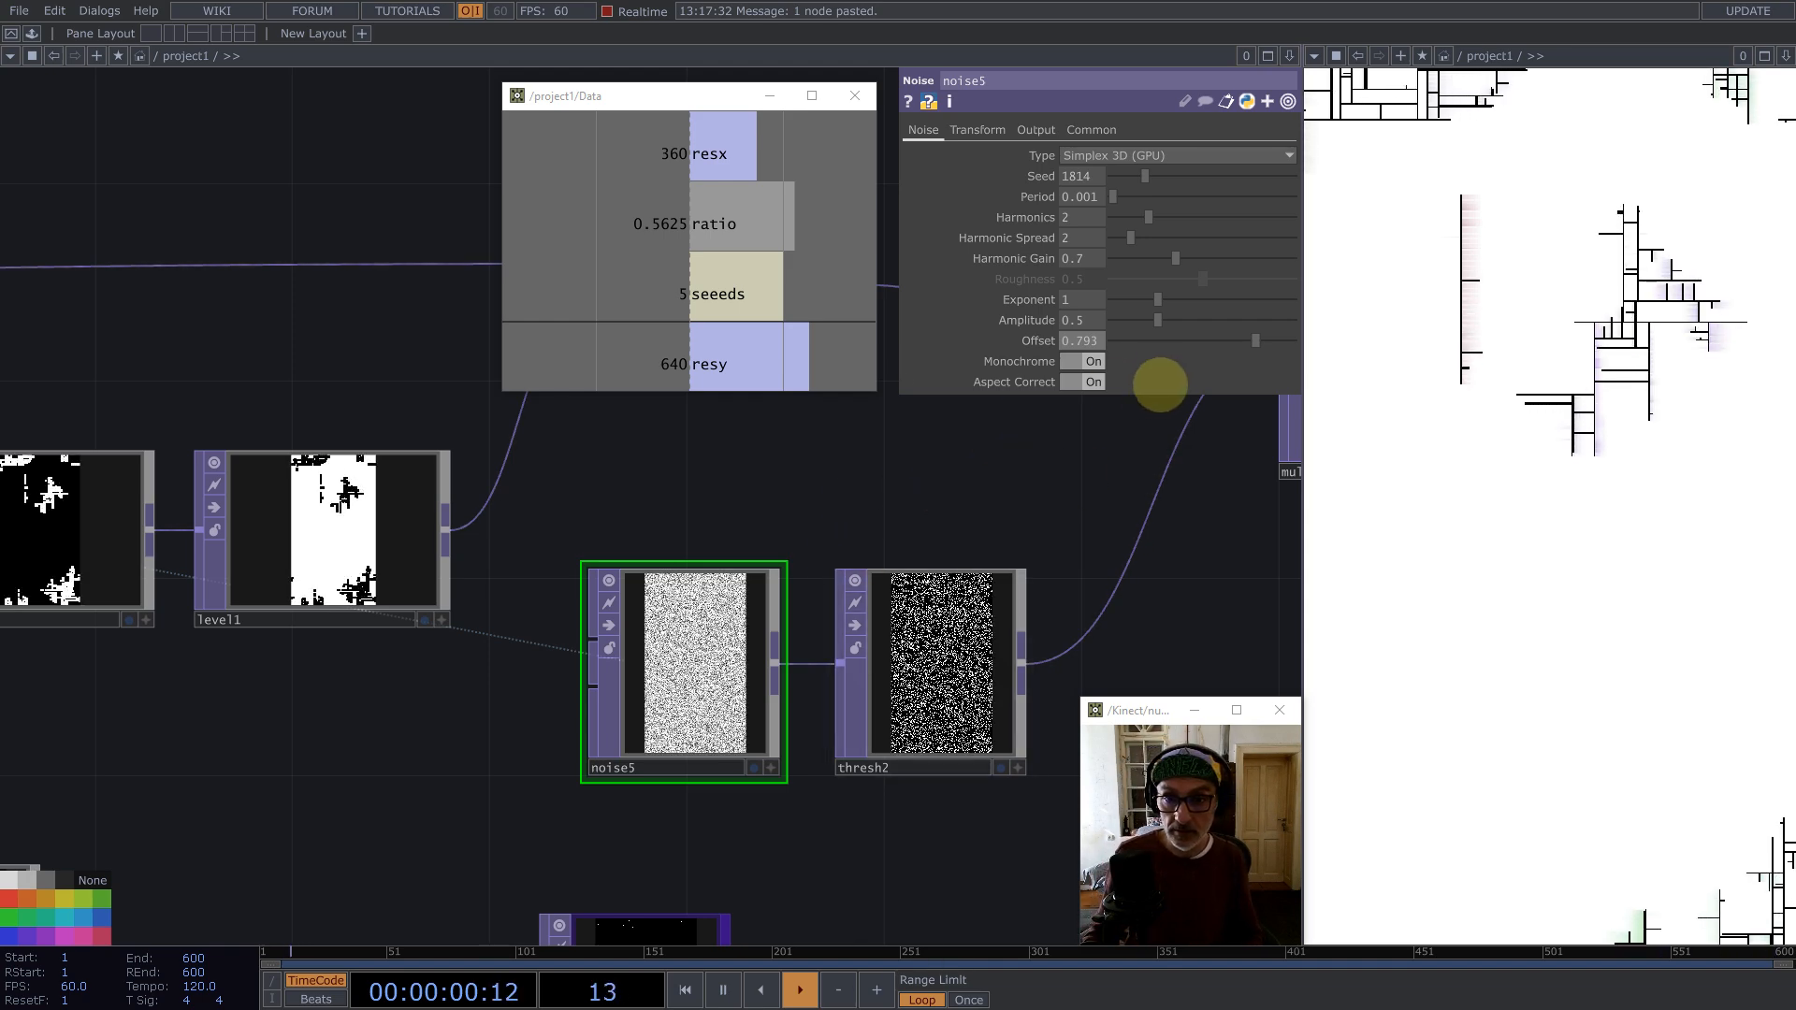
pyautogui.hotkey('ctrl', 'z')
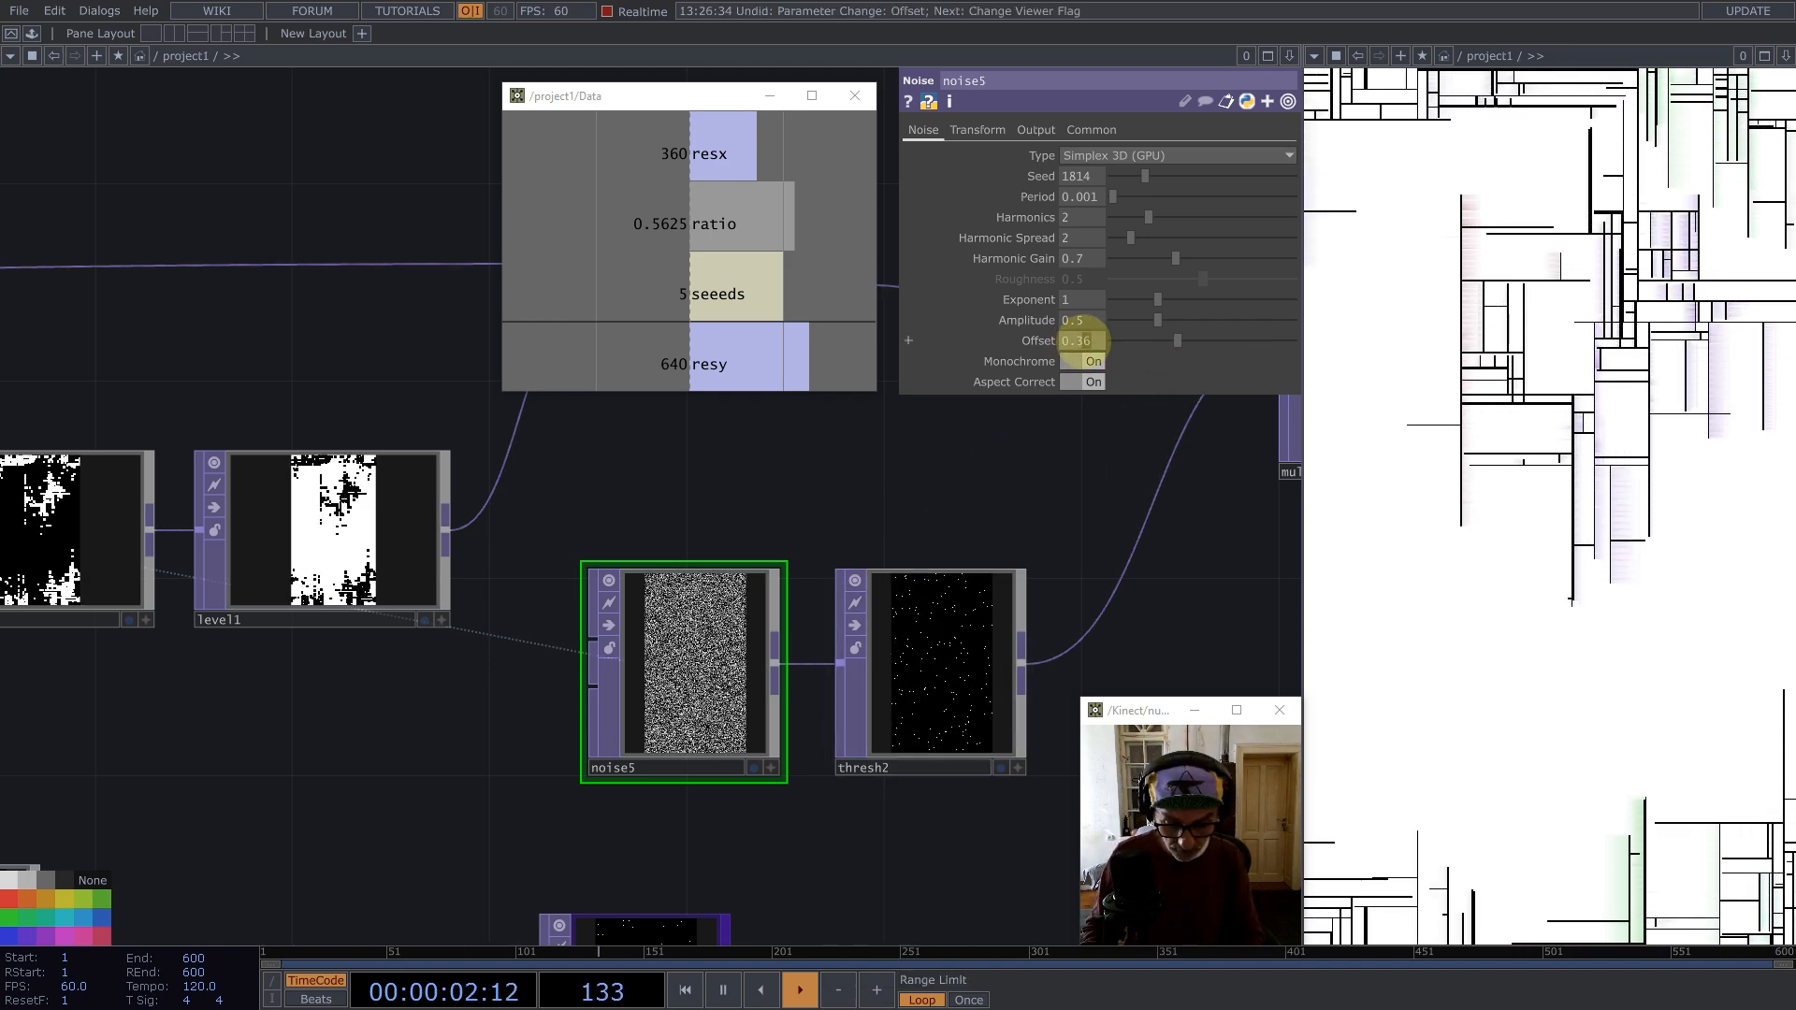
# Step: Set noise5's Offset to 0.35 and restart playback to regenerate the pattern
pyautogui.write('5')
pyautogui.press('Return')
pyautogui.scroll(-10, 804, 612)
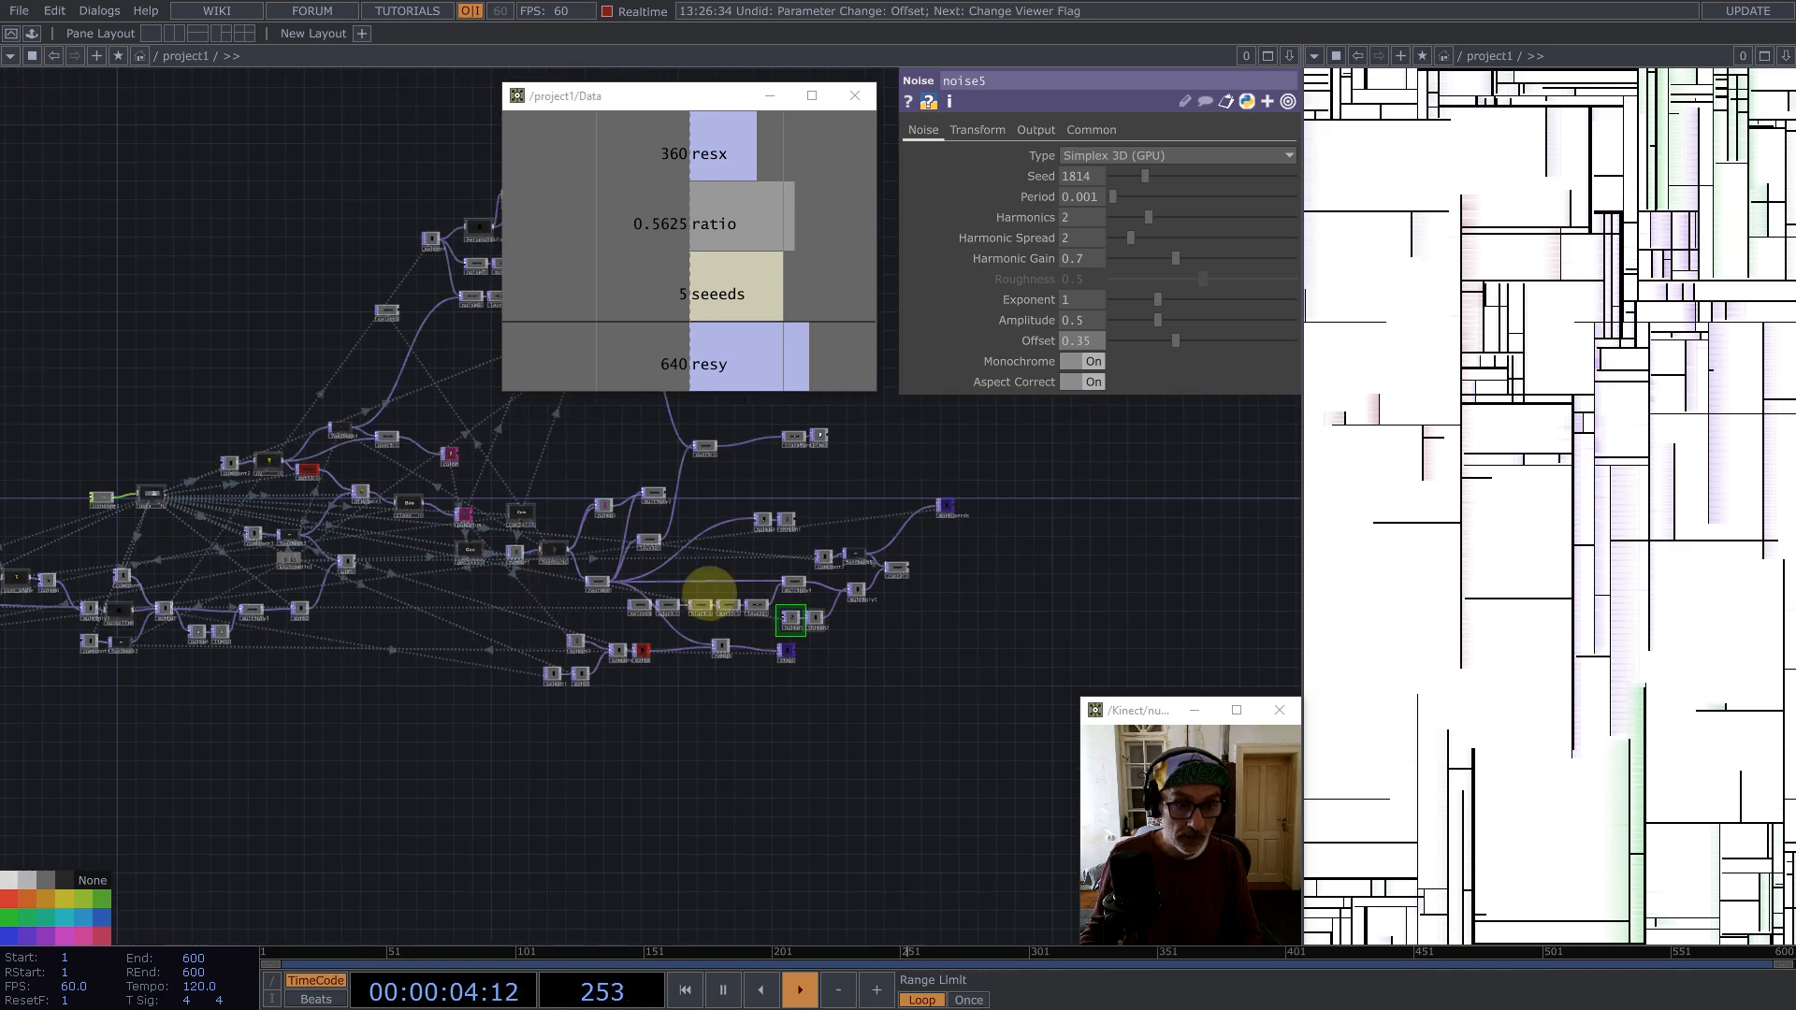
pyautogui.scroll(10, 289, 602)
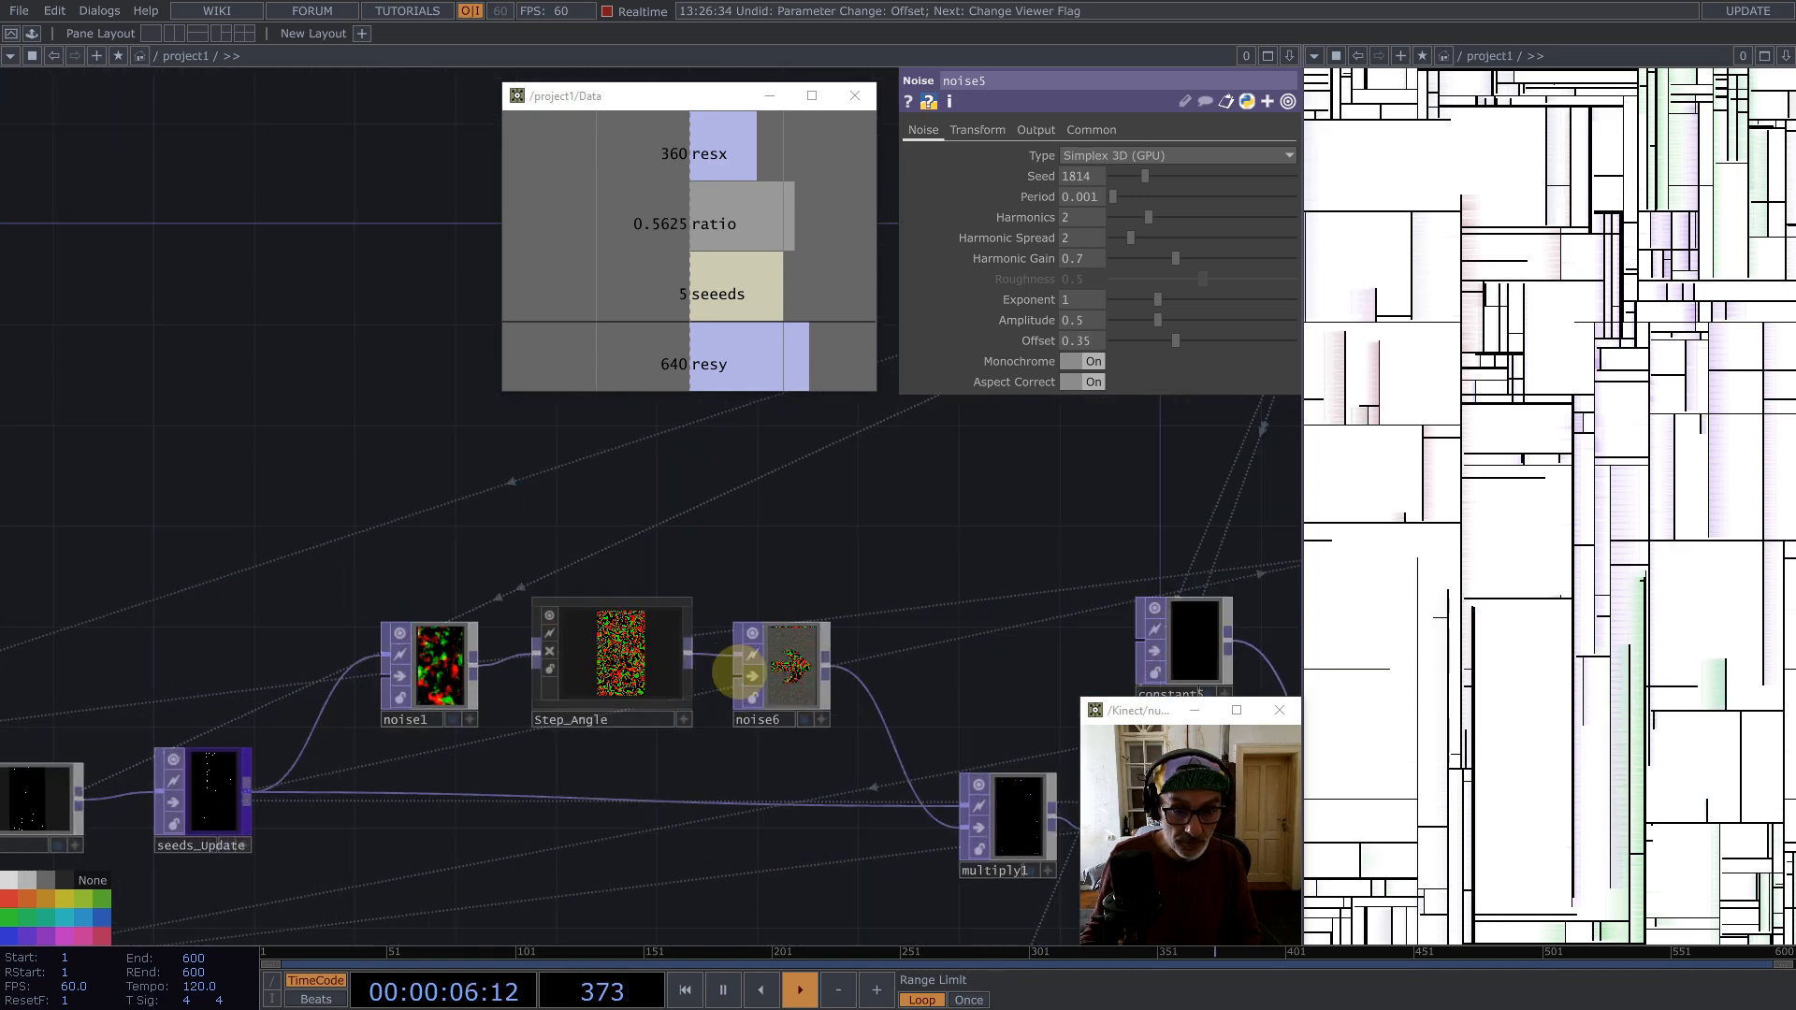
pyautogui.press('1')
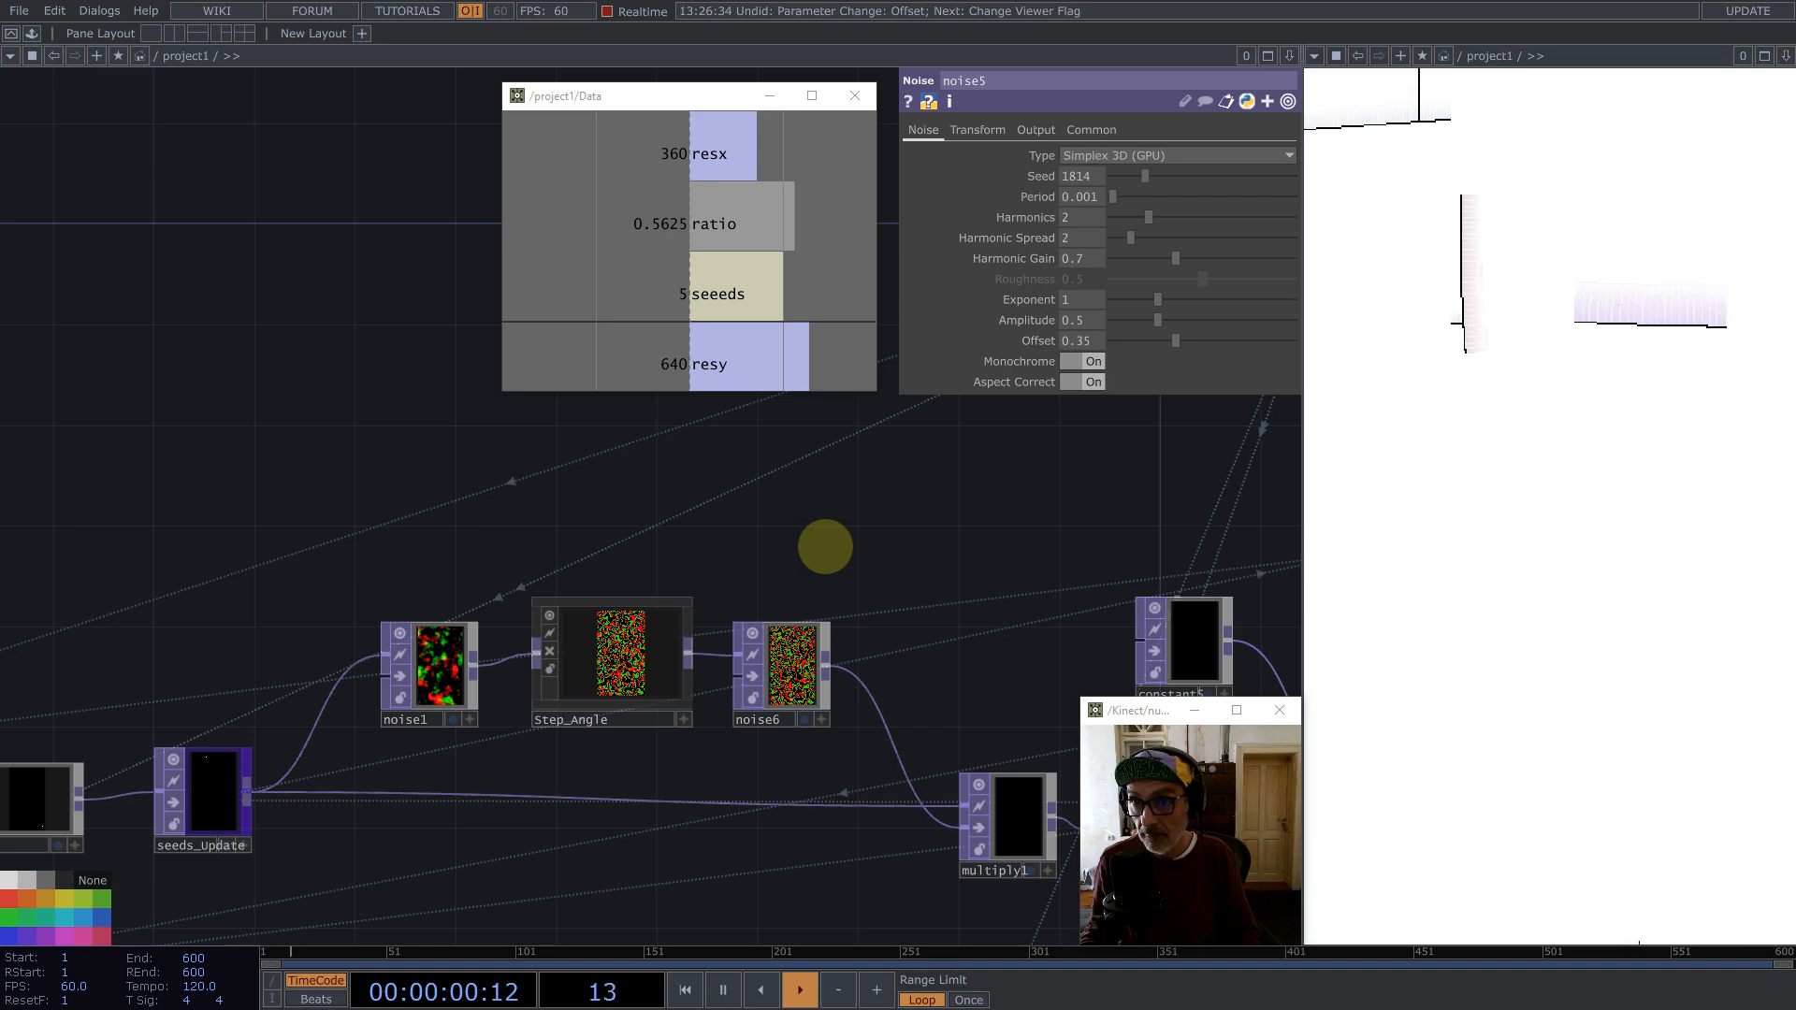
# Step: Set the resx value in constant1 to 720 and restart playback
pyautogui.scroll(-6, 593, 561)
pyautogui.scroll(3, 313, 705)
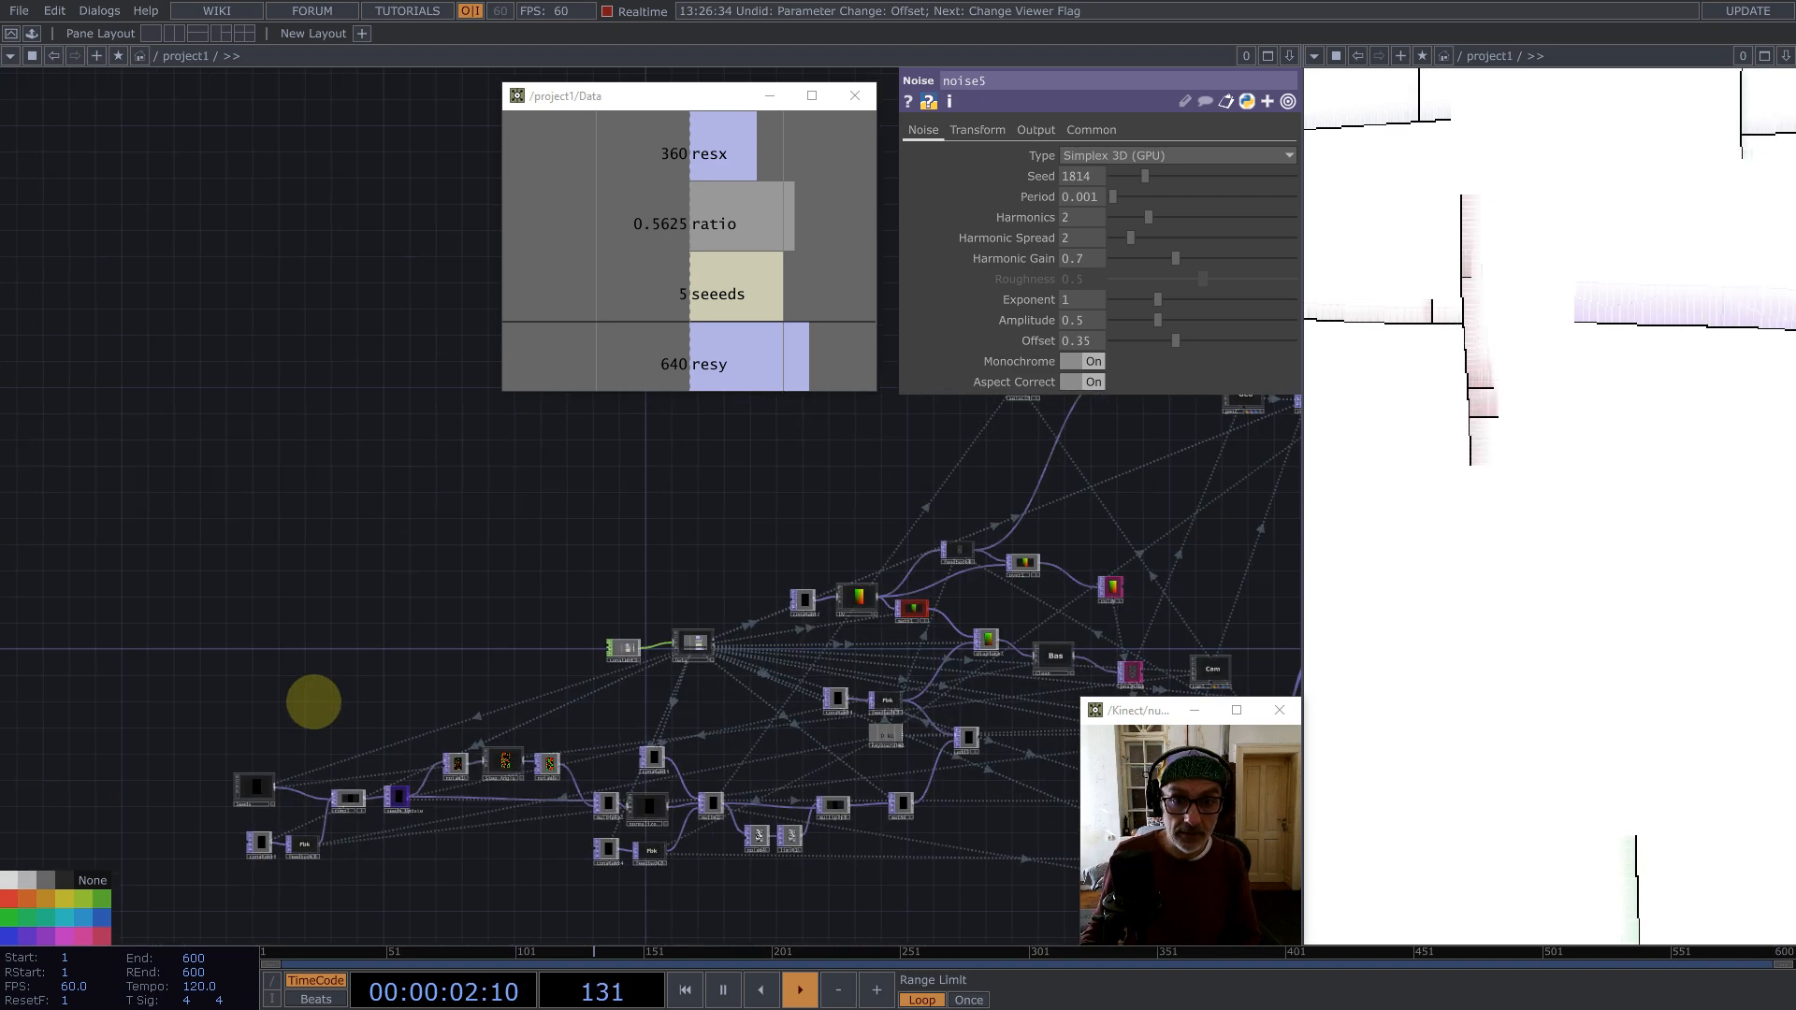
pyautogui.click(513, 792)
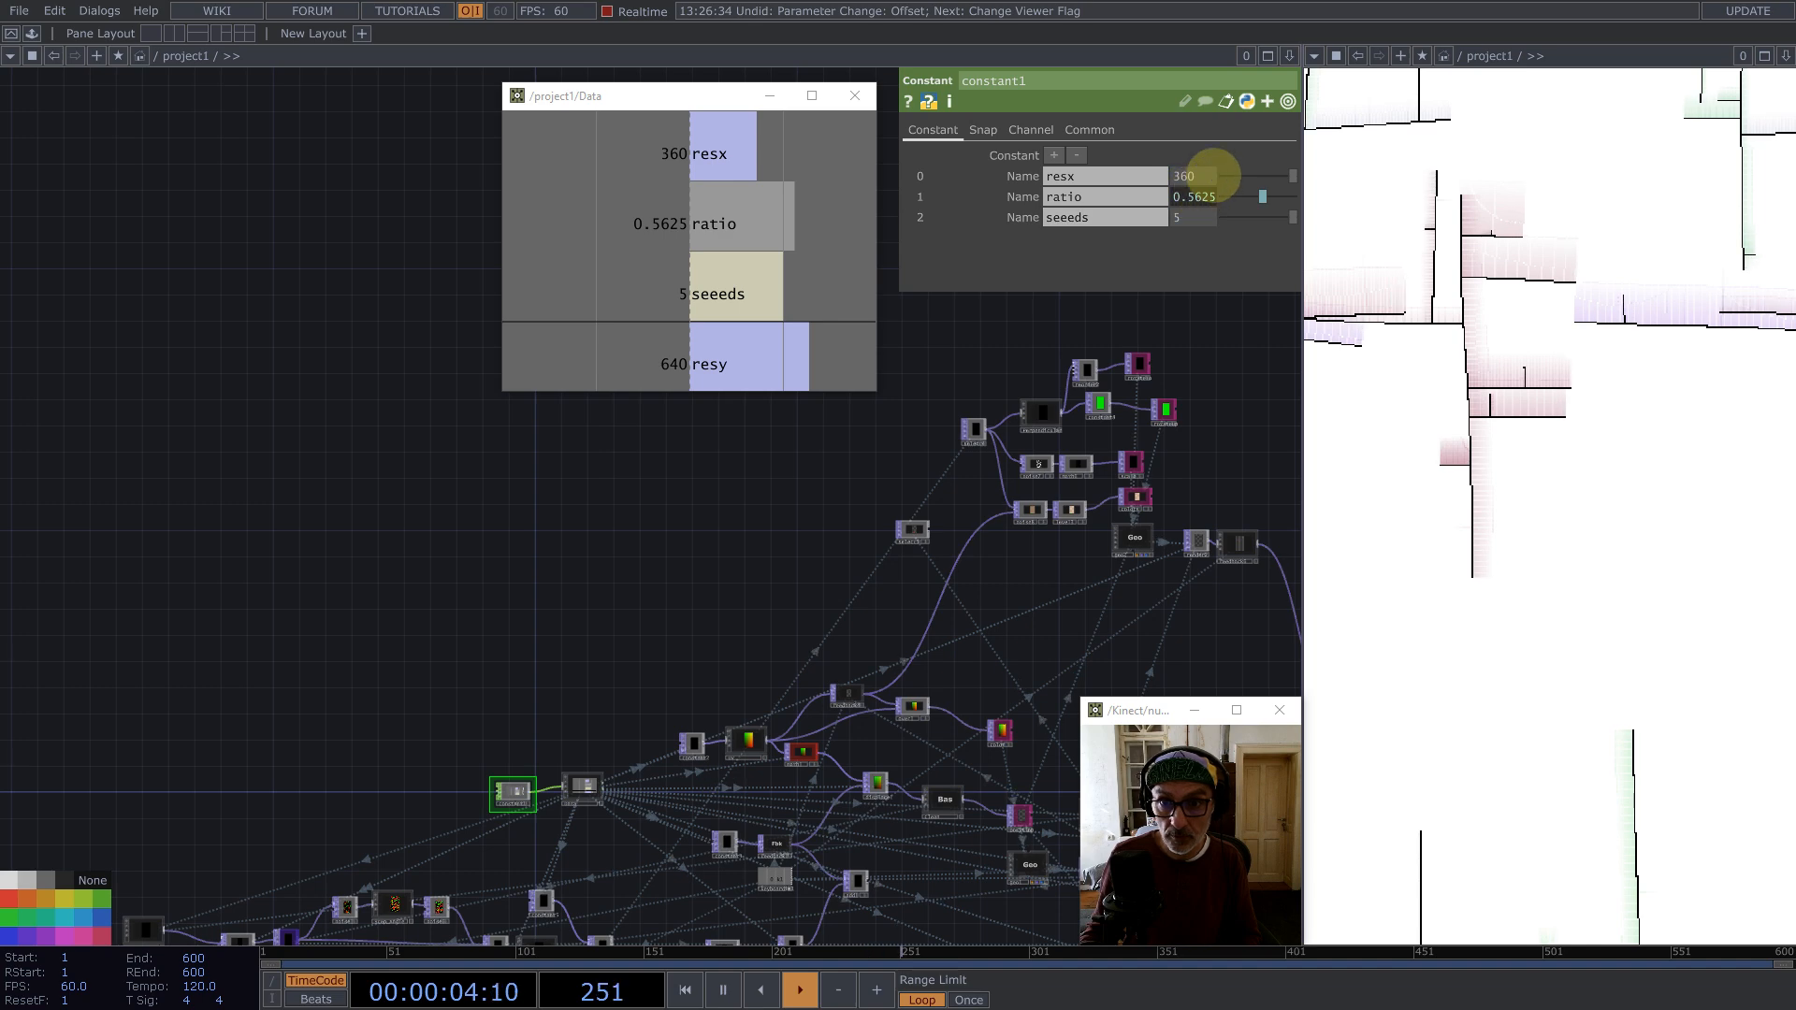
pyautogui.write('720')
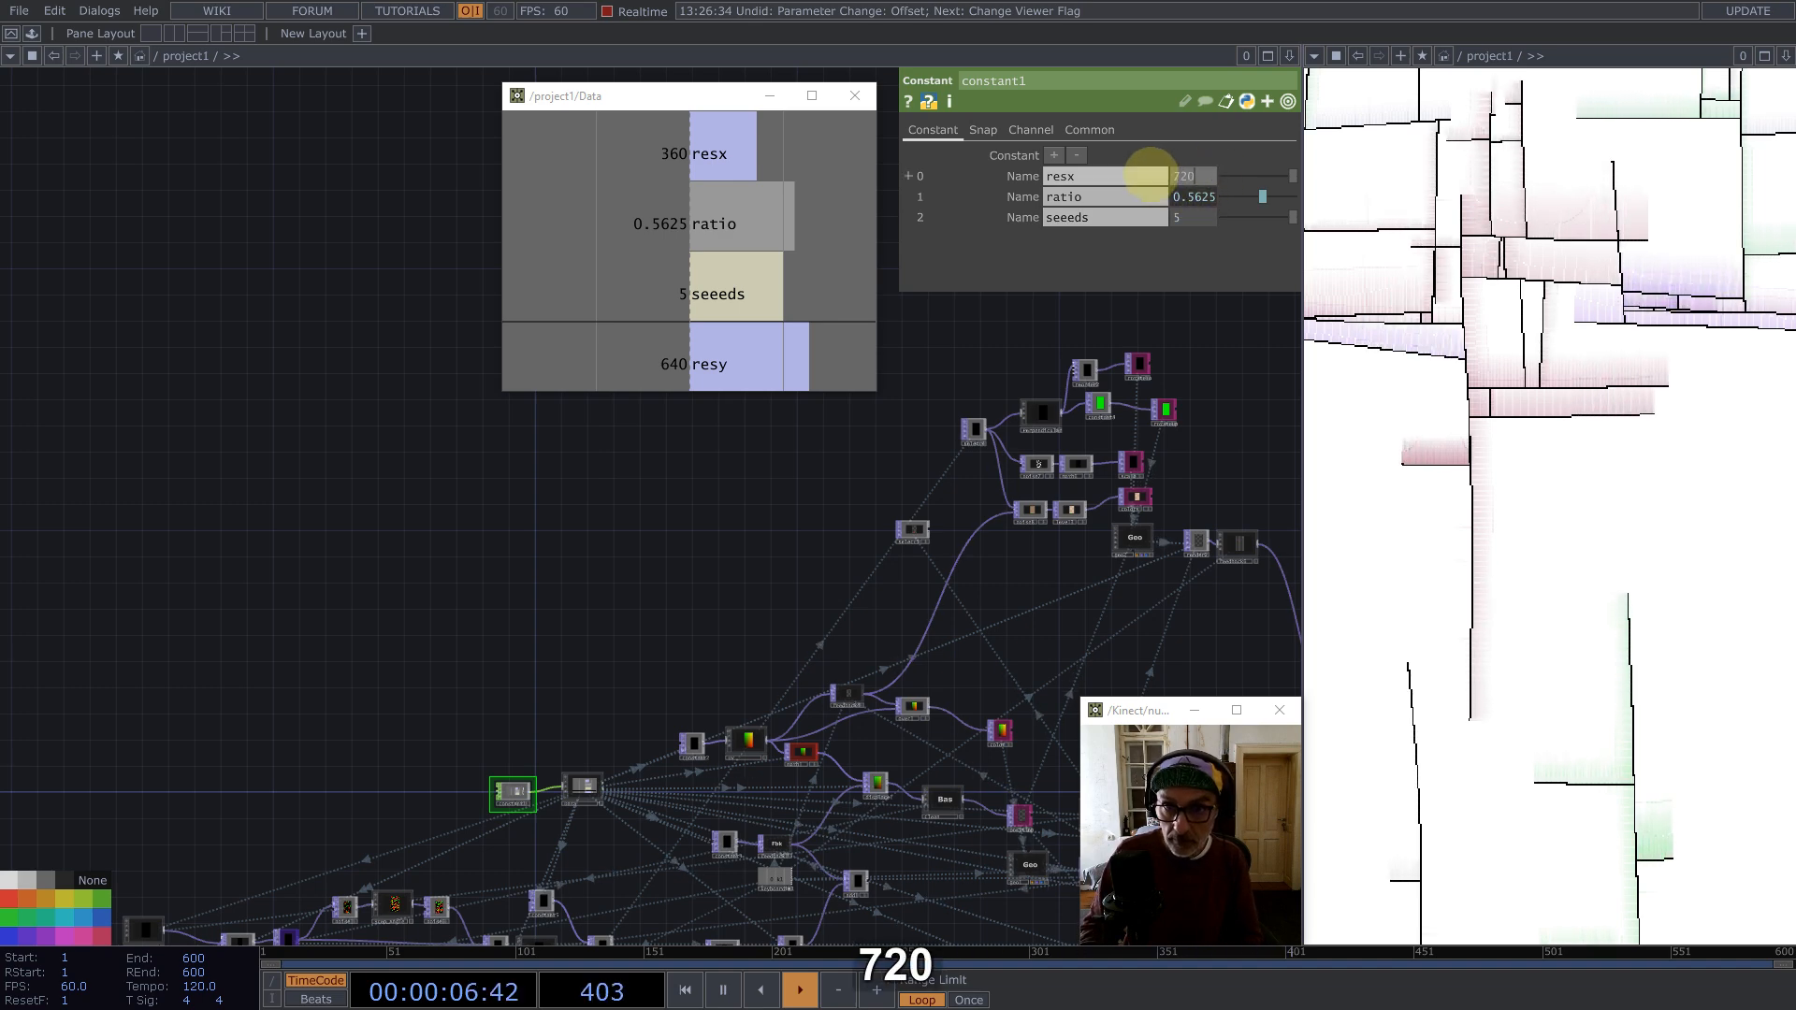
pyautogui.press('Return')
pyautogui.press('1')
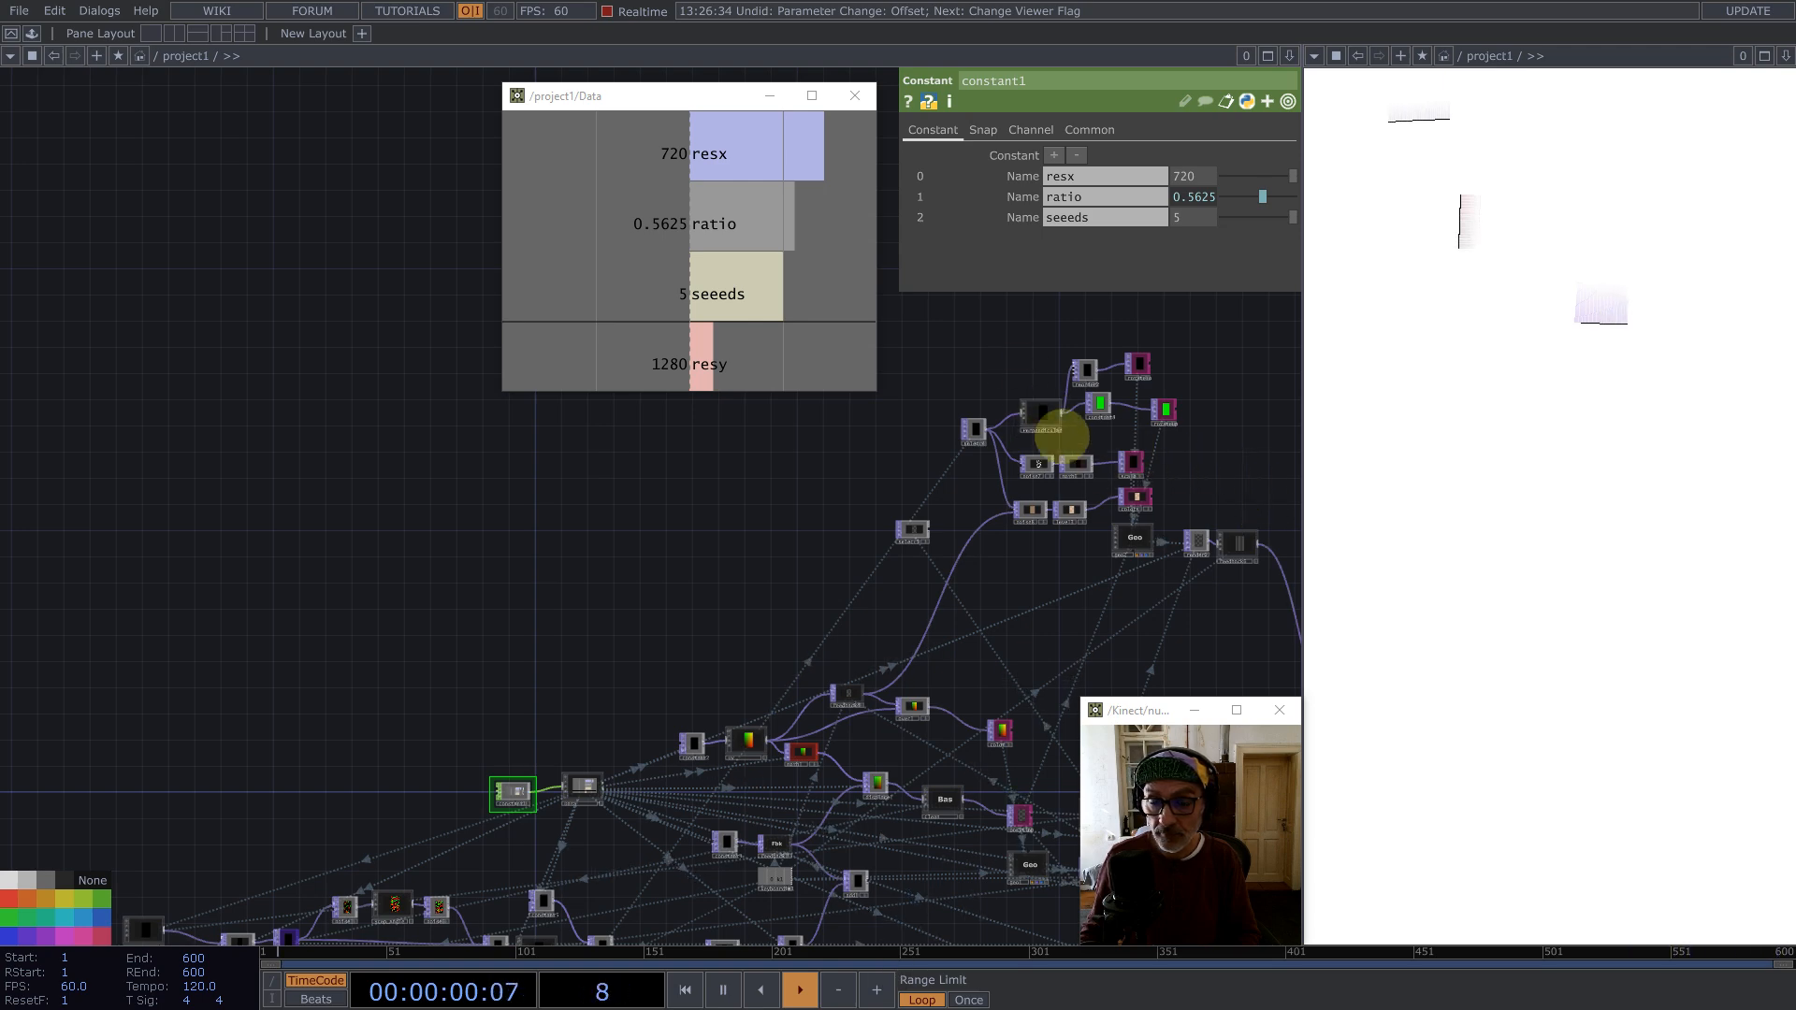
# Step: Open a floating viewer of the Final node to inspect the output, then close it
pyautogui.moveTo(1061, 432); pyautogui.dragTo(938, 410)
pyautogui.moveTo(1114, 465); pyautogui.dragTo(1300, 322)
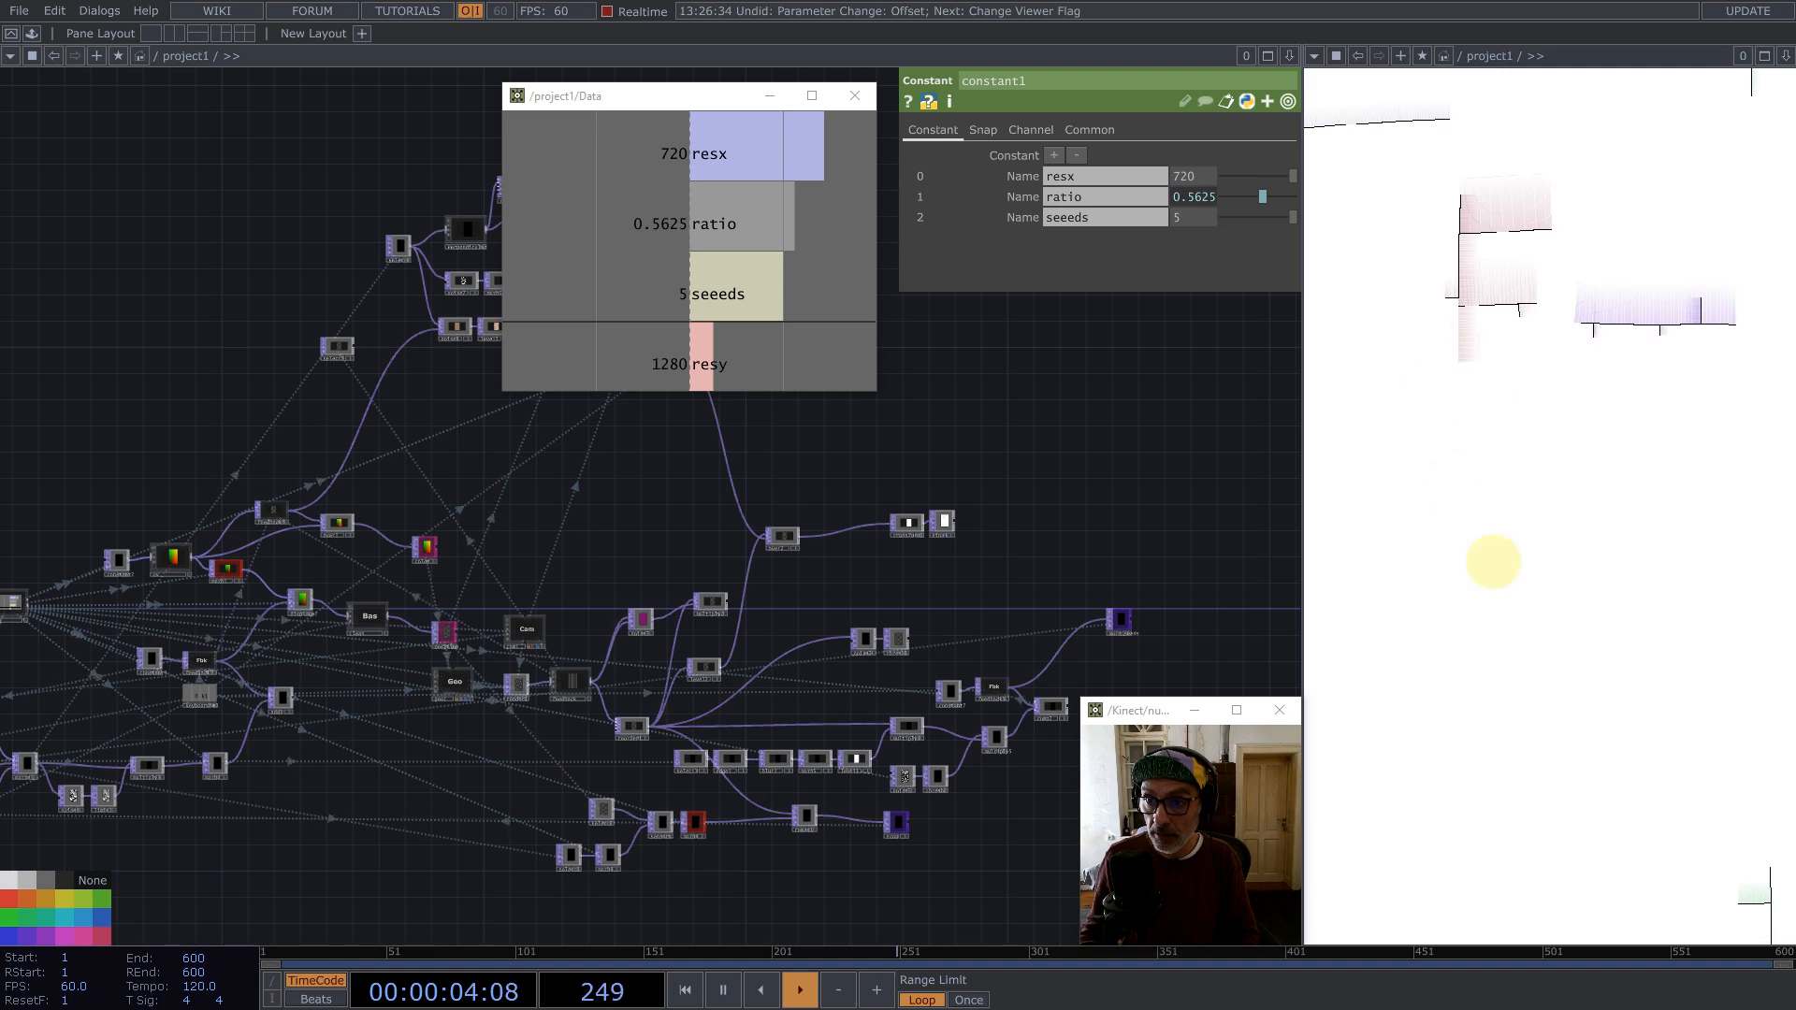
pyautogui.moveTo(1118, 491); pyautogui.dragTo(933, 608)
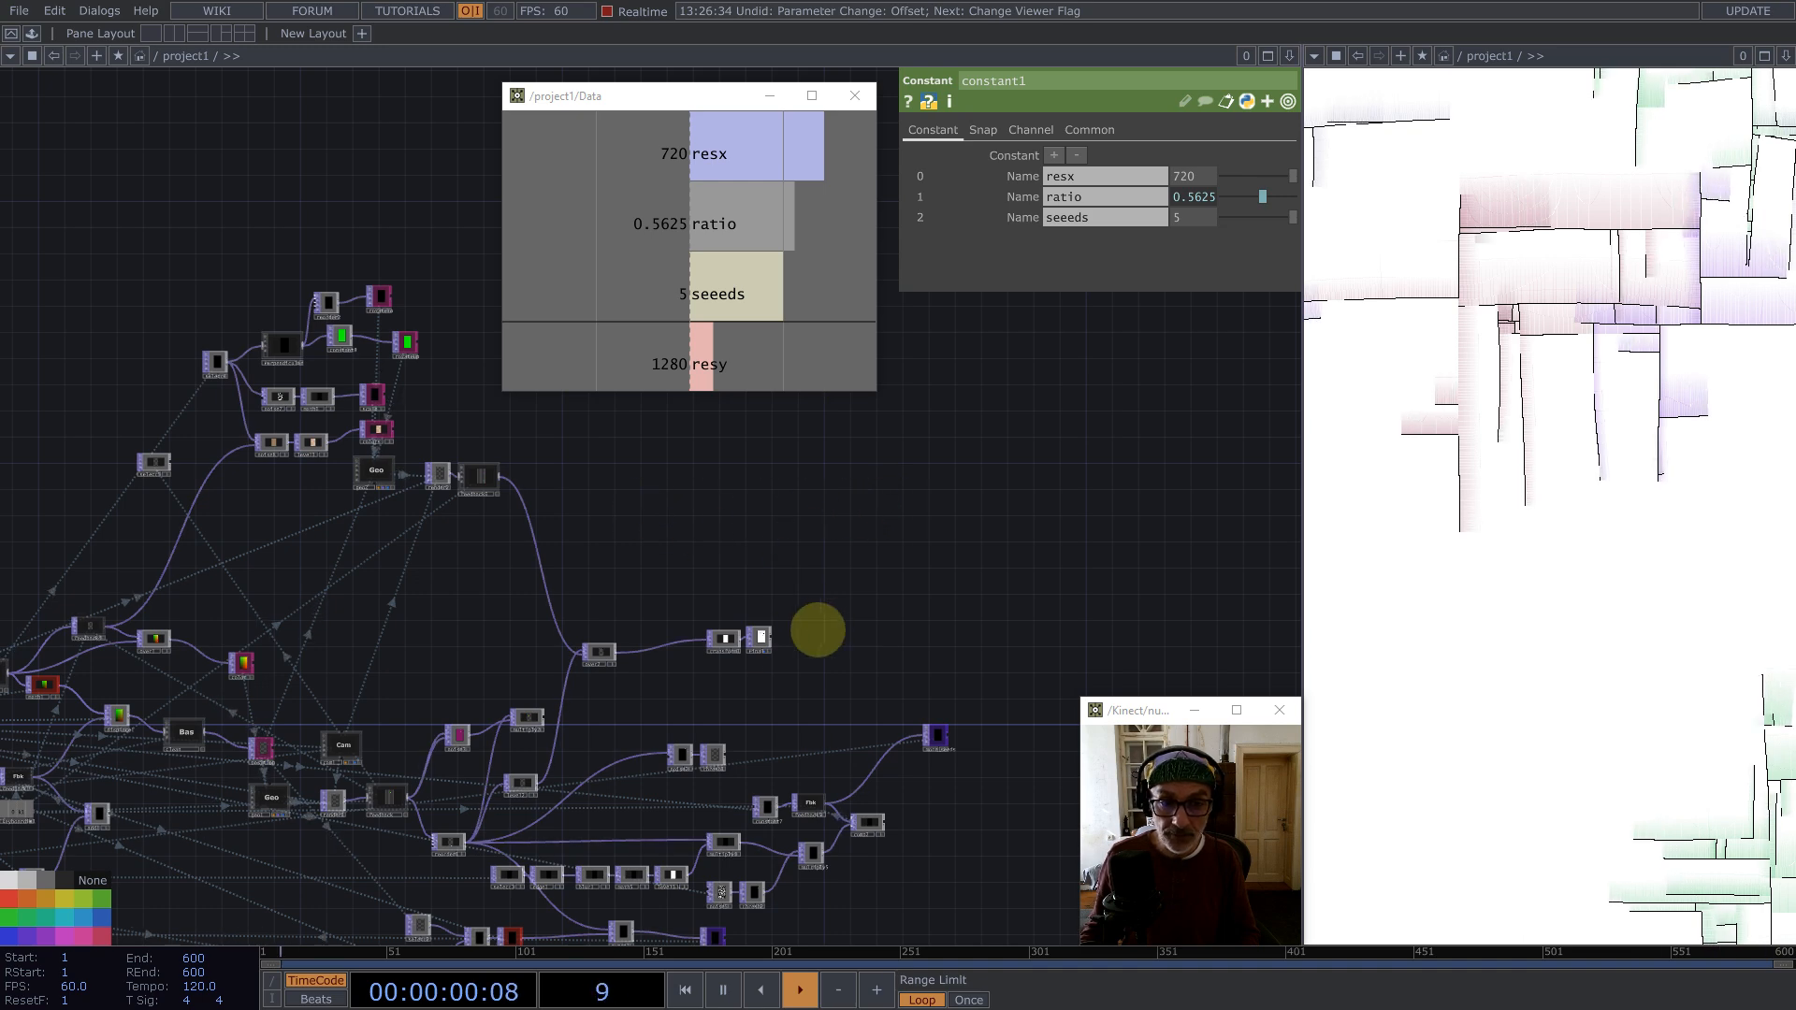
pyautogui.scroll(8, 746, 642)
pyautogui.rightClick(773, 608)
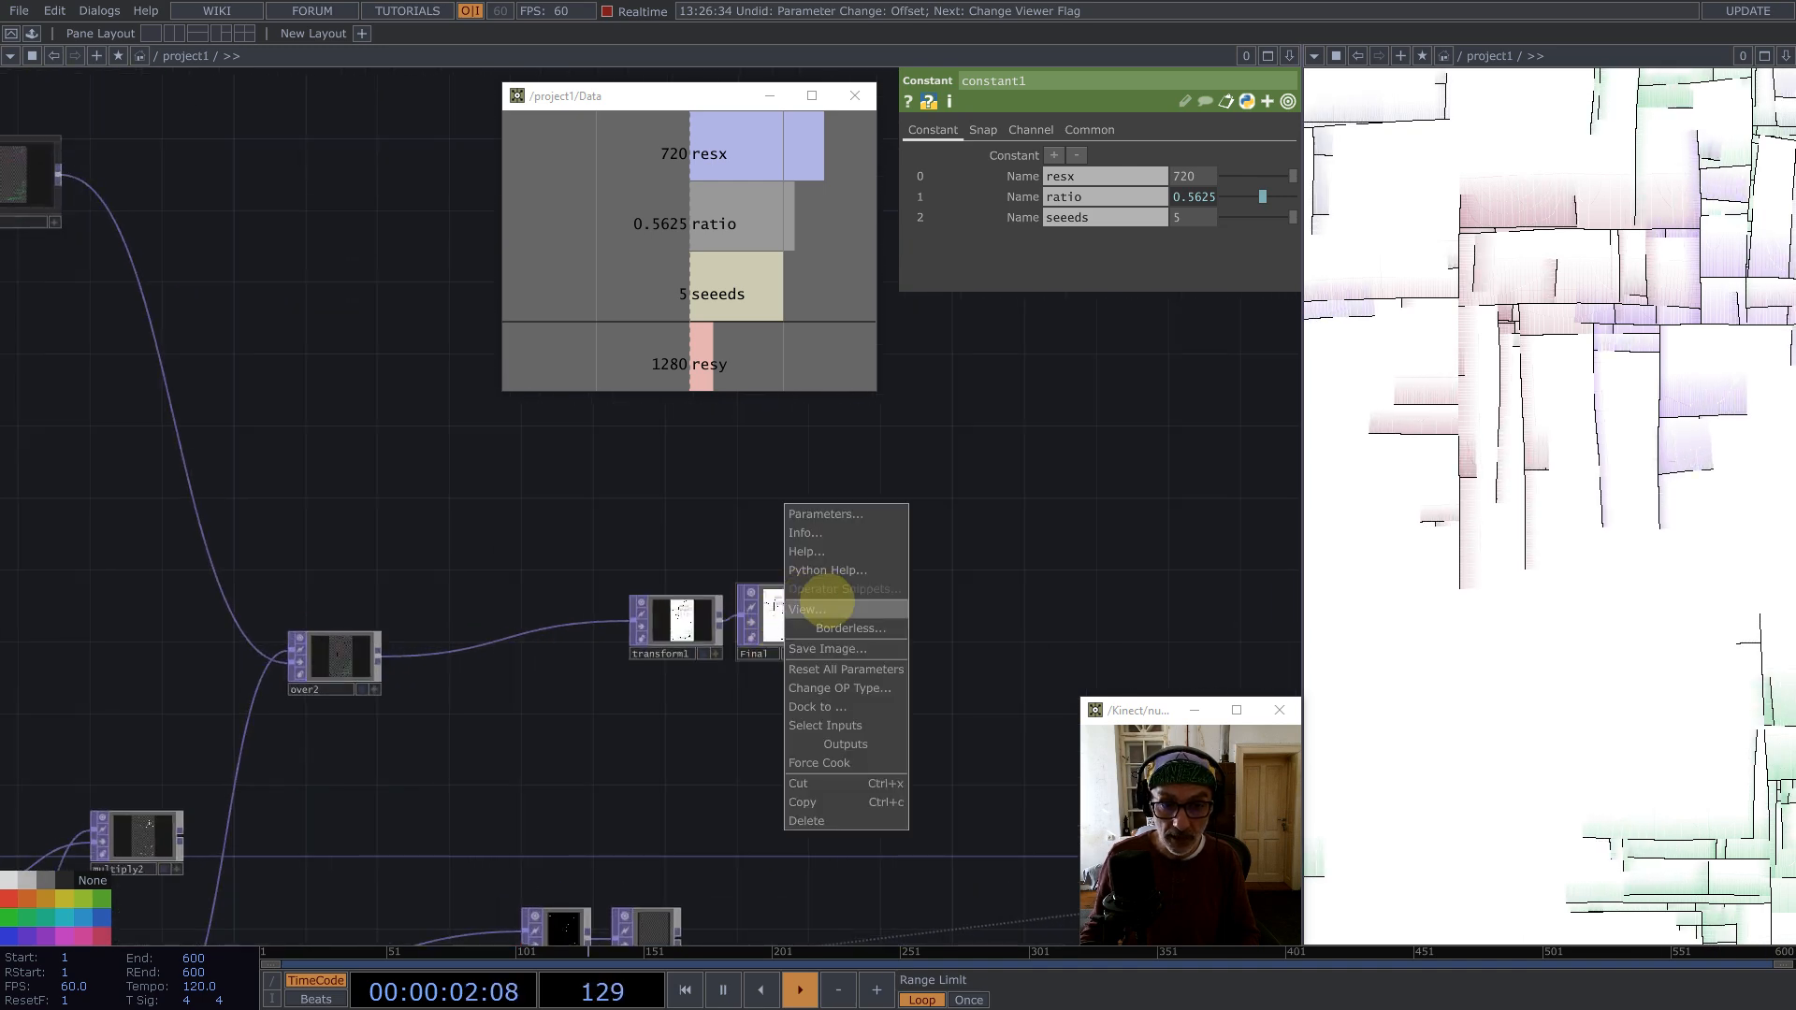
pyautogui.click(800, 609)
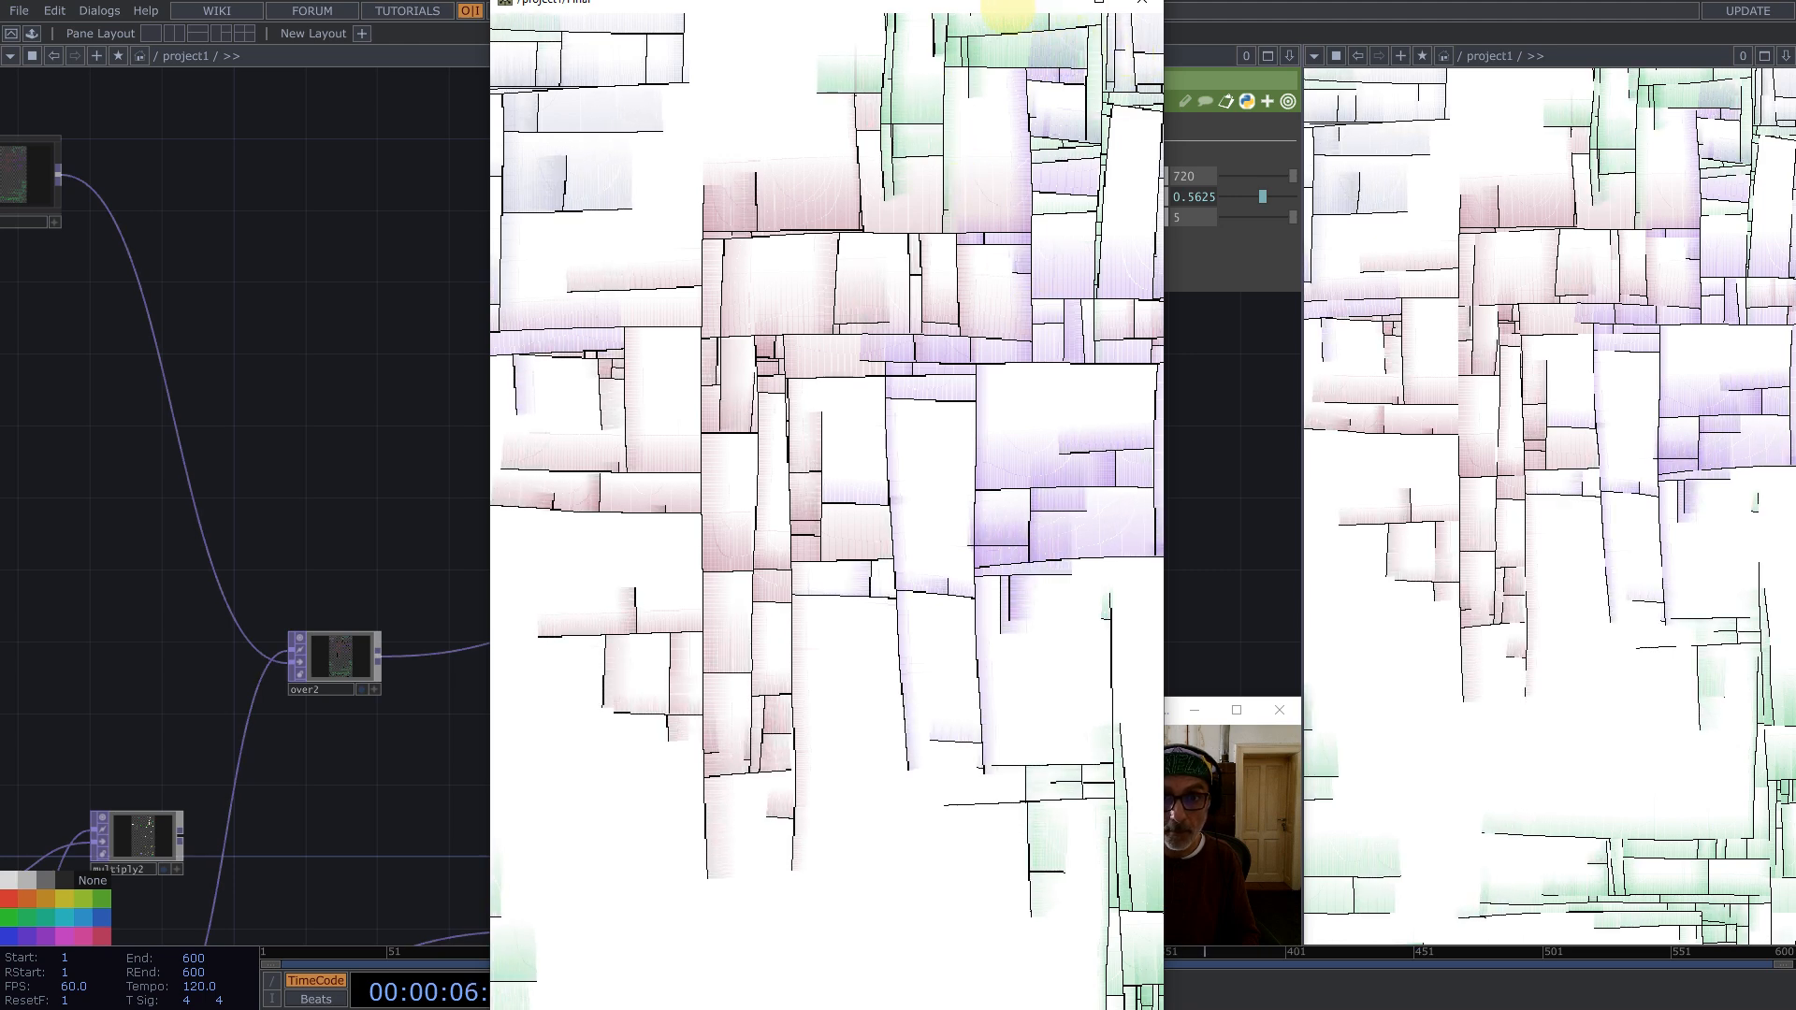
pyautogui.moveTo(1030, 11); pyautogui.dragTo(1365, 94)
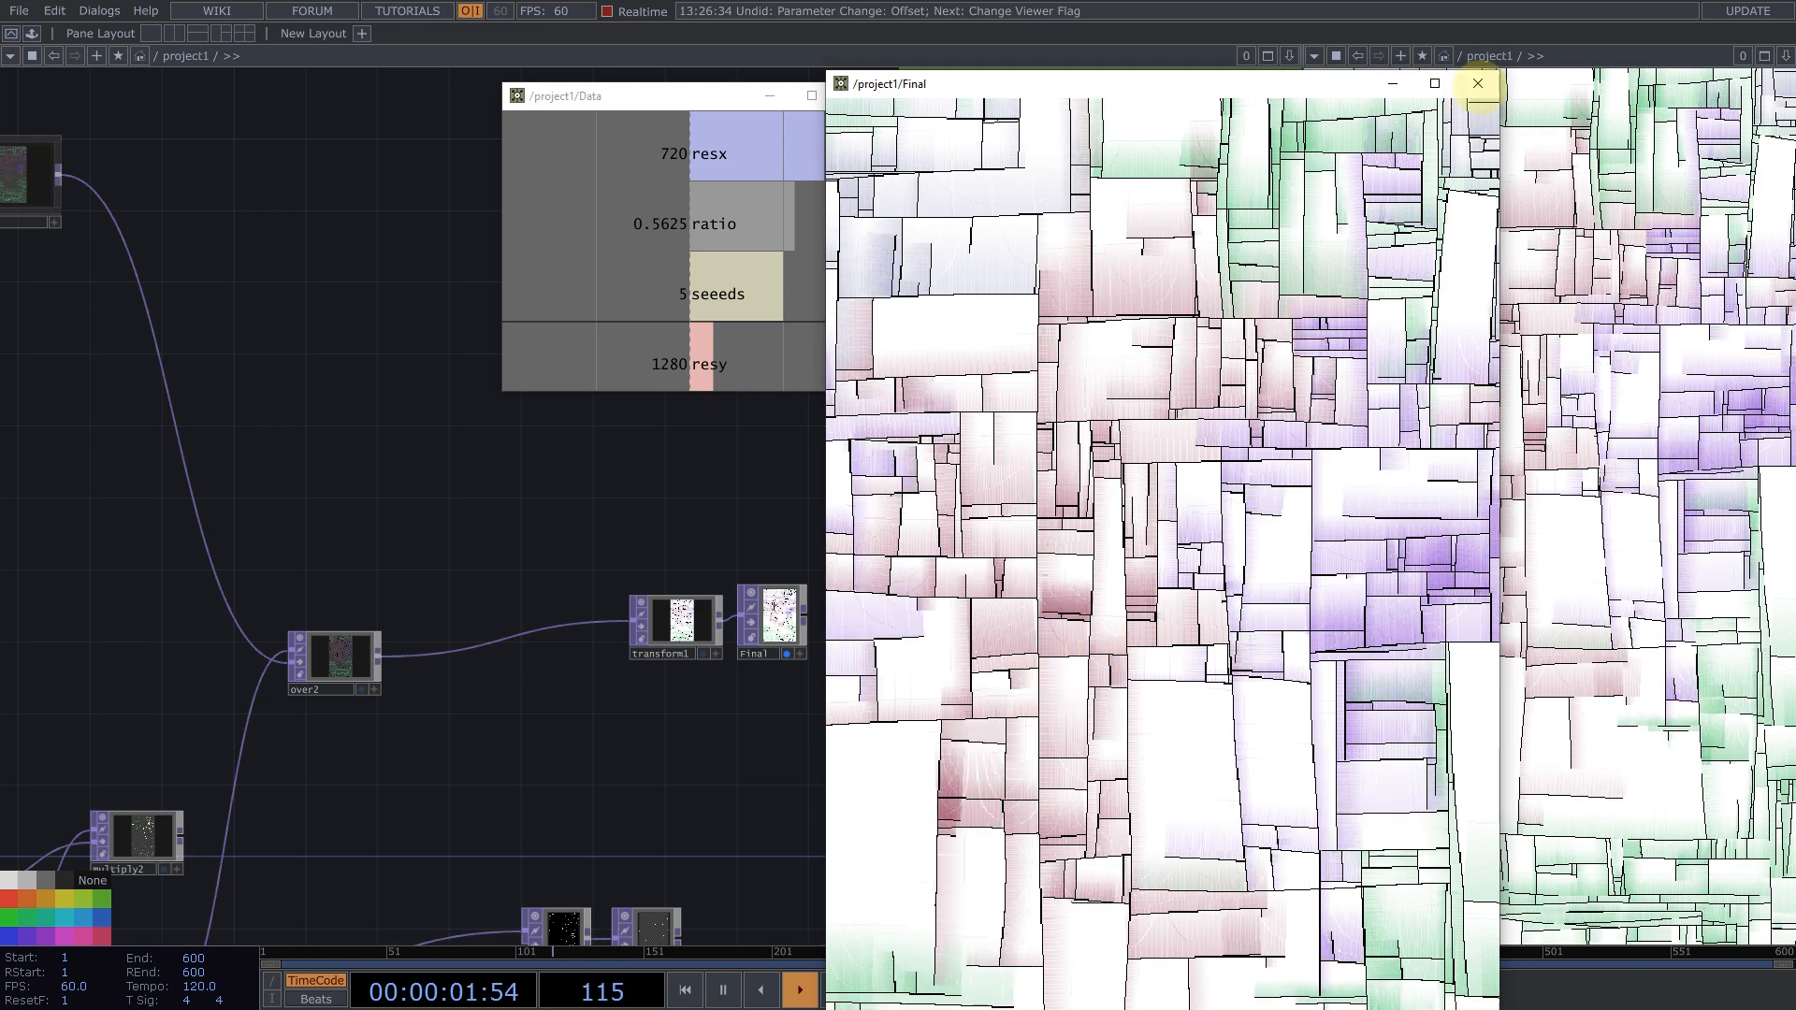
pyautogui.click(1477, 83)
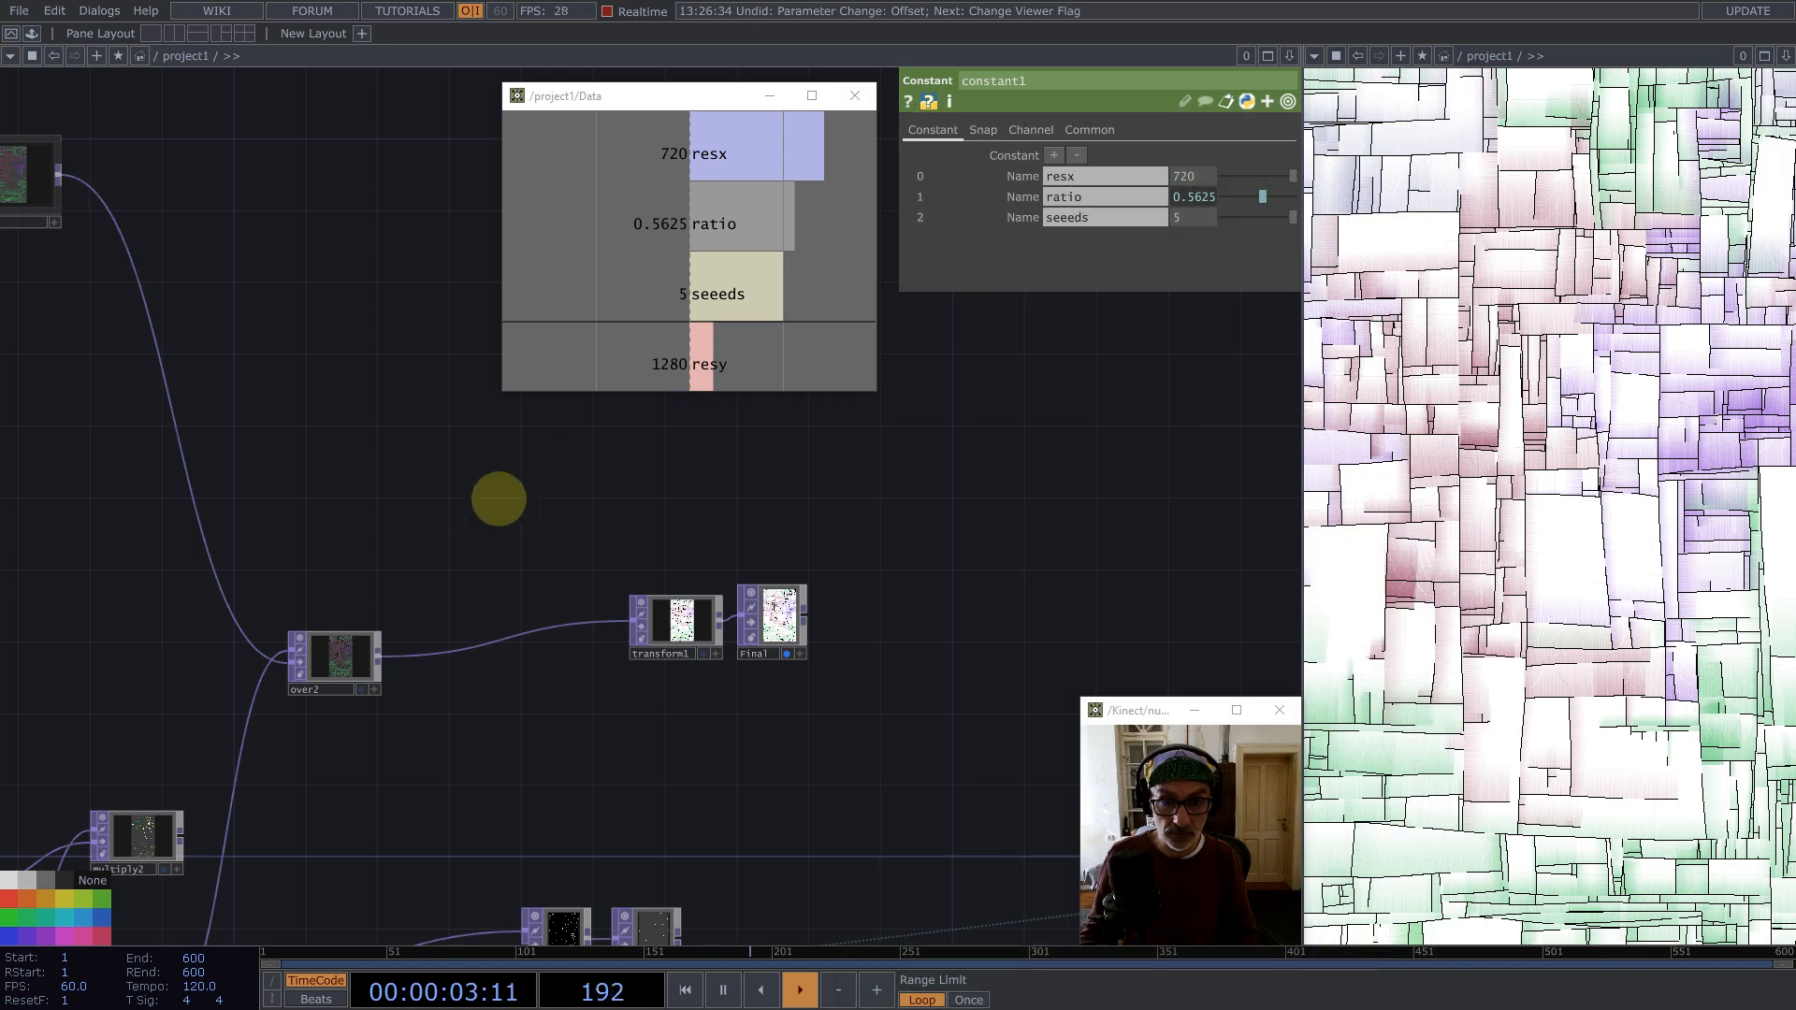
# Step: Select noise8 and spread it and level3 apart to make room between them
pyautogui.moveTo(497, 496); pyautogui.dragTo(966, 505)
pyautogui.scroll(-5, 1075, 553)
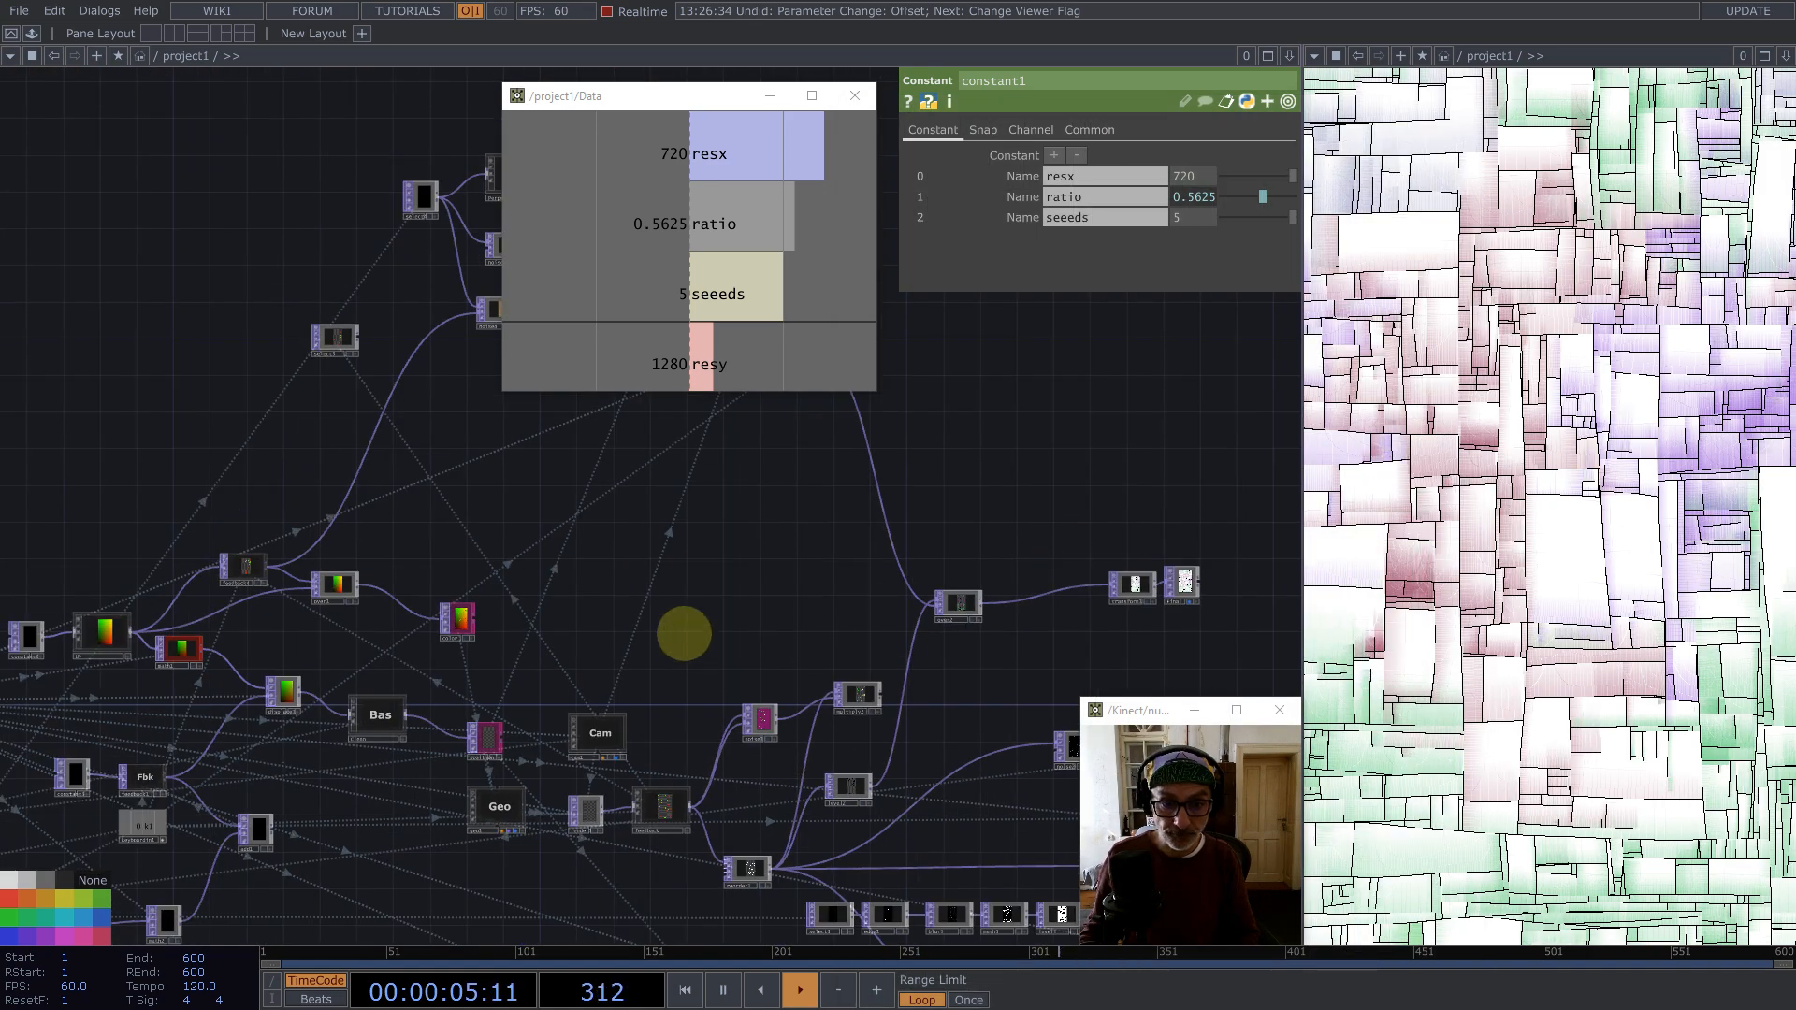
pyautogui.moveTo(682, 633); pyautogui.dragTo(1062, 426)
pyautogui.moveTo(972, 636); pyautogui.dragTo(812, 672)
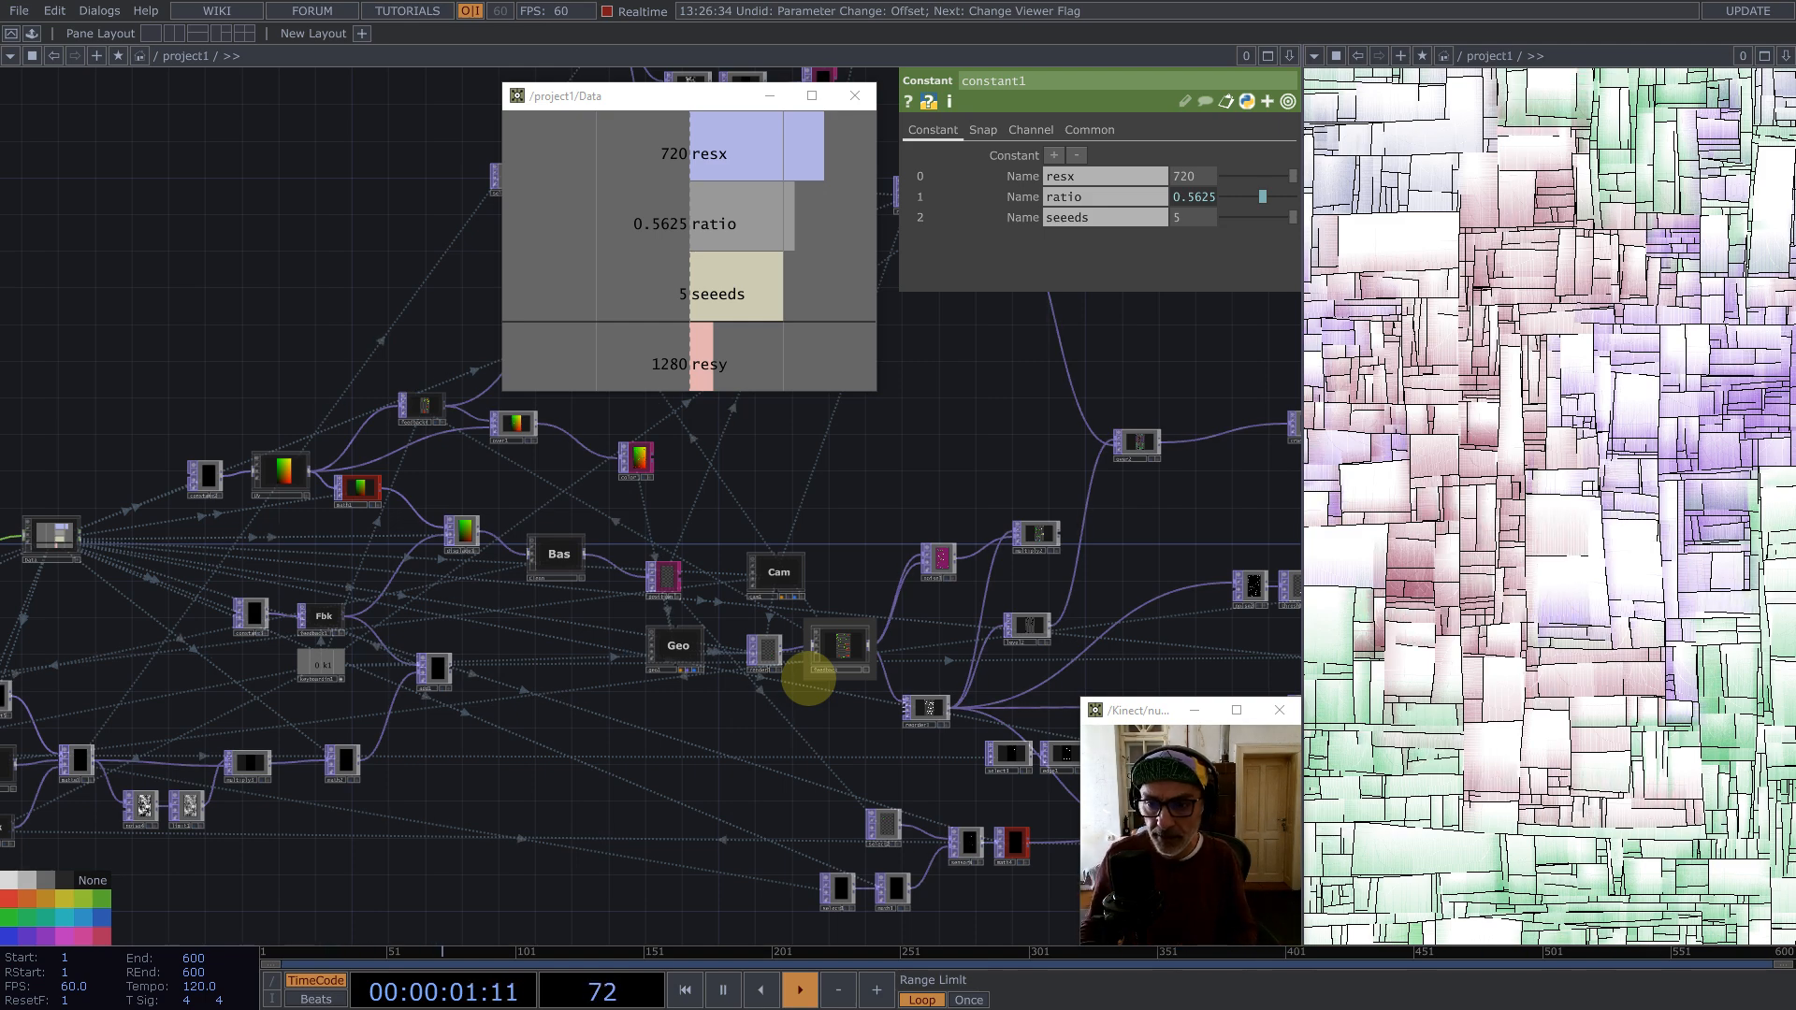
pyautogui.press('h')
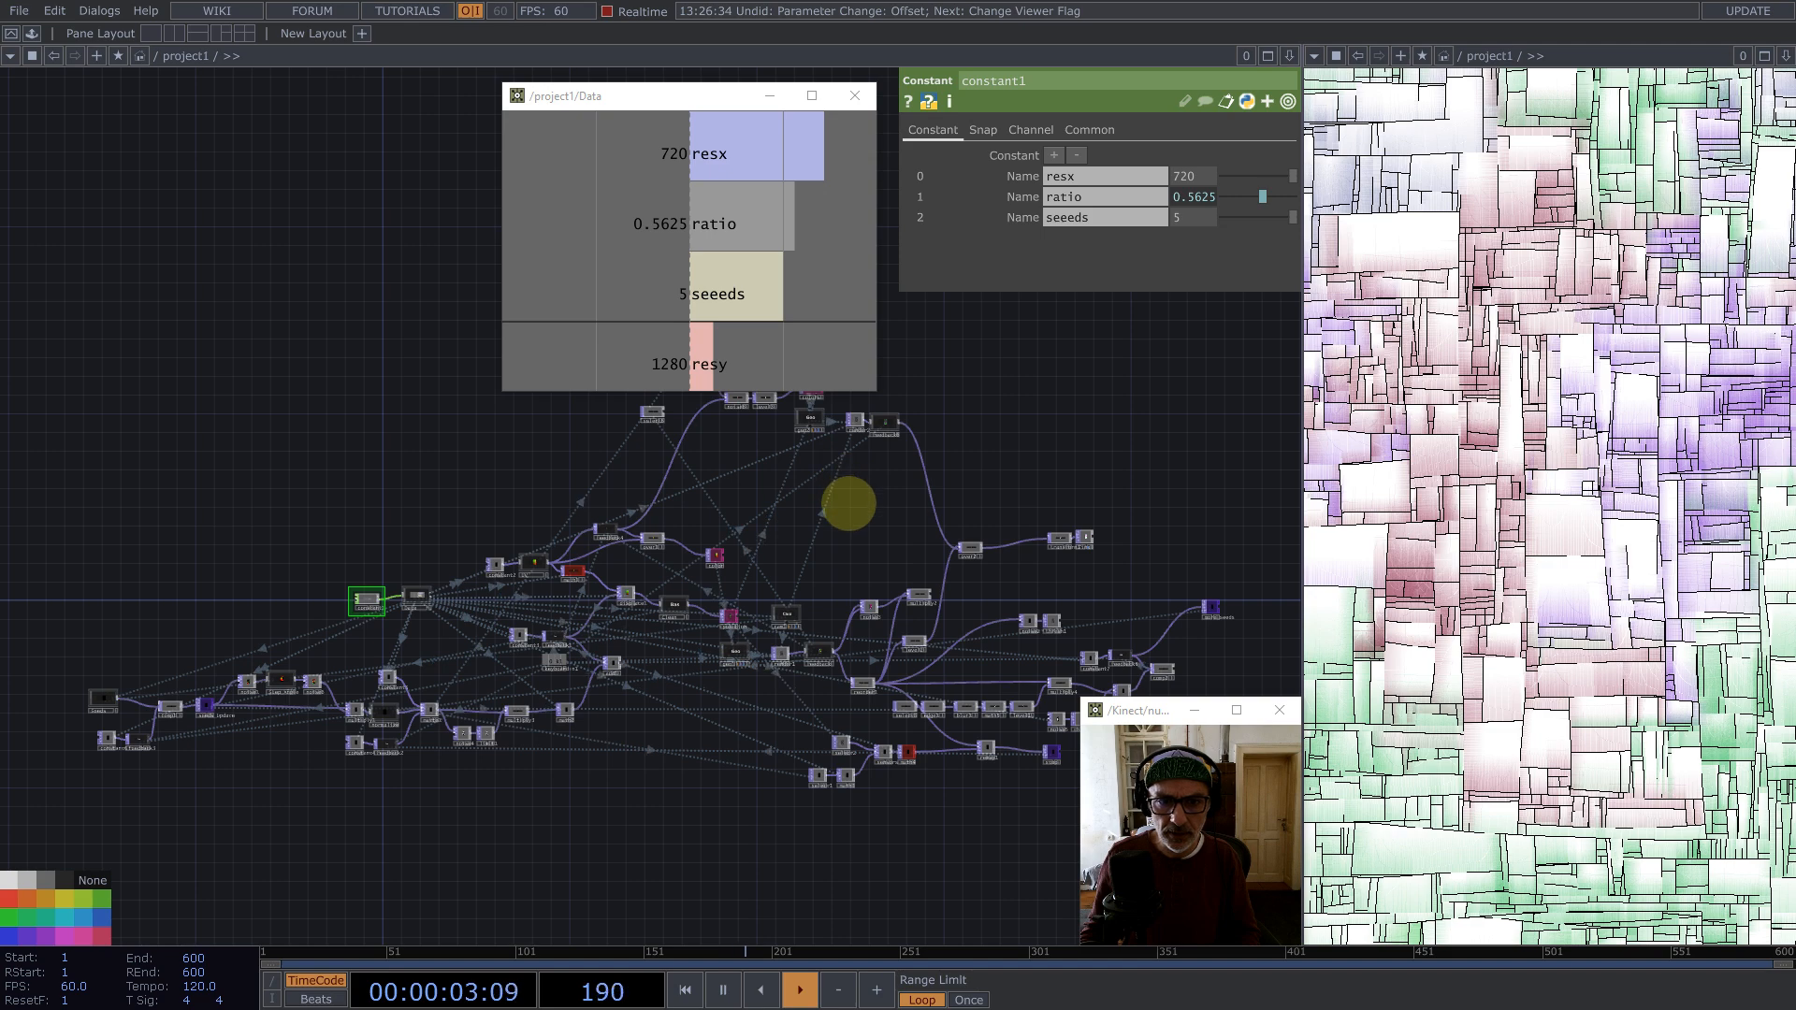
pyautogui.scroll(8, 848, 504)
pyautogui.click(718, 531)
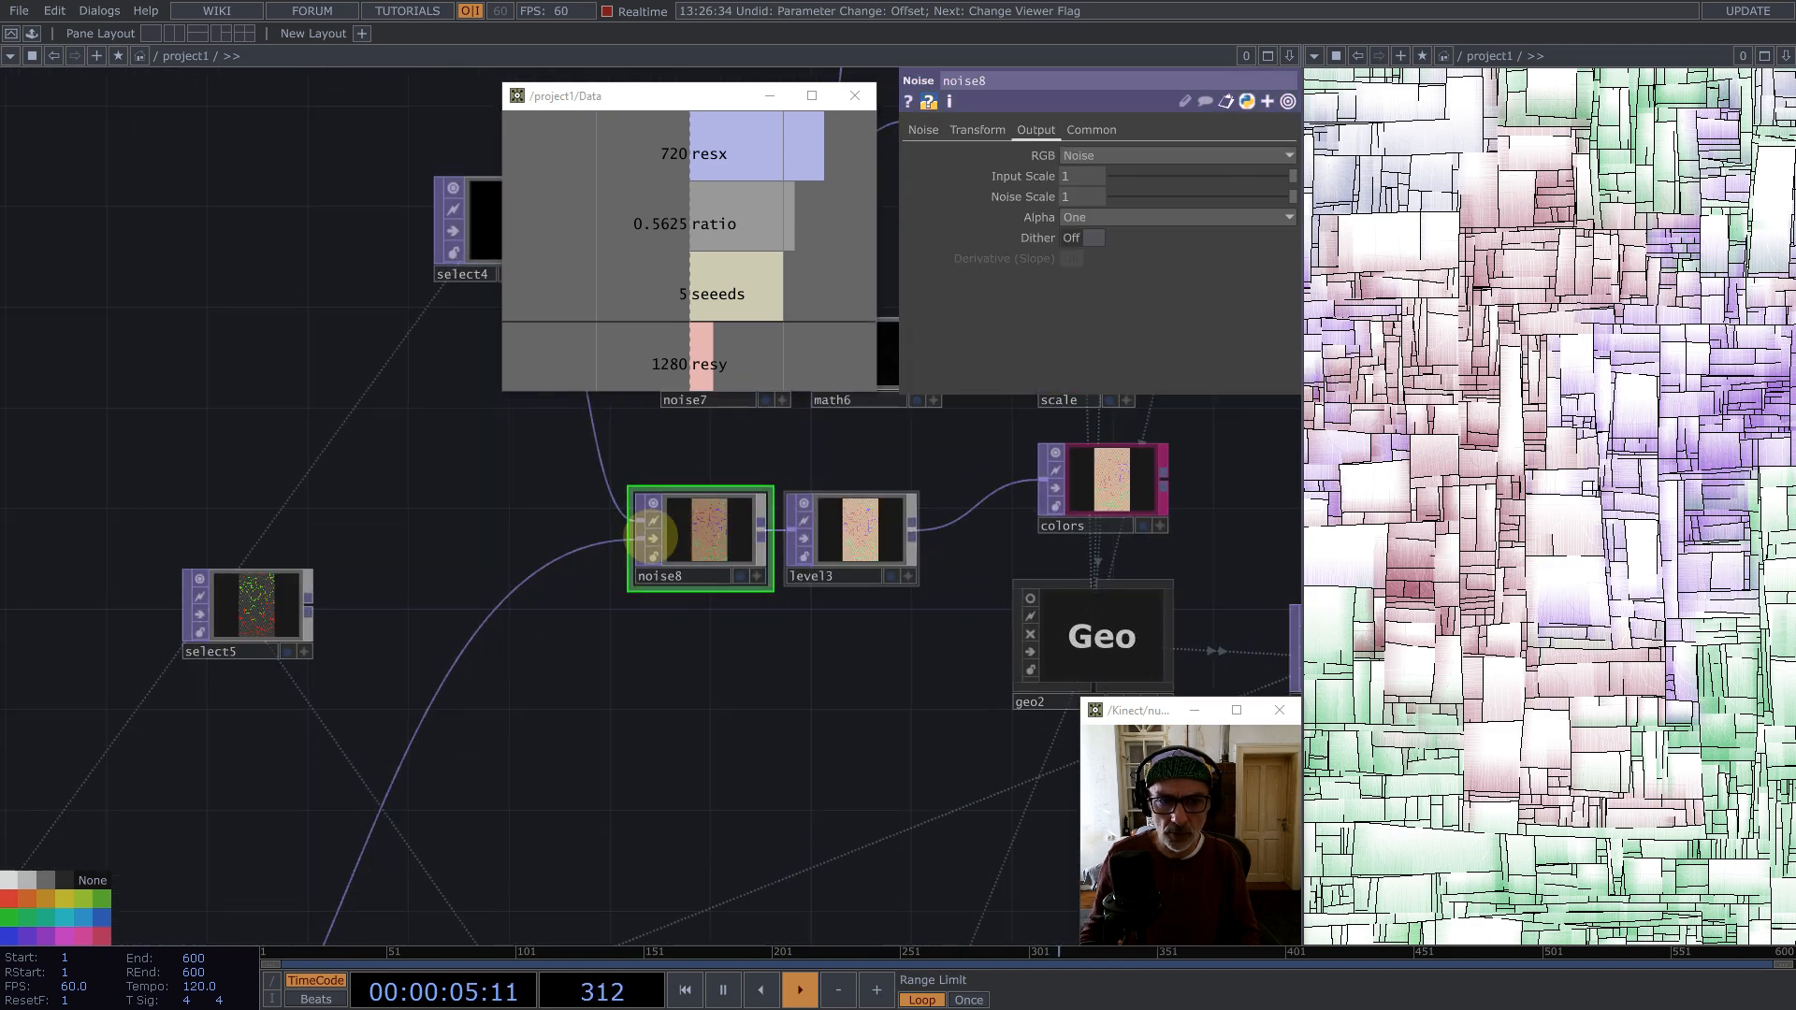
pyautogui.moveTo(651, 536); pyautogui.dragTo(501, 538)
pyautogui.moveTo(734, 644); pyautogui.dragTo(903, 646)
pyautogui.moveTo(714, 558); pyautogui.dragTo(664, 582)
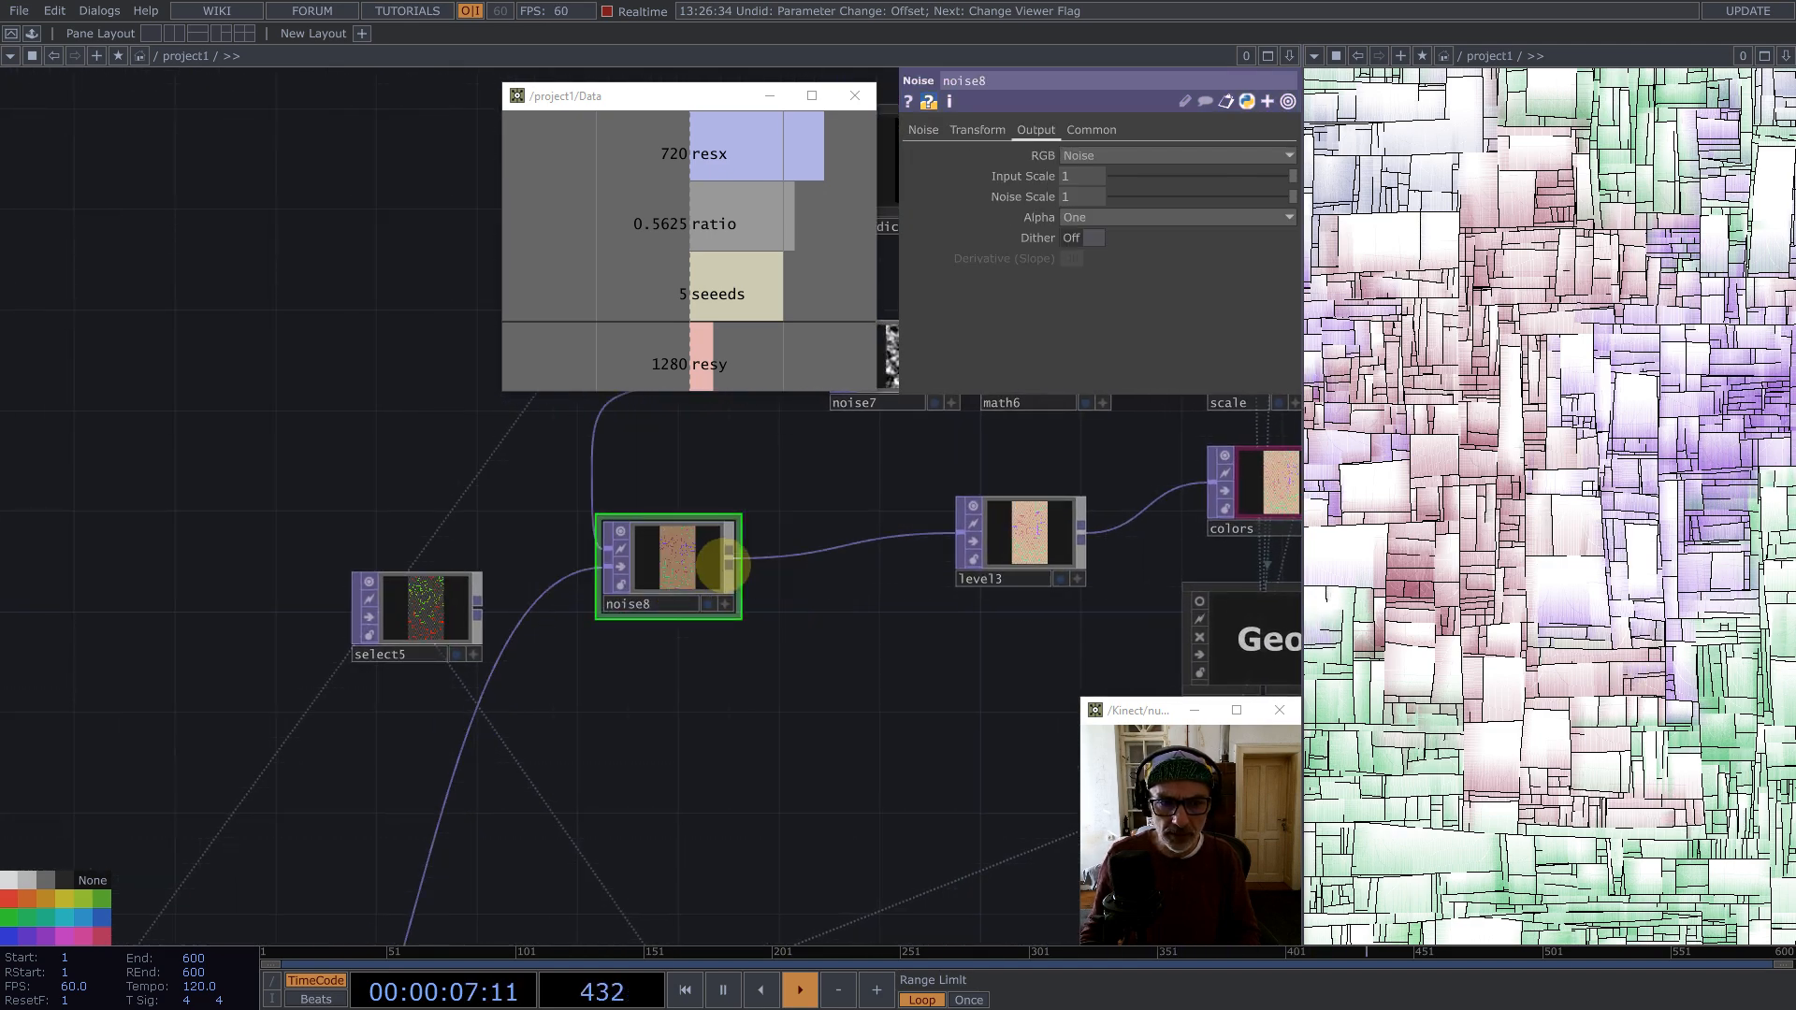
# Step: Paste a copy of the noise node as noise9 and connect noise8's output into it
pyautogui.hotkey('ctrl', 'v')
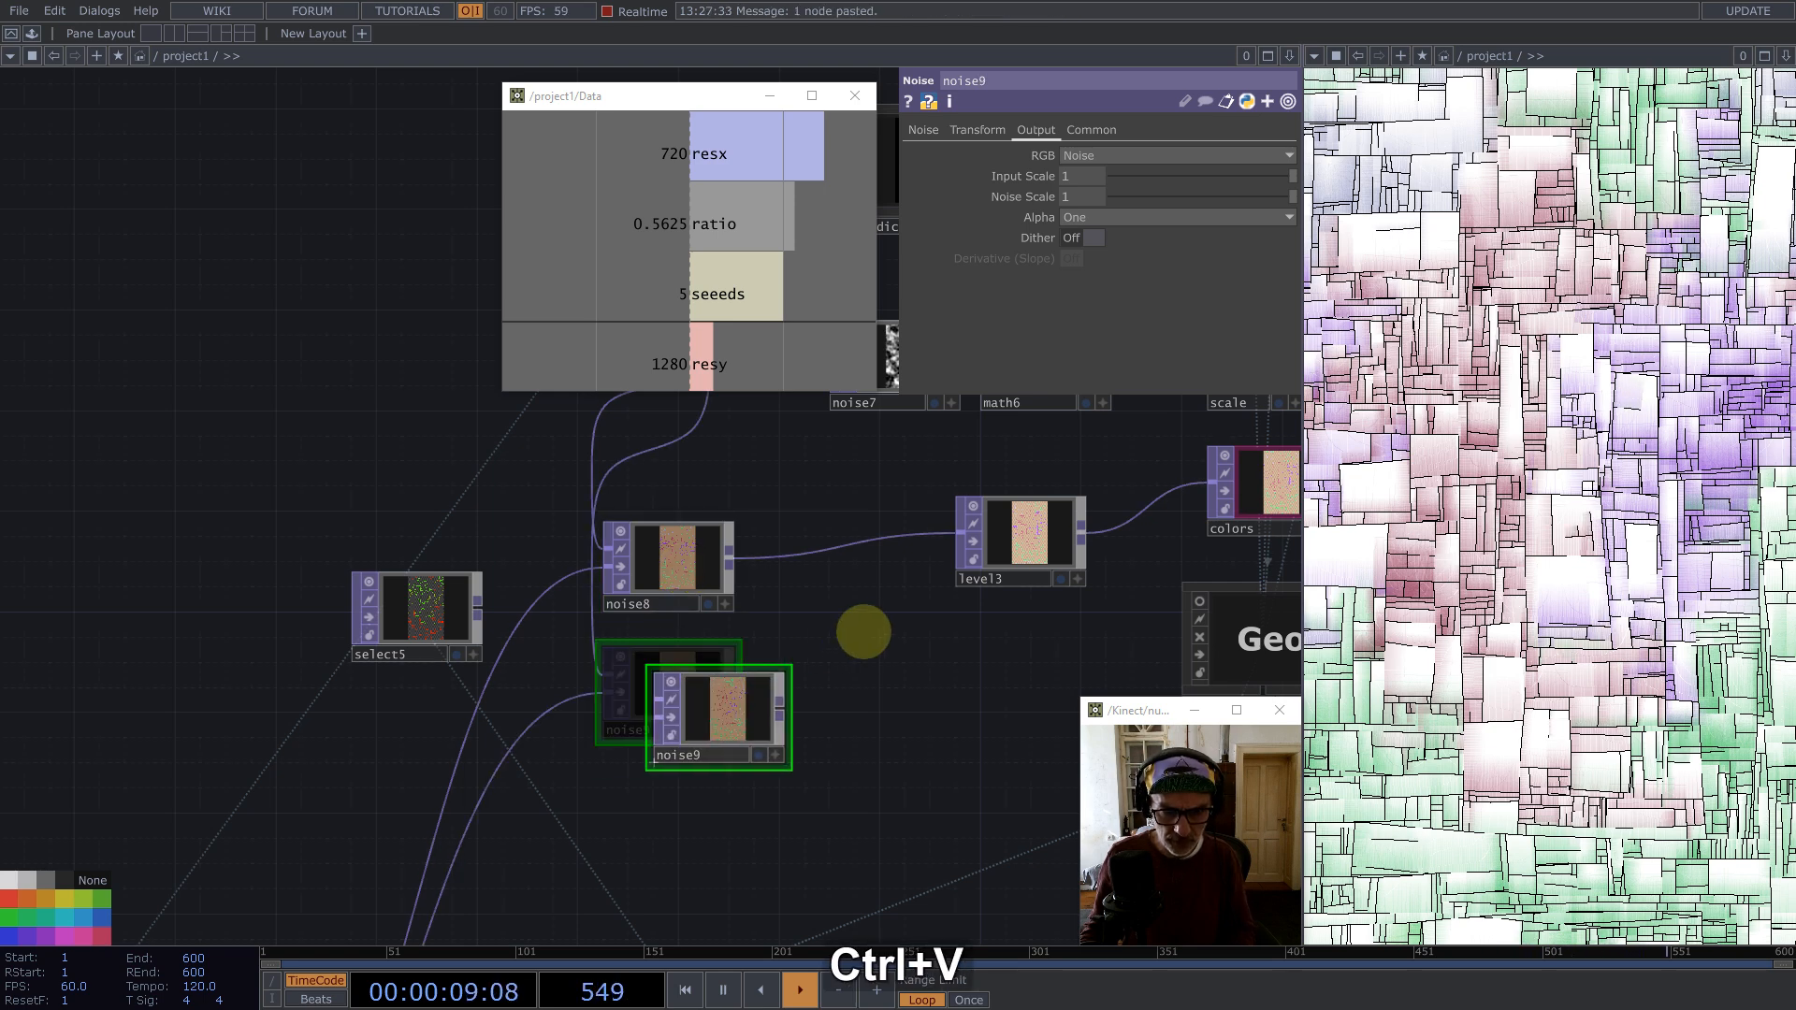
pyautogui.moveTo(863, 633); pyautogui.dragTo(874, 637)
pyautogui.moveTo(760, 515); pyautogui.dragTo(733, 558)
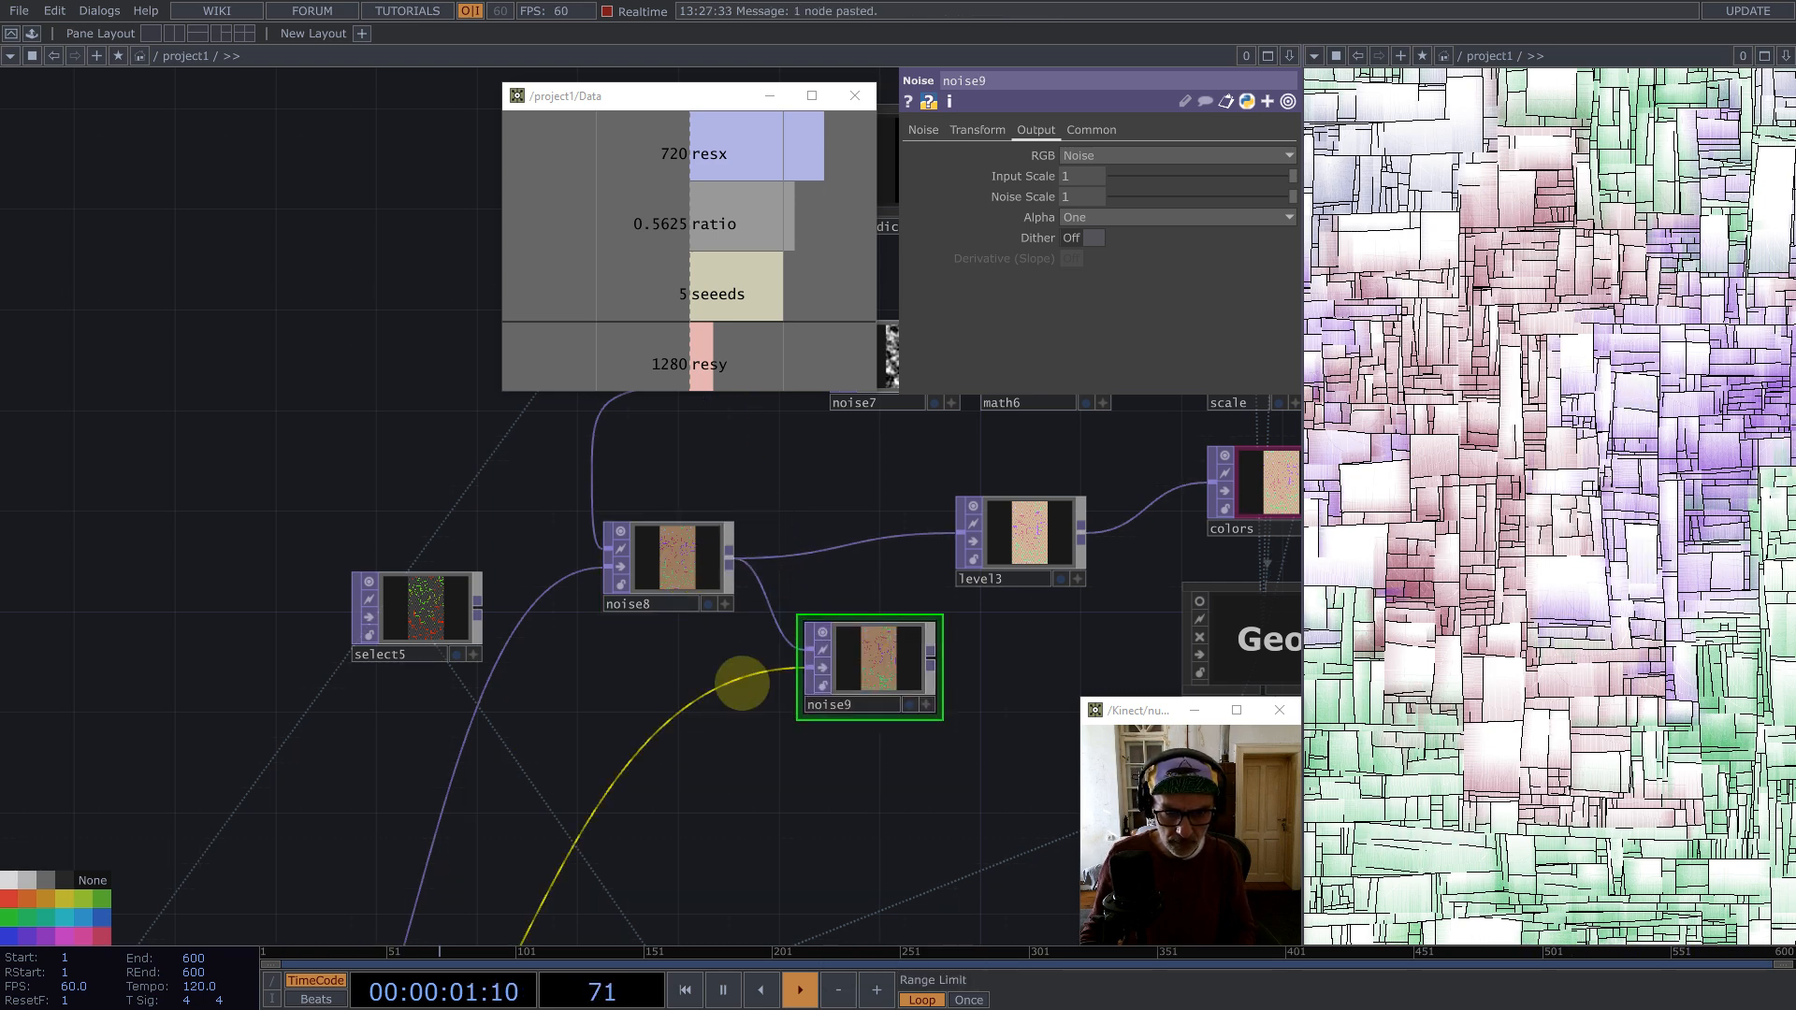
# Step: Disconnect the extra incoming wire from noise9 and place noise9 below beside noise8
pyautogui.rightClick(725, 678)
pyautogui.rightClick(704, 690)
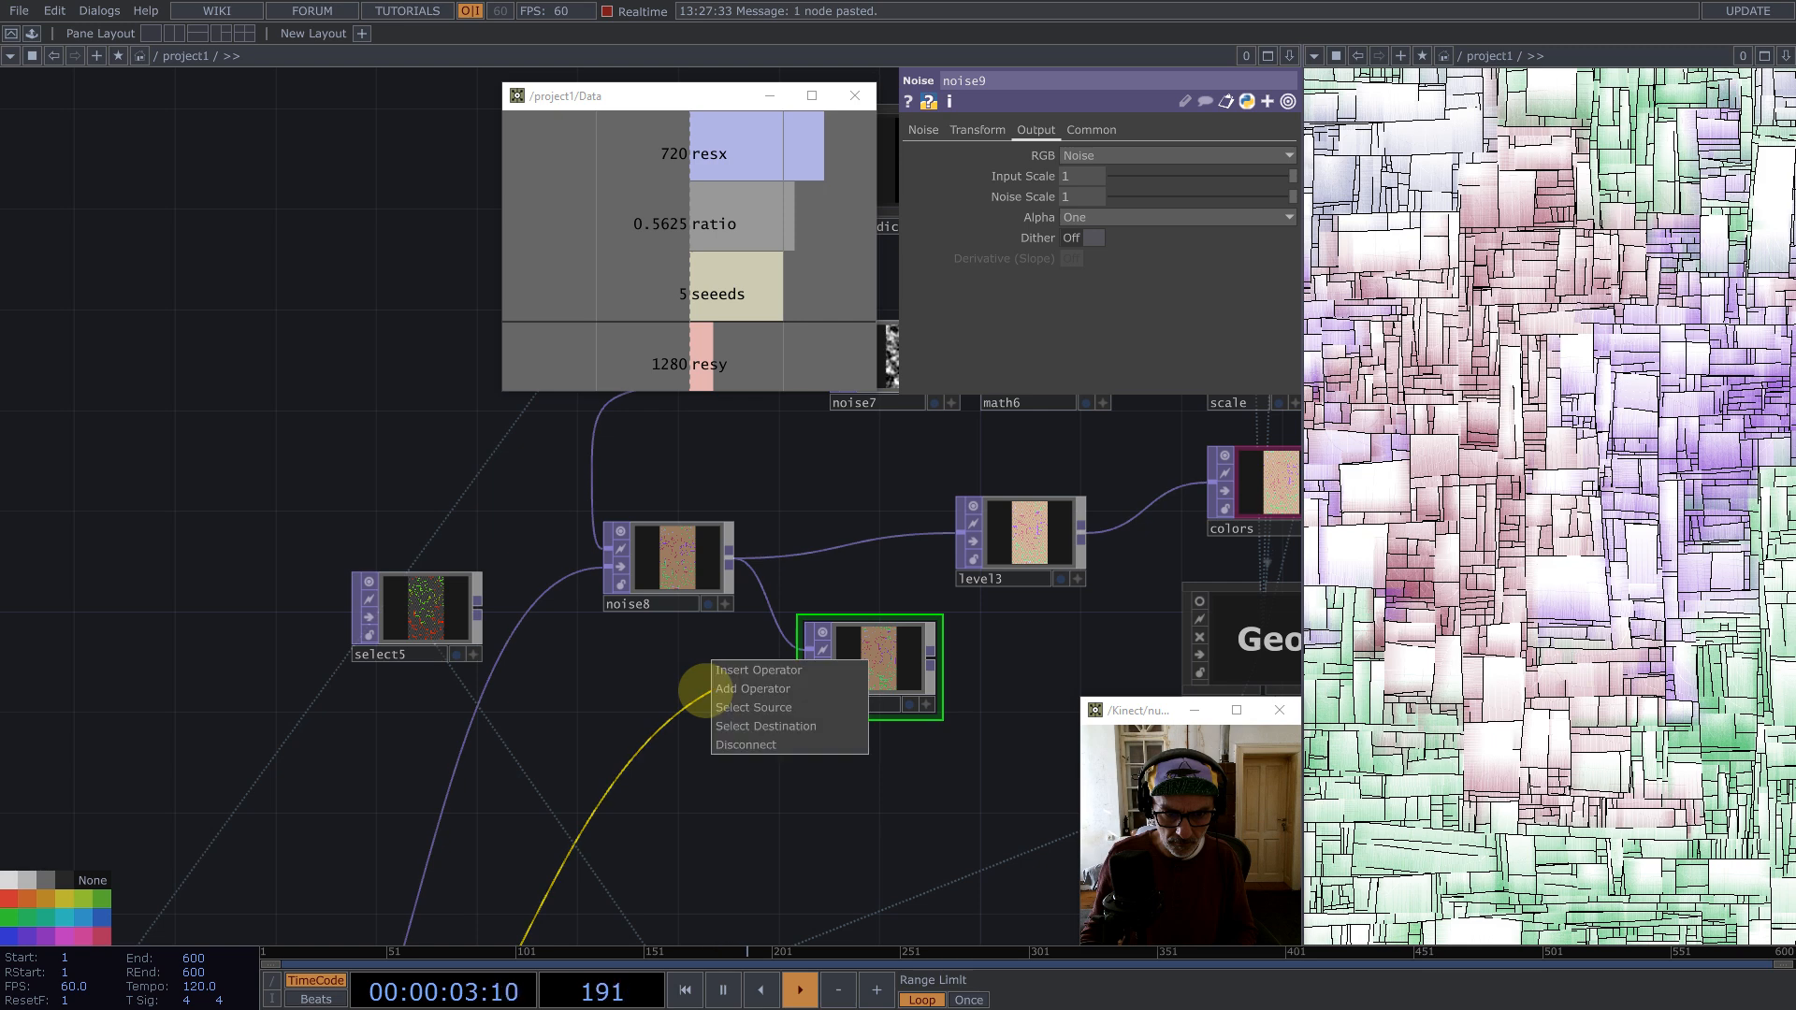
pyautogui.click(734, 745)
pyautogui.moveTo(877, 679); pyautogui.dragTo(853, 629)
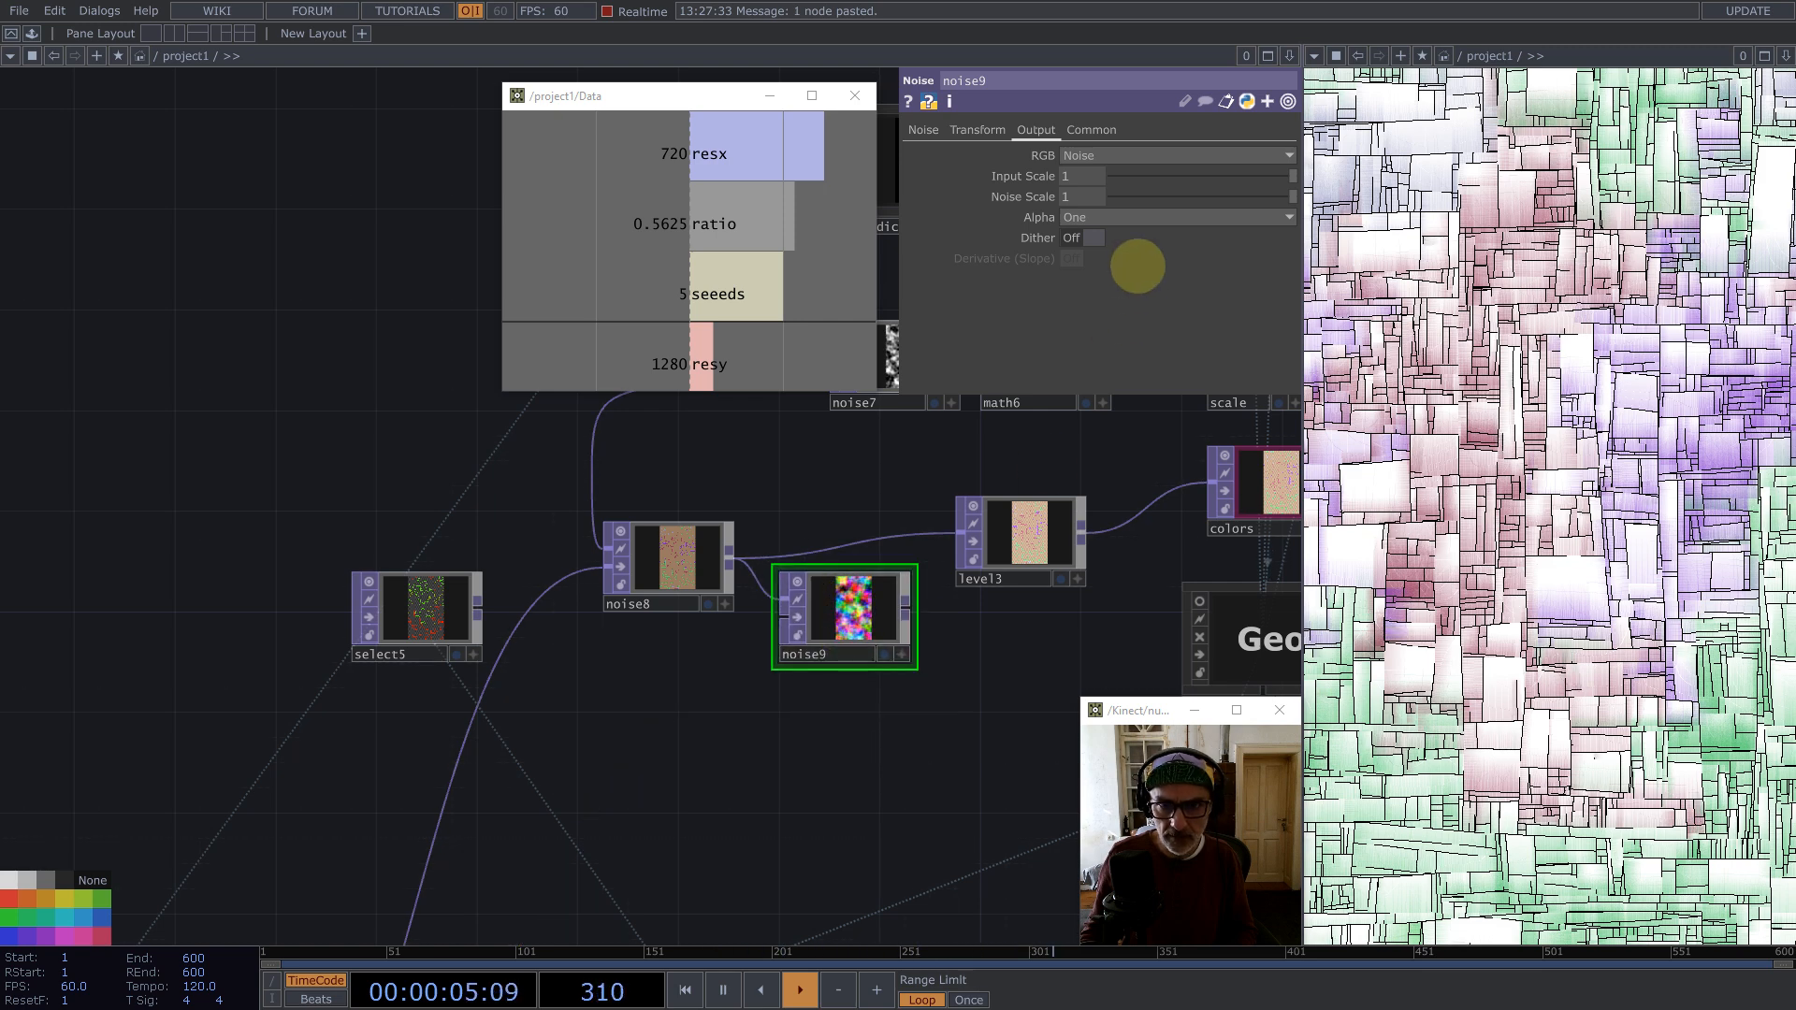
# Step: Set noise9's RGB output mode to Input + Noise
pyautogui.click(1107, 154)
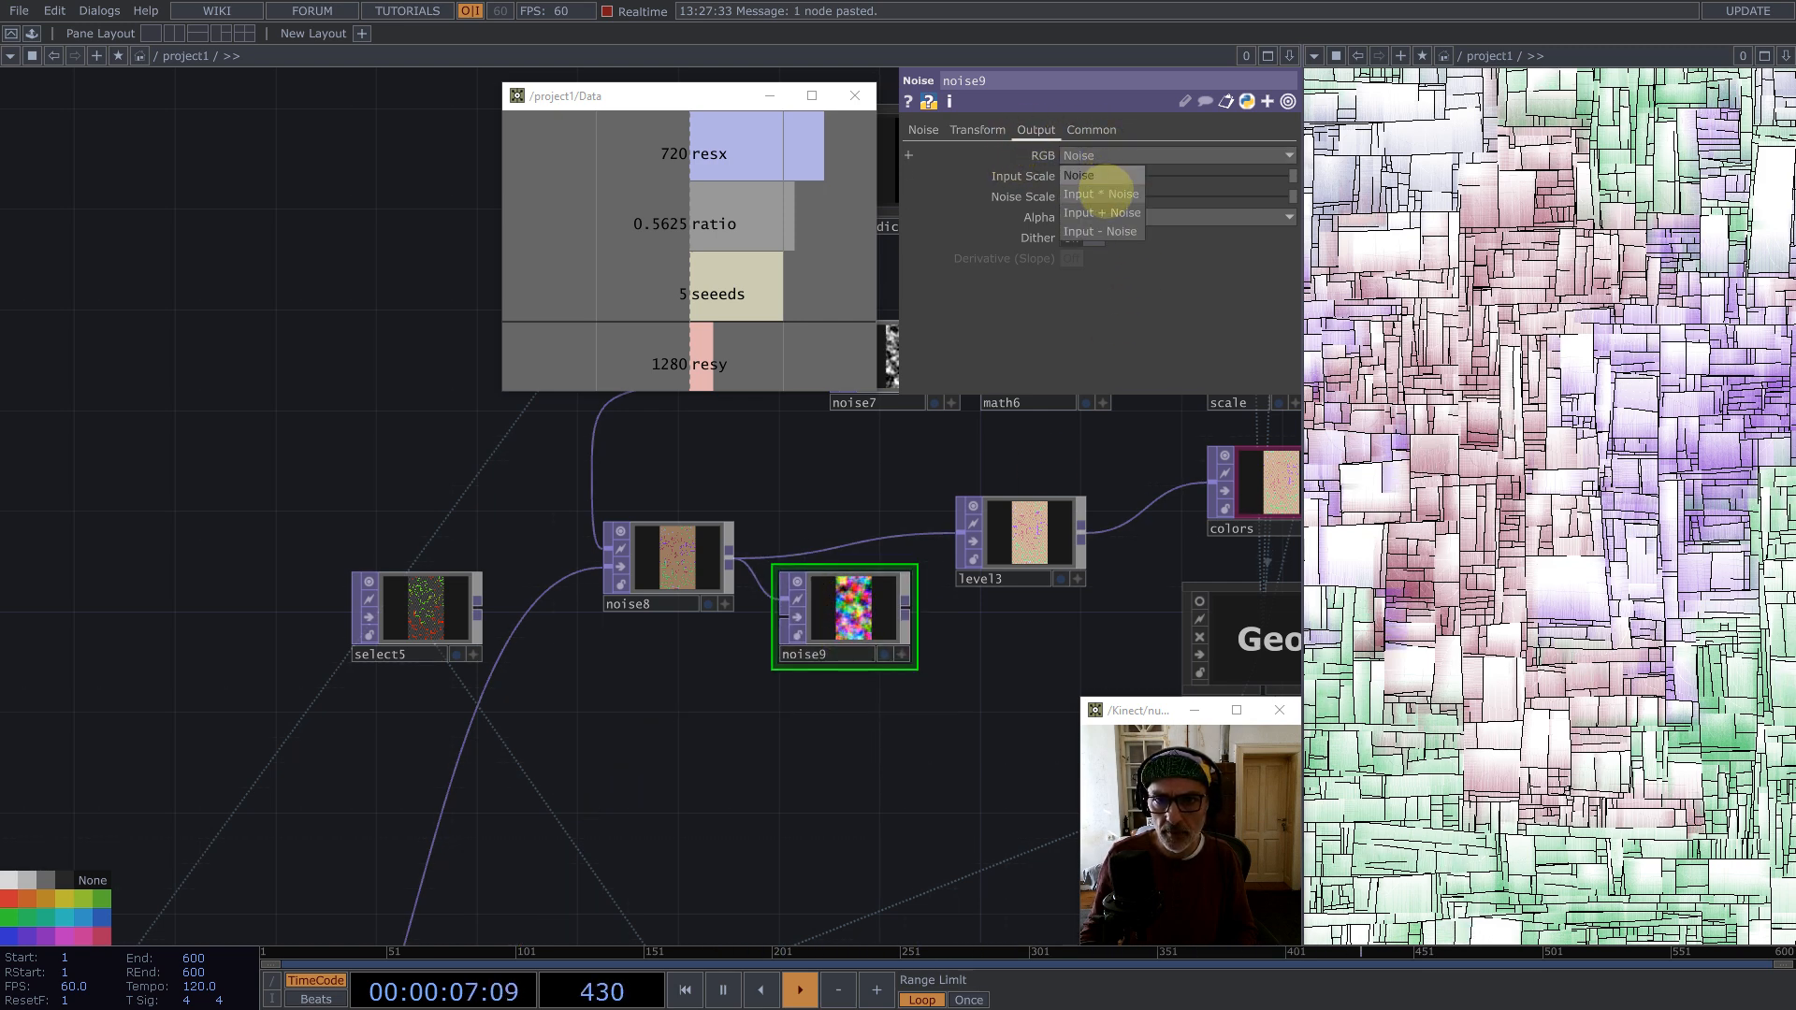
pyautogui.click(1104, 212)
pyautogui.scroll(5, 820, 604)
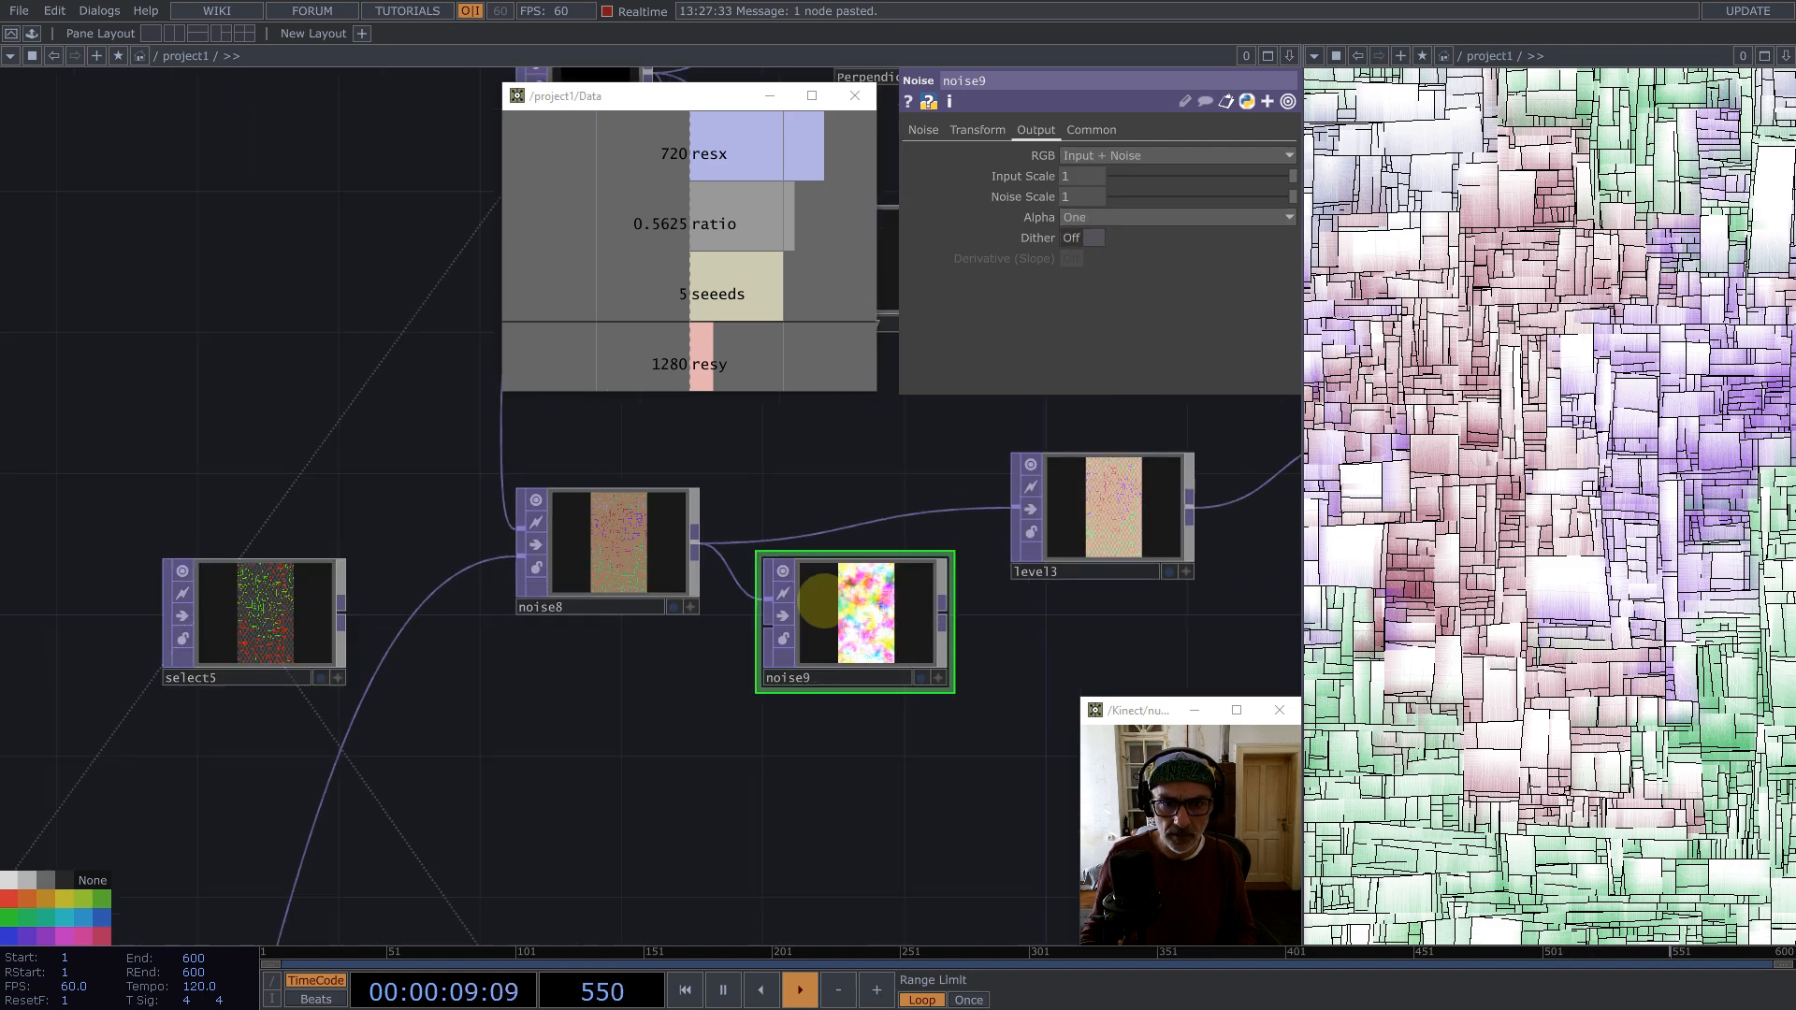
# Step: Set noise9's Offset to 0 and its Amplitude to 1/3
pyautogui.click(922, 130)
pyautogui.moveTo(1198, 338); pyautogui.dragTo(1020, 320)
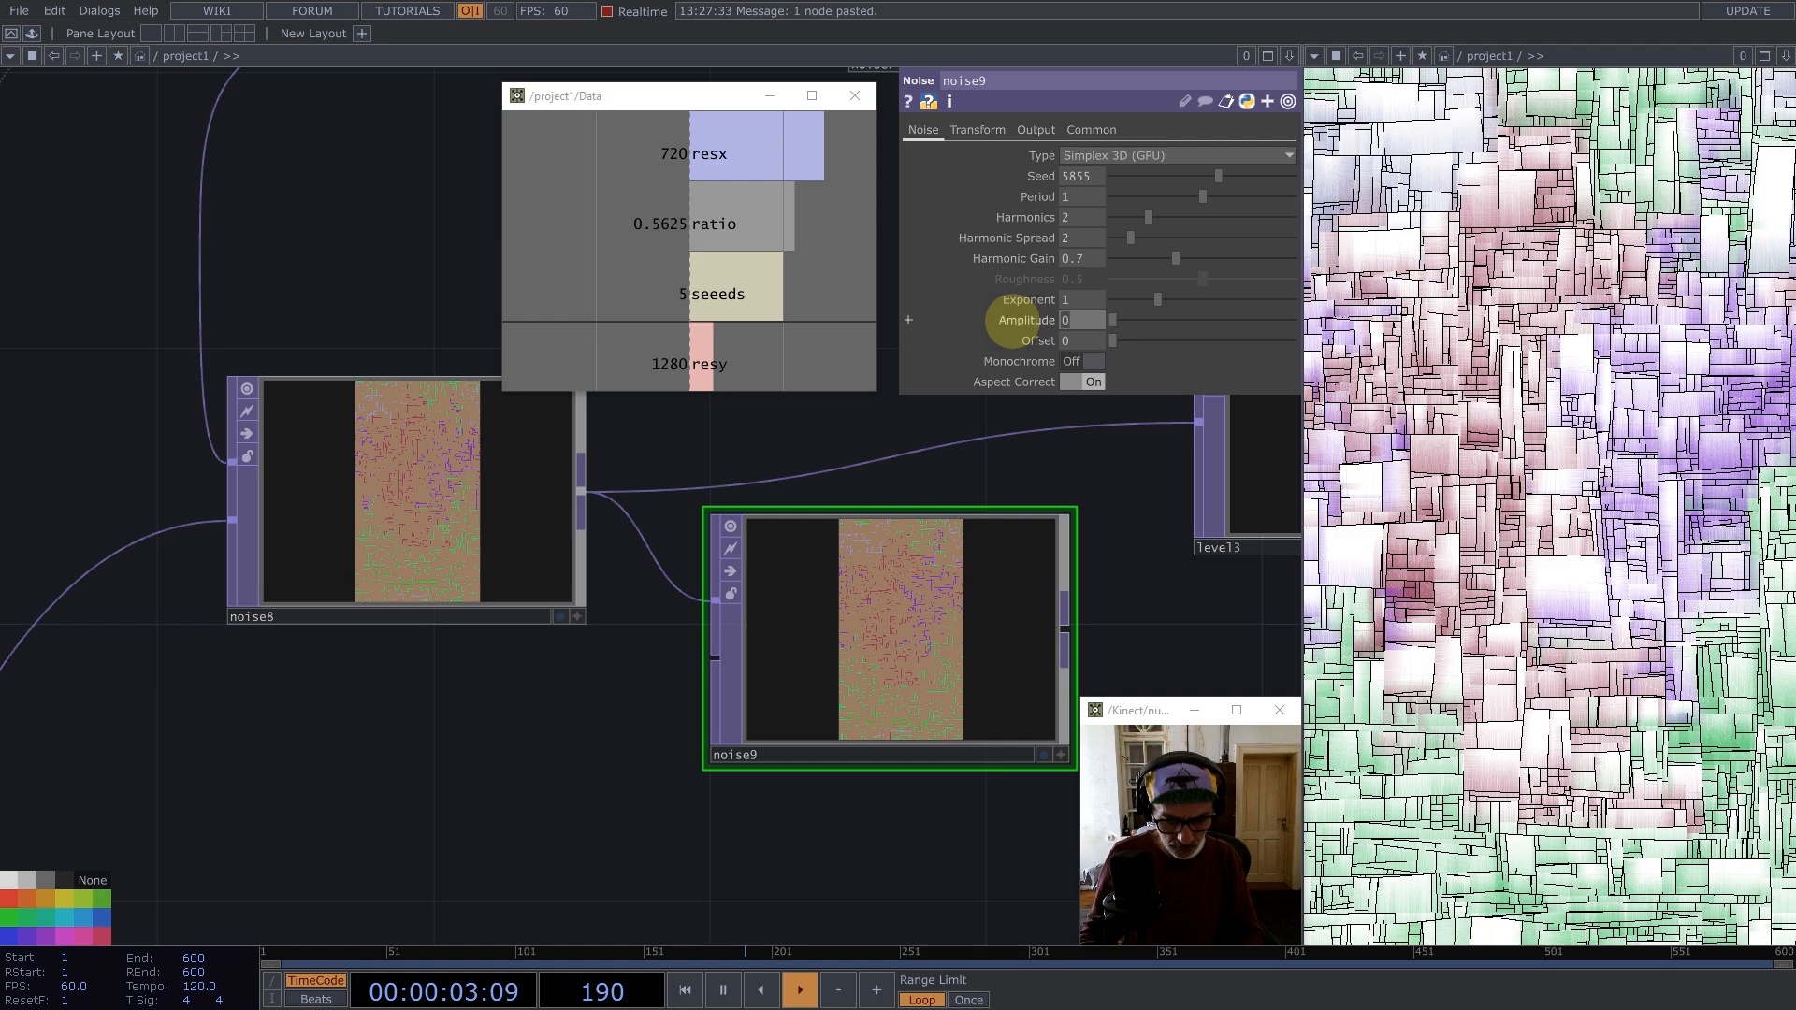
pyautogui.write('1/3')
pyautogui.press('Return')
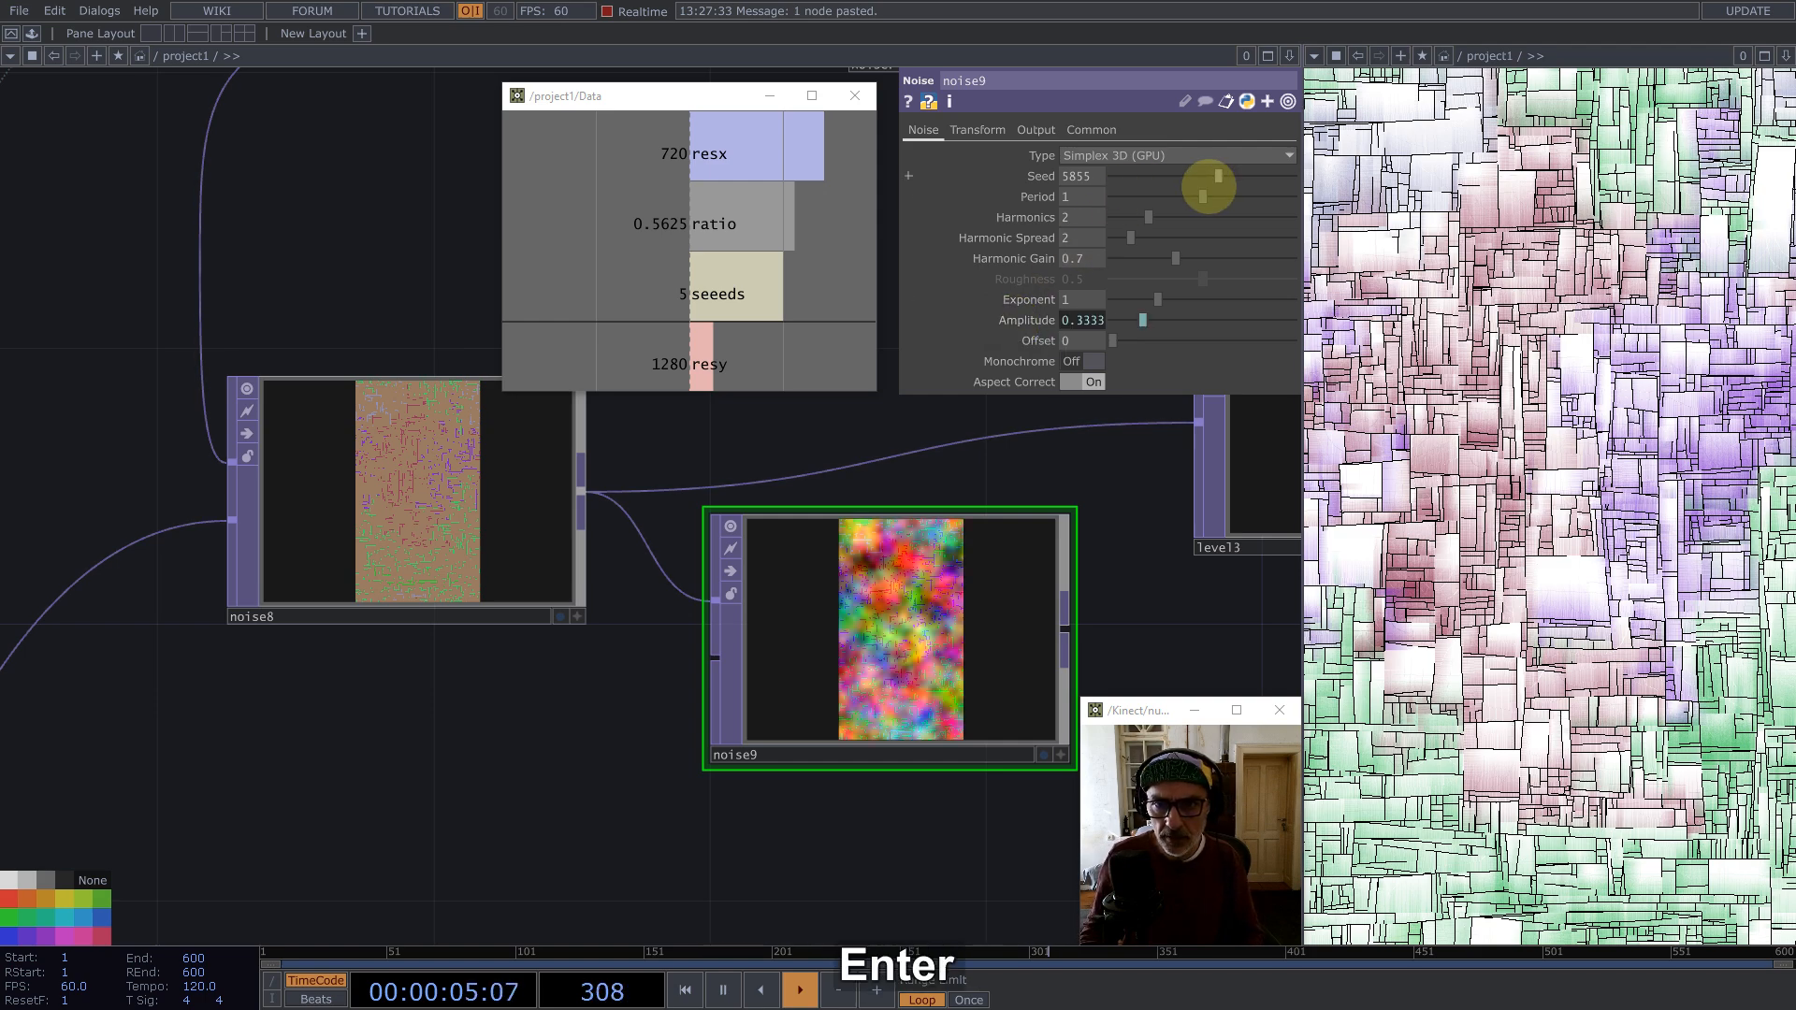
# Step: Change noise9's Seed to 3575
pyautogui.moveTo(1217, 176); pyautogui.dragTo(1176, 176)
pyautogui.scroll(-3, 875, 610)
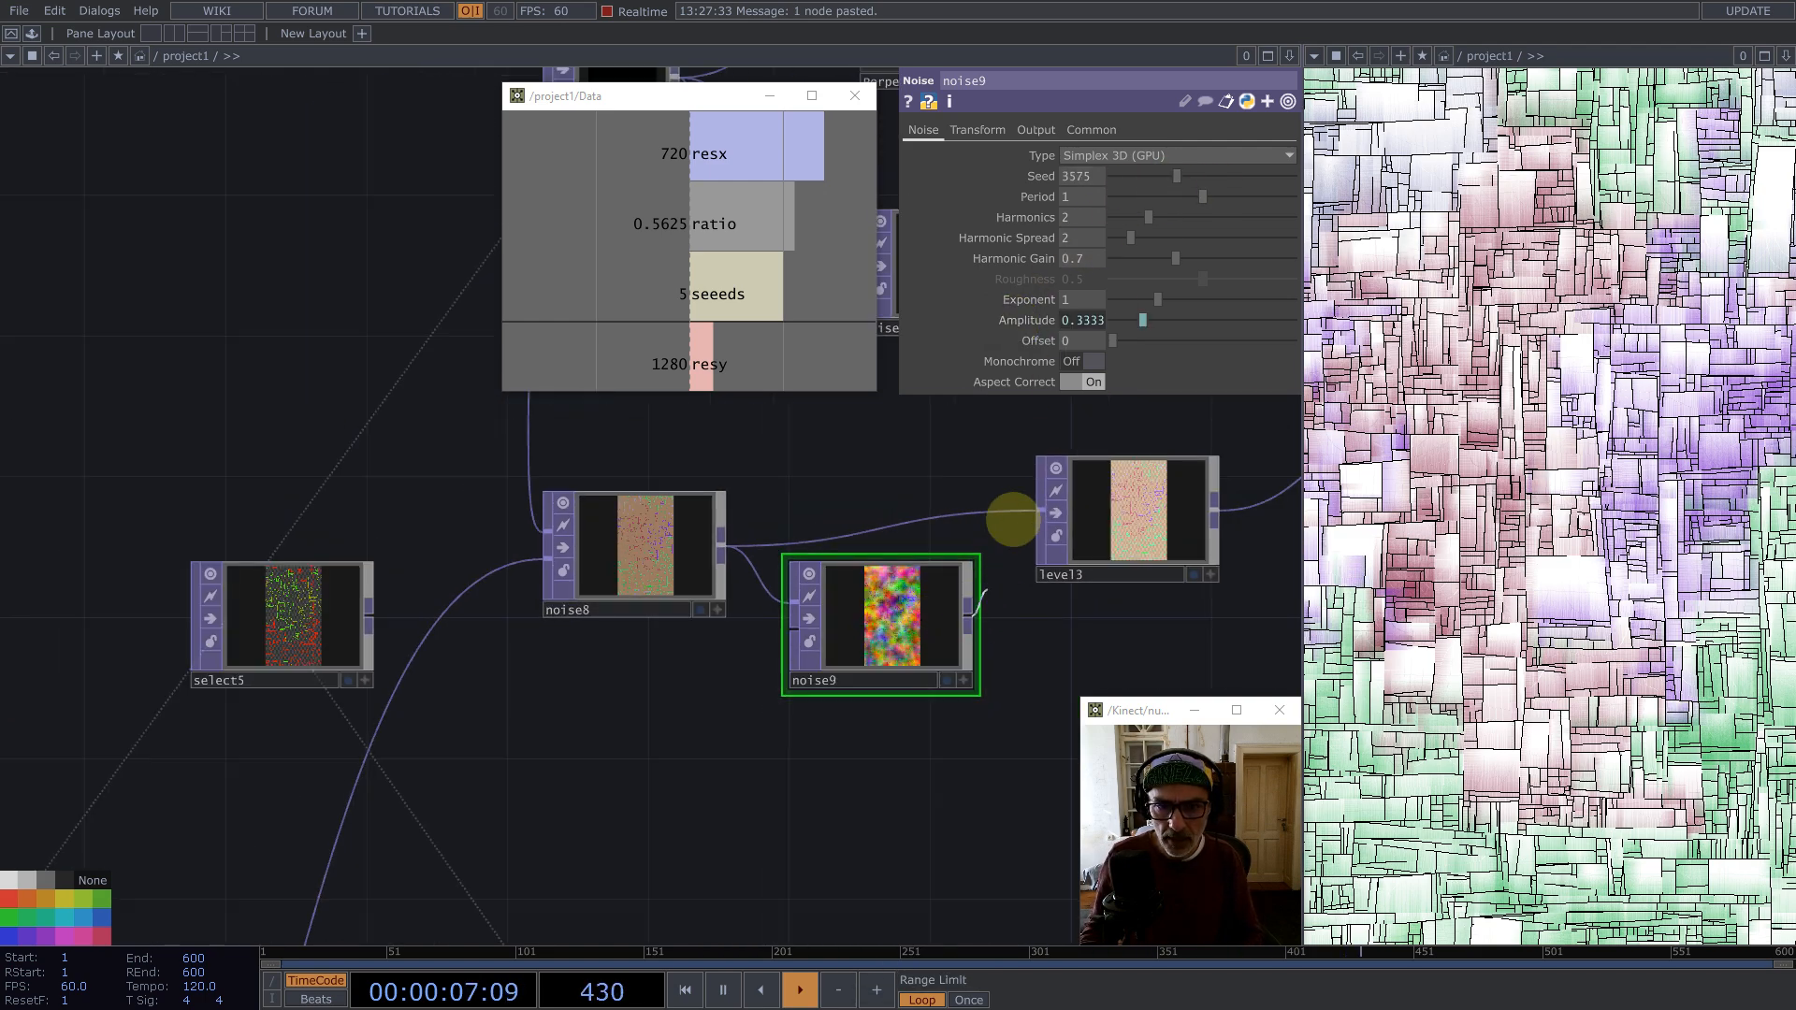
# Step: Insert noise9 into the link between noise8 and level3, and retrigger the pattern
pyautogui.moveTo(921, 606); pyautogui.dragTo(848, 540)
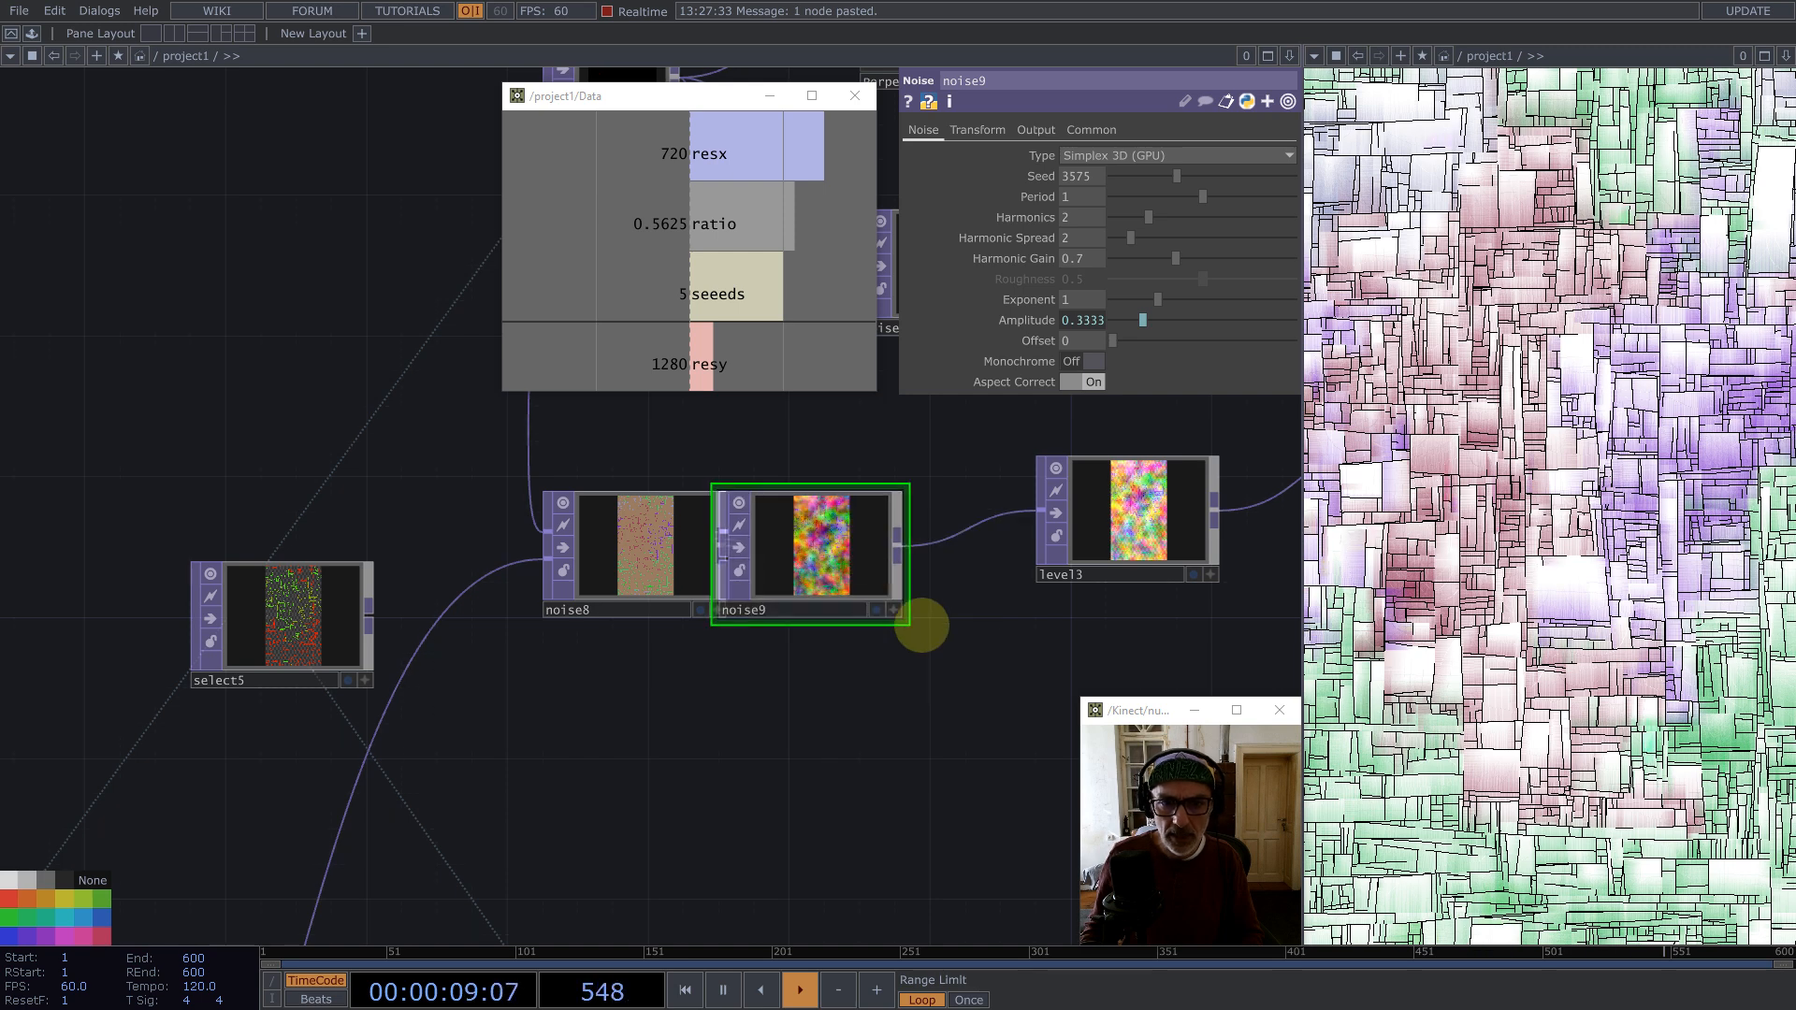
pyautogui.press('1')
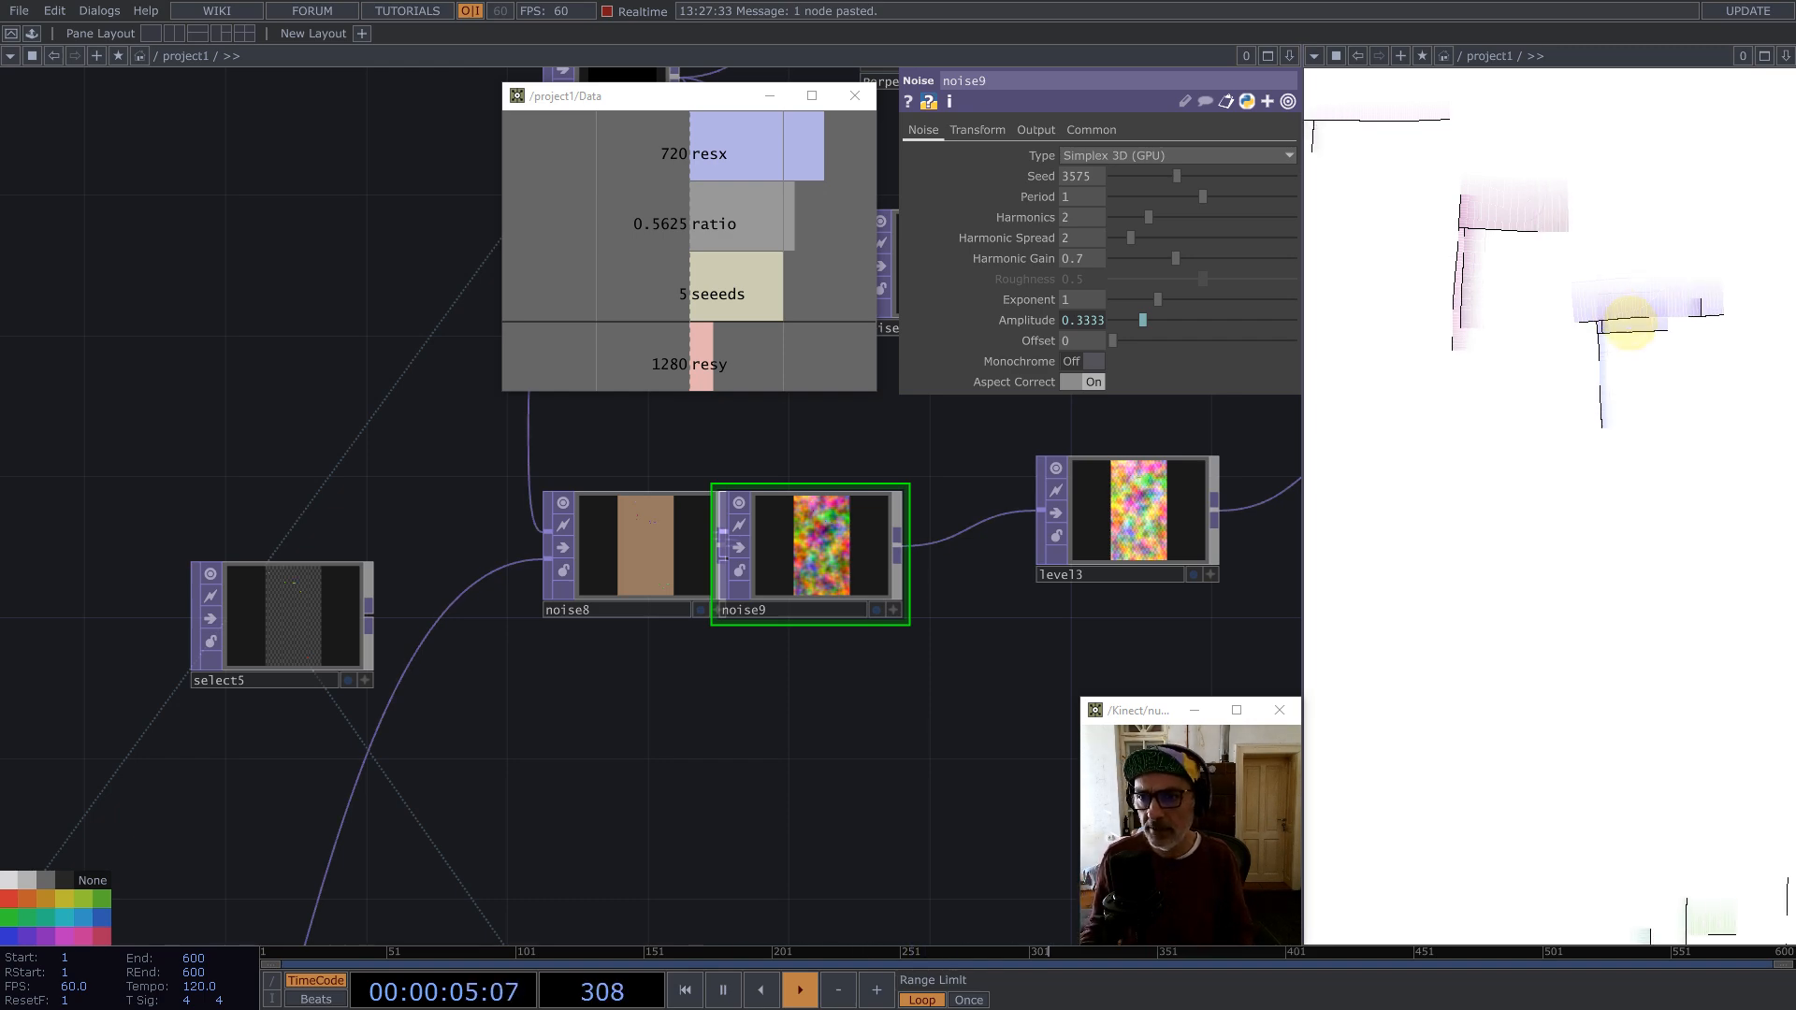
# Step: Wire noise1's output directly into multiply1, replacing the connection coming from noise6
pyautogui.scroll(-6, 890, 609)
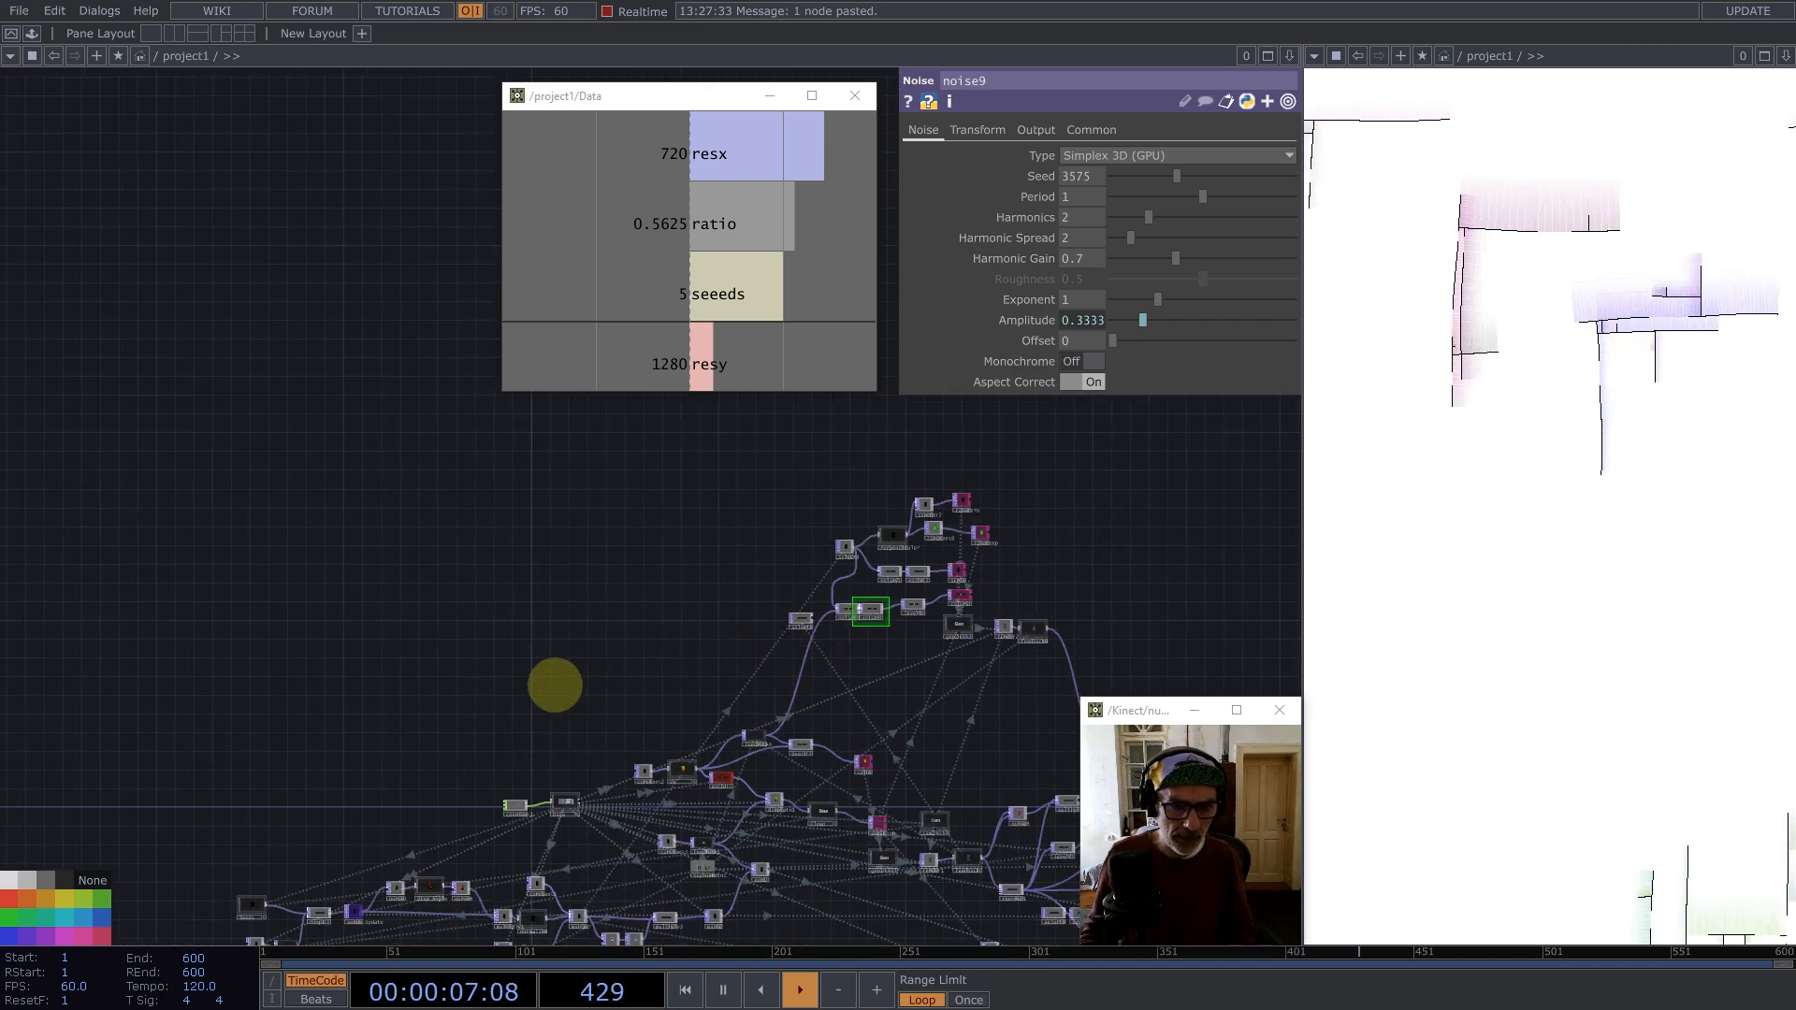
pyautogui.scroll(8, 525, 573)
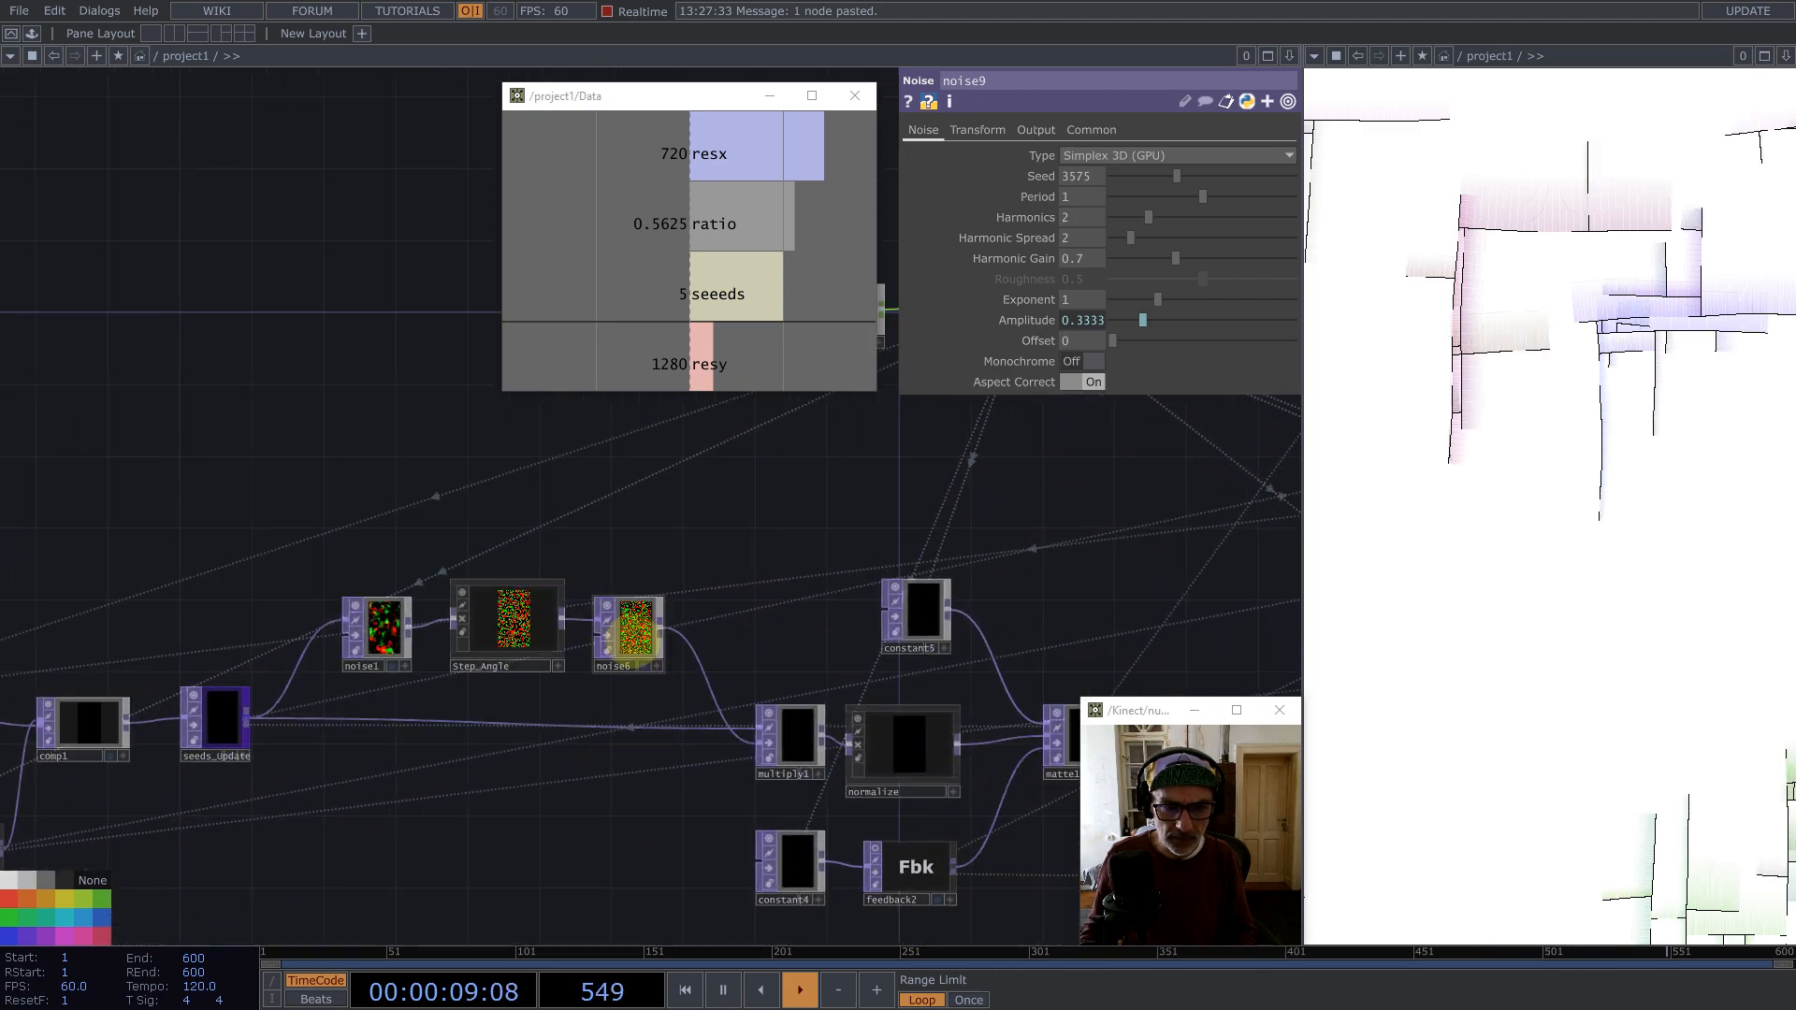
pyautogui.scroll(4, 637, 636)
pyautogui.scroll(-3, 647, 432)
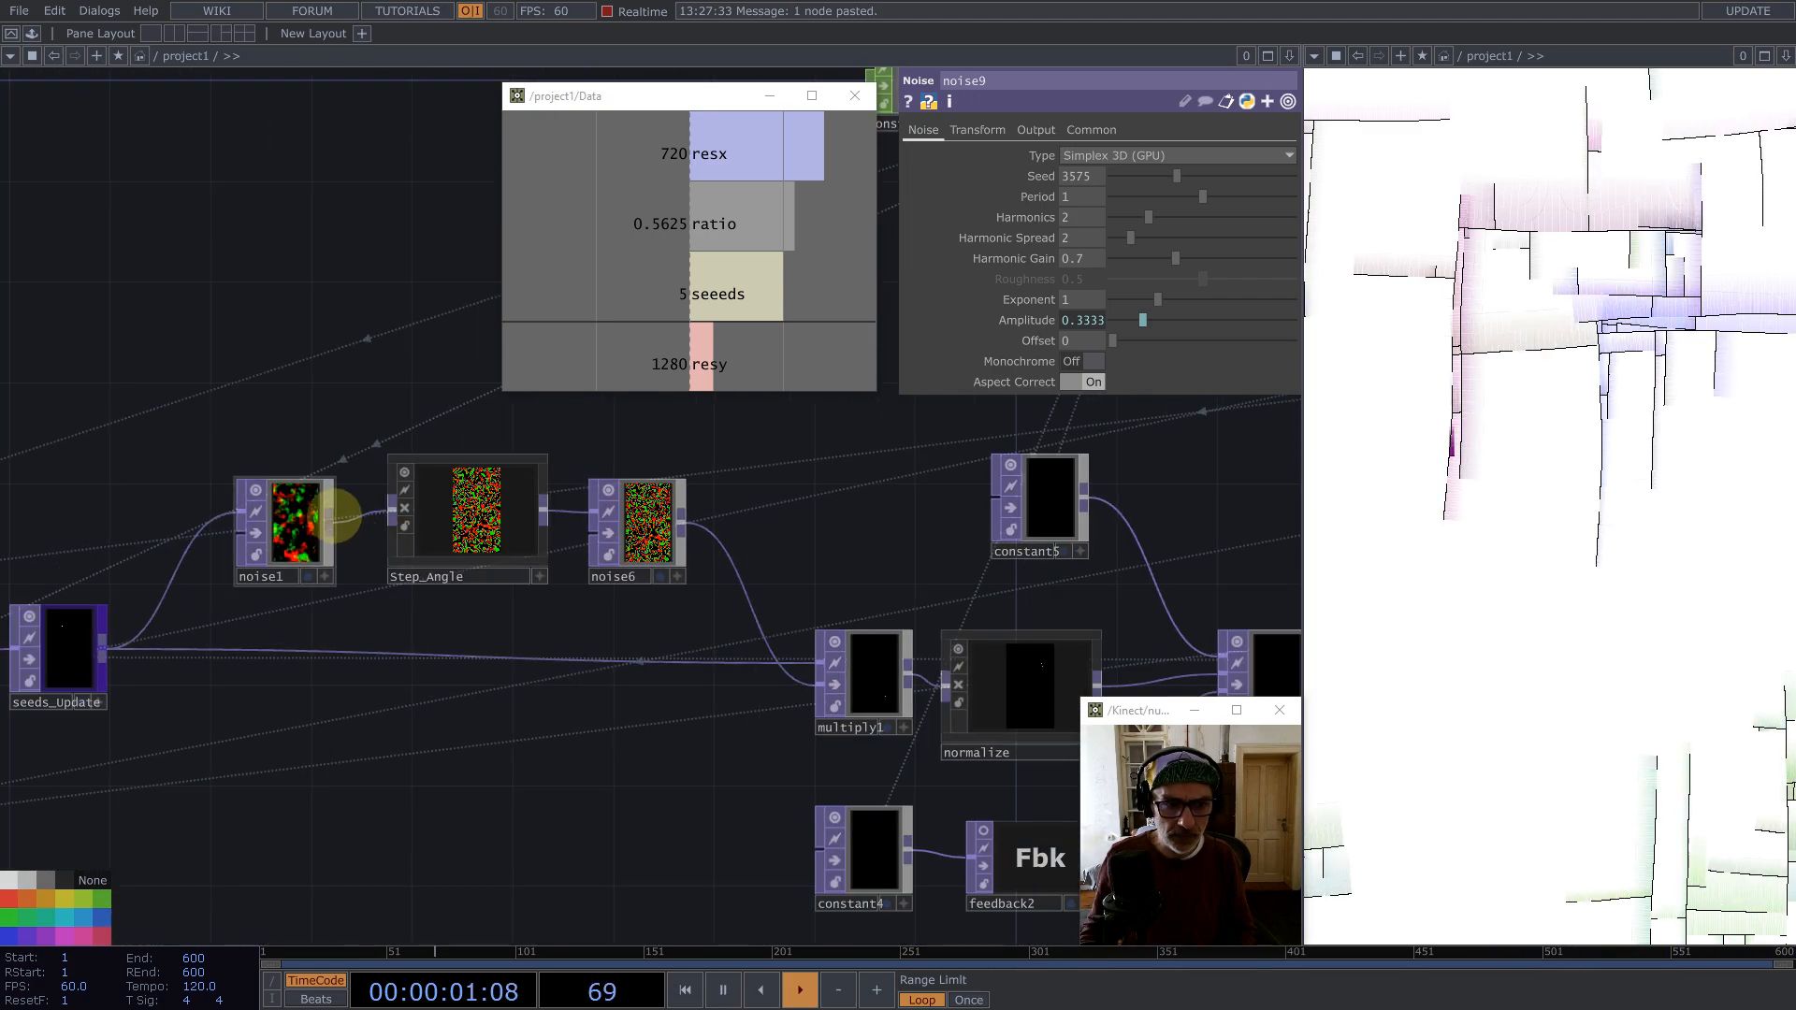
pyautogui.click(334, 513)
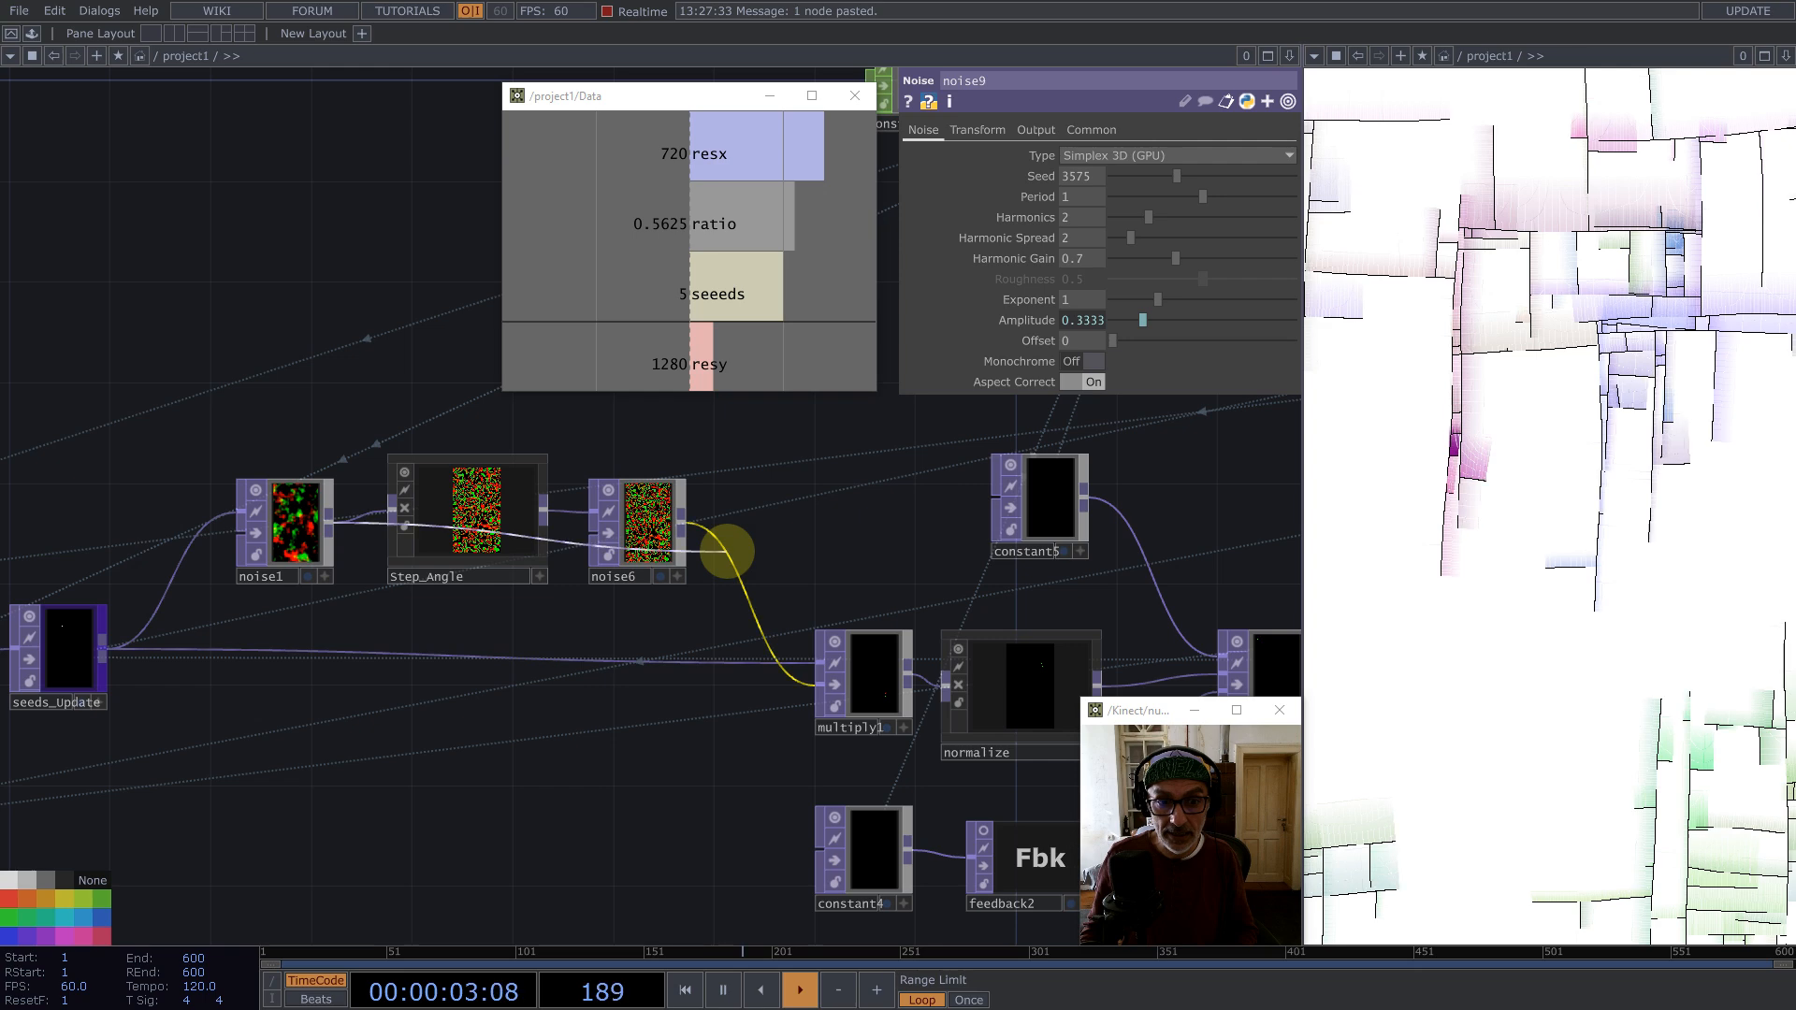
pyautogui.click(726, 551)
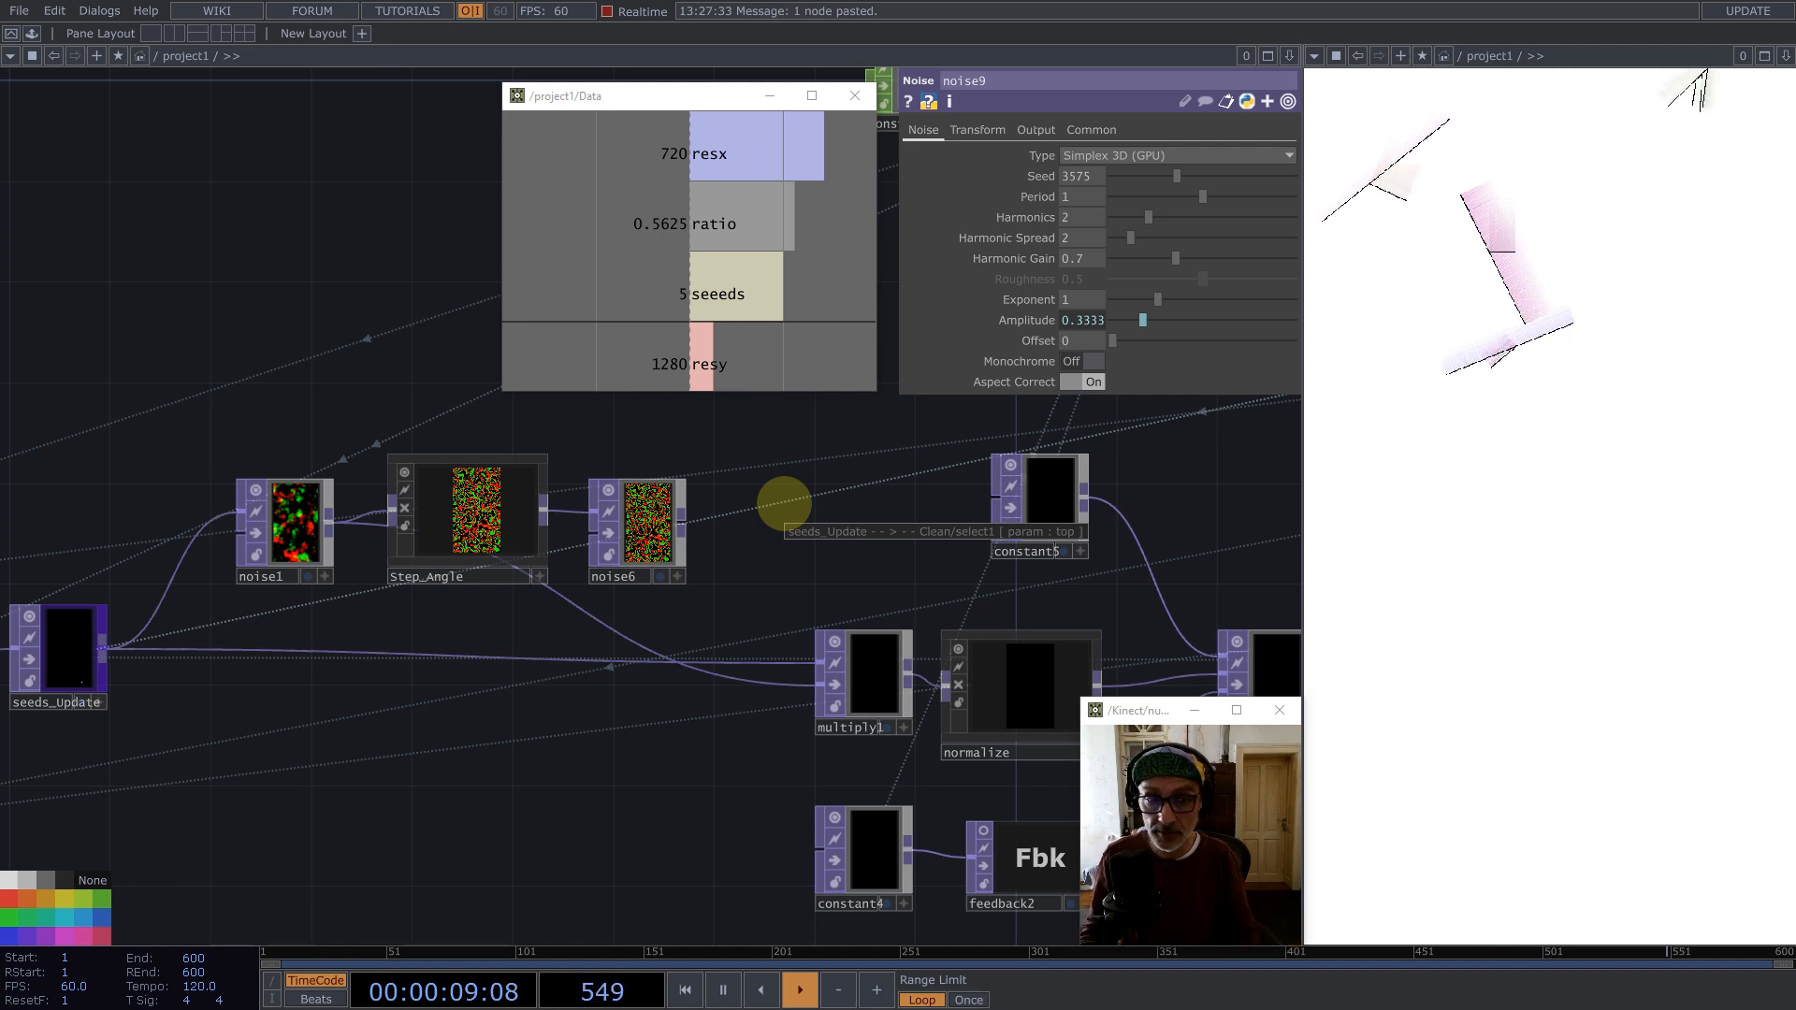
# Step: Drive noise1's Translate Z with the expression absTime.frame/102 and retrigger the pattern
pyautogui.click(290, 530)
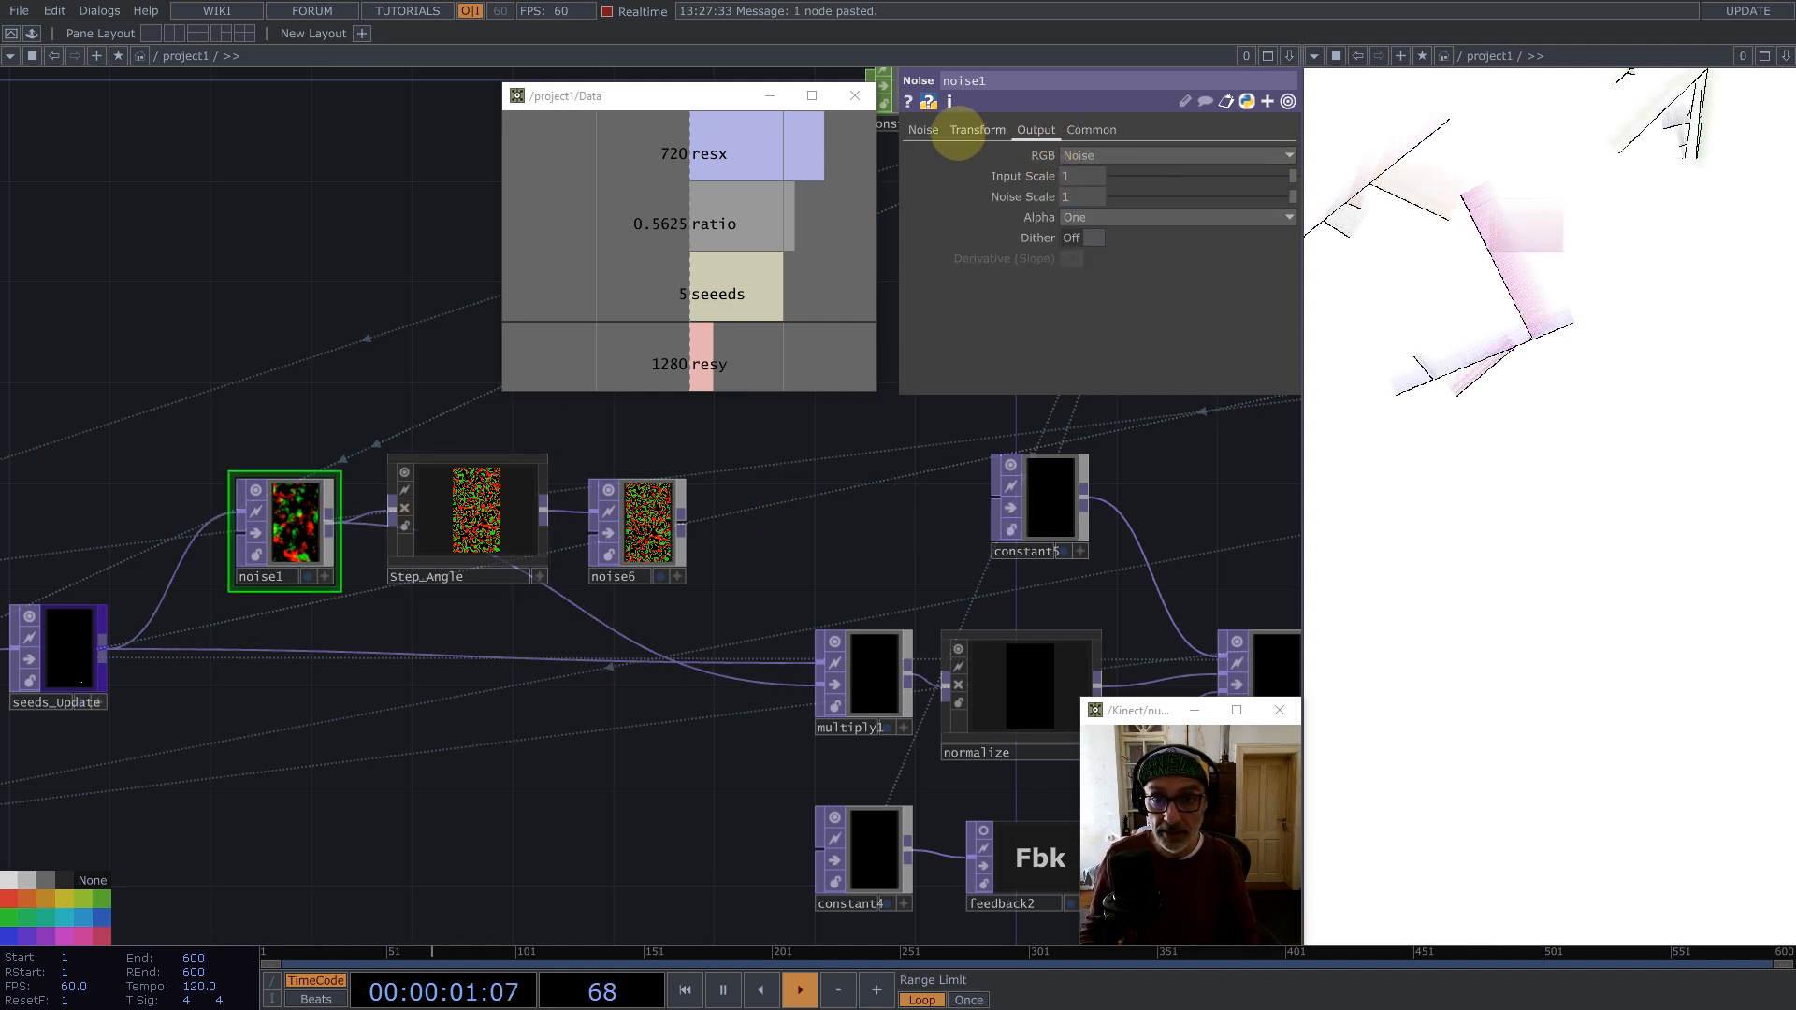
pyautogui.click(958, 133)
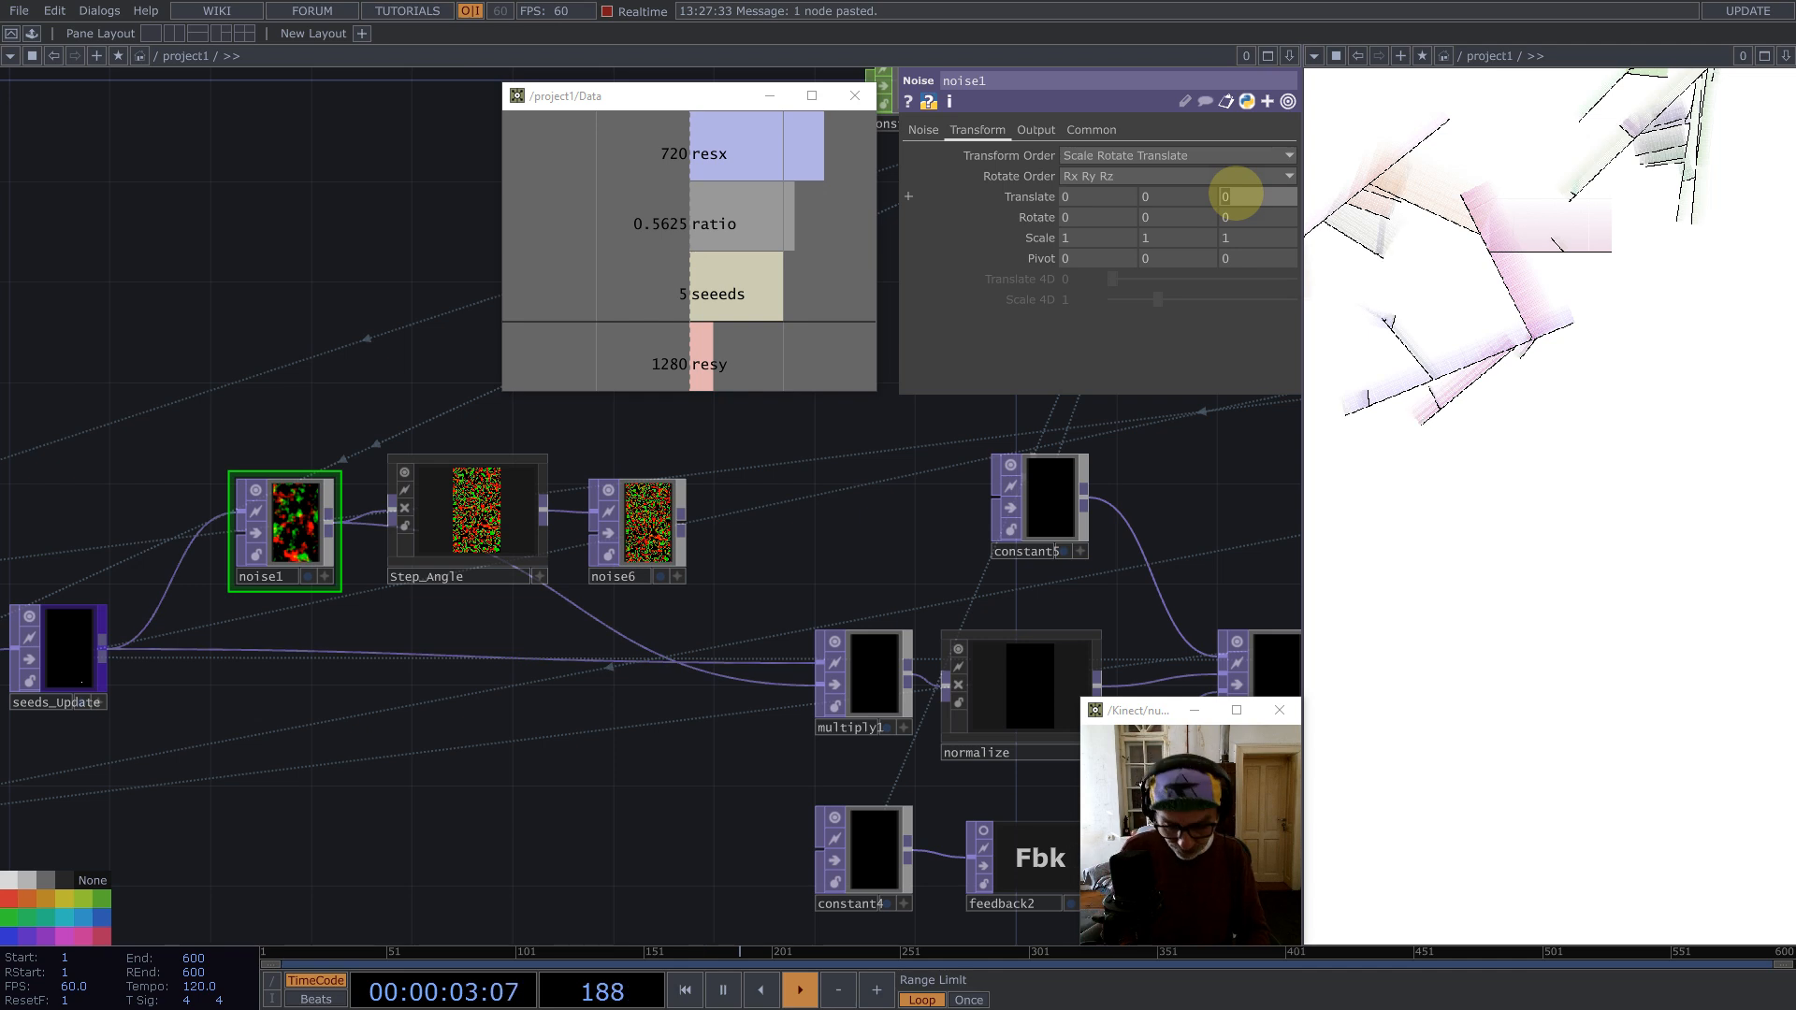
pyautogui.write('absTime')
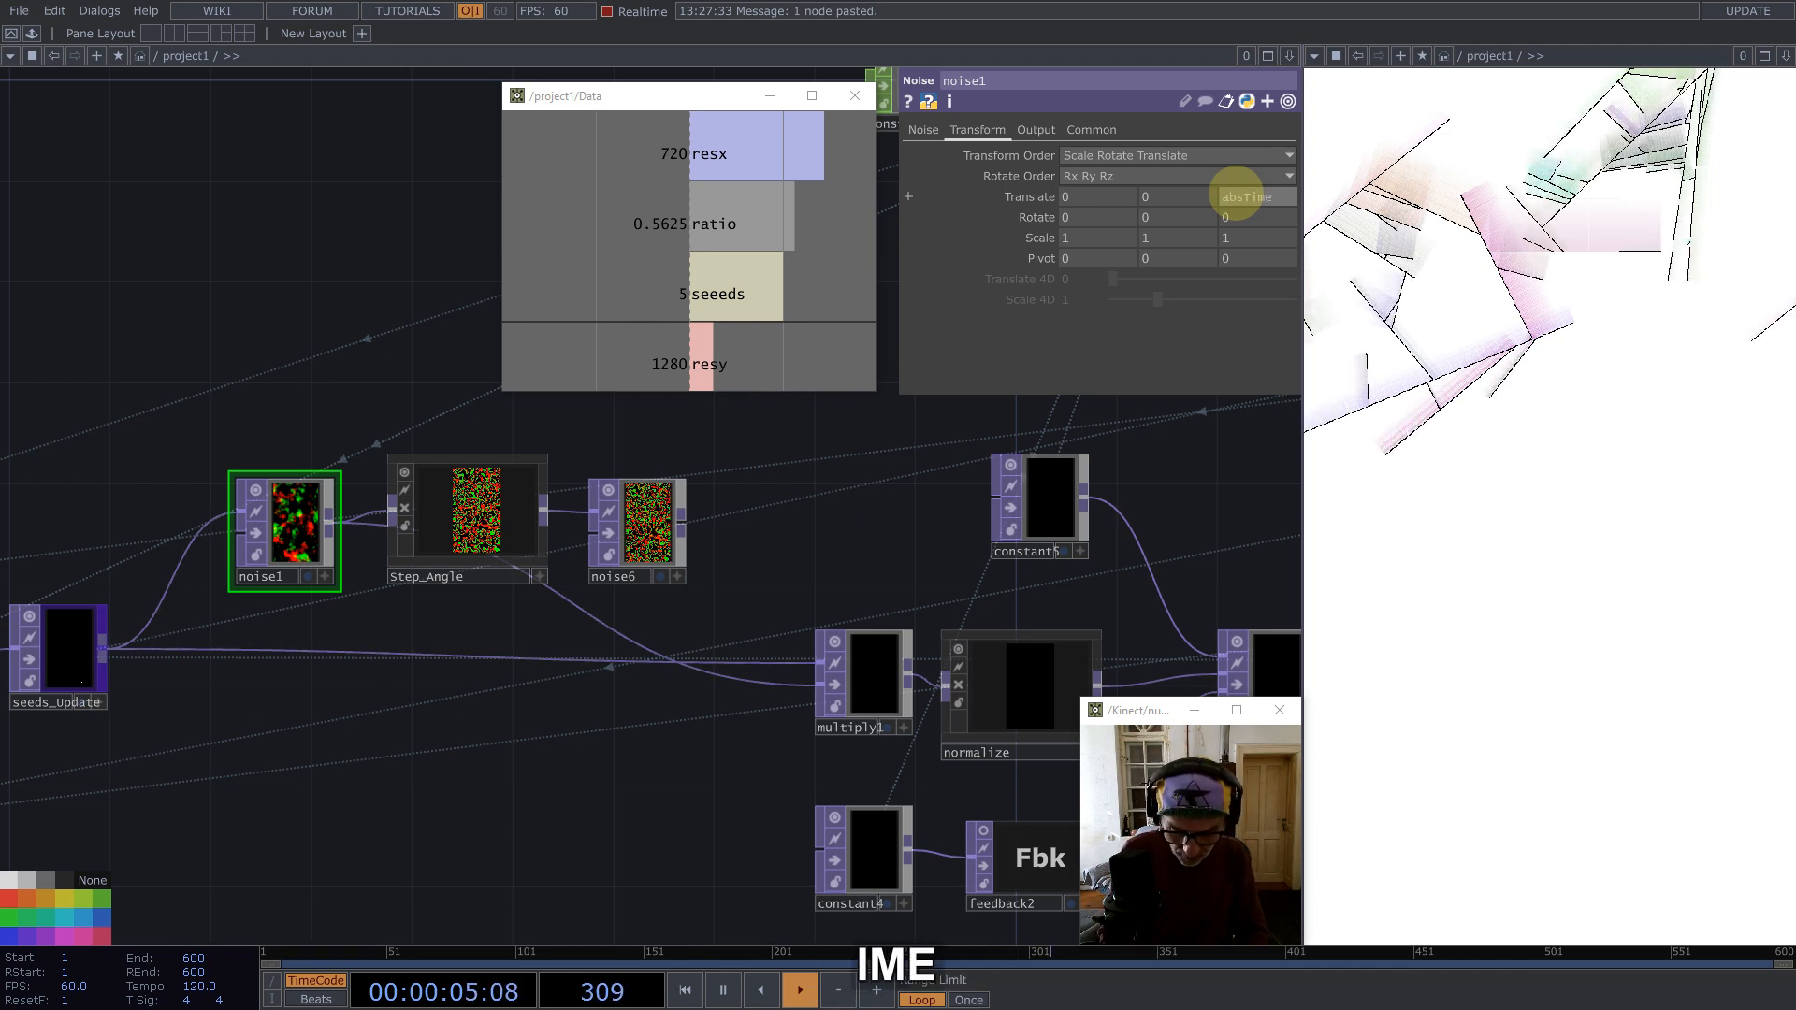
pyautogui.write('.frame/102')
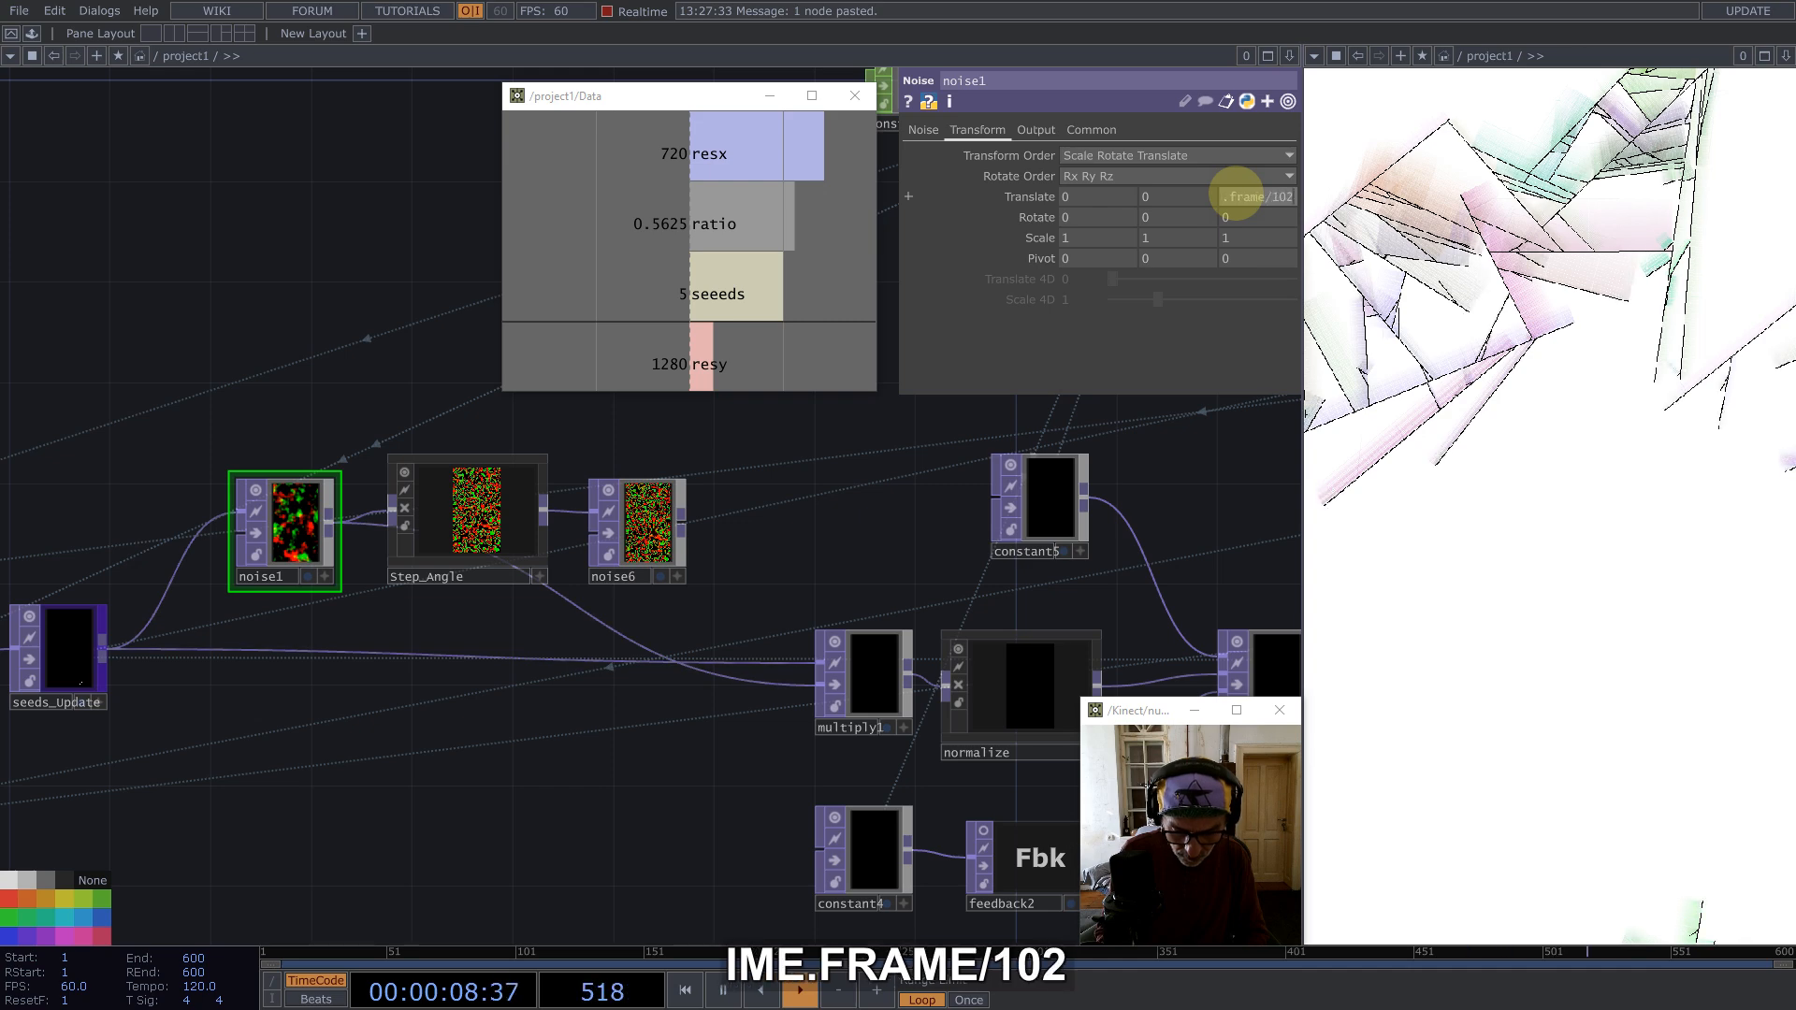
pyautogui.press('Return')
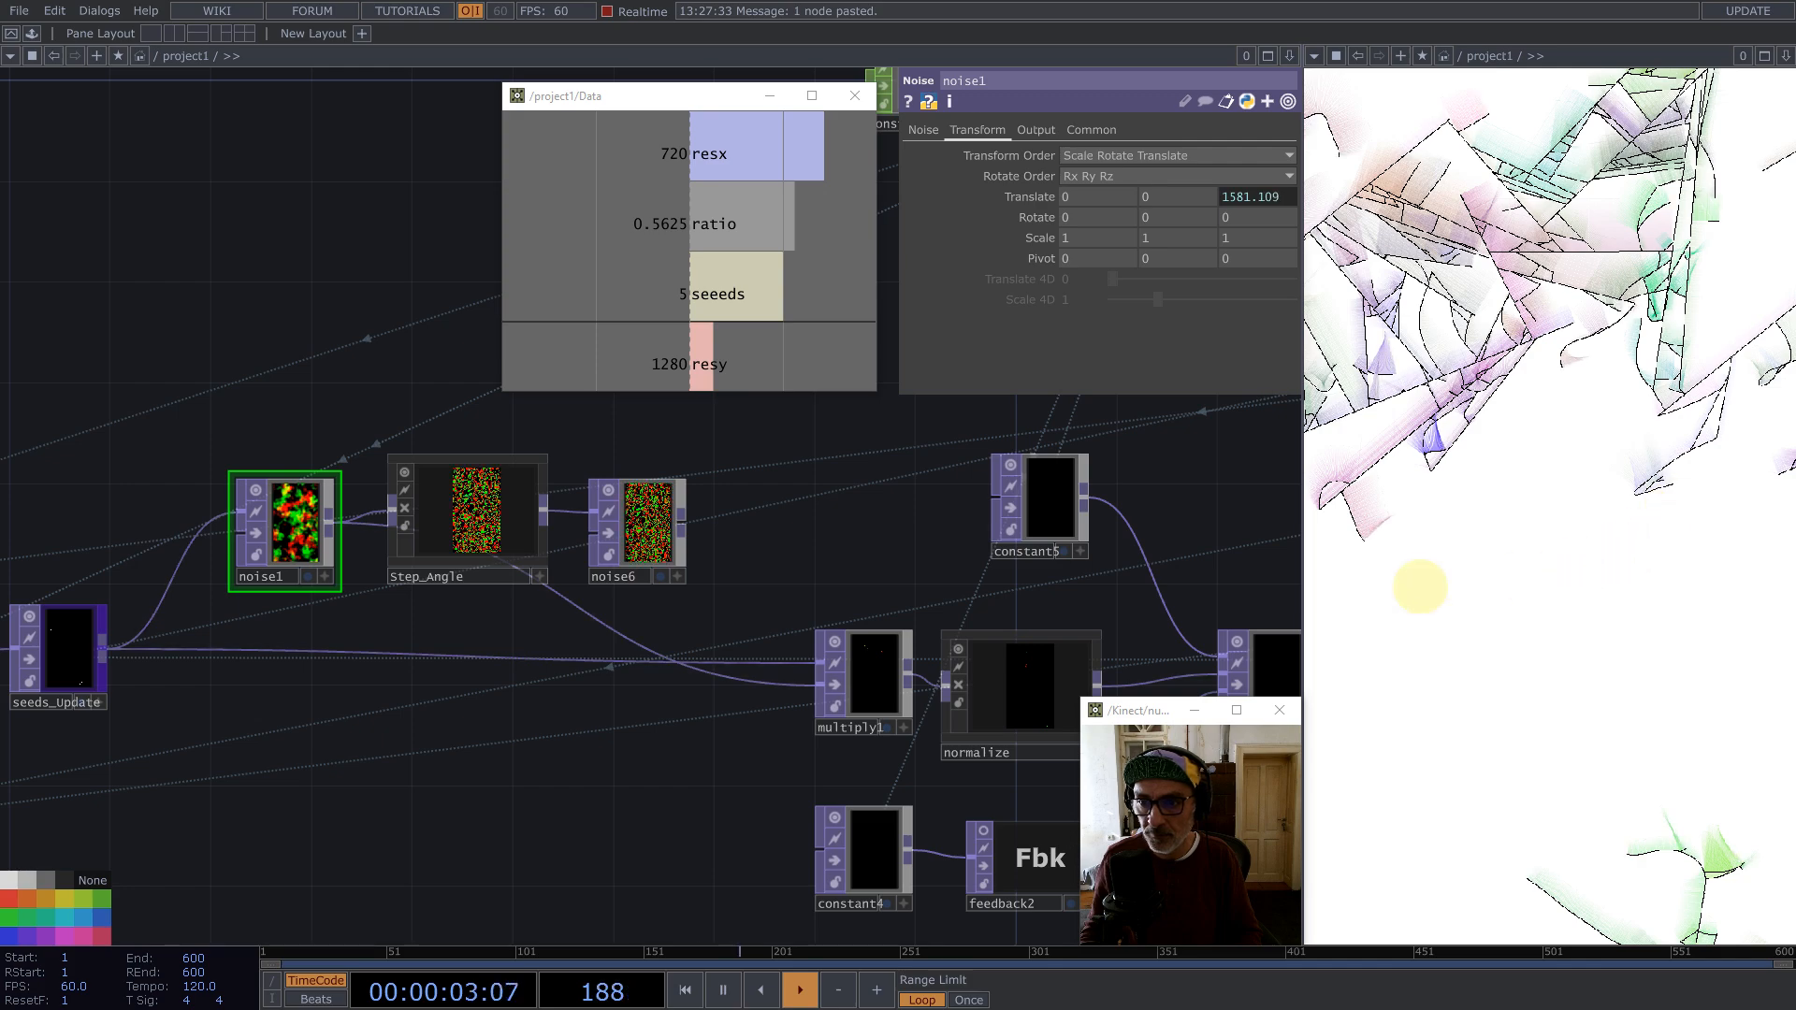
pyautogui.press('1')
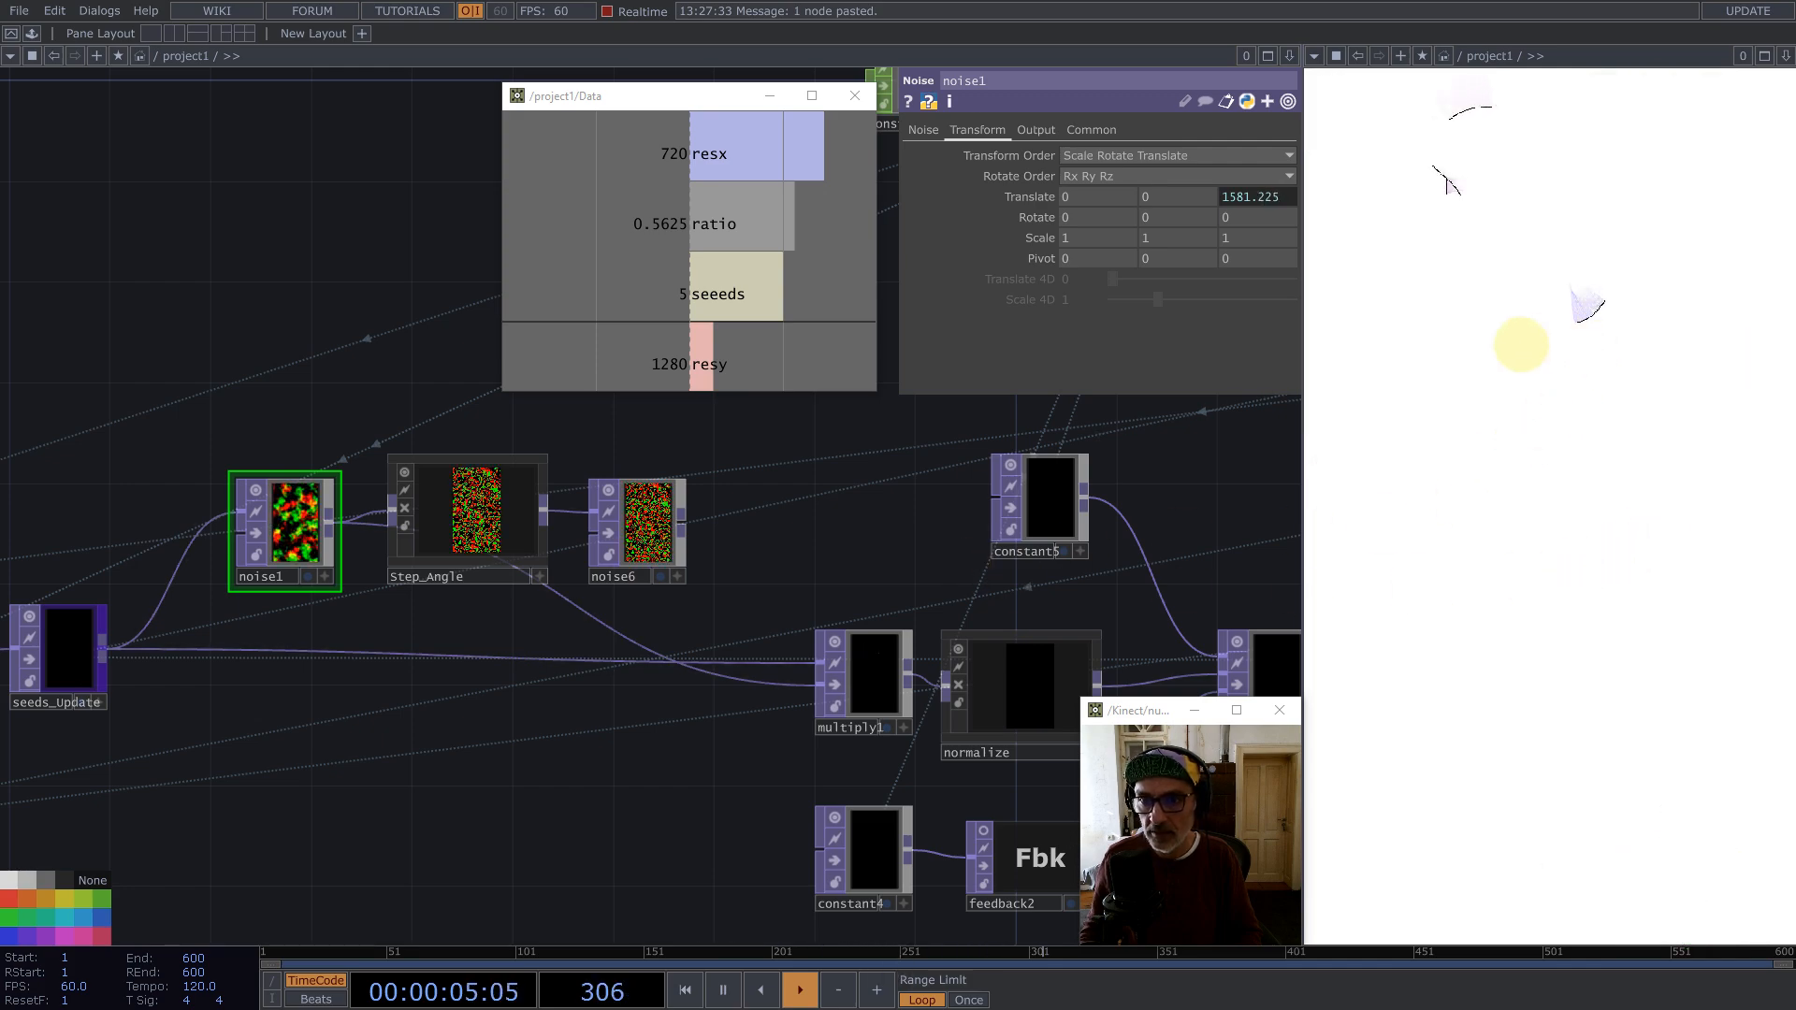
pyautogui.moveTo(827, 558); pyautogui.dragTo(449, 549)
pyautogui.scroll(-10, 449, 549)
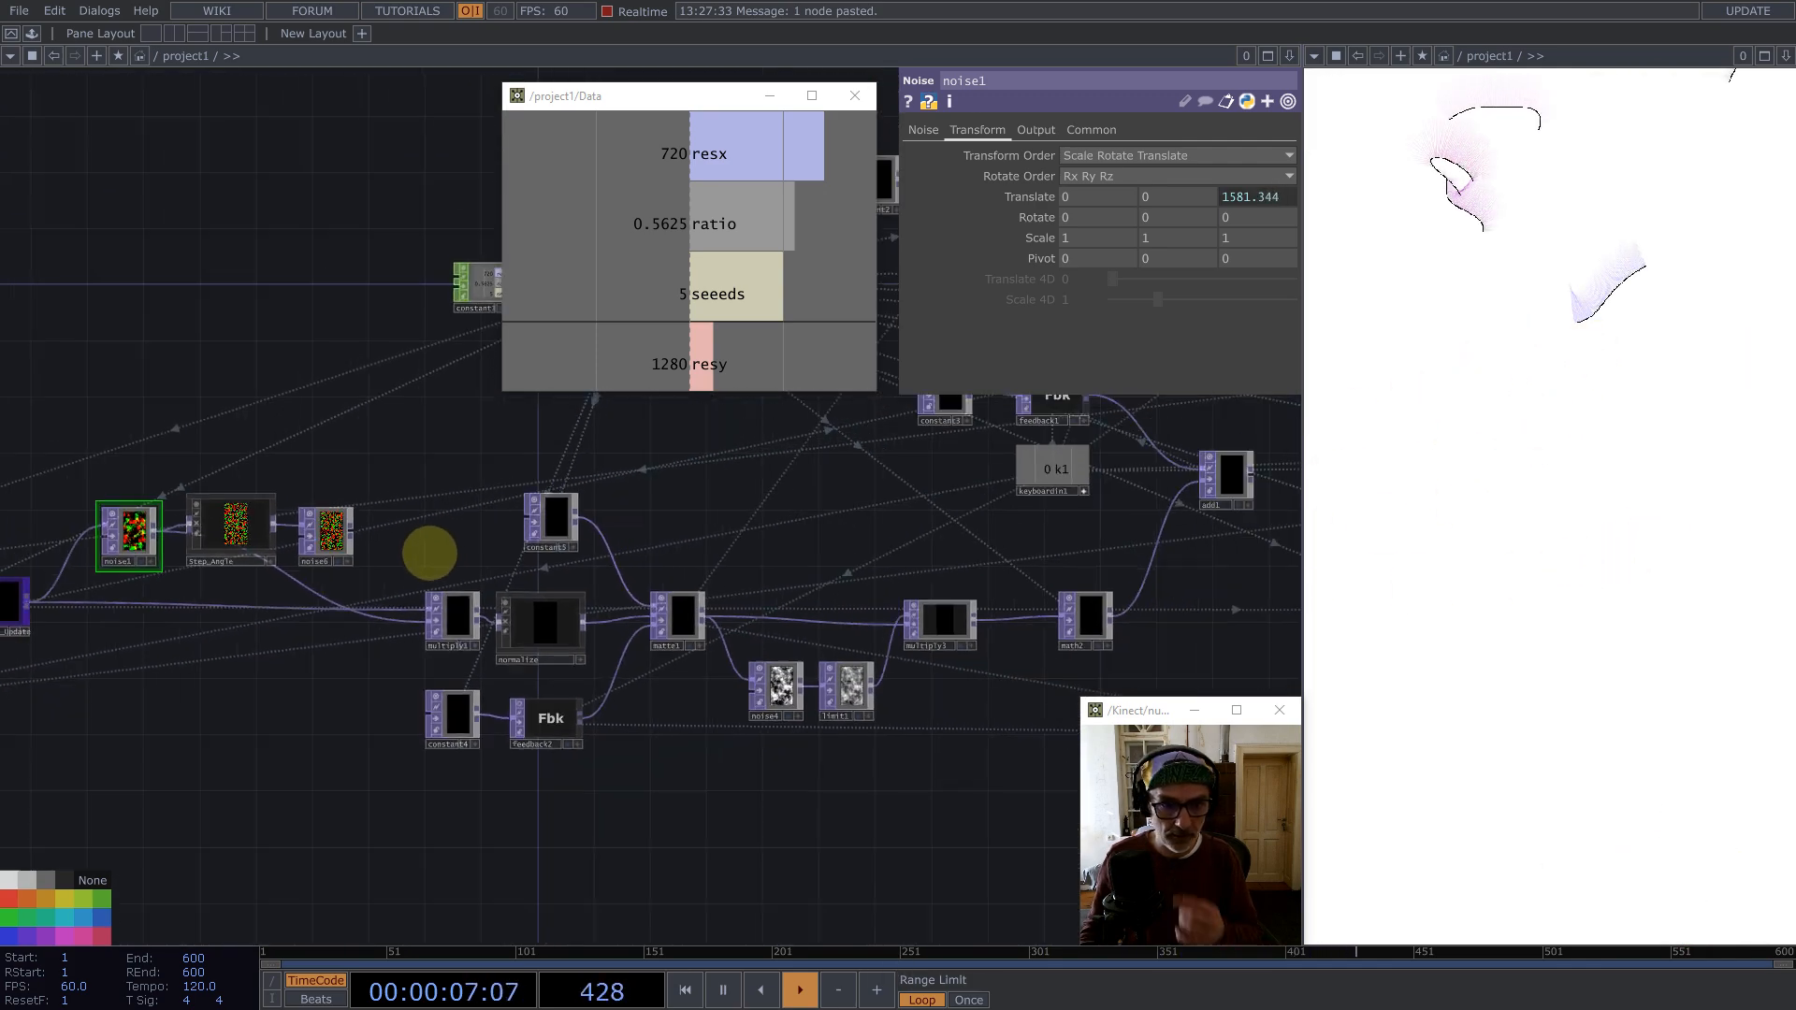
pyautogui.moveTo(653, 657); pyautogui.dragTo(461, 726)
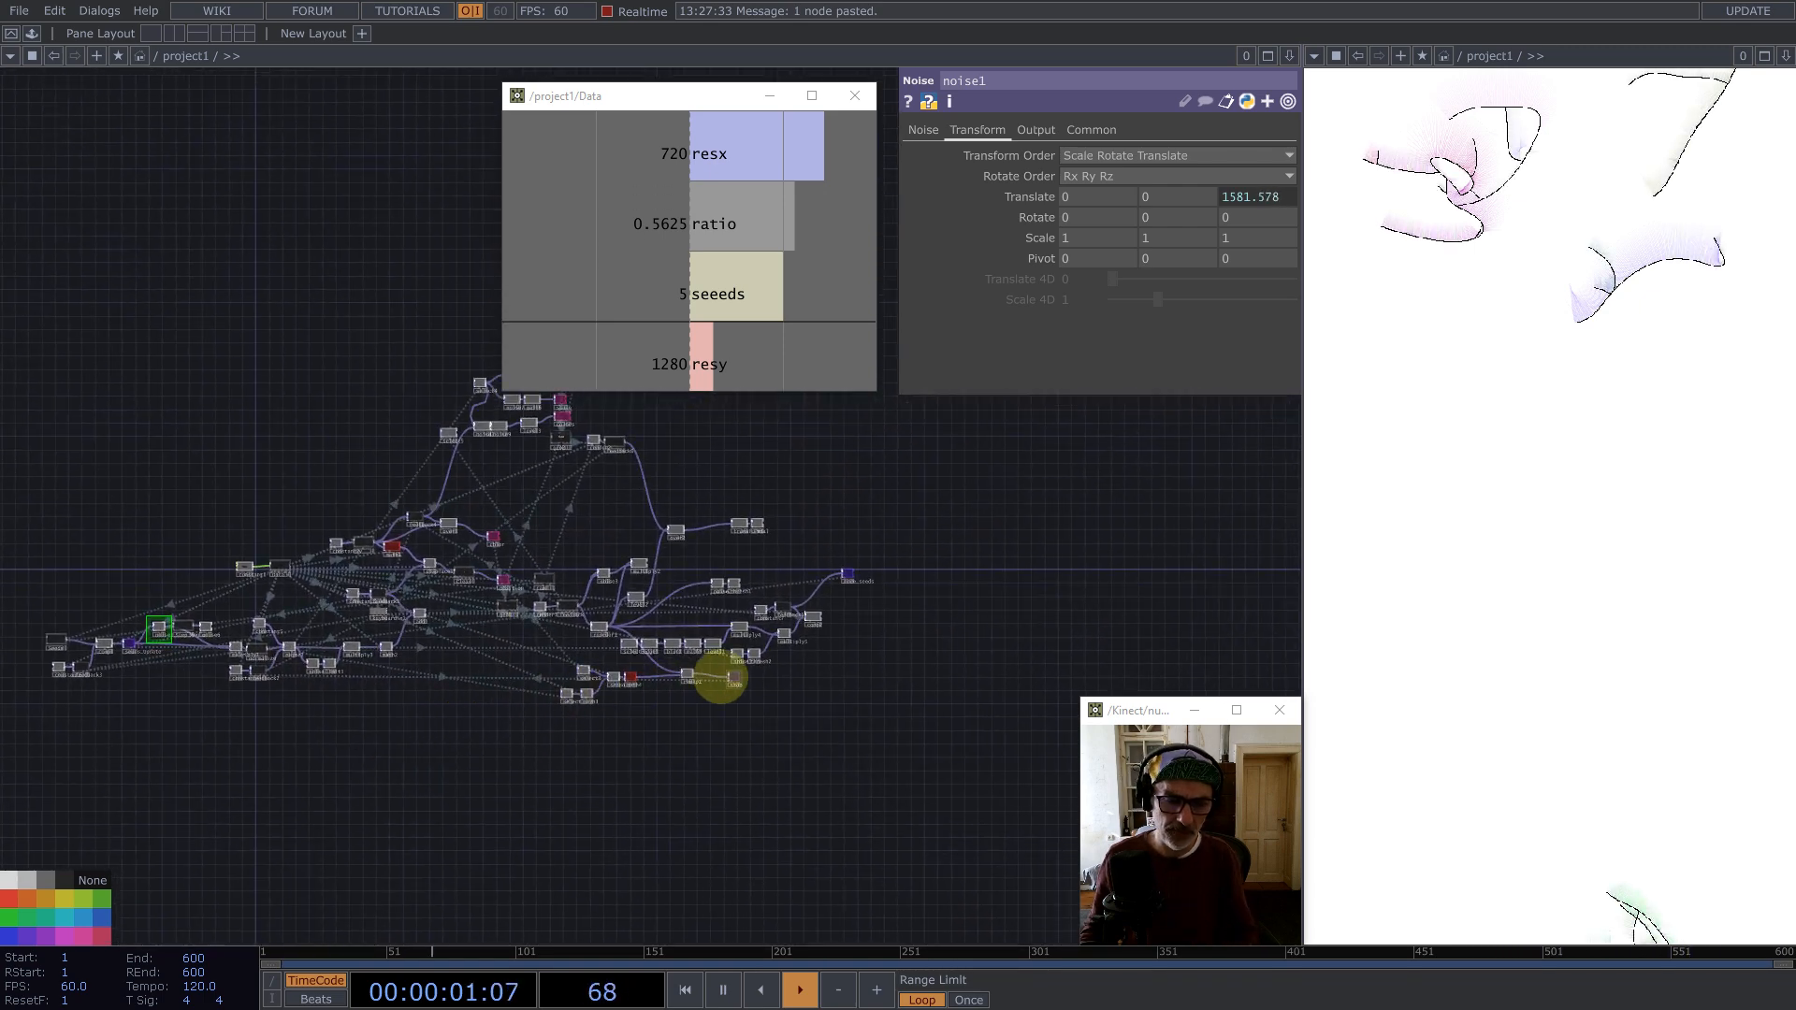
pyautogui.scroll(8, 739, 660)
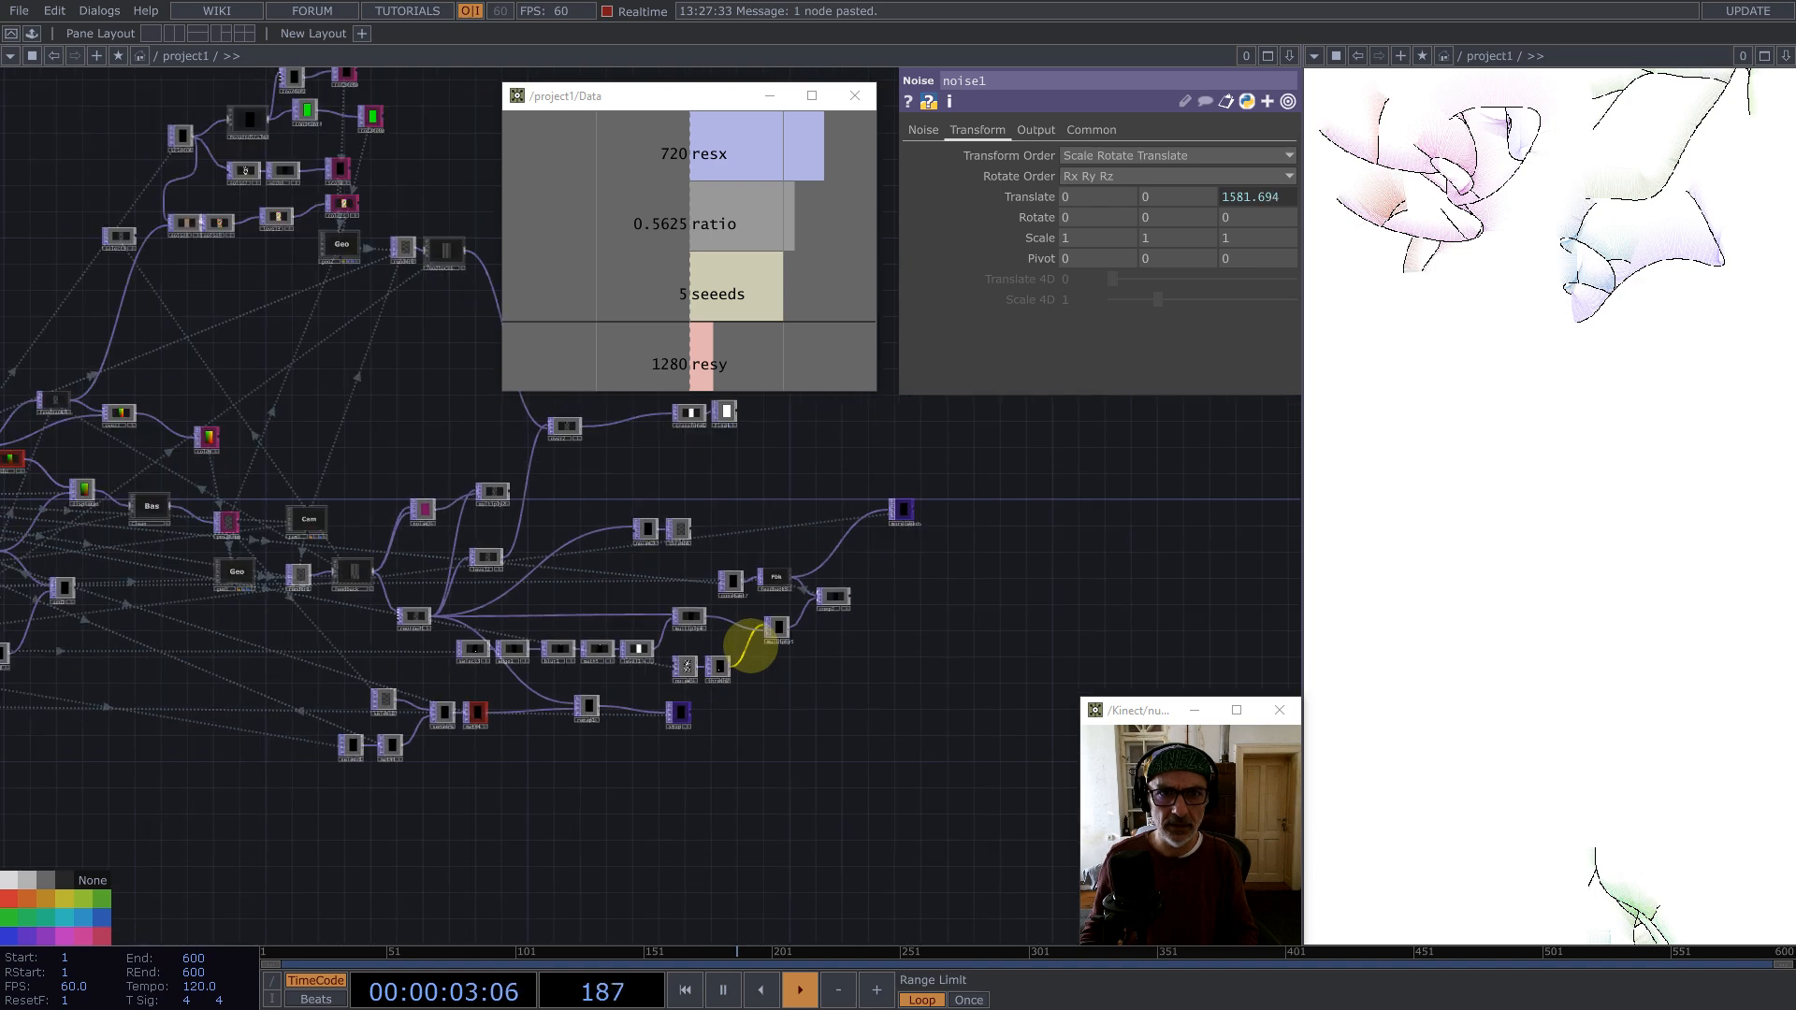